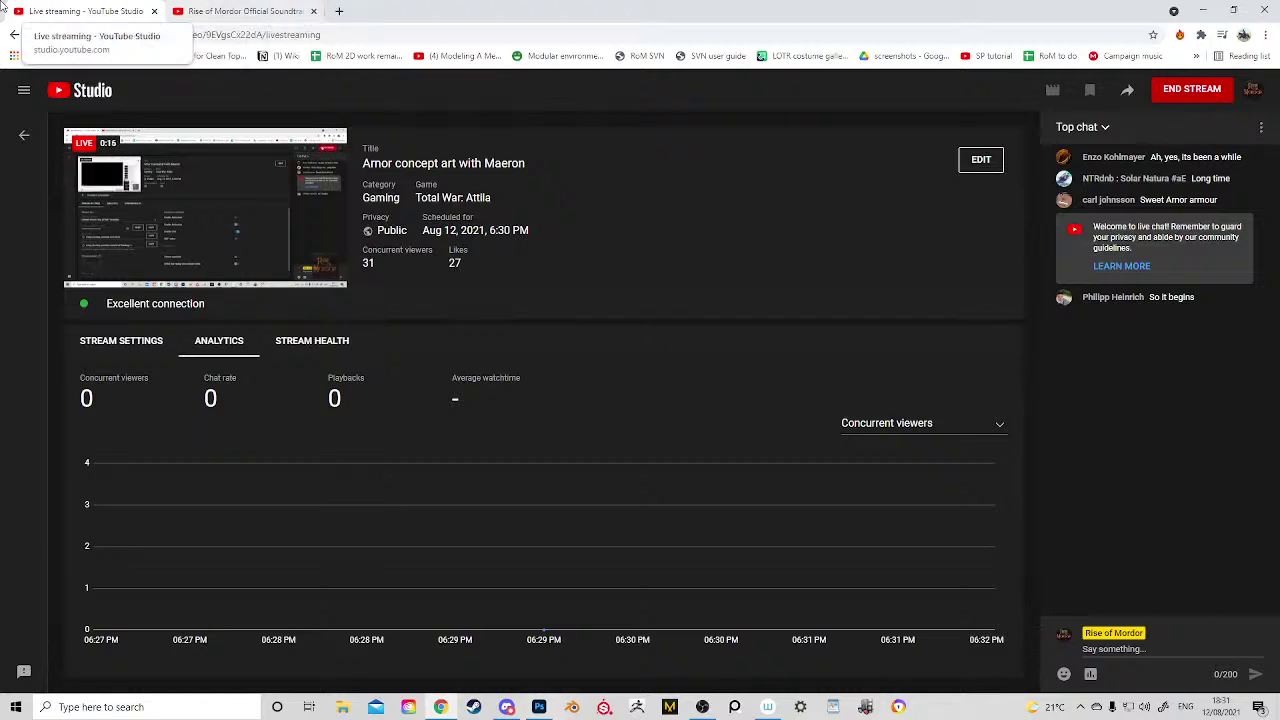
Step: Start playing the Rise of Mordor Official Soundtrack #1 Main Theme and return to the YouTube Studio live stream page
click(240, 11)
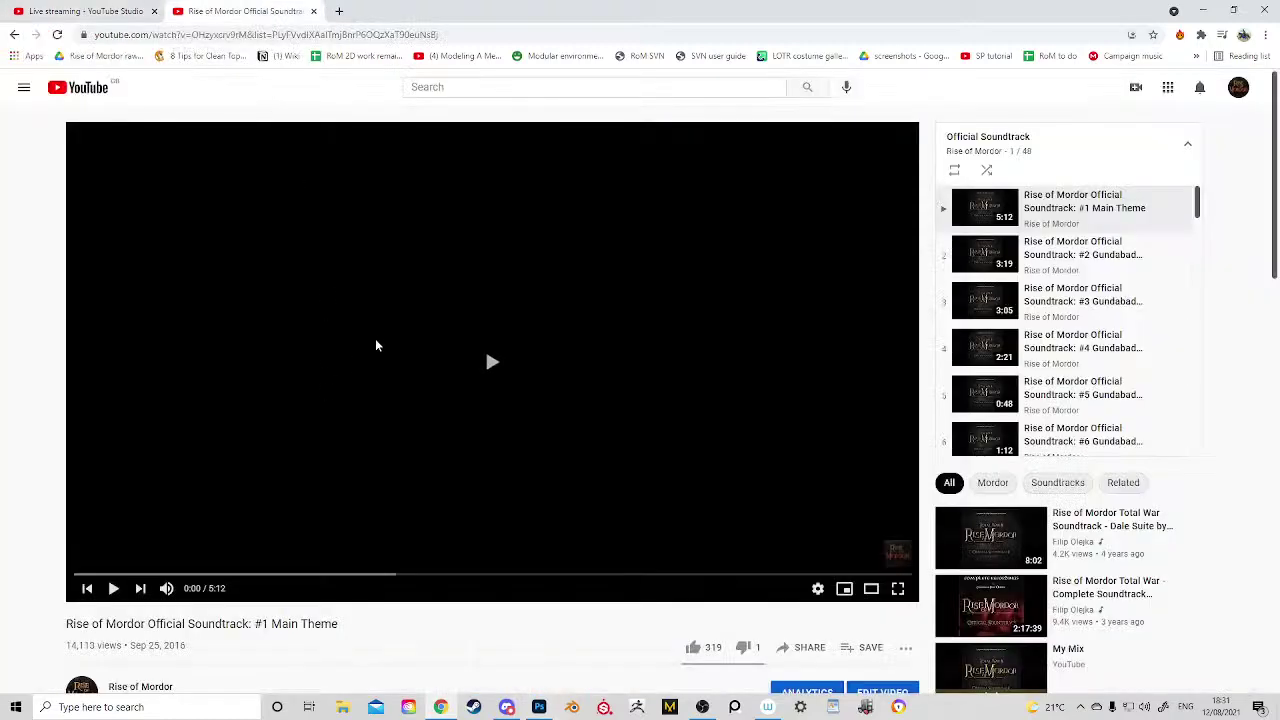
click(375, 345)
click(92, 10)
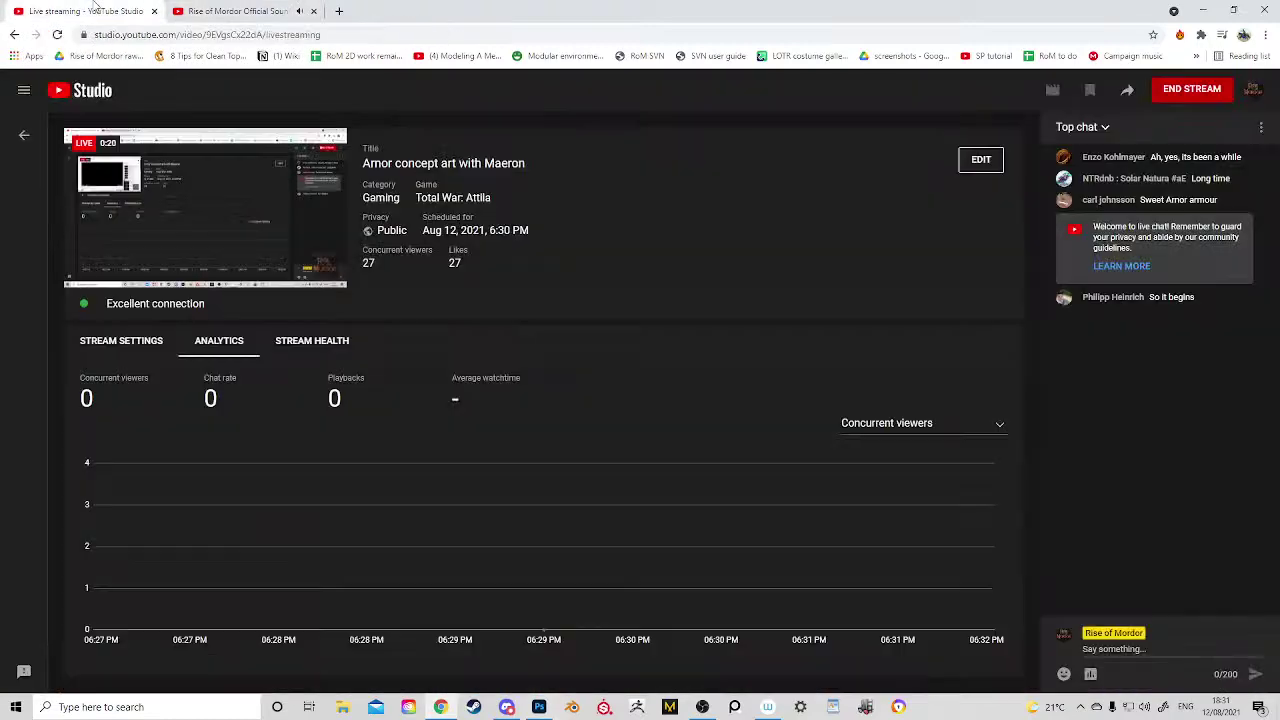
Step: Minimise the browser to switch to Photoshop and frame the Marshalls of Annuminas artwork on screen
click(1226, 11)
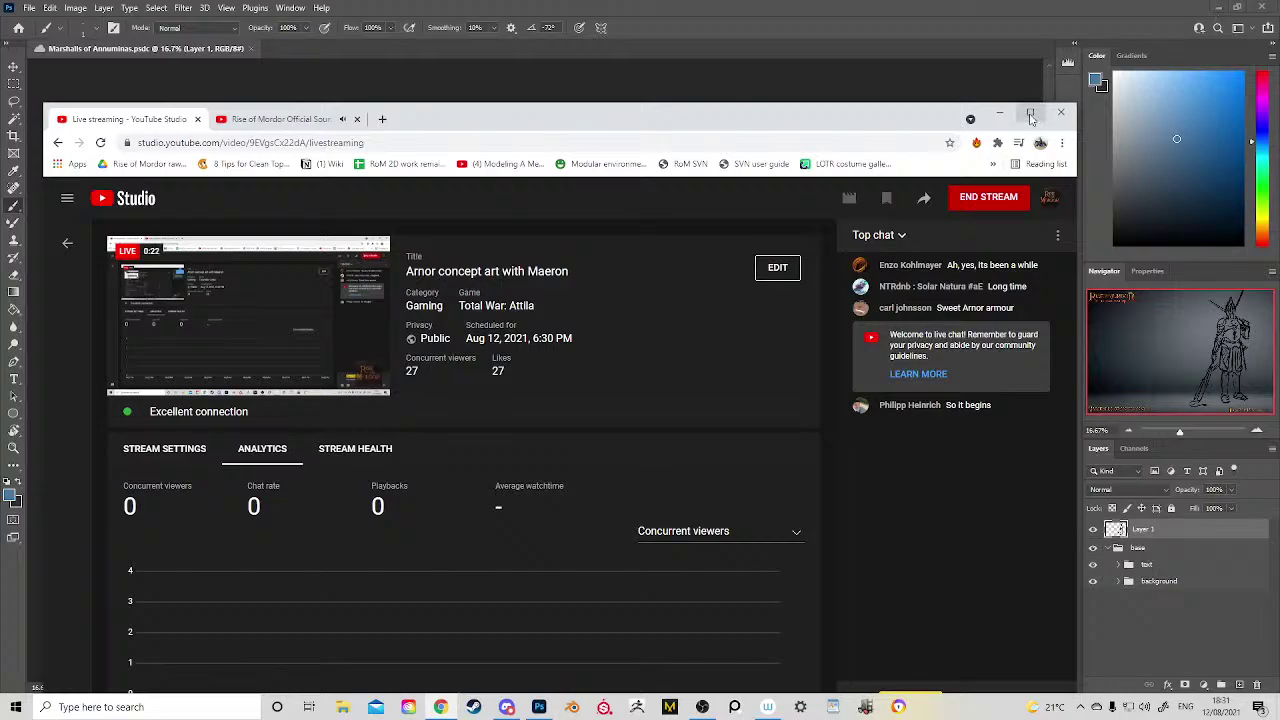
click(1031, 113)
click(1200, 8)
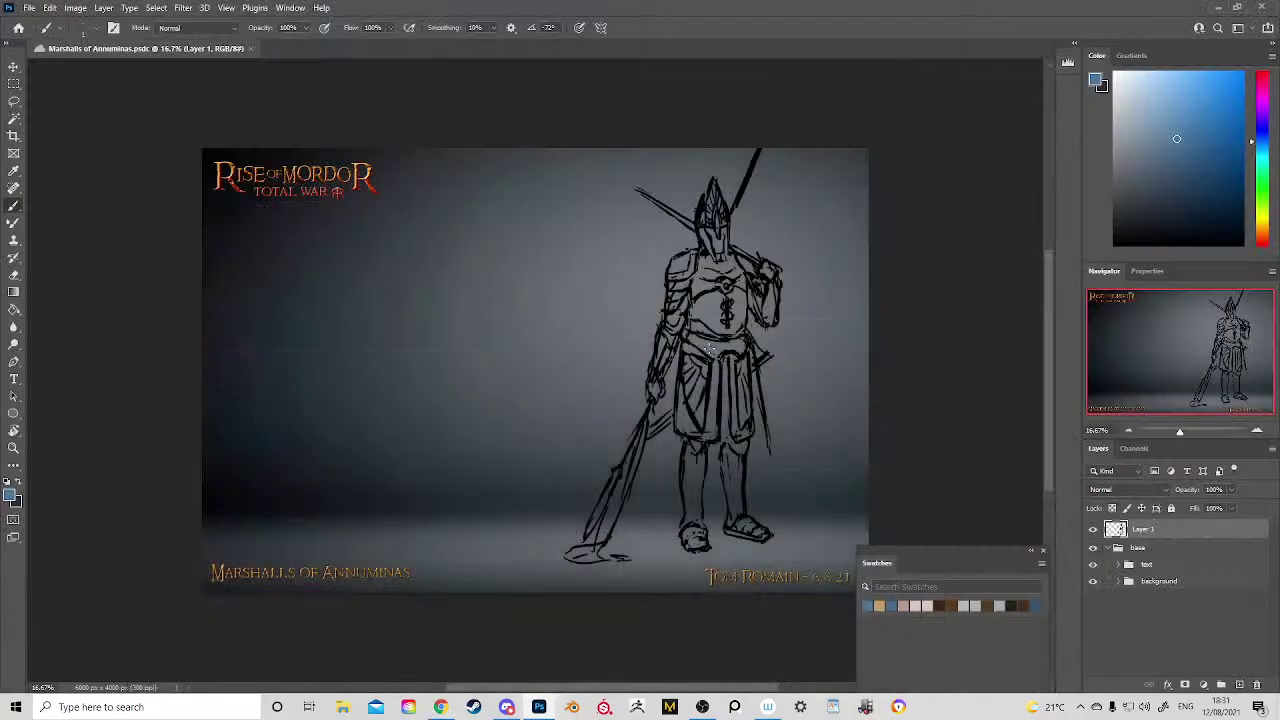
key(z)
mouse_move(740, 367)
mouse_down()
mouse_move(651, 303)
mouse_move(605, 291)
mouse_up()
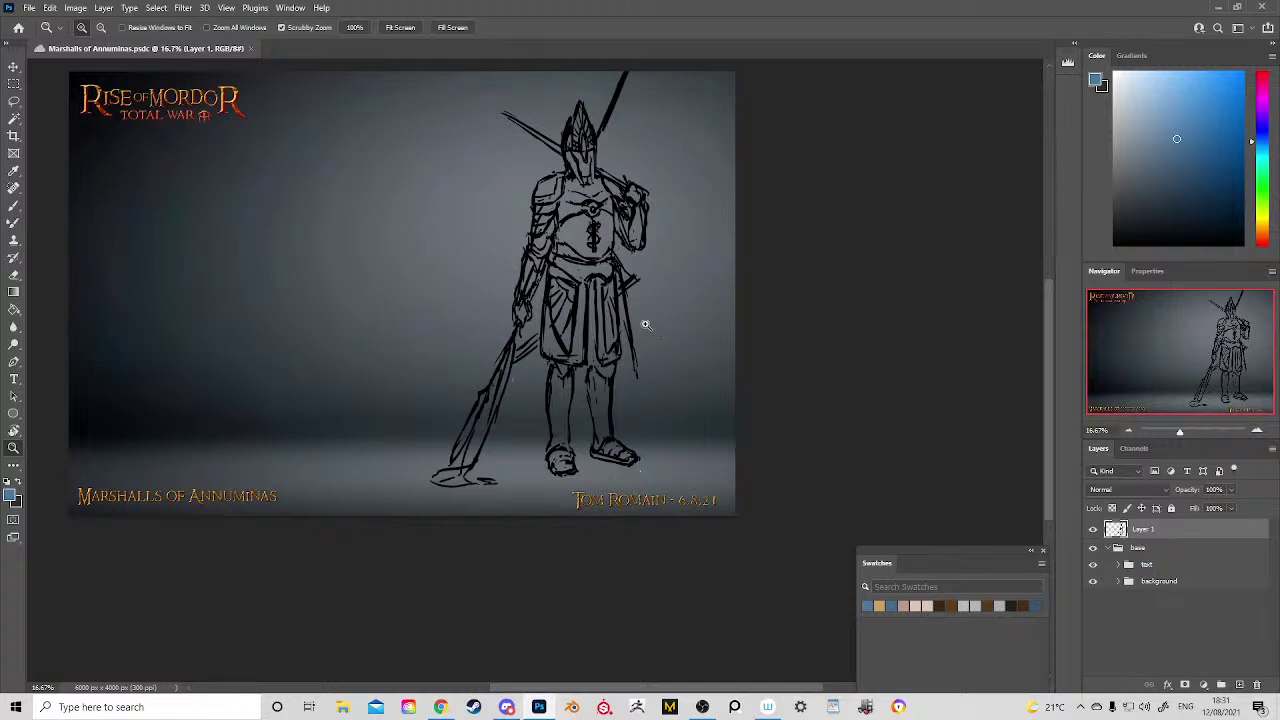
key(space)
drag(580, 287, 624, 330)
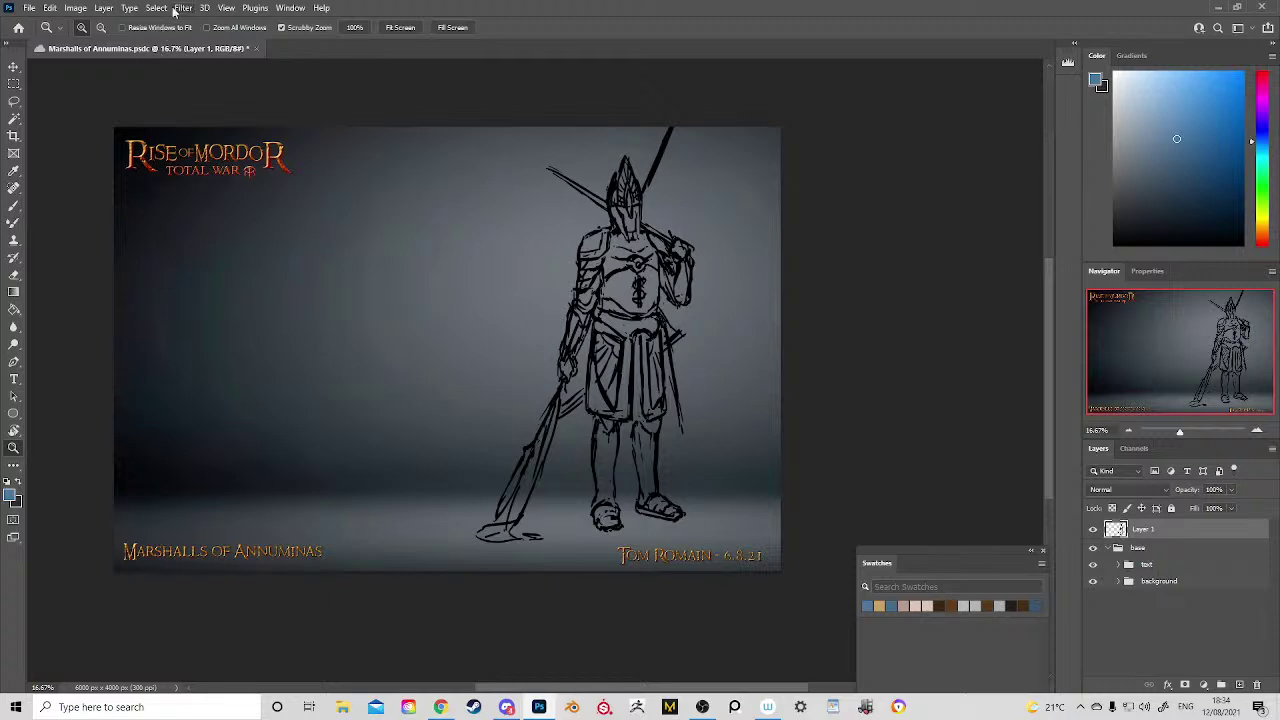
Step: Switch to the soundtrack video in Chrome and lower its playback volume
click(438, 707)
click(291, 20)
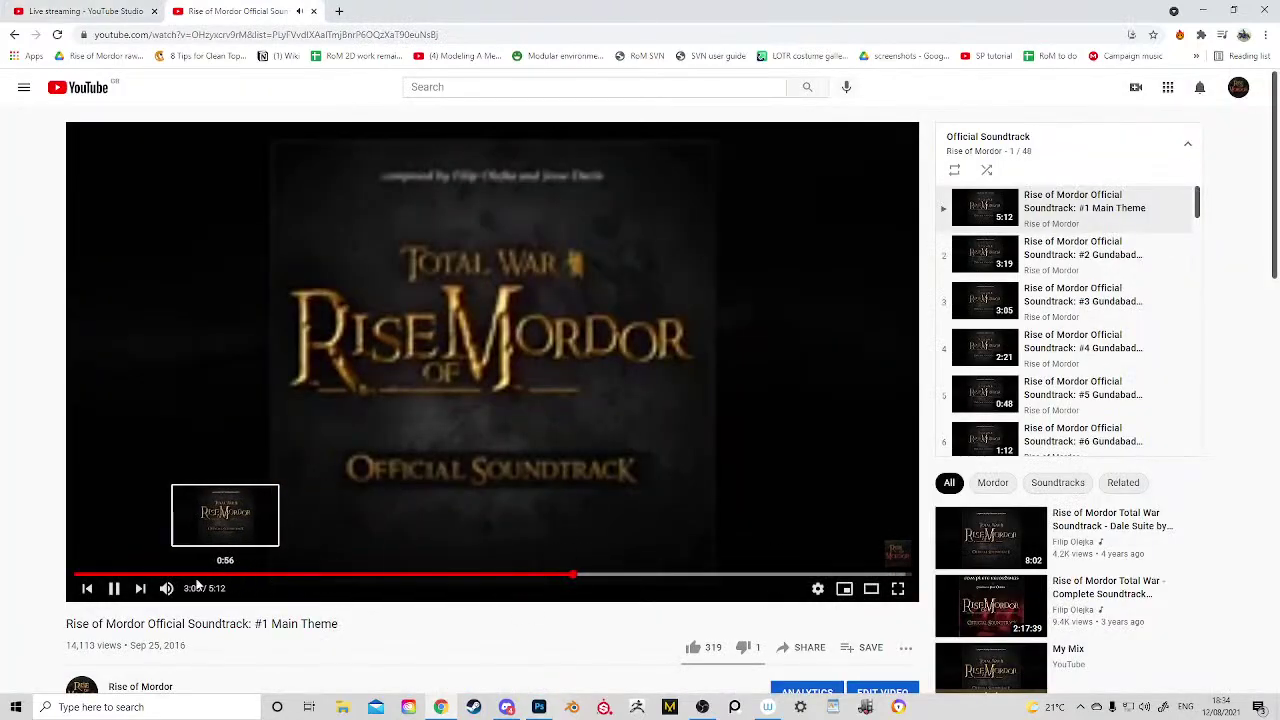
mouse_move(172, 592)
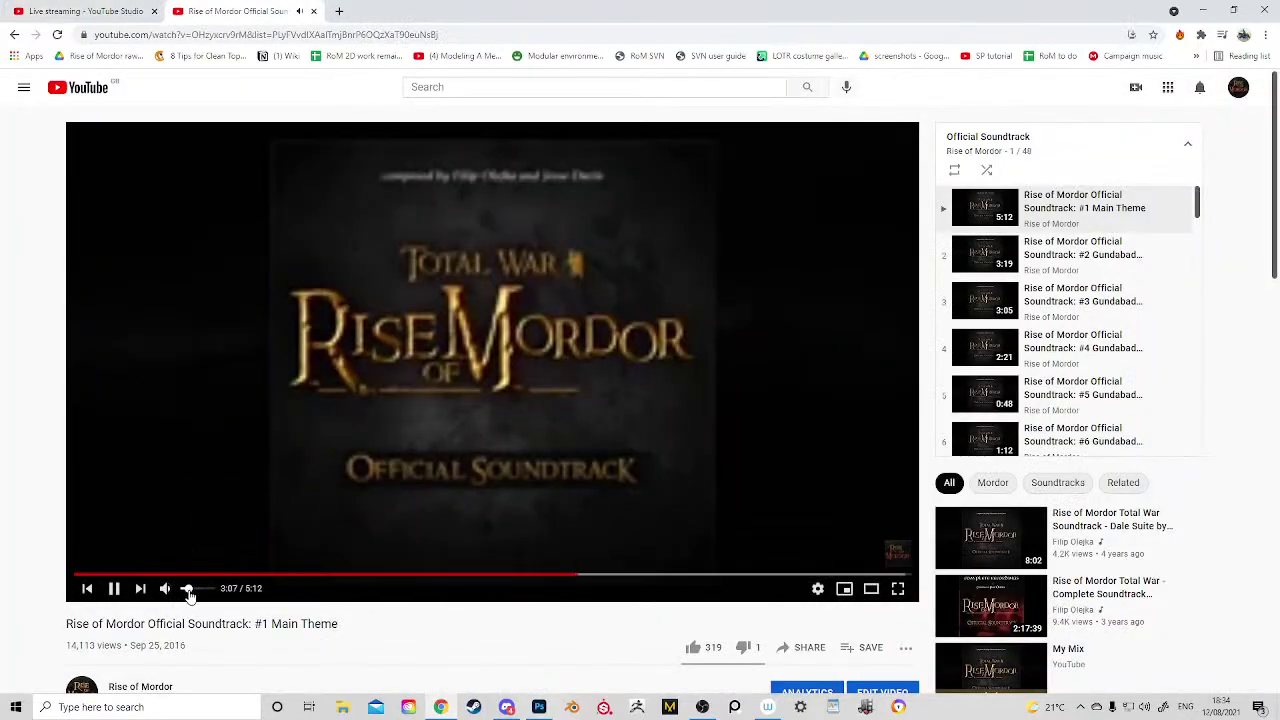
Step: Switch to OBS, raise the Audio Input Capture level to -4.6 dB, and return to Photoshop
click(702, 707)
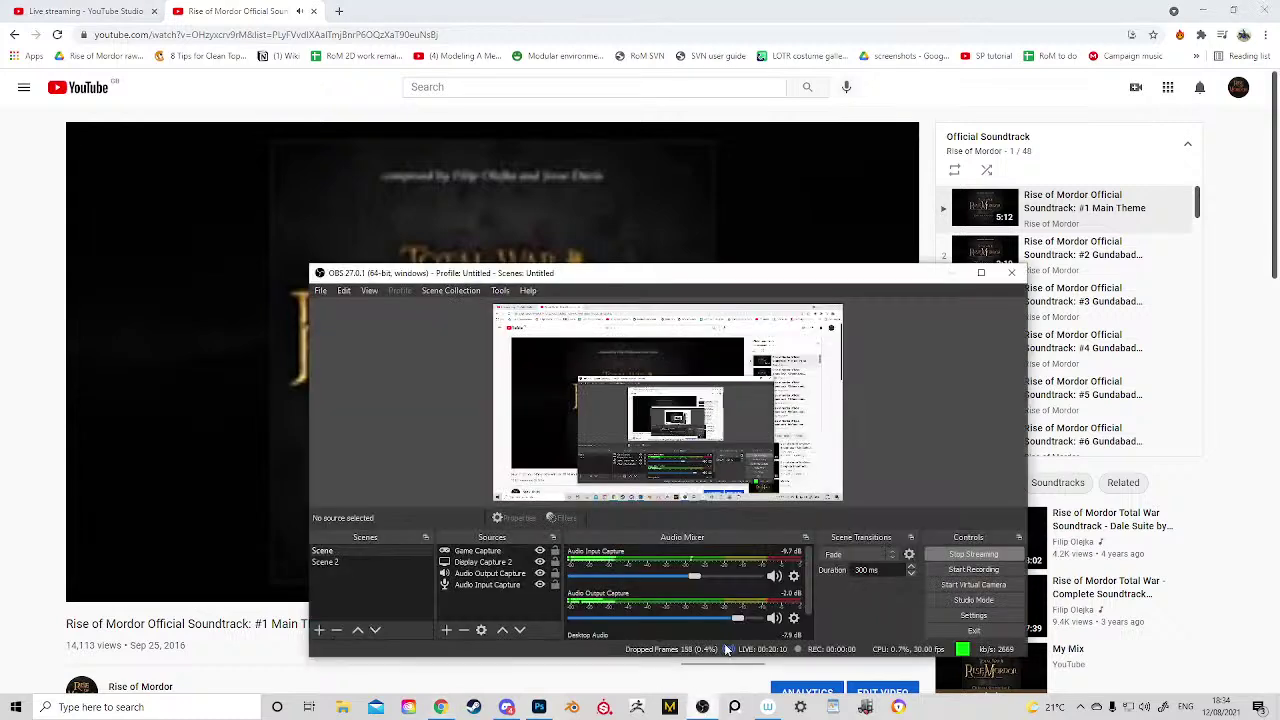
drag(694, 577, 728, 582)
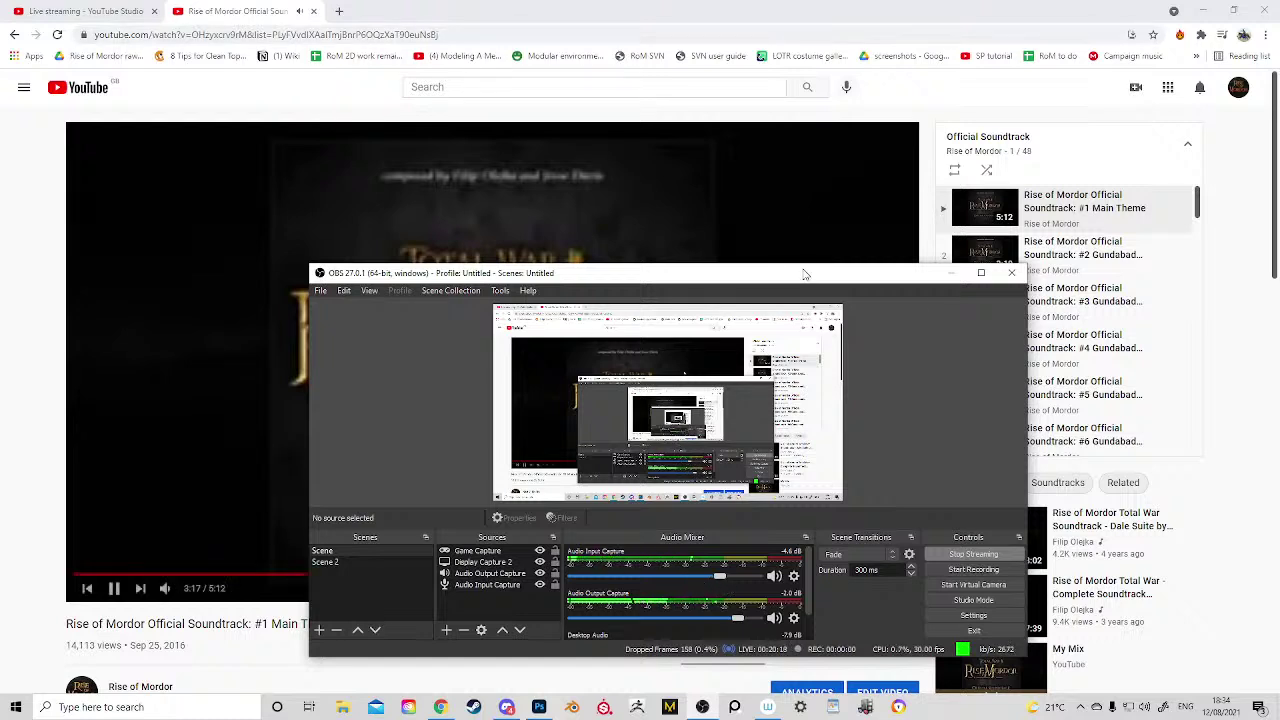
click(951, 272)
key(alt+Tab)
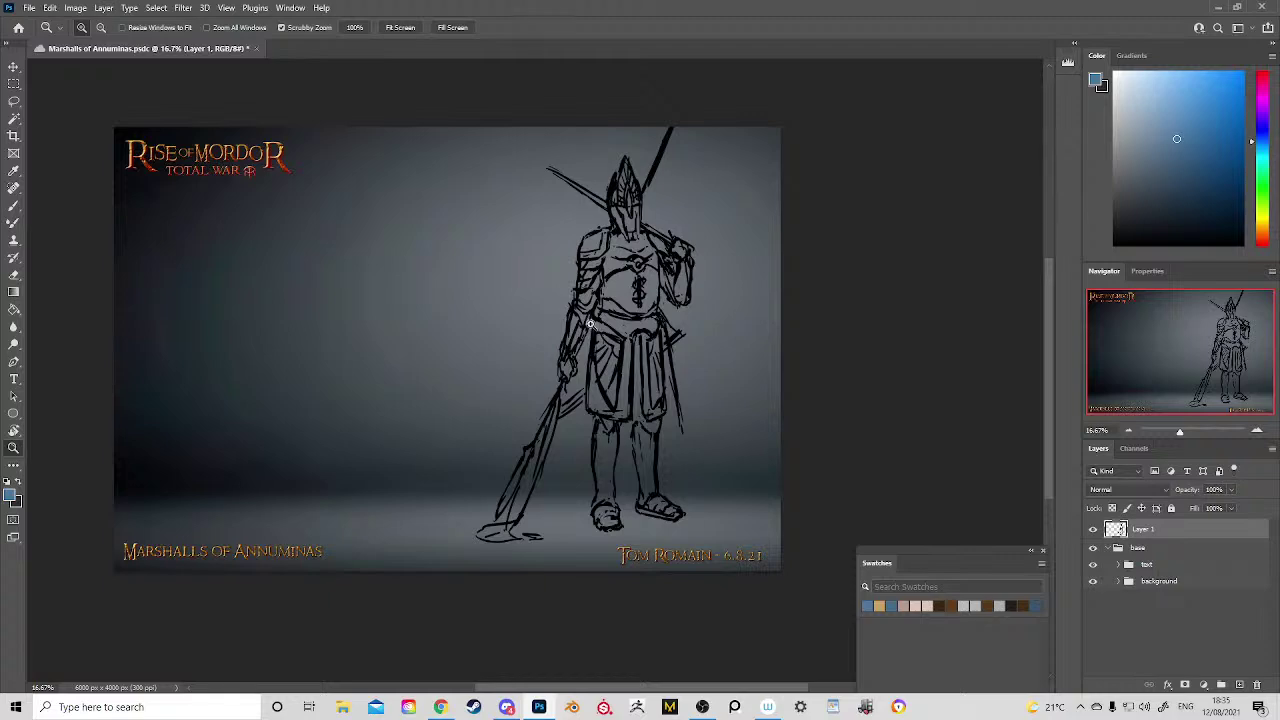
Step: Reduce the soundtrack video's volume slightly in Chrome, lower Audio Output Capture to -8.2 dB in OBS, and return to Photoshop
click(440, 707)
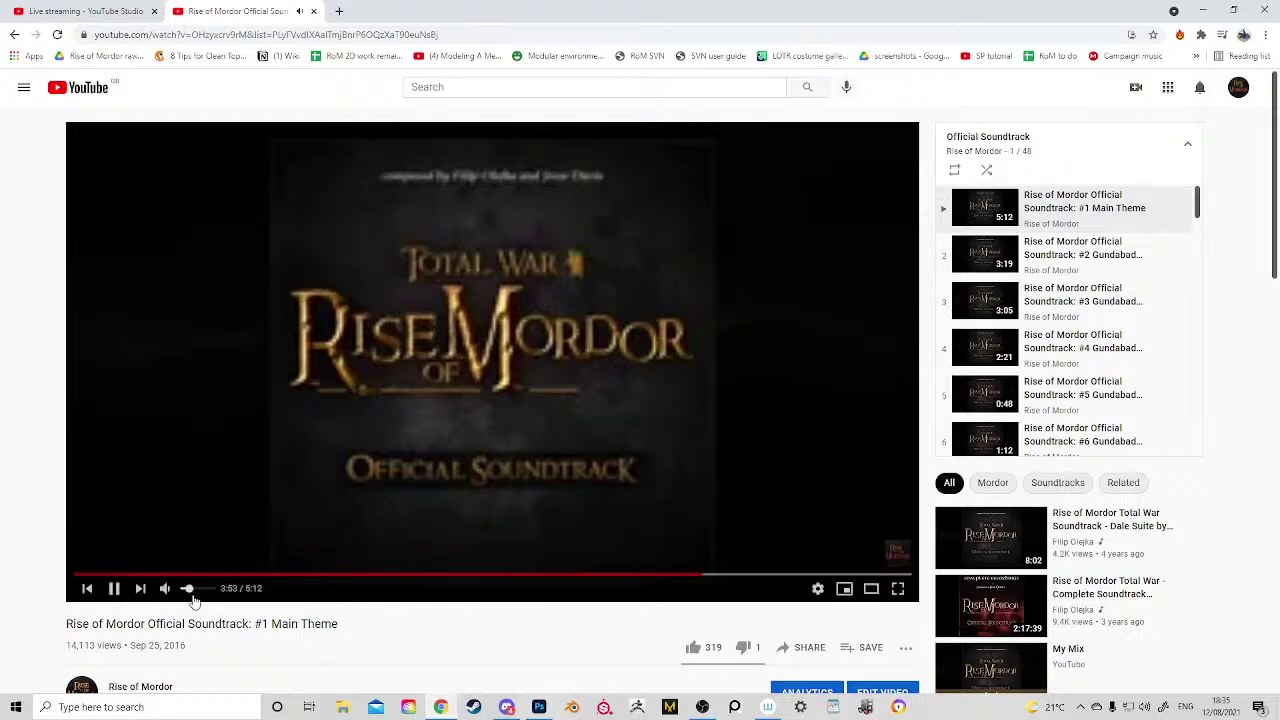
drag(191, 594, 188, 596)
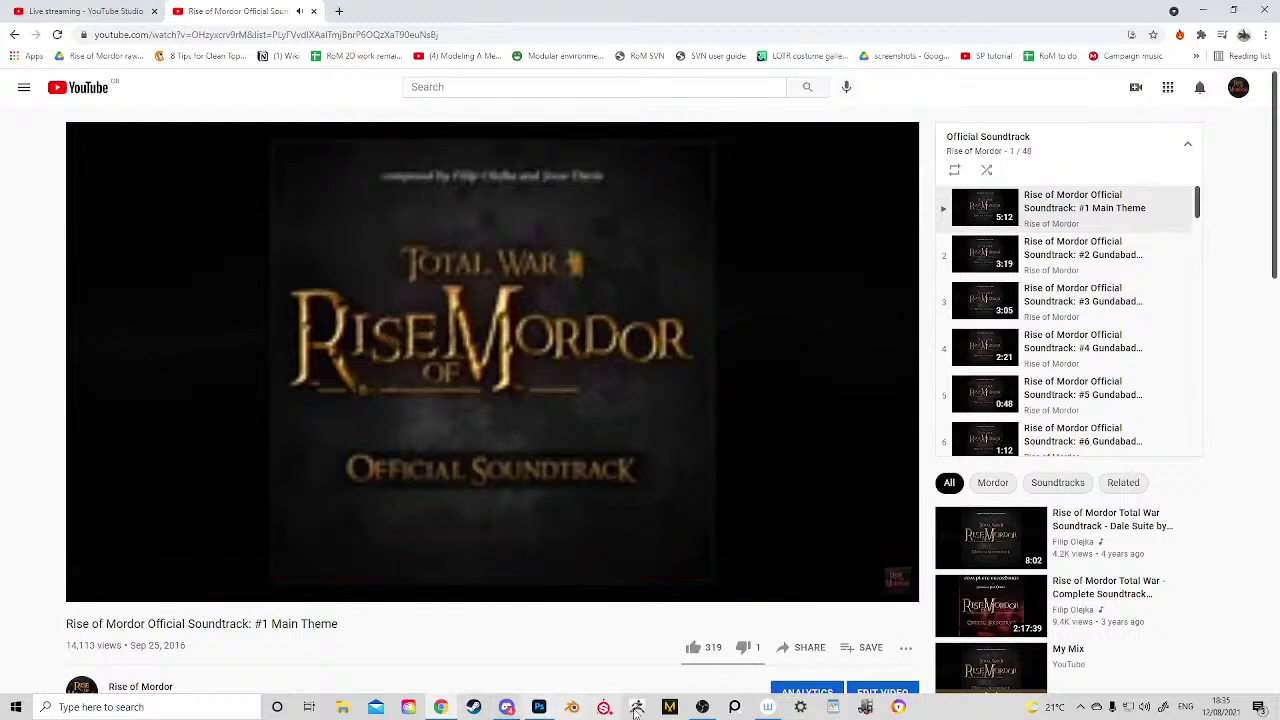
click(702, 707)
drag(724, 621, 704, 620)
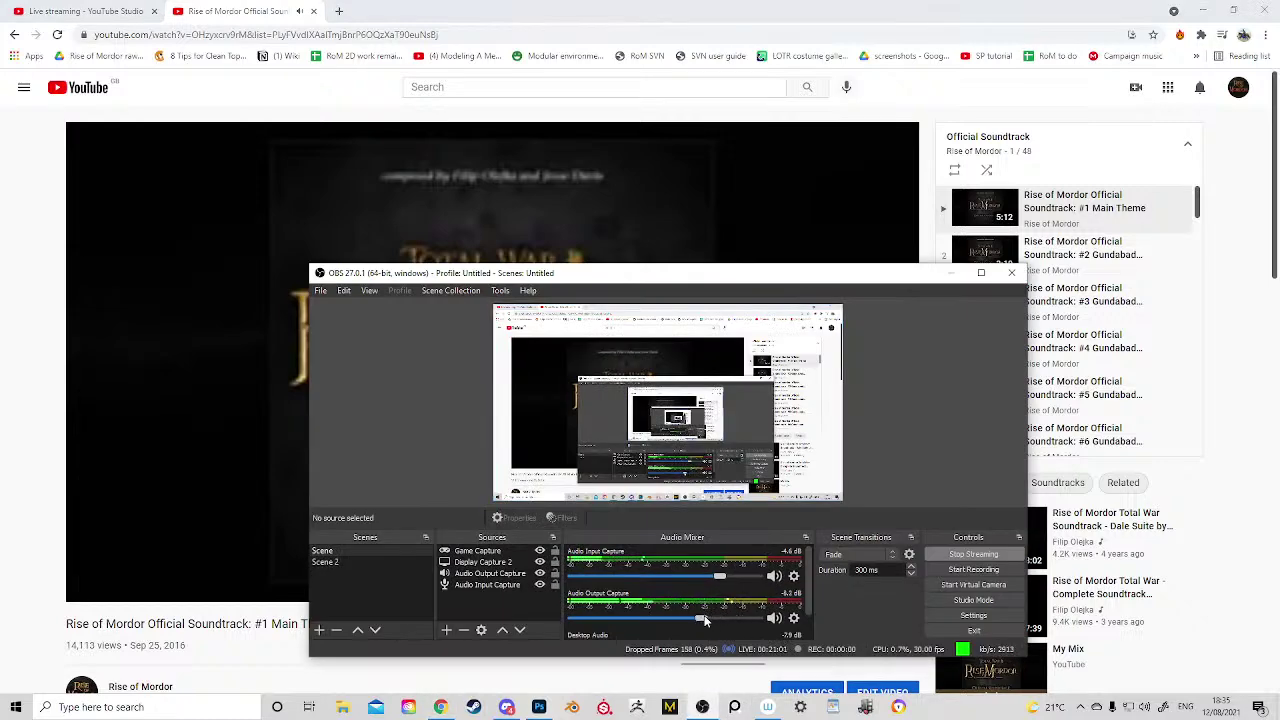
click(918, 88)
click(539, 707)
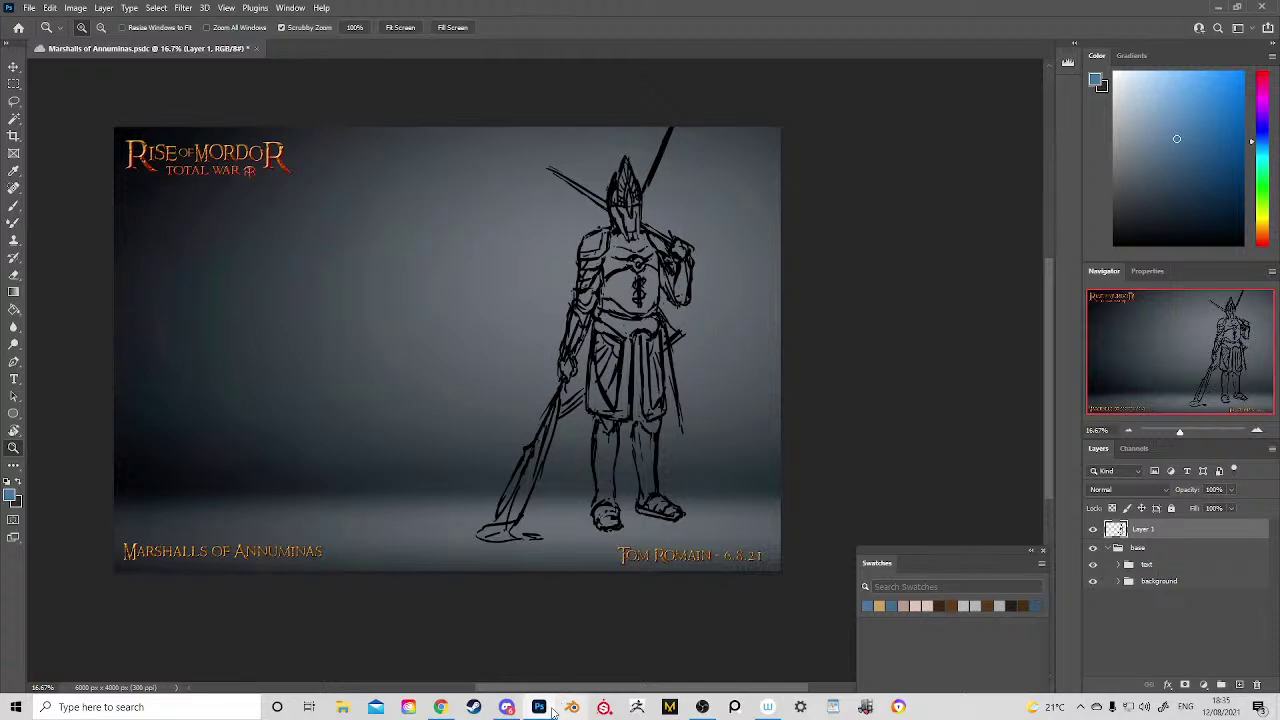
drag(624, 272, 646, 235)
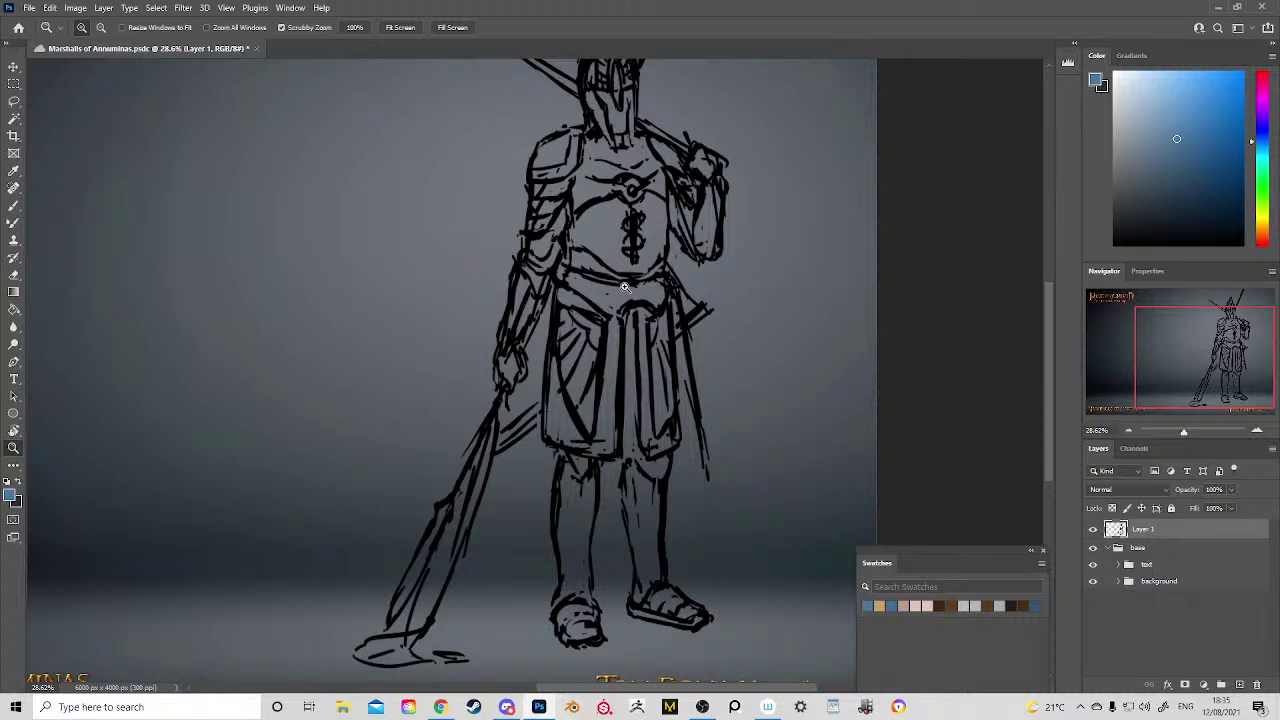
Step: Switch to OBS, raise the Audio Input Capture level to 0.0 dB, and return to the artwork in Photoshop
click(706, 705)
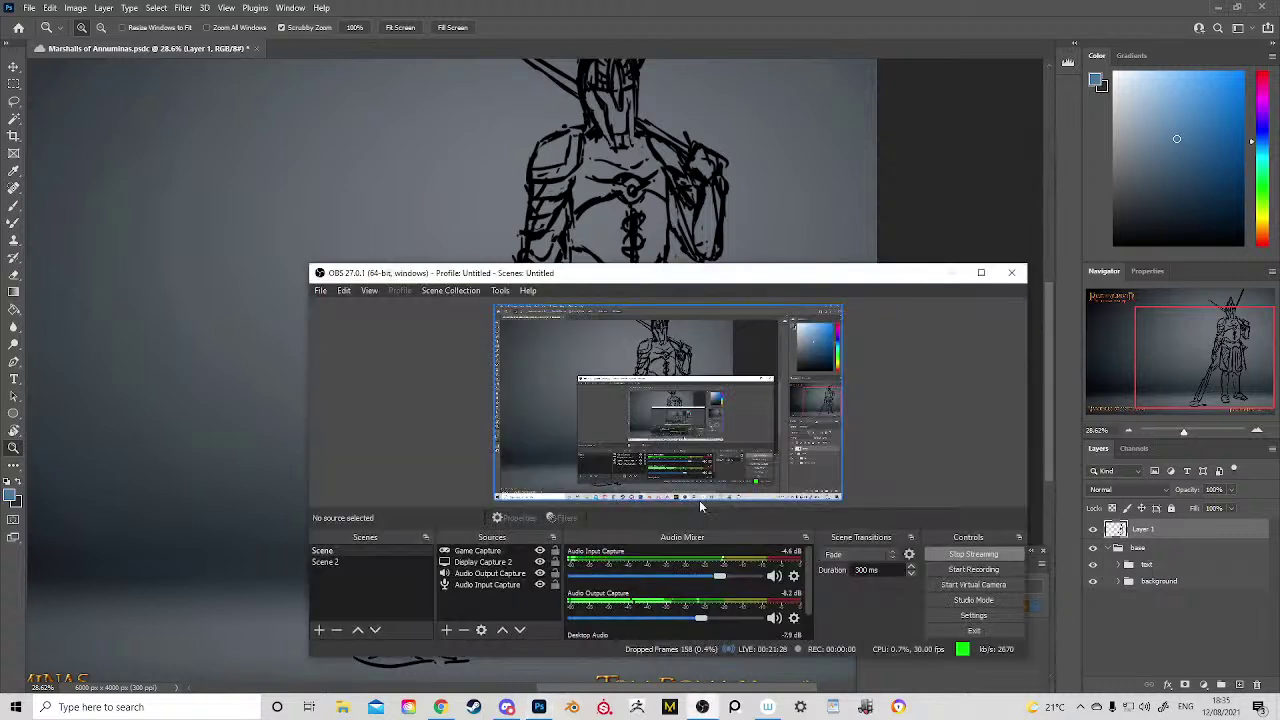
drag(719, 577, 757, 582)
click(440, 707)
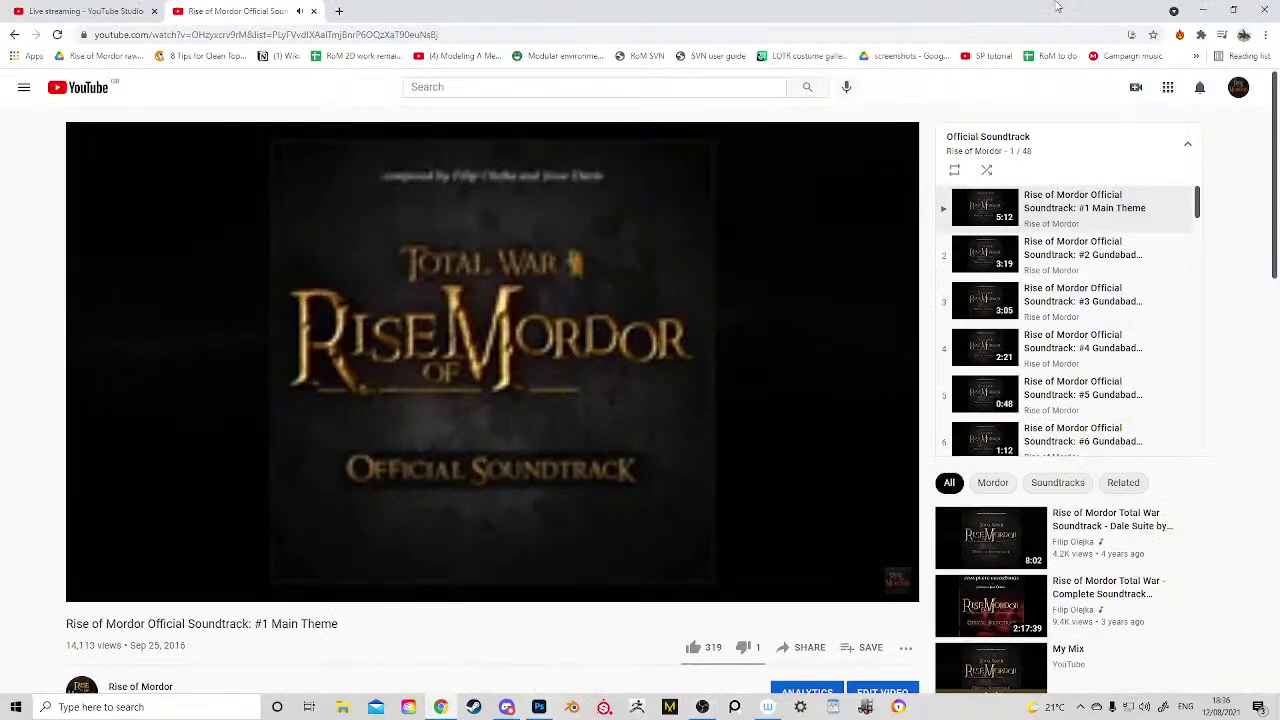
click(1203, 10)
click(539, 707)
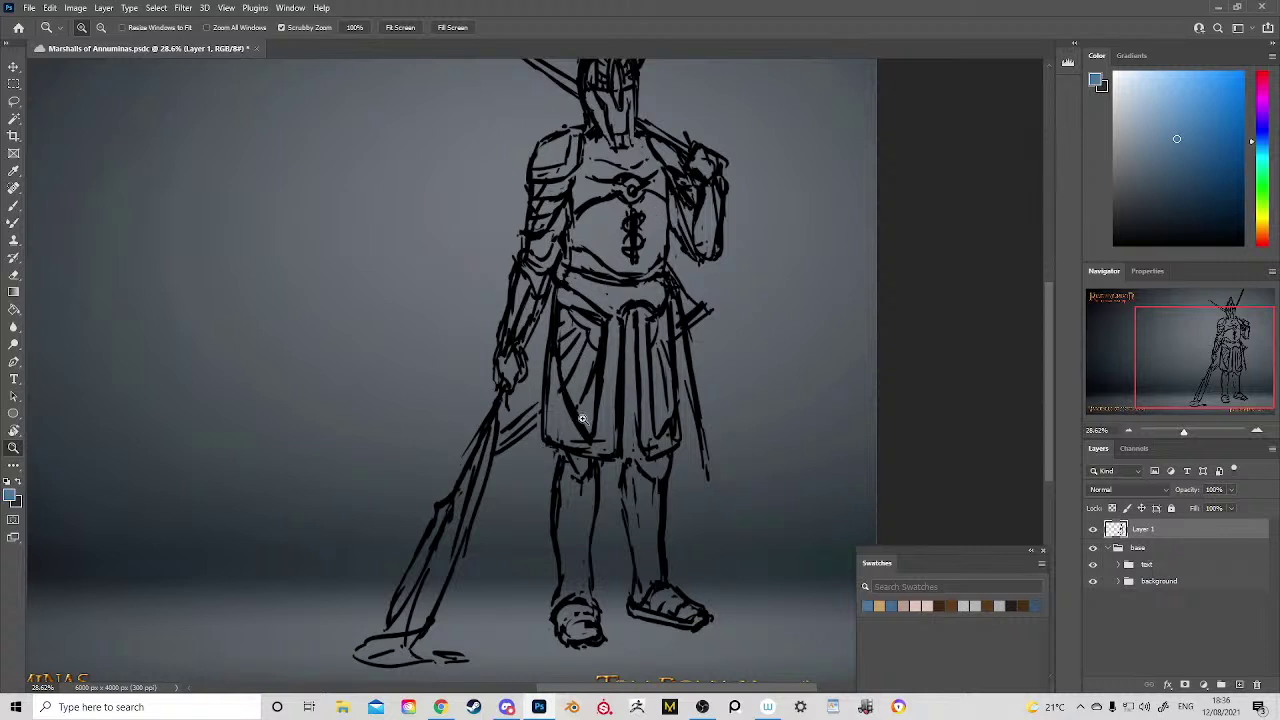
Step: Switch to OBS, lower the Audio Output Capture level to -22.6 dB, and return to Photoshop
click(702, 707)
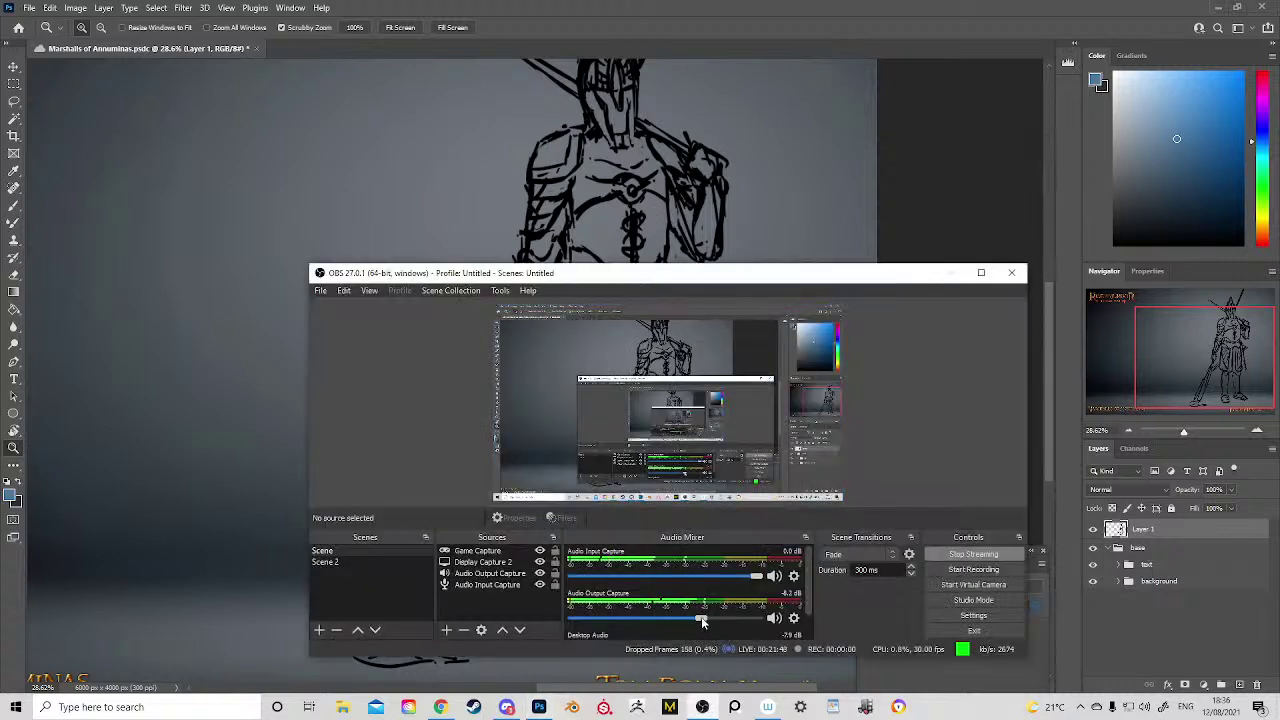
drag(703, 620, 673, 620)
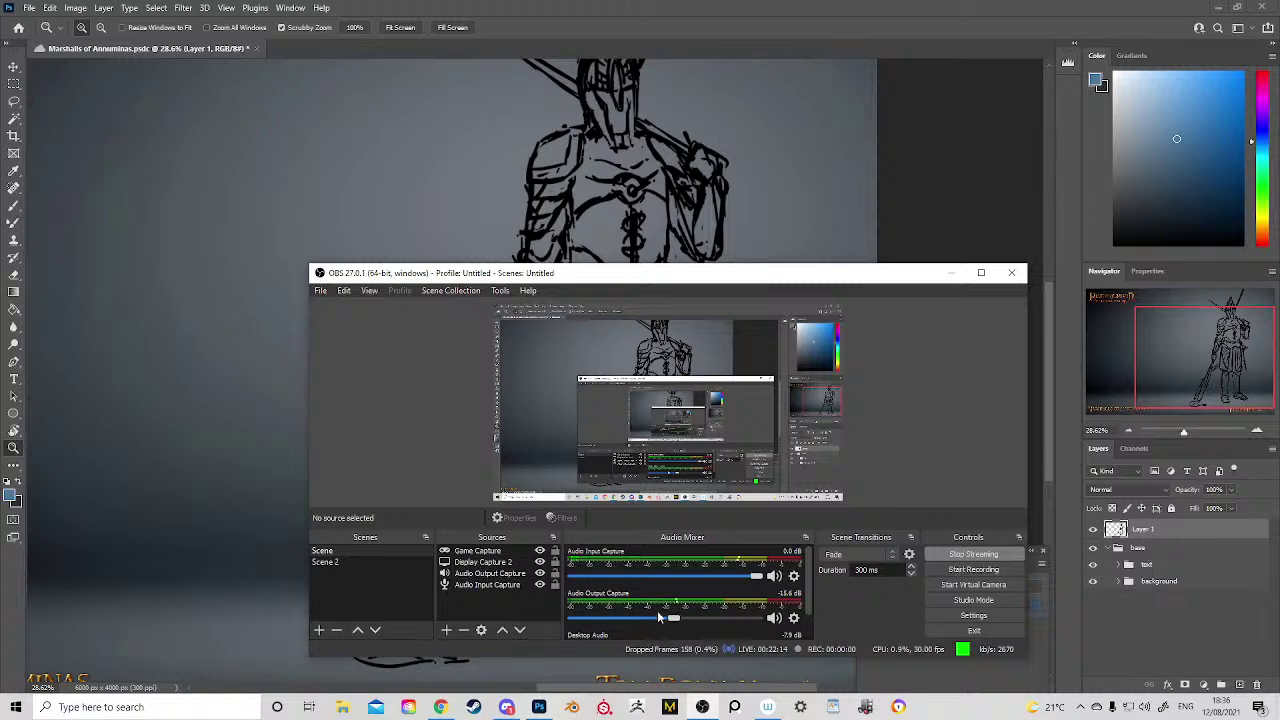
drag(672, 618, 655, 620)
click(864, 163)
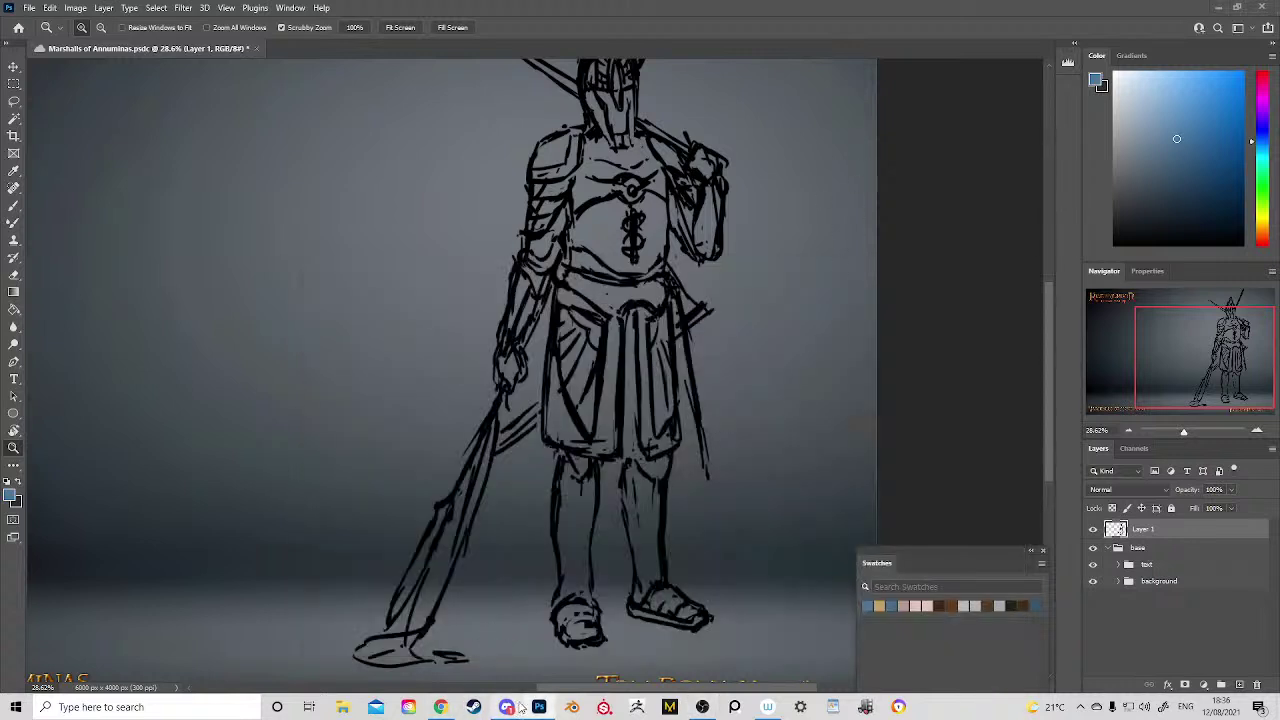
Step: Switch back to OBS and lower the Audio Output Capture level to -65.8 dB
mouse_move(519, 707)
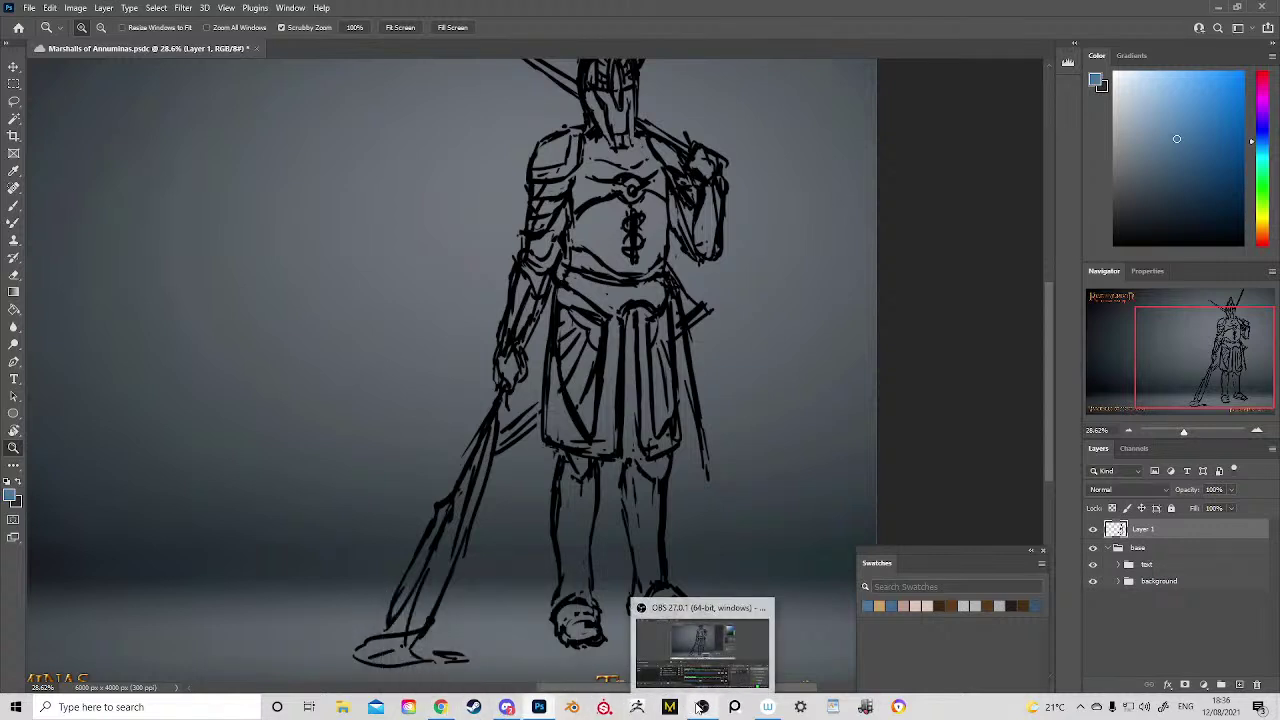
click(702, 707)
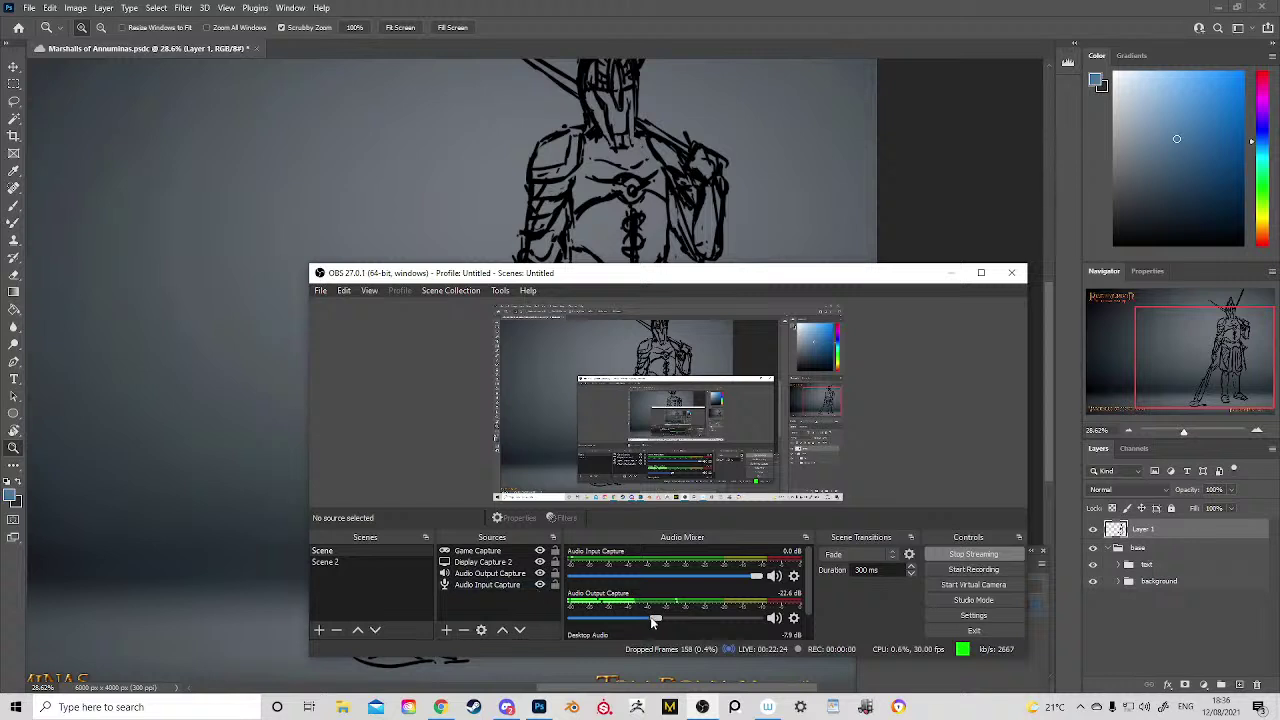
drag(652, 620, 597, 632)
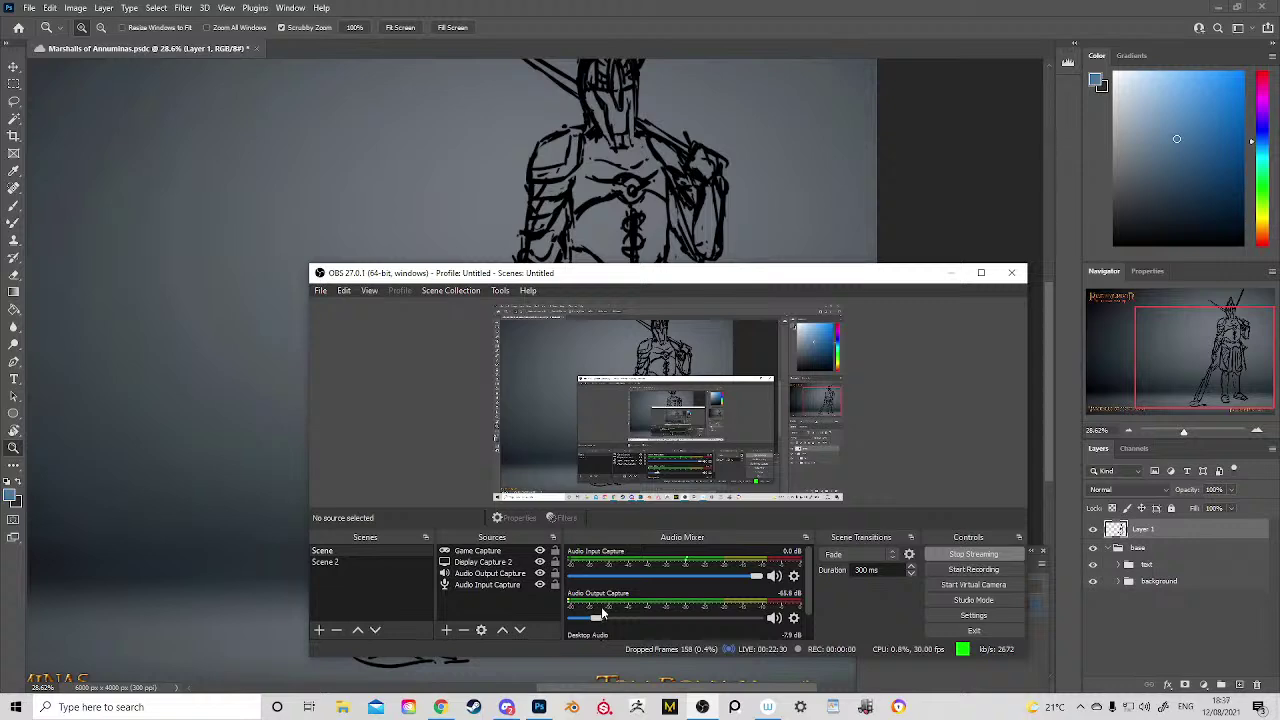
Step: Switch to Chrome and turn the Gundabad Battlefield Track 01 video's volume down slightly further
click(440, 707)
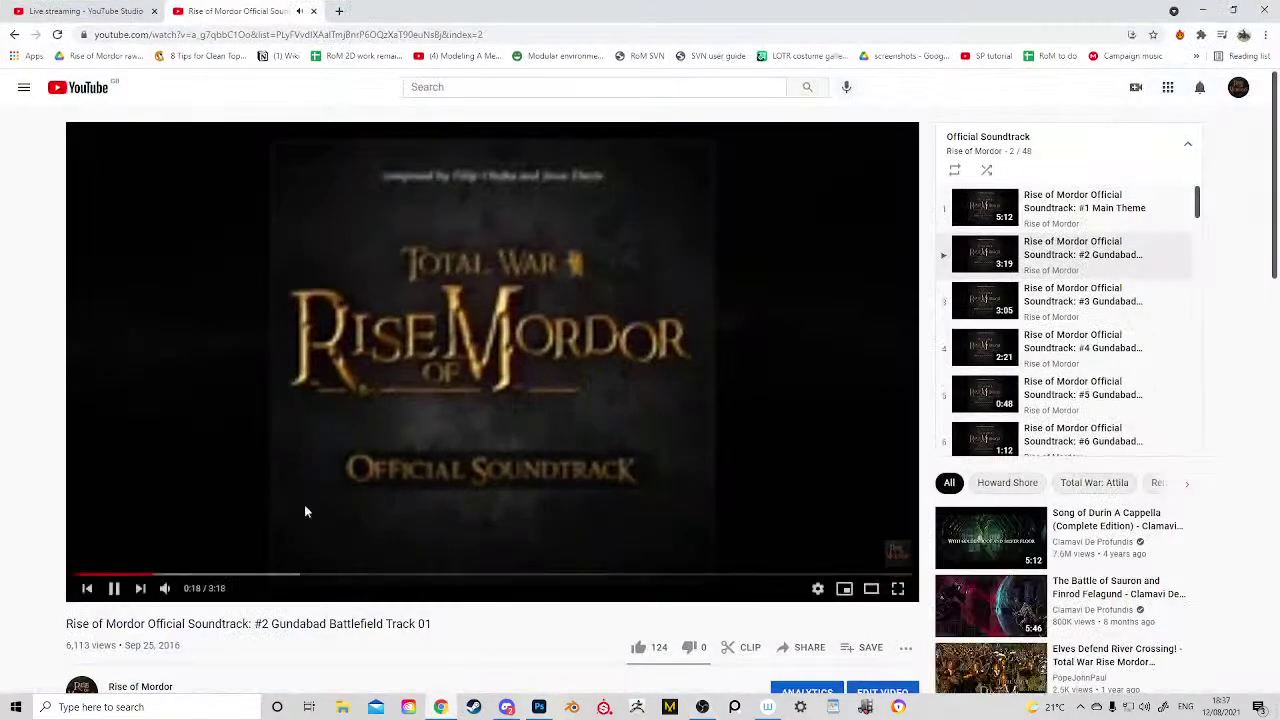
mouse_move(166, 591)
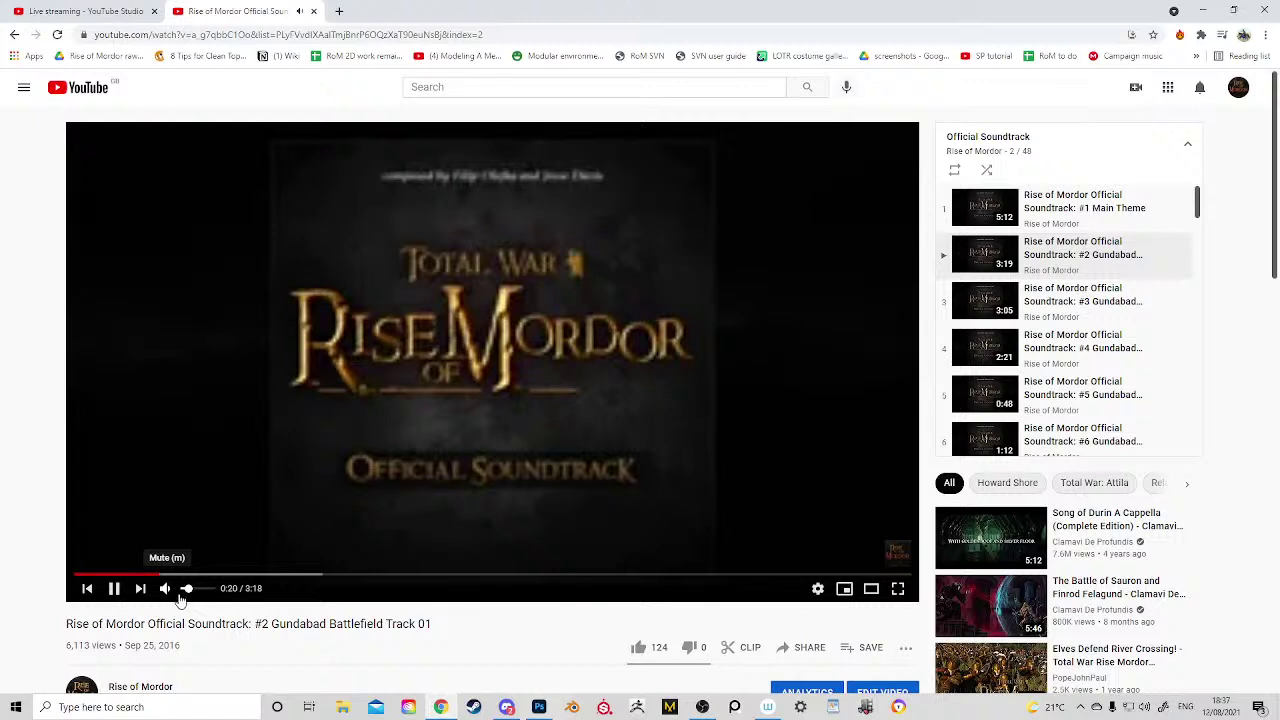
drag(188, 590, 186, 592)
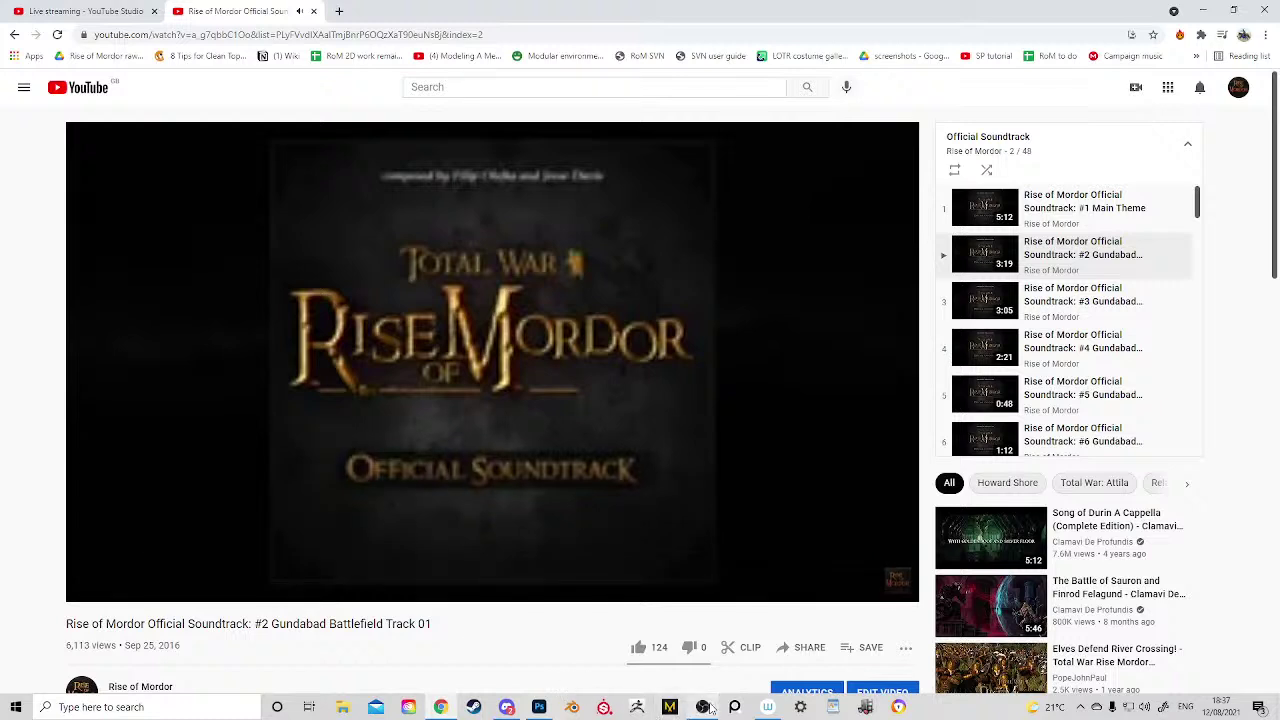
mouse_move(603, 558)
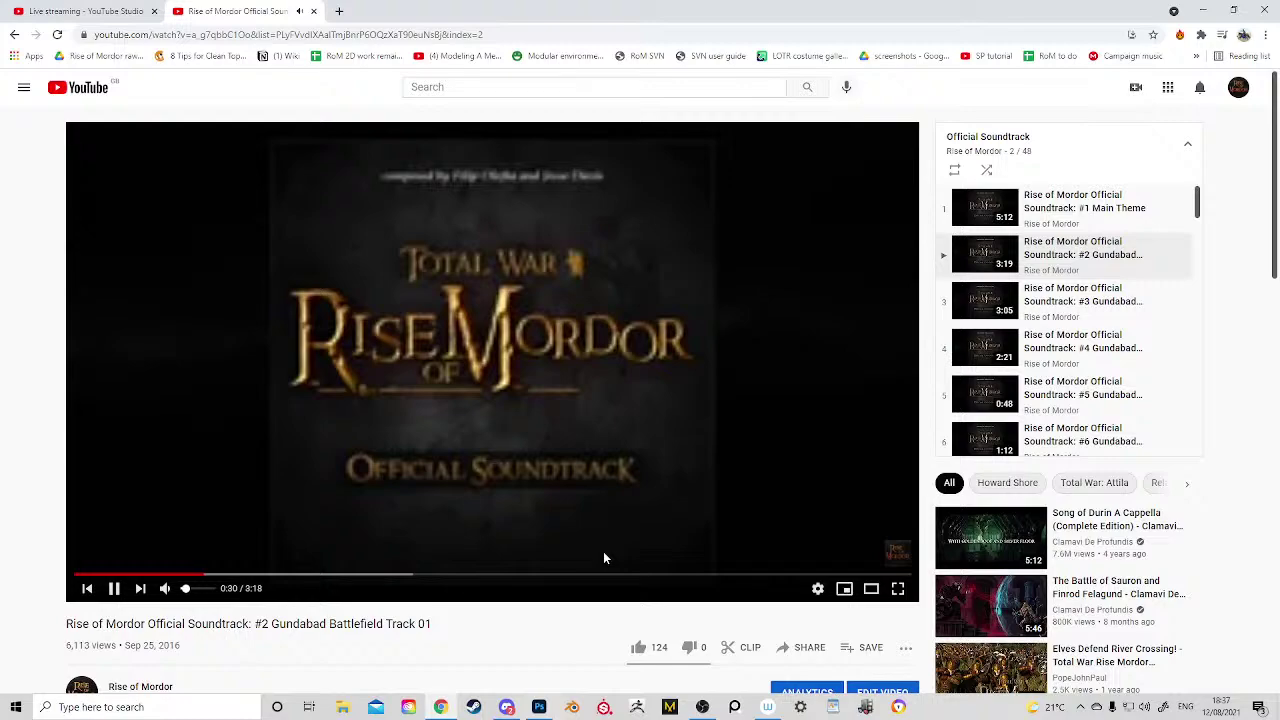
Step: Switch to Discord, read the unread direct messages about the stream audio, and return to the browser
click(506, 707)
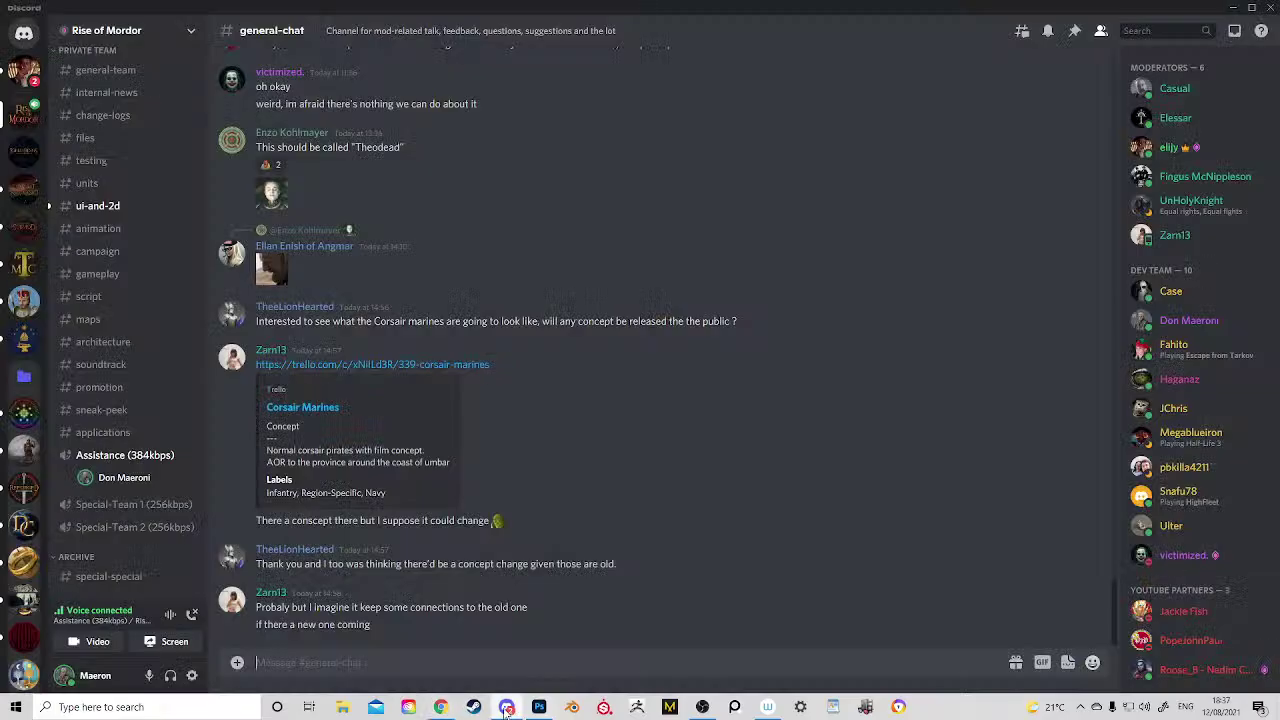
click(24, 72)
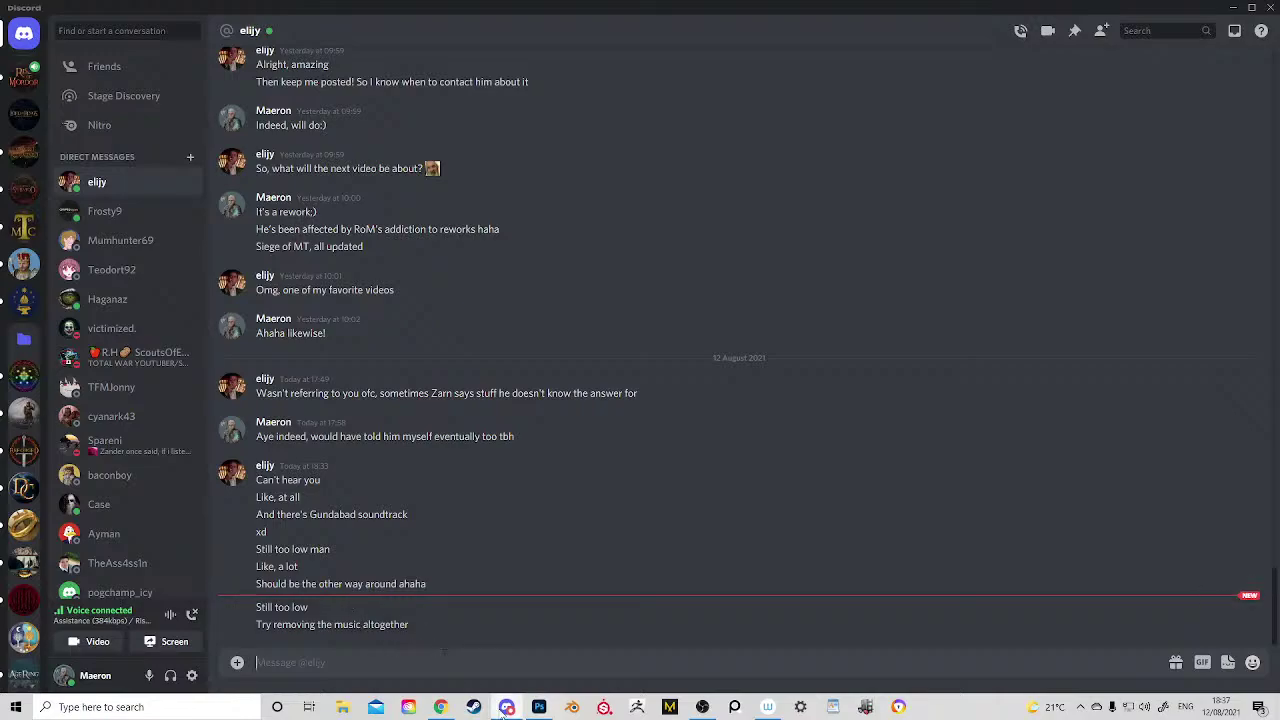
click(506, 707)
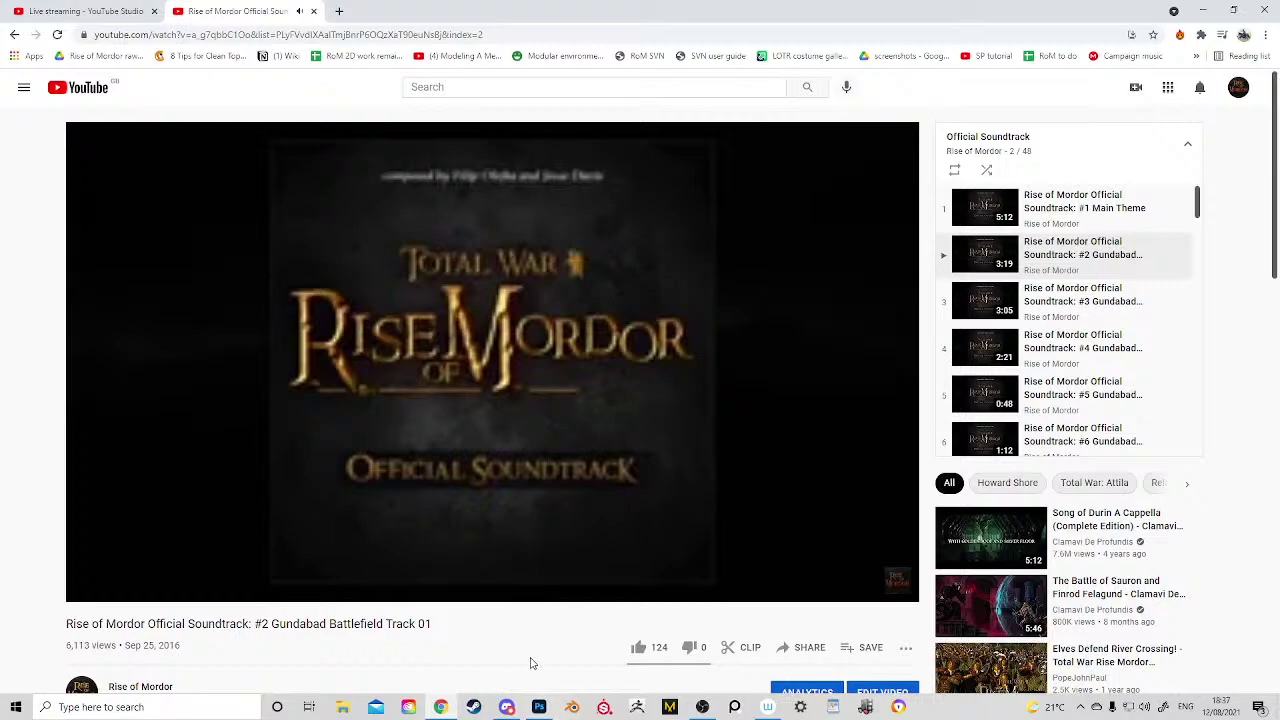
Step: Minimise Chrome and OBS and bring the whole Marshalls of Annuminas artwork back into view in Photoshop
click(1203, 10)
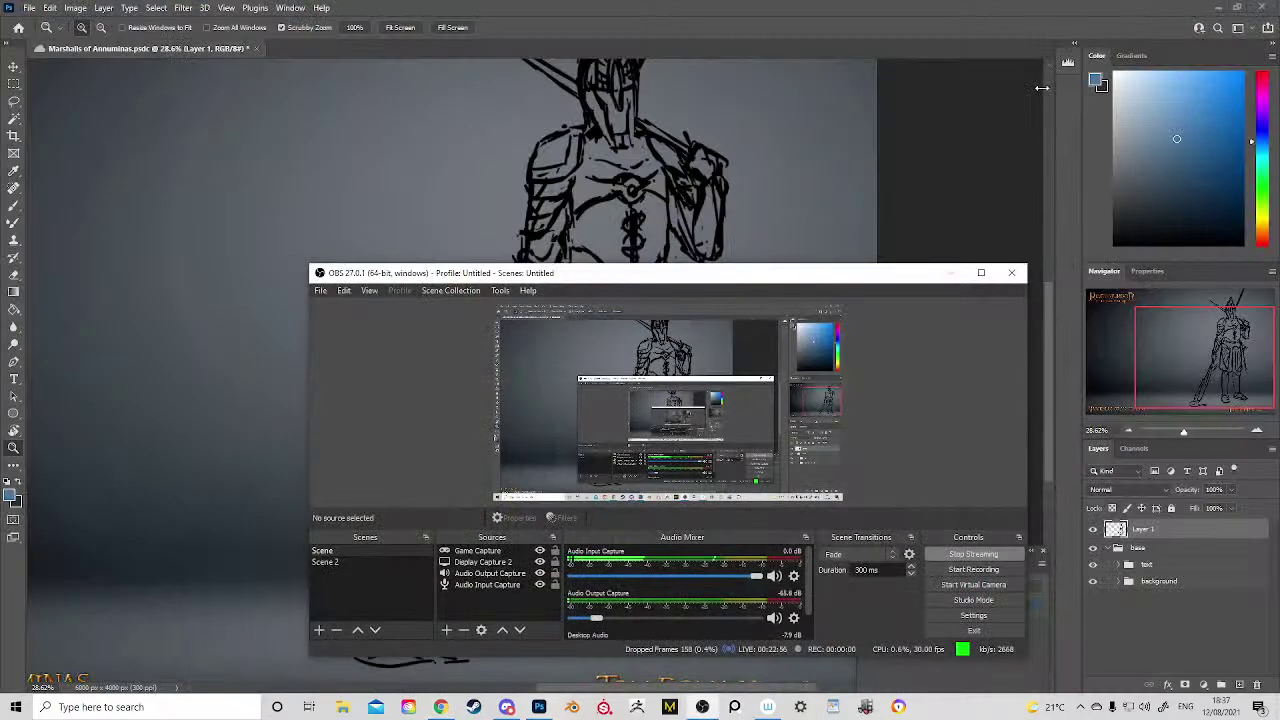
click(952, 273)
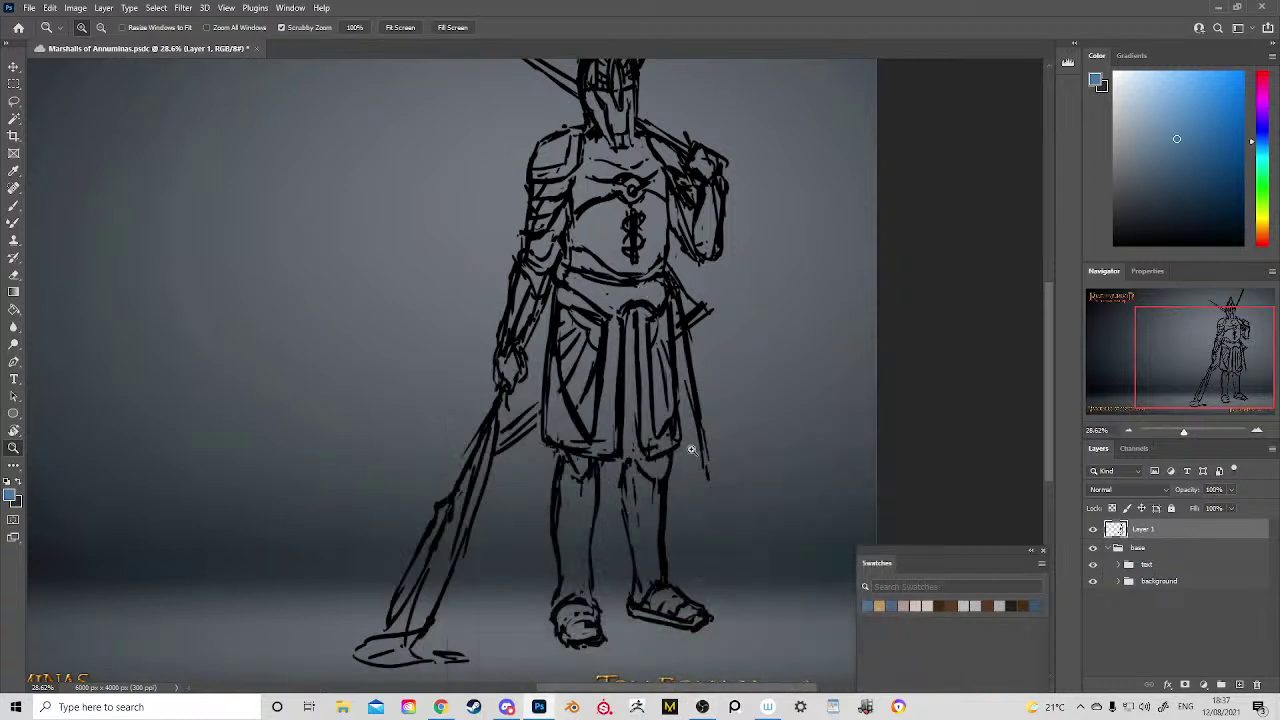
drag(595, 344, 573, 308)
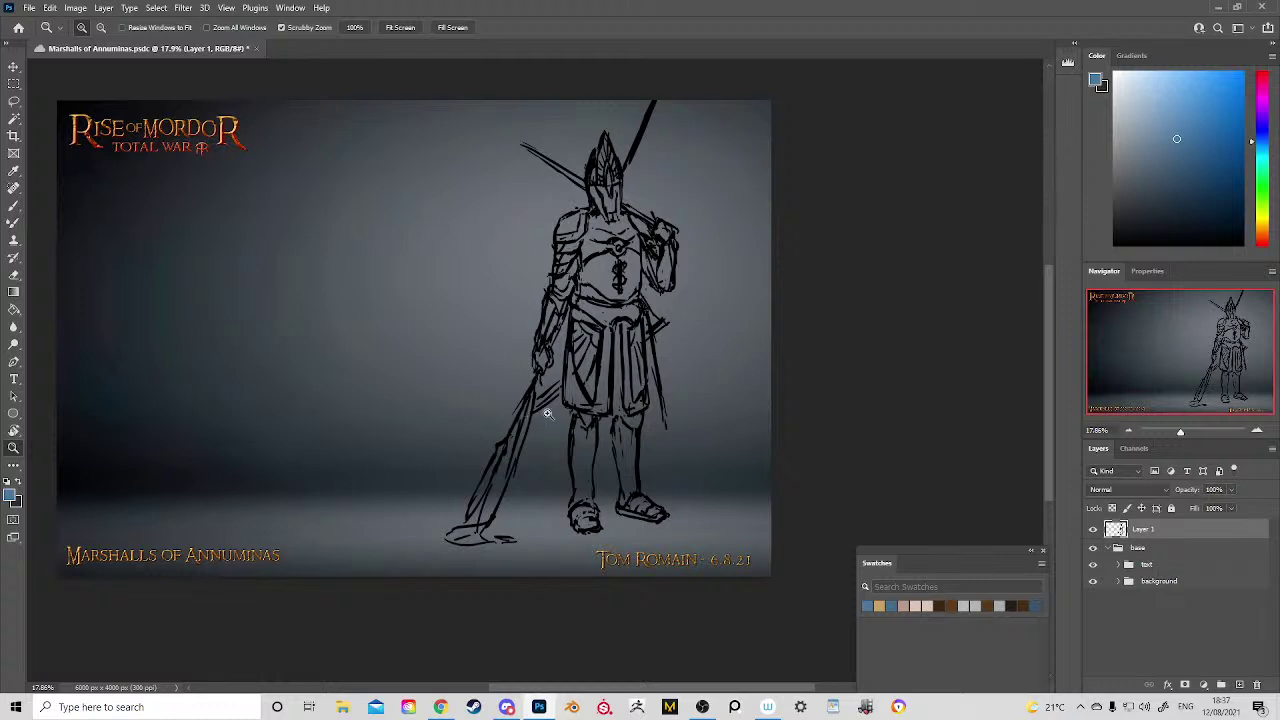
drag(626, 195, 579, 317)
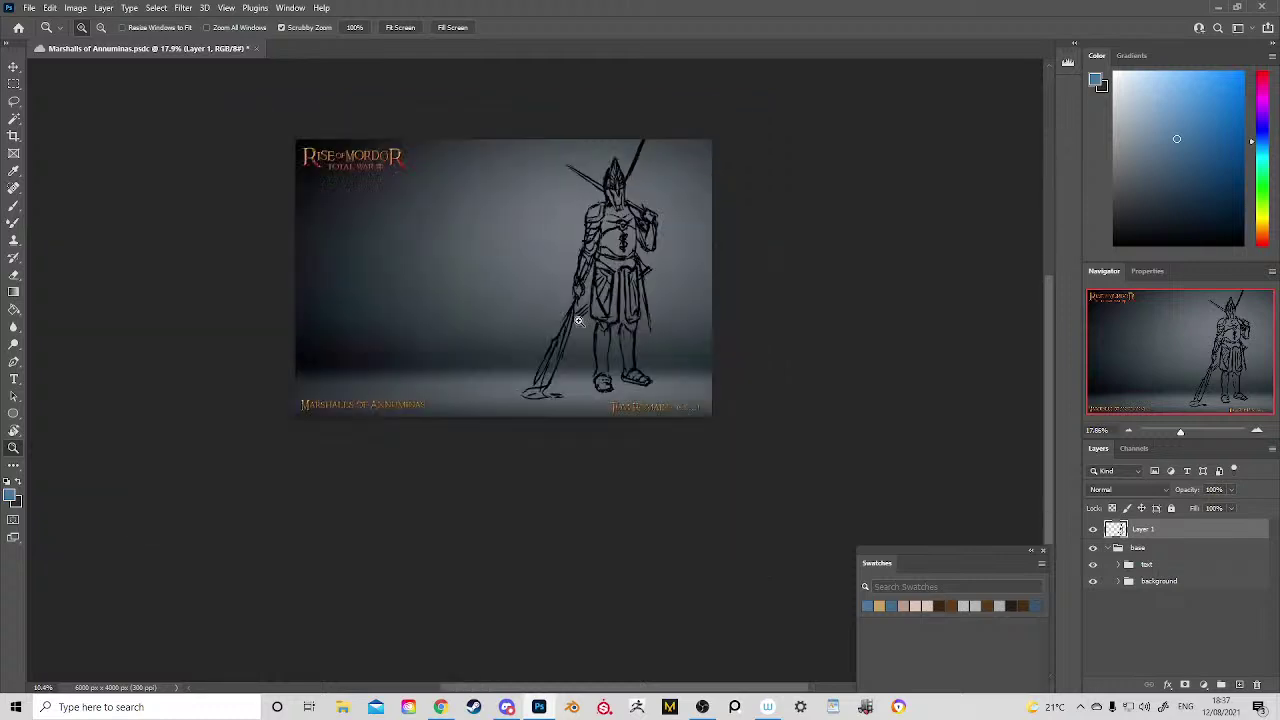
drag(623, 270, 674, 358)
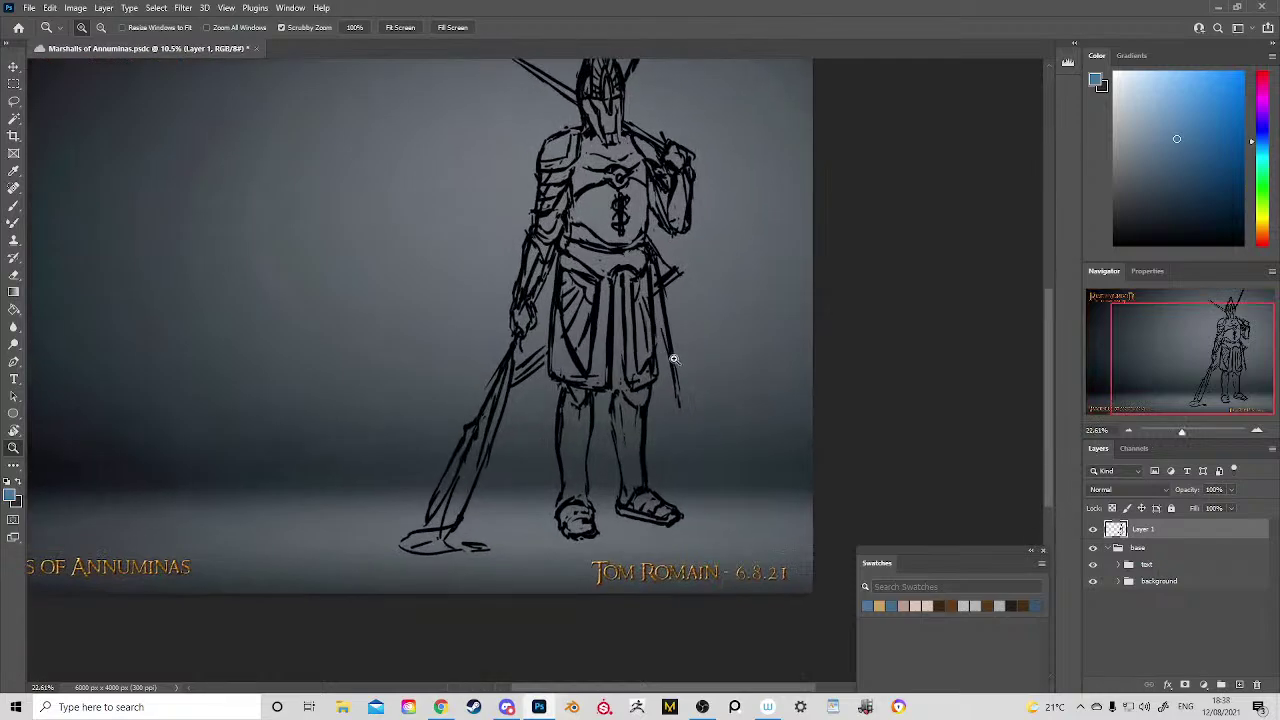
drag(634, 288, 642, 370)
drag(640, 314, 588, 303)
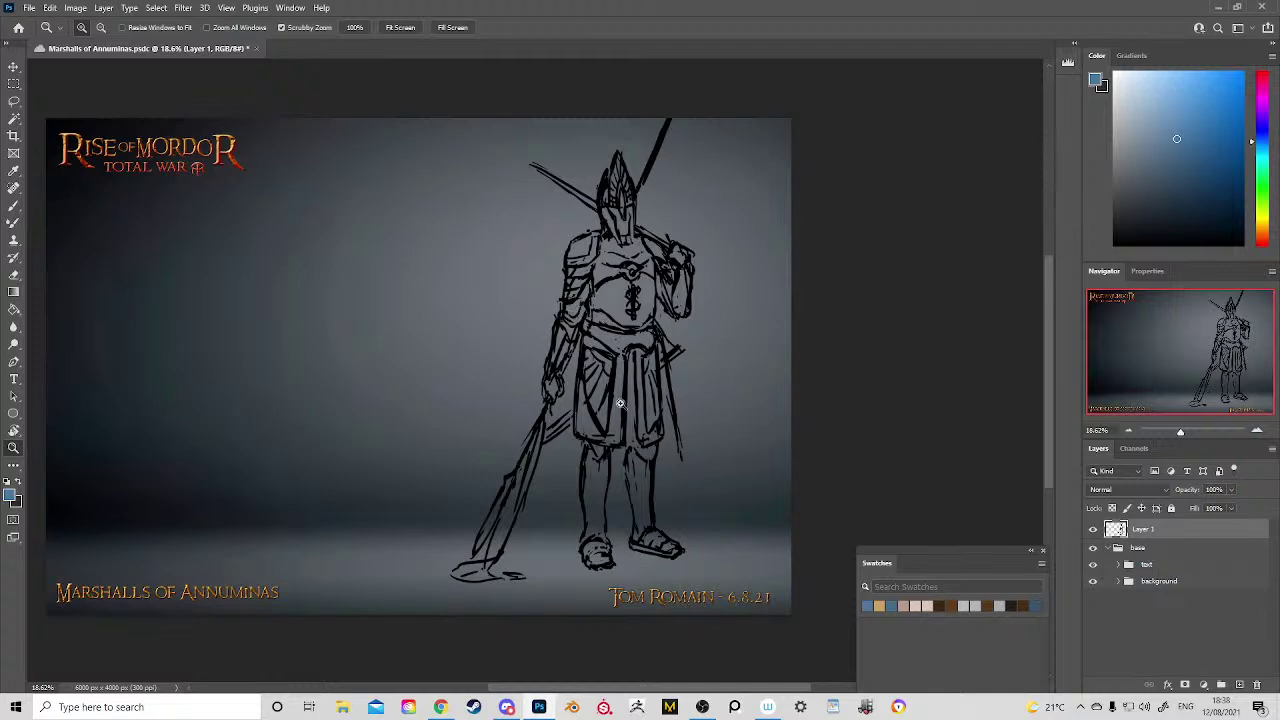
Step: Switch to OBS, set Audio Output Capture to -24.1 dB and Desktop Audio to -24.4 dB, and minimise the window
click(703, 707)
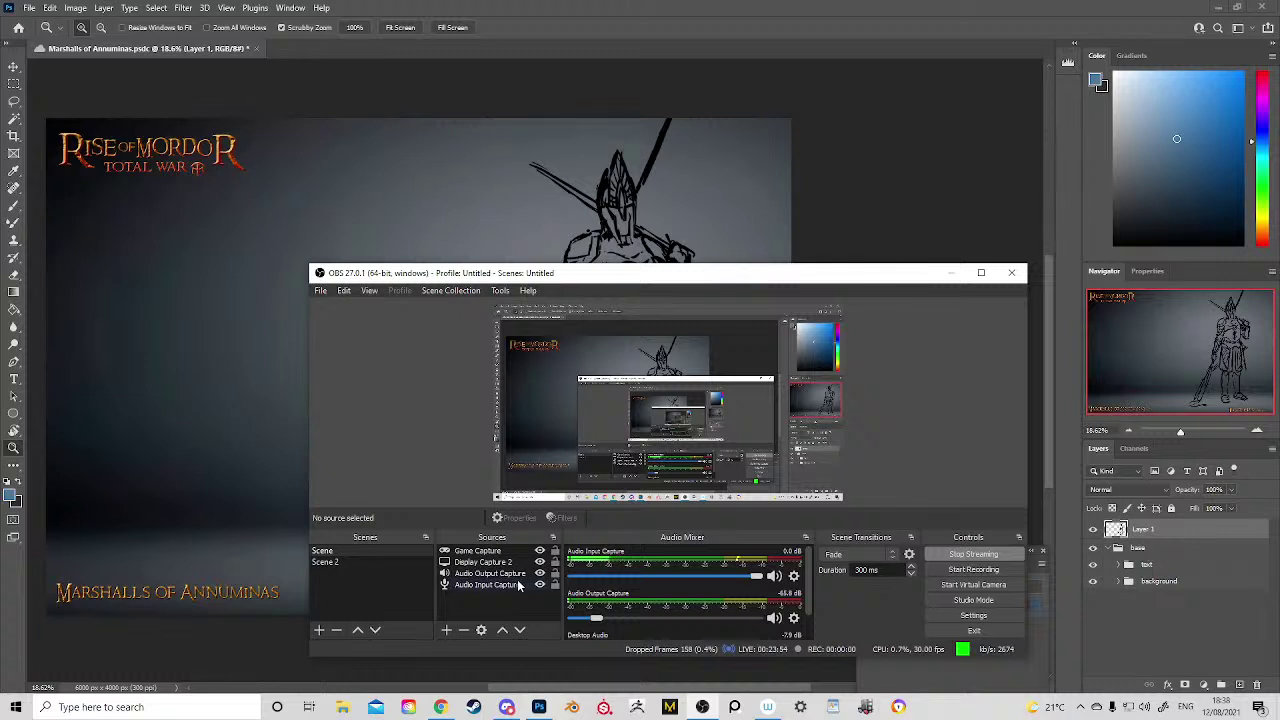
scroll(650, 602, down, 2)
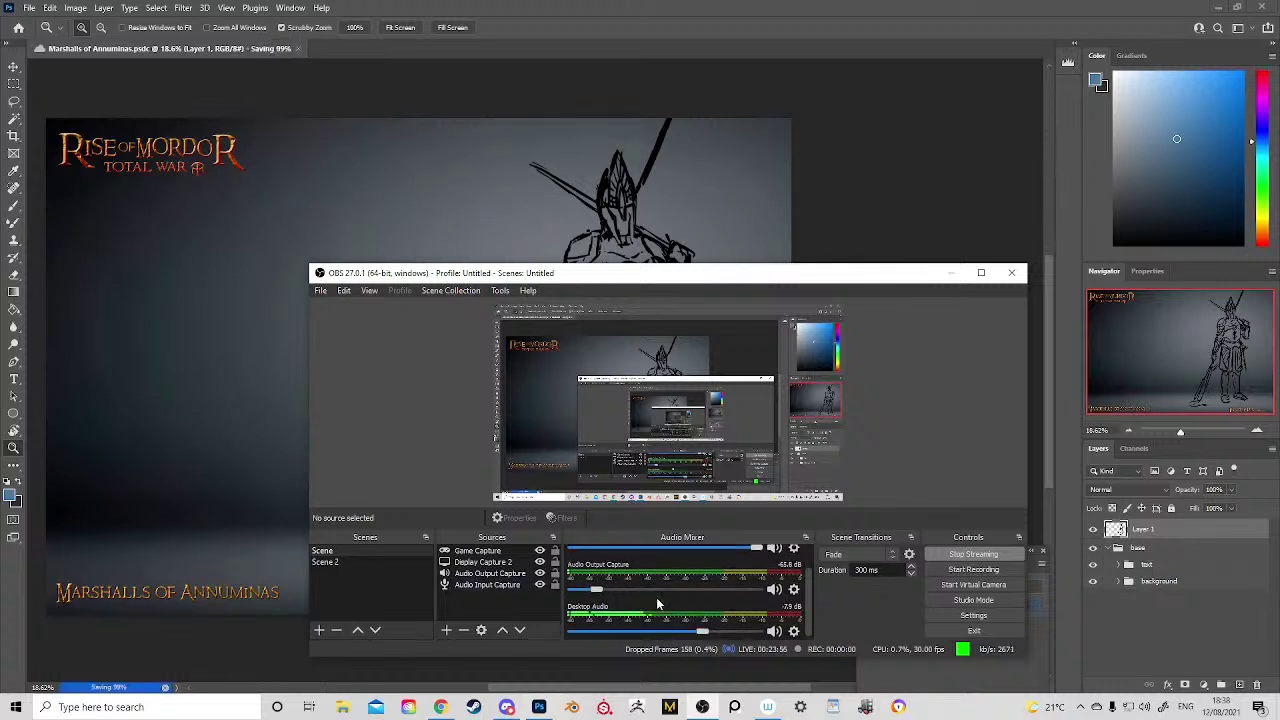
scroll(657, 604, up, 2)
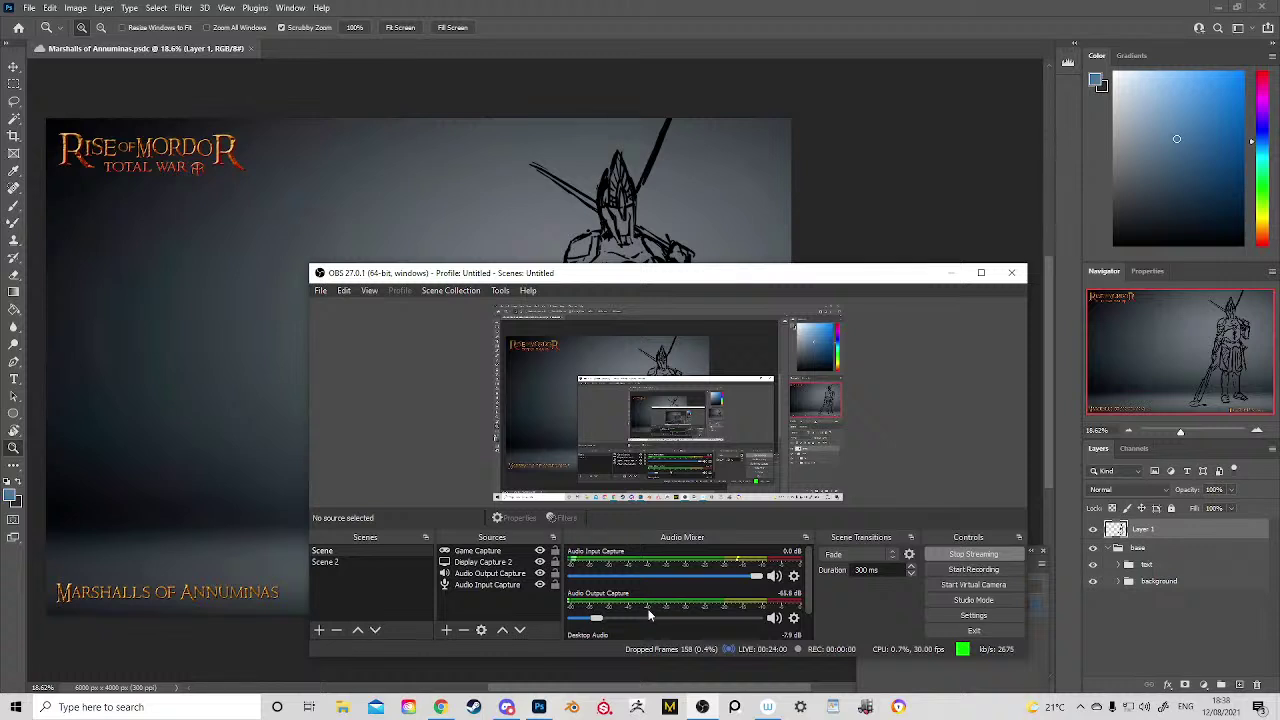
scroll(642, 618, down, 2)
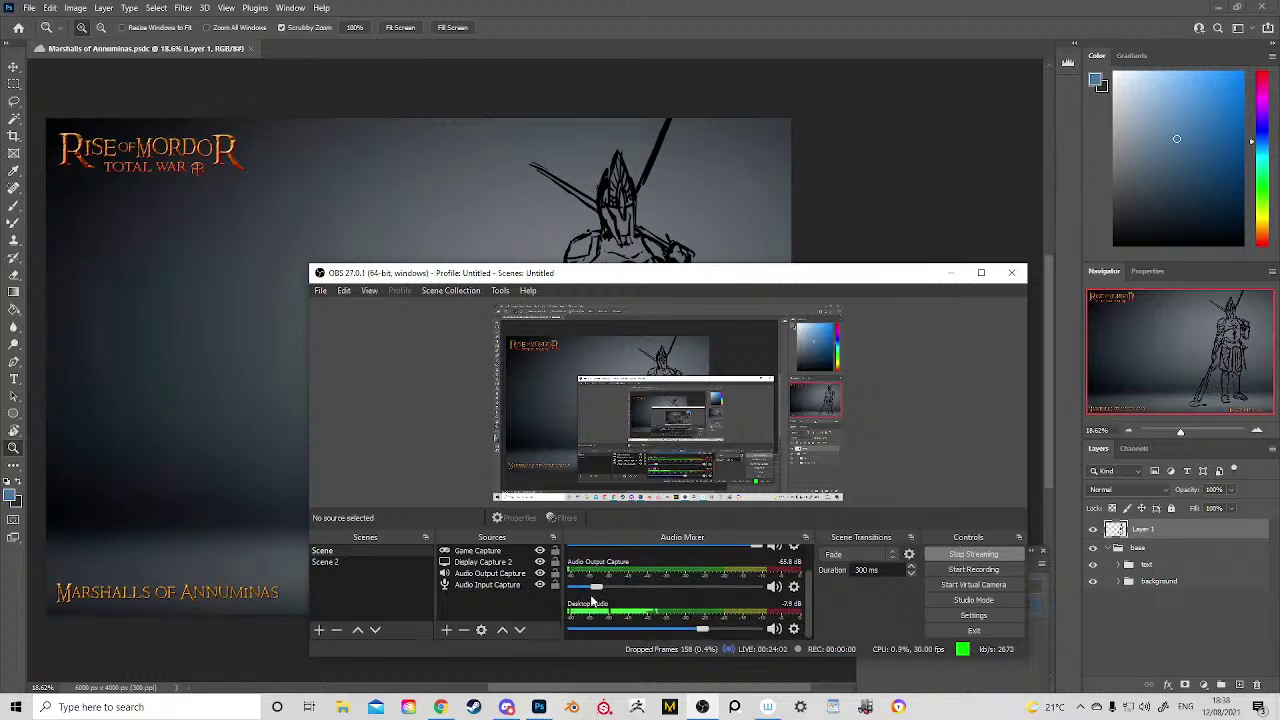
mouse_move(701, 630)
mouse_down()
mouse_move(676, 629)
mouse_move(705, 630)
mouse_up()
drag(590, 588, 652, 599)
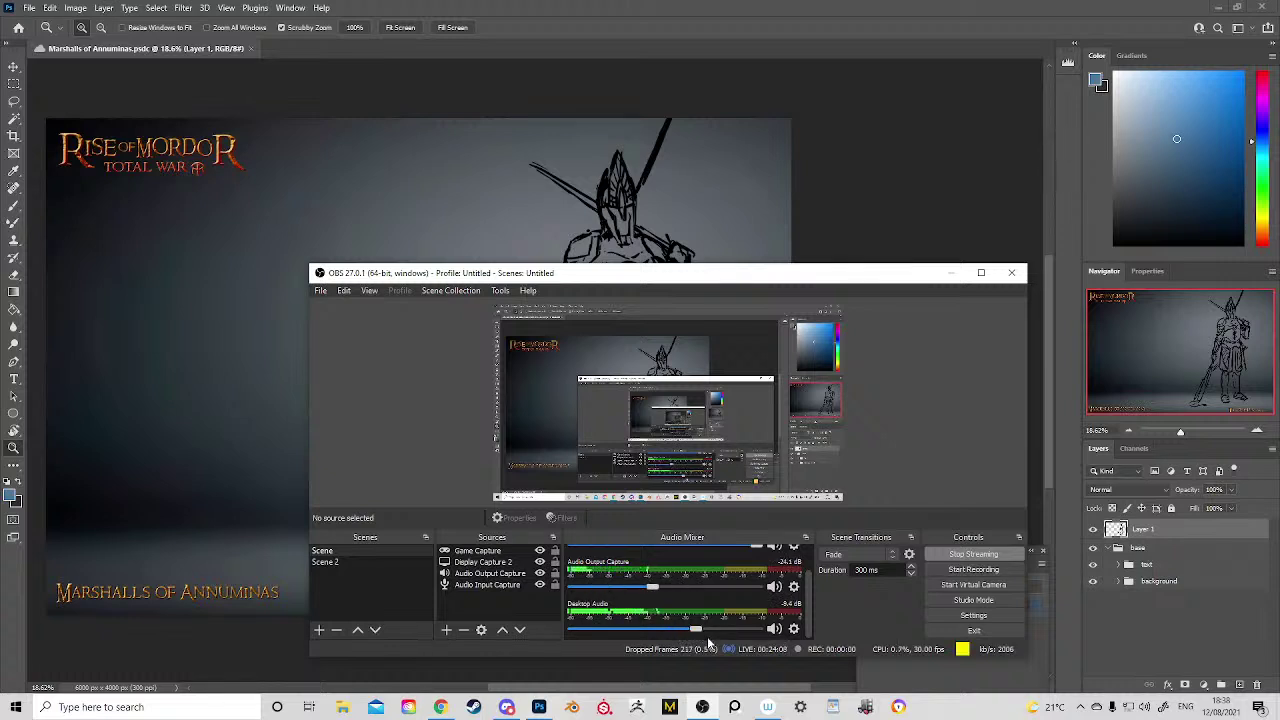
scroll(662, 600, up, 2)
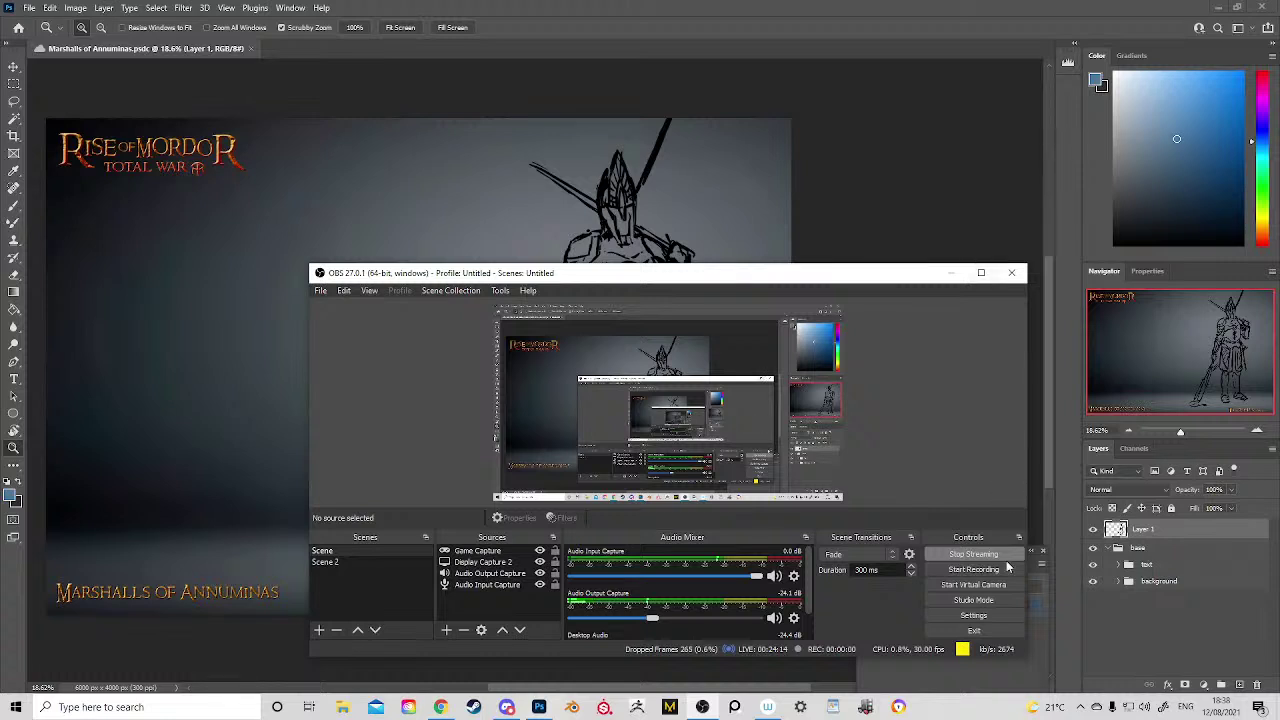
click(952, 273)
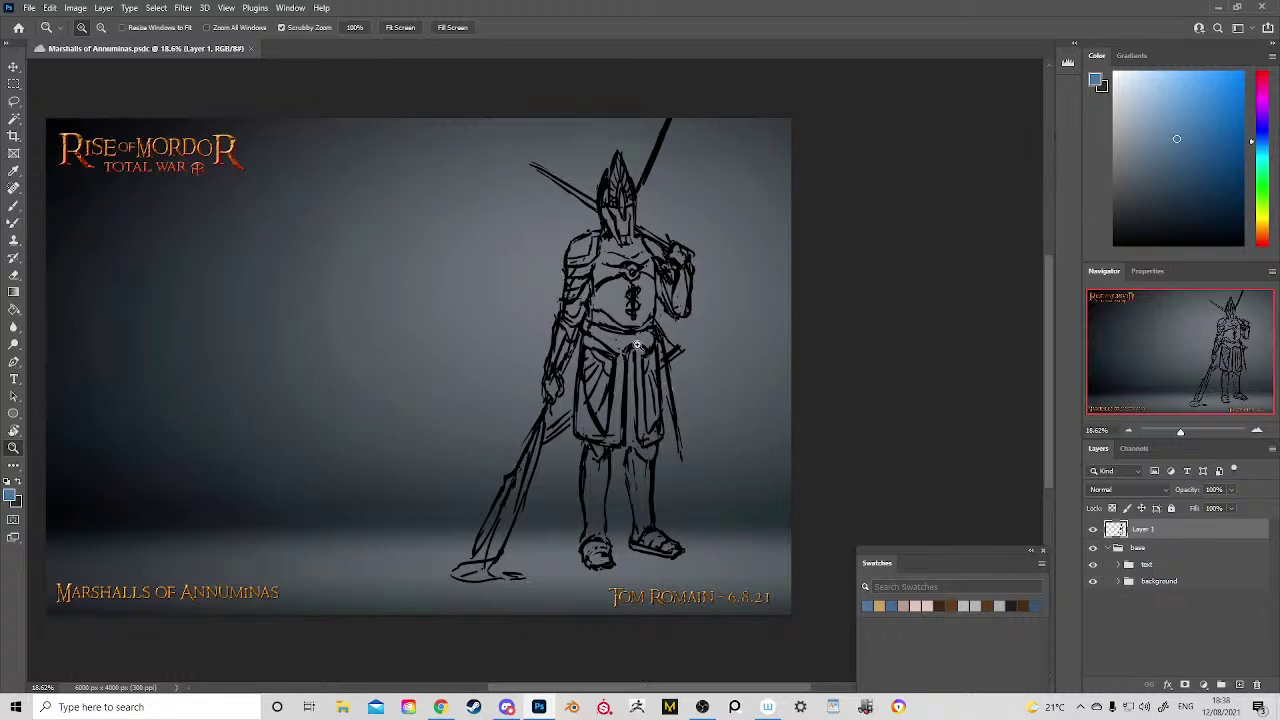
Step: Activate the Brush tool, enlarge the brush, and add a new layer above the sketch layer
drag(639, 346, 607, 392)
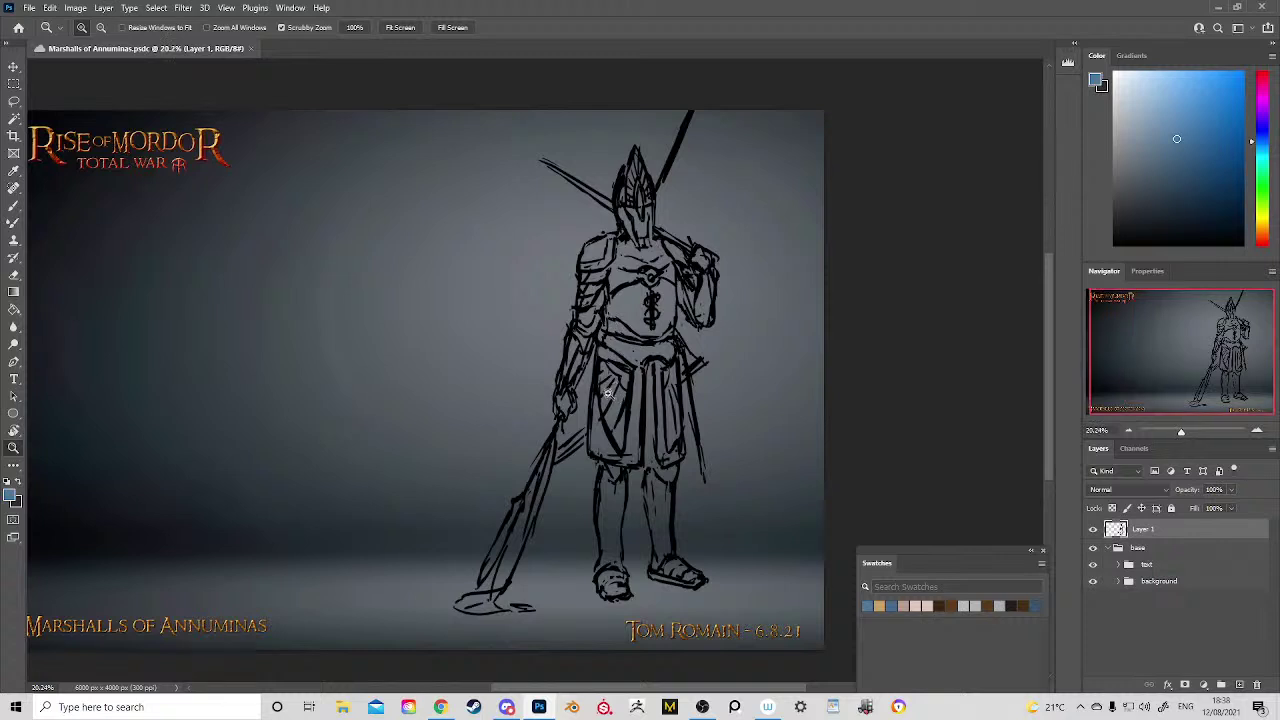
drag(694, 430, 657, 384)
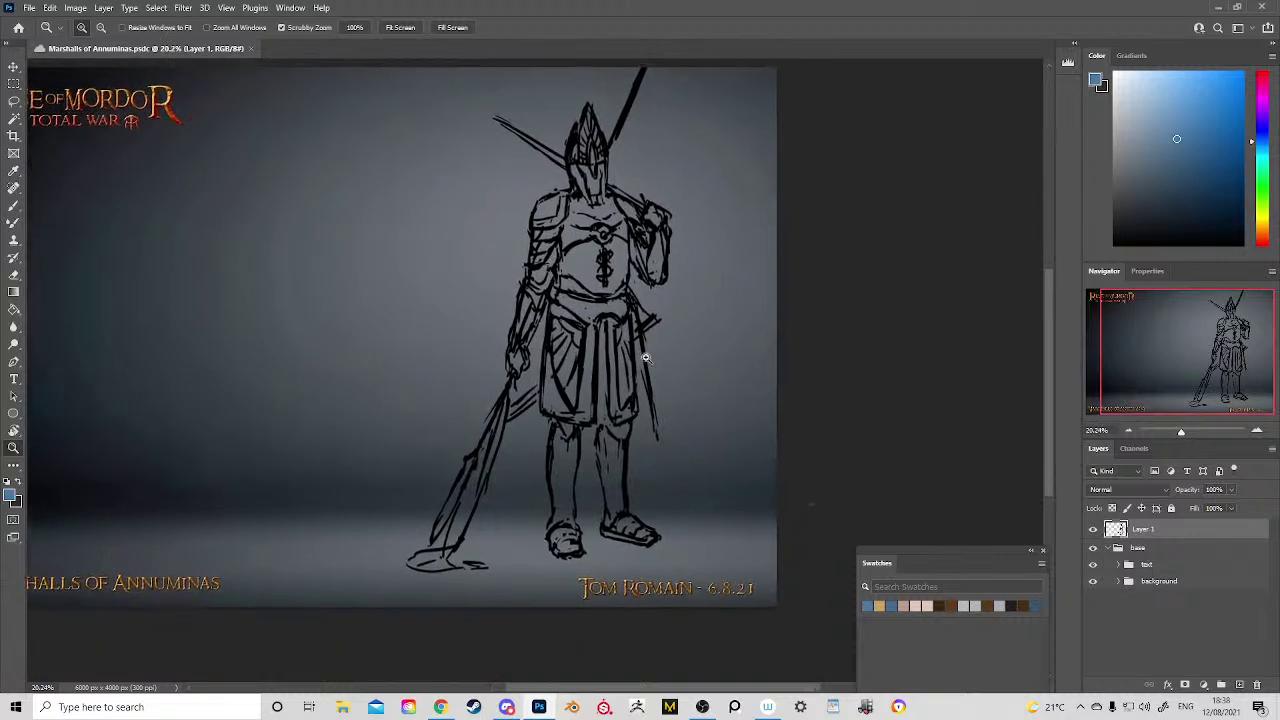
key(b)
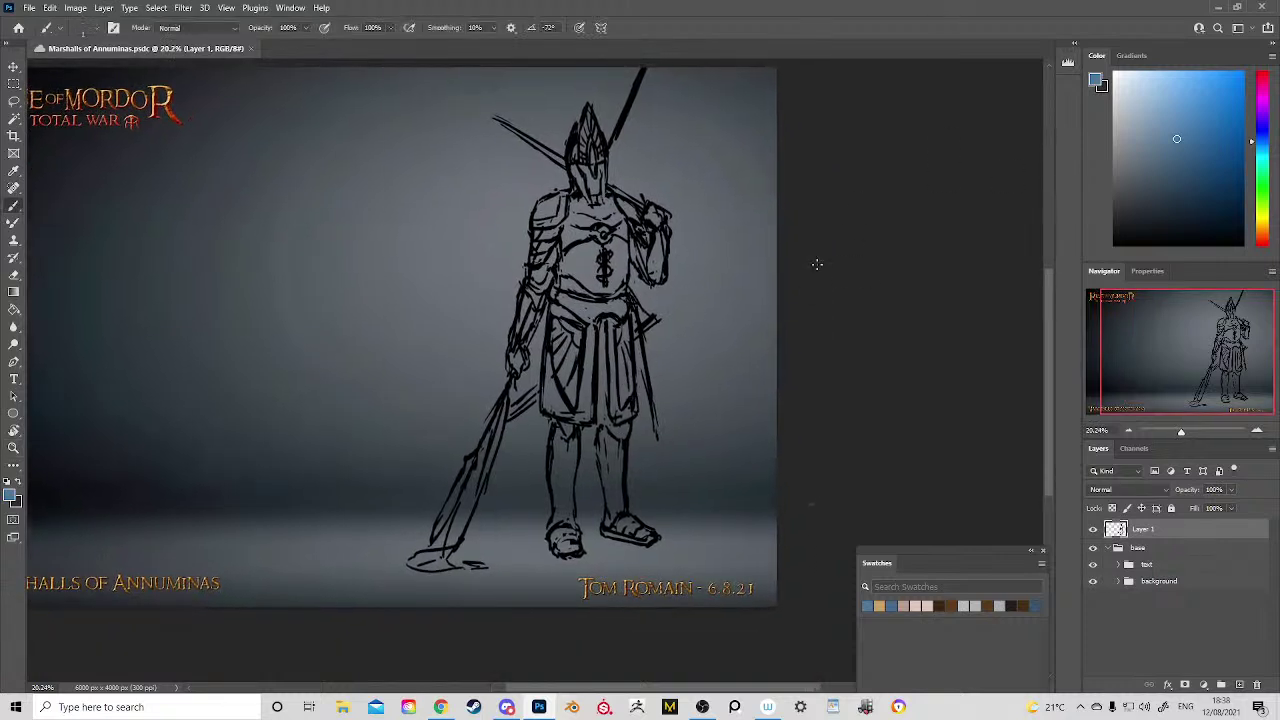
alt+right_click(581, 311)
drag(581, 311, 614, 344)
alt+right_click(592, 280)
click(1239, 684)
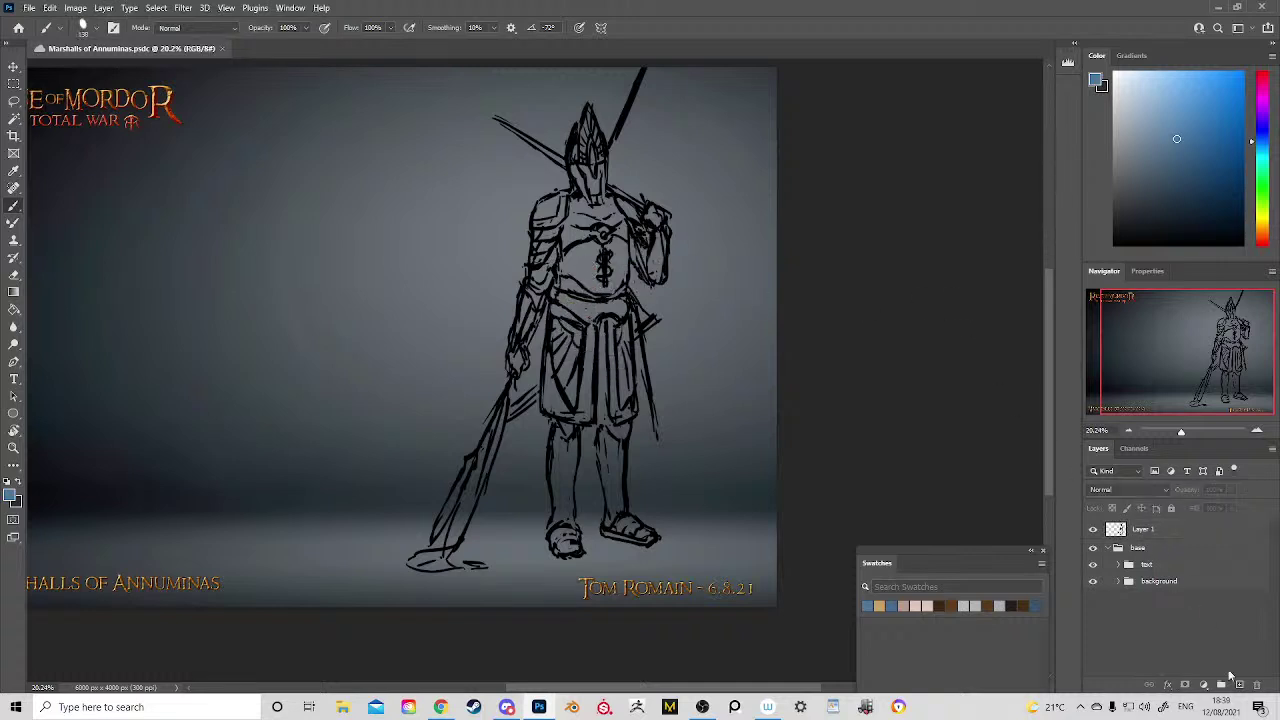
Step: Choose a neutral mid grey and block in the figure's torso from the neck to the belt on the new layer
drag(546, 281, 525, 355)
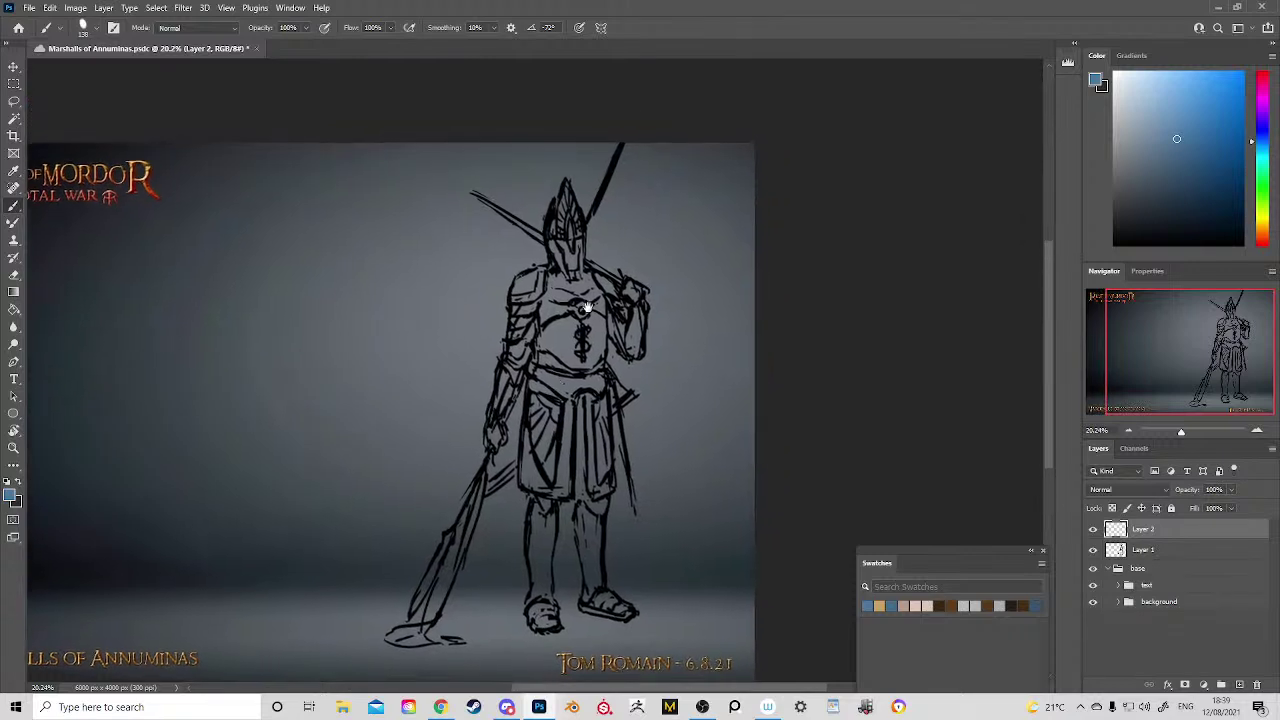
drag(609, 394, 619, 316)
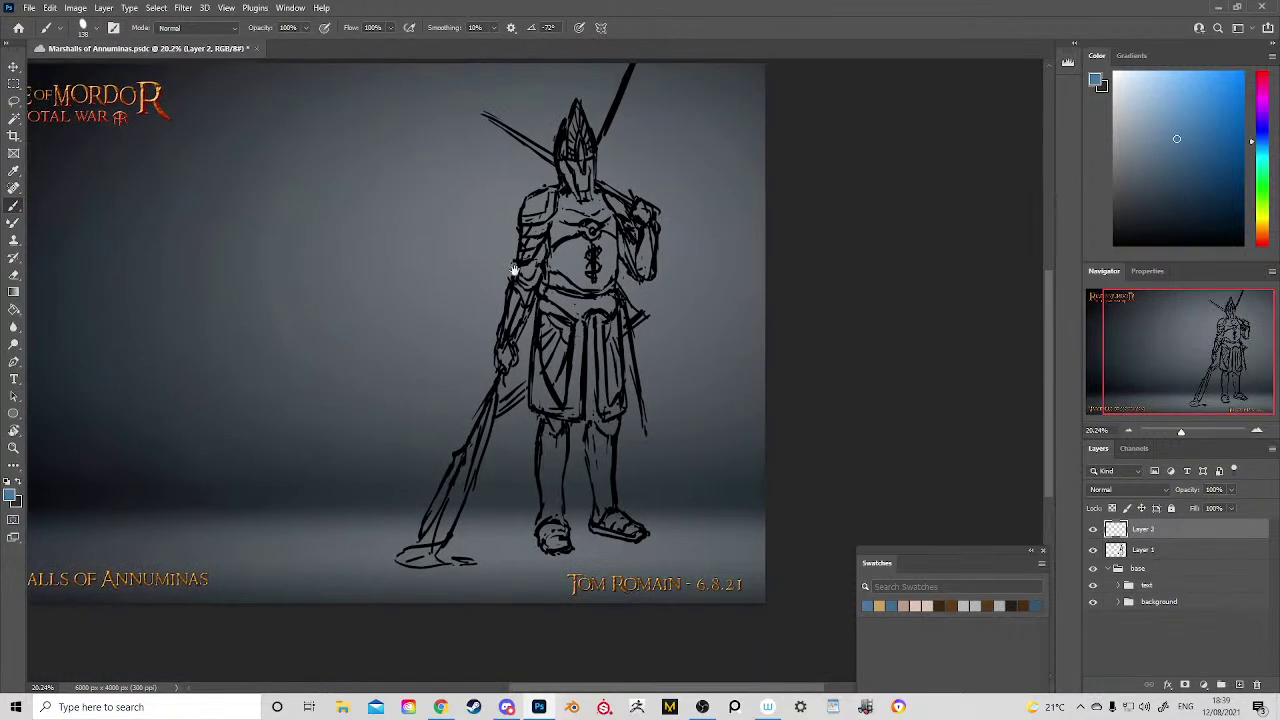
mouse_move(534, 314)
mouse_down()
mouse_move(540, 353)
mouse_move(612, 330)
mouse_move(598, 278)
mouse_move(590, 320)
mouse_move(610, 318)
mouse_up()
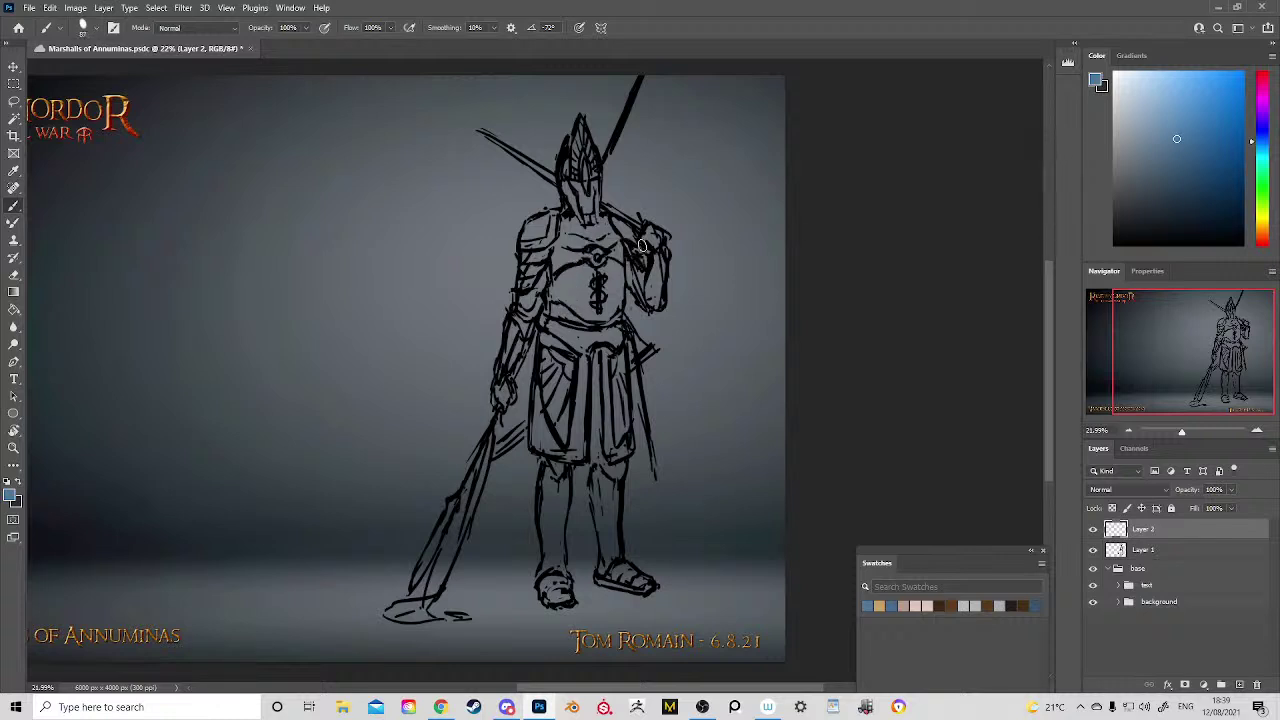
drag(1190, 103, 1118, 138)
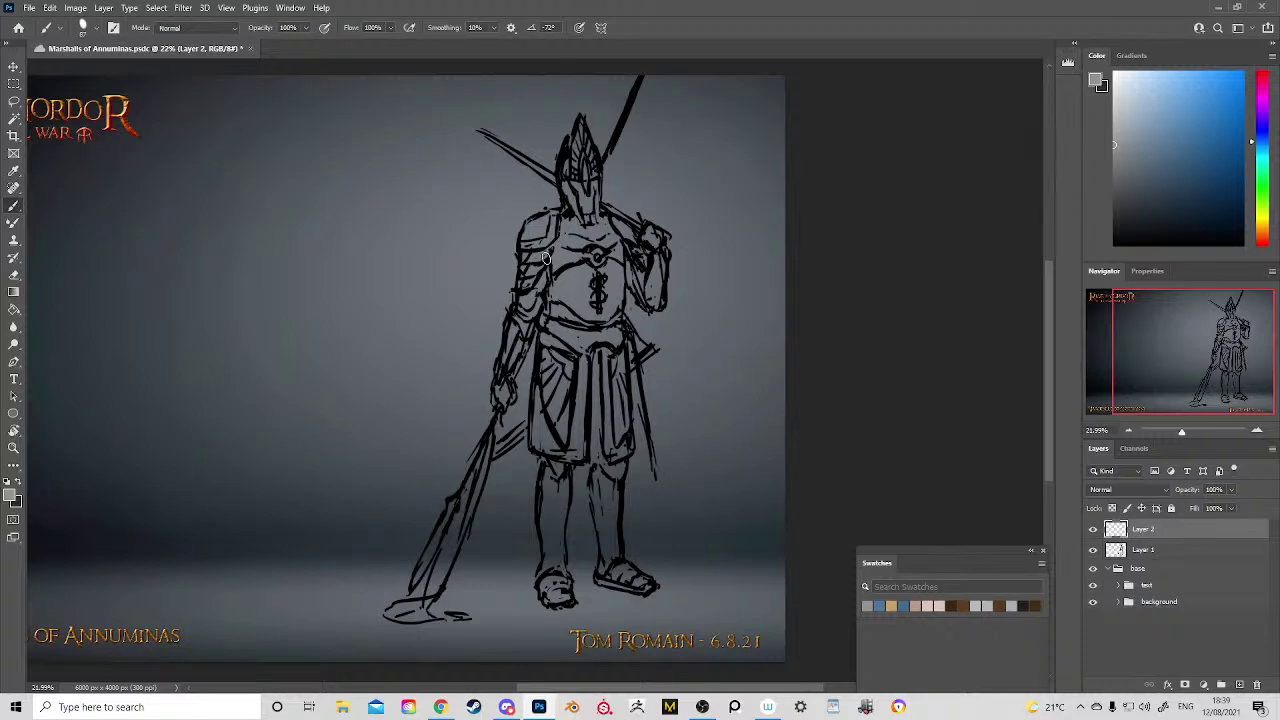
key(ctrl+space)
drag(554, 254, 638, 215)
mouse_move(638, 215)
mouse_down()
mouse_move(556, 356)
mouse_move(515, 370)
mouse_move(480, 411)
mouse_move(536, 294)
mouse_move(464, 303)
mouse_move(466, 275)
mouse_move(500, 245)
mouse_move(508, 264)
mouse_move(548, 262)
mouse_move(568, 306)
mouse_move(558, 368)
mouse_move(515, 405)
mouse_move(550, 370)
mouse_move(485, 350)
mouse_move(530, 312)
mouse_move(522, 288)
mouse_move(540, 354)
mouse_up()
key(b)
key(space)
mouse_move(487, 304)
mouse_down()
mouse_move(470, 329)
mouse_move(467, 382)
mouse_move(457, 362)
mouse_move(442, 400)
mouse_move(508, 437)
mouse_move(557, 414)
mouse_move(556, 375)
mouse_move(545, 422)
mouse_move(547, 402)
mouse_move(510, 432)
mouse_move(485, 400)
mouse_up()
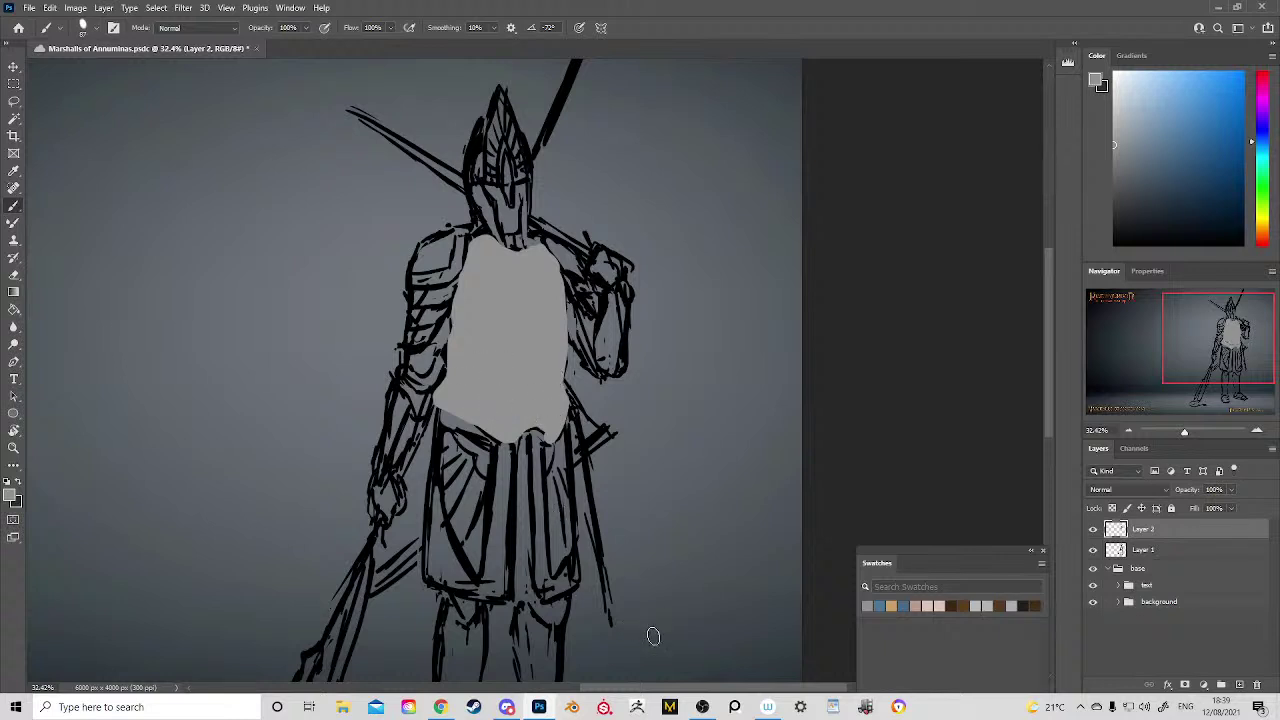
Step: Switch to PureRef and load the Annuminas Marshalls ref scene from Documents
click(734, 706)
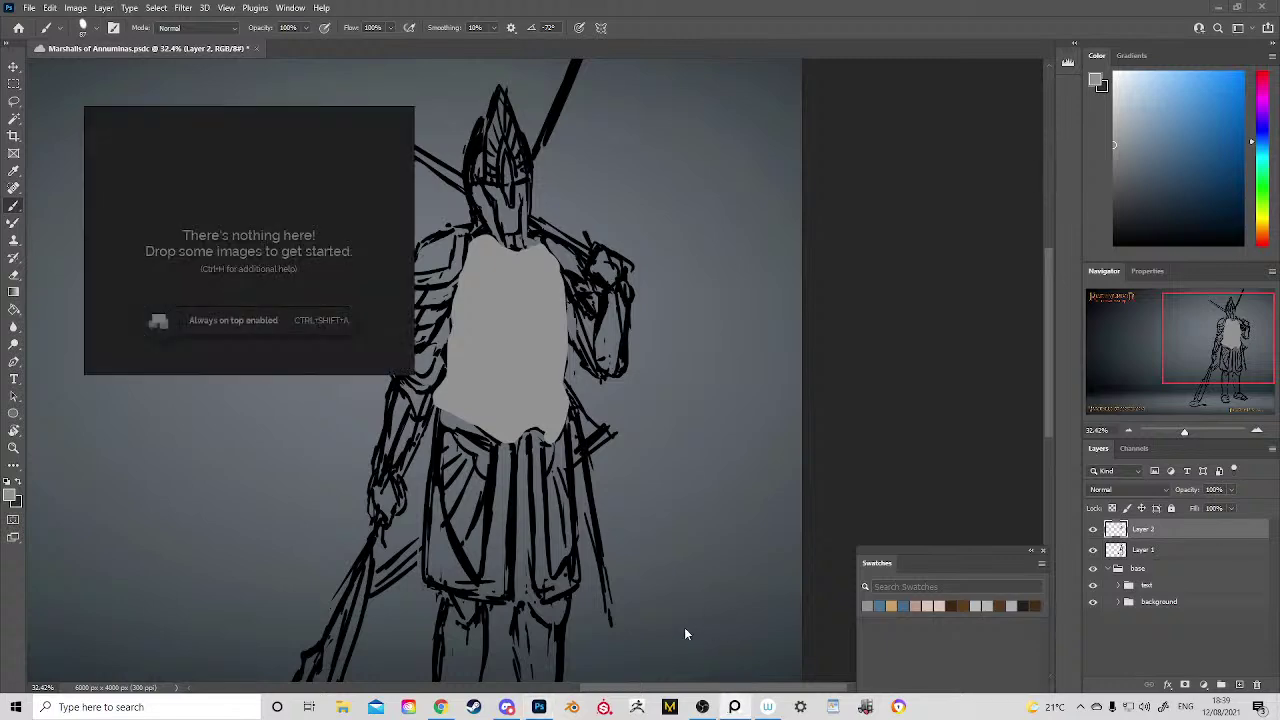
key(ctrl+o)
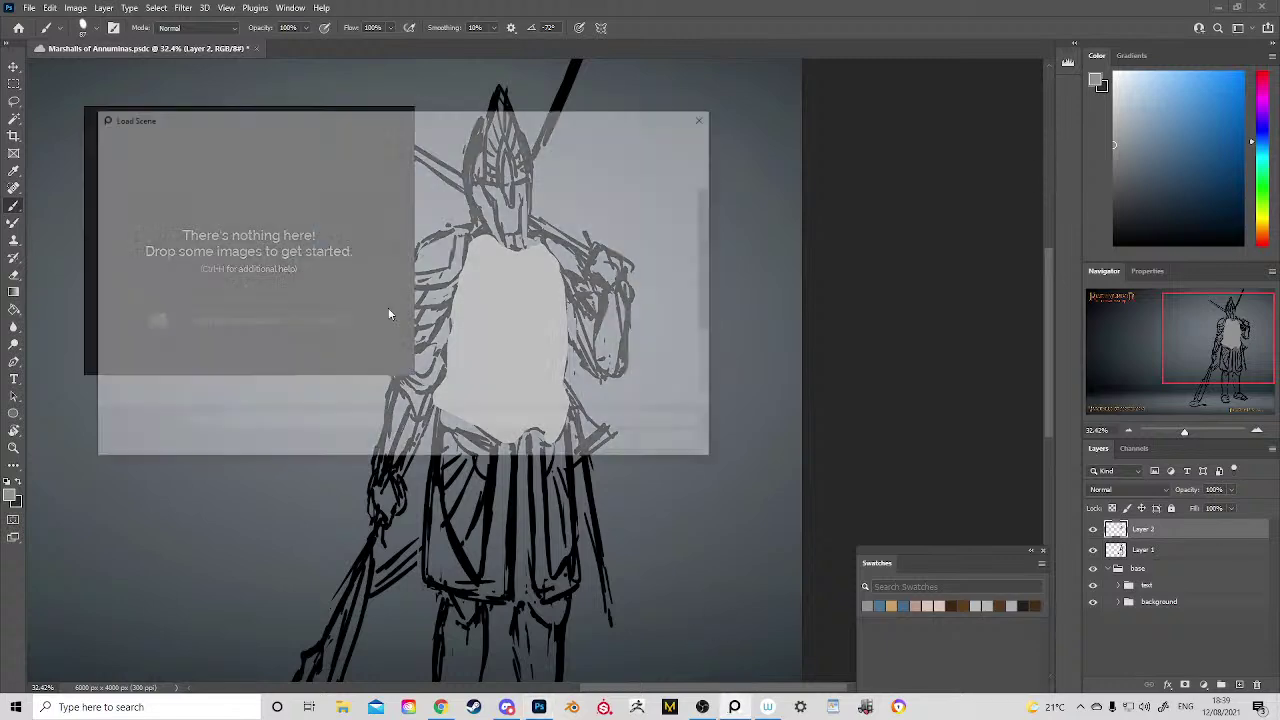
double_click(240, 295)
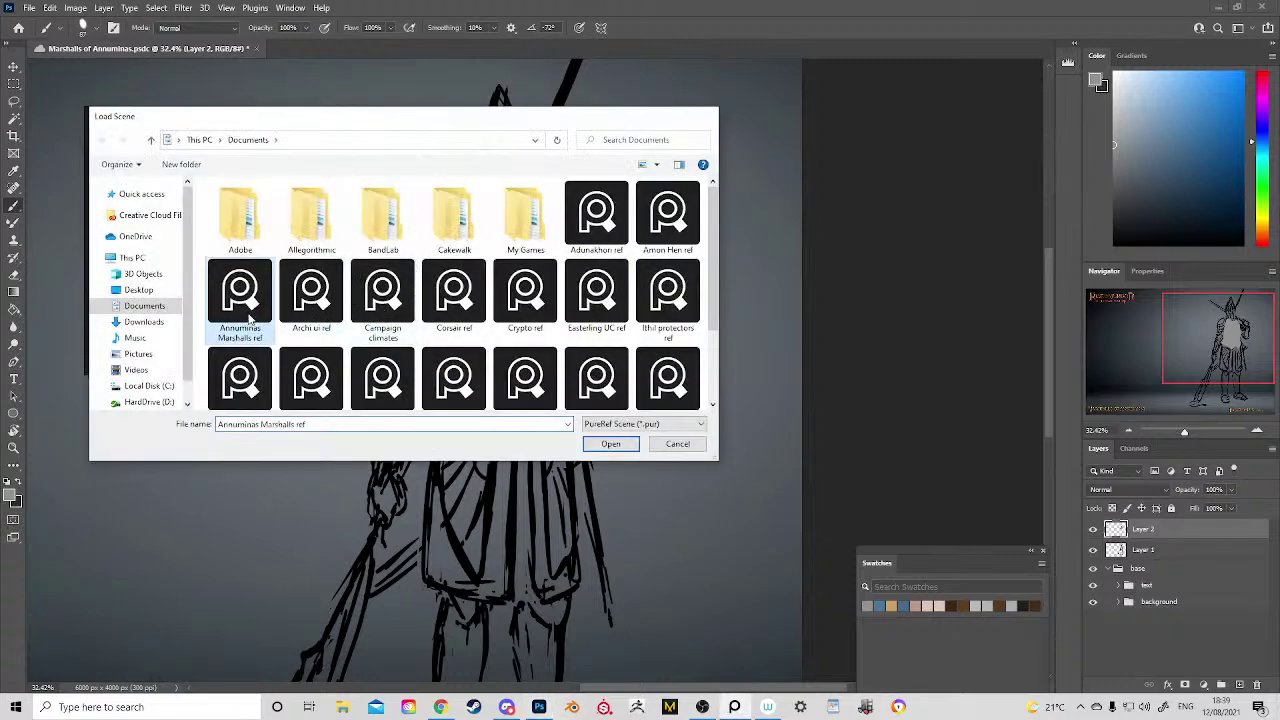
Step: Browse the board's armour, statue and helmet references and move the reference window clear of the sketched figure
scroll(250, 240, down, 2)
drag(211, 229, 155, 198)
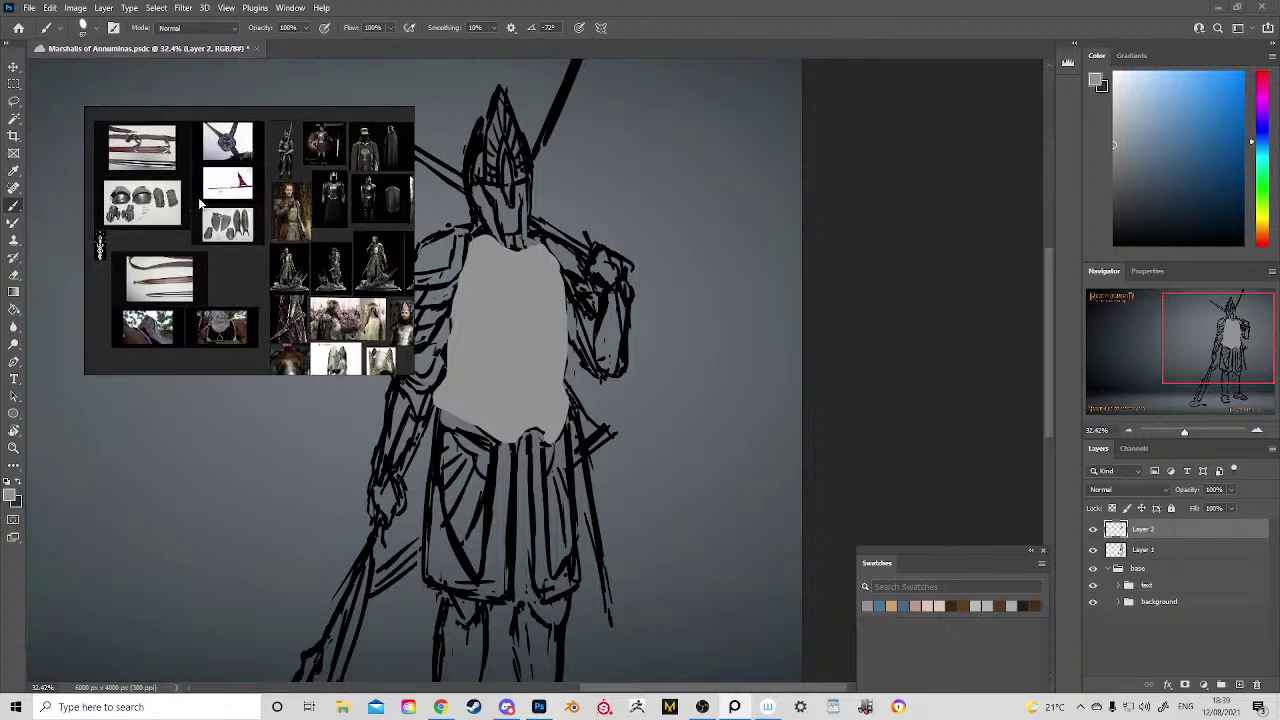
scroll(271, 212, down, 2)
scroll(285, 203, up, 6)
drag(296, 227, 225, 251)
scroll(287, 283, down, 5)
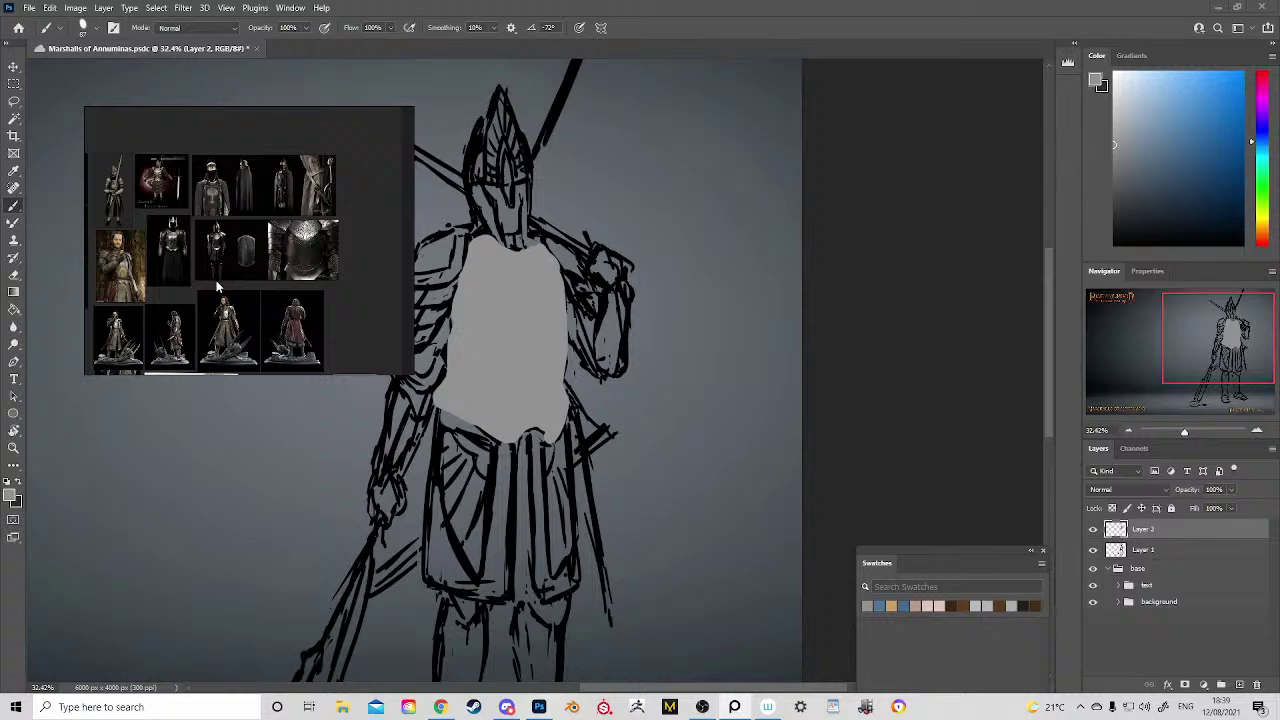
drag(212, 306, 246, 254)
scroll(252, 281, up, 6)
scroll(284, 208, down, 3)
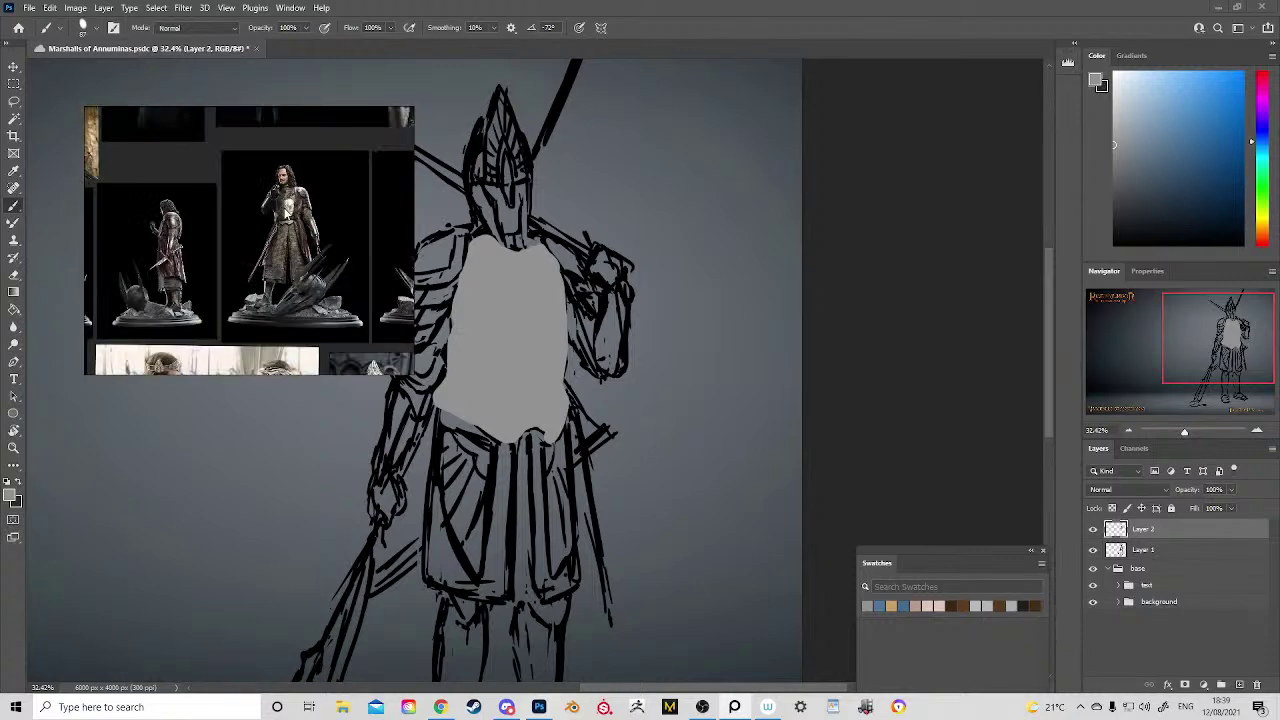
scroll(275, 217, down, 4)
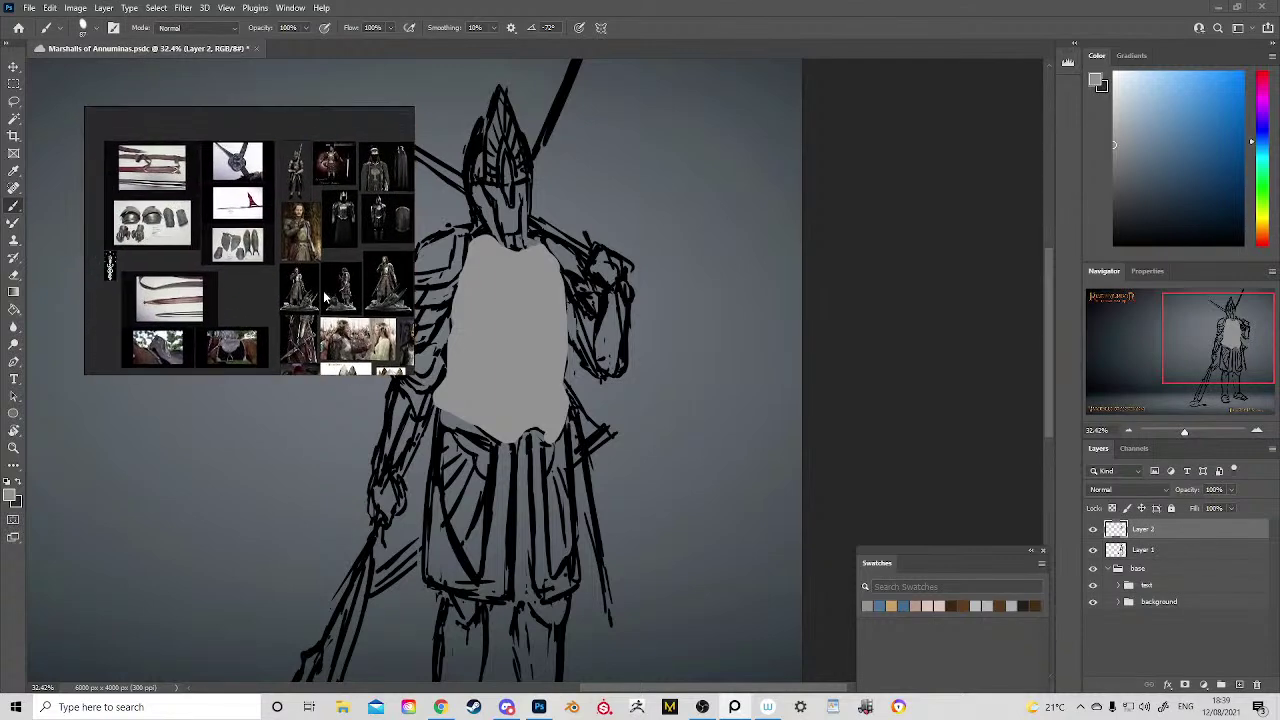
drag(324, 297, 254, 213)
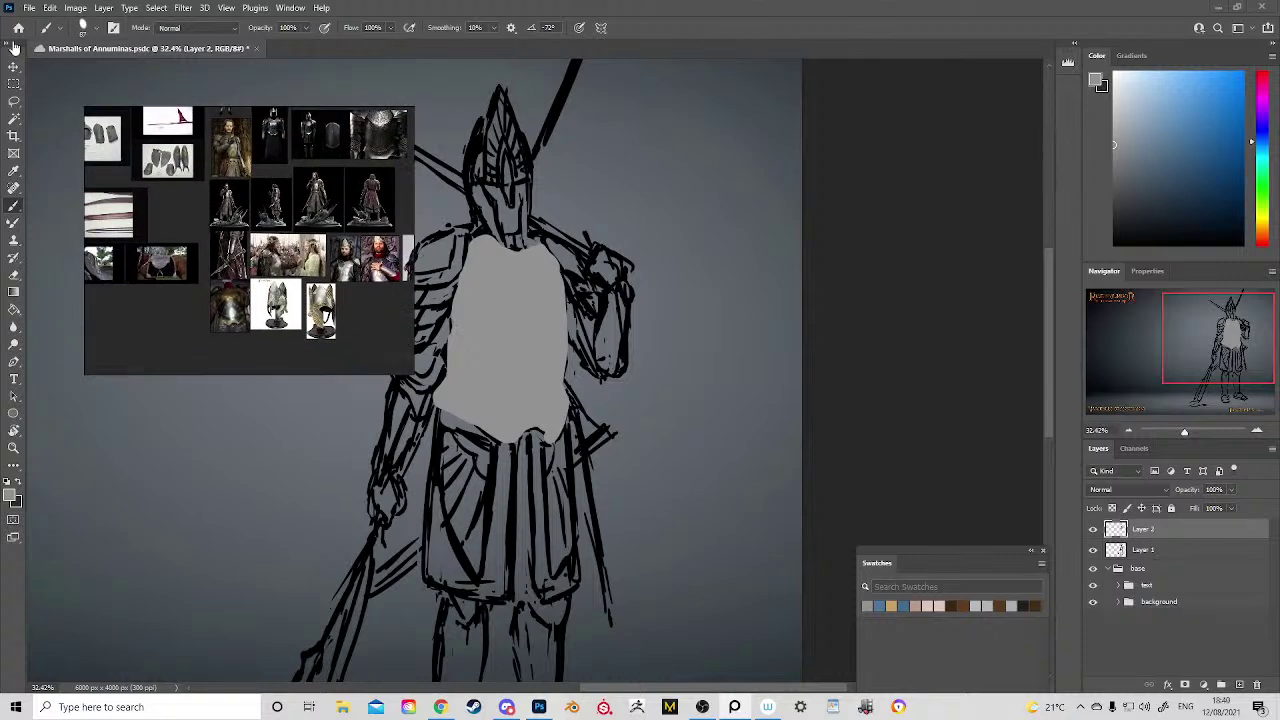
drag(115, 112, 891, 155)
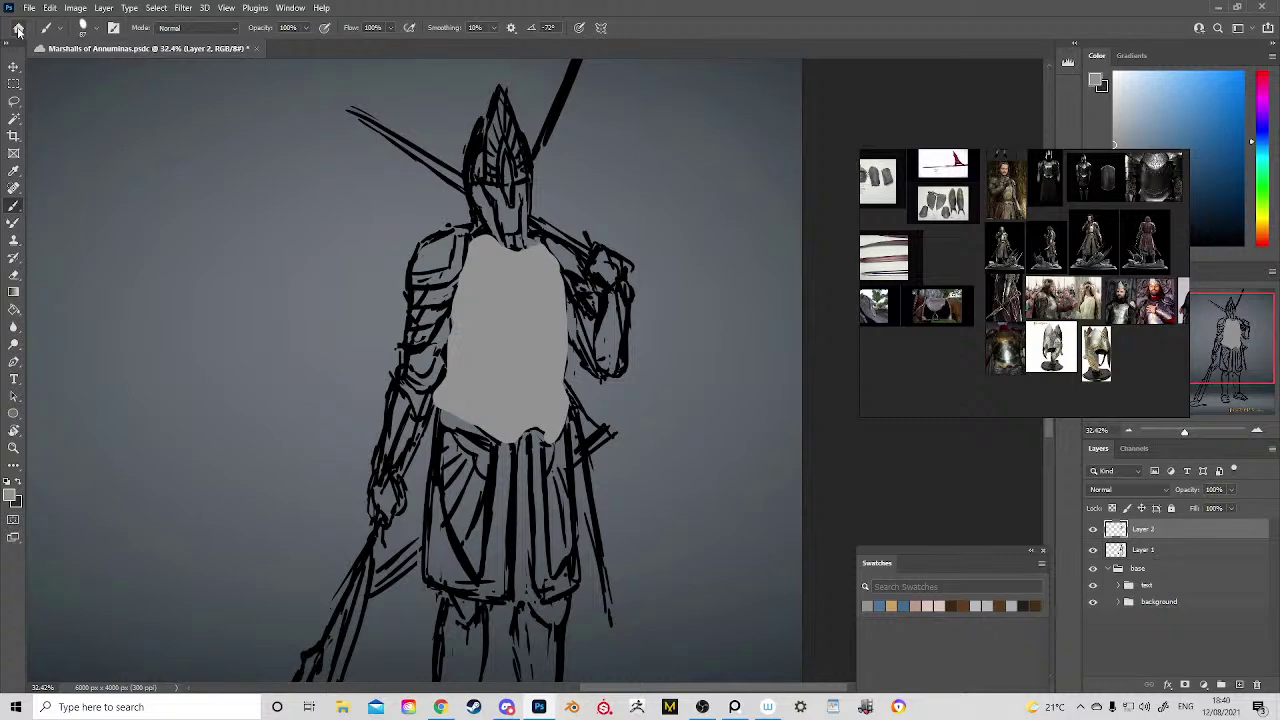
Step: Return to Photoshop, search HardDrive (D:) for "lords of westernesse", and open Lords of Westernesse.psd to view its armoured figures
click(18, 29)
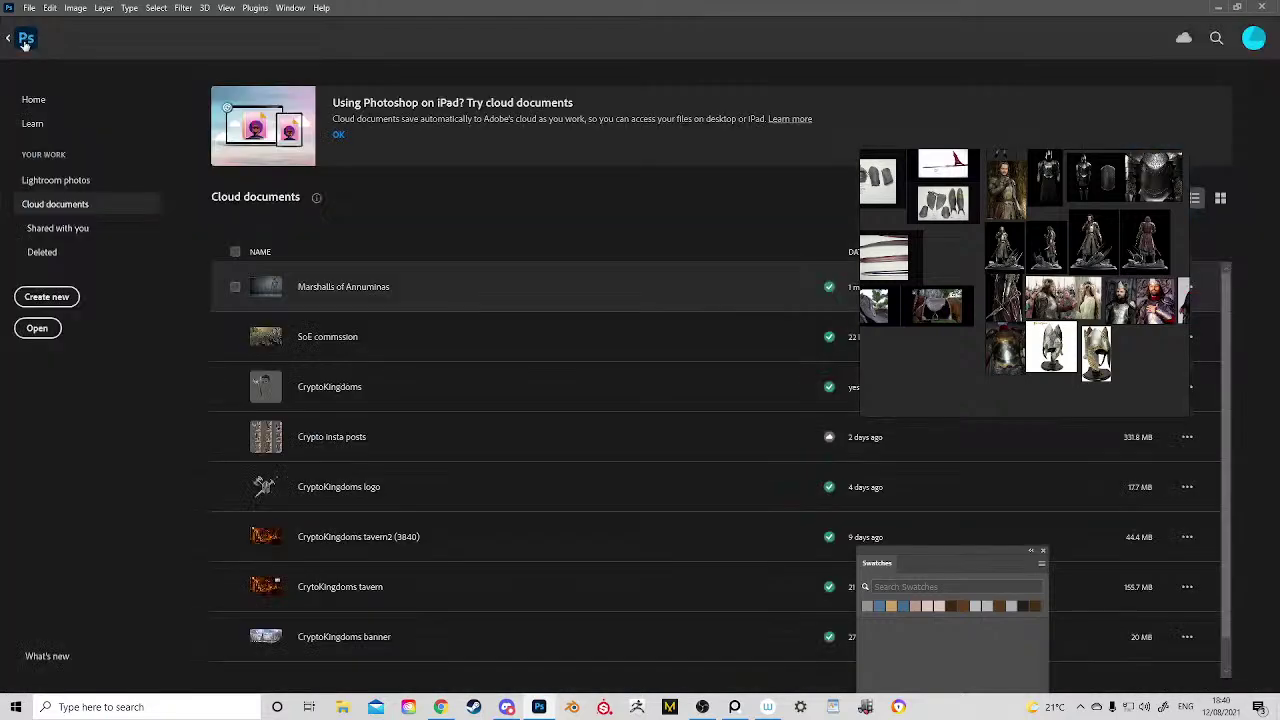
click(37, 328)
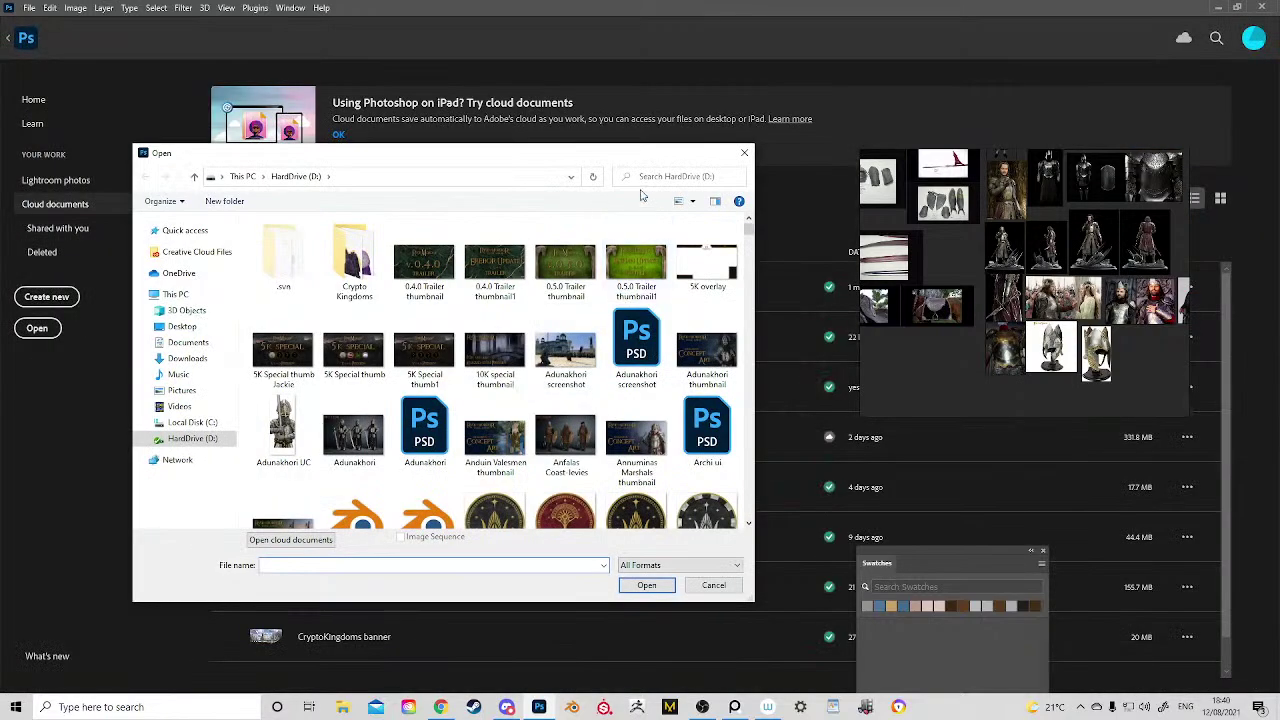
click(652, 177)
text(lords of west)
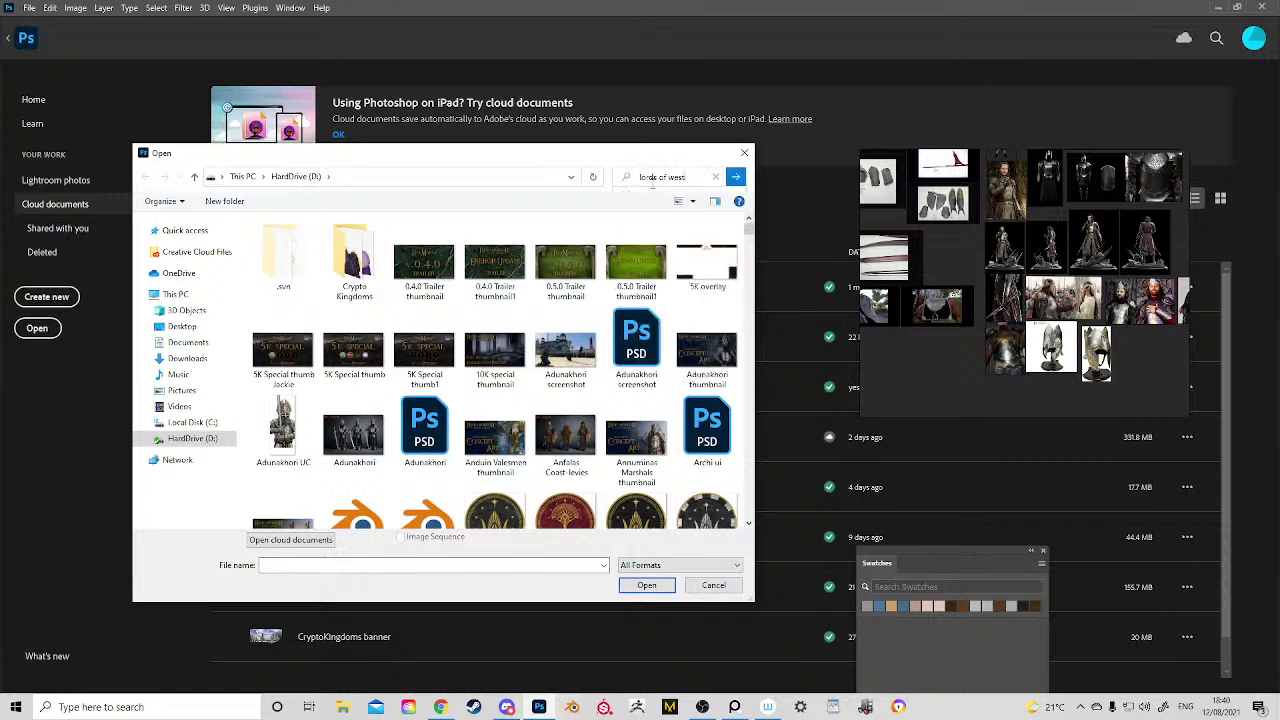
text(ernesse)
double_click(284, 262)
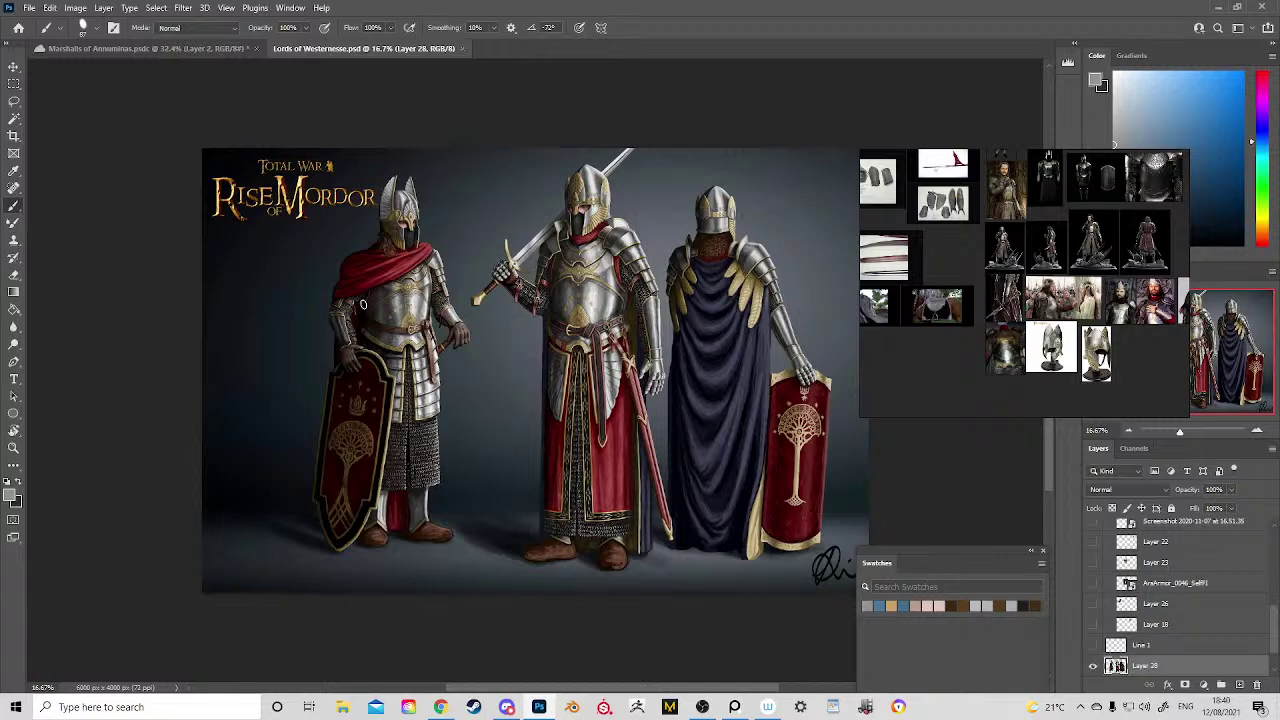
key(z)
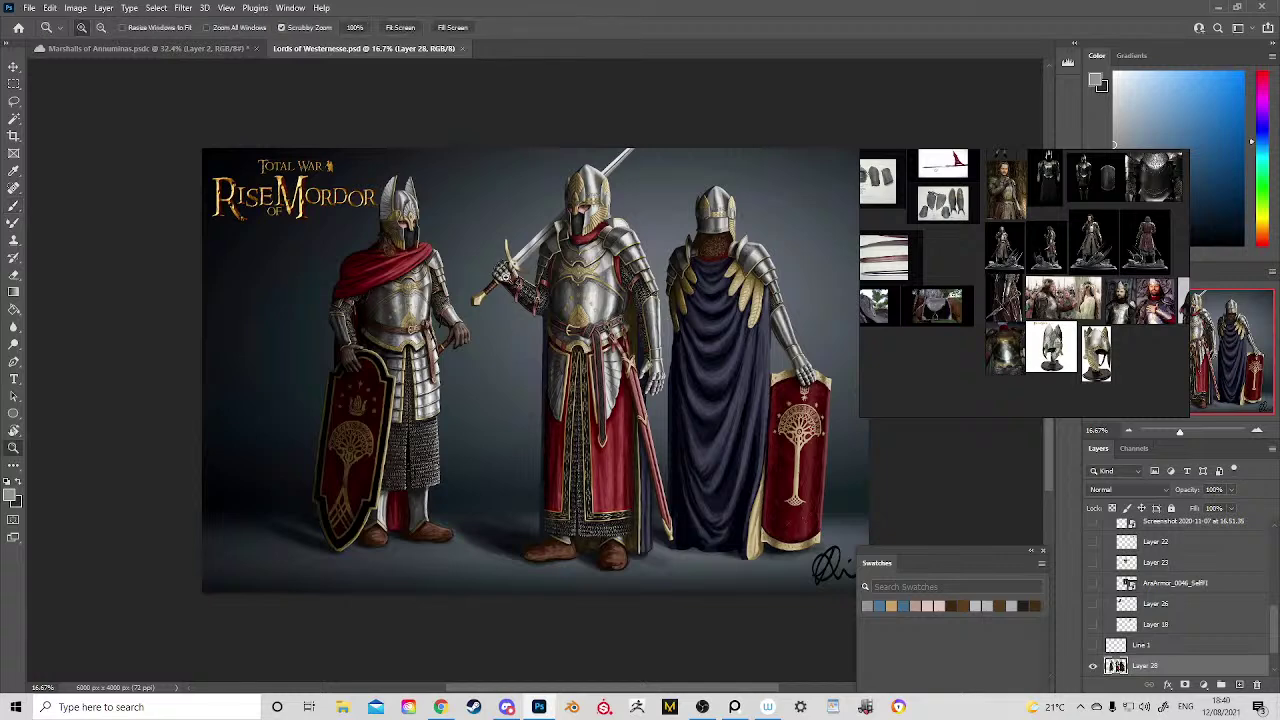
mouse_move(503, 268)
mouse_down()
mouse_move(558, 262)
mouse_move(509, 246)
mouse_up()
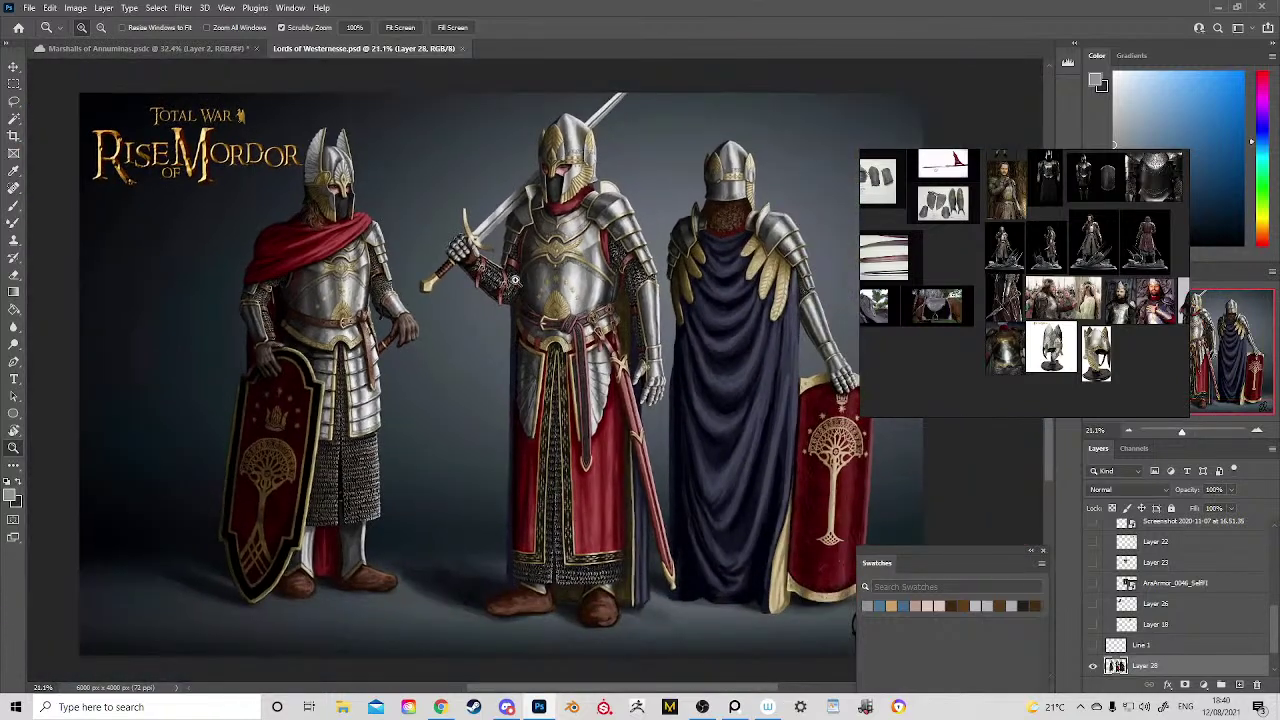
scroll(517, 281, up, 3)
scroll(483, 297, down, 1)
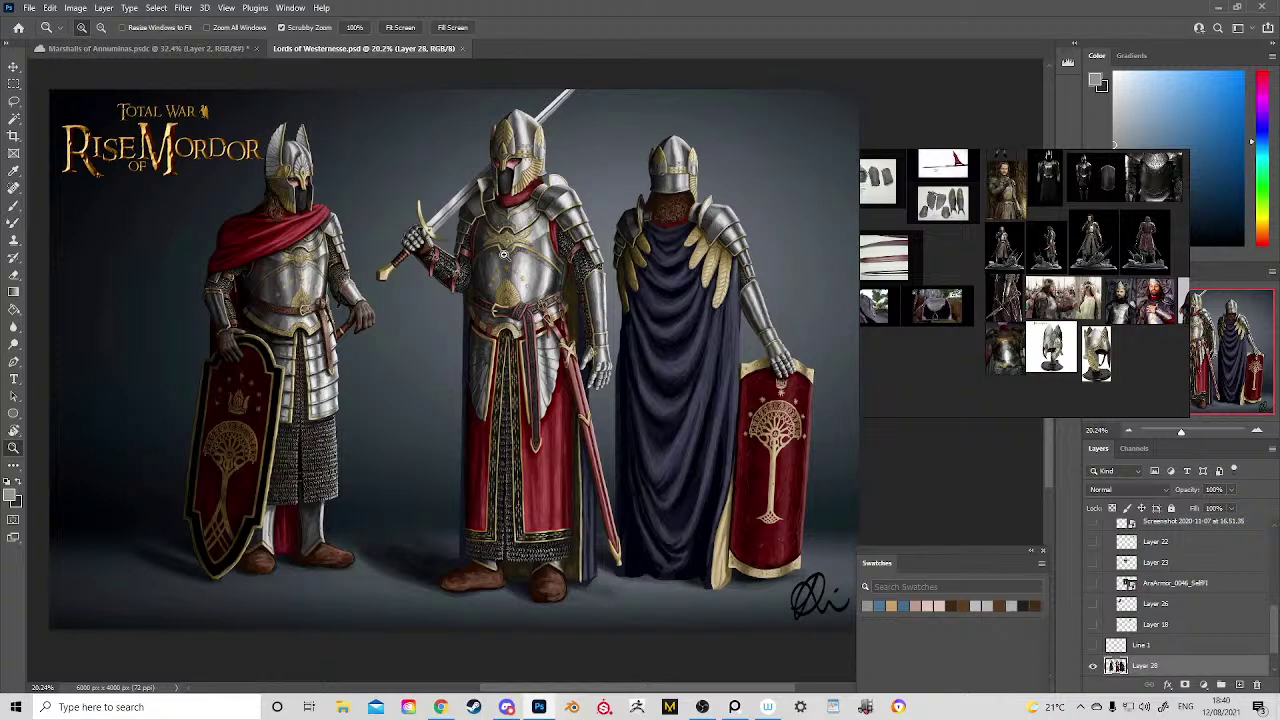
Step: Examine the three armoured figures in Lords of Westernesse.psd, focusing on the centre knight's helmet and breastplate
drag(676, 212, 607, 240)
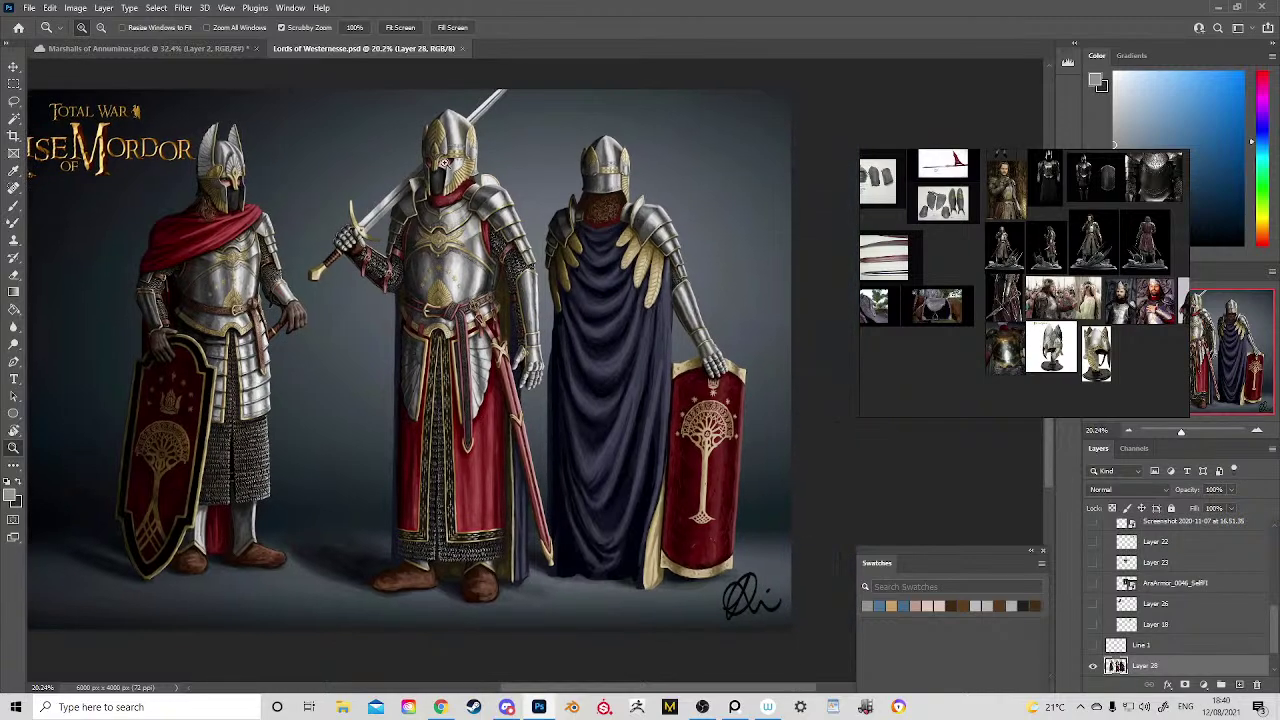
scroll(449, 209, up, 3)
scroll(545, 270, down, 4)
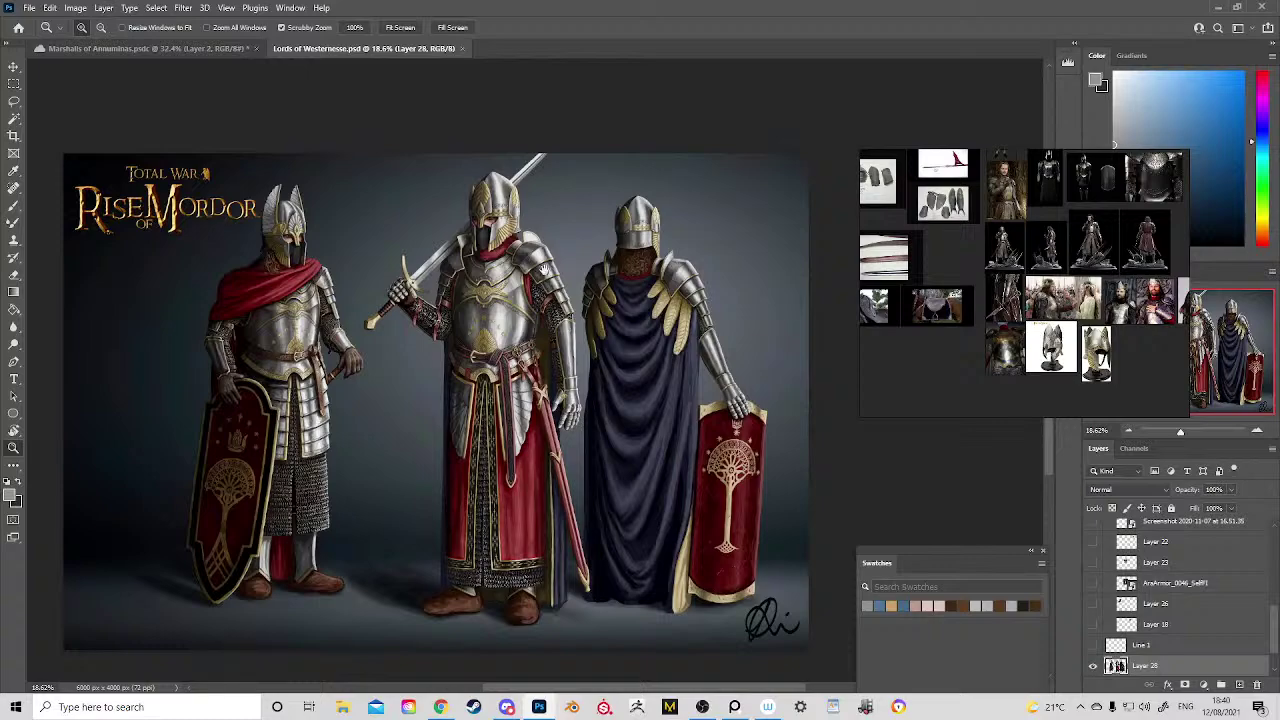
drag(666, 418, 607, 355)
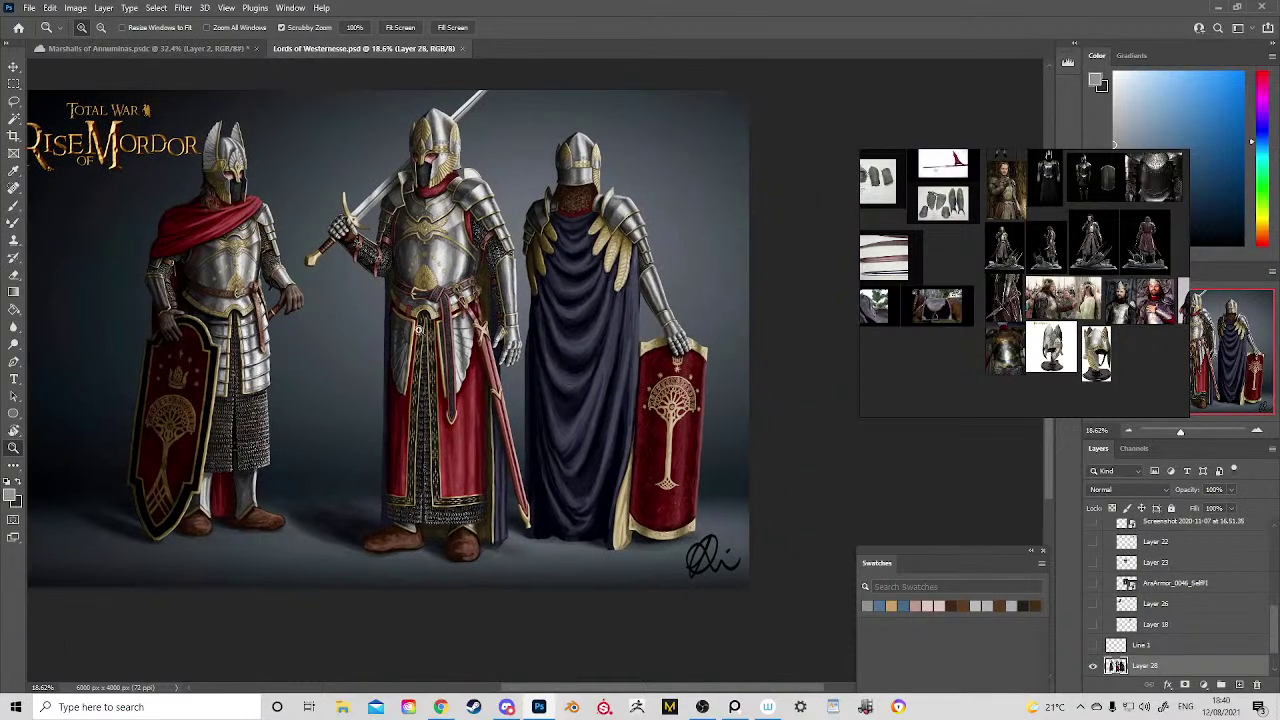
scroll(407, 255, up, 4)
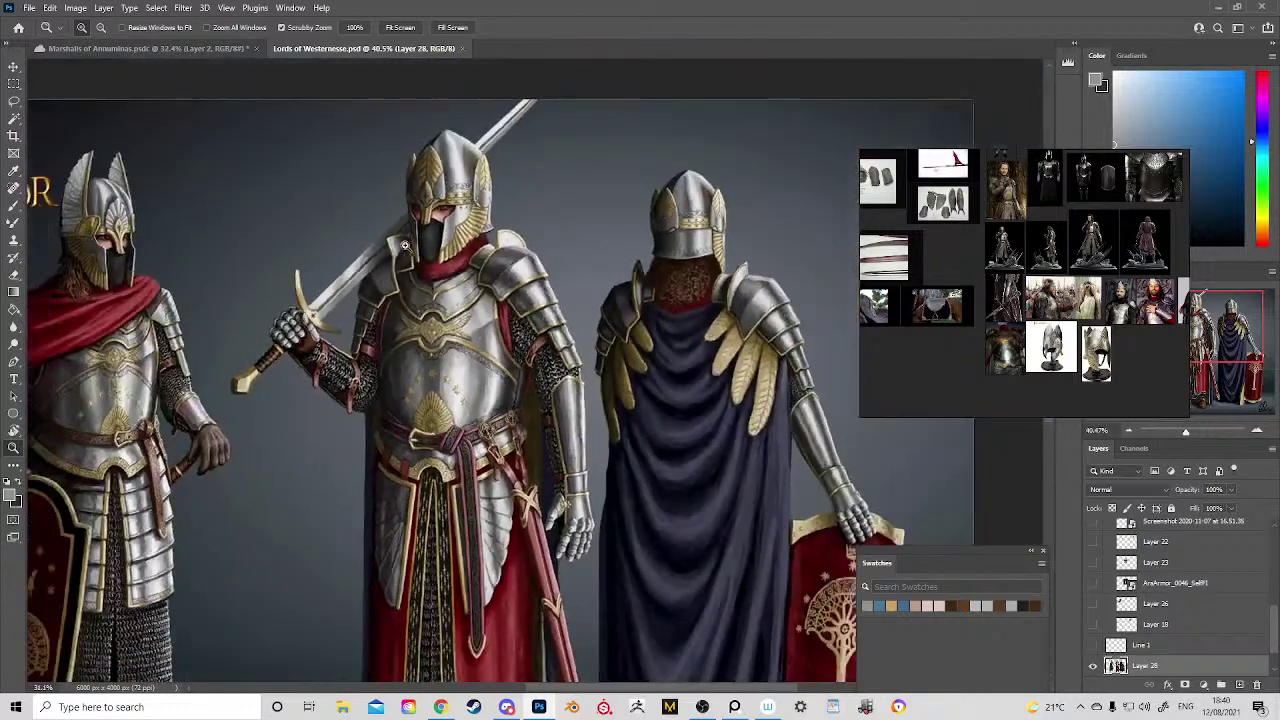
drag(405, 244, 428, 240)
Step: Browse the PureRef board's crowned king and helmet references, frame the photo of the armoured man holding a ring, and make the window taller
drag(1034, 280, 1025, 364)
scroll(1038, 401, up, 7)
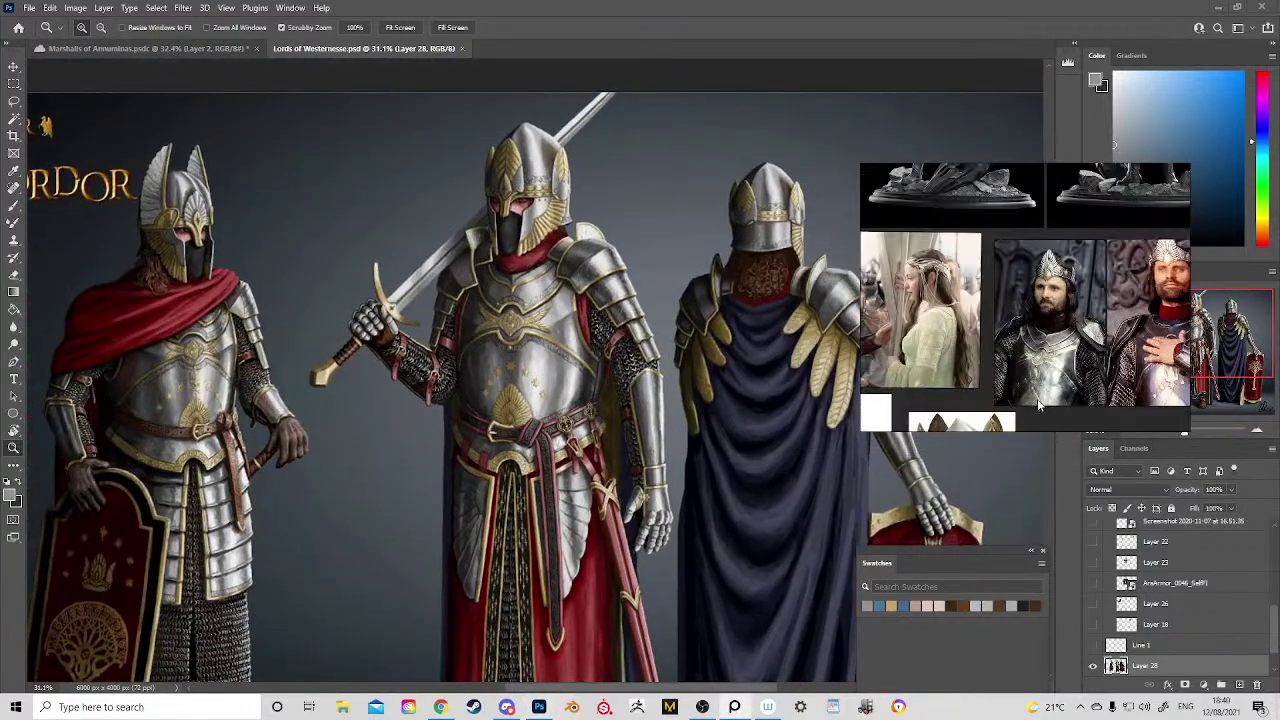
drag(1048, 300, 1037, 407)
scroll(1036, 408, up, 2)
scroll(1054, 312, down, 8)
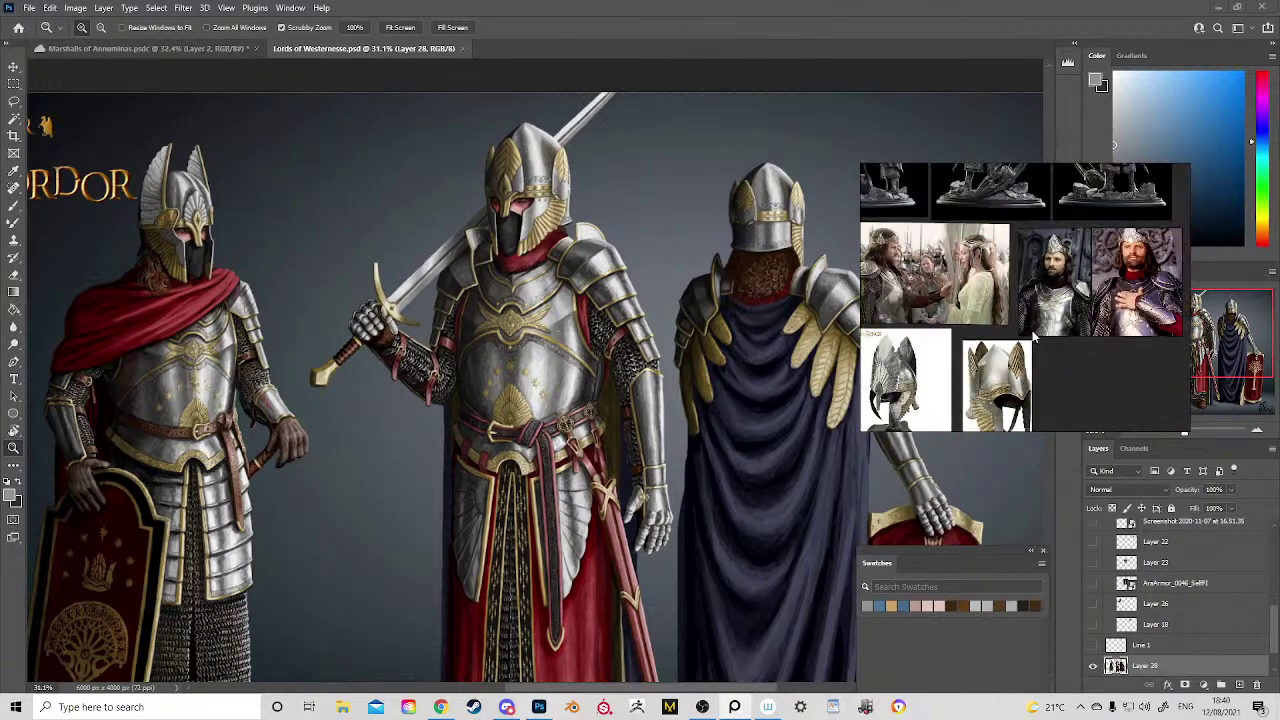
drag(1032, 342, 1042, 406)
drag(953, 255, 1024, 180)
scroll(996, 200, up, 5)
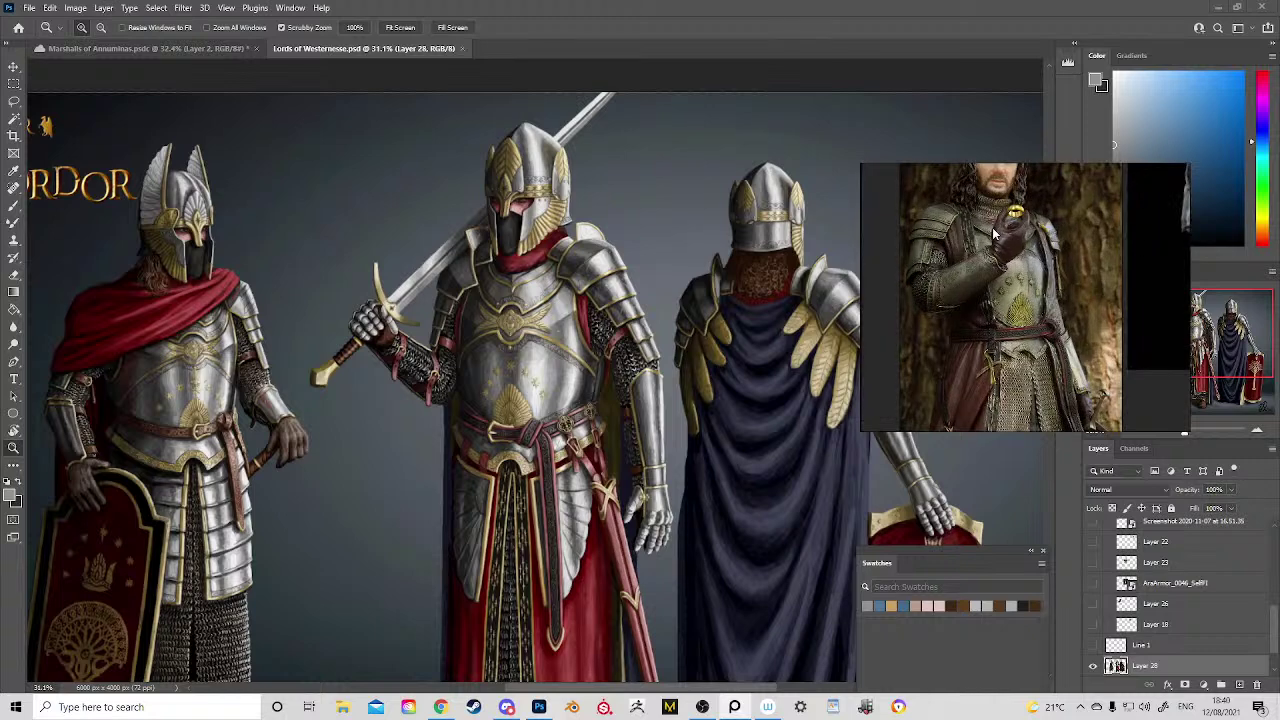
scroll(1012, 272, down, 2)
drag(1010, 272, 1013, 275)
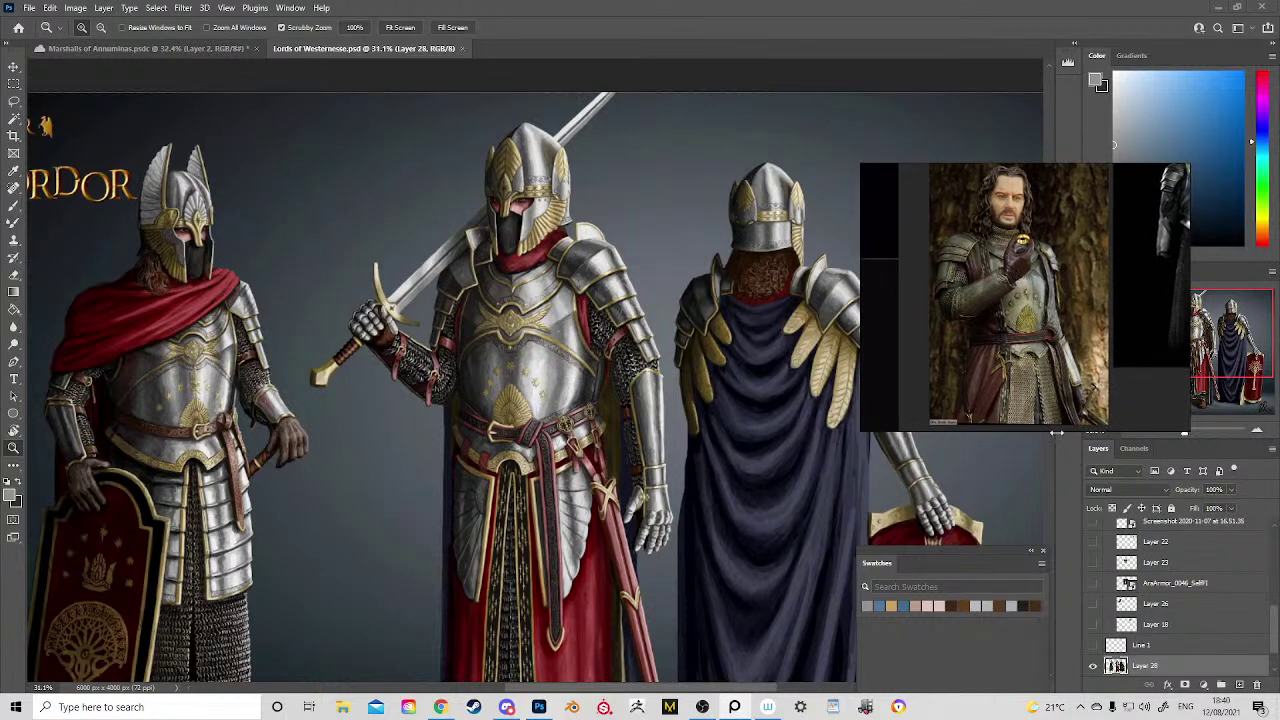
drag(1057, 431, 1055, 470)
scroll(1021, 374, up, 3)
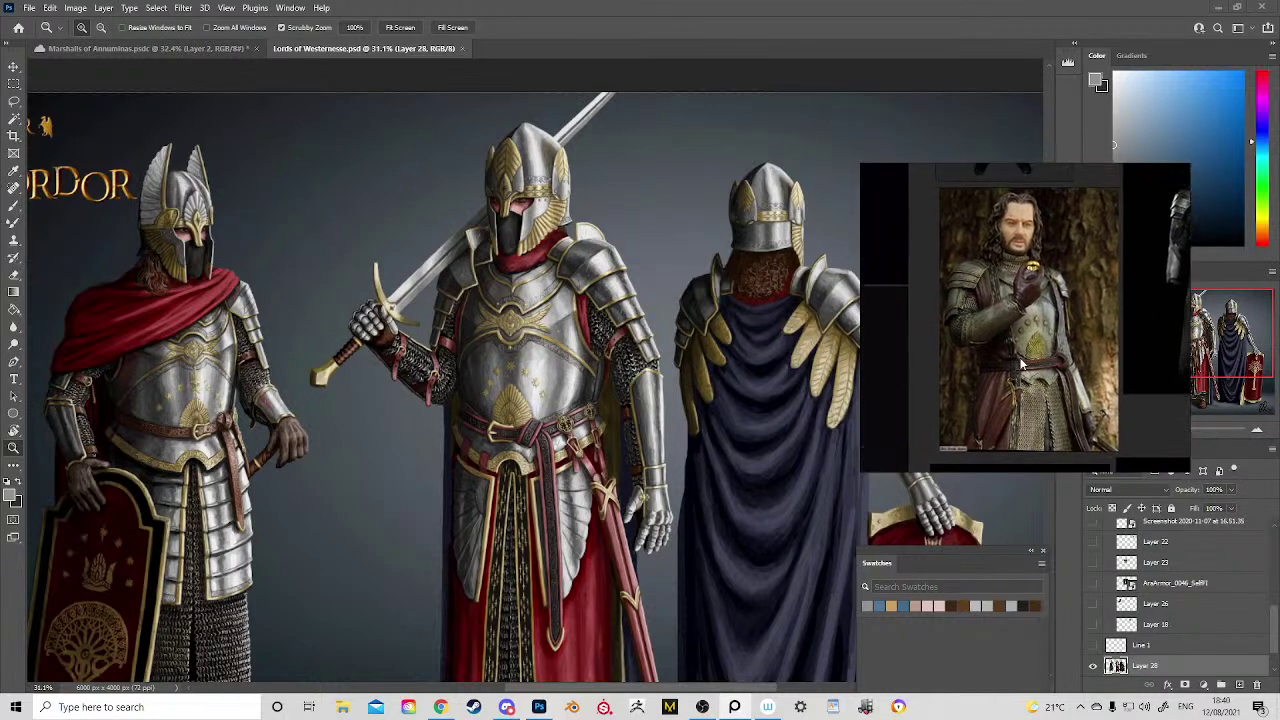
Step: Compare the centre knight's breastplate, then return to Marshalls of Annuminas.psdc and move the reference window clear of the figure and colour controls
click(516, 384)
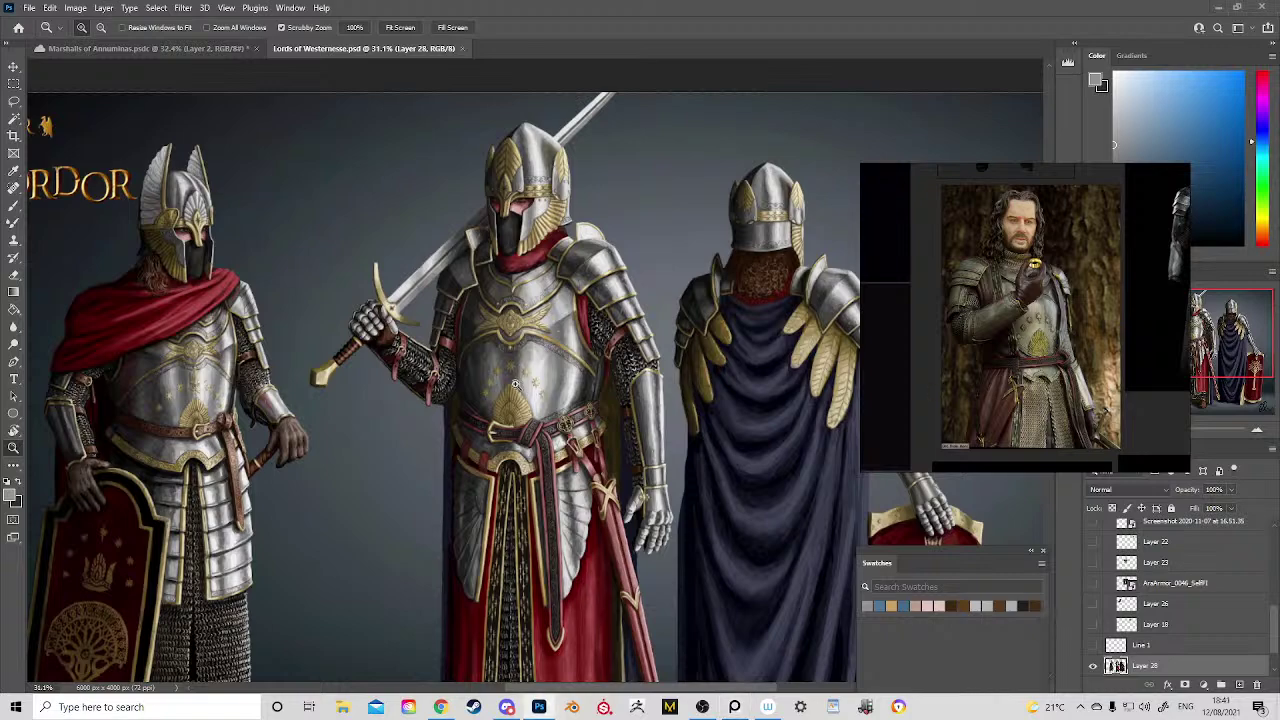
scroll(542, 393, down, 4)
drag(574, 389, 526, 310)
scroll(507, 300, up, 3)
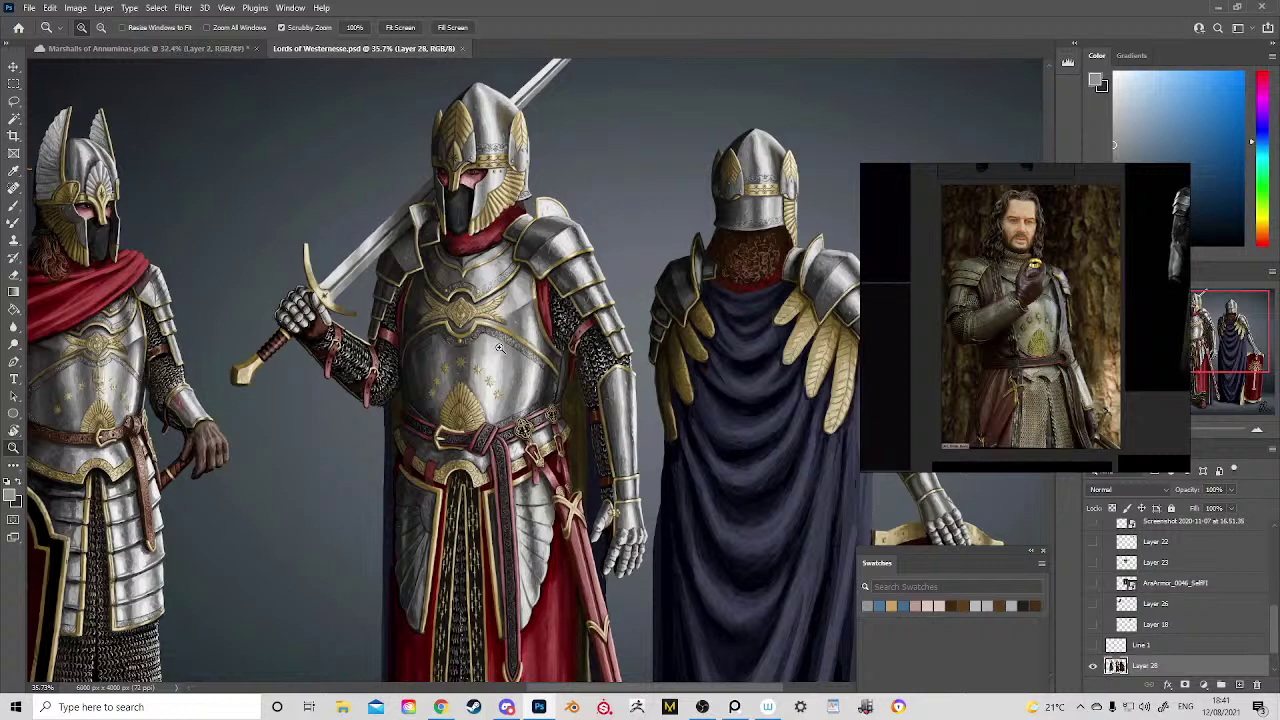
click(170, 48)
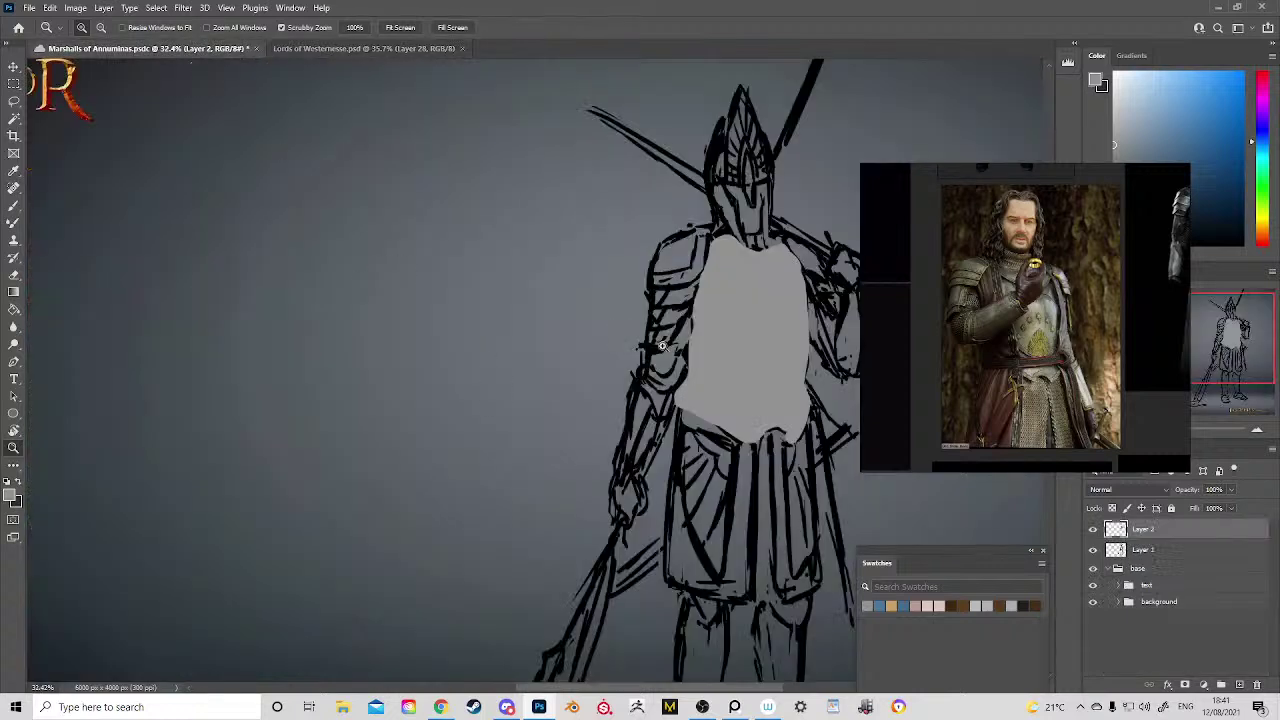
drag(655, 355, 543, 303)
drag(579, 350, 545, 344)
scroll(565, 315, up, 1)
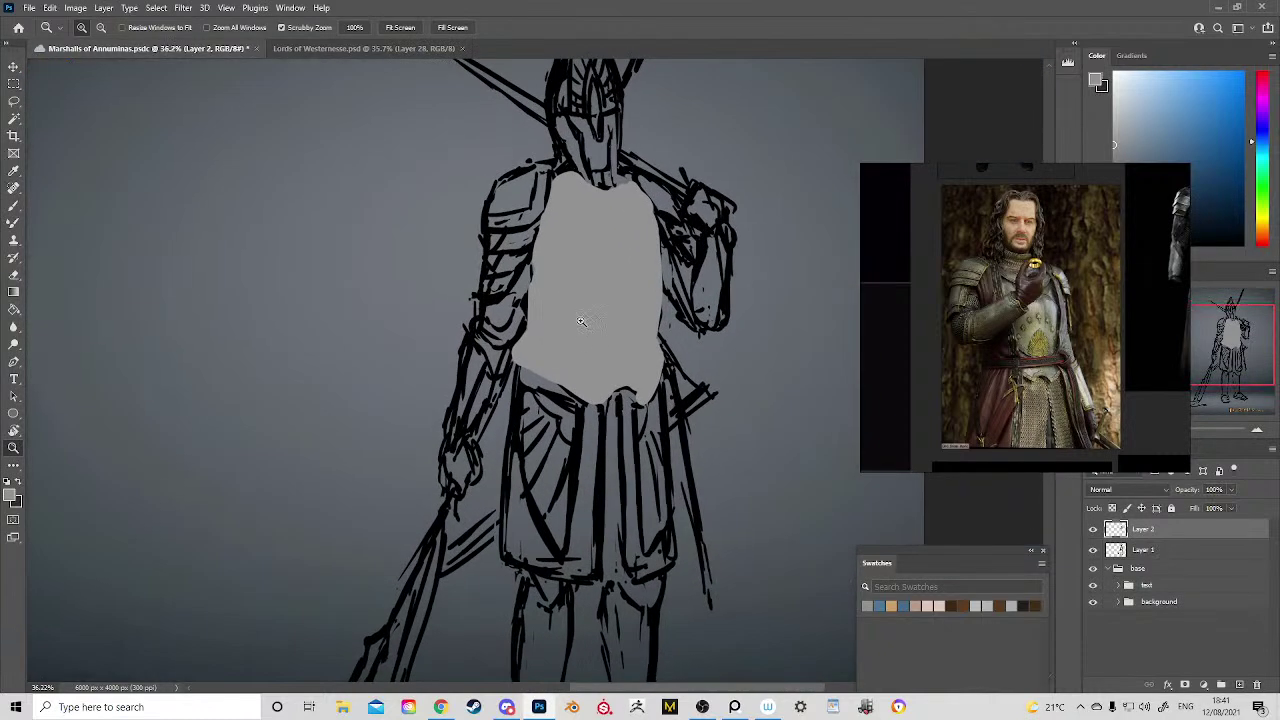
key(b)
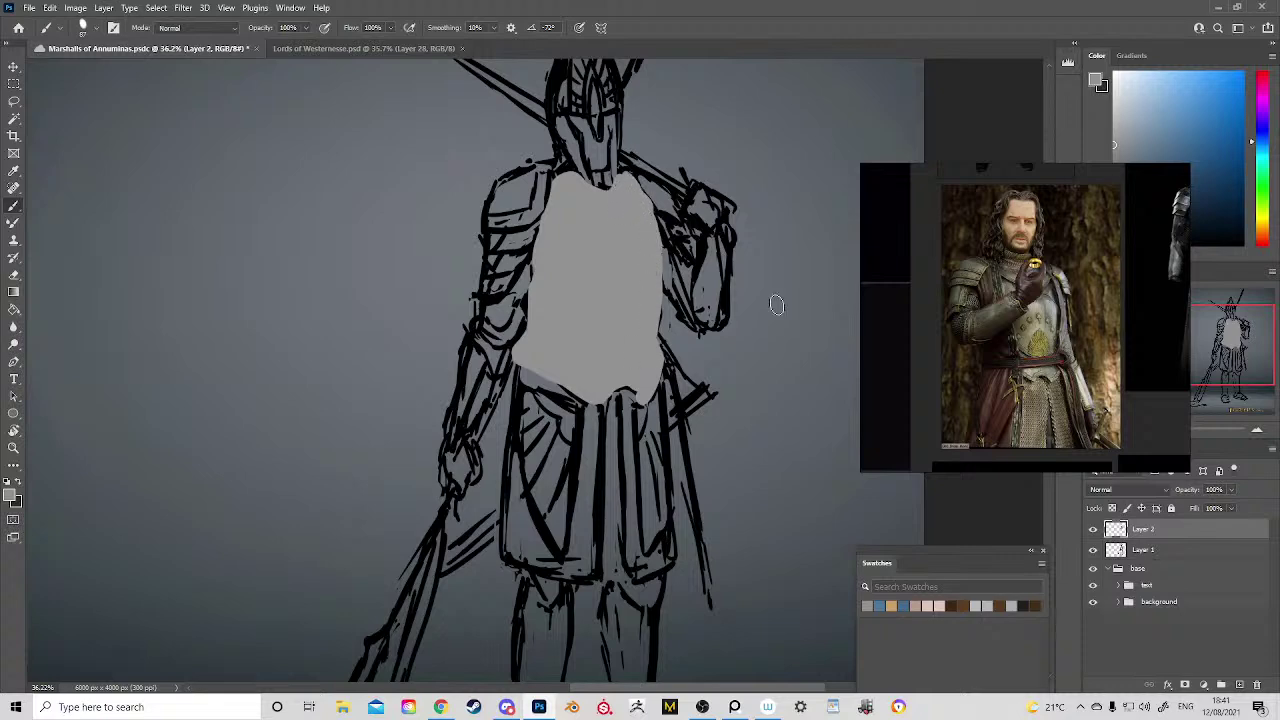
drag(1083, 222, 207, 428)
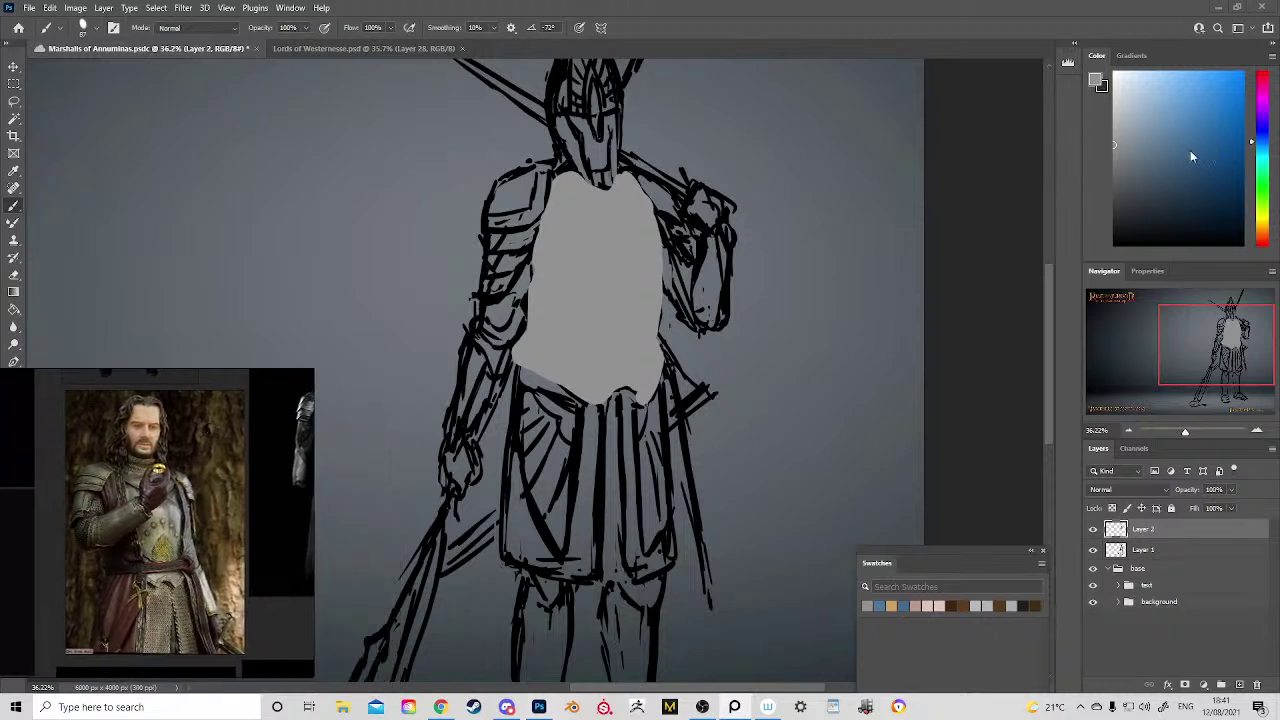
Step: Choose a darker neutral grey and start a shadow down the torso's left side, checking the shading against Lords of Westernesse.psd
drag(1191, 157, 1097, 173)
mouse_move(582, 285)
mouse_down()
mouse_move(558, 232)
mouse_move(563, 193)
mouse_move(555, 205)
mouse_move(589, 290)
mouse_move(584, 312)
mouse_move(562, 322)
mouse_move(582, 362)
mouse_move(560, 340)
mouse_move(556, 320)
mouse_move(647, 285)
mouse_move(560, 286)
mouse_up()
click(330, 50)
key(z)
drag(665, 331, 654, 375)
scroll(650, 388, up, 3)
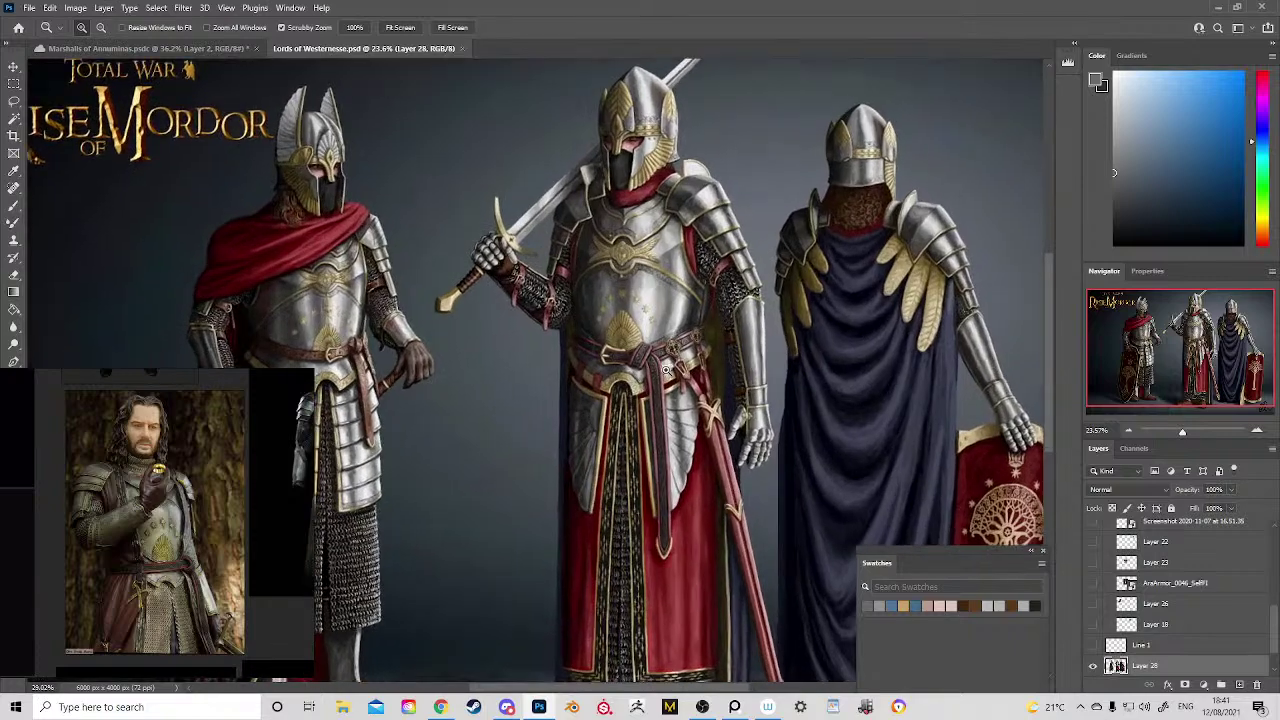
scroll(650, 388, down, 2)
click(206, 48)
Step: Extend the dark grey shadow over the torso's left side from neck to belt, leaving a light strip along the right edge
scroll(653, 278, up, 1)
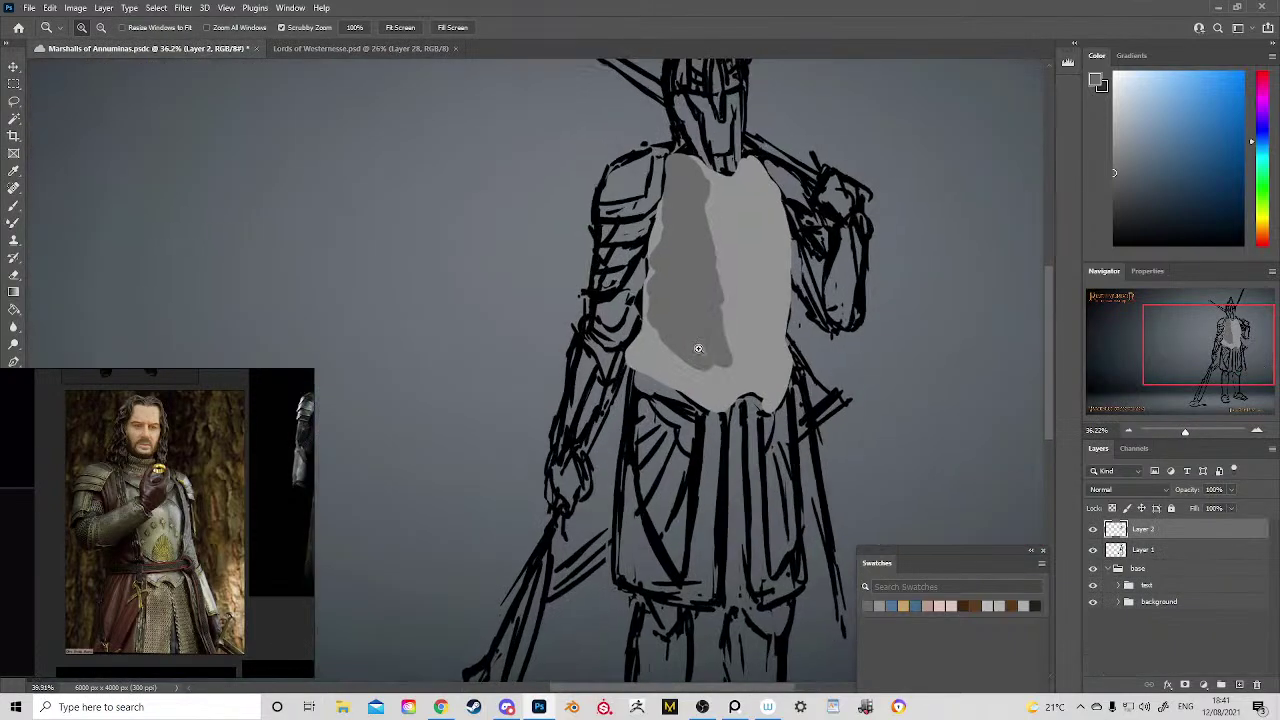
key(b)
mouse_move(653, 278)
mouse_down()
mouse_move(668, 219)
mouse_move(657, 221)
mouse_move(645, 357)
mouse_move(646, 344)
mouse_move(629, 362)
mouse_move(696, 386)
mouse_move(674, 381)
mouse_move(692, 375)
mouse_move(709, 399)
mouse_move(685, 386)
mouse_move(724, 405)
mouse_move(716, 381)
mouse_move(652, 346)
mouse_move(712, 377)
mouse_move(728, 289)
mouse_move(708, 200)
mouse_move(712, 261)
mouse_move(721, 198)
mouse_move(734, 306)
mouse_move(740, 273)
mouse_move(734, 390)
mouse_up()
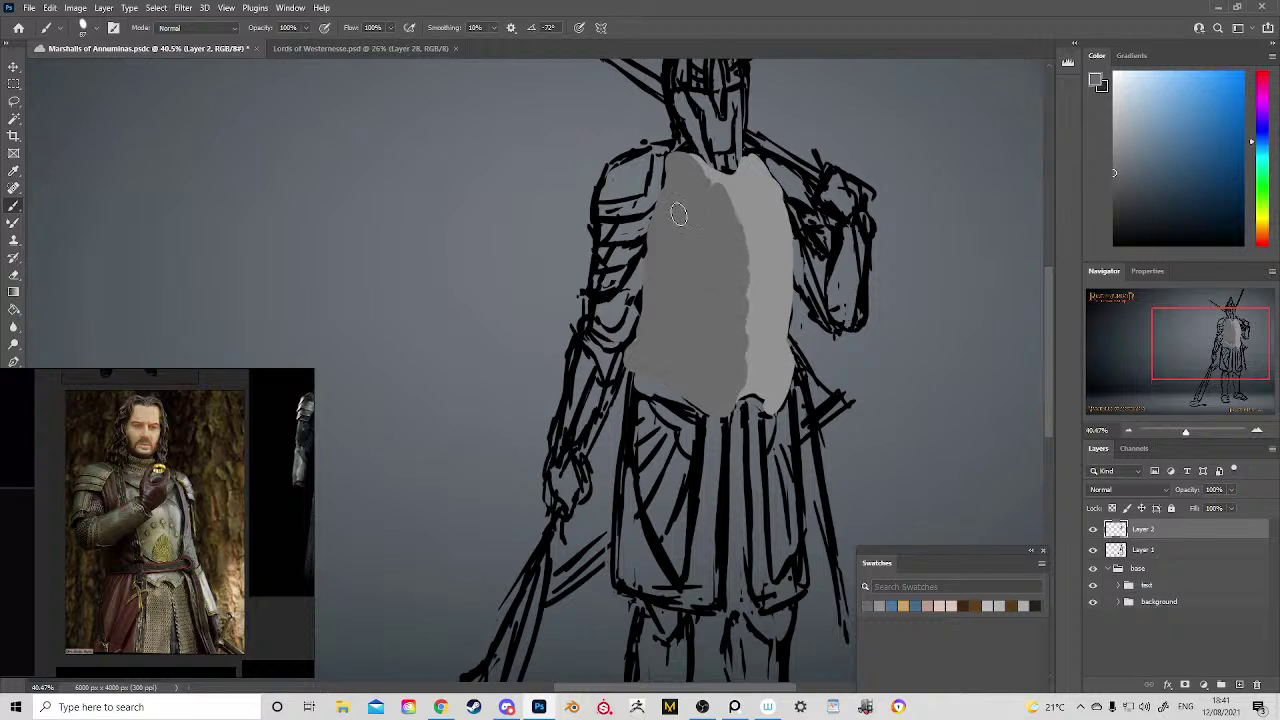
drag(677, 209, 724, 179)
drag(789, 369, 749, 339)
key(ctrl+space)
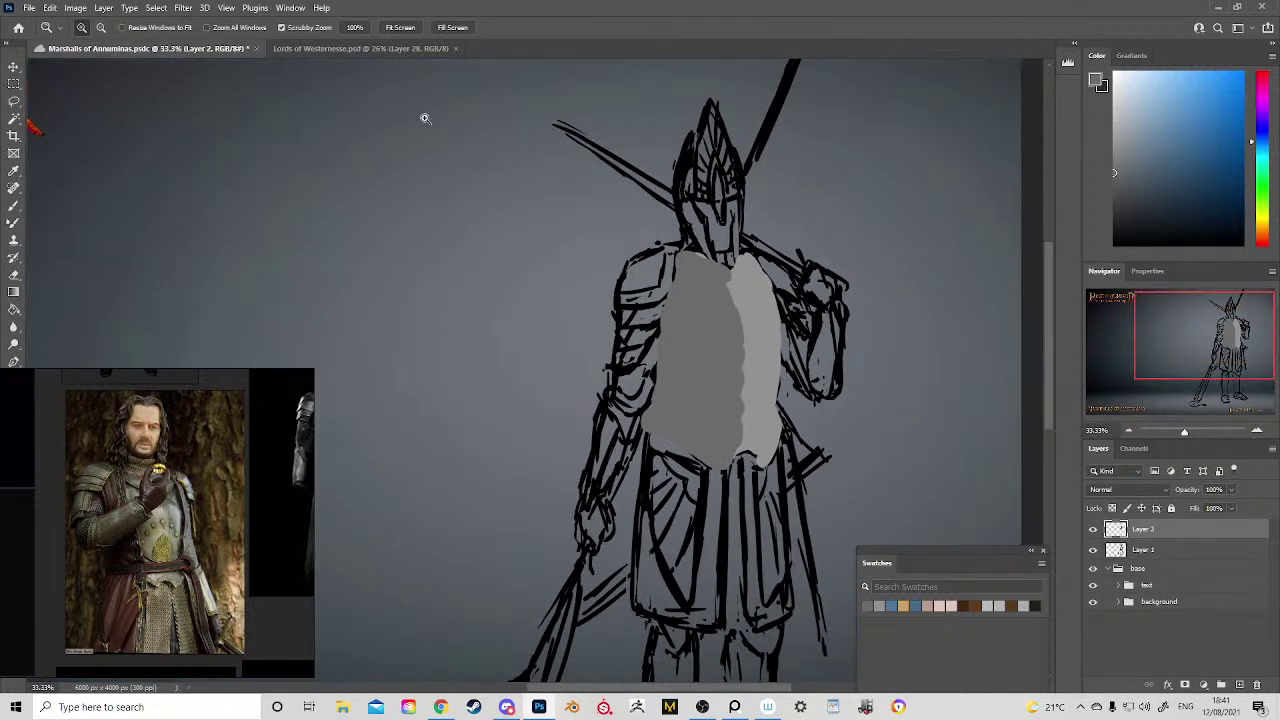
Step: Check the Westernesse breastplates and refine the edge between the torso's dark and light halves using the two sampled greys
click(350, 49)
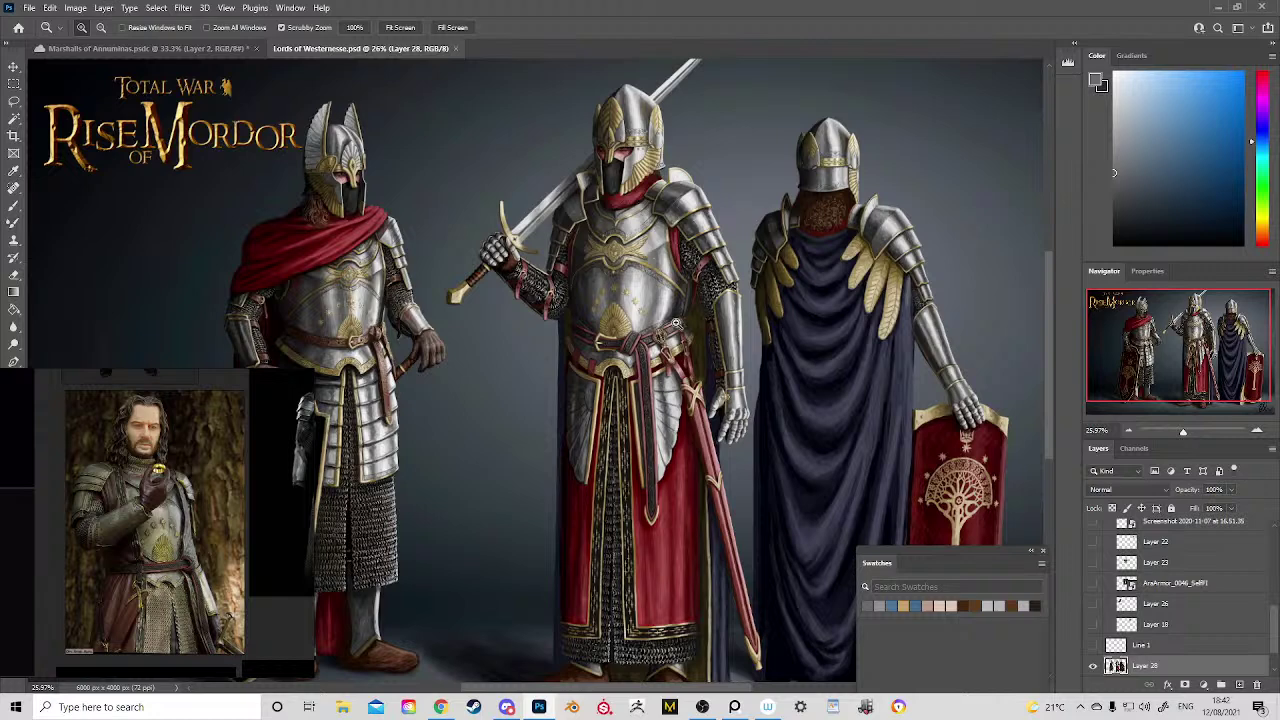
click(170, 49)
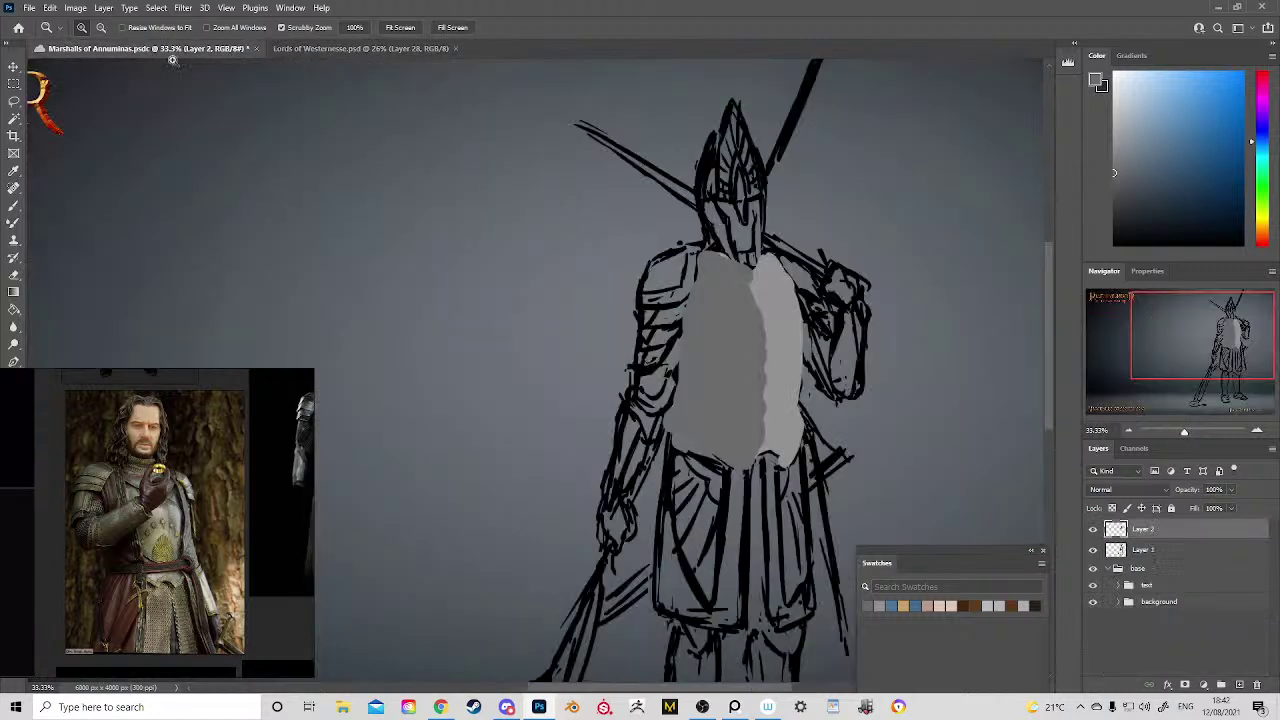
key(b)
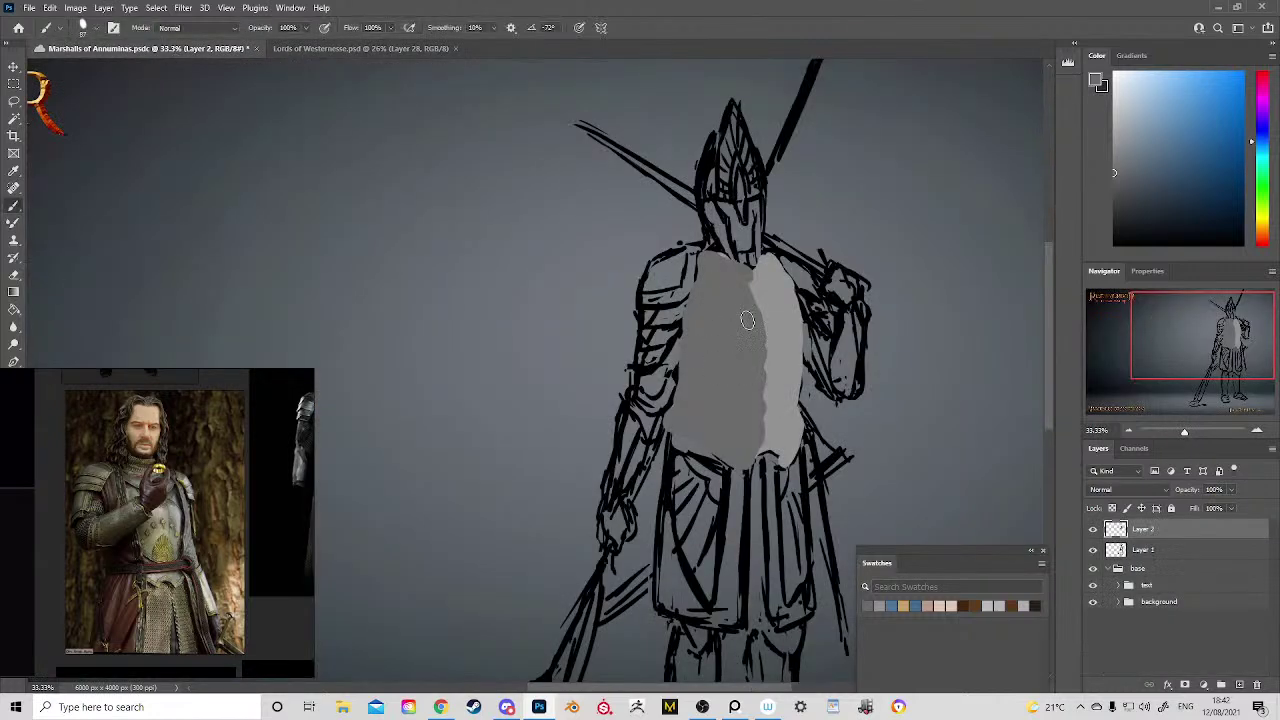
mouse_move(751, 286)
mouse_down()
mouse_move(768, 379)
mouse_move(756, 432)
mouse_move(767, 385)
mouse_move(763, 425)
mouse_up()
alt+click(775, 423)
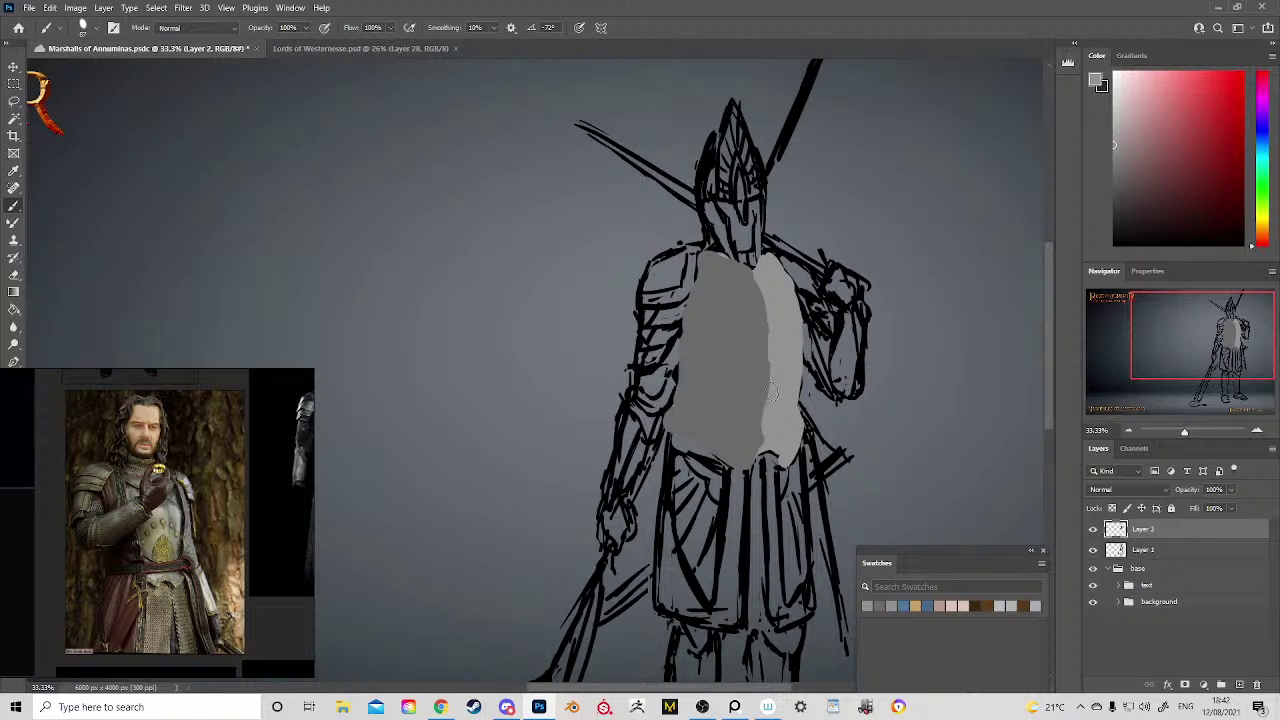
drag(771, 400, 766, 316)
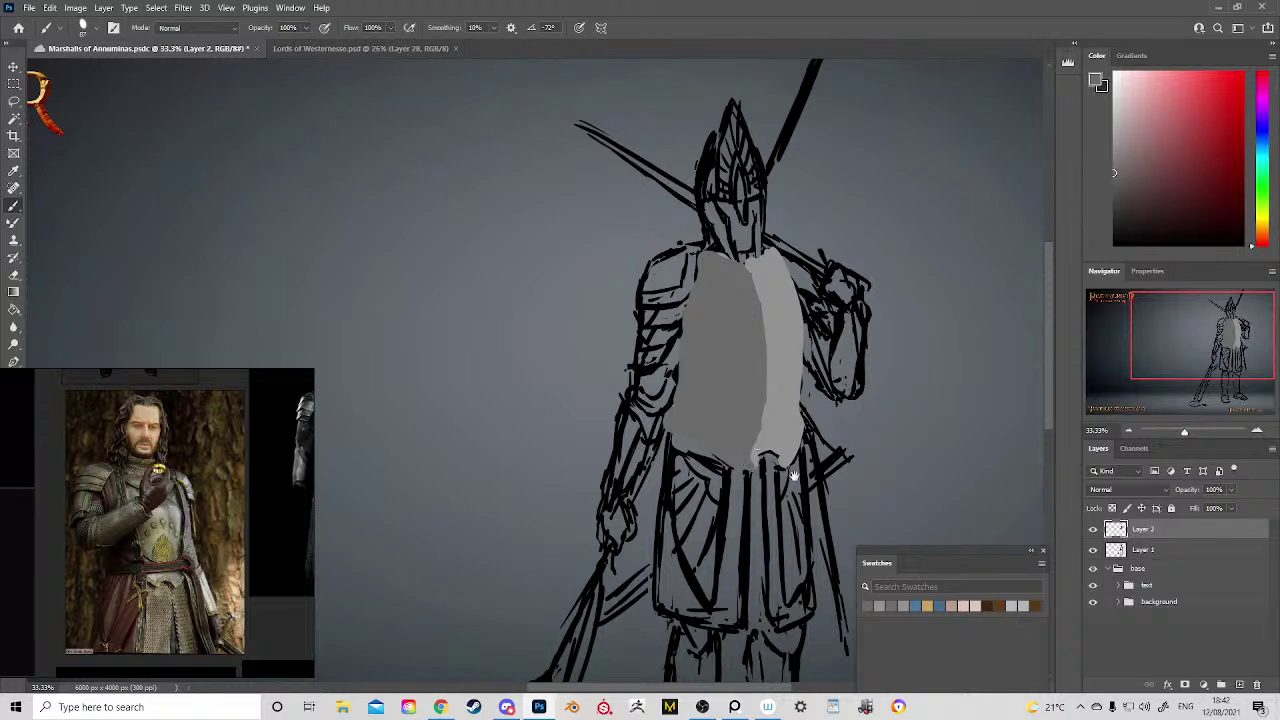
drag(795, 476, 752, 422)
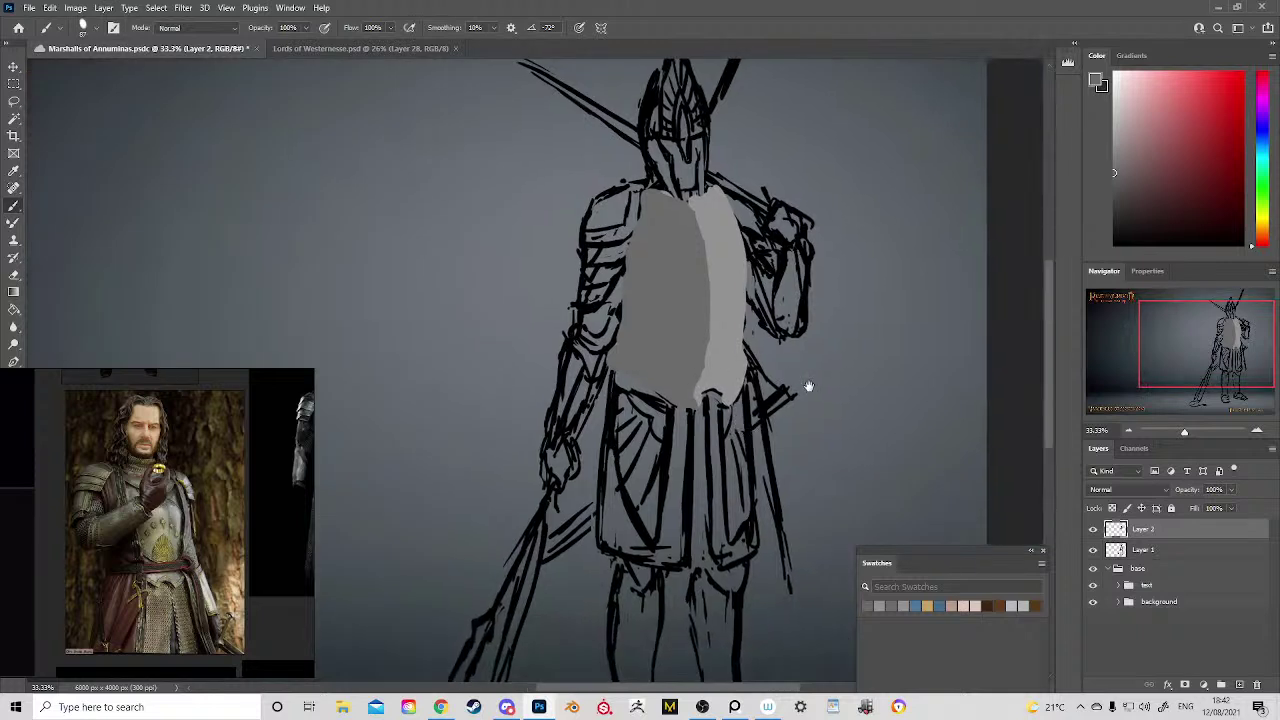
mouse_move(809, 386)
mouse_down()
mouse_move(769, 380)
mouse_move(797, 383)
mouse_move(792, 395)
mouse_up()
drag(686, 307, 729, 385)
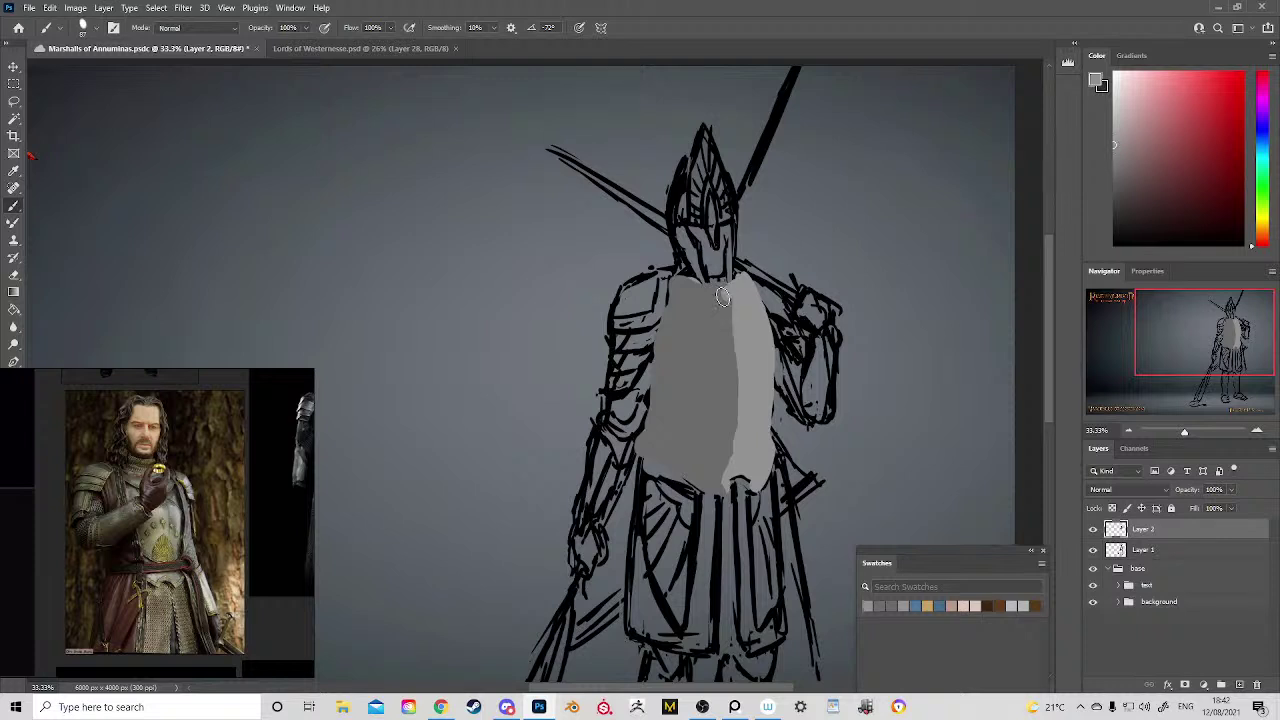
mouse_move(723, 297)
mouse_down()
mouse_move(735, 322)
mouse_move(706, 333)
mouse_up()
mouse_move(713, 470)
mouse_down()
mouse_move(636, 285)
mouse_move(676, 337)
mouse_move(684, 451)
mouse_up()
Step: Block in the skirt plates below the belt, light grey on the right one and sampled darker grey on the left one
mouse_move(693, 404)
mouse_down()
mouse_move(698, 300)
mouse_move(689, 312)
mouse_up()
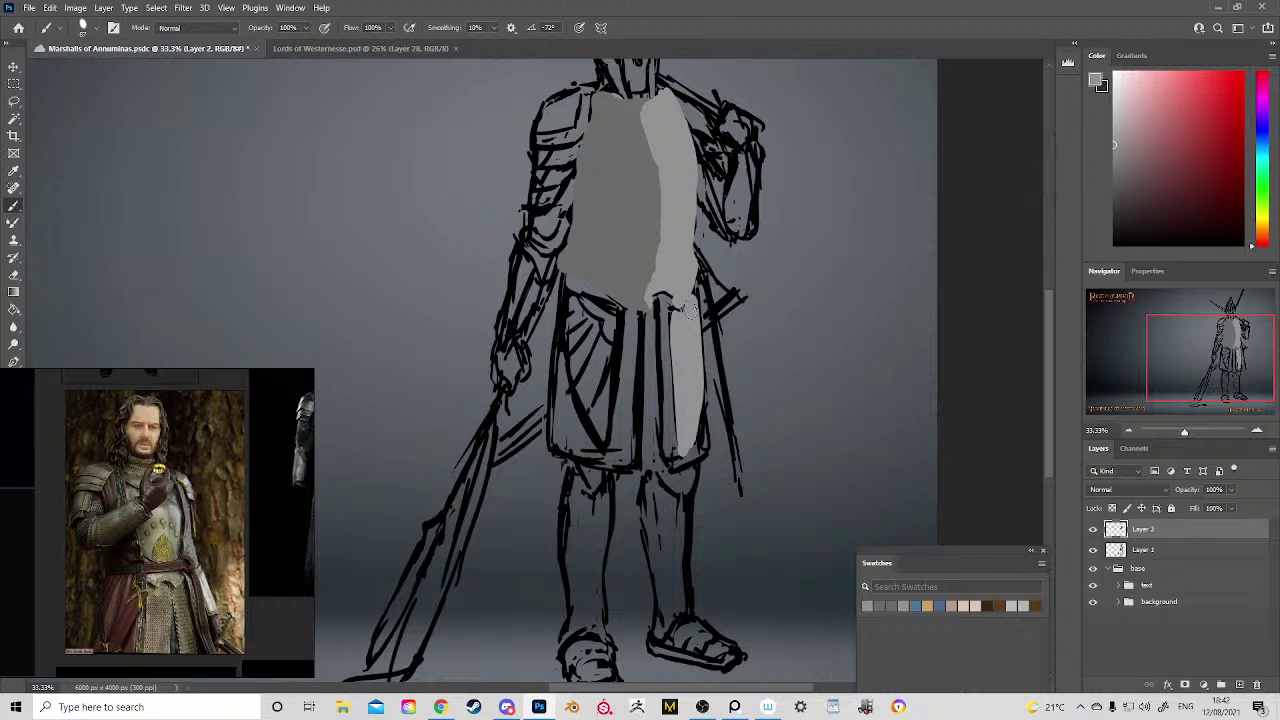
drag(579, 451, 564, 386)
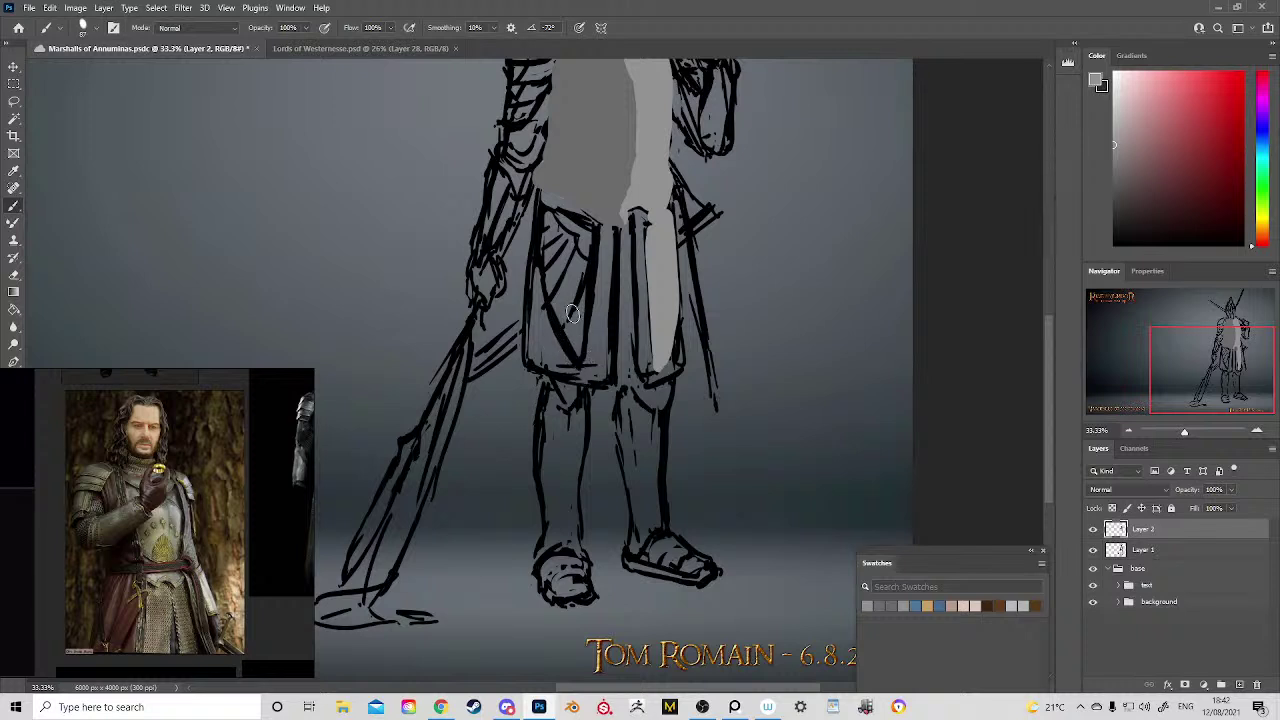
key(z)
key(b)
alt+click(590, 186)
mouse_move(545, 208)
mouse_down()
mouse_move(597, 232)
mouse_move(588, 369)
mouse_move(546, 281)
mouse_move(545, 211)
mouse_move(549, 277)
mouse_move(580, 356)
mouse_move(585, 270)
mouse_move(693, 422)
mouse_move(750, 366)
mouse_up()
Step: Review the grey torso and skirt blocking against the whole figure and canvas
key(z)
drag(750, 366, 602, 318)
drag(602, 318, 746, 271)
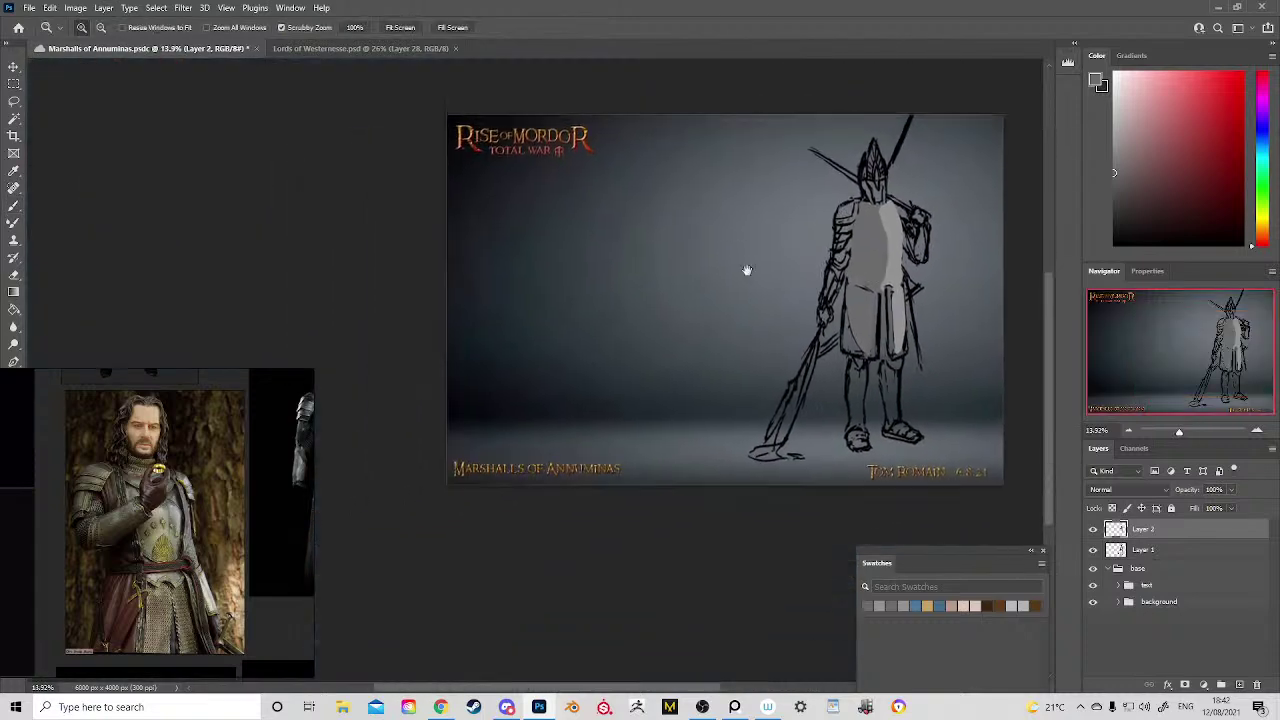
scroll(777, 346, up, 2)
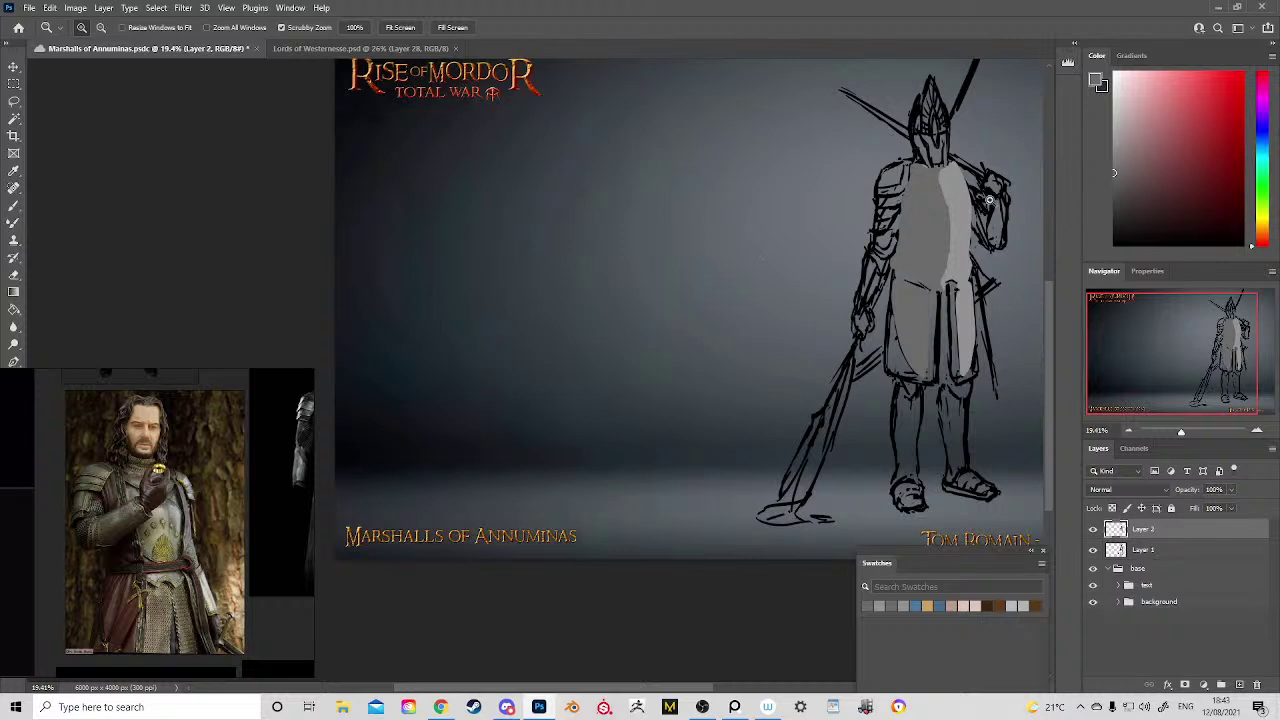
scroll(976, 287, up, 2)
drag(951, 300, 653, 330)
scroll(656, 325, up, 2)
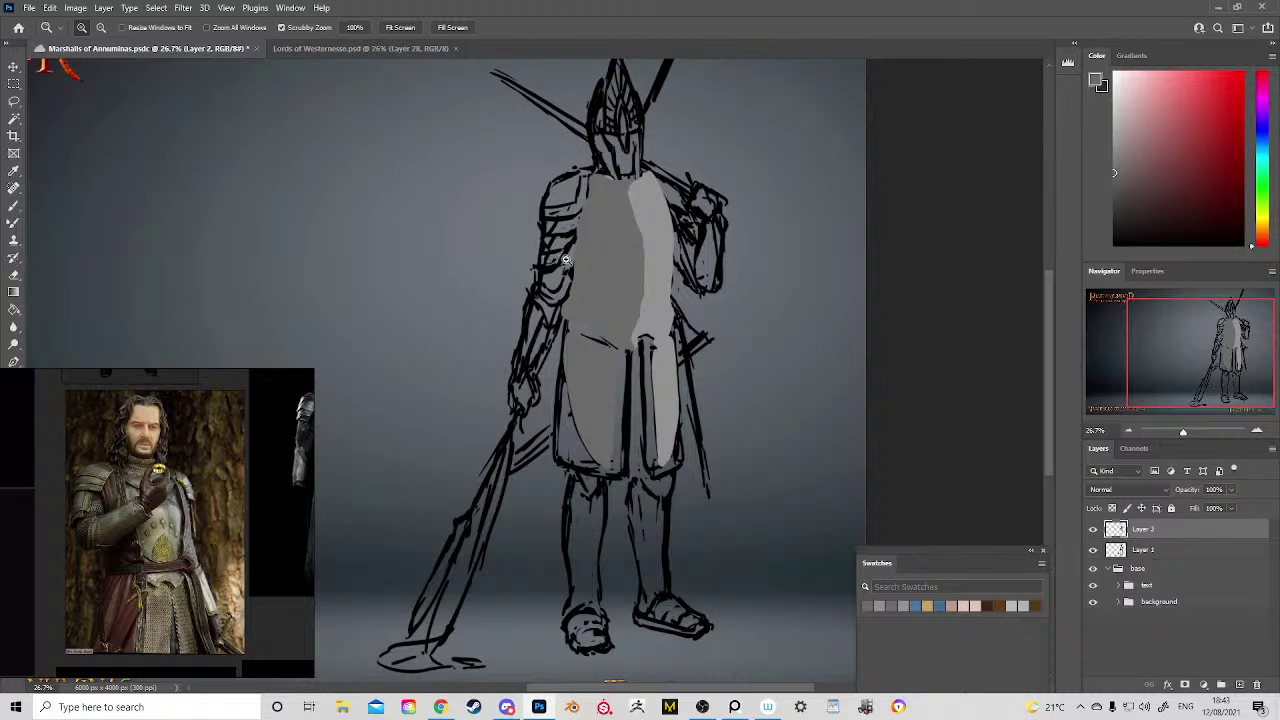
drag(566, 260, 614, 271)
Step: Sample the dark red of the centre knight's skirt in Lords of Westernesse.psd as the brush colour
key(b)
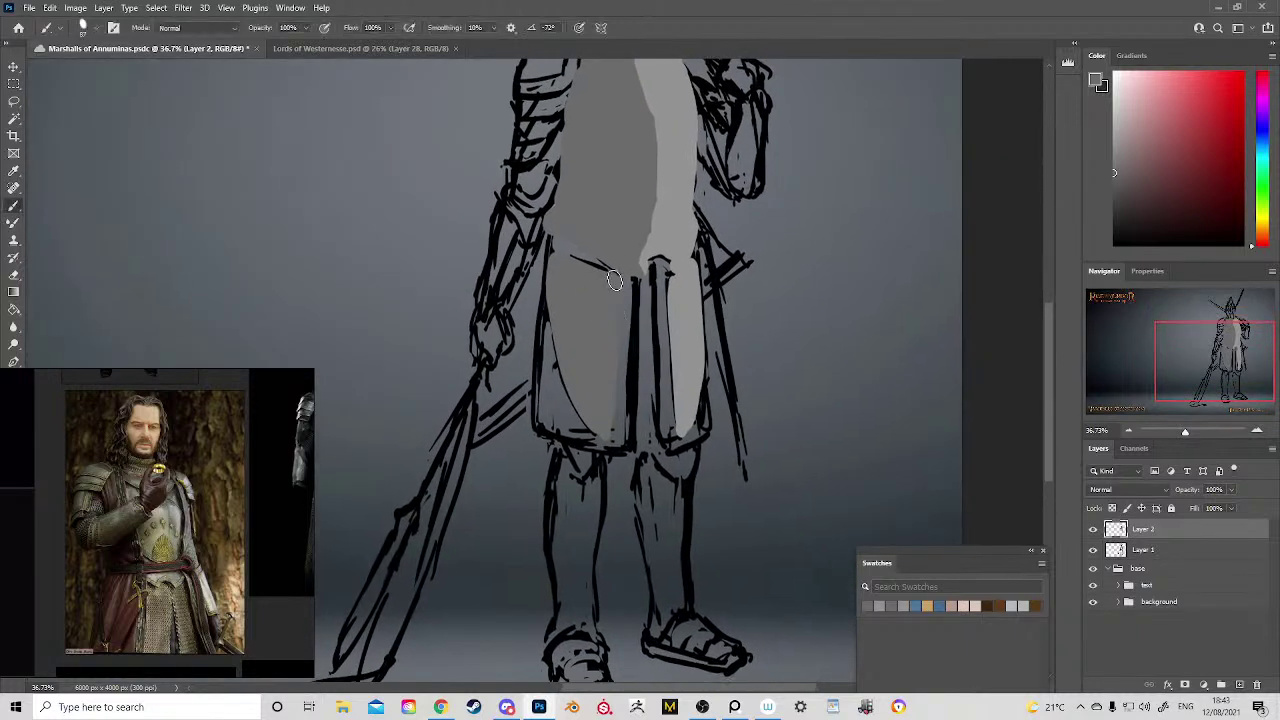
drag(645, 172, 603, 266)
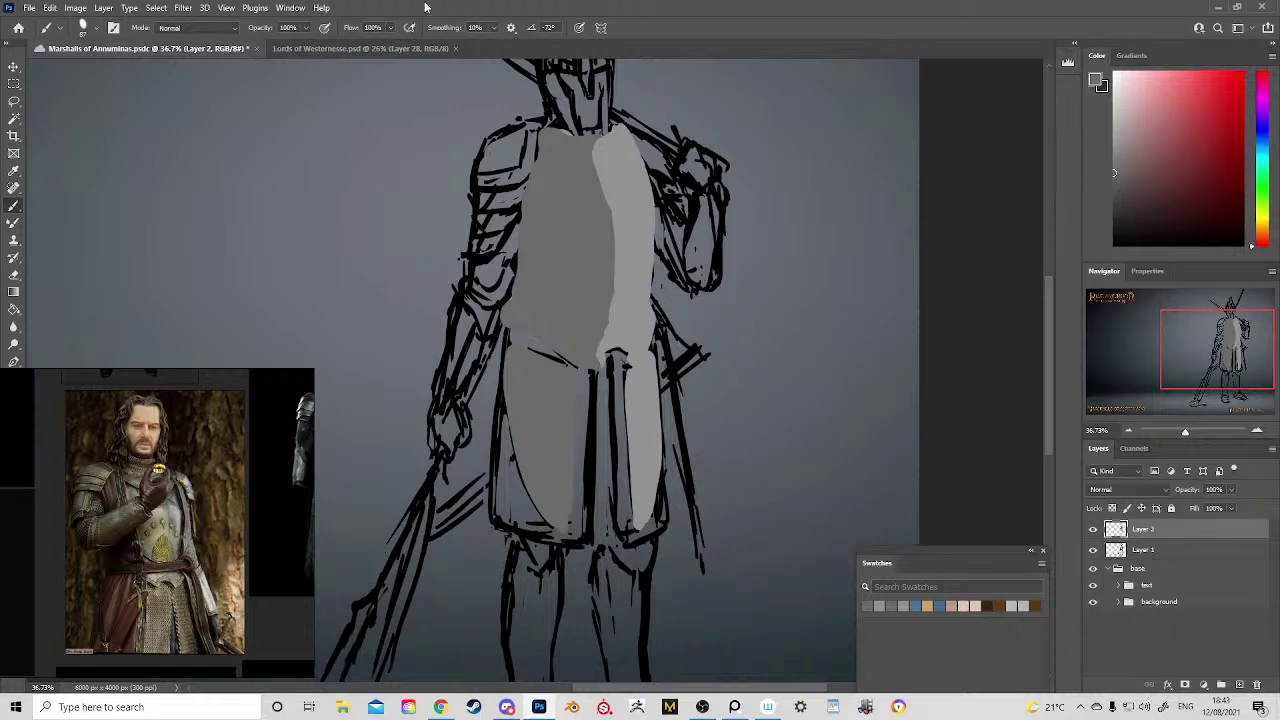
click(405, 48)
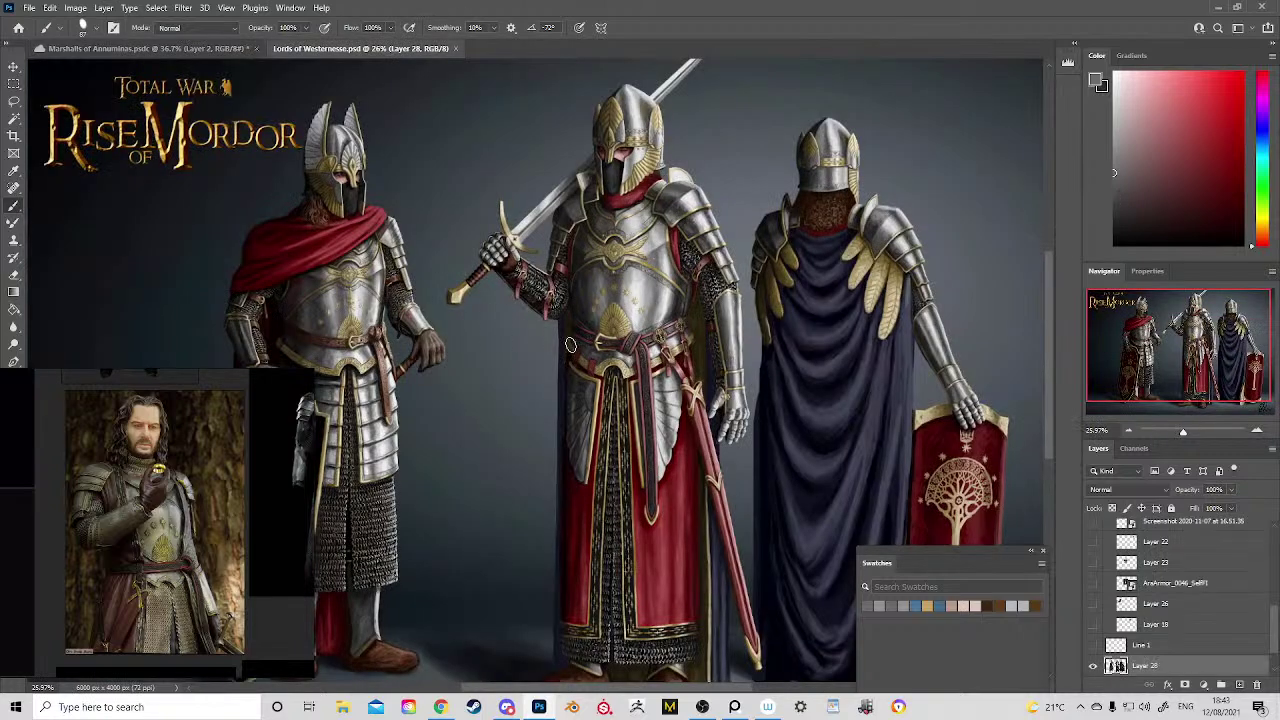
alt+click(687, 494)
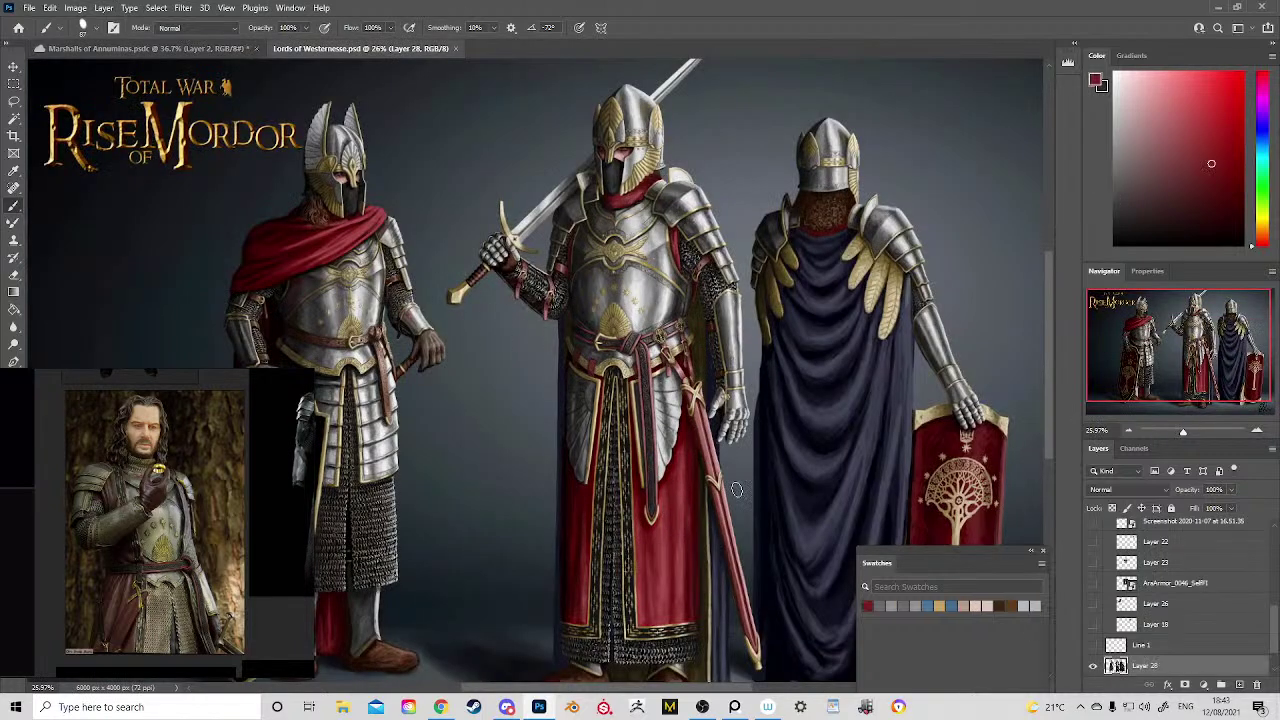
Step: Resample the centre knight's skirt red in Lords of Westernesse.psd and paint the inner edges and hems of the Marshall's two skirt panels
alt+click(673, 505)
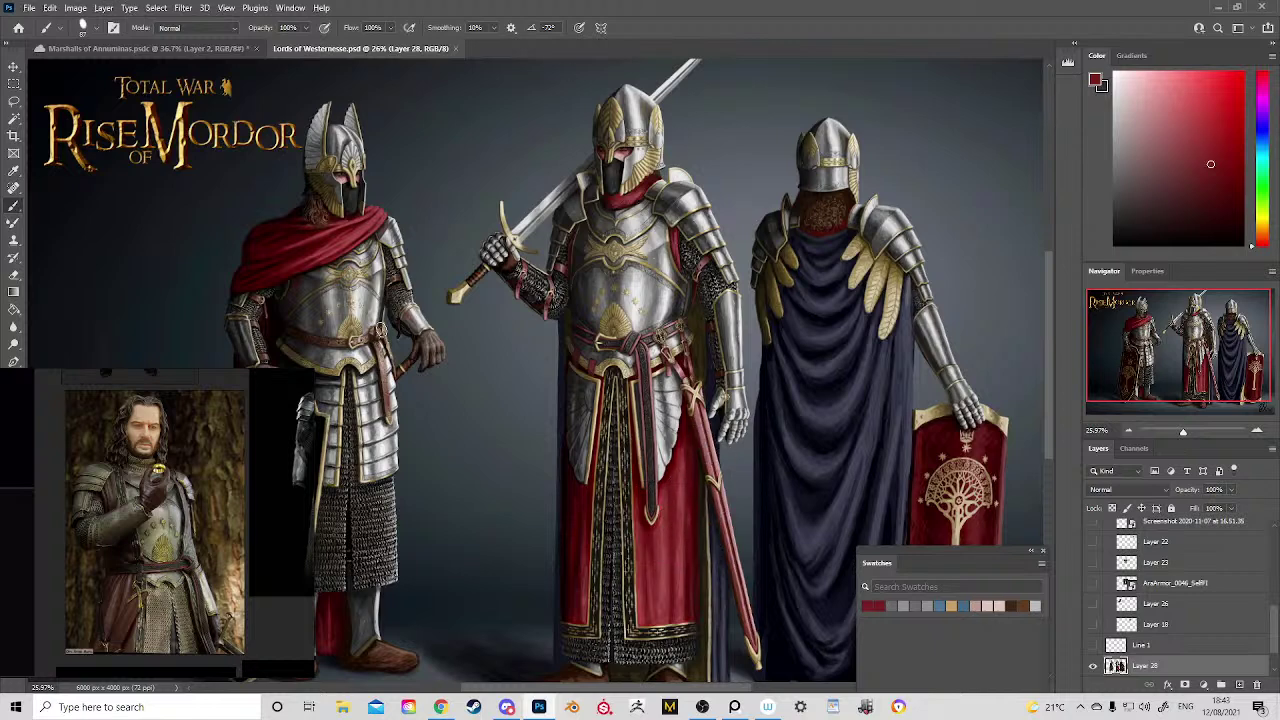
click(100, 49)
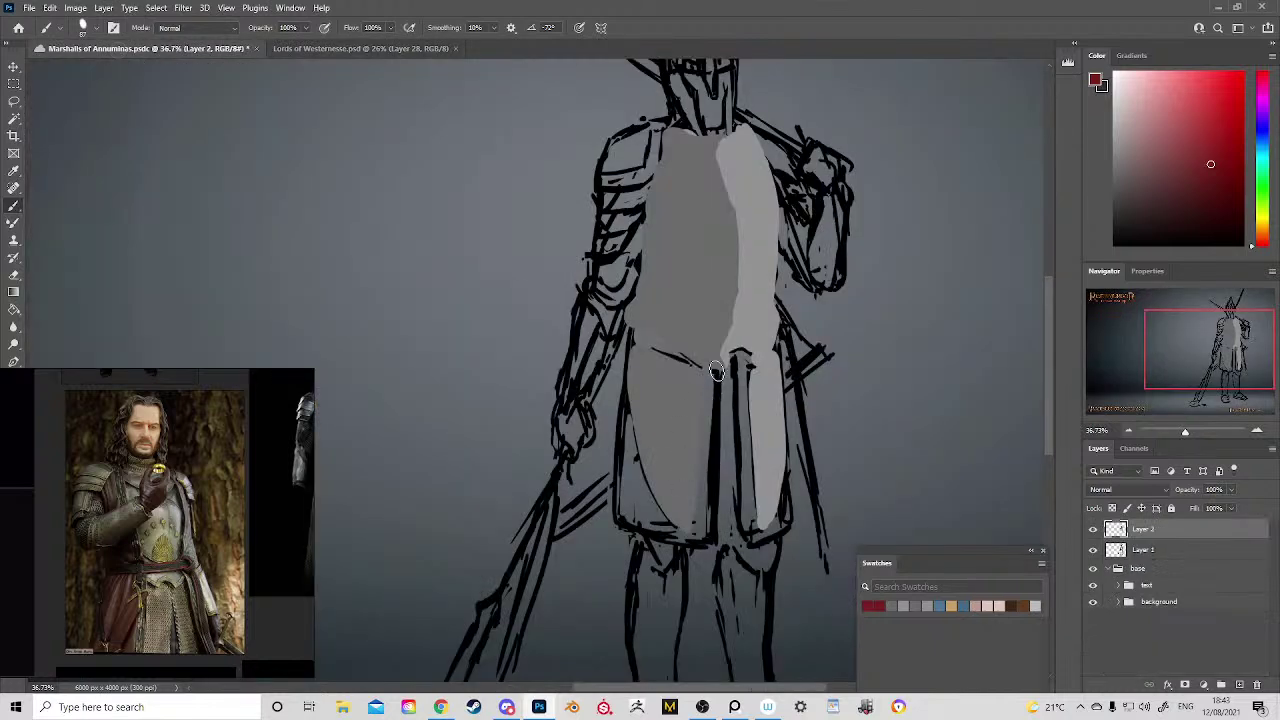
mouse_move(714, 366)
mouse_down()
mouse_move(695, 542)
mouse_move(707, 438)
mouse_move(685, 550)
mouse_up()
drag(615, 516, 667, 540)
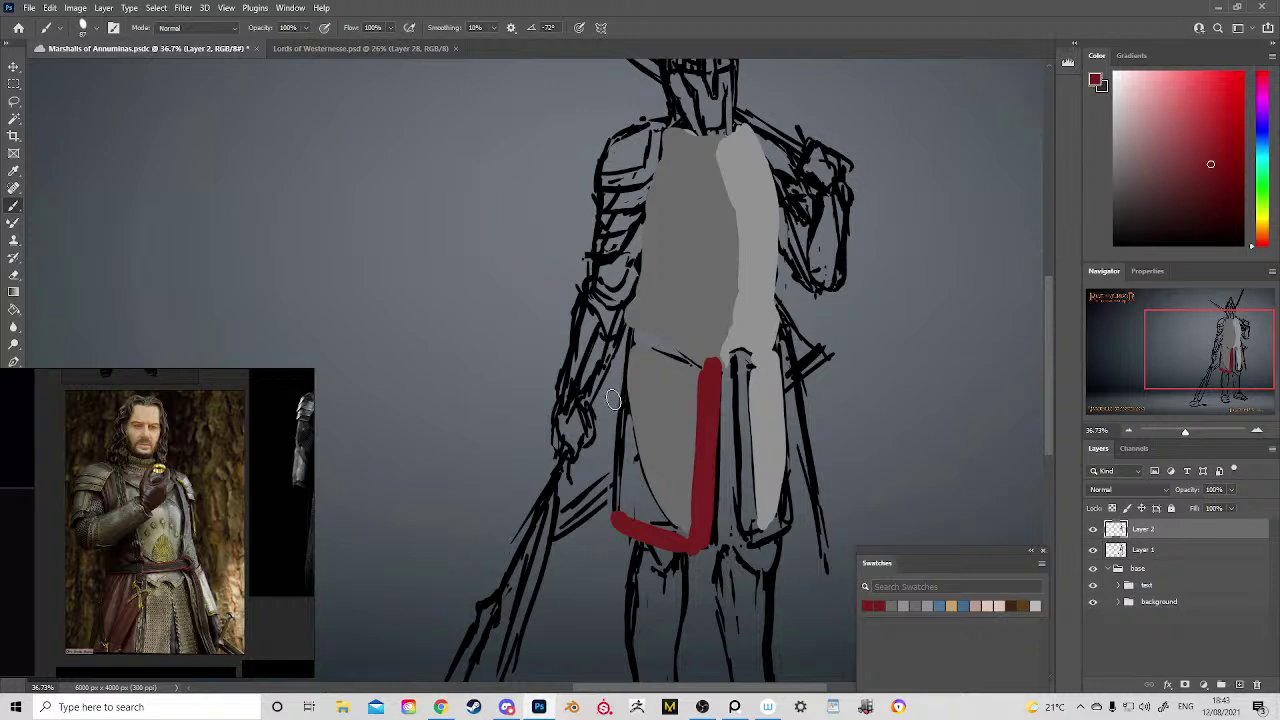
drag(747, 428, 602, 283)
mouse_move(598, 230)
mouse_down()
mouse_move(599, 399)
mouse_move(605, 344)
mouse_move(613, 397)
mouse_move(600, 400)
mouse_move(631, 390)
mouse_move(618, 398)
mouse_move(641, 331)
mouse_move(643, 350)
mouse_move(642, 392)
mouse_move(590, 398)
mouse_up()
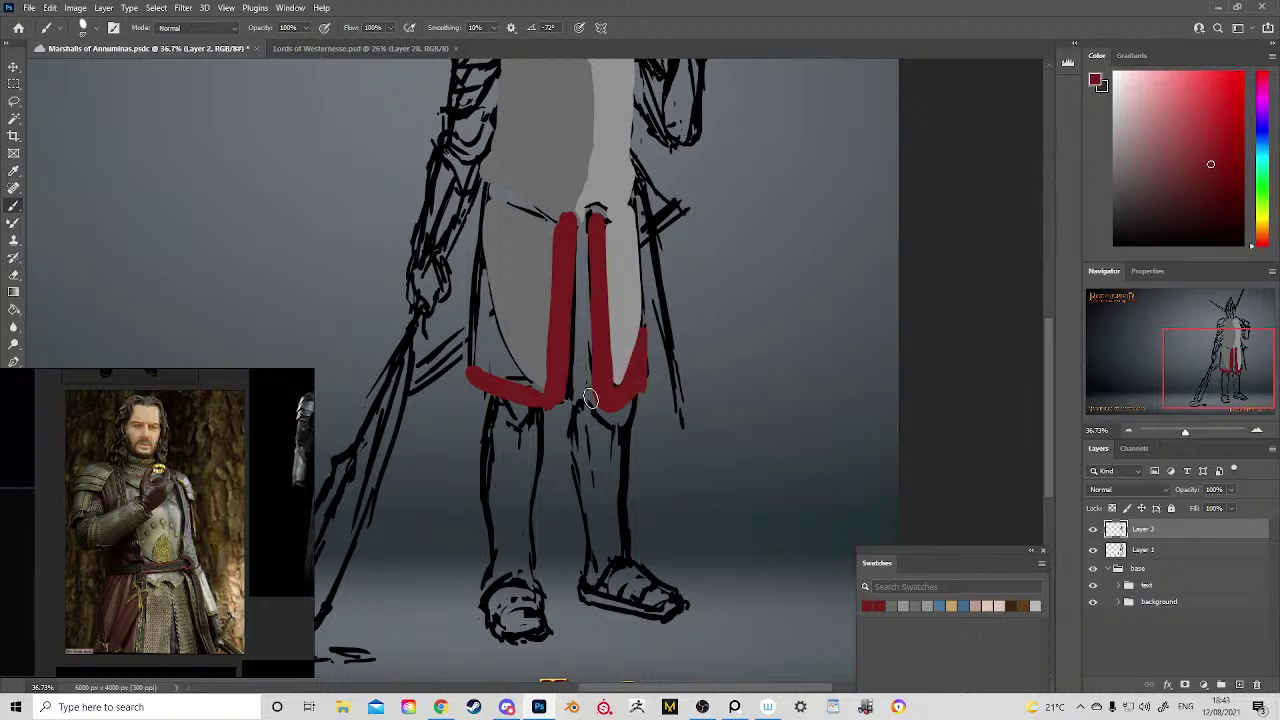
Step: Tidy the red skirt hem with the Eraser and extend the red along the waistline and the left panel's outer side
key(e)
drag(687, 278, 704, 283)
mouse_move(691, 280)
mouse_down()
mouse_move(646, 401)
mouse_move(634, 377)
mouse_move(642, 390)
mouse_move(617, 400)
mouse_move(630, 395)
mouse_move(530, 405)
mouse_up()
key(b)
mouse_move(595, 229)
mouse_down()
mouse_move(588, 212)
mouse_move(572, 222)
mouse_move(627, 206)
mouse_up()
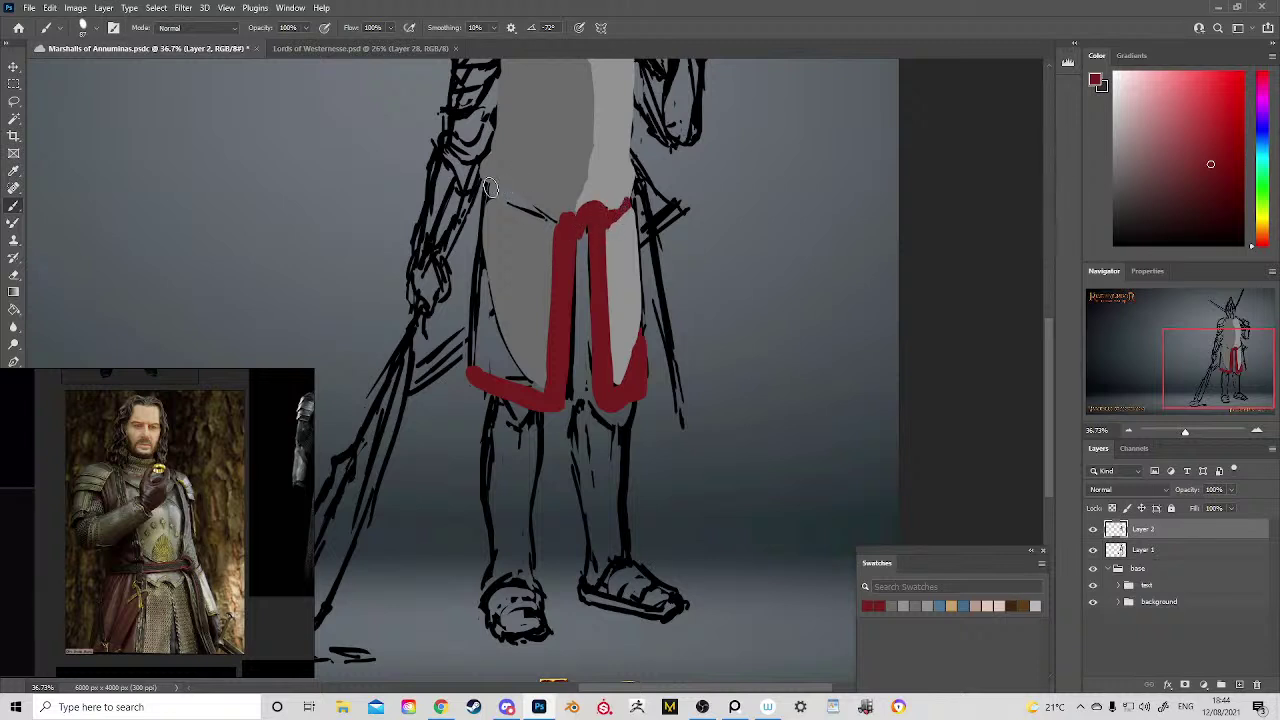
mouse_move(489, 189)
mouse_down()
mouse_move(565, 227)
mouse_move(488, 193)
mouse_move(494, 333)
mouse_move(485, 284)
mouse_move(514, 368)
mouse_move(525, 382)
mouse_move(506, 345)
mouse_move(546, 394)
mouse_move(496, 334)
mouse_move(533, 388)
mouse_move(504, 374)
mouse_move(474, 382)
mouse_move(485, 184)
mouse_move(484, 375)
mouse_move(479, 263)
mouse_move(476, 368)
mouse_move(477, 264)
mouse_move(480, 353)
mouse_move(488, 310)
mouse_move(502, 352)
mouse_move(483, 401)
mouse_up()
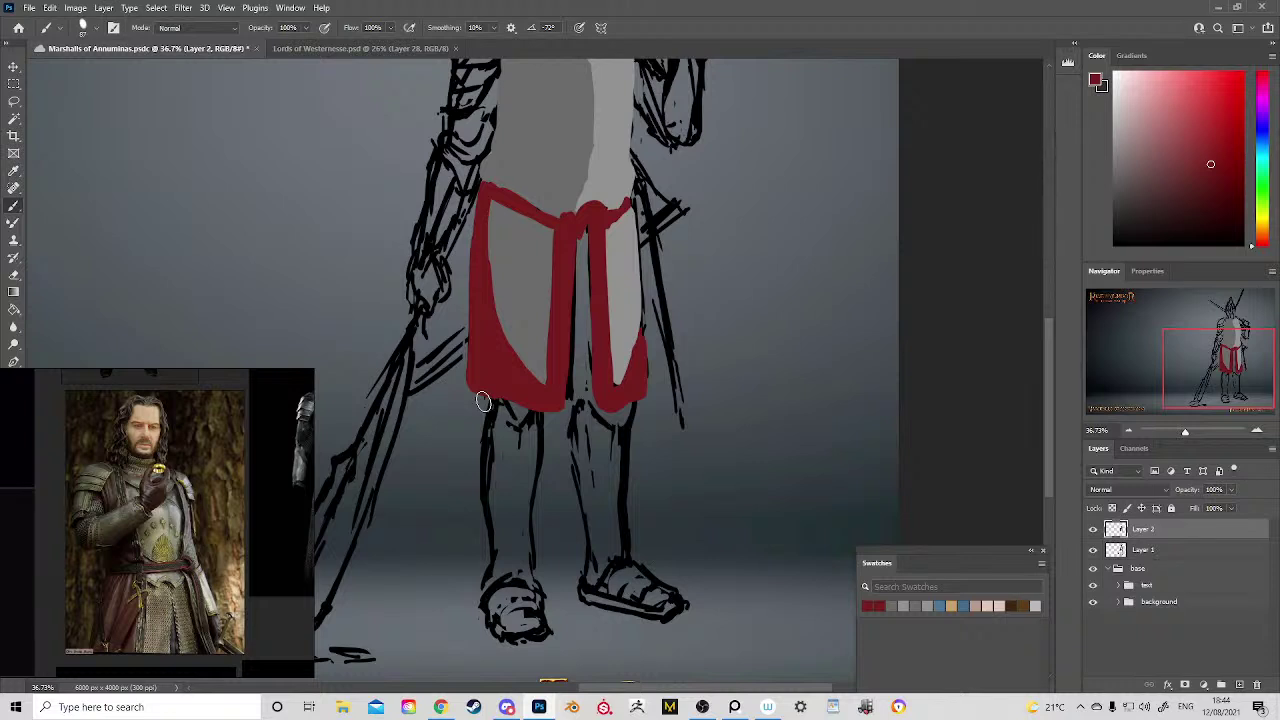
Step: Widen the red strip on the left of the skirt's front slit and clean the slit's right edge with the Eraser
mouse_move(581, 234)
mouse_down()
mouse_move(568, 400)
mouse_move(528, 419)
mouse_move(486, 392)
mouse_move(515, 396)
mouse_move(573, 368)
mouse_up()
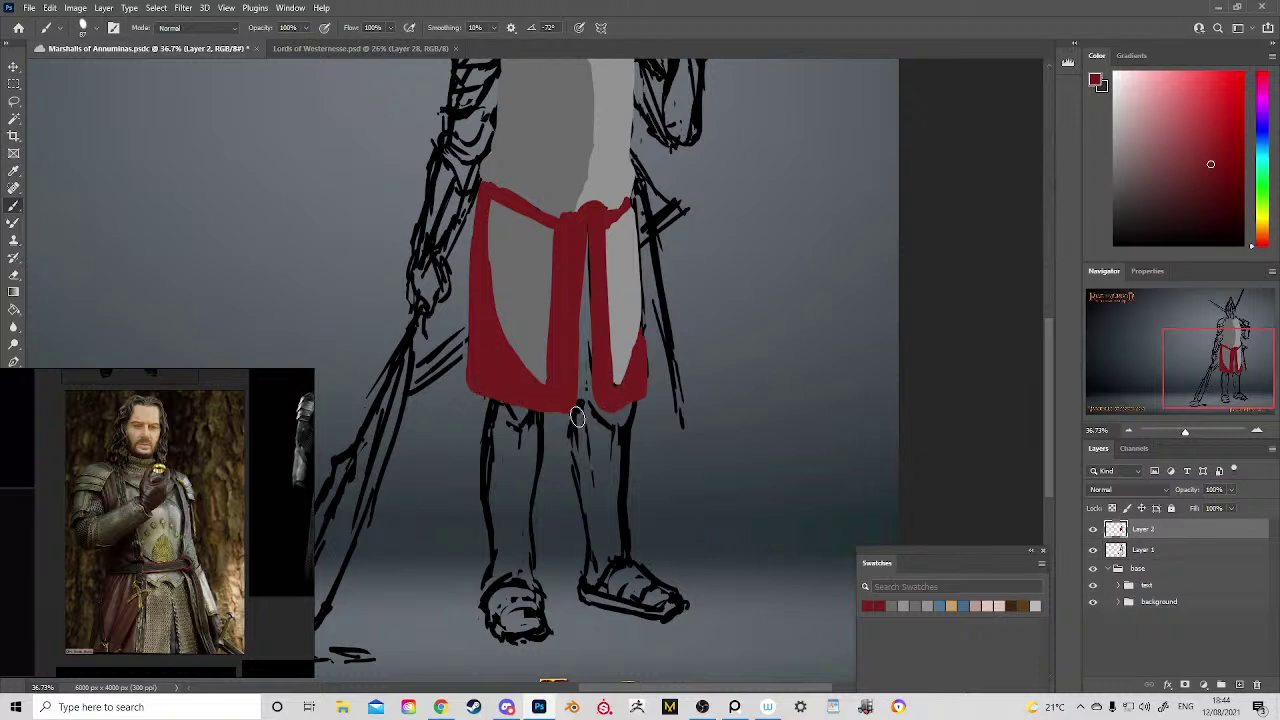
key(e)
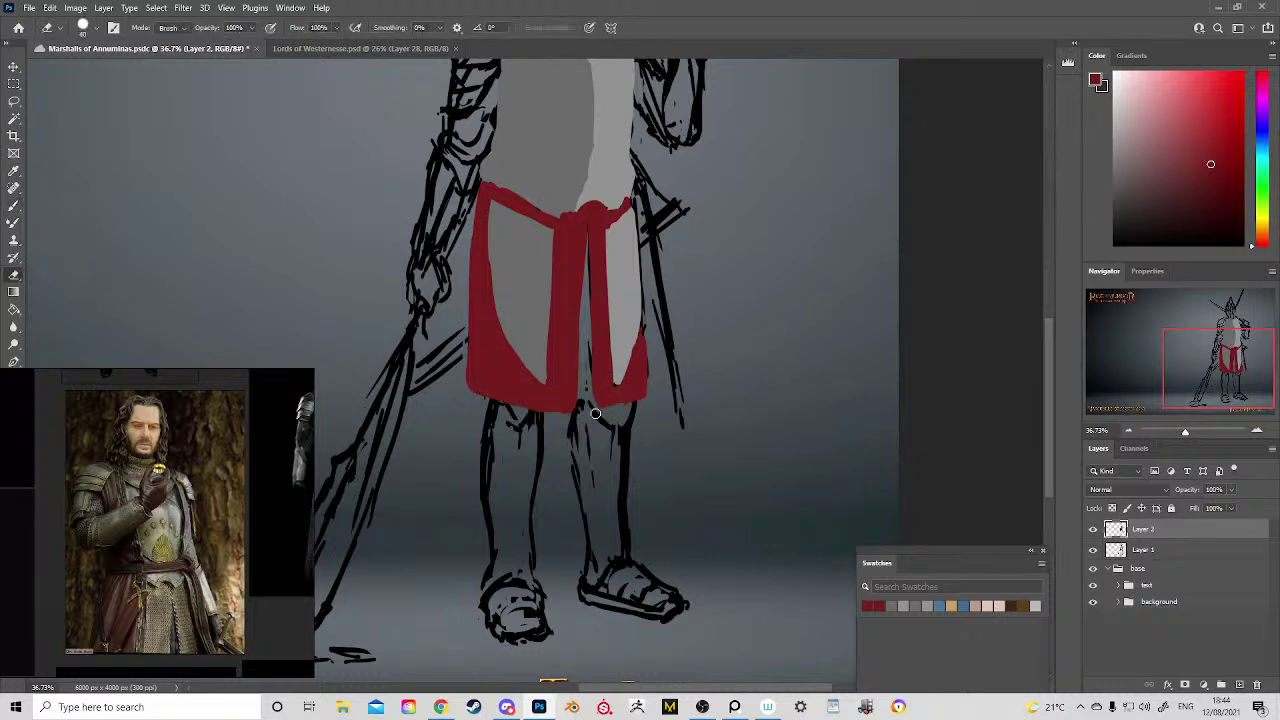
drag(595, 308, 595, 404)
key(b)
drag(576, 252, 568, 373)
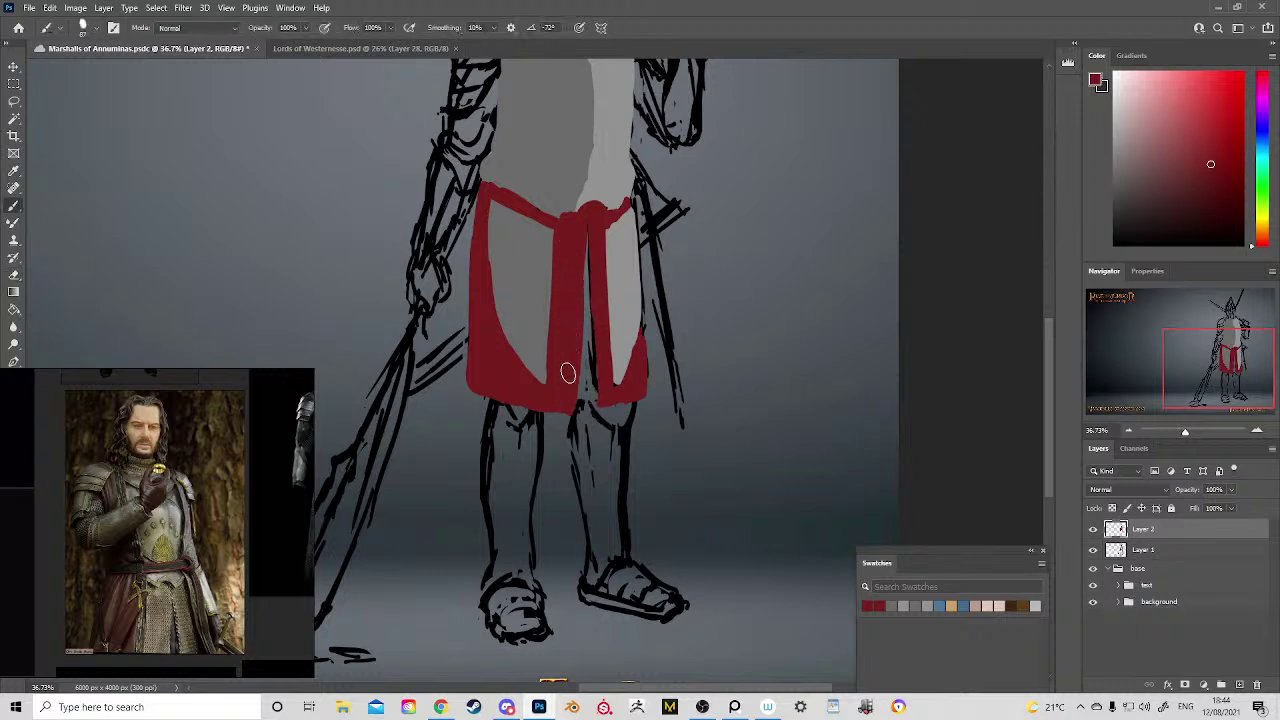
Step: Expand the left skirt plate over the red at its inner and upper edges using the sampled dark grey
alt+click(540, 366)
mouse_move(554, 232)
mouse_down()
mouse_move(548, 388)
mouse_move(546, 368)
mouse_up()
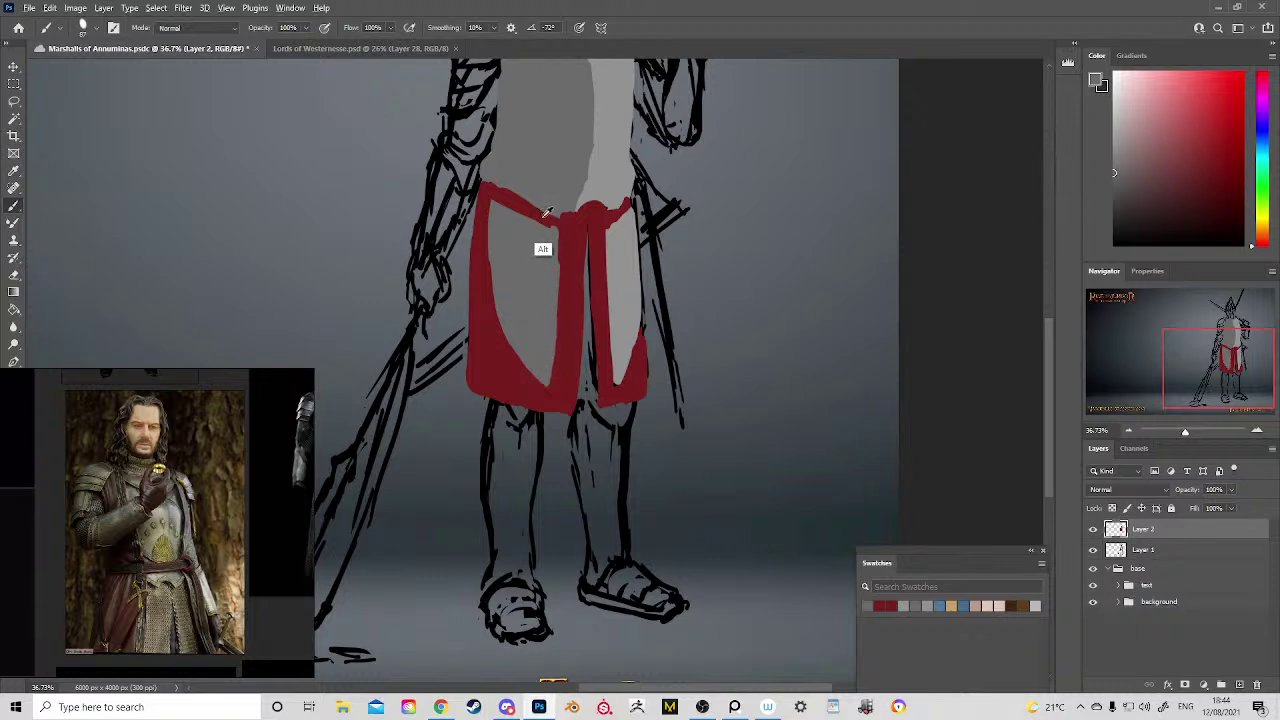
alt+click(547, 214)
alt+click(545, 228)
mouse_move(504, 212)
mouse_down()
mouse_move(560, 230)
mouse_move(557, 286)
mouse_up()
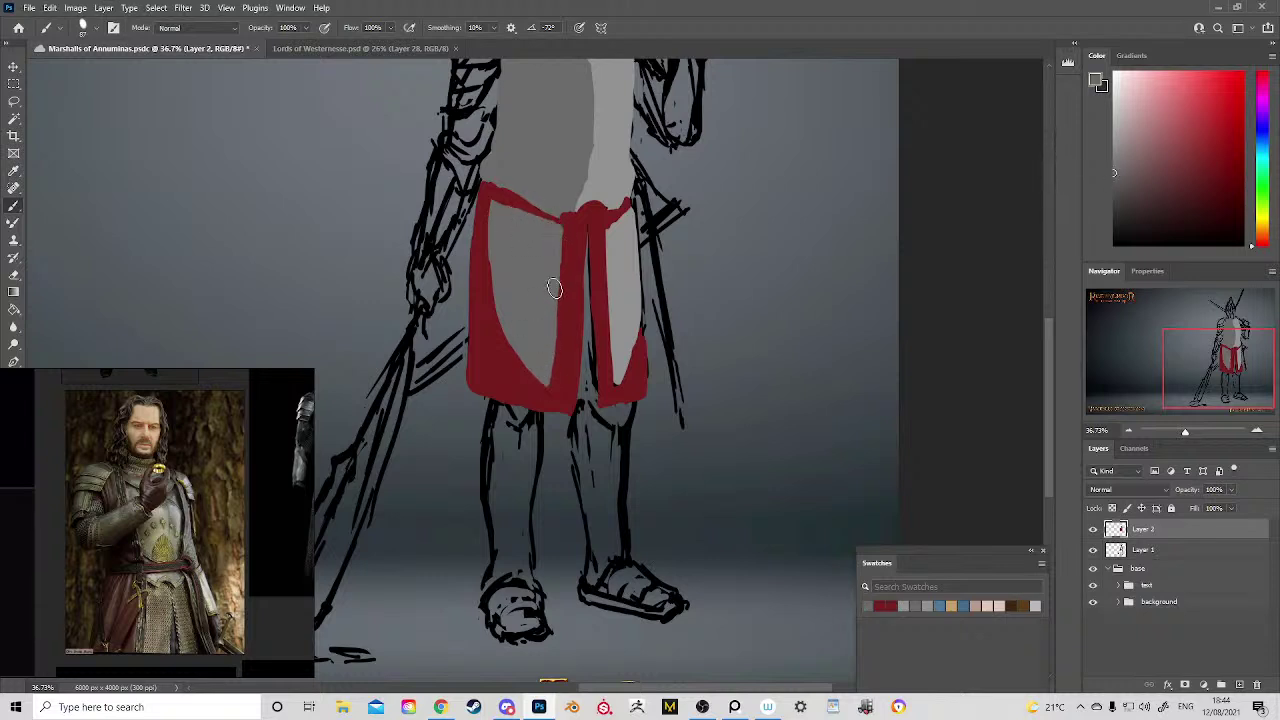
Step: Touch up the right skirt plate with its sampled light grey and trim the panel's outer edge with the Eraser
alt+click(616, 262)
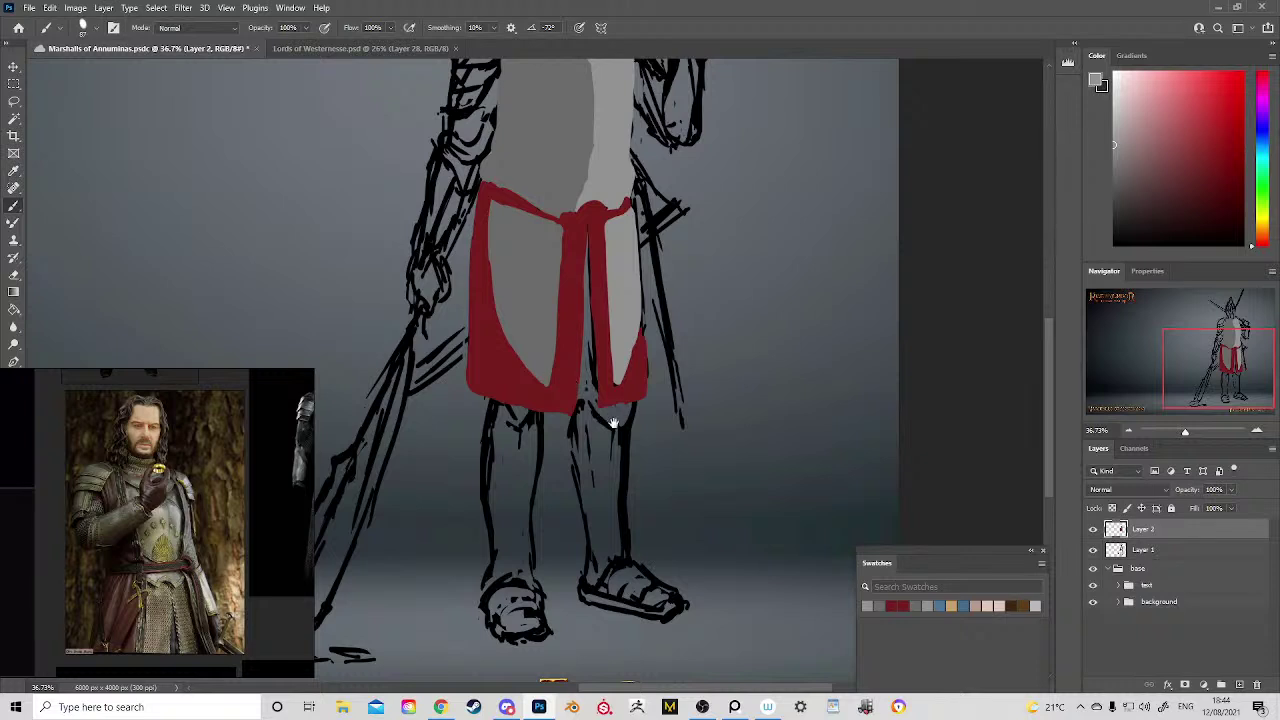
drag(608, 420, 500, 305)
drag(536, 321, 535, 376)
scroll(557, 337, up, 6)
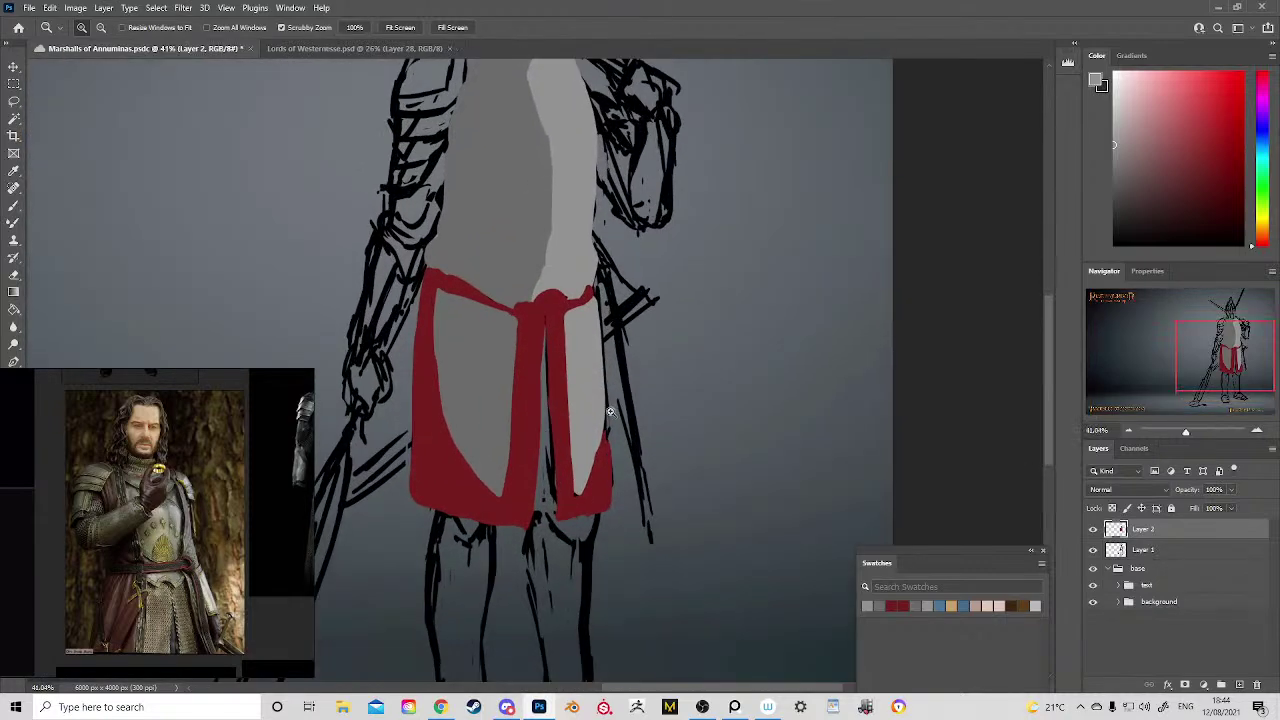
key(b)
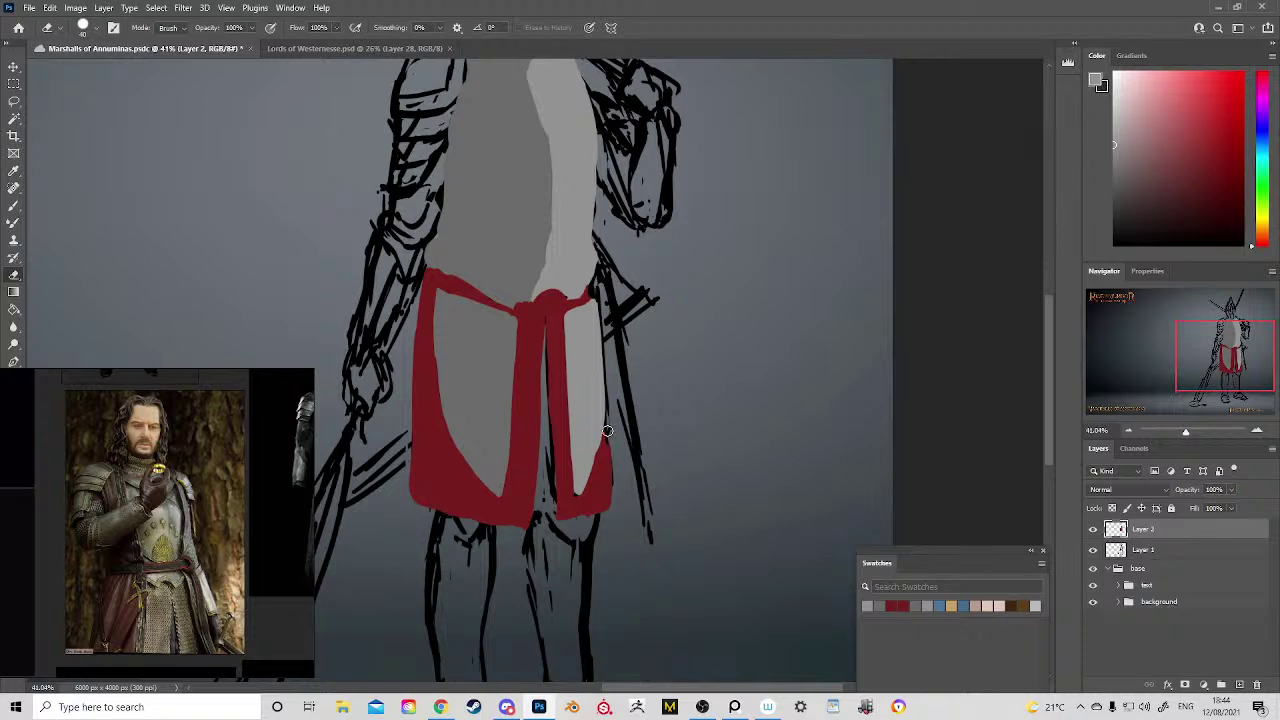
mouse_move(617, 520)
mouse_down()
mouse_move(686, 423)
mouse_move(731, 466)
mouse_move(732, 565)
mouse_move(685, 507)
mouse_up()
Step: Return to the Brush and examine the centre knight's skirt in Lords of Westernesse.psd
key(b)
click(355, 48)
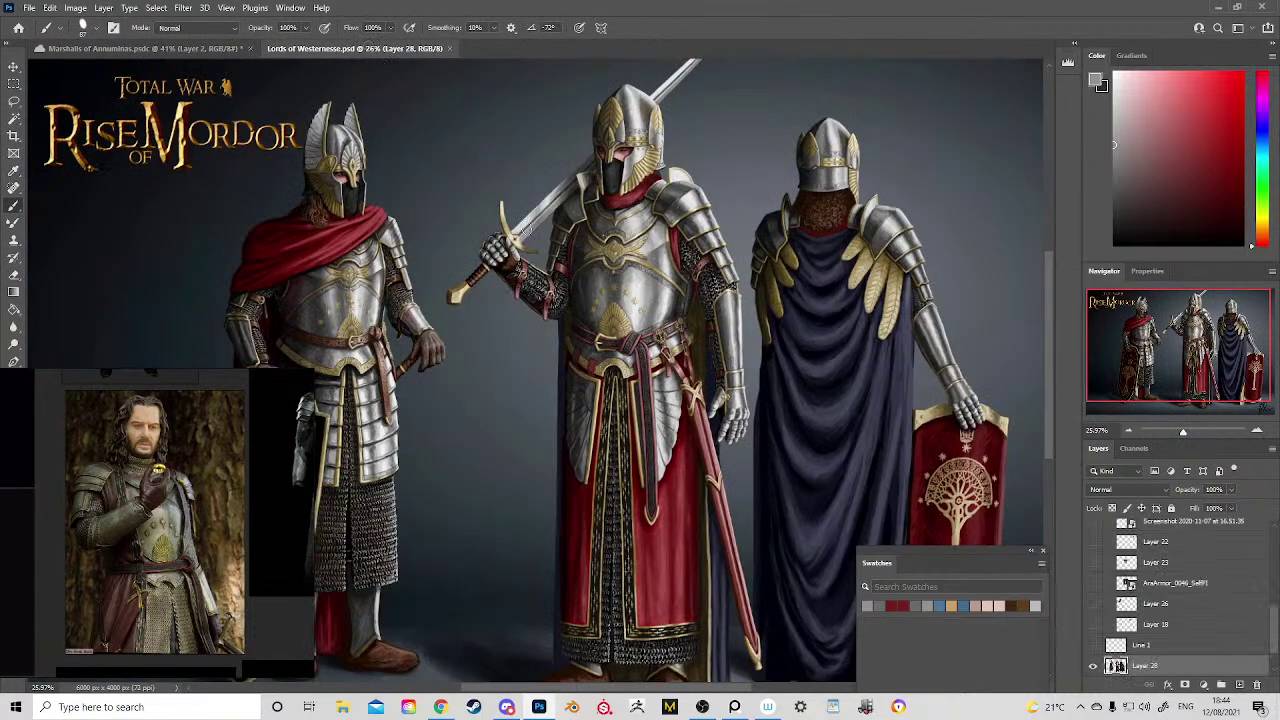
mouse_move(411, 204)
mouse_down()
mouse_move(501, 116)
mouse_move(477, 143)
mouse_up()
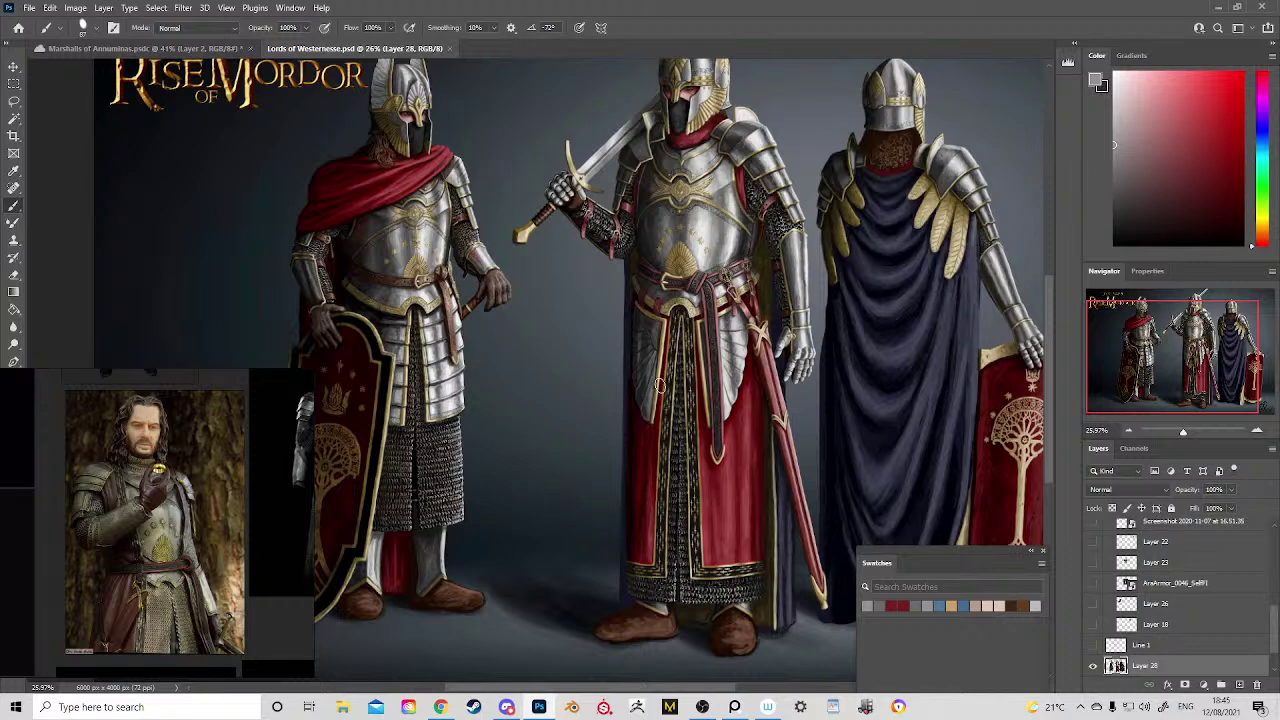
Step: Resume the paused Rise of Mordor soundtrack video on YouTube in Chrome and switch back to Photoshop
click(440, 707)
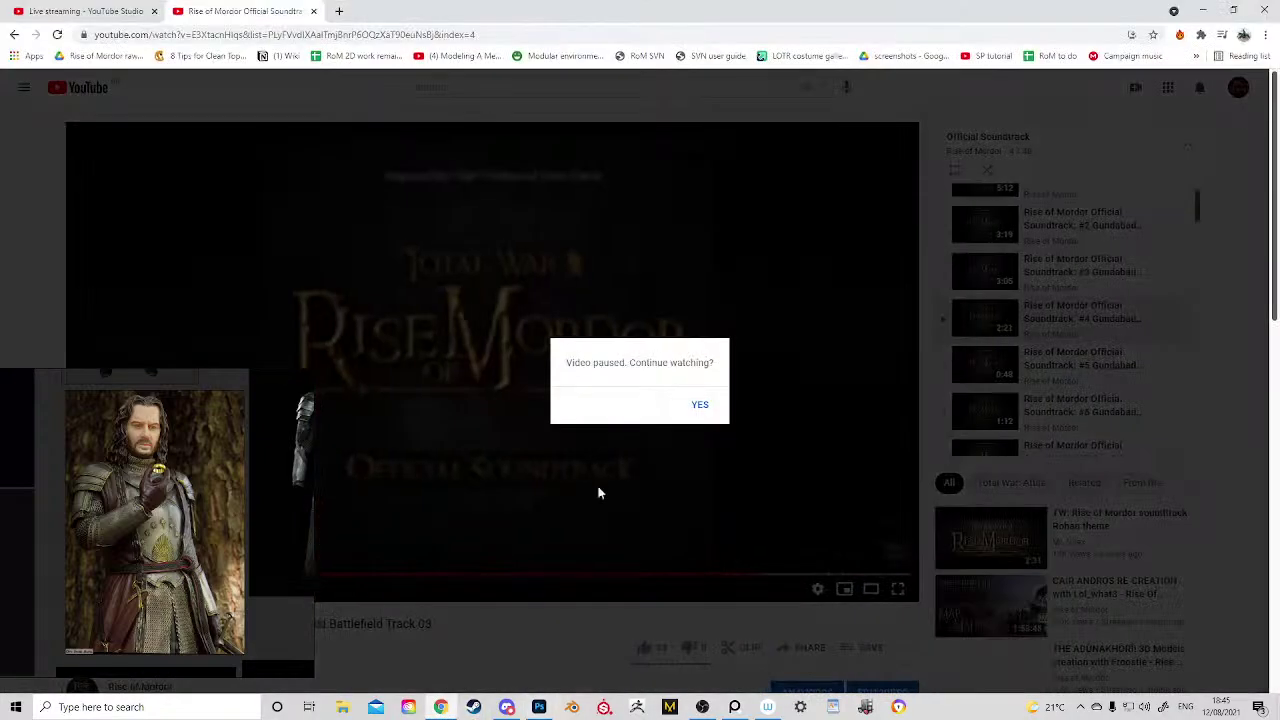
click(700, 404)
click(511, 706)
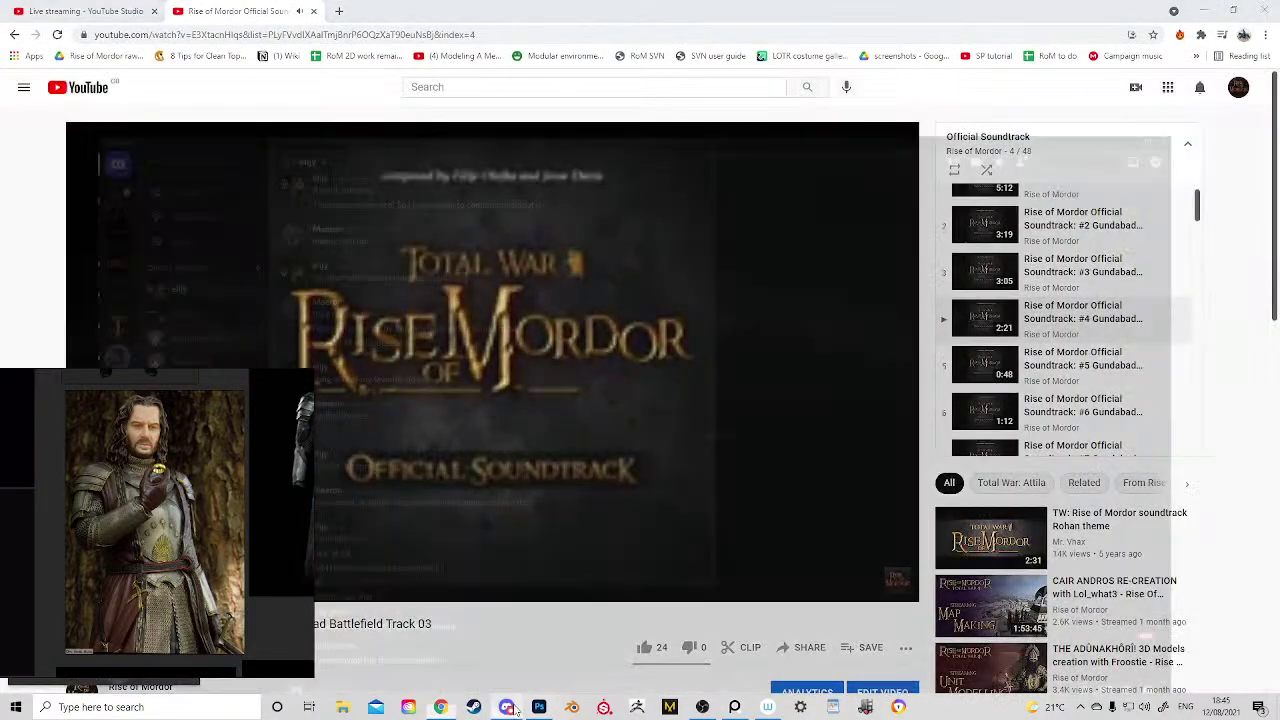
click(516, 707)
click(526, 708)
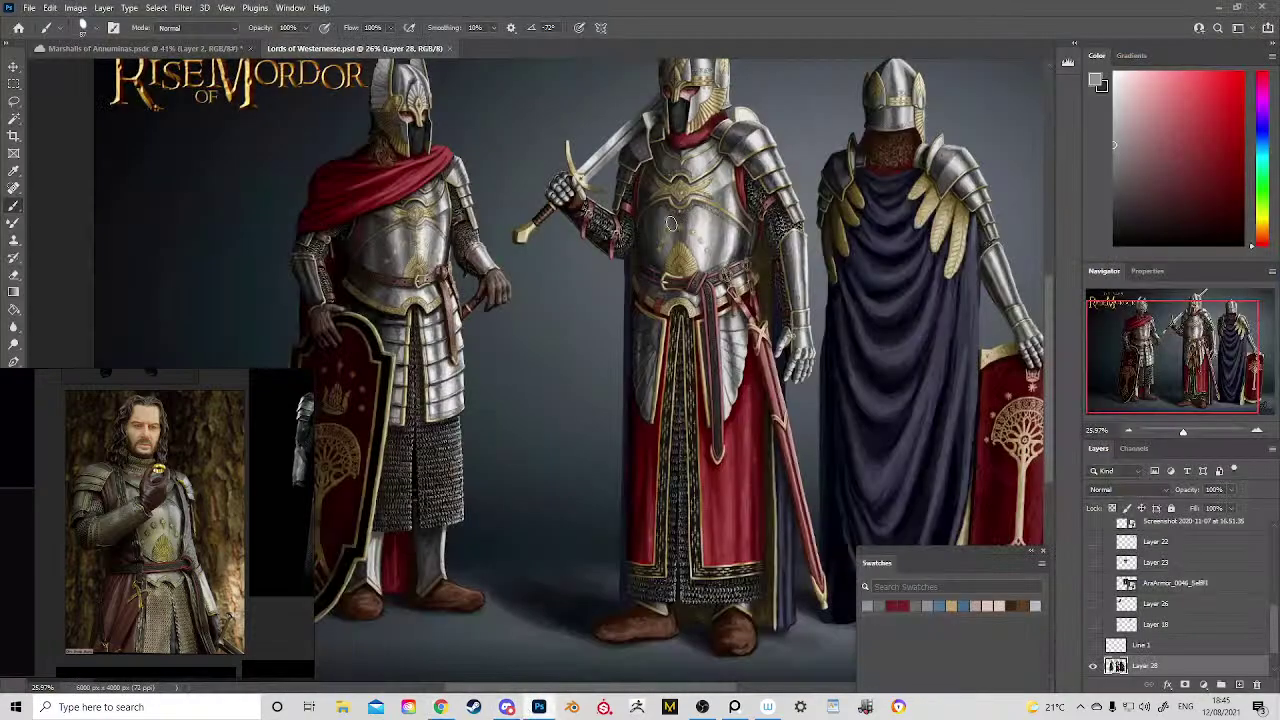
Step: Examine the armour, belts and skirts of the three Westernesse figures
drag(700, 217, 650, 234)
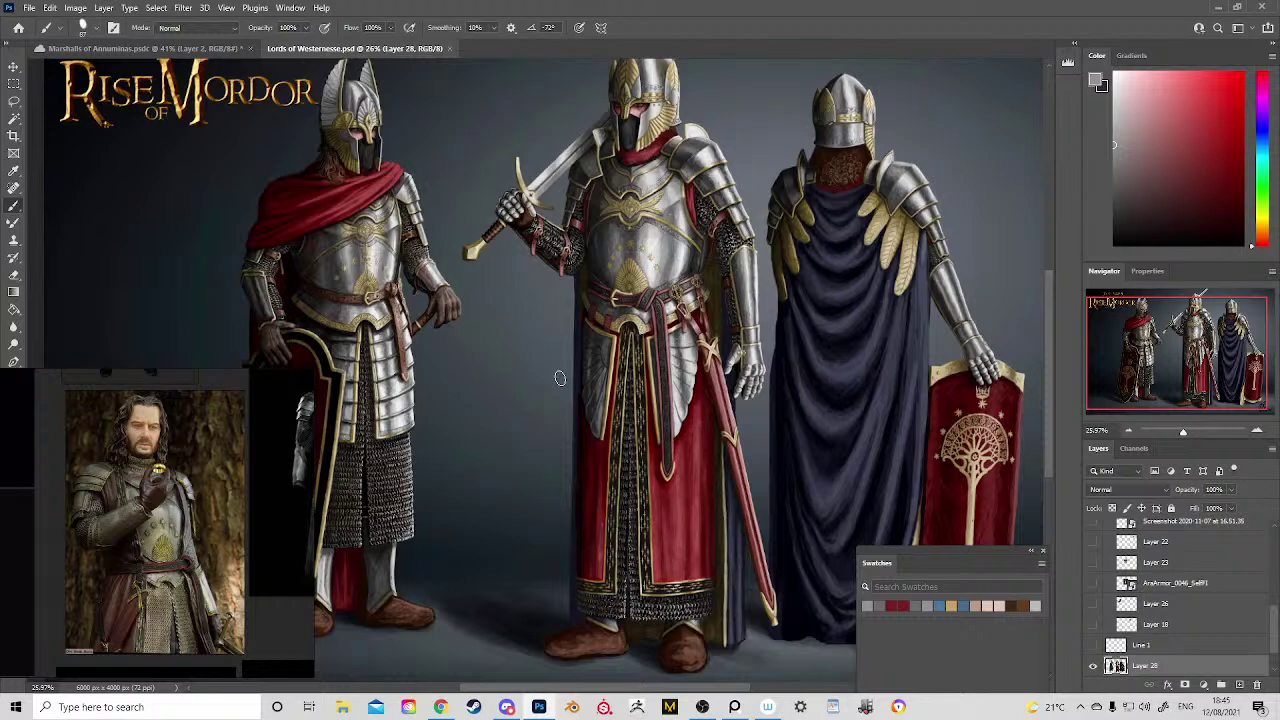
scroll(672, 220, up, 2)
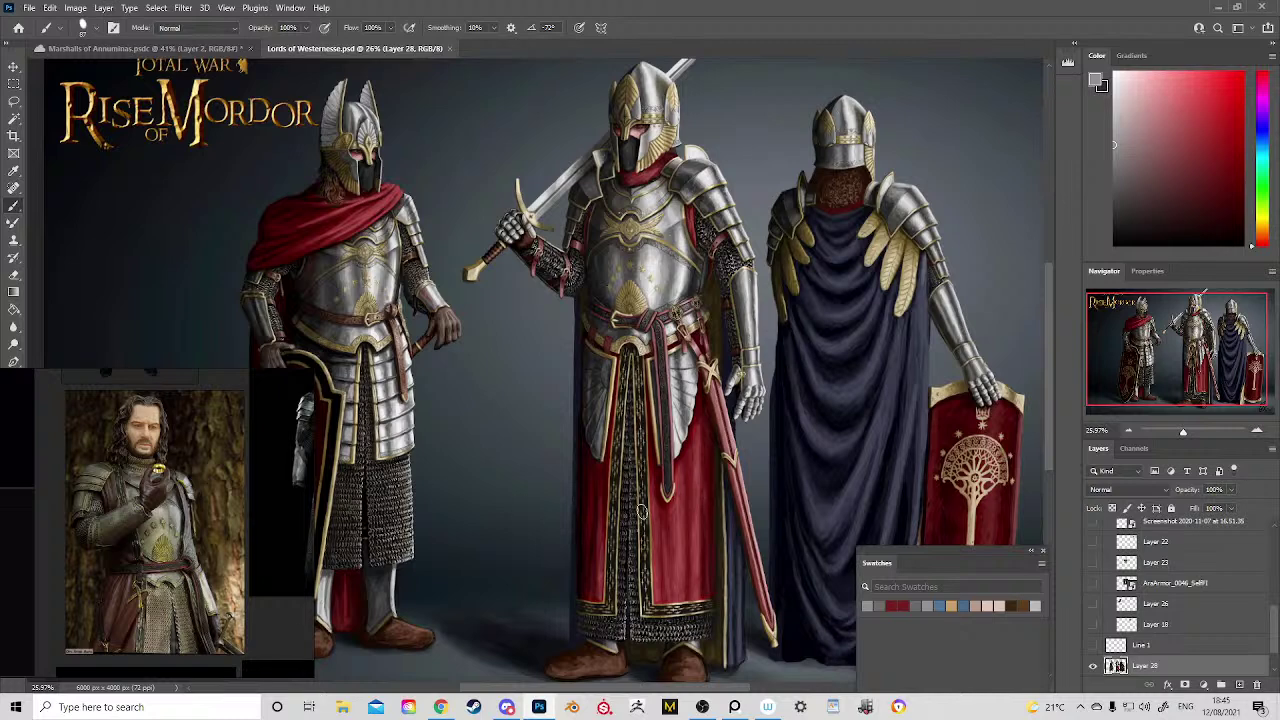
scroll(657, 522, down, 1)
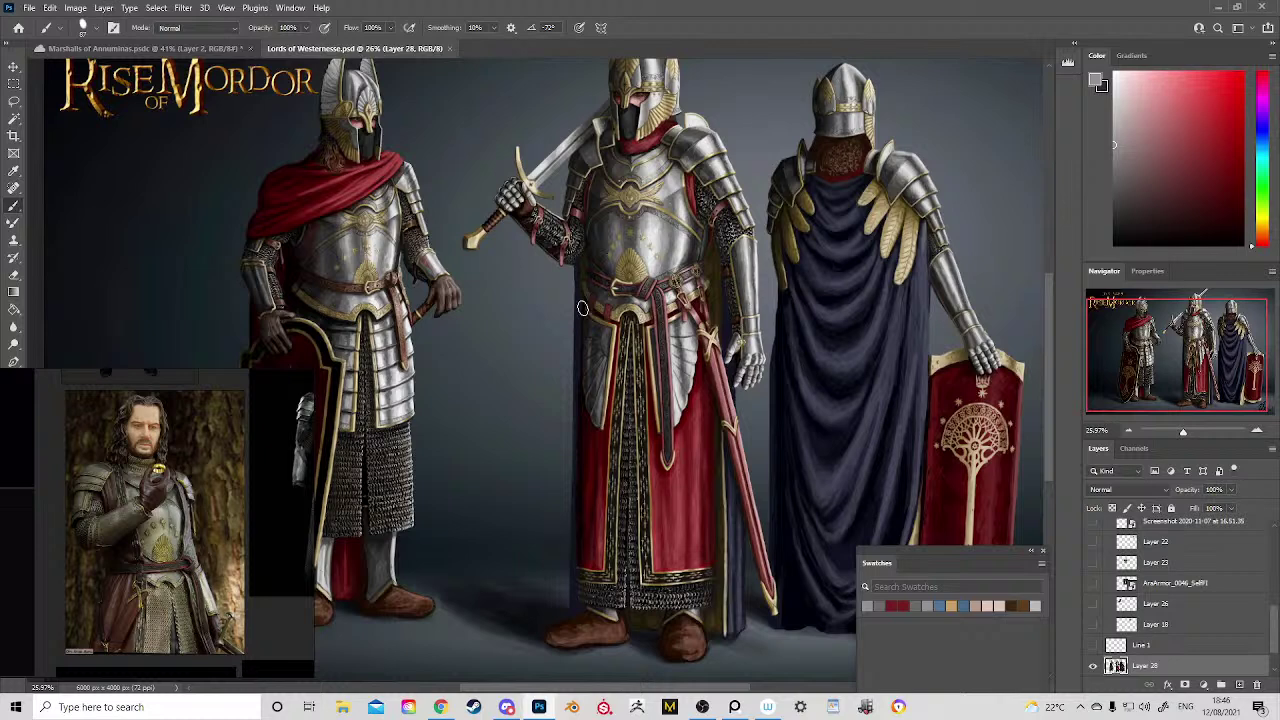
scroll(582, 308, down, 2)
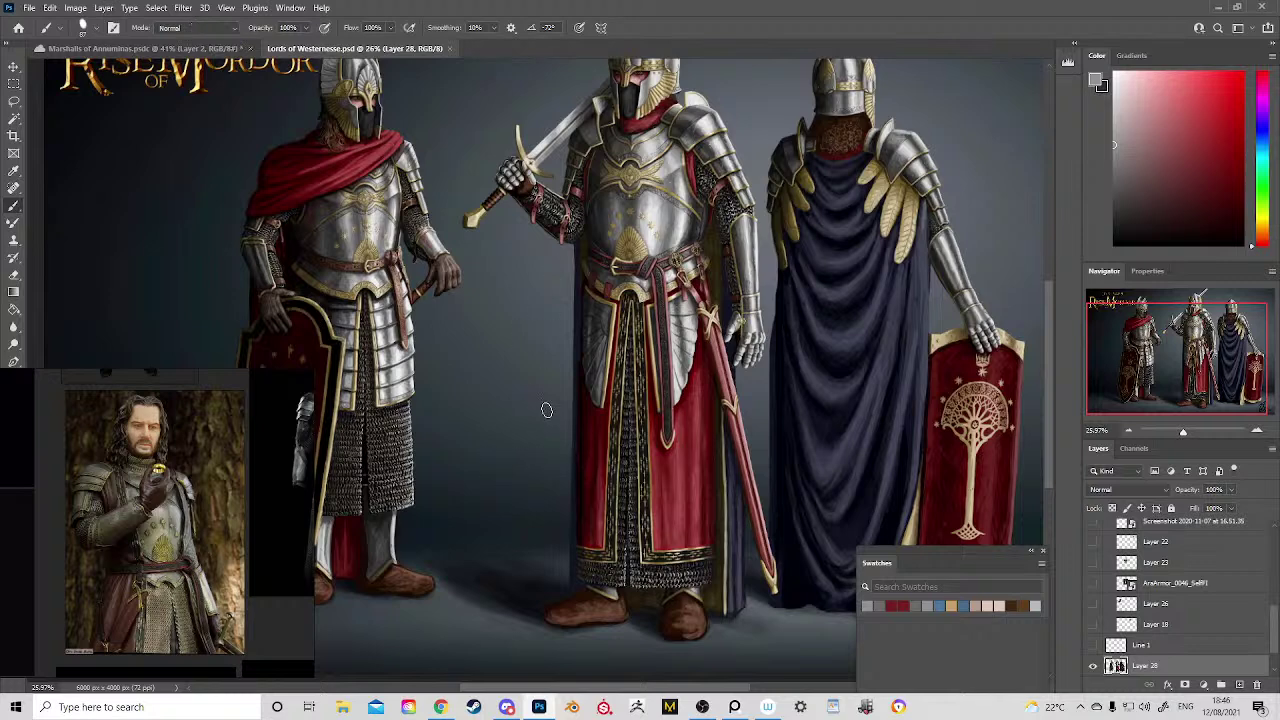
mouse_move(604, 410)
mouse_down()
mouse_move(502, 301)
mouse_move(486, 454)
mouse_up()
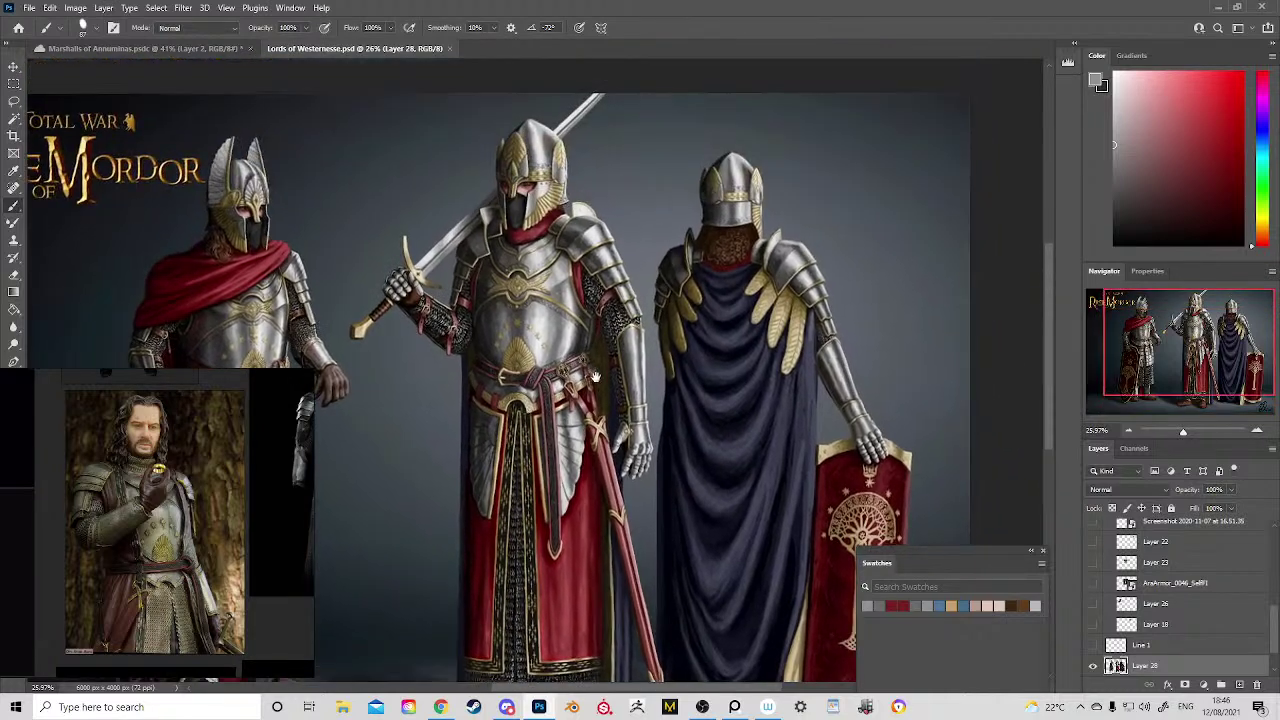
Step: Sample a deeper red from the lower skirt of the centre Westernesse knight as the brush colour
key(z)
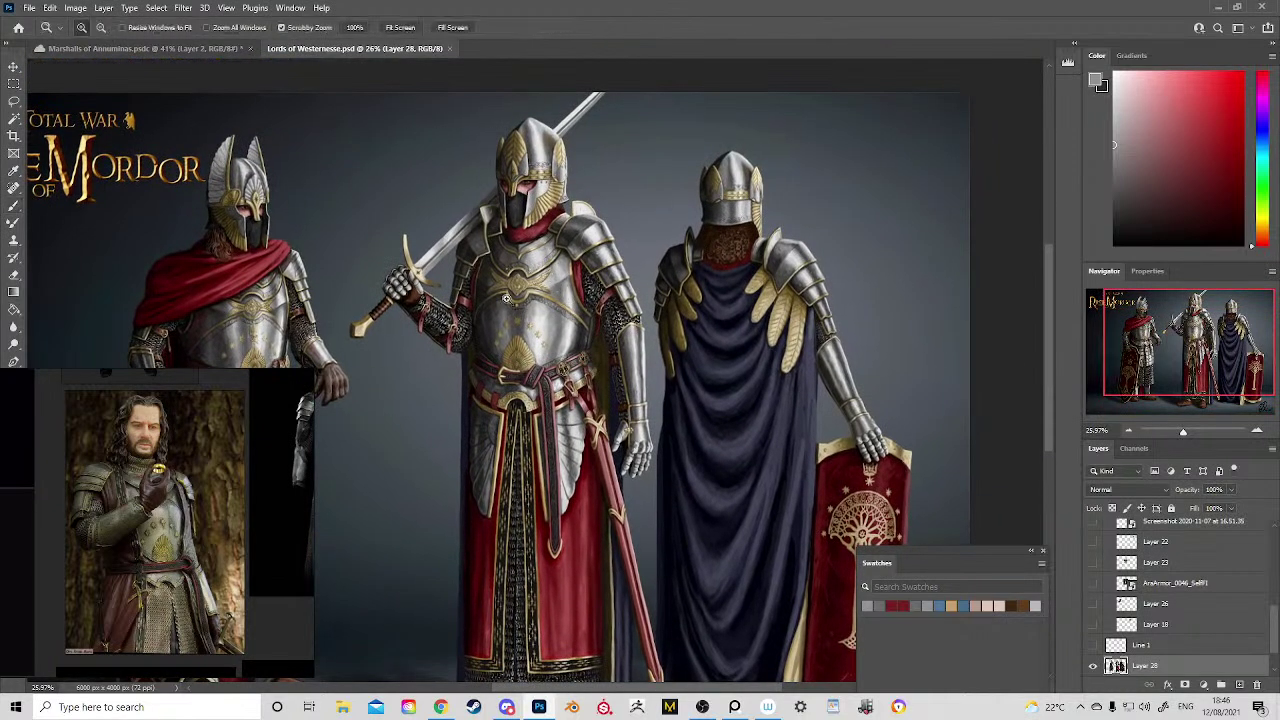
drag(526, 398, 630, 405)
drag(630, 420, 625, 190)
drag(695, 435, 652, 440)
key(b)
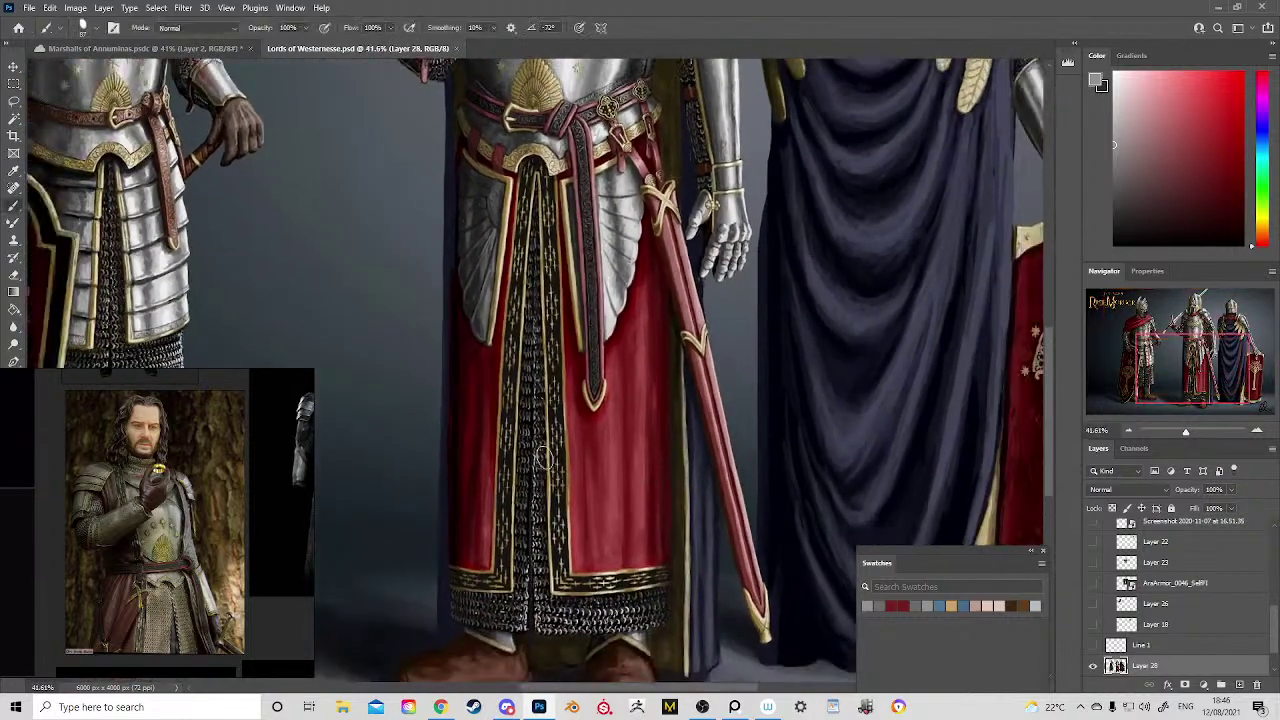
alt+click(592, 462)
Step: Paint the deeper red over the lower outer part of the Marshall's left skirt panel, sampling the plate grey and cloth red
click(220, 49)
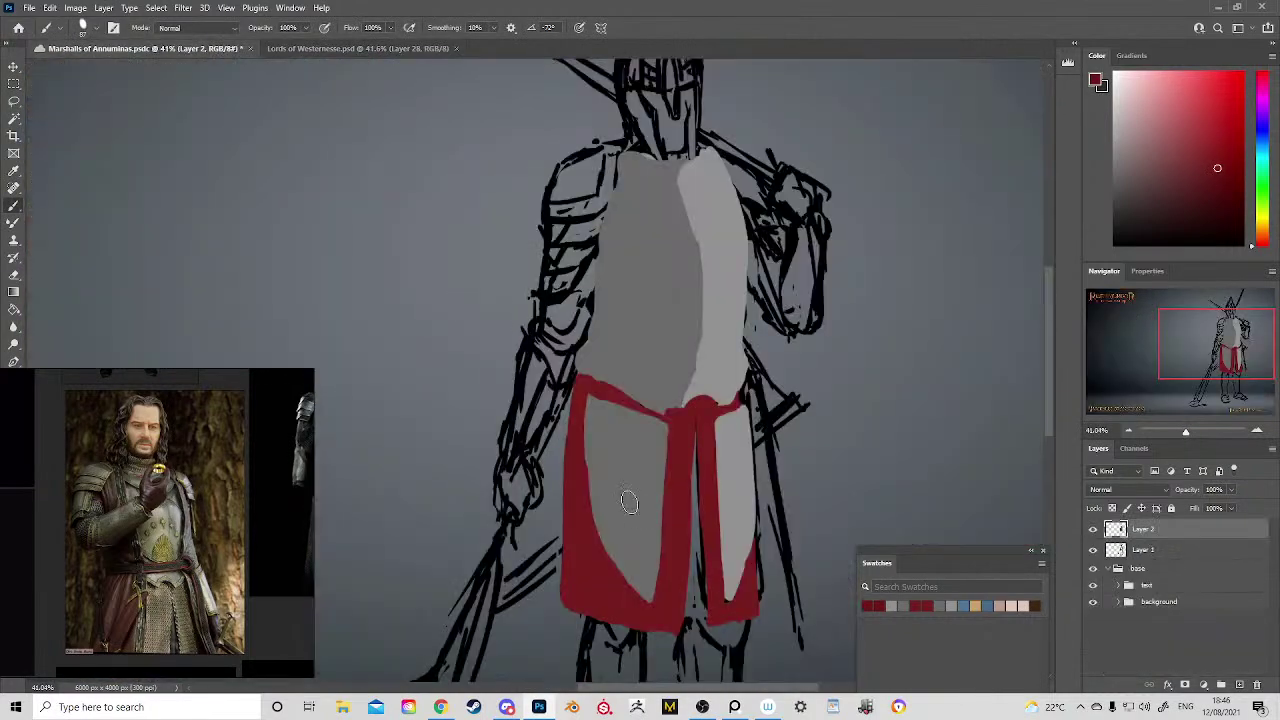
scroll(592, 484, down, 3)
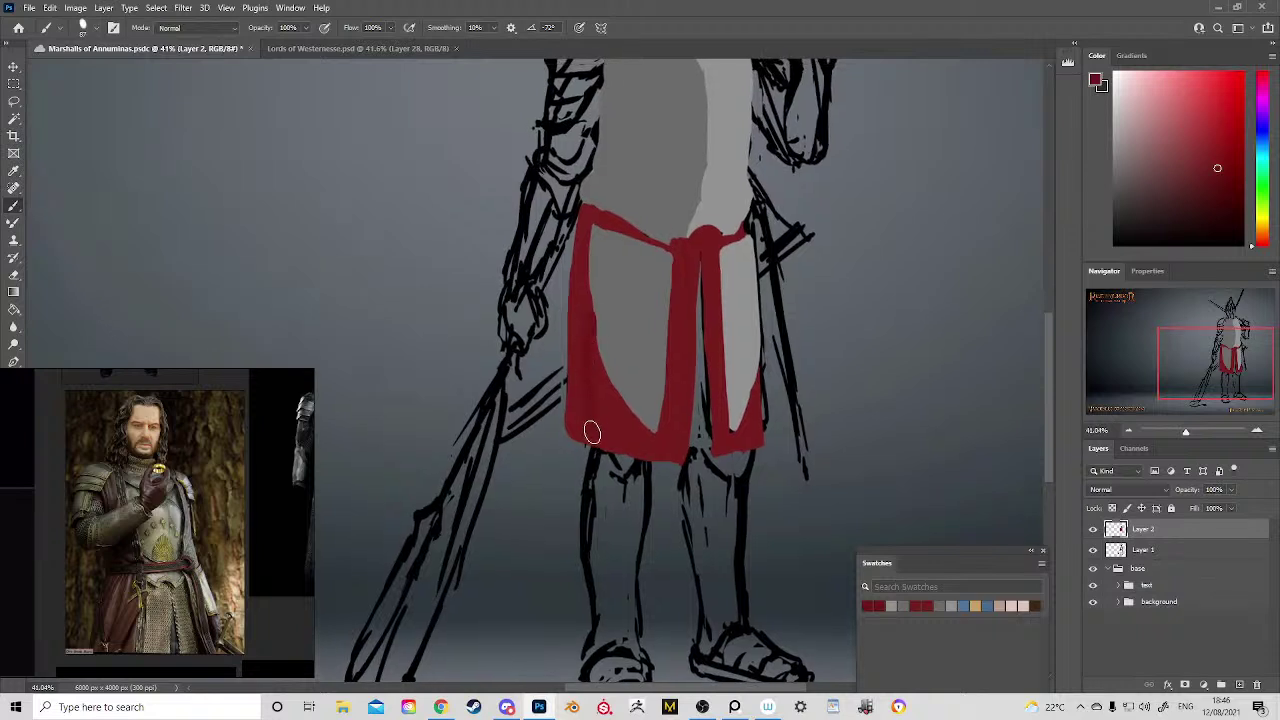
alt+click(600, 346)
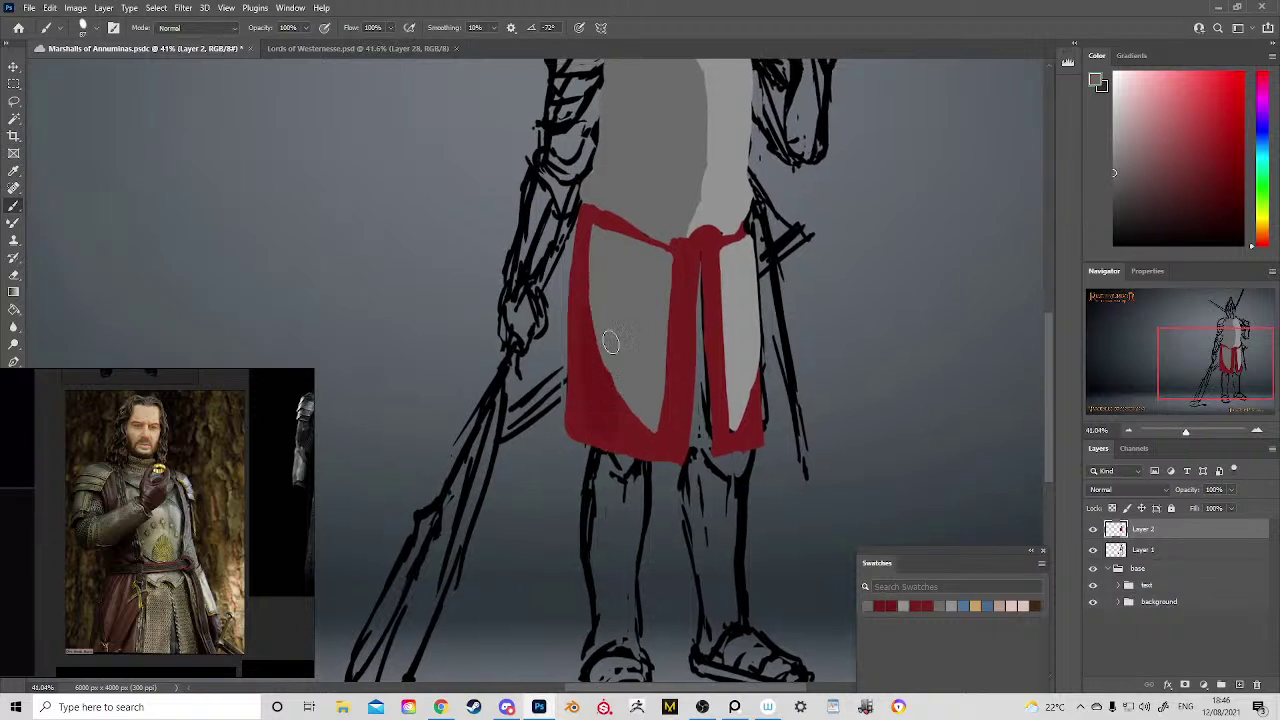
alt+click(605, 427)
Step: Check the Westernesse skirt again and shade the left panel's outer side and lower folds with a very dark red
click(358, 50)
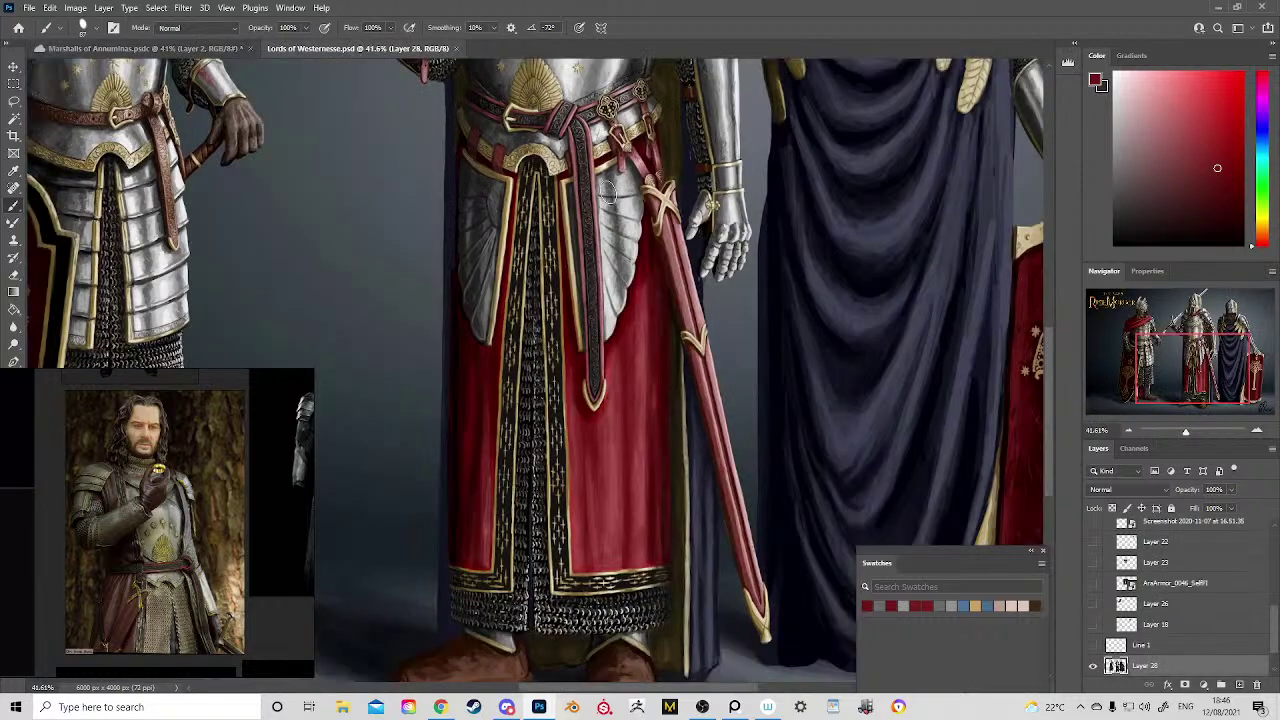
click(197, 50)
mouse_move(582, 208)
mouse_down()
mouse_move(572, 424)
mouse_move(575, 389)
mouse_move(571, 425)
mouse_up()
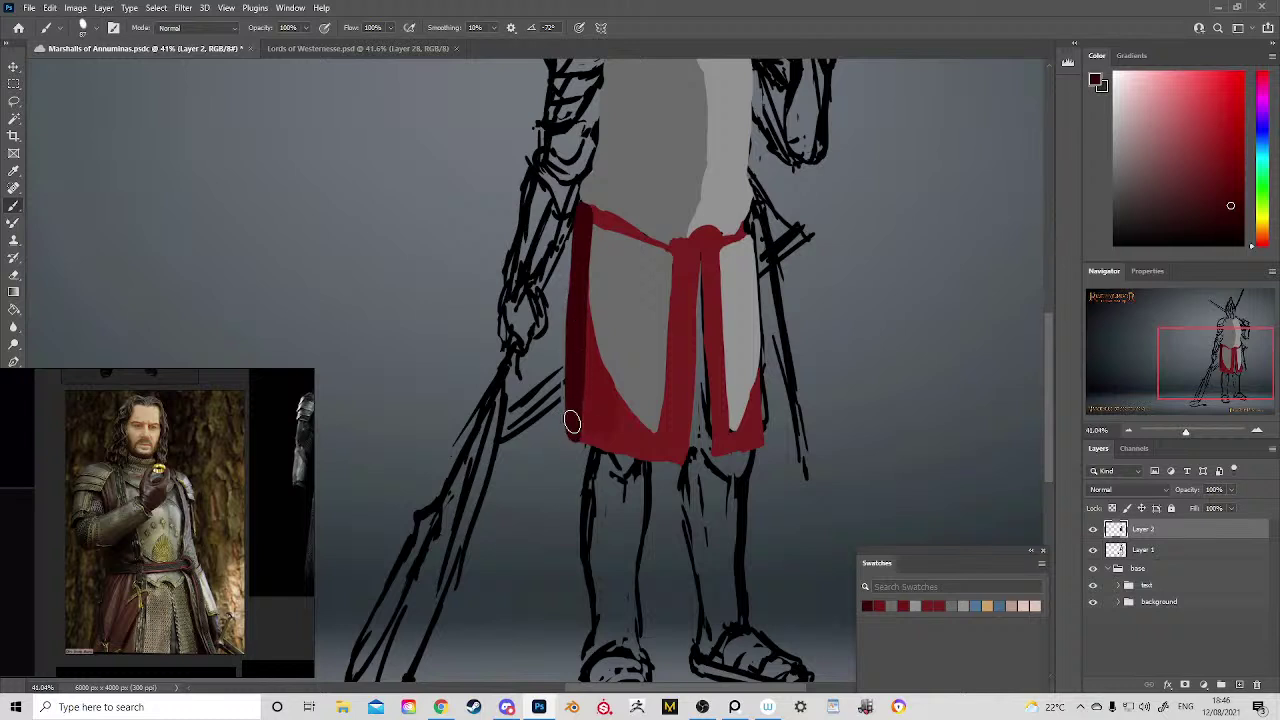
mouse_move(590, 314)
mouse_down()
mouse_move(595, 363)
mouse_move(582, 278)
mouse_move(582, 435)
mouse_move(606, 418)
mouse_move(607, 388)
mouse_move(608, 410)
mouse_move(590, 331)
mouse_move(627, 409)
mouse_up()
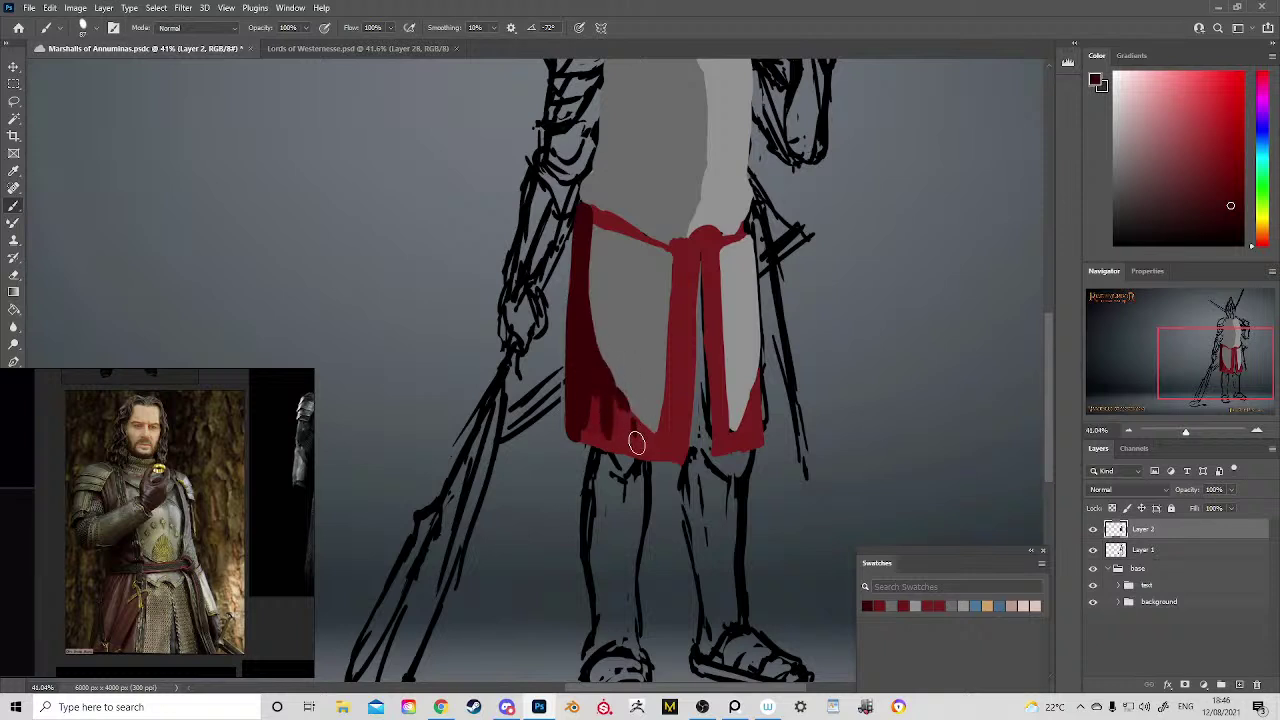
Step: Refine the left skirt plate's inner edge and lower tip with the sampled dark grey
mouse_move(626, 462)
mouse_down()
mouse_move(656, 320)
mouse_move(641, 338)
mouse_up()
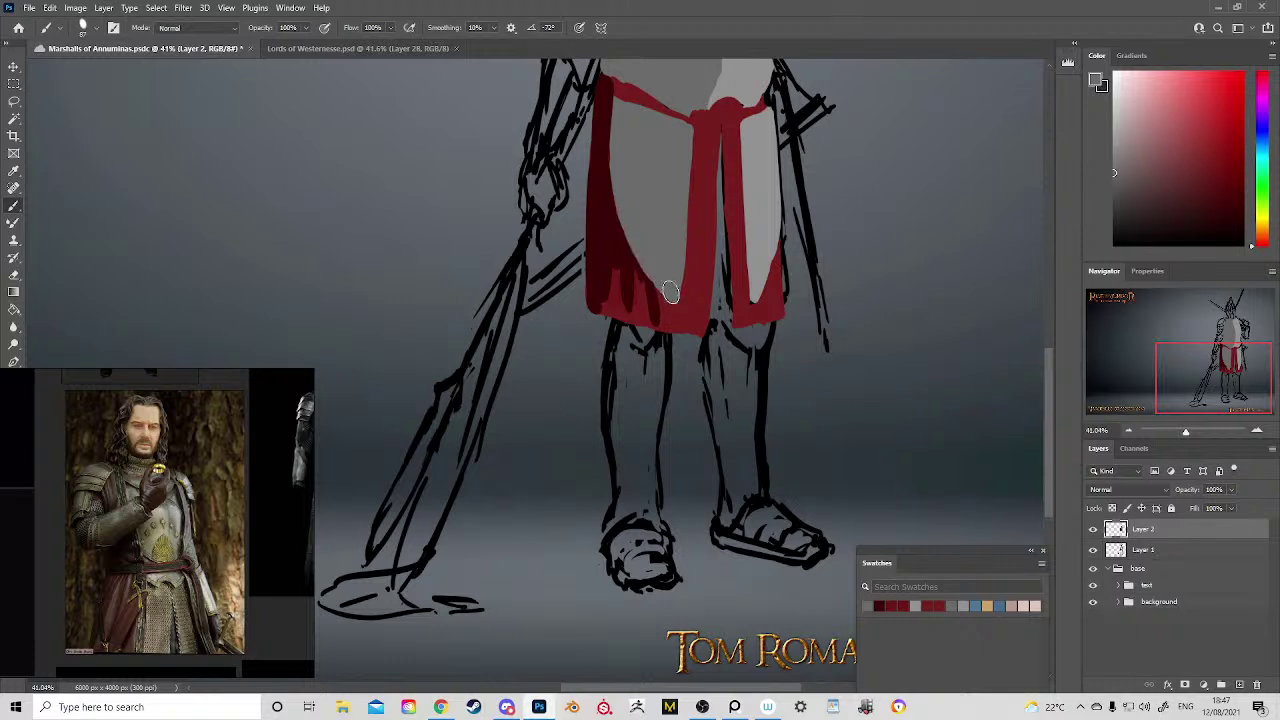
drag(661, 236, 677, 376)
drag(699, 292, 694, 394)
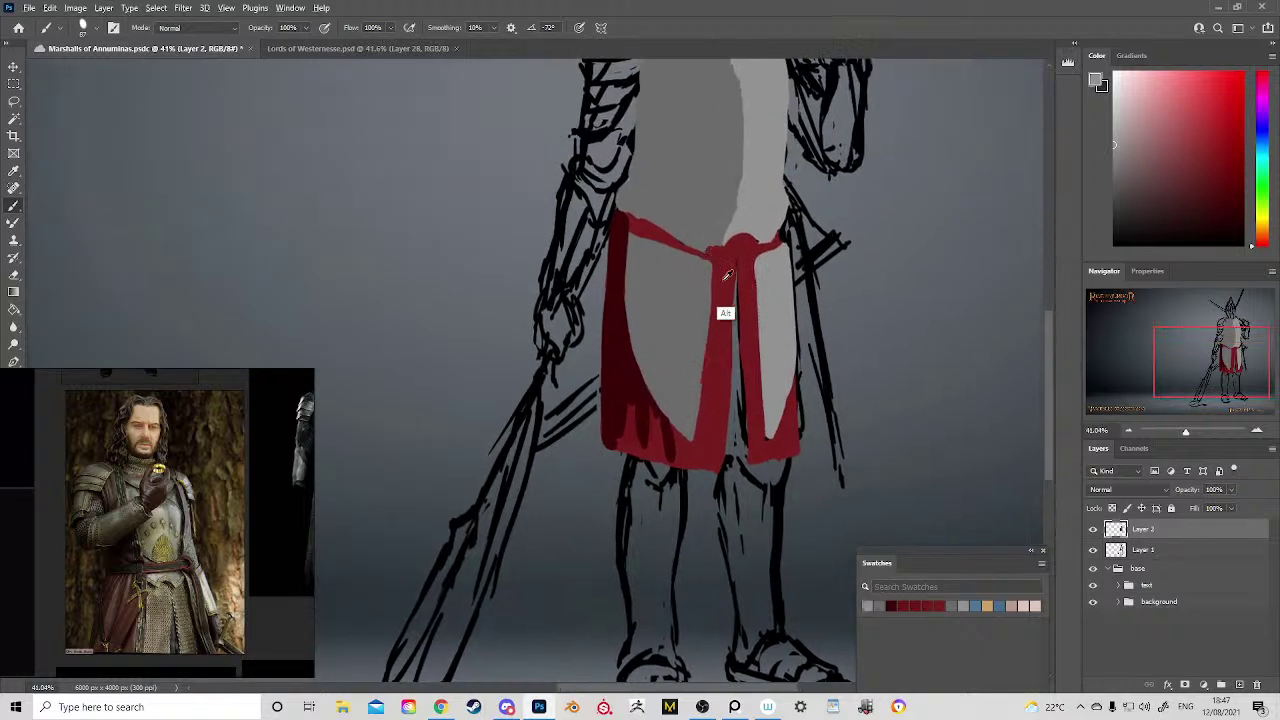
drag(712, 265, 699, 396)
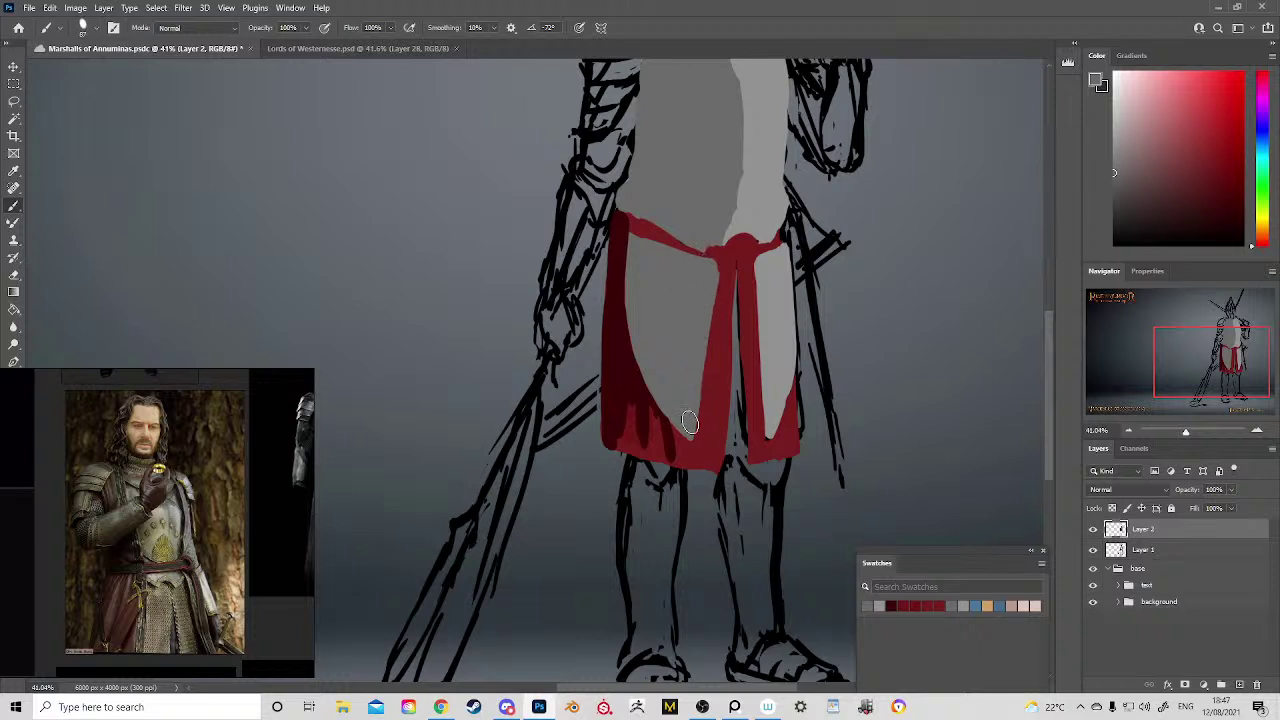
Step: Sample the skirt's cloth red, and examine the skirt trim on the costume reference photo and the centre Westernesse knight
alt+click(726, 310)
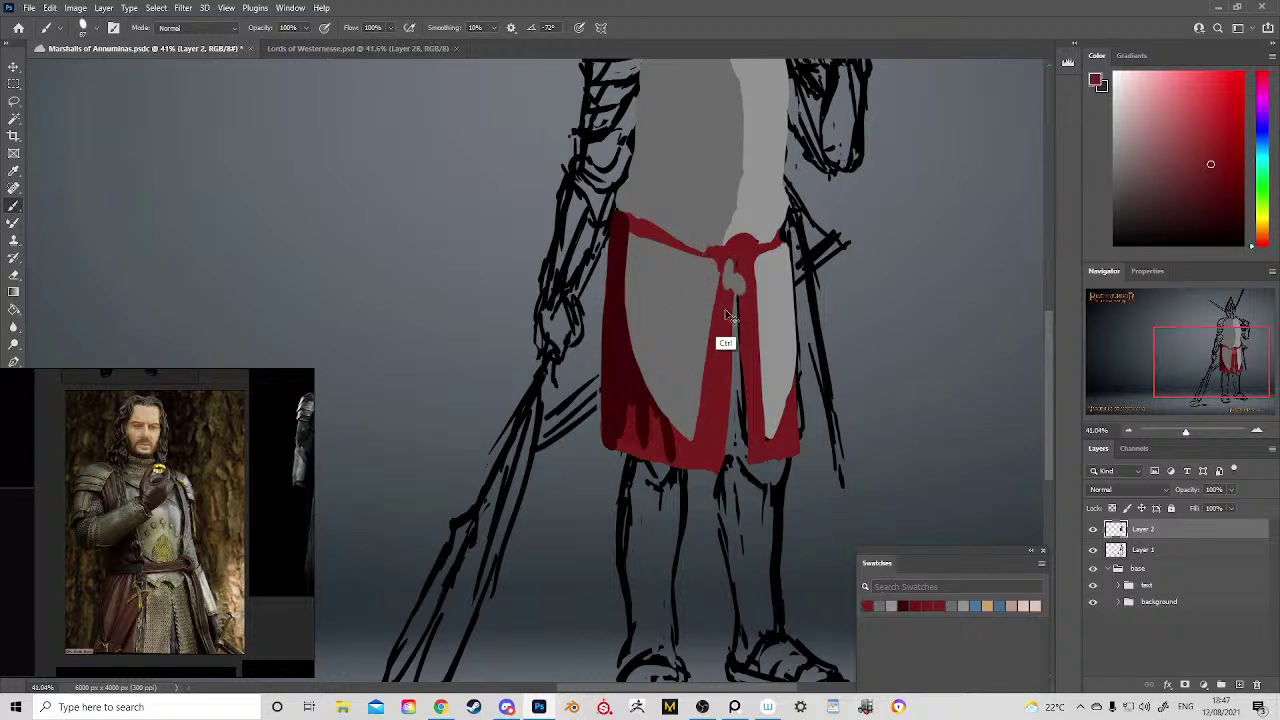
drag(691, 309, 670, 371)
drag(126, 547, 196, 408)
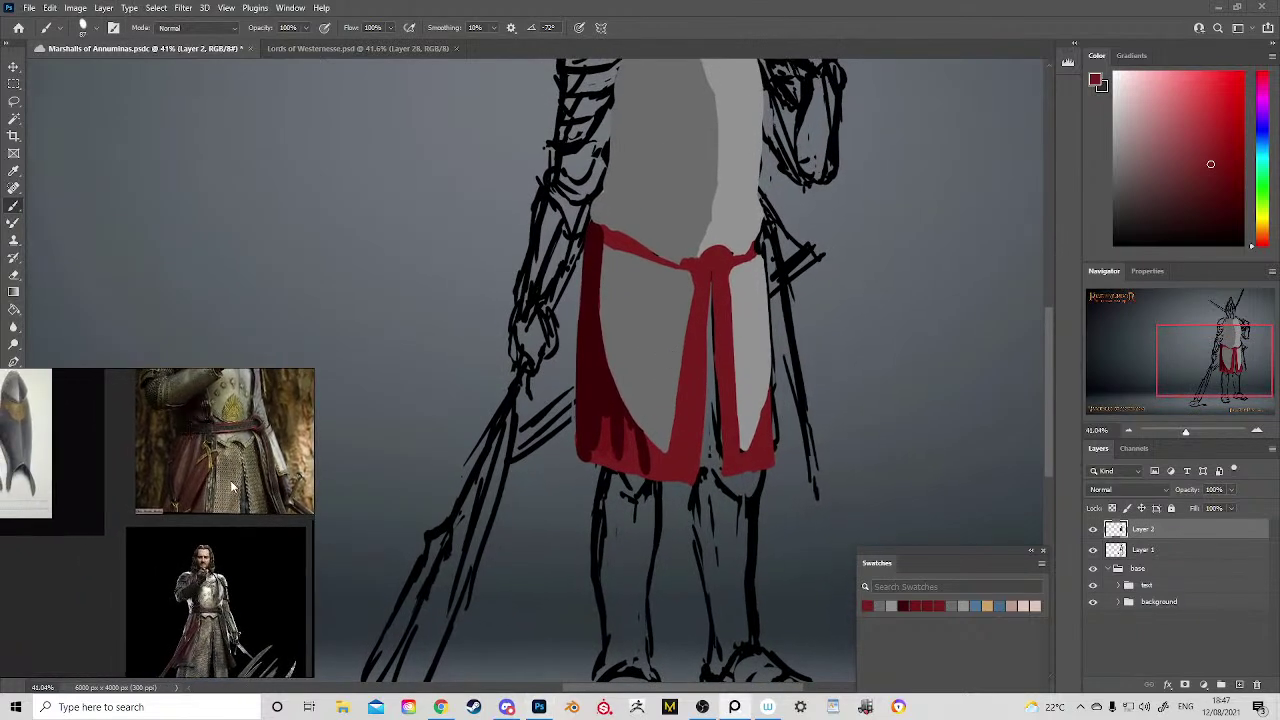
scroll(210, 497, up, 5)
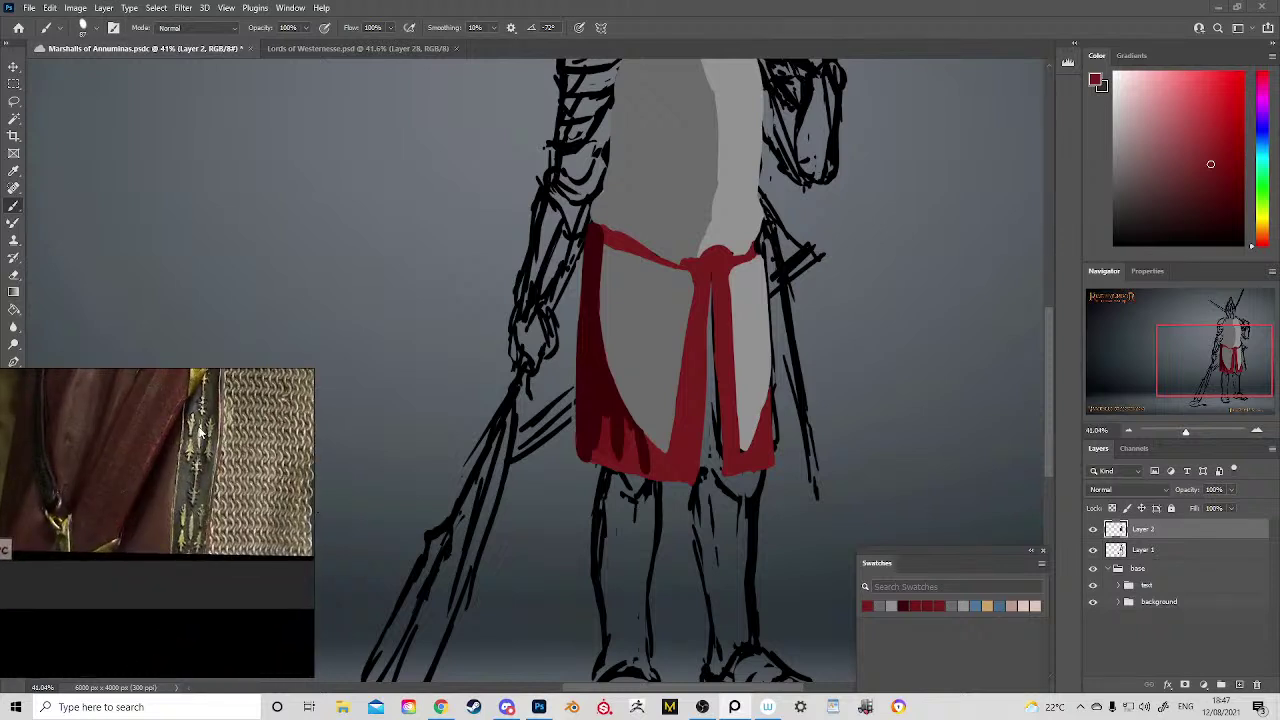
click(212, 487)
drag(211, 443, 217, 493)
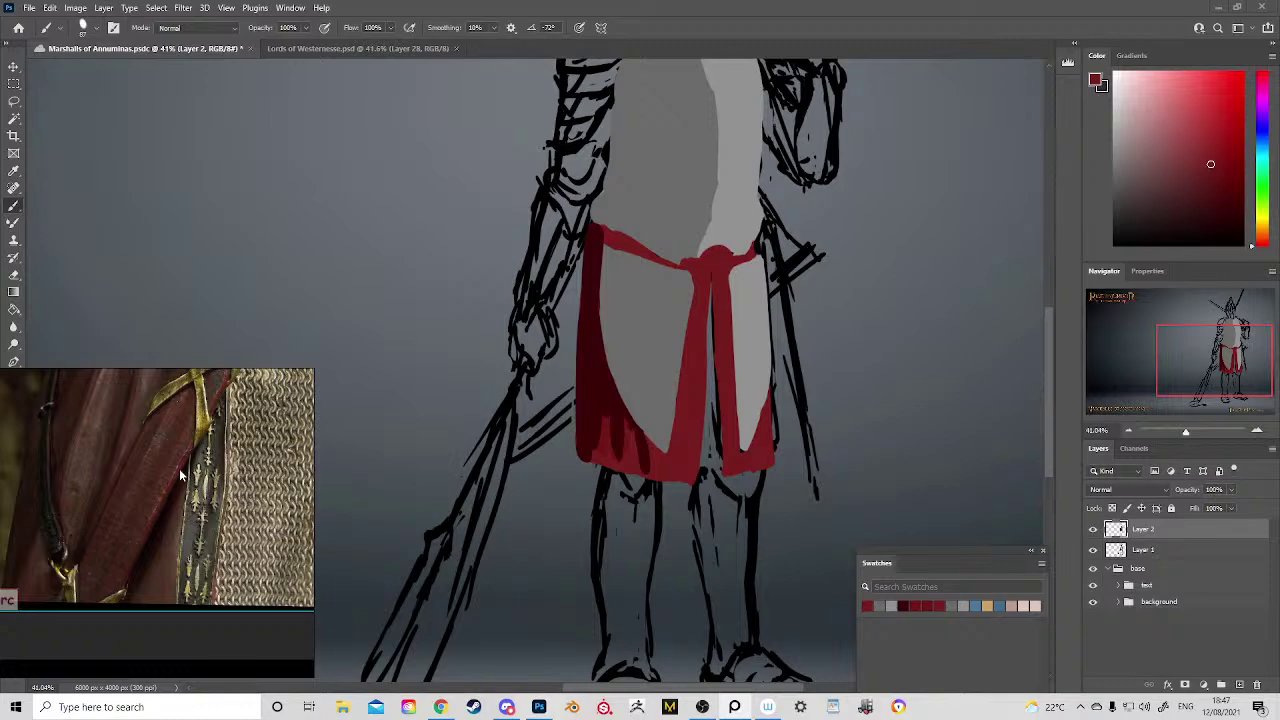
click(312, 47)
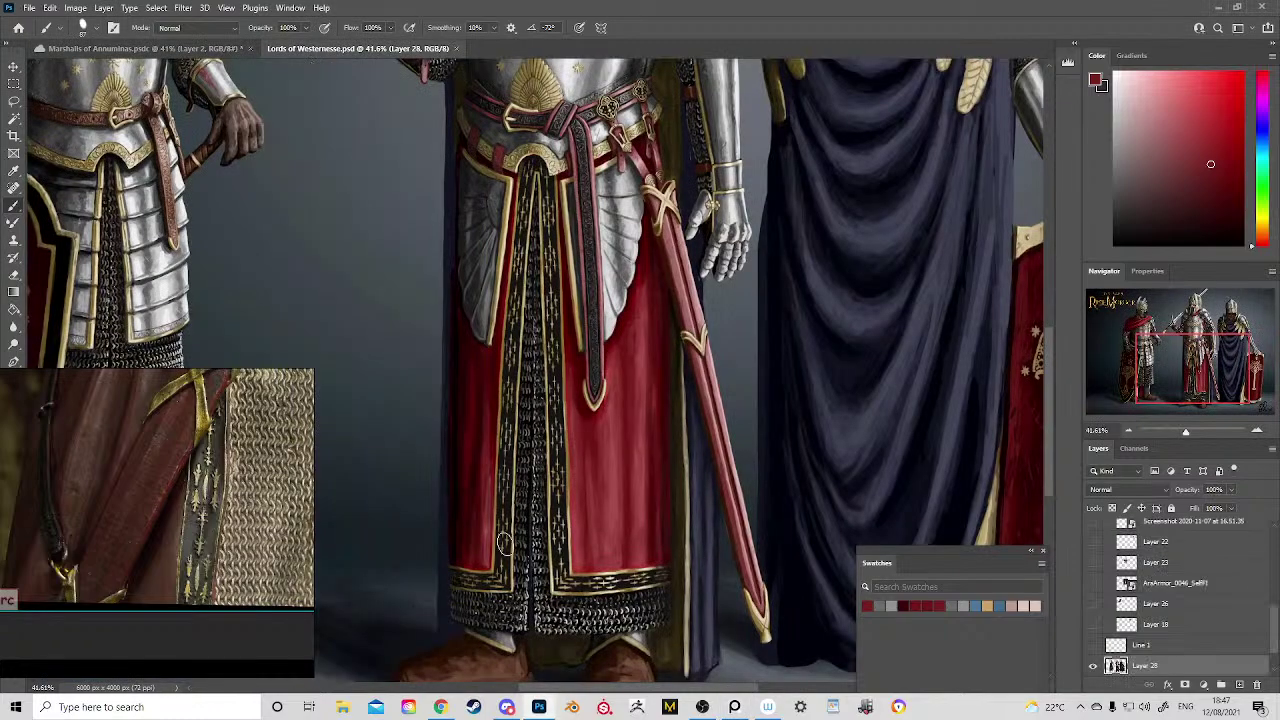
key(z)
drag(503, 386, 565, 407)
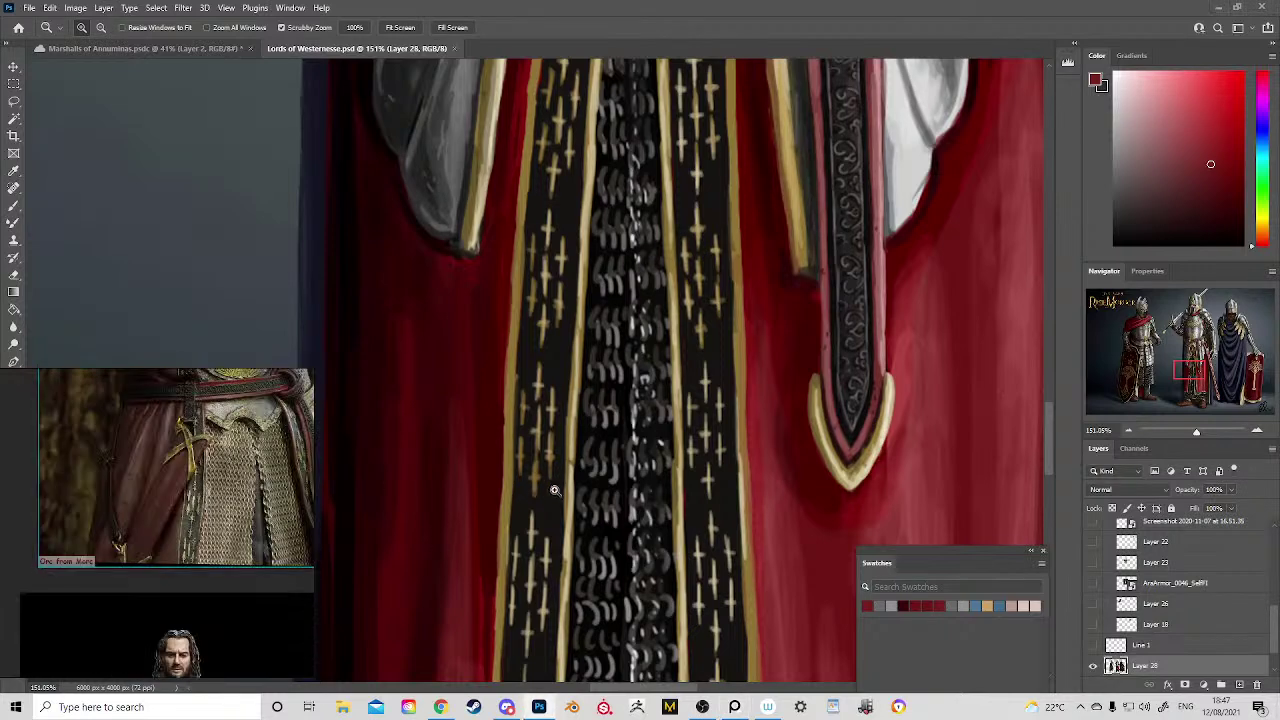
drag(572, 507, 423, 315)
click(182, 51)
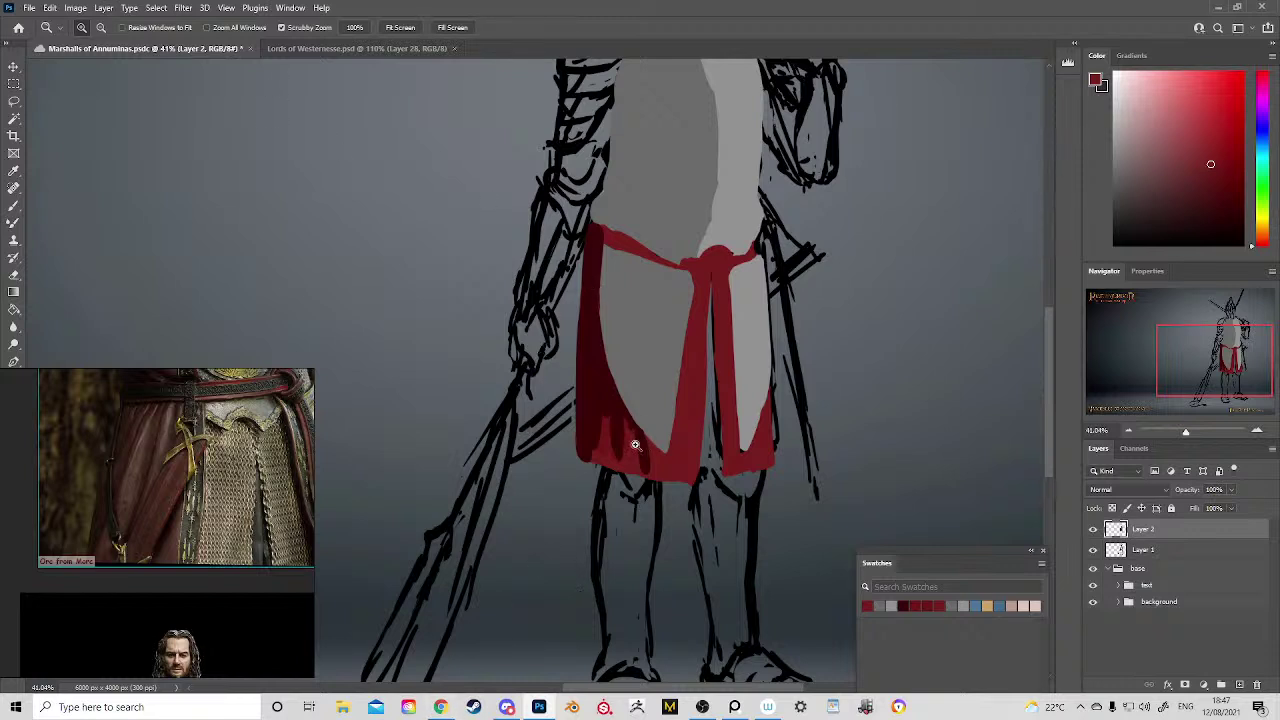
Step: Save the document and extend the very dark red over the outer lower corner of the Marshall's left skirt panel
scroll(634, 444, down, 3)
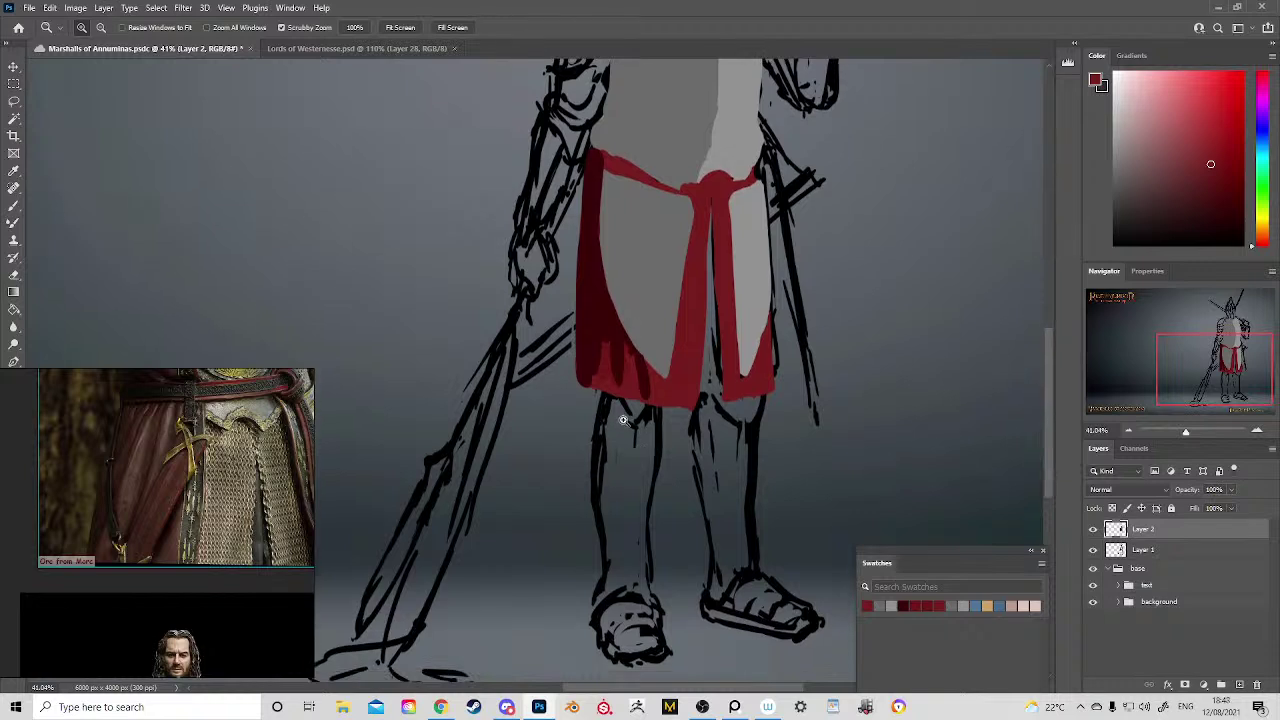
key(ctrl+s)
mouse_move(481, 328)
mouse_down()
mouse_move(508, 354)
mouse_move(498, 350)
mouse_up()
drag(600, 310, 586, 358)
alt+click(583, 361)
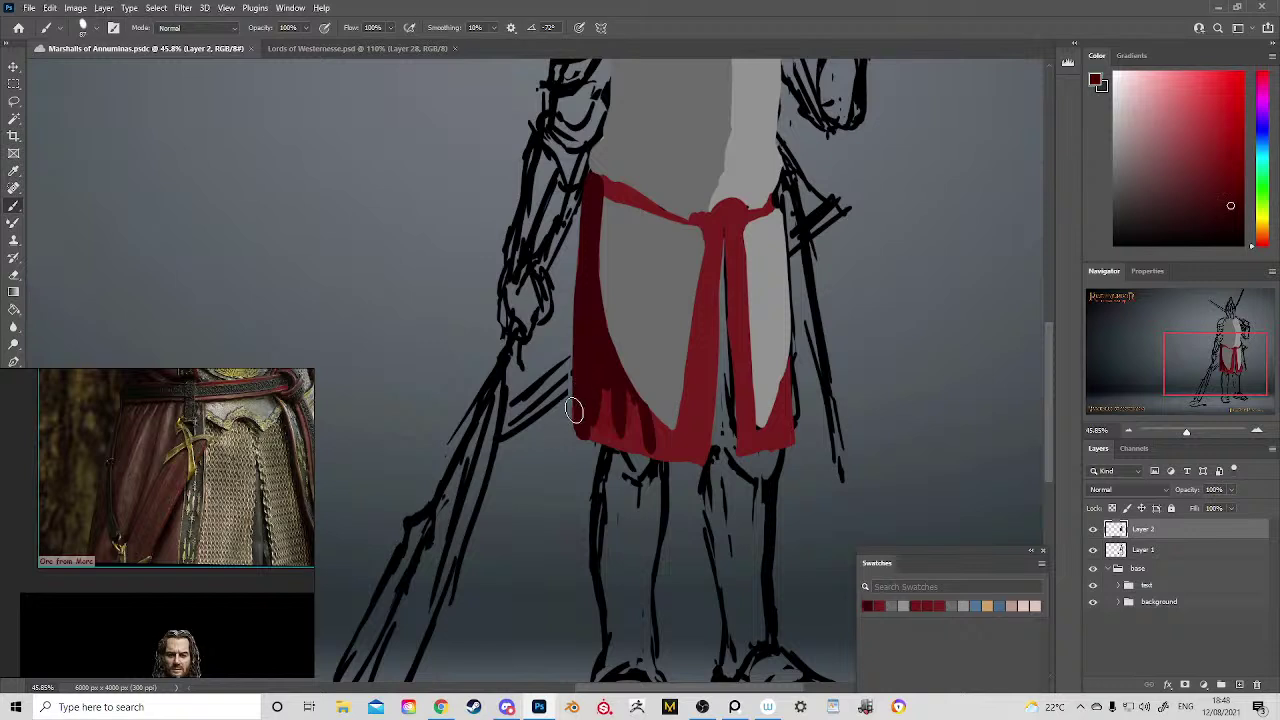
mouse_move(575, 409)
mouse_down()
mouse_move(578, 392)
mouse_move(580, 434)
mouse_up()
Step: Paint brighter red folds in the left panel's dark lower area and widen its inner edge over the central slit
alt+click(607, 458)
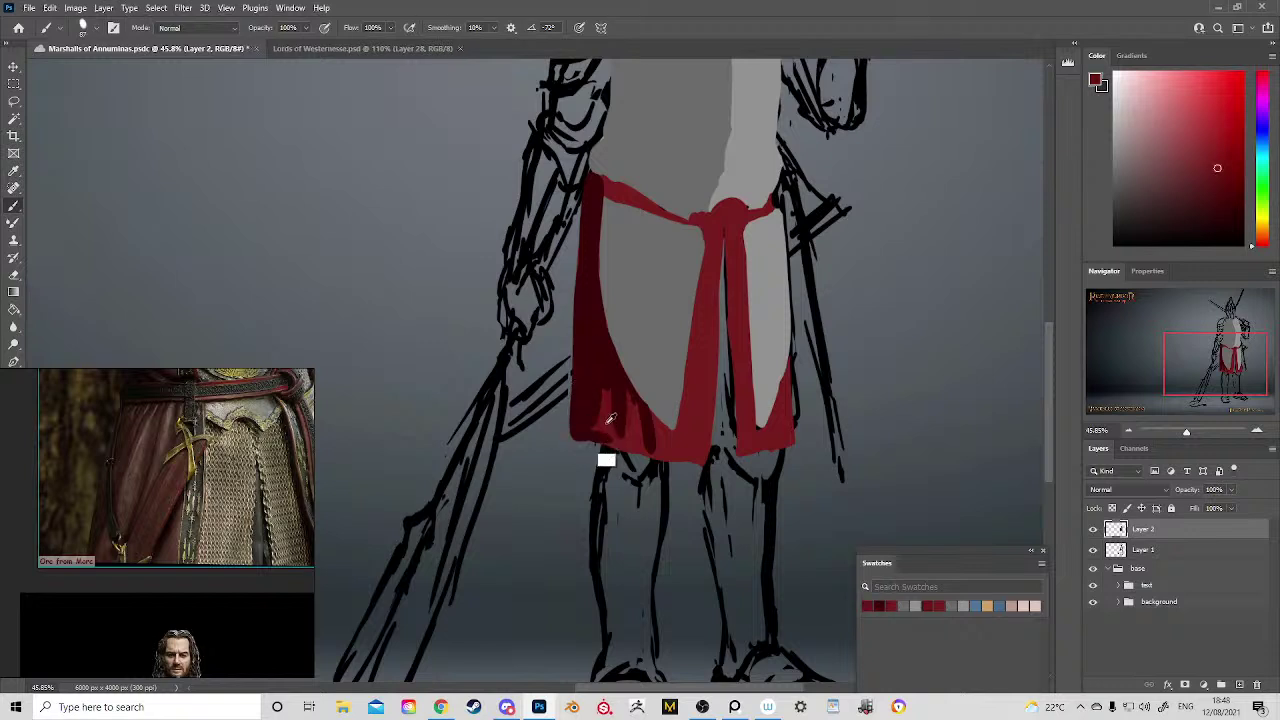
mouse_move(604, 391)
mouse_down()
mouse_move(600, 338)
mouse_move(594, 427)
mouse_move(586, 373)
mouse_move(583, 428)
mouse_up()
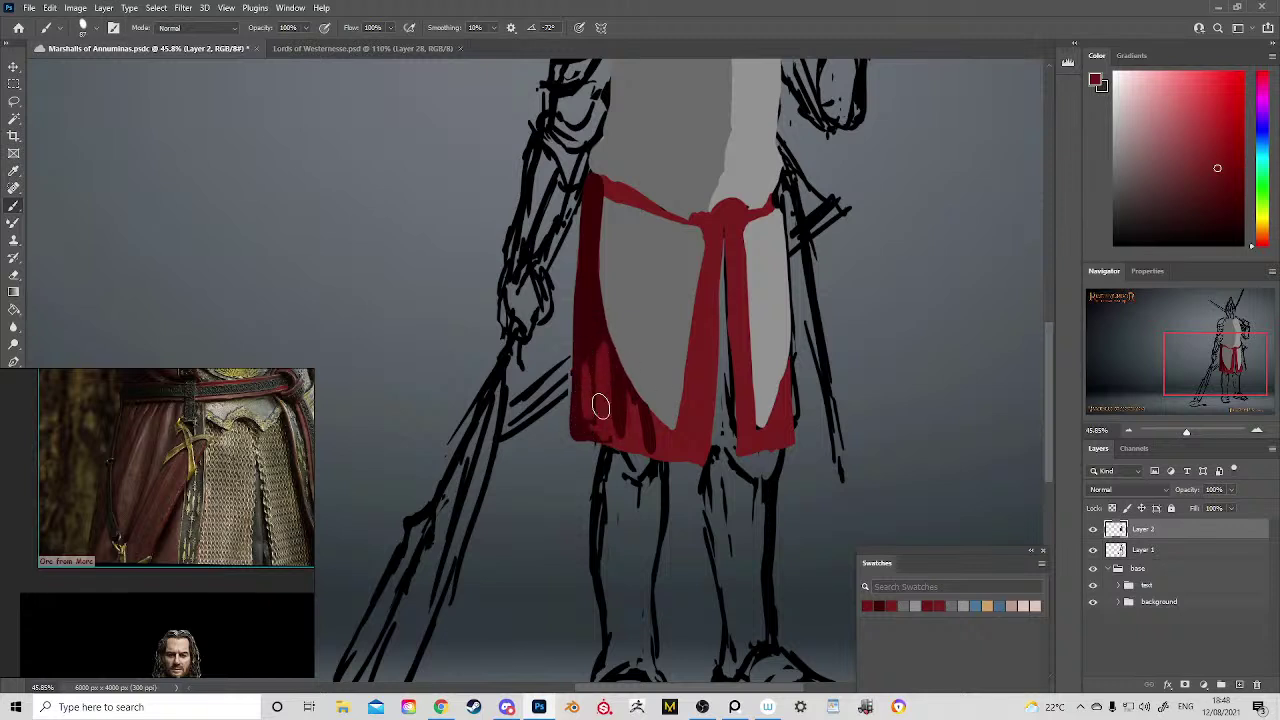
drag(634, 380, 571, 478)
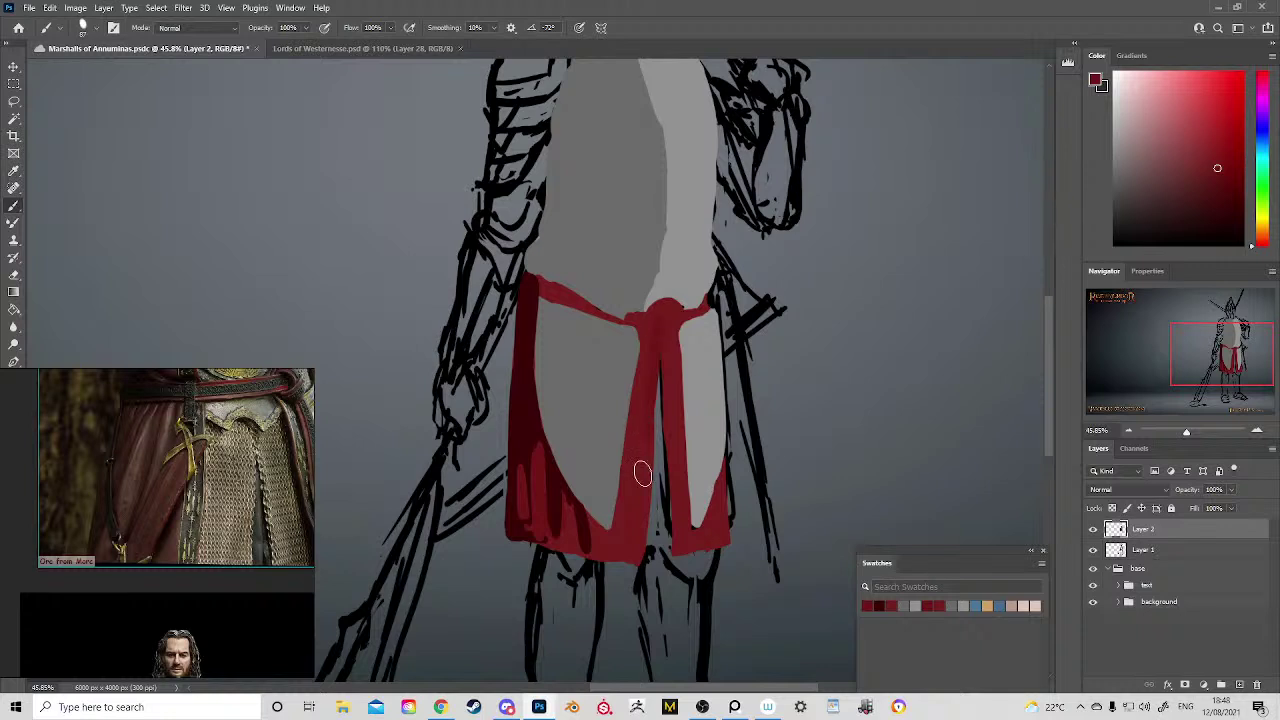
drag(651, 371, 634, 529)
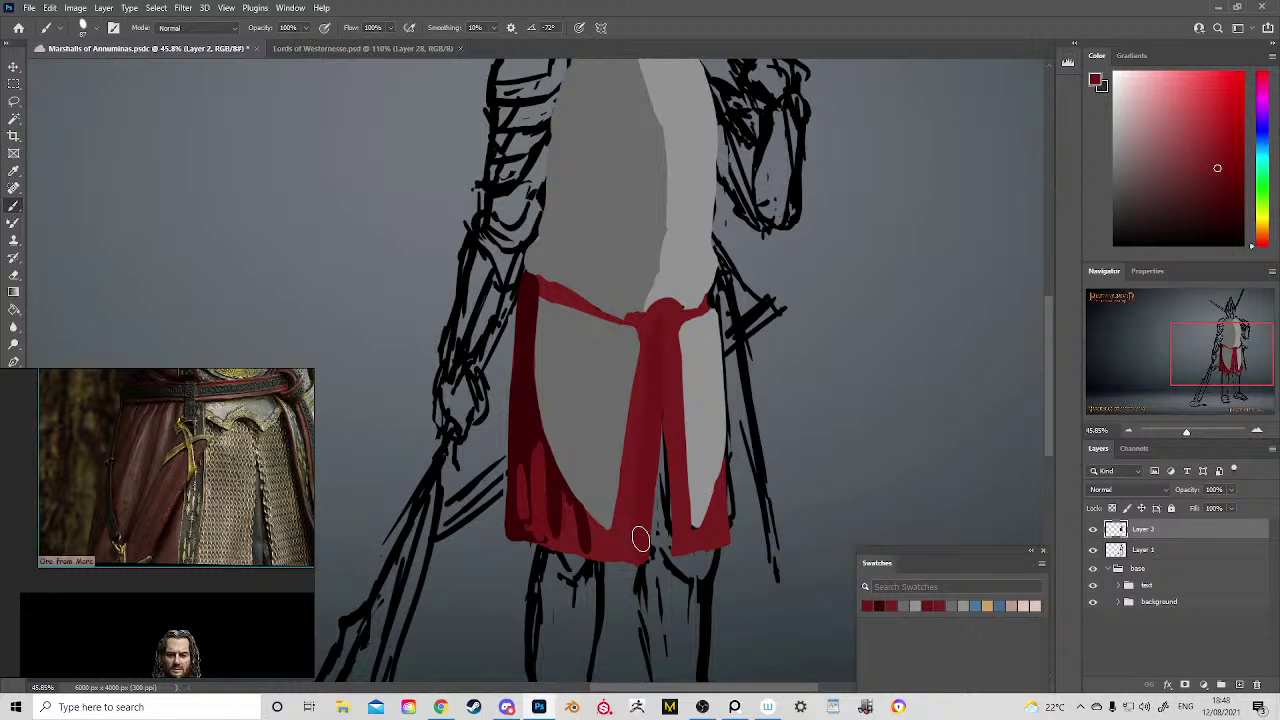
Step: Paint the waistband and its centre knot with the very dark red sampled from the left panel's outer edge
alt+click(532, 322)
mouse_move(546, 290)
mouse_down()
mouse_move(614, 317)
mouse_move(694, 313)
mouse_move(766, 217)
mouse_up()
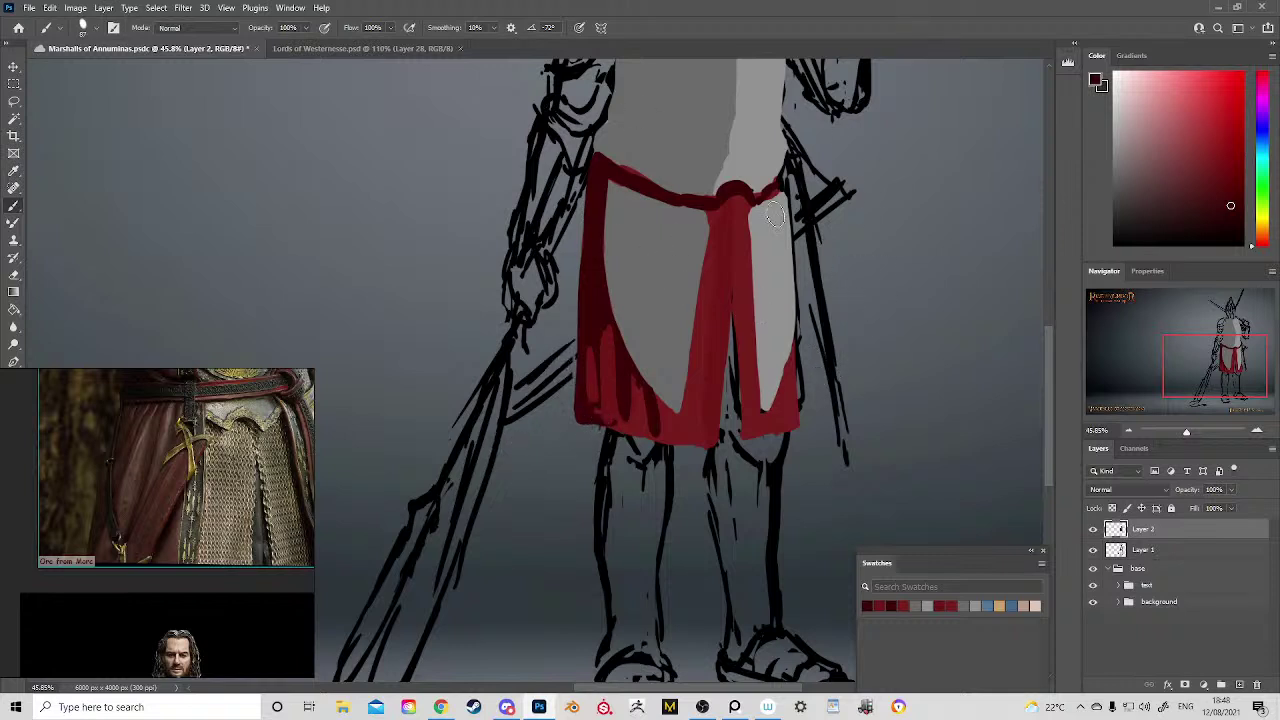
Step: Sample near-black from the Westernesse skirt trim and paint a border along the Marshall's central skirt opening and both hems
click(385, 49)
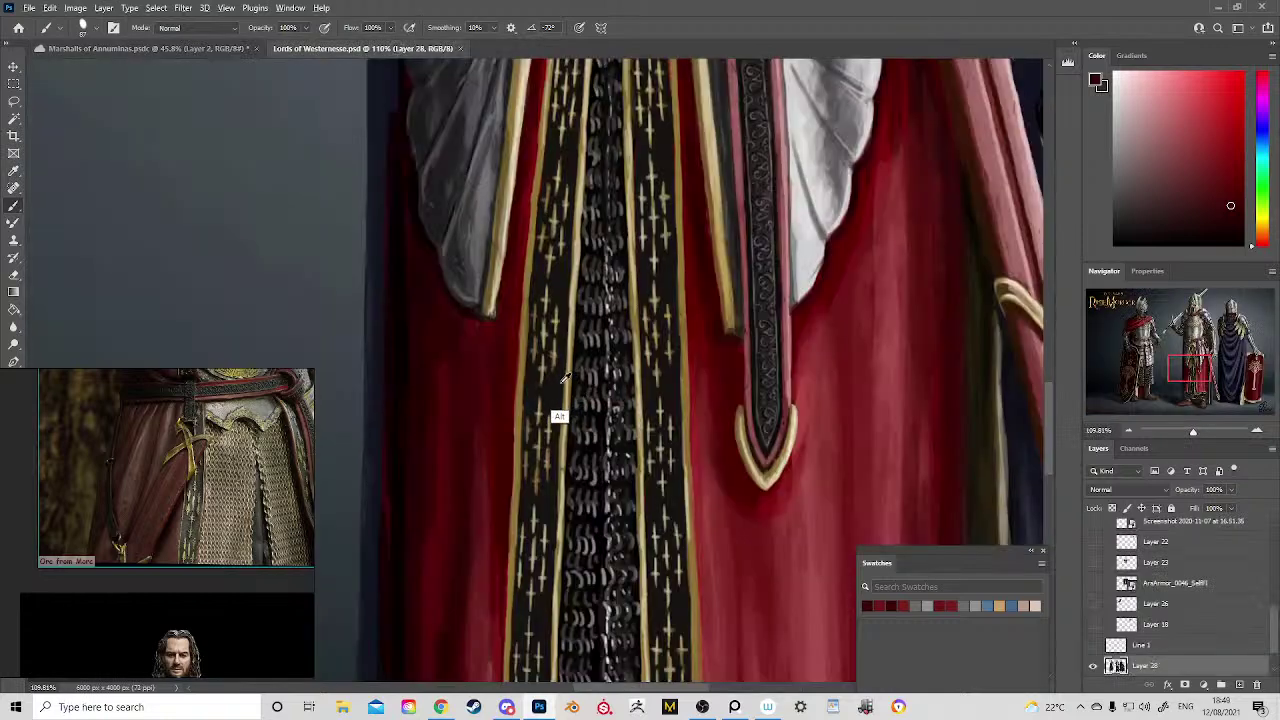
click(233, 50)
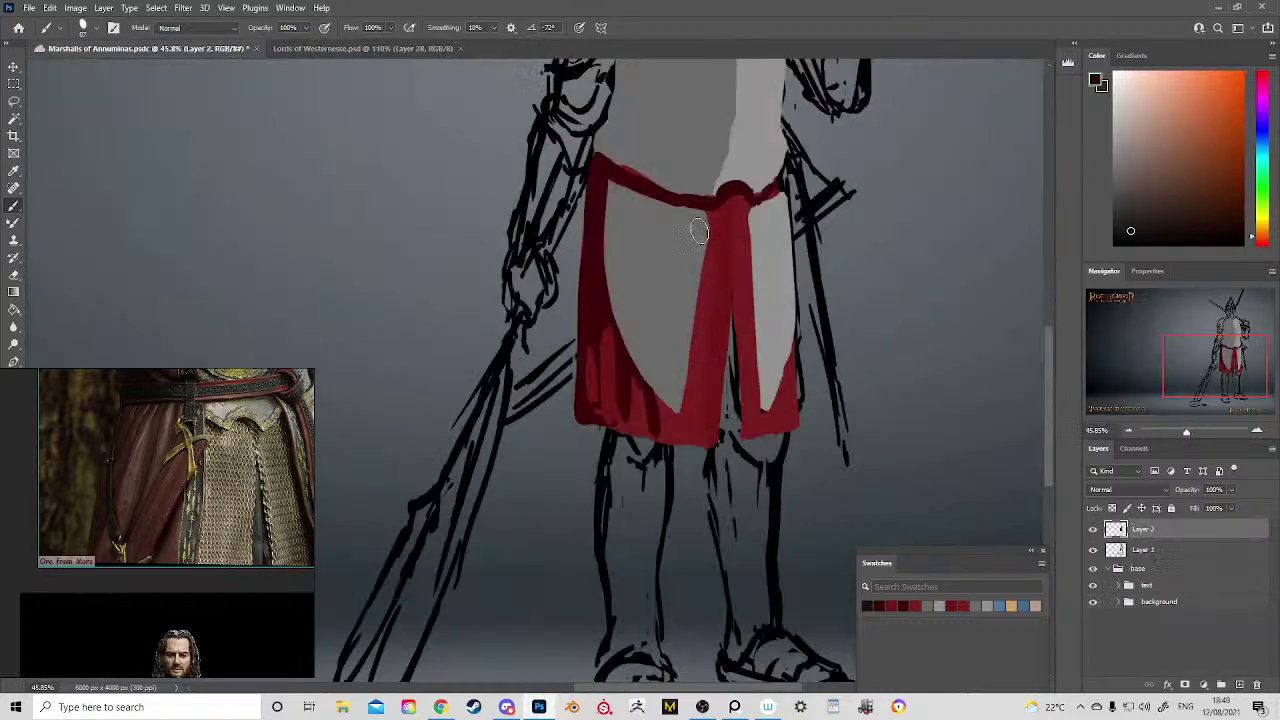
mouse_move(734, 212)
mouse_down()
mouse_move(747, 411)
mouse_move(724, 296)
mouse_move(719, 347)
mouse_move(724, 259)
mouse_move(706, 443)
mouse_move(713, 402)
mouse_up()
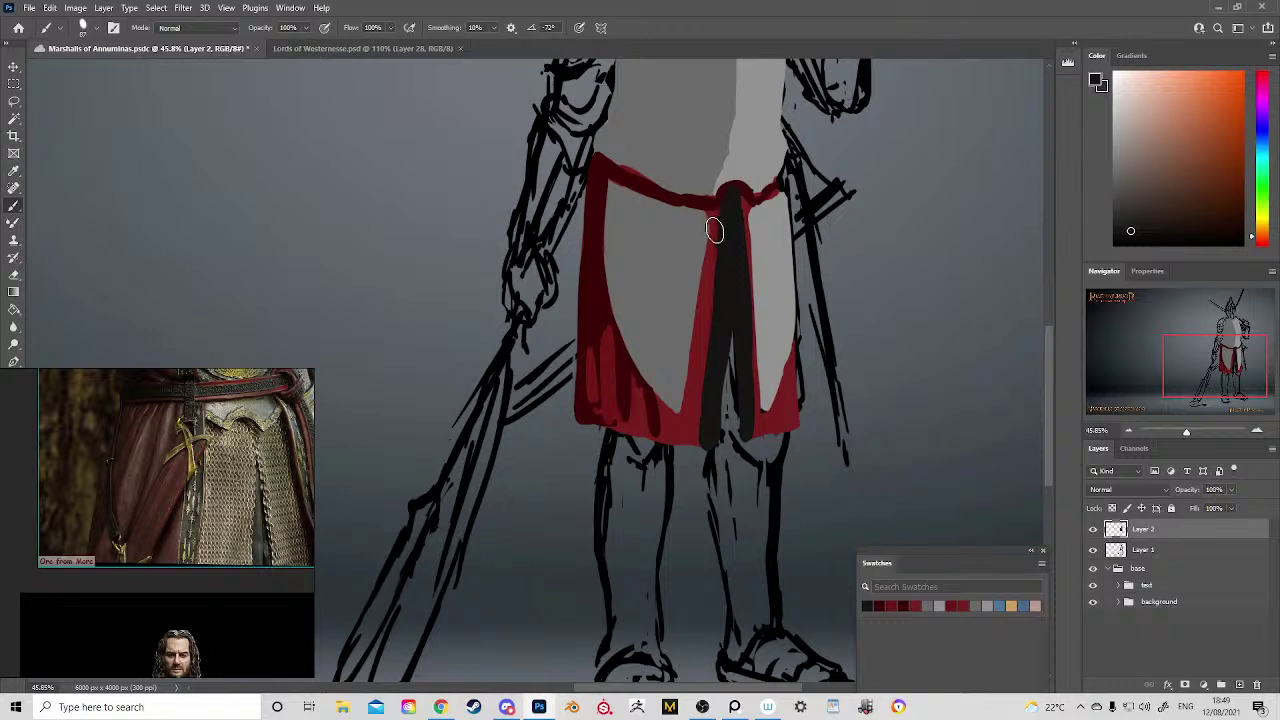
mouse_move(797, 425)
mouse_down()
mouse_move(753, 434)
mouse_move(794, 415)
mouse_up()
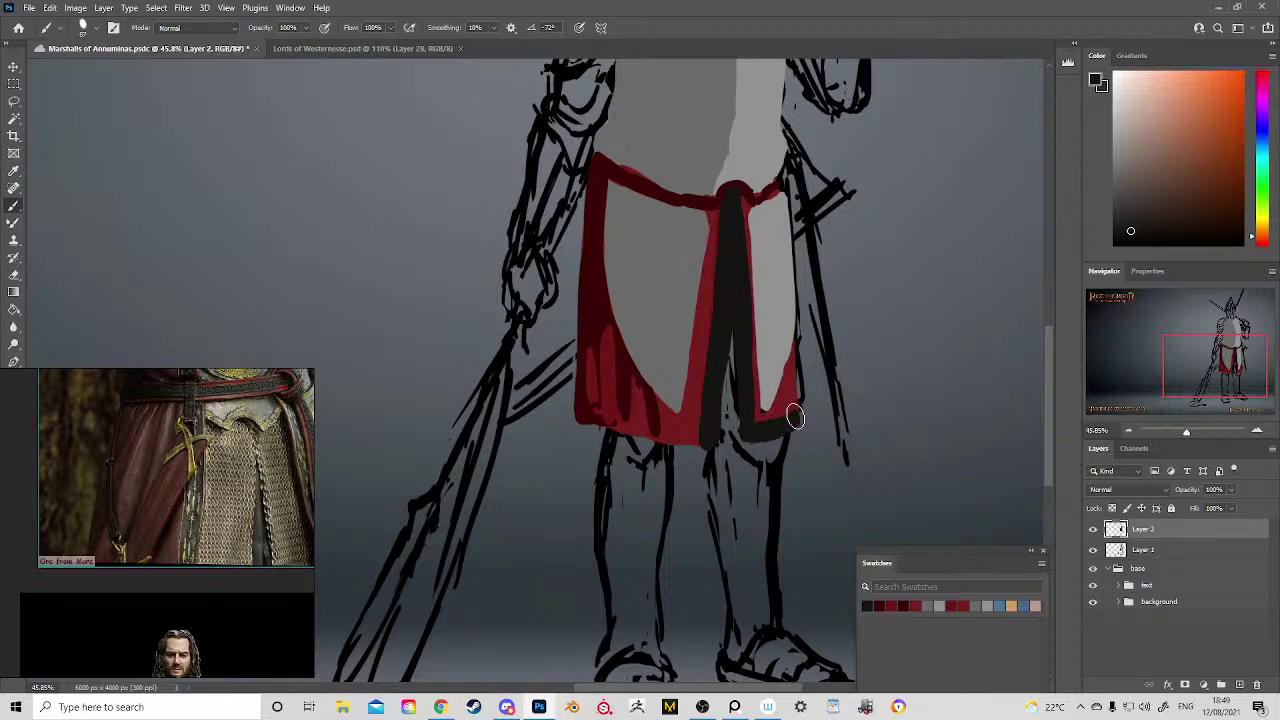
mouse_move(599, 421)
mouse_down()
mouse_move(583, 418)
mouse_move(710, 439)
mouse_up()
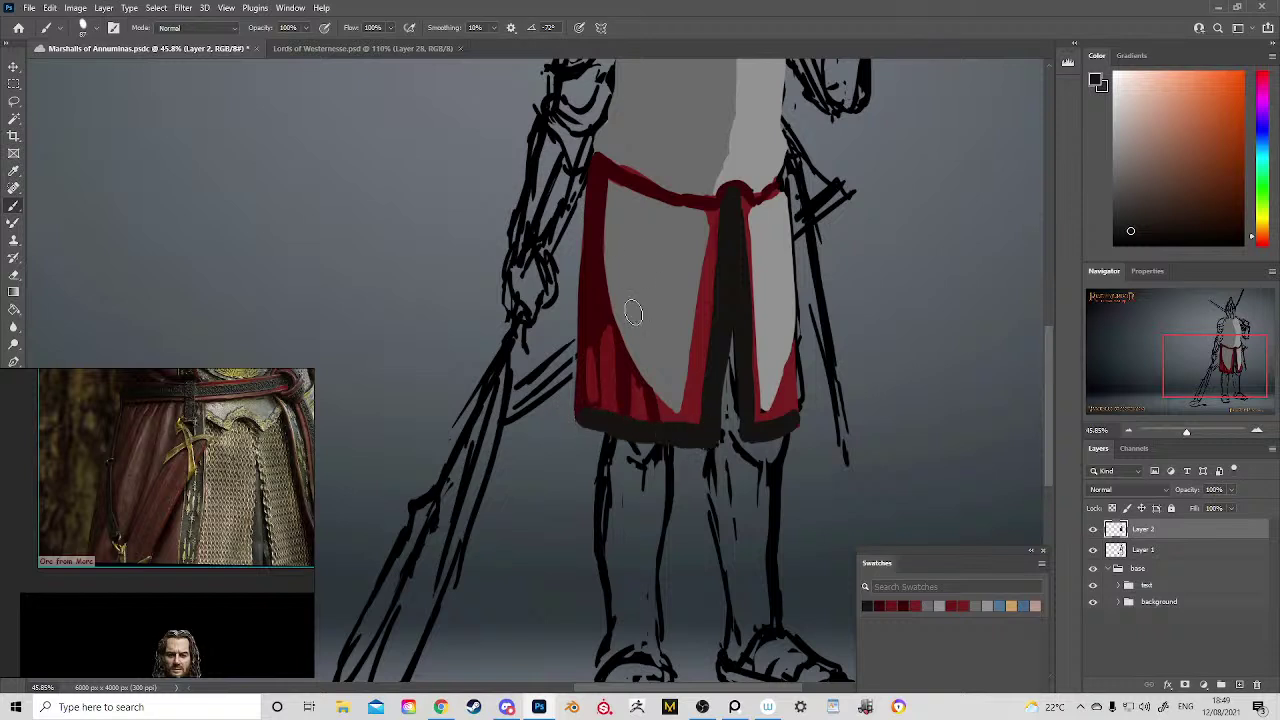
Step: Refine the black borders on both sides of the central slit, erasing the excess paint between them
mouse_move(735, 195)
mouse_down()
mouse_move(720, 380)
mouse_move(707, 281)
mouse_move(738, 290)
mouse_move(746, 406)
mouse_up()
drag(738, 324, 746, 434)
key(e)
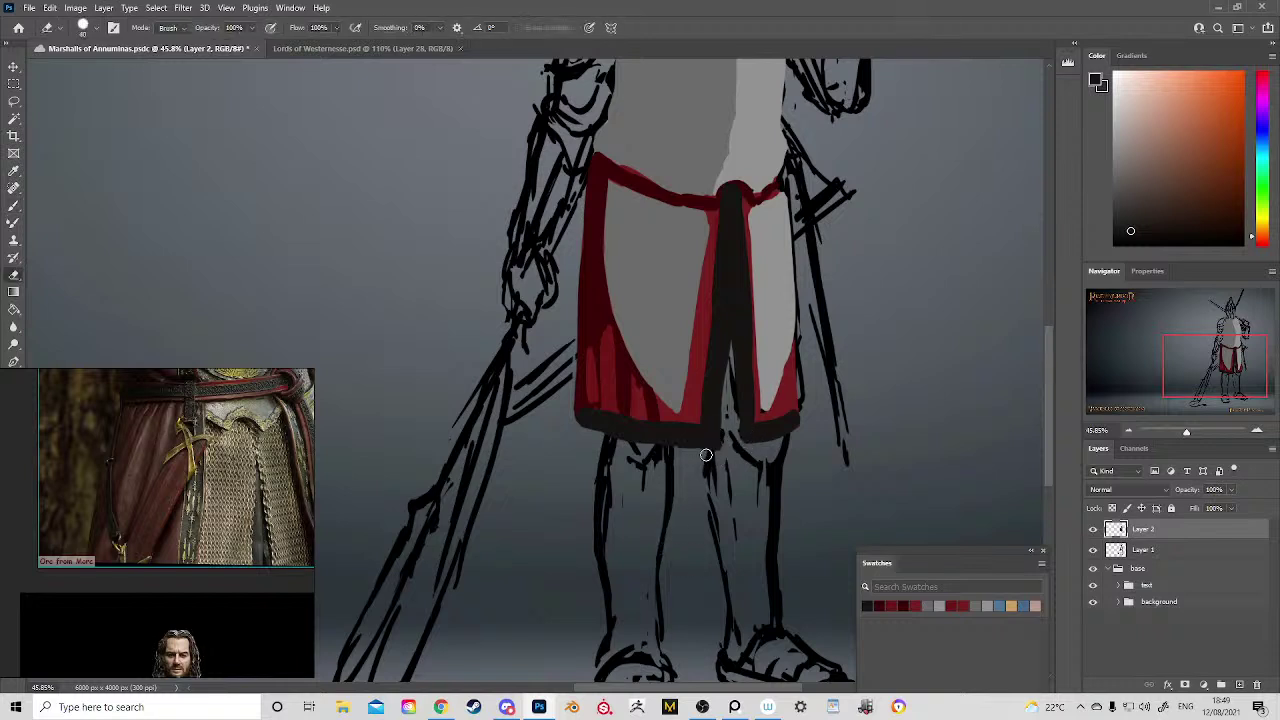
mouse_move(740, 352)
mouse_down()
mouse_move(726, 308)
mouse_move(726, 363)
mouse_move(729, 254)
mouse_move(726, 389)
mouse_up()
key(b)
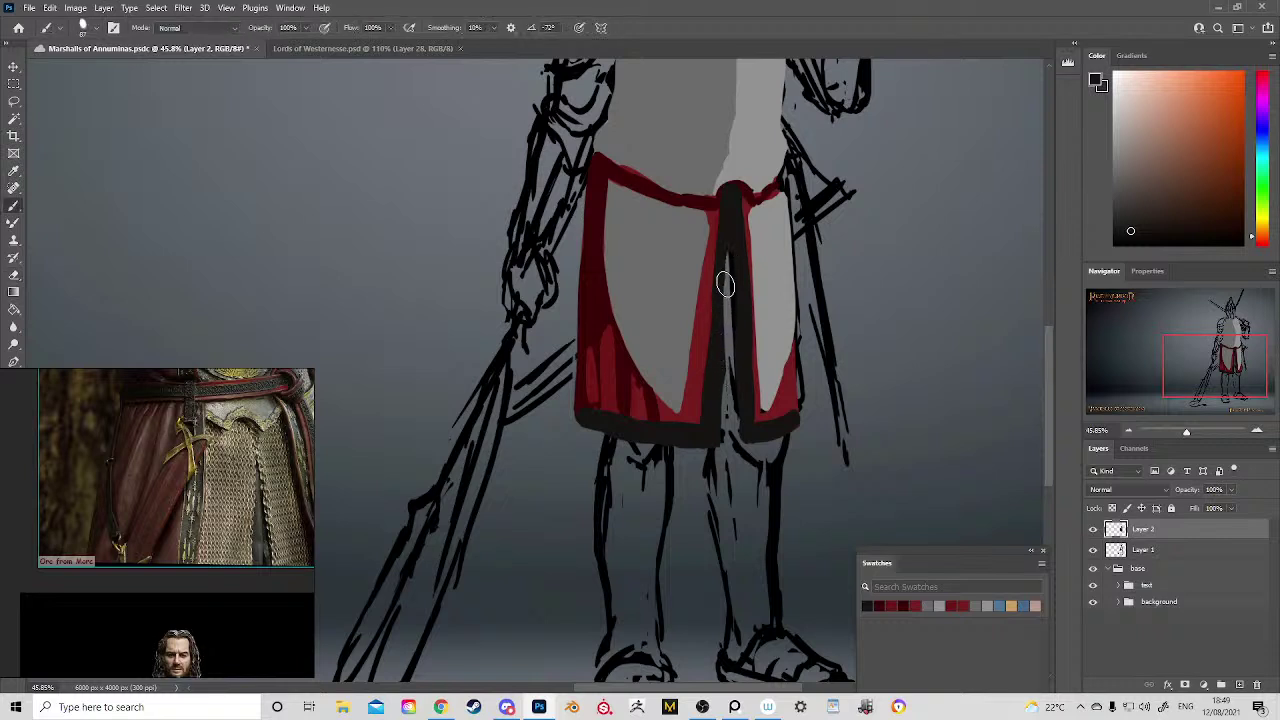
drag(729, 250, 718, 338)
drag(725, 202, 718, 314)
drag(721, 248, 697, 443)
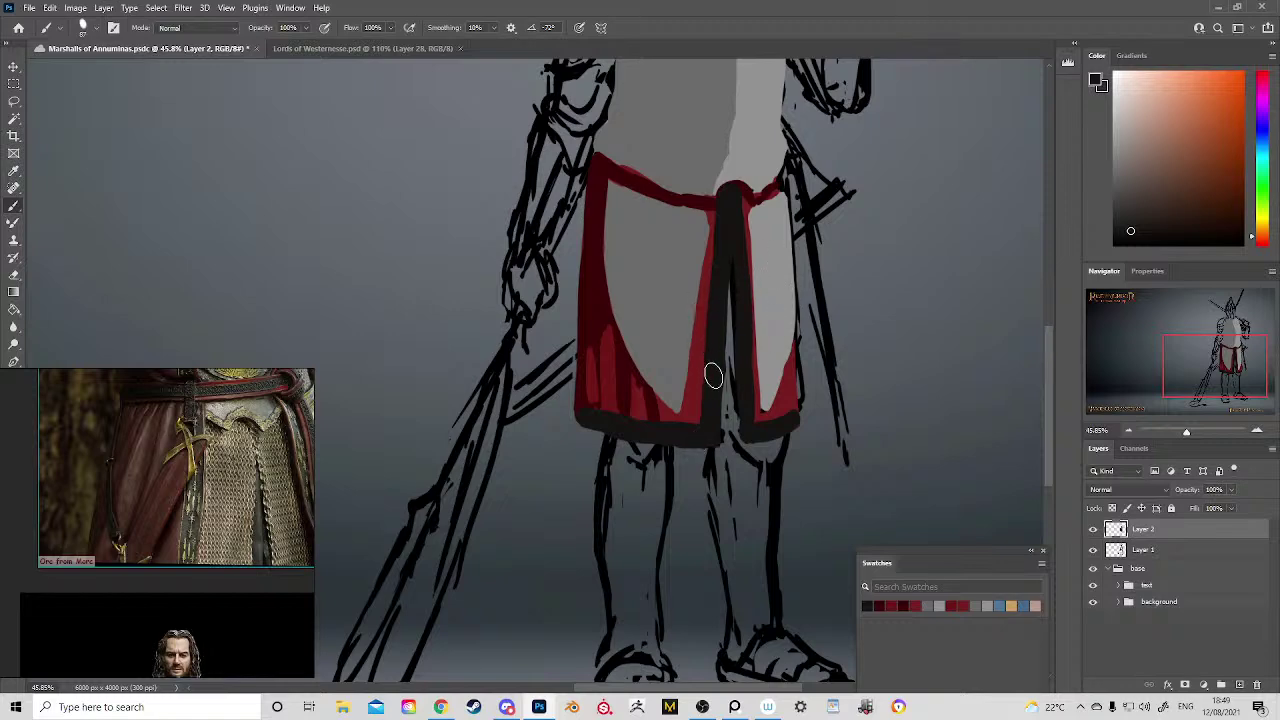
Step: Examine the waist armour and full-length skirts of the knights in Lords of Westernesse.psd
drag(748, 263, 750, 495)
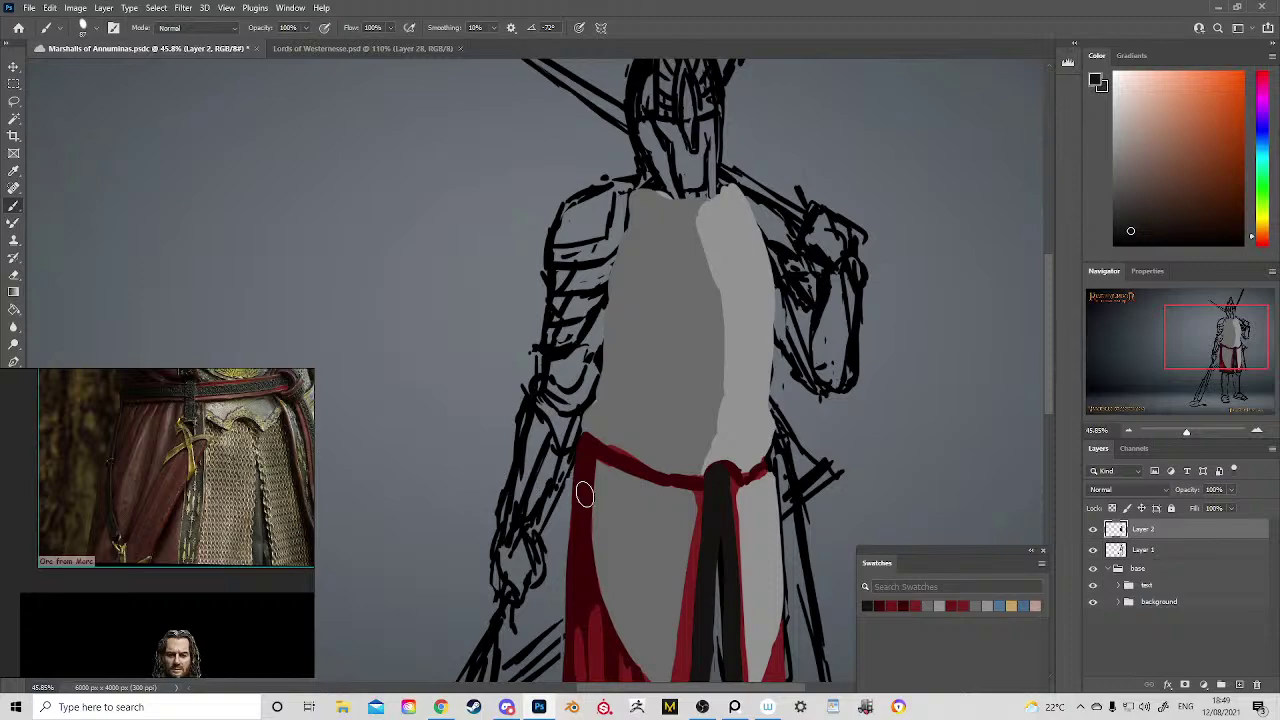
click(340, 49)
drag(694, 306, 568, 255)
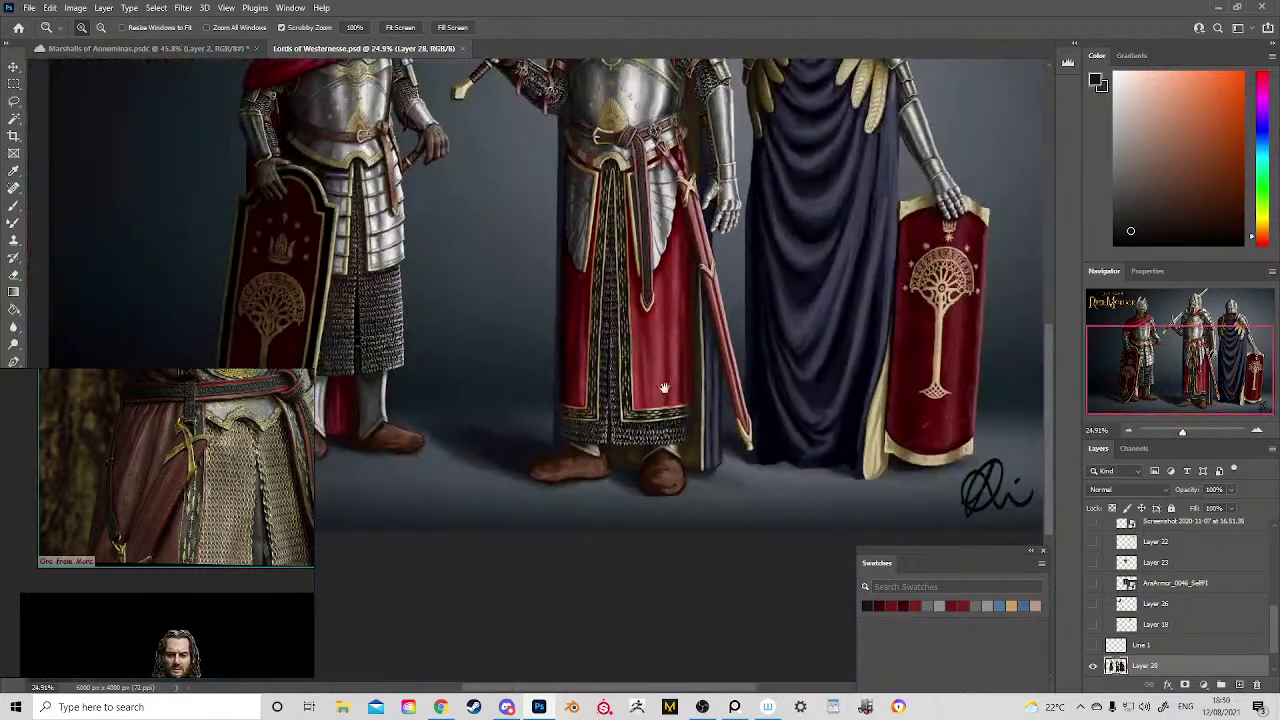
drag(664, 387, 613, 469)
drag(571, 333, 594, 373)
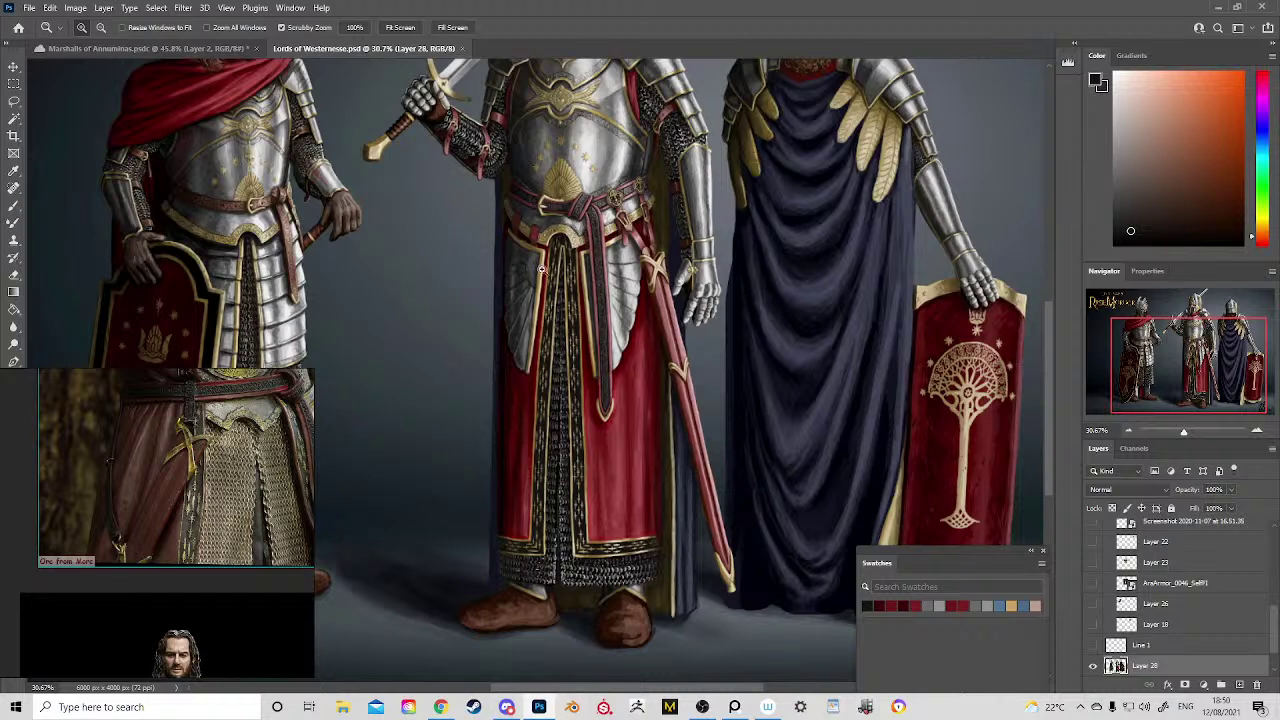
click(182, 50)
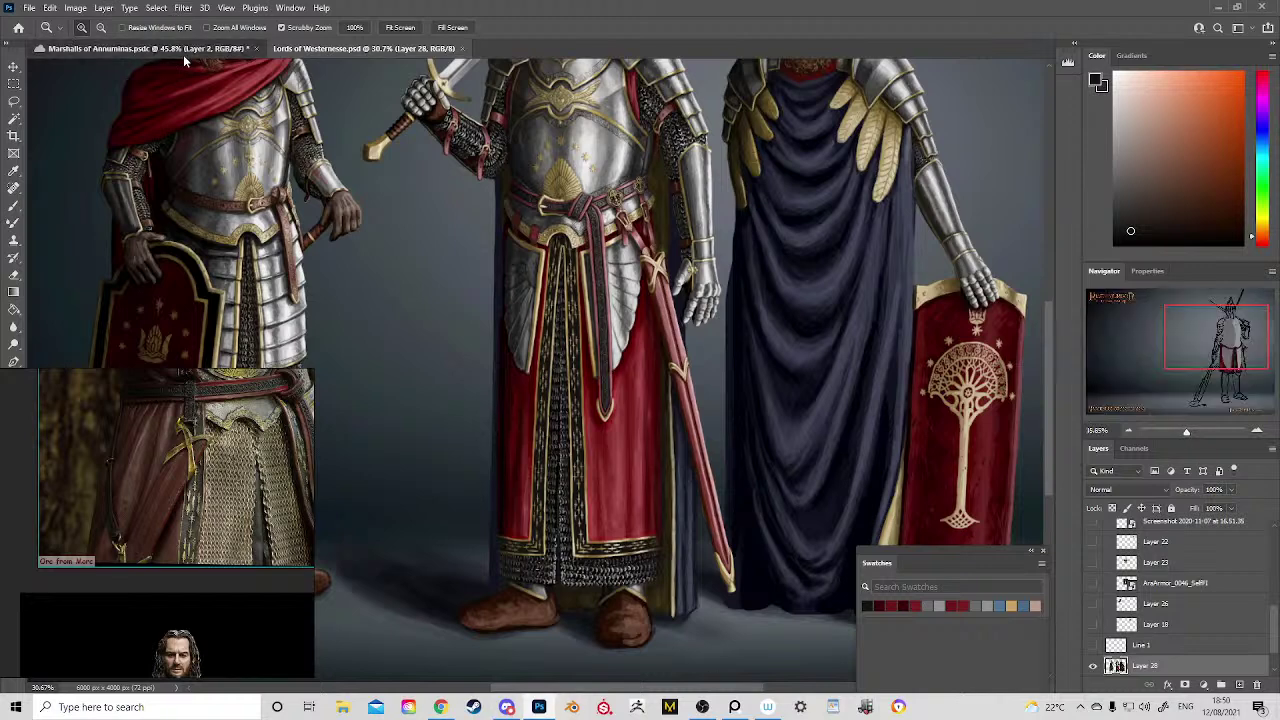
Step: Extend the breastplate's light grey side towards its centre and clean up the dividing edge with the sampled dark grey
key(b)
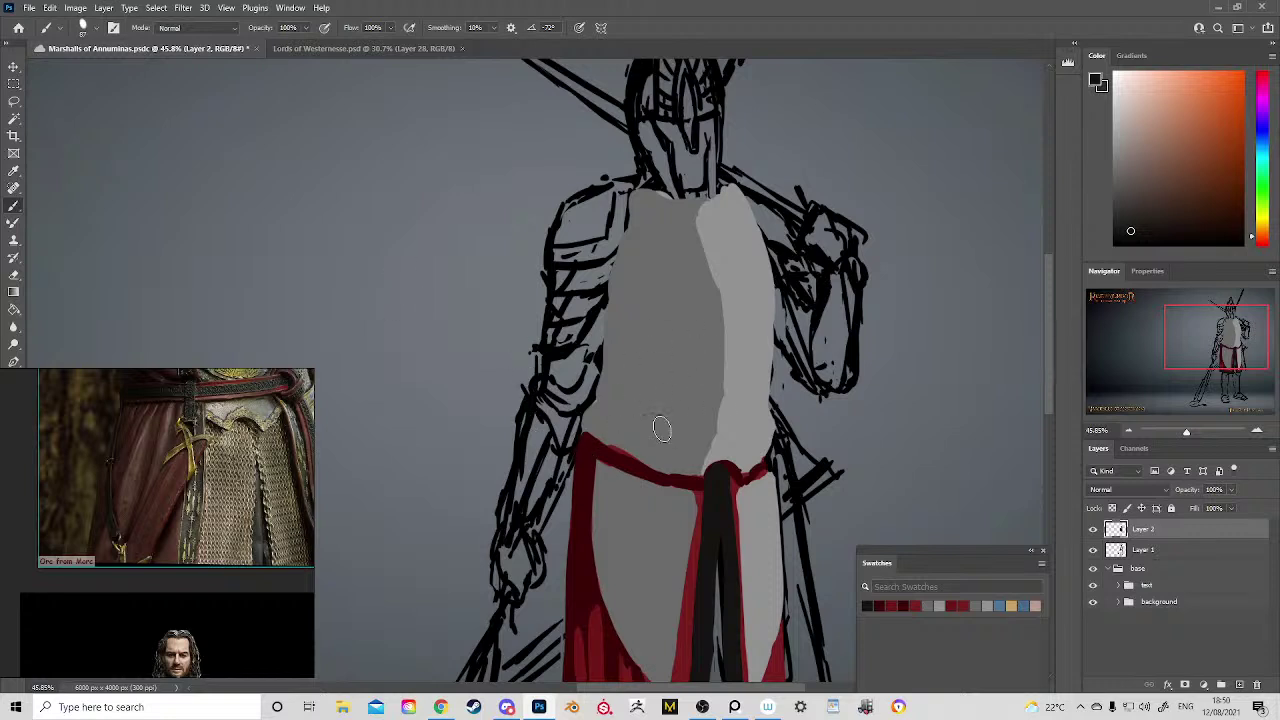
alt+click(734, 324)
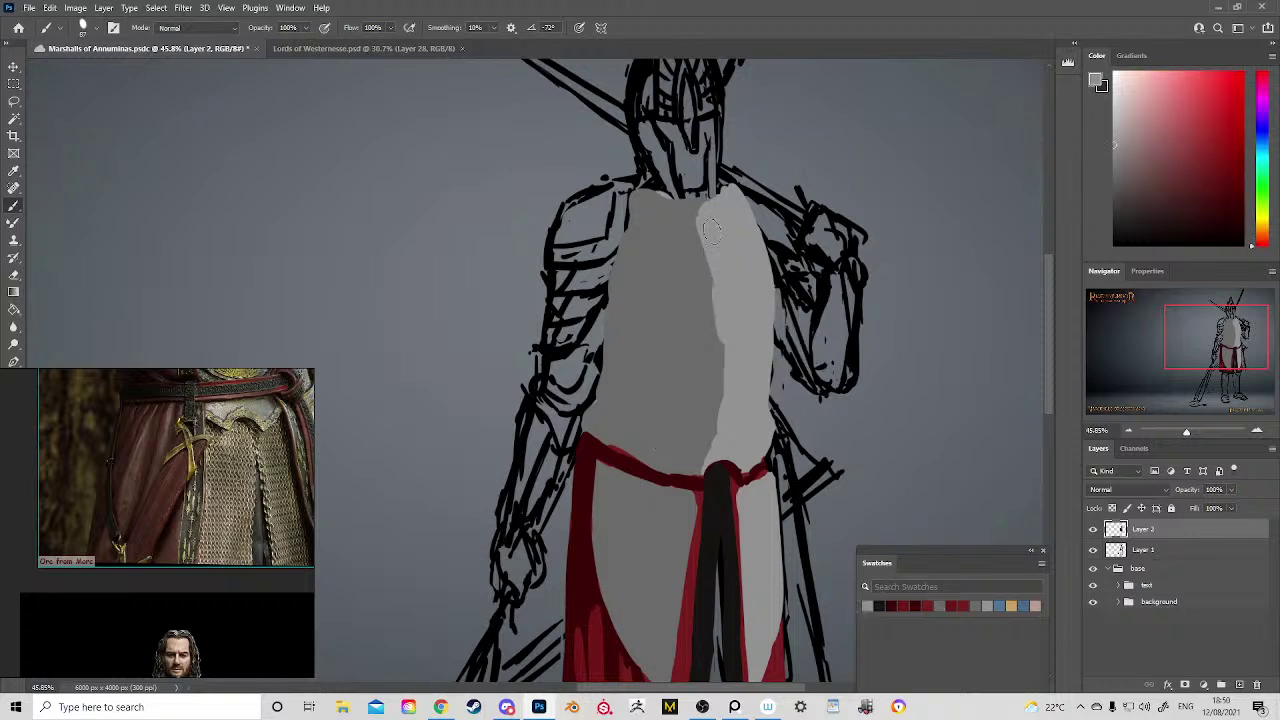
mouse_move(701, 223)
mouse_down()
mouse_move(724, 385)
mouse_move(725, 352)
mouse_move(729, 368)
mouse_move(720, 437)
mouse_move(694, 412)
mouse_move(704, 385)
mouse_move(700, 446)
mouse_up()
alt+click(694, 409)
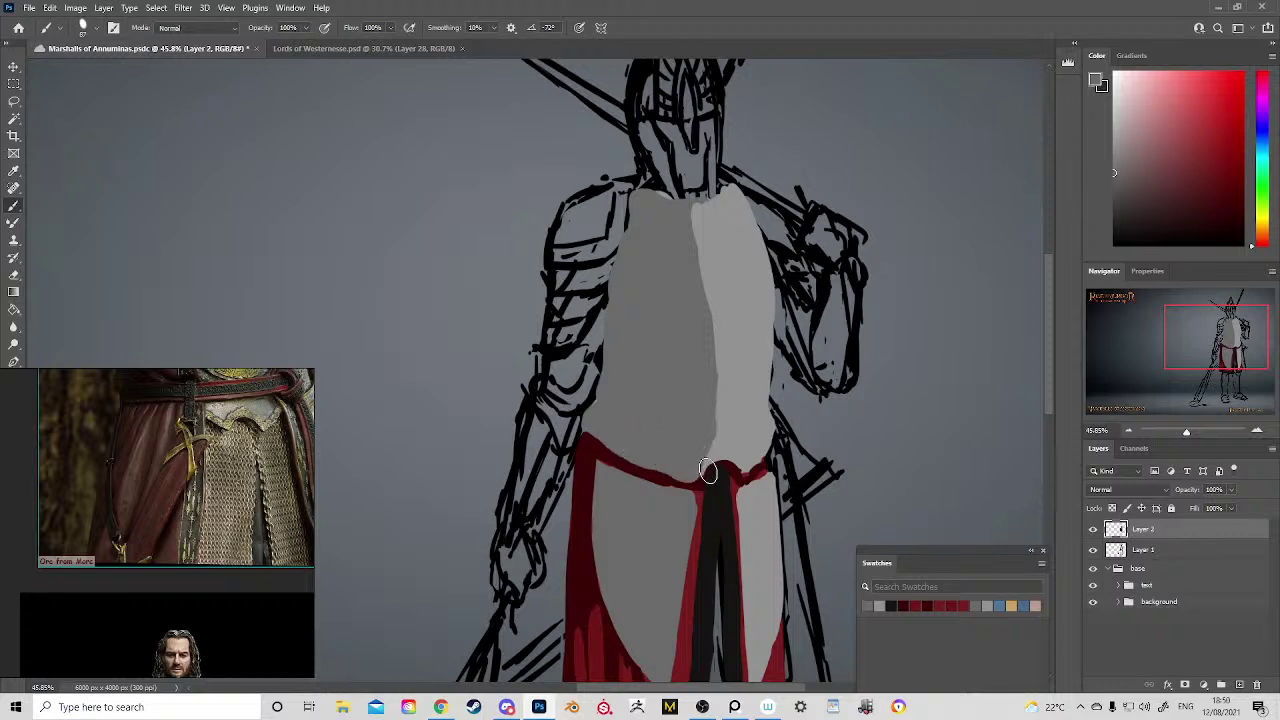
key(alt)
Step: Touch up the waistband with its sampled very dark red and the top of the centre border with the sampled black
alt+click(667, 480)
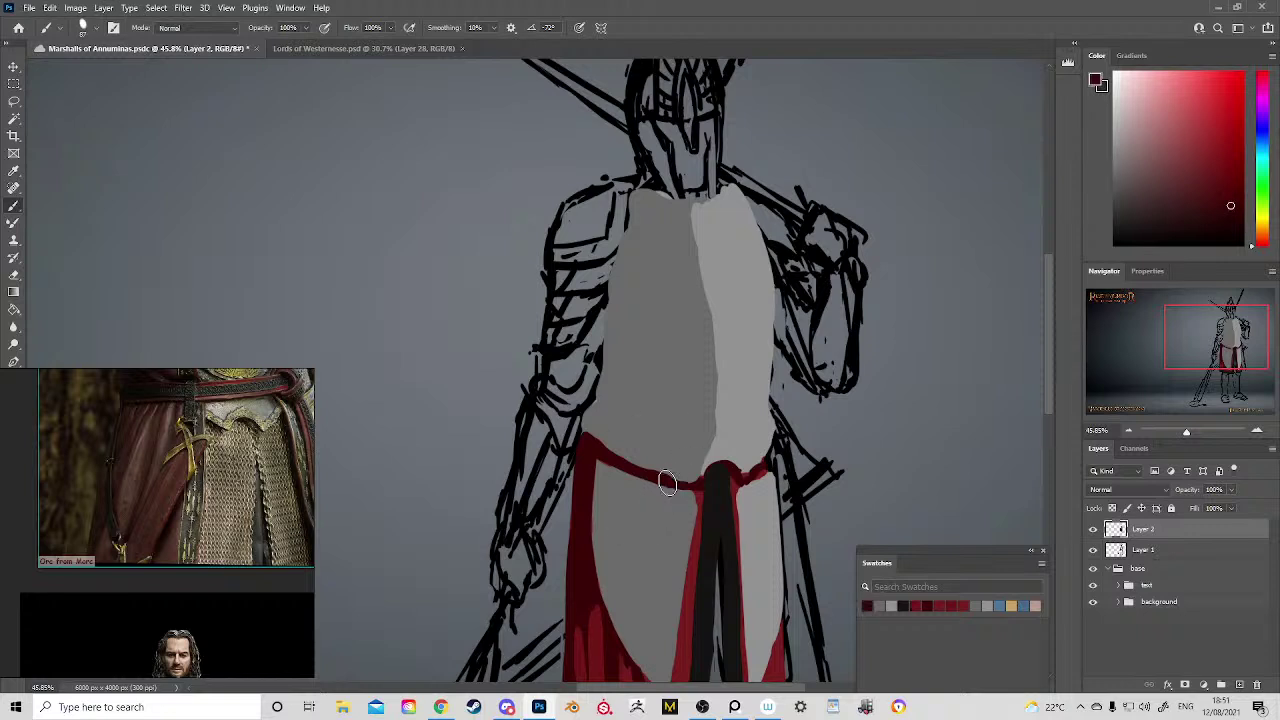
mouse_move(747, 512)
mouse_down()
mouse_move(717, 334)
mouse_move(703, 340)
mouse_up()
alt+click(689, 295)
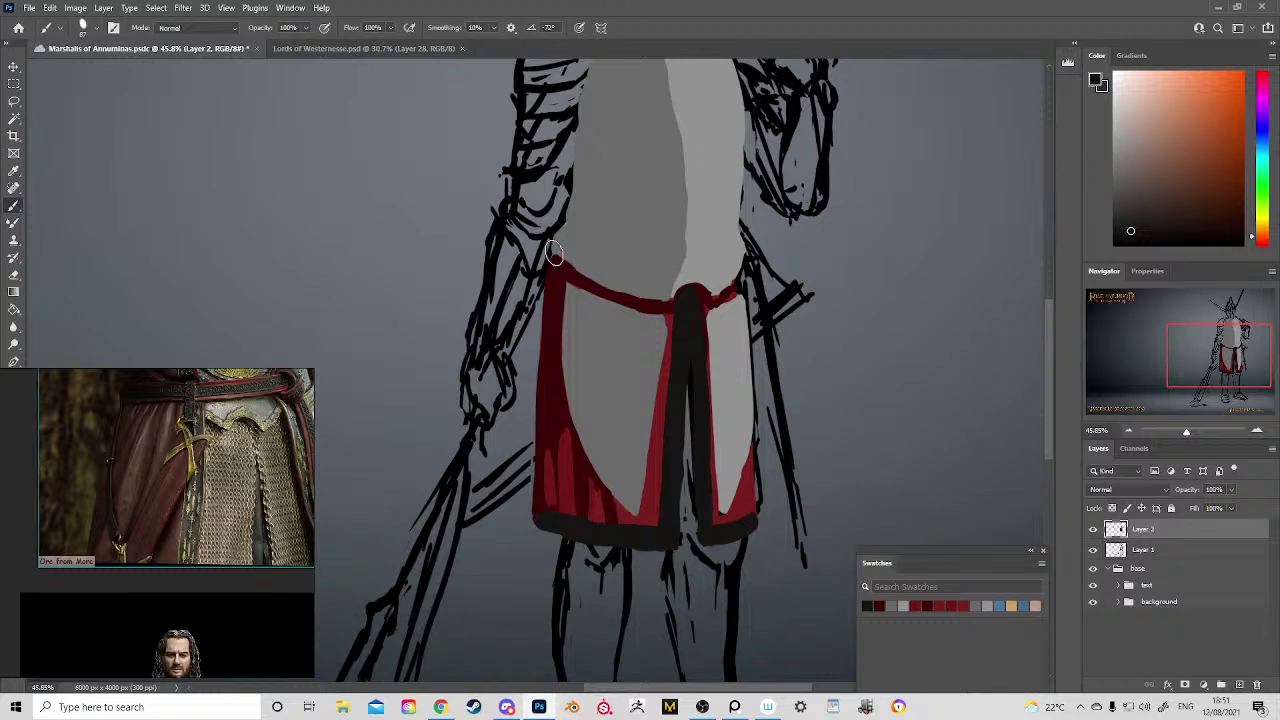
click(1213, 705)
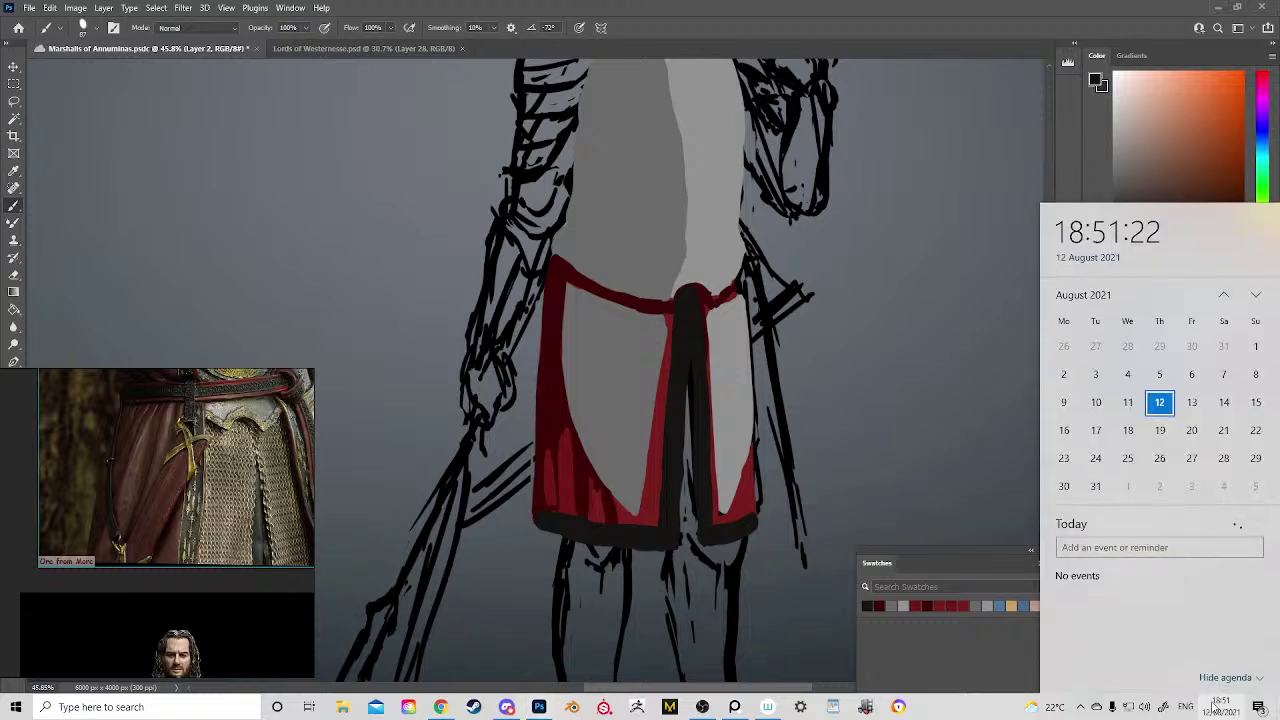
click(886, 427)
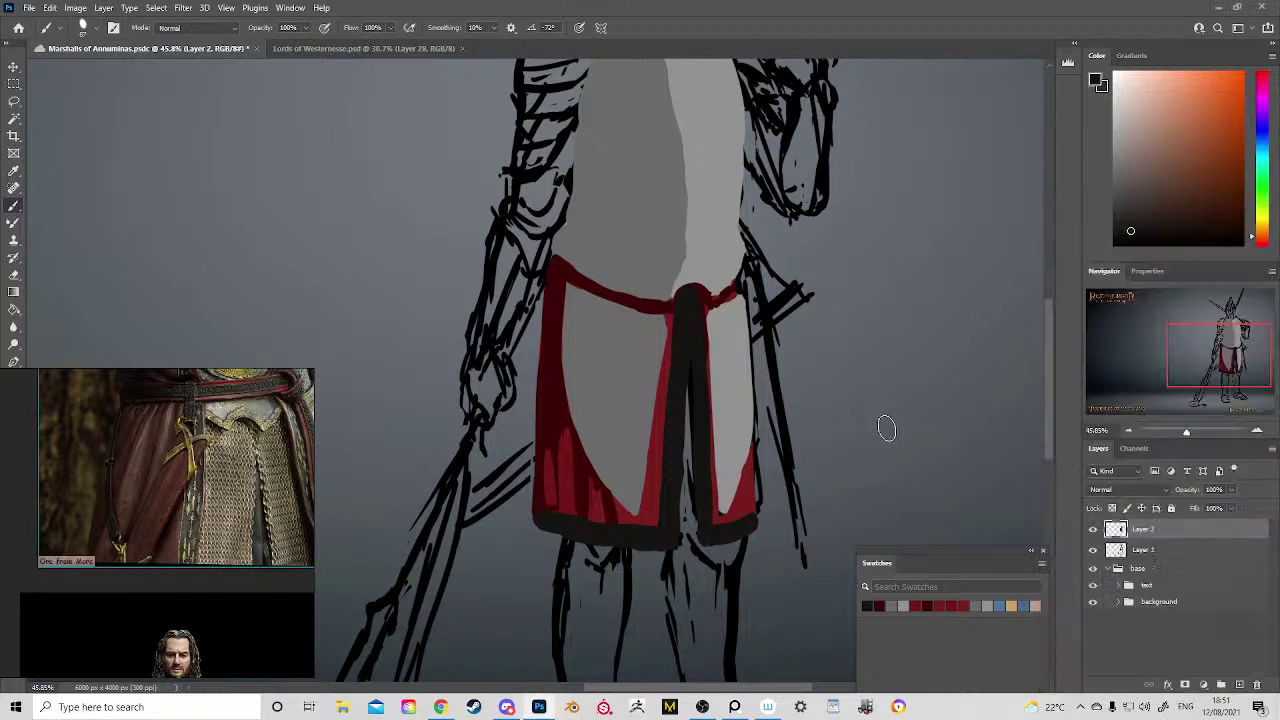
Step: Deepen the shadow on the left skirt panel's outer lower side with the sampled very dark red
alt+click(557, 428)
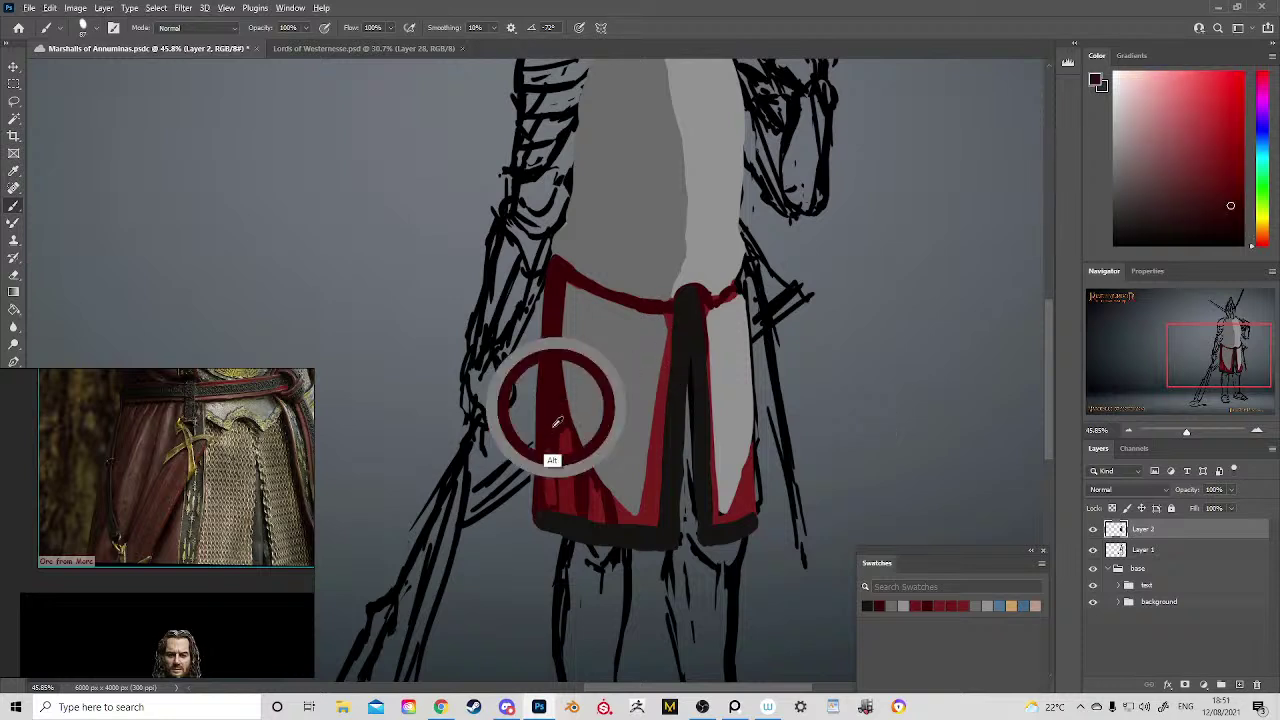
drag(555, 427, 540, 490)
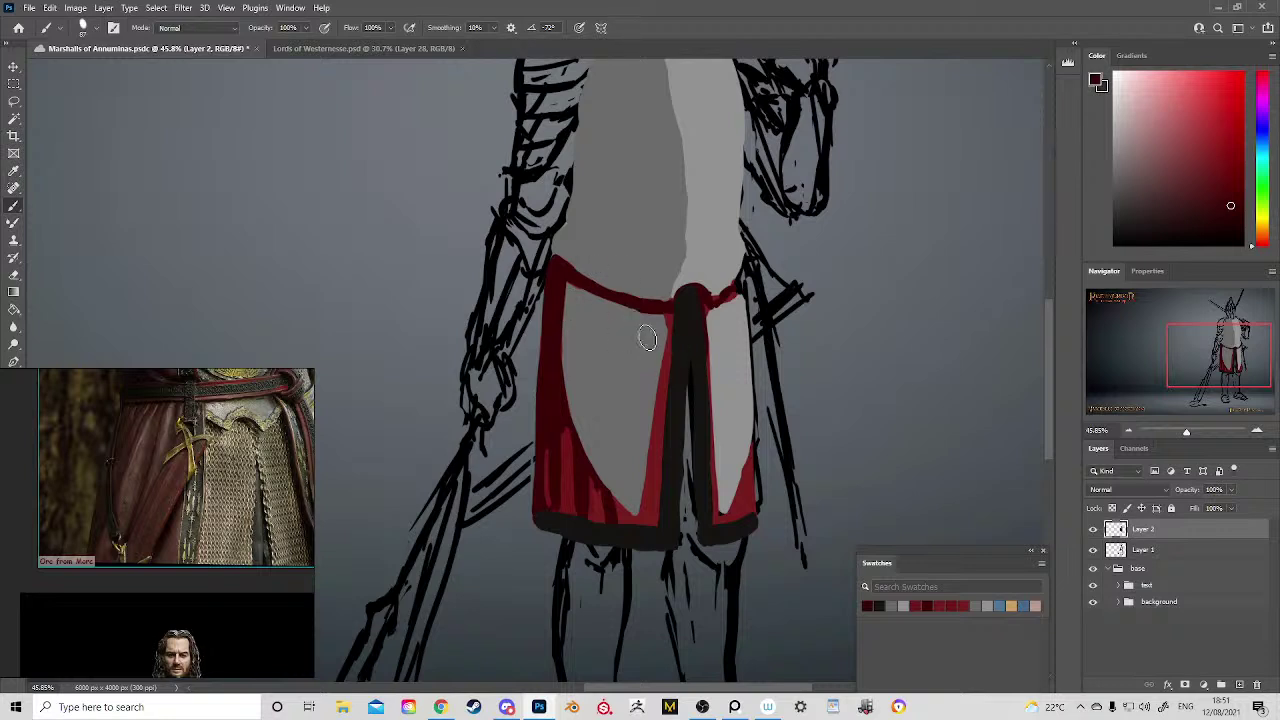
Step: Clean up the red strips on both sides of the black centre border with the sampled red and refine the right panel's grey tip
alt+click(665, 371)
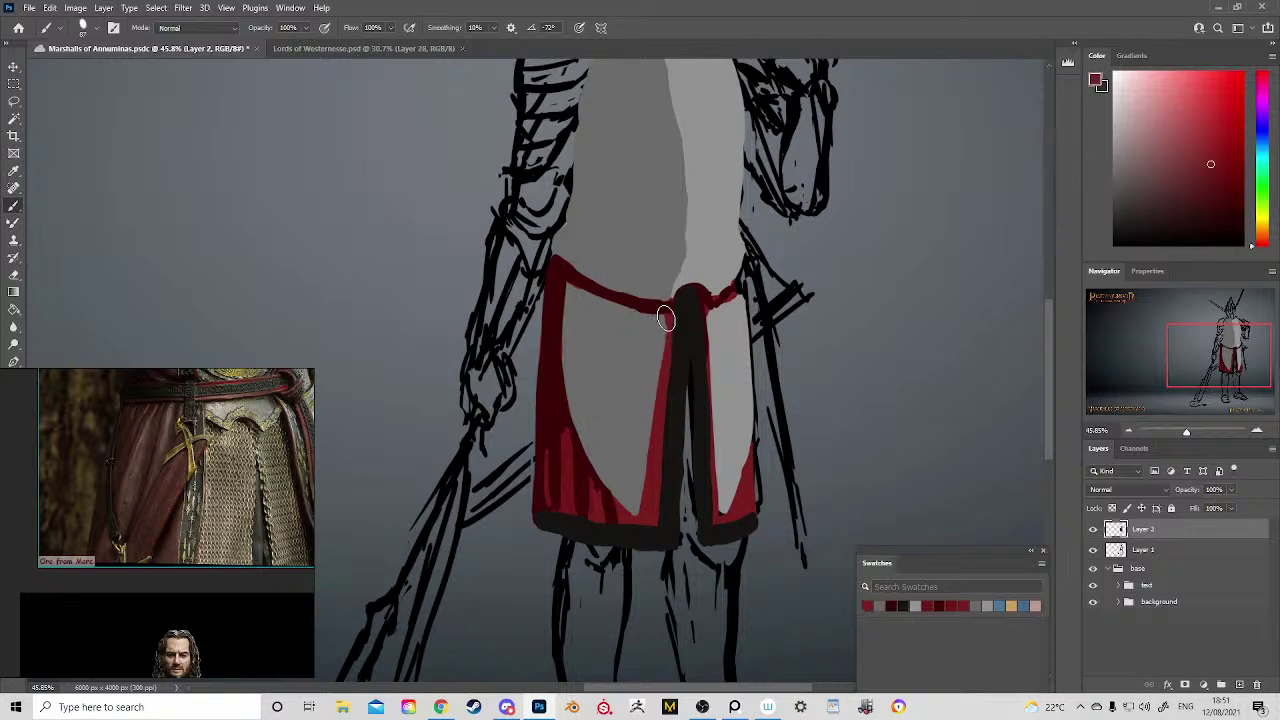
mouse_move(664, 325)
mouse_down()
mouse_move(717, 313)
mouse_move(705, 310)
mouse_move(710, 369)
mouse_move(704, 318)
mouse_move(720, 516)
mouse_up()
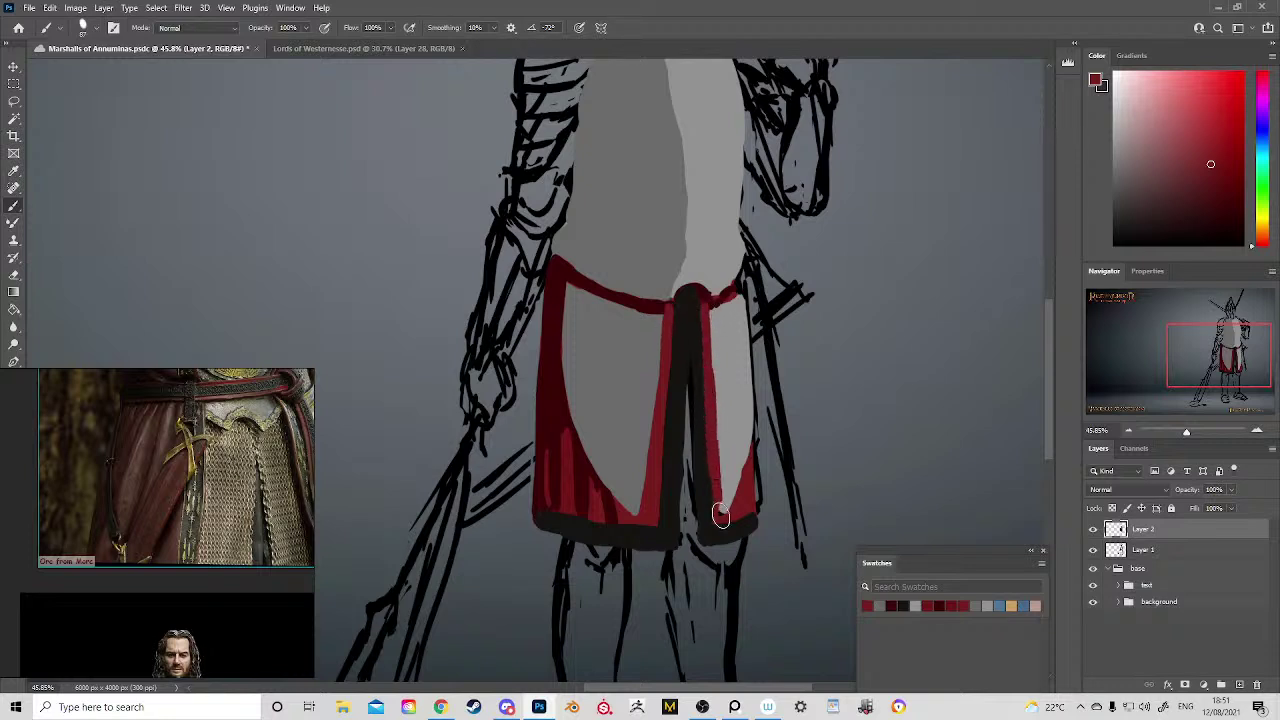
alt+click(728, 483)
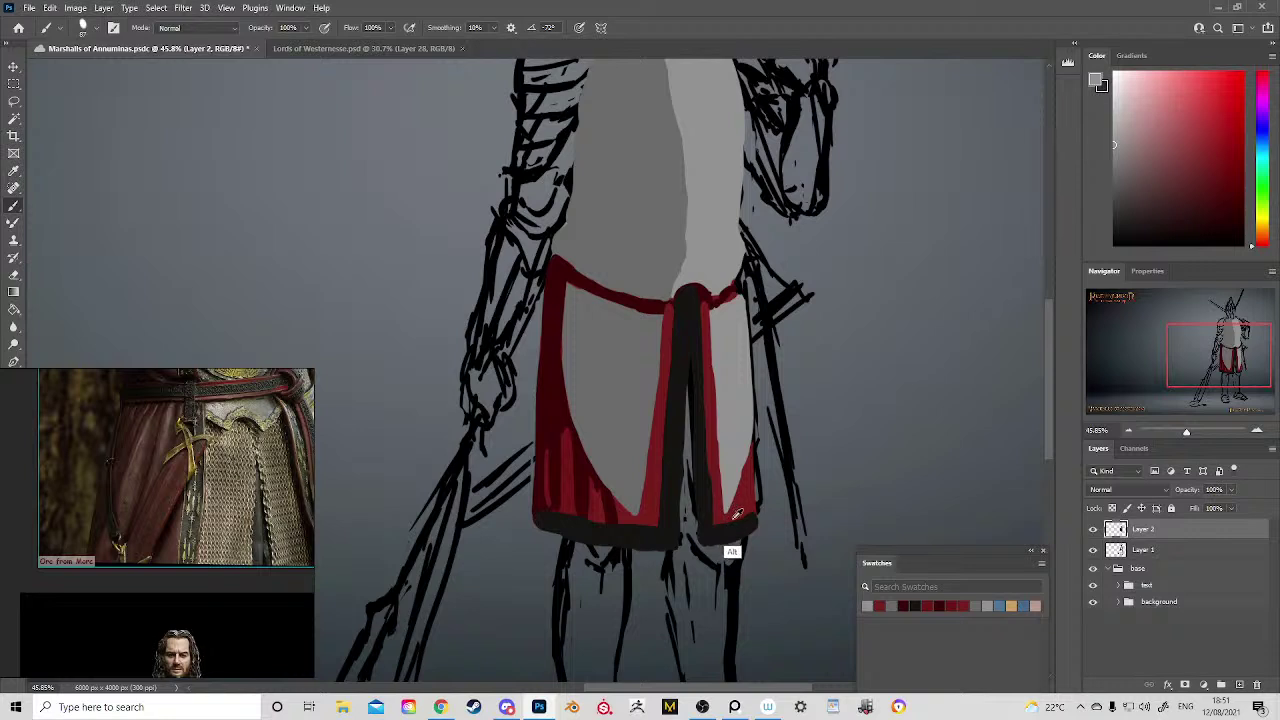
Step: Touch up the right skirt panel's black hem out to its outer corner with the sampled black
alt+click(720, 535)
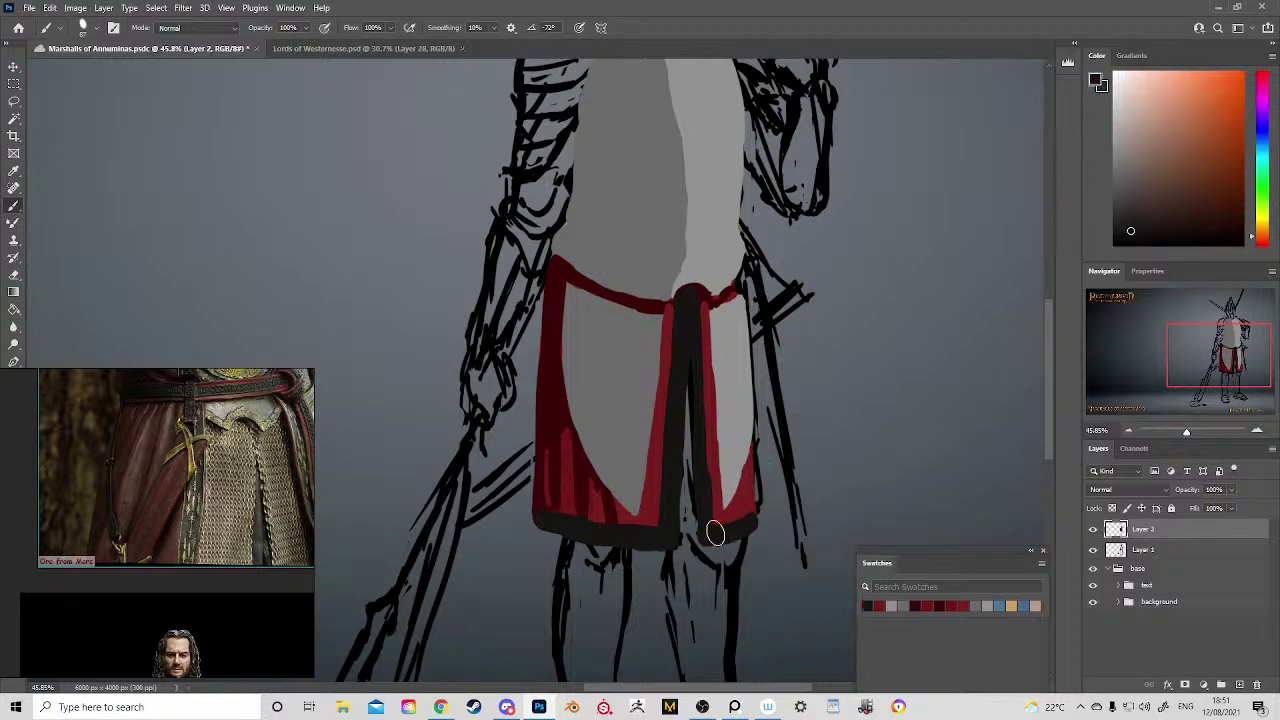
drag(748, 520, 754, 520)
alt+click(750, 505)
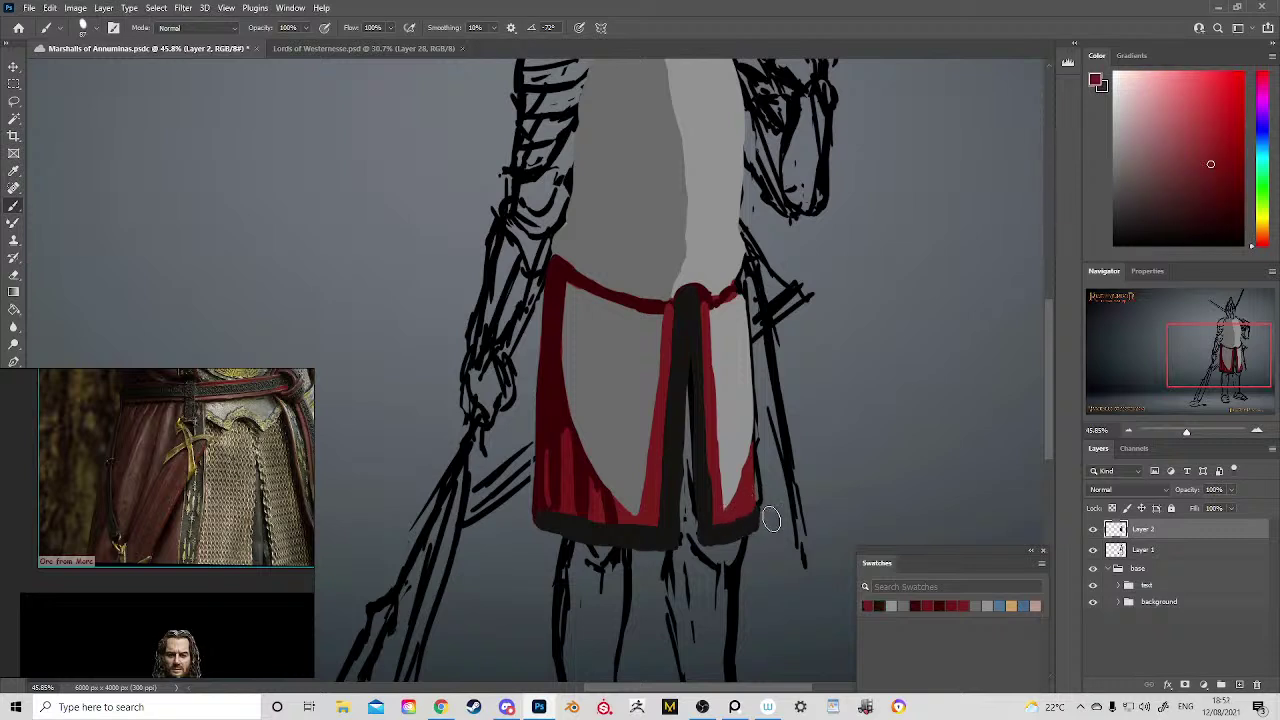
key(e)
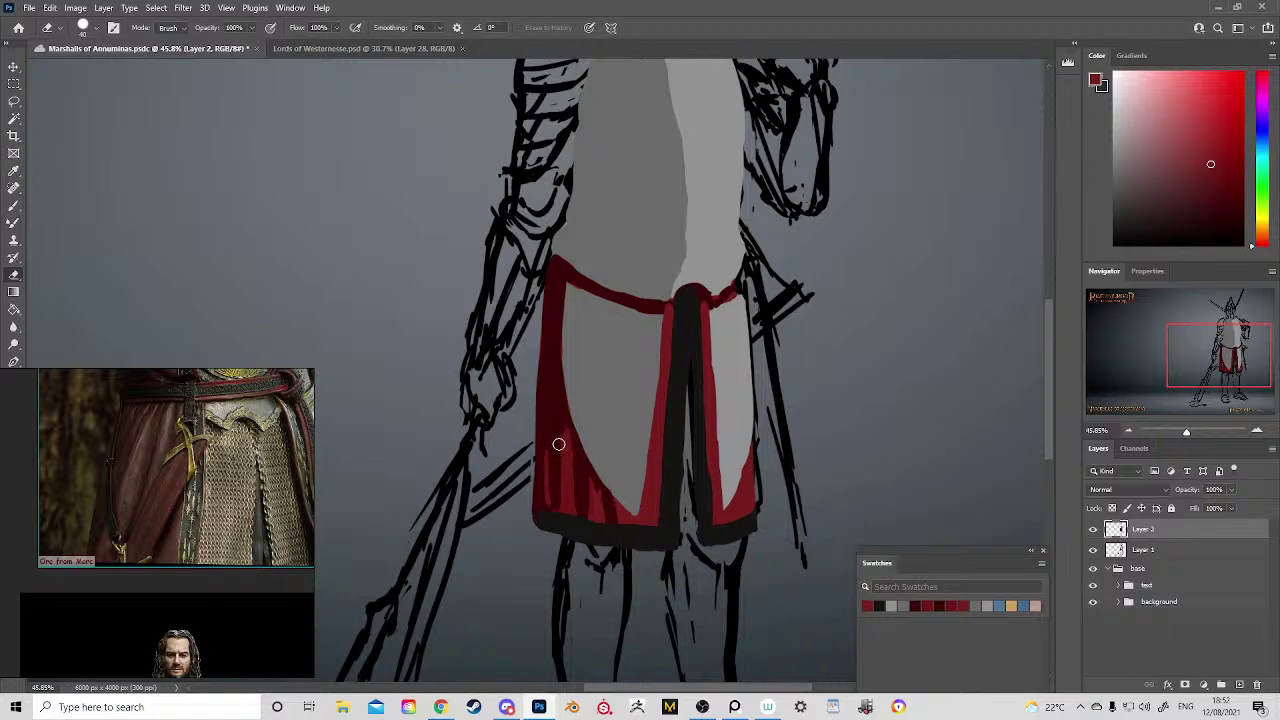
key(b)
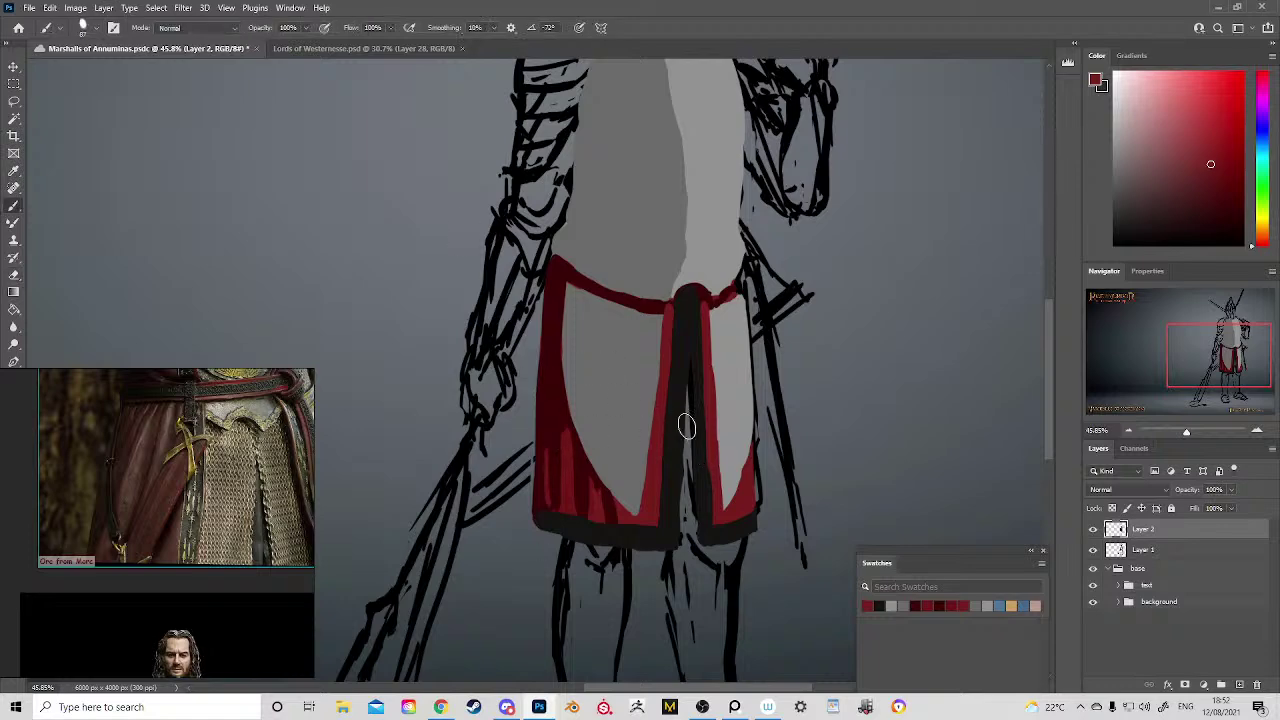
Step: Extend the breastplate's light grey side at the neckline and along its dividing edge with the sampled light grey
alt+click(670, 302)
scroll(660, 320, up, 5)
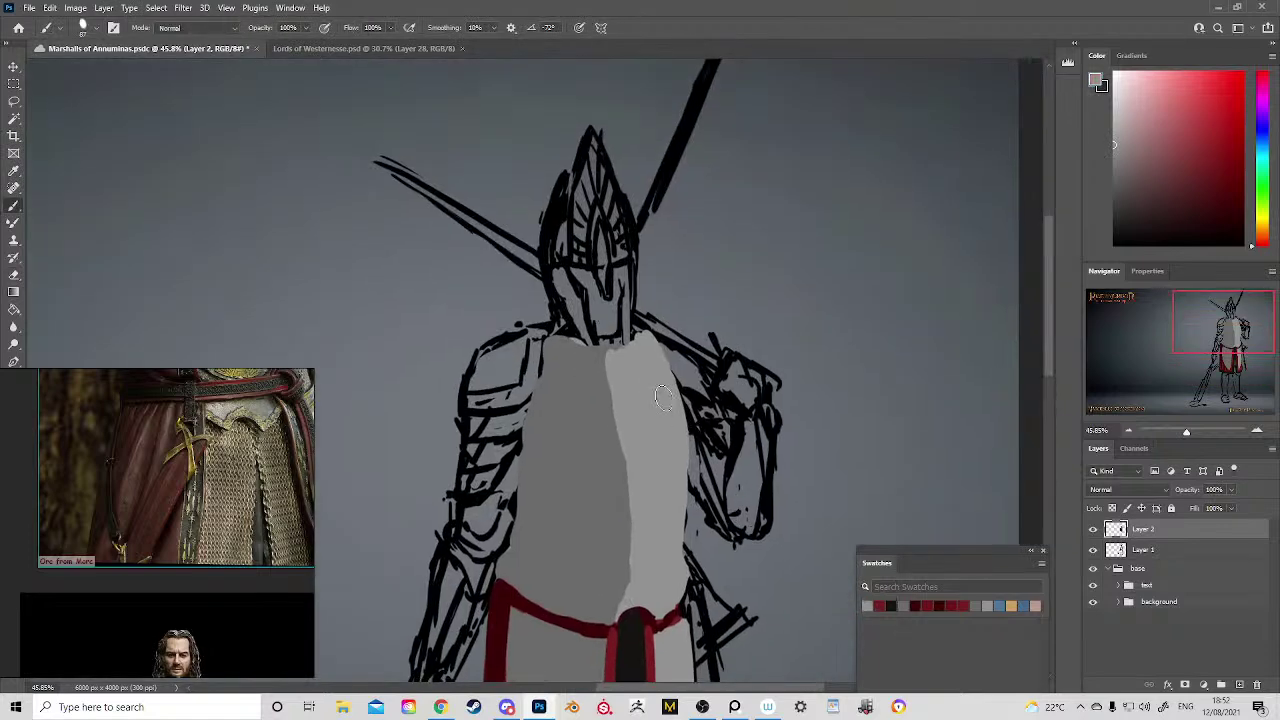
drag(625, 348, 629, 343)
mouse_move(609, 429)
mouse_down()
mouse_move(631, 354)
mouse_move(668, 341)
mouse_up()
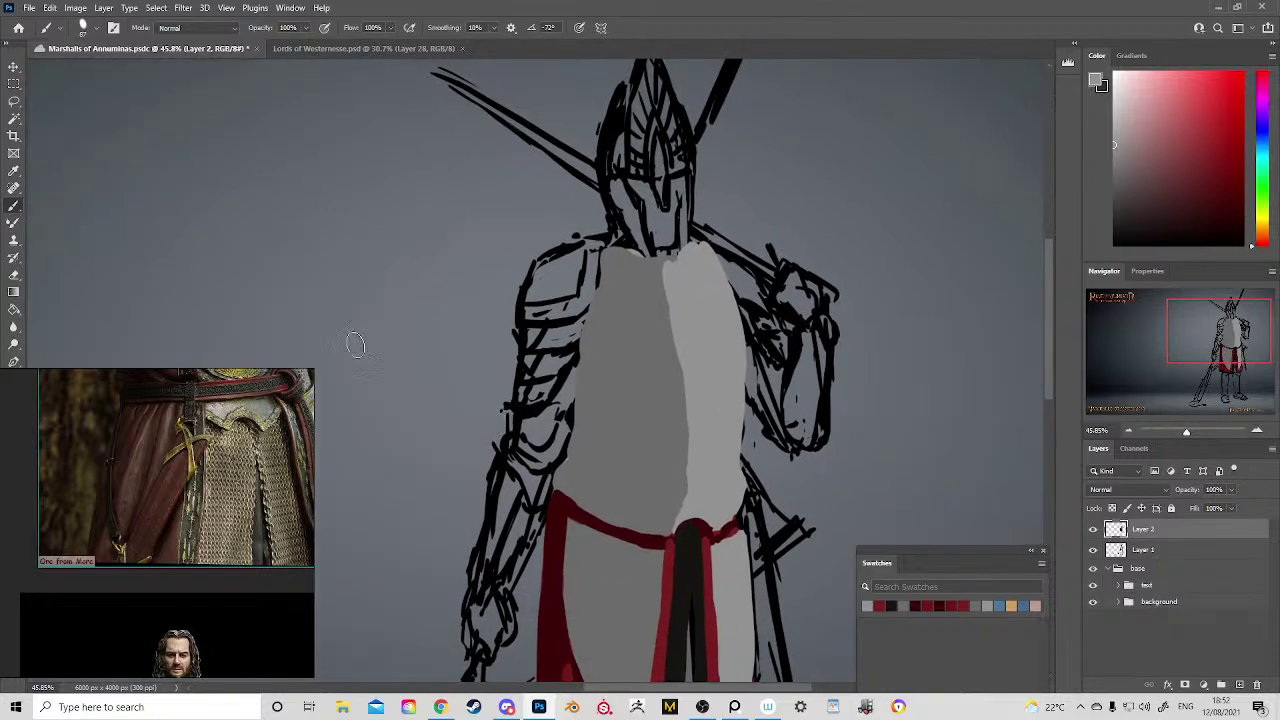
right_click(640, 479)
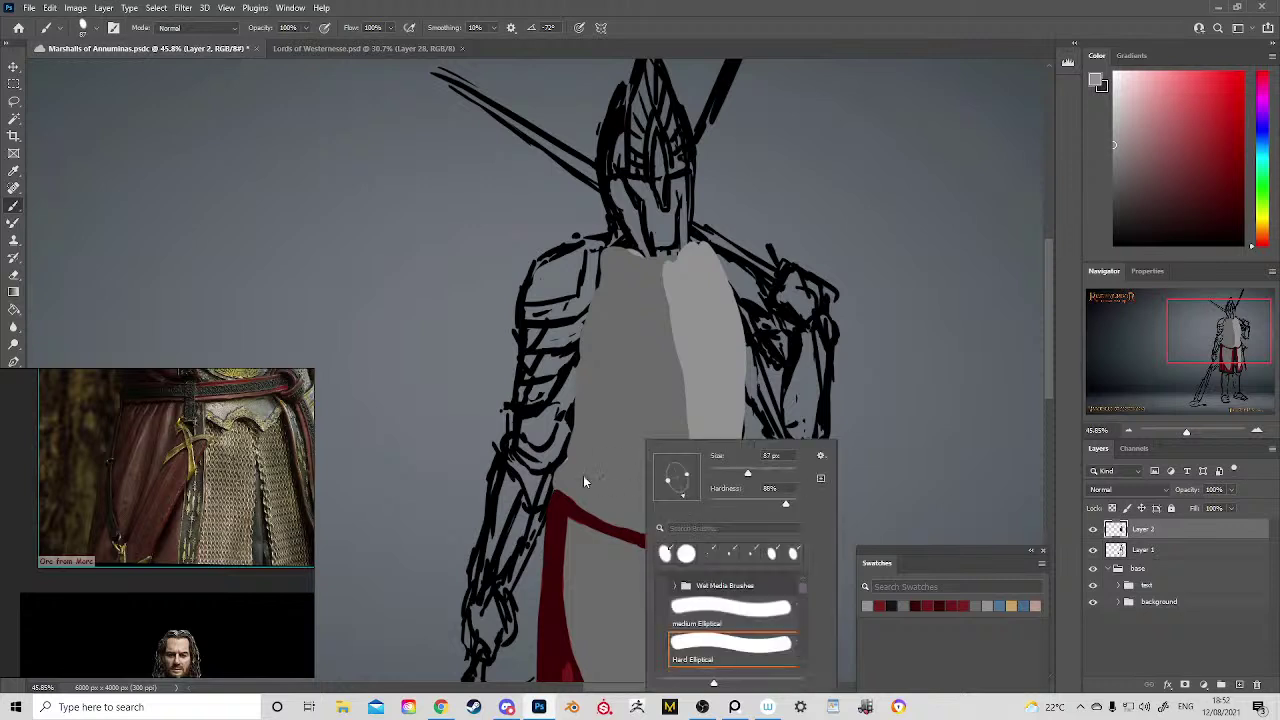
click(709, 384)
mouse_move(686, 375)
mouse_down()
mouse_move(599, 380)
mouse_move(605, 490)
mouse_up()
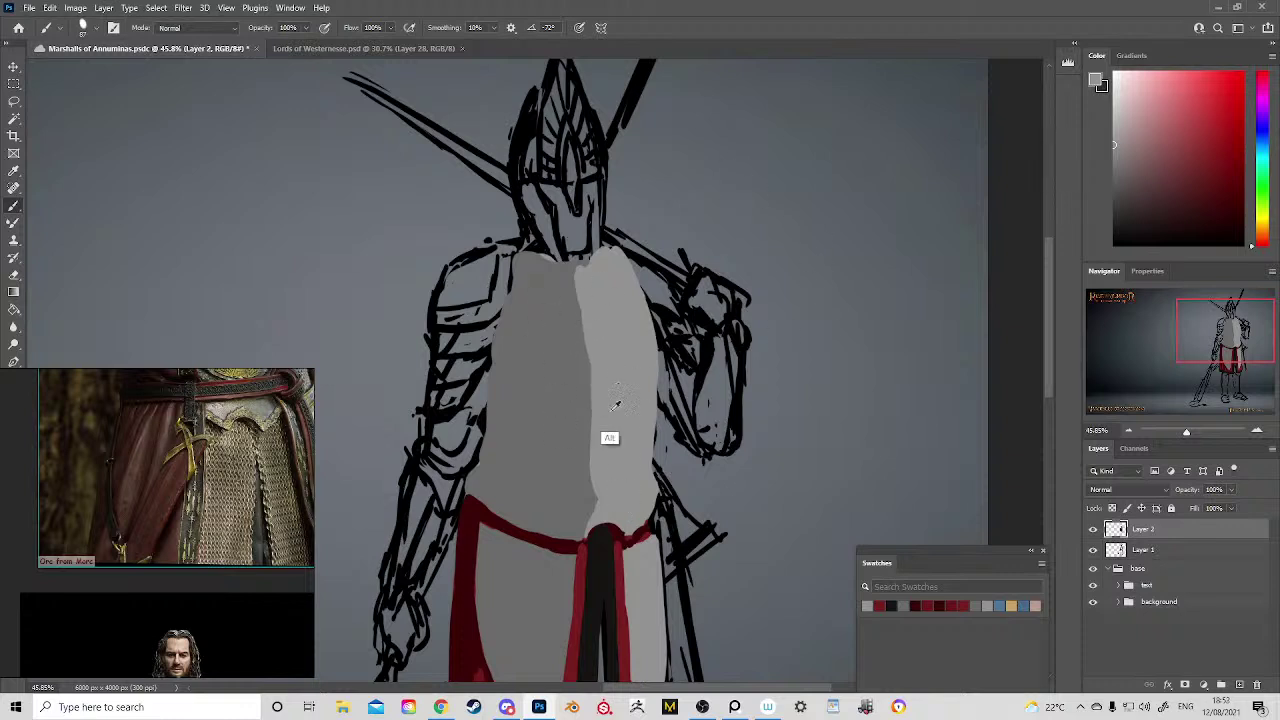
drag(603, 462, 603, 342)
drag(602, 428, 603, 334)
Step: Push the breastplate's dark grey side back over the light grey along the dividing edge using the sampled dark grey
alt+click(575, 371)
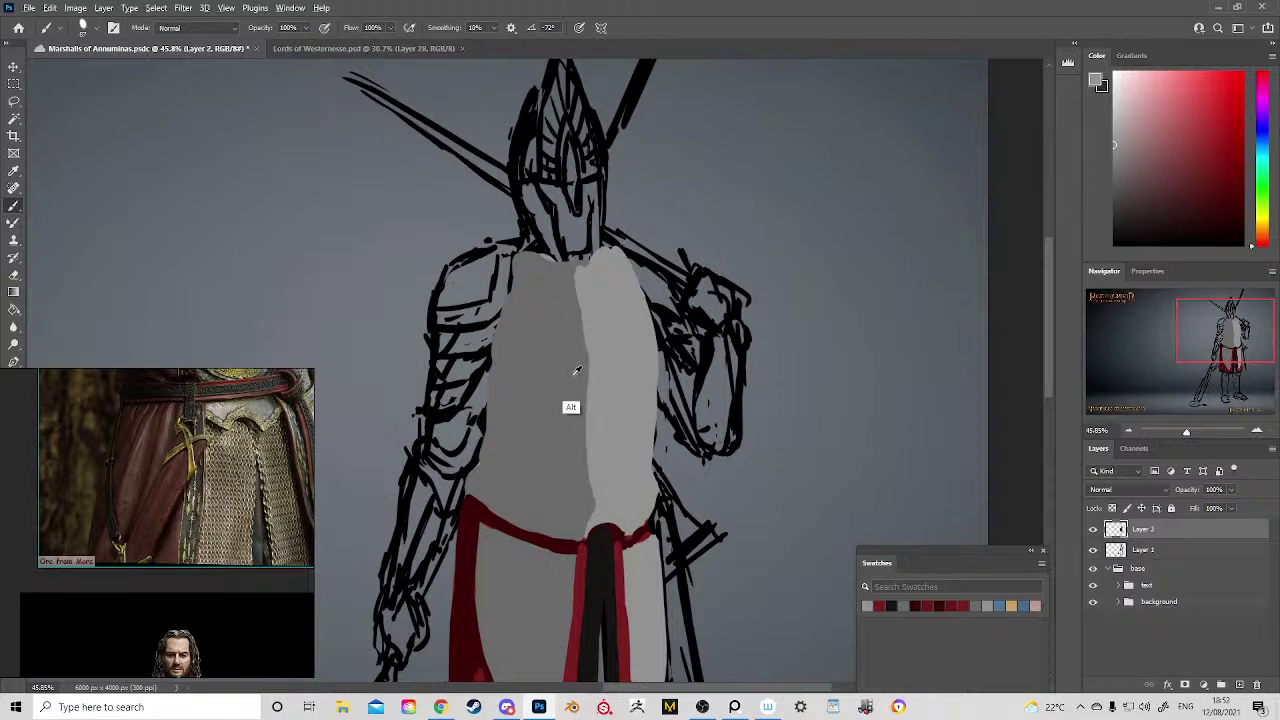
mouse_move(571, 276)
mouse_down()
mouse_move(587, 381)
mouse_move(591, 366)
mouse_move(581, 468)
mouse_up()
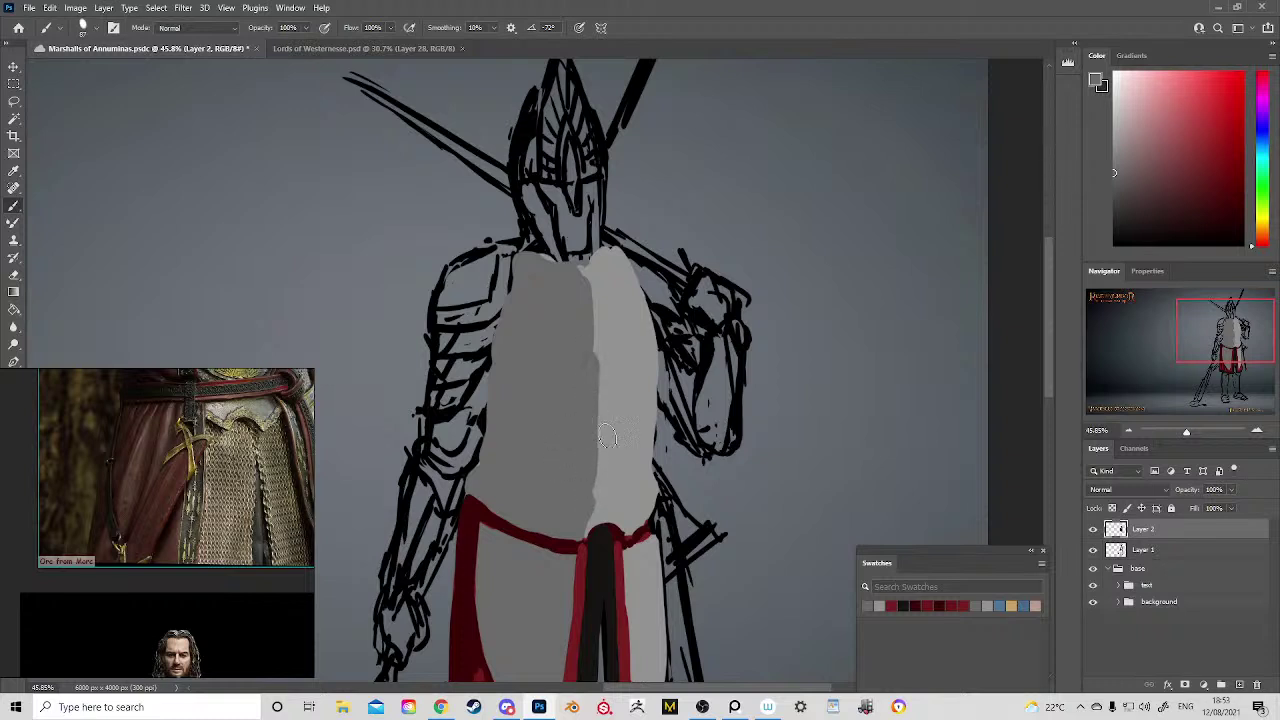
drag(584, 289, 589, 459)
drag(631, 412, 677, 437)
drag(637, 321, 652, 386)
Step: Extend the light grey over the upper chest near the neckline and trim the breastplate's right shoulder edge with the Eraser
alt+click(677, 400)
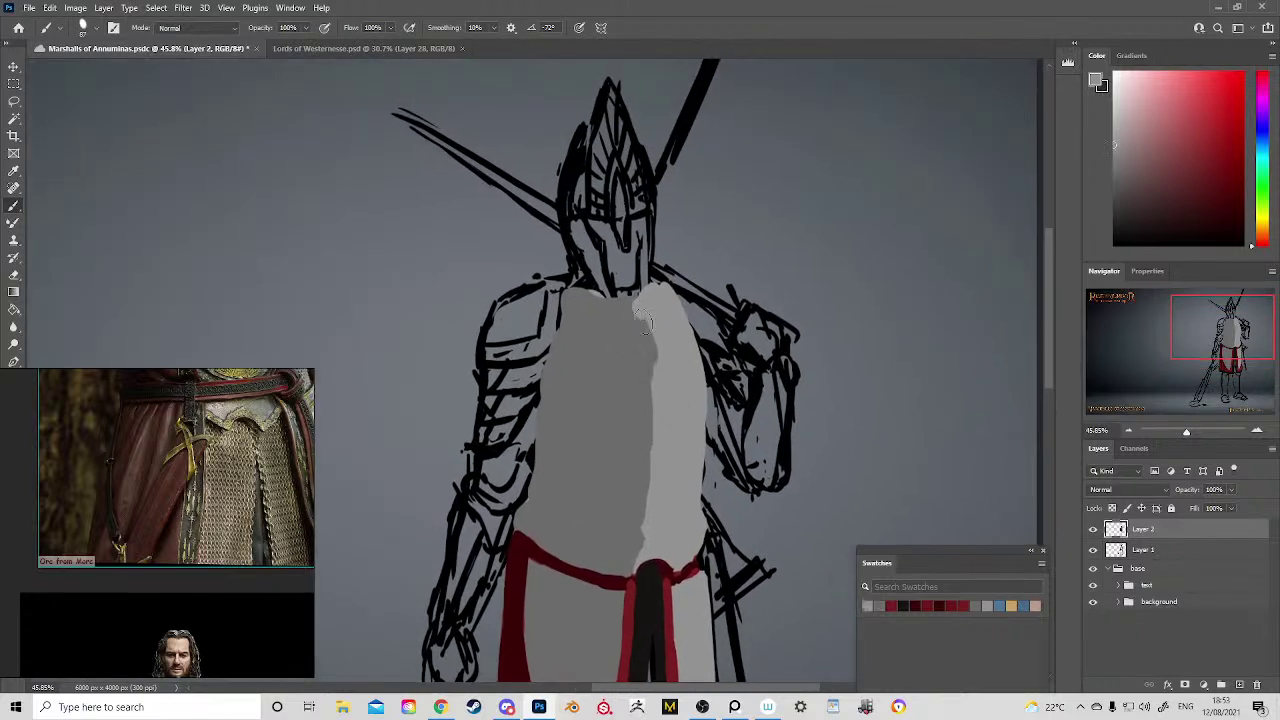
drag(642, 306, 660, 415)
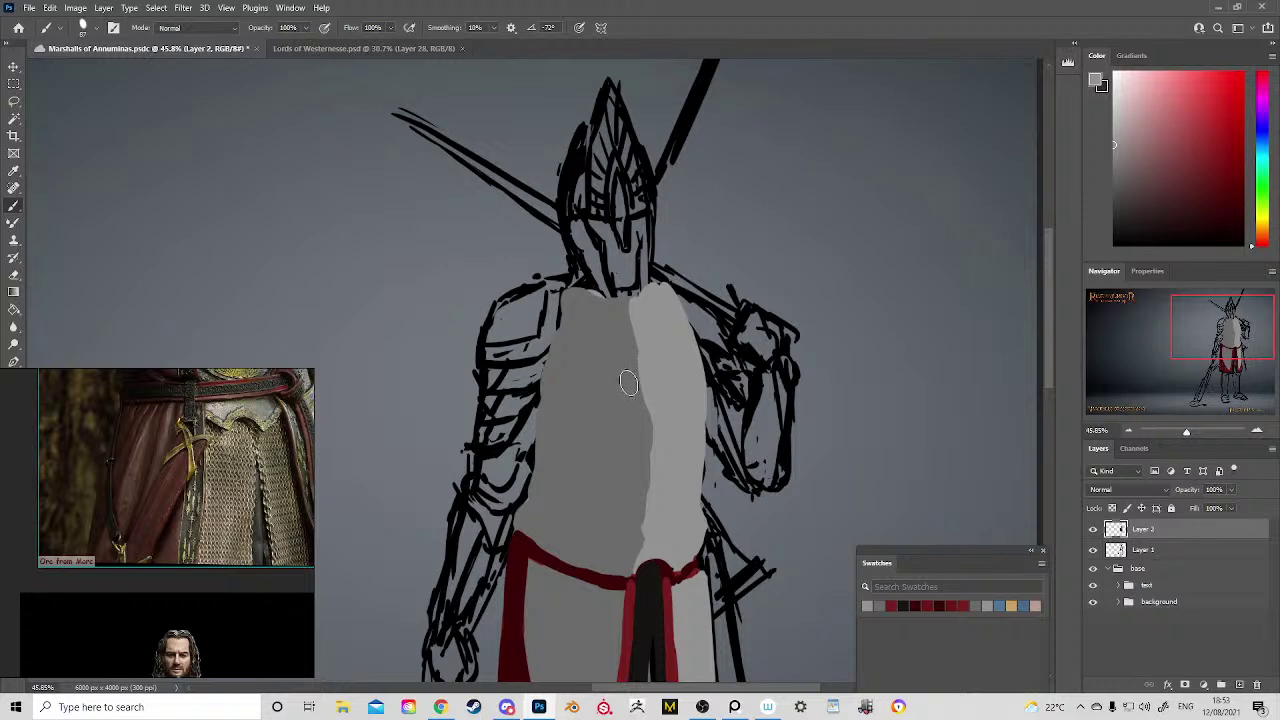
drag(628, 298, 636, 318)
key(e)
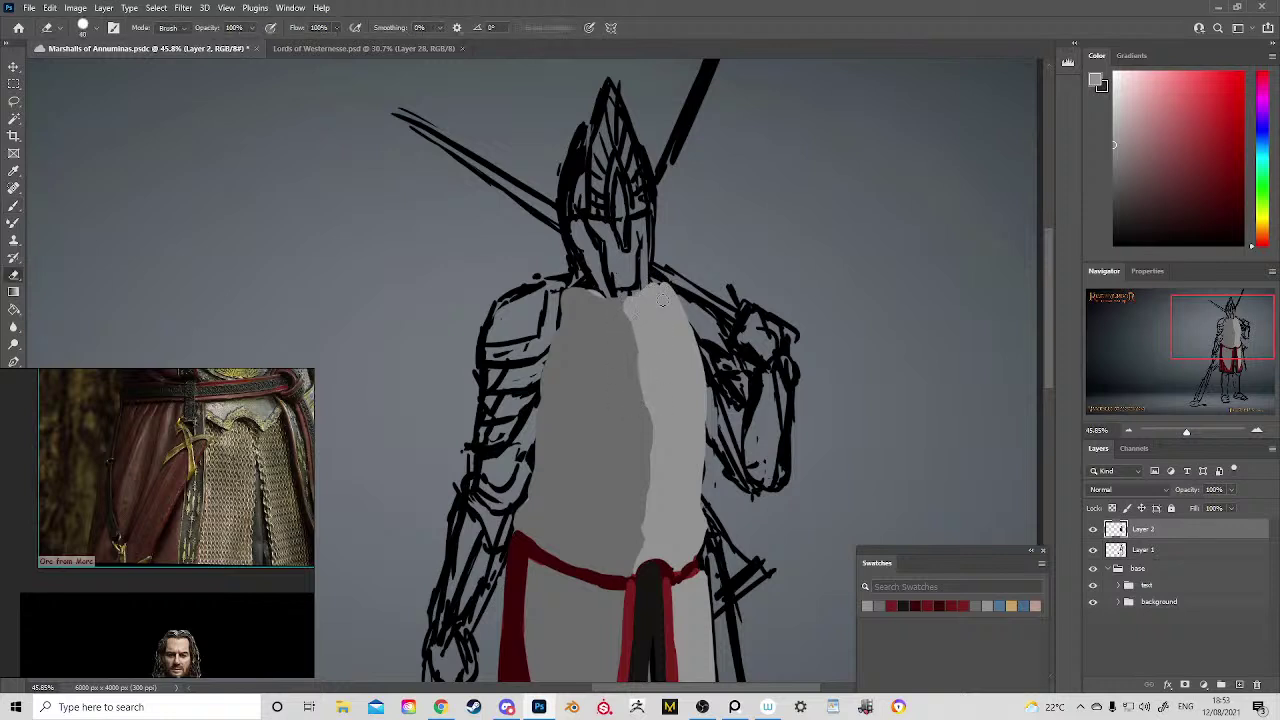
mouse_move(662, 298)
mouse_down()
mouse_move(640, 284)
mouse_move(685, 290)
mouse_up()
key(b)
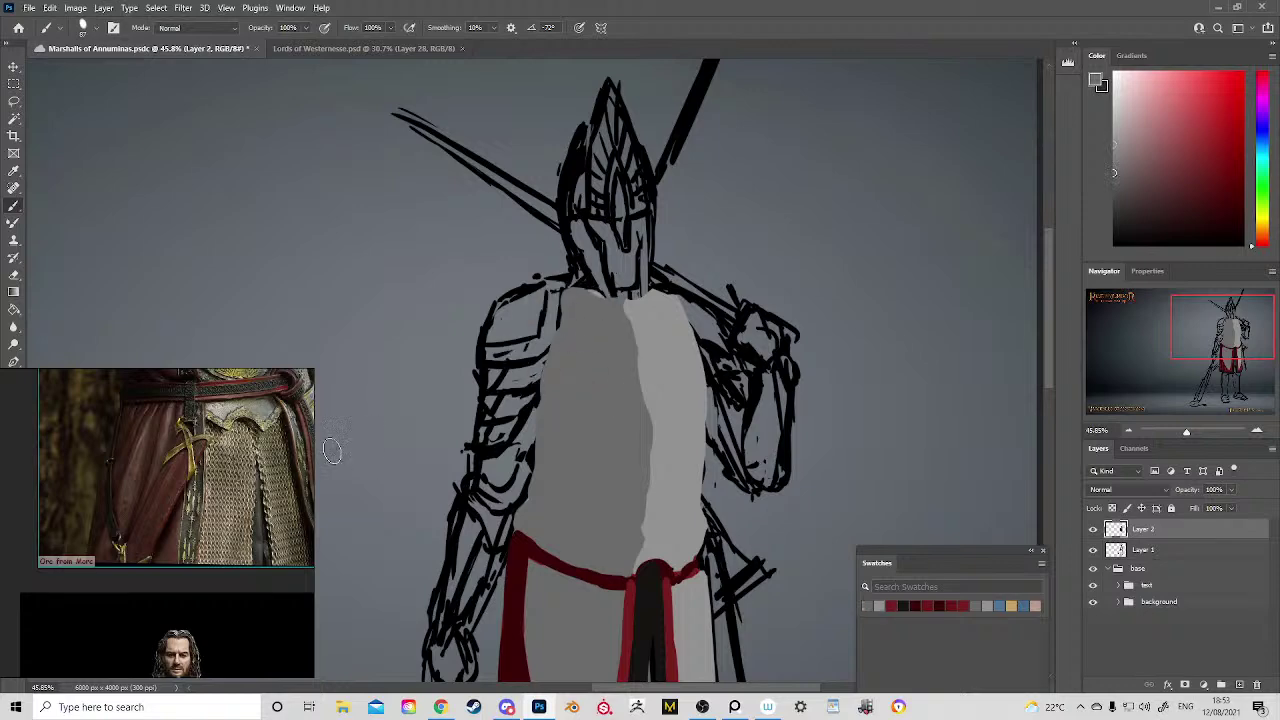
Step: Look through the reference board for armour references and examine the photos of the crowned king's breastplate
scroll(205, 470, down, 10)
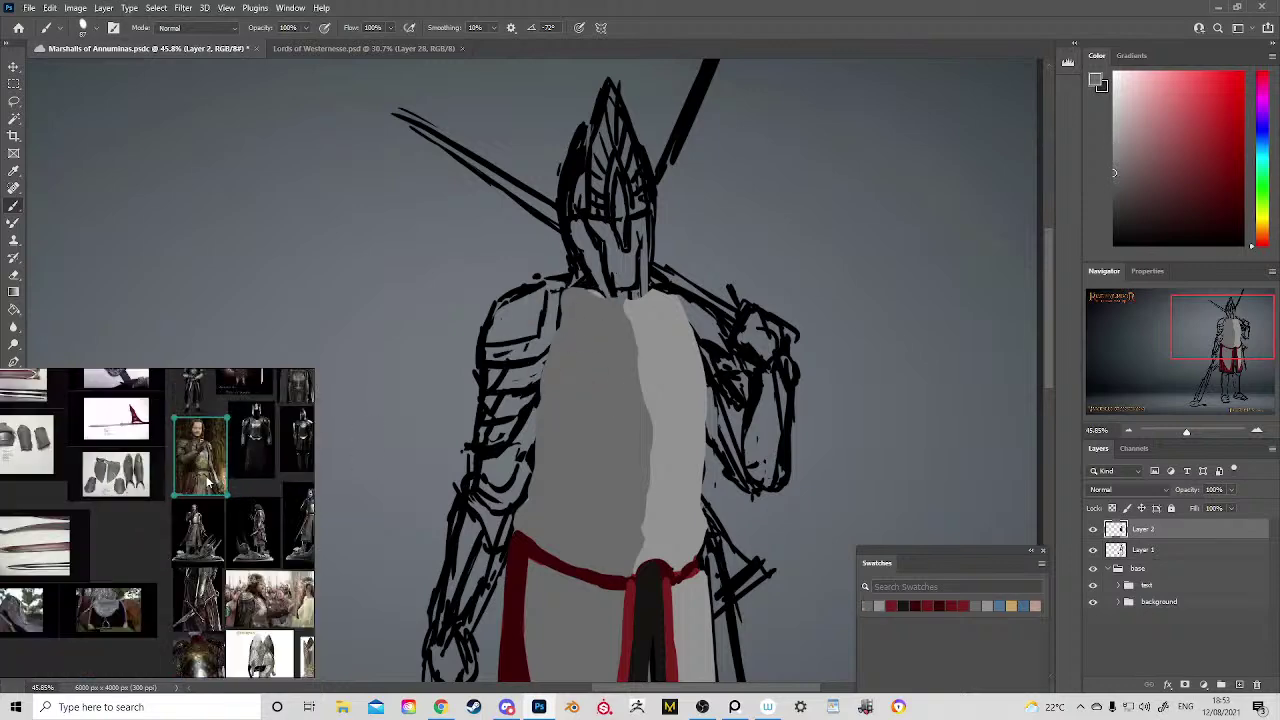
drag(231, 480, 145, 495)
drag(253, 461, 234, 408)
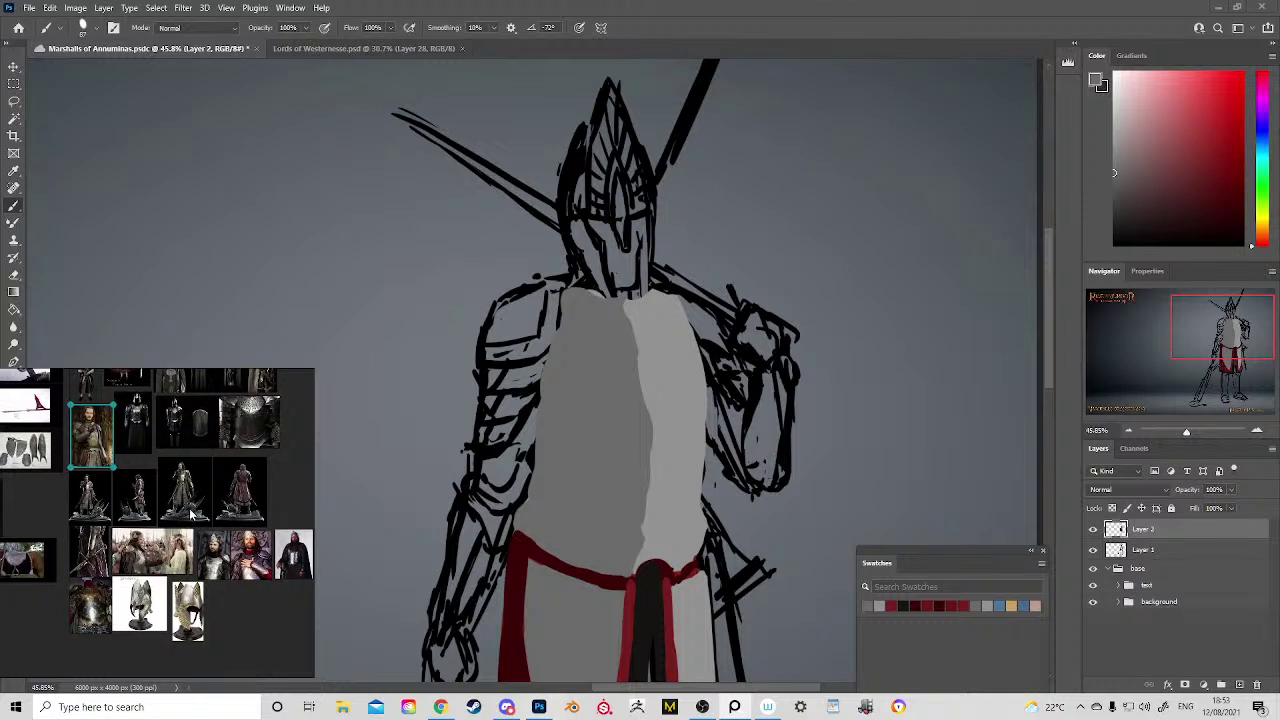
drag(172, 531, 206, 499)
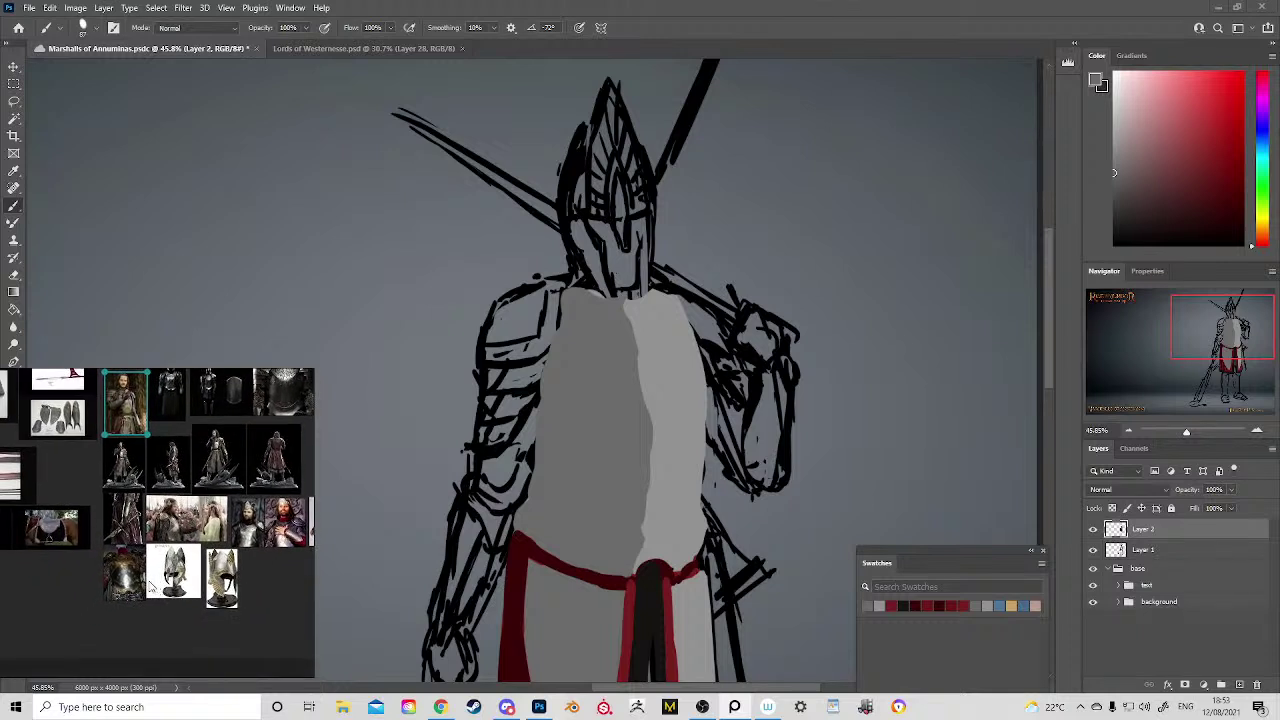
scroll(130, 560, up, 4)
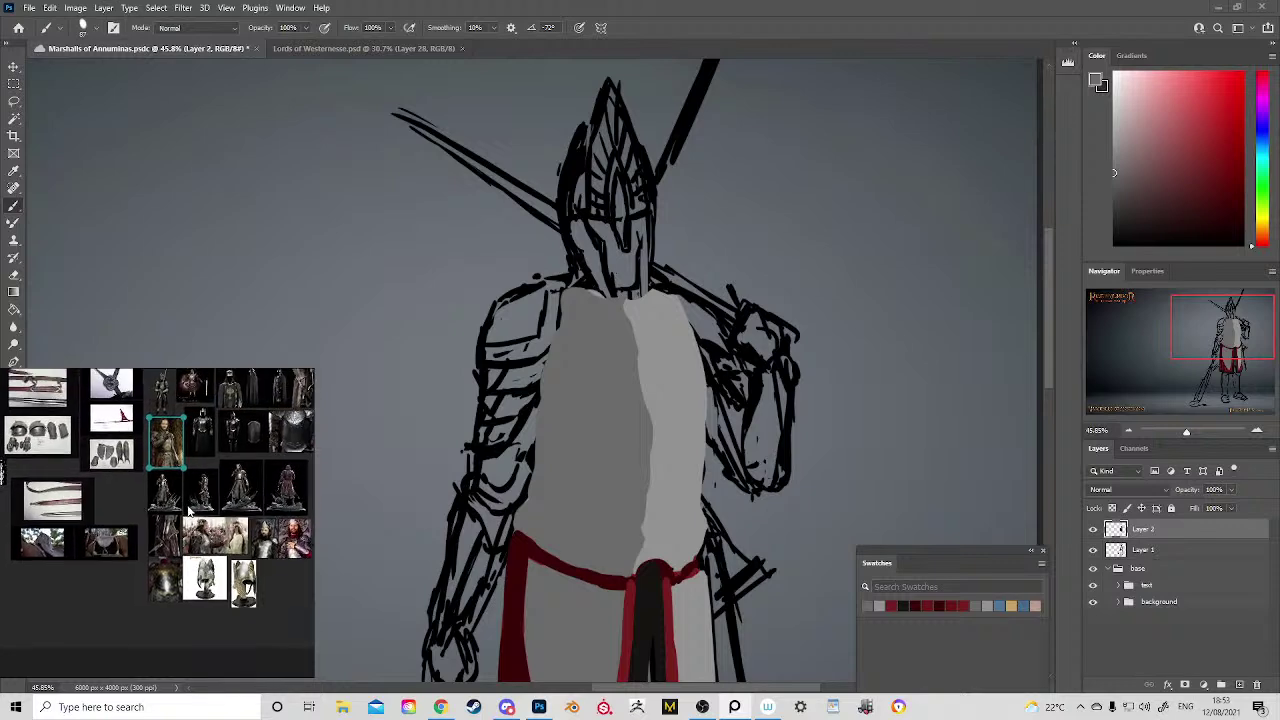
scroll(232, 468, down, 3)
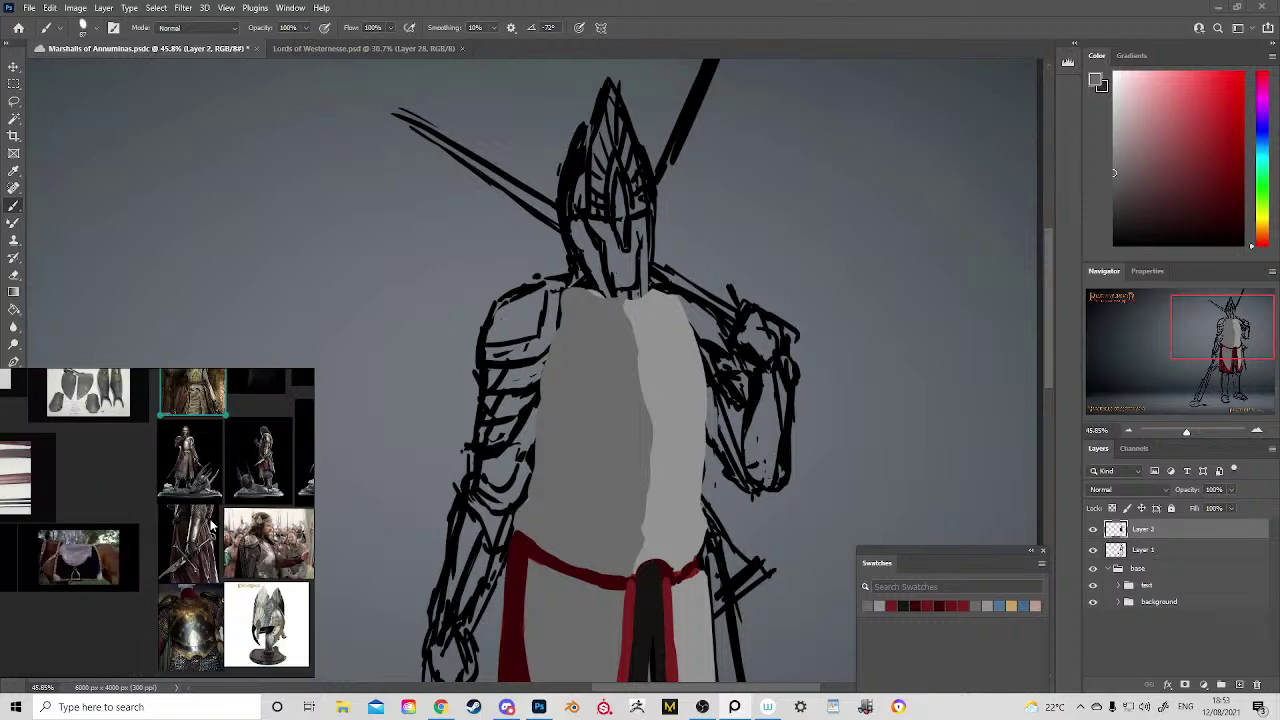
scroll(212, 517, down, 3)
scroll(205, 490, down, 2)
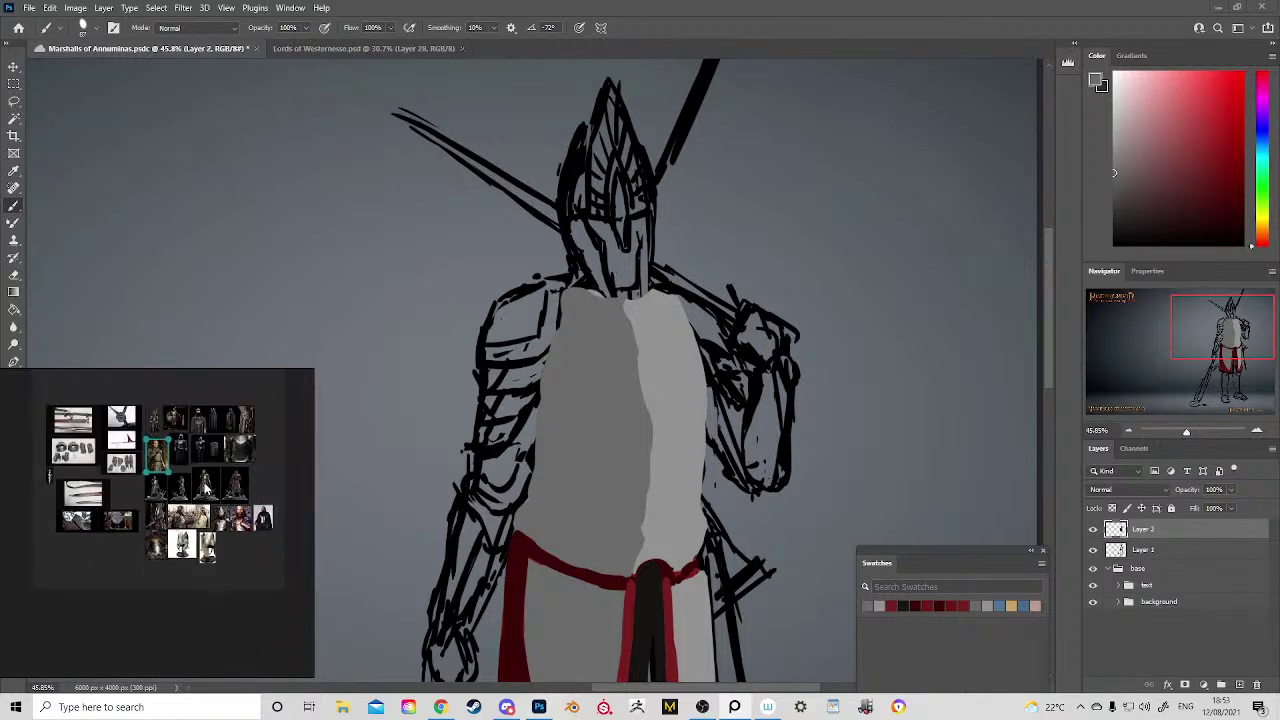
drag(209, 426, 238, 412)
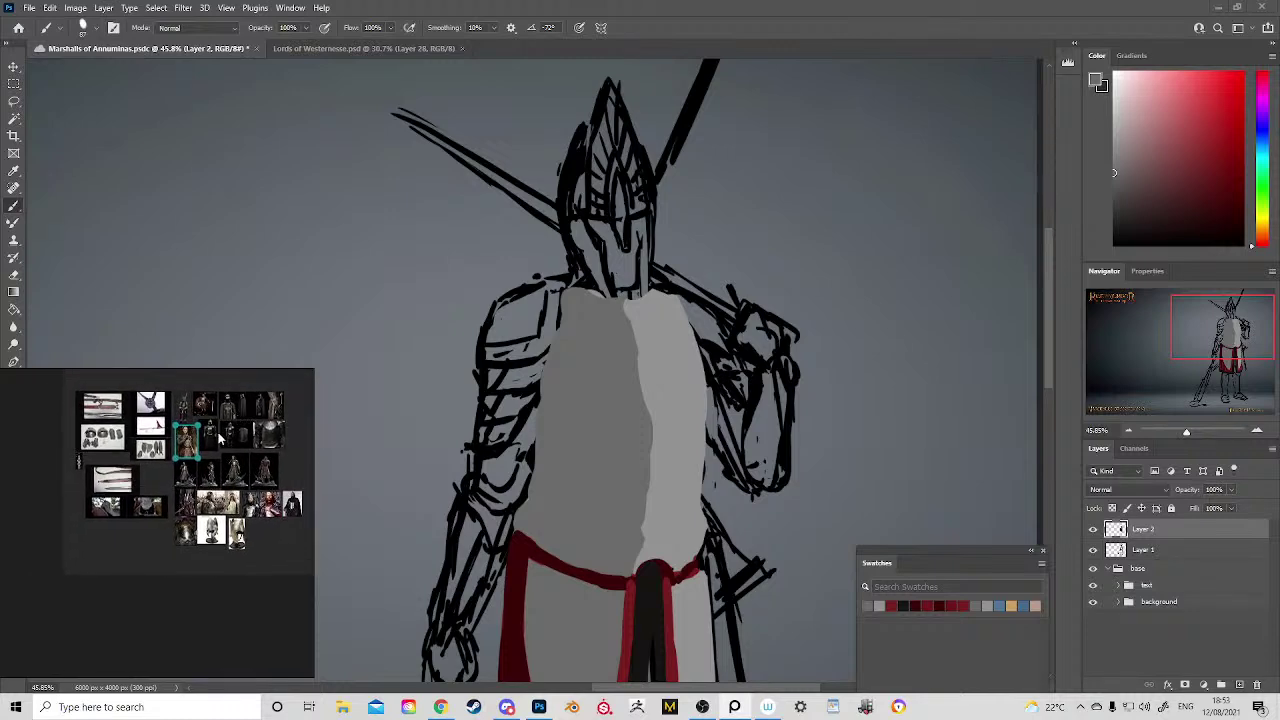
scroll(228, 470, up, 5)
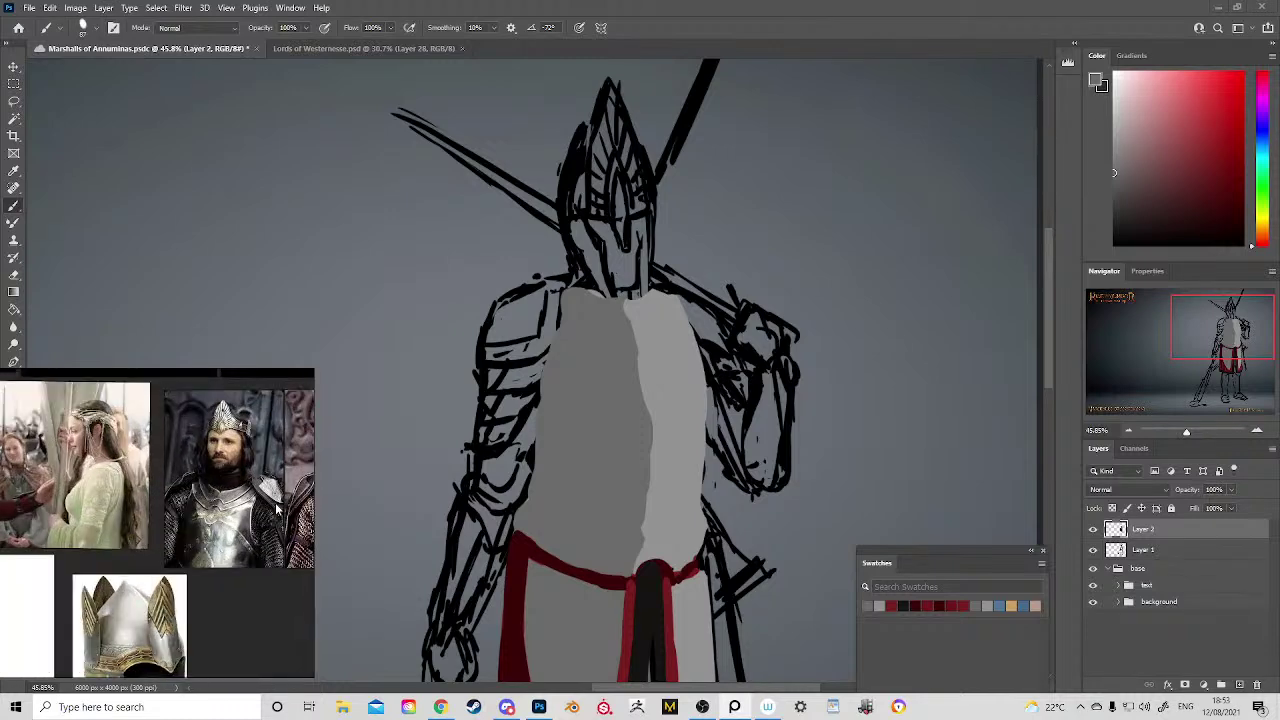
scroll(230, 520, up, 5)
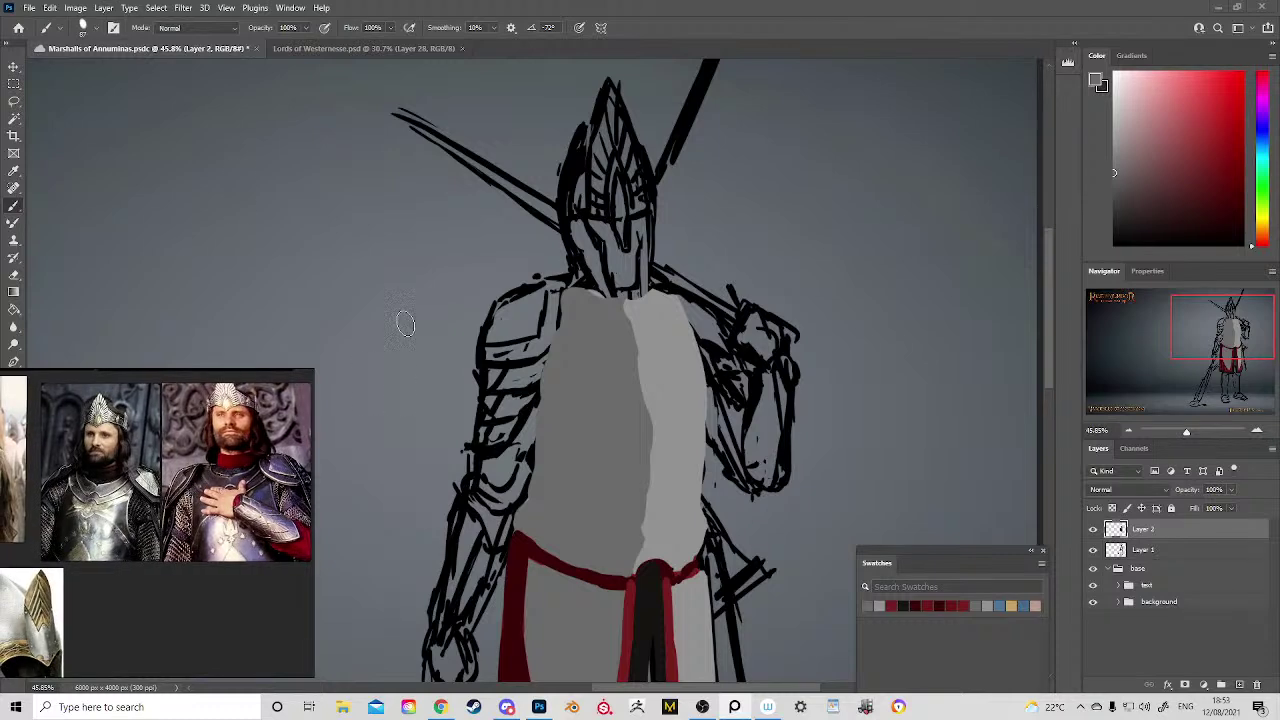
Step: Examine the shading on the knights' breastplates in Lords of Westernesse.psd and return to the Marshalls of Annuminas drawing
click(363, 48)
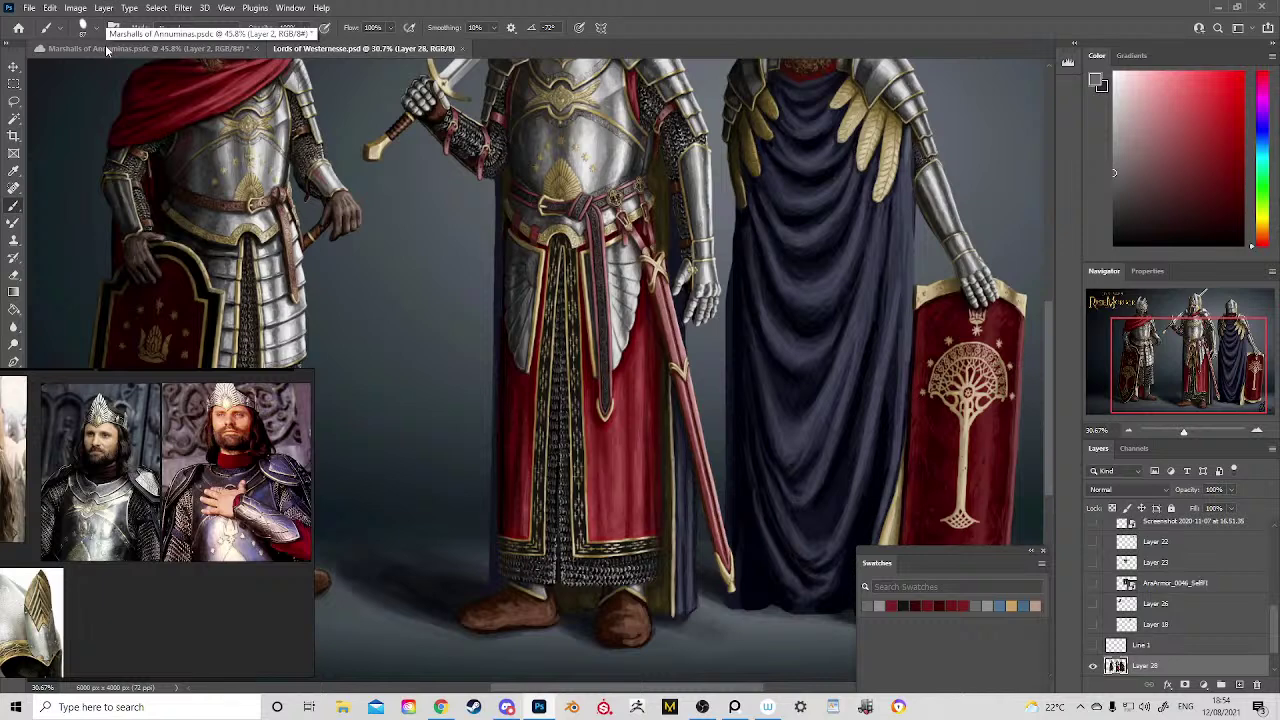
scroll(630, 185, up, 5)
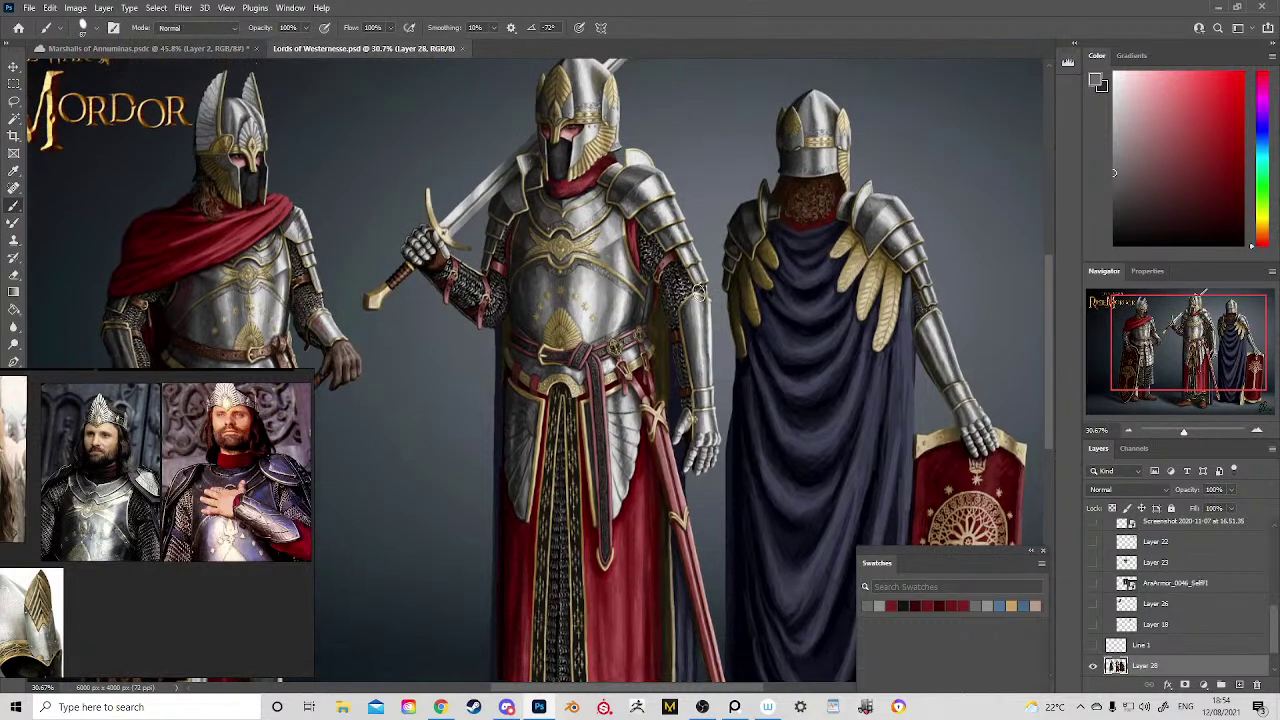
click(131, 49)
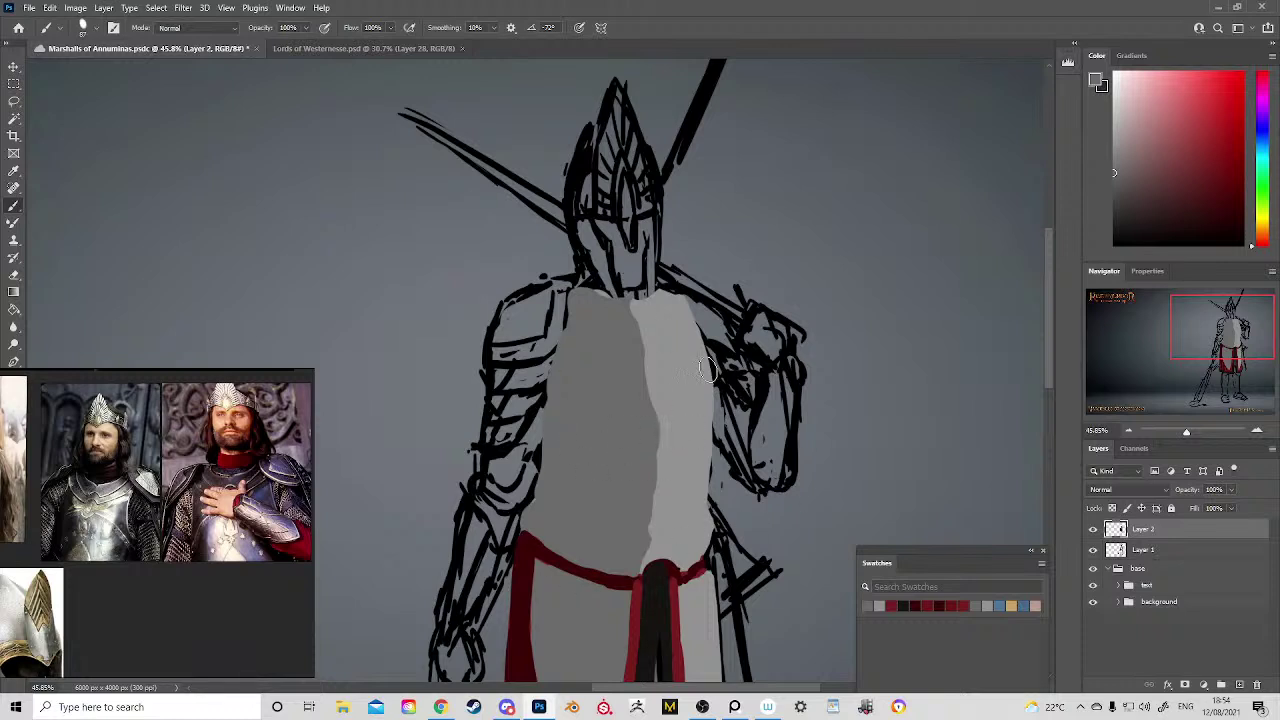
Step: Spread the sampled light grey across the whole upper chest and shape the diagonal shadow edge with the sampled dark grey
alt+click(674, 320)
drag(632, 316, 656, 365)
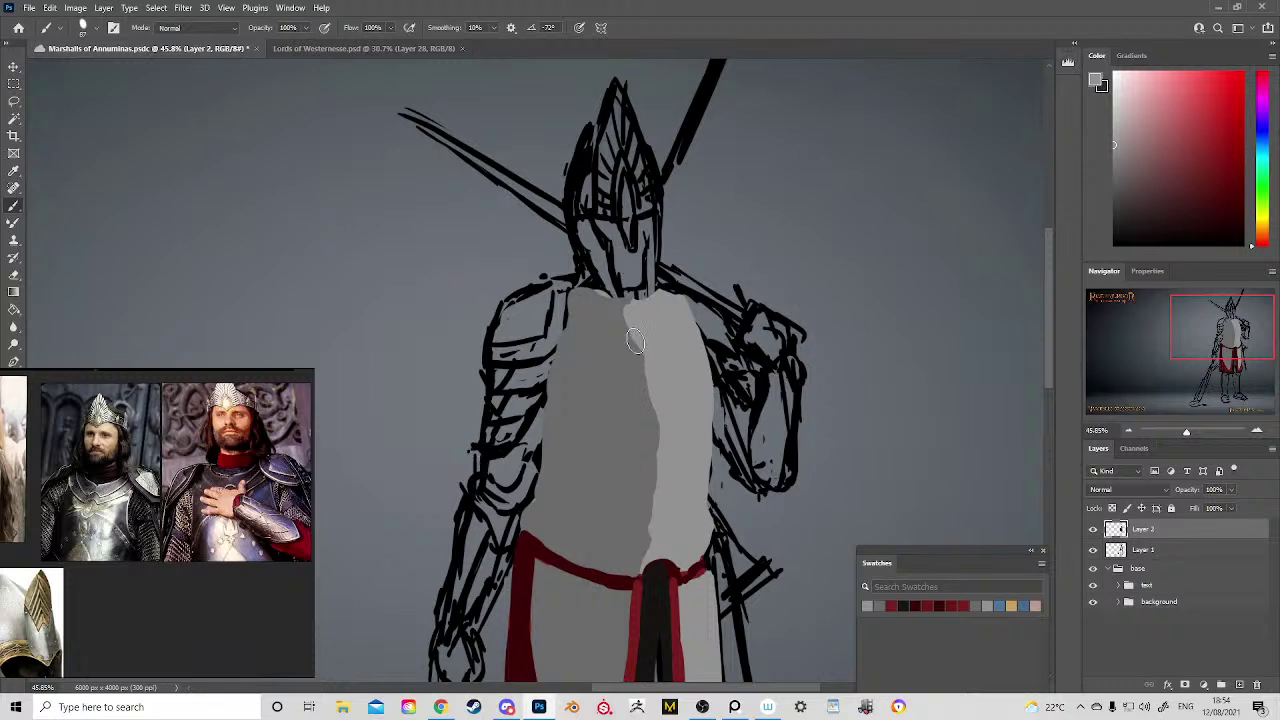
mouse_move(632, 356)
mouse_down()
mouse_move(622, 313)
mouse_move(615, 354)
mouse_move(587, 304)
mouse_move(682, 374)
mouse_move(679, 402)
mouse_move(600, 369)
mouse_move(585, 302)
mouse_move(598, 360)
mouse_up()
alt+click(621, 462)
mouse_move(608, 404)
mouse_down()
mouse_move(646, 412)
mouse_move(651, 471)
mouse_move(640, 300)
mouse_move(618, 386)
mouse_up()
Step: Outline the left knight's breastplate and waist armour in Lords of Westernesse.psd with a Lasso selection
click(392, 48)
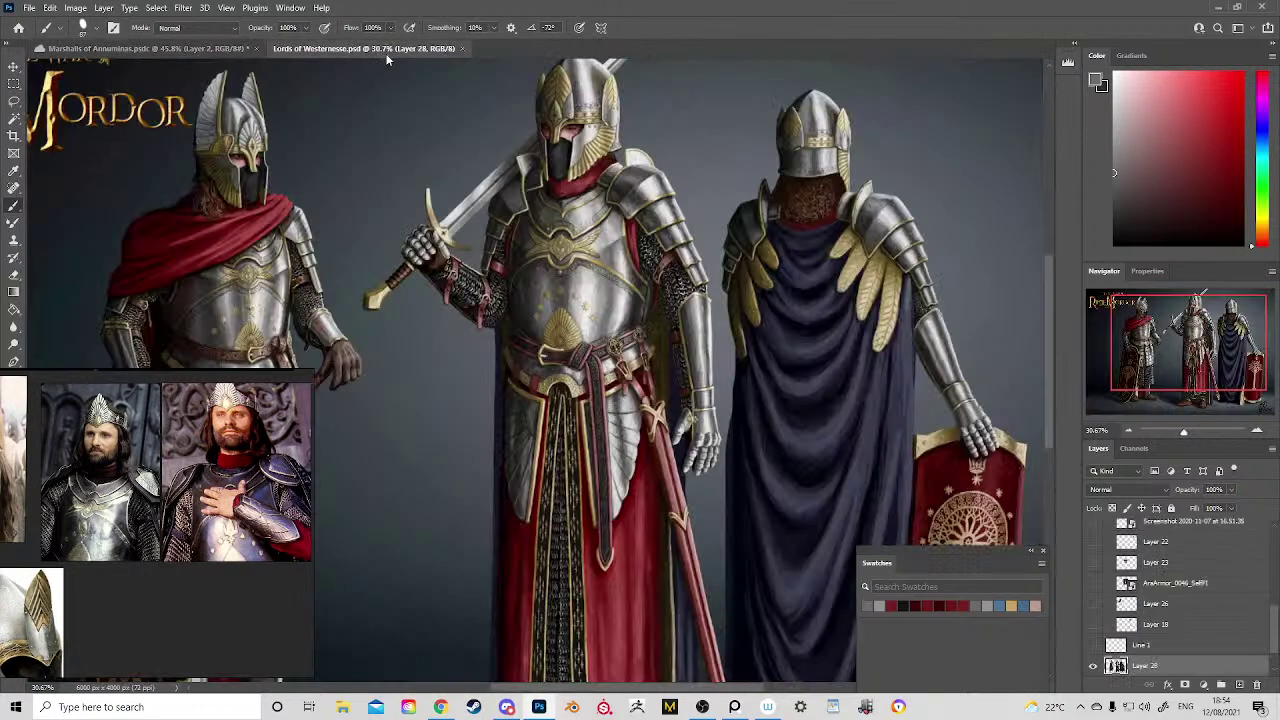
drag(517, 308, 697, 117)
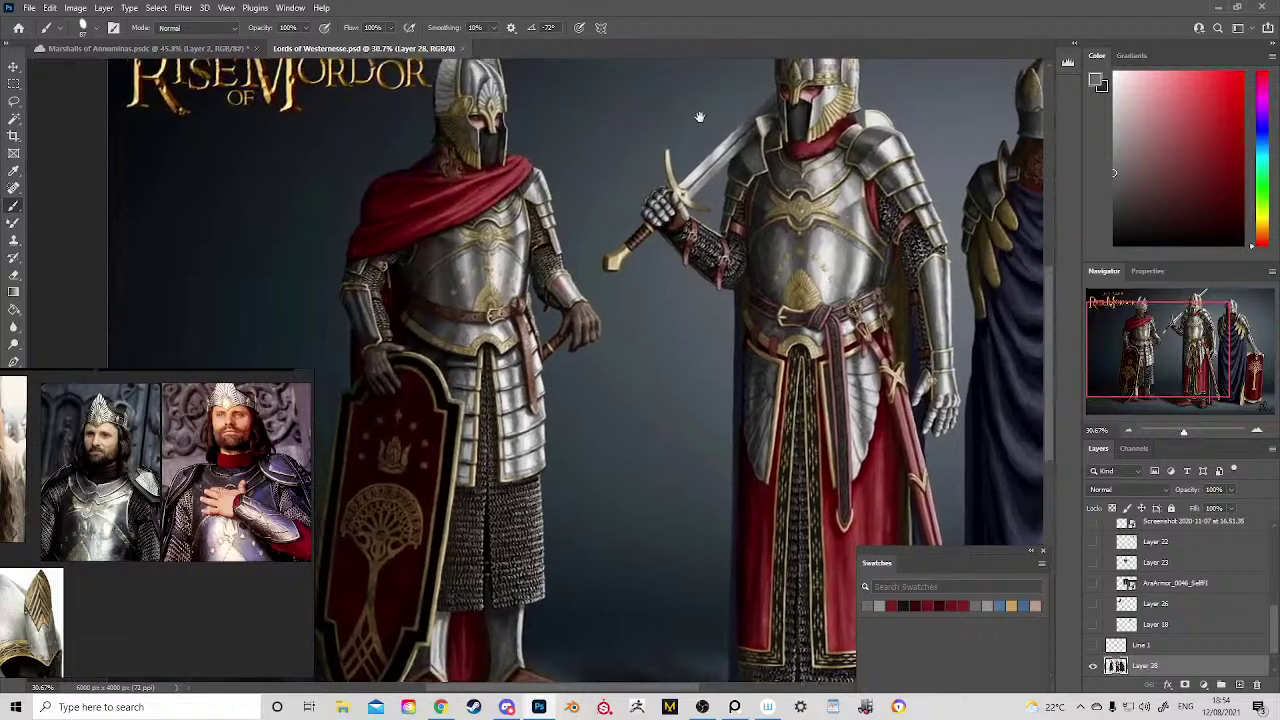
click(191, 48)
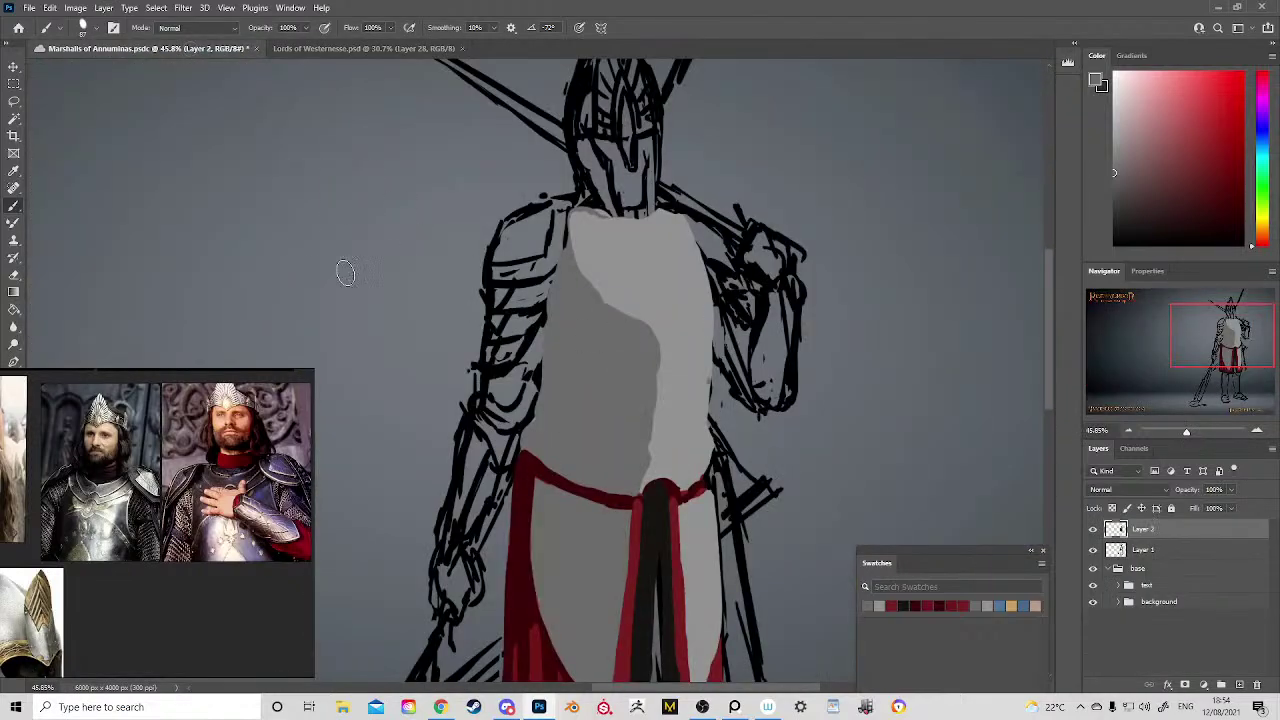
click(358, 49)
drag(563, 360, 668, 362)
drag(822, 344, 704, 433)
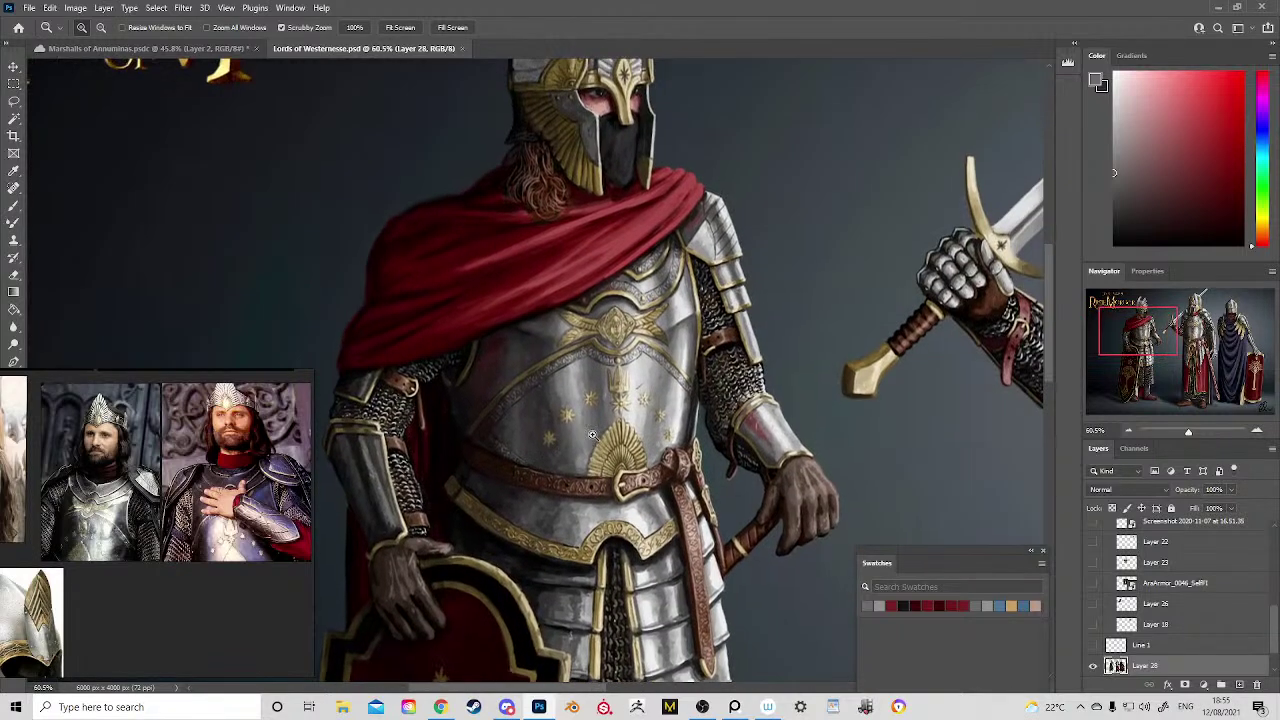
key(l)
mouse_move(456, 484)
mouse_down()
mouse_move(438, 373)
mouse_move(455, 385)
mouse_move(467, 345)
mouse_move(681, 240)
mouse_move(700, 293)
mouse_move(700, 436)
mouse_move(718, 508)
mouse_move(640, 570)
mouse_move(610, 557)
mouse_move(556, 574)
mouse_move(477, 552)
mouse_move(444, 522)
mouse_up()
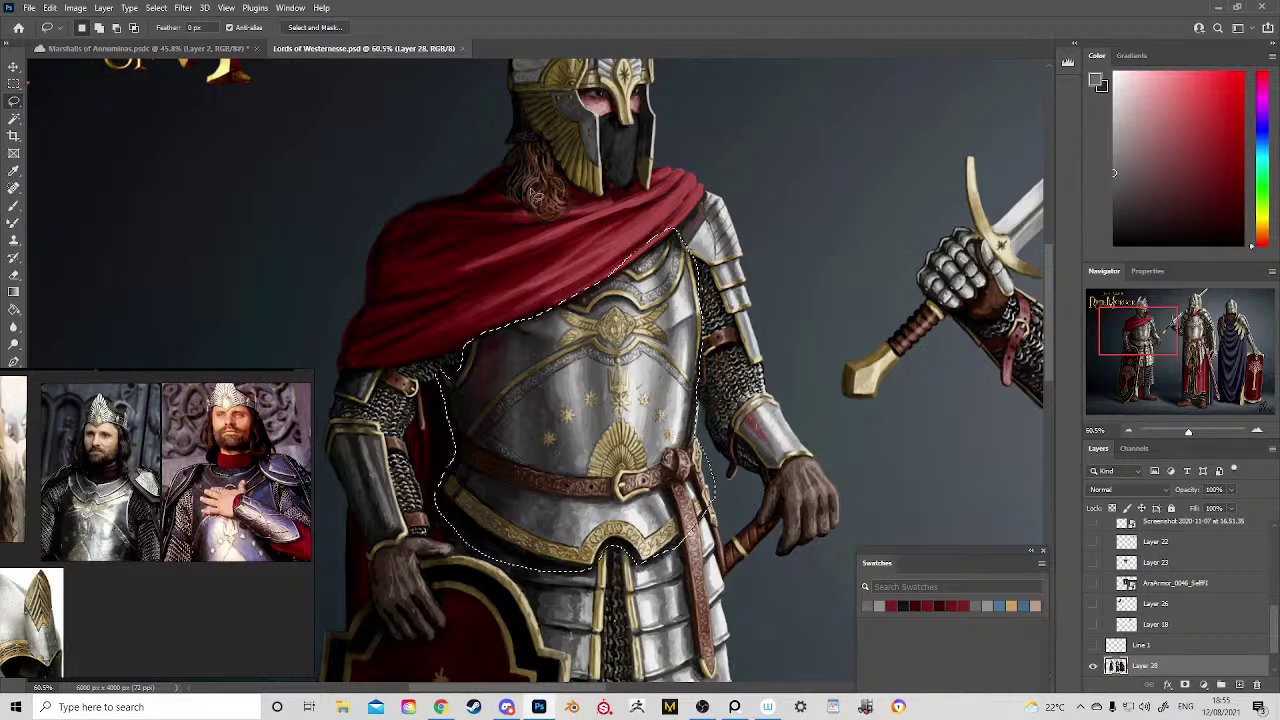
Step: Copy the selected breastplate into the Marshalls of Annuminas drawing and position it over the figure's grey torso
key(ctrl+c)
click(180, 48)
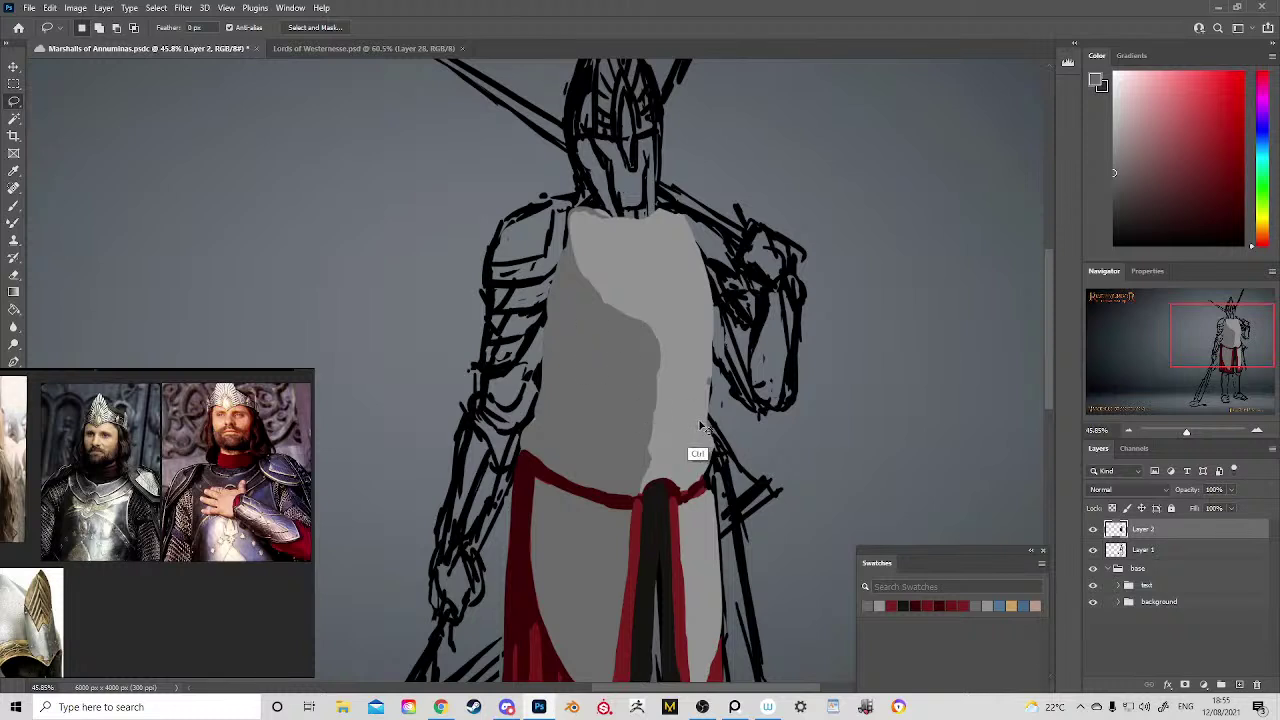
key(ctrl+v)
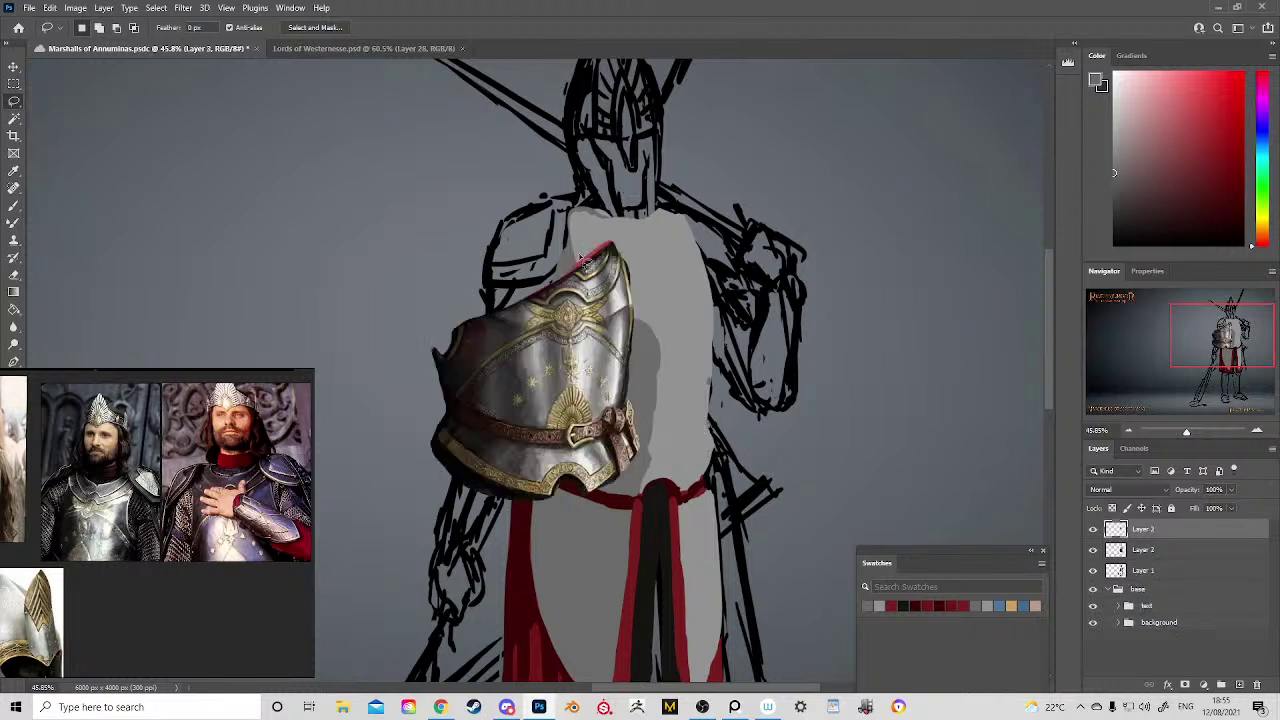
key(v)
drag(584, 449, 668, 458)
drag(636, 380, 636, 380)
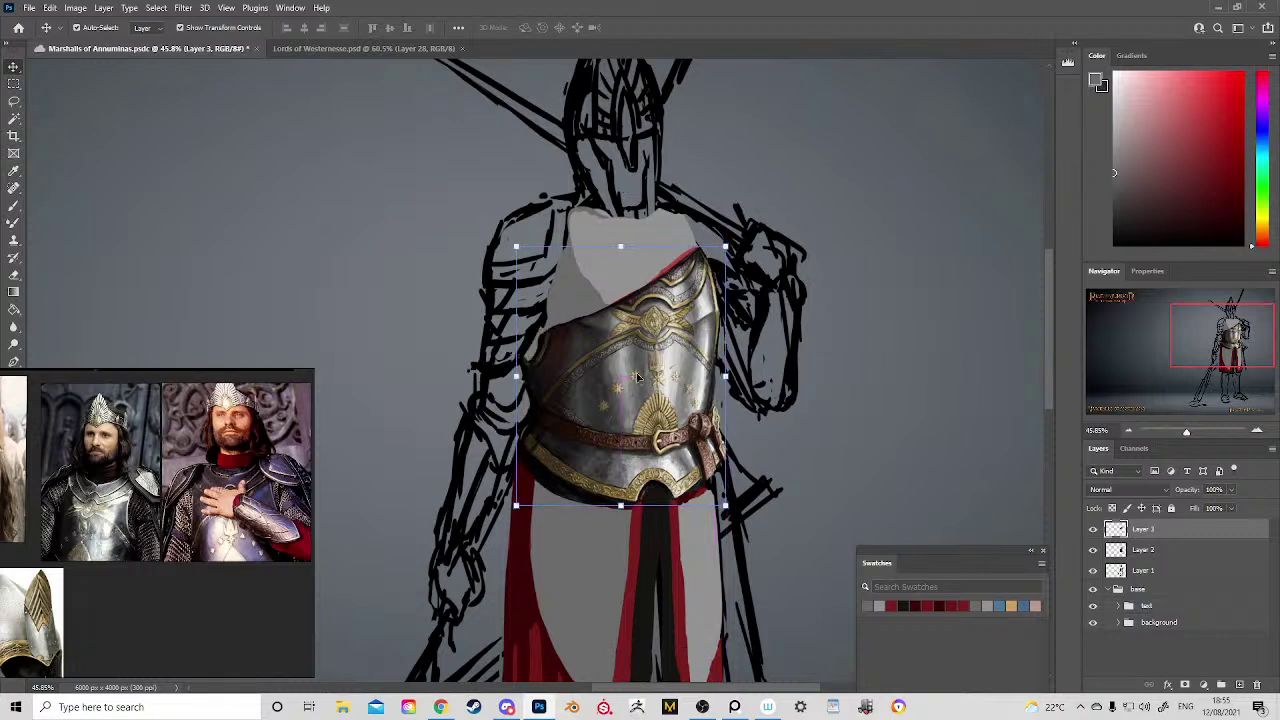
Step: Warp the pasted breastplate, raising its shoulder point toward the neck and stretching its lower edge to fit the waist
key(ctrl+t)
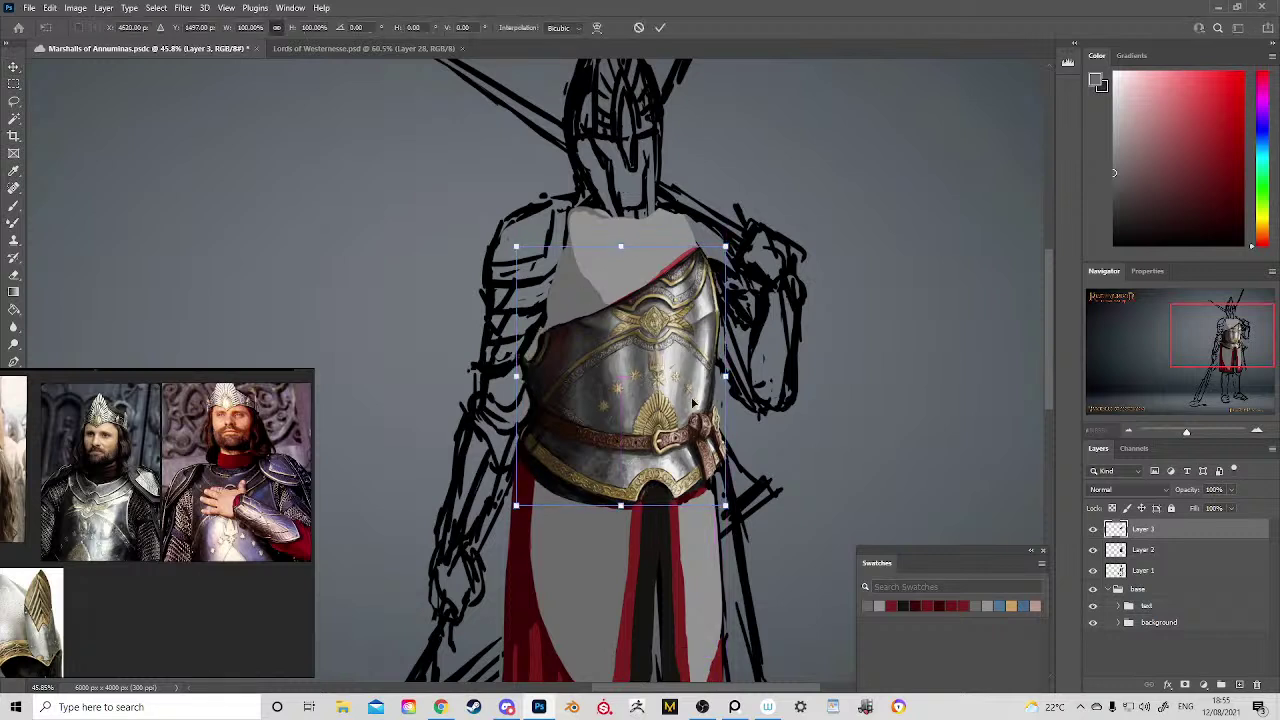
click(597, 27)
drag(697, 392, 702, 387)
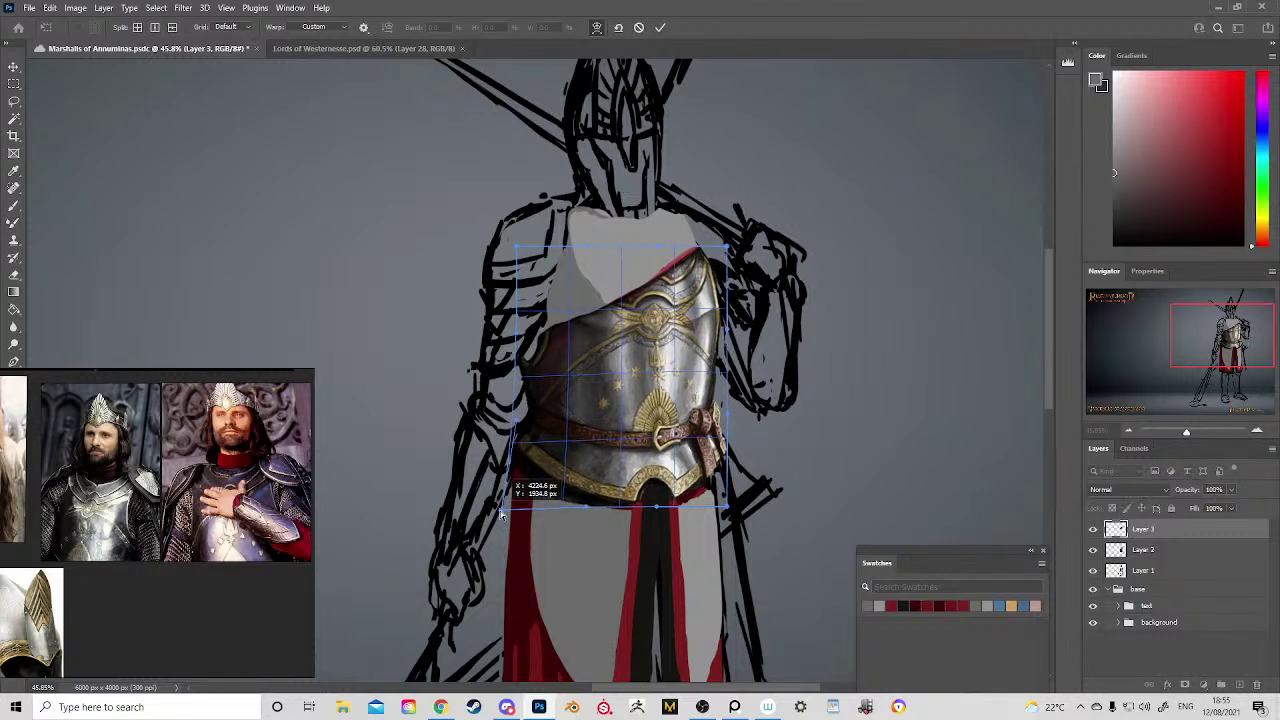
drag(513, 510, 503, 511)
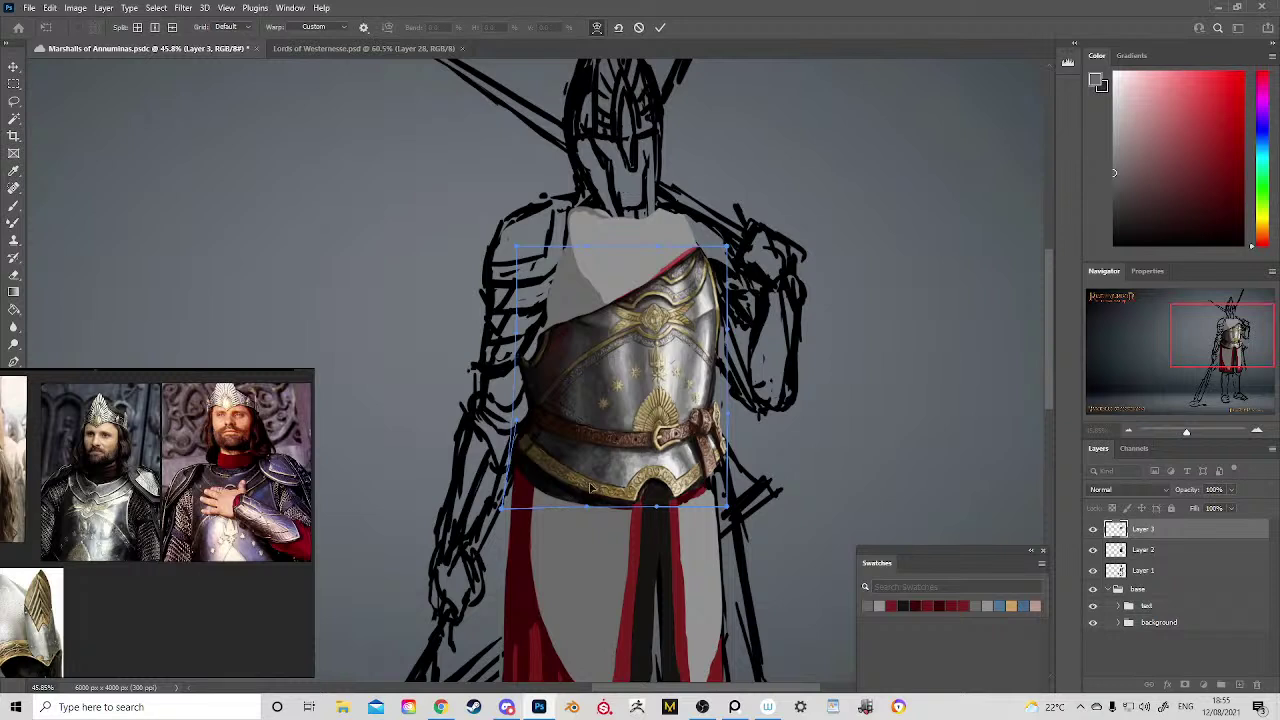
drag(675, 341, 663, 345)
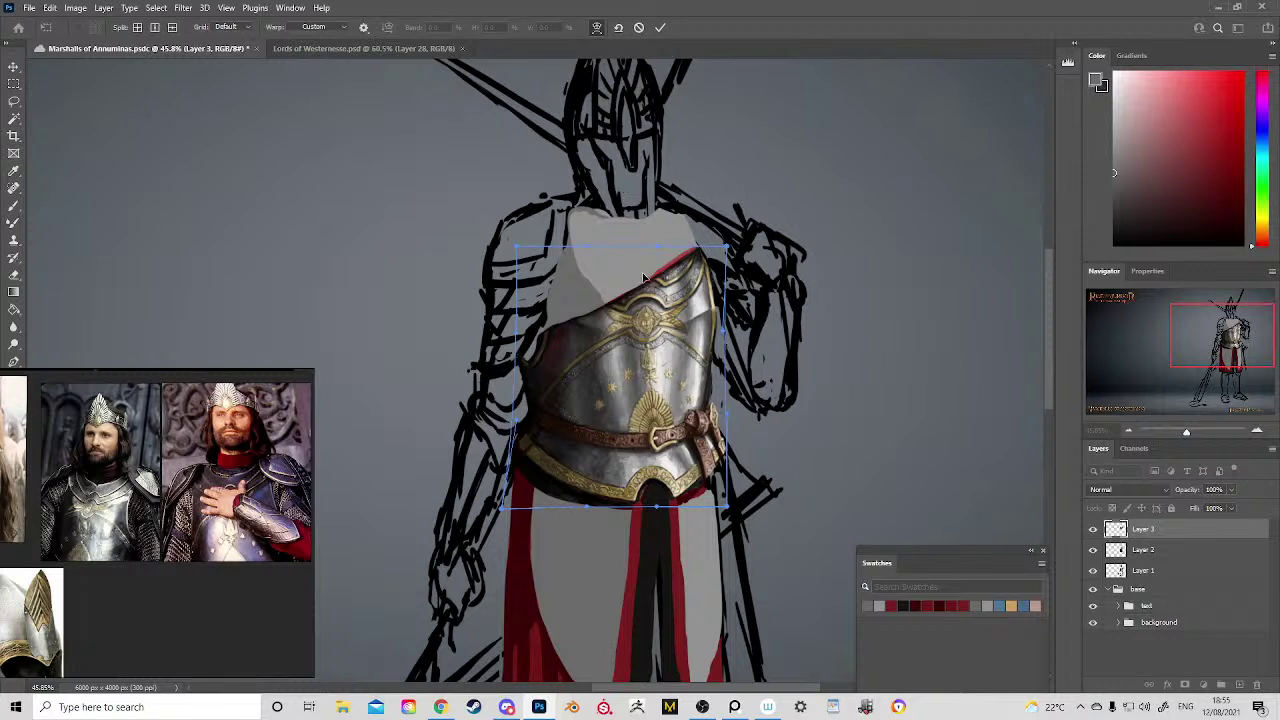
drag(659, 285, 717, 232)
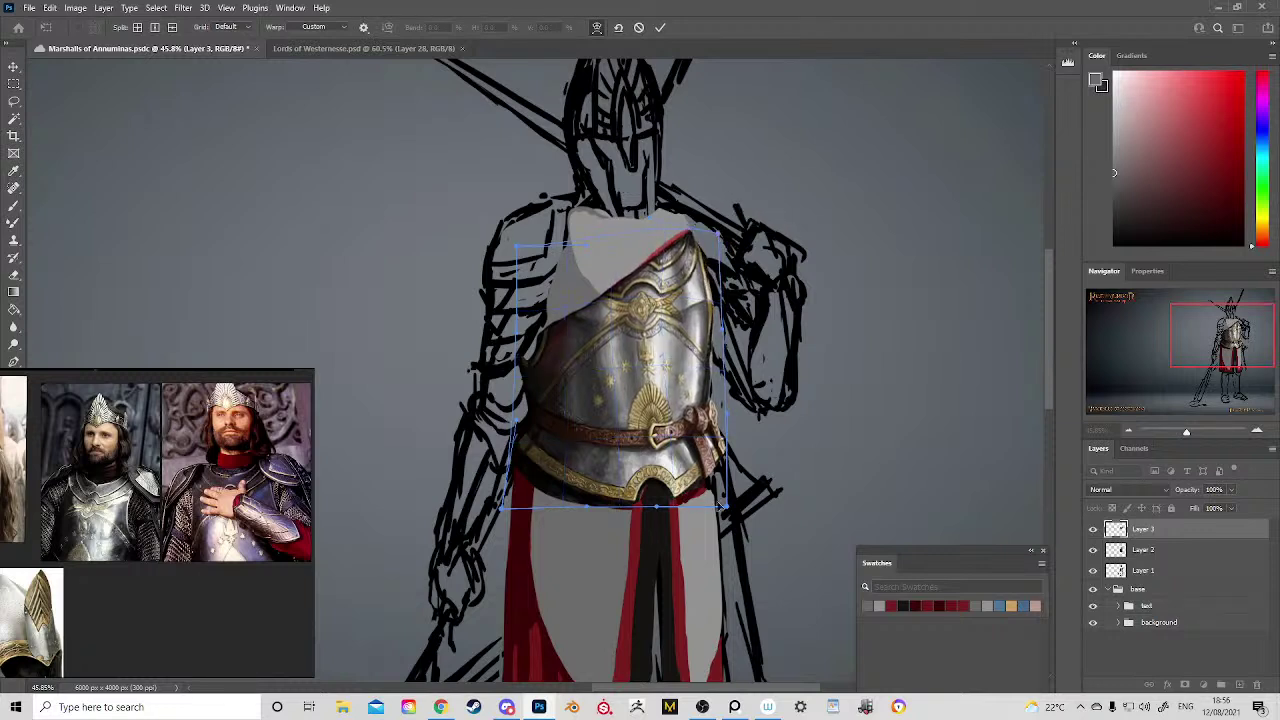
drag(722, 507, 672, 510)
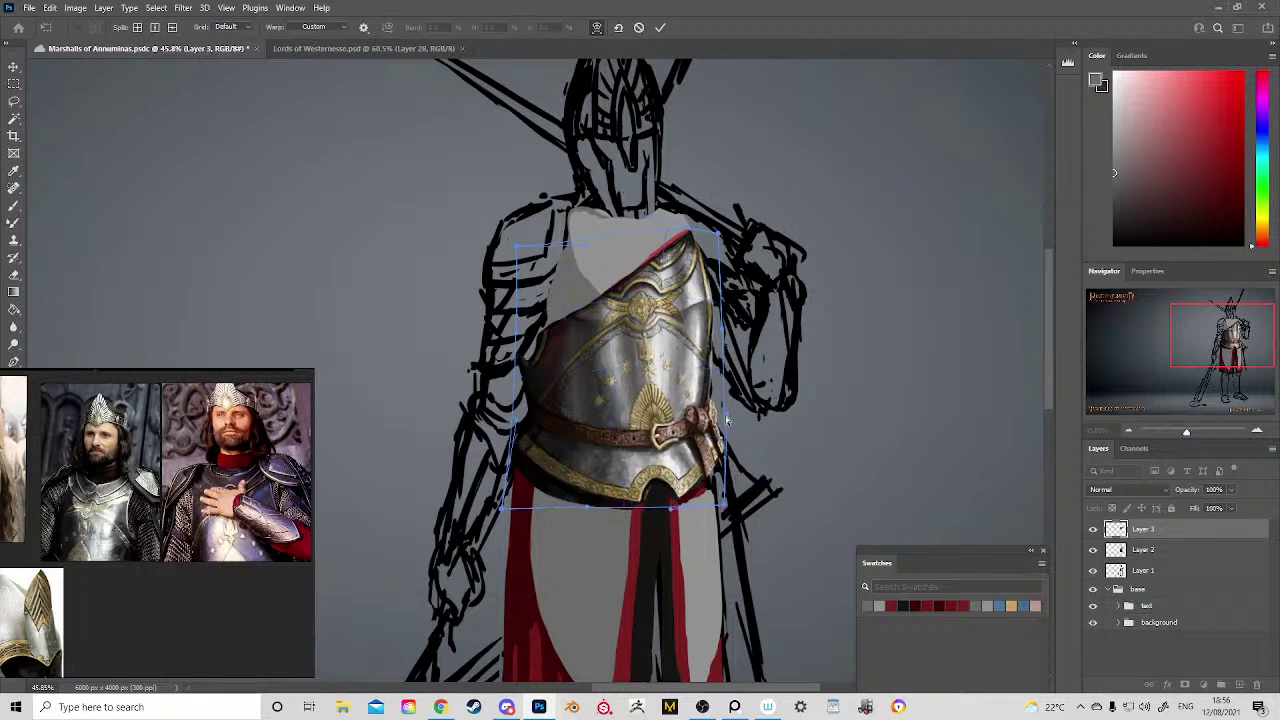
Step: Refine the warp by curving the upper edge toward the neck and centring the chest emblem, and apply the transformation
drag(727, 415, 733, 416)
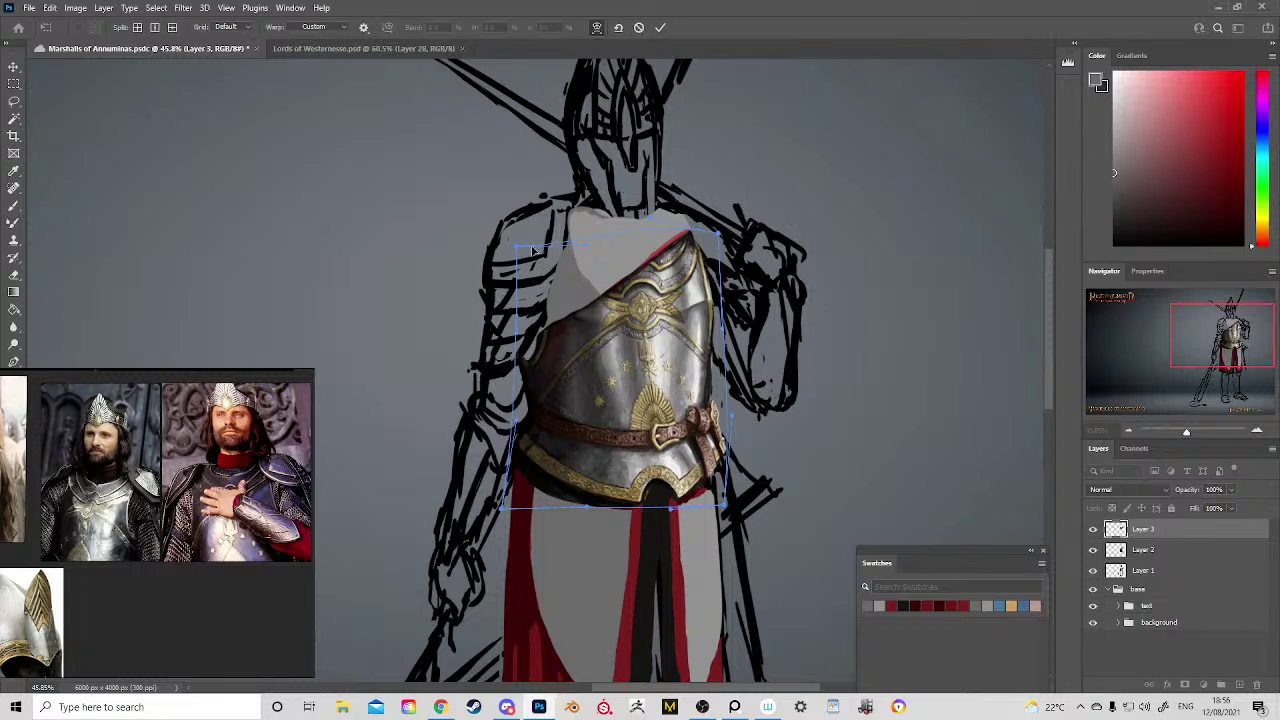
drag(519, 248, 581, 205)
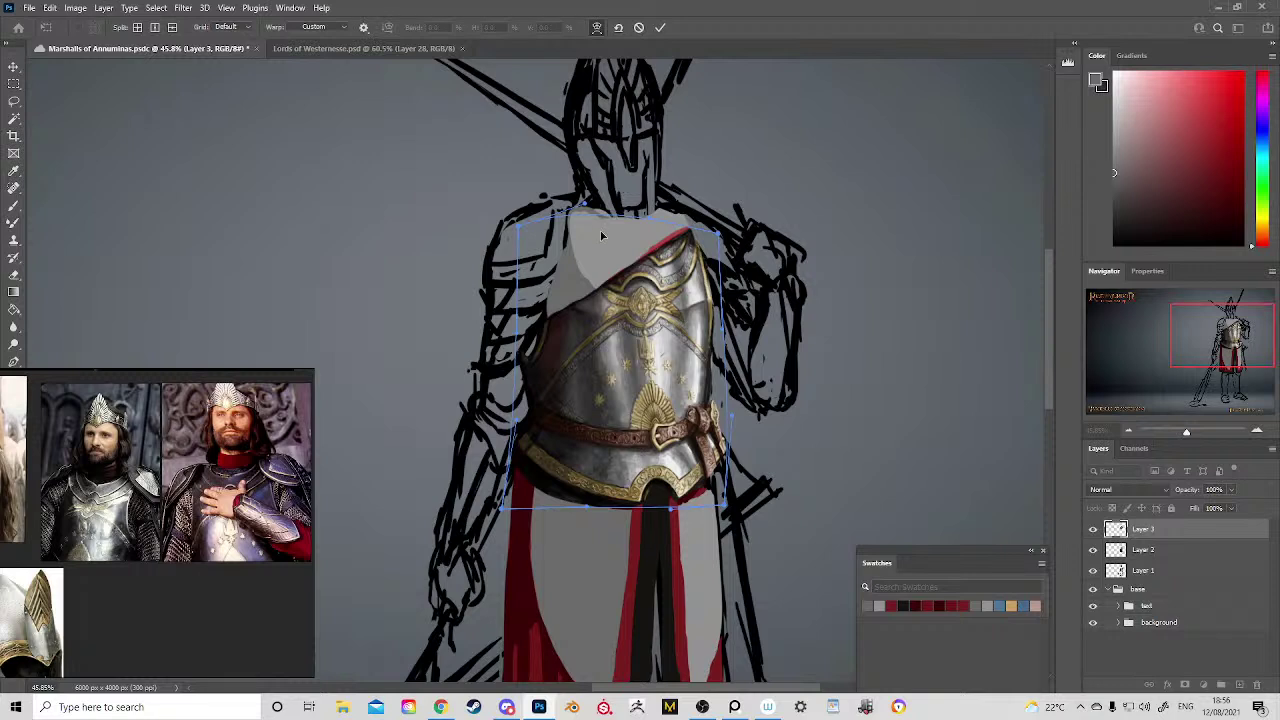
drag(649, 318, 657, 321)
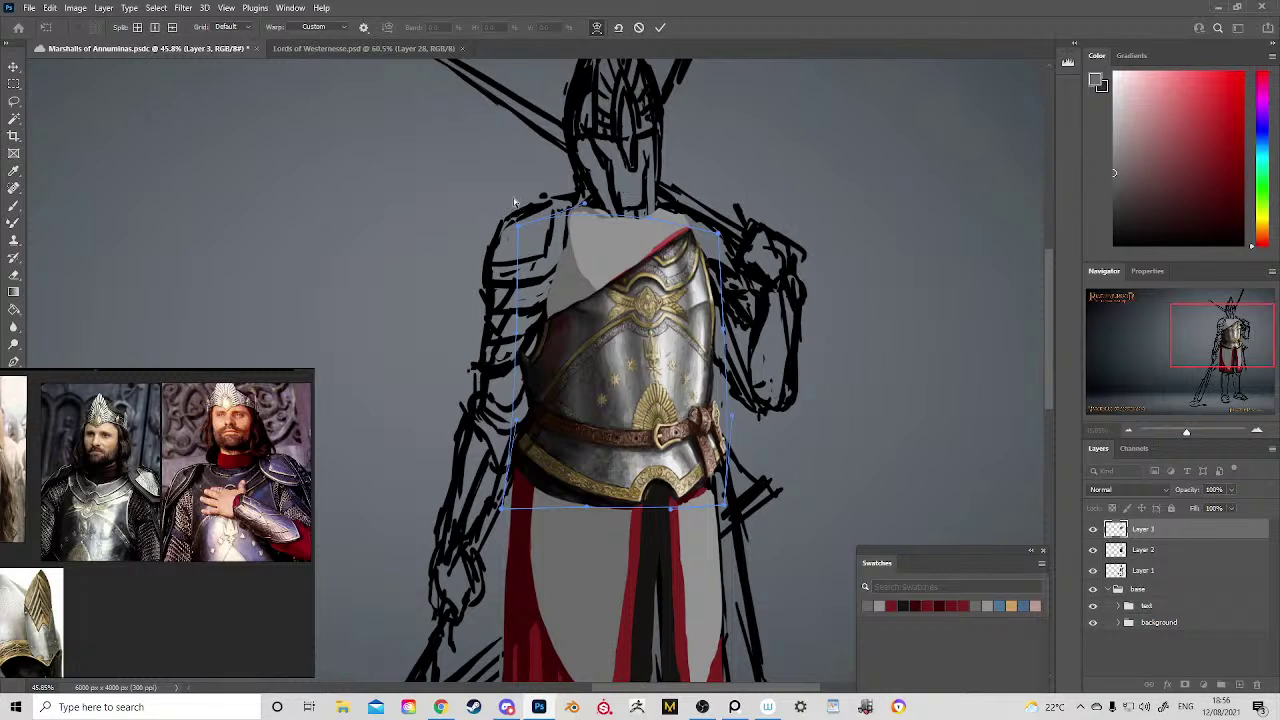
drag(616, 351, 614, 335)
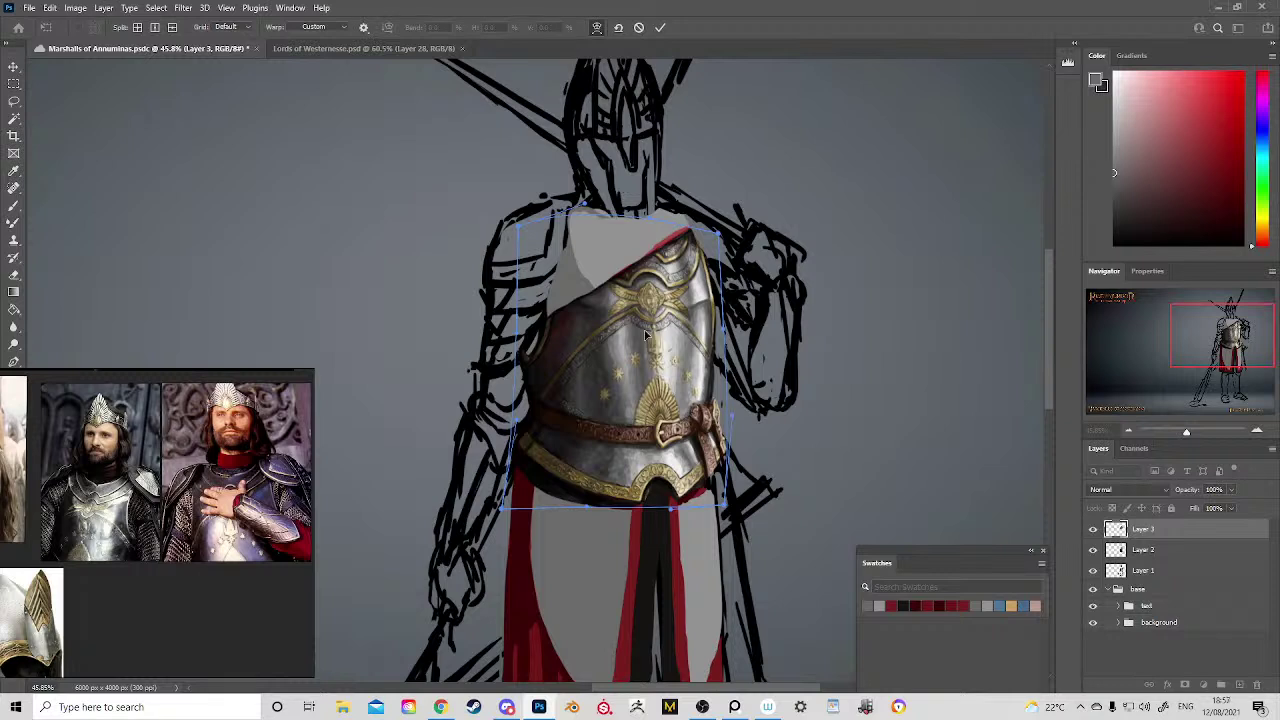
scroll(668, 312, down, 1)
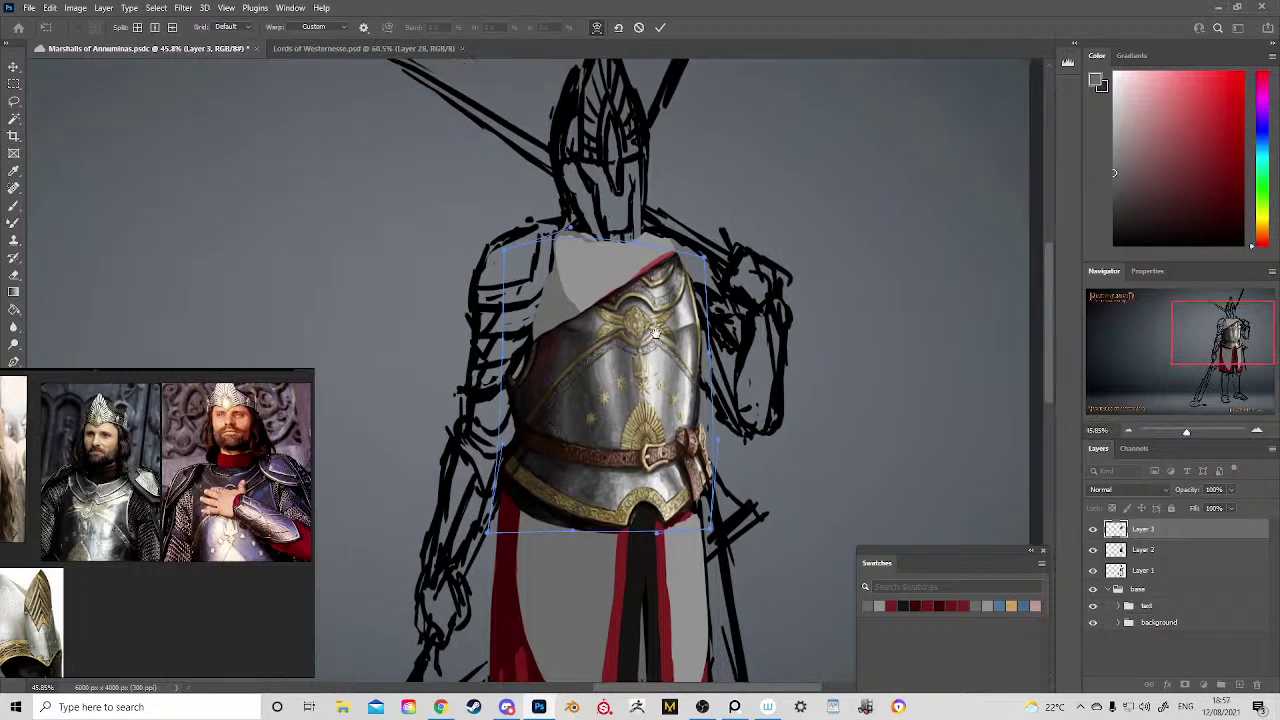
drag(673, 285, 643, 310)
drag(720, 213, 717, 203)
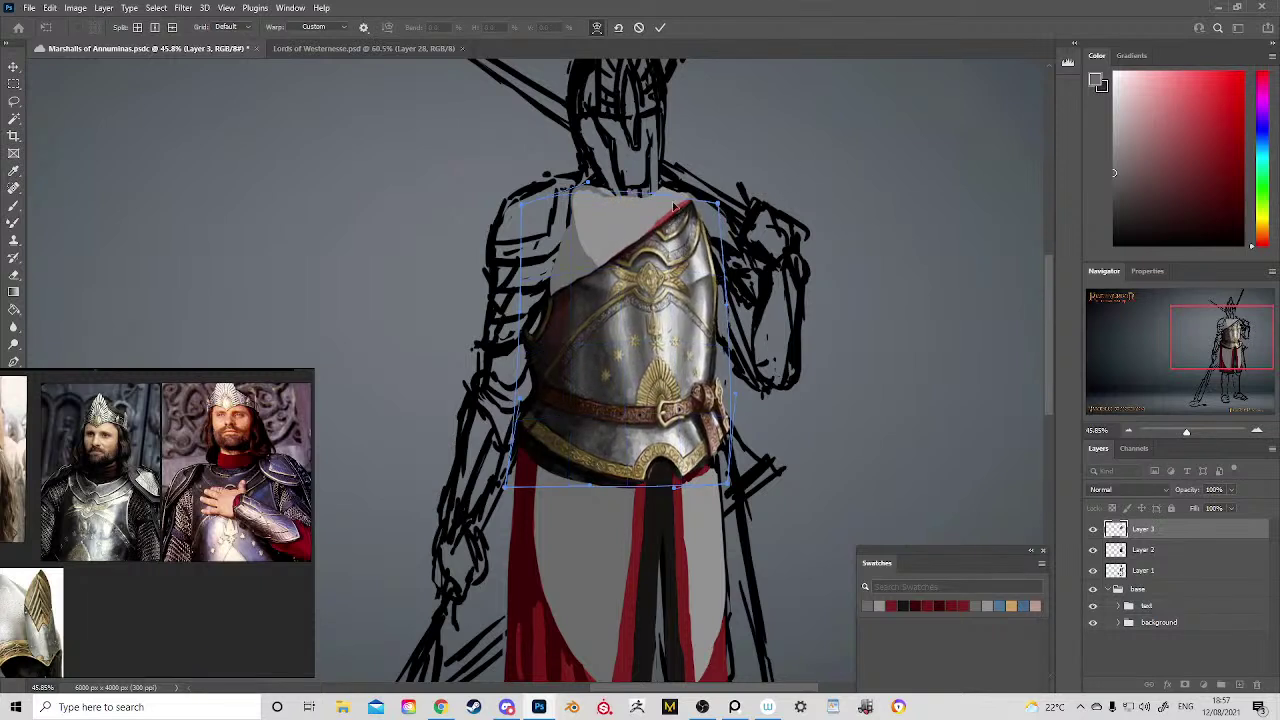
click(660, 26)
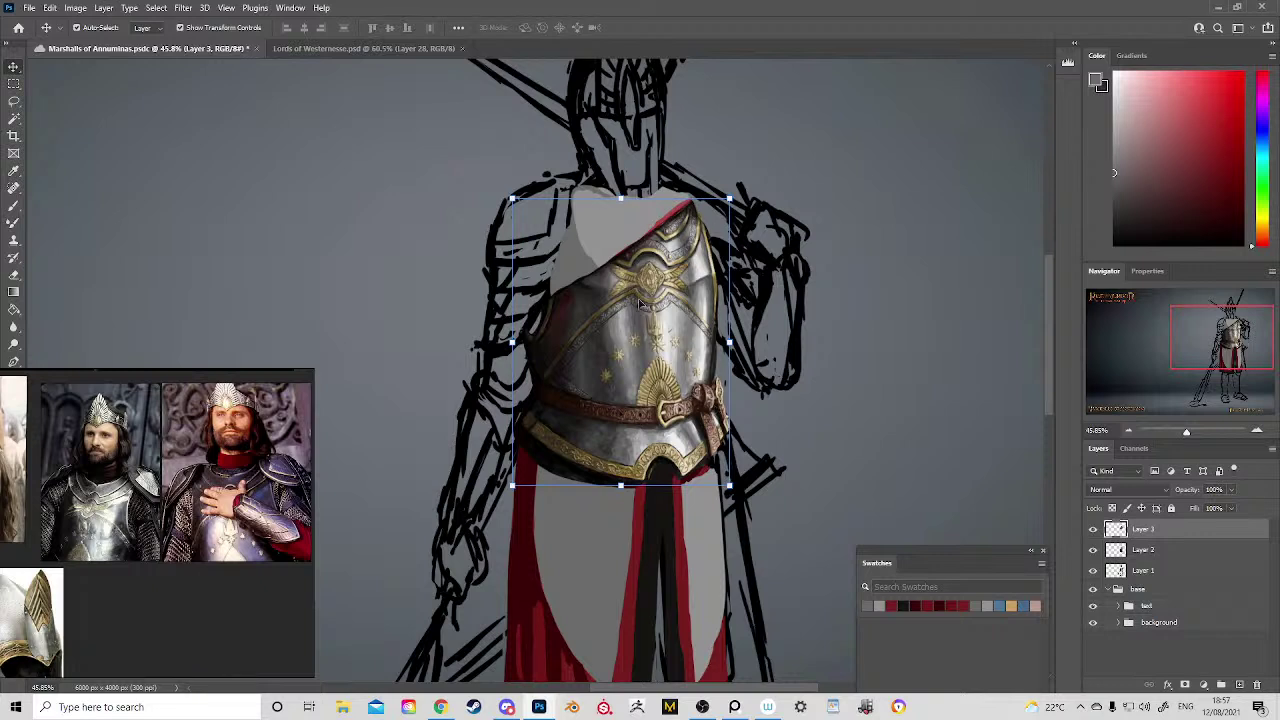
Step: Paint dark grey sampled from the breastplate along the shadow side of the upper chest and above the collar trim, and save the drawing
key(b)
alt+click(604, 272)
alt+click(603, 271)
mouse_move(588, 226)
mouse_down()
mouse_move(603, 272)
mouse_move(578, 240)
mouse_move(599, 218)
mouse_move(578, 190)
mouse_move(574, 222)
mouse_up()
alt+click(601, 279)
key(z)
drag(608, 272, 628, 292)
mouse_move(622, 231)
mouse_down()
mouse_move(654, 249)
mouse_move(651, 274)
mouse_move(680, 254)
mouse_move(674, 268)
mouse_up()
key(b)
alt+click(717, 240)
alt+click(719, 249)
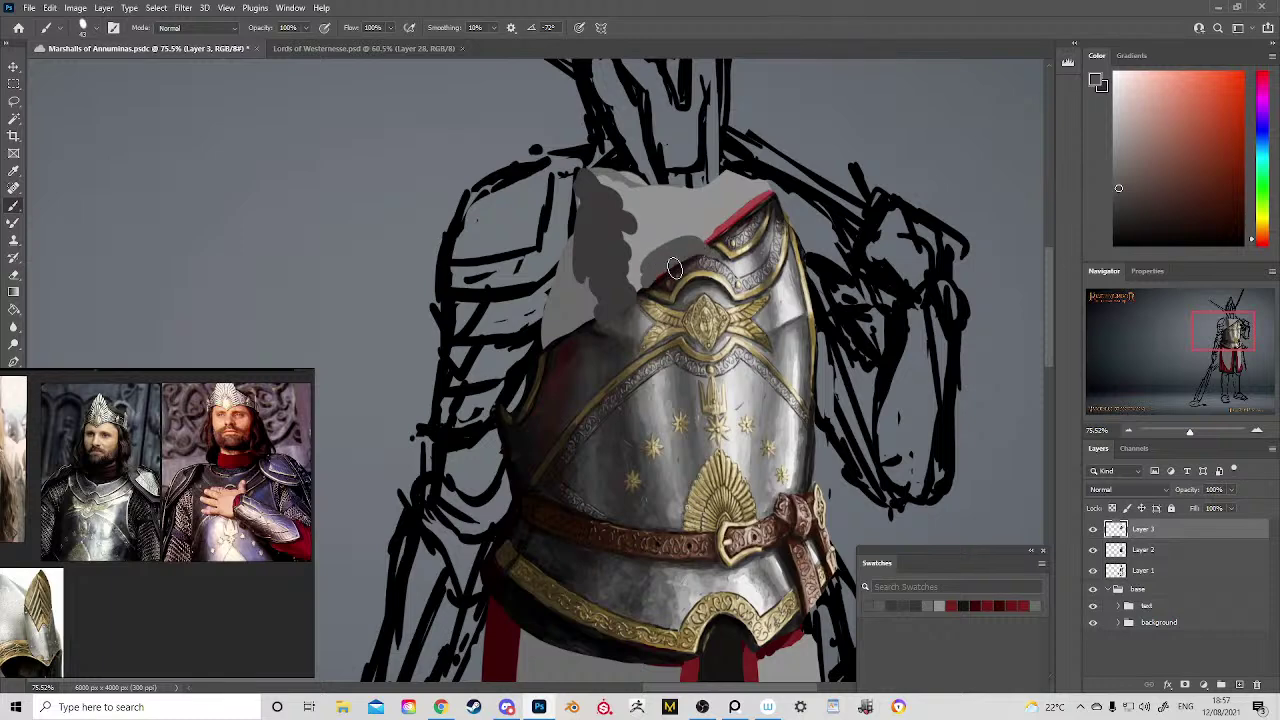
key(ctrl+s)
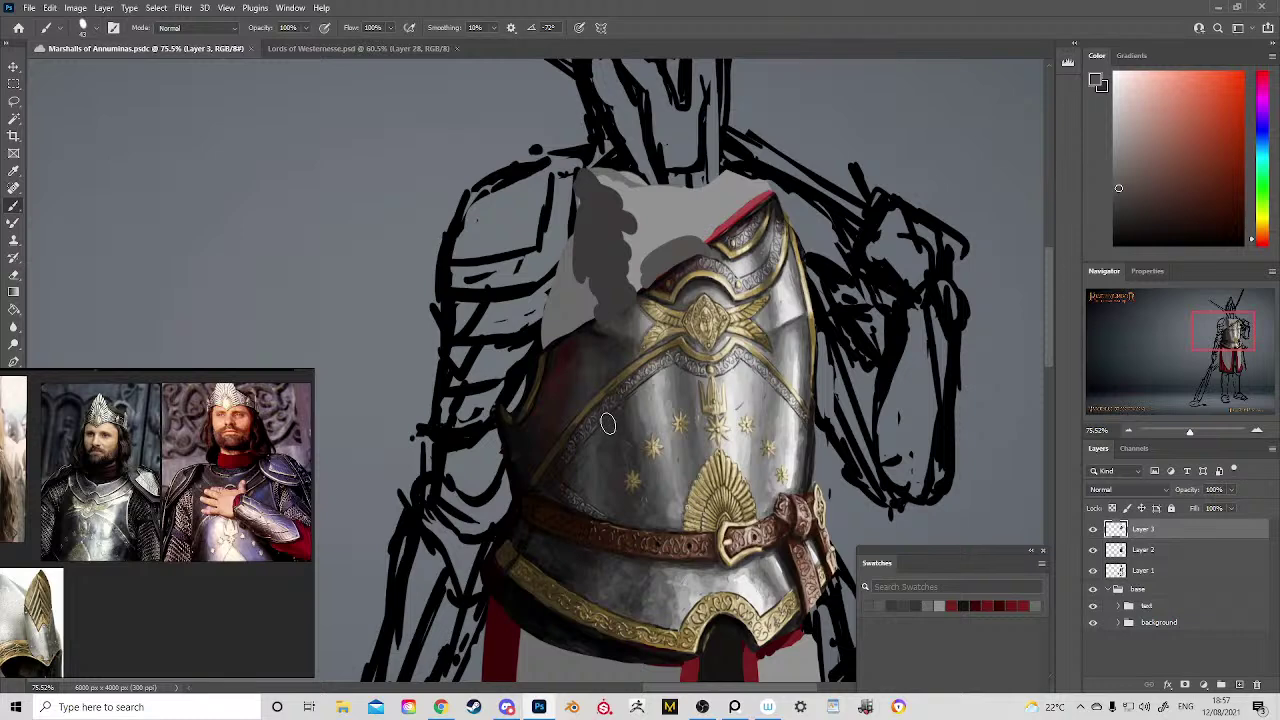
Step: Paint a light highlight on the upper chest over the red cloak remnant, using a pale grey sampled from the breastplate
key(z)
drag(681, 380, 624, 316)
drag(691, 420, 629, 380)
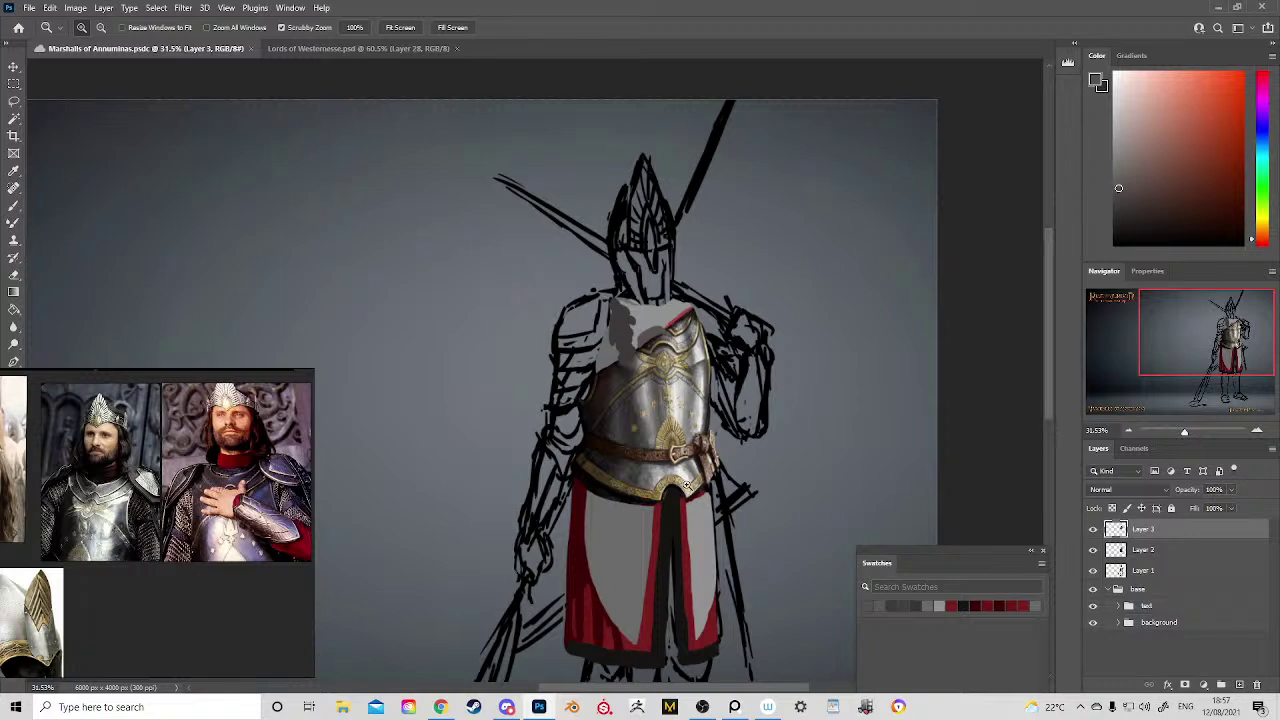
drag(708, 373, 645, 325)
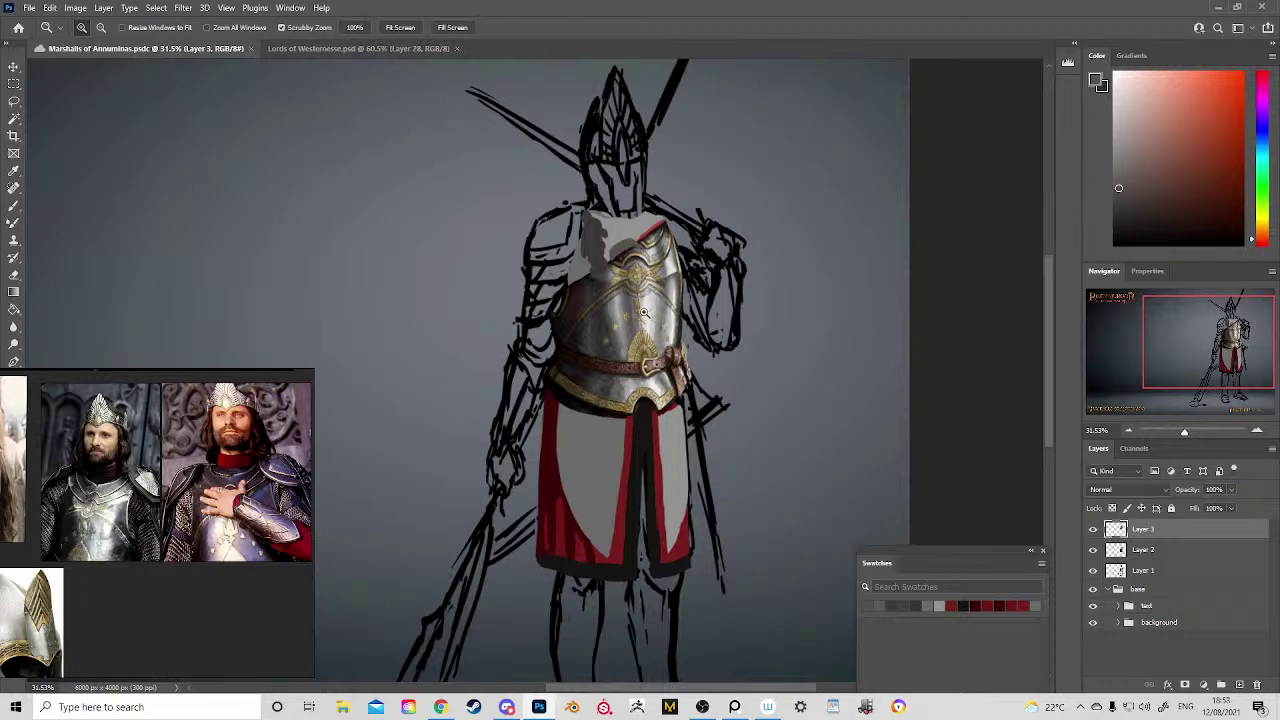
mouse_move(644, 313)
mouse_down()
mouse_move(685, 275)
mouse_move(615, 261)
mouse_move(644, 305)
mouse_move(662, 292)
mouse_move(704, 316)
mouse_move(684, 264)
mouse_up()
key(b)
alt+click(709, 325)
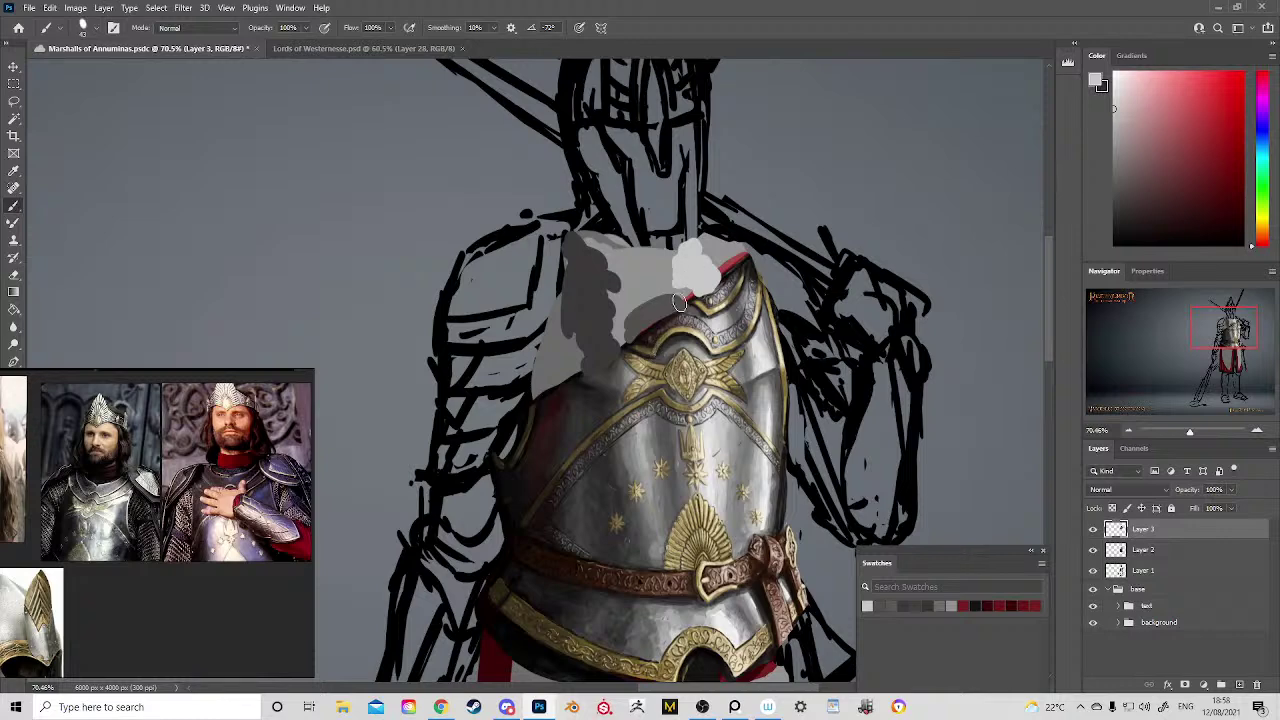
mouse_move(679, 302)
mouse_down()
mouse_move(664, 274)
mouse_move(645, 276)
mouse_up()
Step: Examine the knights' helmets and collars in Lords of Westernesse.psd and return to the Marshalls of Annuminas drawing
scroll(690, 210, up, 3)
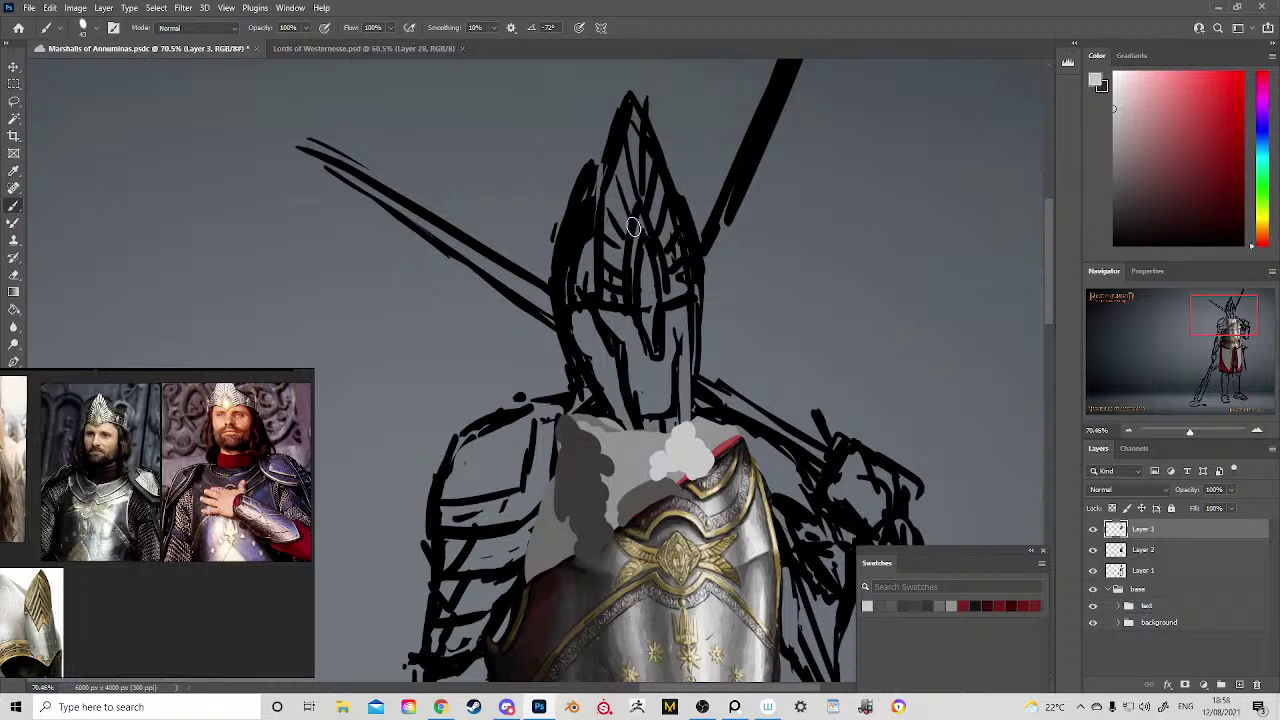
click(413, 49)
drag(754, 138, 320, 421)
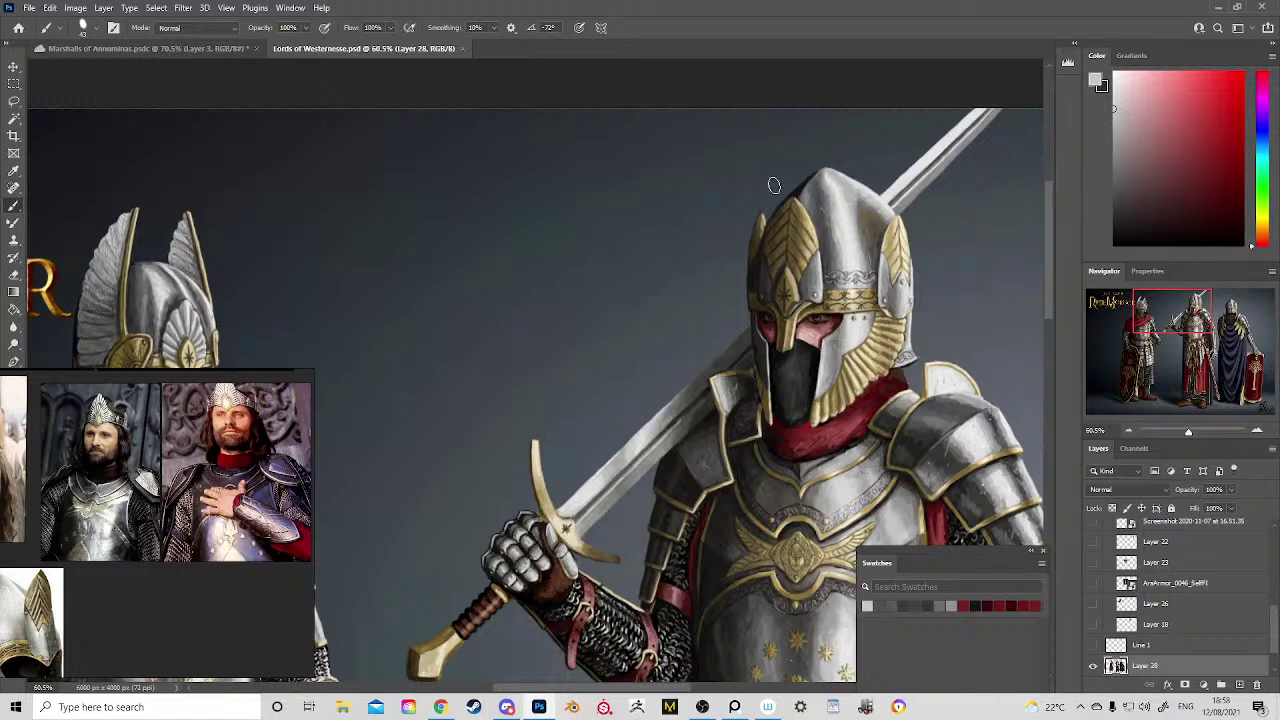
drag(583, 256, 981, 244)
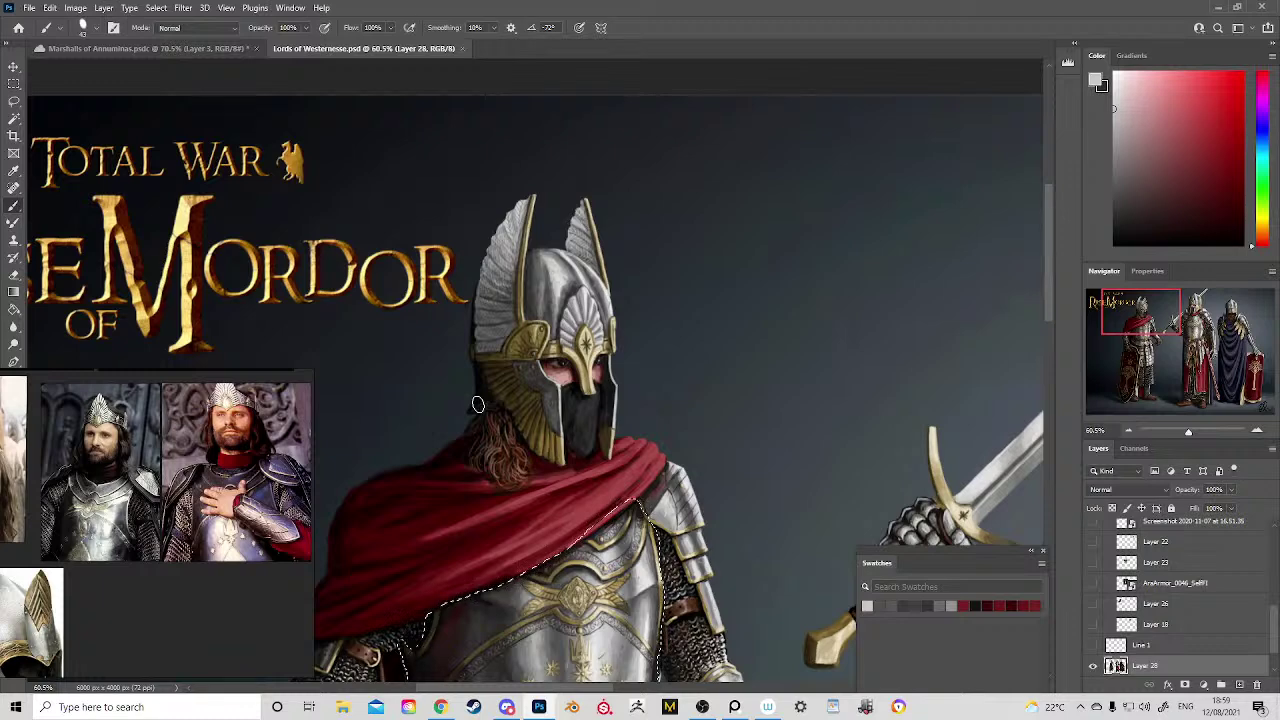
click(187, 49)
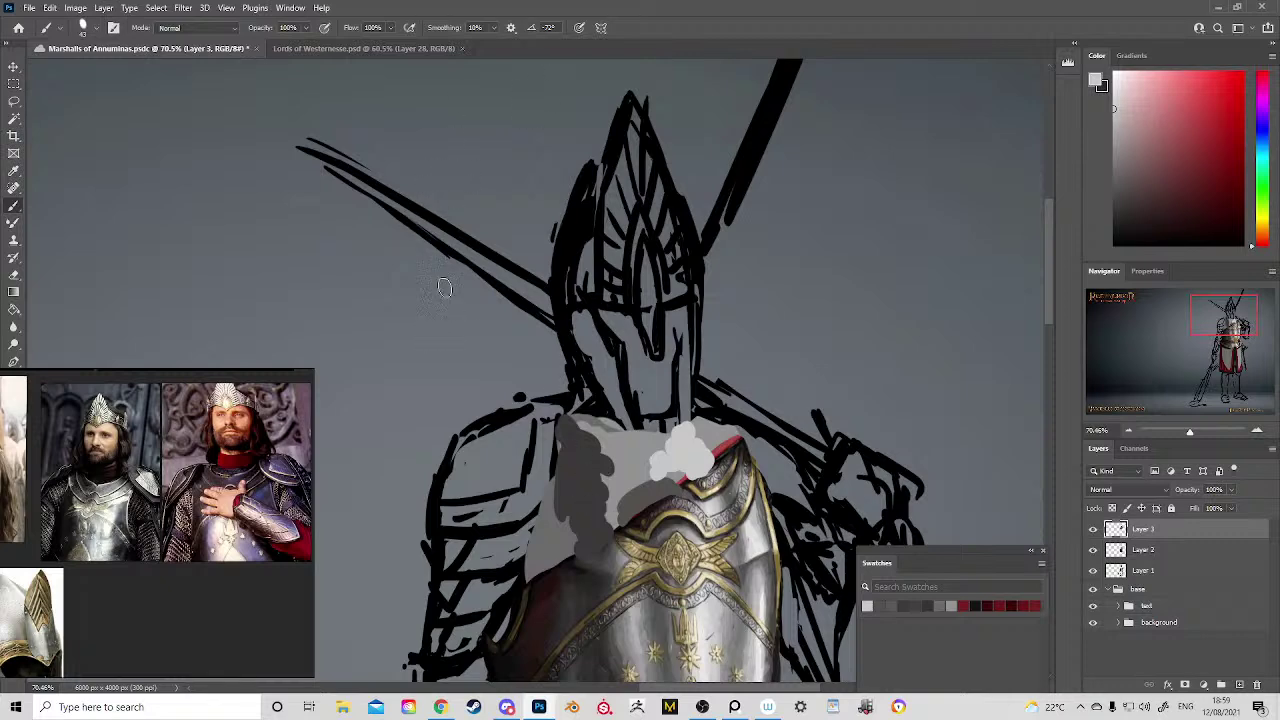
Step: Fill the upper chest around the pale highlight with a mid grey sampled from the breastplate
drag(624, 440, 615, 236)
alt+click(615, 393)
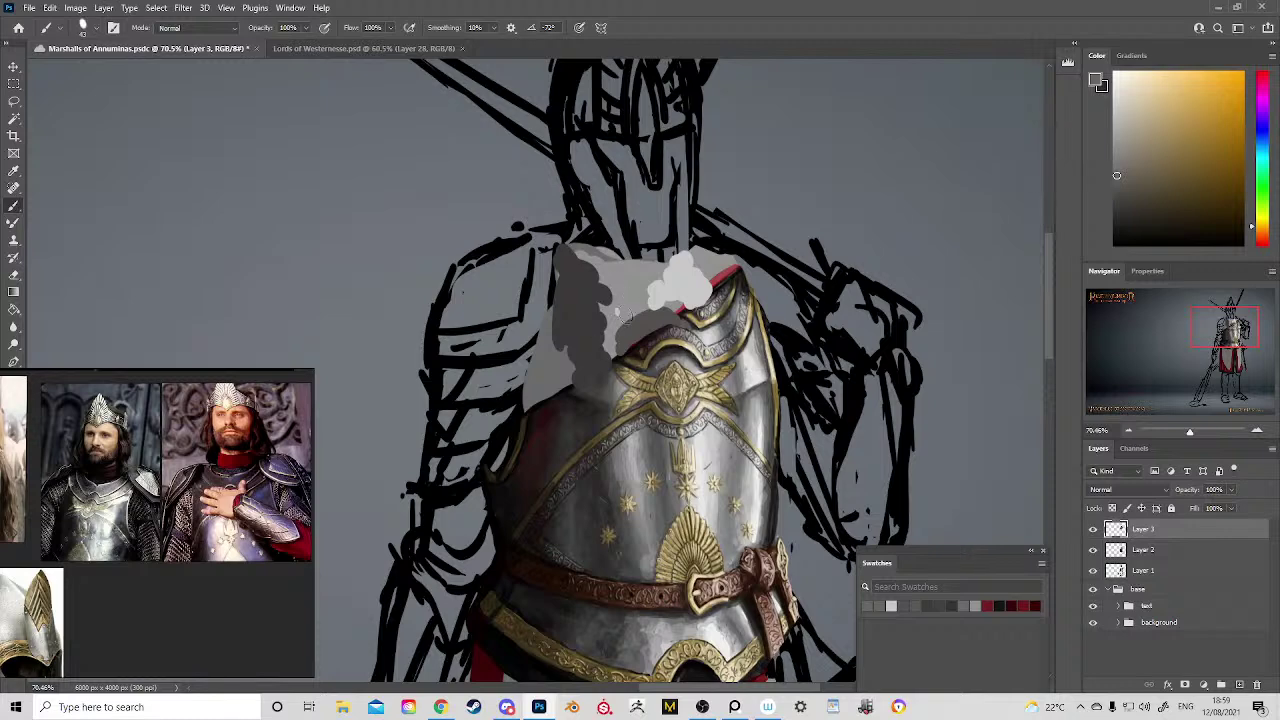
mouse_move(628, 318)
mouse_down()
mouse_move(612, 345)
mouse_move(615, 310)
mouse_move(650, 268)
mouse_move(668, 284)
mouse_move(708, 262)
mouse_move(700, 253)
mouse_up()
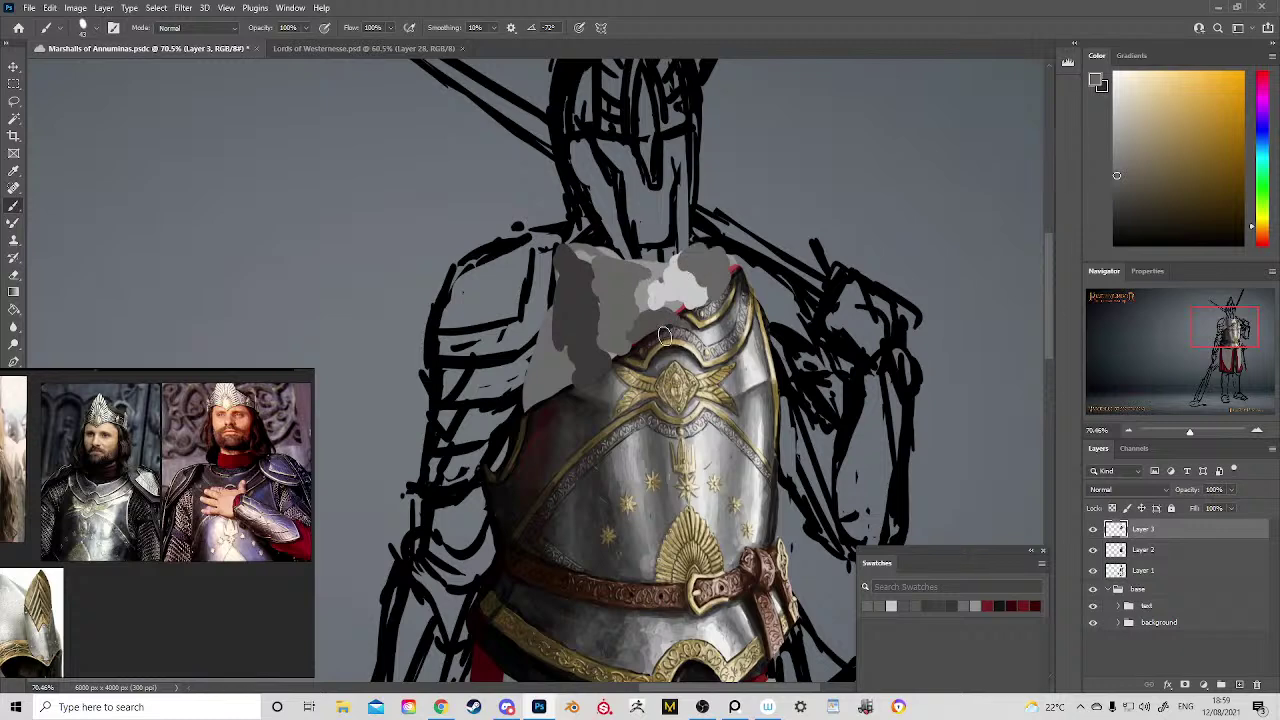
Step: Paint curved trim lines across the upper chest and neckline with a dull gold sampled from the breastplate's ornament
alt+click(628, 330)
alt+click(620, 364)
alt+click(647, 390)
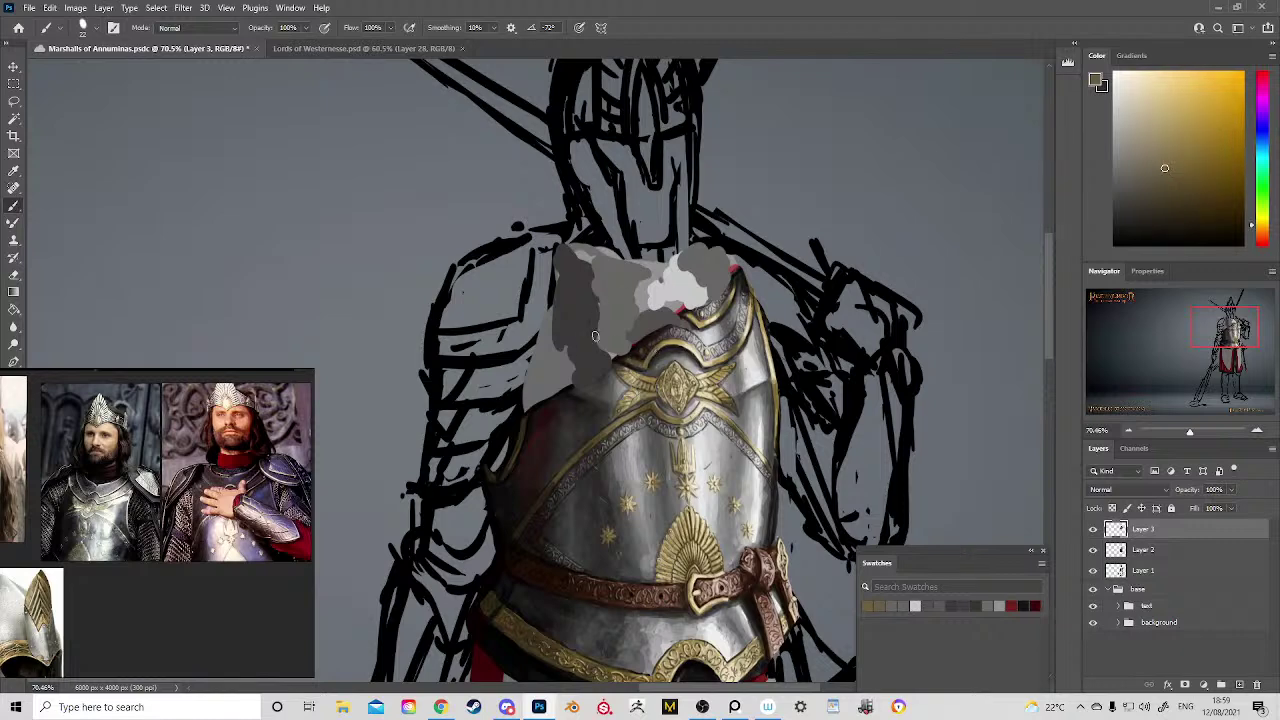
drag(622, 362, 560, 308)
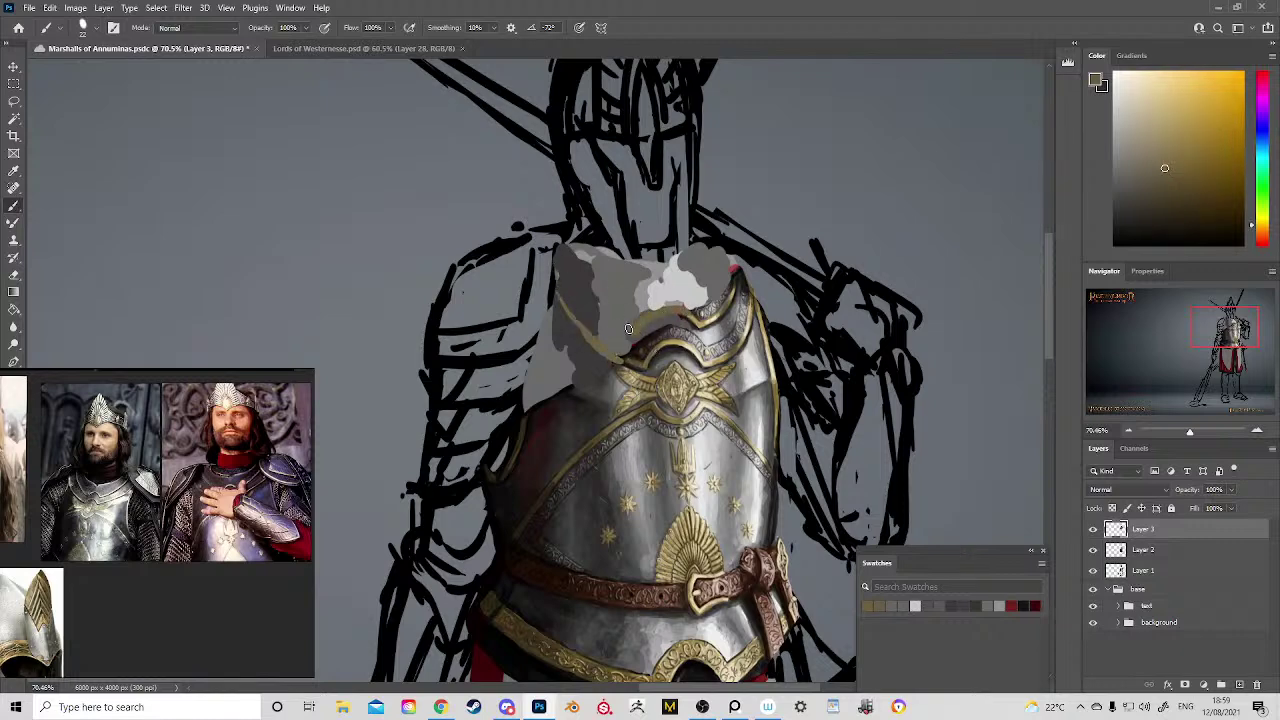
drag(575, 280, 558, 248)
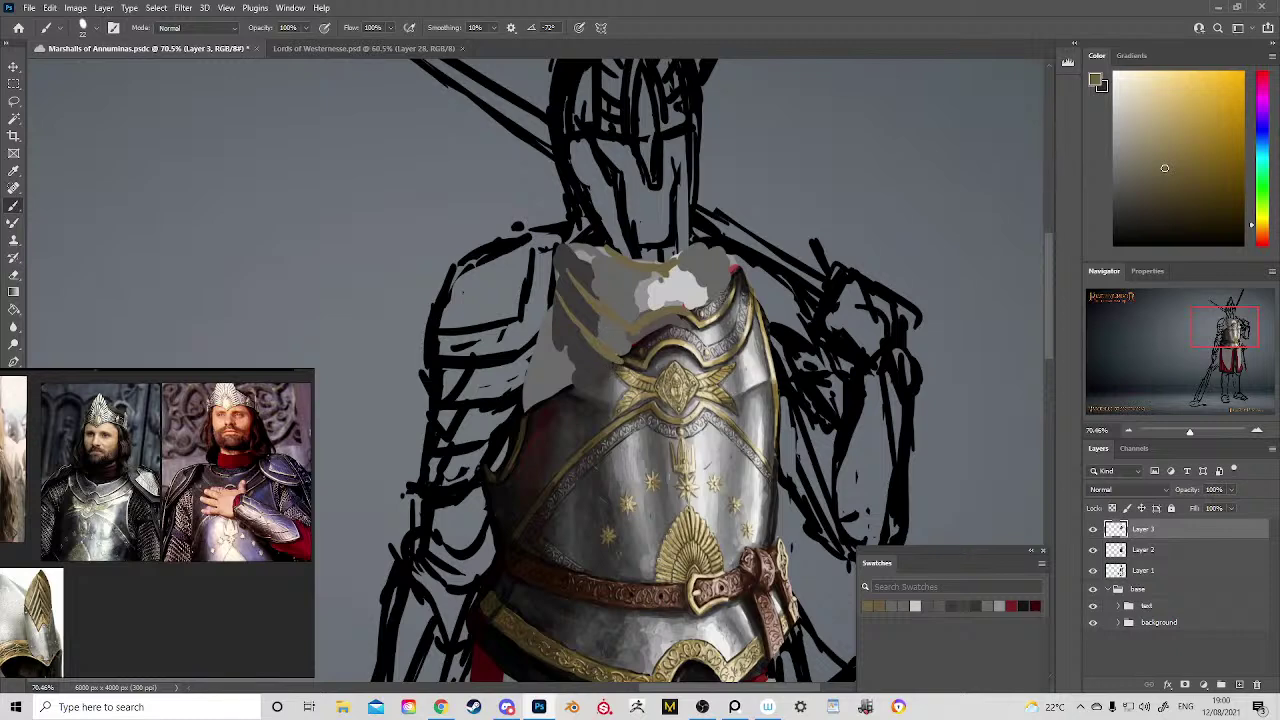
Step: Soften the edges of the upper chest highlight with a sampled lighter grey
alt+click(708, 362)
alt+click(708, 359)
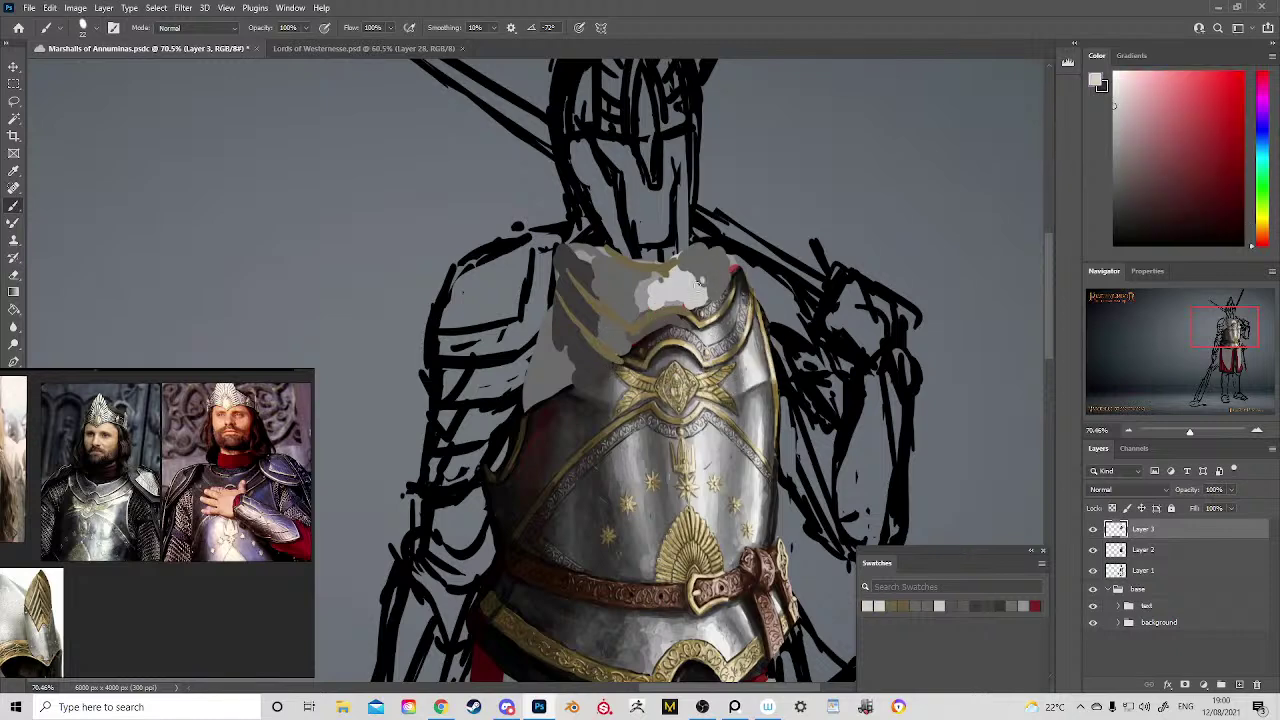
alt+click(699, 304)
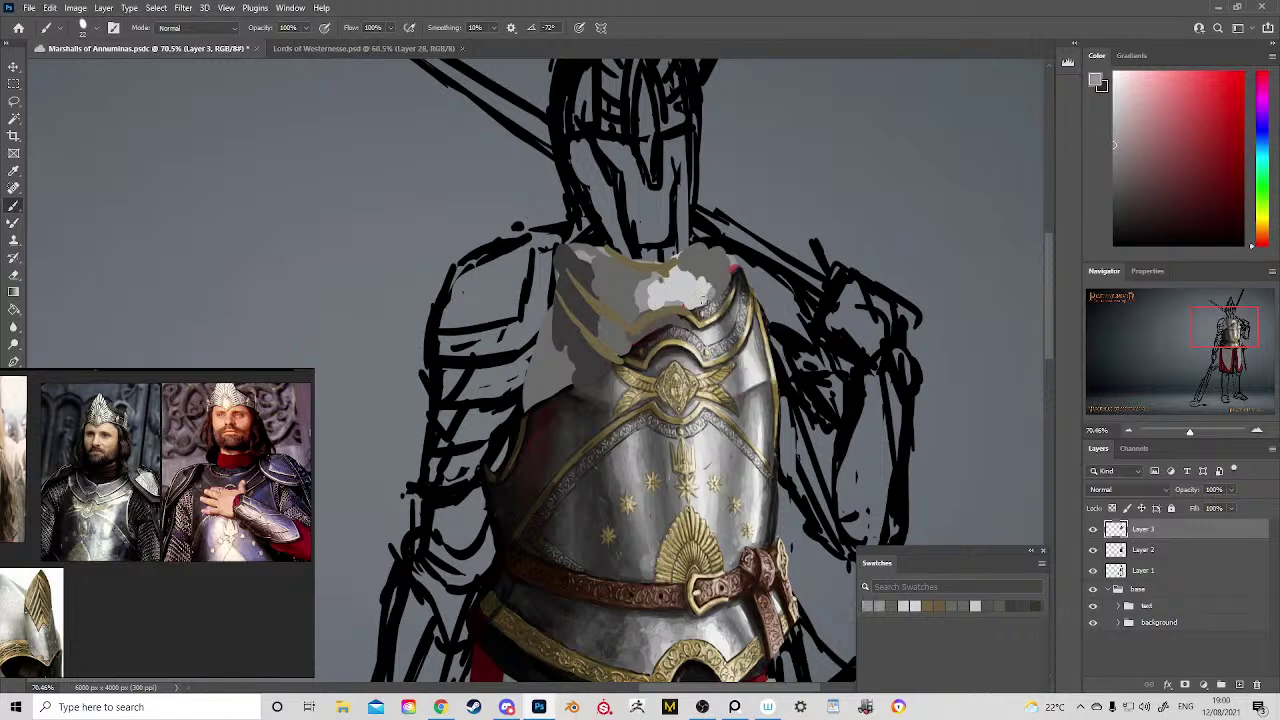
mouse_move(708, 289)
mouse_down()
mouse_move(692, 265)
mouse_move(671, 289)
mouse_move(633, 287)
mouse_up()
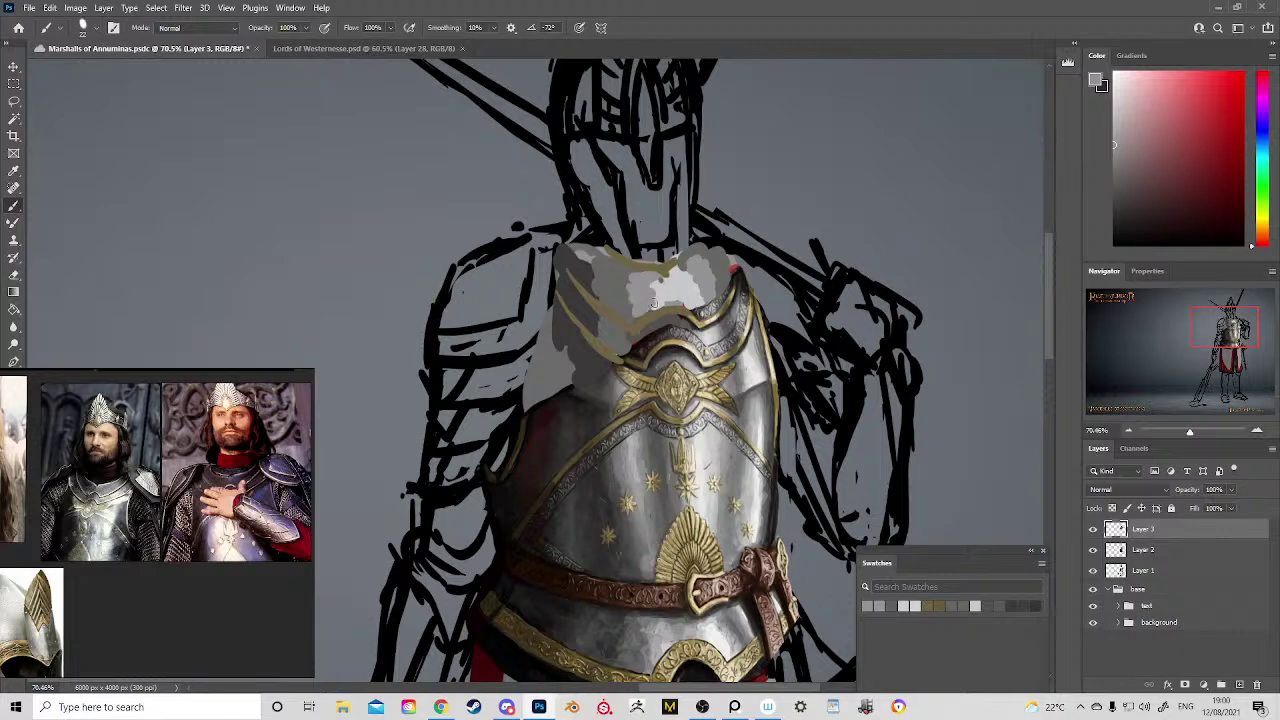
Step: Brighten the plate between the gold collar trims with sampled pale grey and touch up the highlight above with grey
alt+click(688, 358)
alt+click(704, 333)
mouse_move(650, 340)
mouse_down()
mouse_move(681, 331)
mouse_move(664, 328)
mouse_move(668, 293)
mouse_move(651, 280)
mouse_move(684, 284)
mouse_up()
alt+click(709, 371)
alt+click(684, 323)
alt+click(637, 328)
alt+click(640, 298)
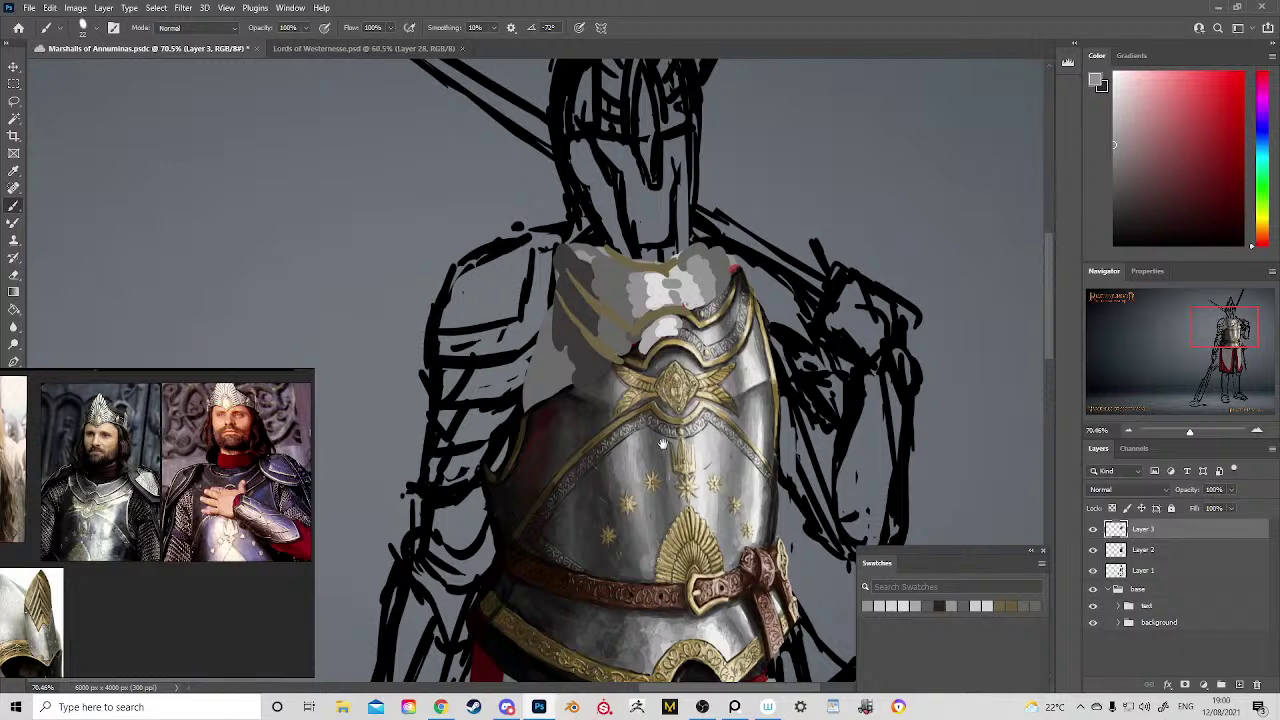
Step: Fill the uncovered side of the upper chest below the gold trims with a dark grey sampled from the breastplate
drag(664, 444, 634, 355)
alt+click(559, 291)
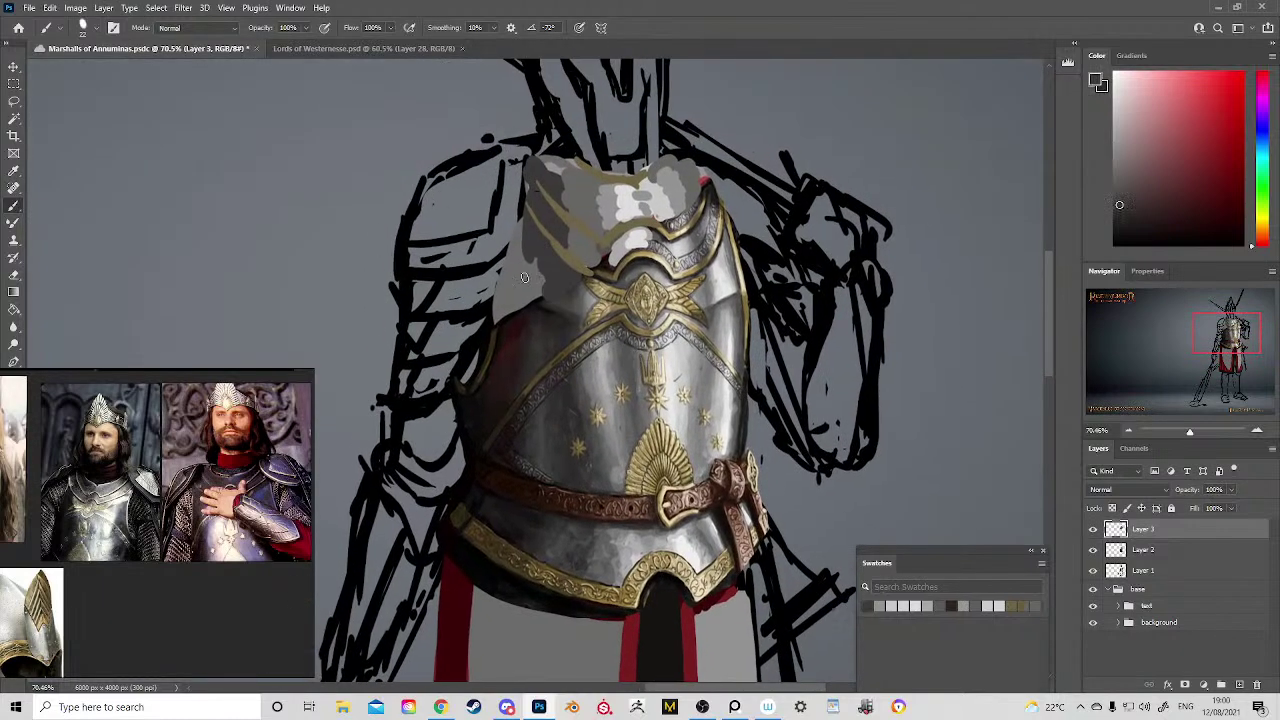
mouse_move(541, 292)
mouse_down()
mouse_move(514, 280)
mouse_move(524, 224)
mouse_up()
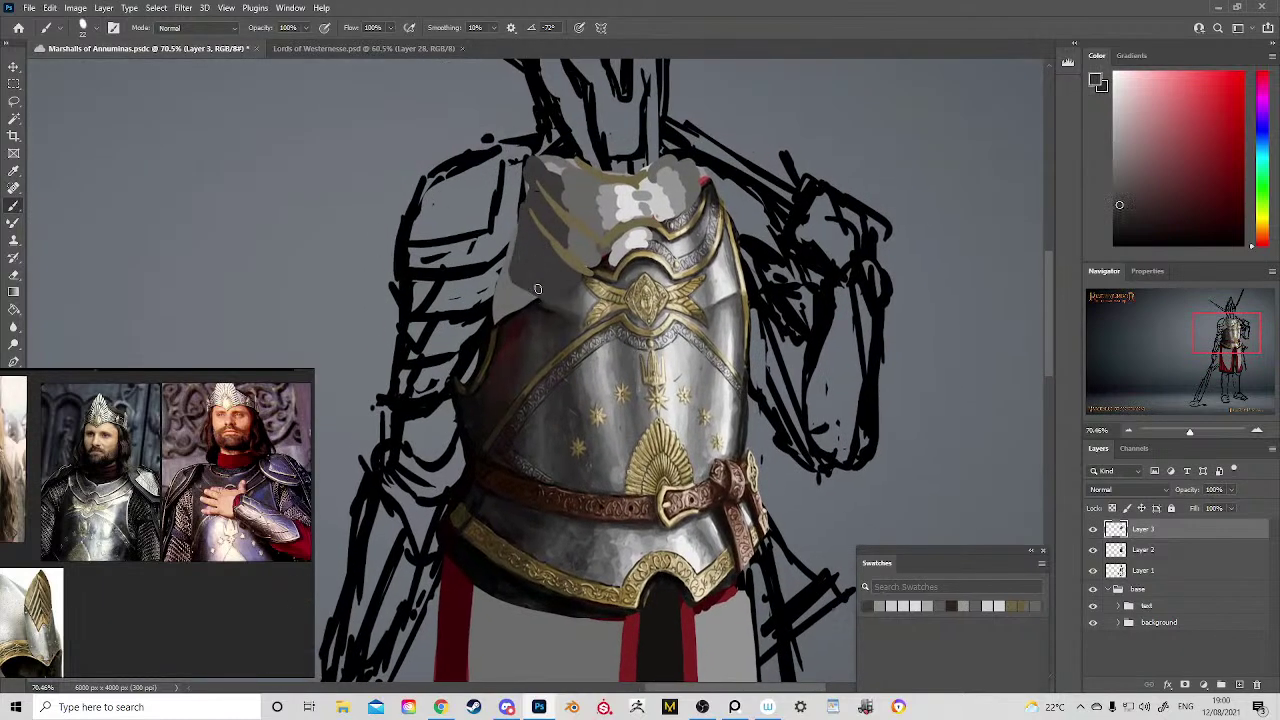
Step: Paint over the red patch and outer edge on the breastplate's shadowed side with very dark greys sampled from the nearby metal
alt+click(545, 346)
drag(545, 305, 505, 293)
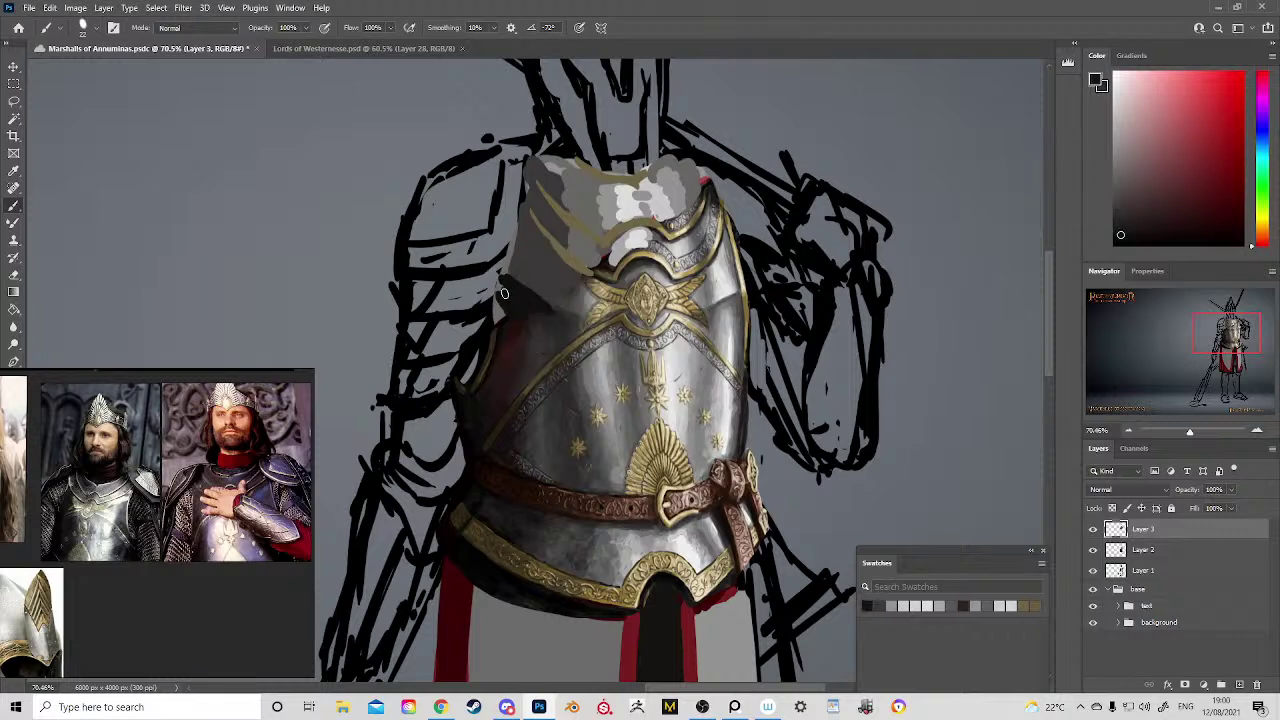
alt+click(528, 346)
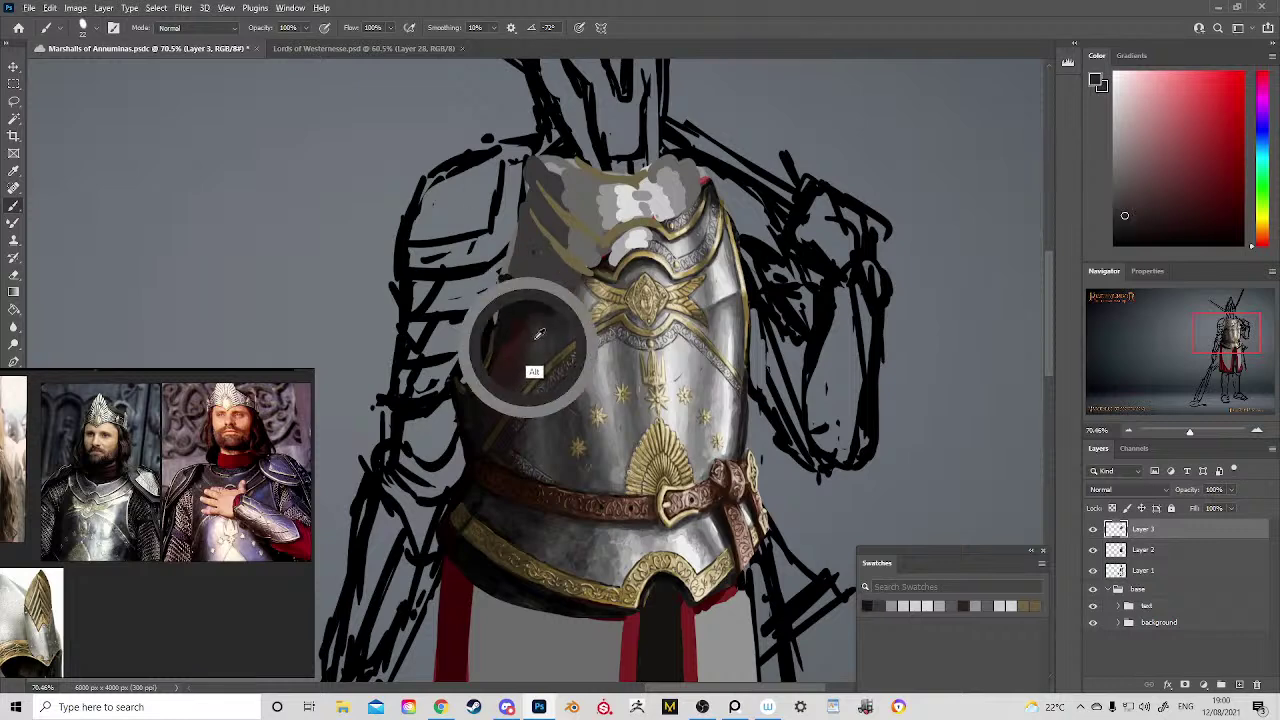
alt+click(520, 303)
mouse_move(497, 350)
mouse_down()
mouse_move(514, 323)
mouse_move(482, 380)
mouse_up()
mouse_move(497, 308)
mouse_down()
mouse_move(519, 388)
mouse_move(532, 372)
mouse_move(508, 385)
mouse_move(524, 325)
mouse_move(513, 328)
mouse_move(524, 299)
mouse_up()
alt+click(515, 392)
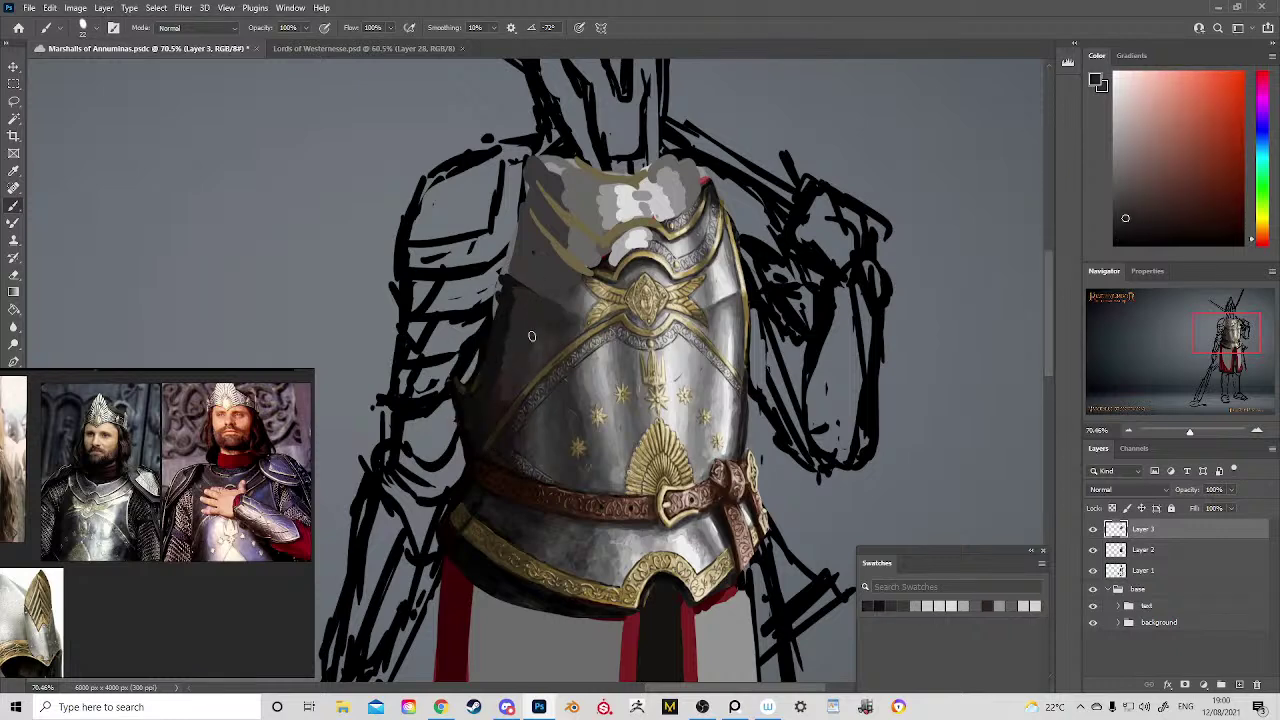
Step: Lighten the side chest plate and the shoulder end of the collar with sampled mid grey strokes
alt+click(572, 292)
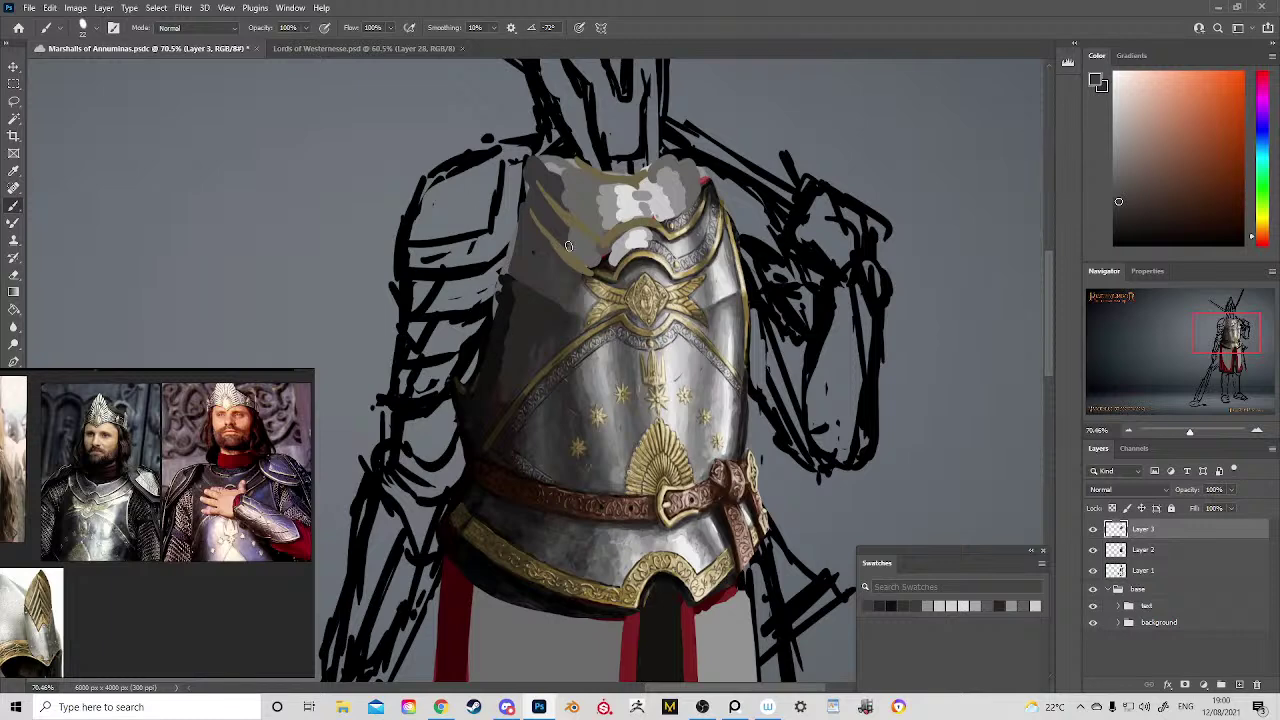
alt+click(552, 200)
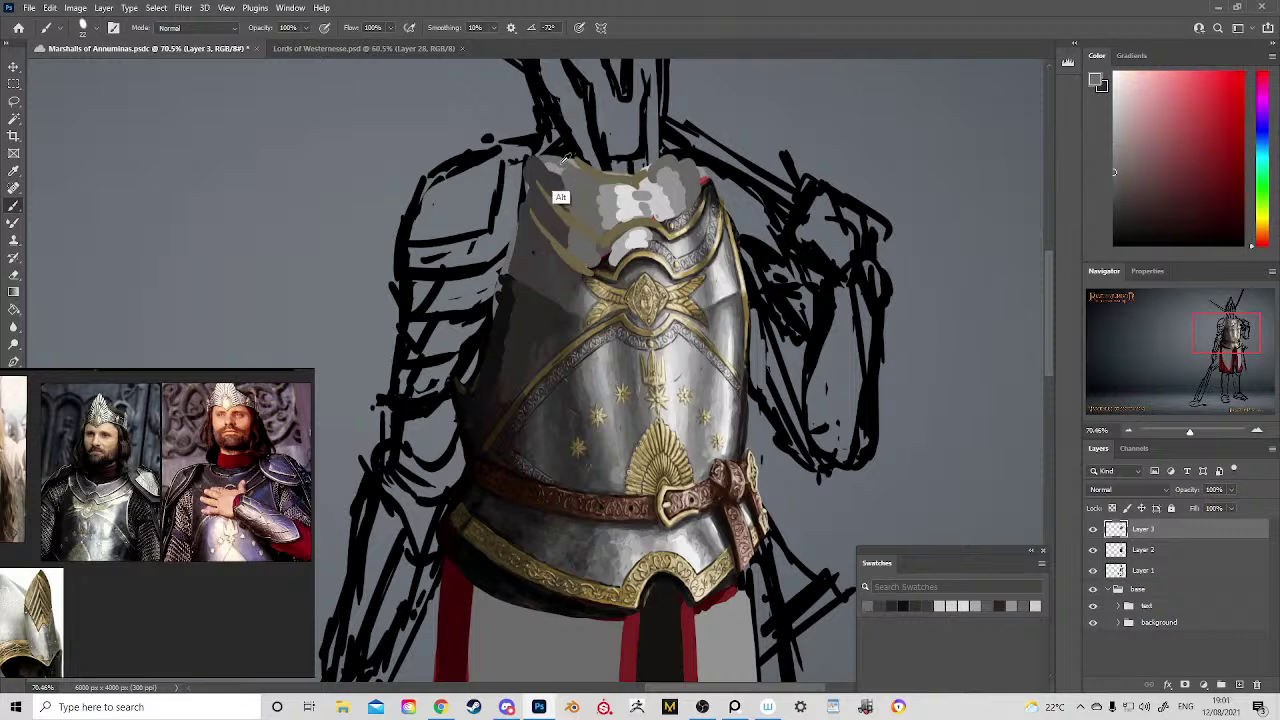
mouse_move(540, 173)
mouse_down()
mouse_move(576, 207)
mouse_move(550, 195)
mouse_move(557, 219)
mouse_move(535, 192)
mouse_move(574, 243)
mouse_move(526, 195)
mouse_move(573, 242)
mouse_move(542, 286)
mouse_move(540, 249)
mouse_move(573, 271)
mouse_move(525, 242)
mouse_move(541, 286)
mouse_up()
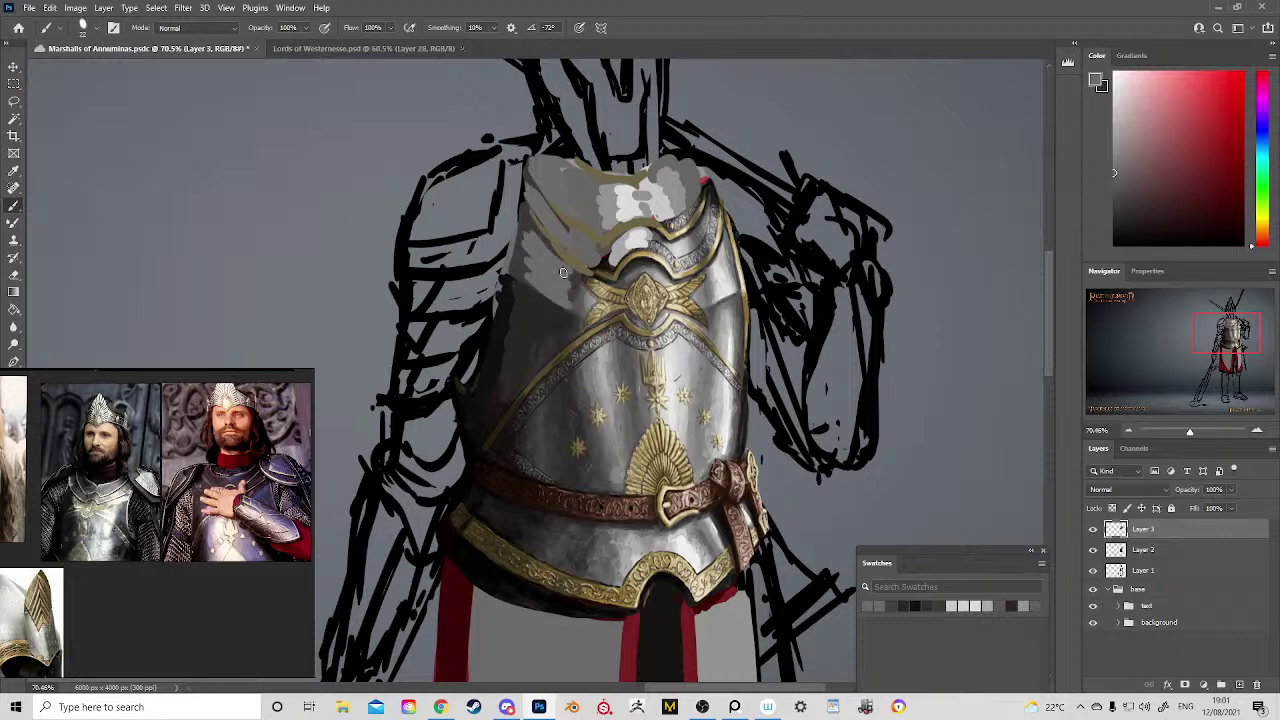
Step: Repaint the collar and neckline trims with a brighter gold sampled from the breastplate's ornament
mouse_move(617, 294)
mouse_down()
mouse_move(462, 280)
mouse_move(448, 248)
mouse_up()
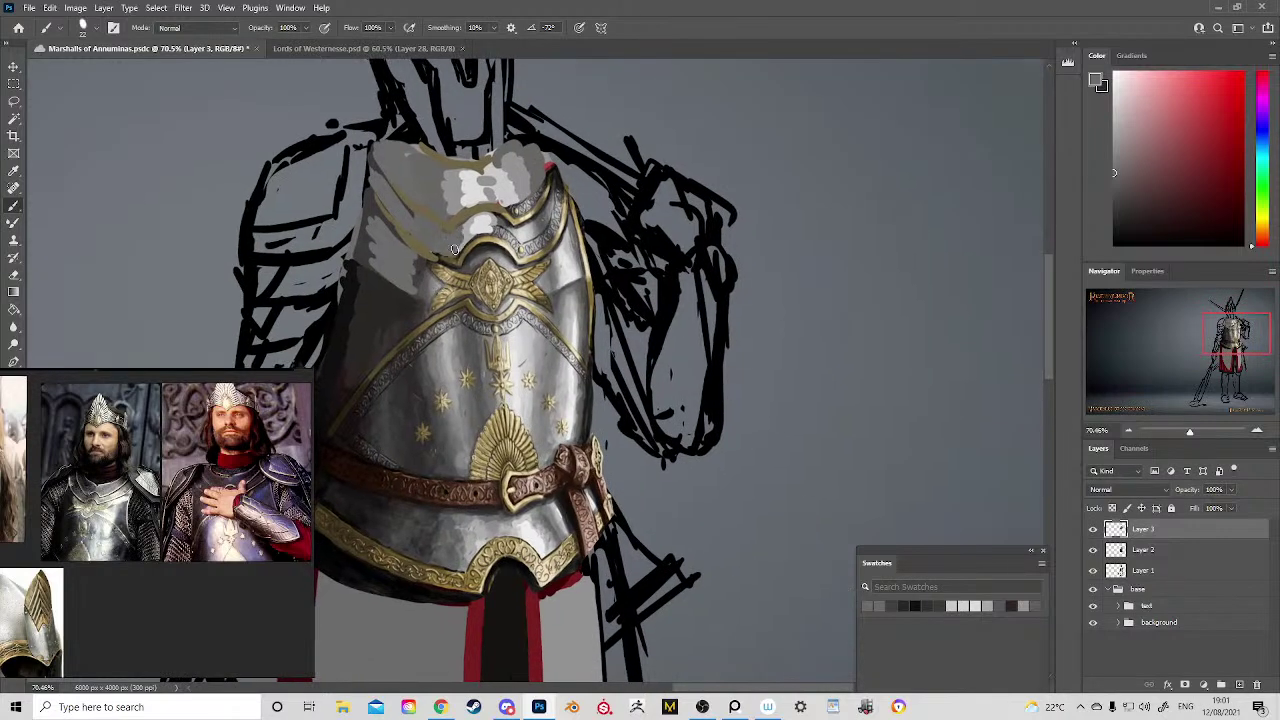
key(alt)
alt+click(478, 240)
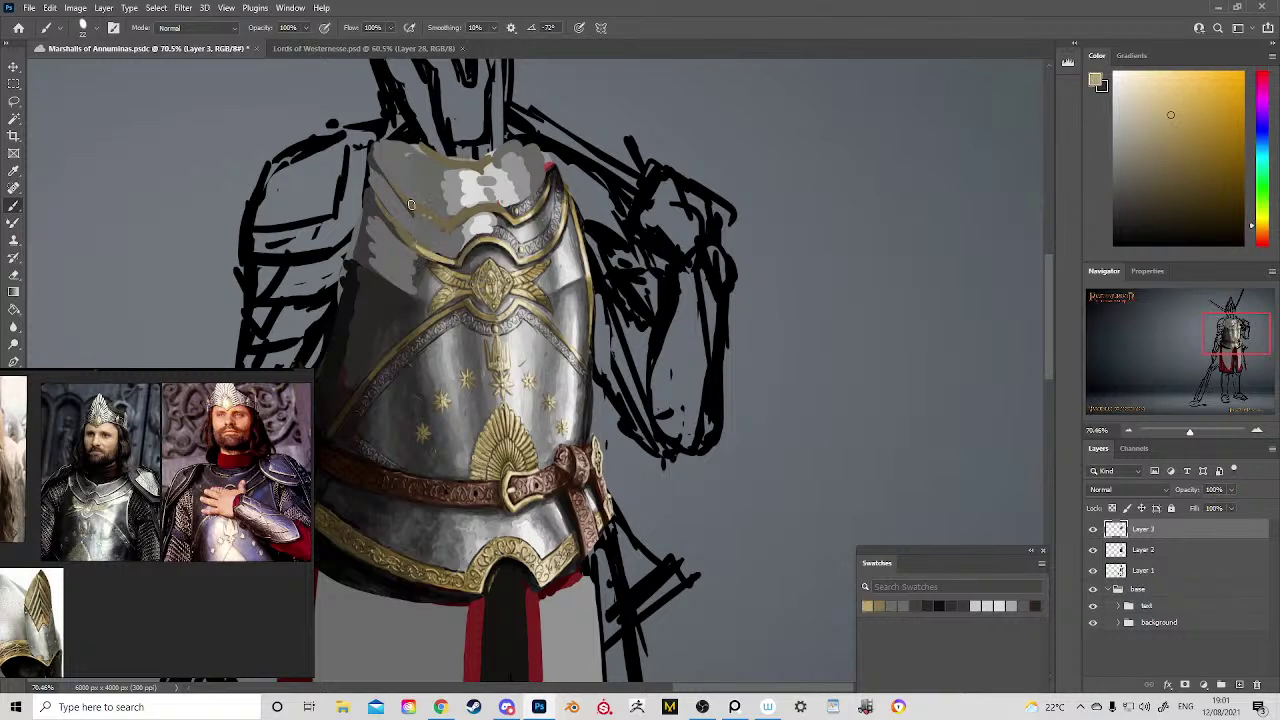
mouse_move(411, 203)
mouse_down()
mouse_move(447, 230)
mouse_move(497, 207)
mouse_up()
mouse_move(478, 165)
mouse_down()
mouse_move(492, 155)
mouse_move(479, 171)
mouse_move(382, 144)
mouse_move(411, 143)
mouse_up()
Step: Shade the upper collar plate beside the neckline and at both shoulder ends with sampled darker greys
alt+click(412, 196)
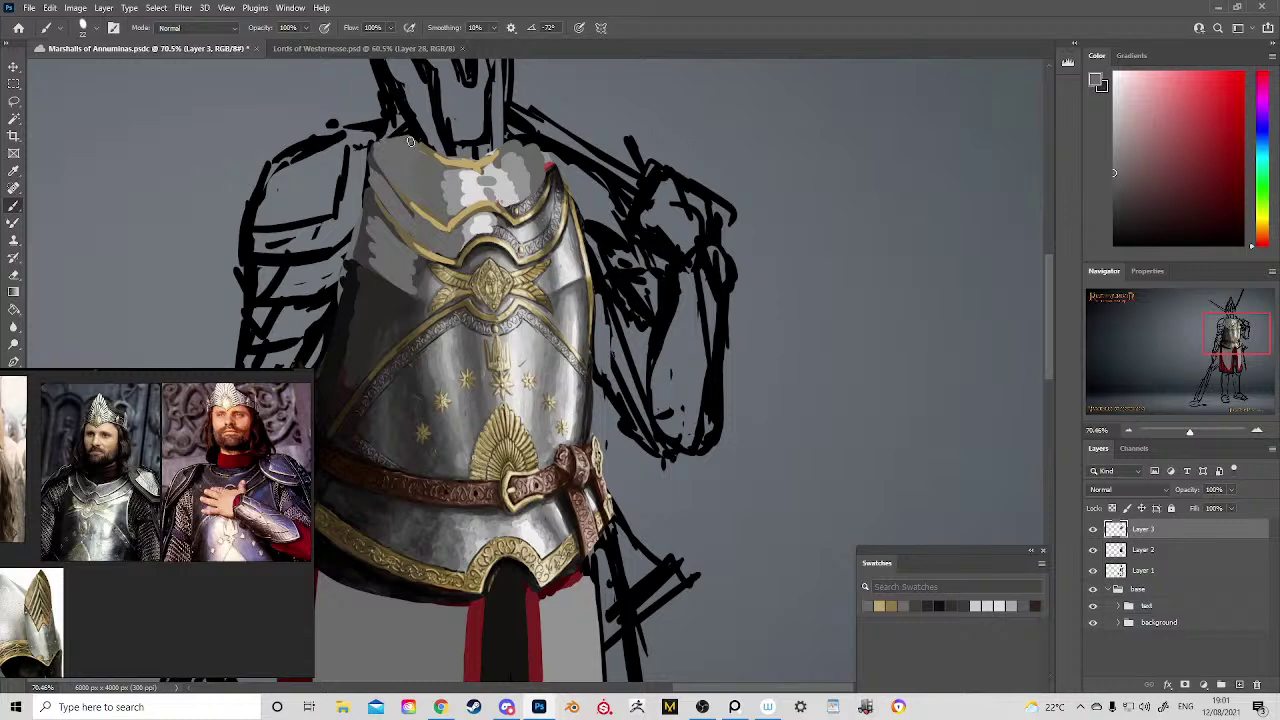
alt+click(379, 163)
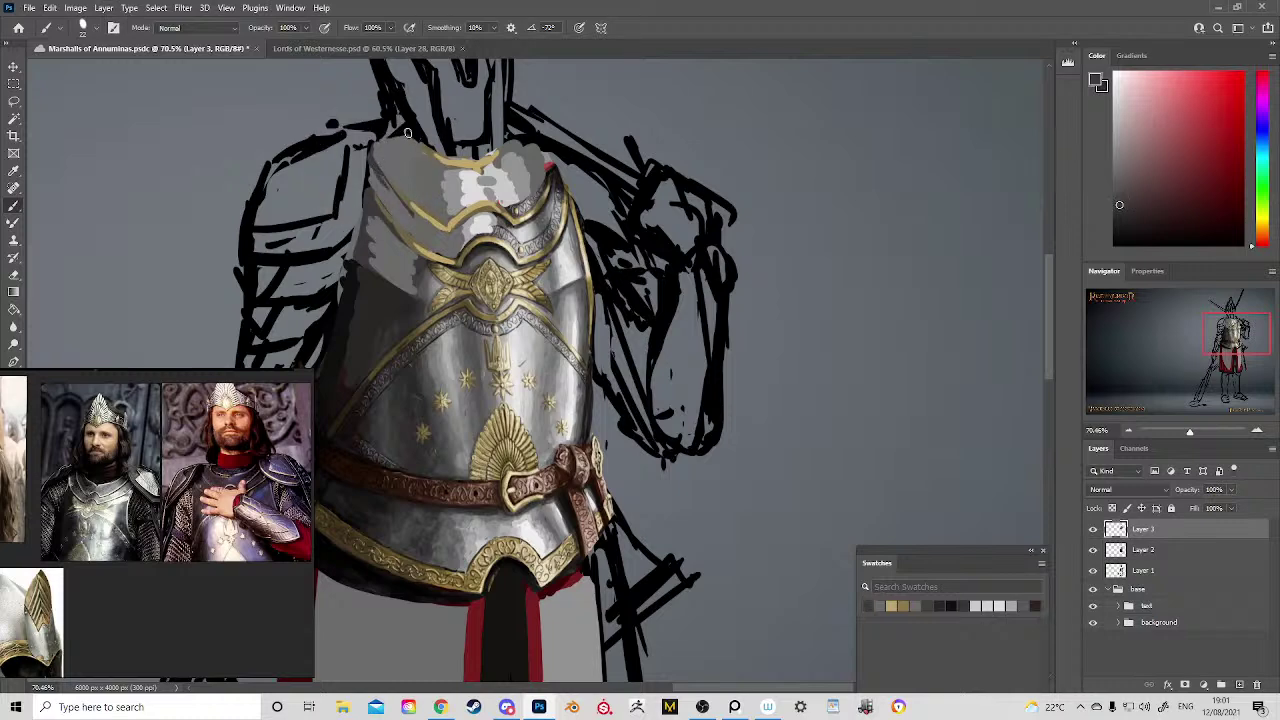
drag(424, 154, 438, 162)
mouse_move(510, 143)
mouse_down()
mouse_move(498, 157)
mouse_move(530, 147)
mouse_move(550, 172)
mouse_up()
alt+click(531, 189)
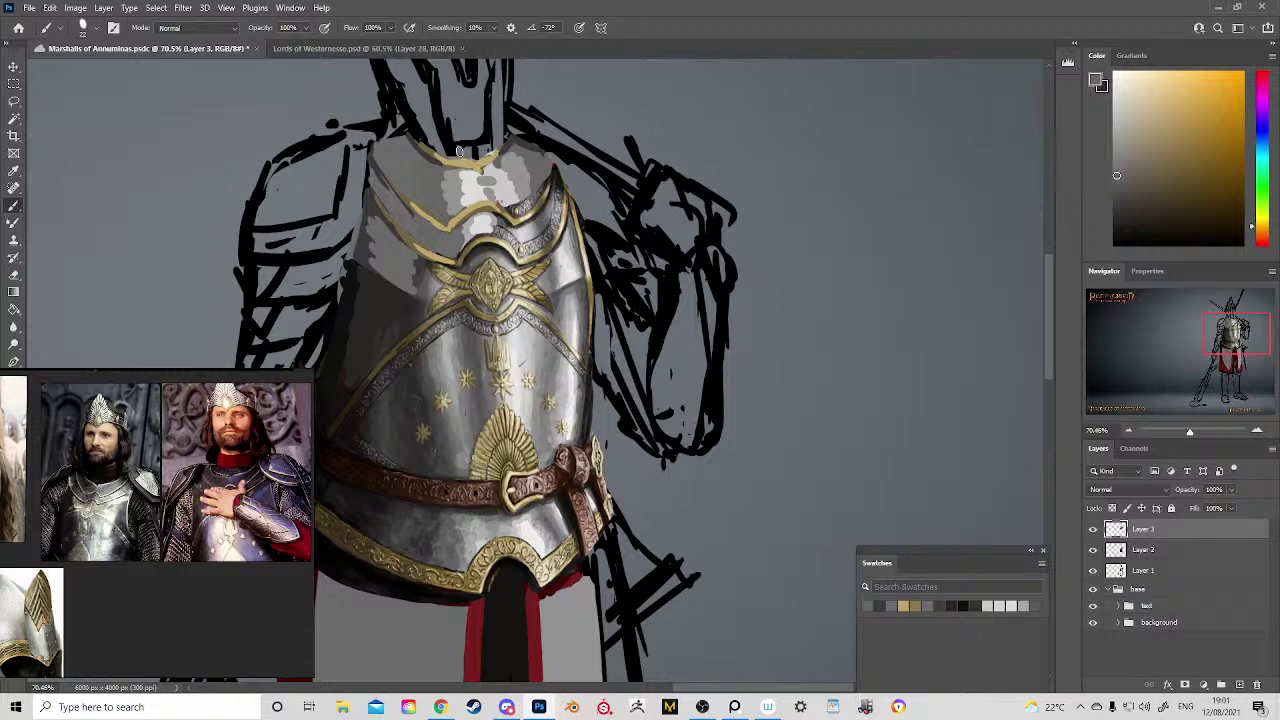
Step: Add lighter grey highlight strokes to the side chest plate and the collar plates with a sampled breastplate grey
alt+click(435, 283)
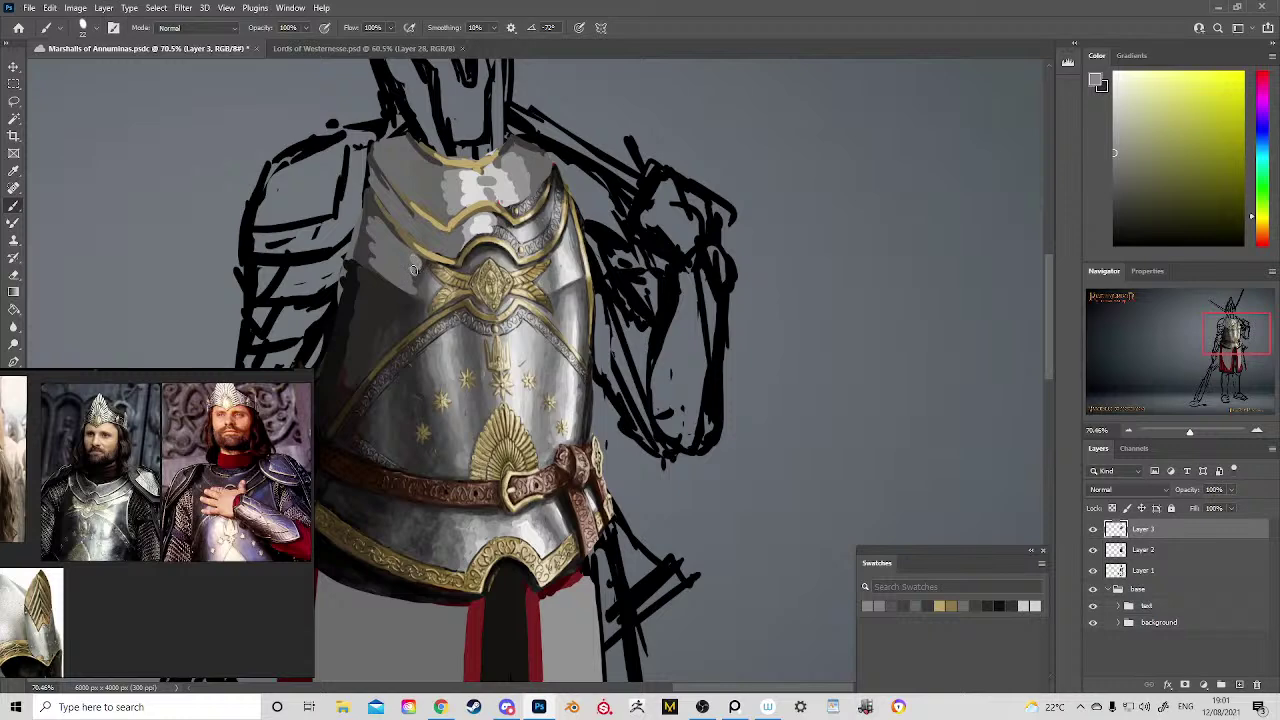
mouse_move(390, 249)
mouse_down()
mouse_move(400, 280)
mouse_move(404, 264)
mouse_up()
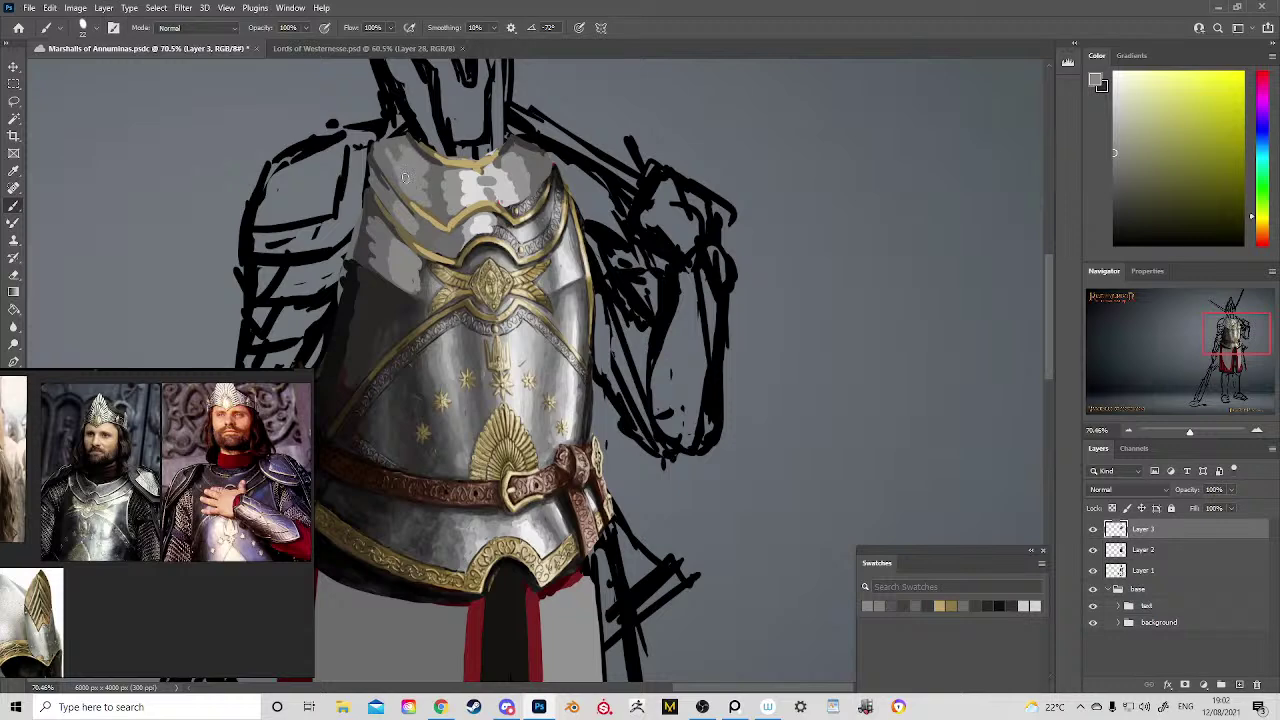
drag(391, 167, 433, 242)
Step: Blend the side chest plate and the band between the gold collar trims with sampled light and mid greys
alt+click(429, 292)
alt+click(427, 291)
drag(421, 290, 412, 285)
alt+click(437, 282)
alt+click(433, 282)
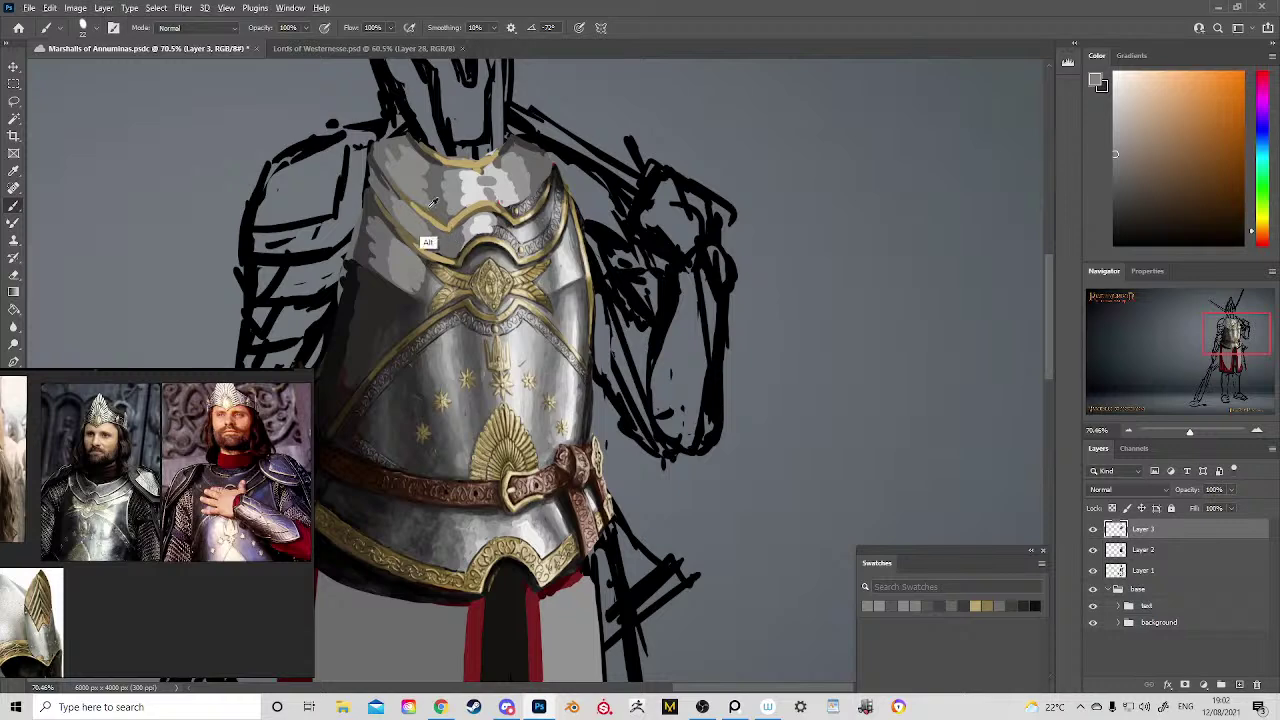
alt+click(431, 237)
alt+click(434, 228)
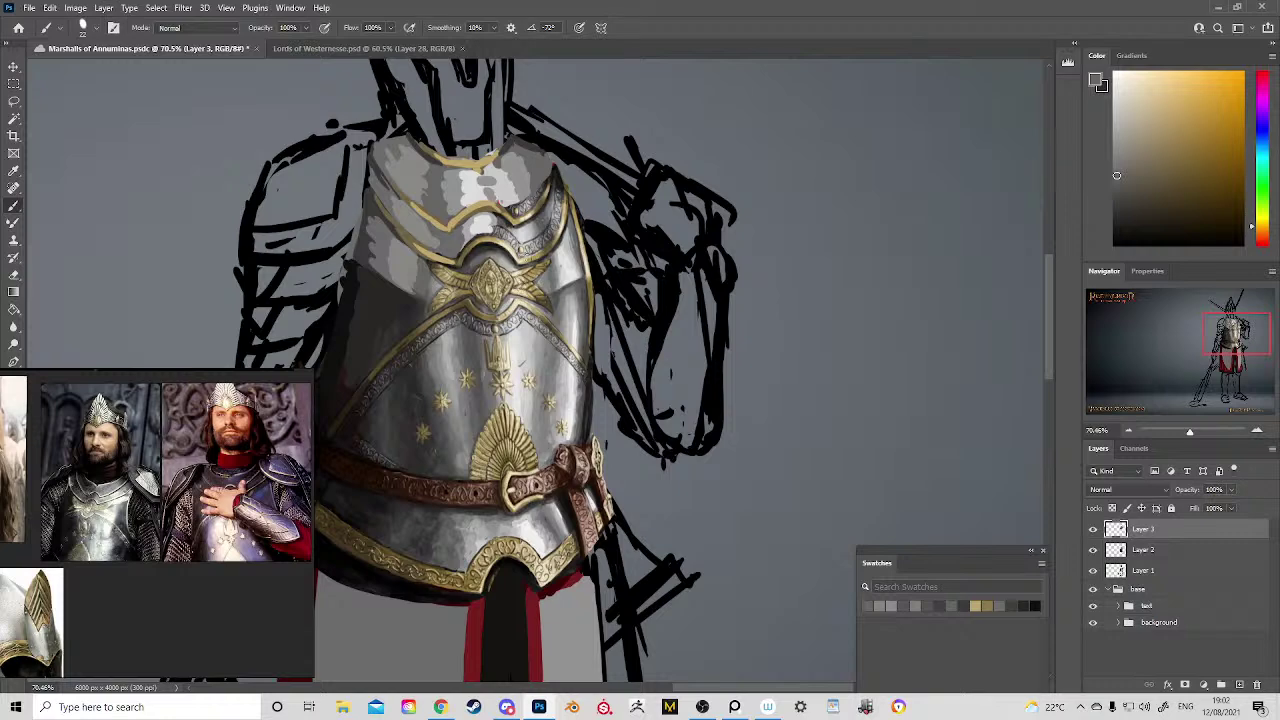
alt+click(448, 238)
drag(422, 230, 446, 245)
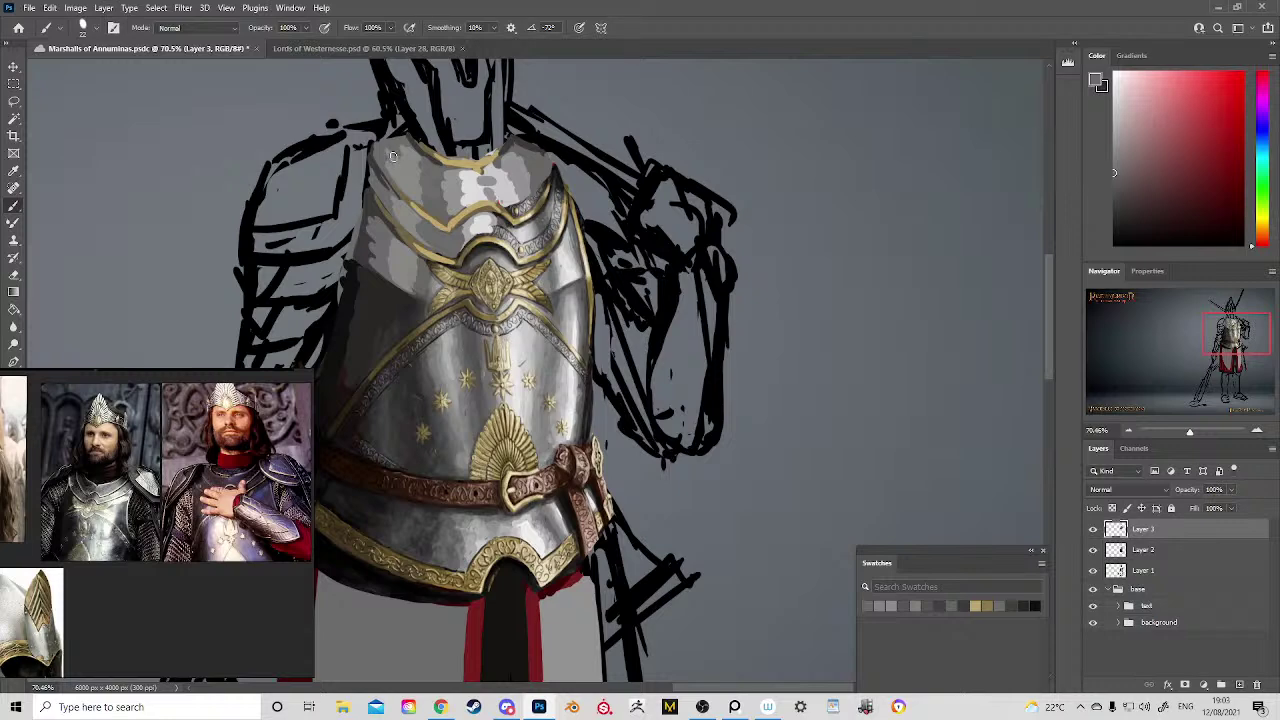
key(alt+z)
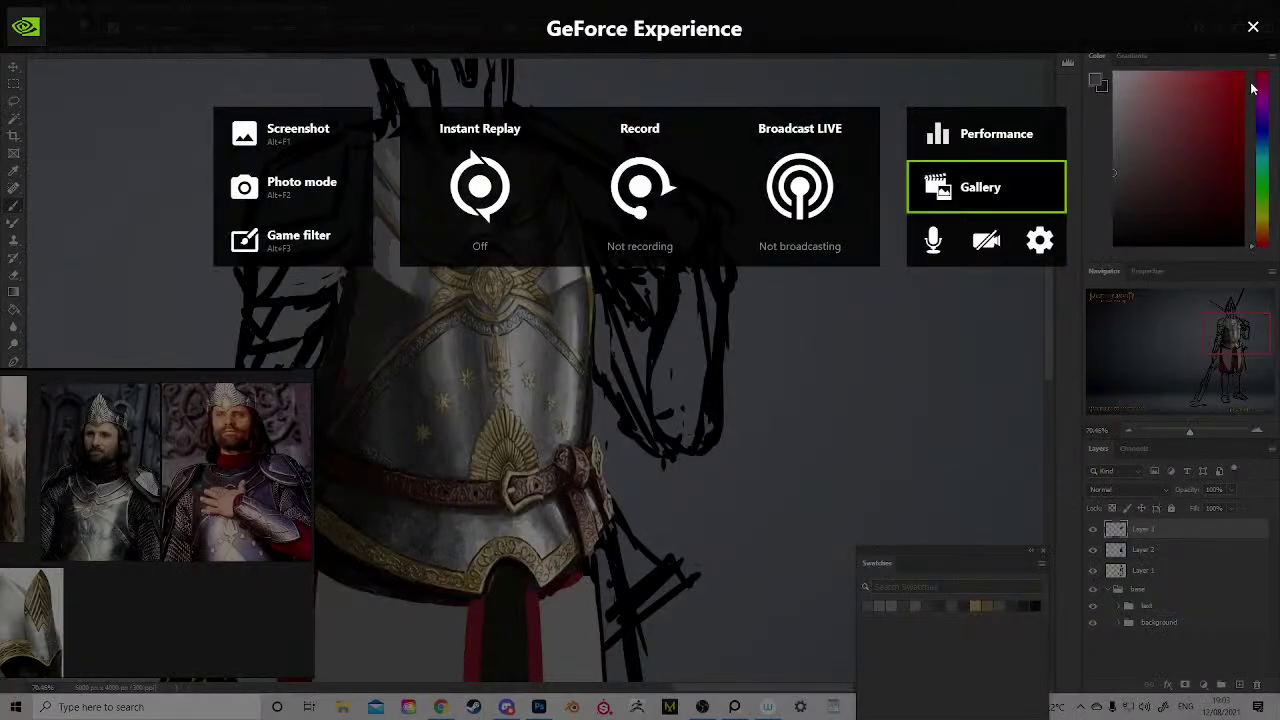
click(1253, 27)
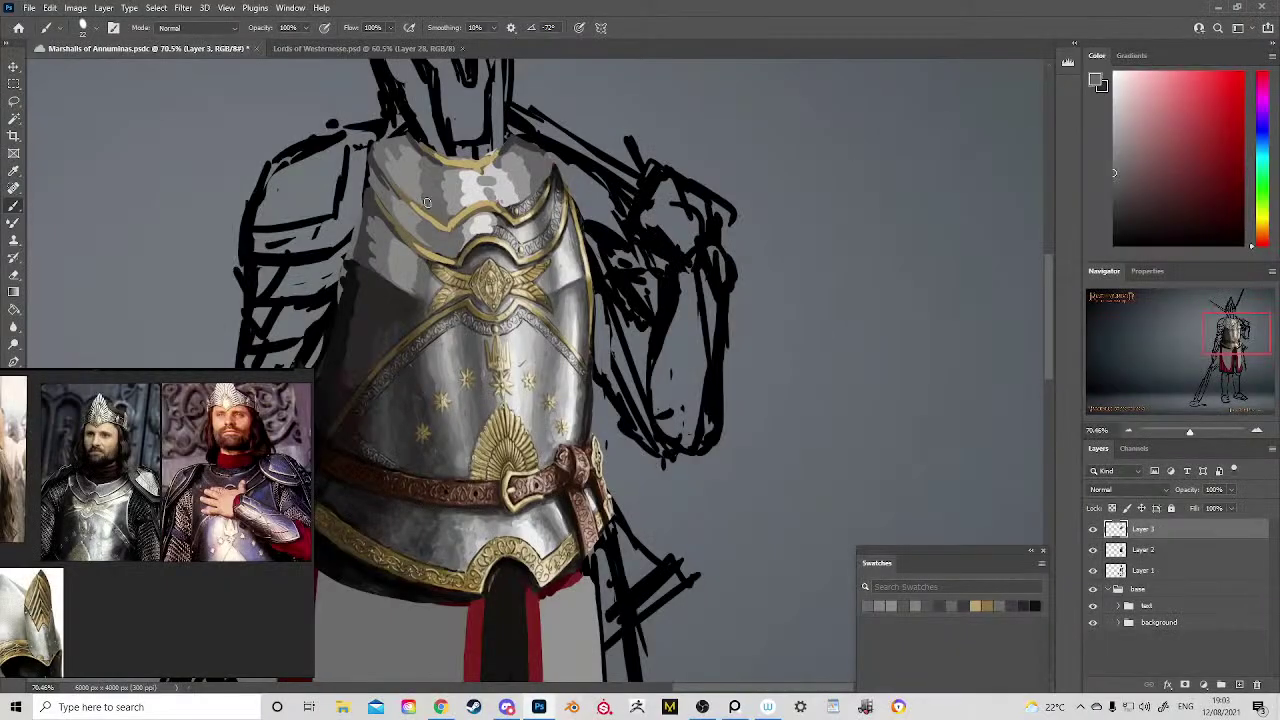
Step: Darken the collar's outer shoulder edge with dark grey and touch up the gold trims with sampled golds
alt+click(412, 142)
mouse_move(374, 147)
mouse_down()
mouse_move(411, 143)
mouse_move(378, 140)
mouse_move(409, 208)
mouse_up()
alt+click(416, 194)
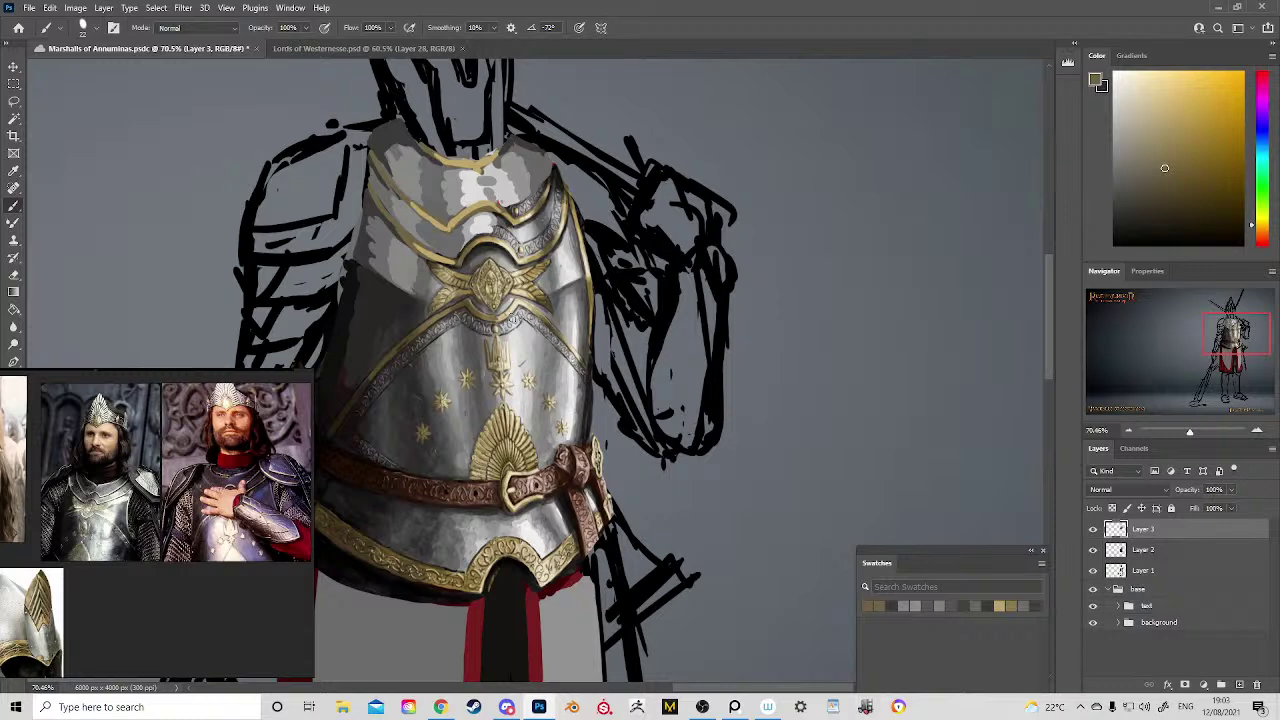
alt+click(484, 200)
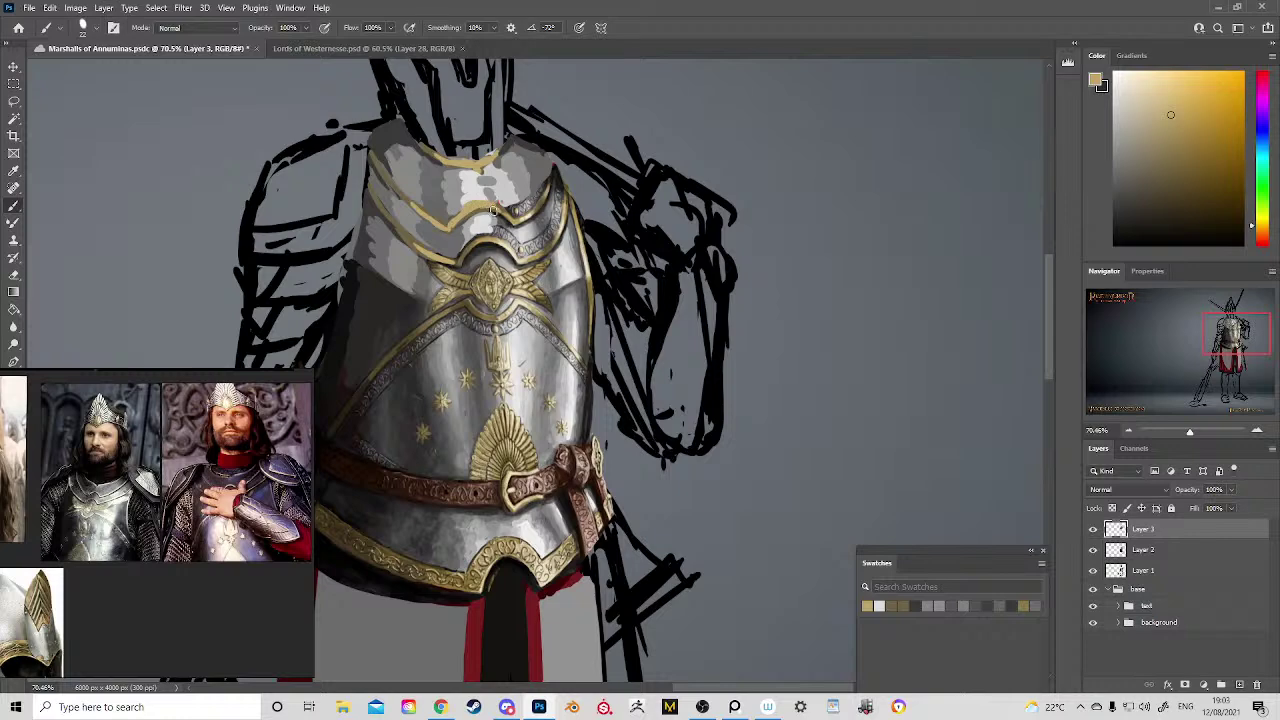
alt+click(495, 206)
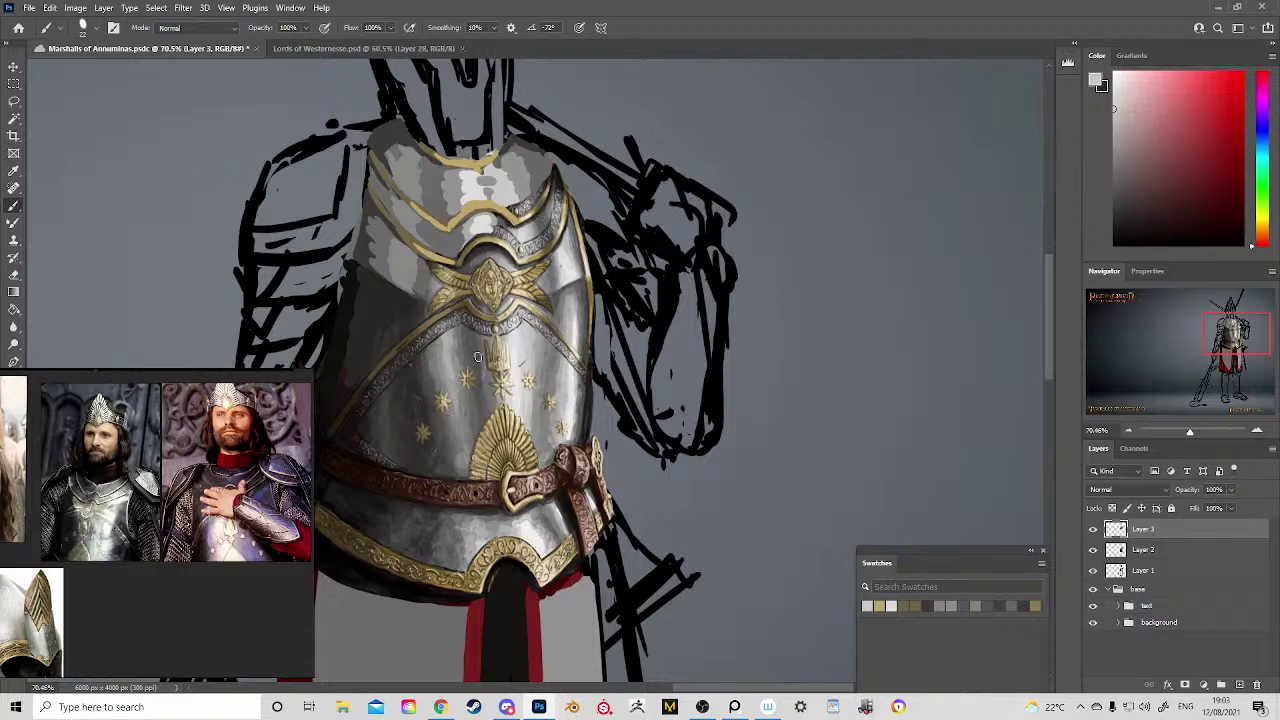
Step: Review the whole figure, then examine the finished armour and helmets in Lords of Westernesse.psd for comparison
key(z)
drag(524, 342, 482, 326)
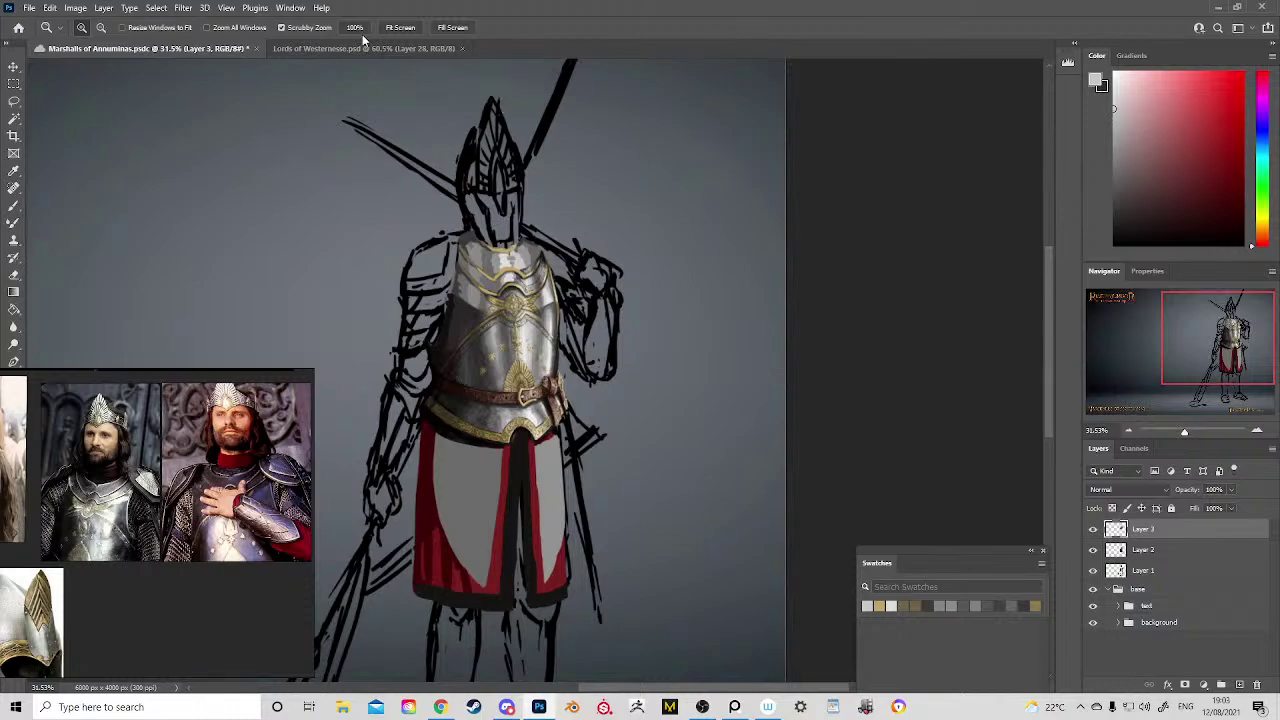
click(362, 48)
drag(630, 340, 414, 243)
drag(670, 221, 597, 209)
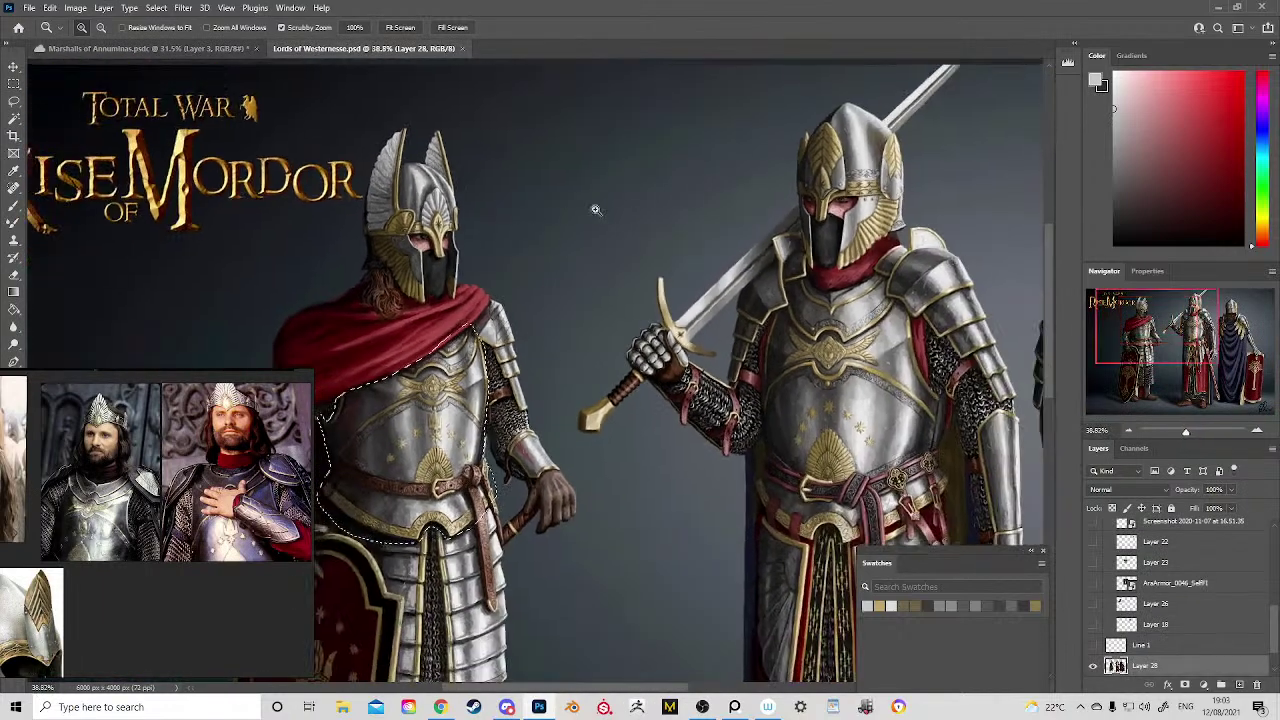
drag(822, 187, 583, 257)
scroll(549, 280, down, 3)
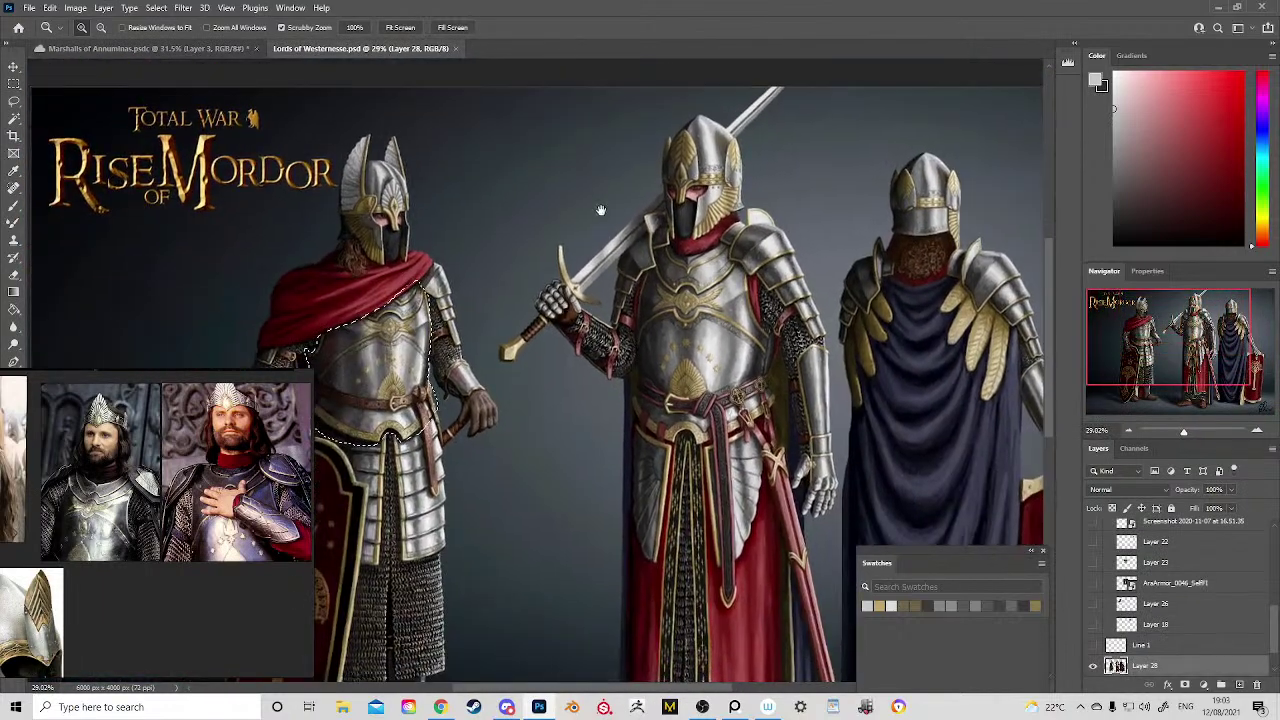
scroll(630, 231, up, 2)
scroll(630, 231, up, 2)
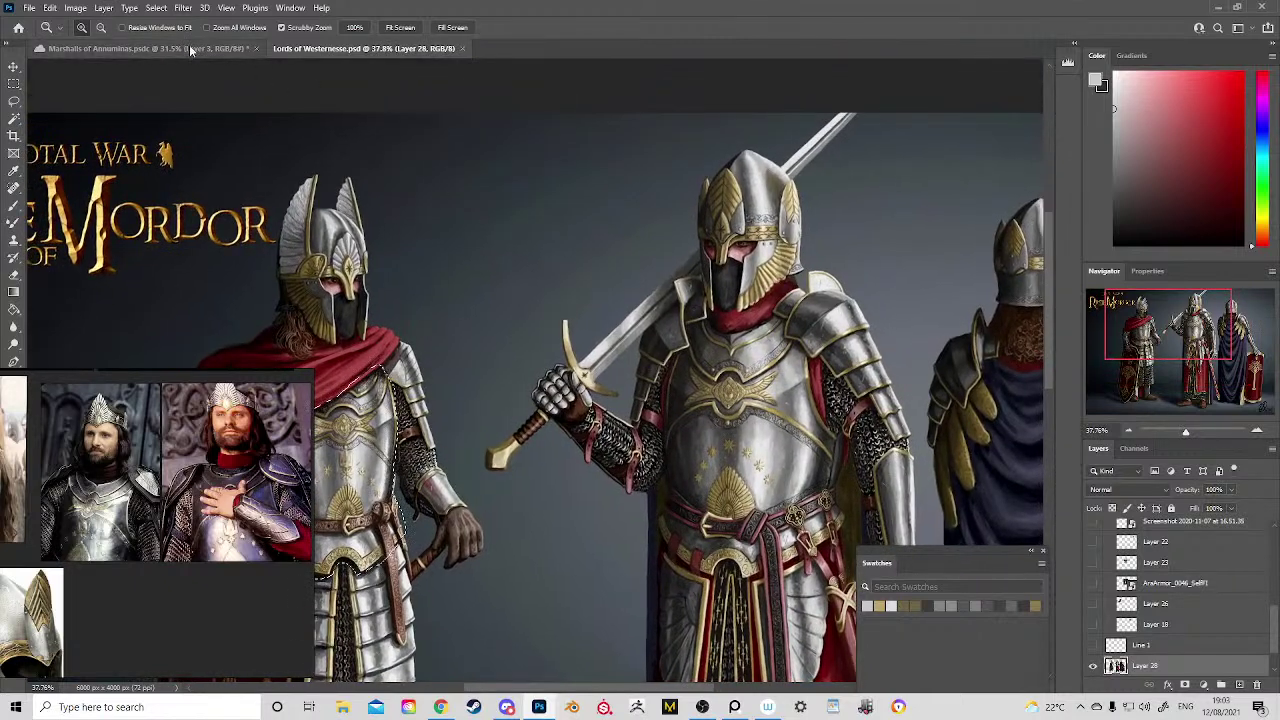
Step: Return to the Marshalls of Annuminas document and find the full plate armour with the pointed helmet on the reference board
click(184, 48)
scroll(546, 208, up, 4)
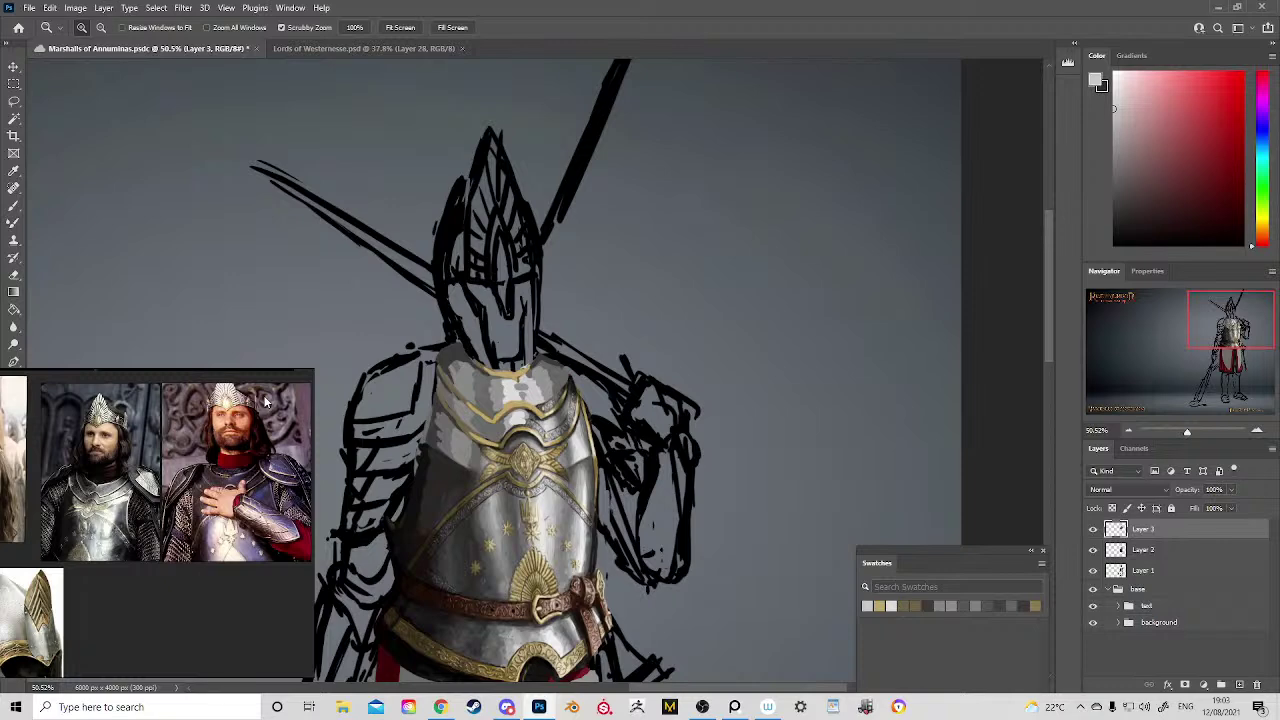
scroll(176, 491, down, 4)
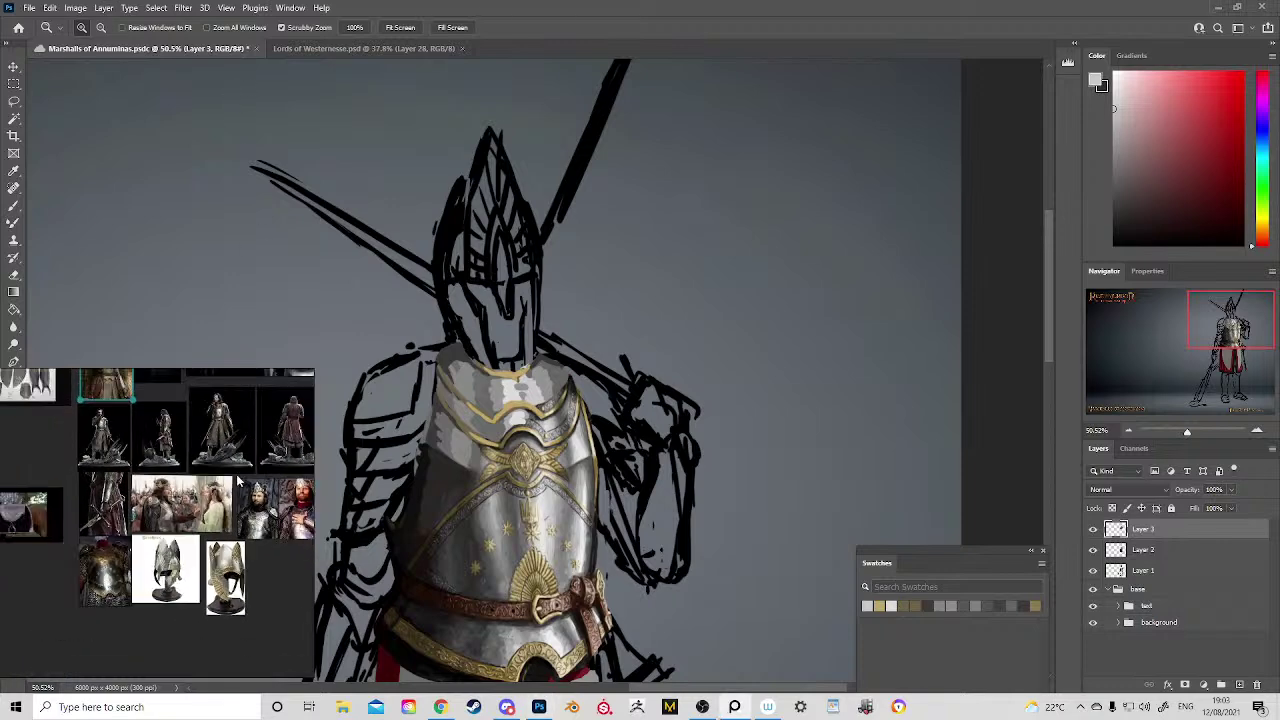
drag(238, 481, 195, 598)
scroll(150, 477, up, 4)
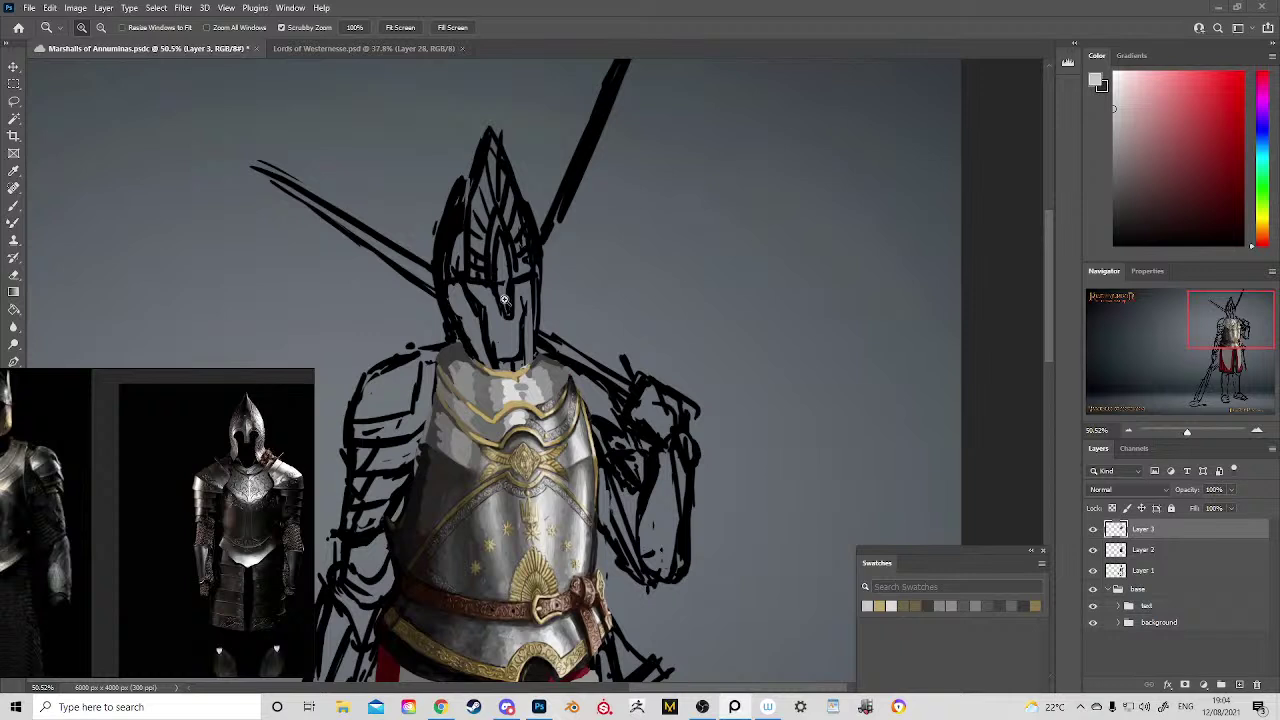
Step: Switch to Discord, check the Rise of Mordor server's voice channel members, and return to the painting
click(507, 707)
drag(152, 404, 273, 146)
scroll(118, 485, down, 6)
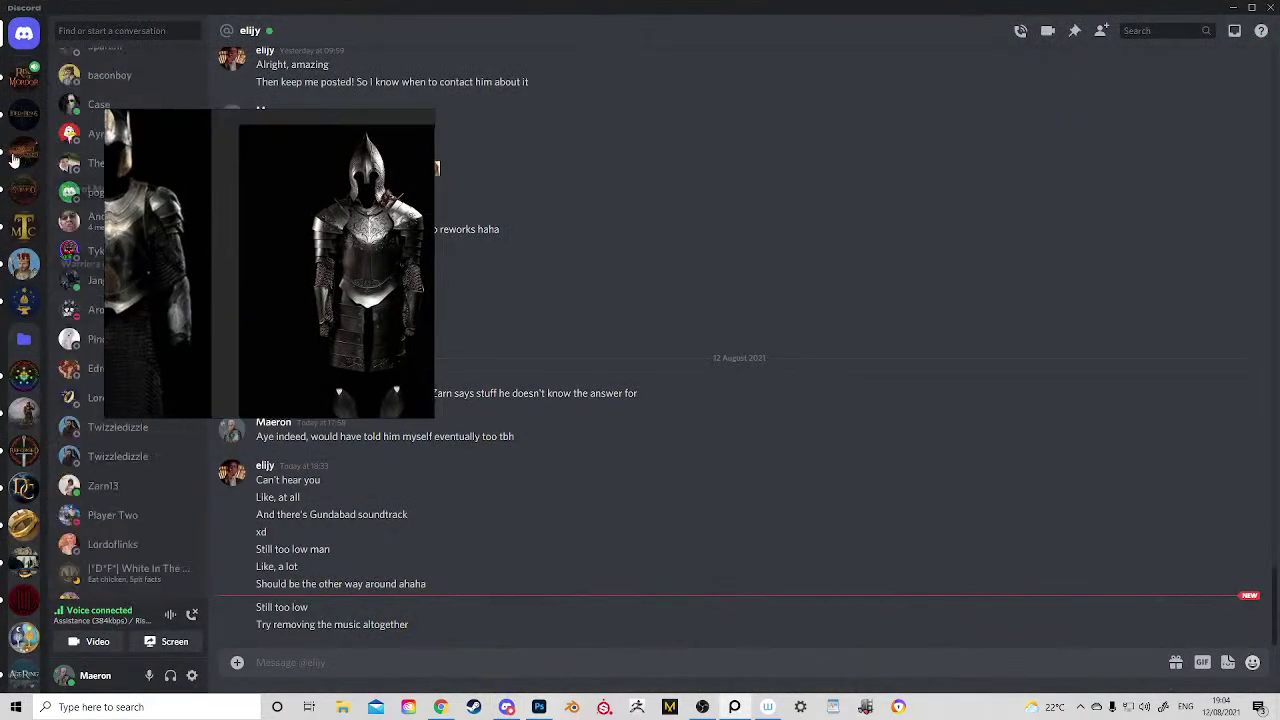
click(22, 88)
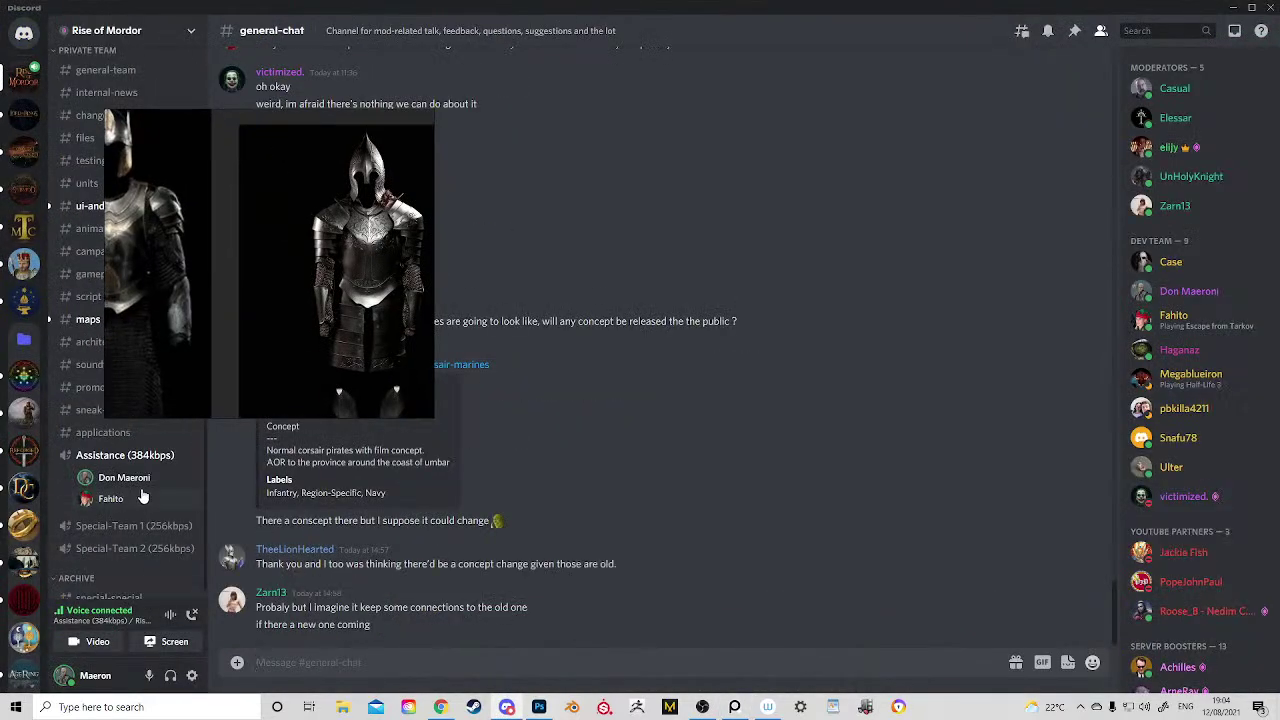
drag(202, 323, 101, 338)
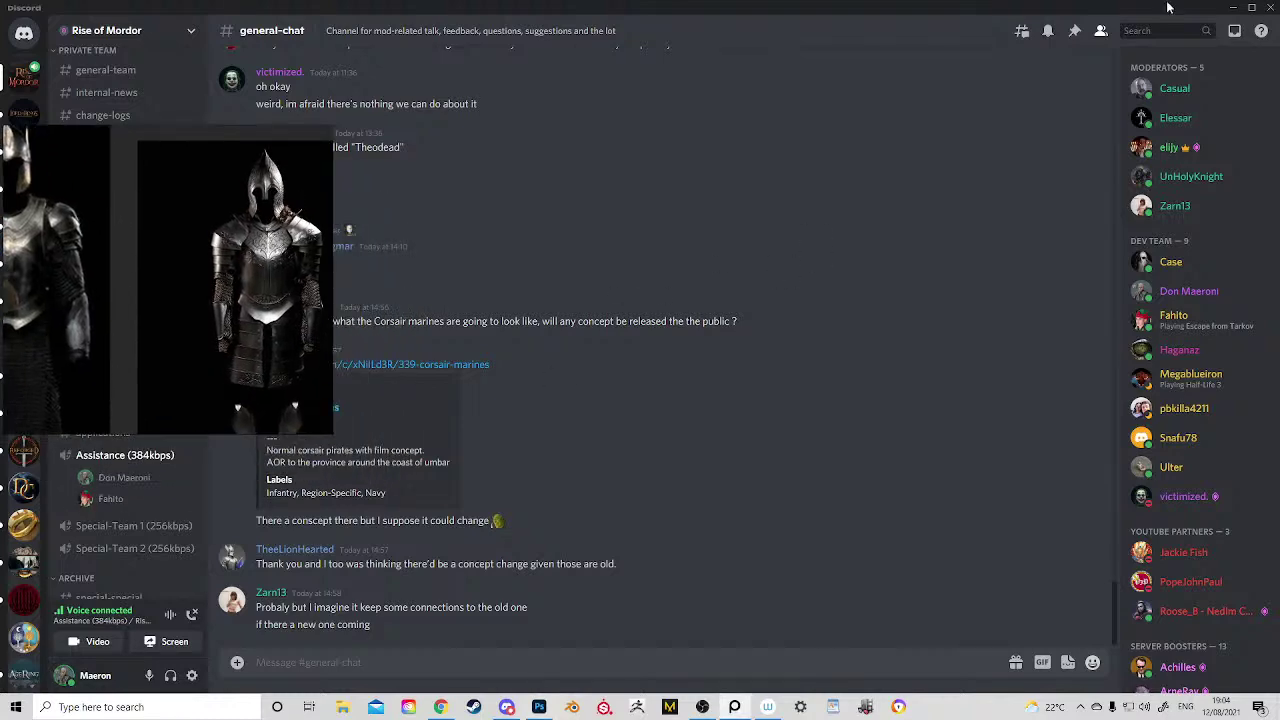
click(1237, 8)
Step: Place the floating plate armour reference beside the figure's helmet and frame the helmet and breastplate for painting
drag(286, 312, 320, 205)
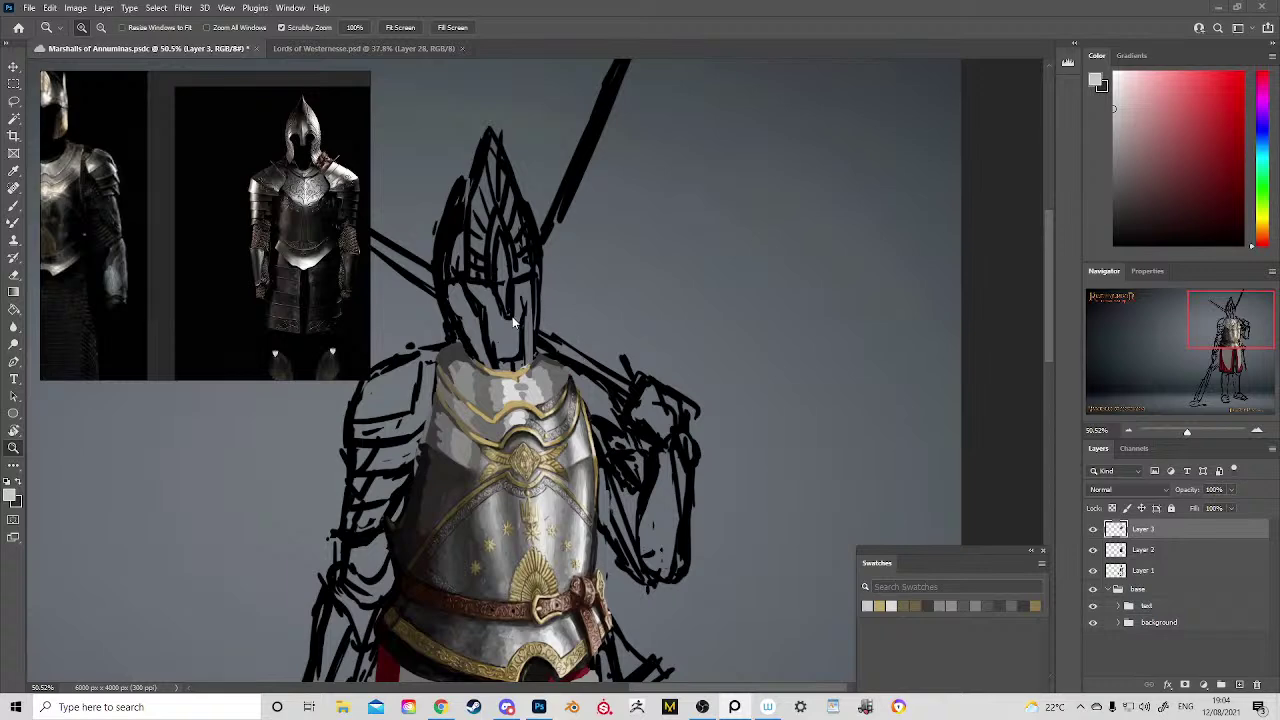
click(516, 373)
drag(531, 383, 502, 348)
drag(502, 348, 628, 326)
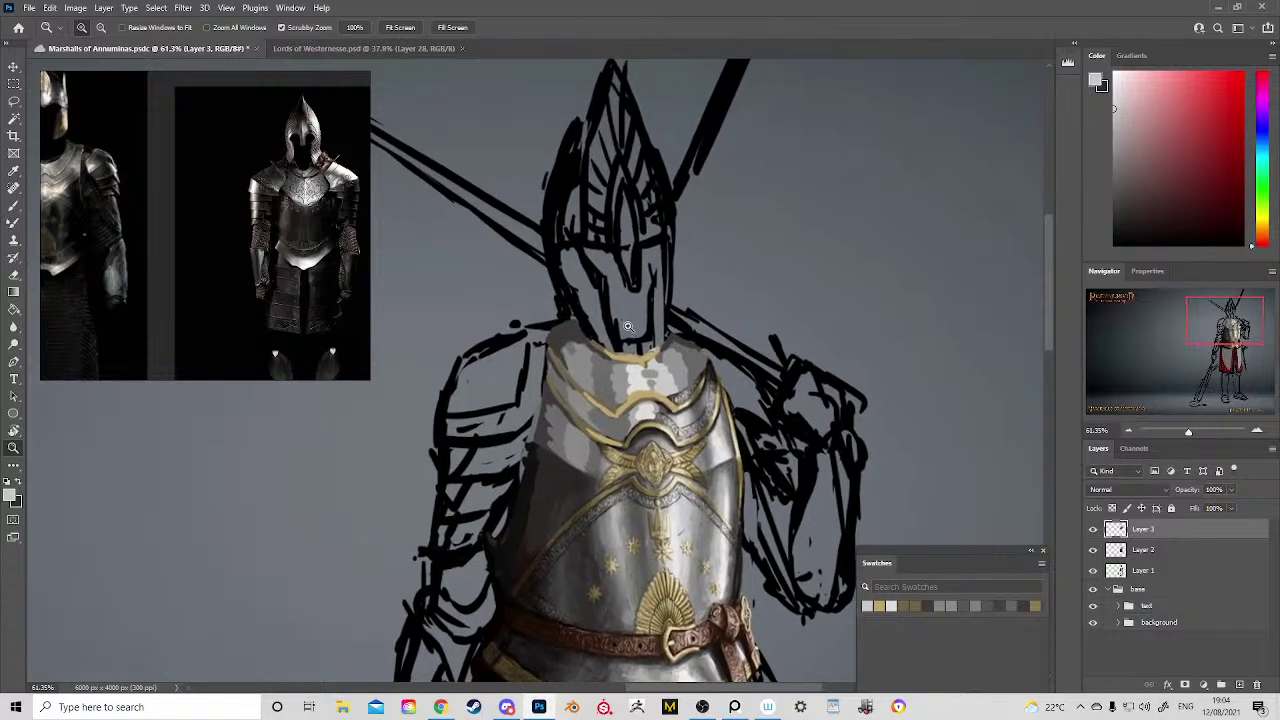
Step: Switch to OBS, check the audio mixer levels of the live stream, and return to the painting
scroll(628, 326, up, 2)
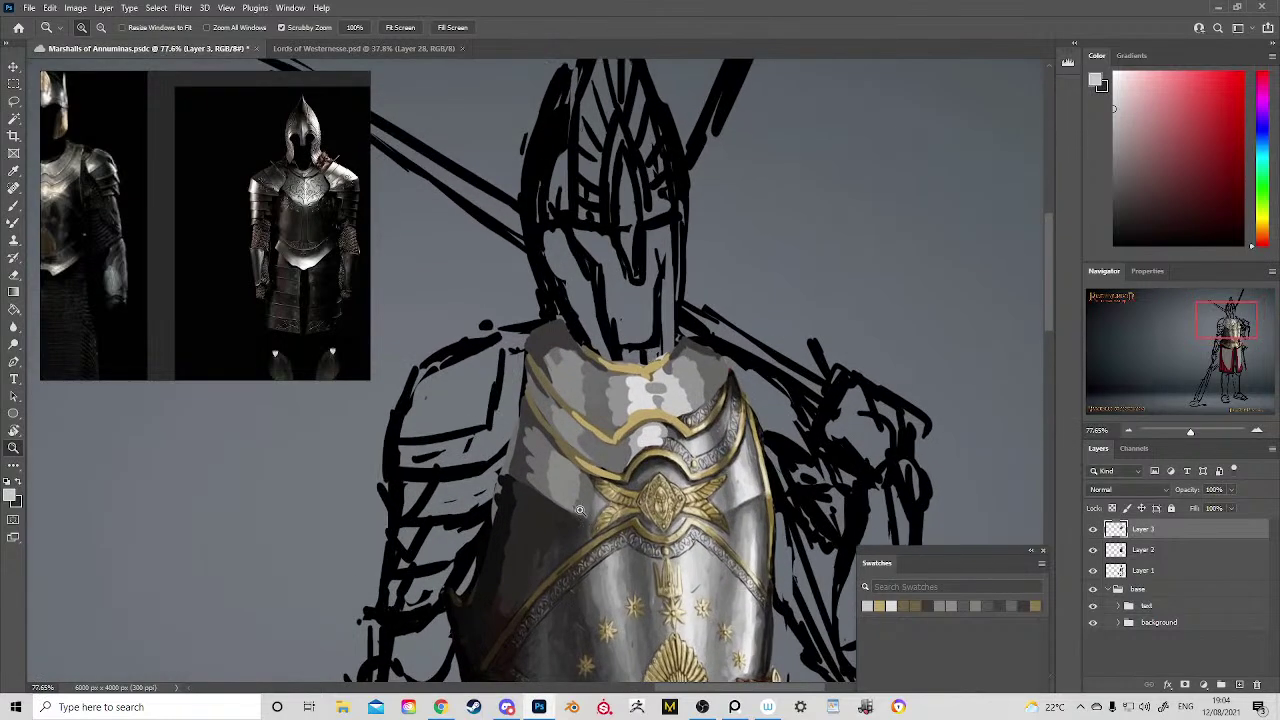
mouse_move(508, 710)
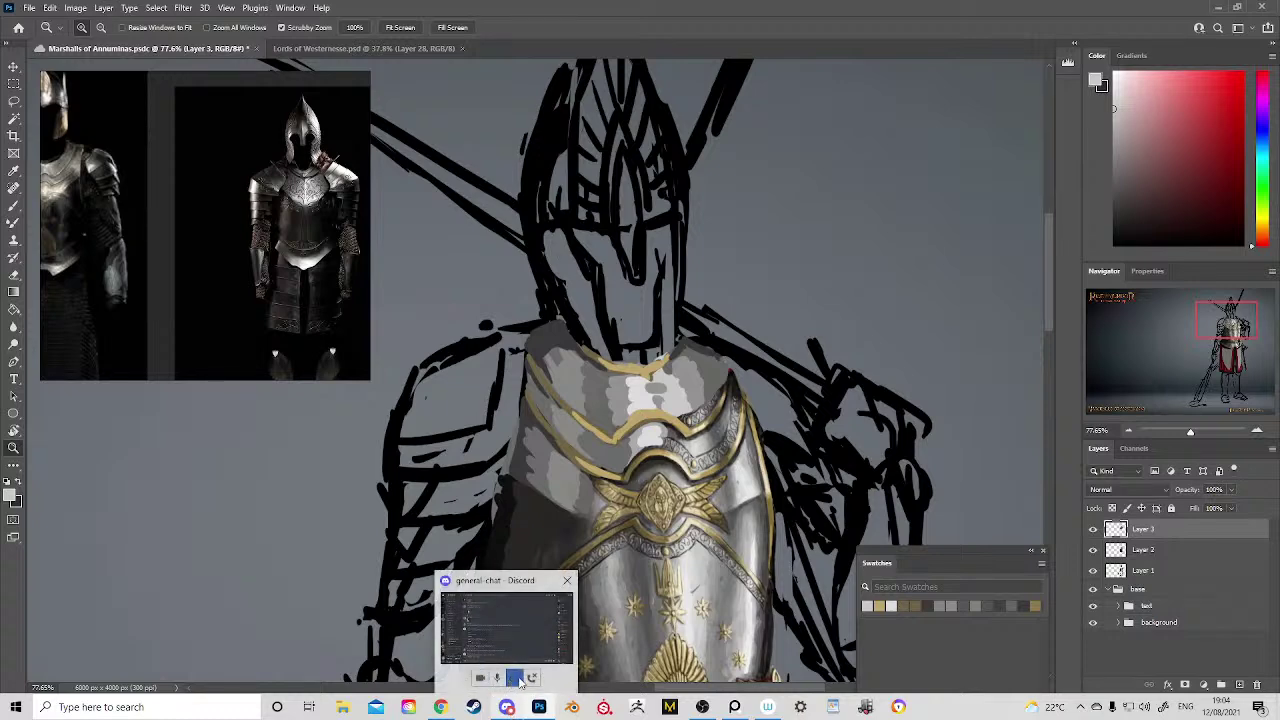
click(702, 707)
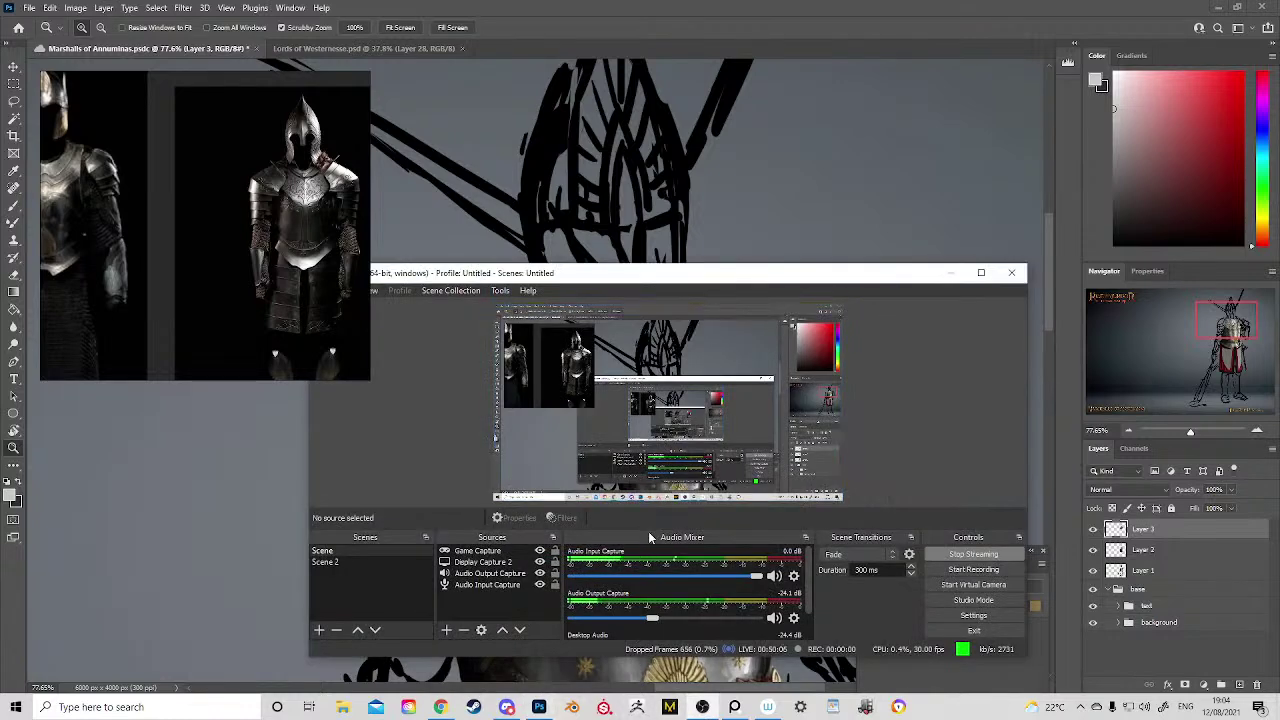
scroll(664, 586, down, 1)
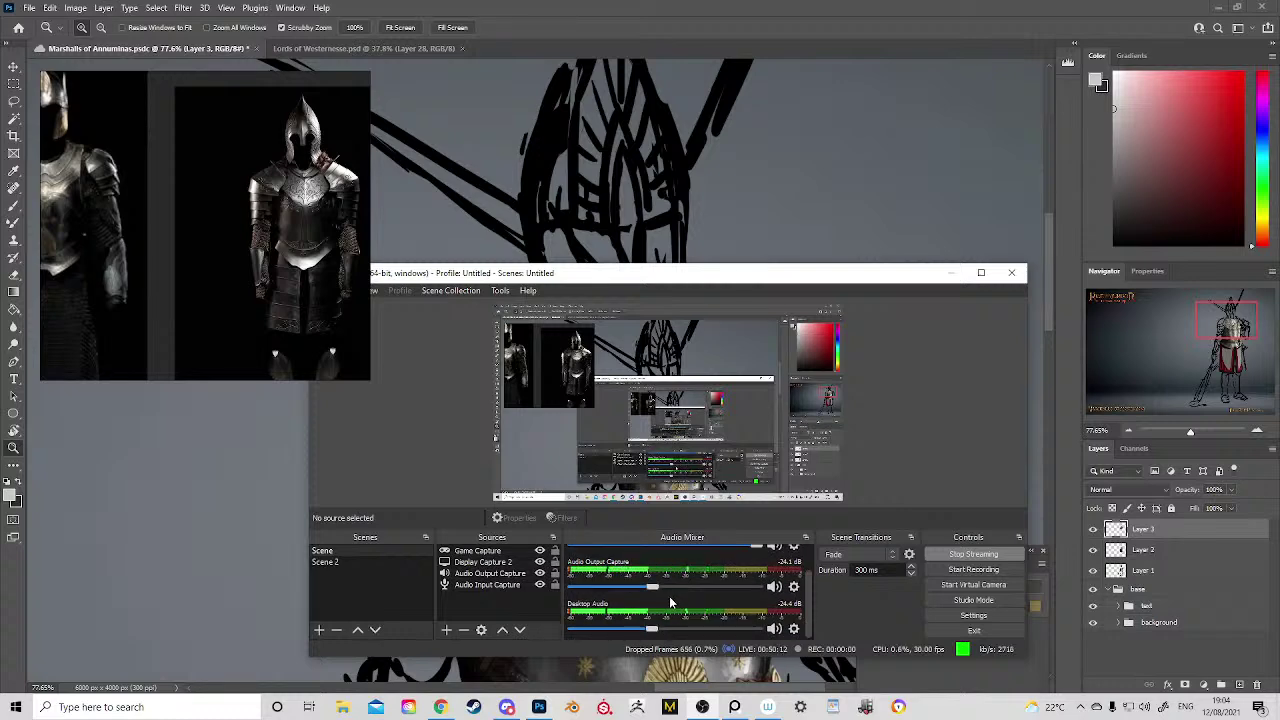
click(952, 272)
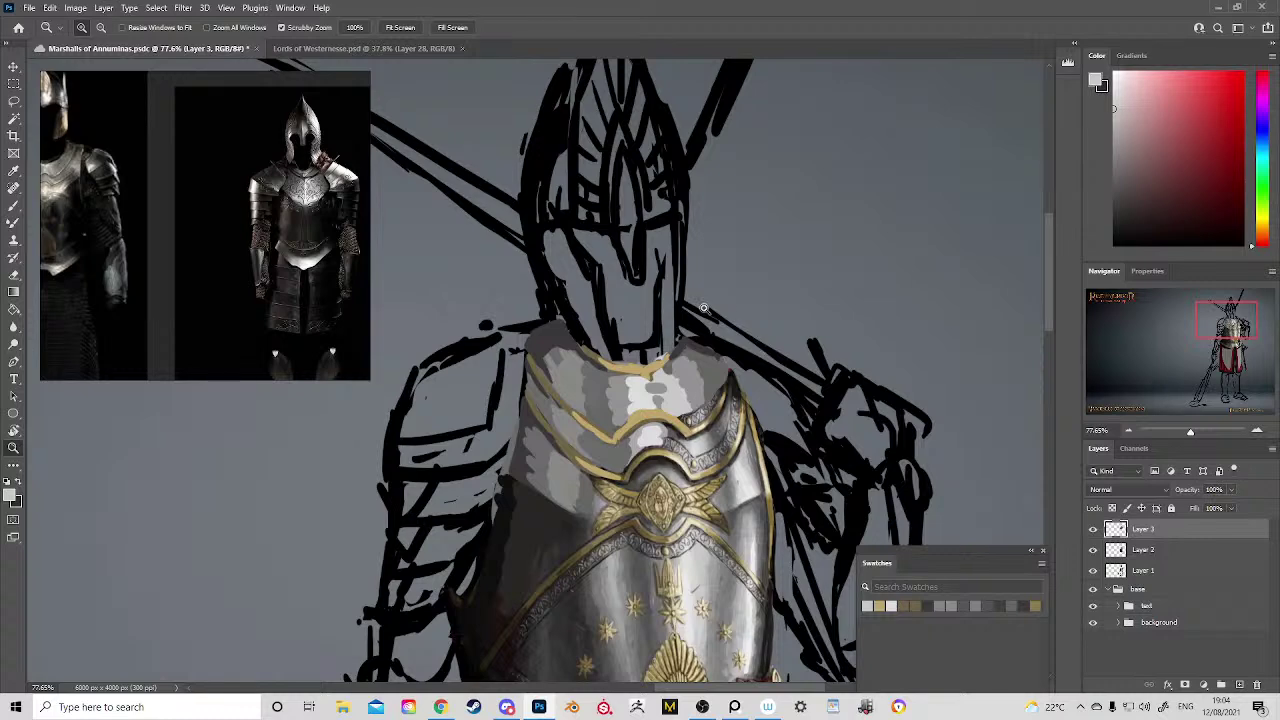
Step: Paint the collar's right neck edge in sampled dark grey and extend both gold trim lines up to the right shoulder
drag(695, 364, 733, 361)
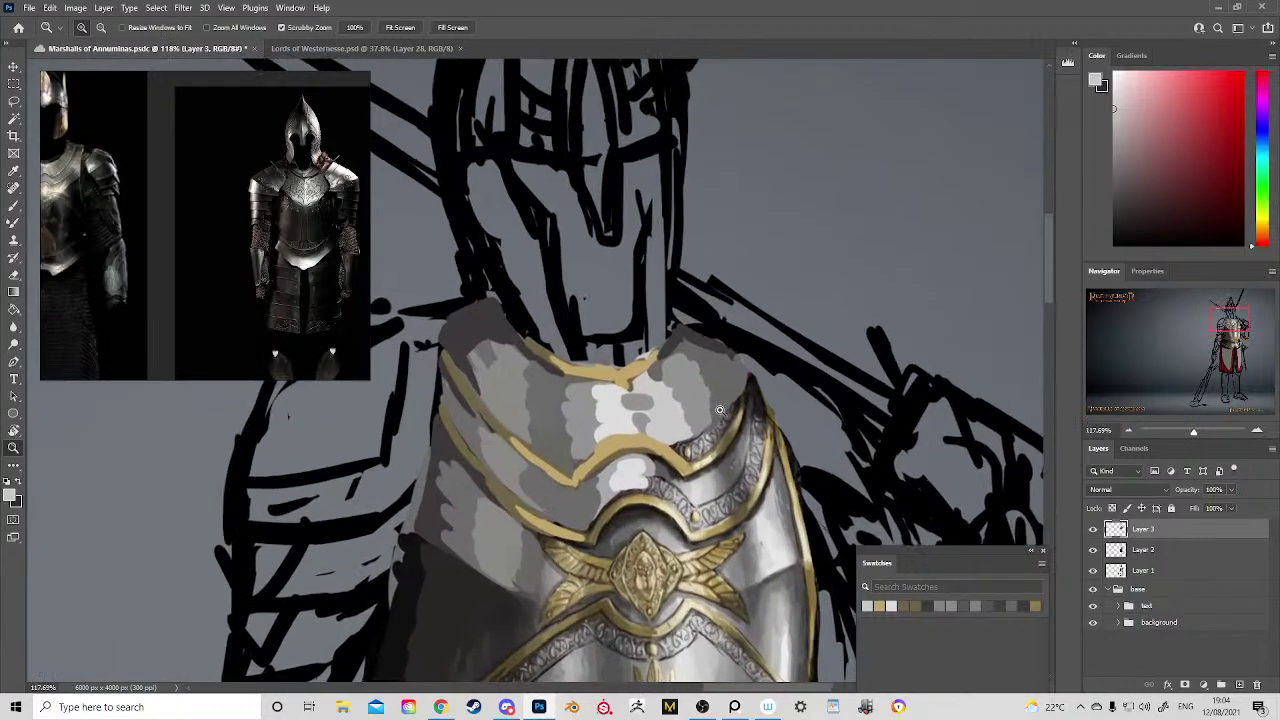
key(b)
alt+click(688, 338)
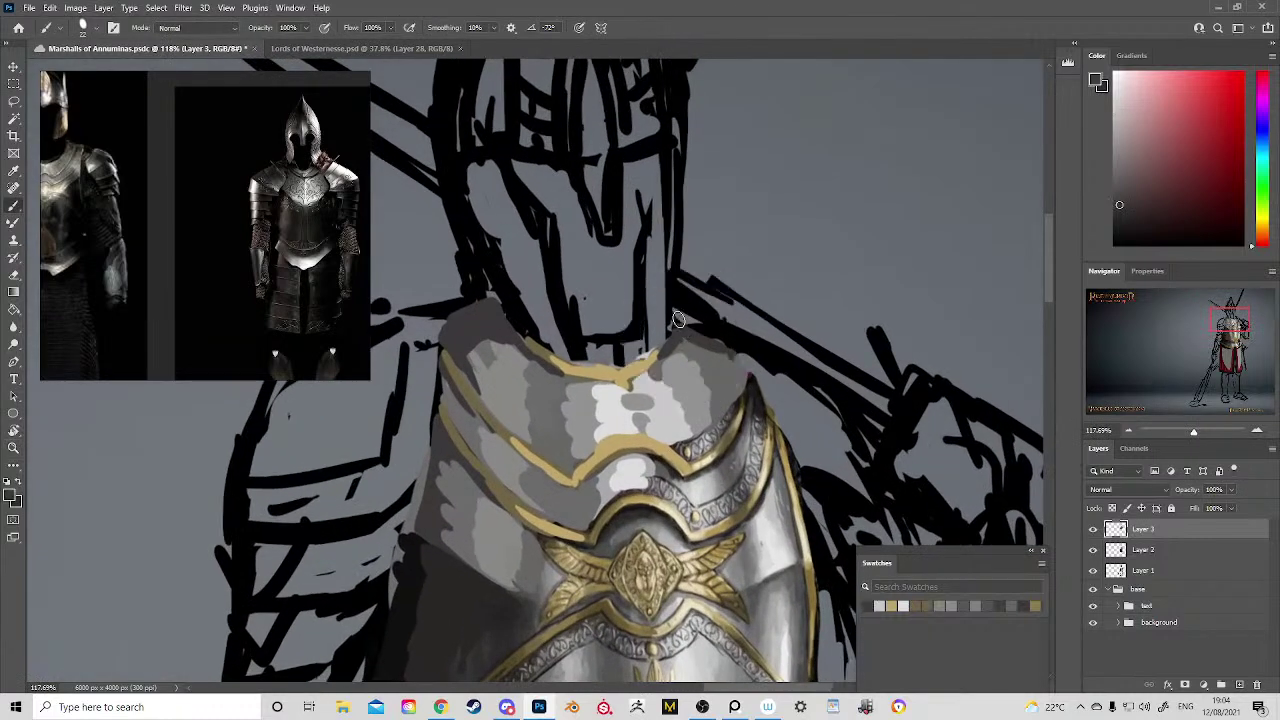
alt+click(725, 392)
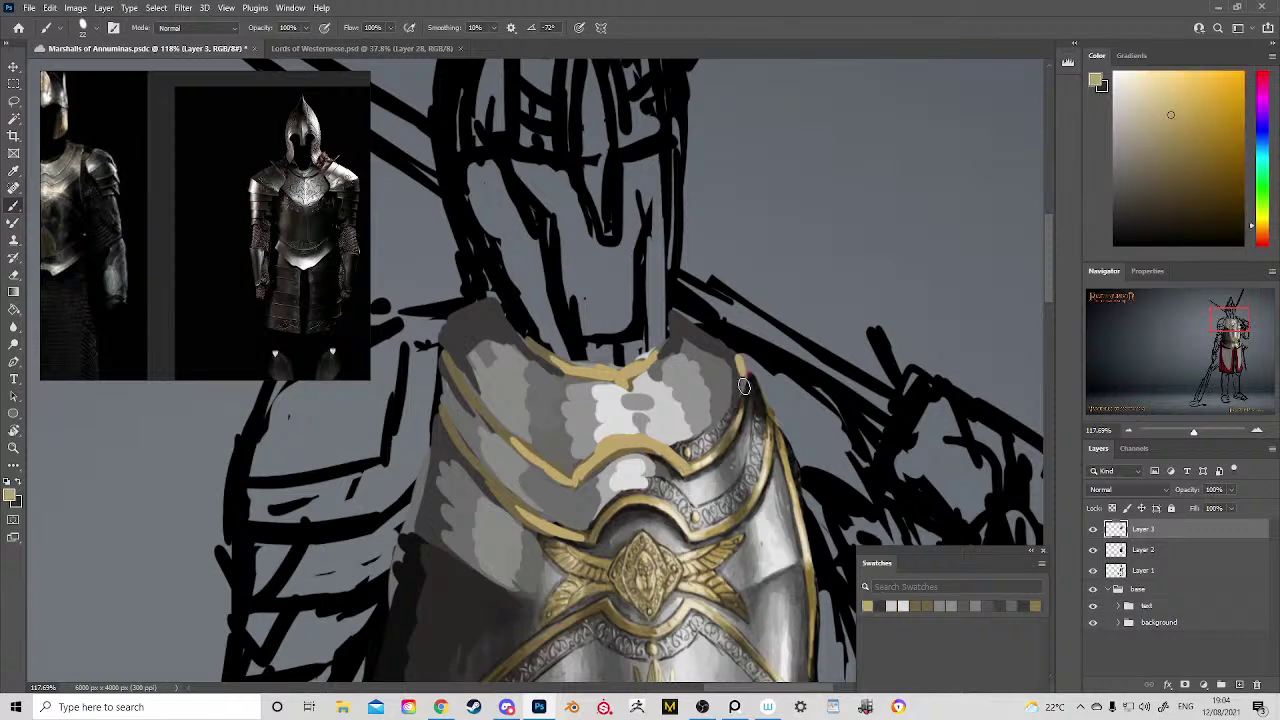
mouse_move(756, 372)
mouse_down()
mouse_move(772, 447)
mouse_move(795, 281)
mouse_move(797, 349)
mouse_up()
Step: Repaint the collar's central reflections with sampled mid-grey and light-grey bands, and clean up the gold neckline trim
alt+click(687, 285)
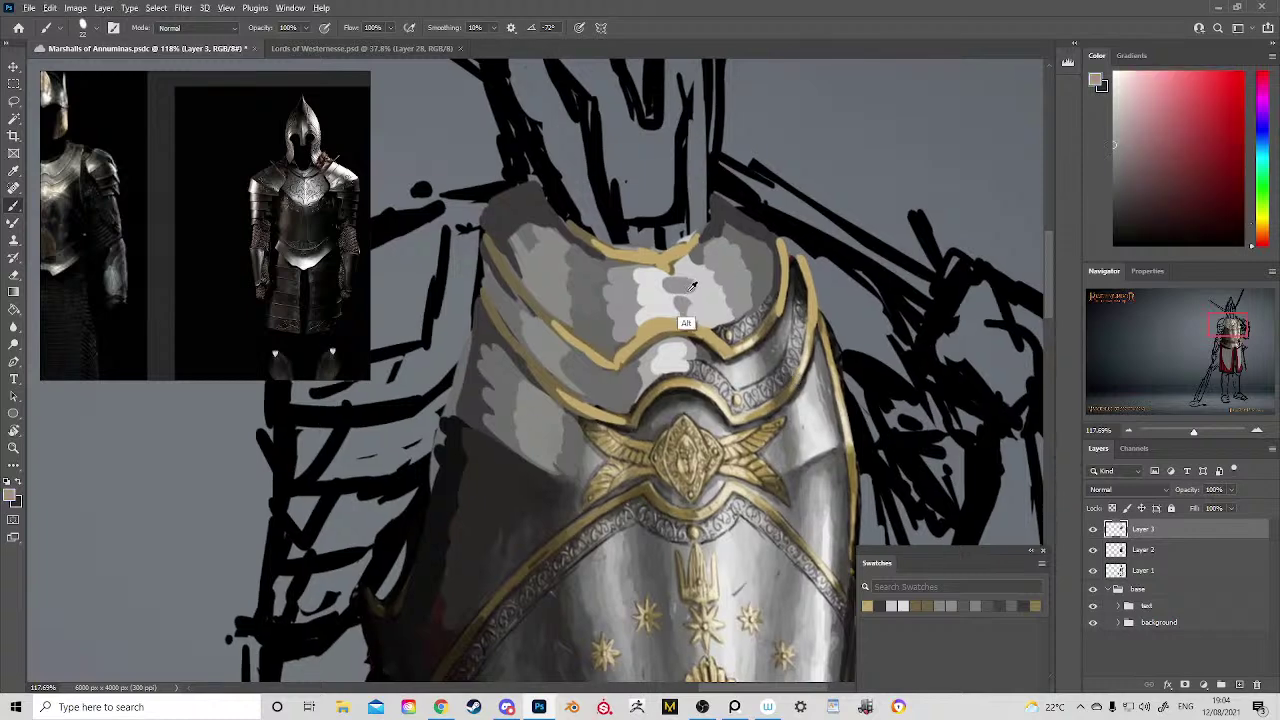
alt+click(701, 305)
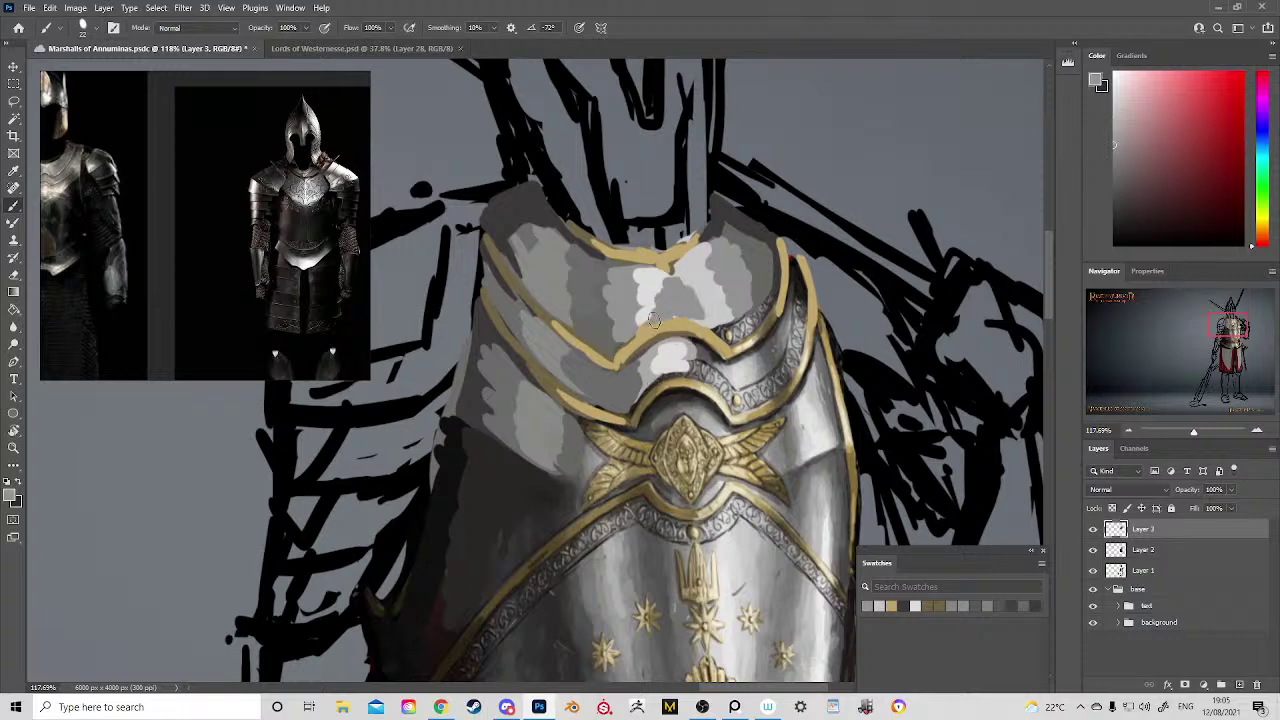
alt+click(616, 346)
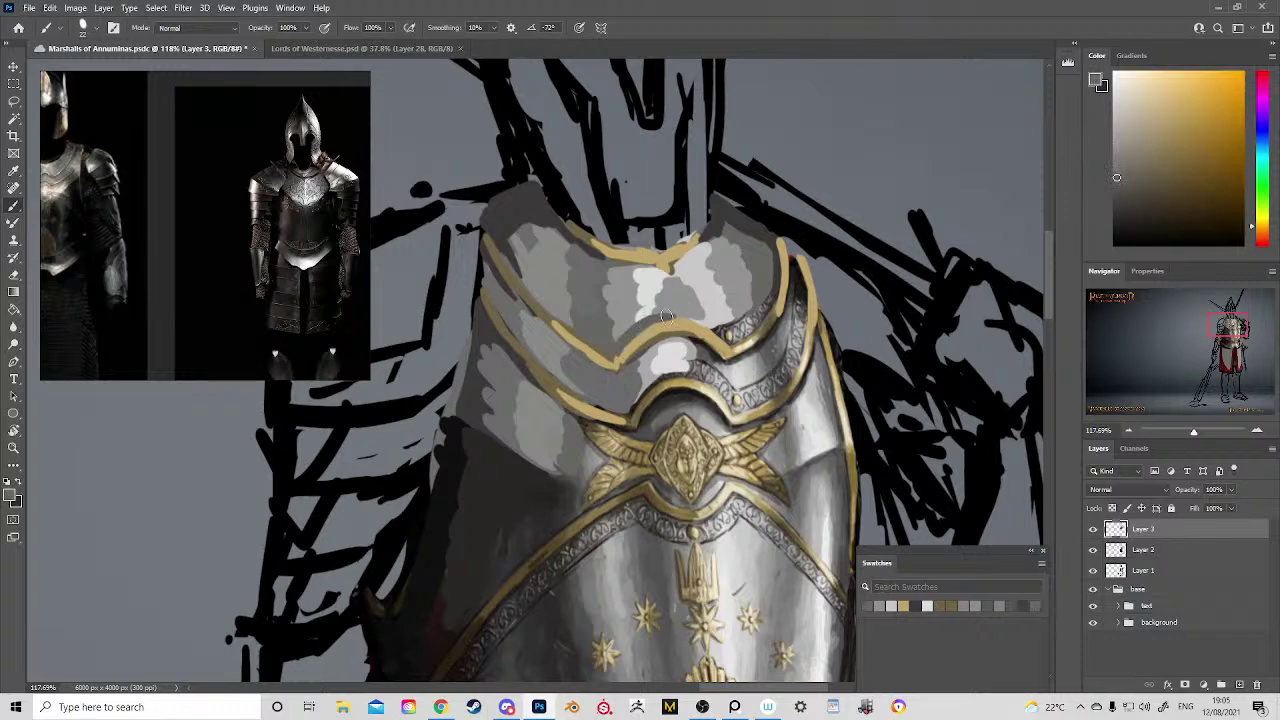
alt+click(664, 308)
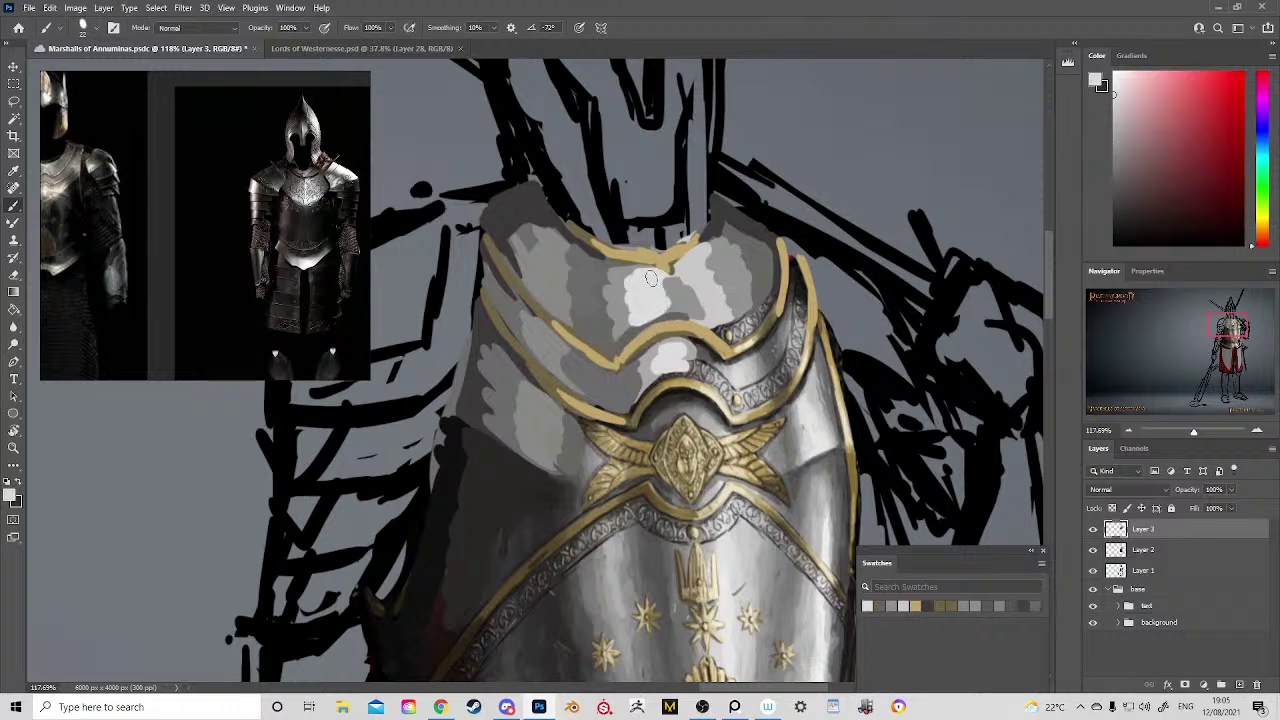
alt+click(672, 290)
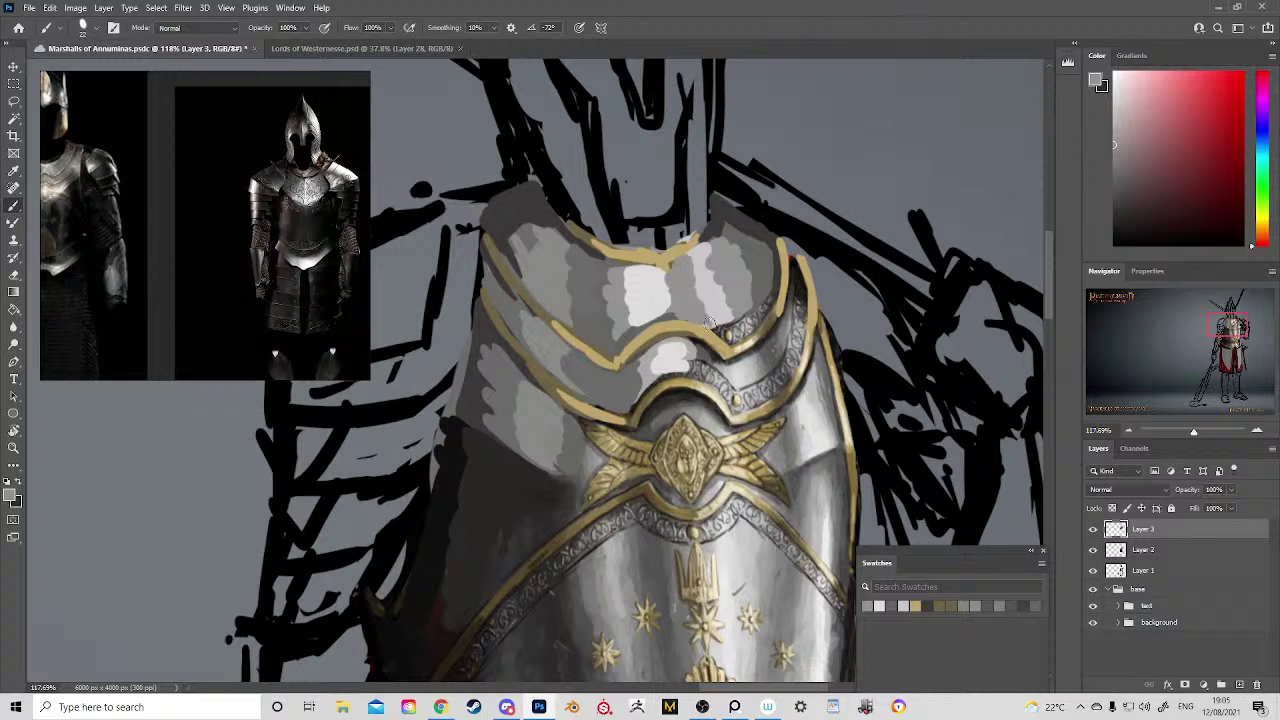
alt+click(710, 305)
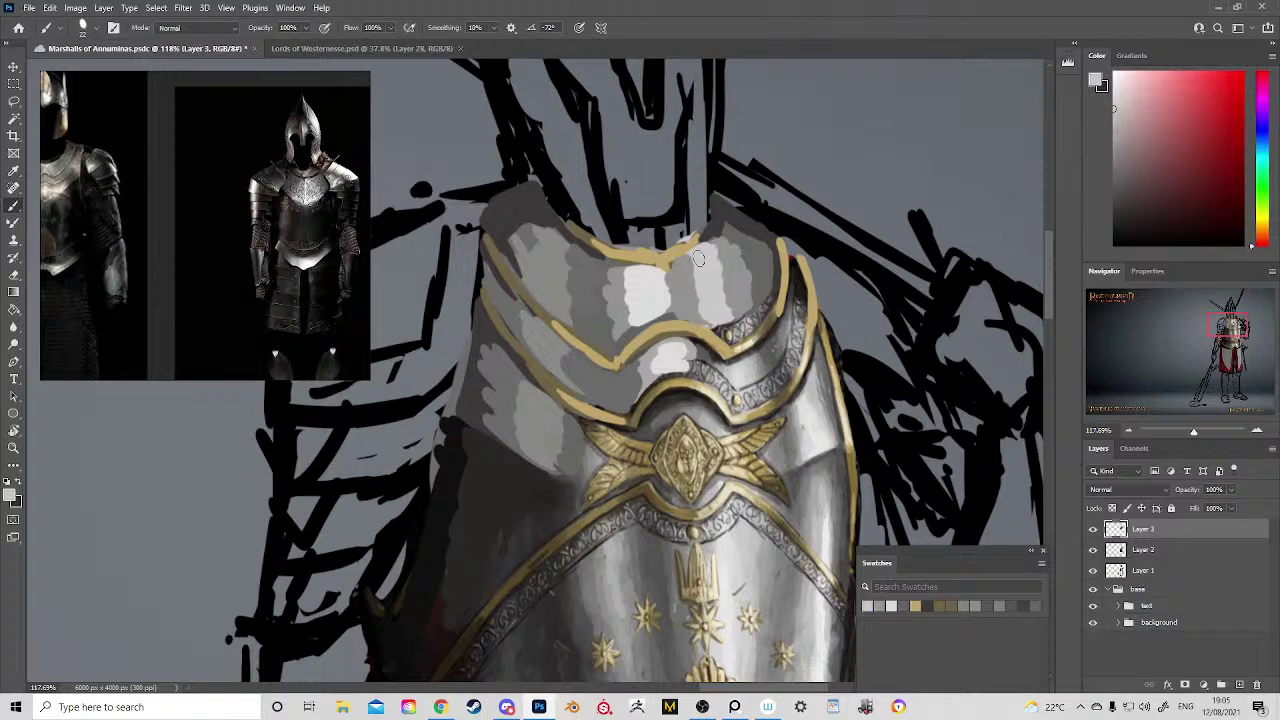
alt+click(678, 254)
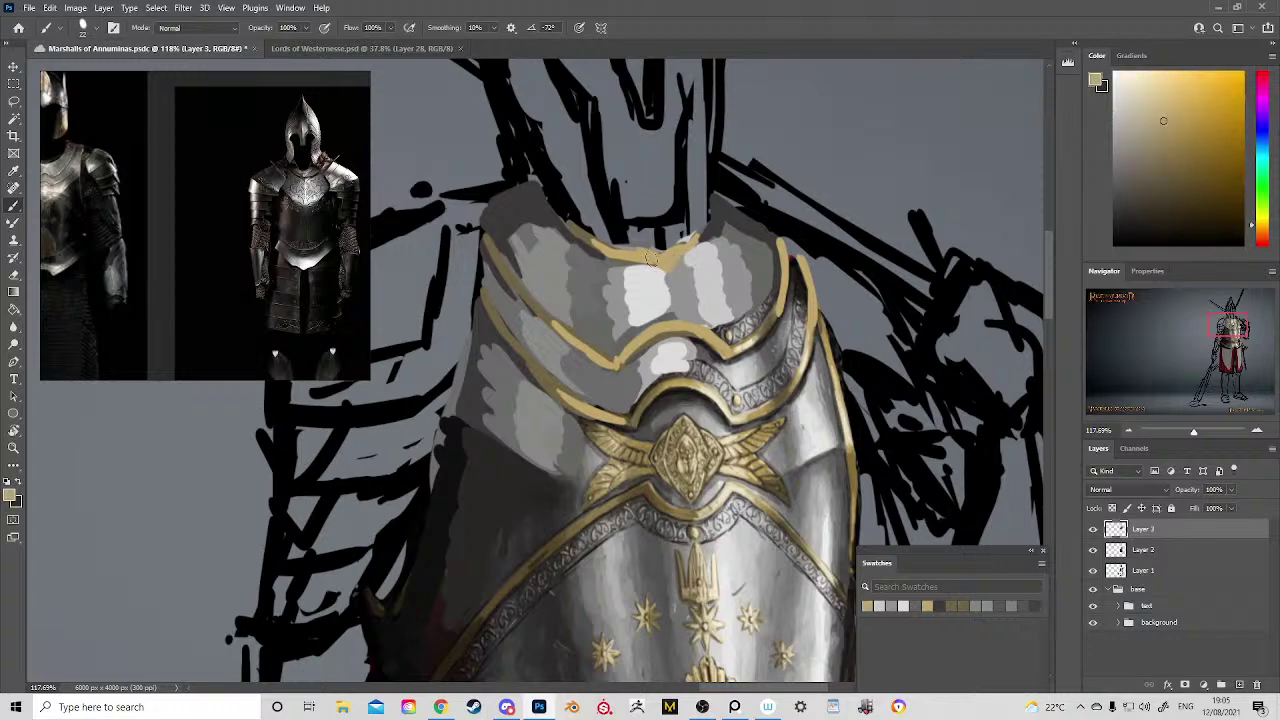
Step: Blend the shaded left side of the breastplate with a larger brush at 30% opacity, using greys sampled from the armour
drag(745, 358, 667, 78)
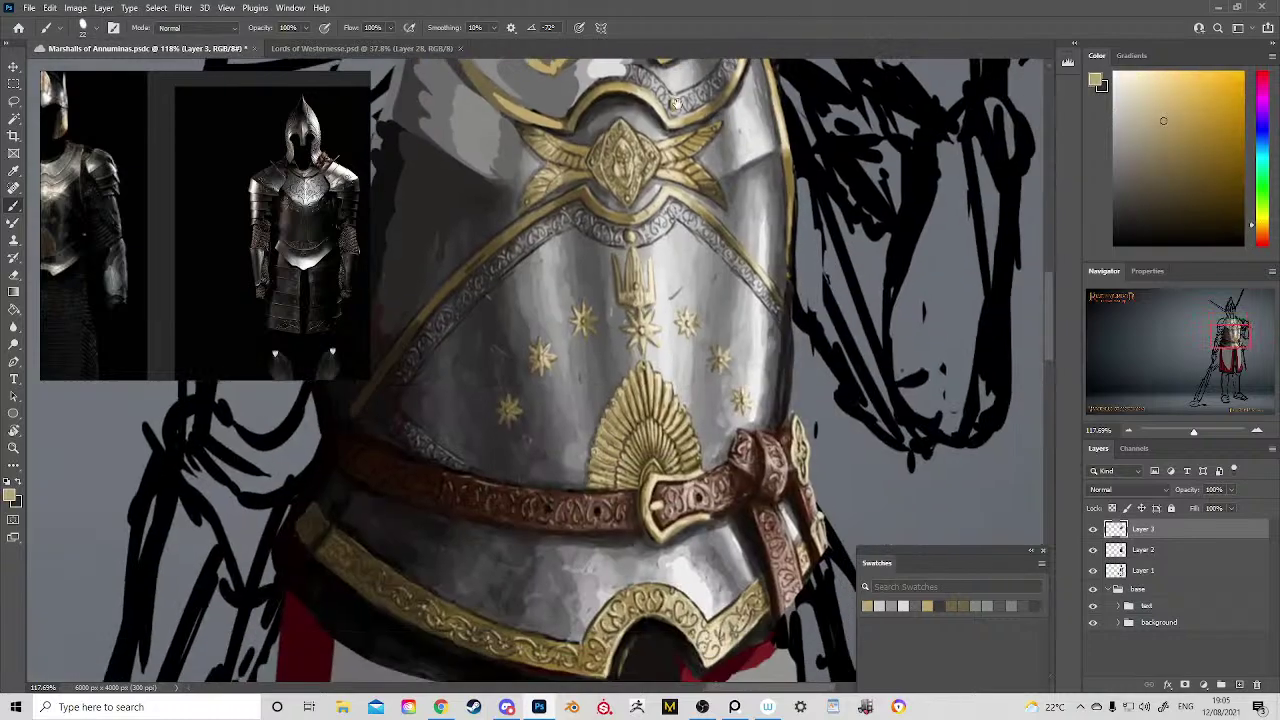
drag(722, 262, 622, 274)
drag(692, 284, 722, 326)
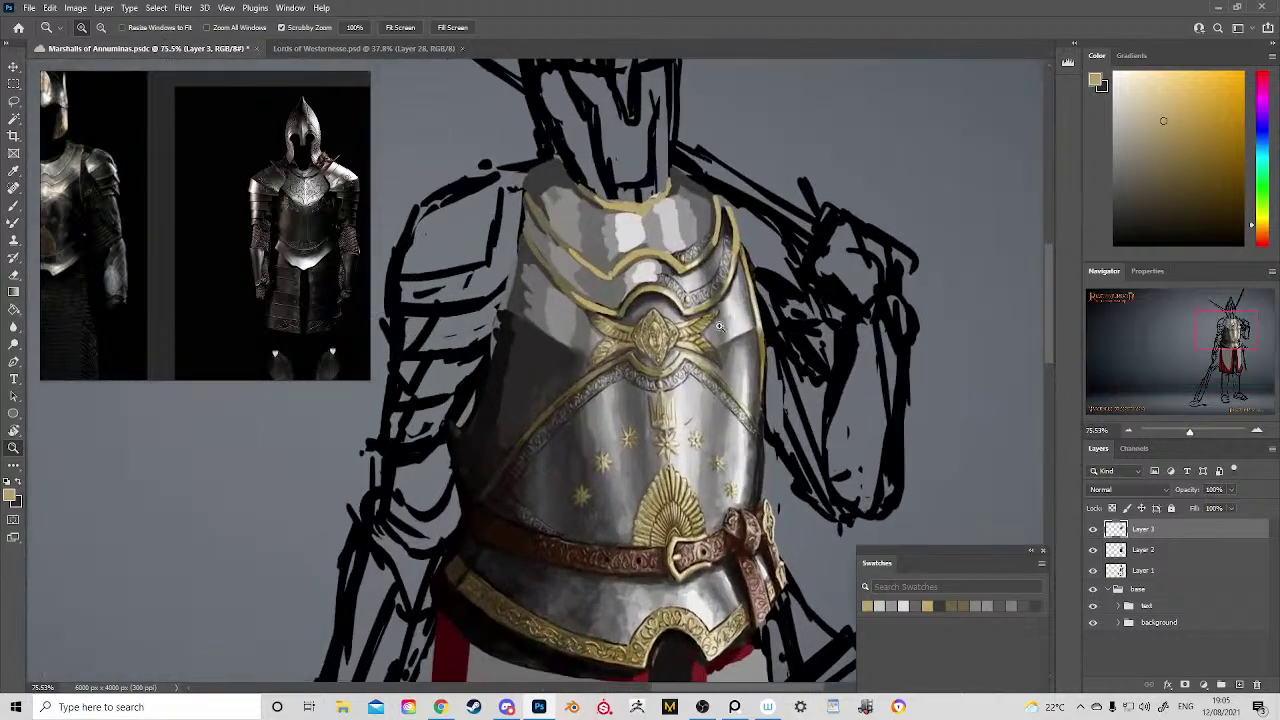
mouse_move(594, 419)
mouse_down()
mouse_move(765, 255)
mouse_move(762, 286)
mouse_up()
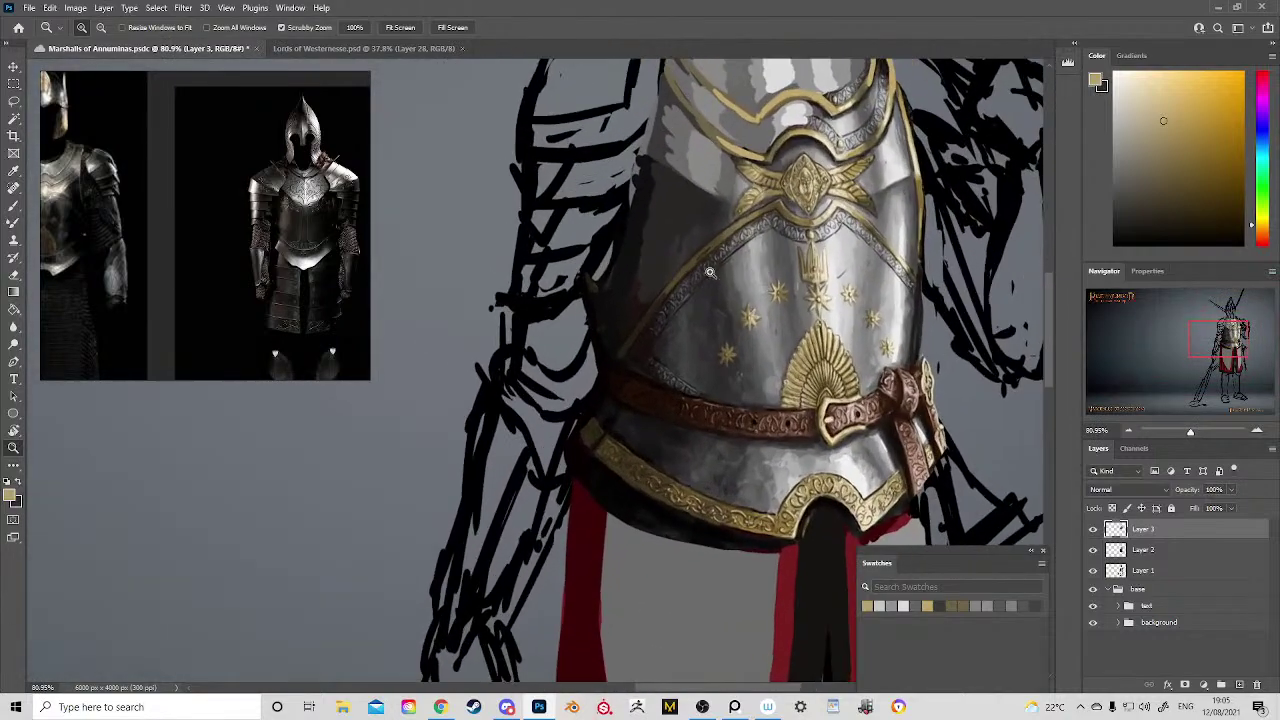
right_click(684, 228)
mouse_move(681, 235)
mouse_down()
mouse_move(722, 206)
mouse_move(690, 205)
mouse_move(666, 185)
mouse_move(690, 194)
mouse_move(677, 235)
mouse_move(696, 226)
mouse_move(691, 238)
mouse_move(685, 198)
mouse_move(724, 210)
mouse_move(663, 287)
mouse_move(705, 323)
mouse_move(708, 289)
mouse_move(676, 358)
mouse_move(701, 353)
mouse_move(716, 381)
mouse_move(692, 375)
mouse_move(670, 341)
mouse_move(689, 314)
mouse_move(671, 340)
mouse_up()
key(3)
alt+click(742, 315)
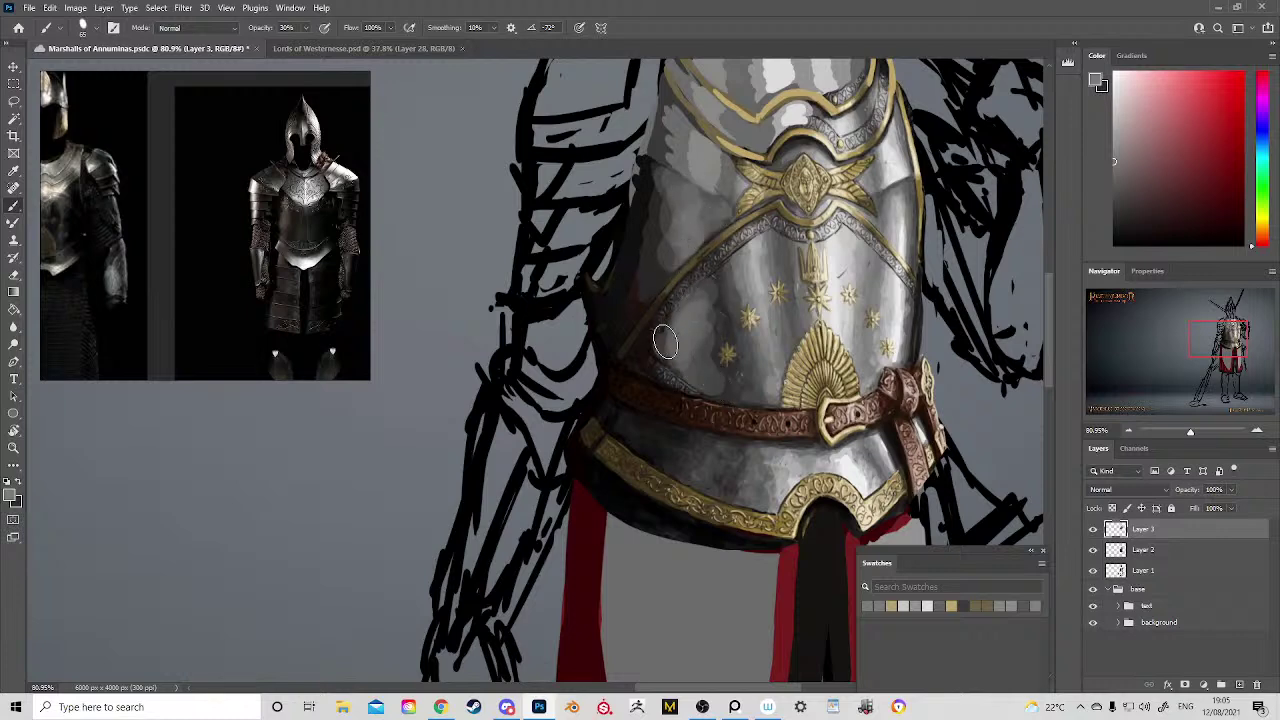
alt+click(669, 280)
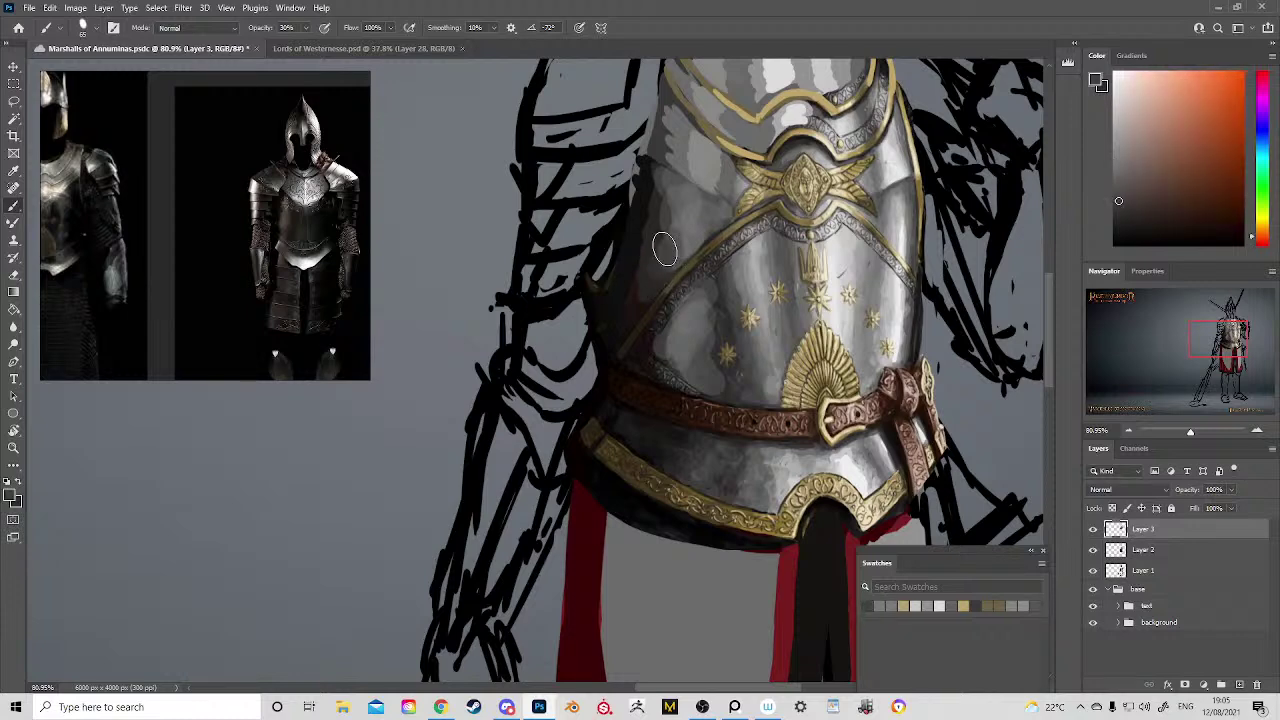
mouse_move(665, 249)
mouse_down()
mouse_move(668, 189)
mouse_move(653, 180)
mouse_move(640, 260)
mouse_up()
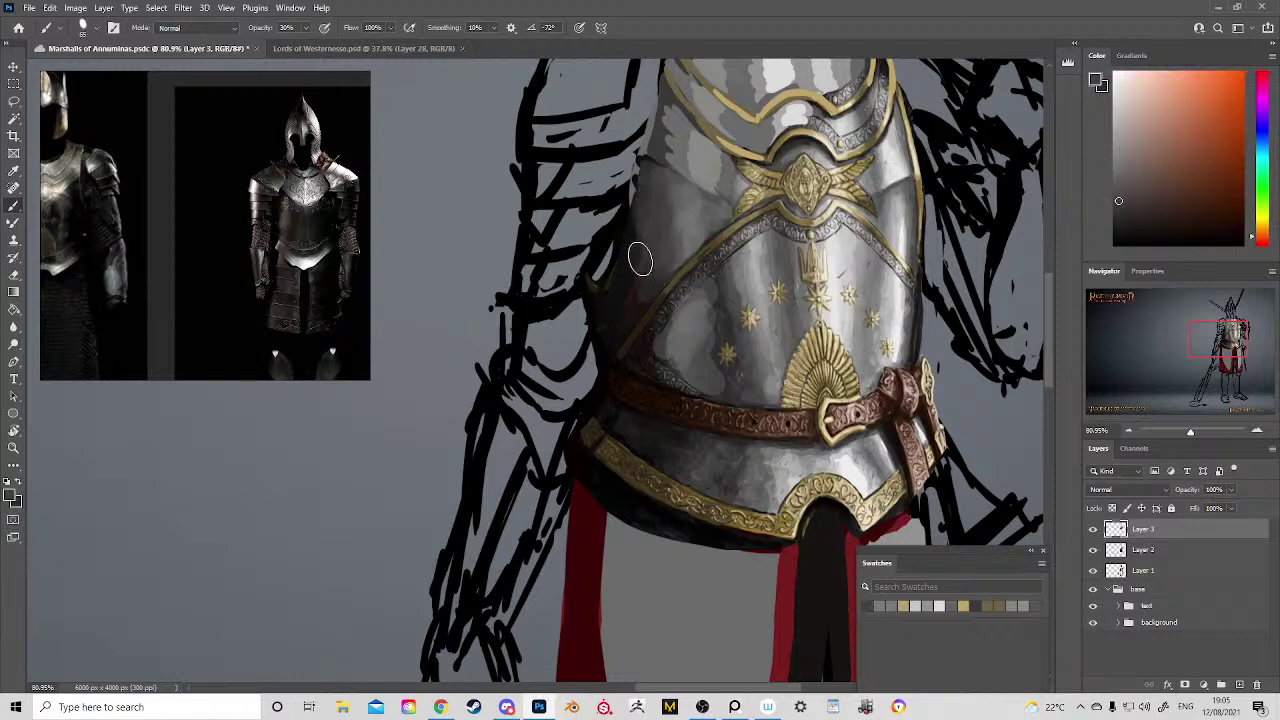
Step: Smooth the shading around the lower-left star on the breastplate with sampled dark and mid greys at 30% opacity
drag(742, 206, 718, 354)
drag(644, 490, 652, 500)
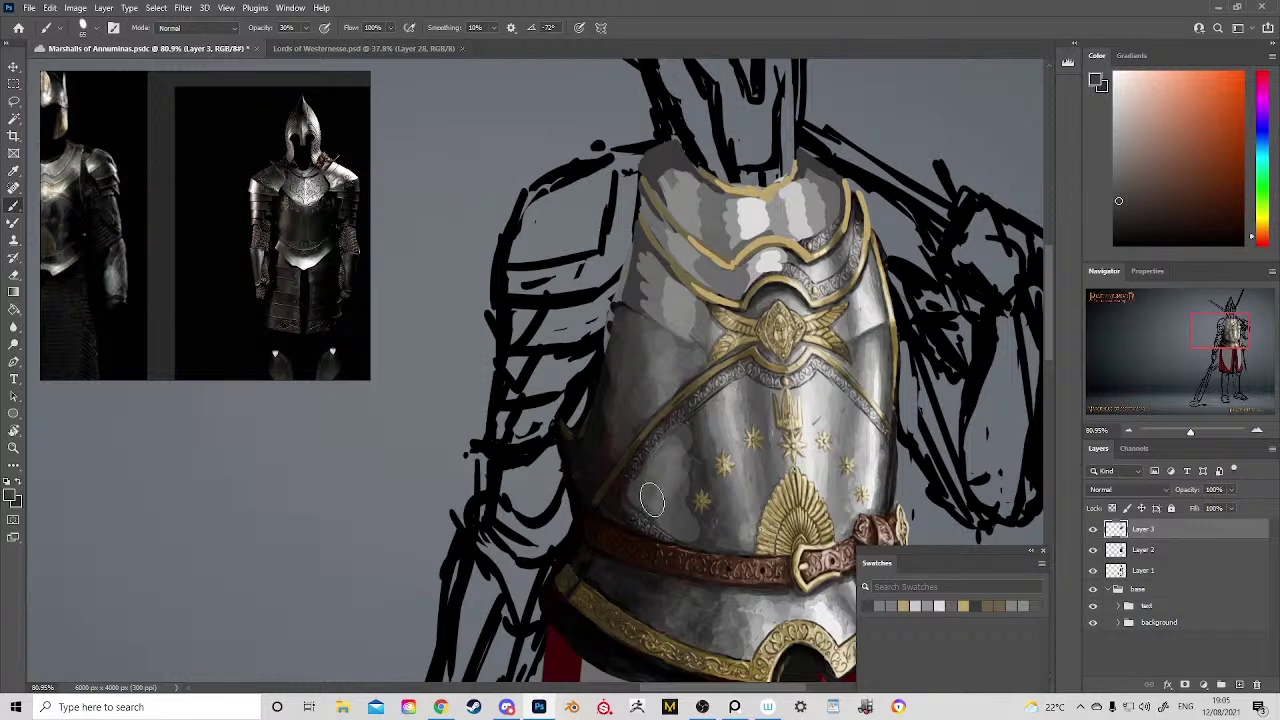
alt+click(690, 482)
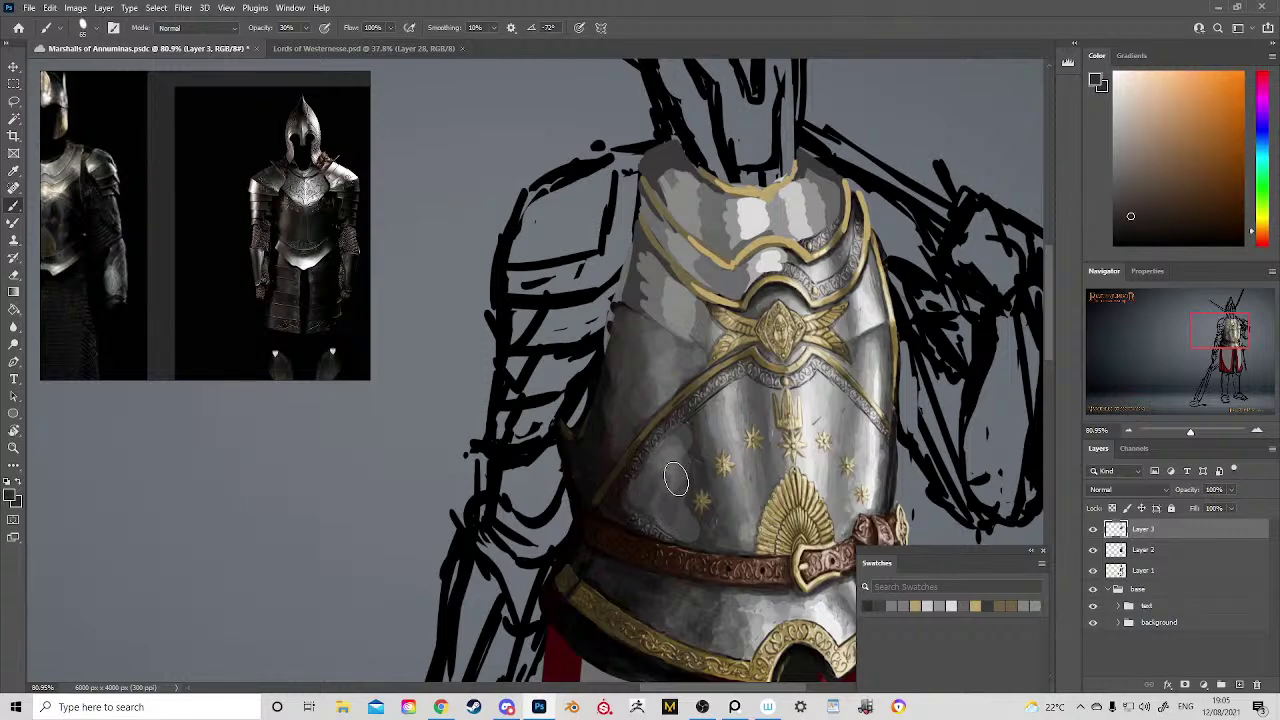
mouse_move(661, 467)
mouse_down()
mouse_move(655, 455)
mouse_move(658, 518)
mouse_move(666, 510)
mouse_up()
alt+click(667, 485)
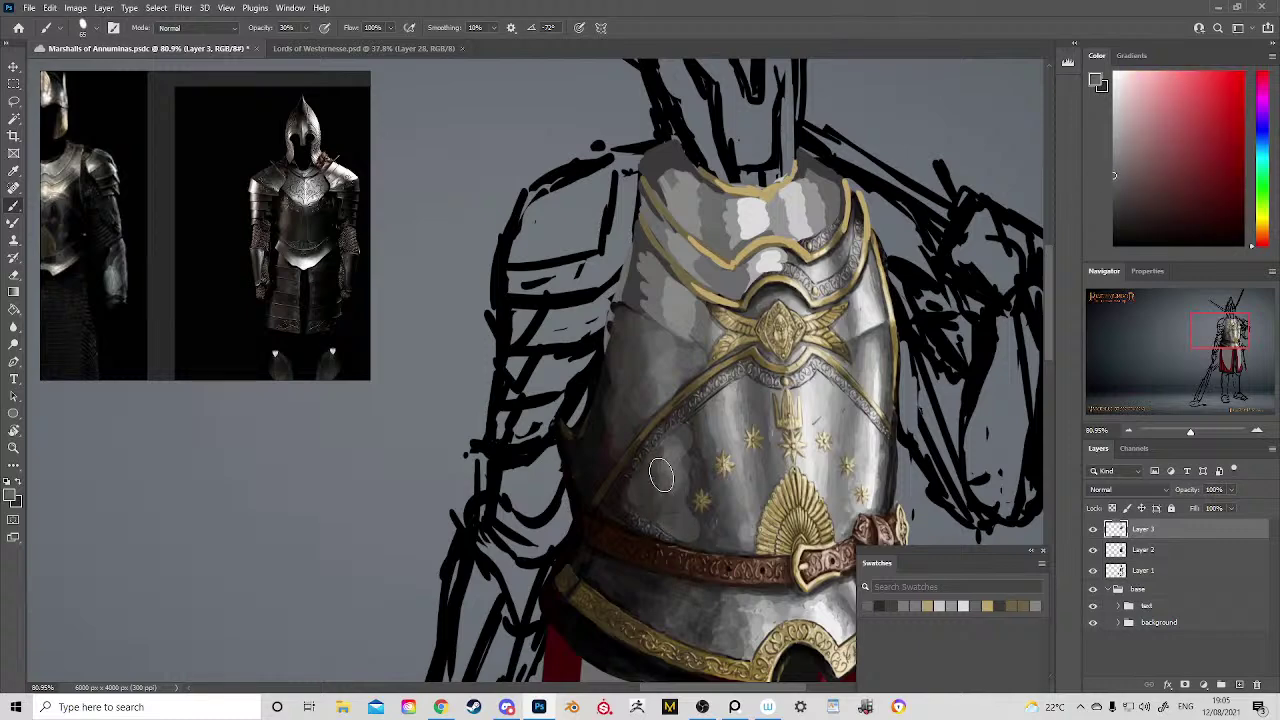
Step: Blend the upper chest plate below the left collar trim with sampled greys at 30% opacity
mouse_move(663, 376)
mouse_down()
mouse_move(671, 358)
mouse_move(641, 340)
mouse_move(669, 292)
mouse_move(638, 265)
mouse_move(659, 267)
mouse_up()
alt+click(669, 335)
alt+click(638, 296)
alt+click(644, 290)
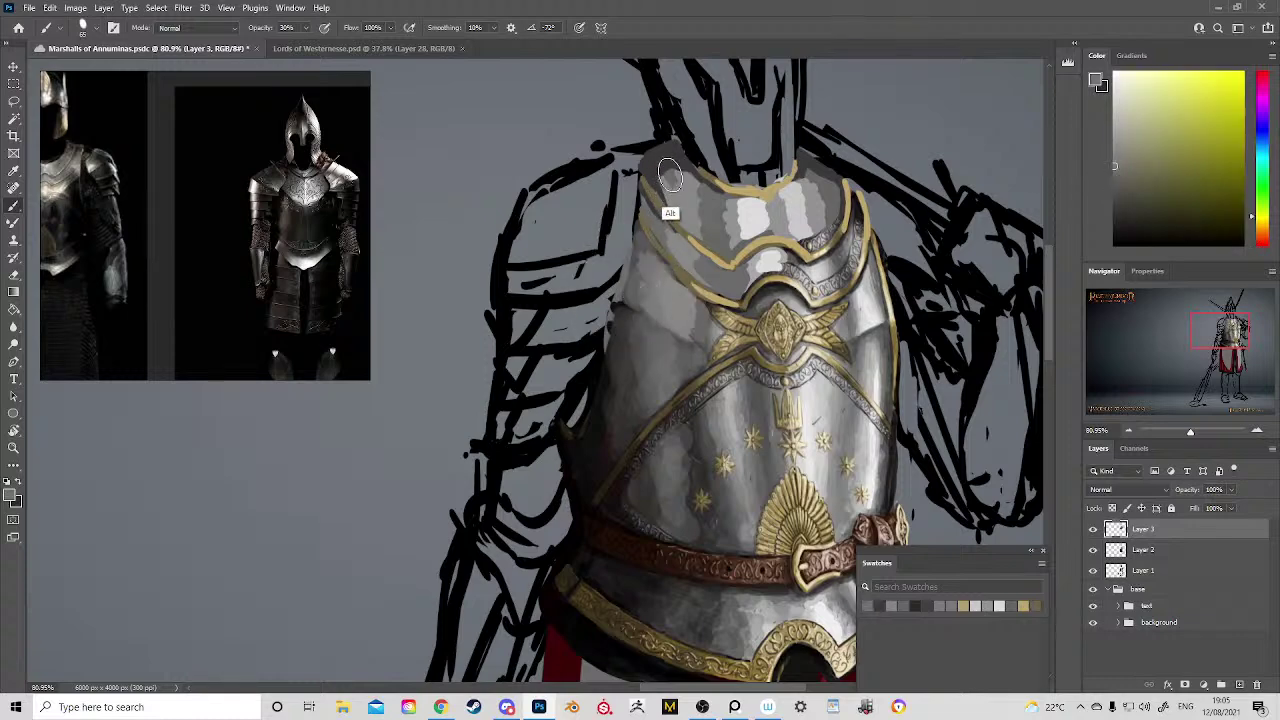
Step: Soften the blocky grey bands on the left half of the collar plate using sampled mid greys
alt+click(672, 208)
mouse_move(672, 208)
mouse_down()
mouse_move(685, 177)
mouse_move(659, 174)
mouse_move(682, 206)
mouse_up()
drag(676, 154, 718, 183)
alt+click(693, 207)
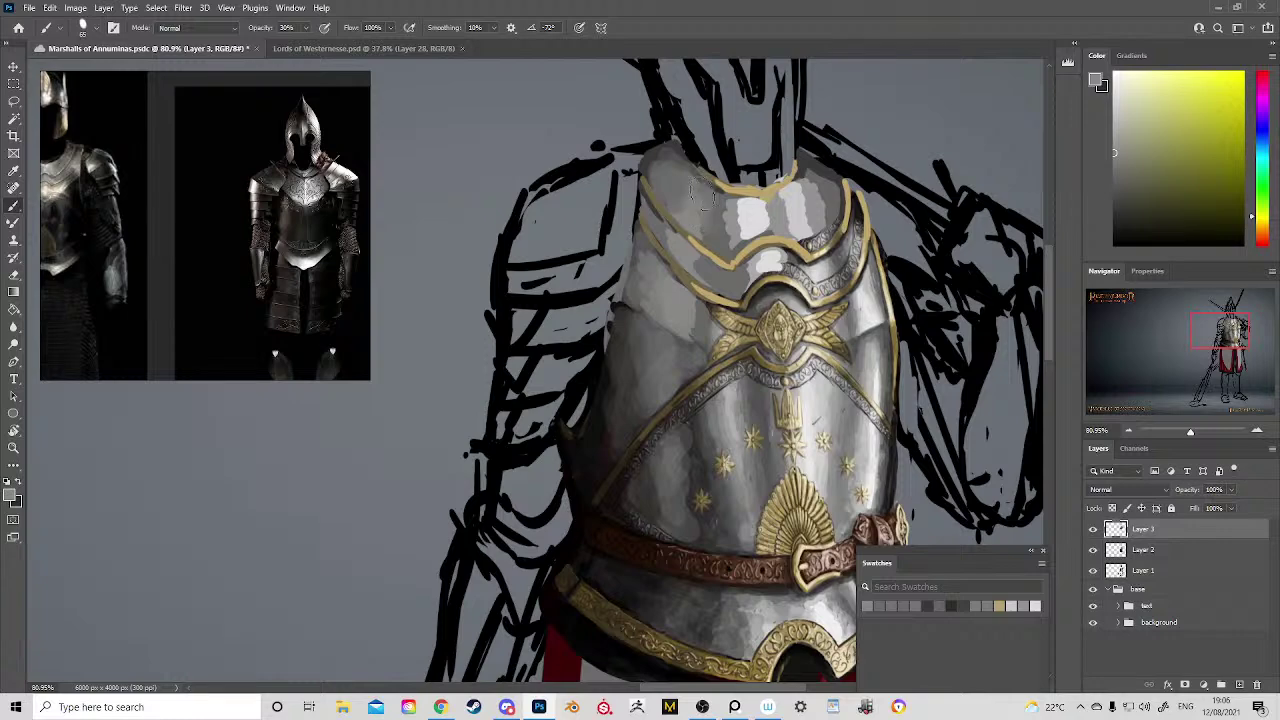
alt+click(714, 240)
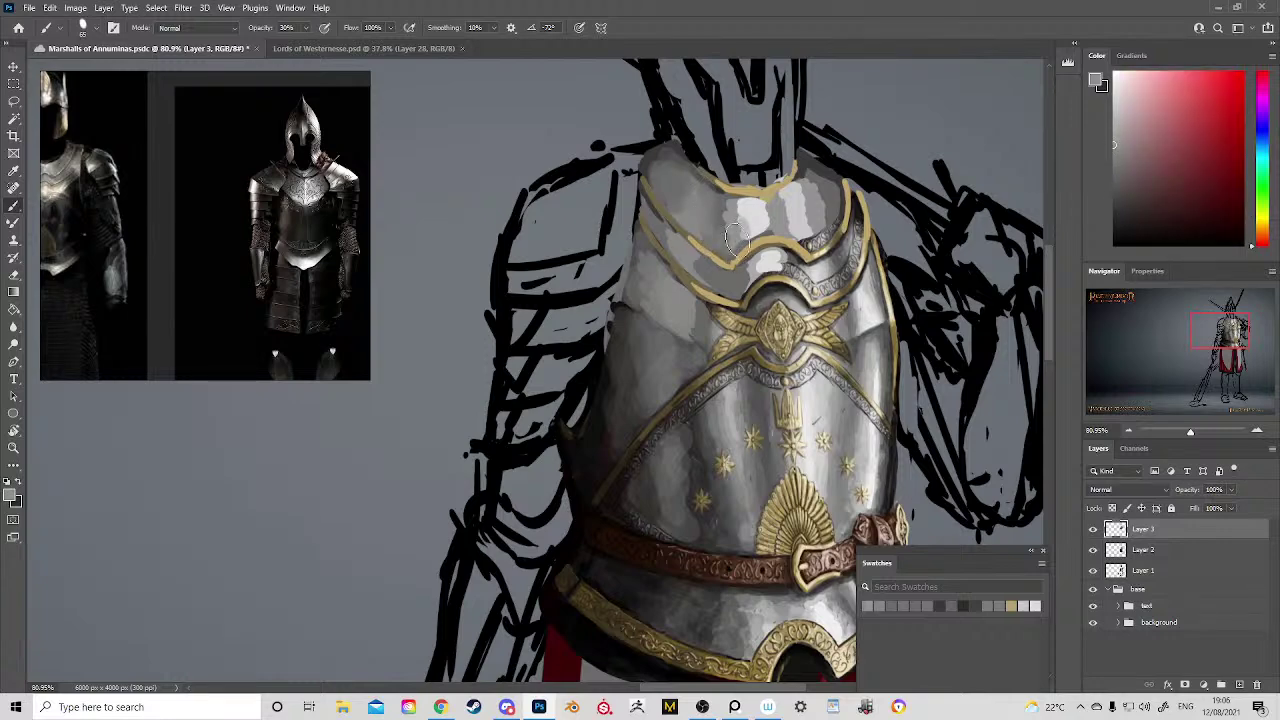
Step: Blend the collar plate's central highlight and right half into smooth metallic shading with sampled light and dark greys
alt+click(748, 222)
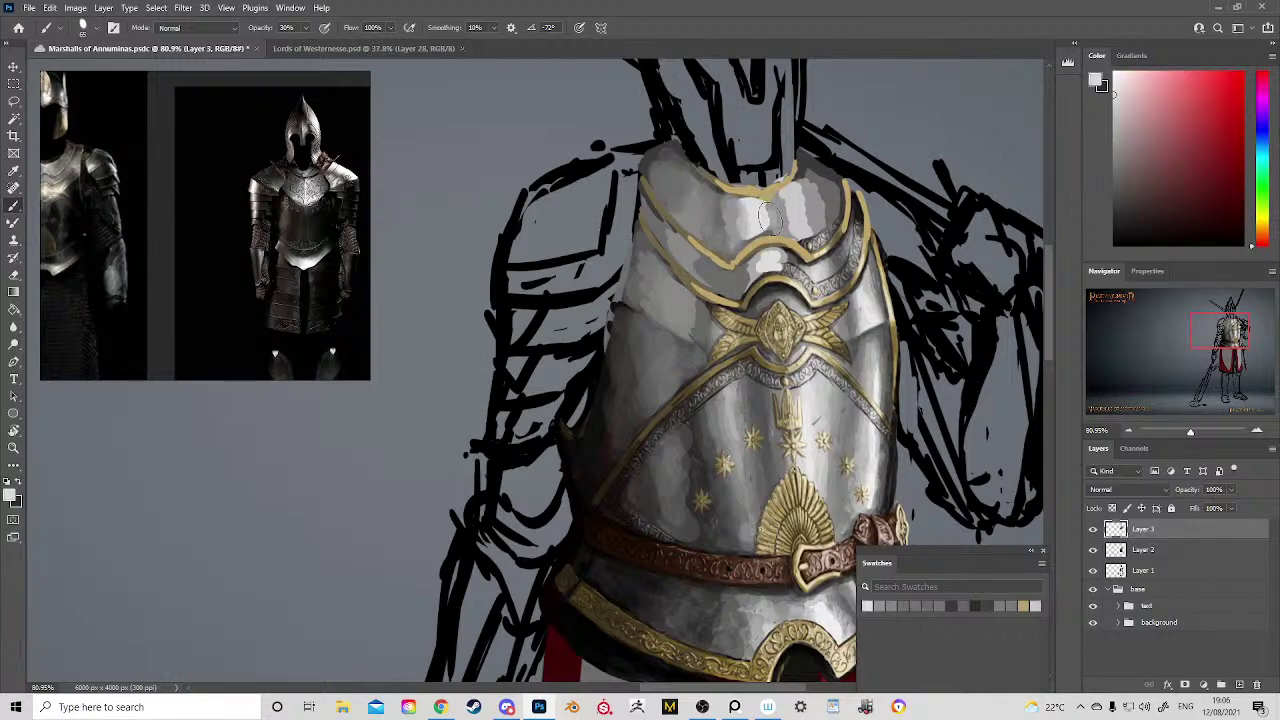
drag(769, 217, 757, 222)
alt+click(785, 215)
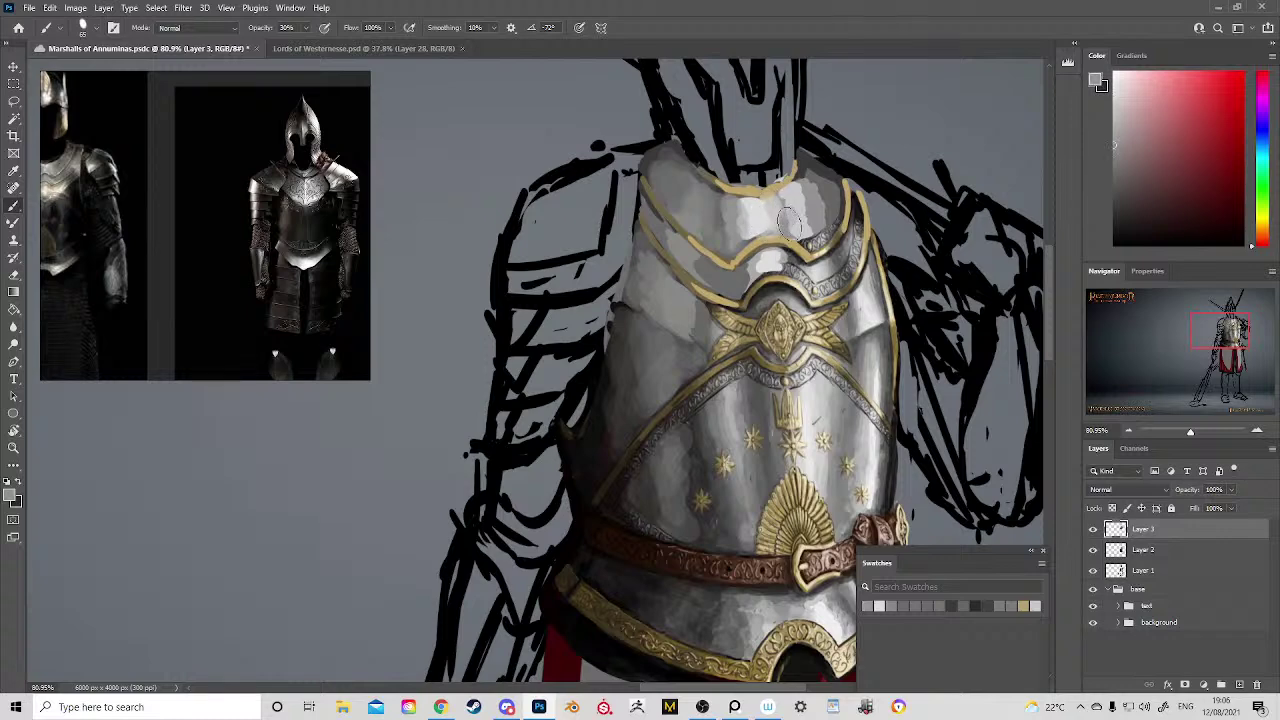
alt+click(802, 224)
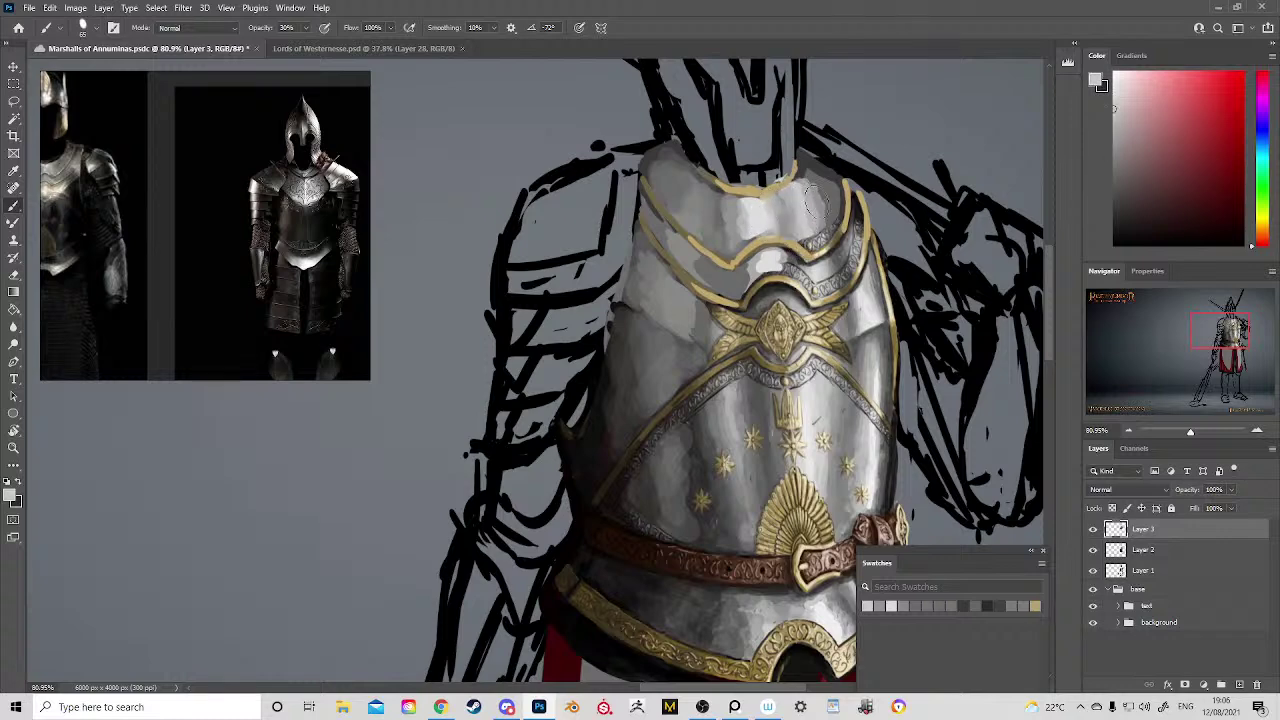
alt+click(815, 190)
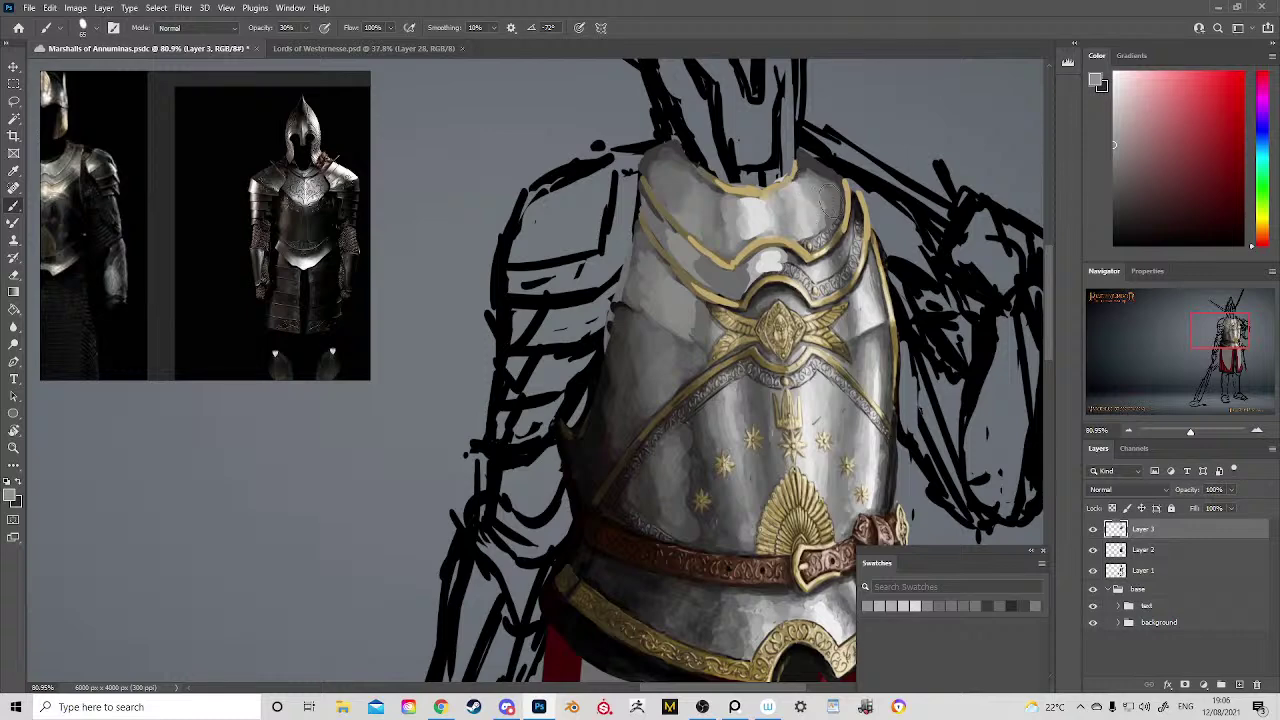
alt+click(828, 192)
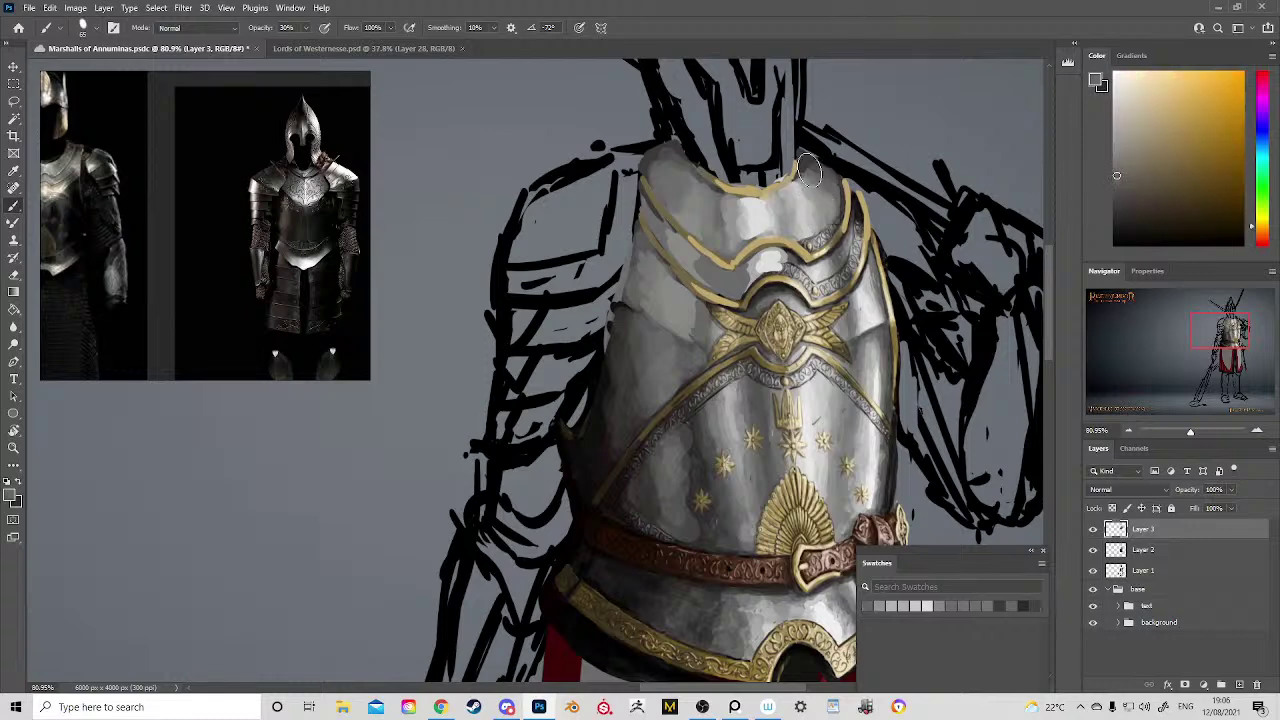
alt+click(806, 195)
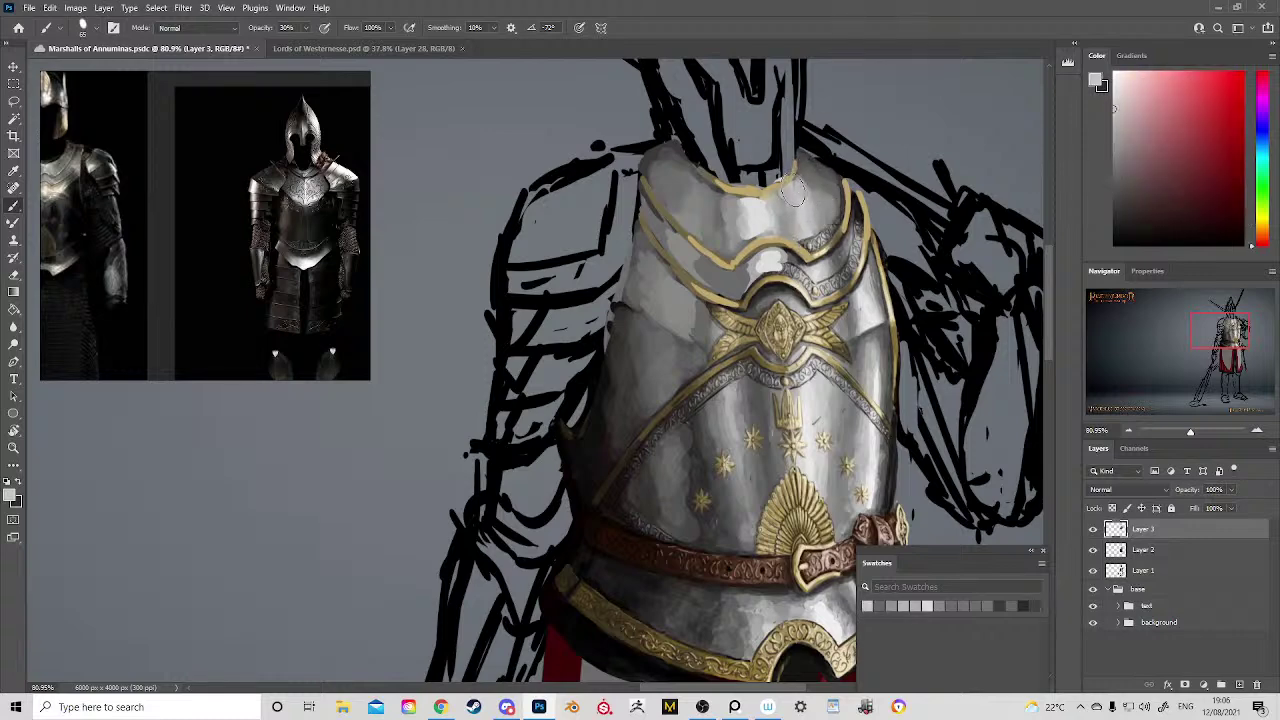
alt+click(725, 240)
Step: Compare the painted breastplate with the finished armour in Lords of Westernesse.psd
key(z)
drag(815, 328, 649, 231)
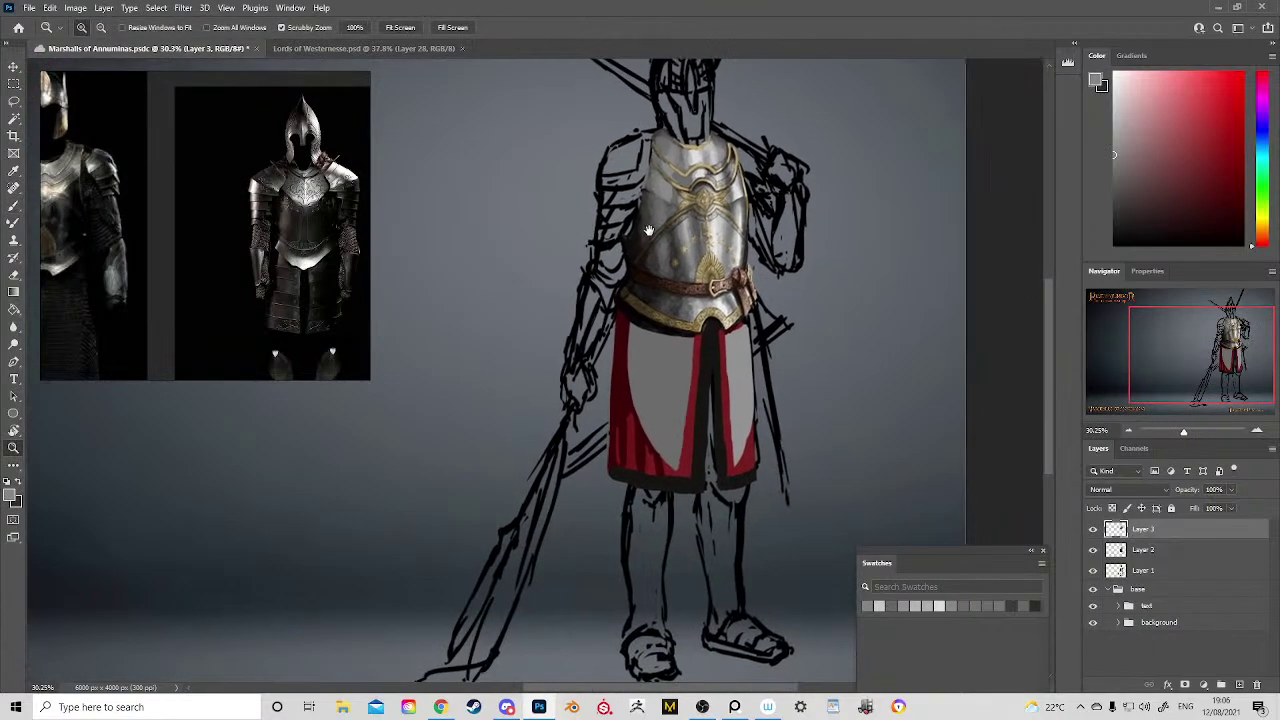
click(388, 49)
drag(519, 306, 789, 232)
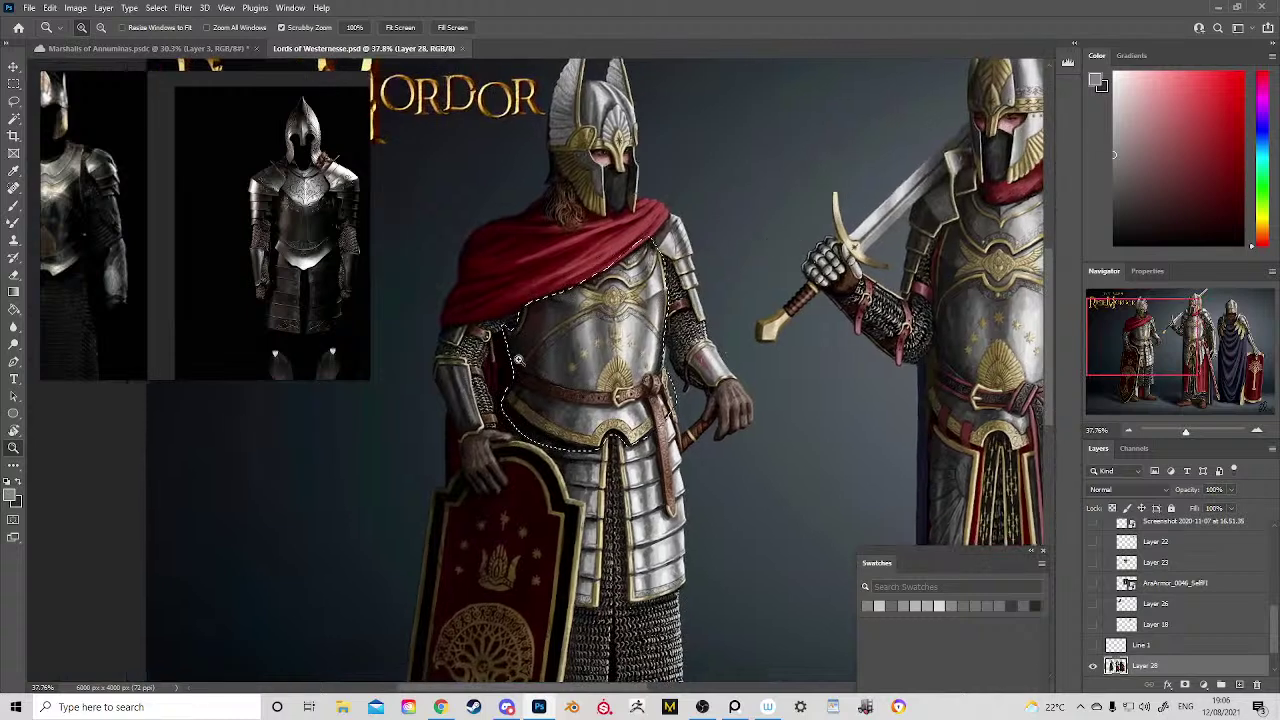
click(176, 49)
drag(714, 246, 512, 390)
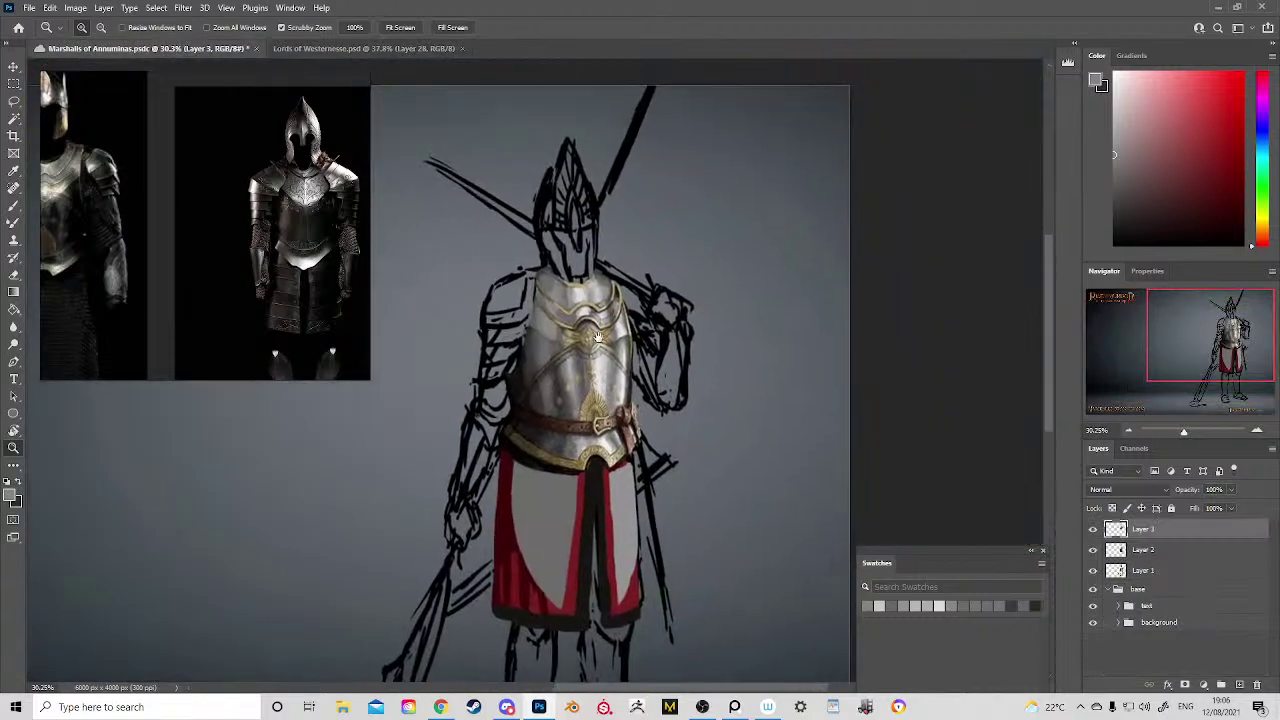
Step: Blend the ridge shadow beneath the left upper chest plate with sampled dark and mid greys at 30% opacity
drag(504, 295, 595, 398)
scroll(595, 398, down, 4)
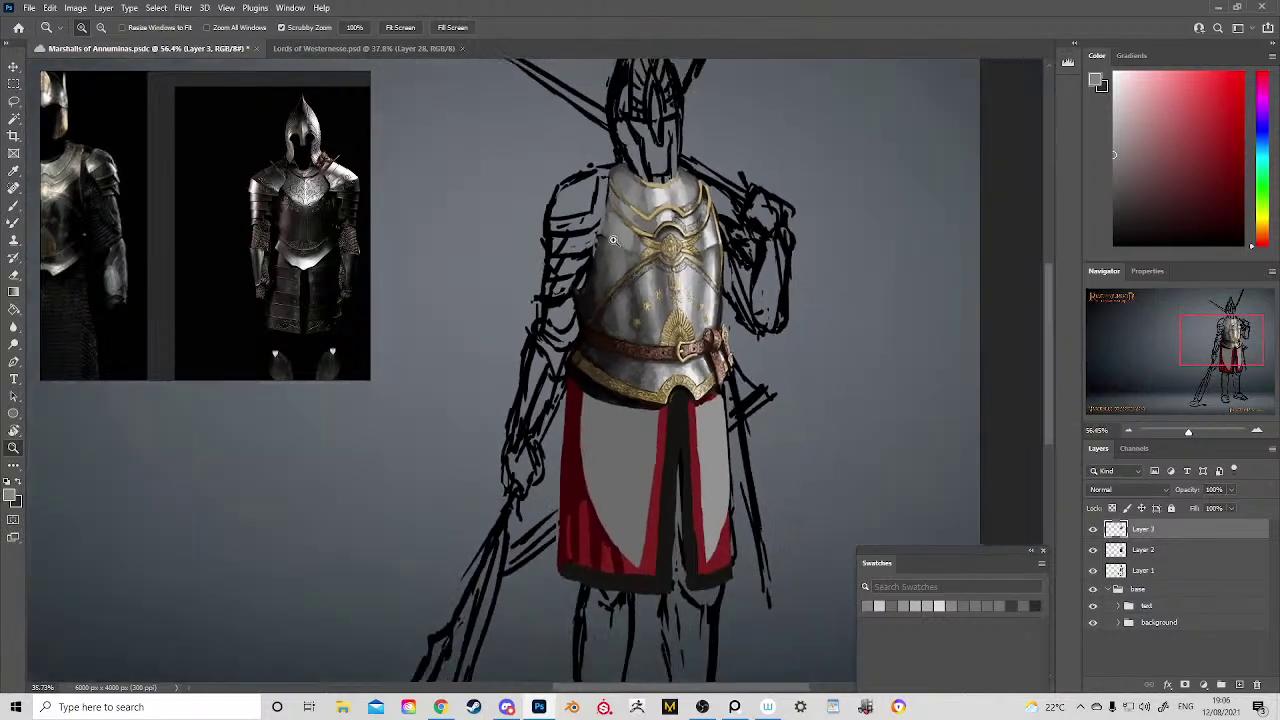
scroll(636, 224, up, 4)
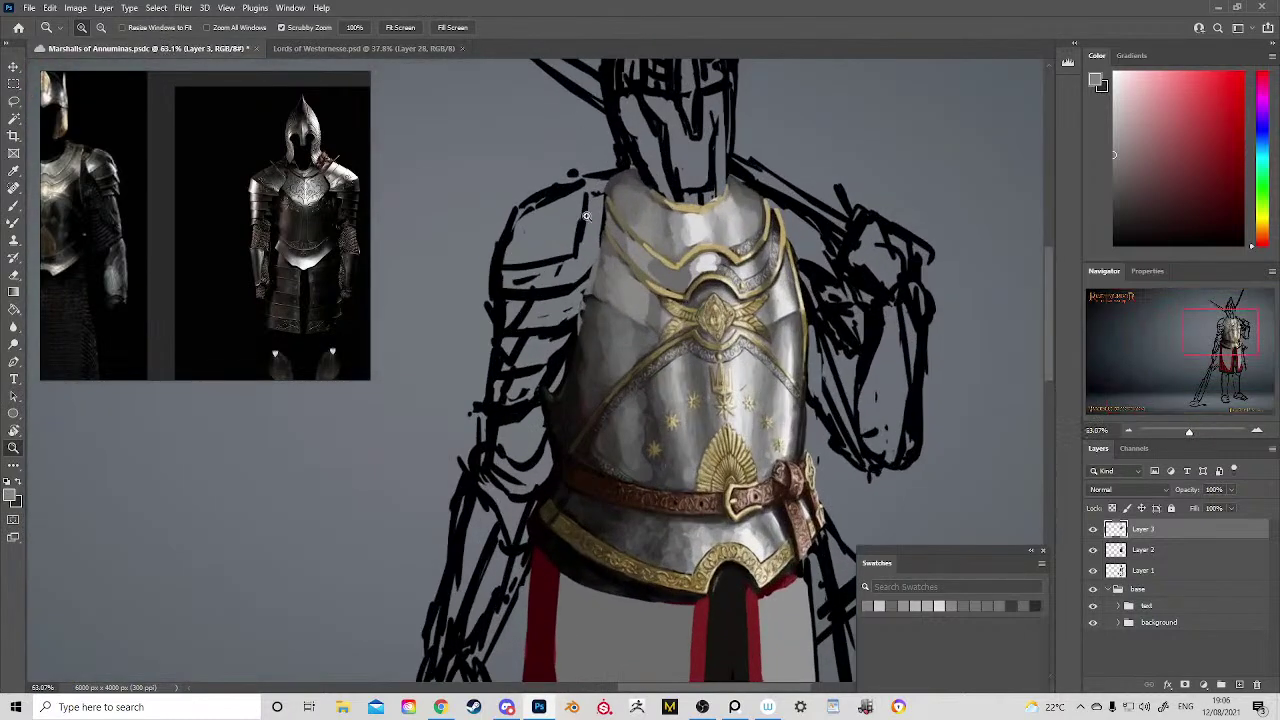
key(b)
alt+click(582, 390)
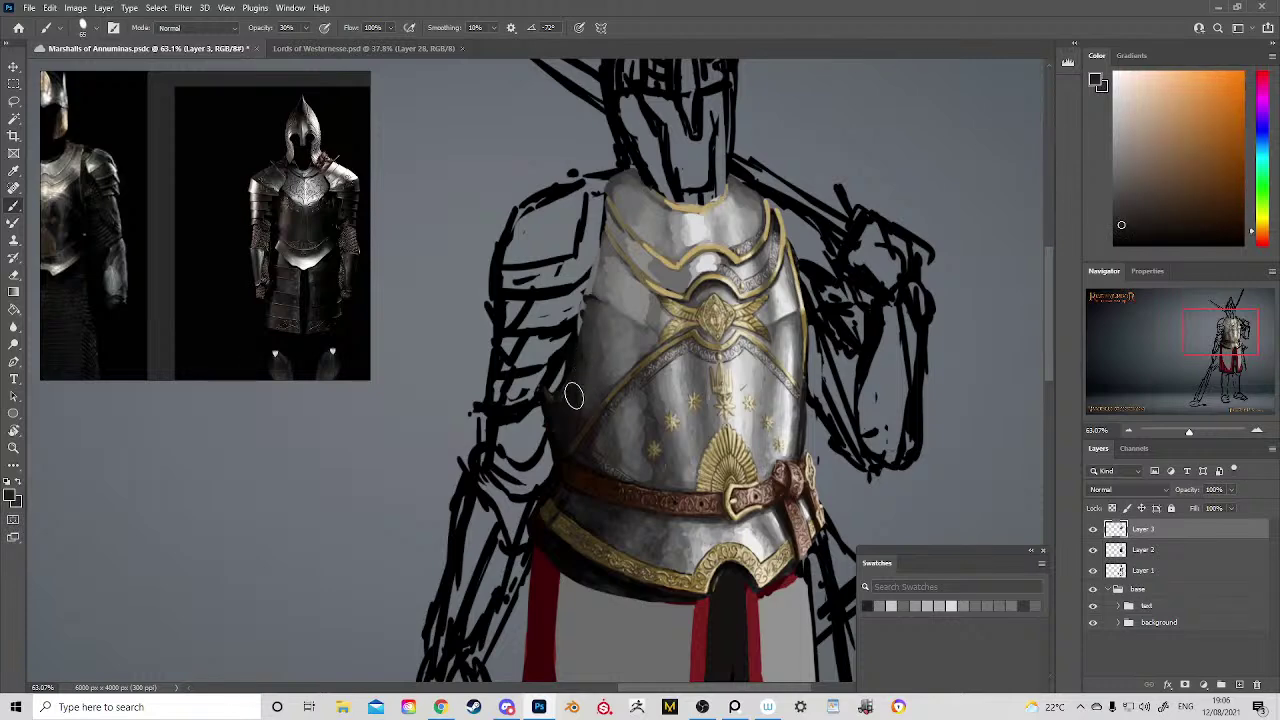
alt+click(636, 328)
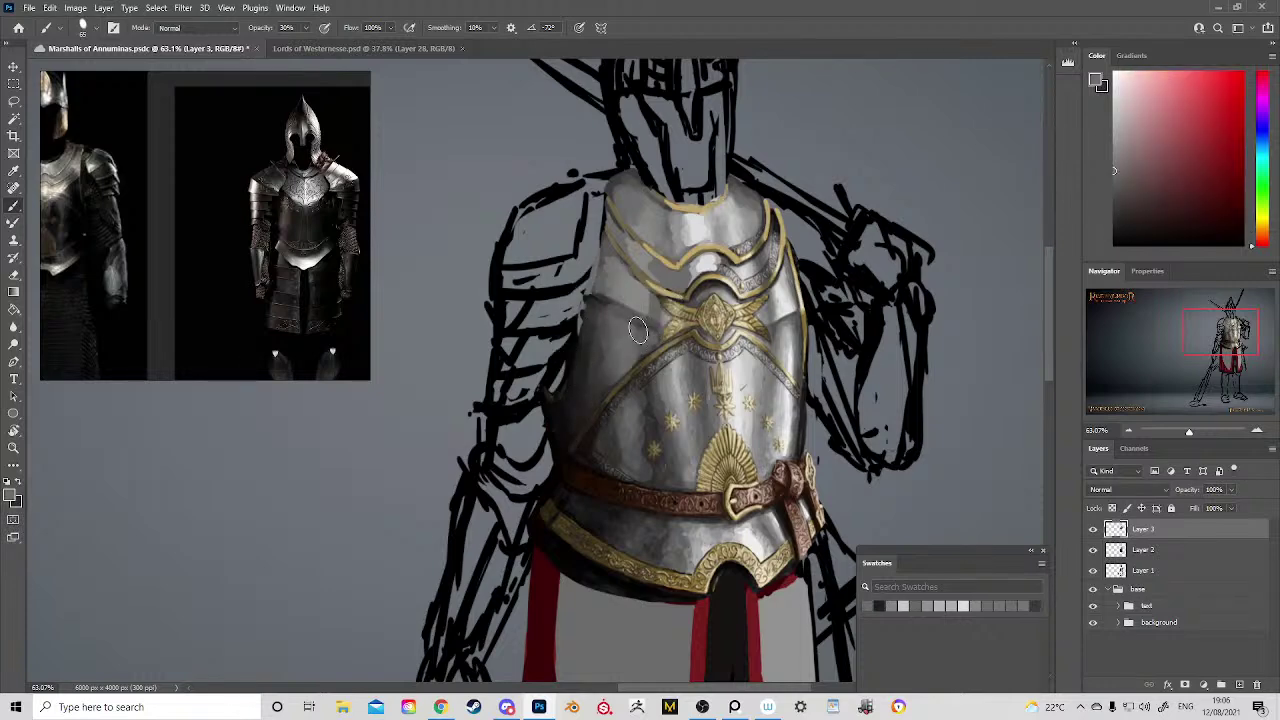
alt+click(636, 334)
alt+click(645, 302)
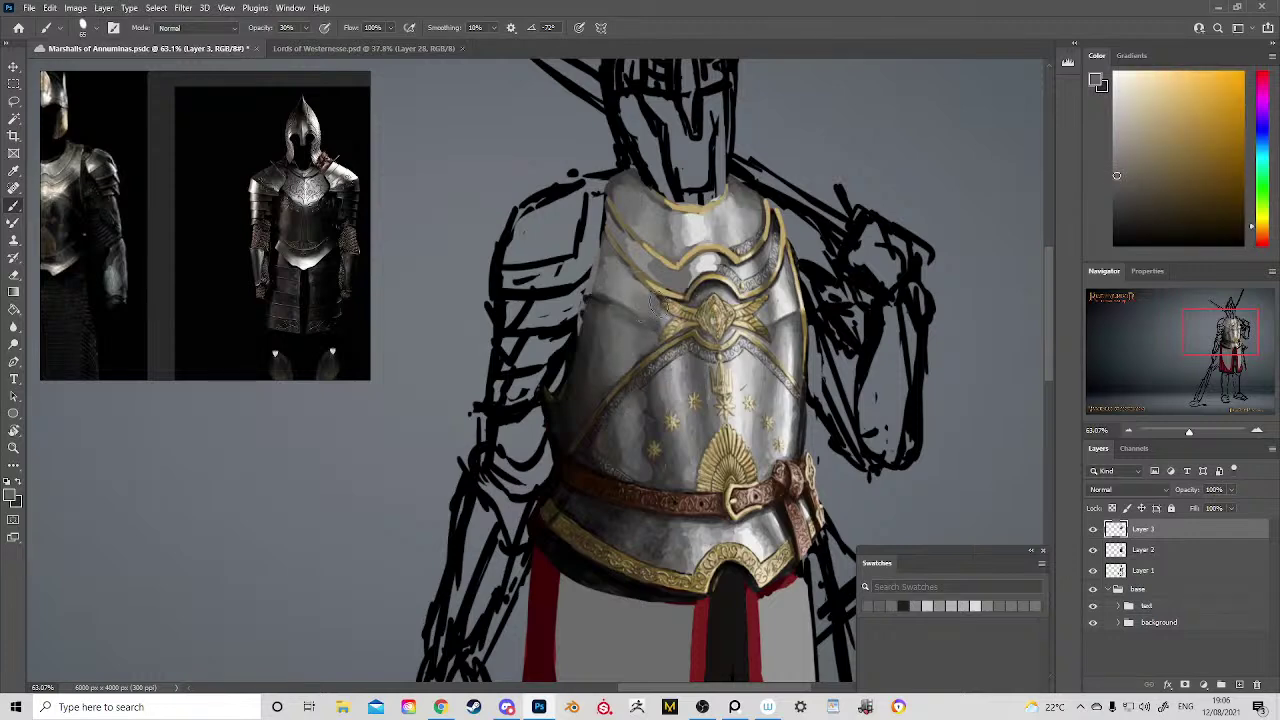
Step: Touch up the collar plate's central highlight and left side with sampled light, dark and mid greys
alt+click(708, 282)
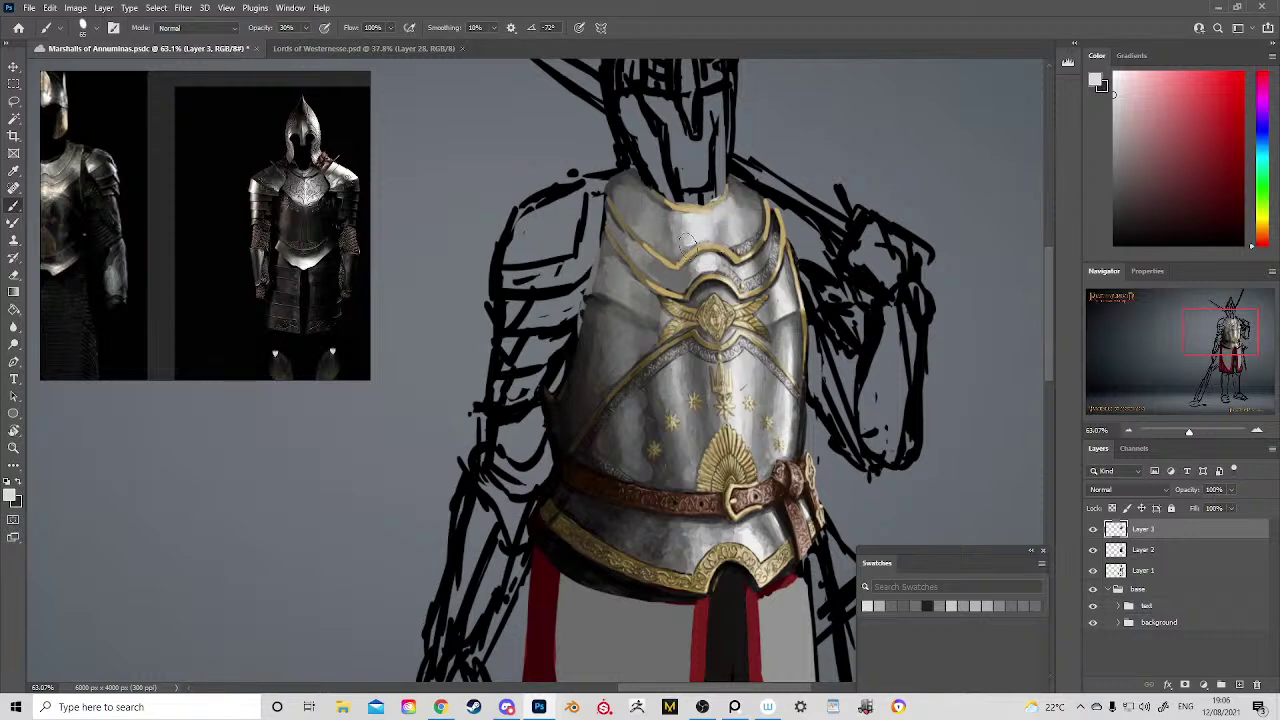
alt+click(670, 228)
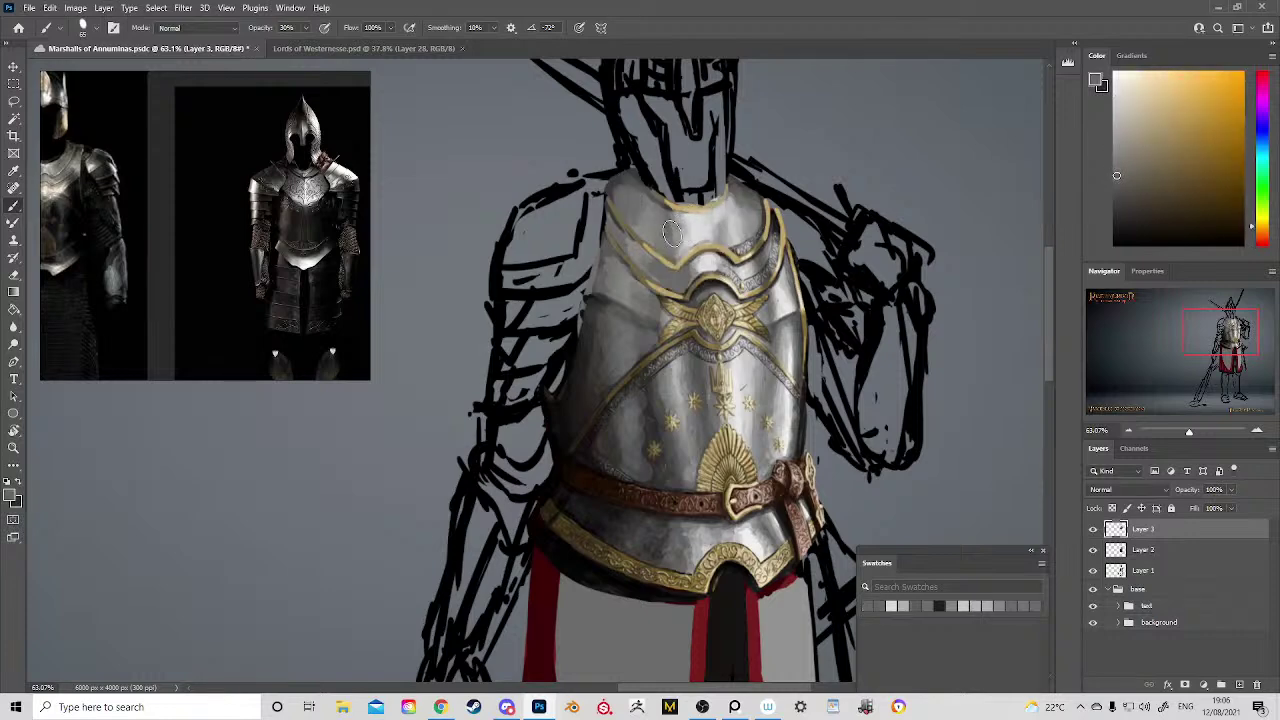
alt+click(636, 272)
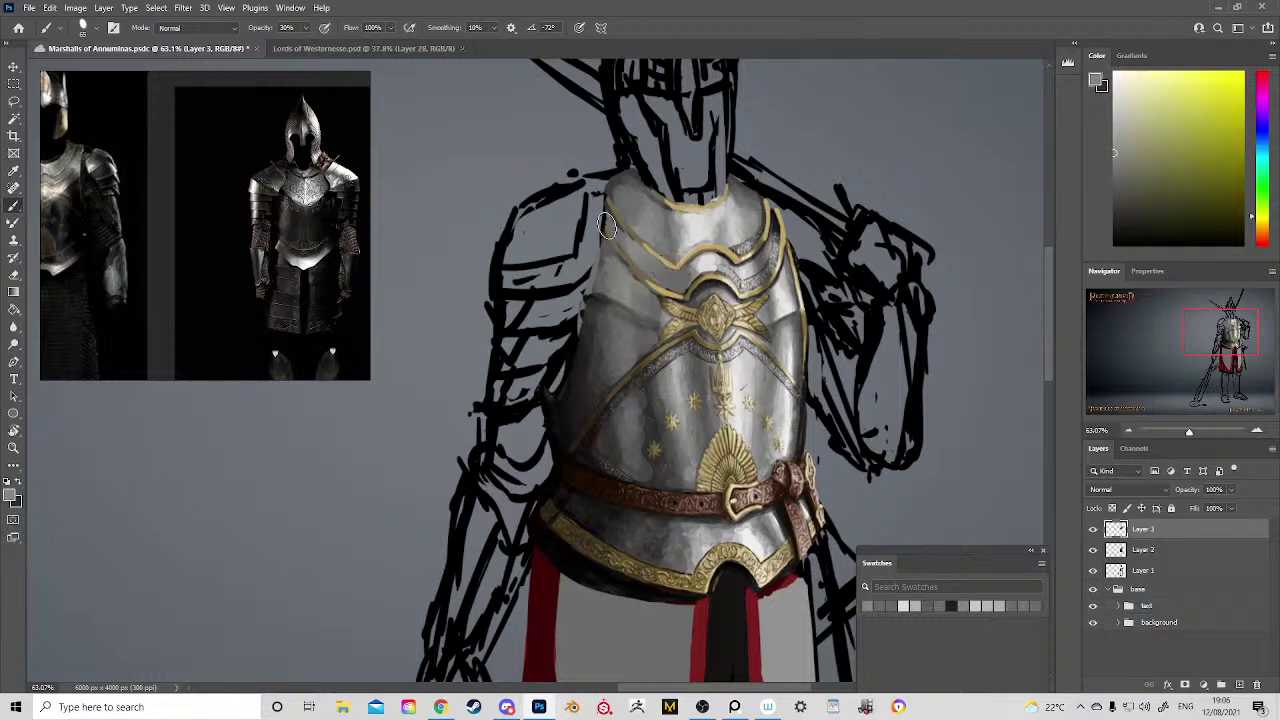
Step: Smooth the left half of the band between the two gold collar trims with sampled mid and light greys
key(z)
mouse_move(748, 266)
mouse_down()
mouse_move(728, 299)
mouse_move(608, 266)
mouse_move(636, 268)
mouse_move(690, 322)
mouse_up()
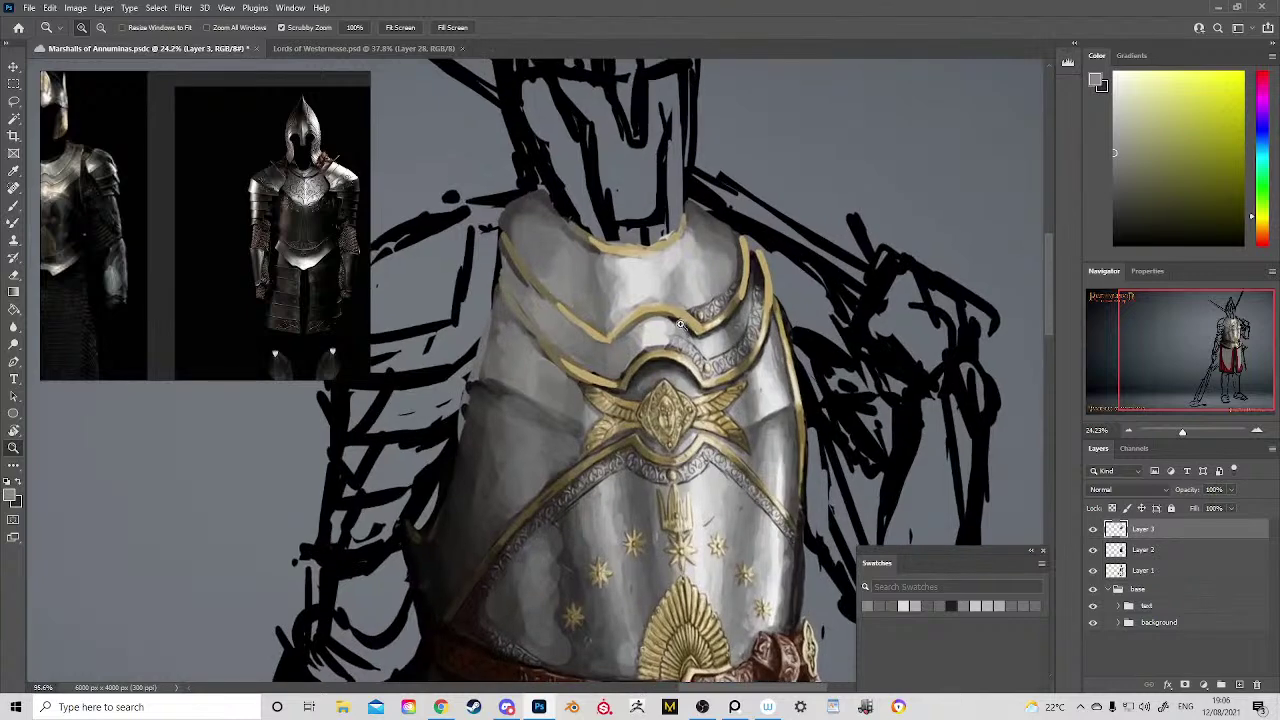
key(b)
alt+click(616, 276)
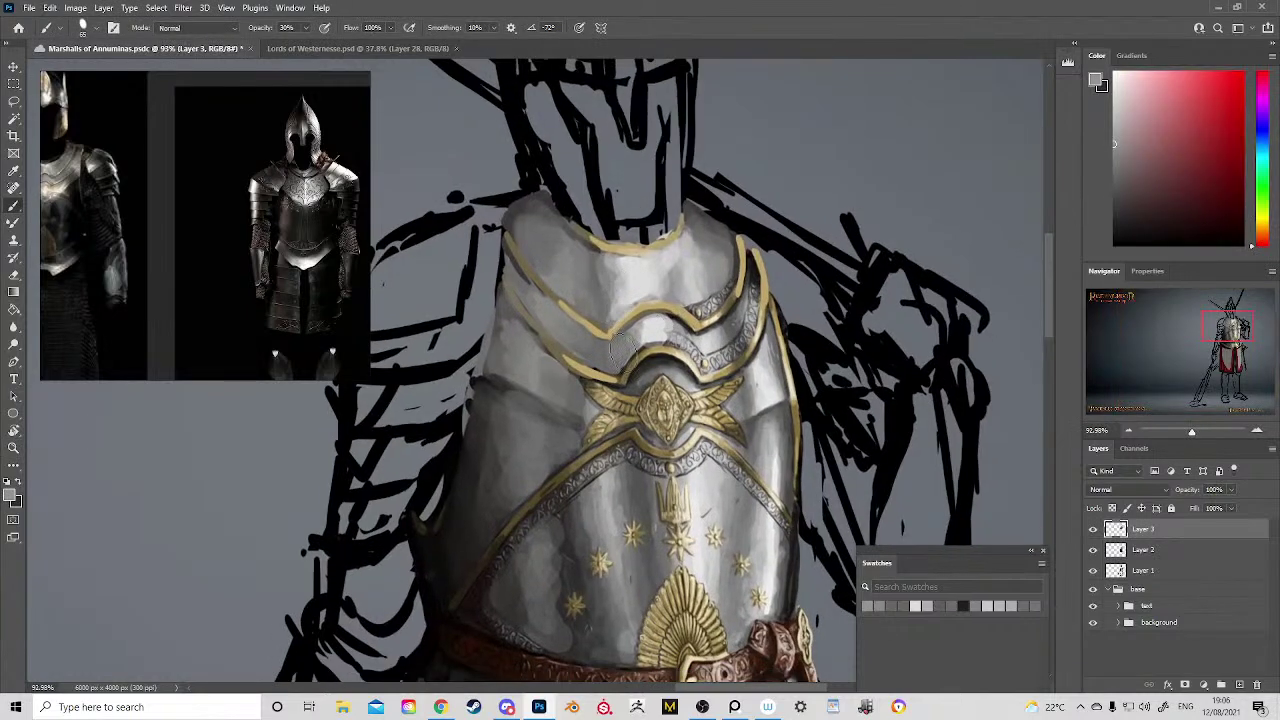
alt+click(645, 343)
drag(655, 328, 637, 337)
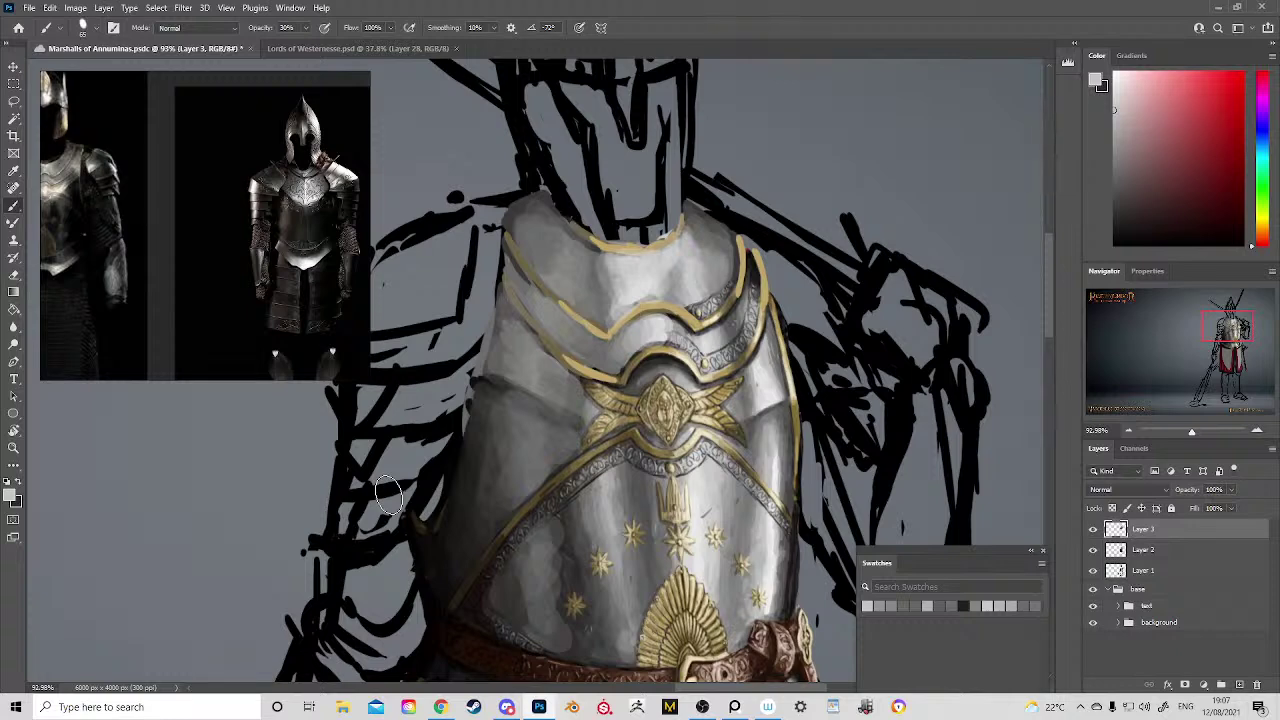
Step: Define the collar plate's central highlight and the dark fold beside it with sampled light and dark greys
alt+click(652, 276)
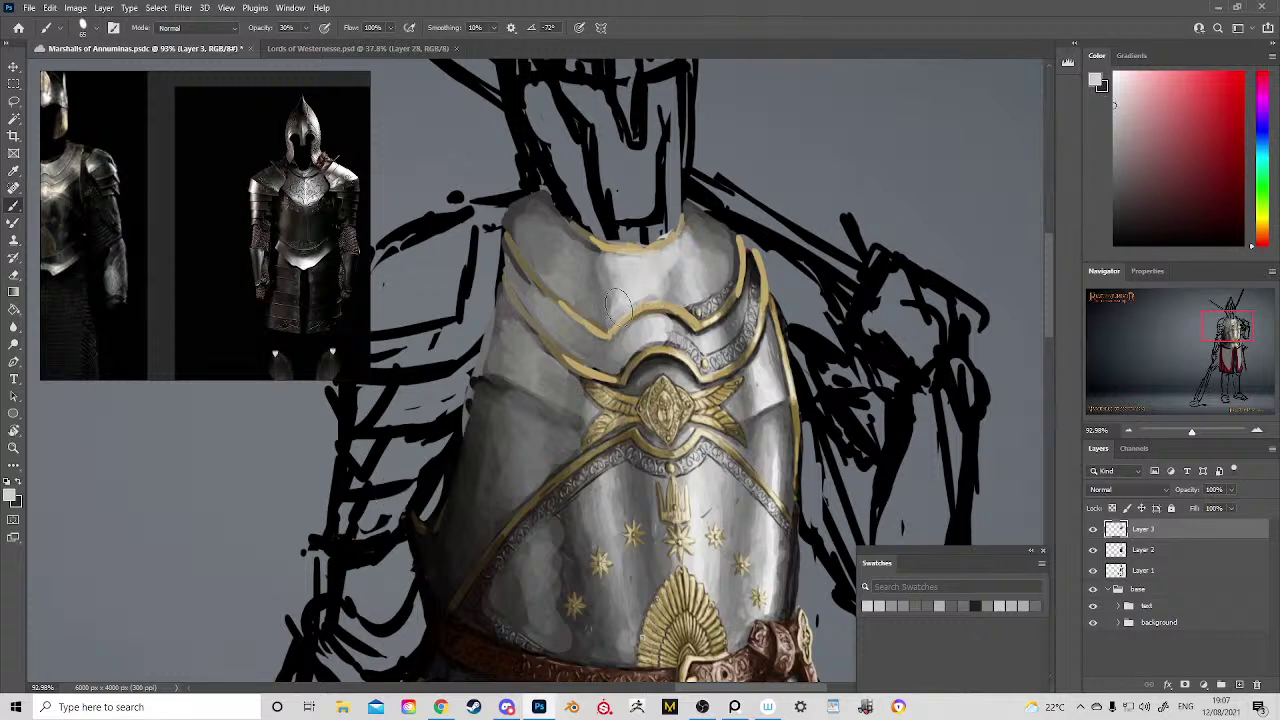
alt+click(682, 276)
alt+click(597, 280)
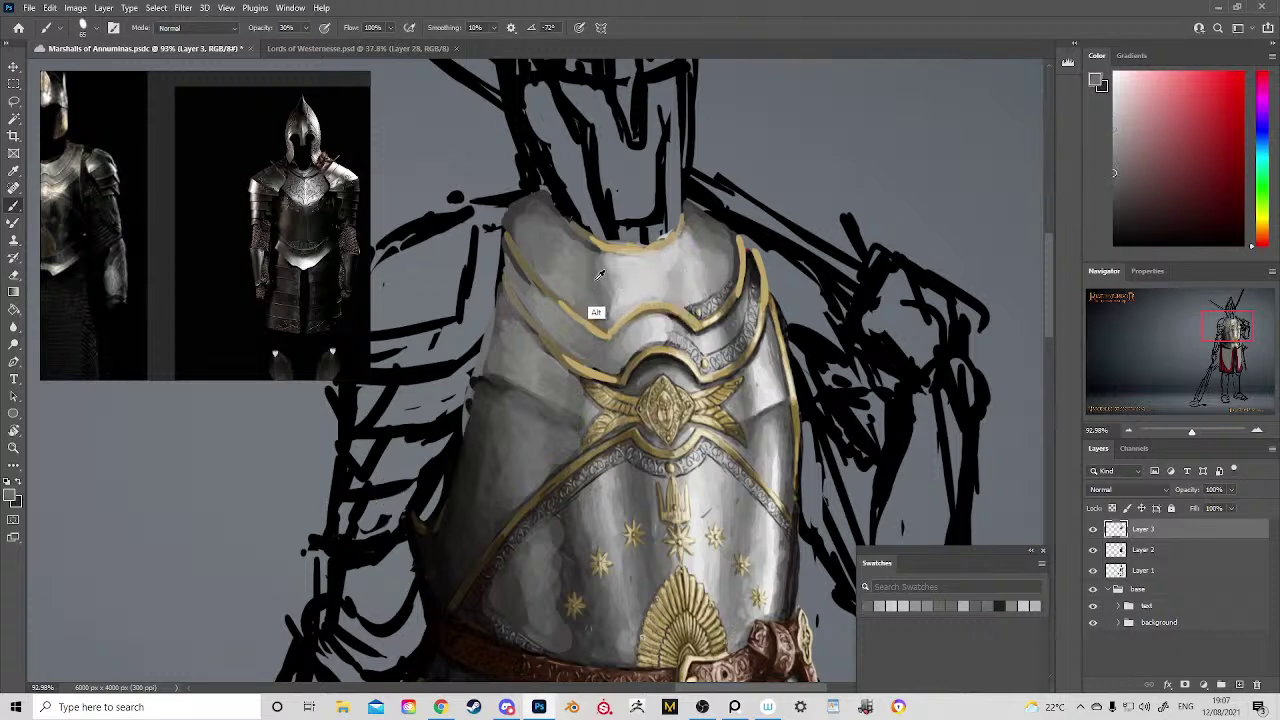
alt+click(563, 293)
mouse_move(689, 264)
mouse_down()
mouse_move(674, 260)
mouse_move(682, 286)
mouse_move(672, 254)
mouse_up()
alt+click(686, 253)
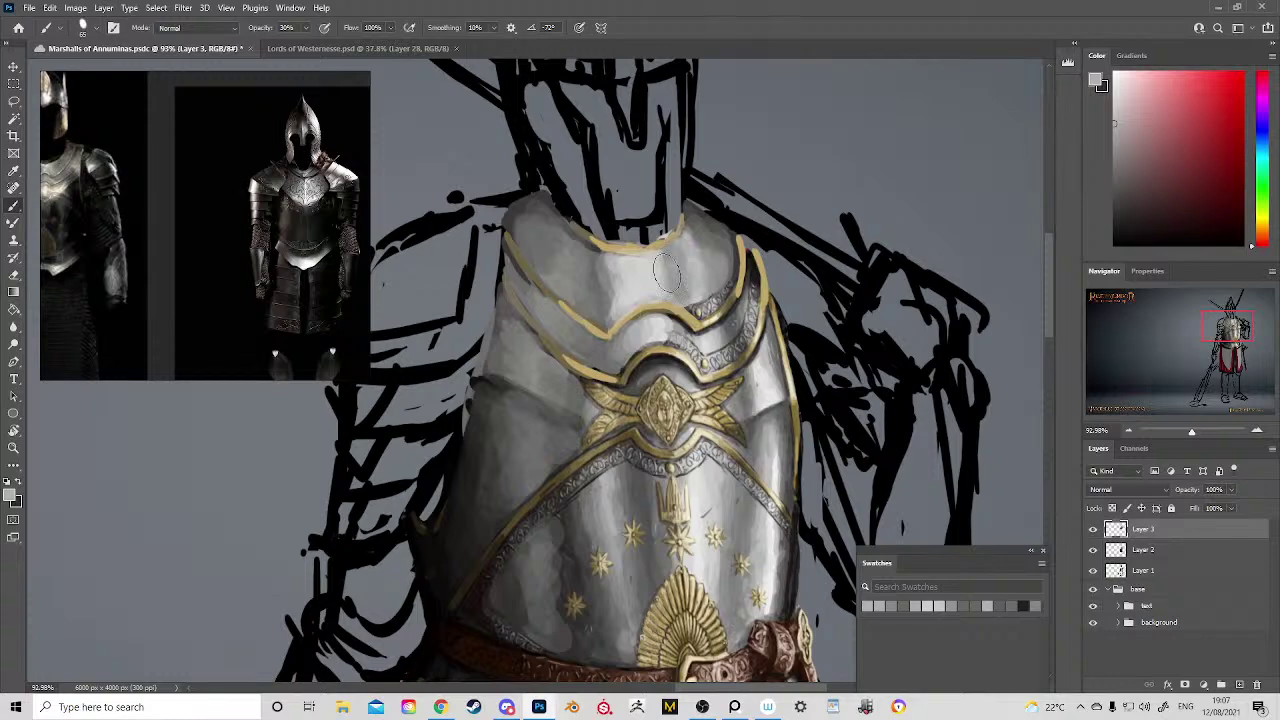
Step: Blend the metal band above the gold central arch with sampled dark and light greys at 30% opacity
key(z)
mouse_move(664, 290)
mouse_down()
mouse_move(648, 346)
mouse_move(597, 245)
mouse_move(554, 228)
mouse_move(679, 330)
mouse_up()
key(b)
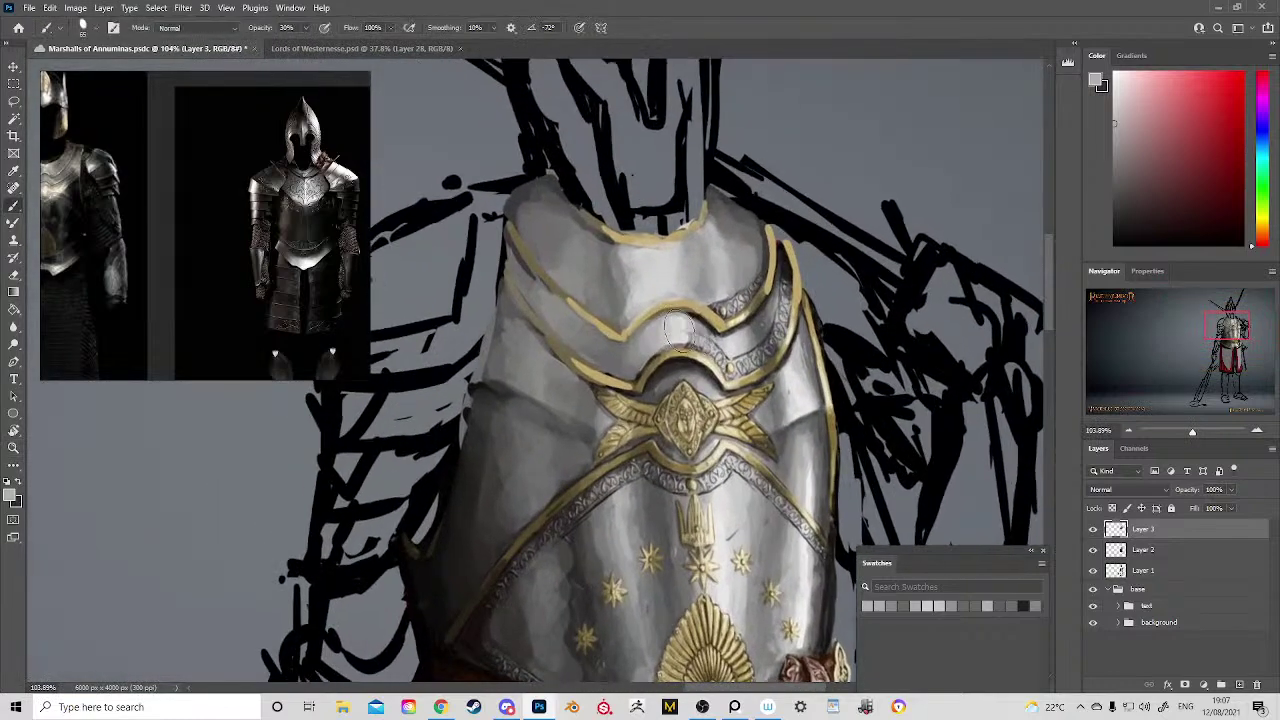
alt+click(622, 293)
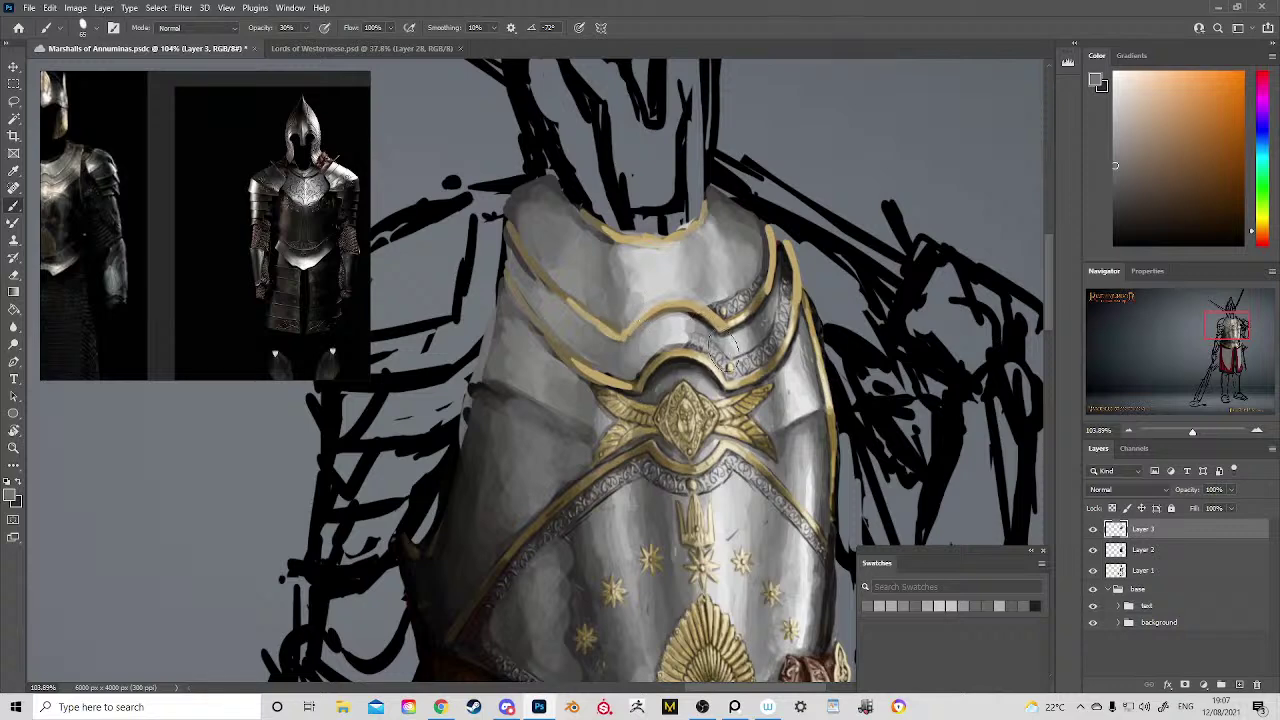
alt+click(685, 368)
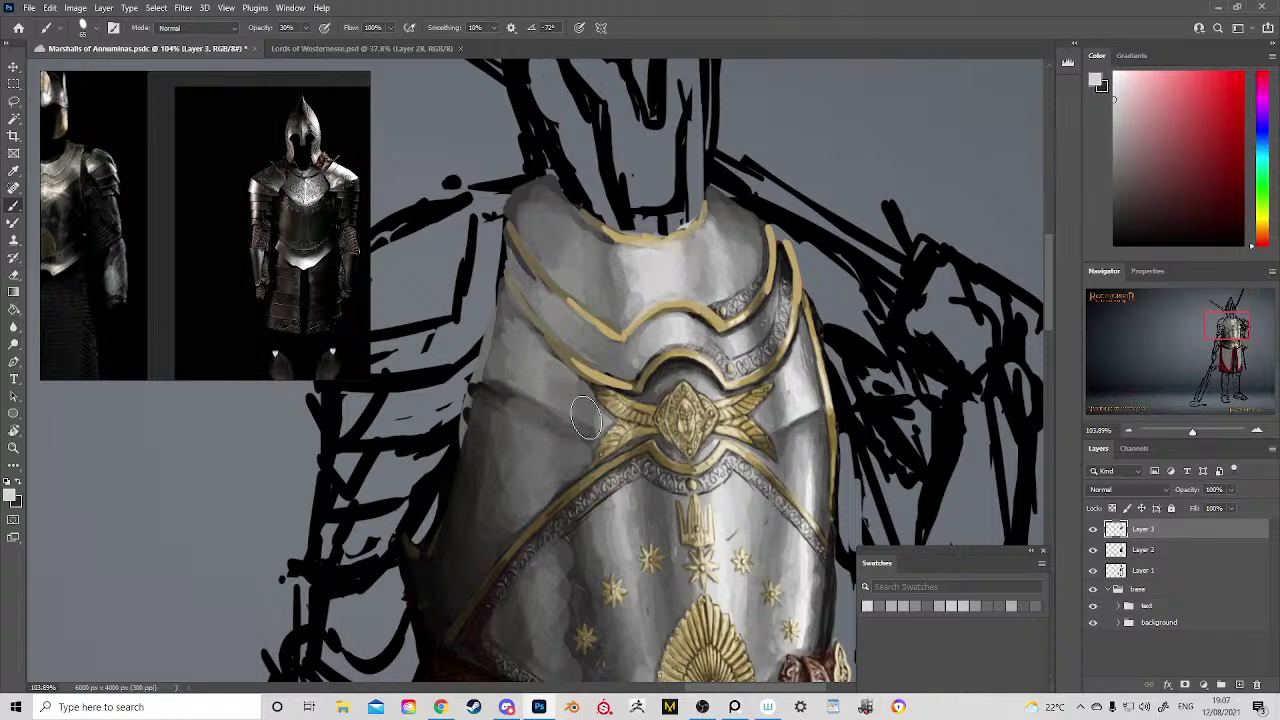
Step: Deepen the shading on the breastplate's left side below the chest ridge with sampled dark greys
alt+click(514, 443)
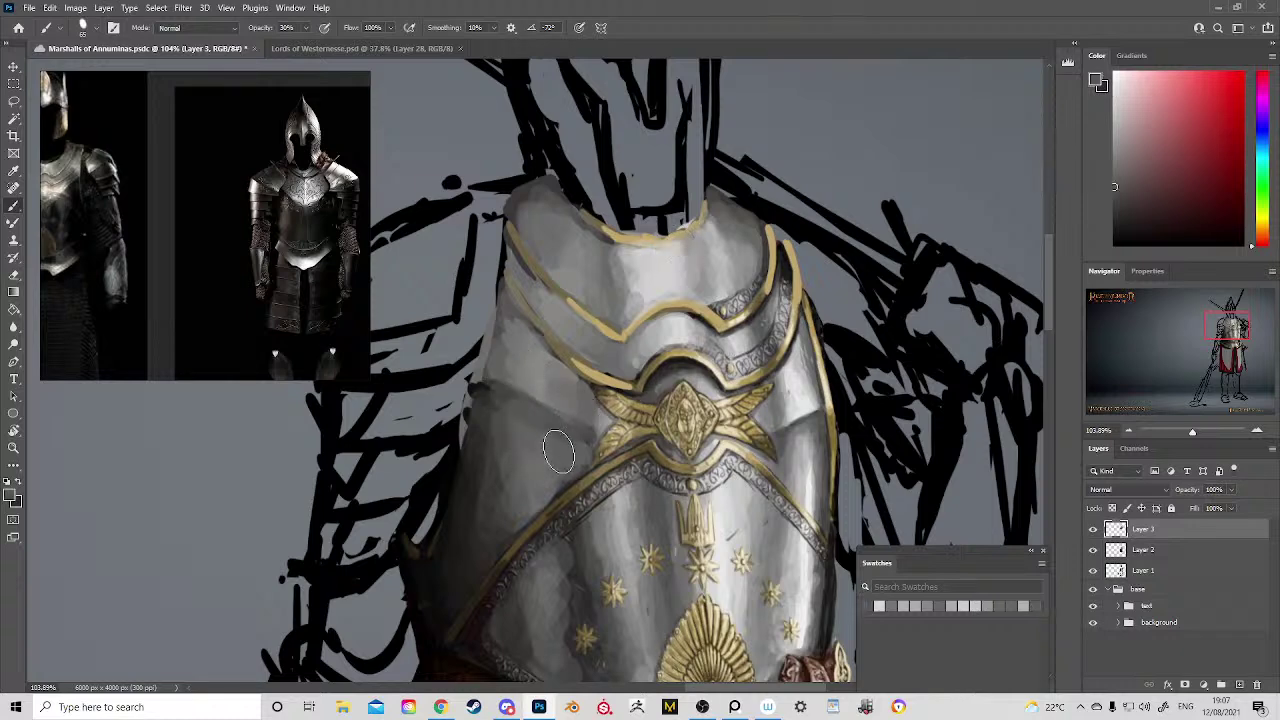
drag(558, 452, 643, 312)
alt+click(570, 295)
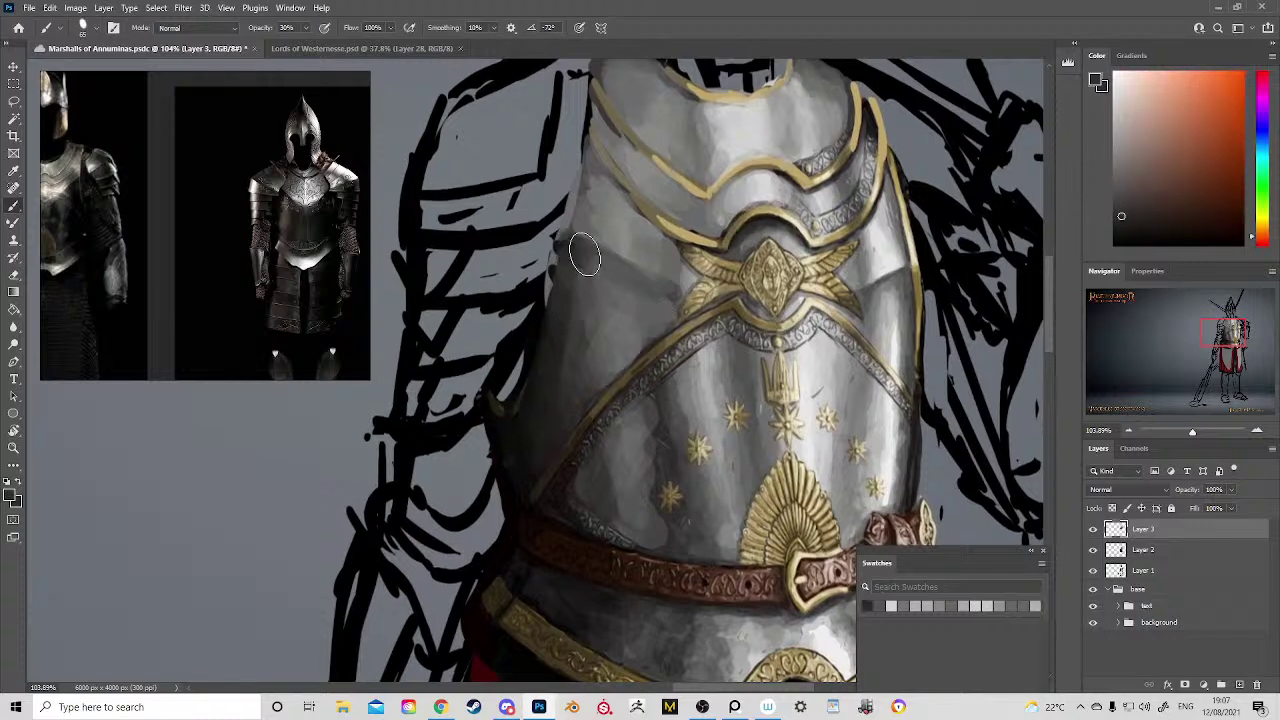
mouse_move(585, 255)
mouse_down()
mouse_move(601, 290)
mouse_move(570, 343)
mouse_move(553, 338)
mouse_move(584, 297)
mouse_move(595, 244)
mouse_move(561, 301)
mouse_move(583, 337)
mouse_up()
drag(595, 267, 591, 351)
Step: Soften the upper chest plate's left edge and the side plate below it with sampled mid and dark greys
alt+click(603, 204)
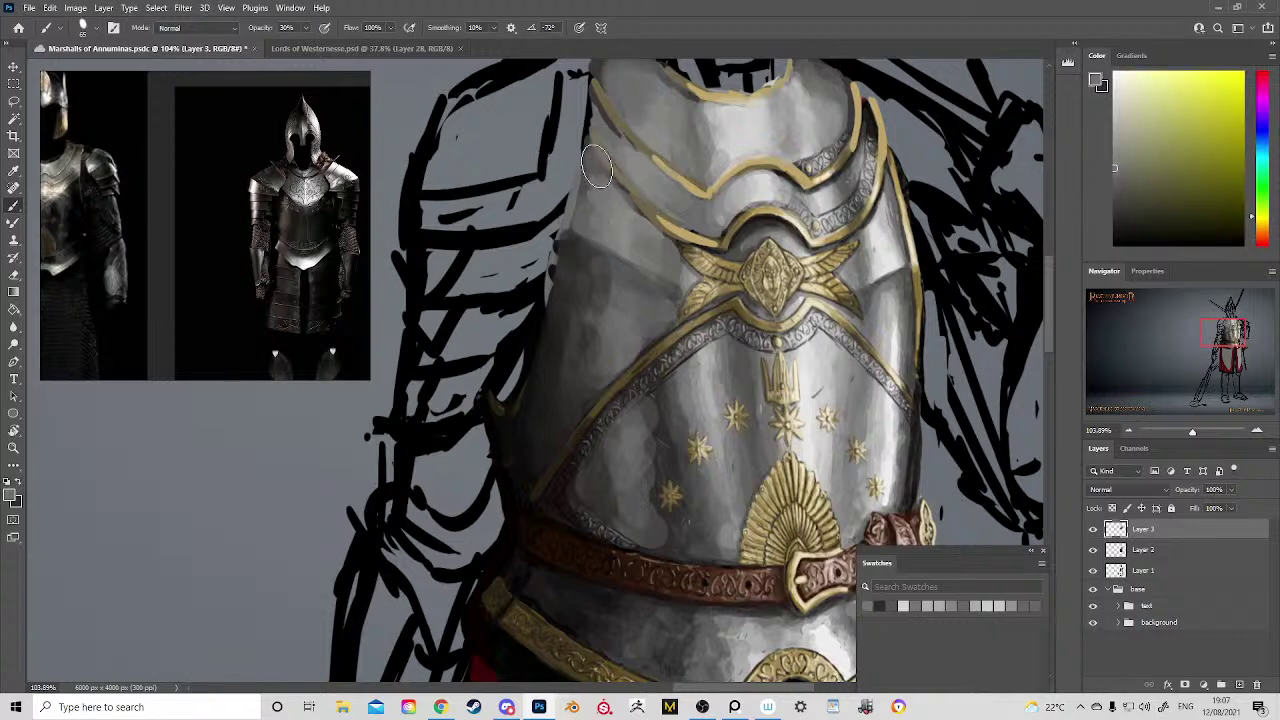
mouse_move(597, 166)
mouse_down()
mouse_move(588, 220)
mouse_move(599, 239)
mouse_up()
mouse_move(541, 346)
mouse_down()
mouse_move(605, 232)
mouse_move(558, 287)
mouse_move(577, 335)
mouse_up()
drag(597, 413, 605, 414)
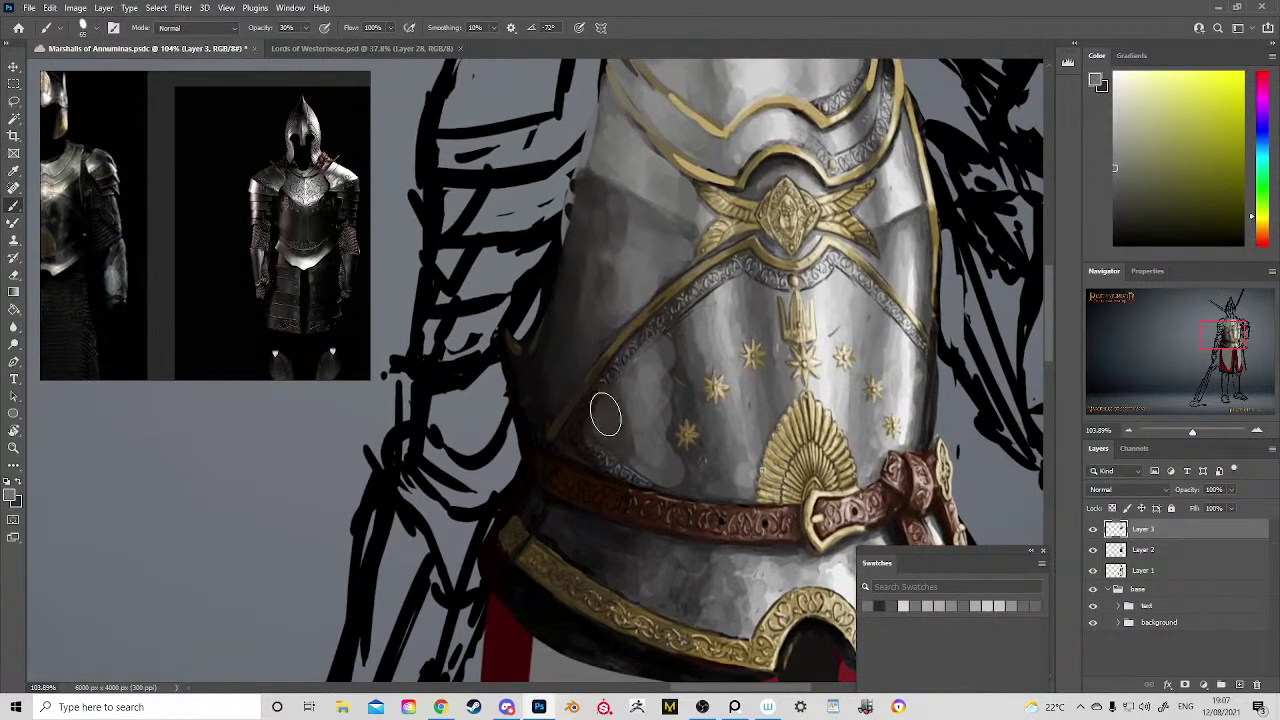
alt+click(615, 325)
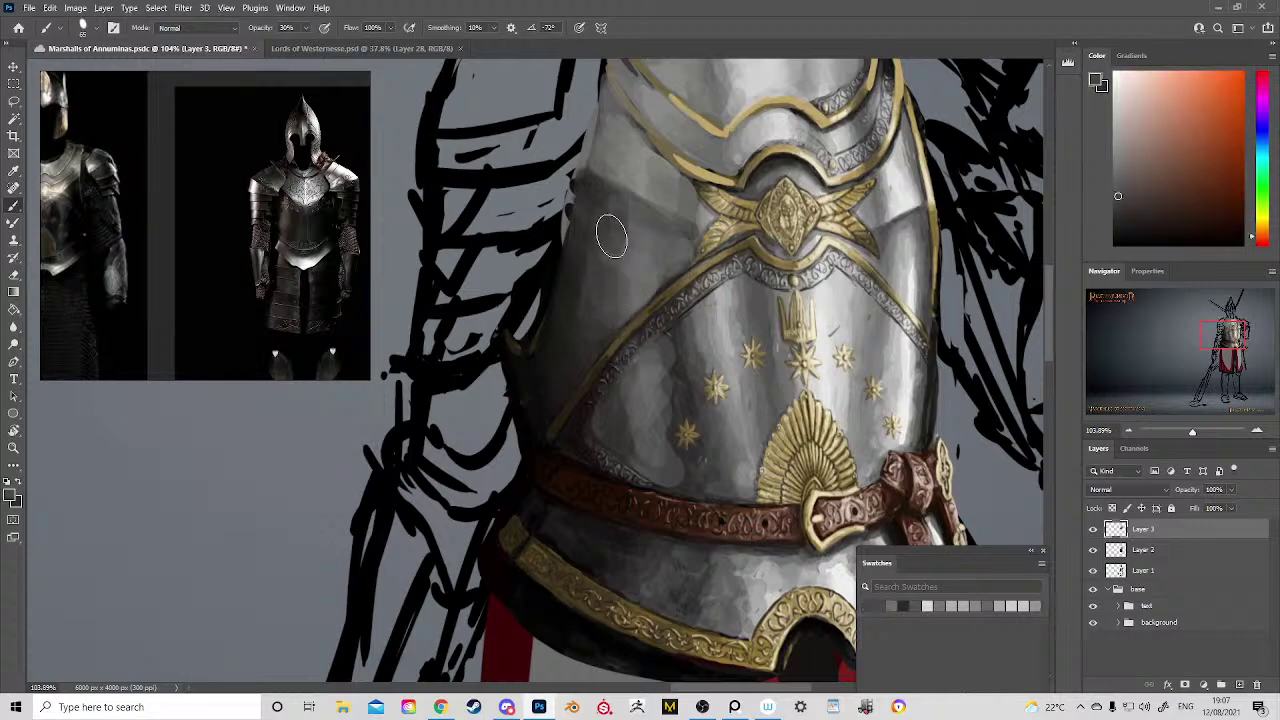
Step: Blend the lower-left abdomen plate between the engraved diagonal trim and the stars with sampled dark and mid greys
mouse_move(637, 330)
mouse_down()
mouse_move(525, 275)
mouse_move(558, 330)
mouse_move(569, 417)
mouse_move(551, 329)
mouse_up()
alt+click(575, 345)
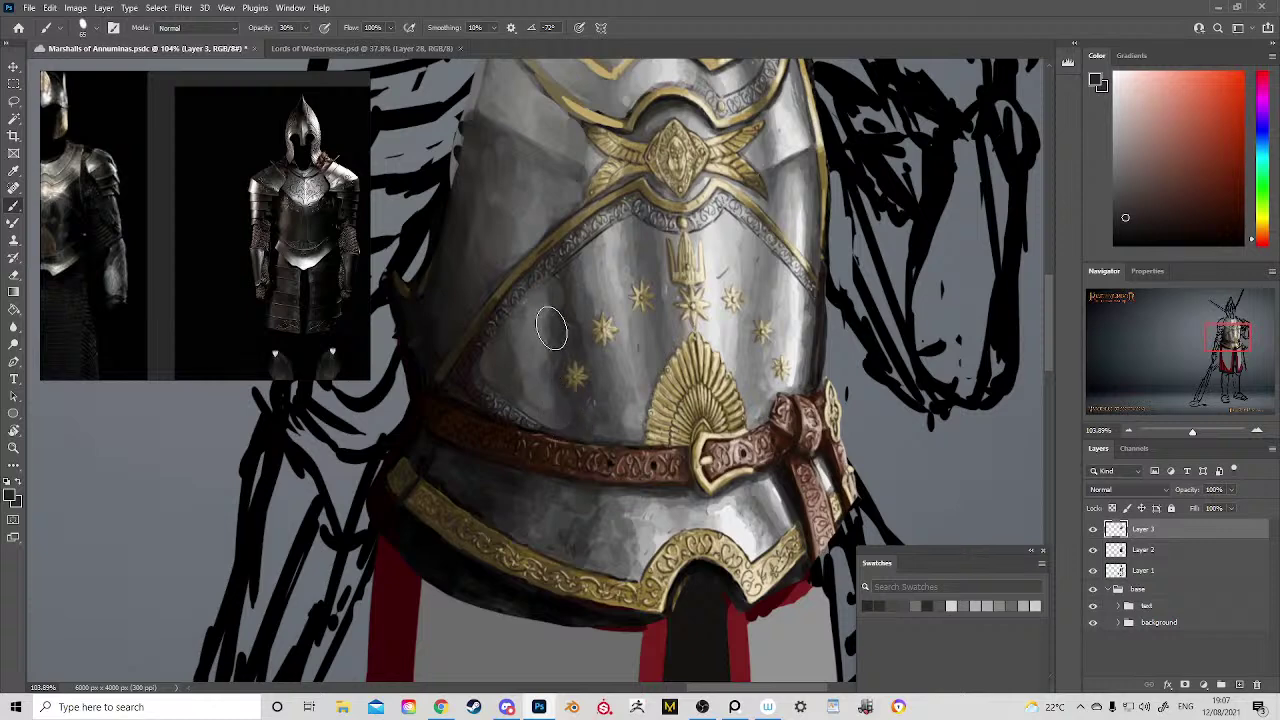
alt+click(545, 350)
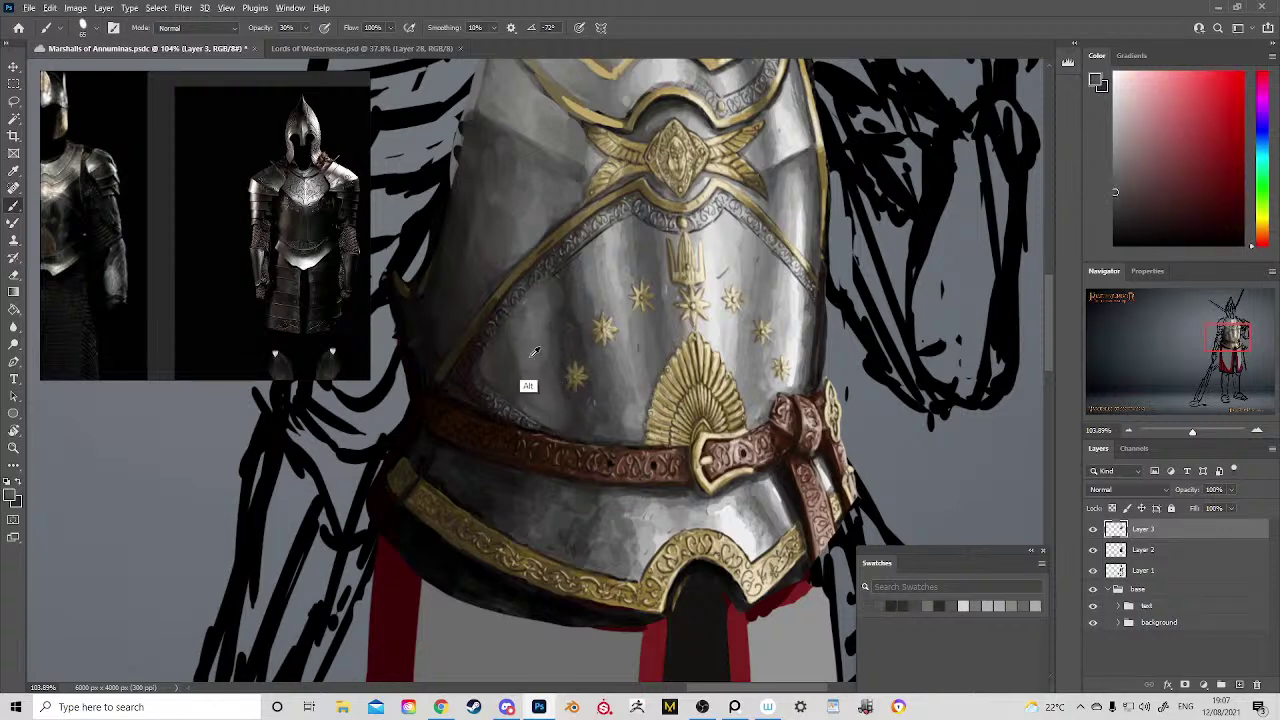
alt+click(563, 280)
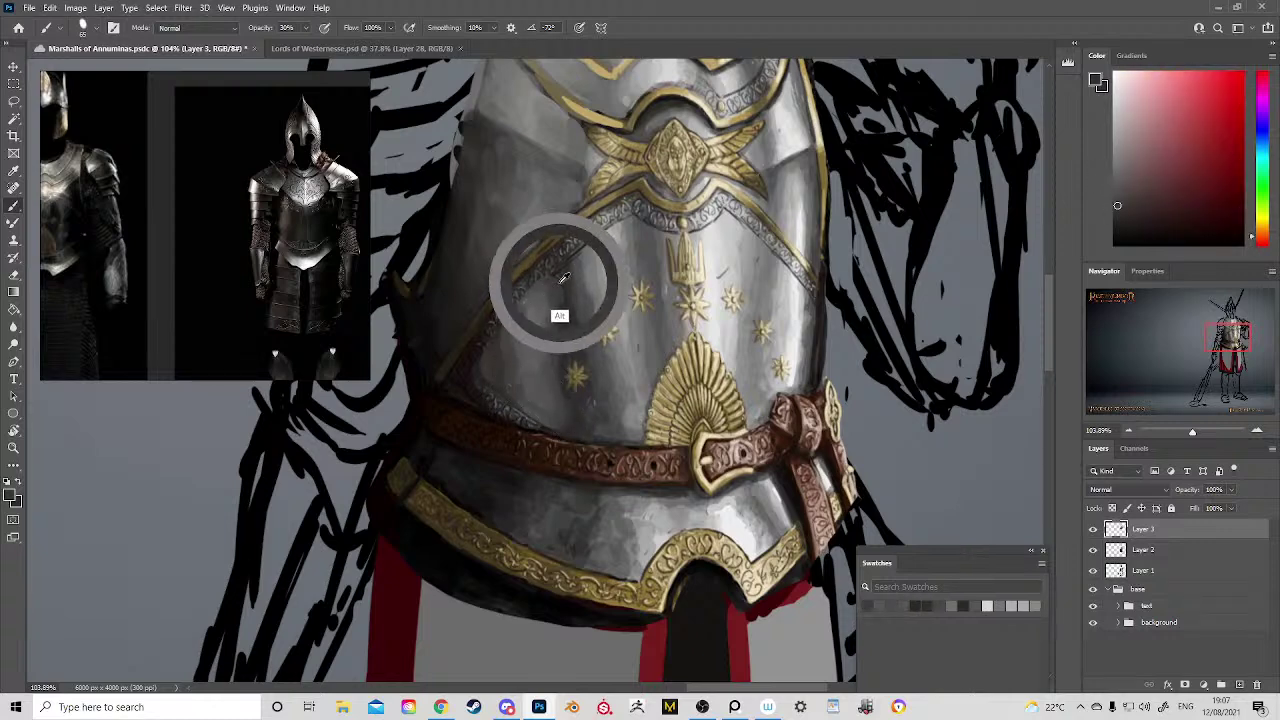
mouse_move(563, 283)
mouse_down()
mouse_move(580, 320)
mouse_move(656, 303)
mouse_up()
Step: Darken the side plate beside the winged emblem and blend the collar's left shoulder edge with sampled greys
mouse_move(728, 236)
mouse_down()
mouse_move(646, 290)
mouse_move(800, 382)
mouse_up()
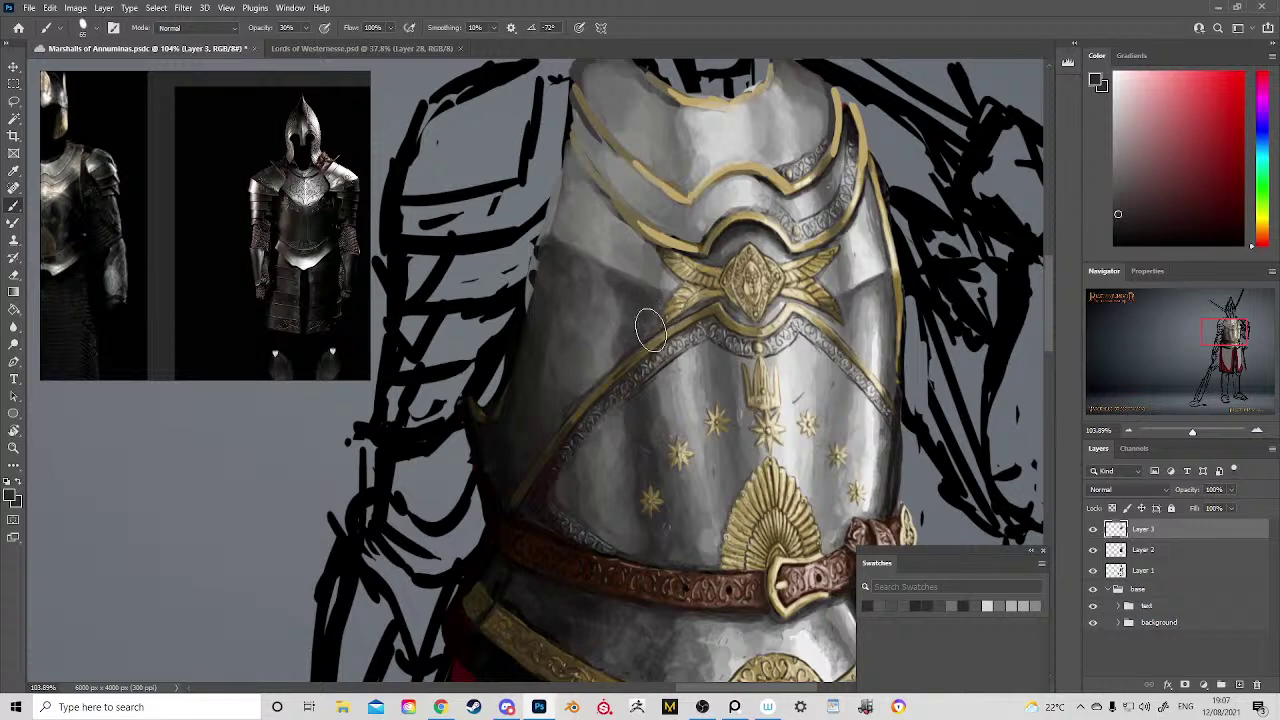
alt+click(615, 350)
mouse_move(621, 322)
mouse_down()
mouse_move(620, 303)
mouse_move(613, 348)
mouse_move(602, 300)
mouse_up()
alt+click(603, 366)
drag(670, 174, 659, 370)
alt+click(582, 300)
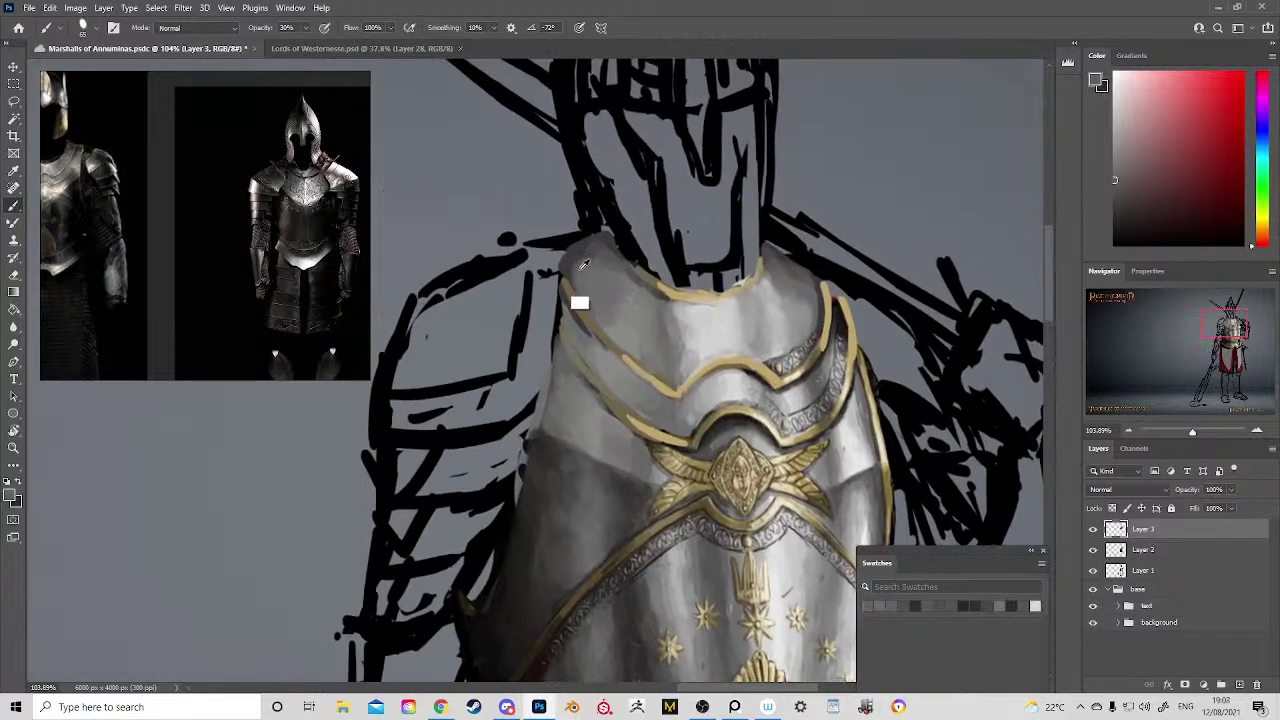
Step: Paint a near-white highlight down the inner edge of the right skirt panel, using light grey sampled from the breastplate at 30% opacity
drag(820, 299, 746, 441)
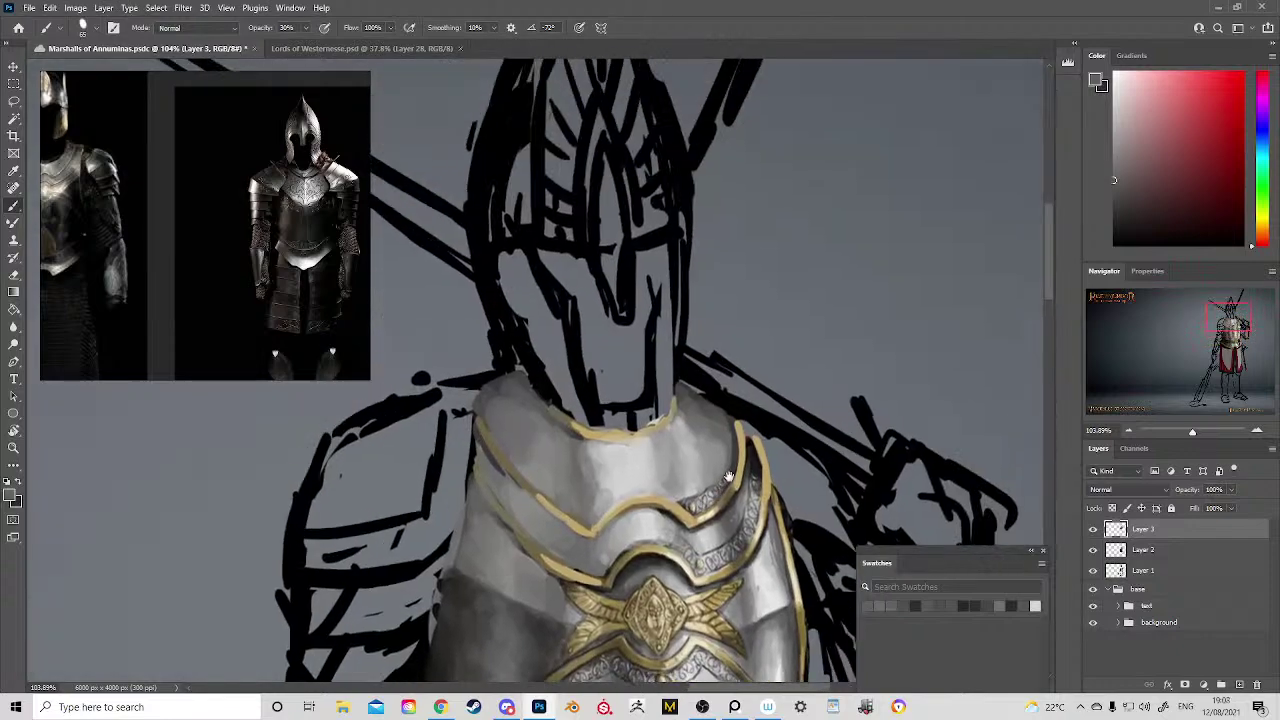
key(z)
drag(740, 335, 635, 325)
mouse_move(725, 400)
mouse_down()
mouse_move(697, 195)
mouse_move(759, 290)
mouse_up()
key(b)
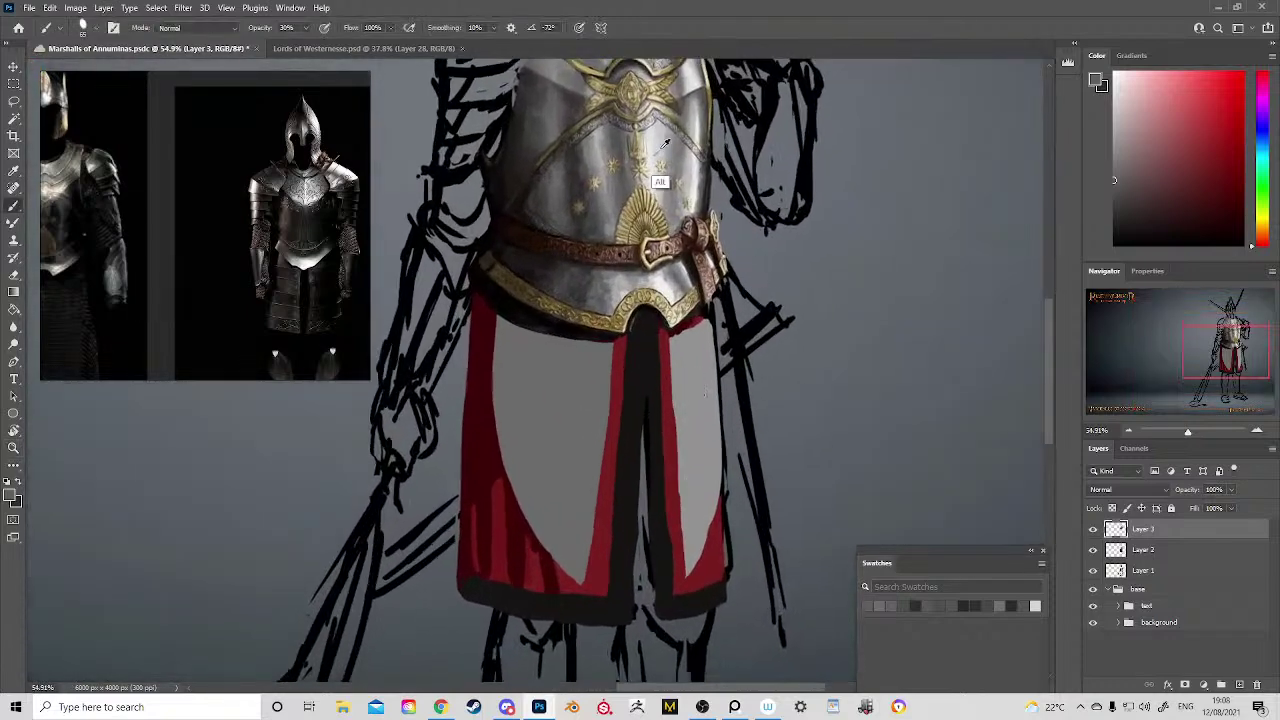
alt+click(657, 186)
alt+click(652, 196)
alt+click(657, 178)
drag(697, 455, 680, 370)
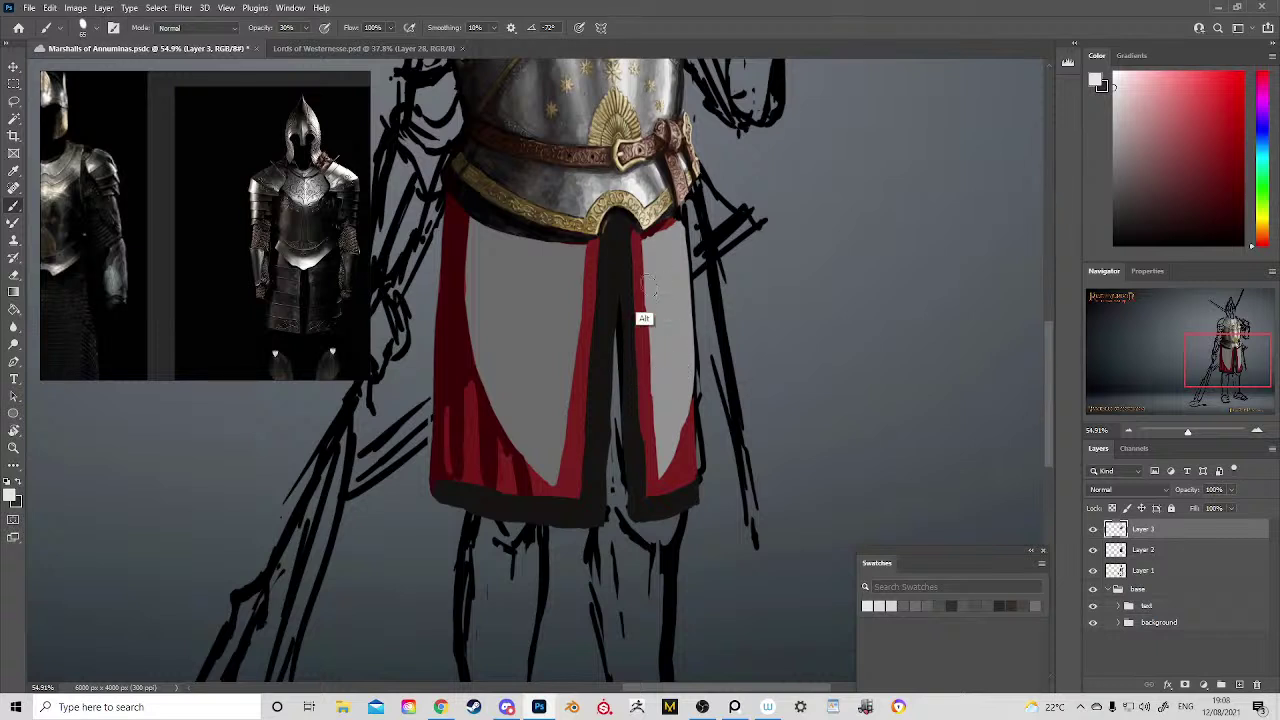
drag(641, 298, 633, 321)
drag(652, 250, 661, 421)
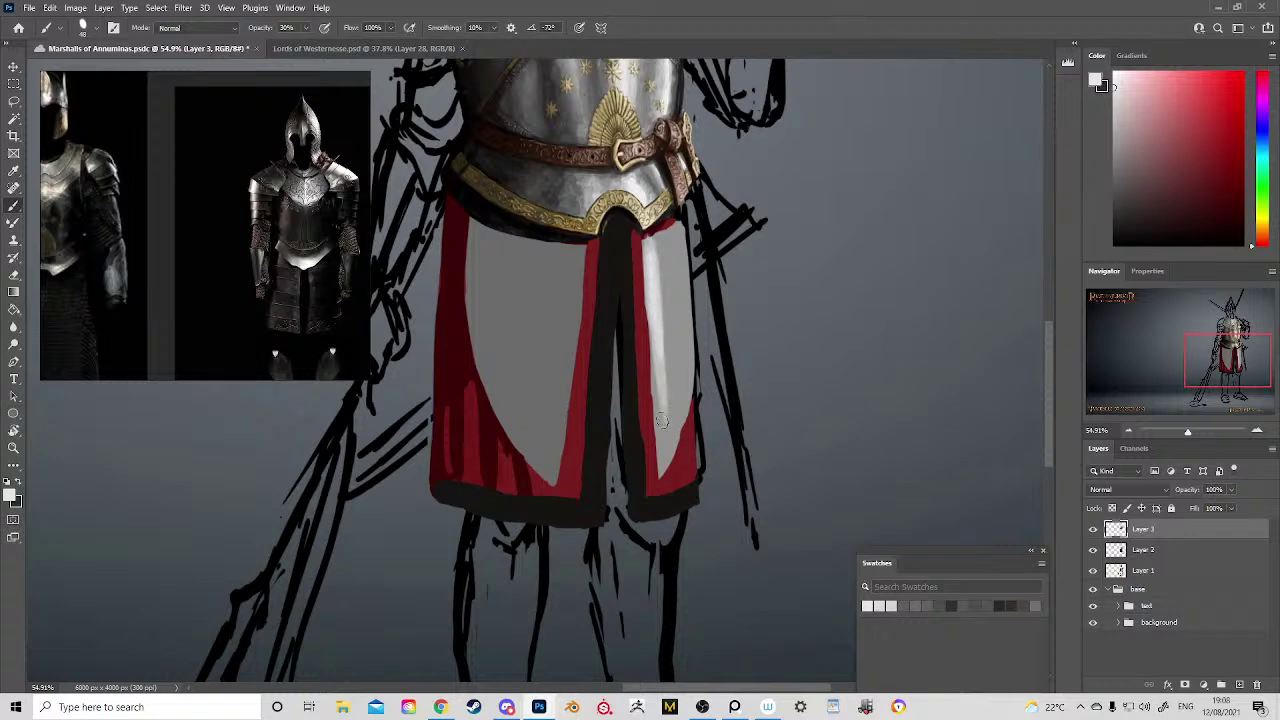
drag(652, 330, 660, 460)
drag(654, 360, 658, 470)
drag(656, 405, 661, 480)
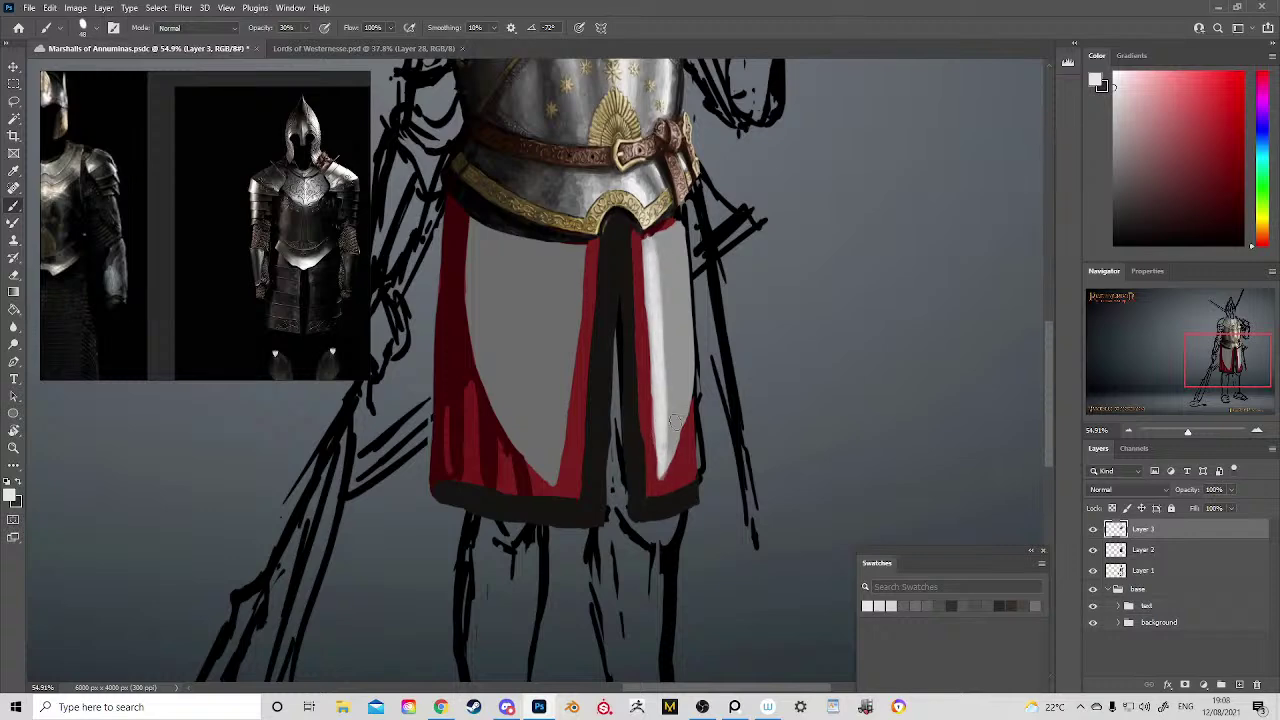
Step: Cover the remaining flat grey of the right skirt panel with near-white strokes, leaving faint vertical grey streaks
drag(672, 412, 666, 480)
drag(668, 370, 666, 455)
mouse_move(660, 278)
mouse_down()
mouse_move(670, 416)
mouse_move(682, 414)
mouse_up()
drag(678, 326, 690, 412)
drag(680, 368, 690, 416)
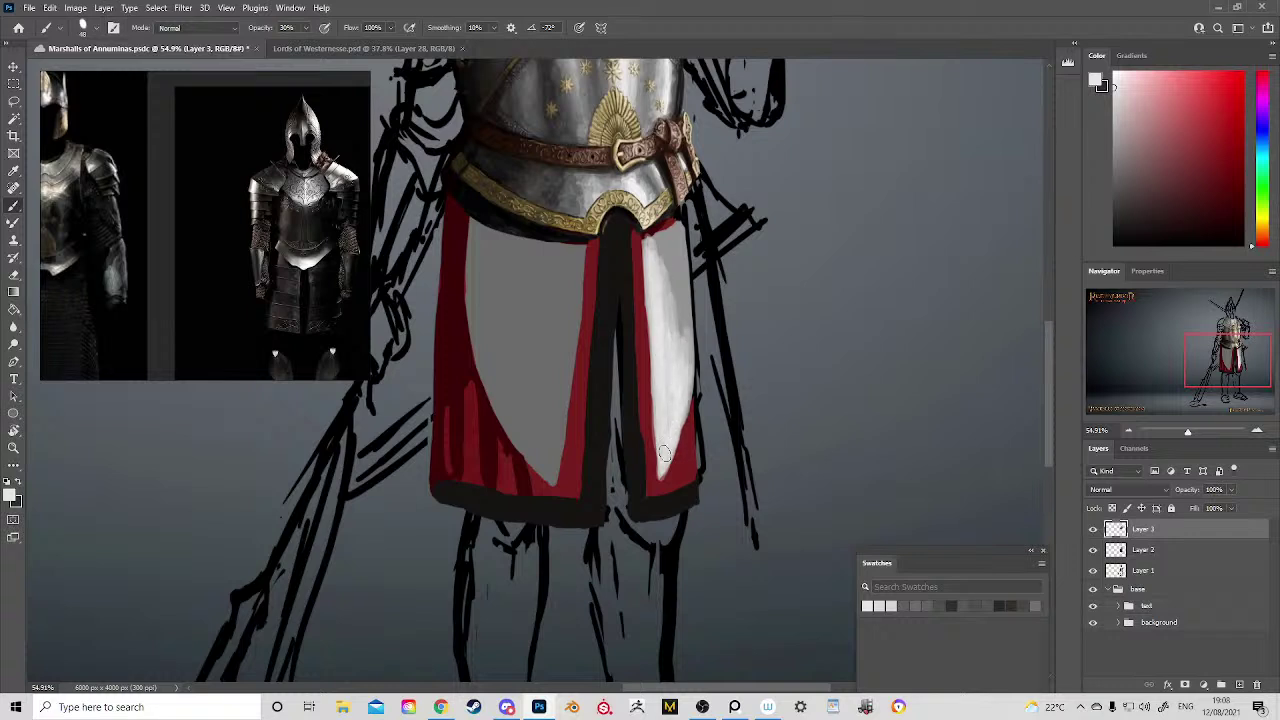
drag(666, 274, 672, 330)
mouse_move(654, 247)
mouse_down()
mouse_move(671, 238)
mouse_move(681, 215)
mouse_move(688, 300)
mouse_up()
drag(684, 230, 683, 387)
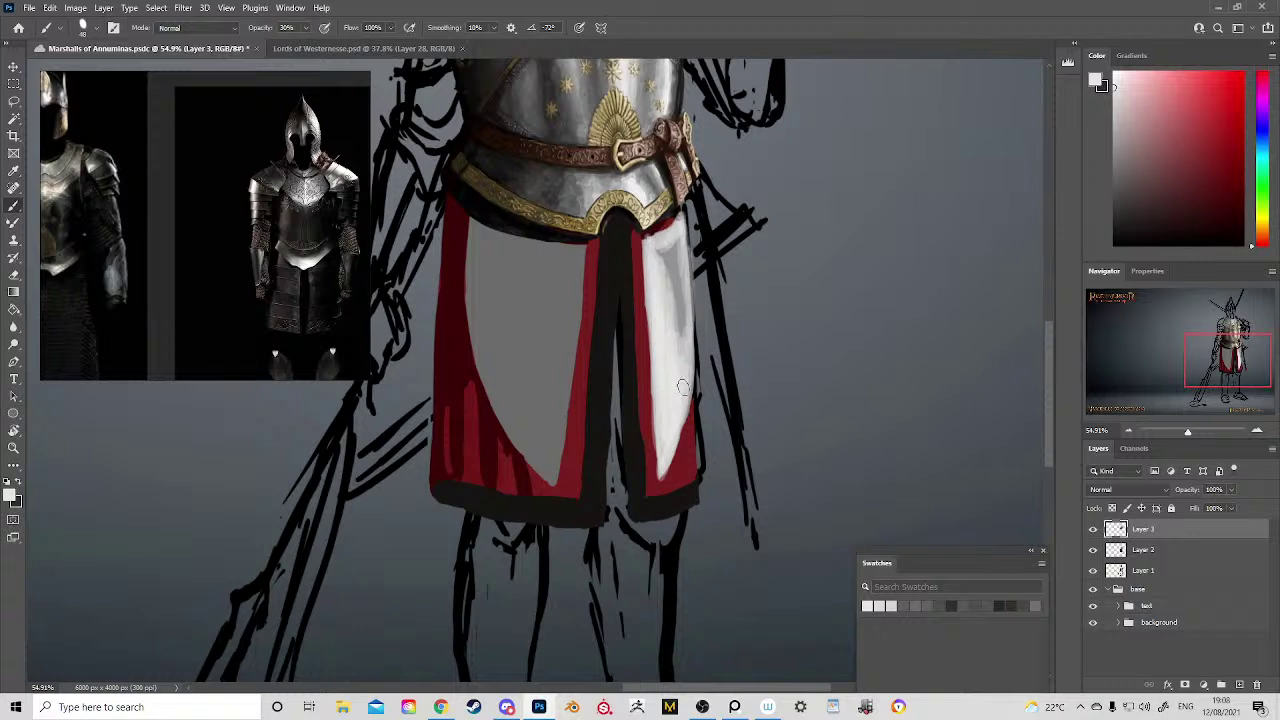
drag(676, 281, 679, 370)
mouse_move(676, 246)
mouse_down()
mouse_move(676, 359)
mouse_move(669, 296)
mouse_up()
Step: Paint soft vertical folds down the right skirt panel with mid grey sampled from the left panel, blending with sampled lighter greys
alt+click(588, 290)
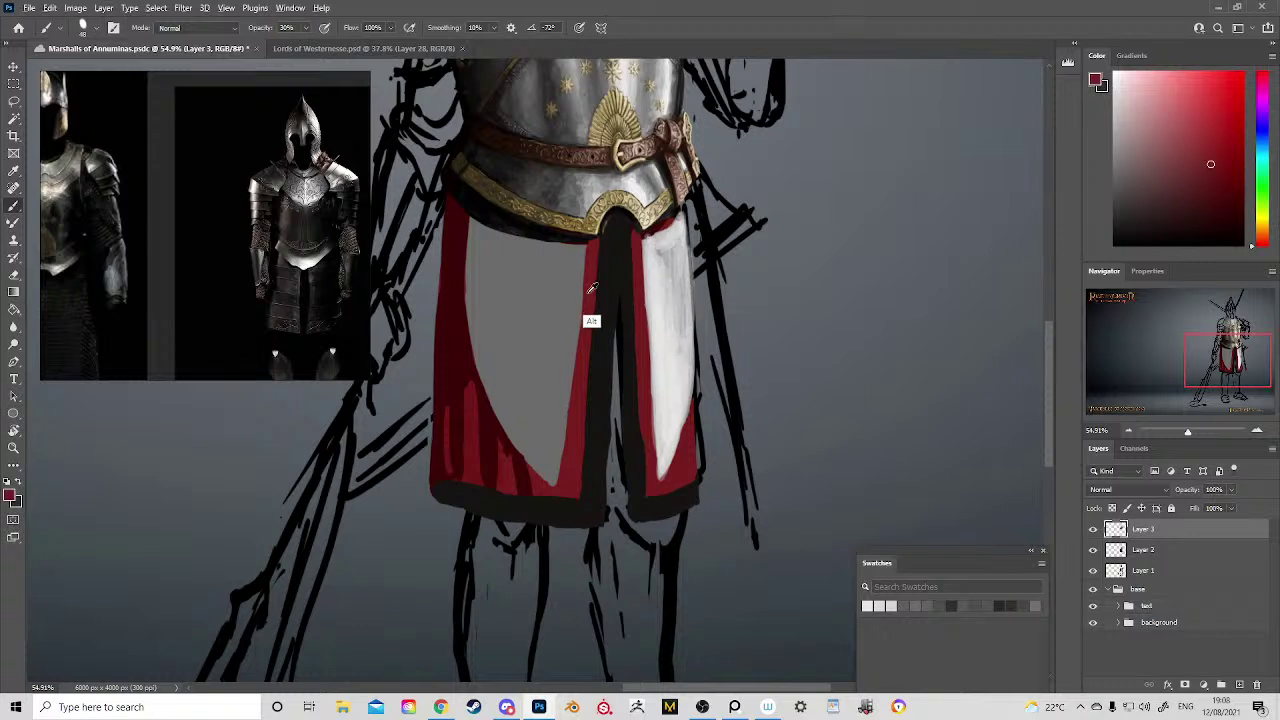
alt+click(572, 305)
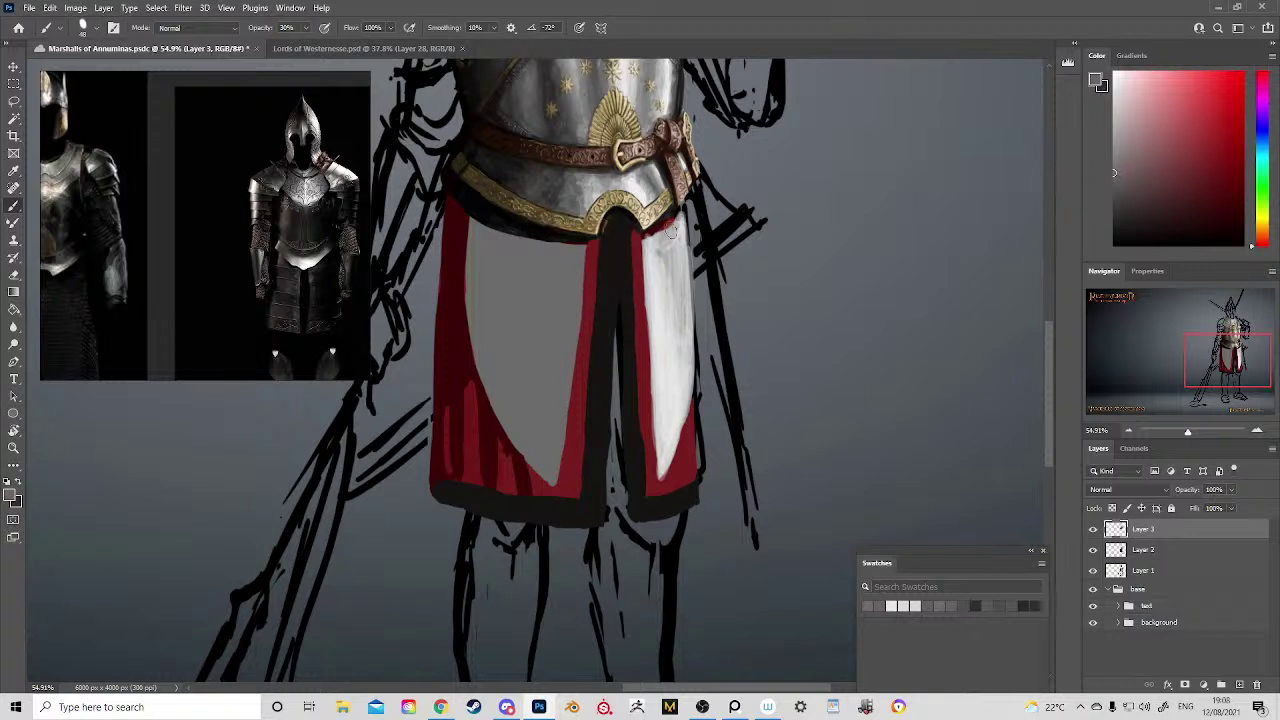
drag(671, 230, 670, 358)
drag(677, 290, 676, 440)
mouse_move(684, 380)
mouse_down()
mouse_move(676, 430)
mouse_move(680, 350)
mouse_up()
mouse_move(674, 440)
mouse_down()
mouse_move(664, 274)
mouse_move(669, 352)
mouse_up()
drag(673, 232, 665, 332)
alt+click(660, 280)
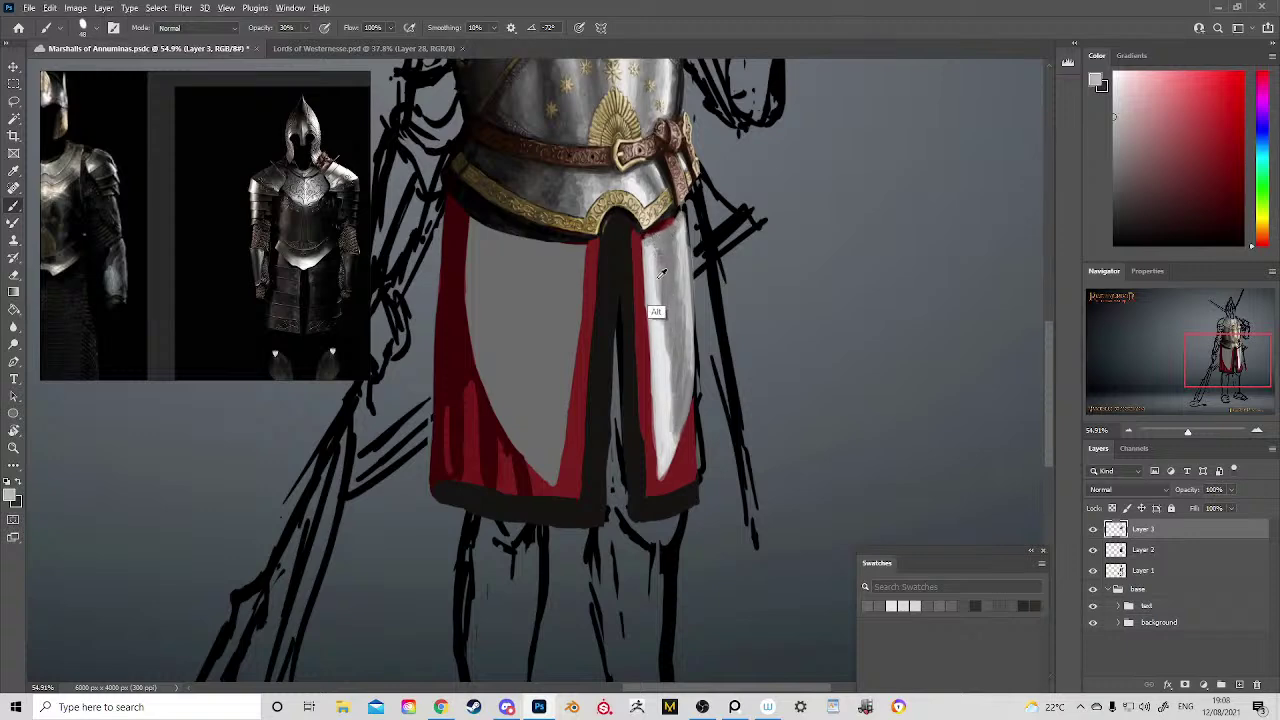
mouse_move(659, 278)
mouse_down()
mouse_move(651, 252)
mouse_move(665, 460)
mouse_up()
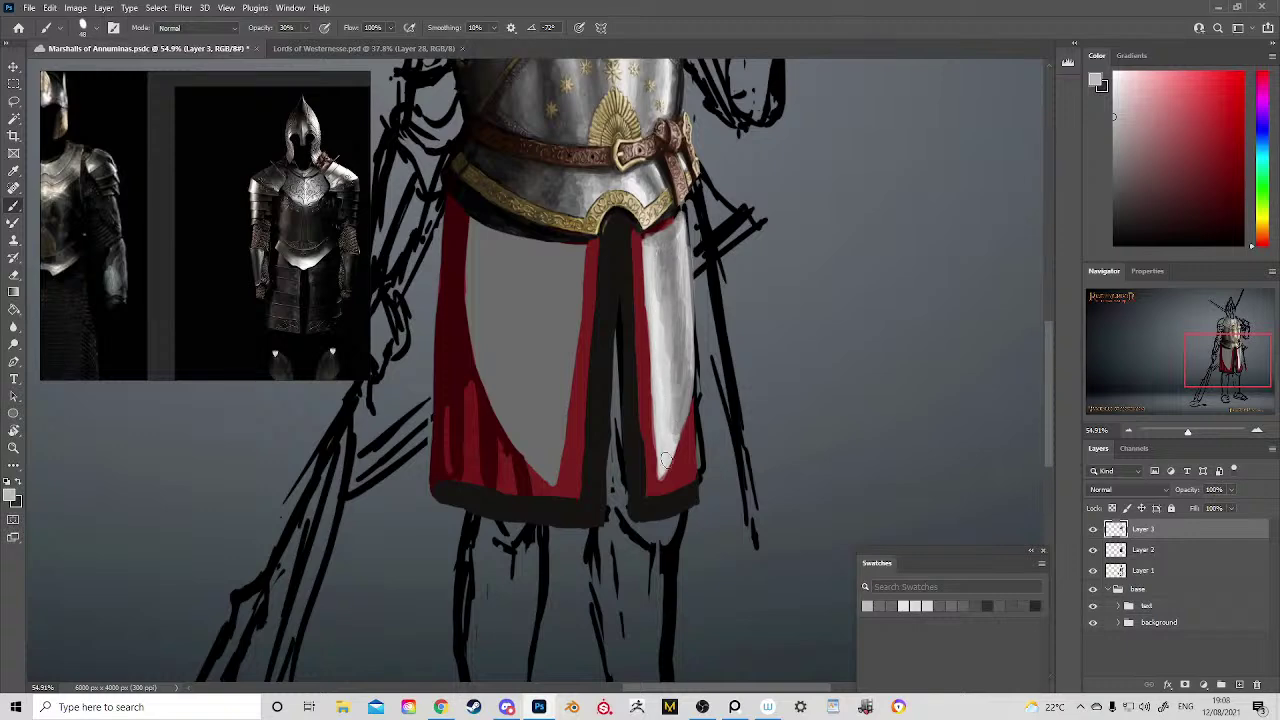
alt+click(671, 271)
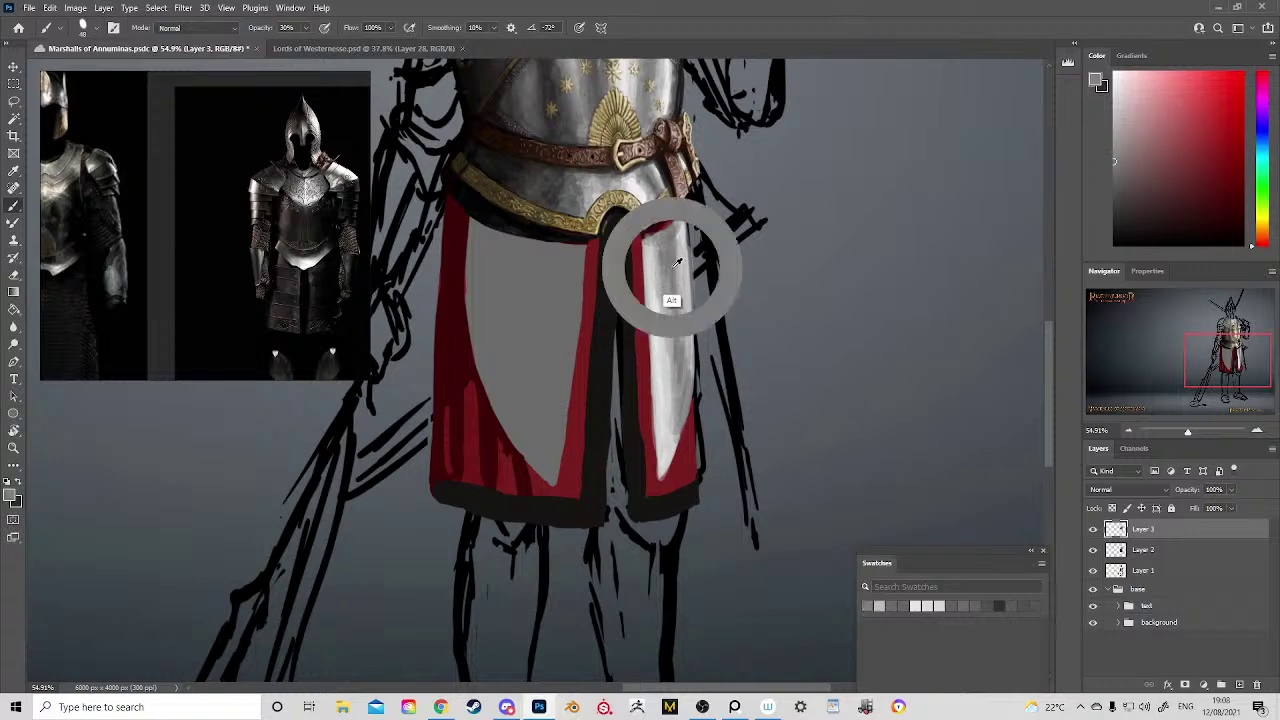
drag(670, 330, 671, 285)
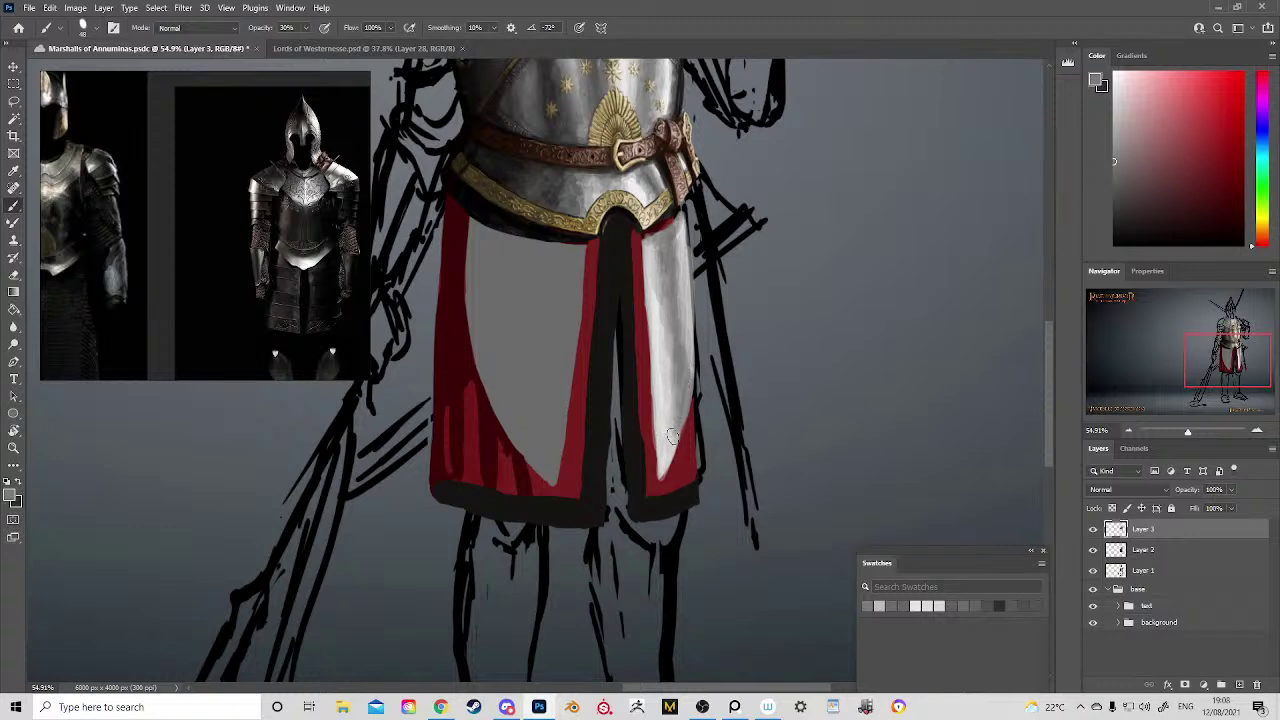
Step: Clean up the right panel's lower tip with sampled red and deepen the folds in the left panel's outer red border with dark red
alt+click(677, 490)
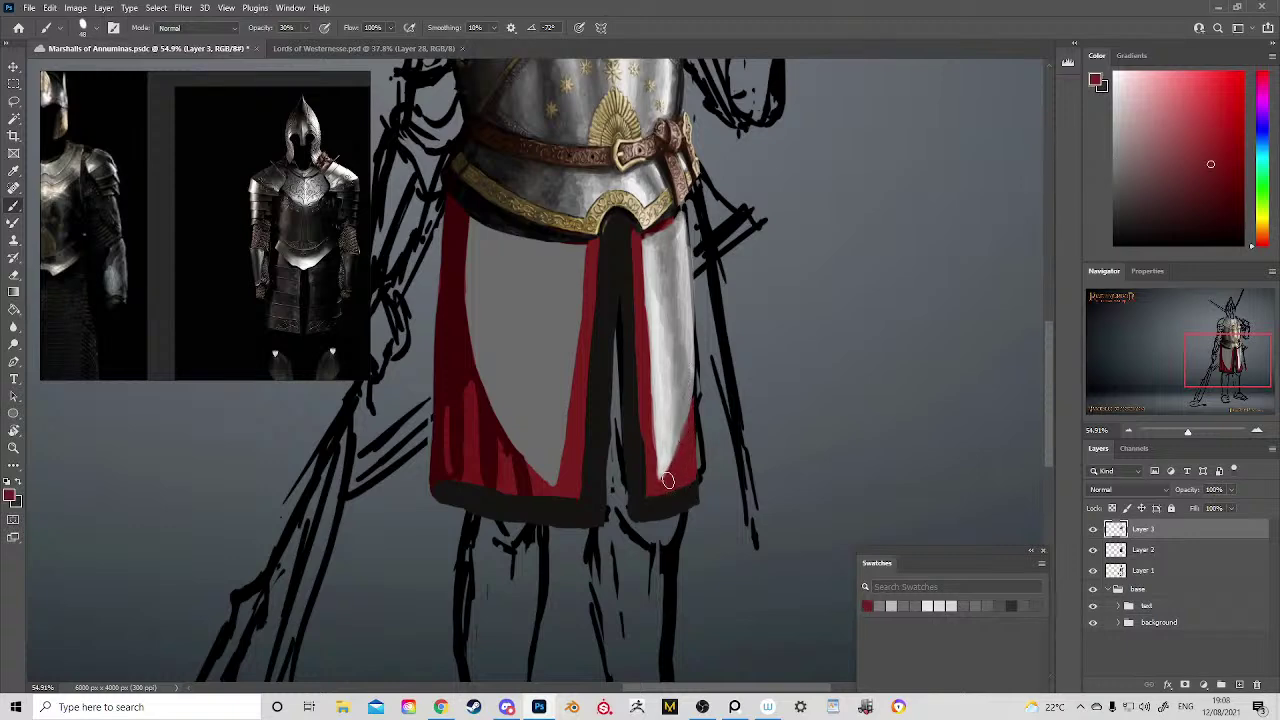
alt+click(455, 370)
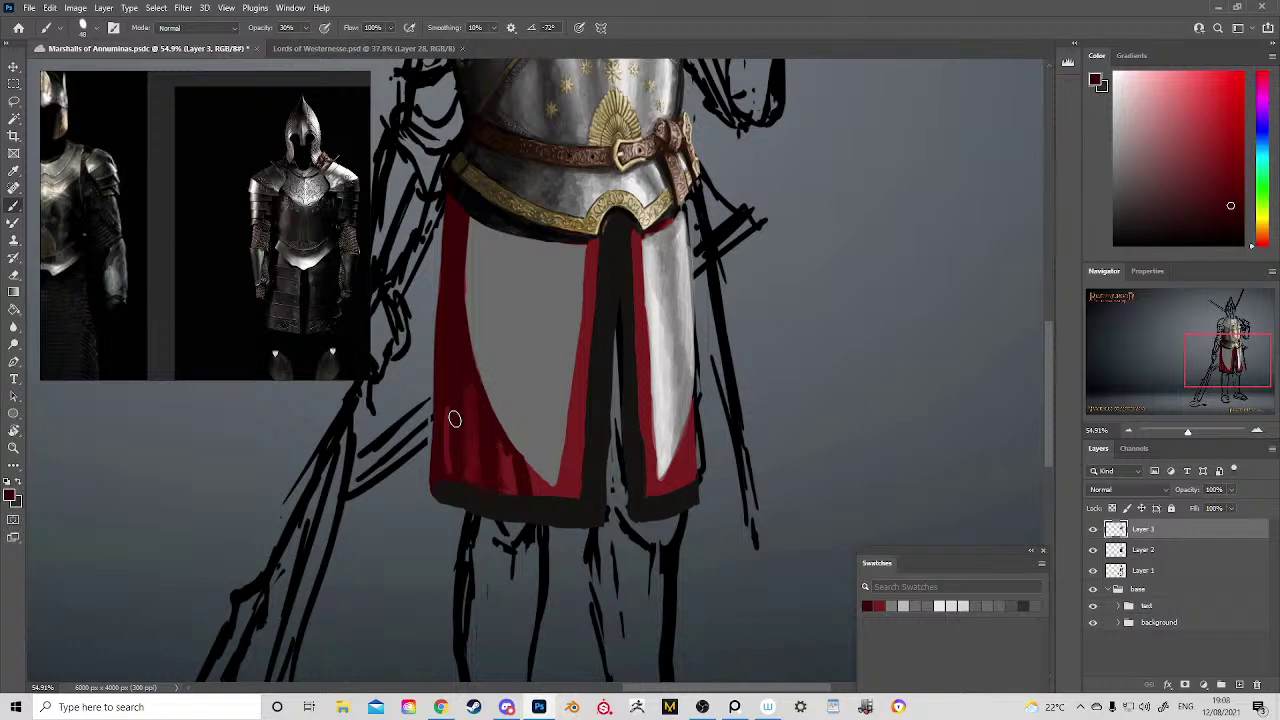
alt+click(468, 484)
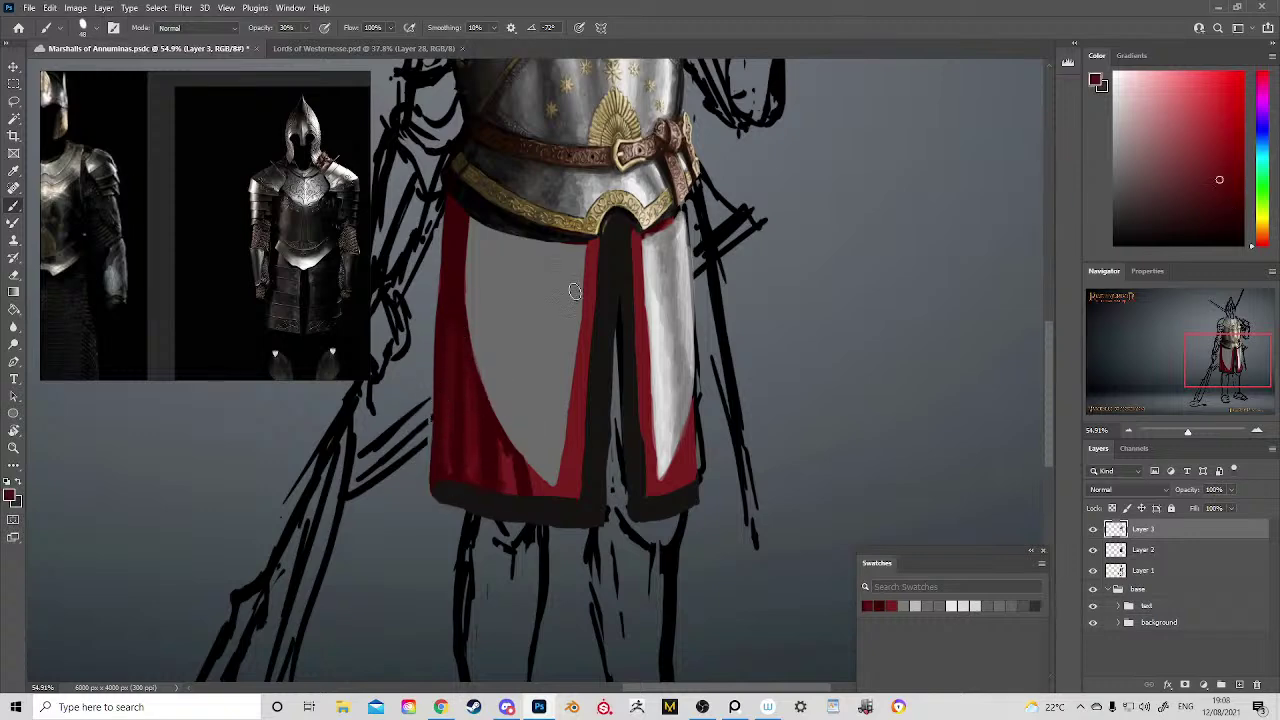
Step: Cover the black gap between the gold waist trim and the left skirt panel with sampled dark red and brighter red
alt+click(447, 310)
drag(537, 234, 476, 225)
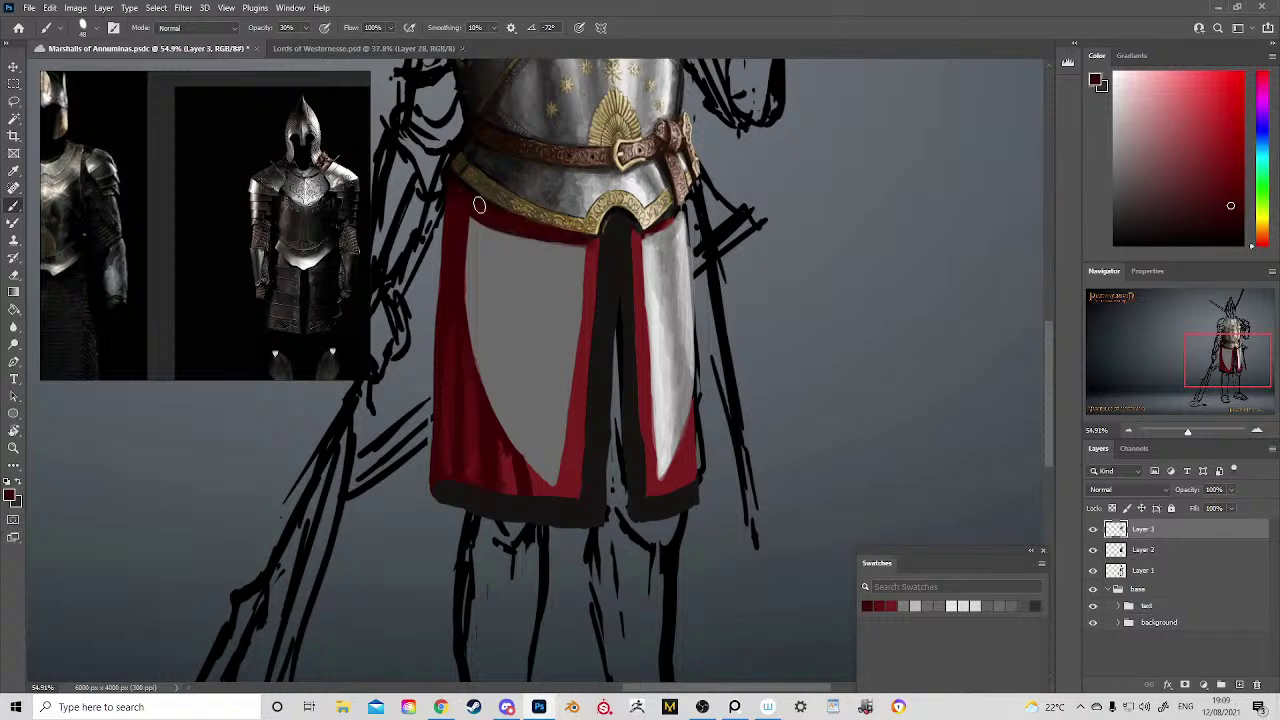
alt+click(585, 238)
drag(594, 238, 487, 220)
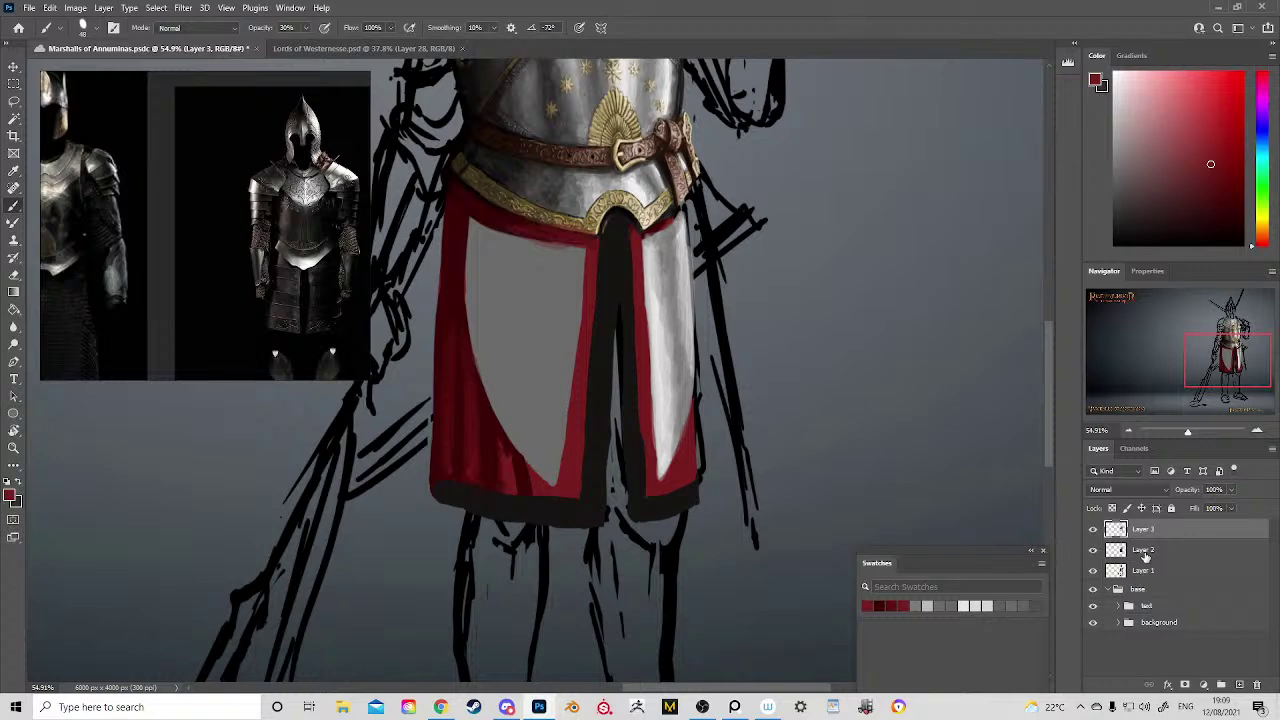
Step: Merge Layer 3 with Layer 2 and shade the red borders along both panels' inner edges and lower tips with sampled dark red
shift+click(1146, 552)
key(ctrl+e)
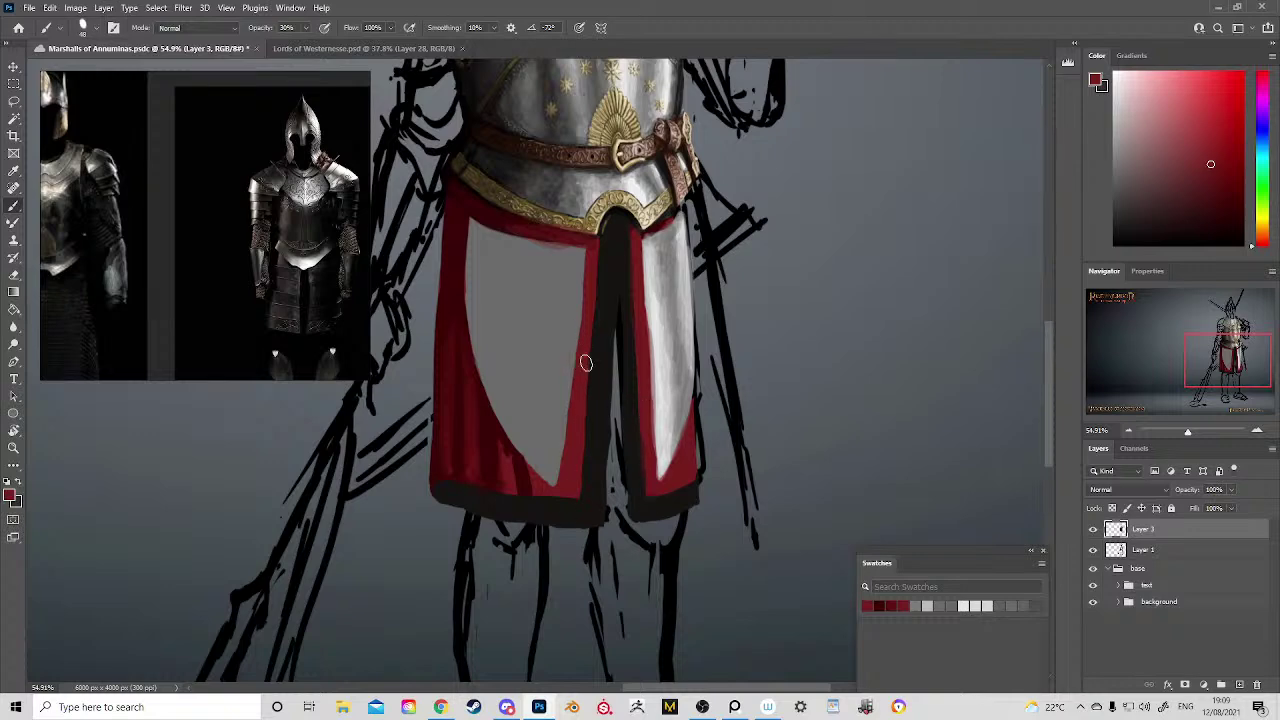
alt+click(567, 413)
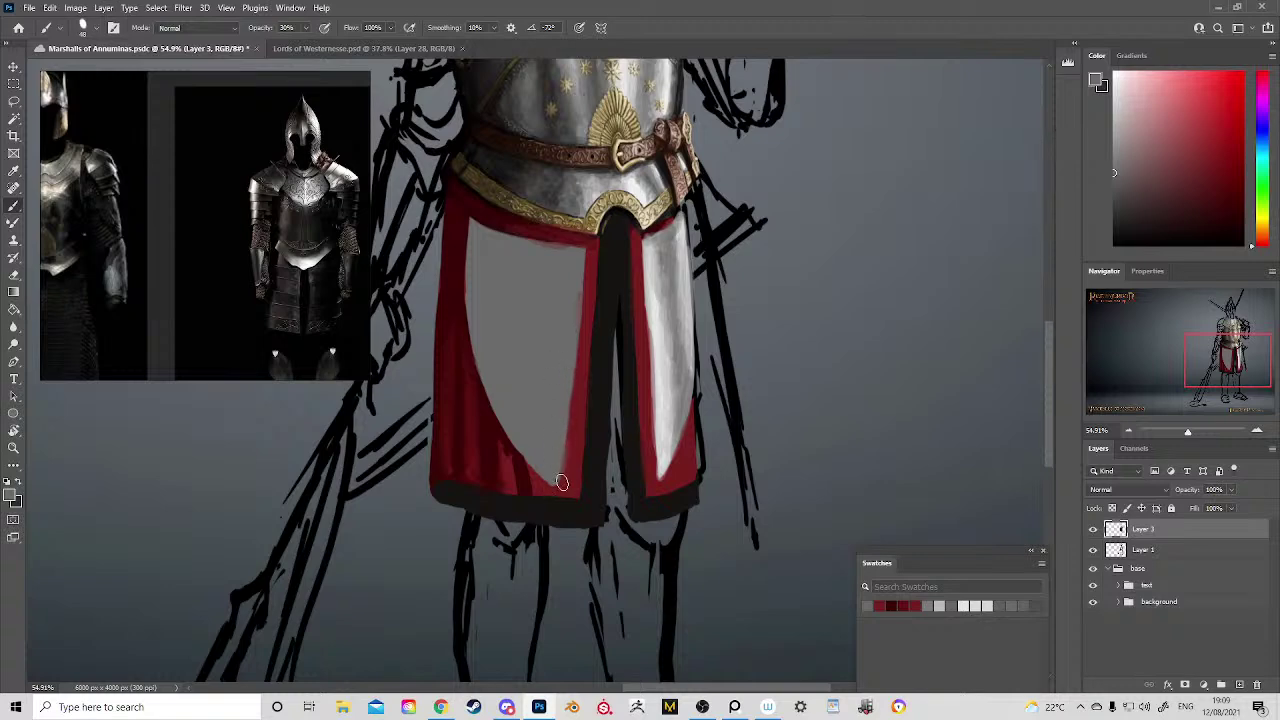
alt+click(525, 470)
mouse_move(525, 470)
mouse_down()
mouse_move(511, 451)
mouse_move(563, 491)
mouse_move(533, 470)
mouse_move(563, 486)
mouse_move(574, 361)
mouse_move(575, 408)
mouse_up()
mouse_move(640, 260)
mouse_down()
mouse_move(644, 296)
mouse_move(640, 245)
mouse_move(657, 482)
mouse_move(646, 367)
mouse_move(651, 458)
mouse_move(649, 421)
mouse_up()
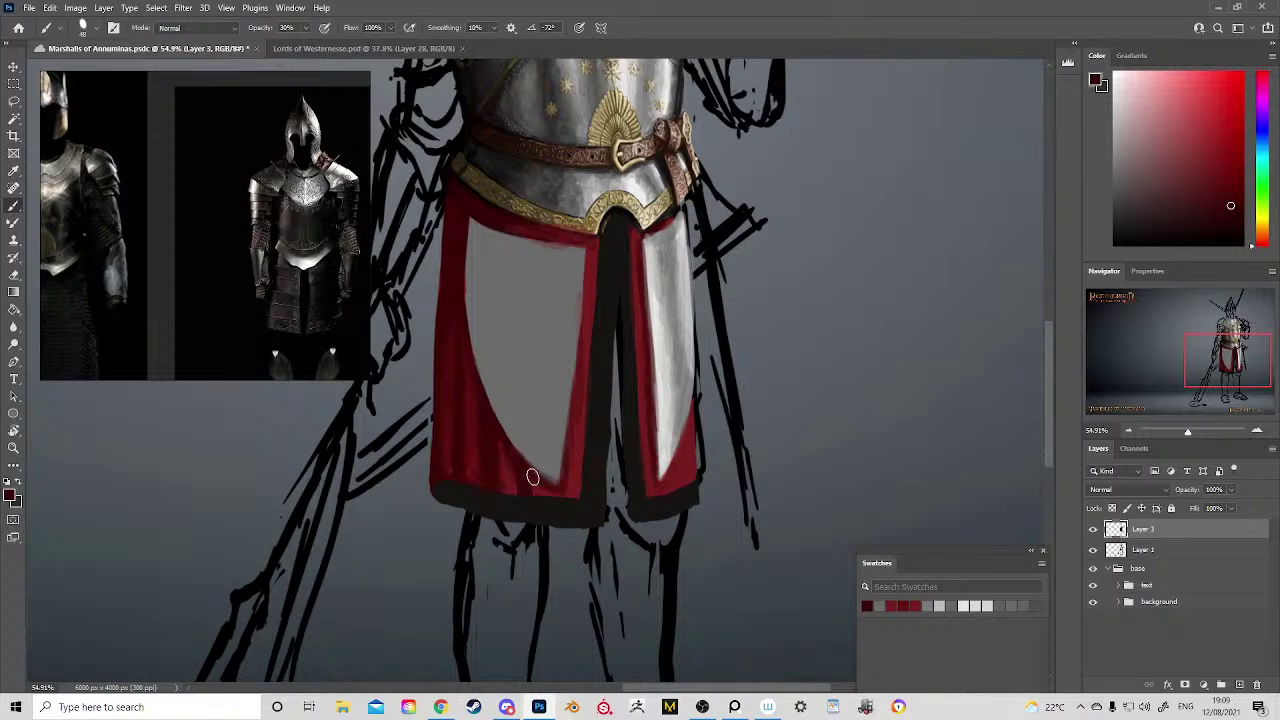
mouse_move(582, 345)
mouse_down()
mouse_move(586, 298)
mouse_move(578, 385)
mouse_up()
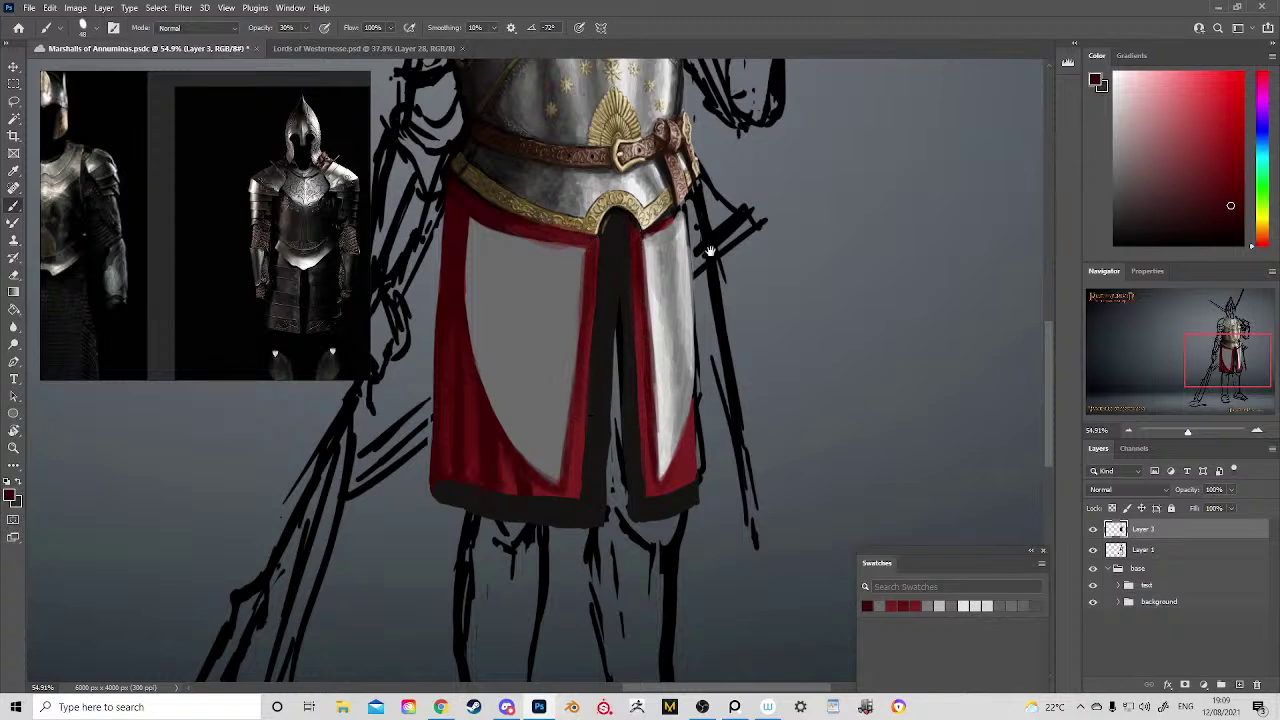
Step: Shade a broad vertical shadow down the middle of the left skirt panel using dark grey sampled from the breastplate, with a larger brush
drag(710, 251, 652, 411)
key(b)
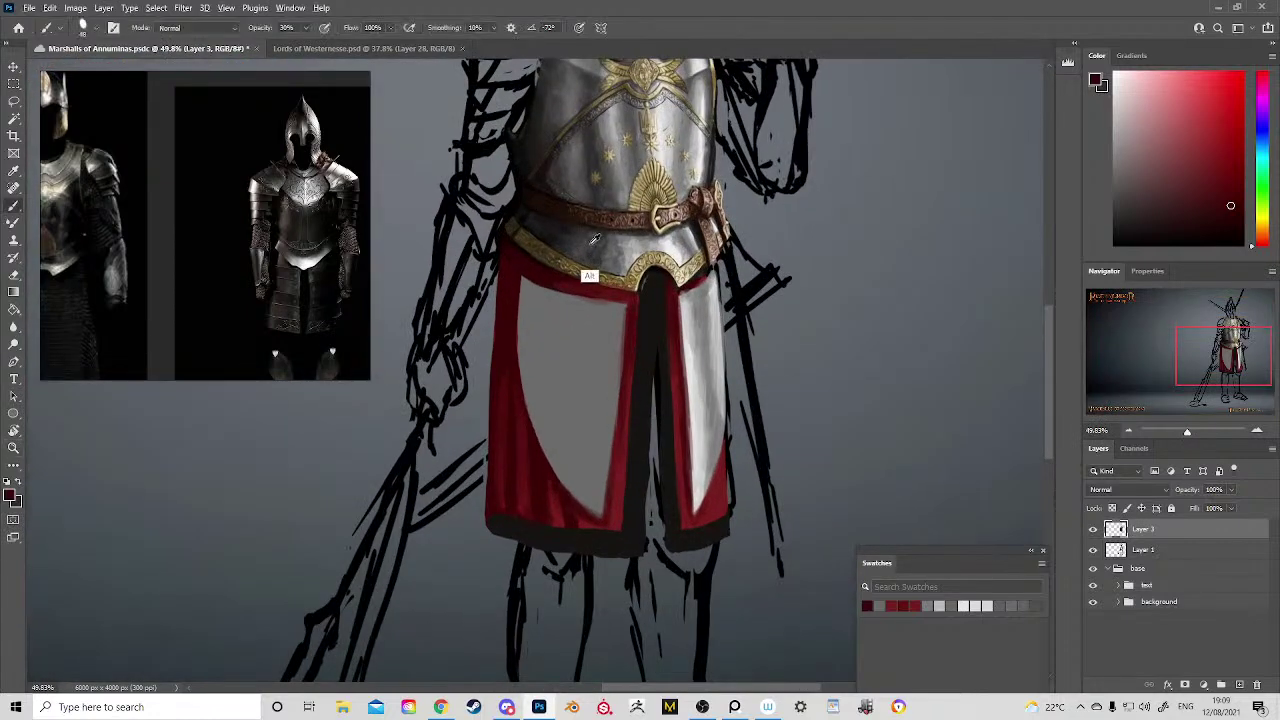
alt+click(591, 206)
alt+click(594, 134)
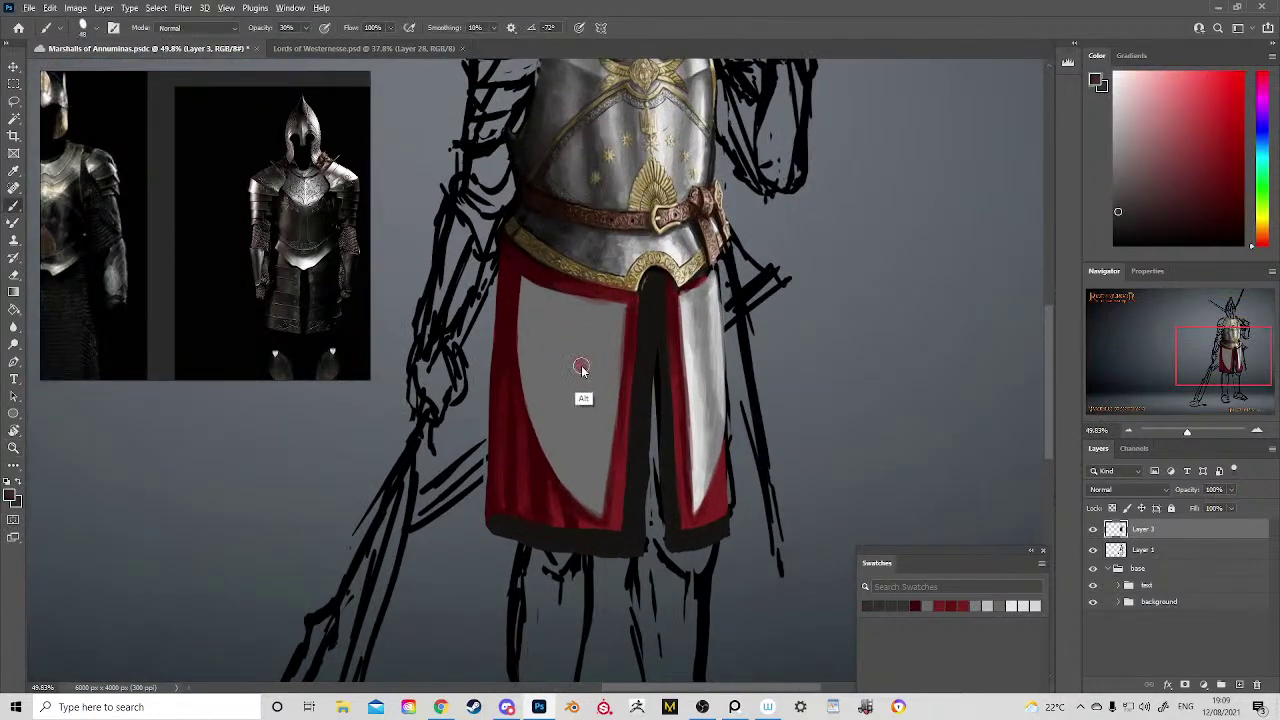
drag(580, 368, 592, 368)
mouse_move(561, 314)
mouse_down()
mouse_move(602, 320)
mouse_move(587, 313)
mouse_move(557, 340)
mouse_move(580, 397)
mouse_move(573, 332)
mouse_move(582, 377)
mouse_move(579, 425)
mouse_move(581, 355)
mouse_move(572, 441)
mouse_move(550, 403)
mouse_move(562, 473)
mouse_move(570, 387)
mouse_move(586, 443)
mouse_up()
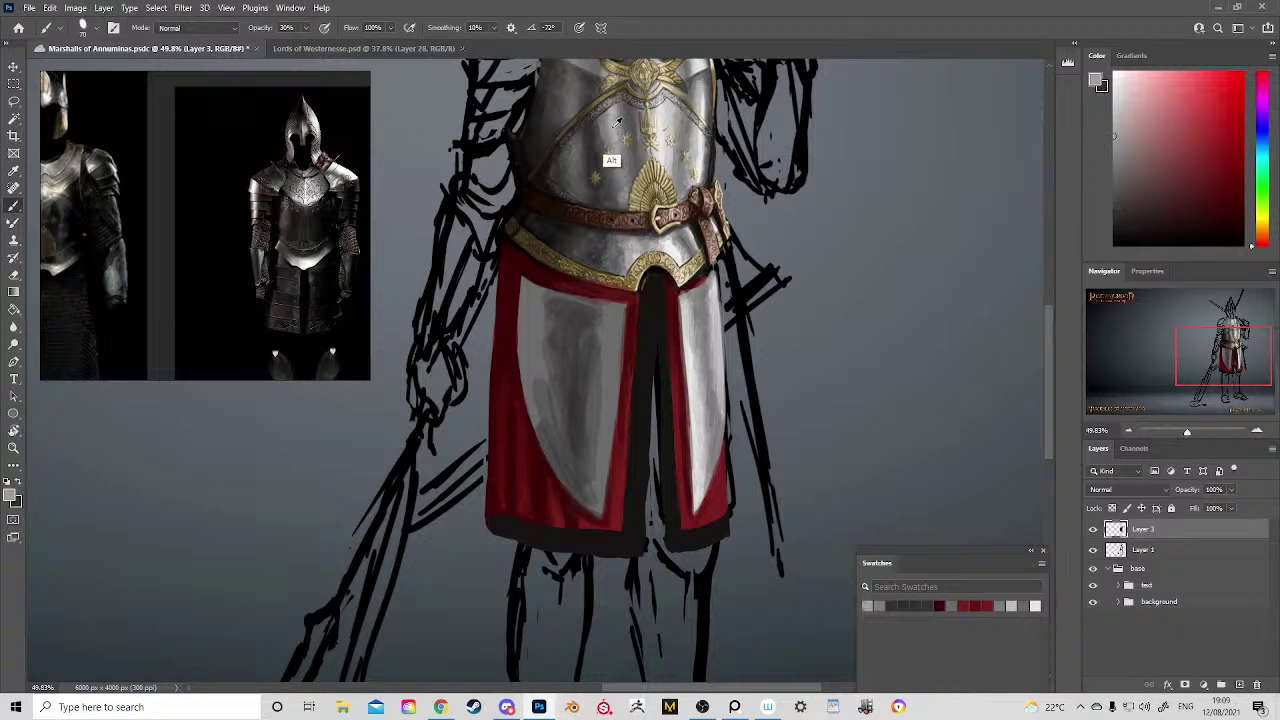
Step: Lighten the left panel's inner side with light grey sampled from the breastplate and blend its upper edge with sampled grey
alt+click(610, 160)
mouse_move(618, 310)
mouse_down()
mouse_move(599, 493)
mouse_move(608, 327)
mouse_move(610, 393)
mouse_up()
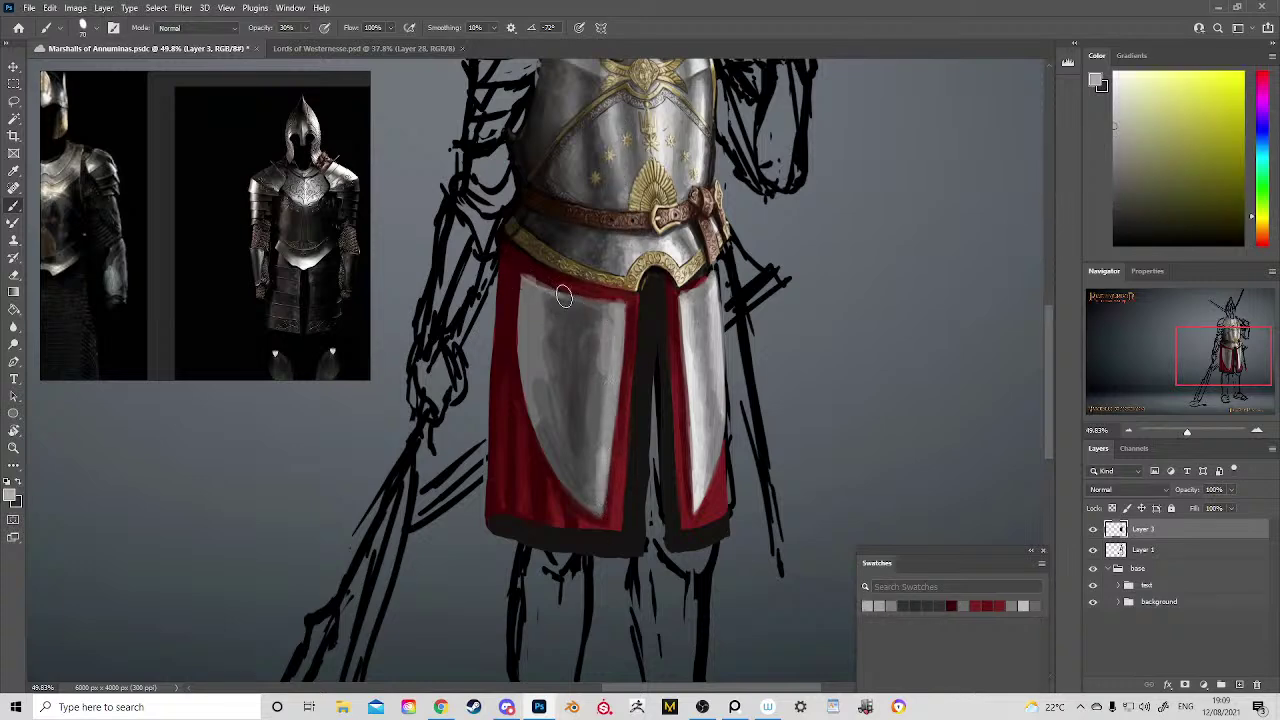
alt+click(586, 324)
drag(534, 285, 618, 300)
Step: Blend the left panel's outer side into its central shadow with sampled greys and darken the lower middle fold
alt+click(541, 272)
alt+click(525, 337)
mouse_move(529, 283)
mouse_down()
mouse_move(561, 299)
mouse_move(544, 379)
mouse_move(544, 300)
mouse_move(542, 315)
mouse_move(556, 429)
mouse_up()
alt+click(542, 345)
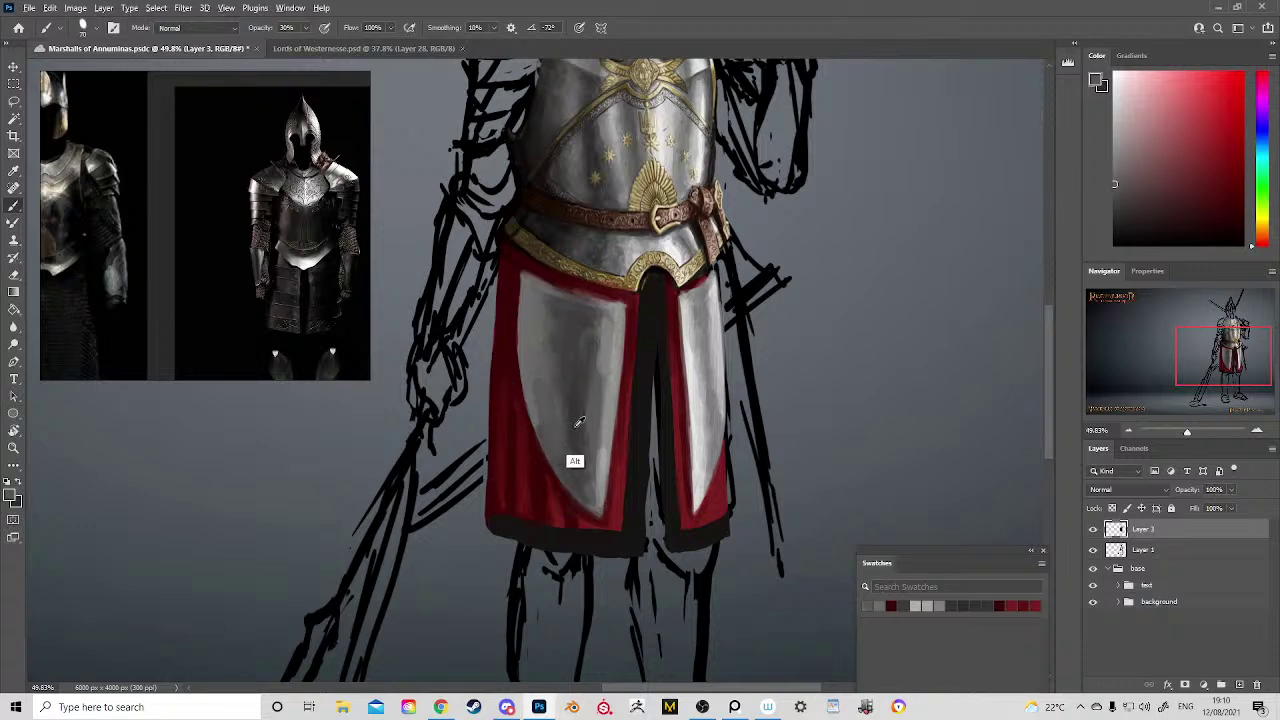
alt+click(576, 462)
mouse_move(587, 398)
mouse_down()
mouse_move(603, 319)
mouse_move(598, 413)
mouse_up()
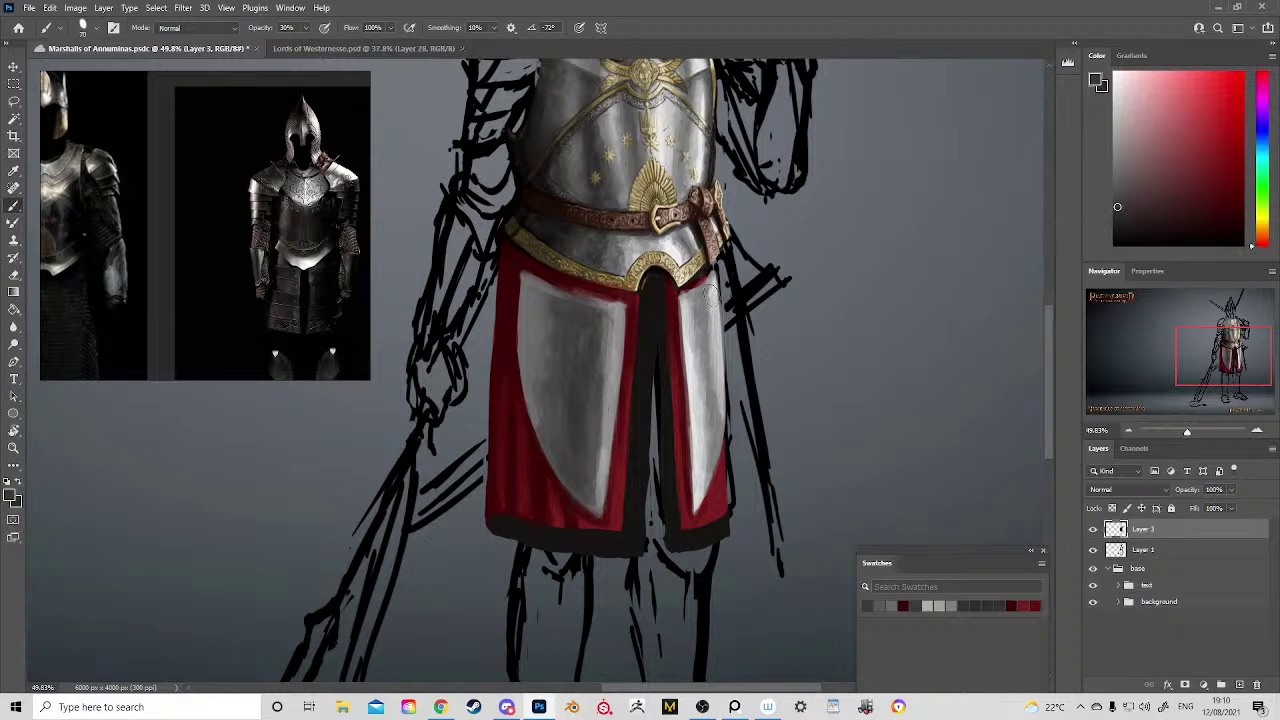
Step: Paint a near-white highlight down the left panel's inner edge and upper inner corner, blending its upper area with sampled dark and mid greys
alt+click(690, 378)
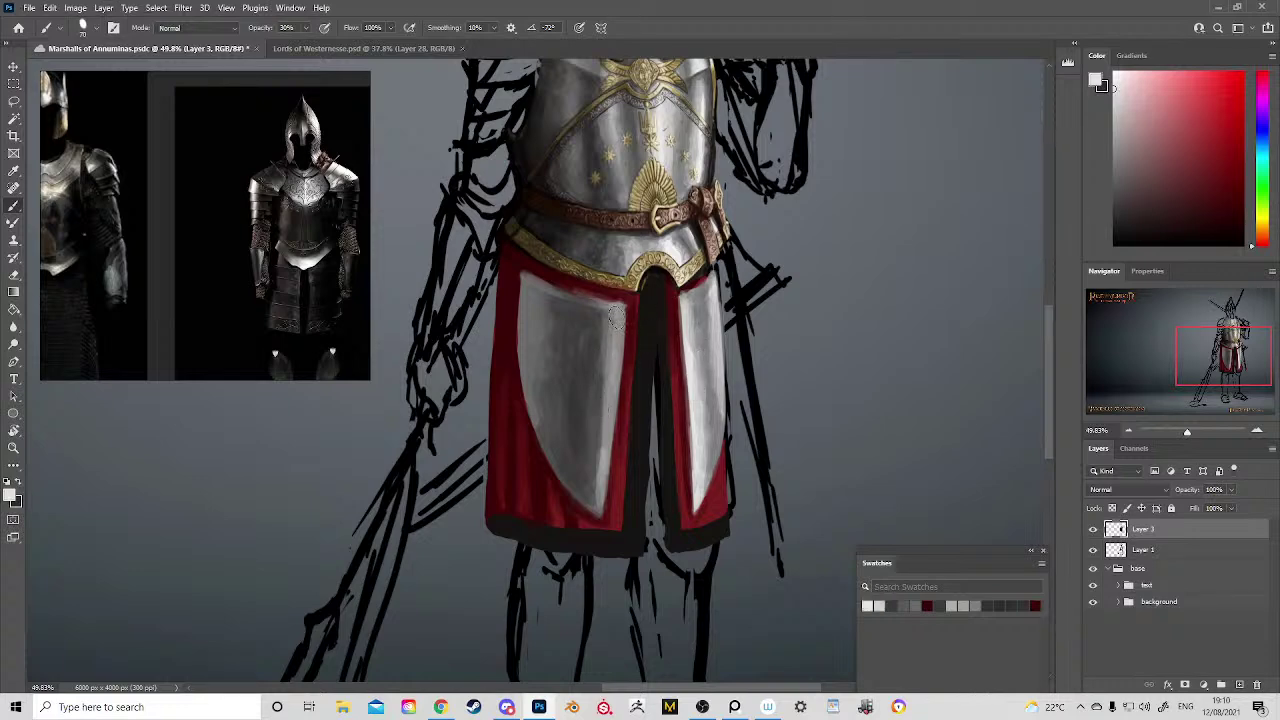
drag(616, 333, 603, 510)
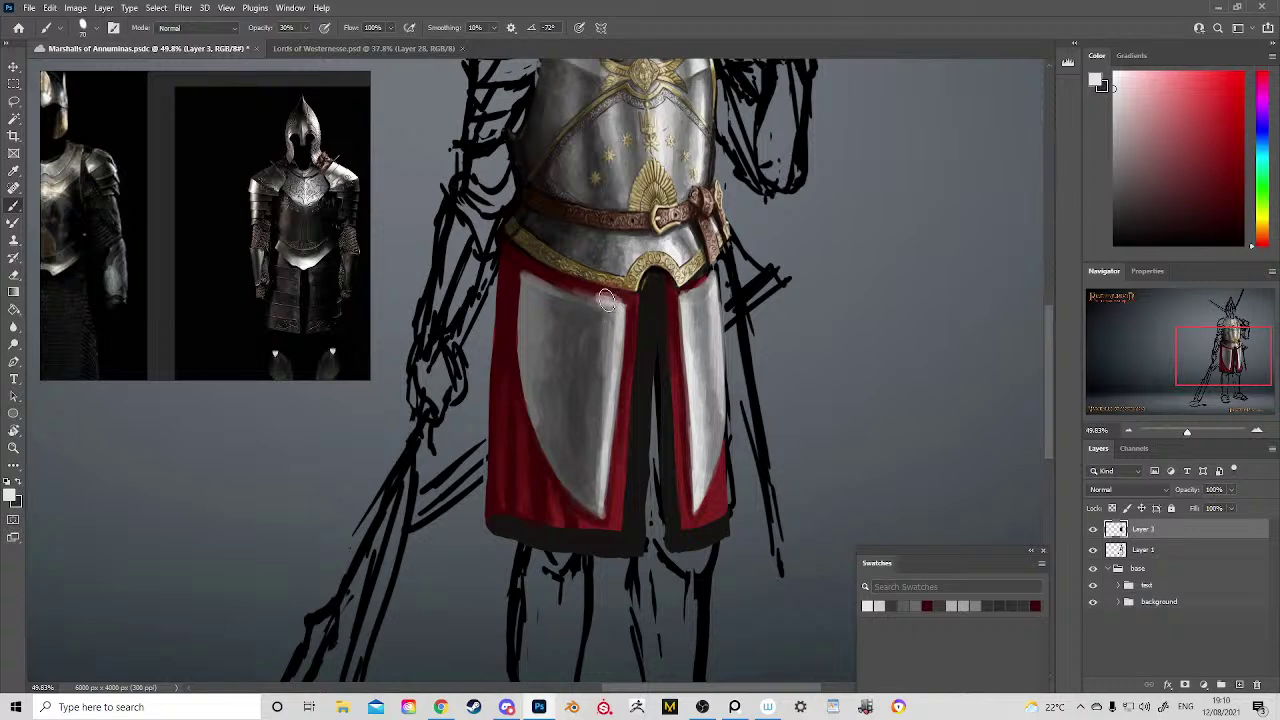
drag(607, 300, 622, 307)
alt+click(560, 348)
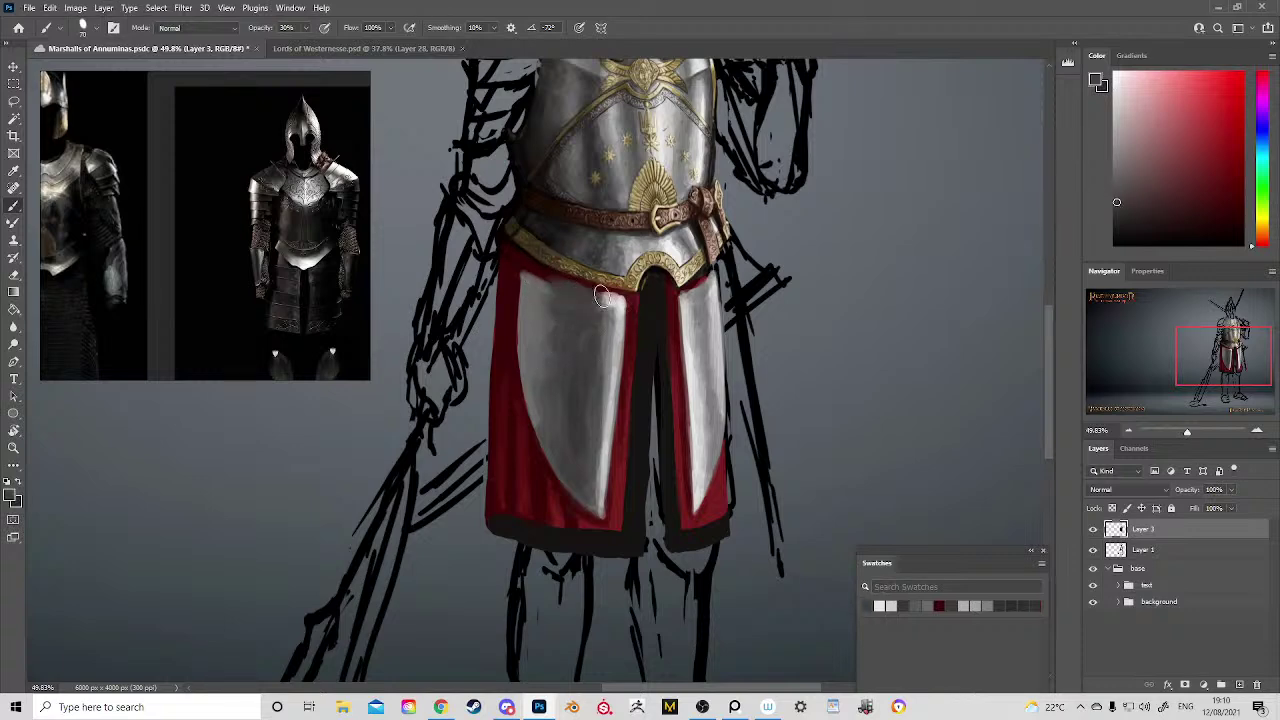
alt+click(603, 363)
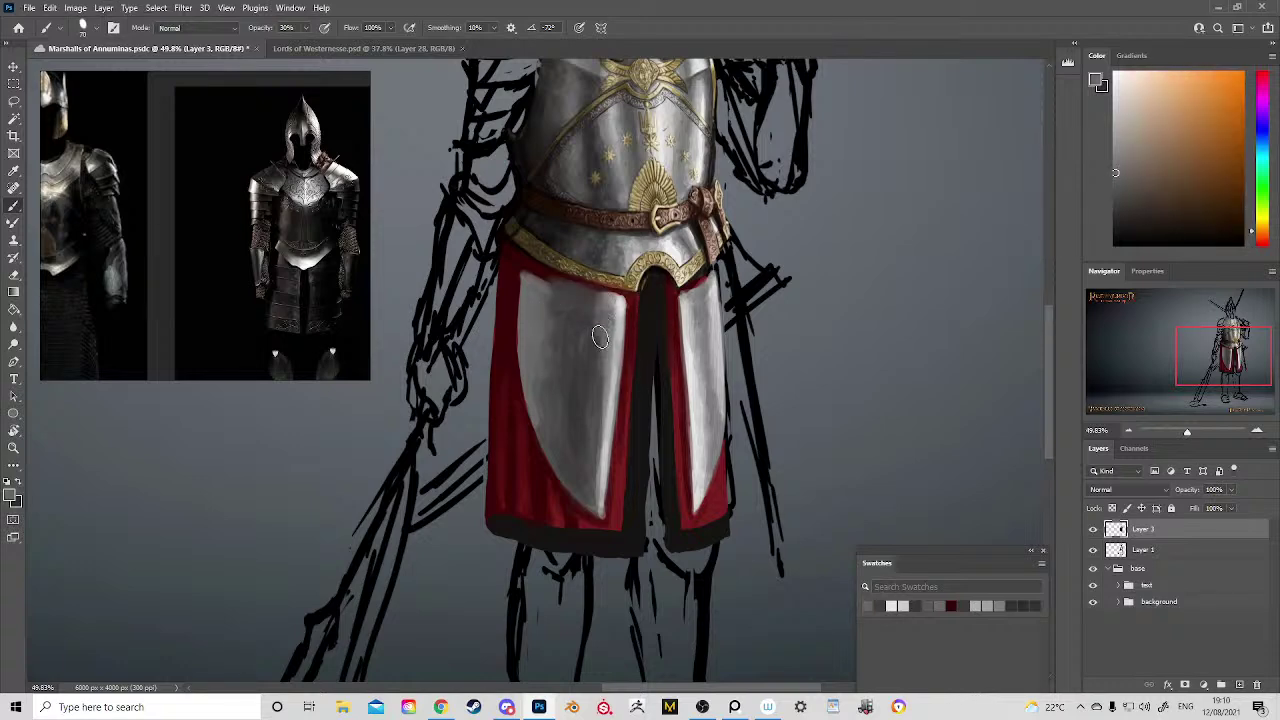
Step: Shade the top of the larger thigh plate with sampled greys, using a smaller brush at 60% opacity
alt+click(527, 300)
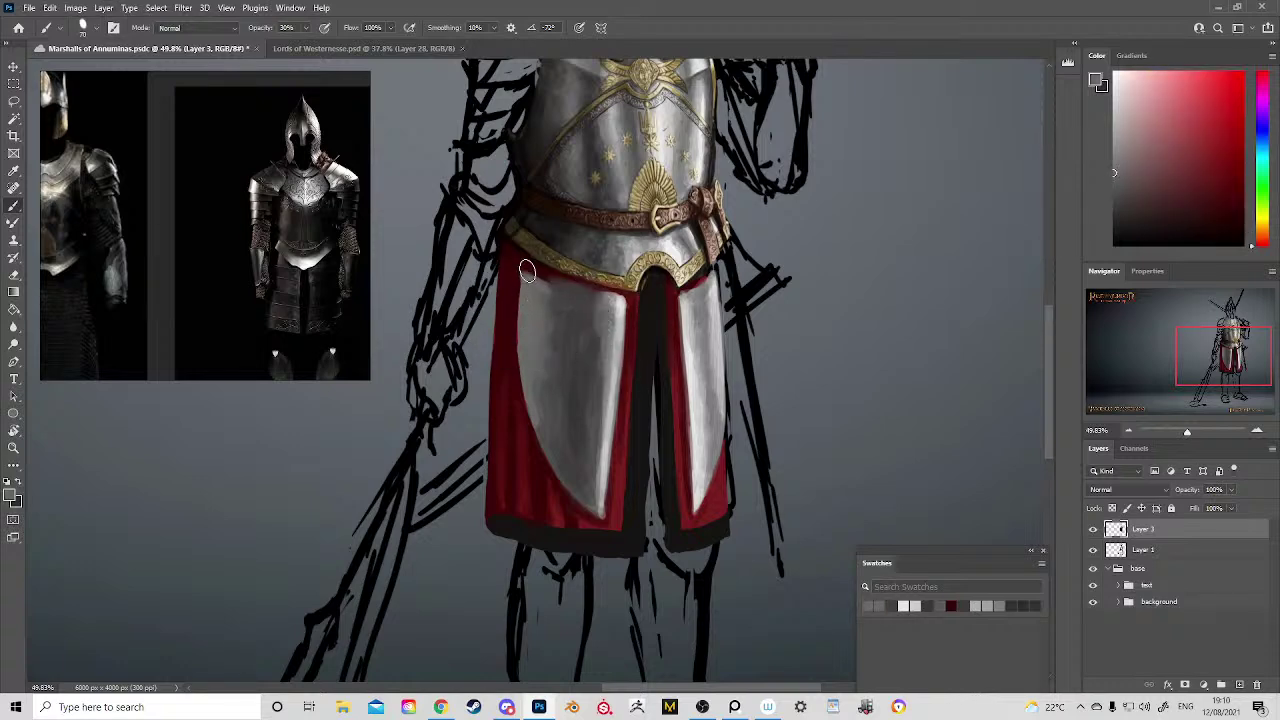
alt+right_click(575, 308)
alt+click(575, 297)
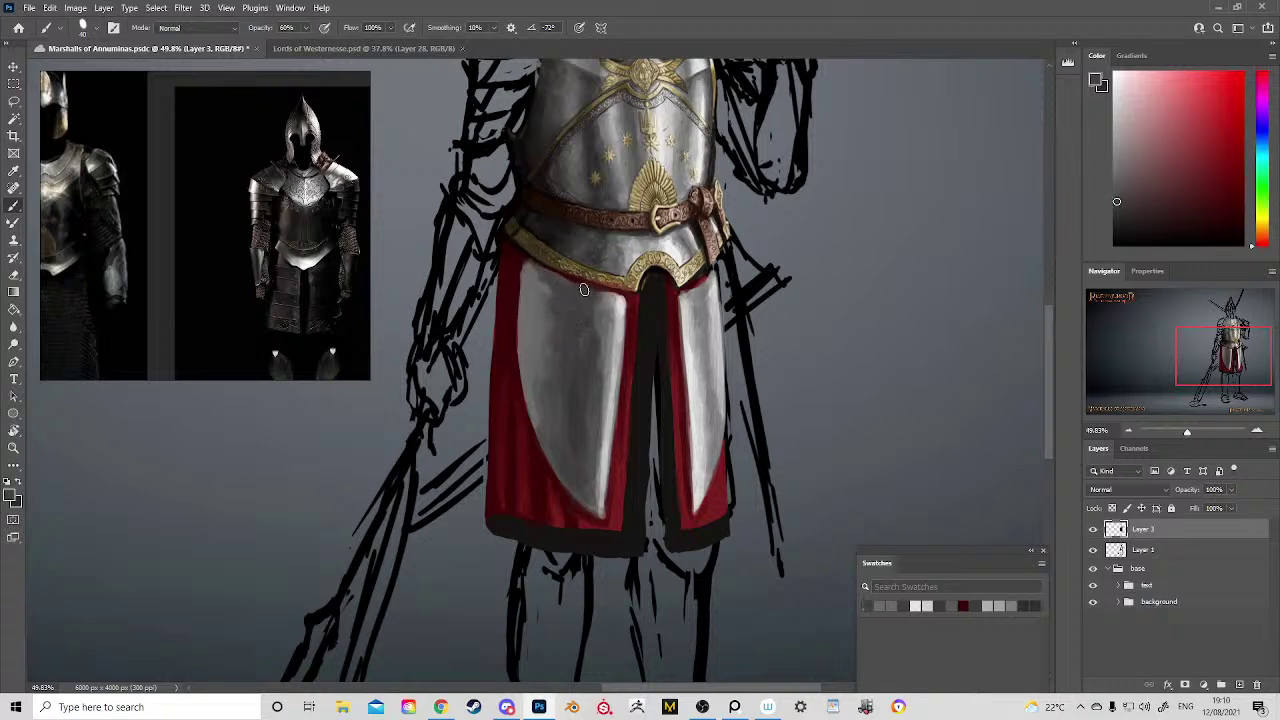
alt+click(618, 299)
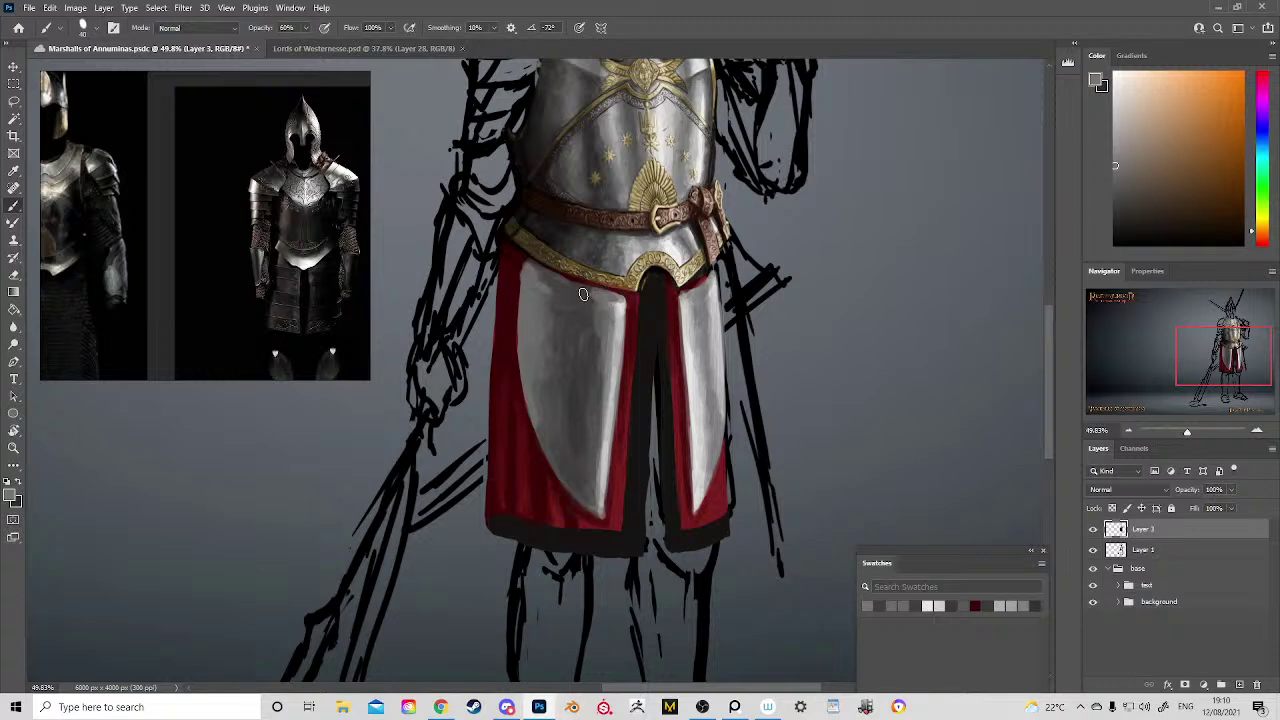
alt+click(580, 325)
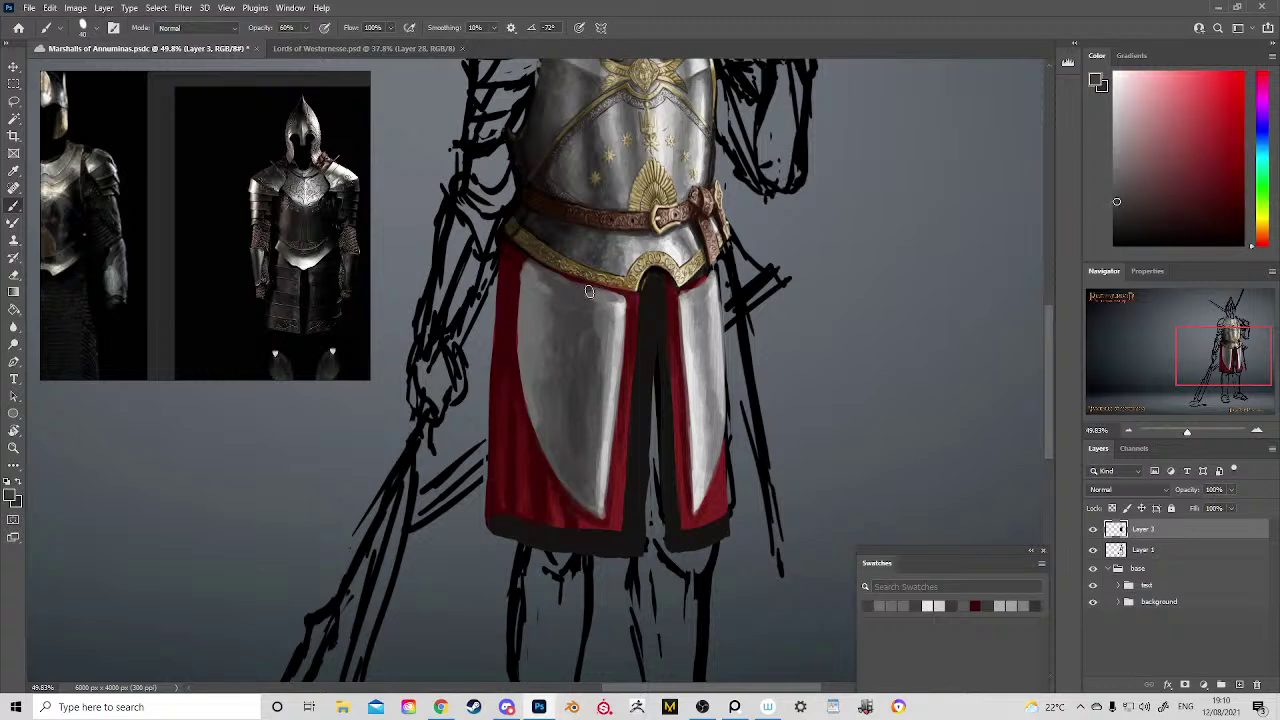
Step: Switch to Chrome, review the RoM 2D work remaining spreadsheet with the armour reference moved out of the way, and return to the soundtrack page
click(442, 705)
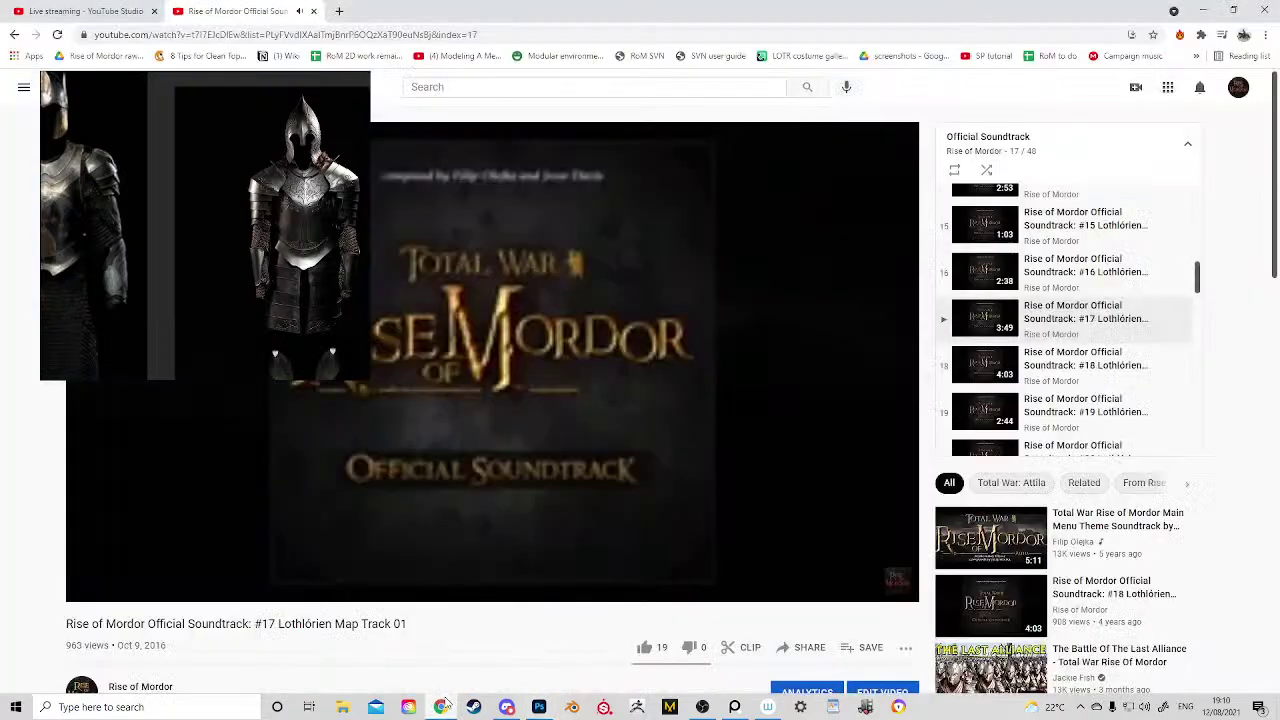
click(362, 56)
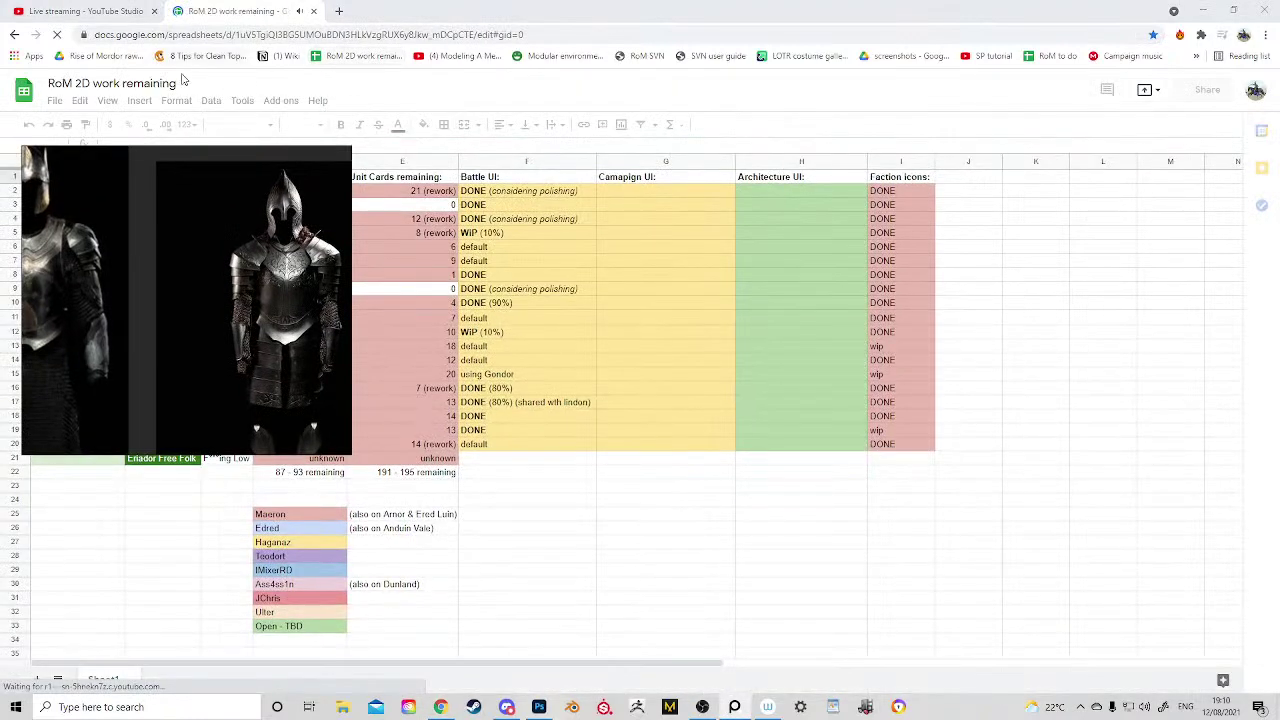
drag(195, 382, 1138, 649)
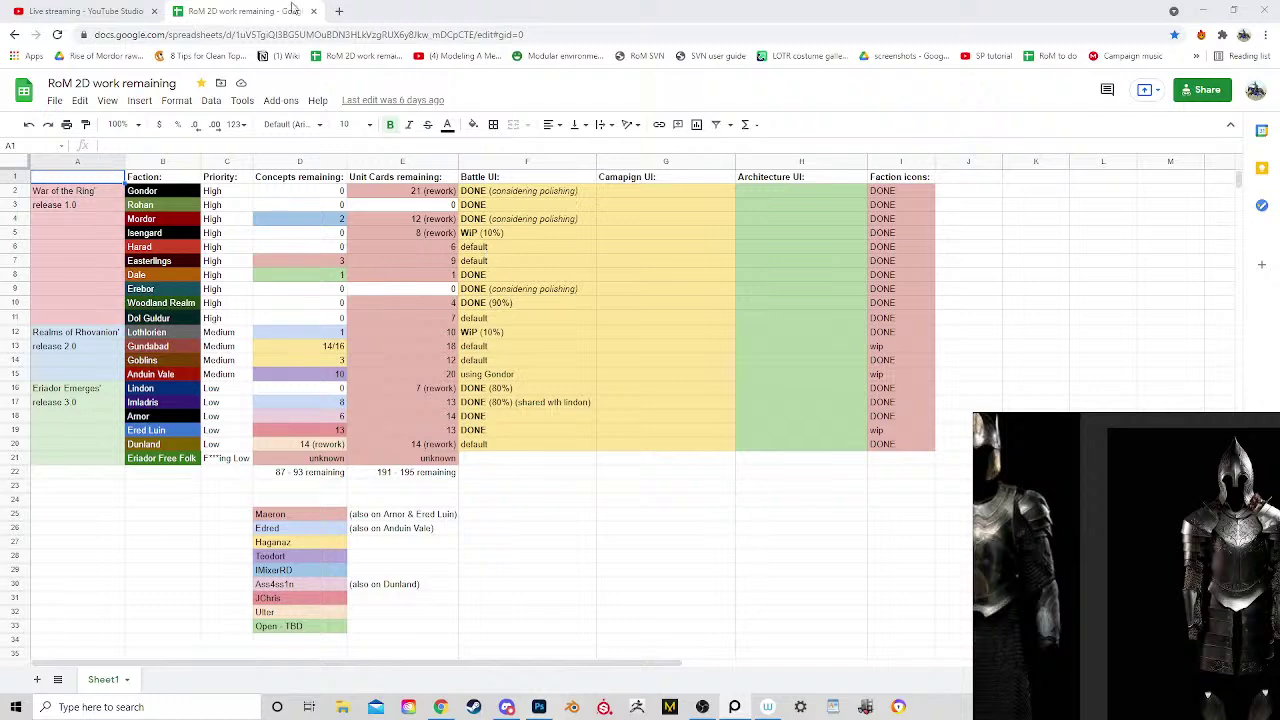
click(13, 35)
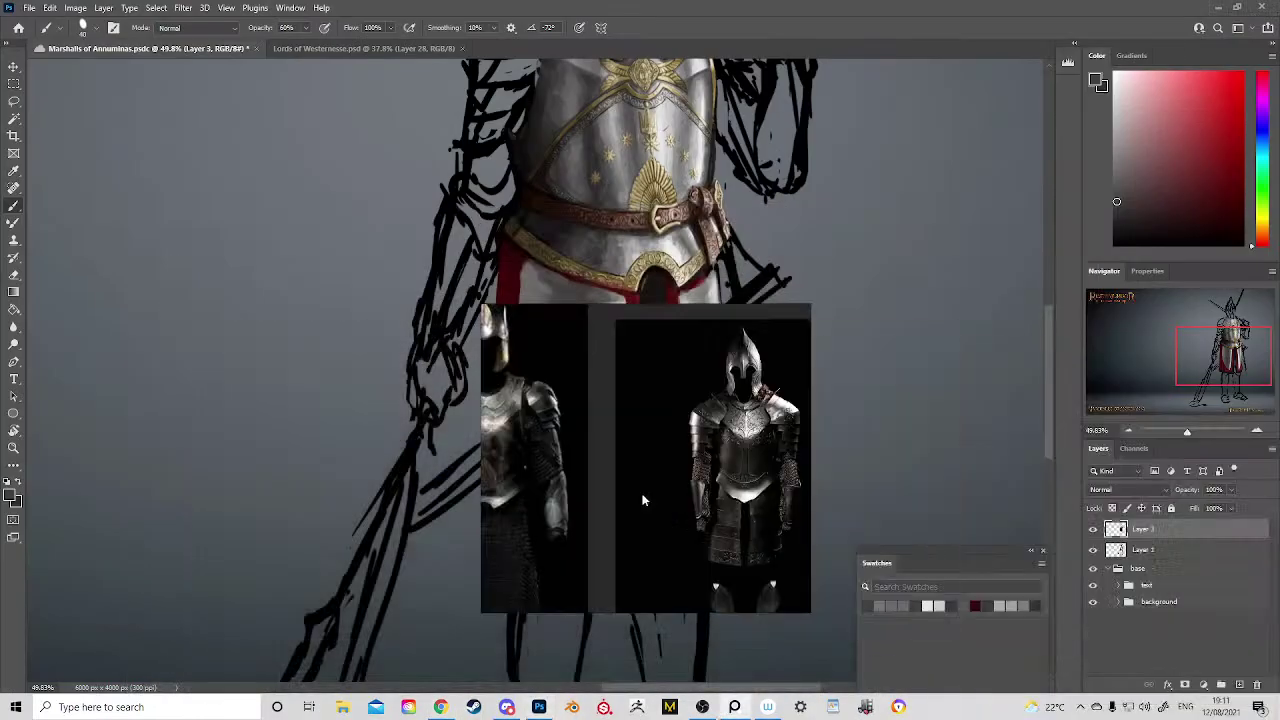
Step: Move the armour reference off the painted skirt and blend sampled greys down the middle of the larger thigh plate
mouse_move(643, 500)
mouse_down()
mouse_move(148, 271)
mouse_move(220, 601)
mouse_move(186, 609)
mouse_move(222, 558)
mouse_up()
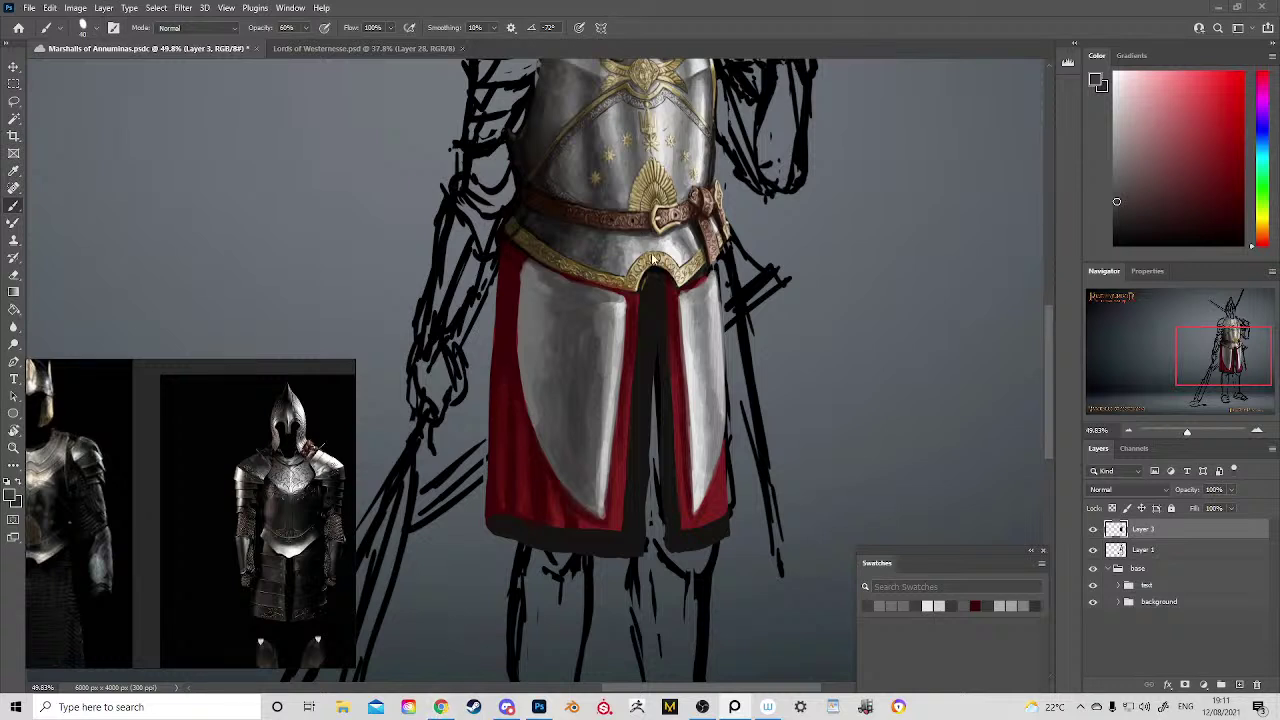
key(alt)
alt+click(606, 311)
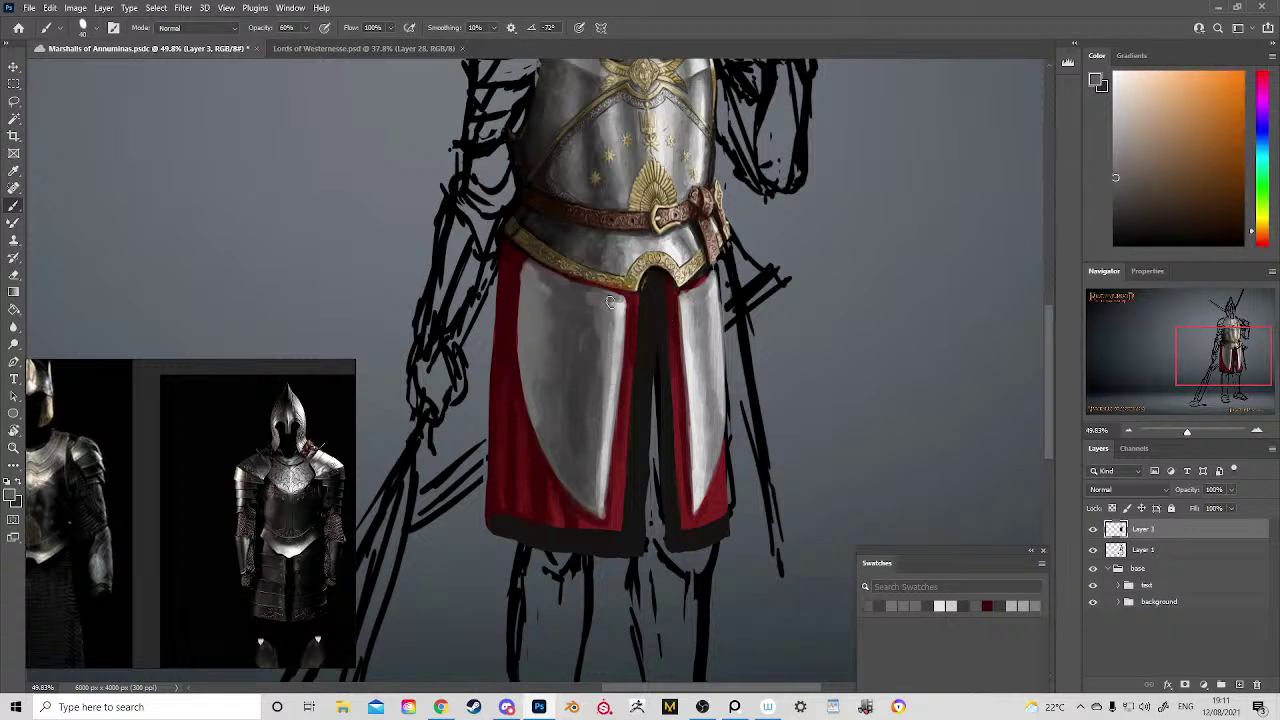
drag(588, 296, 590, 494)
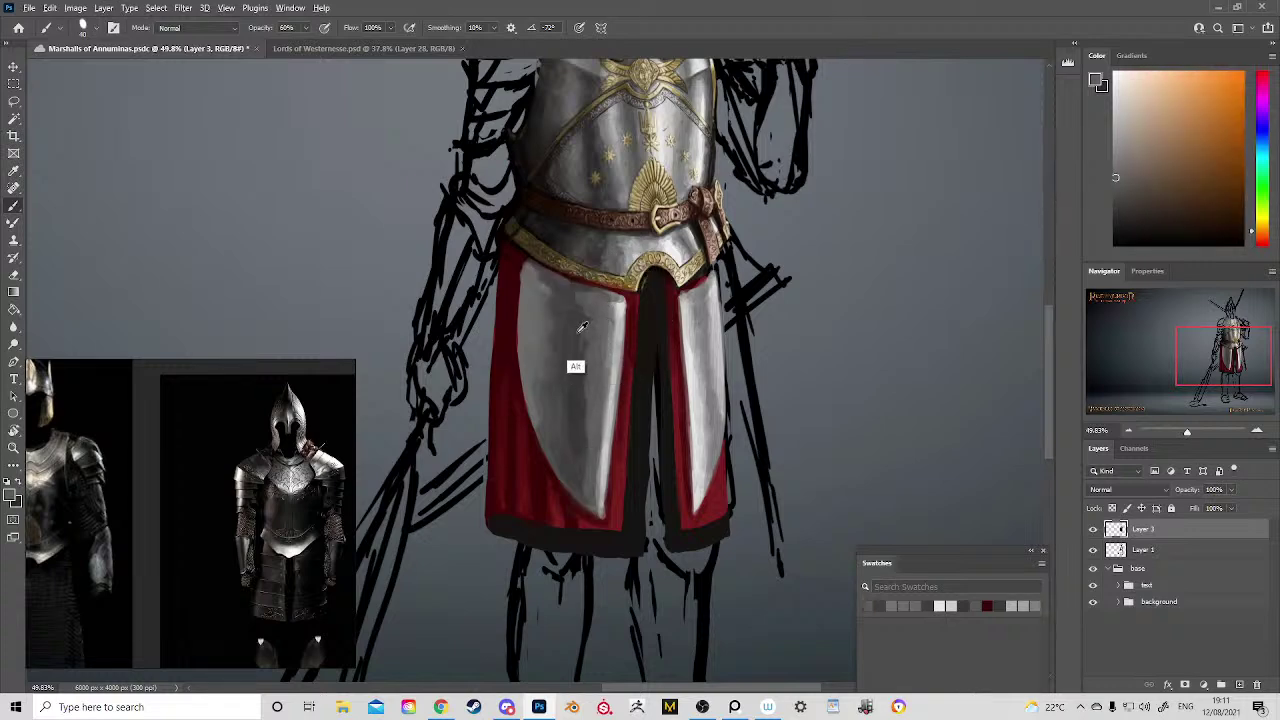
alt+click(580, 329)
alt+click(558, 302)
drag(586, 300, 587, 497)
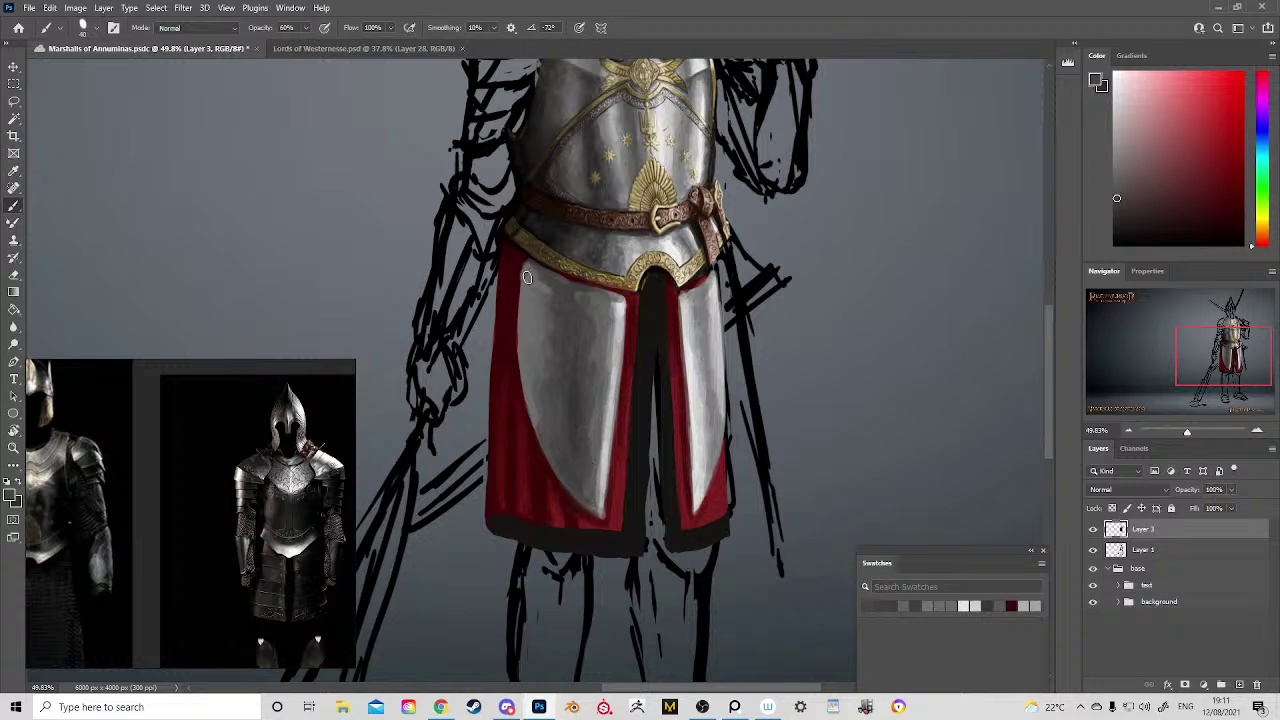
Step: Paint grey shading down the larger plate's outer curved edge and tidy its border with the cloth's dark red
alt+click(527, 310)
mouse_move(523, 272)
mouse_down()
mouse_move(534, 423)
mouse_move(521, 357)
mouse_move(546, 453)
mouse_up()
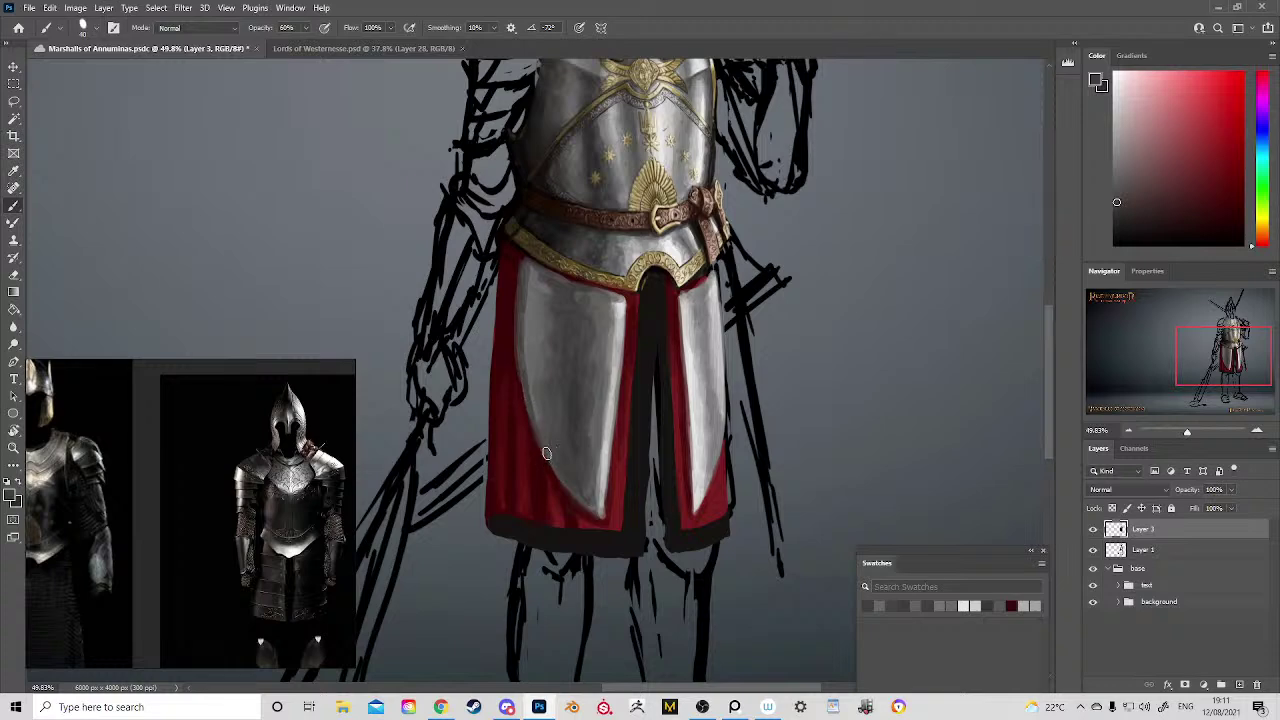
drag(527, 368, 536, 427)
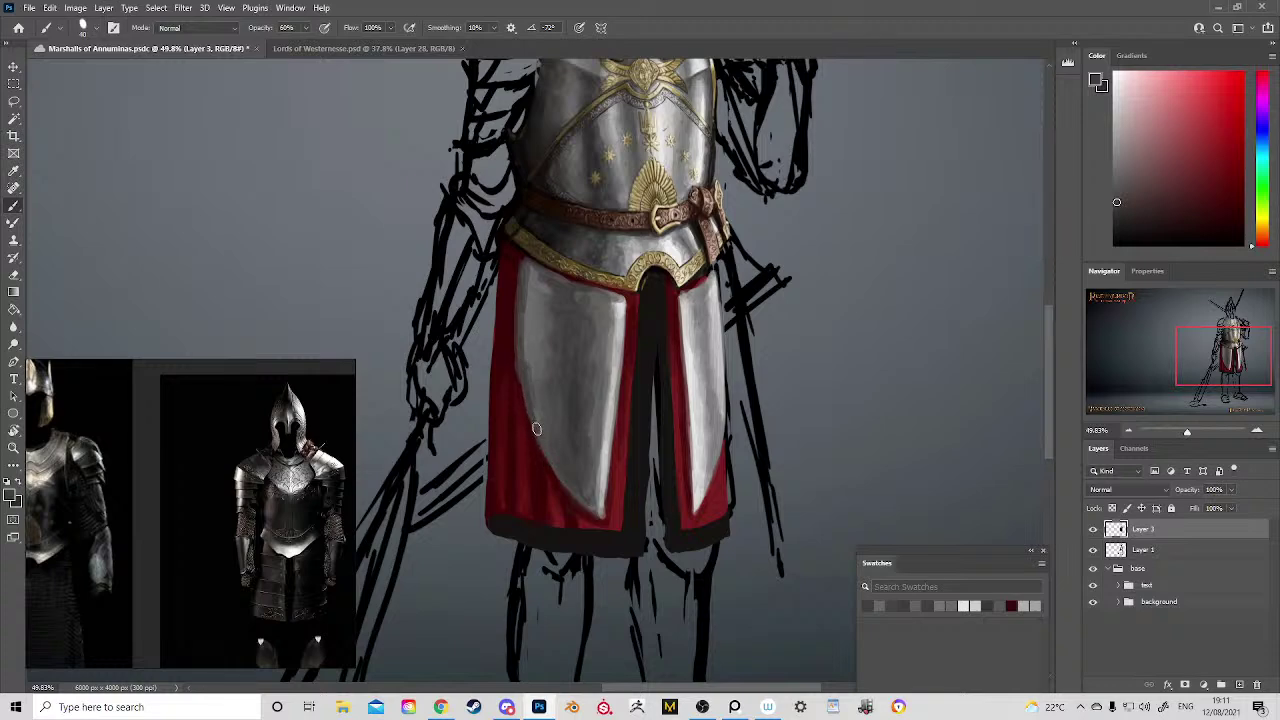
mouse_move(528, 322)
mouse_down()
mouse_move(527, 360)
mouse_move(529, 283)
mouse_move(527, 407)
mouse_up()
alt+click(534, 358)
alt+click(510, 361)
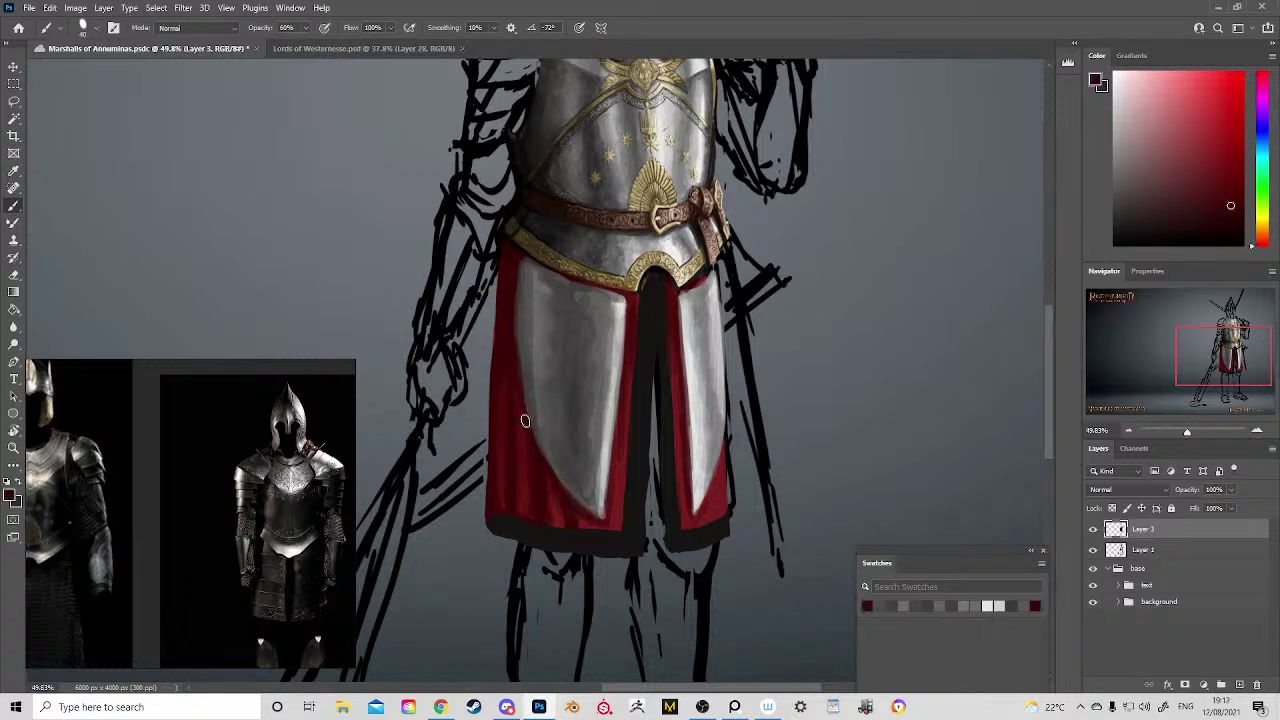
alt+click(517, 380)
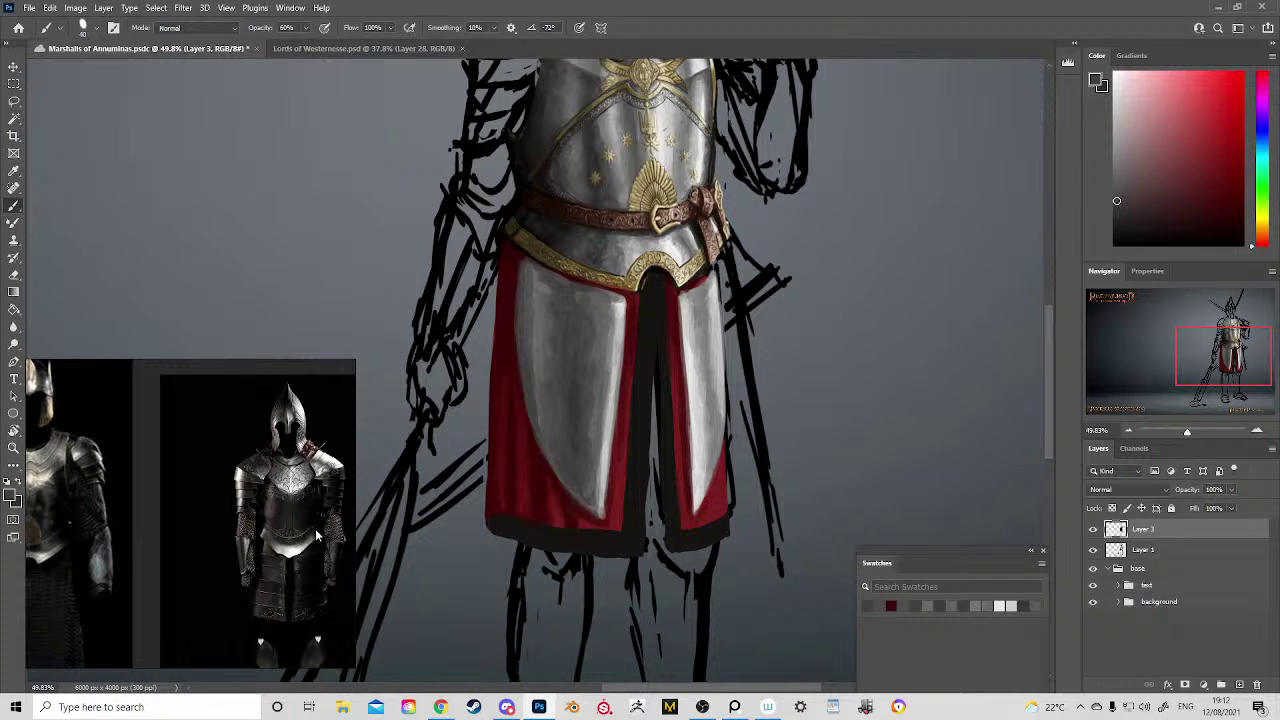
Step: Nudge the armour reference and paint sampled dark red down the cloth strip between the larger plate and the skirt's central gap
drag(302, 468, 313, 455)
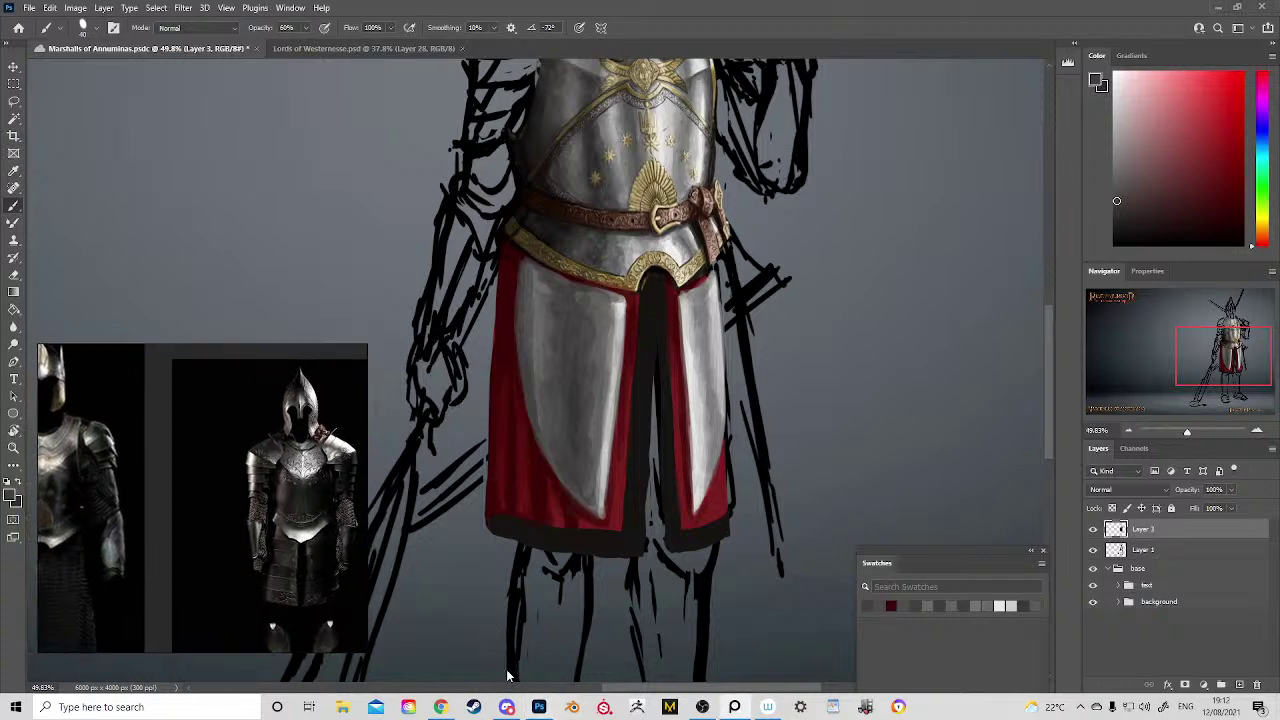
alt+click(511, 276)
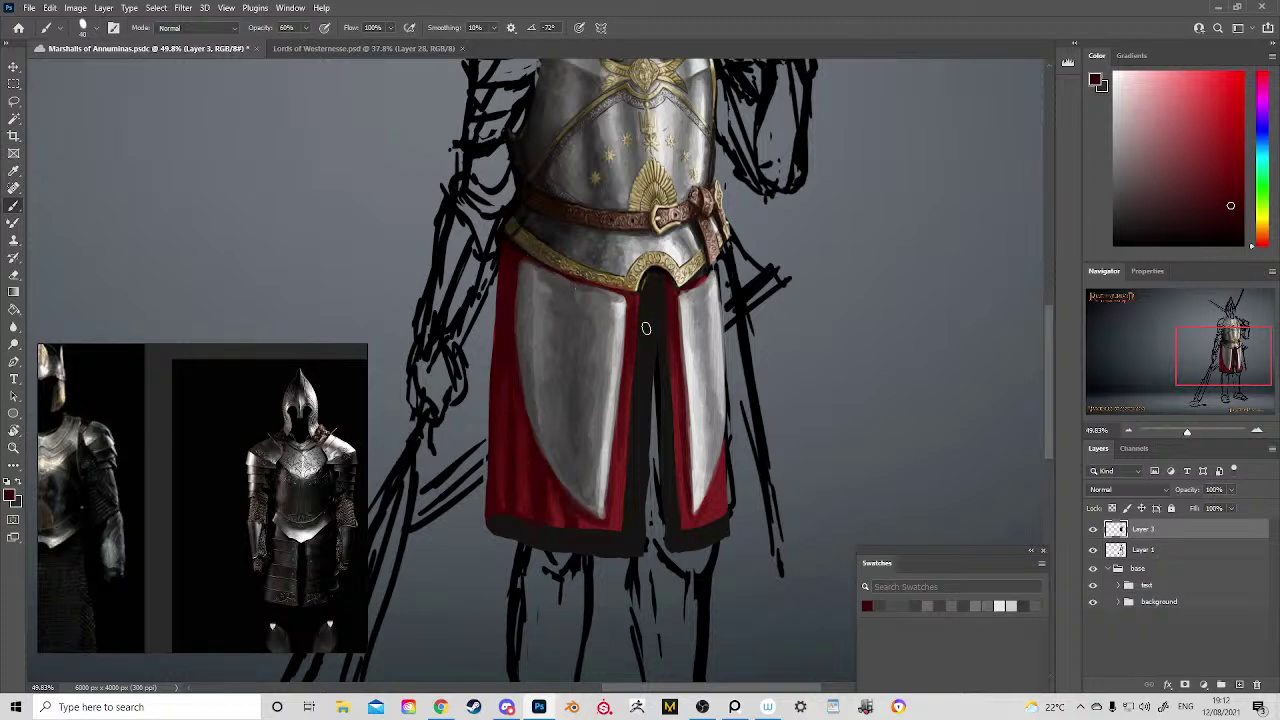
drag(628, 347, 614, 460)
Step: Examine the finished armour and skirts in Lords of Westernesse.psd as reference, and return to the Marshals of Annuminas document
click(366, 49)
key(z)
drag(684, 417, 600, 420)
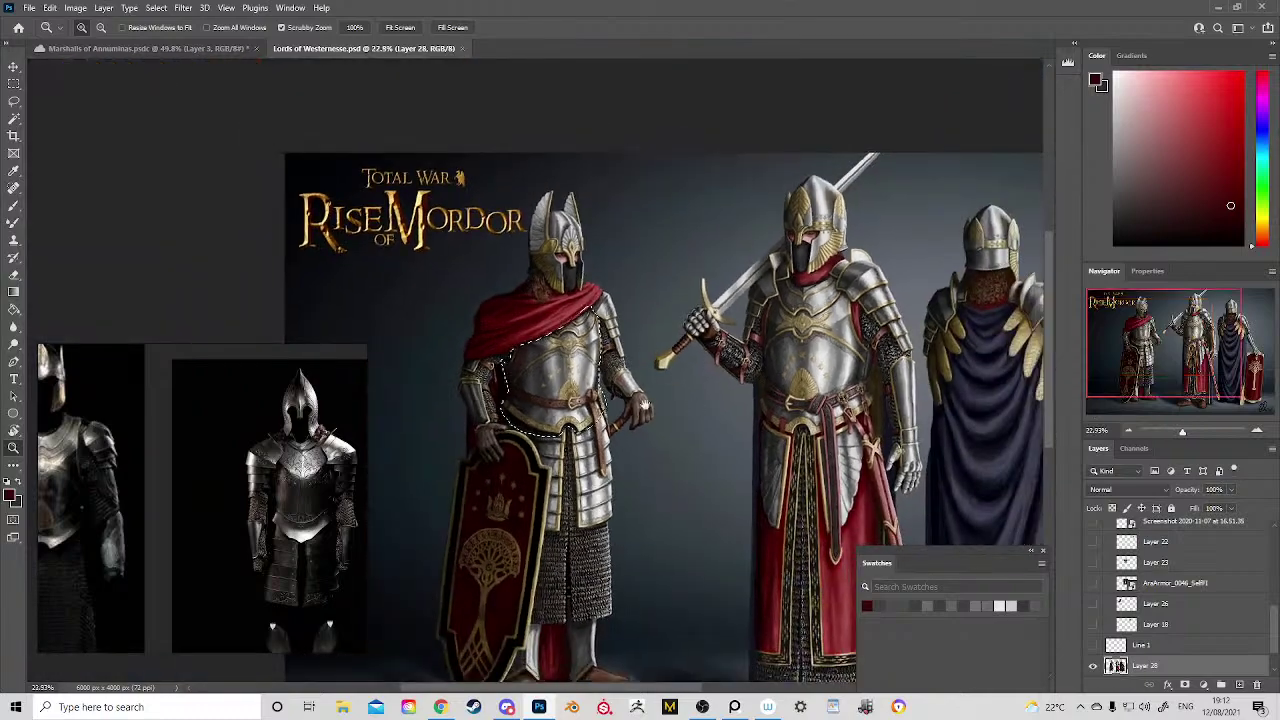
drag(728, 435, 695, 355)
scroll(695, 355, down, 2)
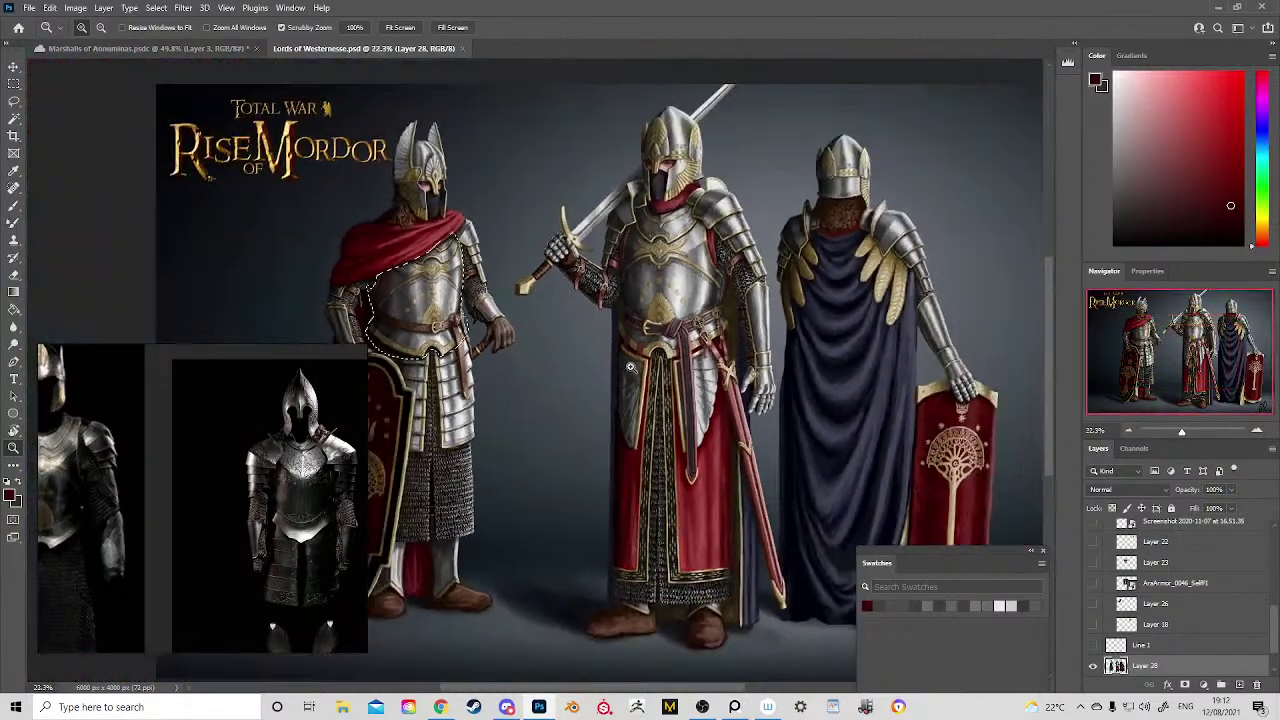
scroll(440, 324, down, 1)
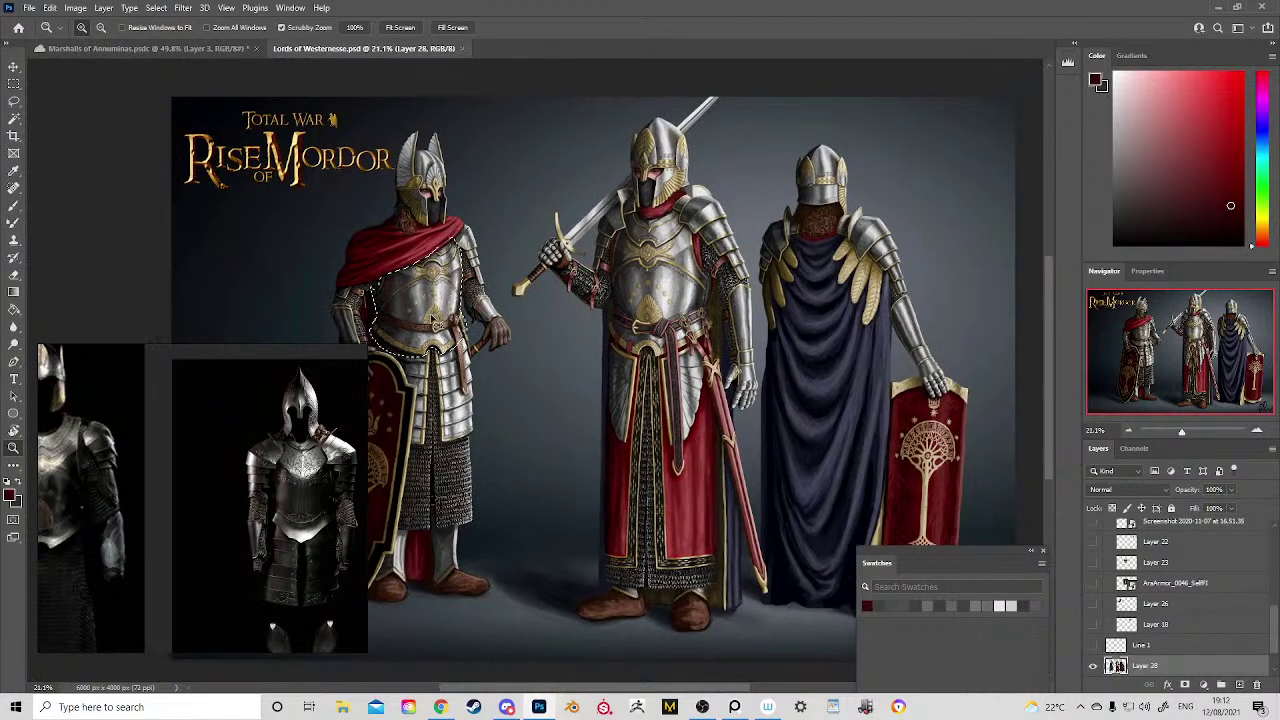
click(224, 48)
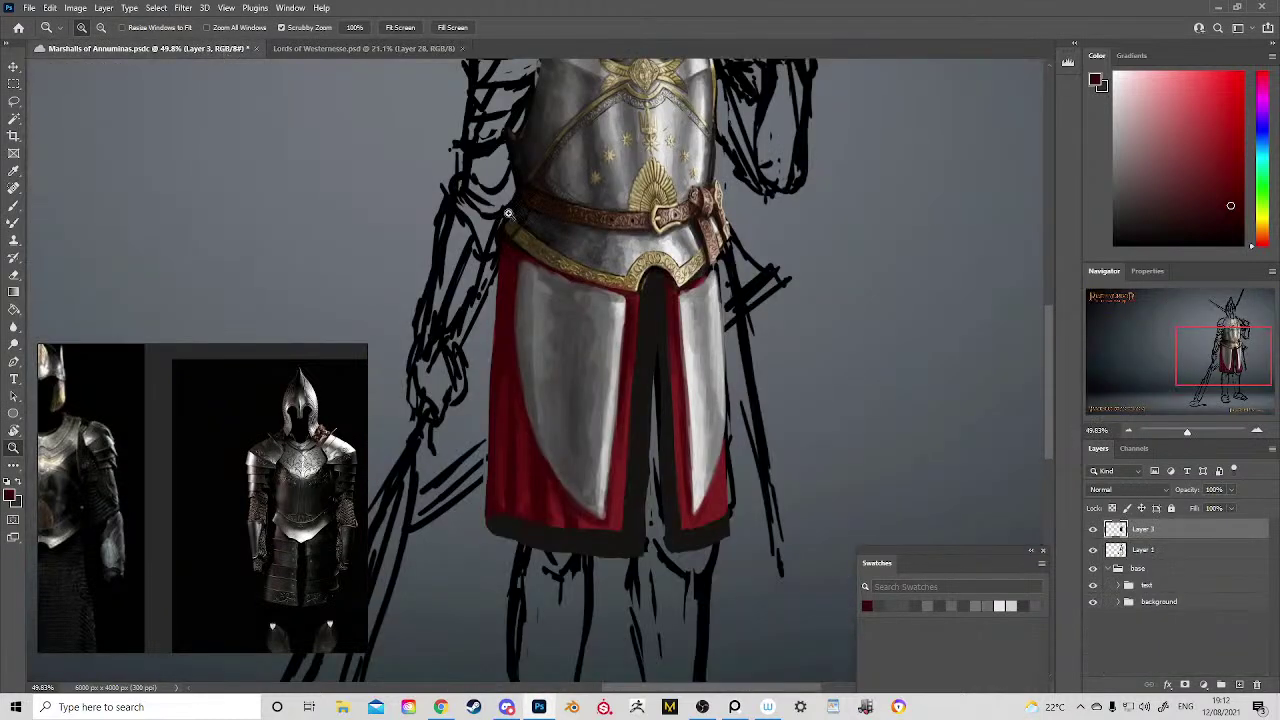
Step: Deepen the folds of the larger red cloth panel with dark red and define its lower outer corner with near-black
mouse_move(648, 314)
mouse_down()
mouse_move(668, 337)
mouse_move(657, 380)
mouse_up()
key(b)
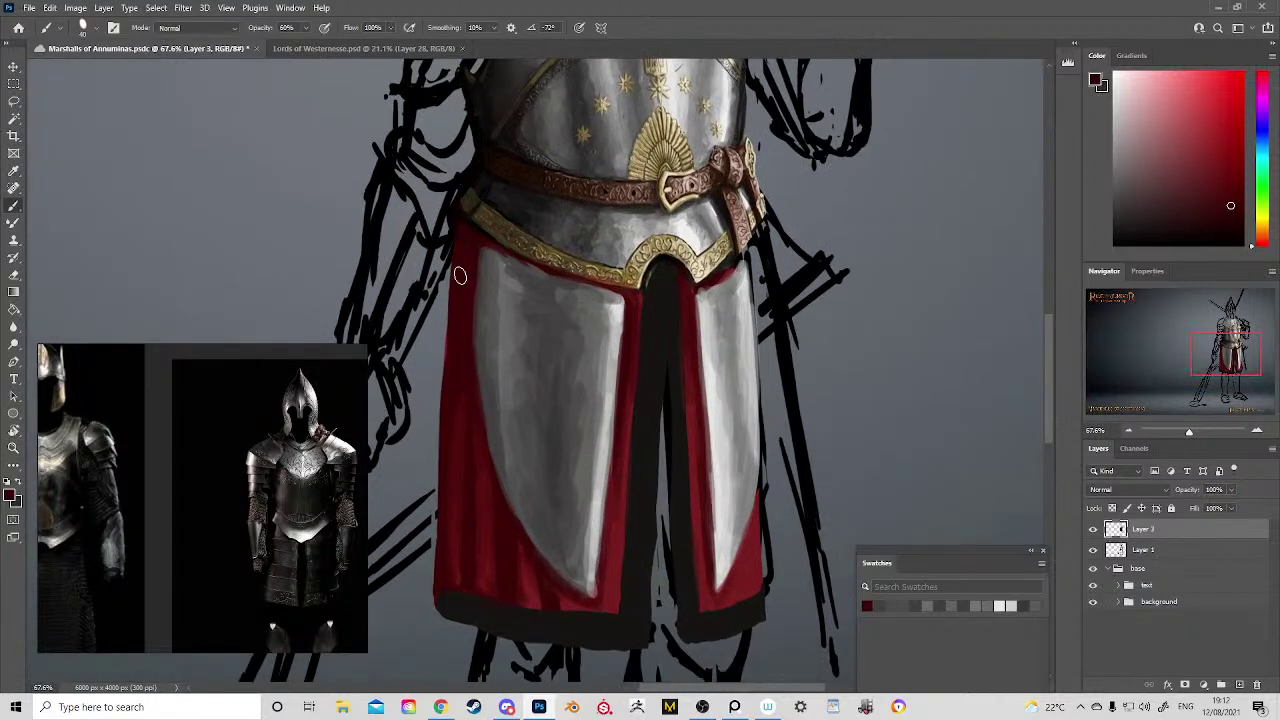
alt+click(469, 560)
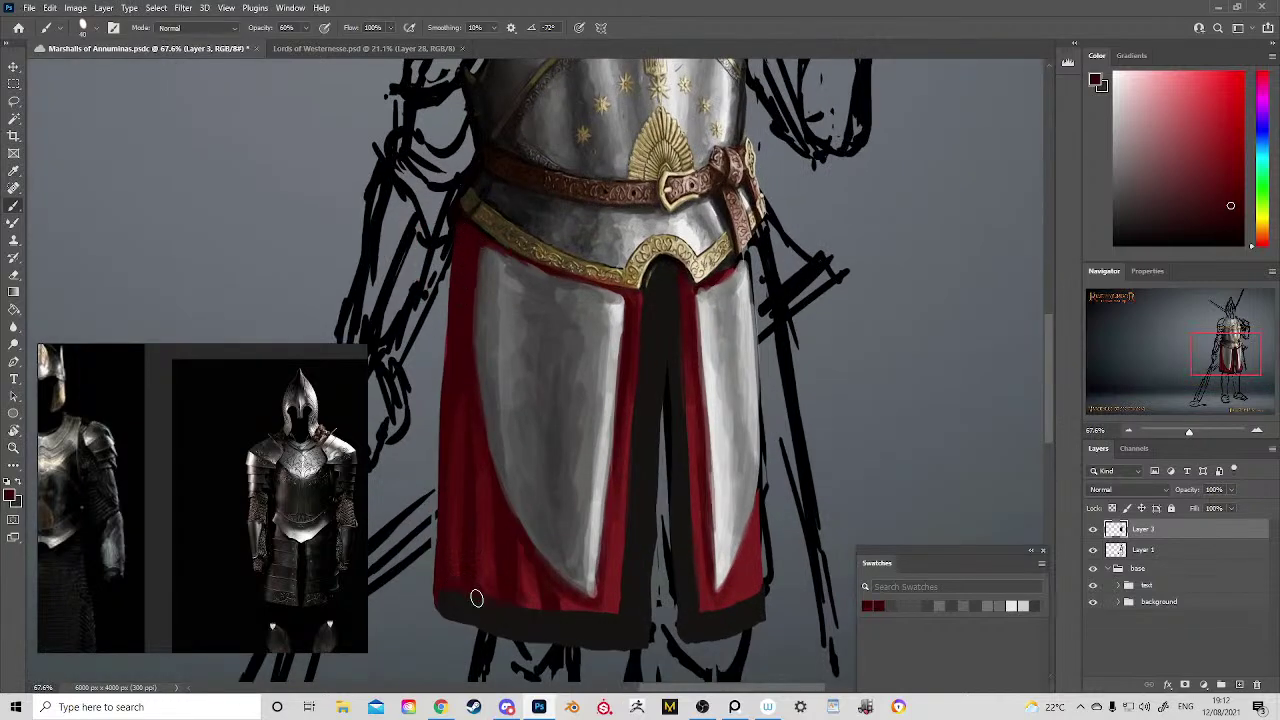
alt+click(449, 599)
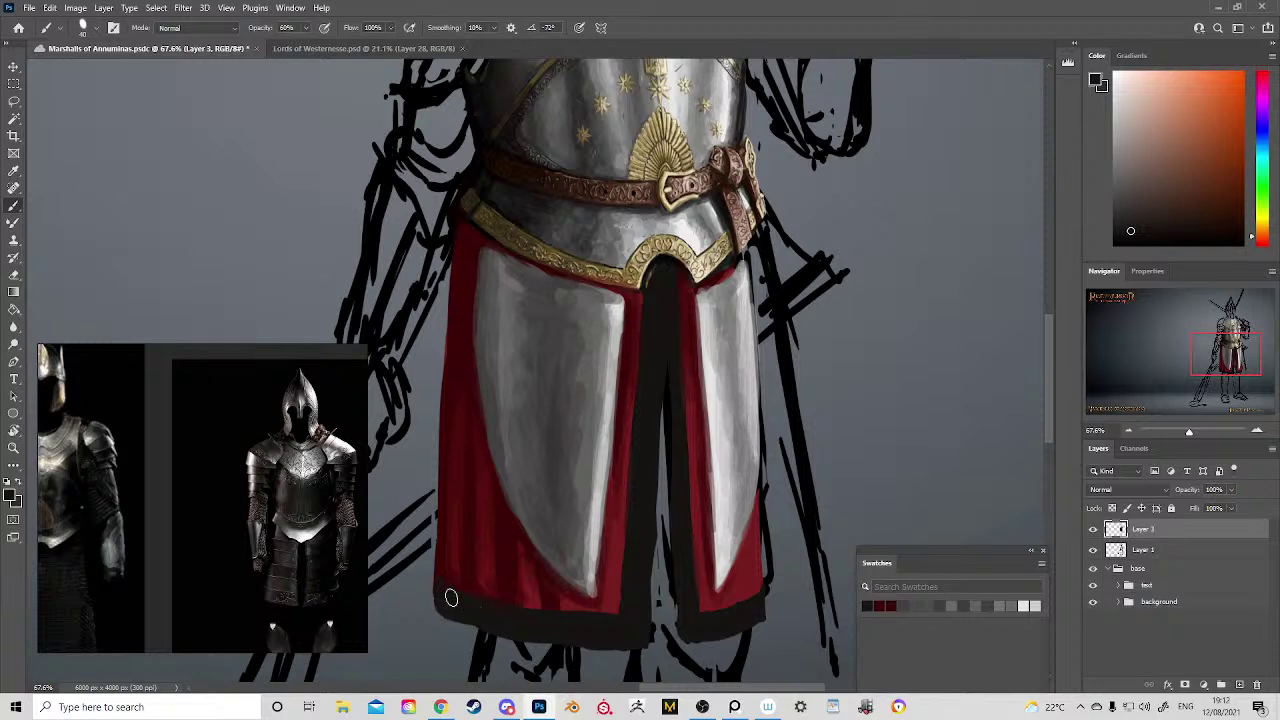
Step: Extend the larger panel's red hem downward with sampled reds and refine the smaller panel's inner edge and dark border
alt+click(619, 587)
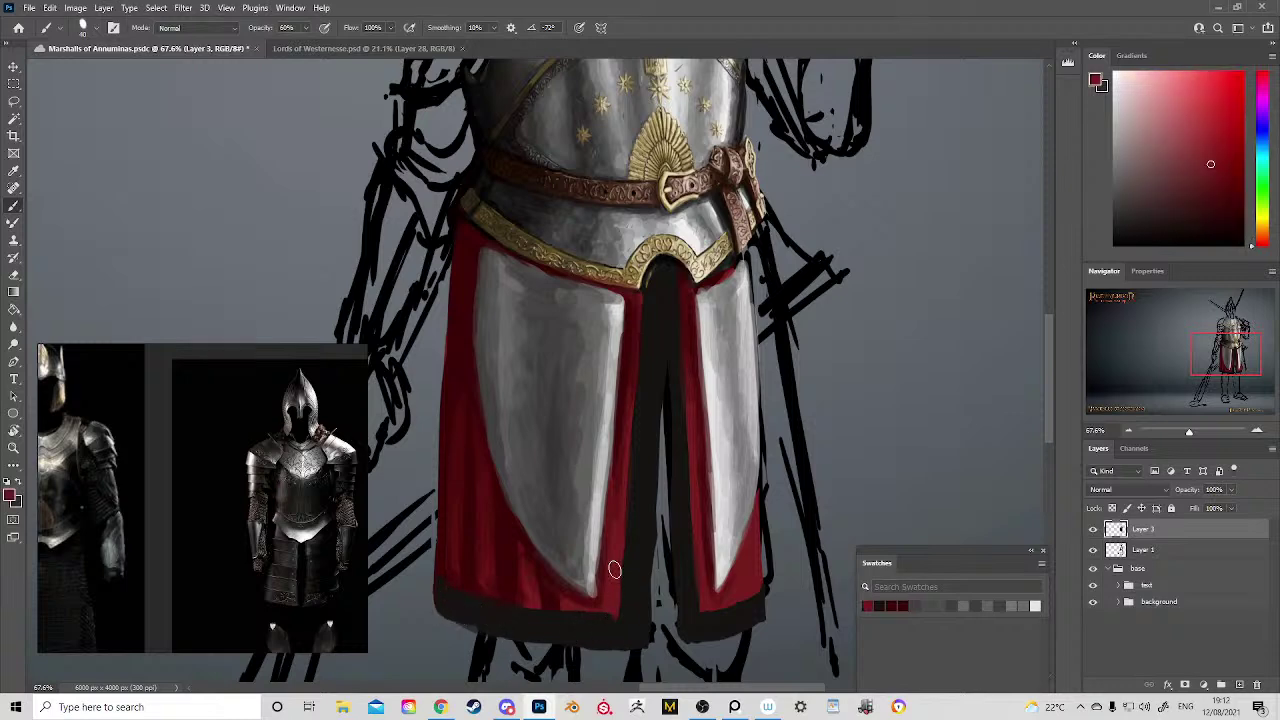
alt+click(549, 620)
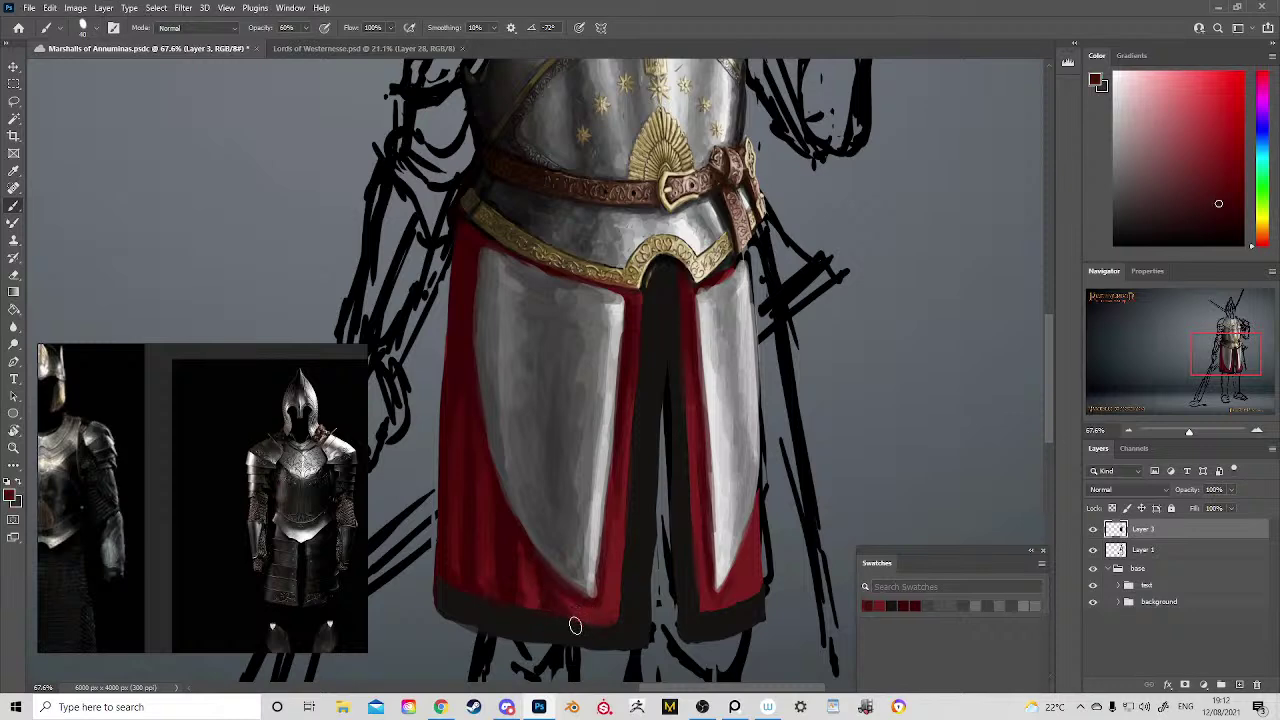
alt+click(533, 604)
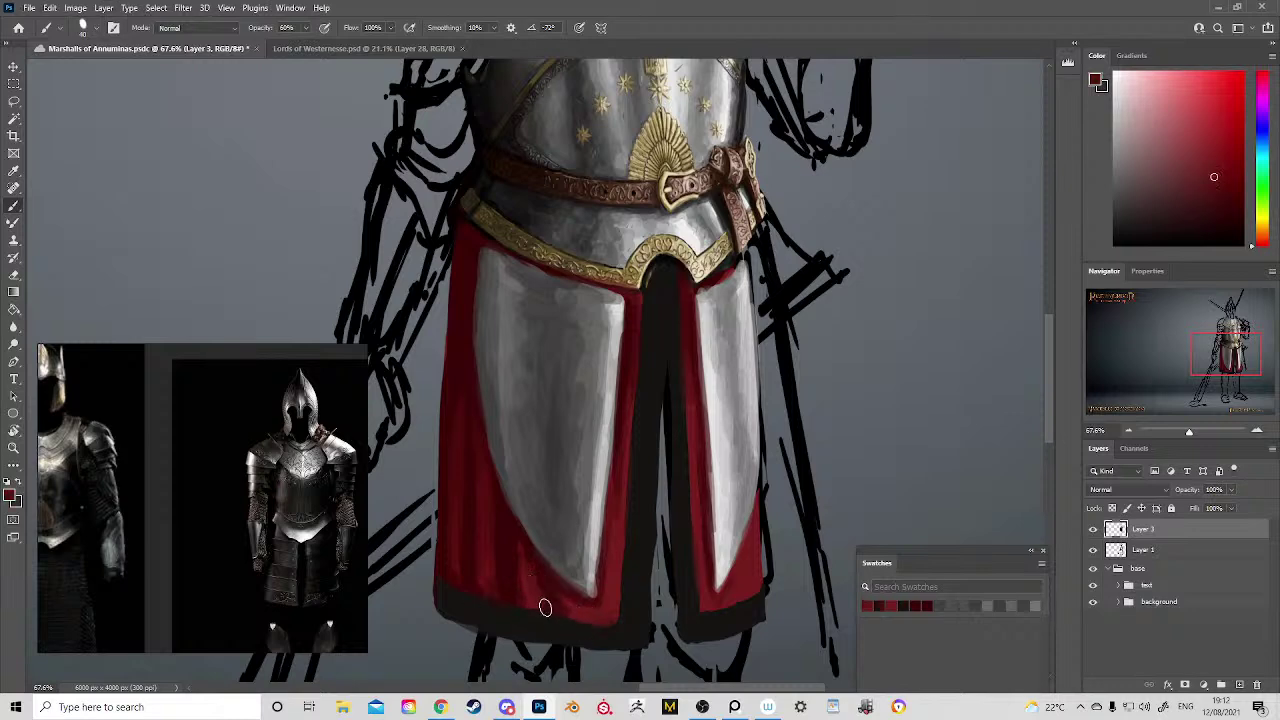
alt+click(614, 620)
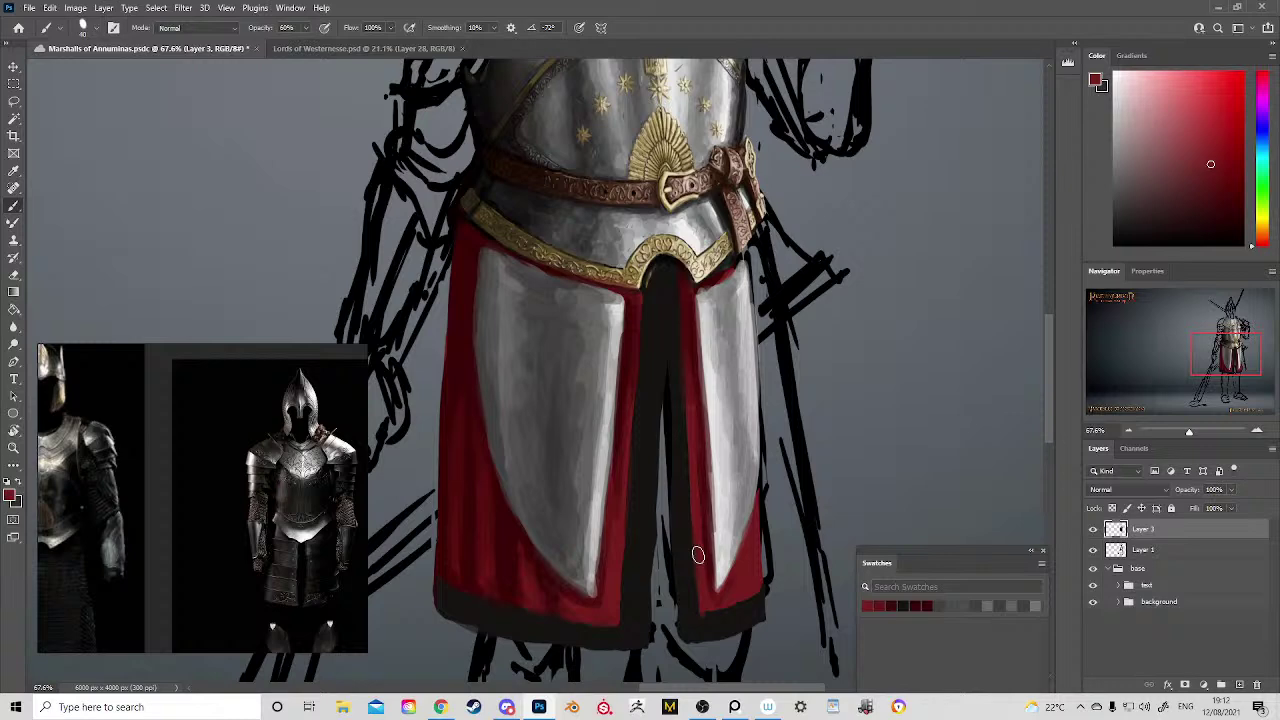
alt+click(730, 617)
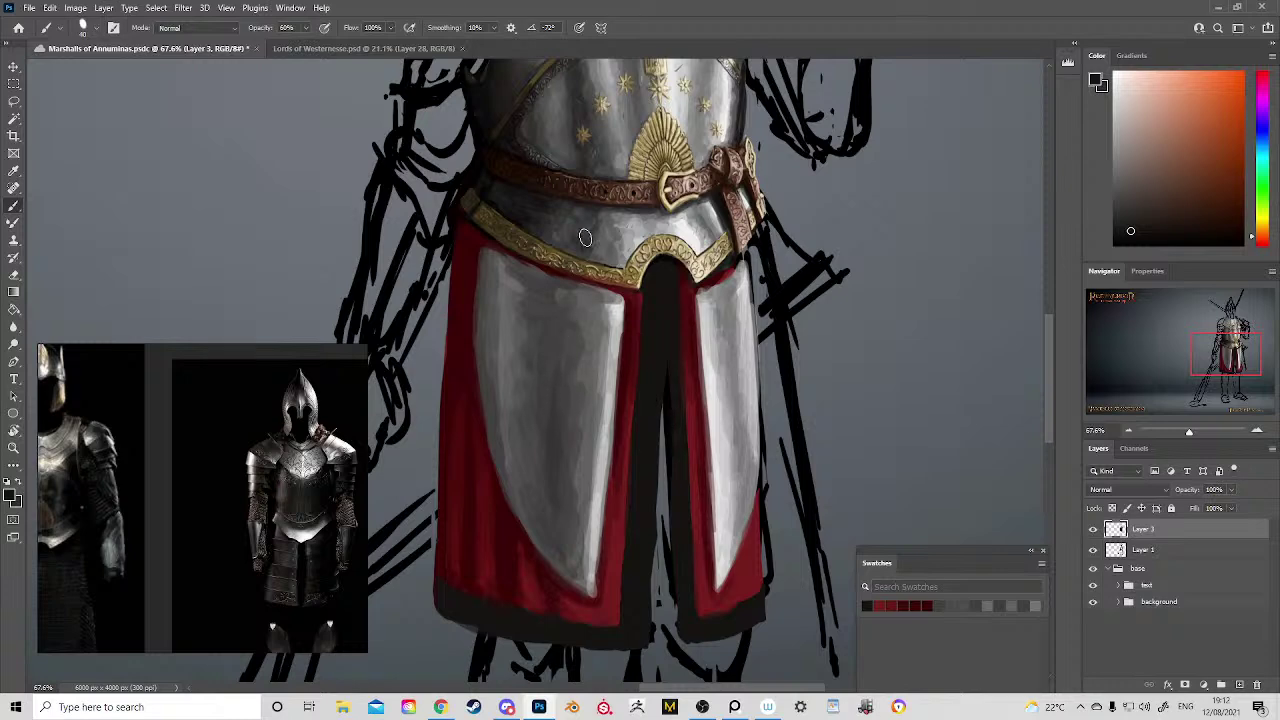
Step: Refine the larger plate's upper edge below the gold trim with sampled grey and dark red
drag(598, 242, 618, 342)
alt+click(517, 400)
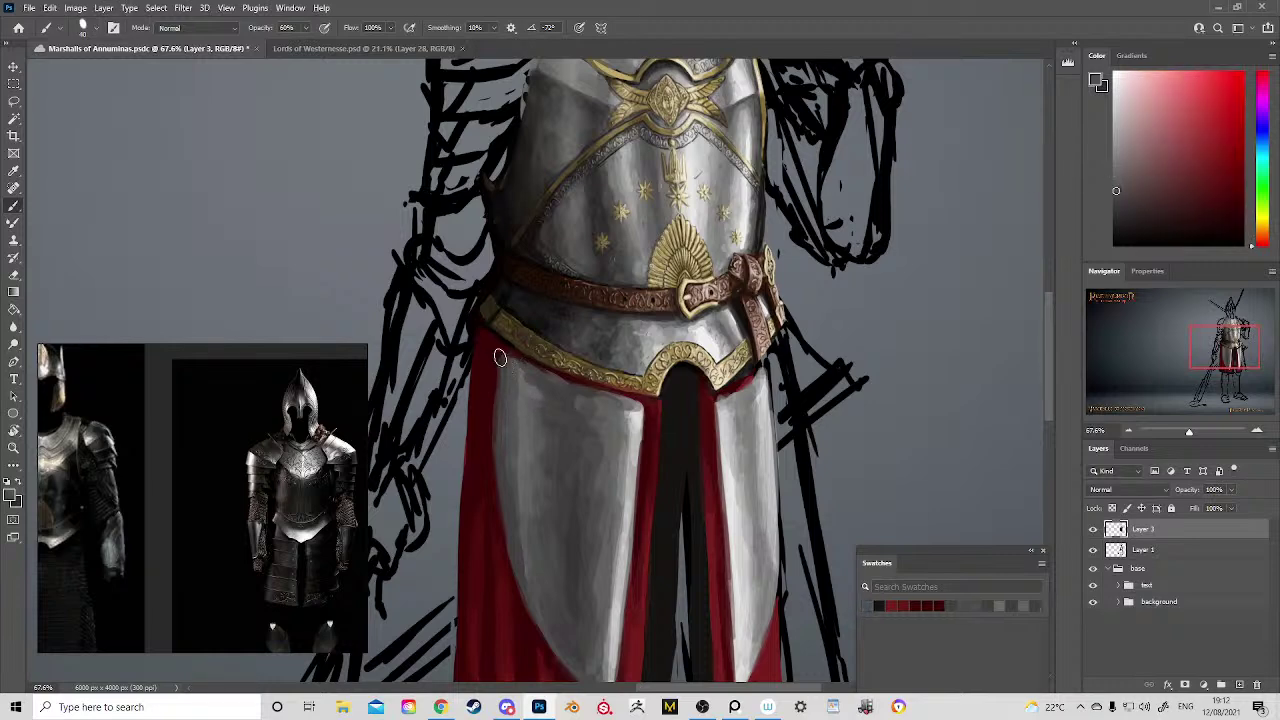
alt+click(500, 380)
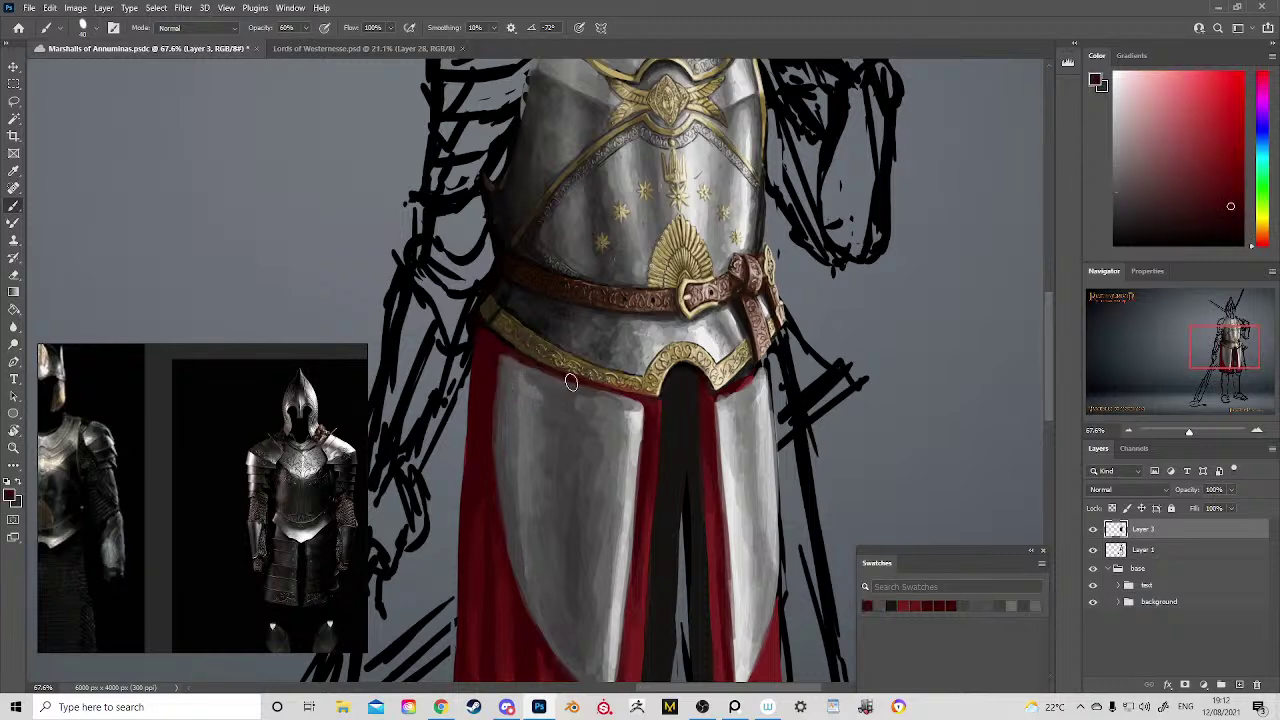
Step: Extend the smaller thigh plate up to the gold trim and out to its outer edge with sampled light greys
drag(634, 373, 494, 278)
alt+click(591, 307)
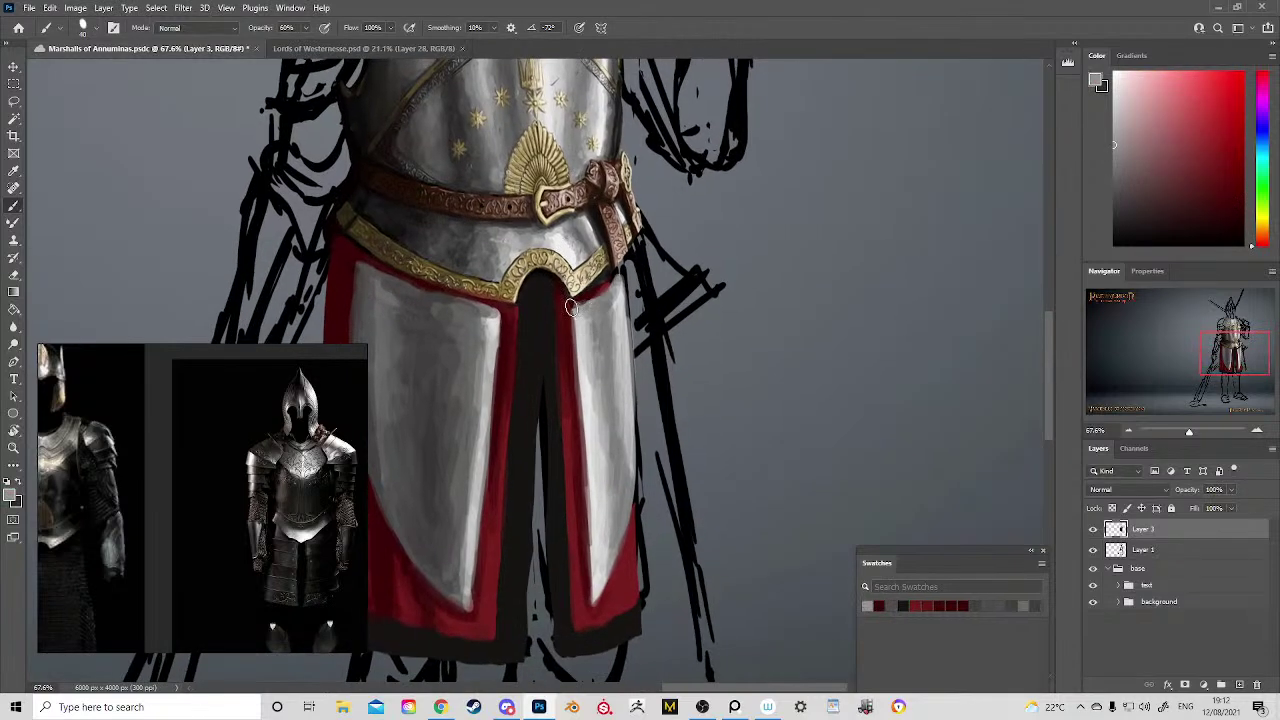
mouse_move(611, 293)
mouse_down()
mouse_move(598, 300)
mouse_move(616, 268)
mouse_move(618, 350)
mouse_up()
alt+click(619, 339)
mouse_move(625, 283)
mouse_down()
mouse_move(631, 465)
mouse_move(627, 387)
mouse_up()
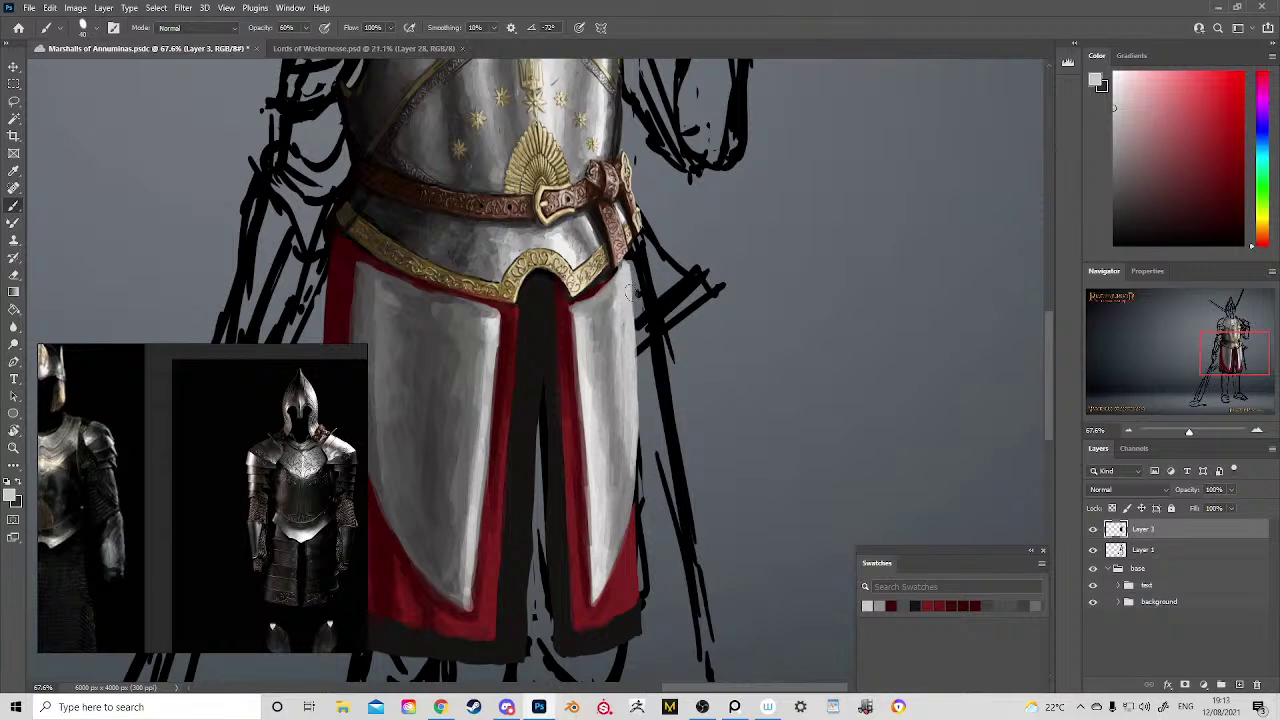
alt+click(586, 425)
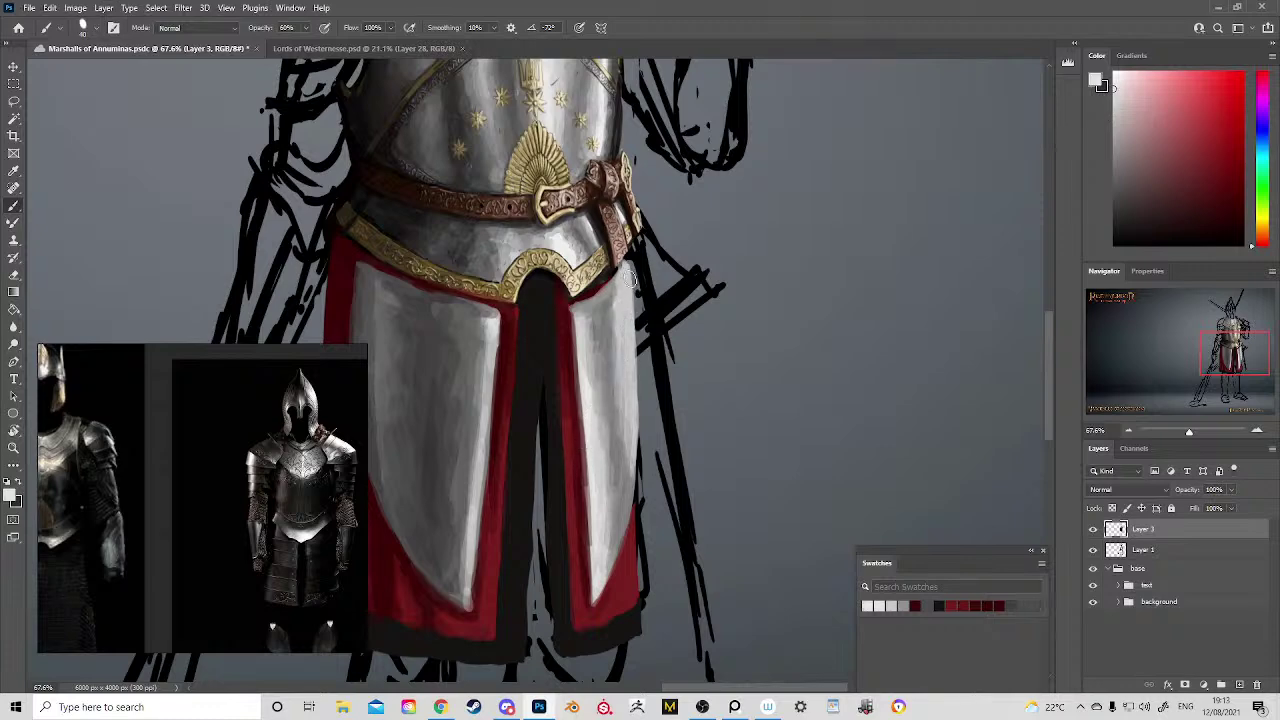
Step: Refine the smaller thigh plate's upper edge and inner corner with sampled greys and dark red
drag(627, 280, 630, 394)
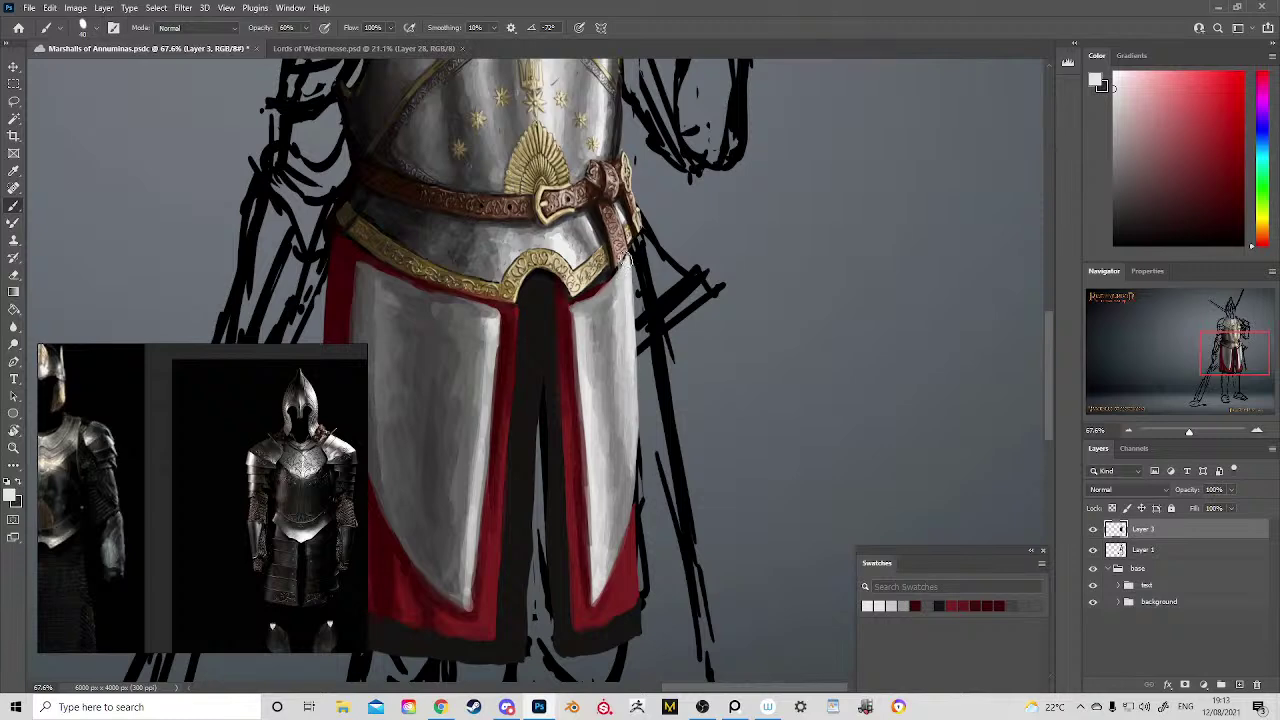
alt+click(594, 300)
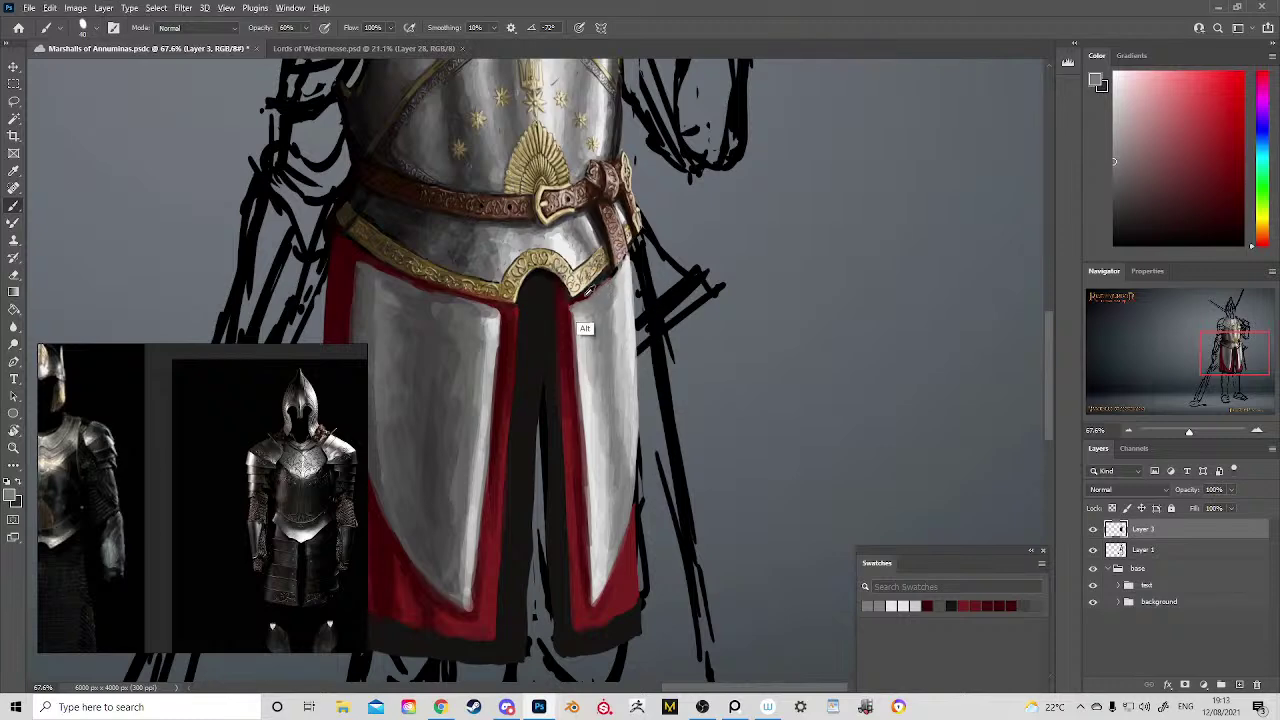
alt+click(583, 315)
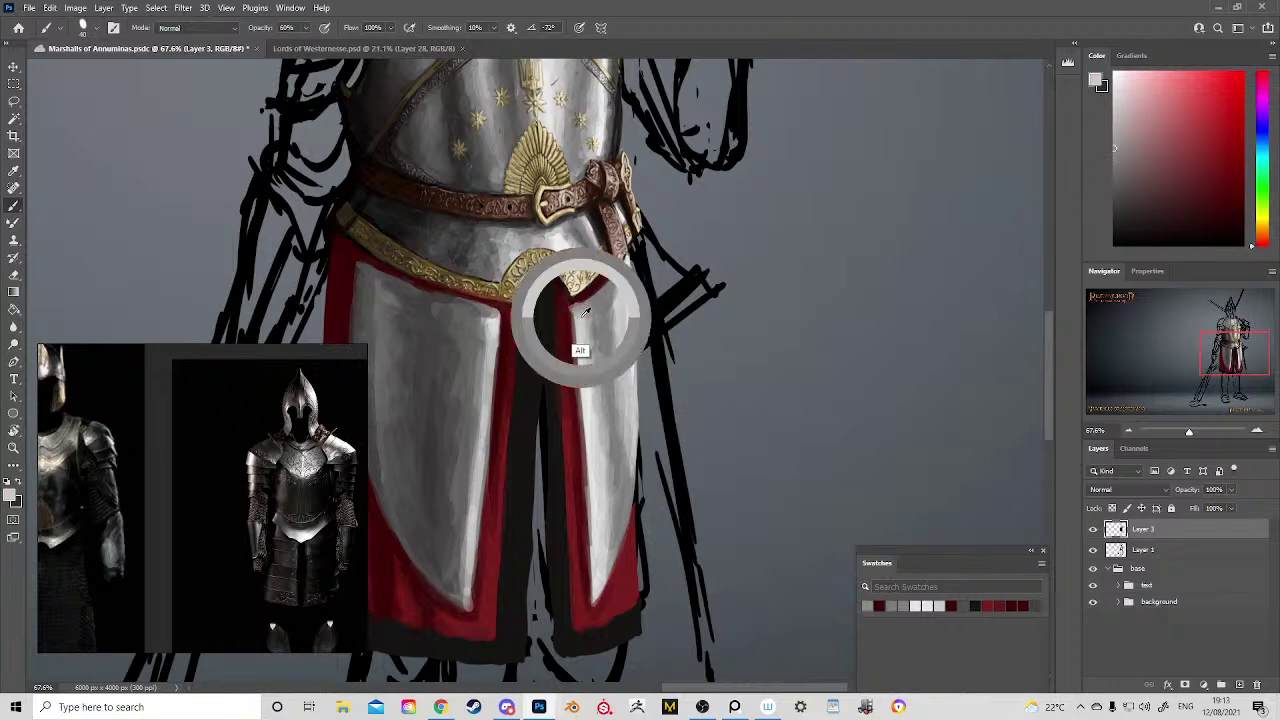
alt+click(565, 338)
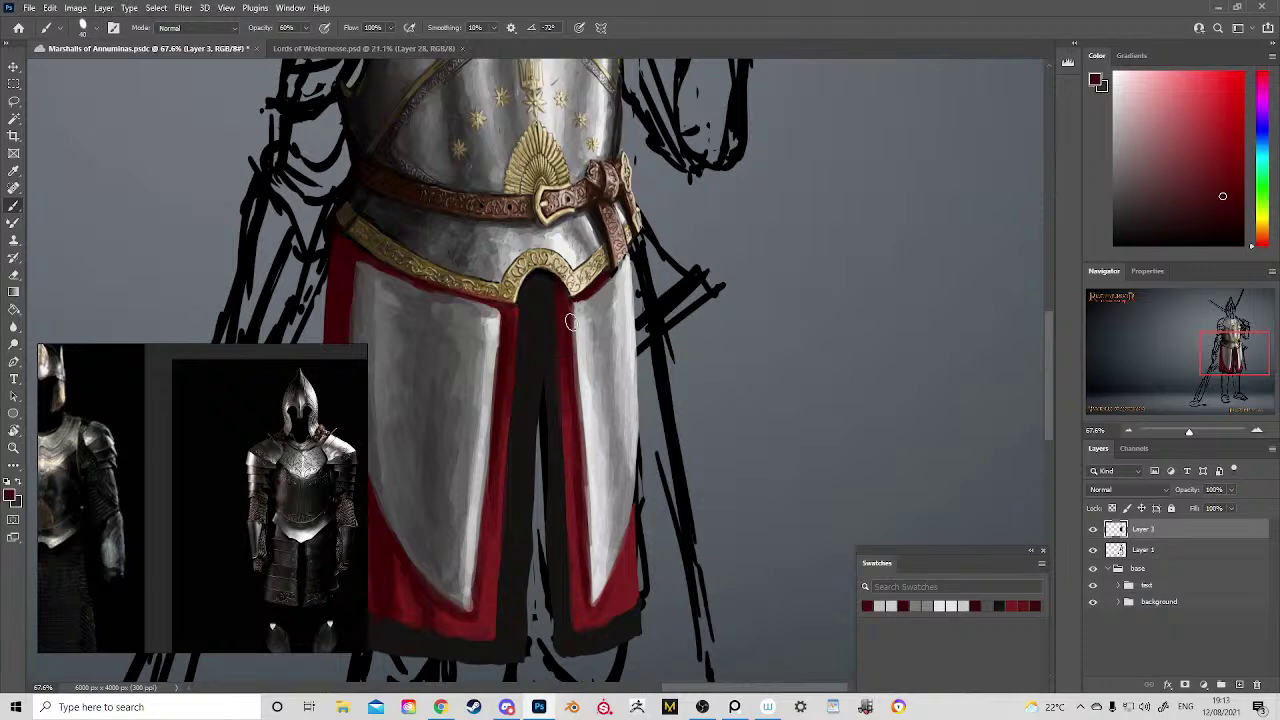
mouse_move(568, 359)
mouse_down()
mouse_move(735, 339)
mouse_move(727, 351)
mouse_up()
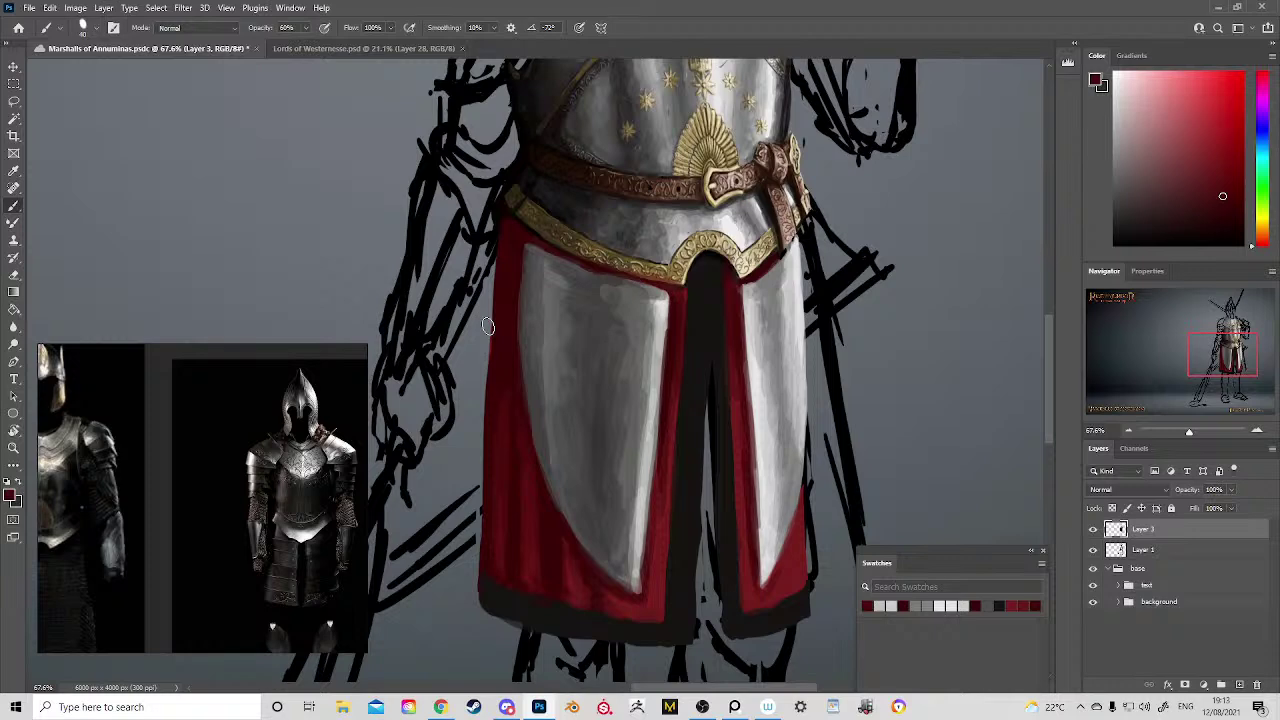
Step: Soften the larger thigh plate's bright upper inner corner with sampled mid-greys
alt+click(652, 300)
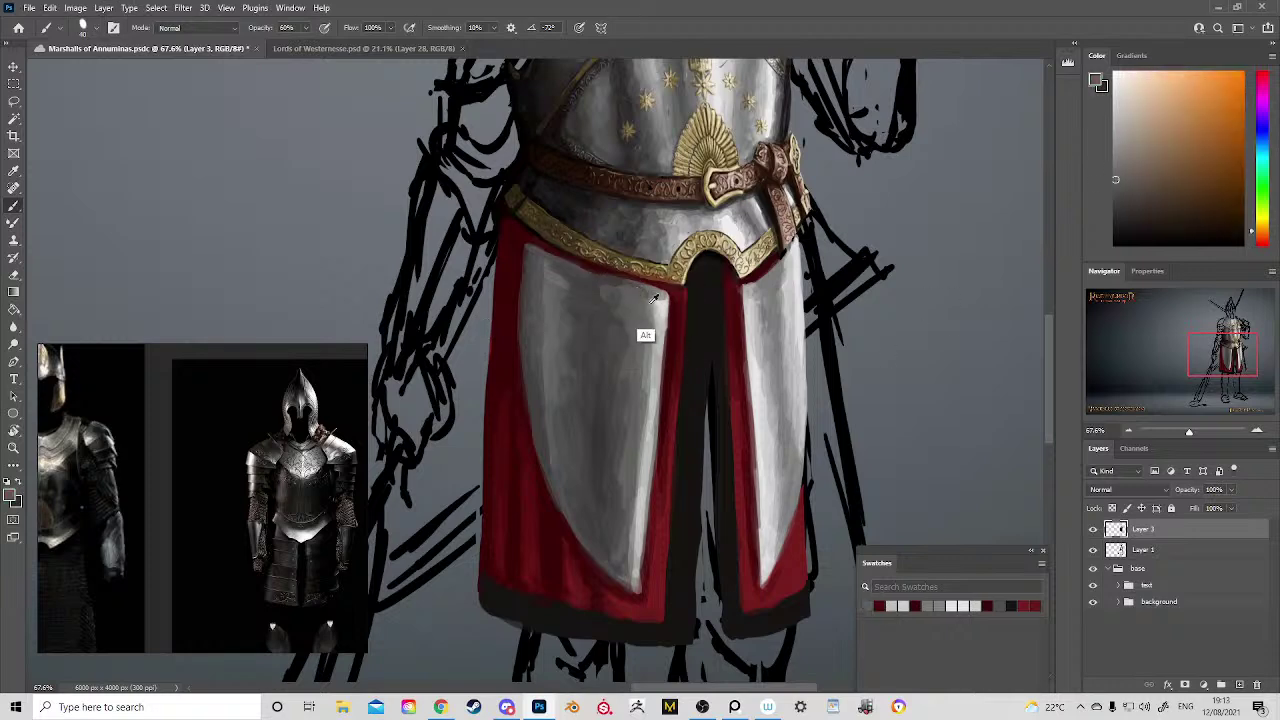
alt+click(655, 300)
alt+click(648, 318)
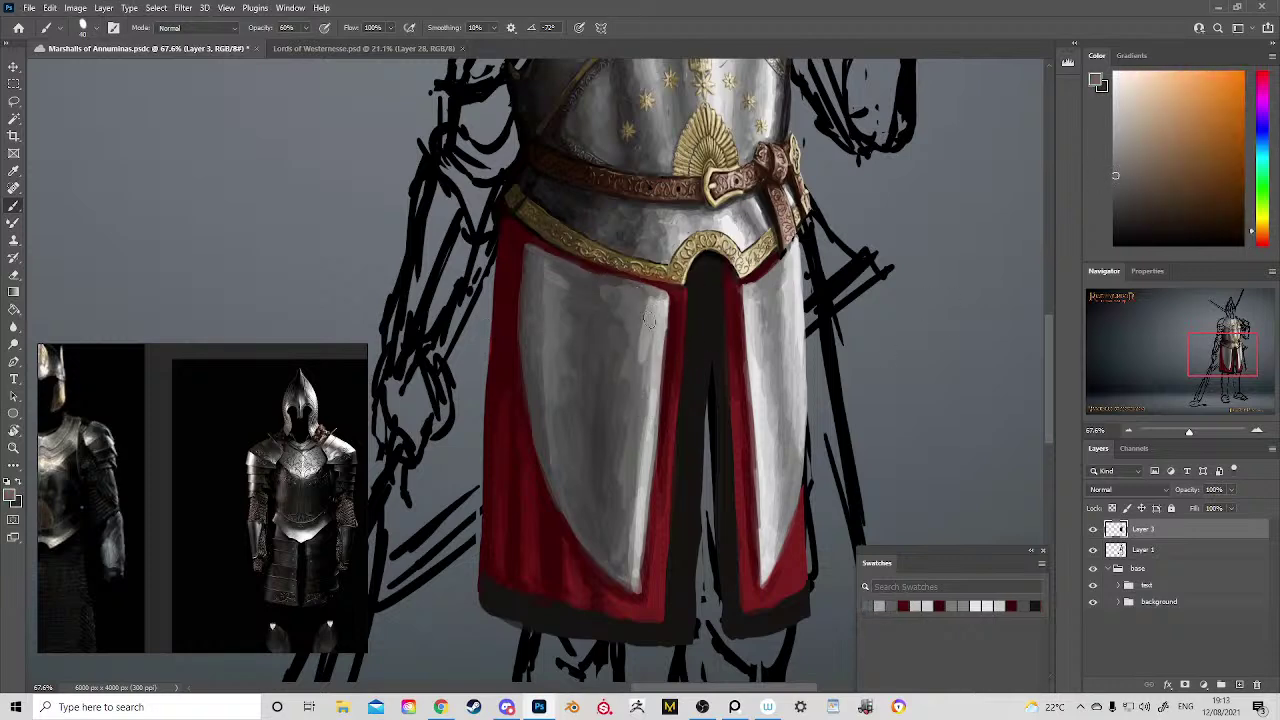
mouse_move(649, 319)
mouse_down()
mouse_move(647, 375)
mouse_move(661, 327)
mouse_move(622, 573)
mouse_move(608, 582)
mouse_up()
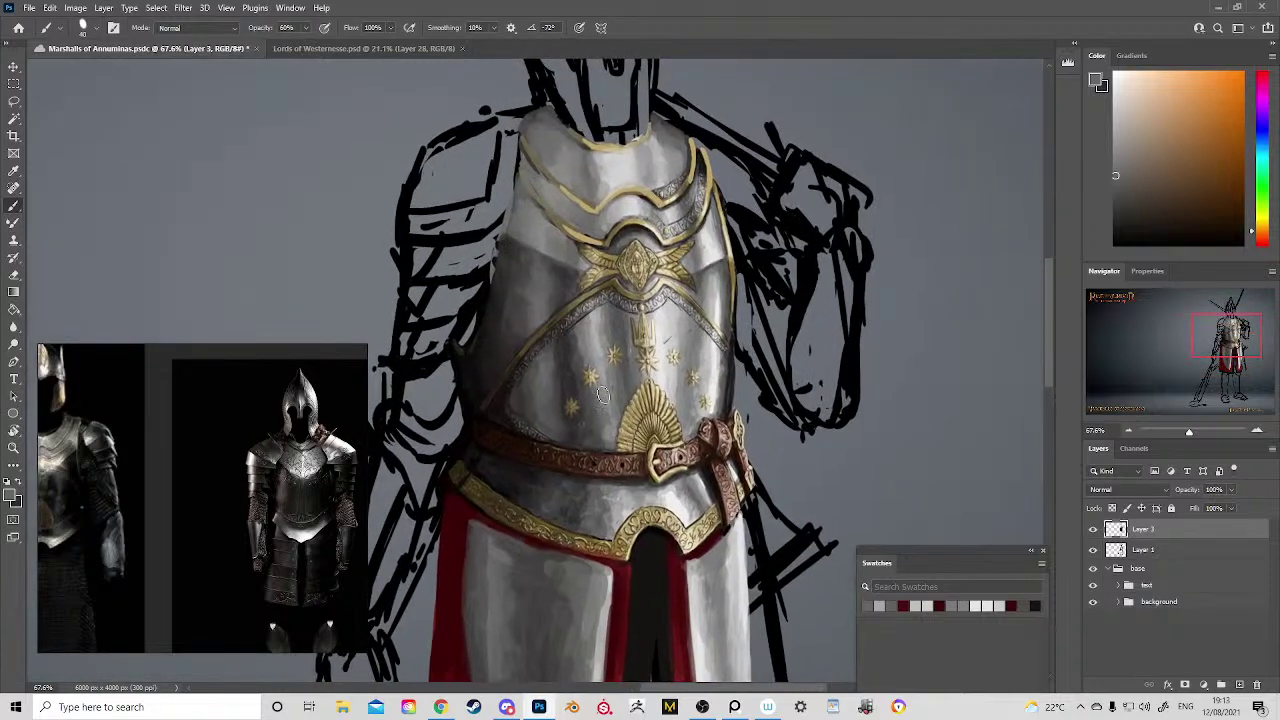
Step: Refine the red cloth around the lower tips of both thigh plates with sampled reds
key(z)
drag(611, 378, 595, 330)
mouse_move(655, 508)
mouse_down()
mouse_move(687, 364)
mouse_move(661, 314)
mouse_move(690, 330)
mouse_move(623, 466)
mouse_up()
key(b)
alt+click(654, 497)
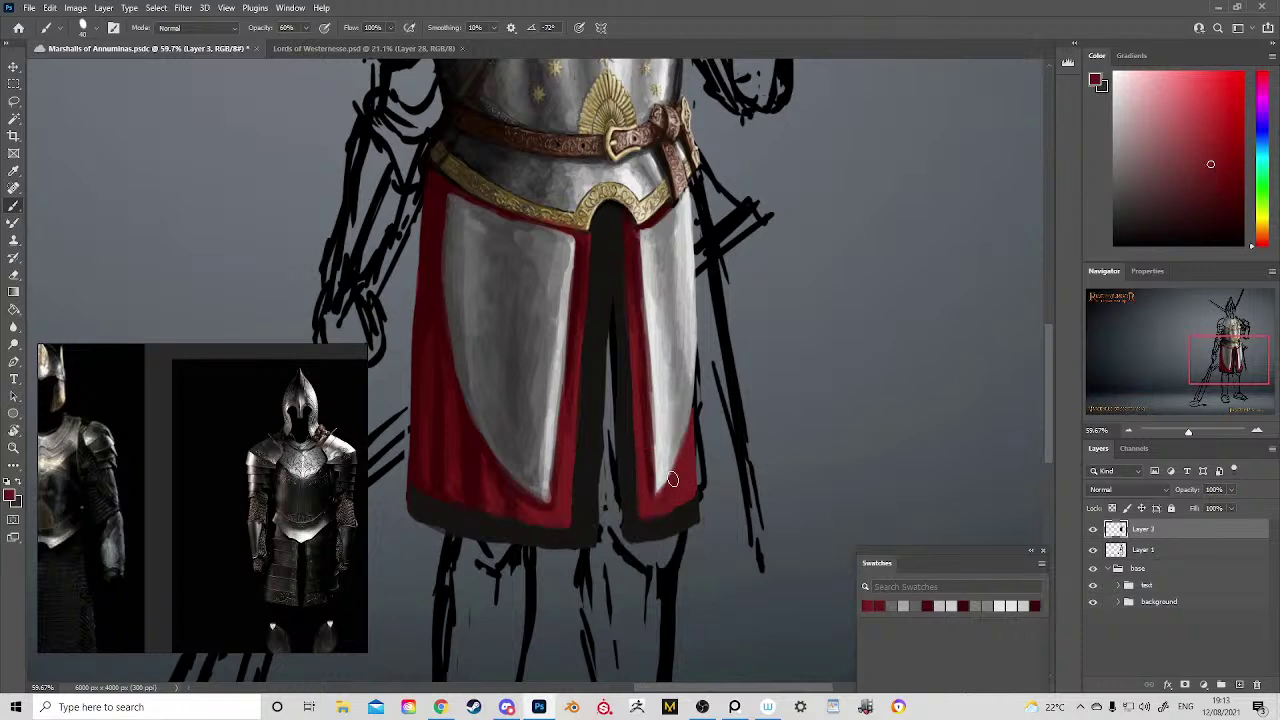
drag(545, 473, 603, 378)
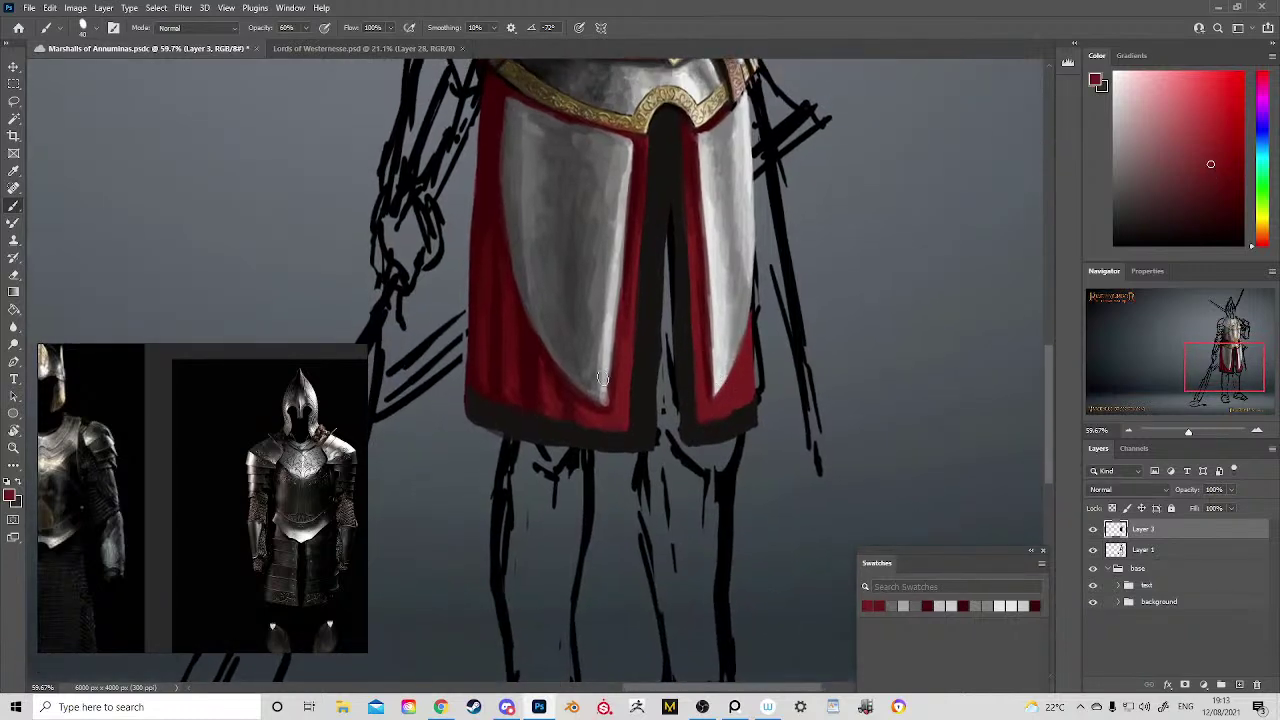
alt+click(608, 392)
drag(629, 316, 660, 348)
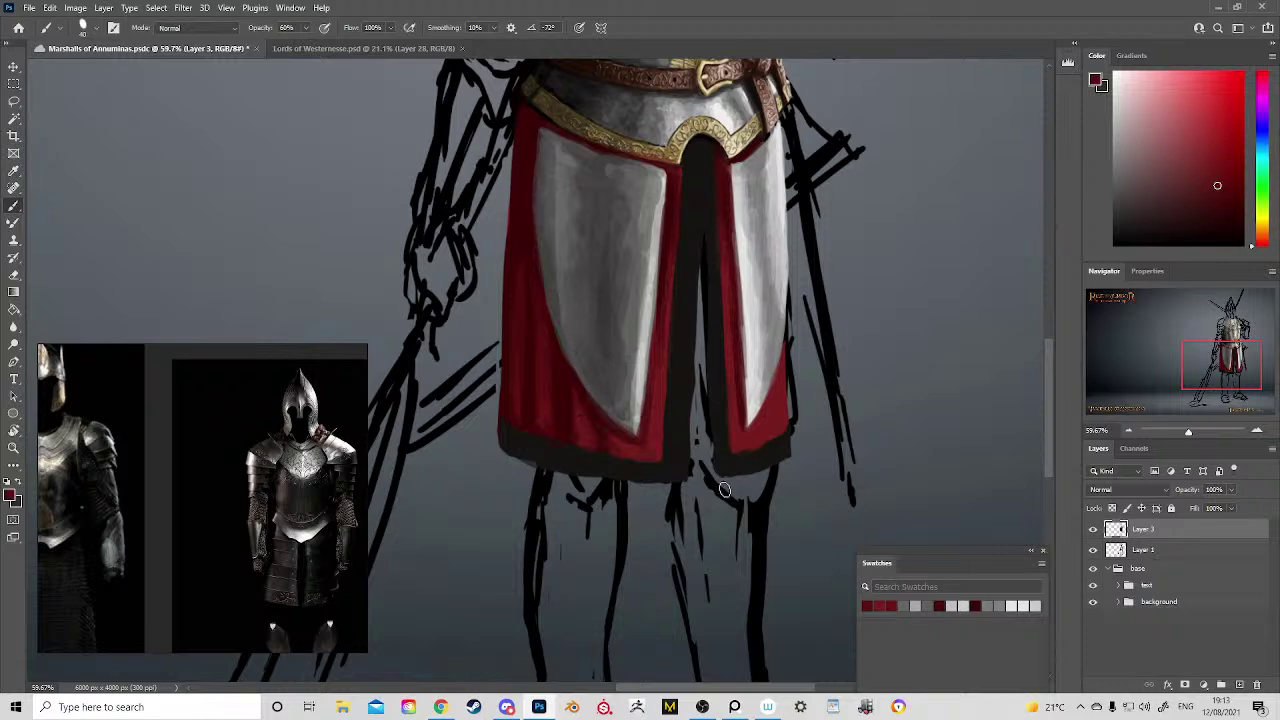
Step: Clean up the near-black borders of both cloth panels along the central slit and hem with sampled near-black
alt+click(693, 243)
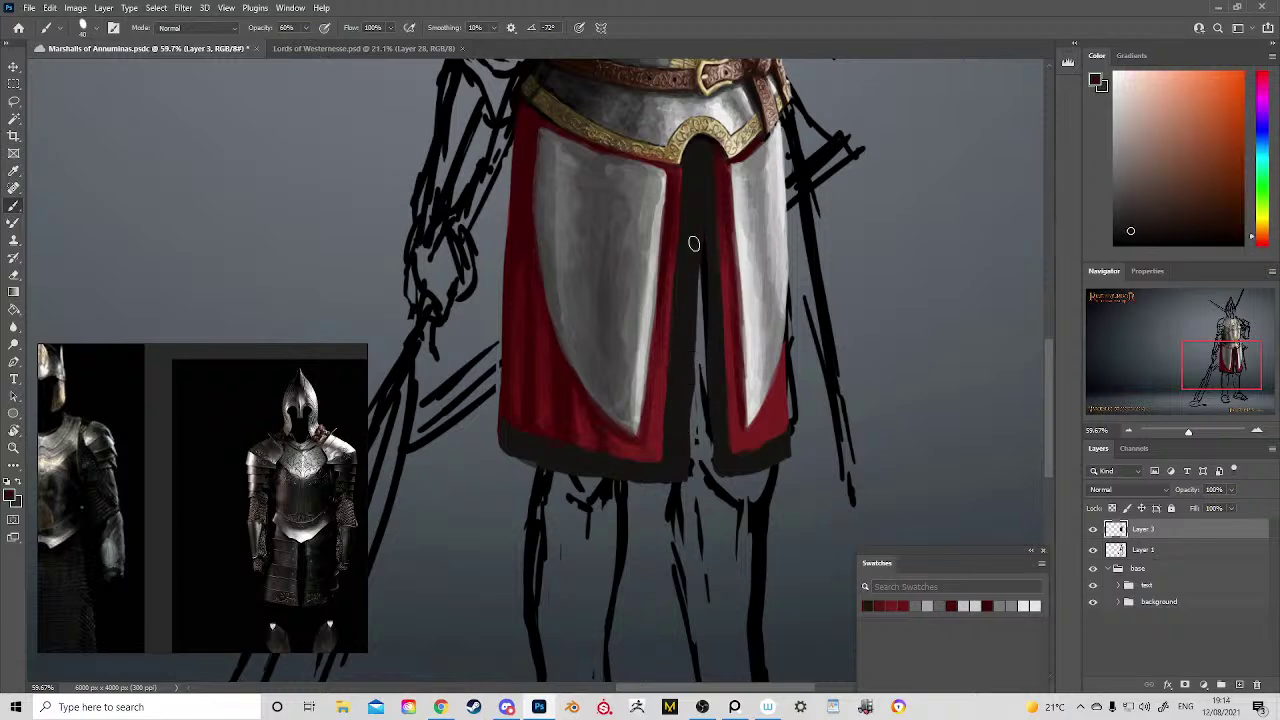
drag(695, 243, 689, 432)
drag(691, 327, 688, 443)
mouse_move(688, 395)
mouse_down()
mouse_move(688, 477)
mouse_move(621, 478)
mouse_move(669, 470)
mouse_move(606, 460)
mouse_move(753, 441)
mouse_move(722, 398)
mouse_move(719, 484)
mouse_move(773, 457)
mouse_up()
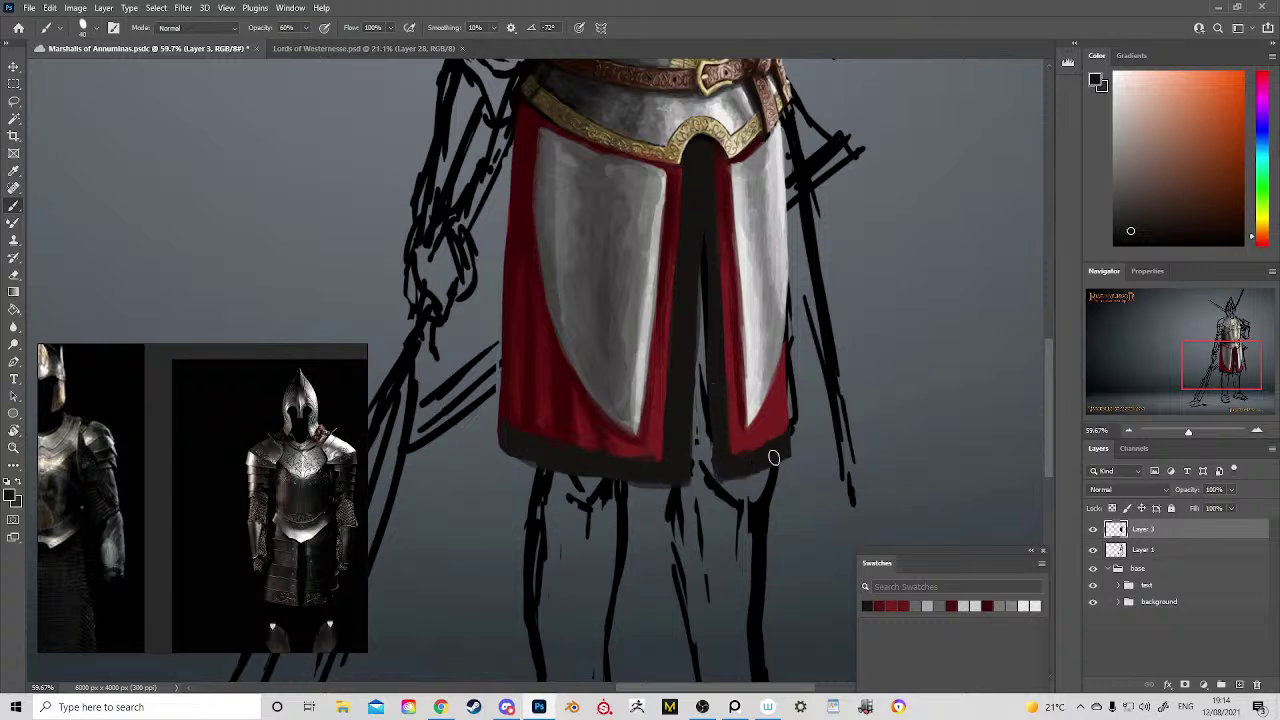
scroll(755, 510, up, 3)
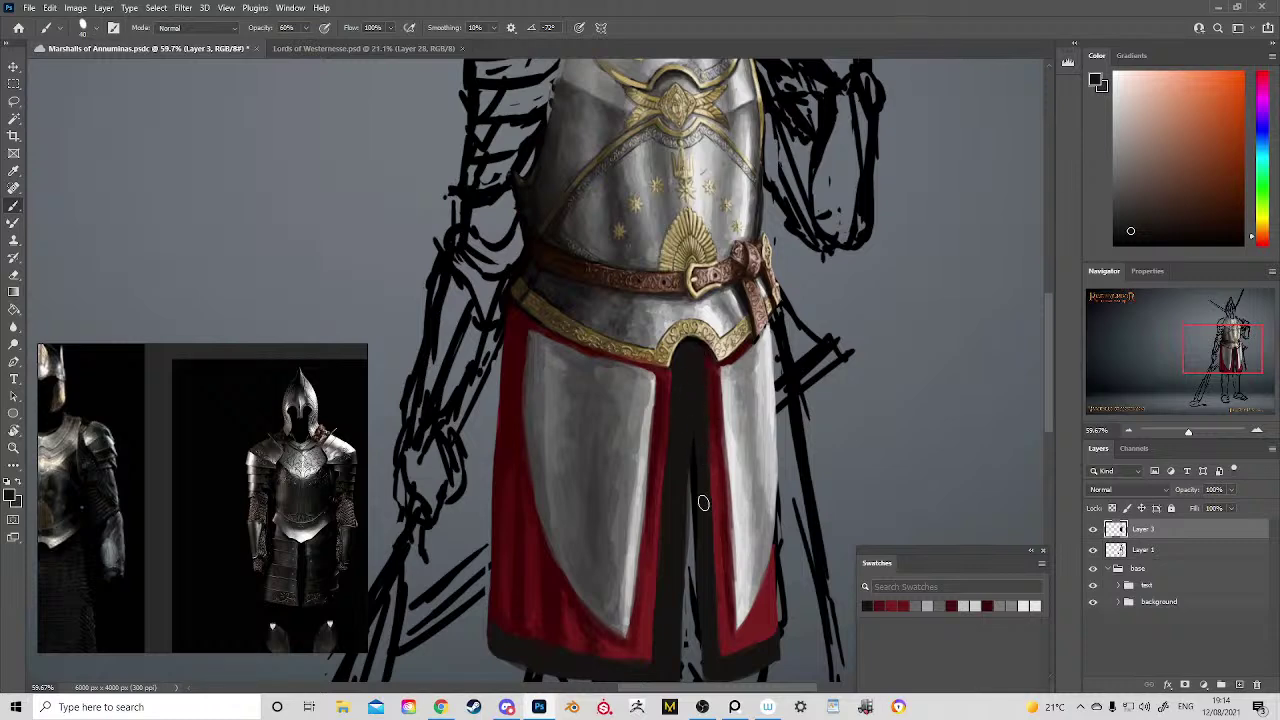
drag(705, 557, 700, 444)
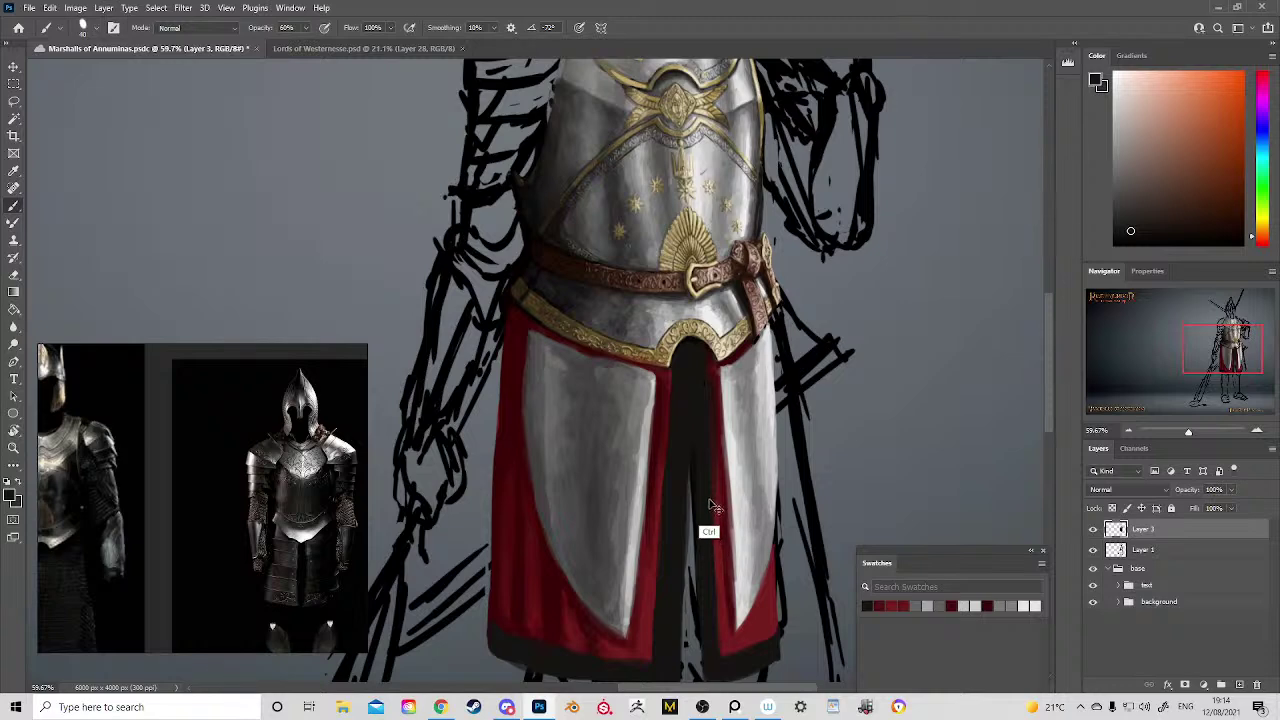
key(ctrl+z)
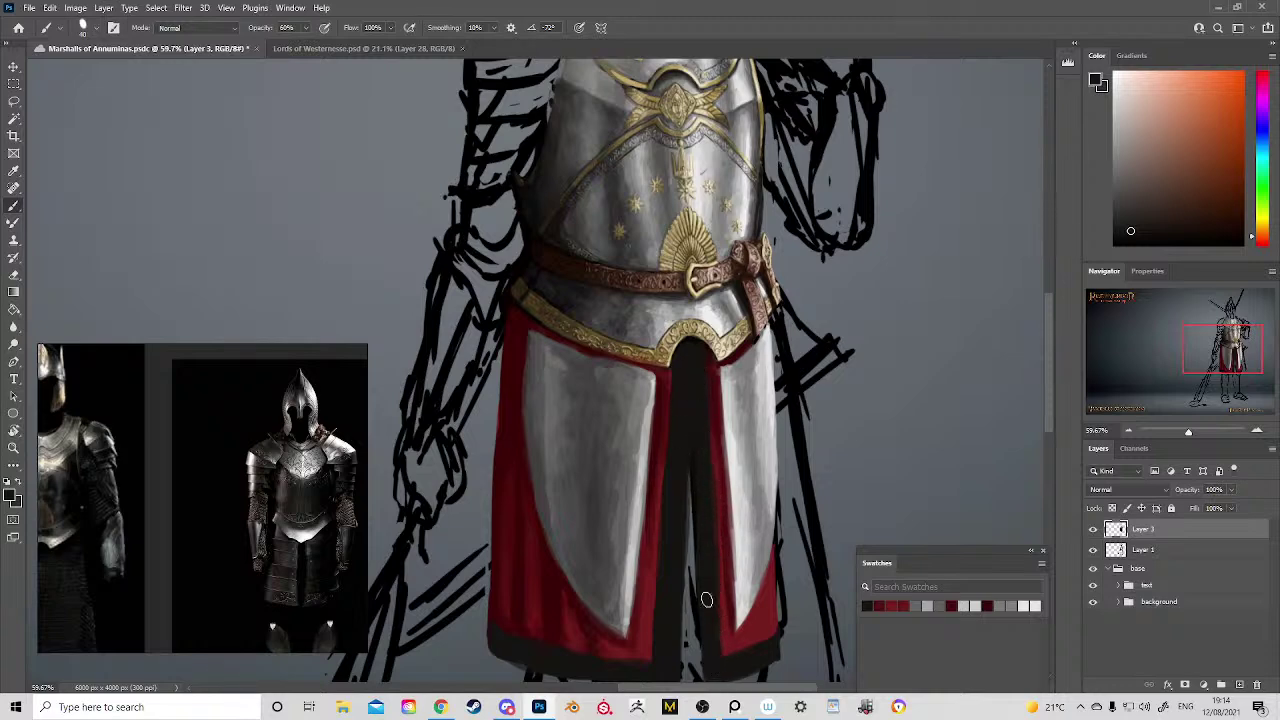
drag(714, 423, 744, 290)
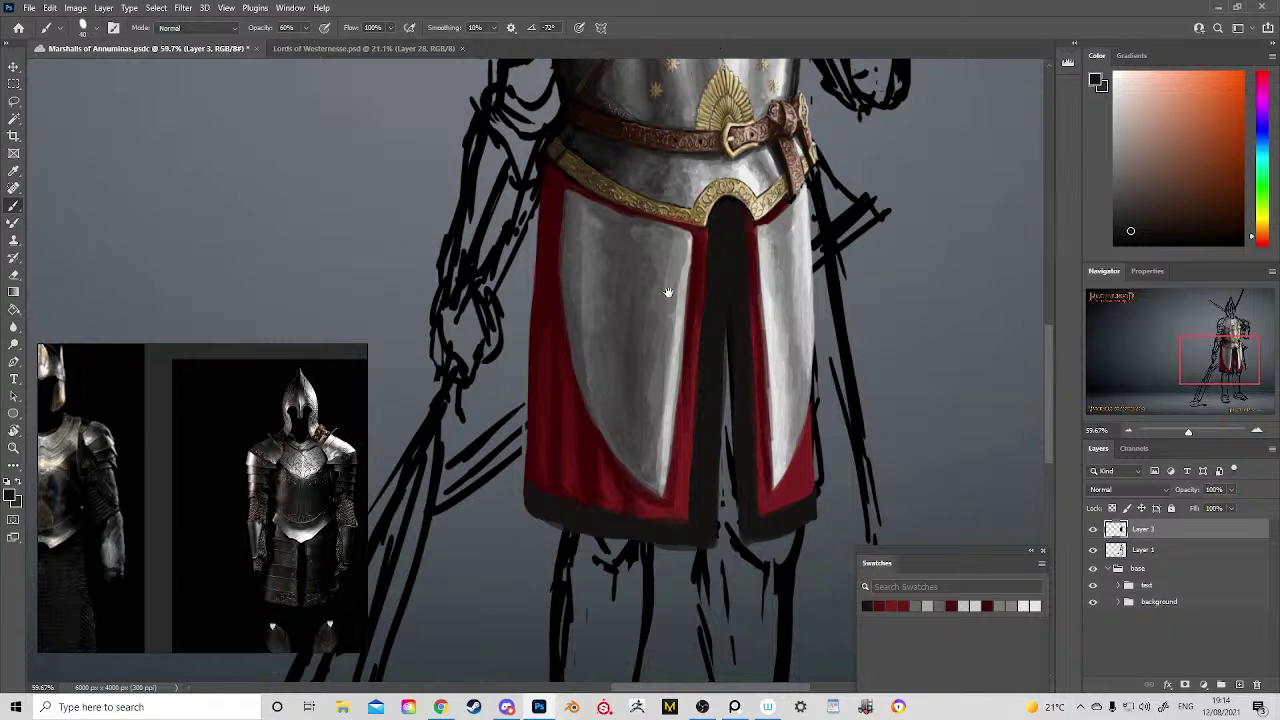
Step: Extend the hanging belt end down the smaller thigh plate's outer side with a sampled light brown
drag(710, 238, 658, 416)
drag(606, 363, 591, 655)
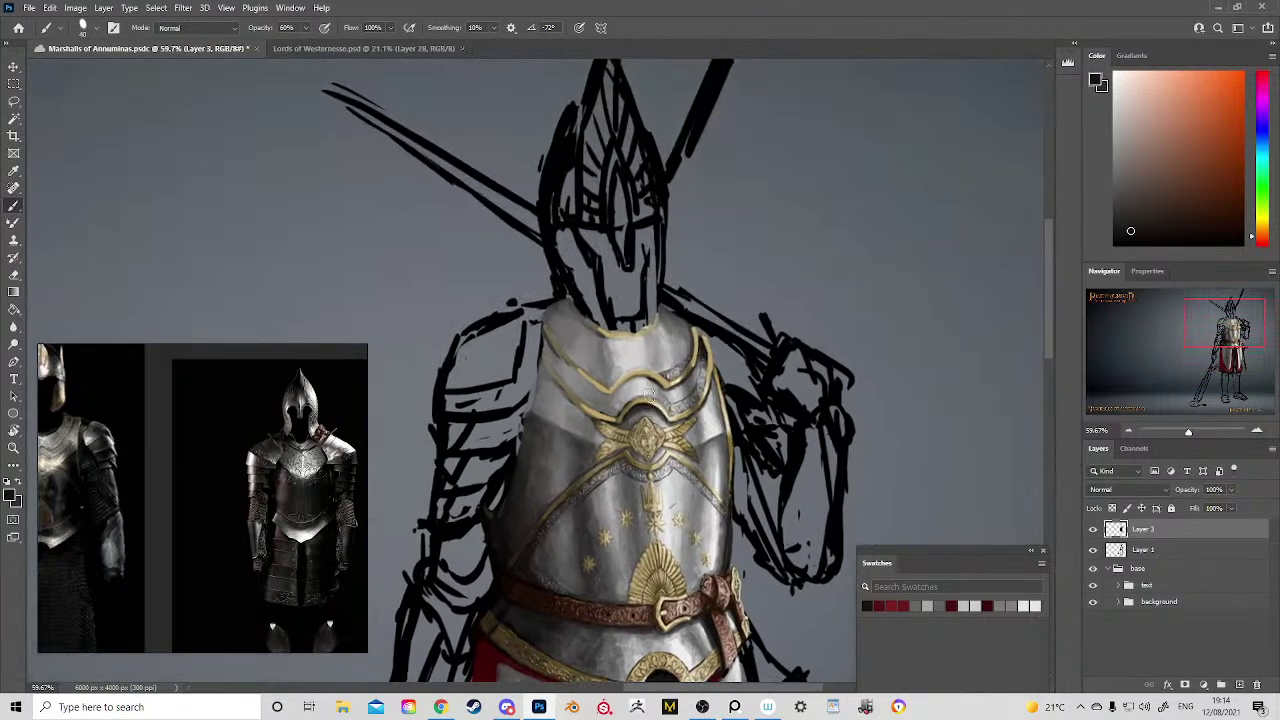
key(z)
drag(642, 355, 660, 212)
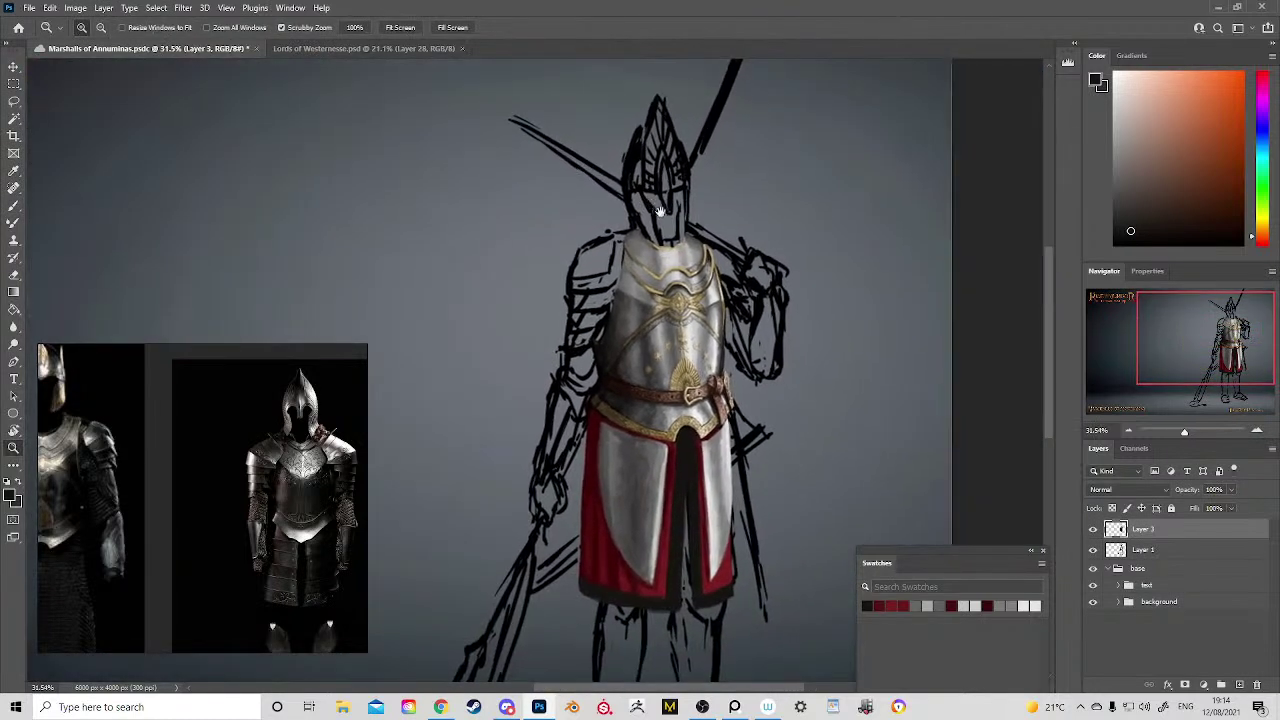
drag(703, 311, 749, 586)
key(b)
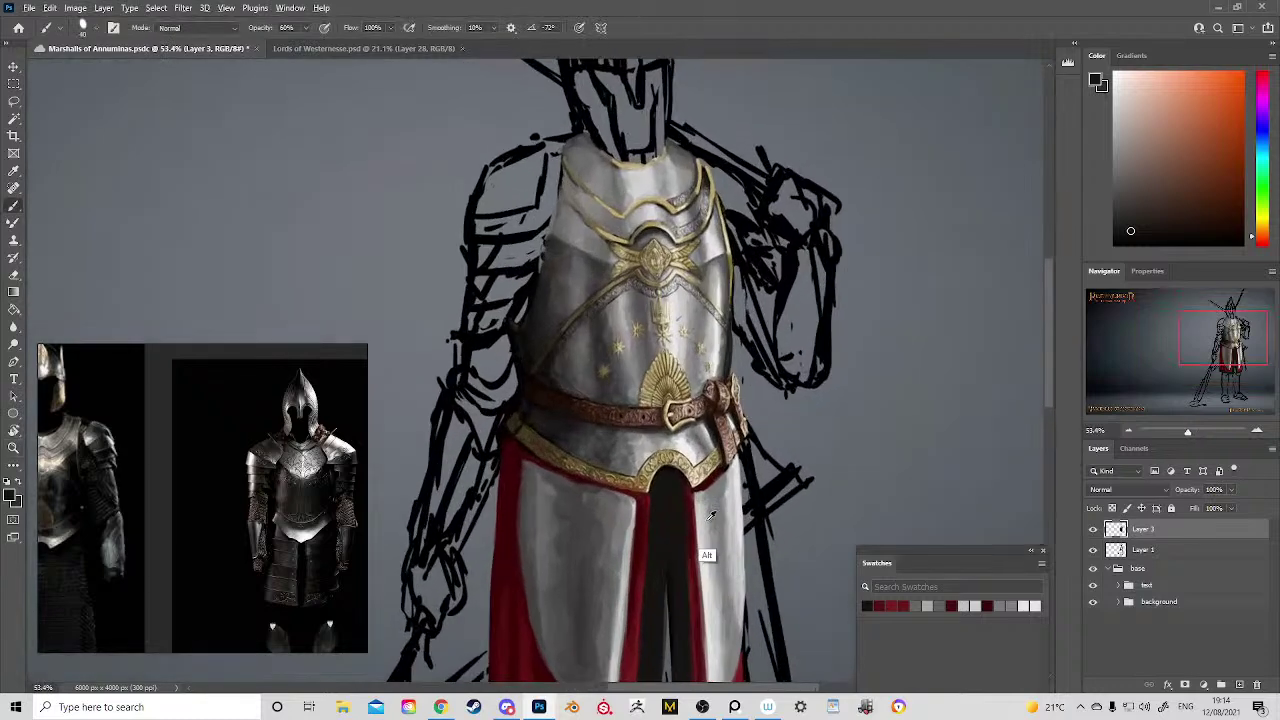
alt+click(708, 545)
alt+click(717, 483)
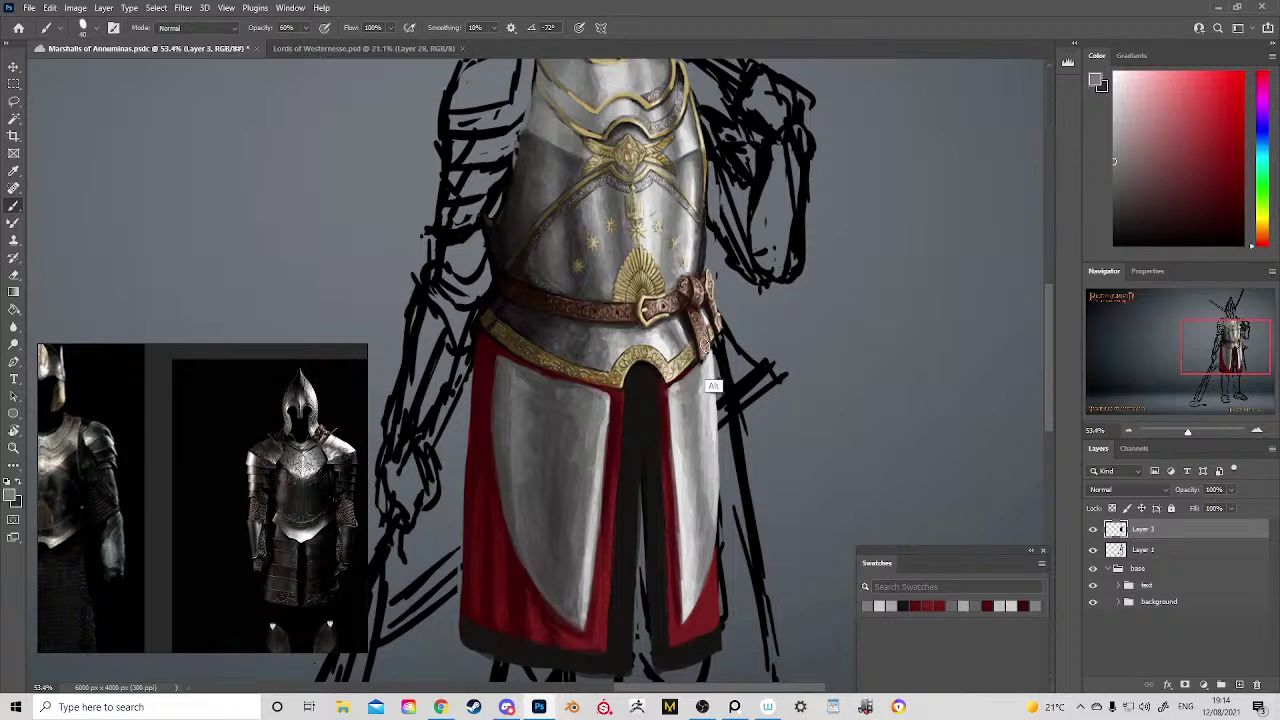
alt+click(698, 375)
drag(706, 352, 718, 482)
Step: Block in the helmet's central crest and nose guard with gold sampled from the breastplate trim at 80% brush opacity
drag(735, 178, 772, 441)
alt+click(605, 400)
alt+click(611, 370)
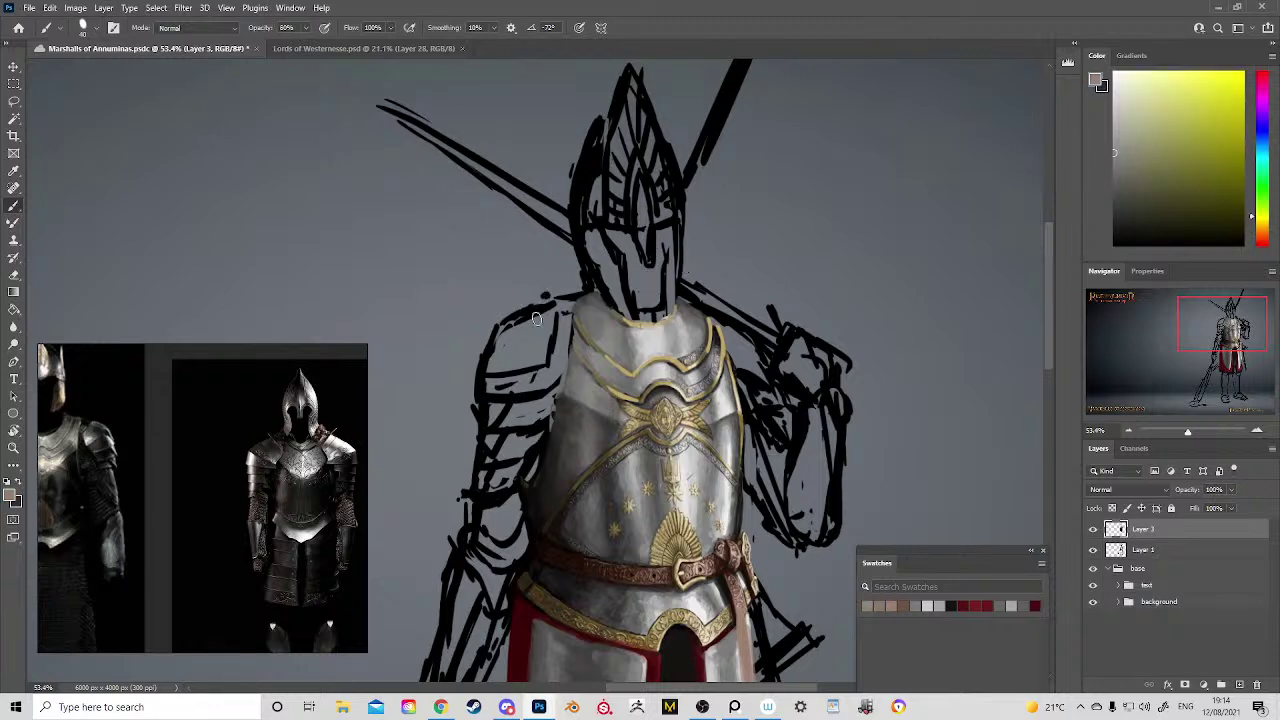
scroll(593, 218, up, 3)
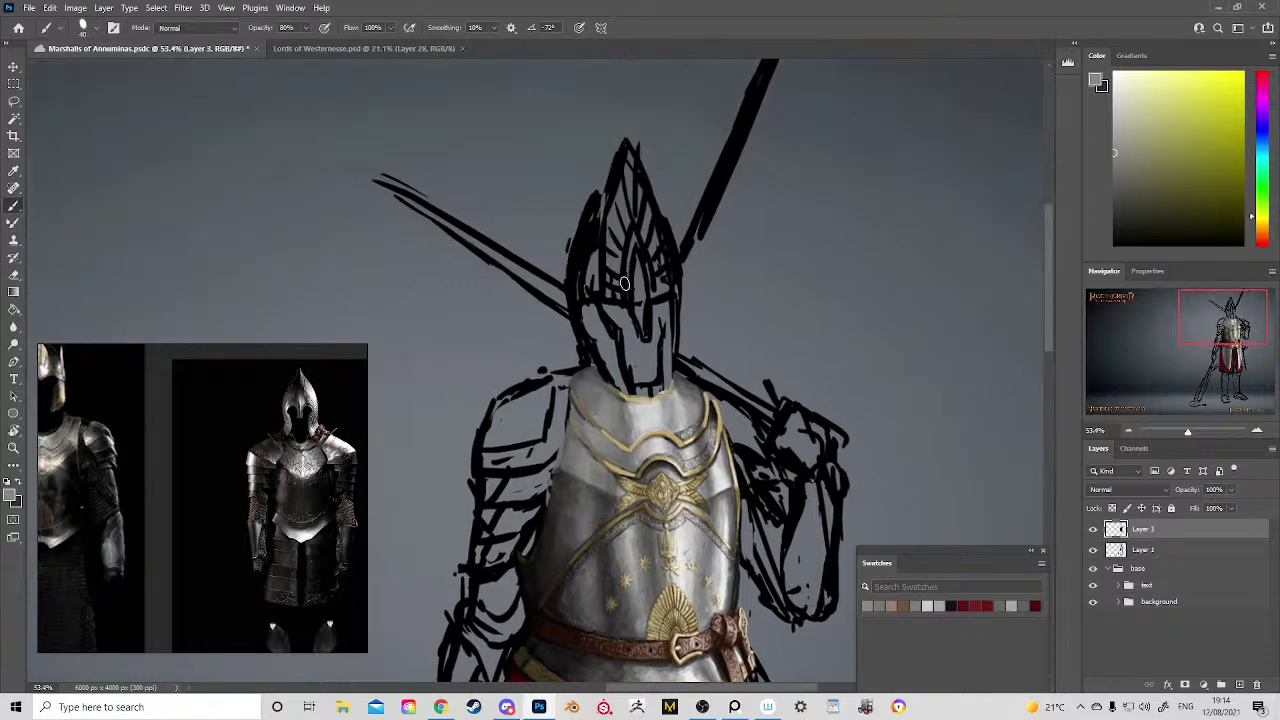
alt+click(678, 440)
mouse_move(637, 297)
mouse_down()
mouse_move(632, 222)
mouse_move(655, 305)
mouse_move(648, 345)
mouse_move(650, 315)
mouse_move(648, 342)
mouse_move(632, 306)
mouse_up()
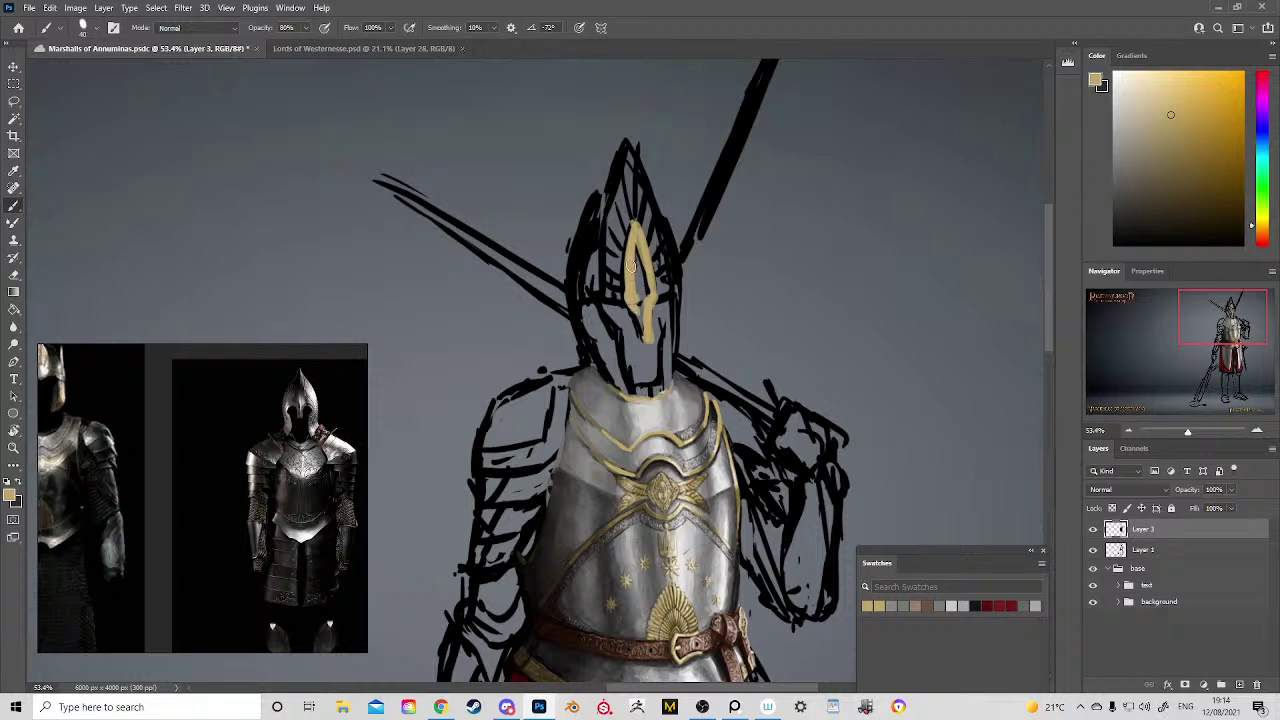
drag(635, 227, 641, 318)
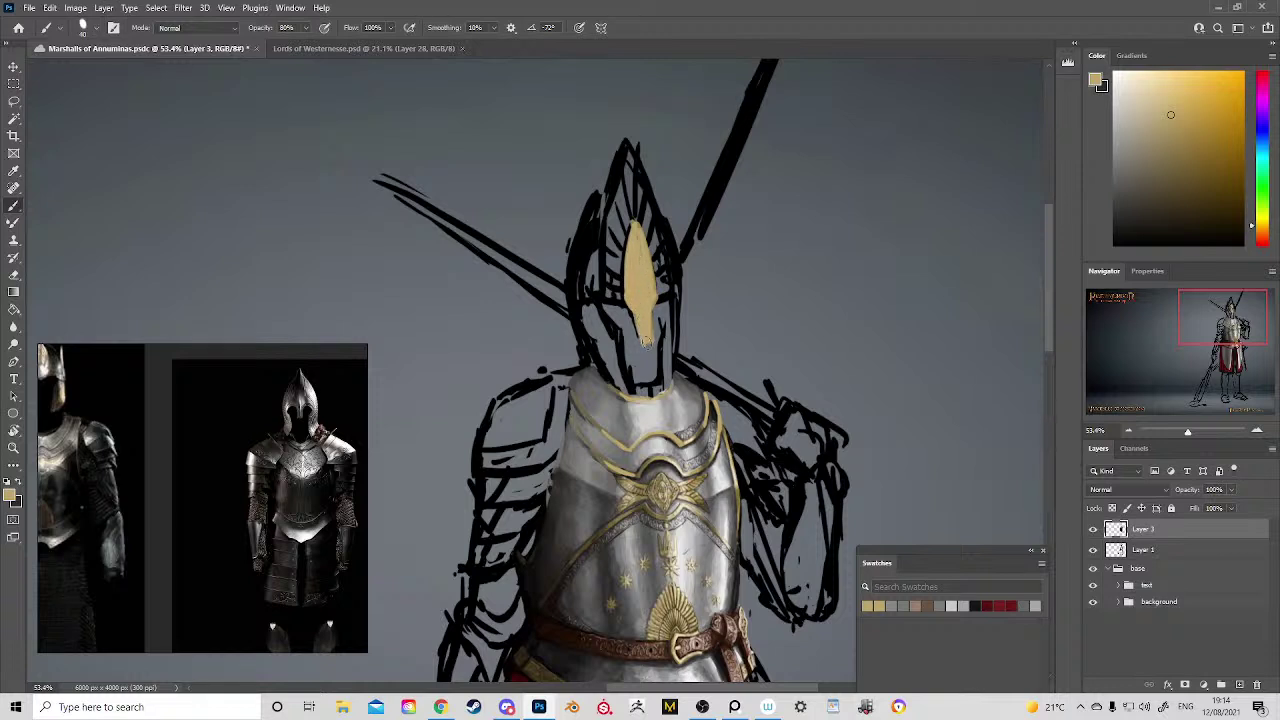
Step: Paint gold trim down the outer edges of both helmet cheek guards, using the Lords of Westernesse document as reference
scroll(662, 318, down, 4)
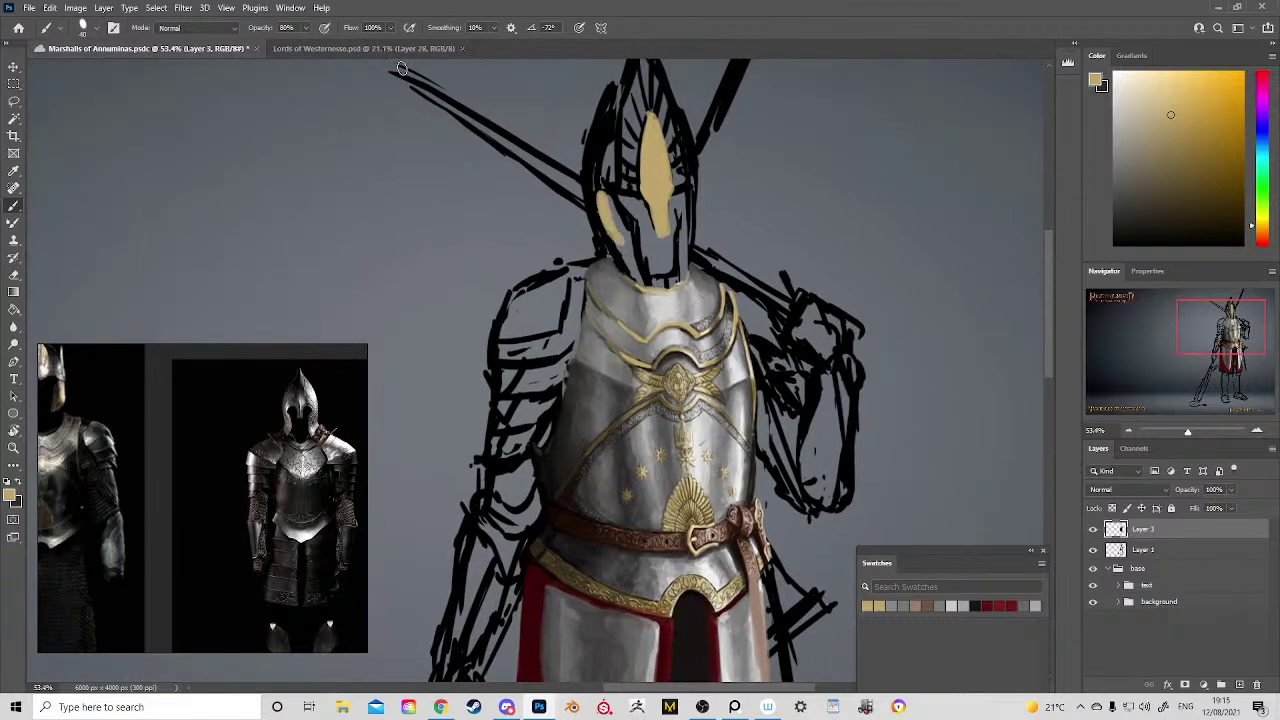
click(370, 48)
key(z)
drag(680, 175, 968, 138)
click(240, 49)
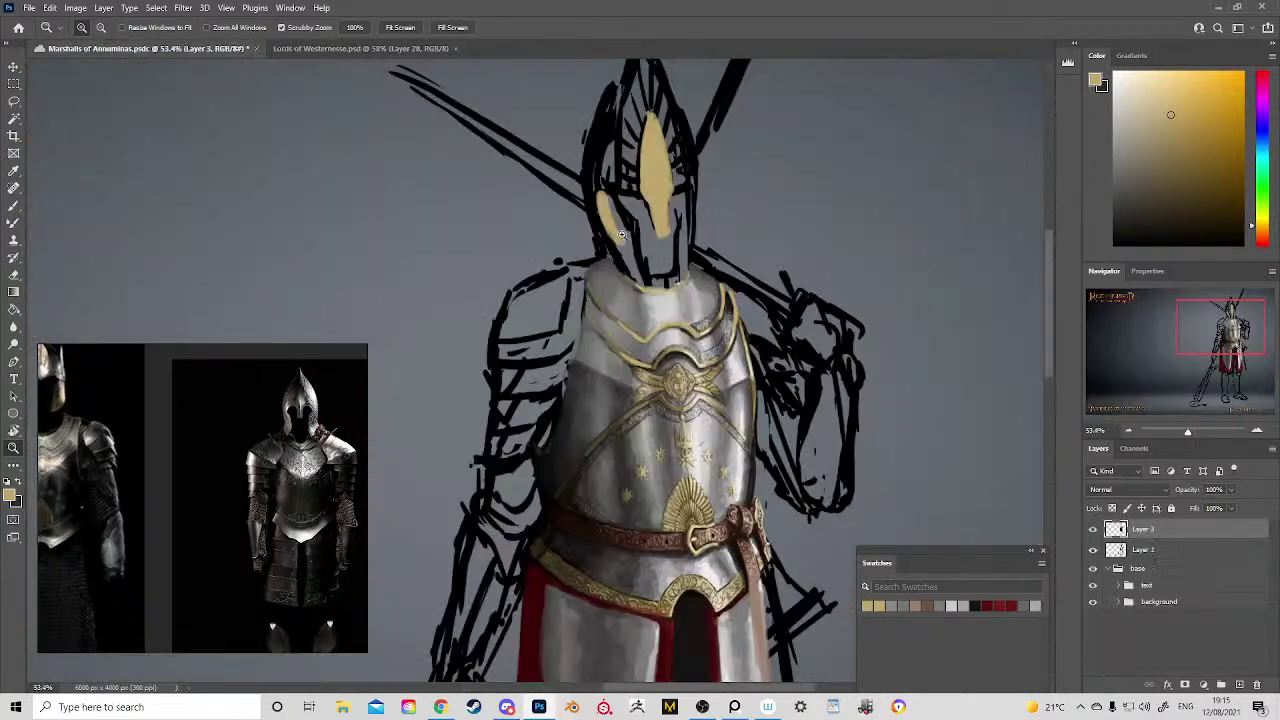
key(b)
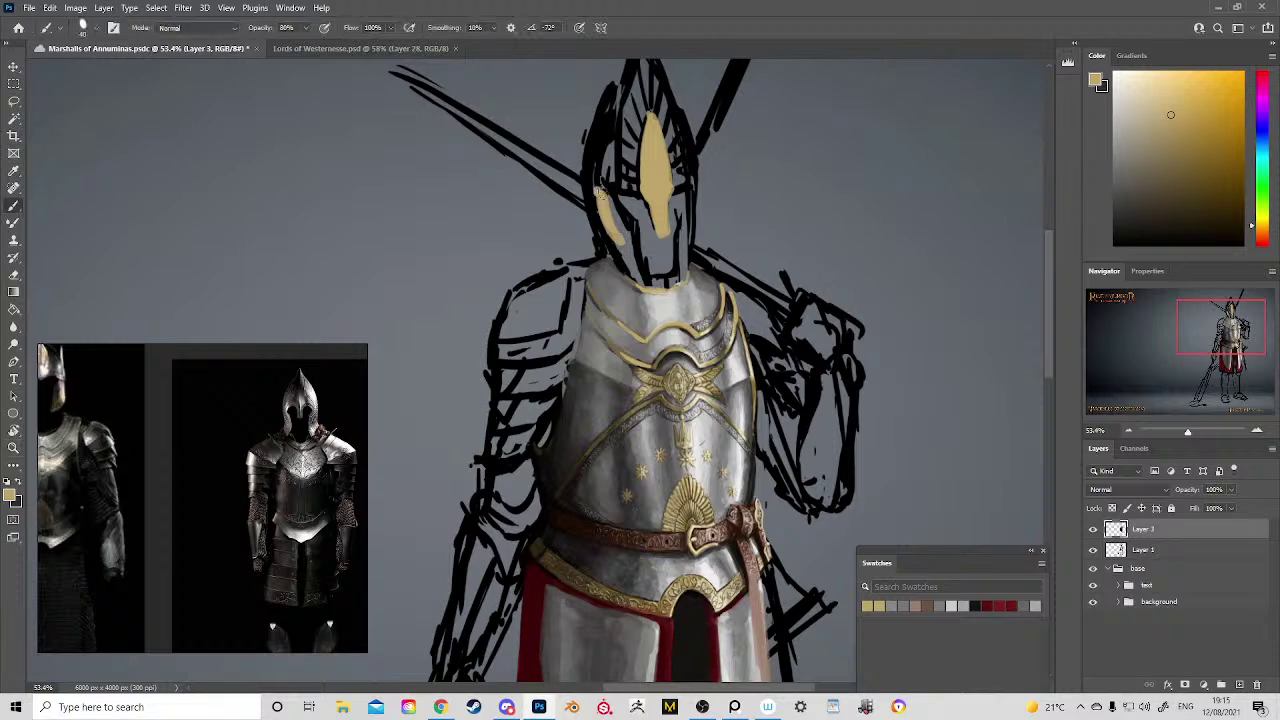
mouse_move(601, 193)
mouse_down()
mouse_move(618, 258)
mouse_move(616, 243)
mouse_up()
key(ctrl+z)
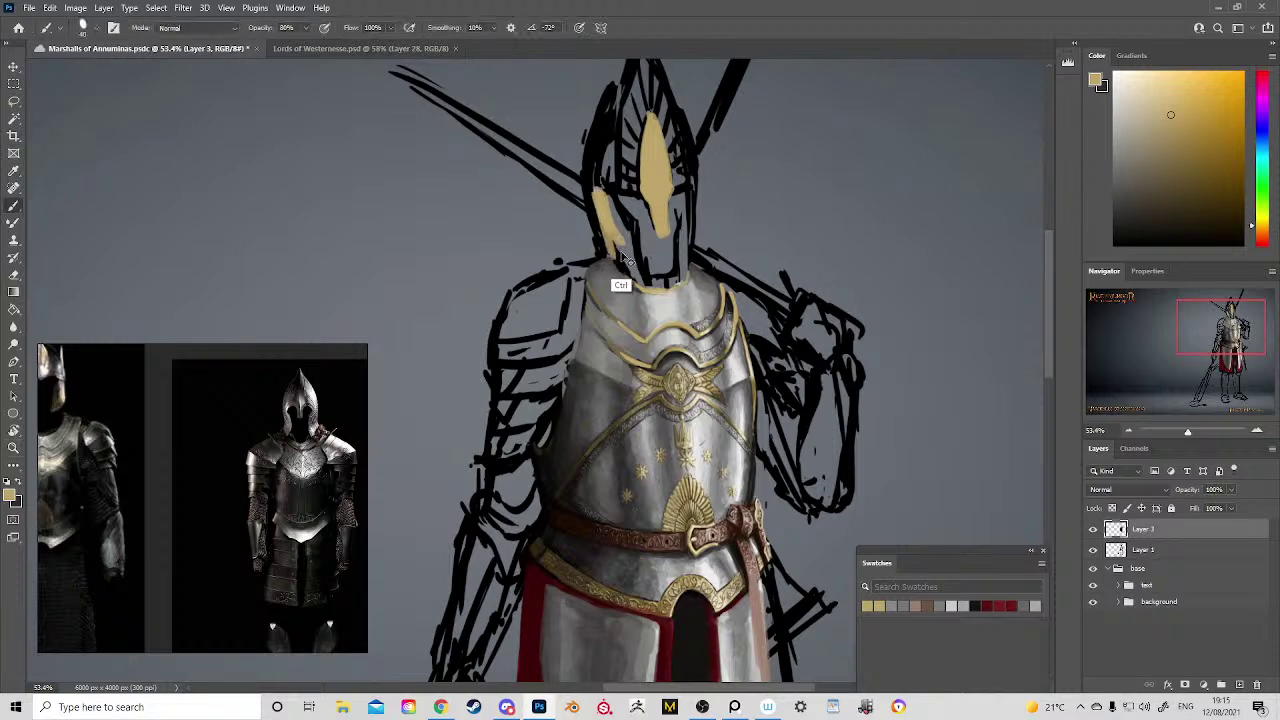
key(ctrl+z)
mouse_move(598, 195)
mouse_down()
mouse_move(613, 242)
mouse_move(596, 200)
mouse_move(645, 291)
mouse_up()
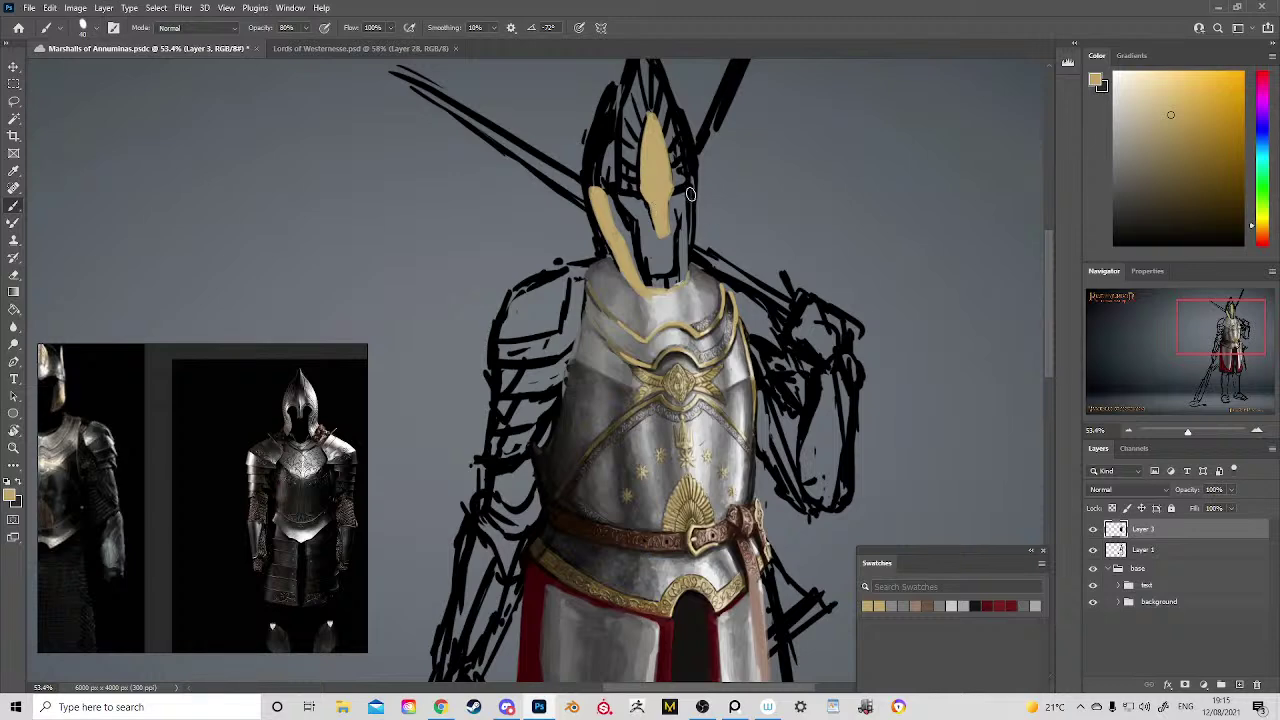
drag(690, 190, 678, 293)
Step: Fill the cheek guards inside the gold trim with sampled grey and erase paint spilling into the face opening
alt+click(703, 285)
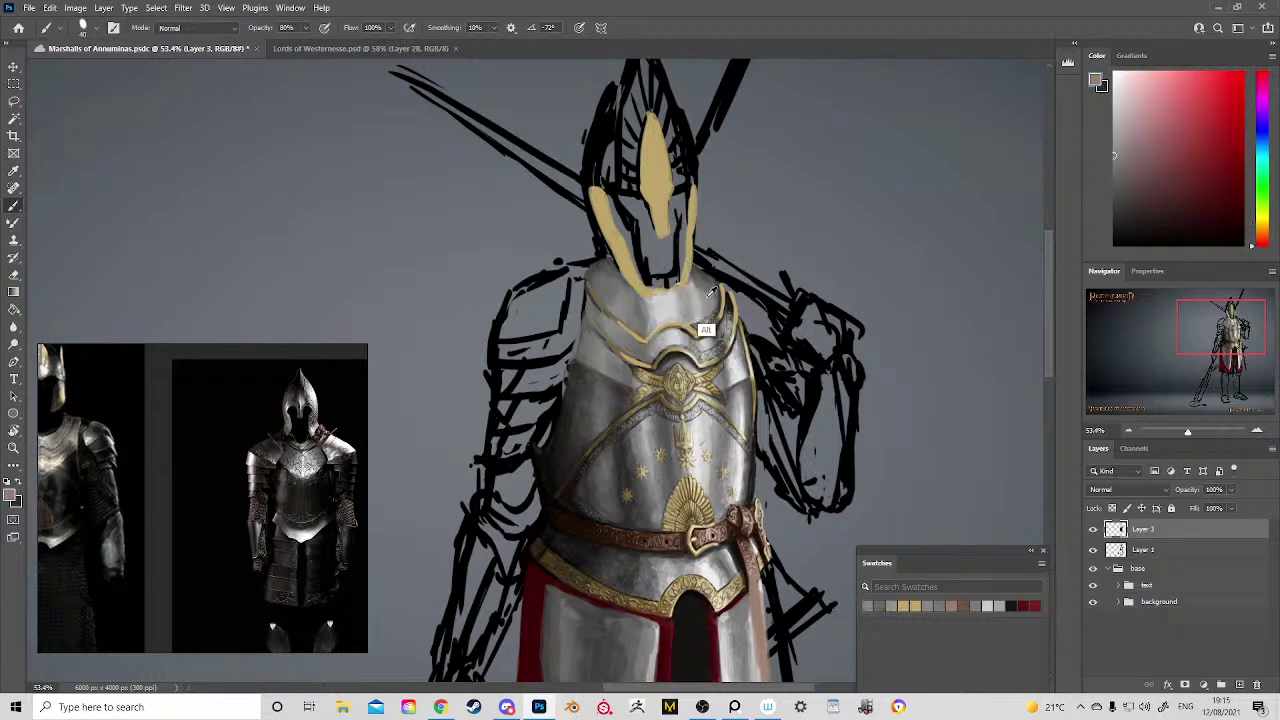
mouse_move(690, 185)
mouse_down()
mouse_move(676, 290)
mouse_move(679, 213)
mouse_move(617, 208)
mouse_move(631, 227)
mouse_move(613, 192)
mouse_move(630, 236)
mouse_move(606, 191)
mouse_move(637, 227)
mouse_move(643, 296)
mouse_move(624, 226)
mouse_move(649, 287)
mouse_move(633, 245)
mouse_move(619, 243)
mouse_move(638, 276)
mouse_move(636, 259)
mouse_move(674, 280)
mouse_move(685, 258)
mouse_move(681, 288)
mouse_move(677, 223)
mouse_up()
alt+click(618, 245)
key(e)
key(alt+e)
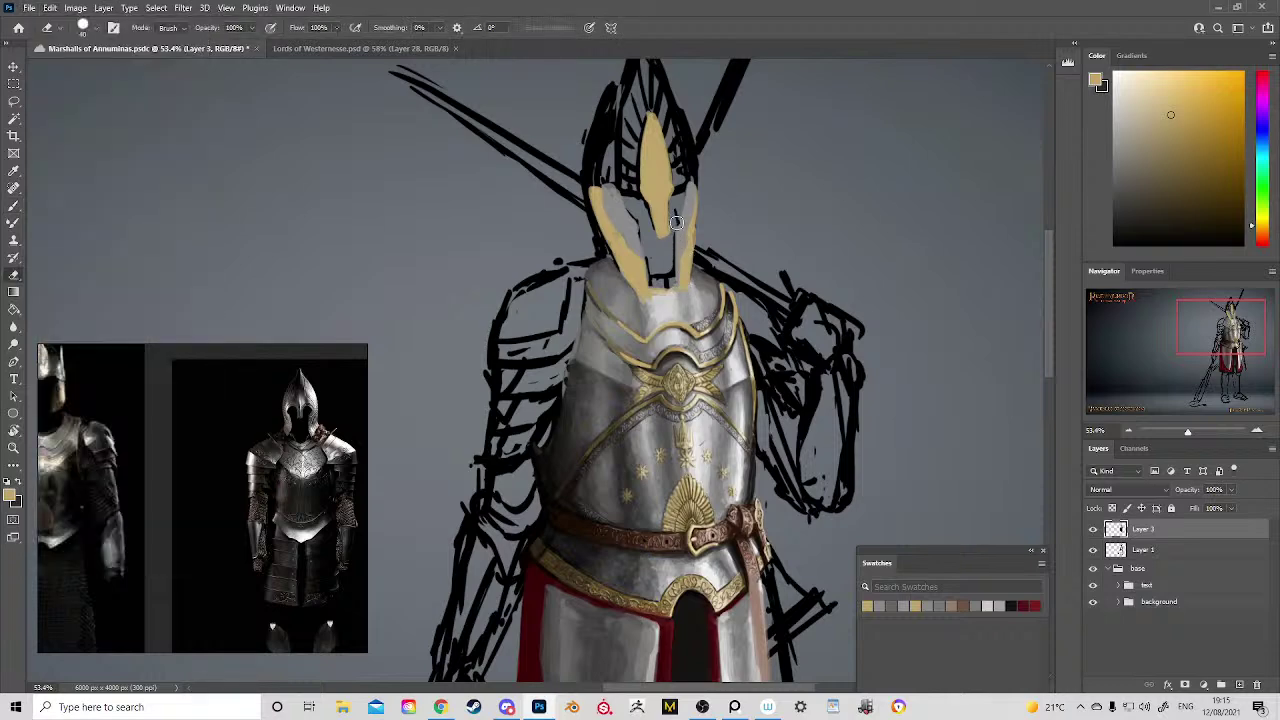
Step: Refine the narrower cheek guard's gold trim with sampled colours and taper the nose guard's tip with gold and the Eraser
key(b)
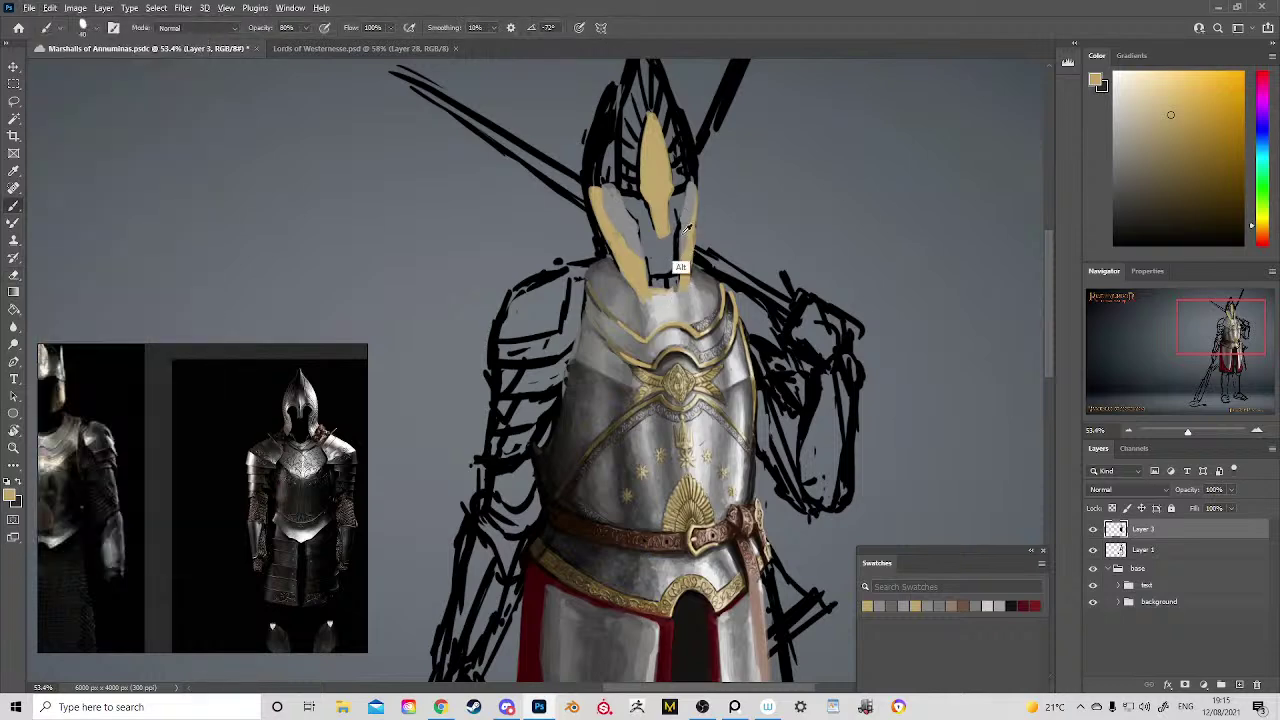
alt+click(686, 228)
alt+click(686, 268)
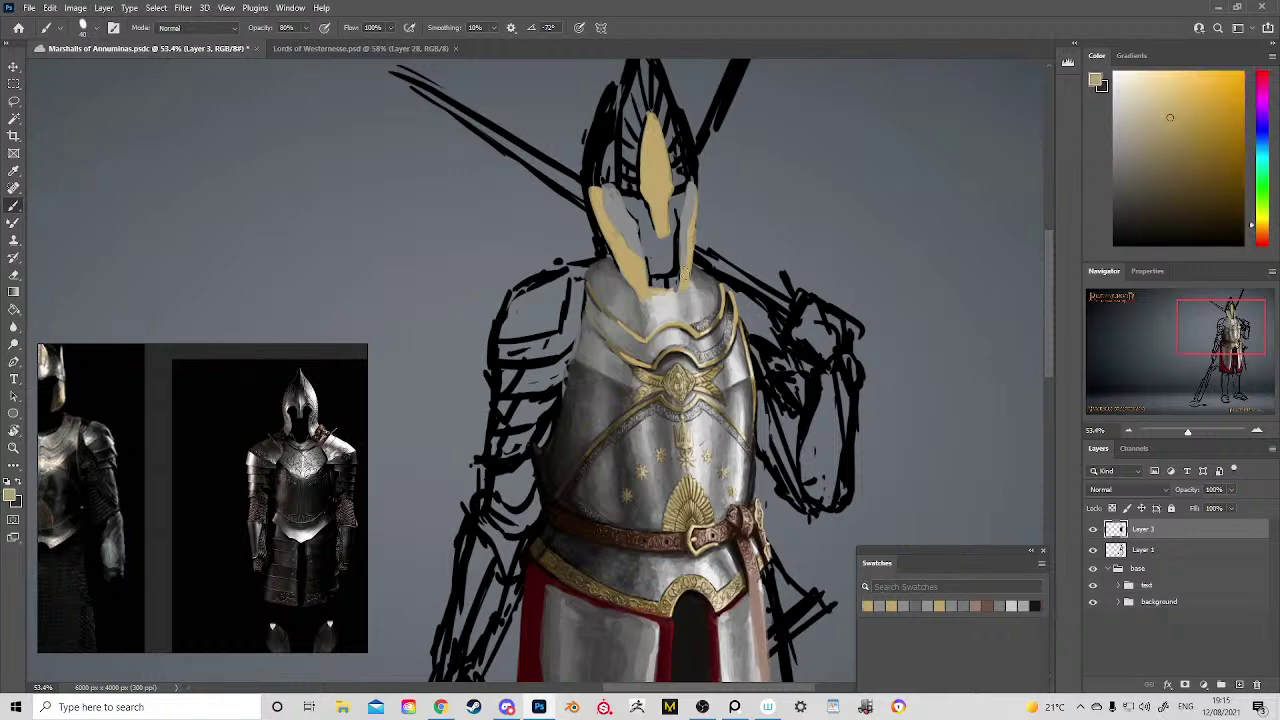
alt+click(663, 174)
key(e)
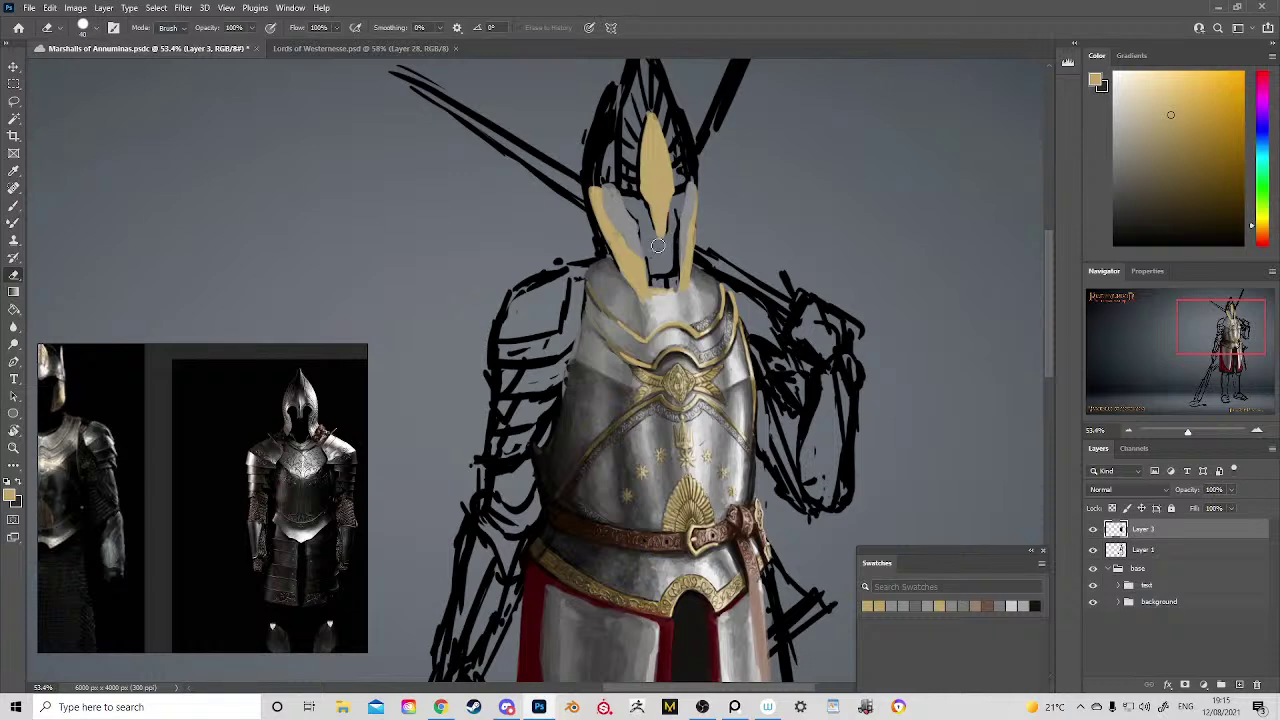
Step: Pick a light grey and paint a feathered plume from the helmet's peak down the side nearest the wider cheek guard
key(b)
drag(615, 247, 603, 367)
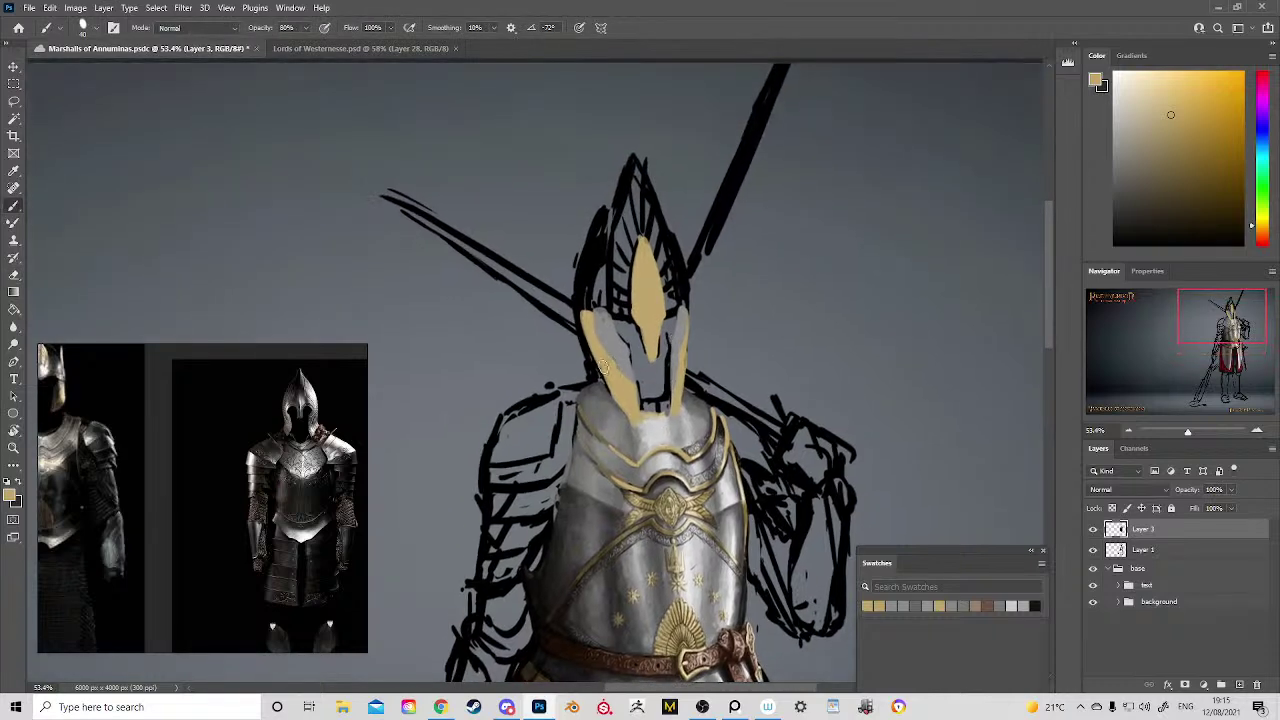
alt+click(611, 345)
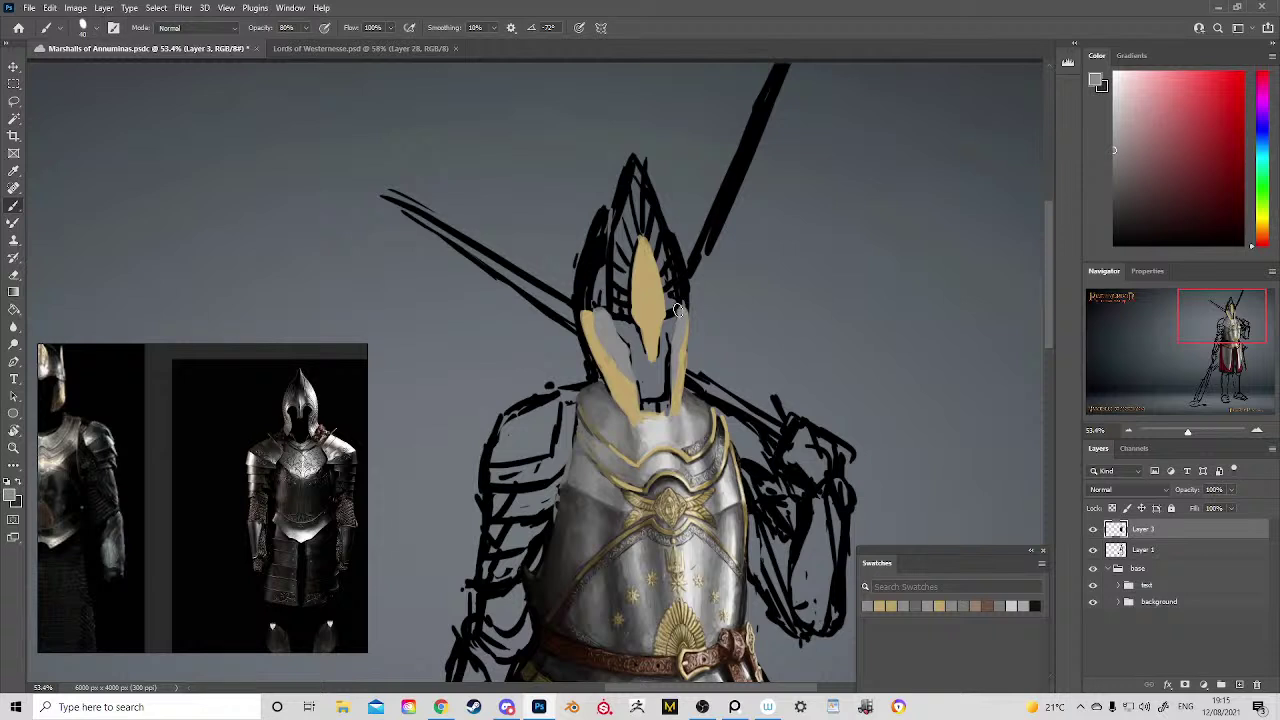
drag(655, 388, 590, 316)
scroll(590, 316, up, 4)
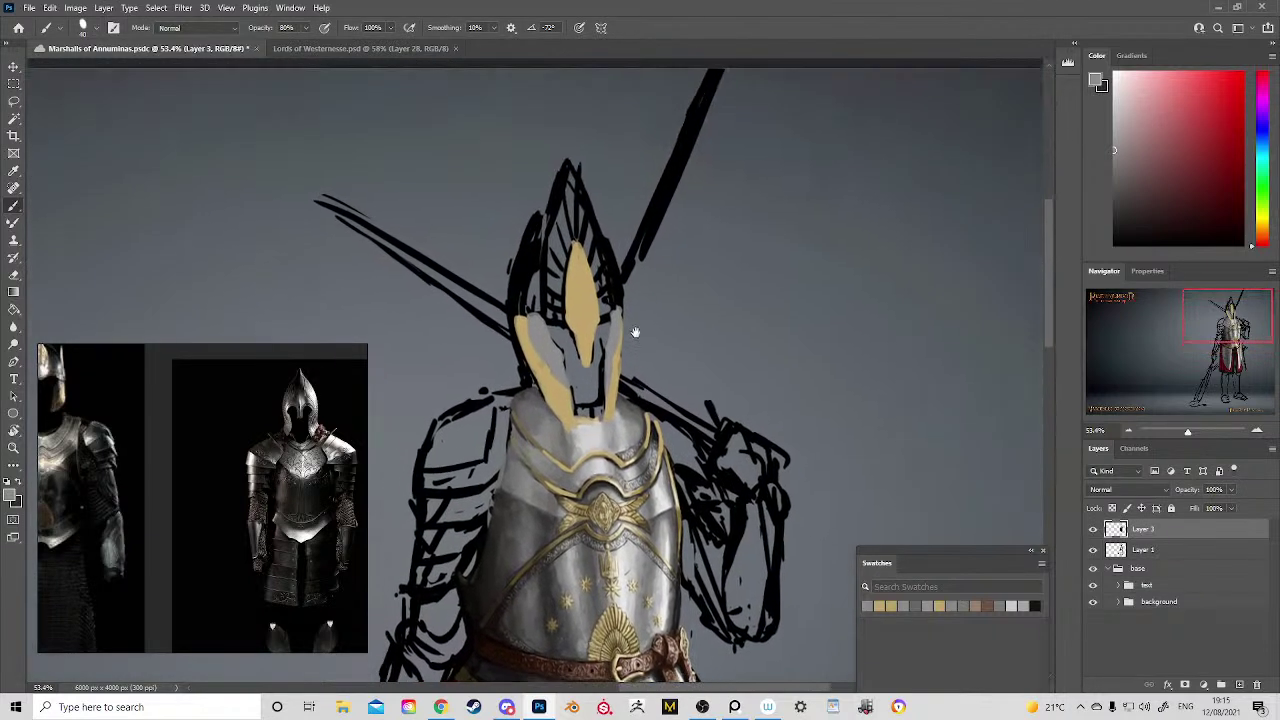
drag(1091, 114, 1078, 106)
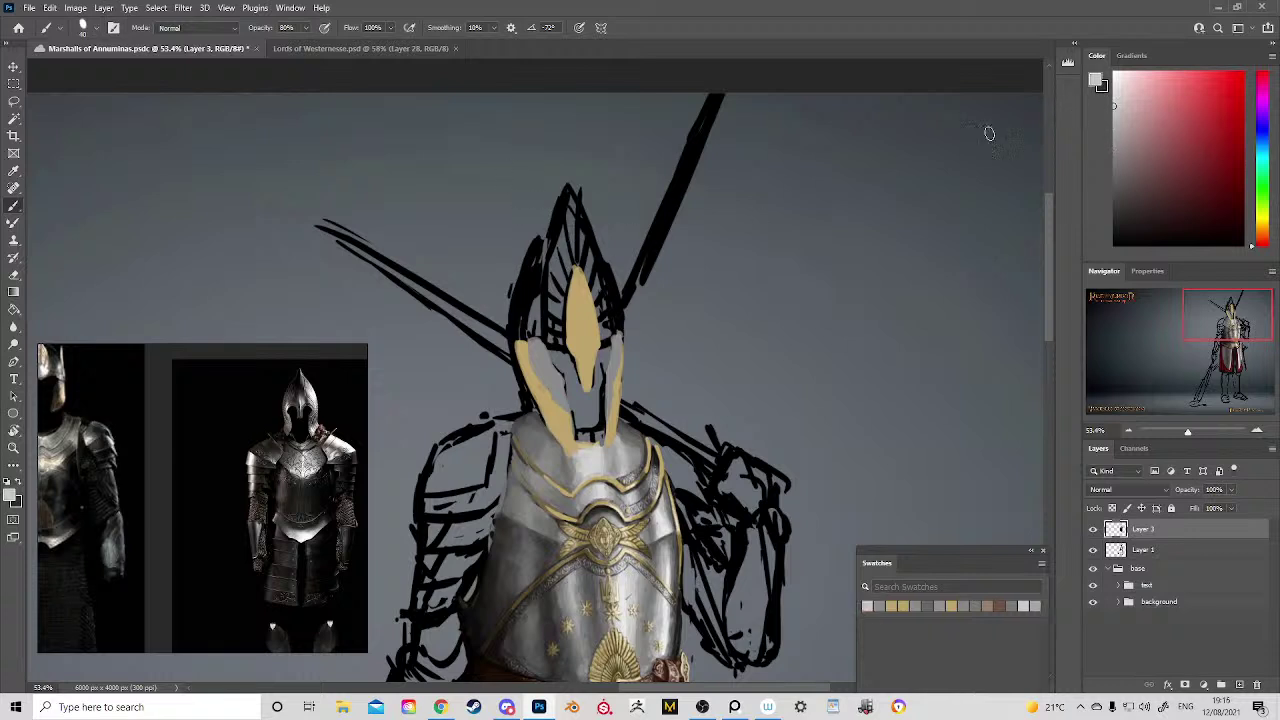
mouse_move(575, 236)
mouse_down()
mouse_move(564, 191)
mouse_move(573, 249)
mouse_up()
mouse_move(566, 182)
mouse_down()
mouse_move(571, 251)
mouse_move(579, 190)
mouse_move(586, 268)
mouse_up()
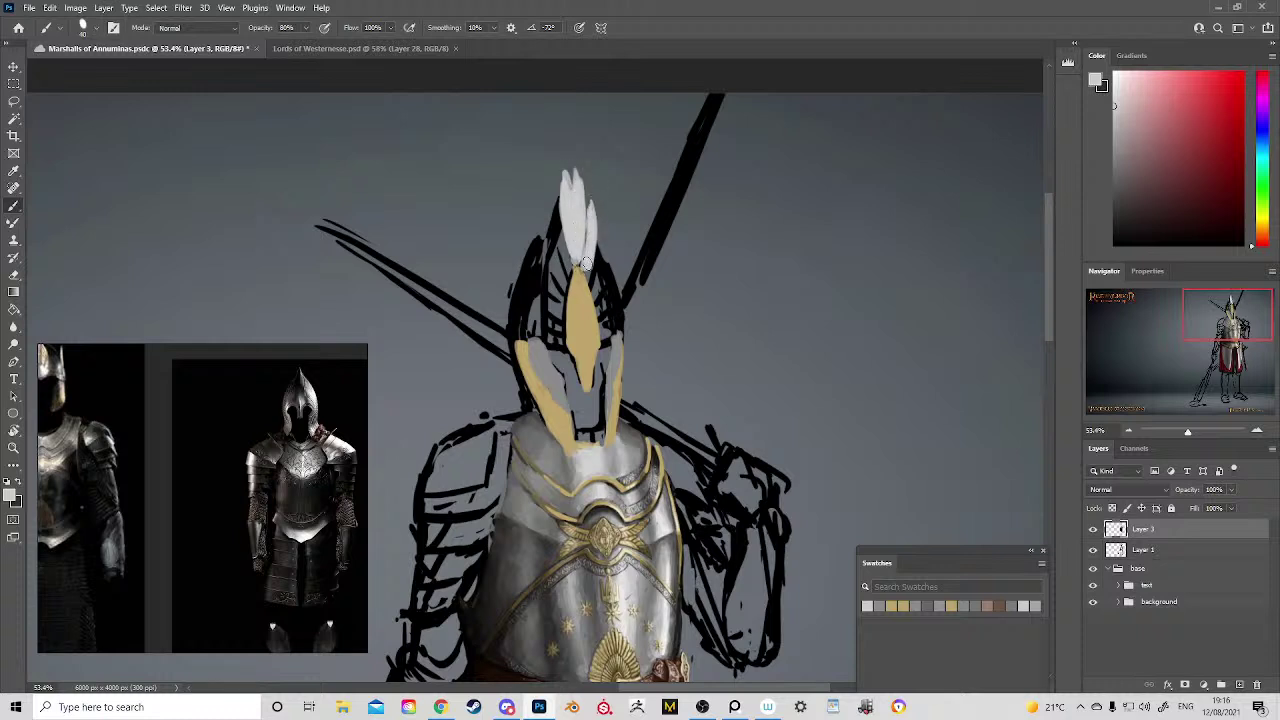
mouse_move(584, 202)
mouse_down()
mouse_move(582, 270)
mouse_move(587, 221)
mouse_move(558, 222)
mouse_move(556, 198)
mouse_up()
mouse_move(556, 248)
mouse_down()
mouse_move(555, 189)
mouse_move(566, 249)
mouse_move(544, 208)
mouse_move(566, 265)
mouse_move(561, 339)
mouse_move(534, 277)
mouse_move(534, 264)
mouse_move(555, 285)
mouse_move(545, 228)
mouse_move(556, 317)
mouse_up()
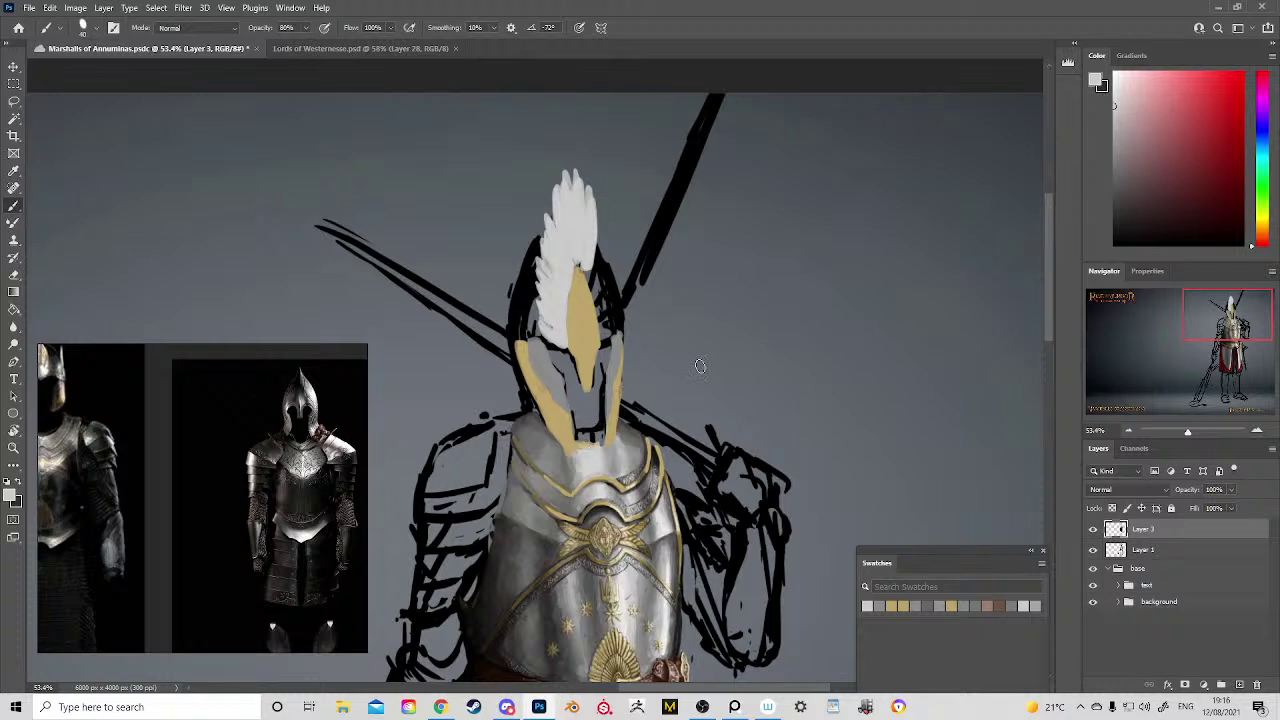
Step: Fill the plume's other side with light-grey feather strokes and refine its feathery outline with the Brush and Eraser
mouse_move(600, 280)
mouse_down()
mouse_move(607, 232)
mouse_move(600, 304)
mouse_move(618, 300)
mouse_move(604, 318)
mouse_move(620, 330)
mouse_move(610, 340)
mouse_move(598, 300)
mouse_move(605, 334)
mouse_up()
mouse_move(590, 283)
mouse_down()
mouse_move(602, 313)
mouse_move(603, 210)
mouse_move(601, 304)
mouse_move(619, 262)
mouse_move(620, 291)
mouse_move(605, 330)
mouse_up()
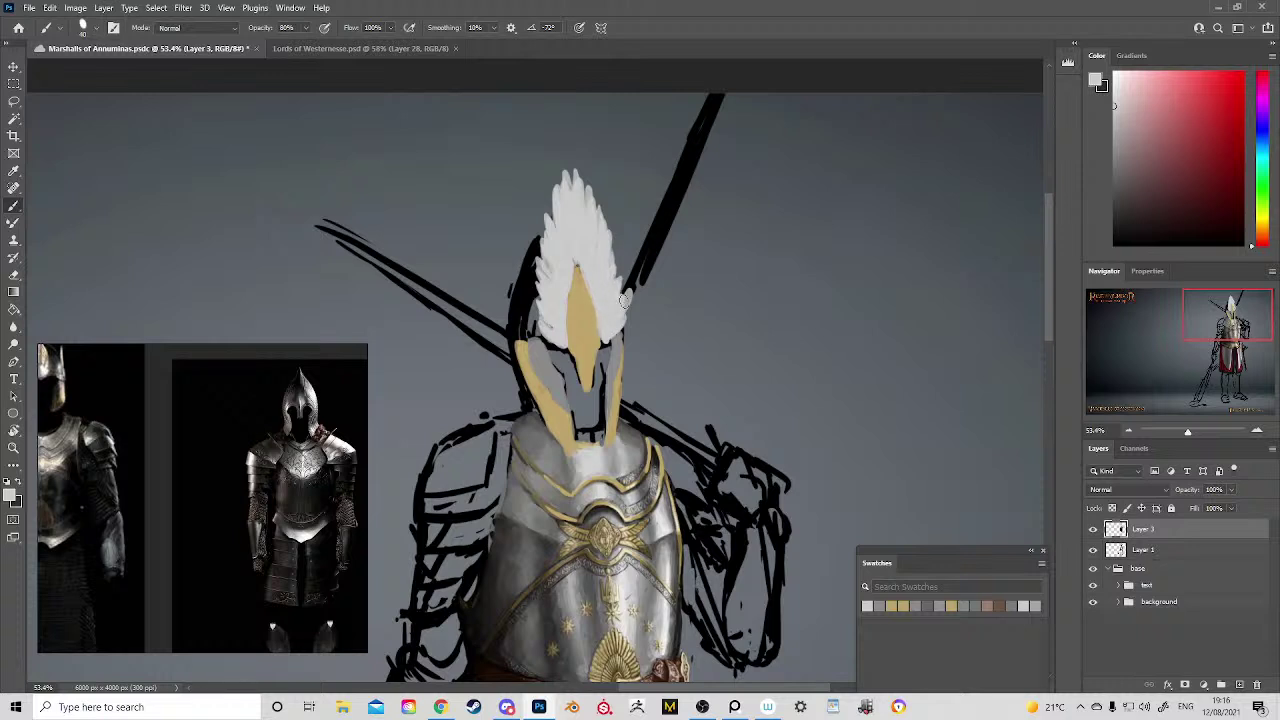
key(e)
drag(628, 278, 636, 306)
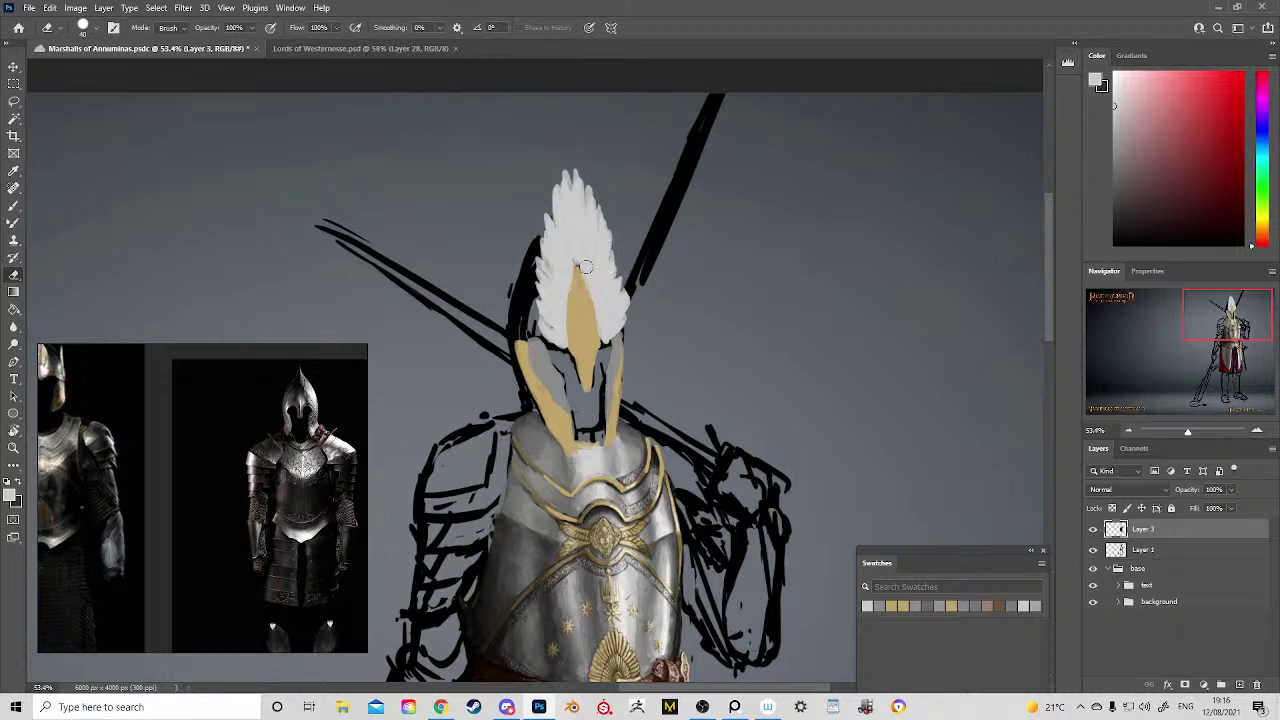
key(b)
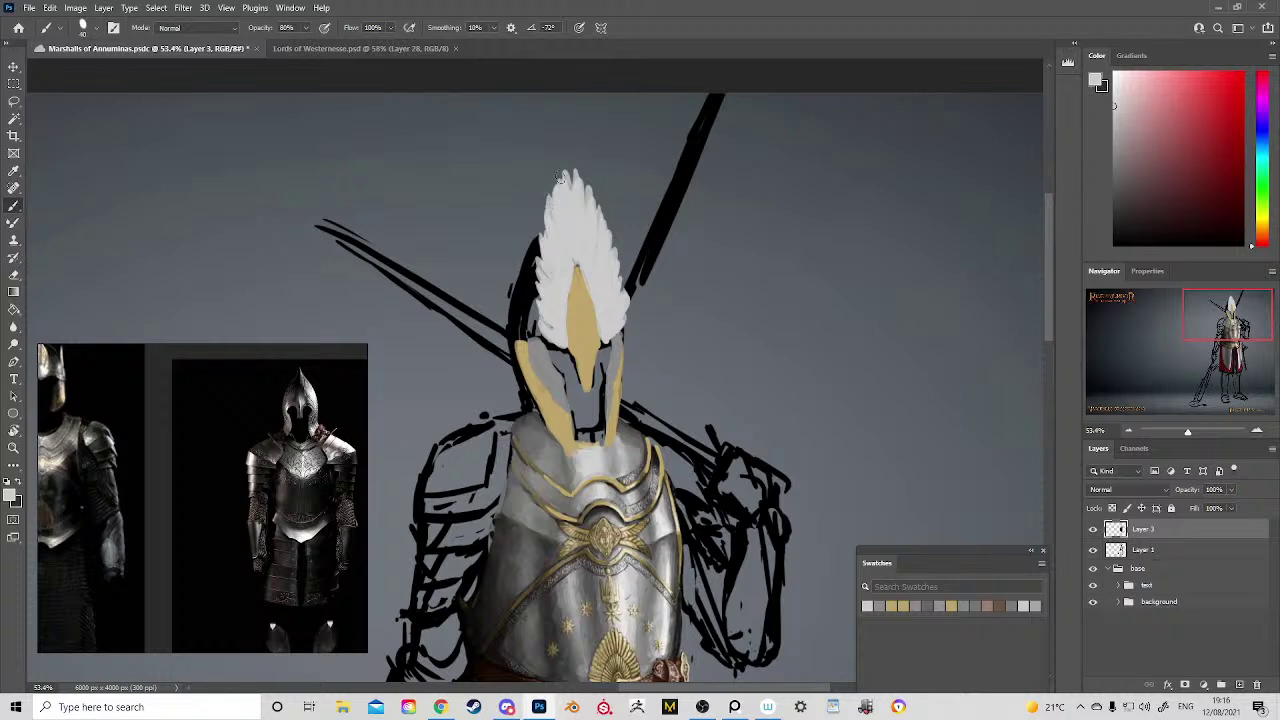
drag(548, 308, 537, 285)
mouse_move(565, 323)
mouse_down()
mouse_move(579, 261)
mouse_move(565, 343)
mouse_up()
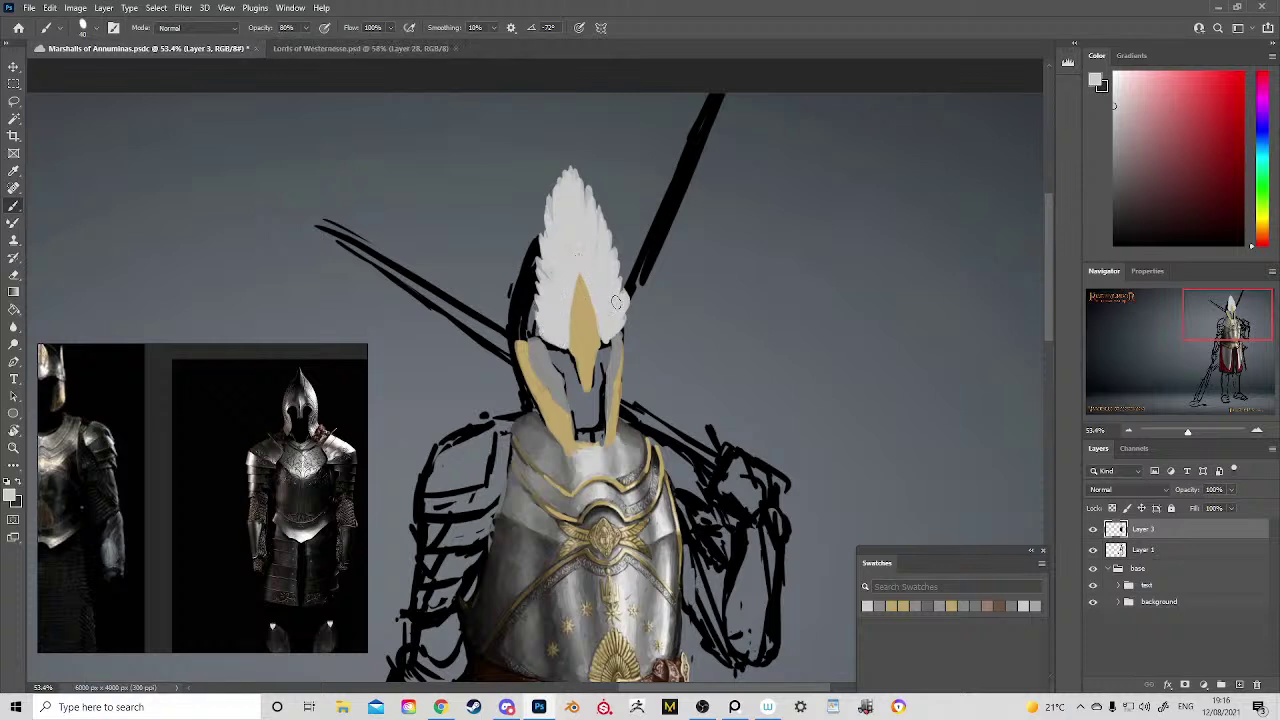
mouse_move(548, 302)
mouse_down()
mouse_move(534, 272)
mouse_move(545, 248)
mouse_up()
key(e)
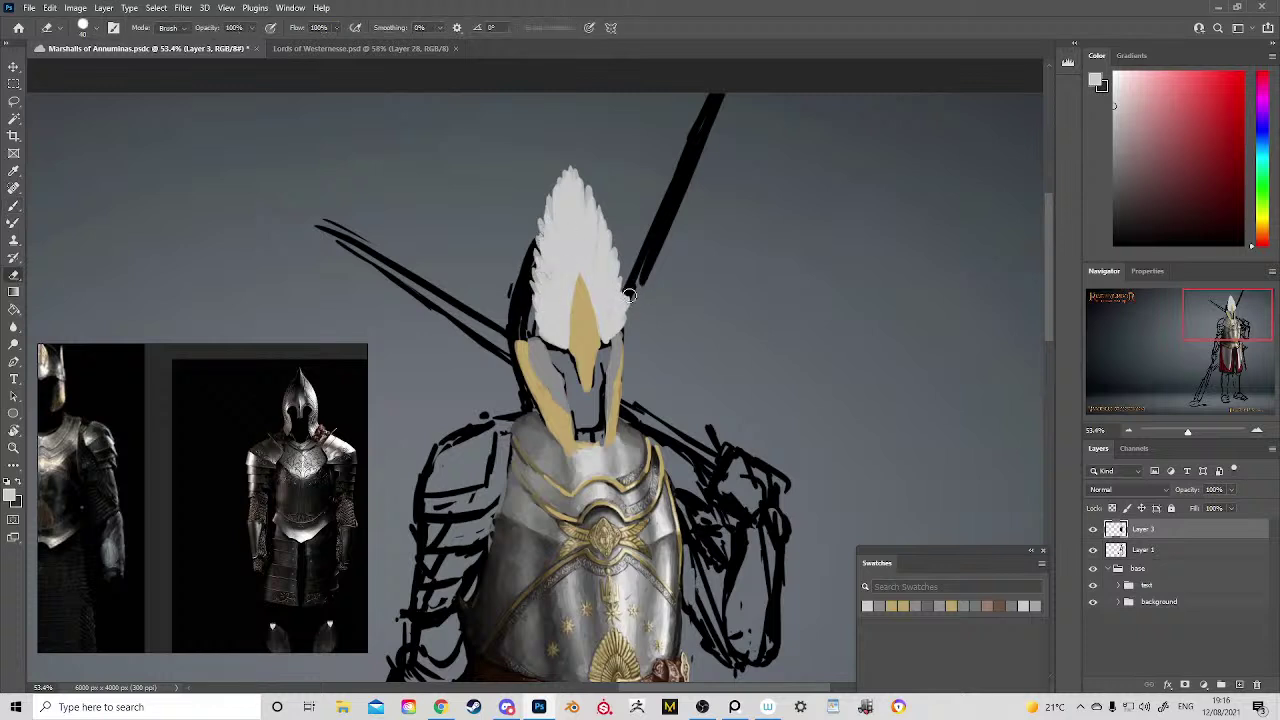
key(b)
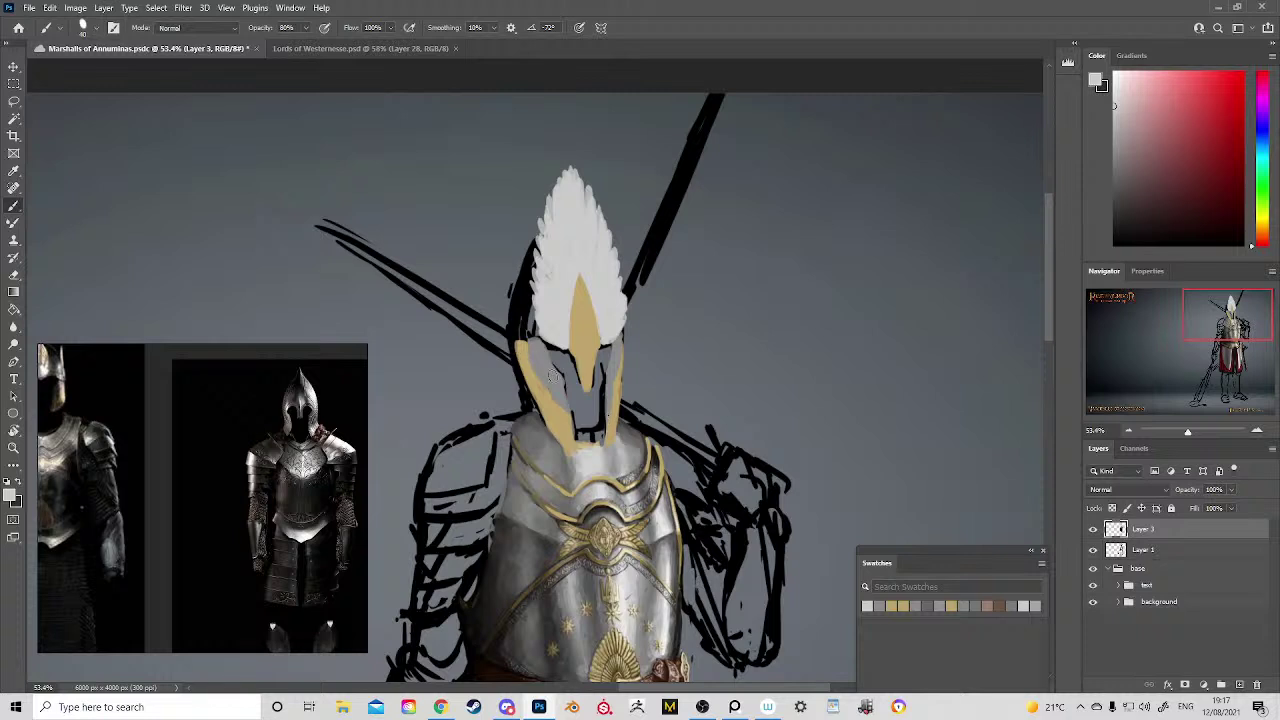
Step: Paint a gold brow band across both sides of the helmet and extend the narrower cheek guard's trim with sampled gold
alt+click(536, 383)
alt+click(545, 365)
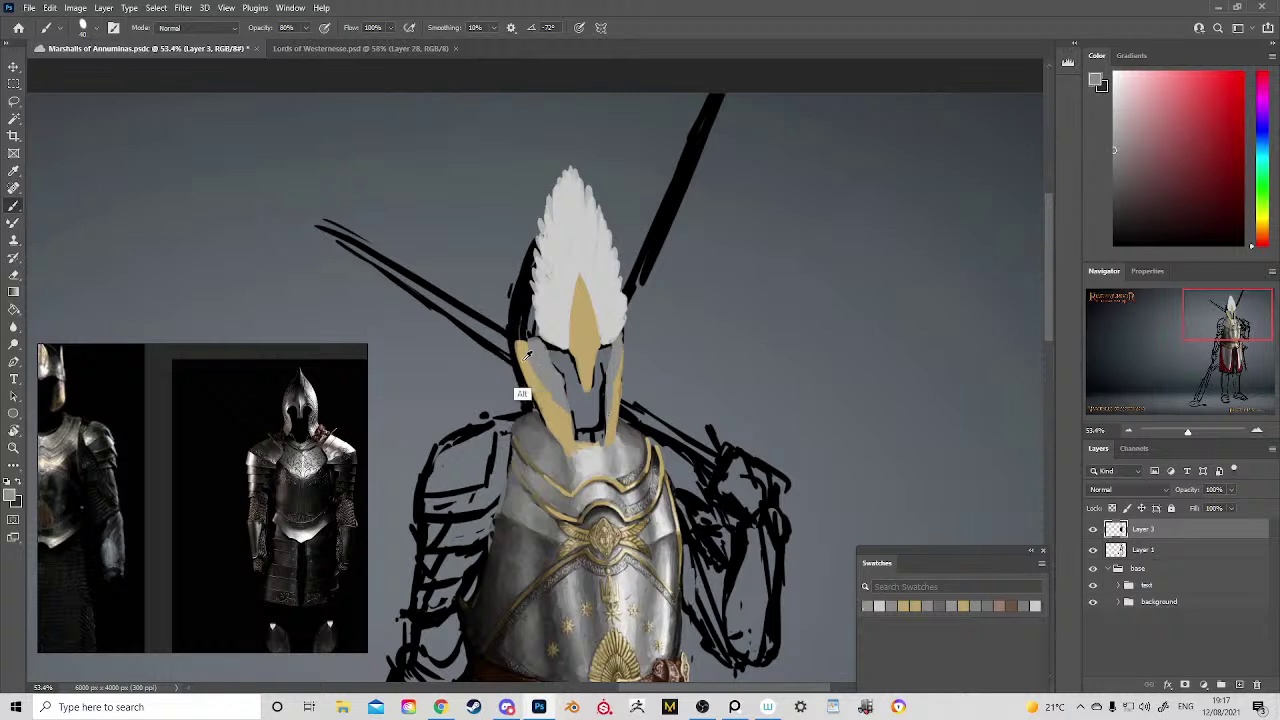
alt+click(526, 363)
drag(522, 341, 582, 356)
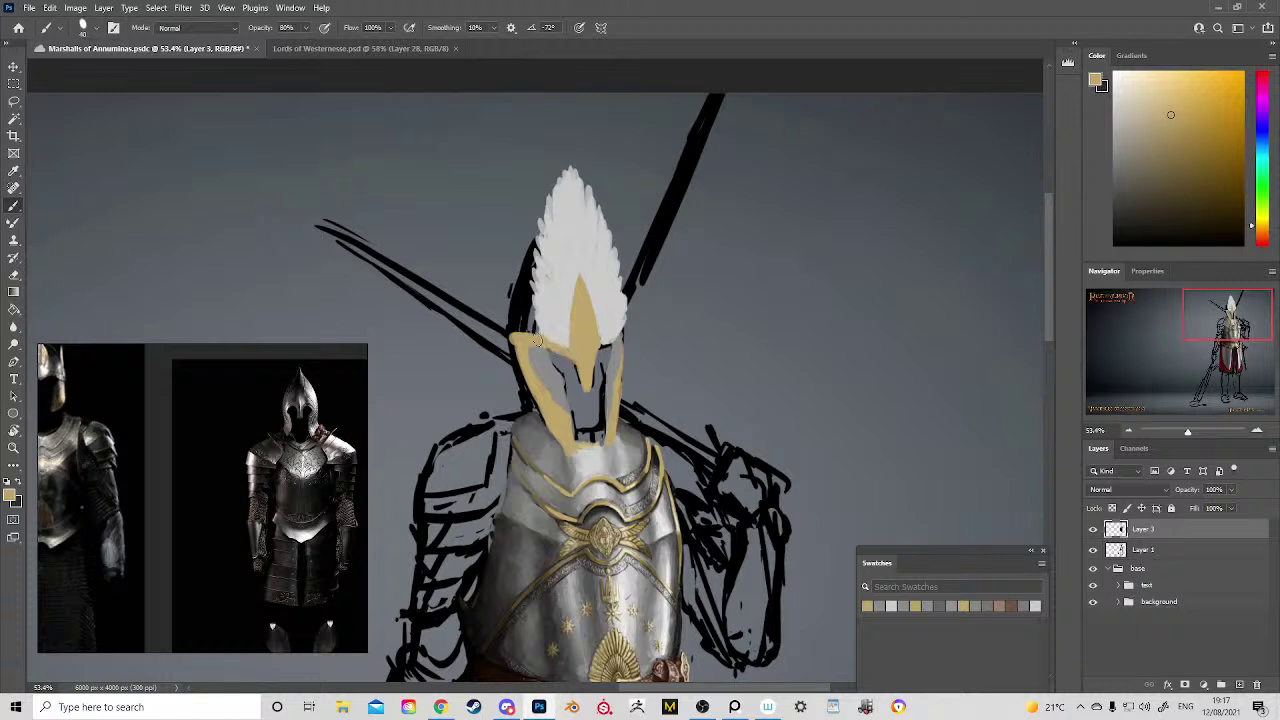
alt+click(612, 336)
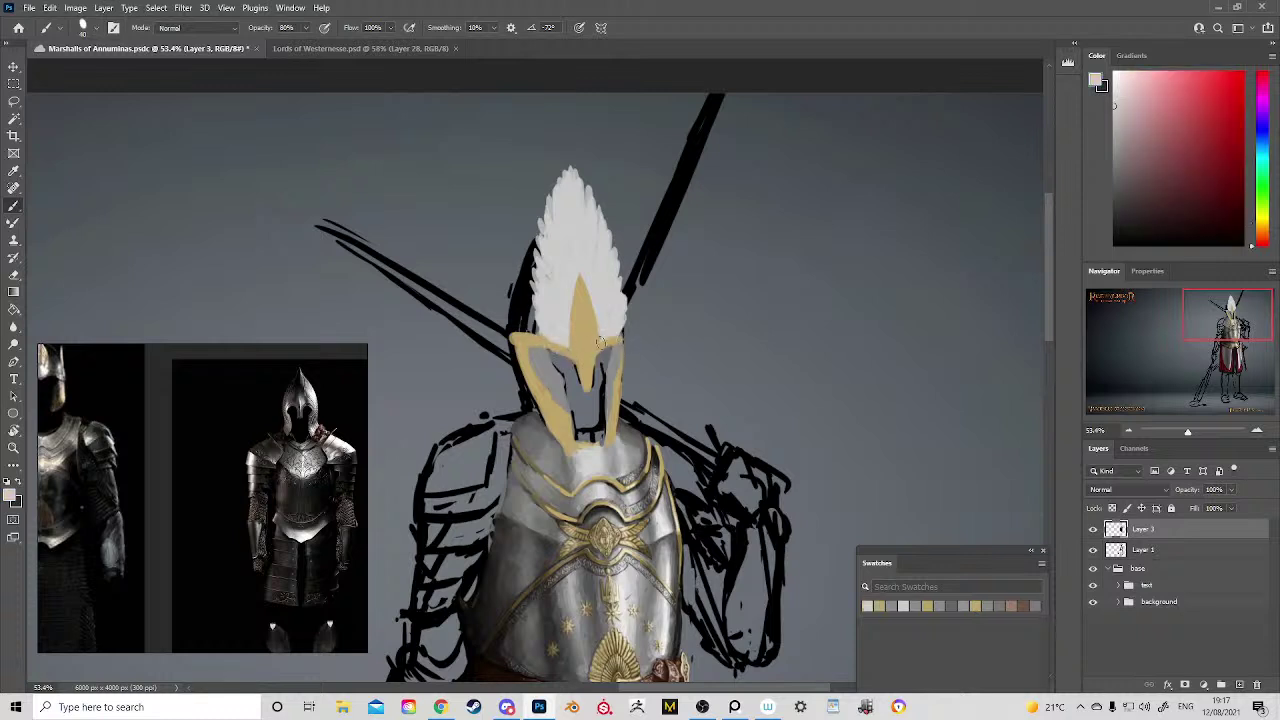
alt+click(590, 322)
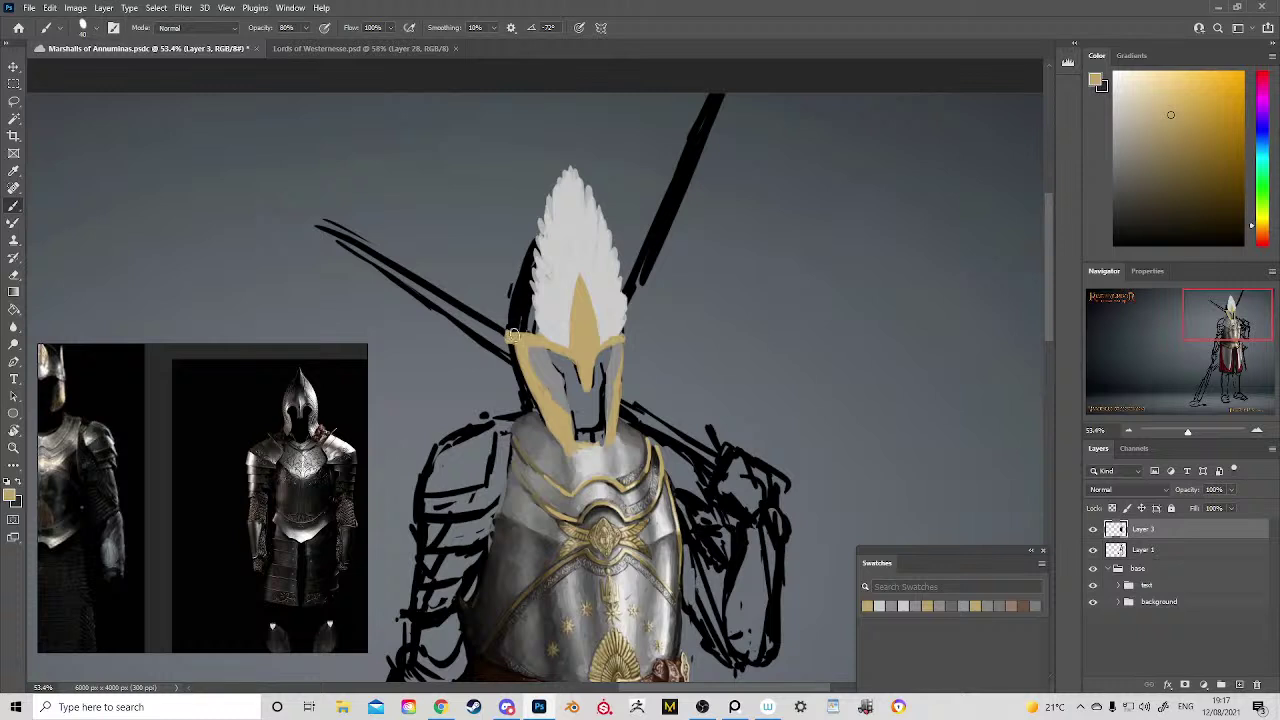
alt+click(553, 372)
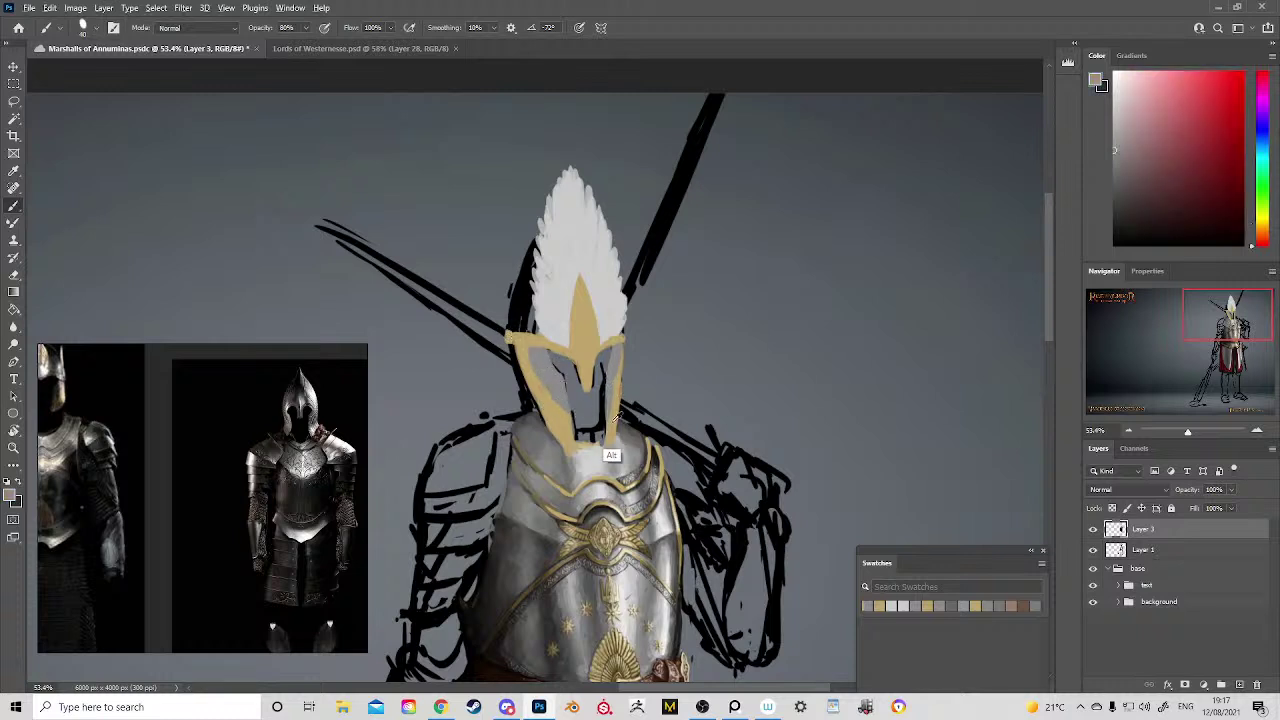
alt+click(610, 452)
drag(607, 425, 608, 402)
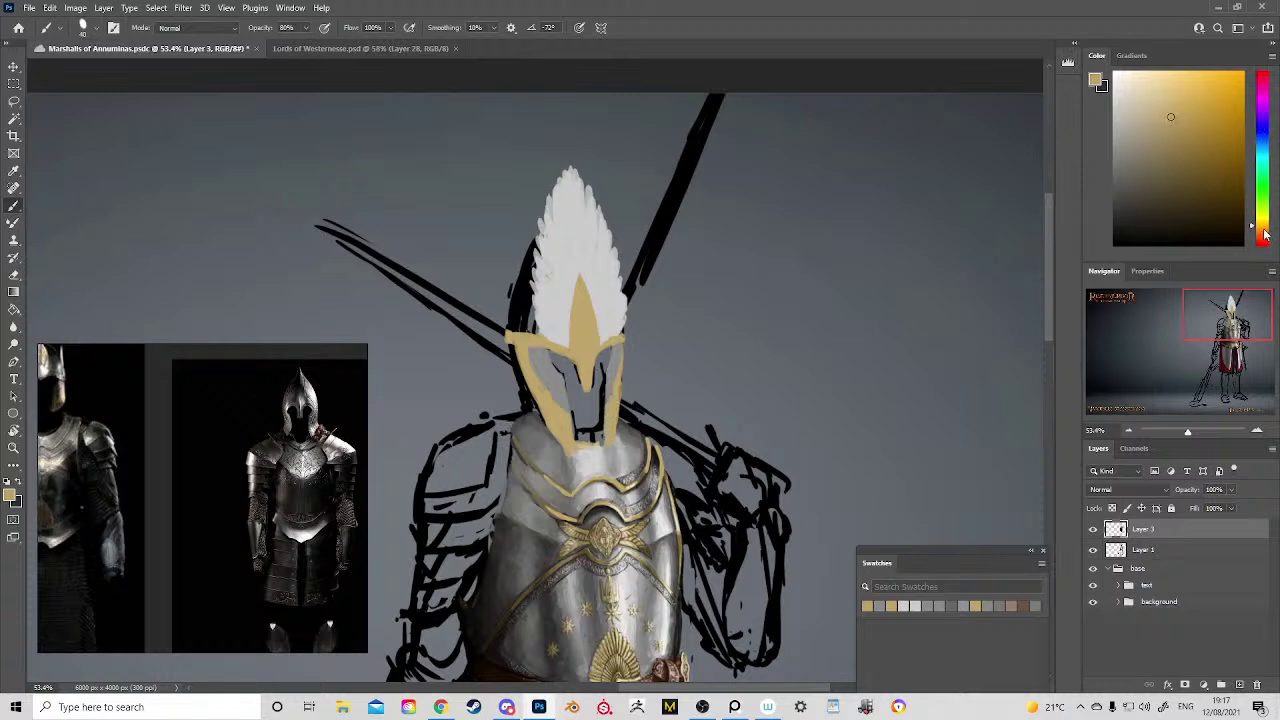
Step: Choose a pale pink skin tone and block in the face inside the helmet opening
drag(1264, 233, 1273, 222)
click(1151, 93)
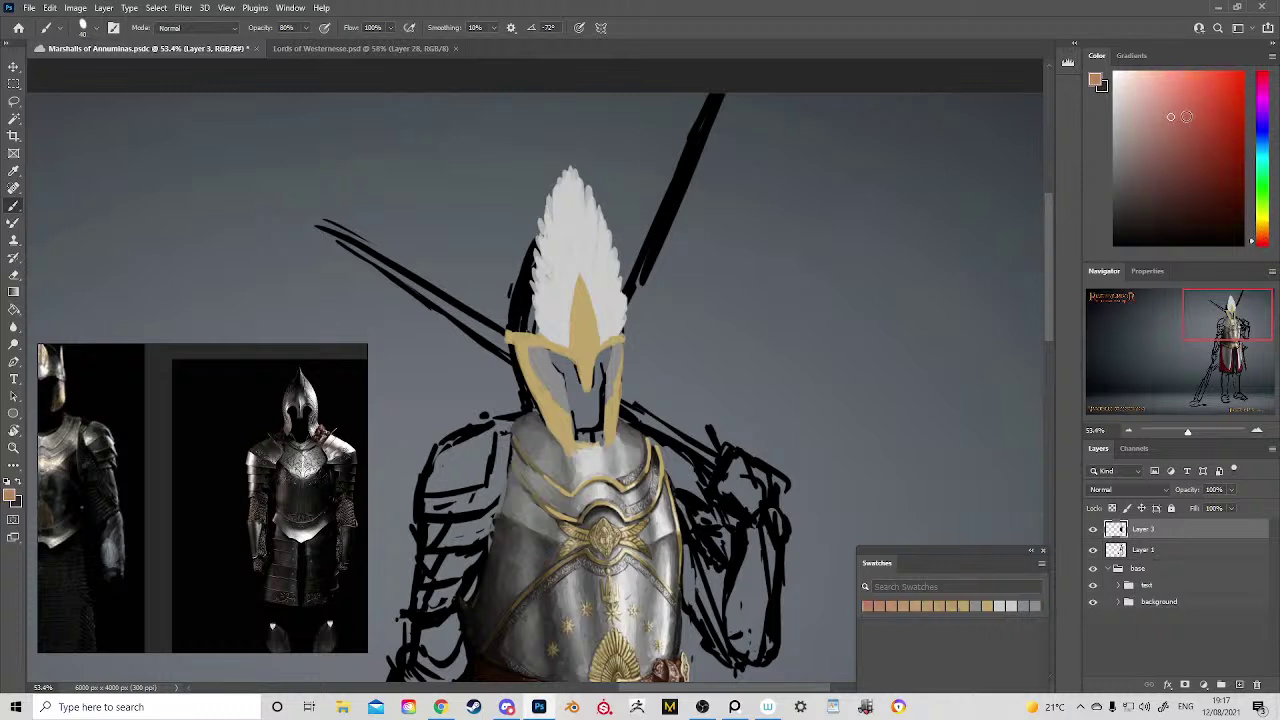
mouse_move(551, 379)
mouse_down()
mouse_move(549, 358)
mouse_move(563, 360)
mouse_move(575, 400)
mouse_move(592, 398)
mouse_move(608, 356)
mouse_move(597, 376)
mouse_up()
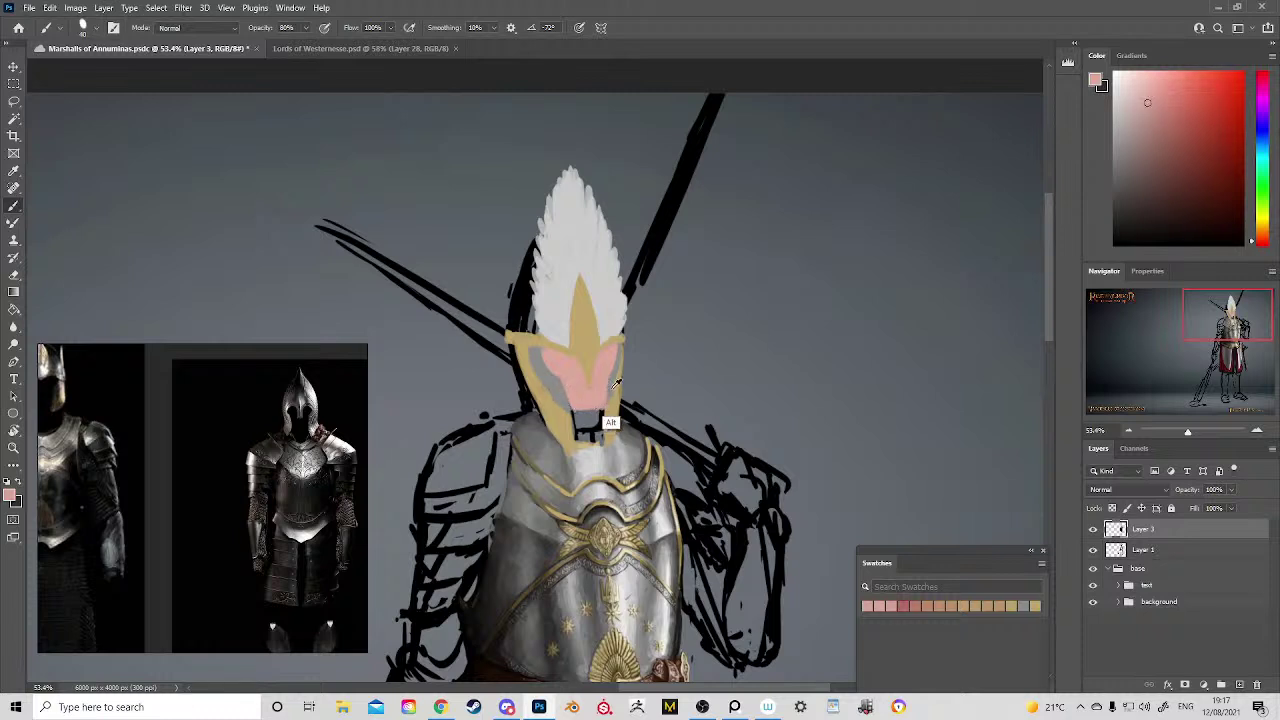
Step: Restore the cheek guards' inner edges and the nose guard over the face with sampled grey and gold
alt+click(606, 416)
alt+click(617, 407)
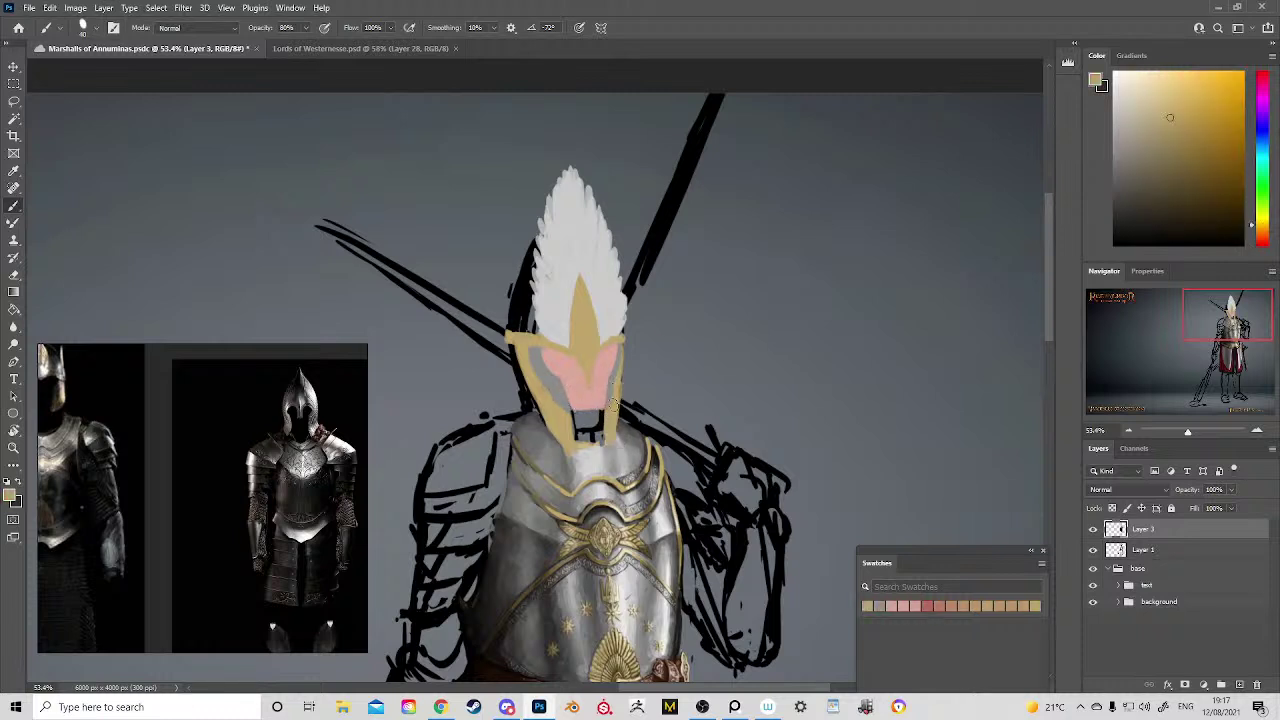
alt+click(562, 397)
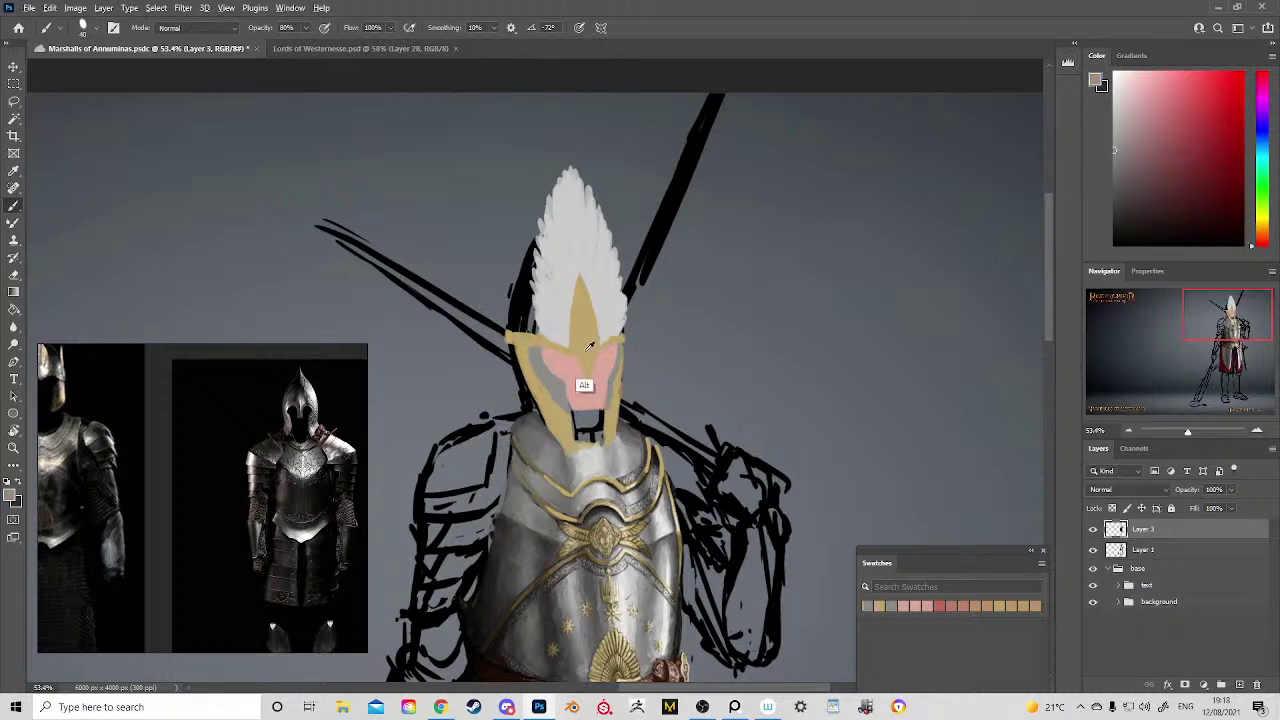
alt+click(586, 386)
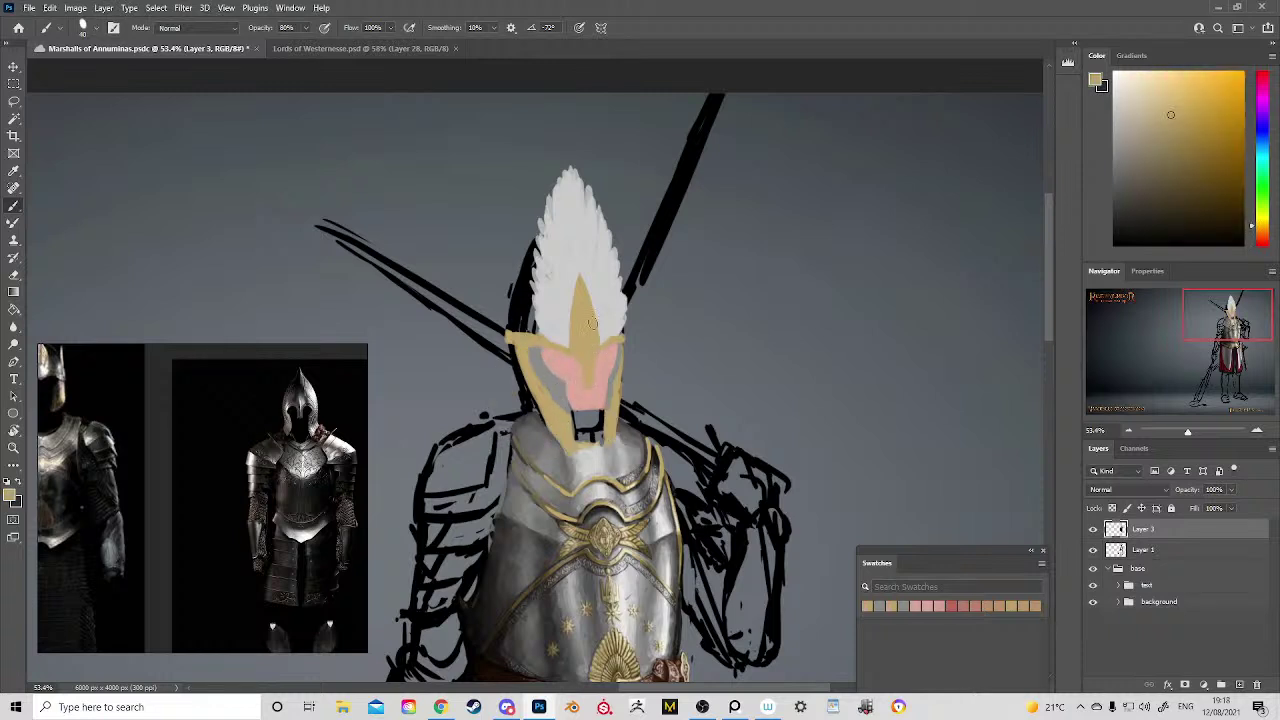
Step: Paint a near-black area over the lower face and chin between the cheek guards, deepening it with a darker shade
drag(594, 423, 610, 316)
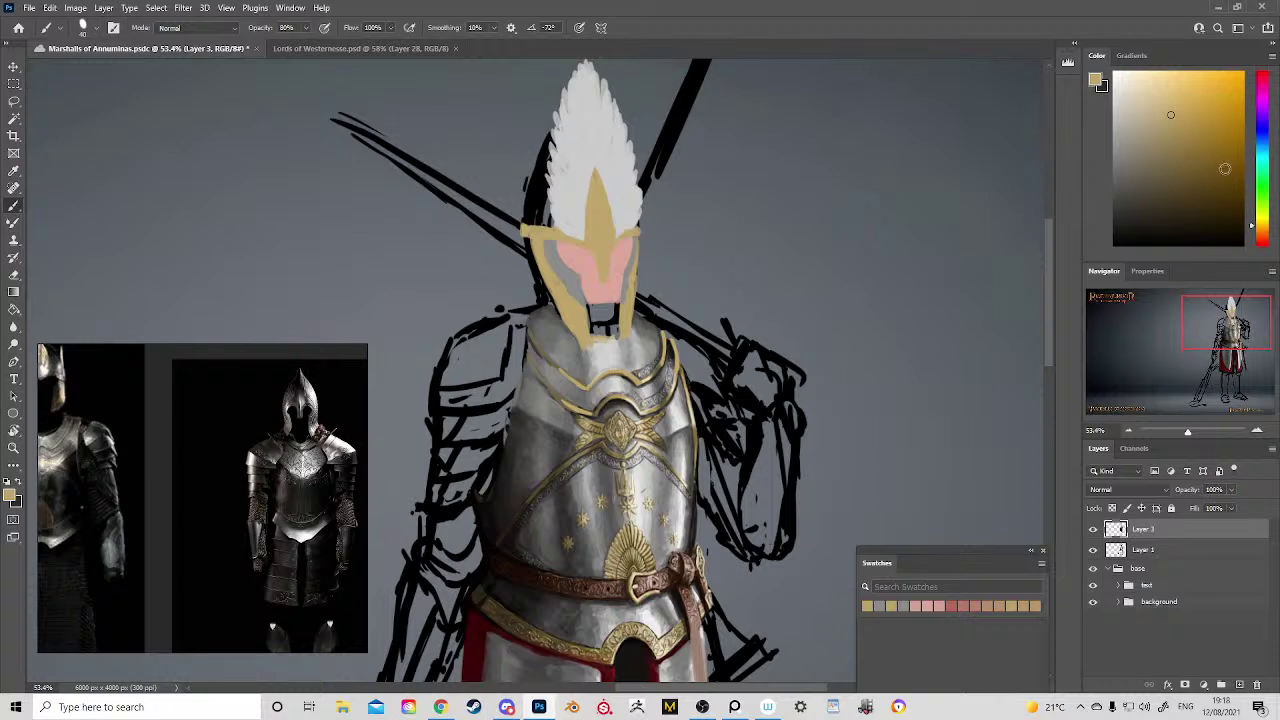
drag(1224, 168, 1125, 225)
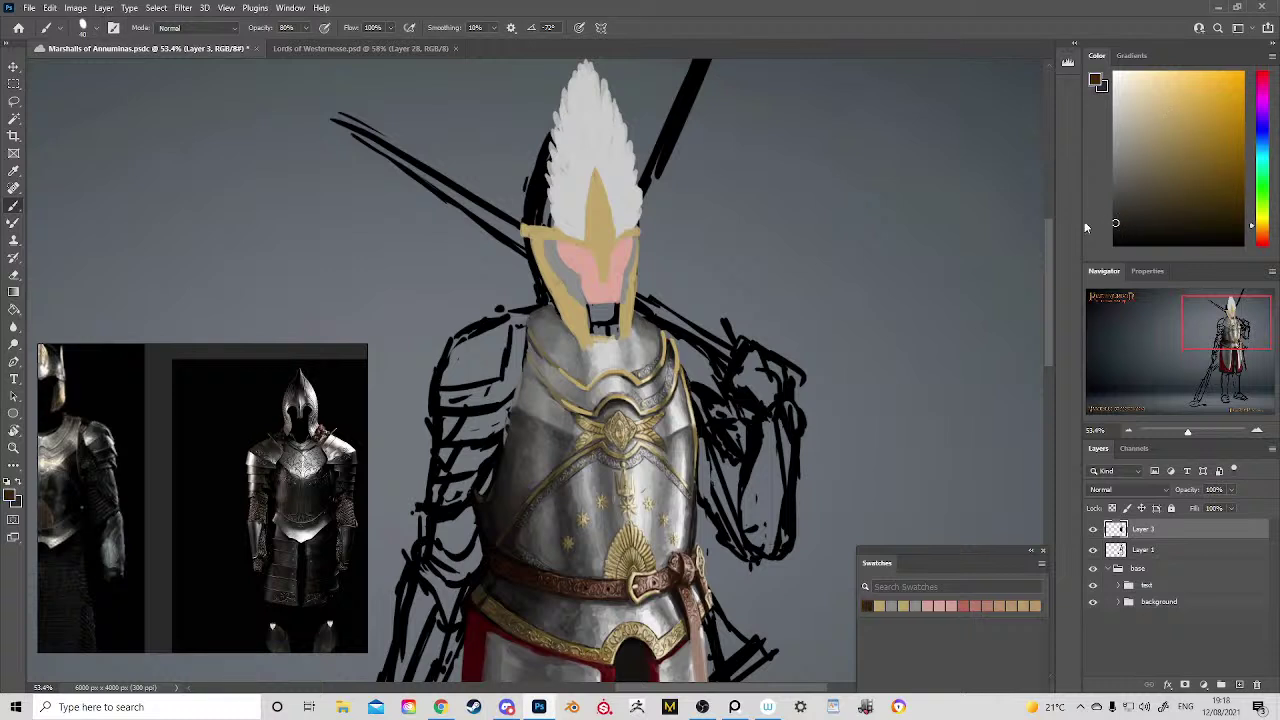
mouse_move(587, 291)
mouse_down()
mouse_move(596, 337)
mouse_move(595, 310)
mouse_move(602, 340)
mouse_move(616, 338)
mouse_move(612, 268)
mouse_move(621, 273)
mouse_move(611, 291)
mouse_move(595, 268)
mouse_move(608, 333)
mouse_up()
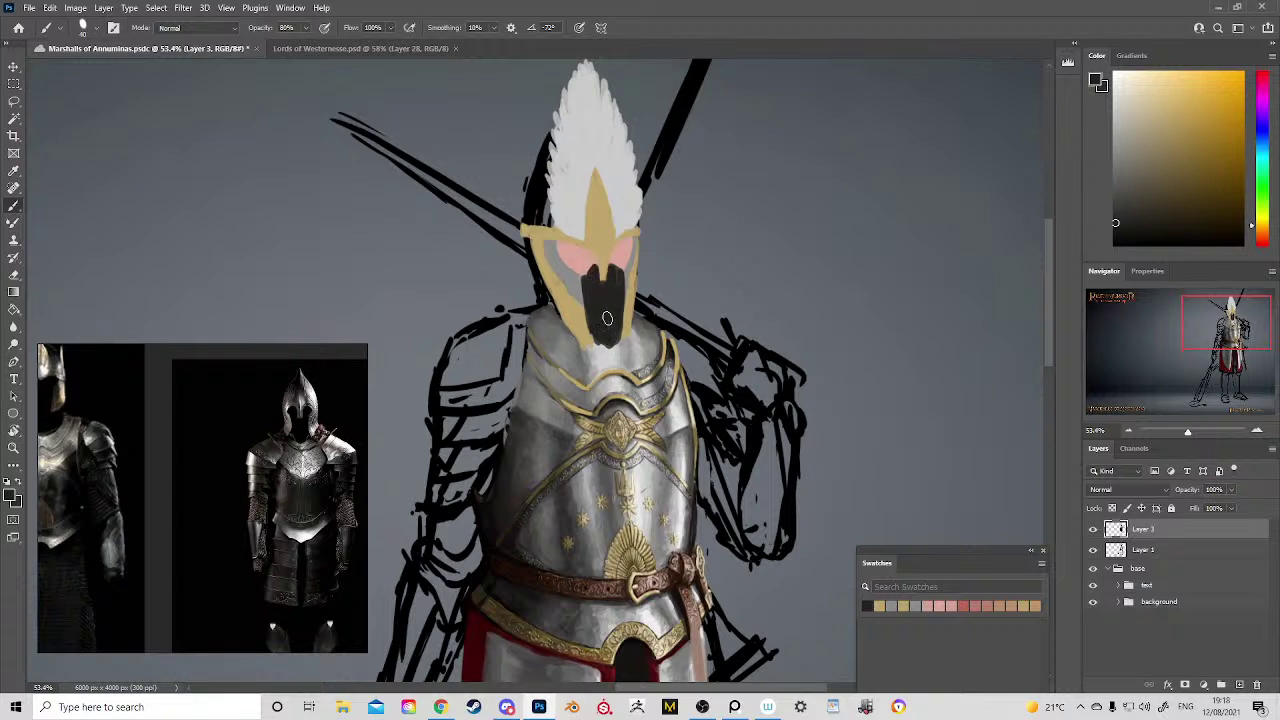
click(1116, 237)
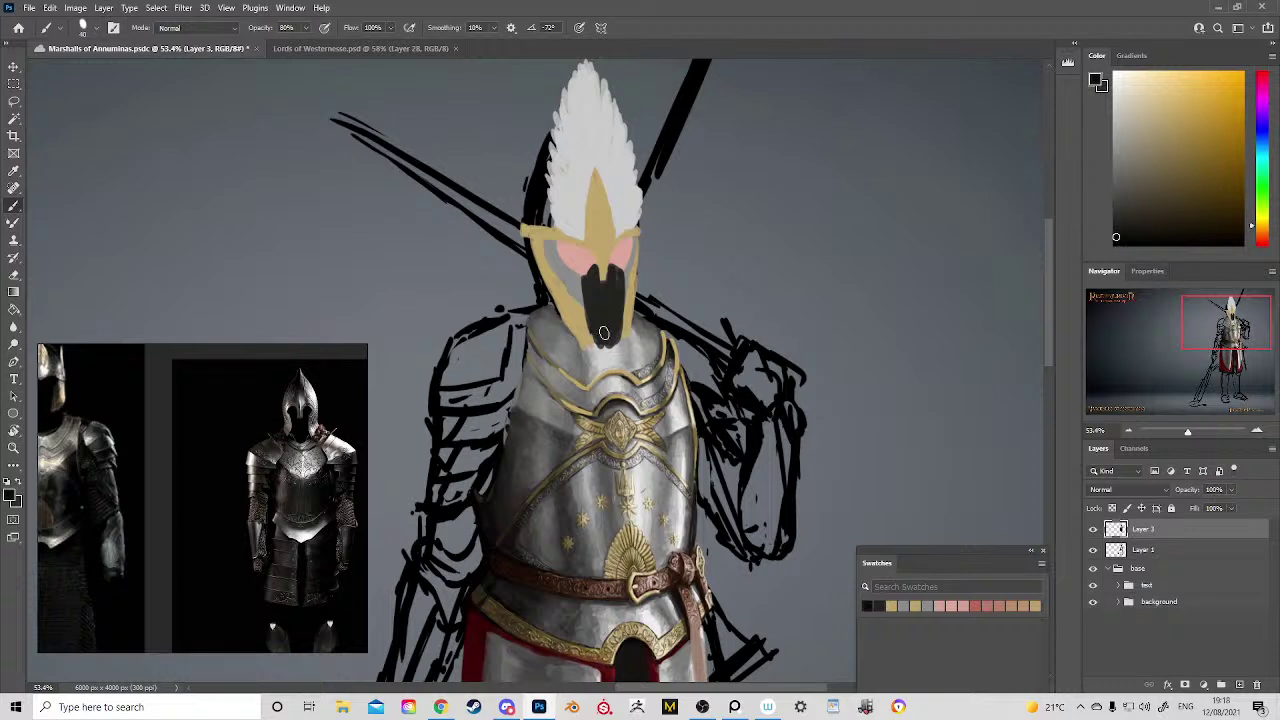
mouse_move(609, 285)
mouse_down()
mouse_move(584, 276)
mouse_move(596, 268)
mouse_move(590, 305)
mouse_move(584, 290)
mouse_move(603, 350)
mouse_move(598, 290)
mouse_move(617, 323)
mouse_up()
drag(621, 274, 617, 334)
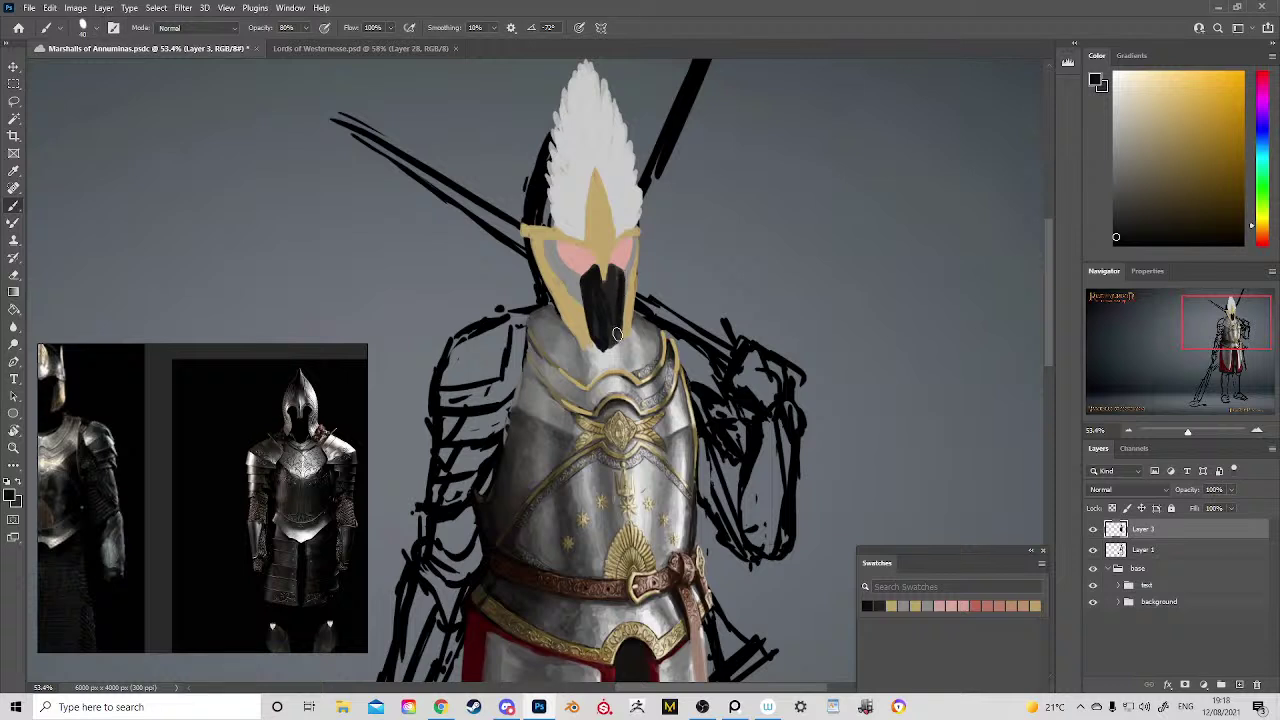
Step: Clean up the cheek guards and the gold central crest with sampled grey and gold
alt+click(628, 296)
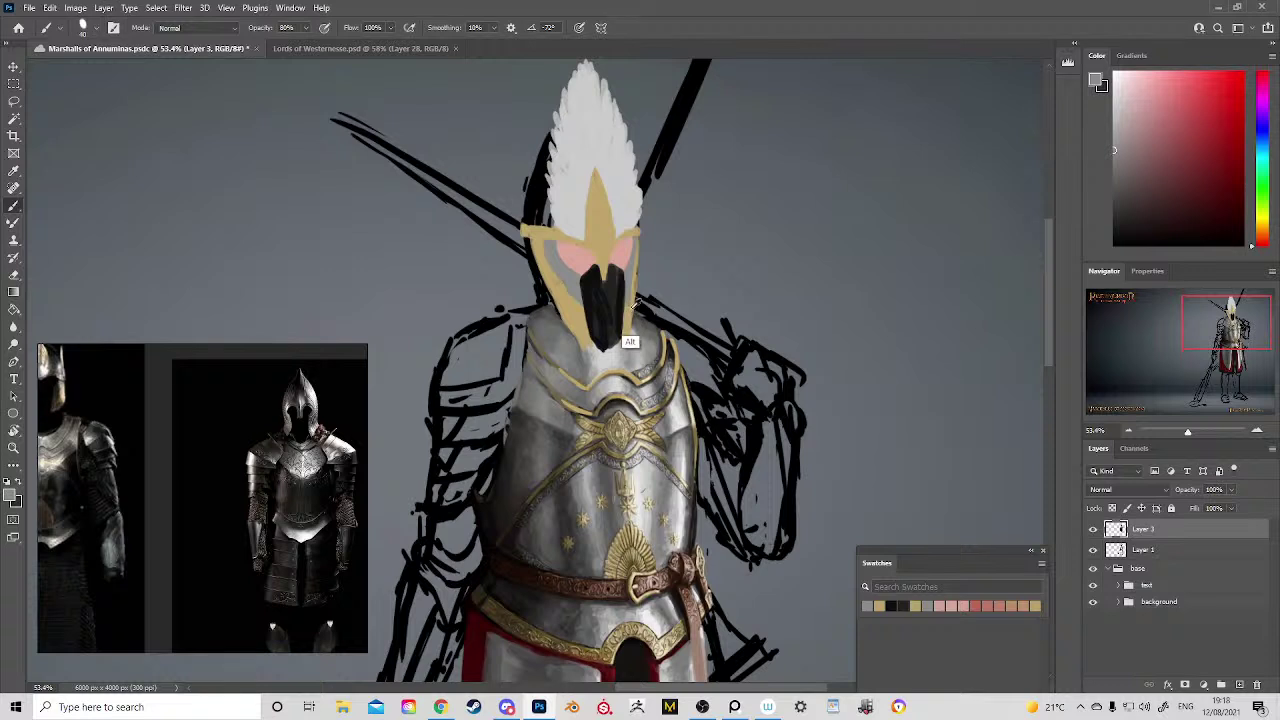
alt+click(588, 357)
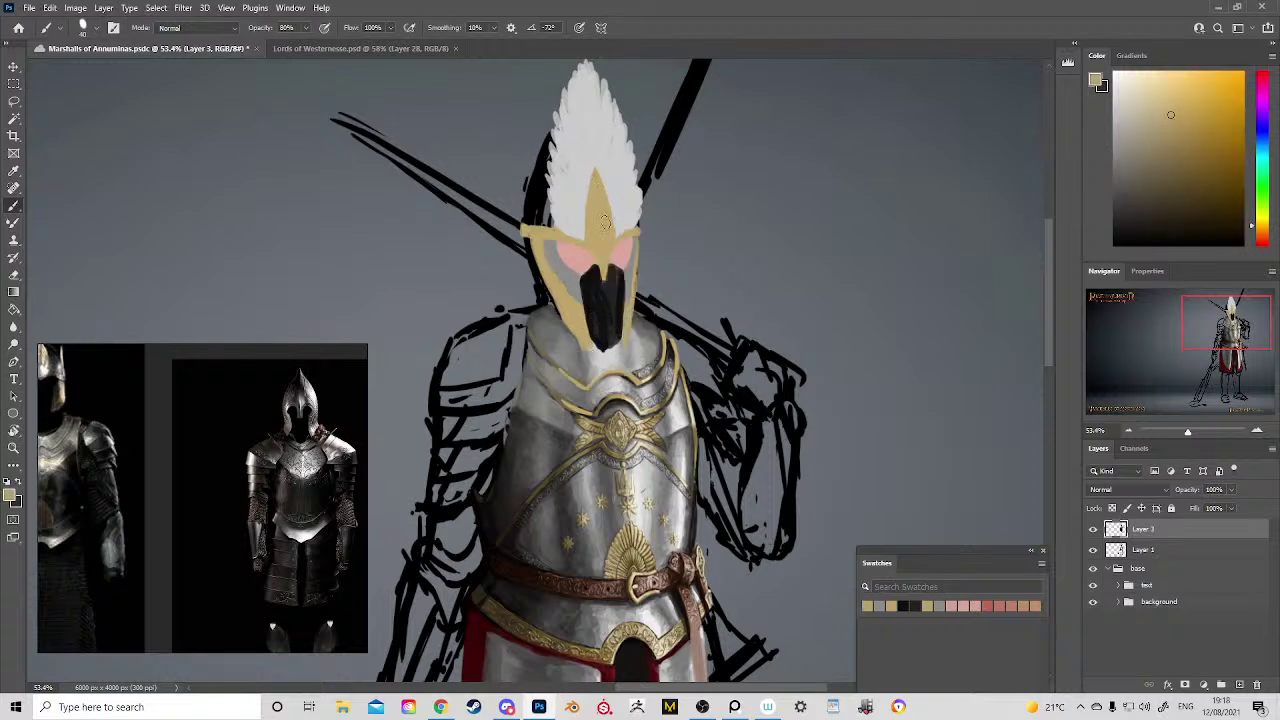
drag(597, 167, 607, 205)
mouse_move(636, 275)
mouse_down()
mouse_move(661, 233)
mouse_move(672, 254)
mouse_move(650, 264)
mouse_up()
drag(669, 214, 708, 321)
key(e)
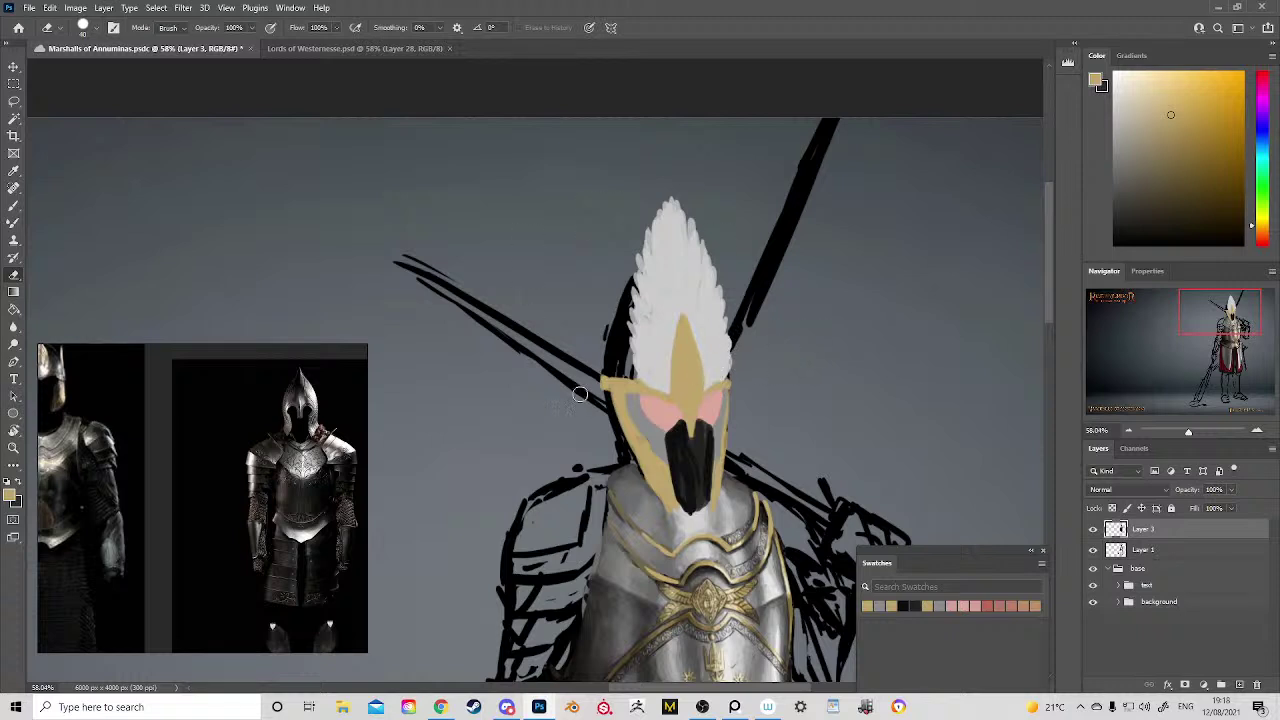
Step: Start blocking in the back of the helmet behind the plume with grey sampled from the armour
key(b)
alt+click(636, 544)
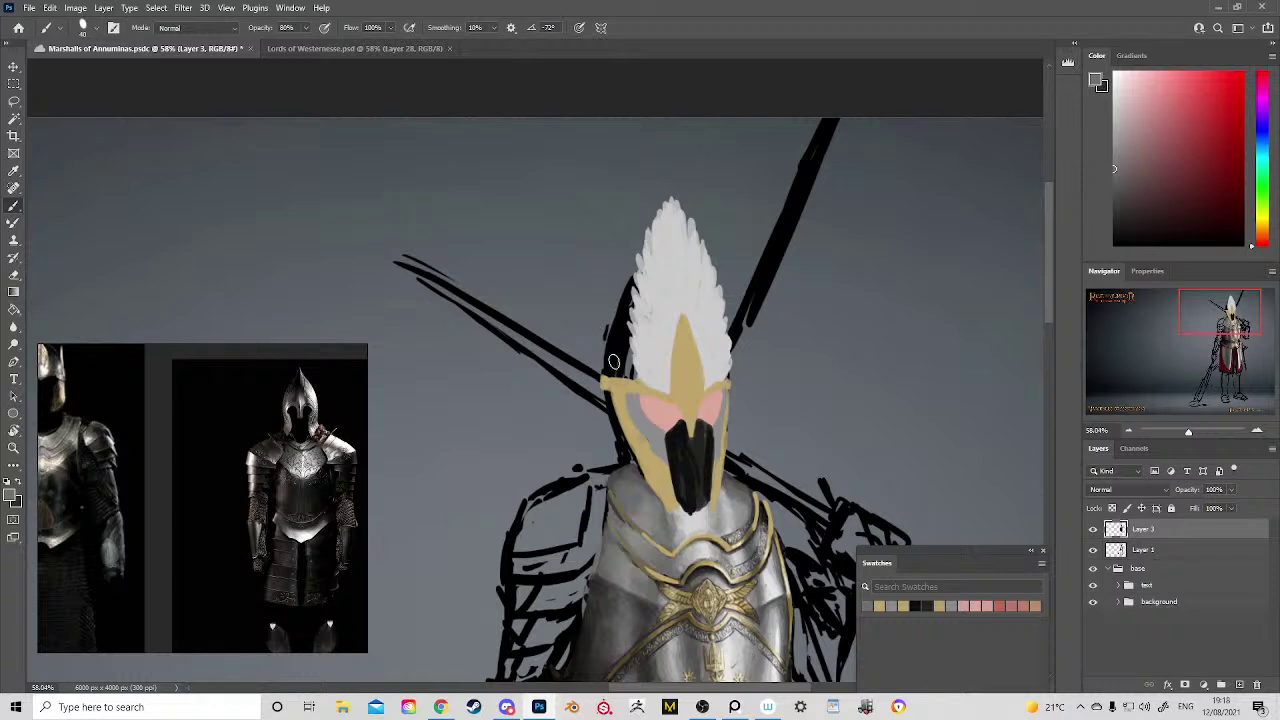
drag(614, 365, 616, 327)
Step: Shade the collar under the helmet and along its trim with progressively darker greys sampled from the breastplate
alt+click(672, 546)
alt+click(628, 530)
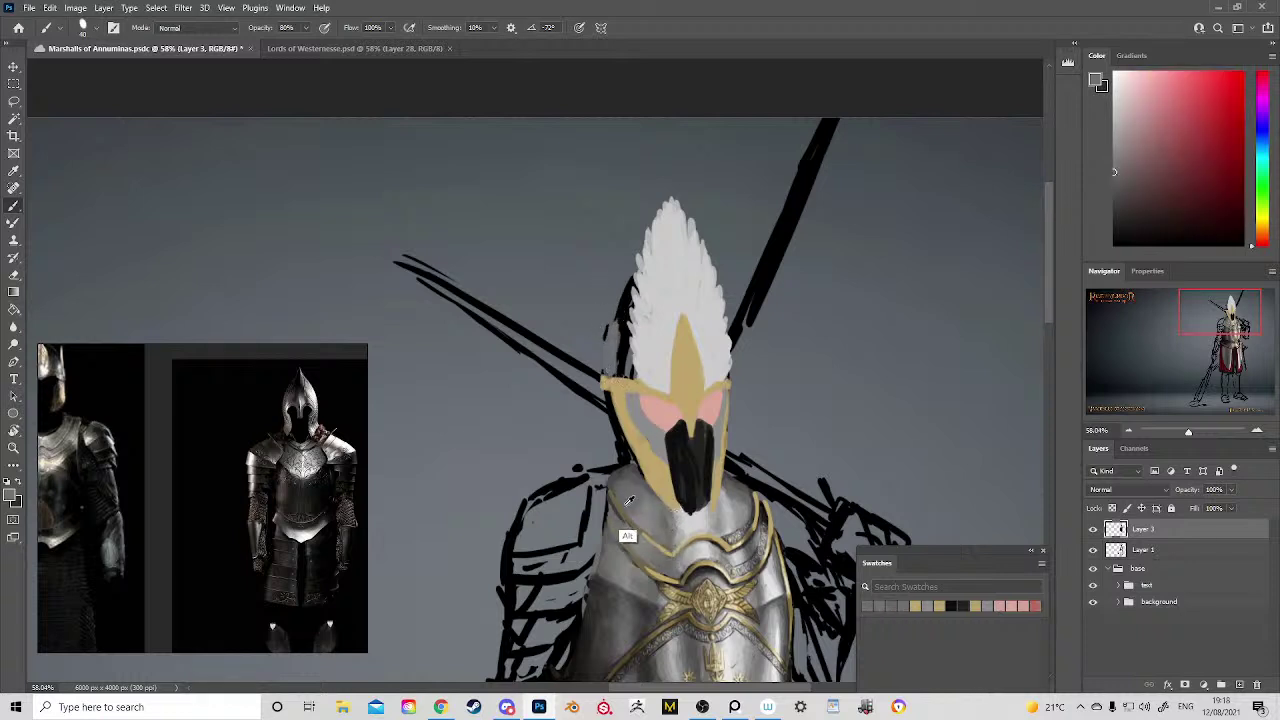
alt+click(626, 524)
alt+click(614, 508)
drag(637, 475, 668, 513)
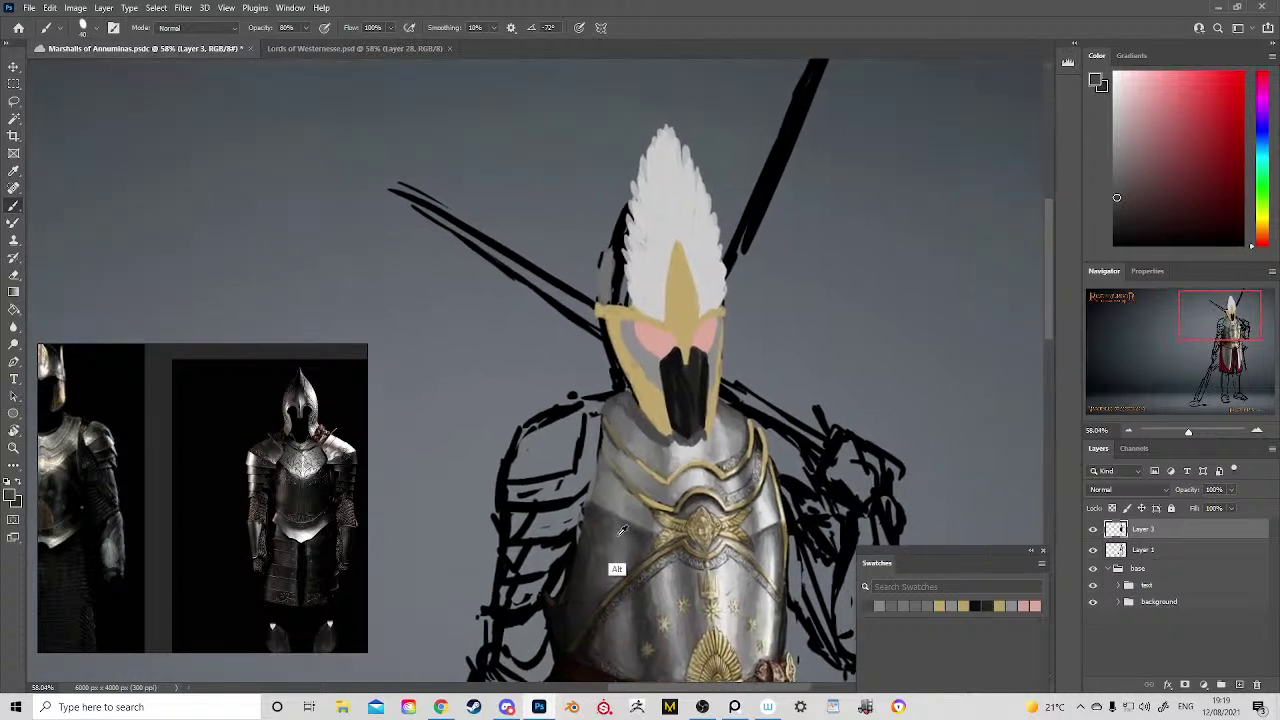
alt+click(598, 508)
drag(633, 397, 655, 432)
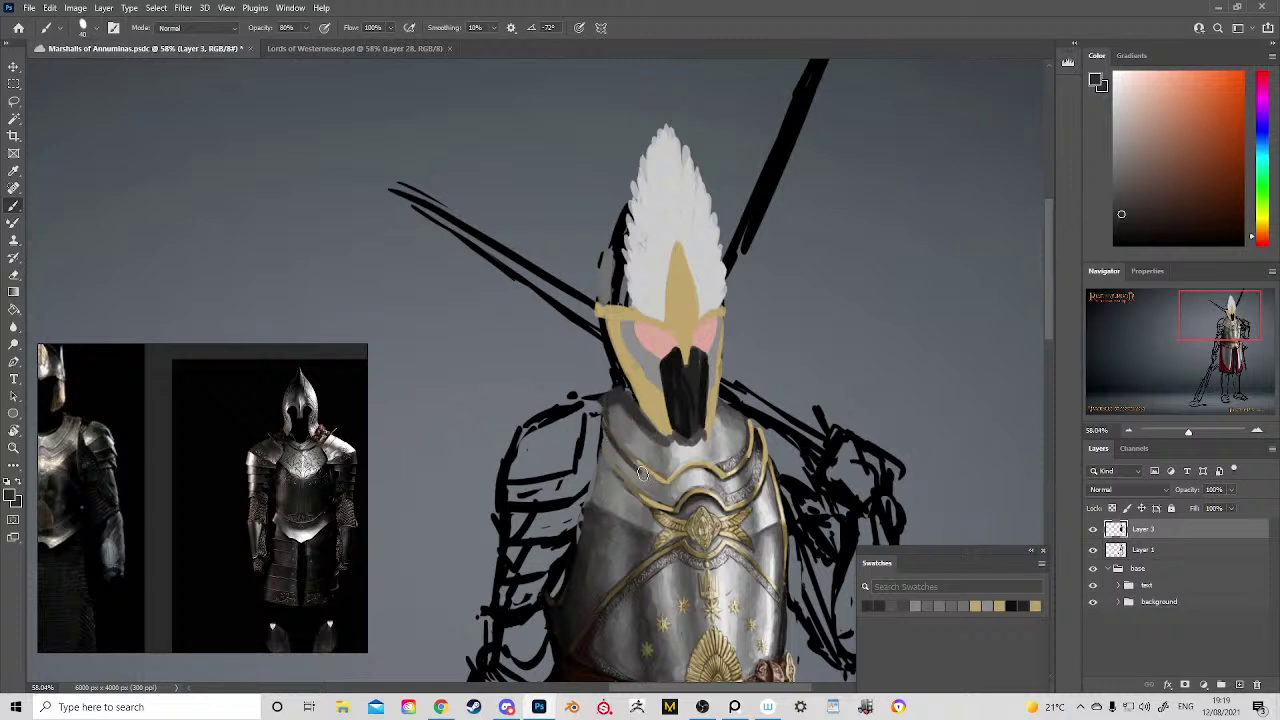
Step: Fill the helmet shell behind the plume and the neck guard below the gold band with dark grey
scroll(605, 440, up, 3)
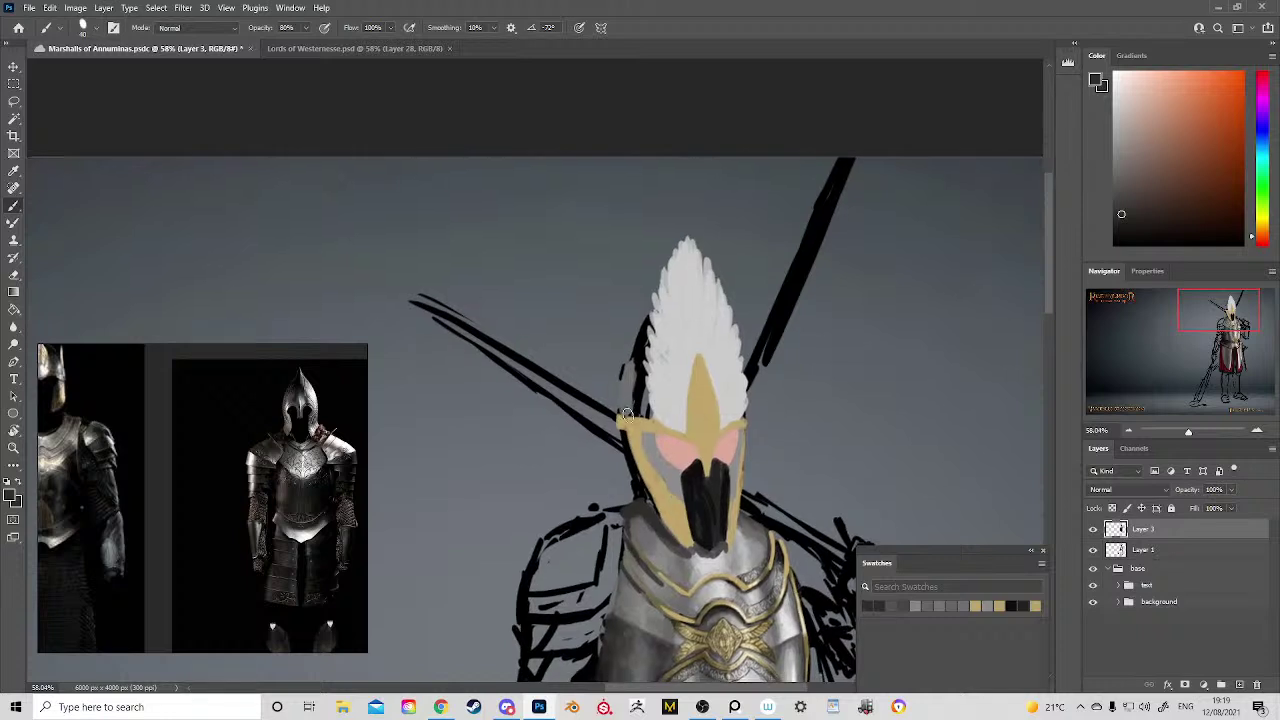
mouse_move(622, 410)
mouse_down()
mouse_move(648, 325)
mouse_move(645, 410)
mouse_up()
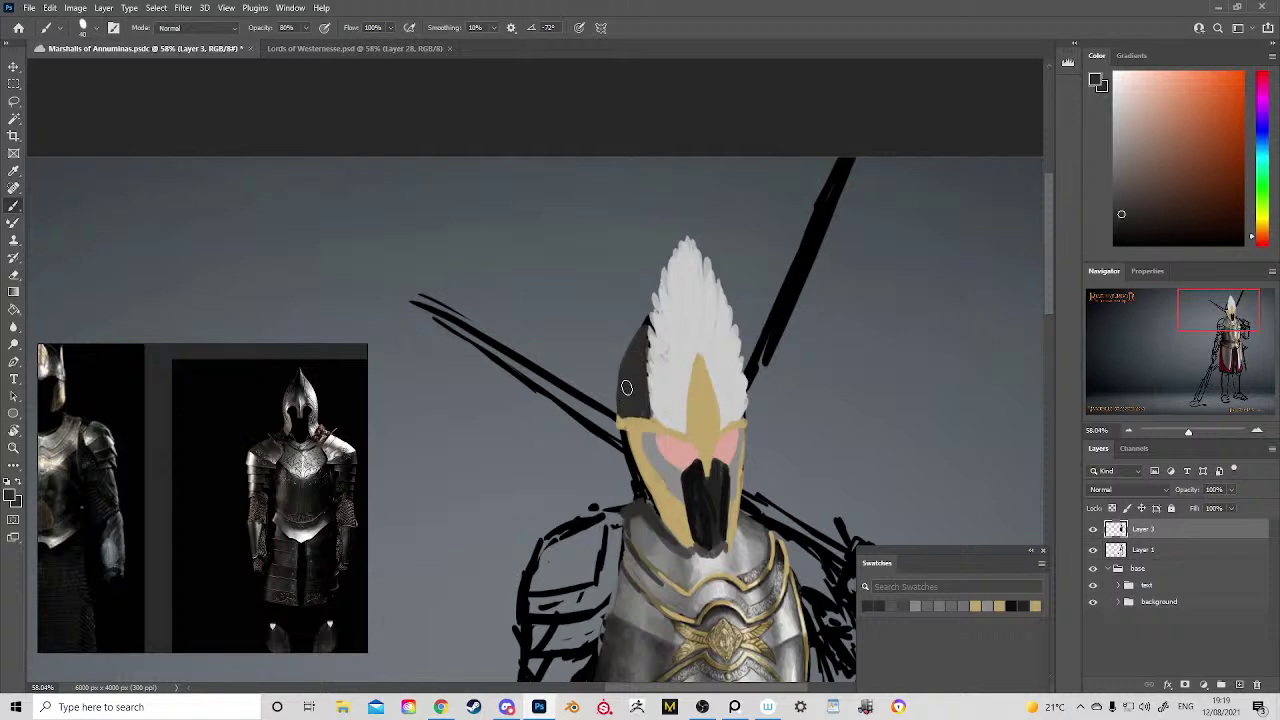
mouse_move(650, 413)
mouse_down()
mouse_move(606, 302)
mouse_move(595, 305)
mouse_move(626, 311)
mouse_move(595, 306)
mouse_move(614, 397)
mouse_up()
alt+click(636, 455)
alt+click(604, 337)
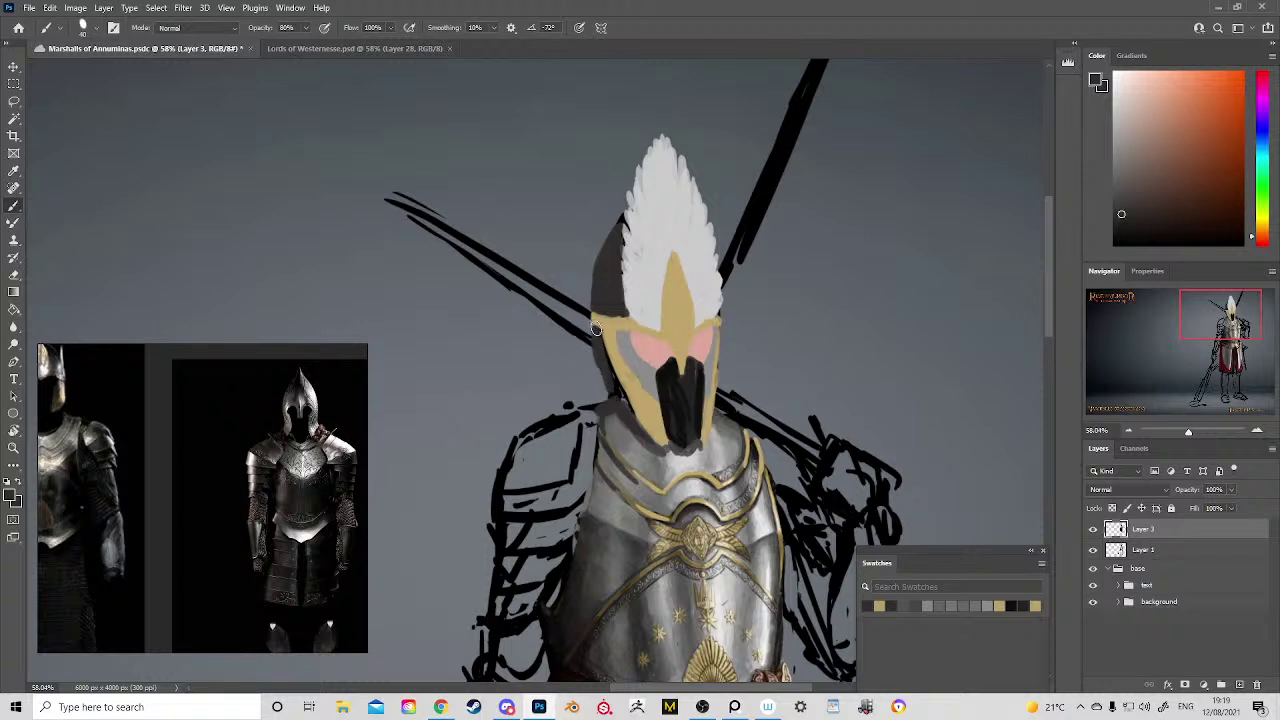
drag(595, 330, 612, 386)
Step: Touch up the plume and the adjoining edge of the helmet shell with sampled off-white and dark grey
drag(740, 338, 655, 157)
key(z)
drag(733, 207, 633, 390)
key(b)
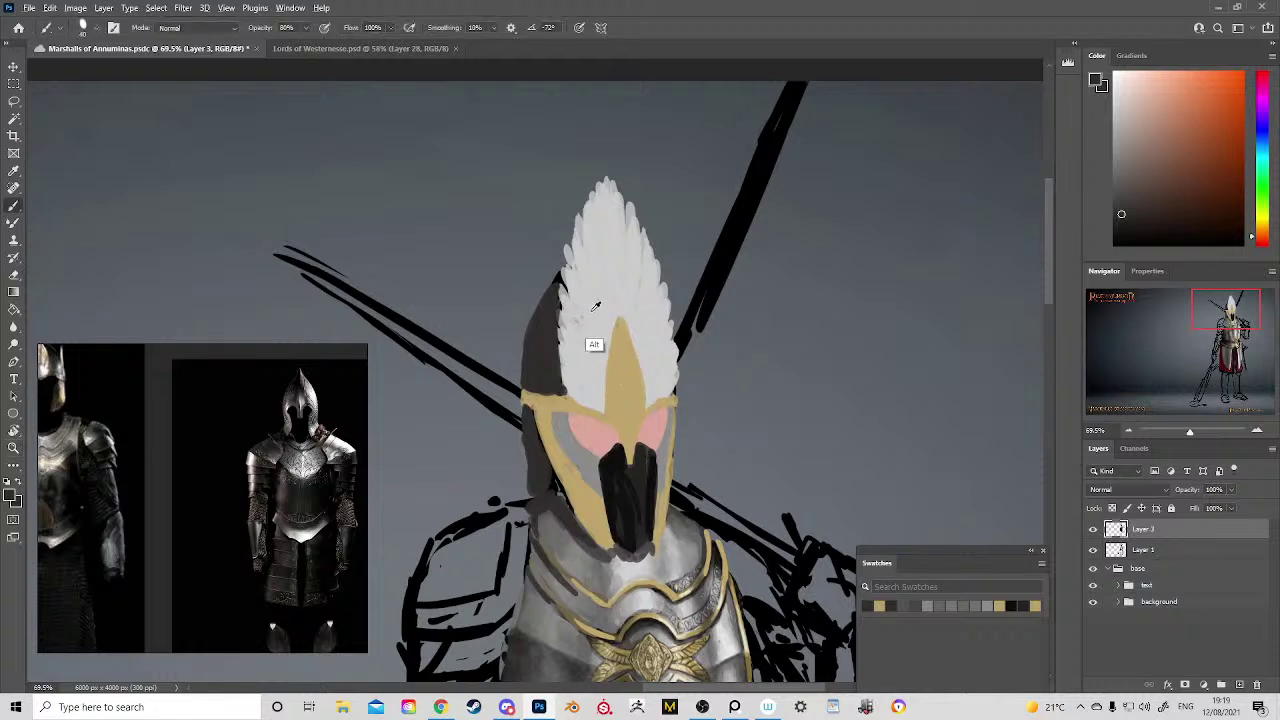
alt+click(600, 340)
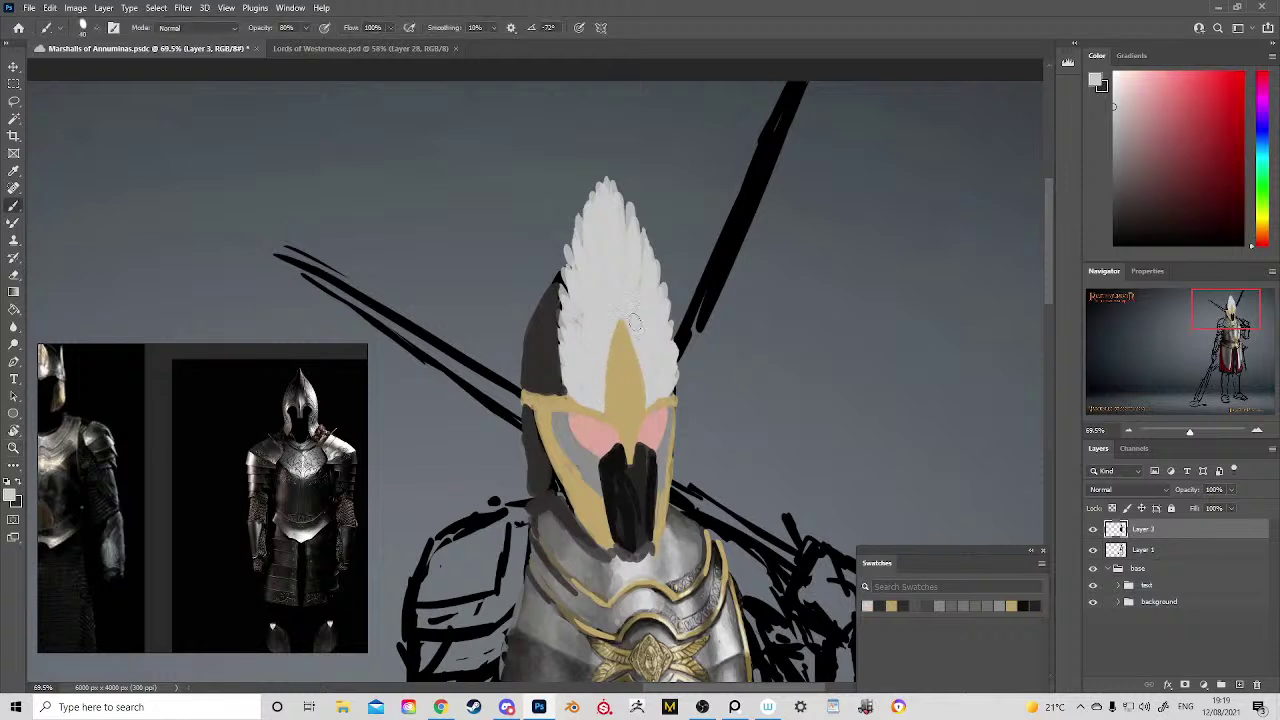
mouse_move(633, 322)
mouse_down()
mouse_move(653, 370)
mouse_move(648, 382)
mouse_move(636, 348)
mouse_move(647, 401)
mouse_move(654, 331)
mouse_move(620, 339)
mouse_move(613, 325)
mouse_move(673, 388)
mouse_move(734, 414)
mouse_move(697, 338)
mouse_up()
key(z)
key(b)
alt+click(640, 354)
drag(657, 284, 665, 262)
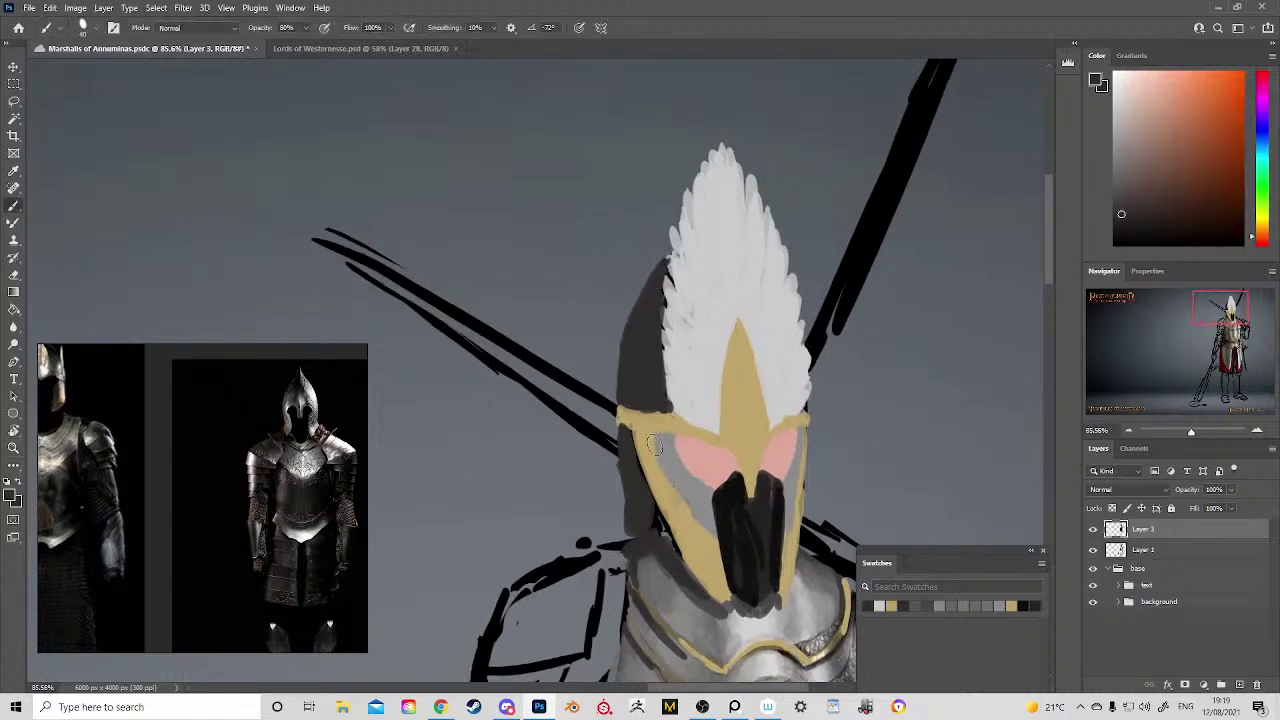
Step: Shade the near cheek guard's inner panel with dark grey and tidy its edges with sampled grey and gold
mouse_move(655, 441)
mouse_down()
mouse_move(668, 473)
mouse_move(671, 439)
mouse_move(682, 502)
mouse_move(686, 462)
mouse_move(692, 488)
mouse_up()
alt+click(713, 497)
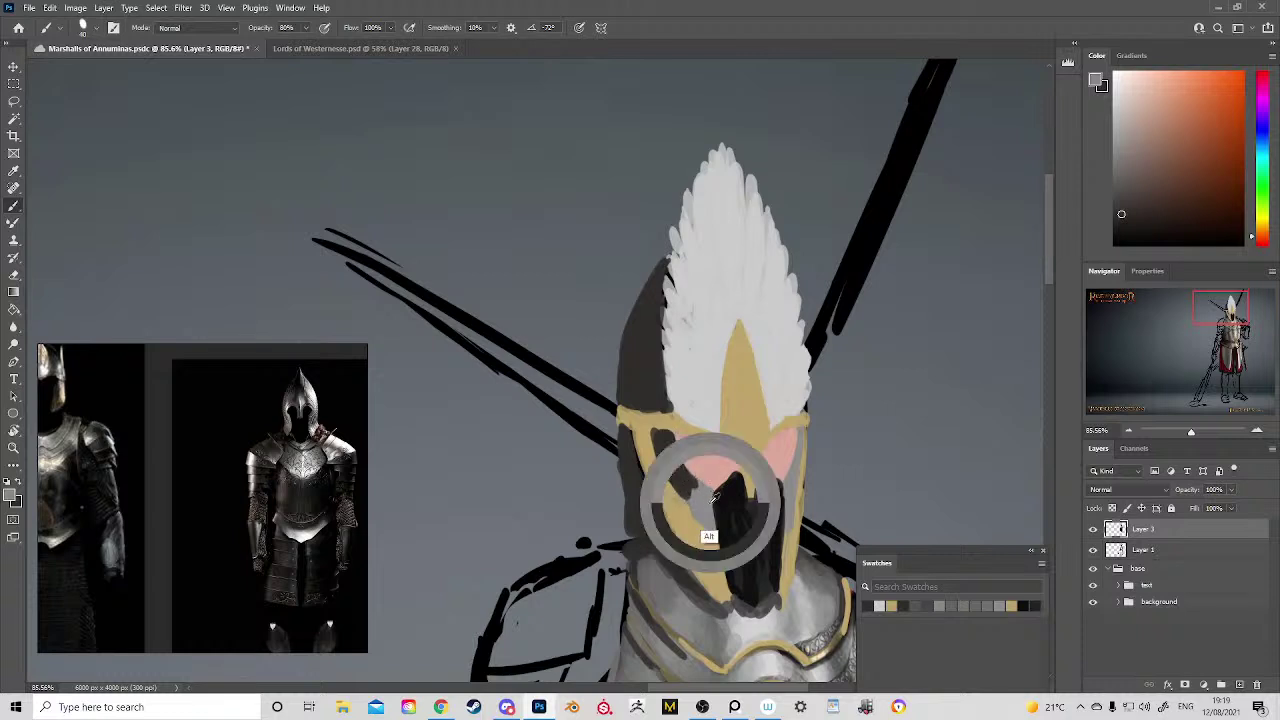
mouse_move(677, 443)
mouse_down()
mouse_move(684, 473)
mouse_move(681, 457)
mouse_move(716, 491)
mouse_move(705, 487)
mouse_move(720, 553)
mouse_move(682, 508)
mouse_move(708, 543)
mouse_move(671, 520)
mouse_move(680, 512)
mouse_move(707, 548)
mouse_move(715, 587)
mouse_move(696, 552)
mouse_move(713, 596)
mouse_move(794, 558)
mouse_move(795, 535)
mouse_move(786, 566)
mouse_up()
alt+click(683, 507)
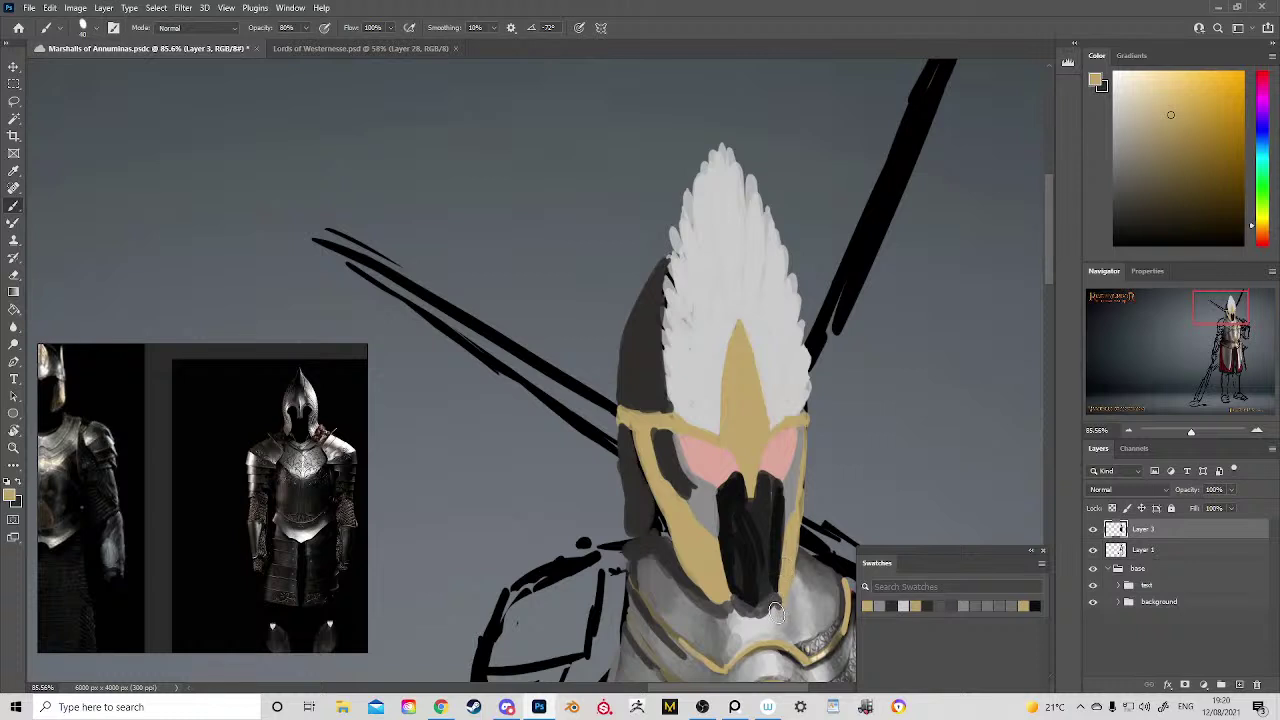
alt+click(777, 598)
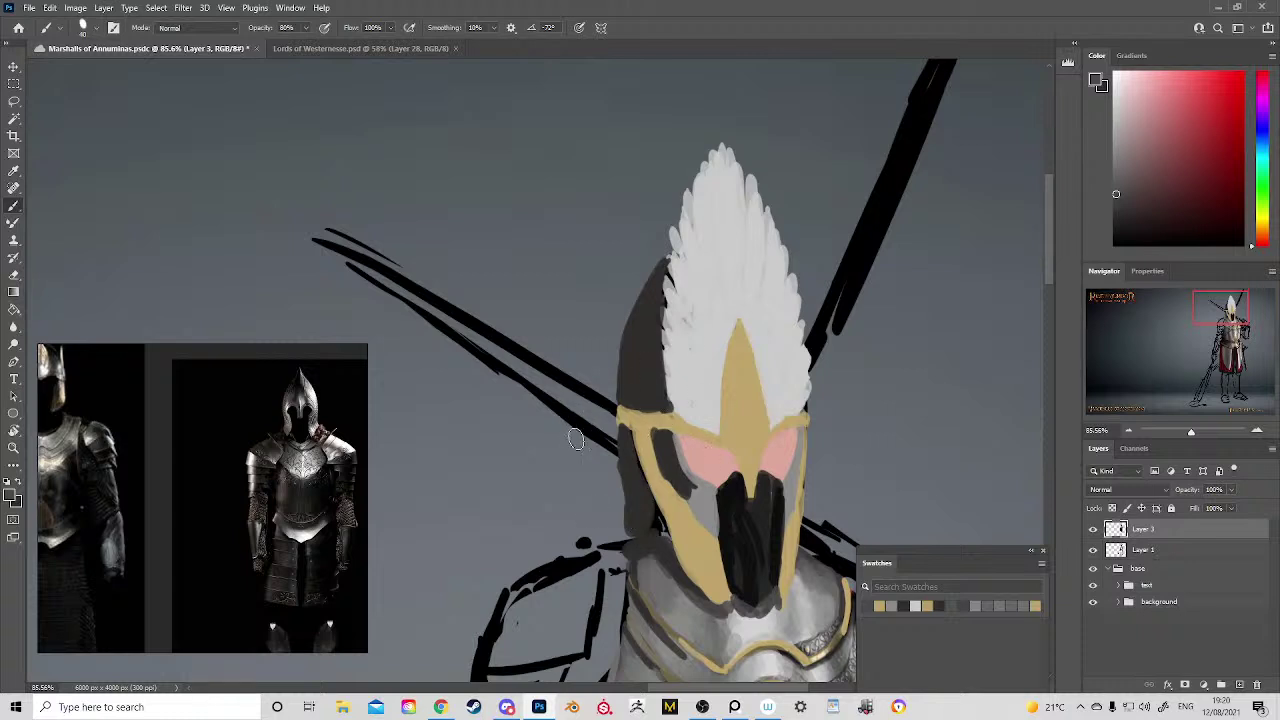
Step: Outline both eye openings and paint shadows inside them in a dark reddish brown over the pink skin
alt+click(692, 486)
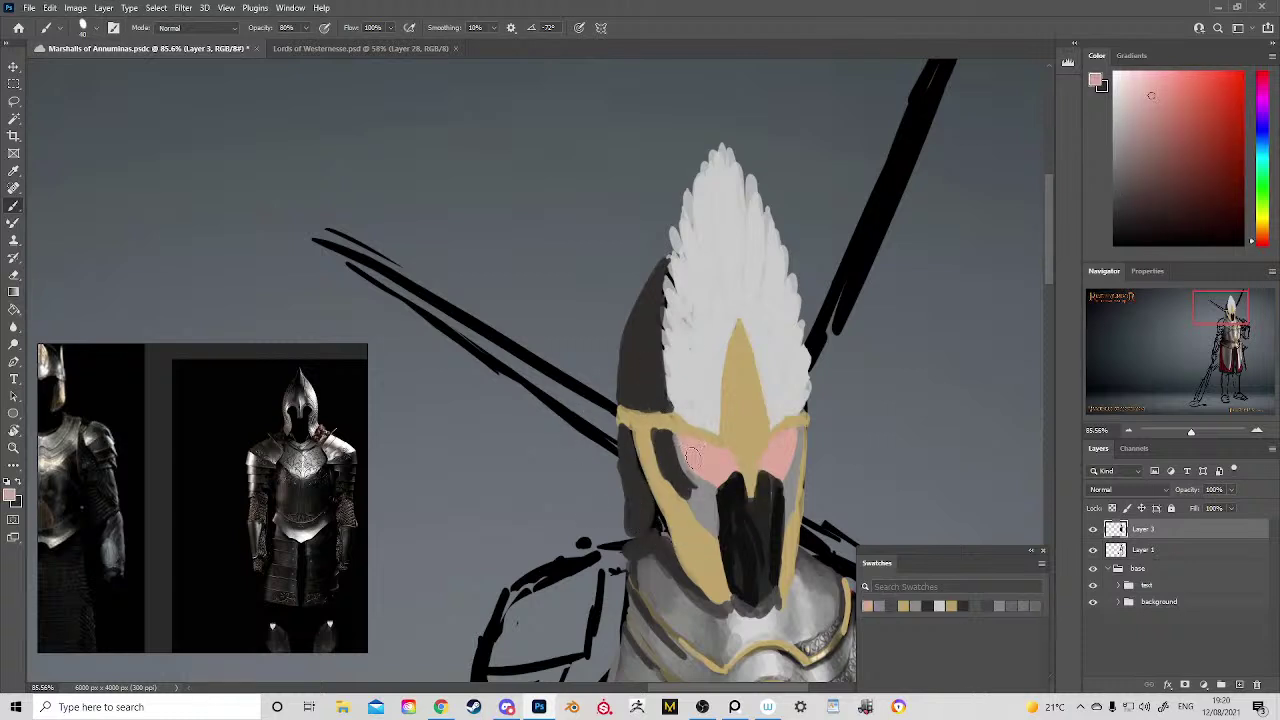
mouse_move(748, 468)
mouse_down()
mouse_move(735, 469)
mouse_move(774, 485)
mouse_up()
alt+click(770, 466)
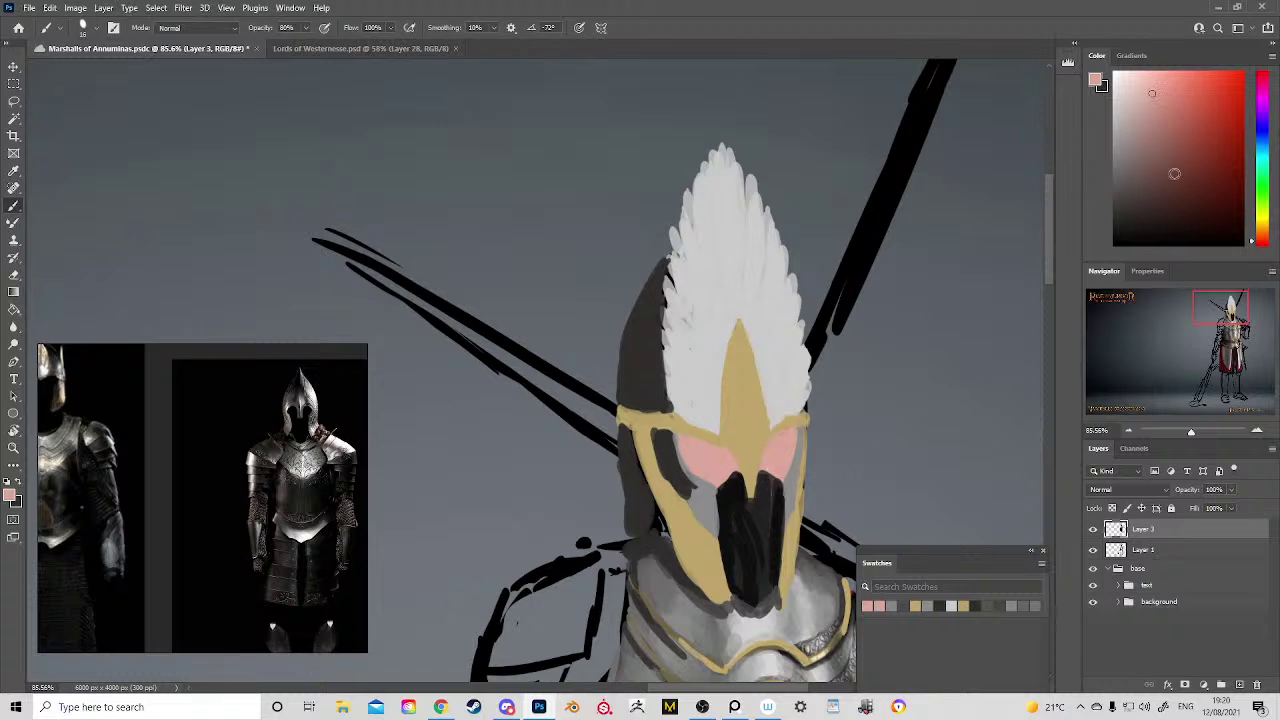
click(1175, 173)
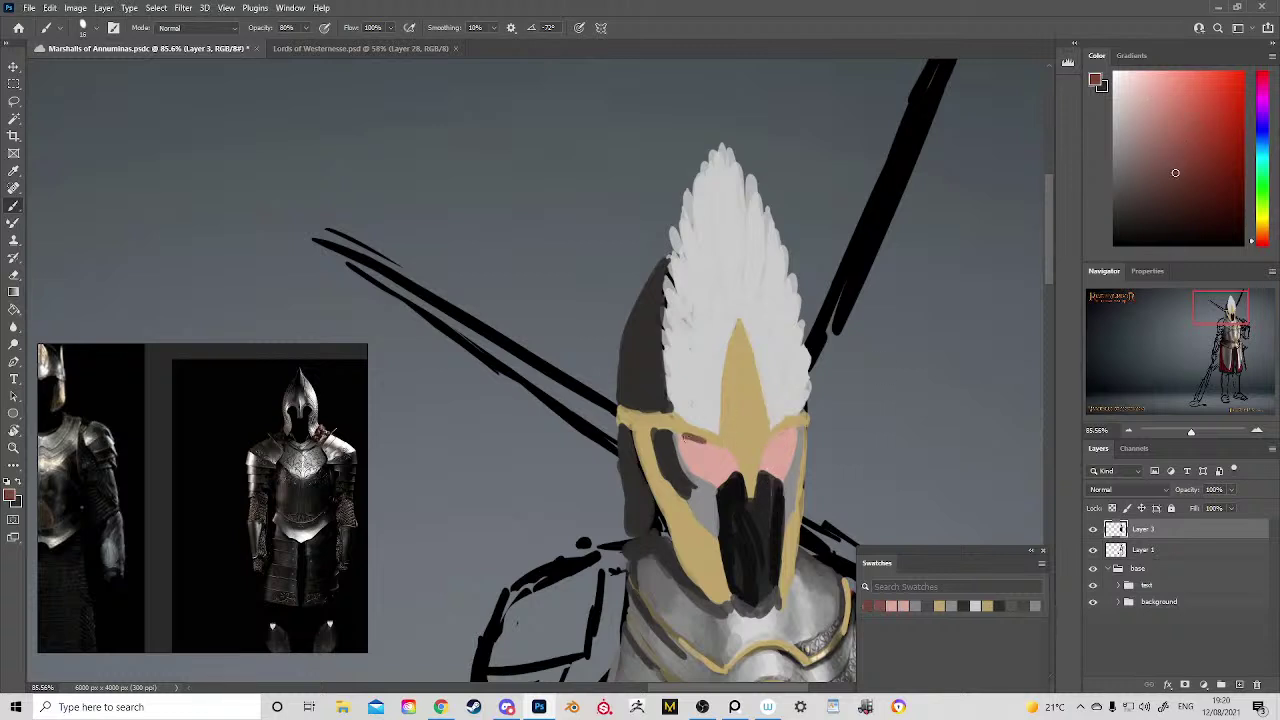
mouse_move(690, 437)
mouse_down()
mouse_move(736, 462)
mouse_move(711, 440)
mouse_move(680, 438)
mouse_move(706, 484)
mouse_up()
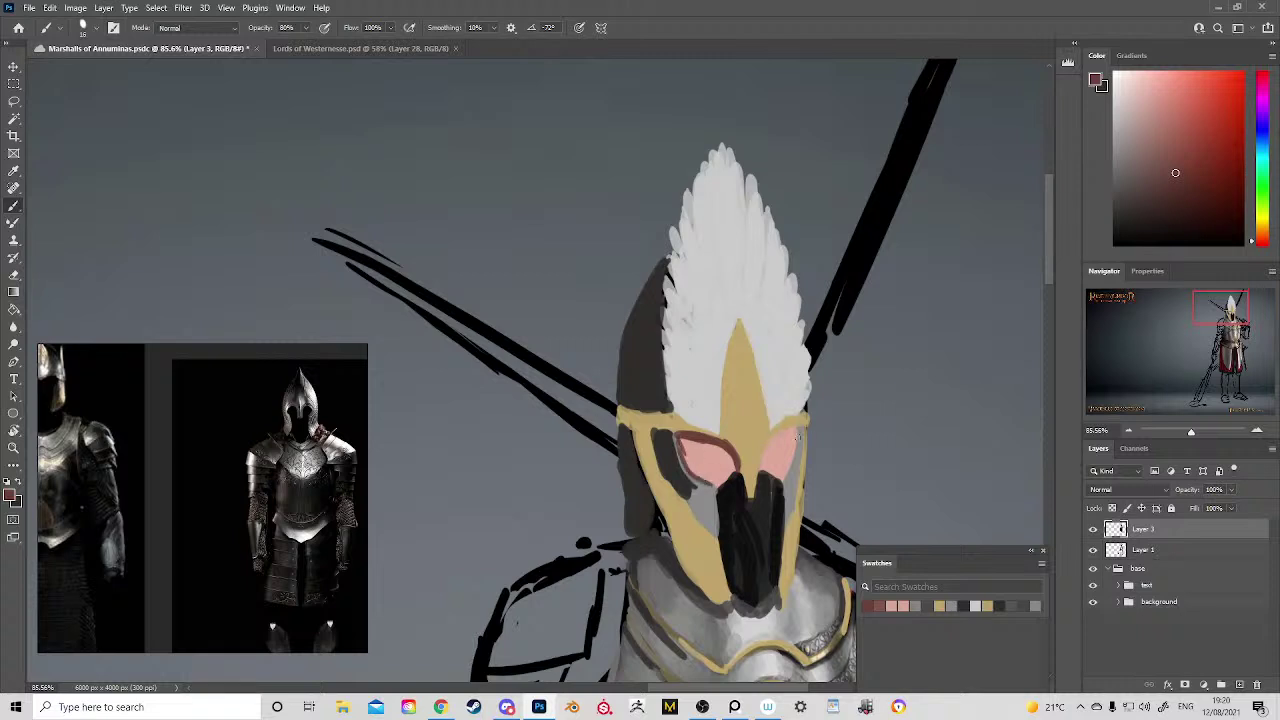
mouse_move(769, 441)
mouse_down()
mouse_move(797, 428)
mouse_move(781, 476)
mouse_up()
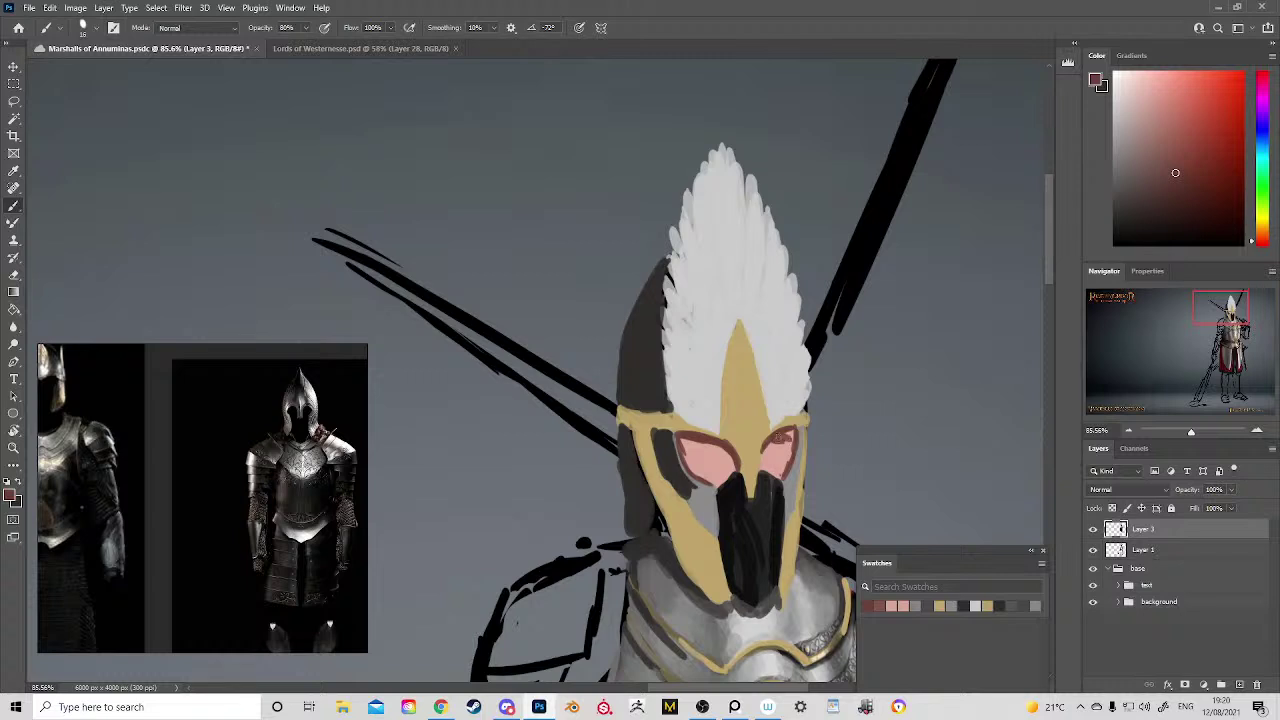
drag(688, 449, 707, 444)
Step: Refine the sides and pointed tip of the central crest with sampled gold
alt+click(750, 482)
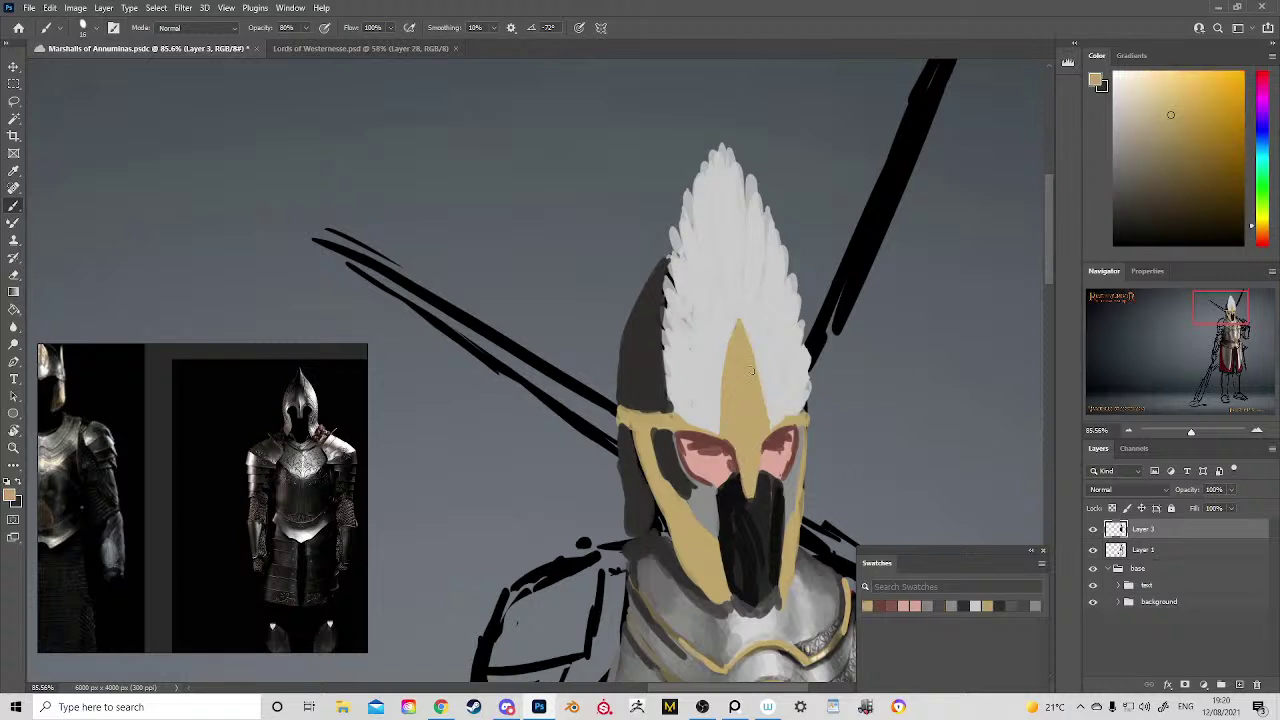
mouse_move(739, 330)
mouse_down()
mouse_move(768, 418)
mouse_move(749, 295)
mouse_up()
key(z)
mouse_move(749, 362)
mouse_down()
mouse_move(592, 270)
mouse_move(612, 287)
mouse_up()
key(b)
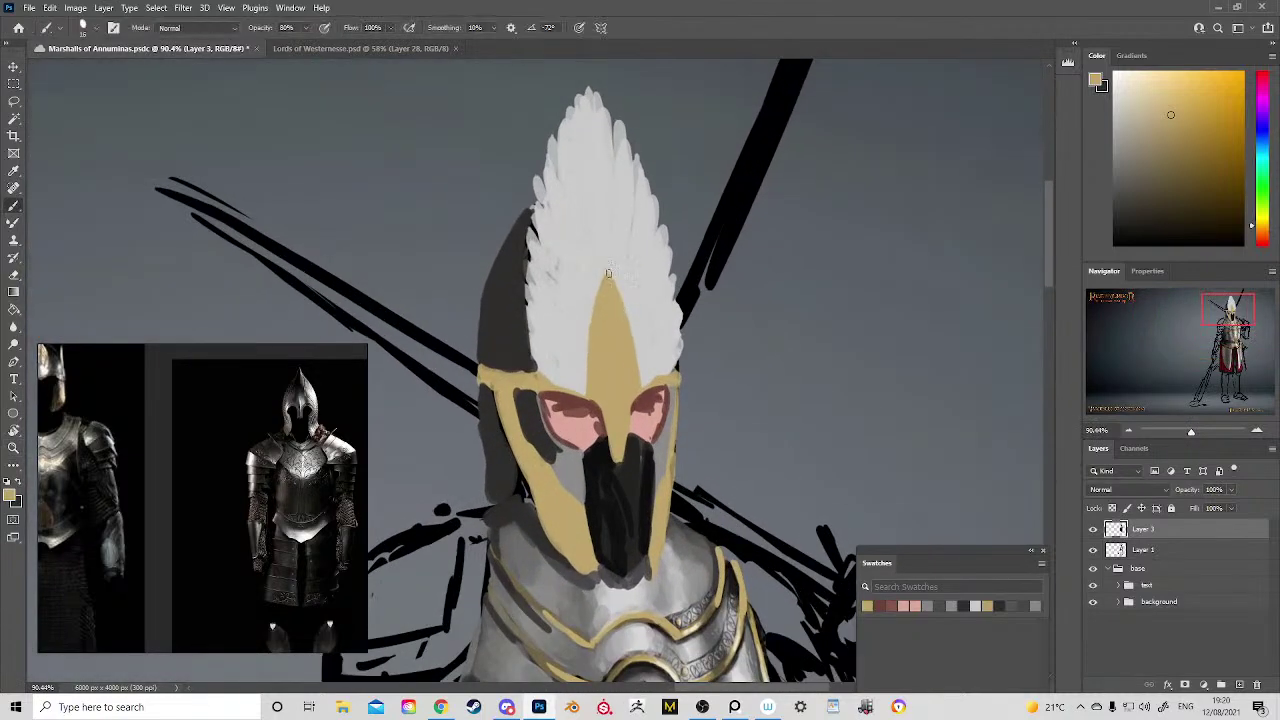
Step: Clean up the plume's feathered edge beside the helmet shell with sampled off-white
alt+click(667, 370)
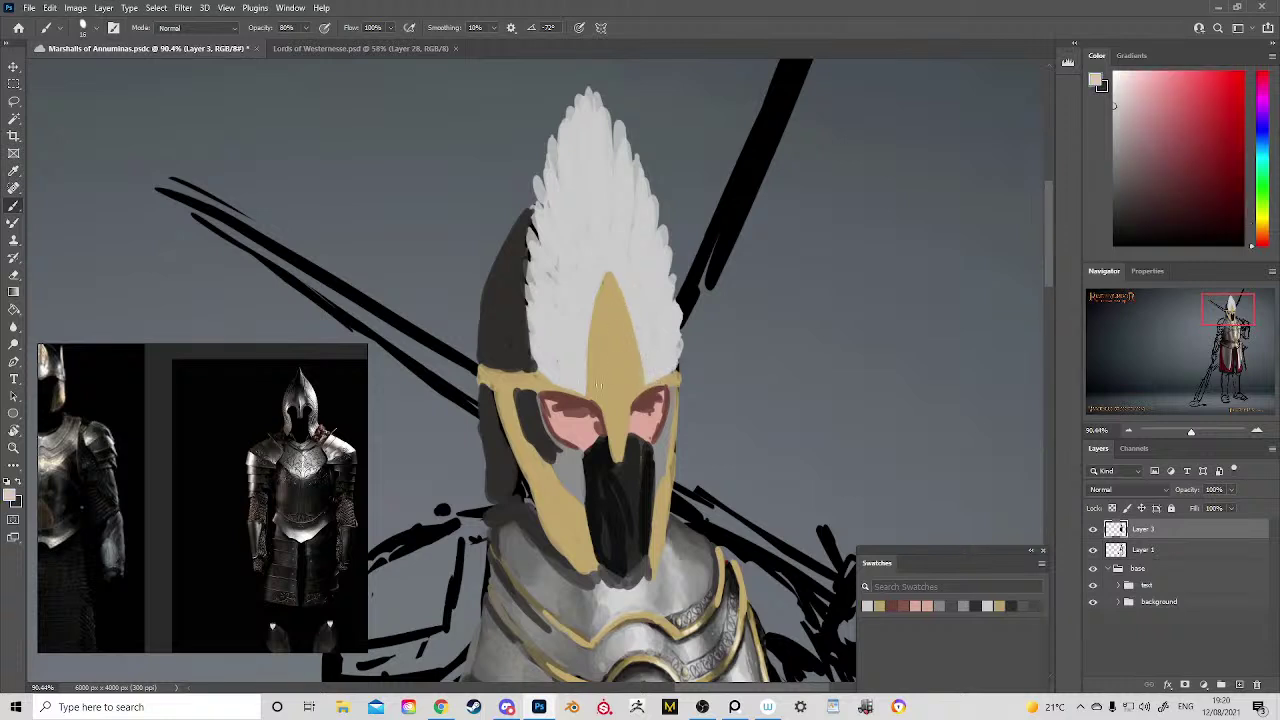
drag(529, 331, 535, 357)
scroll(571, 382, up, 3)
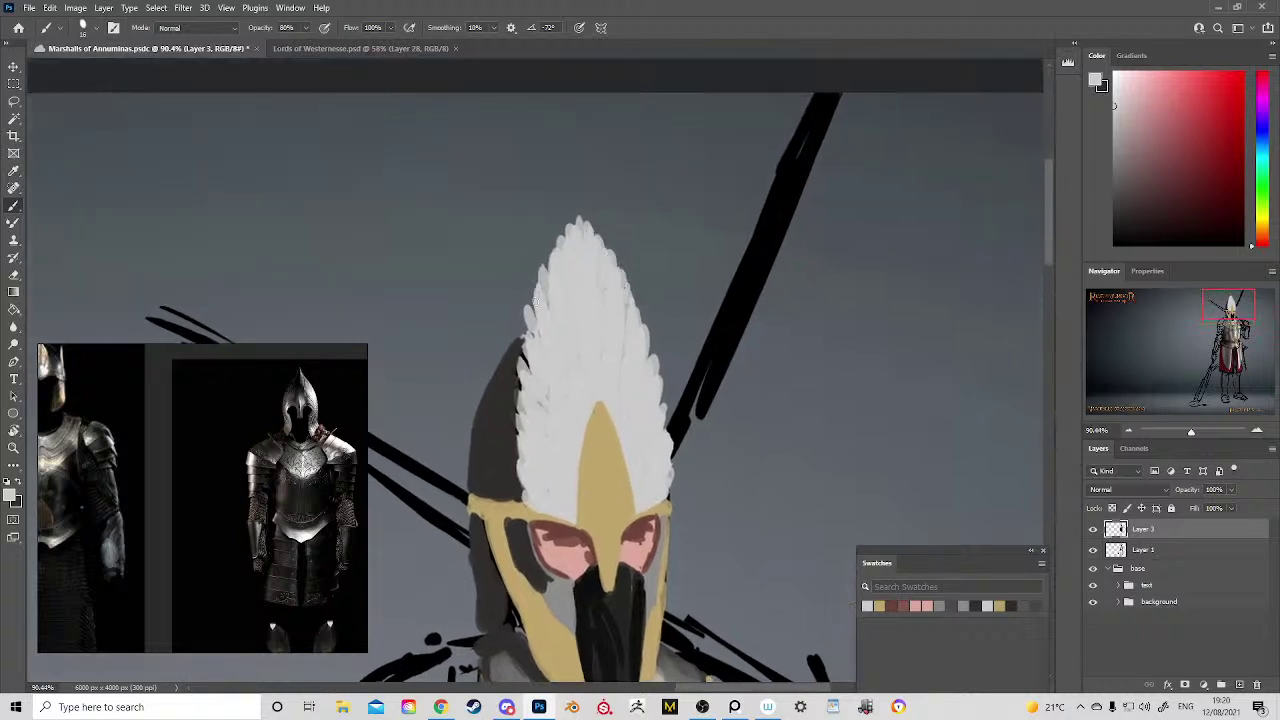
drag(528, 341, 530, 397)
Step: Touch up the gold brow band and the shadow beneath it with sampled gold and reddish brown
key(z)
drag(657, 414, 585, 414)
drag(664, 395, 632, 212)
scroll(709, 260, up, 8)
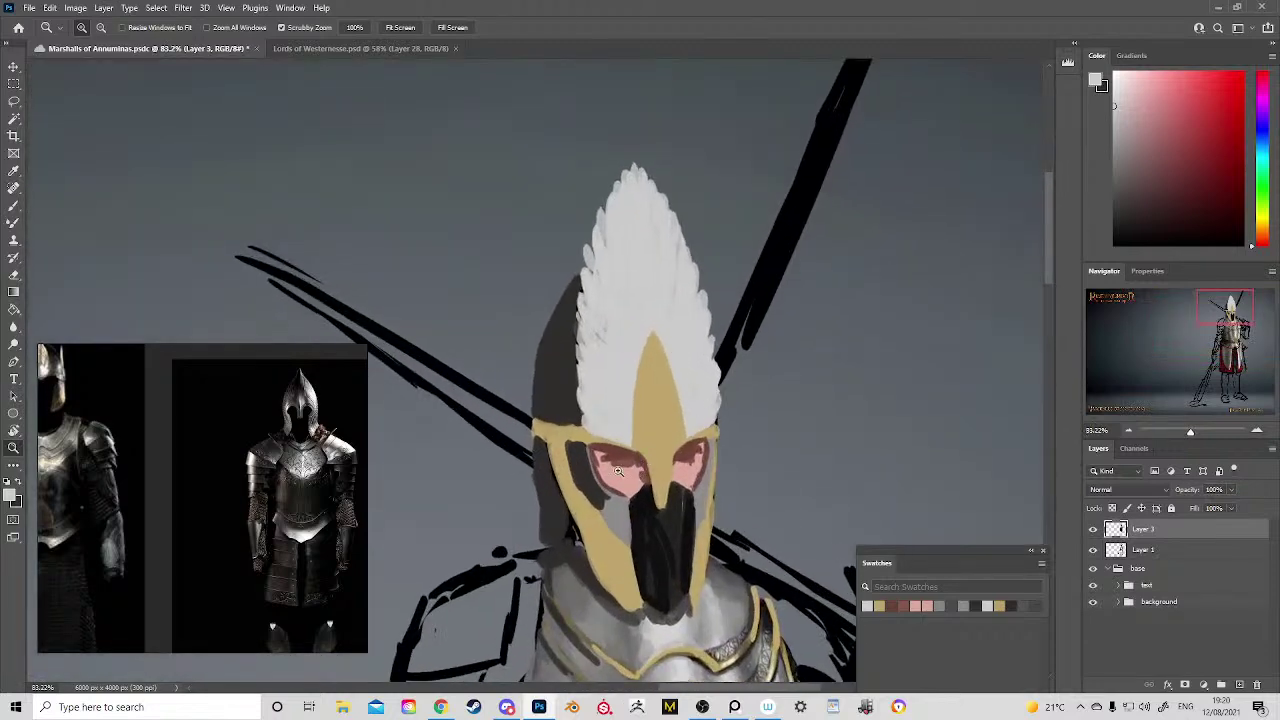
key(b)
alt+click(565, 437)
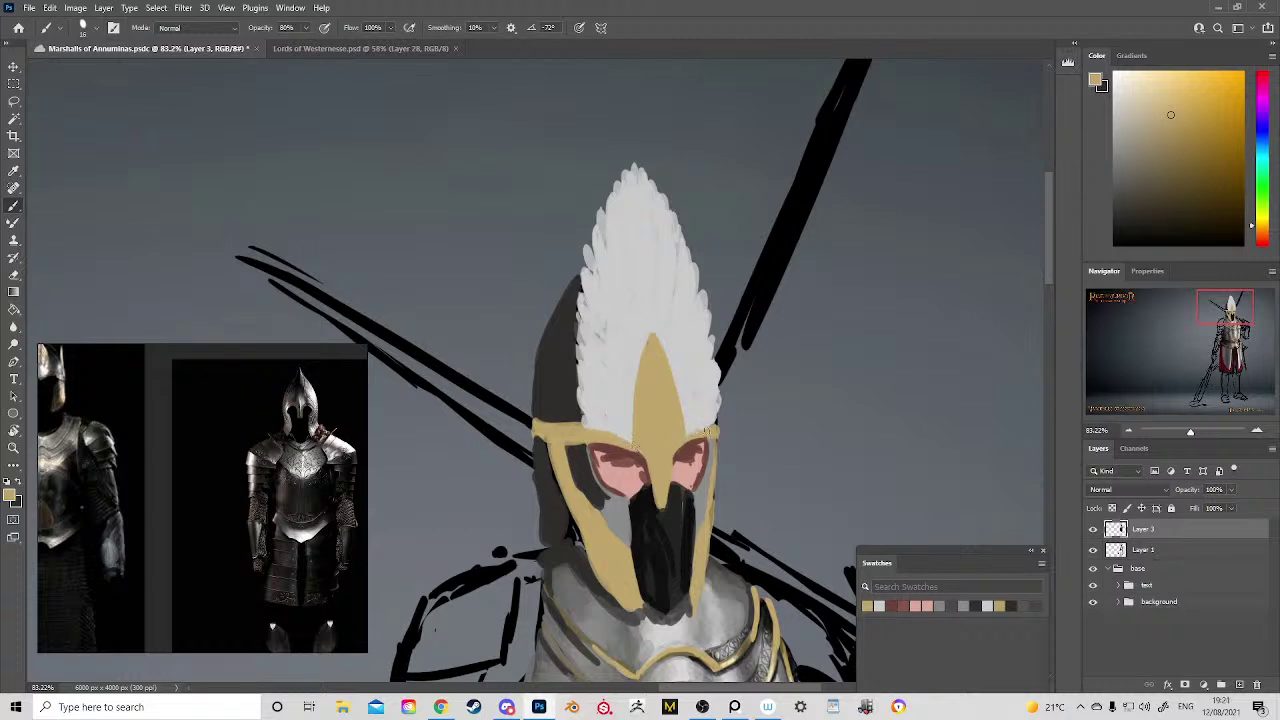
alt+click(630, 455)
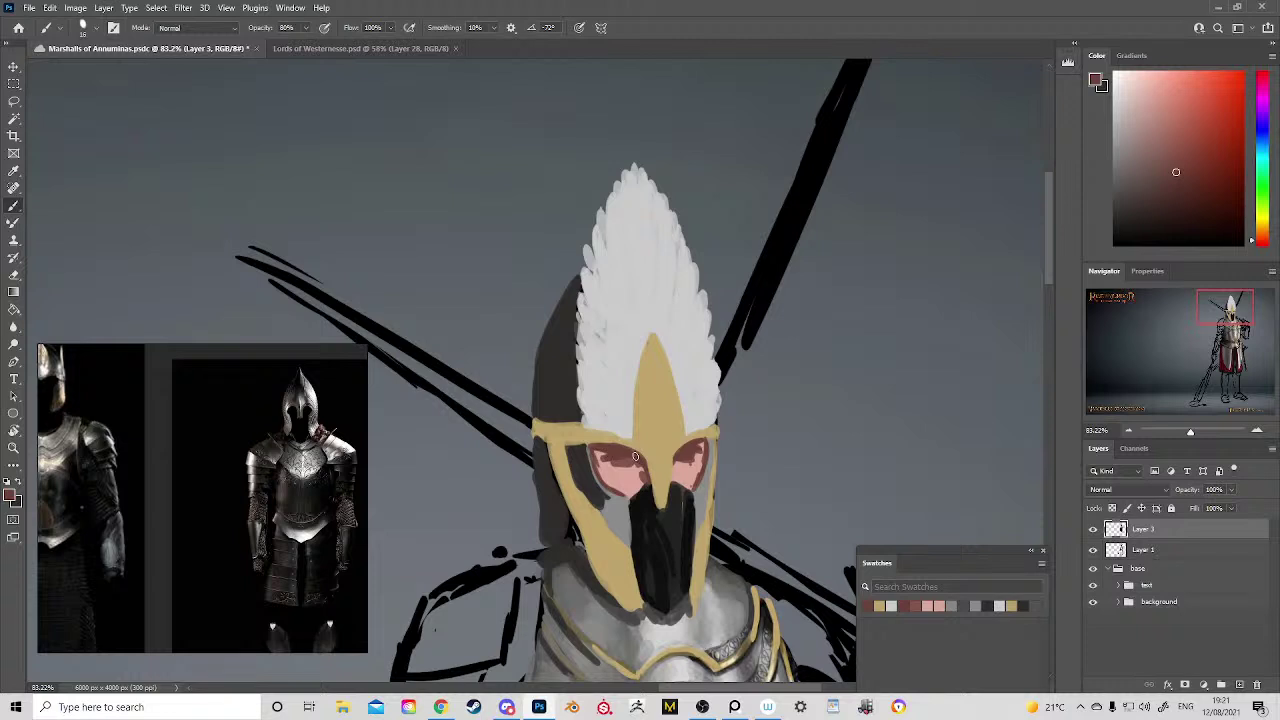
alt+click(614, 438)
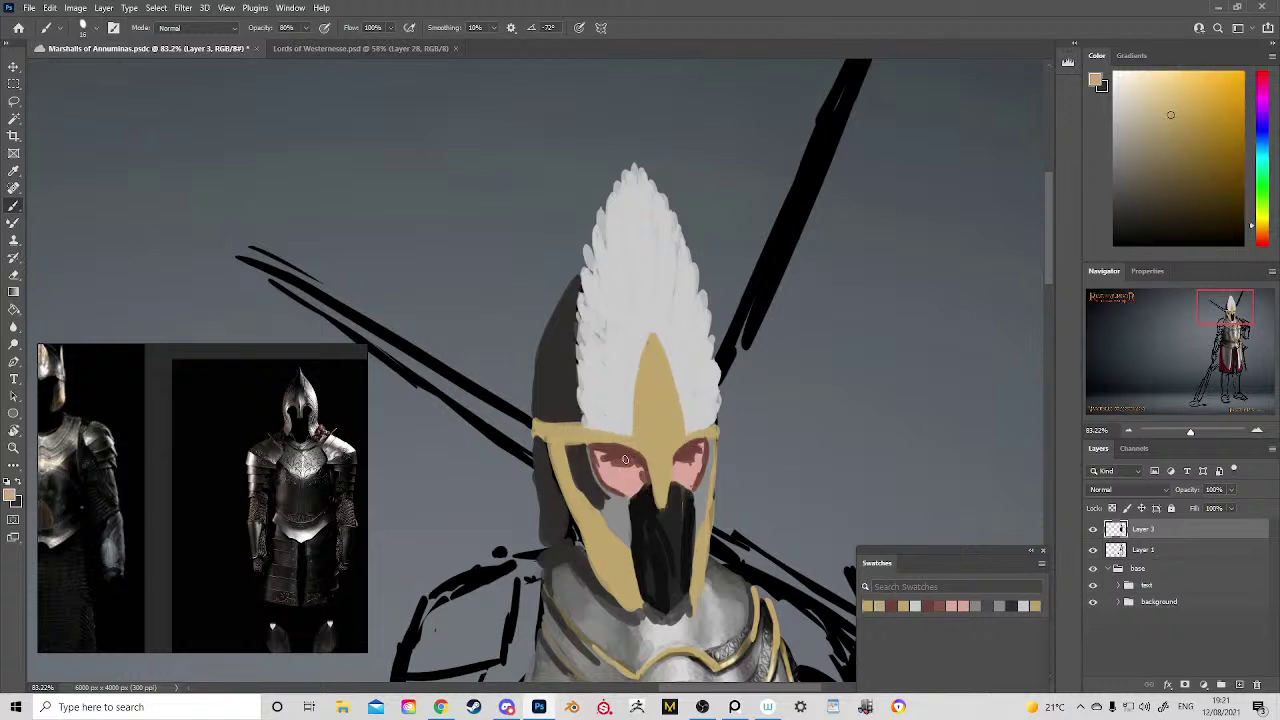
Step: Shade the near end of the gold brow band with a dark olive gold sampled from the breastplate trim
key(z)
drag(651, 433, 615, 394)
drag(631, 454, 633, 375)
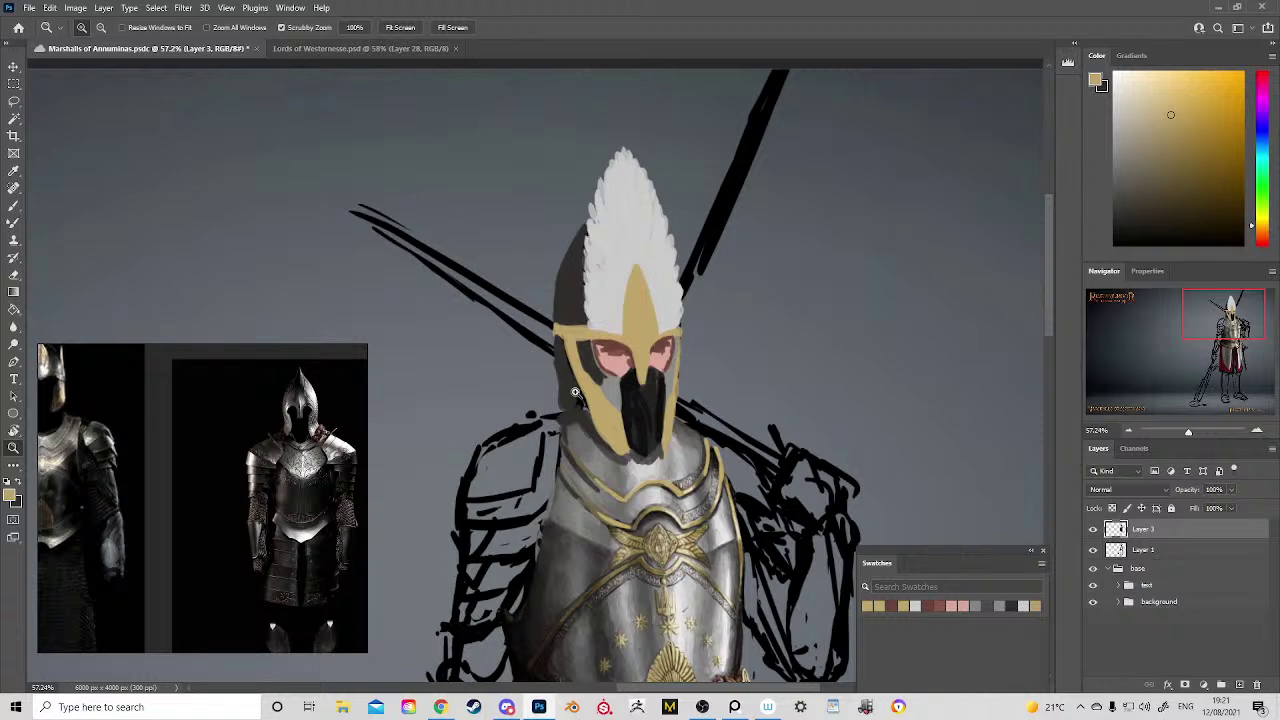
key(b)
drag(616, 353, 608, 322)
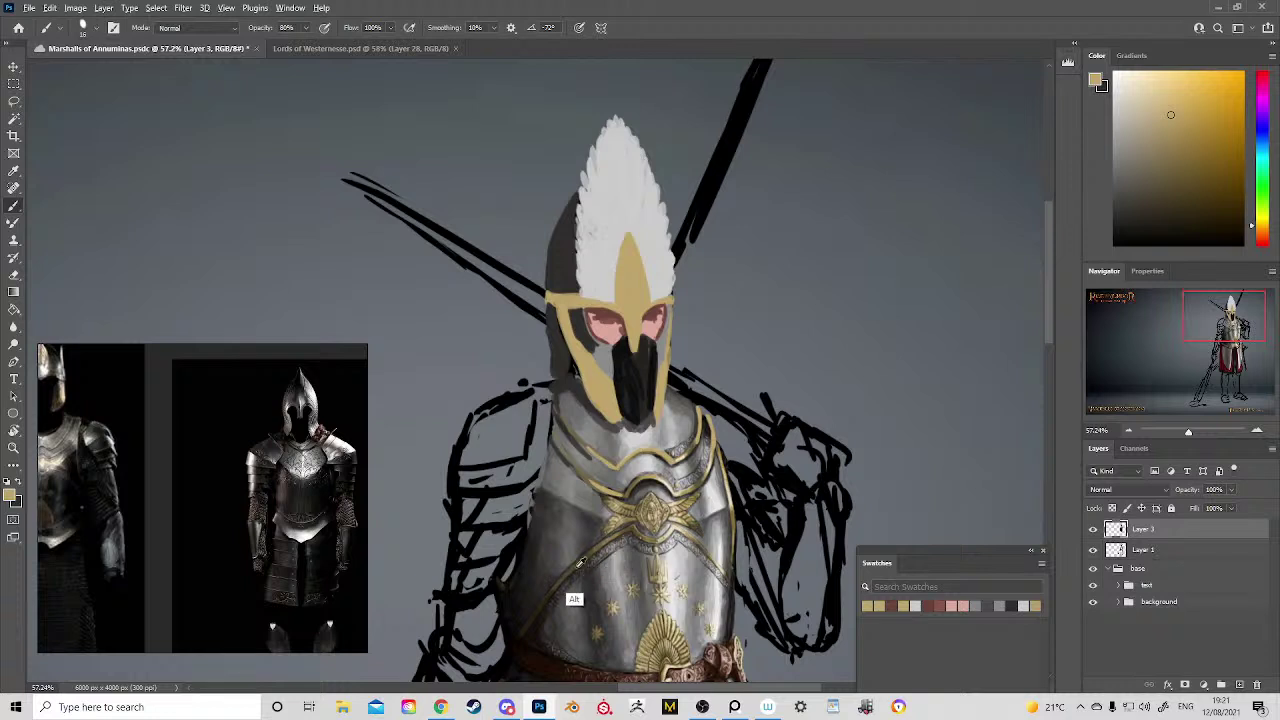
alt+click(570, 601)
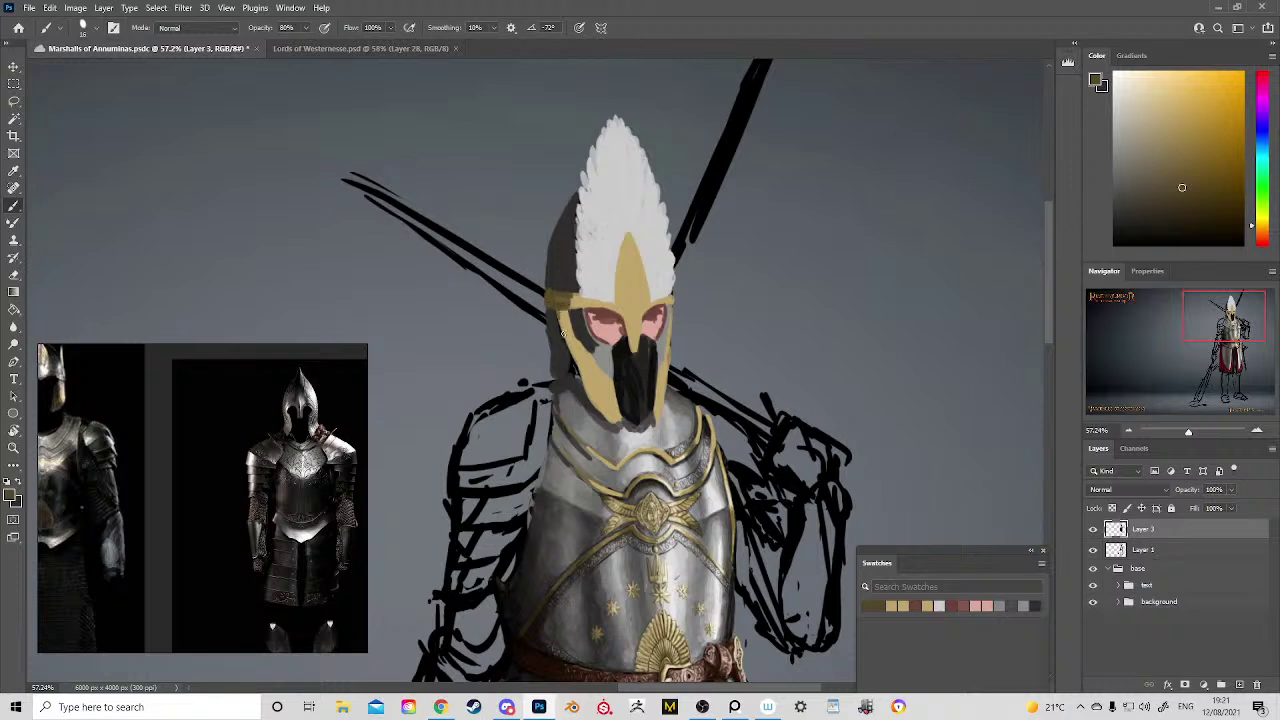
Step: Rework the gold trim on both cheek guards with sampled gold, tidying the far inner edge with grey
key(alt)
alt+click(588, 334)
drag(565, 316, 572, 368)
drag(555, 311, 577, 355)
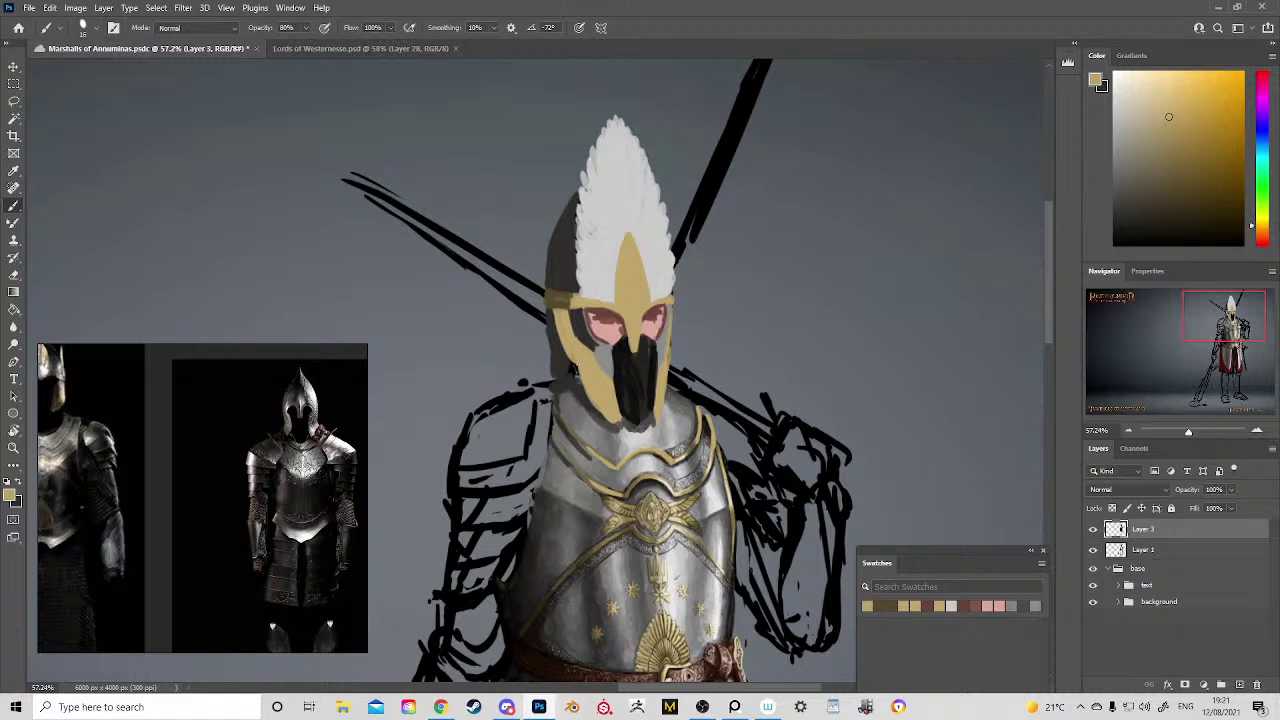
drag(588, 396, 612, 420)
drag(673, 312, 671, 318)
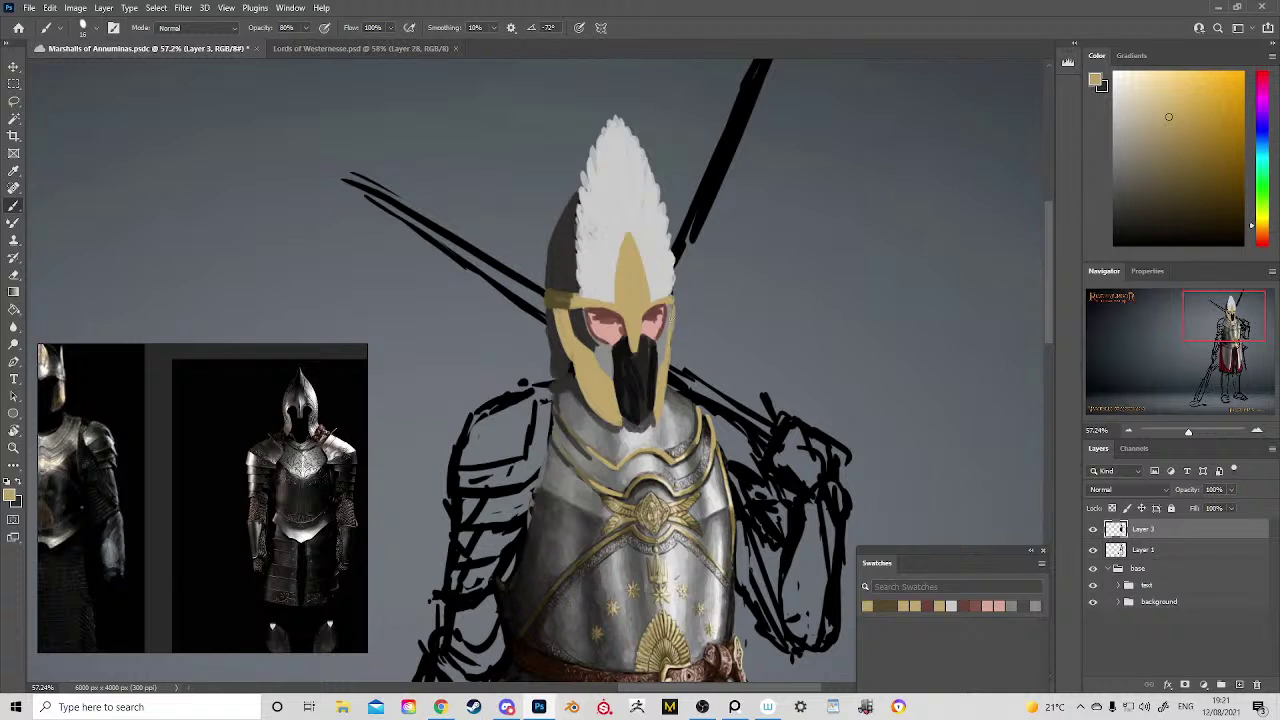
alt+click(657, 355)
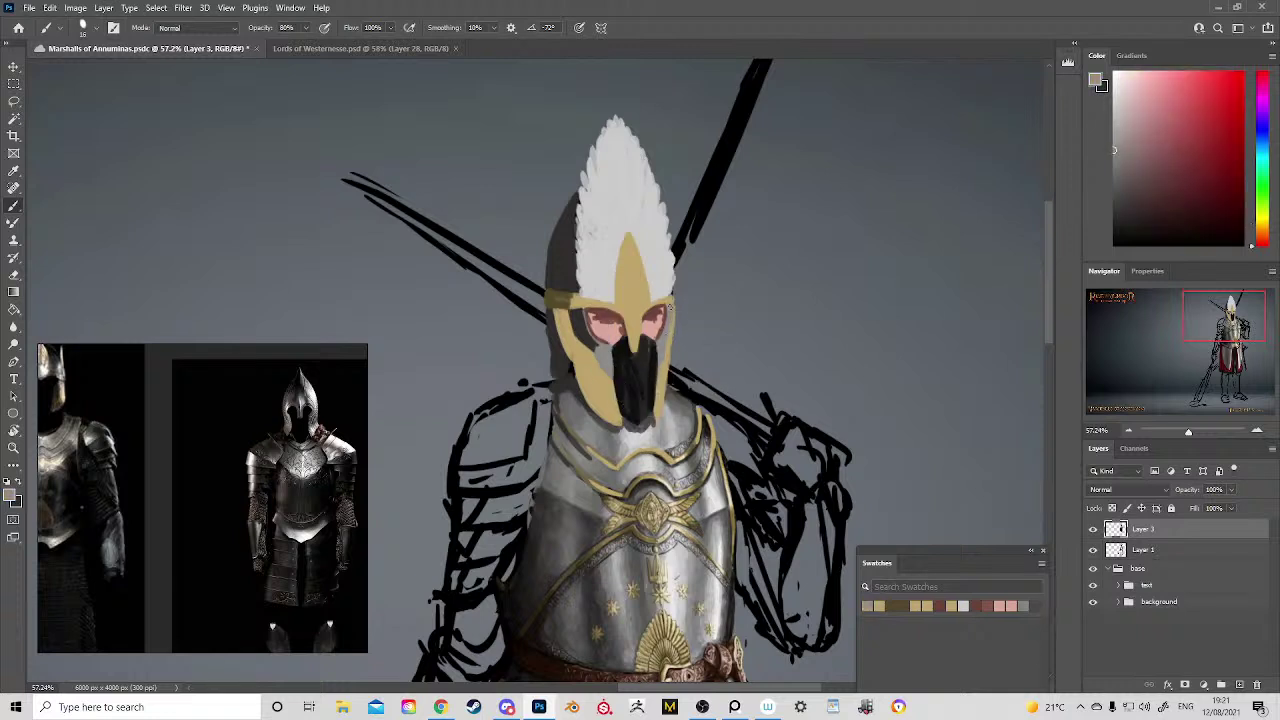
Step: Deepen the shadows around both eyes with sampled reddish brown and clean up the nose guard with gold
key(z)
click(614, 323)
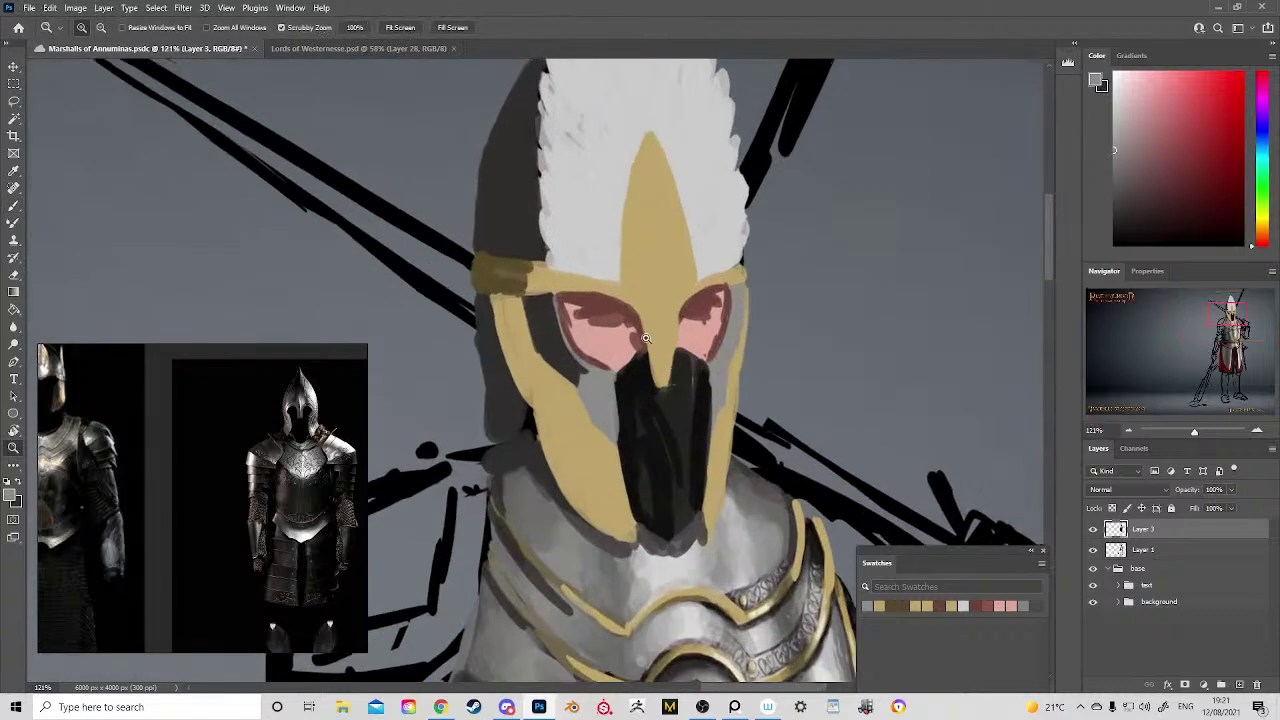
key(b)
alt+click(602, 351)
mouse_move(600, 343)
mouse_down()
mouse_move(711, 328)
mouse_move(684, 318)
mouse_move(727, 296)
mouse_up()
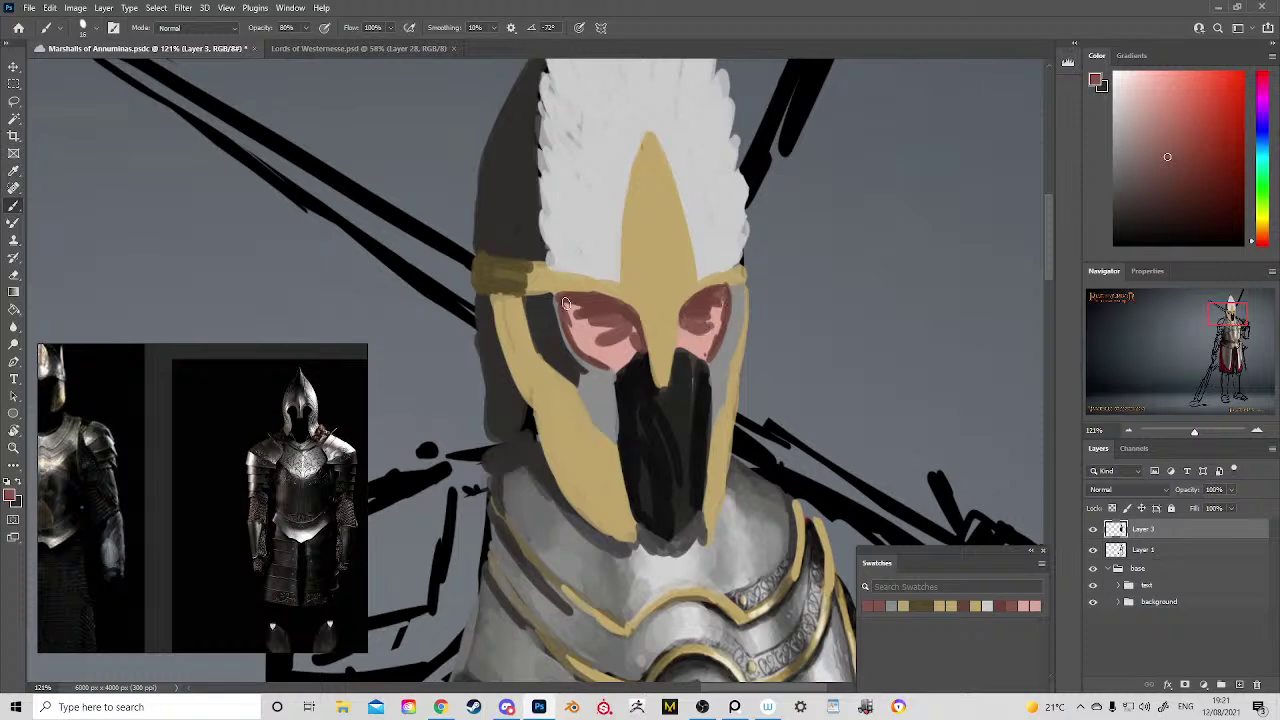
mouse_move(565, 303)
mouse_down()
mouse_move(592, 363)
mouse_move(624, 370)
mouse_move(641, 354)
mouse_up()
alt+click(690, 327)
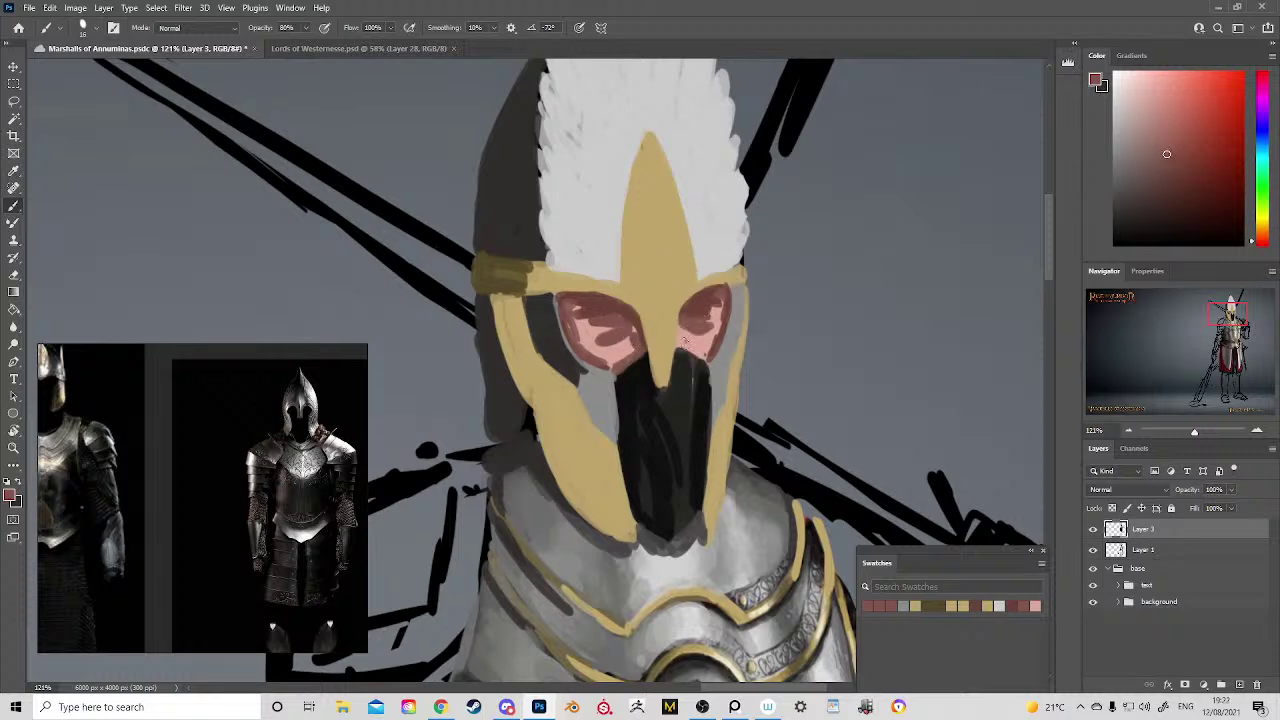
alt+click(666, 371)
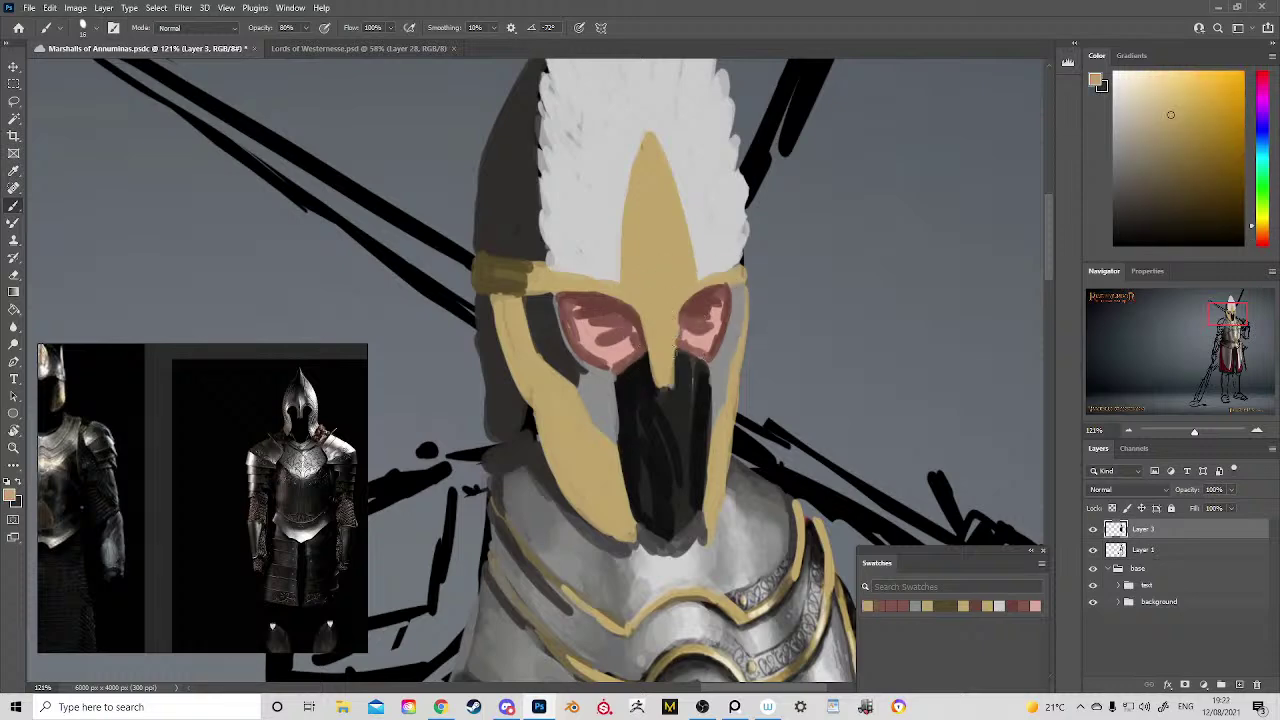
Step: Define the tip of the gold nose guard with near-black sampled from the face opening
alt+click(649, 357)
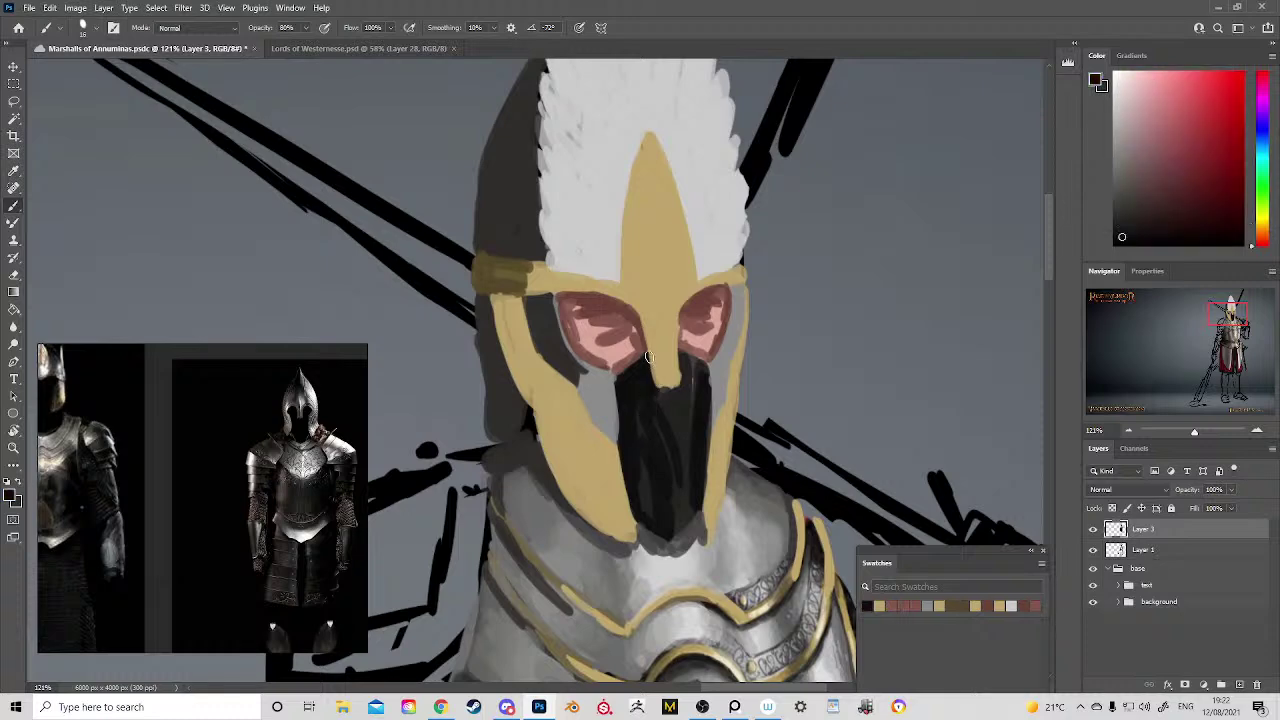
mouse_move(649, 357)
mouse_down()
mouse_move(659, 395)
mouse_move(684, 373)
mouse_move(662, 419)
mouse_move(669, 352)
mouse_move(674, 368)
mouse_move(665, 322)
mouse_move(657, 356)
mouse_up()
alt+click(668, 369)
key(z)
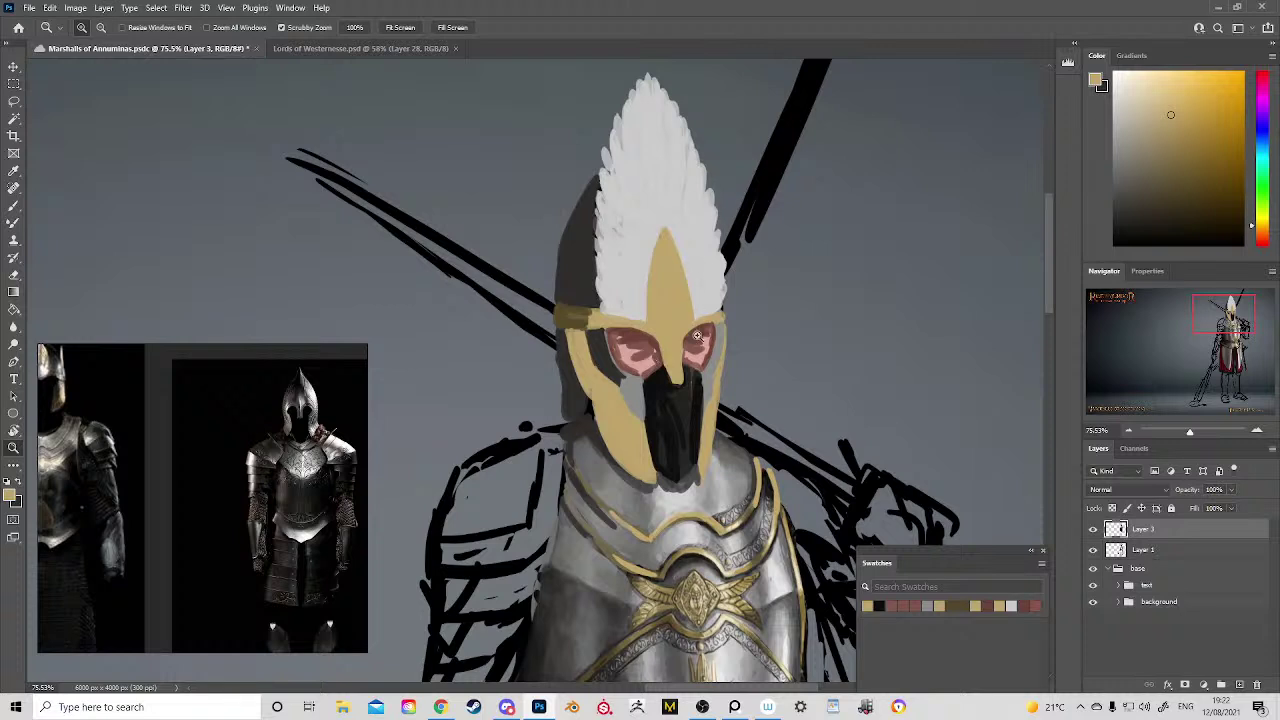
drag(695, 340, 685, 350)
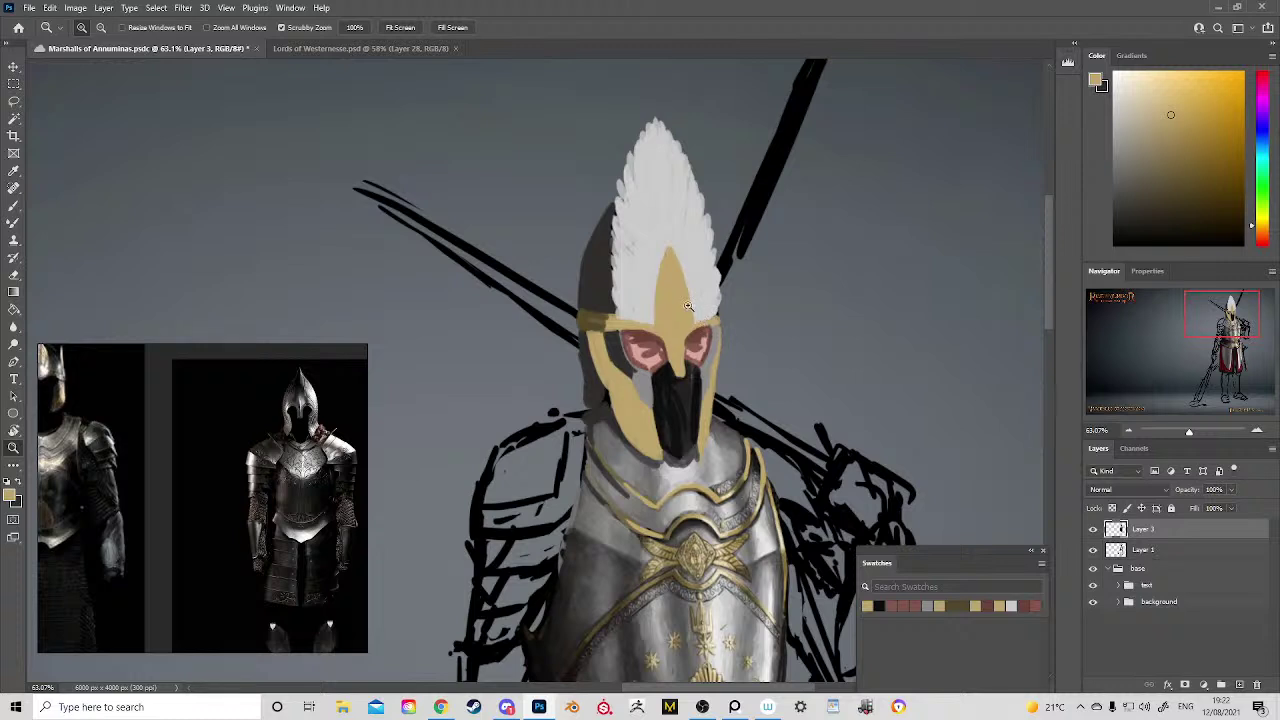
Step: Tidy the outer edge of the helmet's rear neck guard with sampled dark grey
key(b)
alt+click(591, 357)
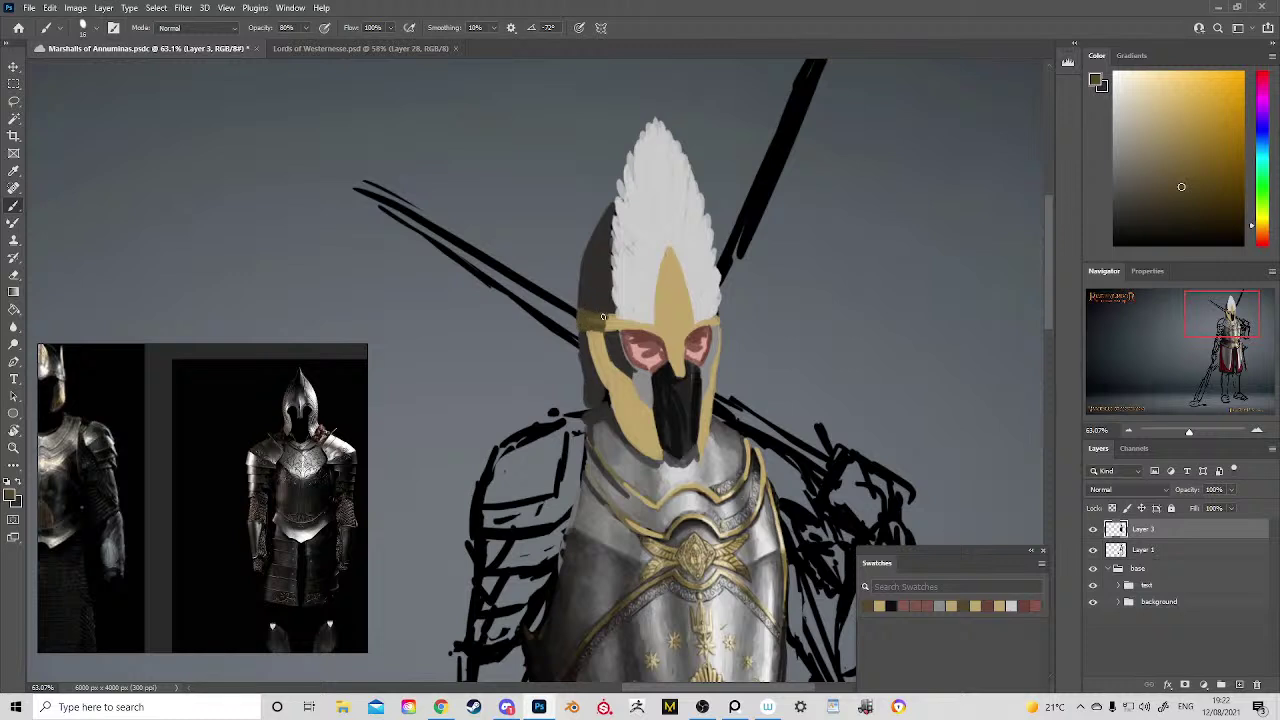
alt+click(590, 312)
drag(581, 329, 579, 350)
key(e)
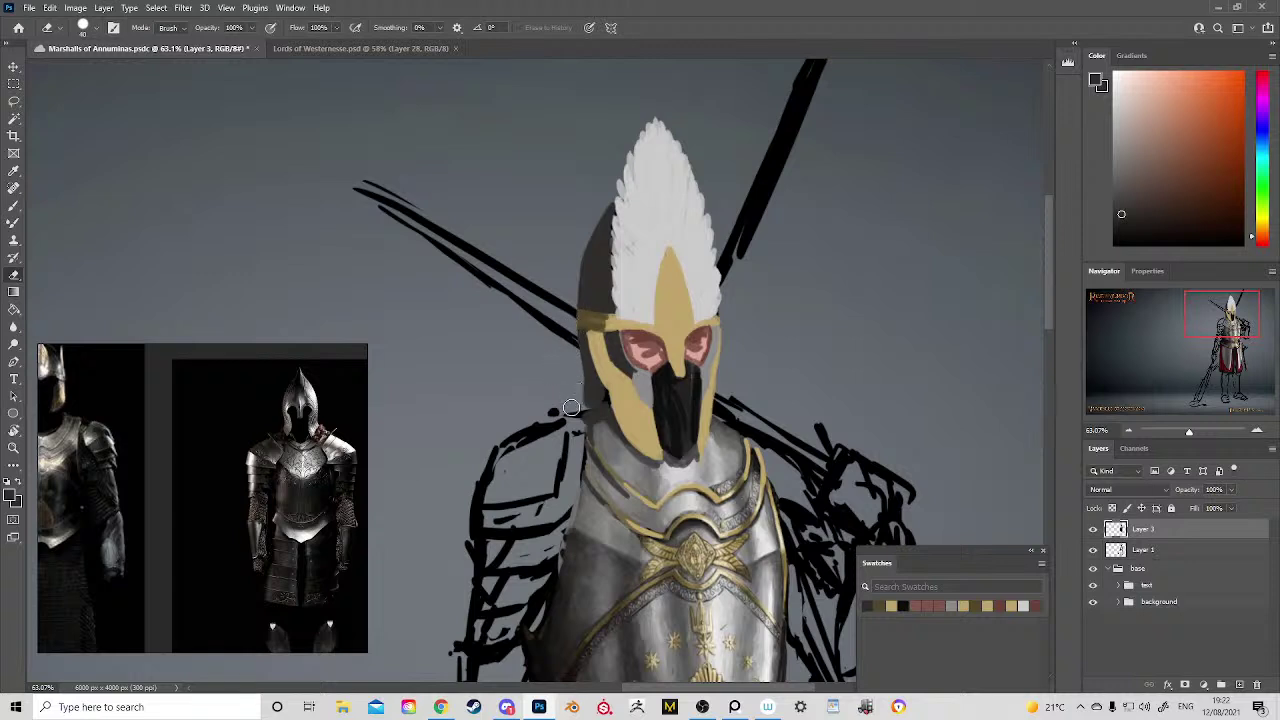
key(b)
drag(579, 390, 588, 377)
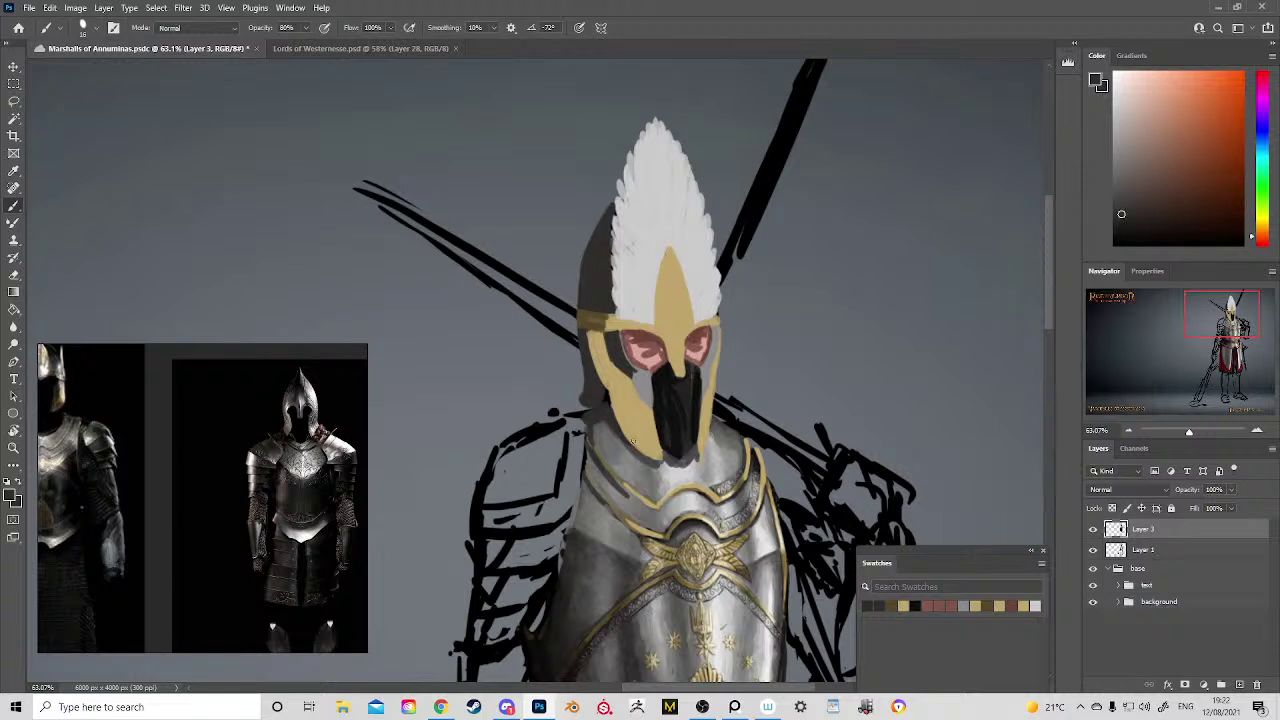
Step: Darken the light inner panel of the near cheek guard with mid grey sampled beneath the chin
alt+click(655, 480)
alt+click(651, 464)
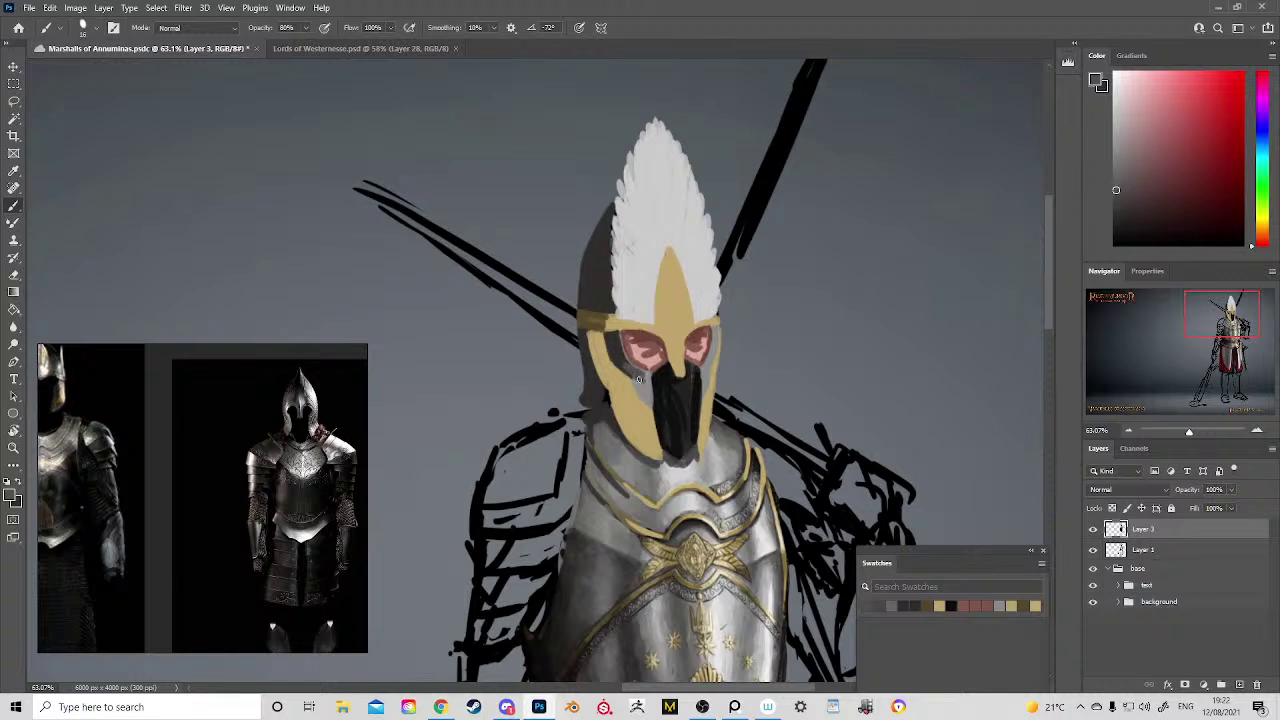
drag(638, 391, 646, 400)
Step: Reframe the armour reference image on the winged helmet and upper breastplate
key(z)
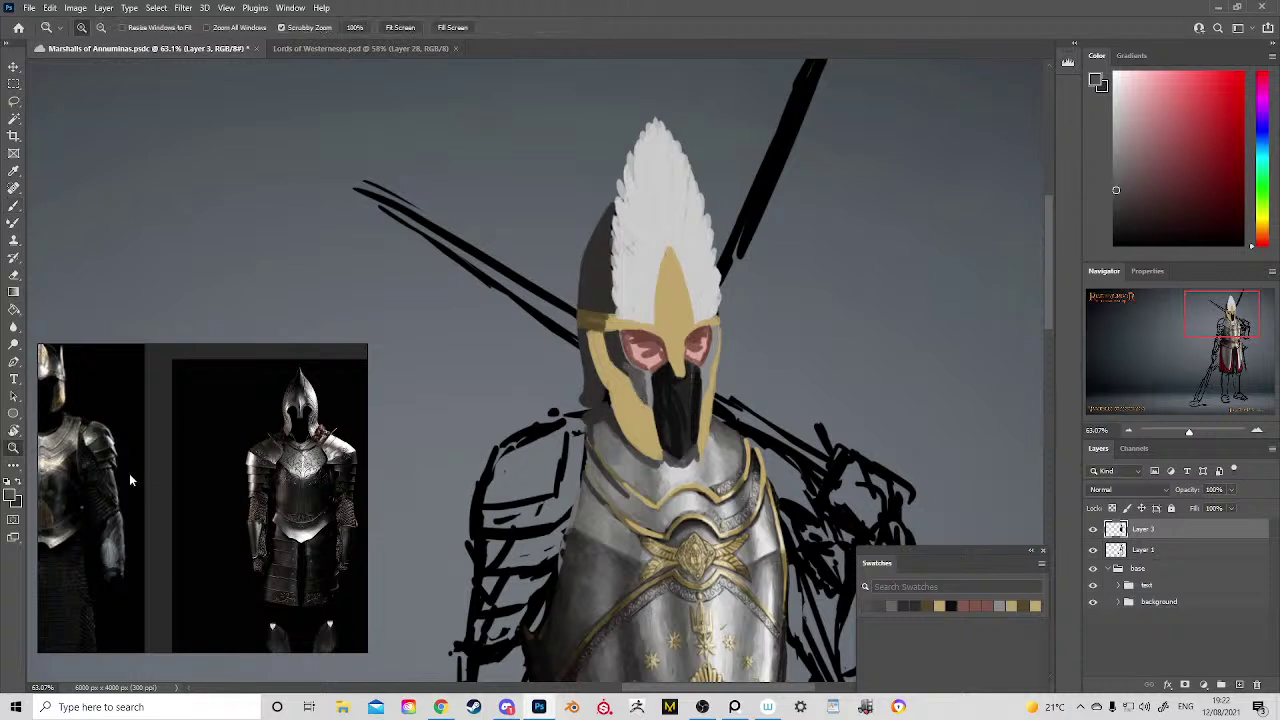
drag(131, 479, 347, 477)
scroll(368, 480, up, 4)
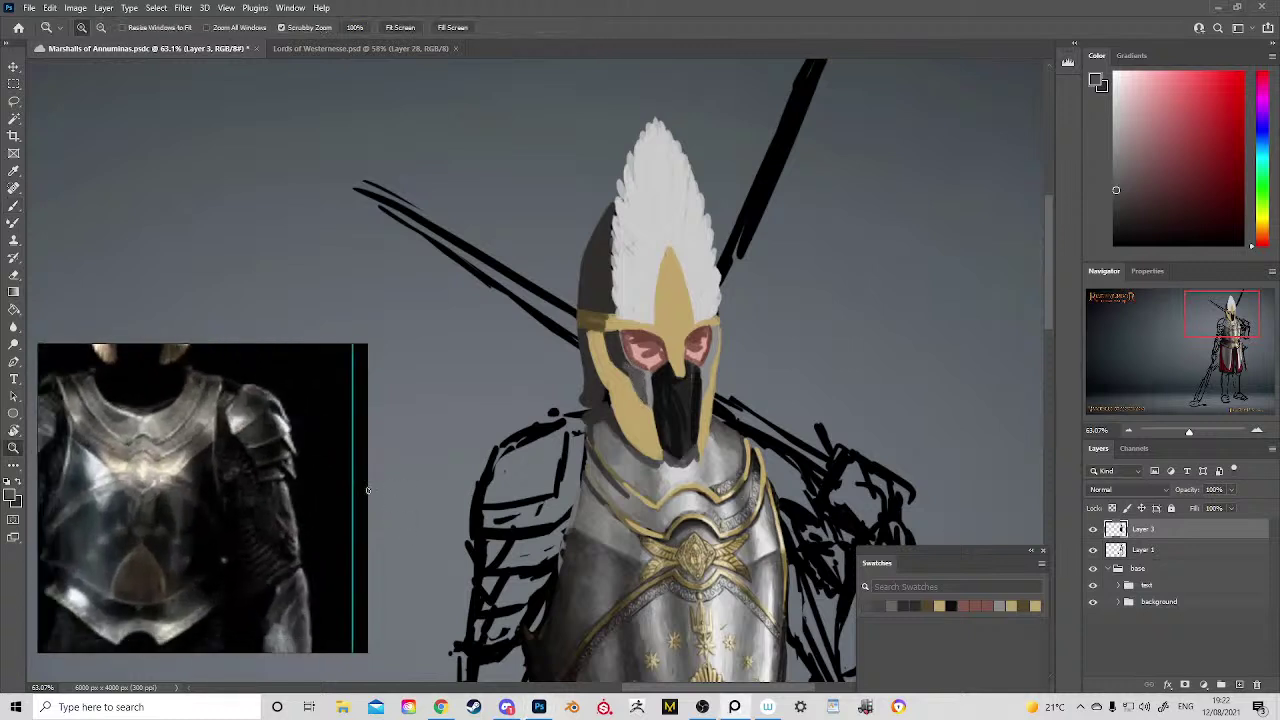
drag(155, 403, 256, 514)
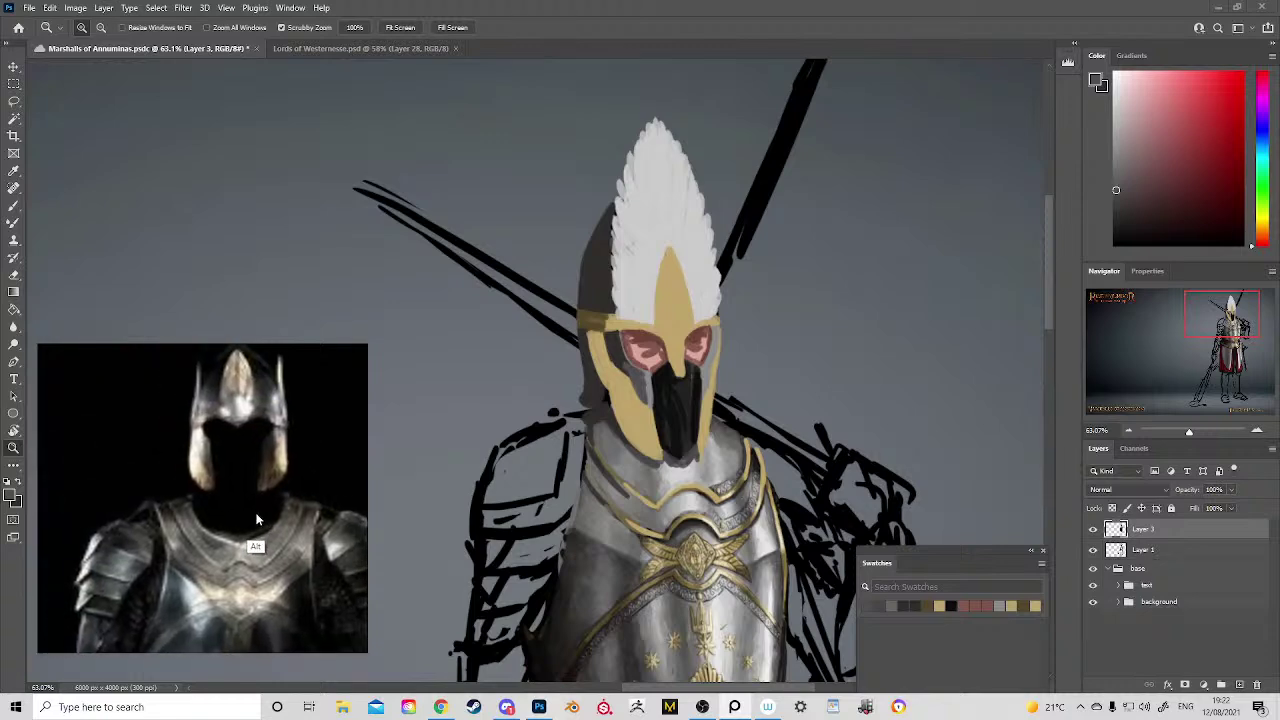
Step: Sharpen the inner and lower edges of the near gold cheek guard with sampled near-black and dark grey
key(b)
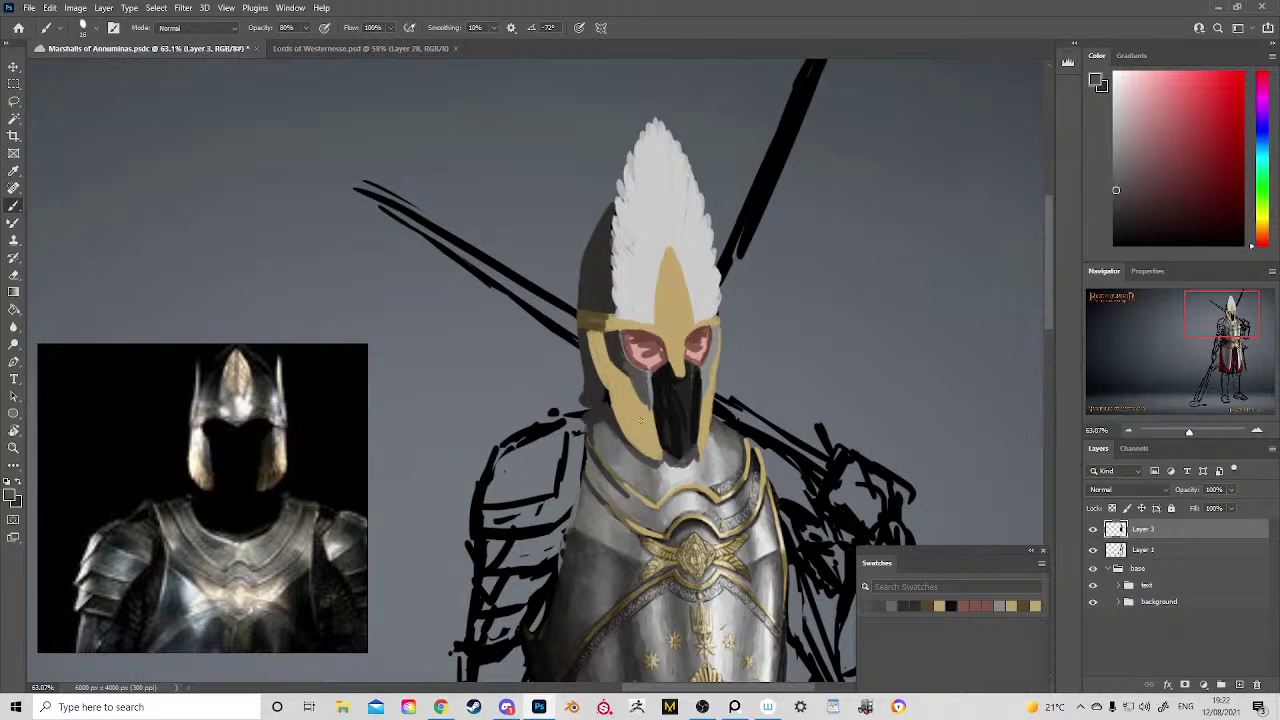
alt+click(664, 421)
drag(655, 418, 662, 460)
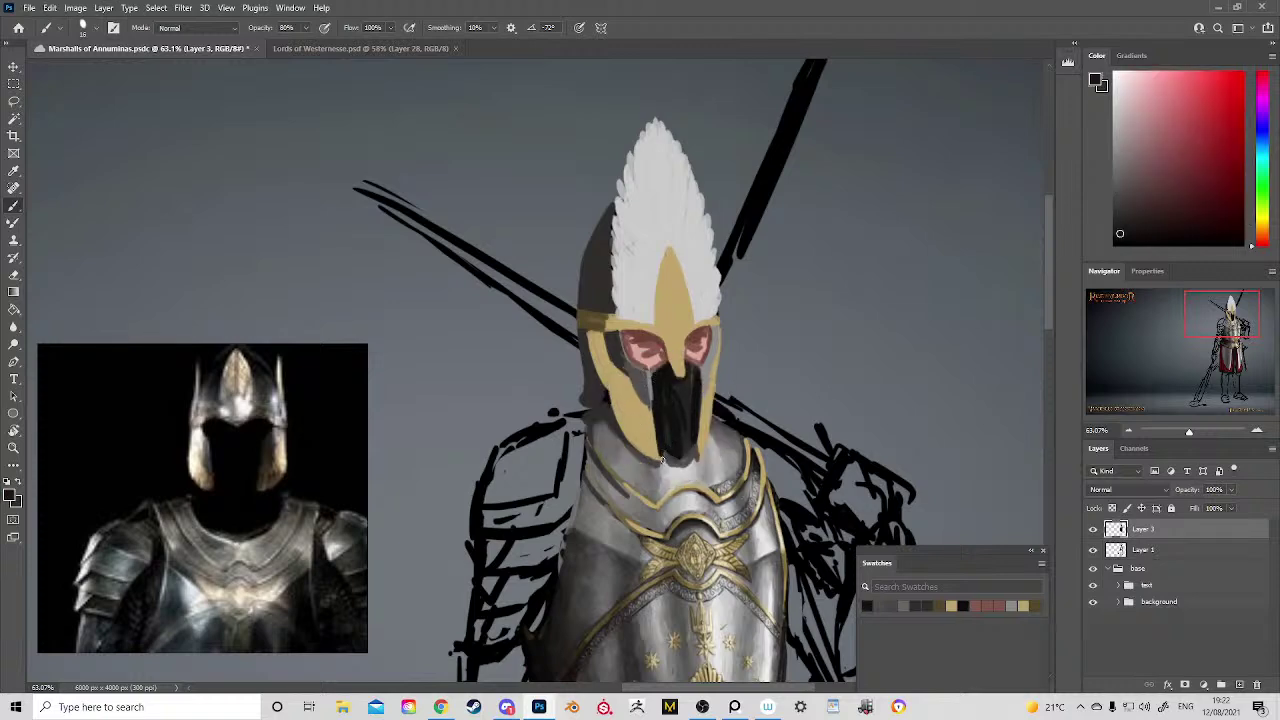
alt+click(663, 458)
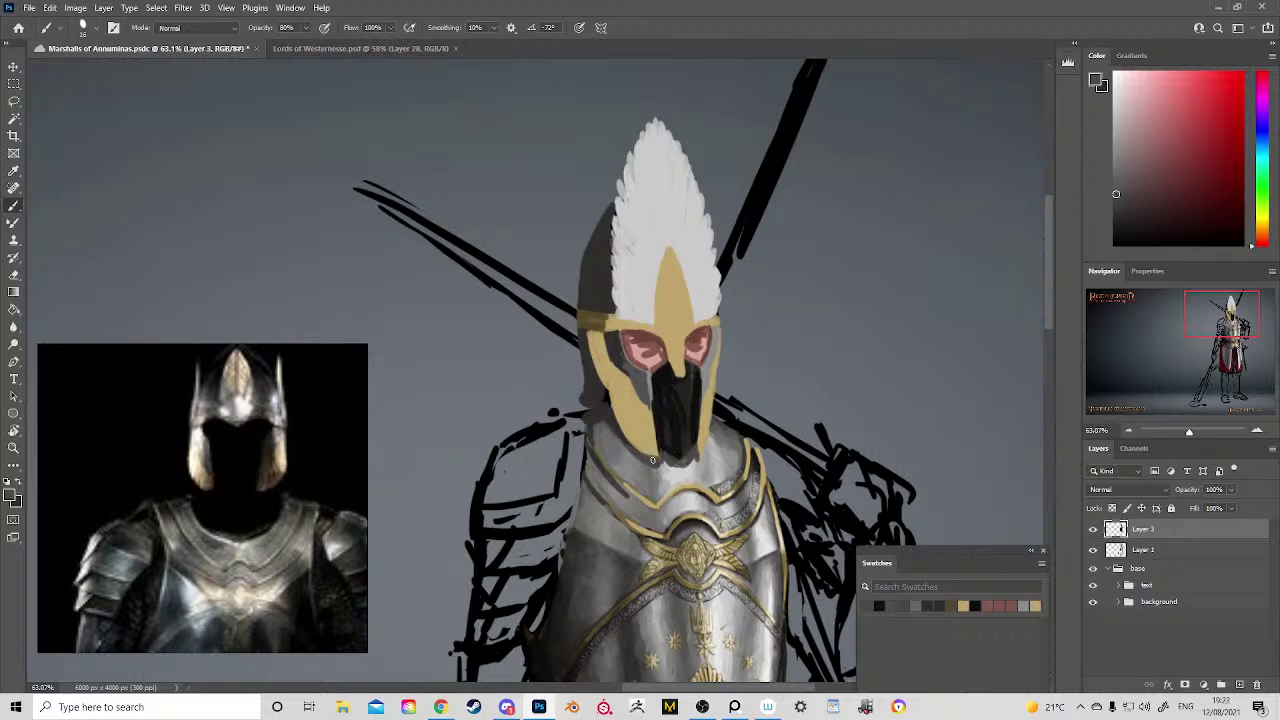
alt+click(610, 437)
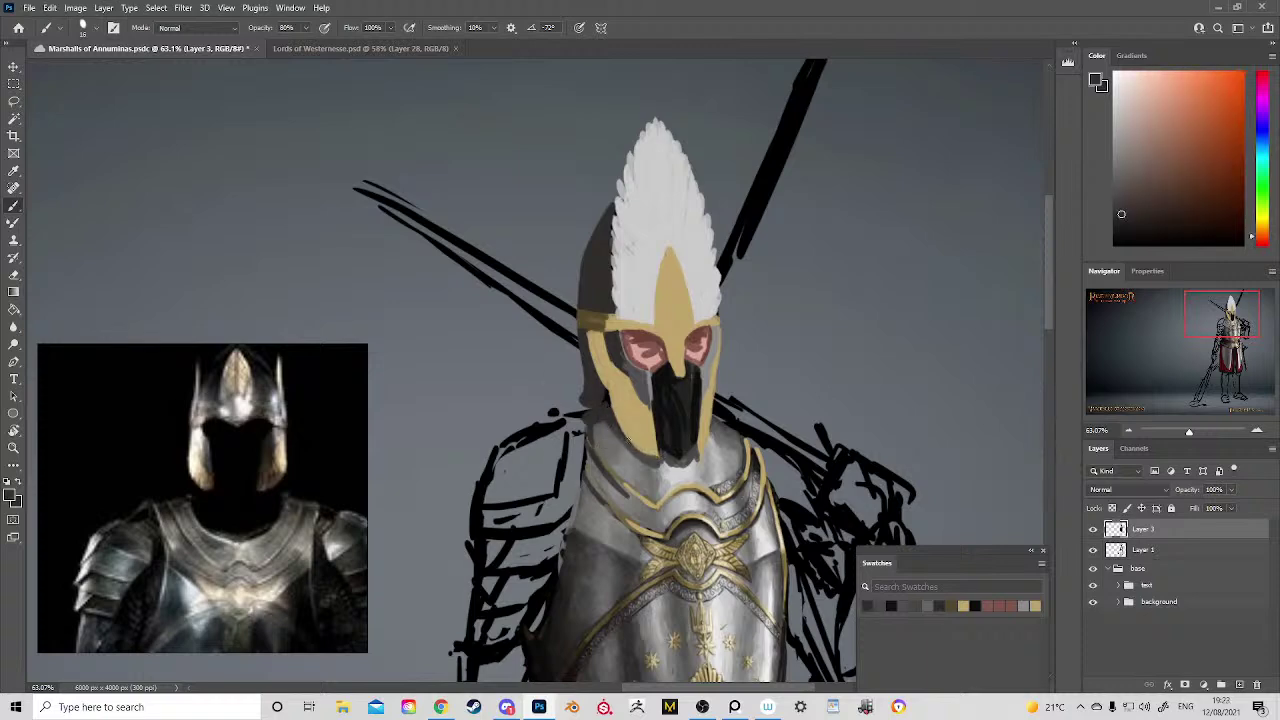
drag(643, 453, 663, 459)
Step: Clean up the gold edge of the far cheek guard with gold sampled from the trim
alt+click(698, 457)
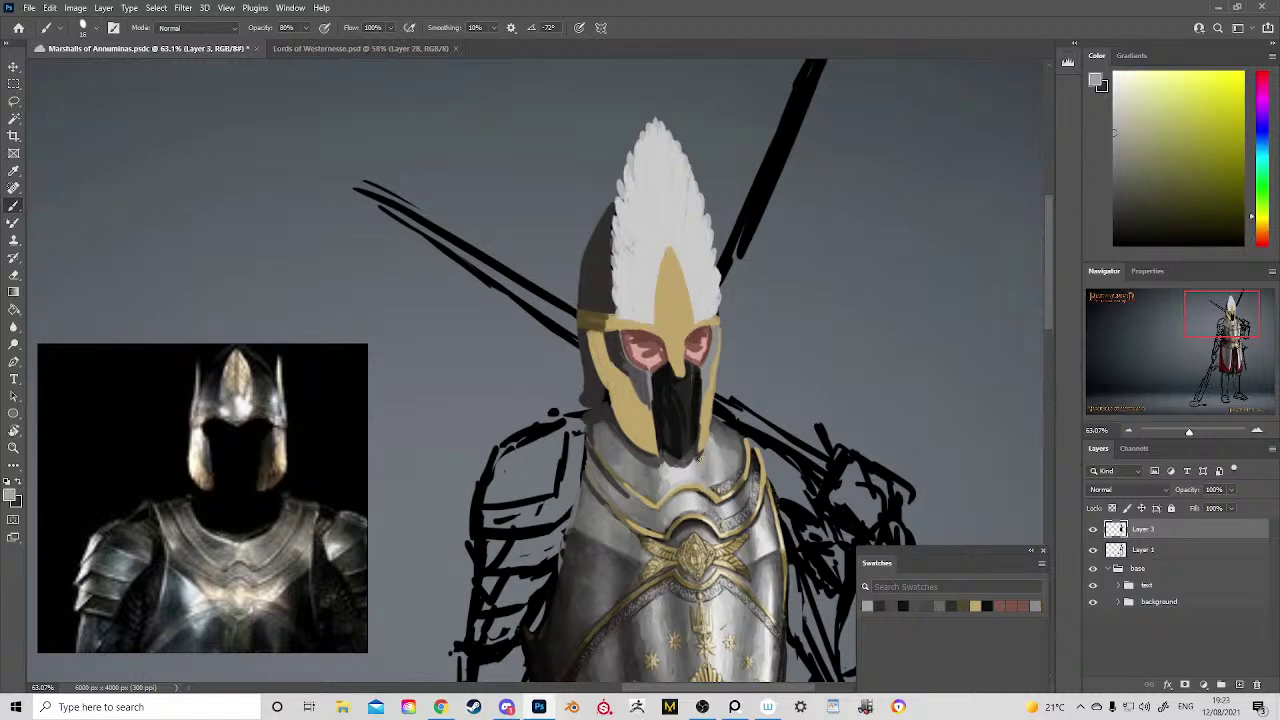
alt+click(703, 452)
drag(703, 452, 718, 362)
drag(718, 362, 548, 325)
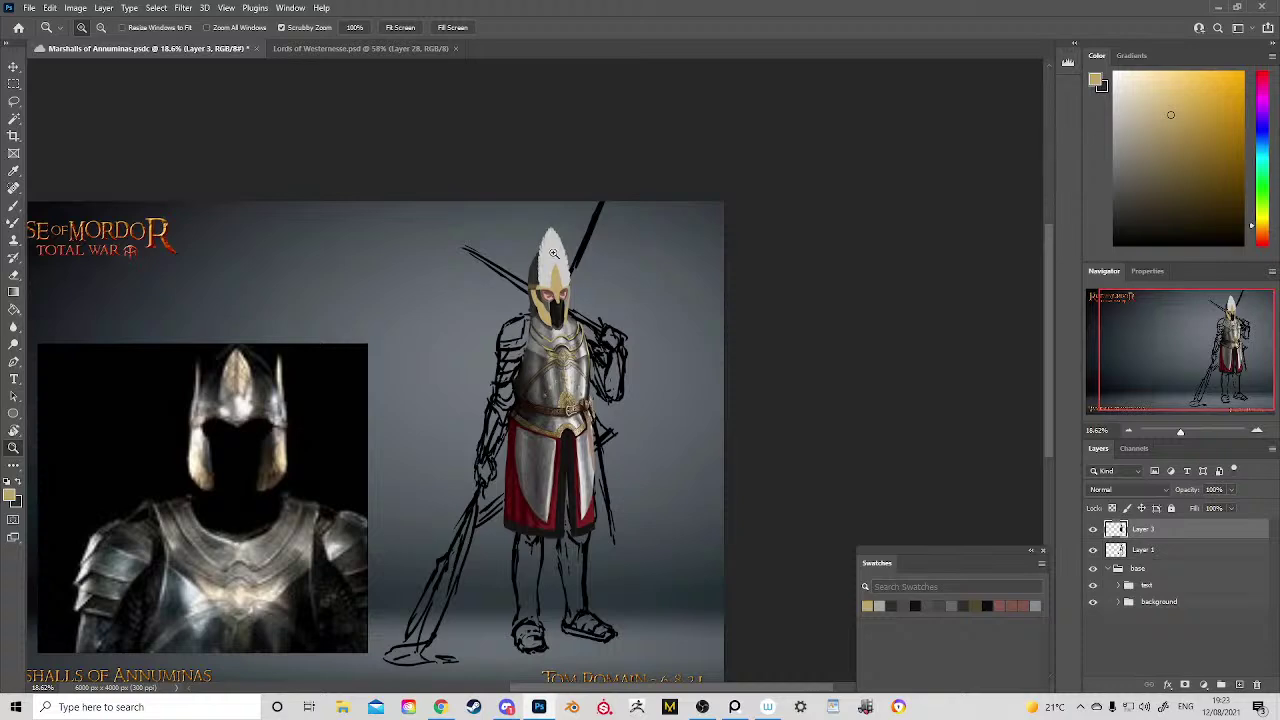
Step: Refine the white plume's scalloped near edge, tip and base around the gold spike with sampled pale grey
drag(553, 253, 560, 272)
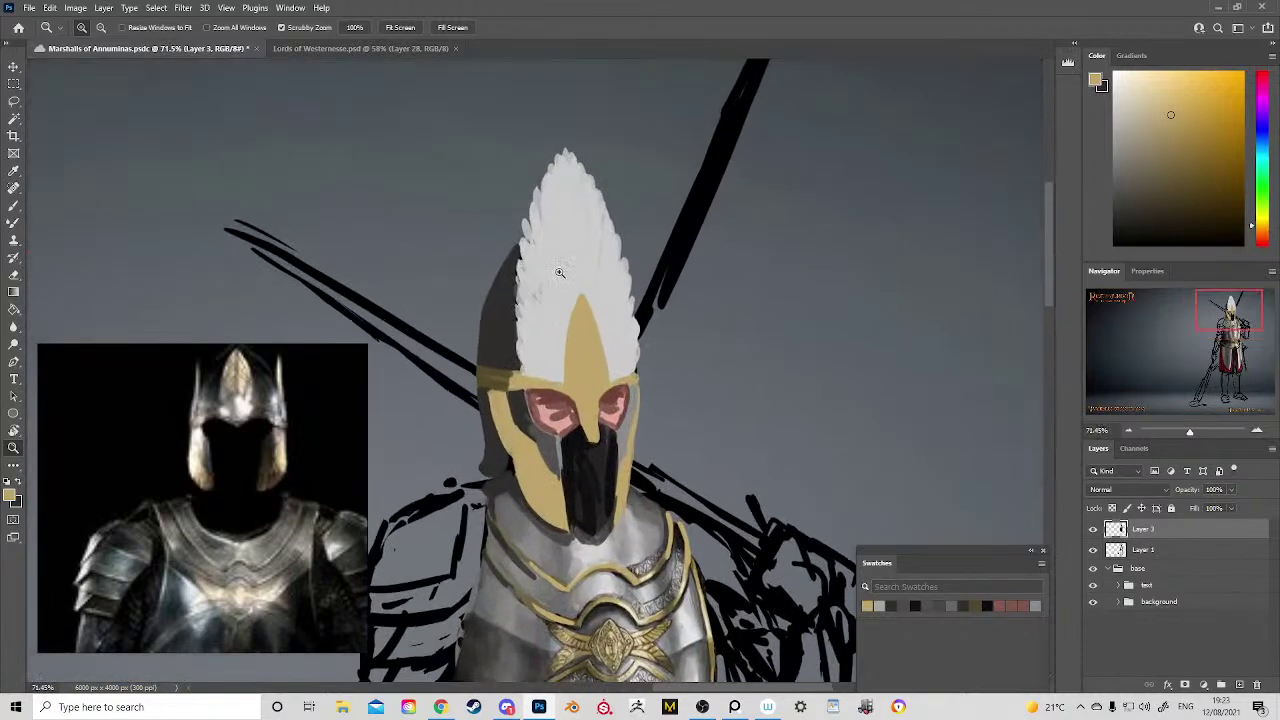
key(b)
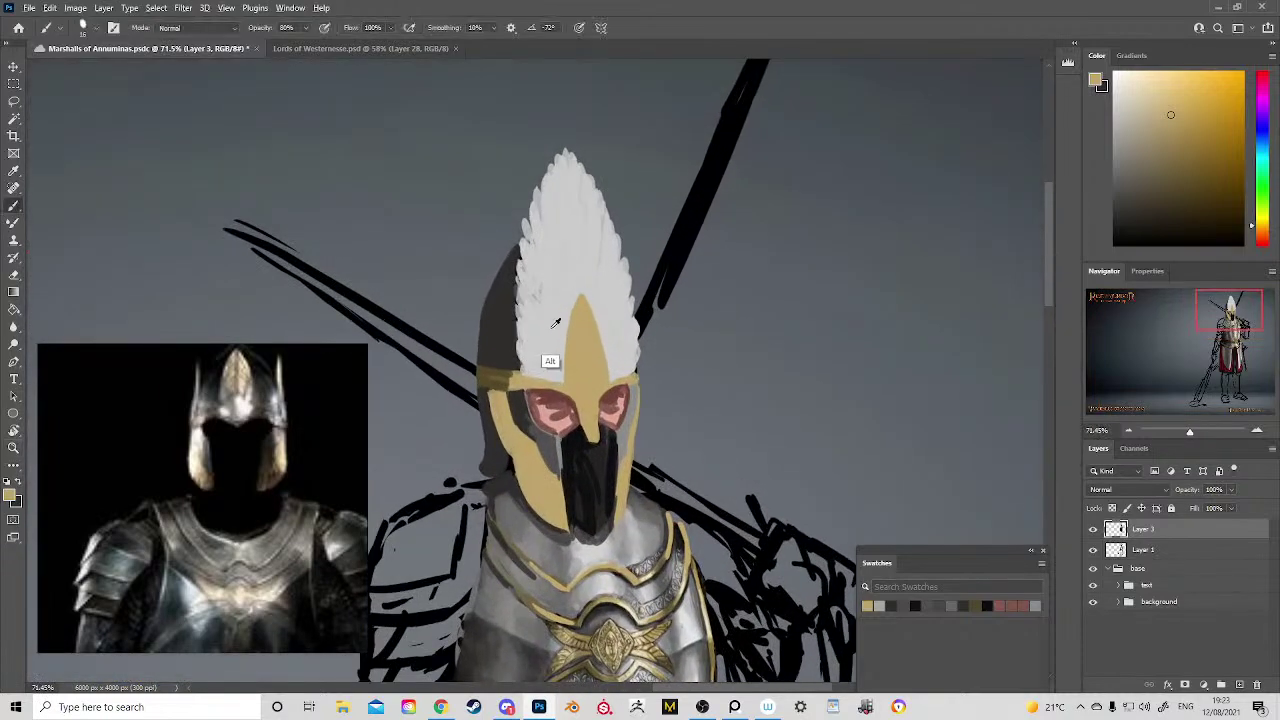
alt+click(549, 362)
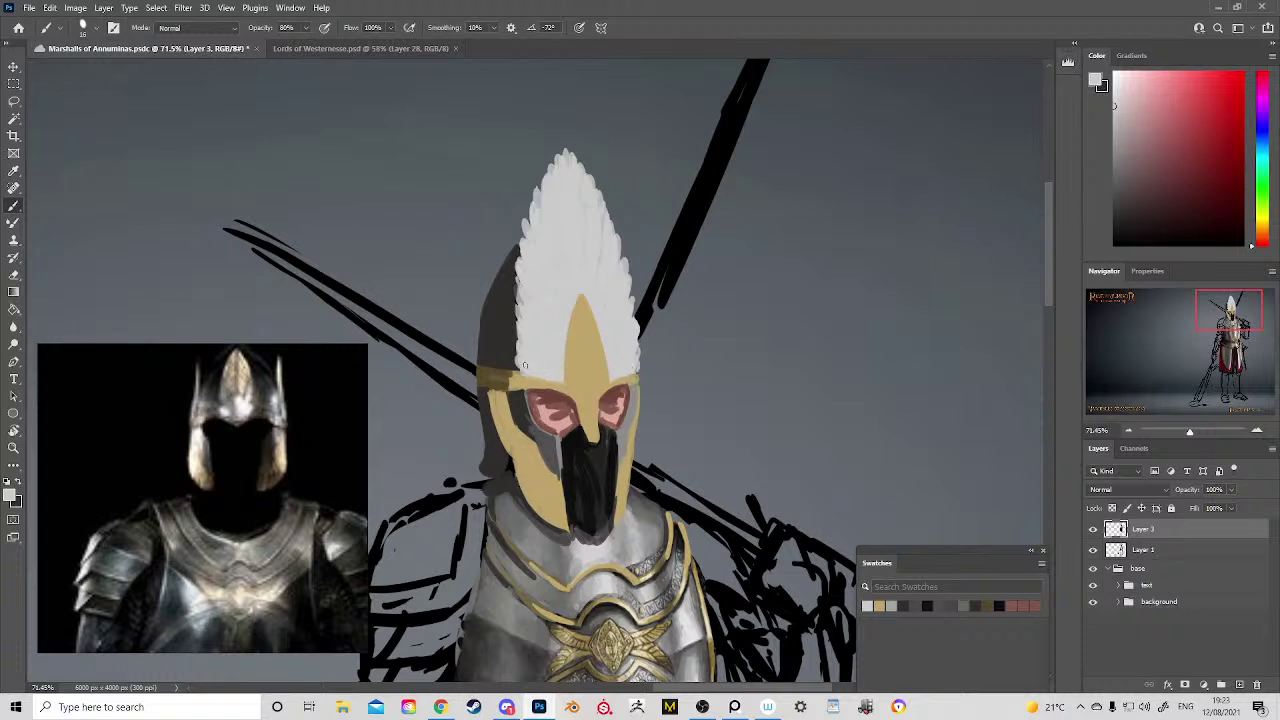
drag(515, 312, 518, 296)
mouse_move(554, 164)
mouse_down()
mouse_move(551, 247)
mouse_move(532, 223)
mouse_up()
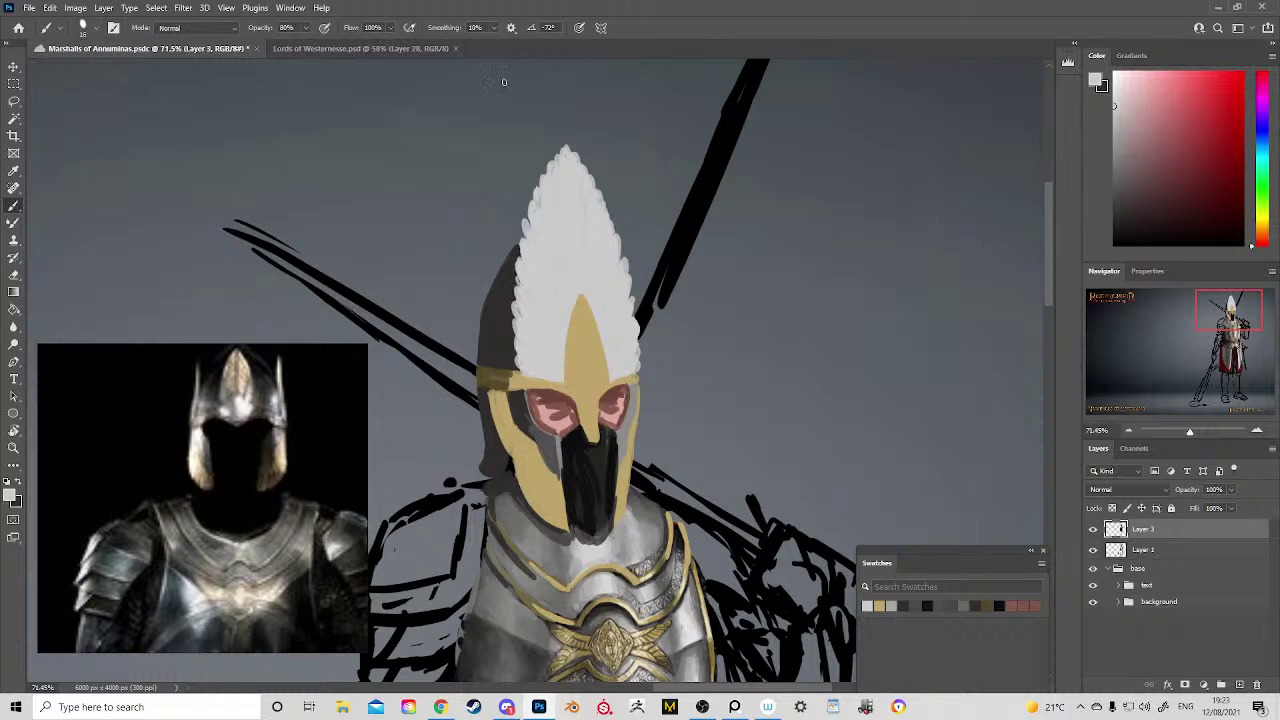
drag(519, 363, 530, 374)
drag(570, 320, 565, 378)
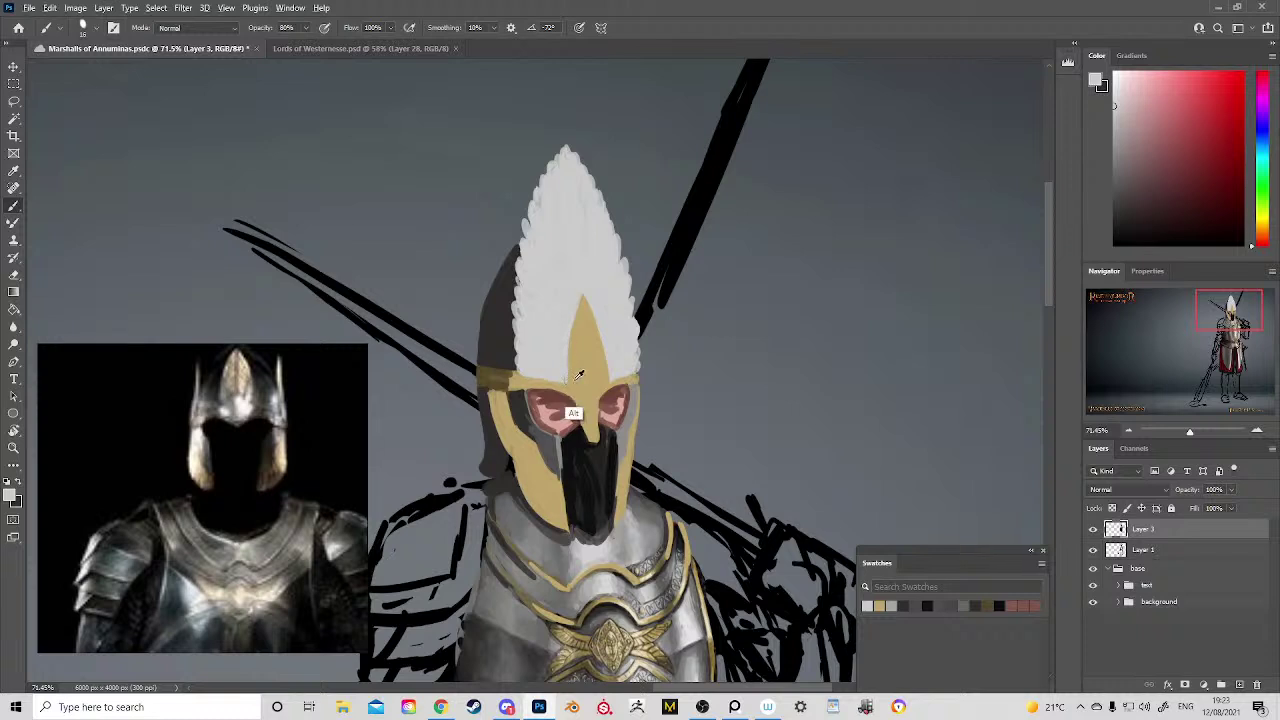
Step: Reshape the central gold spike above the nose guard with sampled gold
alt+click(575, 414)
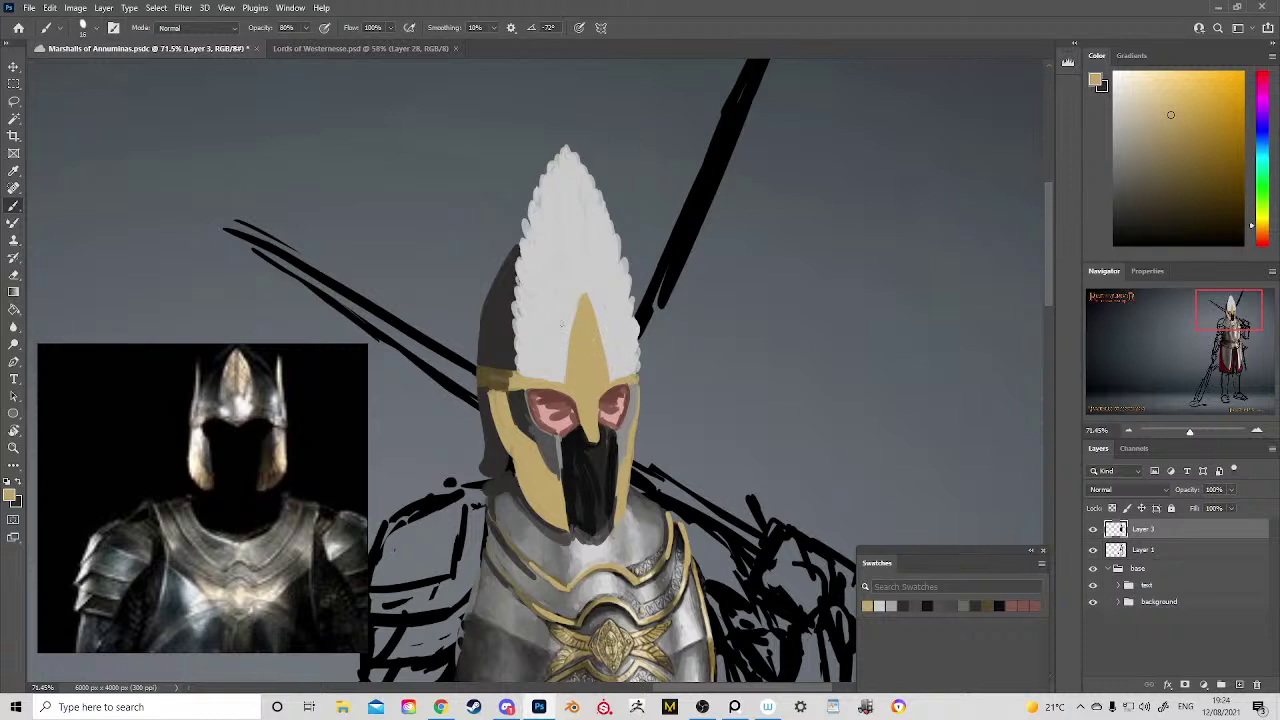
alt+click(609, 402)
alt+click(603, 424)
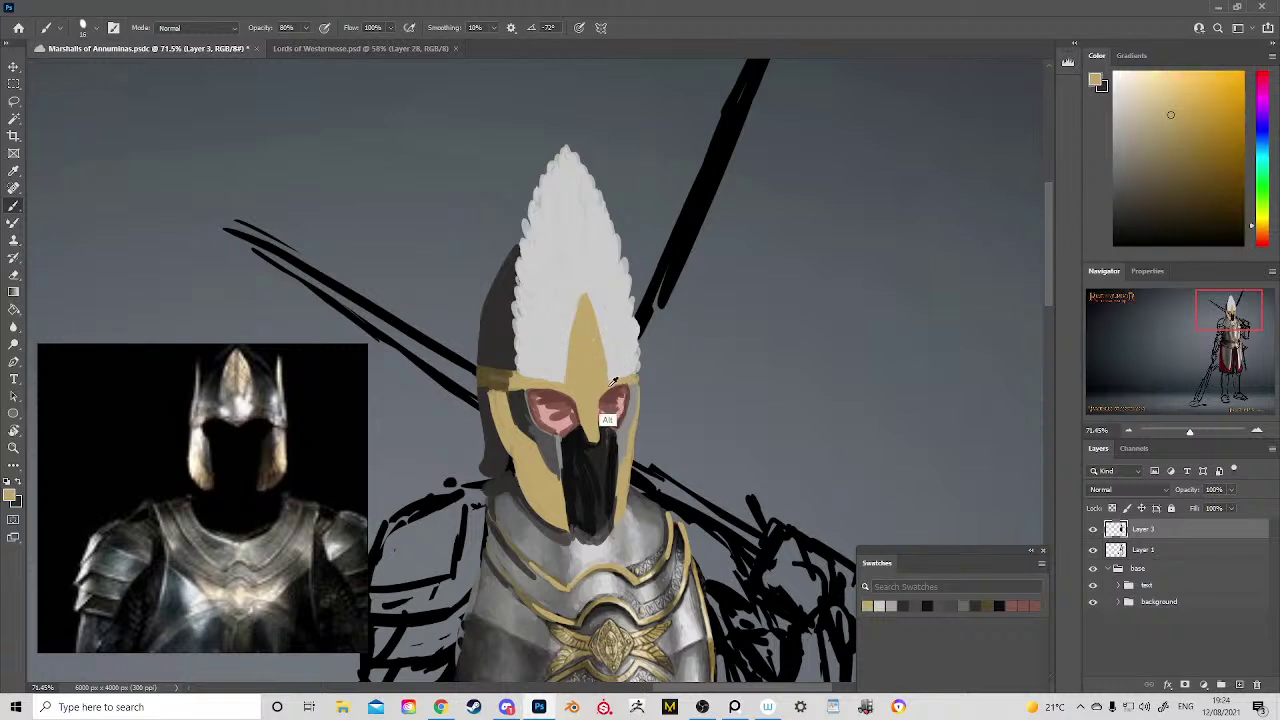
Step: Shade the brow band and both cheek guards with a deeper, more saturated gold, adding radiating ribs on the near guard
alt+click(499, 396)
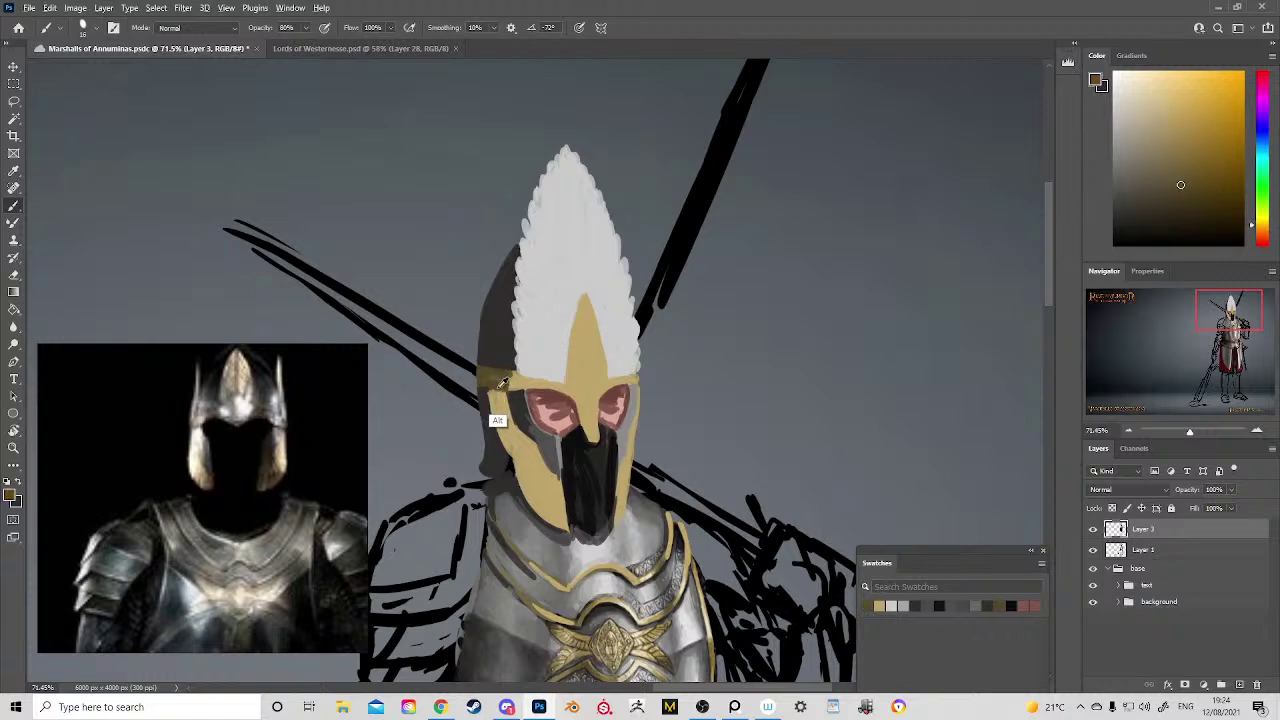
scroll(590, 480, down, 3)
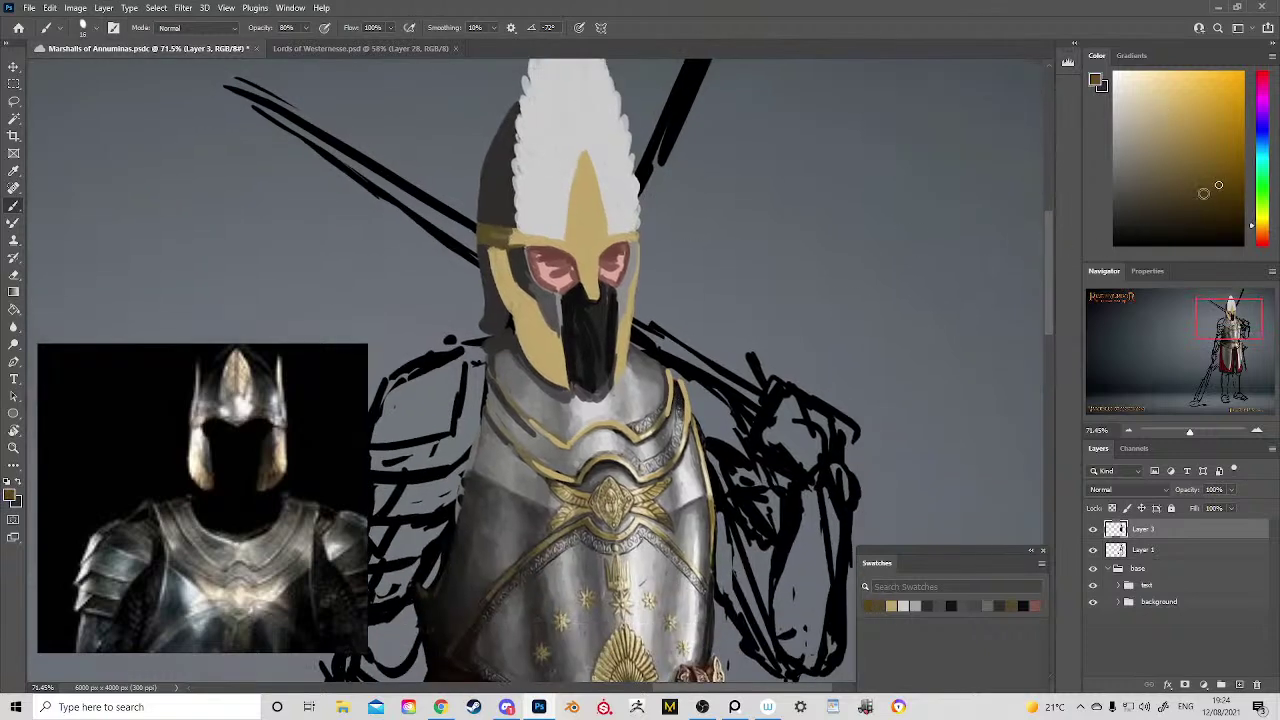
click(1213, 167)
drag(494, 286, 500, 288)
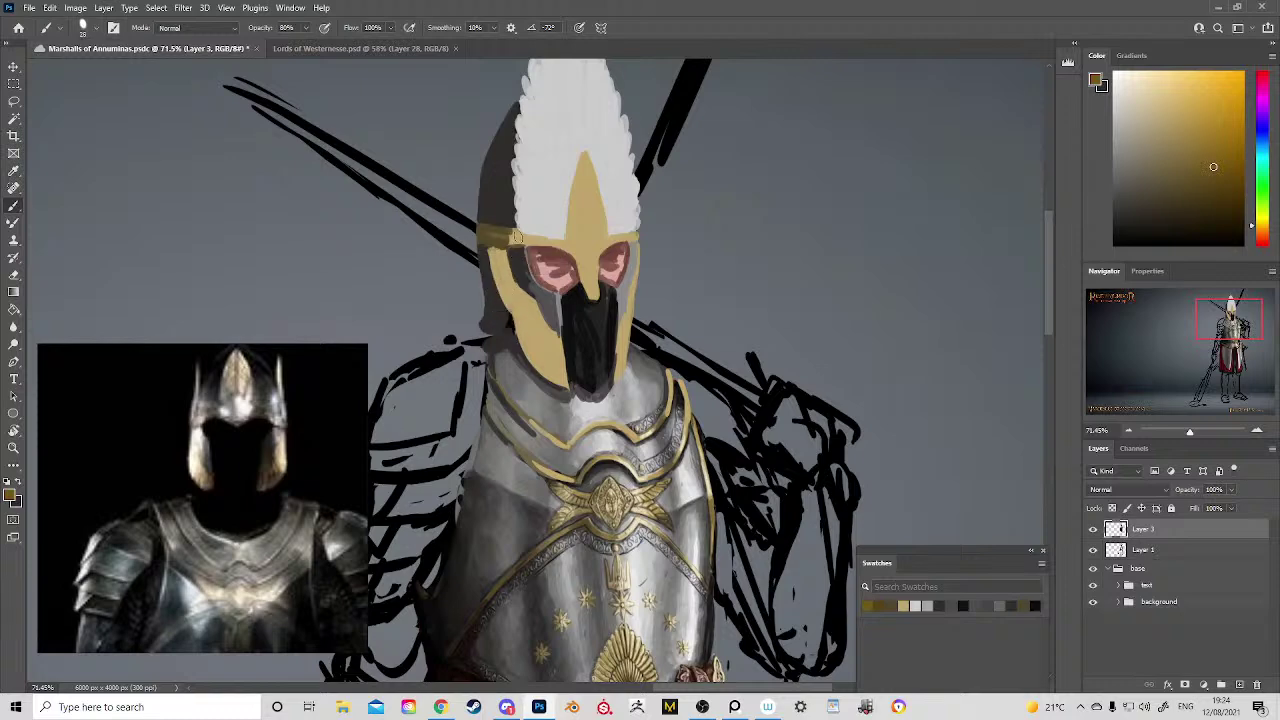
mouse_move(518, 237)
mouse_down()
mouse_move(508, 277)
mouse_move(497, 258)
mouse_move(504, 248)
mouse_move(498, 282)
mouse_move(517, 294)
mouse_move(491, 271)
mouse_move(508, 246)
mouse_move(524, 292)
mouse_move(509, 317)
mouse_move(532, 300)
mouse_move(514, 323)
mouse_move(530, 313)
mouse_move(521, 336)
mouse_move(538, 320)
mouse_move(524, 350)
mouse_move(520, 311)
mouse_move(535, 300)
mouse_move(556, 334)
mouse_move(542, 373)
mouse_move(554, 343)
mouse_move(531, 367)
mouse_move(535, 347)
mouse_move(559, 383)
mouse_move(557, 334)
mouse_move(564, 370)
mouse_up()
drag(621, 328, 620, 343)
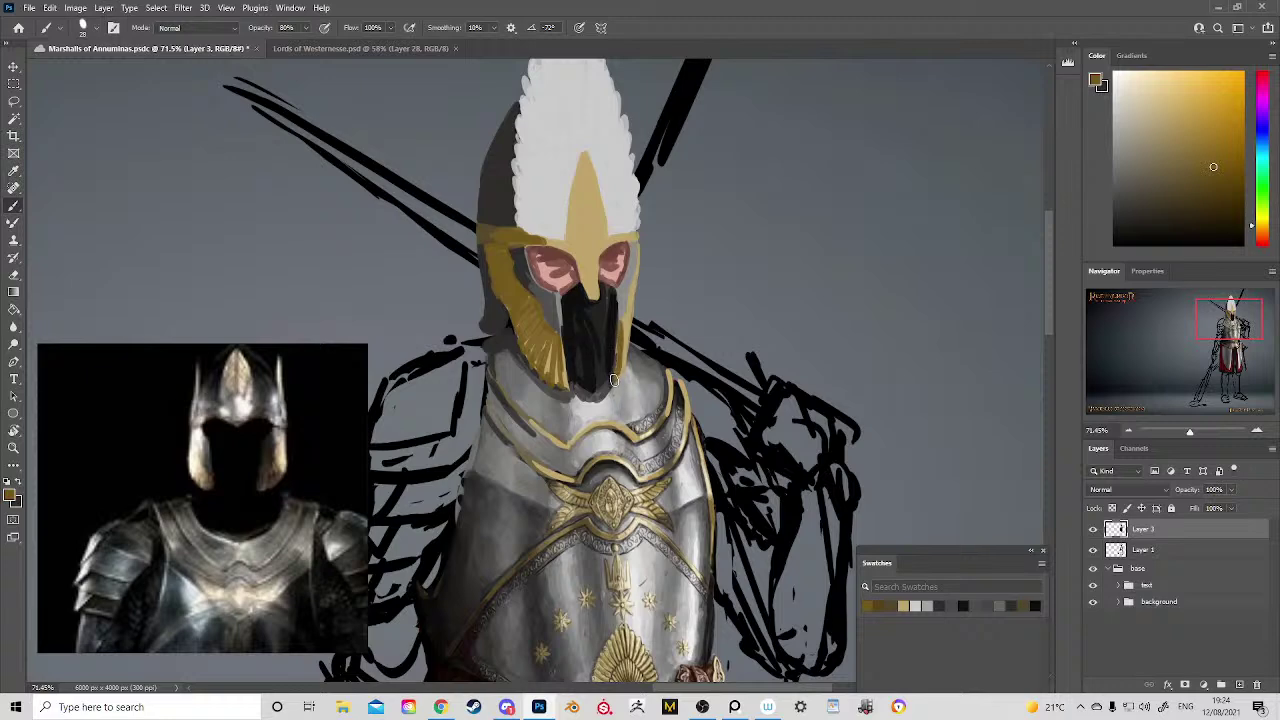
Step: Paint a pale grey highlight on the metal strip inside the far cheek guard, sampling from the collar
alt+click(626, 309)
alt+click(624, 268)
alt+click(595, 402)
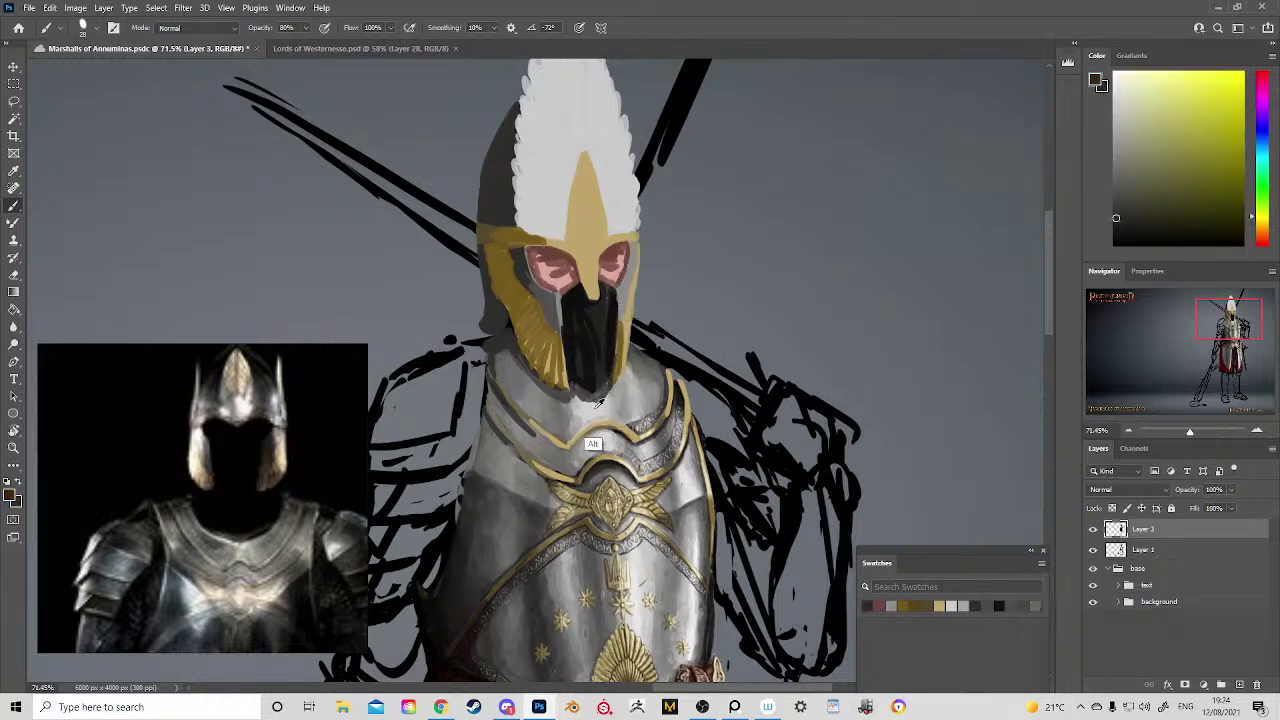
alt+click(593, 409)
drag(624, 287, 634, 243)
drag(624, 289, 620, 307)
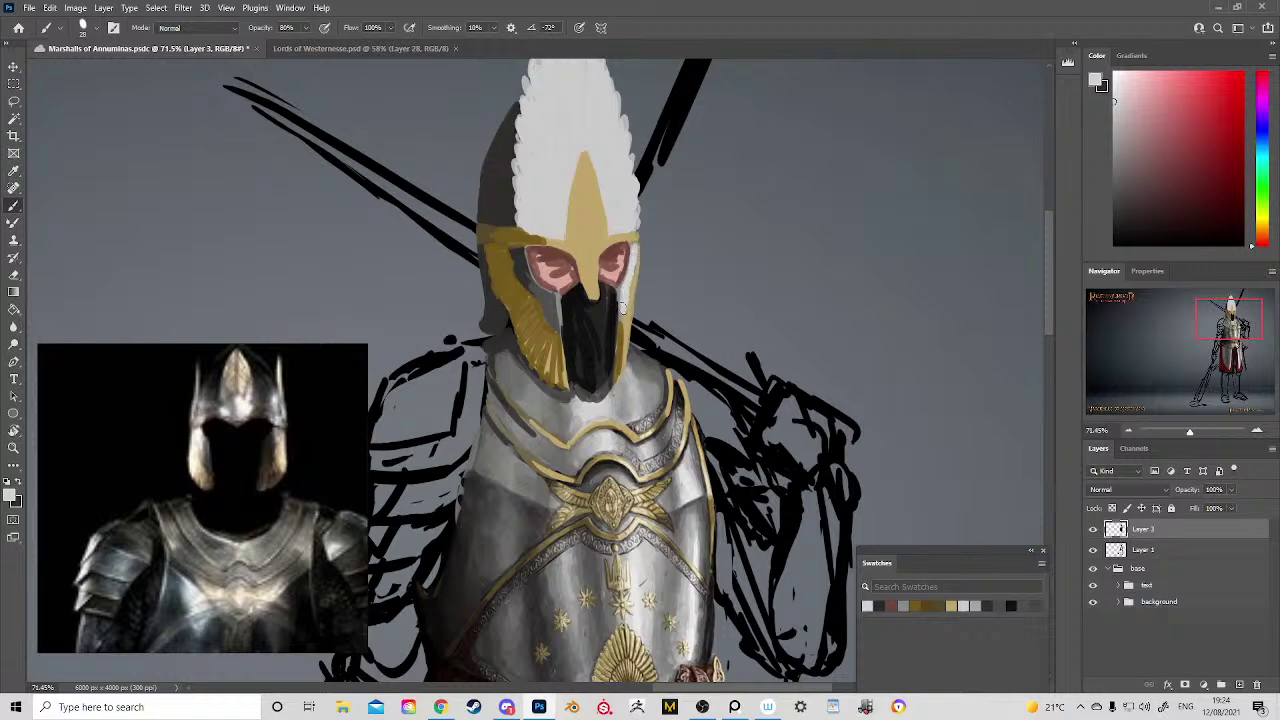
Step: Touch up the brow band beside the central spike with dark and light gold sampled from the helmet trim
mouse_move(650, 264)
mouse_down()
mouse_move(637, 424)
mouse_move(661, 268)
mouse_up()
alt+click(573, 352)
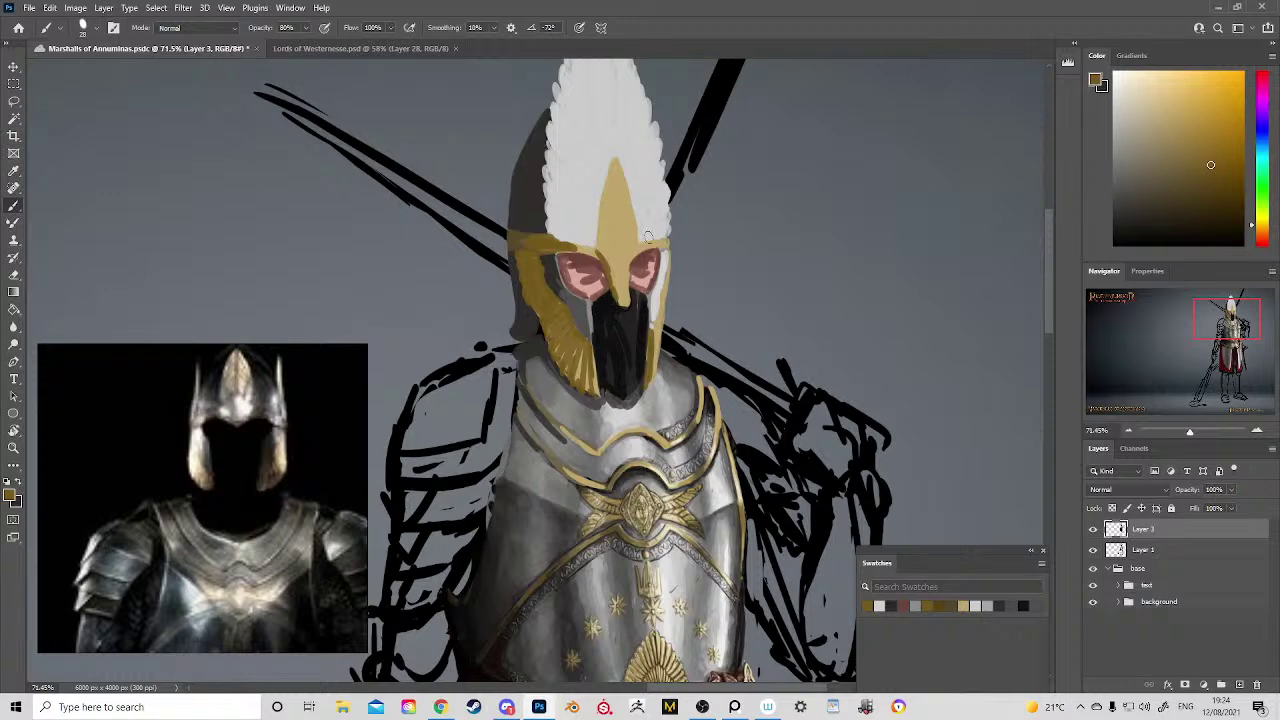
alt+click(606, 258)
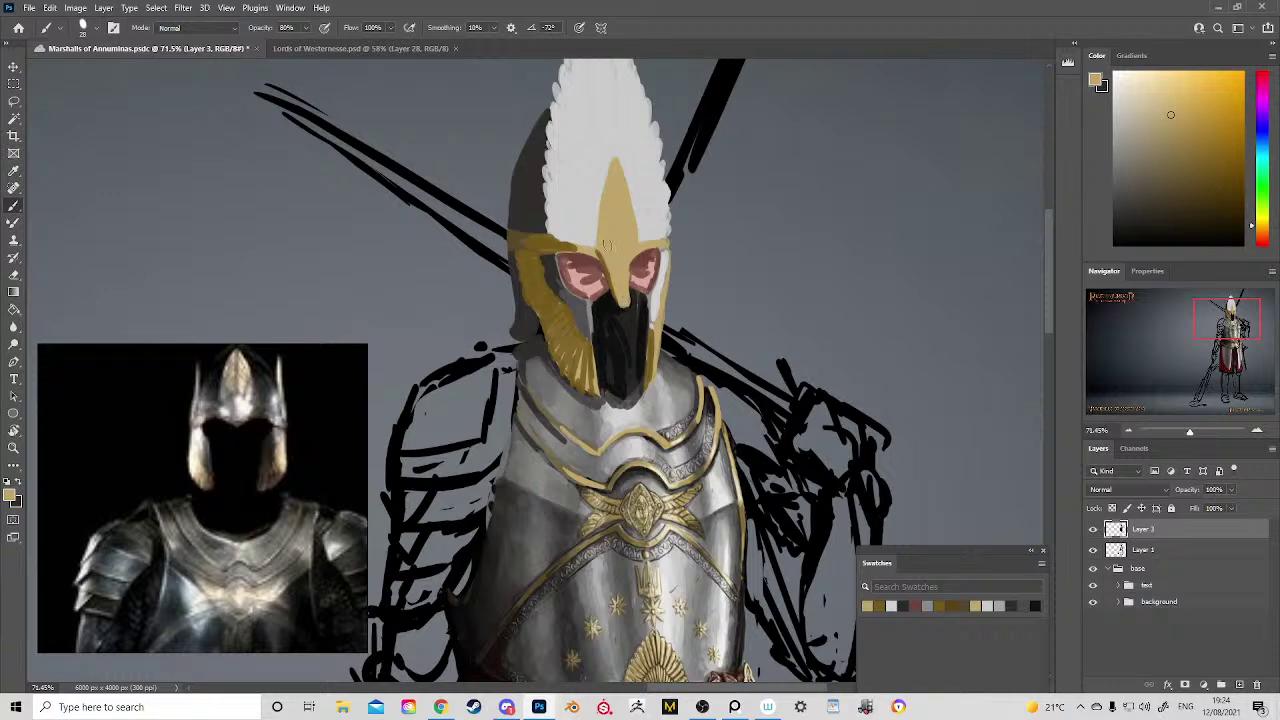
key(z)
mouse_move(690, 350)
mouse_down()
mouse_move(625, 290)
mouse_move(568, 193)
mouse_move(727, 290)
mouse_up()
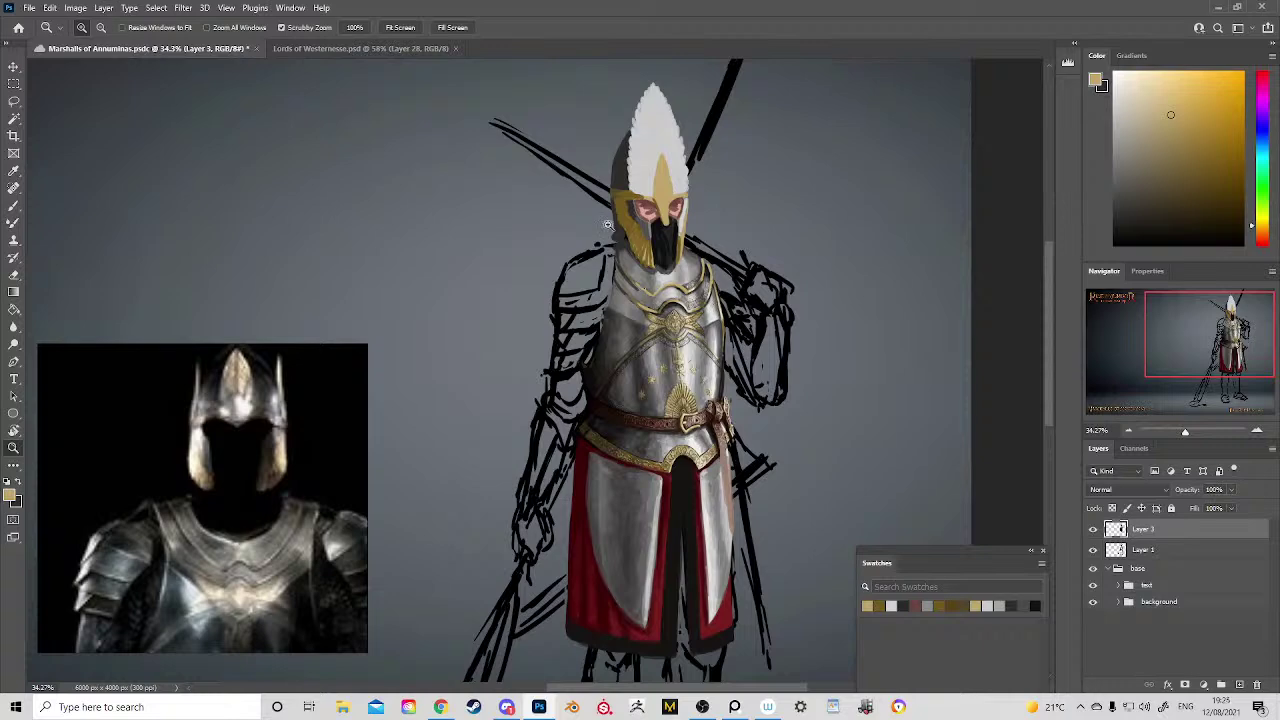
Step: Redefine the inner edge of the near cheek guard's metal panel with sampled mid grey
drag(670, 200, 717, 268)
key(b)
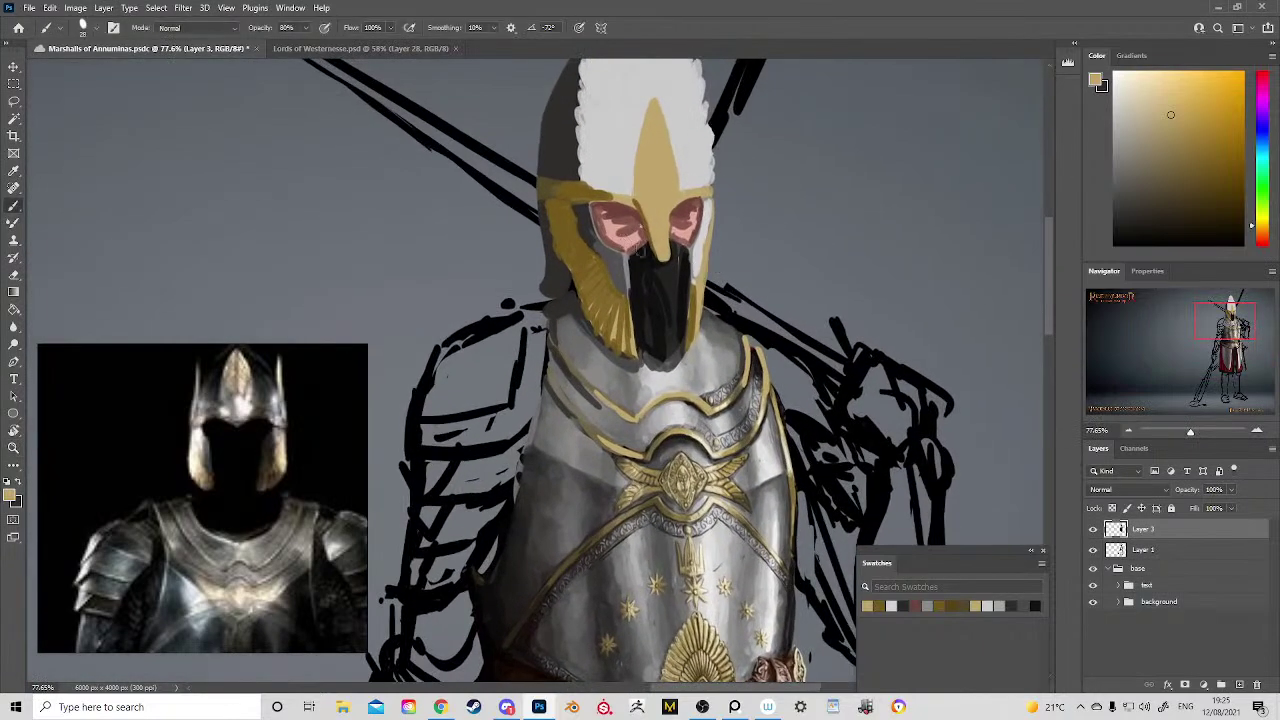
alt+click(632, 276)
alt+click(620, 297)
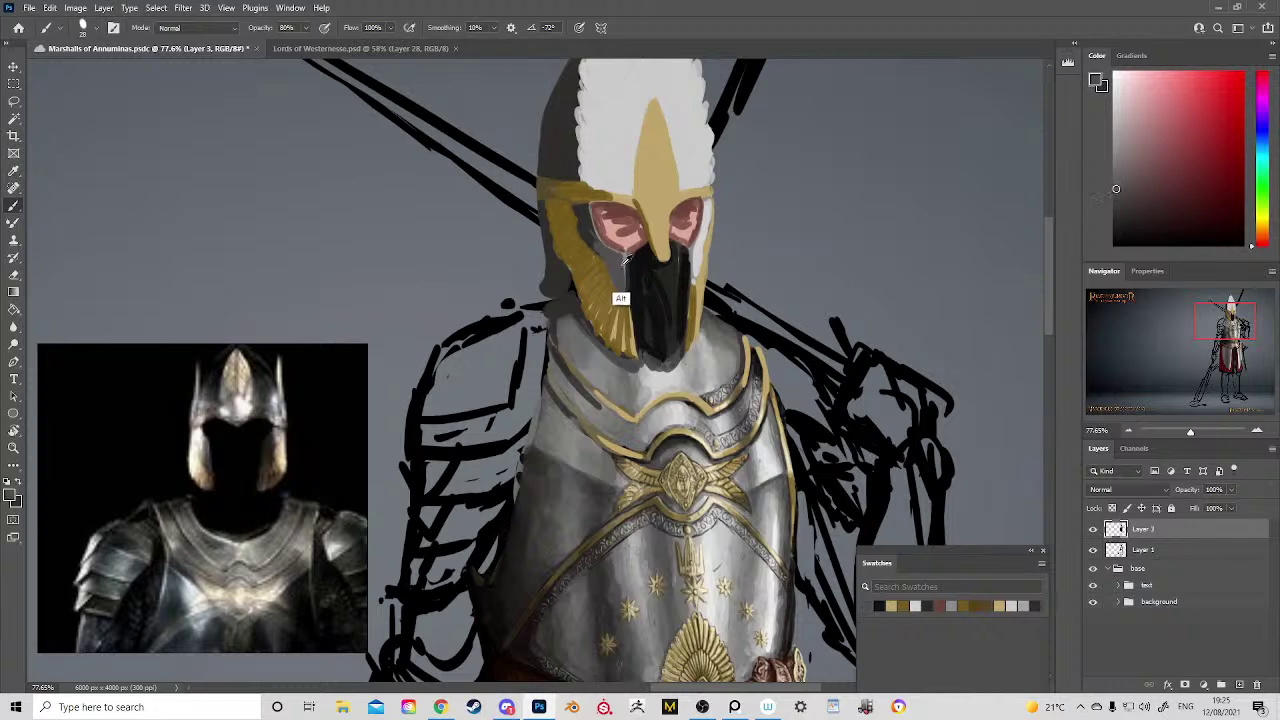
alt+click(623, 294)
alt+click(626, 289)
drag(630, 254, 627, 291)
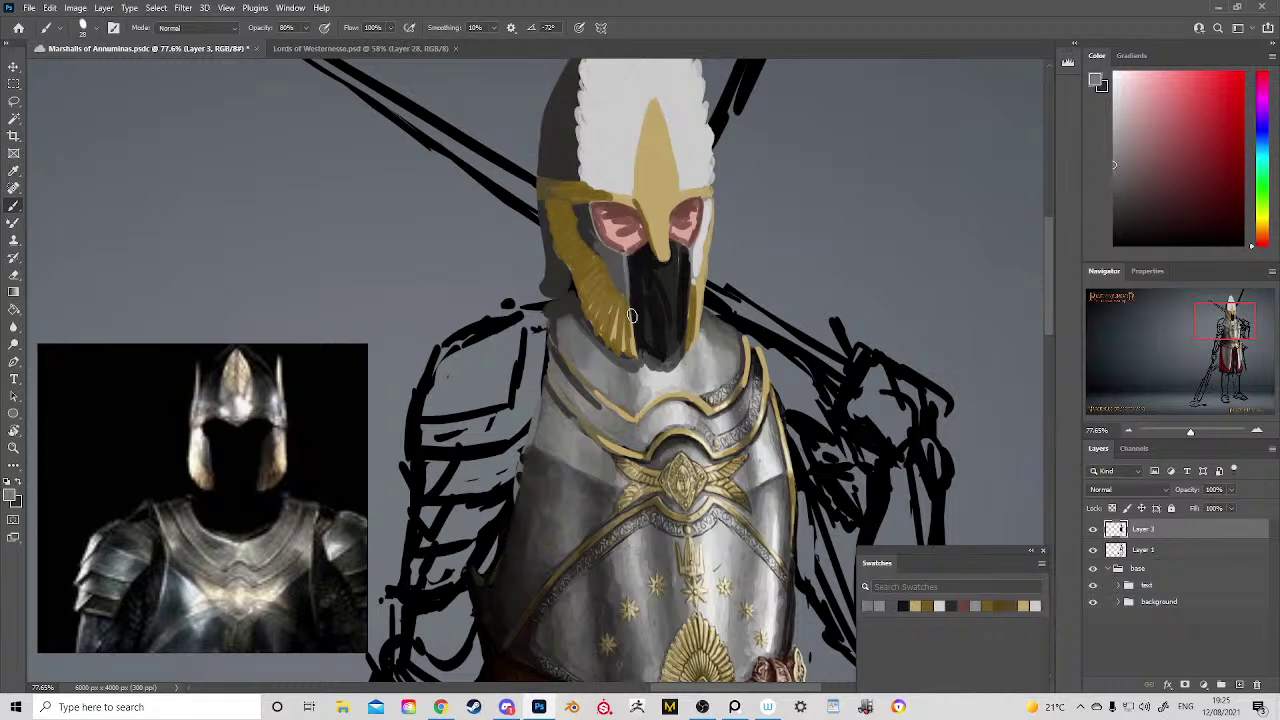
Step: Paint the helmet's central spike, brow trim and far cheek guard's outer edge with light gold sampled from the near cheek guard
alt+click(630, 345)
alt+click(613, 175)
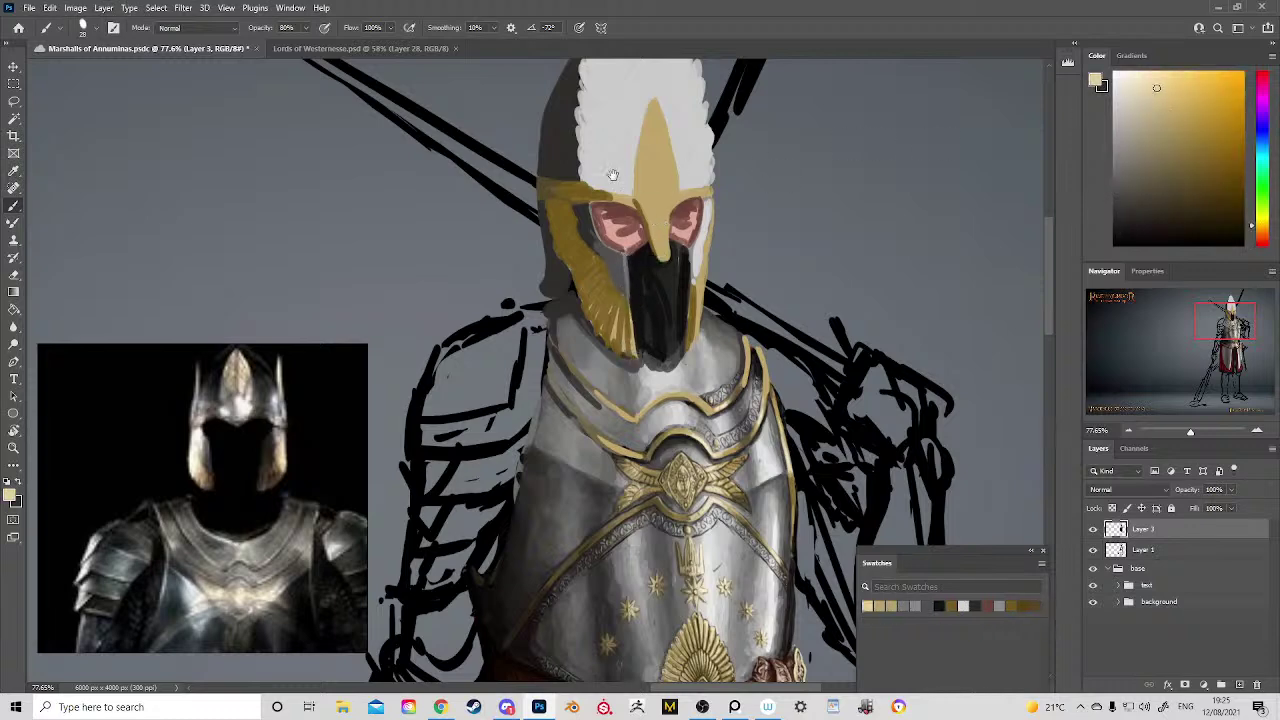
drag(613, 175, 576, 300)
drag(618, 237, 628, 297)
mouse_move(618, 225)
mouse_down()
mouse_move(639, 318)
mouse_move(628, 379)
mouse_move(625, 296)
mouse_move(609, 302)
mouse_move(616, 237)
mouse_move(606, 294)
mouse_move(615, 233)
mouse_move(604, 305)
mouse_move(630, 300)
mouse_move(625, 325)
mouse_move(609, 324)
mouse_move(671, 320)
mouse_up()
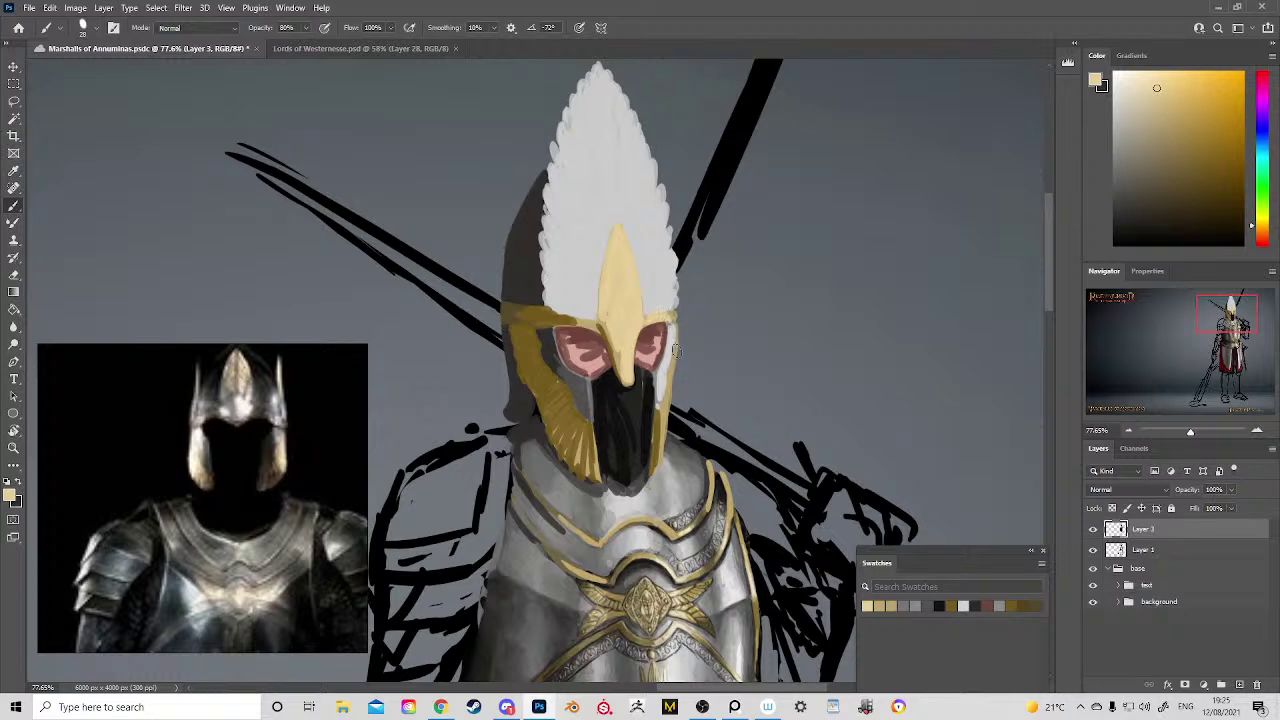
drag(673, 365, 673, 355)
drag(670, 377, 662, 432)
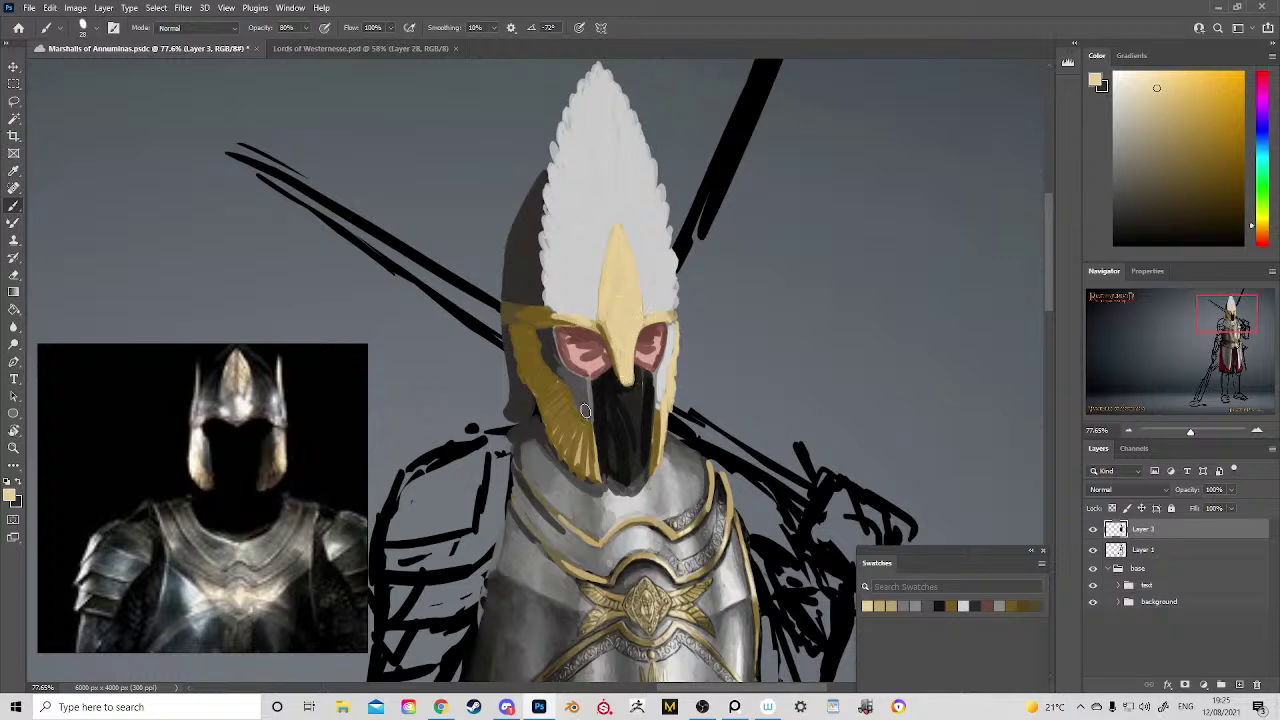
Step: Touch up the far side of the collar with greys sampled from the surrounding armour
drag(706, 494, 612, 288)
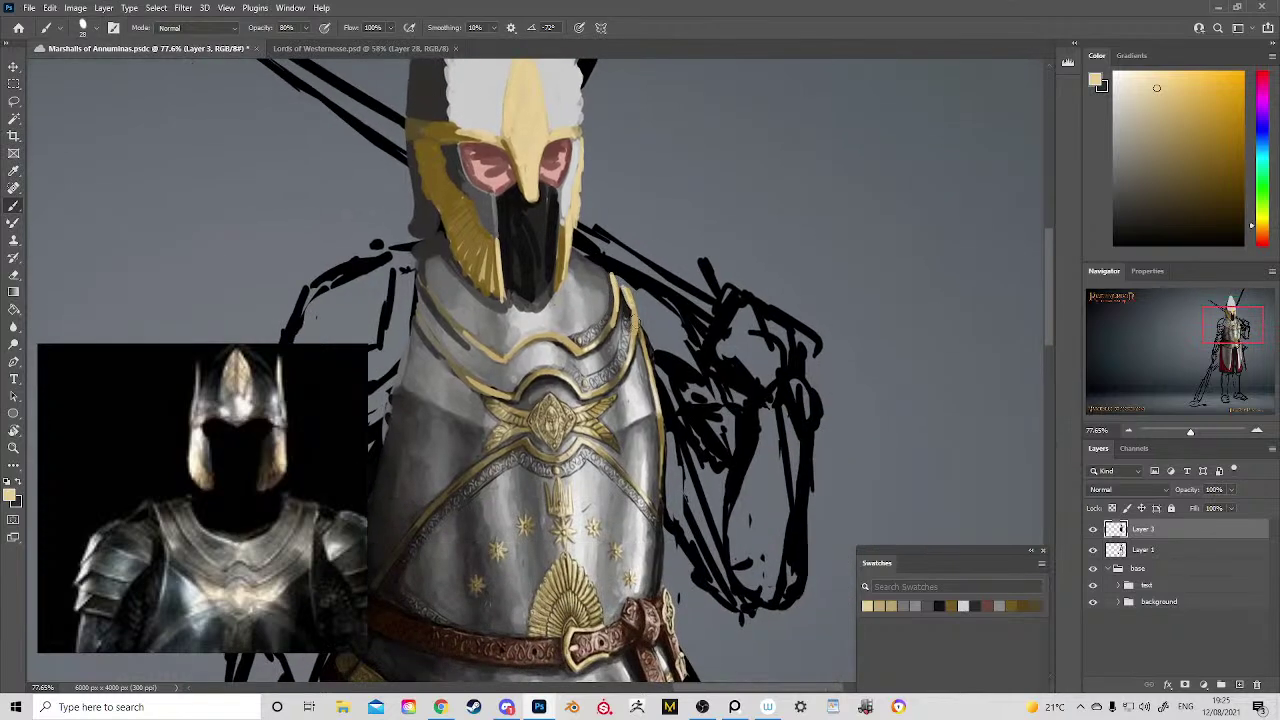
alt+click(618, 360)
alt+click(624, 289)
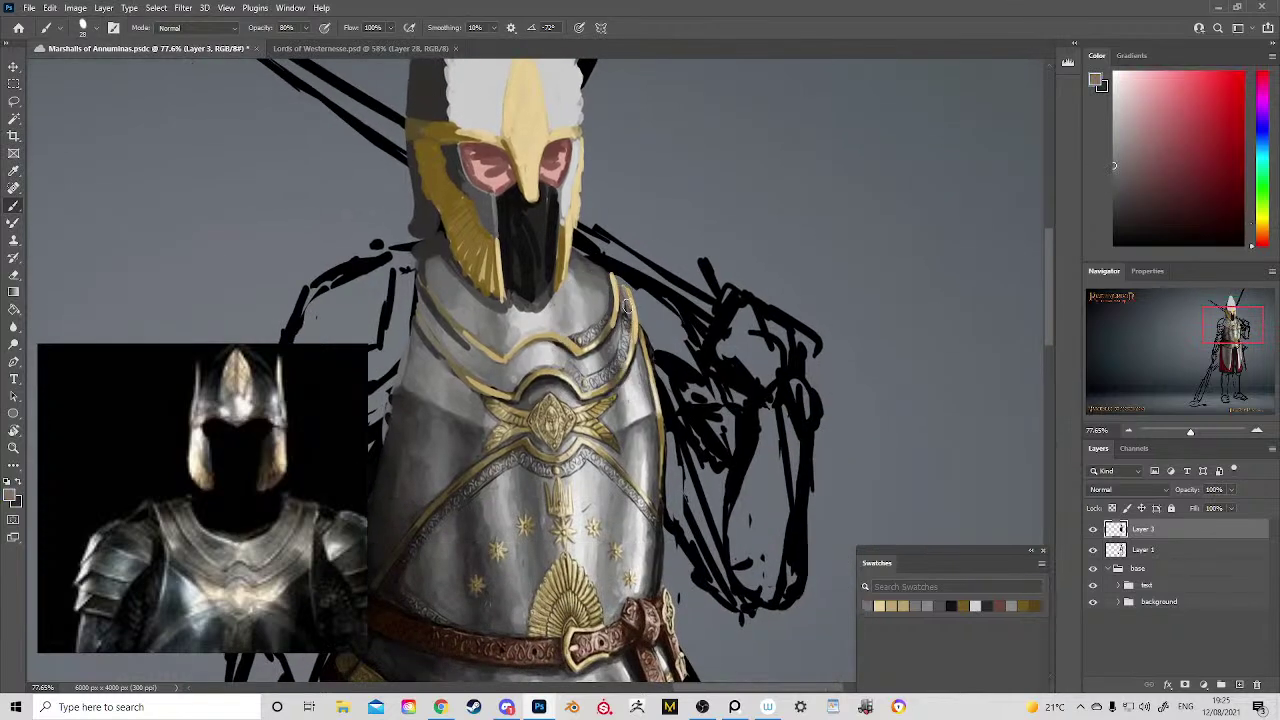
drag(627, 303, 632, 341)
alt+click(610, 361)
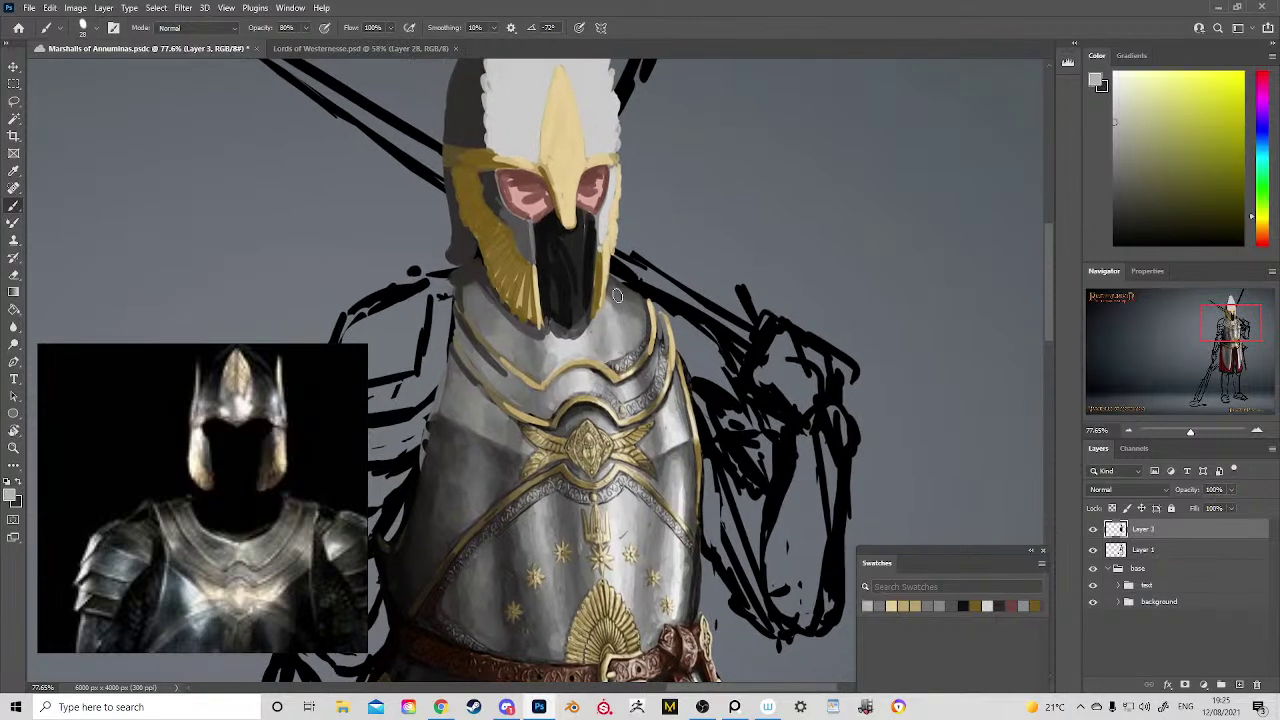
mouse_move(611, 276)
mouse_down()
mouse_move(642, 318)
mouse_move(590, 314)
mouse_up()
Step: Examine the whole figure and its armour at several magnifications, comparing the helmet with the breastplate and skirt
drag(692, 246, 734, 164)
scroll(733, 164, down, 4)
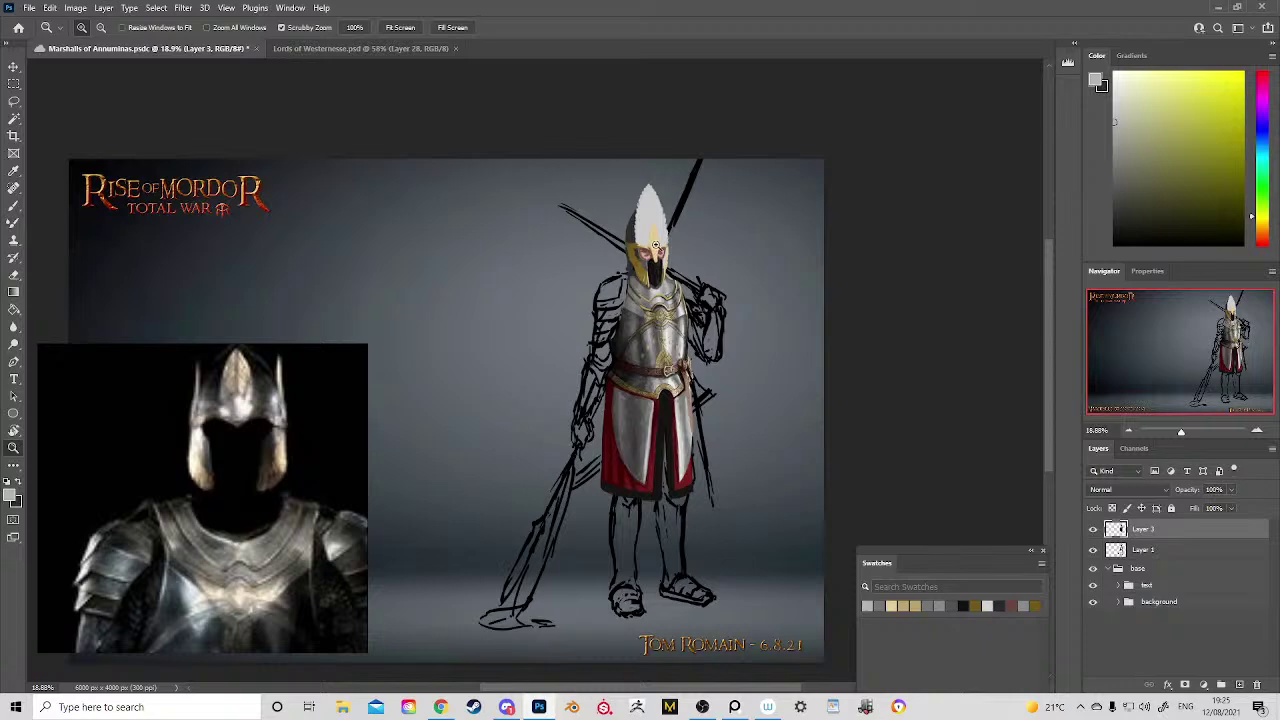
scroll(645, 330, up, 3)
scroll(648, 338, up, 5)
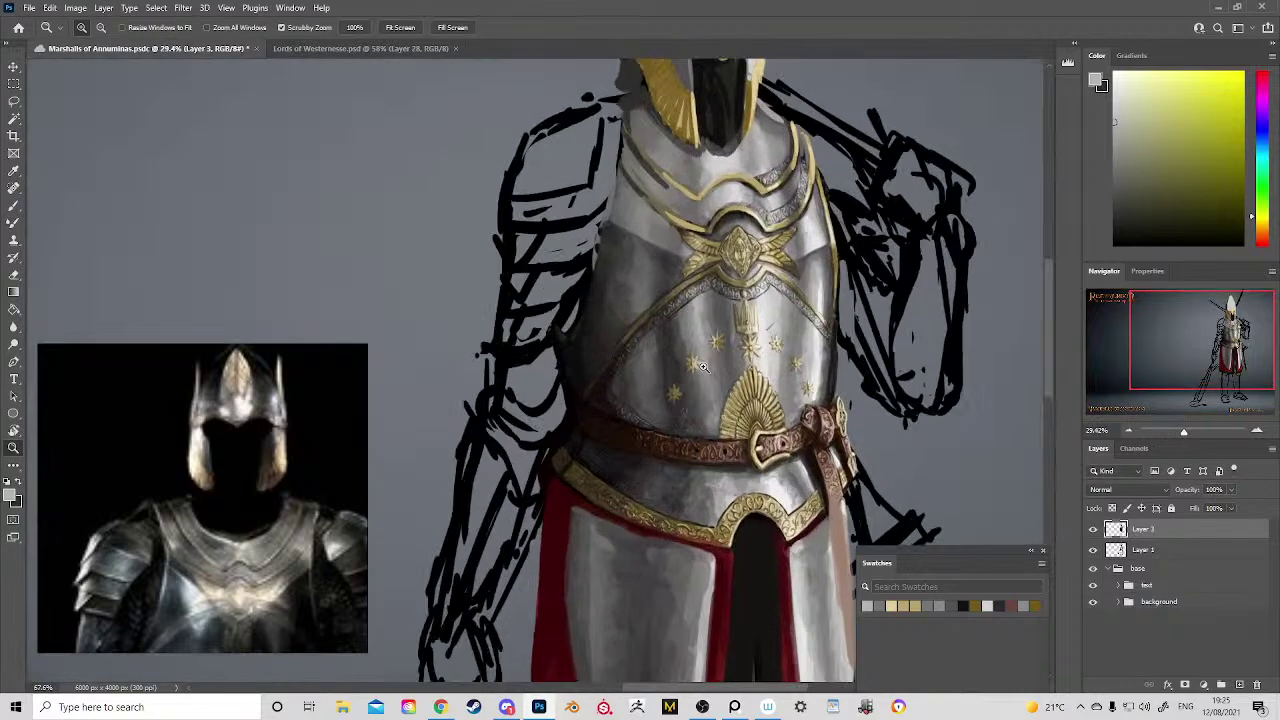
scroll(640, 330, down, 5)
scroll(618, 318, up, 1)
scroll(618, 318, up, 1)
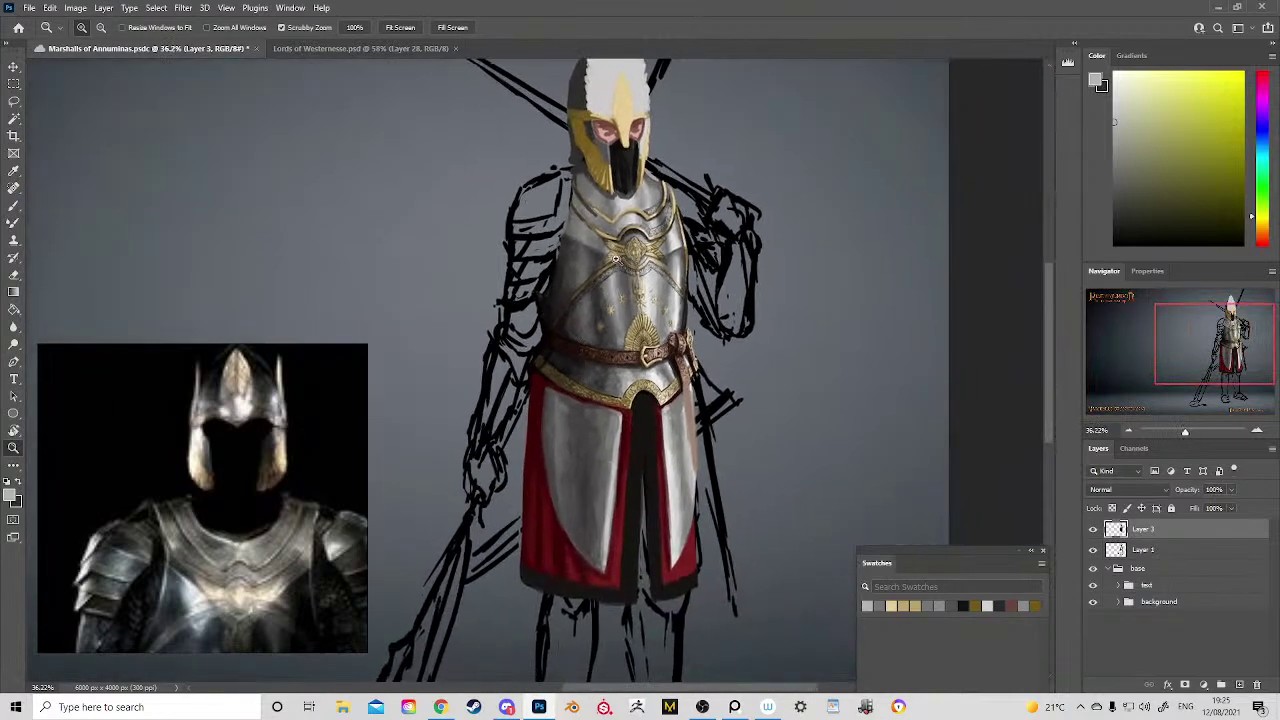
scroll(640, 325, down, 3)
scroll(699, 334, up, 4)
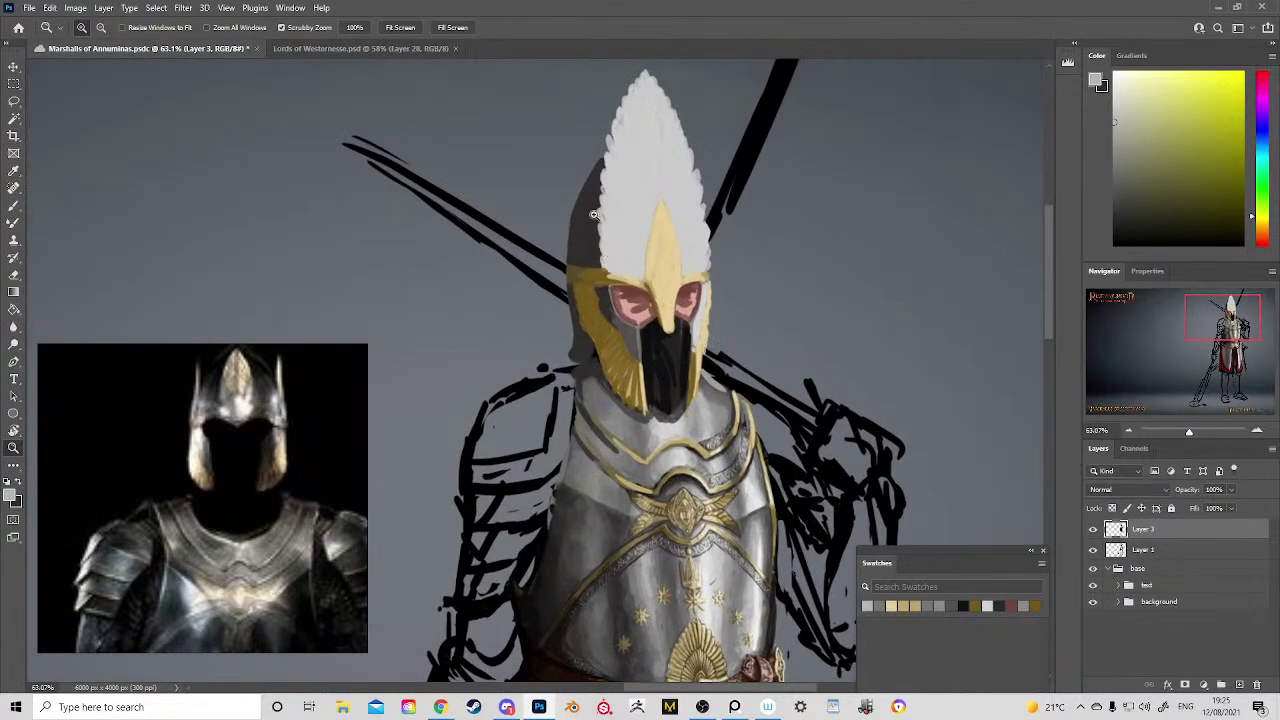
Step: Darken the breastplate's near lower side above the belt with dark greys sampled from the surrounding armour
key(b)
drag(601, 462, 626, 340)
alt+click(616, 104)
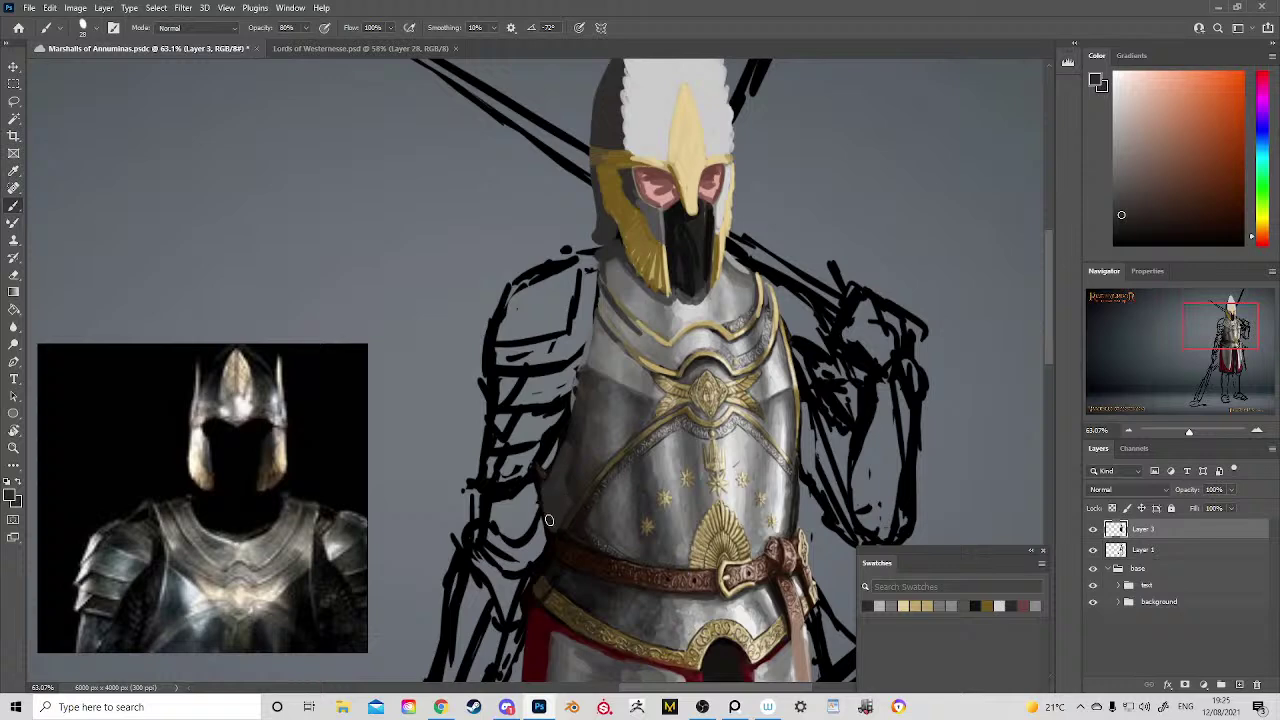
alt+click(569, 484)
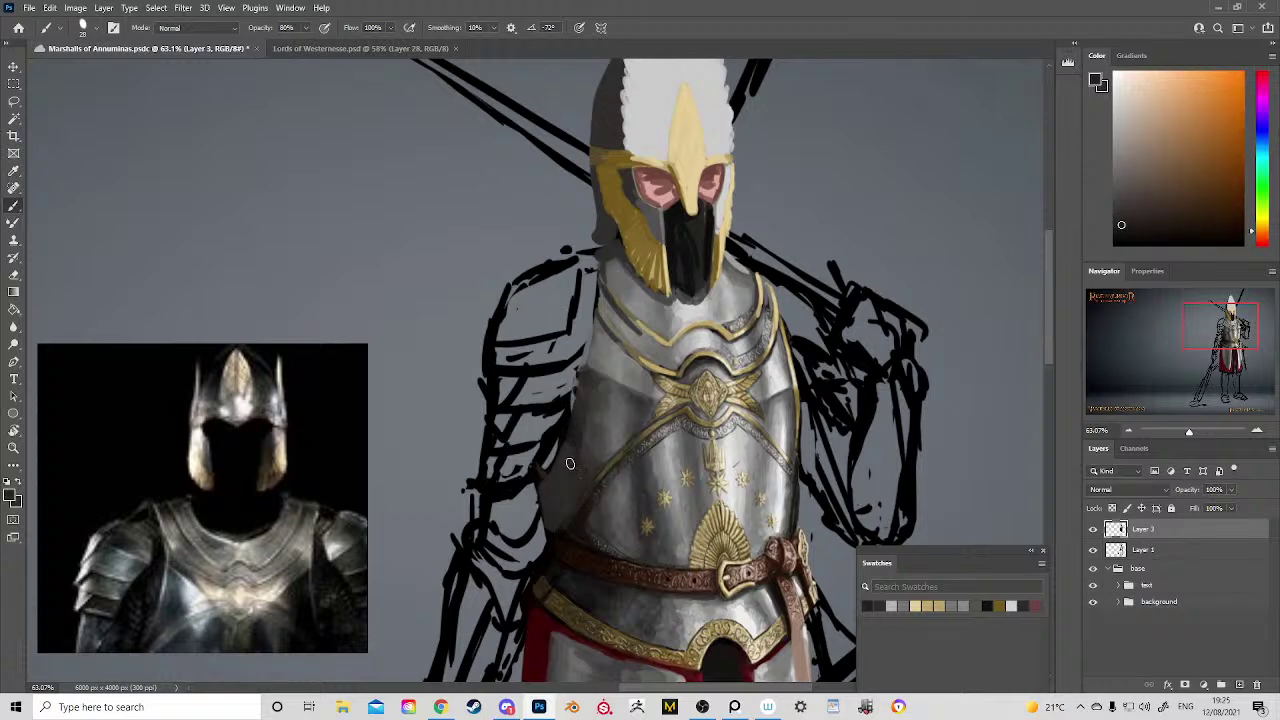
alt+click(585, 520)
alt+click(580, 478)
alt+click(577, 472)
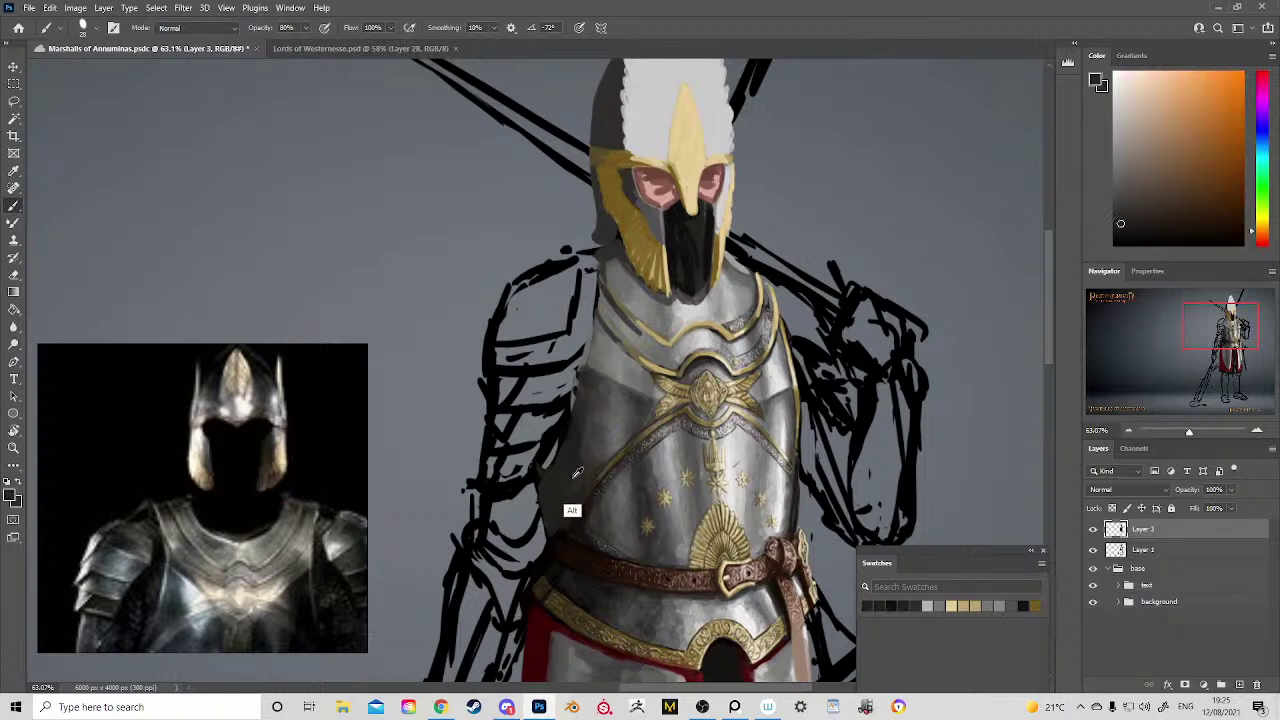
alt+click(572, 530)
alt+click(590, 518)
alt+click(598, 500)
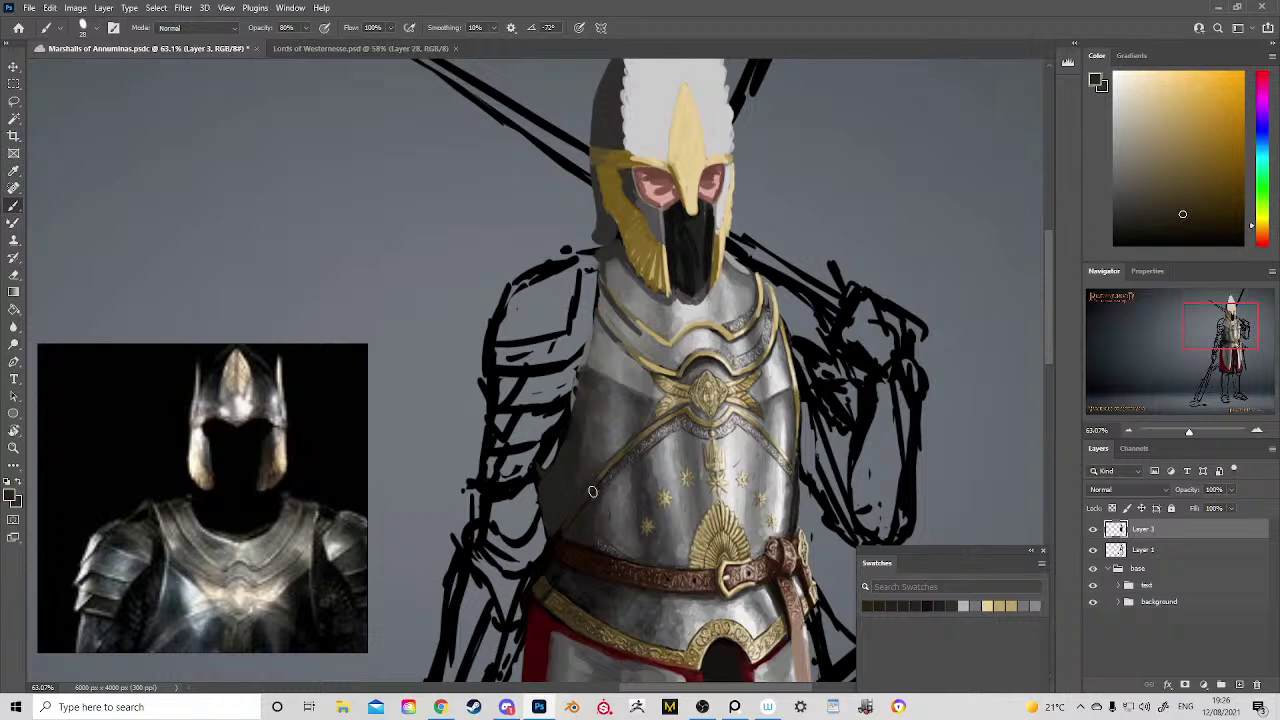
Step: Repaint the diagonal gold trim on the breastplate's near side down to the belt with sampled dark gold tones
alt+click(609, 467)
mouse_move(606, 471)
mouse_down()
mouse_move(566, 527)
mouse_move(621, 462)
mouse_move(562, 531)
mouse_move(601, 494)
mouse_move(575, 560)
mouse_move(637, 405)
mouse_up()
alt+click(634, 445)
alt+click(624, 457)
alt+click(644, 376)
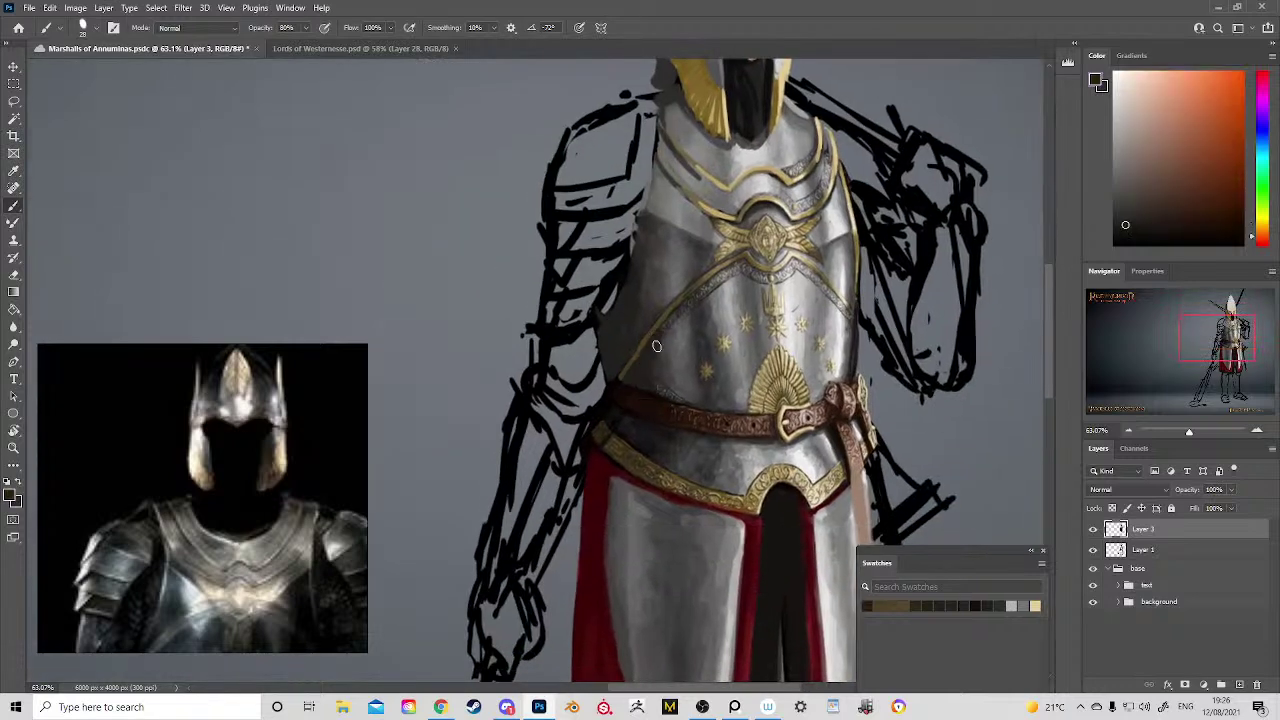
alt+click(648, 374)
alt+click(619, 378)
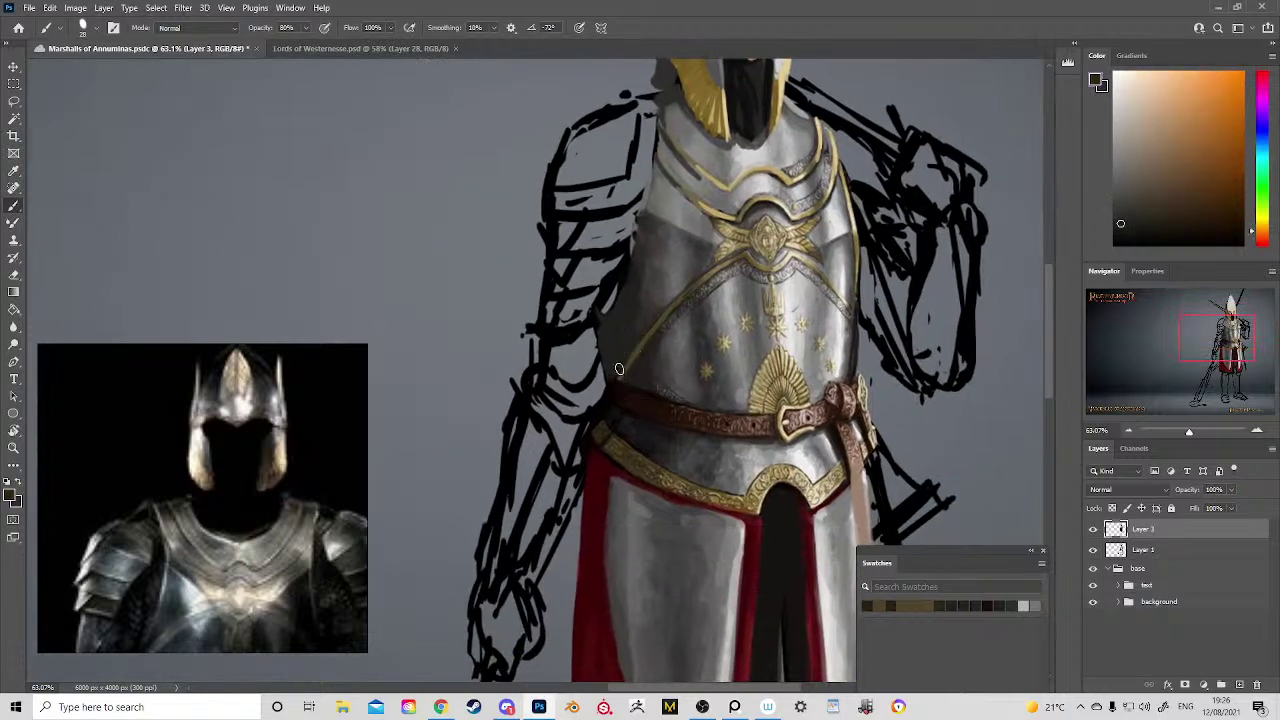
mouse_move(641, 392)
mouse_down()
mouse_move(647, 366)
mouse_move(656, 429)
mouse_up()
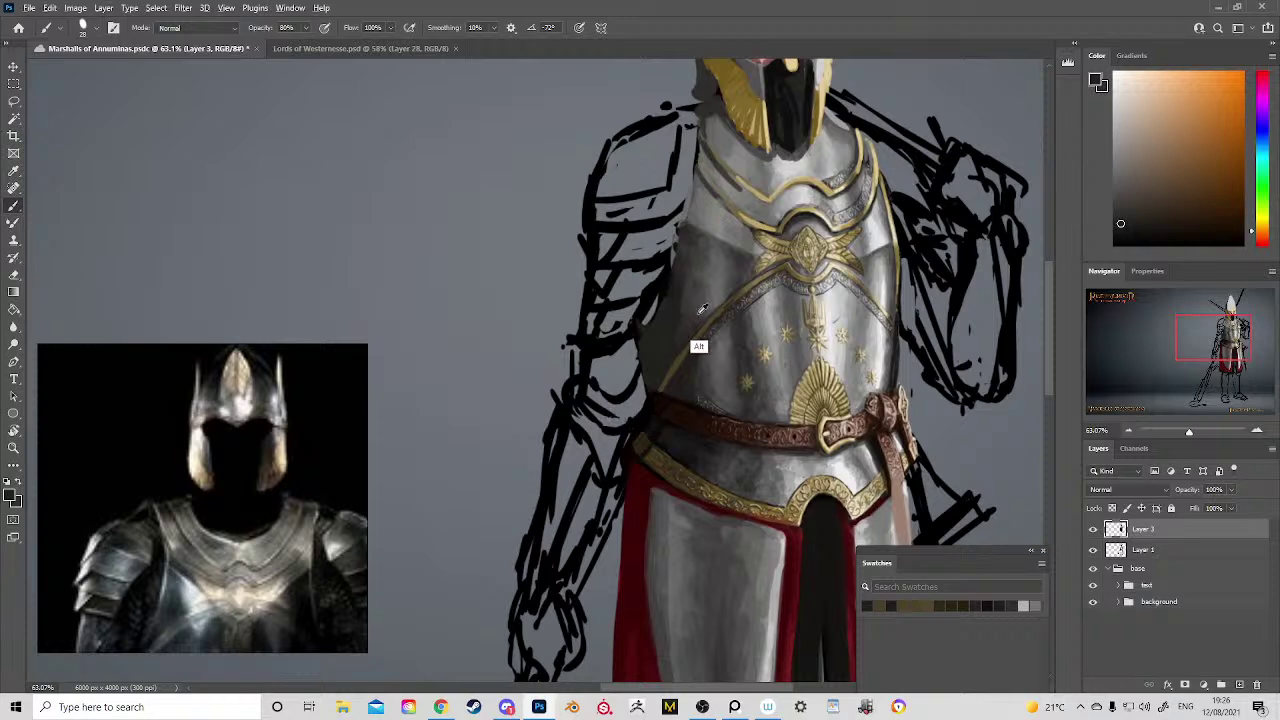
Step: Blend the shadow along the breastplate's near side, from armpit to gold trim, with sampled dark greys
alt+click(686, 274)
alt+click(686, 274)
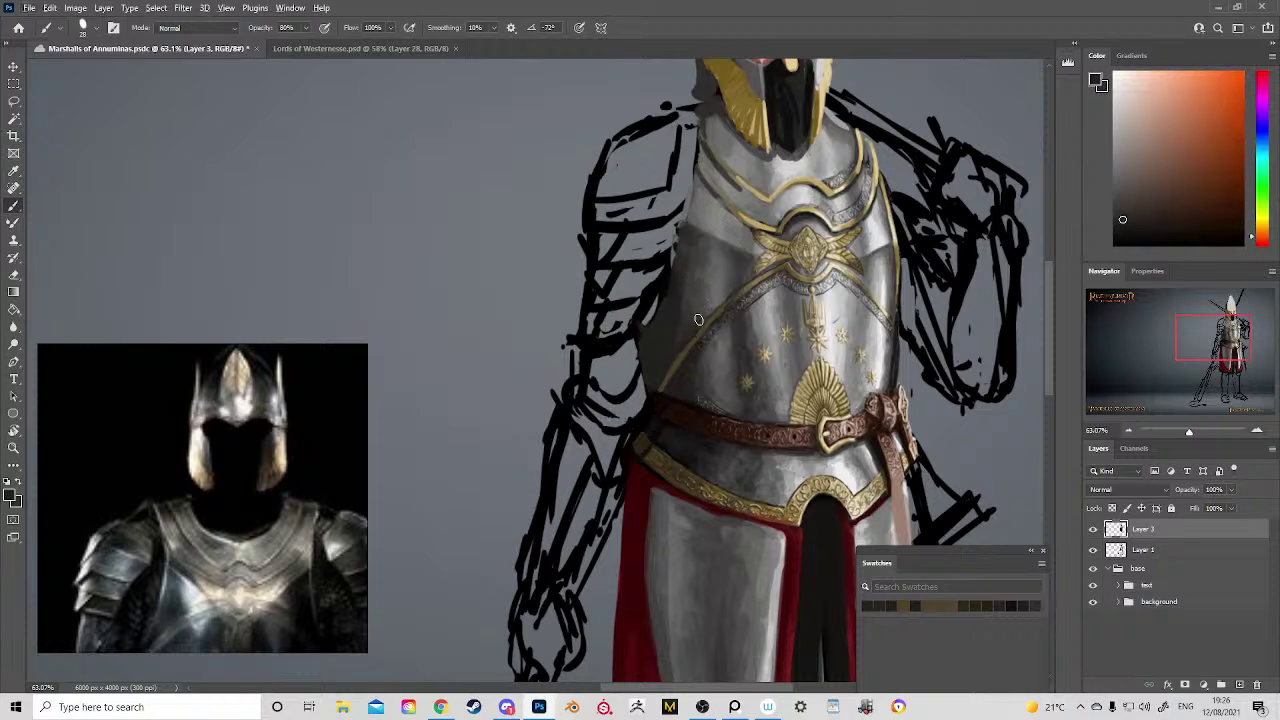
alt+click(693, 322)
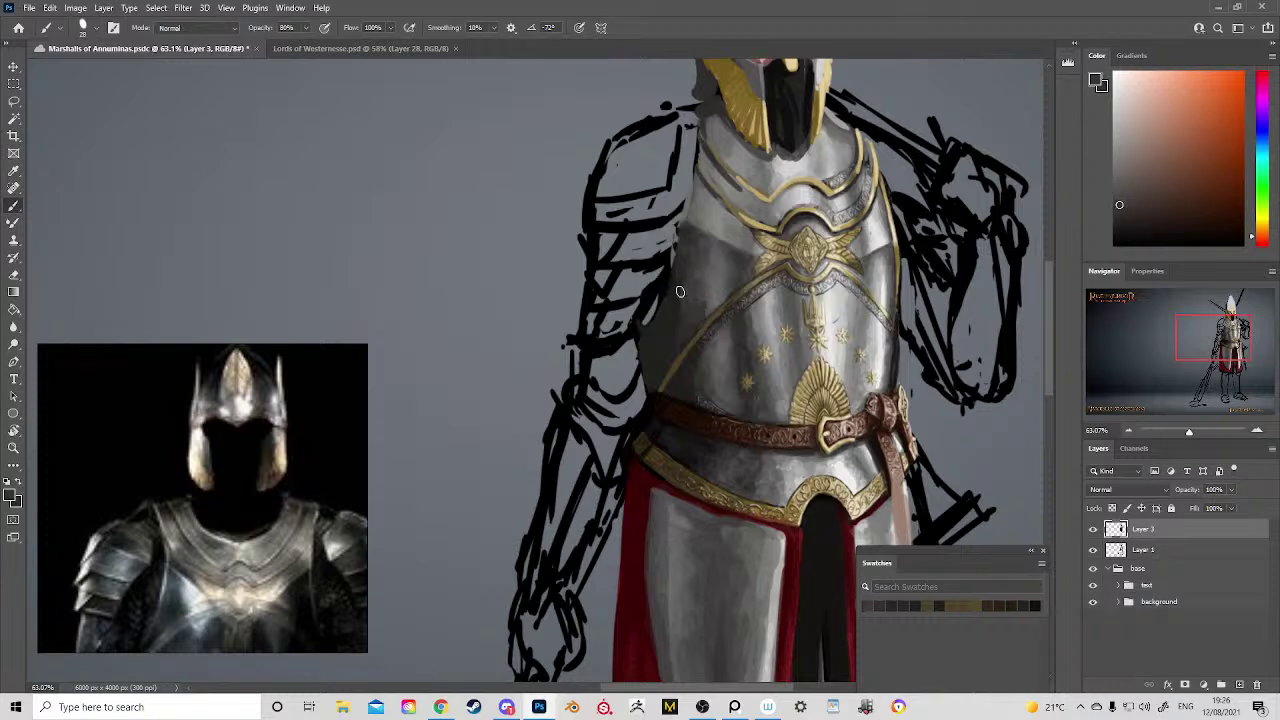
alt+click(687, 274)
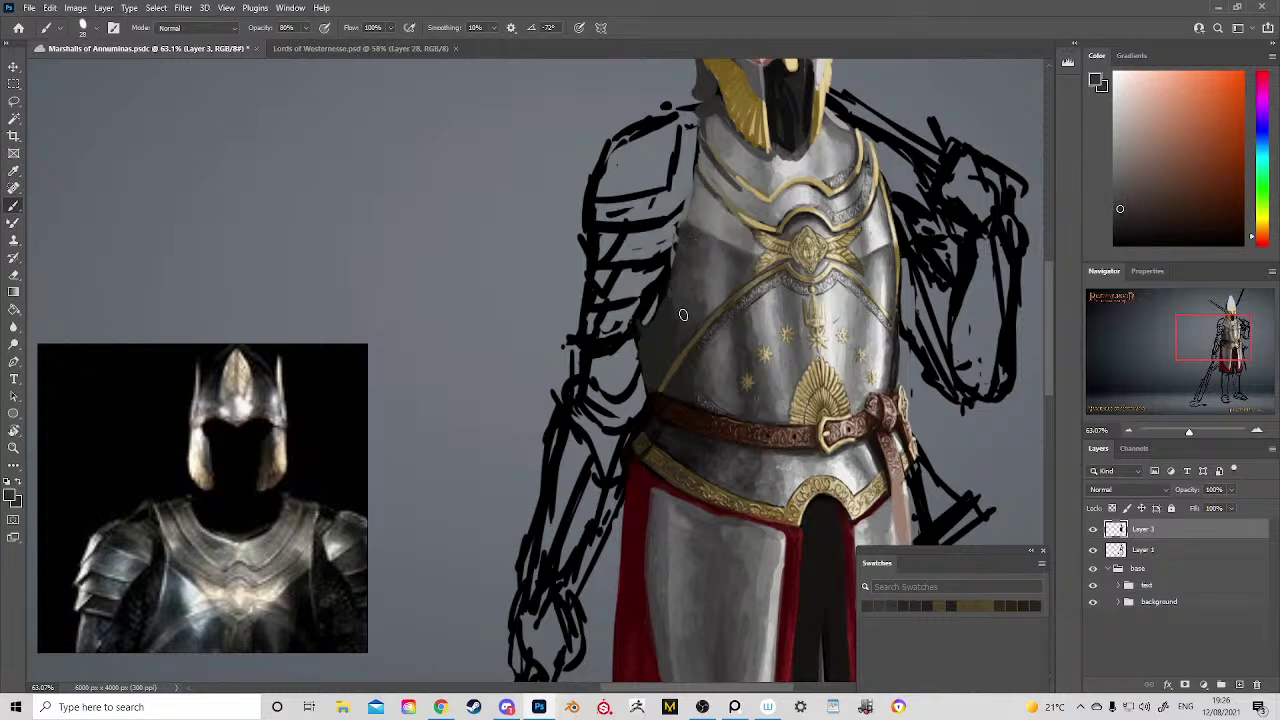
alt+click(687, 276)
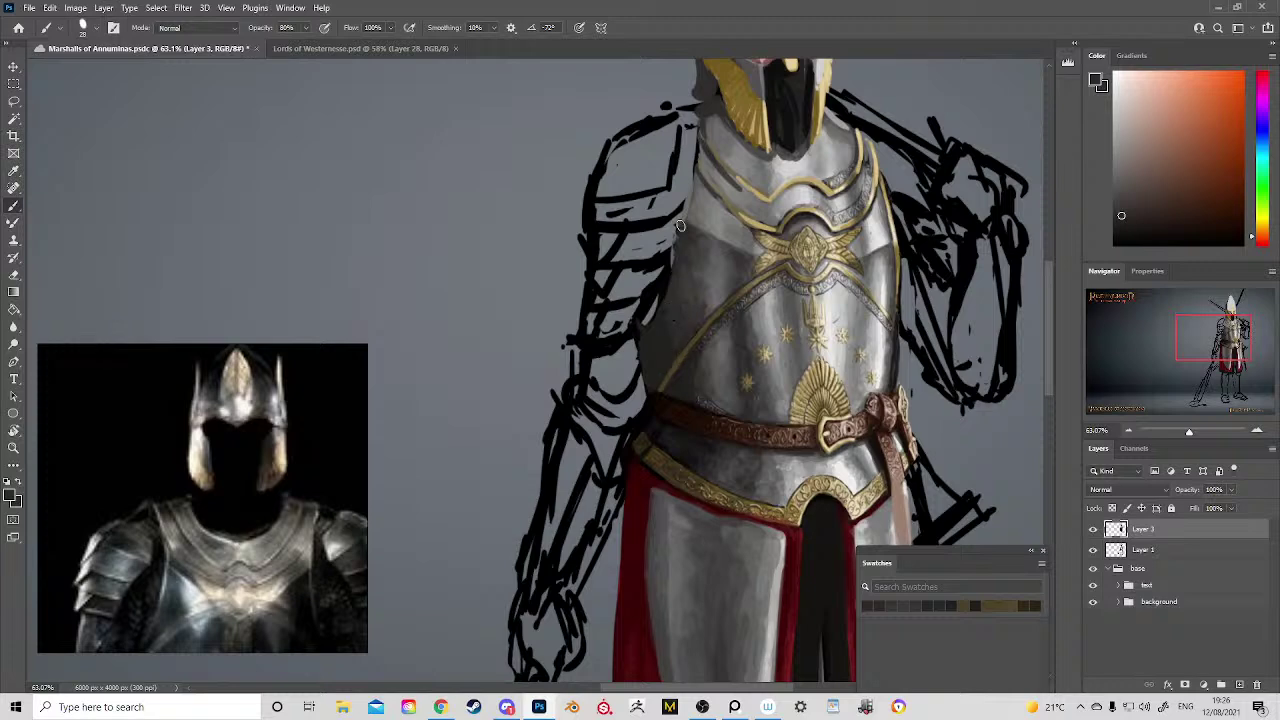
drag(690, 211, 668, 334)
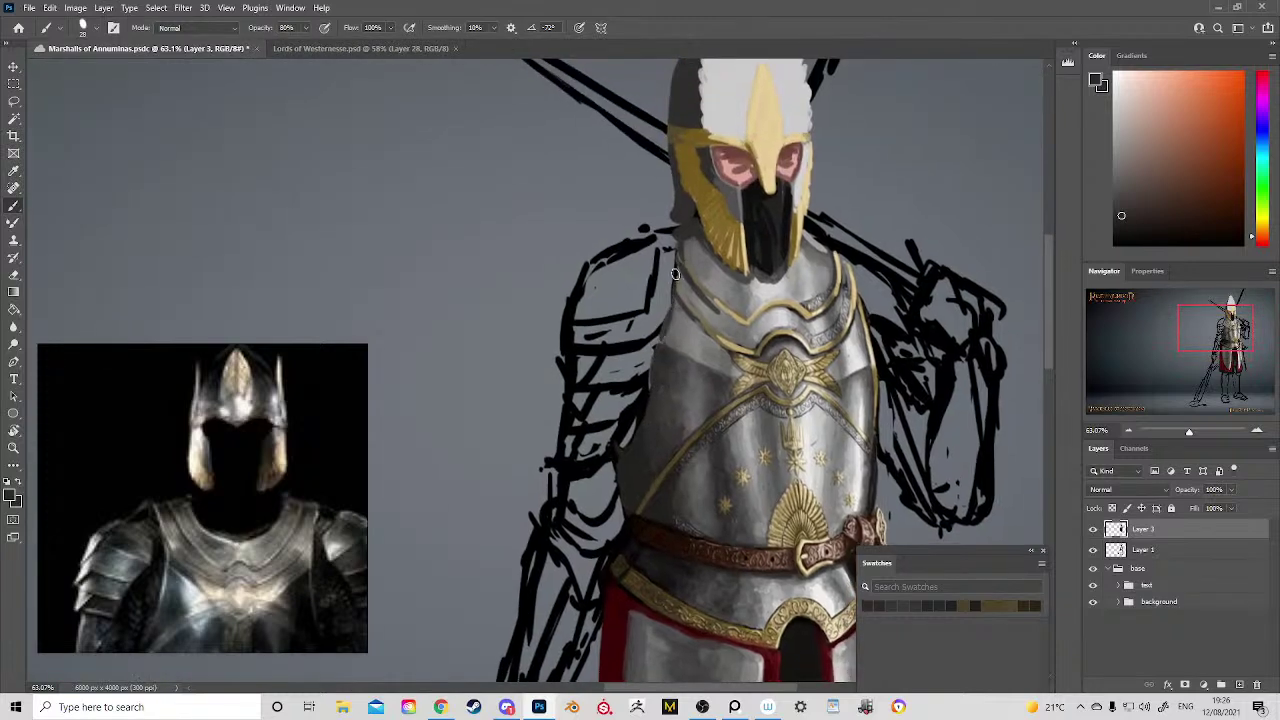
drag(703, 222, 686, 360)
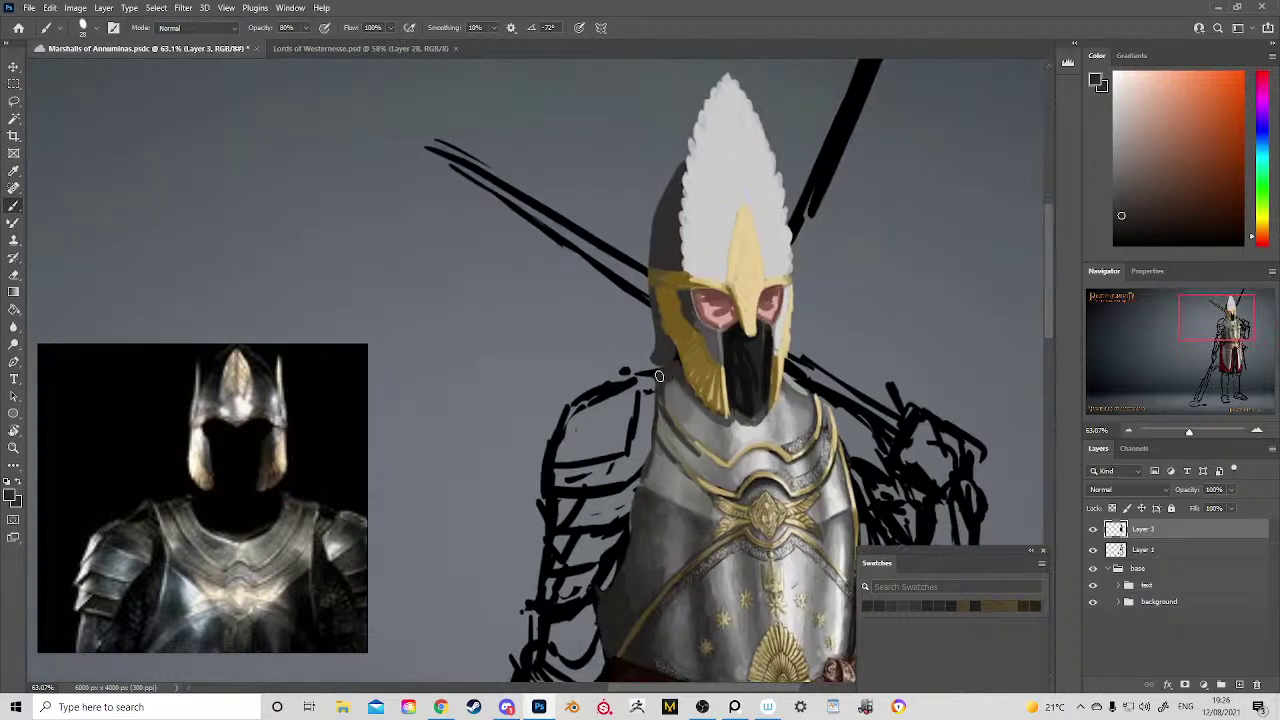
Step: Darken the near end of the belt and the adjoining plate with sampled dark brown and dark grey
drag(791, 449, 743, 164)
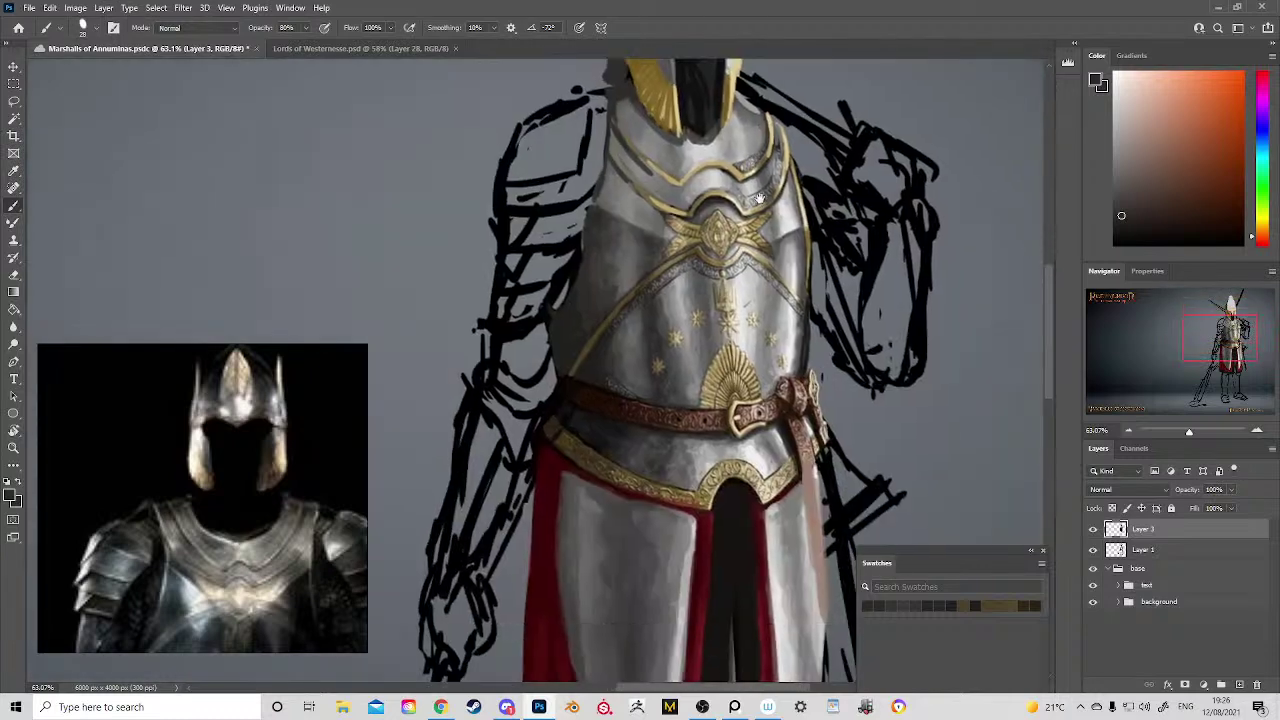
alt+click(556, 403)
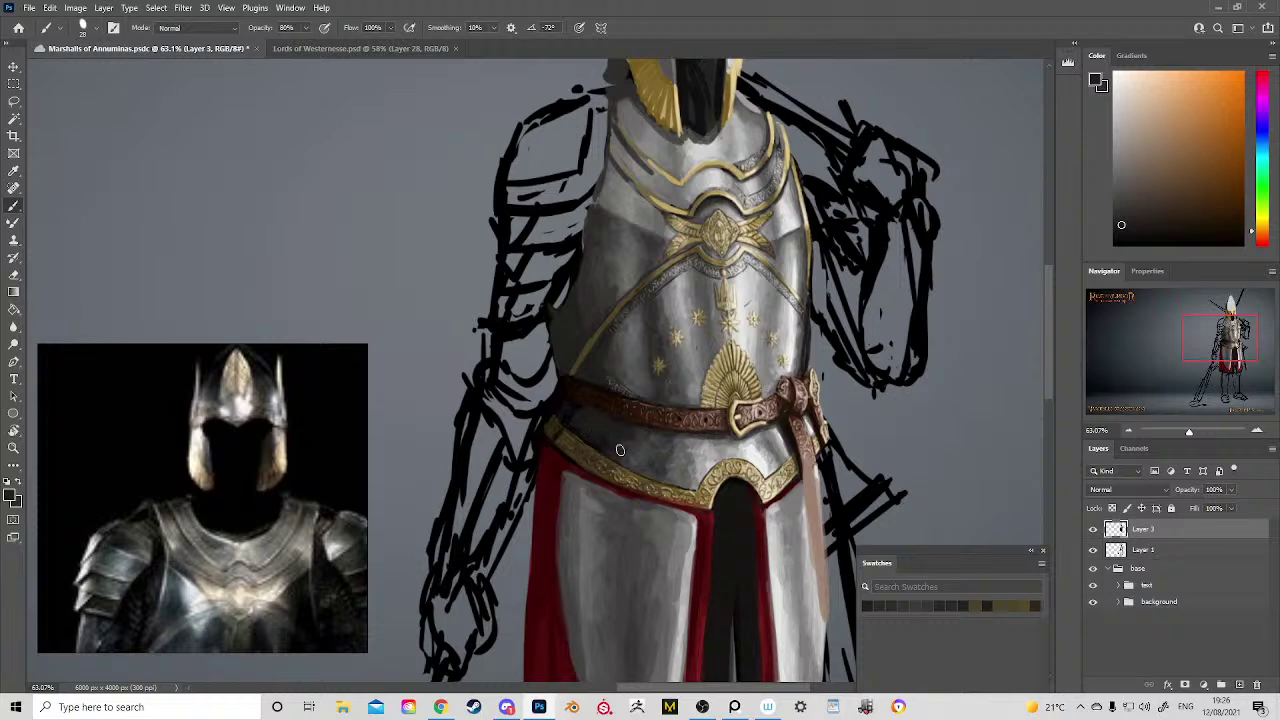
alt+click(585, 400)
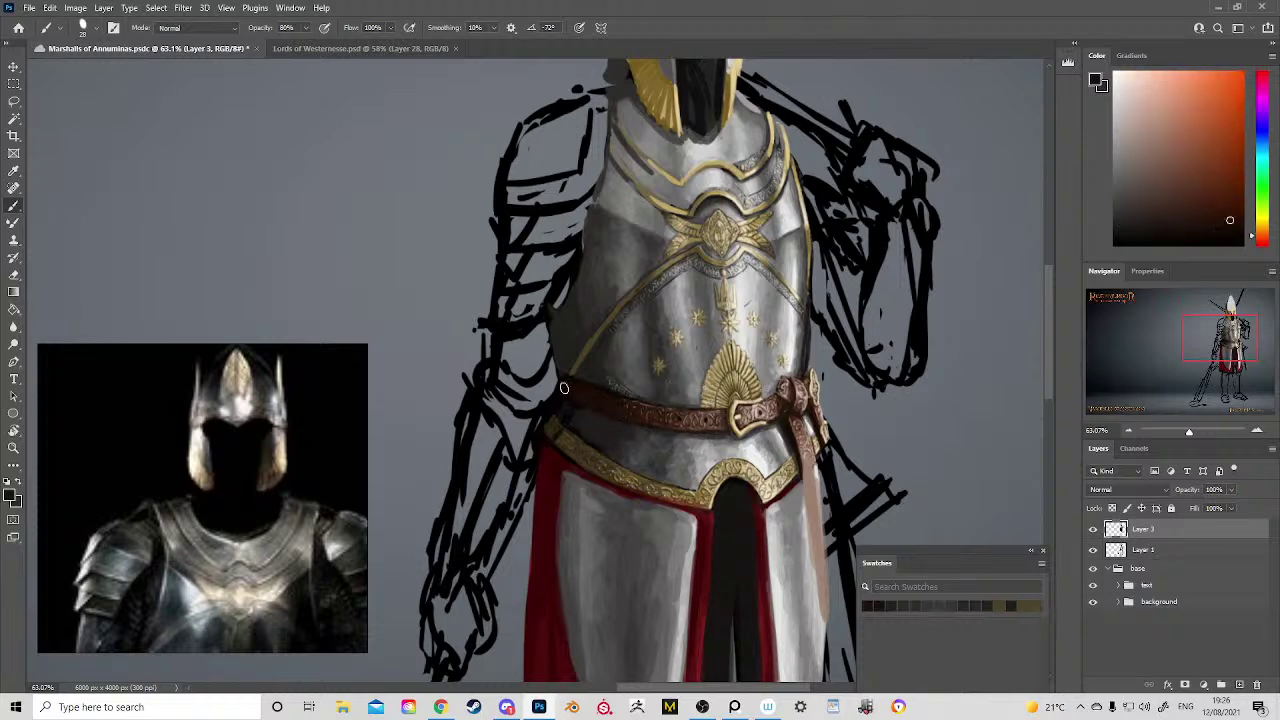
alt+click(588, 380)
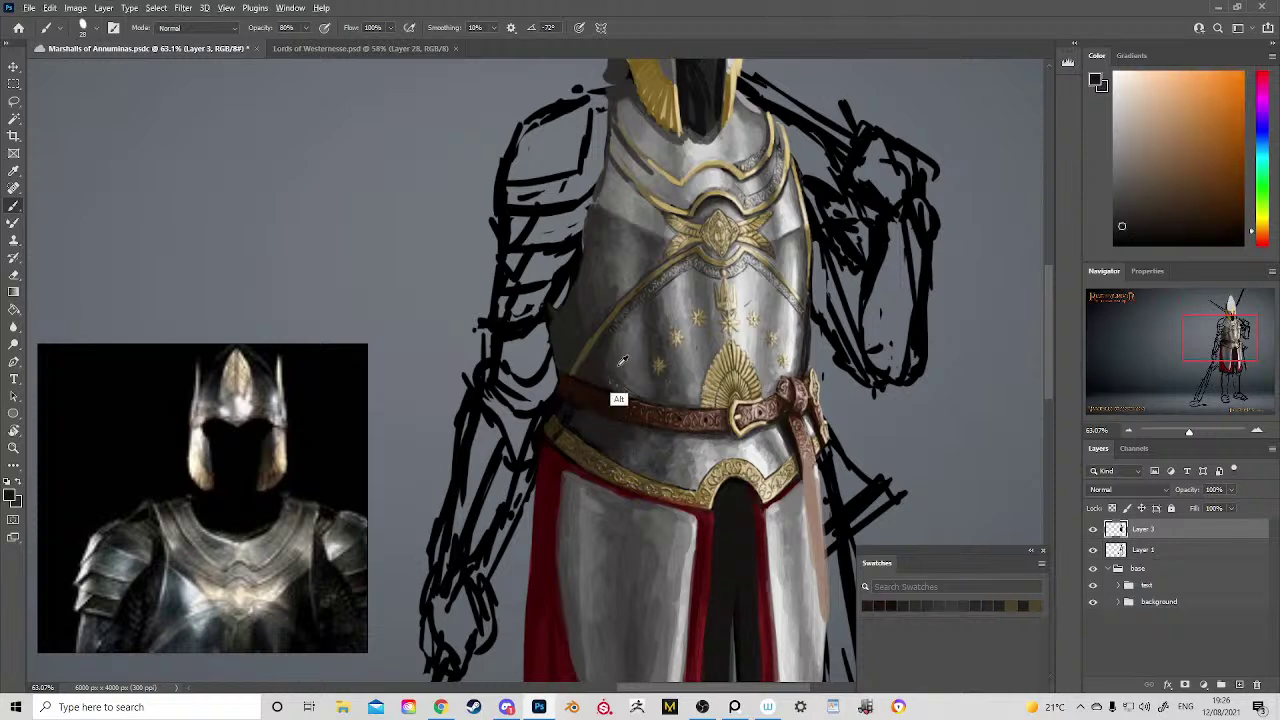
Step: Clean up and shade the collar beneath the helmet with mid and light greys sampled from the collar
scroll(625, 365, up, 5)
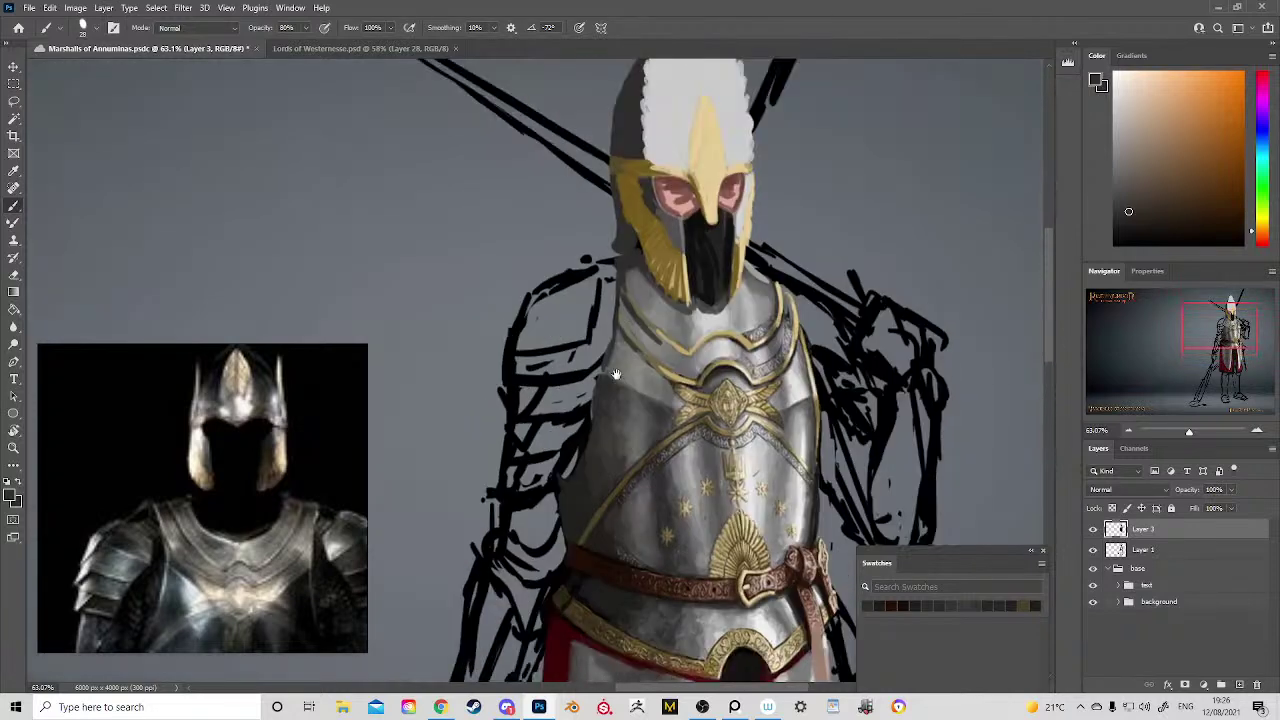
alt+click(615, 375)
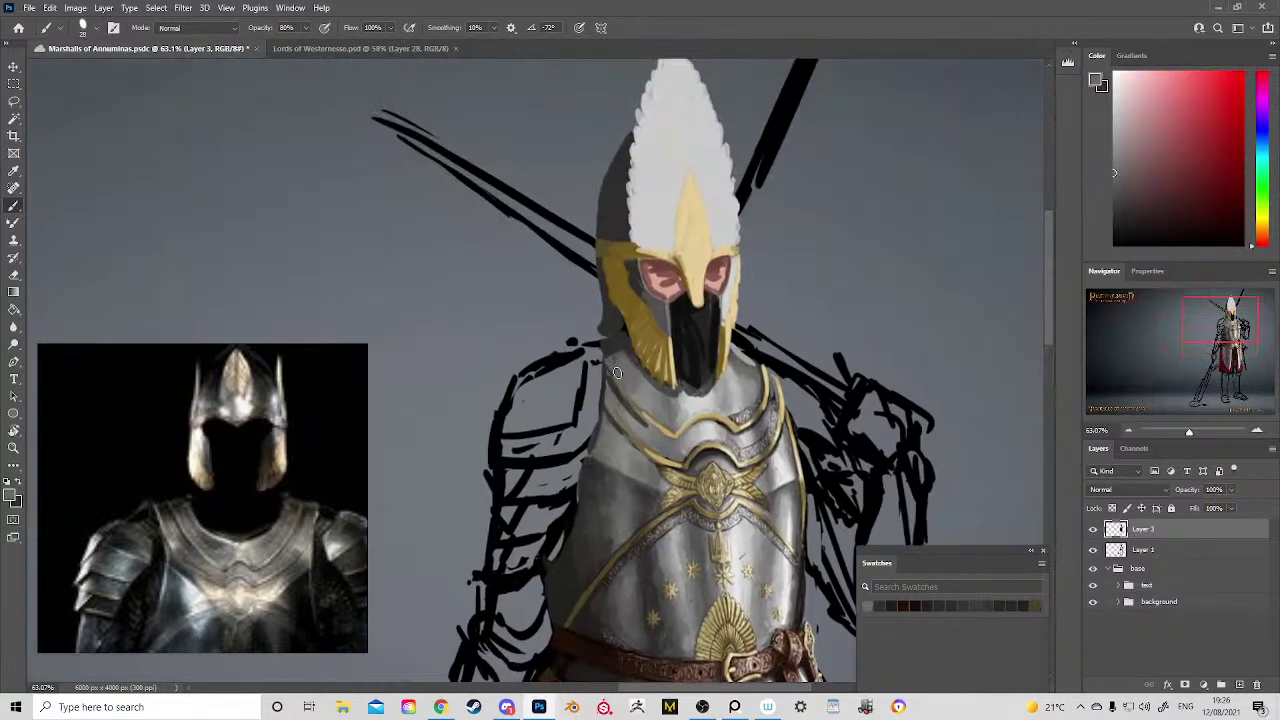
alt+click(680, 398)
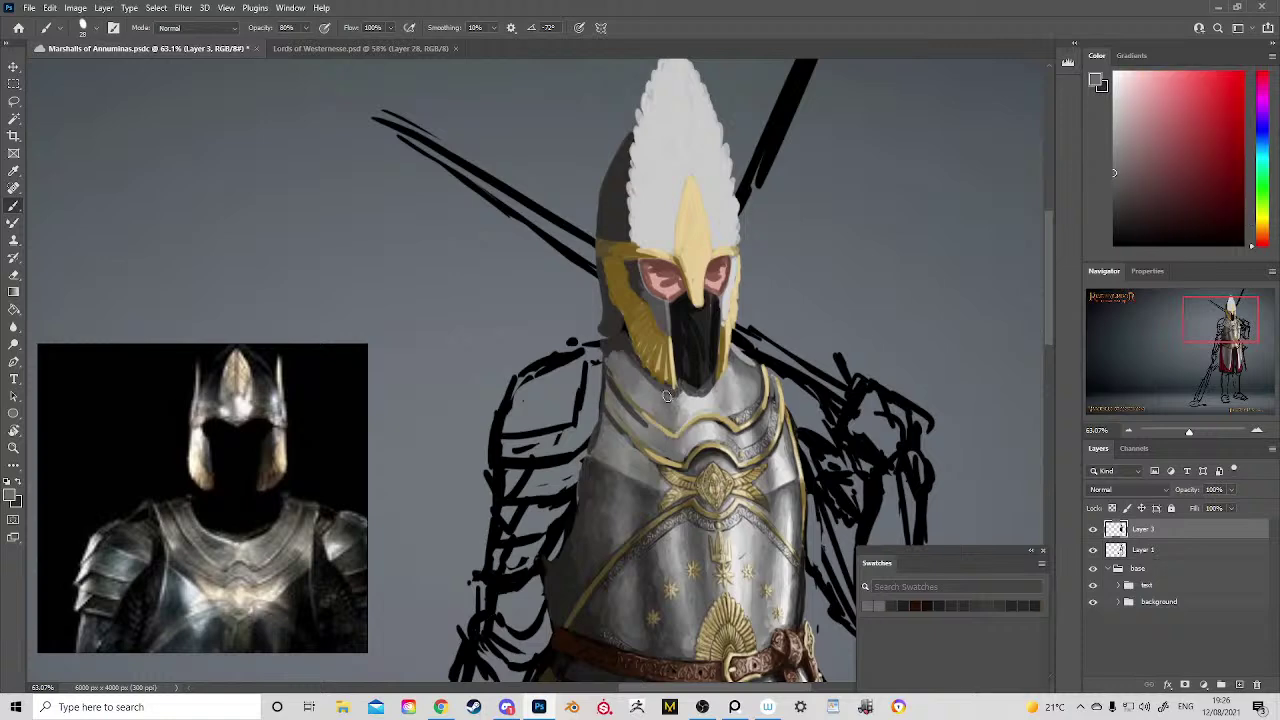
alt+click(728, 393)
drag(717, 431, 725, 426)
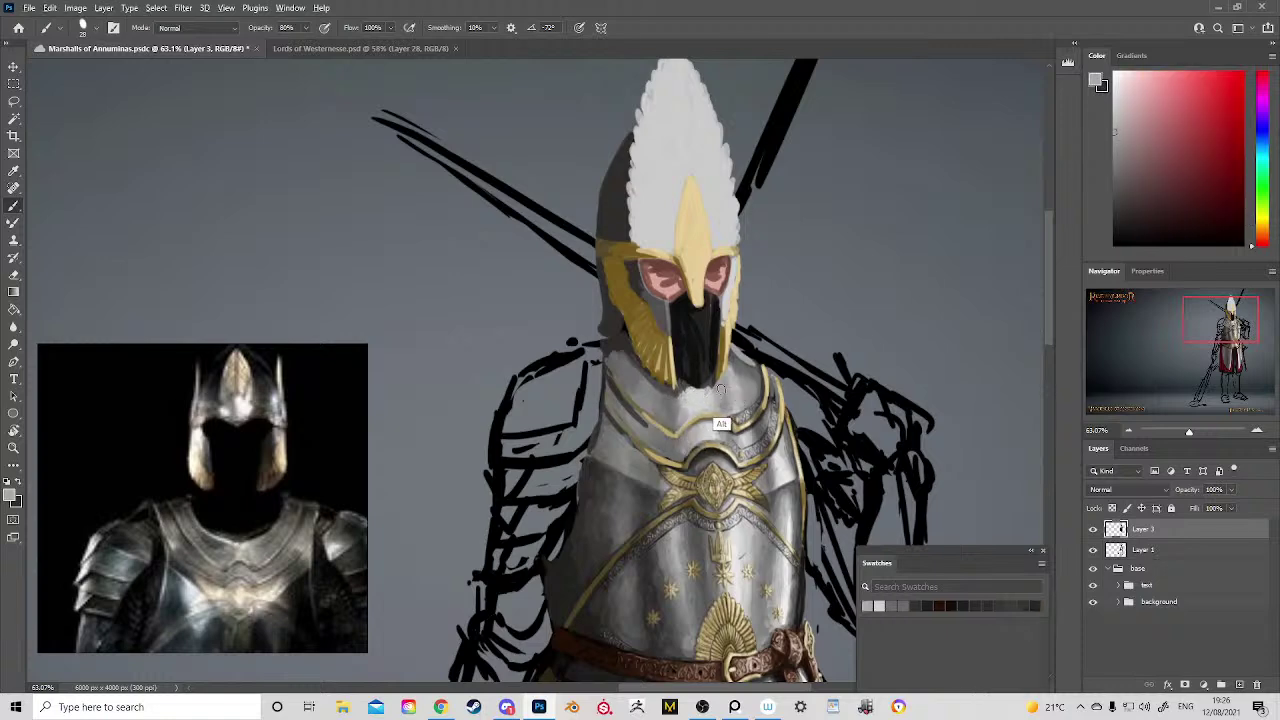
alt+click(743, 374)
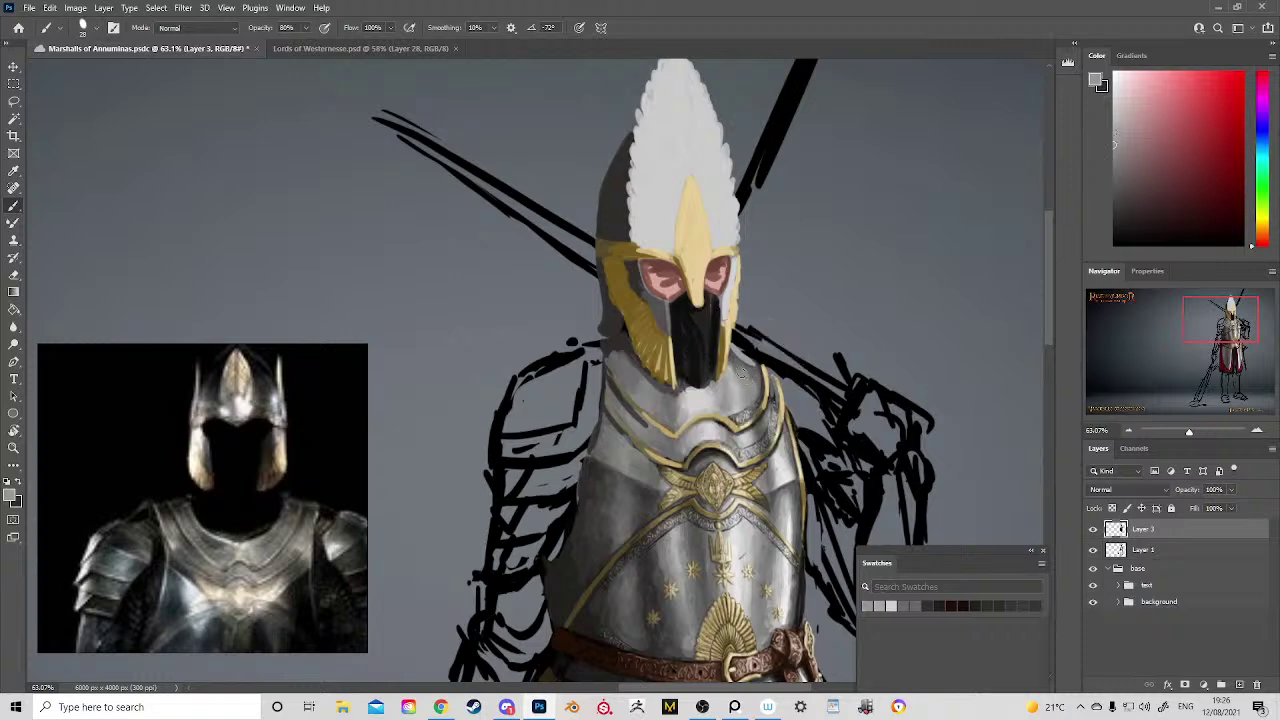
alt+click(740, 370)
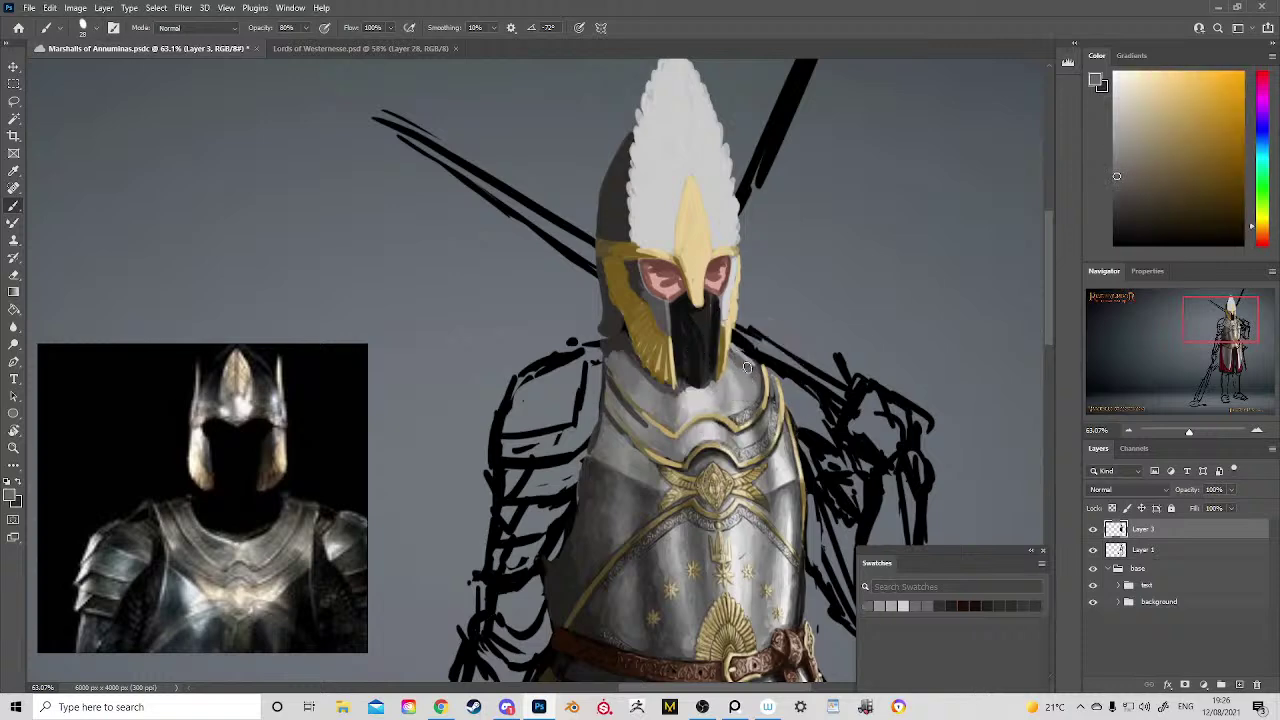
scroll(773, 412, down, 5)
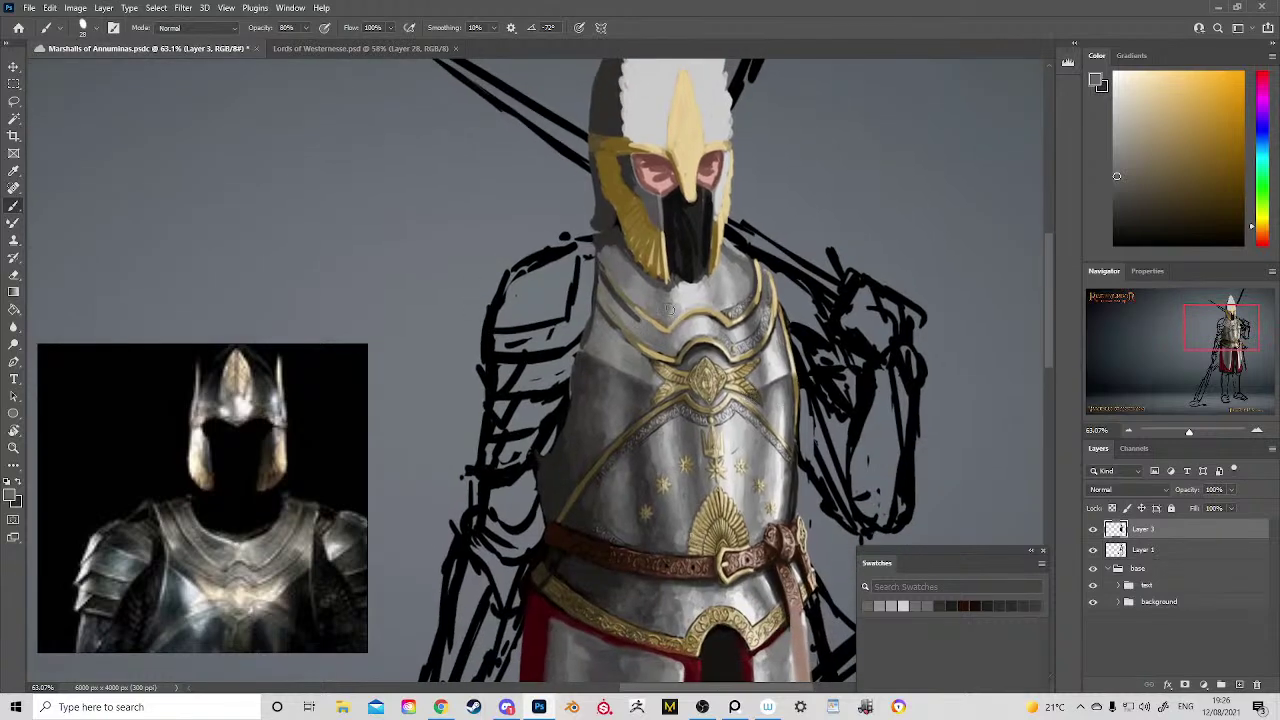
key(z)
mouse_move(765, 352)
mouse_down()
mouse_move(703, 362)
mouse_move(677, 271)
mouse_up()
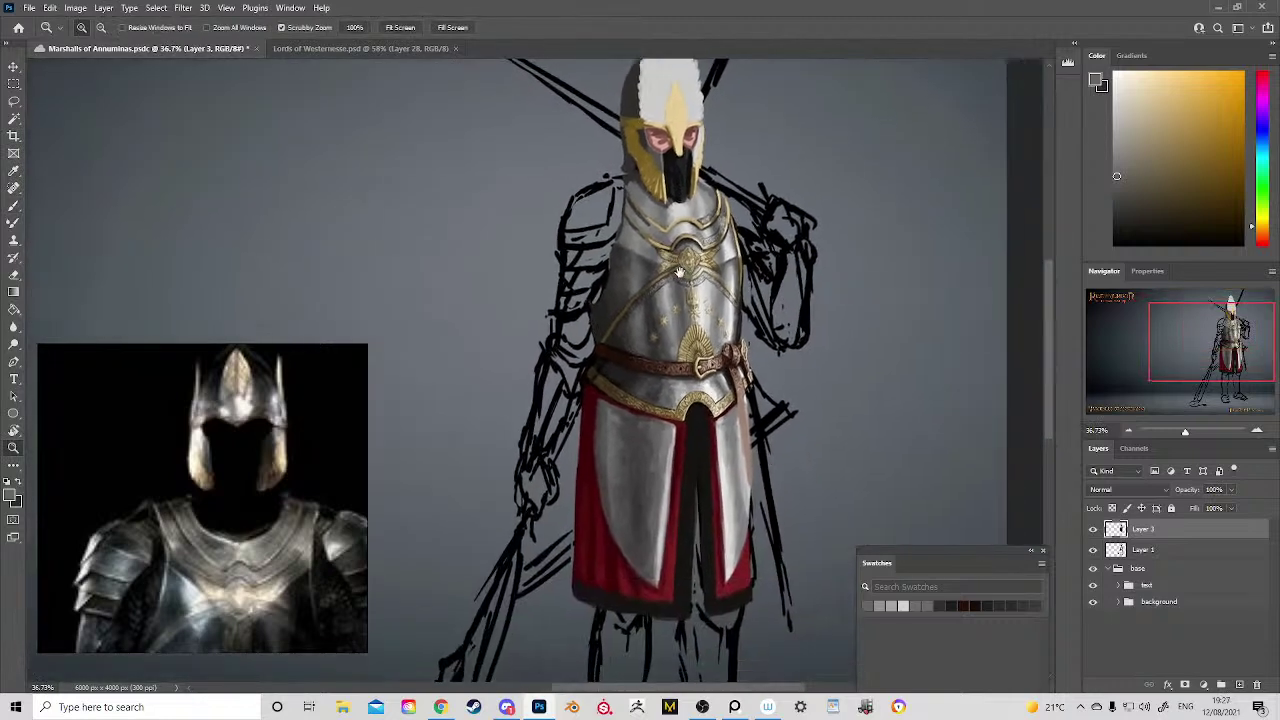
Step: Shade the red cloth beside the far thigh plate with dark red sampled from the skirt
drag(677, 333, 640, 340)
mouse_move(679, 413)
mouse_down()
mouse_move(646, 309)
mouse_move(610, 304)
mouse_up()
mouse_move(609, 348)
mouse_down()
mouse_move(682, 440)
mouse_move(652, 459)
mouse_up()
key(b)
alt+click(659, 407)
drag(650, 404, 655, 458)
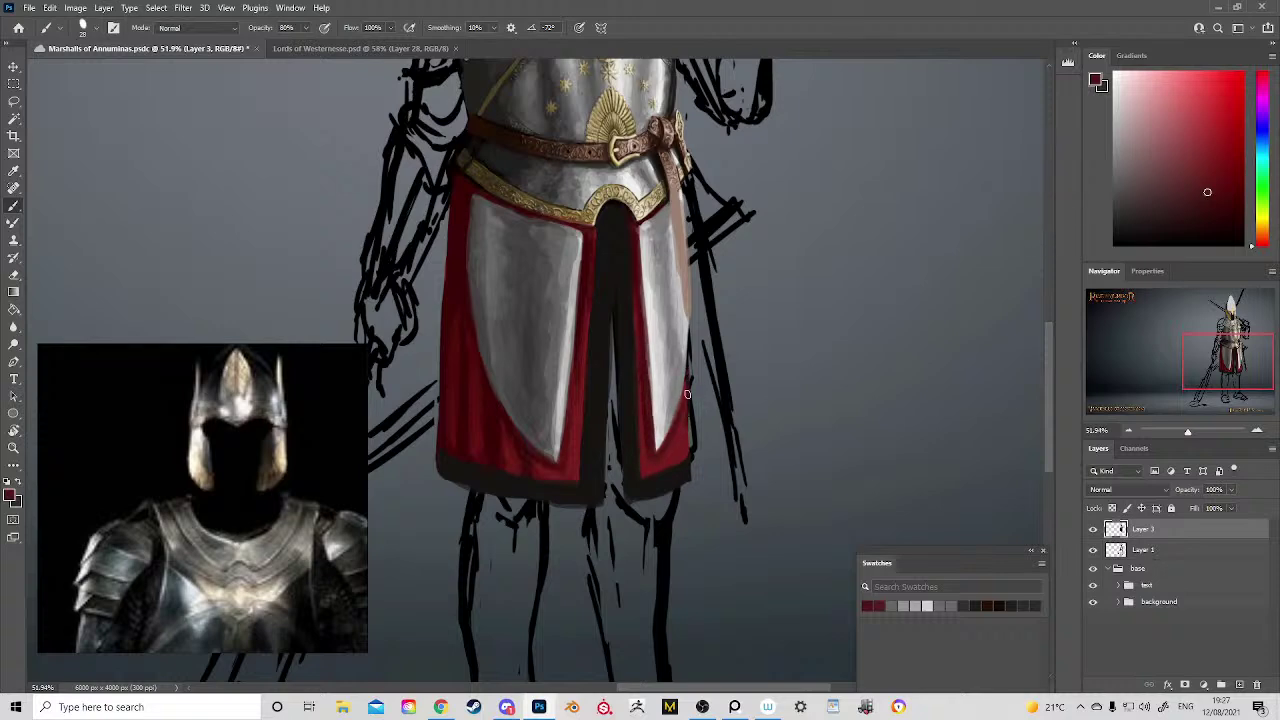
Step: Sample a bright gold from the armour in the Lords of Westernesse painting and return to the Marshals of Annuminas document
drag(626, 411, 681, 499)
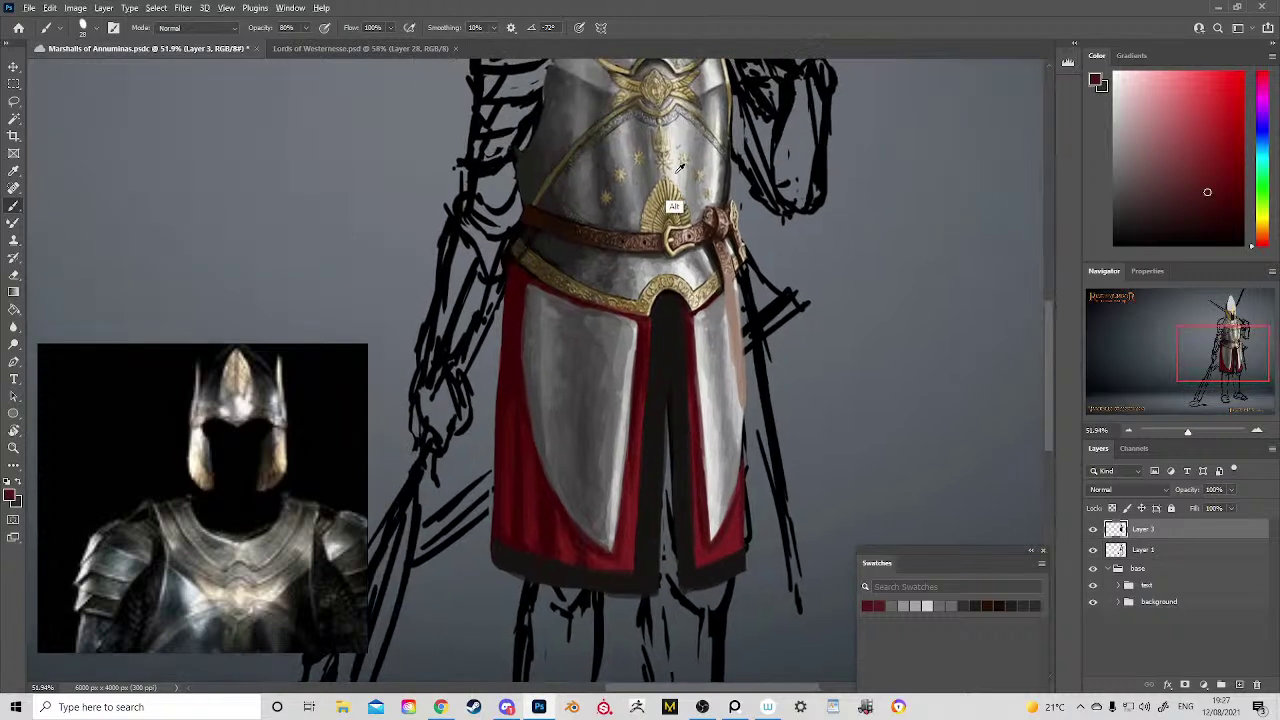
alt+click(675, 139)
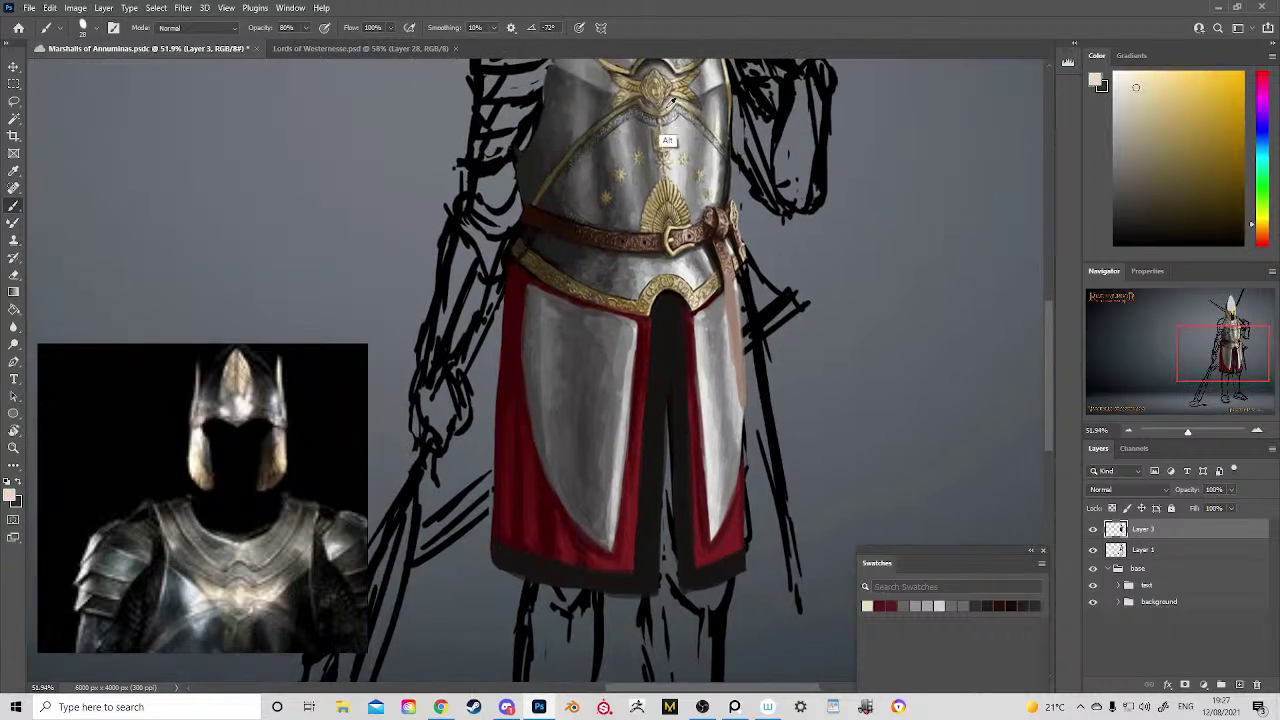
click(414, 49)
drag(548, 378, 500, 171)
drag(802, 308, 444, 432)
key(z)
mouse_move(603, 440)
mouse_down()
mouse_move(716, 427)
mouse_move(636, 326)
mouse_move(580, 310)
mouse_up()
key(b)
alt+click(600, 363)
key(z)
drag(640, 375, 605, 205)
drag(695, 285, 631, 228)
click(222, 48)
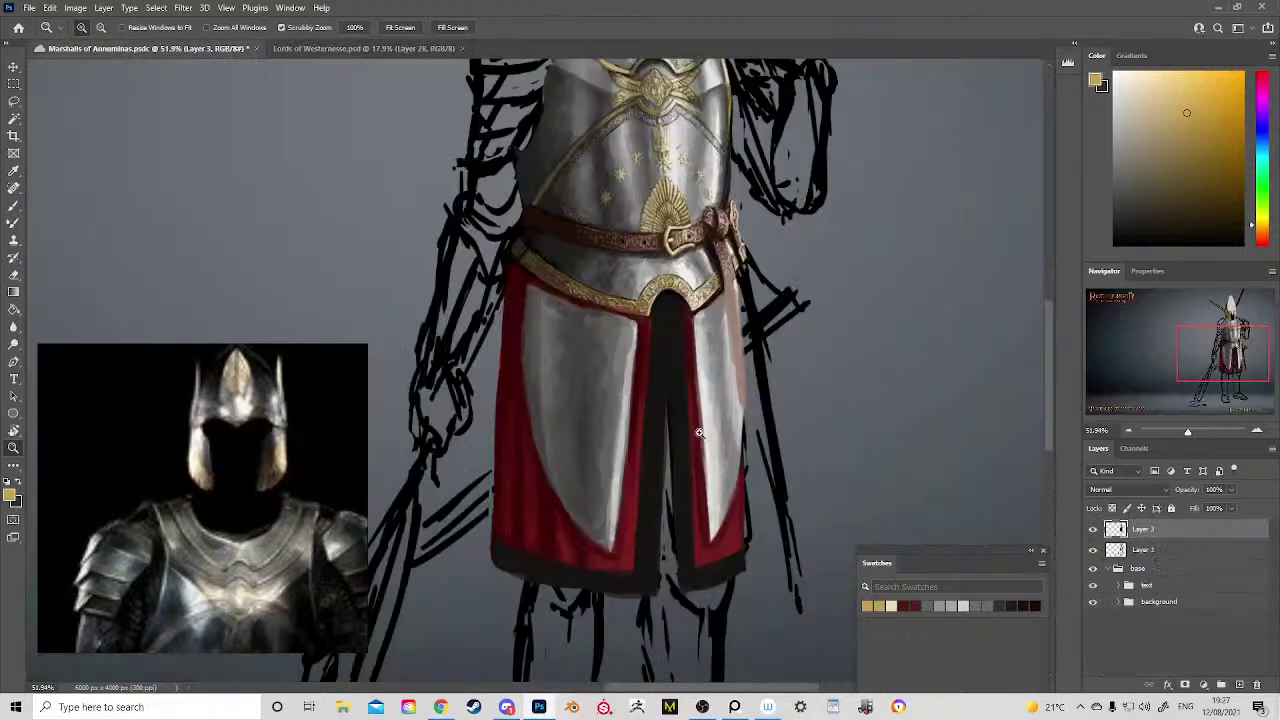
Step: Paint a thin bright gold trim along the inner and outer edges of the far thigh plate
drag(700, 435, 722, 386)
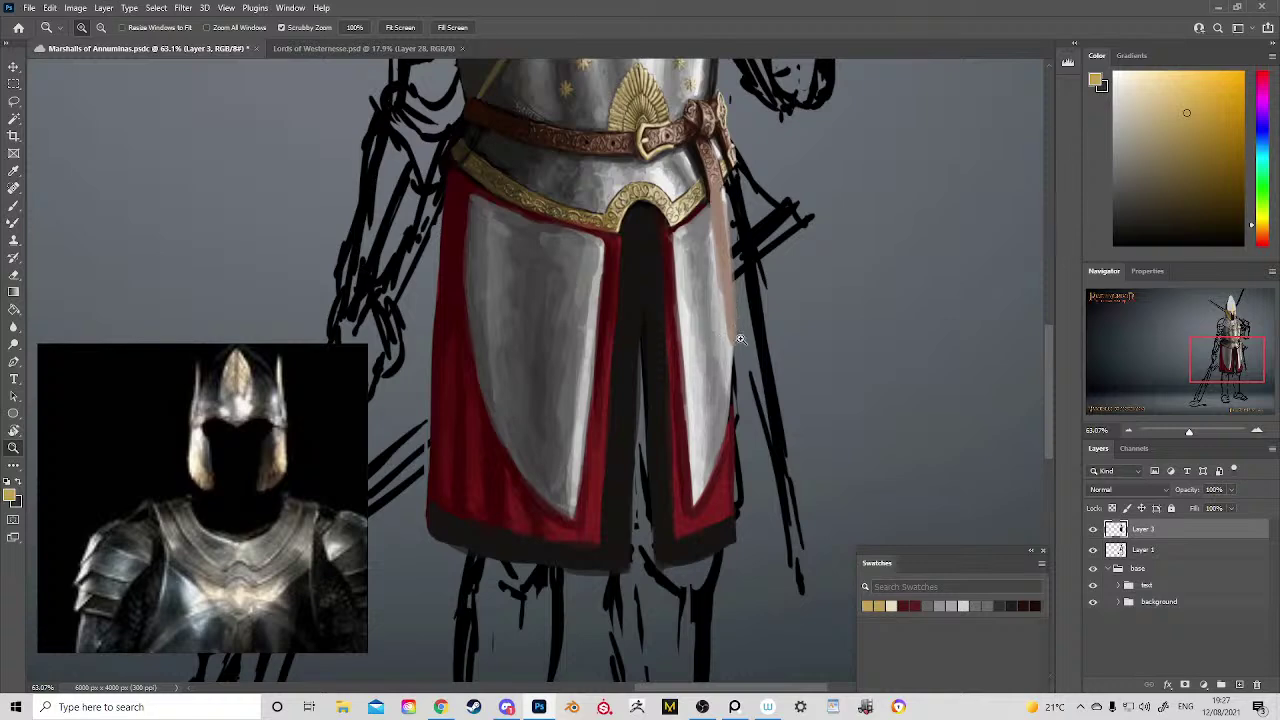
key(b)
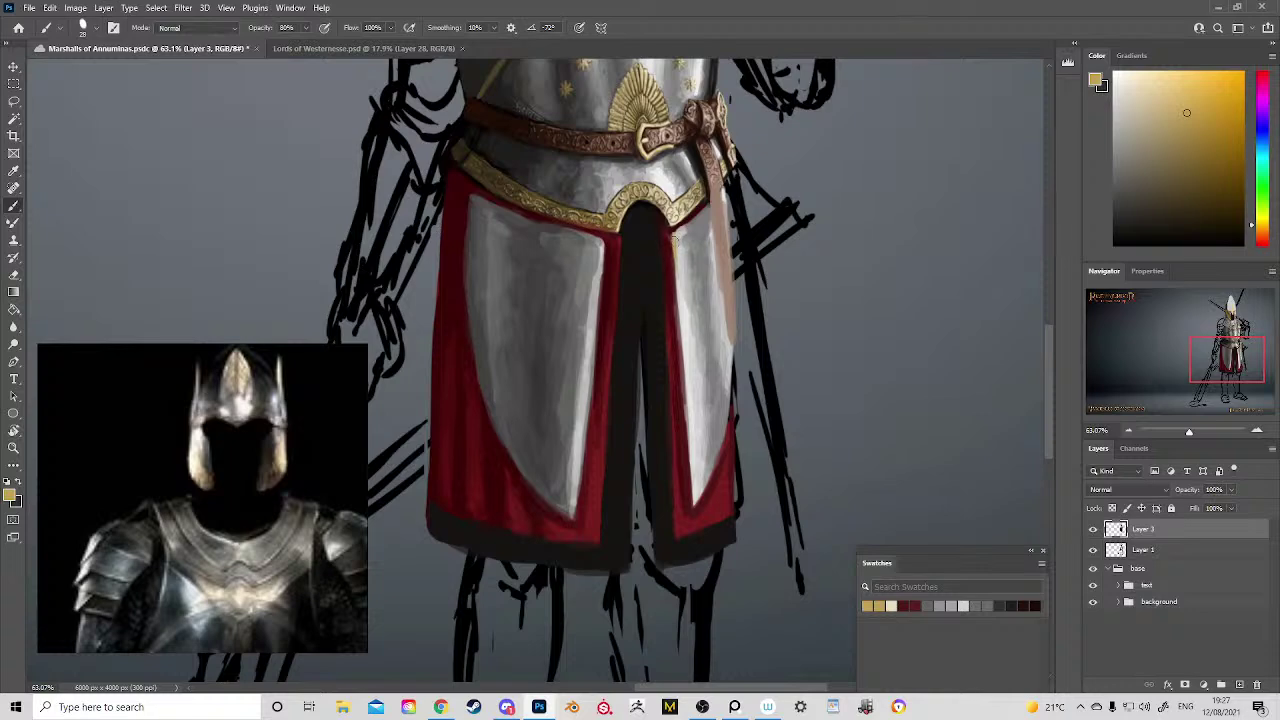
drag(675, 240, 684, 365)
mouse_move(685, 380)
mouse_down()
mouse_move(692, 485)
mouse_move(717, 448)
mouse_move(729, 387)
mouse_up()
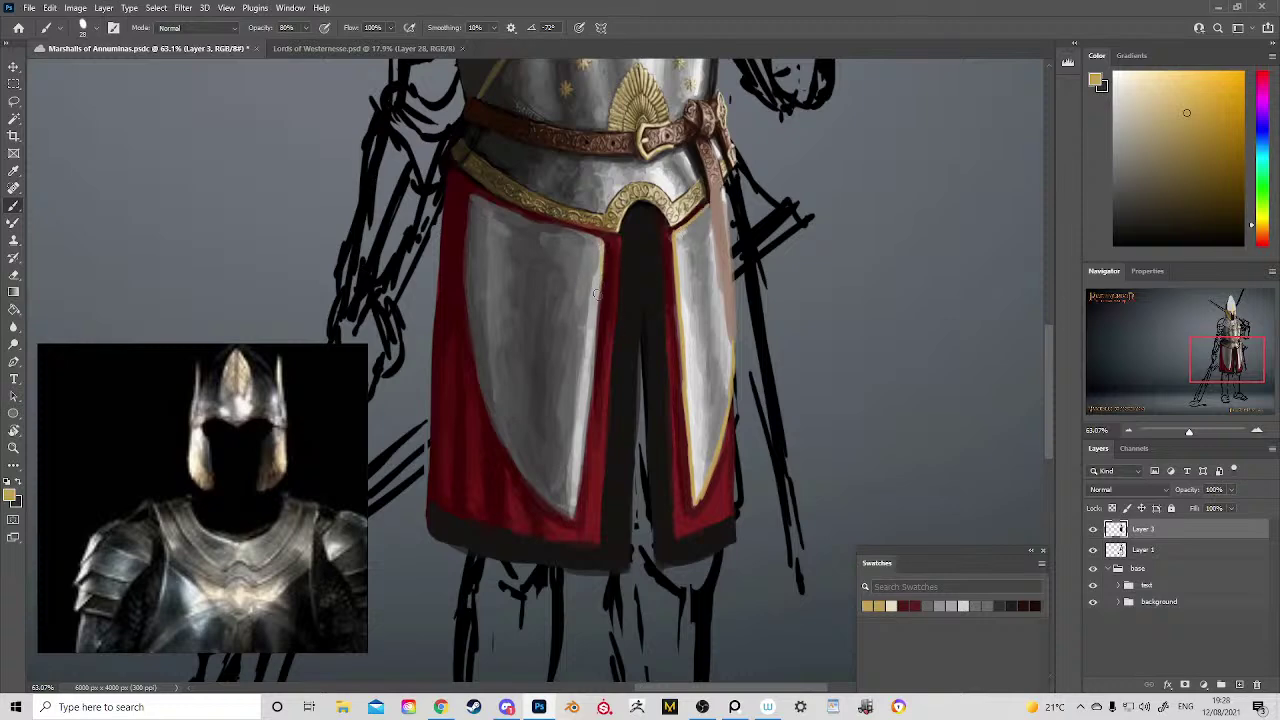
Step: Outline the near thigh plate with bright gold on its inner edge and sampled dark gold on its top and curved outer edges
drag(594, 320, 575, 482)
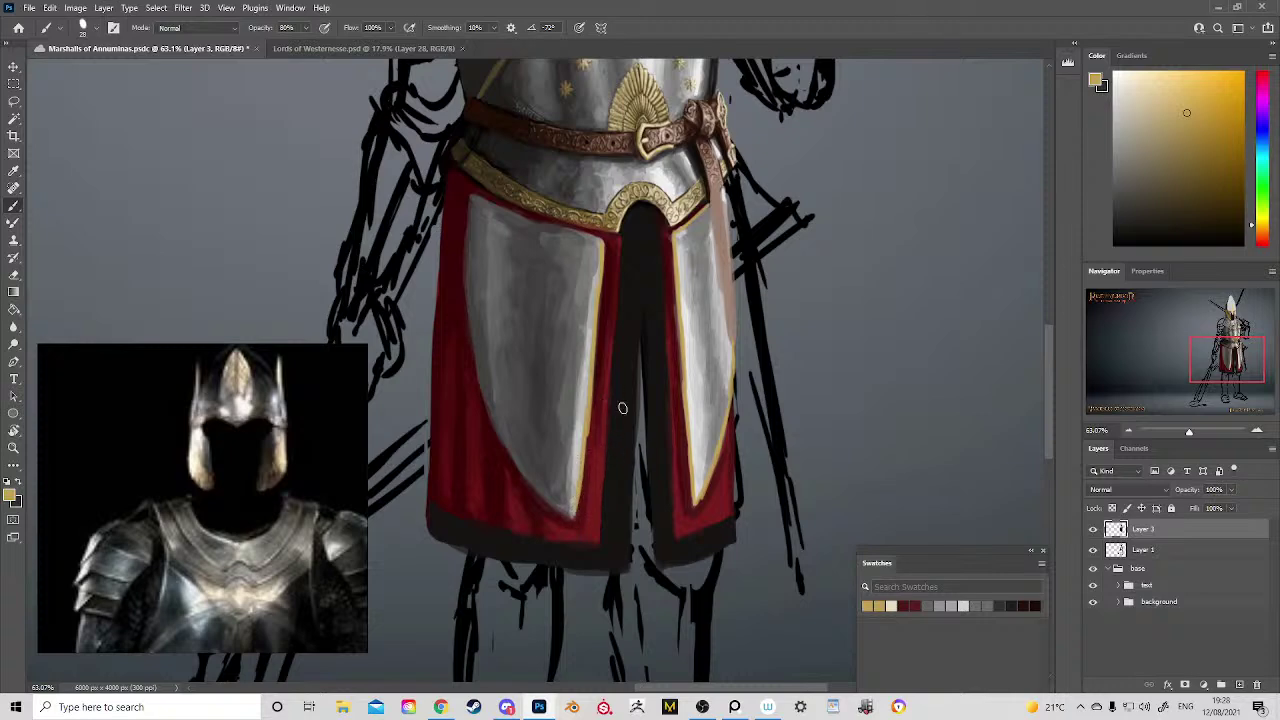
alt+click(575, 204)
alt+click(575, 204)
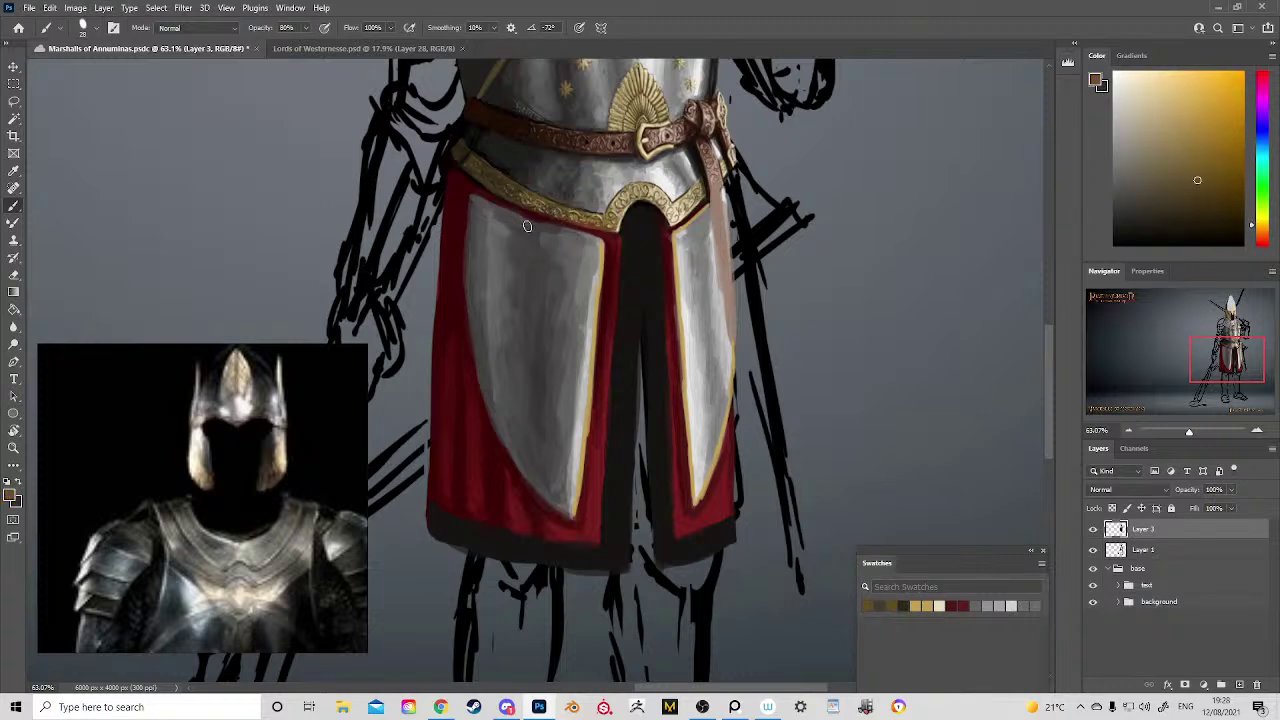
drag(545, 226, 606, 240)
drag(530, 466, 565, 503)
drag(472, 343, 495, 434)
drag(471, 198, 470, 345)
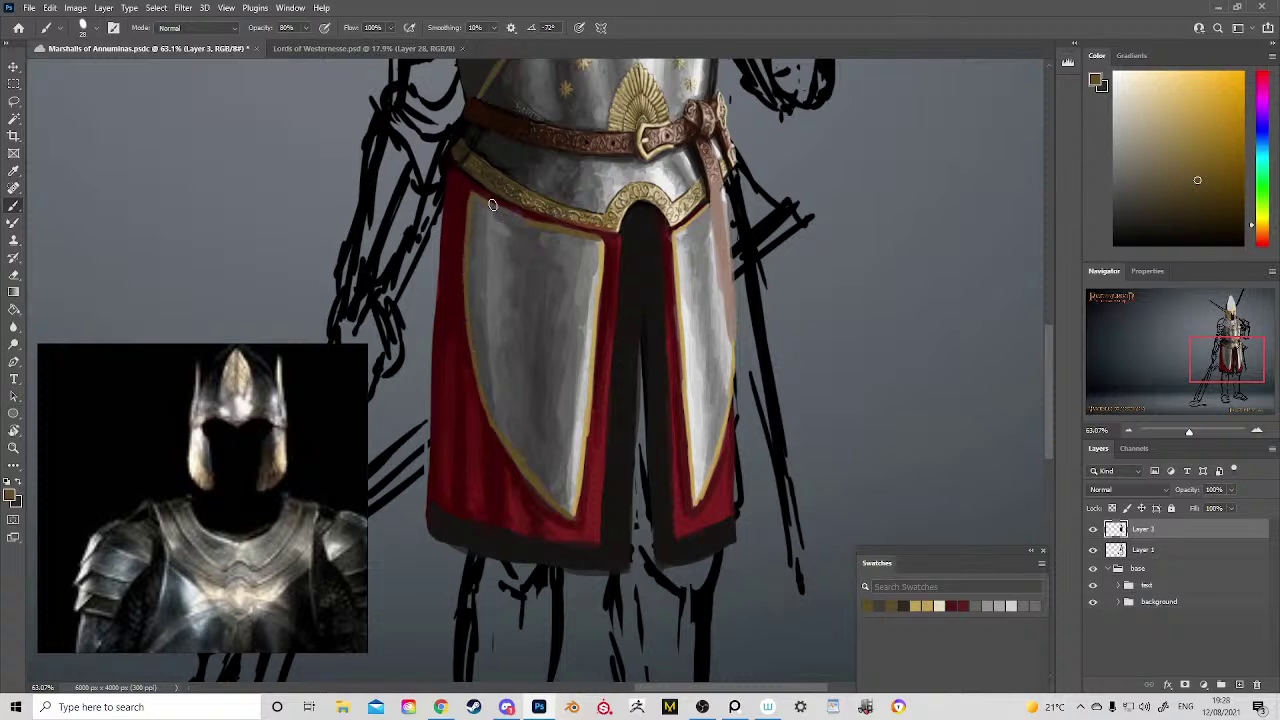
drag(492, 205, 557, 235)
Step: Blend the steel highlights beside the thigh plates' gold trim with light and mid greys sampled from the plates
alt+click(531, 268)
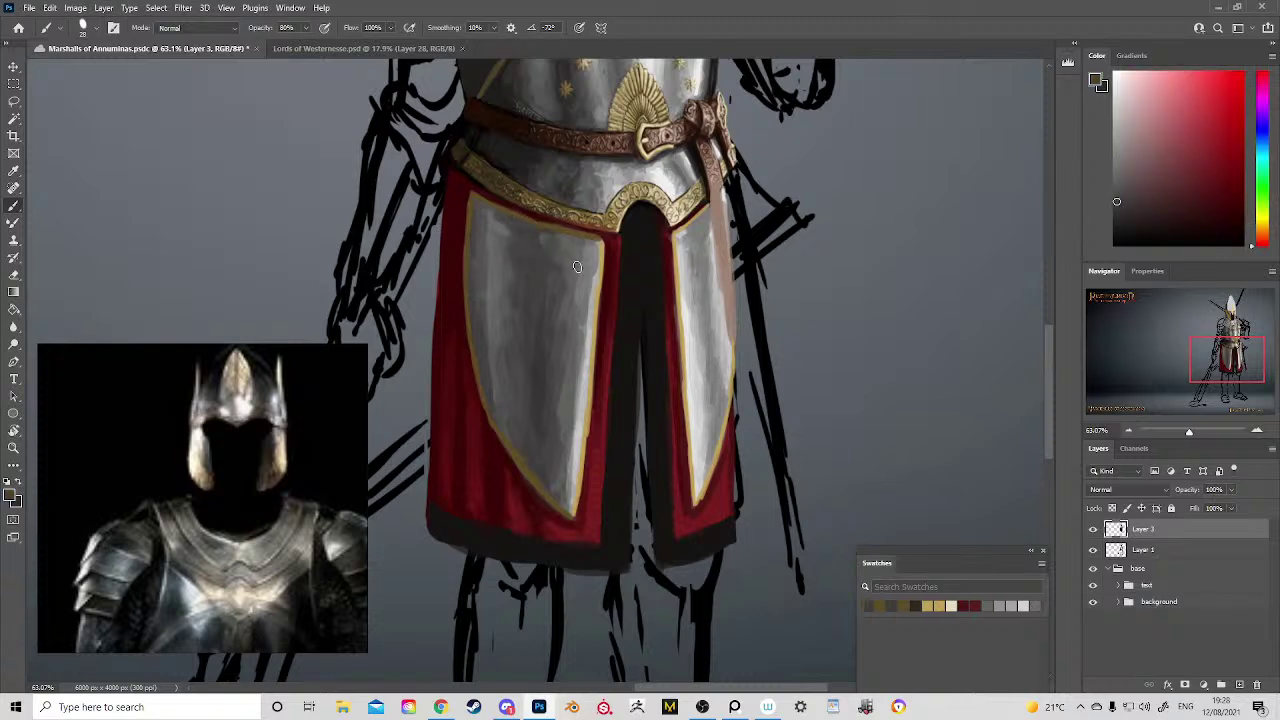
alt+click(594, 247)
alt+click(588, 368)
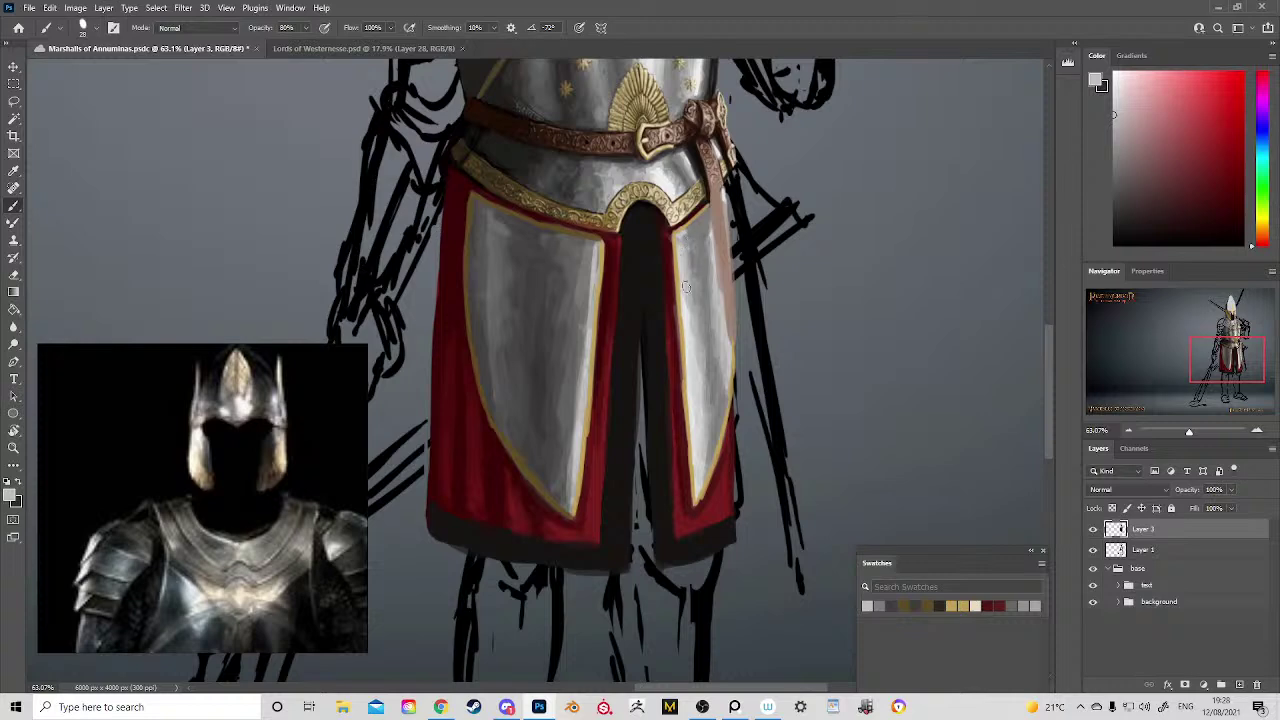
alt+click(694, 343)
alt+click(590, 337)
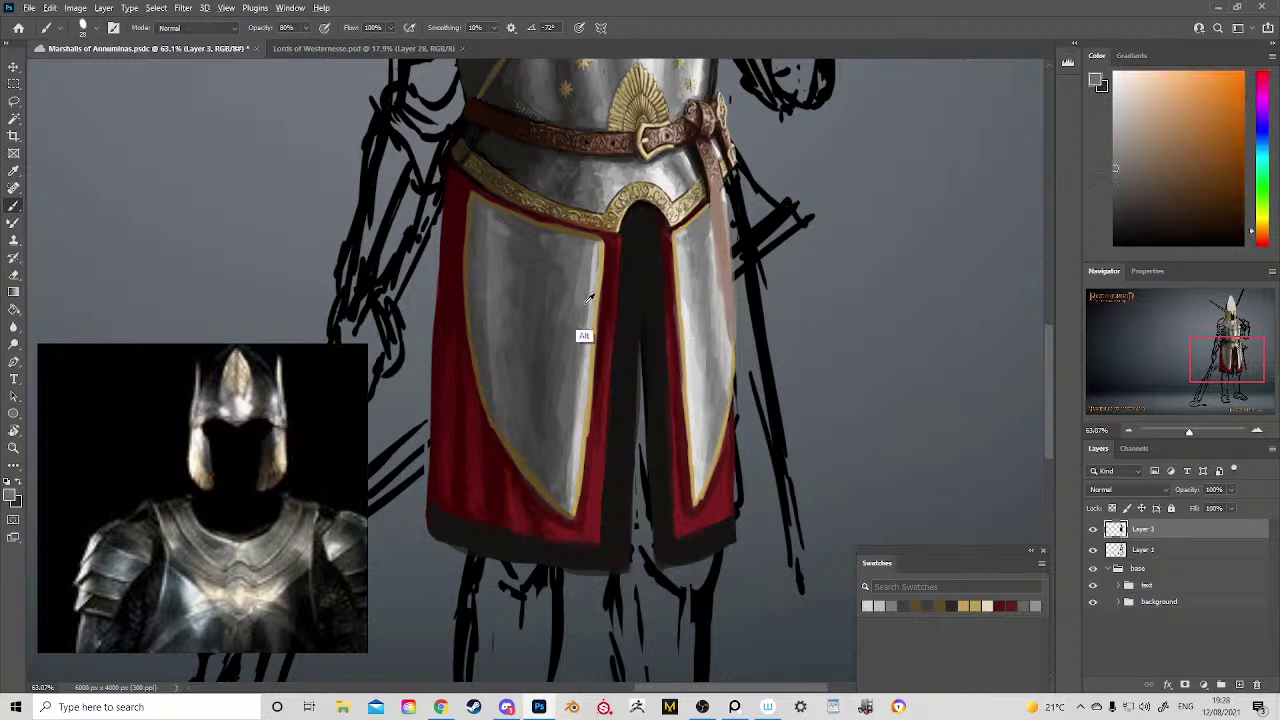
alt+click(573, 419)
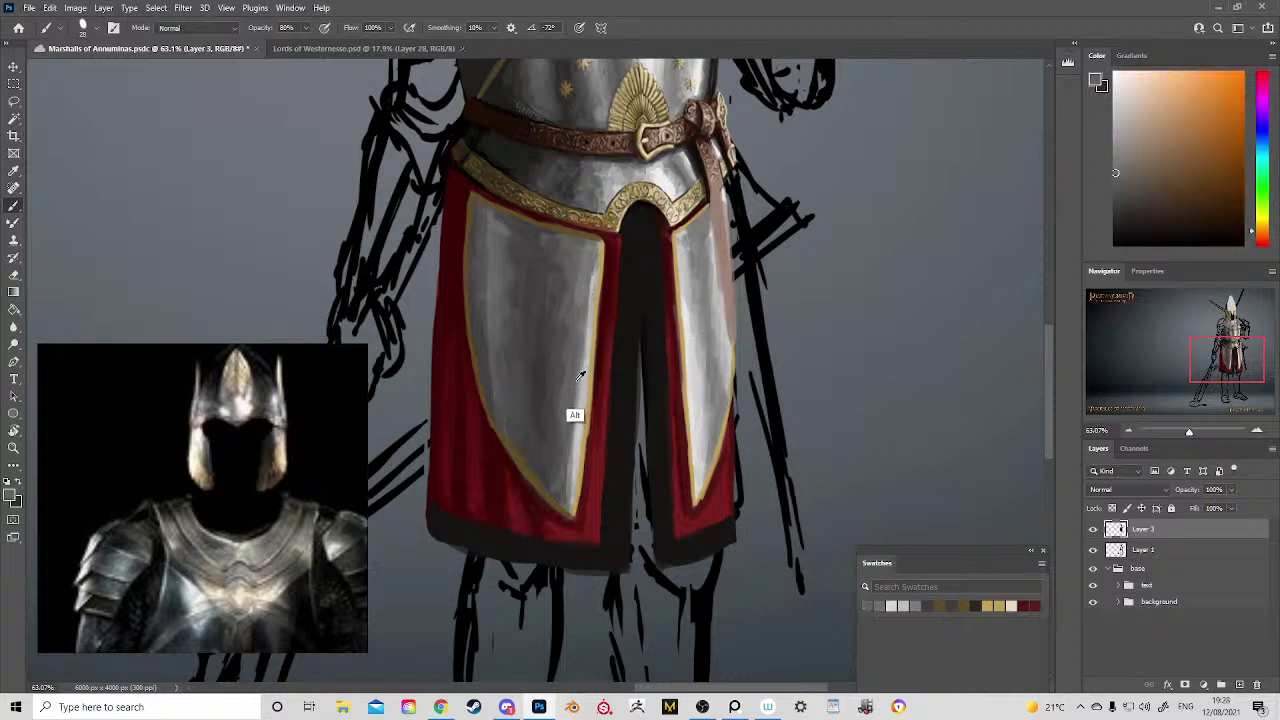
alt+click(578, 402)
alt+click(574, 430)
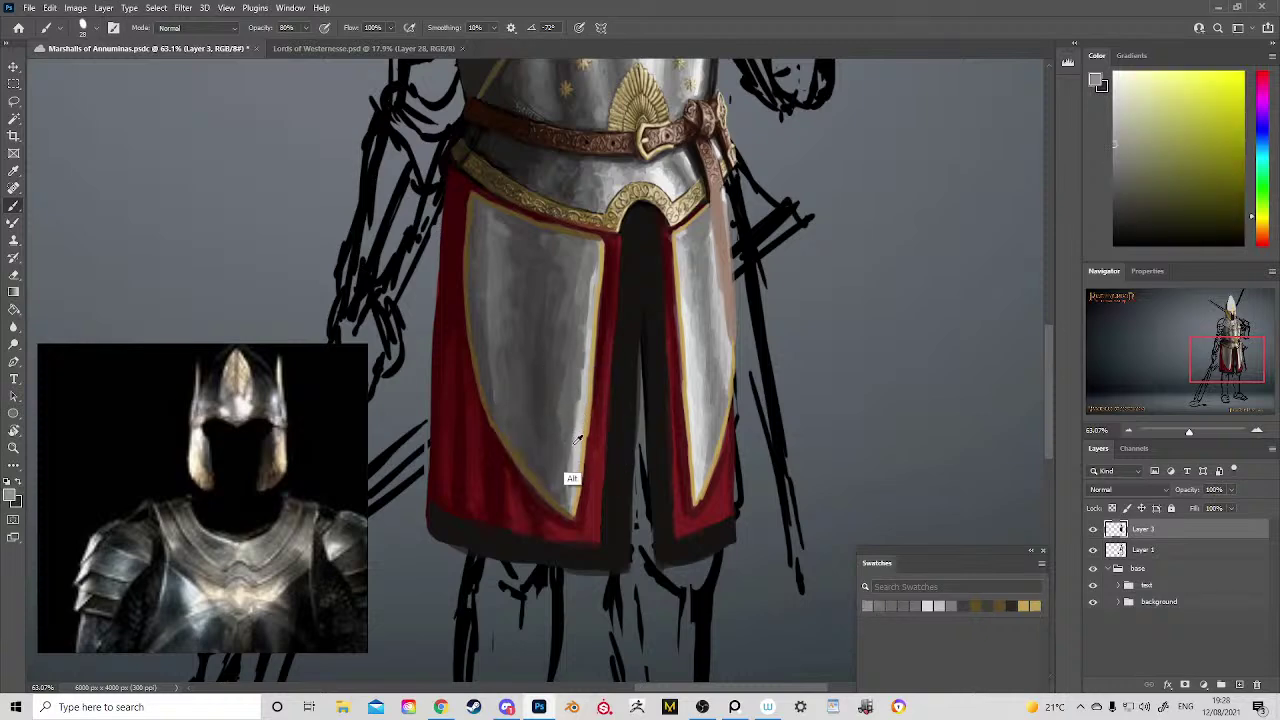
alt+click(571, 440)
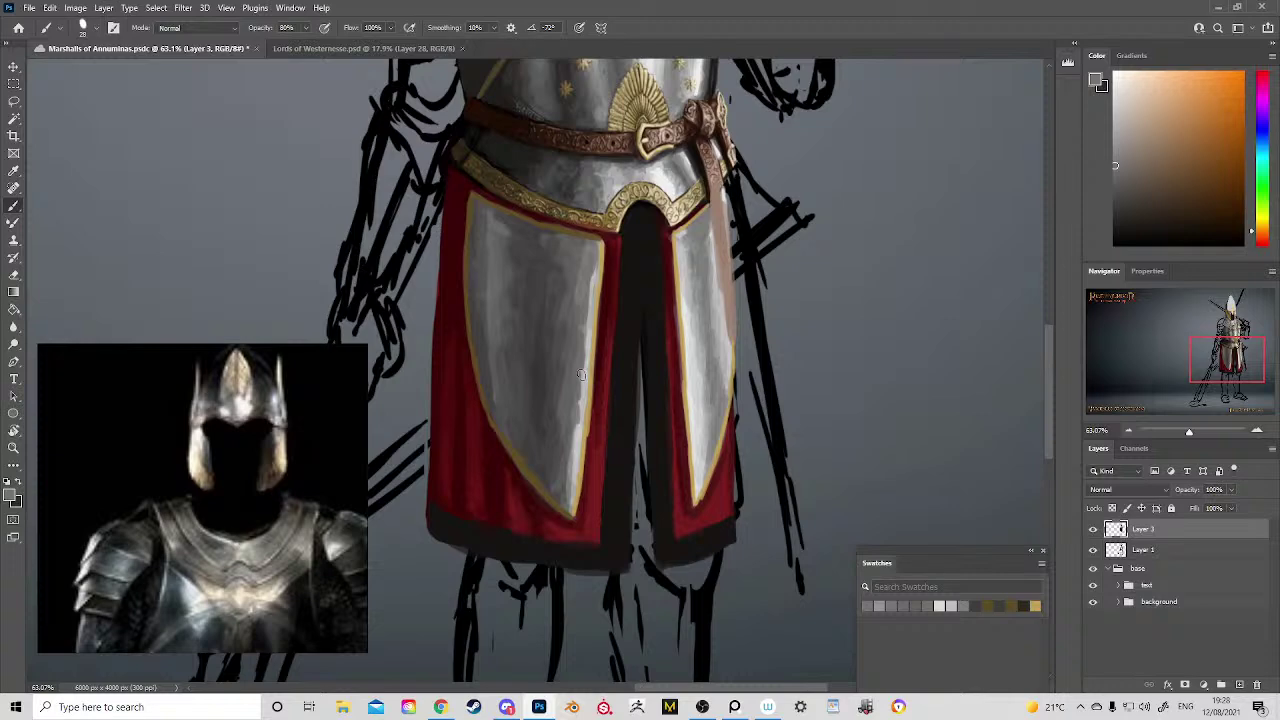
Step: Darken the red cloth along the near thigh plate's inner edge and lower tip with sampled dark reds
alt+click(600, 345)
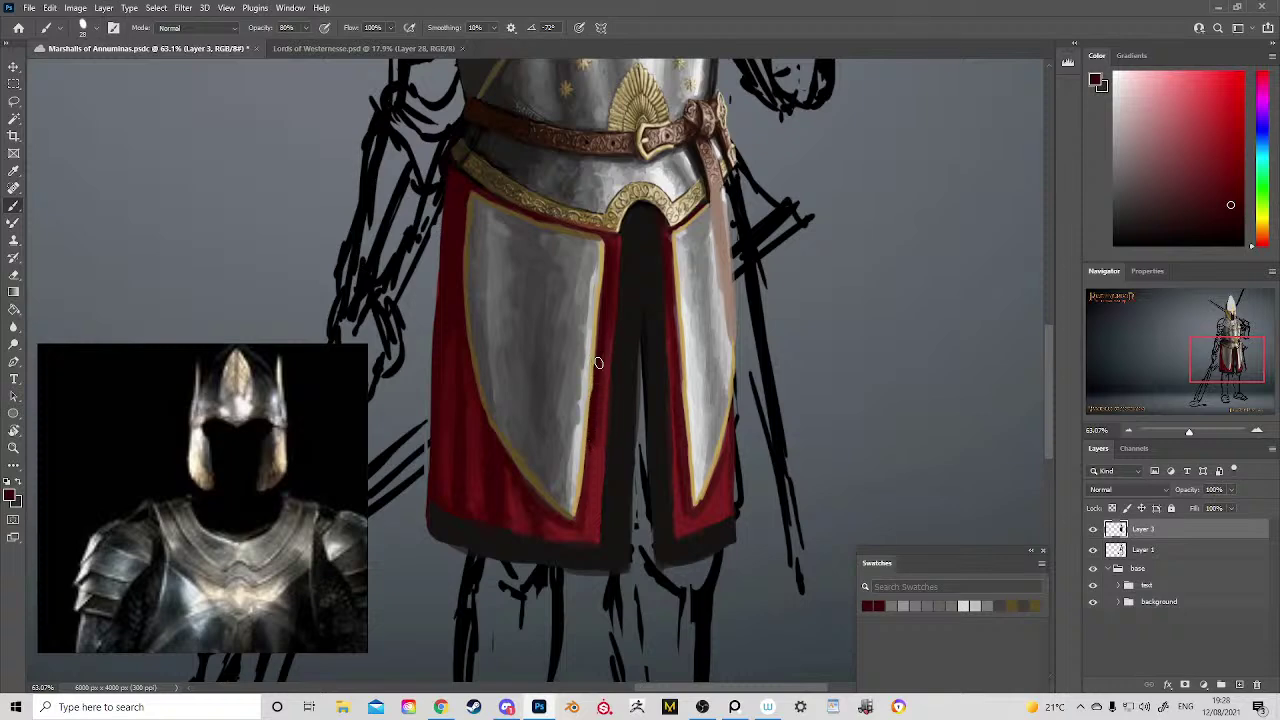
drag(593, 428, 584, 517)
drag(568, 462, 615, 409)
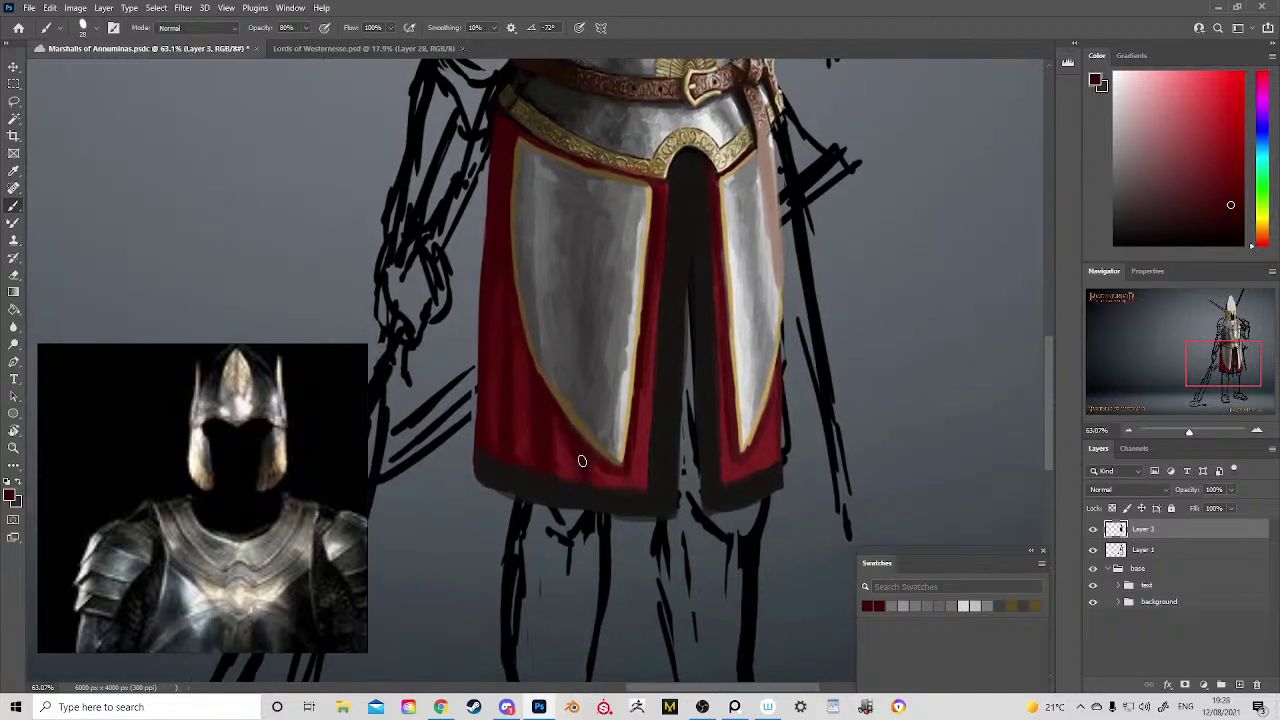
alt+click(599, 478)
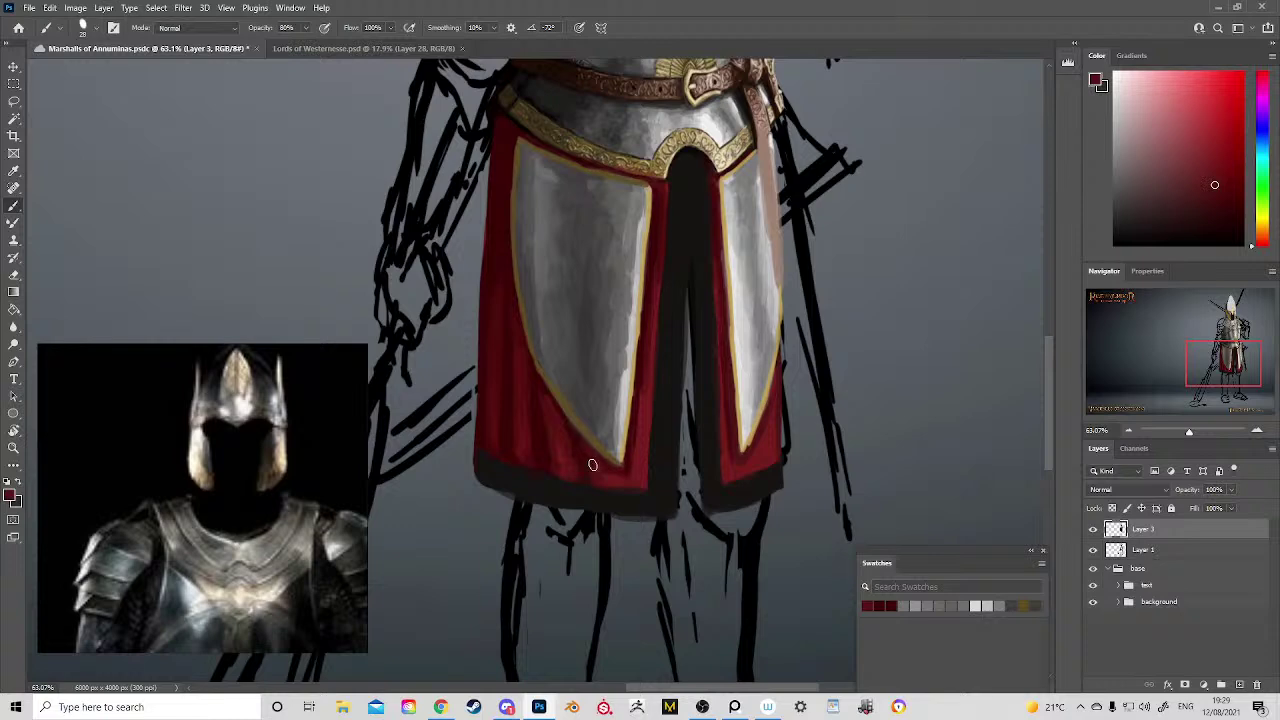
Step: Clean up the dark cloth border around the skirt's central slit with a sampled near-black
scroll(644, 338, up, 3)
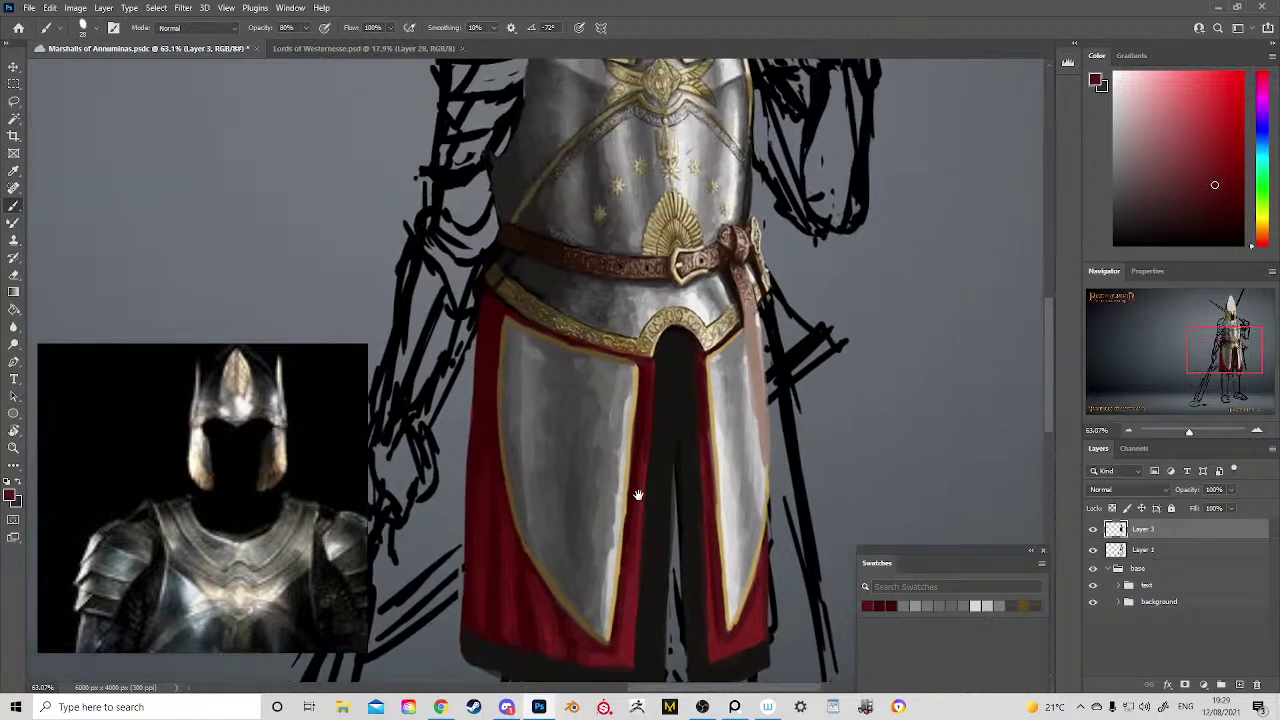
alt+click(660, 403)
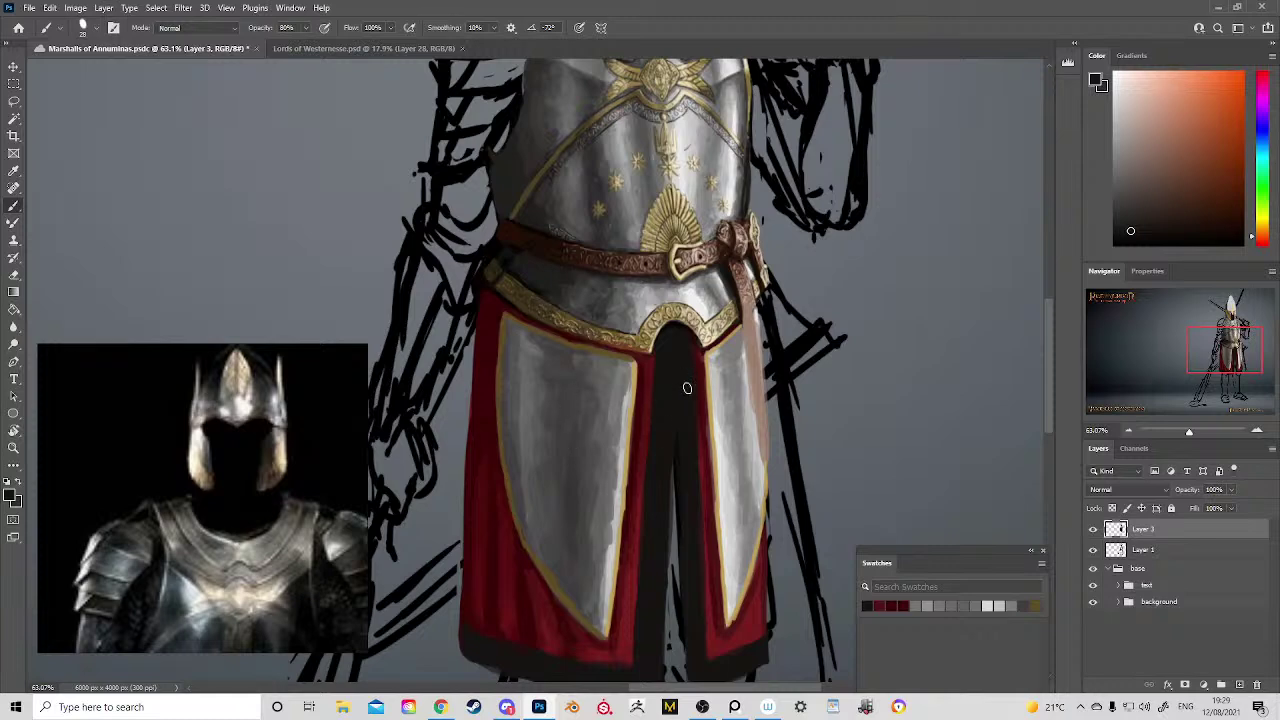
mouse_move(702, 488)
mouse_down()
mouse_move(678, 315)
mouse_move(743, 353)
mouse_up()
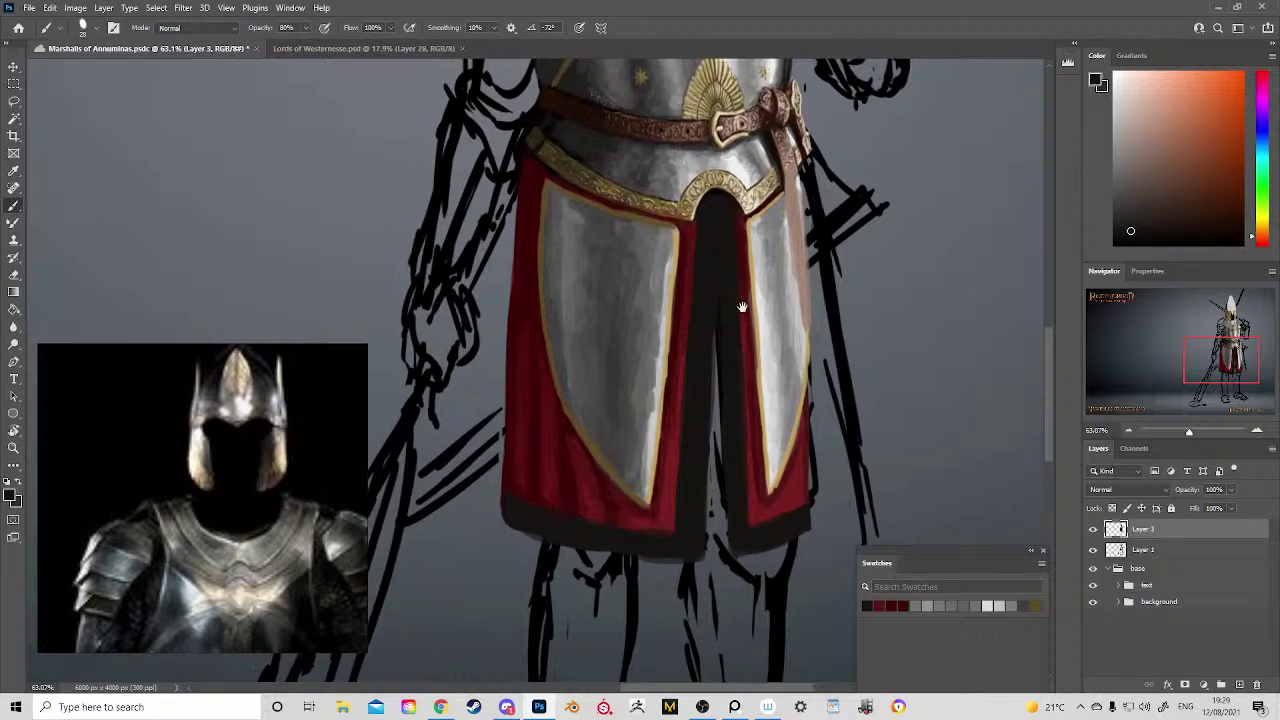
mouse_move(749, 300)
mouse_down()
mouse_move(749, 377)
mouse_move(795, 360)
mouse_move(798, 376)
mouse_up()
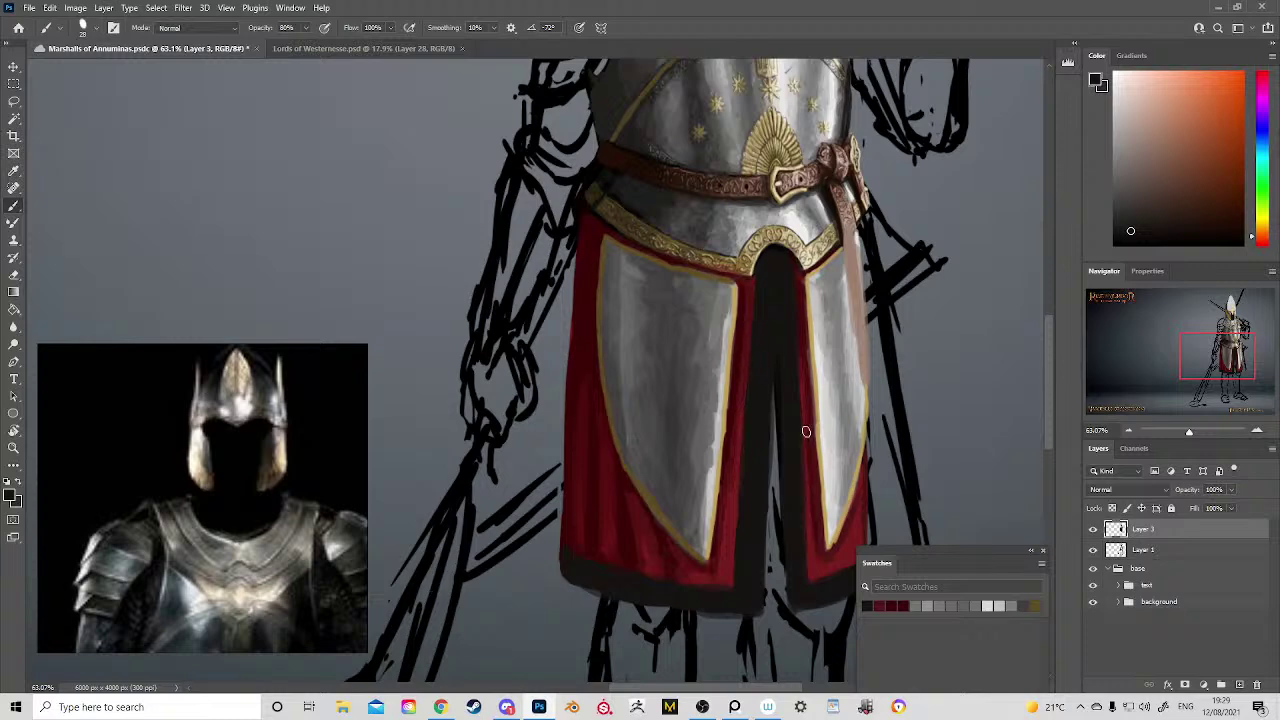
drag(806, 431, 682, 363)
Step: Touch up the inner edge of the near thigh plate with sampled dark red and bright gold
alt+click(606, 350)
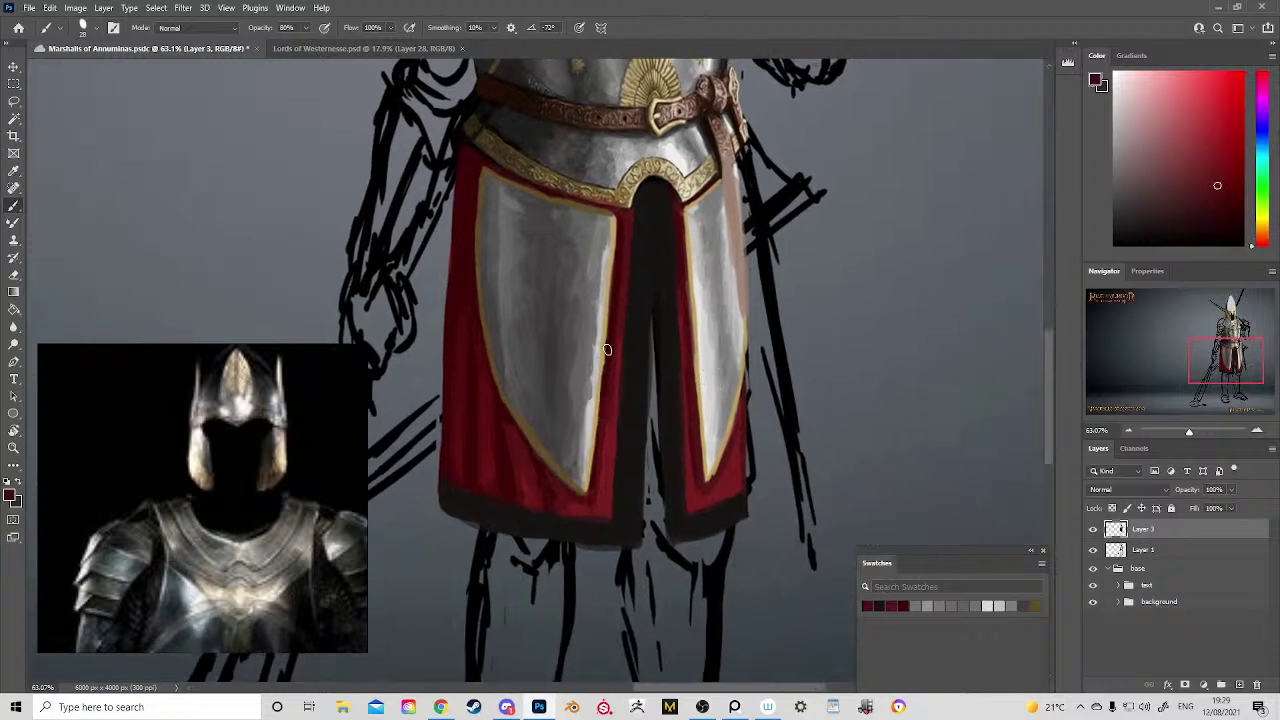
alt+click(600, 362)
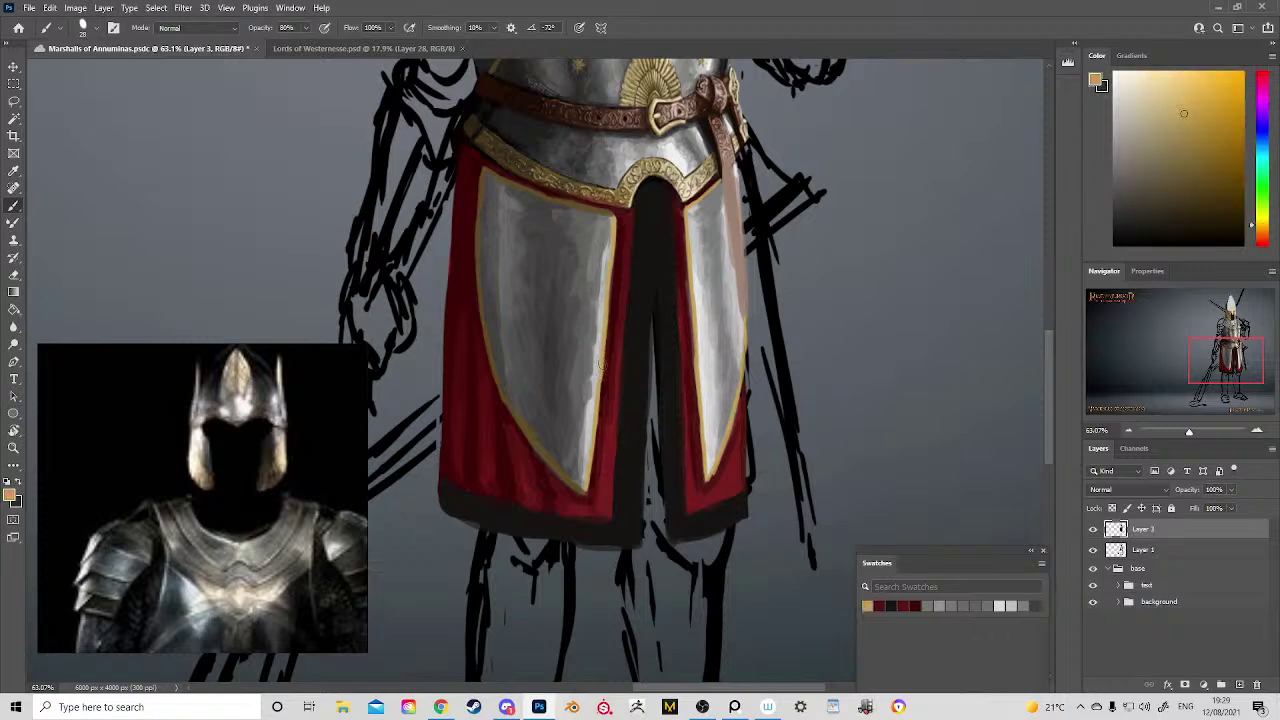
drag(600, 374, 591, 453)
Step: Paint the shadowed inner edge of the hanging belt strap down to its tip with sampled dark browns
scroll(720, 360, up, 5)
alt+click(706, 270)
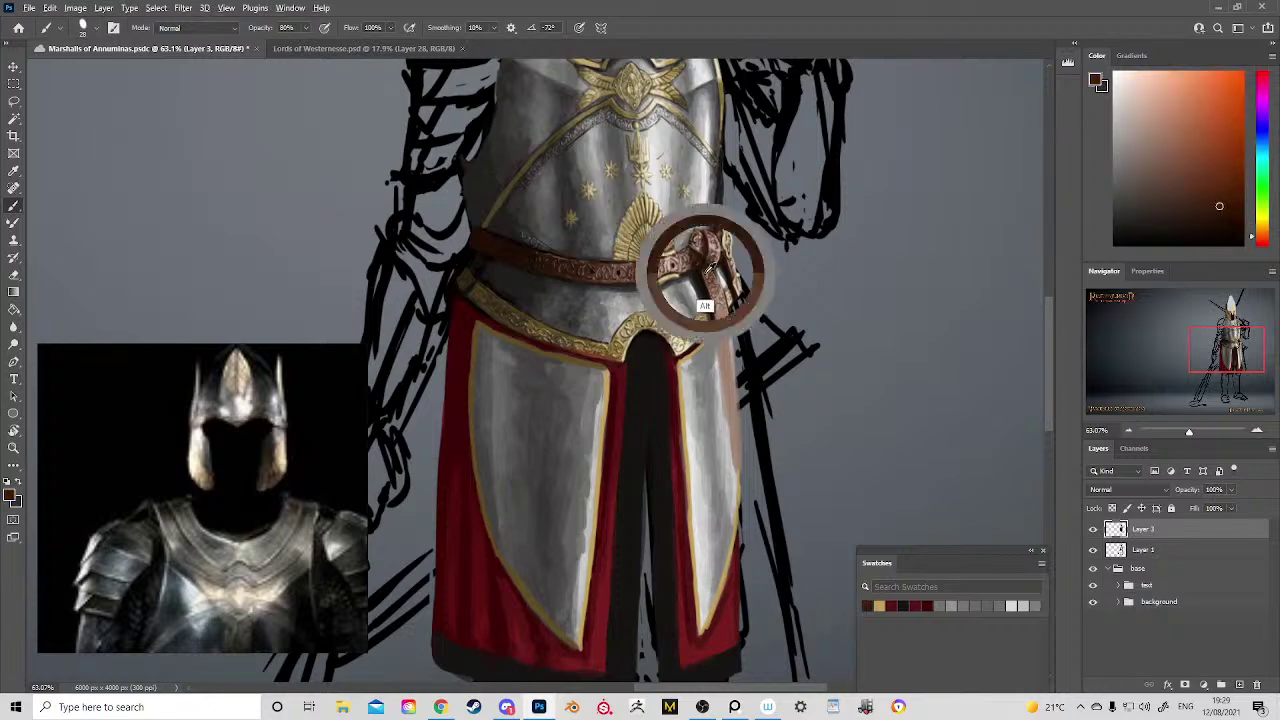
mouse_move(714, 308)
mouse_down()
mouse_move(719, 359)
mouse_move(713, 321)
mouse_move(724, 410)
mouse_up()
mouse_move(721, 358)
mouse_down()
mouse_move(731, 470)
mouse_move(734, 408)
mouse_up()
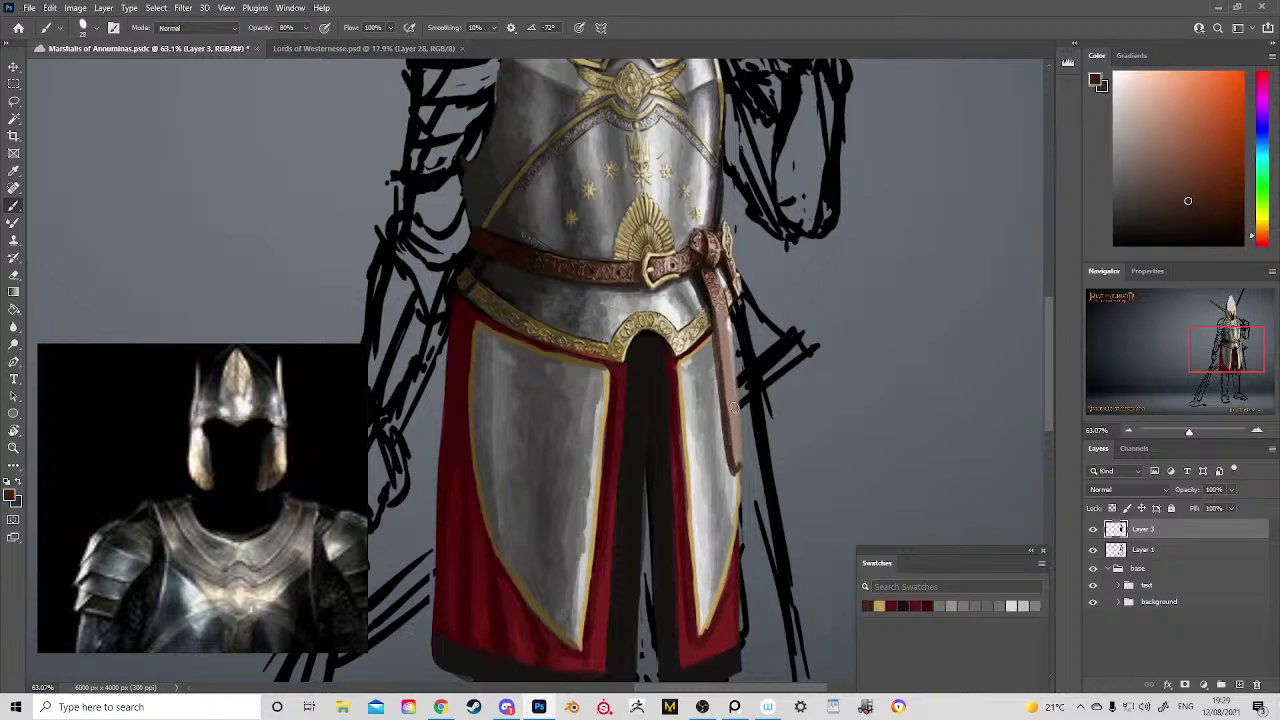
alt+click(704, 318)
drag(712, 318, 718, 346)
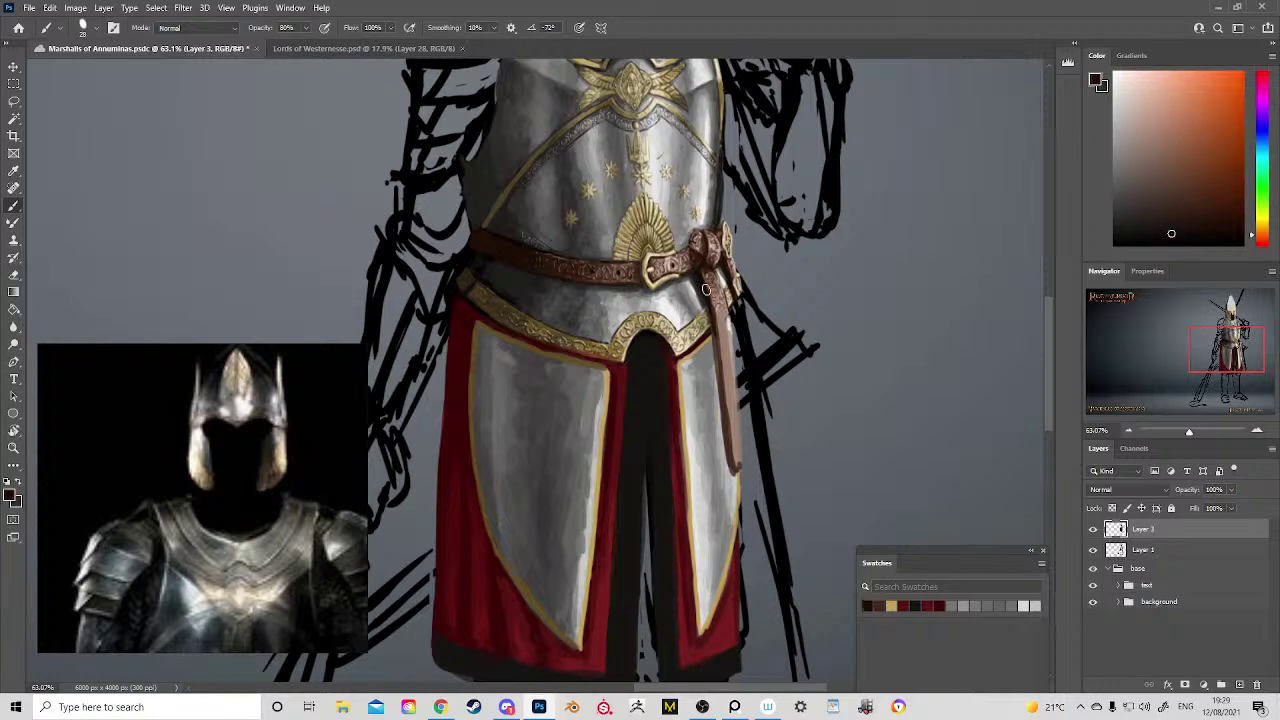
drag(707, 289, 722, 392)
drag(717, 342, 725, 436)
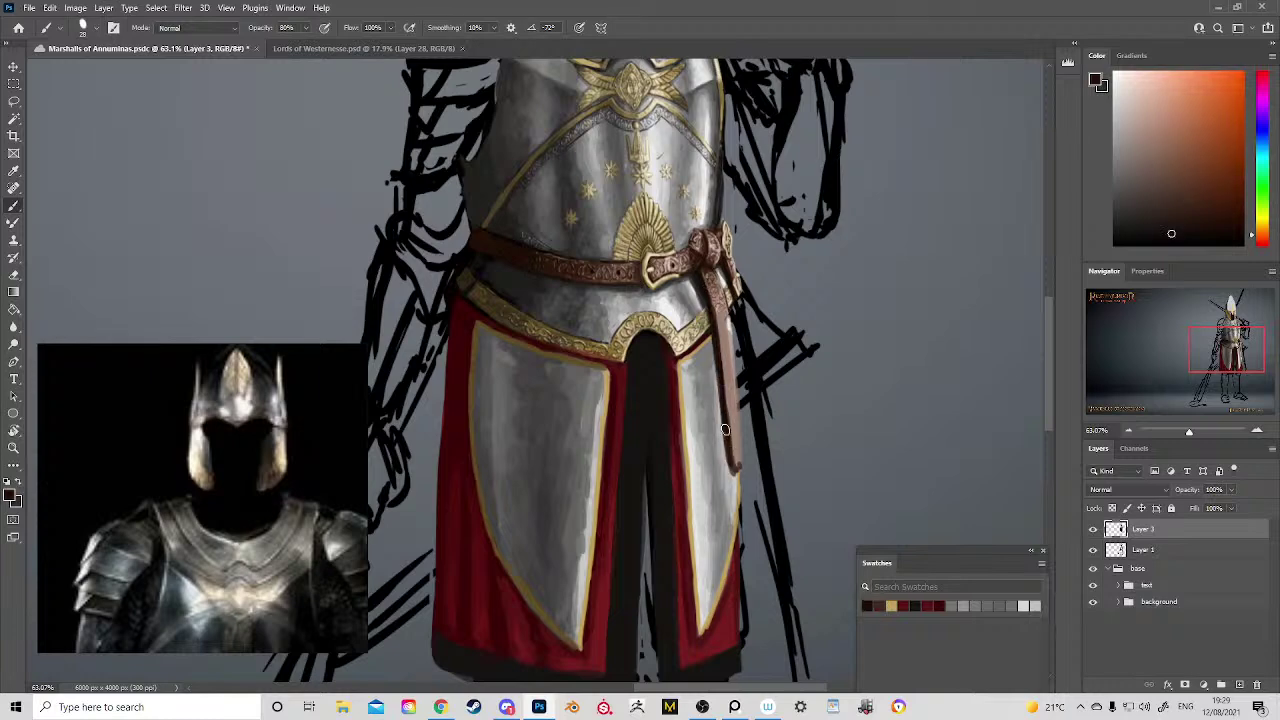
Step: Examine the hanging strap and skirt armour, and compare them with the figures in the Lords of Westernesse painting
drag(740, 482, 745, 268)
key(z)
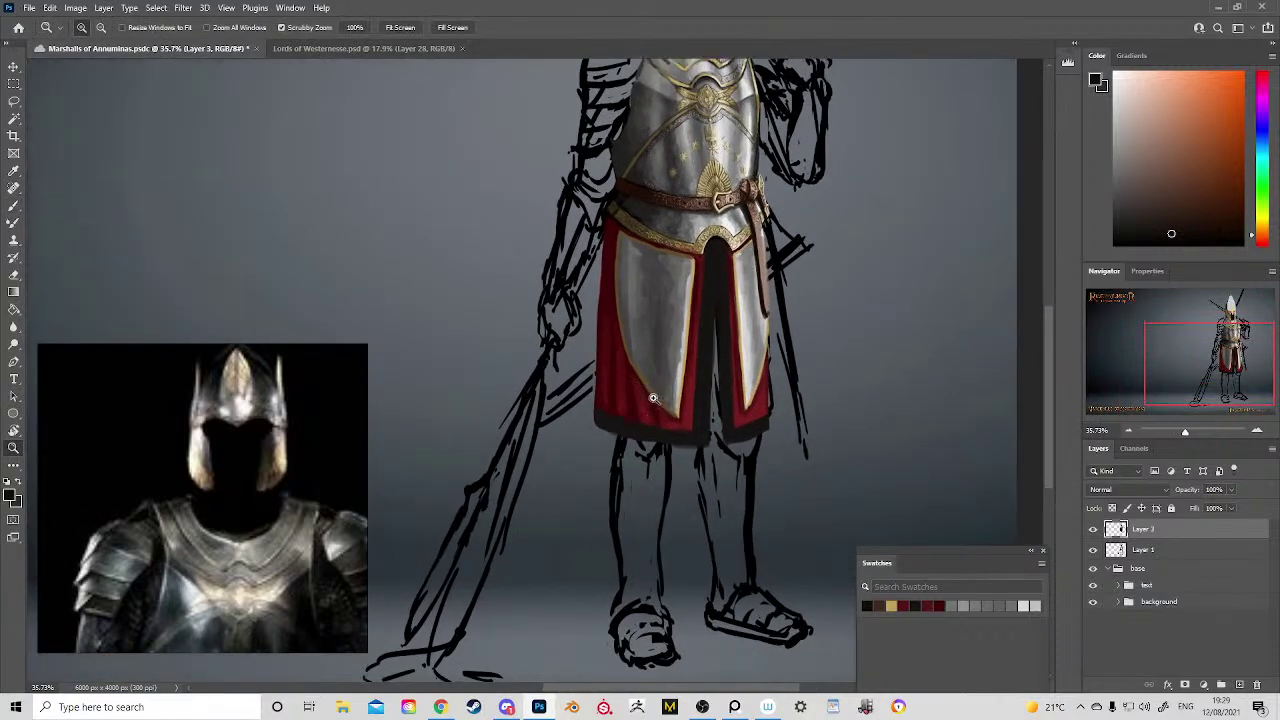
drag(740, 213, 806, 288)
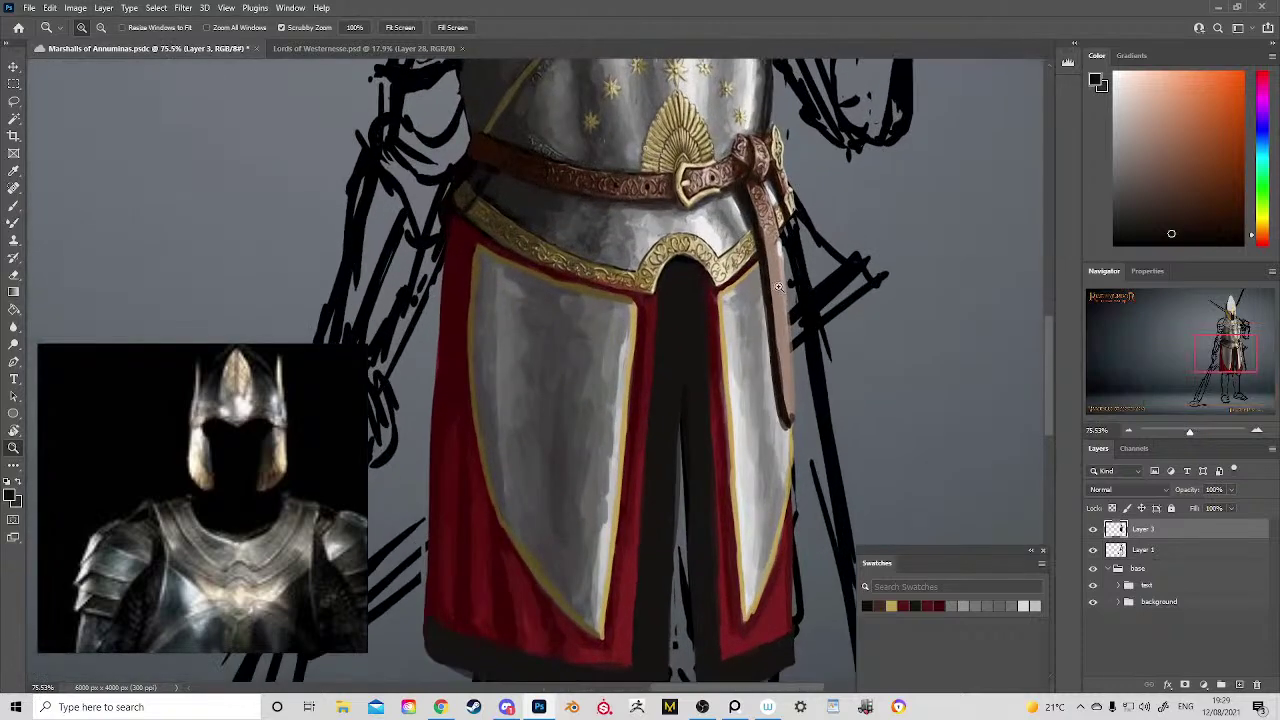
mouse_move(775, 229)
mouse_down()
mouse_move(801, 240)
mouse_move(776, 252)
mouse_up()
key(b)
mouse_move(677, 301)
mouse_down()
mouse_move(763, 253)
mouse_move(740, 350)
mouse_up()
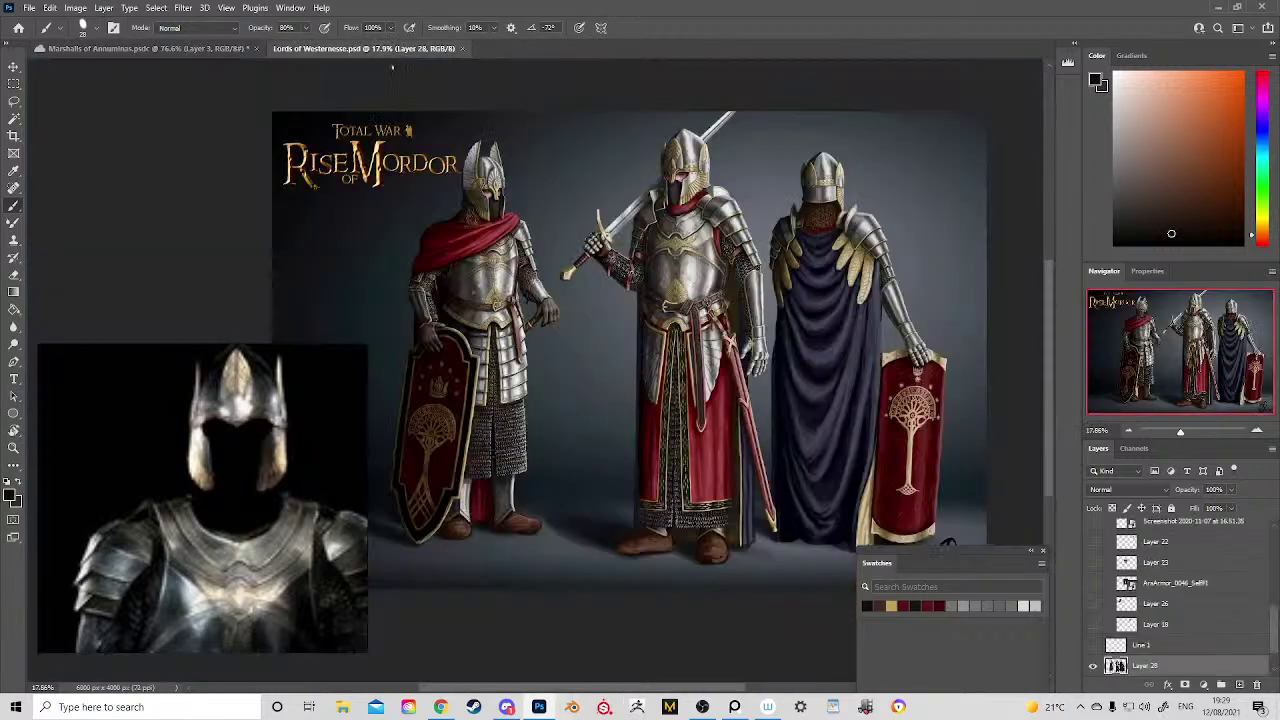
click(390, 49)
mouse_move(686, 267)
mouse_down()
mouse_move(660, 238)
mouse_move(671, 253)
mouse_up()
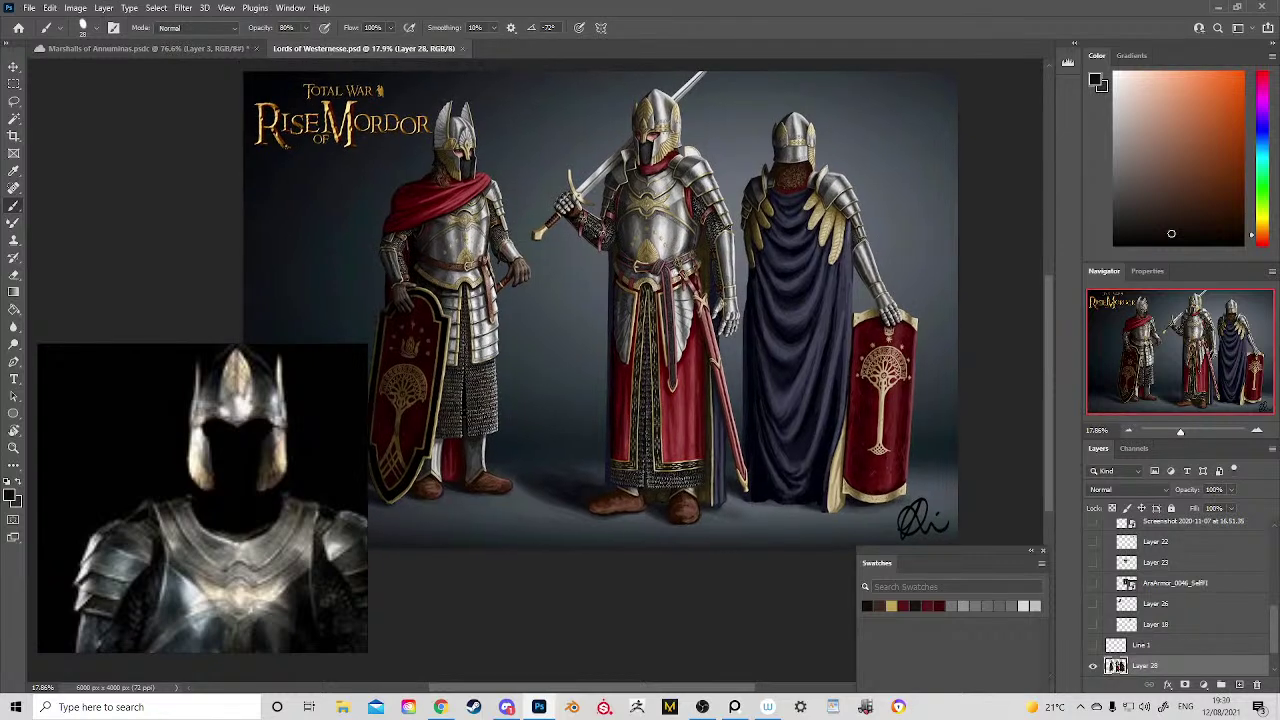
key(z)
mouse_move(697, 297)
mouse_down()
mouse_move(685, 276)
mouse_move(666, 313)
mouse_move(690, 322)
mouse_up()
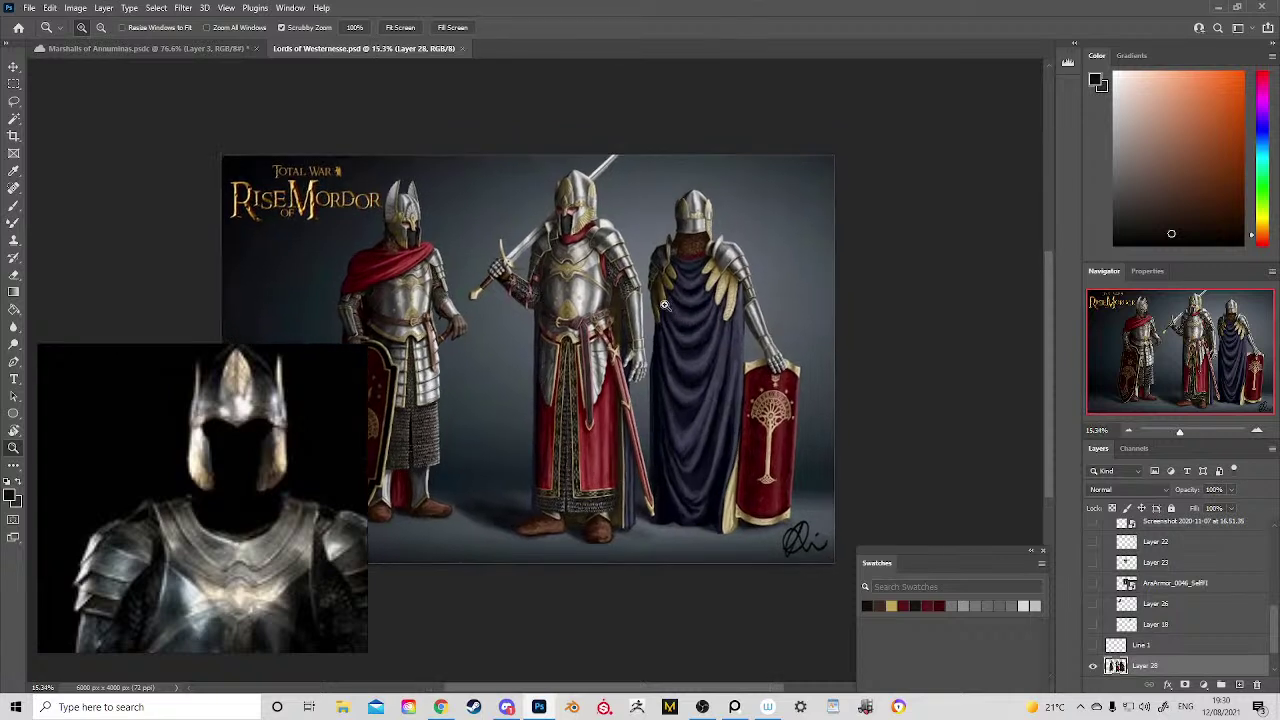
click(216, 50)
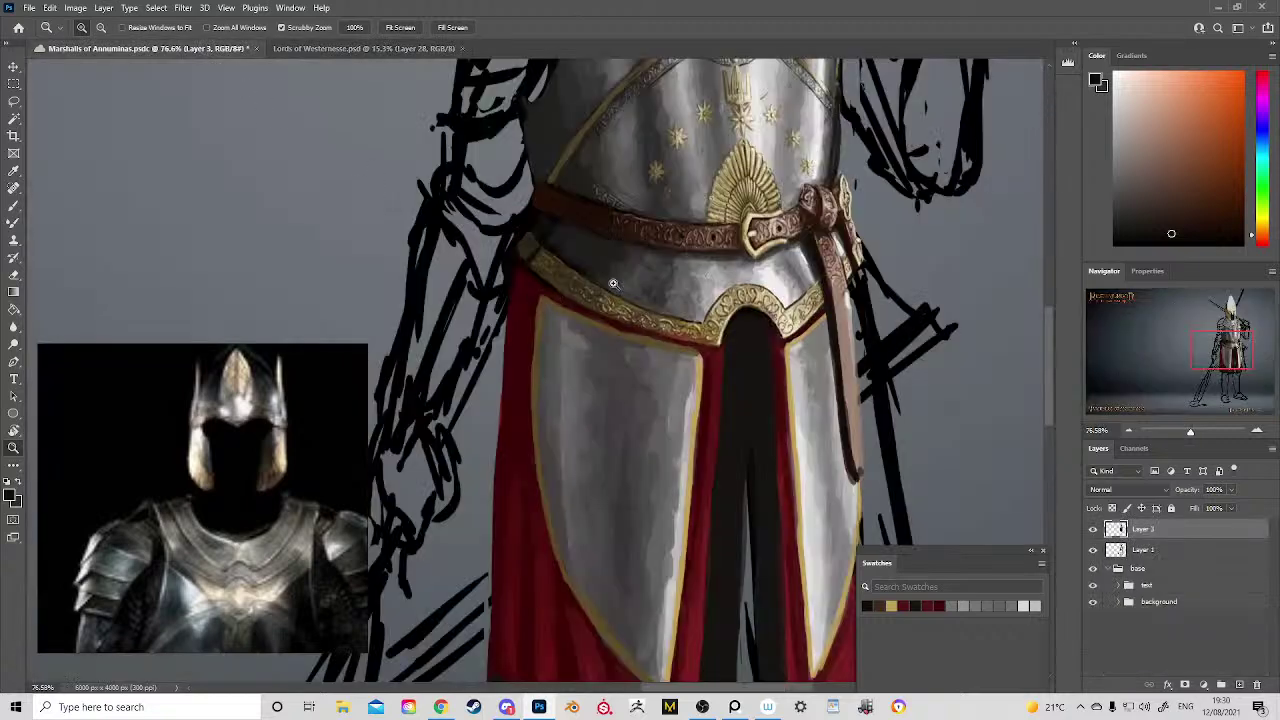
Step: Deepen the shadow on the red cloth beneath the waist armour's gold trim with sampled dark red
drag(660, 344, 690, 345)
key(b)
alt+click(540, 276)
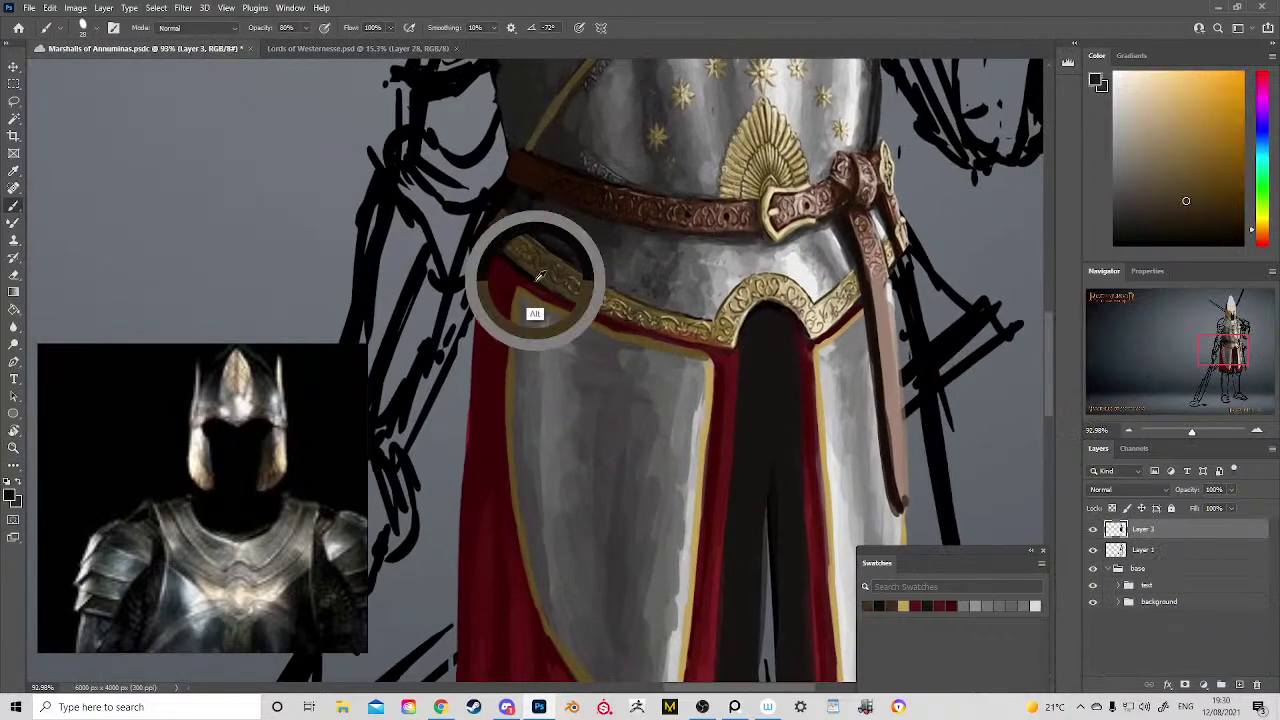
drag(540, 276, 520, 287)
drag(492, 268, 503, 280)
drag(617, 325, 695, 350)
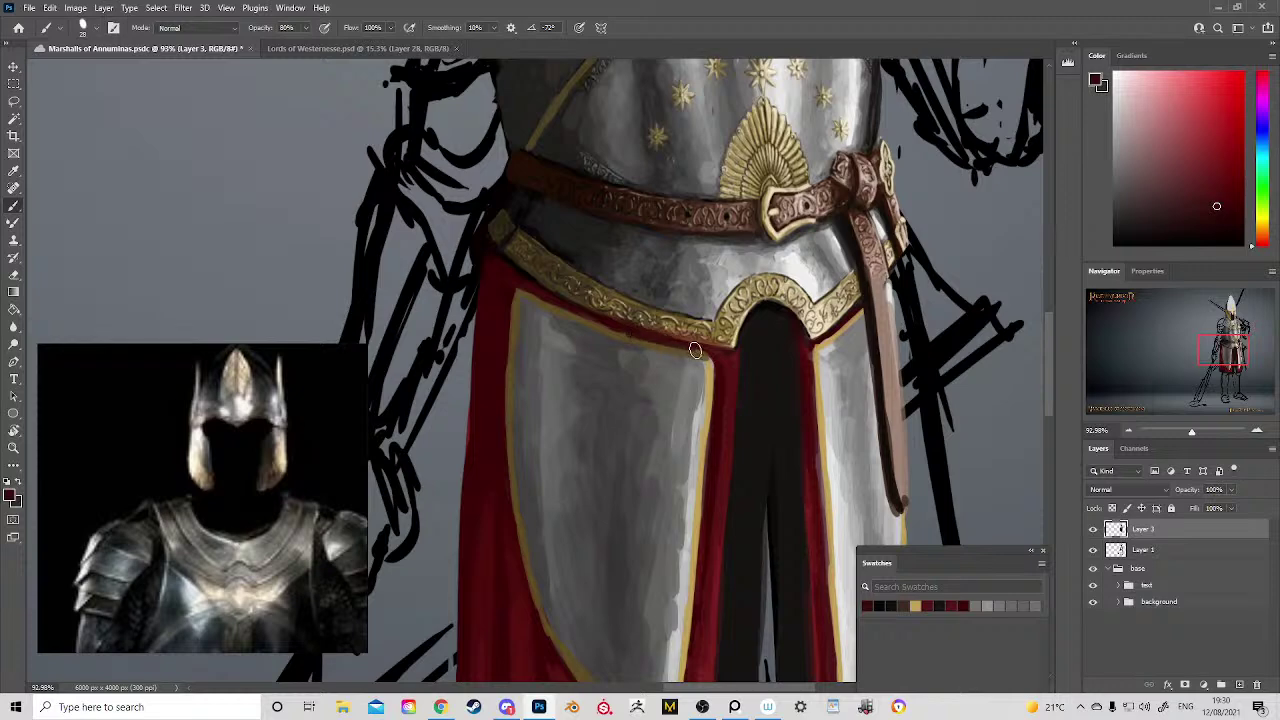
Step: Refine the narrow red cloth border around the far thigh plate with sampled reds
drag(778, 430, 651, 343)
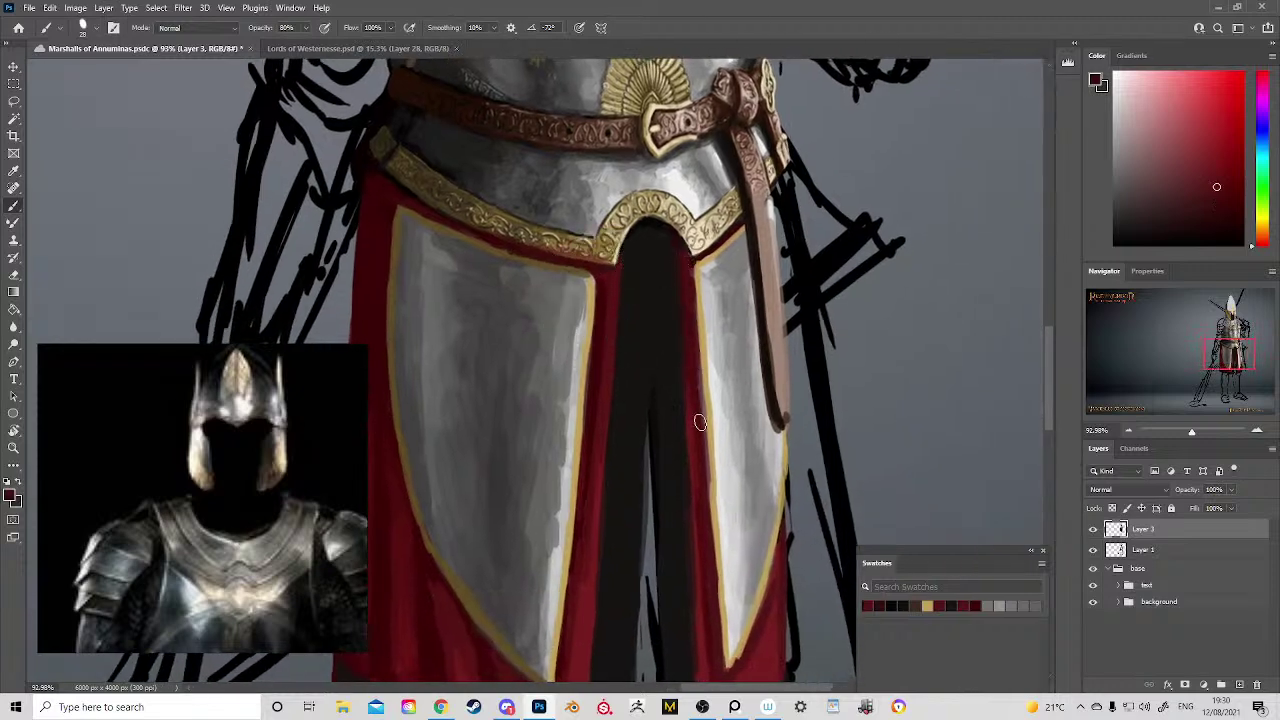
drag(691, 449, 683, 263)
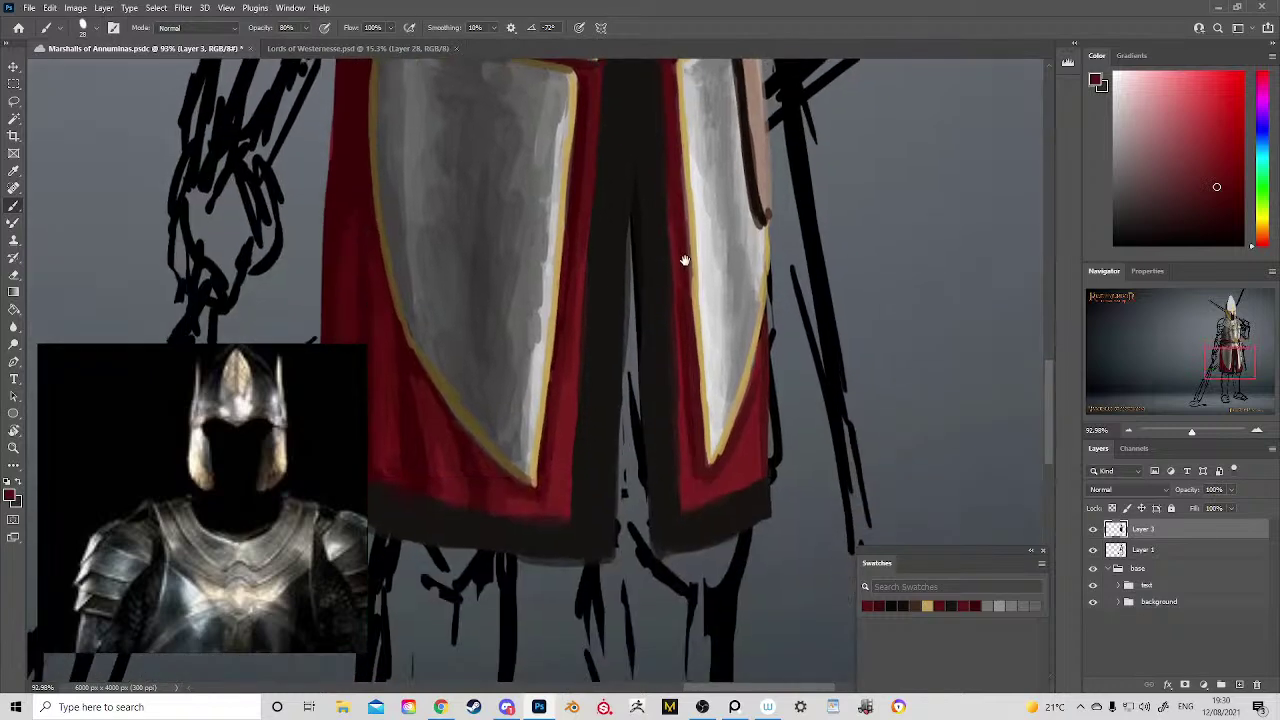
alt+click(685, 367)
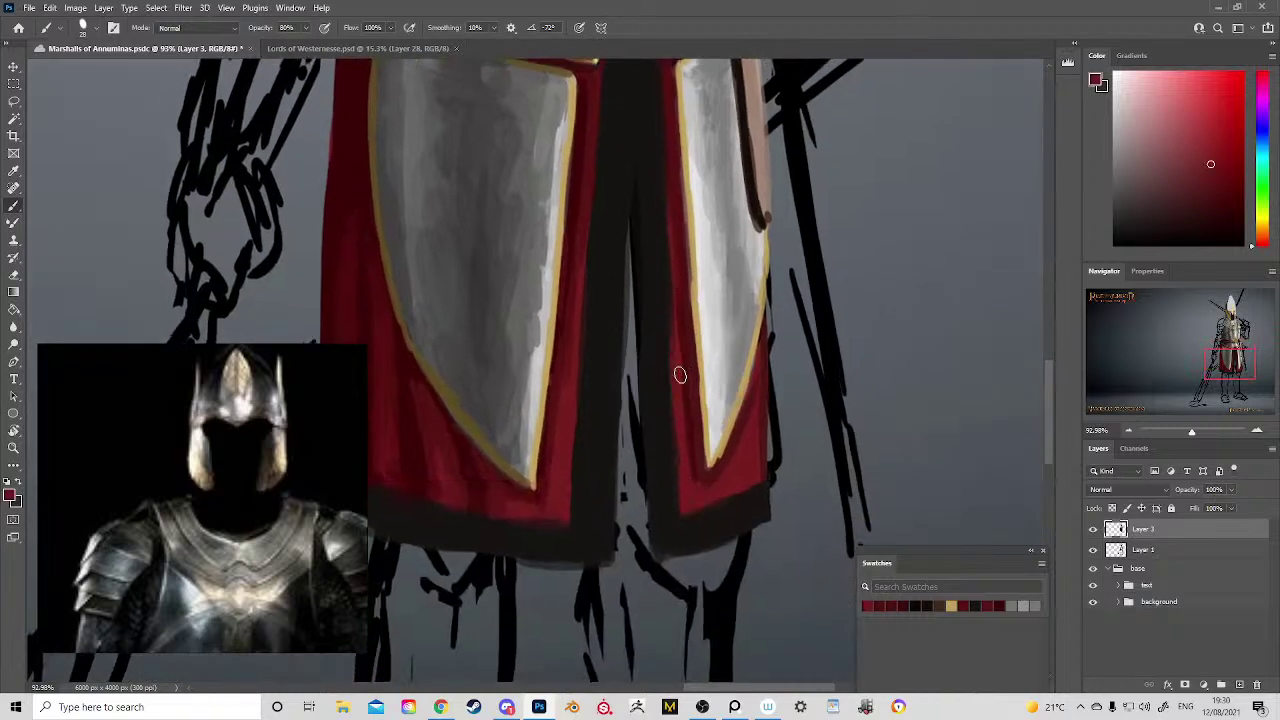
scroll(680, 357, up, 5)
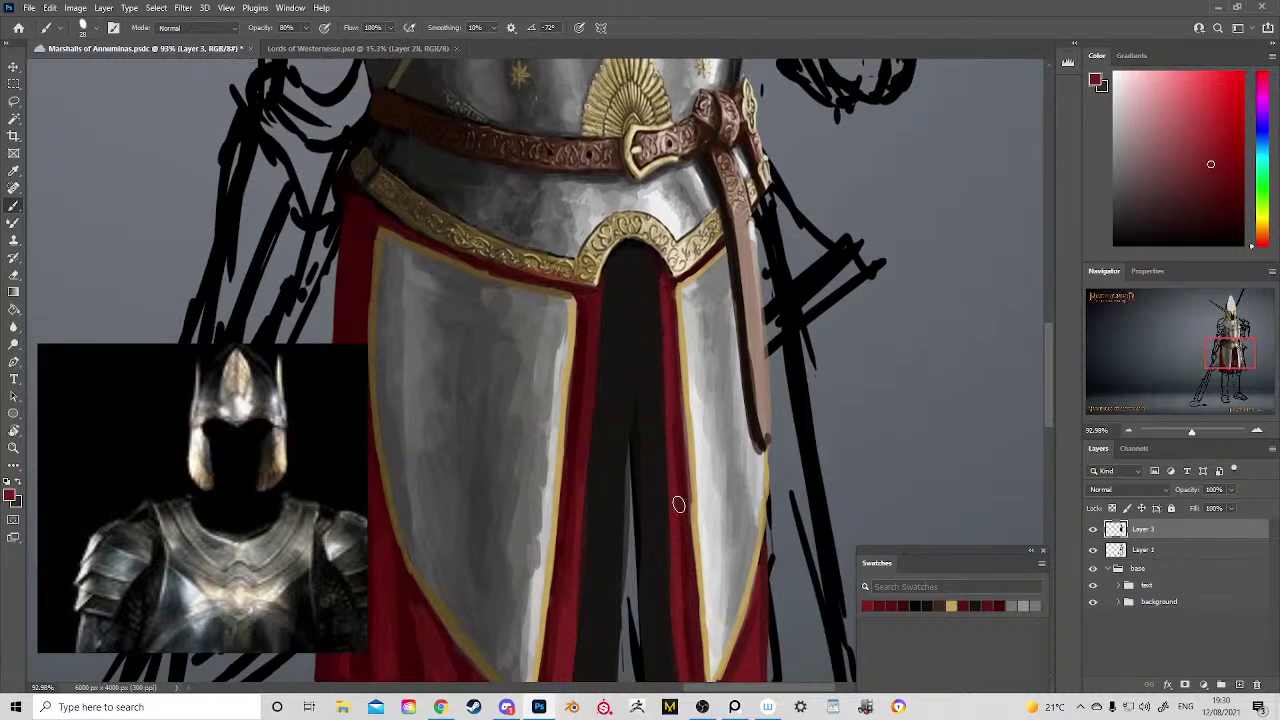
scroll(678, 504, down, 6)
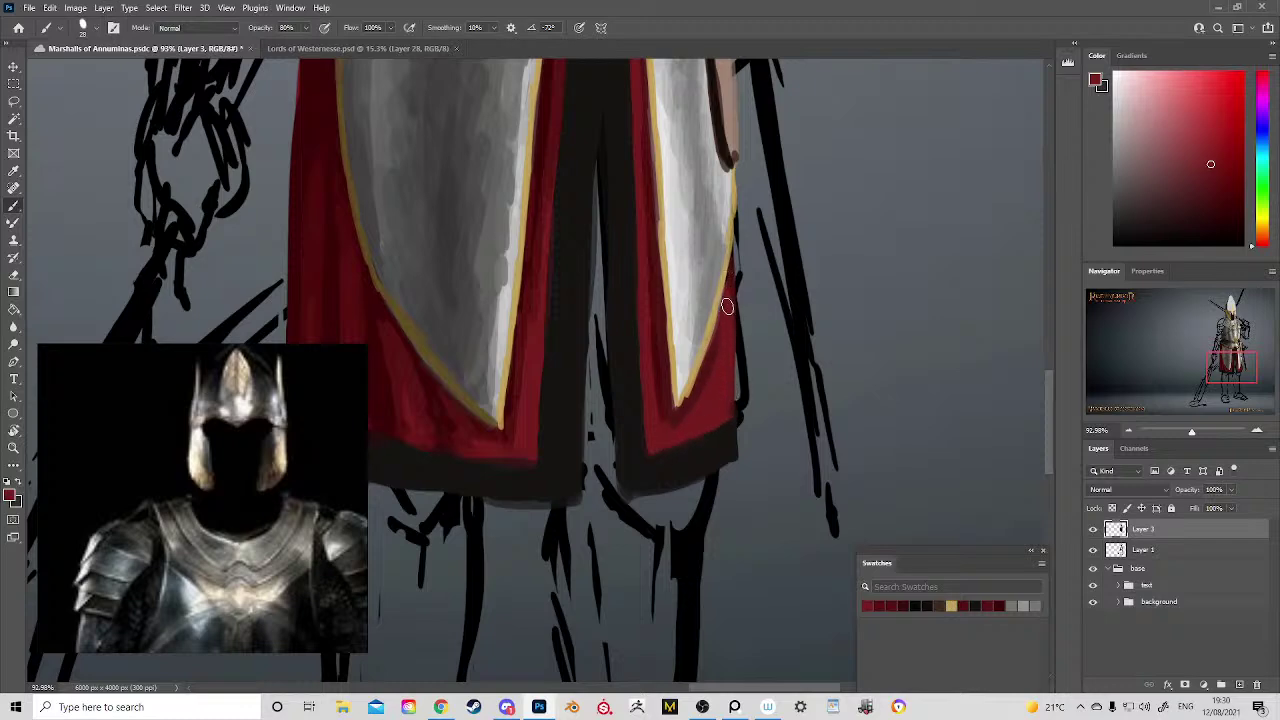
Step: Tidy the outer corner of the far skirt panel's black hem with sampled near-black and the Eraser
alt+click(729, 455)
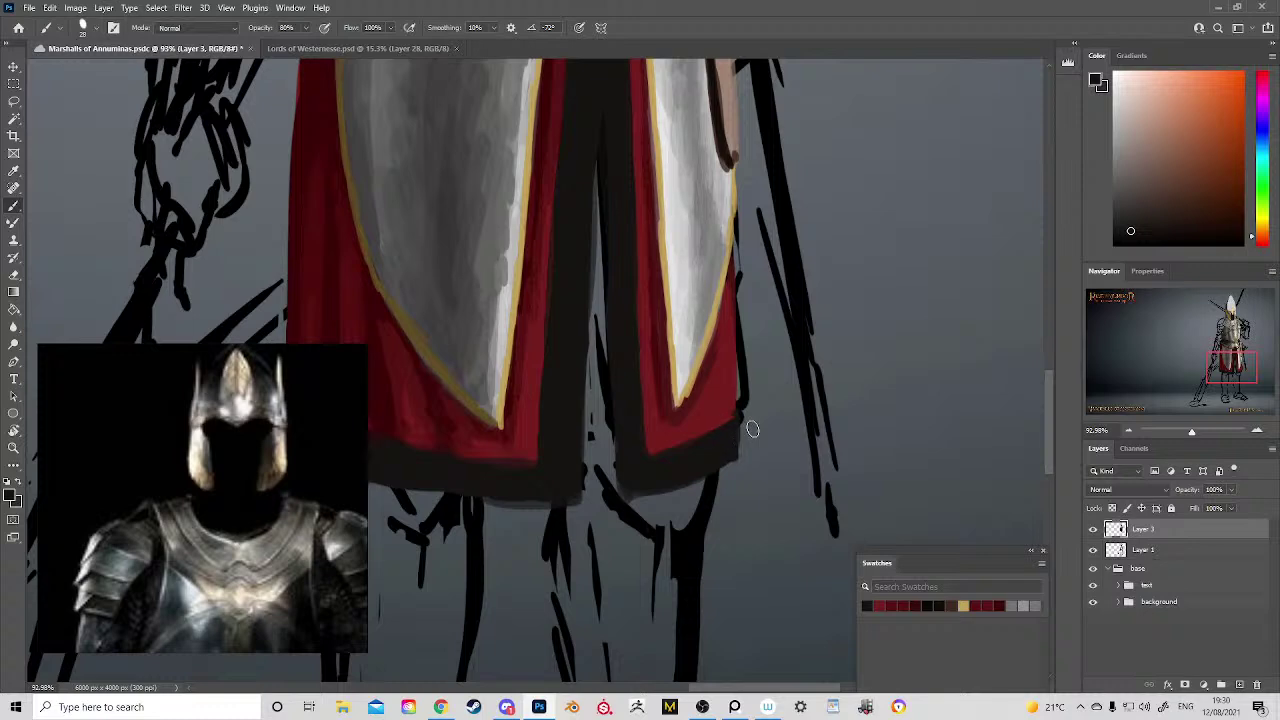
key(e)
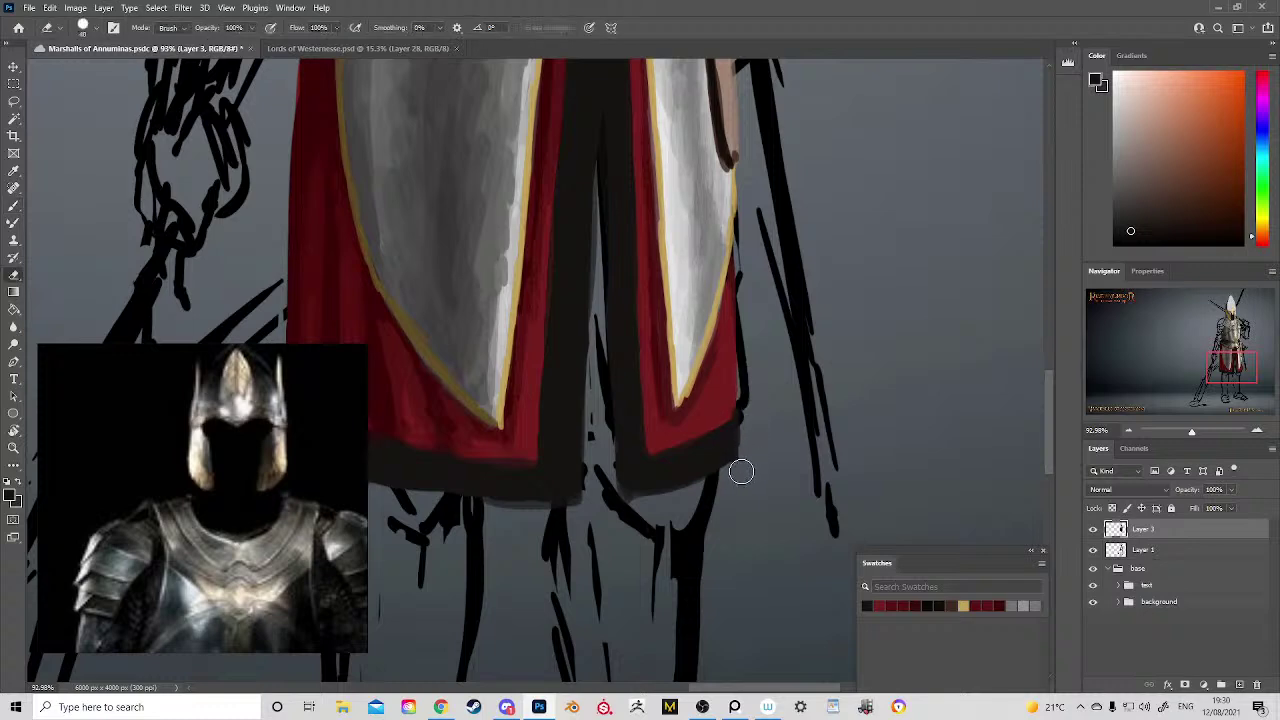
key(z)
drag(741, 479, 664, 472)
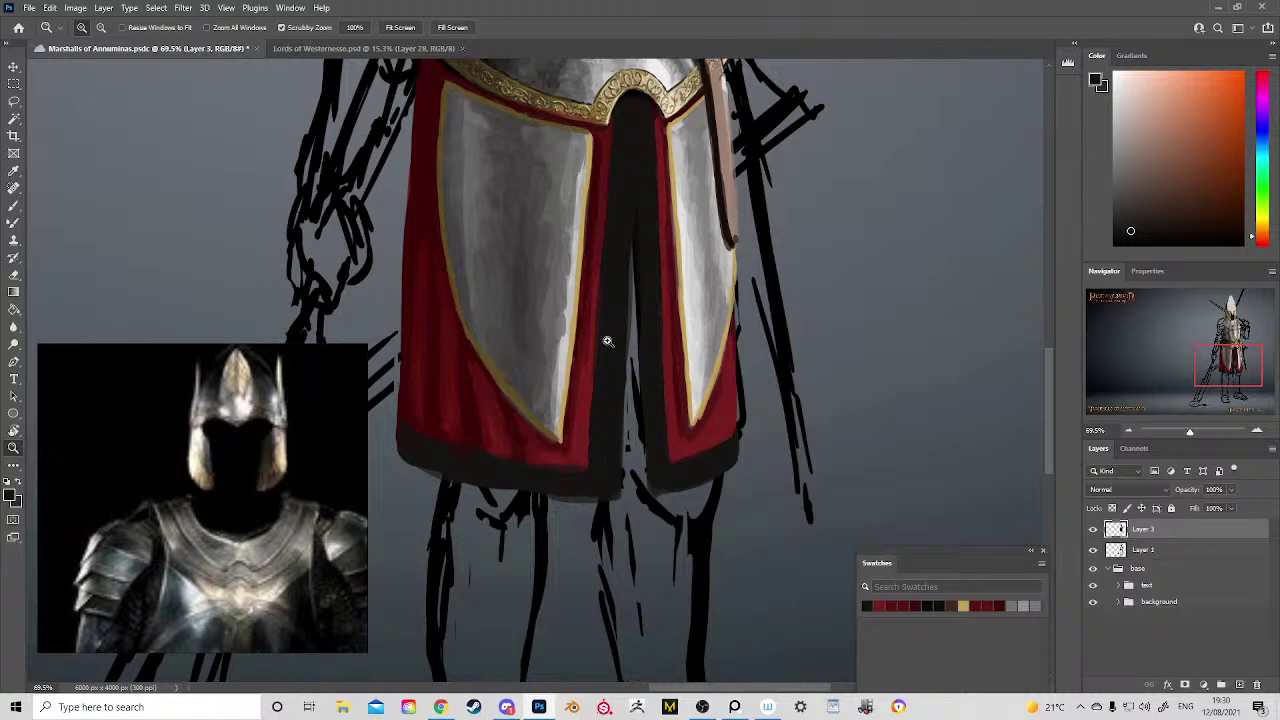
Step: Examine the whole figure and its helmet, and compare them with the finished figures in the Lords of Westernesse painting
drag(750, 380, 702, 314)
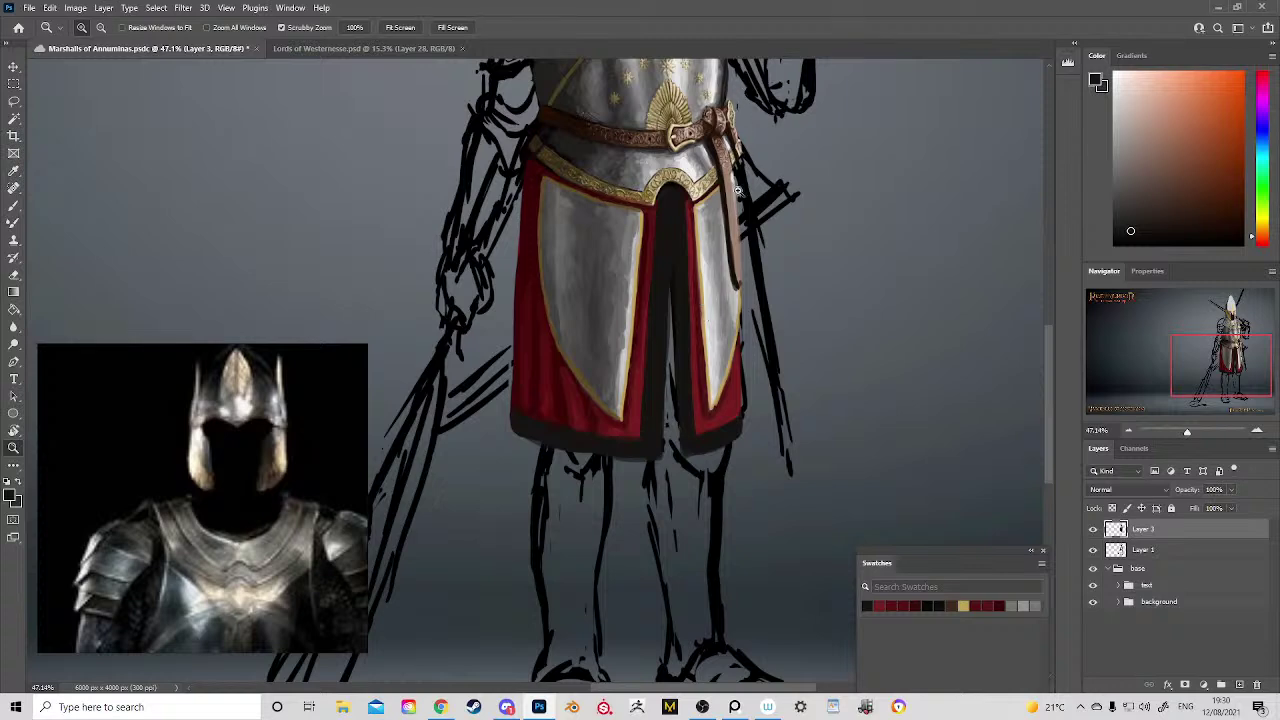
drag(705, 311, 678, 291)
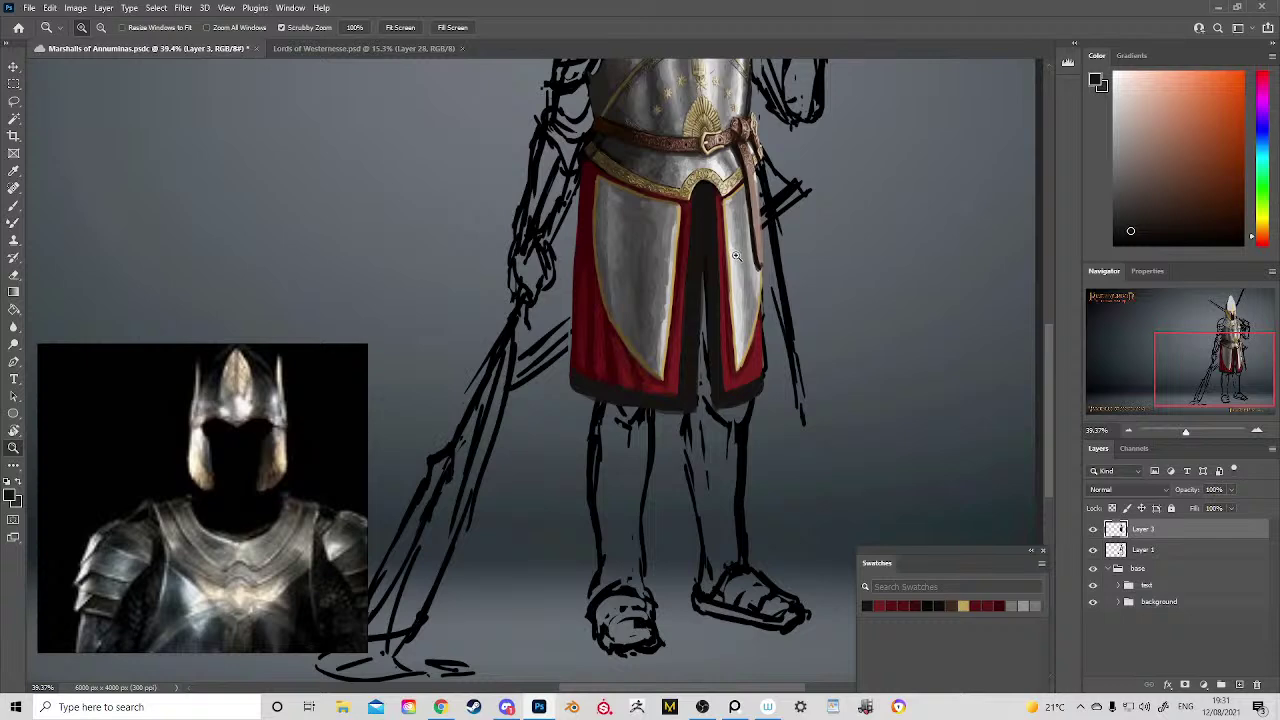
drag(751, 324, 695, 350)
mouse_move(646, 199)
mouse_down()
mouse_move(741, 321)
mouse_move(736, 339)
mouse_move(636, 334)
mouse_up()
key(b)
alt+click(625, 353)
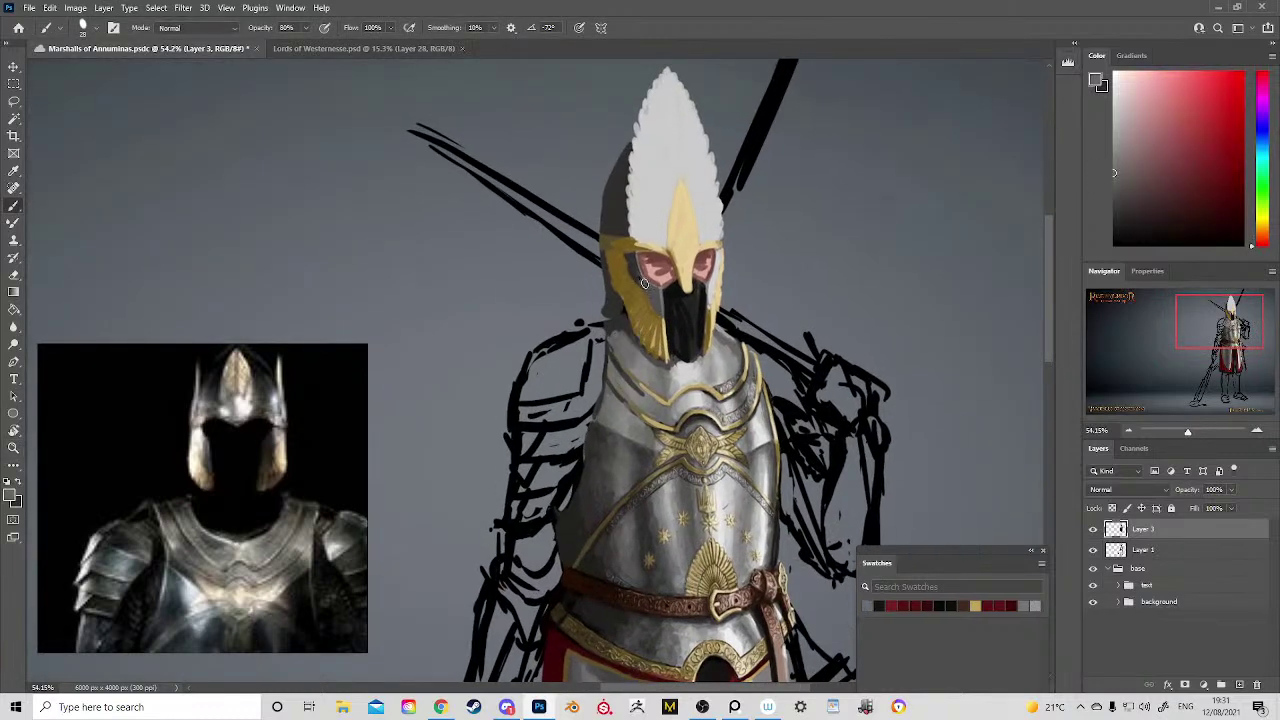
drag(724, 428, 769, 280)
drag(757, 283, 636, 252)
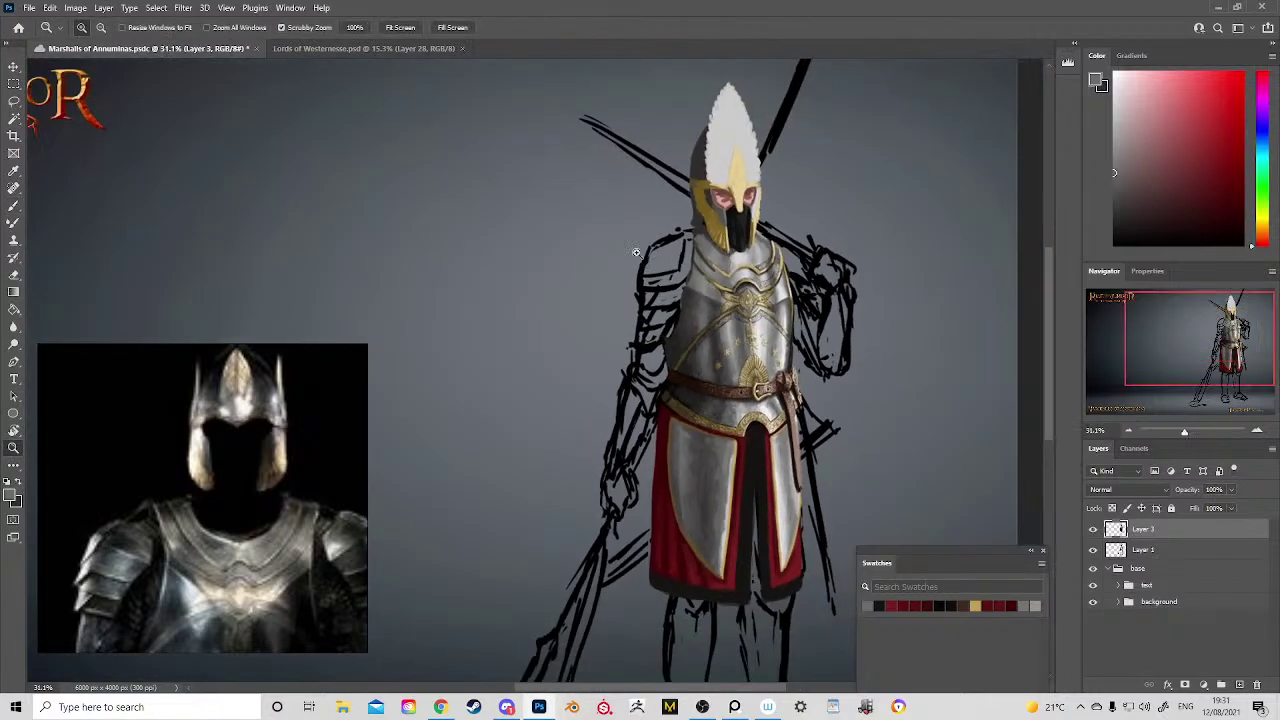
click(319, 48)
drag(685, 320, 720, 268)
drag(432, 160, 473, 192)
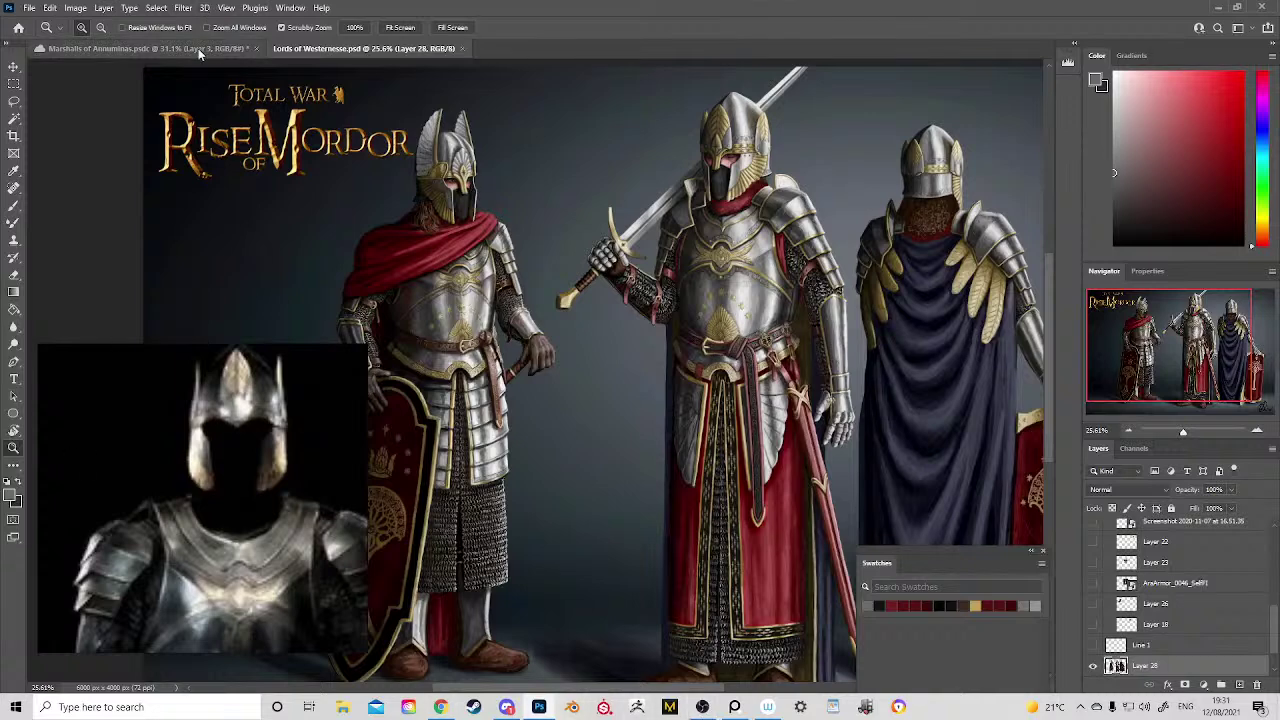
click(230, 48)
drag(845, 422, 762, 424)
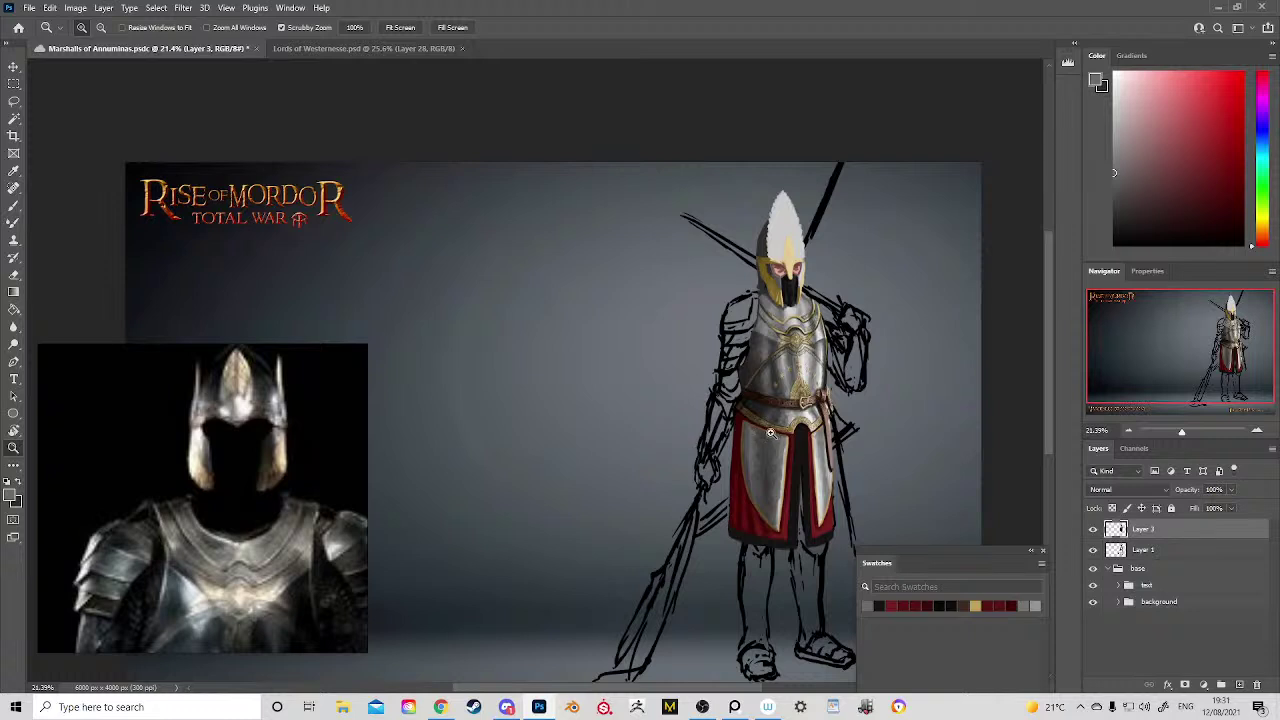
mouse_move(776, 268)
mouse_down()
mouse_move(810, 290)
mouse_move(826, 330)
mouse_move(738, 296)
mouse_move(812, 287)
mouse_up()
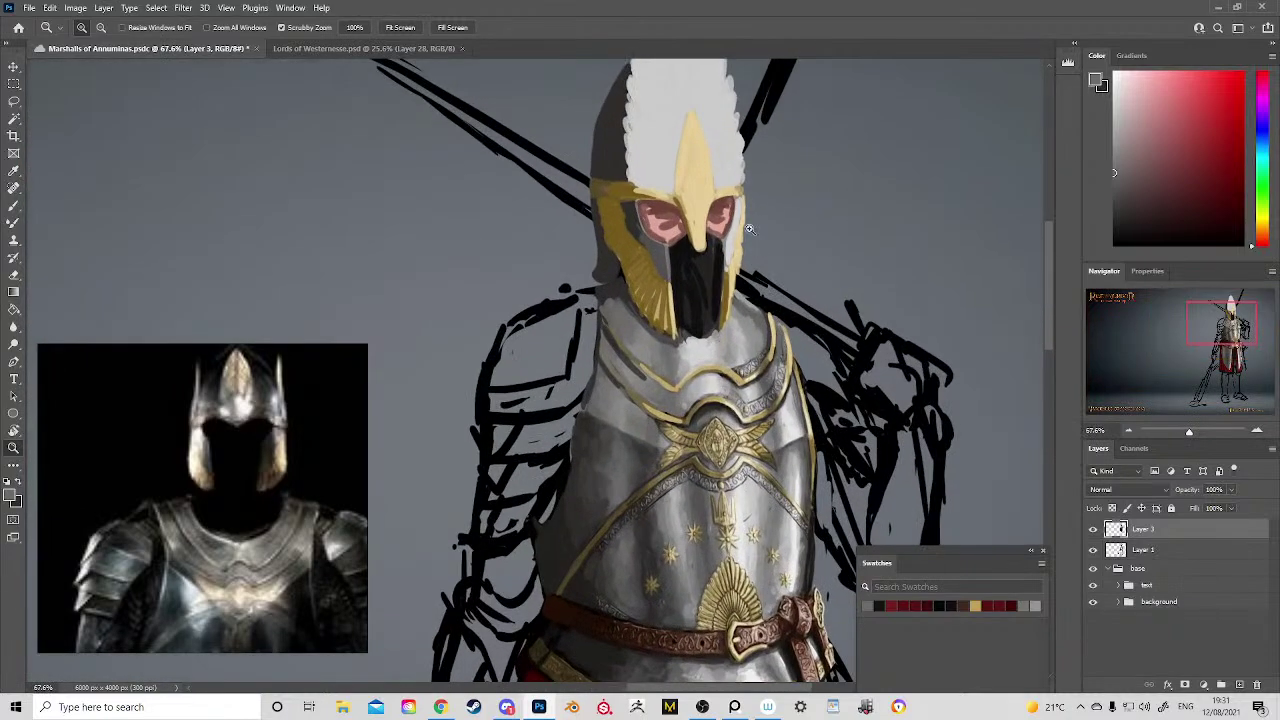
Step: Touch up the far cheek guard and face opening with sampled light grey, pale gold and near-black
key(b)
alt+click(733, 255)
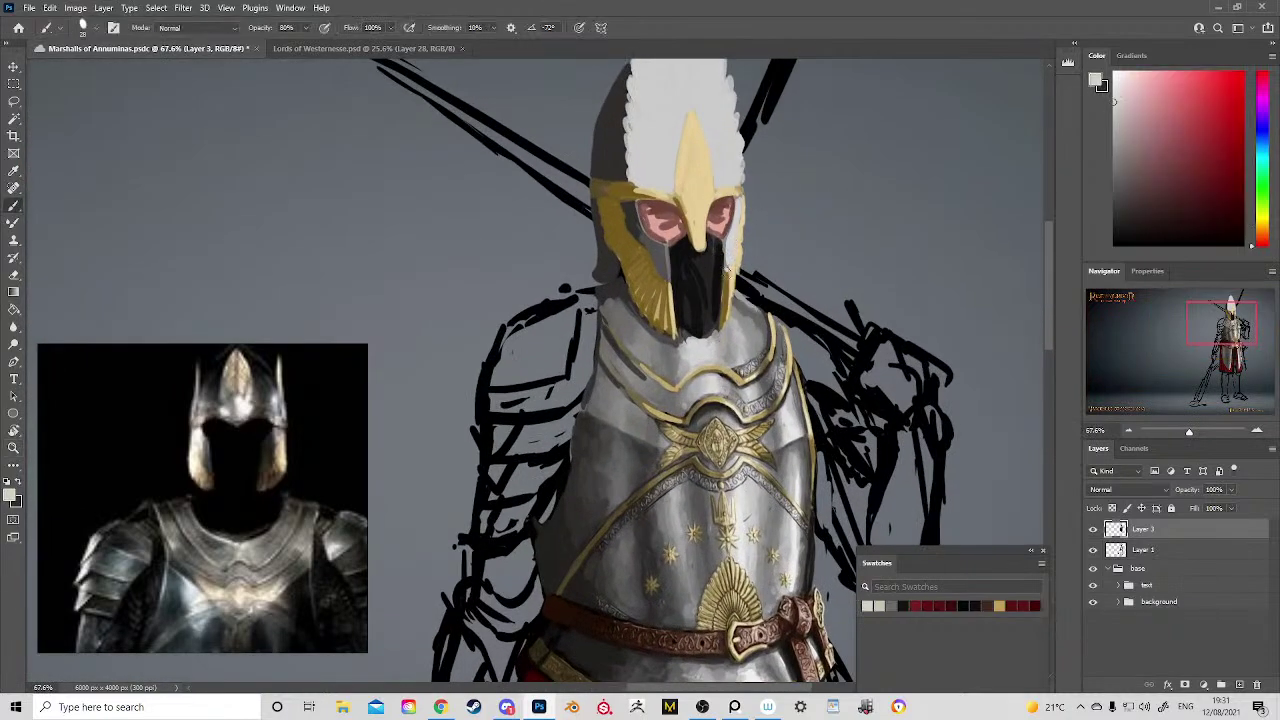
alt+click(731, 283)
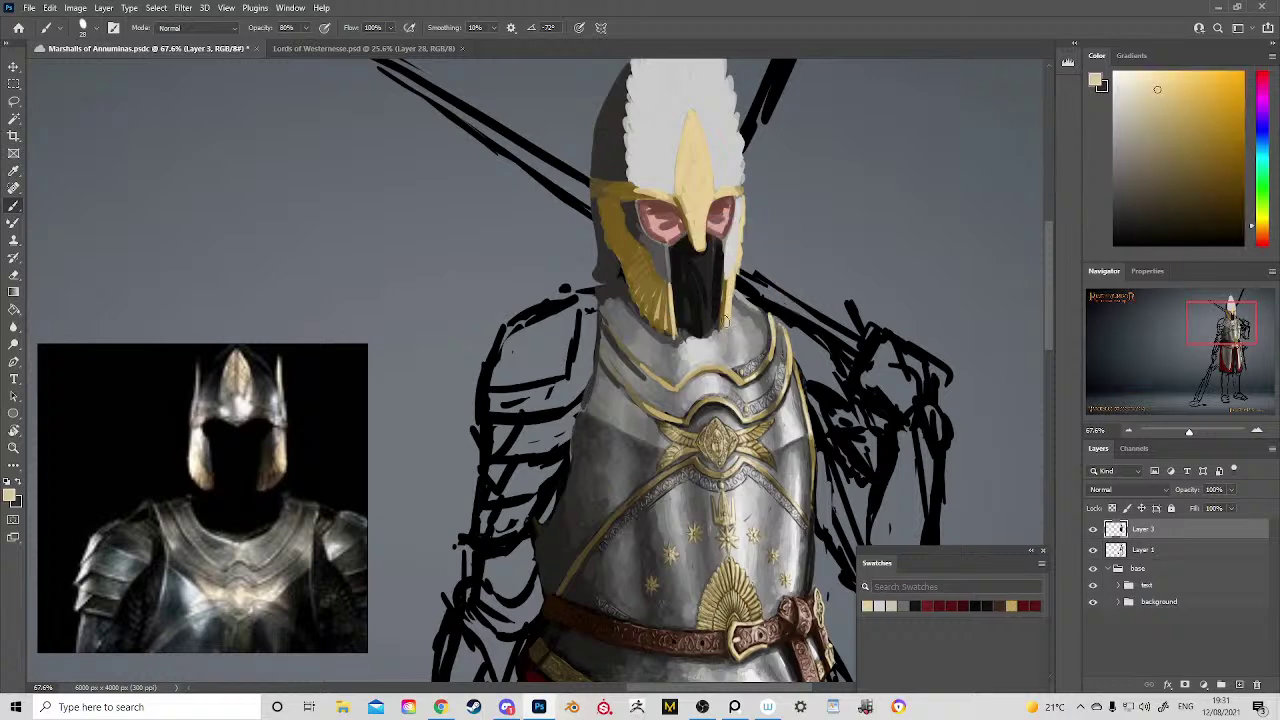
alt+click(712, 258)
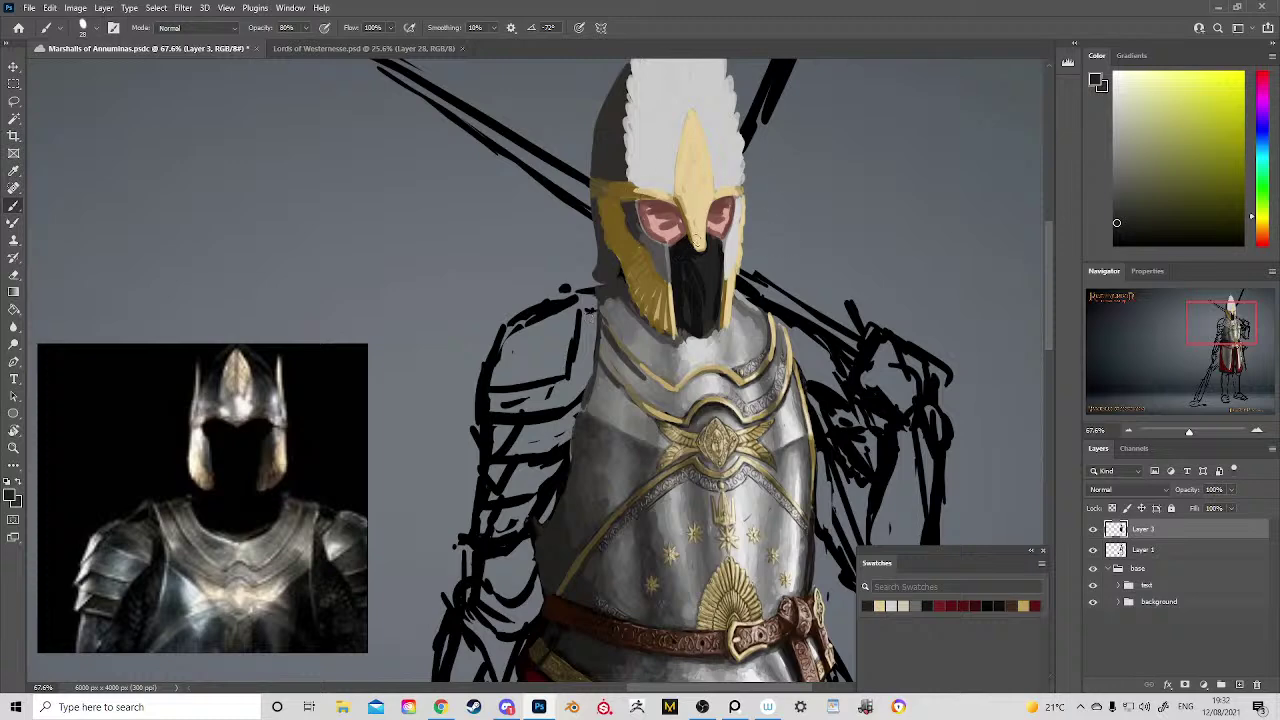
Step: Shade the dark side of the helmet, its neck guard and the area beside the near eye with sampled near-blacks
scroll(699, 188, up, 4)
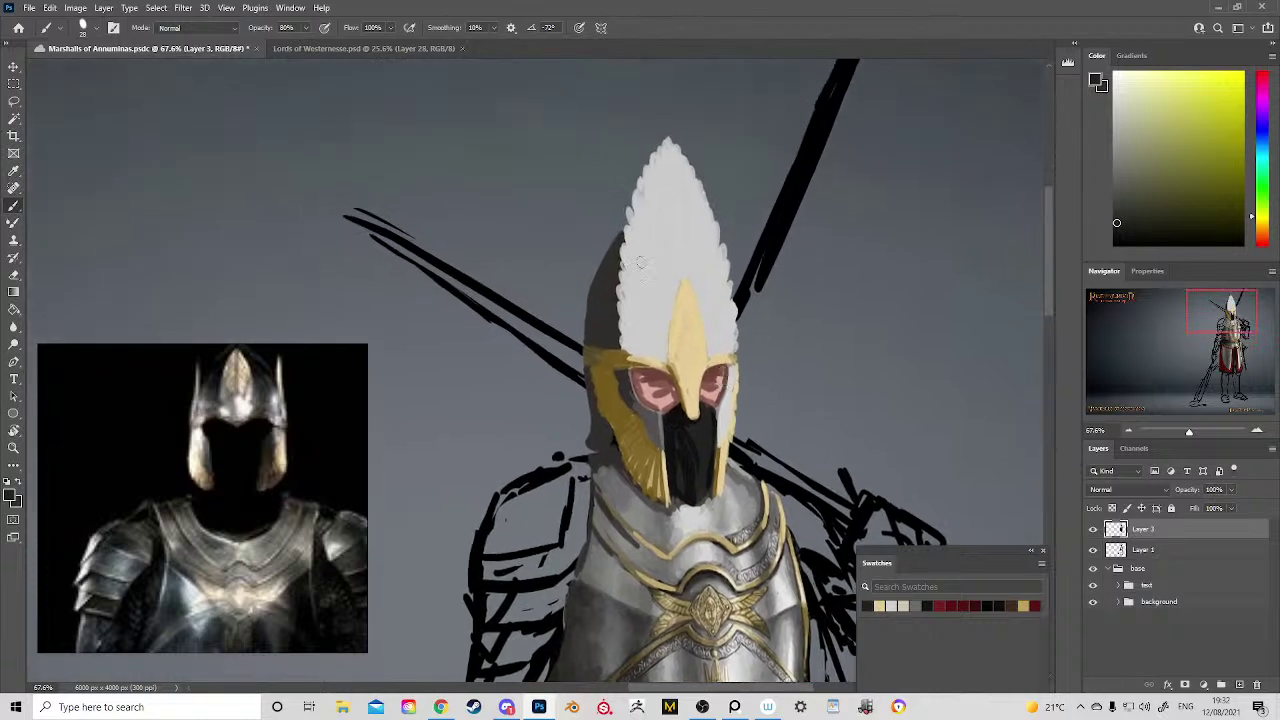
alt+click(608, 289)
scroll(628, 178, down, 6)
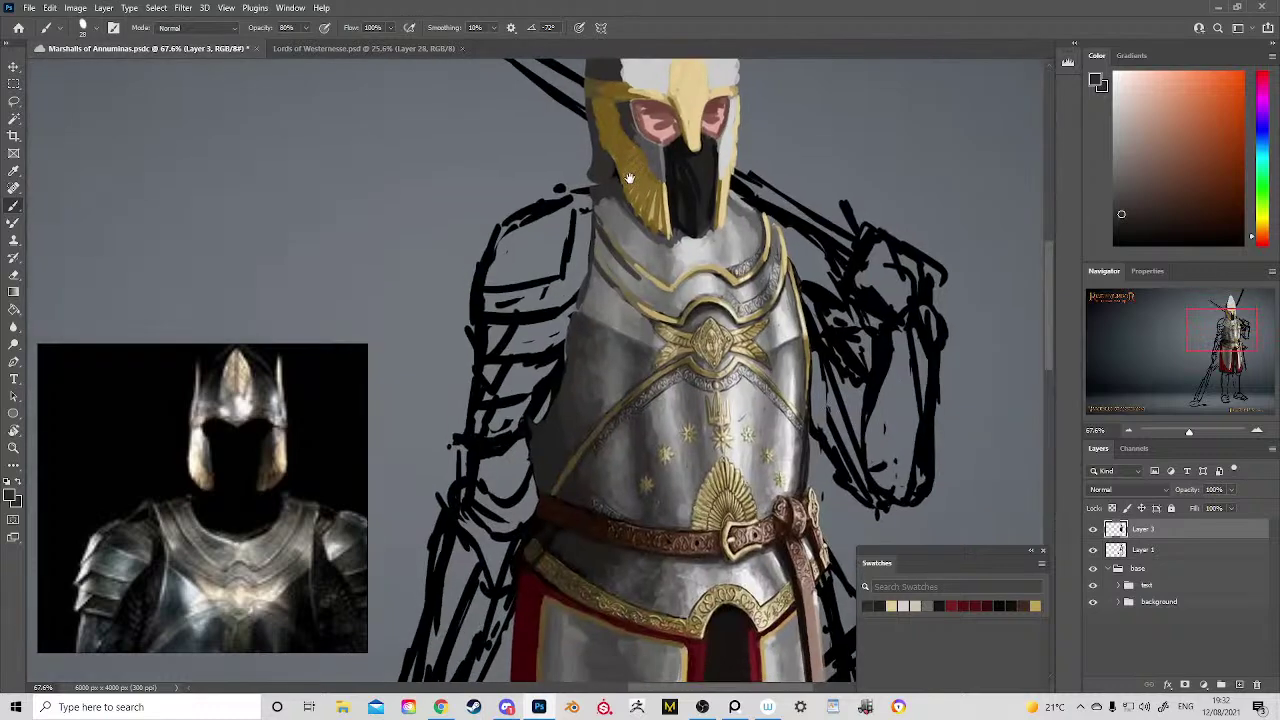
alt+click(556, 536)
scroll(595, 373, up, 5)
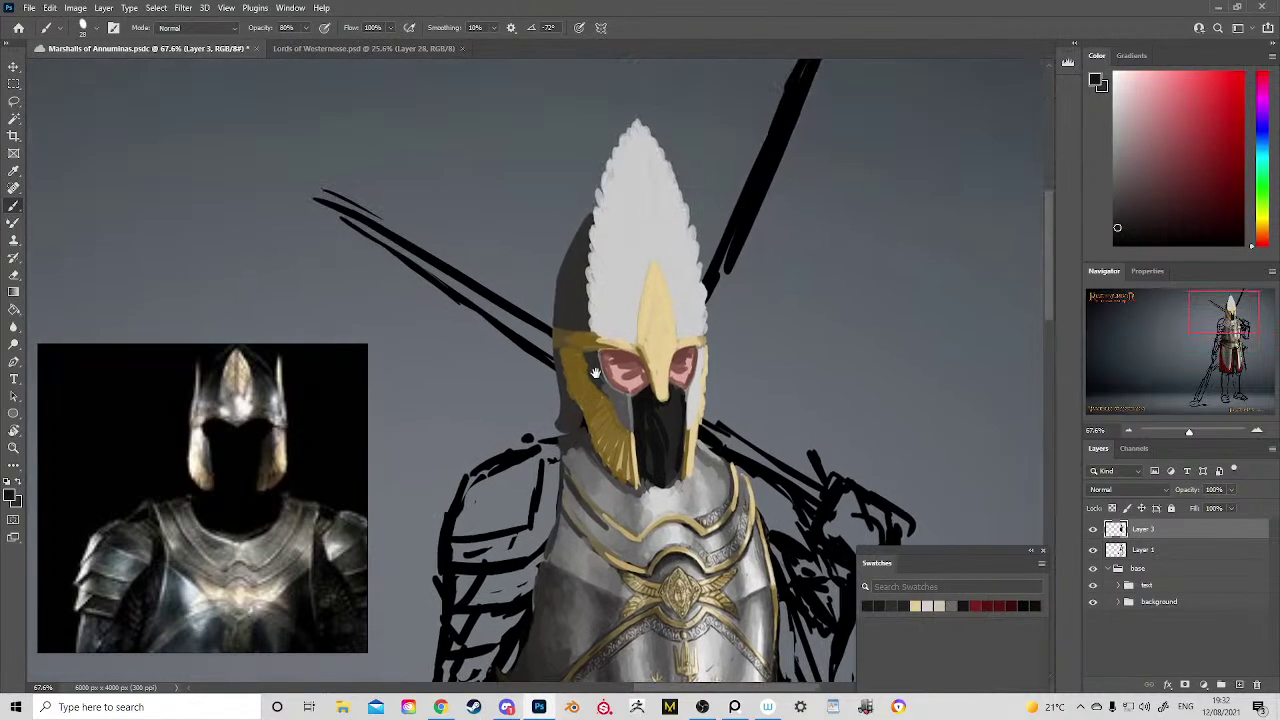
drag(595, 373, 593, 370)
drag(555, 314, 558, 275)
key(ctrl+z)
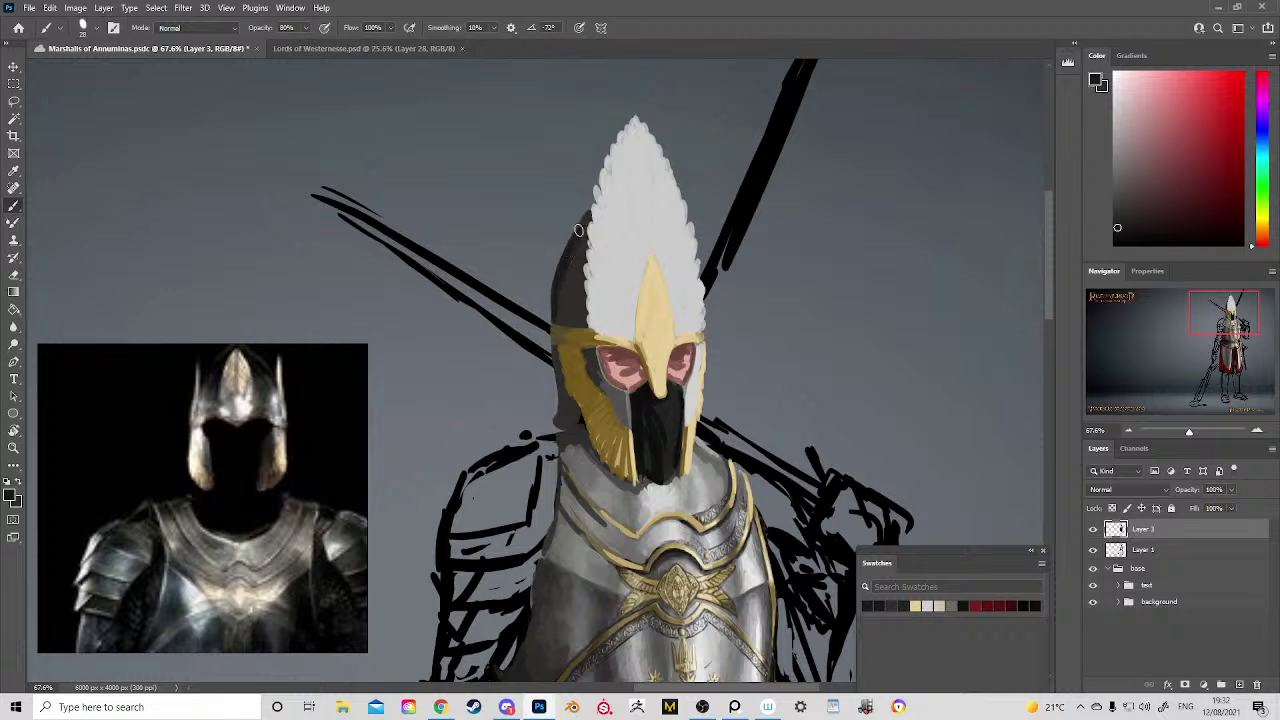
mouse_move(578, 230)
mouse_down()
mouse_move(557, 297)
mouse_move(577, 321)
mouse_move(556, 313)
mouse_move(559, 287)
mouse_move(558, 329)
mouse_up()
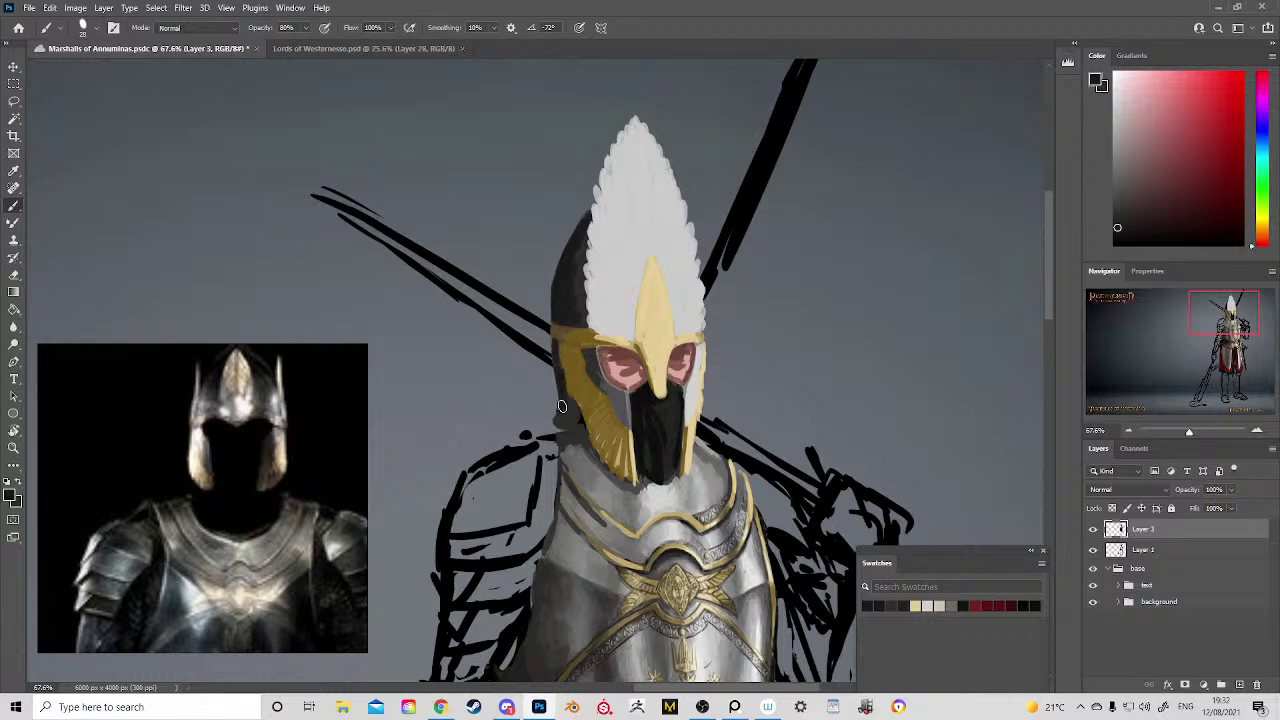
mouse_move(562, 406)
mouse_down()
mouse_move(557, 420)
mouse_move(568, 416)
mouse_up()
drag(588, 352, 592, 366)
Step: Paint ridges on the near cheek guard with sampled muted gold and darken its edge beside the eye
scroll(617, 387, down, 5)
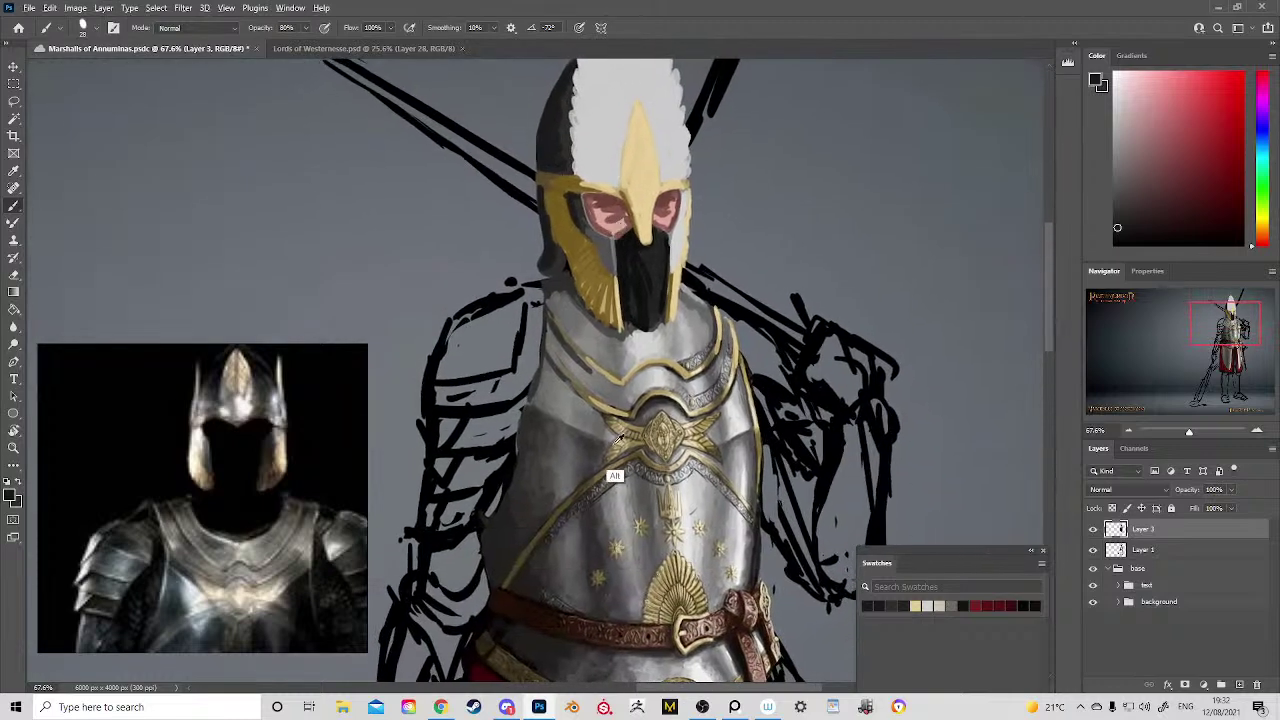
alt+click(706, 478)
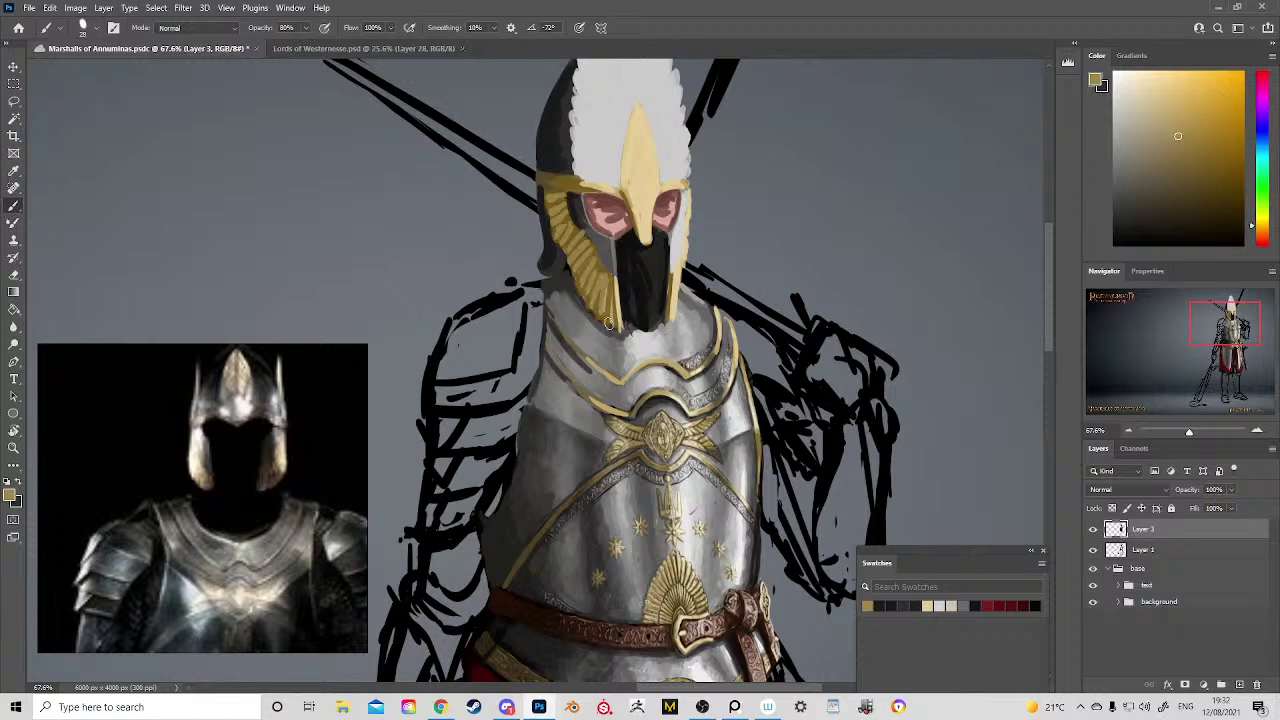
key(alt)
alt+click(575, 208)
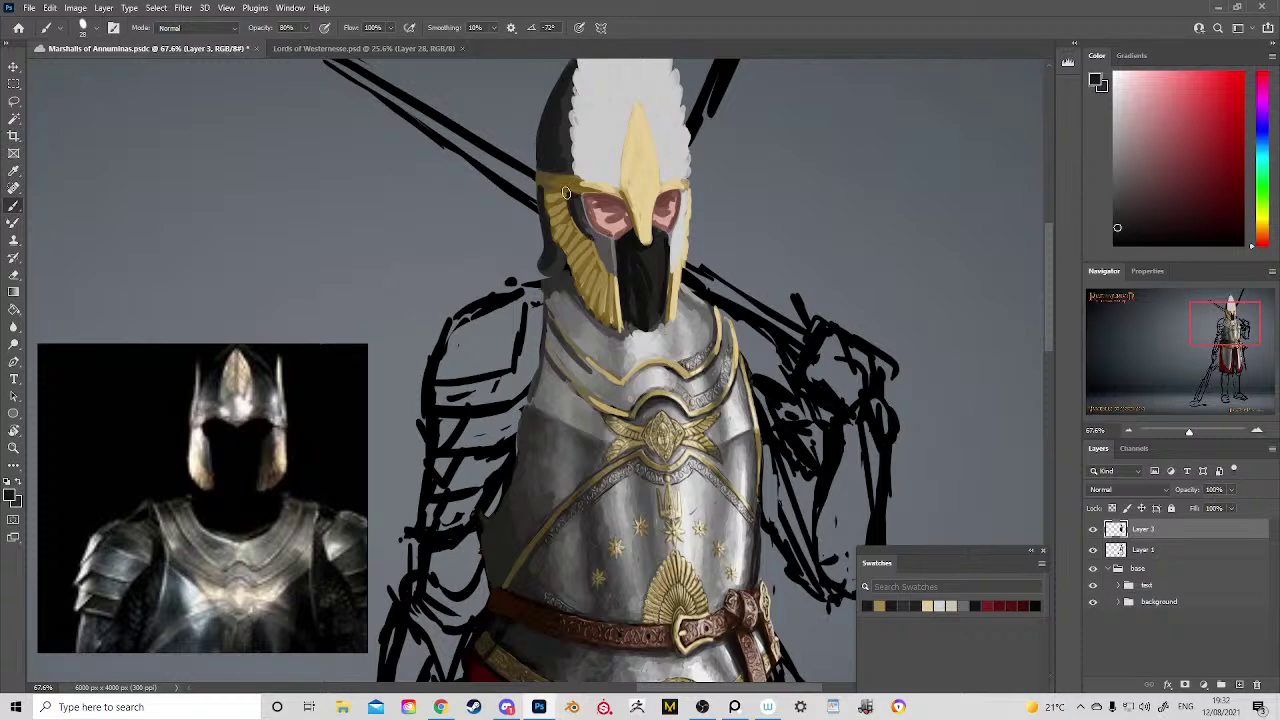
drag(575, 194, 572, 194)
Step: Clean up the edges of the helmet's gold nose guard and brow with sampled pale gold and light grey
mouse_move(666, 221)
mouse_down()
mouse_move(620, 340)
mouse_move(629, 299)
mouse_up()
alt+click(623, 318)
alt+click(630, 292)
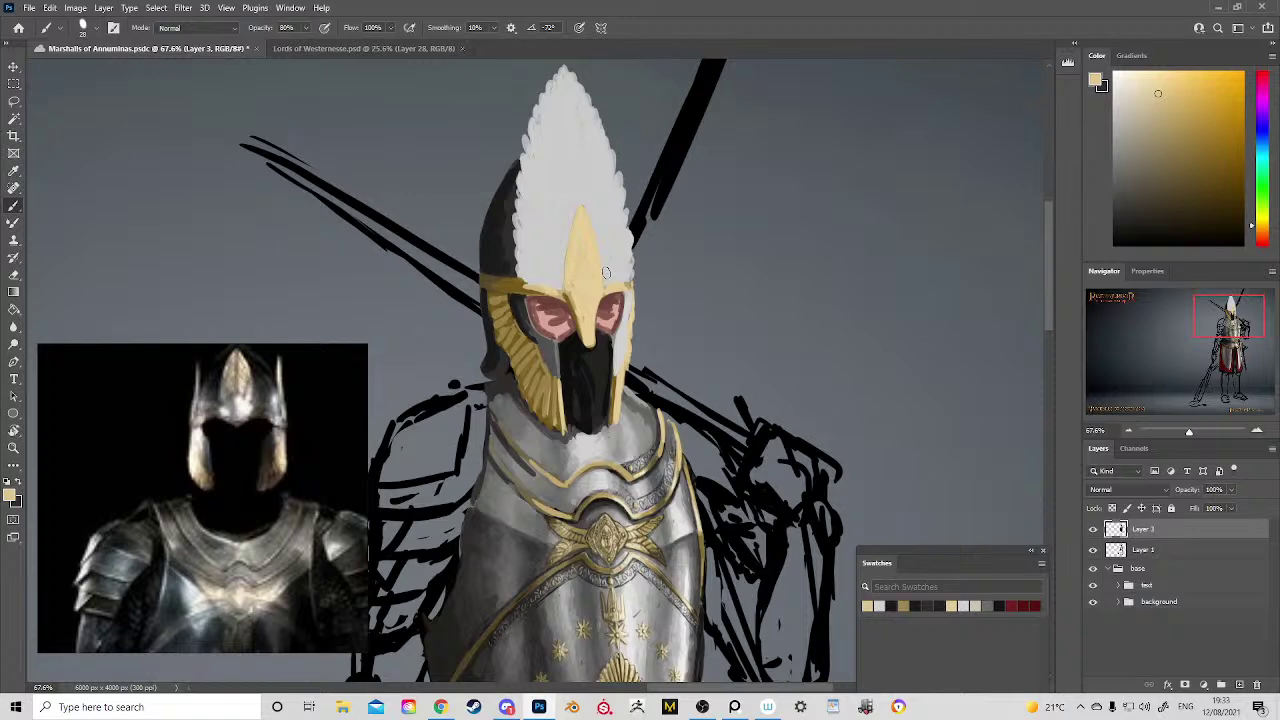
alt+click(582, 197)
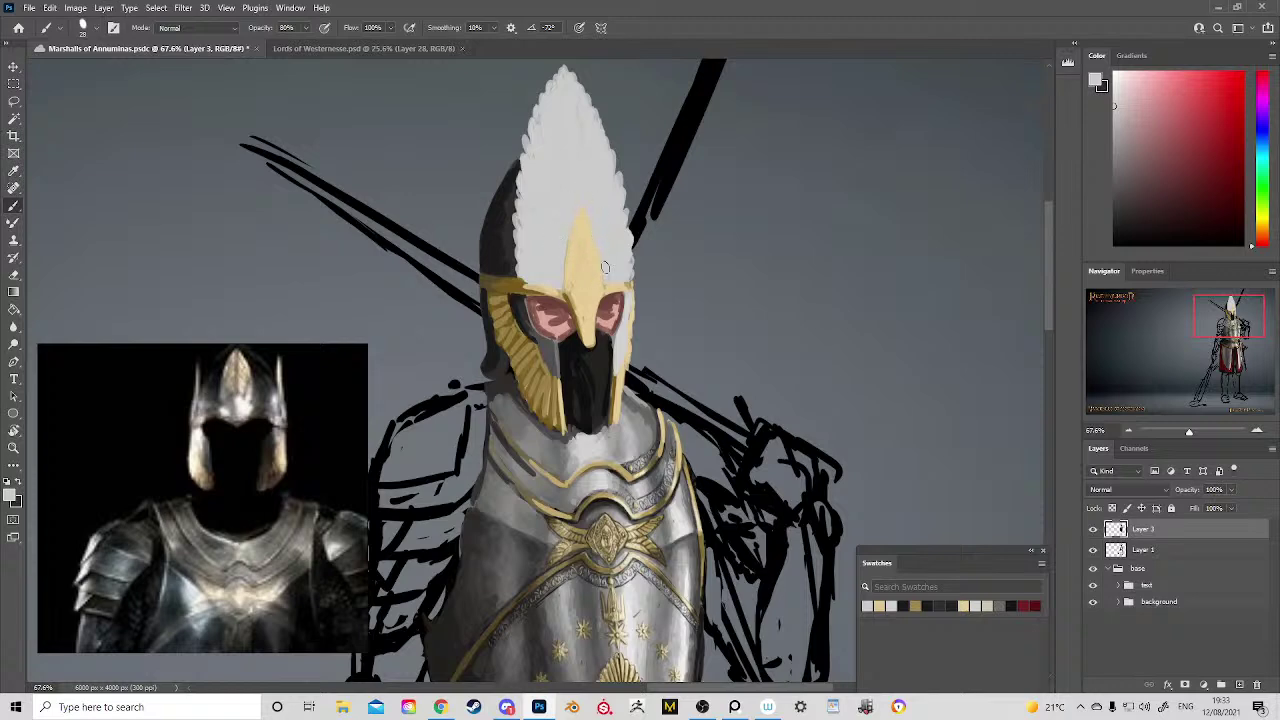
drag(627, 296, 616, 159)
drag(637, 331, 672, 563)
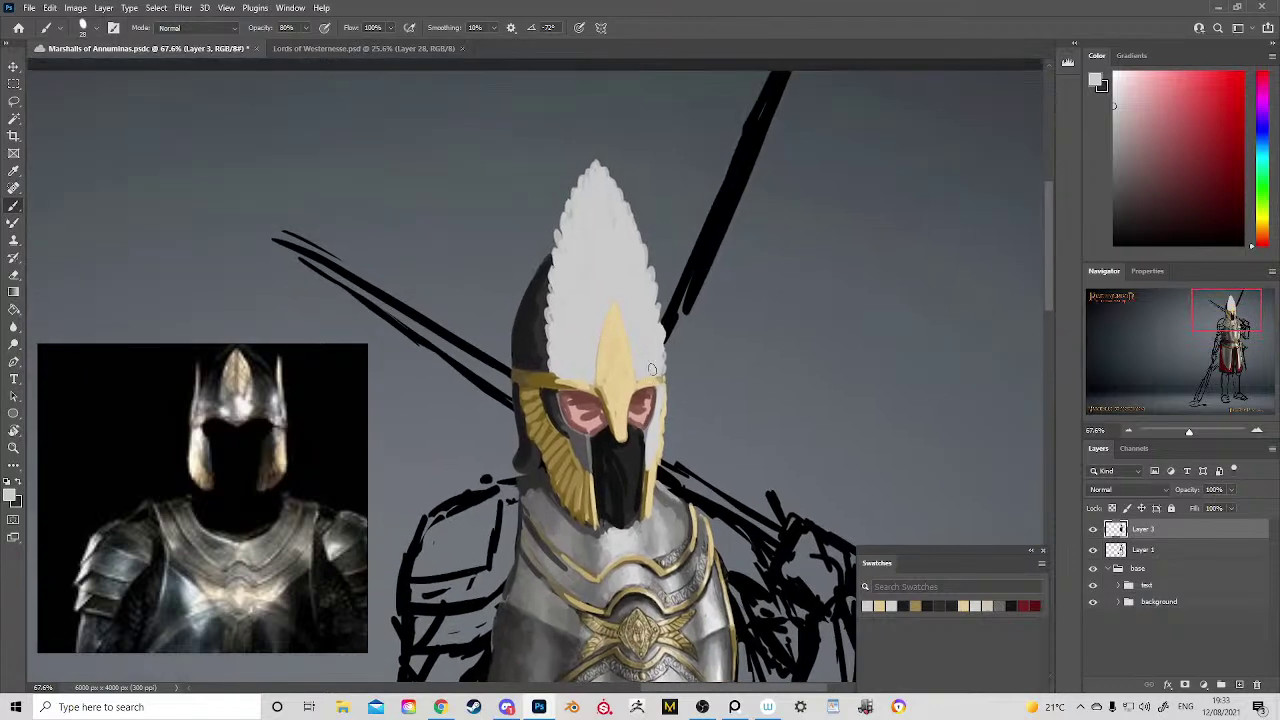
Step: Paint near-white feather strokes fanning across the central ridge and near half of the helmet's crest
alt+click(605, 240)
click(1115, 89)
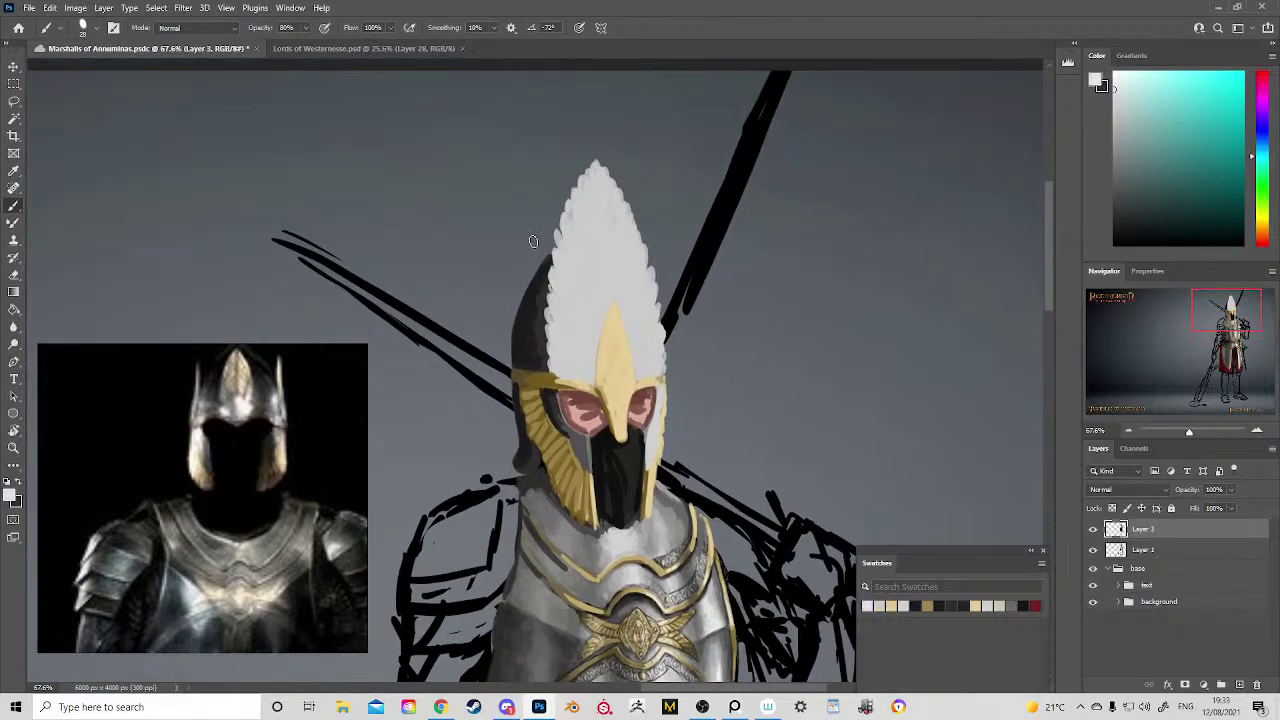
mouse_move(593, 181)
mouse_down()
mouse_move(612, 272)
mouse_move(600, 189)
mouse_move(606, 273)
mouse_move(573, 203)
mouse_move(602, 295)
mouse_up()
drag(557, 236, 599, 294)
mouse_move(555, 252)
mouse_down()
mouse_move(596, 300)
mouse_move(551, 268)
mouse_move(580, 313)
mouse_move(555, 313)
mouse_move(595, 336)
mouse_move(560, 340)
mouse_move(586, 366)
mouse_move(556, 370)
mouse_move(587, 374)
mouse_up()
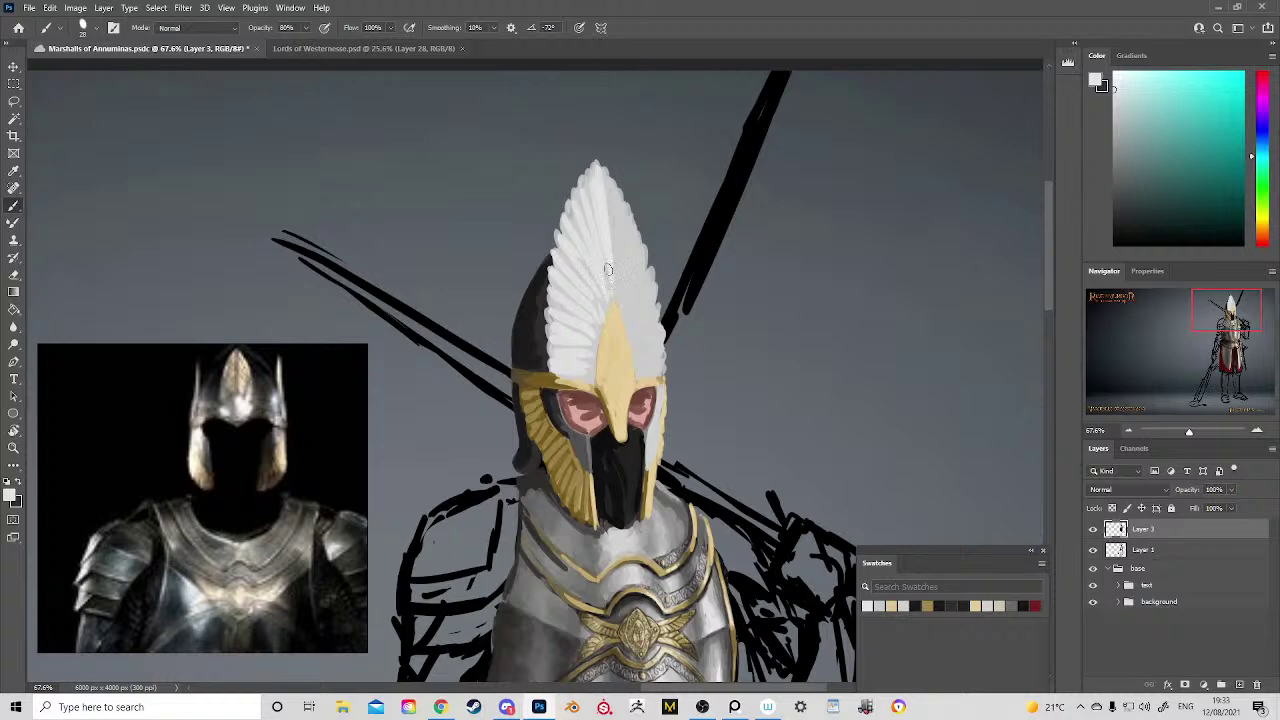
Step: Paint near-white feather strokes over the far half of the helmet's crest, fanning down to the brow beside the gold nose guard
mouse_move(618, 296)
mouse_down()
mouse_move(623, 211)
mouse_move(624, 286)
mouse_up()
mouse_move(634, 221)
mouse_down()
mouse_move(626, 288)
mouse_move(644, 258)
mouse_move(622, 302)
mouse_up()
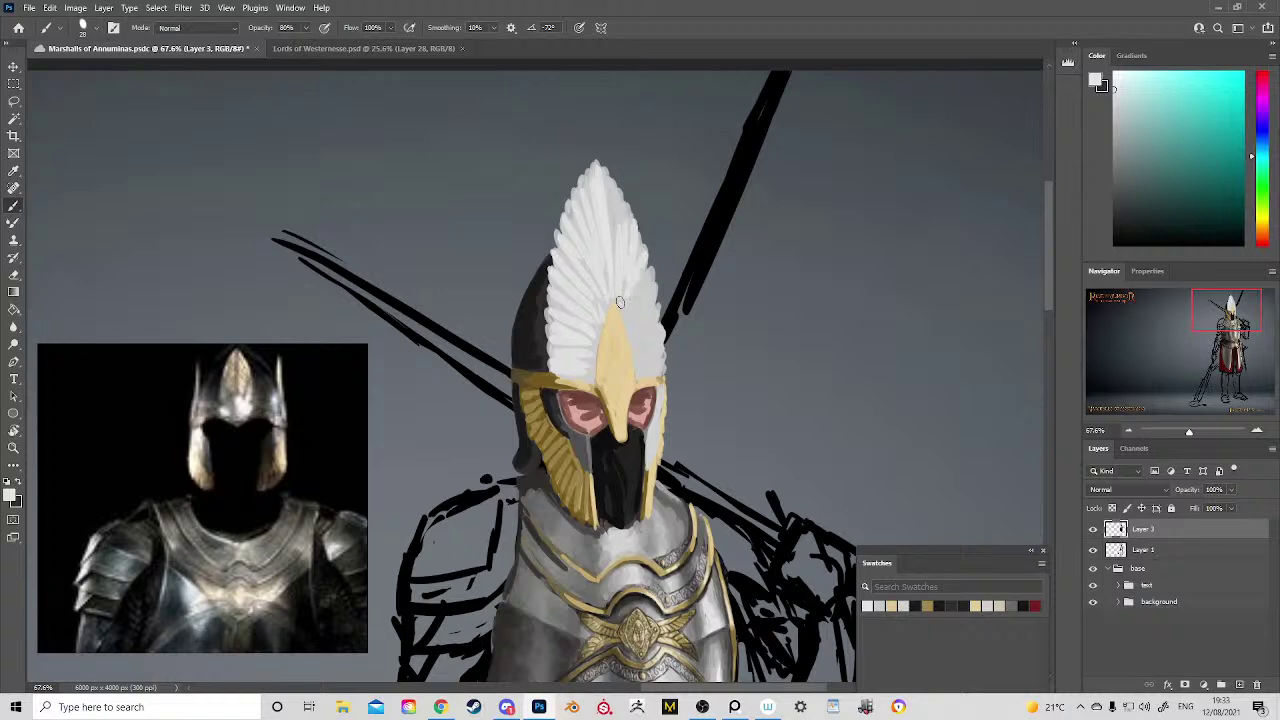
mouse_move(620, 192)
mouse_down()
mouse_move(608, 182)
mouse_move(613, 209)
mouse_move(583, 181)
mouse_move(604, 290)
mouse_move(589, 272)
mouse_move(633, 298)
mouse_up()
drag(652, 271, 633, 318)
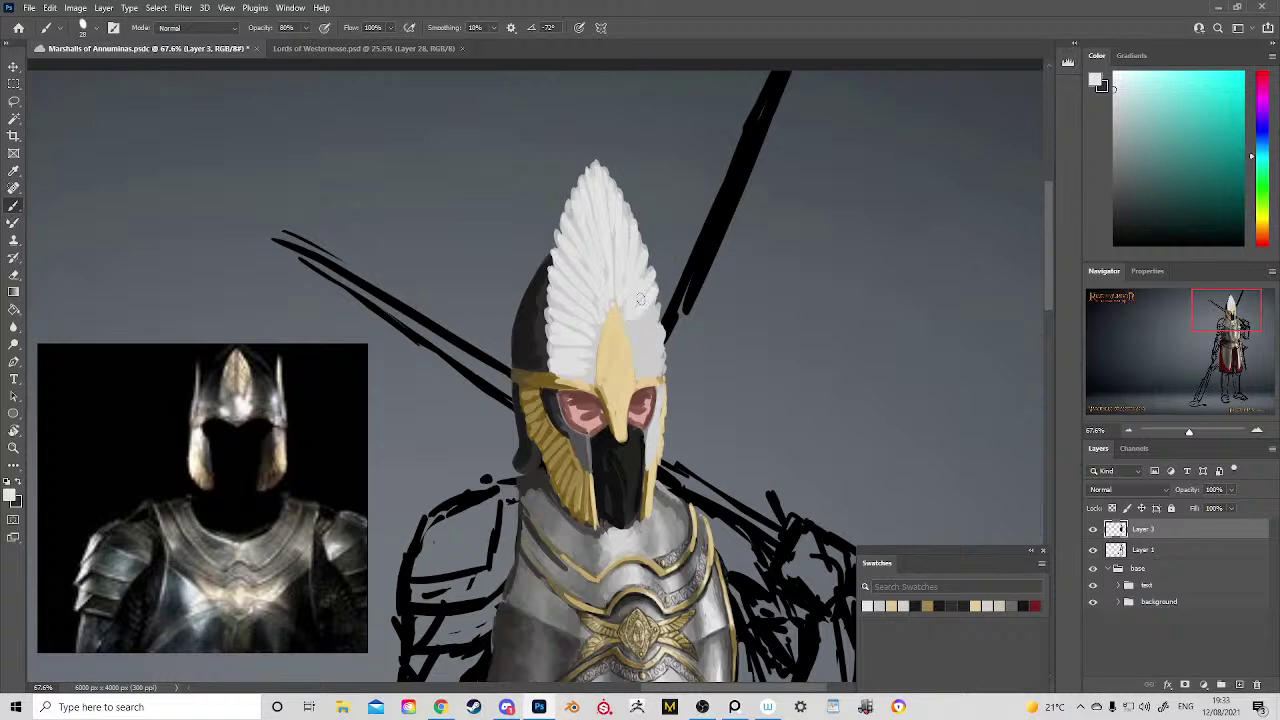
mouse_move(659, 311)
mouse_down()
mouse_move(637, 328)
mouse_move(641, 349)
mouse_up()
key(ctrl)
drag(659, 318, 663, 370)
drag(614, 300, 637, 374)
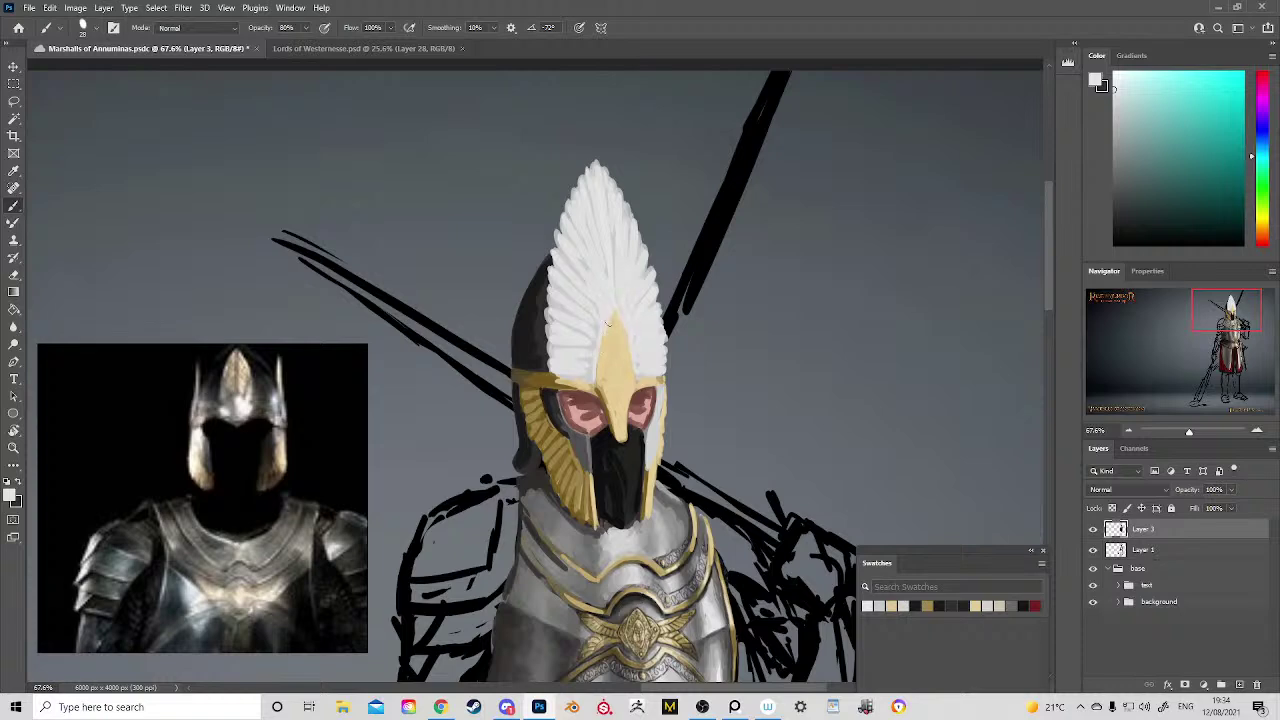
Step: Examine the whole figure and the skirt armour plates
key(z)
drag(661, 562, 575, 560)
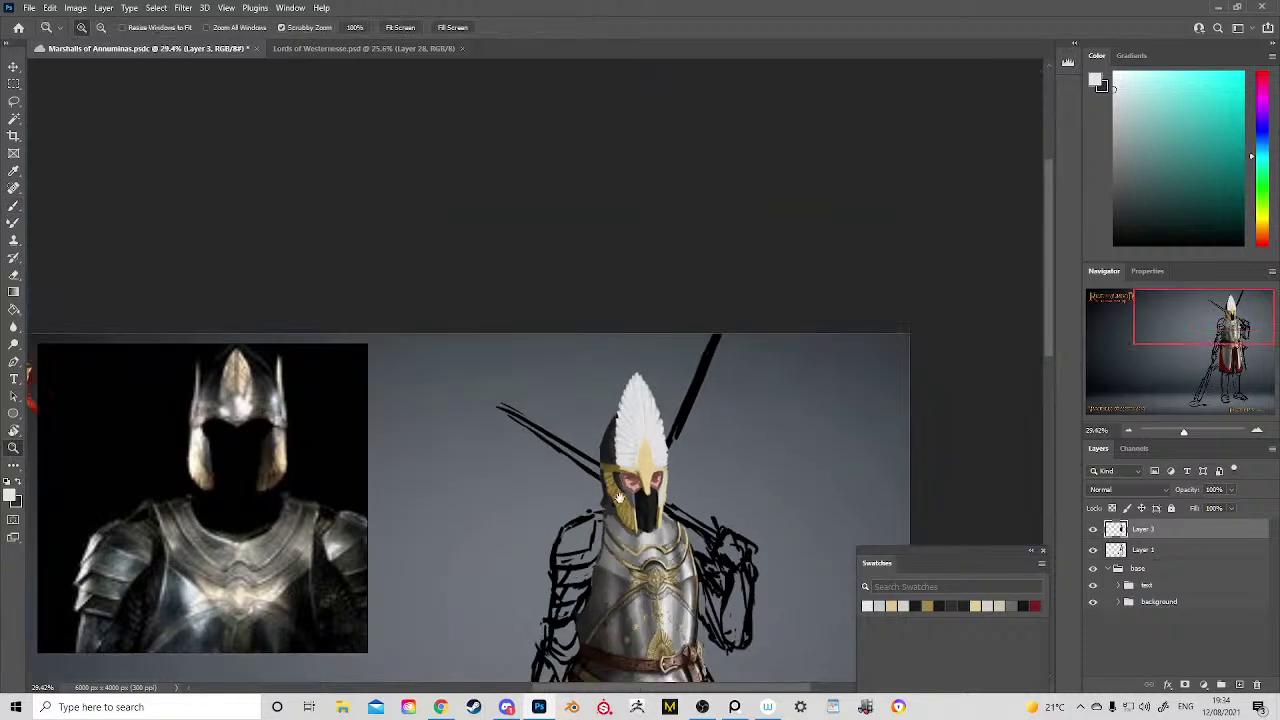
drag(617, 500, 670, 275)
drag(688, 410, 738, 259)
scroll(738, 258, down, 4)
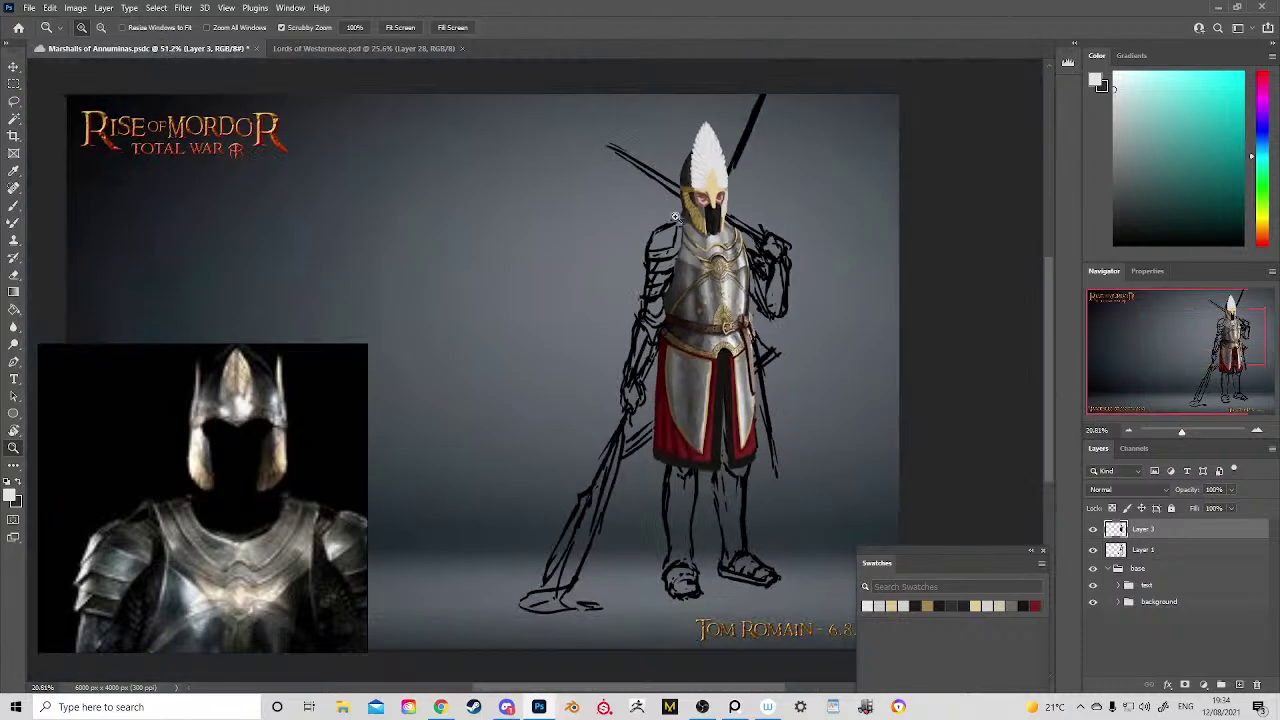
scroll(700, 330, up, 1)
scroll(690, 380, down, 1)
scroll(679, 409, up, 4)
scroll(679, 409, up, 2)
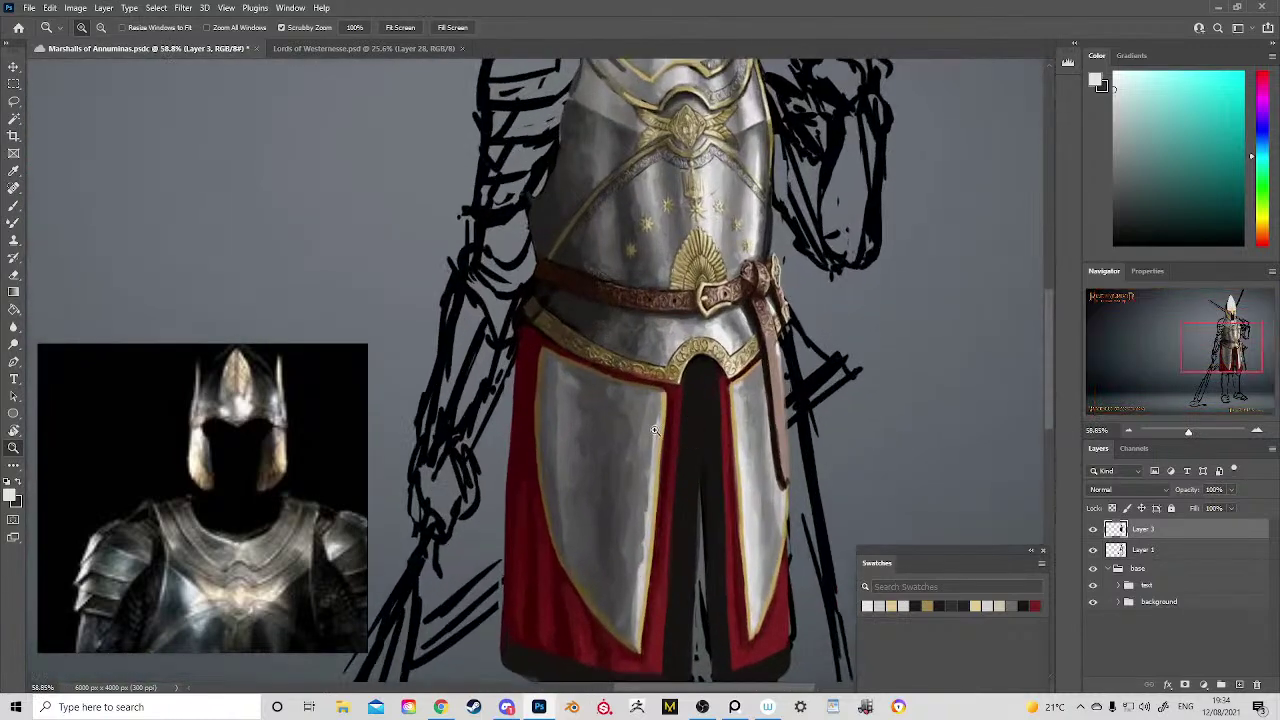
Step: Sample a near-black from the armour below the belt and find the Isildur tassets photo on the reference board
key(b)
alt+click(575, 313)
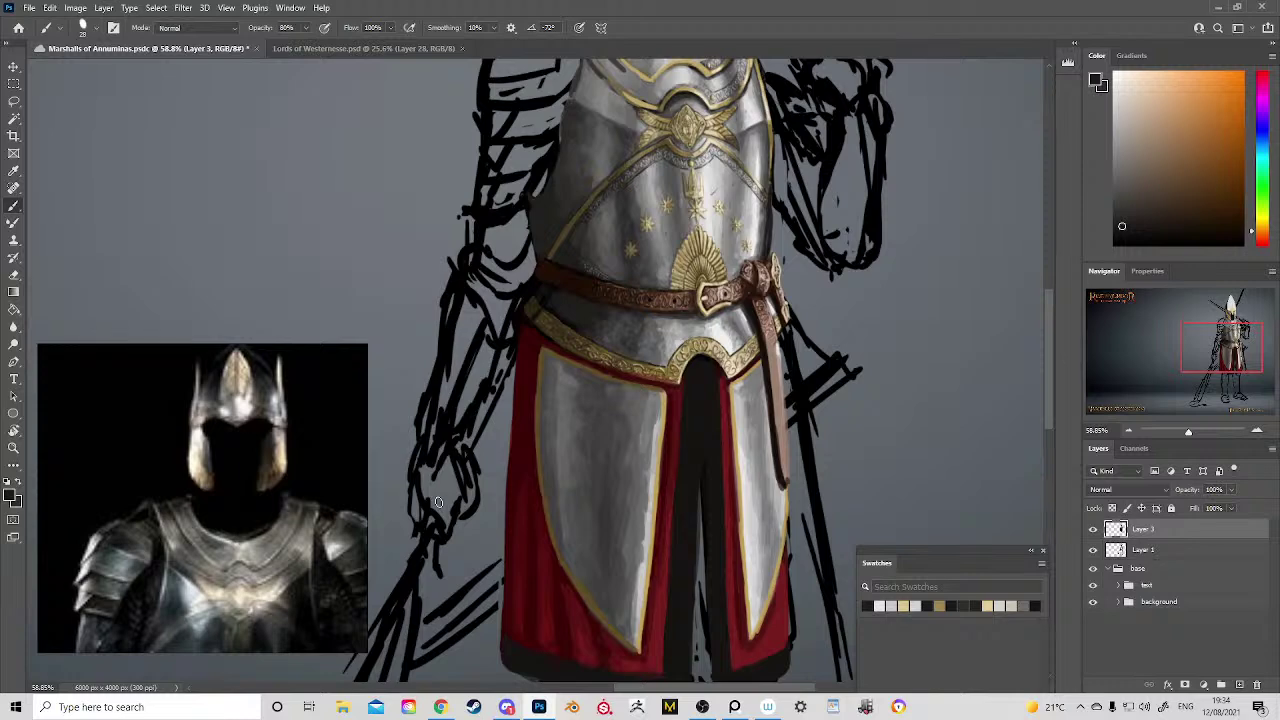
scroll(190, 432, down, 7)
drag(262, 438, 389, 428)
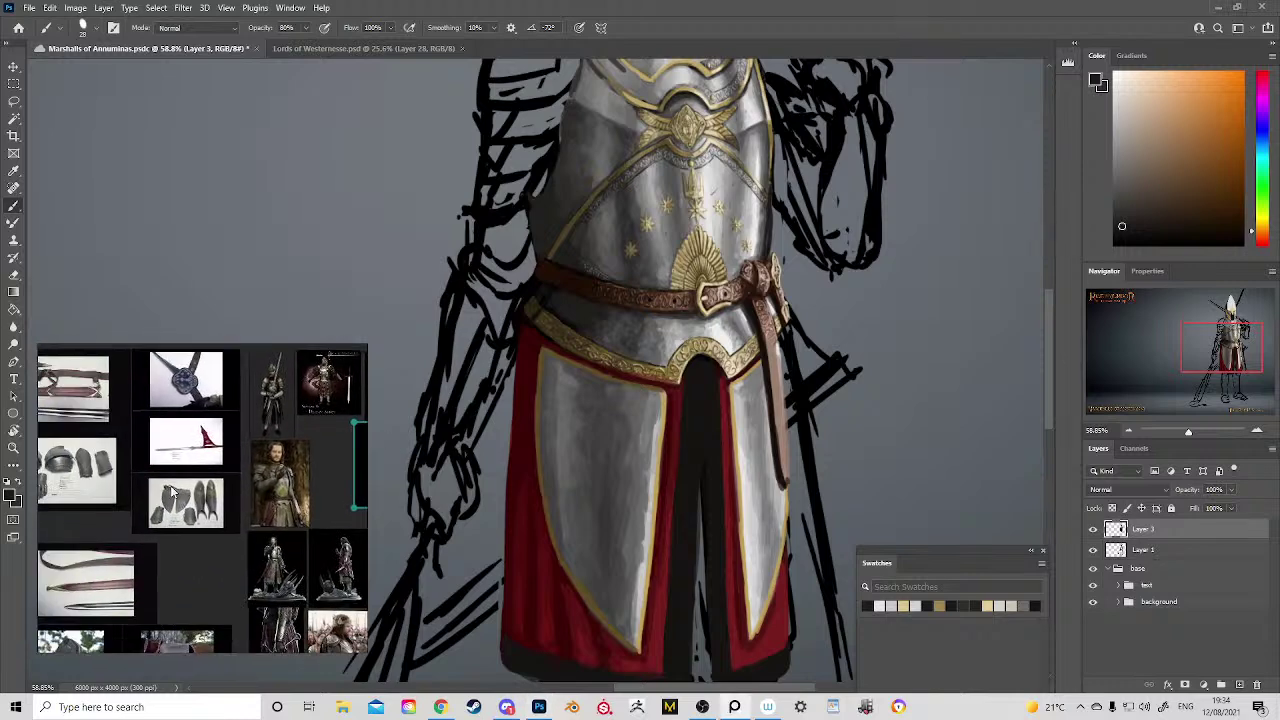
scroll(172, 488, up, 5)
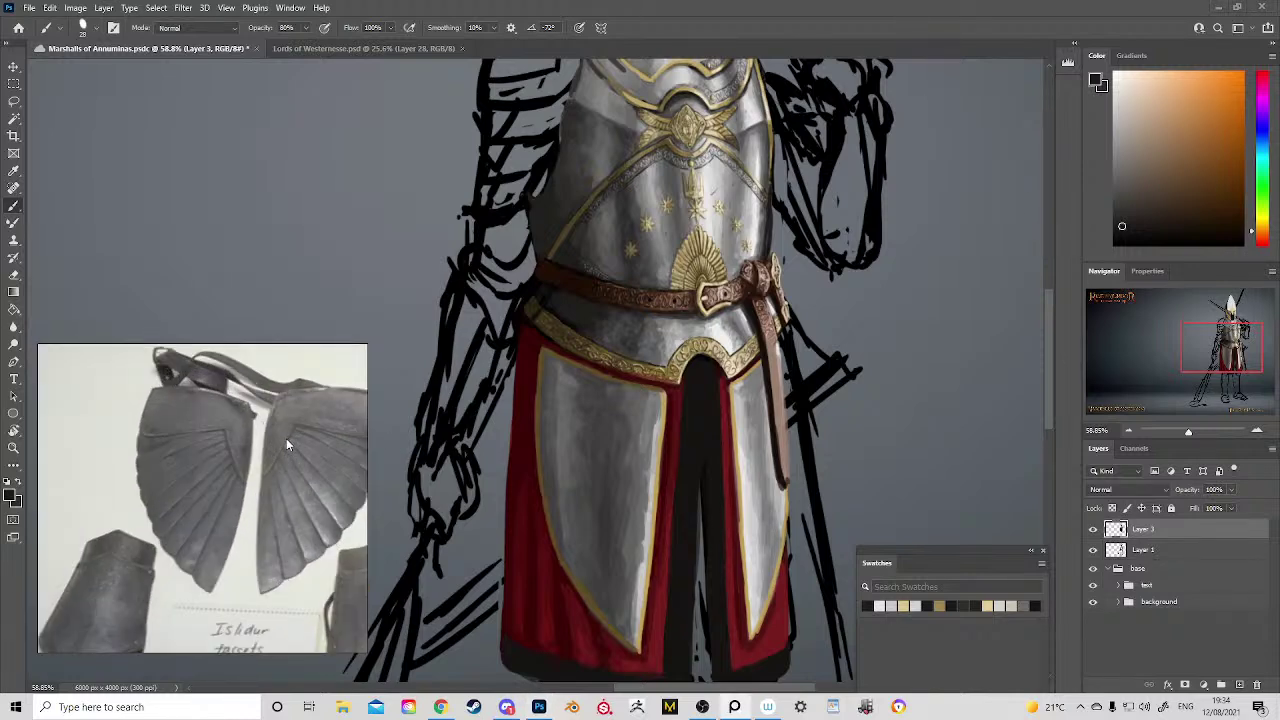
drag(286, 438, 188, 438)
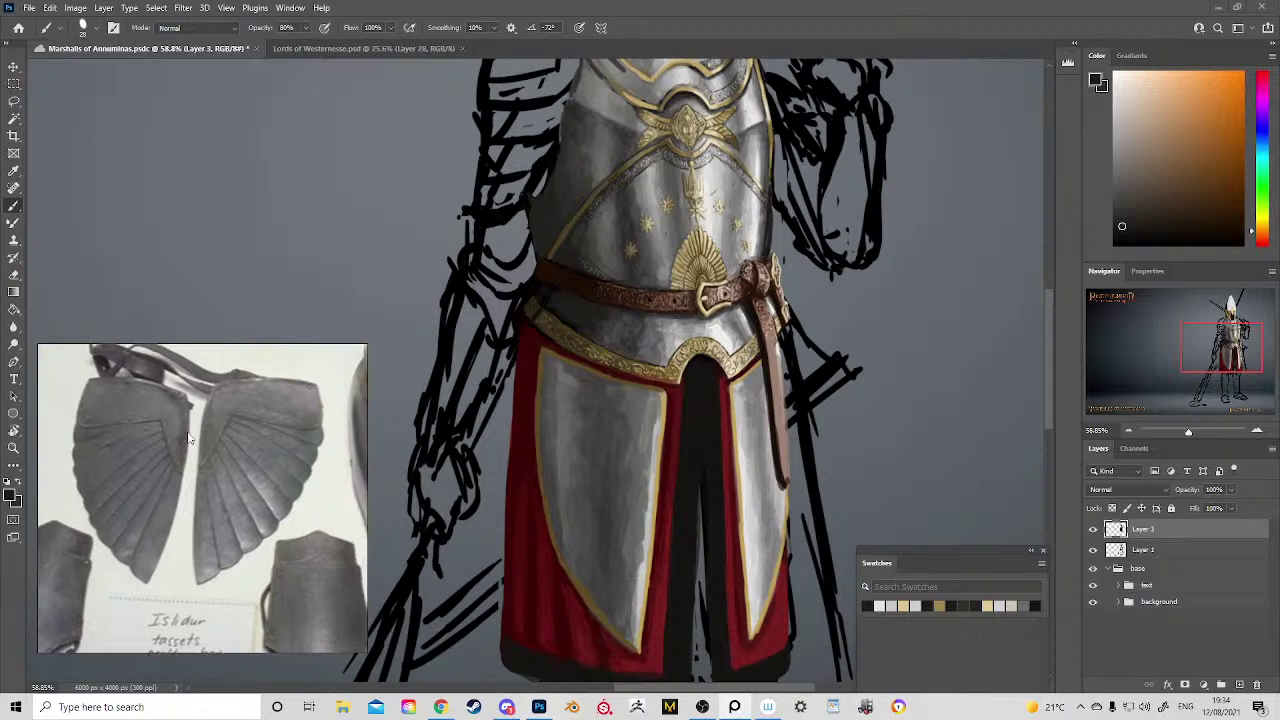
key(space)
click(648, 450)
double_click(250, 520)
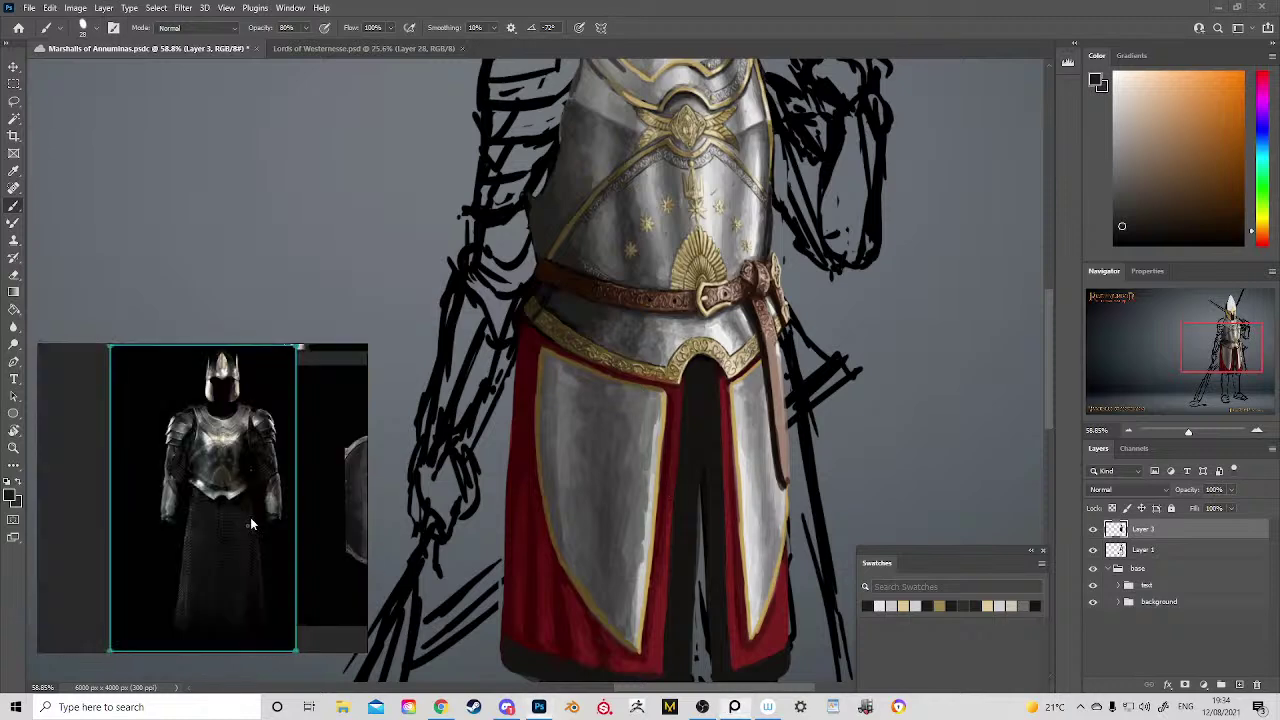
Step: Try a dark curved stroke across the near tasset plate and undo it
drag(630, 498, 666, 452)
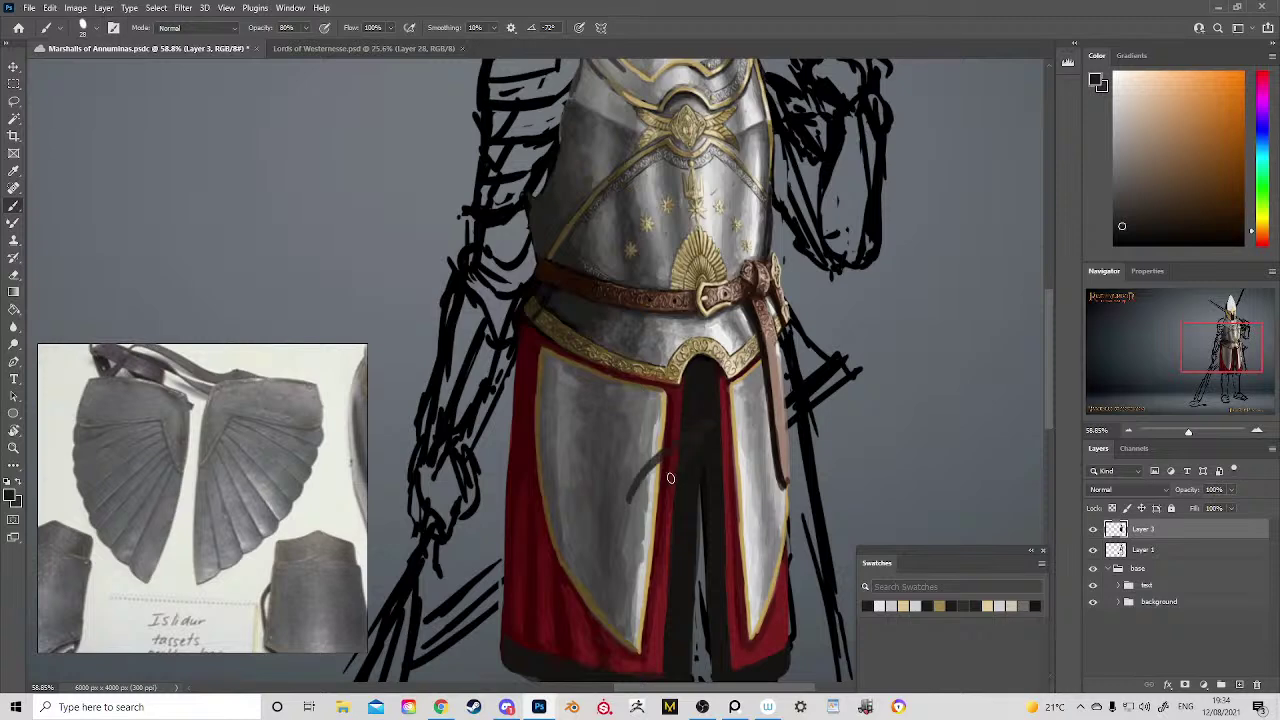
key(ctrl+z)
Step: Compare the skirt armour with the finished tassets in the Lords of Westernesse document and return to the Marshals of Annuminas document
drag(612, 509, 675, 402)
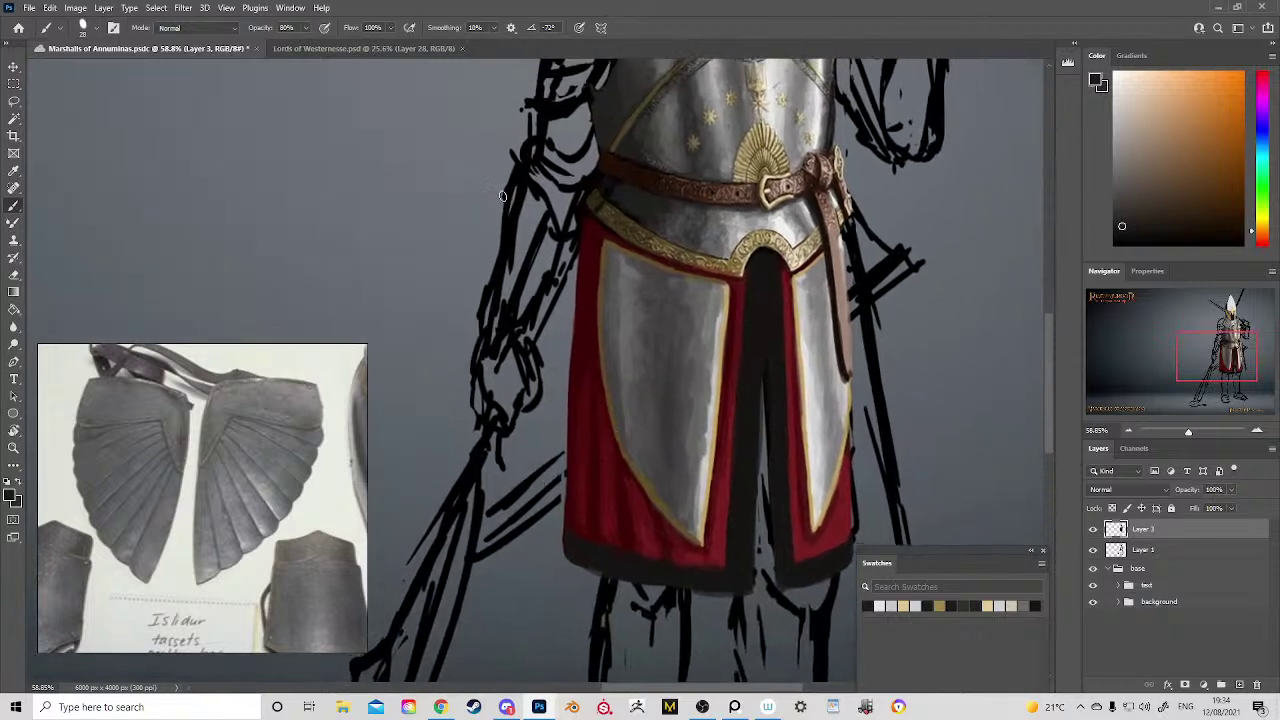
click(430, 48)
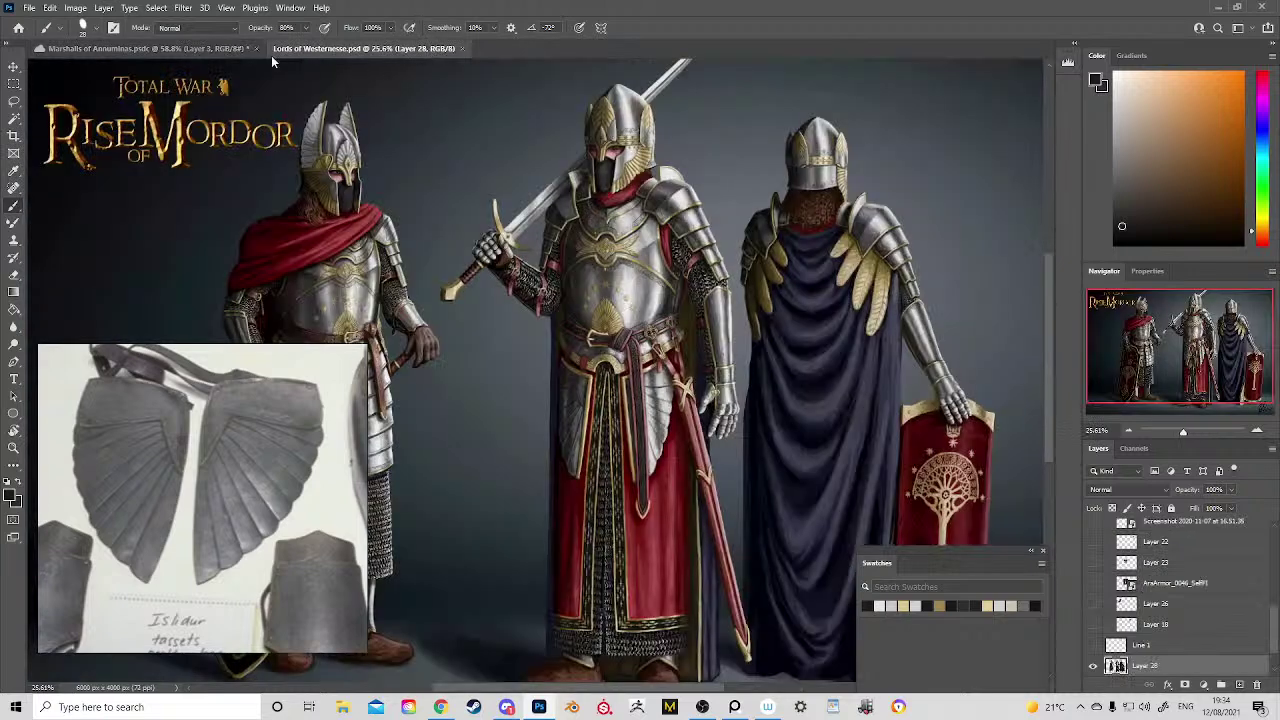
click(228, 48)
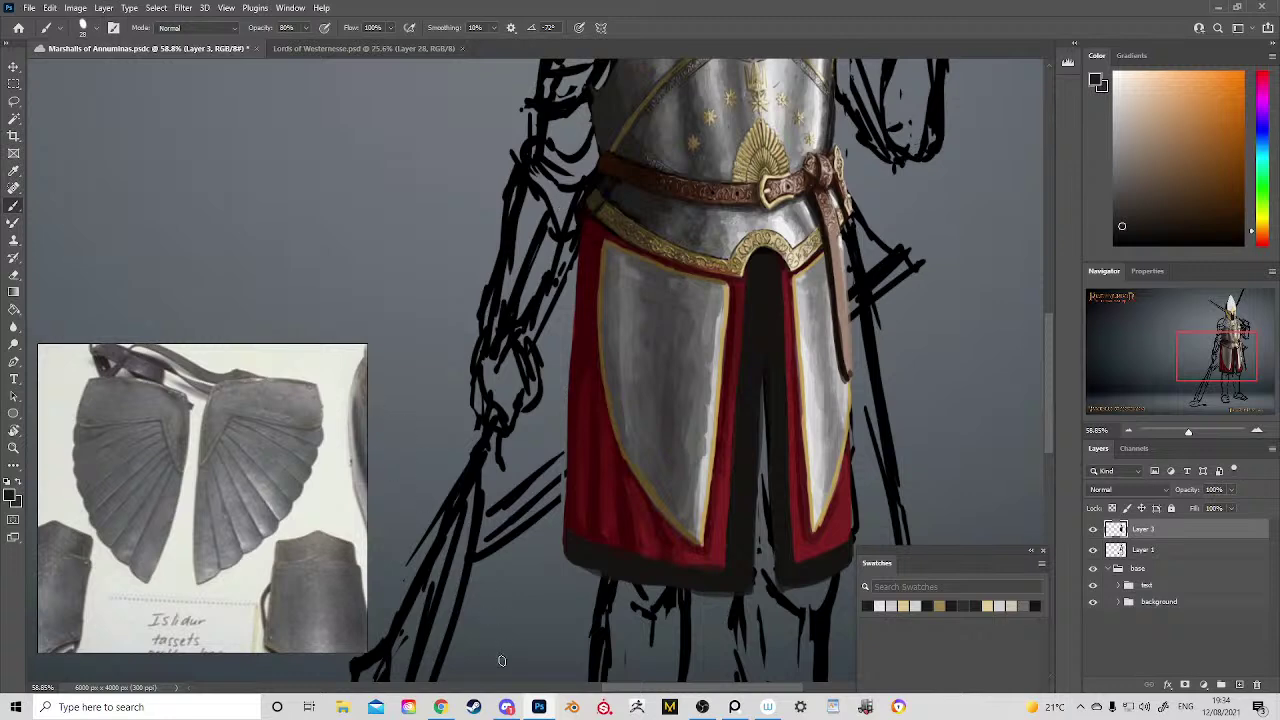
Step: Switch to Discord to check the general-chat channel, and return to the painting in Photoshop
mouse_move(508, 707)
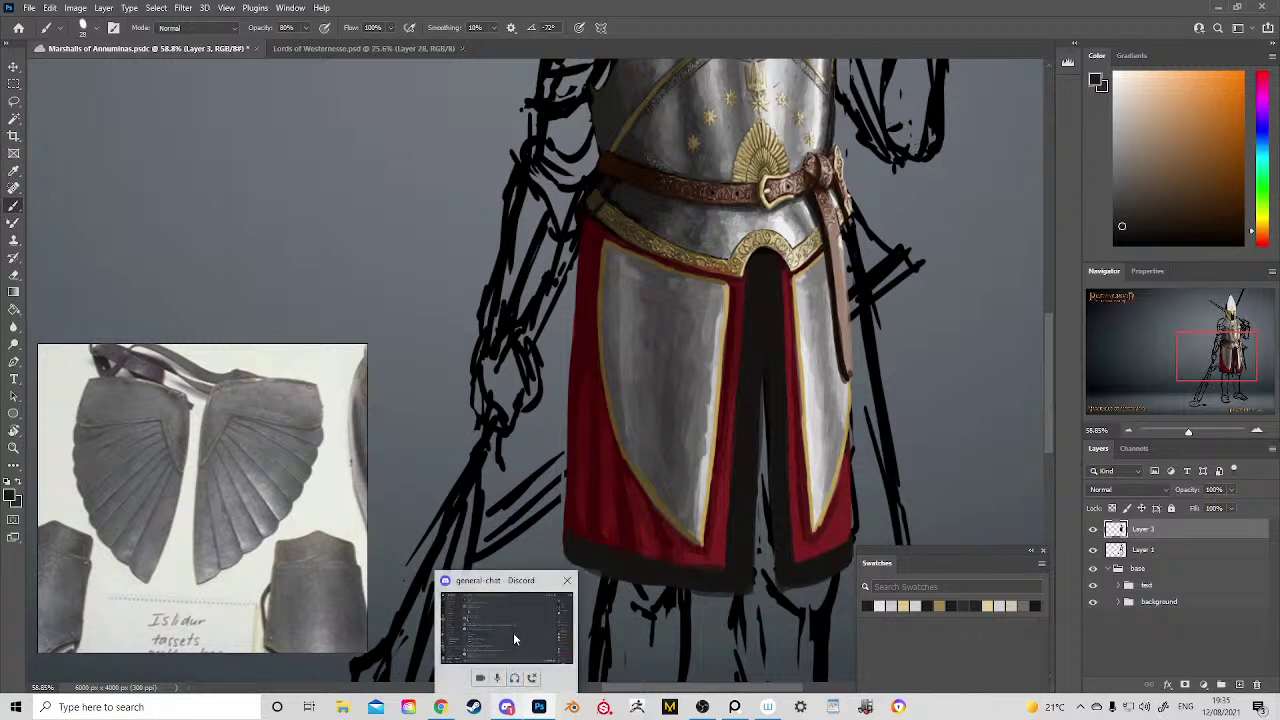
mouse_move(513, 632)
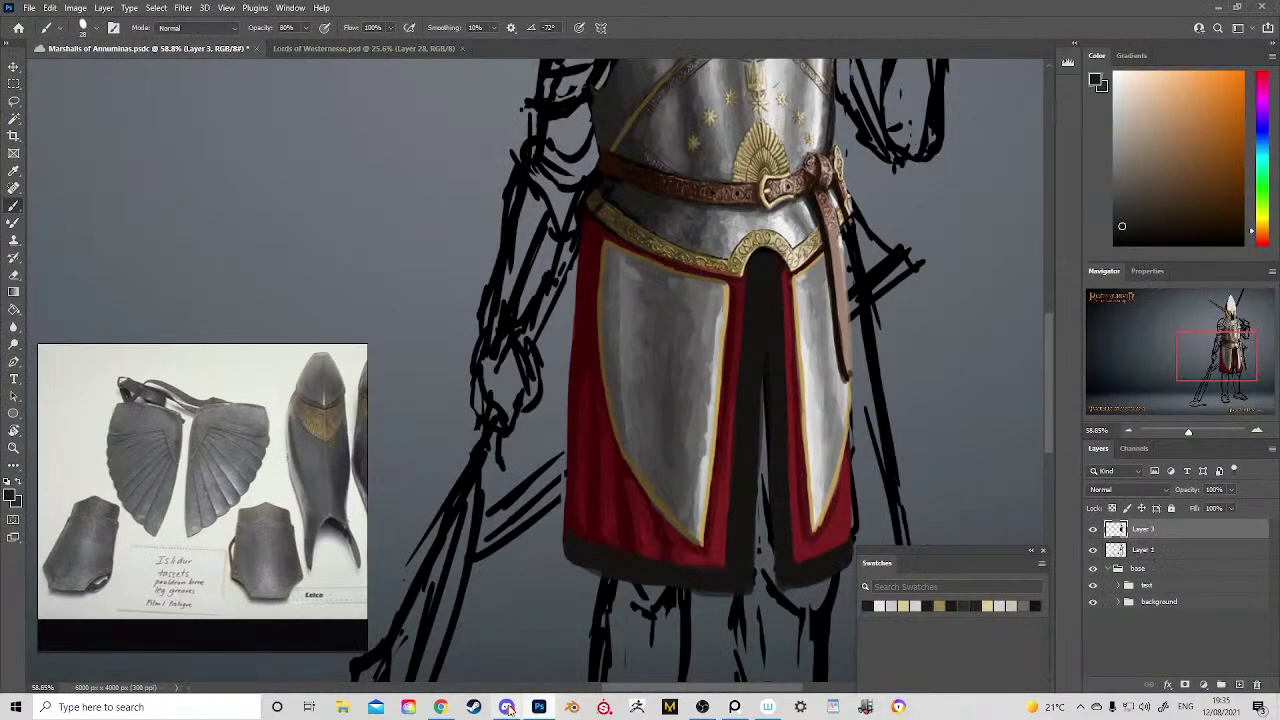
click(506, 706)
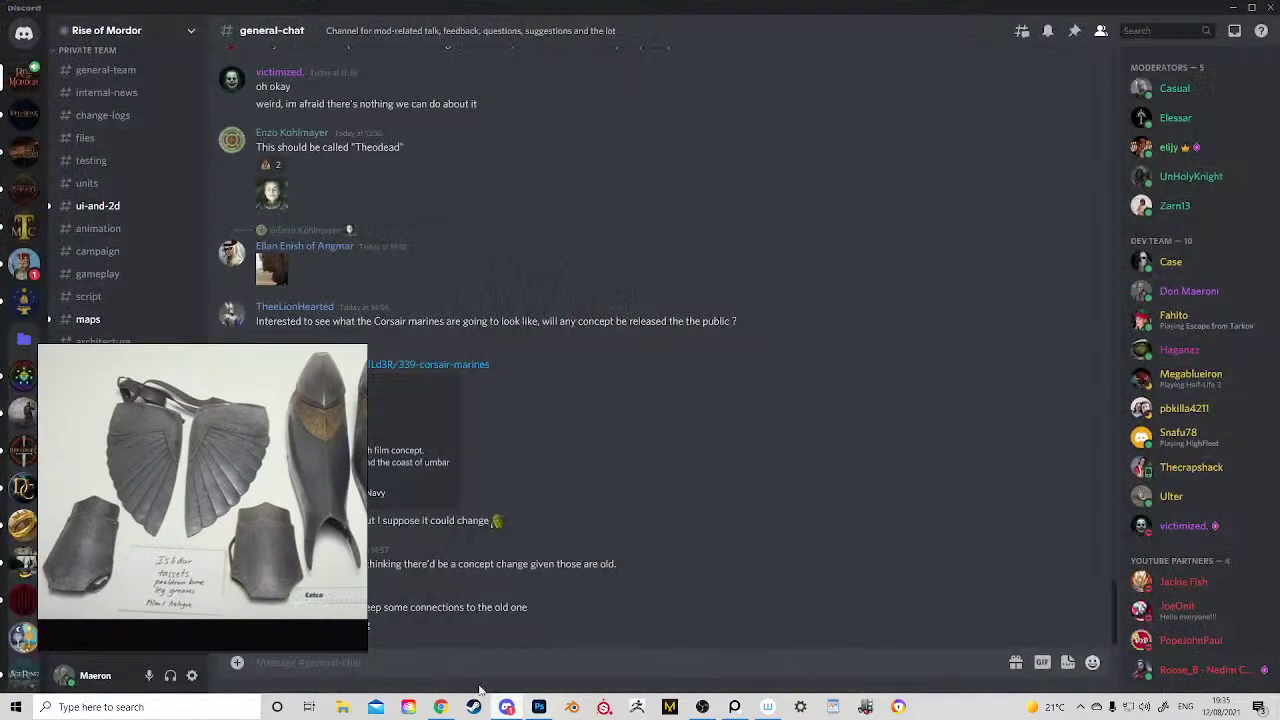
drag(140, 487, 190, 508)
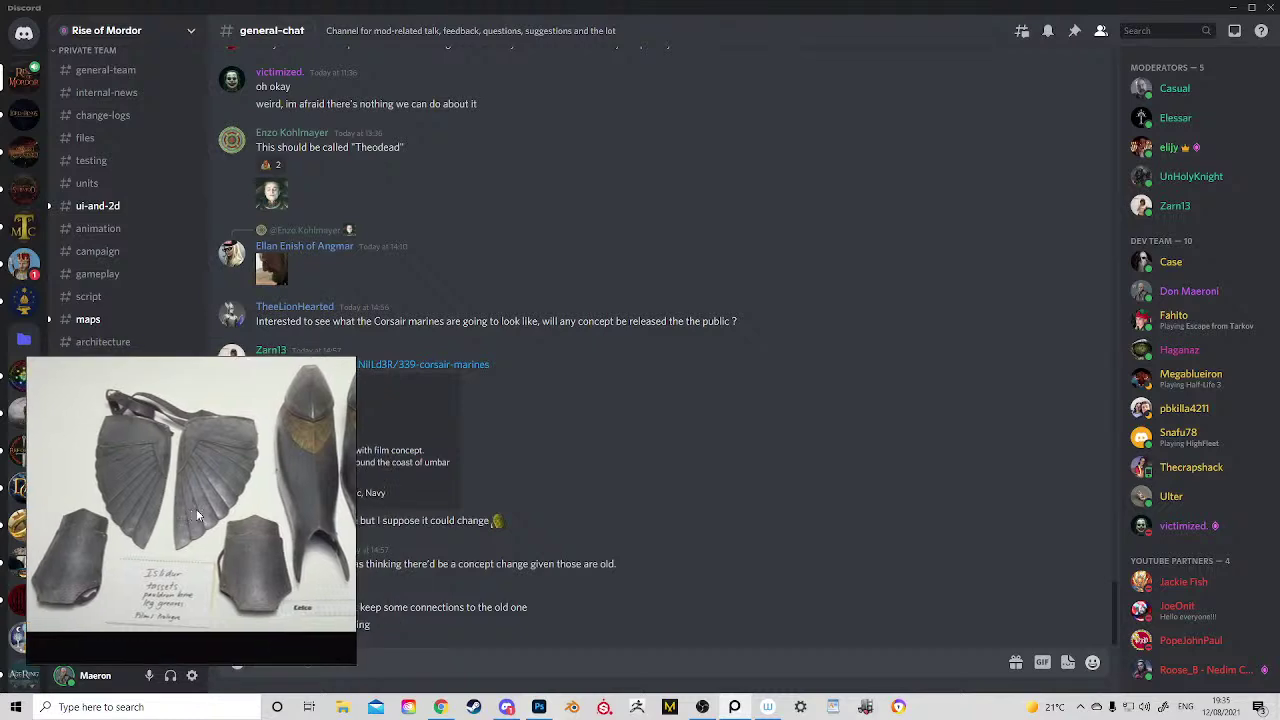
click(507, 707)
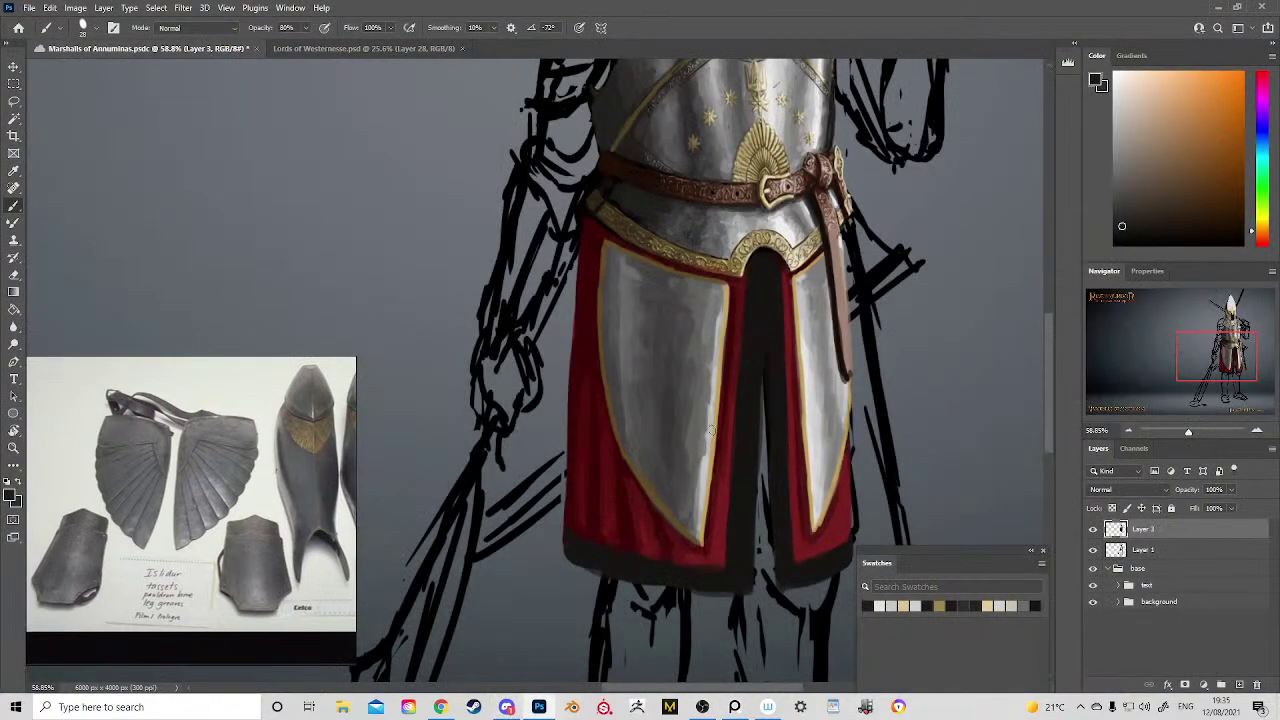
Step: Carve scallops into the upper outer edge of the near tasset, covering its gold trim with sampled greys, dark red and muted brown
alt+click(619, 376)
alt+click(616, 377)
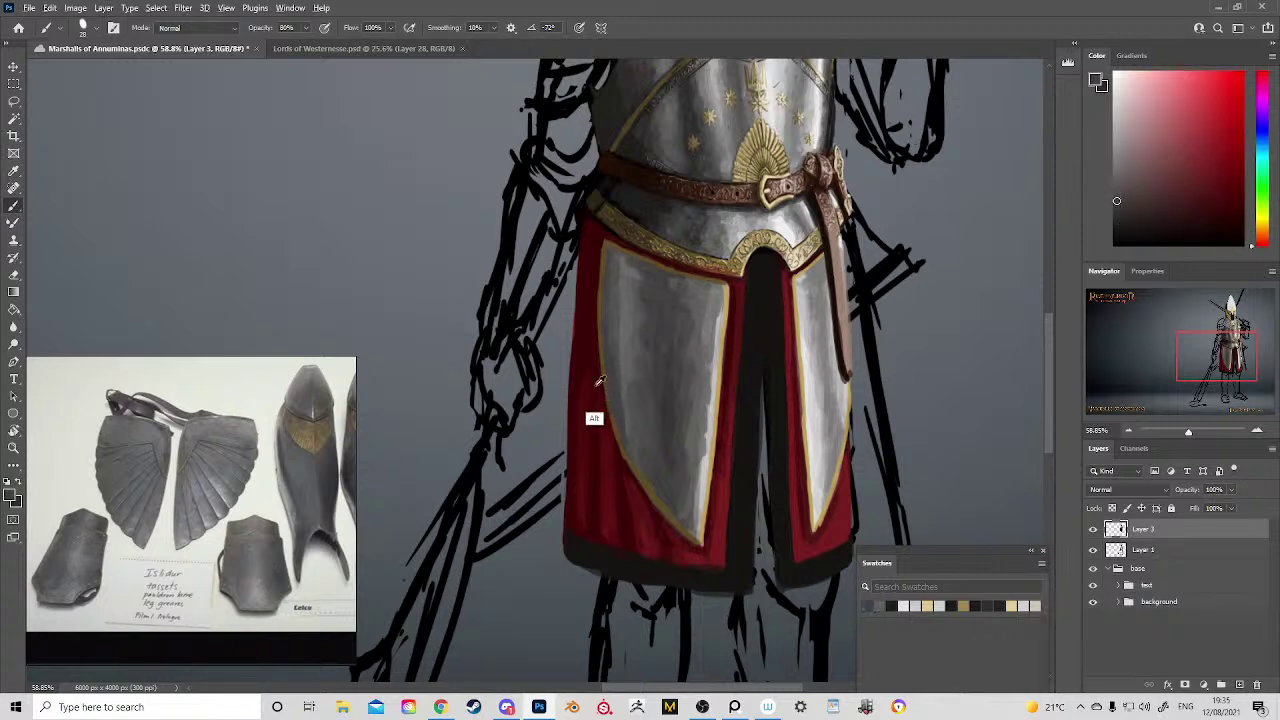
alt+click(596, 386)
drag(597, 376, 617, 340)
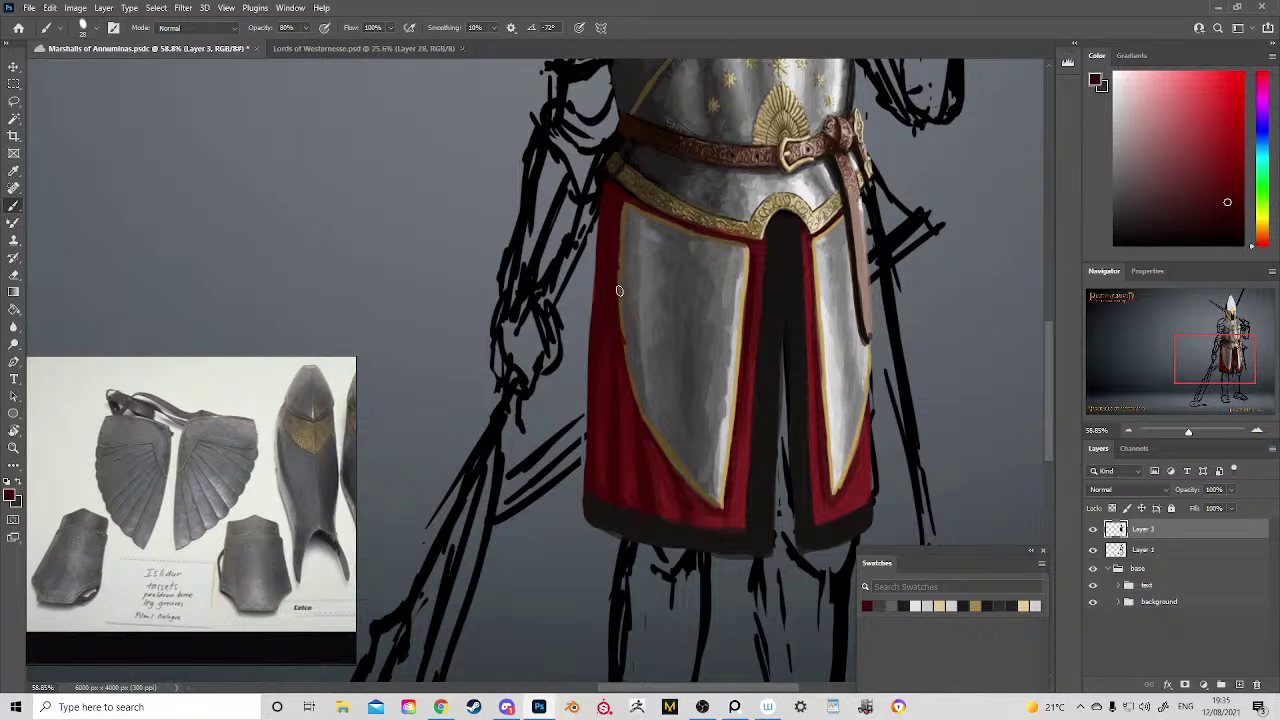
alt+click(620, 297)
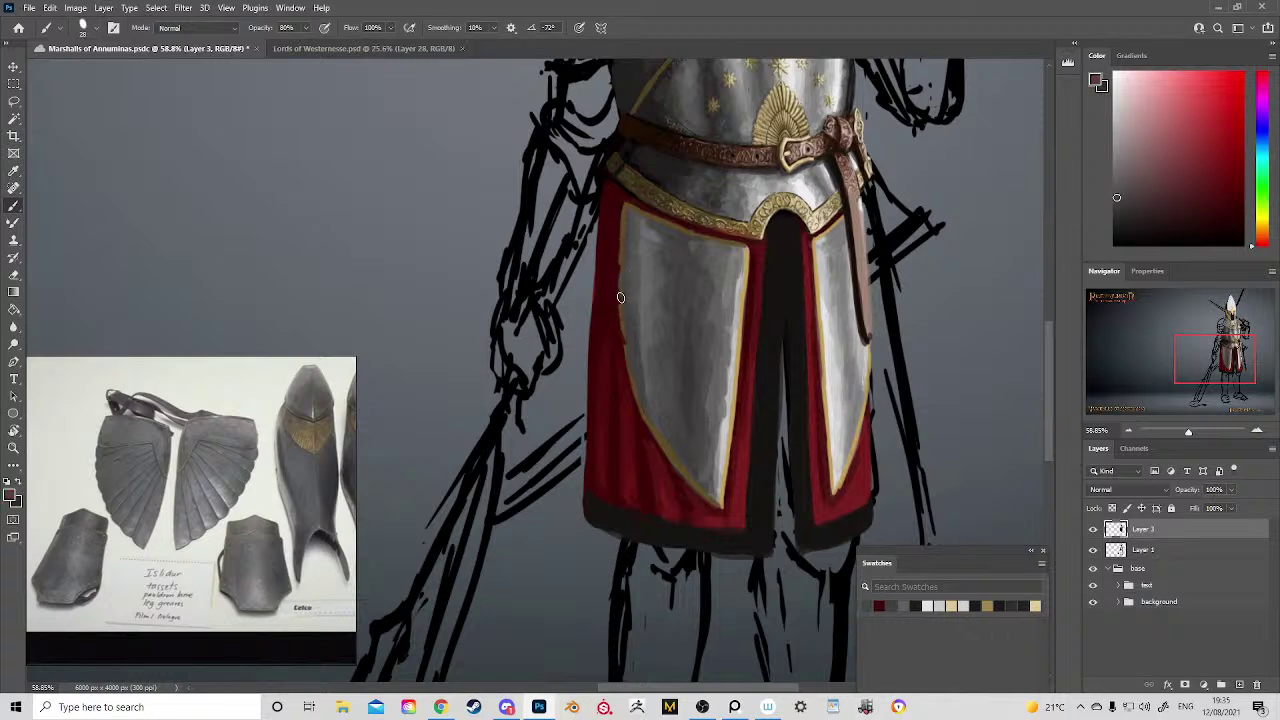
alt+click(626, 265)
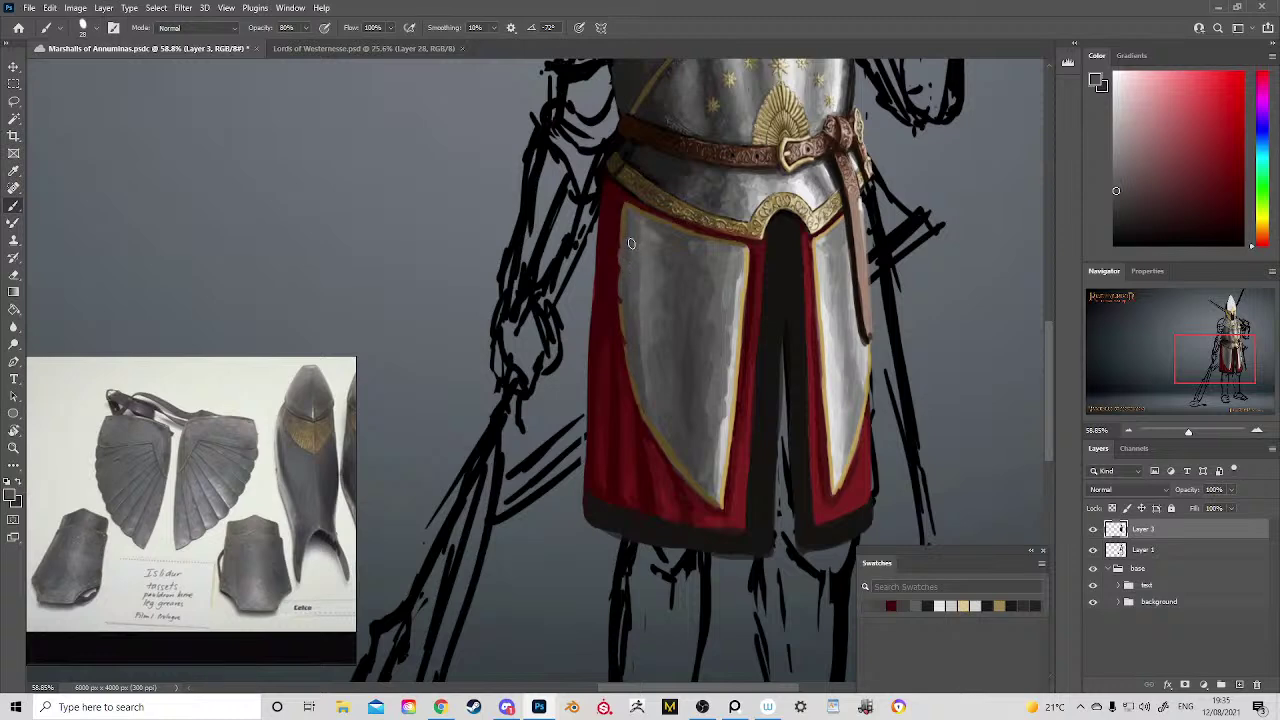
alt+click(628, 232)
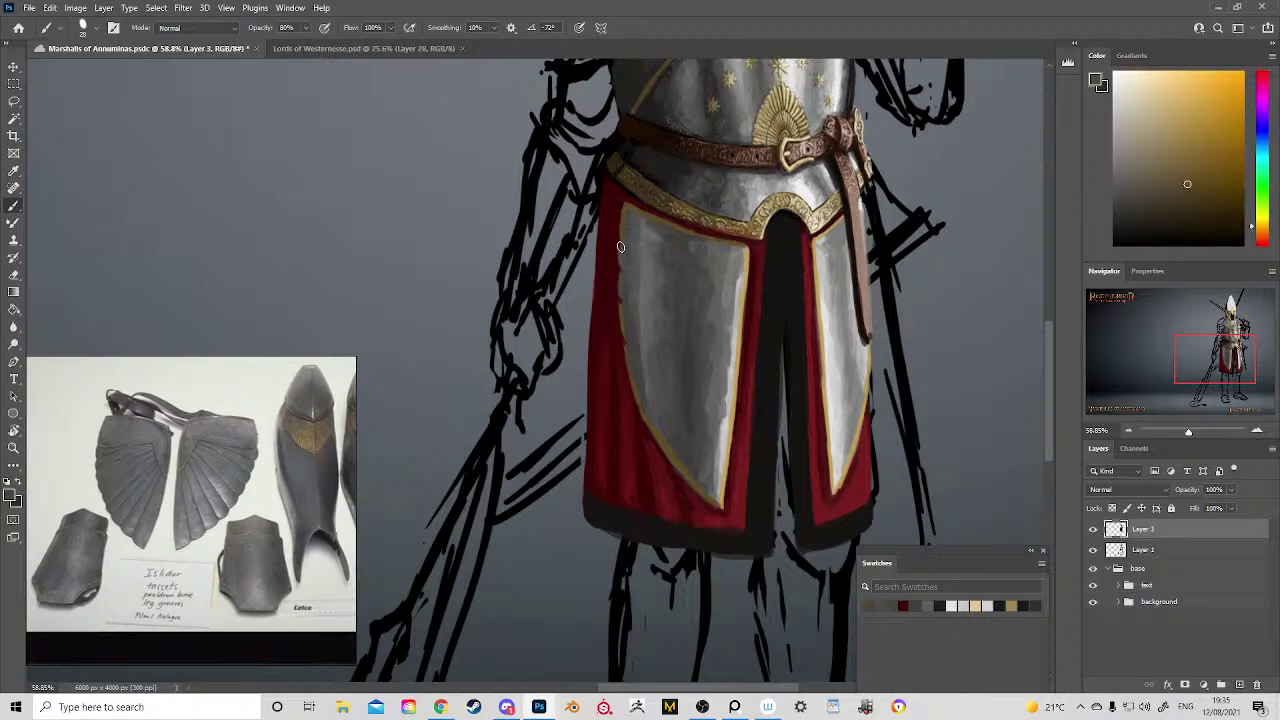
alt+click(644, 191)
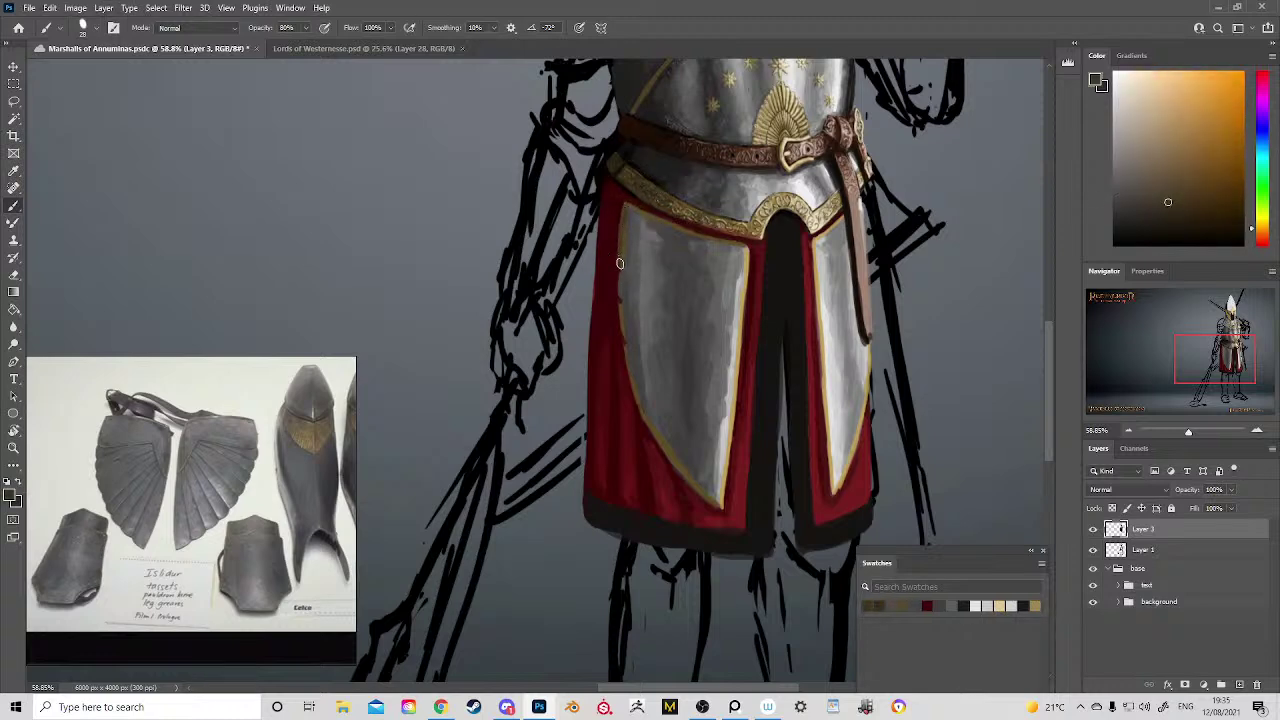
alt+click(632, 220)
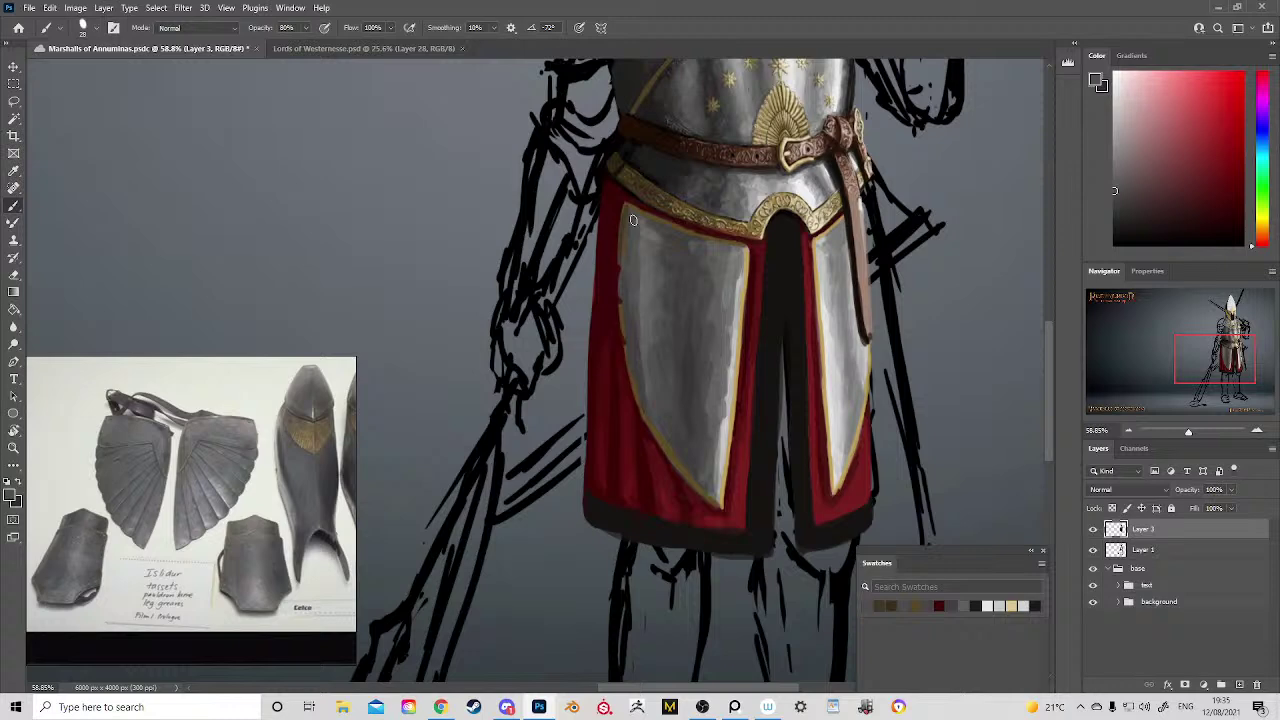
alt+click(631, 299)
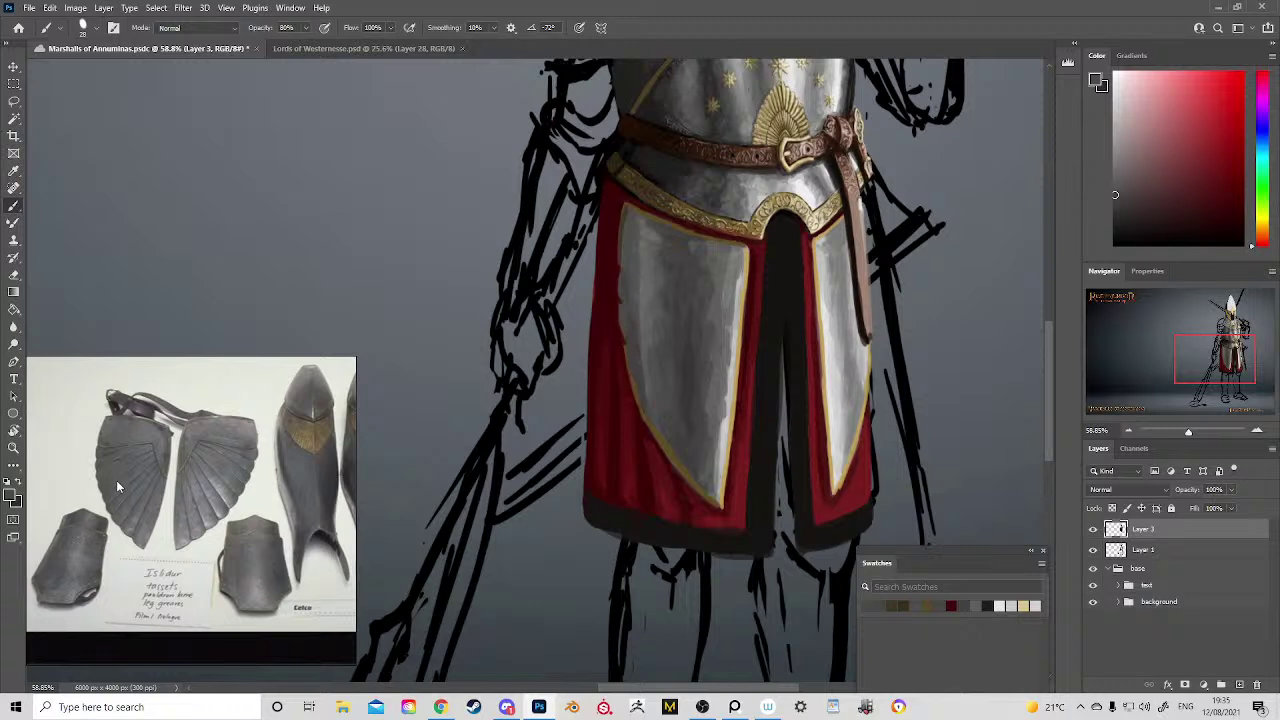
Step: Move the tasset reference nearer the figure, enlarge it, and refine the mid-height scallops on the near tasset's outer edge with sampled colours
drag(116, 480, 193, 407)
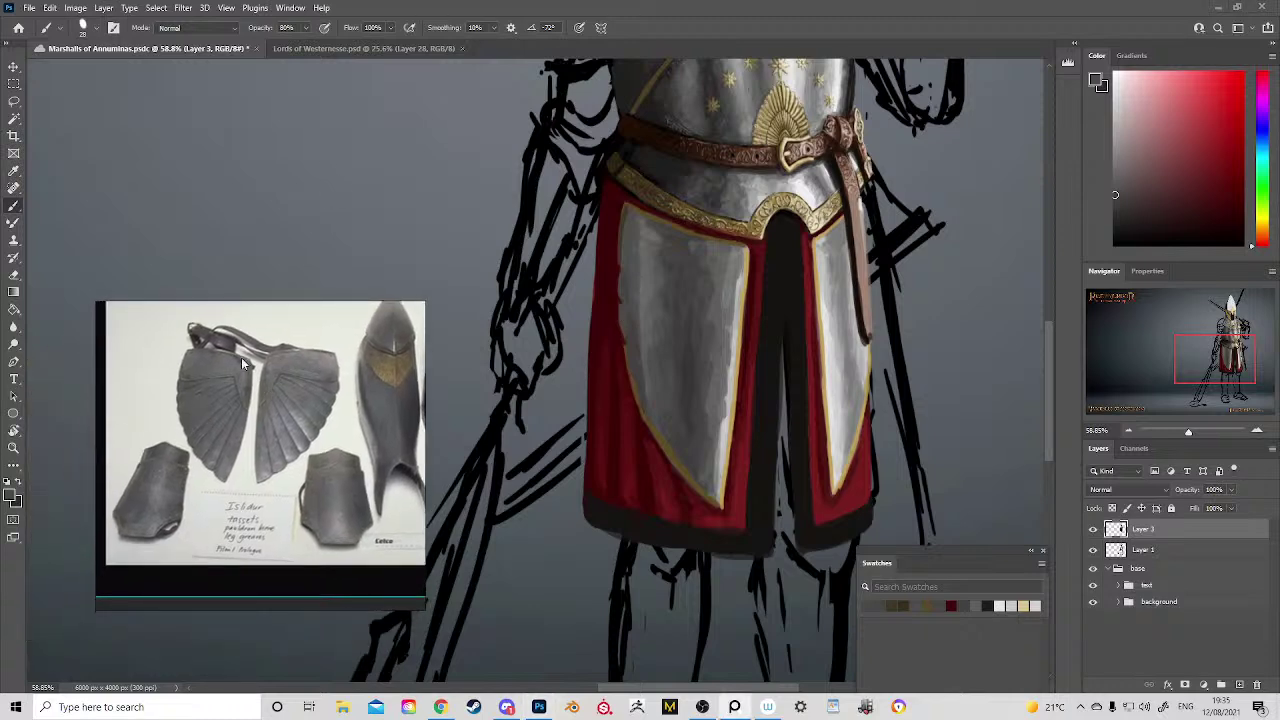
scroll(137, 428, up, 3)
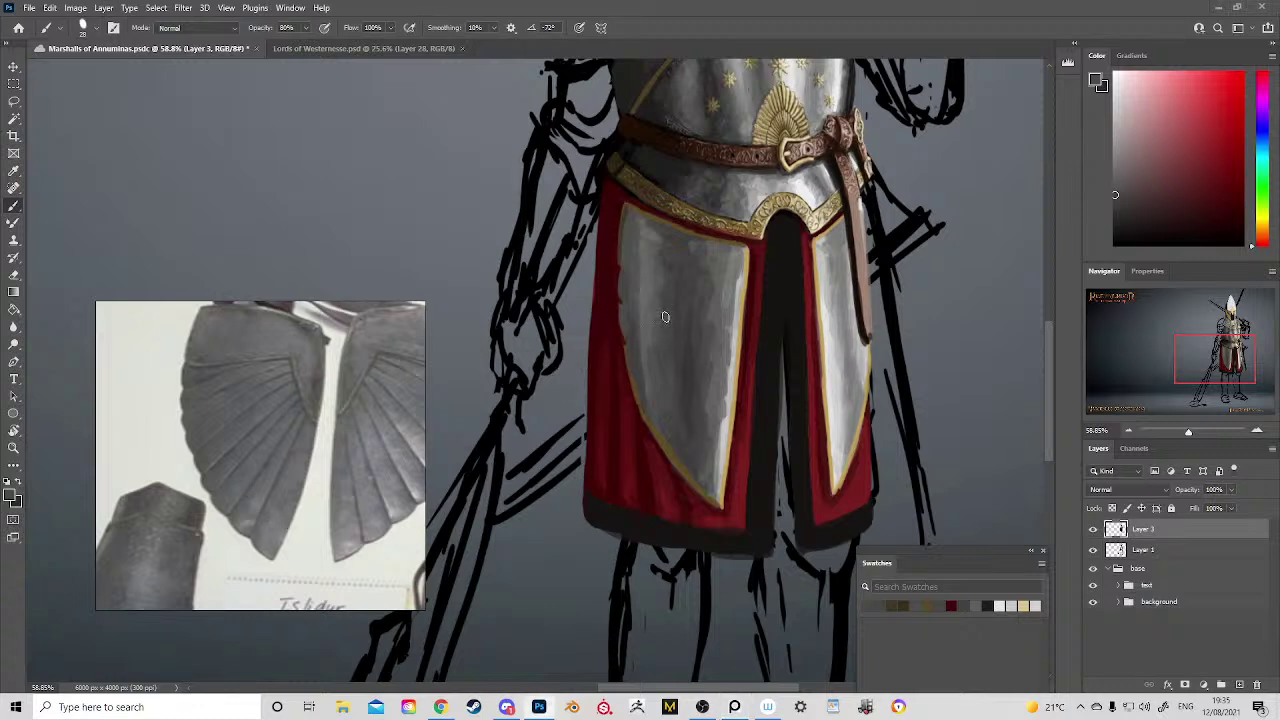
alt+click(630, 320)
drag(625, 317, 626, 303)
alt+click(616, 304)
alt+click(628, 312)
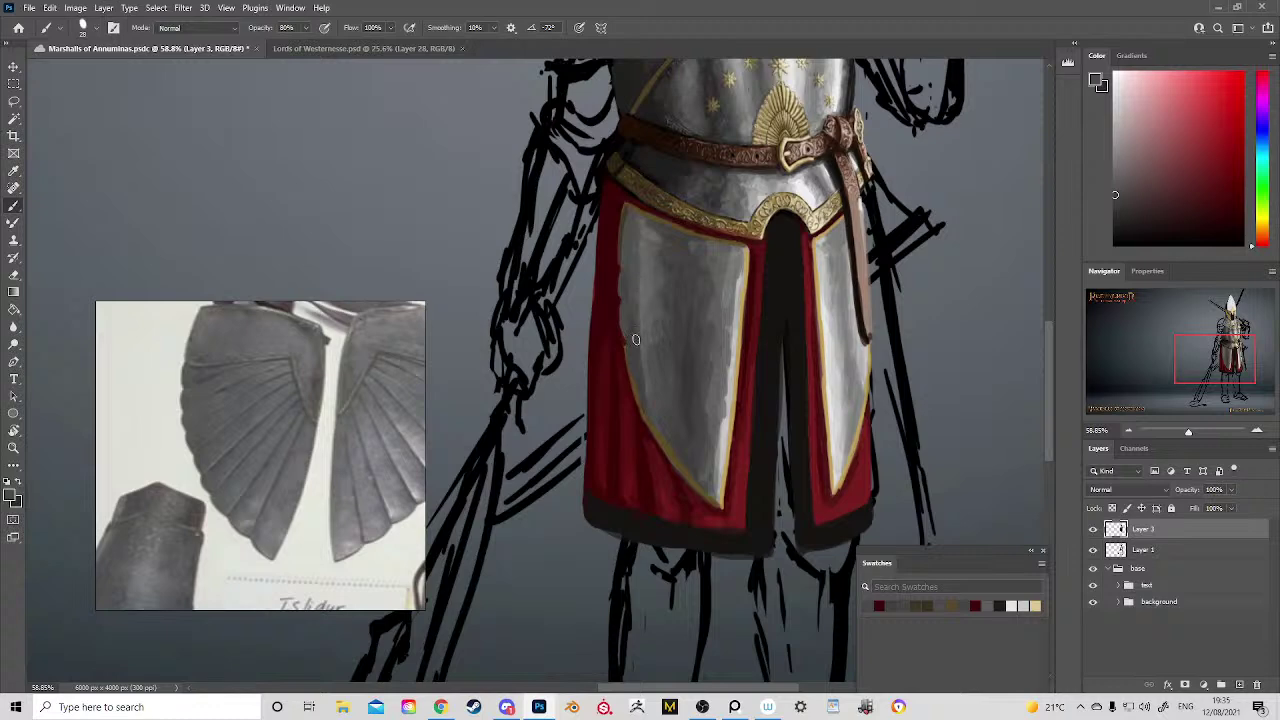
Step: Carve scallops into the near tasset's outer edge below mid-height with sampled dark reds, and save the Marshals of Annuminas document
alt+click(634, 384)
alt+click(620, 351)
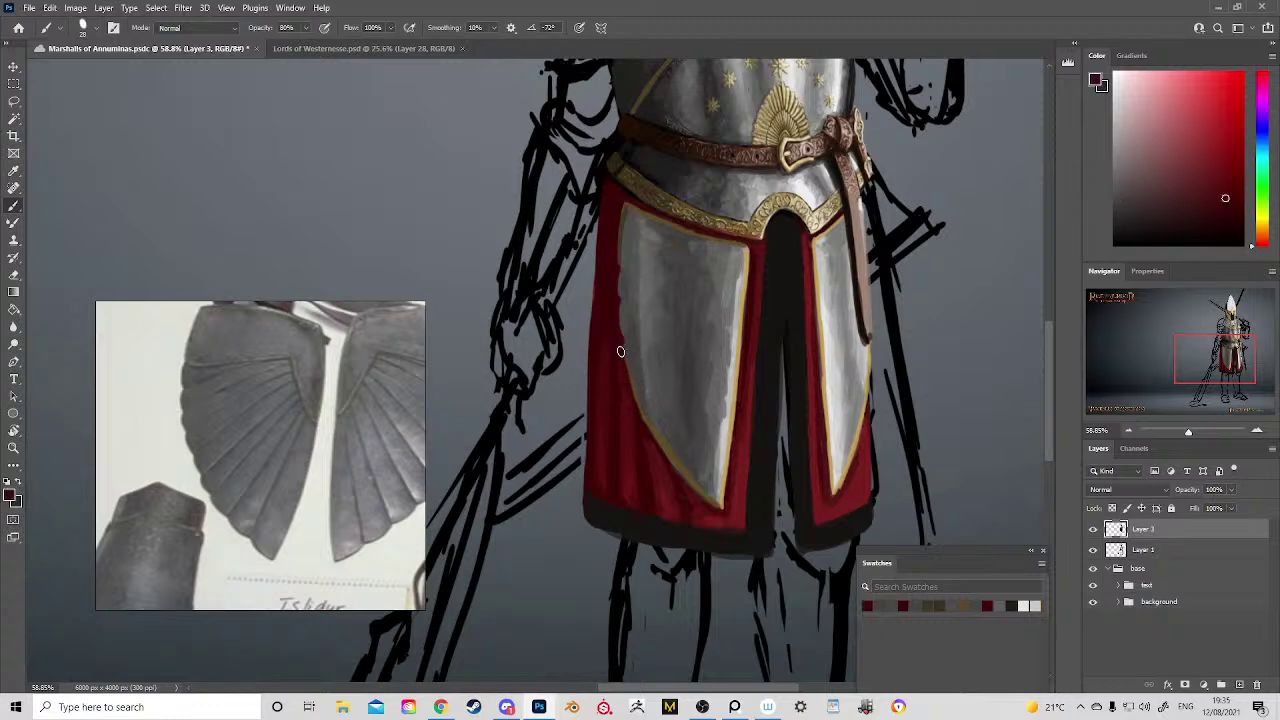
alt+click(631, 415)
key(ctrl+s)
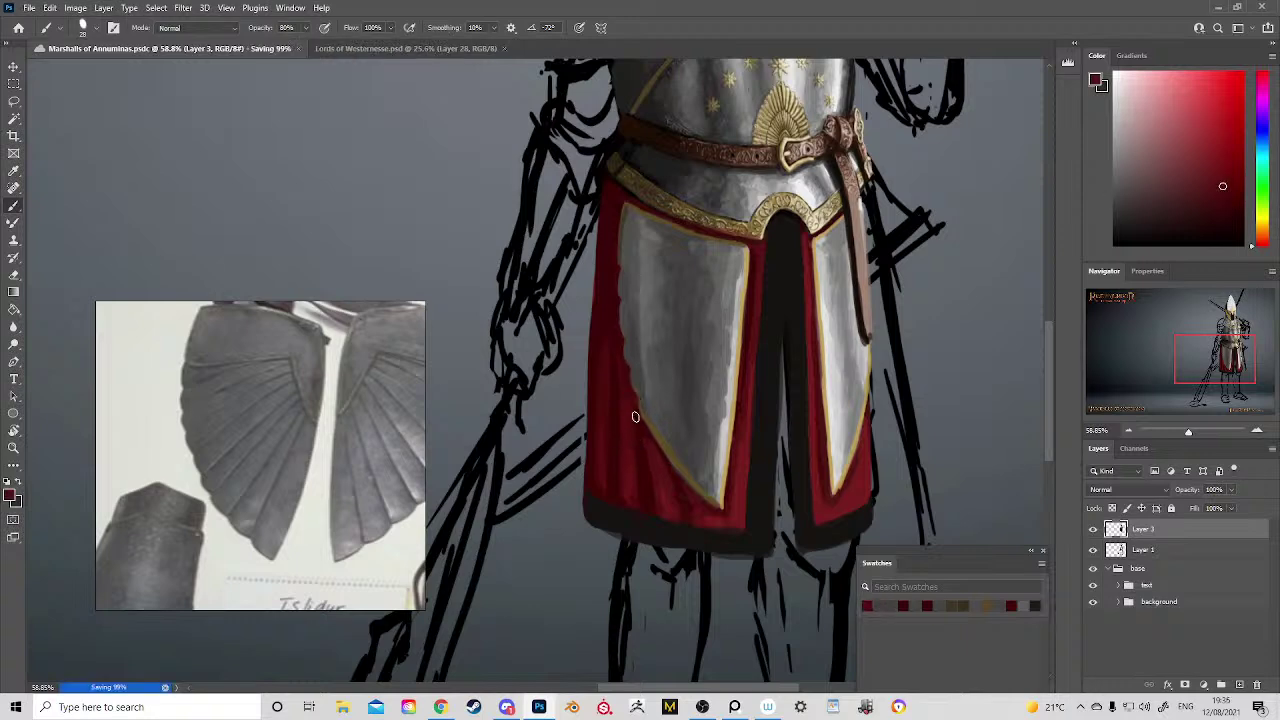
alt+click(640, 466)
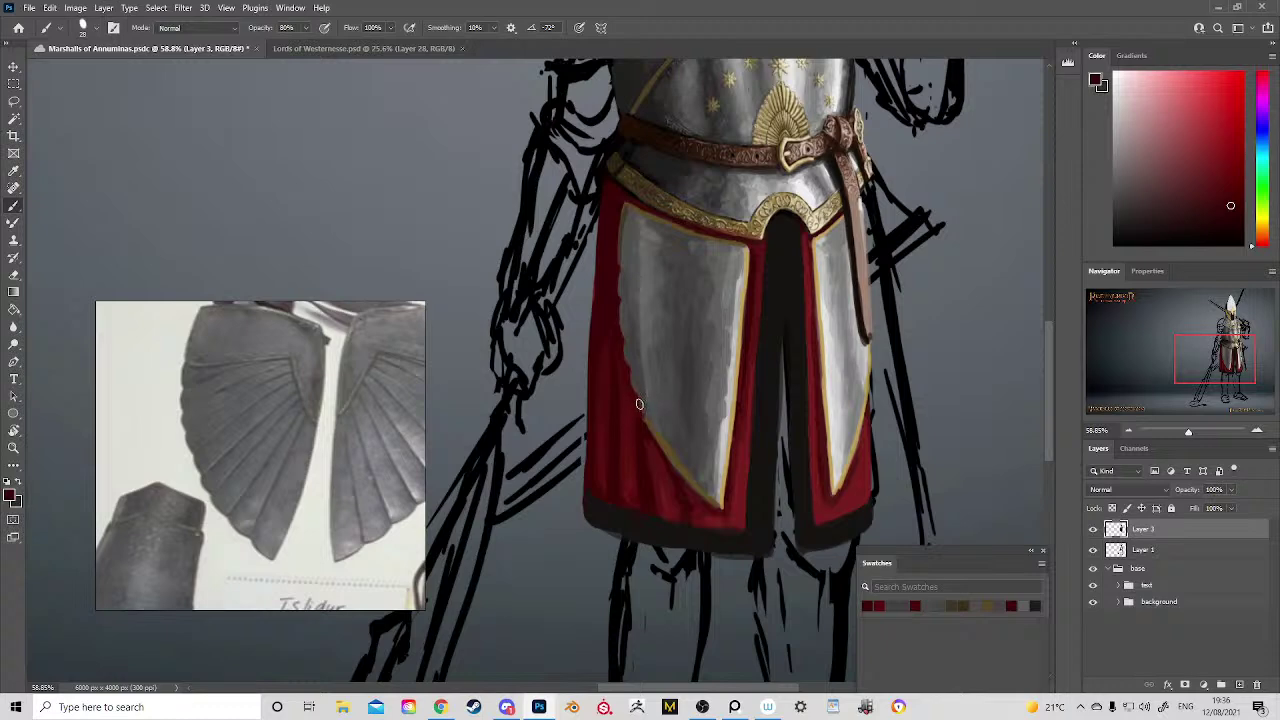
Step: Extend the scallops down the near tasset's lower outer edge, covering the gold trim with sampled greys and dark reds
alt+click(646, 436)
alt+click(663, 449)
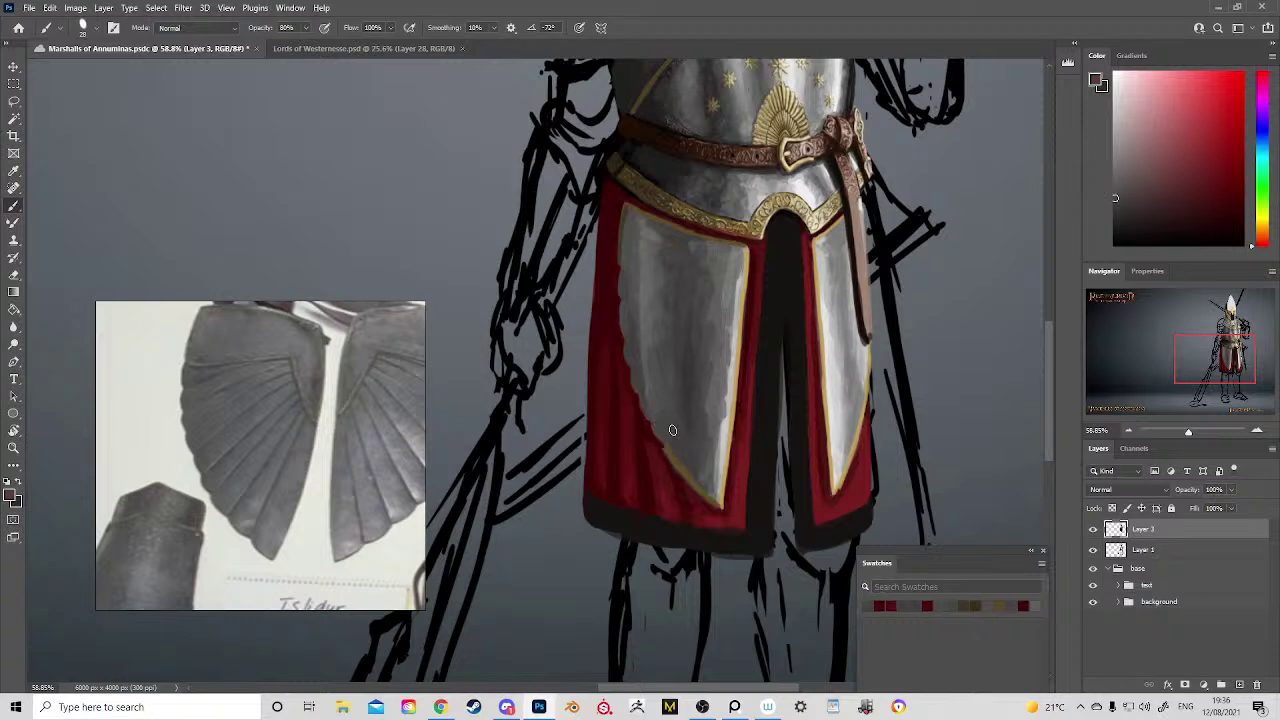
alt+click(652, 436)
alt+click(664, 482)
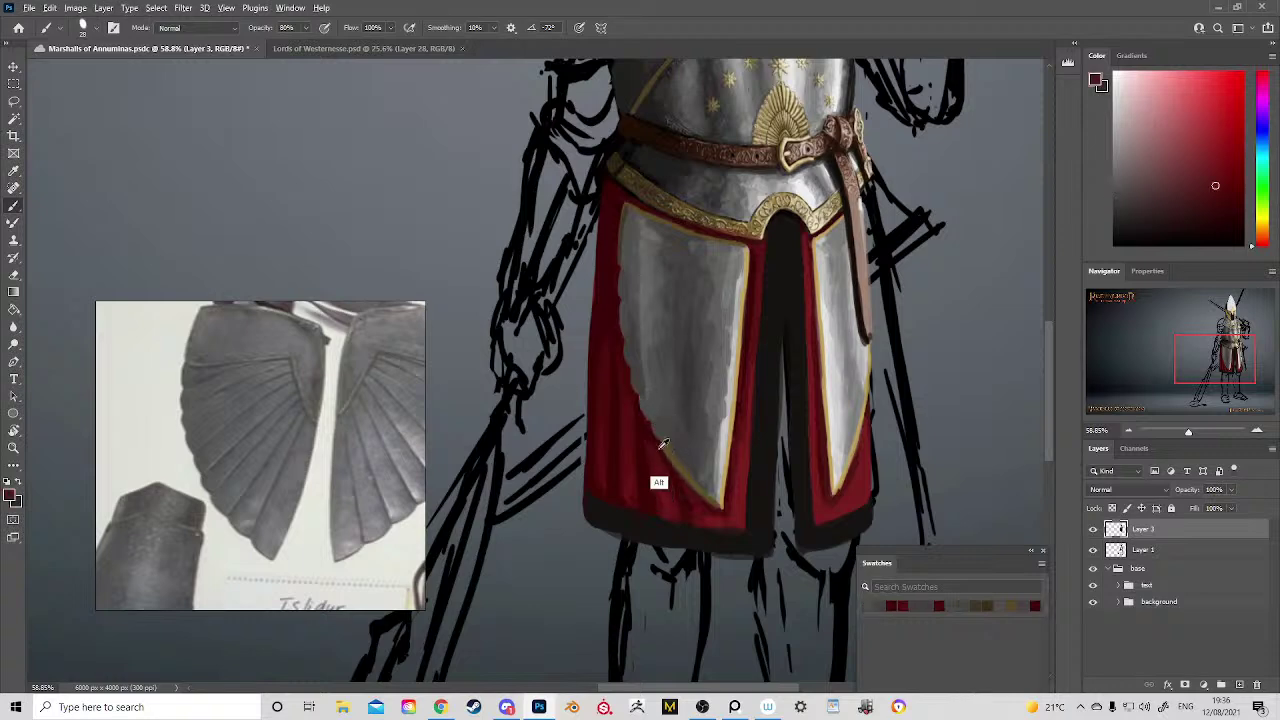
drag(675, 463, 685, 472)
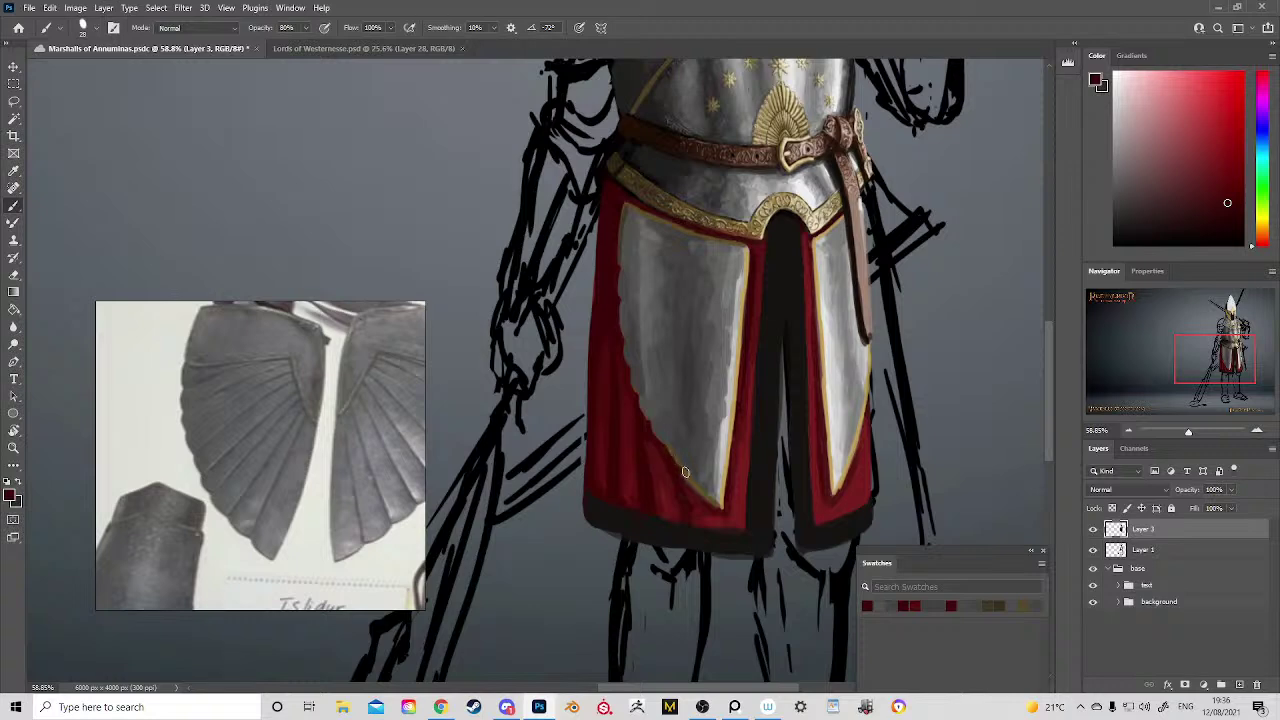
alt+click(682, 482)
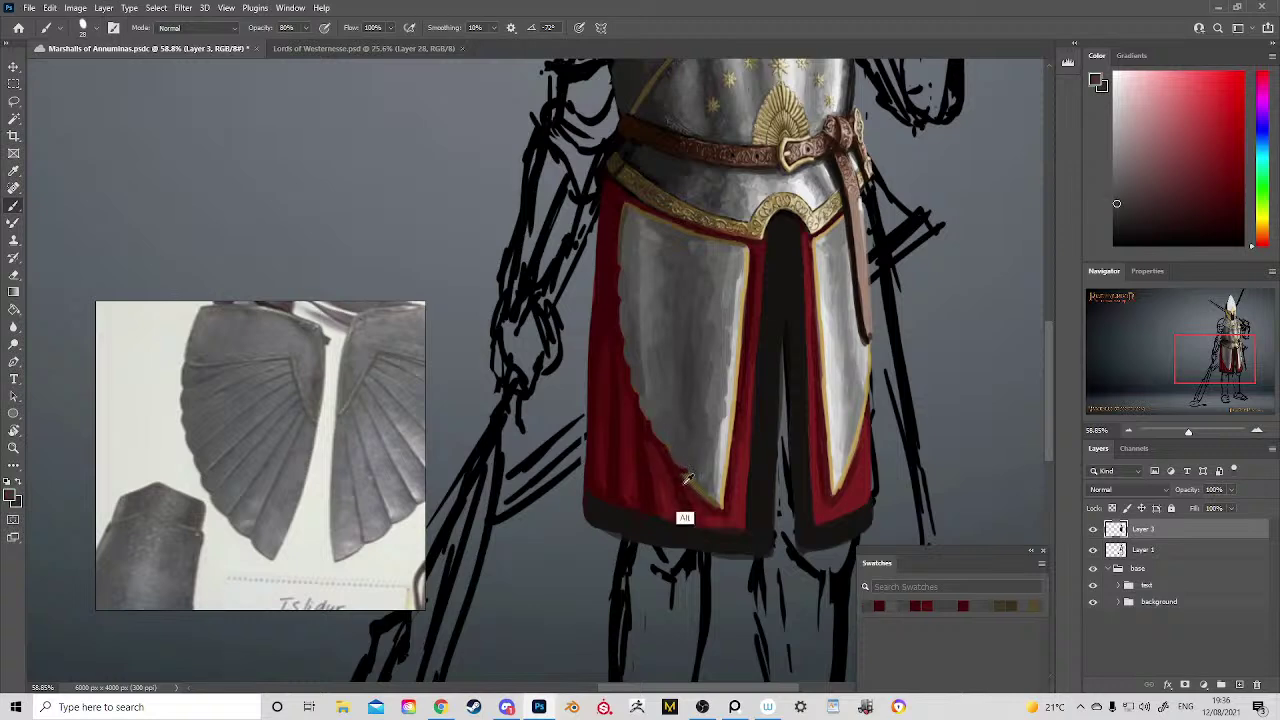
alt+click(683, 477)
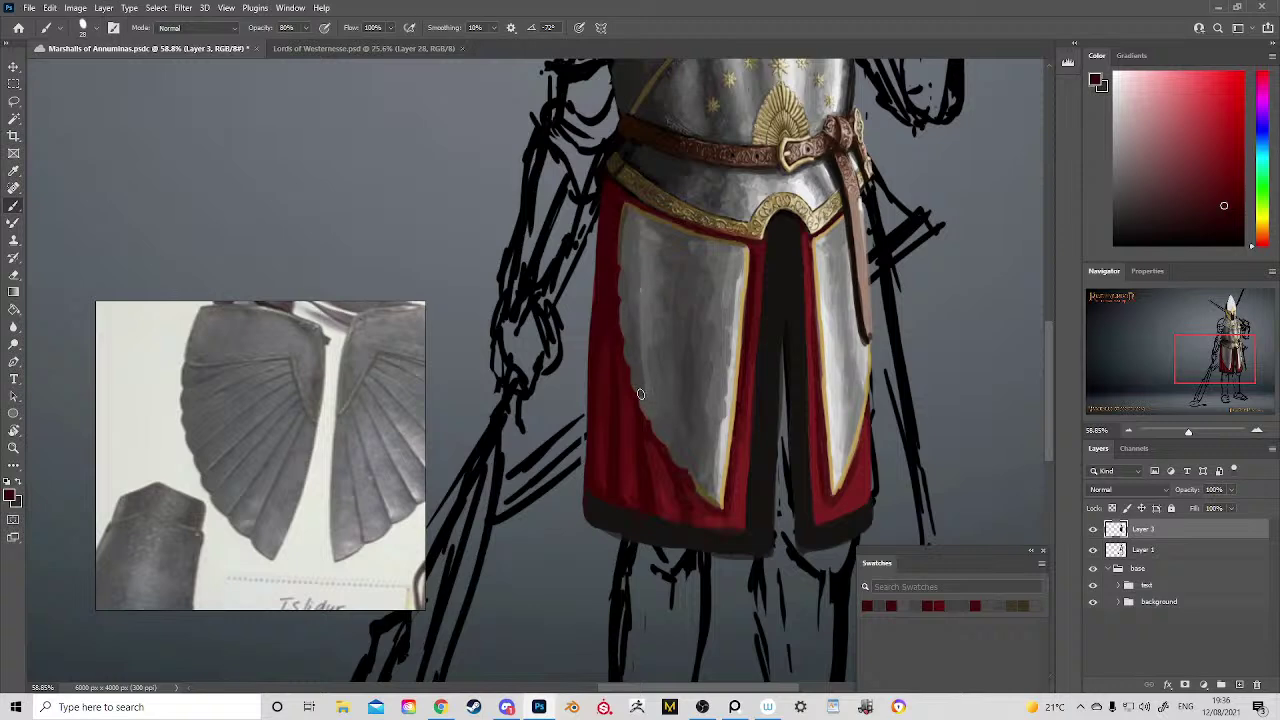
Step: Refine the scallops on the near tasset's lower outer edge with sampled grey and dark red
alt+click(683, 474)
alt+click(674, 474)
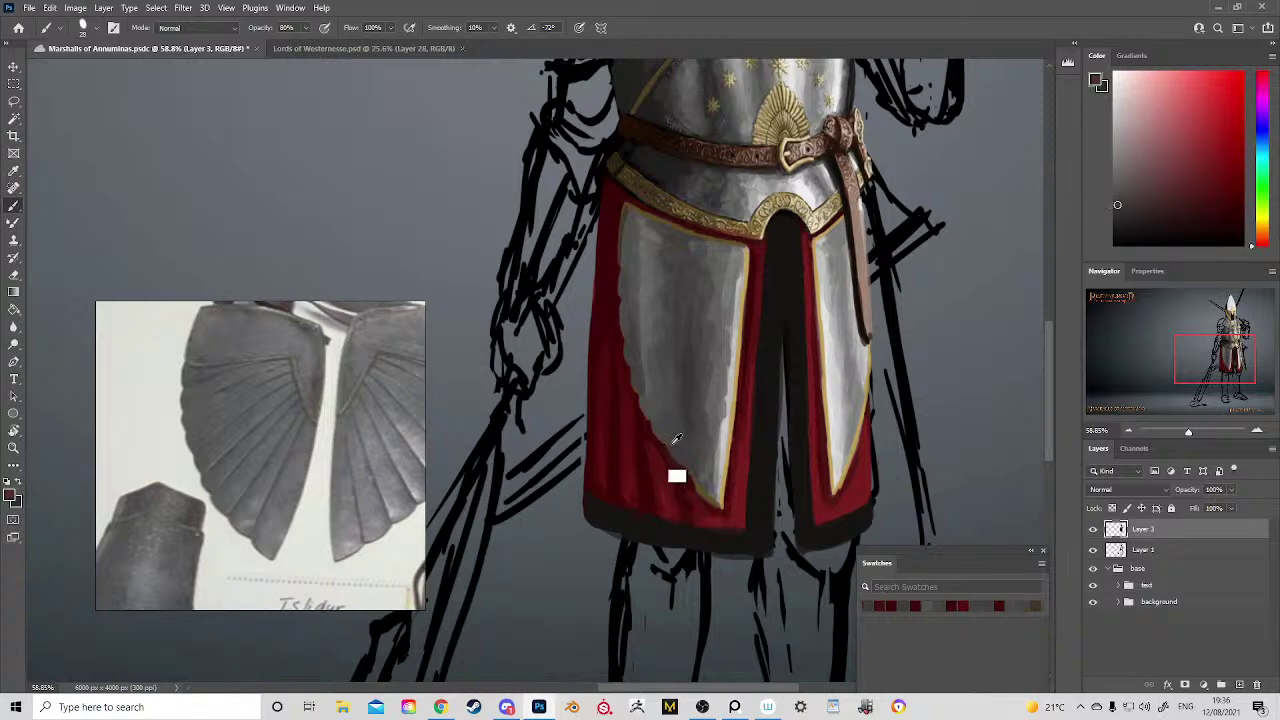
alt+click(672, 434)
alt+click(665, 430)
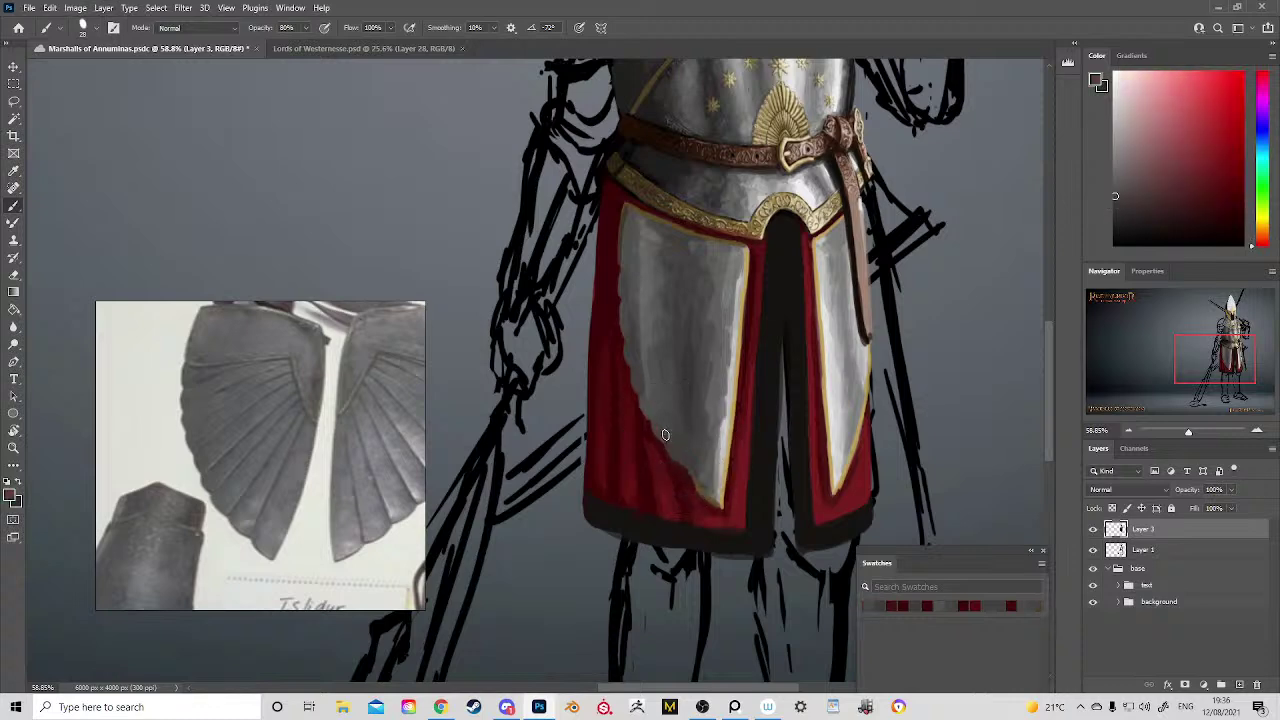
alt+click(648, 415)
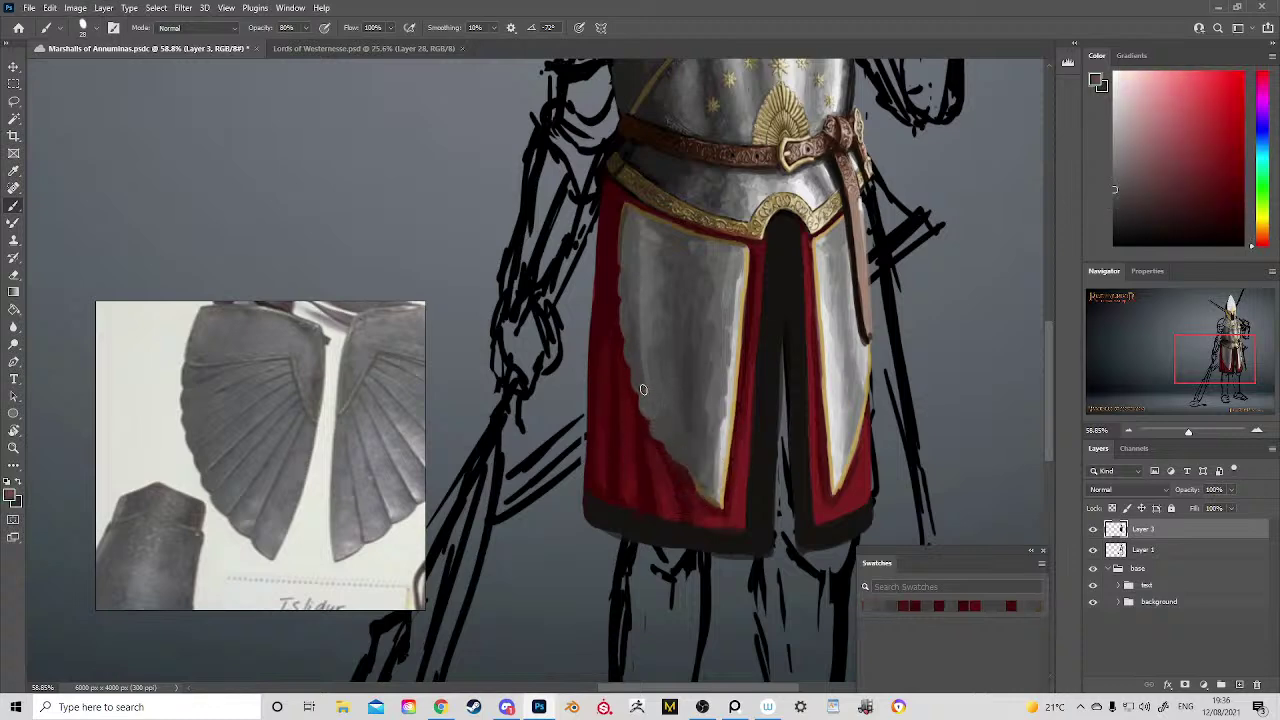
Step: Shape the last scallops beside the near tasset's pointed tip, painting out the remaining gold trim with sampled greys
alt+click(681, 495)
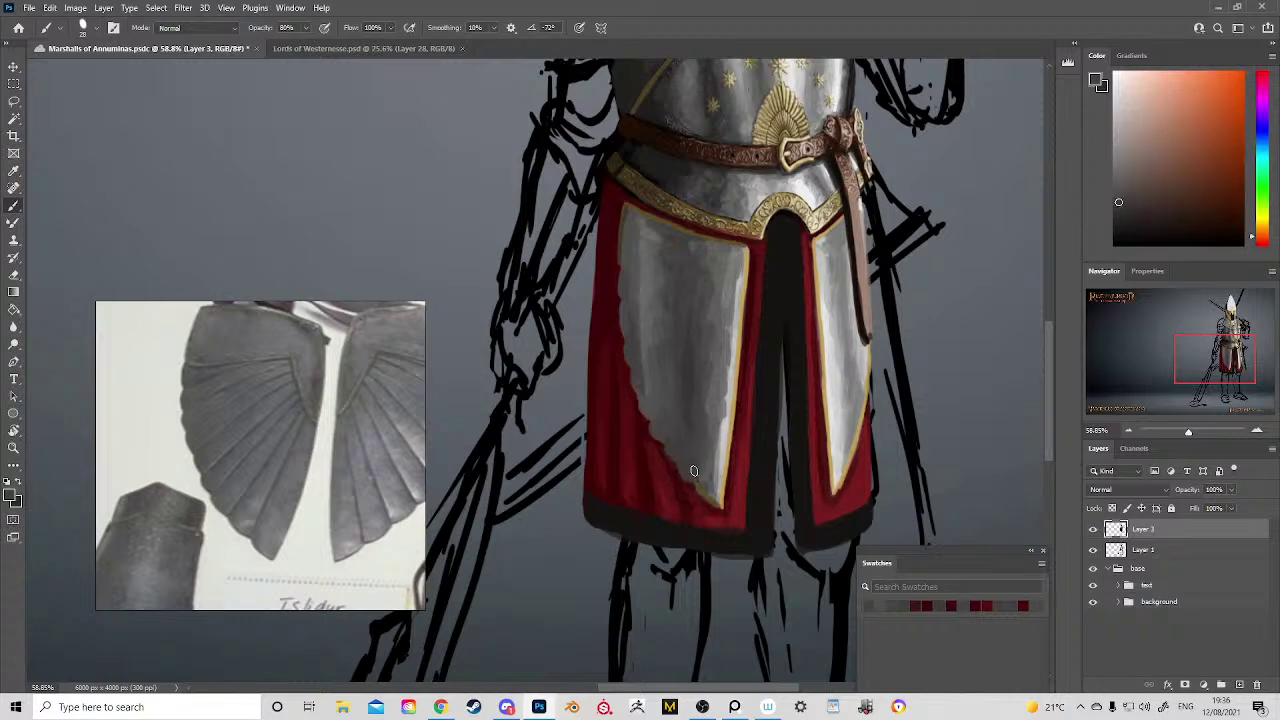
key(alt)
alt+click(686, 471)
alt+click(698, 505)
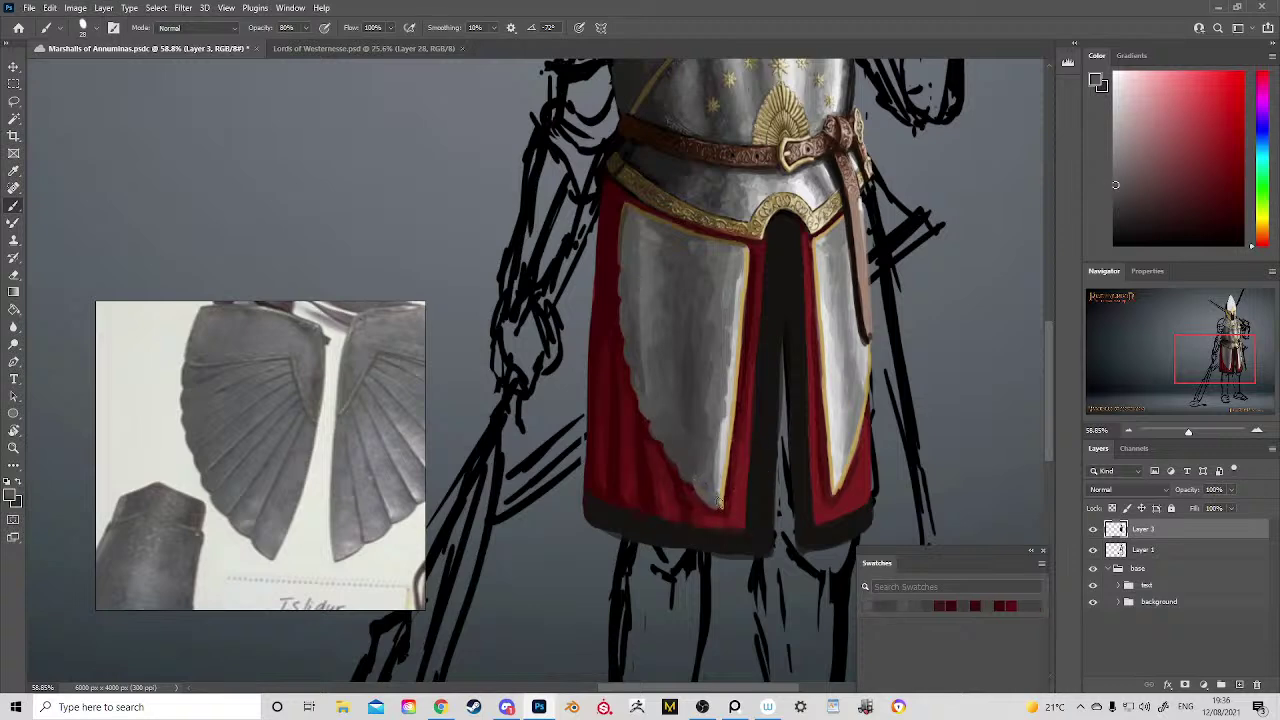
Step: Paint over the gold trim on the near tasset's lower inner edge with sampled greys, and clean the edge with dark red
alt+click(716, 292)
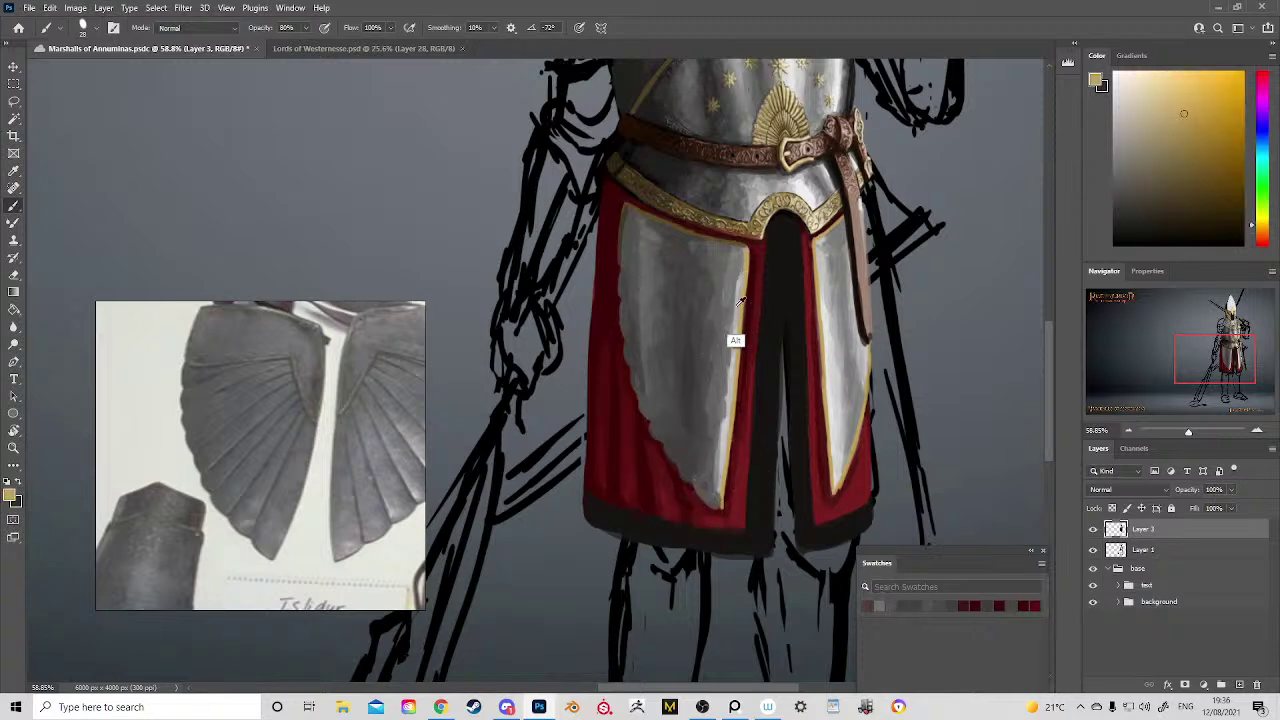
alt+click(734, 298)
alt+click(735, 298)
drag(738, 264, 723, 385)
drag(737, 306, 720, 503)
alt+click(730, 490)
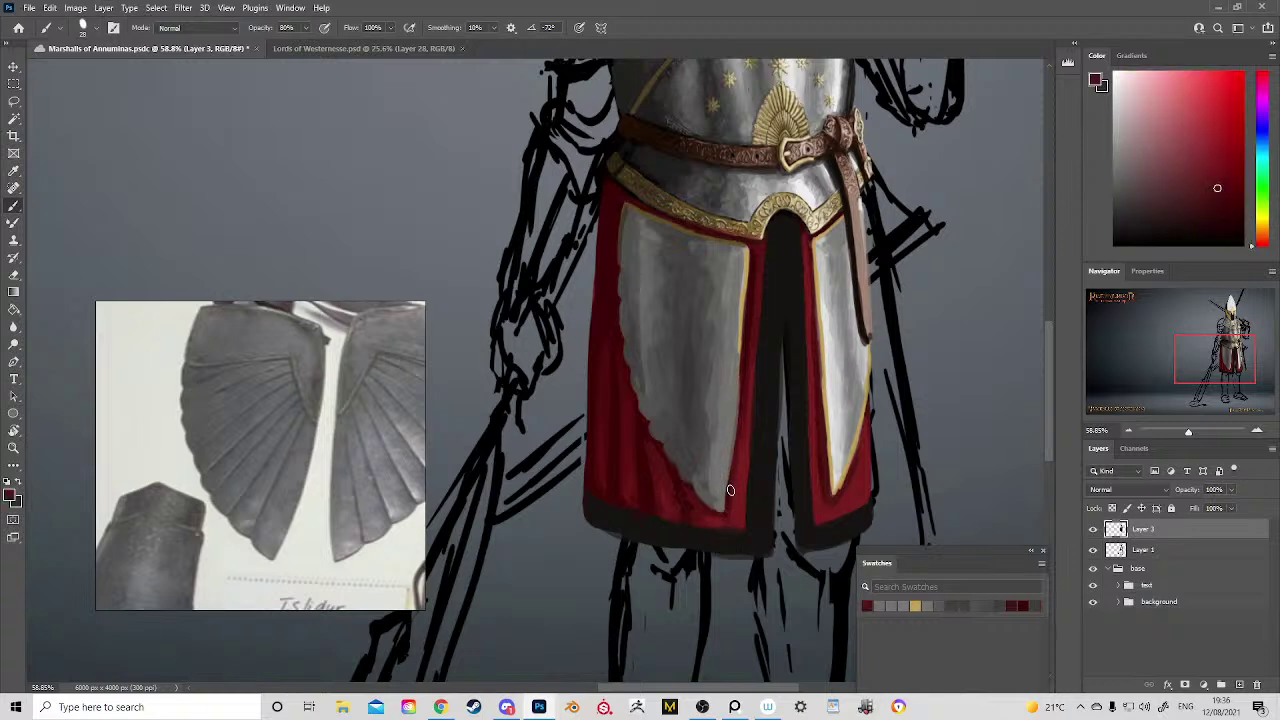
mouse_move(740, 446)
mouse_down()
mouse_move(739, 413)
mouse_move(733, 484)
mouse_move(741, 355)
mouse_move(729, 491)
mouse_up()
Step: Paint a thin light grey highlight along the near tasset's lower inner edge down to its tip
alt+click(829, 386)
drag(739, 370, 720, 505)
mouse_move(757, 372)
mouse_down()
mouse_move(751, 331)
mouse_move(746, 348)
mouse_move(783, 367)
mouse_move(789, 467)
mouse_up()
Step: Replace the gold trim on the far tasset's lower inner edge and tip with sampled light grey, tidying the border with dark red
alt+click(789, 394)
drag(782, 393, 788, 496)
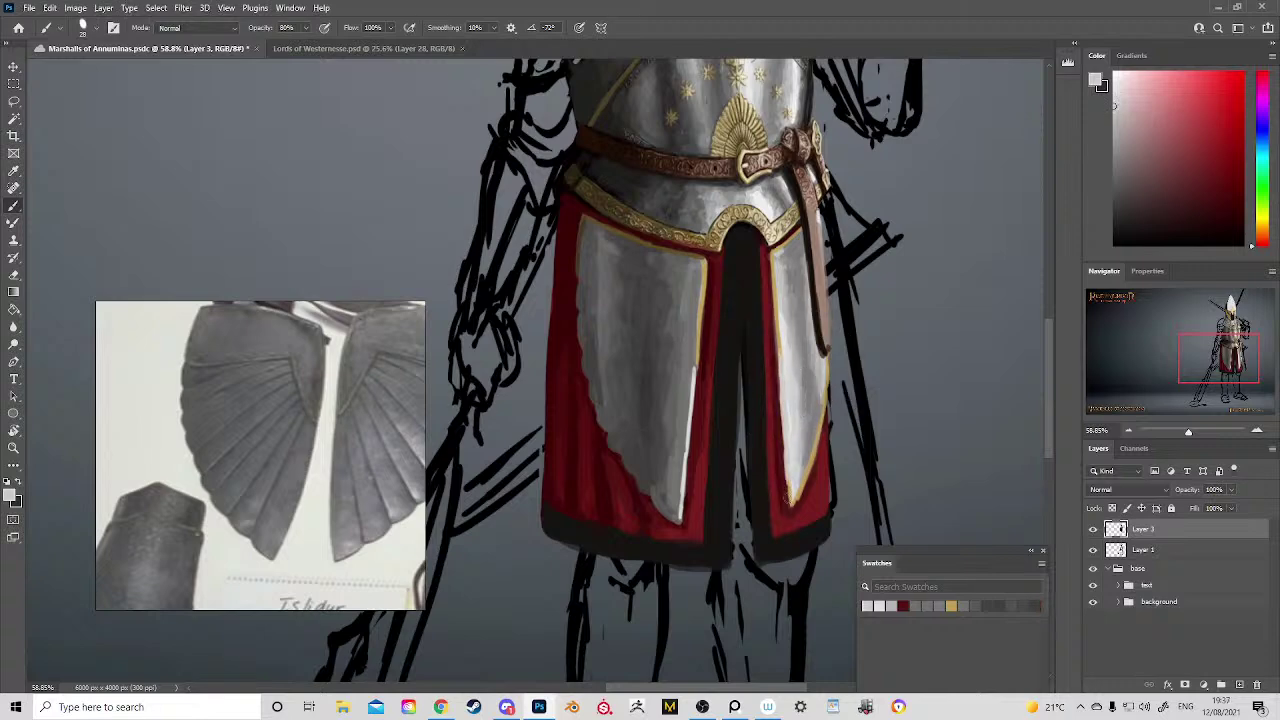
alt+click(778, 444)
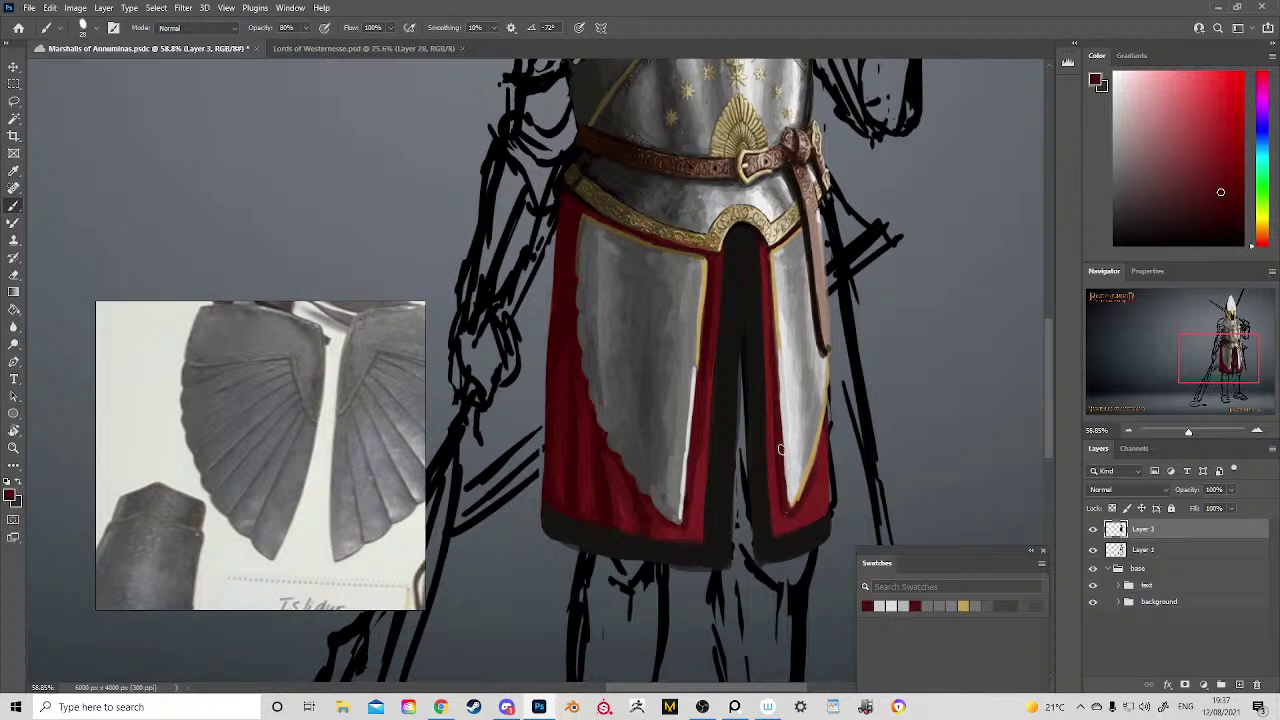
alt+click(790, 411)
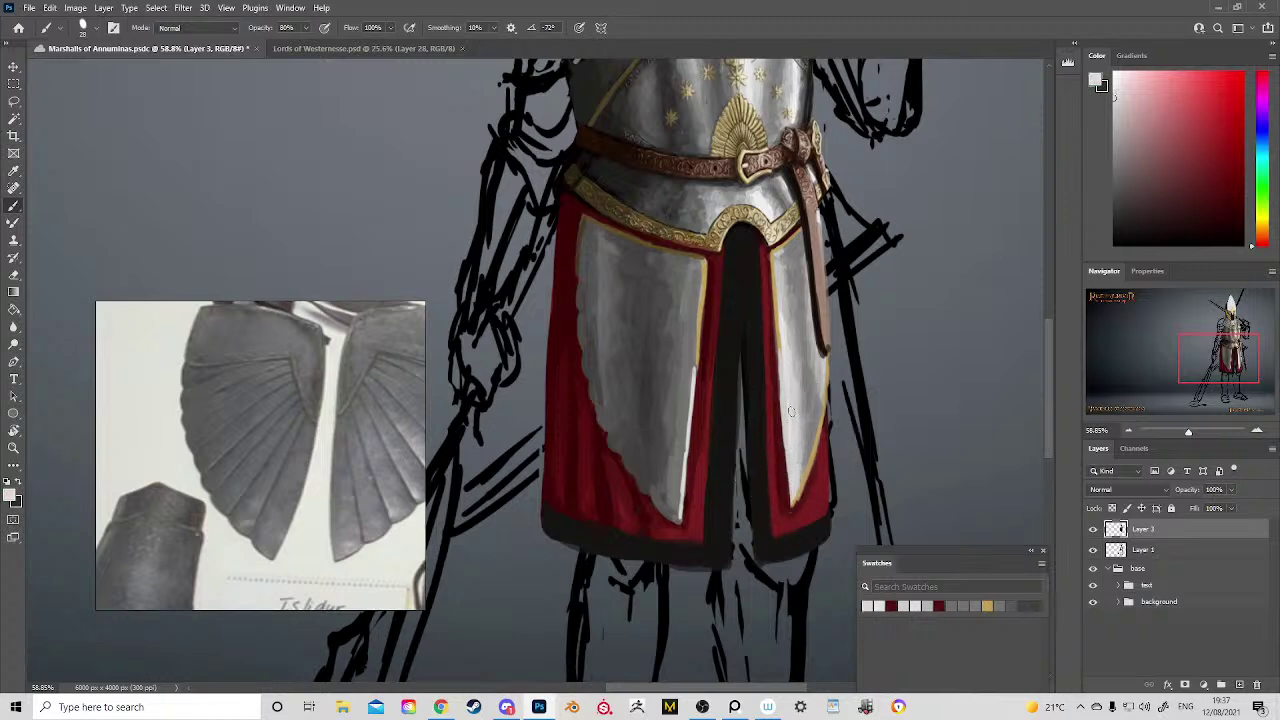
drag(791, 507, 807, 468)
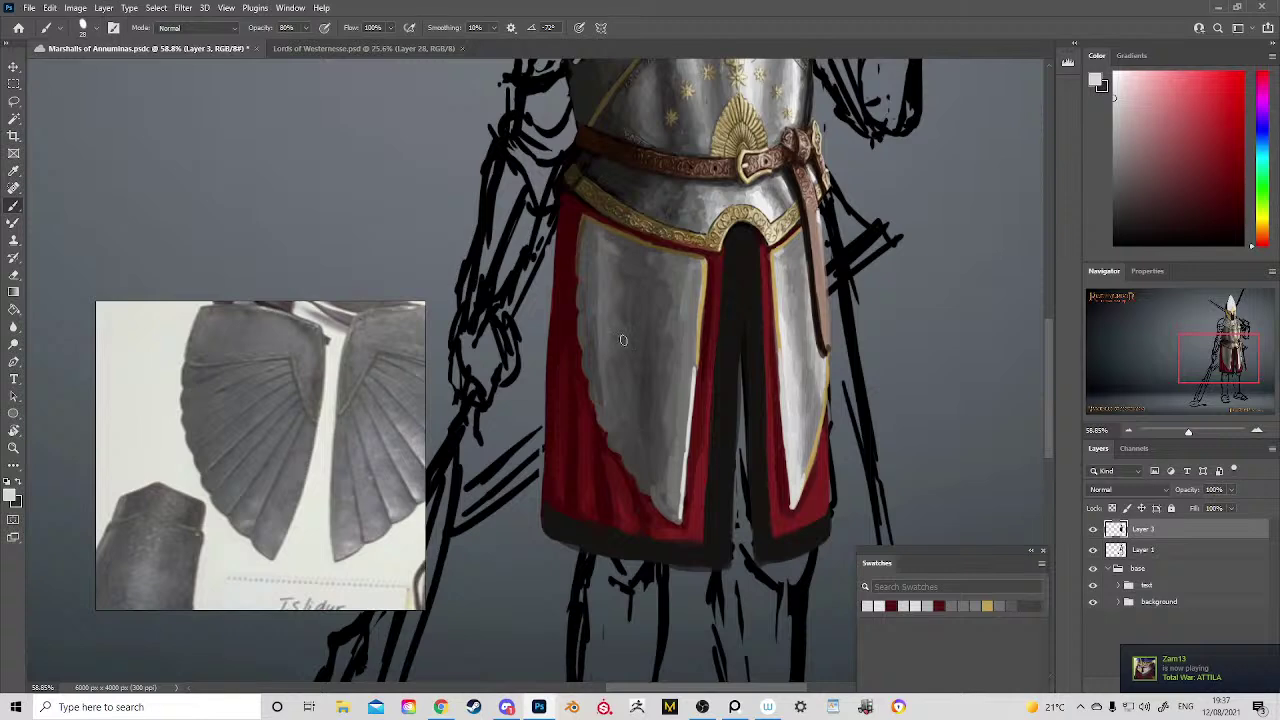
Step: Blend sampled grey beside the gold trim on the near tasset's upper inner edge
alt+click(704, 316)
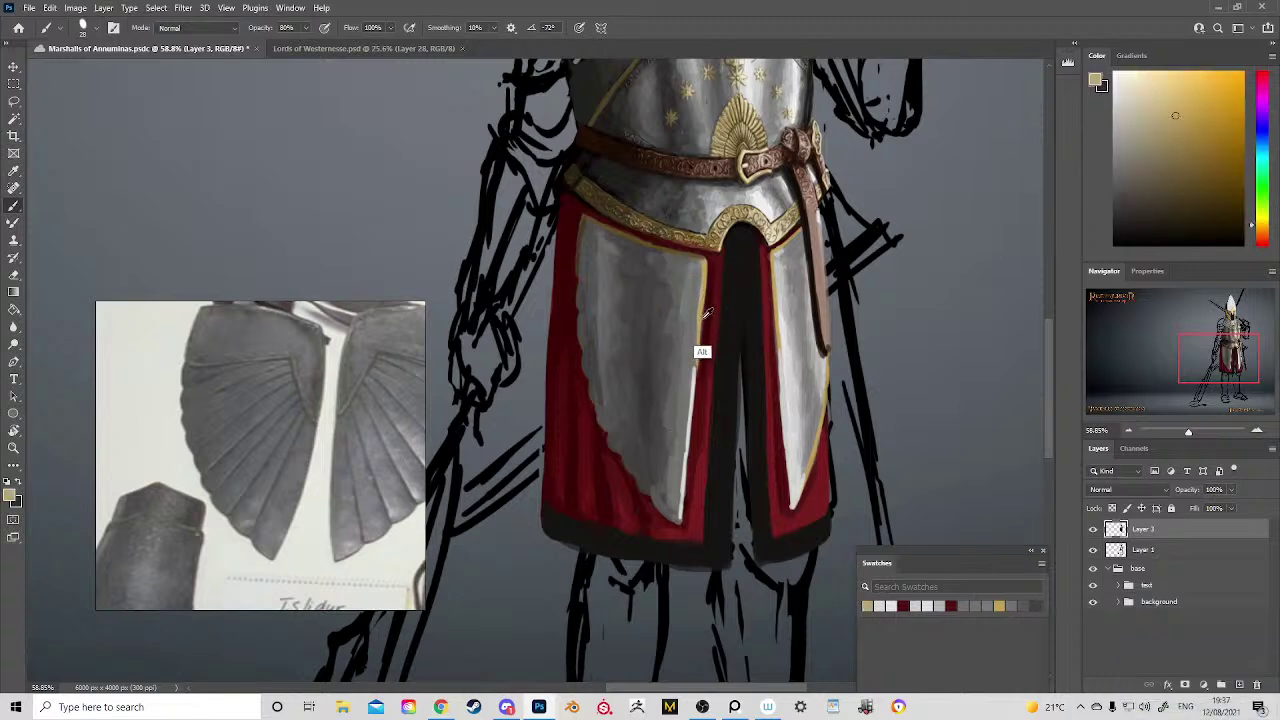
alt+click(686, 334)
drag(699, 281, 695, 337)
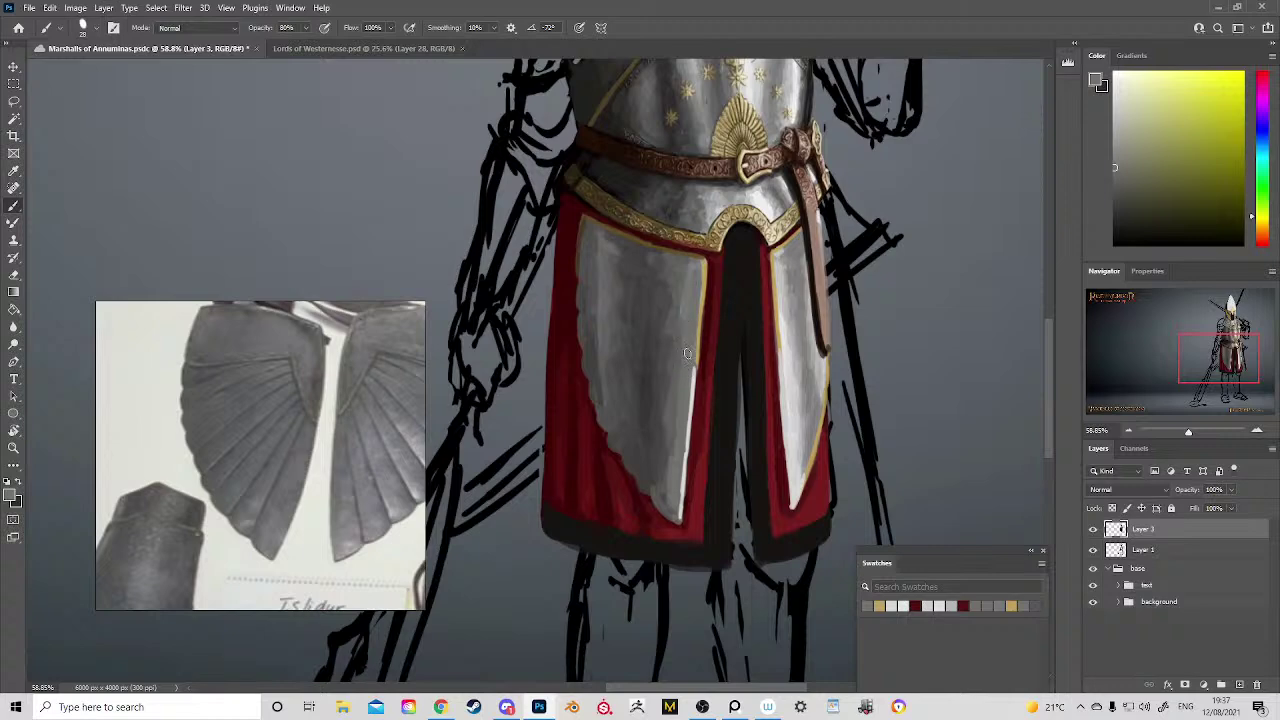
Step: Paint an angled gold band across the upper near tasset and down to its inner edge, shading the outer half dark gold
alt+click(696, 372)
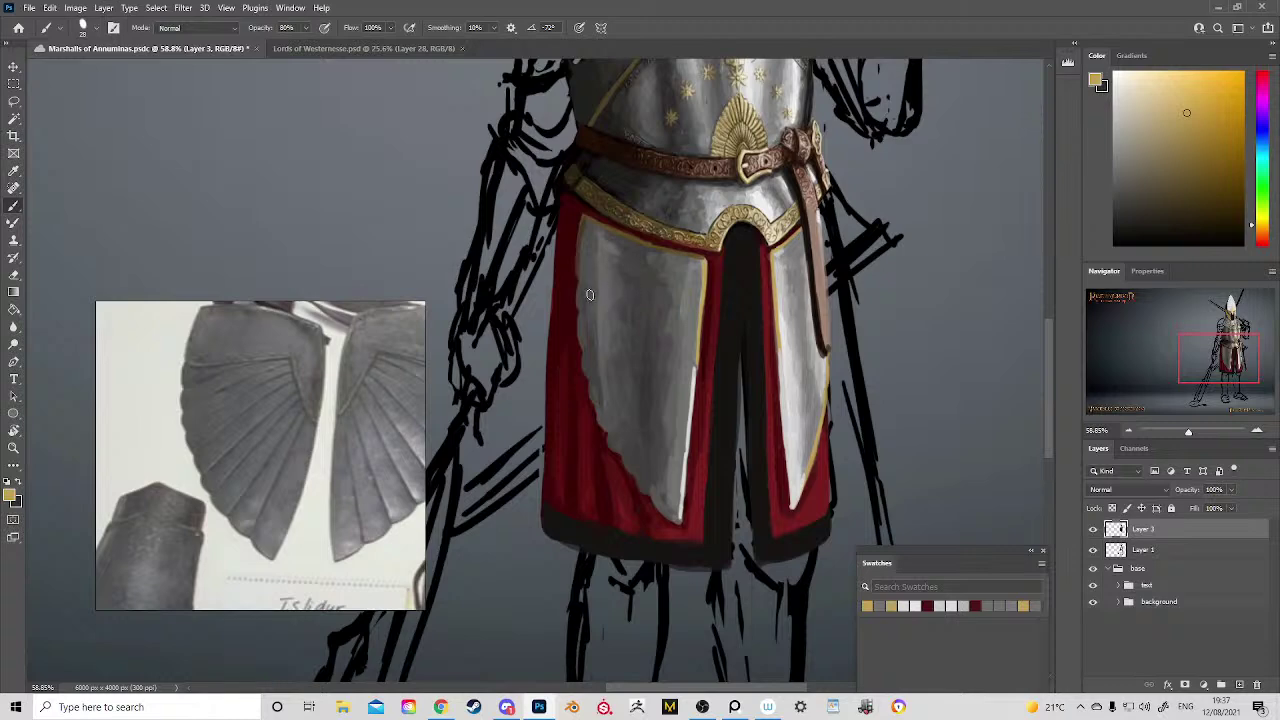
alt+click(587, 218)
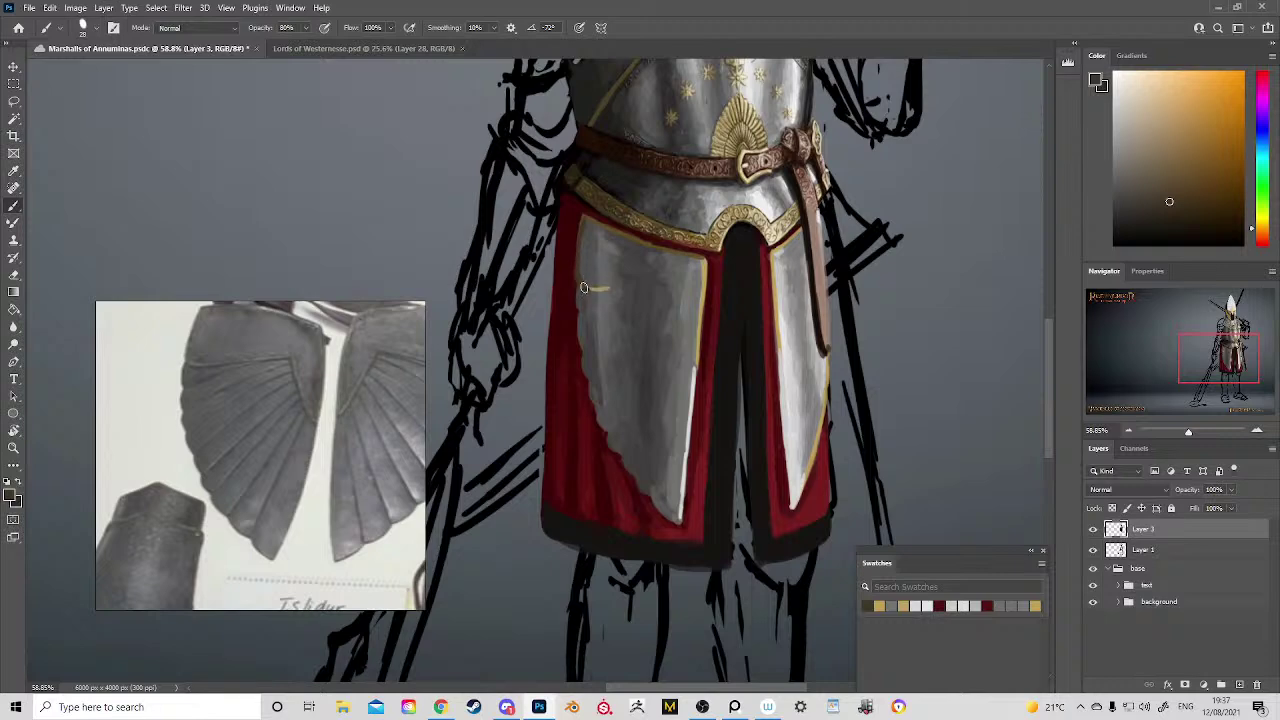
drag(584, 287, 627, 291)
alt+click(646, 240)
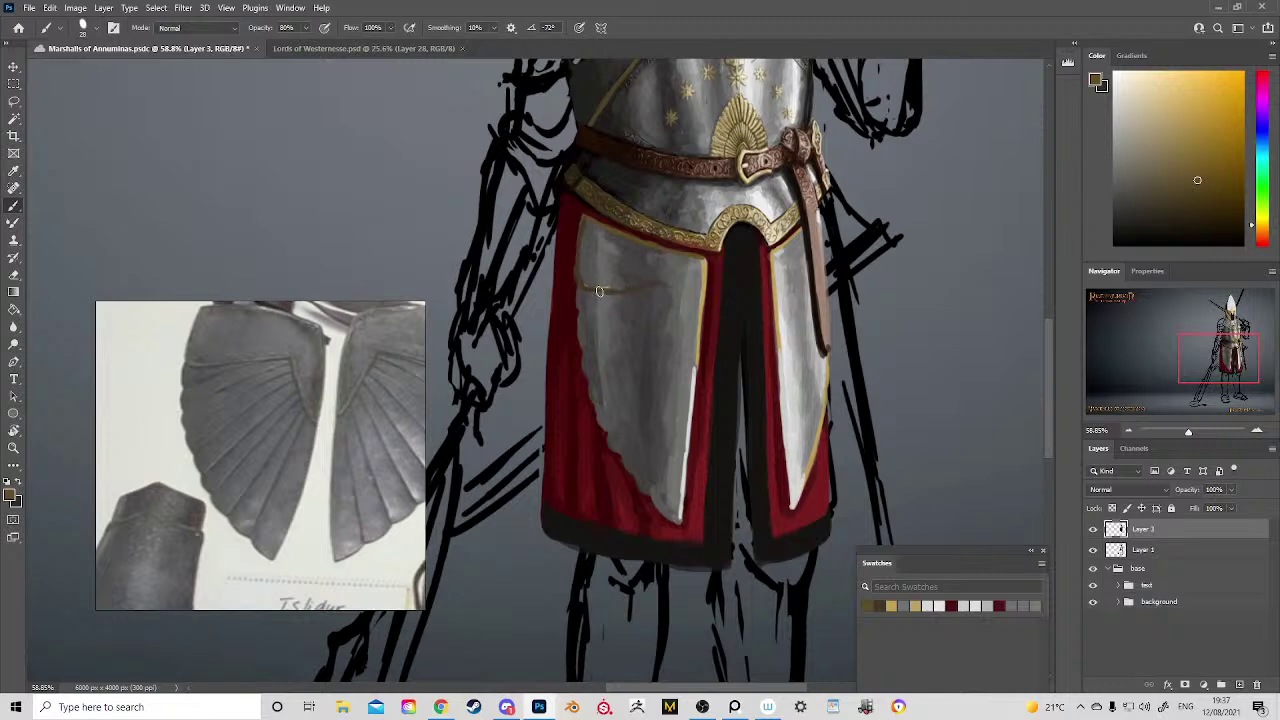
alt+click(686, 248)
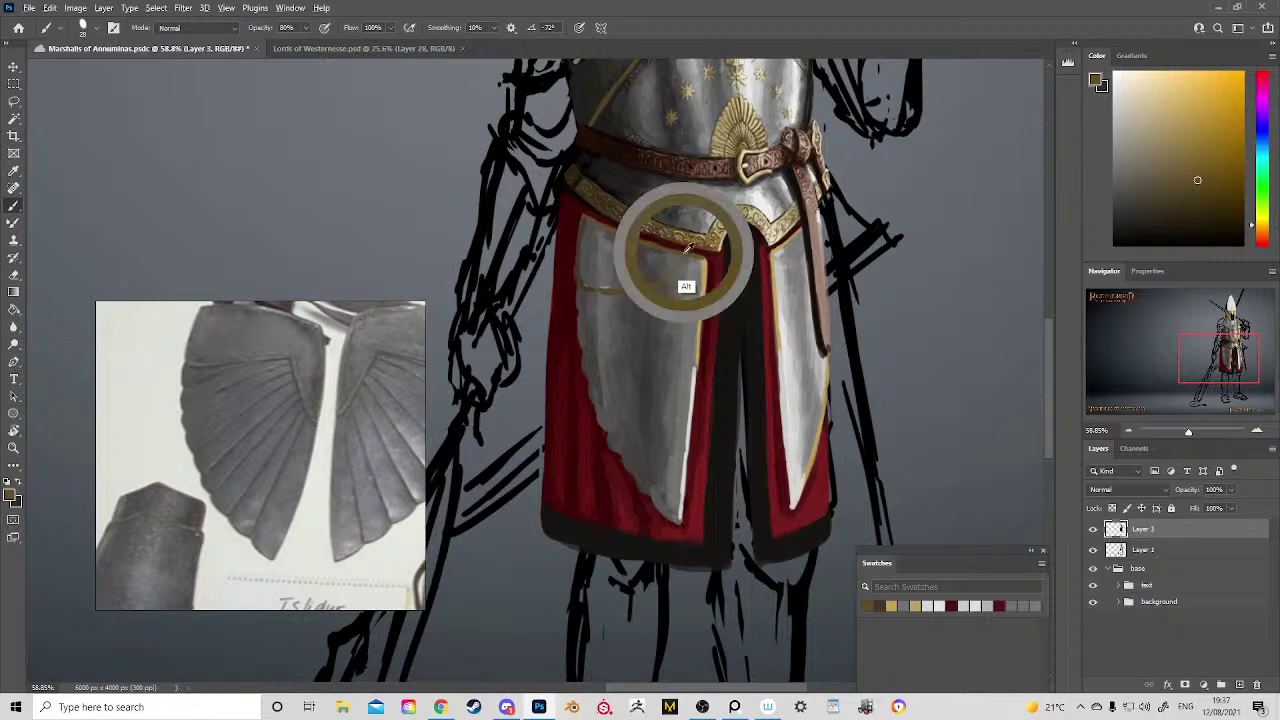
alt+click(703, 260)
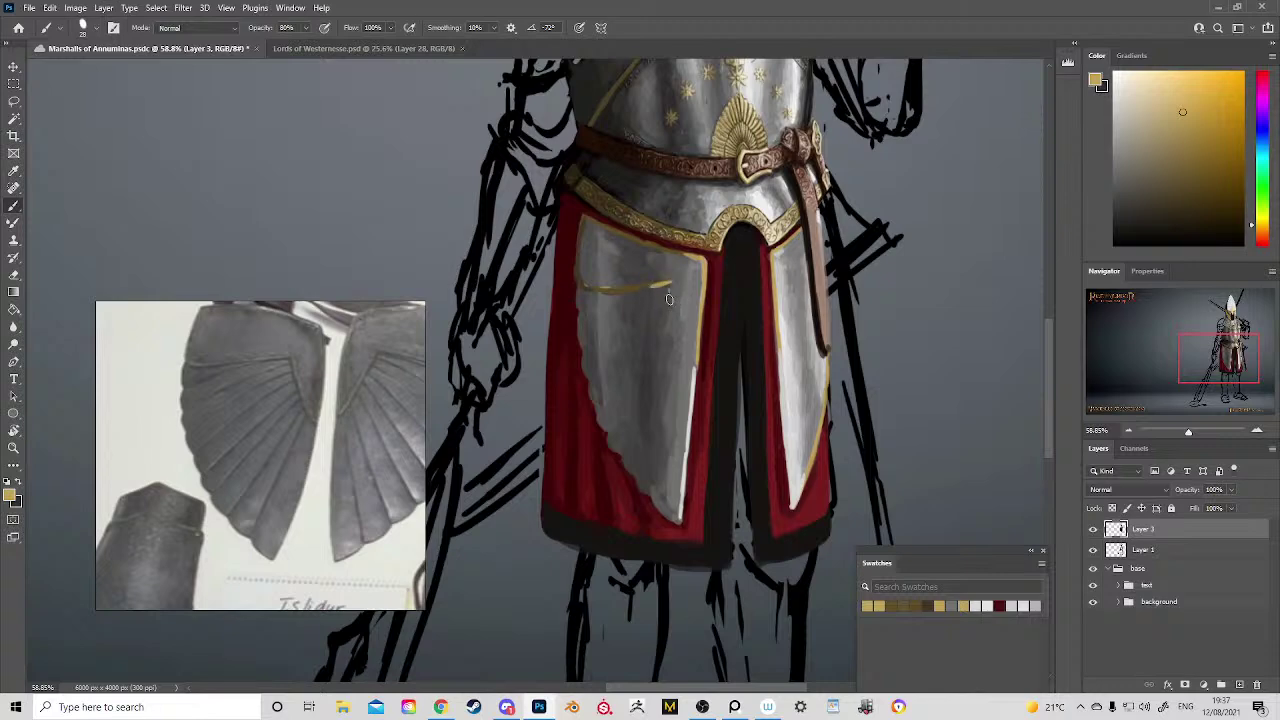
drag(673, 283, 693, 362)
Step: Sharpen the corner of the near tasset's new gold band with sampled grey and touch up the gold trim
alt+click(663, 338)
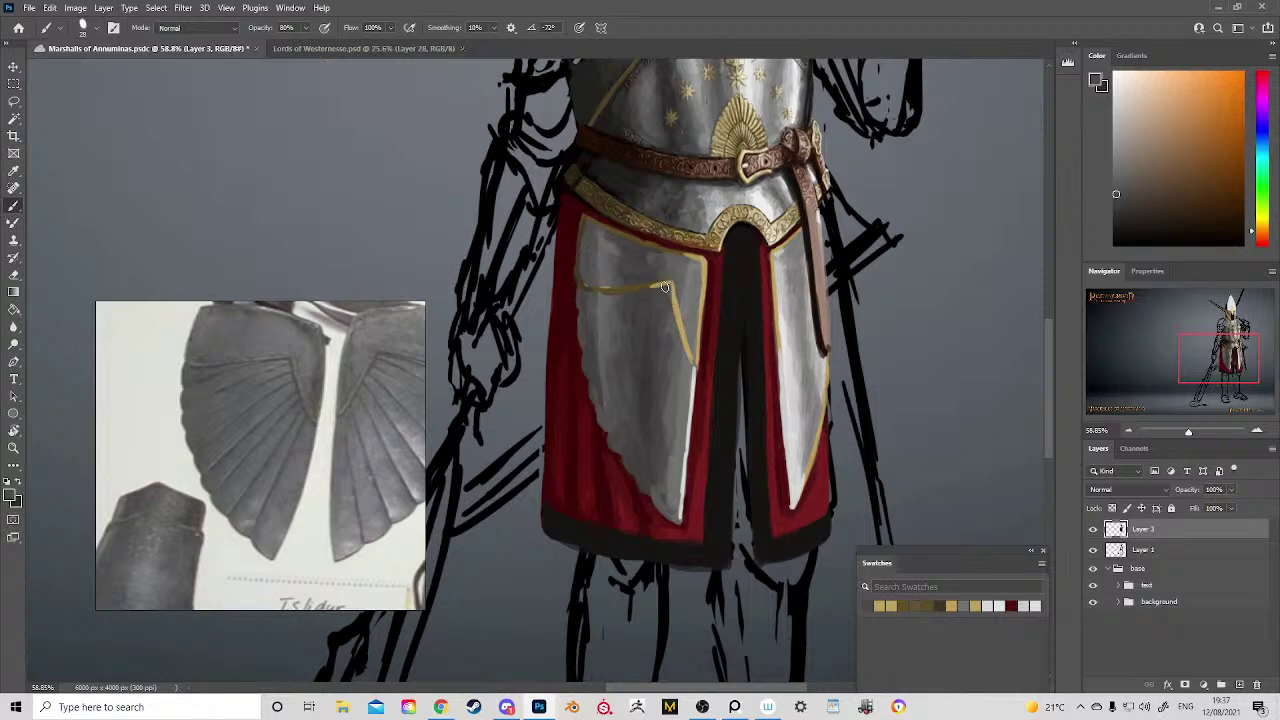
alt+click(651, 283)
alt+click(693, 229)
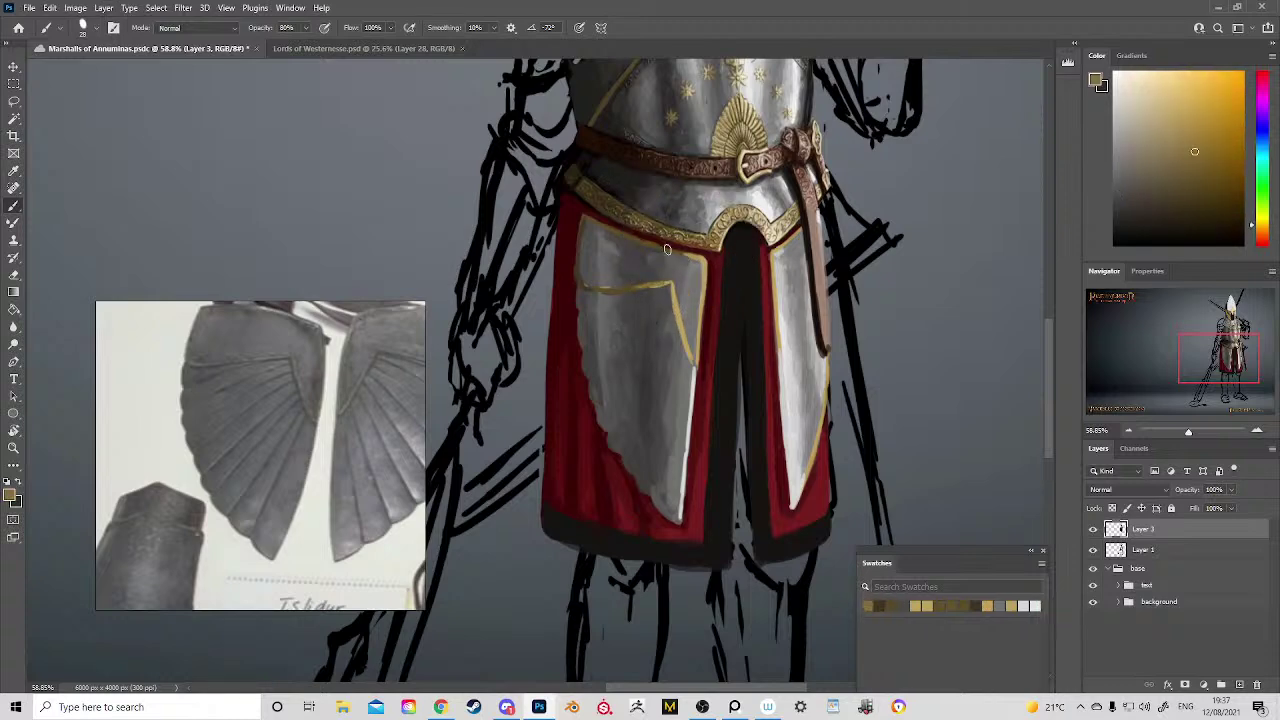
Step: Thin and darken the outer end of the near tasset's gold band with sampled greys and browns, and clean the edge with dark red
alt+click(604, 305)
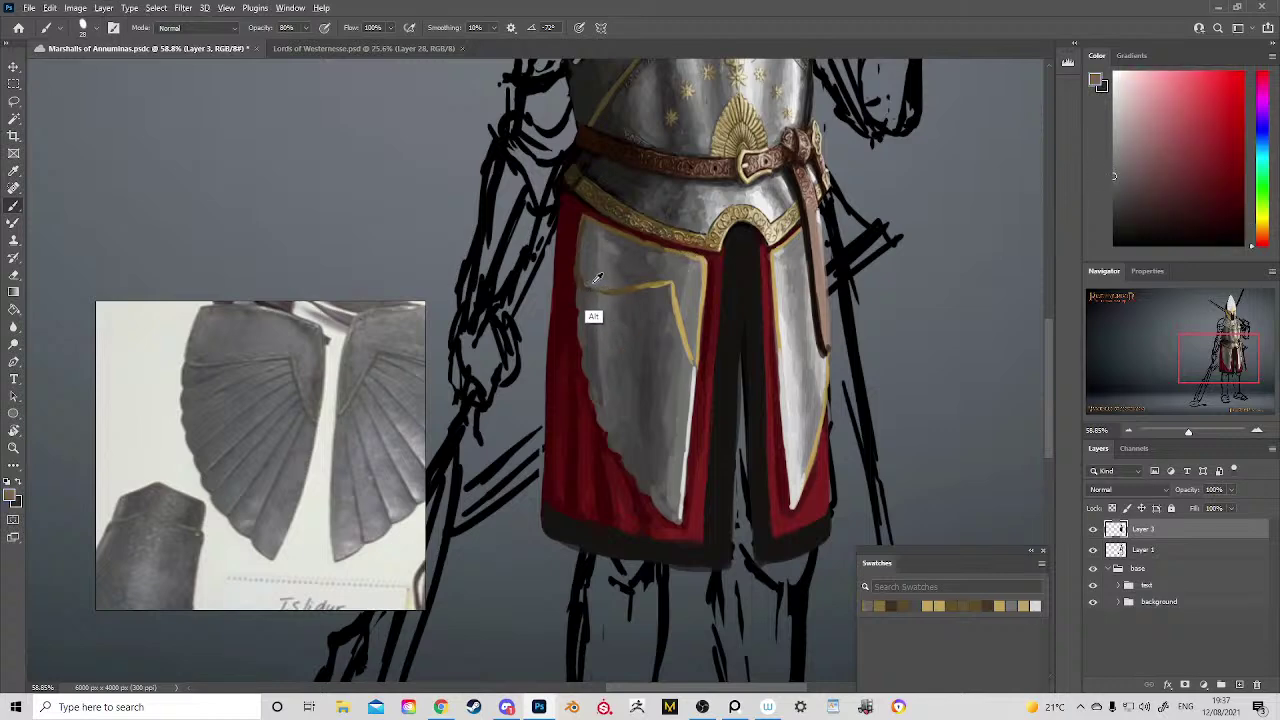
alt+click(582, 288)
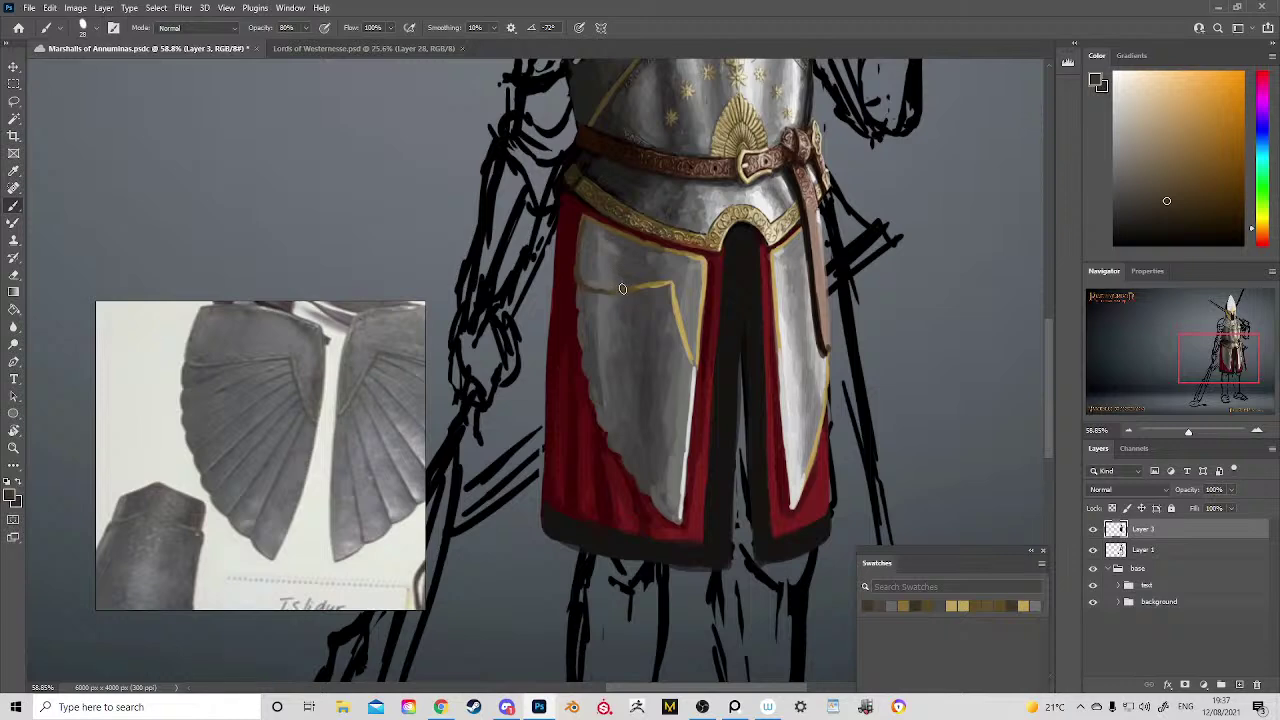
alt+click(622, 289)
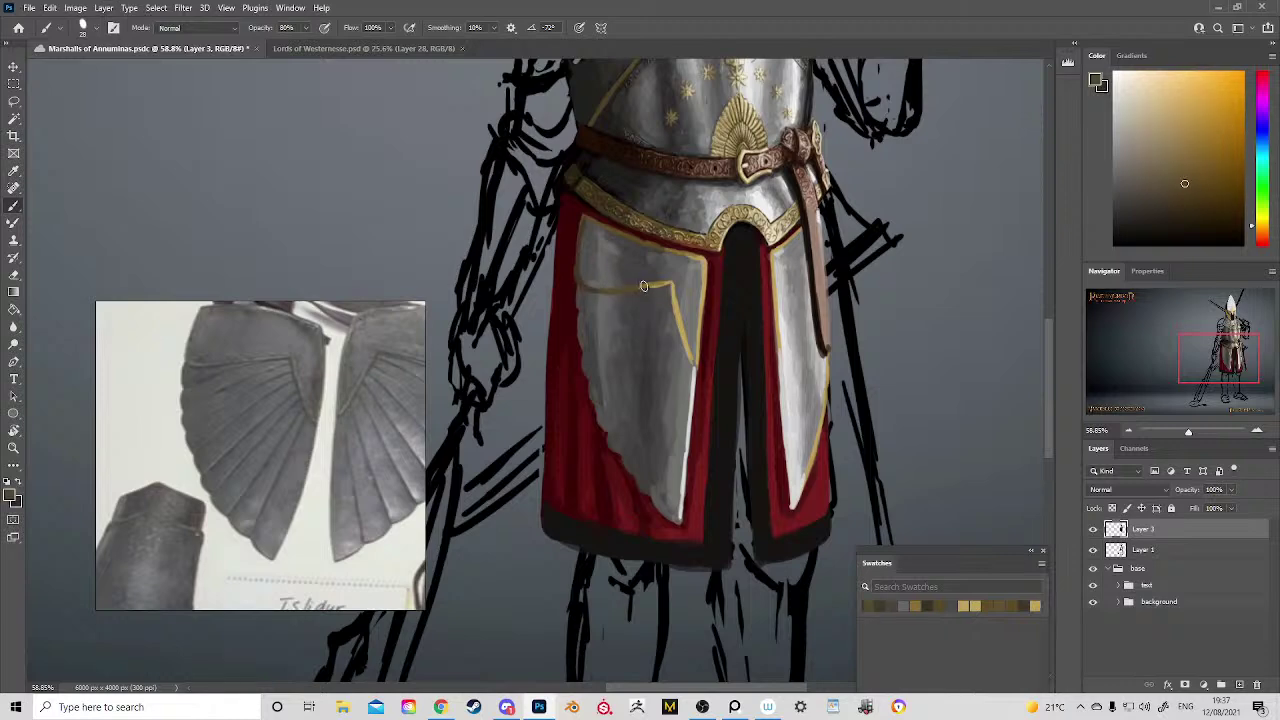
alt+click(606, 311)
alt+click(591, 294)
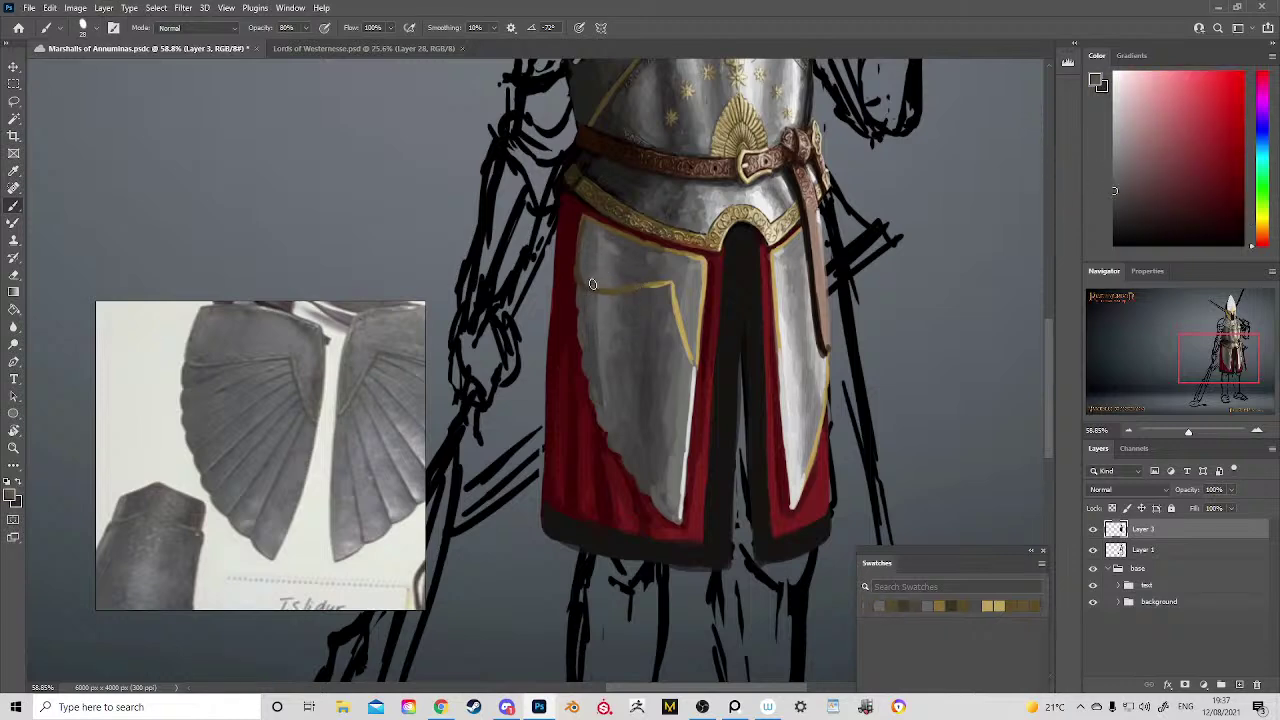
alt+click(571, 264)
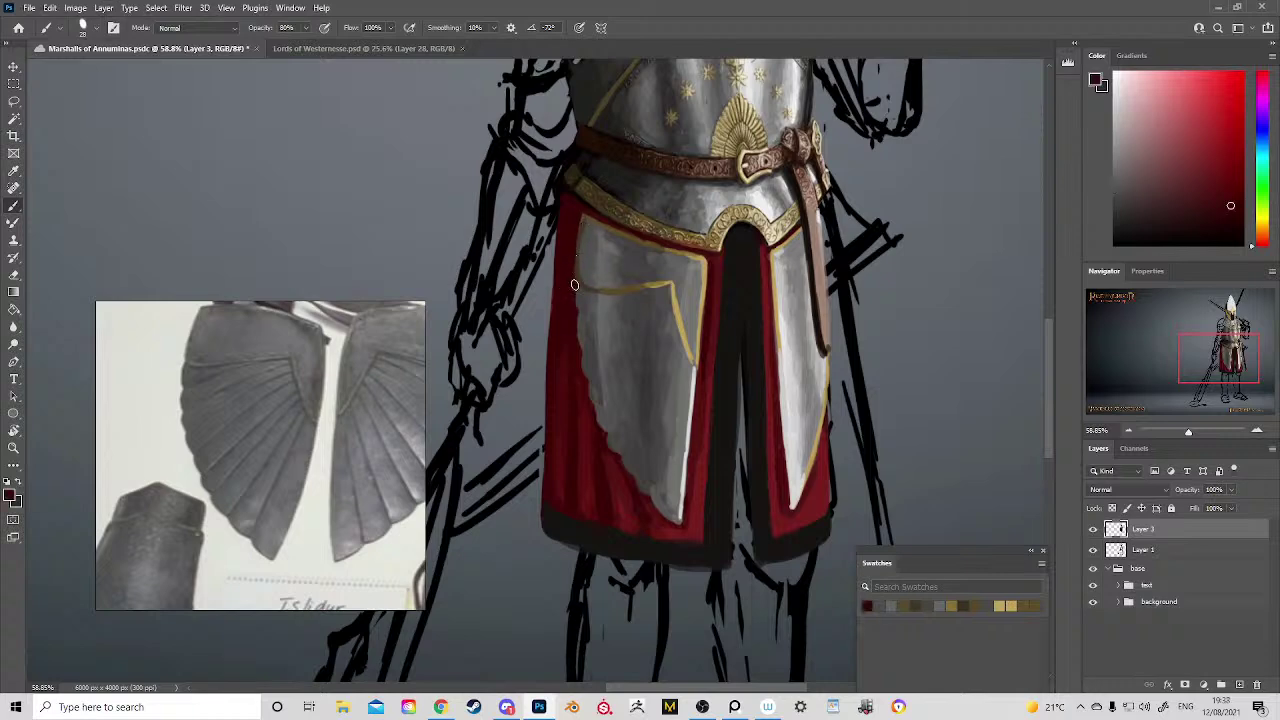
Step: Touch up the near tasset's steel inside the angled gold band with sampled greys
drag(755, 328, 623, 372)
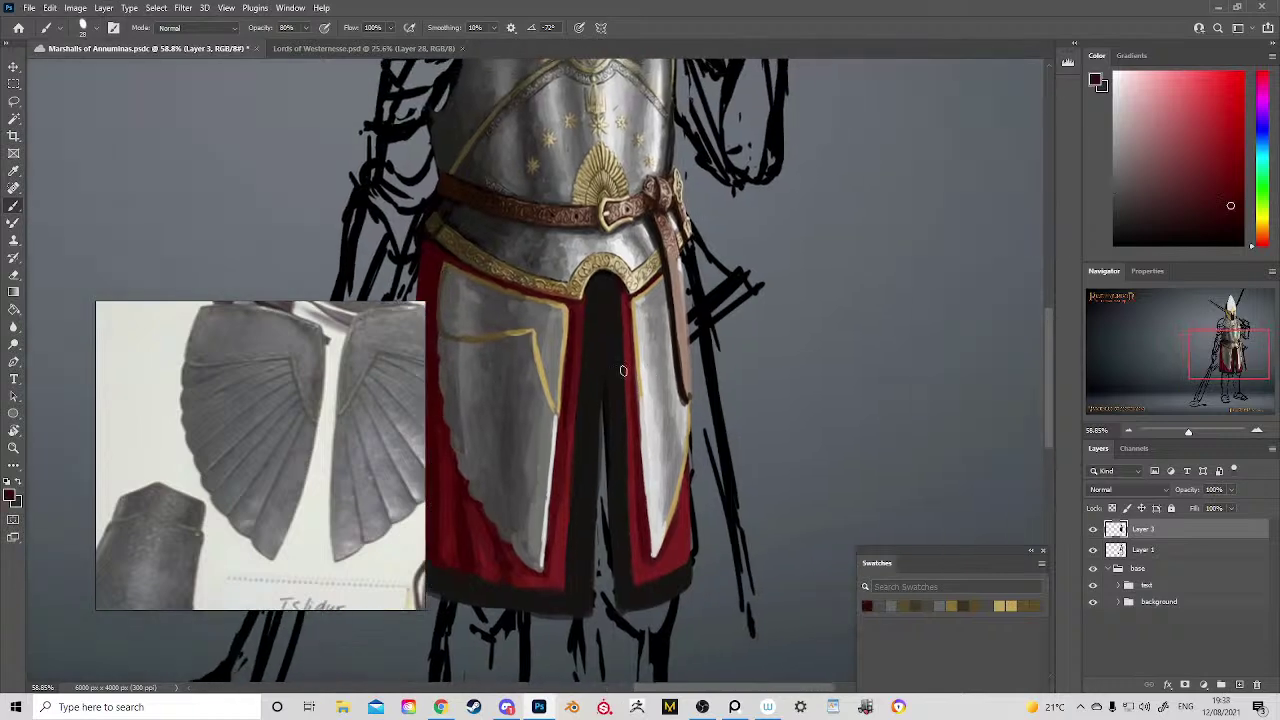
alt+click(526, 371)
alt+click(546, 375)
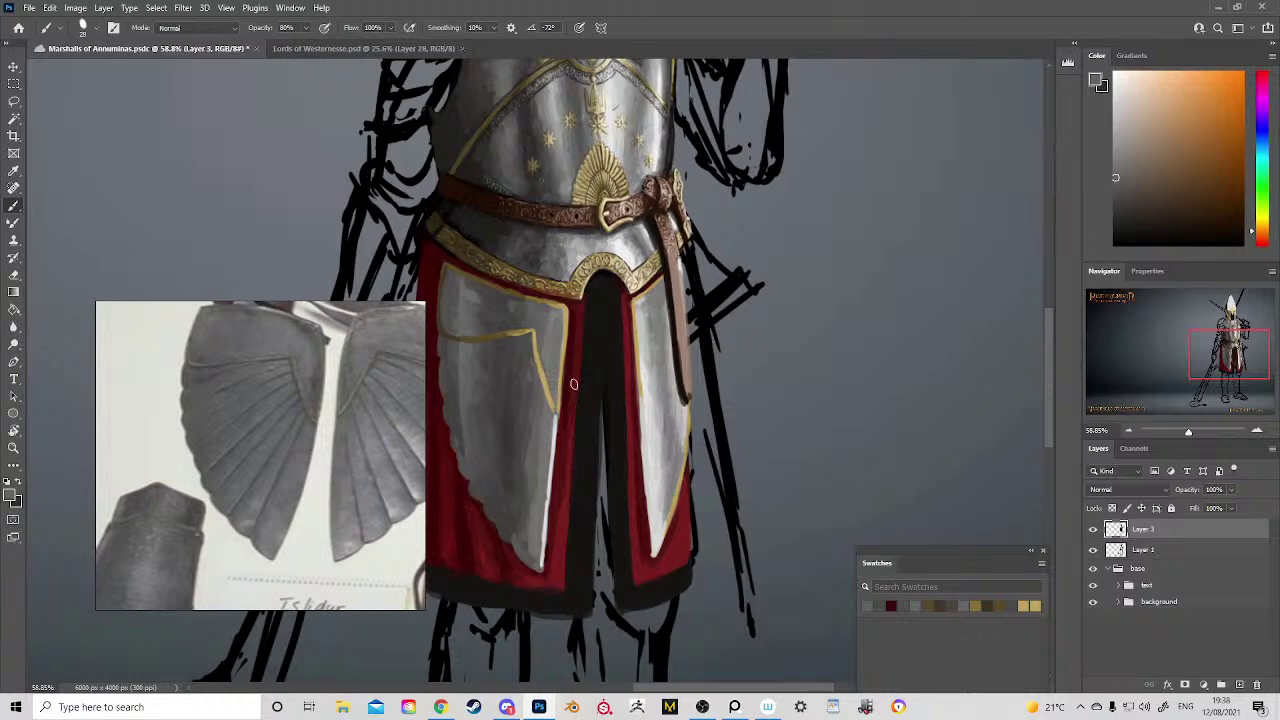
Step: Touch up the breastplate's shaded outer side below the armhole with sampled dark and mid greys
drag(584, 352, 515, 345)
drag(612, 262, 672, 306)
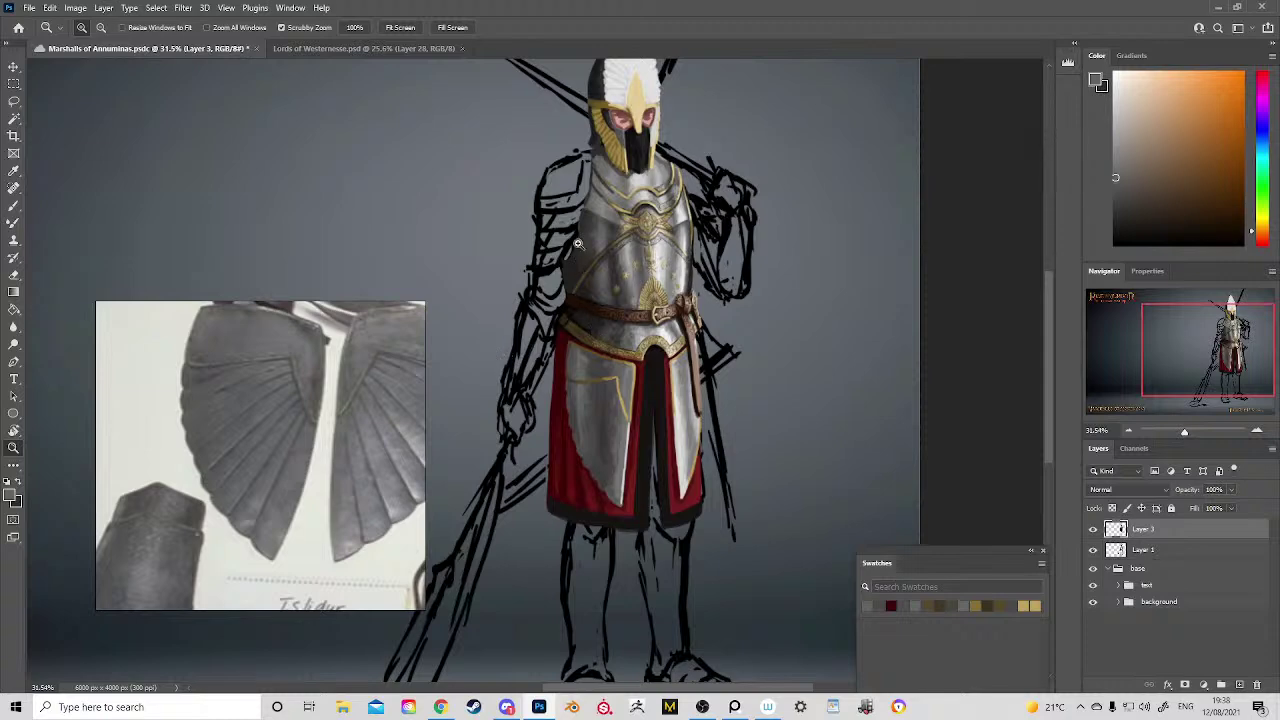
drag(579, 245, 671, 310)
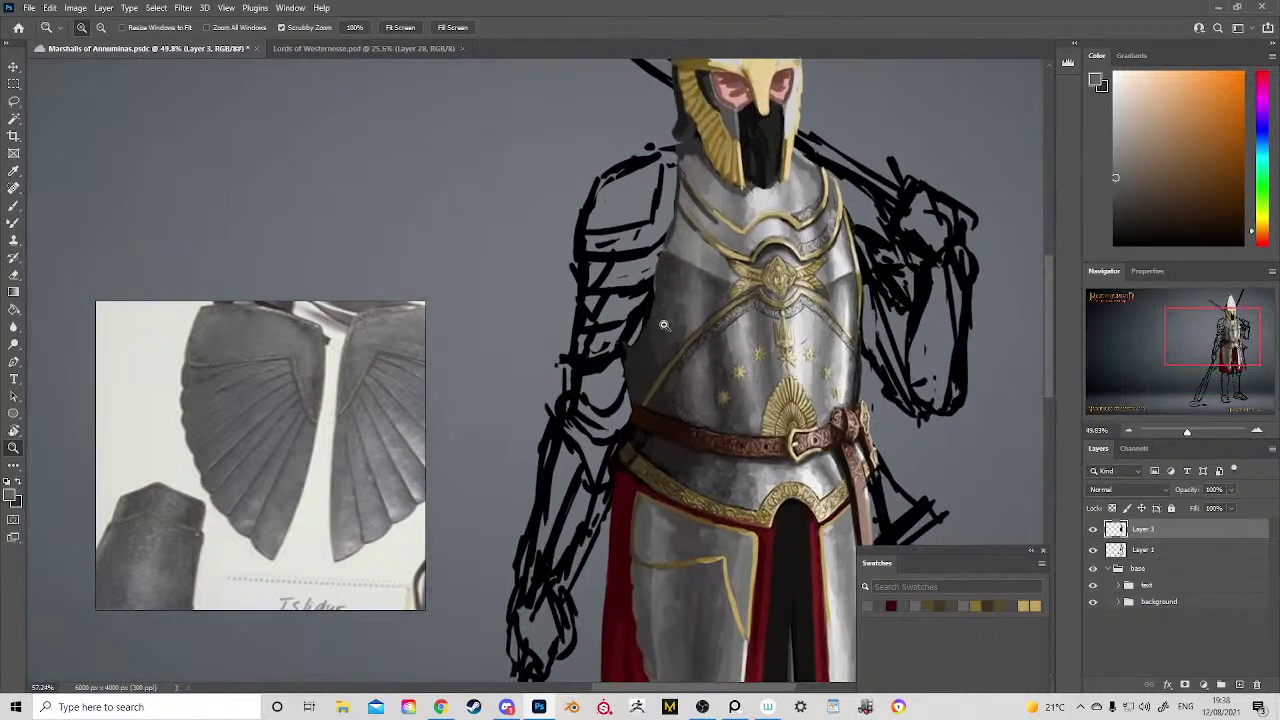
key(b)
alt+click(638, 339)
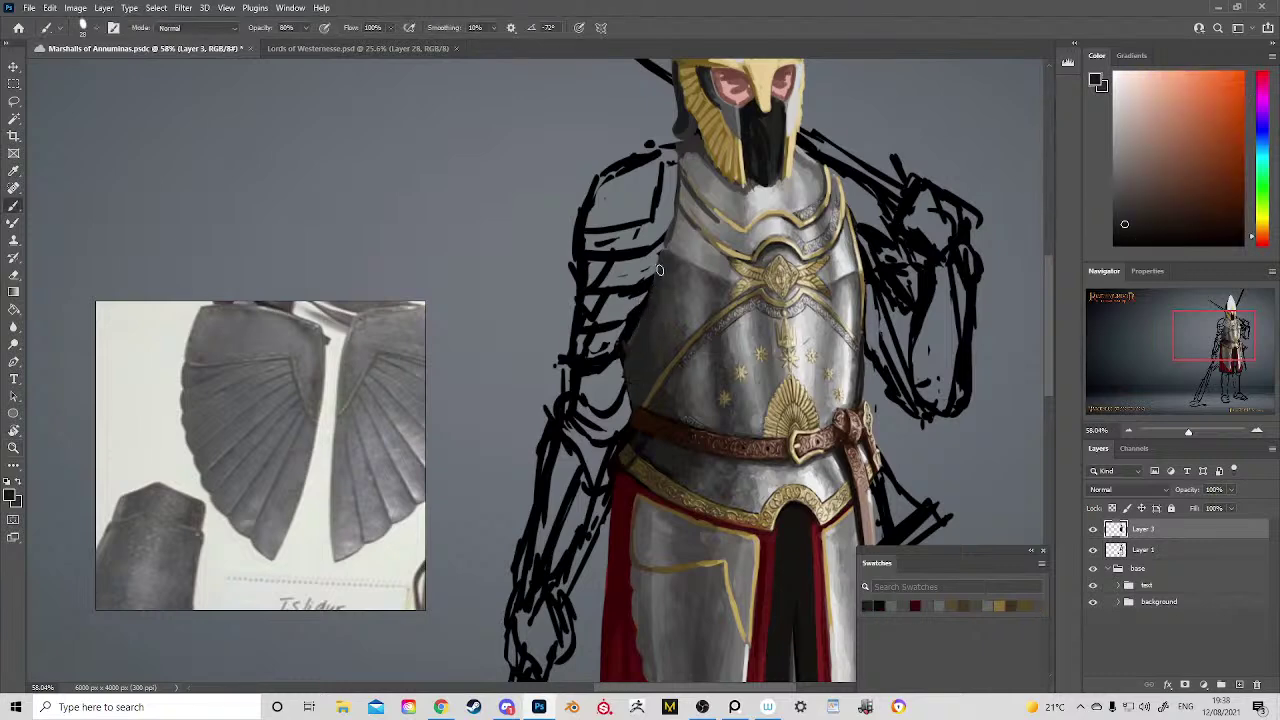
alt+click(653, 327)
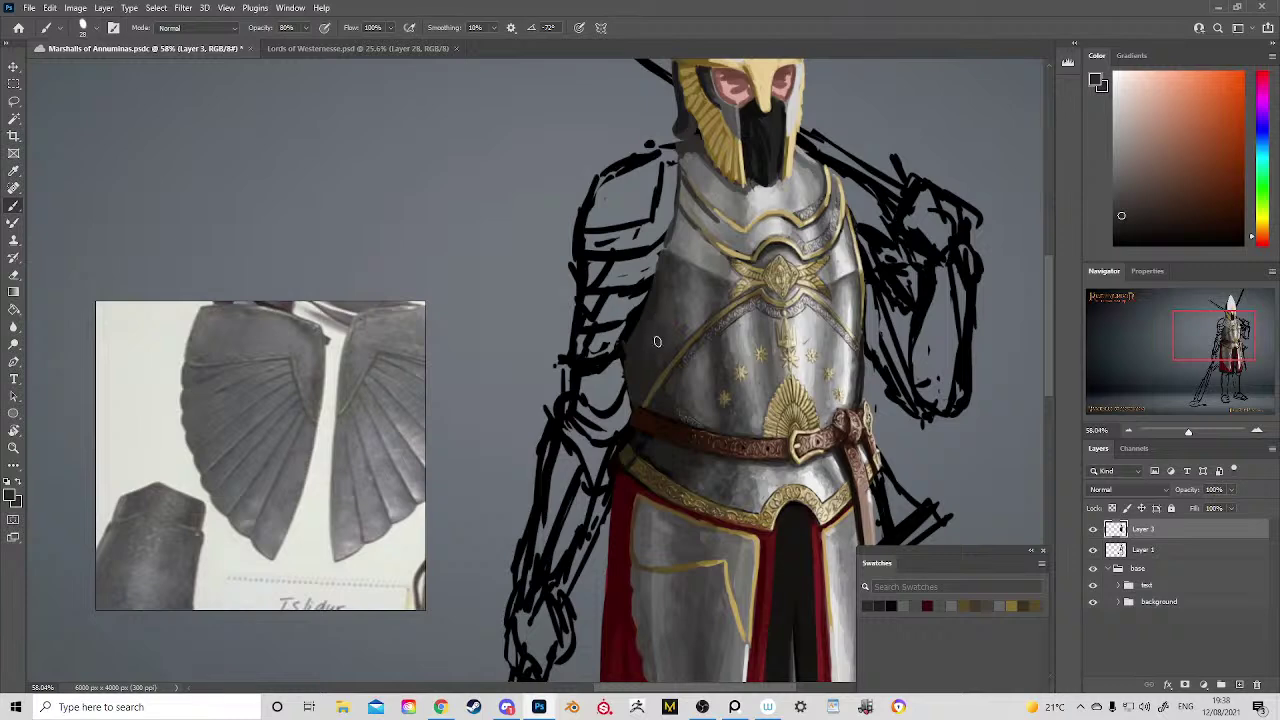
alt+click(677, 351)
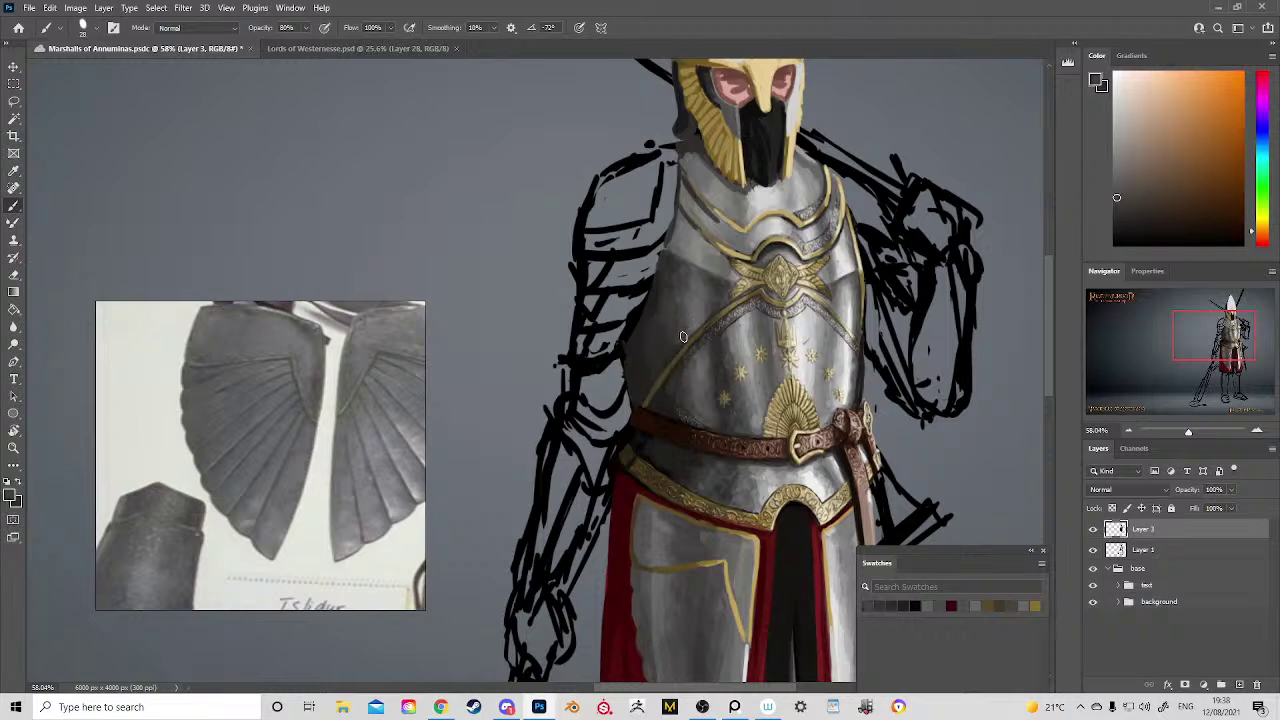
key(ctrl+space)
mouse_move(698, 348)
mouse_down()
mouse_move(671, 294)
mouse_move(626, 346)
mouse_up()
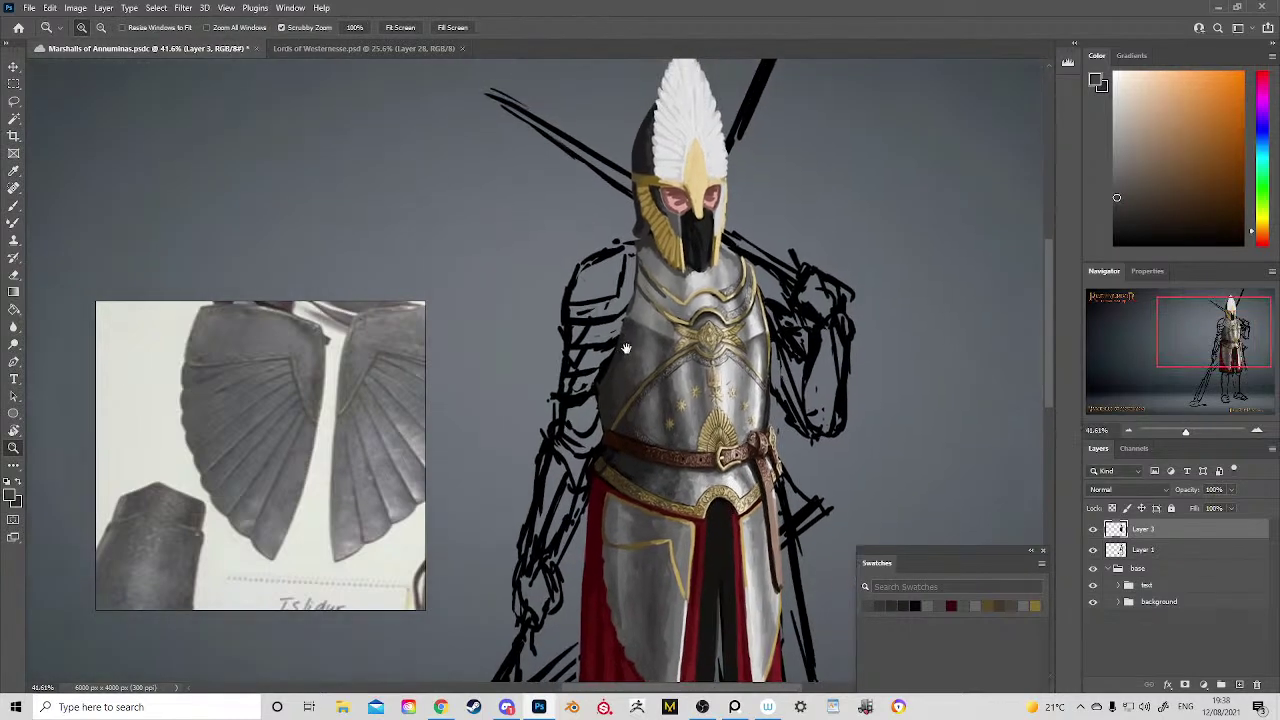
Step: Touch up the gorget and upper breastplate beside the gold trim with greys sampled from the steel
mouse_move(643, 276)
mouse_down()
mouse_move(672, 318)
mouse_move(691, 322)
mouse_up()
key(b)
alt+click(690, 305)
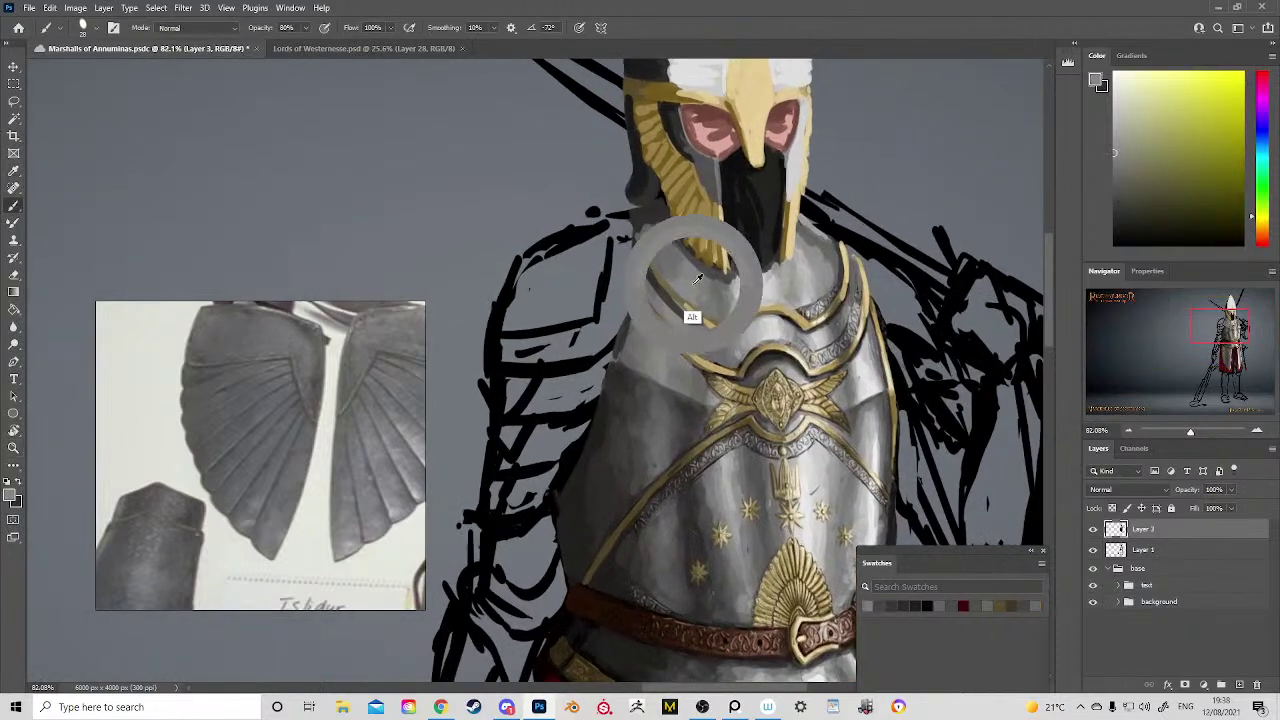
alt+click(657, 372)
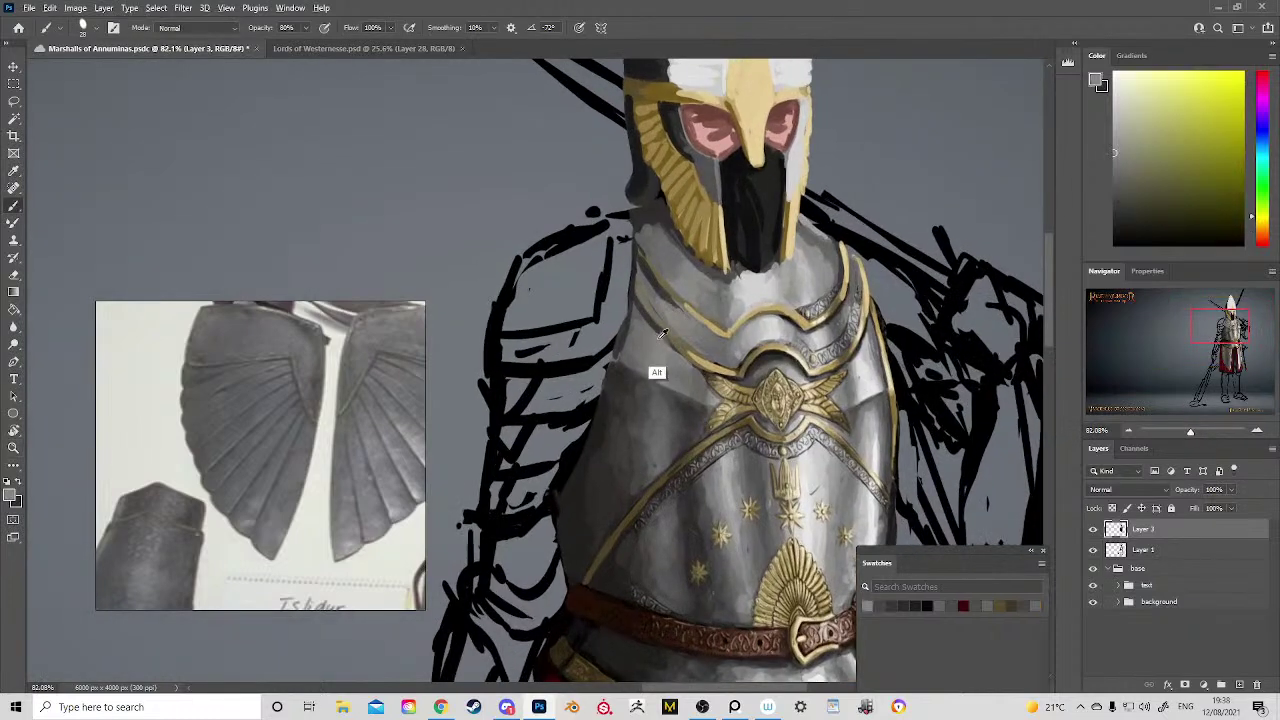
mouse_move(643, 311)
mouse_down()
mouse_move(663, 339)
mouse_move(669, 277)
mouse_move(717, 242)
mouse_move(620, 235)
mouse_up()
key(space)
key(ctrl+space)
Step: Browse the reference board from the tasset and greave photo to the full-figure armour images for shoulder and arm designs
scroll(286, 420, down, 3)
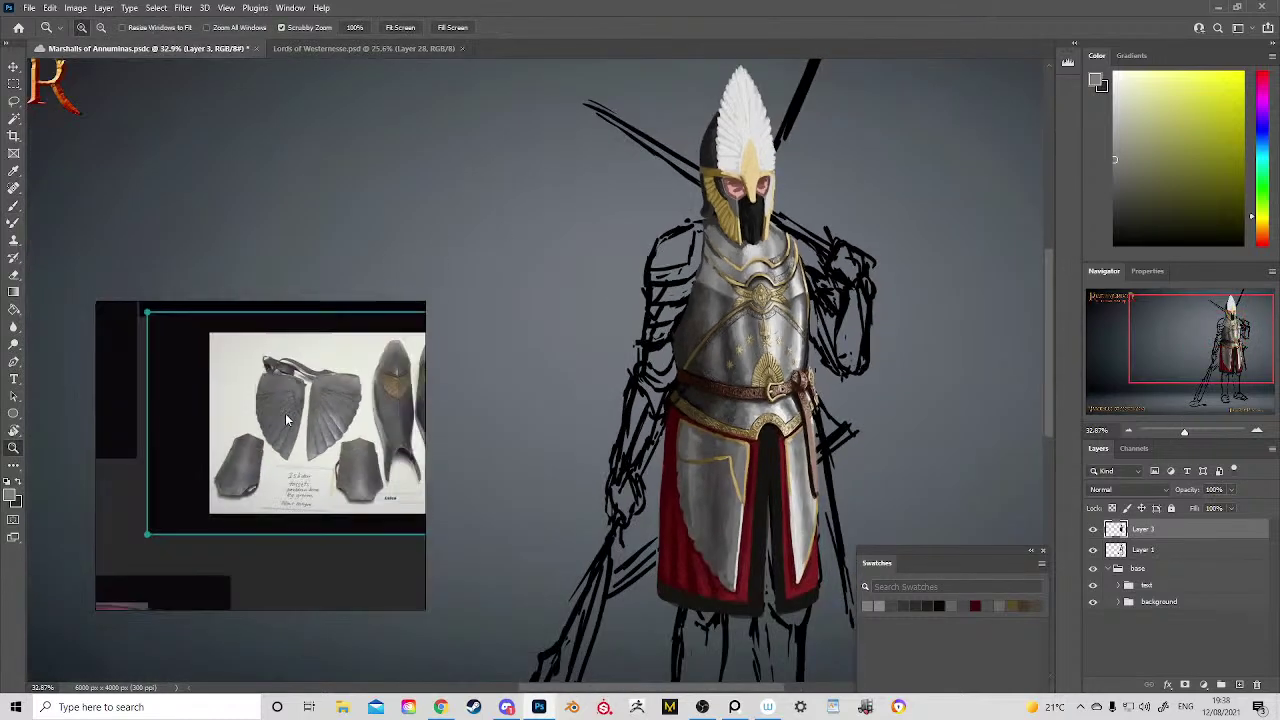
scroll(287, 421, up, 4)
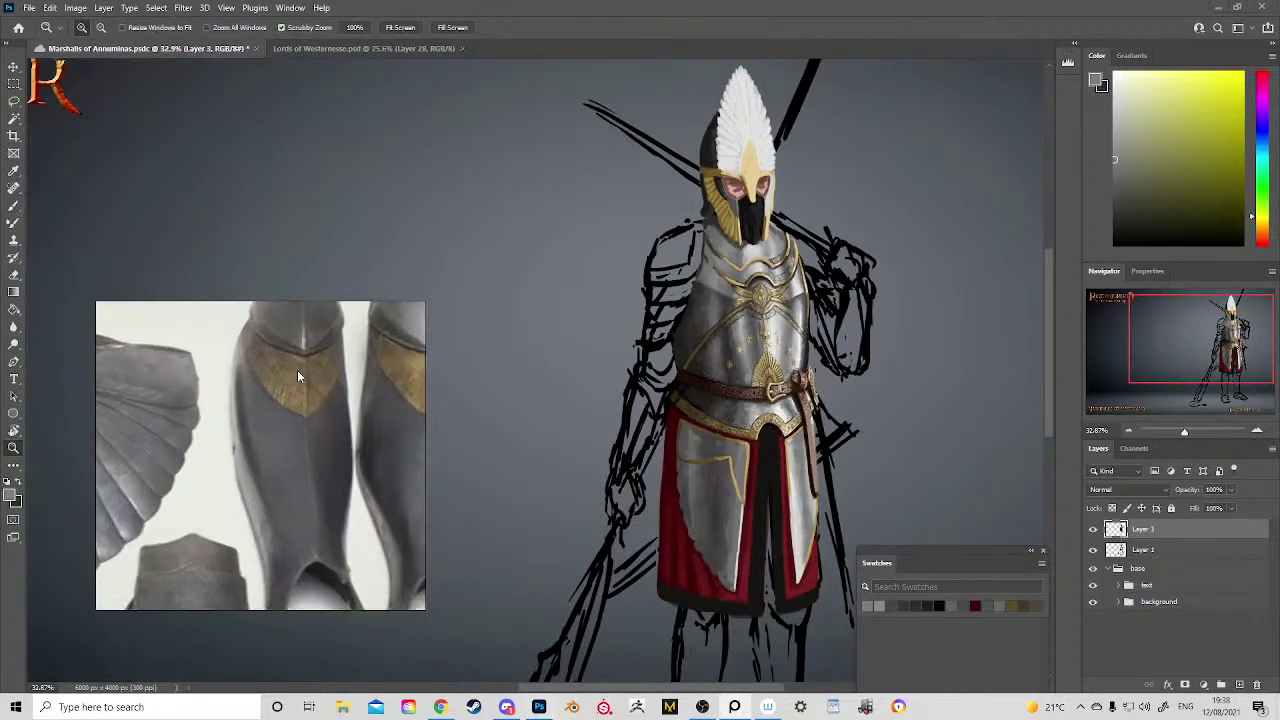
scroll(297, 370, up, 2)
scroll(243, 387, down, 1)
scroll(233, 436, down, 3)
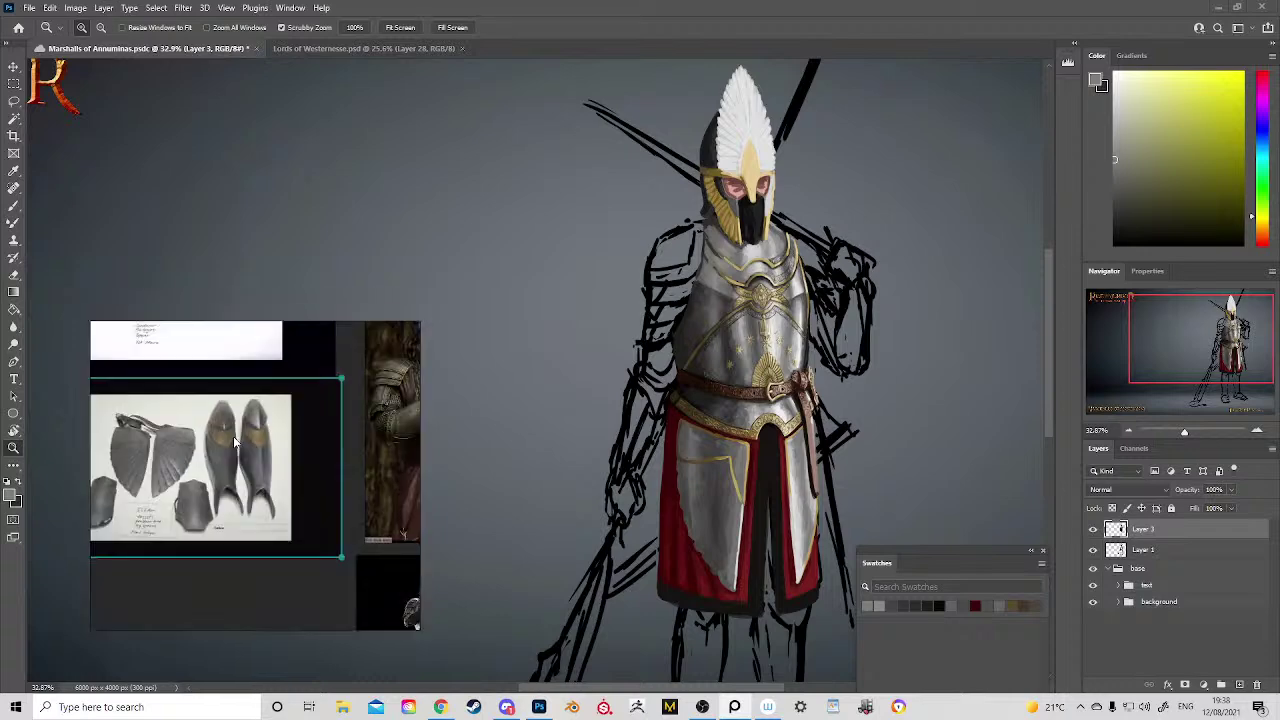
scroll(270, 437, down, 5)
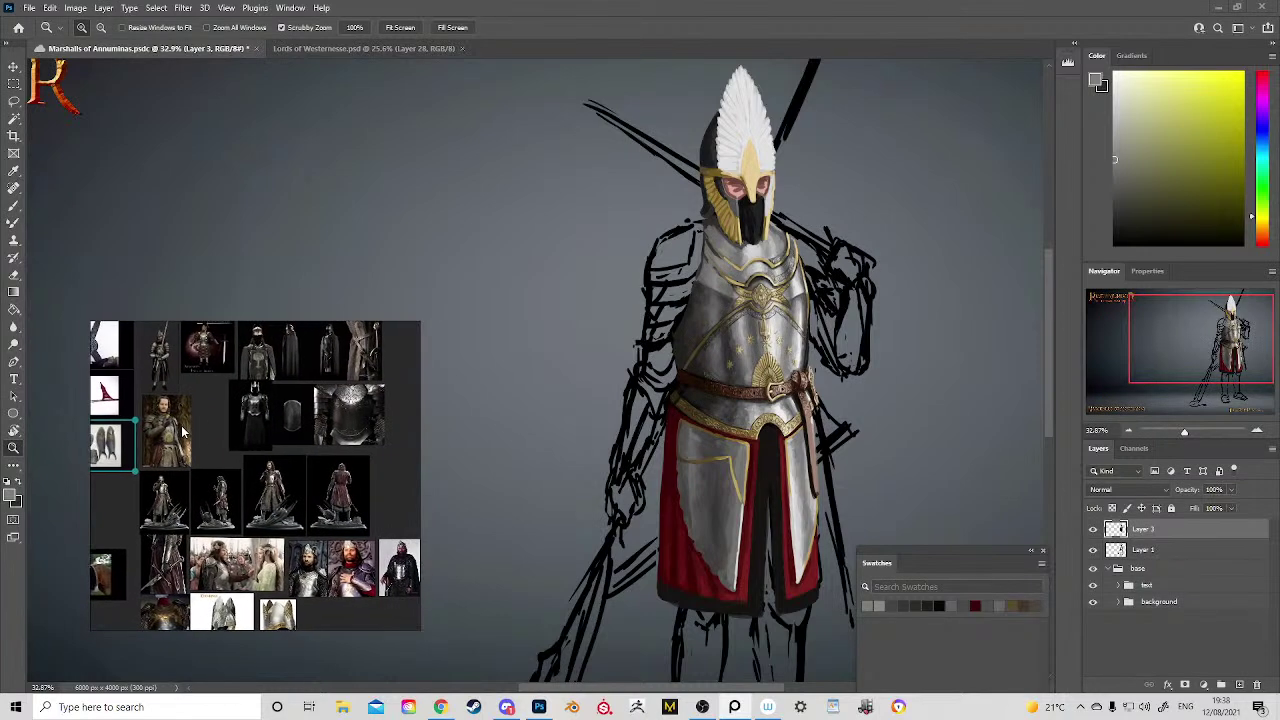
drag(174, 448, 144, 358)
scroll(143, 402, down, 1)
drag(180, 457, 294, 430)
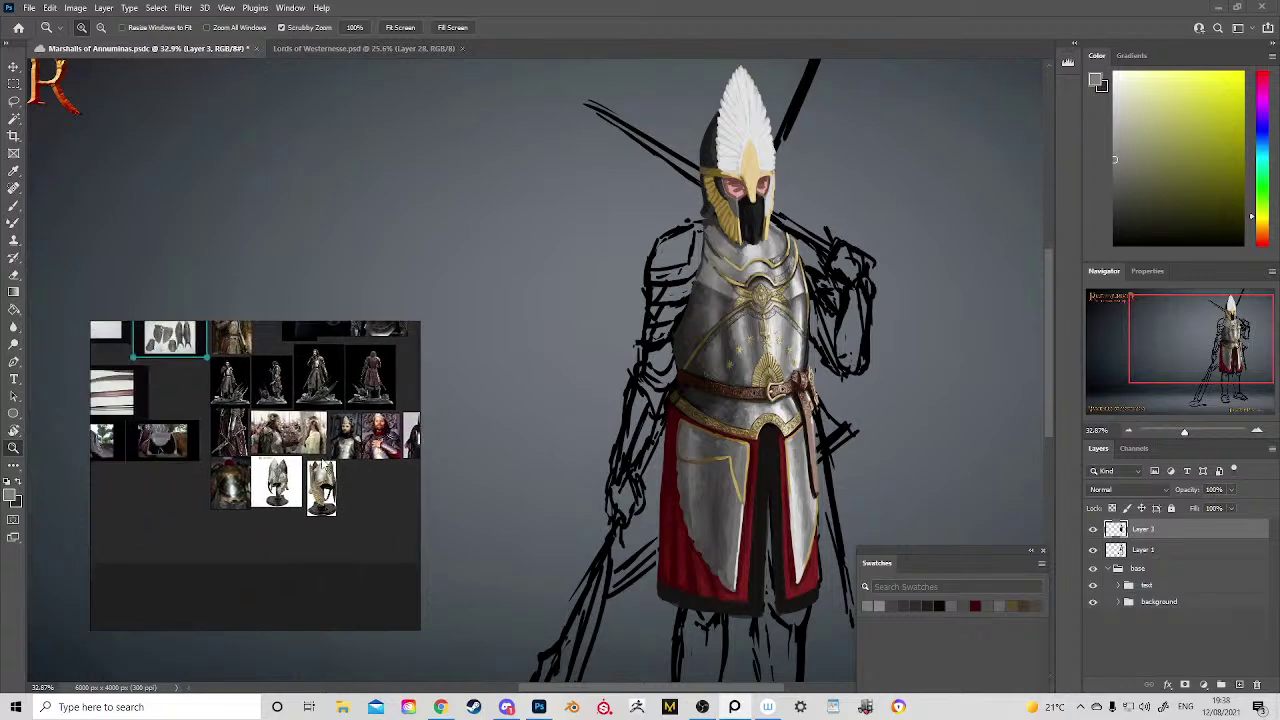
drag(121, 368, 240, 467)
scroll(206, 404, up, 3)
scroll(196, 400, down, 5)
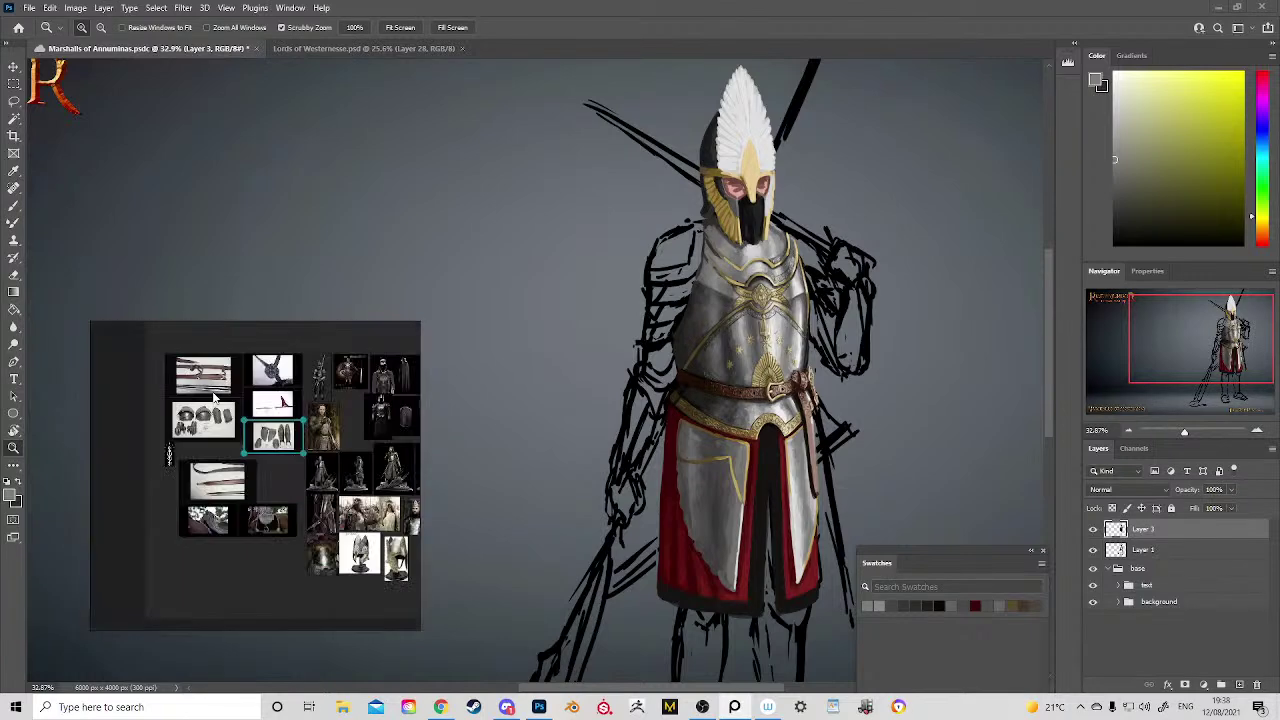
drag(369, 483, 336, 474)
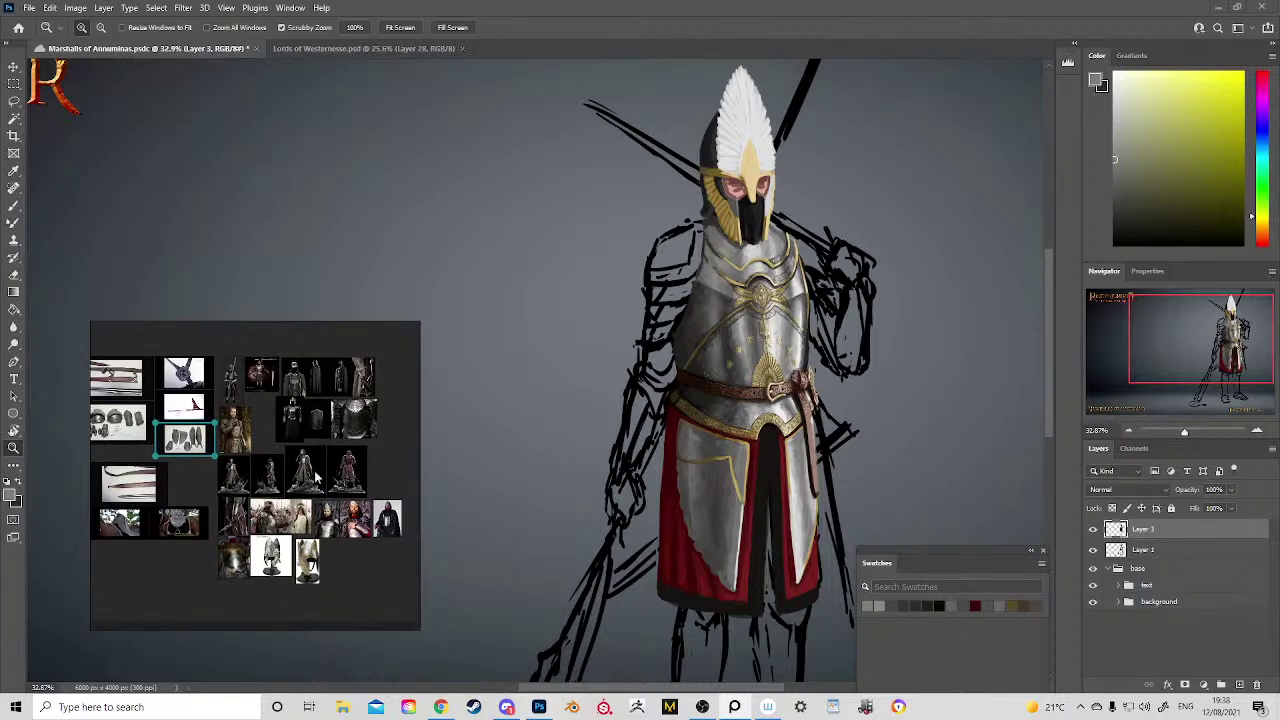
scroll(315, 478, up, 3)
drag(308, 391, 250, 490)
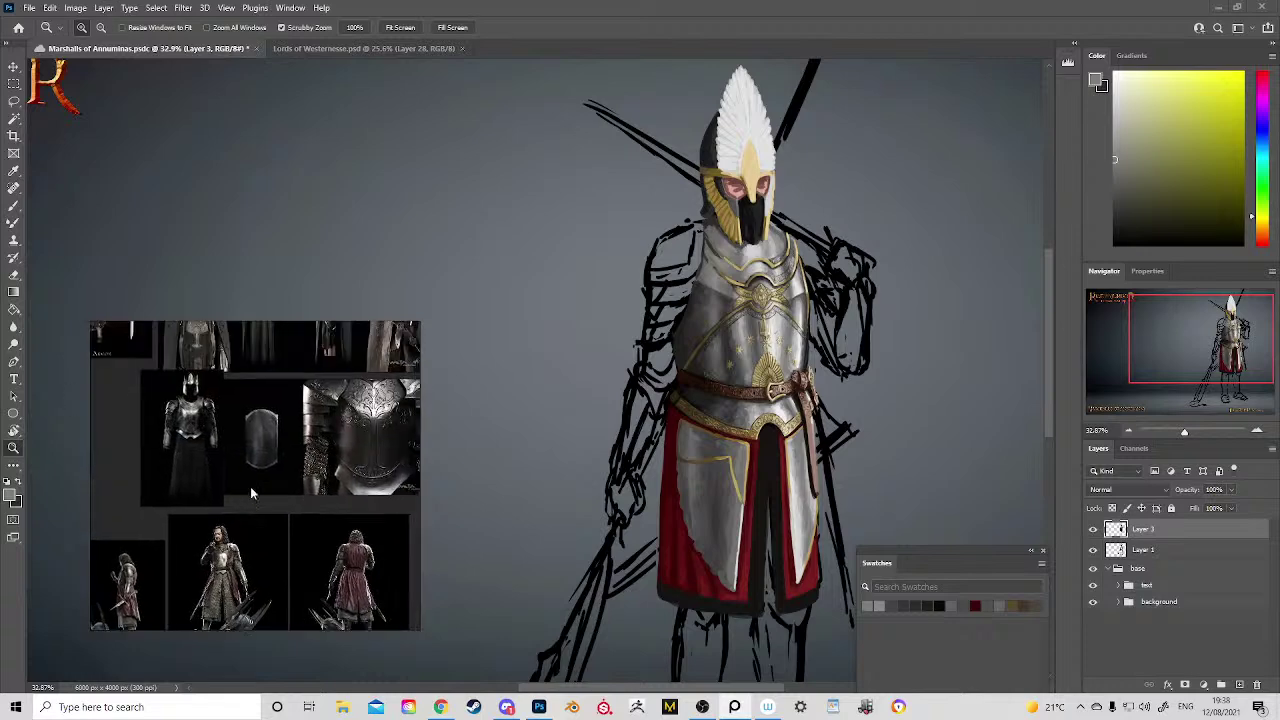
scroll(272, 467, down, 3)
drag(274, 428, 348, 340)
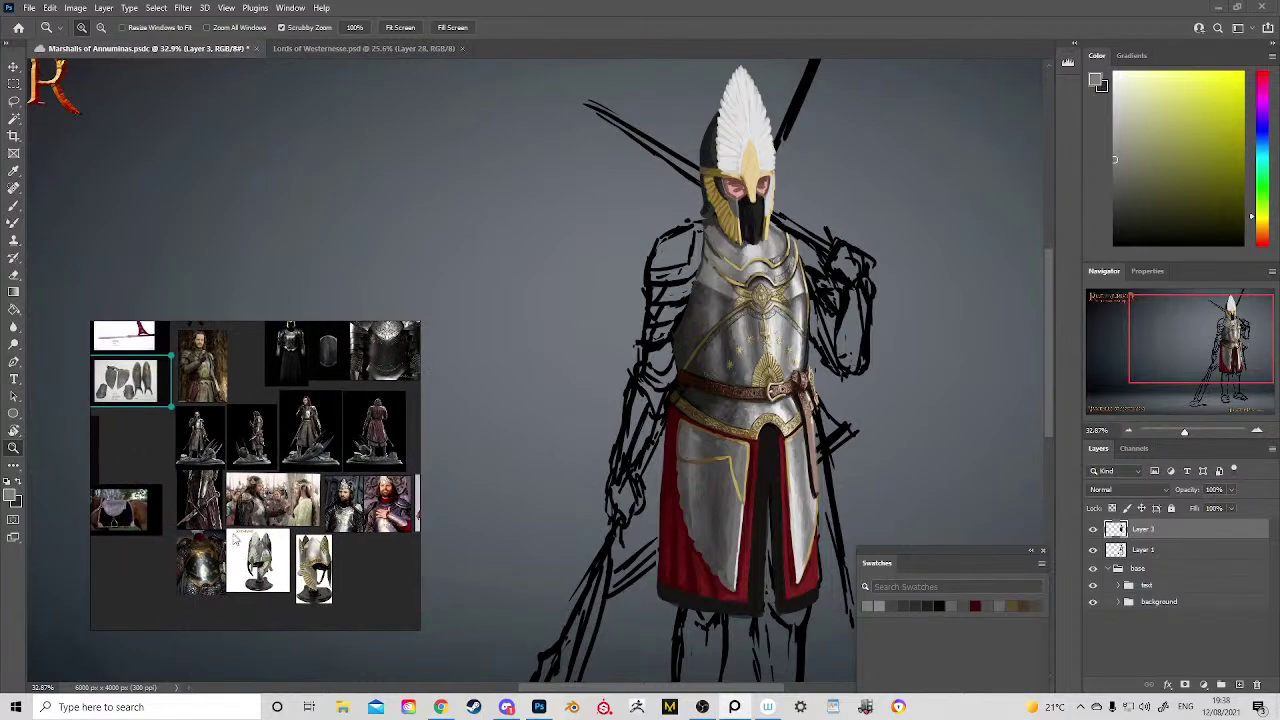
Step: Examine the film stills of the crowned king, zooming in on his layered pauldron as the shoulder reference
scroll(352, 508, up, 4)
scroll(352, 508, up, 2)
drag(352, 508, 77, 476)
scroll(247, 483, down, 3)
scroll(312, 477, down, 1)
drag(336, 471, 381, 484)
scroll(263, 467, up, 4)
scroll(206, 469, down, 2)
drag(200, 484, 388, 476)
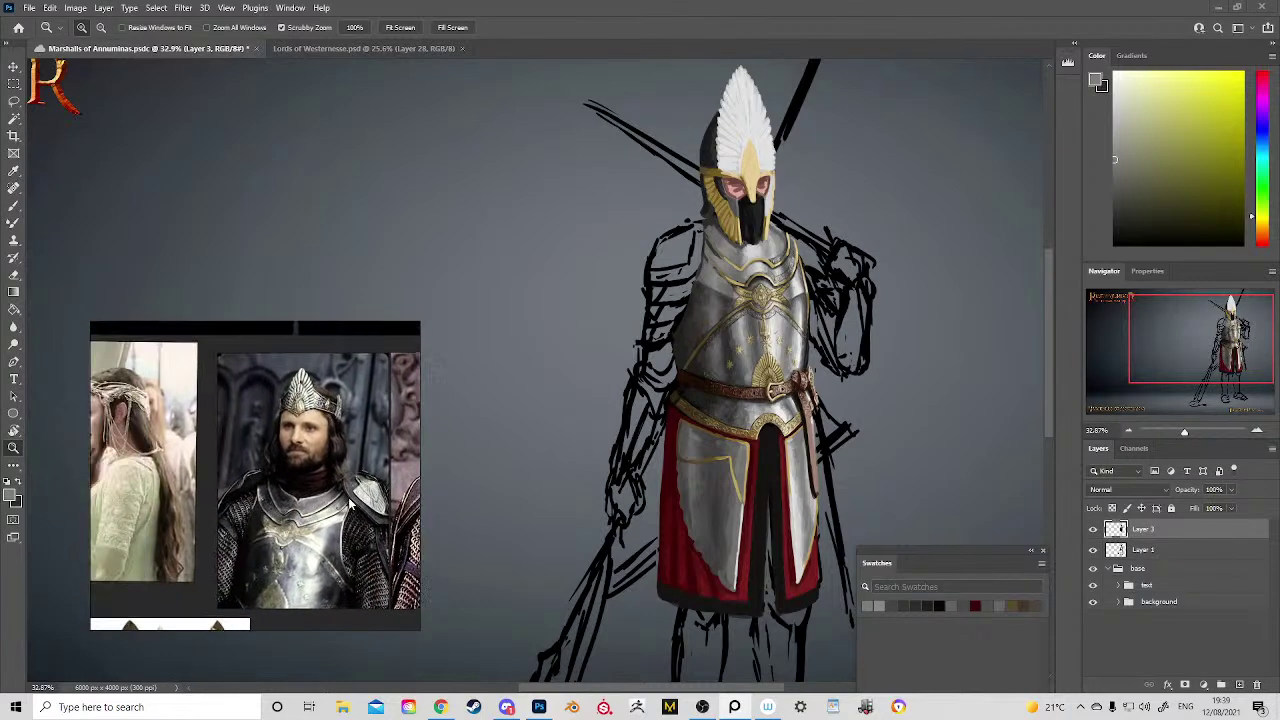
drag(128, 502, 396, 475)
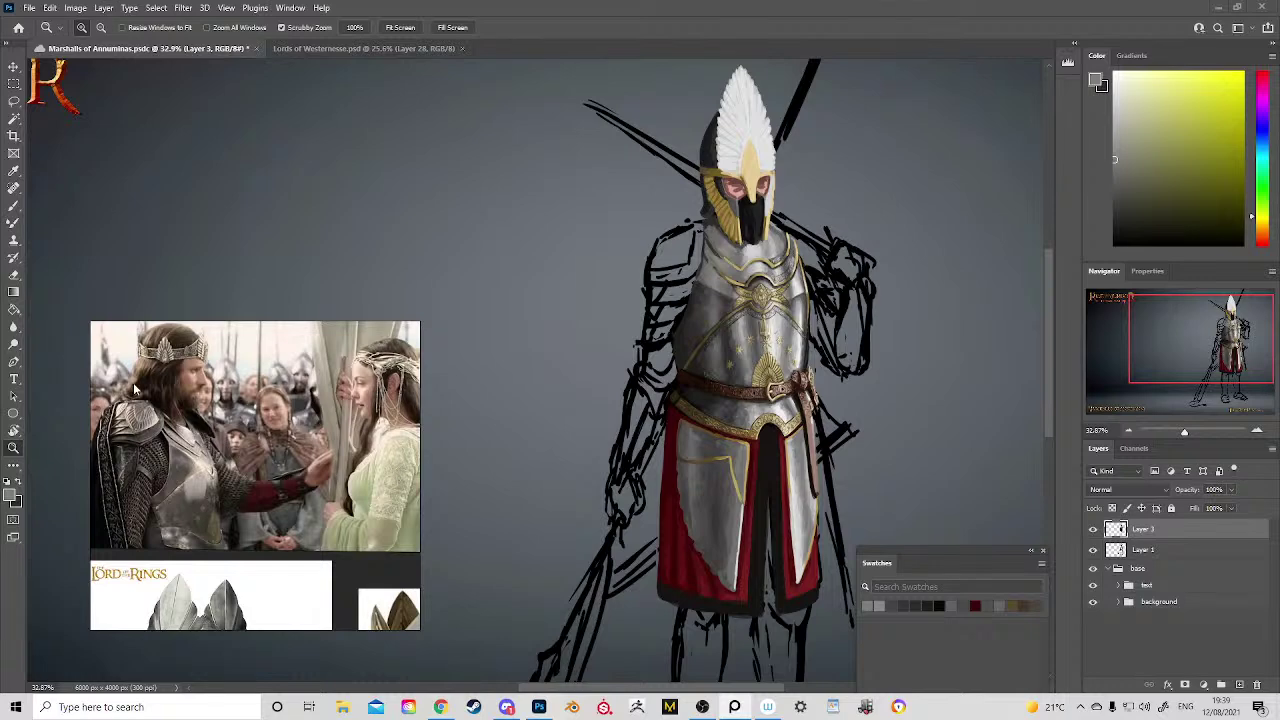
scroll(255, 447, up, 5)
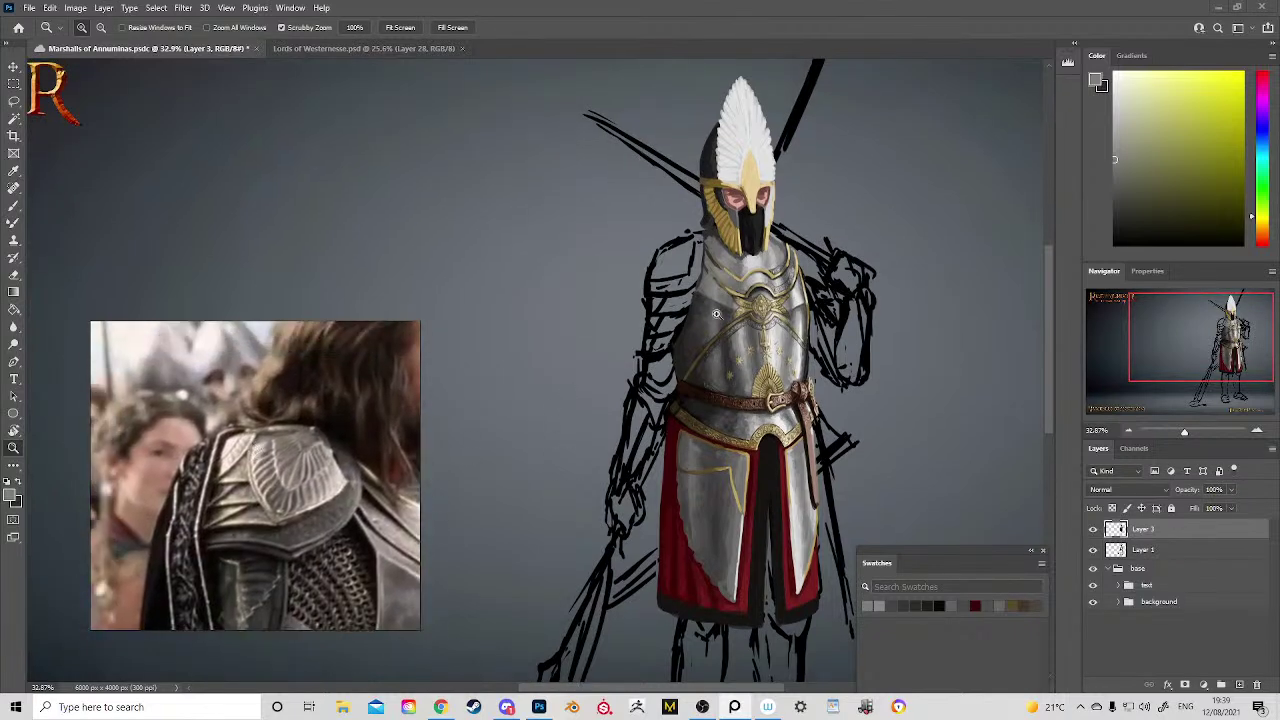
Step: Touch up the near tasset's steel around the gold band with sampled dark grey
drag(821, 485, 678, 417)
scroll(678, 417, up, 2)
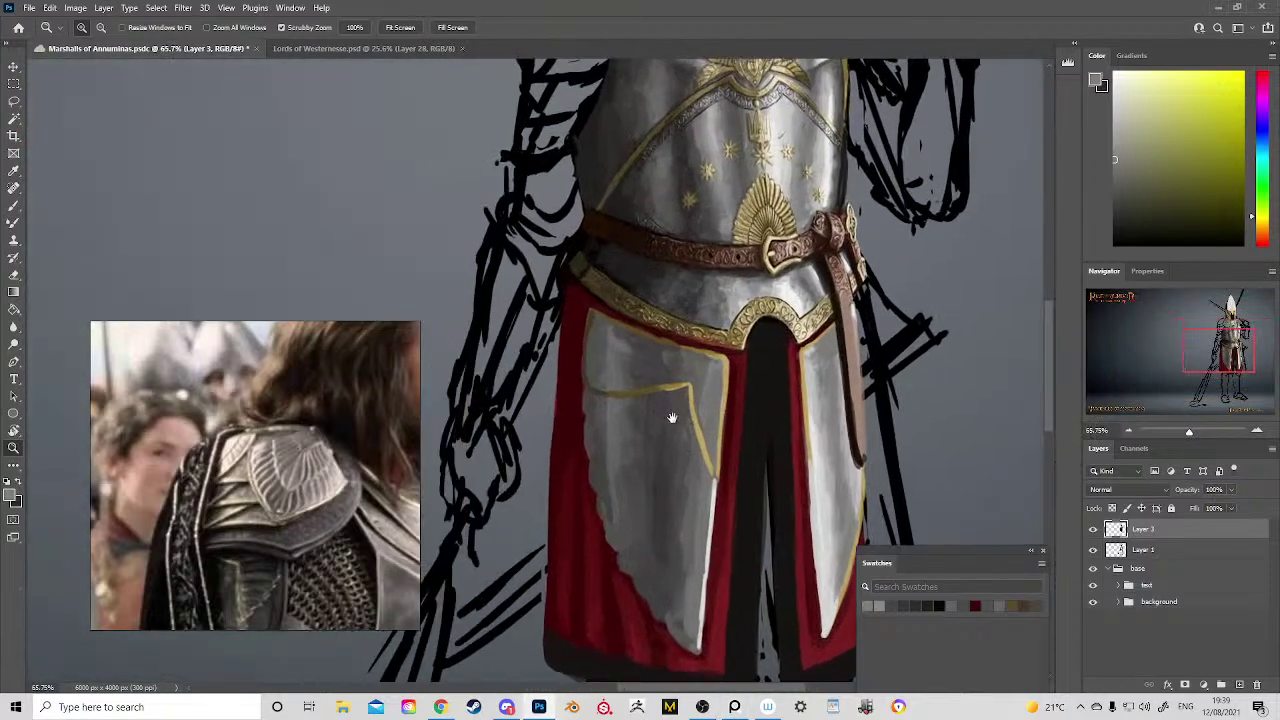
key(b)
key(alt)
alt+click(664, 362)
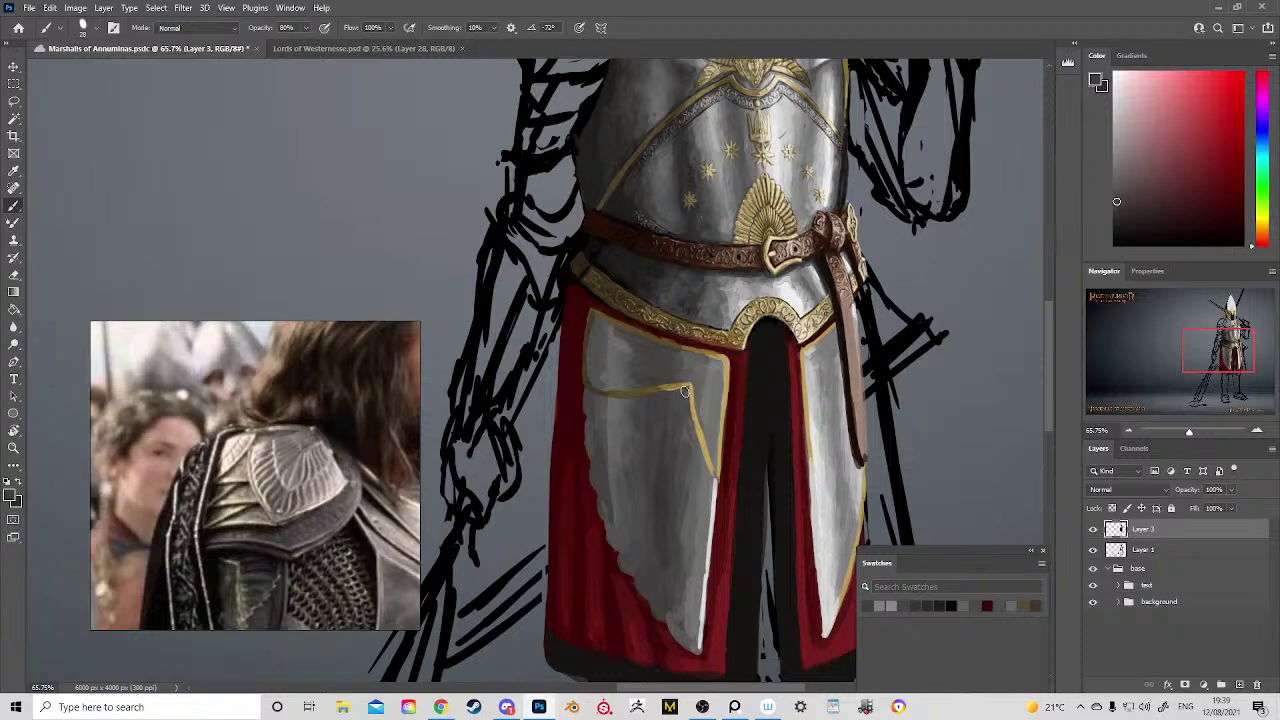
Step: Paint the near pauldron's pointed lower rim in sampled dark grey, curving it up along the gorget to the neck
drag(717, 442, 702, 618)
drag(683, 88, 684, 257)
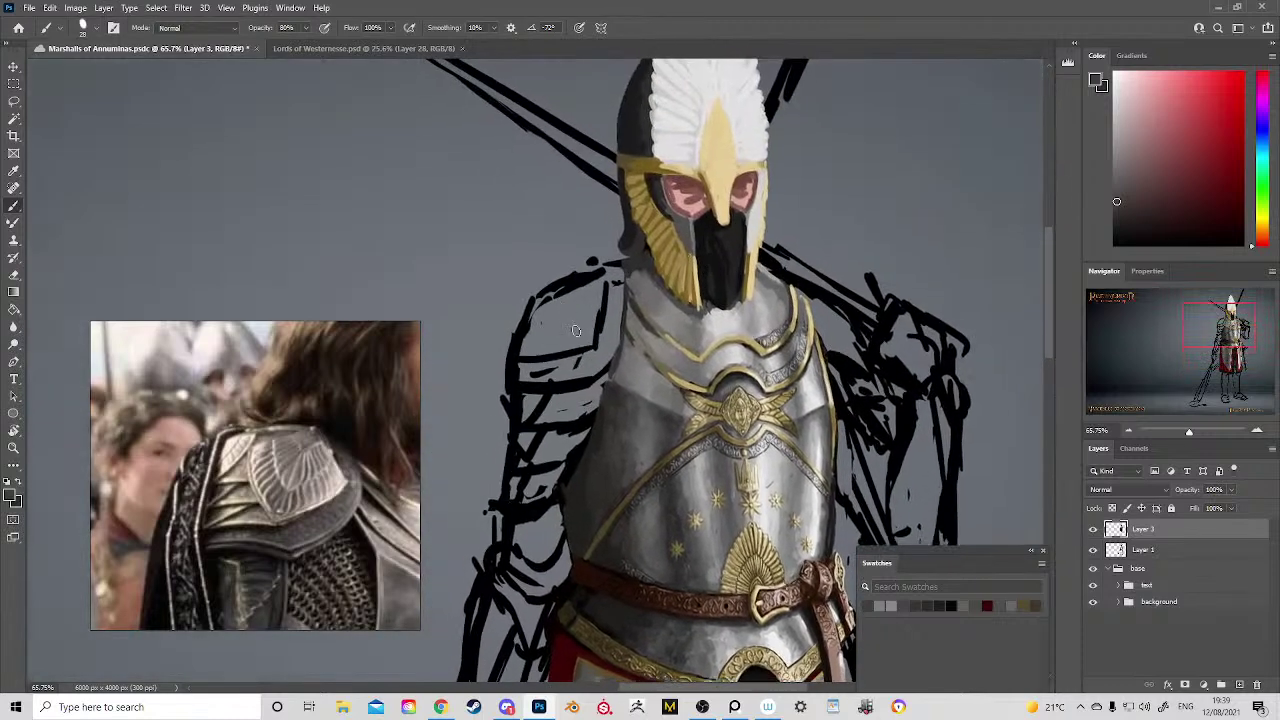
alt+click(732, 246)
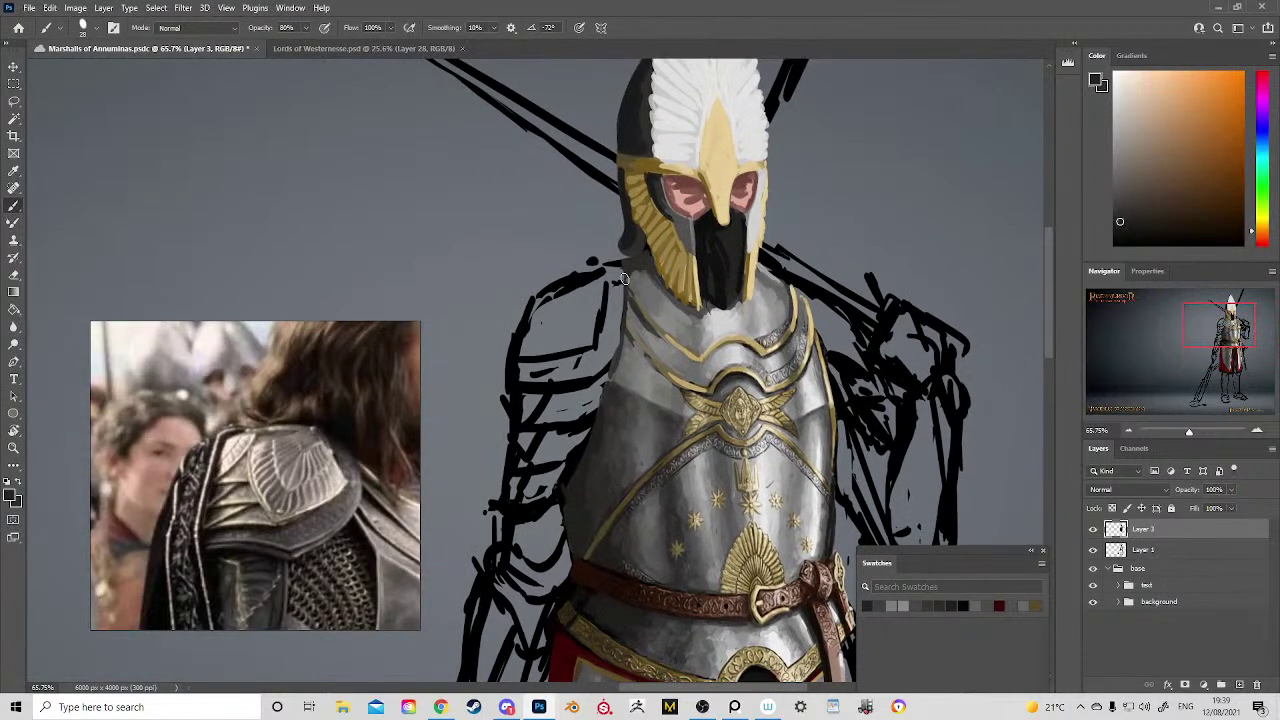
mouse_move(622, 278)
mouse_down()
mouse_move(613, 351)
mouse_move(622, 346)
mouse_move(612, 307)
mouse_move(574, 387)
mouse_move(609, 347)
mouse_move(574, 394)
mouse_move(620, 355)
mouse_move(576, 388)
mouse_move(586, 396)
mouse_move(600, 380)
mouse_move(577, 404)
mouse_up()
mouse_move(500, 388)
mouse_down()
mouse_move(575, 412)
mouse_move(560, 404)
mouse_up()
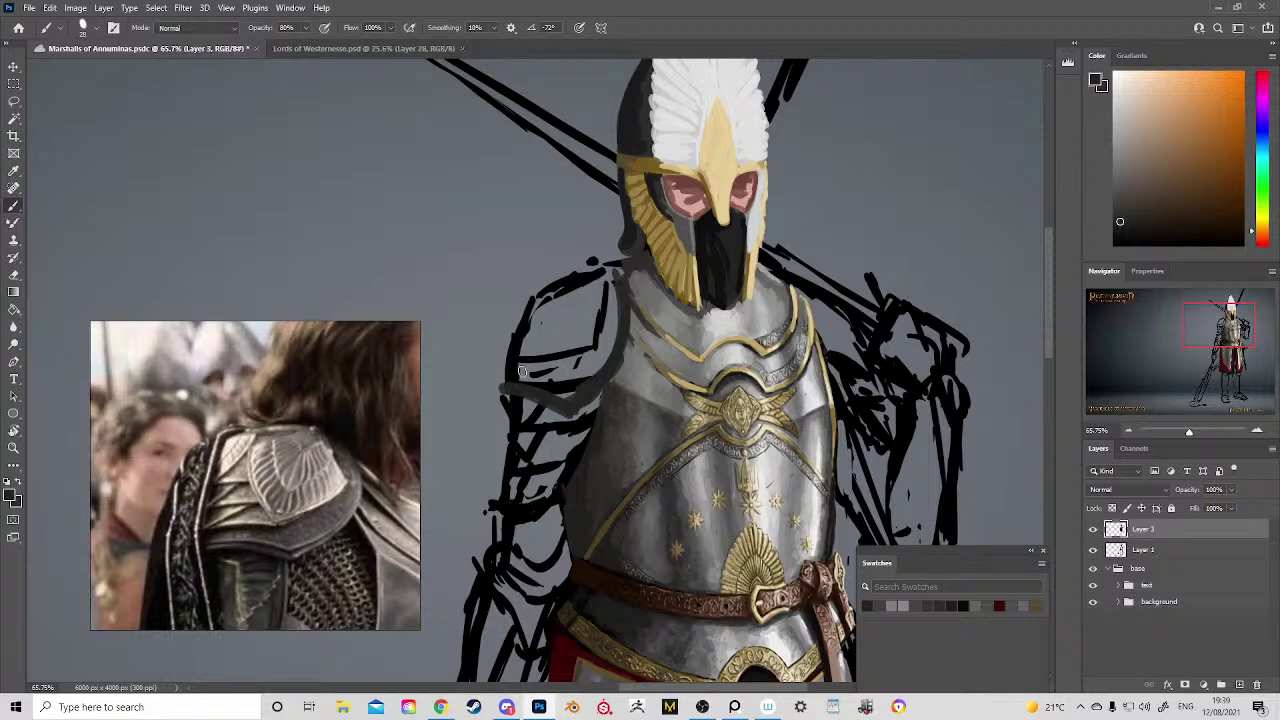
mouse_move(506, 370)
mouse_down()
mouse_move(517, 386)
mouse_move(504, 372)
mouse_up()
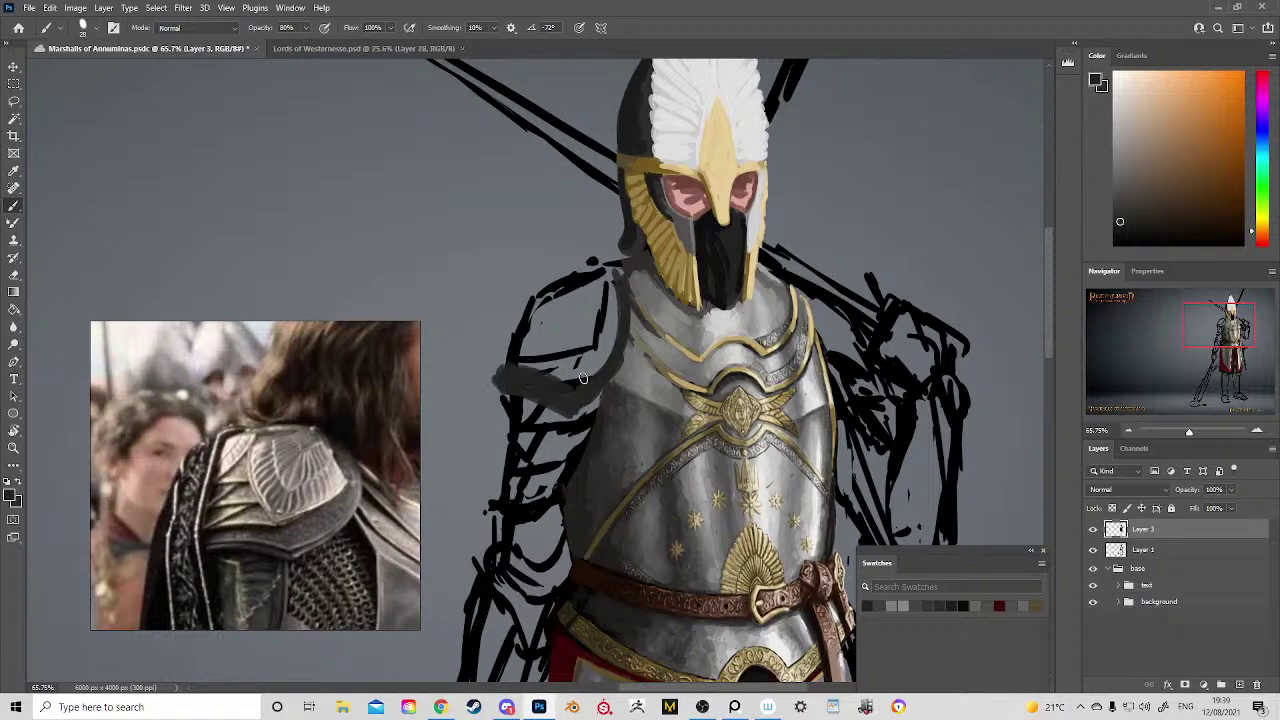
mouse_move(583, 378)
mouse_down()
mouse_move(619, 333)
mouse_move(588, 391)
mouse_move(626, 308)
mouse_move(623, 350)
mouse_move(629, 295)
mouse_move(599, 364)
mouse_move(612, 276)
mouse_move(628, 328)
mouse_move(620, 293)
mouse_up()
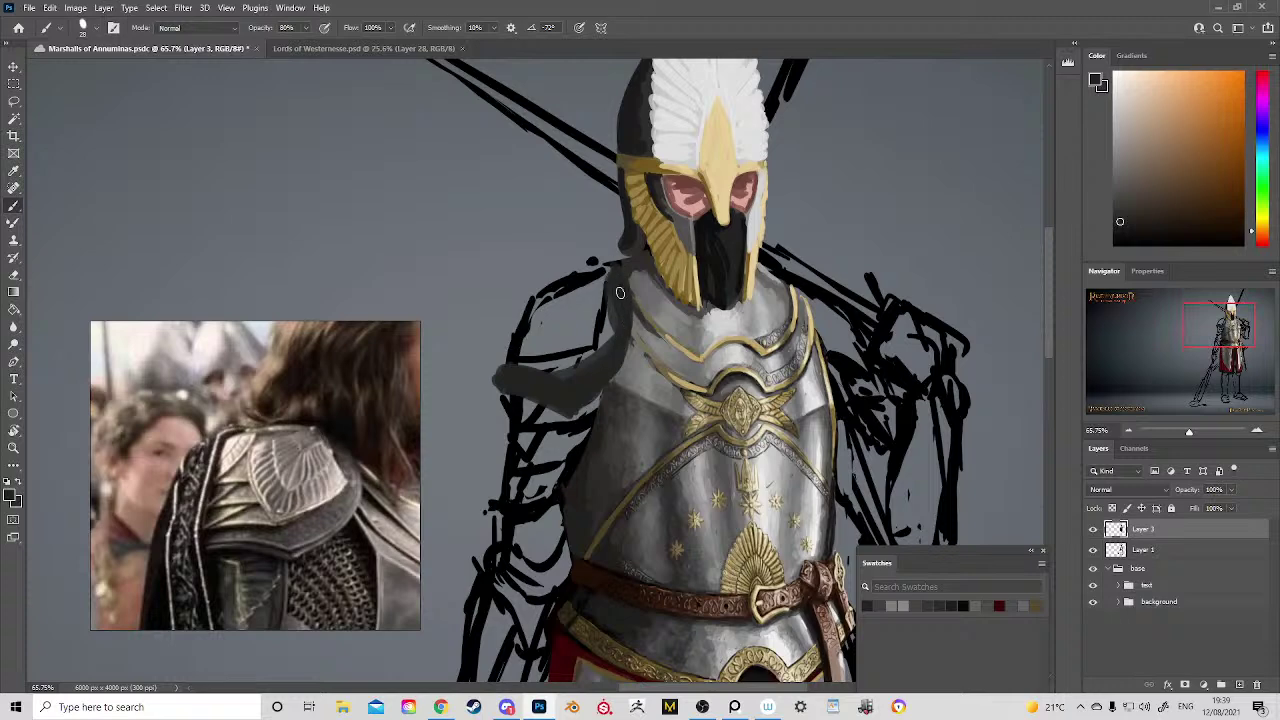
Step: Fill the near pauldron's main plate with light grey sampled from the gorget and refine its lower edge with the rim's dark grey
alt+click(663, 330)
mouse_move(603, 325)
mouse_down()
mouse_move(607, 279)
mouse_move(612, 324)
mouse_move(583, 337)
mouse_move(598, 321)
mouse_move(557, 361)
mouse_move(600, 345)
mouse_move(551, 372)
mouse_up()
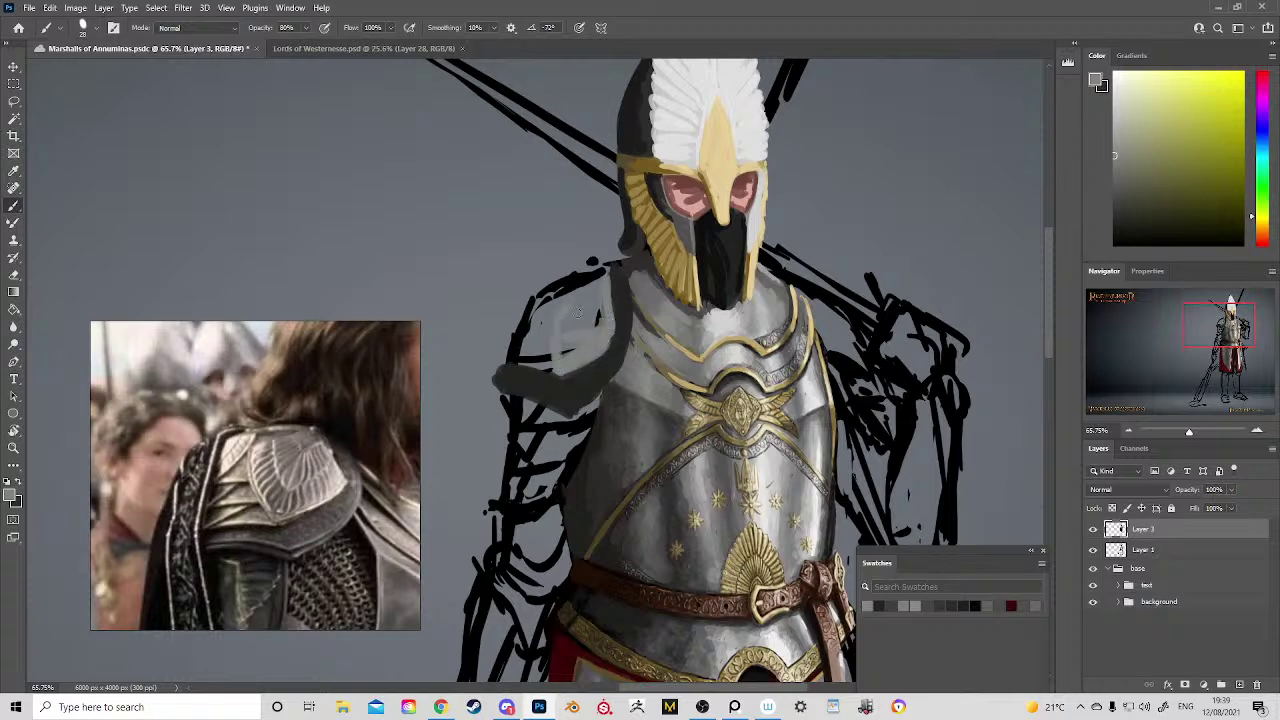
mouse_move(576, 311)
mouse_down()
mouse_move(606, 278)
mouse_move(577, 292)
mouse_move(611, 280)
mouse_move(614, 314)
mouse_move(580, 354)
mouse_move(594, 331)
mouse_move(553, 355)
mouse_move(560, 296)
mouse_up()
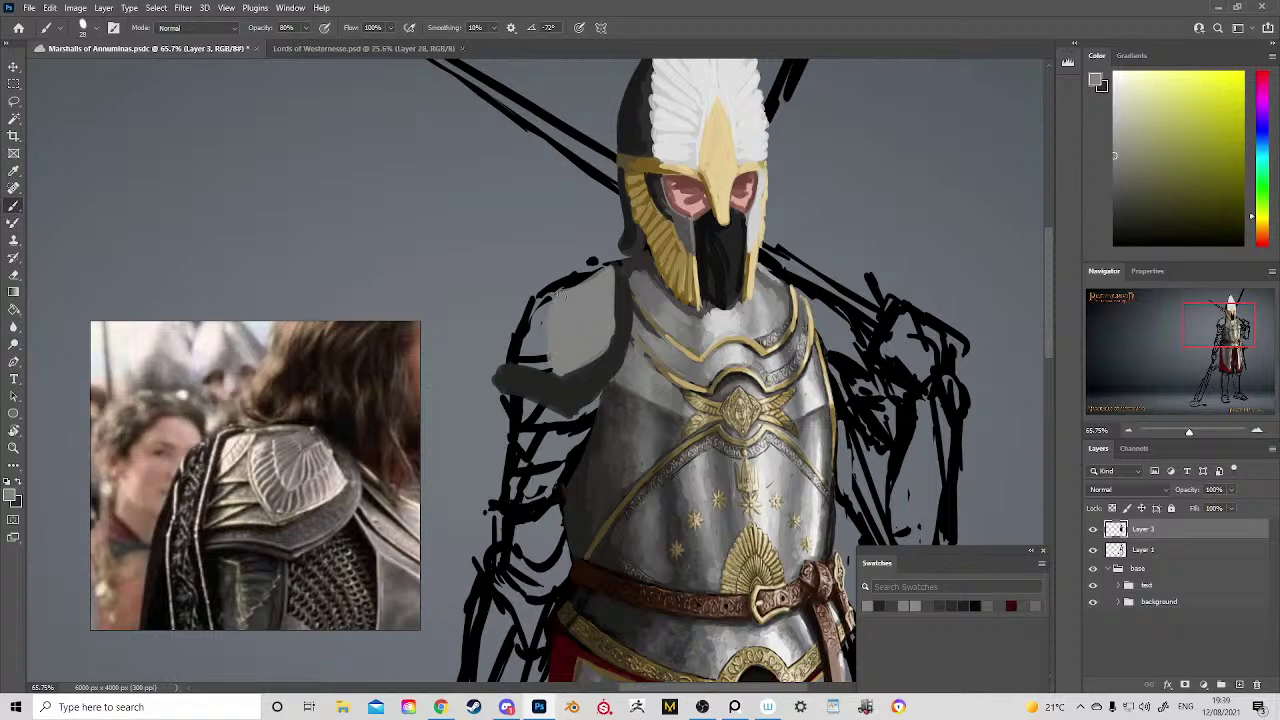
alt+click(620, 305)
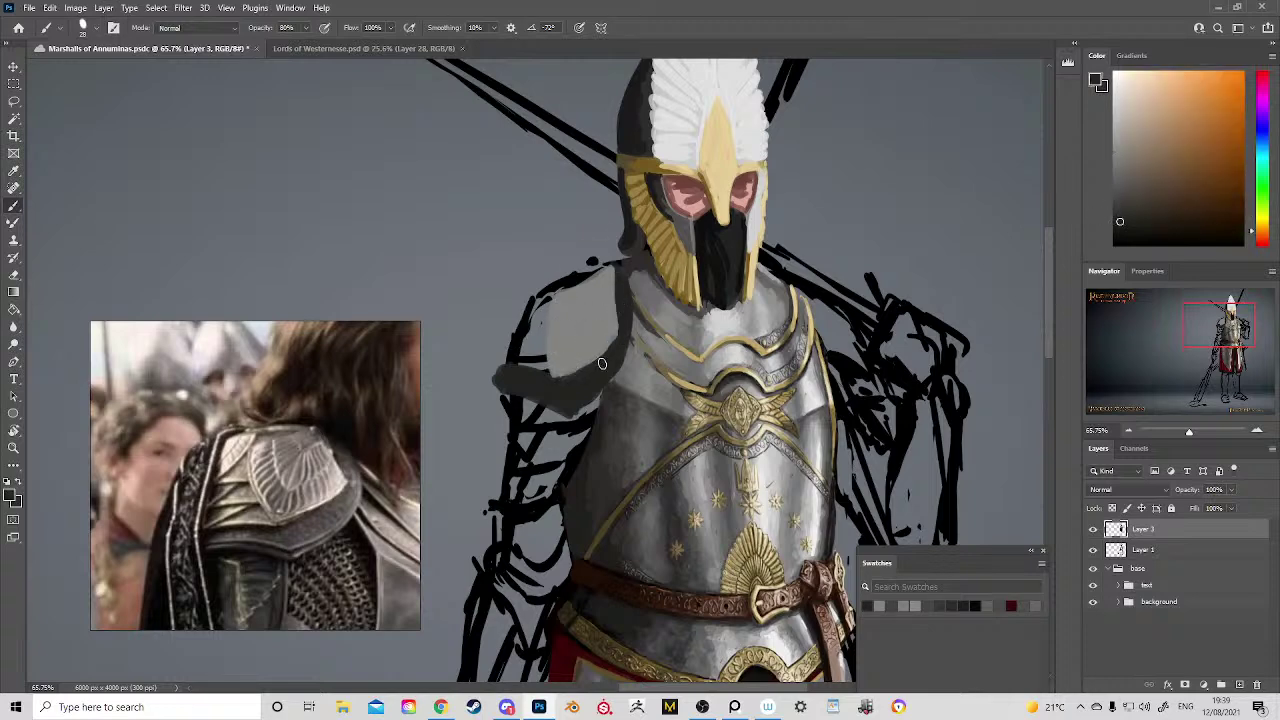
drag(602, 366, 537, 383)
alt+click(562, 366)
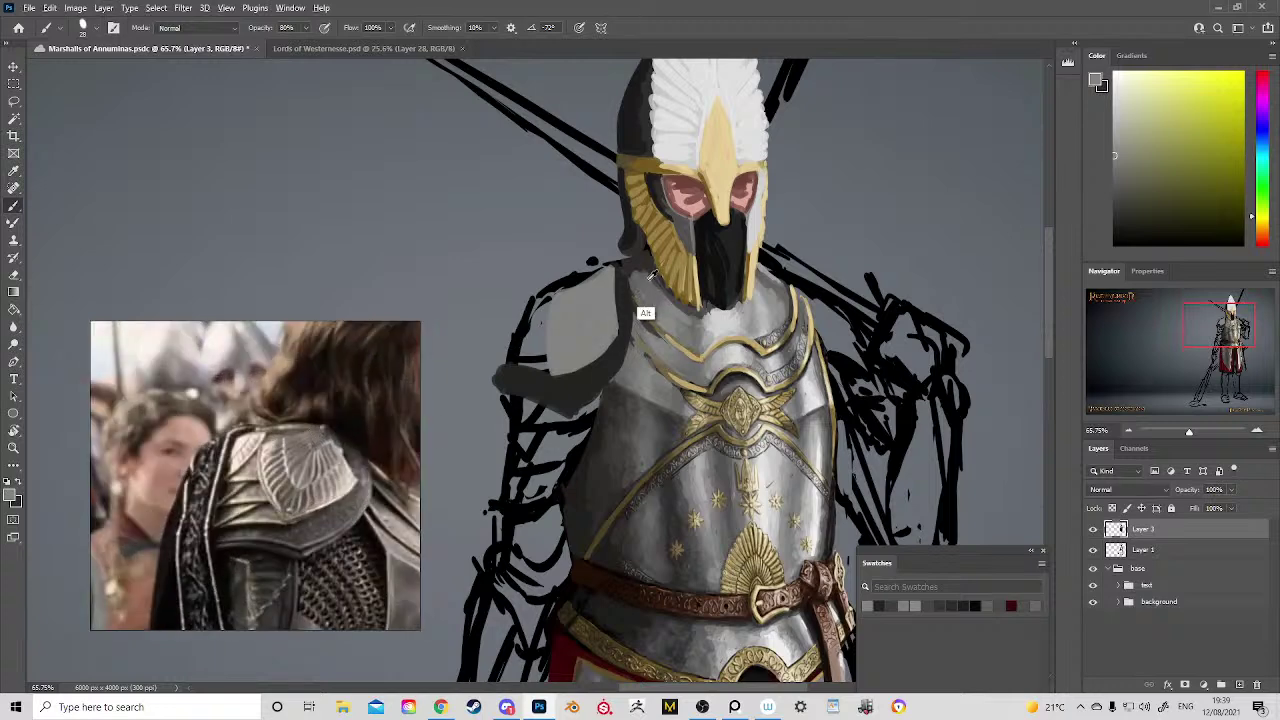
Step: Block in the near pauldron's upper outer edge with mid grey sampled from the gorget, covering the sketch line
alt+click(656, 276)
alt+click(664, 290)
alt+click(666, 291)
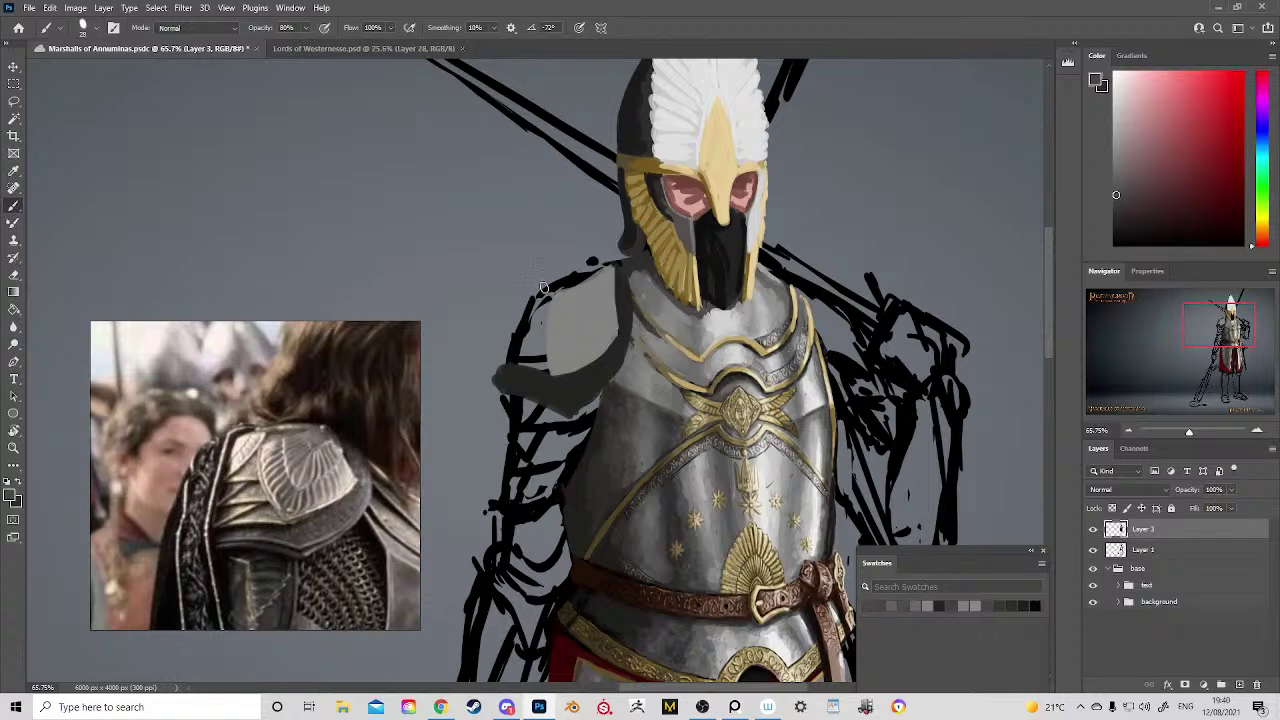
mouse_move(541, 289)
mouse_down()
mouse_move(592, 262)
mouse_move(546, 296)
mouse_move(549, 280)
mouse_move(522, 335)
mouse_move(553, 286)
mouse_move(515, 331)
mouse_move(537, 285)
mouse_move(525, 312)
mouse_move(598, 257)
mouse_move(551, 283)
mouse_up()
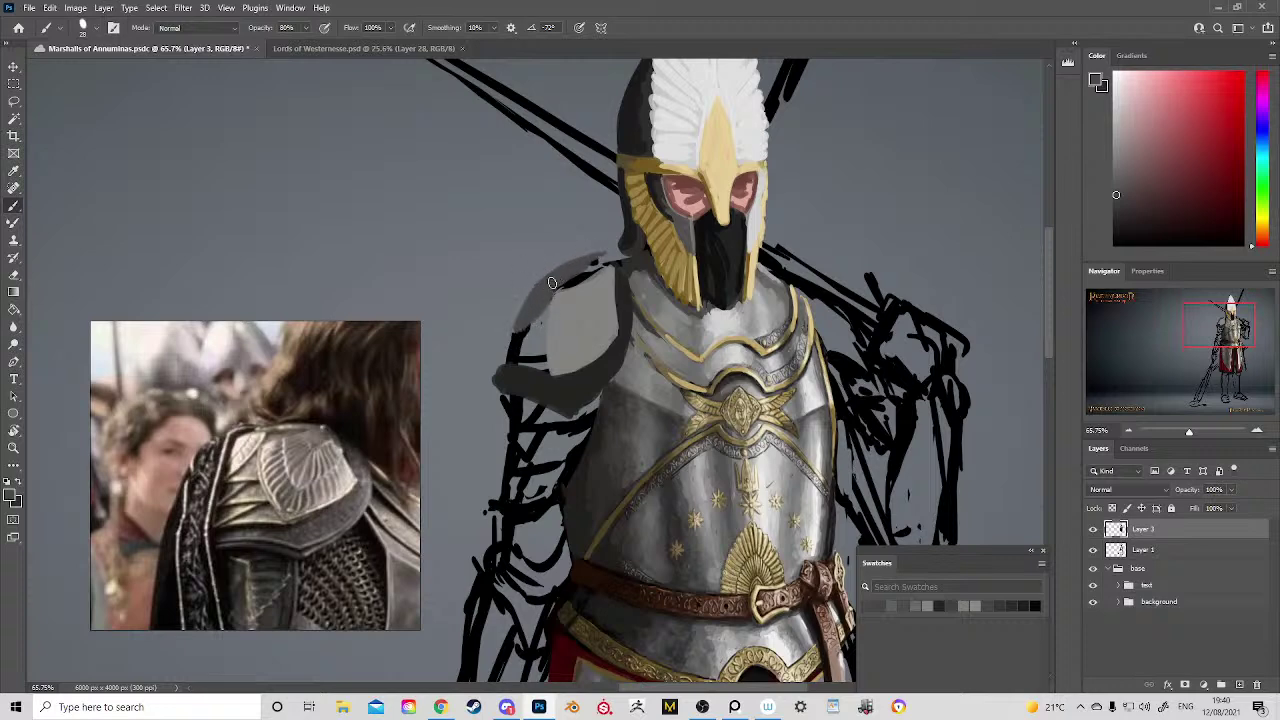
Step: Paint near-black shading along the lower rim of the shoulder guard, using dark tones sampled from the armour
alt+click(615, 280)
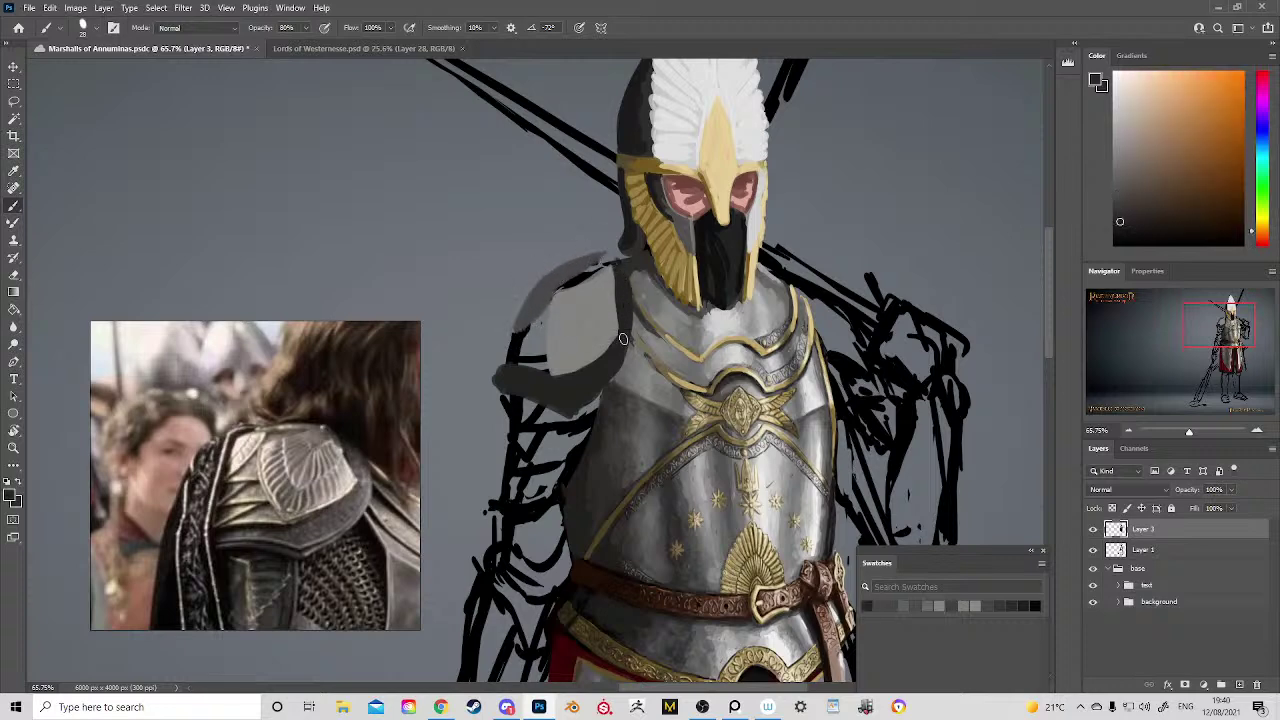
alt+click(721, 298)
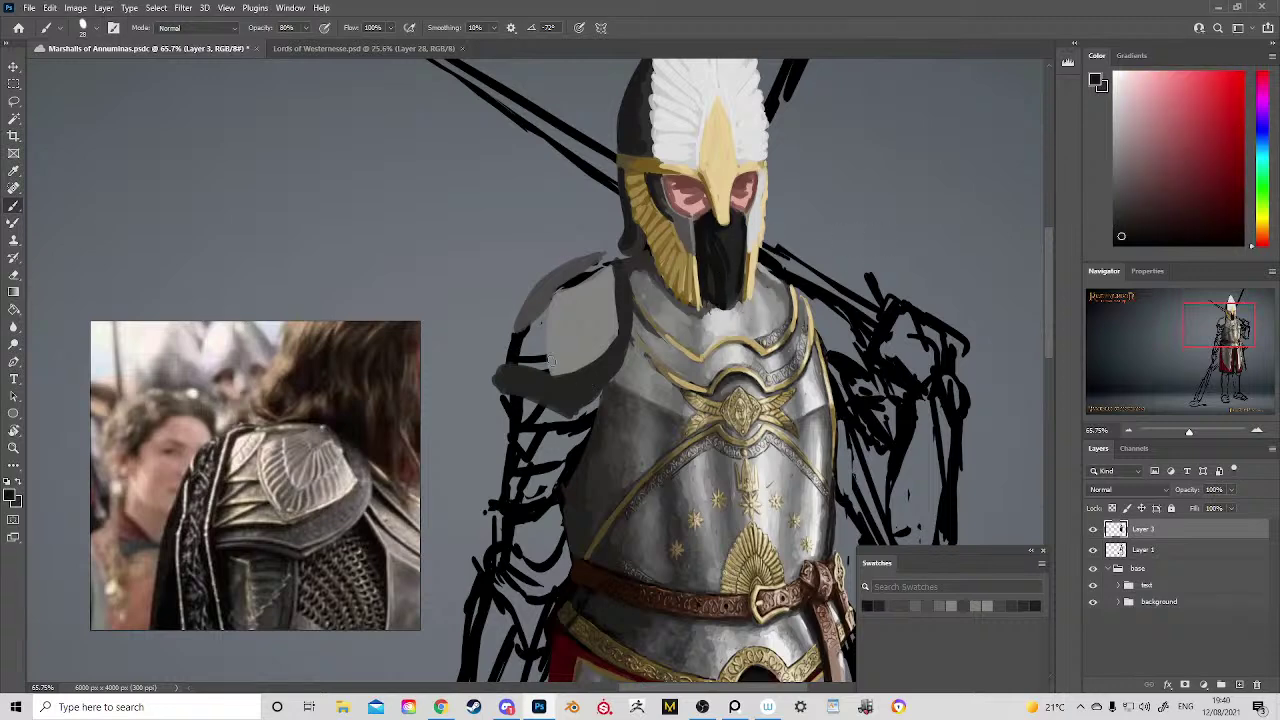
mouse_move(512, 367)
mouse_down()
mouse_move(563, 406)
mouse_move(541, 397)
mouse_move(572, 402)
mouse_move(606, 375)
mouse_up()
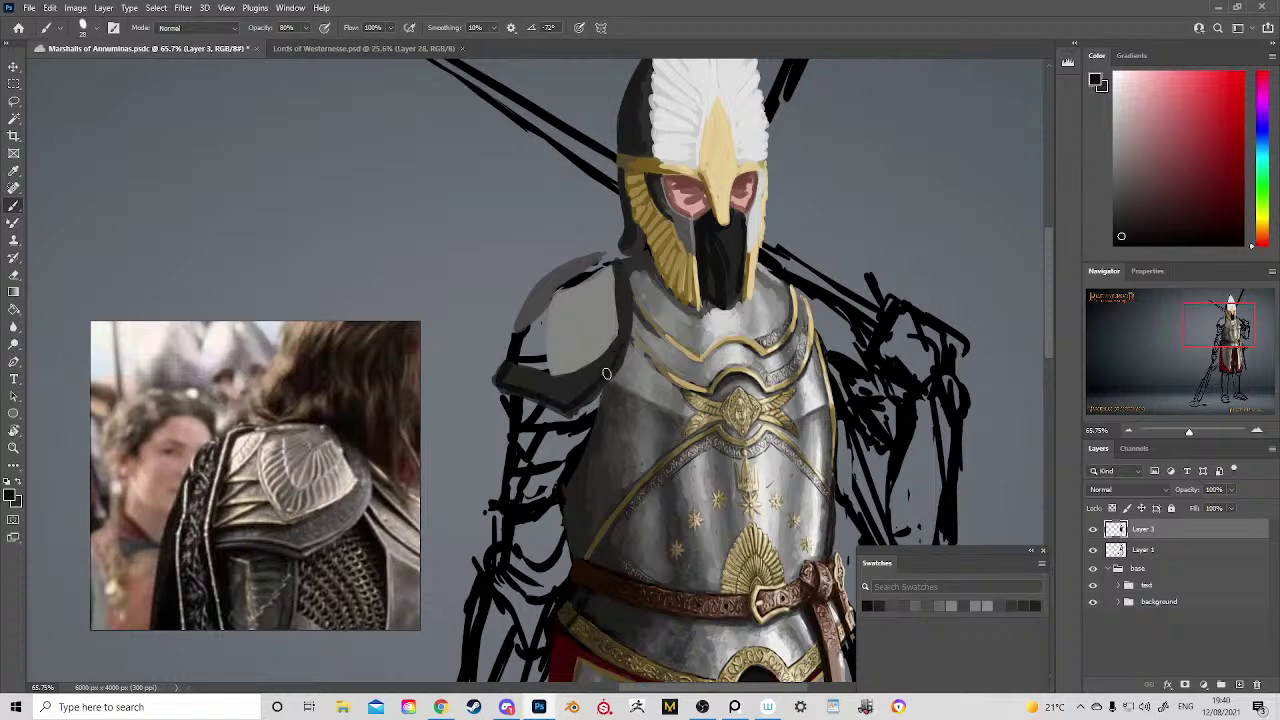
mouse_move(504, 395)
mouse_down()
mouse_move(573, 412)
mouse_move(627, 353)
mouse_up()
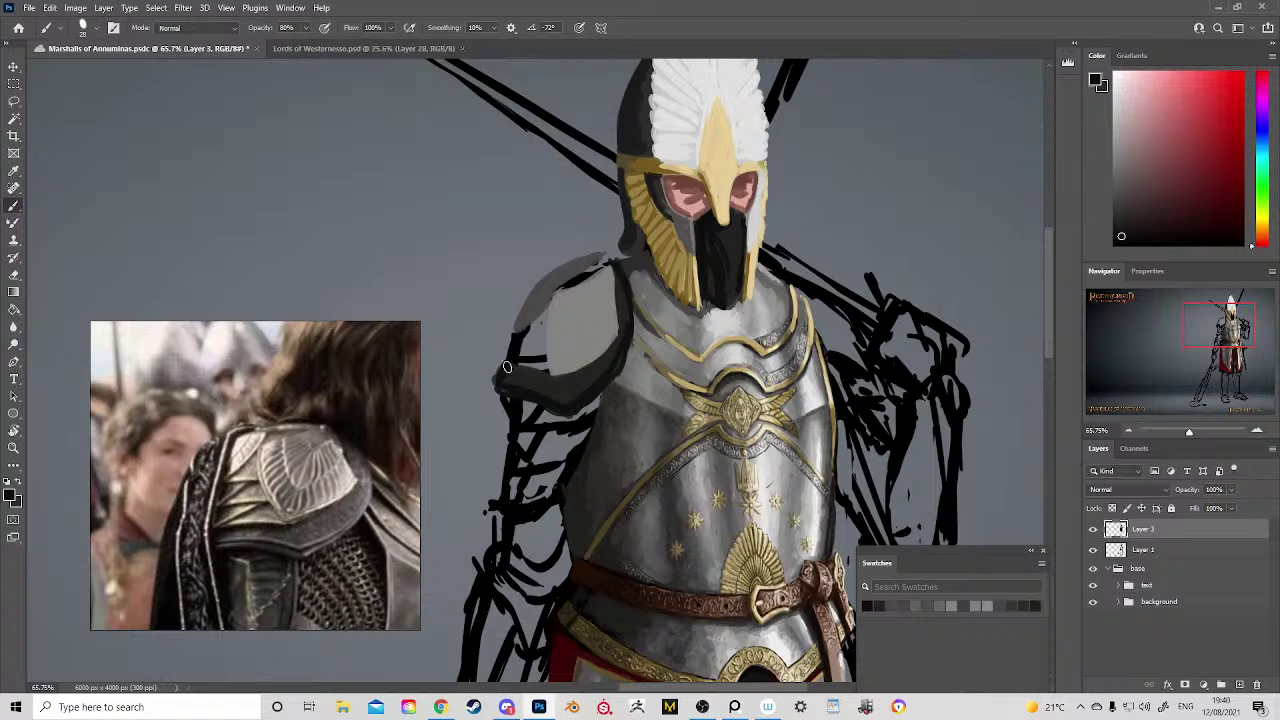
mouse_move(507, 367)
mouse_down()
mouse_move(558, 381)
mouse_move(613, 341)
mouse_up()
Step: Sample a mid grey from the shoulder guard and paint a lighter band along the edge of its upper plate
alt+click(608, 354)
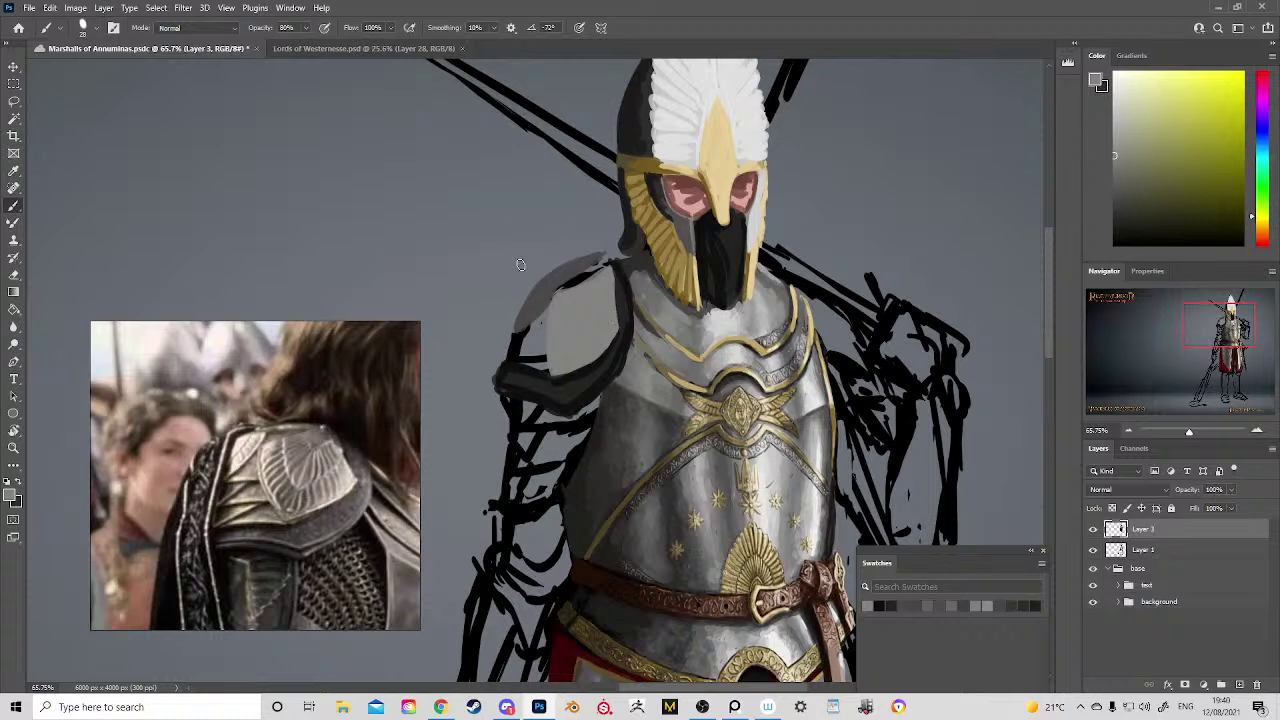
mouse_move(555, 282)
mouse_down()
mouse_move(599, 257)
mouse_move(508, 345)
mouse_up()
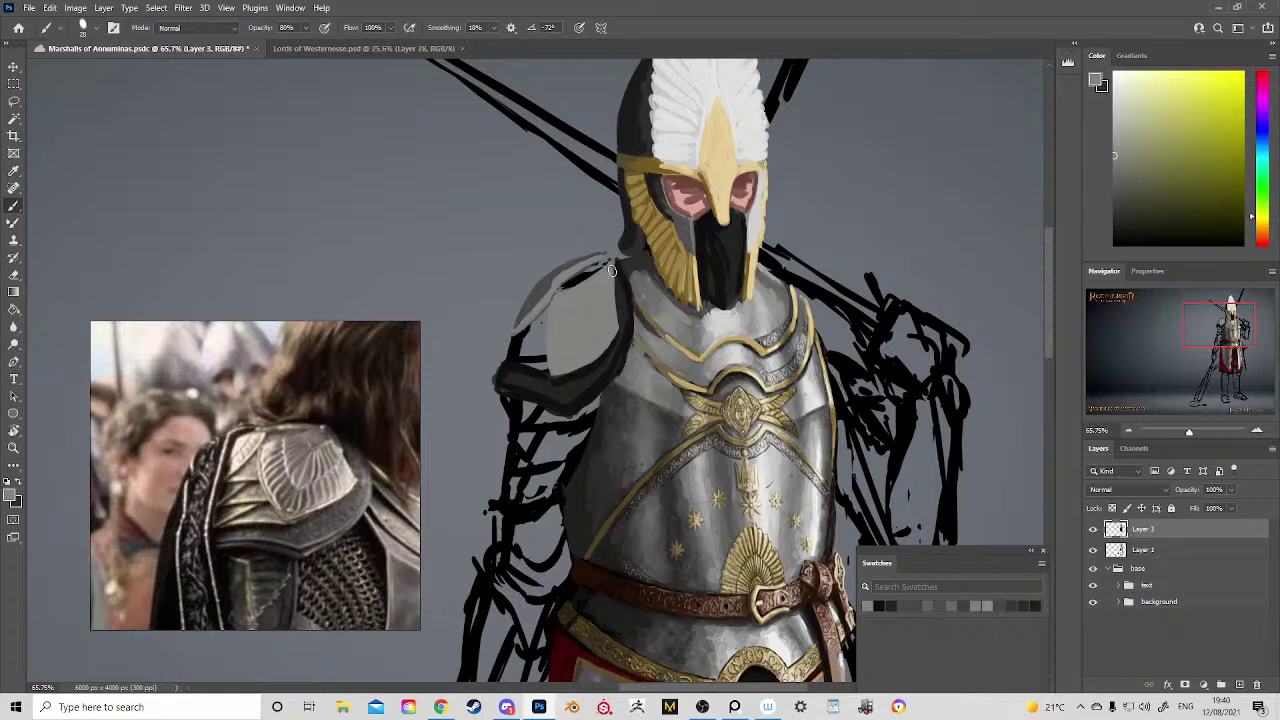
drag(612, 271, 608, 315)
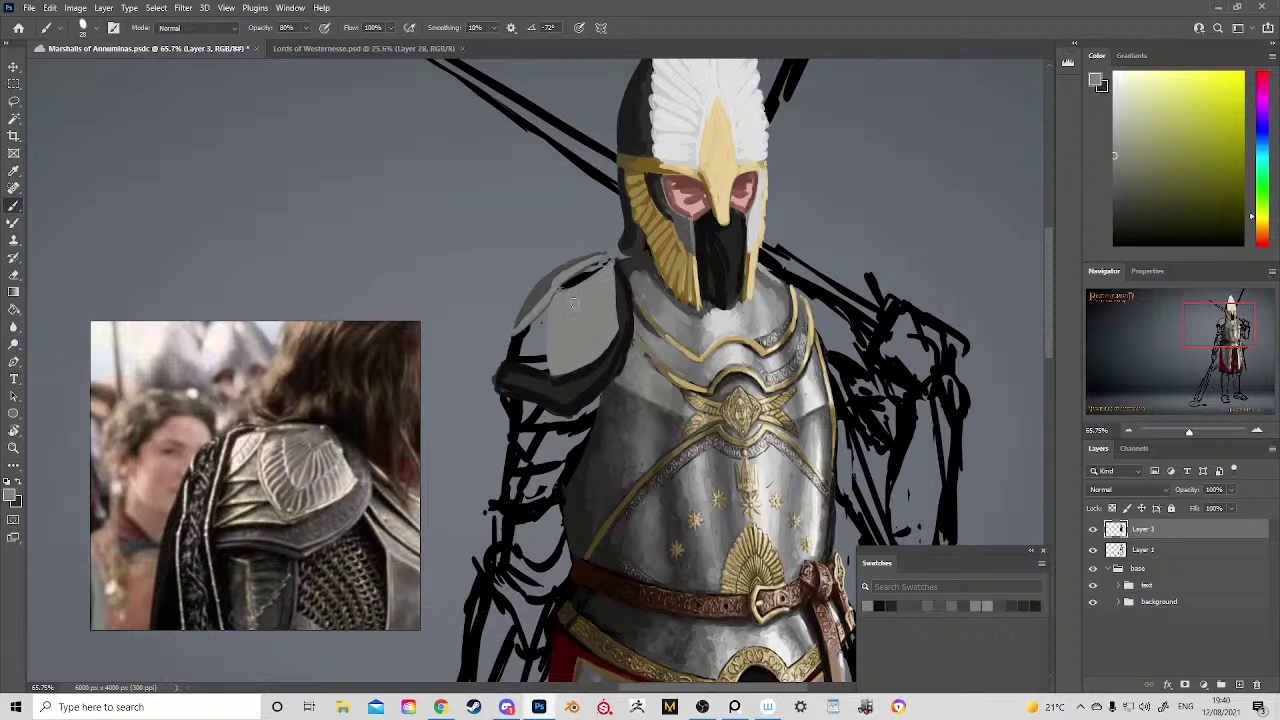
alt+click(686, 342)
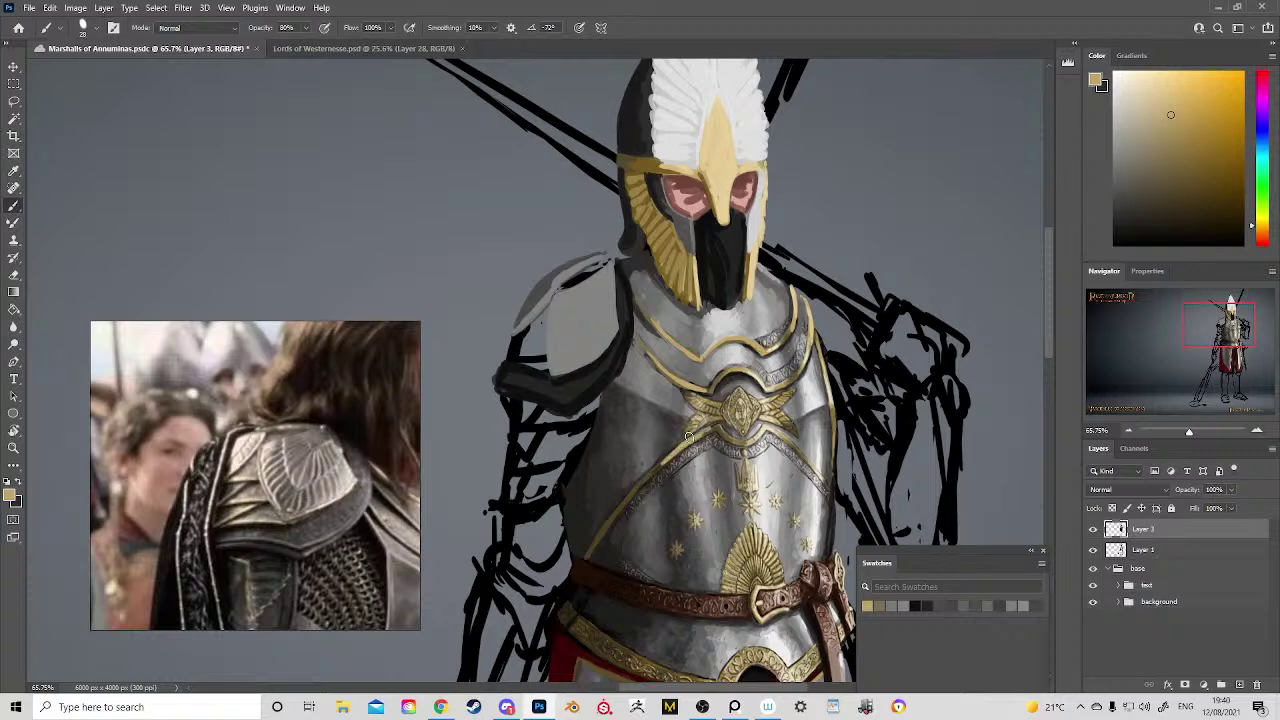
alt+click(707, 393)
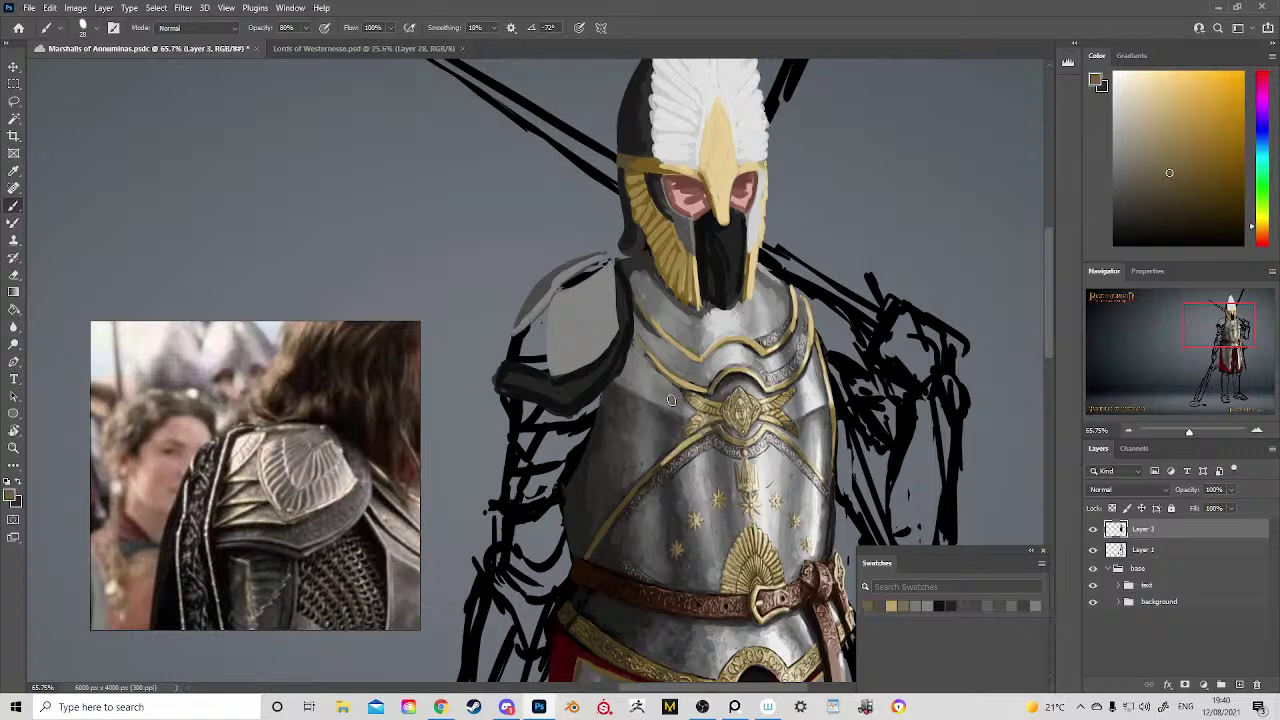
alt+click(646, 334)
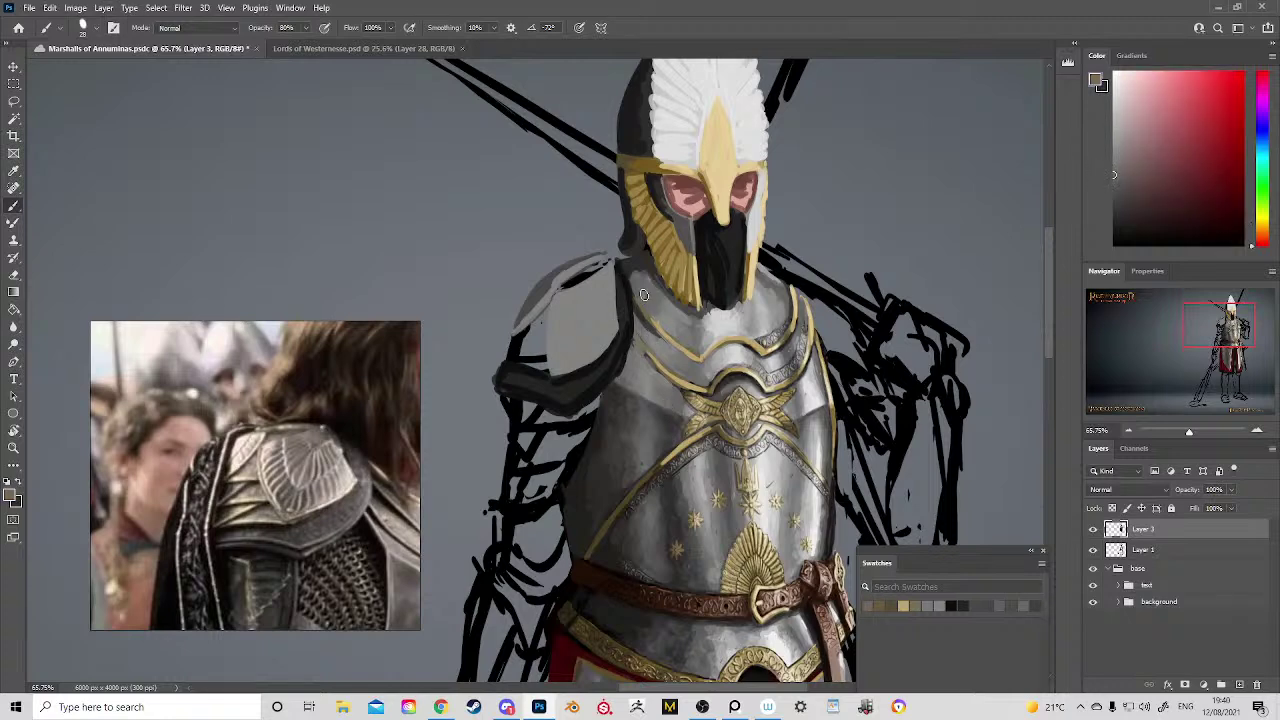
alt+click(668, 336)
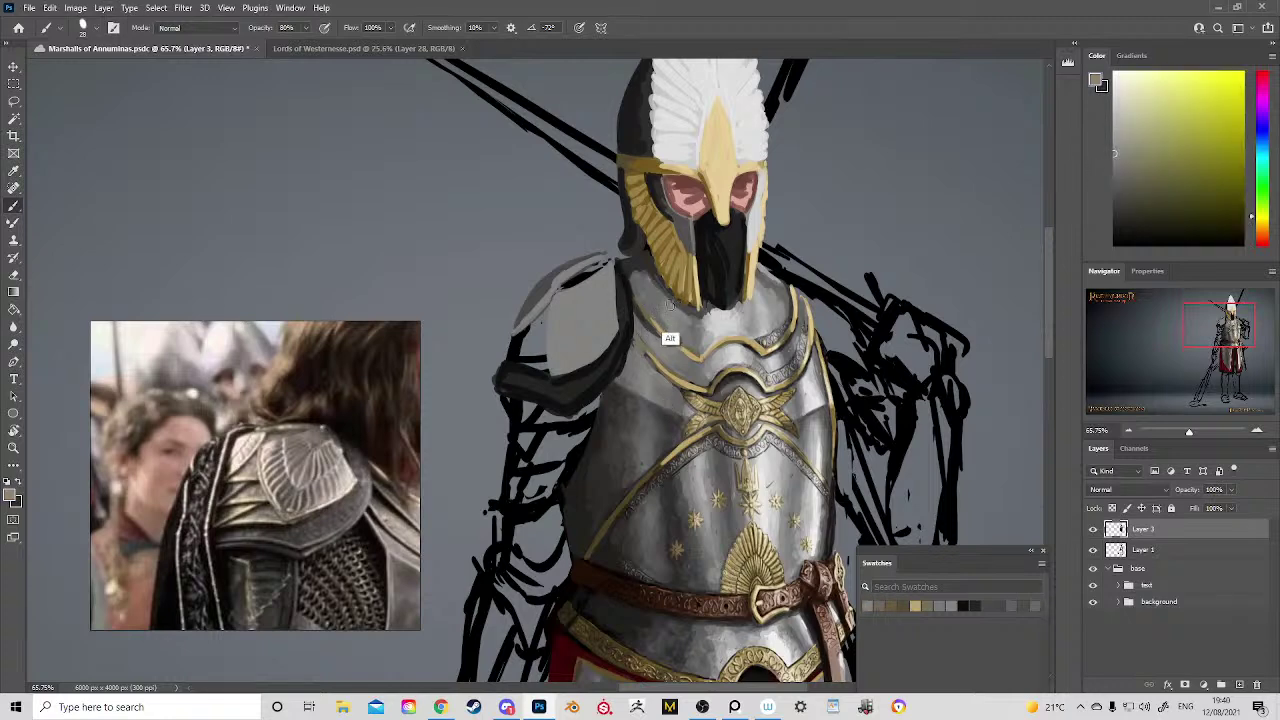
alt+click(688, 364)
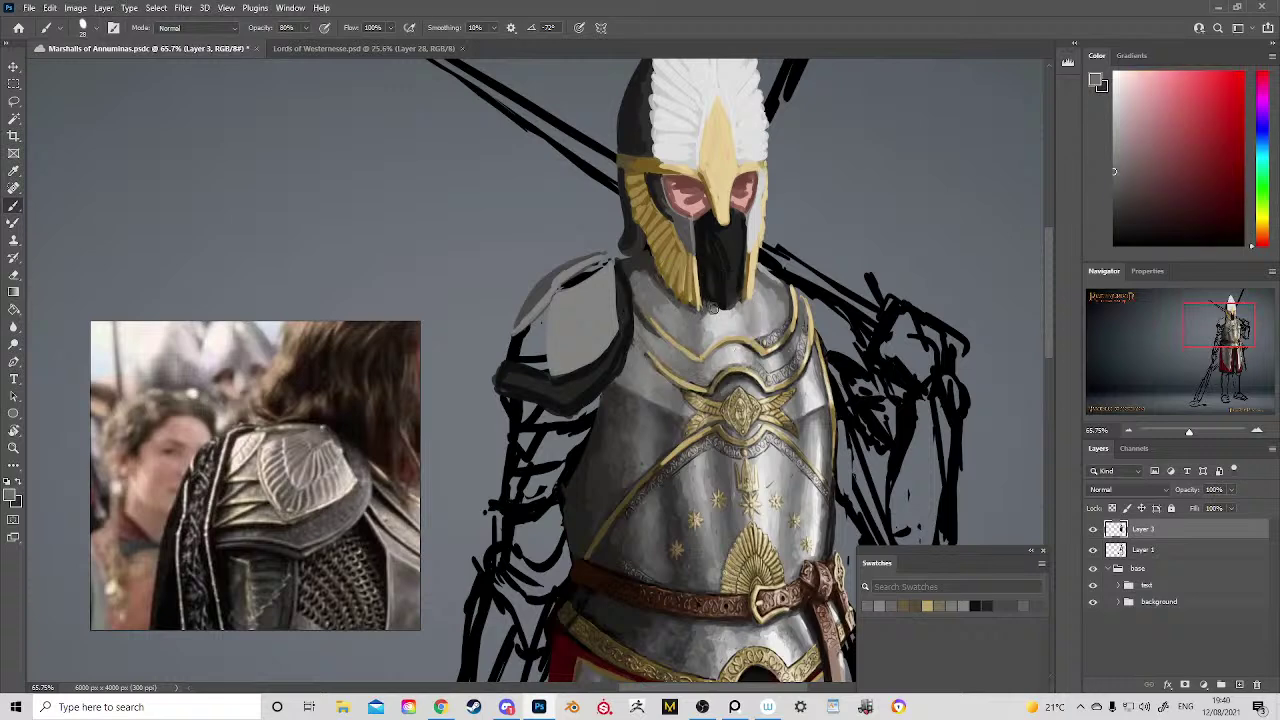
Step: Sample a pale grey from the breastplate and paint radiating feather strokes over the shoulder guard's central emblem panel
drag(662, 350, 754, 381)
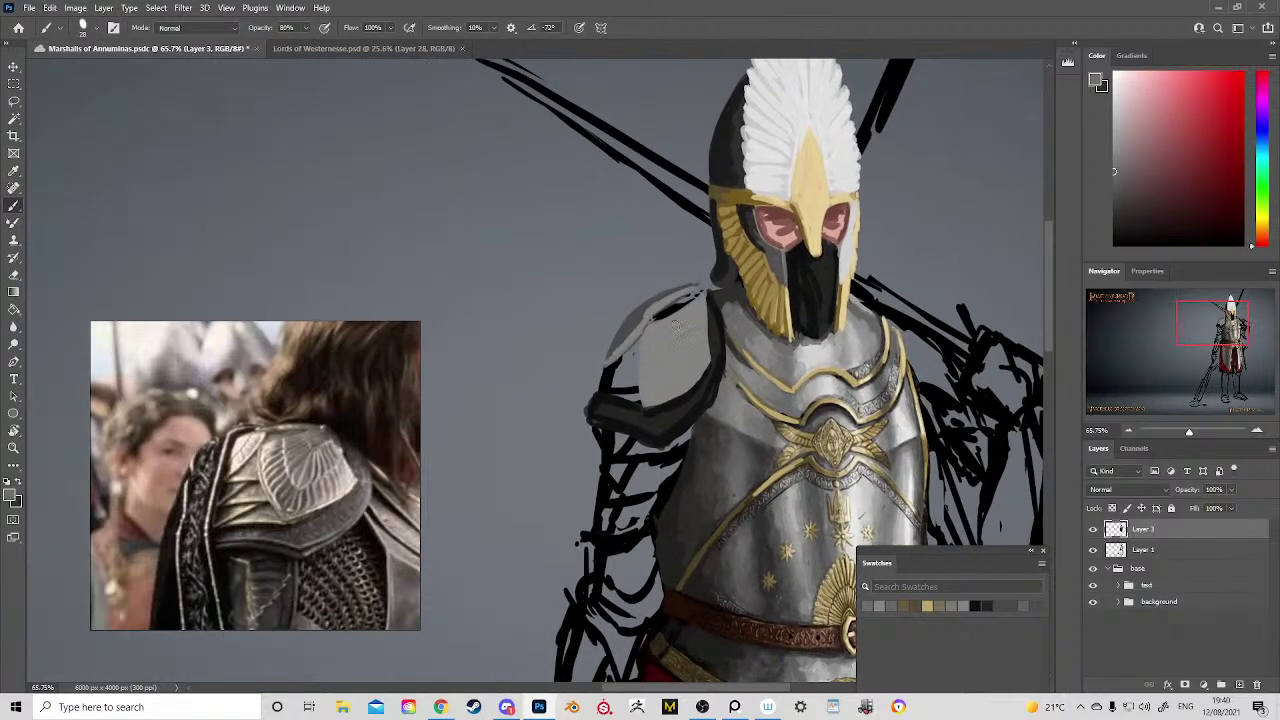
alt+click(820, 349)
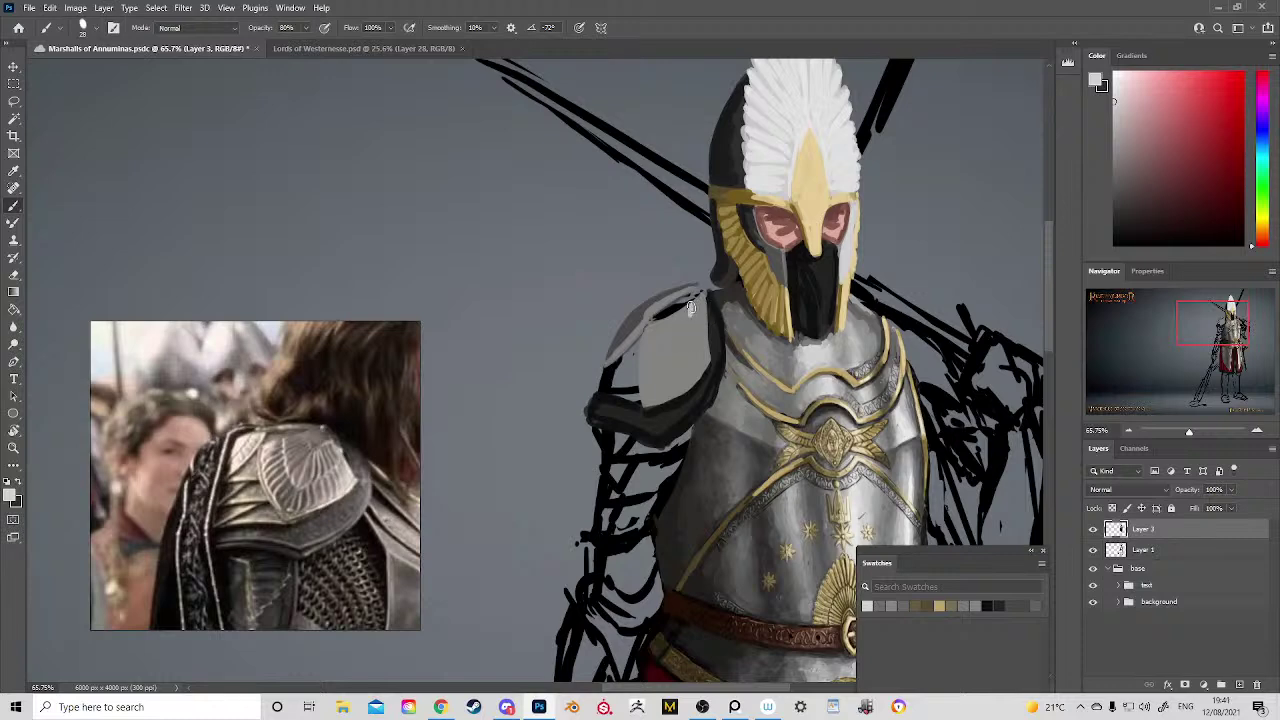
mouse_move(691, 308)
mouse_down()
mouse_move(681, 349)
mouse_move(683, 331)
mouse_move(672, 361)
mouse_move(699, 327)
mouse_move(702, 339)
mouse_move(671, 374)
mouse_move(673, 359)
mouse_move(653, 402)
mouse_move(679, 362)
mouse_move(683, 382)
mouse_move(709, 355)
mouse_move(648, 406)
mouse_up()
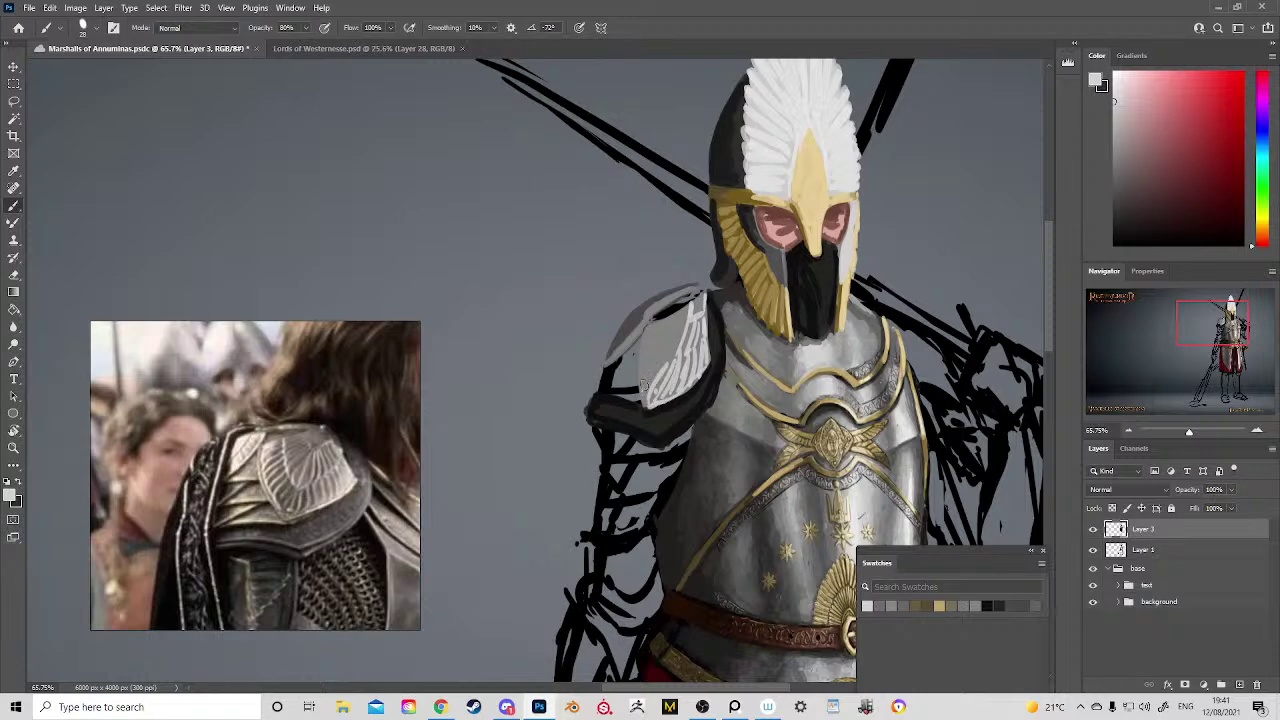
drag(642, 385, 662, 345)
mouse_move(671, 350)
mouse_down()
mouse_move(680, 305)
mouse_move(704, 292)
mouse_up()
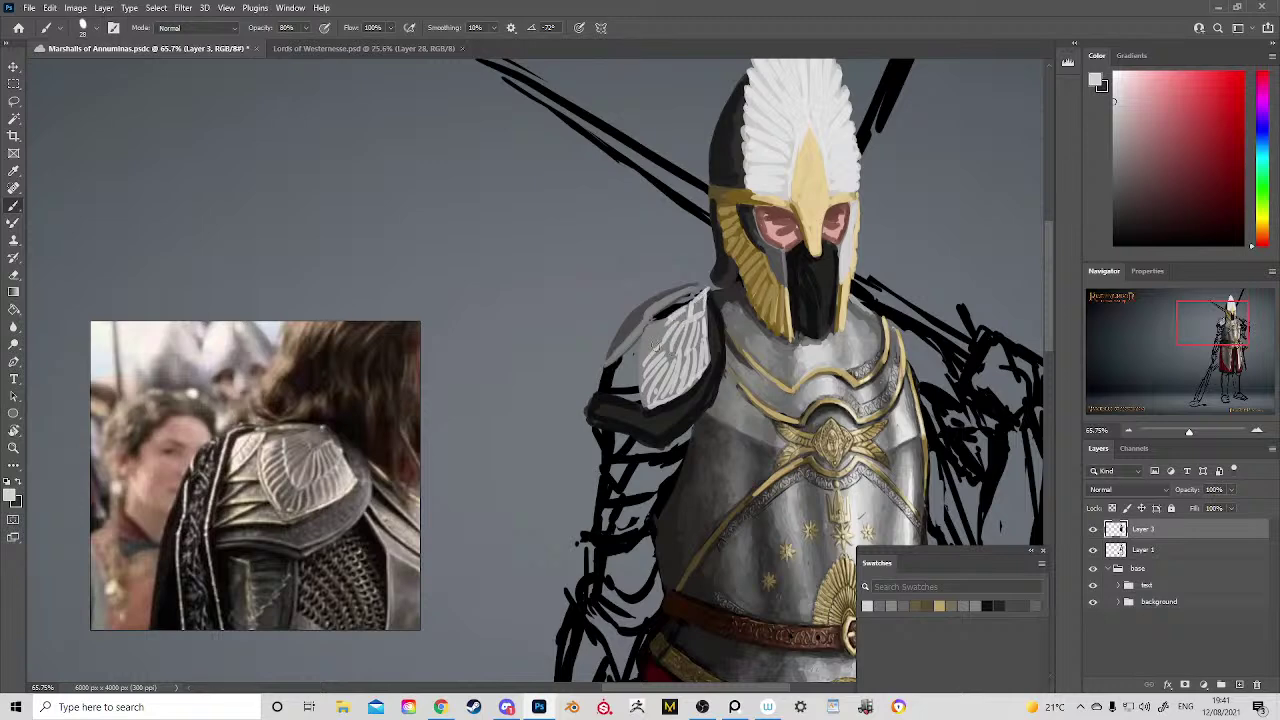
drag(645, 393, 644, 403)
Step: Paint a gold trim along the wing emblem's lower edge and sample near-black to tidy the rim beneath it
alt+click(785, 450)
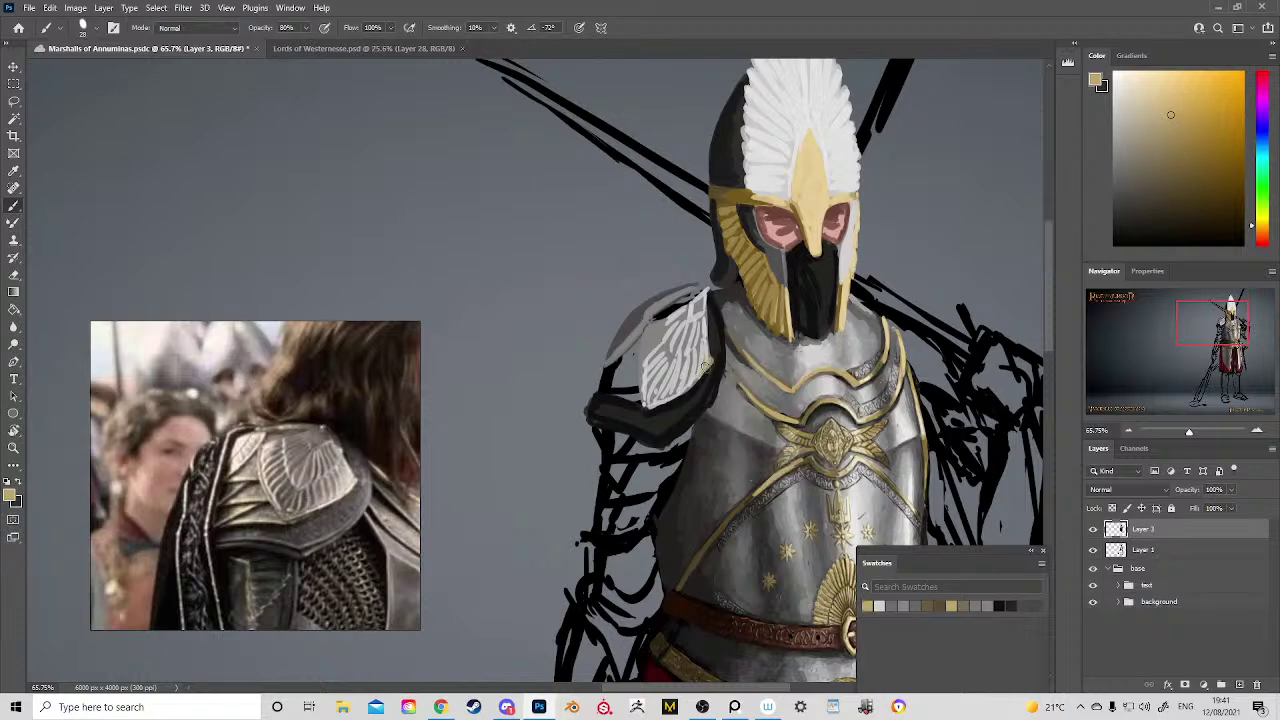
drag(686, 389, 643, 412)
key(alt)
alt+click(681, 399)
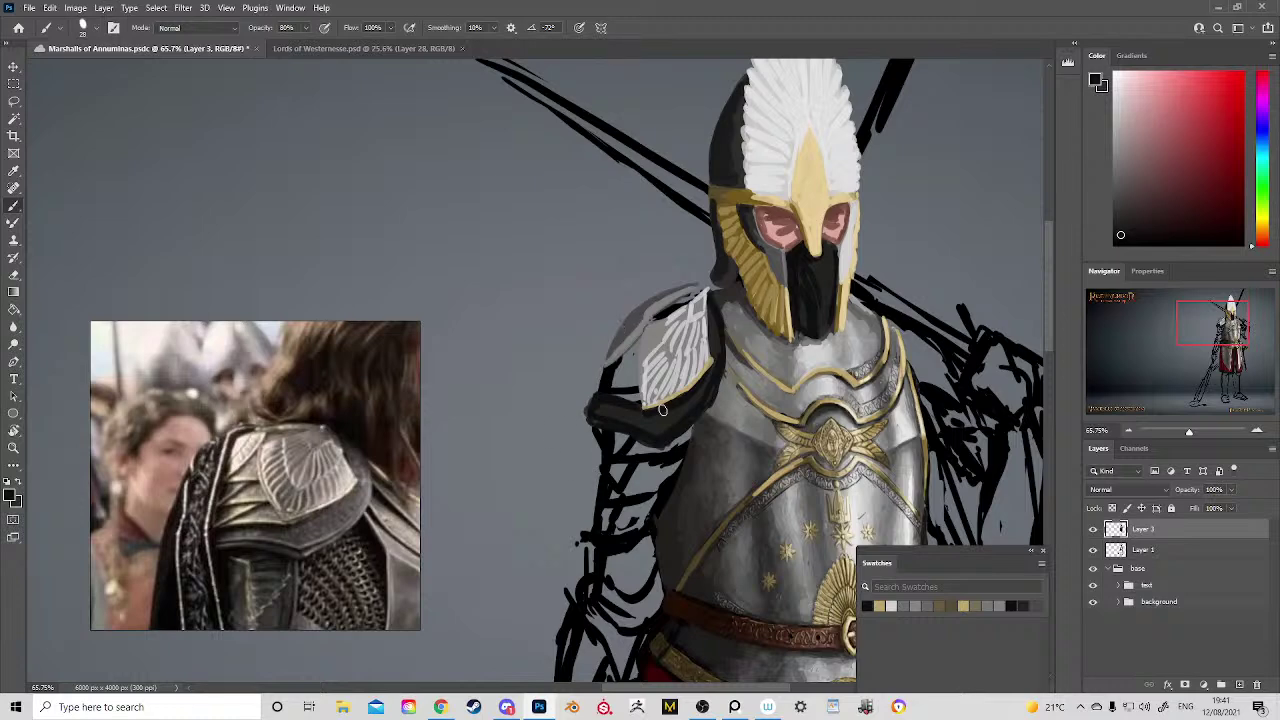
Step: Sample a dark grey near the collar and fill the shoulder guard's outer plates with it, covering the black sketch lines
alt+click(738, 373)
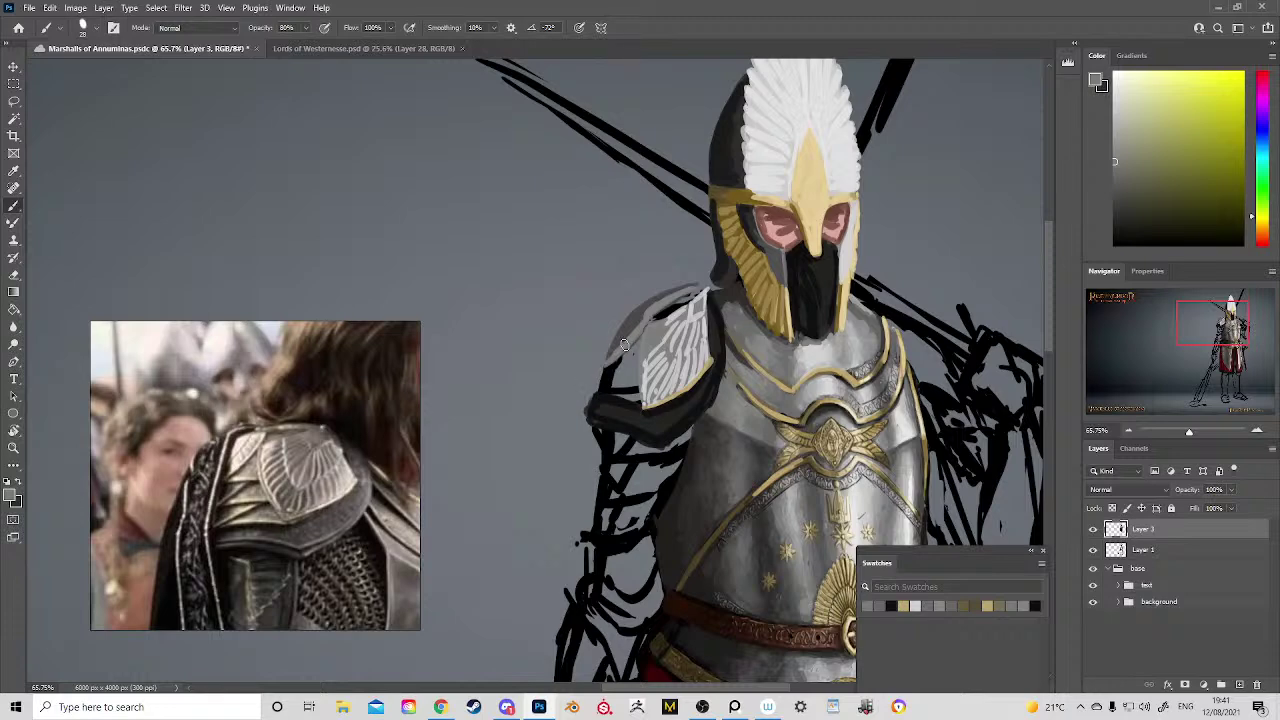
alt+click(735, 310)
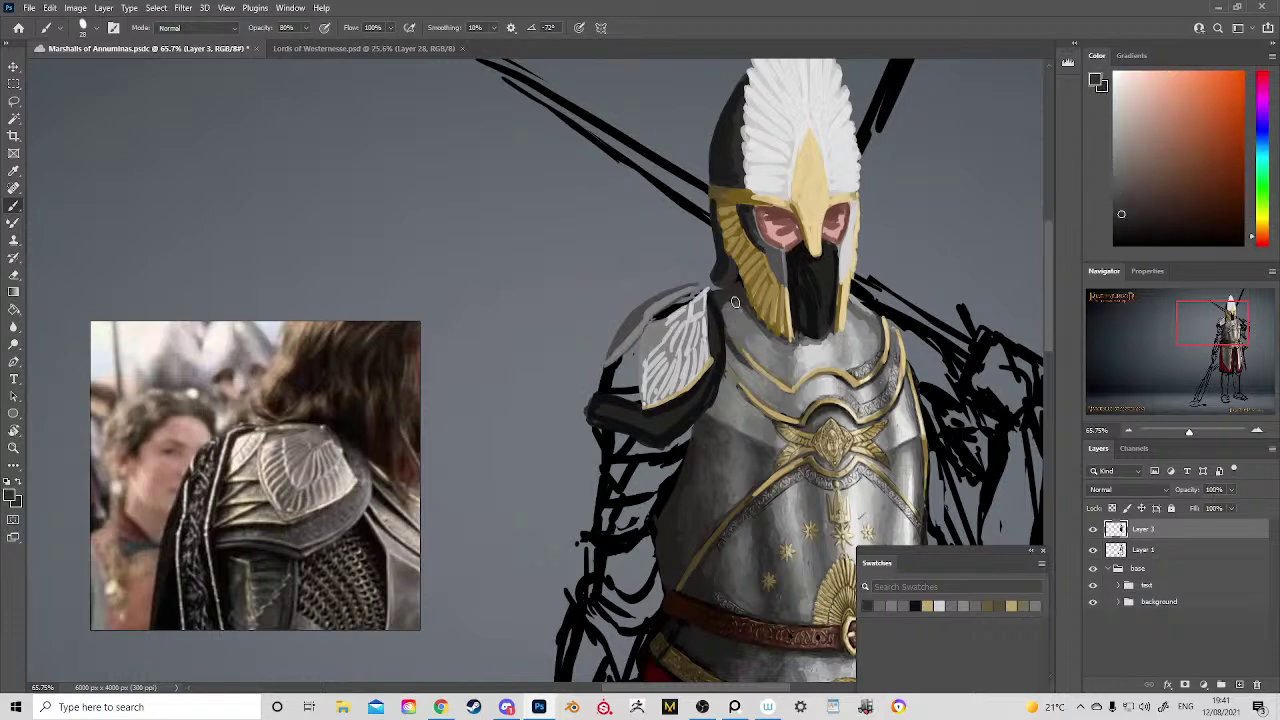
mouse_move(609, 362)
mouse_down()
mouse_move(627, 322)
mouse_move(603, 369)
mouse_move(650, 298)
mouse_move(640, 304)
mouse_move(672, 290)
mouse_up()
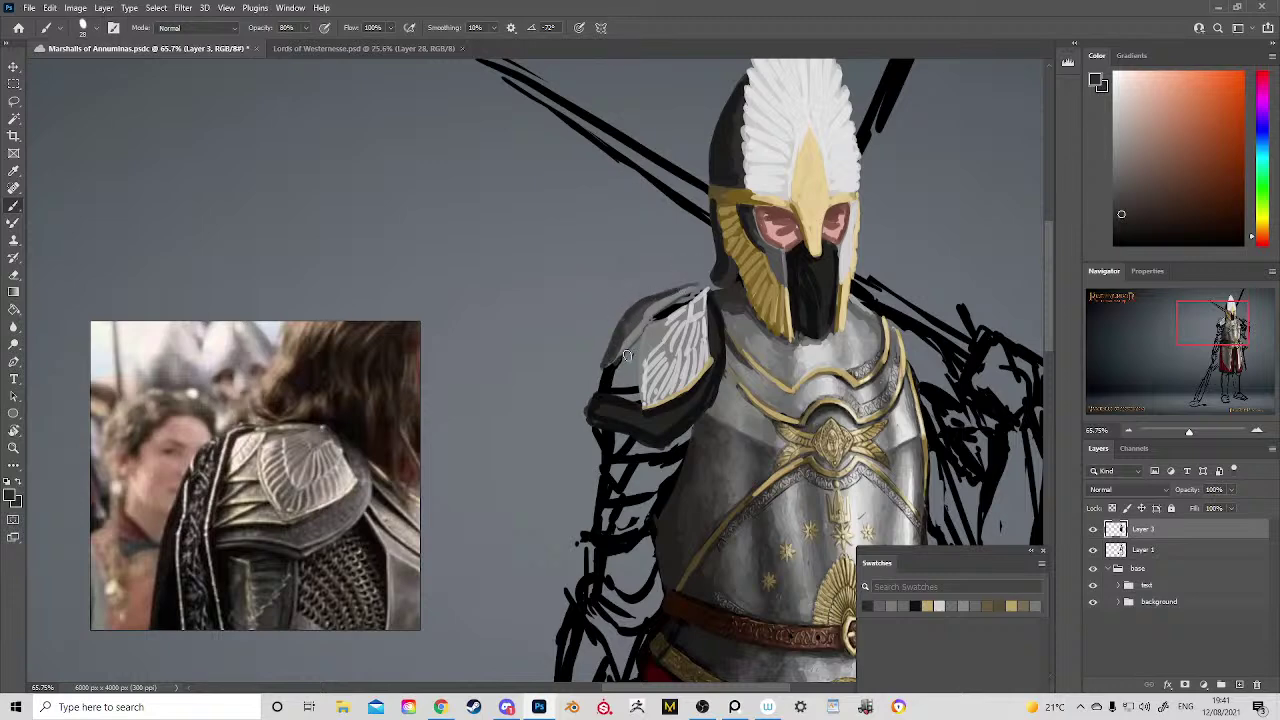
mouse_move(604, 379)
mouse_down()
mouse_move(641, 407)
mouse_move(647, 328)
mouse_move(637, 394)
mouse_move(643, 331)
mouse_move(637, 383)
mouse_move(635, 368)
mouse_move(614, 377)
mouse_move(639, 343)
mouse_move(601, 378)
mouse_move(640, 336)
mouse_move(616, 396)
mouse_up()
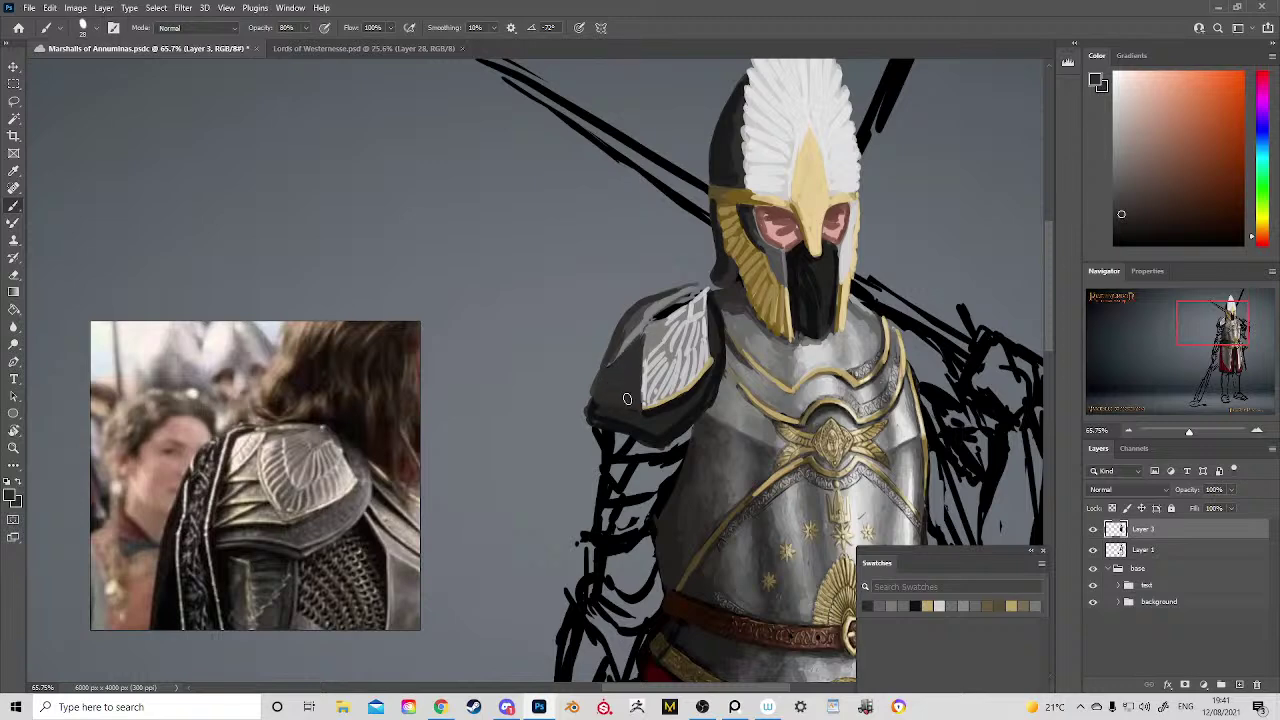
Step: Paint lighter grey zigzag shapes on the outer plates beside the wing emblem, alternating sampled mid and dark greys
alt+click(648, 360)
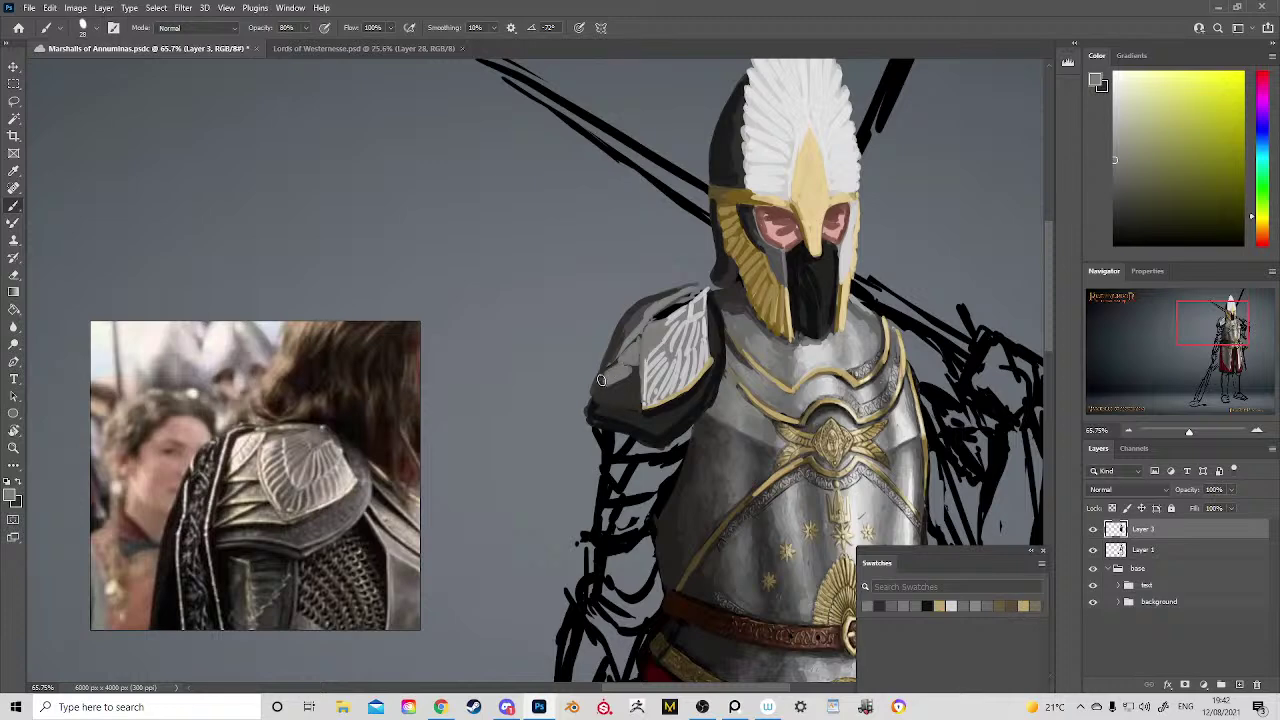
mouse_move(627, 380)
mouse_down()
mouse_move(604, 398)
mouse_move(622, 388)
mouse_up()
alt+click(623, 428)
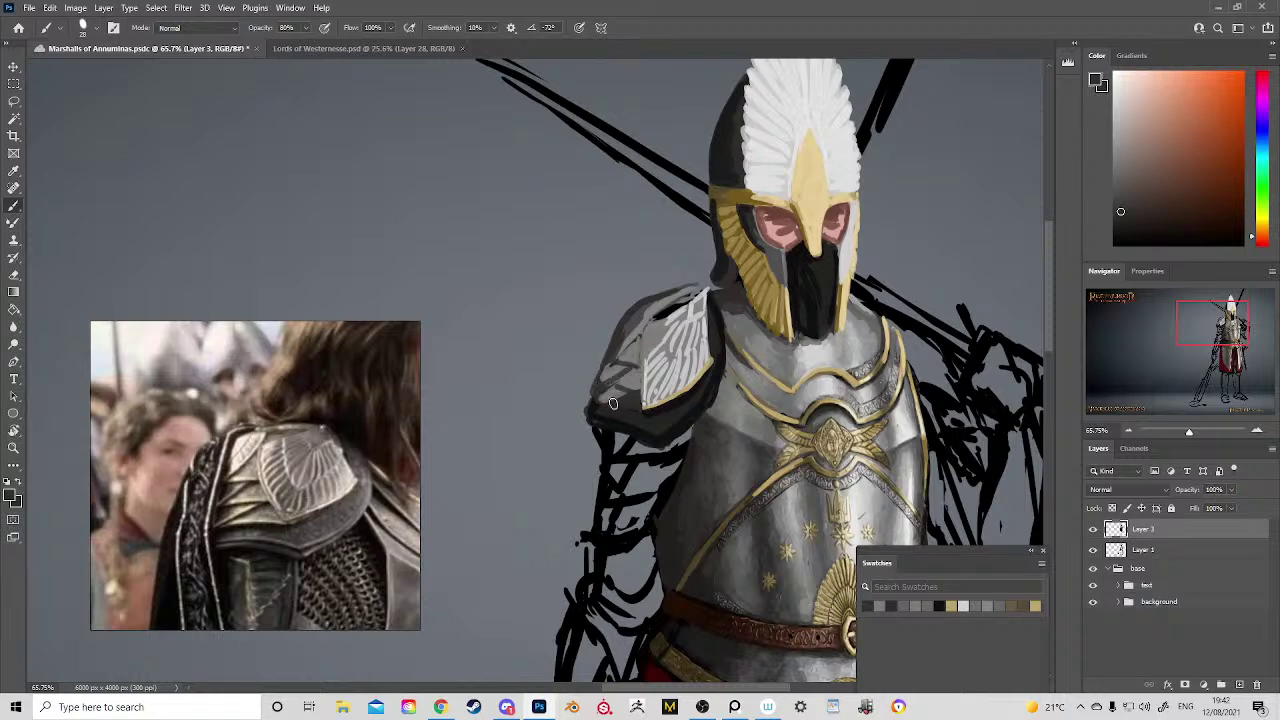
alt+click(610, 425)
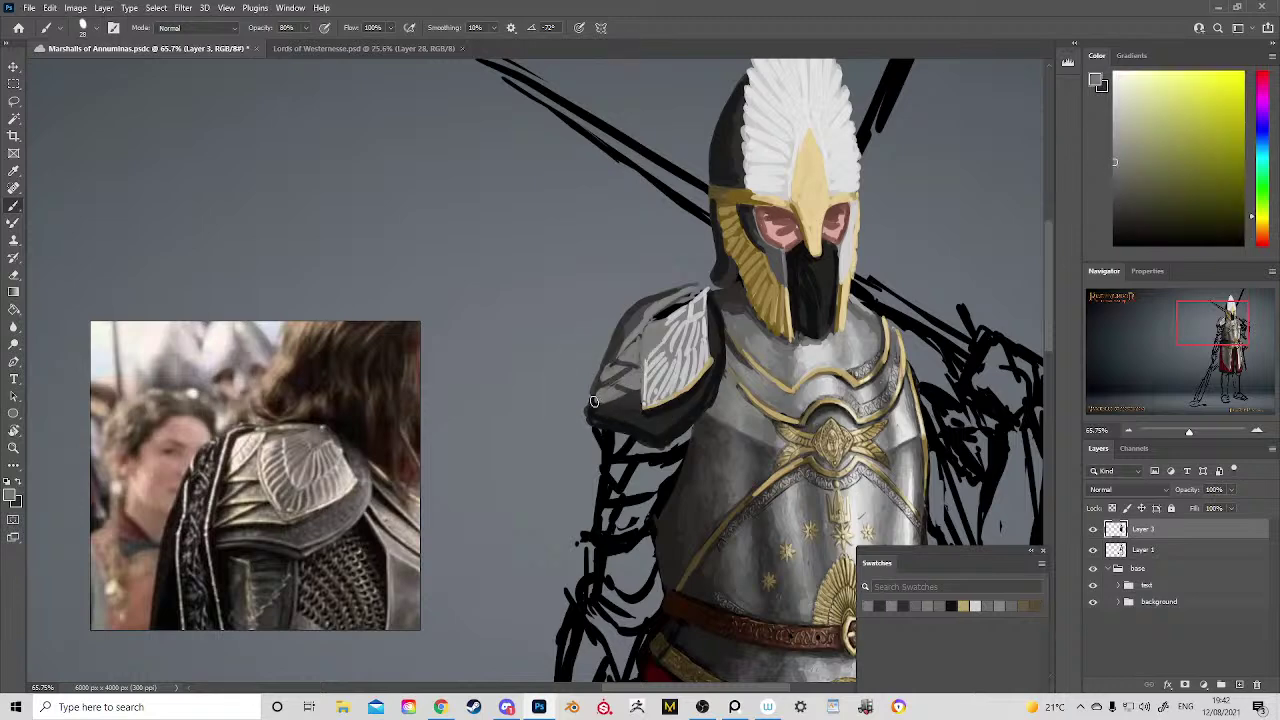
drag(594, 402, 629, 333)
Step: Paint a gold edge along the wing emblem's outer side and a near-black rim around the shoulder guard's top, cleaning up its upper edge
alt+click(760, 322)
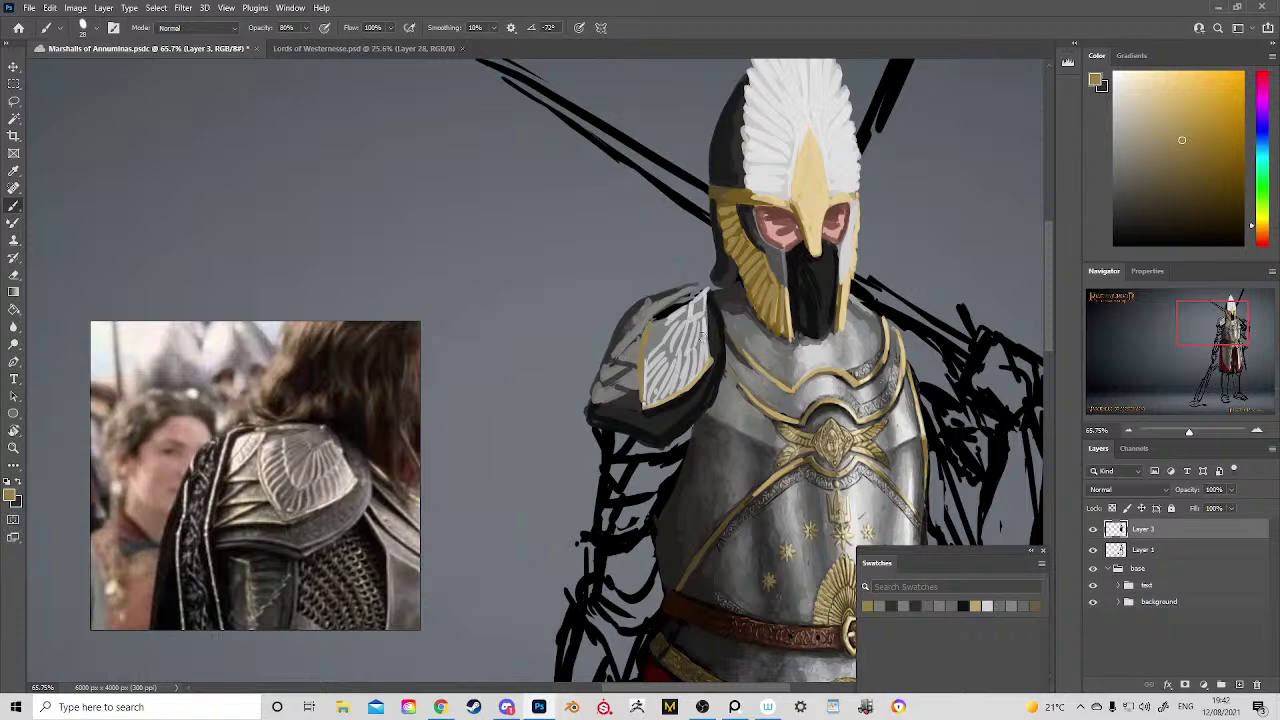
alt+click(714, 351)
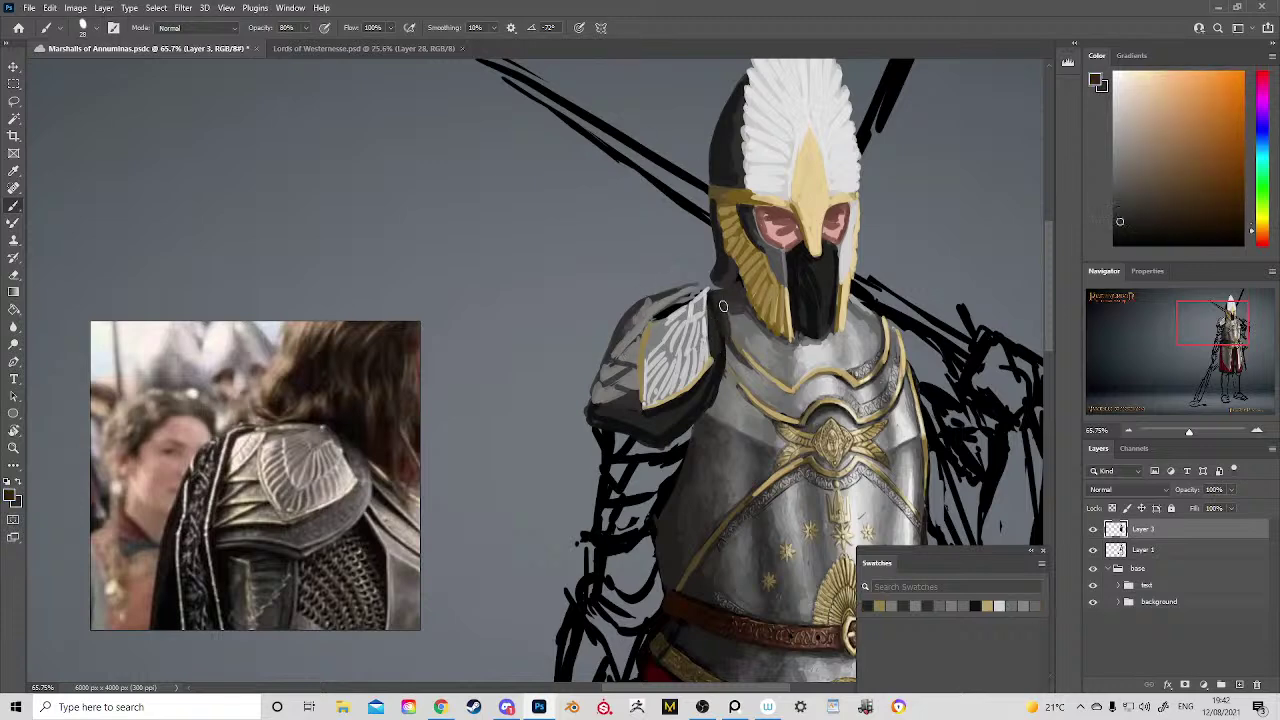
alt+click(803, 298)
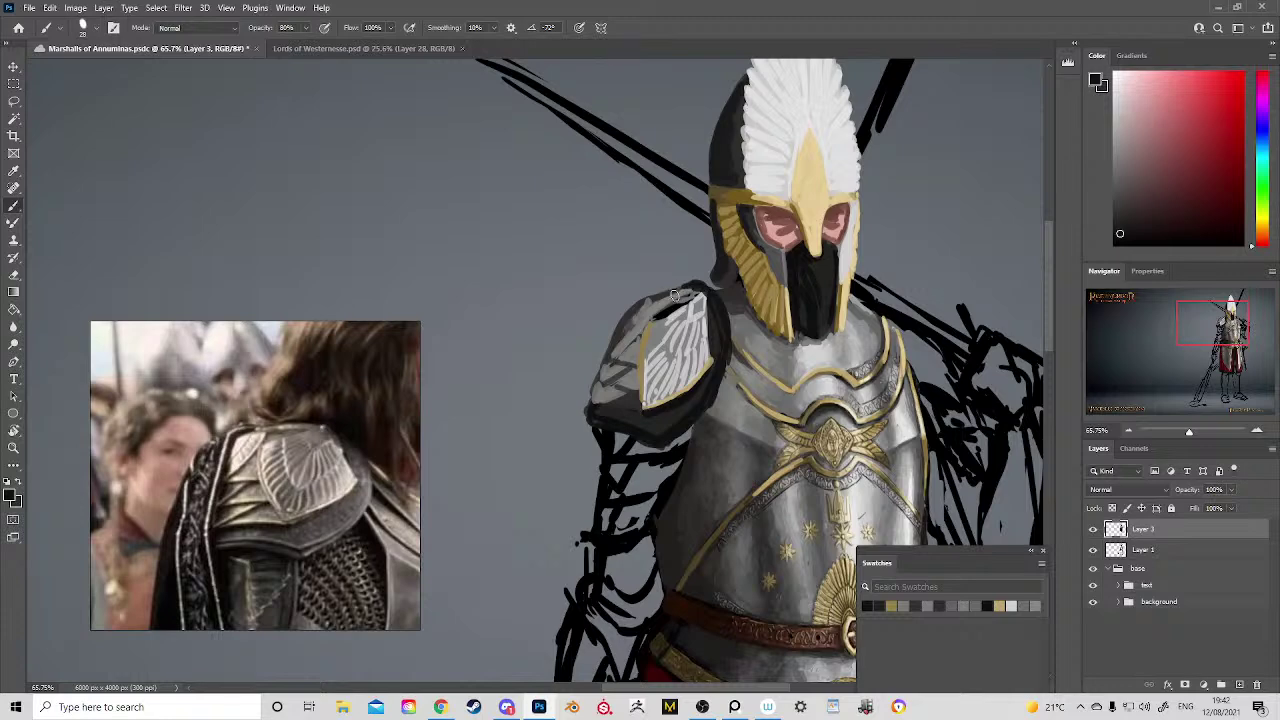
key(e)
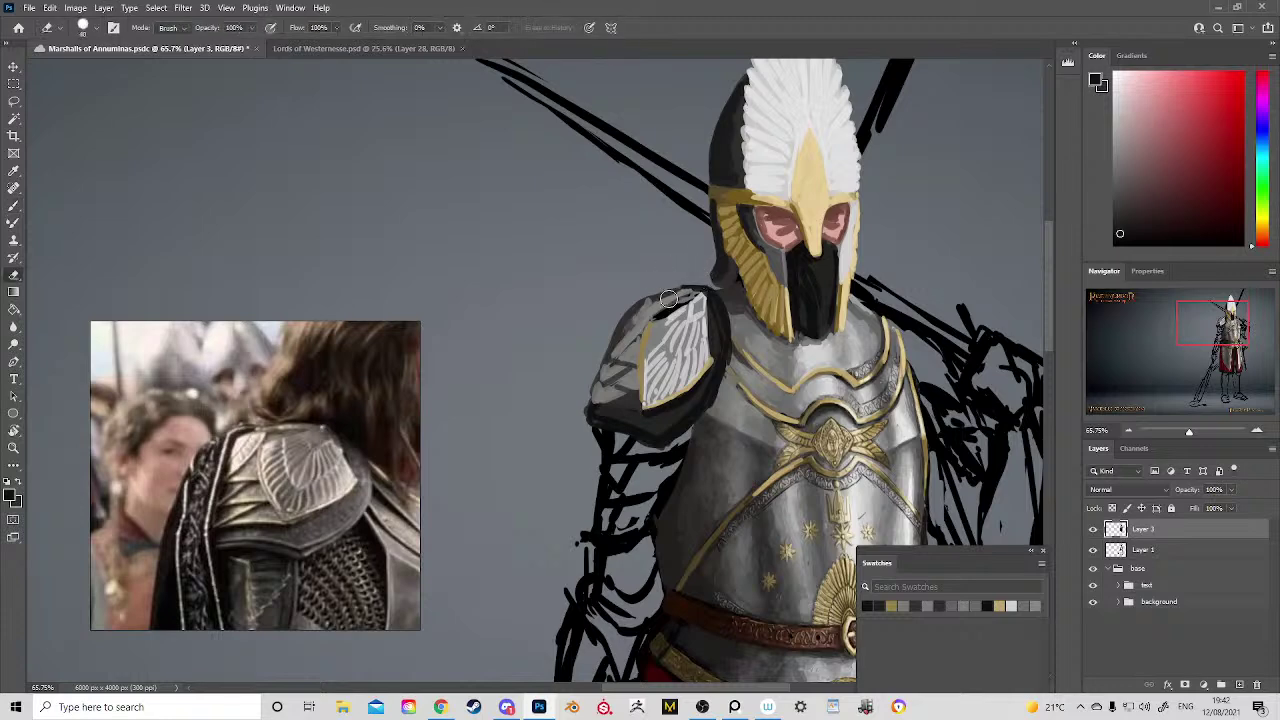
key(b)
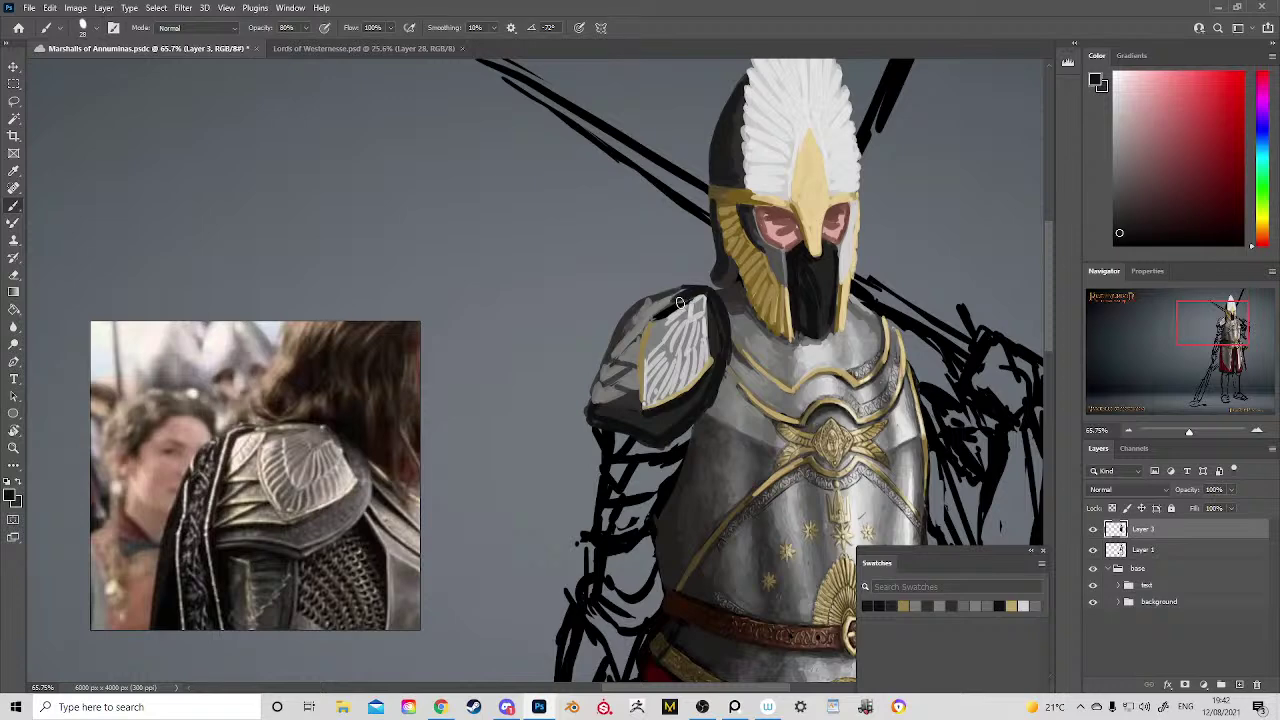
Step: Shade the upper plates above the wing emblem with mid and dark greys sampled from the shoulder guard
alt+click(636, 350)
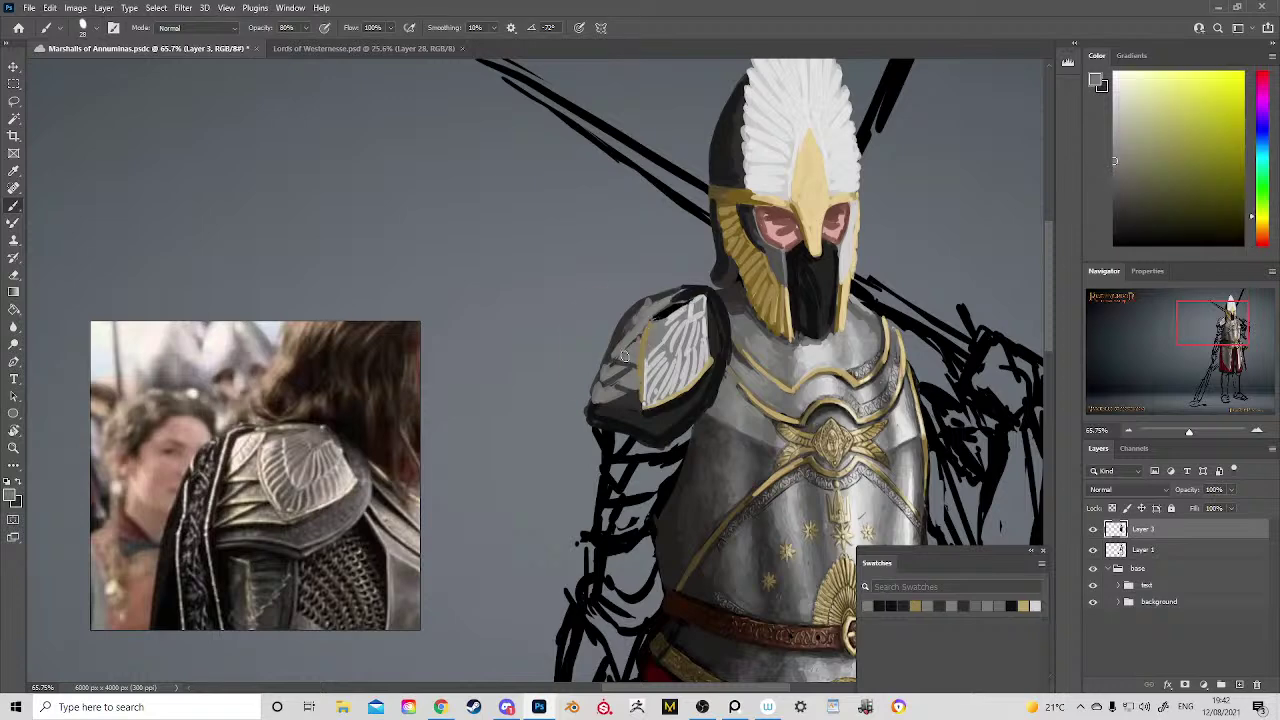
mouse_move(673, 305)
mouse_down()
mouse_move(689, 297)
mouse_move(655, 316)
mouse_move(700, 292)
mouse_move(606, 360)
mouse_move(641, 327)
mouse_up()
alt+click(664, 297)
alt+click(635, 358)
alt+click(622, 352)
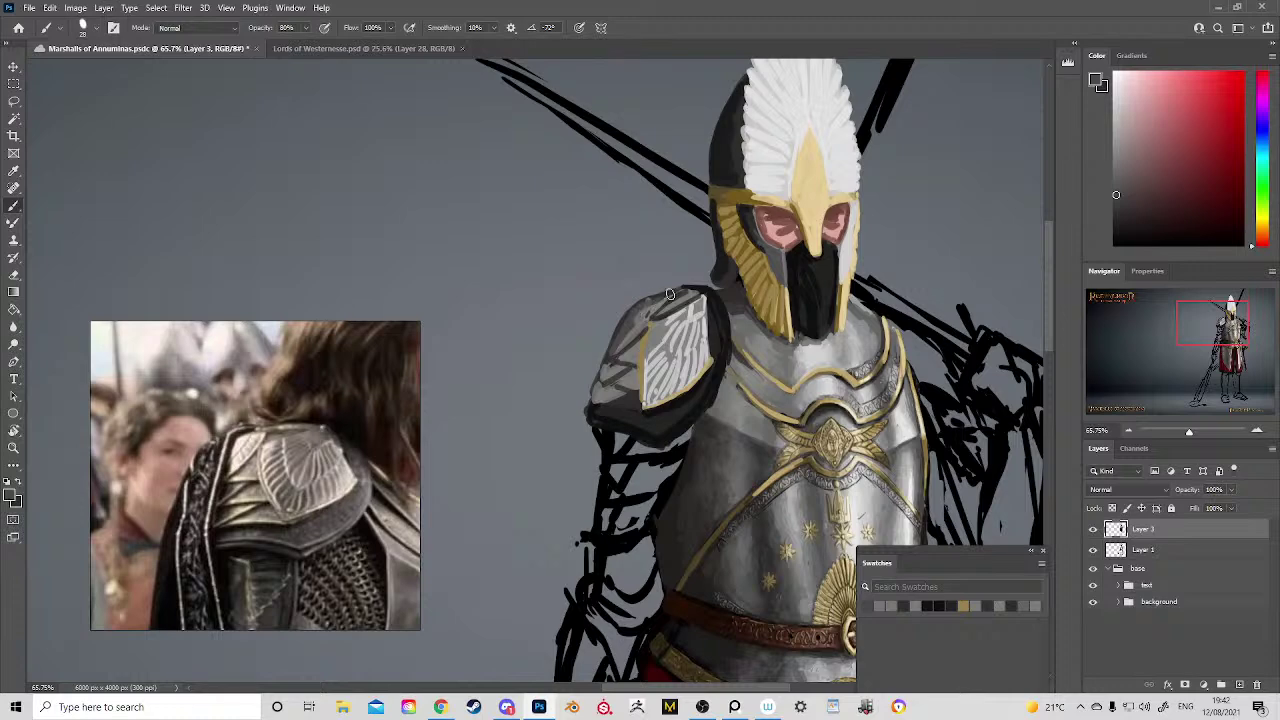
Step: Touch up the lower zigzag plates in sampled grey and near-black, and paint dull gold edges on the upper plates and wing emblem
alt+click(626, 386)
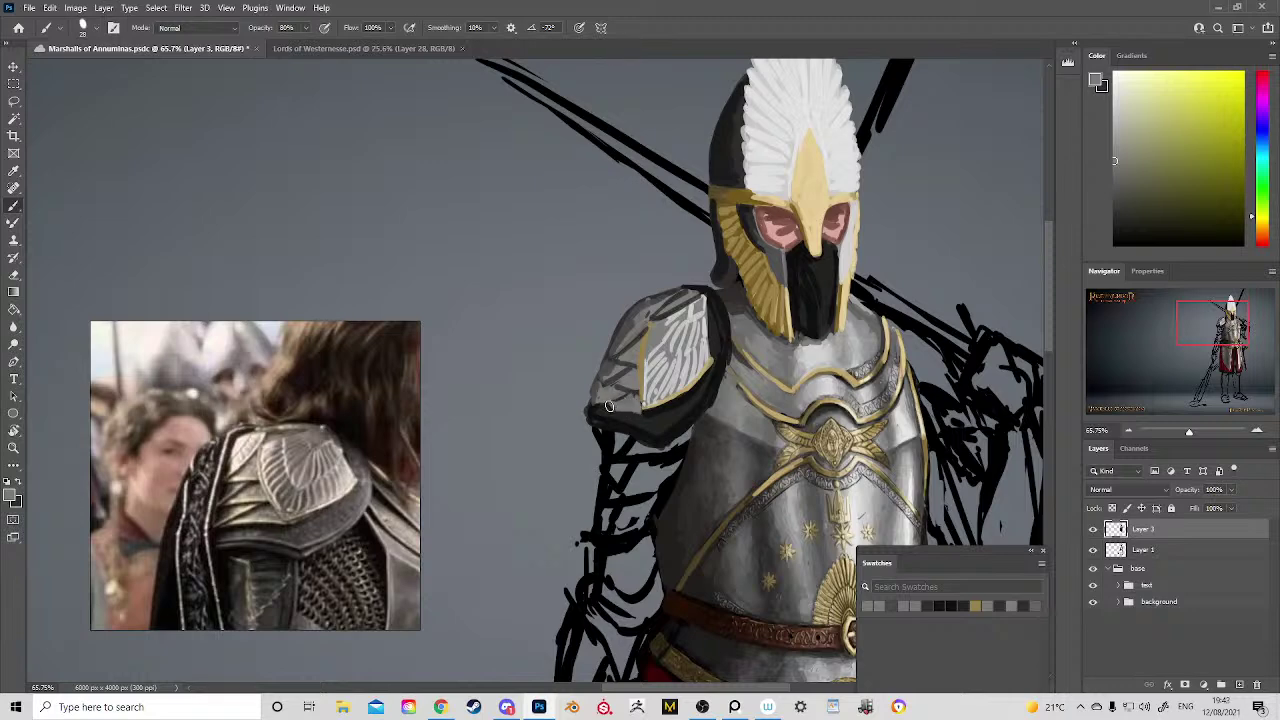
key(d)
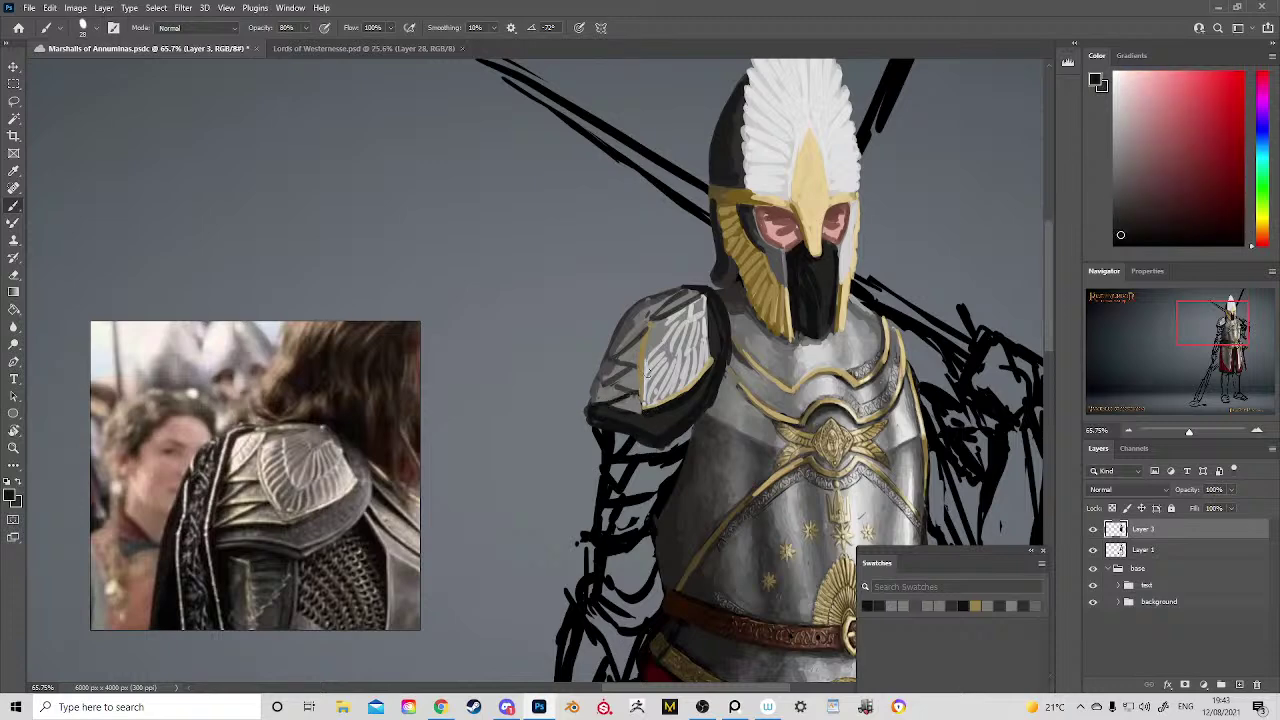
alt+click(645, 398)
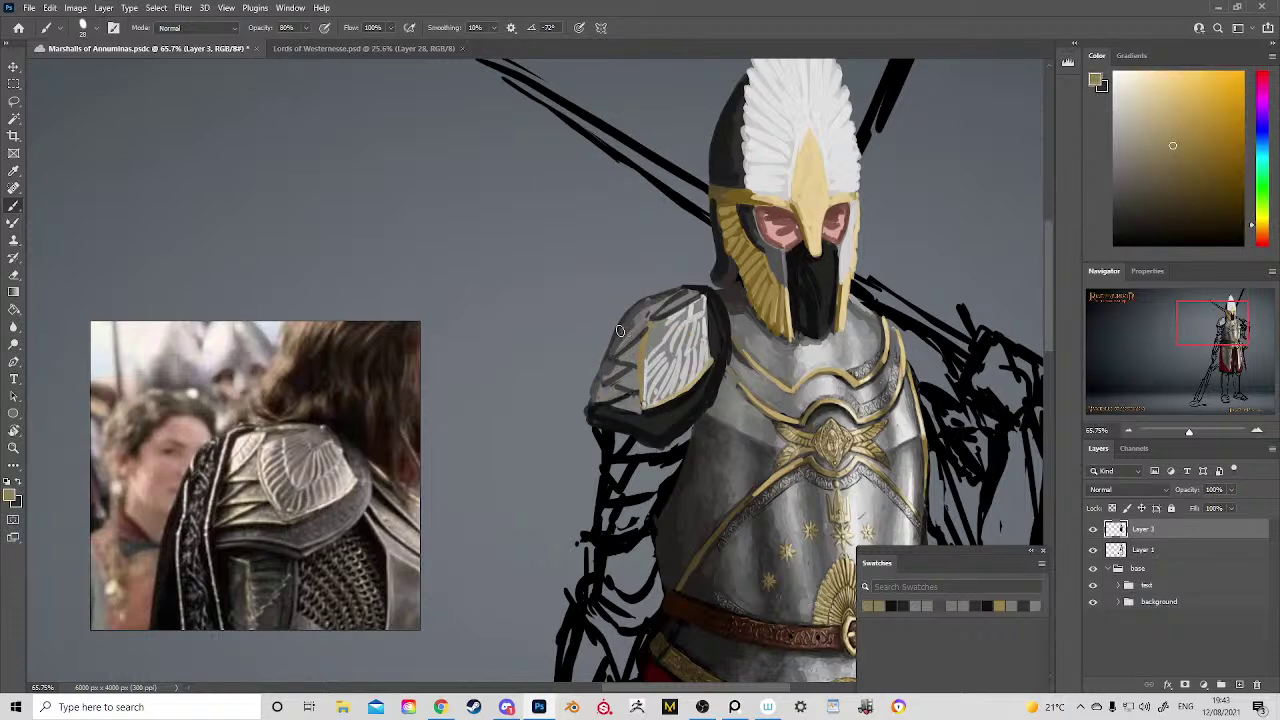
mouse_move(608, 355)
mouse_down()
mouse_move(656, 310)
mouse_move(697, 298)
mouse_up()
drag(705, 340, 712, 365)
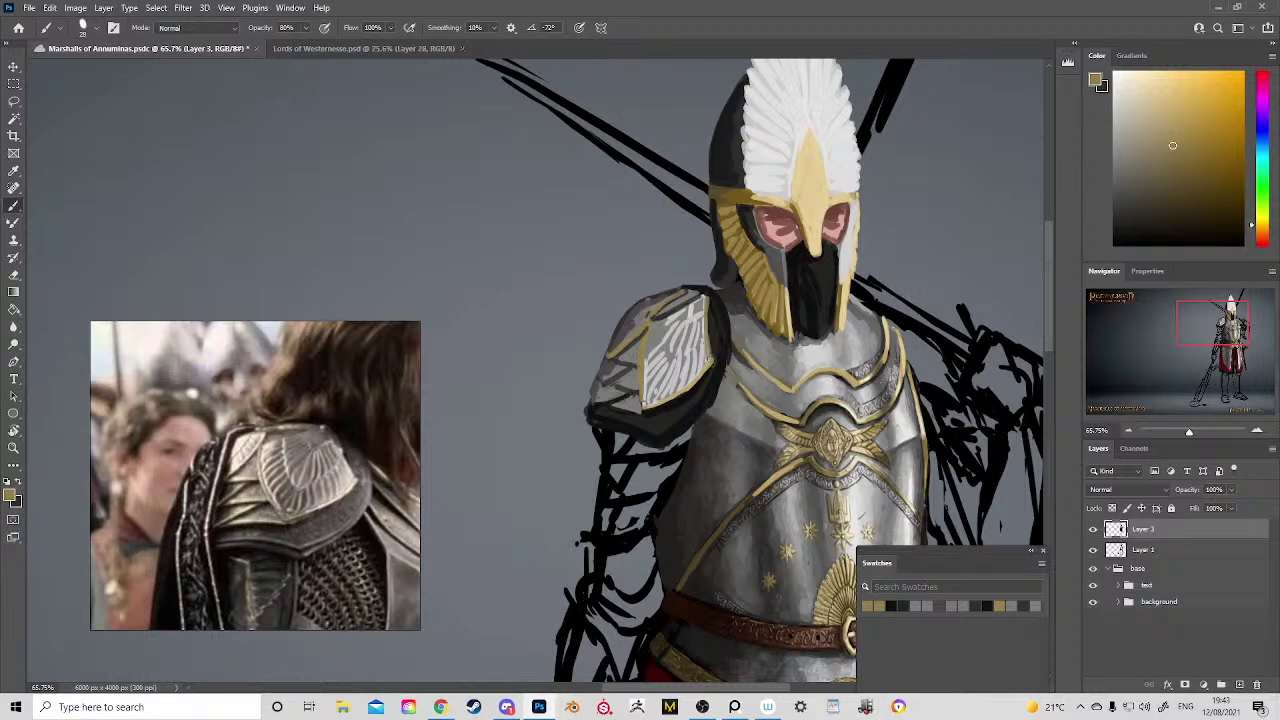
Step: Paint pale gold highlights sampled from the helmet along the wing emblem's border and the zigzag edges of the outer plates
alt+click(740, 192)
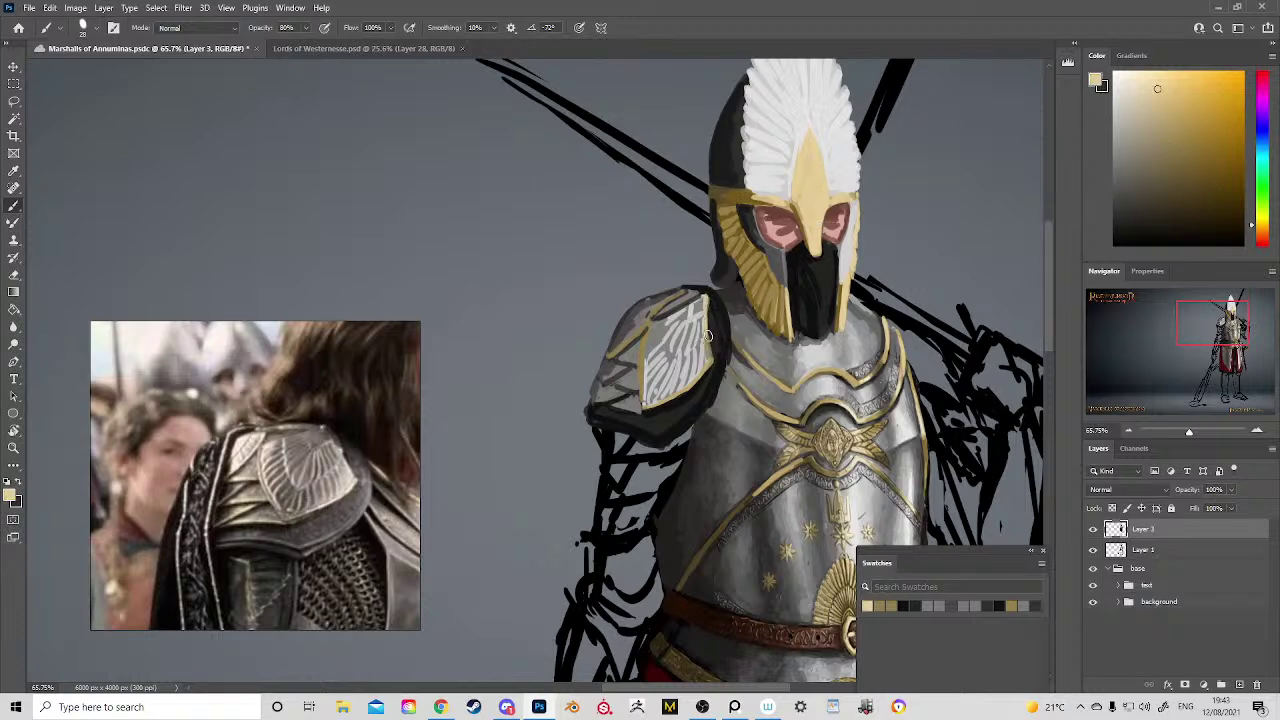
drag(707, 336, 711, 361)
mouse_move(626, 357)
mouse_down()
mouse_move(616, 360)
mouse_move(632, 368)
mouse_move(622, 362)
mouse_up()
mouse_move(656, 312)
mouse_down()
mouse_move(634, 392)
mouse_move(620, 375)
mouse_move(630, 366)
mouse_move(603, 381)
mouse_move(612, 400)
mouse_move(626, 395)
mouse_move(601, 402)
mouse_move(638, 391)
mouse_up()
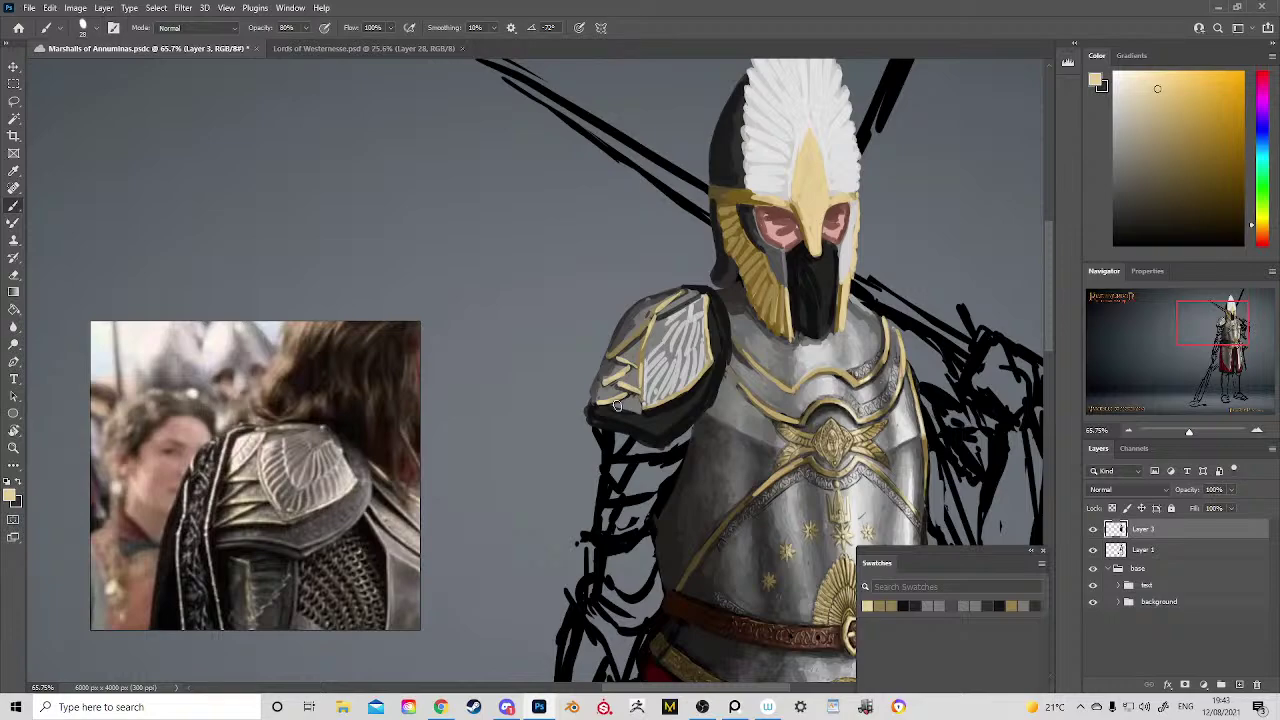
Step: Check the shoulder guard's gold edging up close and against the whole upper figure
scroll(800, 251, down, 5)
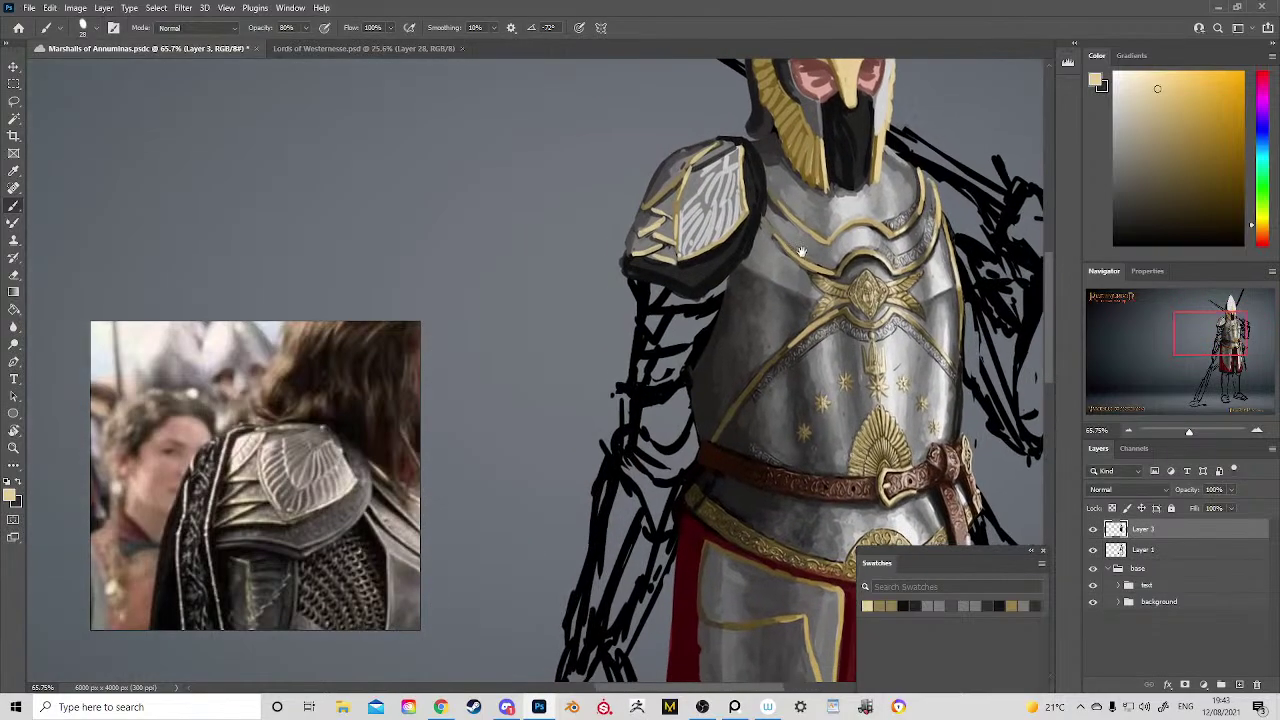
drag(801, 252, 680, 256)
mouse_move(780, 190)
mouse_down()
mouse_move(825, 305)
mouse_move(610, 279)
mouse_move(660, 282)
mouse_move(643, 284)
mouse_up()
key(e)
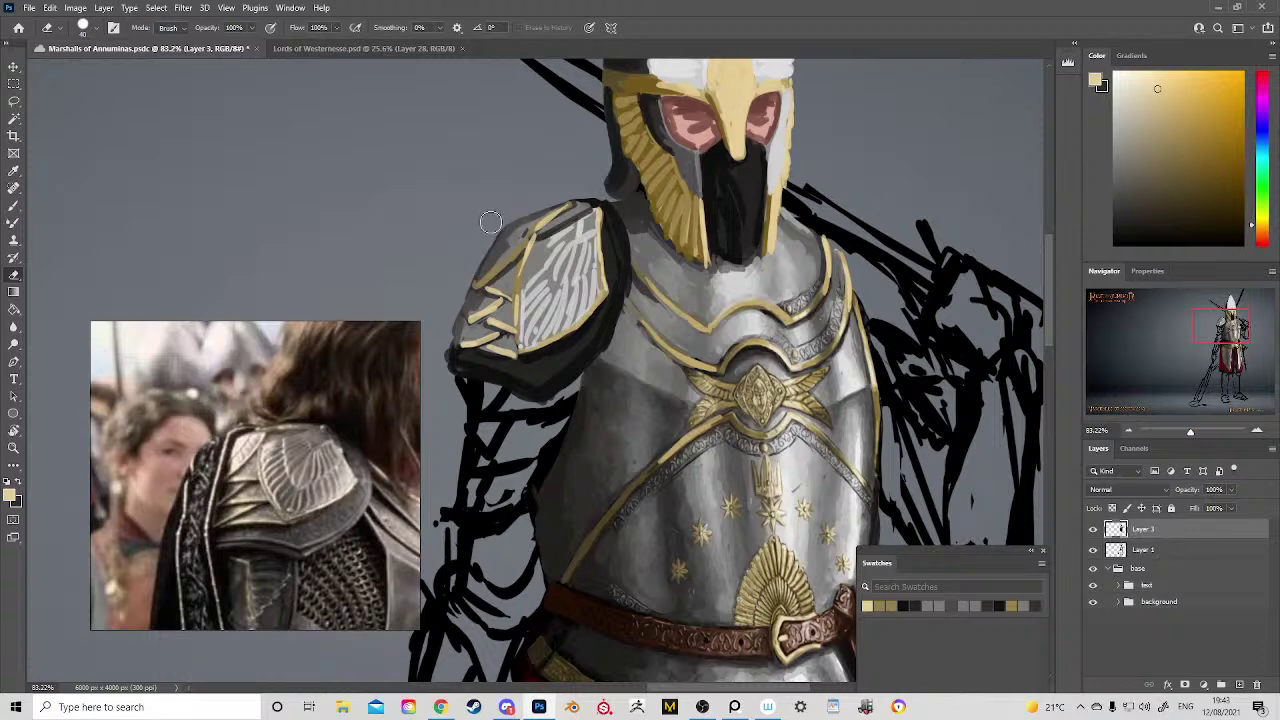
key(z)
drag(518, 250, 481, 169)
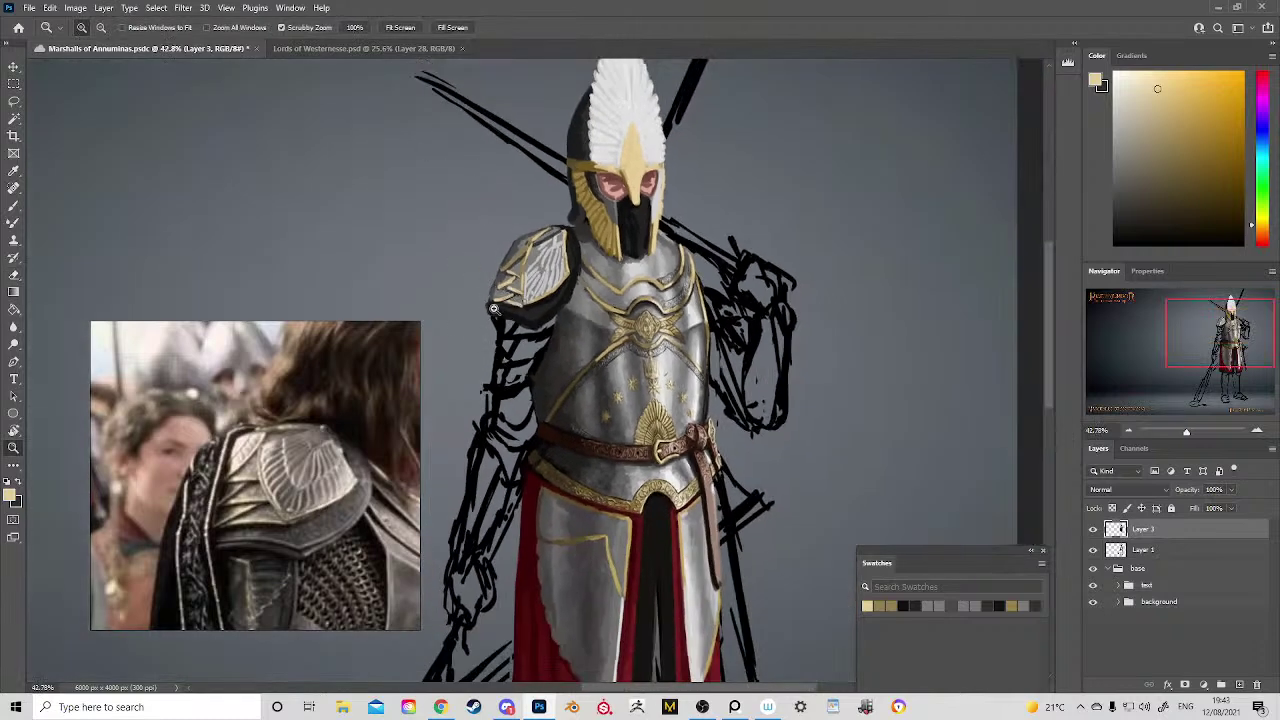
drag(436, 212, 400, 134)
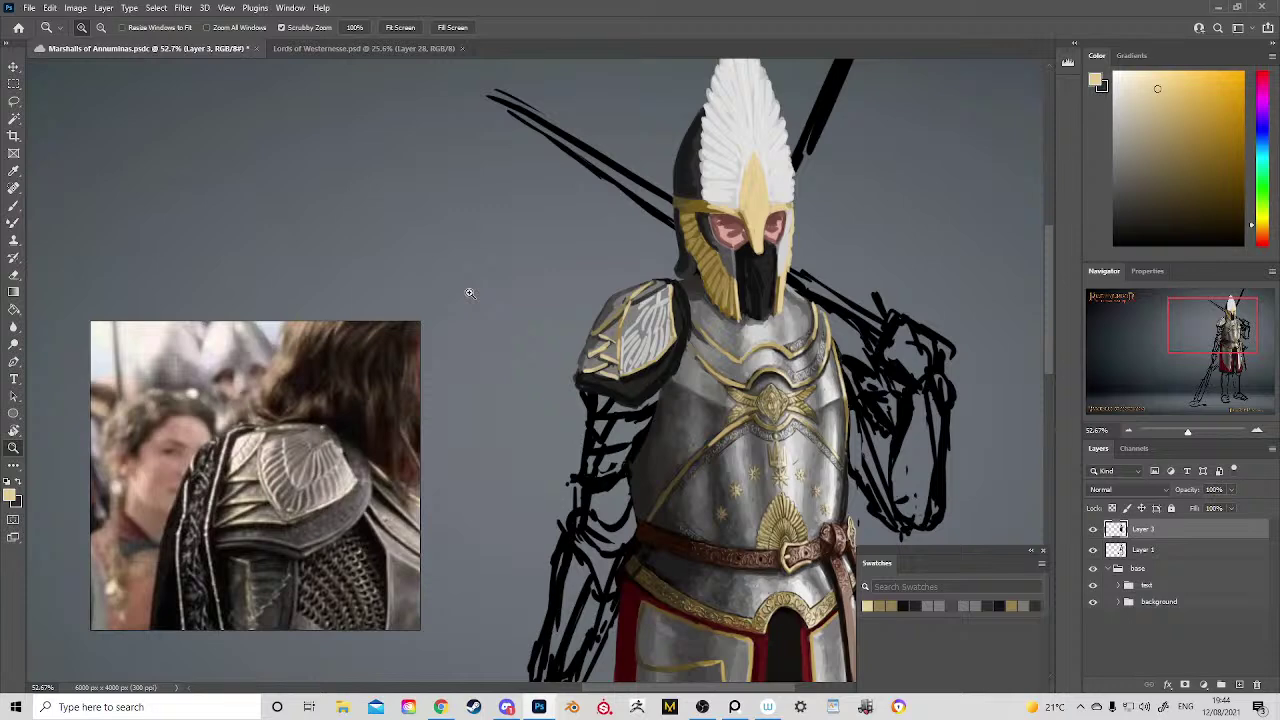
drag(647, 411, 675, 423)
Step: Paint dark grey sampled from the helmet's face opening along the shoulder guard's lower and inner rim, refining it with near-black
key(b)
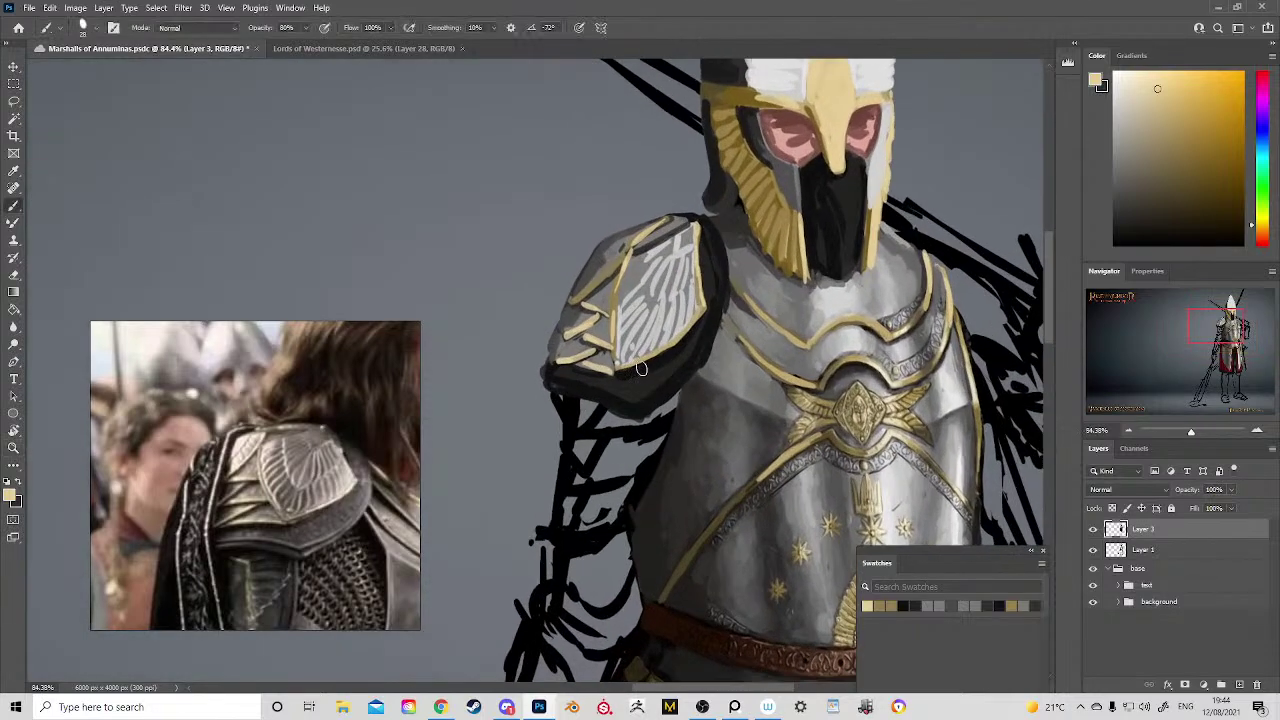
alt+click(645, 430)
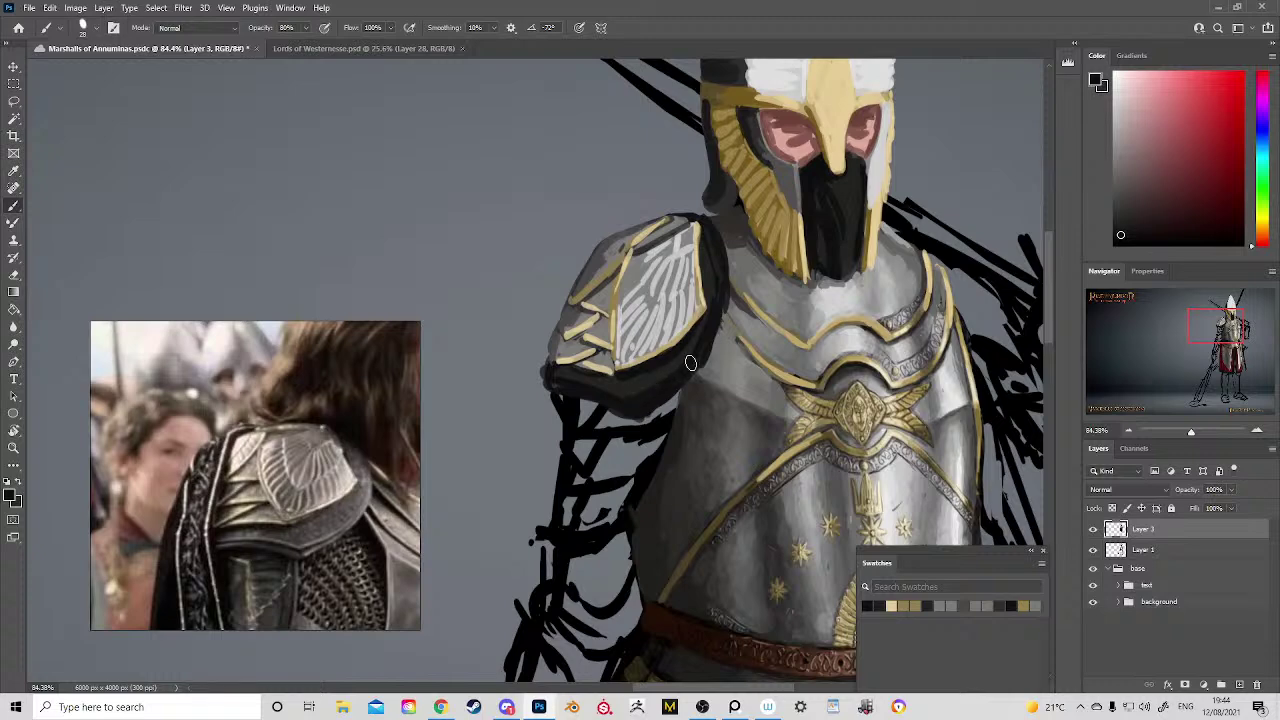
alt+click(818, 220)
alt+click(816, 214)
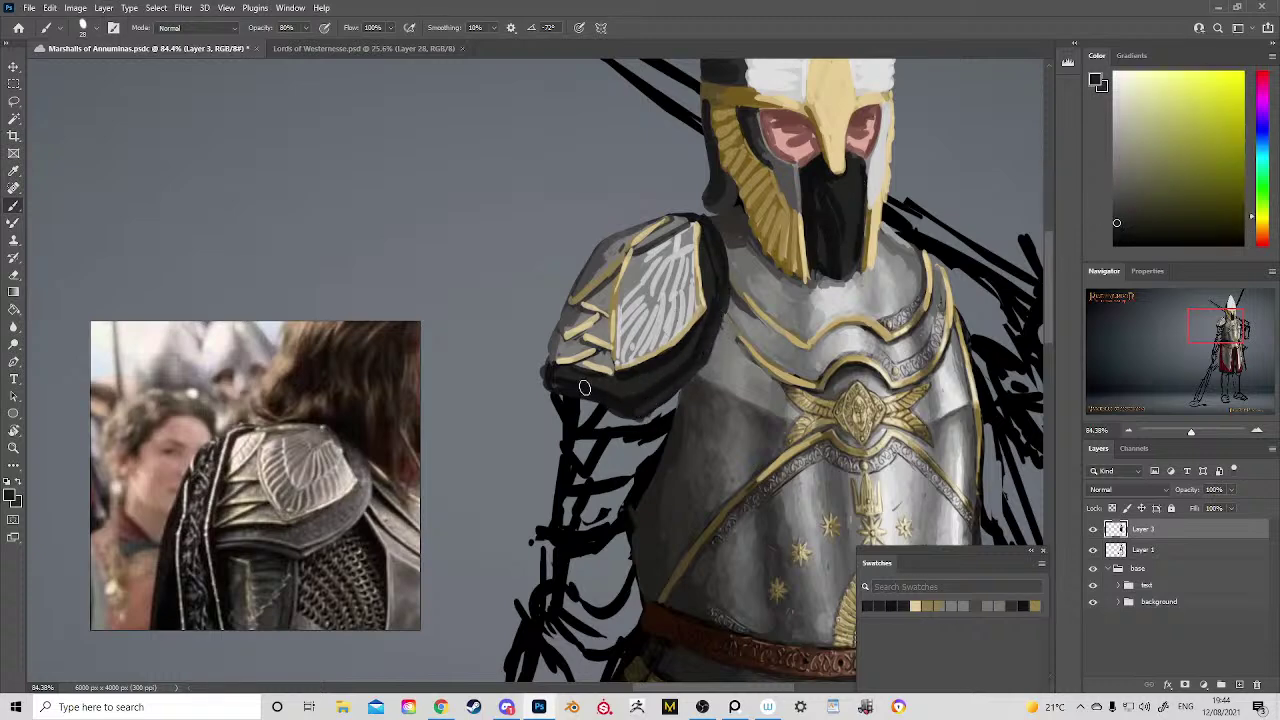
mouse_move(553, 385)
mouse_down()
mouse_move(622, 417)
mouse_move(623, 386)
mouse_move(639, 395)
mouse_move(679, 366)
mouse_up()
mouse_move(630, 402)
mouse_down()
mouse_move(687, 360)
mouse_move(717, 277)
mouse_up()
alt+click(838, 214)
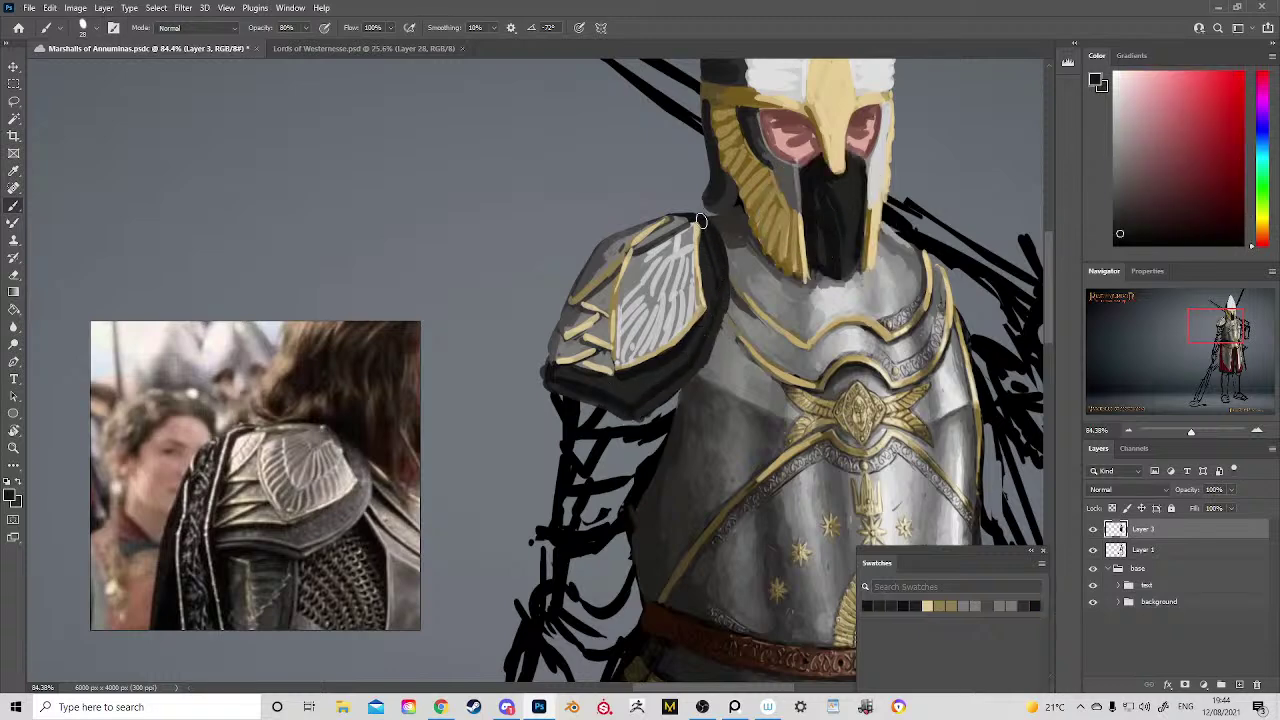
alt+click(708, 298)
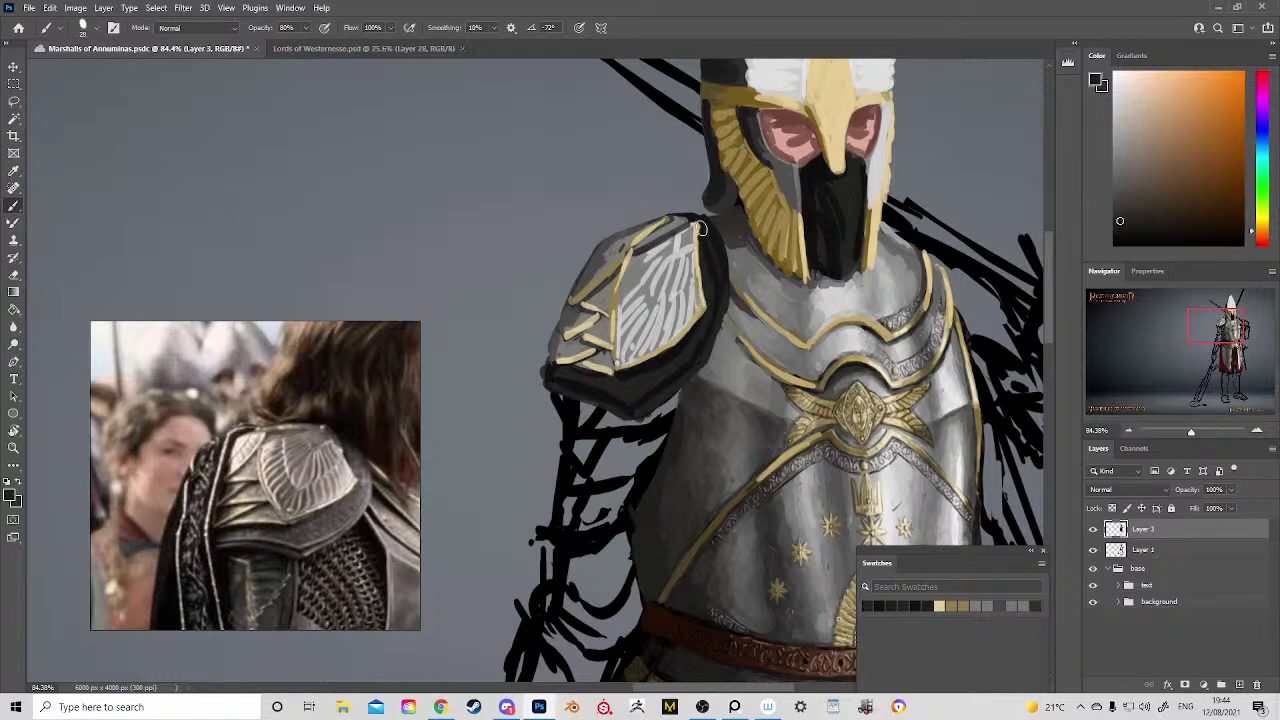
Step: Touch up the wing emblem's inner edge in pale gold and shade the outer plates' zigzag edges with darker gold from the helmet
alt+click(697, 264)
drag(698, 231, 699, 263)
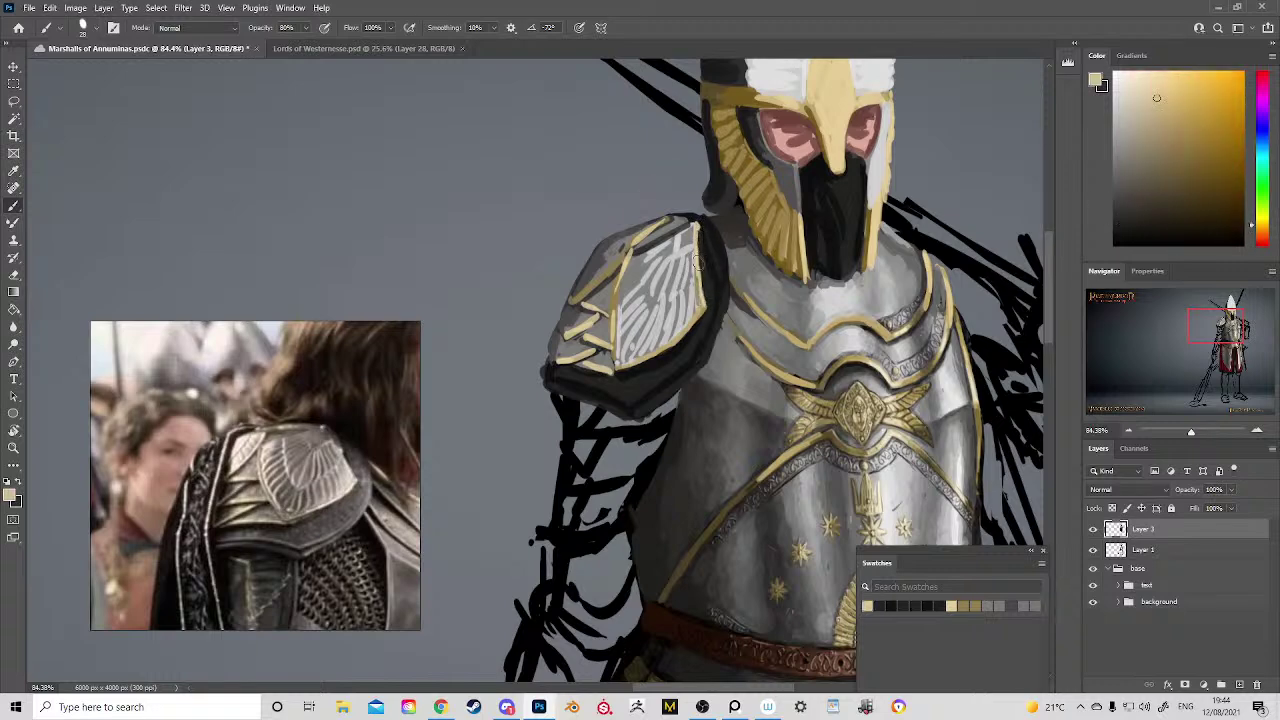
drag(705, 353, 795, 320)
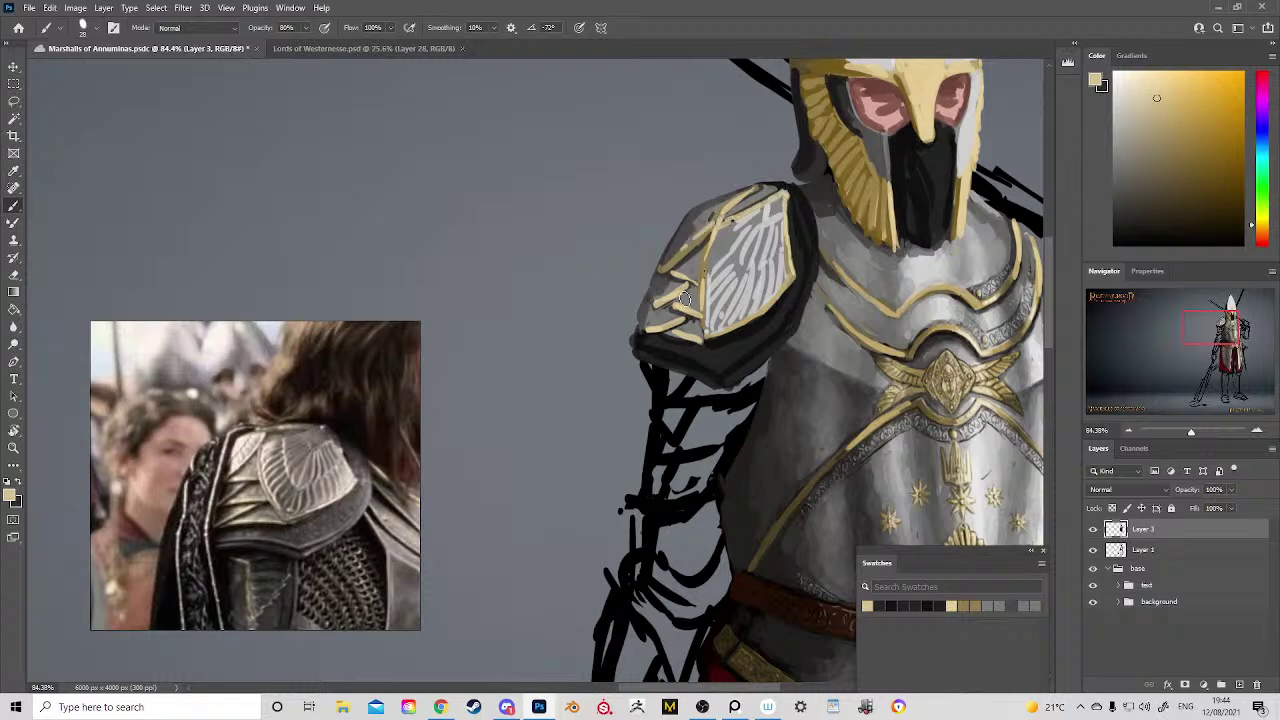
alt+click(850, 177)
alt+click(847, 176)
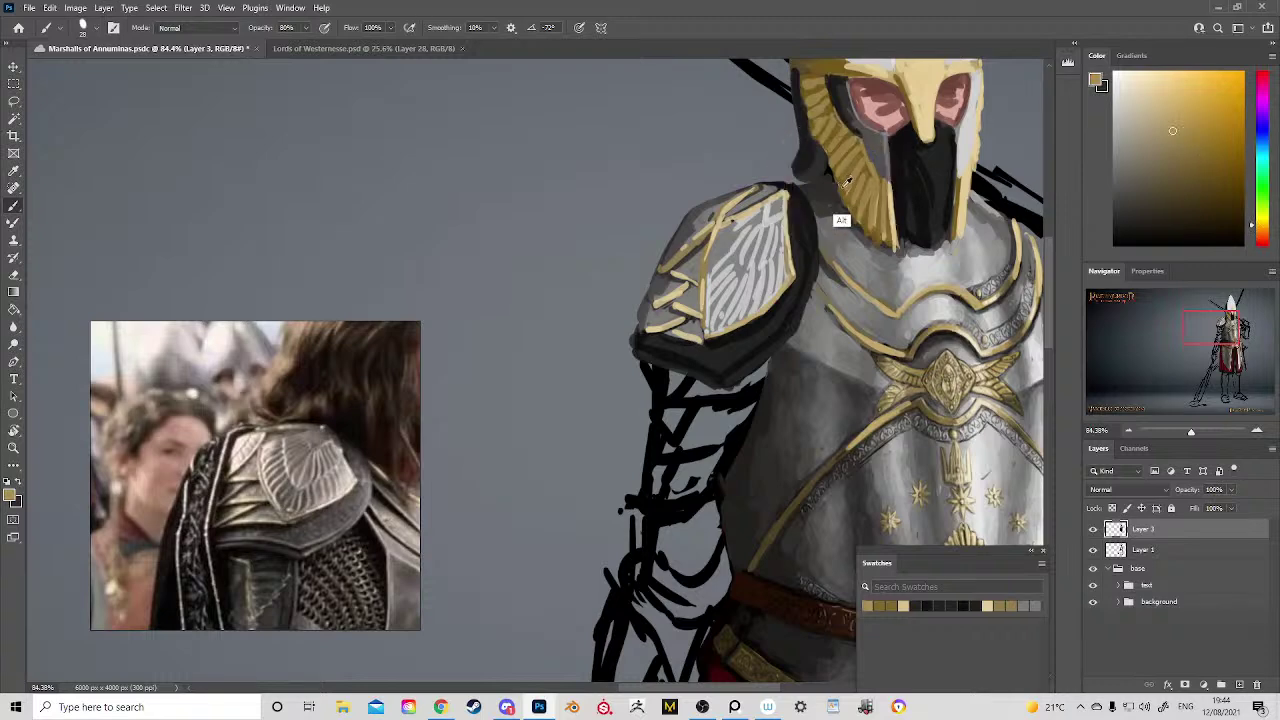
drag(670, 273, 676, 287)
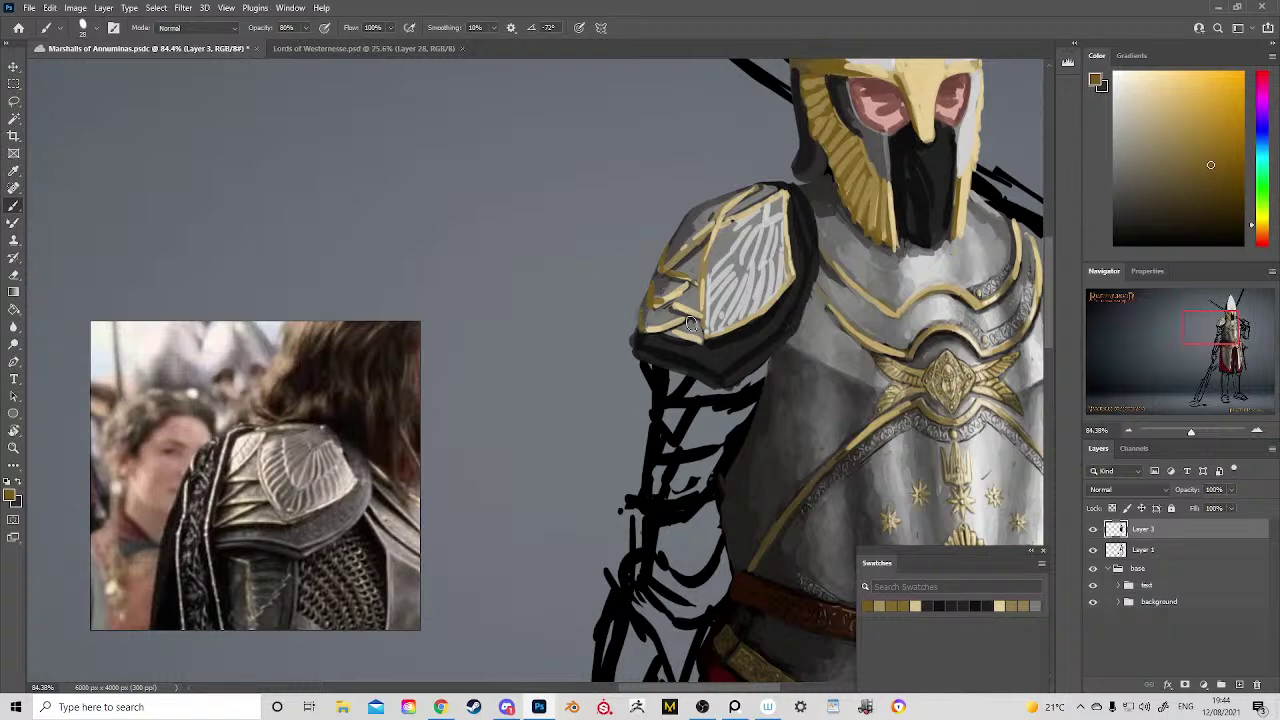
Step: Browse the reference board for a close front view of the shoulder guards and arm armour
mouse_move(690, 323)
mouse_down()
mouse_move(555, 290)
mouse_move(545, 323)
mouse_up()
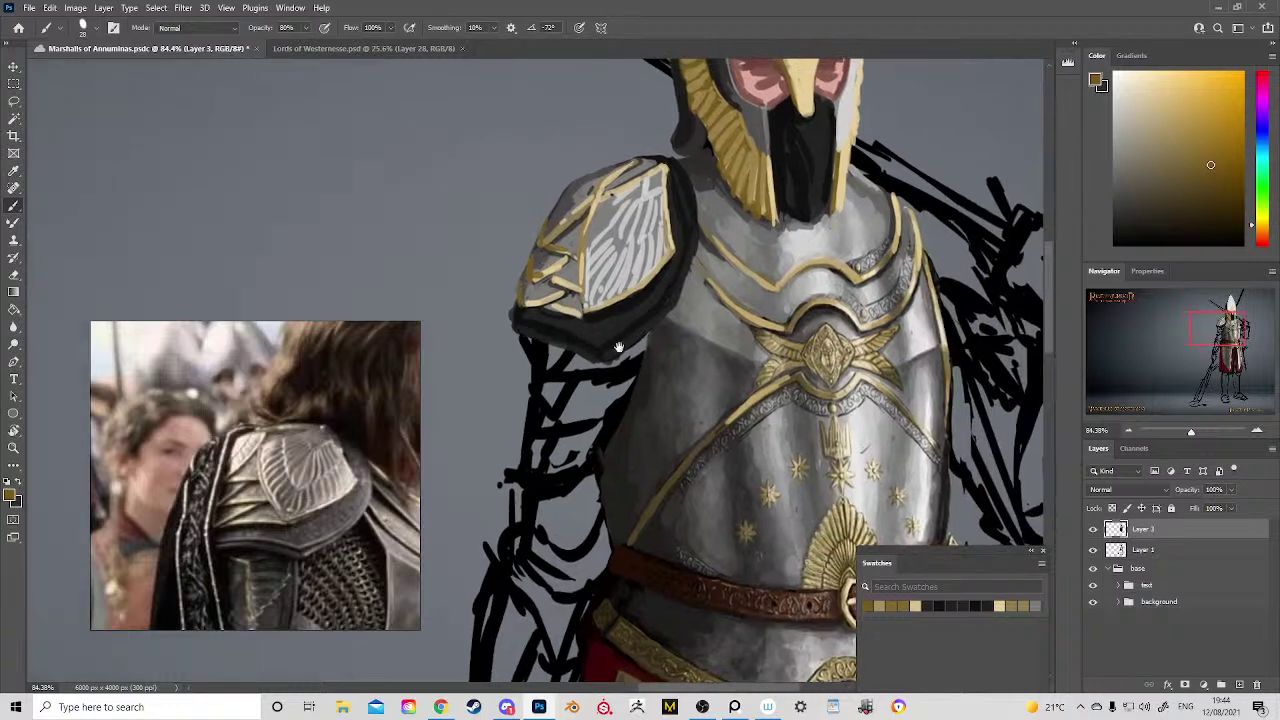
drag(619, 347, 564, 177)
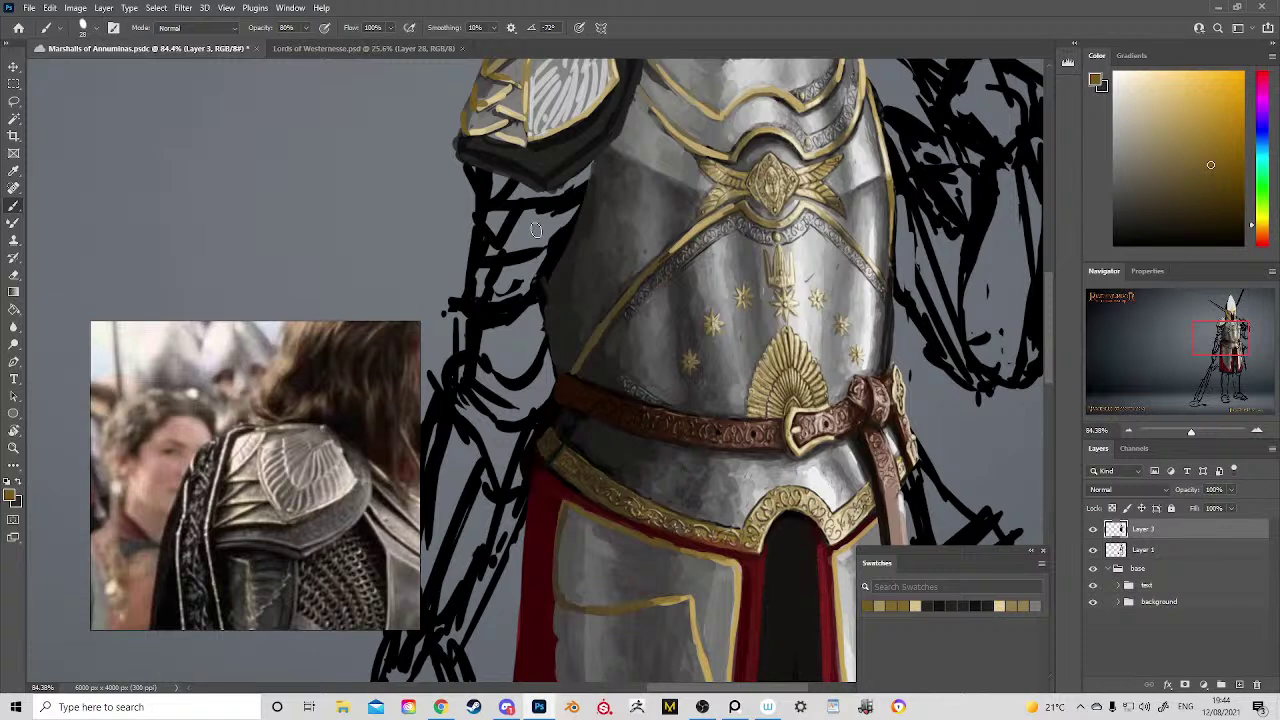
drag(536, 230, 537, 240)
scroll(218, 476, down, 5)
drag(278, 467, 193, 420)
drag(214, 462, 252, 535)
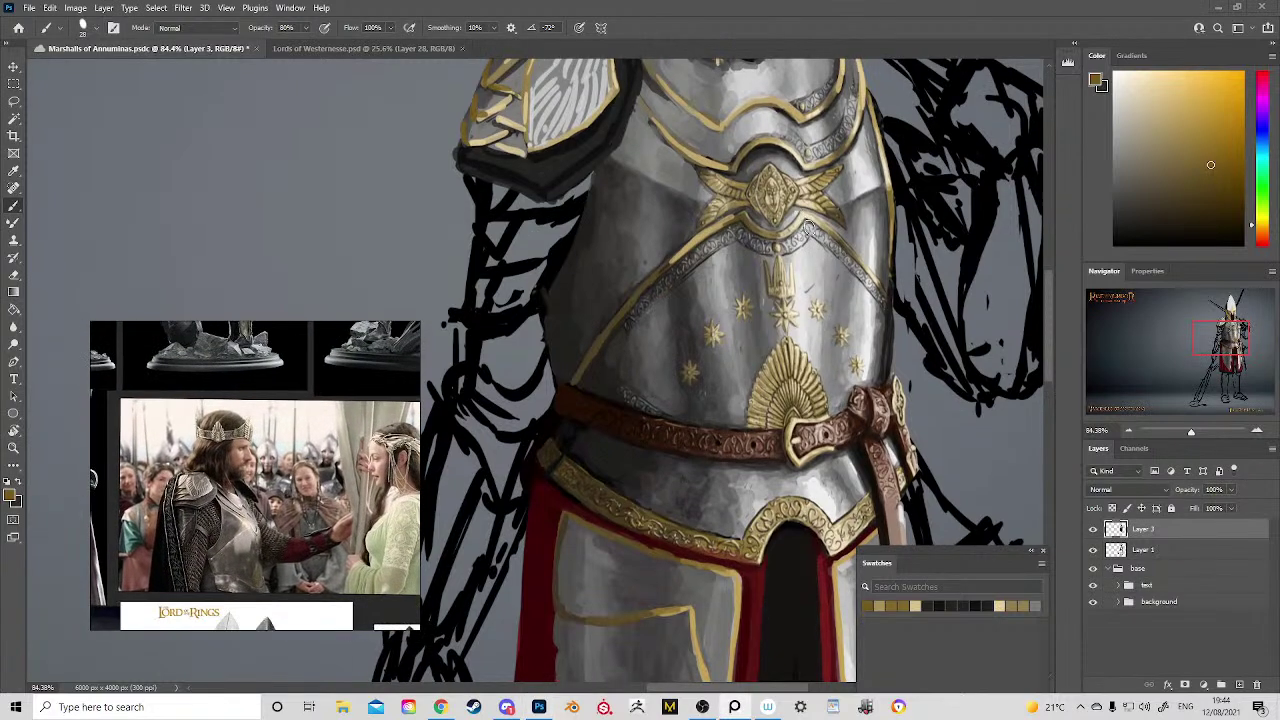
scroll(809, 215, up, 3)
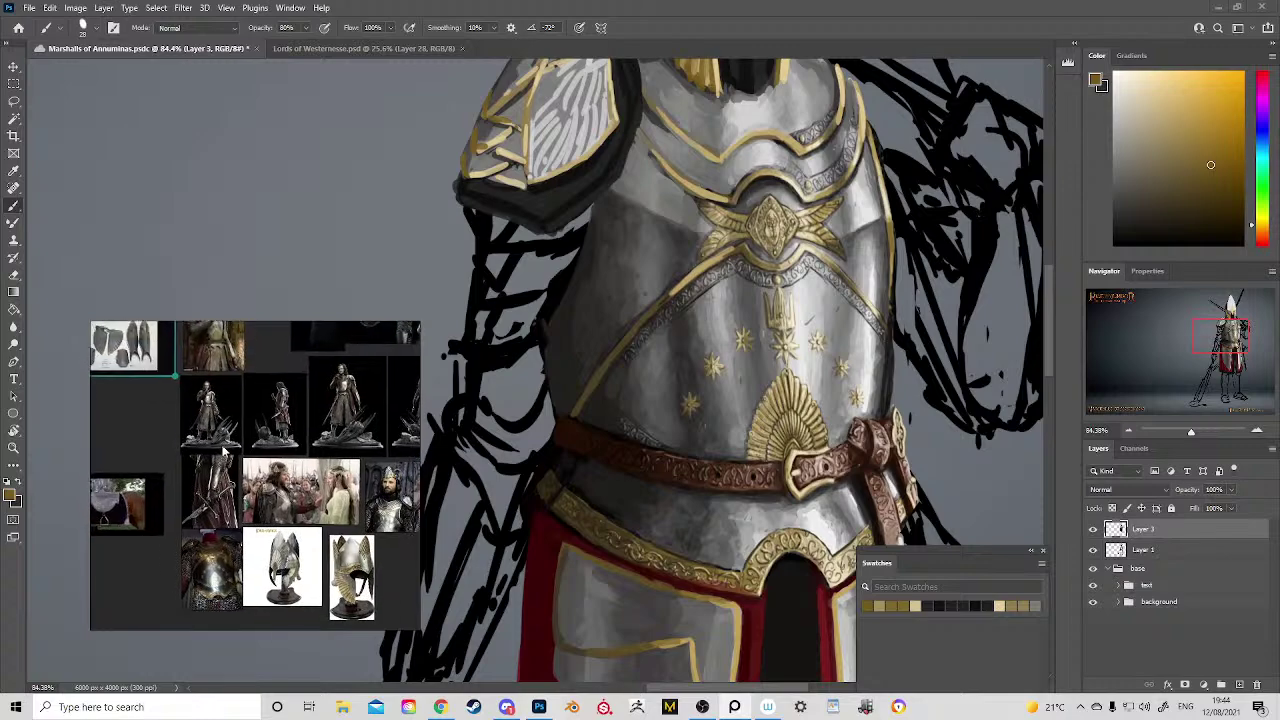
drag(218, 498, 191, 361)
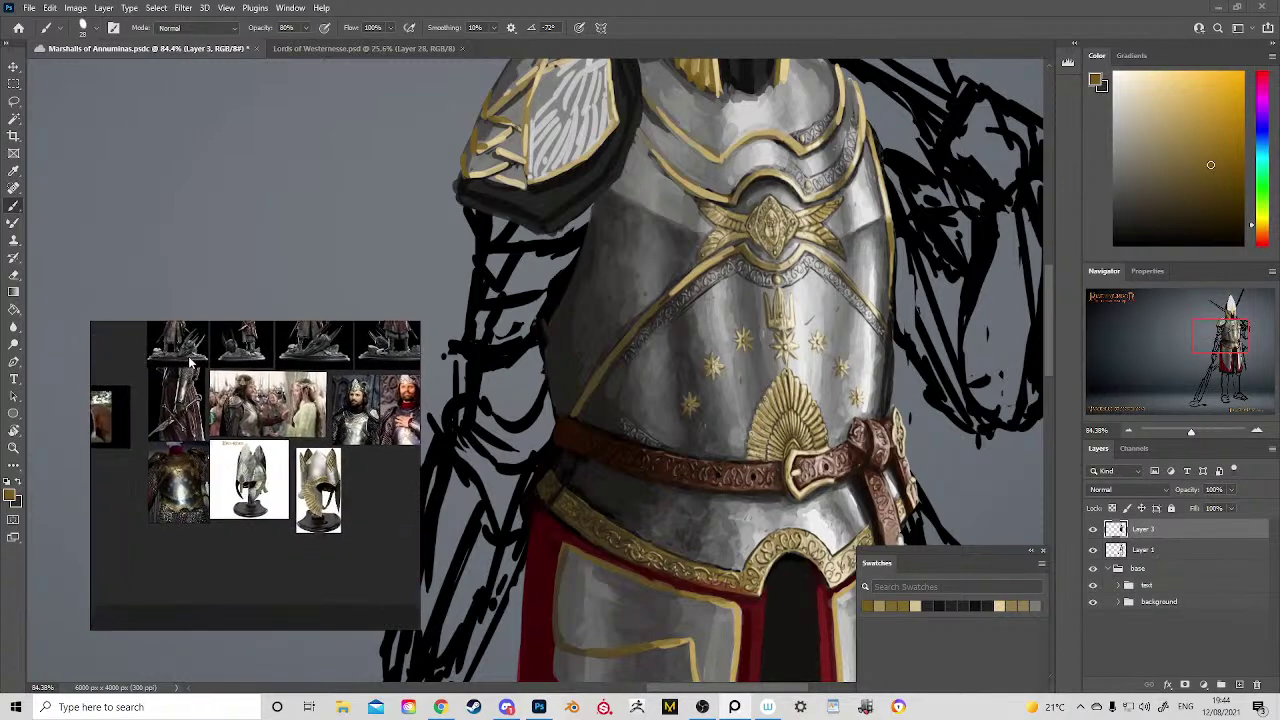
drag(391, 353, 233, 337)
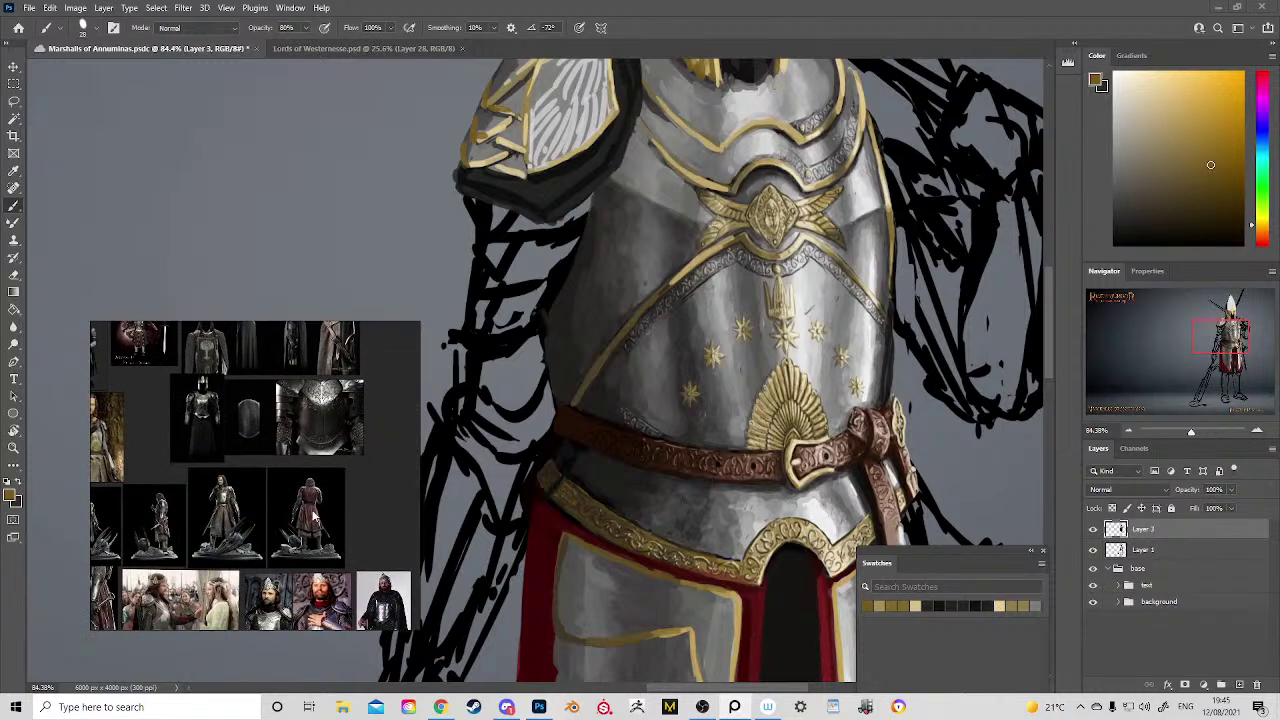
drag(313, 515, 279, 388)
scroll(296, 507, up, 5)
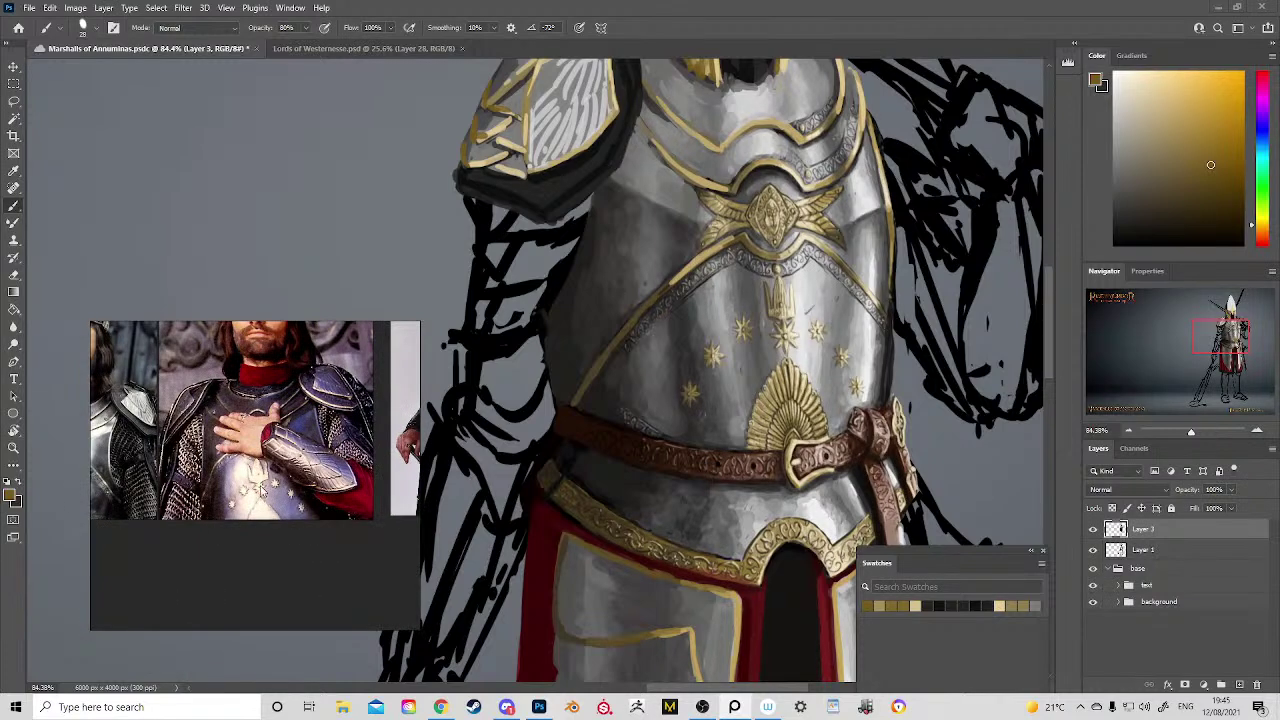
click(732, 254)
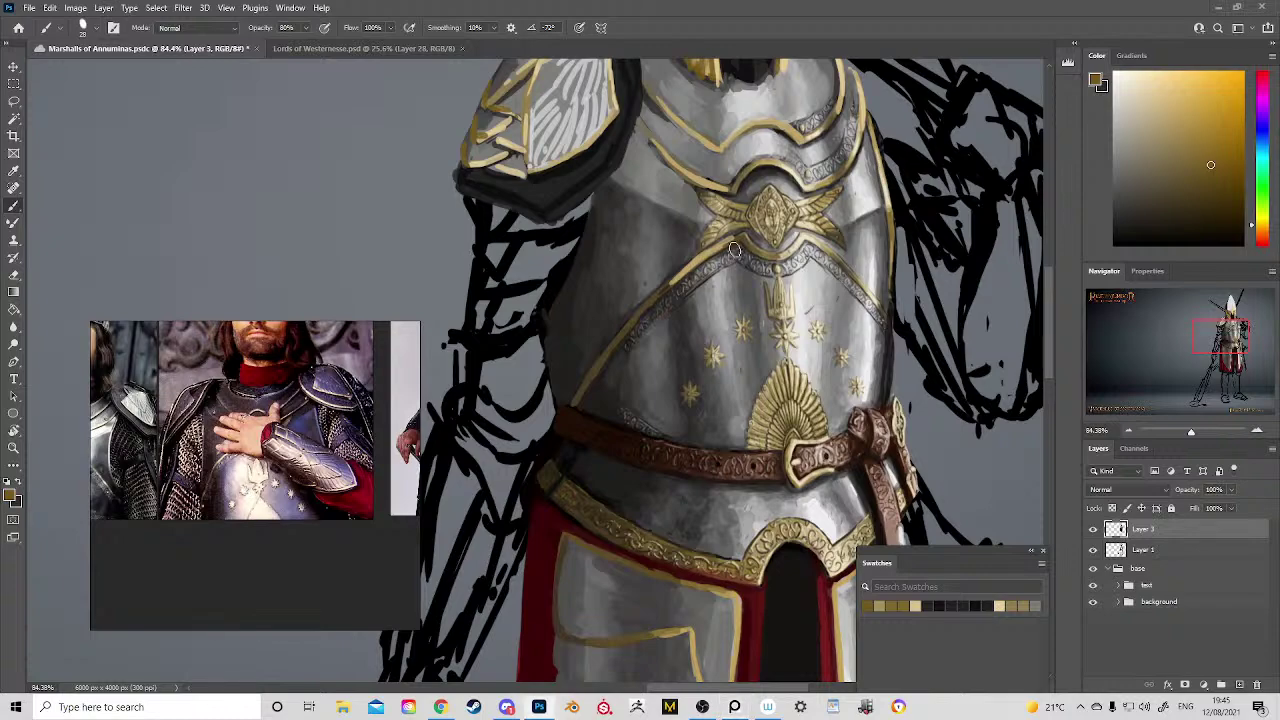
Step: Check the whole figure and save the Marshalls of Annuminas document
key(z)
drag(735, 250, 590, 271)
drag(640, 186, 686, 190)
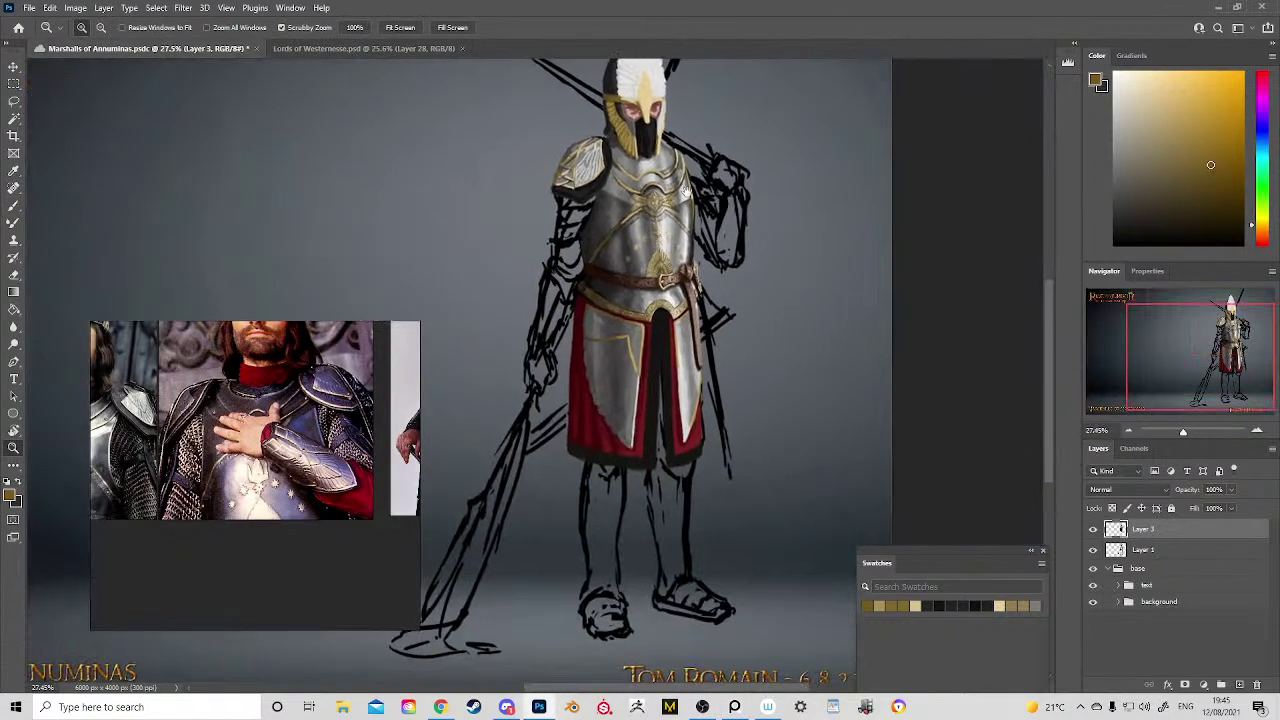
mouse_move(630, 311)
mouse_down()
mouse_move(663, 336)
mouse_move(675, 332)
mouse_move(653, 318)
mouse_move(666, 305)
mouse_up()
key(b)
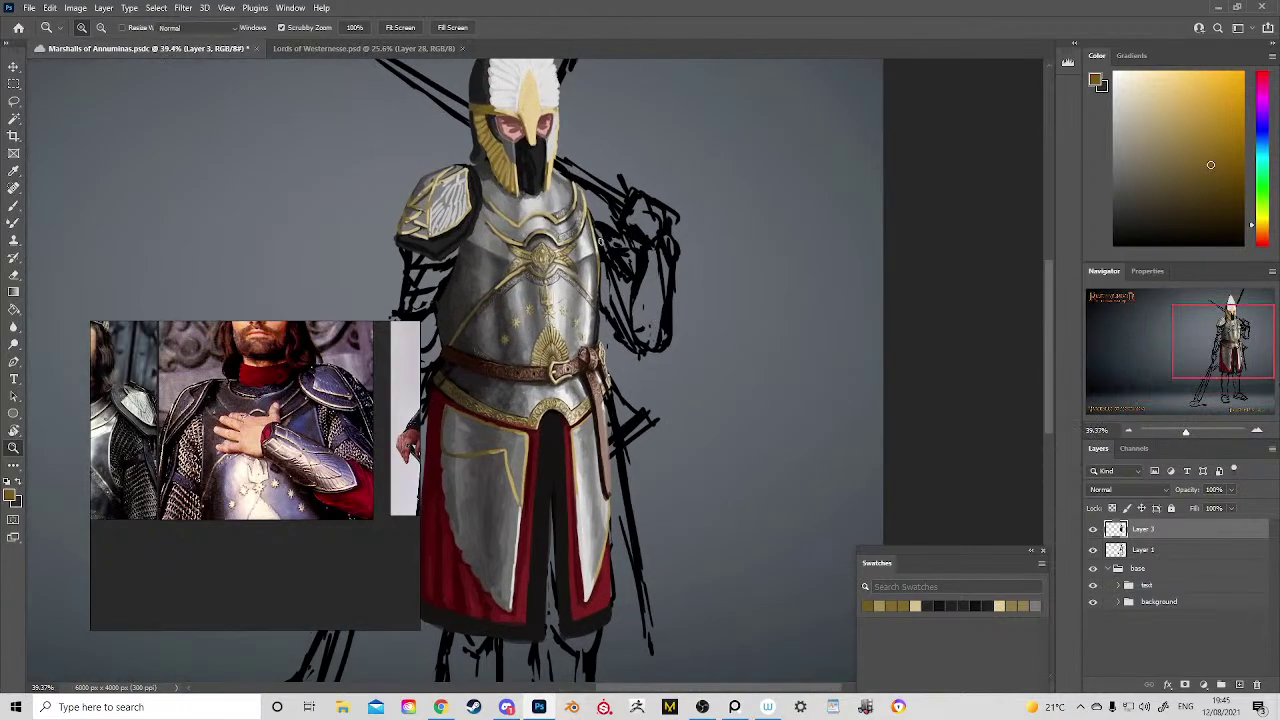
drag(575, 188, 595, 227)
key(z)
click(594, 228)
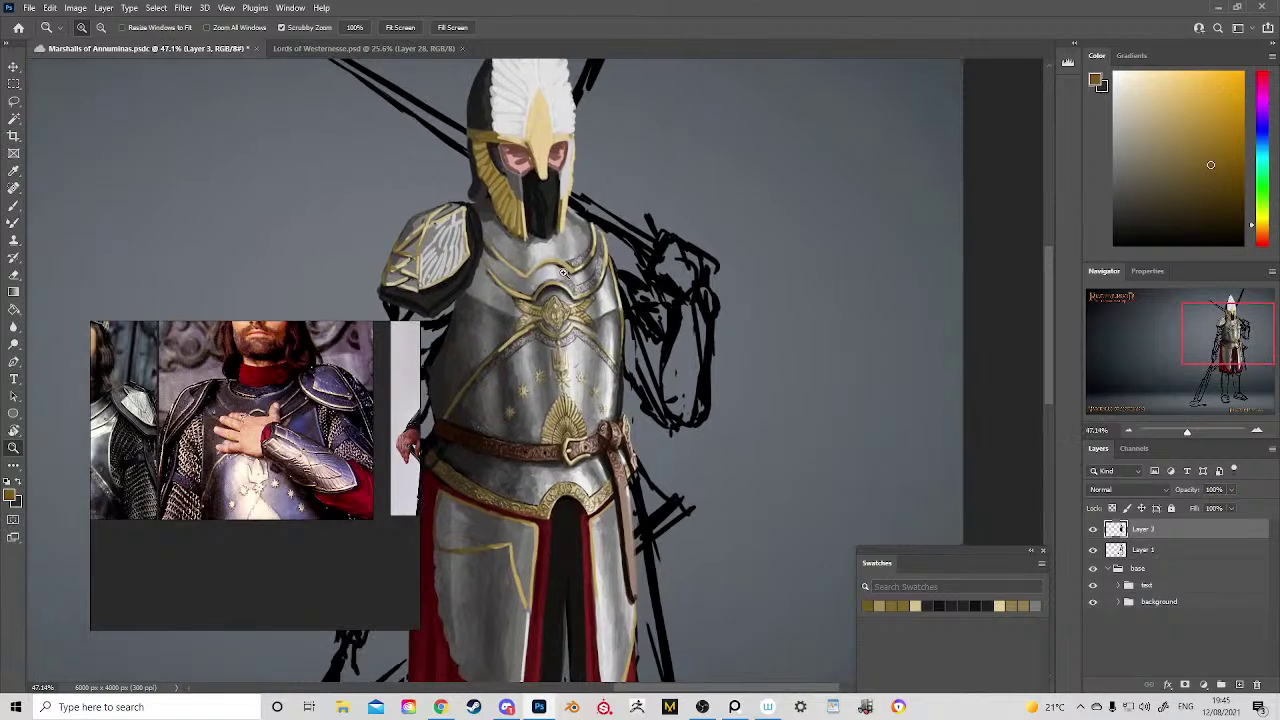
key(ctrl+s)
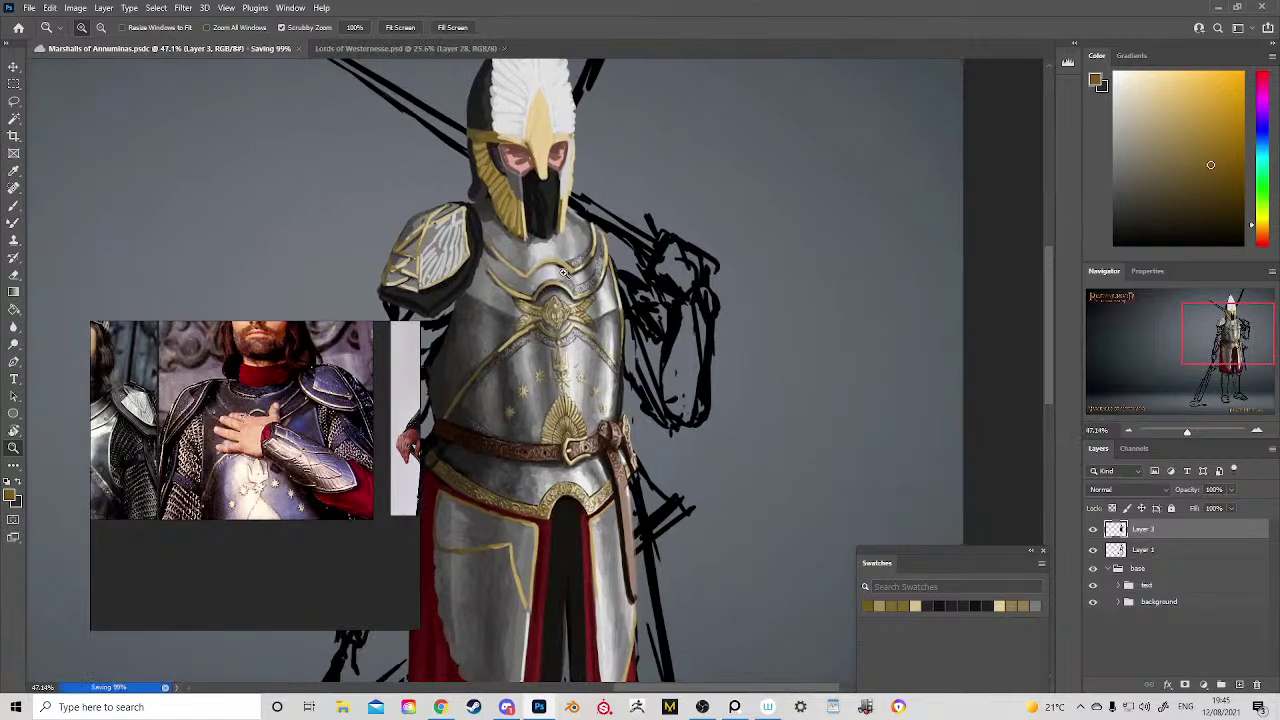
Step: Block in the far shoulder guard beside the breastplate with dark grey sampled from the finished guard's rim
key(b)
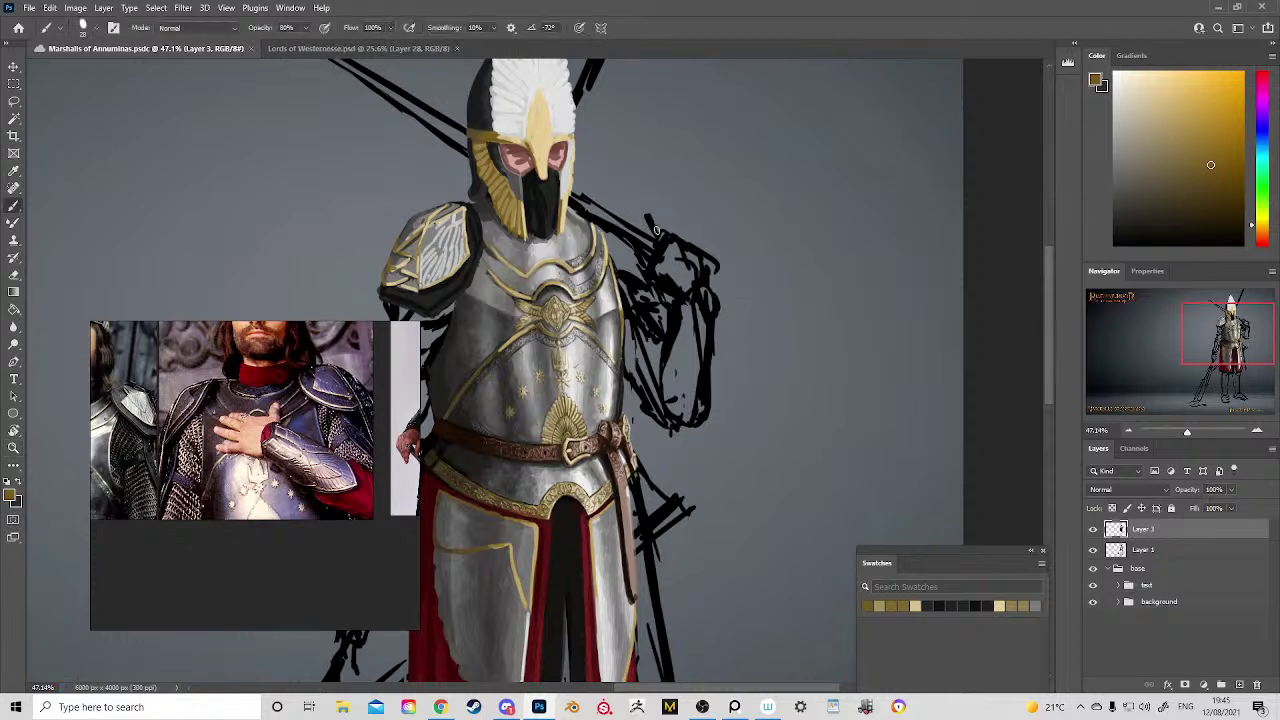
alt+click(442, 296)
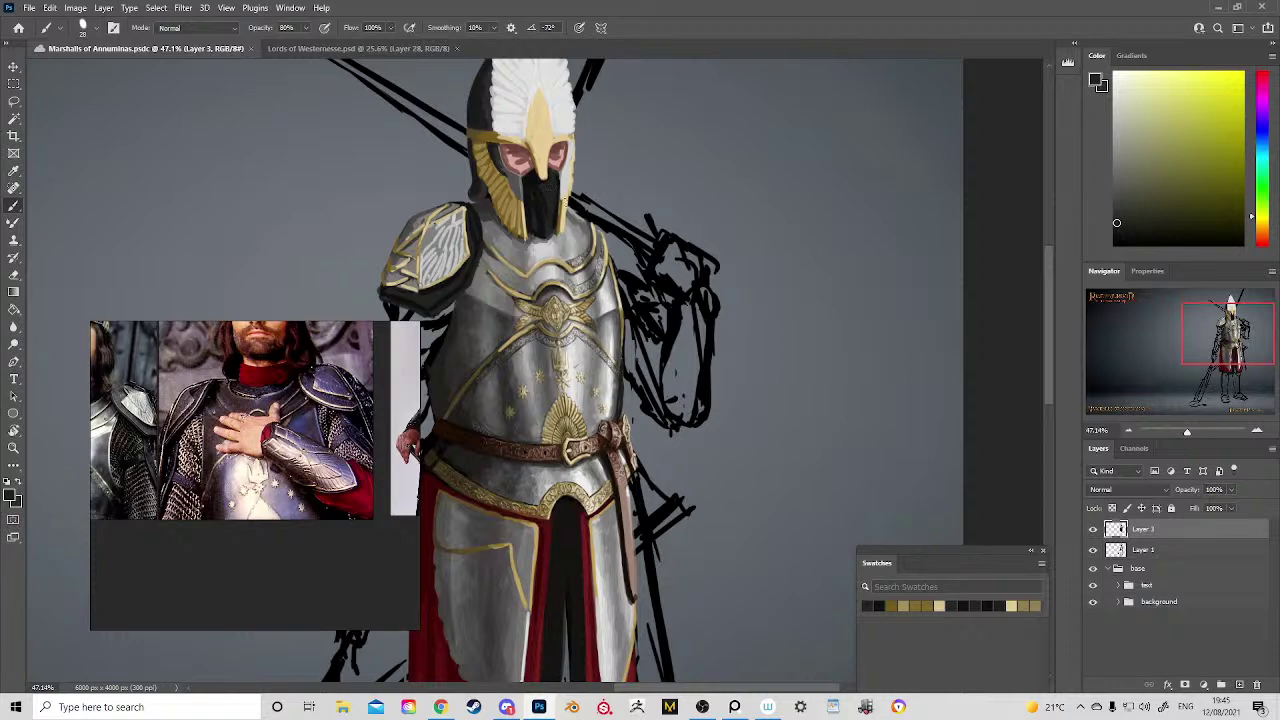
drag(597, 216, 623, 273)
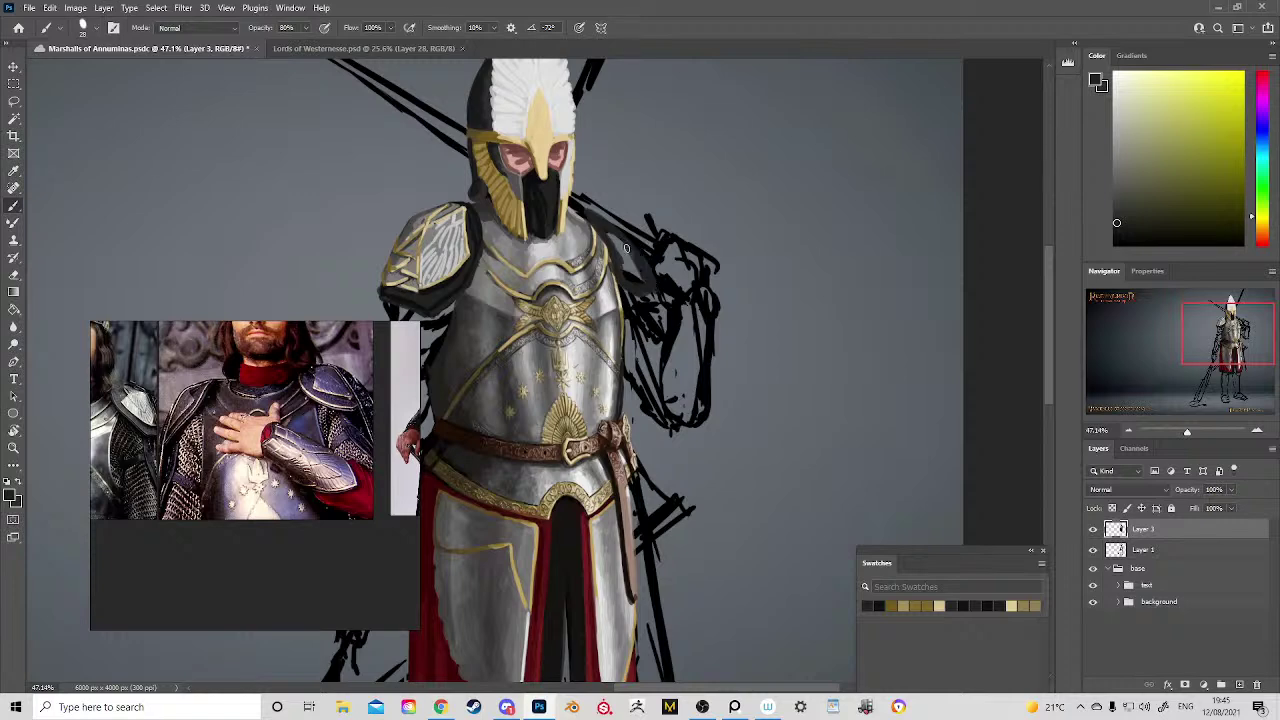
drag(626, 248, 638, 284)
Step: Paint a light grey plate onto the far shoulder guard's dark base and refine it with sampled near-black and mid-grey
alt+click(514, 288)
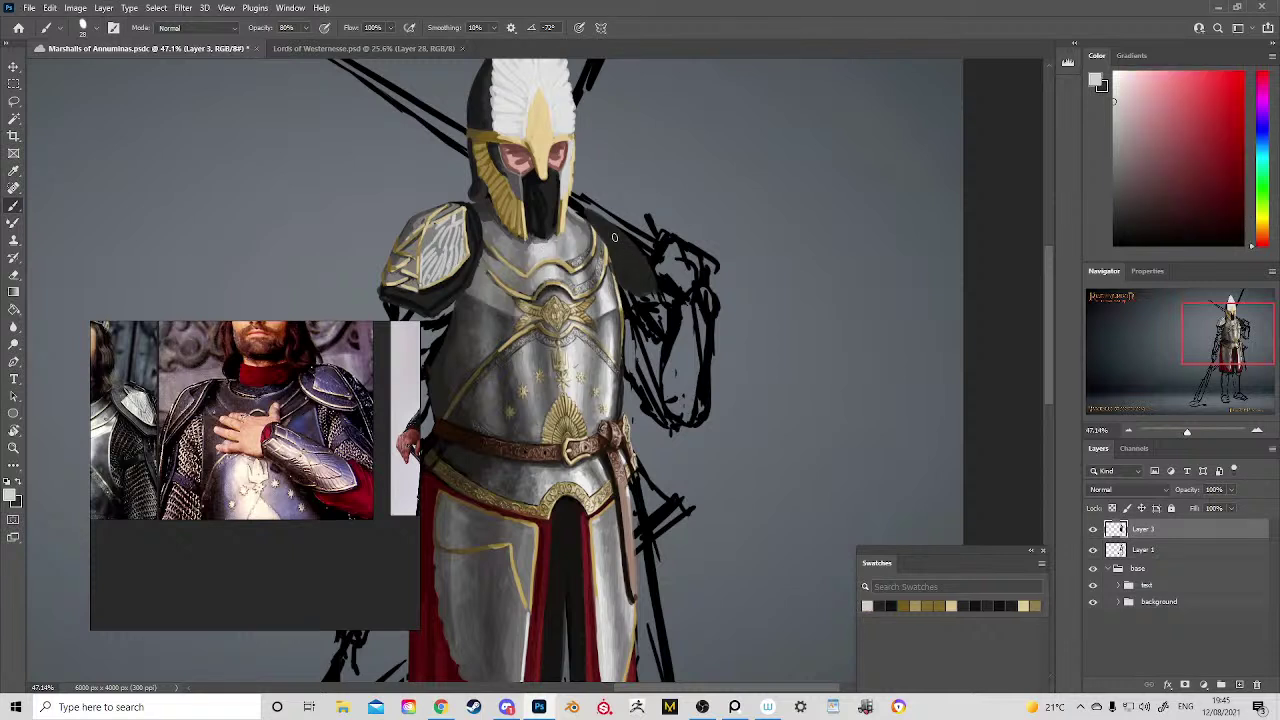
mouse_move(620, 256)
mouse_down()
mouse_move(648, 284)
mouse_move(624, 246)
mouse_up()
alt+click(452, 326)
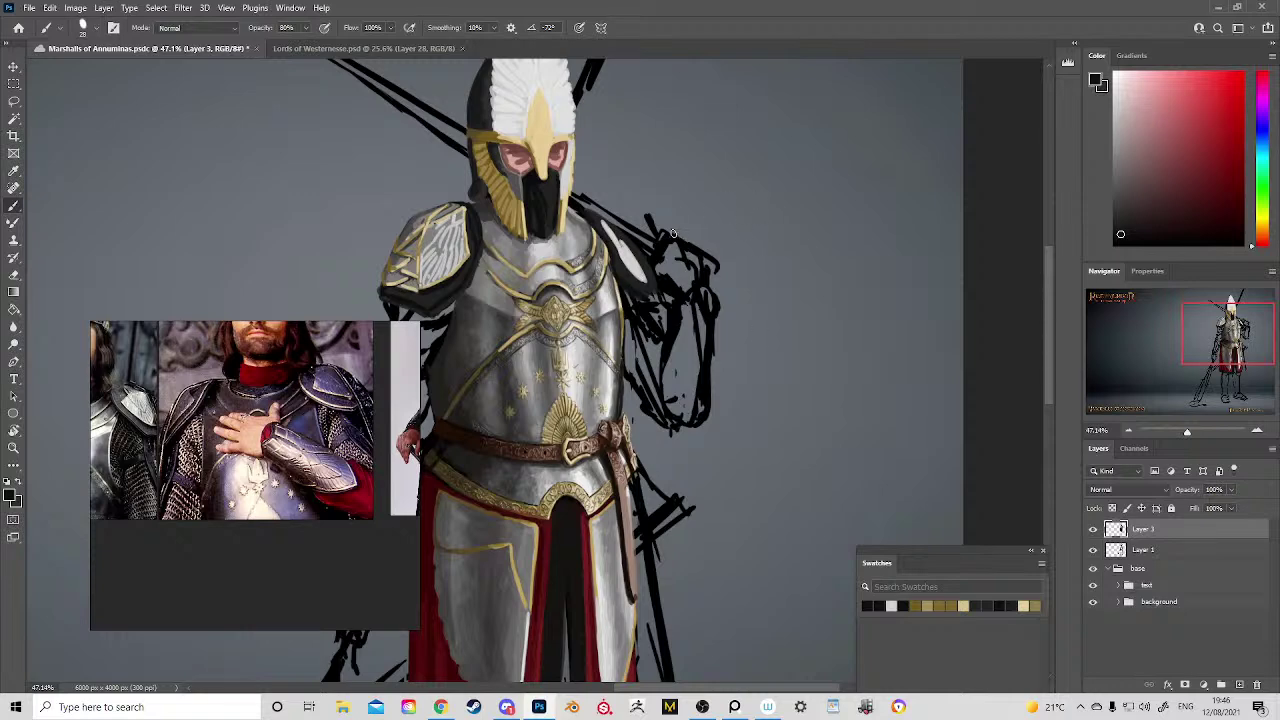
alt+click(440, 266)
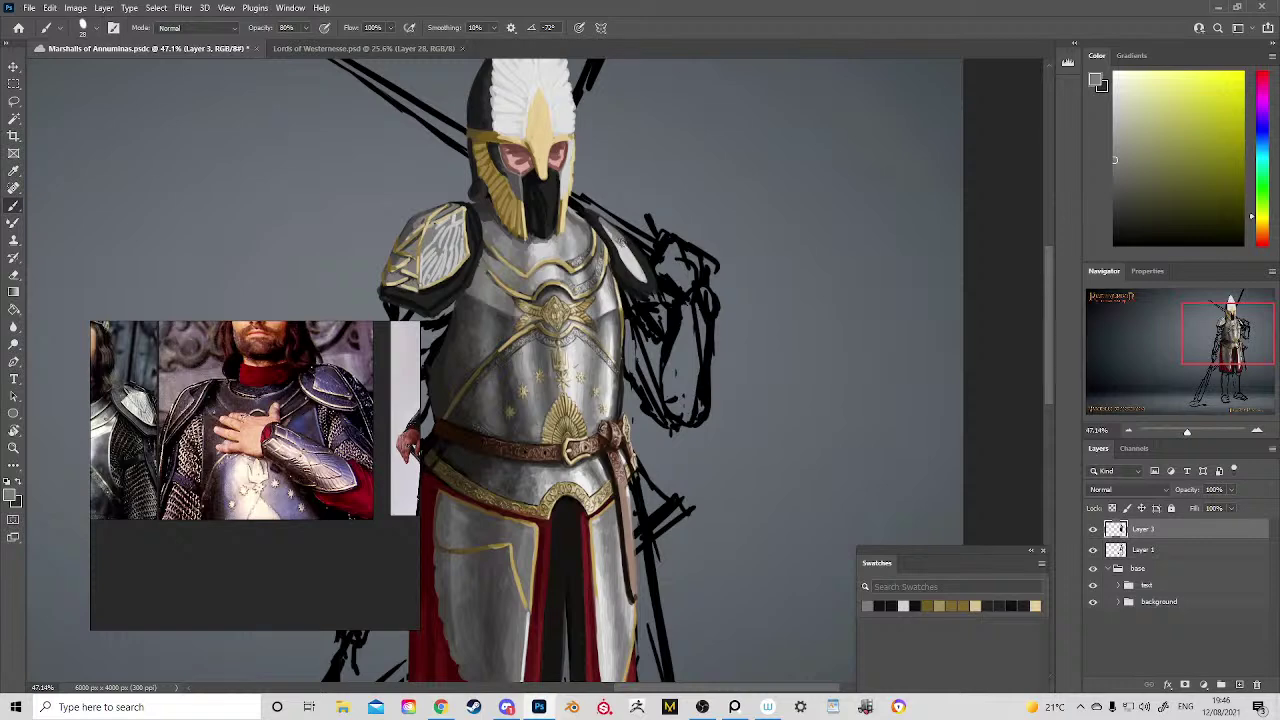
alt+click(640, 270)
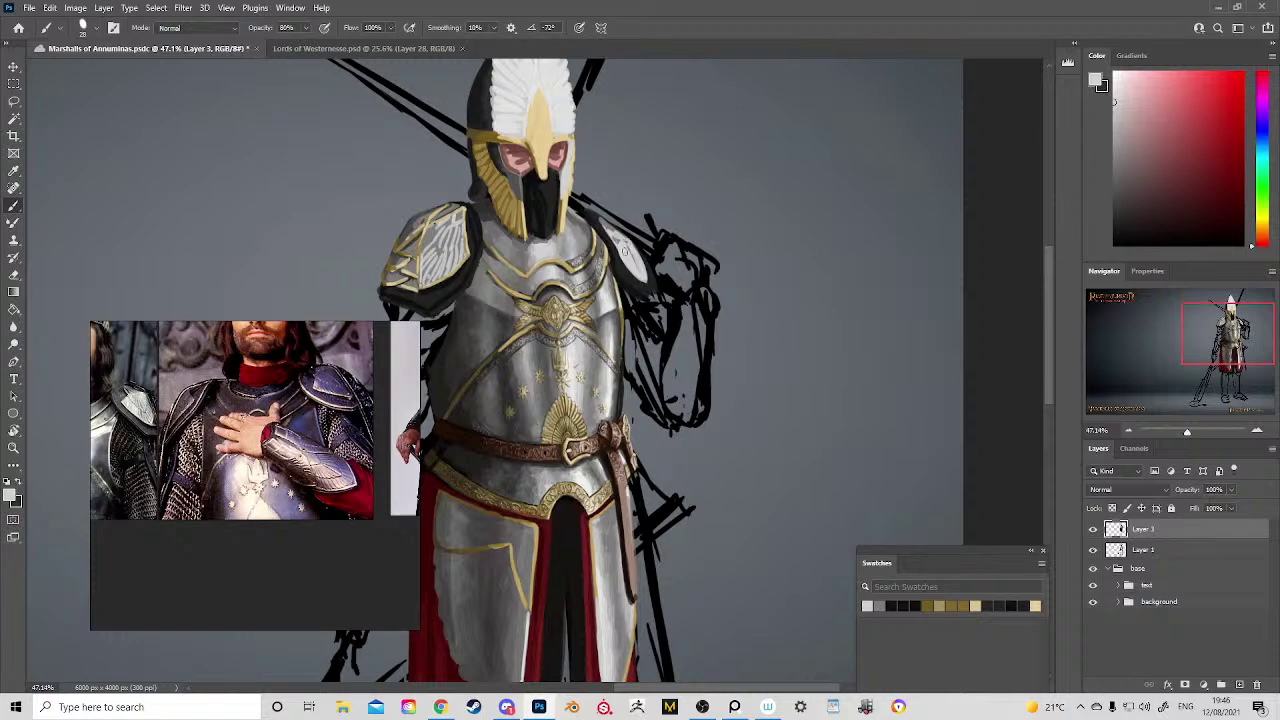
mouse_move(664, 306)
mouse_down()
mouse_move(634, 240)
mouse_move(676, 321)
mouse_up()
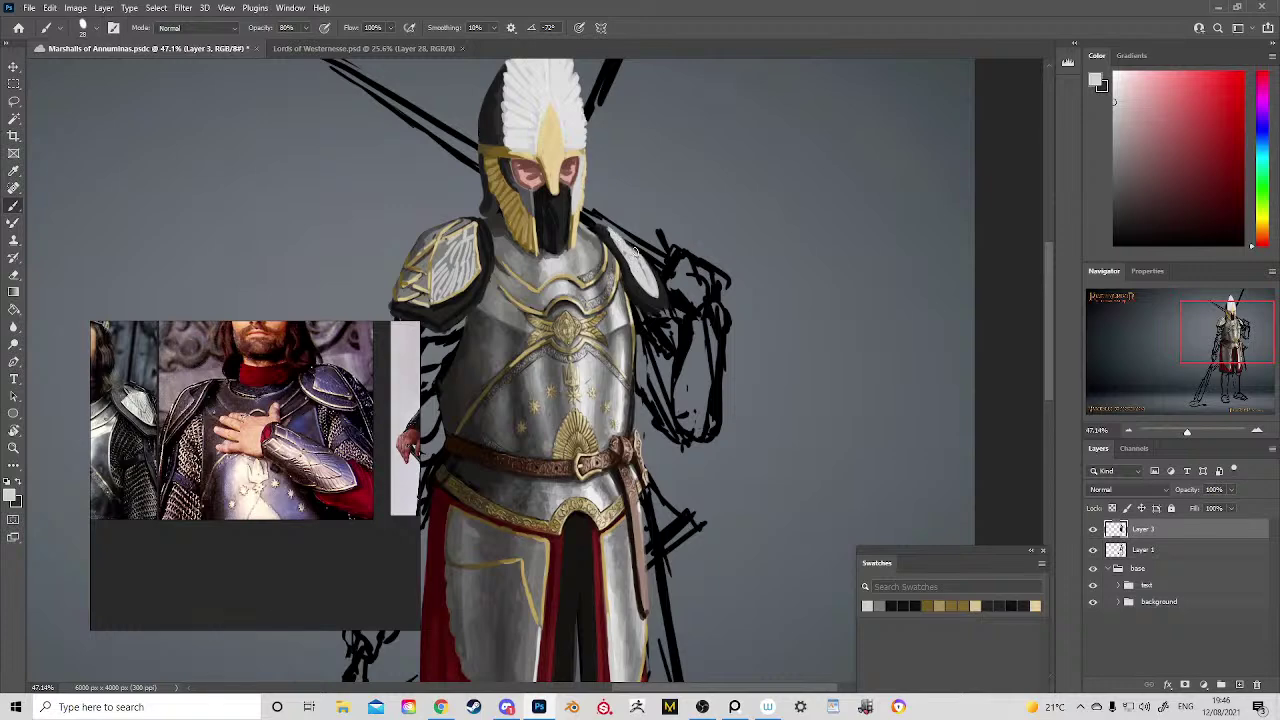
Step: Outline the helmet's central gold ornament along both edges up to its tip with sampled darker gold
key(z)
drag(655, 309, 638, 246)
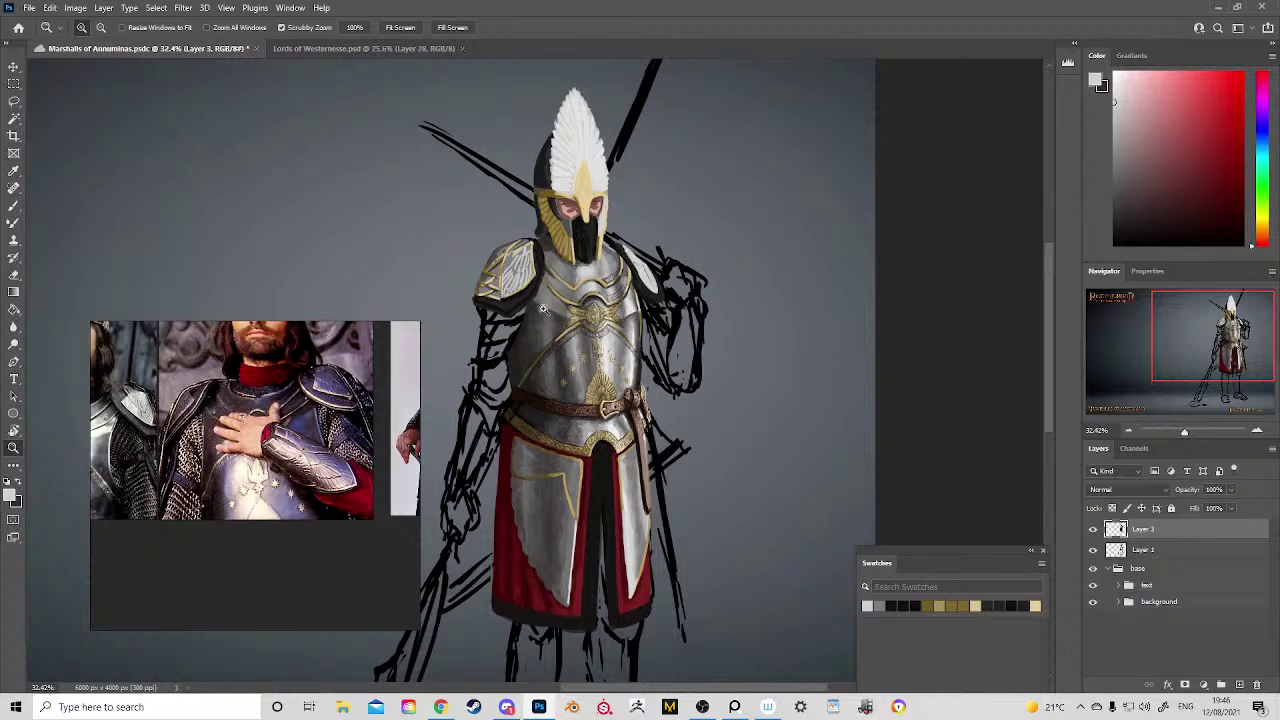
drag(651, 264, 712, 396)
drag(592, 160, 655, 225)
mouse_move(658, 260)
mouse_down()
mouse_move(590, 182)
mouse_move(706, 340)
mouse_move(588, 330)
mouse_up()
key(b)
alt+click(605, 380)
alt+click(605, 380)
mouse_move(601, 384)
mouse_down()
mouse_move(602, 316)
mouse_move(624, 259)
mouse_up()
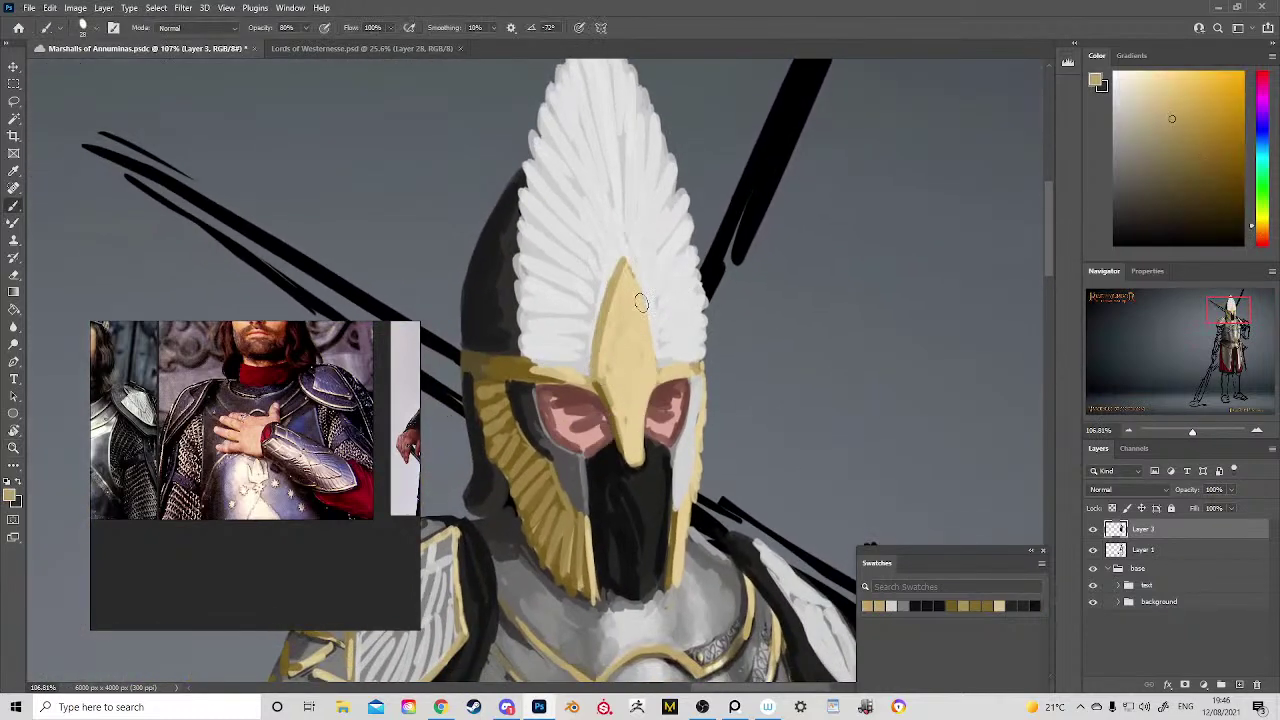
drag(641, 303, 649, 347)
drag(621, 258, 600, 338)
Step: Refine the inside and lower end of the helmet's central ornament with pale gold sampled from its middle
alt+click(626, 325)
mouse_move(627, 284)
mouse_down()
mouse_move(625, 265)
mouse_move(612, 328)
mouse_up()
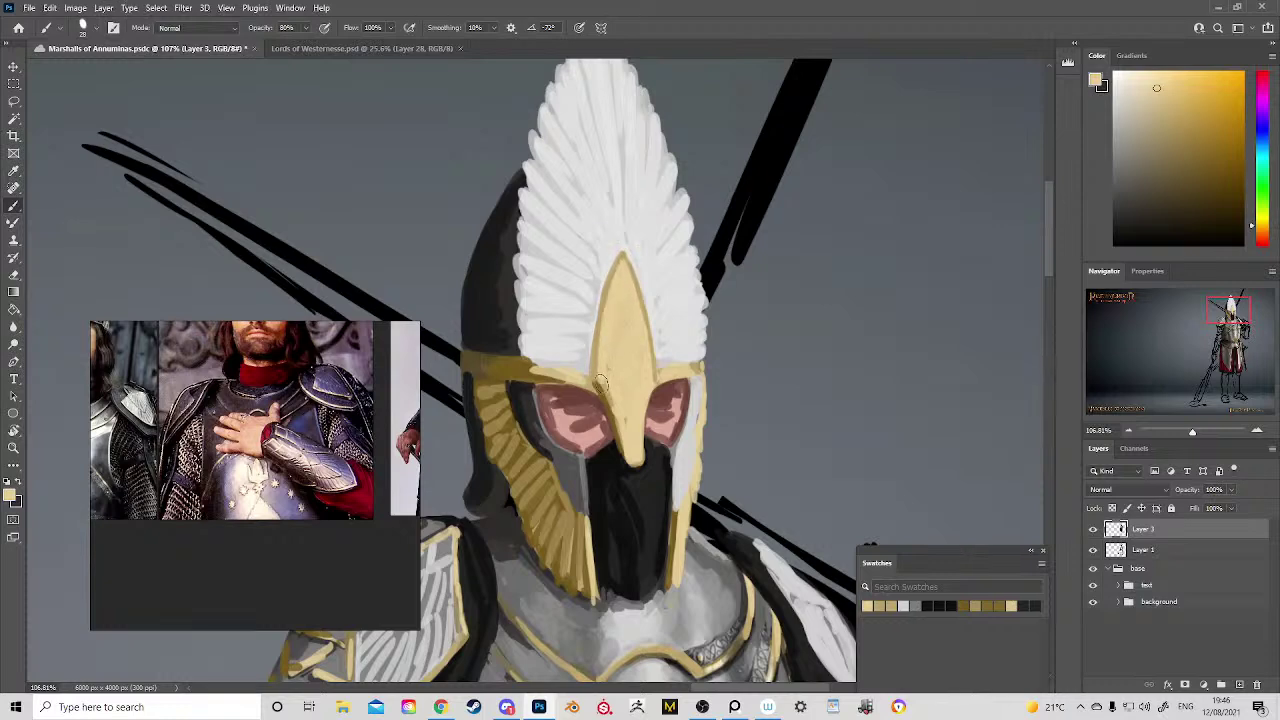
drag(625, 426, 630, 457)
mouse_move(679, 408)
mouse_down()
mouse_move(601, 211)
mouse_move(729, 323)
mouse_move(726, 337)
mouse_up()
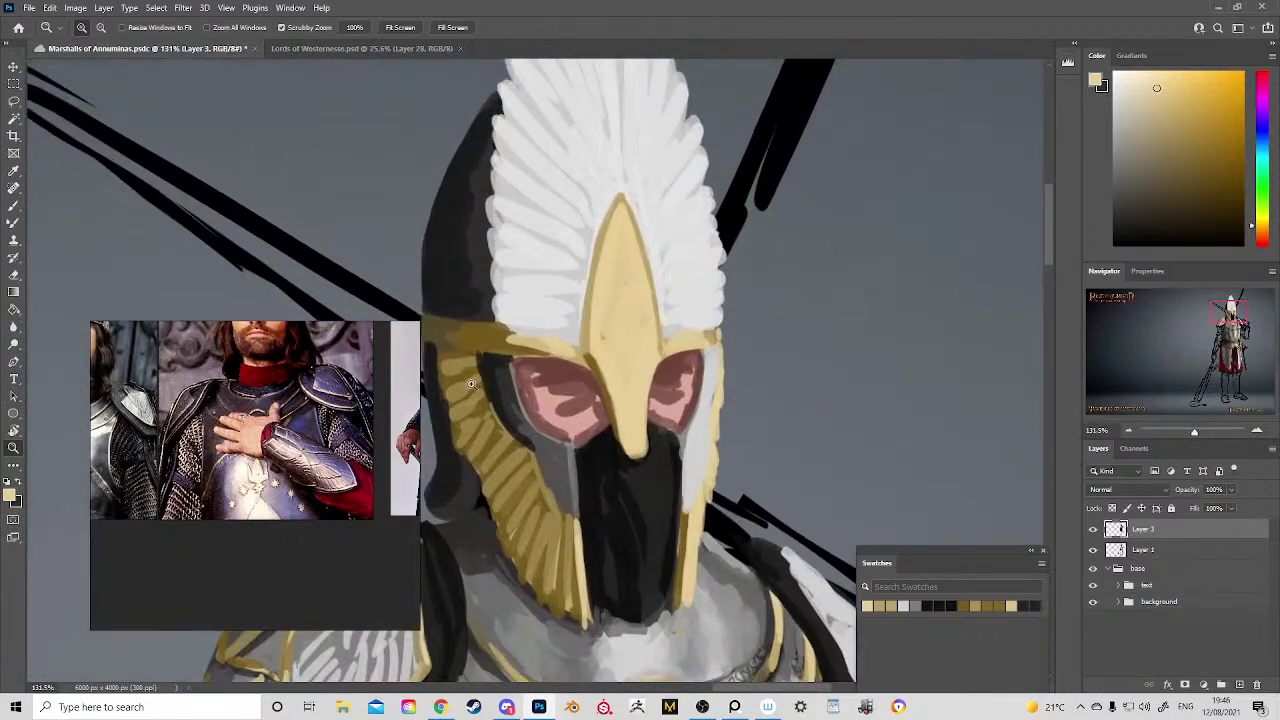
Step: Examine the reference board for close views of the crown and the winged helmets
scroll(270, 460, down, 5)
scroll(243, 427, up, 5)
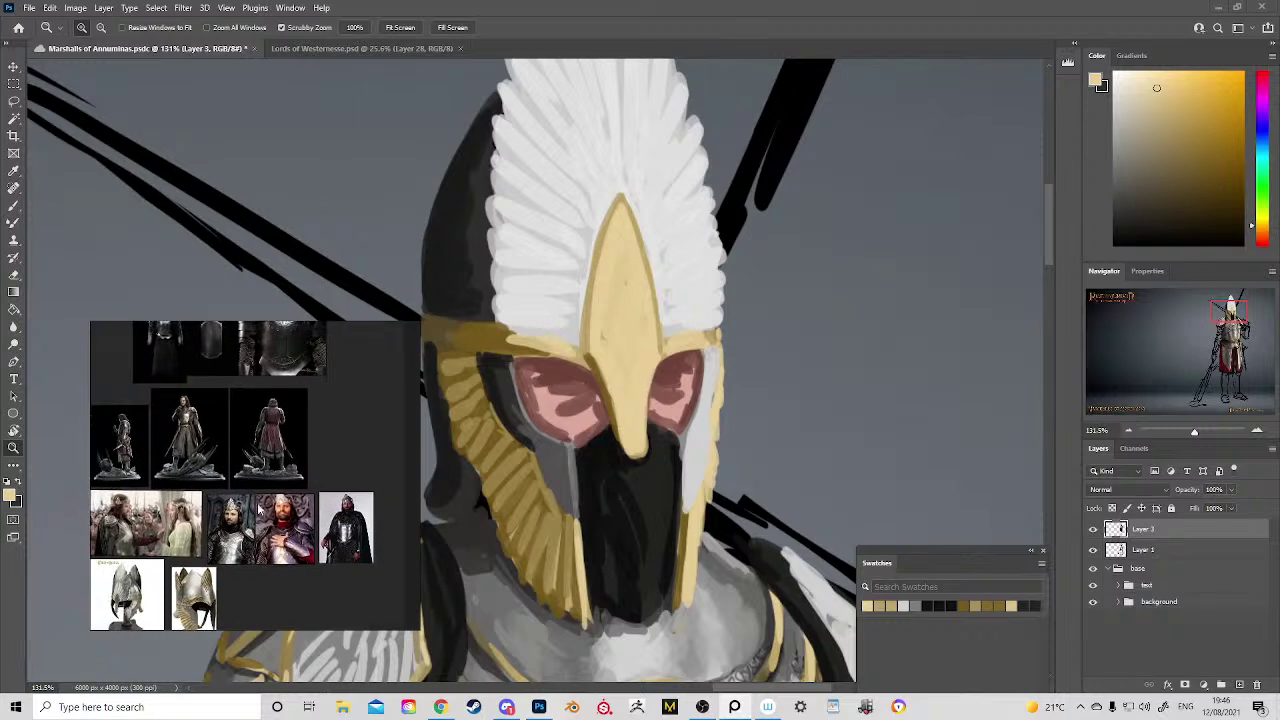
scroll(311, 477, up, 4)
scroll(305, 479, down, 2)
drag(305, 479, 257, 316)
scroll(257, 316, down, 1)
scroll(340, 305, up, 10)
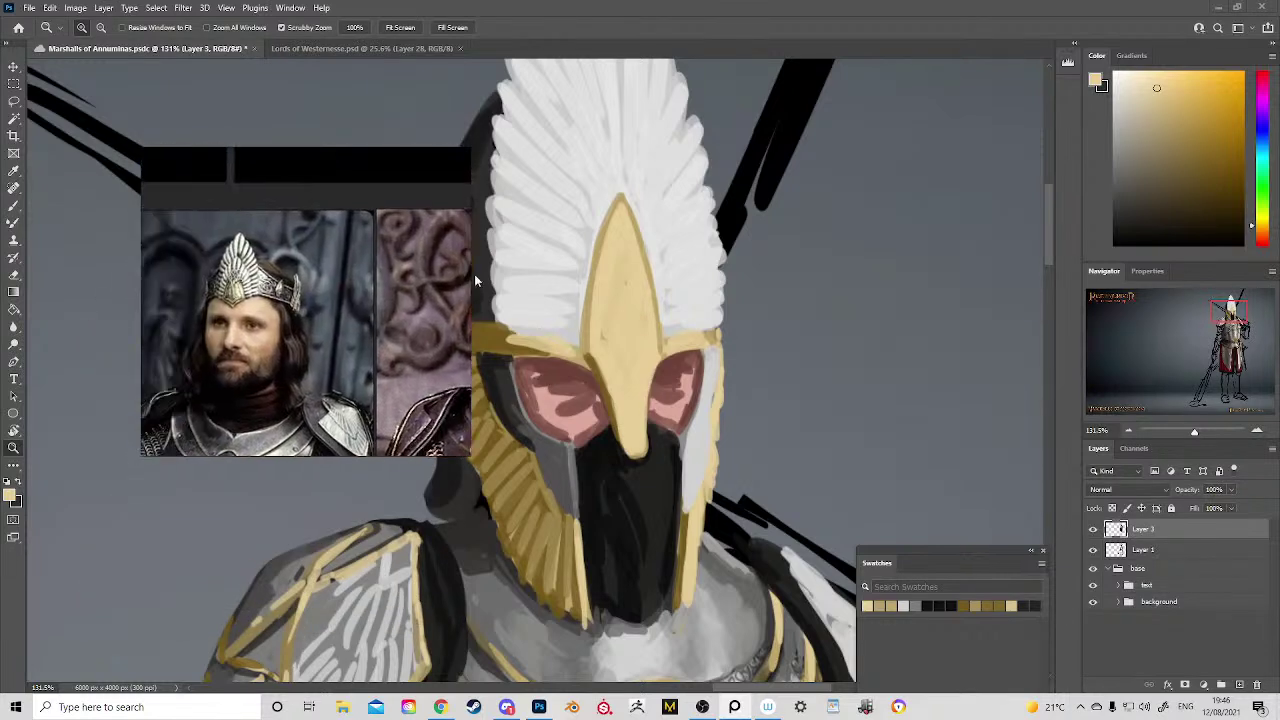
scroll(305, 277, down, 12)
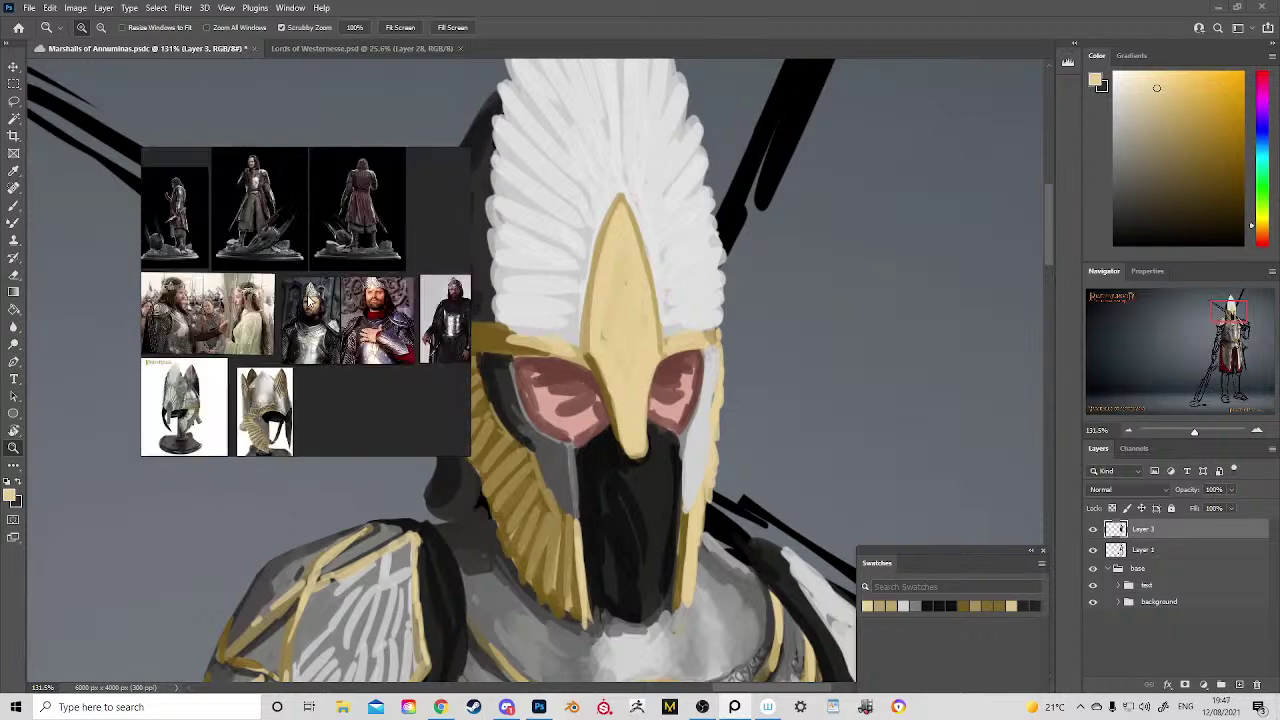
Step: Switch to Chrome and search Google Images for "aragorn crown" in a new tab
click(440, 707)
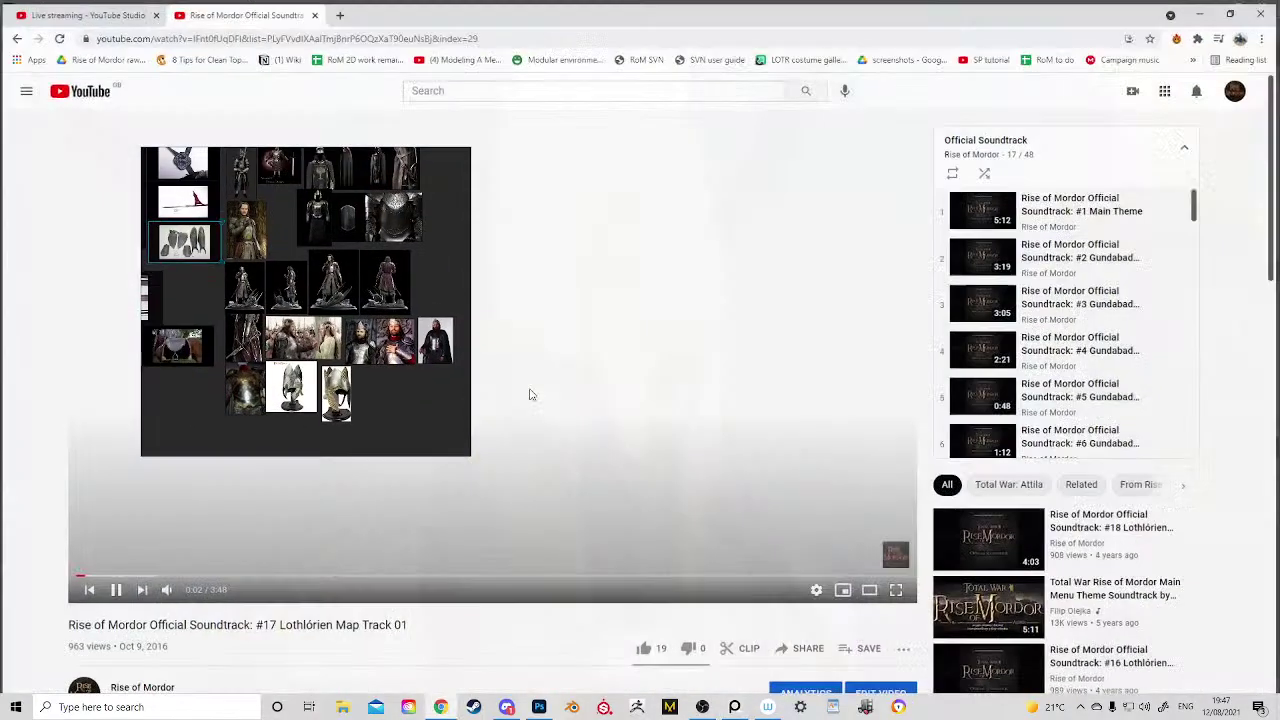
click(340, 11)
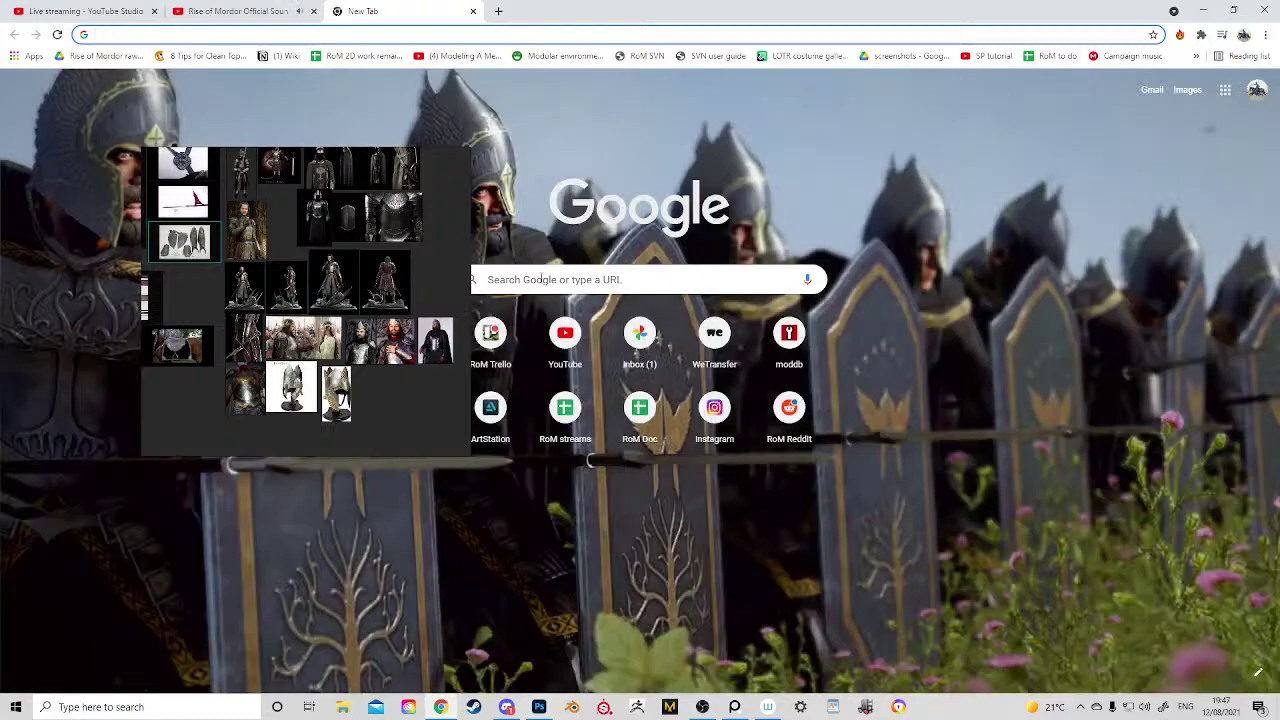
click(541, 279)
text(Ara)
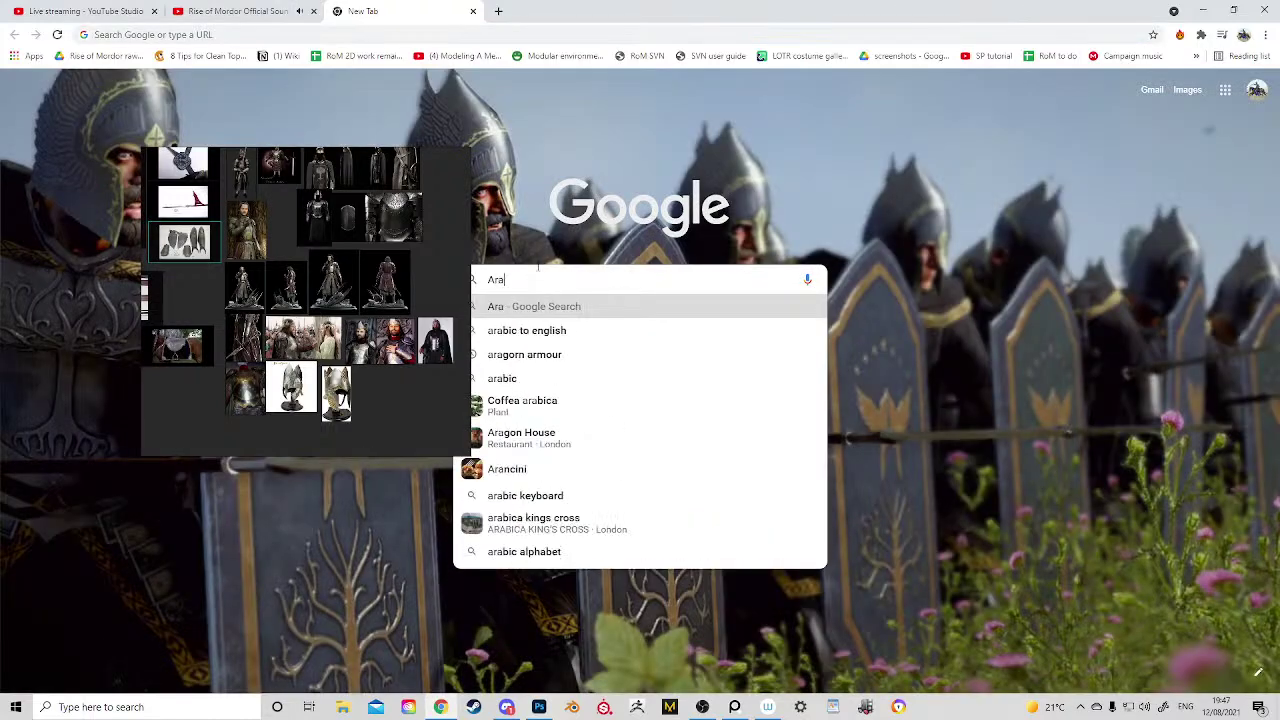
text(gorn corwn)
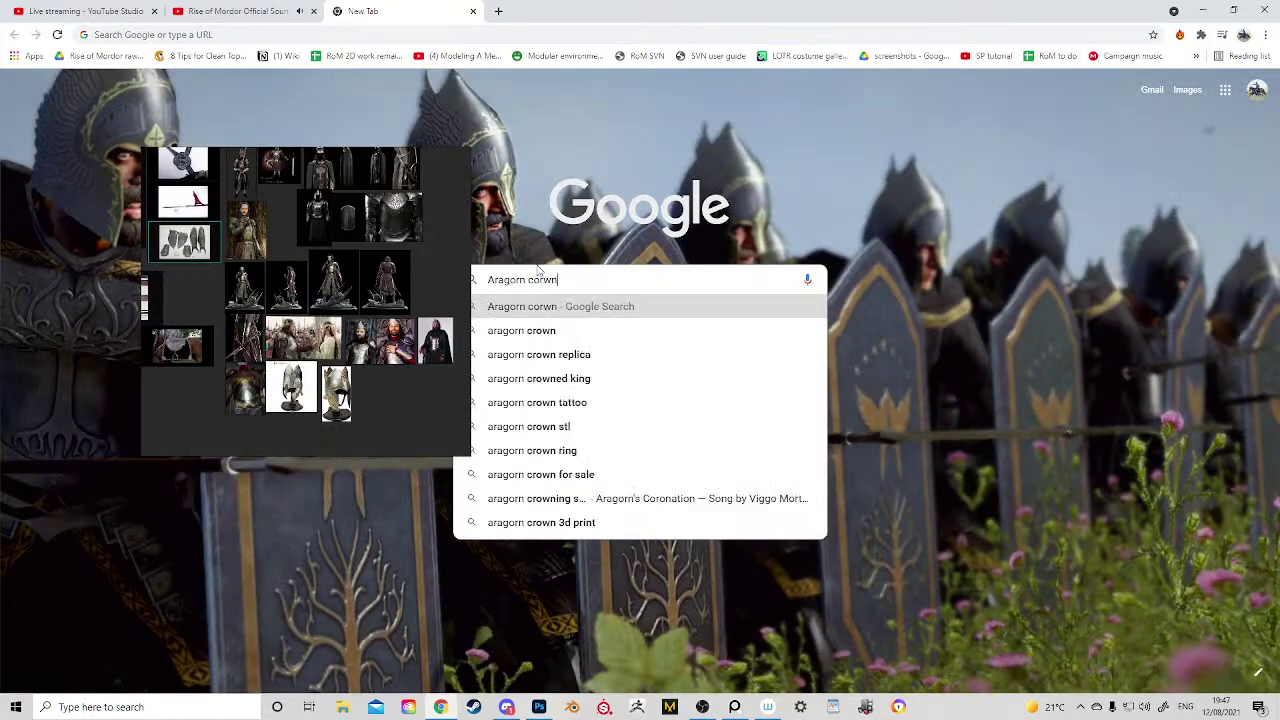
key(BackSpace)
key(BackSpace)
key(BackSpace)
key(BackSpace)
text(rown)
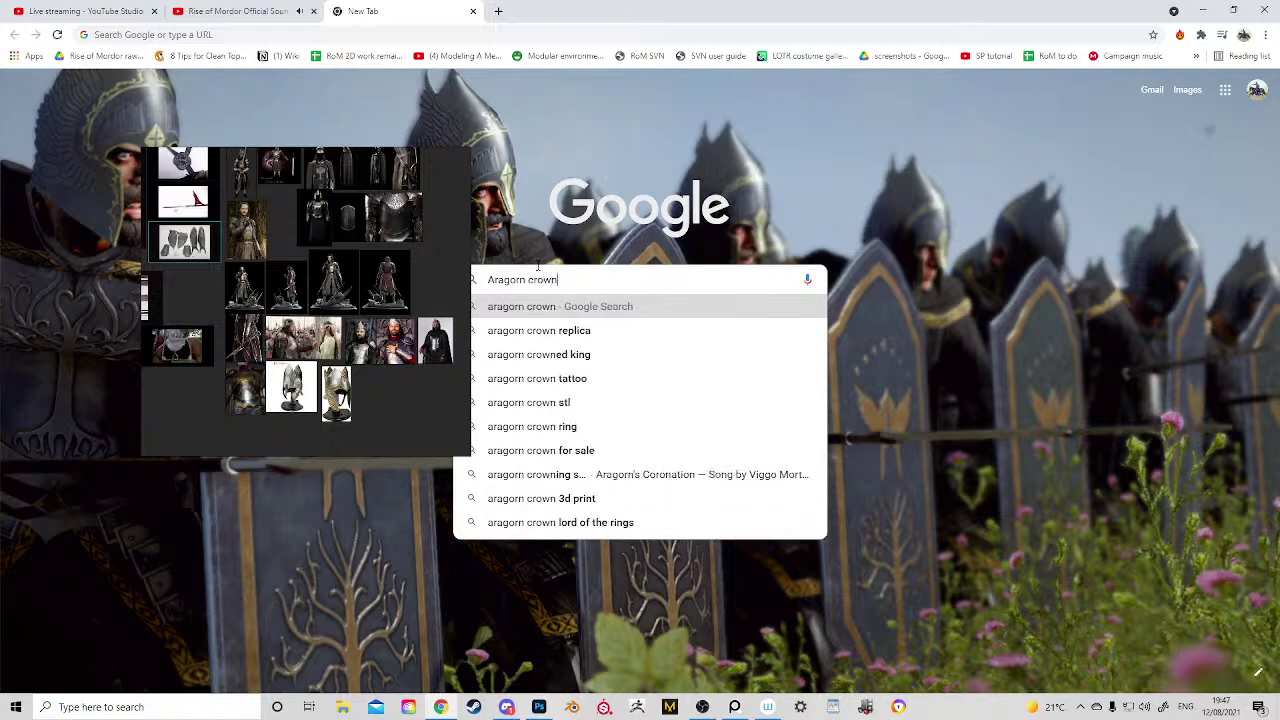
key(Return)
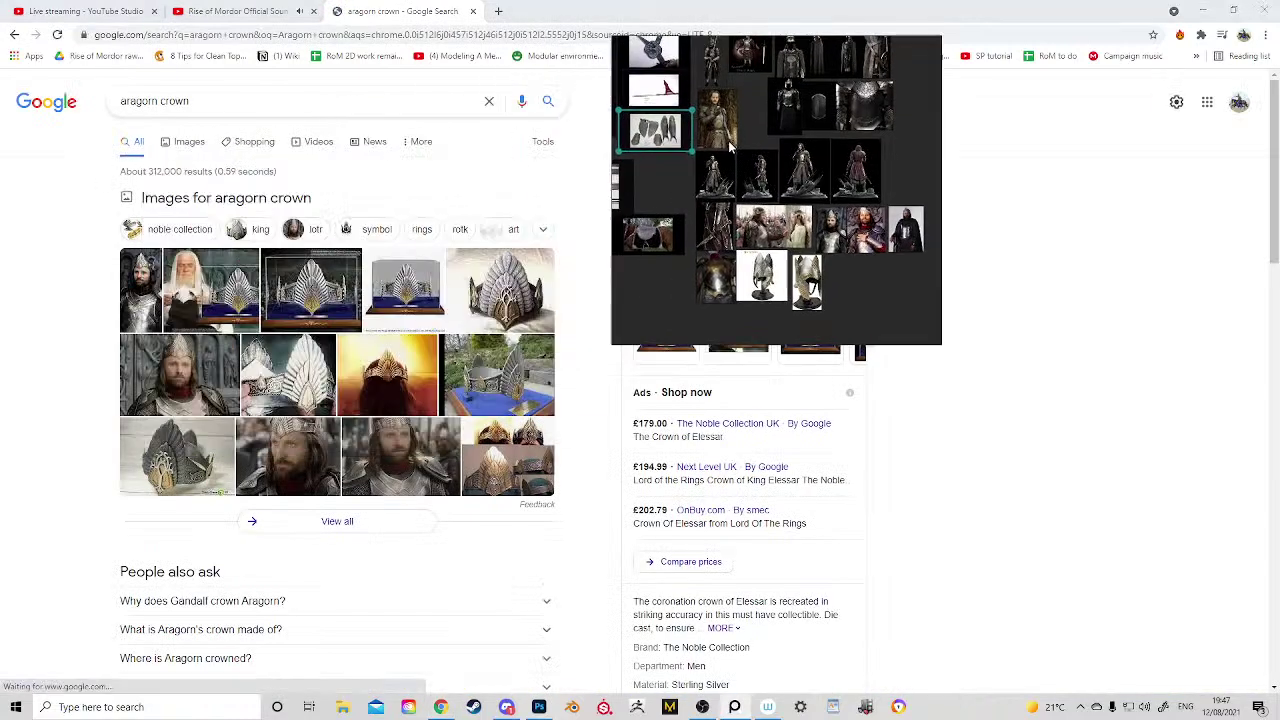
click(180, 142)
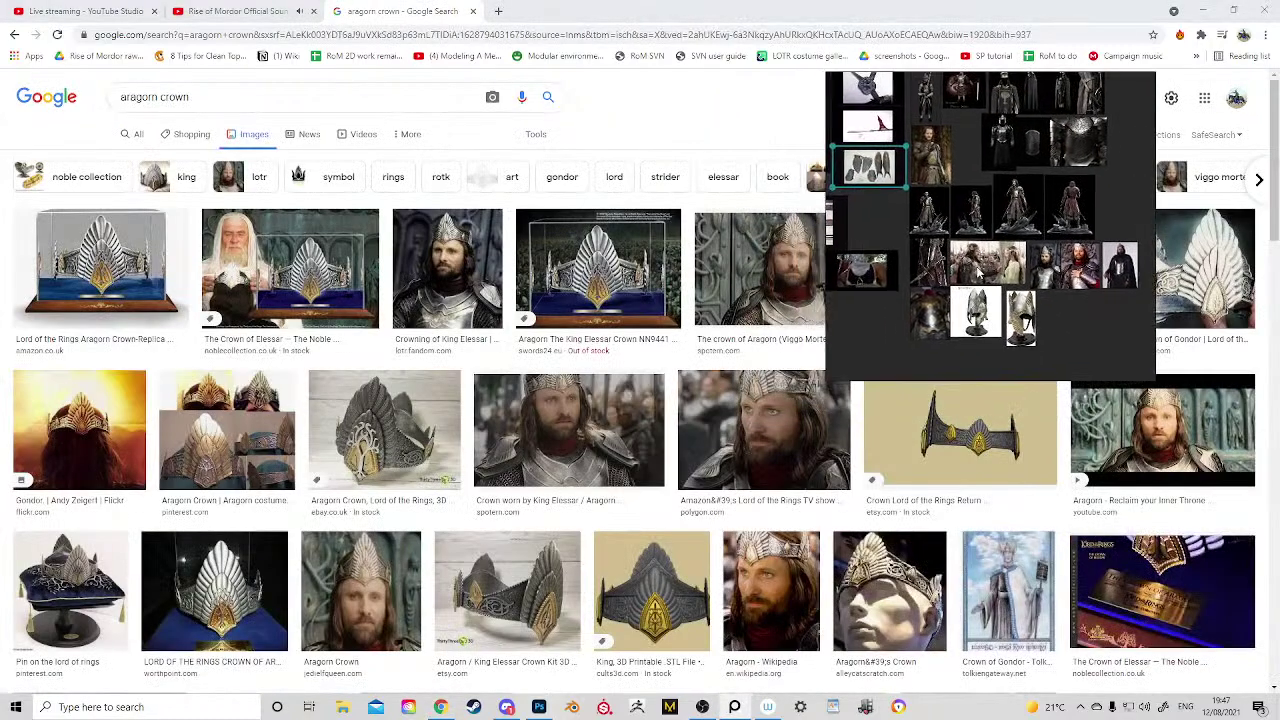
Step: Examine enlarged film stills of the crown being worn and their related images for a clear view of its front ornament
click(487, 270)
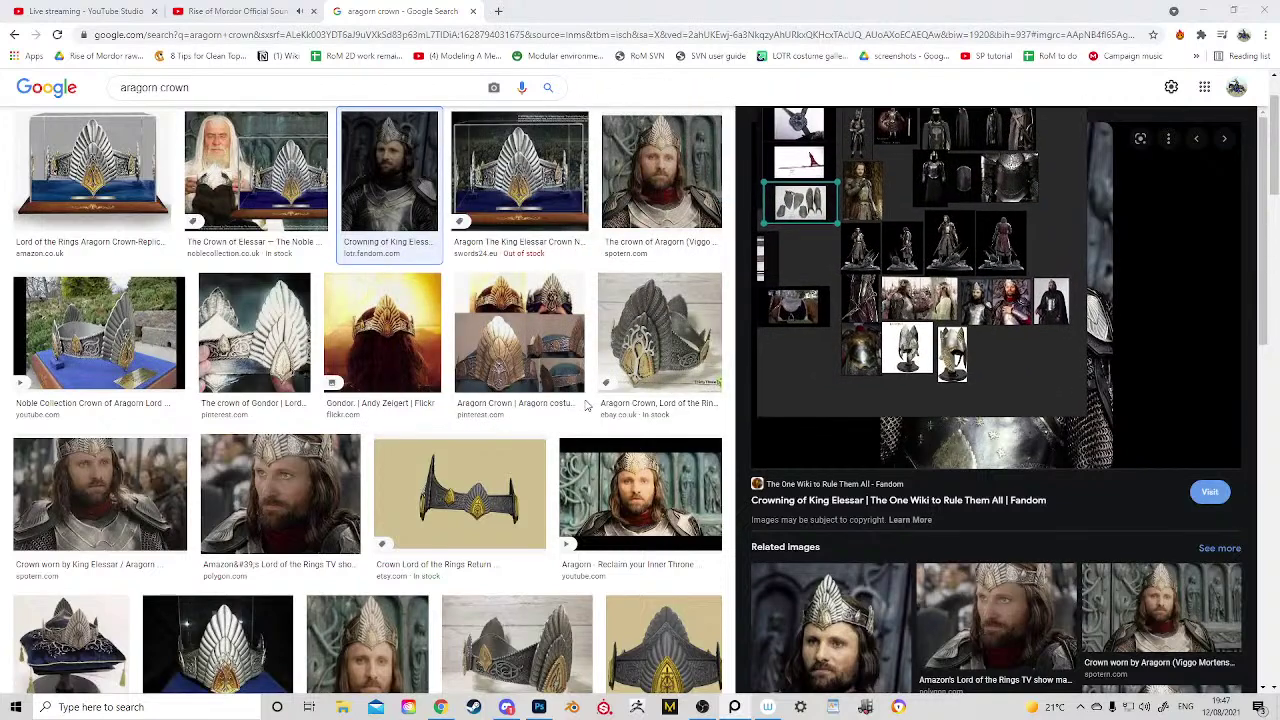
click(313, 461)
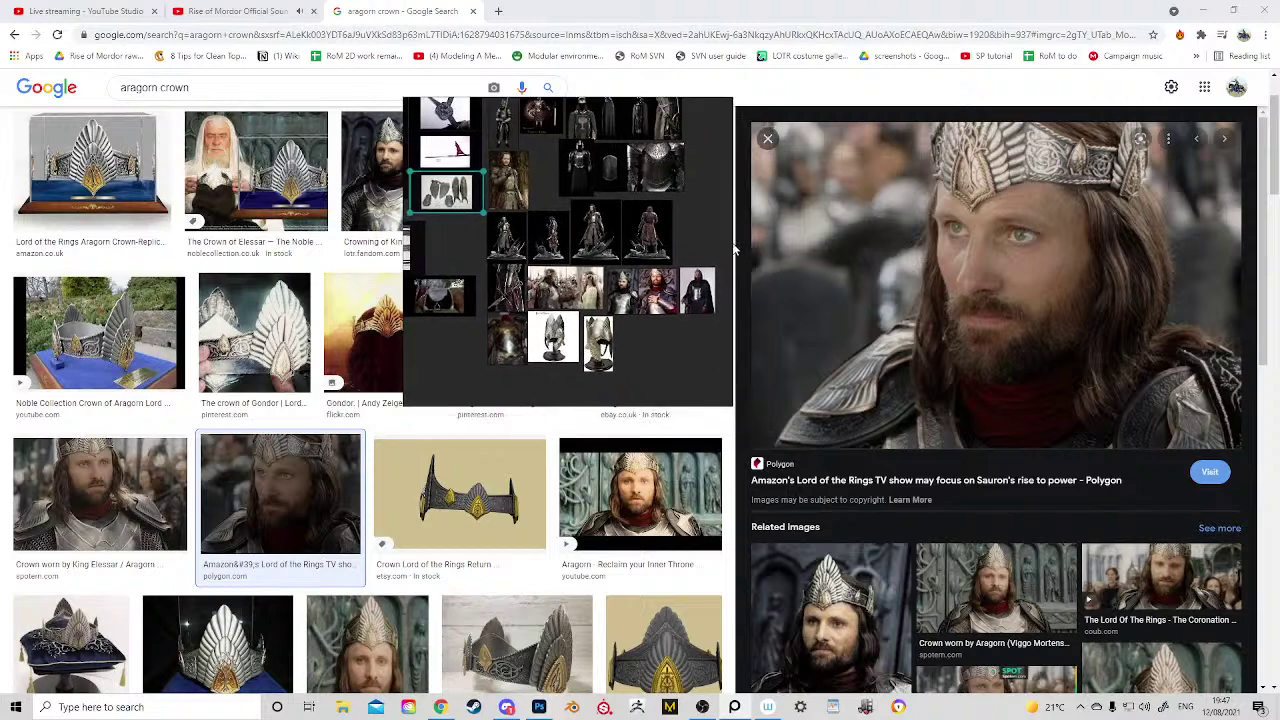
scroll(930, 330, down, 2)
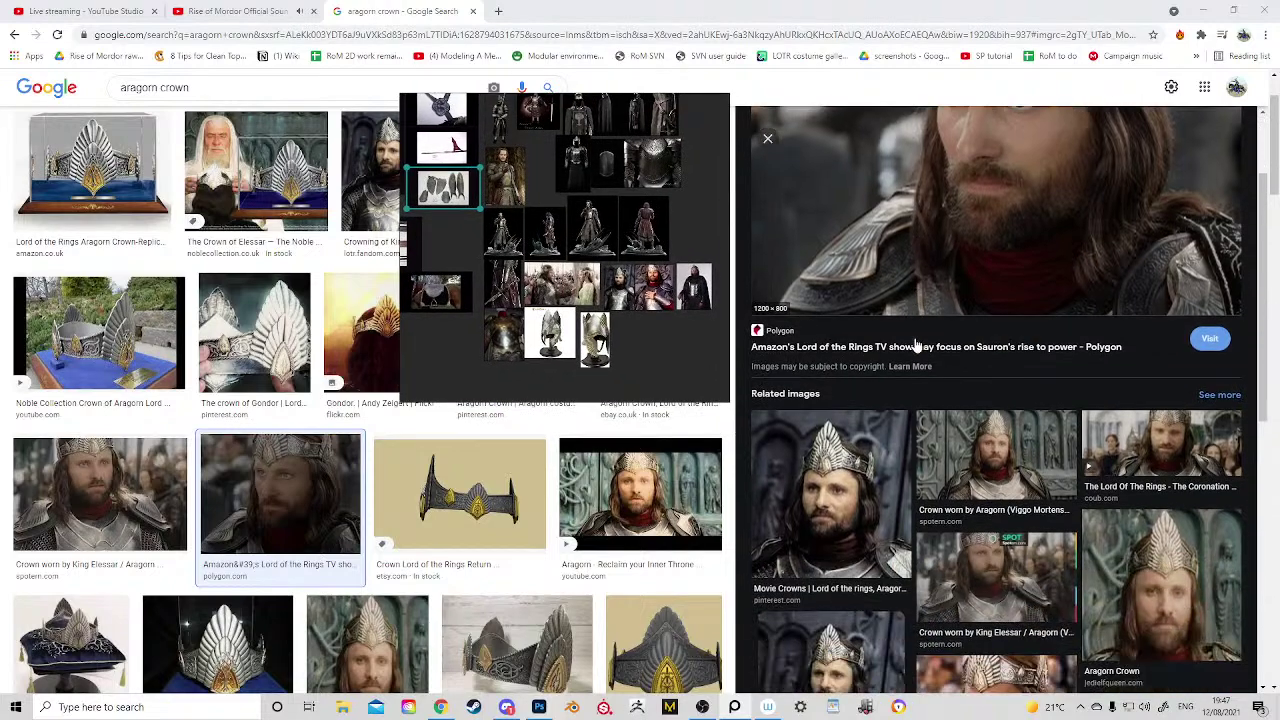
click(1165, 555)
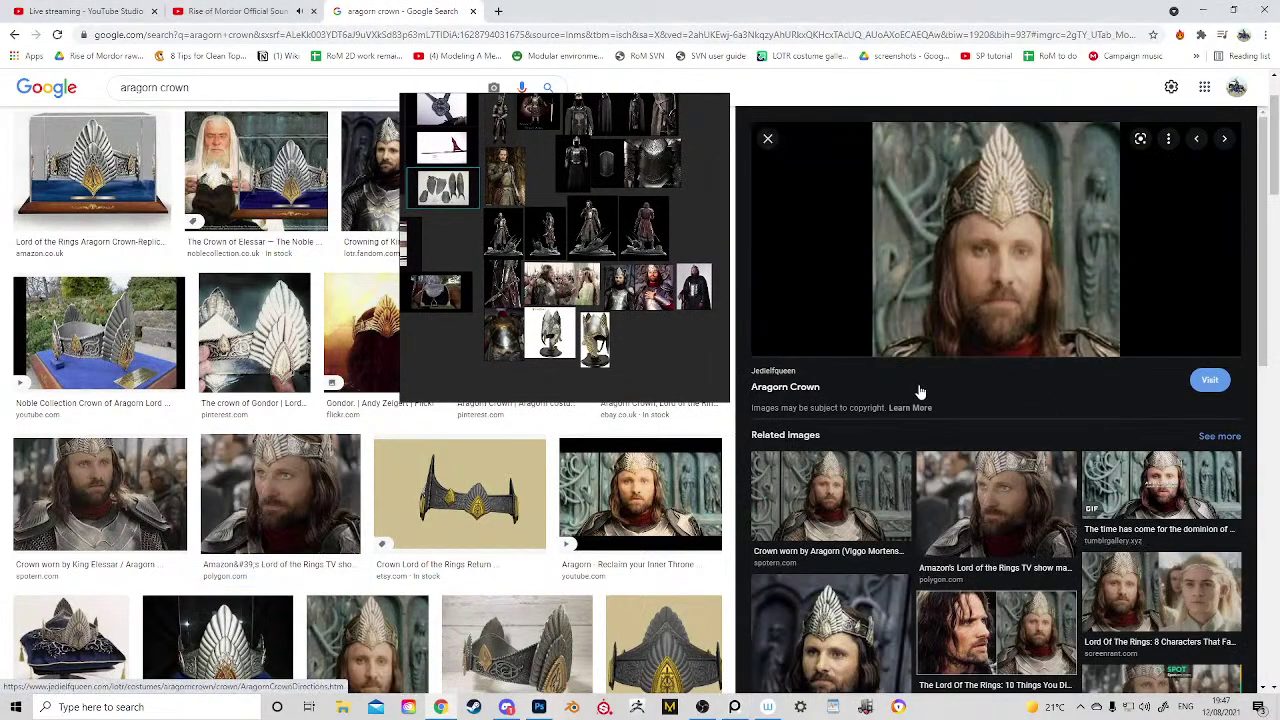
click(838, 497)
scroll(915, 372, down, 2)
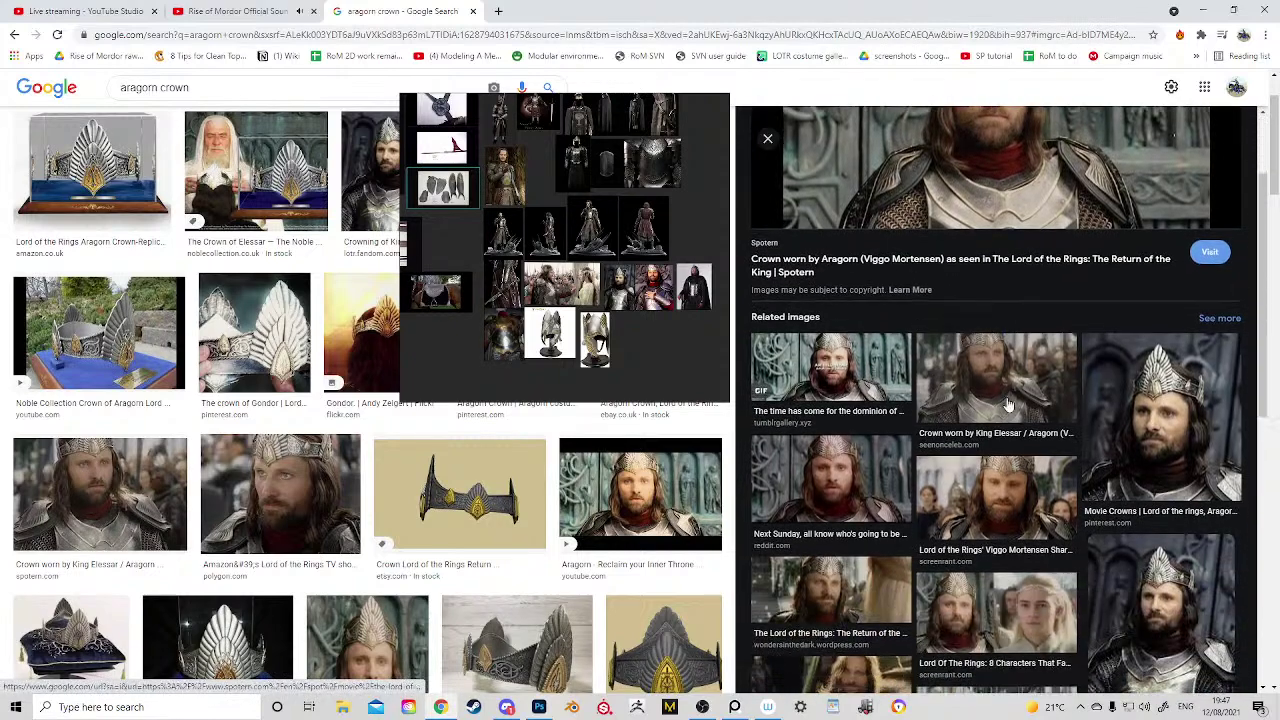
click(1131, 479)
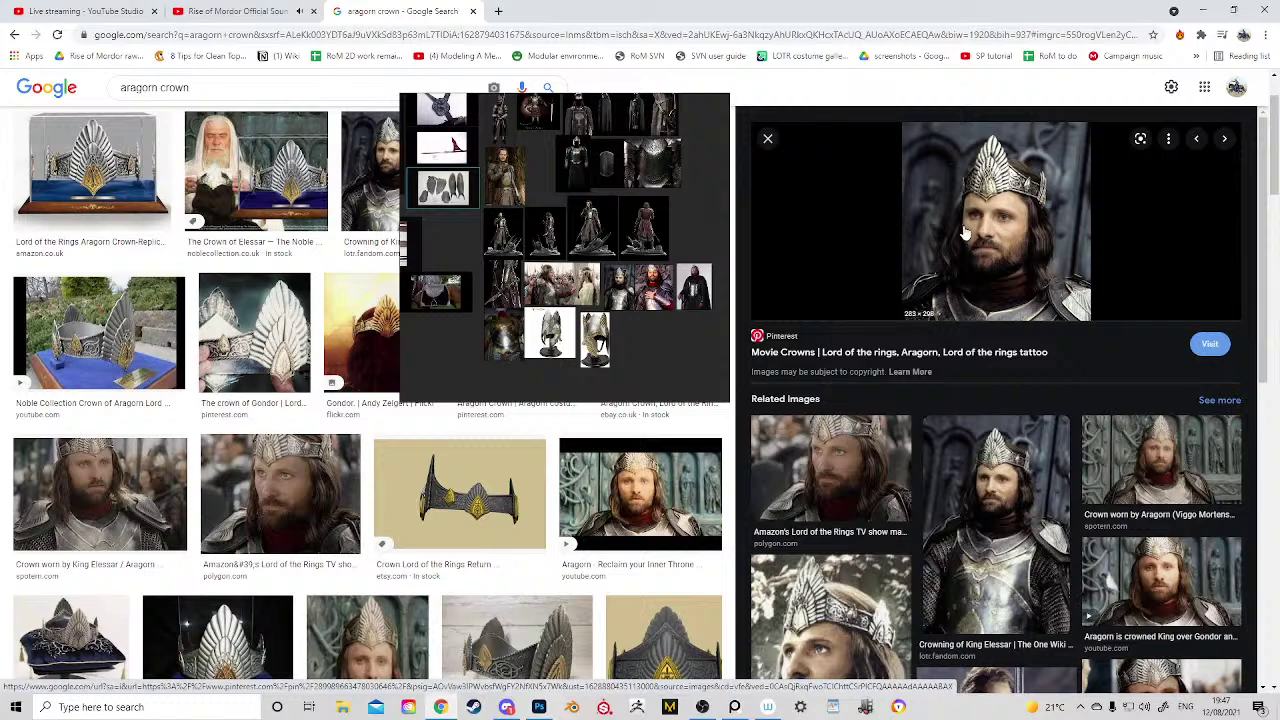
scroll(984, 357, down, 1)
scroll(995, 464, down, 3)
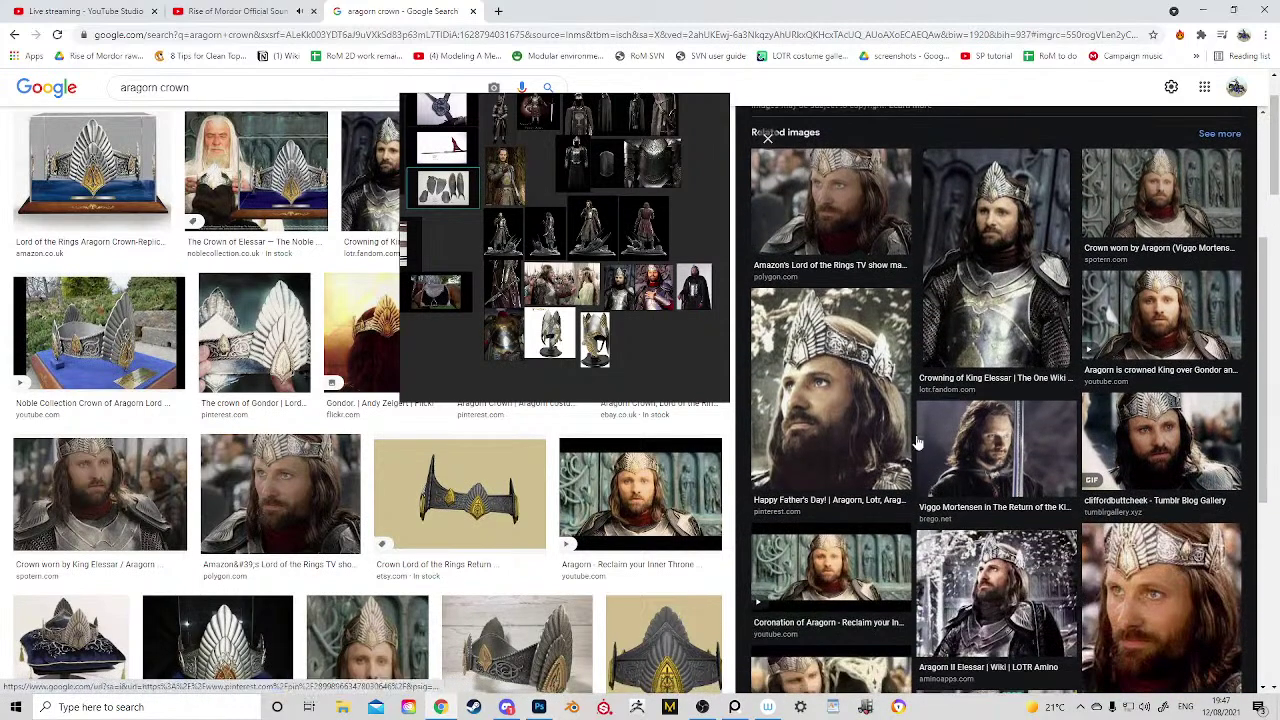
scroll(848, 430, down, 3)
Step: Look through the crown image results and enlarge the line drawing from DeviantArt, keeping the reference board out of the way
drag(634, 342, 1060, 356)
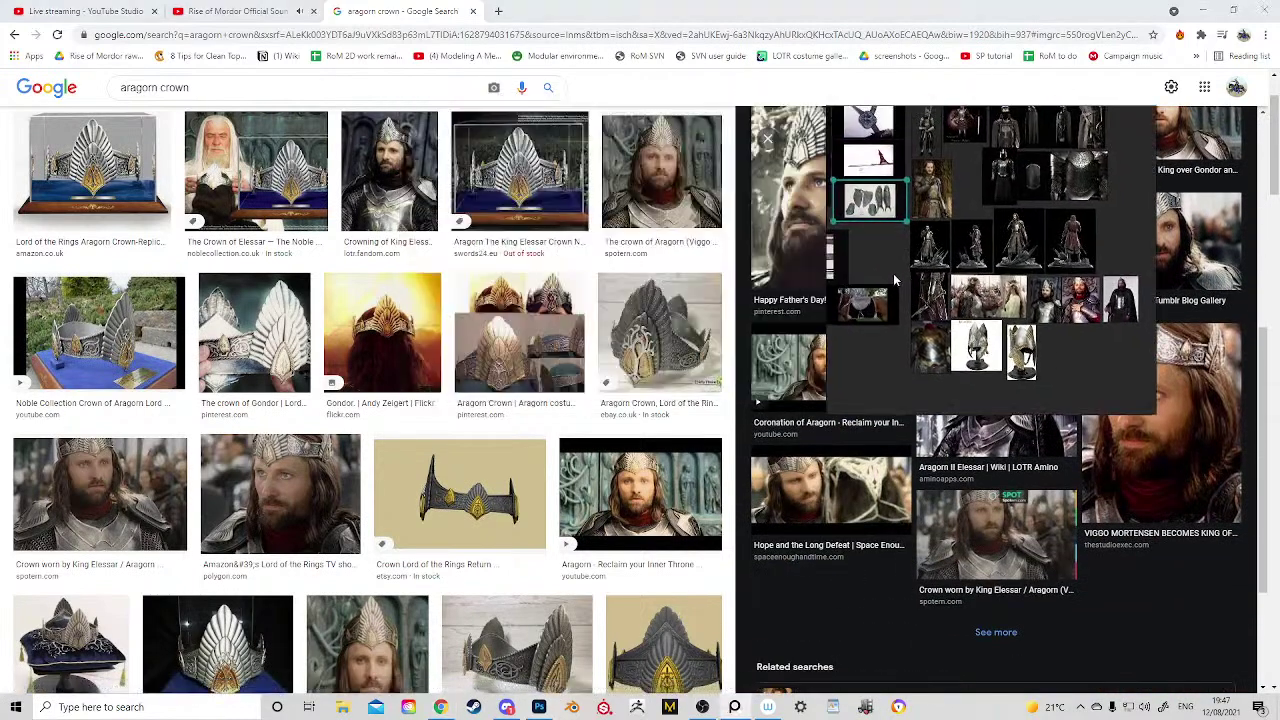
scroll(579, 399, down, 1)
scroll(578, 398, down, 3)
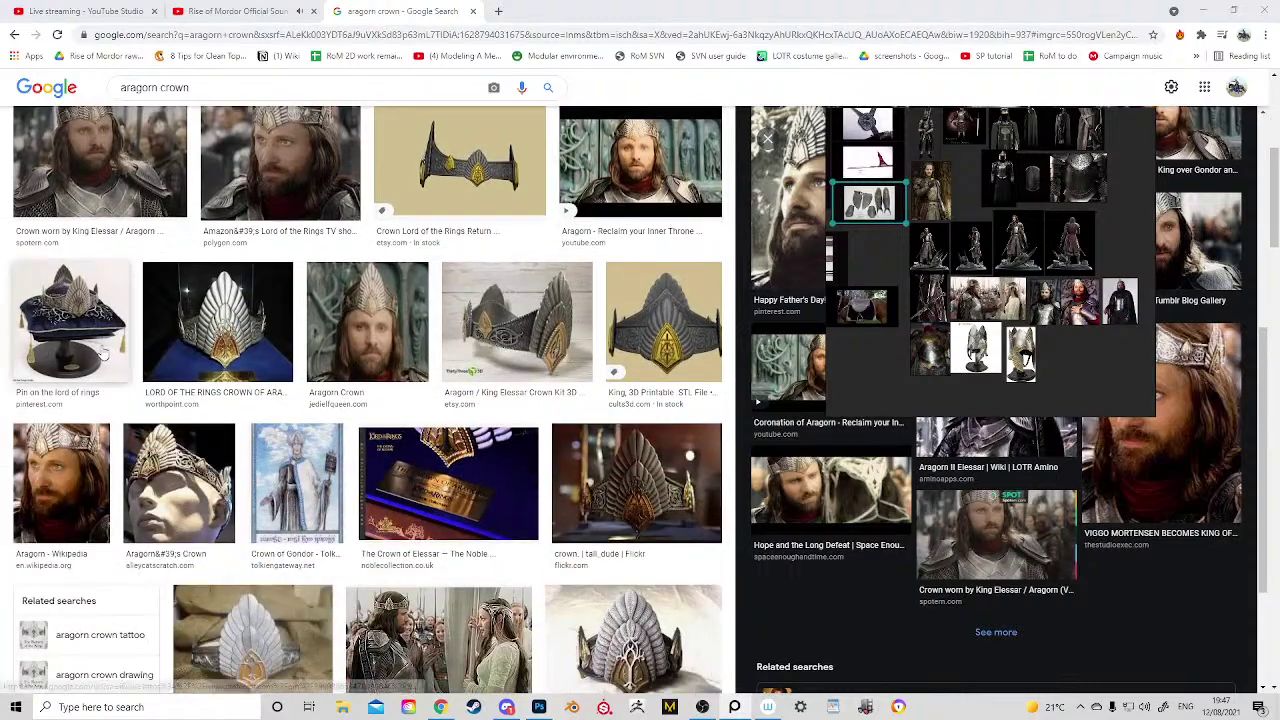
scroll(255, 370, down, 1)
scroll(255, 370, down, 5)
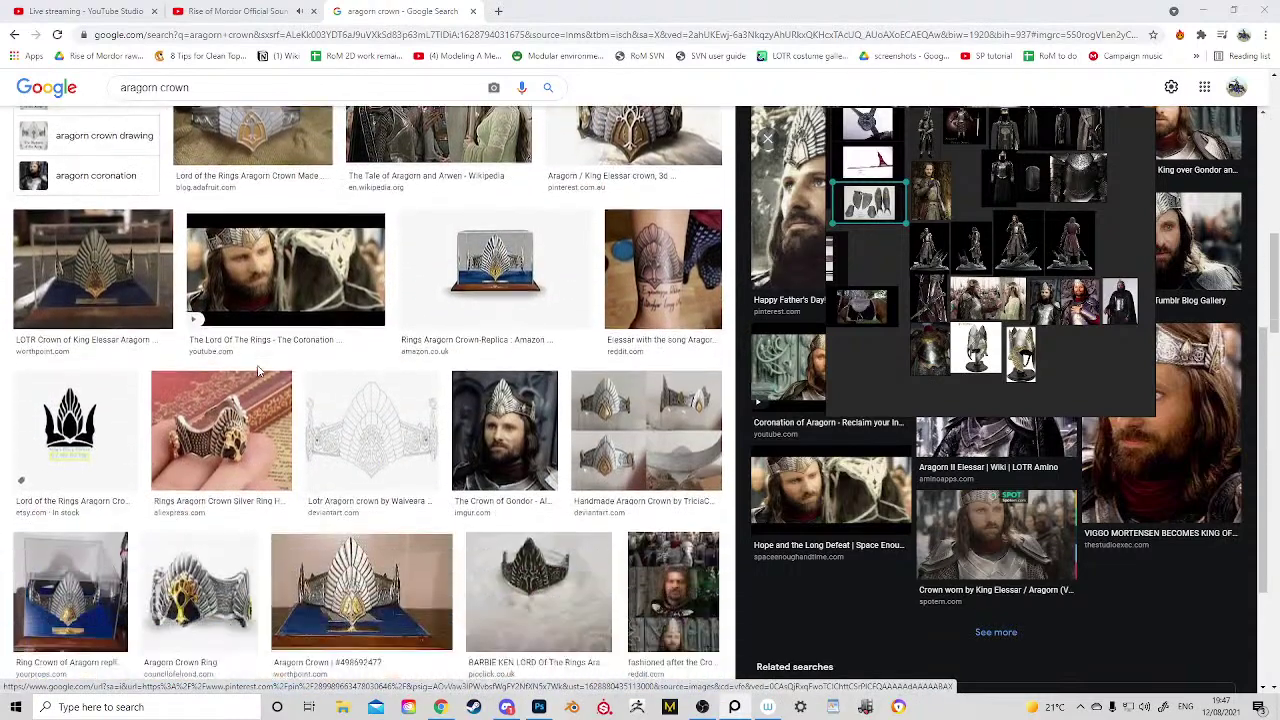
scroll(258, 372, down, 1)
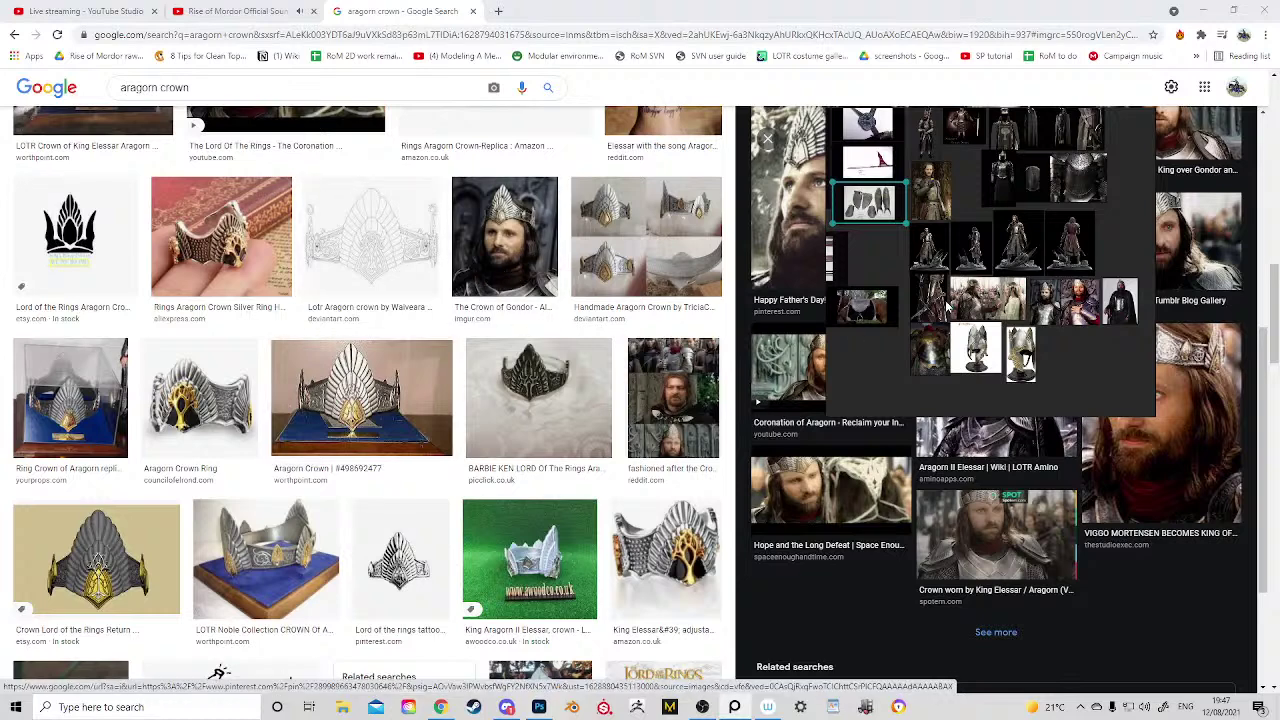
click(370, 240)
drag(873, 259, 423, 299)
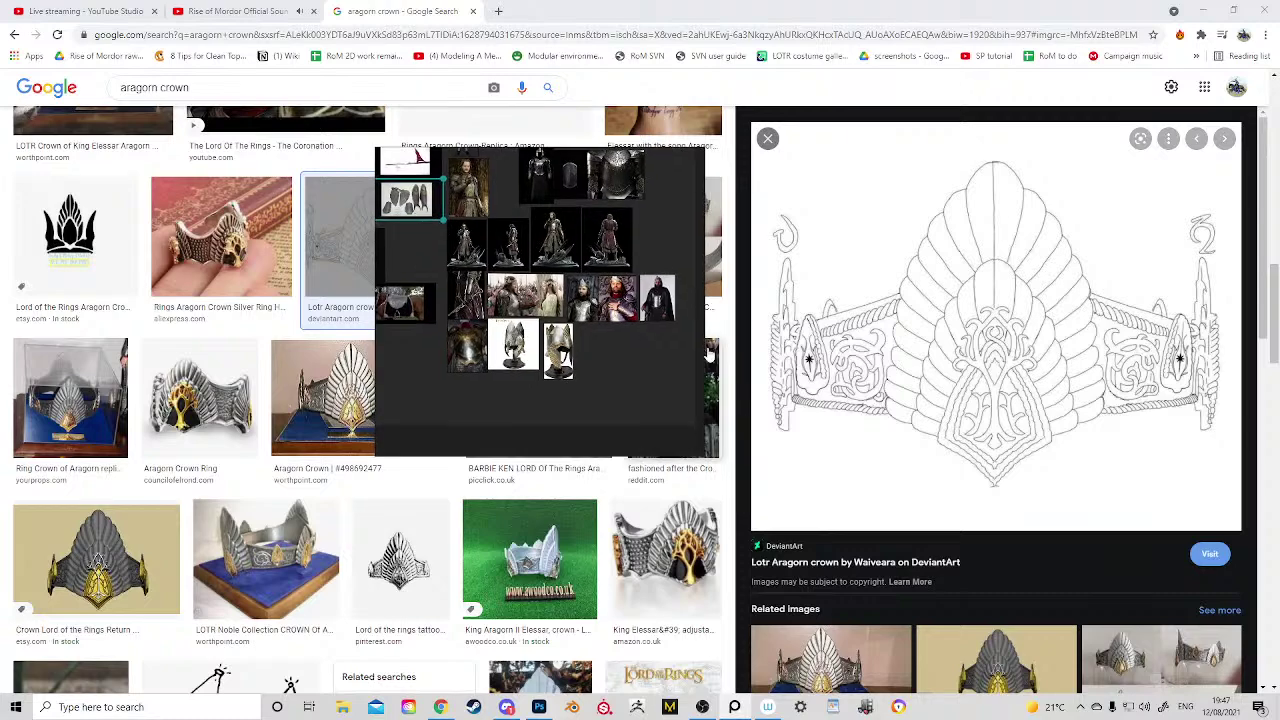
Step: Close the enlarged line drawing and look further through the crown image results for a clear front view of the ornament
click(768, 139)
drag(610, 282, 1061, 249)
scroll(670, 375, down, 2)
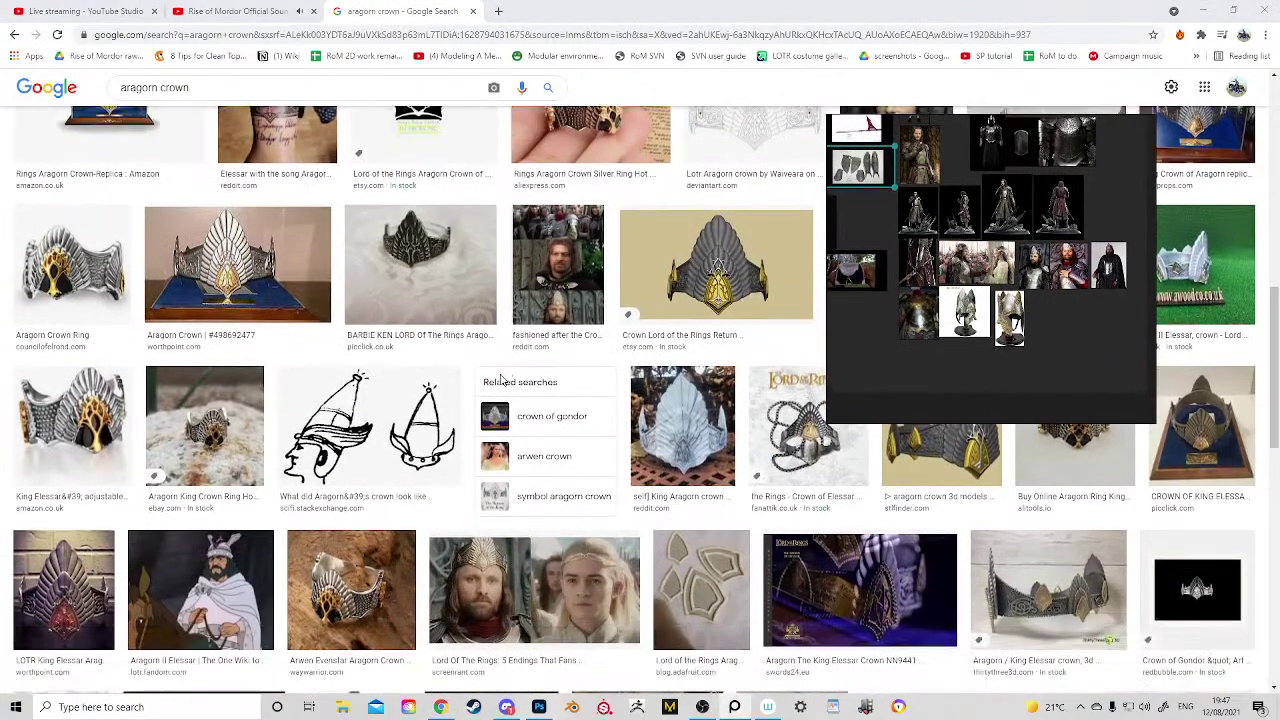
scroll(313, 390, down, 2)
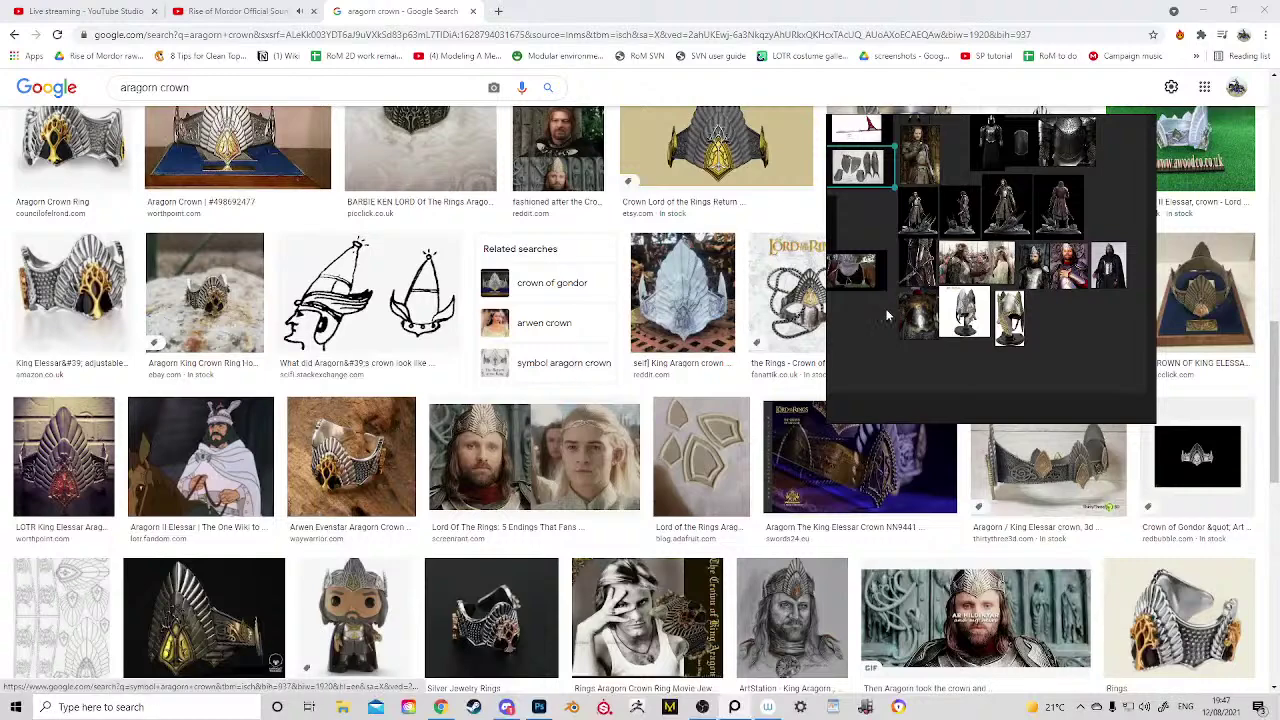
drag(889, 315, 821, 317)
scroll(650, 370, down, 4)
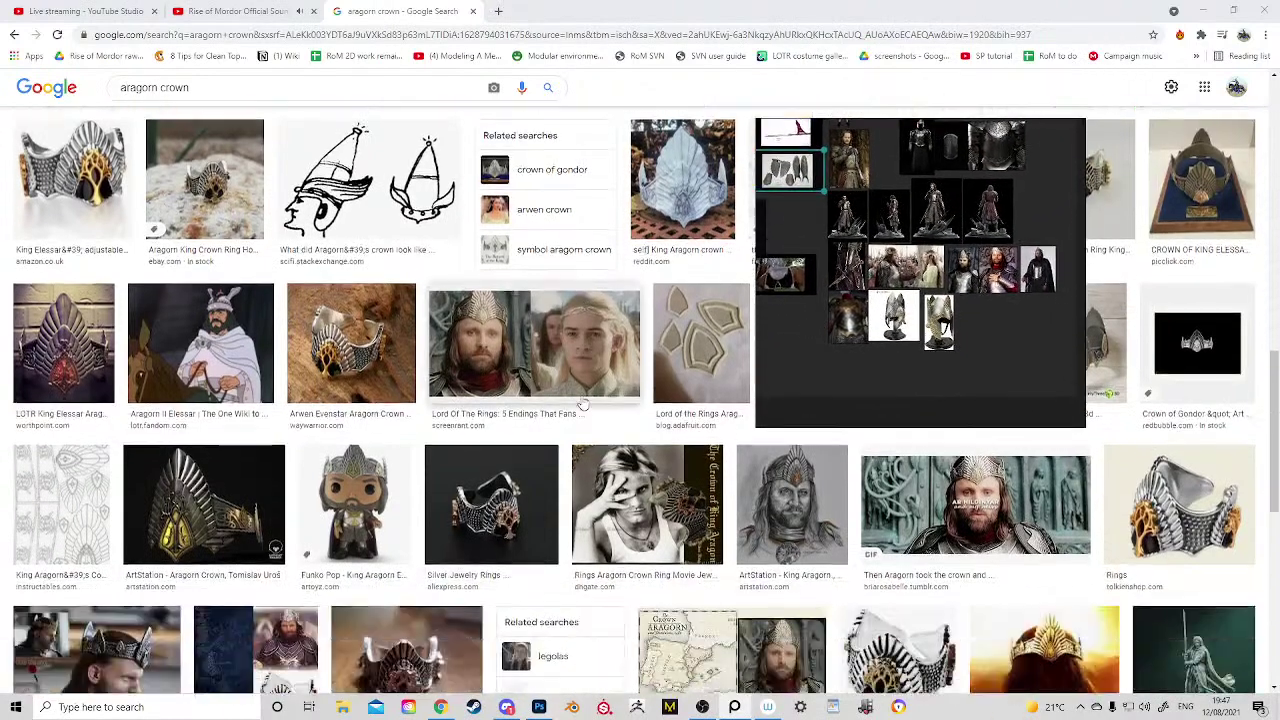
scroll(595, 400, up, 3)
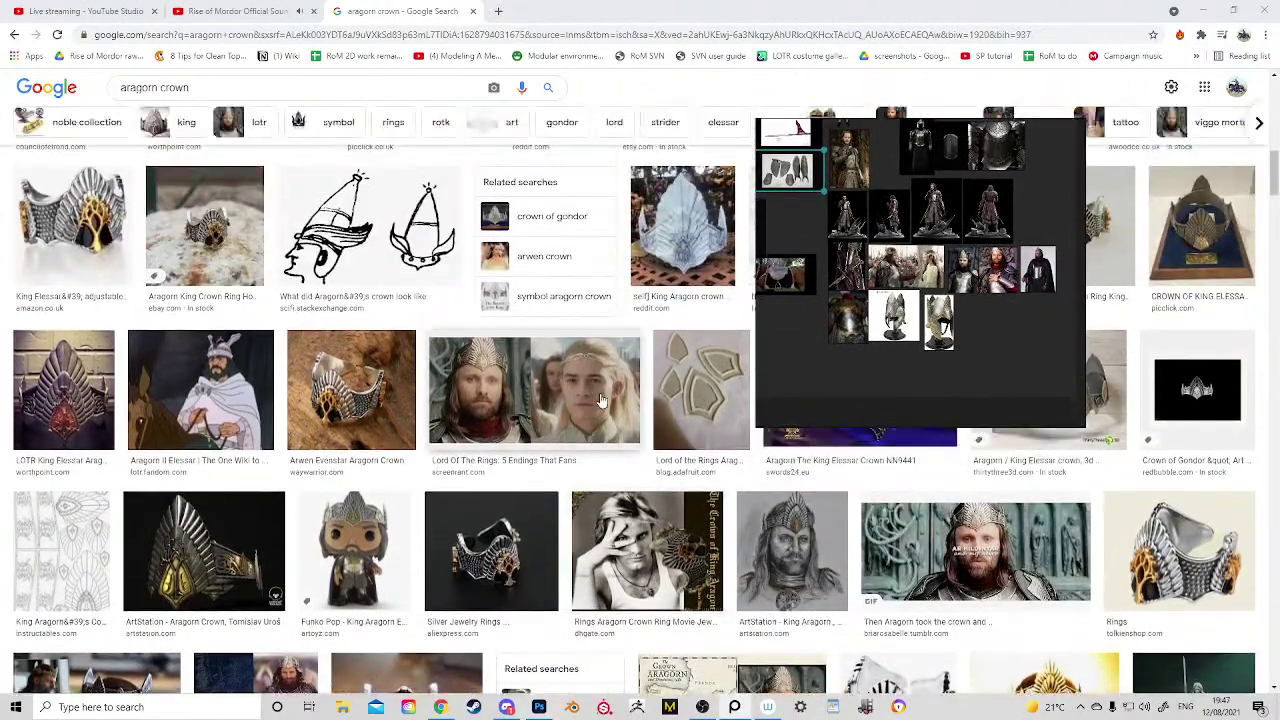
scroll(568, 398, down, 2)
scroll(568, 398, down, 2)
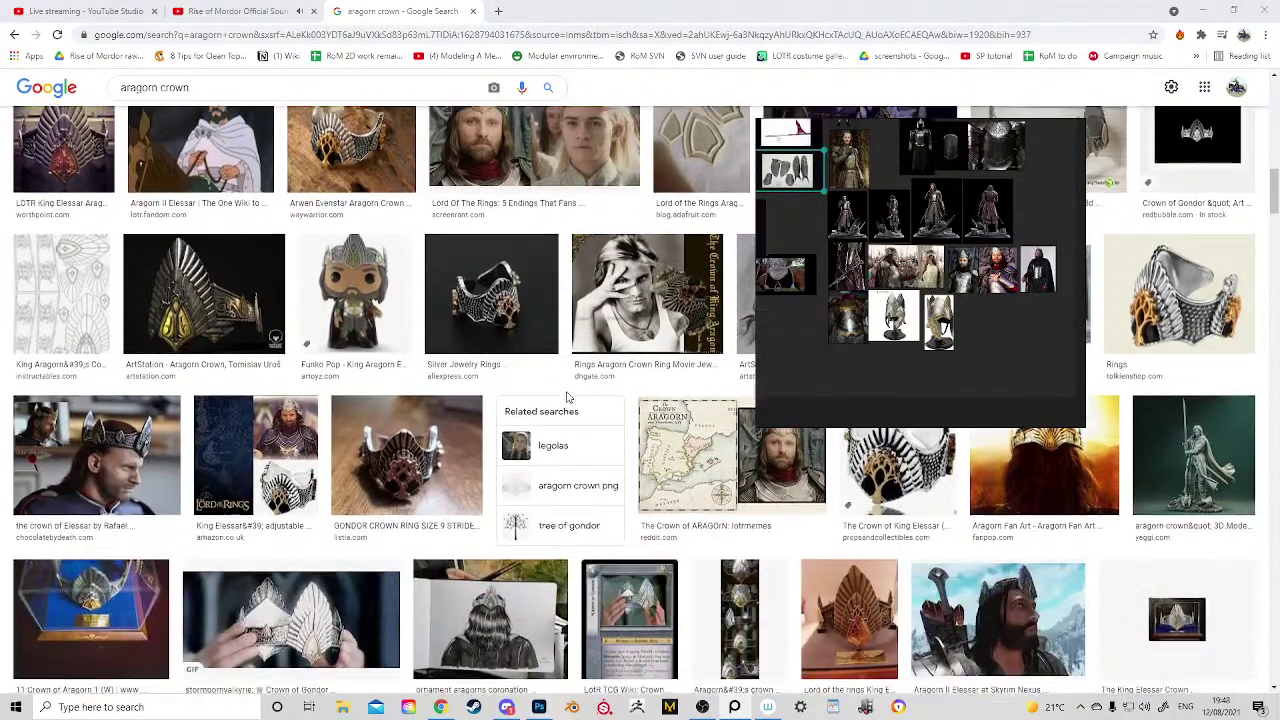
scroll(363, 315, down, 5)
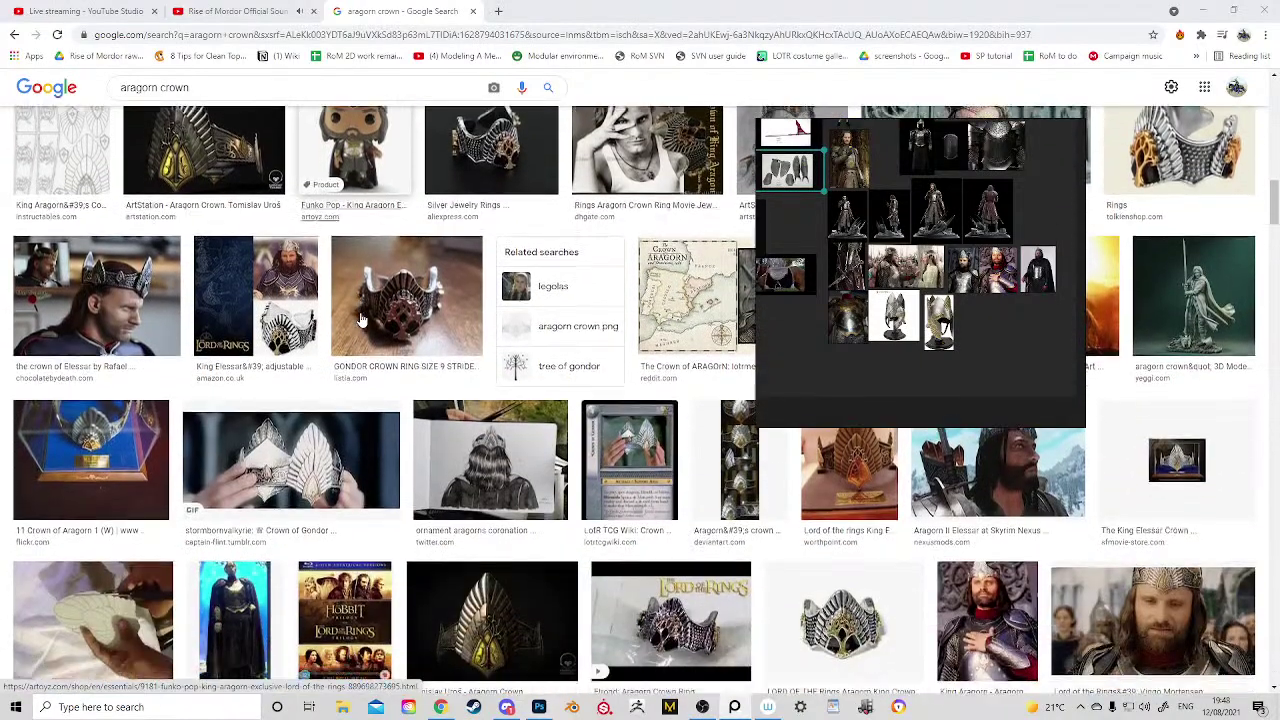
scroll(362, 318, down, 2)
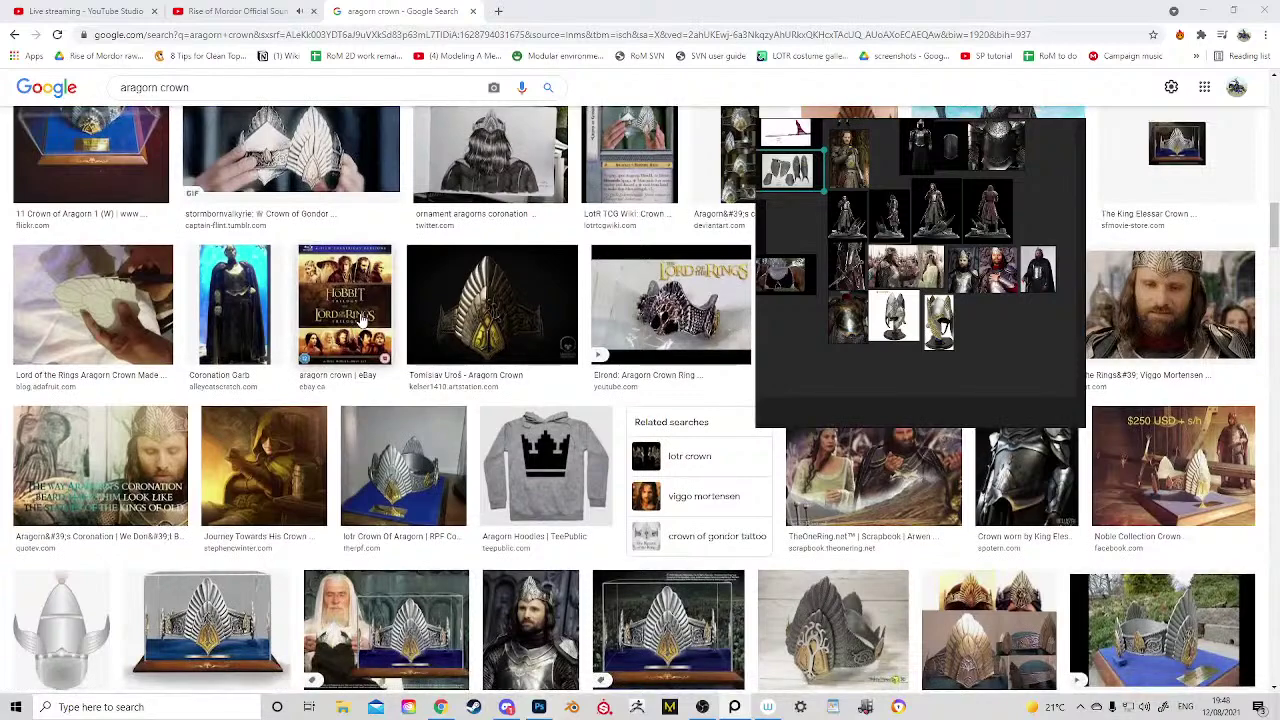
Step: Enlarge the Swords24.eu photo of the cased Elessar crown, shift the reference board aside, and close the photo
click(655, 634)
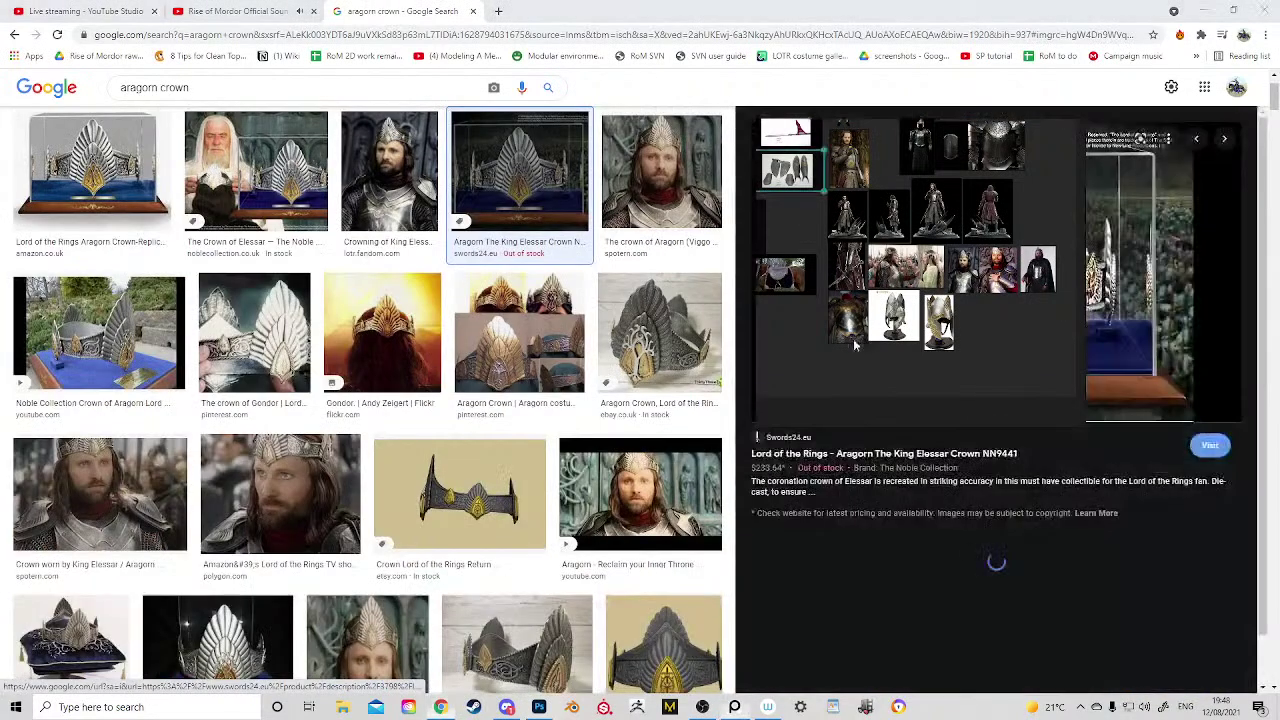
drag(870, 341, 815, 430)
scroll(693, 490, up, 2)
drag(805, 352, 827, 402)
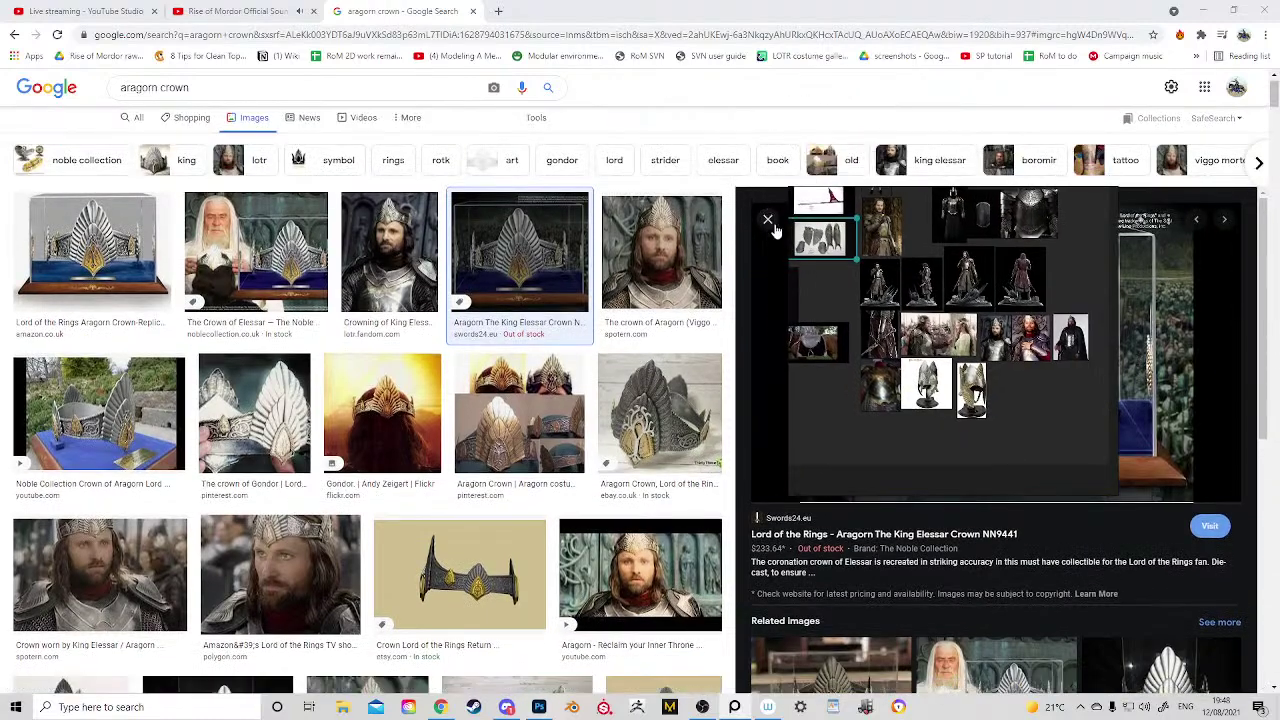
click(767, 220)
Step: Enlarge the Polygon film still, uncover it from the reference board, and examine its related images for close views of the crown
click(729, 420)
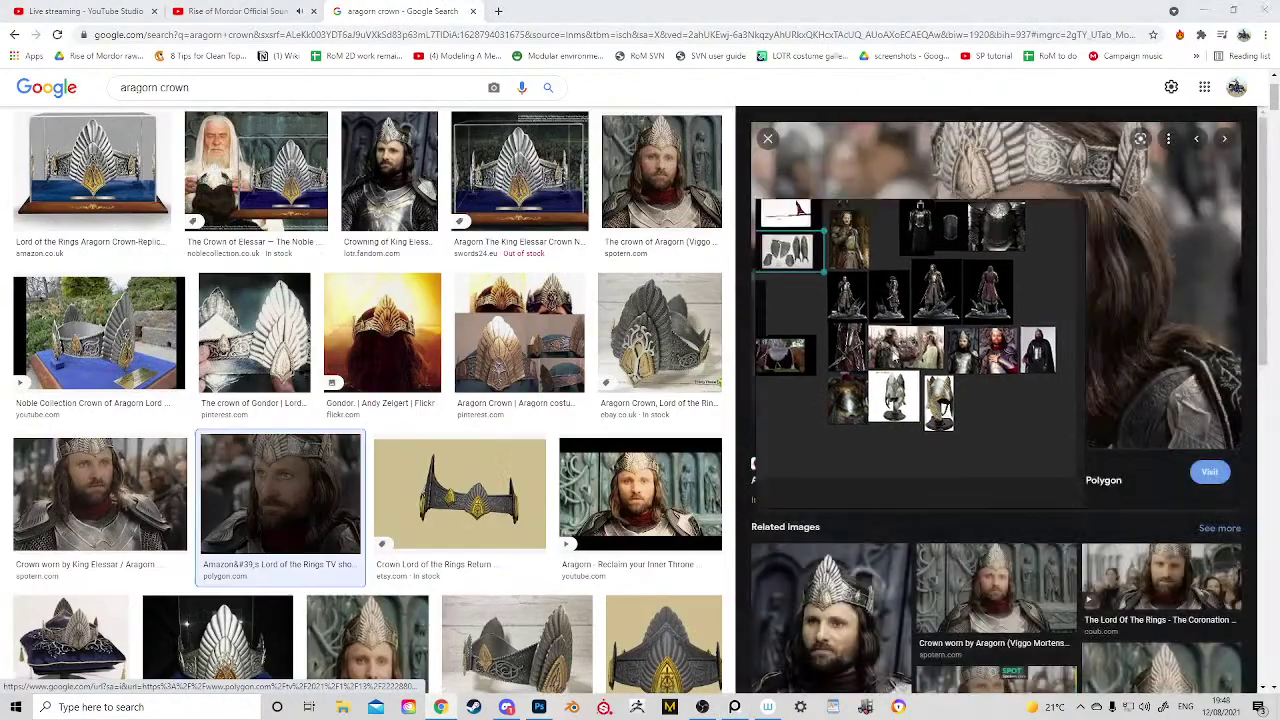
drag(625, 357, 550, 350)
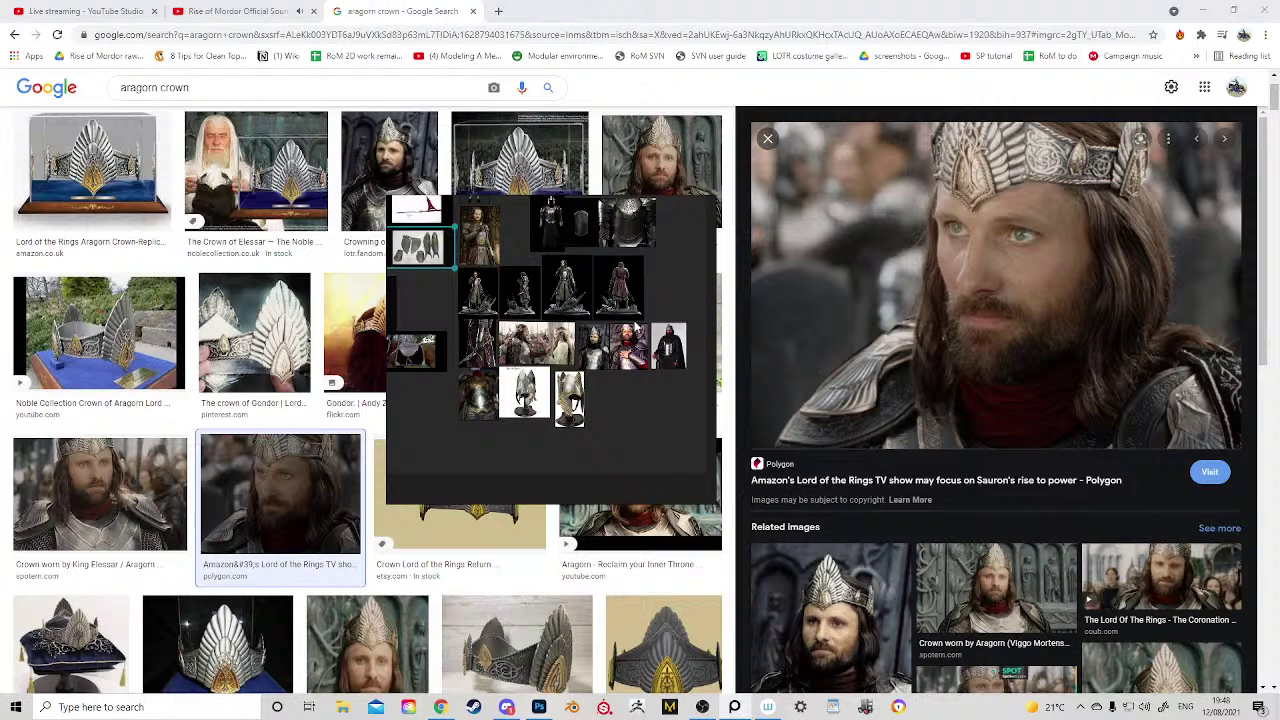
scroll(1151, 494, down, 3)
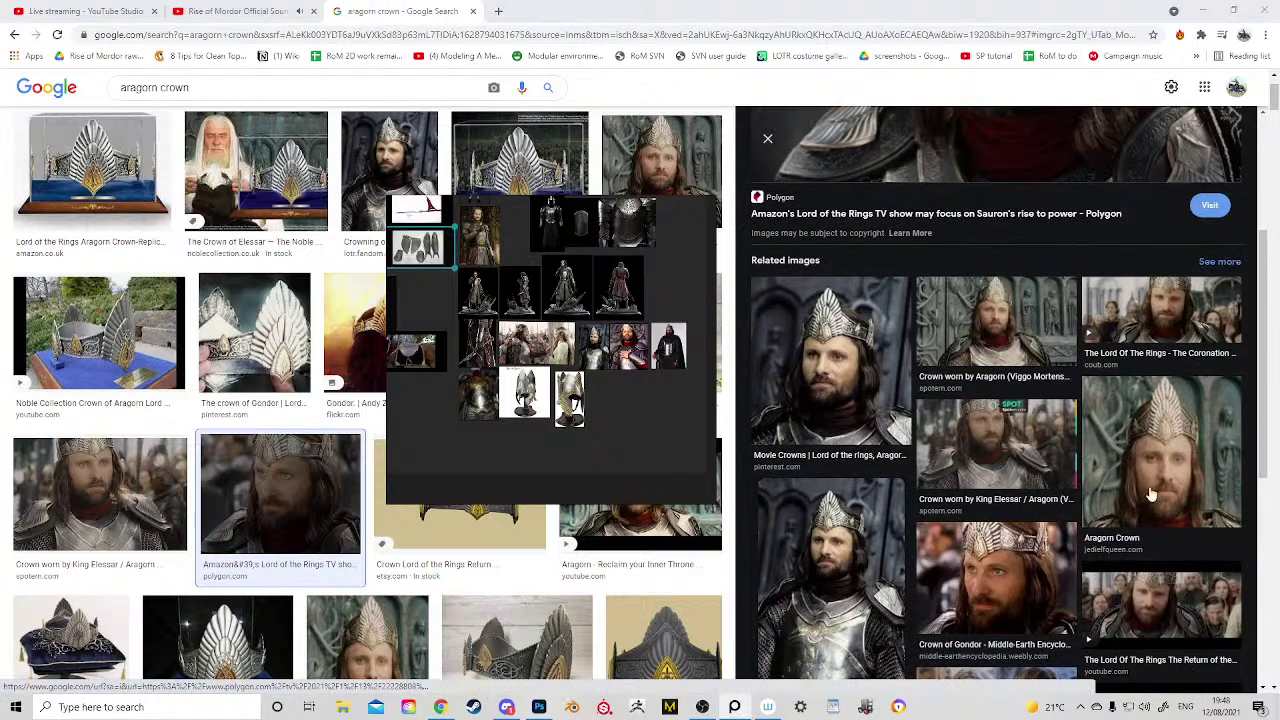
scroll(1151, 494, down, 4)
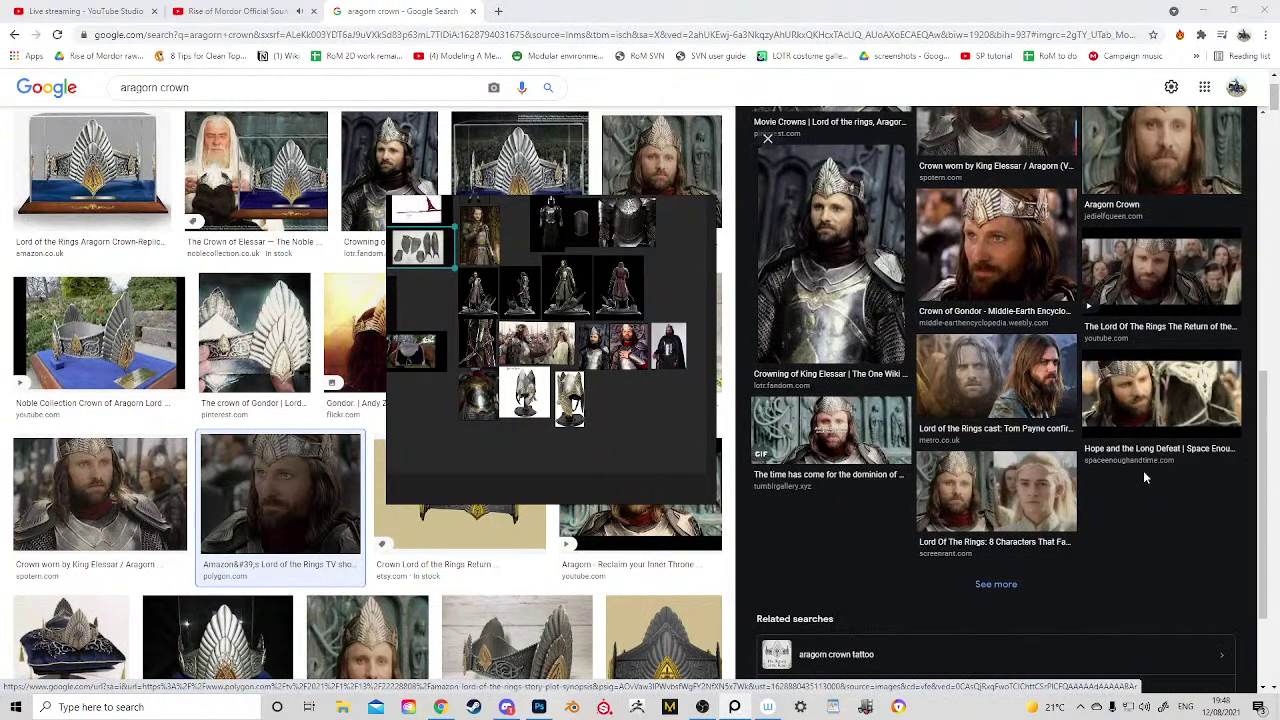
scroll(1143, 478, up, 8)
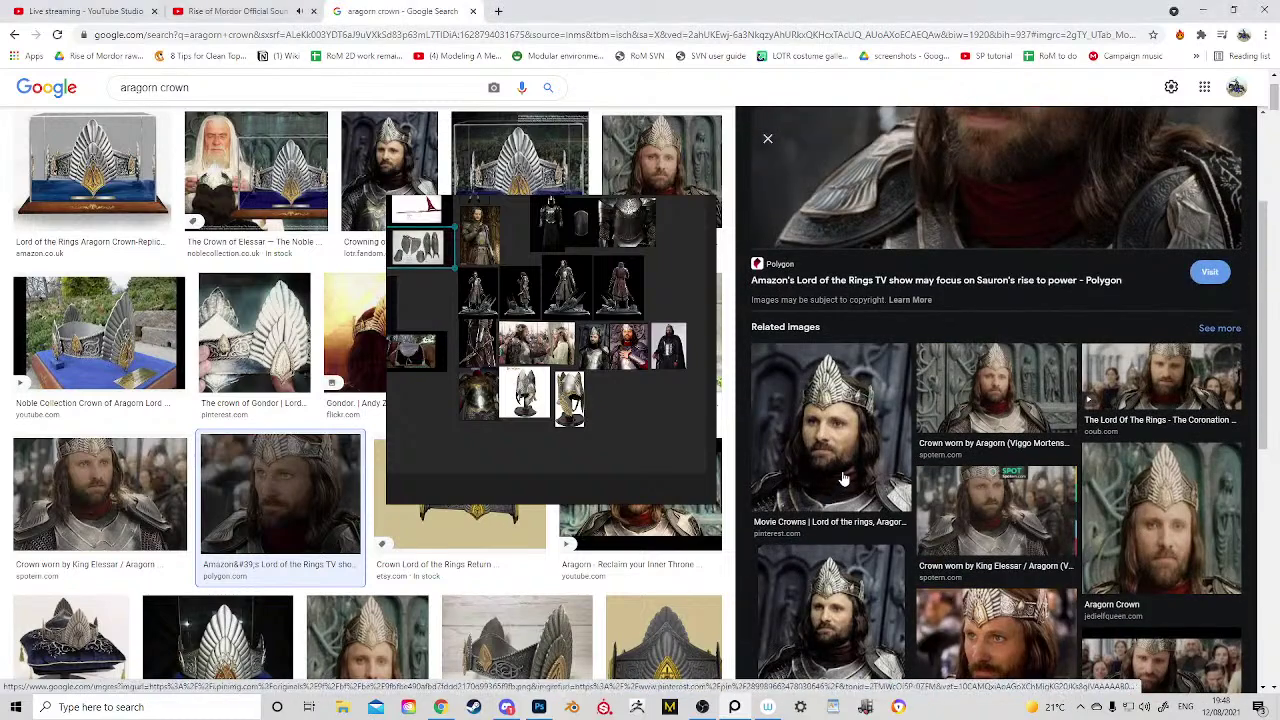
Step: Enlarge the Pinterest and Tumblr Gallery stills of the crown and look through their related images
click(843, 480)
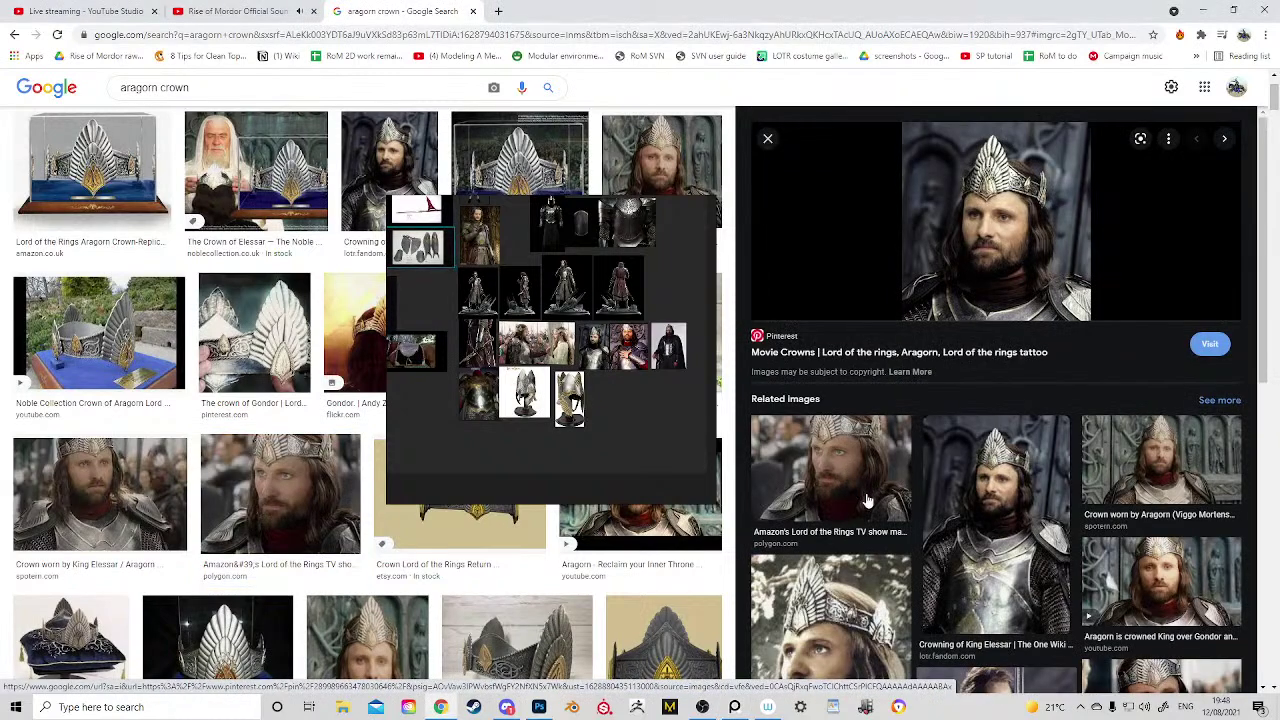
scroll(868, 500, down, 4)
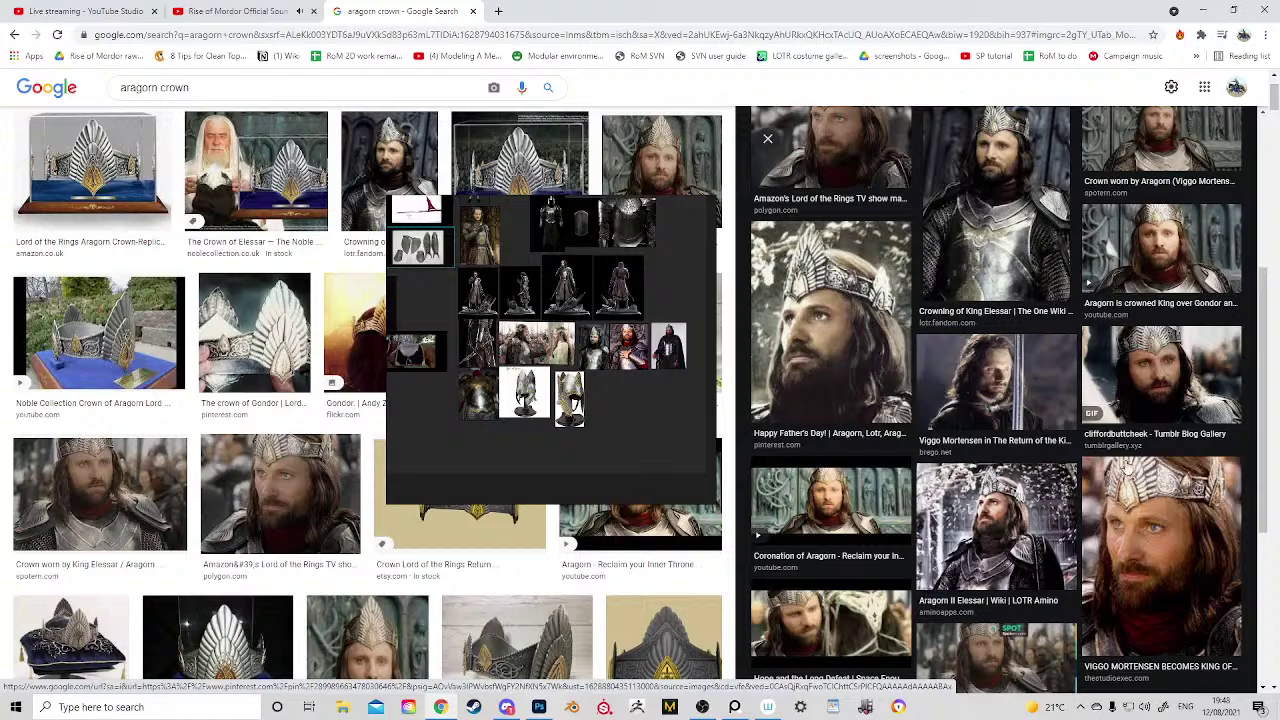
click(1122, 360)
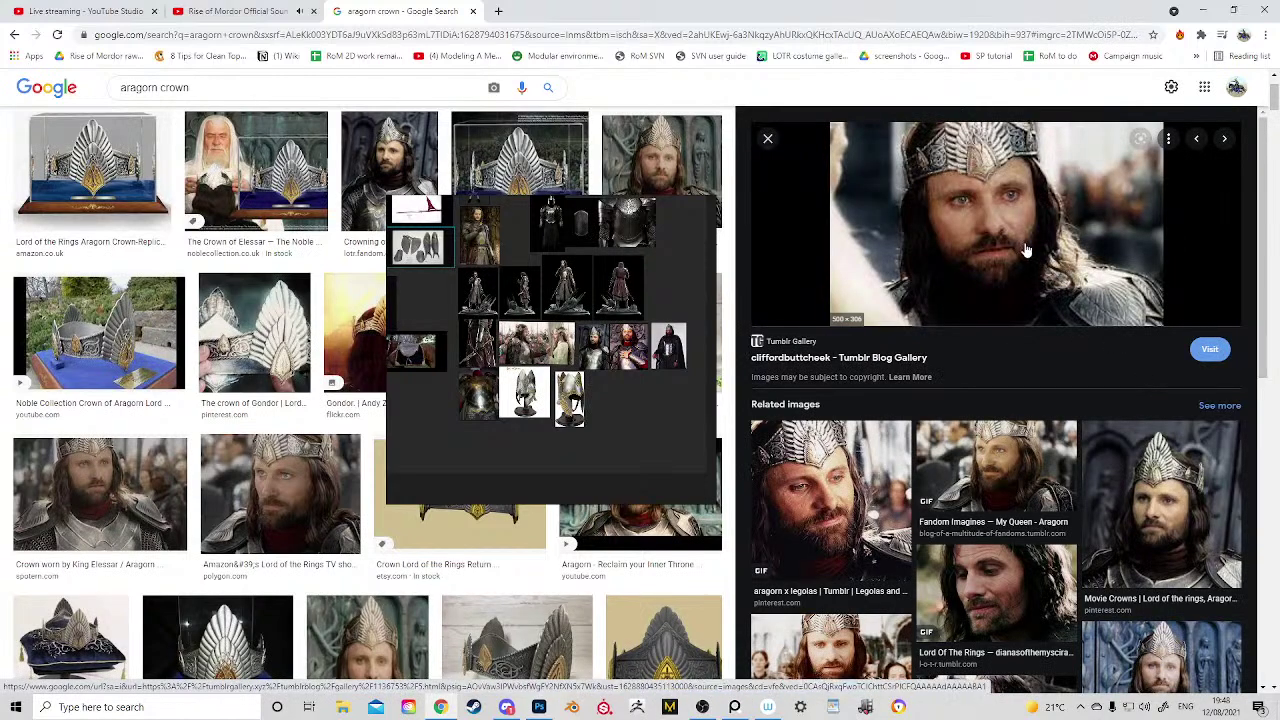
scroll(942, 386, down, 2)
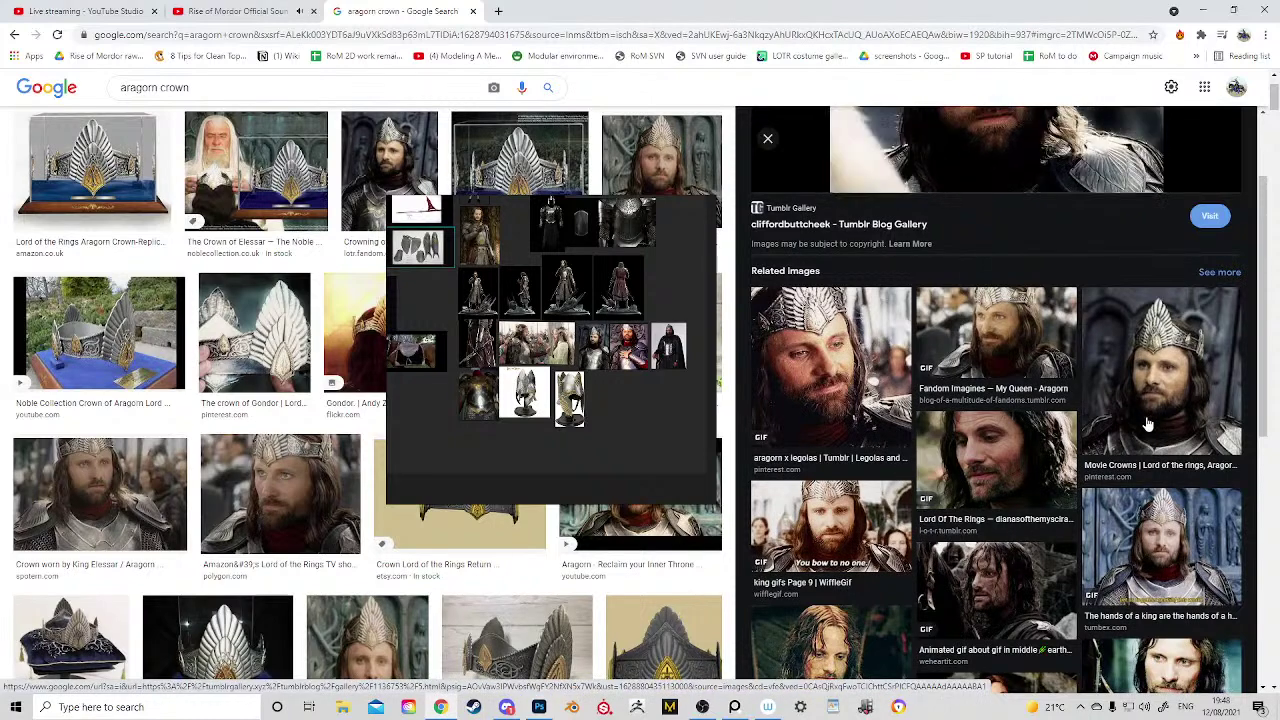
Step: Enlarge the Tumbex still of the crowned king and check its related images and the main results for a sharper view
click(1146, 516)
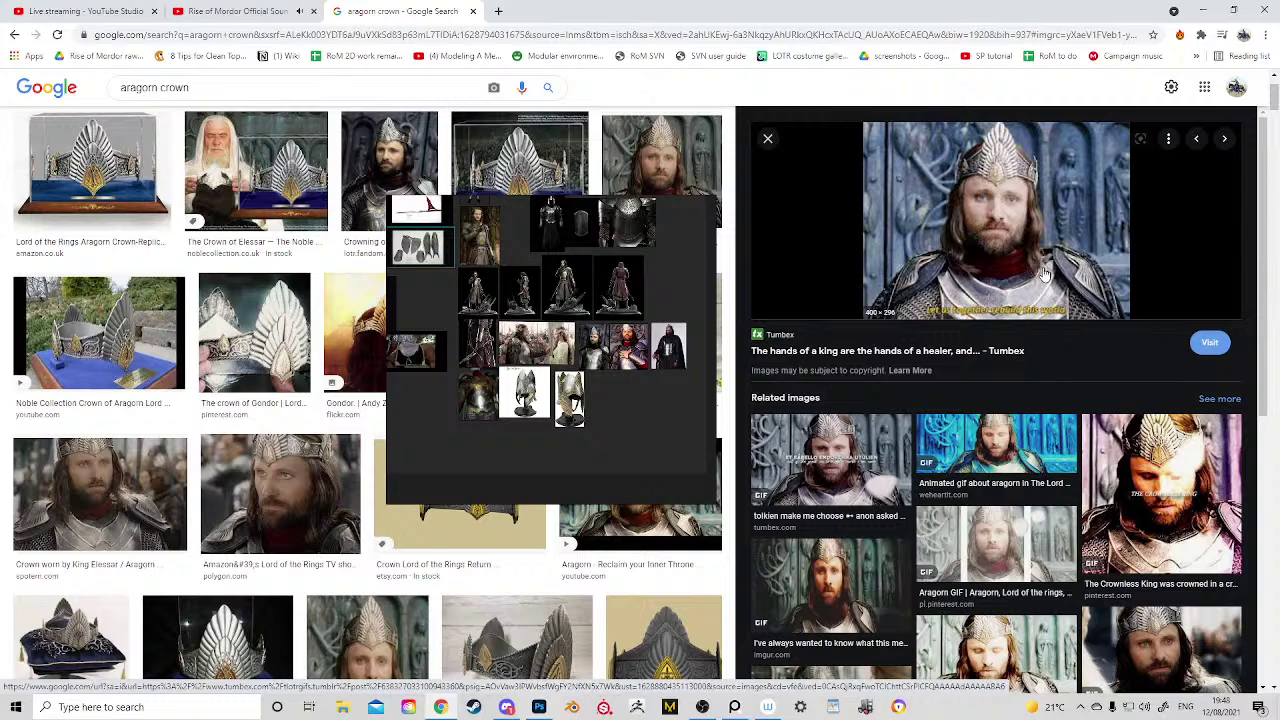
scroll(925, 431, down, 1)
scroll(925, 431, up, 1)
scroll(928, 432, down, 1)
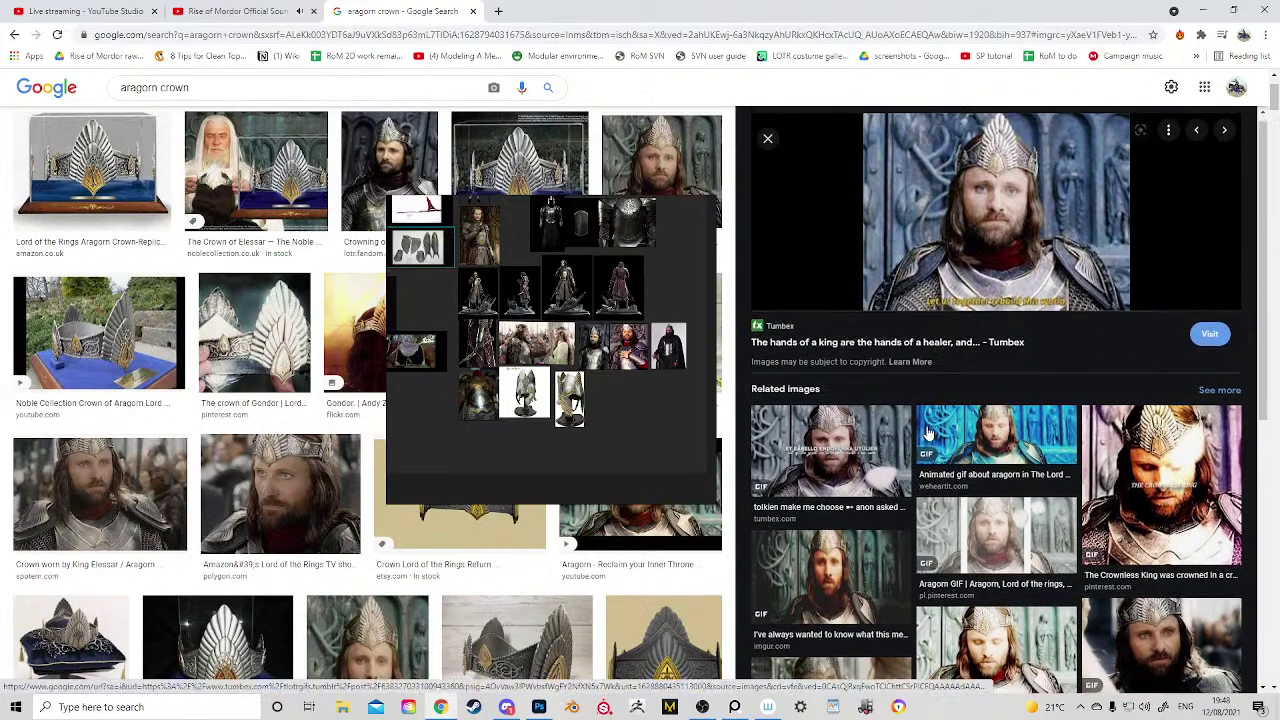
scroll(940, 460, down, 3)
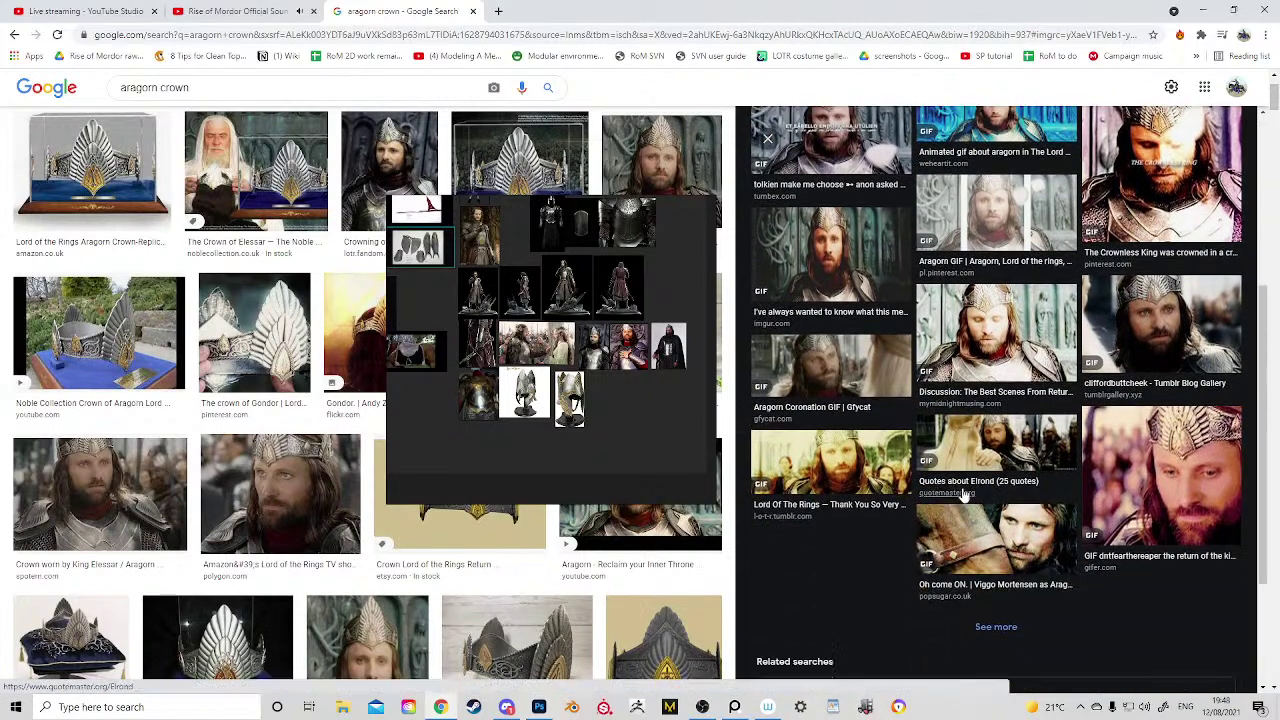
scroll(568, 441, down, 2)
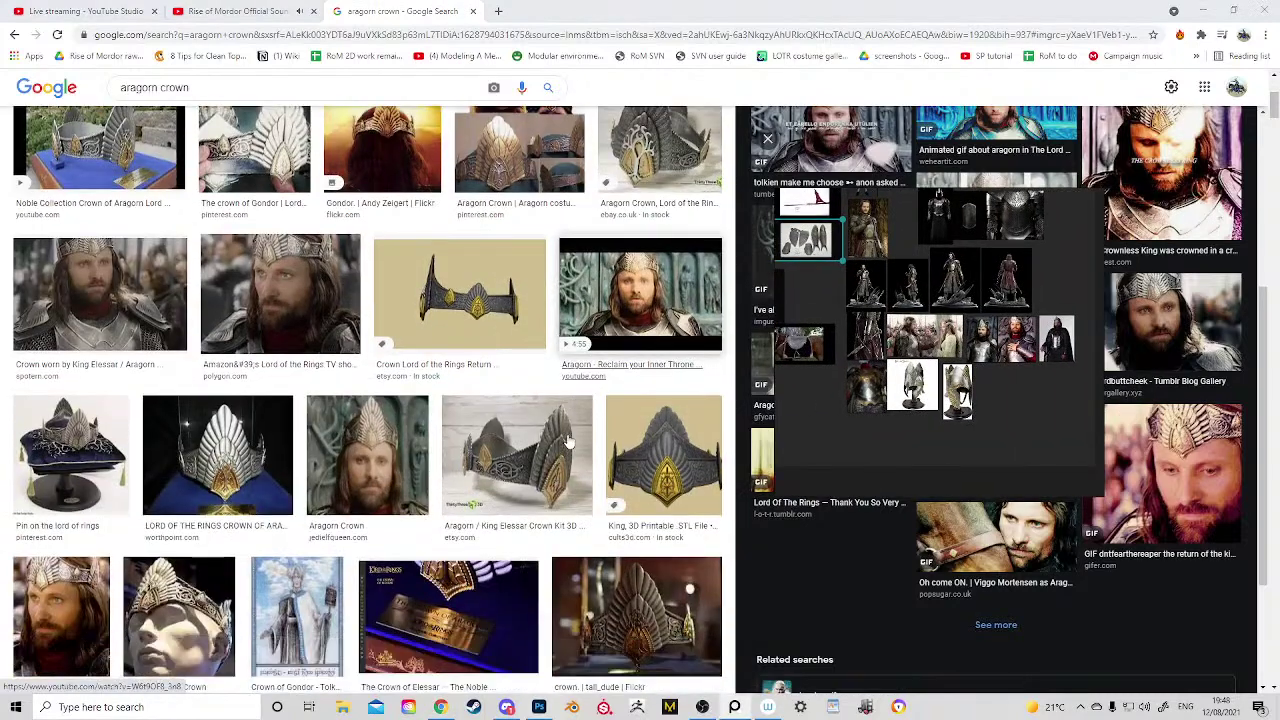
Step: Enlarge the WorthPoint photo of the crown on a blue base and make room for it near the reference board's helmet pictures
click(232, 462)
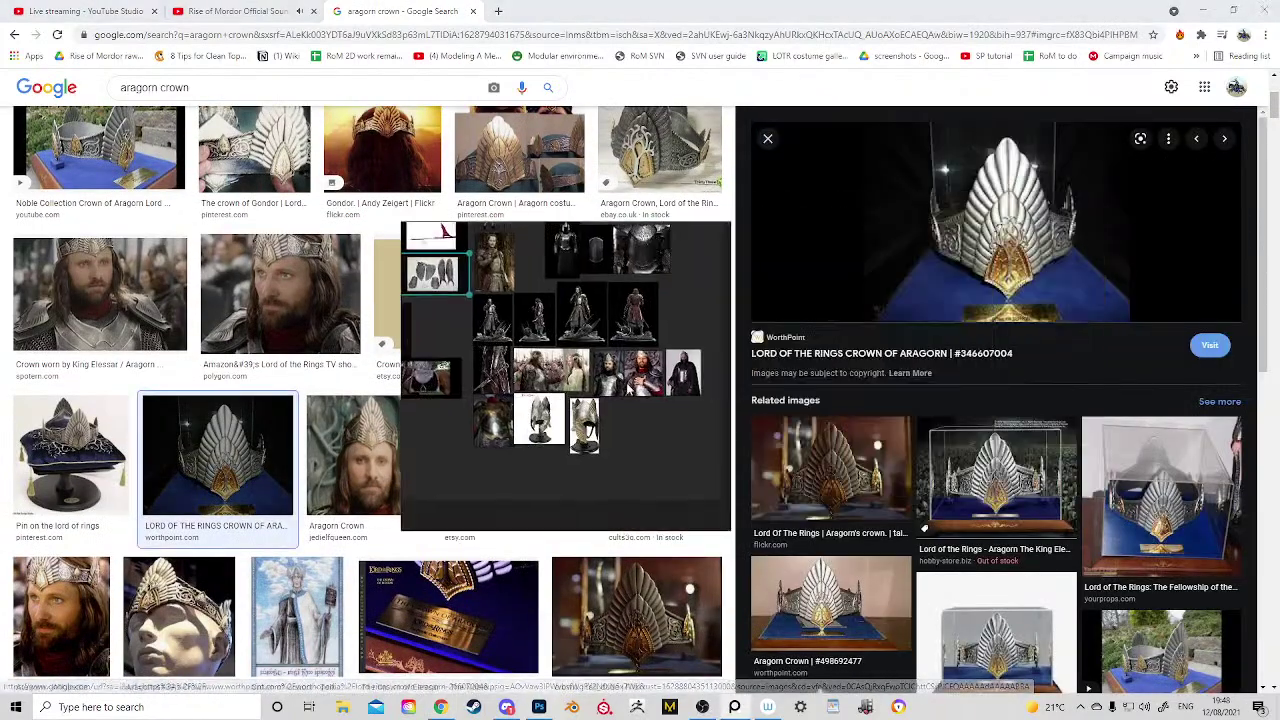
drag(1029, 230, 660, 409)
scroll(633, 406, down, 3)
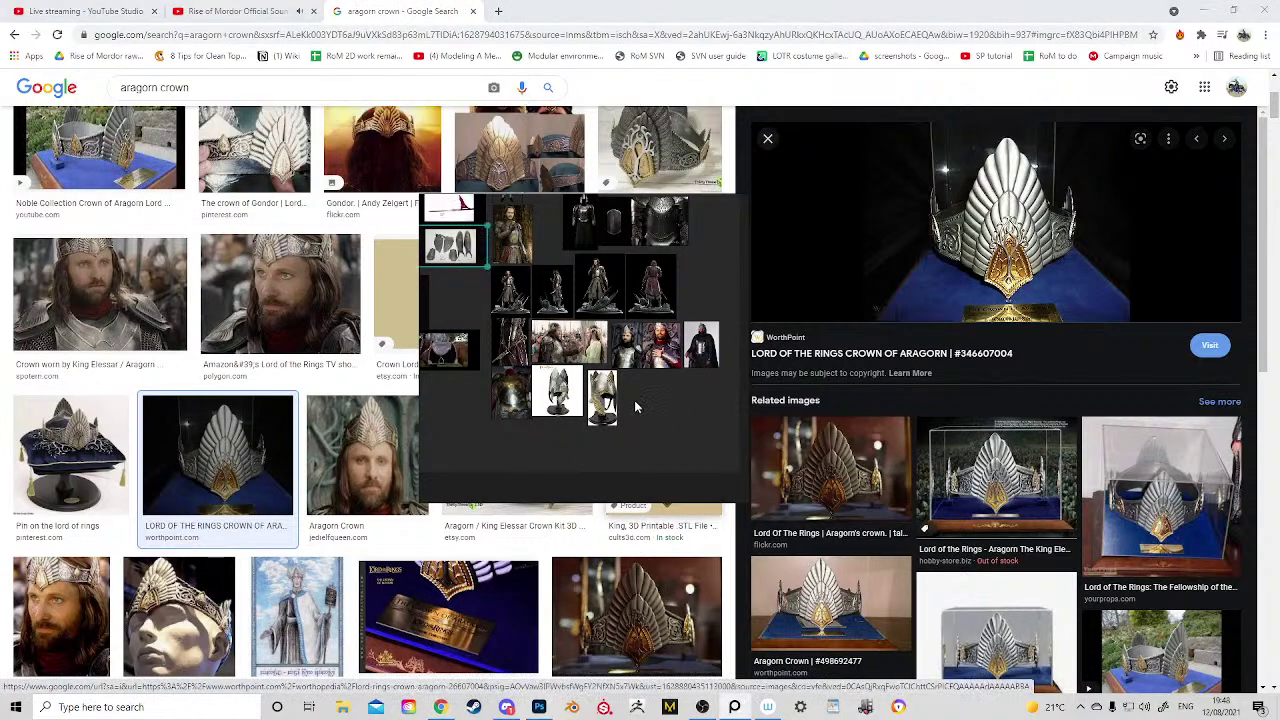
scroll(632, 405, up, 4)
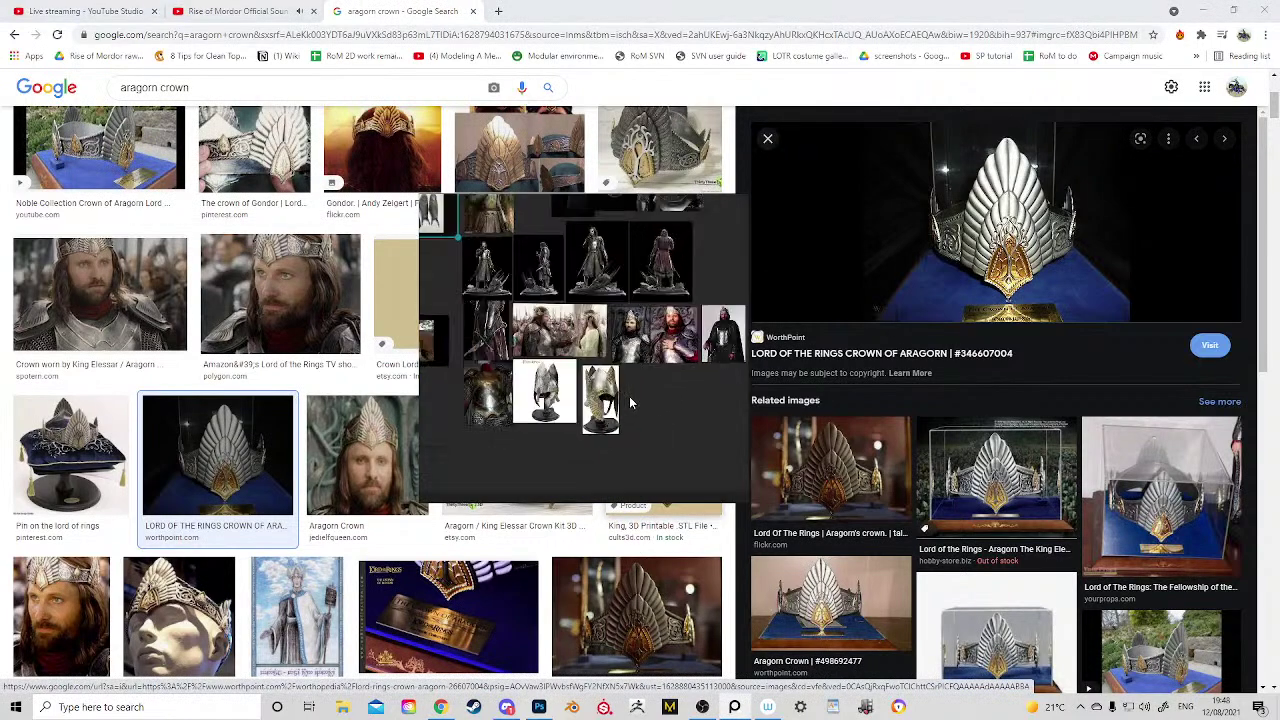
mouse_move(632, 405)
mouse_down()
mouse_move(680, 450)
mouse_move(674, 399)
mouse_move(604, 390)
mouse_move(647, 402)
mouse_up()
scroll(666, 399, down, 3)
scroll(628, 390, up, 3)
mouse_move(620, 360)
mouse_down()
mouse_move(622, 387)
mouse_move(620, 360)
mouse_up()
Step: Try to transfer the WorthPoint crown photo directly from the search preview onto the reference board, keeping the board open
drag(915, 255, 658, 423)
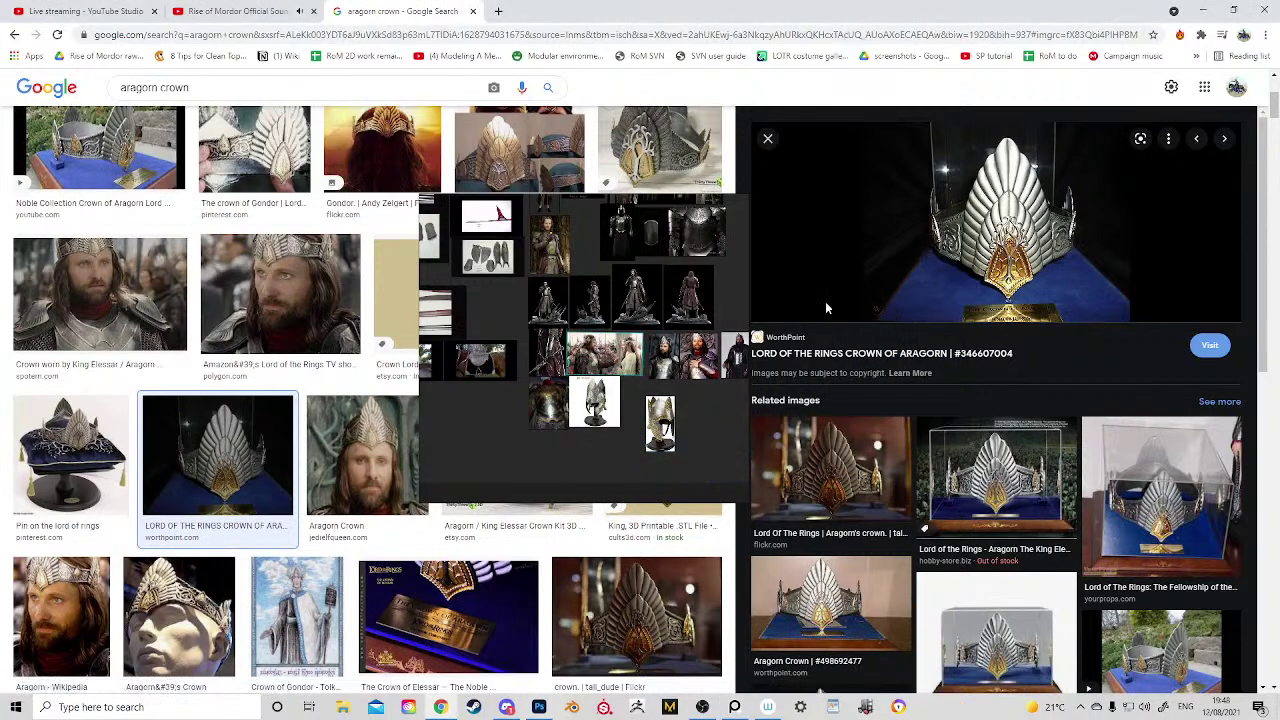
drag(826, 304, 592, 442)
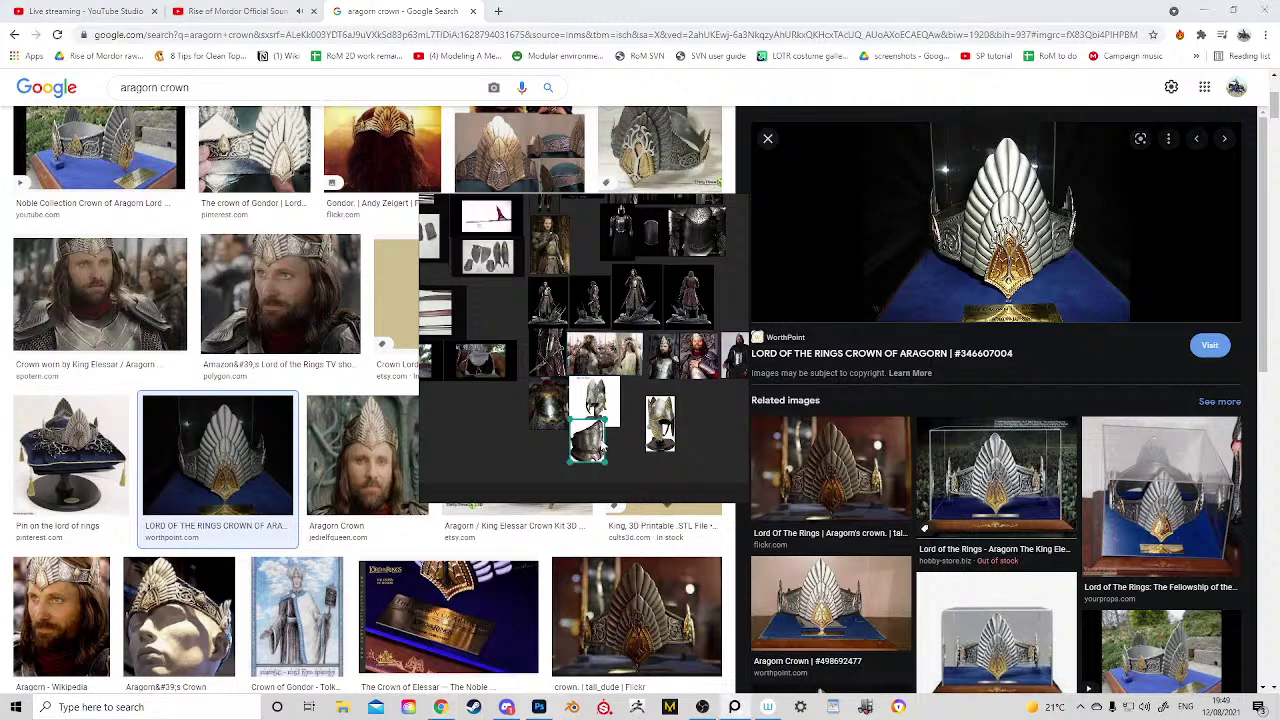
key(Escape)
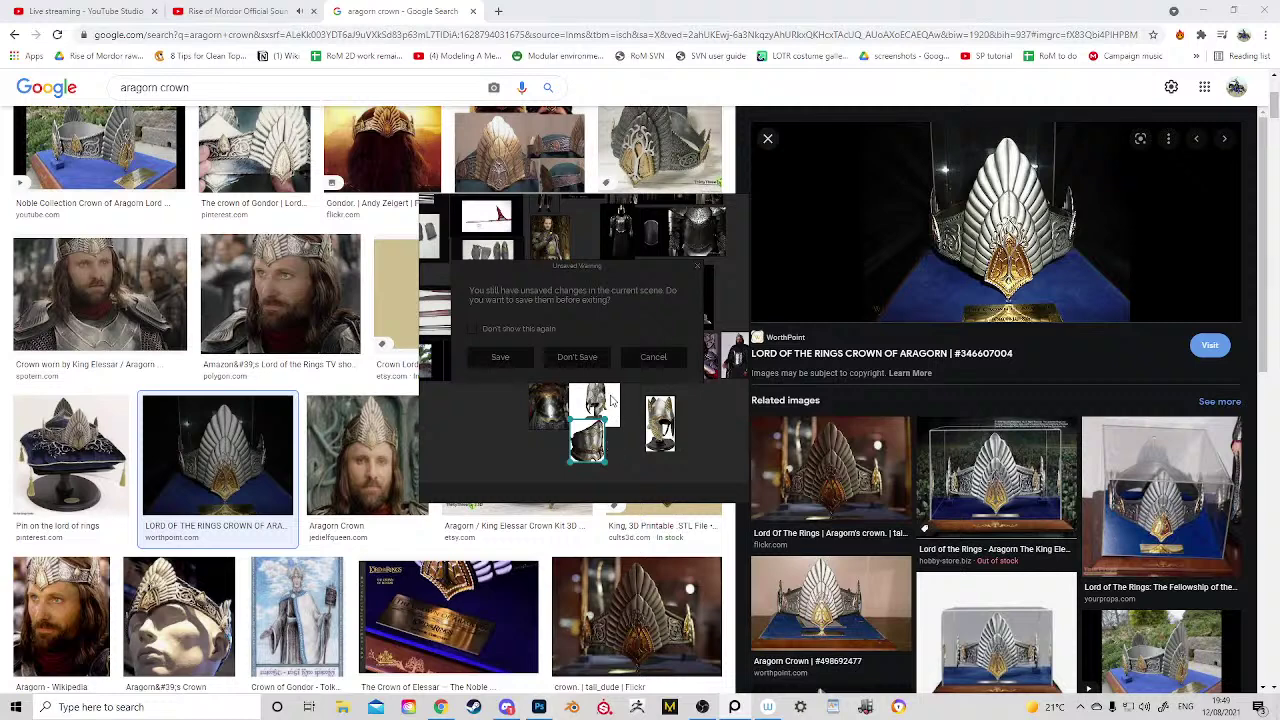
click(633, 360)
key(alt+F4)
click(653, 357)
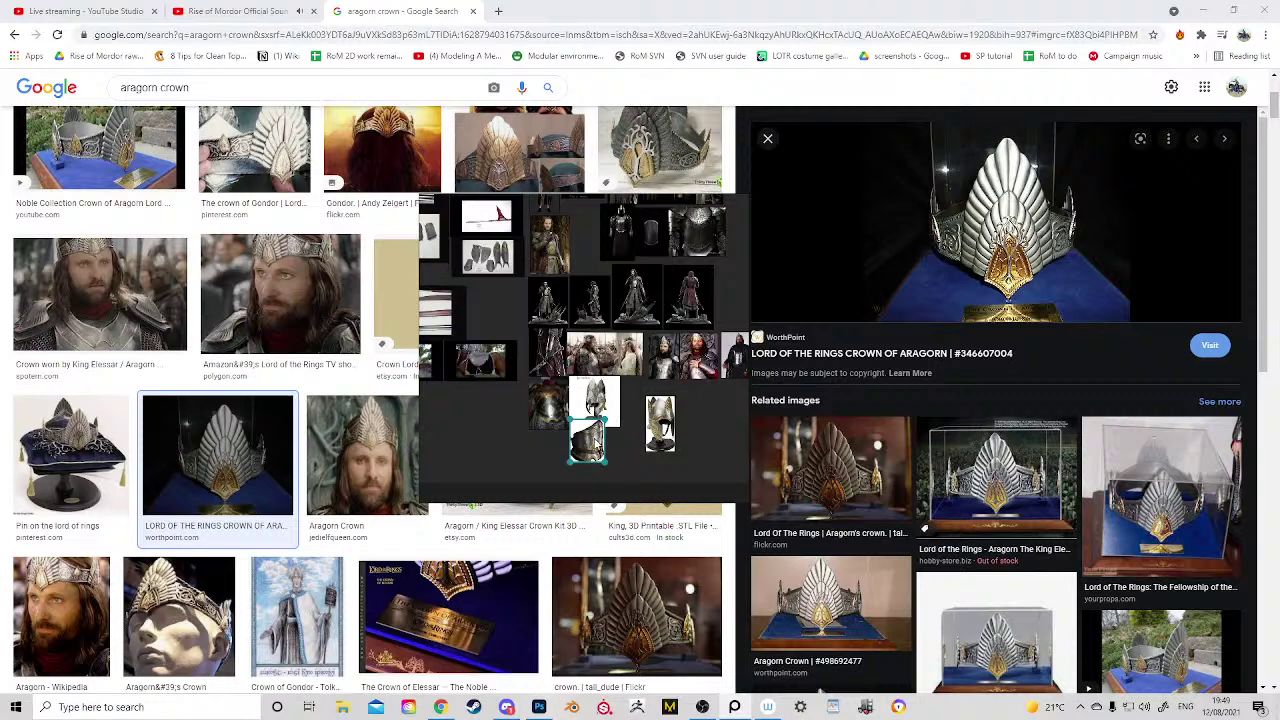
Step: Copy the WorthPoint crown image from the search preview and paste it onto the reference board
click(1009, 254)
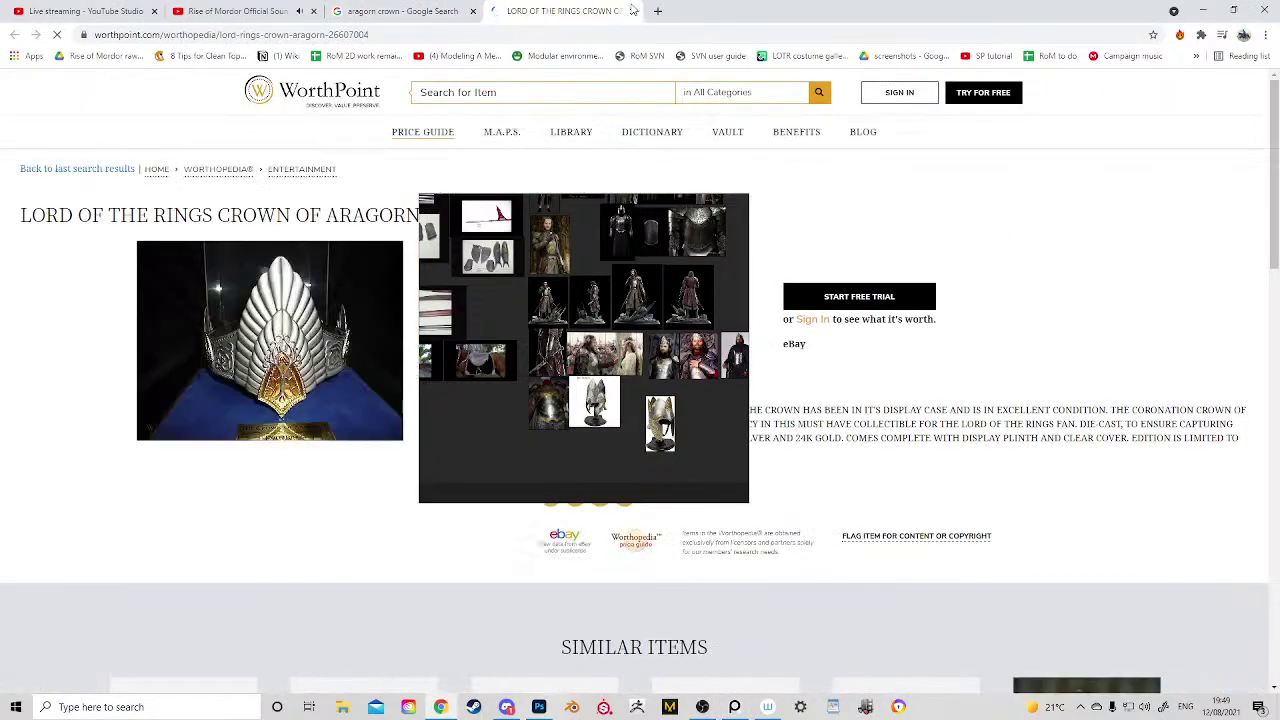
click(640, 10)
right_click(978, 291)
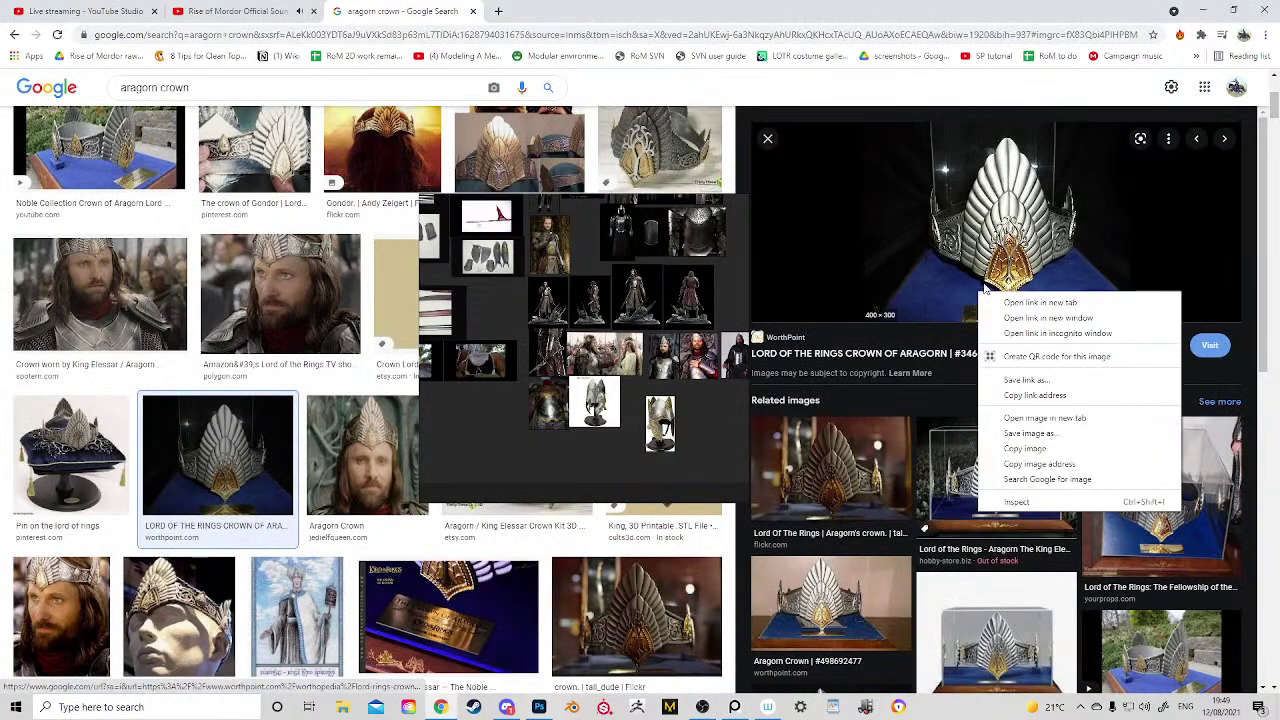
click(1010, 448)
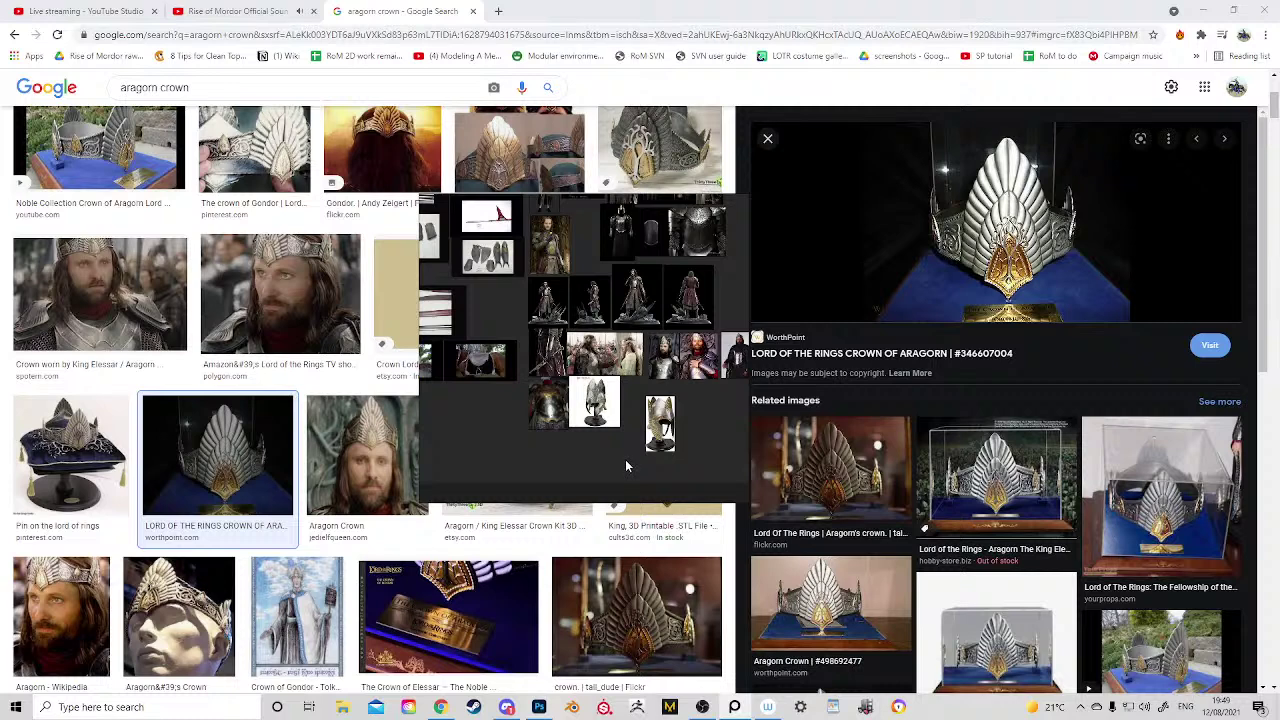
key(ctrl+v)
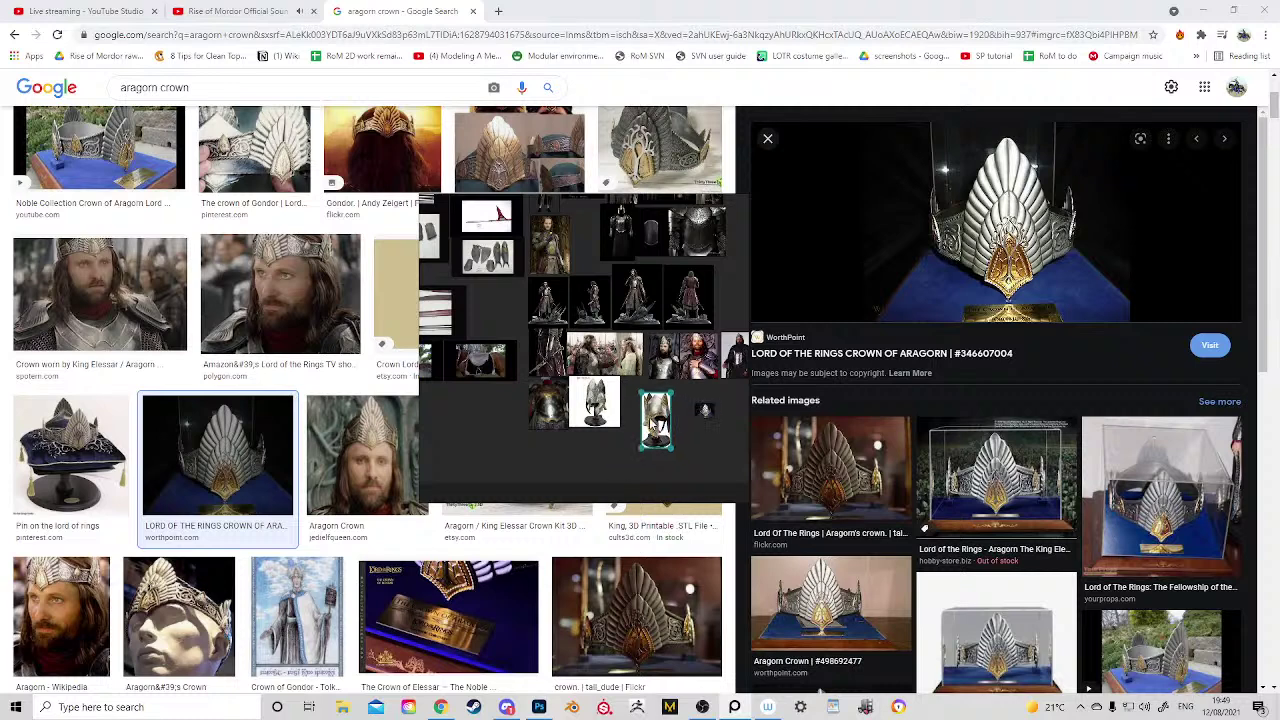
Step: Line up the winged helmet photo with its neighbour, place the pasted crown image beside it, and enlarge the crown image
drag(652, 425, 684, 402)
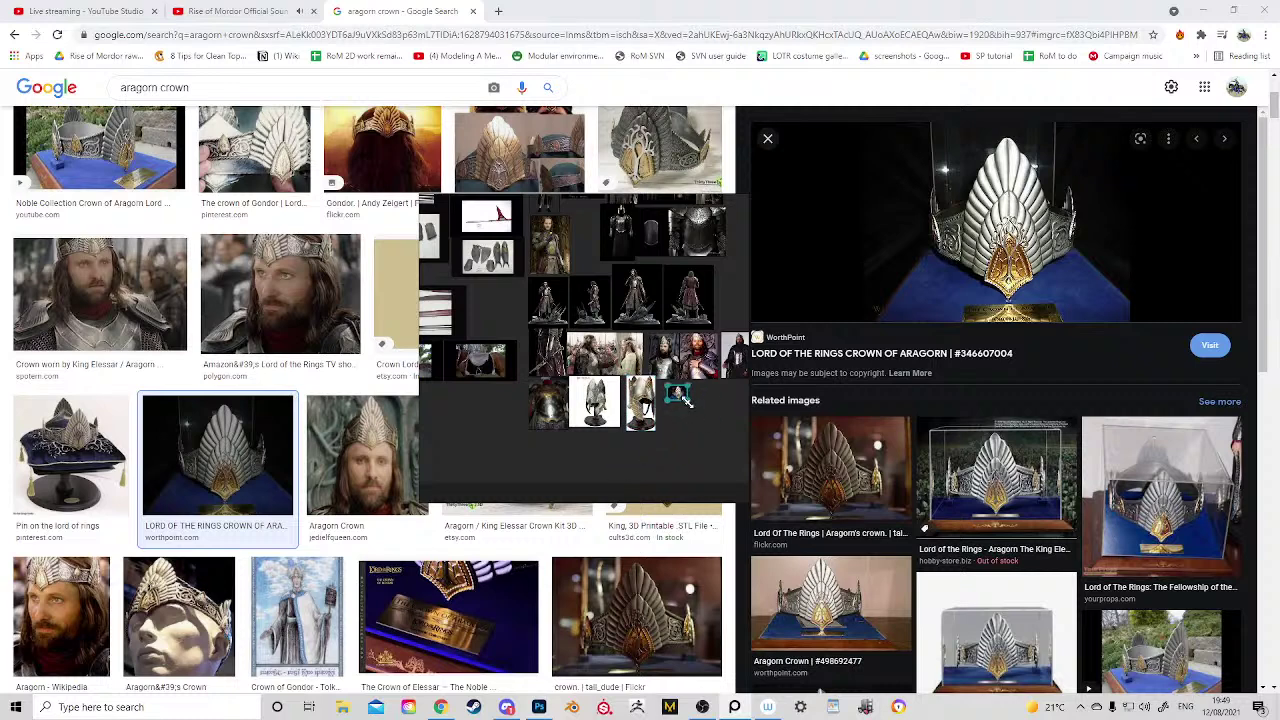
key(space)
key(1)
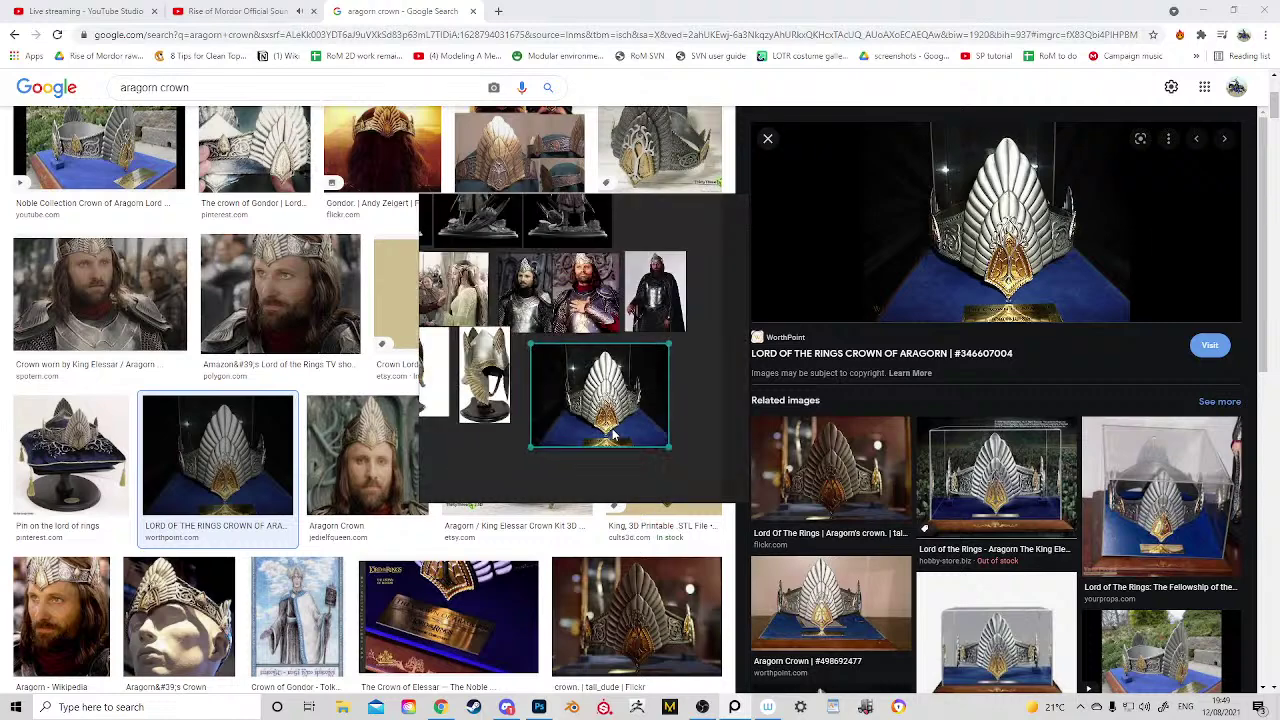
Step: Zoom the reference board in on the pasted crown, close the crown search, return to Photoshop and place the board beside the helmet
key(2)
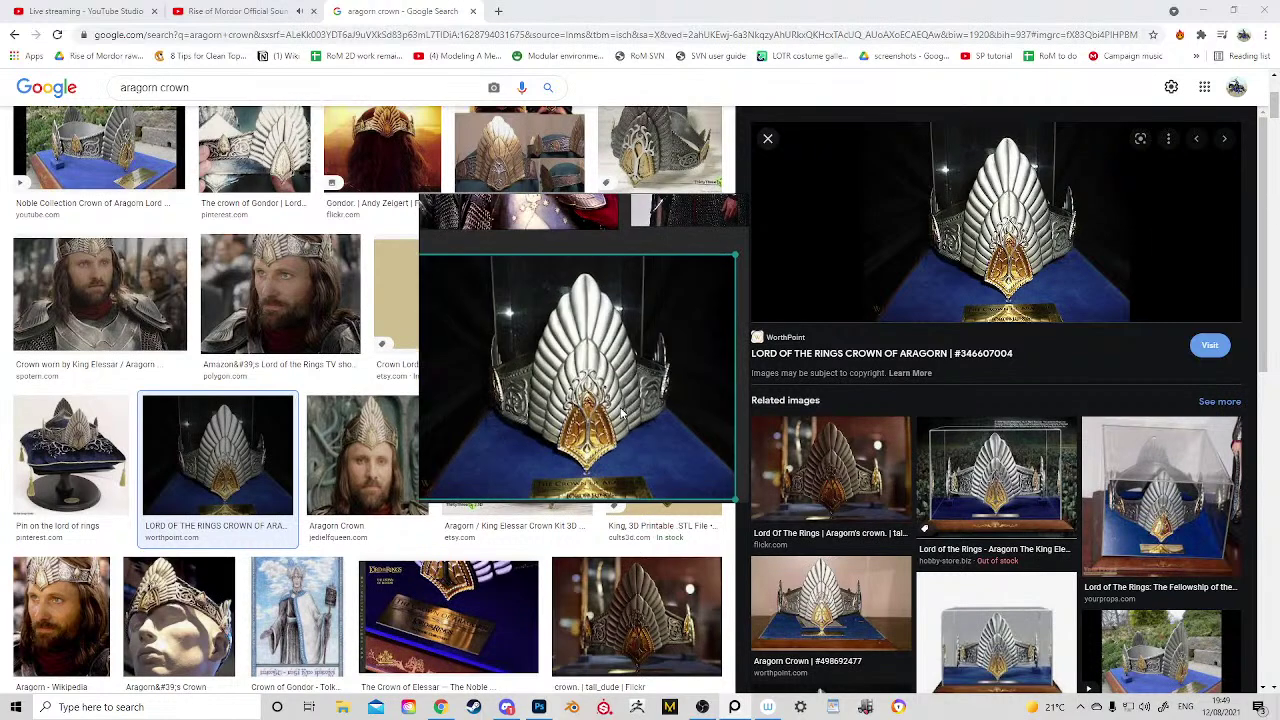
click(473, 11)
click(1203, 10)
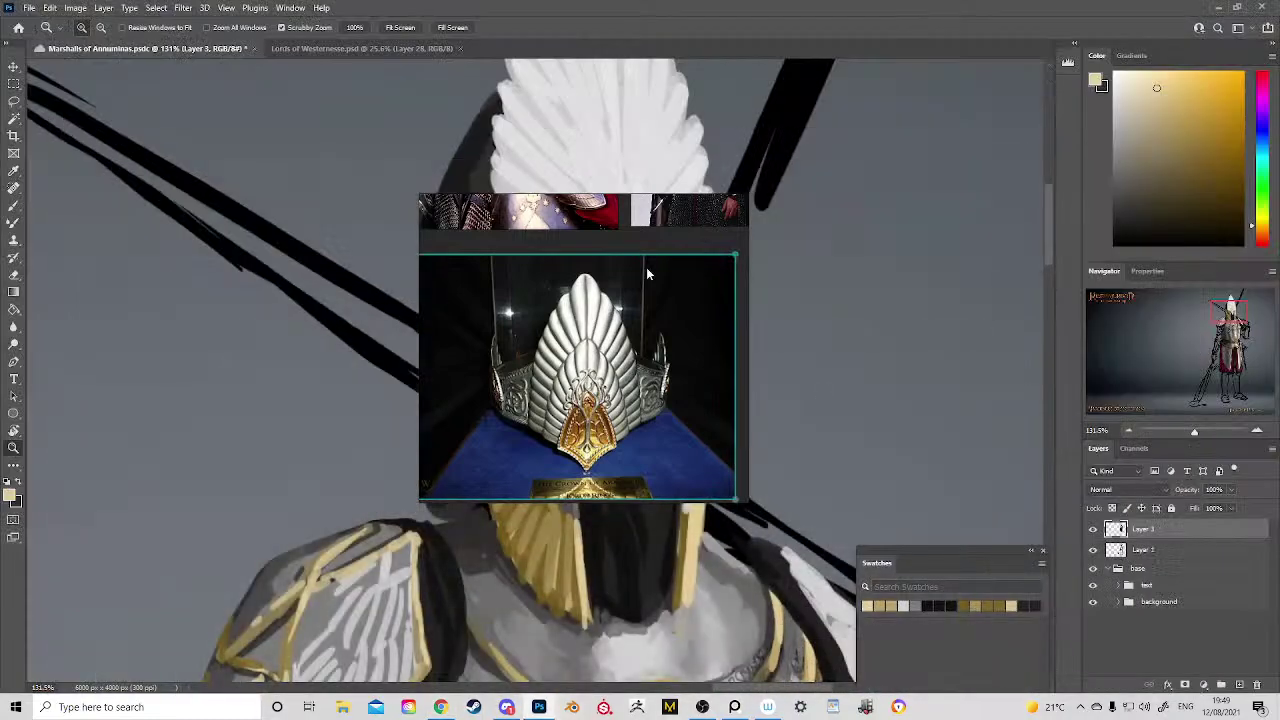
mouse_move(647, 274)
mouse_down()
mouse_move(279, 267)
mouse_move(266, 206)
mouse_up()
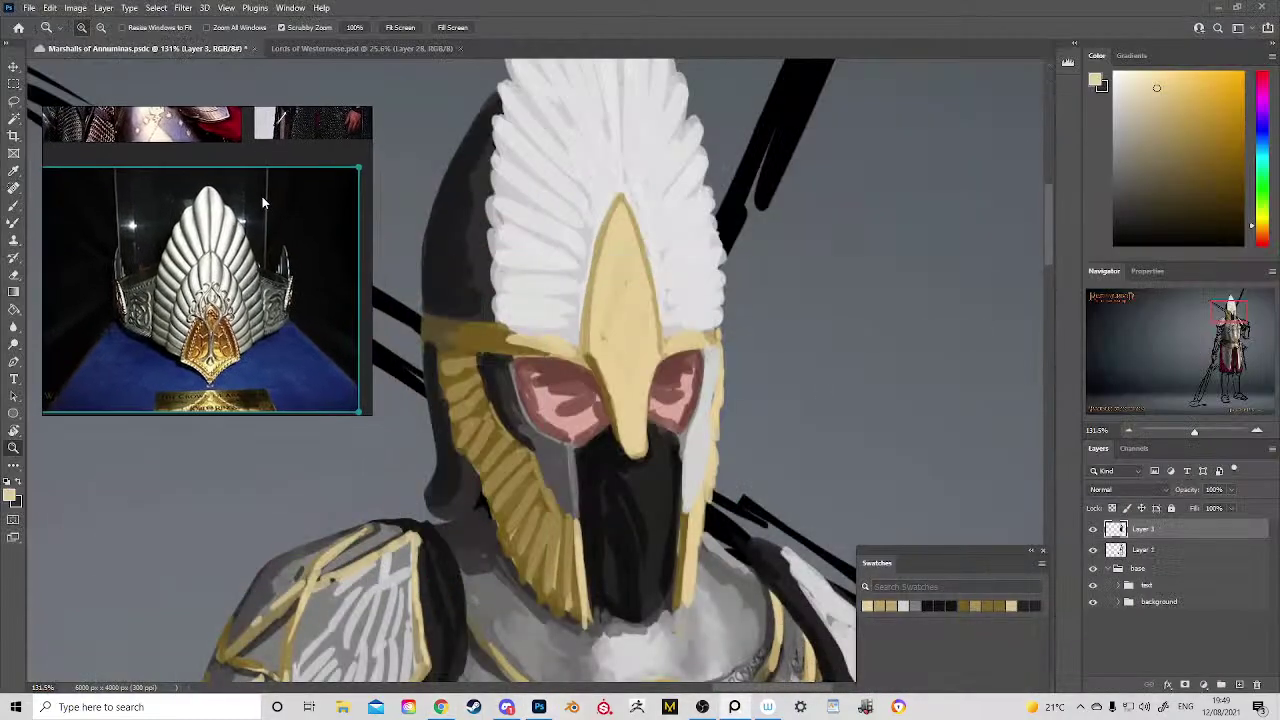
Step: Repaint the gold ornament from its pointed tip down to the nose guard with pale gold, and sample a dark gold
mouse_move(607, 308)
mouse_down()
mouse_move(643, 349)
mouse_move(495, 335)
mouse_move(606, 268)
mouse_move(605, 226)
mouse_move(653, 252)
mouse_up()
scroll(604, 225, up, 4)
key(b)
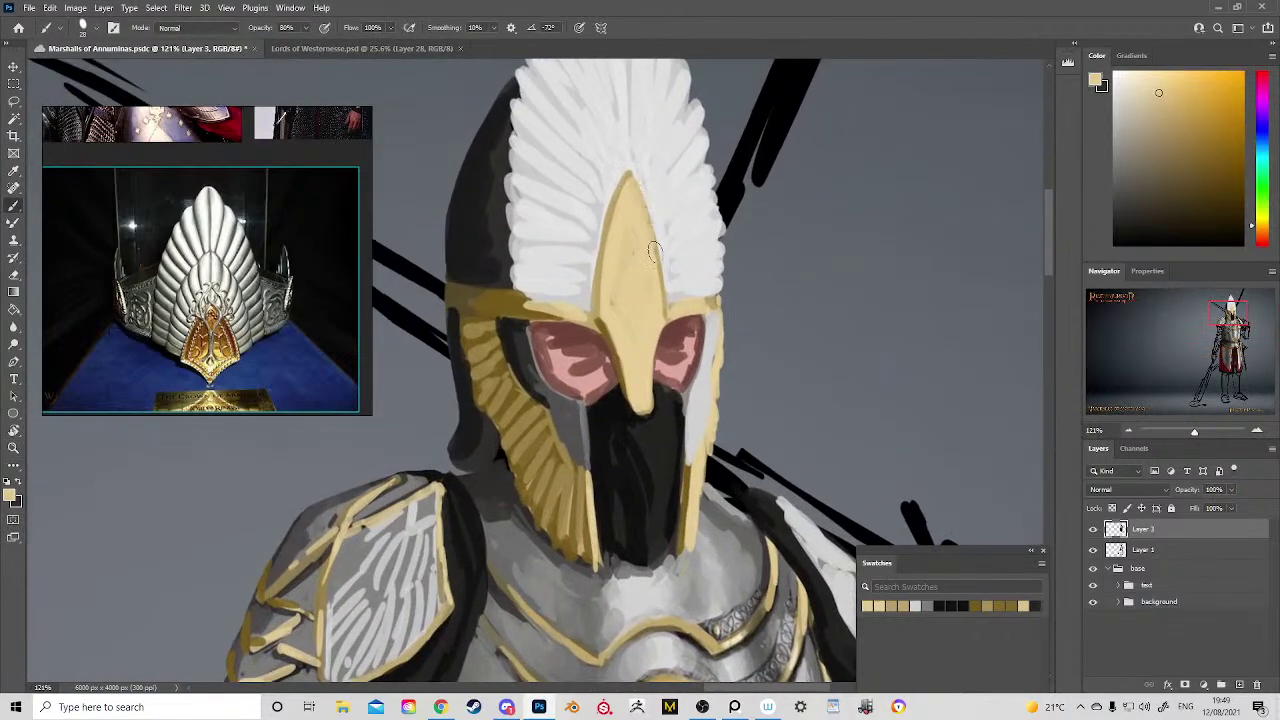
mouse_move(629, 174)
mouse_down()
mouse_move(667, 305)
mouse_move(657, 268)
mouse_move(638, 405)
mouse_up()
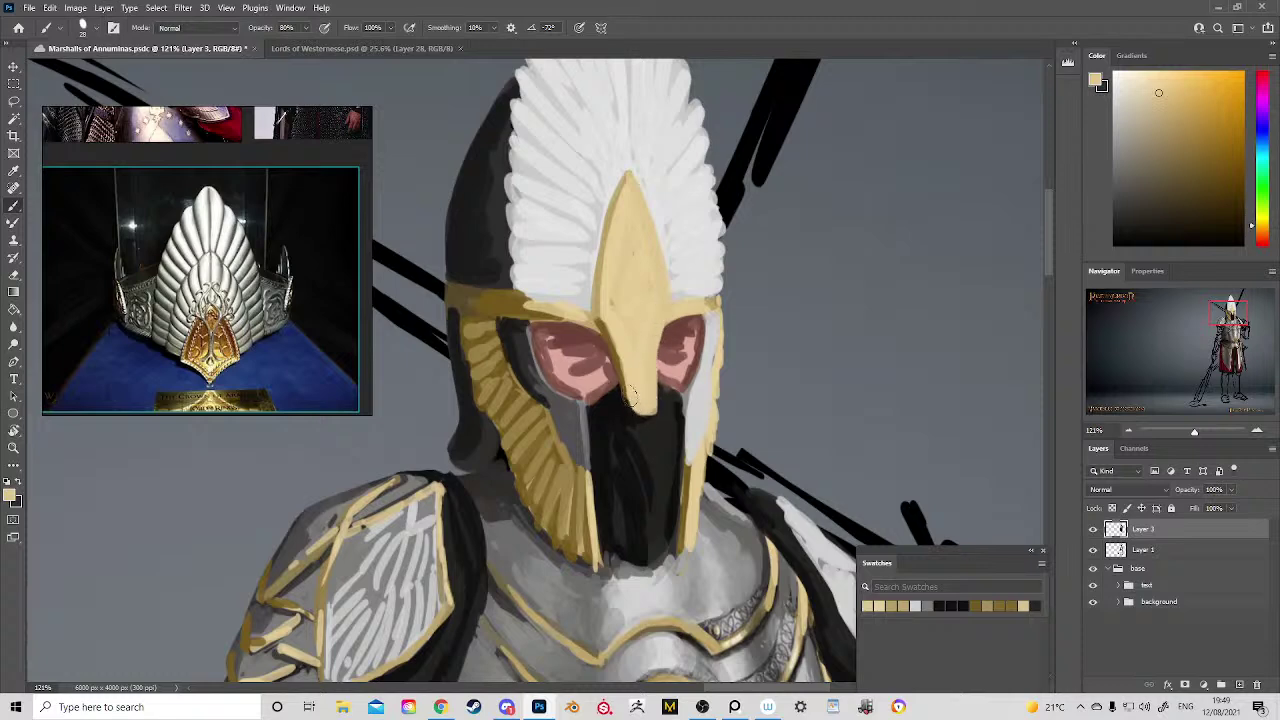
alt+click(620, 378)
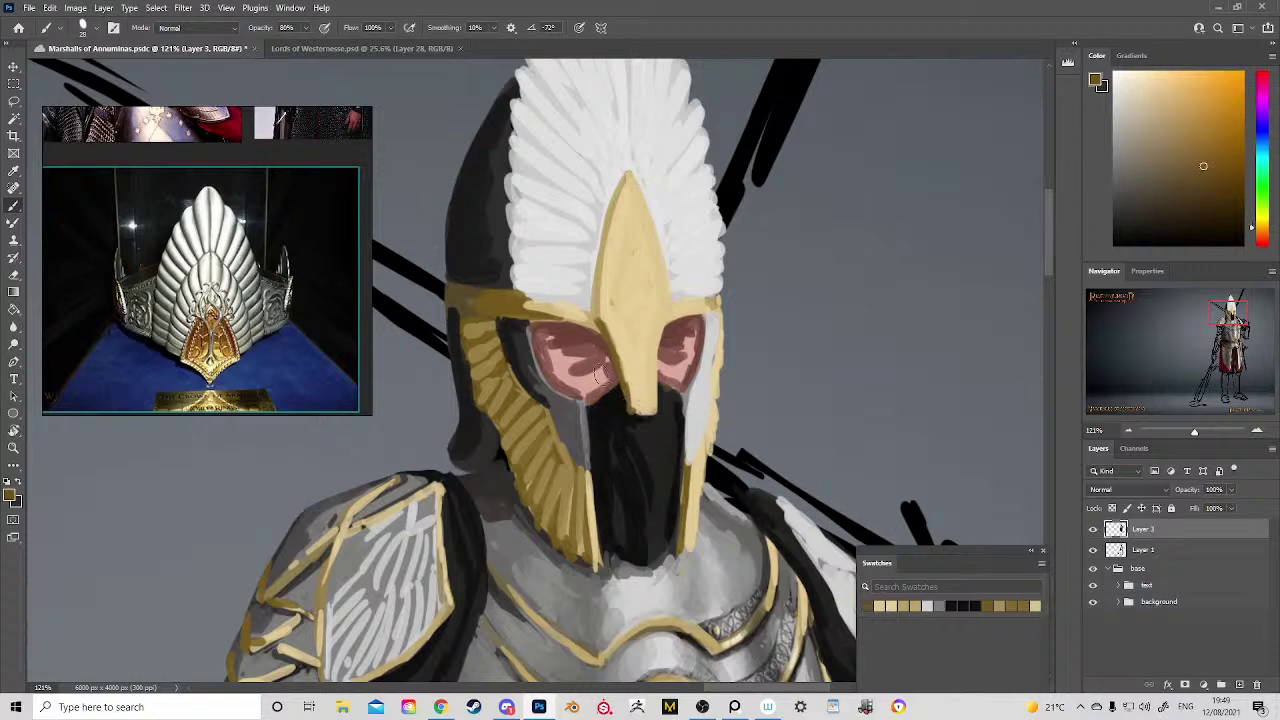
Step: Switch to Chrome and search Google Images for "aragorn crown" in a new tab
click(440, 707)
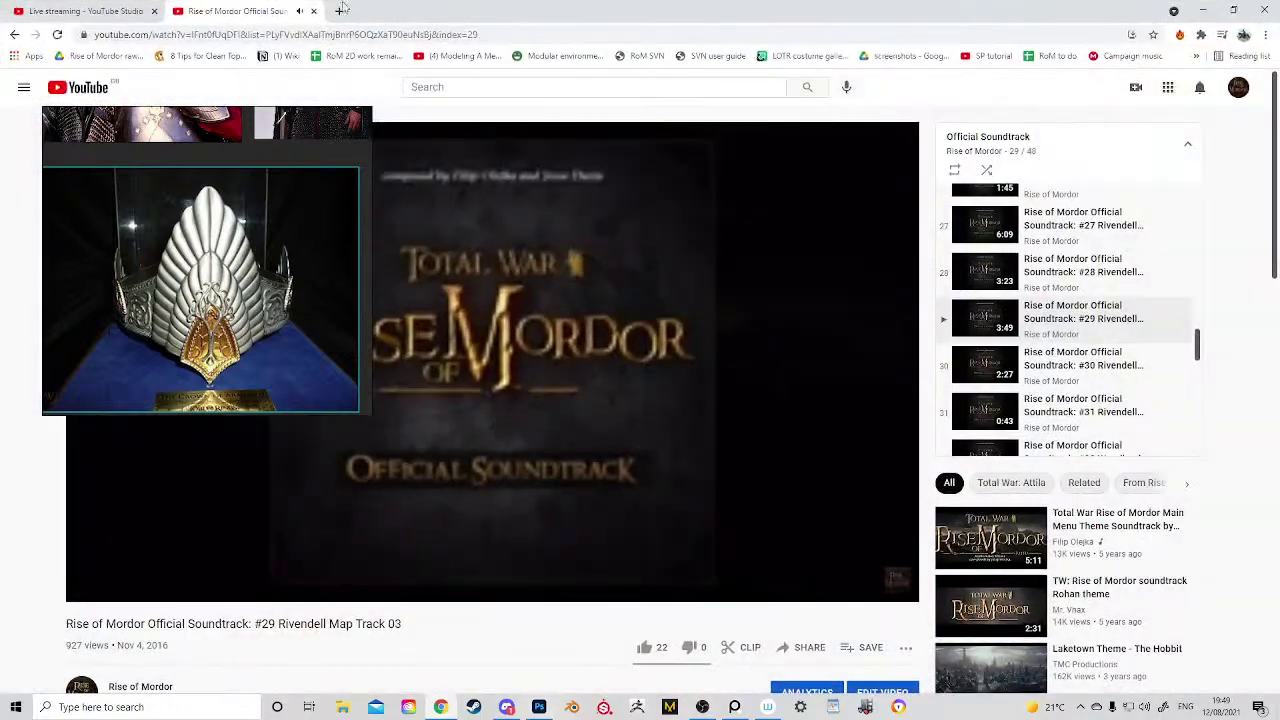
click(338, 11)
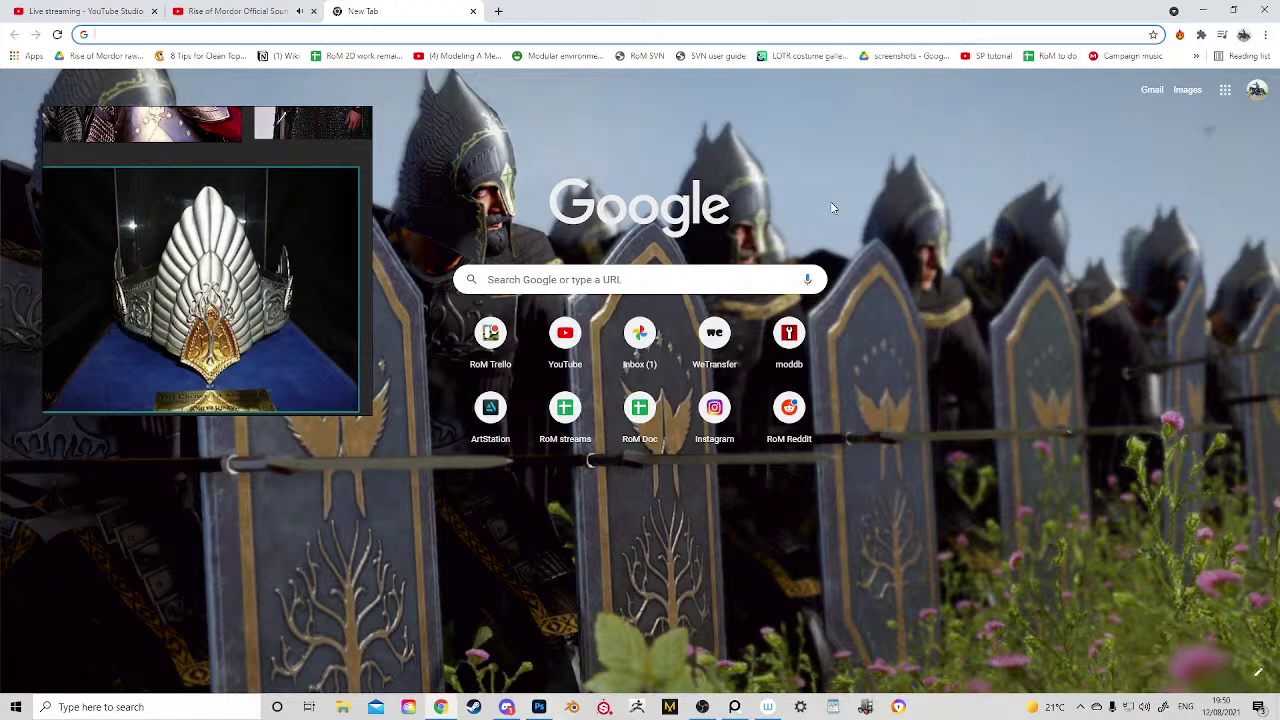
click(742, 279)
click(899, 229)
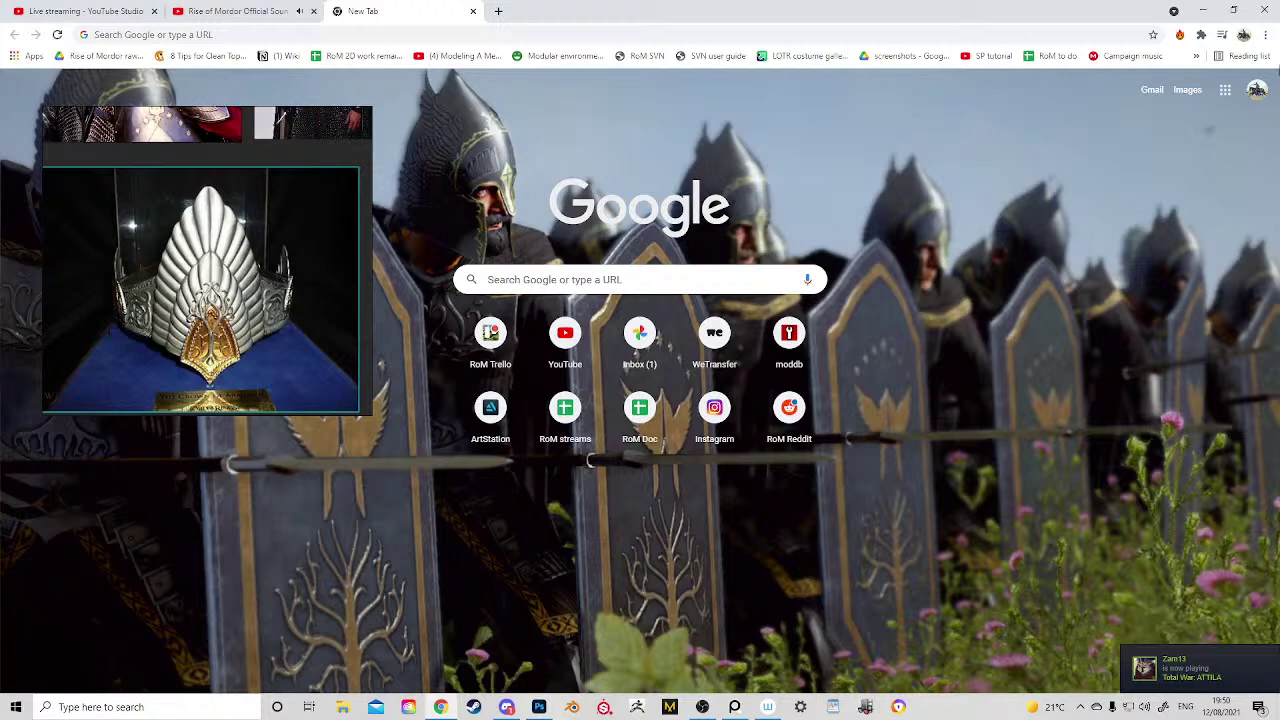
click(1190, 91)
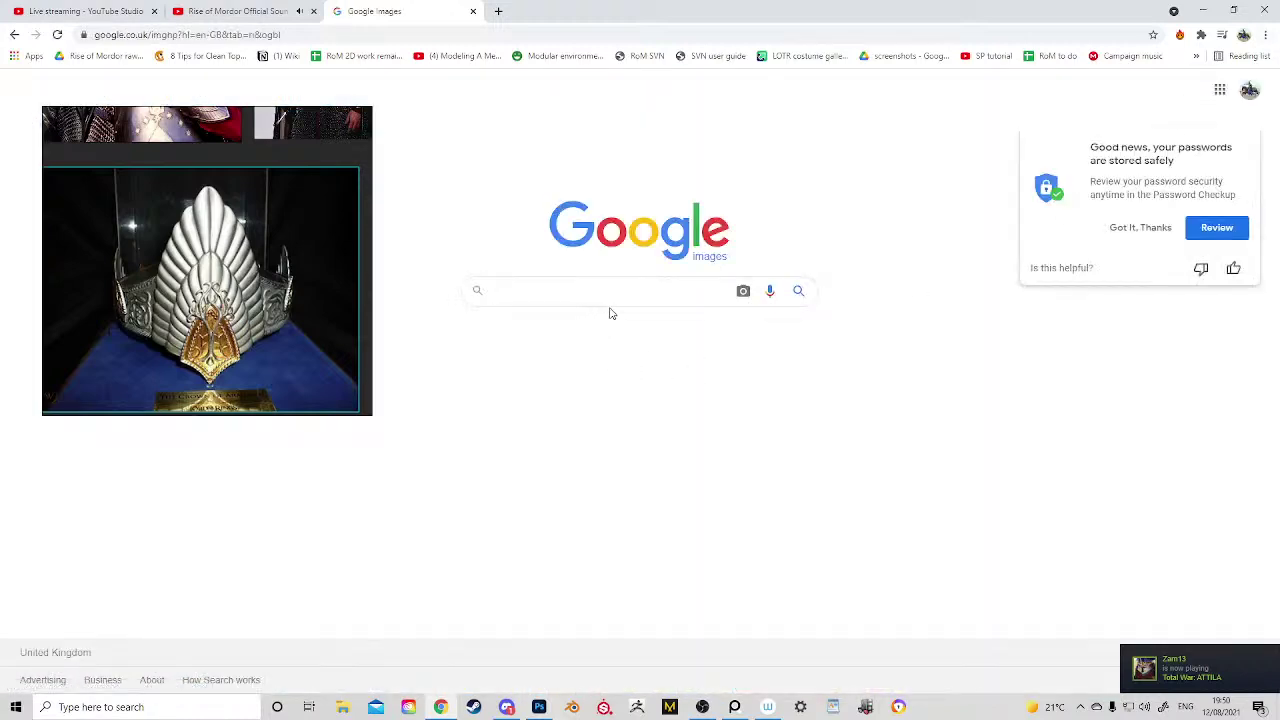
click(621, 290)
text(a)
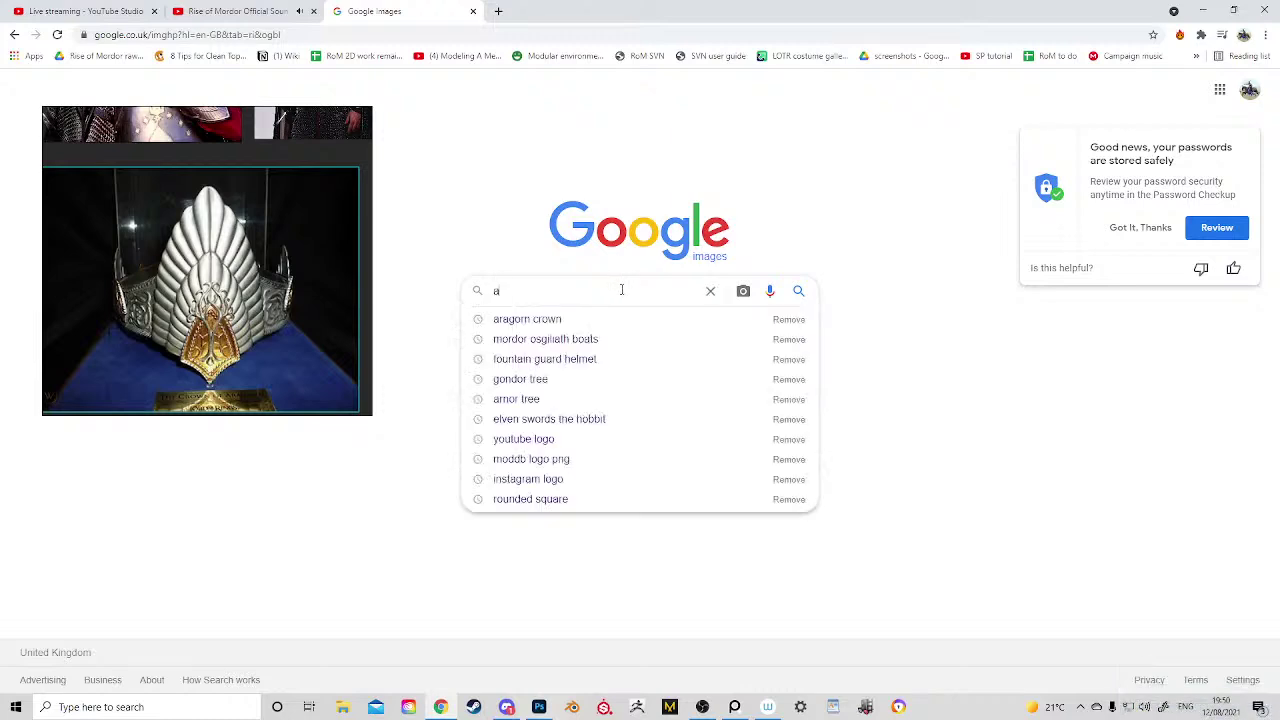
text(ragorn crown)
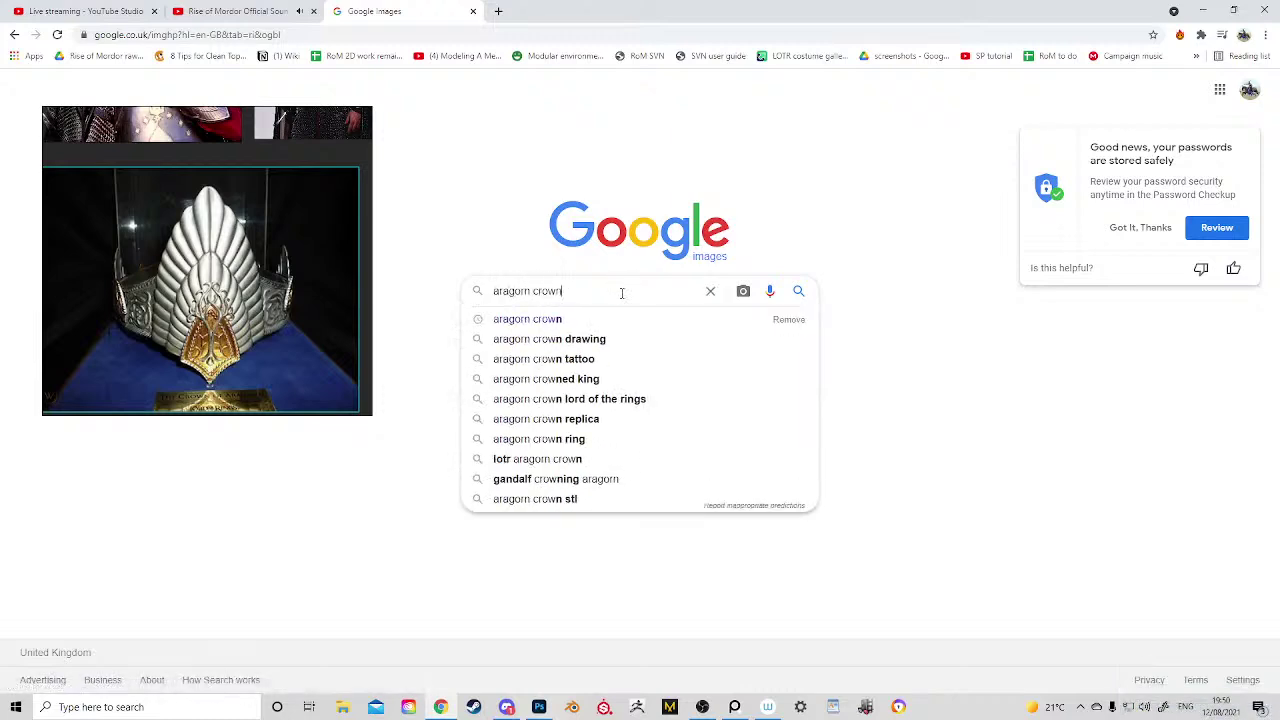
key(Return)
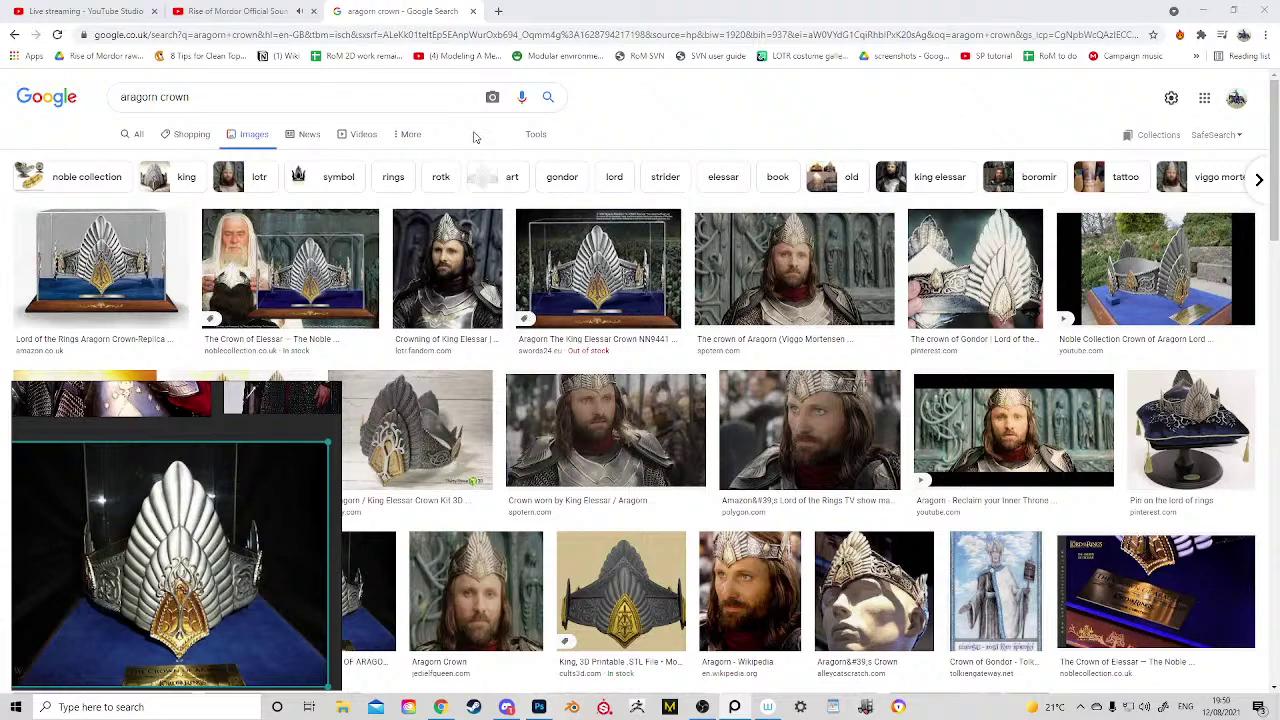
Step: Limit the crown results to large images, preview two film stills of Aragorn wearing the crown, and return to Photoshop
click(536, 136)
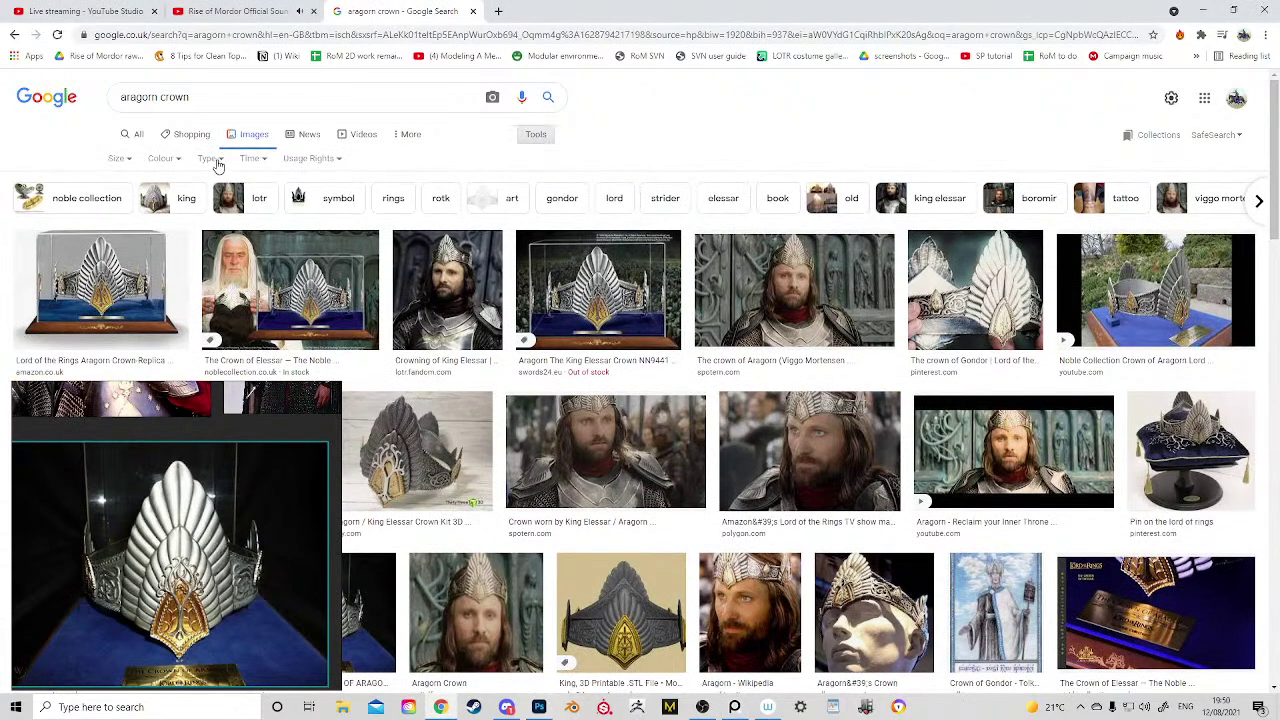
click(116, 158)
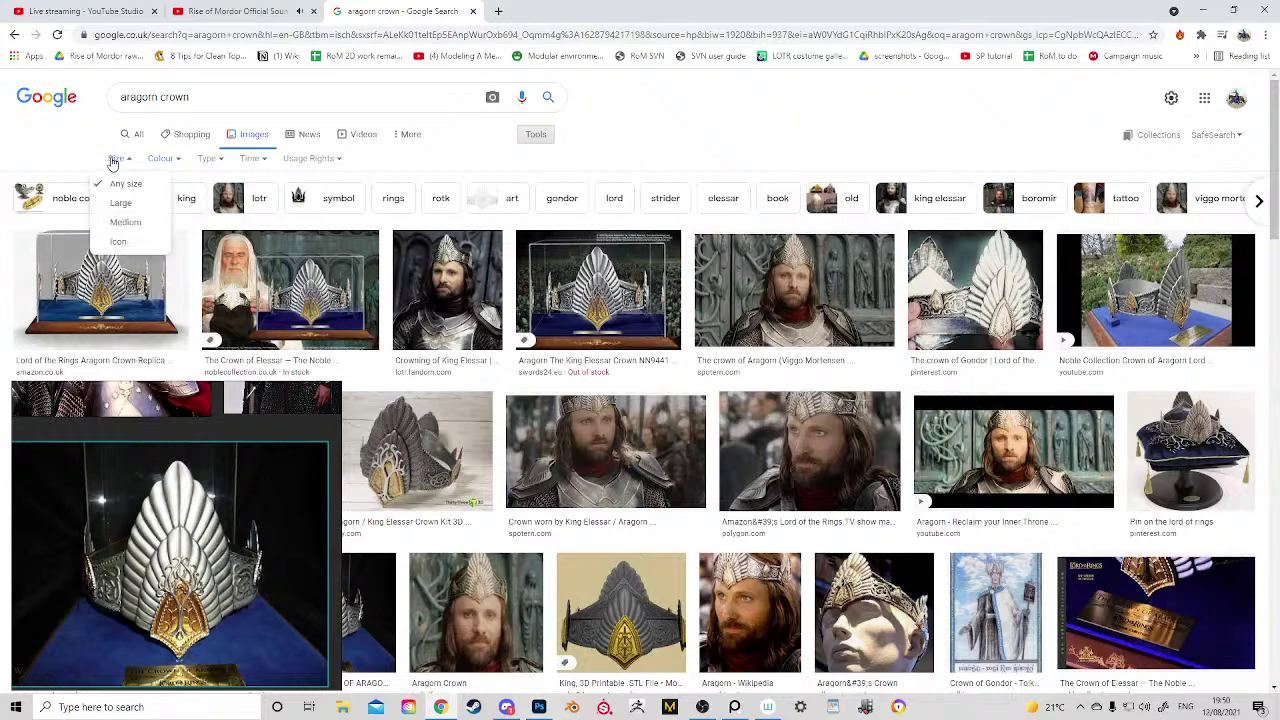
click(147, 204)
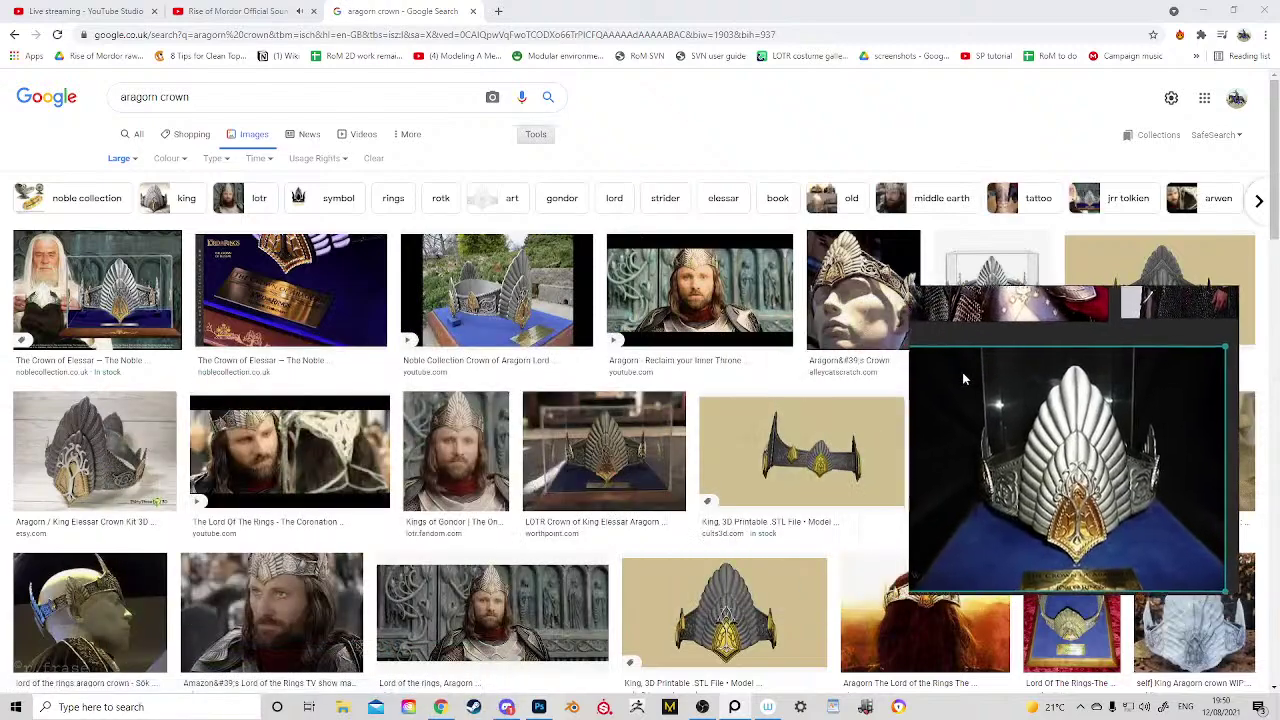
click(700, 290)
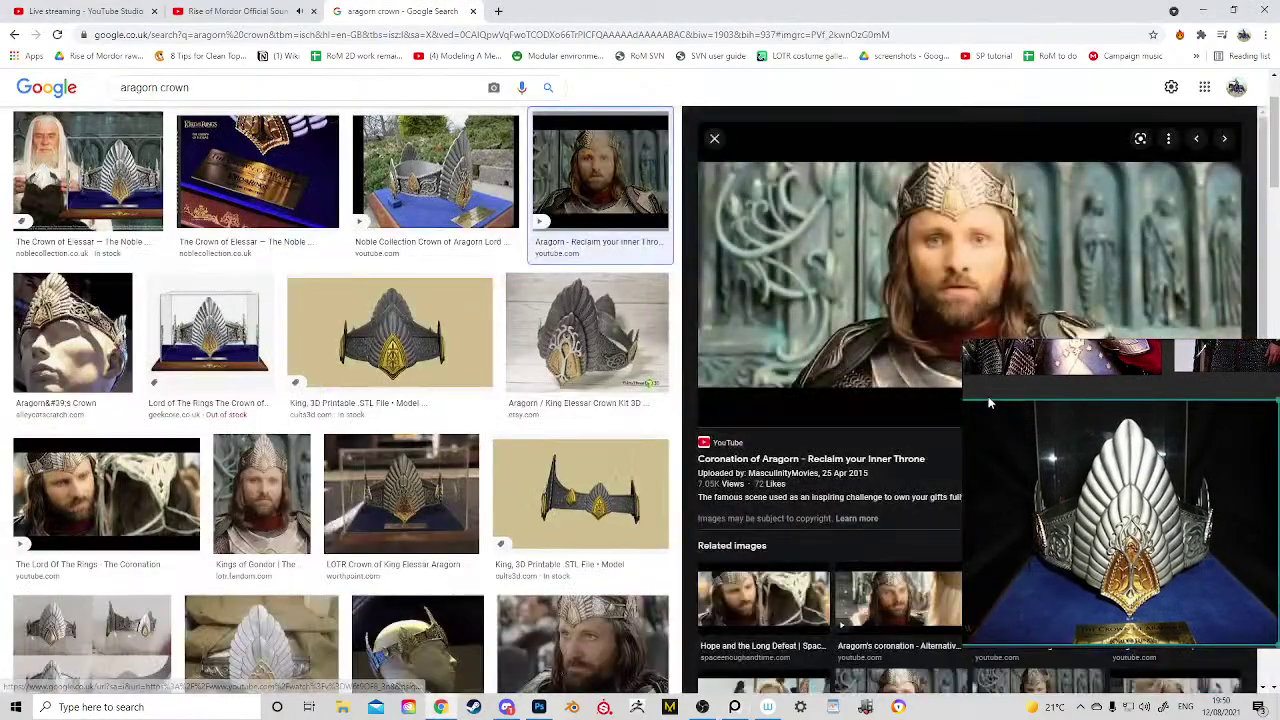
click(714, 139)
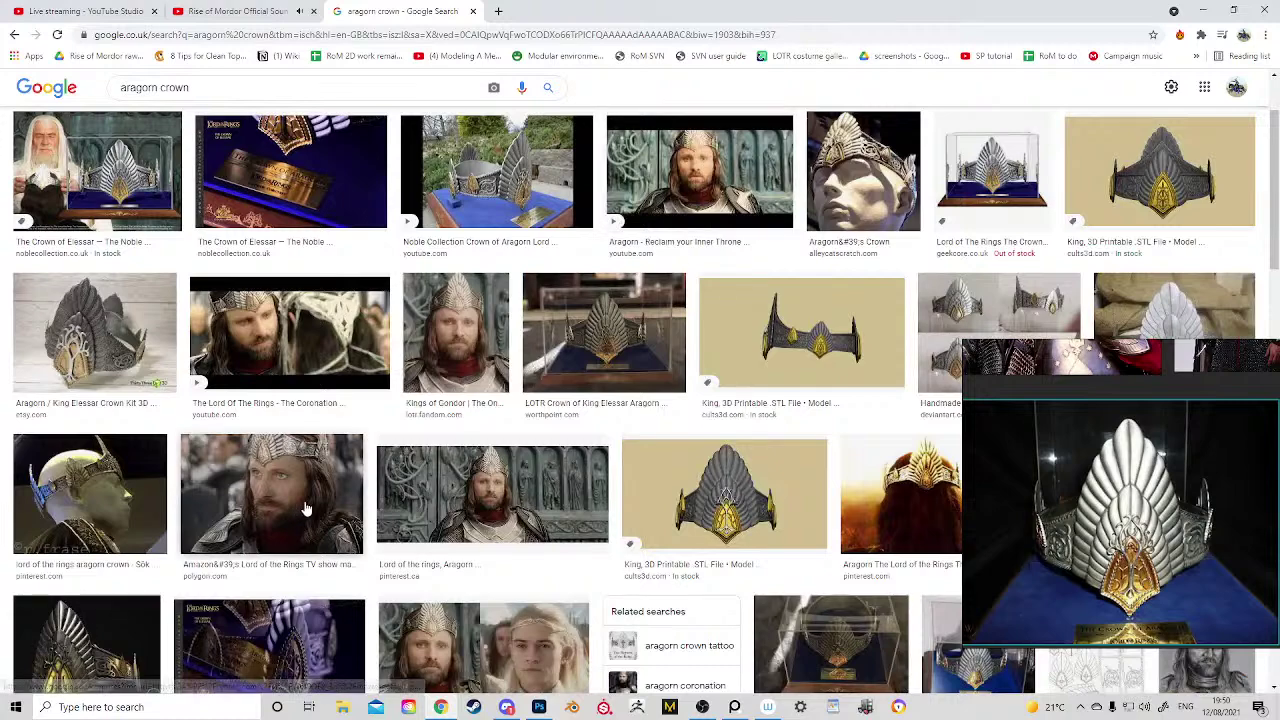
click(482, 506)
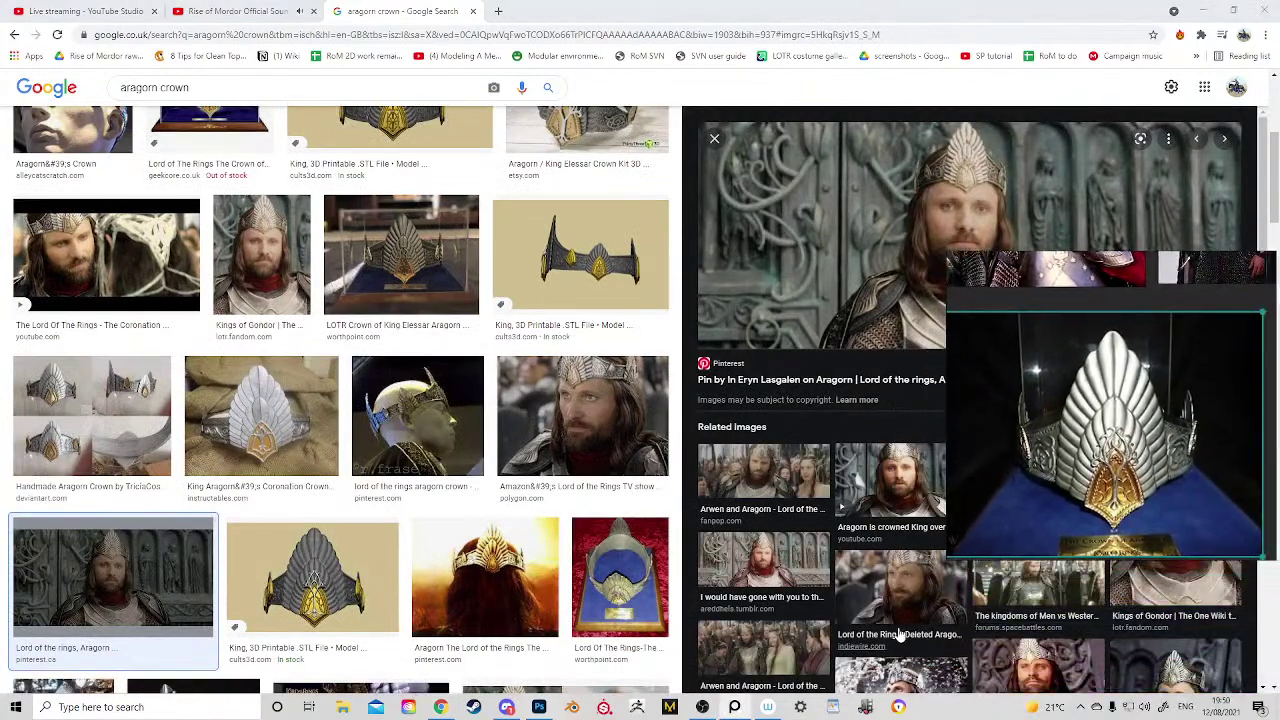
click(1214, 10)
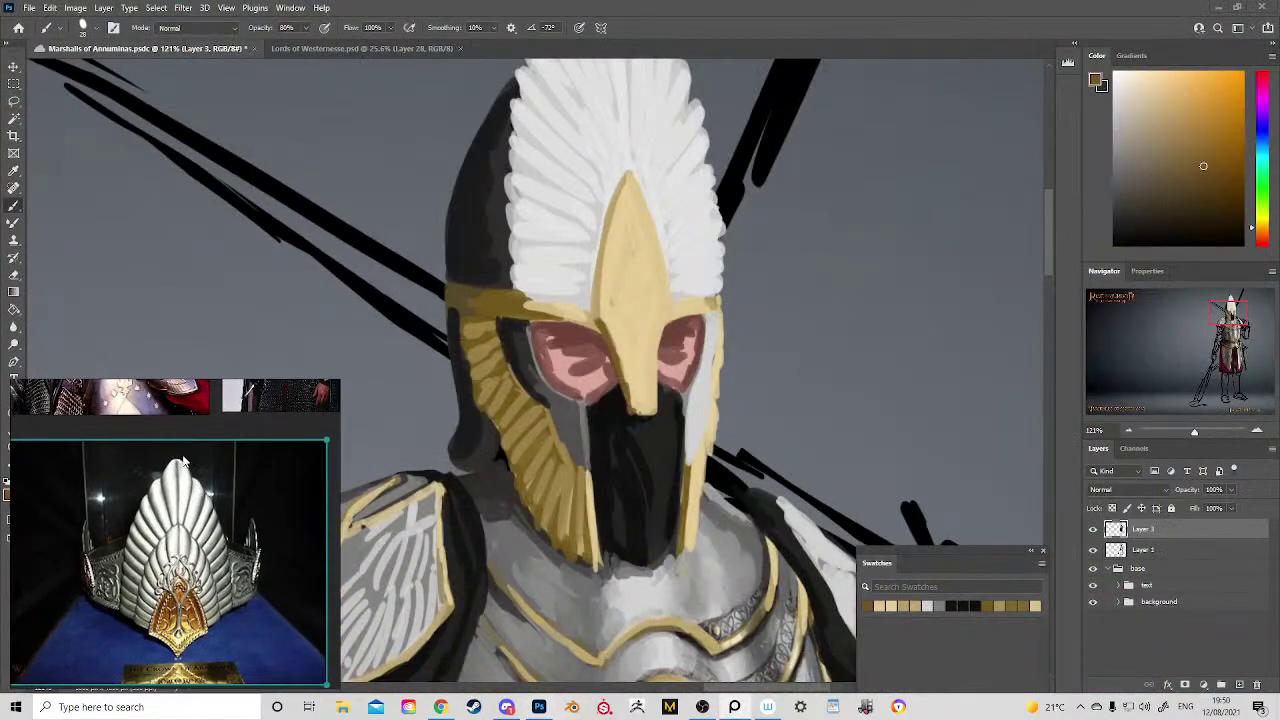
Step: Examine the soldier's full figure from the skirt armour up to the helmet, with the crown reference alongside
click(635, 374)
key(z)
drag(672, 390, 603, 180)
drag(629, 281, 655, 300)
drag(757, 443, 762, 199)
drag(728, 278, 704, 246)
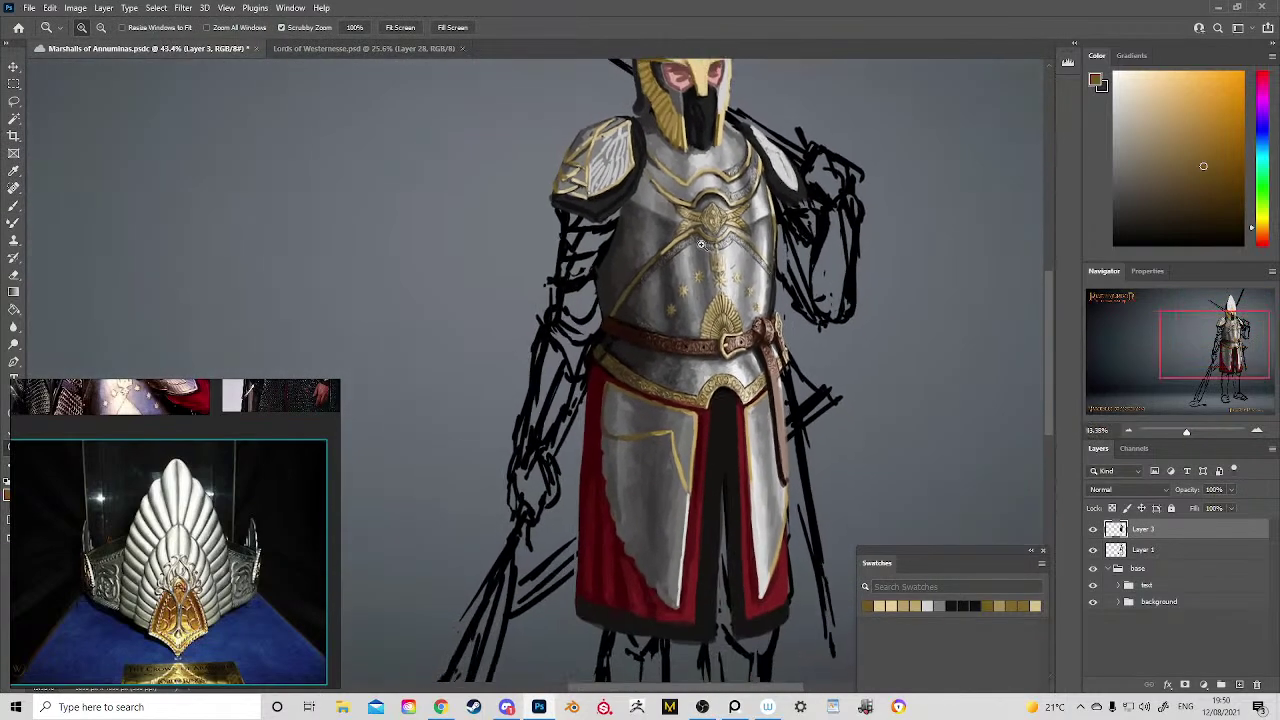
drag(502, 318, 595, 232)
scroll(641, 339, up, 5)
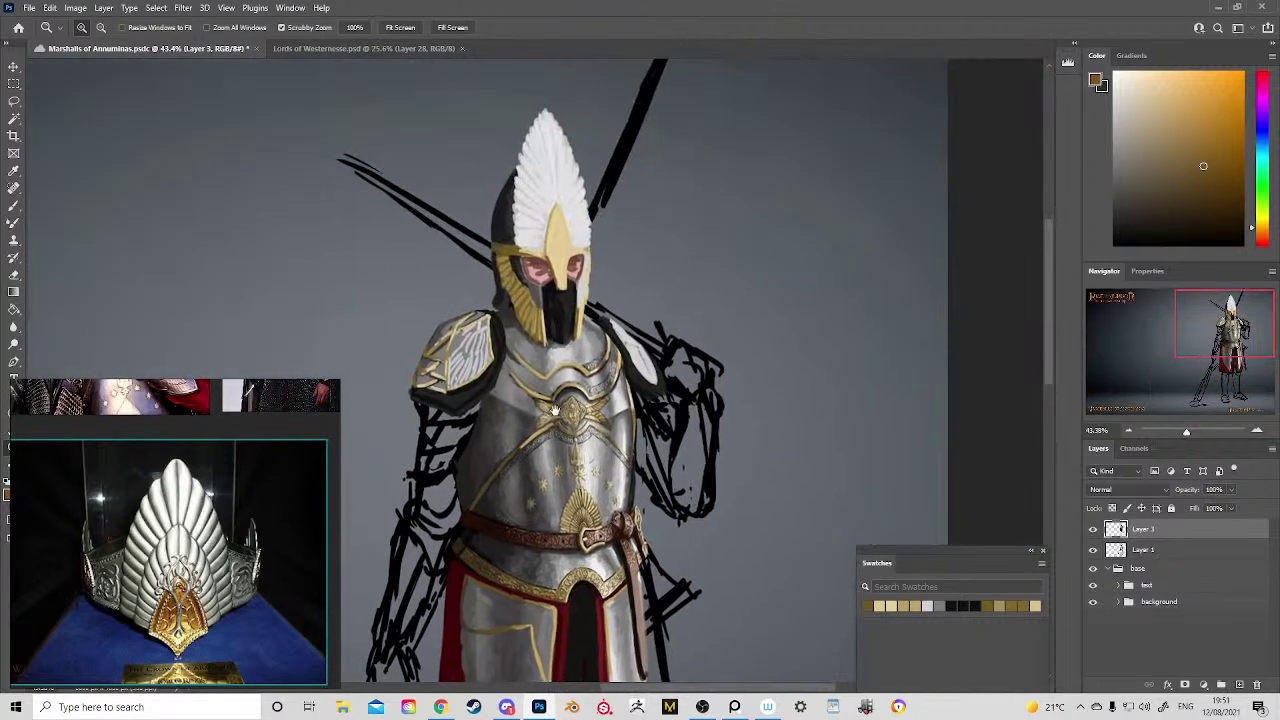
scroll(641, 339, down, 3)
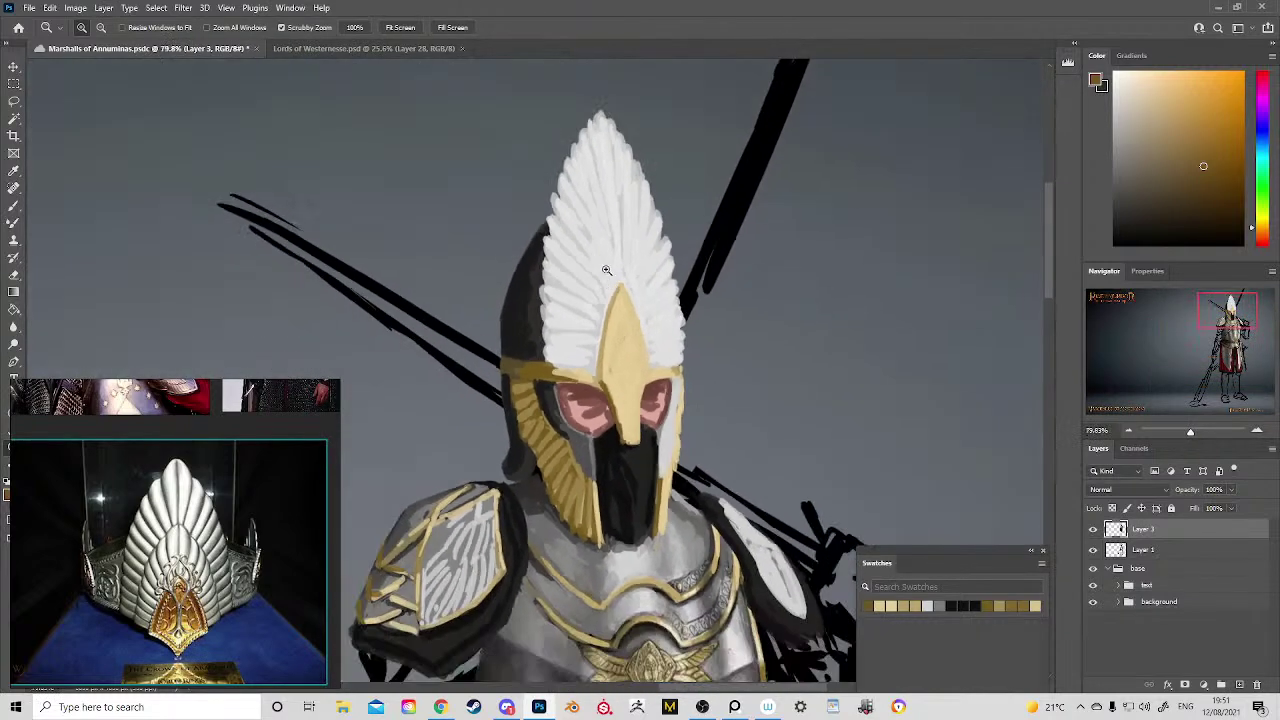
Step: Sample the crest's white, sharpen the crest's tip and touch up its feathers down to the gold ornament's edge
key(b)
alt+click(602, 120)
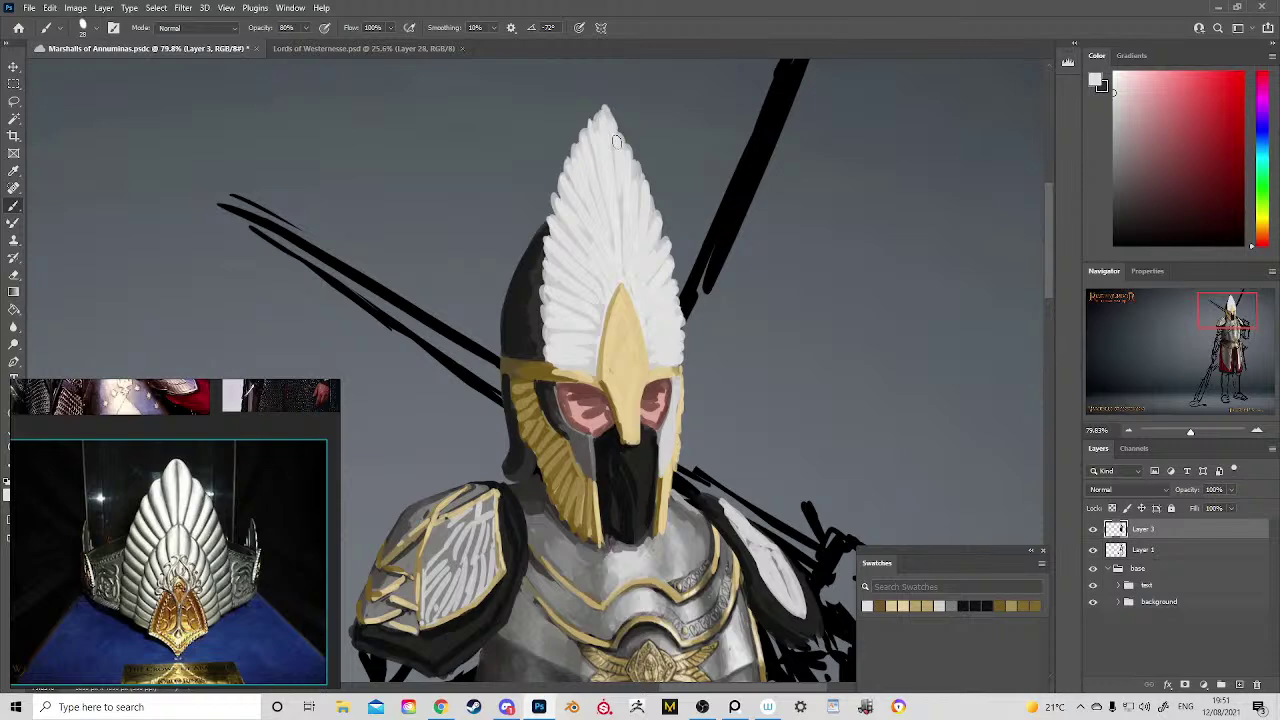
drag(620, 126, 640, 176)
drag(637, 346, 630, 276)
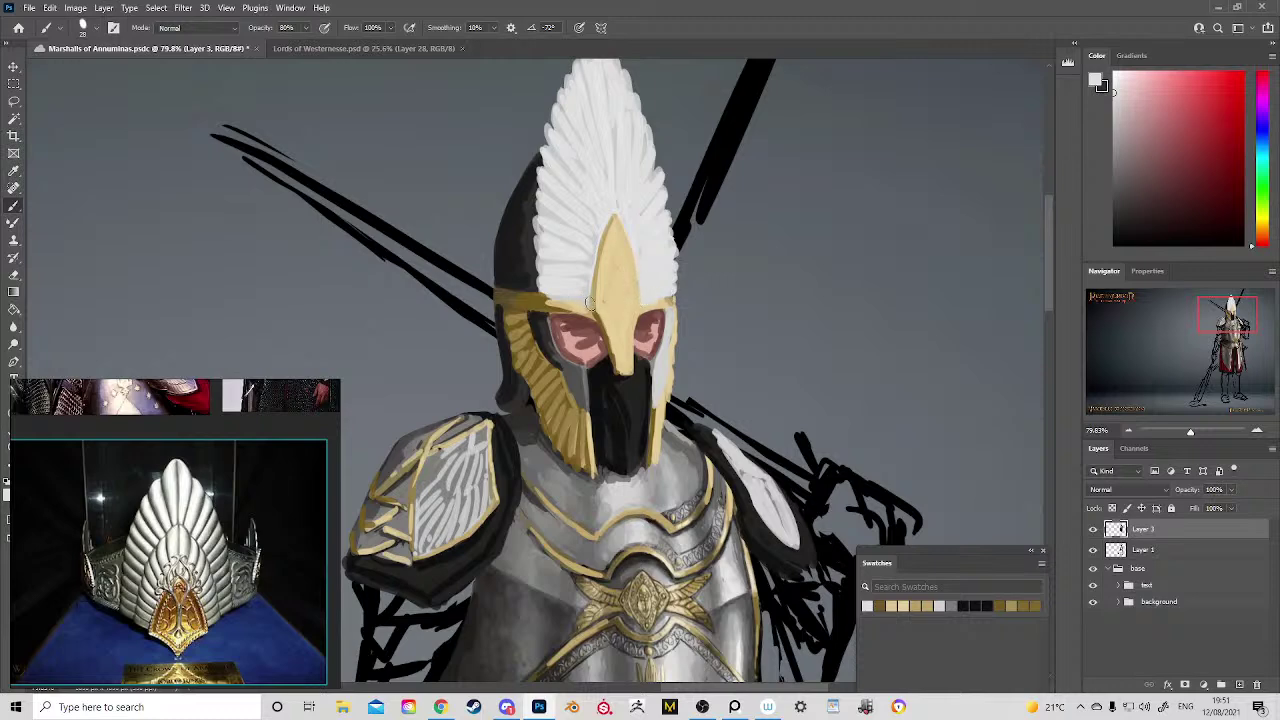
drag(590, 306, 597, 250)
Step: Paint the helmet's brow band and its joins with the central ornament using sampled gold tones
alt+click(598, 253)
alt+click(600, 252)
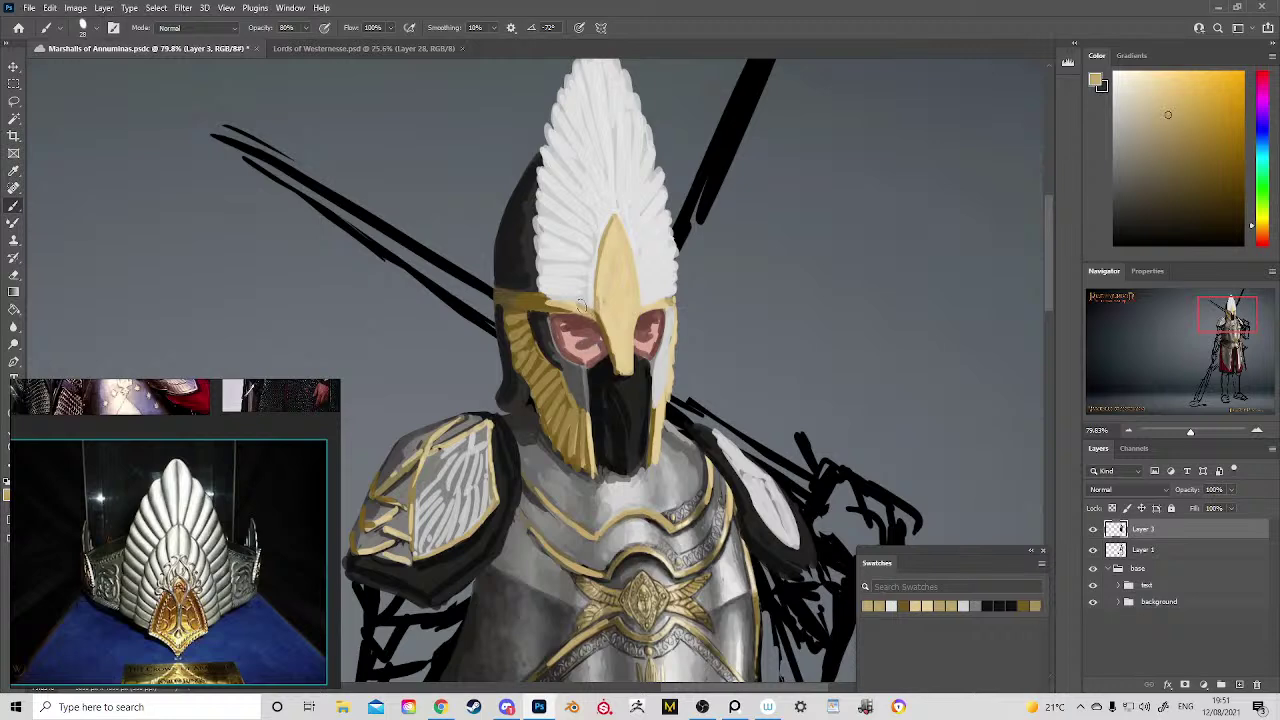
drag(567, 304, 541, 299)
mouse_move(638, 311)
mouse_down()
mouse_move(669, 298)
mouse_move(625, 342)
mouse_up()
alt+click(631, 314)
mouse_move(631, 311)
mouse_down()
mouse_move(630, 347)
mouse_move(634, 315)
mouse_move(635, 346)
mouse_move(611, 299)
mouse_move(600, 306)
mouse_move(654, 331)
mouse_up()
Step: Sample pale gold, then smooth the ornament's surface and square off the lower end of the nose guard
alt+click(615, 333)
key(z)
key(b)
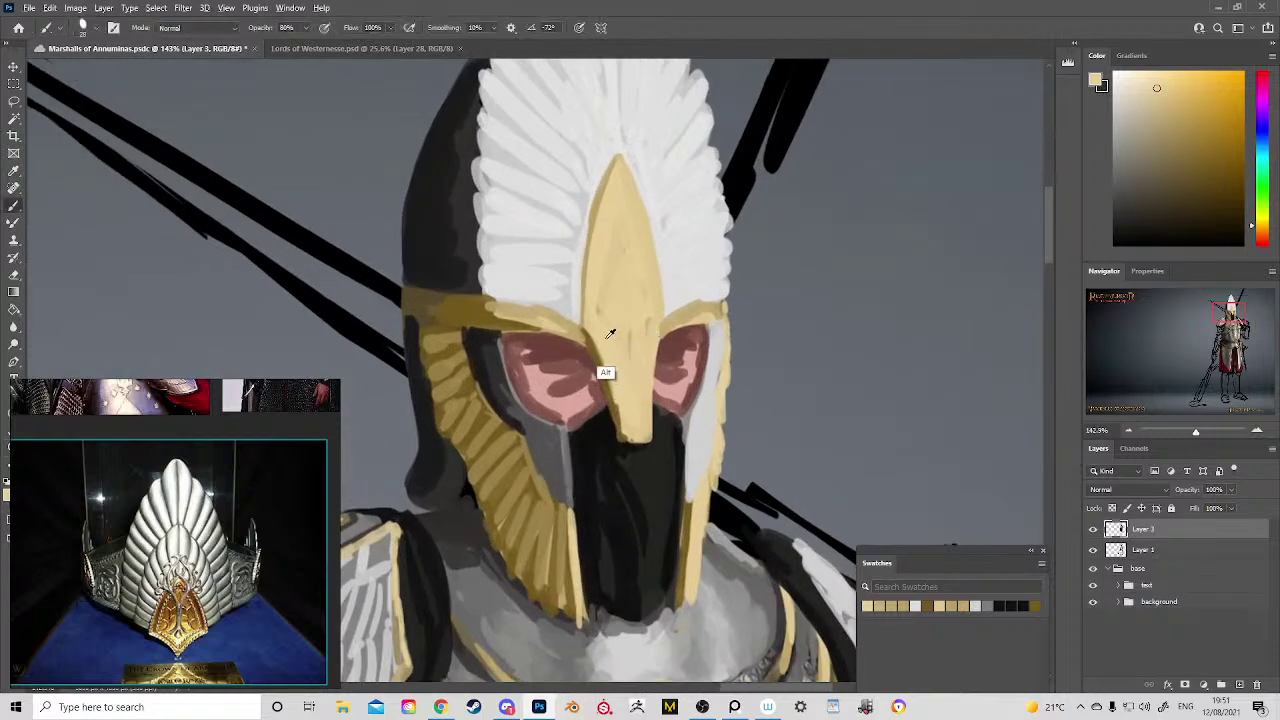
drag(622, 407, 642, 434)
mouse_move(652, 332)
mouse_down()
mouse_move(638, 284)
mouse_move(630, 370)
mouse_up()
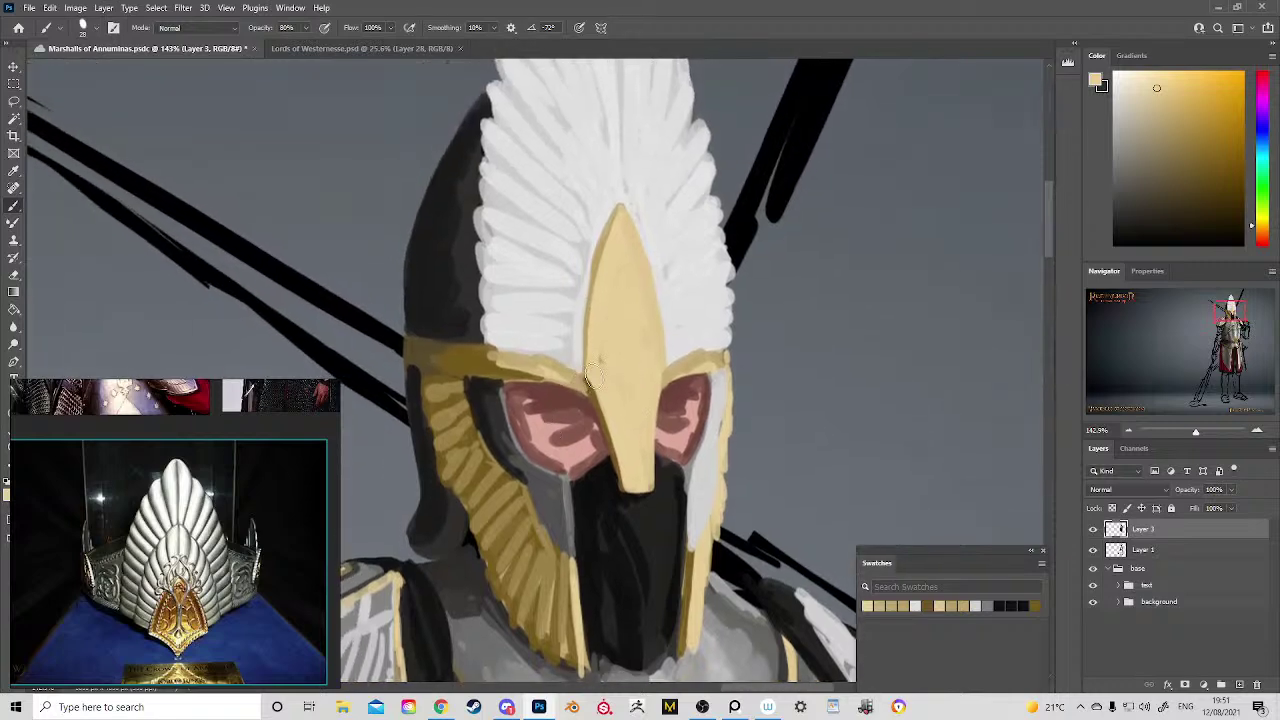
Step: Draw thin dark gold inner lines along both upper sides of the ornament with a smaller brush, and resample the pale gold
alt+right_click(599, 357)
alt+click(477, 380)
mouse_move(597, 363)
mouse_down()
mouse_move(620, 229)
mouse_move(658, 378)
mouse_up()
alt+right_click(617, 283)
alt+click(621, 291)
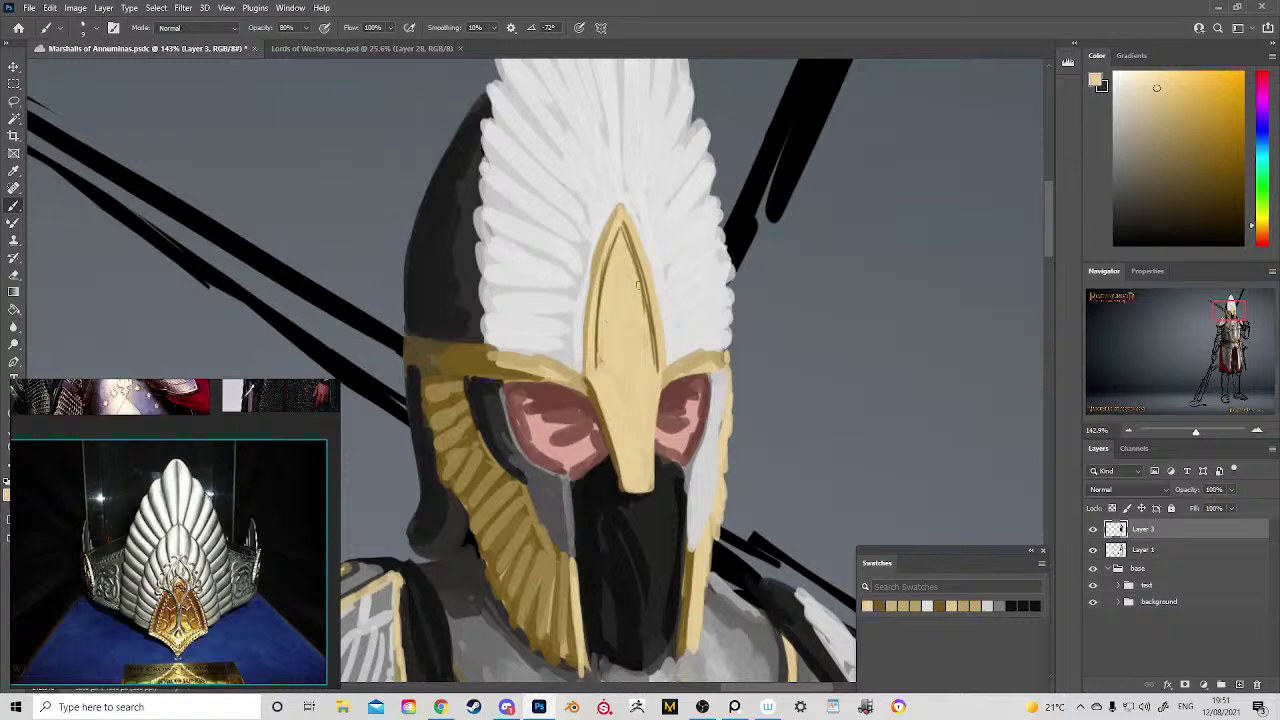
Step: Sample a darker gold and complete the inner line as an elongated diamond reaching down the nose guard
alt+click(510, 368)
alt+click(466, 460)
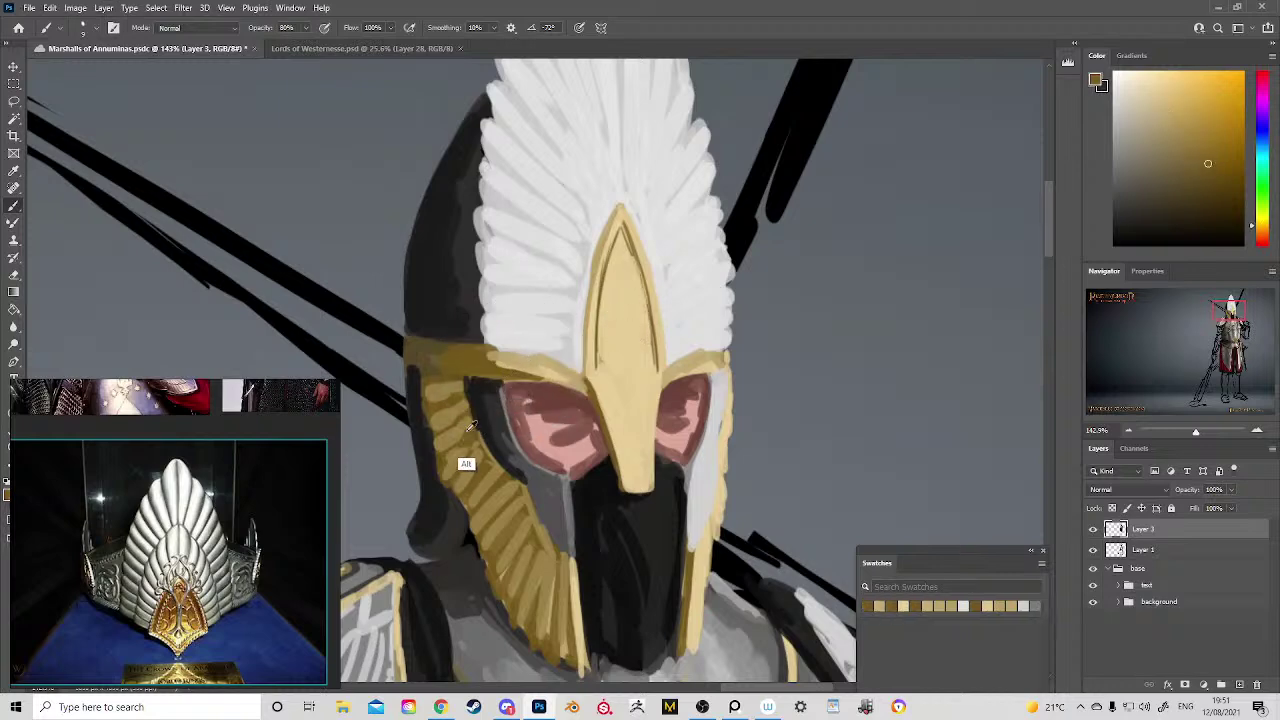
mouse_move(620, 230)
mouse_down()
mouse_move(614, 264)
mouse_move(647, 304)
mouse_move(642, 272)
mouse_move(652, 366)
mouse_move(603, 363)
mouse_move(598, 380)
mouse_move(636, 455)
mouse_move(659, 372)
mouse_move(638, 436)
mouse_up()
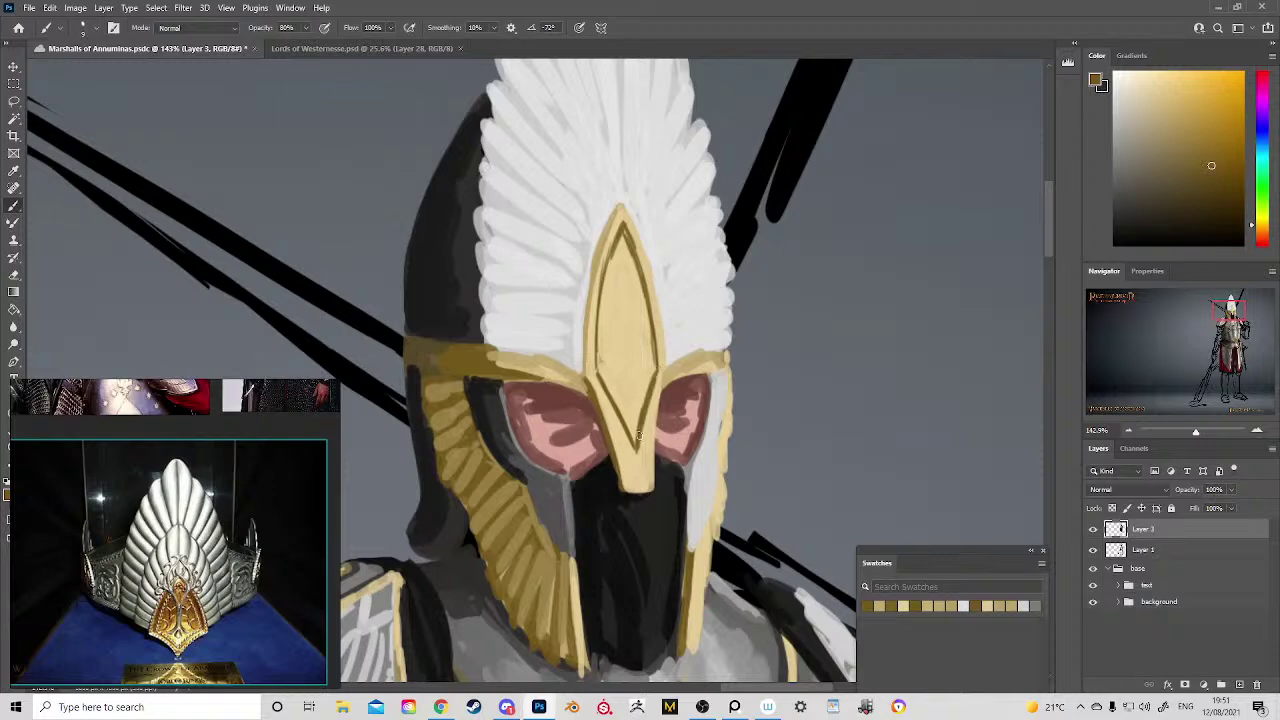
drag(668, 368, 655, 411)
drag(584, 377, 590, 313)
mouse_move(597, 361)
mouse_down()
mouse_move(608, 257)
mouse_move(599, 311)
mouse_up()
Step: Trim the inside of the ornament's diamond outline with pale gold to make its lines thinner and cleaner
alt+click(618, 263)
drag(619, 241, 611, 260)
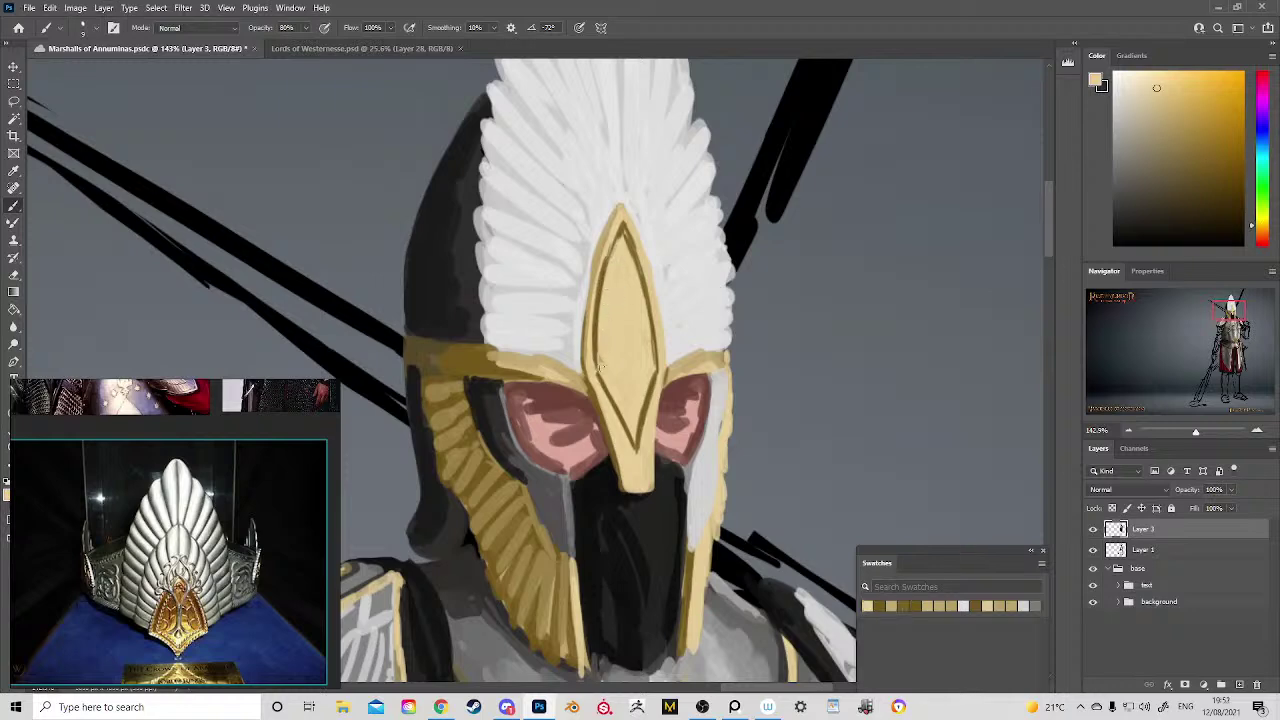
mouse_move(602, 367)
mouse_down()
mouse_move(601, 328)
mouse_move(599, 372)
mouse_up()
drag(634, 272, 635, 268)
drag(652, 370, 634, 445)
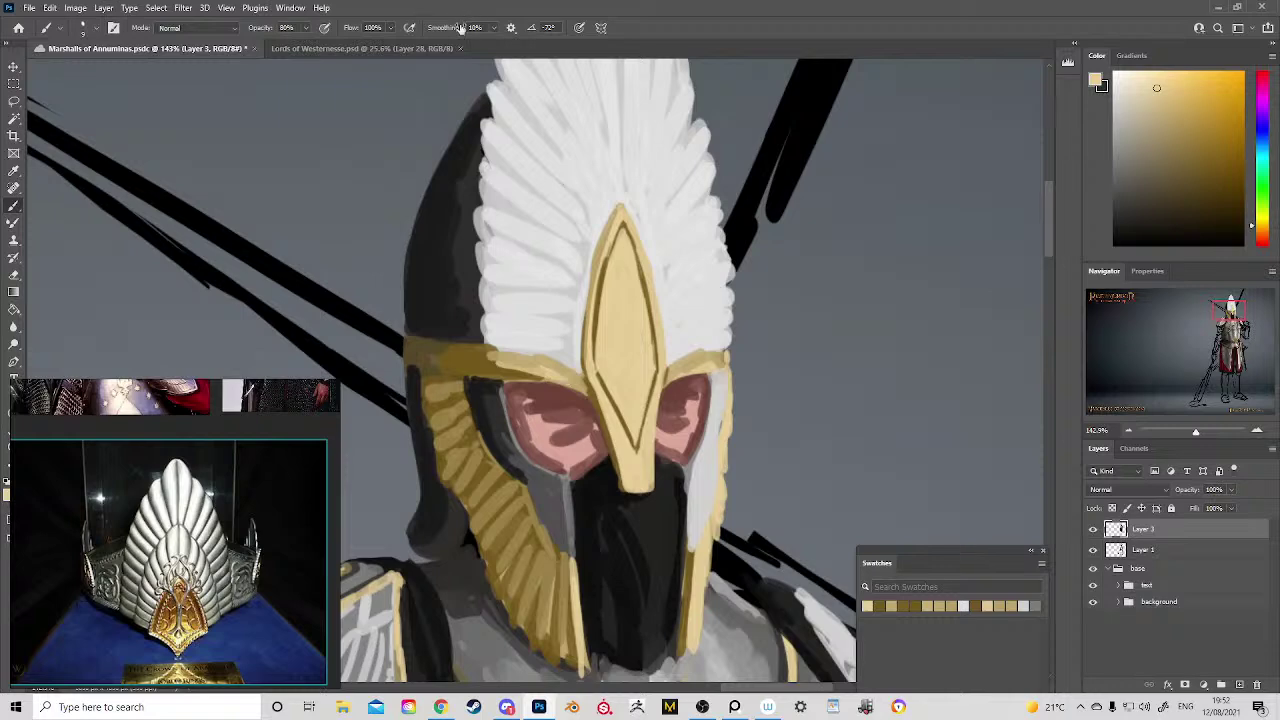
Step: Redraw the diamond outline's upper-left edge to its peak in sampled dark gold, and resample the ornament's pale gold
alt+click(608, 252)
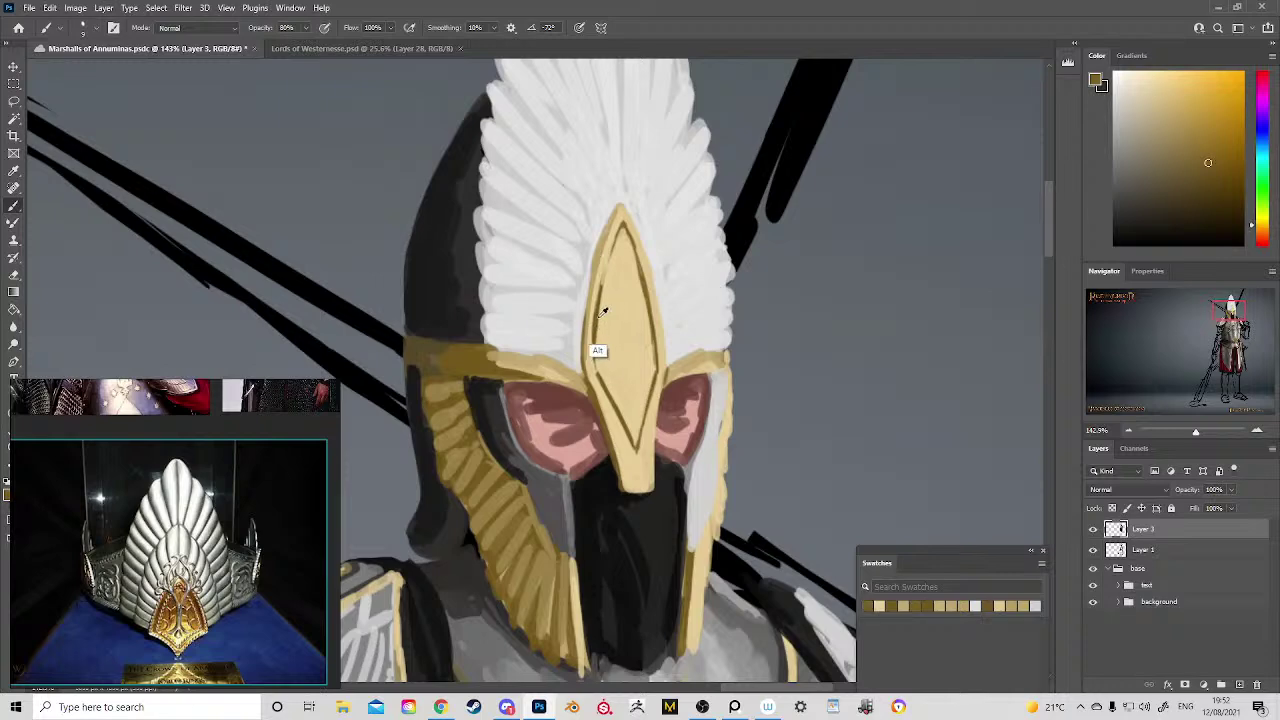
alt+click(599, 350)
drag(601, 286, 618, 231)
alt+click(624, 283)
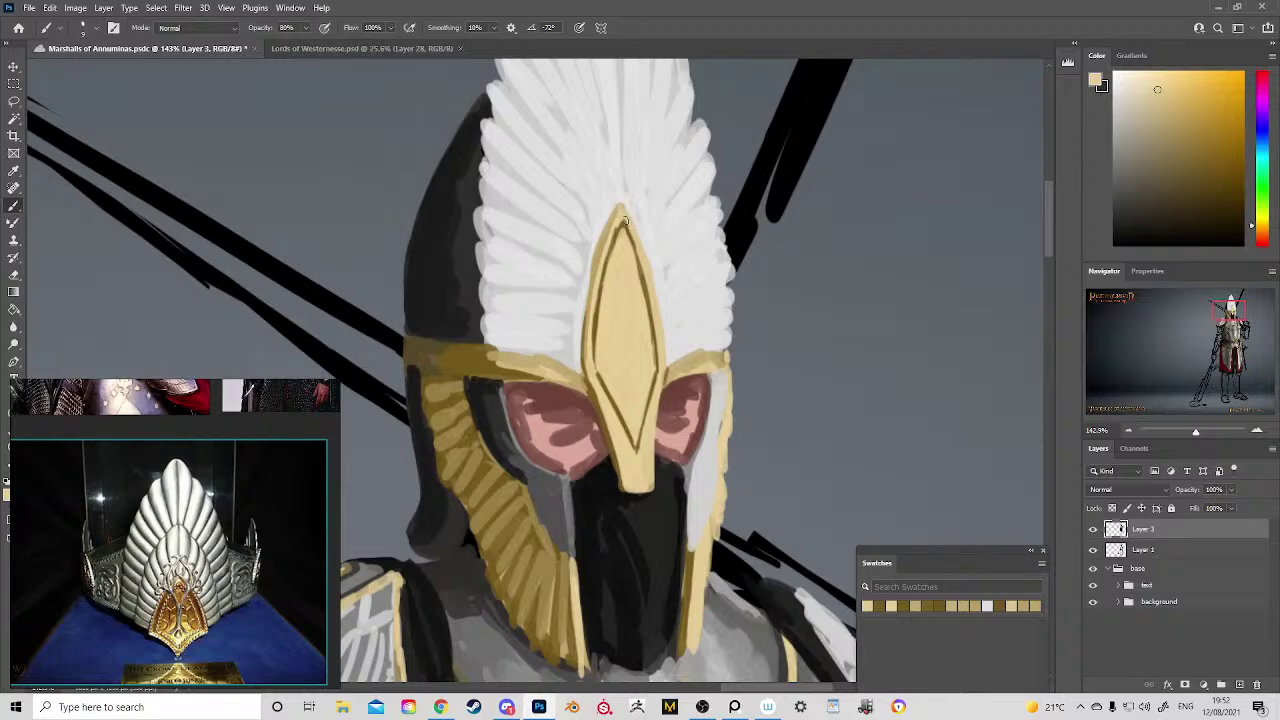
Step: Flip the canvas horizontally and review the helmet and whole figure mirrored
drag(622, 268, 660, 394)
drag(655, 322, 540, 220)
key(ctrl+shift+h)
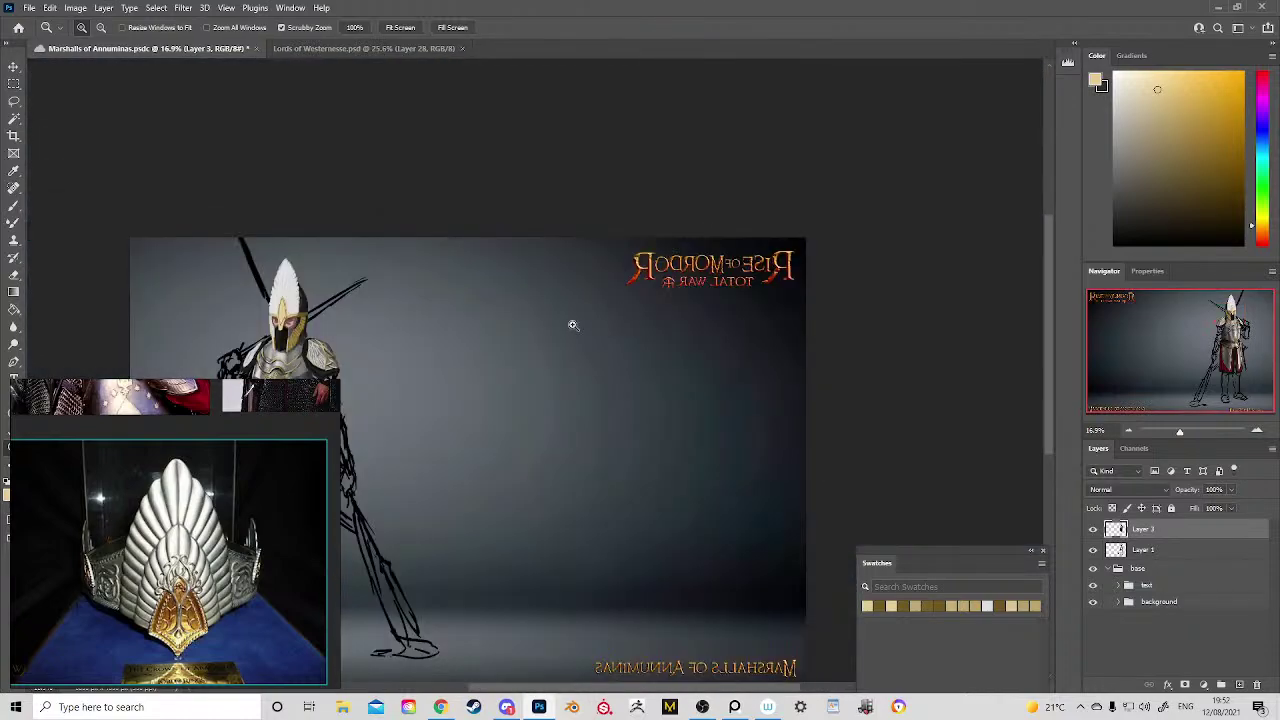
drag(500, 330, 809, 251)
drag(598, 202, 678, 303)
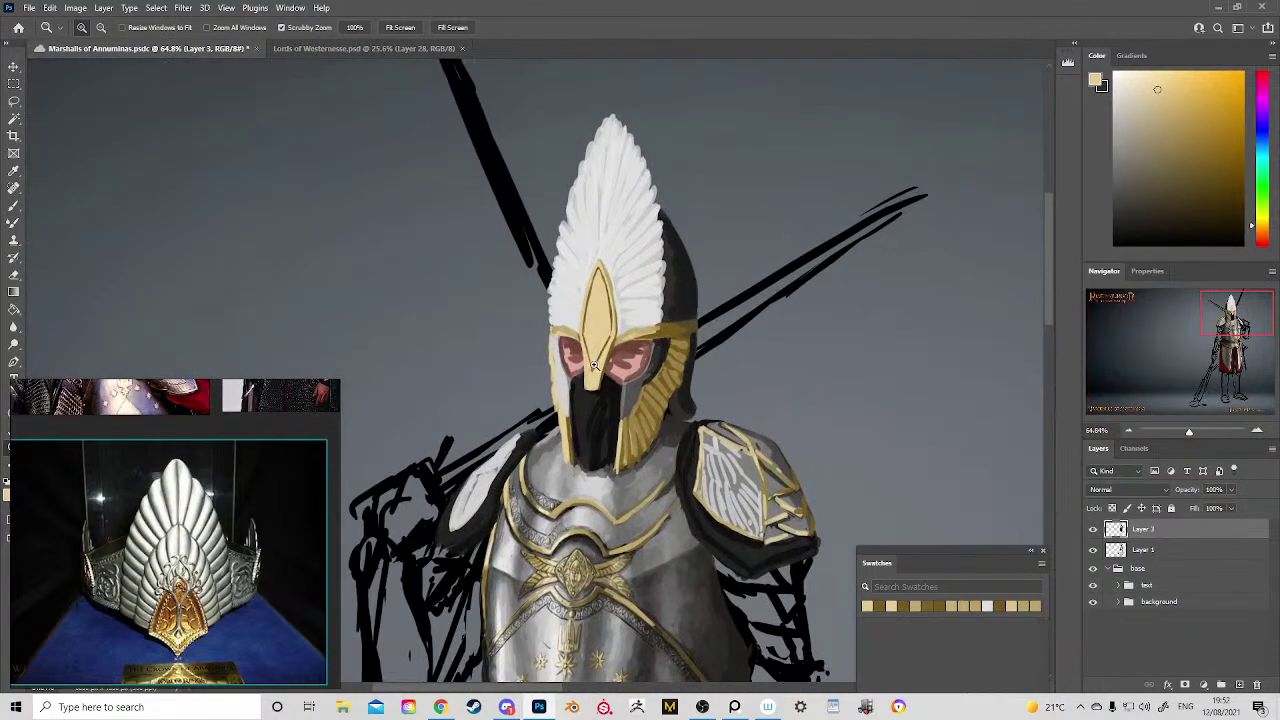
drag(618, 422, 556, 358)
drag(699, 458, 632, 168)
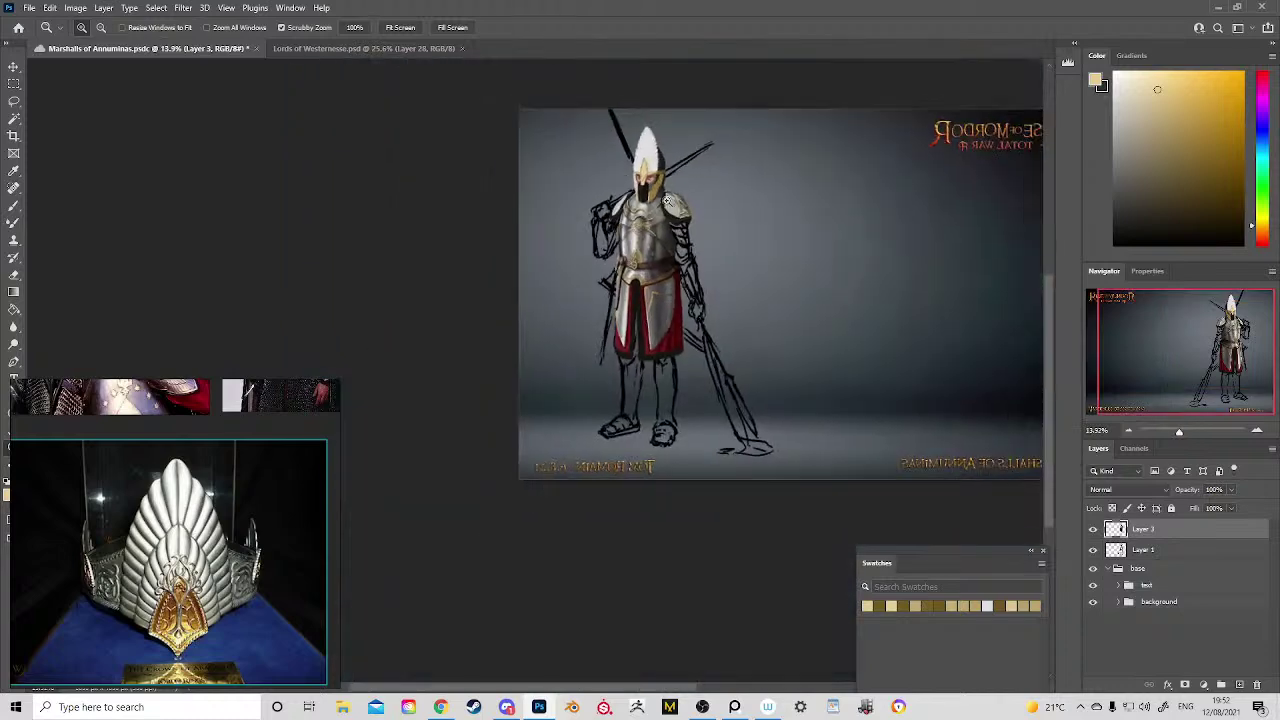
drag(688, 220, 698, 328)
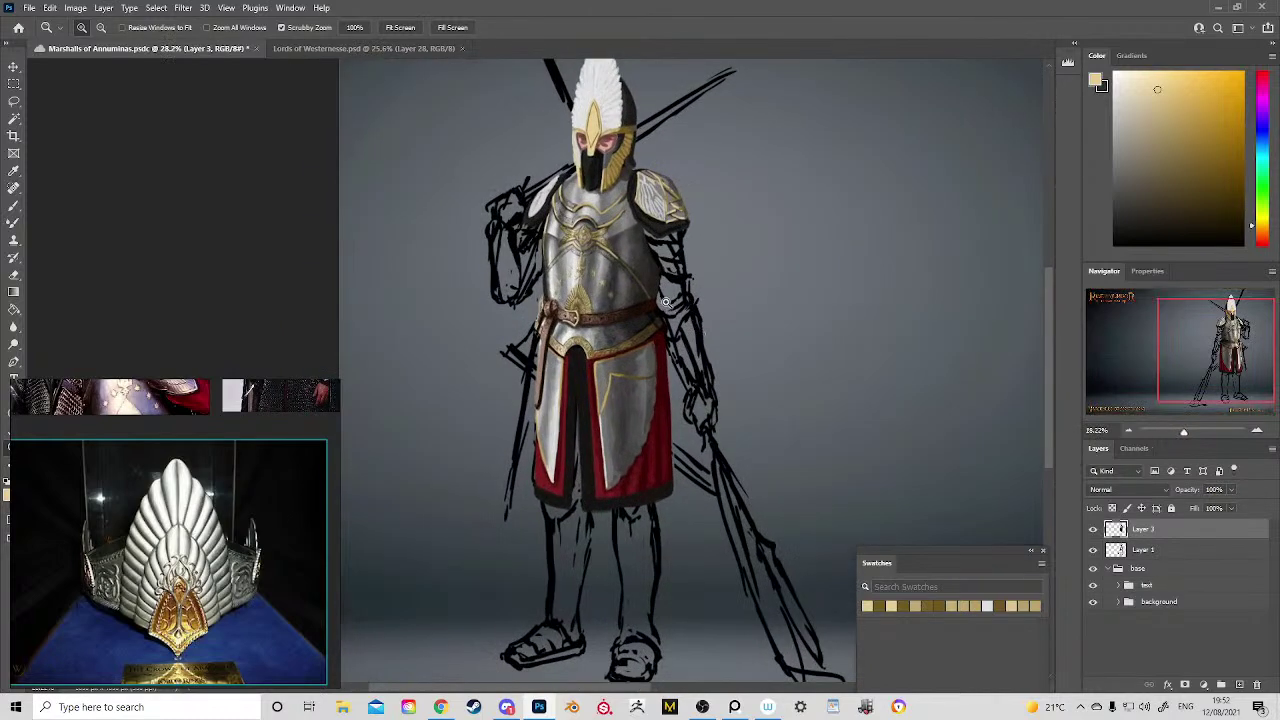
Step: Sample gold and draw a thin line down the inner edge of the wider skirt panel's black trim, from waist arch to hem
click(583, 383)
drag(597, 434, 659, 322)
drag(650, 334, 676, 370)
drag(648, 297, 677, 320)
alt+click(672, 190)
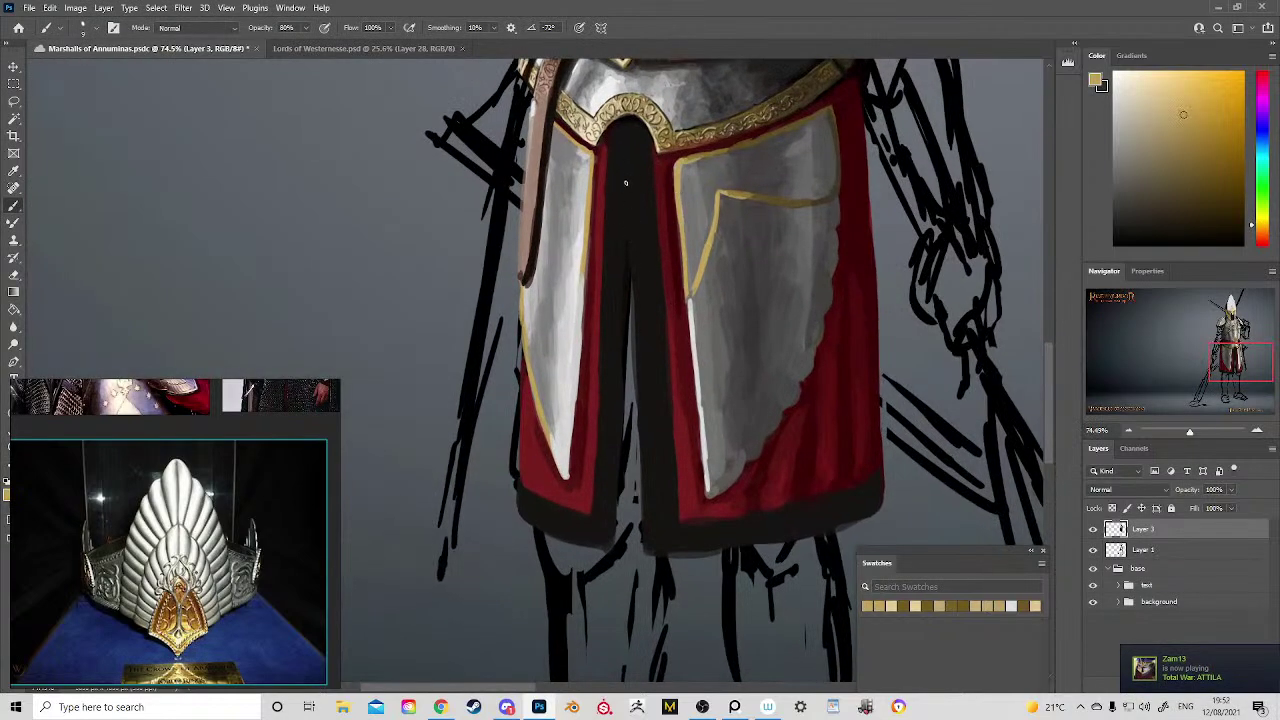
mouse_move(628, 126)
mouse_down()
mouse_move(631, 254)
mouse_move(631, 243)
mouse_up()
mouse_move(631, 298)
mouse_down()
mouse_move(635, 337)
mouse_move(633, 284)
mouse_move(639, 412)
mouse_up()
drag(632, 326, 636, 418)
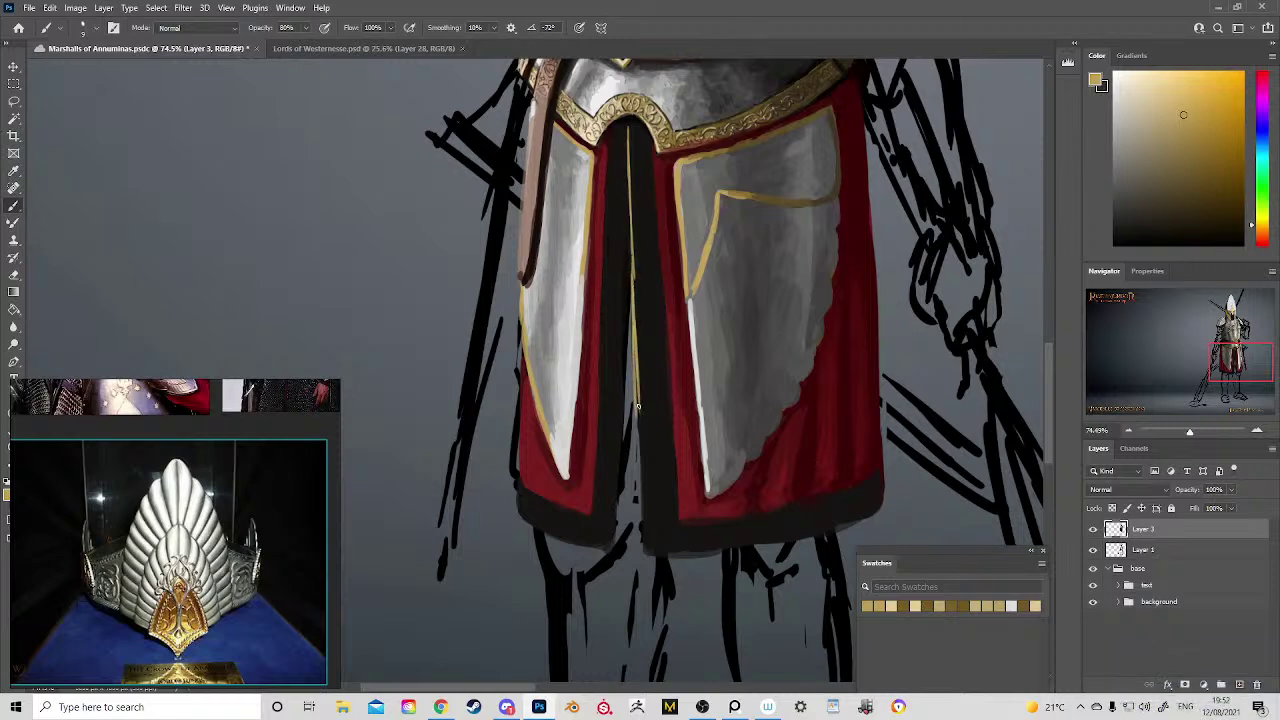
key(ctrl+z)
drag(634, 340, 641, 464)
drag(637, 416, 640, 496)
drag(638, 440, 642, 545)
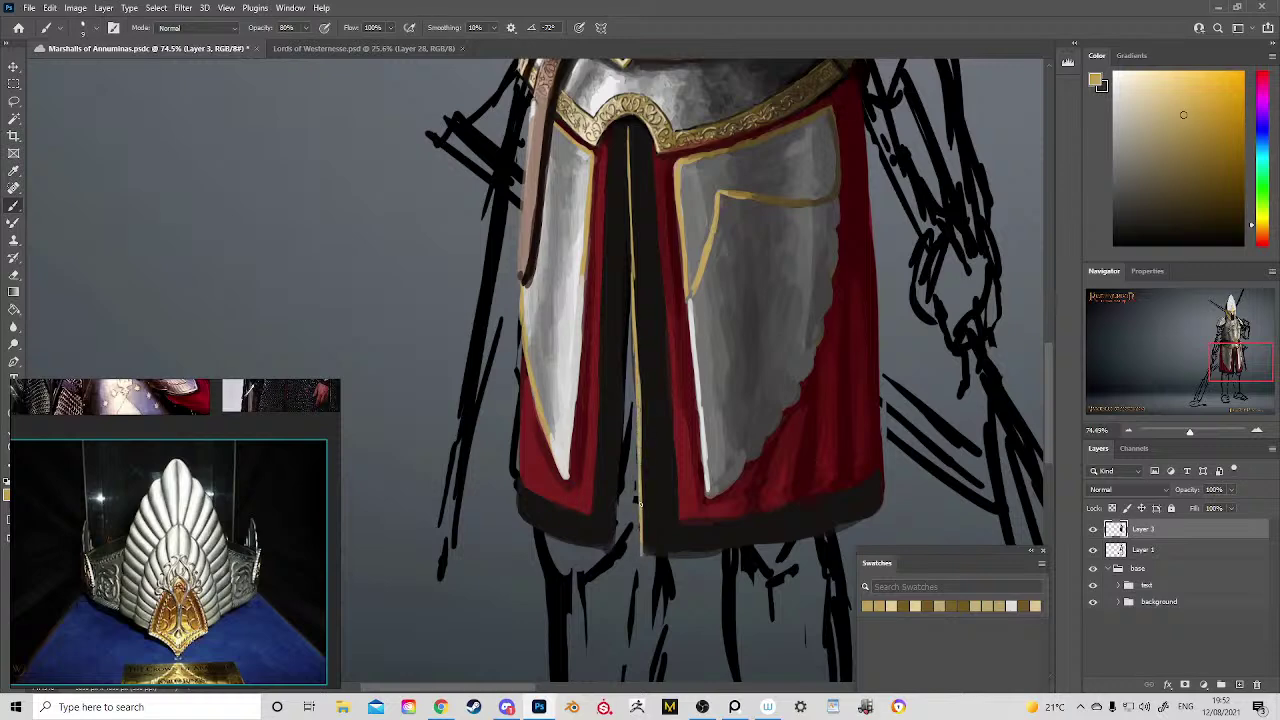
Step: Sample a darker gold and line the vertical seam between black trim and red cloth on the wider skirt panel
alt+click(663, 149)
alt+click(663, 149)
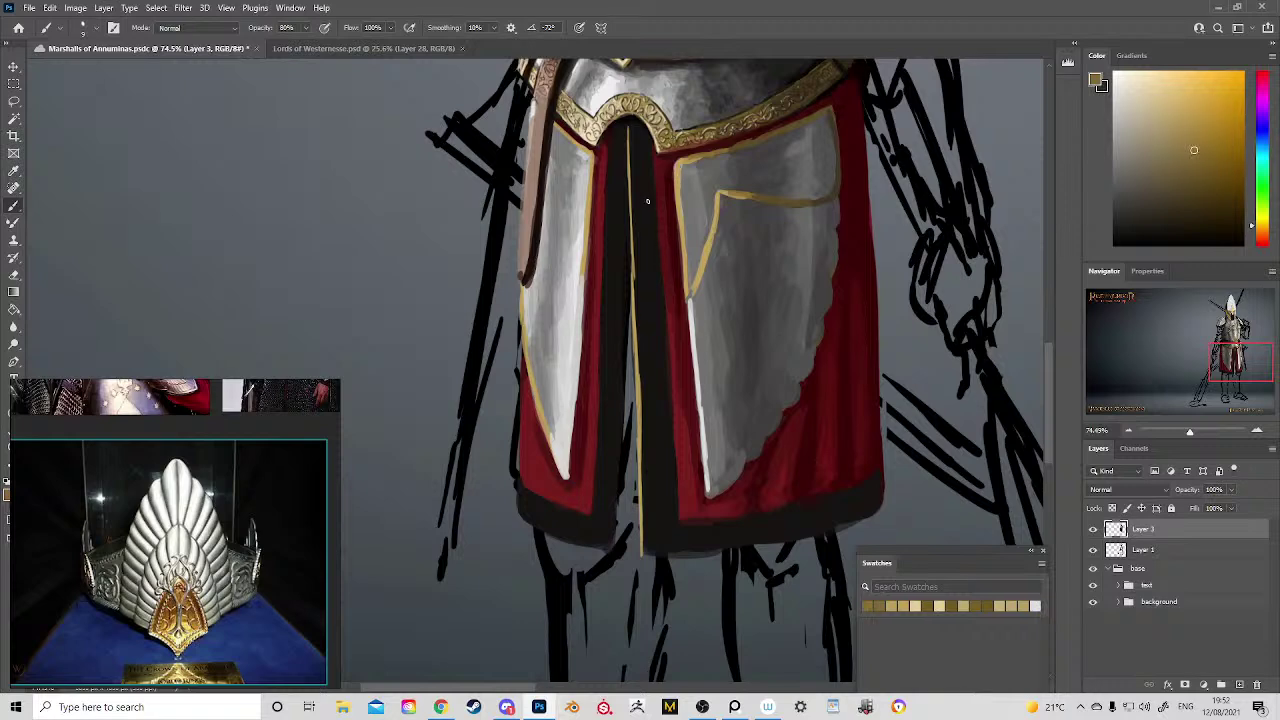
drag(653, 150, 662, 278)
drag(658, 232, 666, 376)
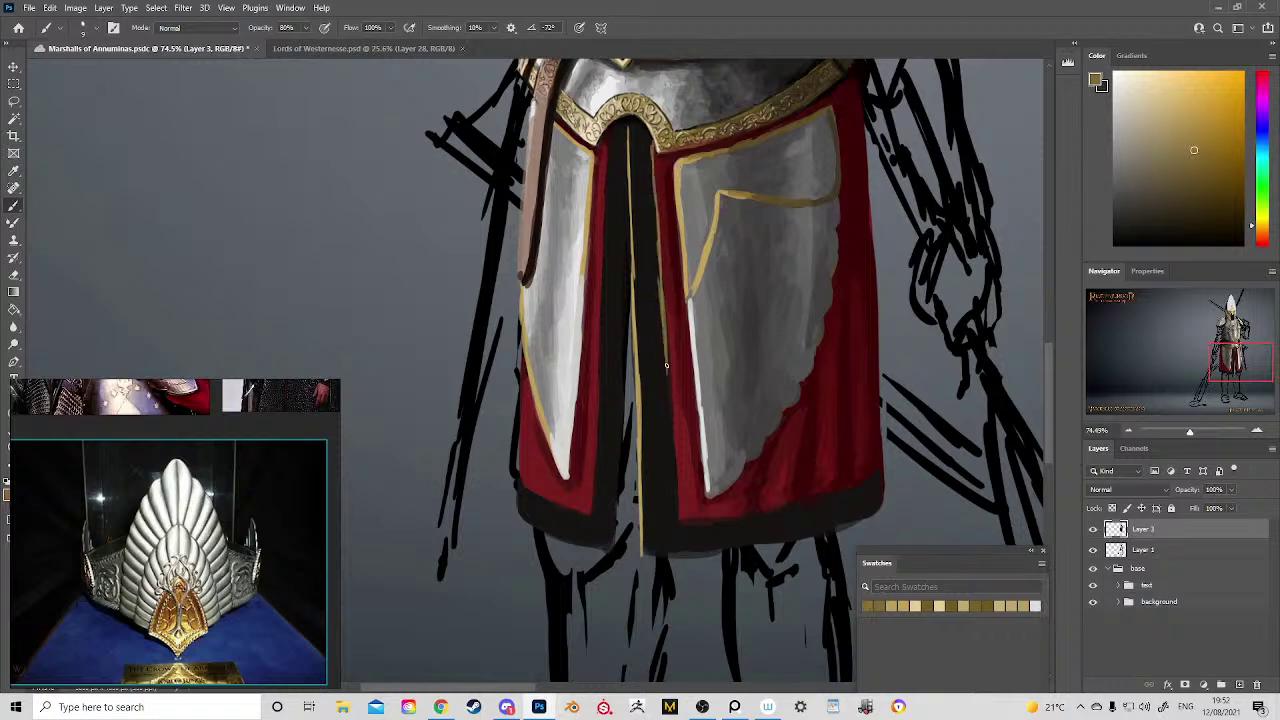
drag(664, 320, 671, 428)
drag(666, 362, 678, 512)
drag(675, 462, 678, 517)
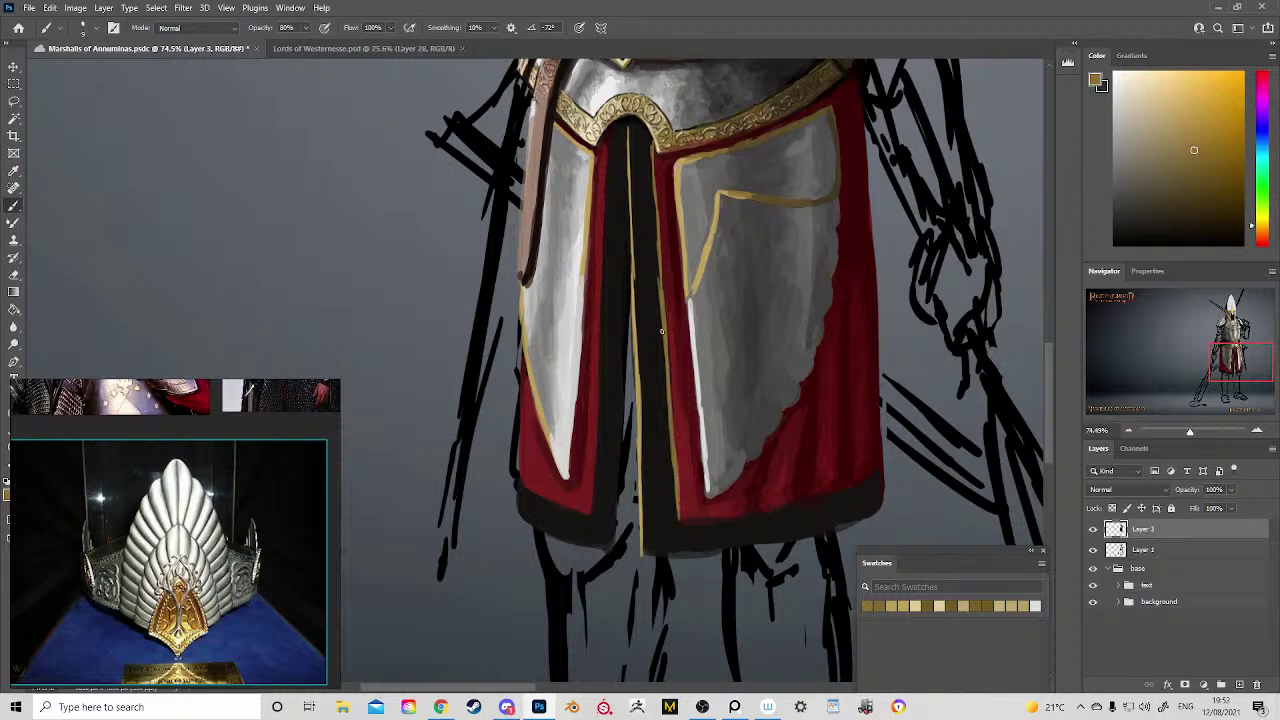
Step: Touch up the upper part of the wider panel's gold seam line, resampling black and gold from the skirt and belt border
alt+click(659, 285)
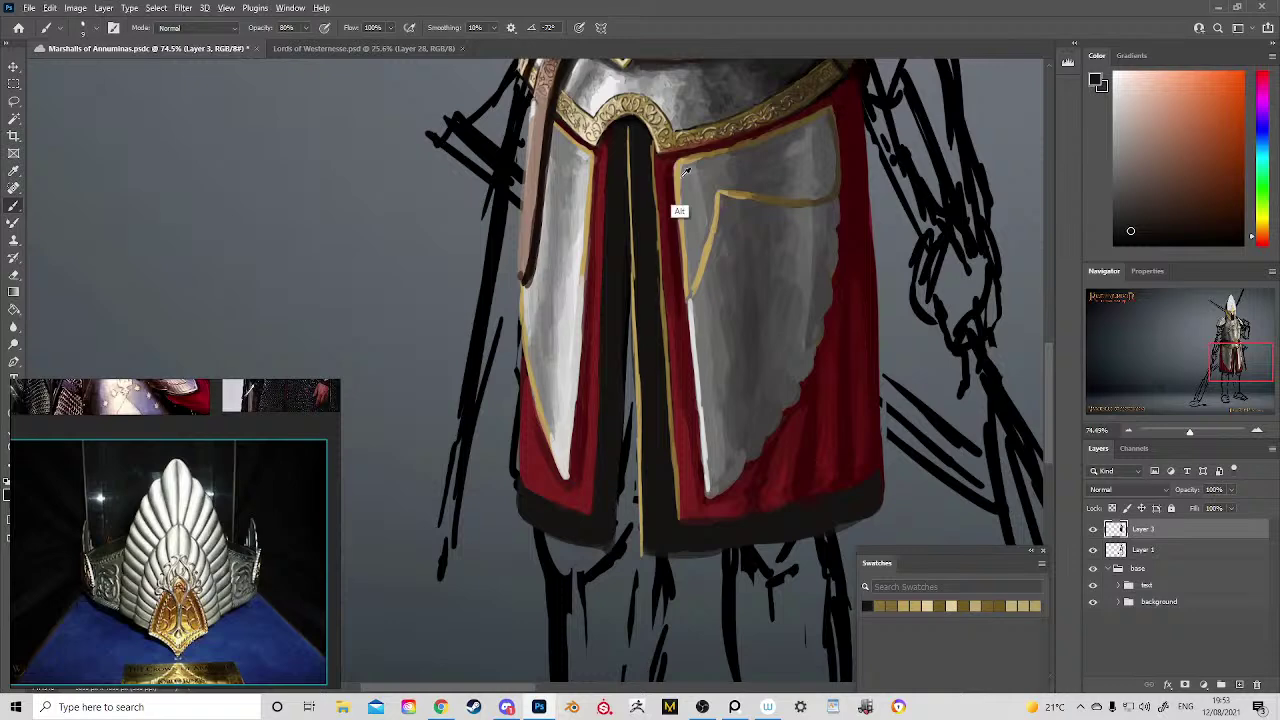
alt+click(678, 212)
alt+click(668, 150)
alt+click(672, 130)
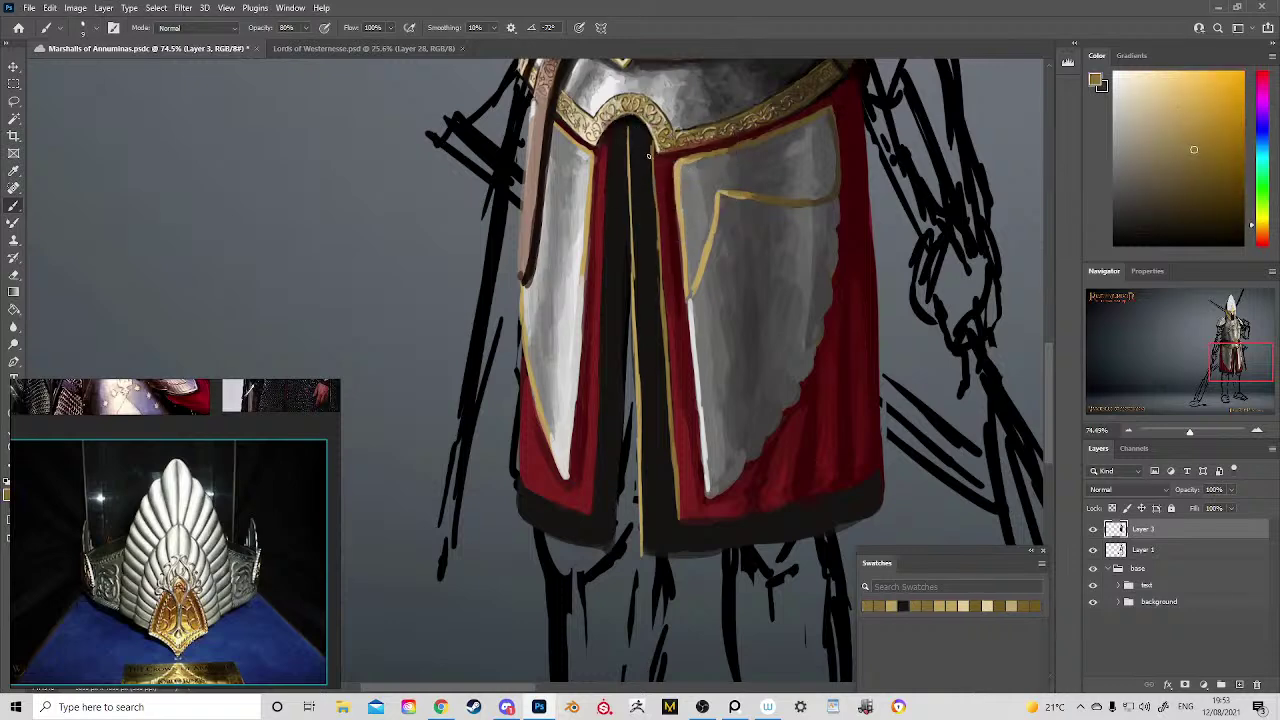
drag(655, 165, 662, 279)
Step: Draw gold lines along the upper and lower edges of the black hem on the wider skirt panel
drag(724, 472, 674, 295)
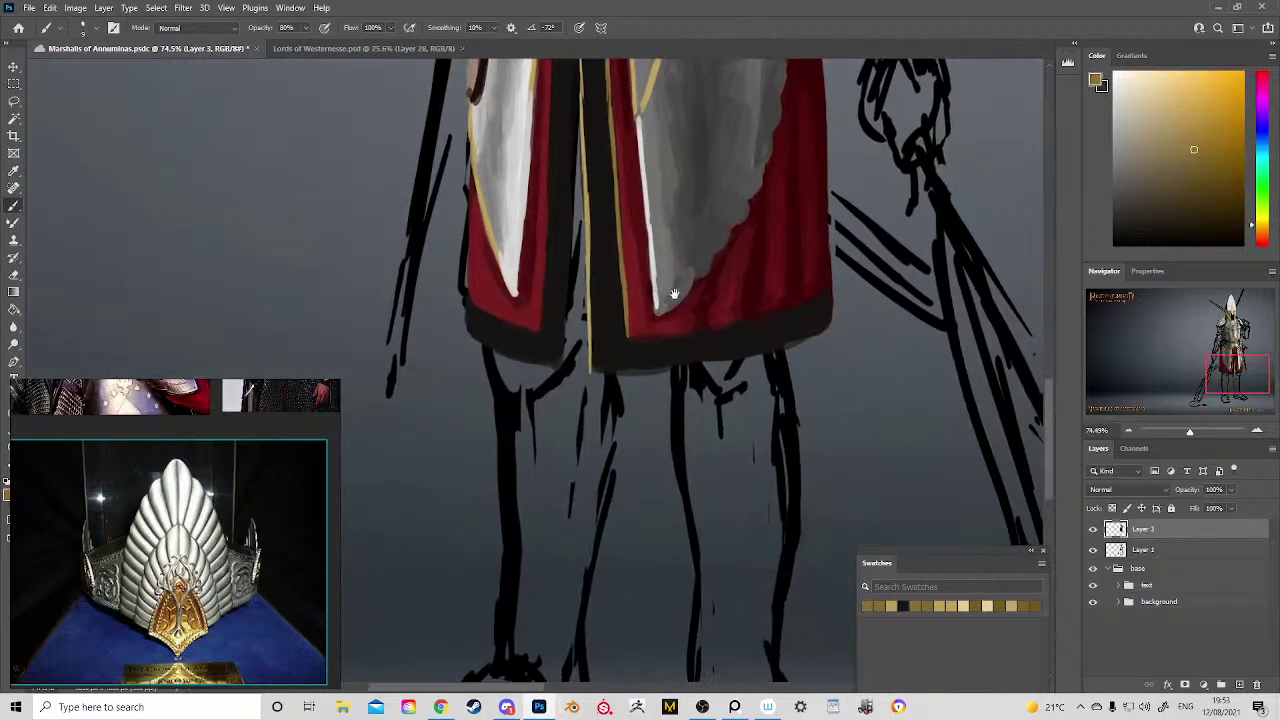
mouse_move(641, 345)
mouse_down()
mouse_move(780, 318)
mouse_move(766, 326)
mouse_move(748, 323)
mouse_move(821, 299)
mouse_up()
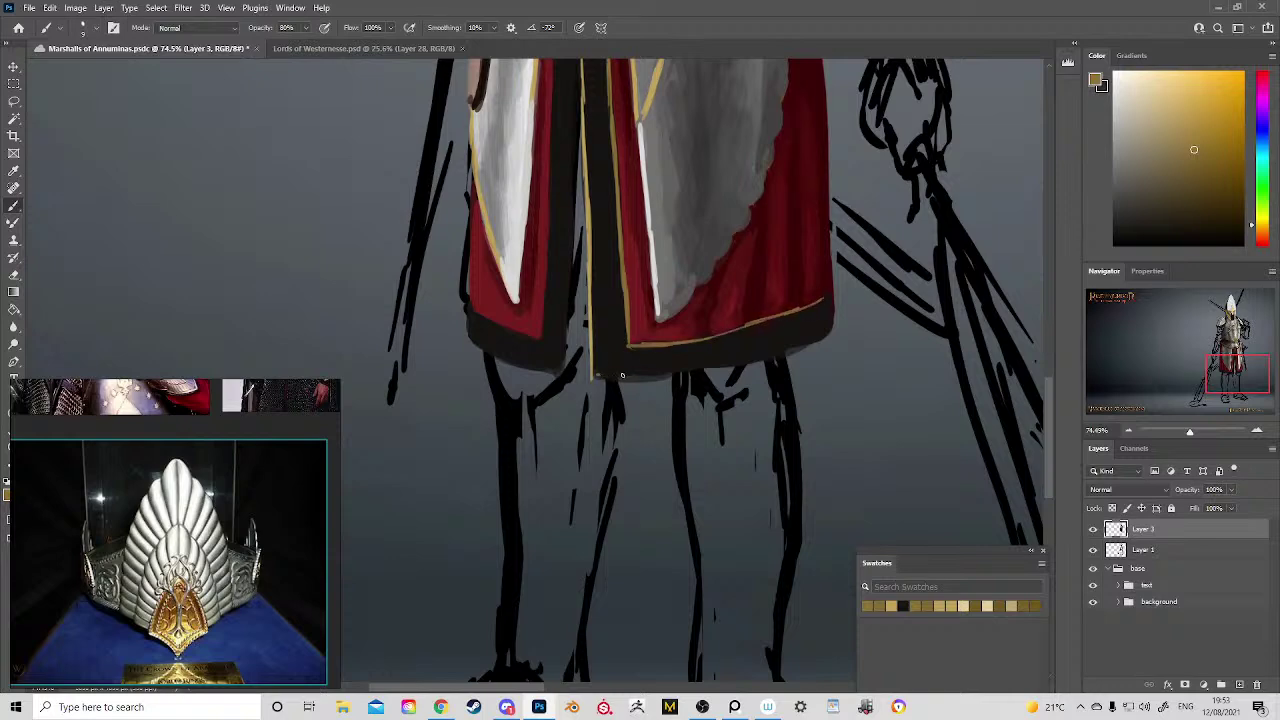
mouse_move(622, 375)
mouse_down()
mouse_move(794, 348)
mouse_move(770, 358)
mouse_move(829, 332)
mouse_up()
alt+click(709, 351)
Step: Sample a brighter gold and edge the narrower skirt panel's black trim along its bottom hem and inner side
mouse_move(601, 375)
mouse_down()
mouse_move(674, 371)
mouse_move(744, 586)
mouse_up()
alt+click(708, 366)
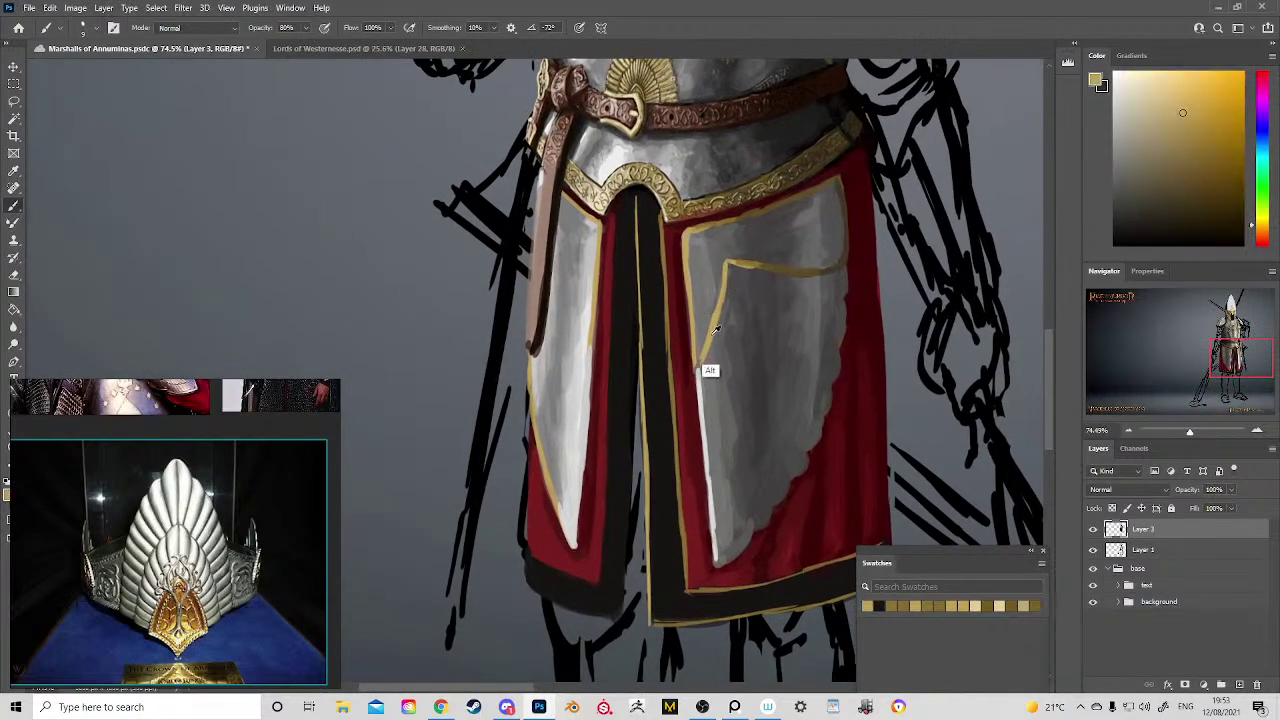
drag(531, 589, 605, 620)
mouse_move(634, 287)
mouse_down()
mouse_move(633, 355)
mouse_move(636, 269)
mouse_move(629, 459)
mouse_up()
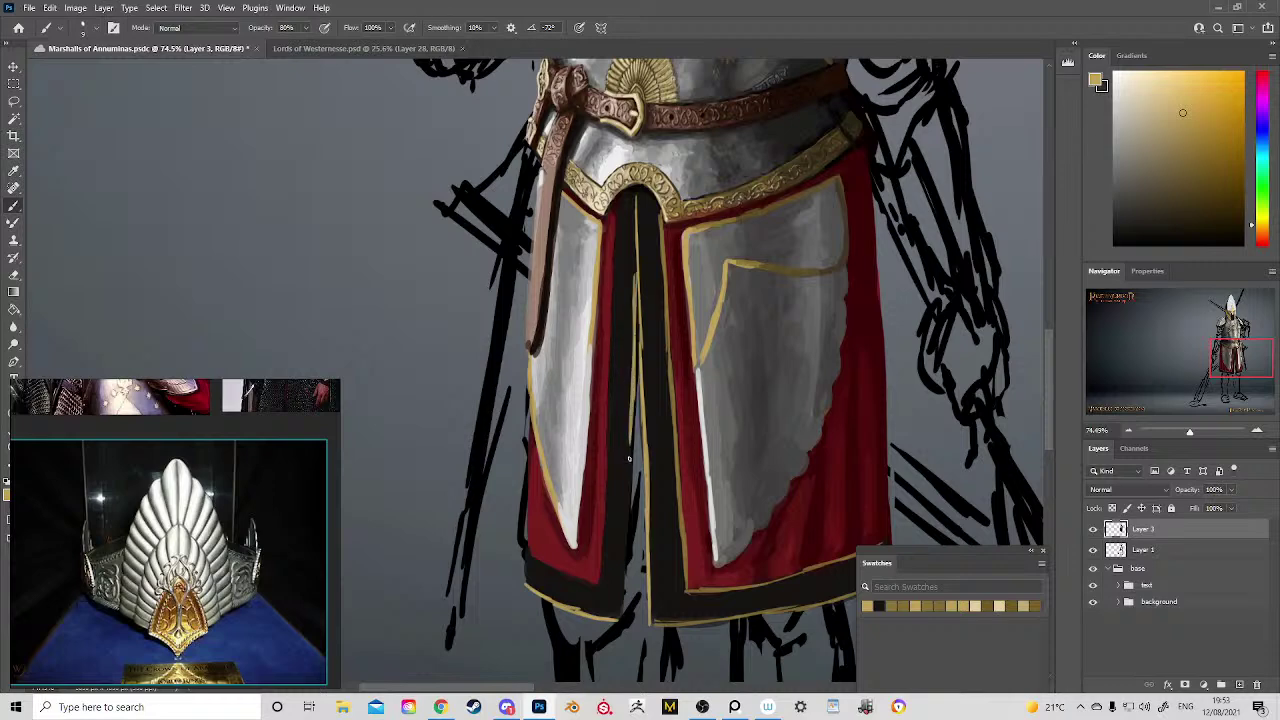
drag(622, 618, 630, 466)
key(ctrl+z)
drag(633, 420, 622, 555)
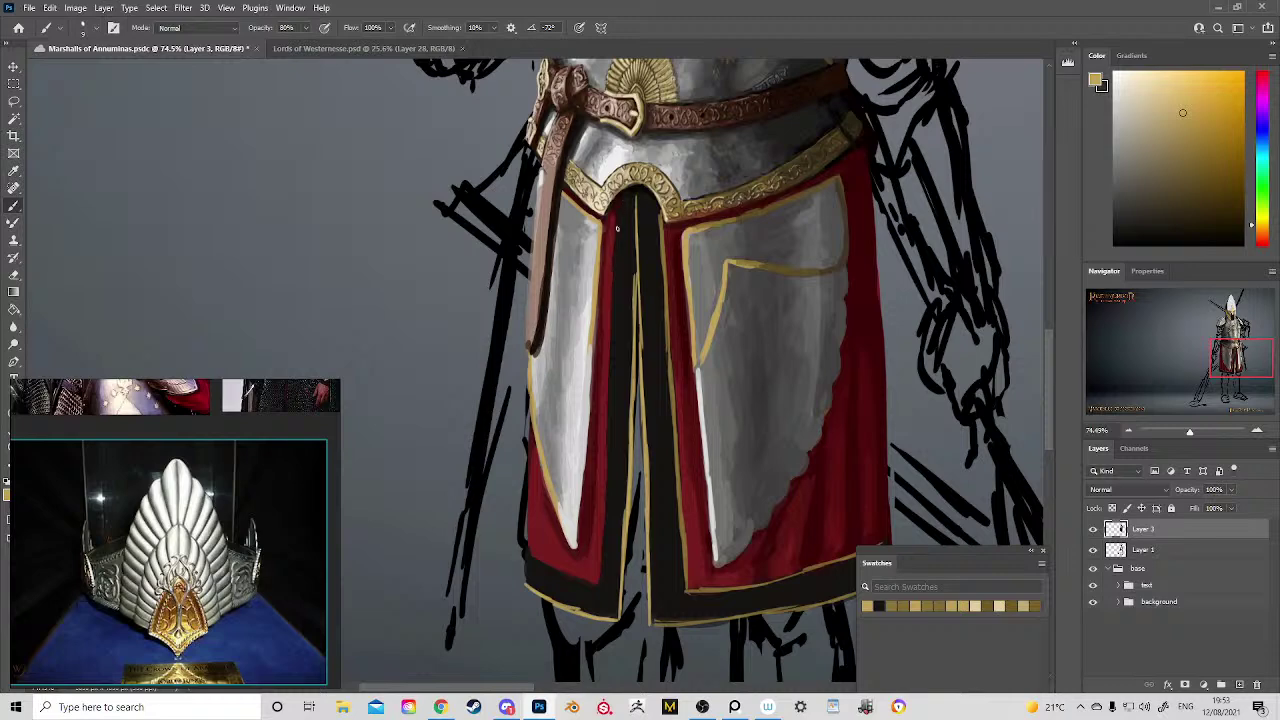
Step: Line the seam between red cloth and black trim on the narrower skirt panel in gold, touching up its upper part with sampled colours
drag(617, 210, 613, 341)
drag(573, 578, 587, 581)
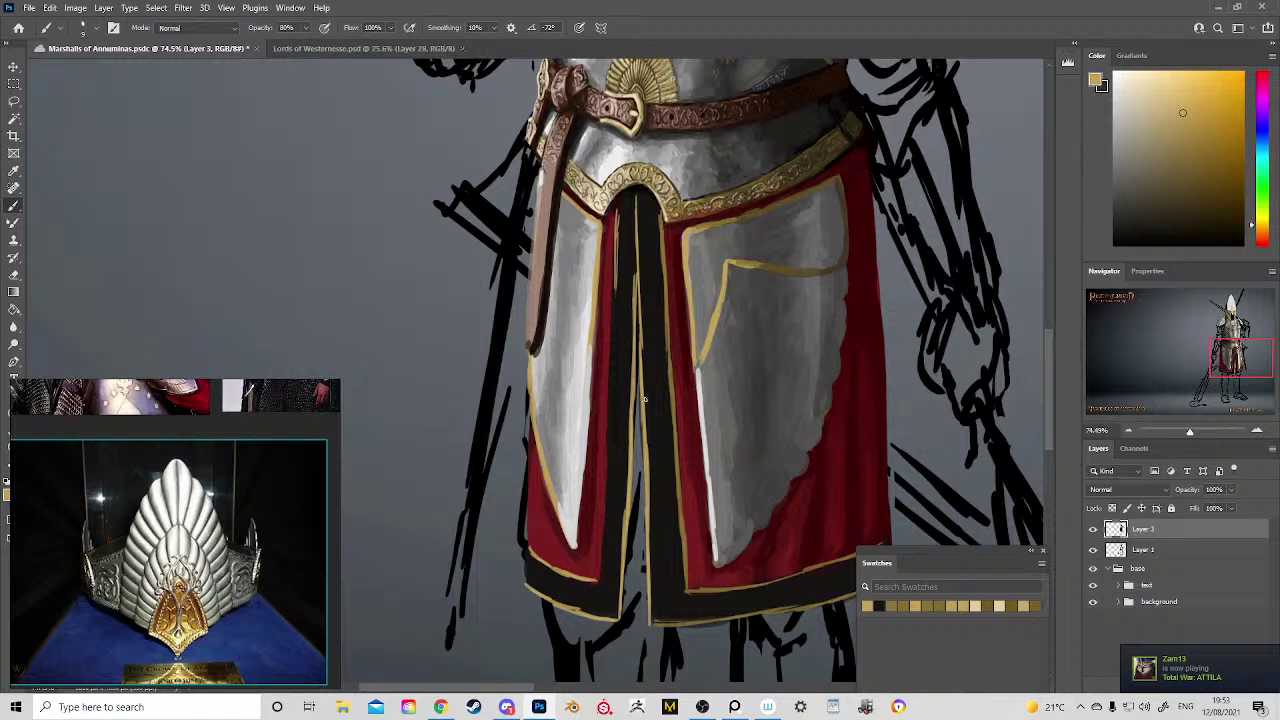
drag(598, 570, 607, 450)
drag(613, 290, 608, 454)
drag(610, 385, 608, 425)
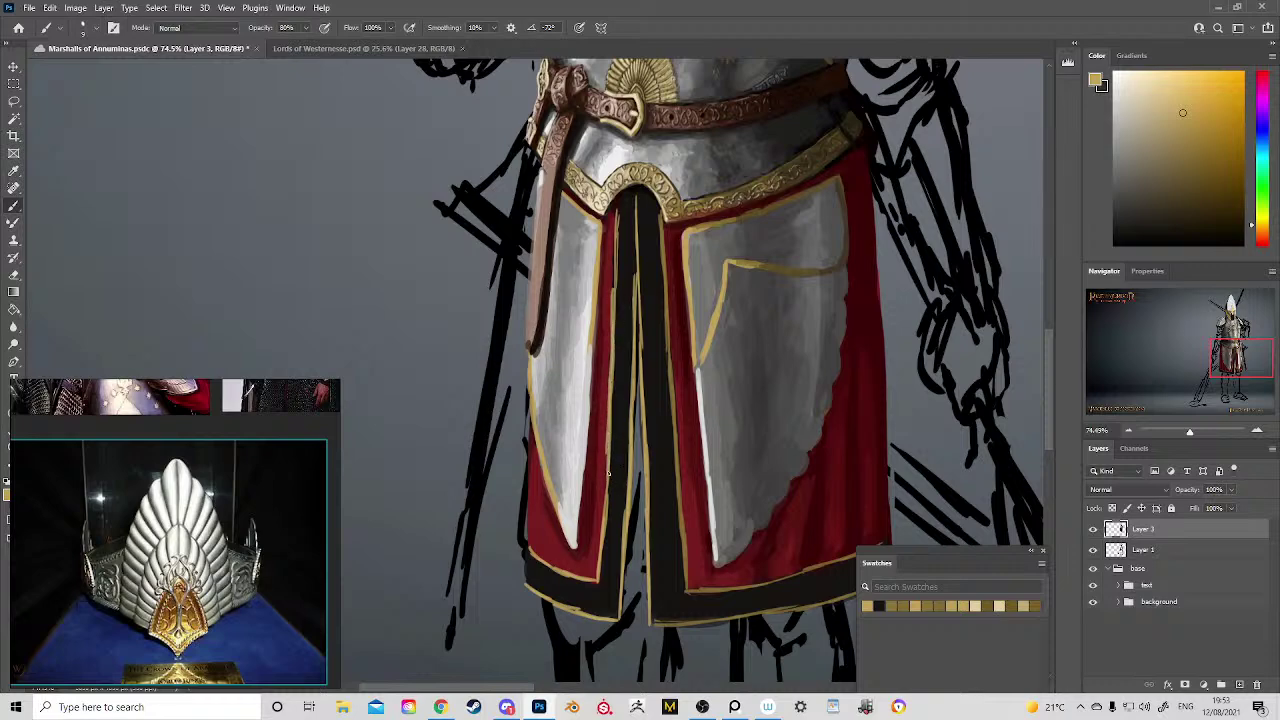
alt+click(614, 491)
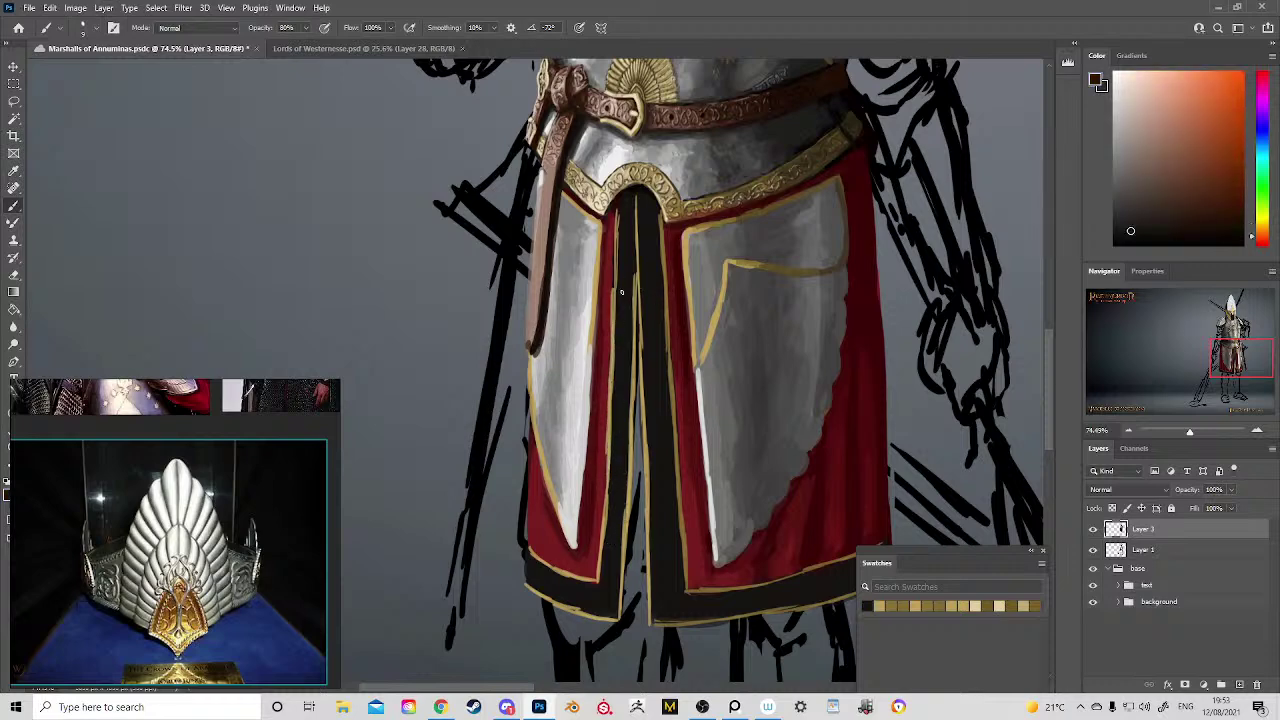
alt+click(609, 338)
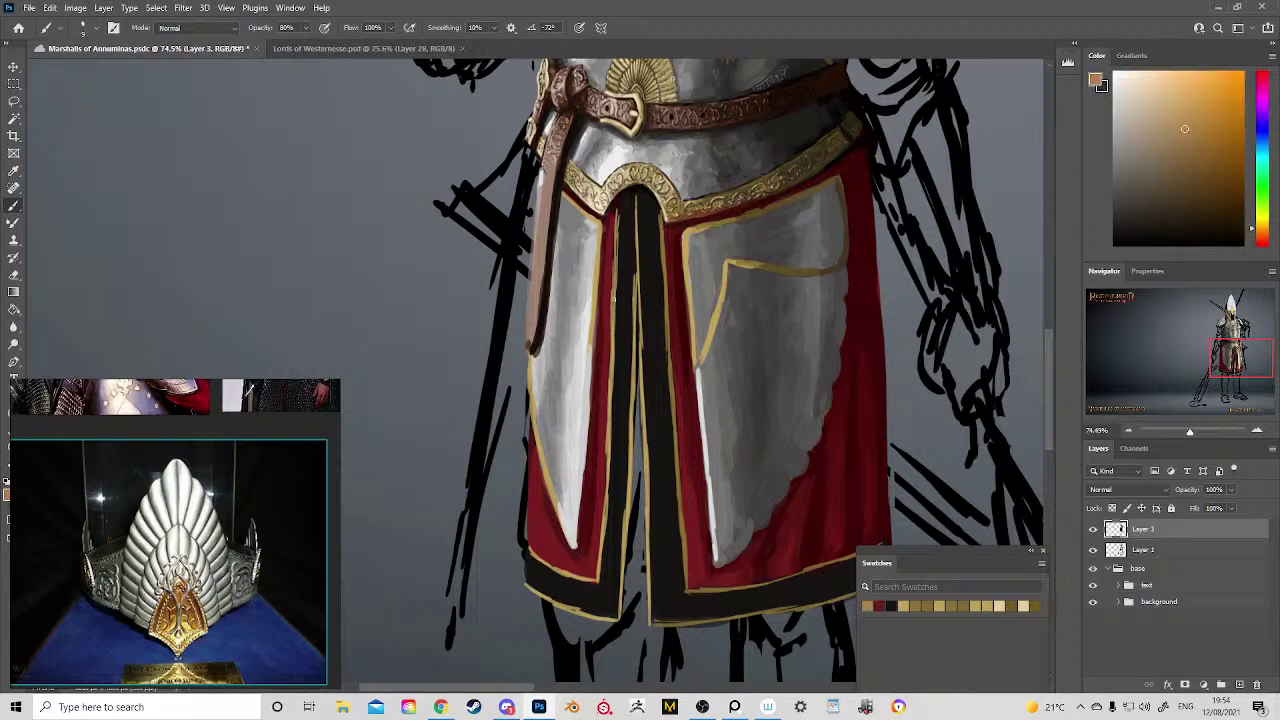
alt+click(624, 234)
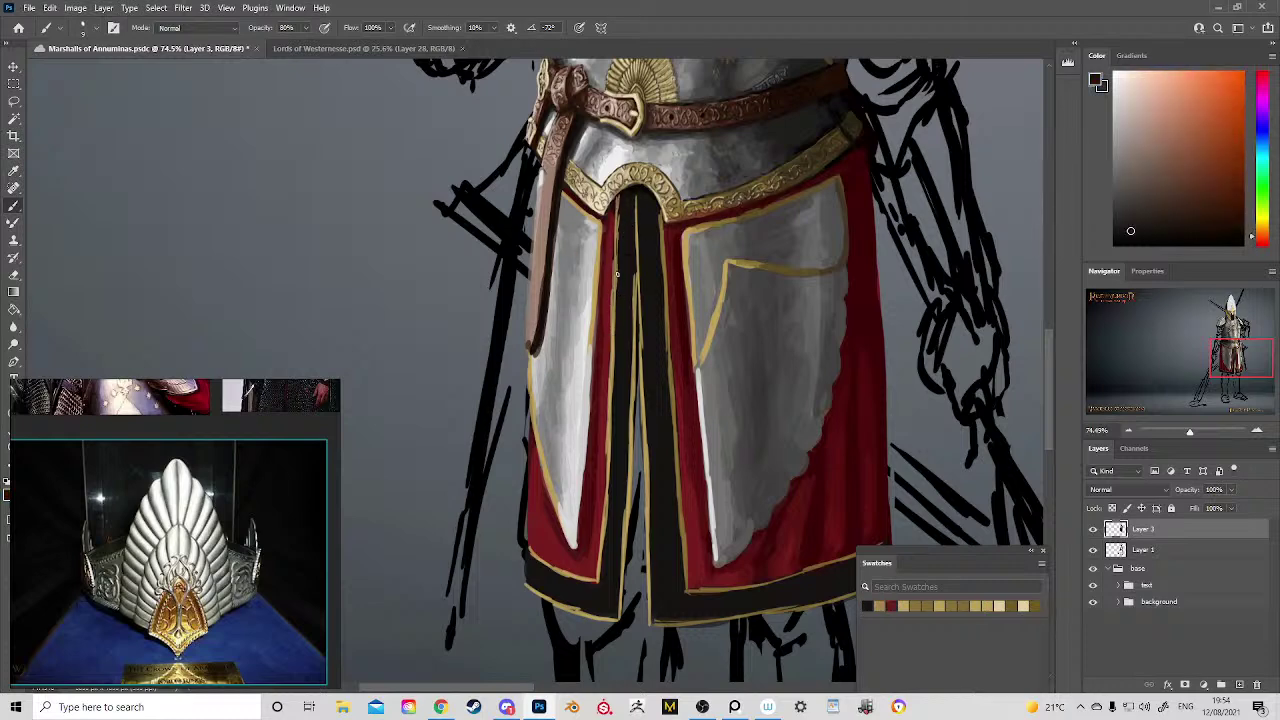
Step: Sample gold from the breastplate and edge the inner side of the white shoulder plate on the raised-arm side
key(z)
drag(677, 316, 590, 290)
drag(595, 183, 524, 315)
drag(612, 339, 667, 337)
drag(647, 282, 683, 432)
drag(547, 392, 585, 435)
key(b)
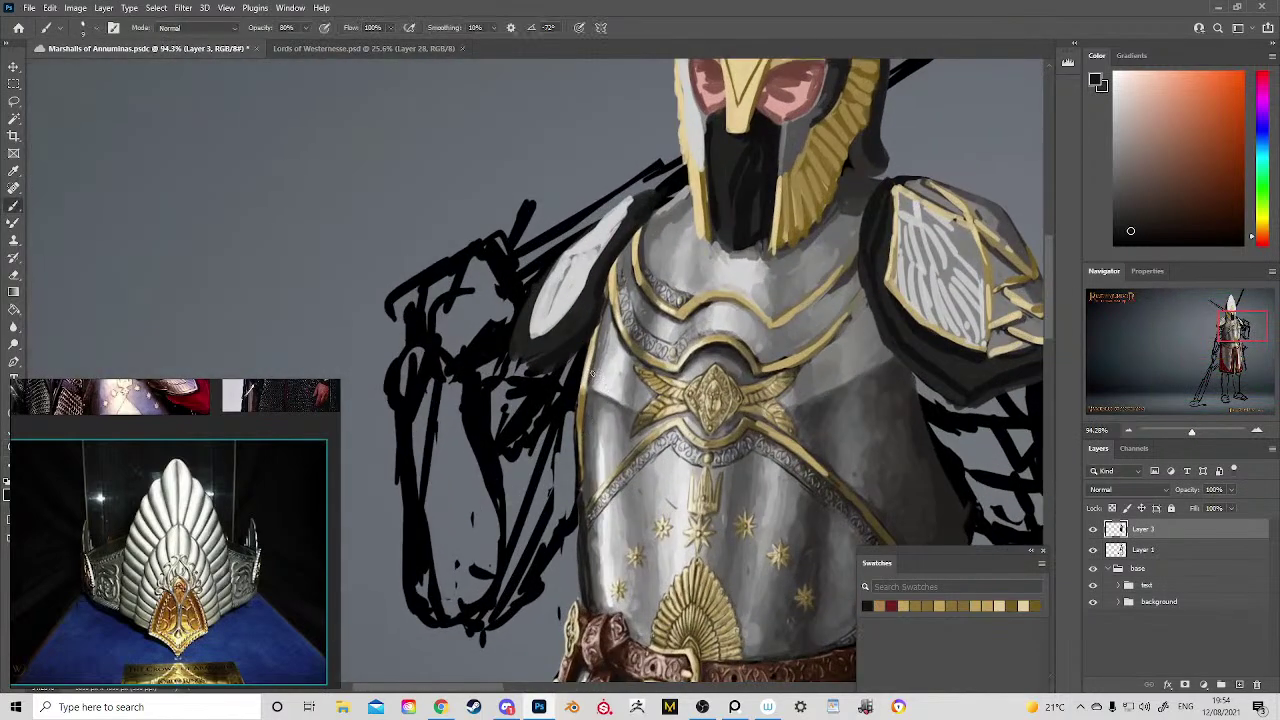
alt+click(581, 442)
mouse_move(535, 331)
mouse_down()
mouse_move(585, 283)
mouse_move(617, 223)
mouse_up()
Step: Extend the shoulder plate's gold edging to its top and lower tip in sampled pale gold, and sample the plate's light grey
alt+click(634, 246)
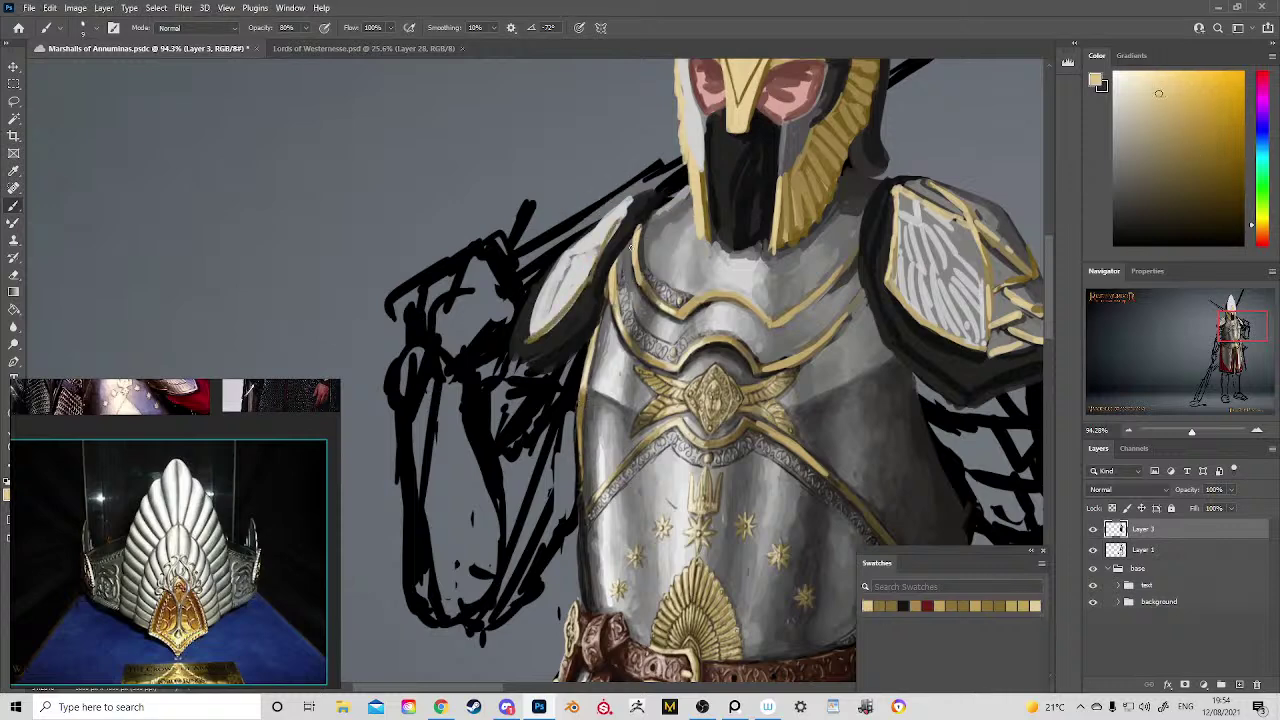
drag(590, 284, 623, 213)
drag(612, 244, 630, 208)
mouse_move(588, 282)
mouse_down()
mouse_move(524, 342)
mouse_move(534, 290)
mouse_move(527, 340)
mouse_up()
alt+click(531, 343)
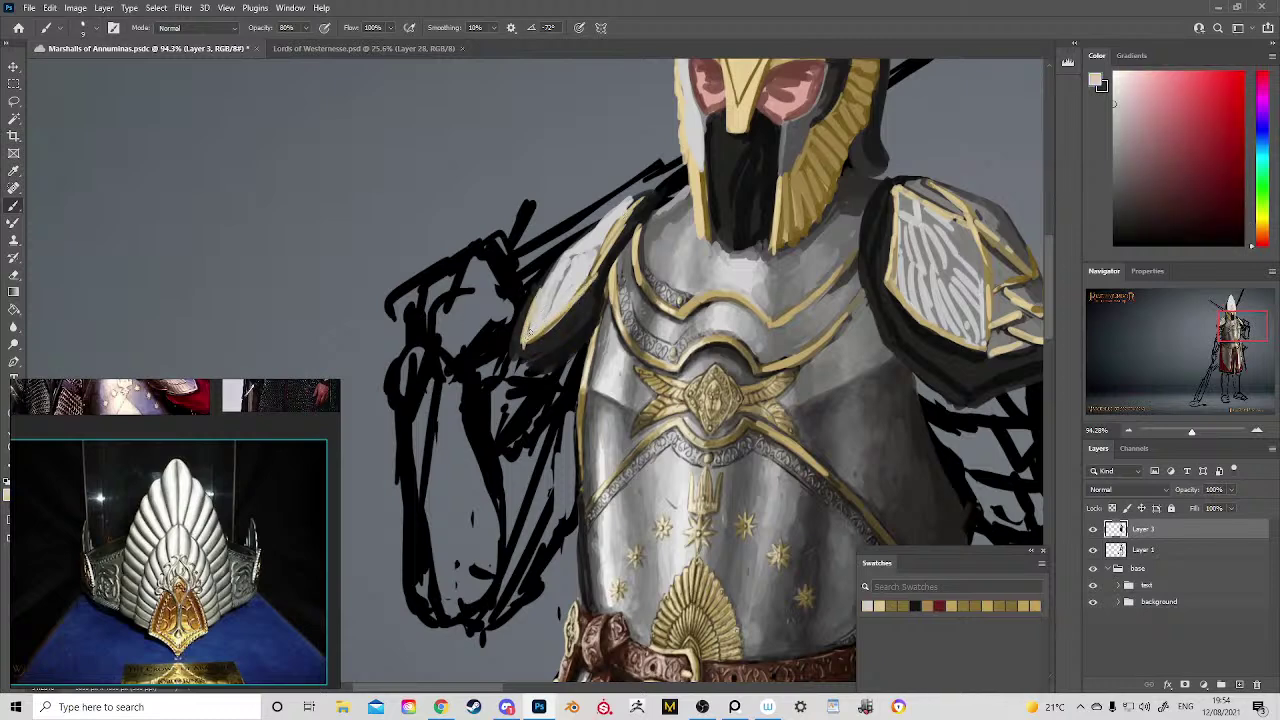
Step: Sample dark tones from the shoulder armour and refine the black border around the raised-arm shoulder plate
alt+click(536, 378)
key(z)
drag(592, 369, 551, 279)
drag(672, 303, 718, 374)
key(b)
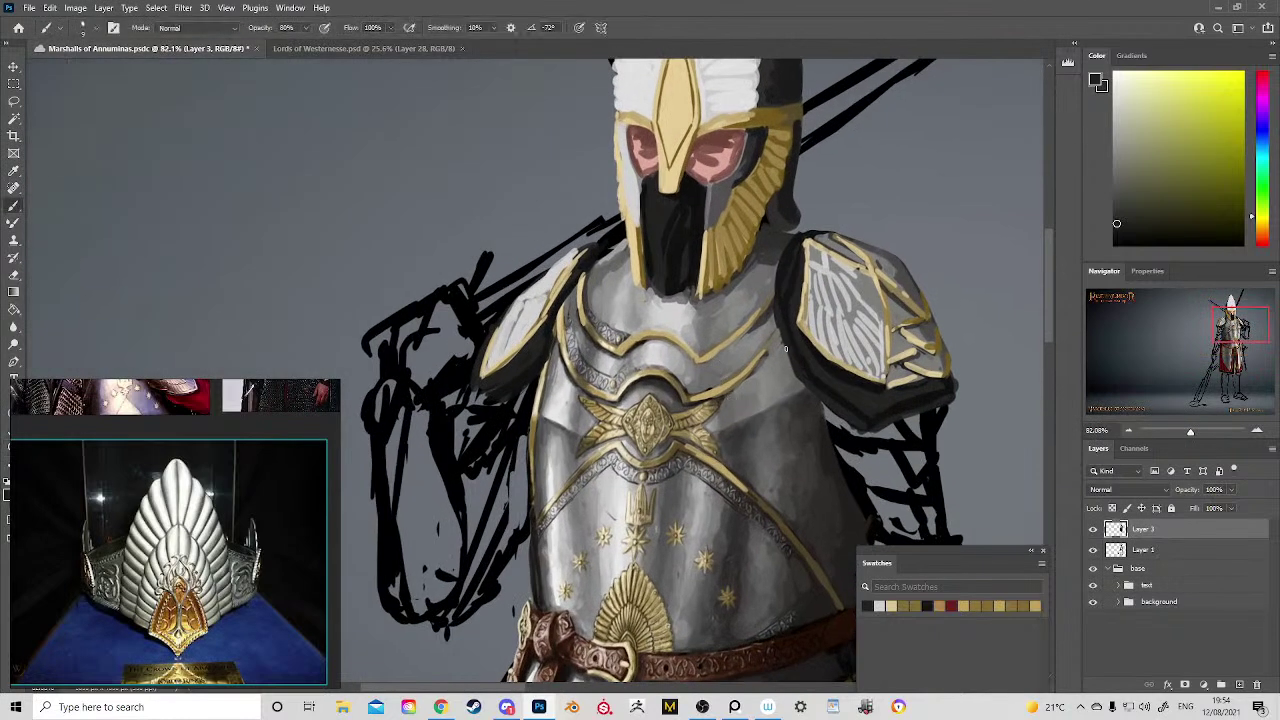
alt+click(816, 363)
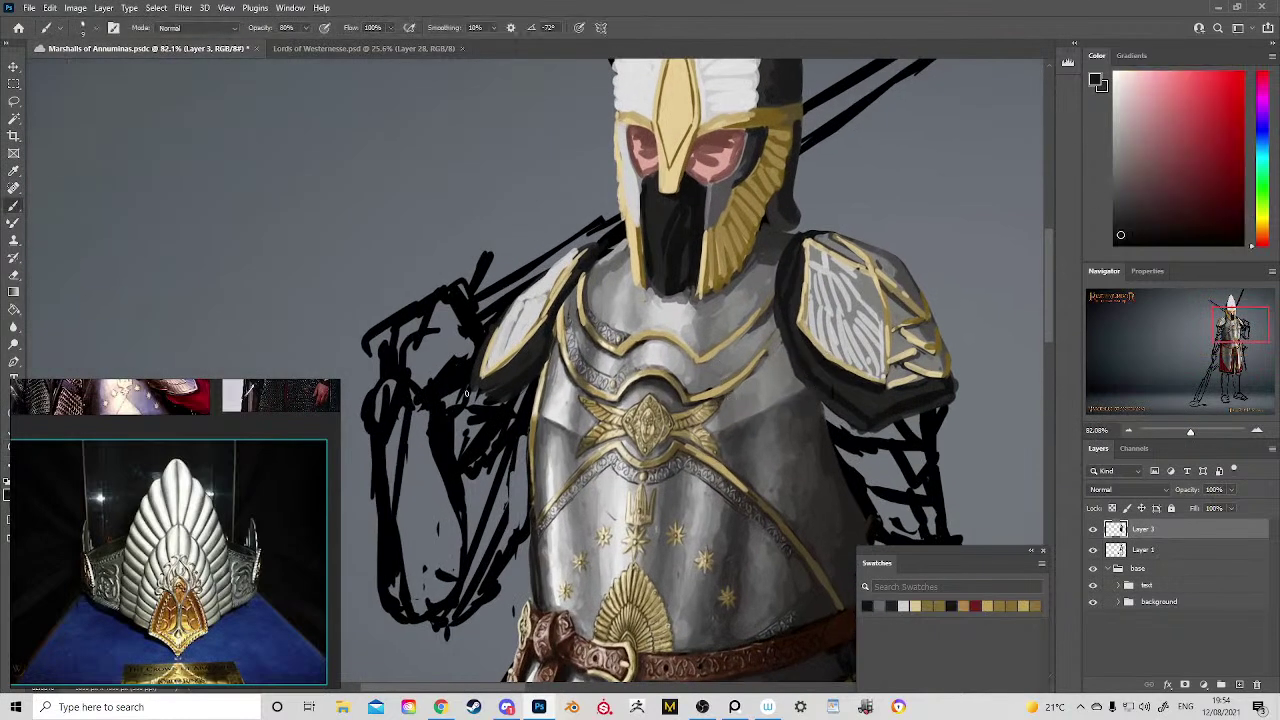
drag(466, 394, 487, 394)
alt+click(485, 378)
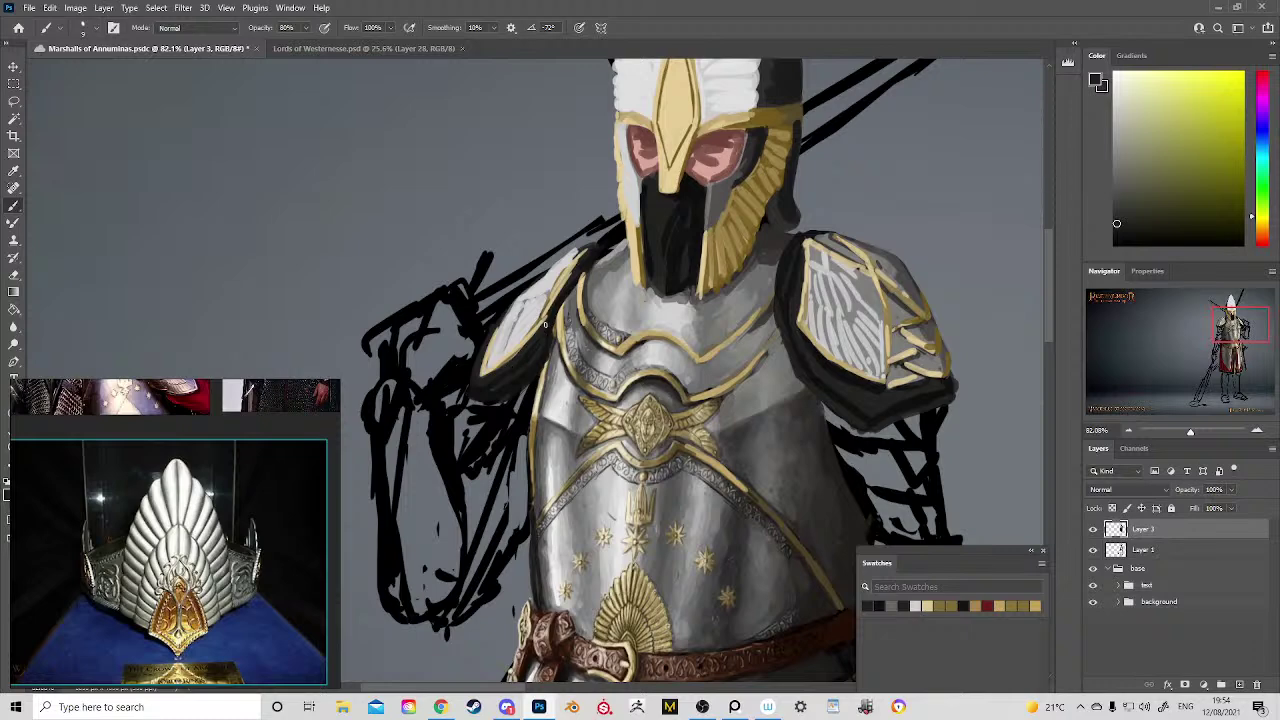
drag(556, 295, 577, 264)
Step: Flip the canvas horizontally back to its original orientation and review the whole figure
key(ctrl+space)
drag(669, 300, 640, 252)
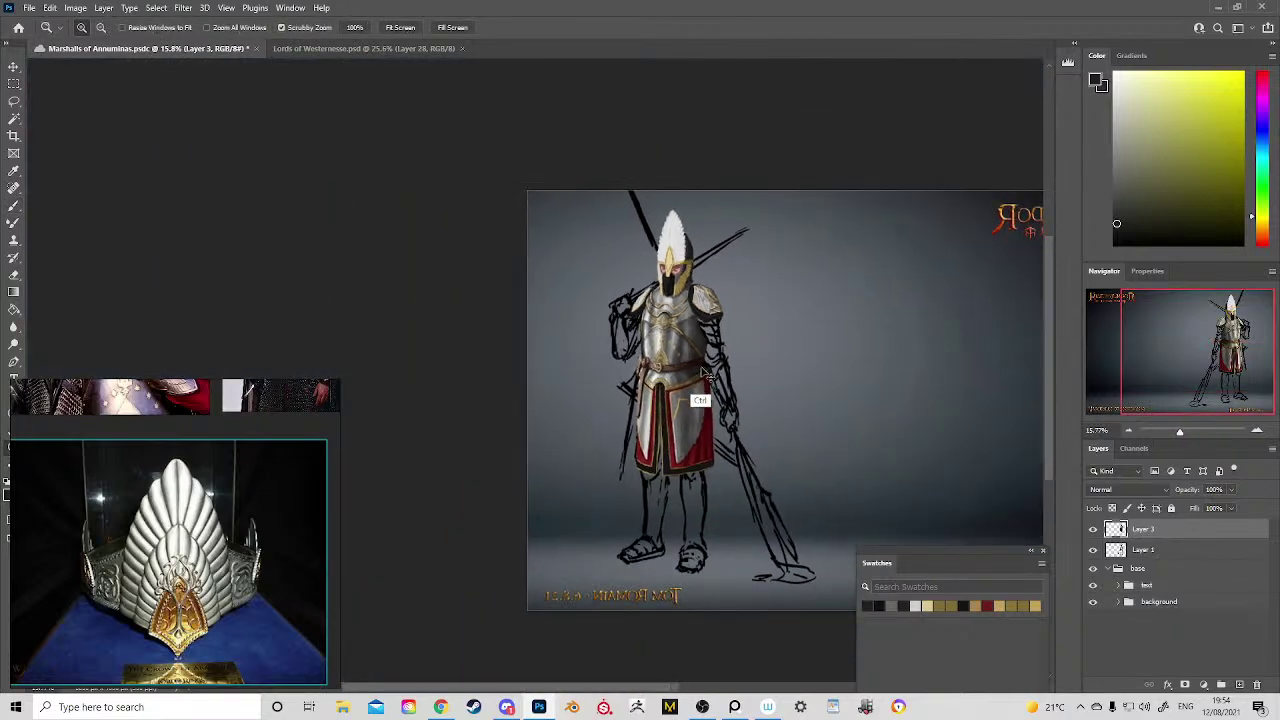
key(ctrl+shift+h)
drag(685, 375, 666, 238)
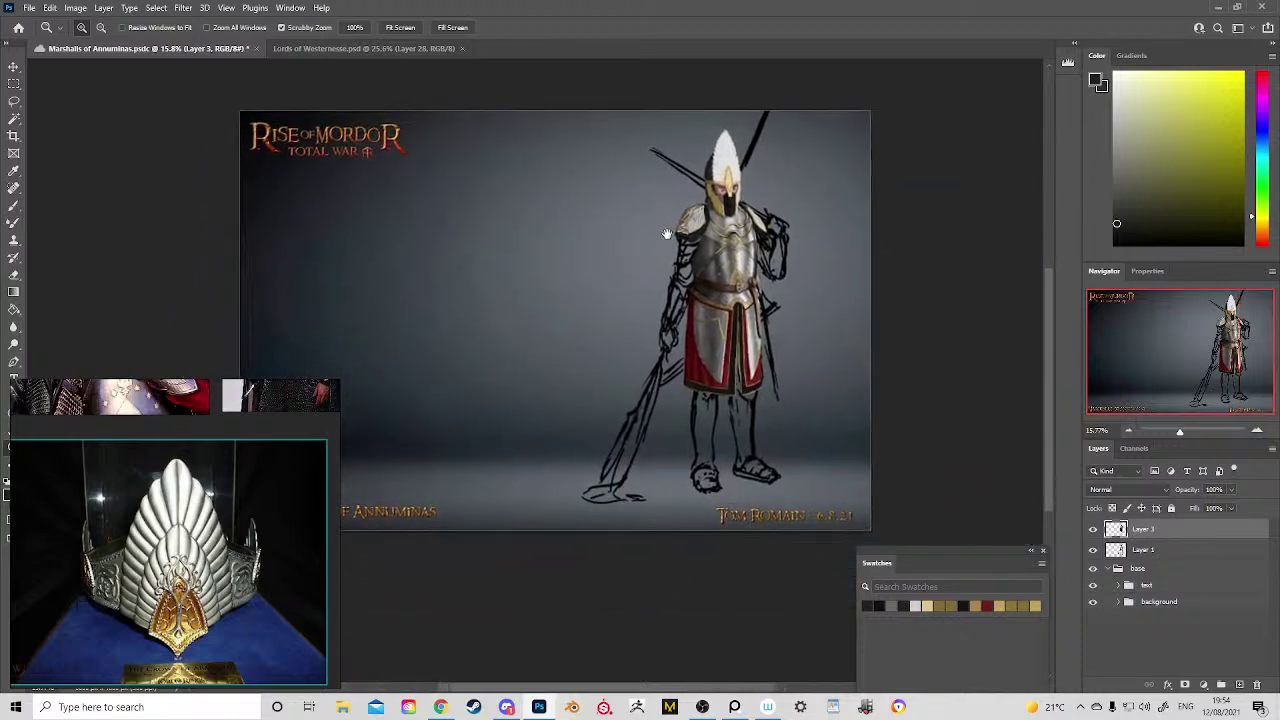
scroll(684, 374, up, 1)
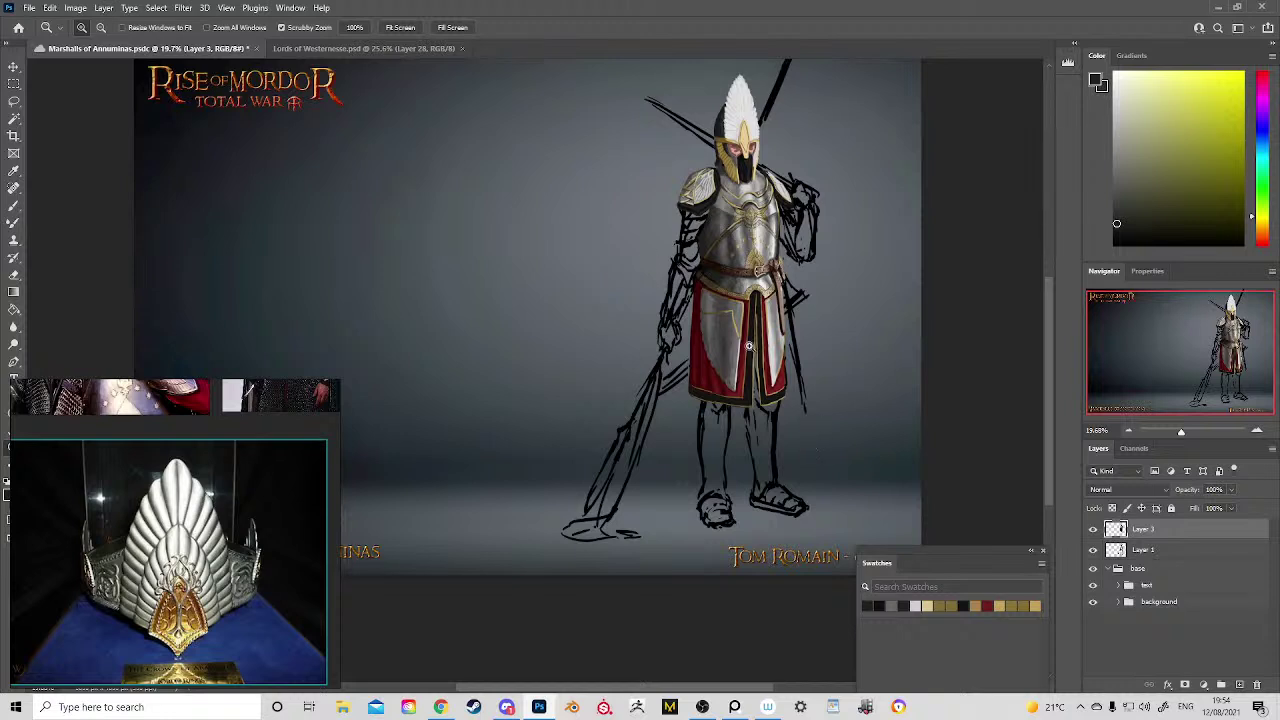
scroll(780, 342, up, 1)
Step: Find the Isildur tassets photo on the reference board and enlarge it
scroll(270, 517, down, 4)
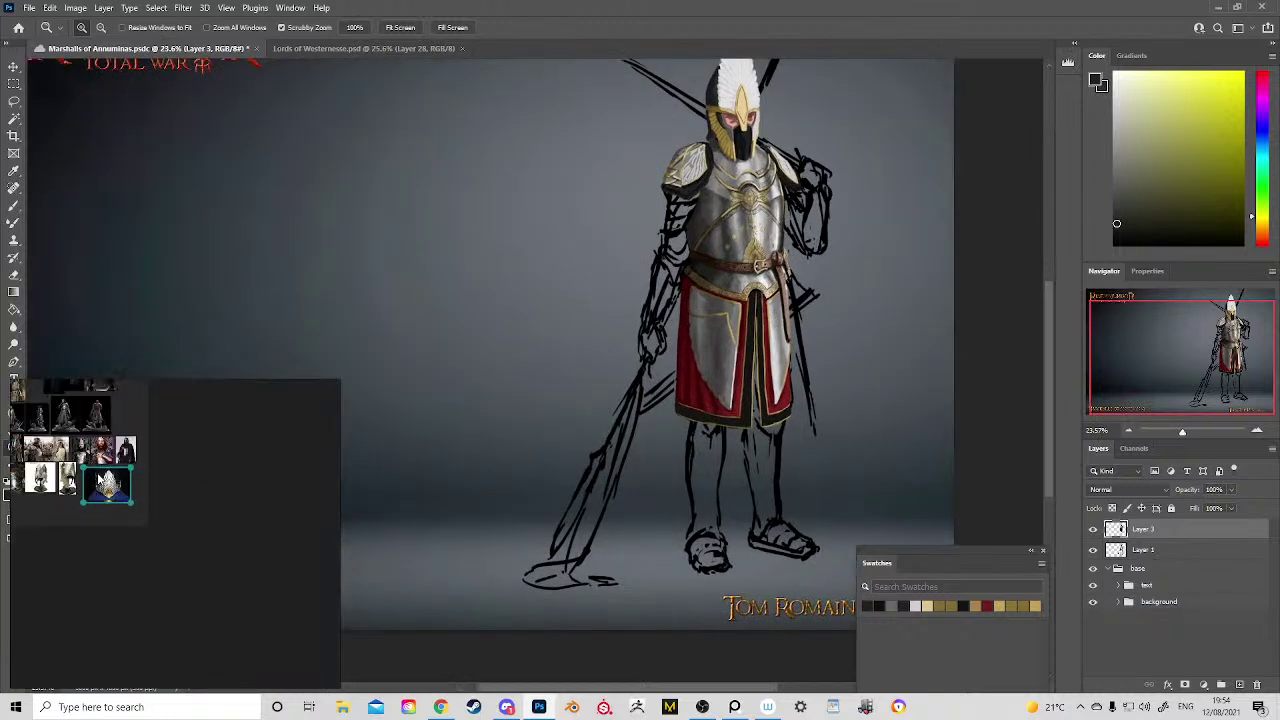
scroll(264, 513, down, 1)
drag(117, 433, 141, 463)
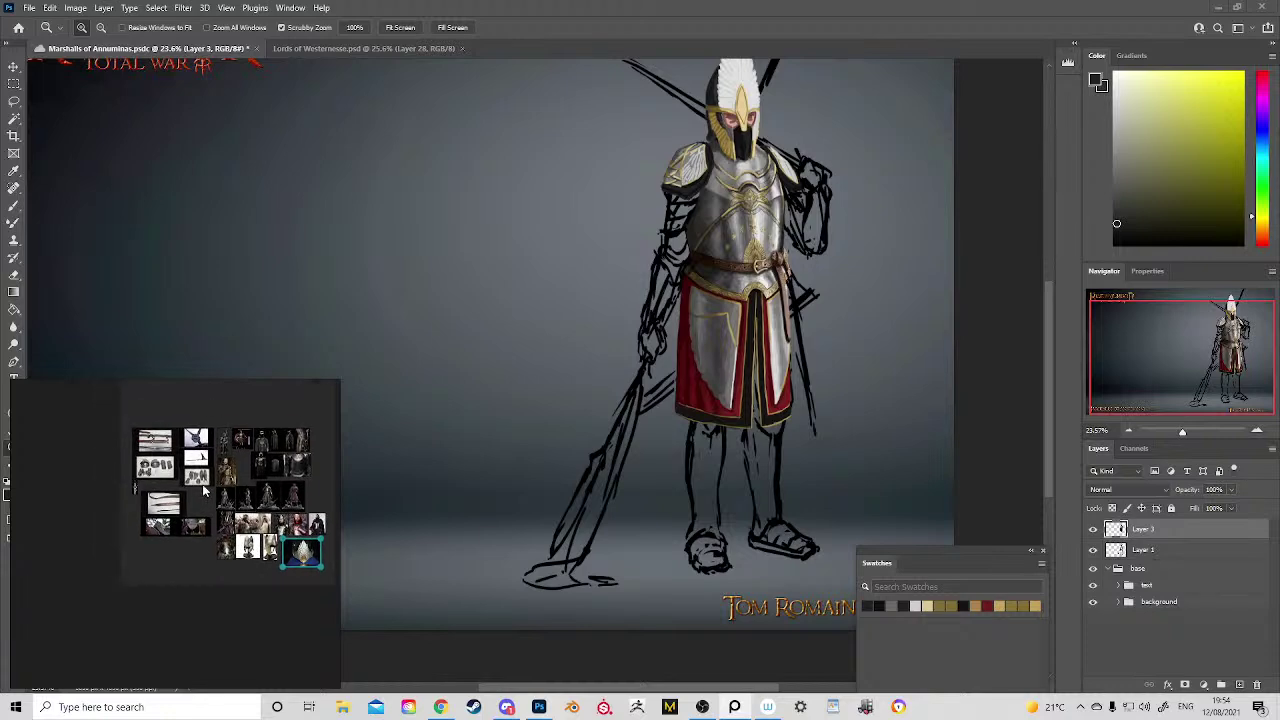
scroll(194, 482, up, 5)
scroll(155, 452, up, 5)
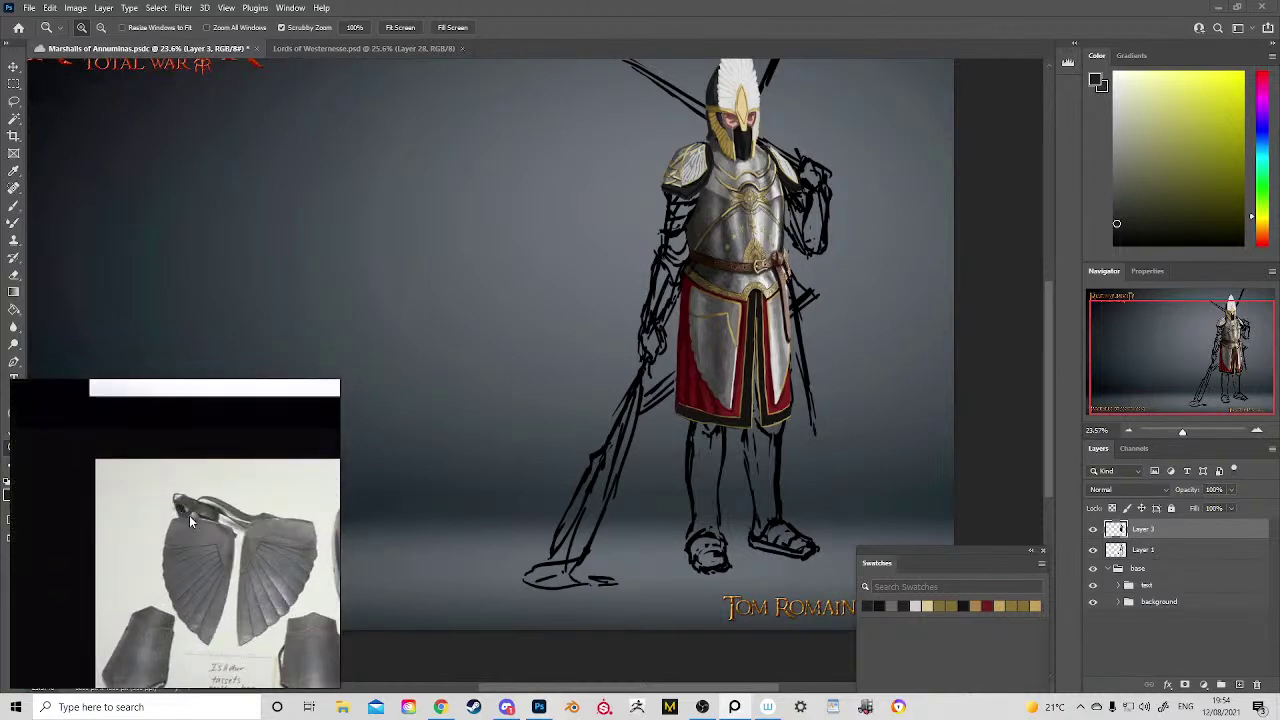
scroll(165, 432, up, 1)
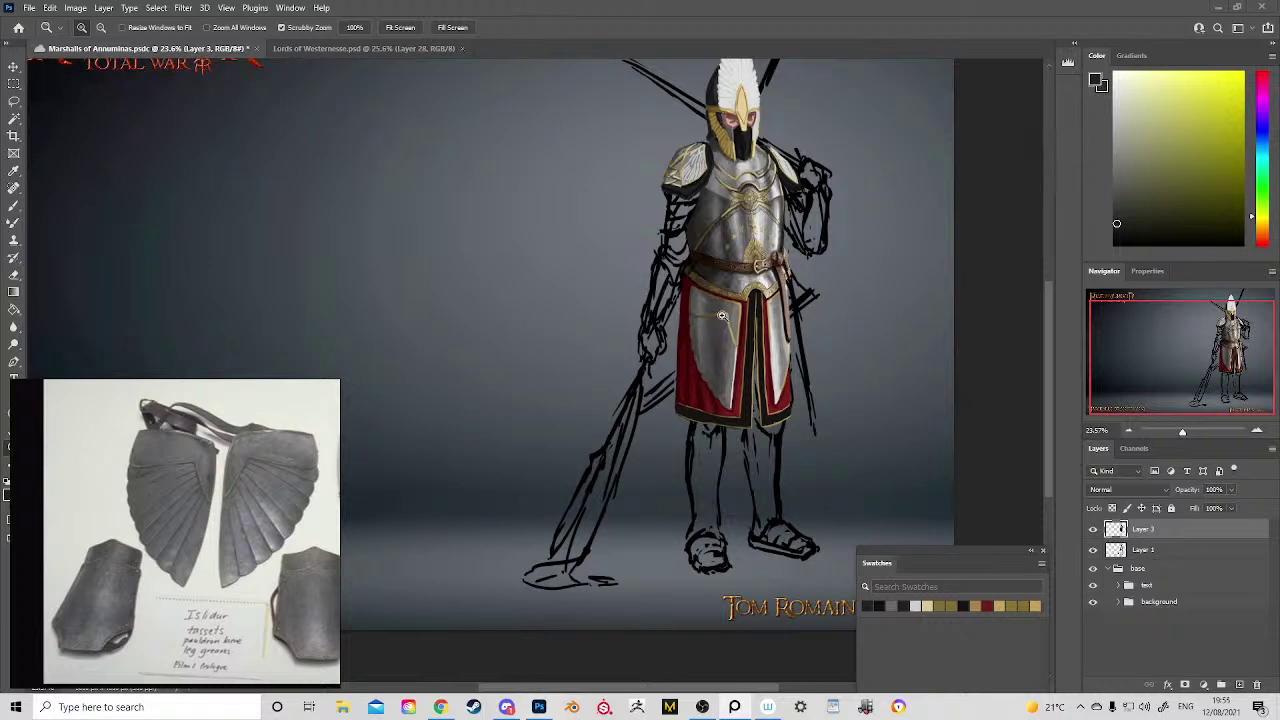
Step: Sample a dark tone and paint the first feather lines below the gold trim on the lowered-arm side's tasset
drag(721, 321, 781, 430)
key(b)
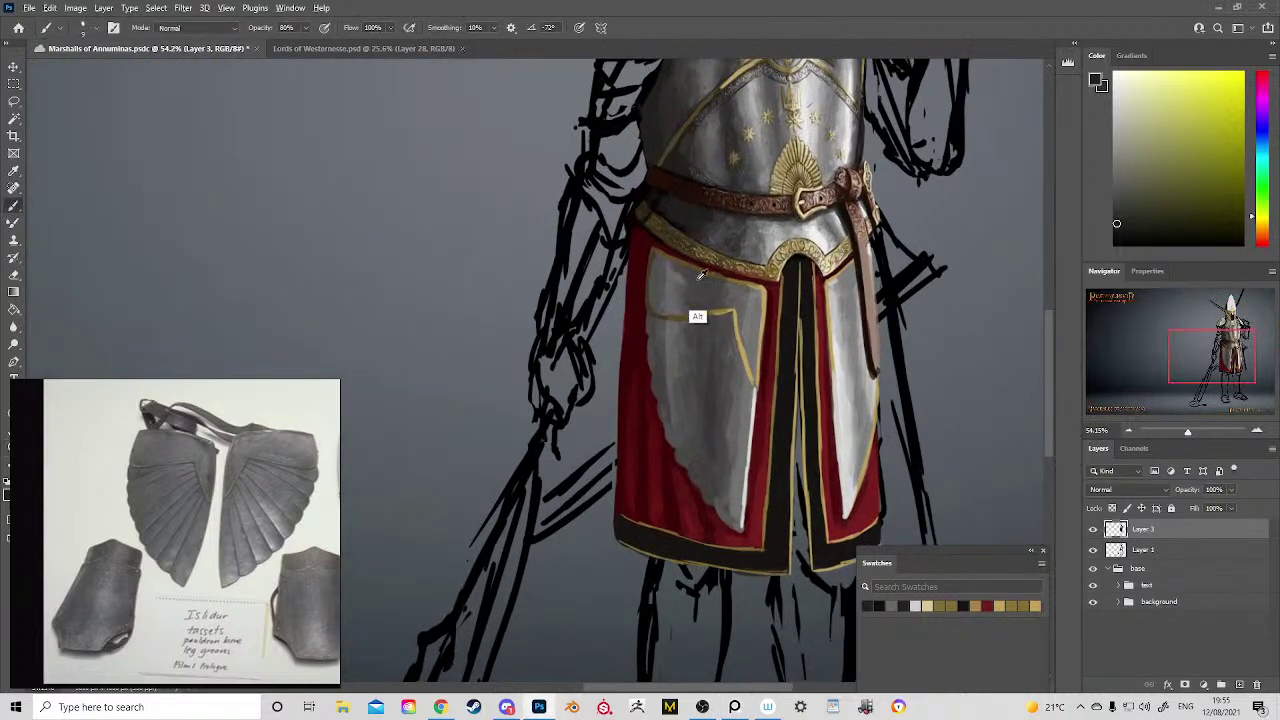
alt+click(674, 243)
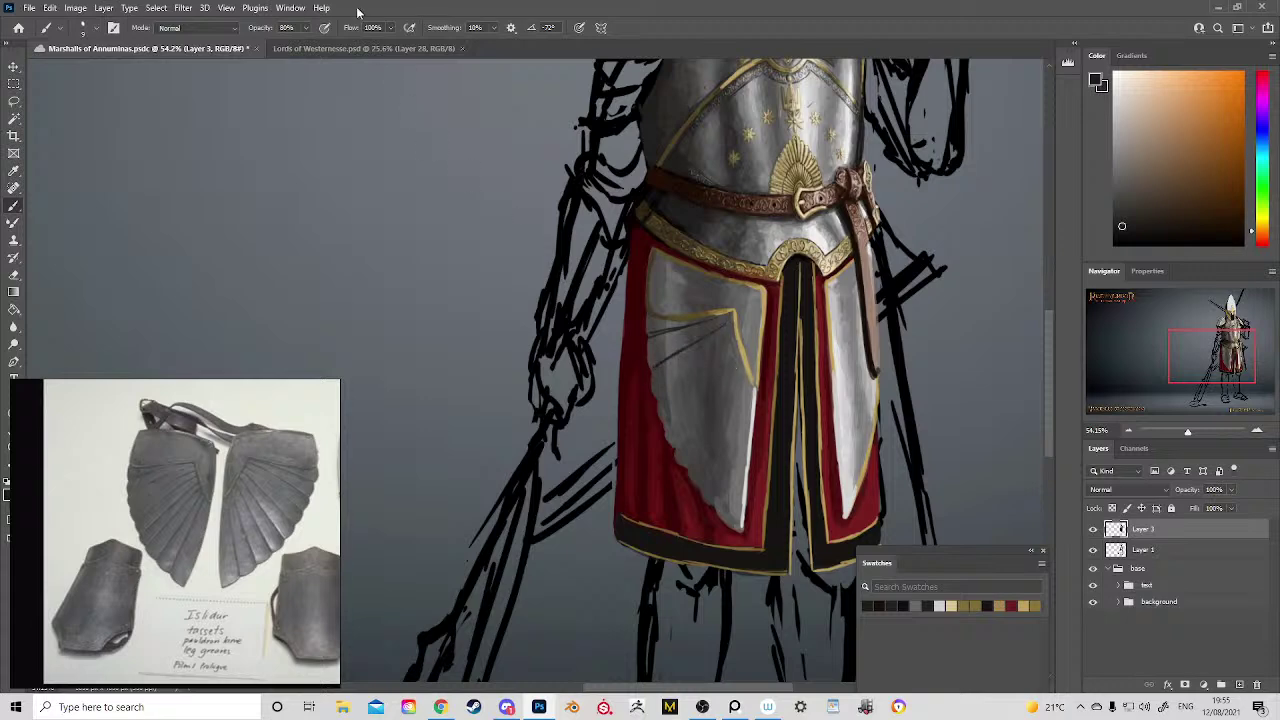
Step: Examine the armour in the Lords of Westernesse painting close up and as a whole, and return to the Marshalls of Annuminas document
click(366, 49)
key(ctrl+space)
drag(508, 334, 455, 334)
drag(650, 312, 699, 292)
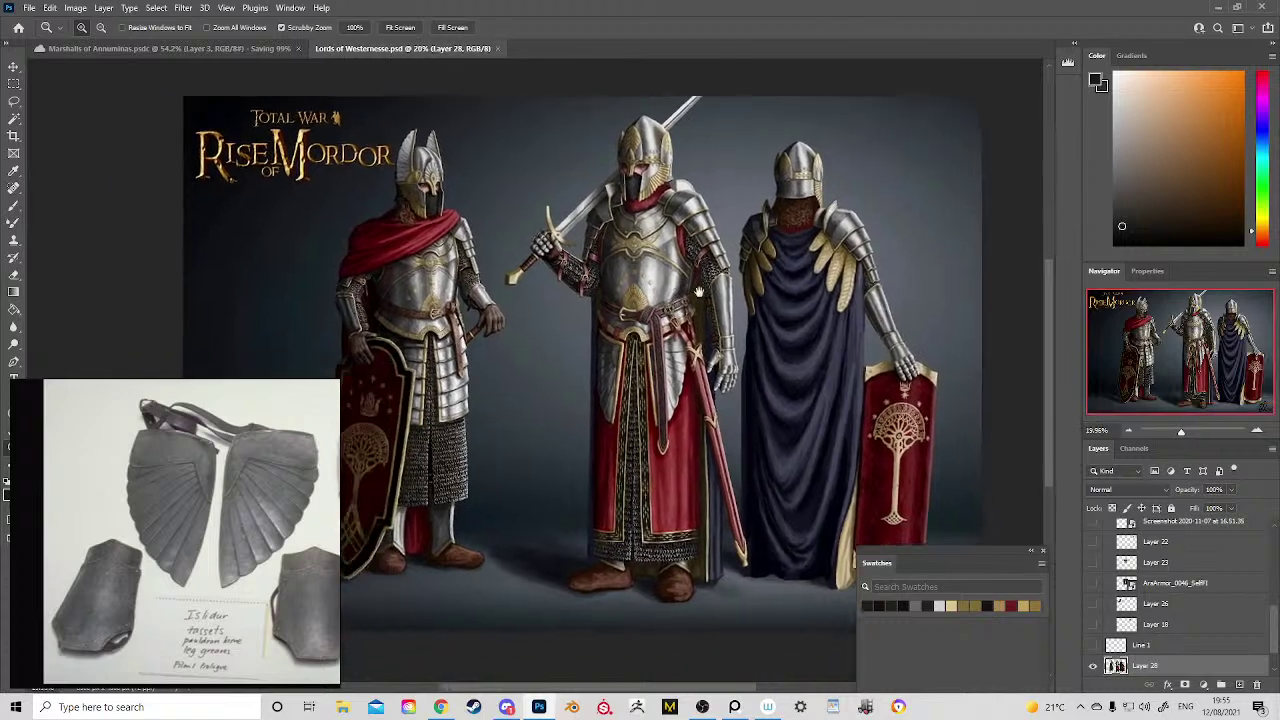
click(698, 292)
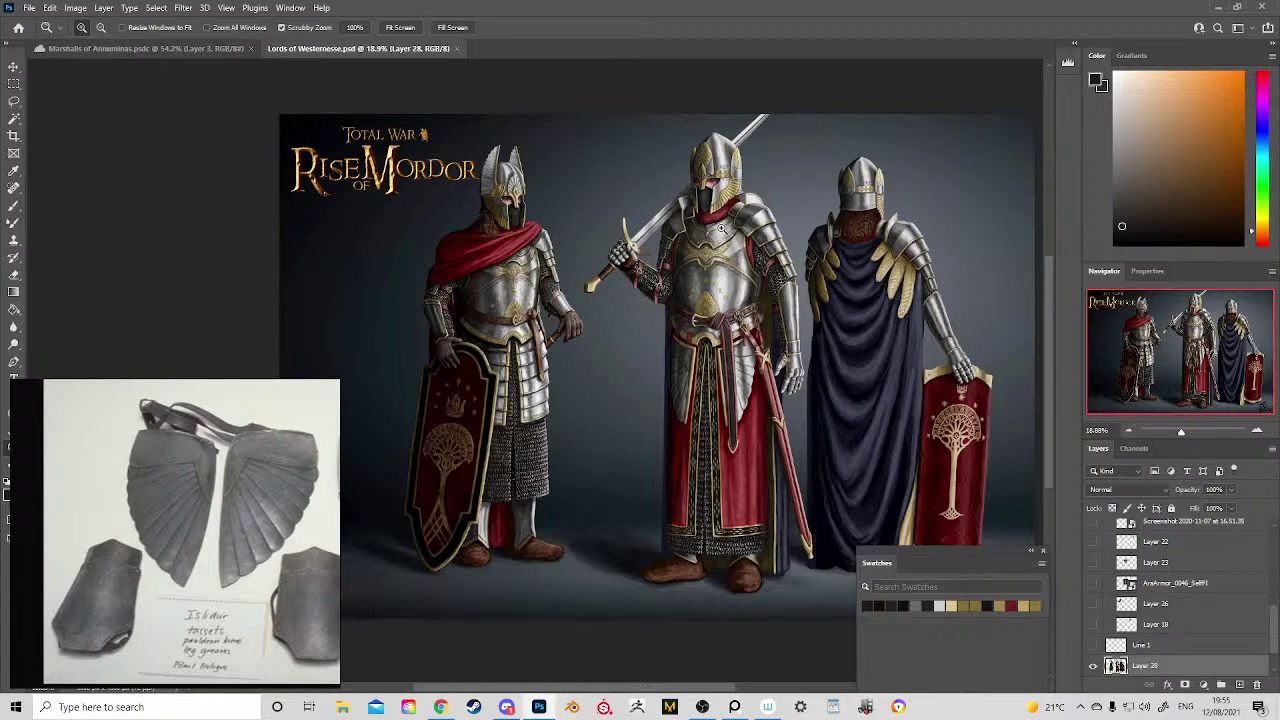
drag(726, 212, 766, 276)
right_click(668, 707)
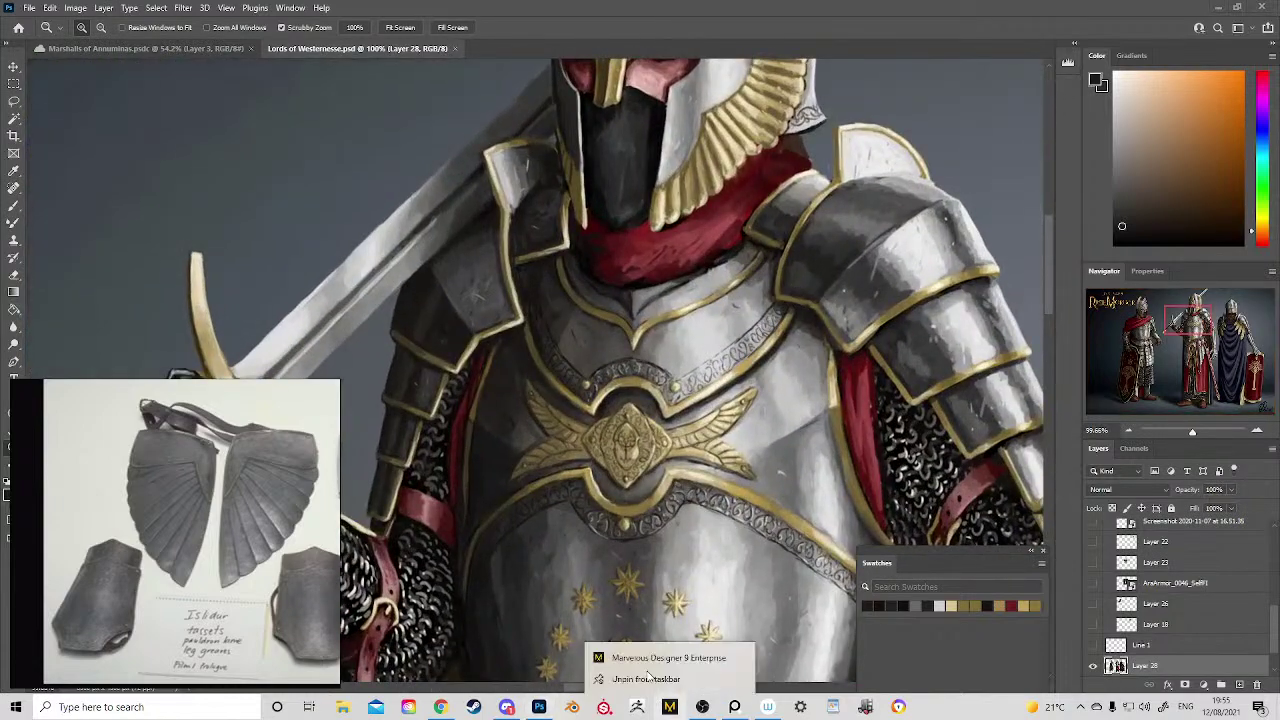
click(649, 550)
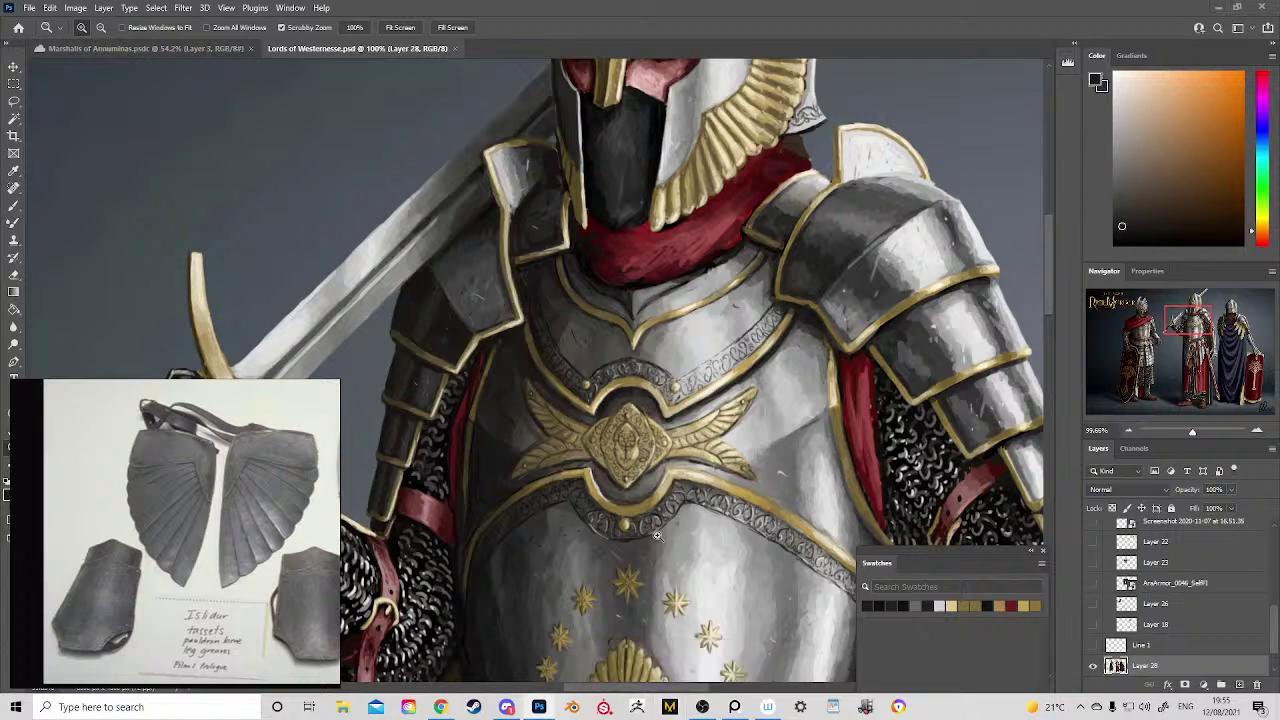
drag(657, 535, 612, 560)
drag(640, 630, 500, 411)
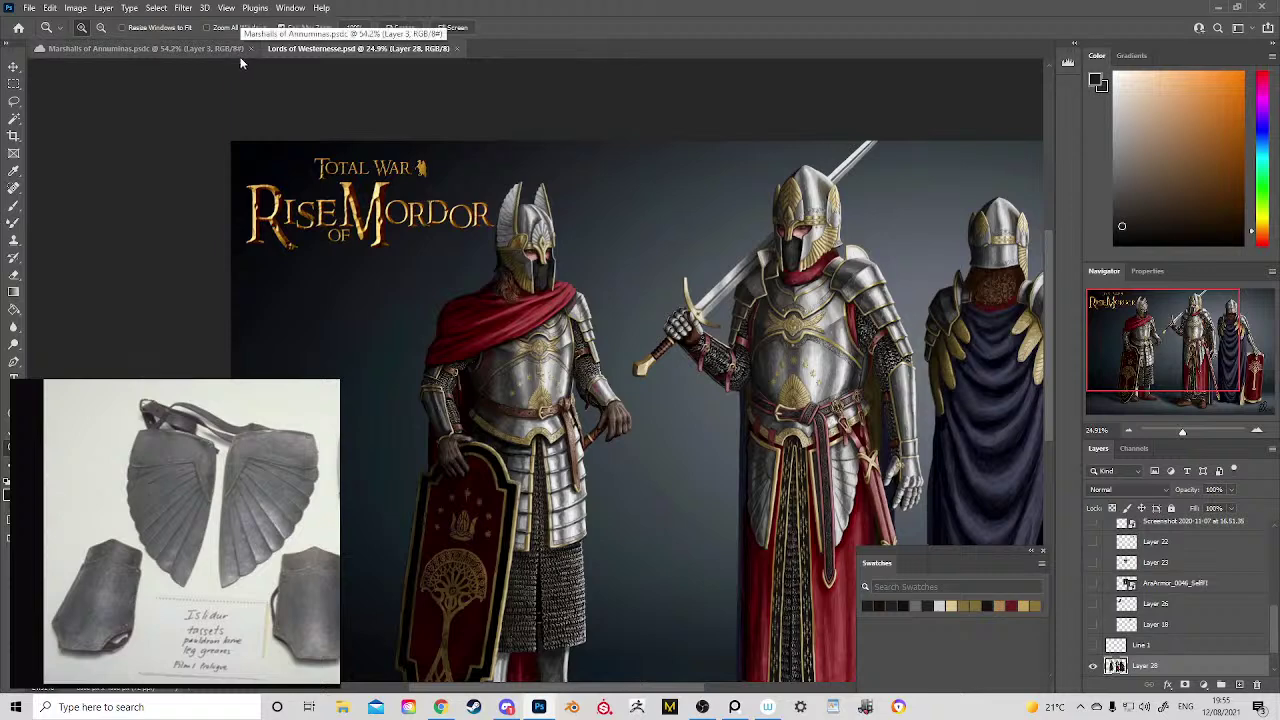
click(222, 52)
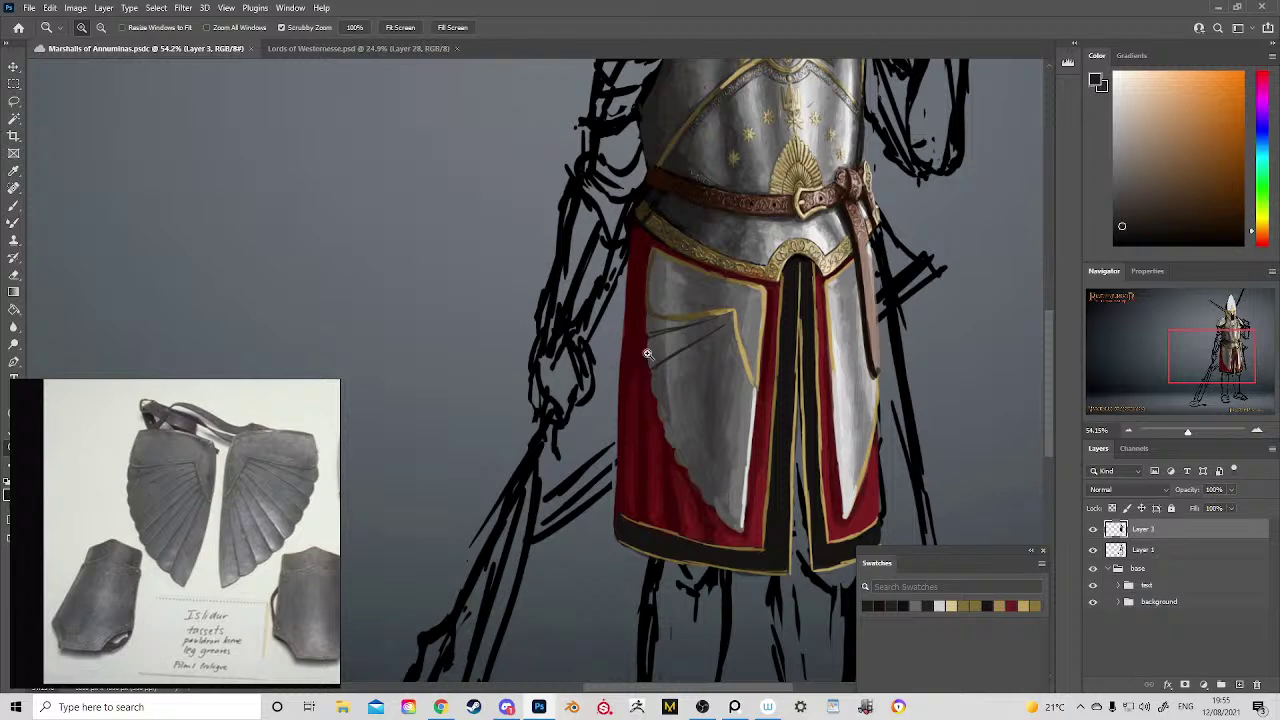
Step: Paint the remaining dark feather lines fanning down to the tip of the tasset, undoing and redrawing the stray ones
key(b)
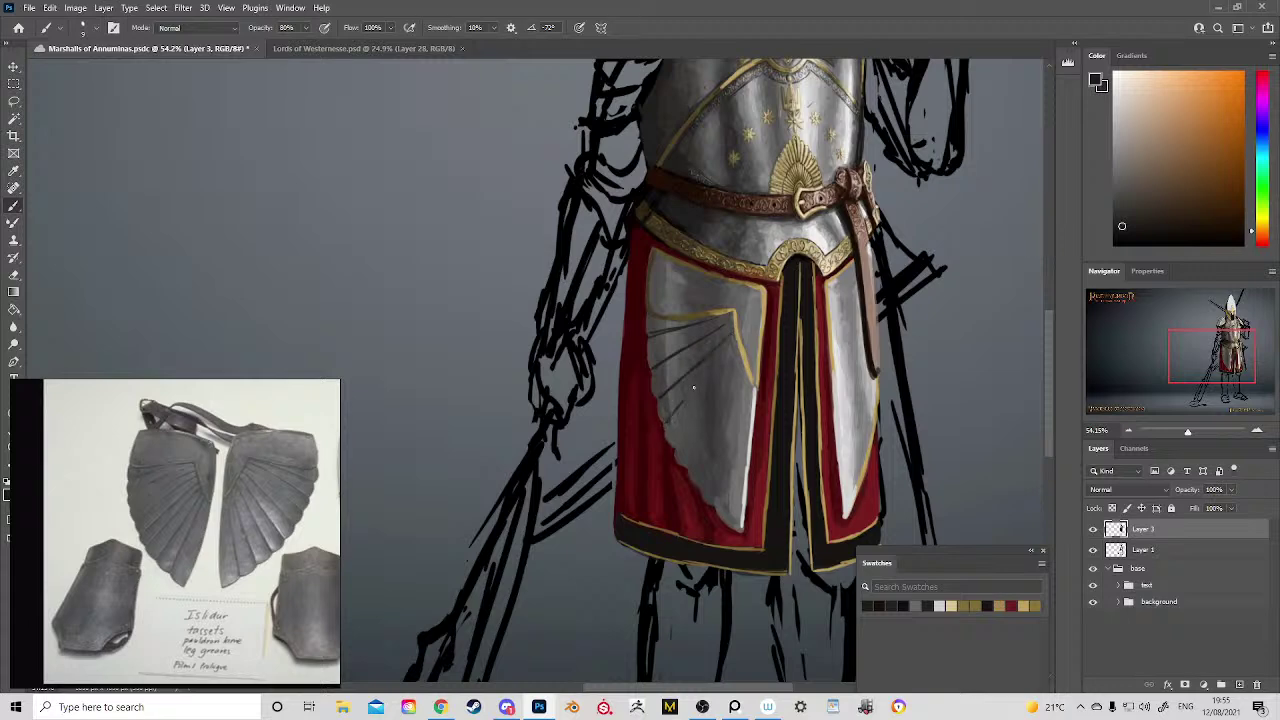
drag(693, 387, 675, 412)
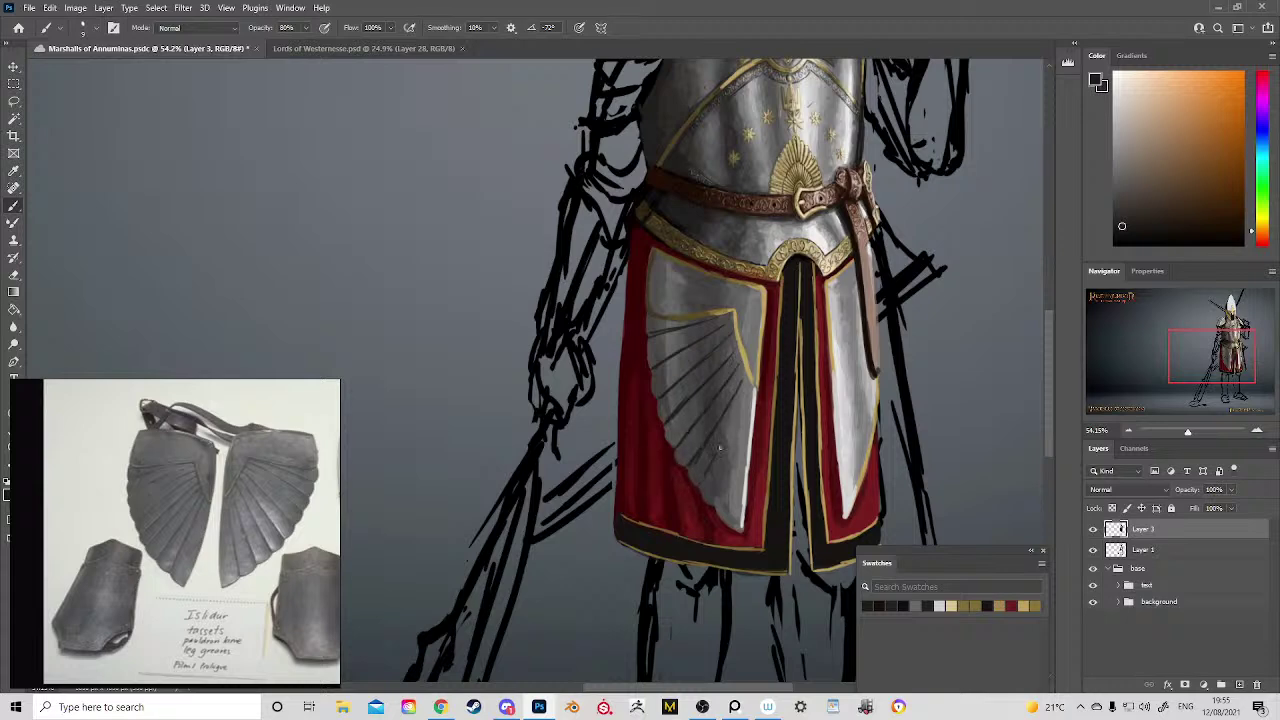
drag(719, 447, 716, 459)
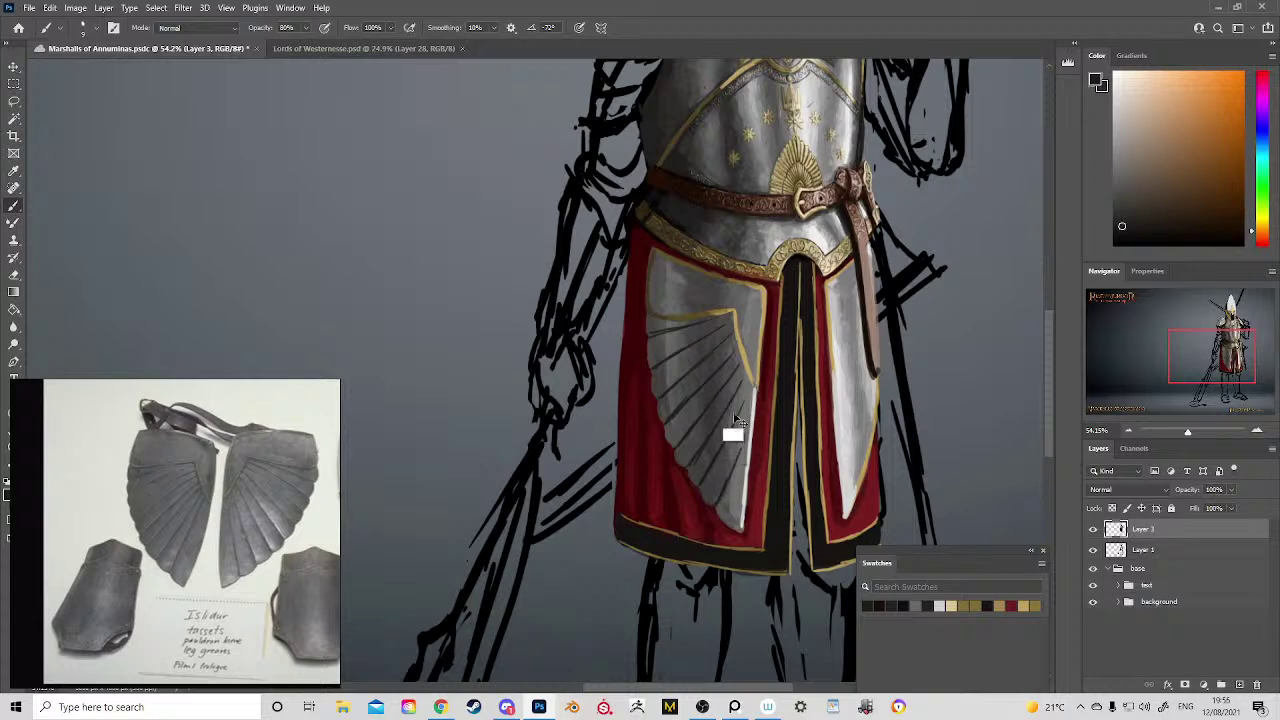
key(ctrl+z)
key(ctrl+z)
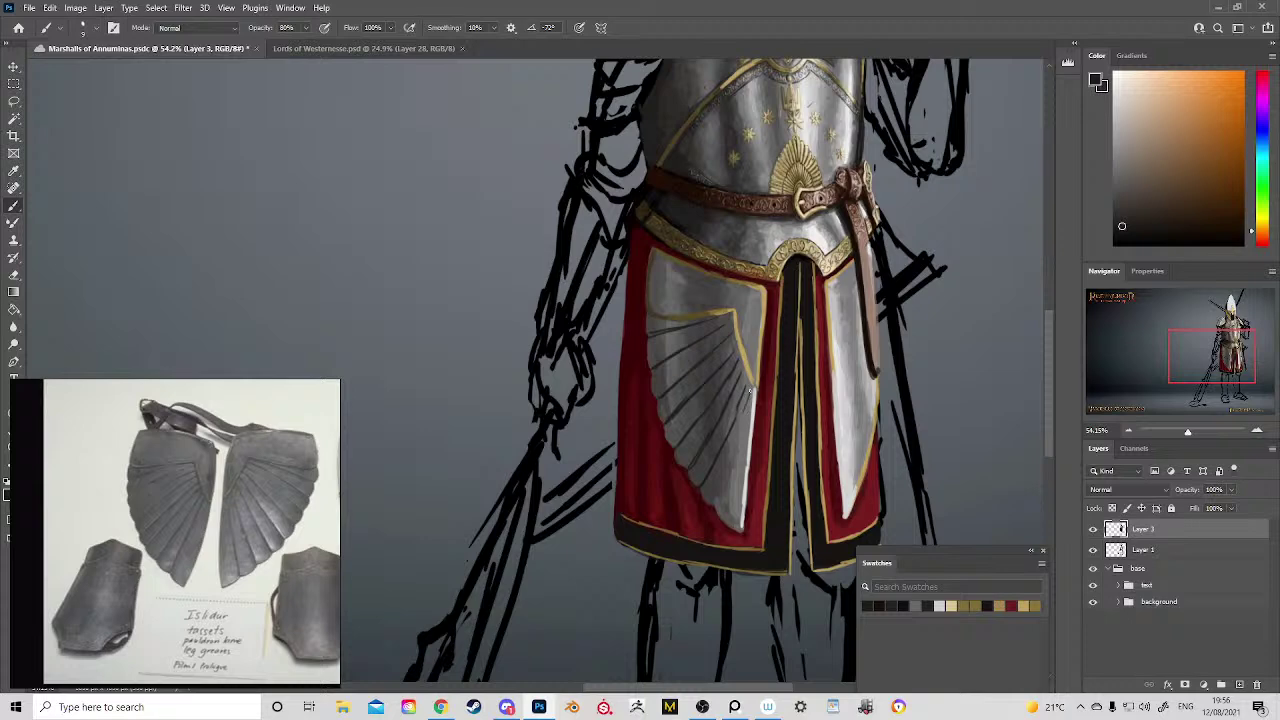
drag(735, 446, 728, 474)
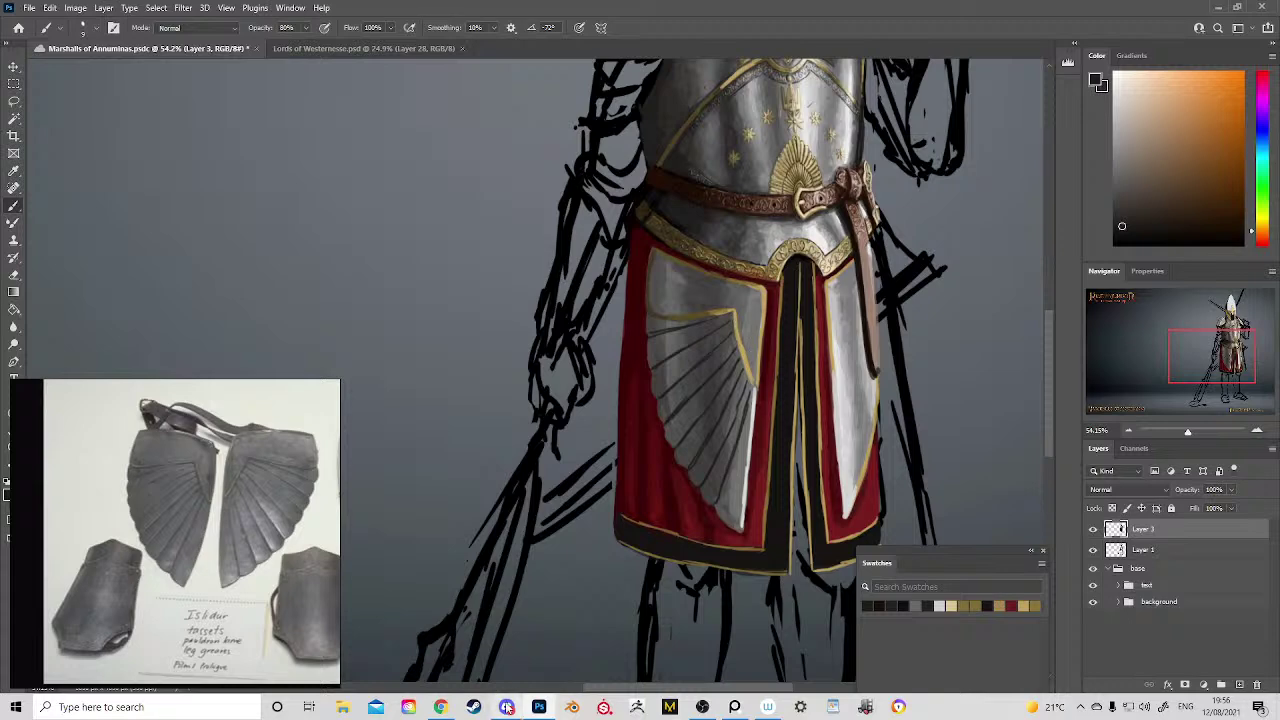
Step: Switch to Discord, lower a voice-channel participant's user volume to 67%, and return to Photoshop
mouse_move(507, 707)
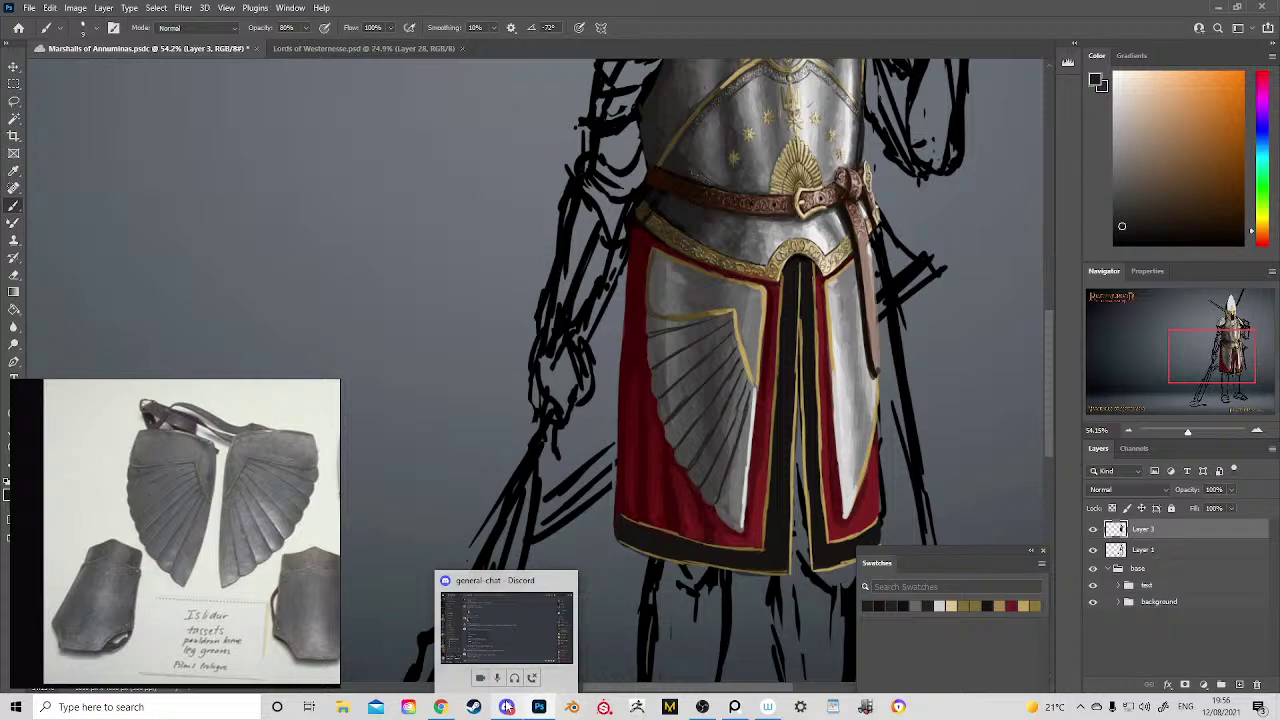
click(507, 707)
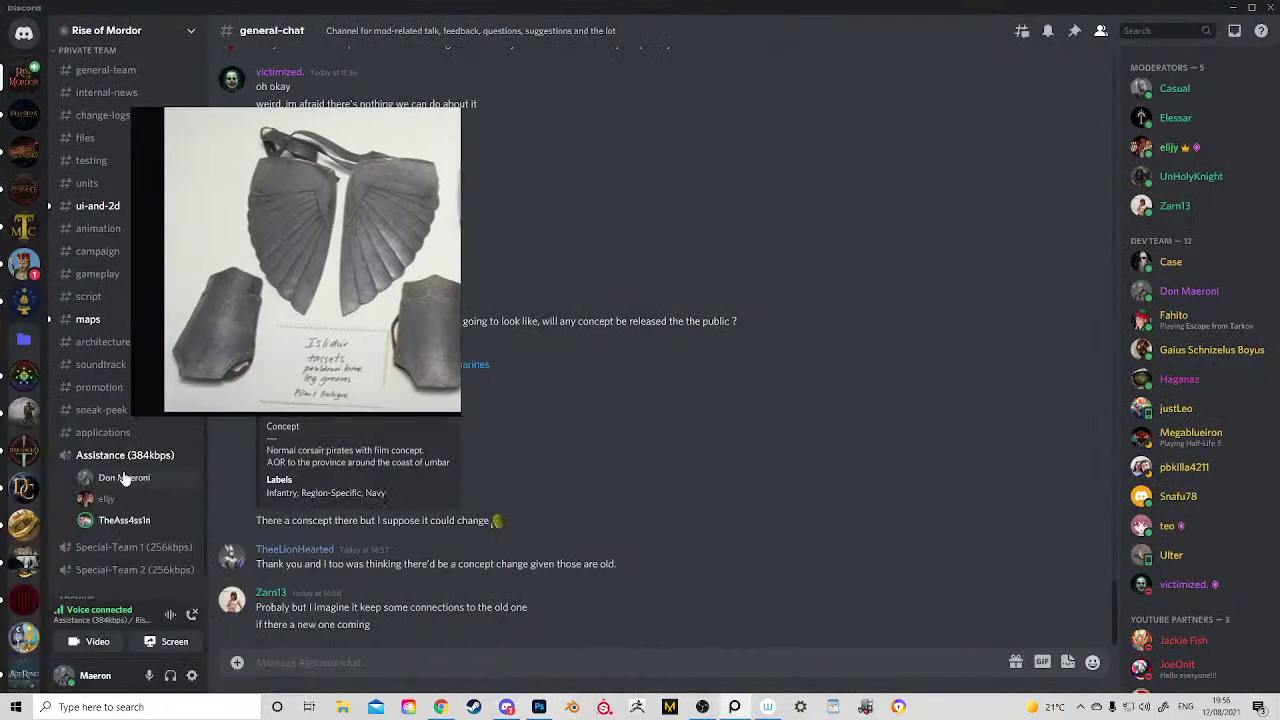
right_click(140, 521)
drag(206, 448, 191, 448)
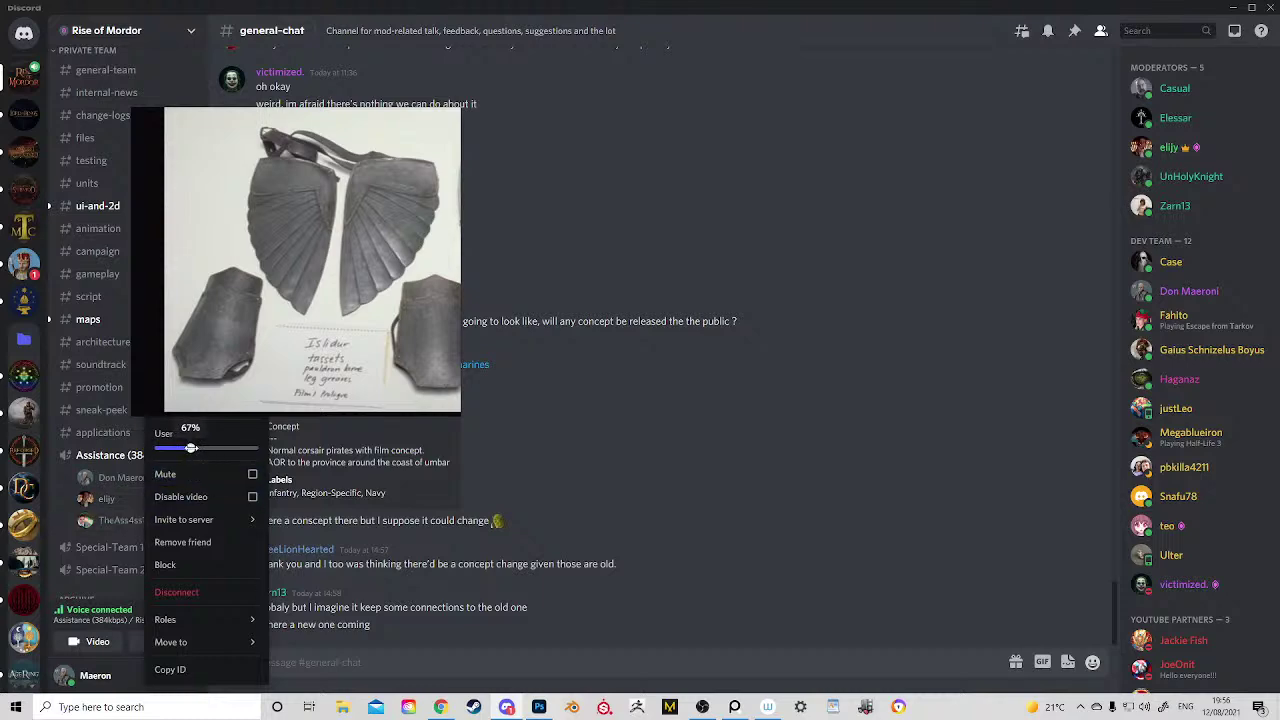
drag(338, 349, 219, 566)
click(637, 520)
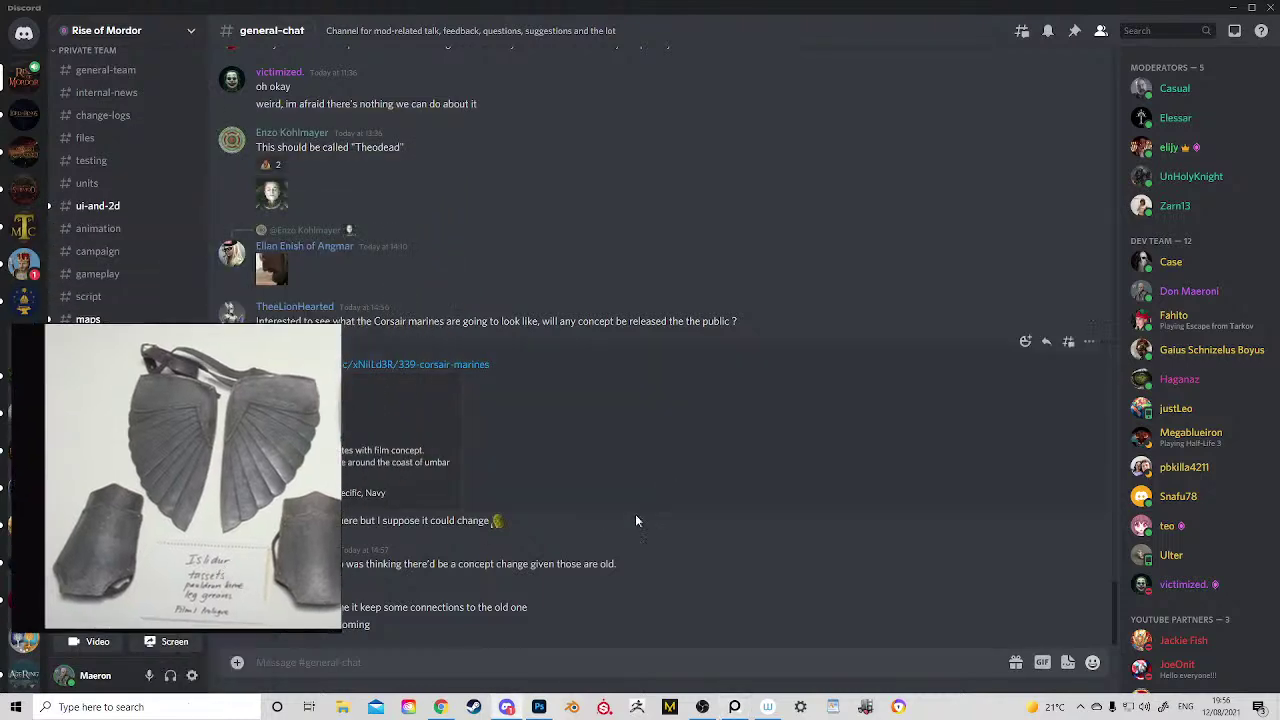
click(509, 711)
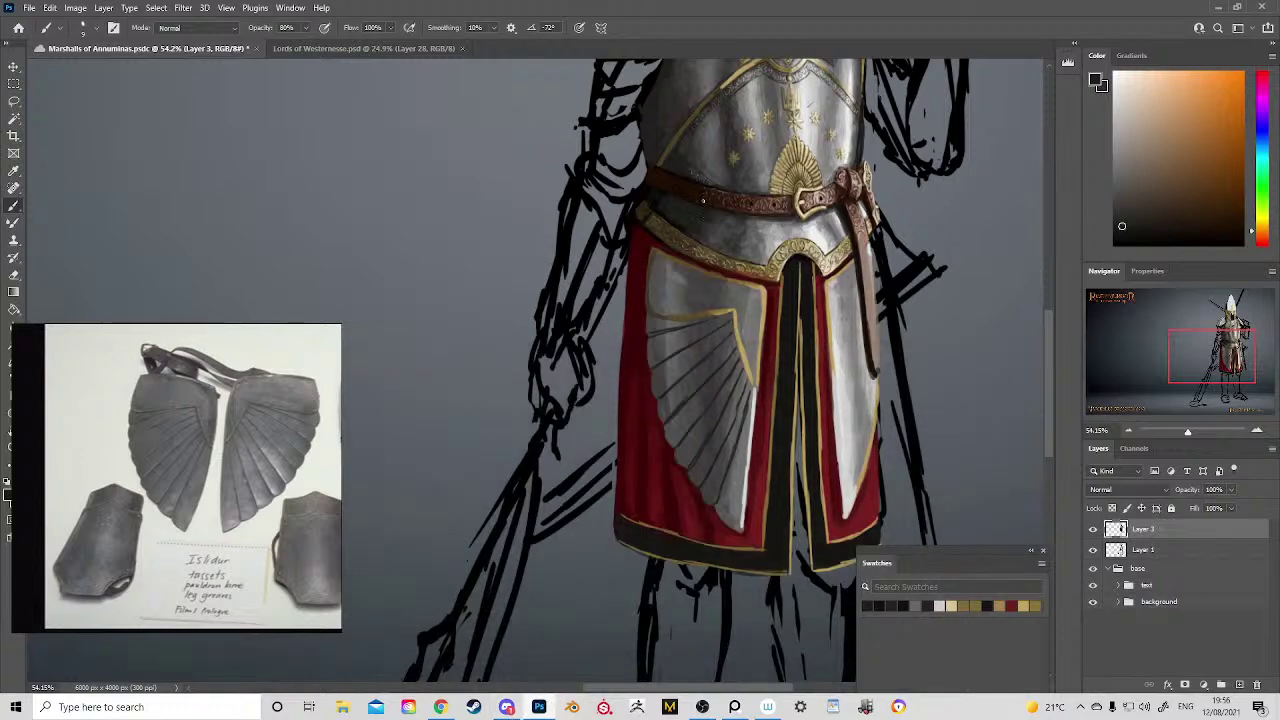
Step: Review the soldier's helmet and torso up close and the whole figure
drag(807, 272, 775, 272)
drag(775, 272, 700, 523)
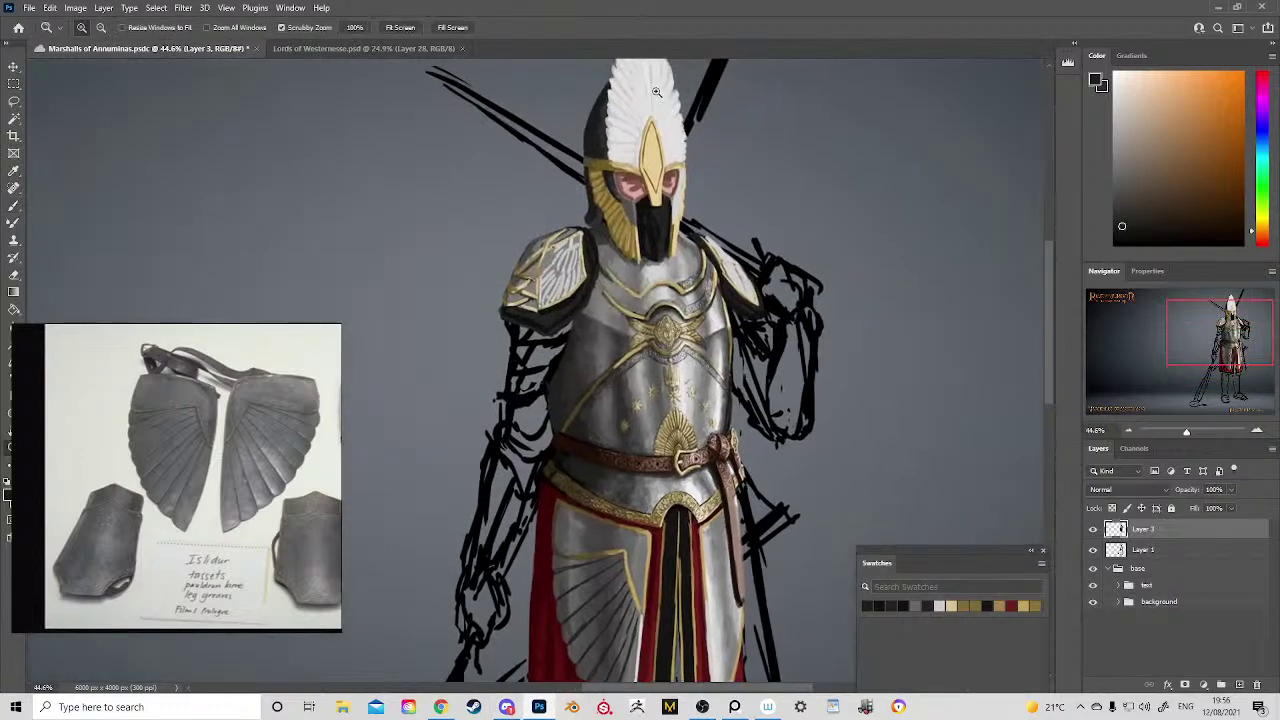
drag(640, 150, 696, 150)
drag(696, 150, 628, 356)
drag(693, 323, 695, 173)
drag(707, 229, 649, 268)
drag(710, 417, 636, 223)
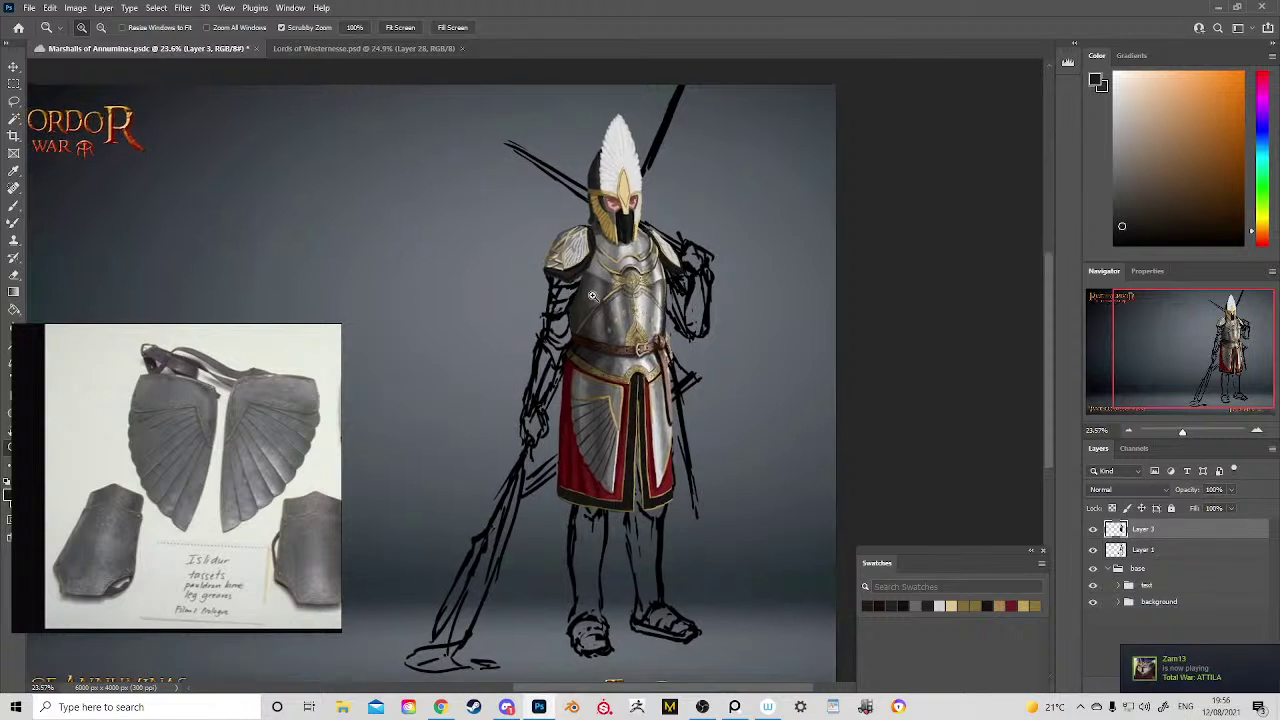
Step: Switch to Discord to raise the participant's user volume slightly, return to Photoshop and place the tassets reference photo closer to the figure
click(506, 707)
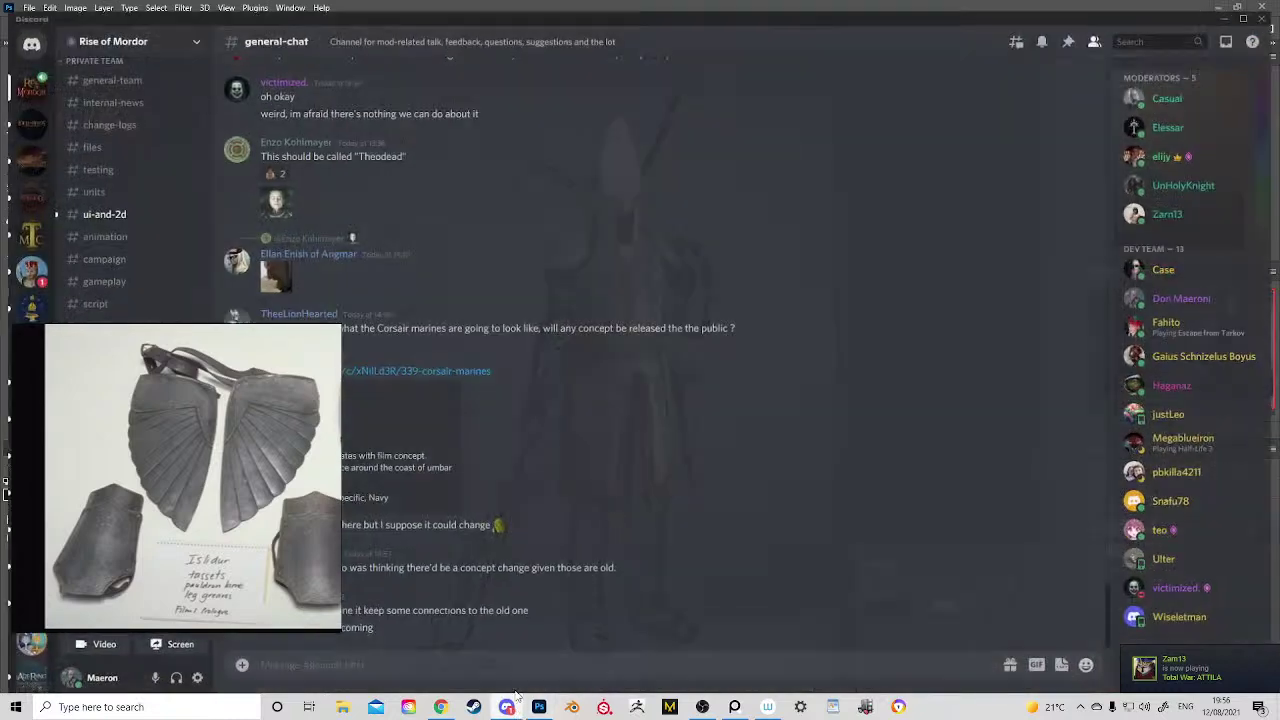
right_click(130, 520)
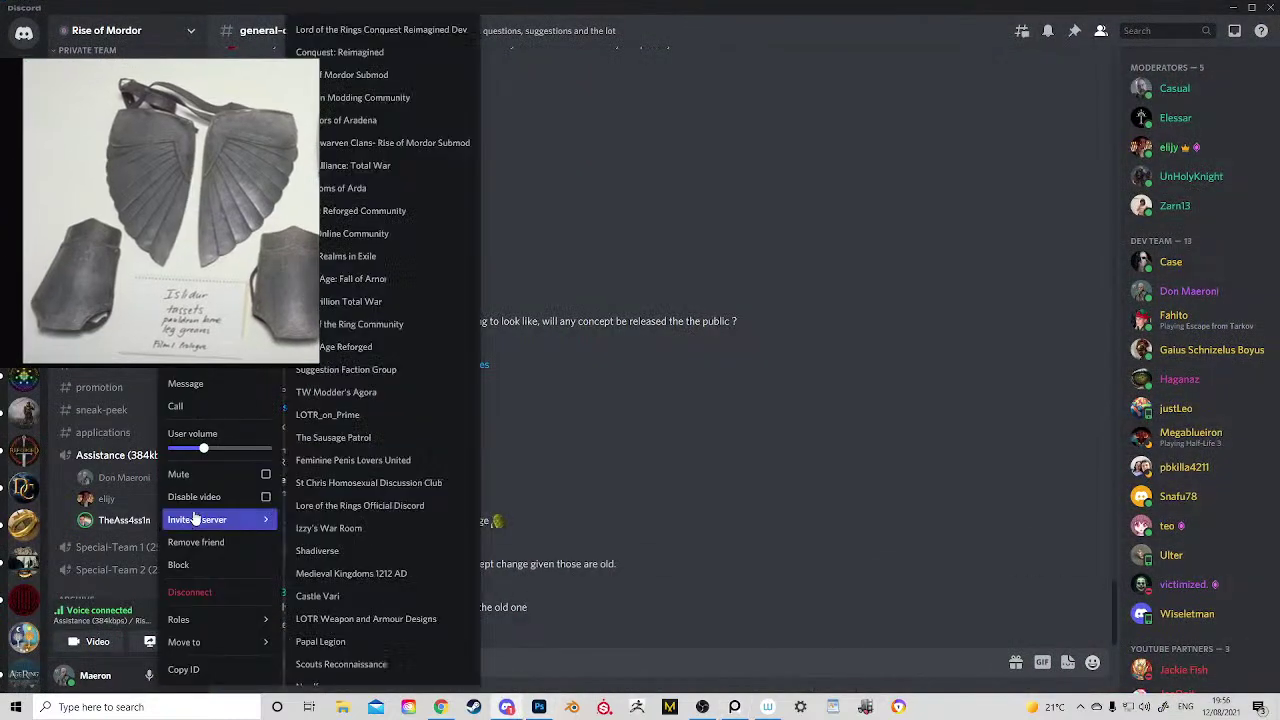
drag(209, 447, 213, 447)
click(487, 425)
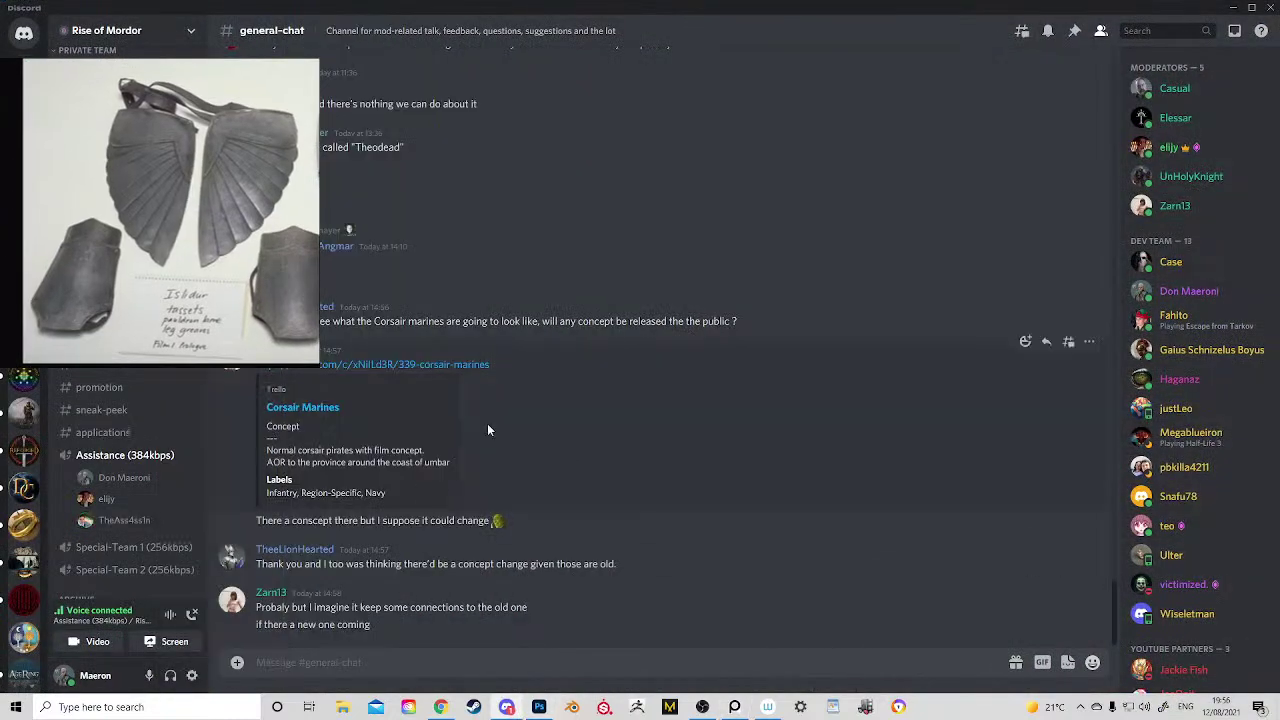
drag(174, 269, 195, 569)
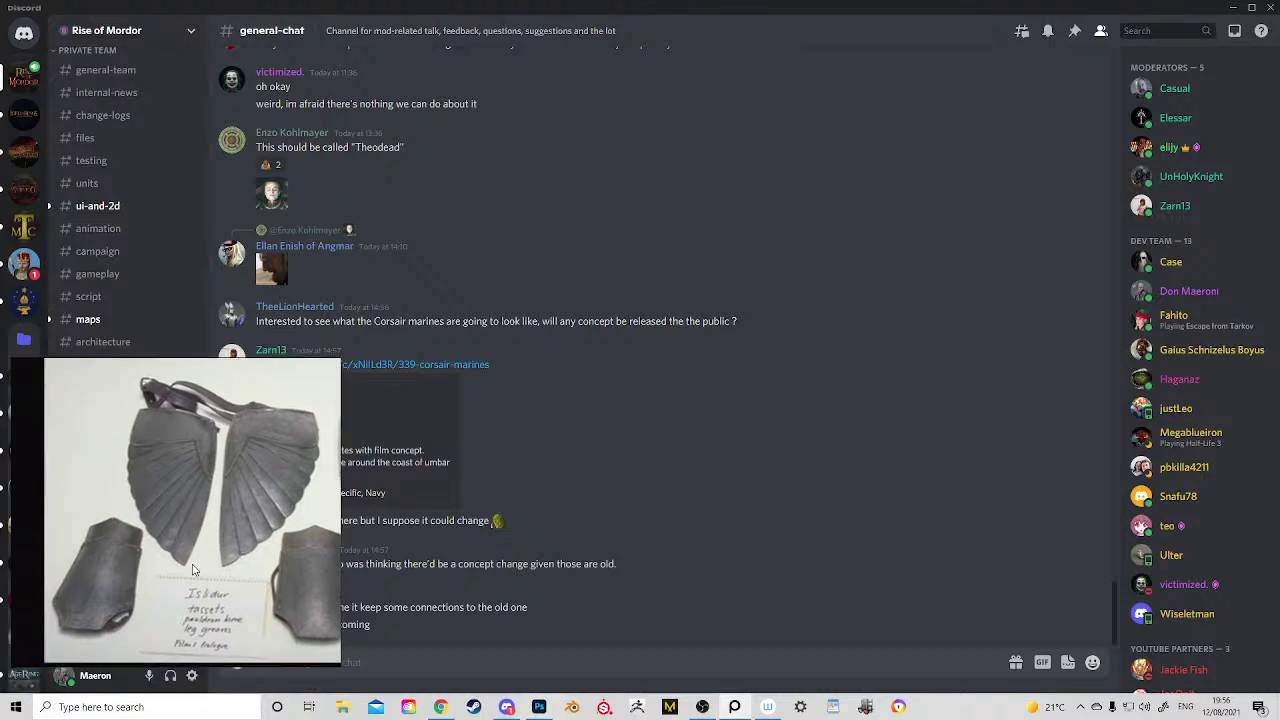
click(507, 707)
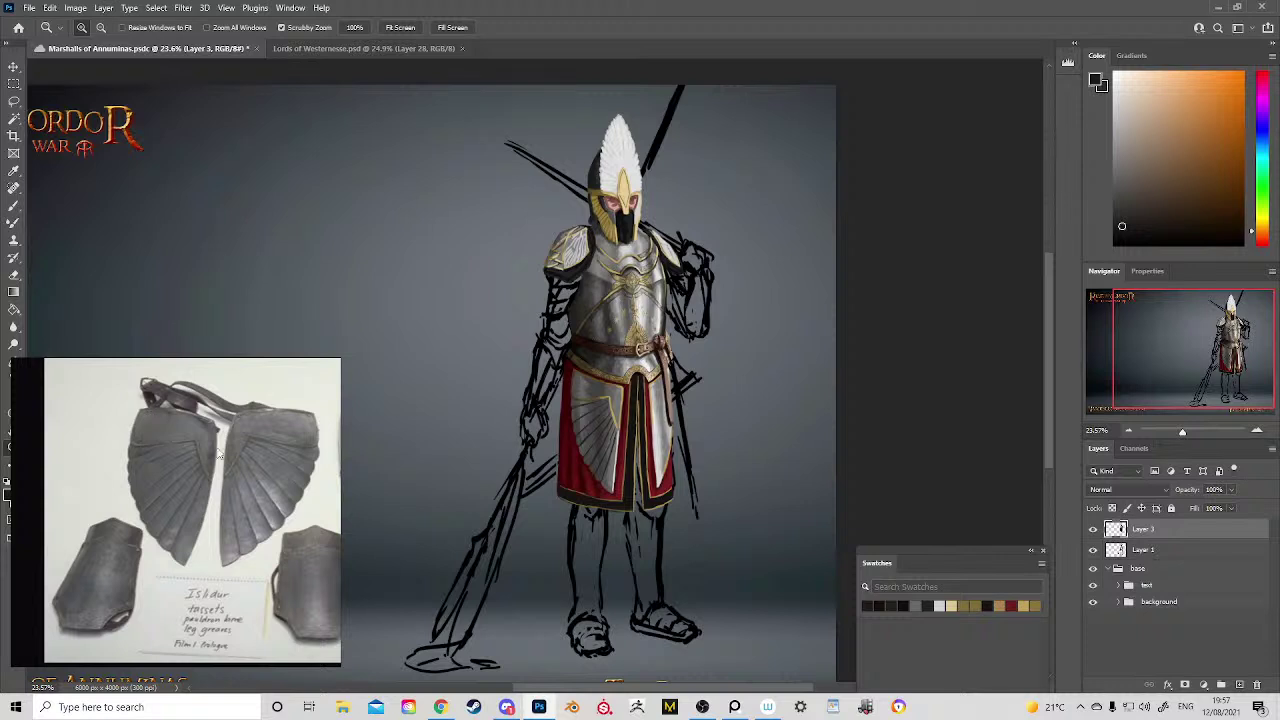
drag(252, 468, 273, 397)
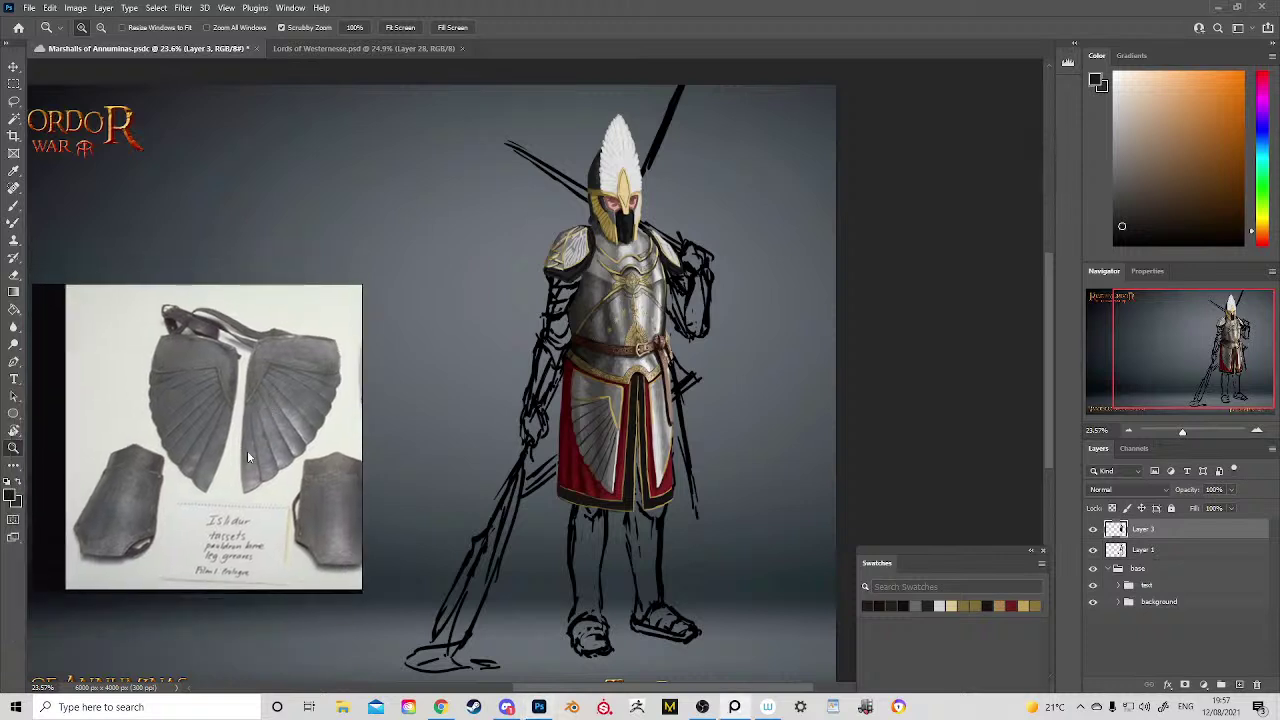
mouse_move(234, 536)
mouse_down()
mouse_move(240, 505)
mouse_move(242, 531)
mouse_up()
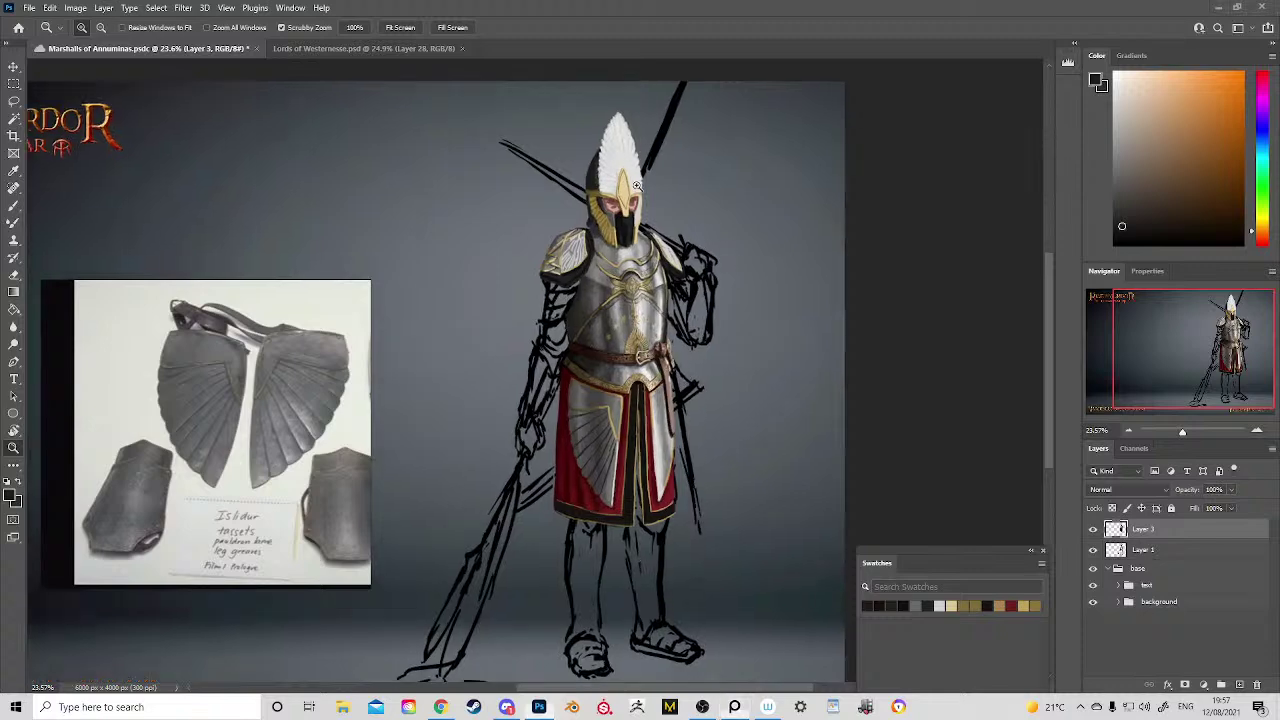
Step: Refine the helmet's central gold diamond, brow trim and eye-opening edges with dark gold, off-white and grey tones sampled from the painting
drag(626, 182, 666, 244)
key(b)
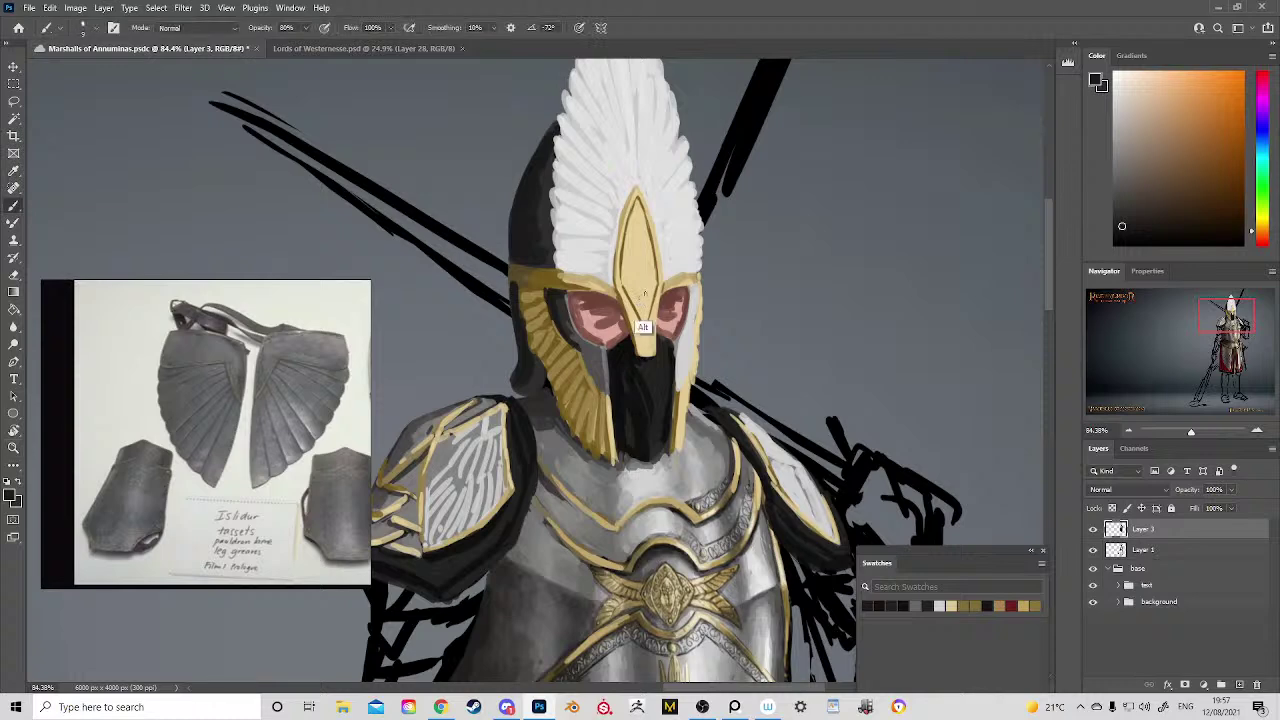
alt+click(561, 314)
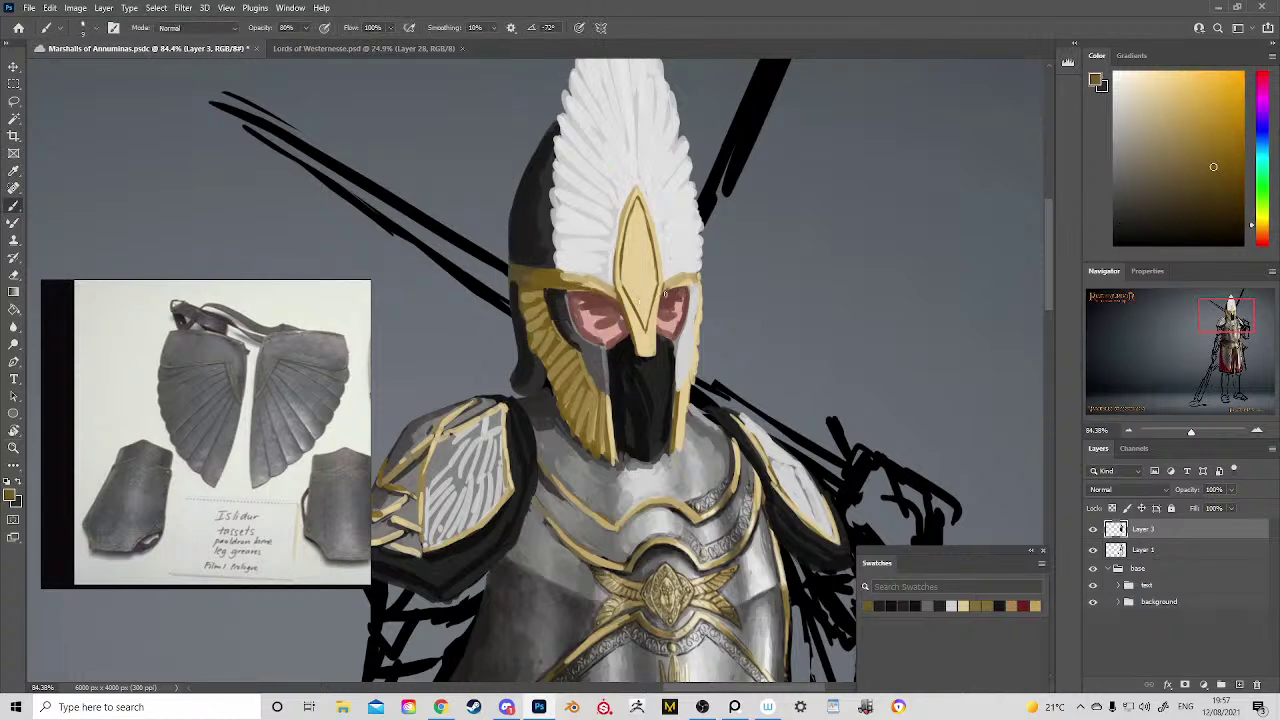
alt+click(588, 270)
alt+click(598, 378)
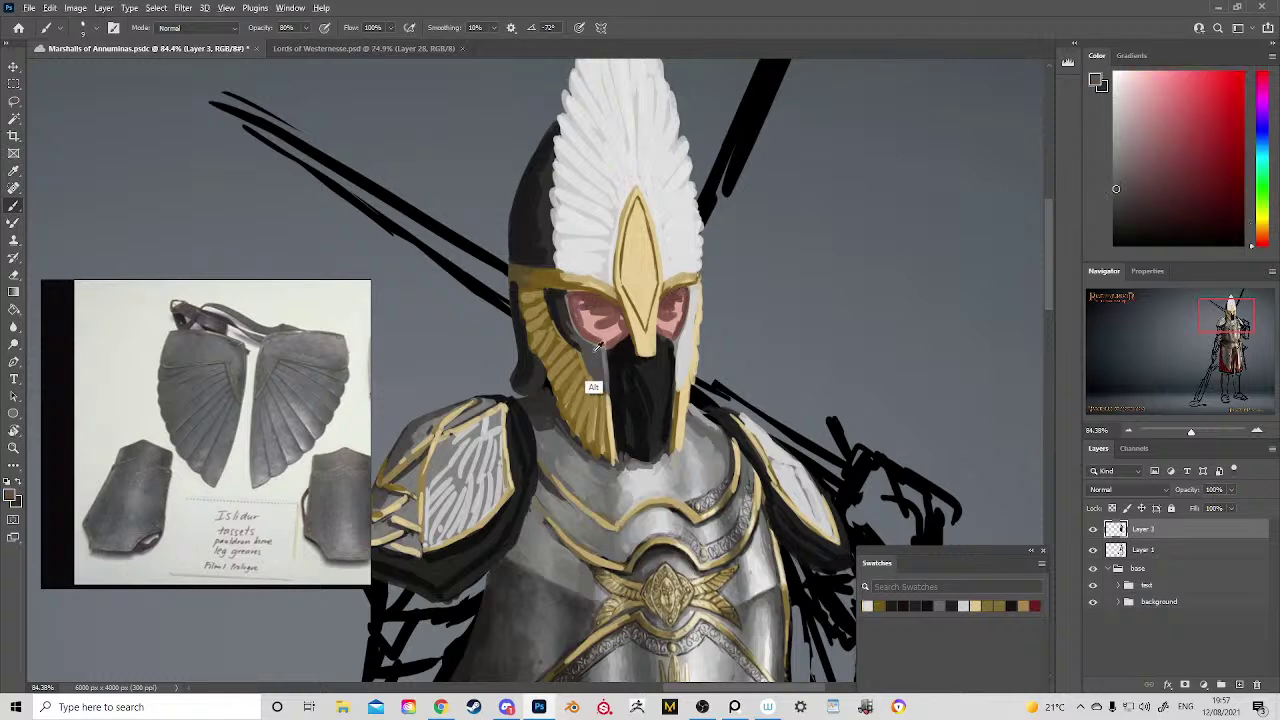
alt+click(689, 352)
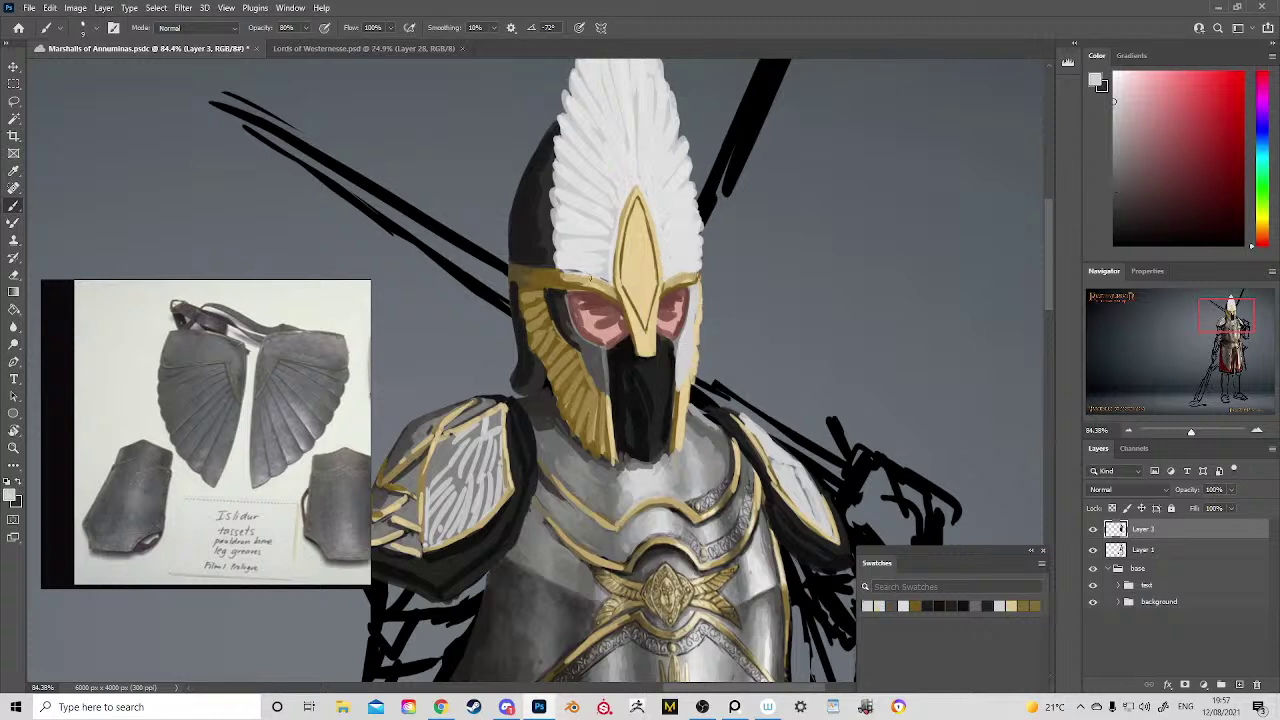
Step: Review the torso and whole figure, and compare them with the Lords of Westernesse painting and the photo of the armoured swordsman
drag(696, 313, 631, 163)
key(z)
drag(702, 285, 674, 205)
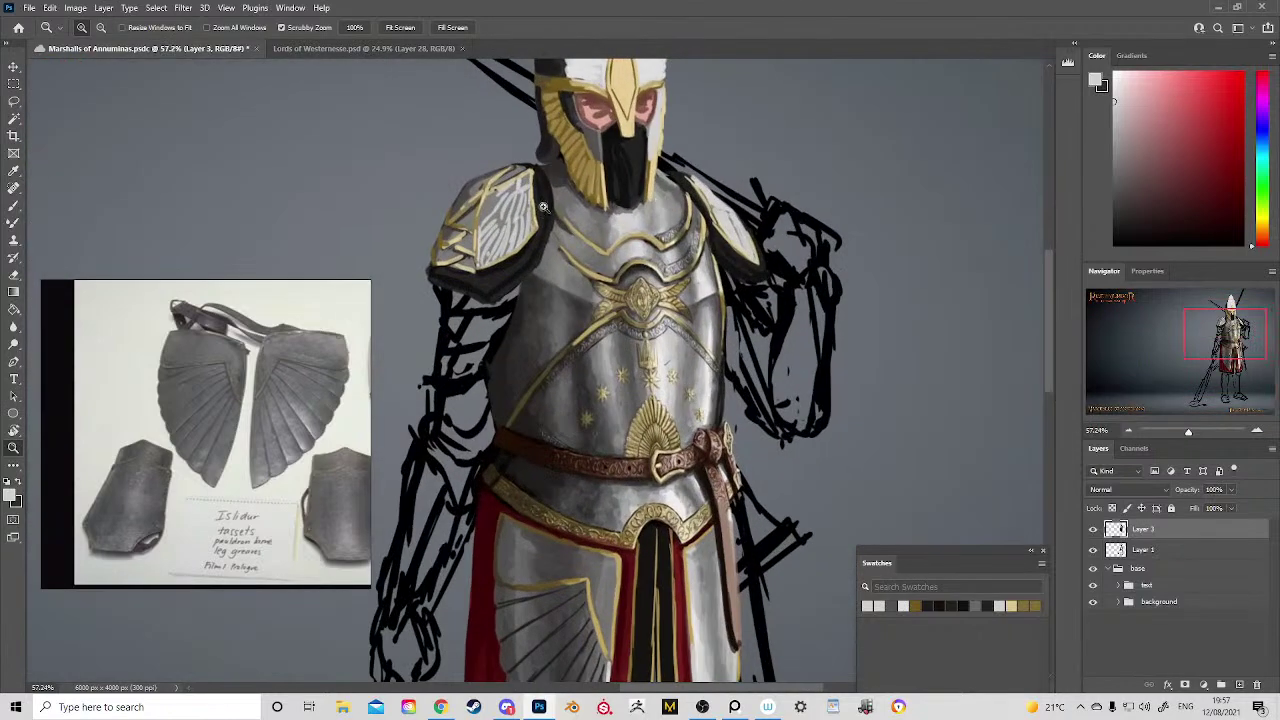
drag(638, 300, 604, 273)
drag(588, 346, 648, 269)
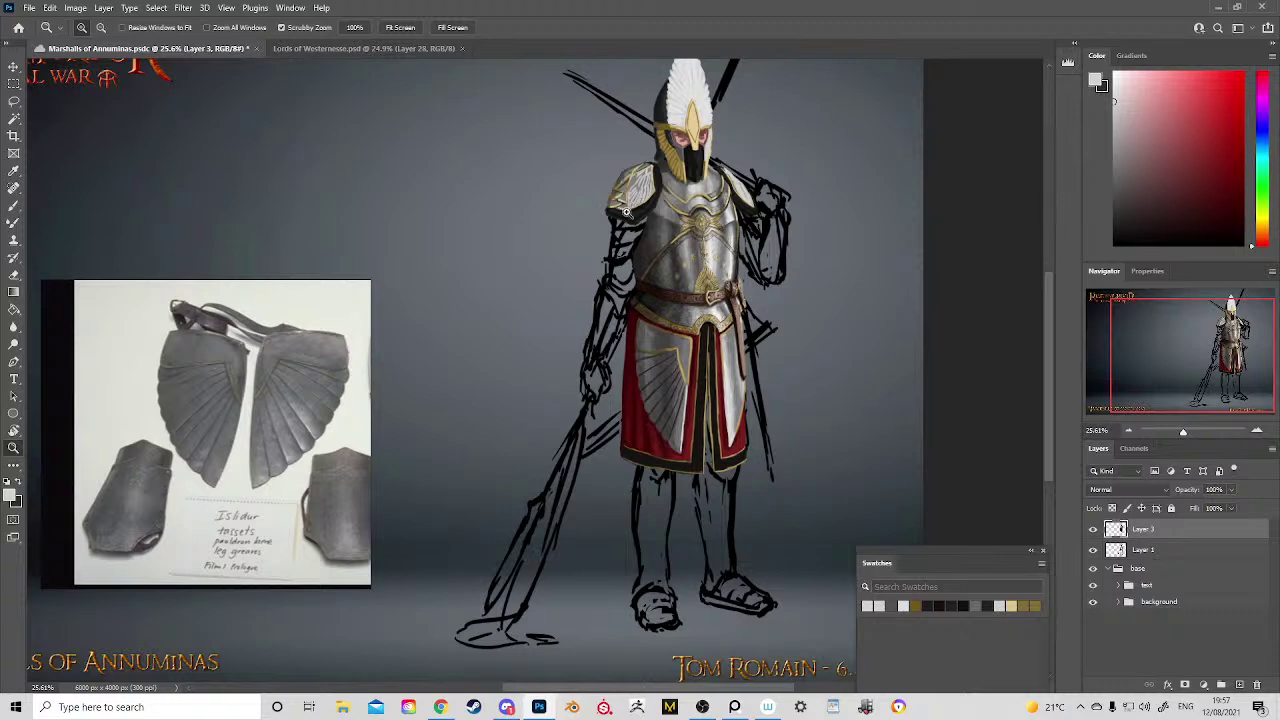
drag(652, 203, 614, 147)
click(335, 48)
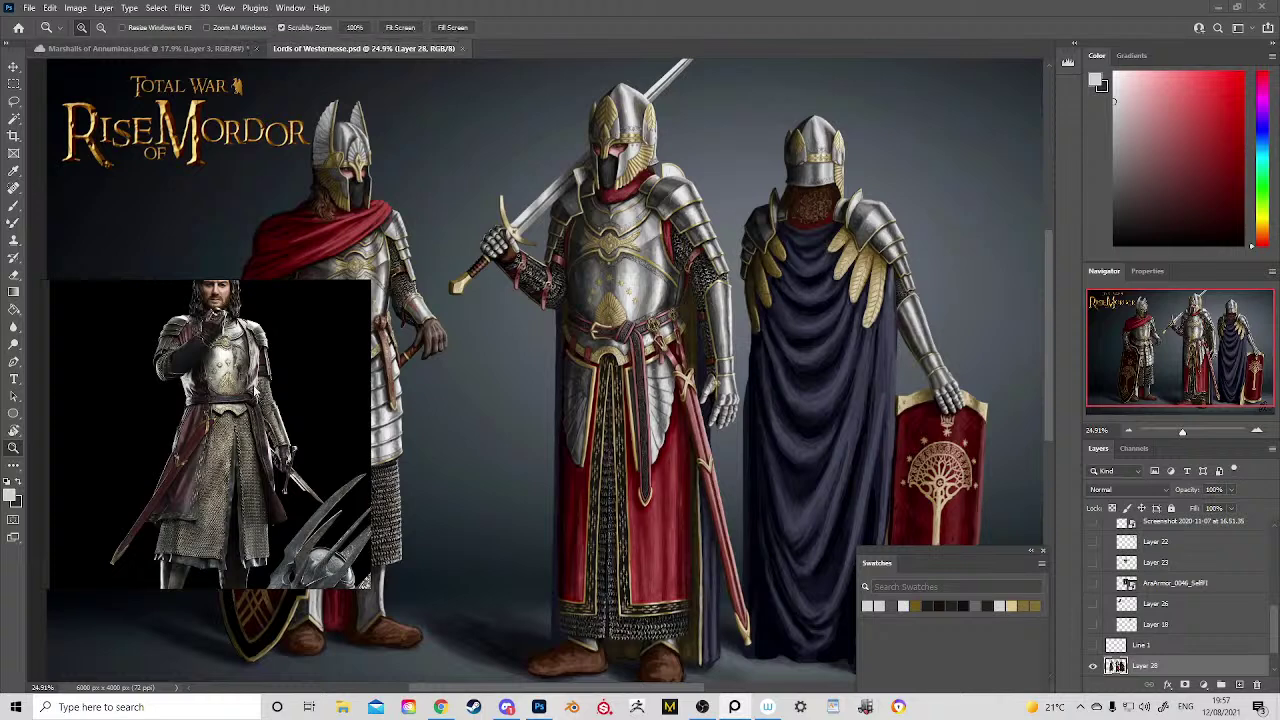
click(185, 50)
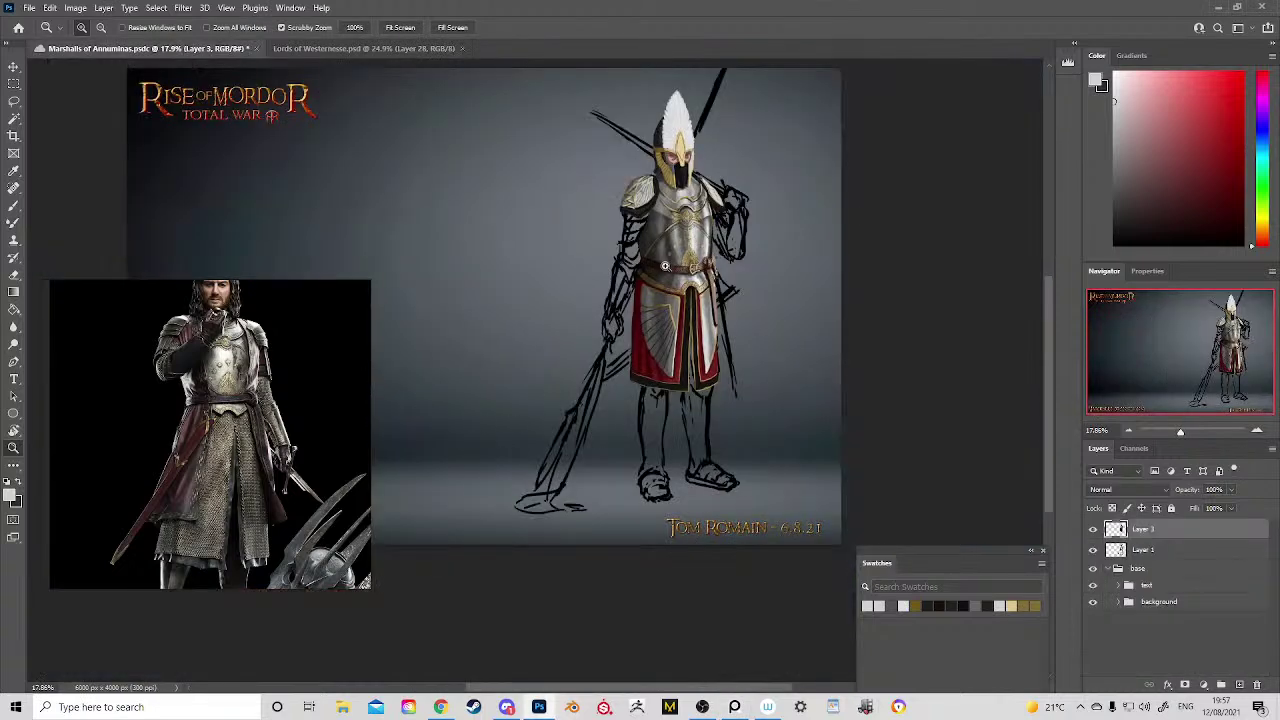
Step: Darken the breastplate's shadowed outer edge beneath the shoulder armour with near-black brown sampled from the painting
drag(679, 163, 709, 181)
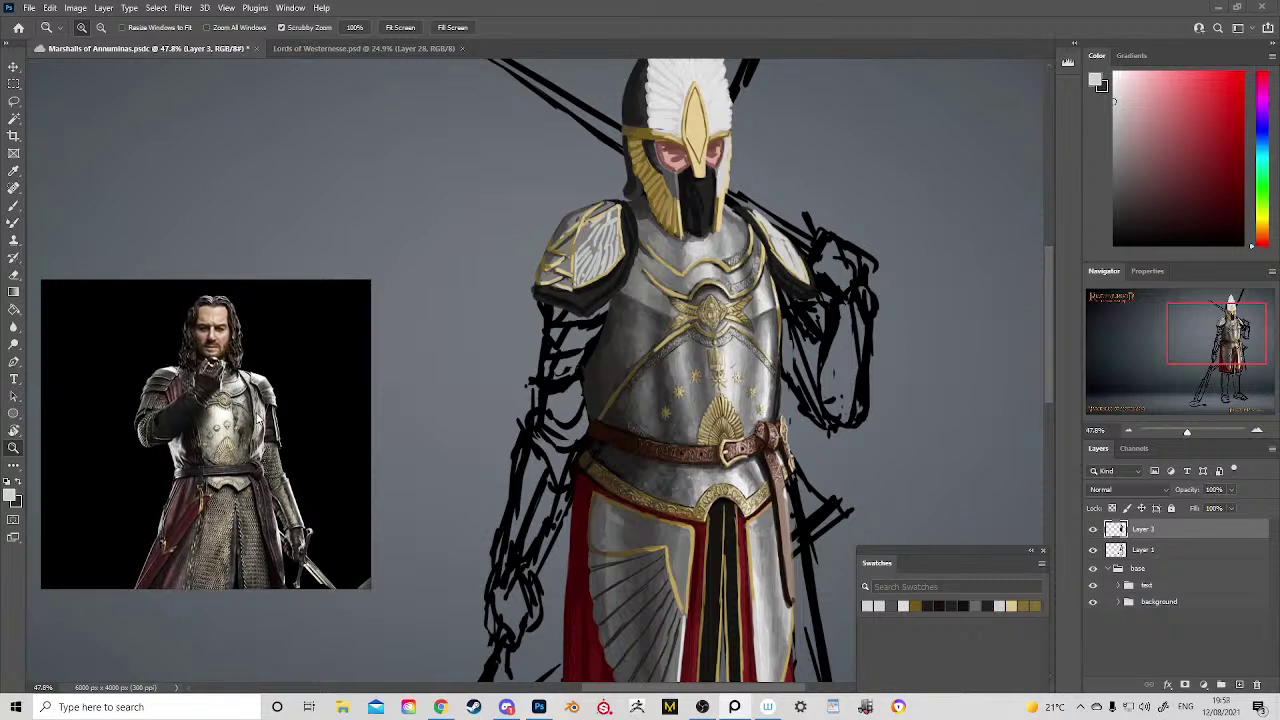
scroll(733, 393, down, 3)
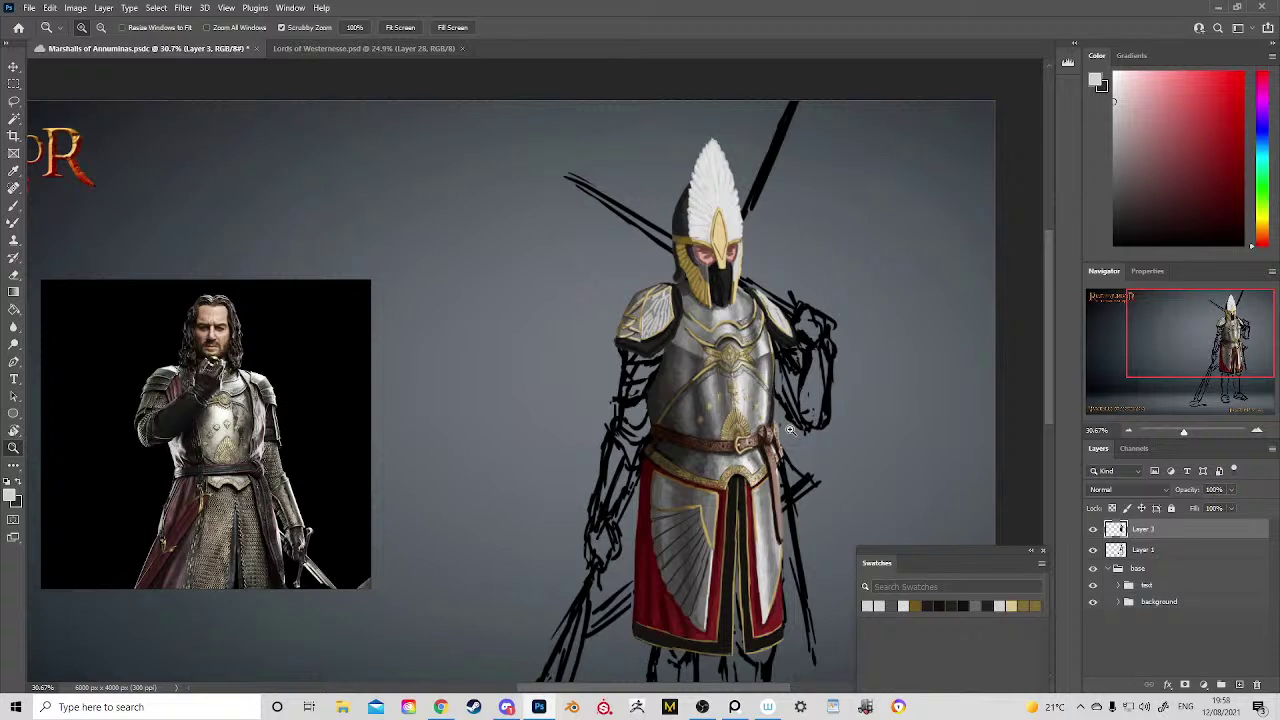
click(637, 445)
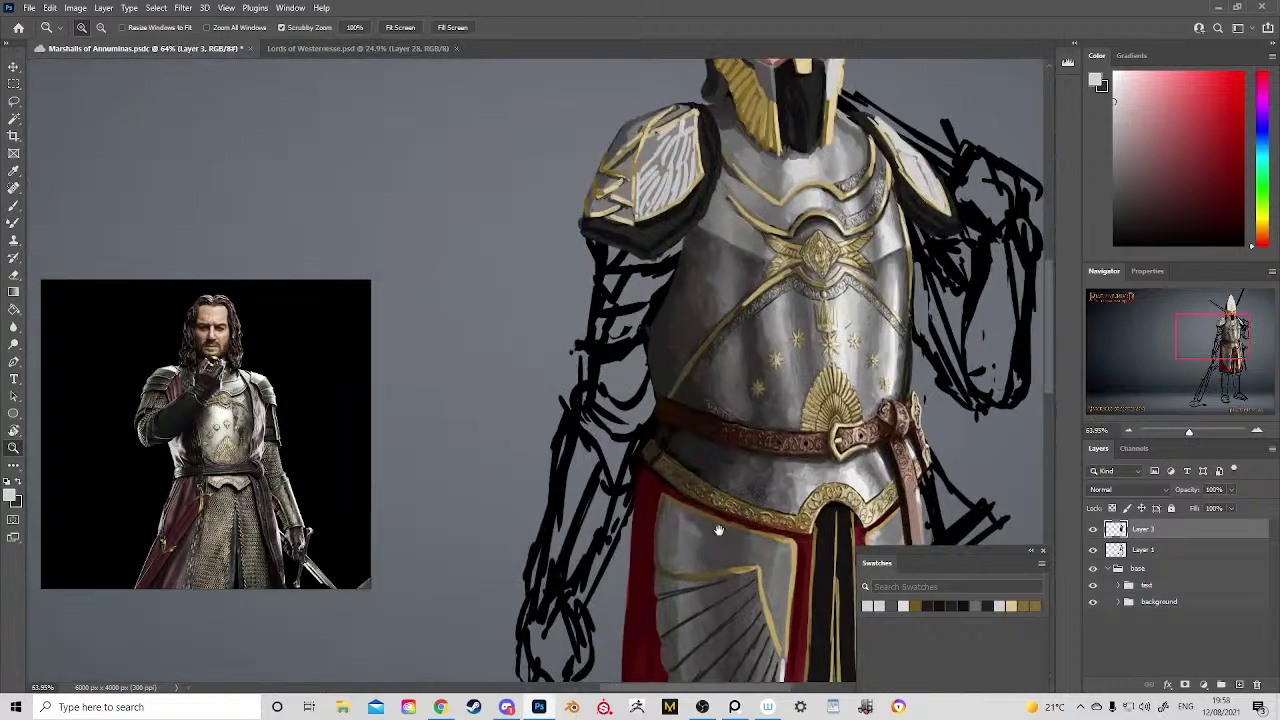
drag(718, 530, 685, 418)
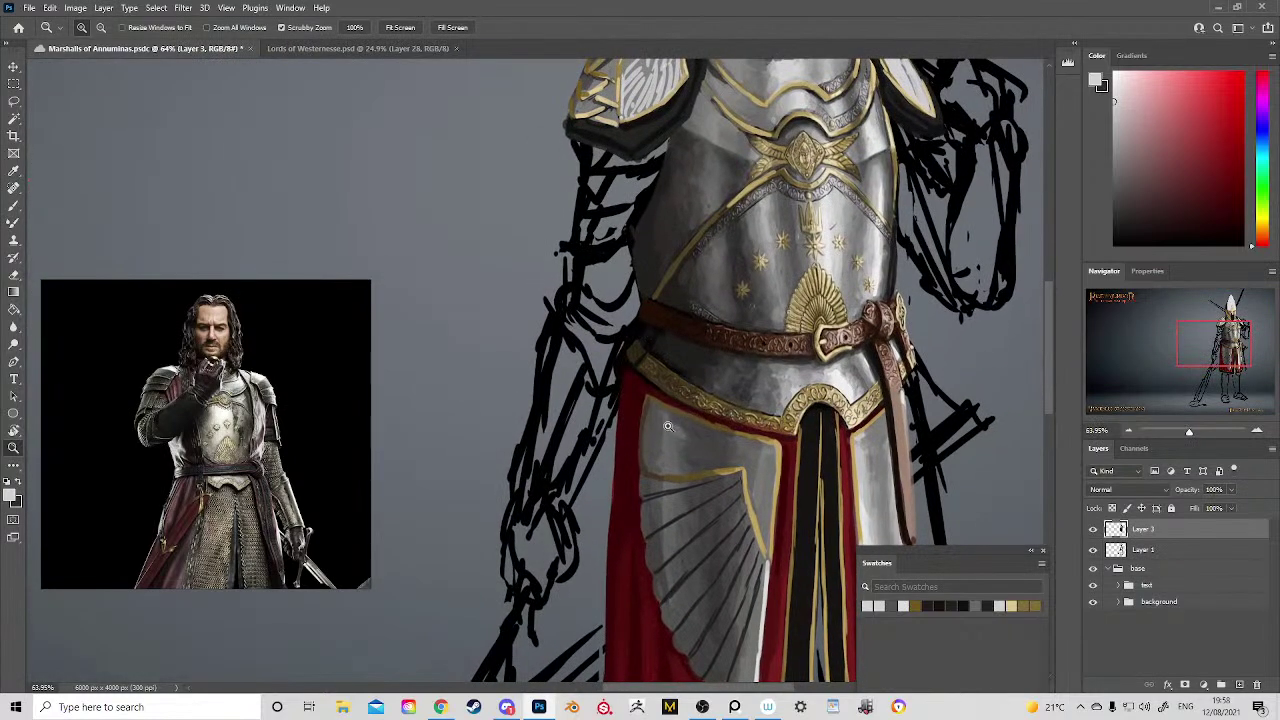
scroll(668, 426, up, 3)
key(b)
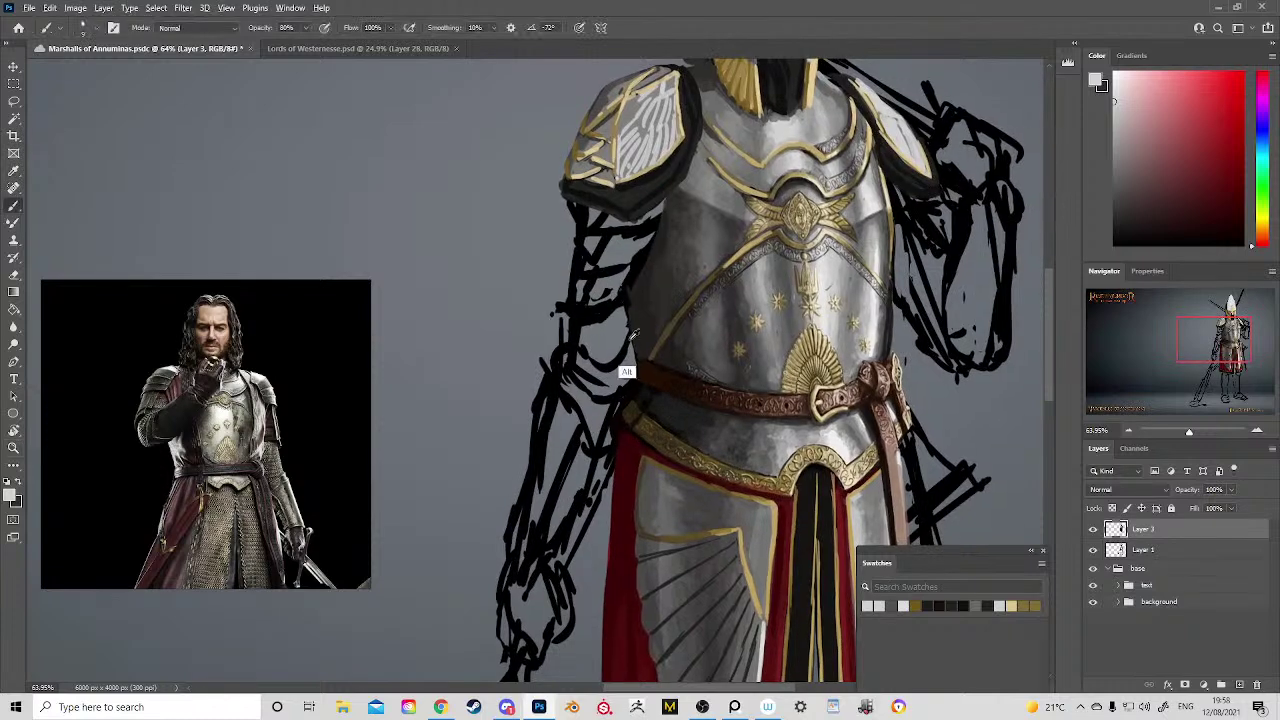
drag(651, 367, 653, 367)
mouse_move(634, 409)
mouse_down()
mouse_move(620, 375)
mouse_move(608, 414)
mouse_up()
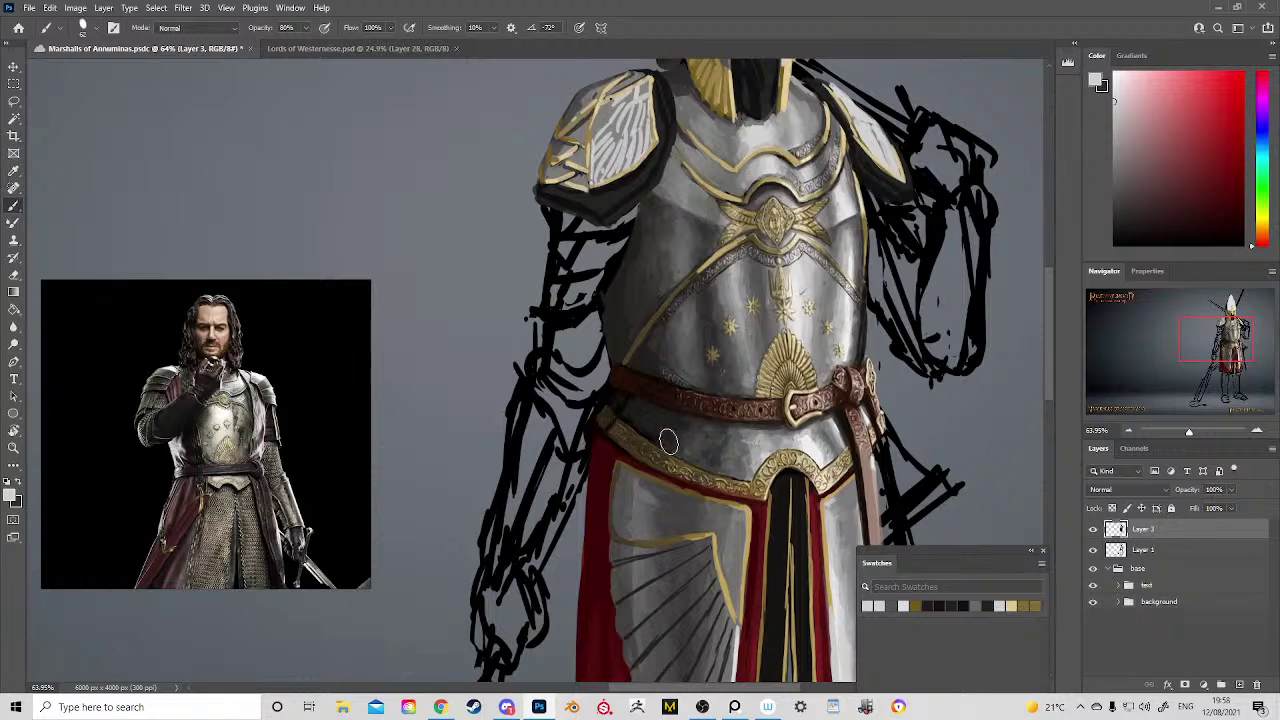
alt+click(629, 302)
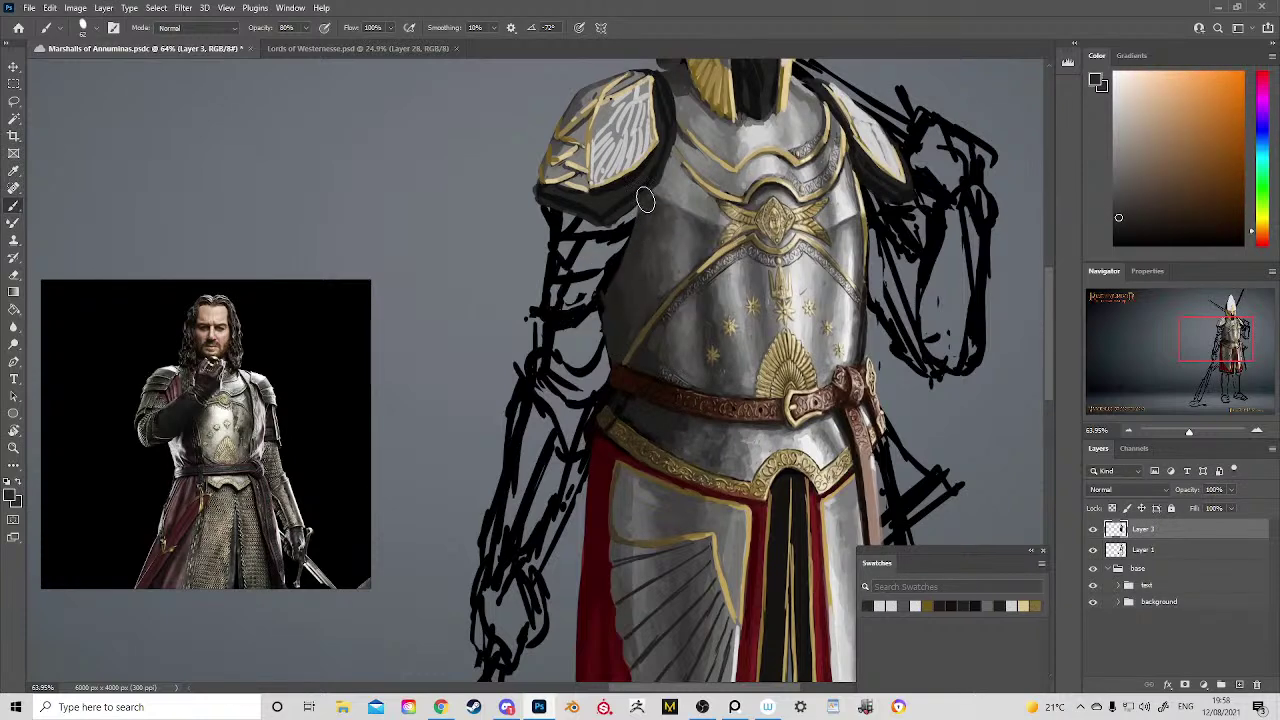
alt+click(630, 333)
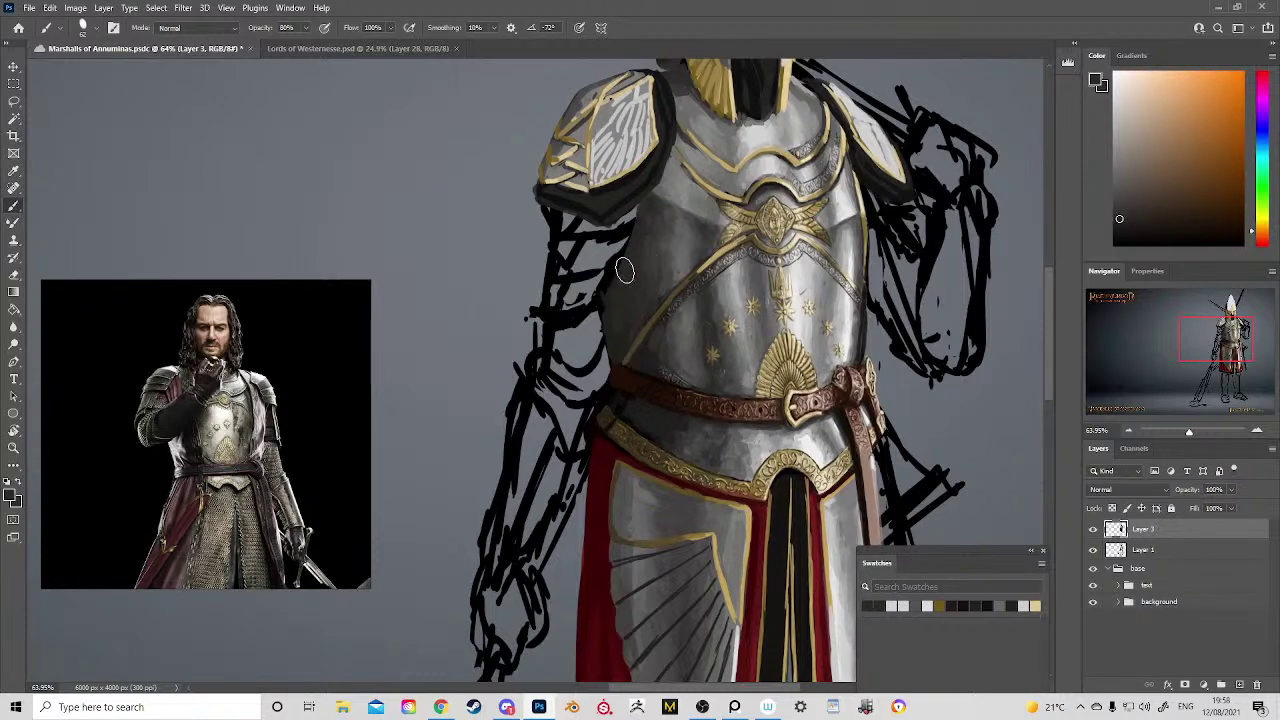
Step: Blend the breastplate's shaded flank between the armhole and belt with dark grey tones sampled from the armour
alt+click(668, 338)
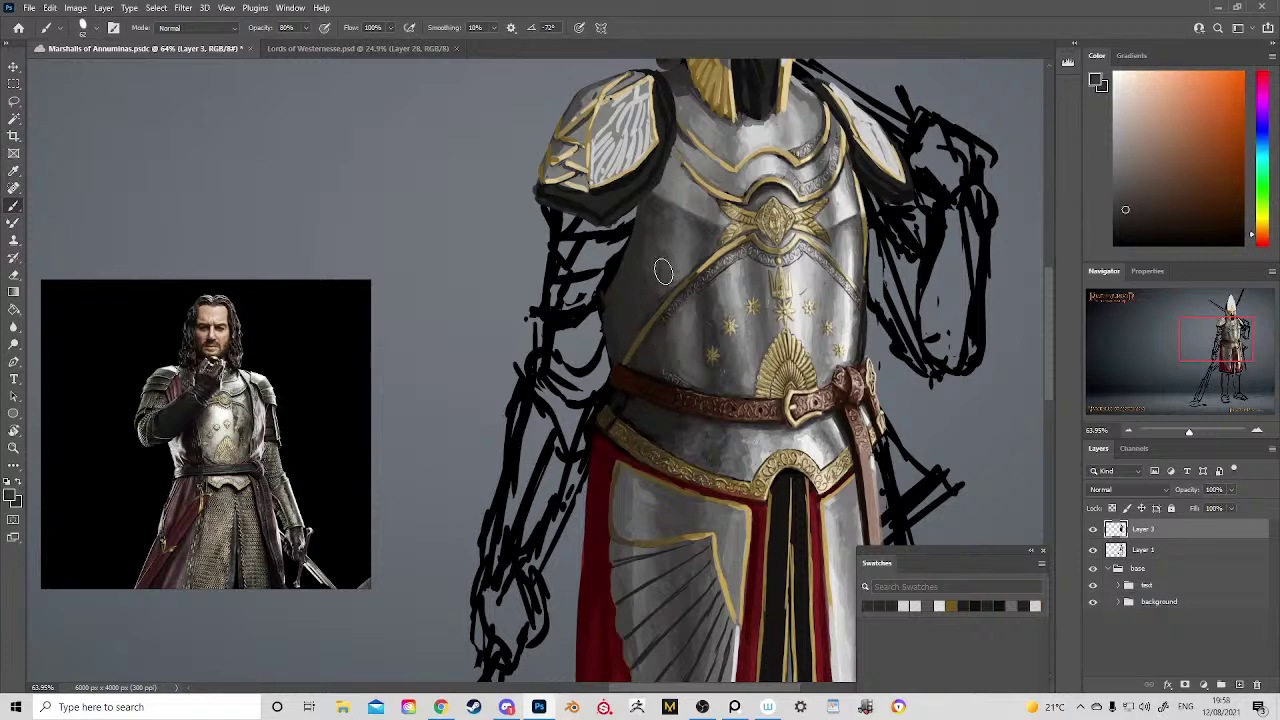
alt+click(640, 300)
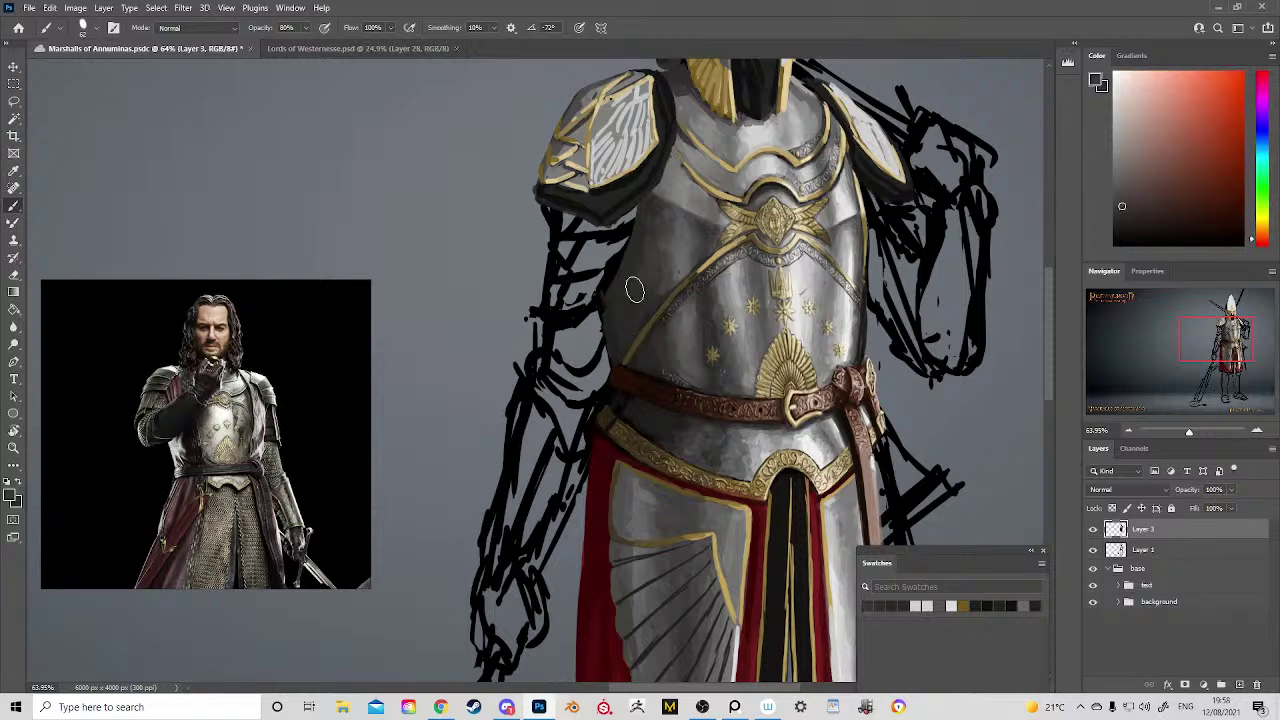
alt+click(641, 208)
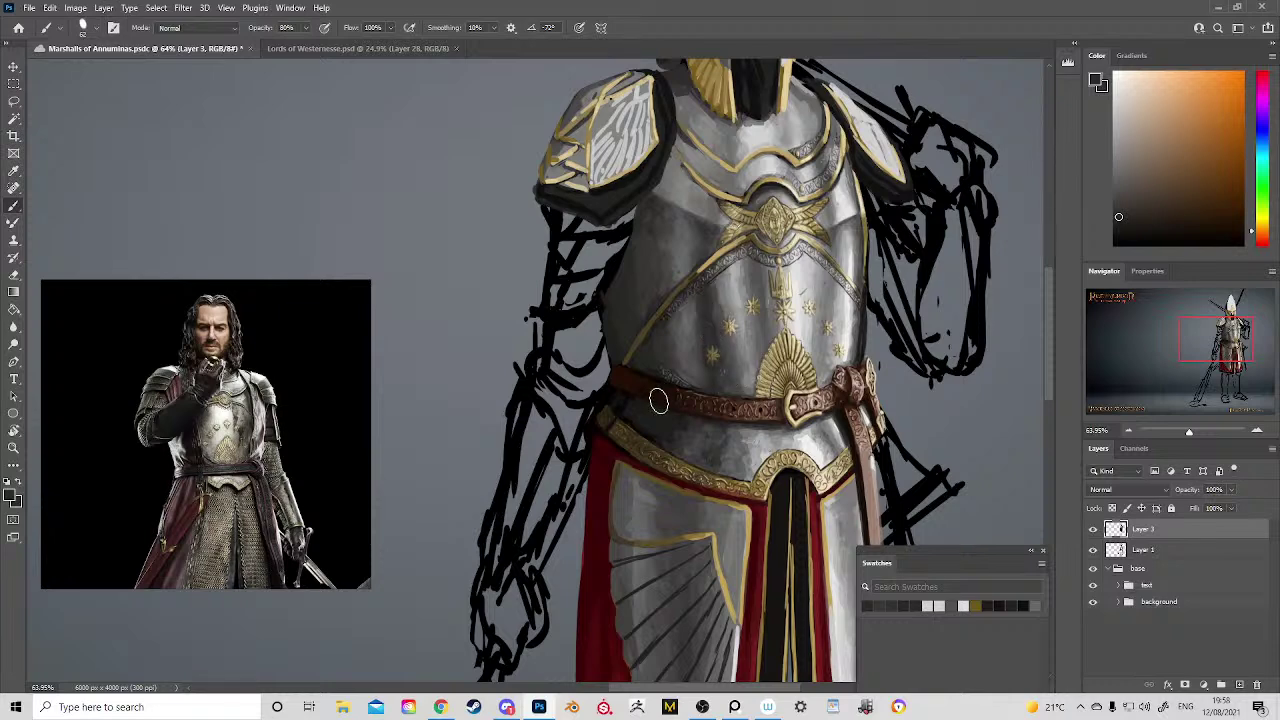
key(alt)
alt+click(648, 287)
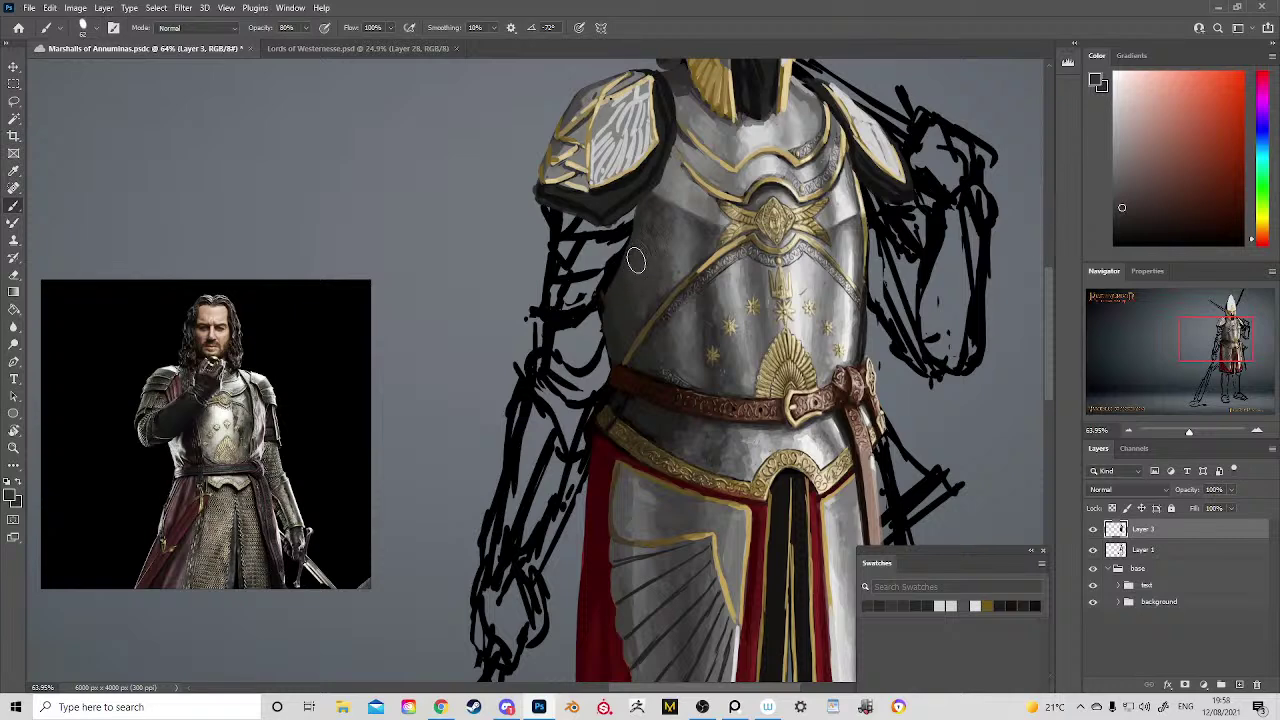
Step: Paint a thin dark gold trim along the breastplate's armhole edge with a smaller brush and tone it with sampled dark brown
key(space)
mouse_move(654, 284)
mouse_down()
mouse_move(652, 402)
mouse_move(666, 272)
mouse_move(707, 269)
mouse_up()
alt+right_click(657, 288)
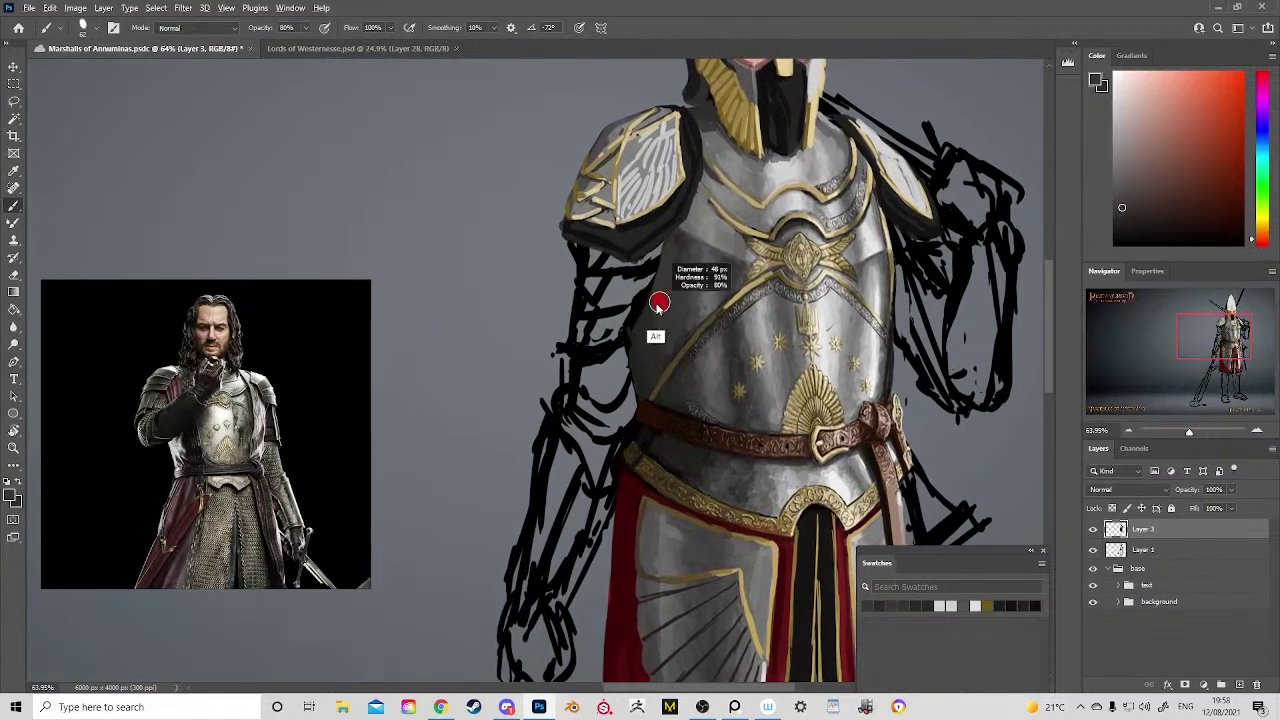
alt+click(667, 396)
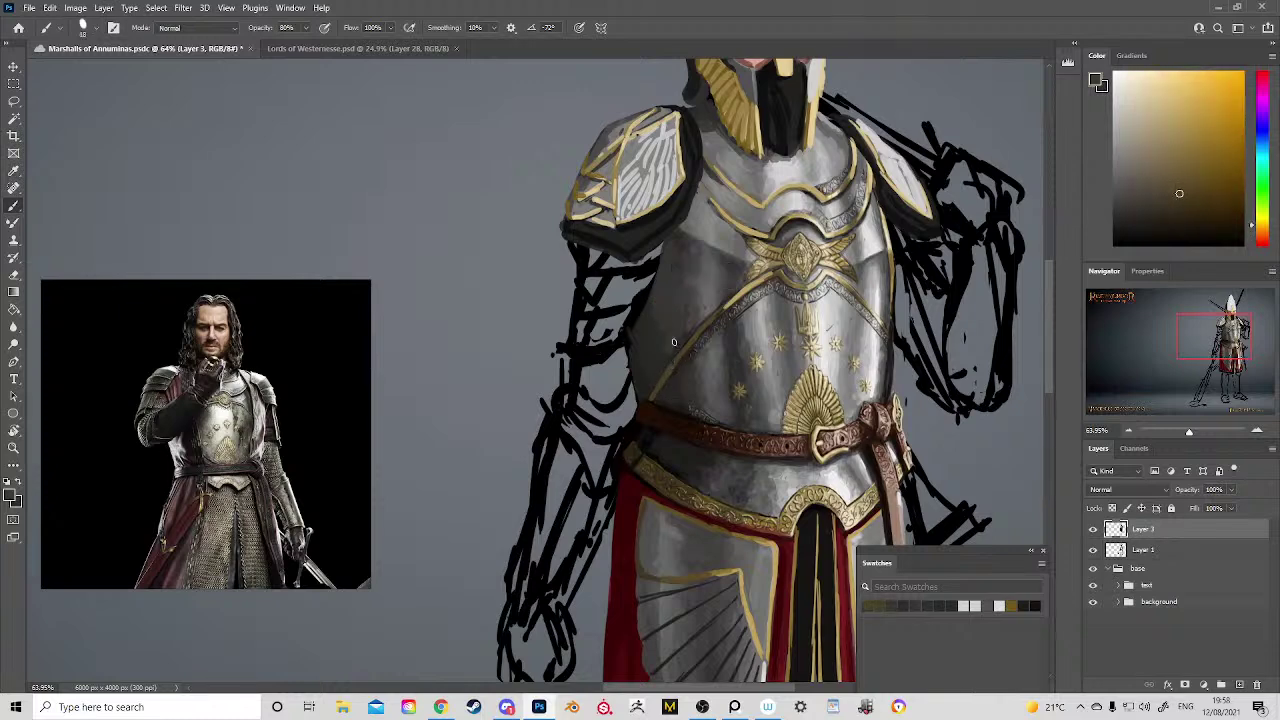
drag(629, 333, 663, 255)
alt+click(633, 340)
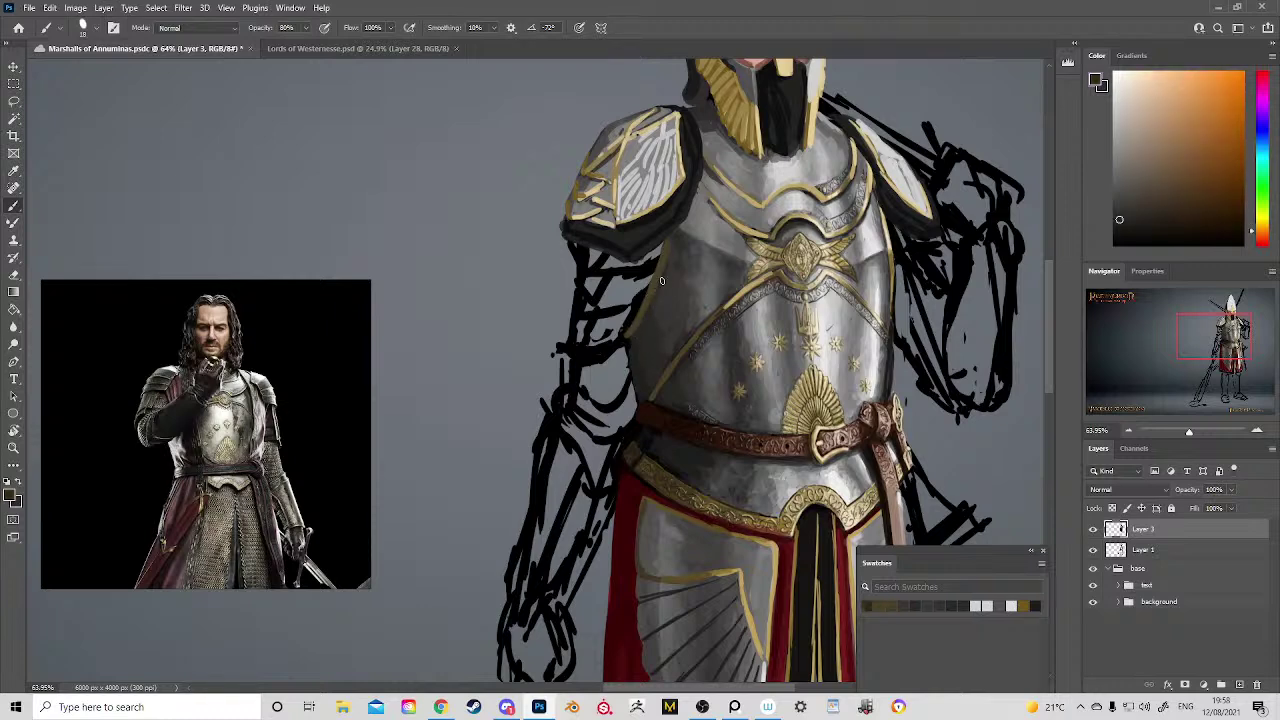
Step: Define the arched trim above the chest emblem with light gold and dark shadow tones sampled from the painting
drag(662, 286, 612, 476)
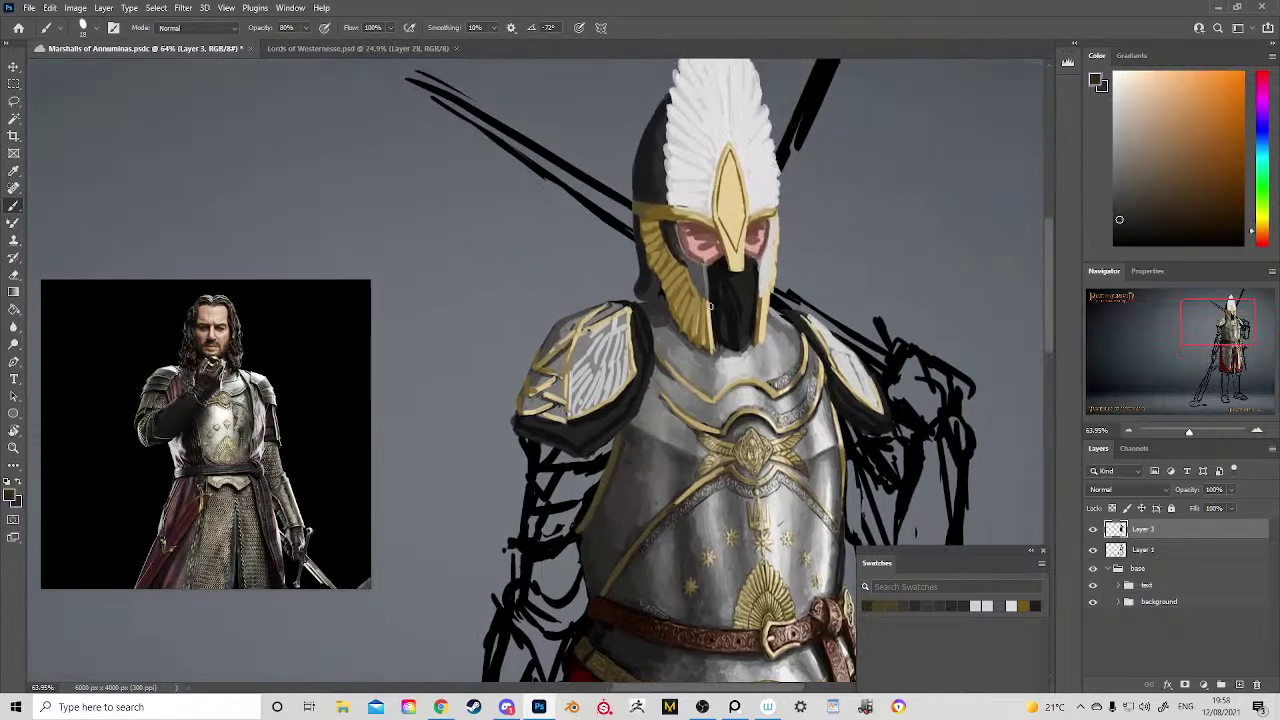
alt+click(727, 201)
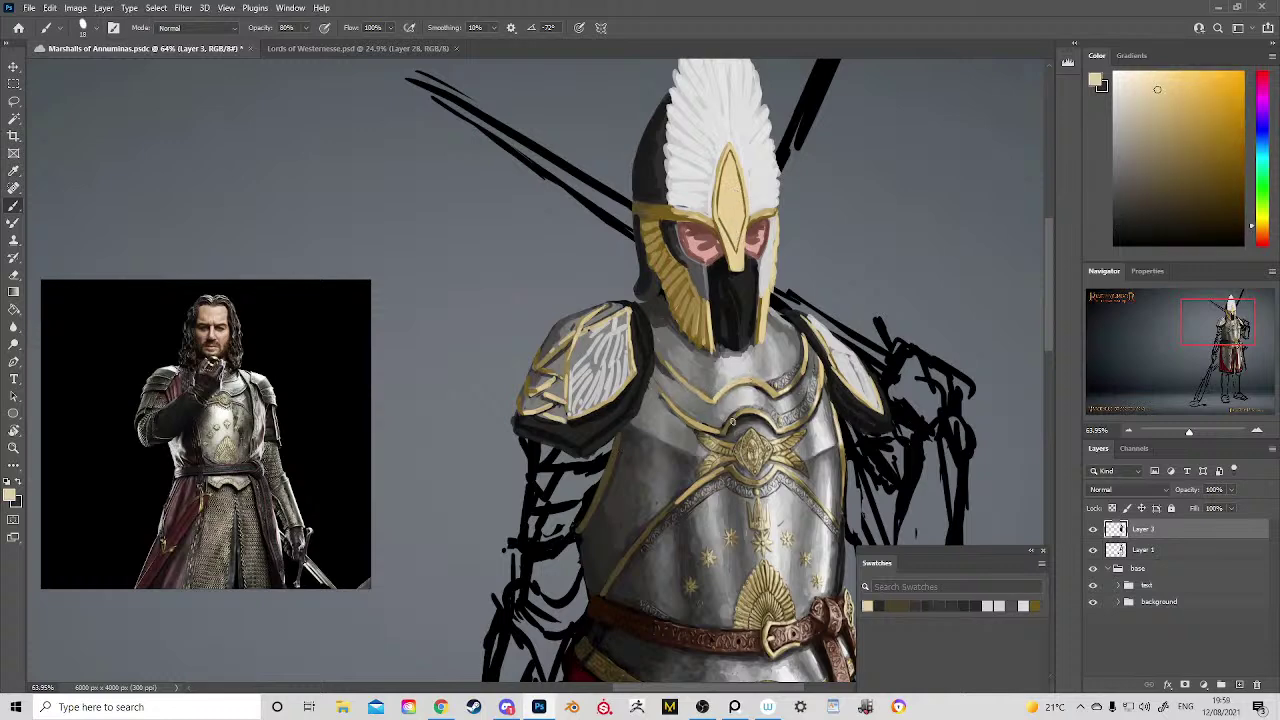
alt+click(766, 418)
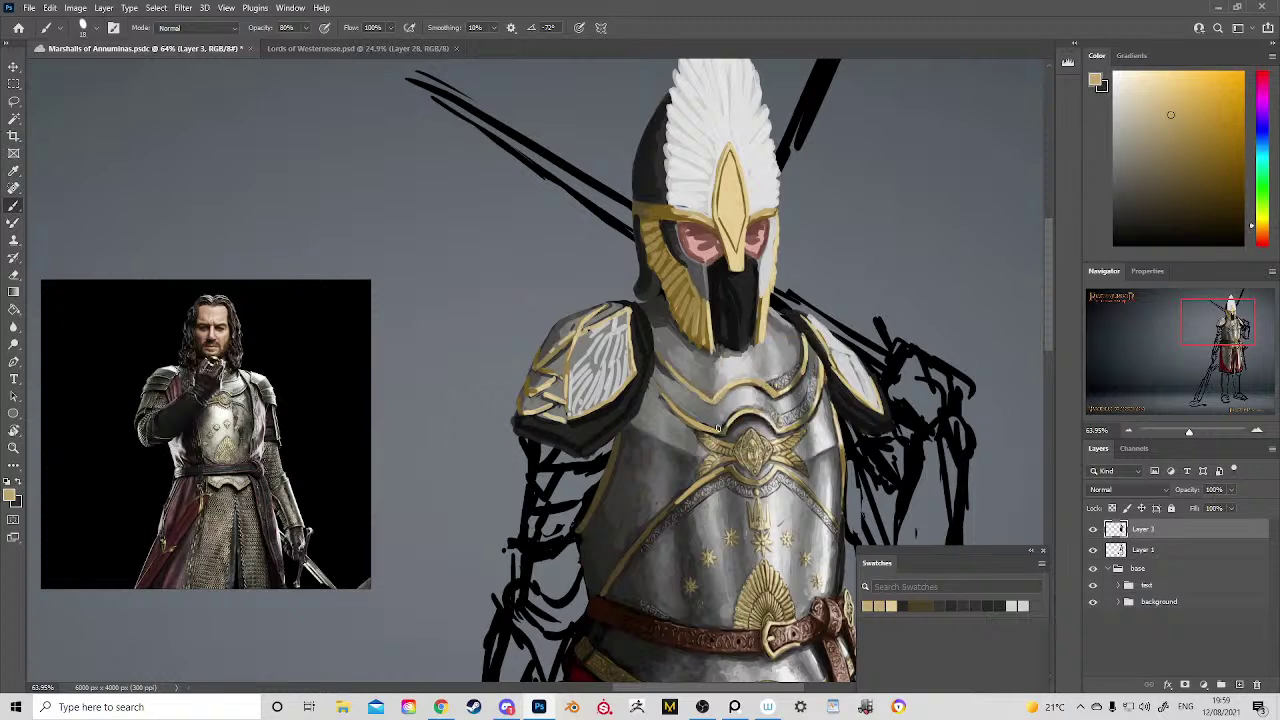
drag(739, 444, 752, 400)
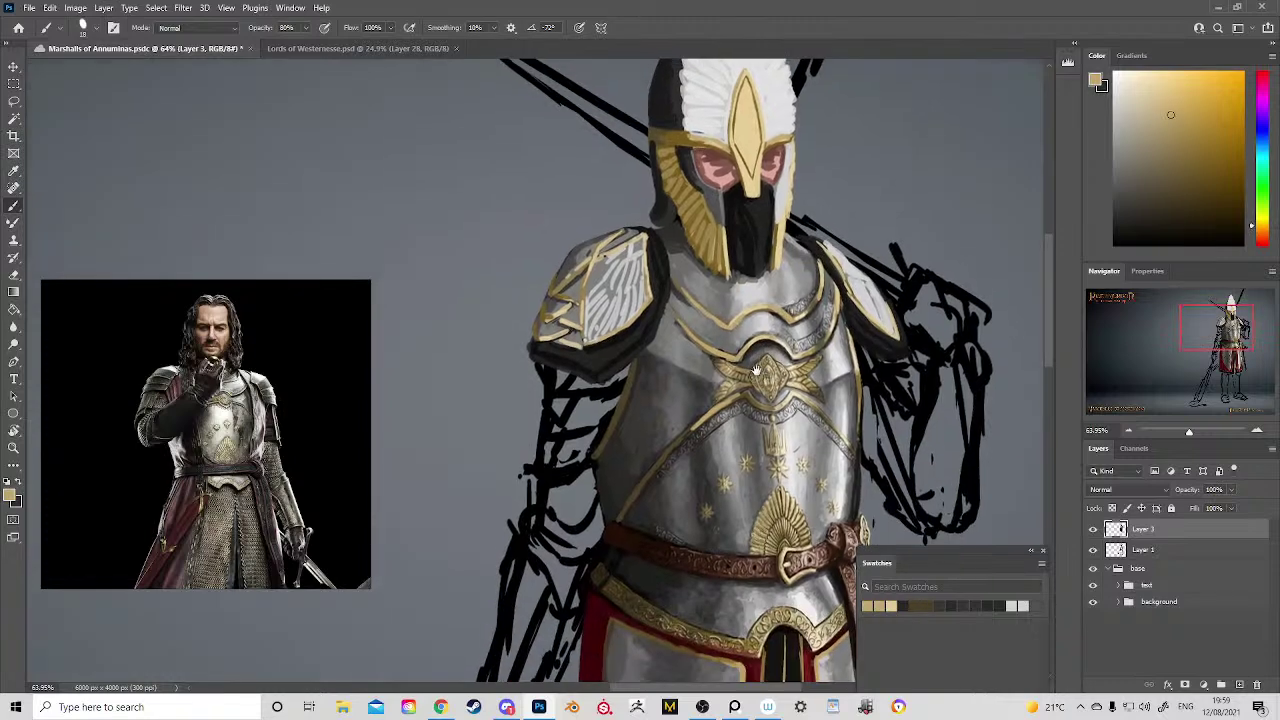
alt+click(741, 362)
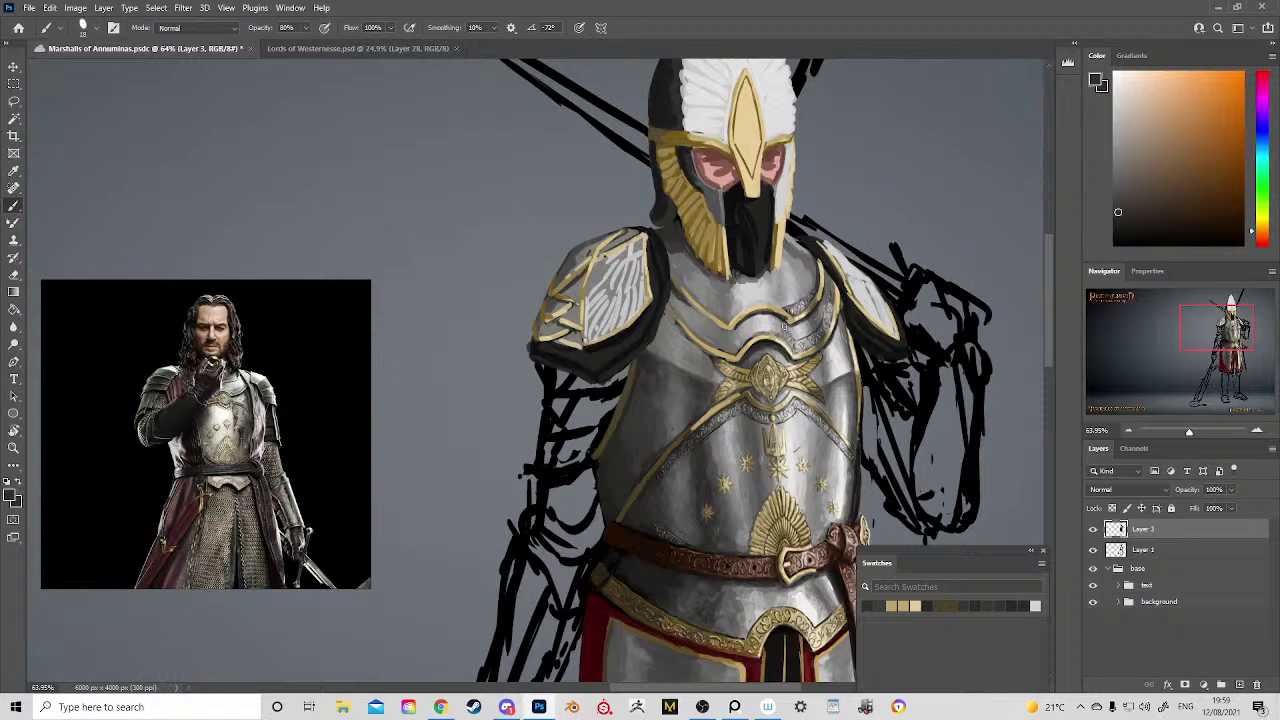
alt+click(789, 351)
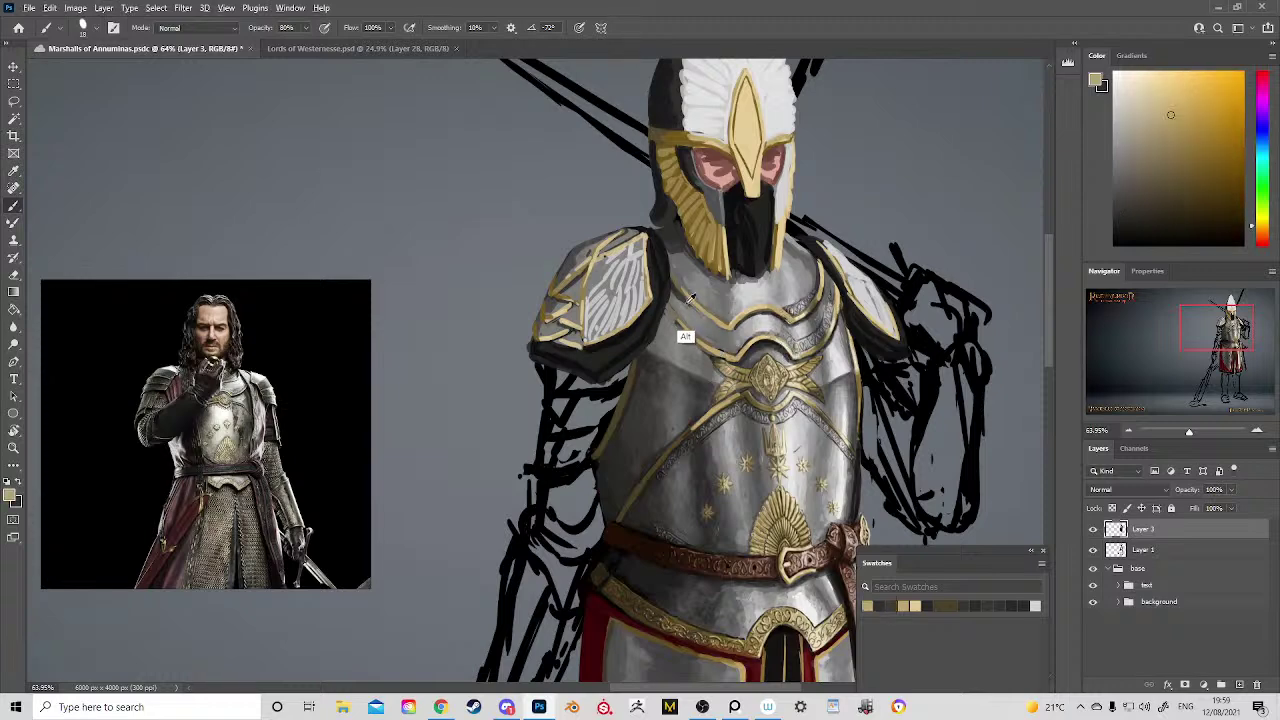
Step: Refine and extend the gold bands across the upper breastplate towards the shoulder armour with sampled gold and brown-grey tones
alt+click(683, 334)
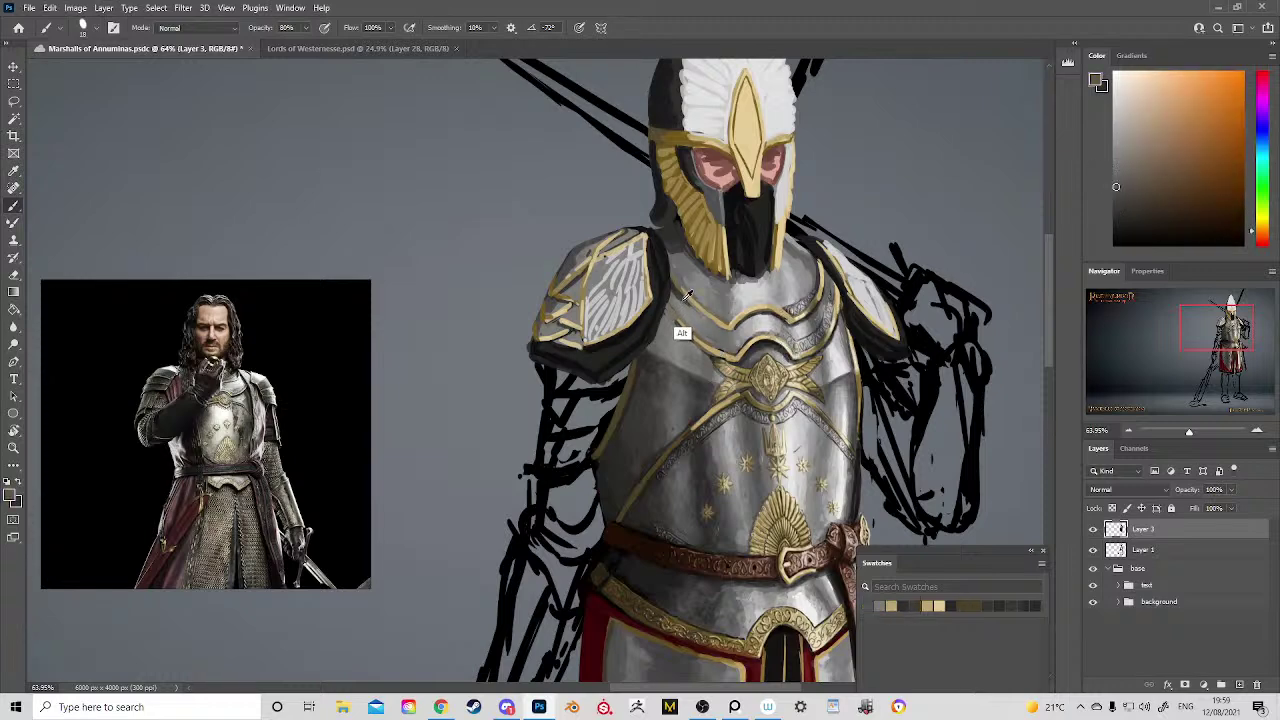
alt+click(729, 335)
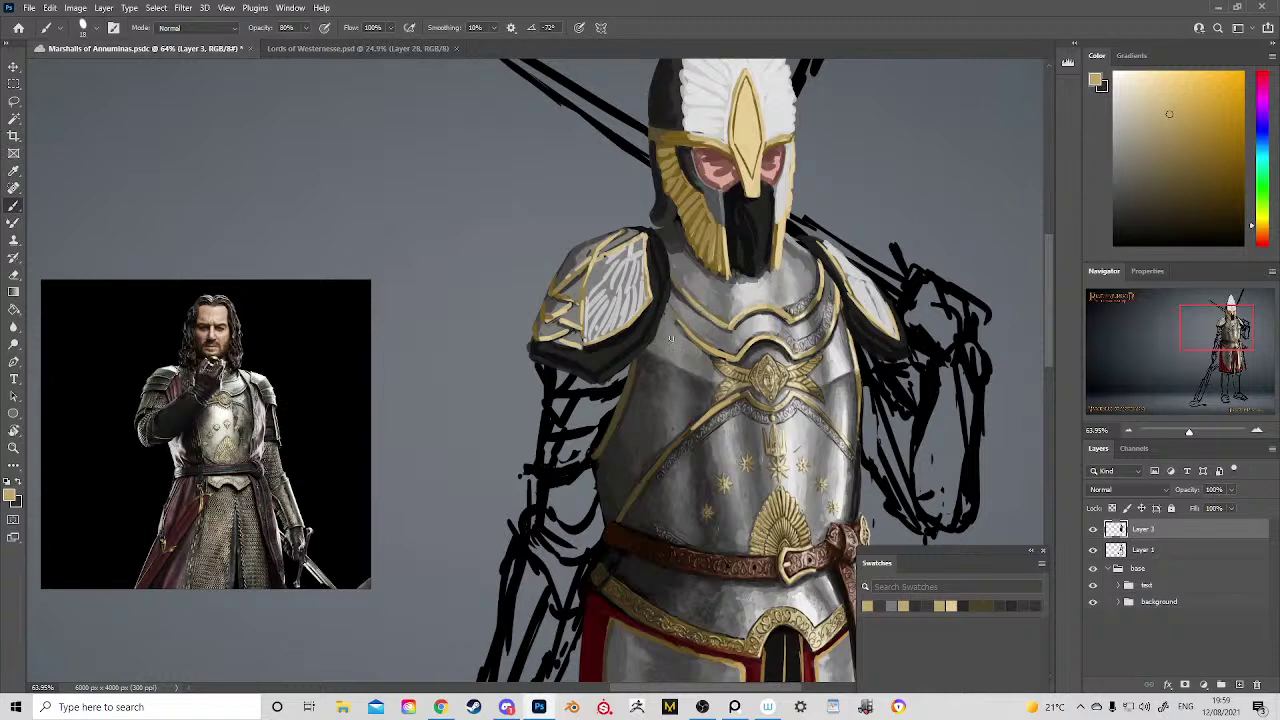
alt+click(686, 364)
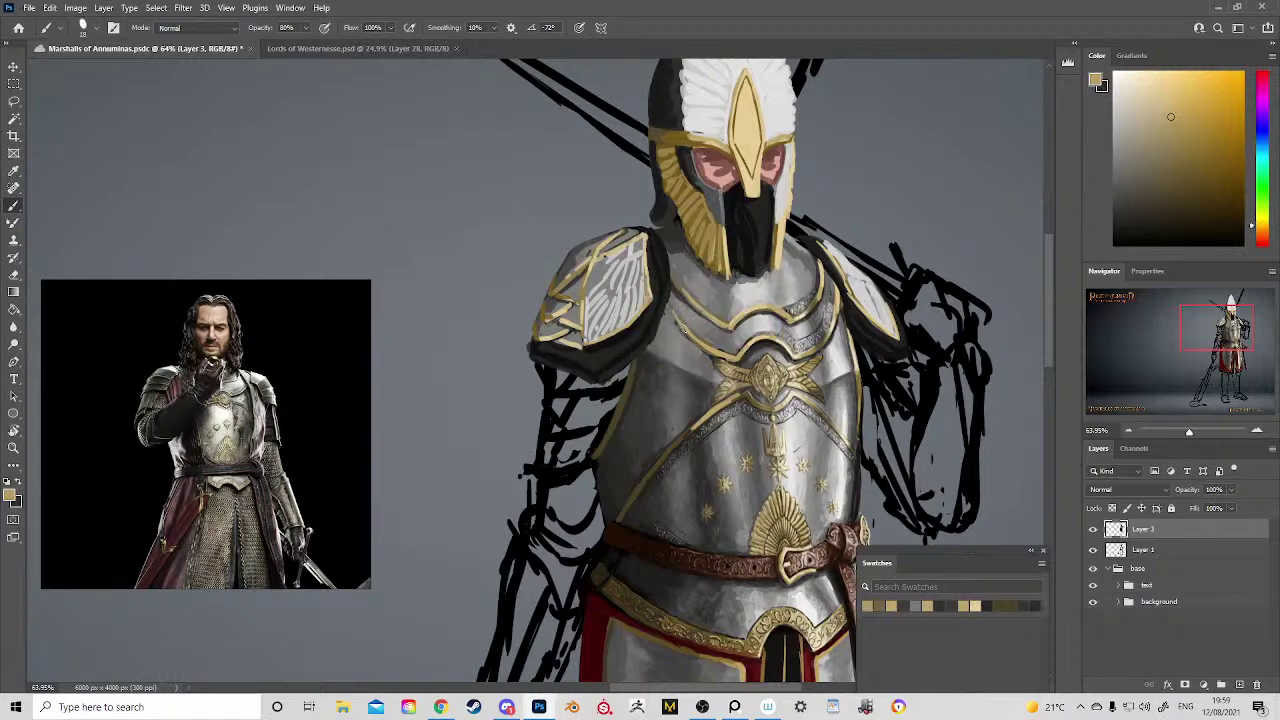
Step: Shade the neck collar and the metal between the gold chest bands with dark and mid greys sampled from the armour
alt+click(675, 245)
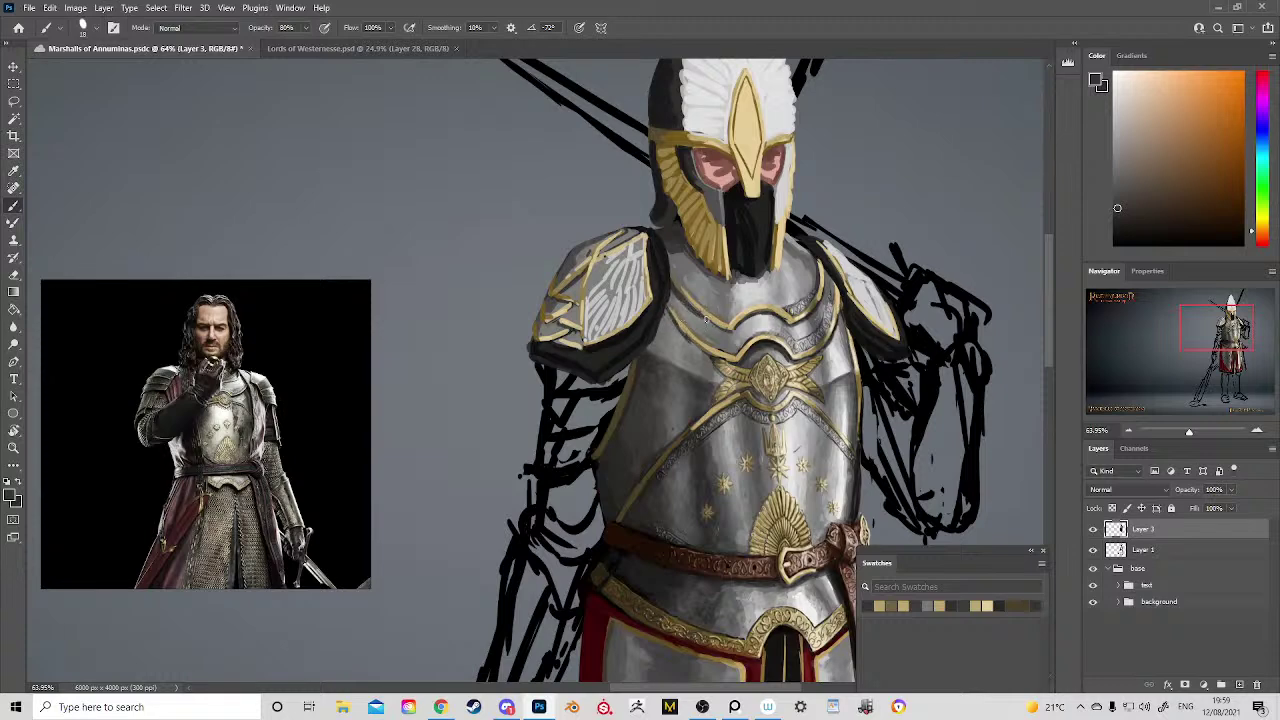
alt+click(687, 322)
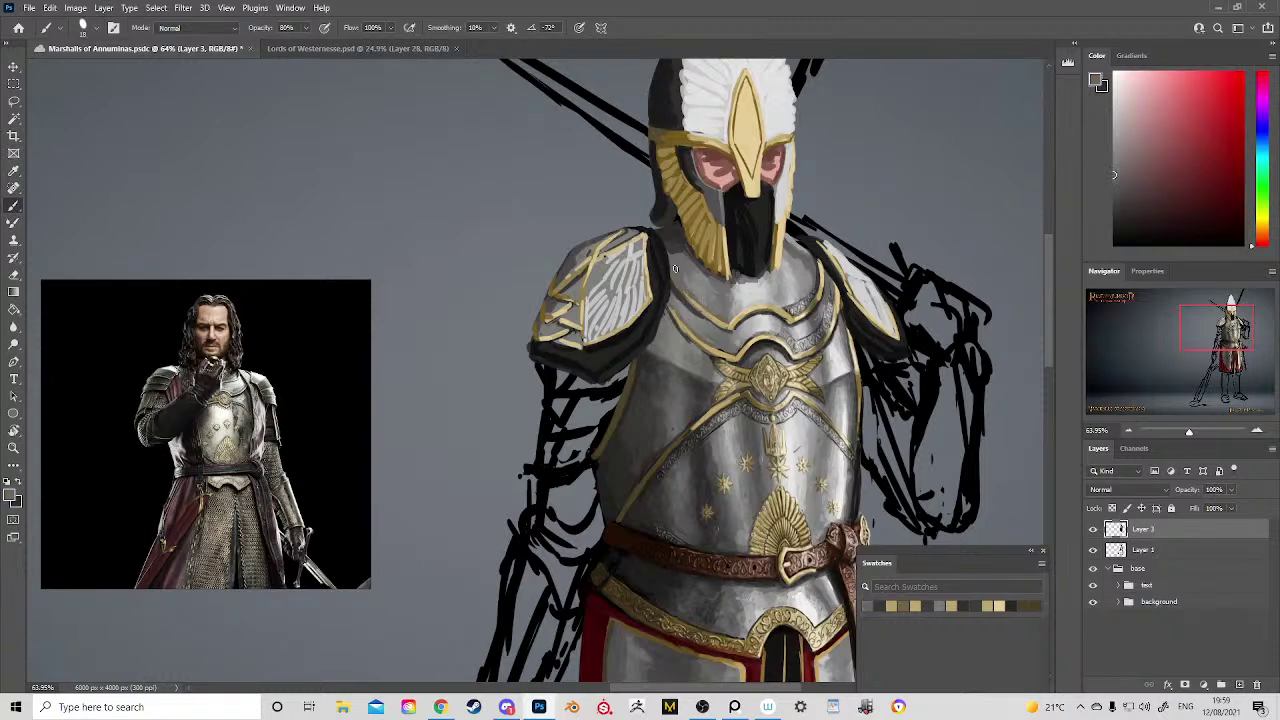
alt+click(694, 302)
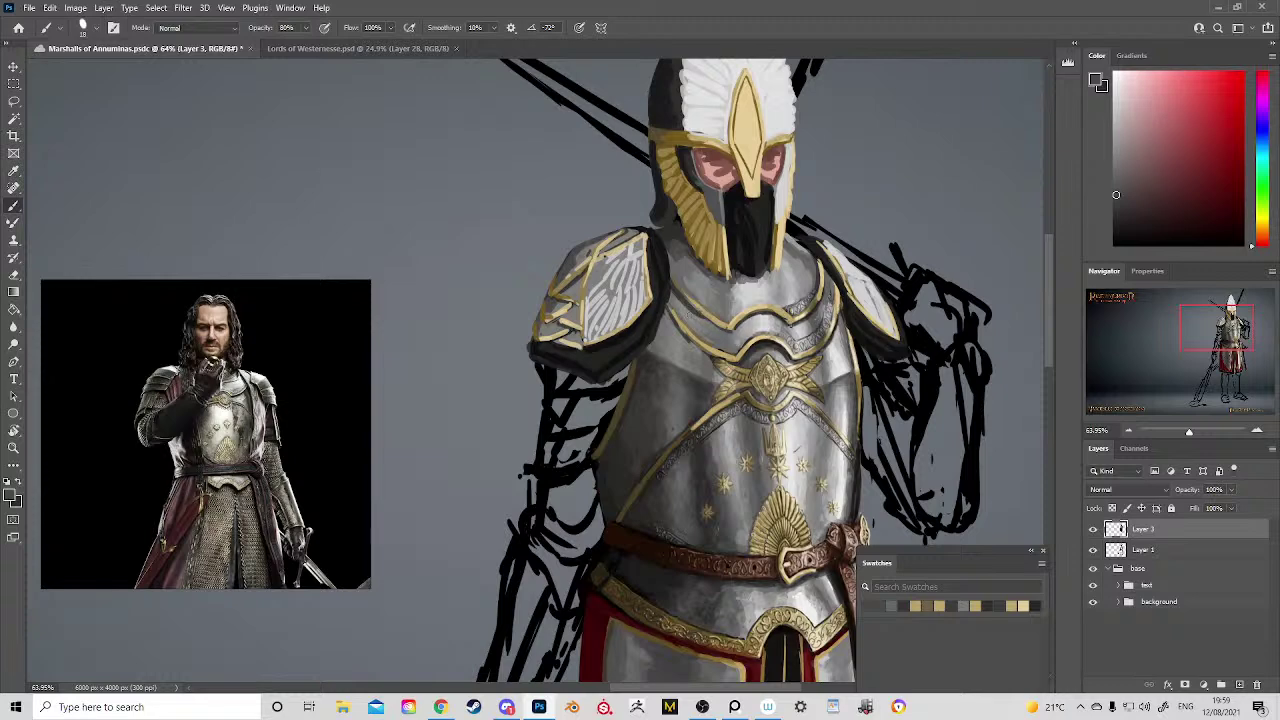
alt+click(800, 248)
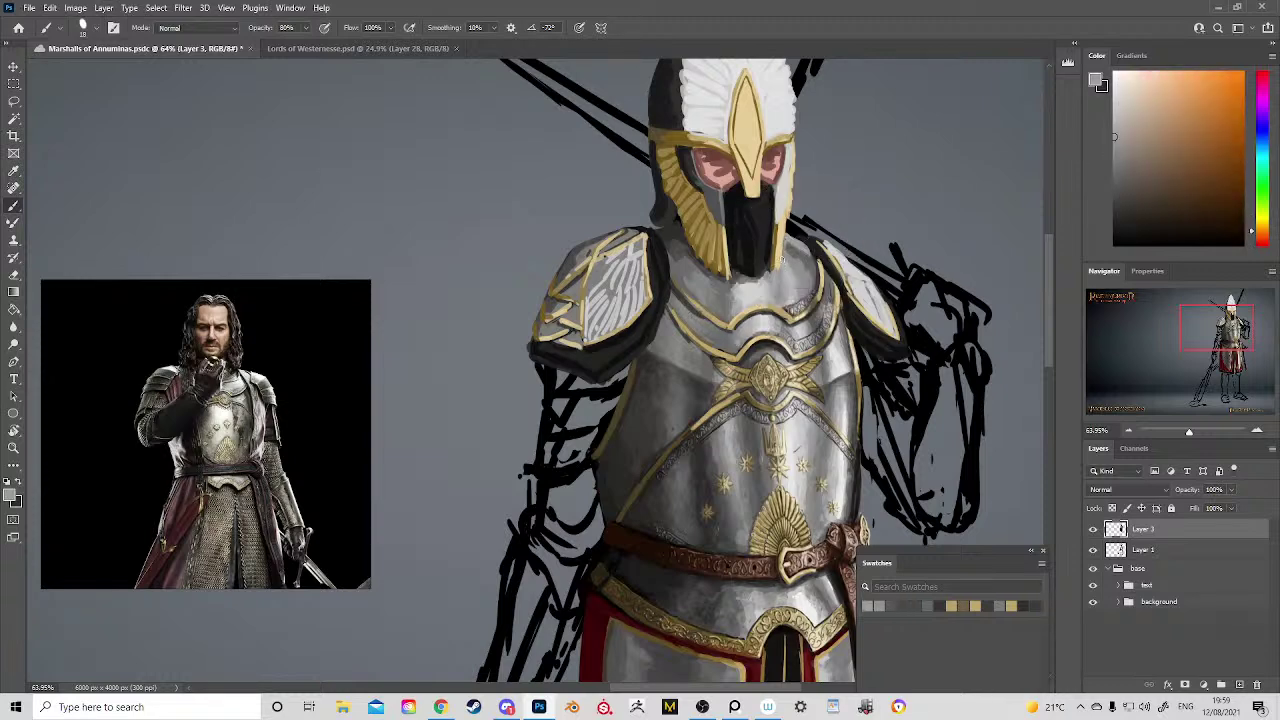
alt+click(786, 251)
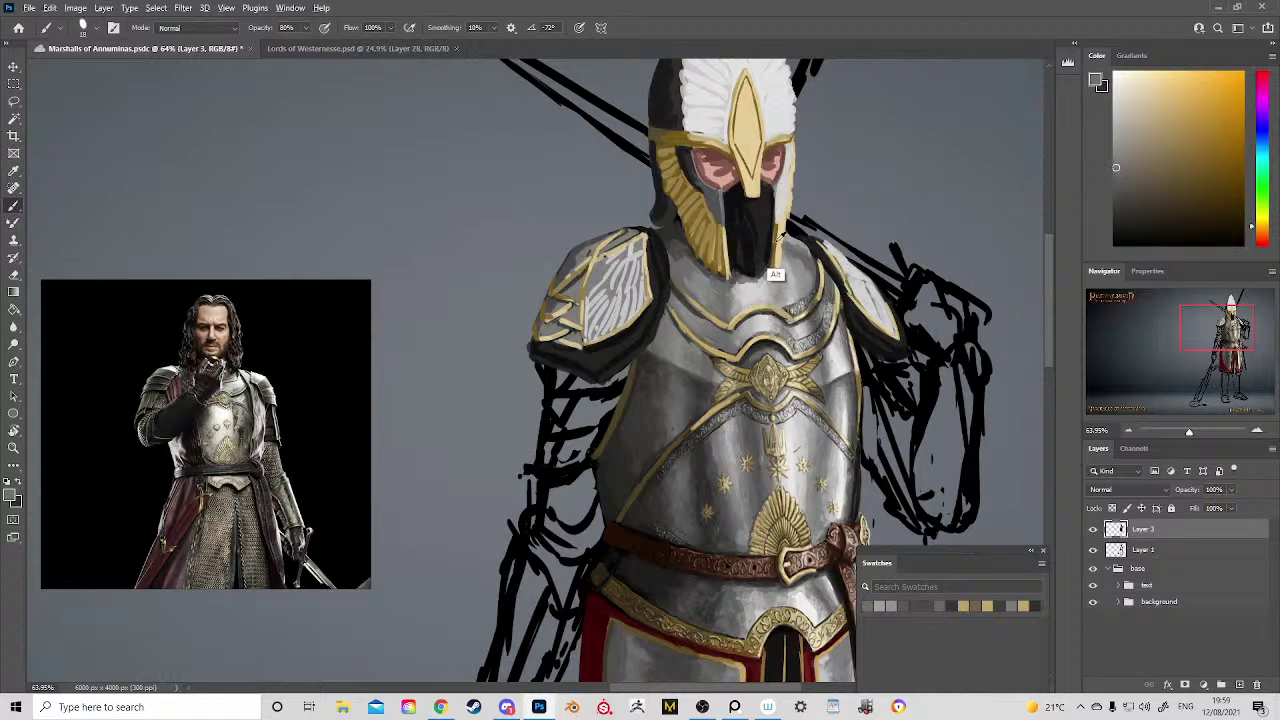
Step: Refine the gold edging of the helmet's narrower, lit cheek guard with sampled light and dark gold
alt+click(779, 245)
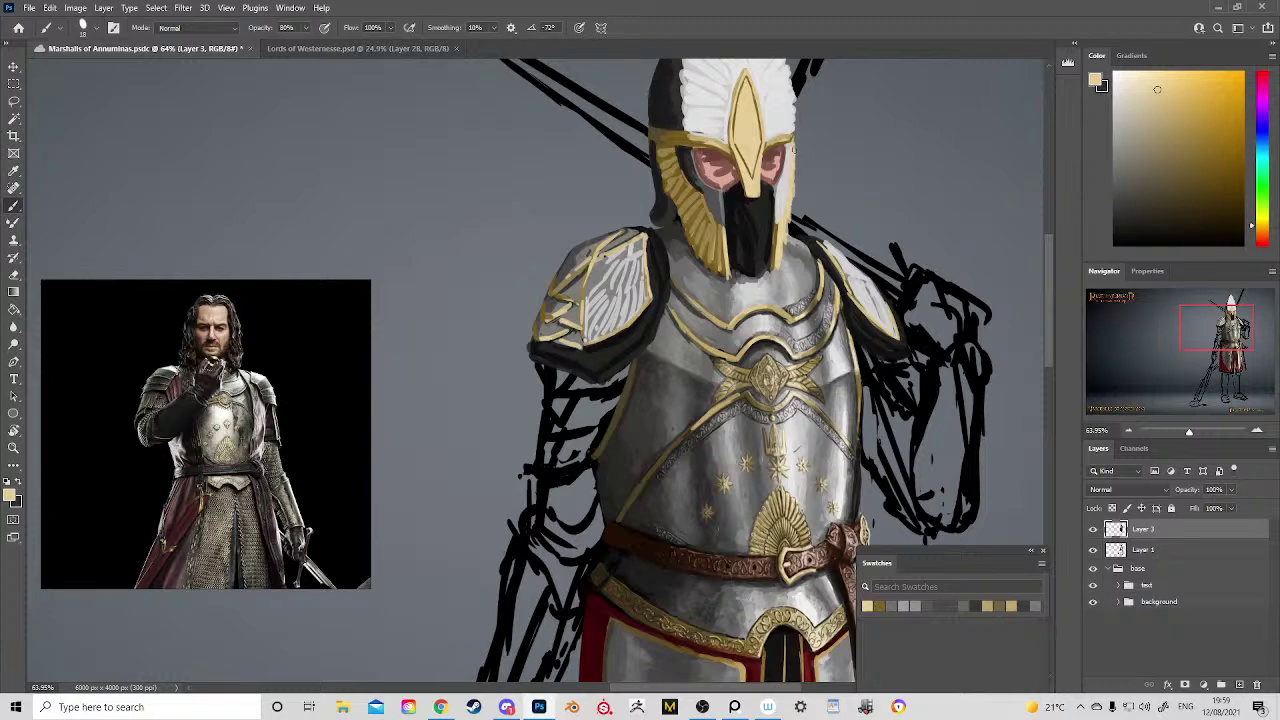
drag(794, 199, 782, 316)
alt+click(775, 311)
alt+click(773, 334)
alt+click(767, 344)
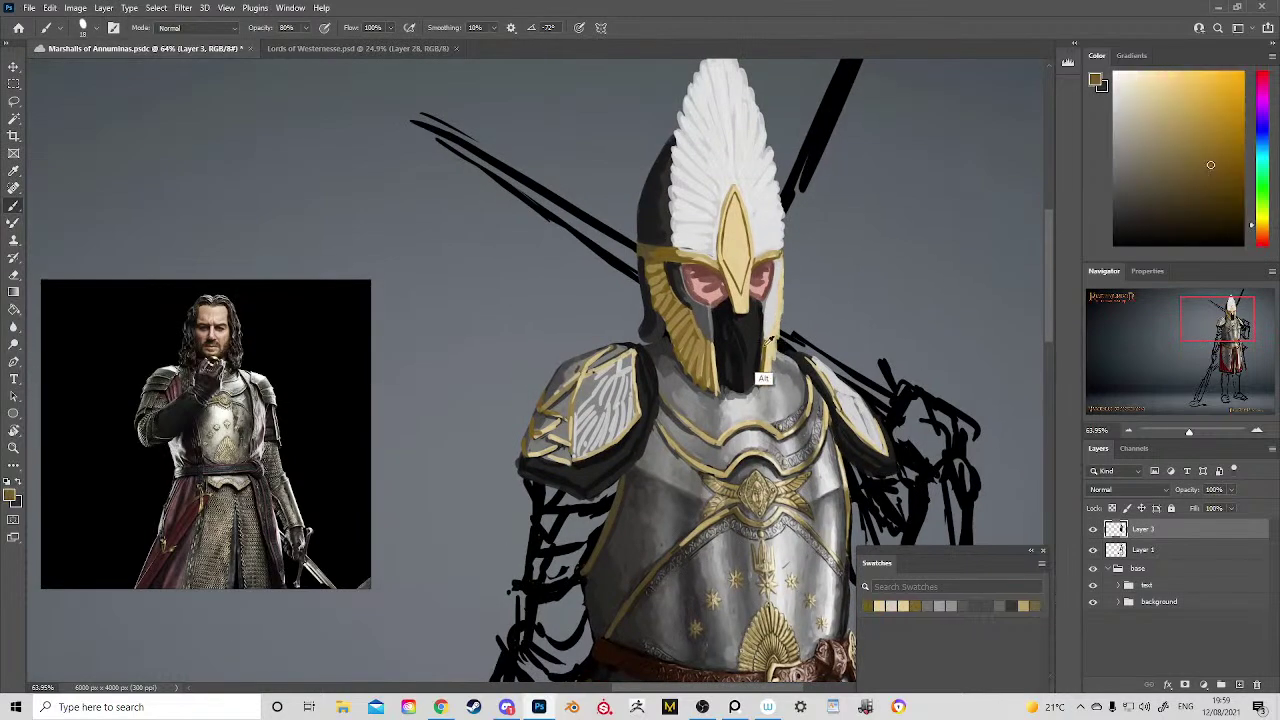
Step: Clean up the cheek guard's inner edge and fill the helmet's face opening with smooth near-black
alt+click(713, 315)
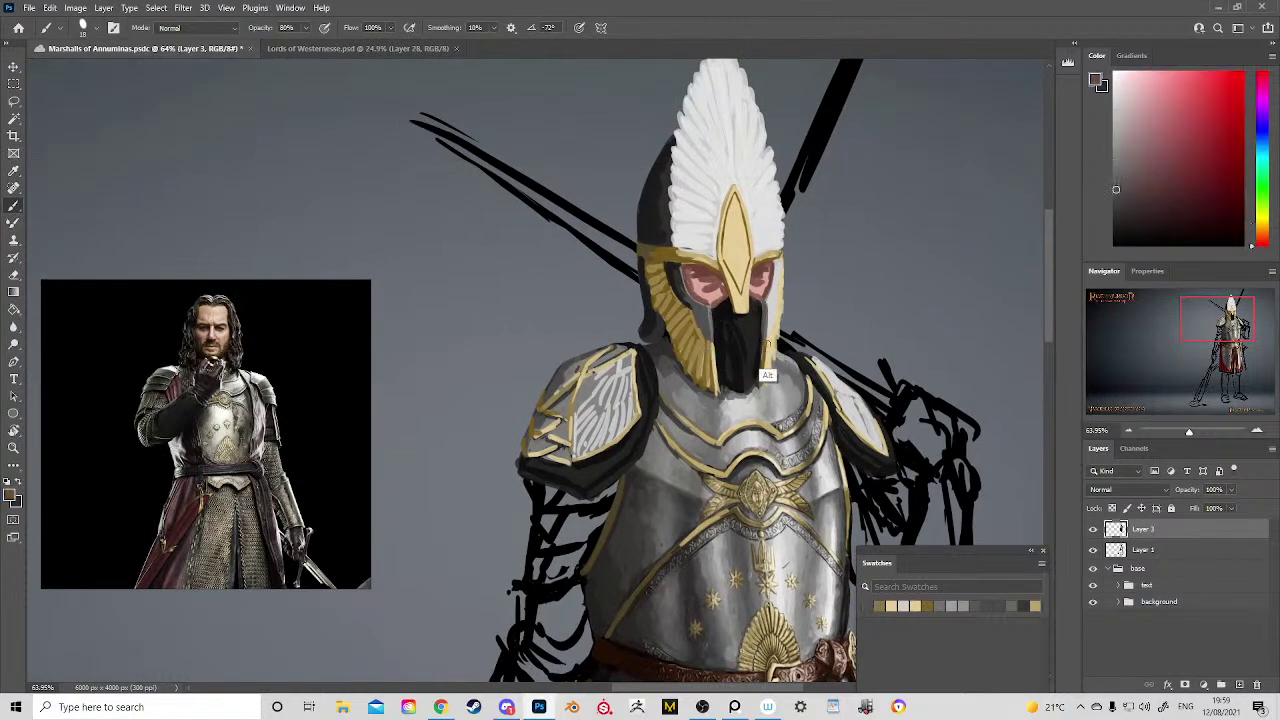
alt+click(766, 328)
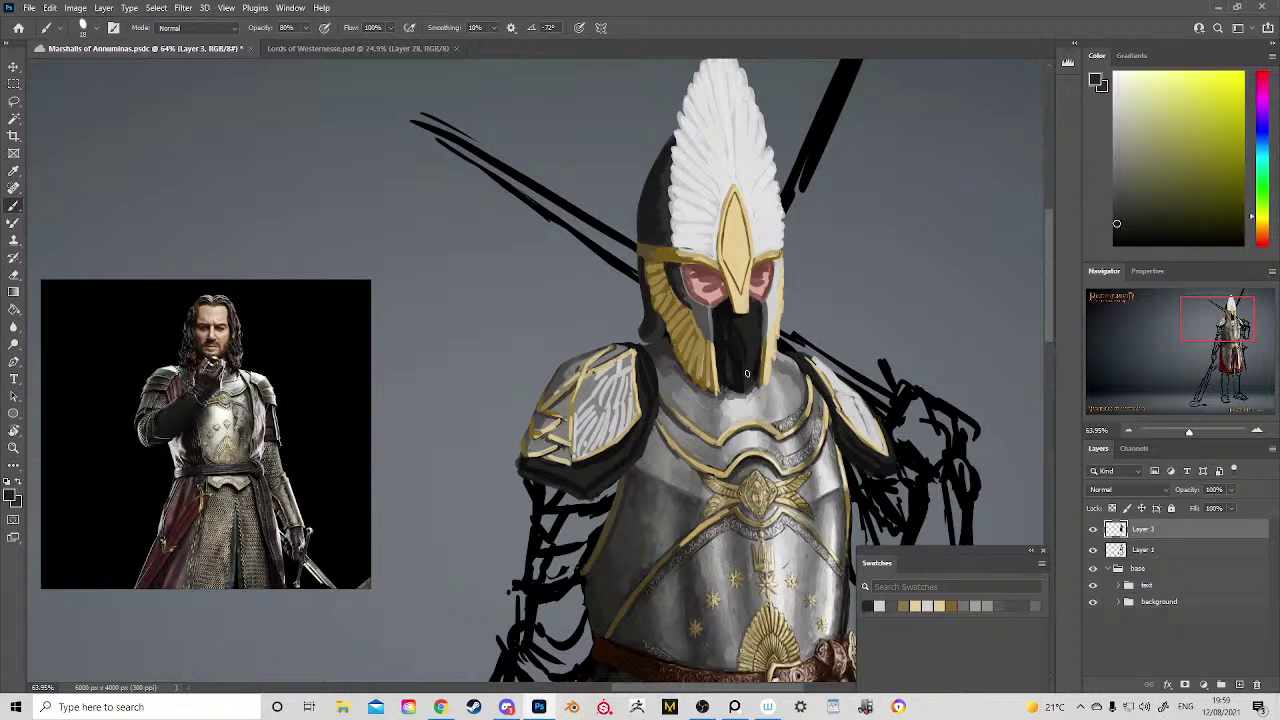
alt+click(728, 337)
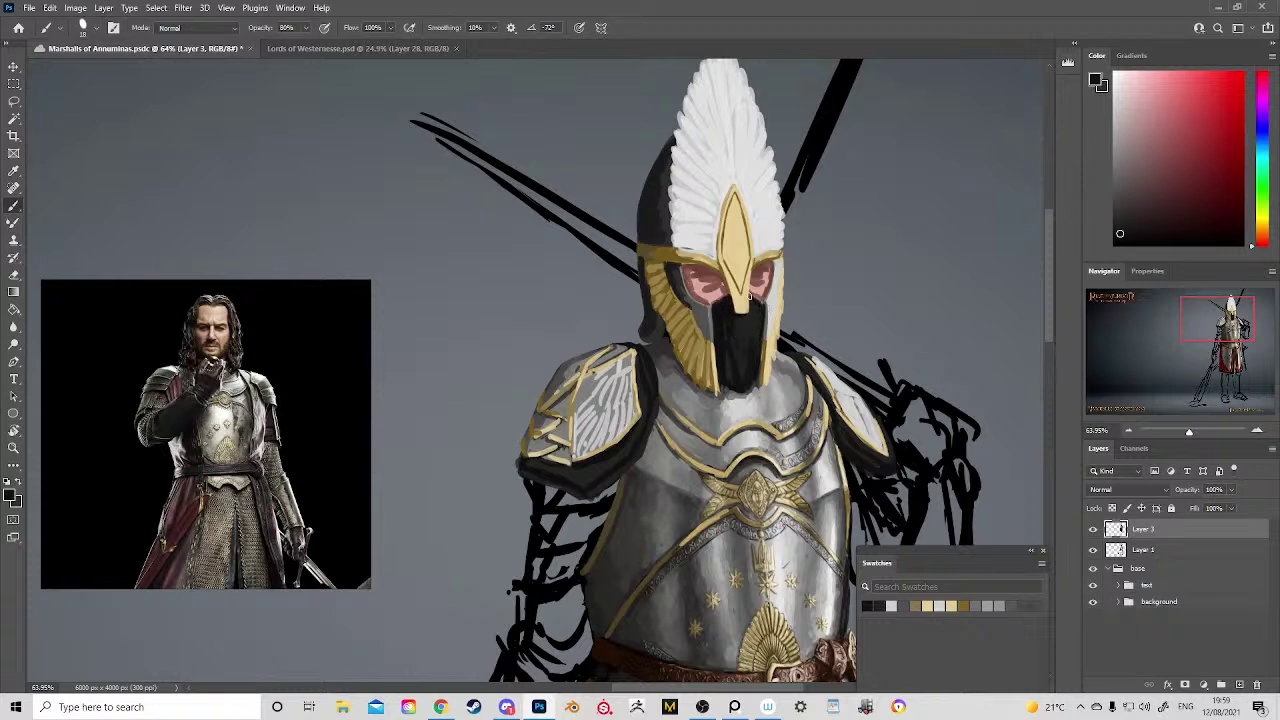
scroll(775, 318, down, 3)
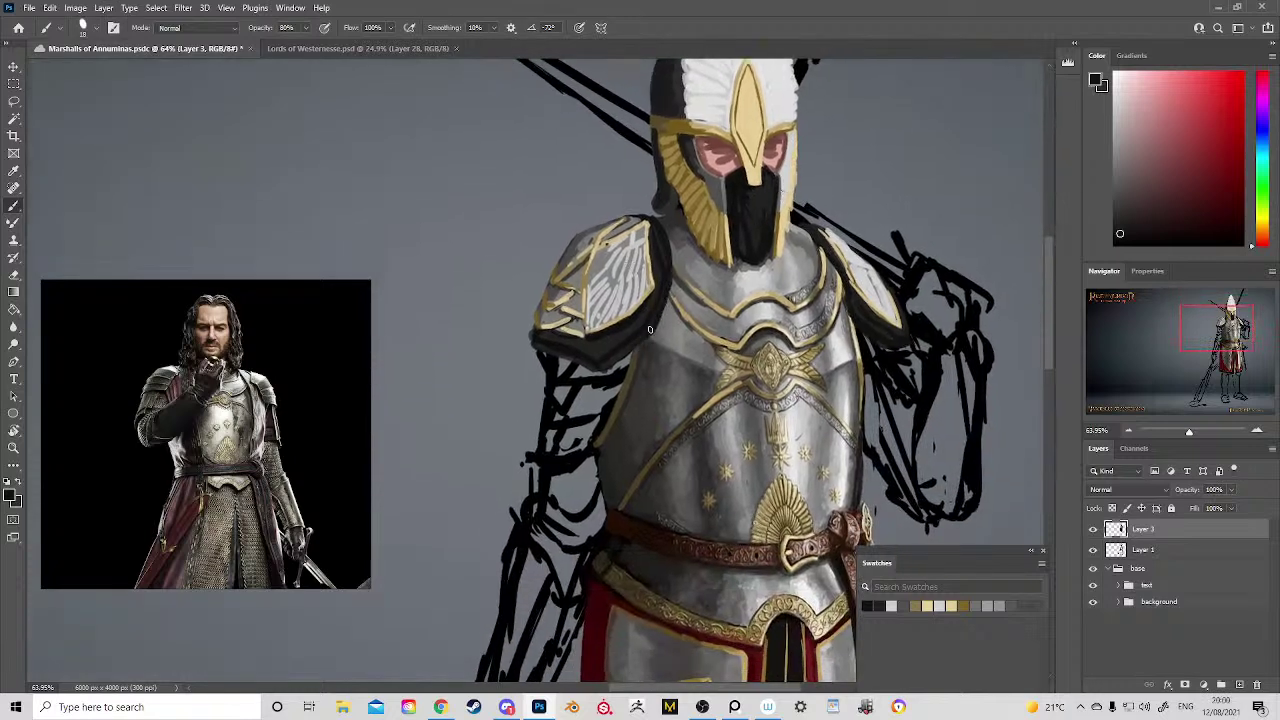
Step: Darken the shoulder guard's lower black rim and refine the breastplate's shaded side edge with sampled near-black tones
drag(650, 329, 601, 370)
drag(570, 361, 620, 357)
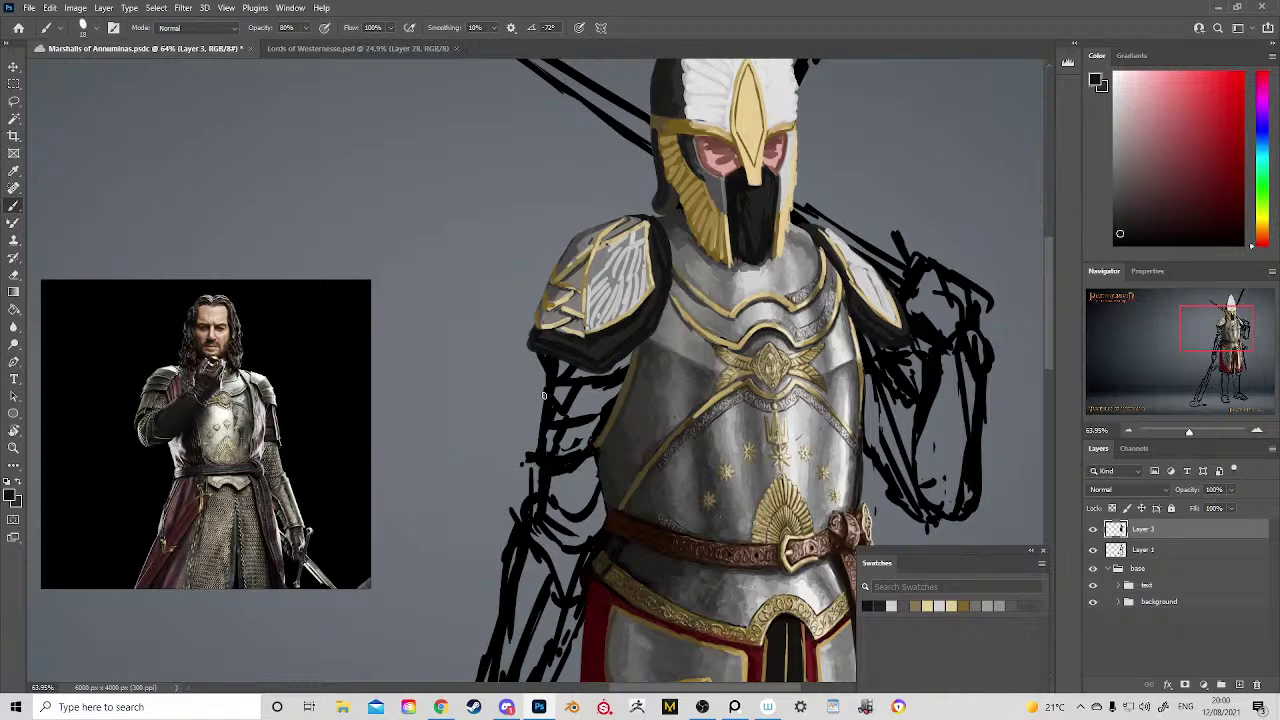
drag(676, 458, 586, 457)
alt+click(511, 460)
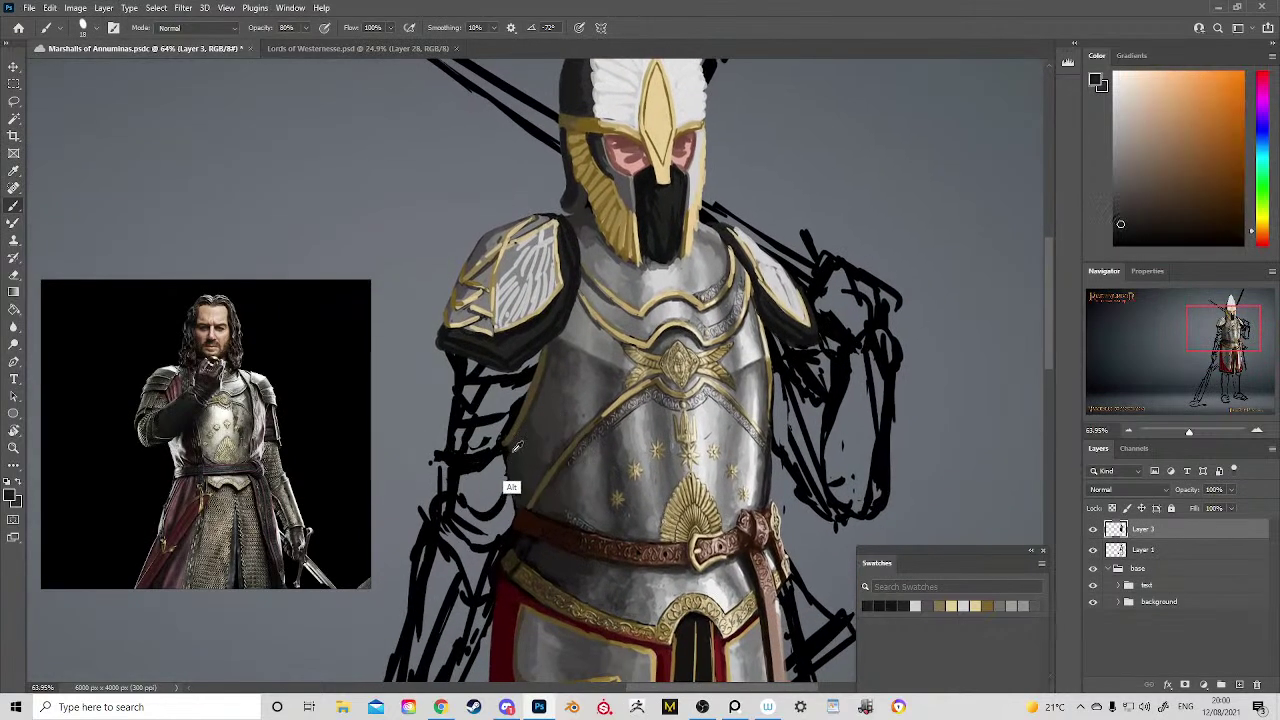
alt+click(584, 196)
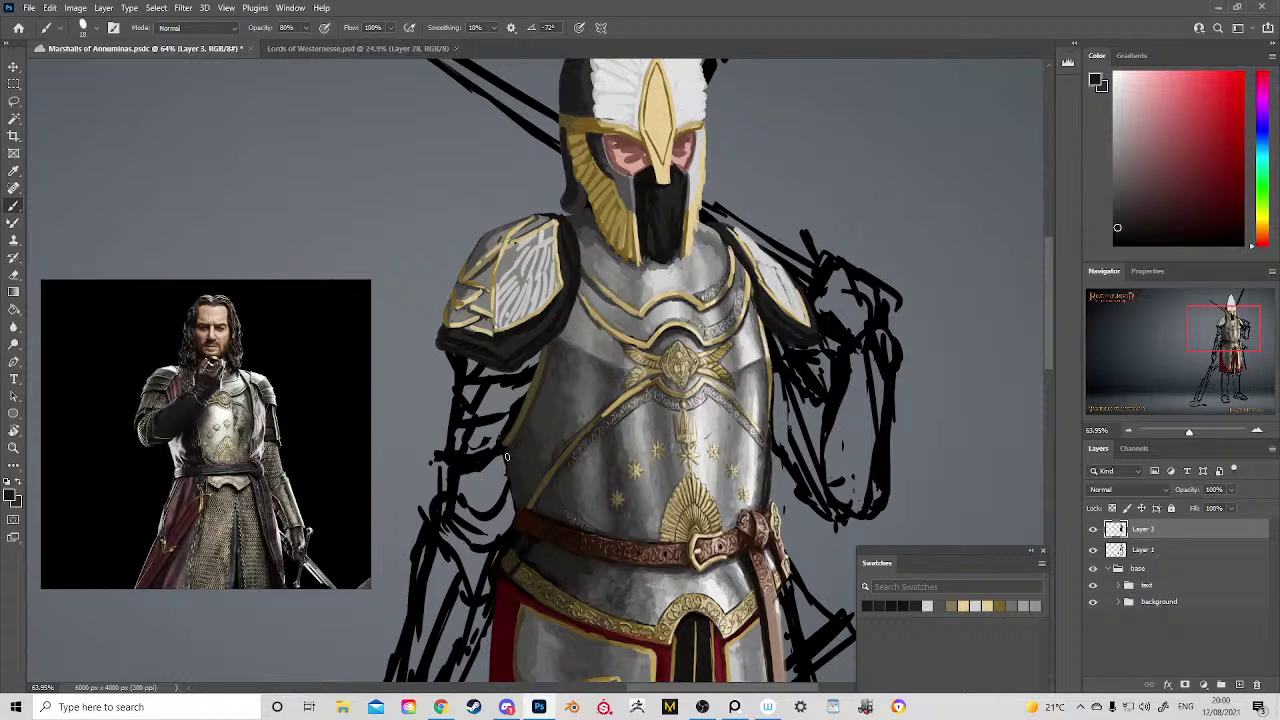
drag(506, 453, 515, 510)
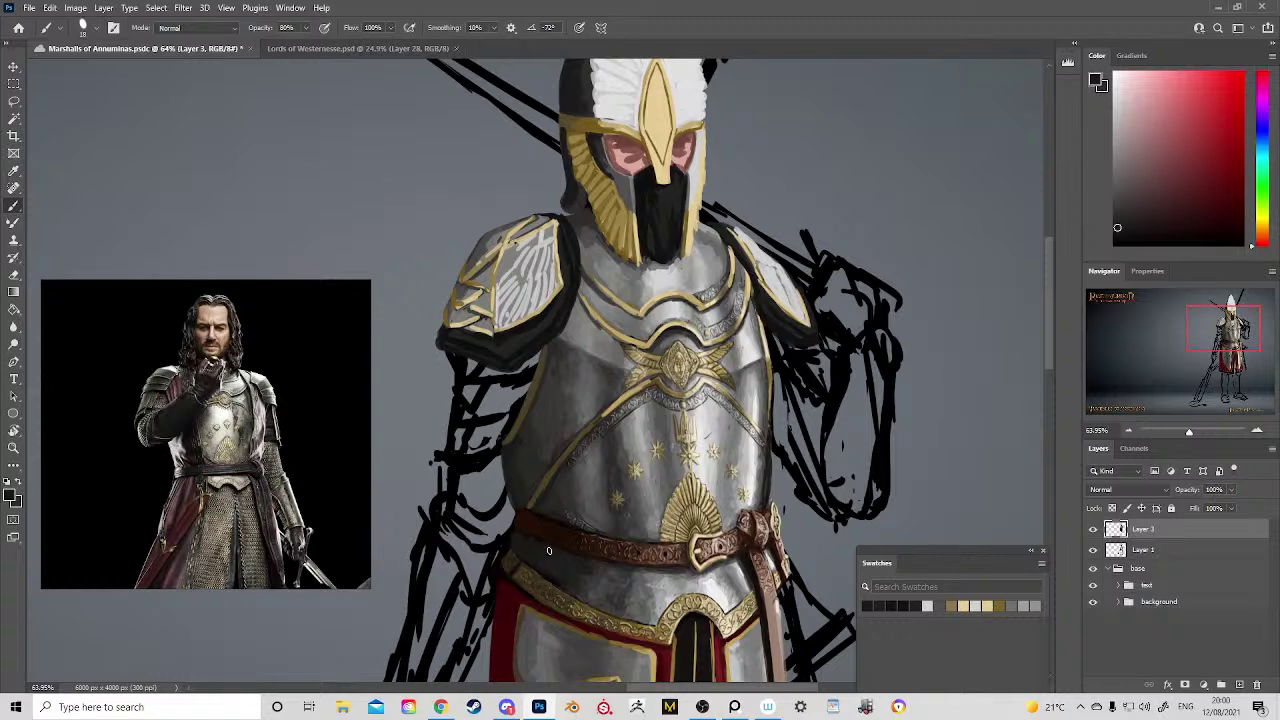
alt+click(508, 553)
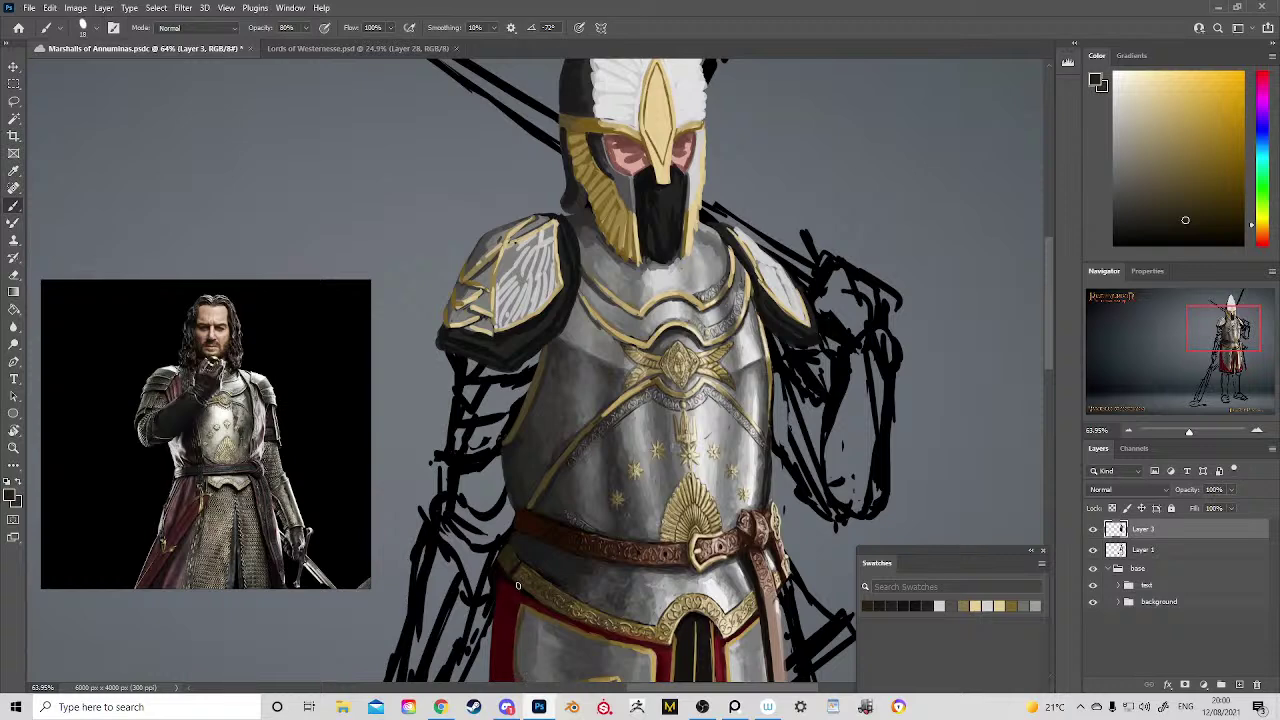
Step: Block in the lowered arm's upper sleeve with very dark brown at 100% brush opacity and erase its outer edge clean
drag(640, 360, 748, 308)
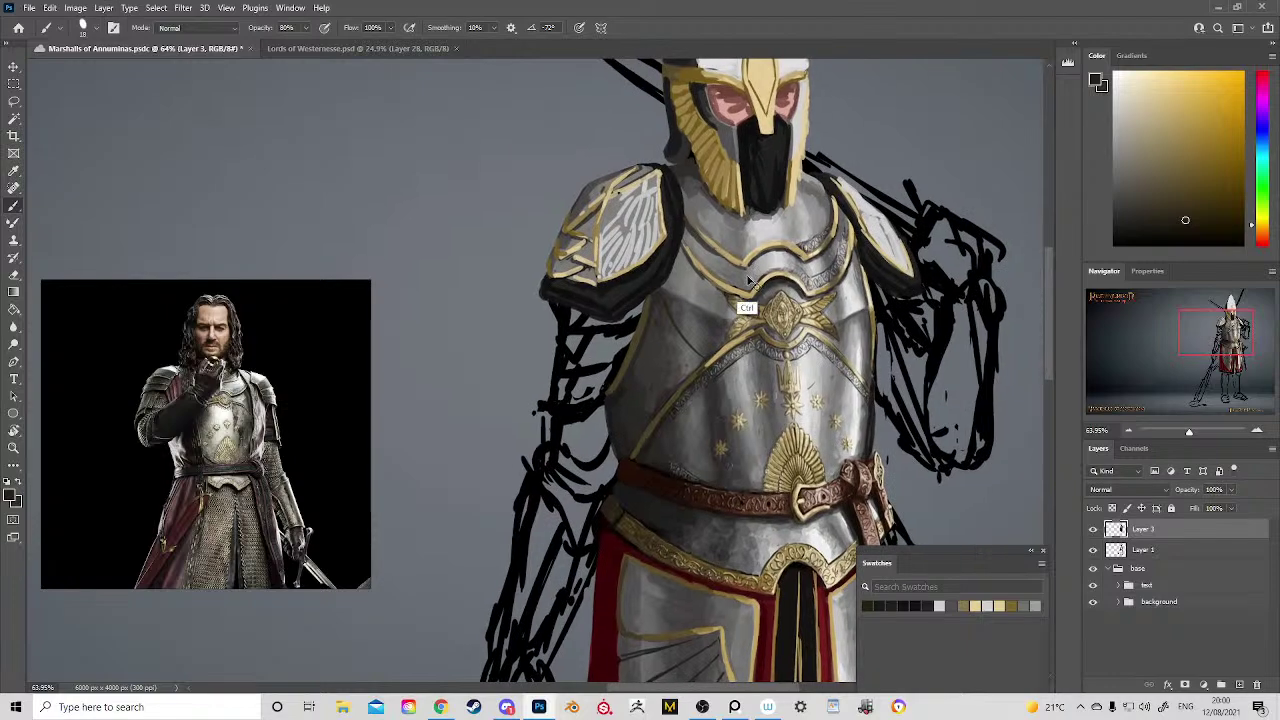
drag(713, 363, 665, 276)
drag(665, 276, 624, 295)
mouse_move(624, 295)
mouse_down()
mouse_move(680, 309)
mouse_move(640, 304)
mouse_move(640, 243)
mouse_move(664, 284)
mouse_up()
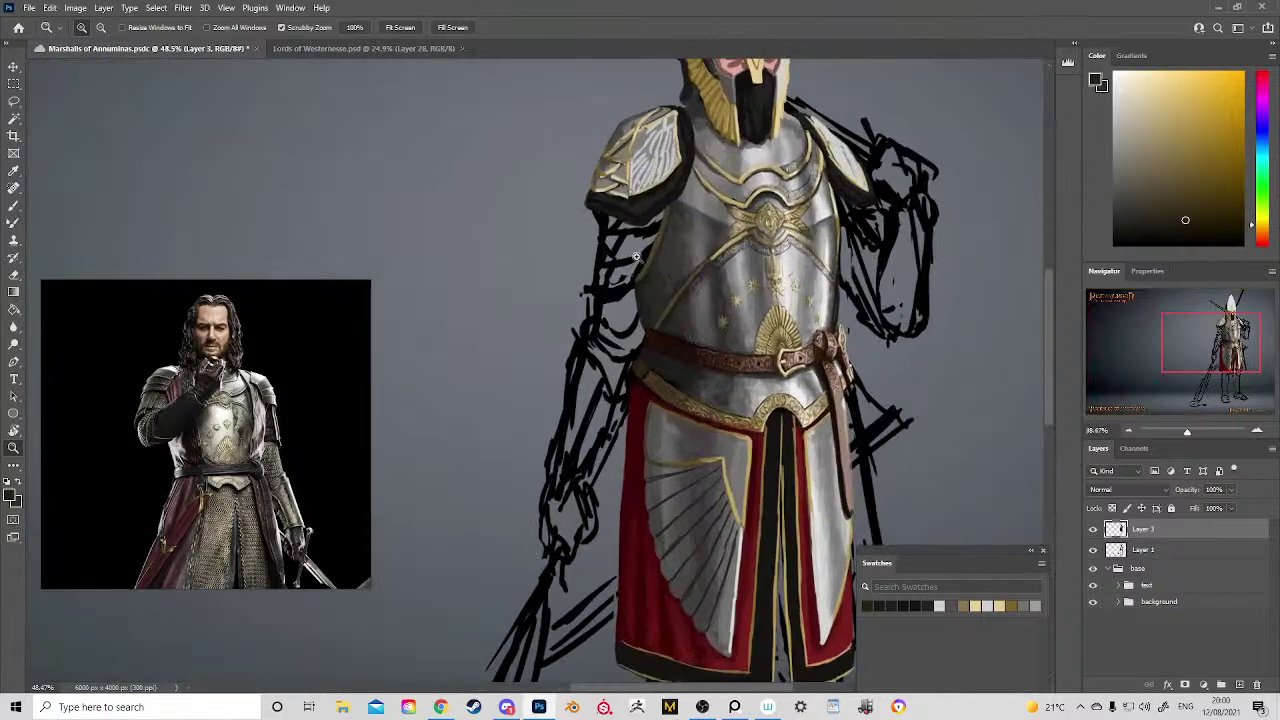
alt+click(748, 108)
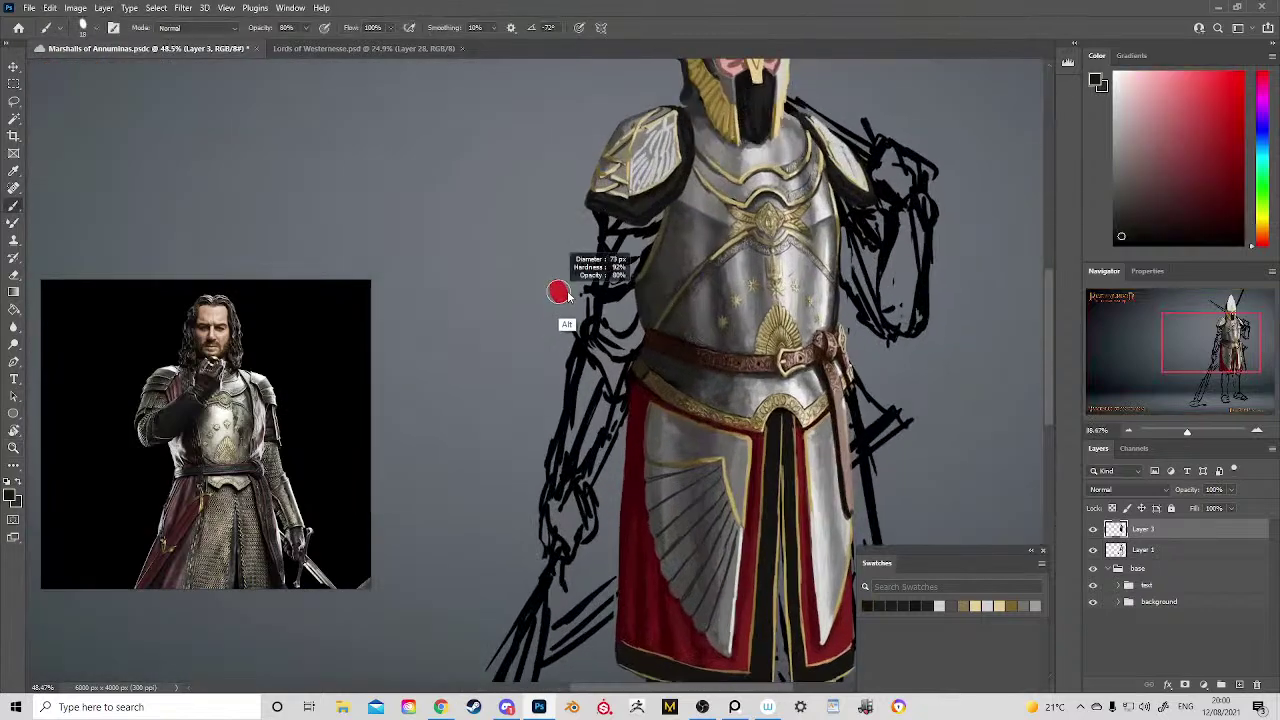
key(0)
drag(602, 214, 594, 294)
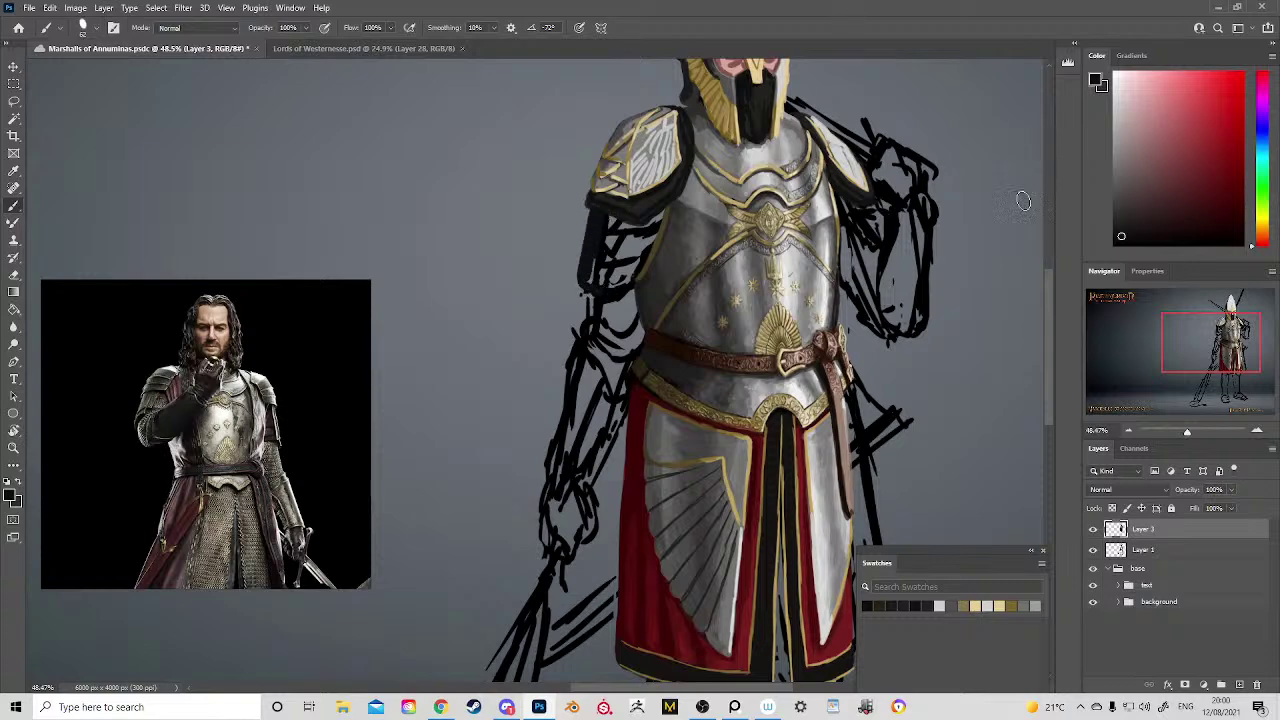
drag(1260, 246, 1261, 238)
click(1155, 232)
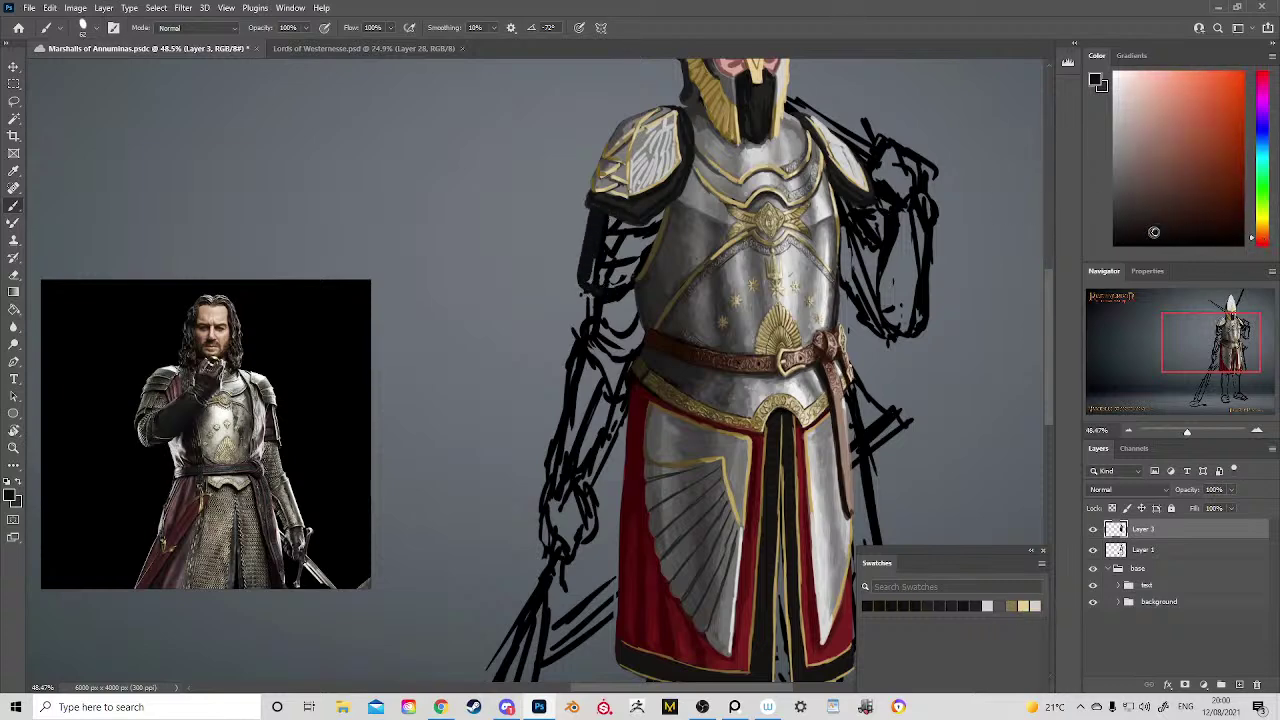
mouse_move(598, 224)
mouse_down()
mouse_move(637, 250)
mouse_move(645, 227)
mouse_move(629, 289)
mouse_move(675, 198)
mouse_move(625, 261)
mouse_move(634, 296)
mouse_move(665, 208)
mouse_move(645, 259)
mouse_move(643, 228)
mouse_move(601, 220)
mouse_move(634, 230)
mouse_move(611, 223)
mouse_move(620, 289)
mouse_move(604, 287)
mouse_move(645, 292)
mouse_move(650, 269)
mouse_move(648, 286)
mouse_move(612, 294)
mouse_up()
key(e)
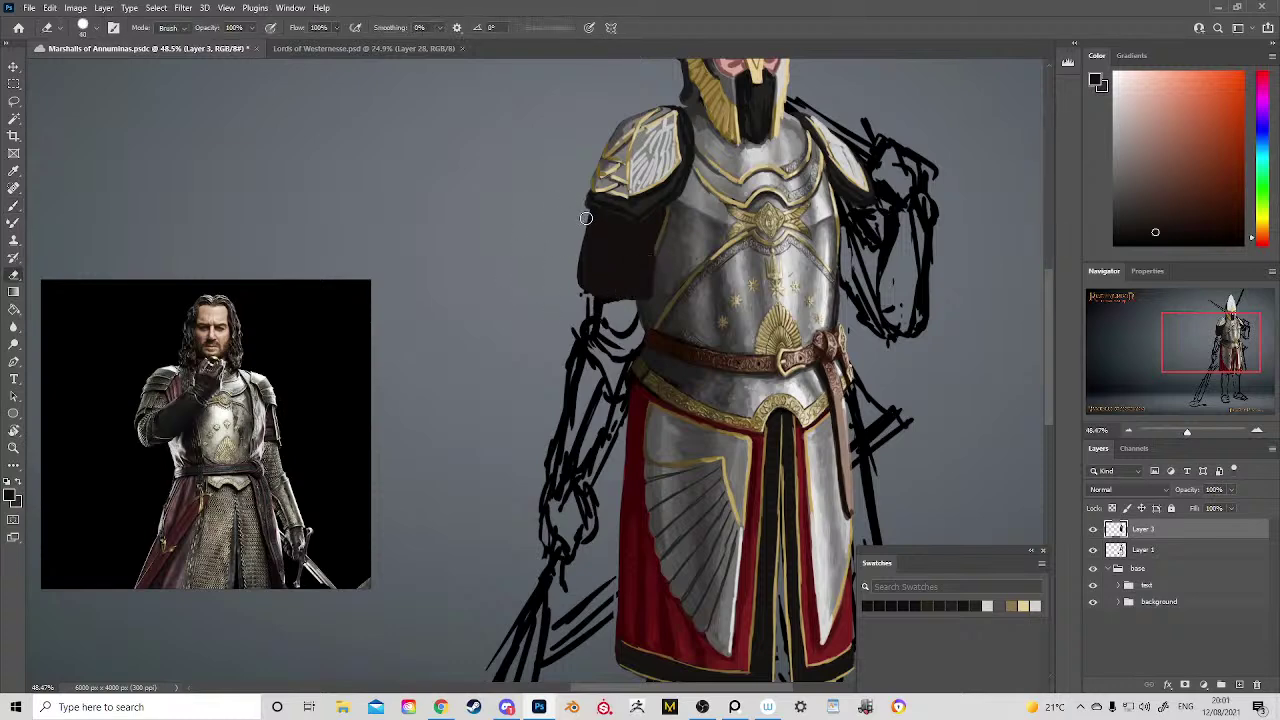
drag(588, 214, 568, 302)
Step: Fill the raised arm's upper sleeve below the shoulder armour with the same very dark brown
mouse_move(707, 312)
mouse_down()
mouse_move(628, 468)
mouse_move(560, 446)
mouse_move(650, 260)
mouse_move(688, 262)
mouse_move(645, 270)
mouse_move(691, 272)
mouse_move(710, 318)
mouse_move(726, 272)
mouse_up()
key(z)
key(b)
mouse_move(719, 227)
mouse_down()
mouse_move(712, 312)
mouse_move(745, 285)
mouse_move(755, 295)
mouse_move(727, 232)
mouse_move(760, 236)
mouse_move(759, 283)
mouse_up()
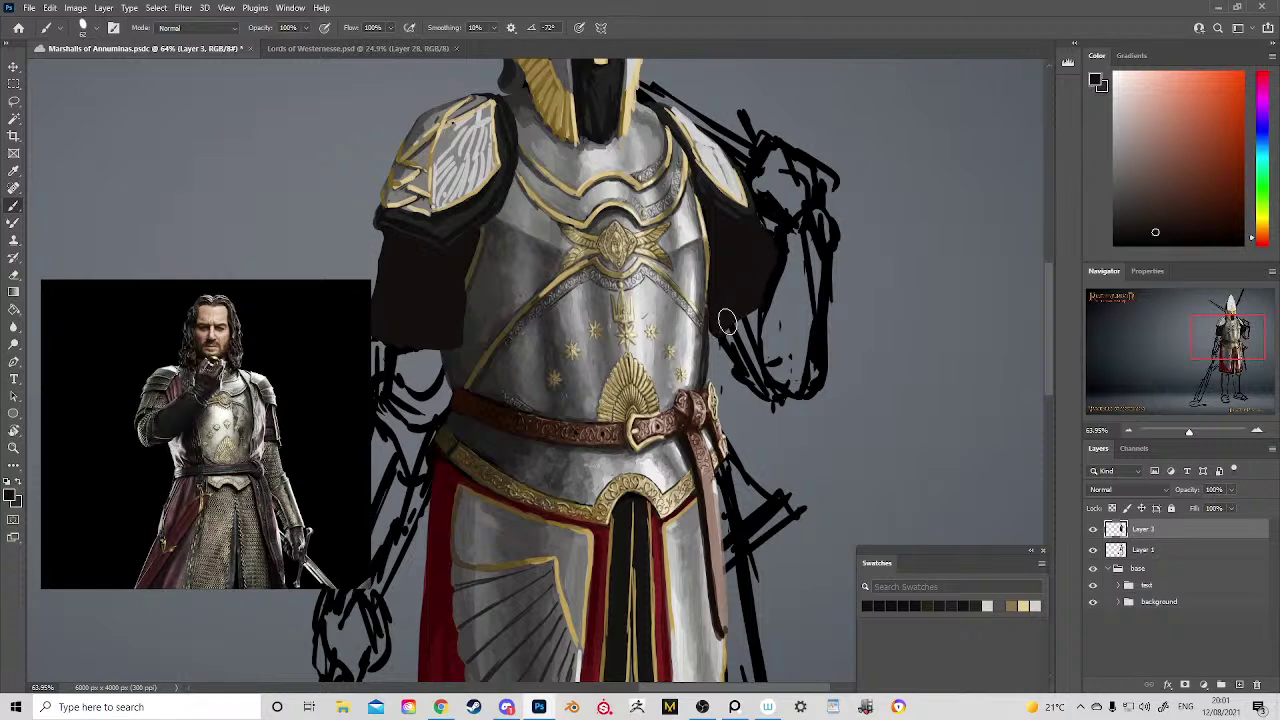
Step: Block in the lowered arm's sleeve around the elbow with reds sampled from the skirt cloth
key(z)
drag(760, 313, 712, 248)
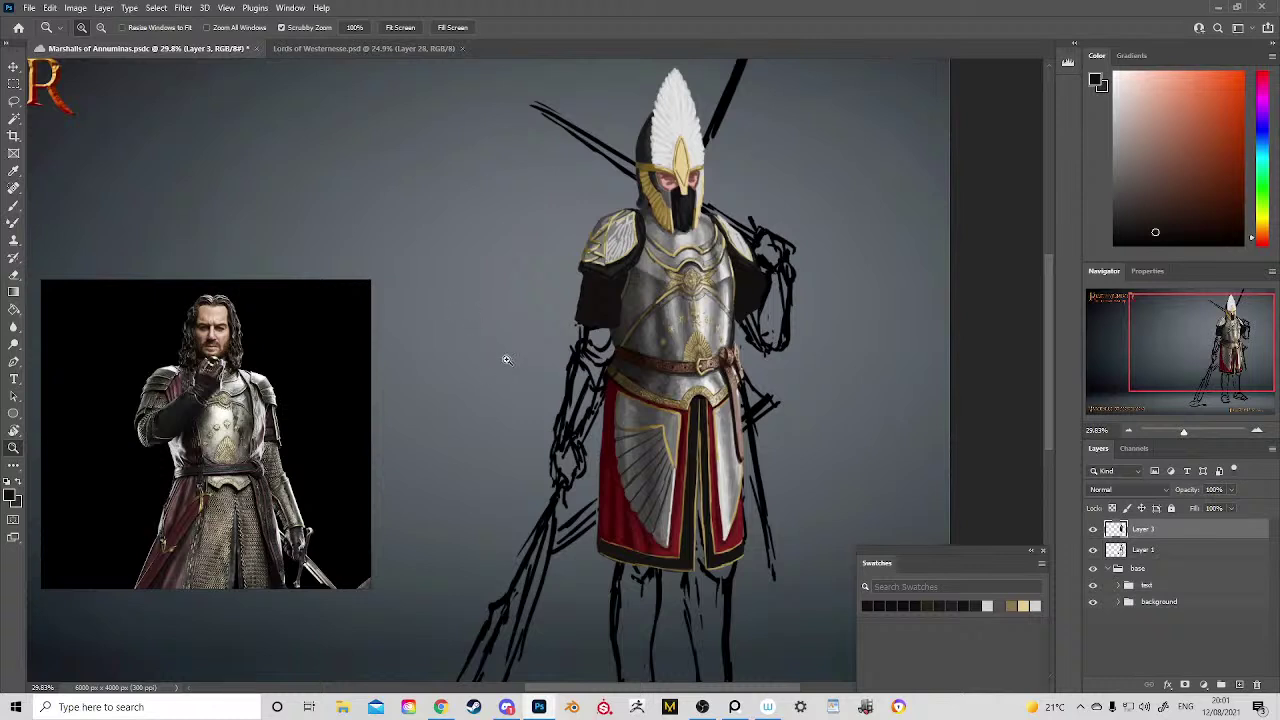
scroll(506, 359, up, 3)
key(b)
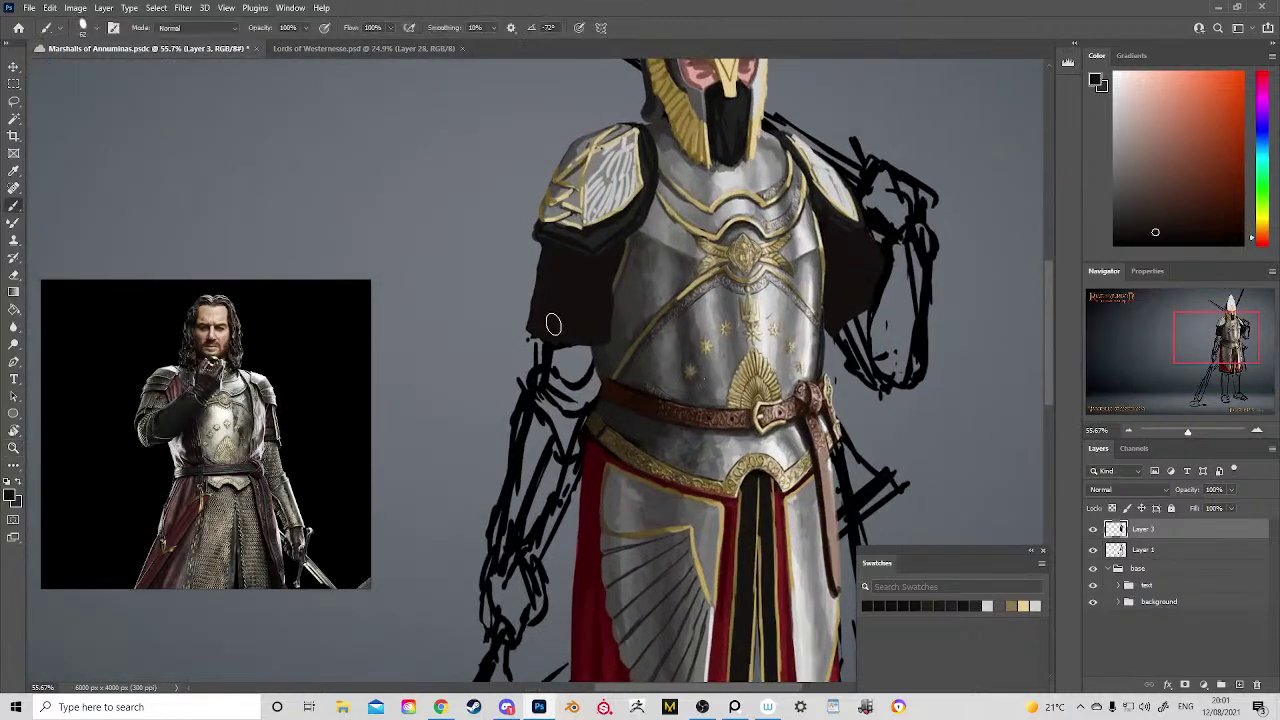
alt+click(574, 550)
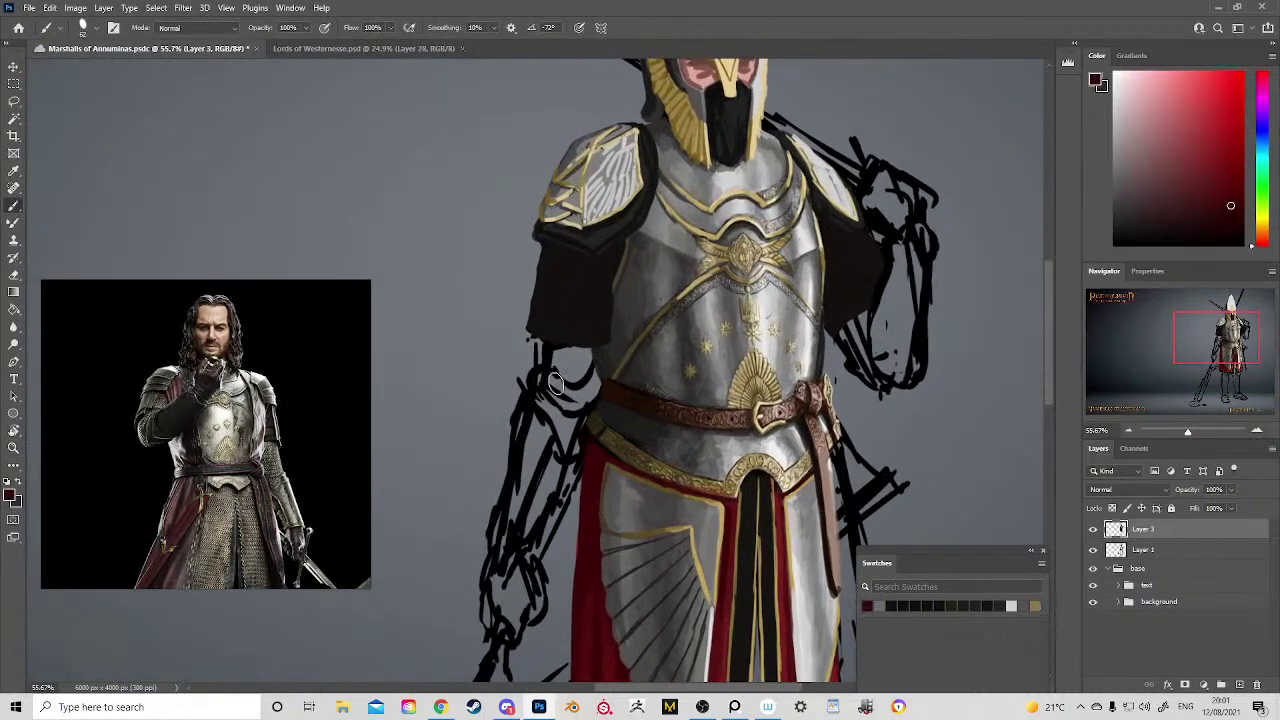
mouse_move(555, 383)
mouse_down()
mouse_move(543, 350)
mouse_move(559, 357)
mouse_move(546, 393)
mouse_move(556, 421)
mouse_move(536, 399)
mouse_move(563, 426)
mouse_up()
alt+click(725, 515)
mouse_move(560, 365)
mouse_down()
mouse_move(595, 373)
mouse_move(563, 366)
mouse_move(591, 348)
mouse_move(565, 353)
mouse_move(592, 363)
mouse_move(551, 389)
mouse_move(595, 376)
mouse_move(567, 432)
mouse_up()
Step: Shape the lowered arm's red elbow sleeve and its darker shadow areas with a smaller brush and sampled dark red
key(space)
mouse_move(591, 410)
mouse_down()
mouse_move(583, 310)
mouse_move(600, 268)
mouse_move(569, 289)
mouse_move(554, 251)
mouse_up()
key(z)
mouse_move(597, 302)
mouse_down()
mouse_move(542, 210)
mouse_move(512, 198)
mouse_up()
key(space)
drag(600, 286, 580, 214)
drag(572, 222, 629, 309)
drag(591, 254, 612, 286)
key(space)
mouse_move(603, 270)
mouse_down()
mouse_move(656, 360)
mouse_move(608, 301)
mouse_up()
key(b)
mouse_move(584, 358)
mouse_down()
mouse_move(558, 348)
mouse_move(565, 311)
mouse_up()
alt+click(574, 336)
Step: Clean up the edge between the red elbow sleeve and the belt and waist armour with sampled dark tones
alt+click(657, 365)
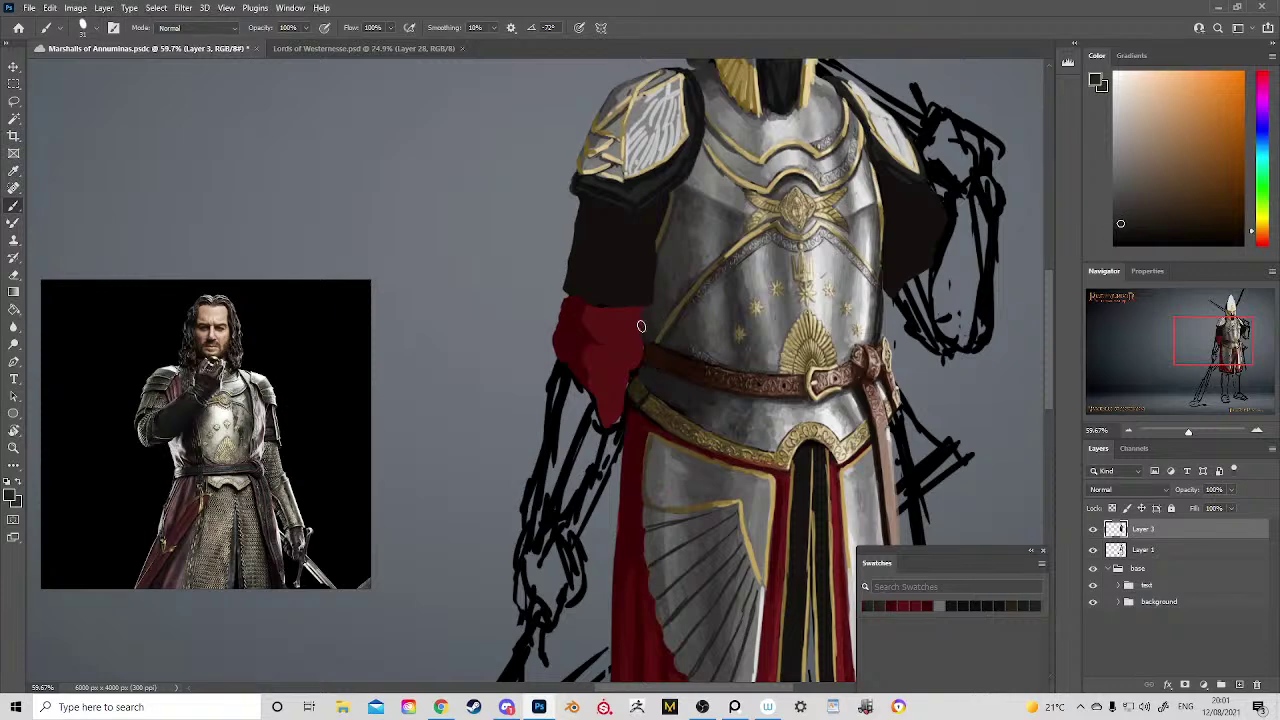
alt+click(650, 352)
alt+click(644, 368)
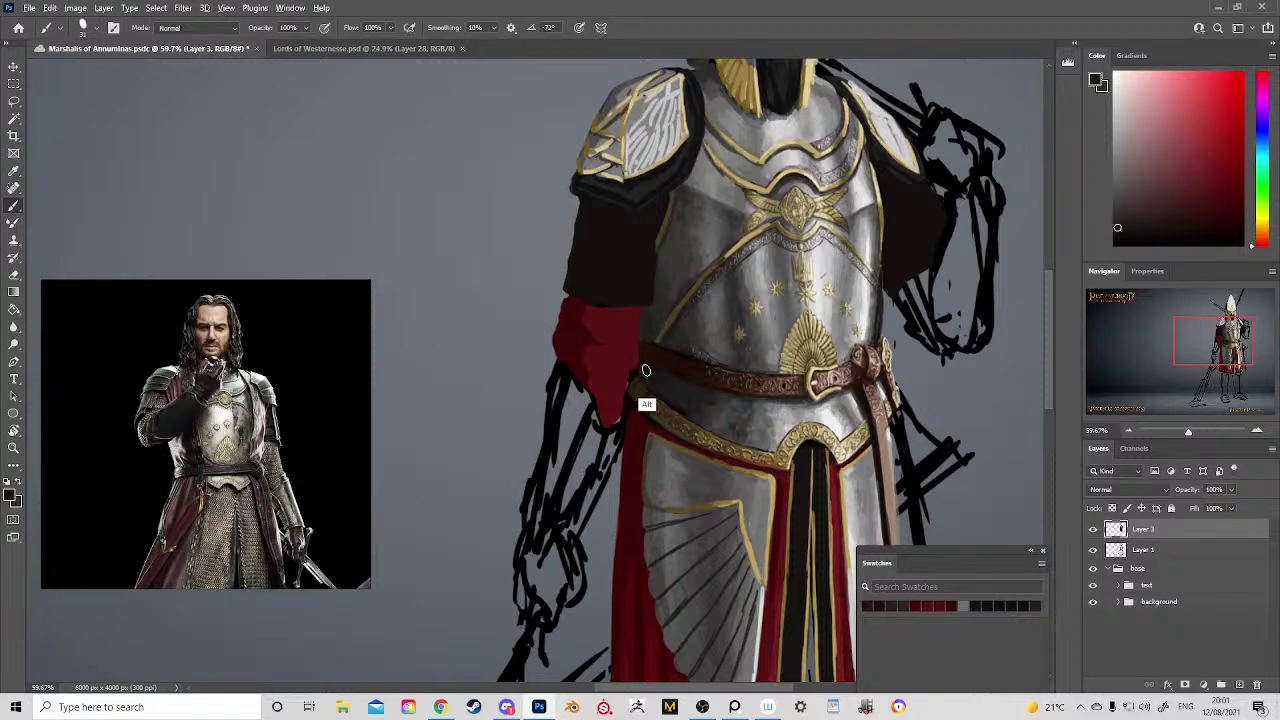
key(e)
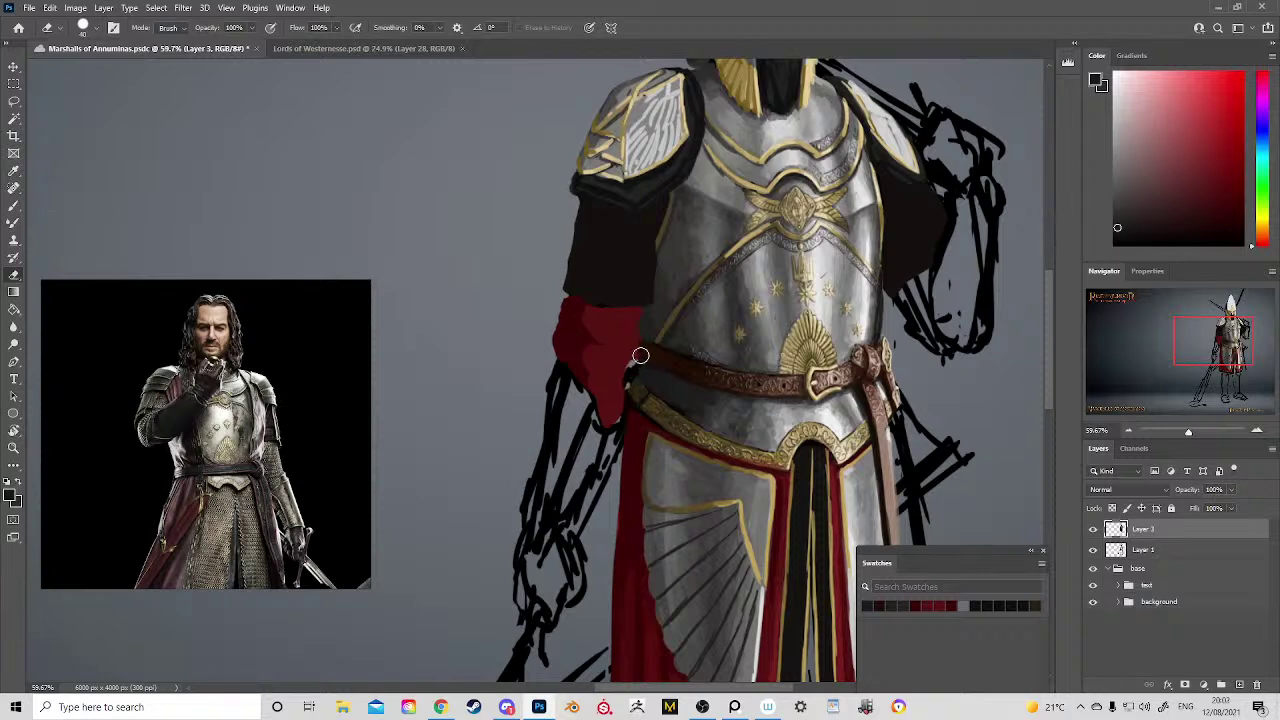
key(b)
alt+click(640, 366)
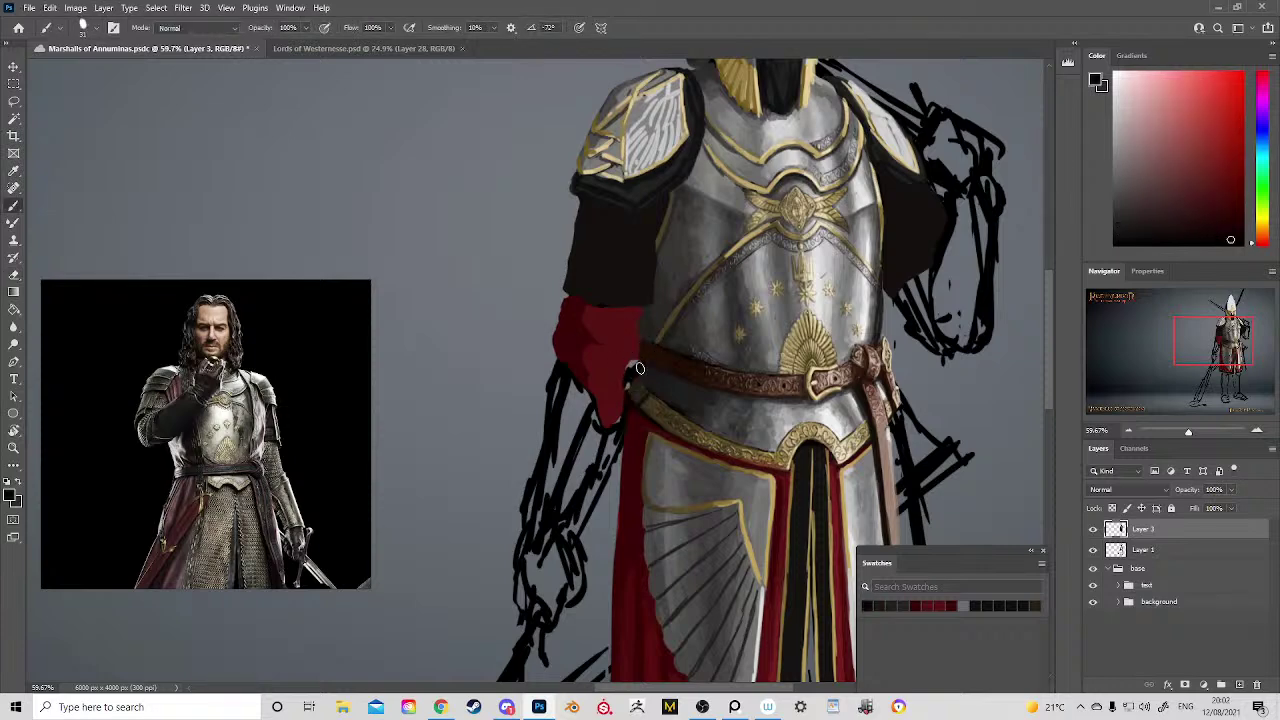
alt+click(635, 362)
drag(632, 357, 615, 378)
Step: Trim the pointed tip of the lowered arm's red sleeve and paint dark red folds across the cloth
drag(597, 423, 568, 313)
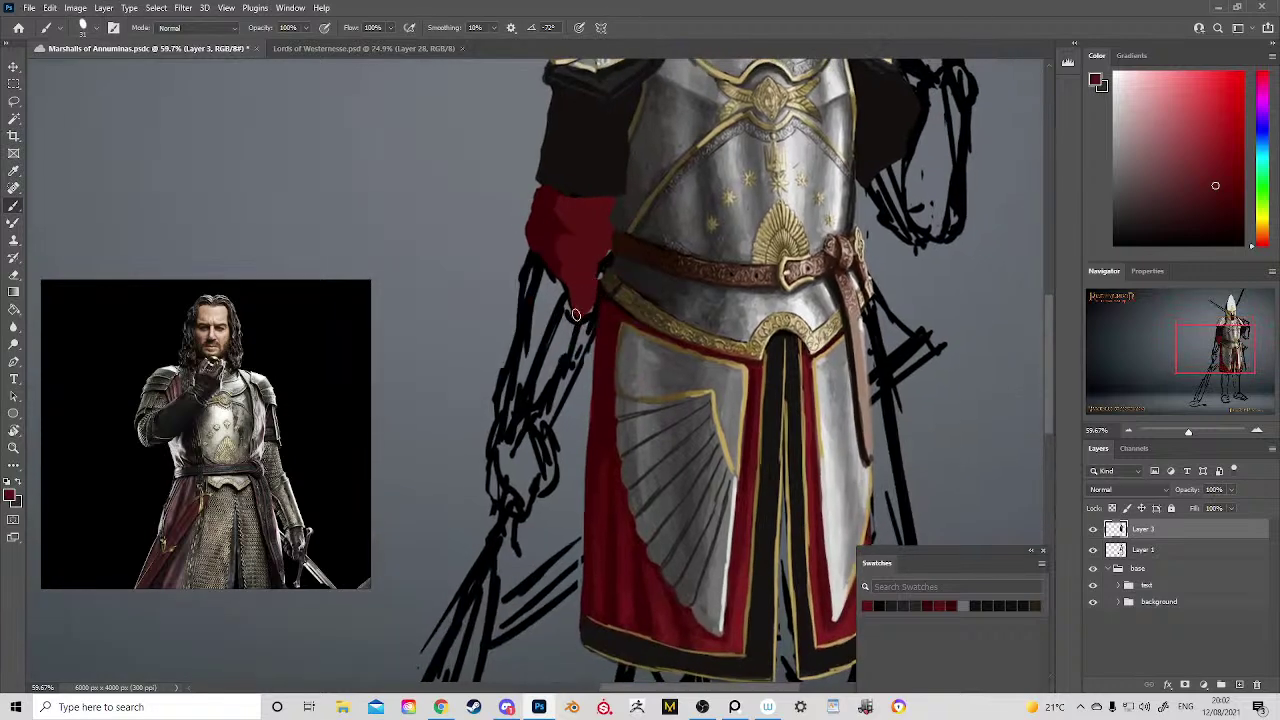
key(e)
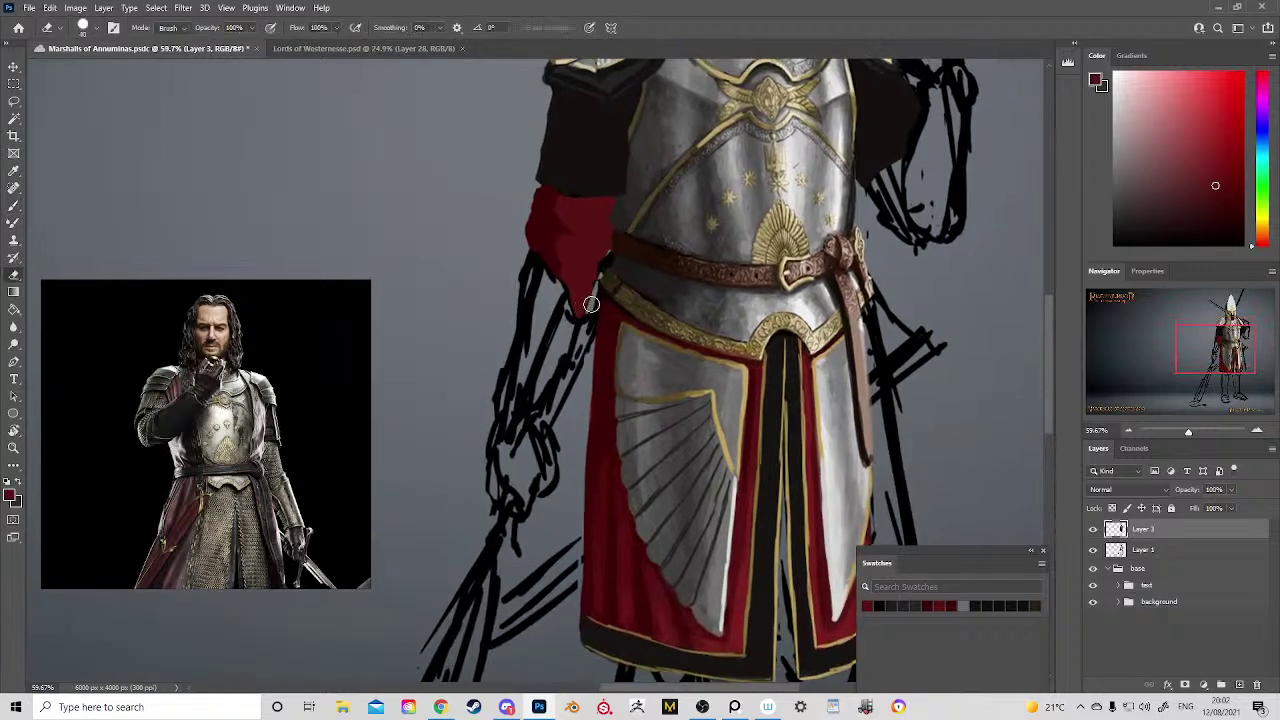
mouse_move(591, 304)
mouse_down()
mouse_move(597, 268)
mouse_move(580, 330)
mouse_move(510, 458)
mouse_up()
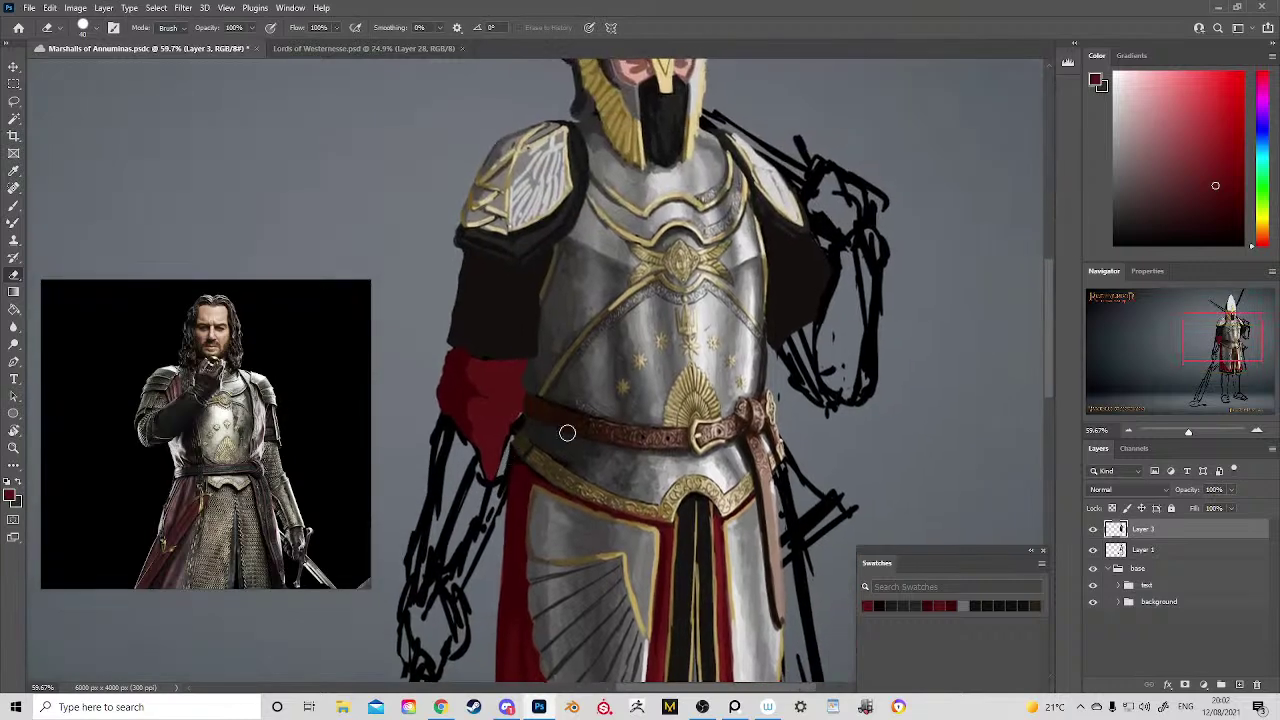
key(b)
alt+click(461, 384)
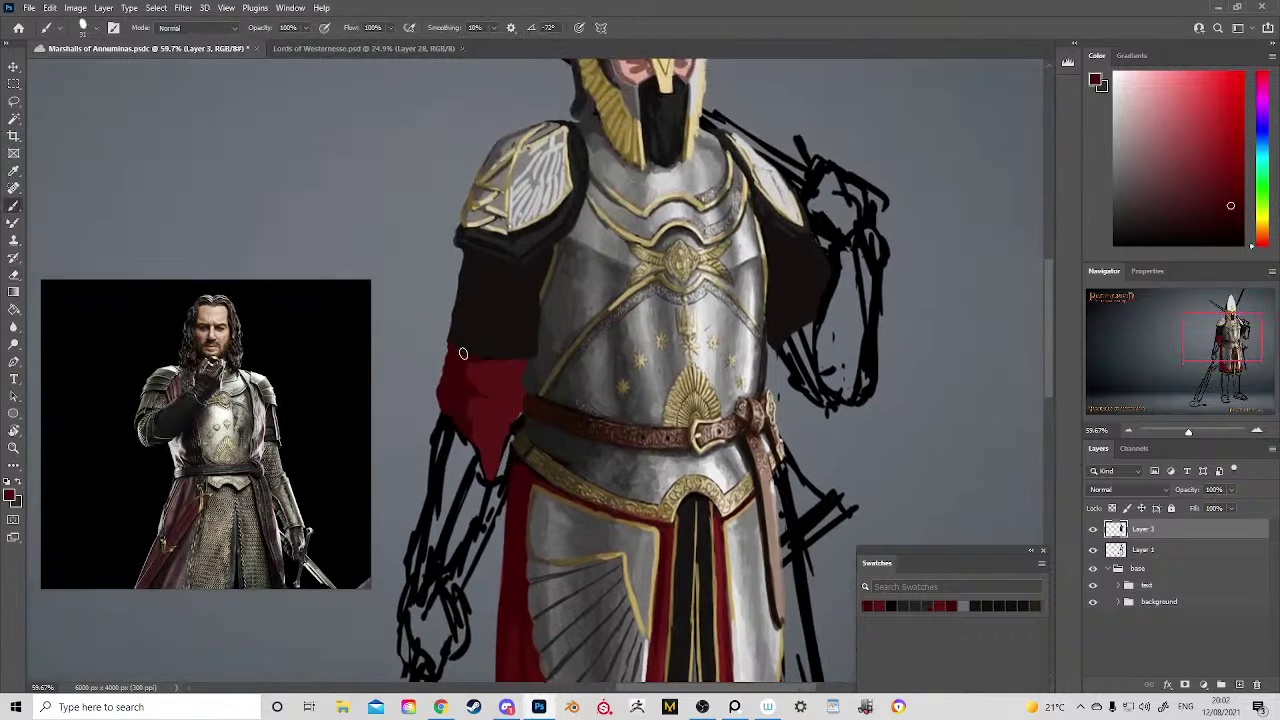
drag(463, 353, 521, 364)
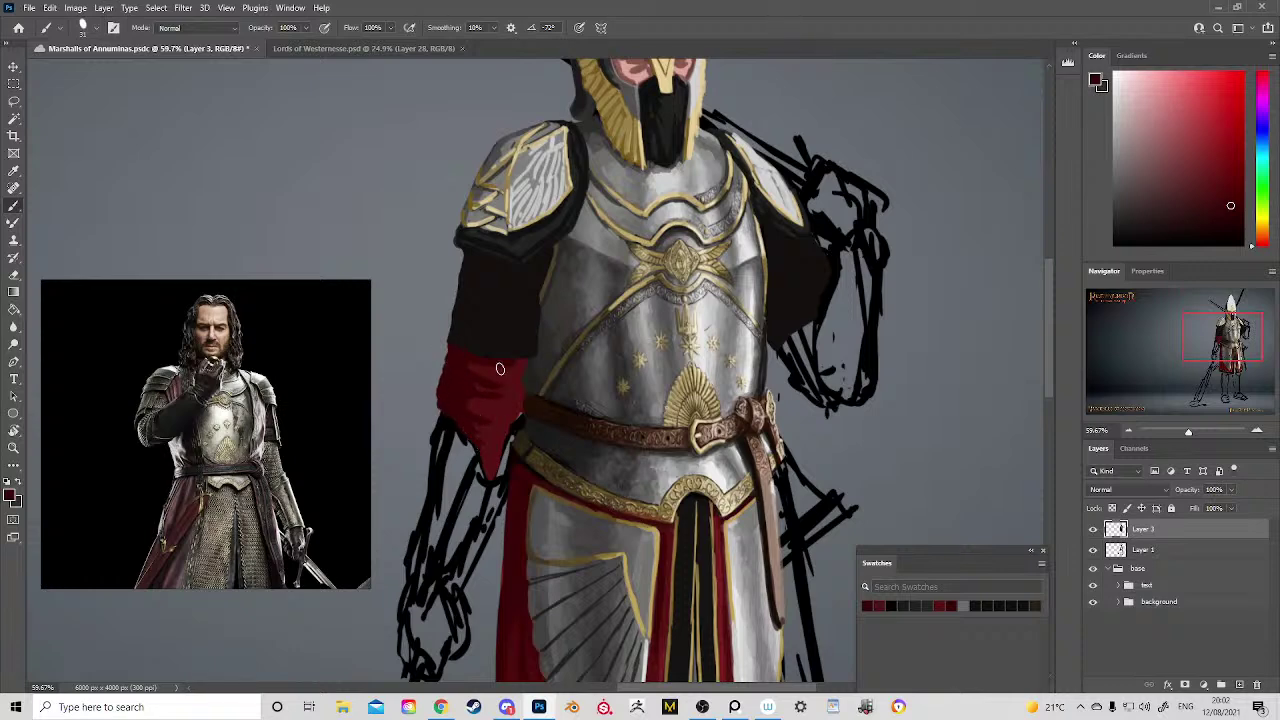
Step: Paint the raised arm's elbow sleeve in dark and lighter red, and sharpen its border with the dark upper sleeve
mouse_move(785, 342)
mouse_down()
mouse_move(815, 322)
mouse_move(783, 370)
mouse_move(828, 398)
mouse_move(823, 410)
mouse_move(853, 407)
mouse_move(803, 369)
mouse_move(820, 325)
mouse_move(805, 378)
mouse_up()
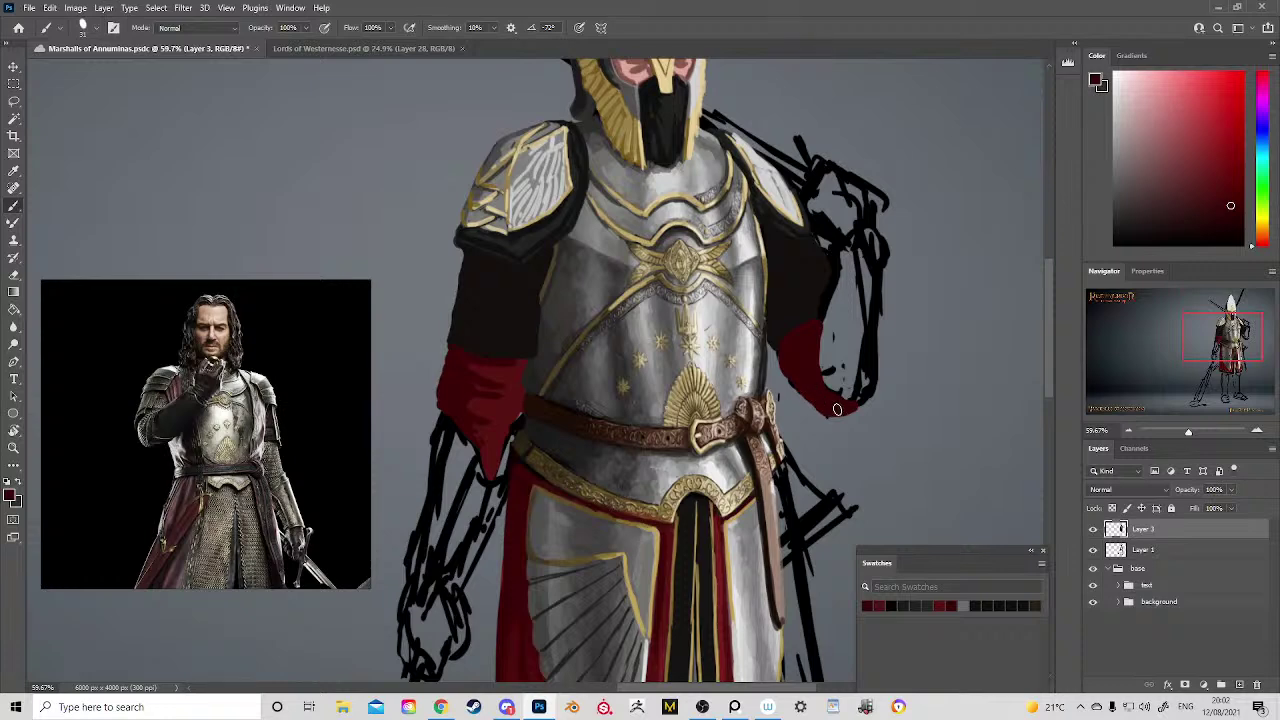
alt+click(512, 395)
drag(838, 403, 840, 412)
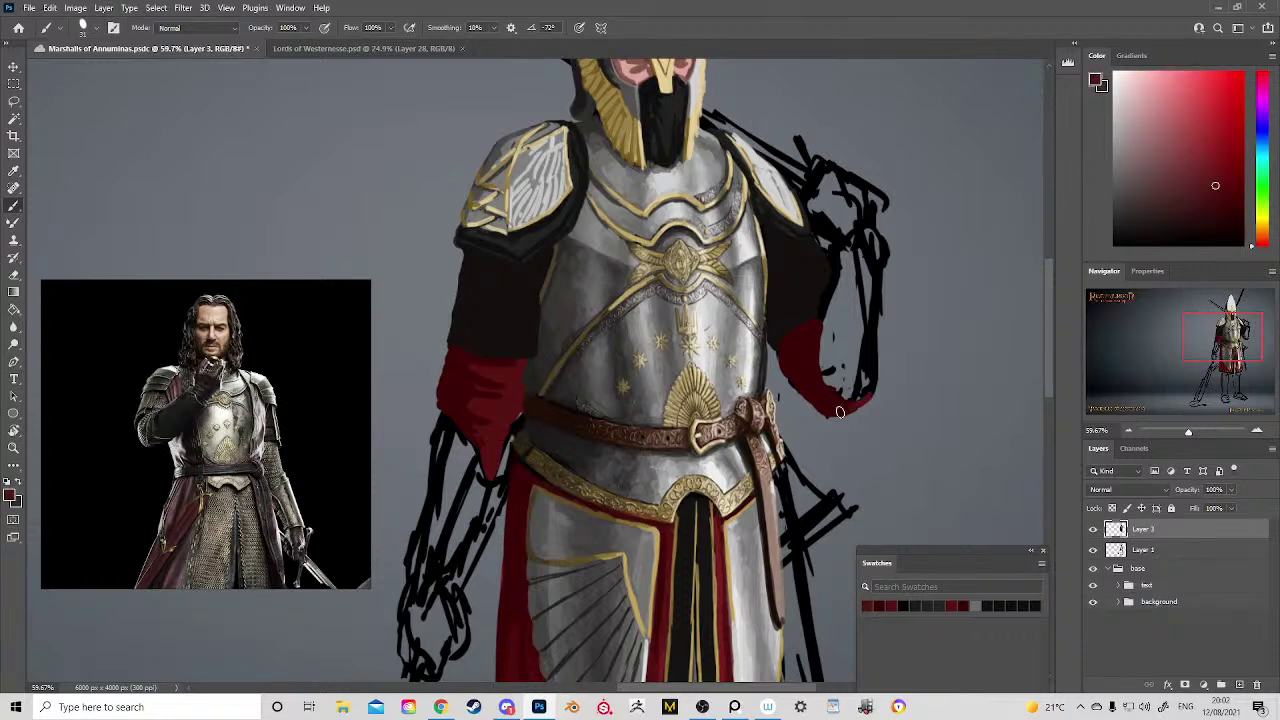
mouse_move(817, 347)
mouse_down()
mouse_move(798, 330)
mouse_move(812, 326)
mouse_move(810, 345)
mouse_up()
alt+click(803, 330)
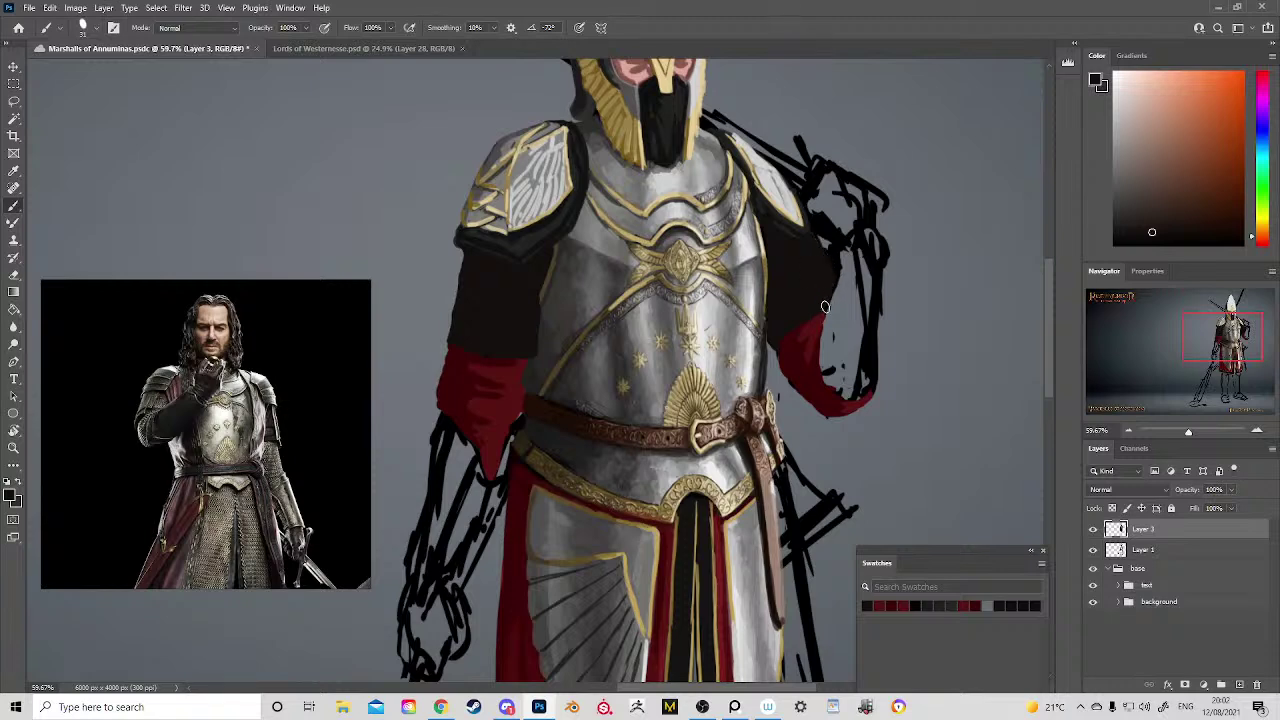
alt+click(805, 352)
drag(865, 408, 841, 406)
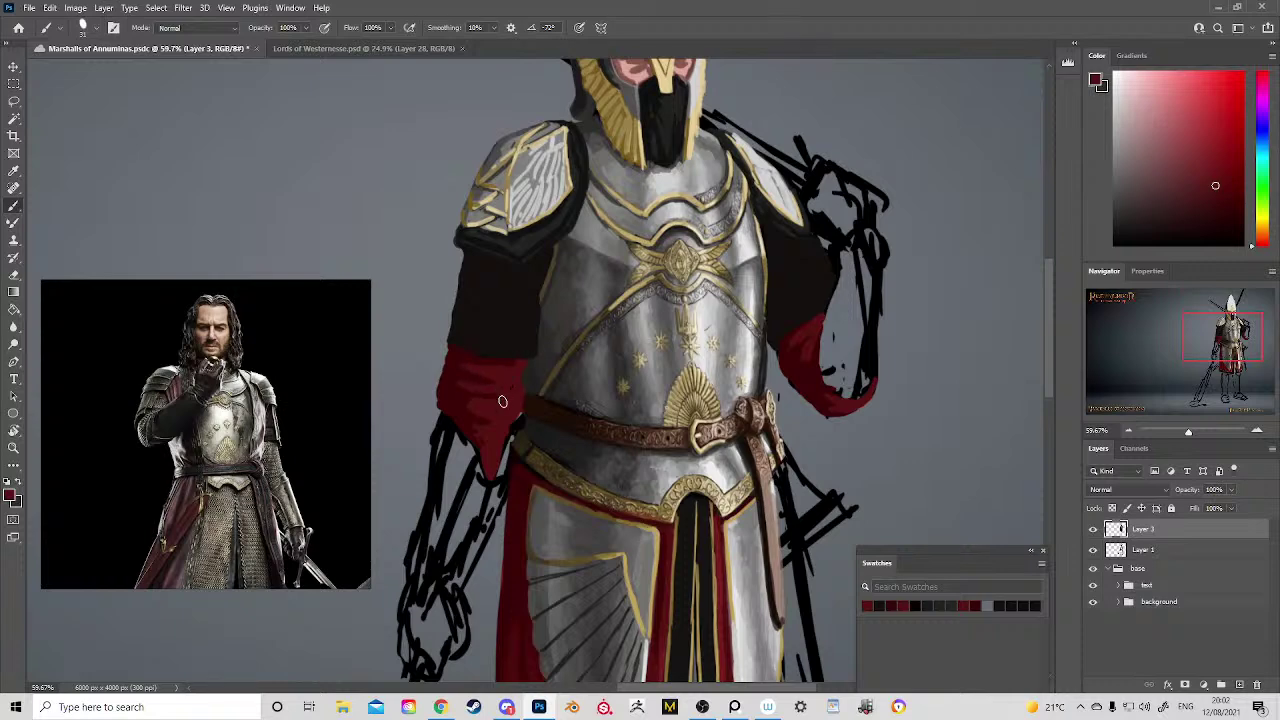
Step: Erase the rough outer edge beneath the raised arm's red elbow sleeve
drag(559, 467, 595, 398)
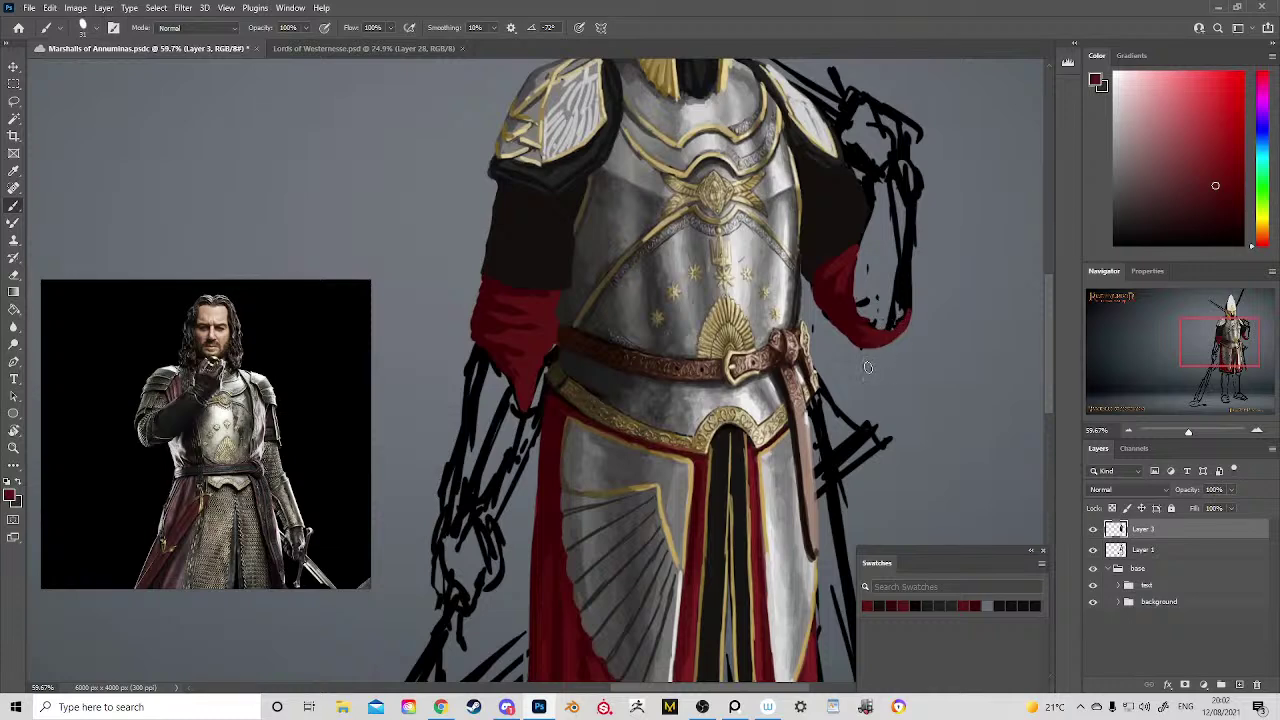
key(e)
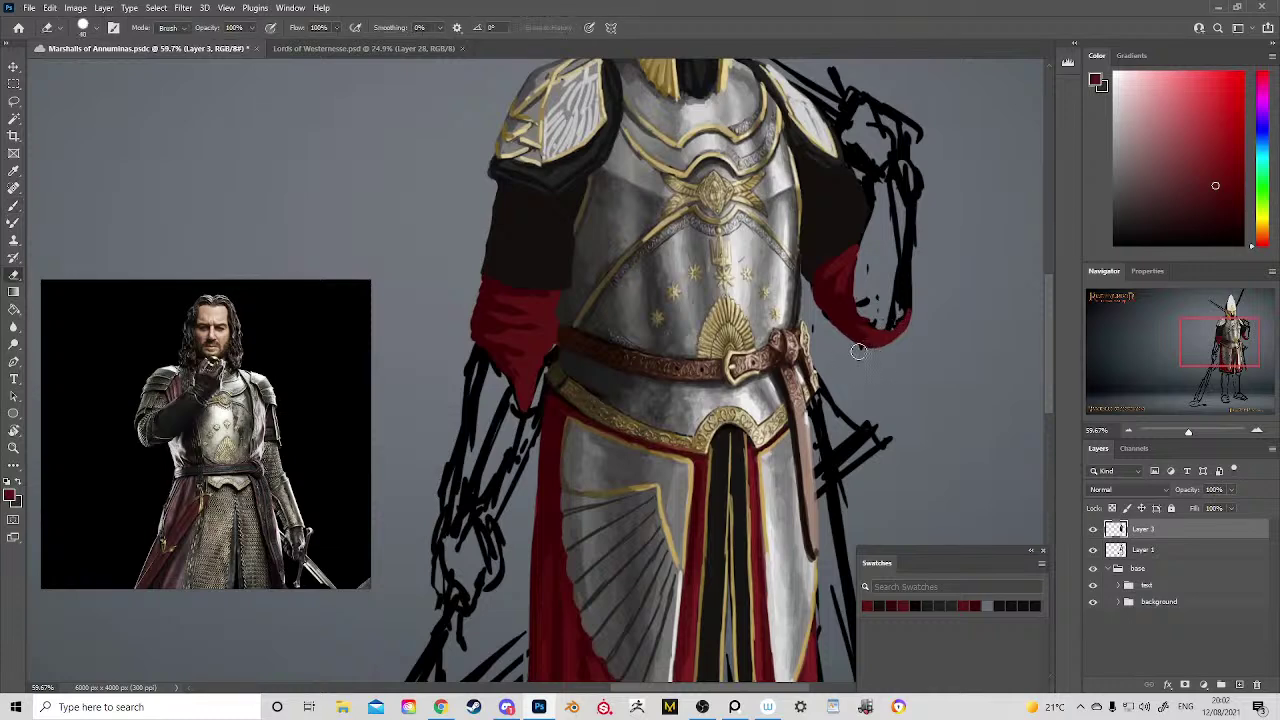
mouse_move(905, 303)
mouse_down()
mouse_move(860, 434)
mouse_move(713, 209)
mouse_move(644, 181)
mouse_move(728, 290)
mouse_up()
Step: Smooth the outer contour of the lowered arm's dark upper sleeve with its own sampled dark brown
key(z)
drag(689, 334, 671, 265)
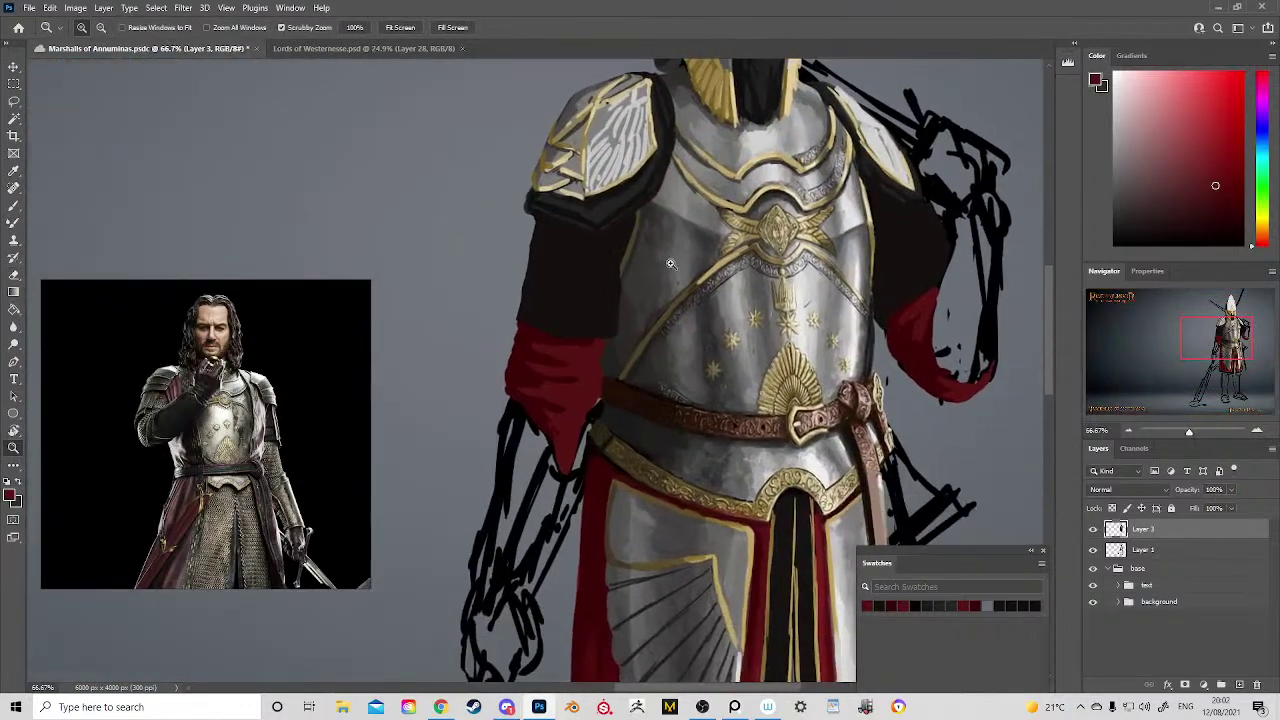
key(b)
alt+click(524, 310)
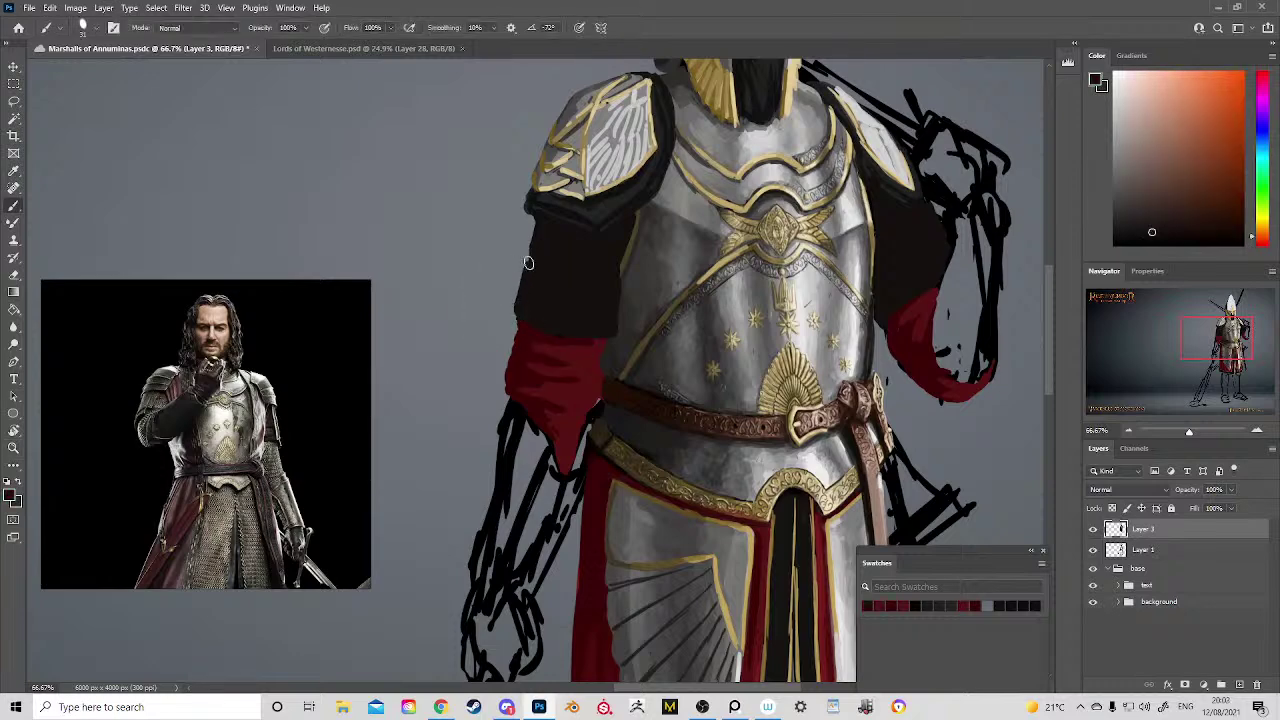
drag(536, 226, 525, 260)
key(z)
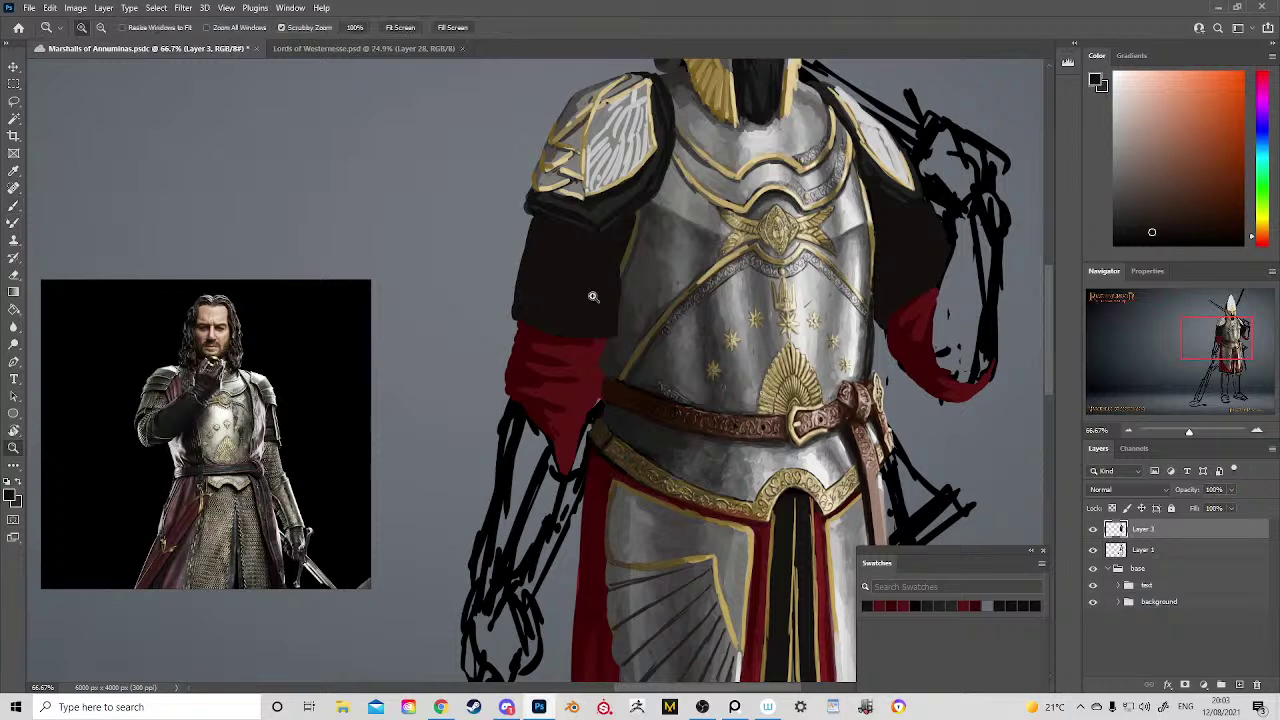
drag(592, 296, 575, 253)
mouse_move(711, 288)
mouse_down()
mouse_move(691, 224)
mouse_move(656, 189)
mouse_move(647, 235)
mouse_move(586, 262)
mouse_move(641, 352)
mouse_up()
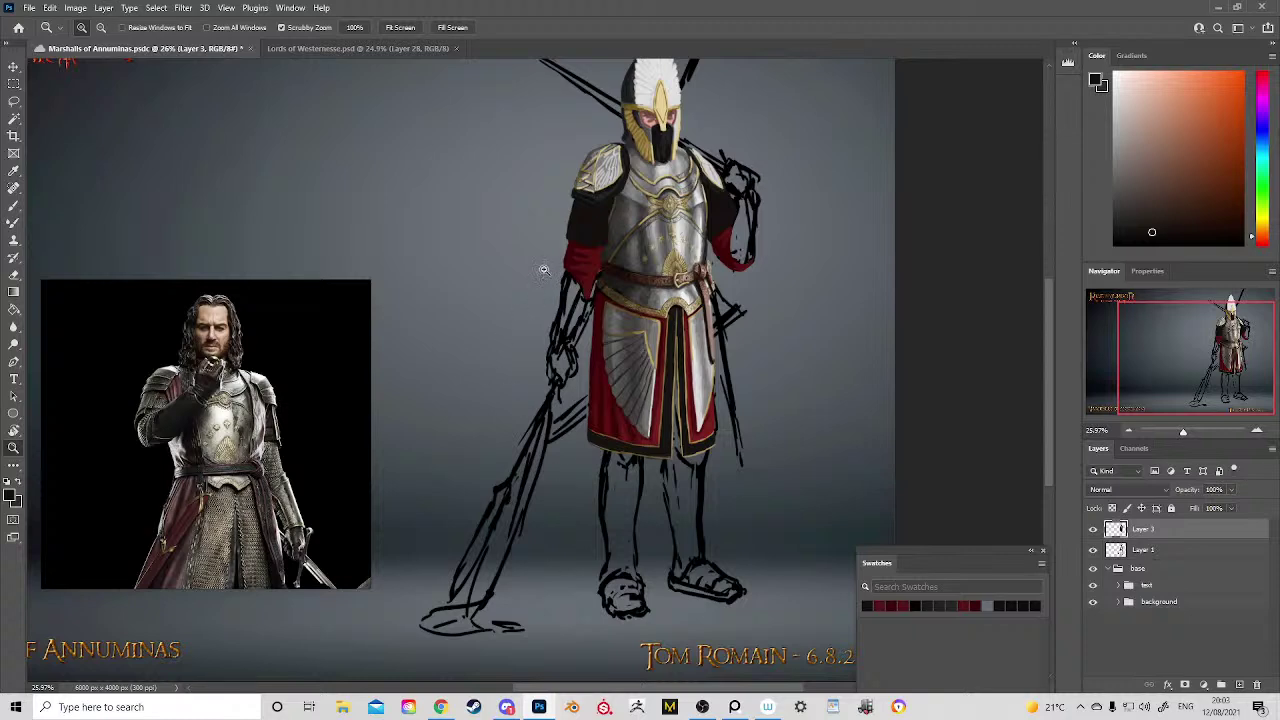
drag(587, 294, 688, 392)
key(b)
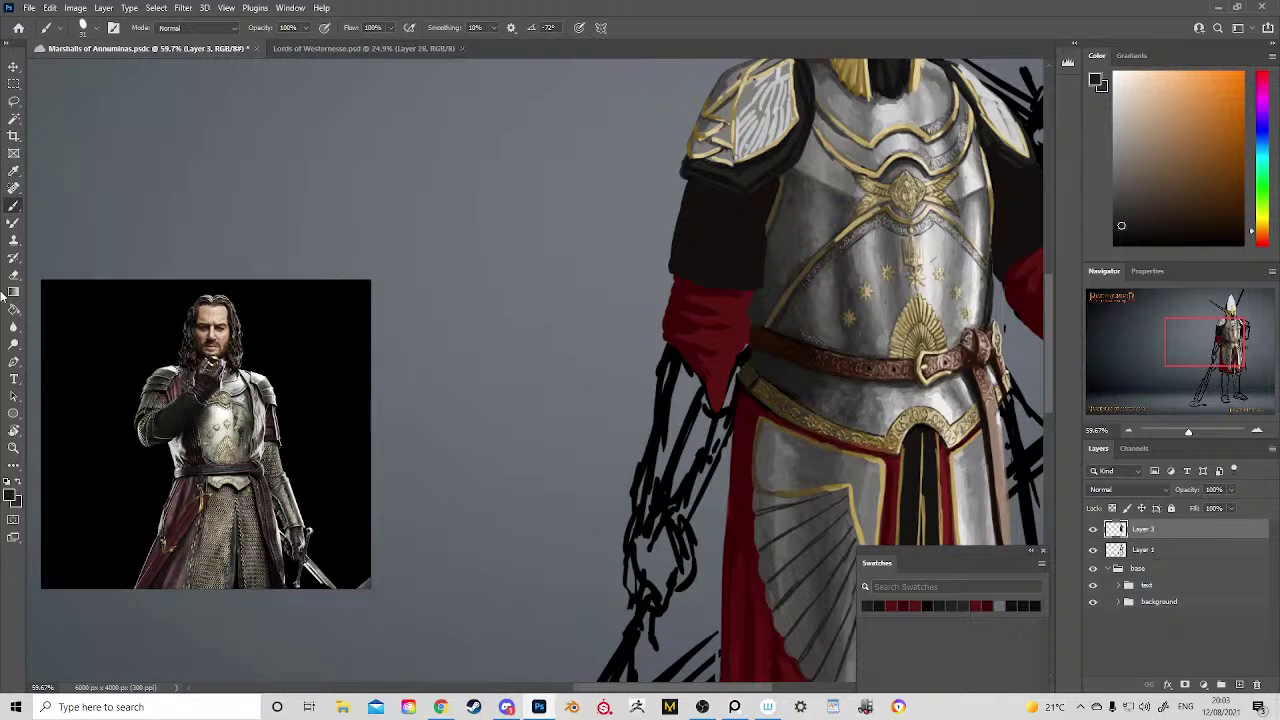
Step: Block in the lowered arm's forearm guard with dark grey sampled from the armour, from below the red elbow sleeve to the wrist
right_click(945, 368)
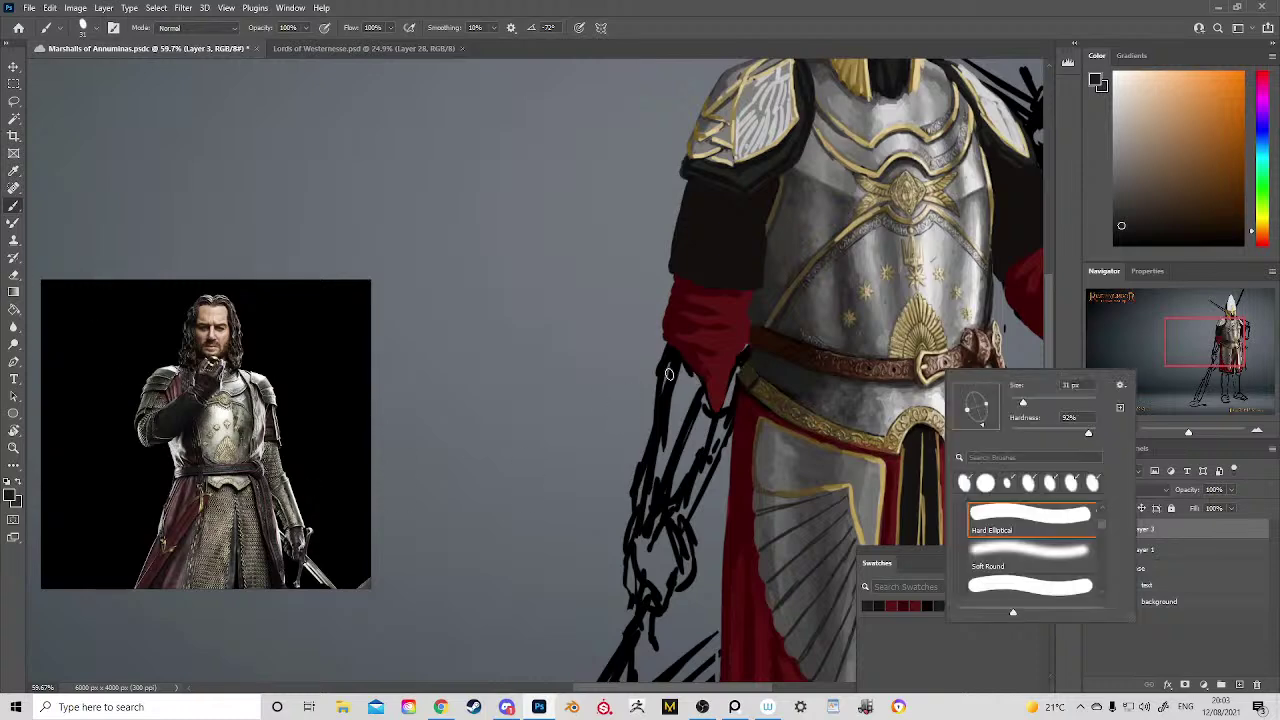
mouse_move(872, 336)
mouse_down()
mouse_move(592, 384)
mouse_move(751, 258)
mouse_up()
alt+click(635, 246)
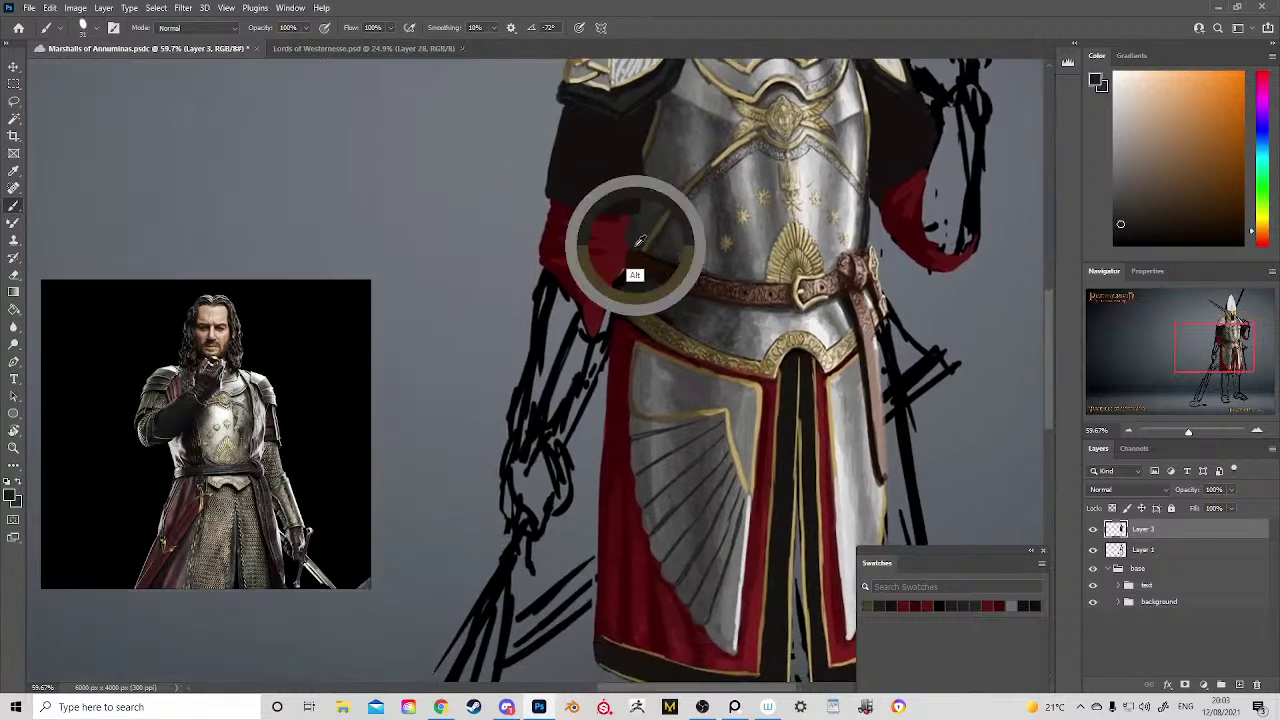
drag(543, 274, 527, 381)
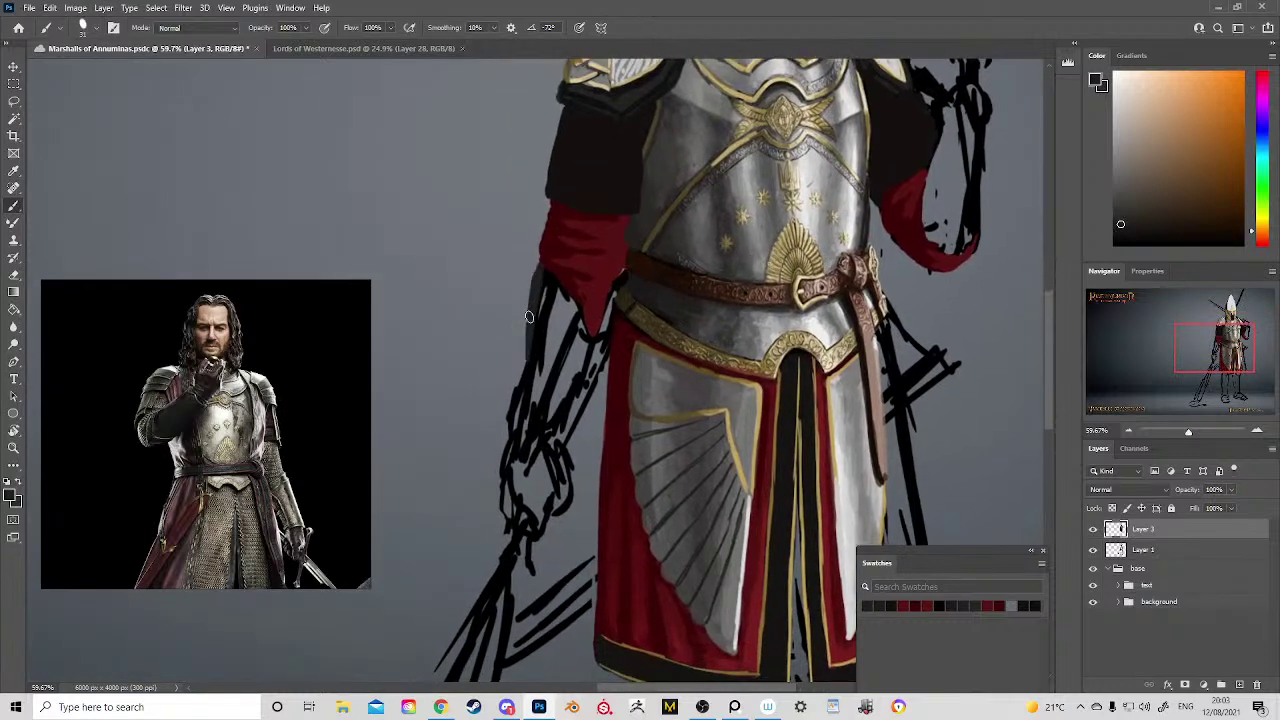
drag(530, 317, 524, 384)
mouse_move(537, 293)
mouse_down()
mouse_move(511, 442)
mouse_move(503, 390)
mouse_up()
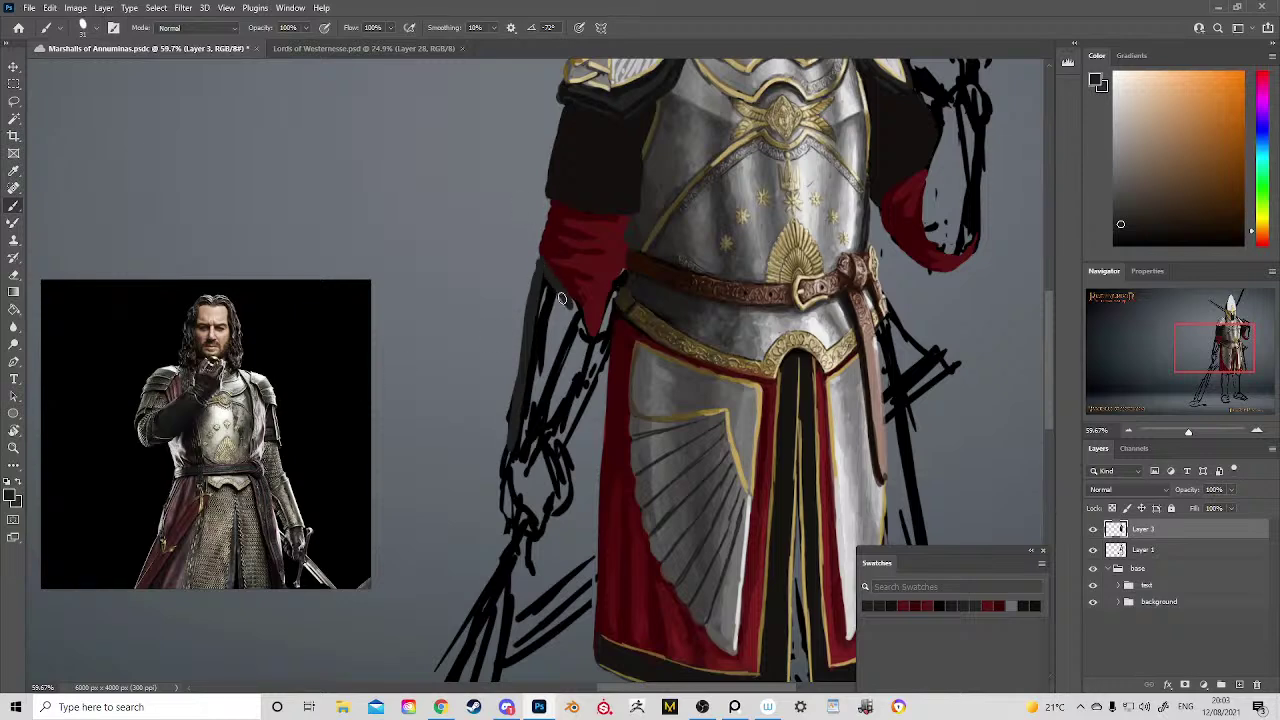
mouse_move(539, 274)
mouse_down()
mouse_move(530, 390)
mouse_move(558, 300)
mouse_move(572, 315)
mouse_move(554, 367)
mouse_up()
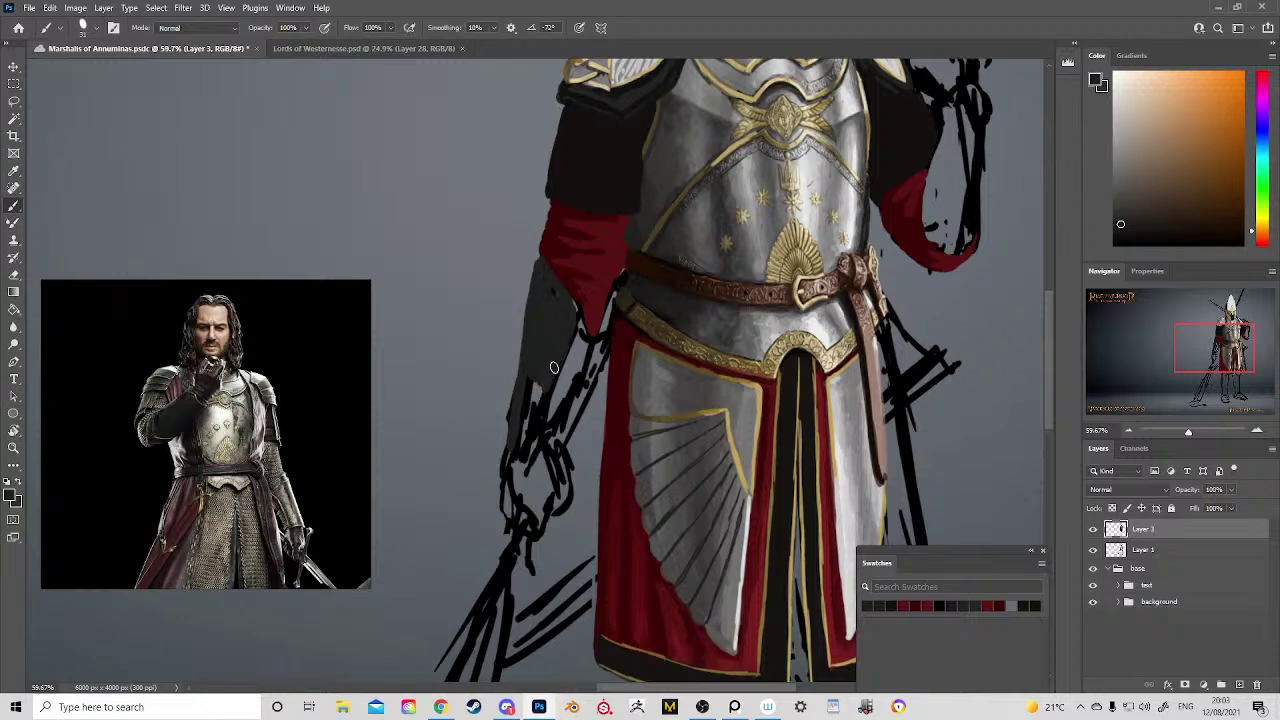
mouse_move(547, 285)
mouse_down()
mouse_move(590, 341)
mouse_move(581, 312)
mouse_move(544, 427)
mouse_move(570, 357)
mouse_up()
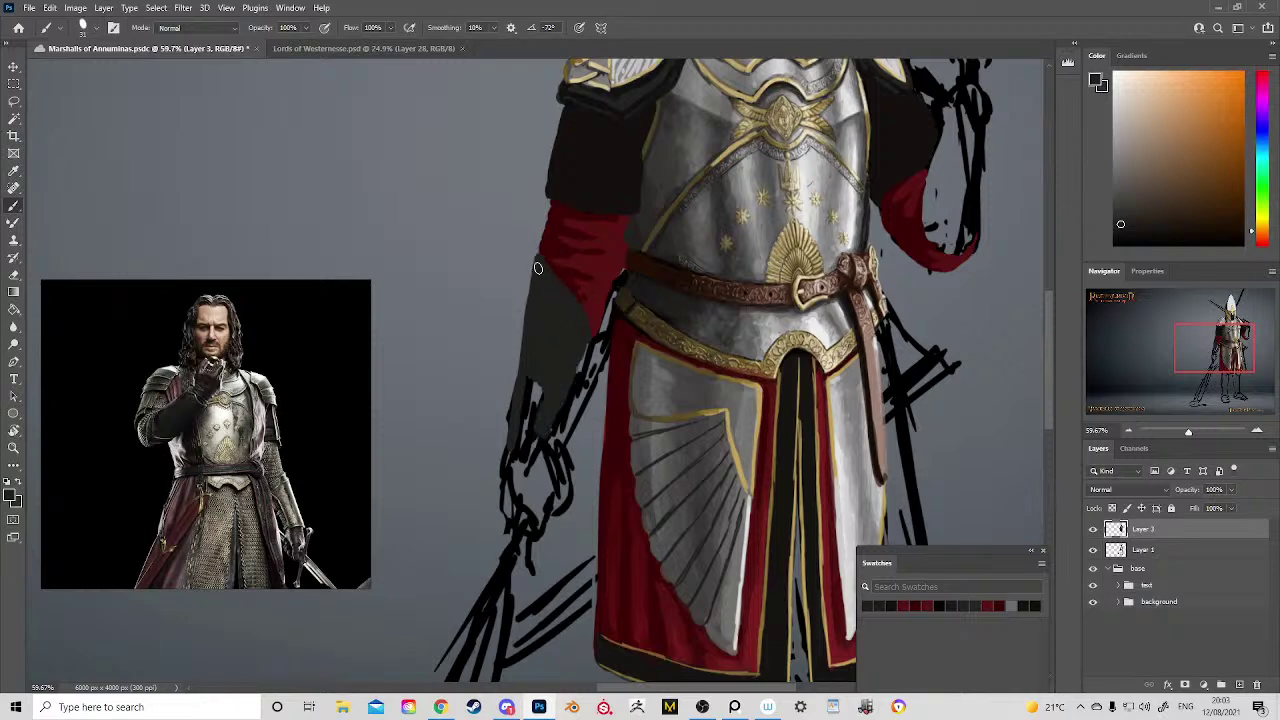
mouse_move(537, 268)
mouse_down()
mouse_move(521, 436)
mouse_move(537, 398)
mouse_move(536, 433)
mouse_move(517, 445)
mouse_move(528, 423)
mouse_move(544, 425)
mouse_move(531, 439)
mouse_move(560, 367)
mouse_up()
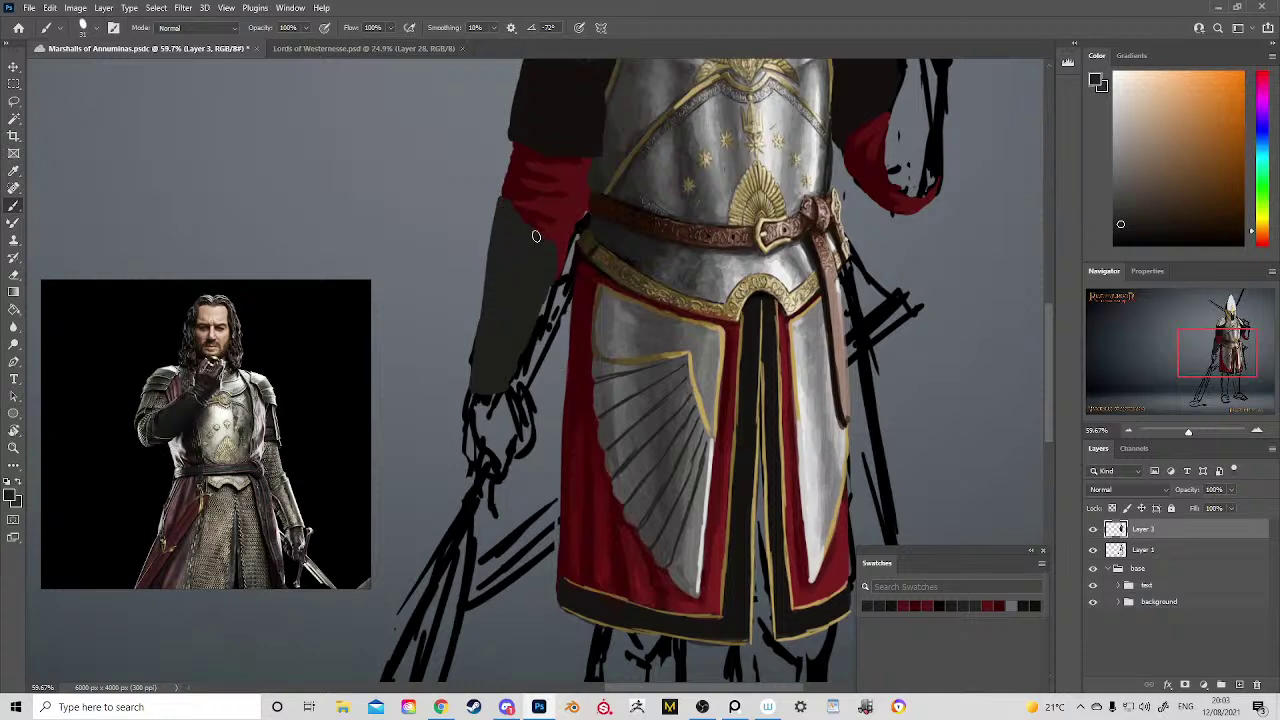
Step: Paint a lighter grey plane down the inner side of the lowered forearm guard using grey sampled from the armour
alt+click(650, 200)
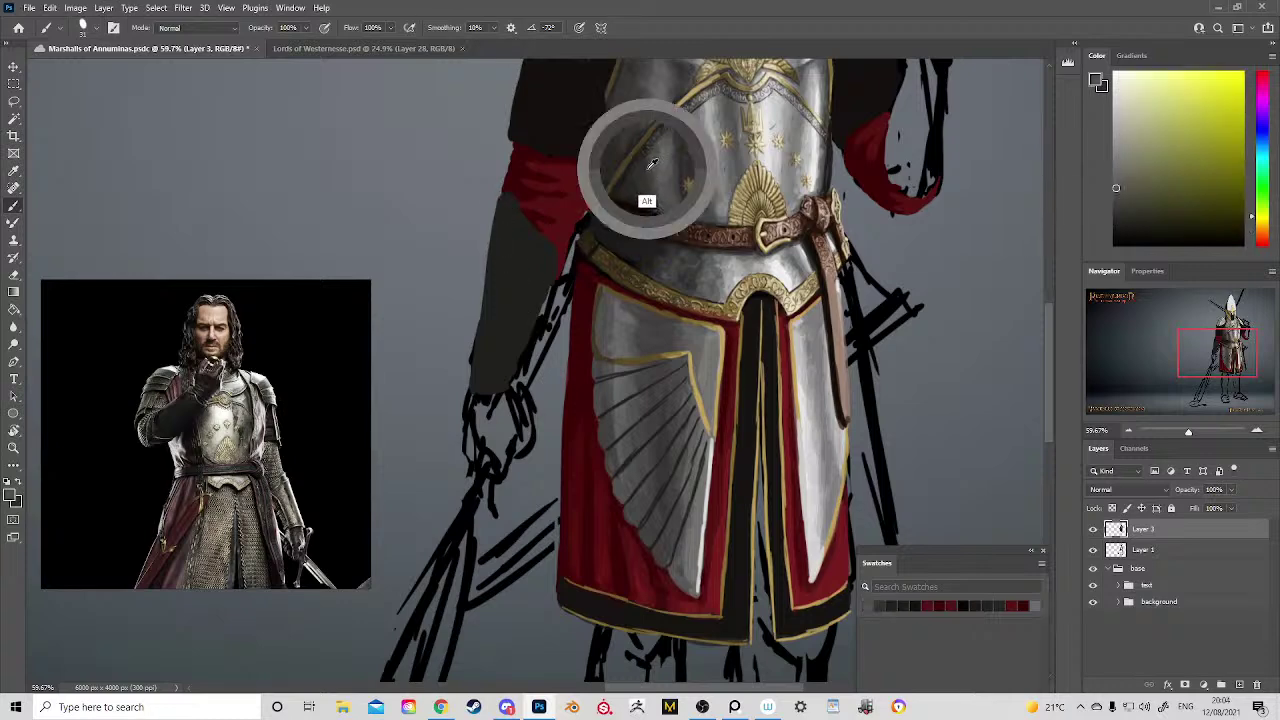
mouse_move(528, 229)
mouse_down()
mouse_move(544, 265)
mouse_move(537, 238)
mouse_move(553, 265)
mouse_move(513, 368)
mouse_move(529, 246)
mouse_move(516, 326)
mouse_move(498, 330)
mouse_move(510, 382)
mouse_move(488, 379)
mouse_move(497, 372)
mouse_move(482, 387)
mouse_move(520, 285)
mouse_move(513, 230)
mouse_move(554, 256)
mouse_move(522, 339)
mouse_move(519, 302)
mouse_move(529, 324)
mouse_move(507, 369)
mouse_up()
alt+click(616, 328)
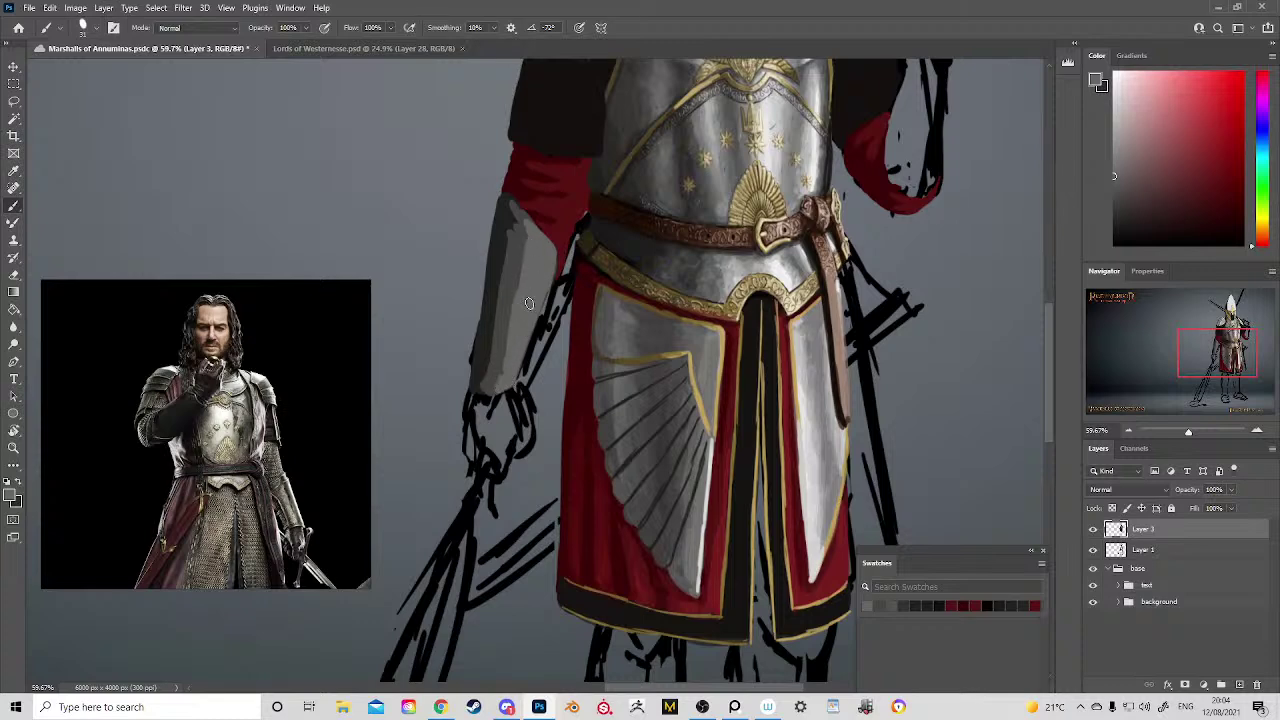
Step: Paint a dark red cloth strip along the inner edge of the lowered forearm guard, down to the wrist
alt+click(578, 212)
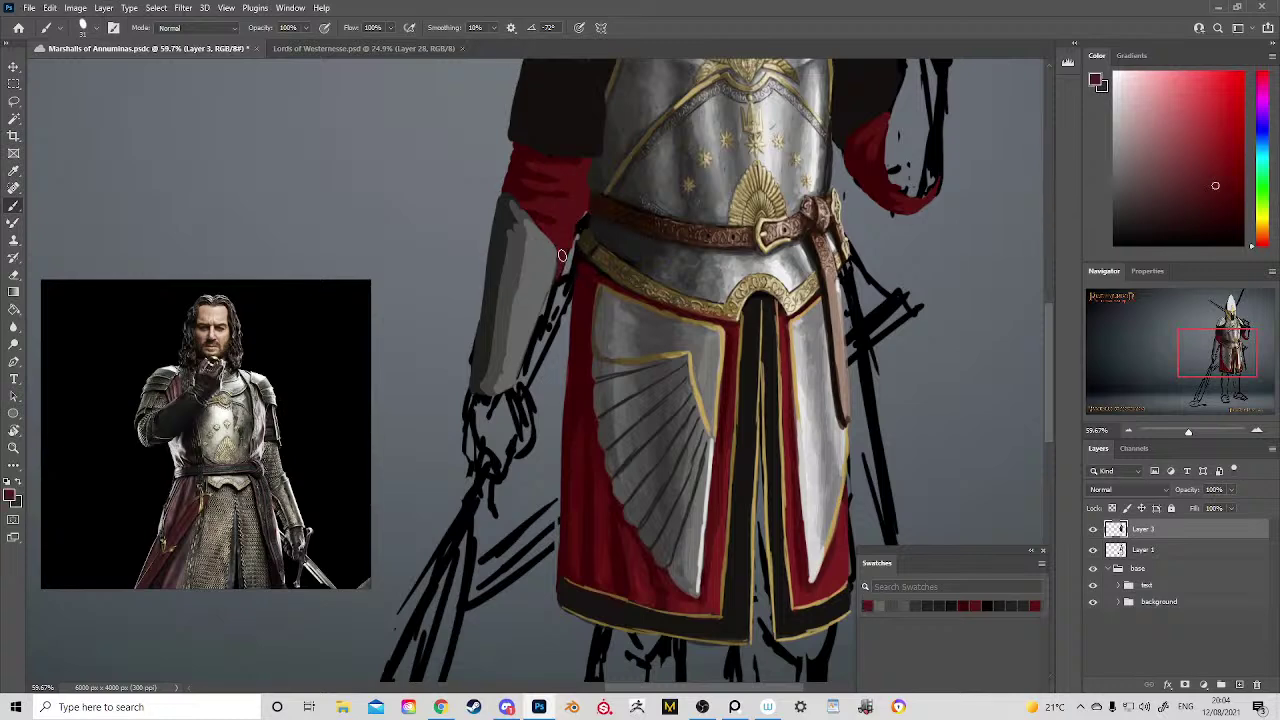
mouse_move(562, 259)
mouse_down()
mouse_move(539, 324)
mouse_move(561, 279)
mouse_up()
drag(533, 337, 530, 406)
mouse_move(700, 260)
mouse_down()
mouse_move(662, 399)
mouse_move(685, 346)
mouse_up()
mouse_move(484, 261)
mouse_down()
mouse_move(490, 244)
mouse_move(483, 288)
mouse_up()
drag(527, 337, 517, 491)
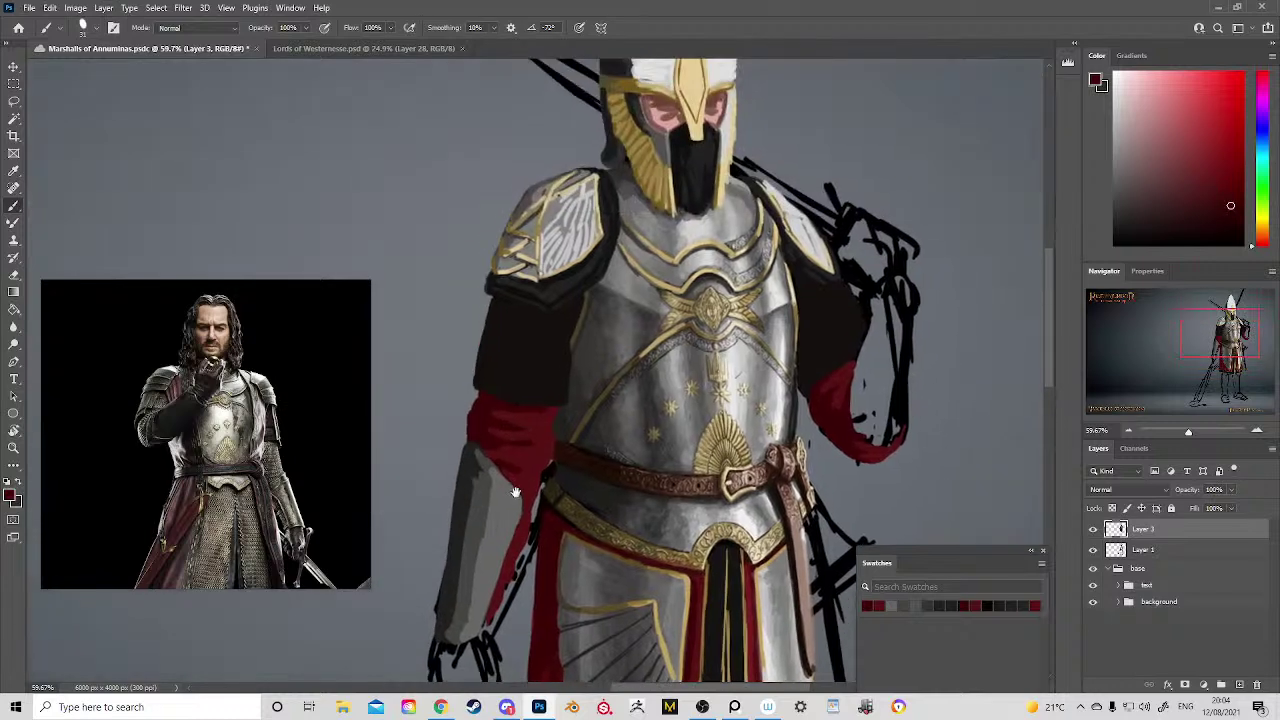
Step: Mirror the canvas to check the whole figure, flip it back to its original orientation and save the document
drag(565, 378, 463, 325)
drag(569, 349, 526, 173)
key(ctrl+h)
drag(481, 284, 771, 326)
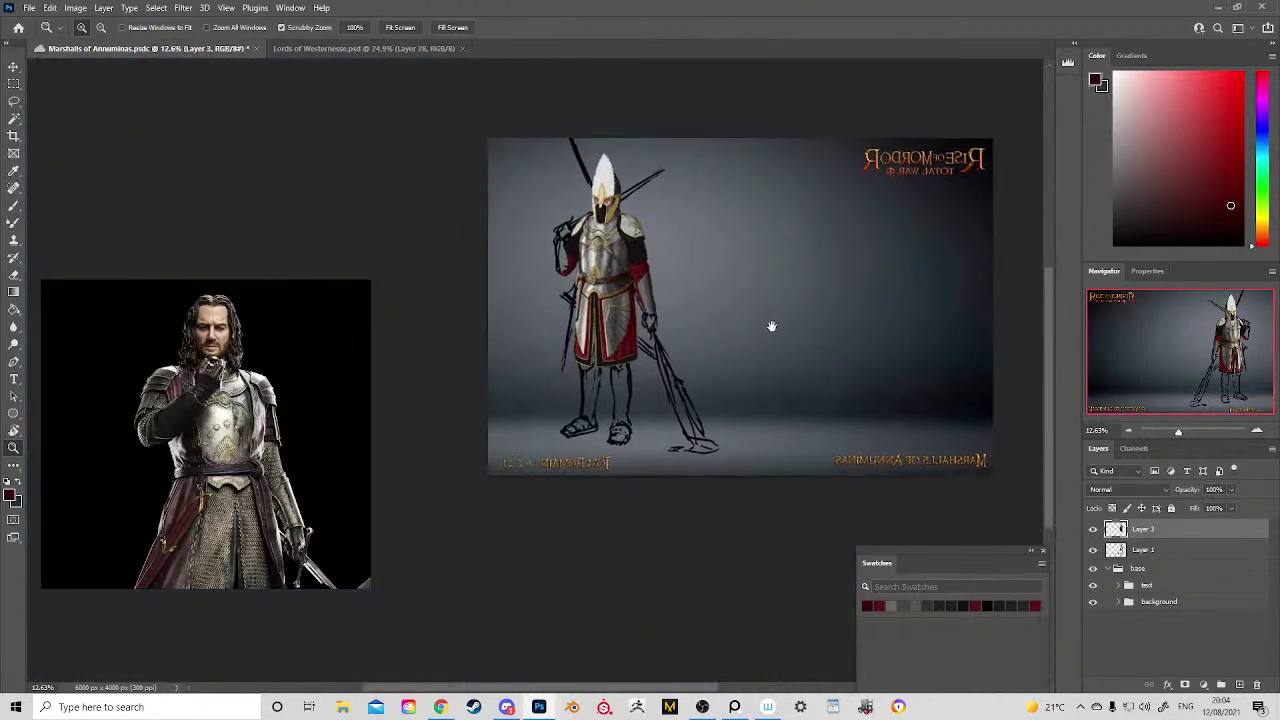
drag(624, 244, 688, 315)
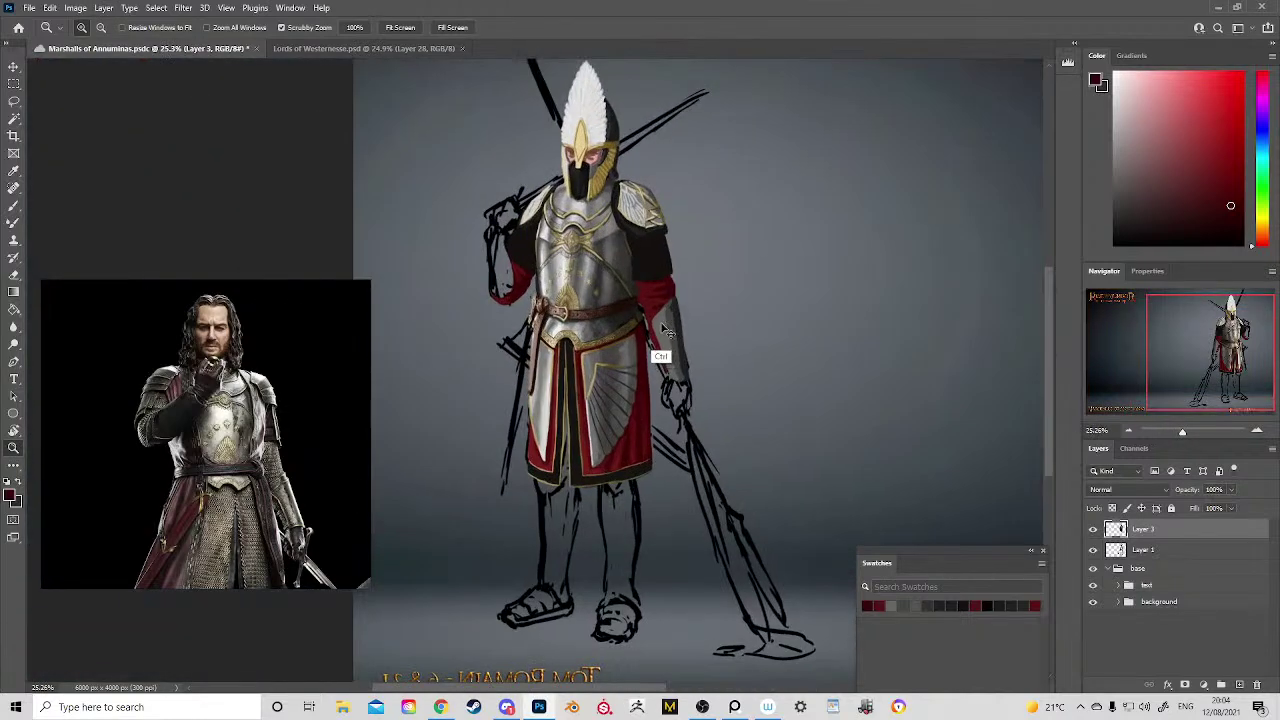
key(ctrl+shift+h)
key(ctrl+s)
Step: Erase the rough outer edge of the lowered arm's red elbow sleeve
drag(672, 345, 213, 395)
drag(640, 333, 702, 398)
key(e)
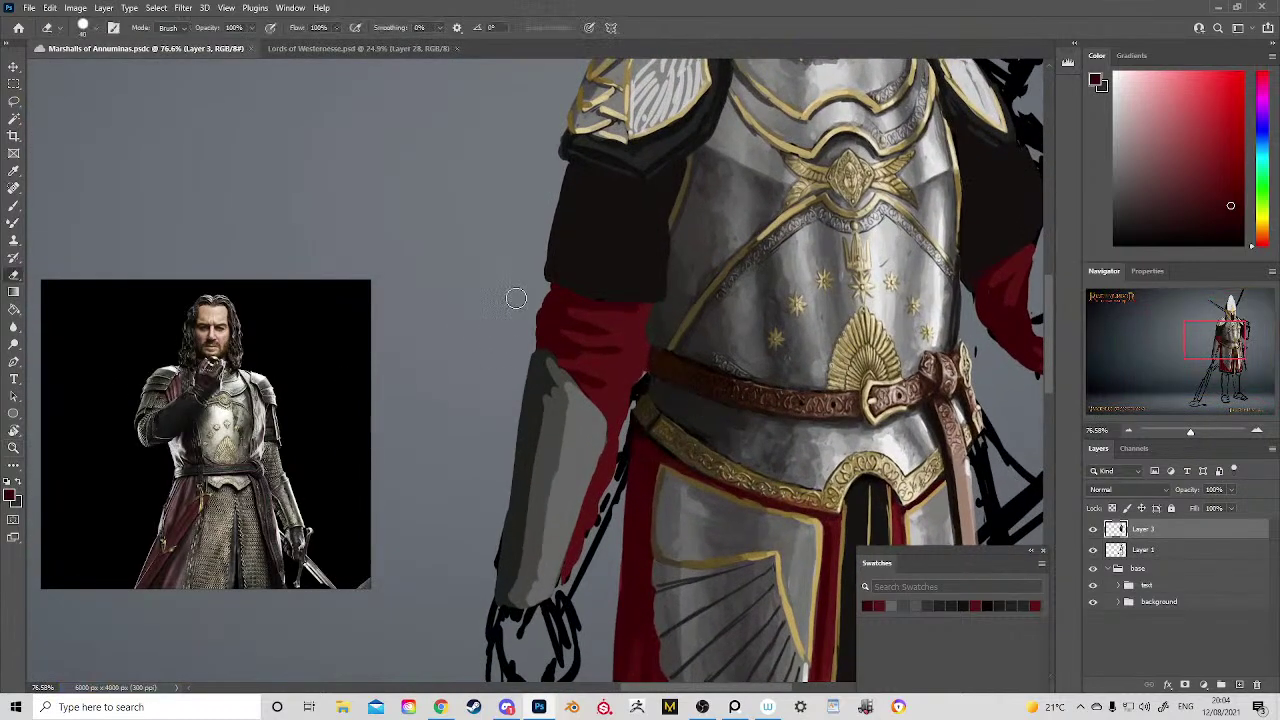
drag(533, 315, 532, 346)
drag(635, 399, 540, 256)
scroll(540, 257, down, 5)
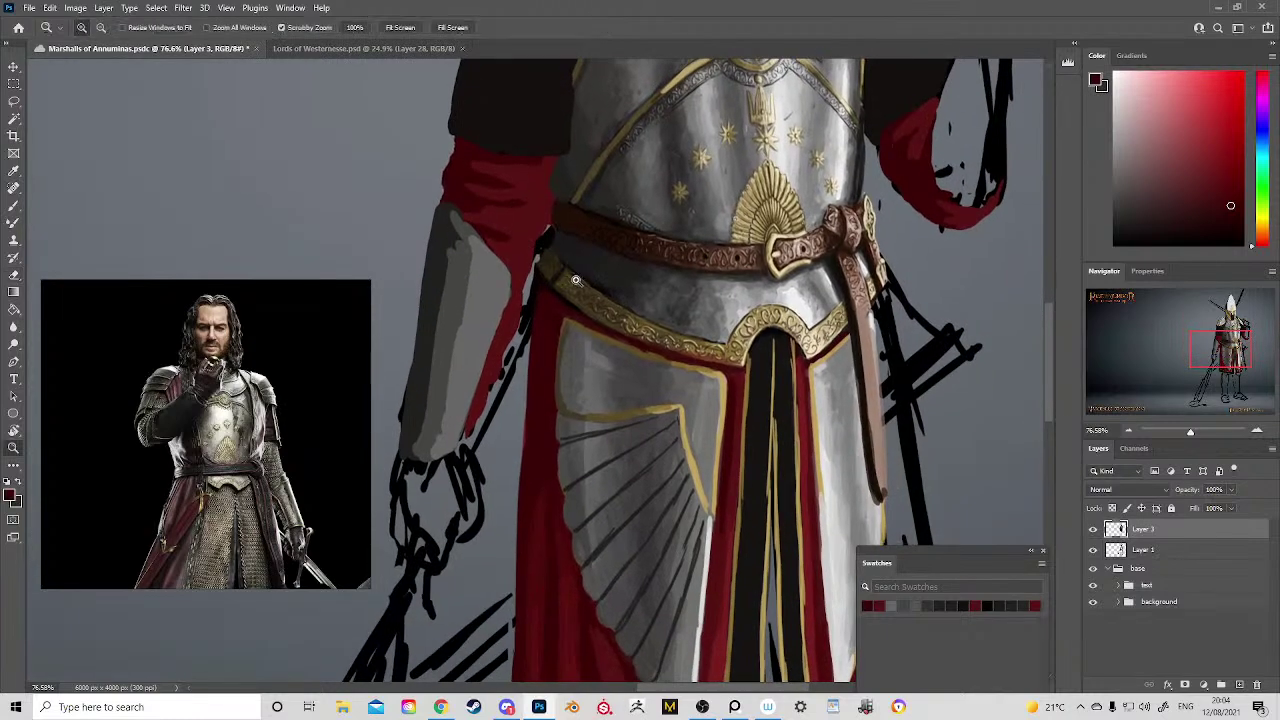
Step: Refine the folds and edges of both red elbow sleeves with dark and red tones sampled from the figure
key(b)
alt+click(577, 256)
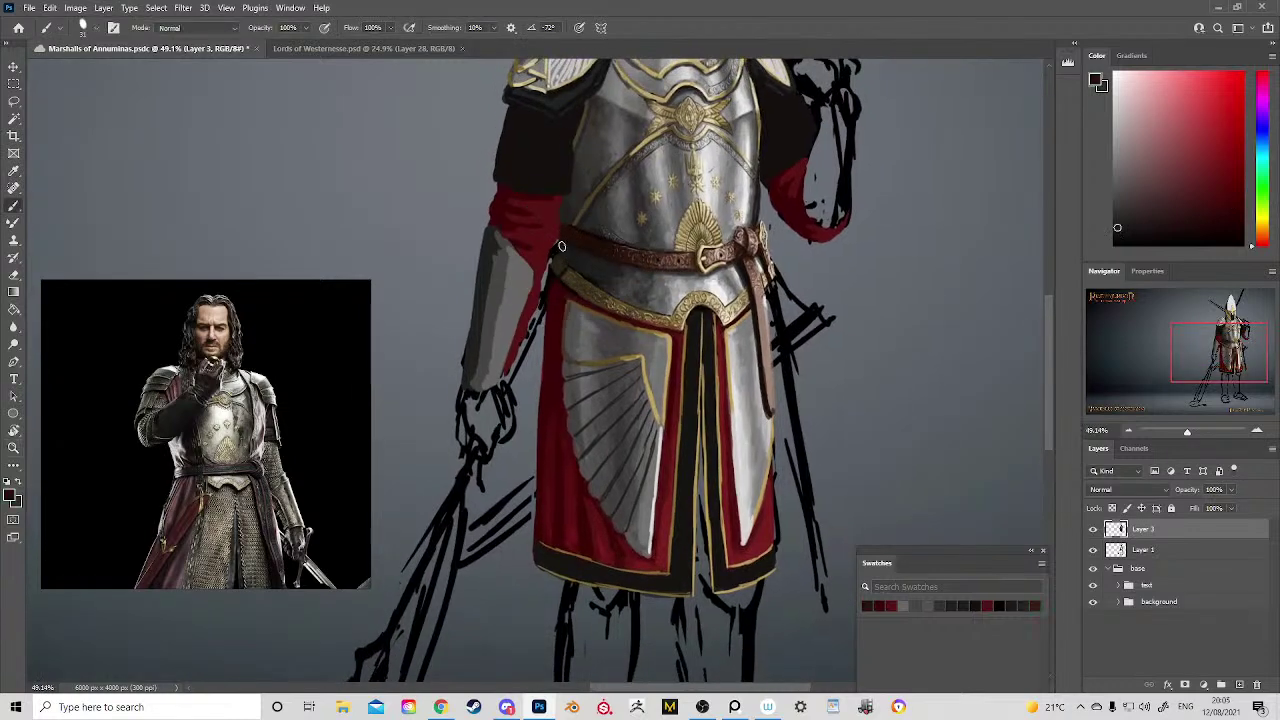
alt+click(562, 262)
alt+click(560, 241)
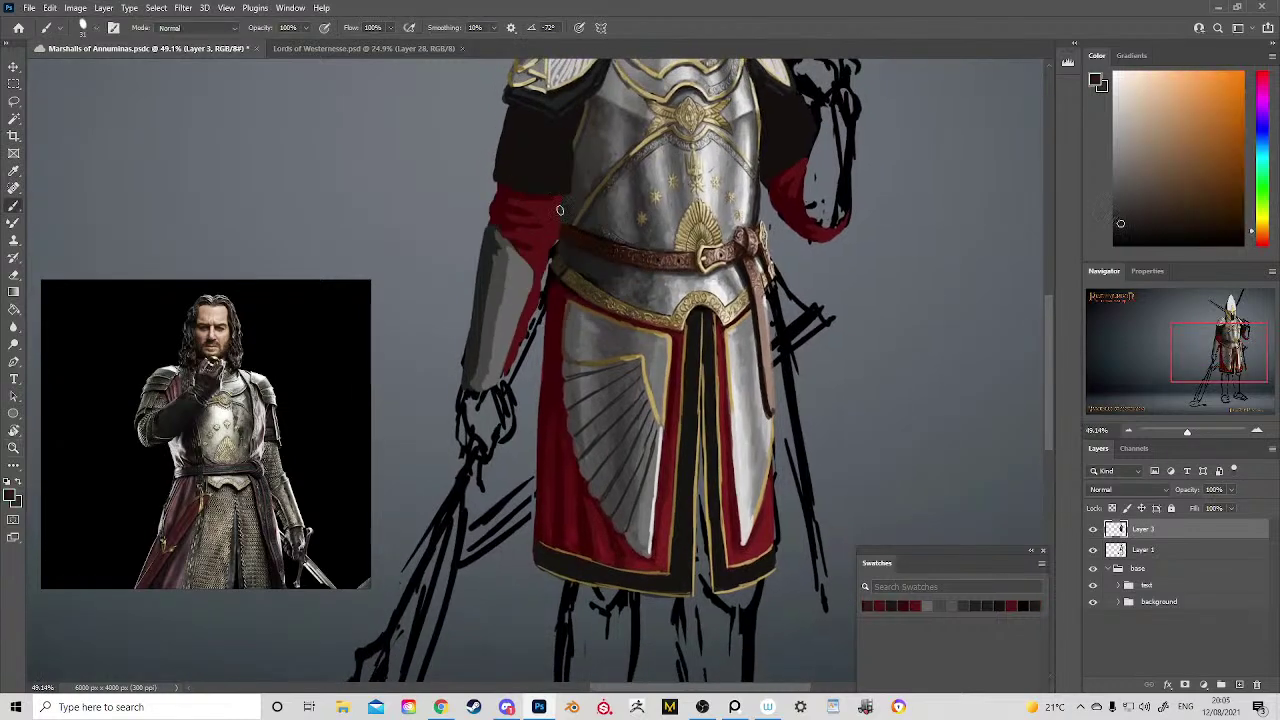
alt+click(555, 222)
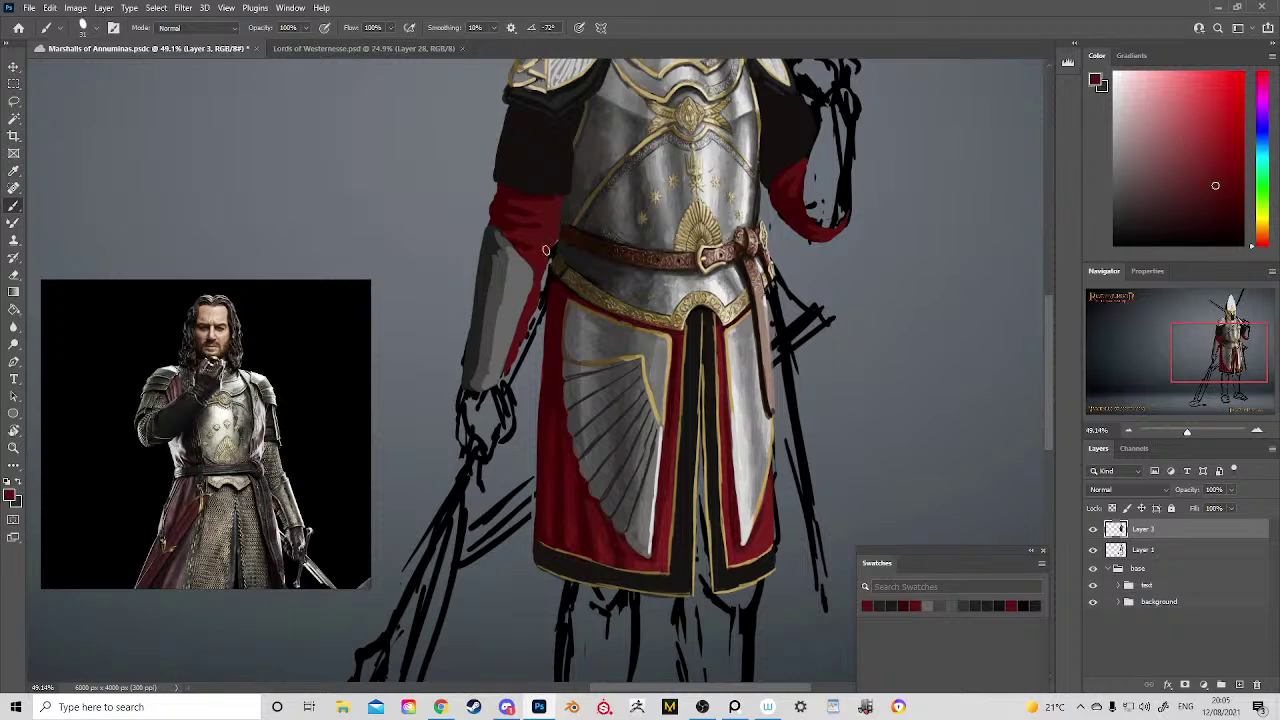
alt+click(546, 250)
alt+click(784, 190)
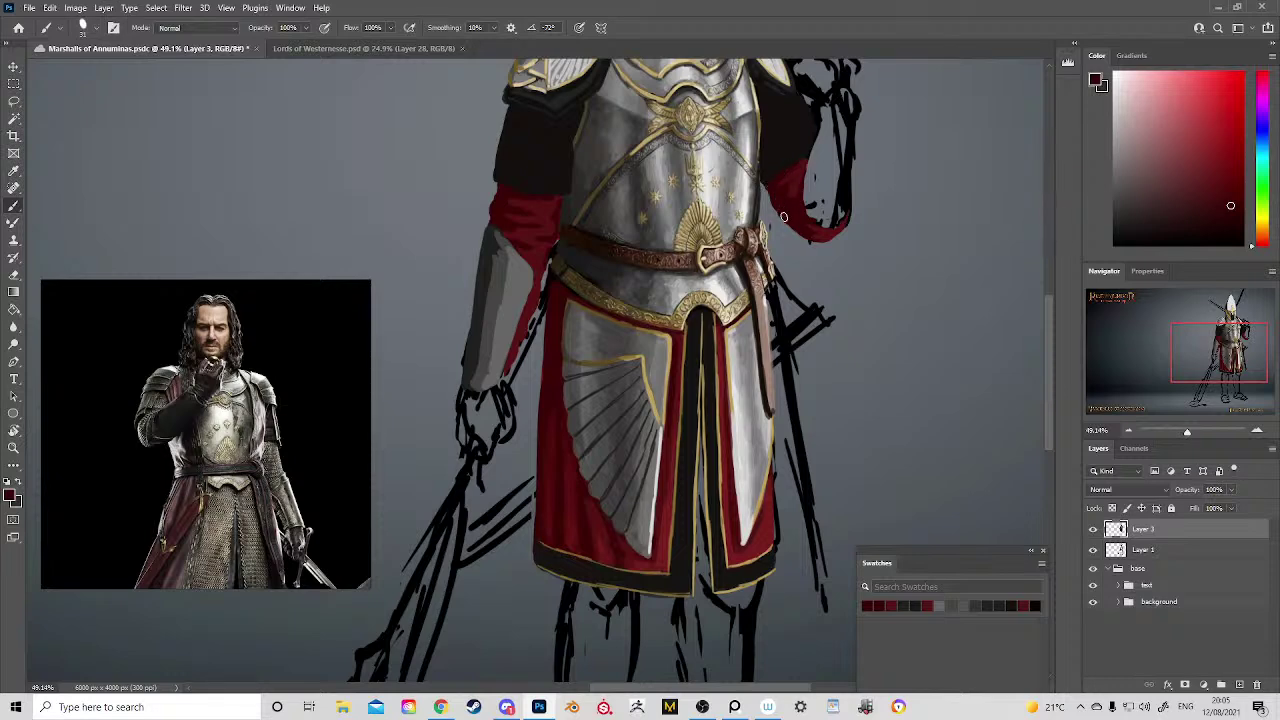
mouse_move(797, 223)
mouse_down()
mouse_move(803, 238)
mouse_move(833, 231)
mouse_move(807, 358)
mouse_move(849, 514)
mouse_move(887, 189)
mouse_move(881, 138)
mouse_up()
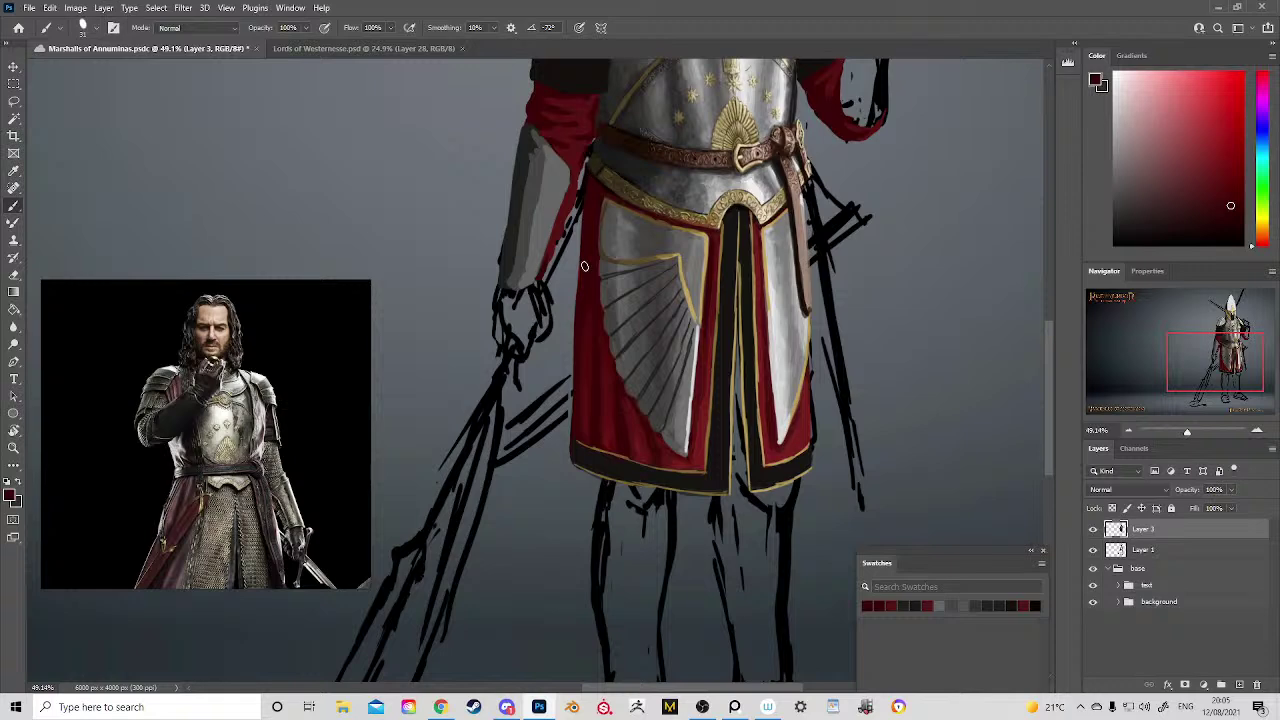
Step: Sample a dark red from the skirt in Lords of Westernesse.psd and shade the outer edge of the marshal's red skirt with it
click(360, 48)
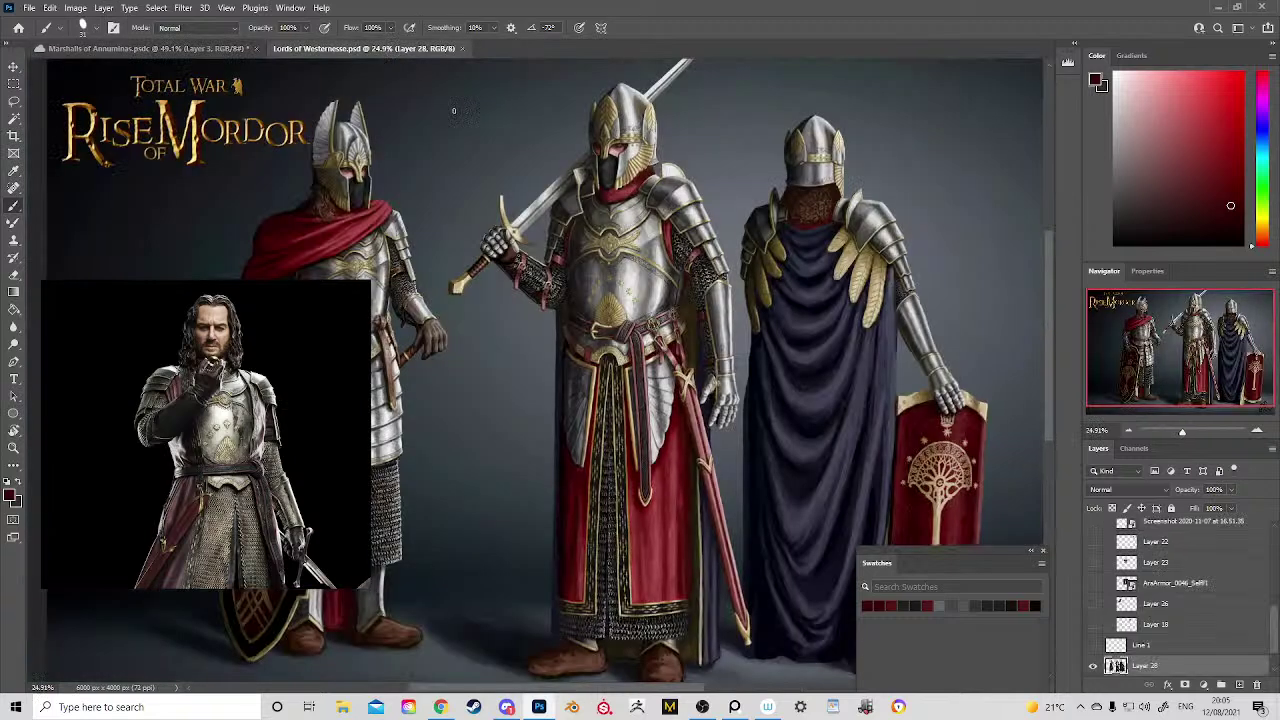
alt+click(567, 494)
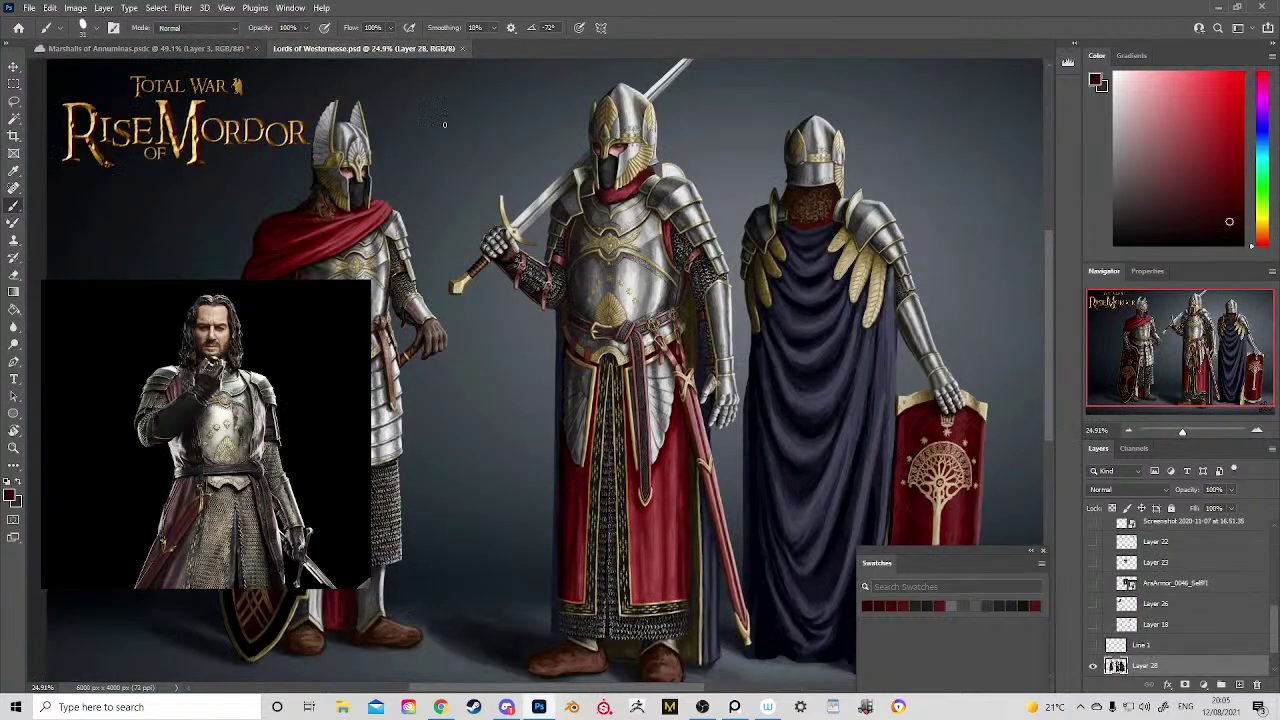
click(150, 48)
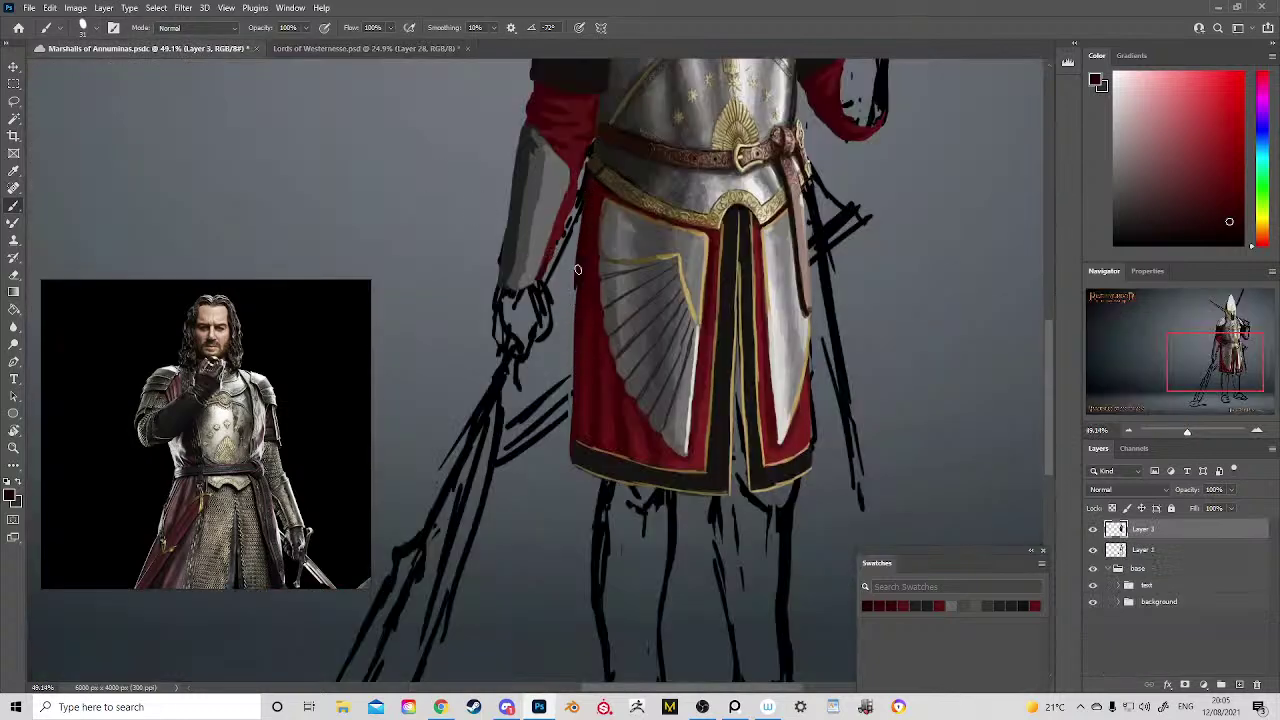
drag(577, 283, 573, 416)
drag(573, 360, 571, 428)
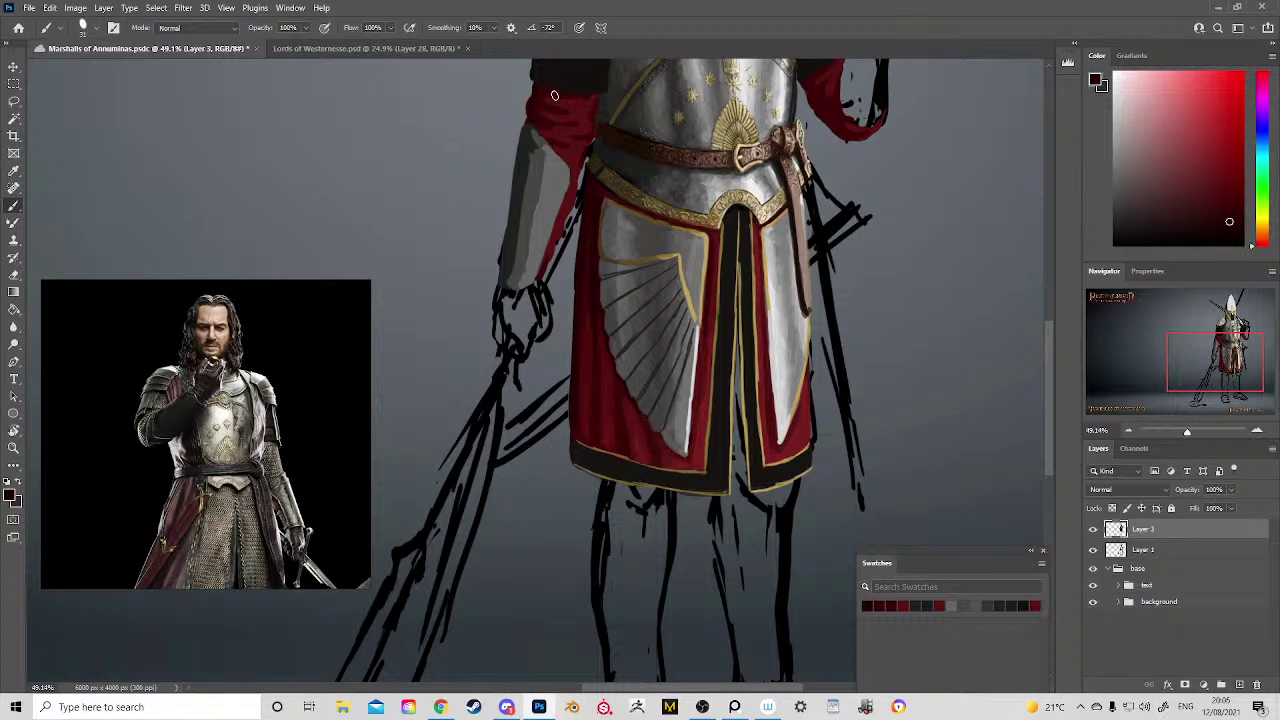
Step: Fill the open gap between the skirt's front panels with near-black sampled from the dark upper sleeve
scroll(600, 105, up, 3)
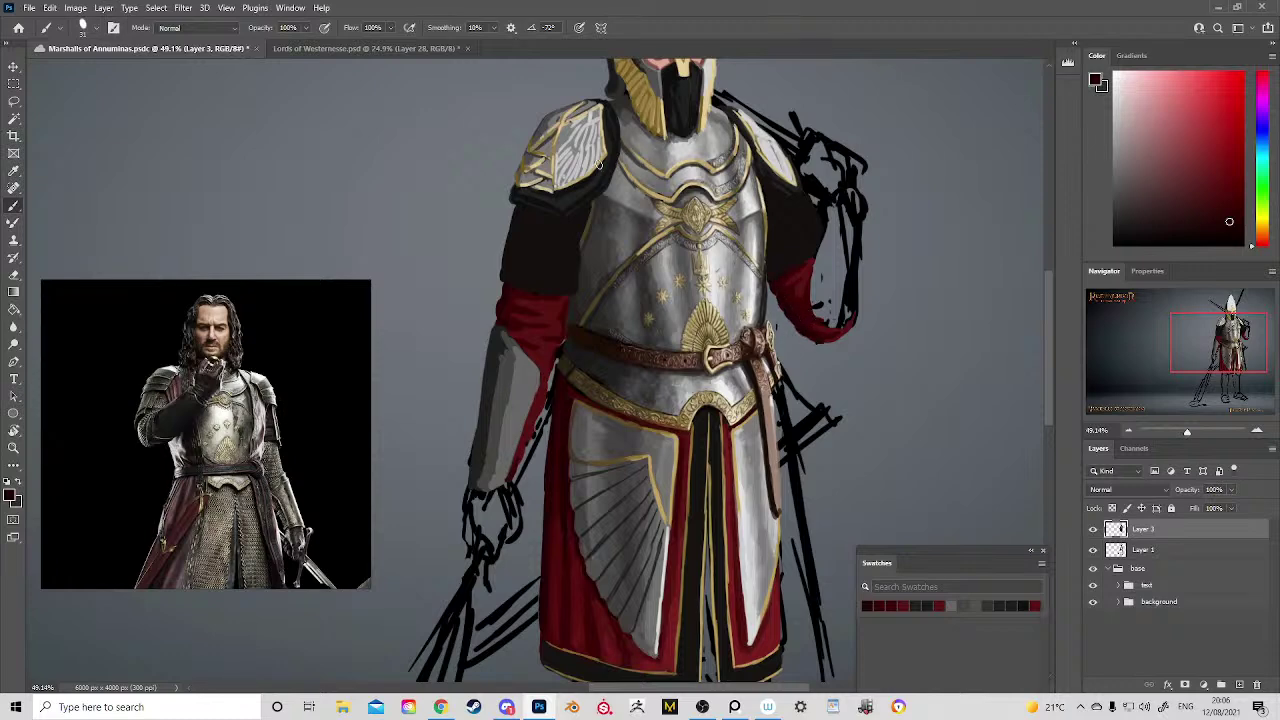
drag(610, 314, 612, 487)
key(z)
alt+click(632, 350)
drag(650, 344, 607, 120)
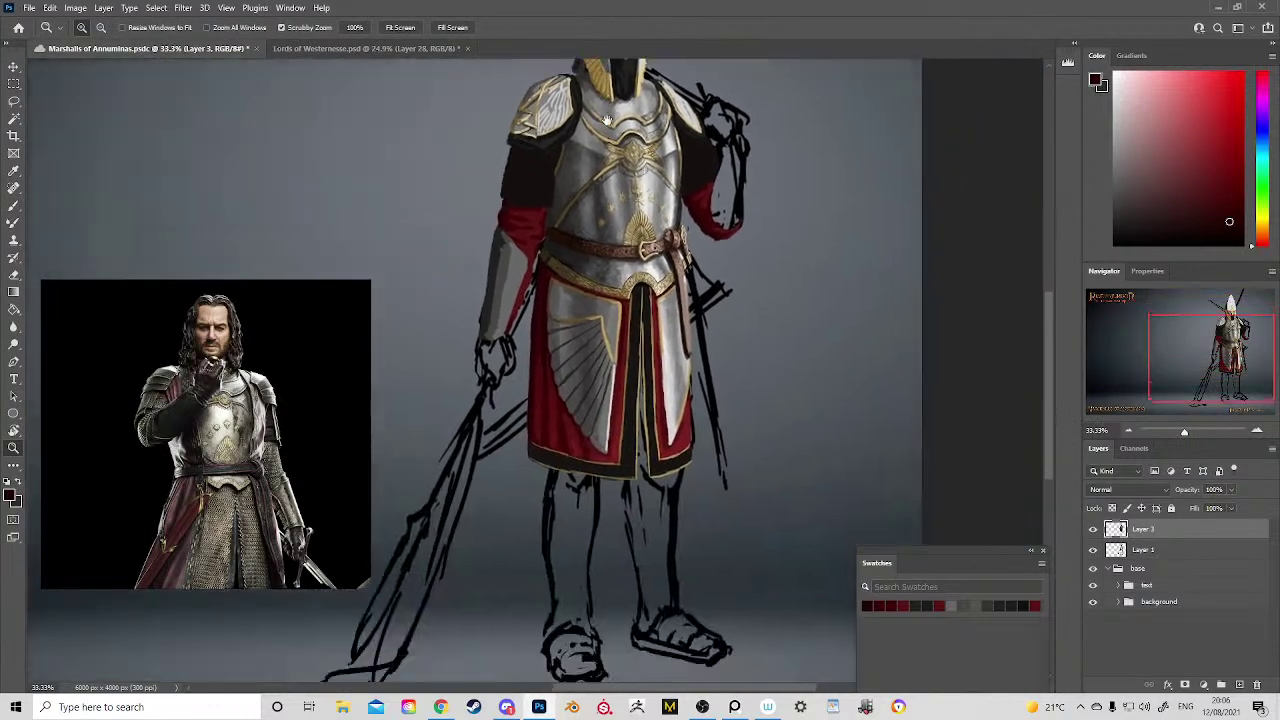
drag(630, 206, 652, 228)
key(b)
alt+click(484, 168)
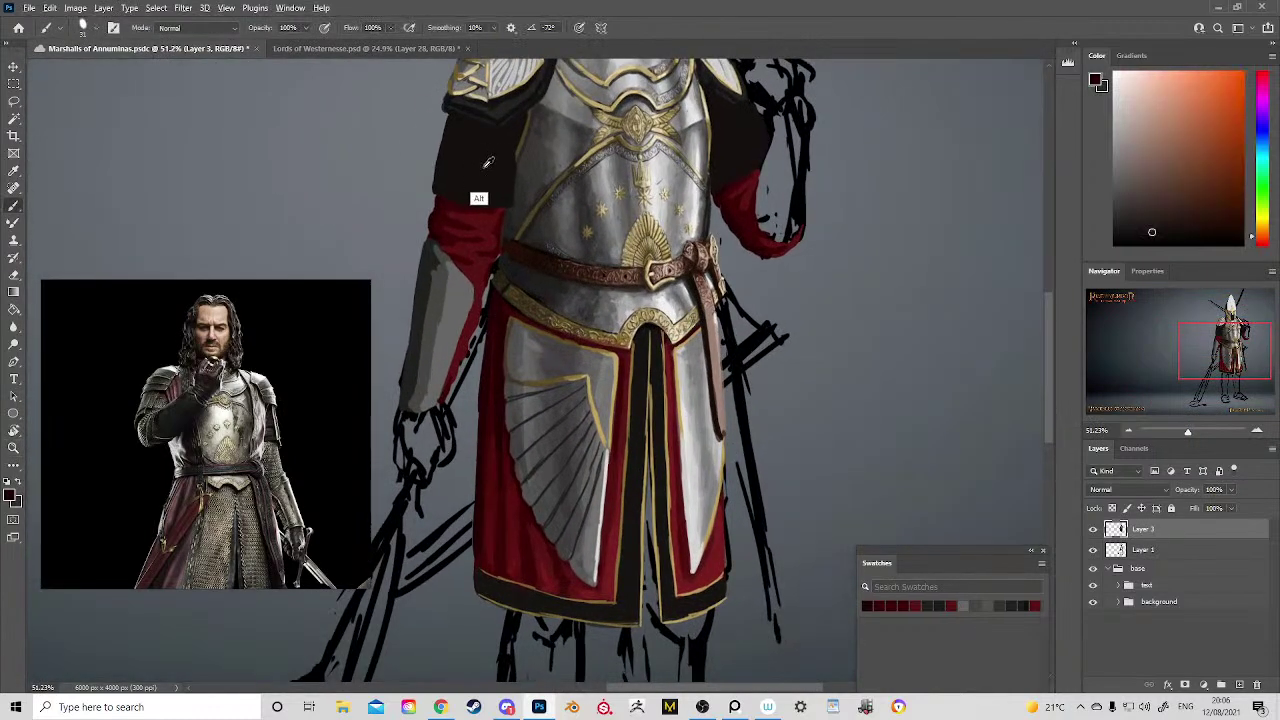
mouse_move(647, 518)
mouse_down()
mouse_move(646, 610)
mouse_move(652, 543)
mouse_move(654, 601)
mouse_up()
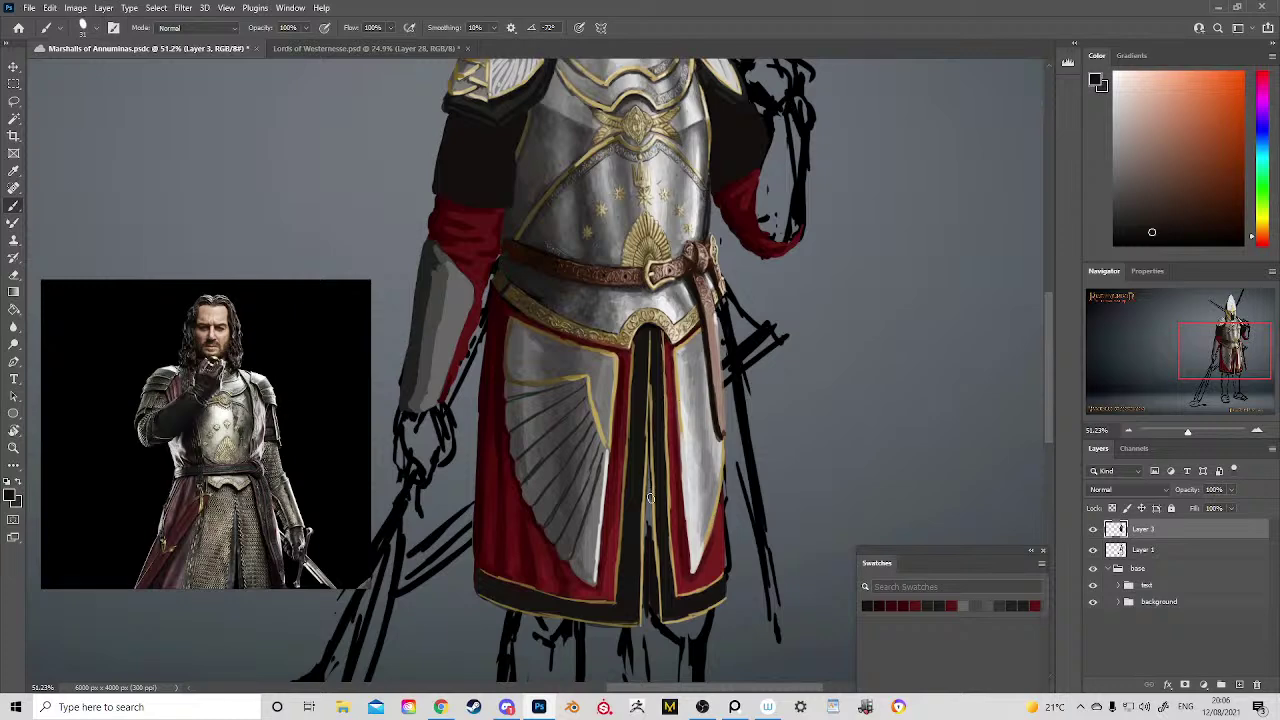
mouse_move(650, 497)
mouse_down()
mouse_move(649, 451)
mouse_move(648, 534)
mouse_up()
key(ctrl+z)
key(ctrl+z)
key(g)
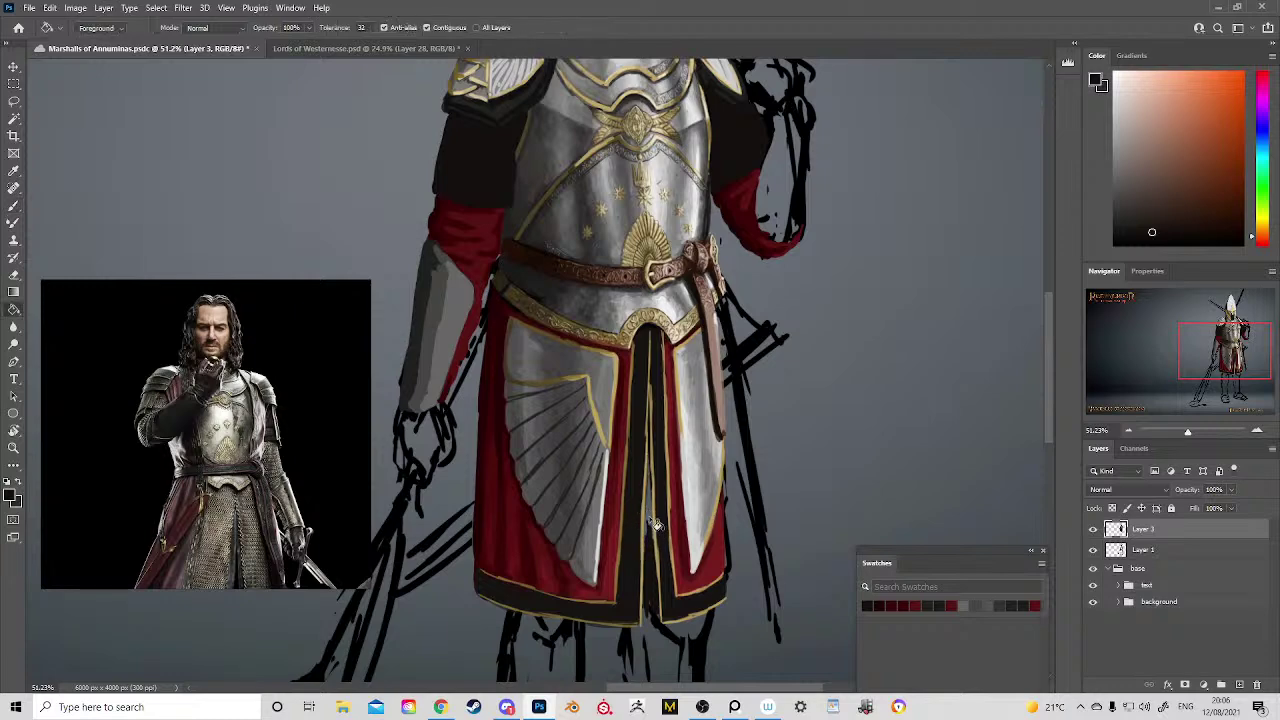
key(b)
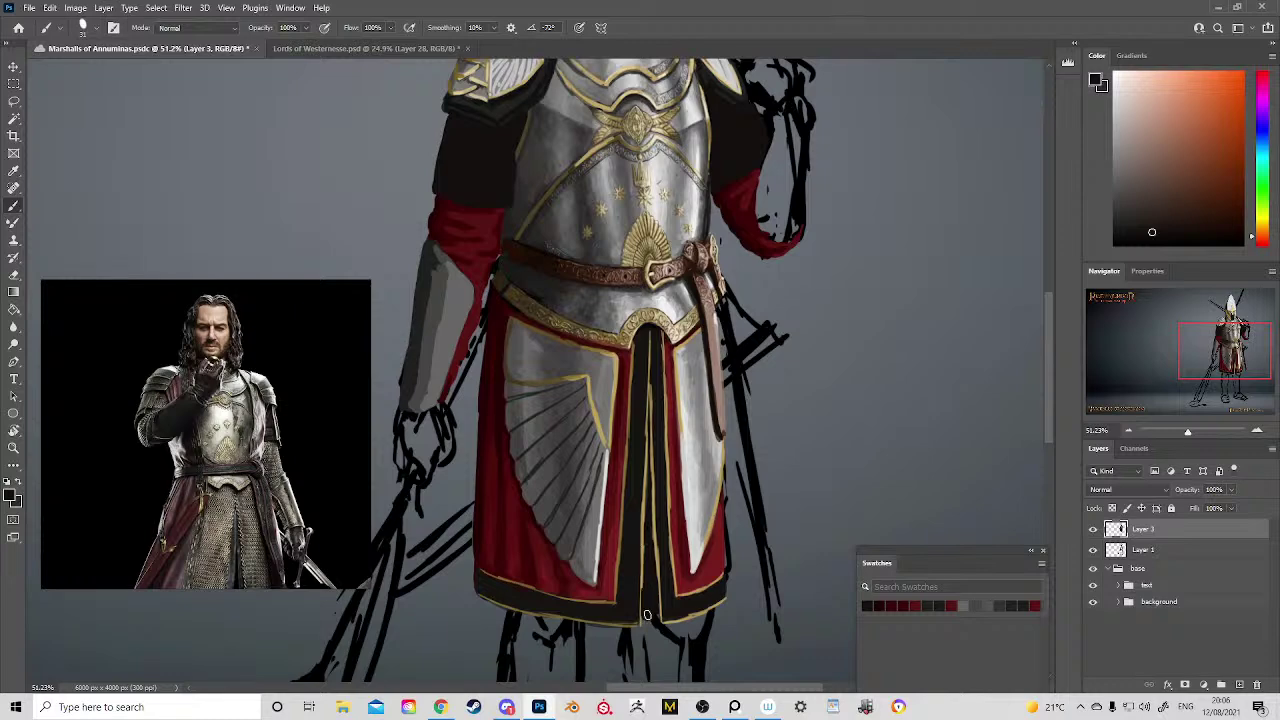
Step: Paint gold trim along the skirt's front split and a gold inset line on the narrow thigh plate
alt+click(641, 558)
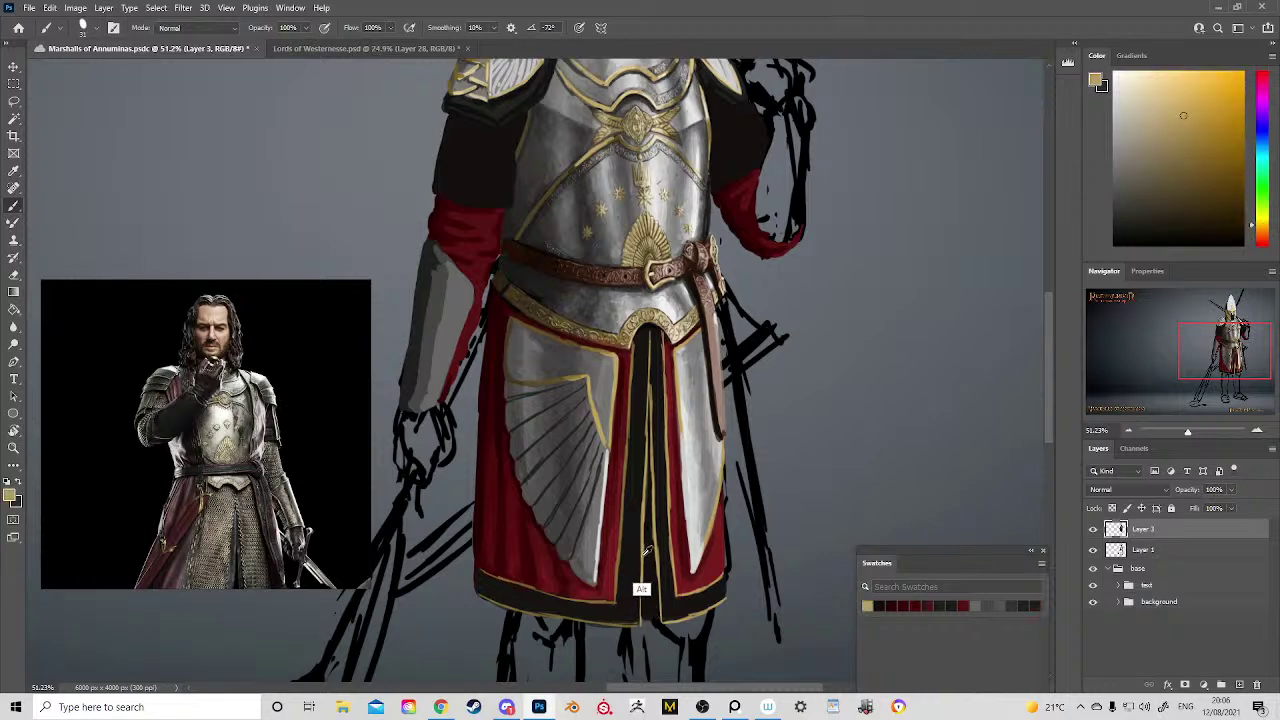
mouse_move(672, 588)
mouse_down()
mouse_move(672, 432)
mouse_move(664, 588)
mouse_up()
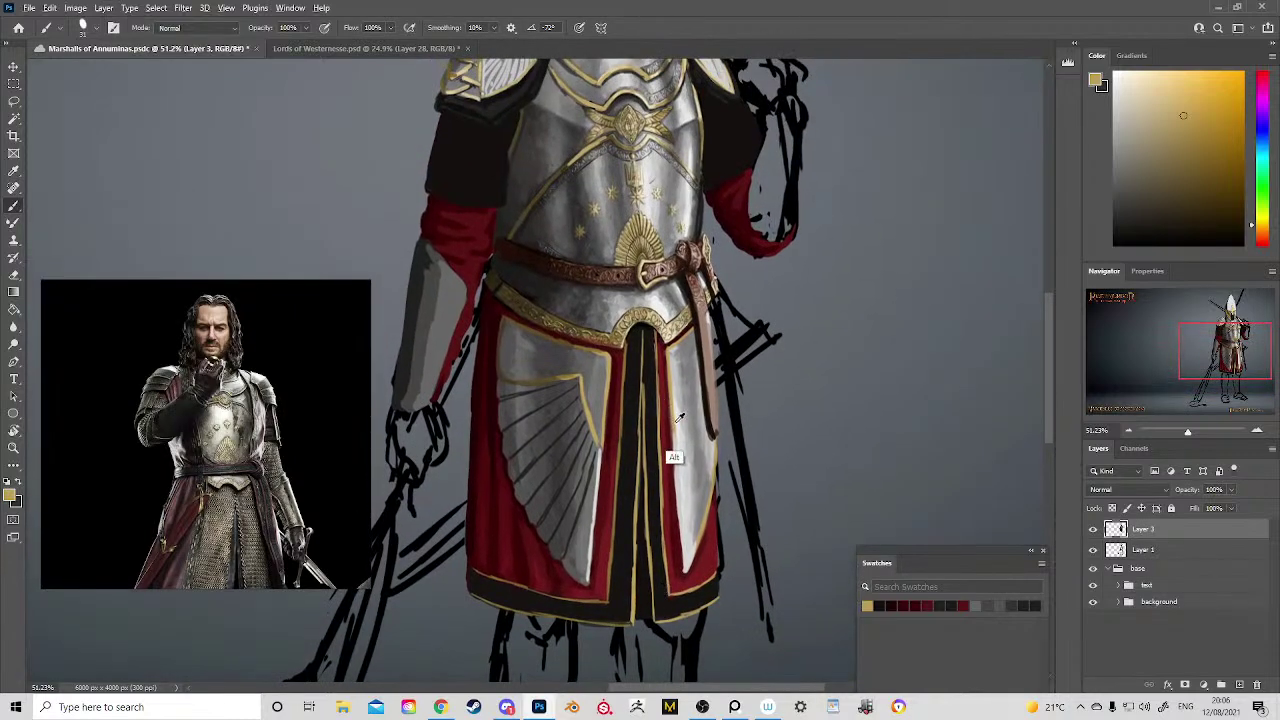
alt+click(670, 455)
drag(680, 405, 677, 436)
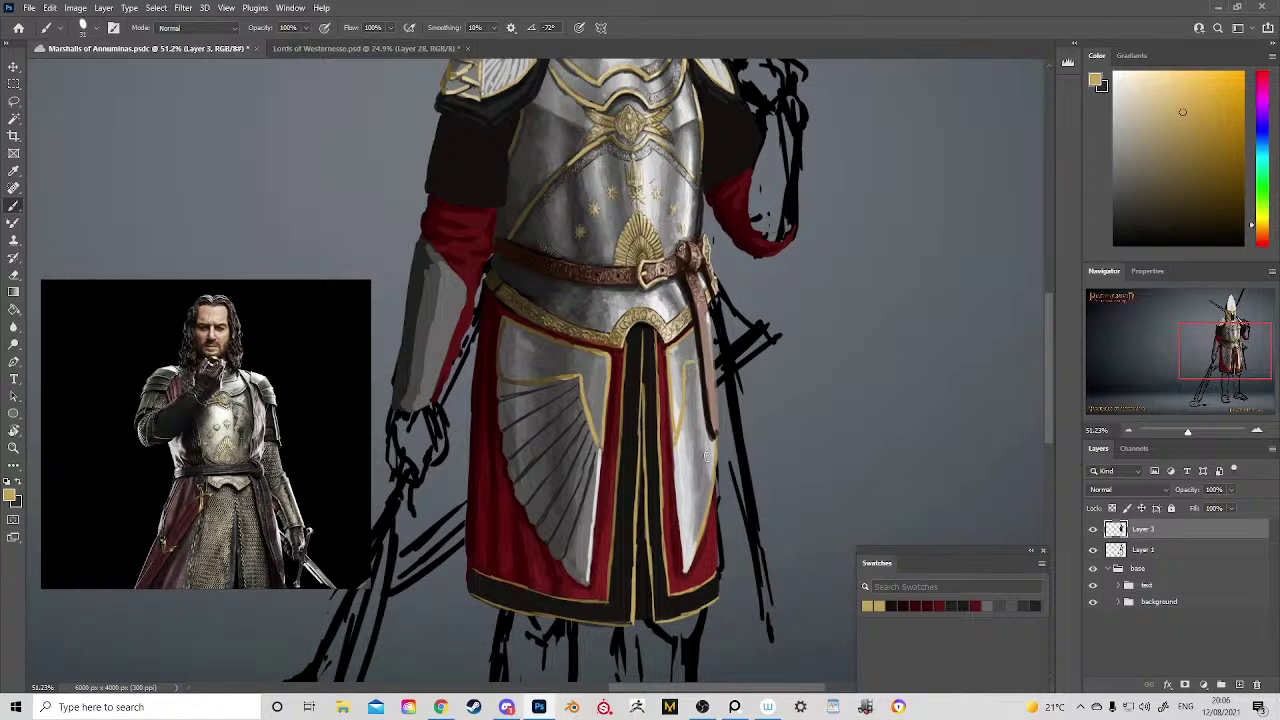
Step: Refine the outer edge and lower tip of the narrow thigh plate with greys and red sampled from the plate and skirt
alt+click(703, 515)
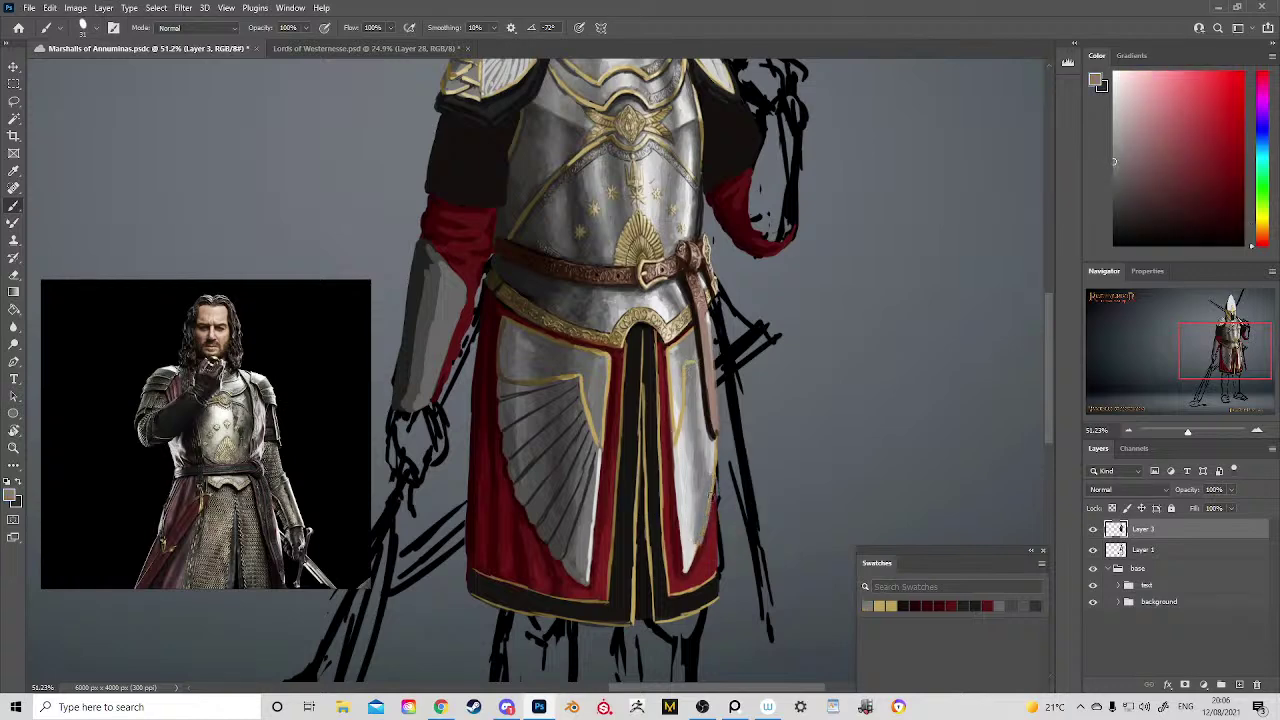
alt+click(700, 530)
alt+click(713, 486)
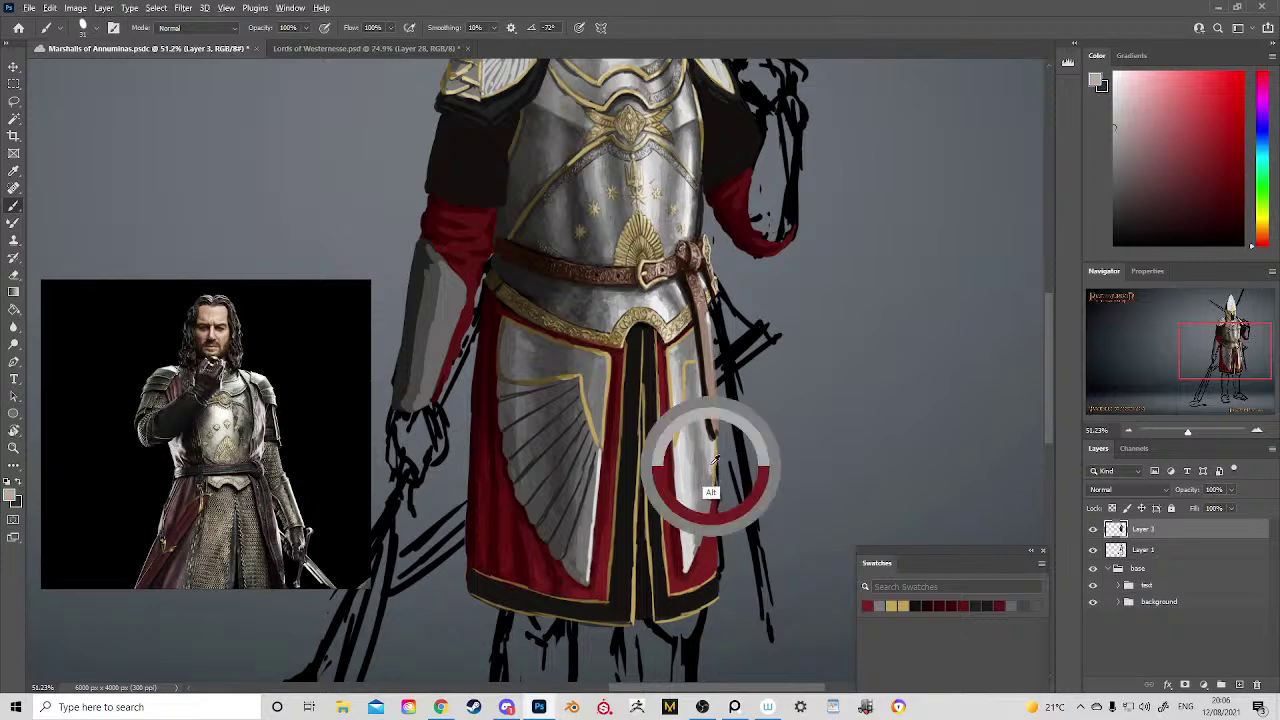
alt+click(700, 550)
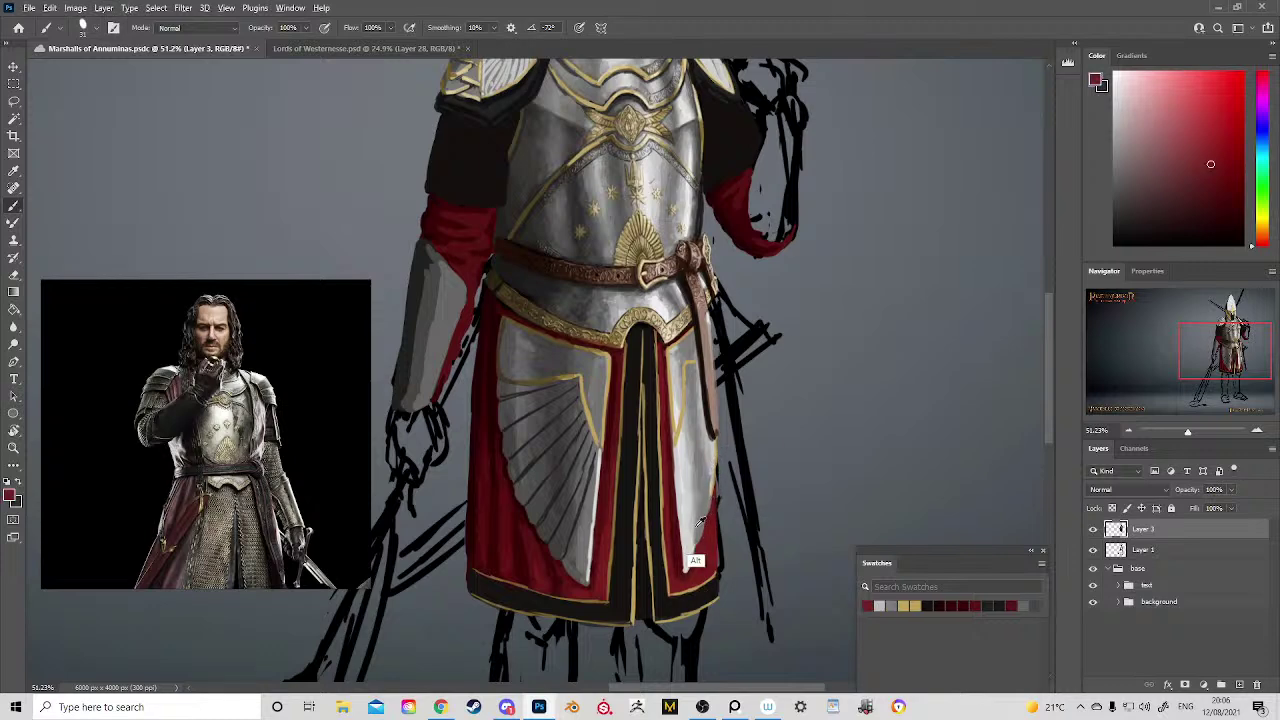
alt+click(690, 521)
Step: Paint thin fanned flute lines across the narrow thigh plate at 30% opacity, using dark grey sampled from the wide plate
alt+click(562, 465)
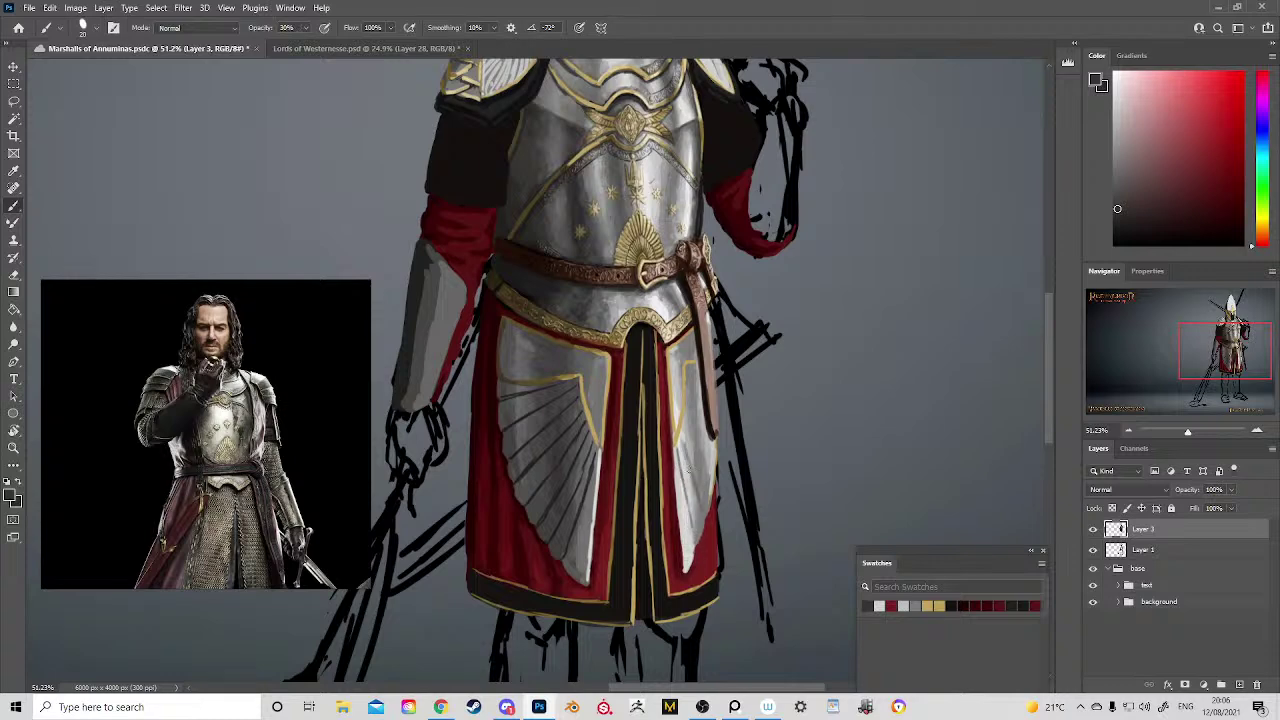
drag(686, 429, 710, 482)
drag(702, 437, 711, 457)
drag(687, 402, 701, 420)
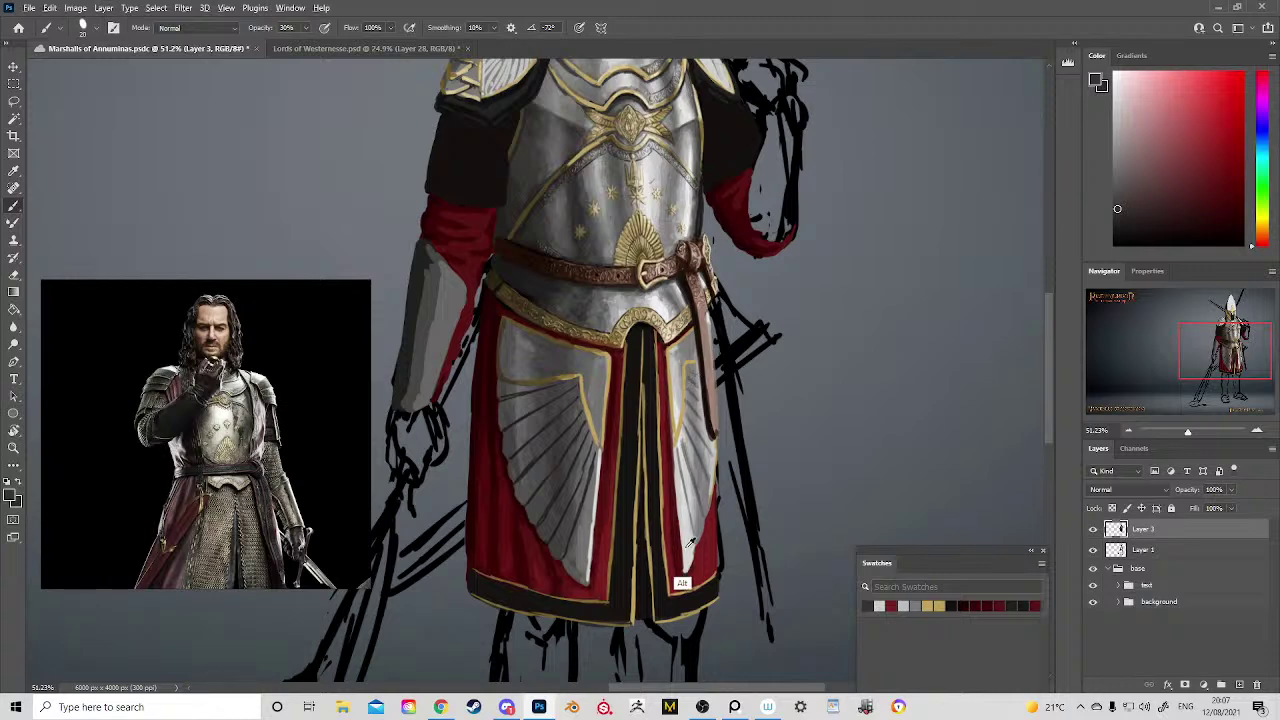
Step: Sample a dark red from the skirt and shade the cloth on both sides of the narrow thigh plate's lower tip
alt+click(680, 580)
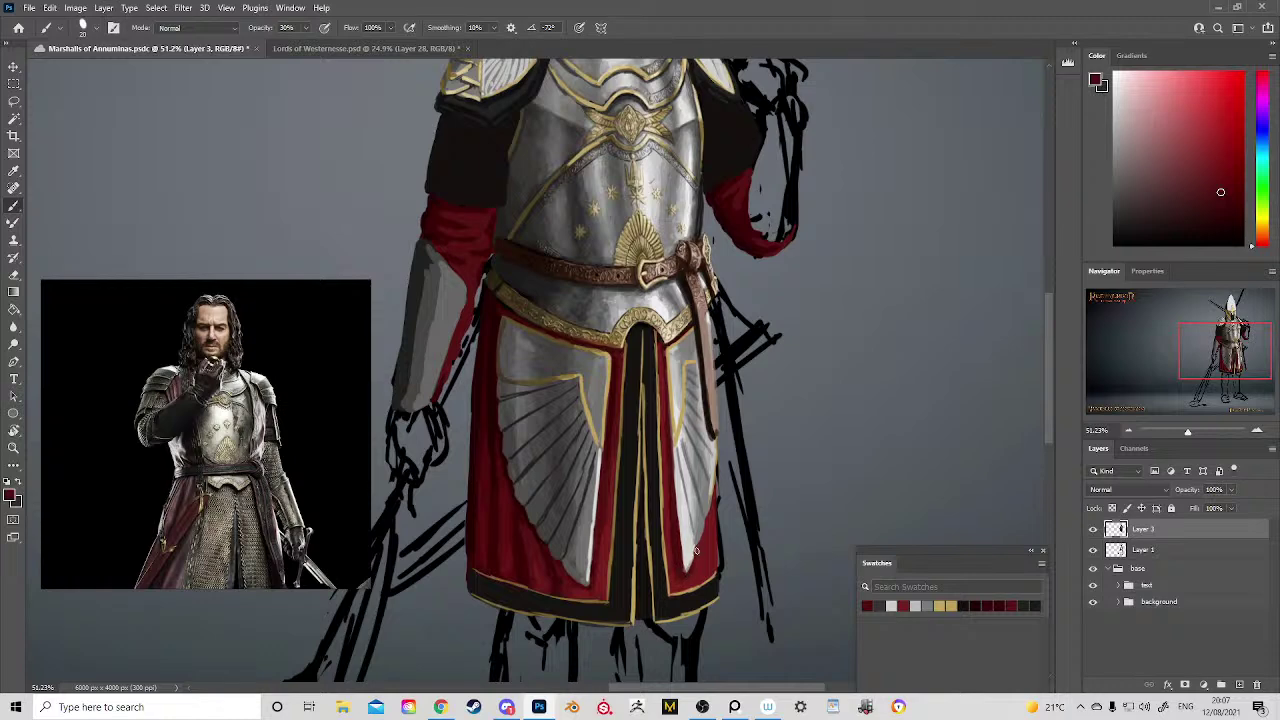
drag(696, 550, 691, 573)
drag(668, 528, 673, 578)
Step: Sample near-black from the skirt's dark border and shade along the gold trim of the front split
alt+click(657, 528)
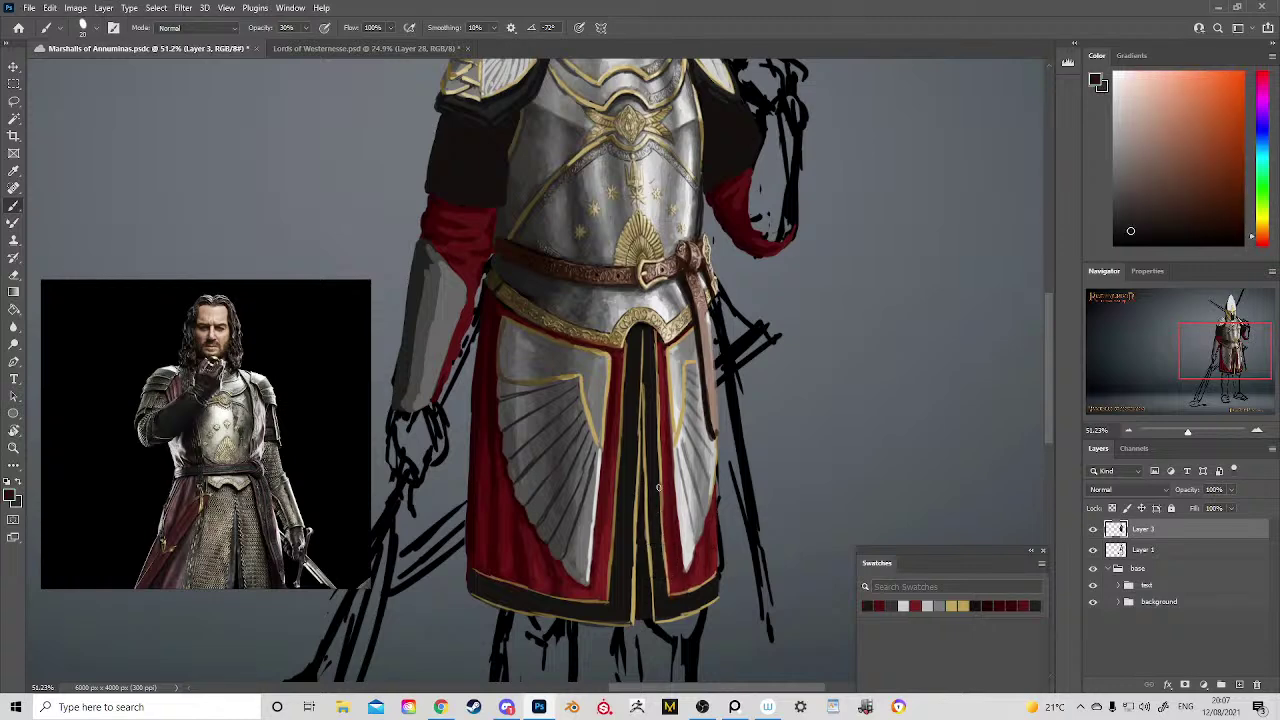
drag(658, 496, 665, 560)
drag(647, 492, 657, 613)
drag(641, 386, 641, 430)
drag(640, 442, 629, 560)
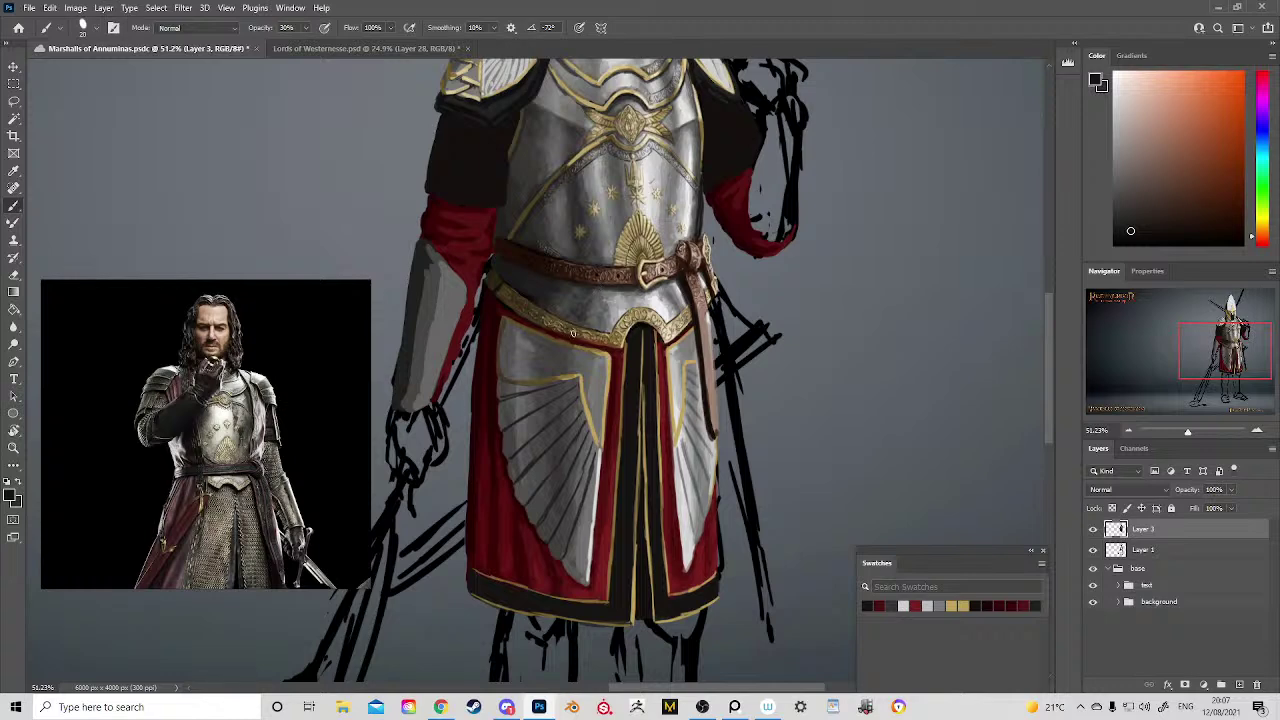
Step: Shade beneath the belt armour's gold trim and across the wide thigh plate's upper section with sampled dark red and greys
alt+click(517, 352)
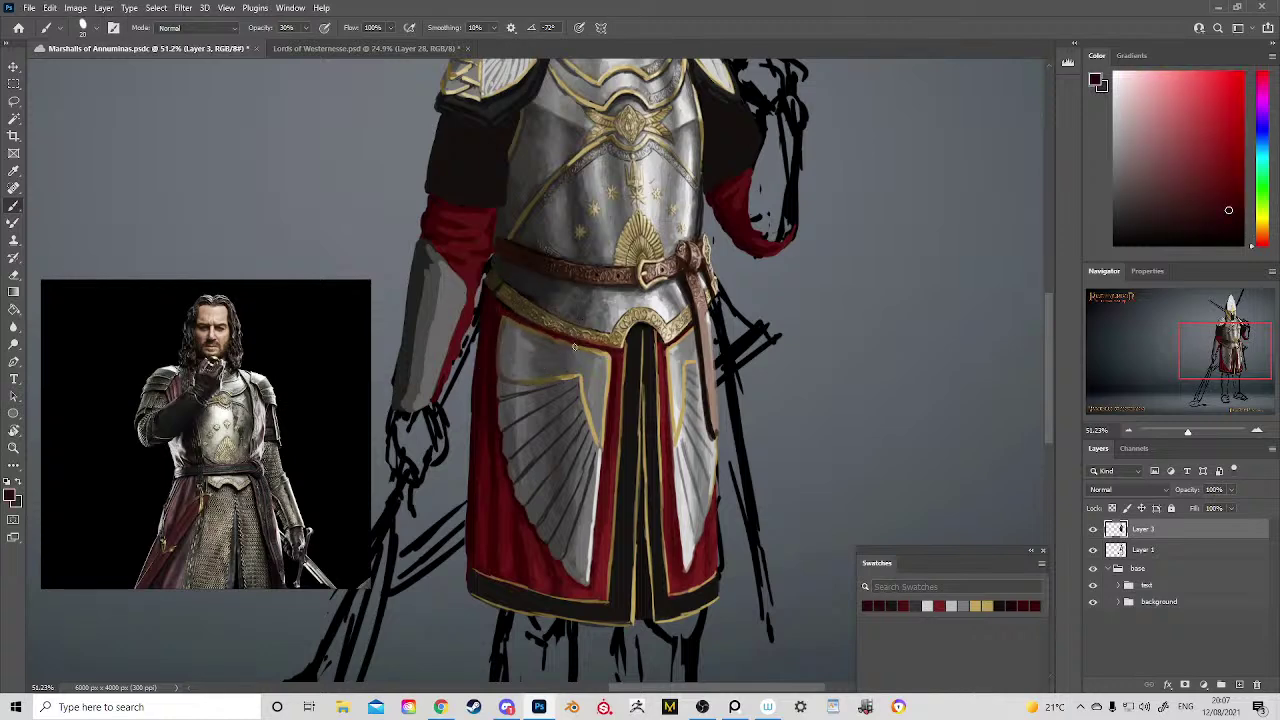
alt+click(506, 336)
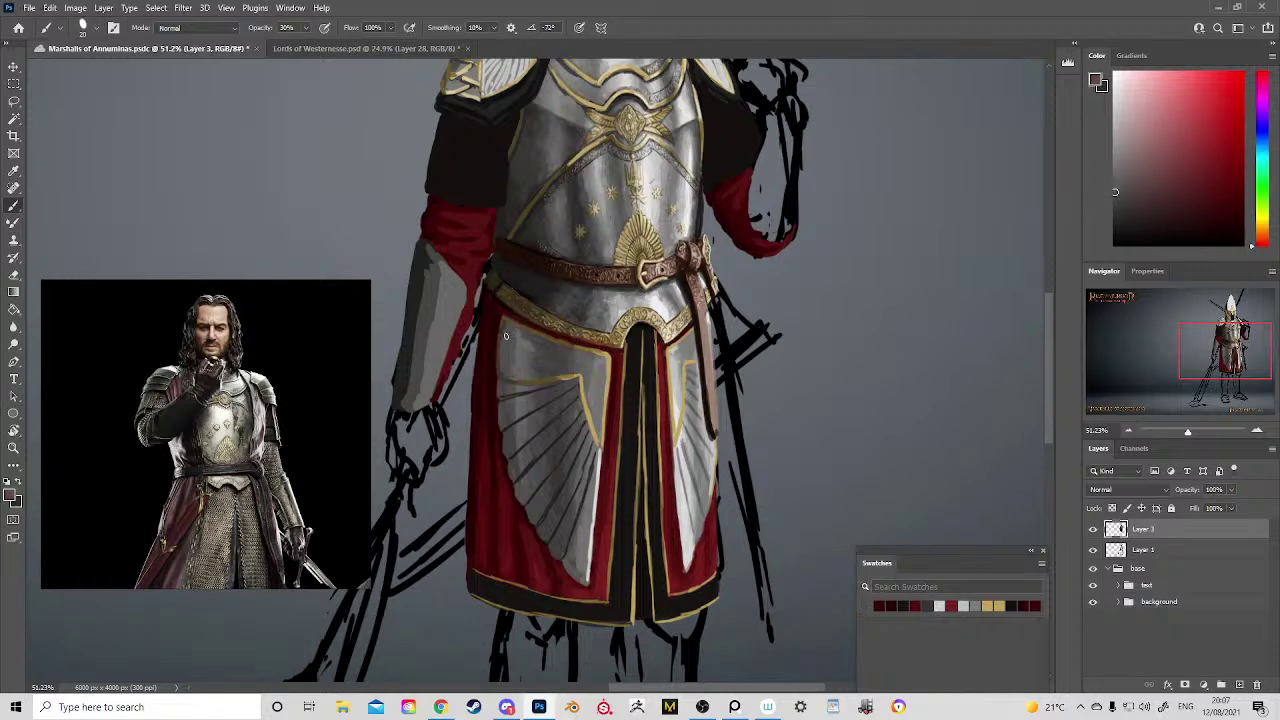
alt+click(560, 386)
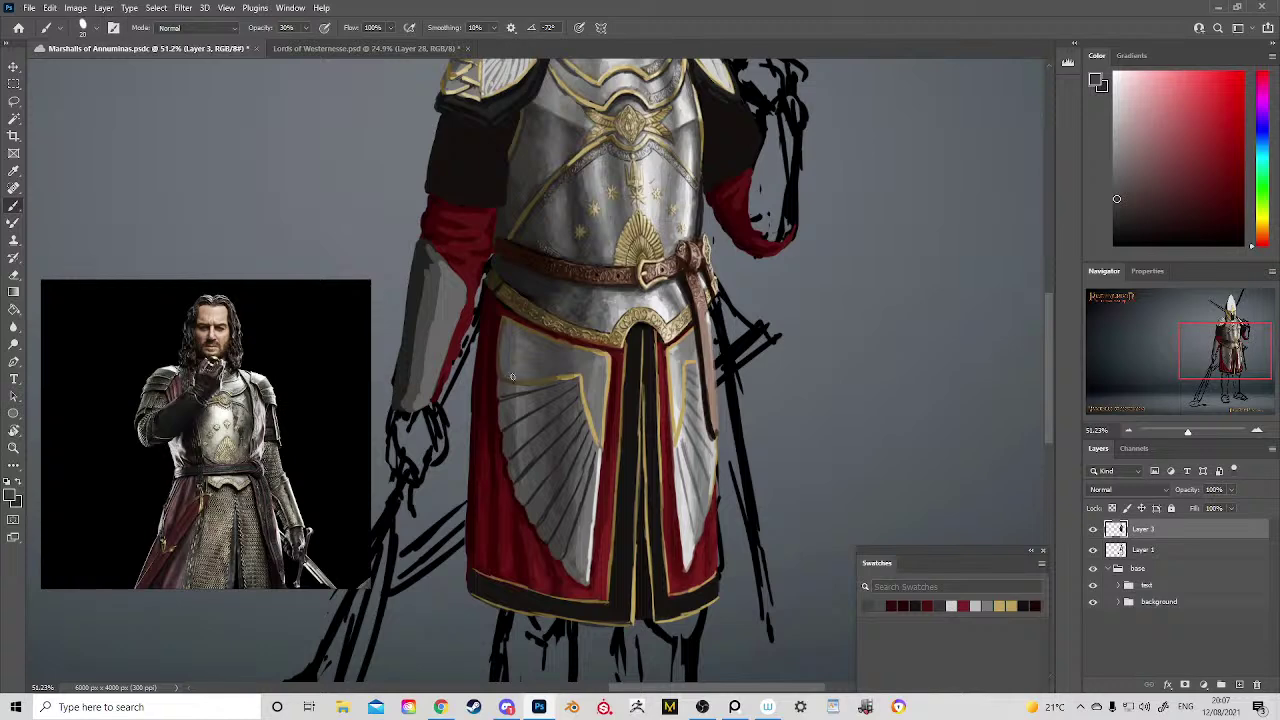
alt+click(501, 429)
alt+click(504, 426)
drag(503, 398, 525, 391)
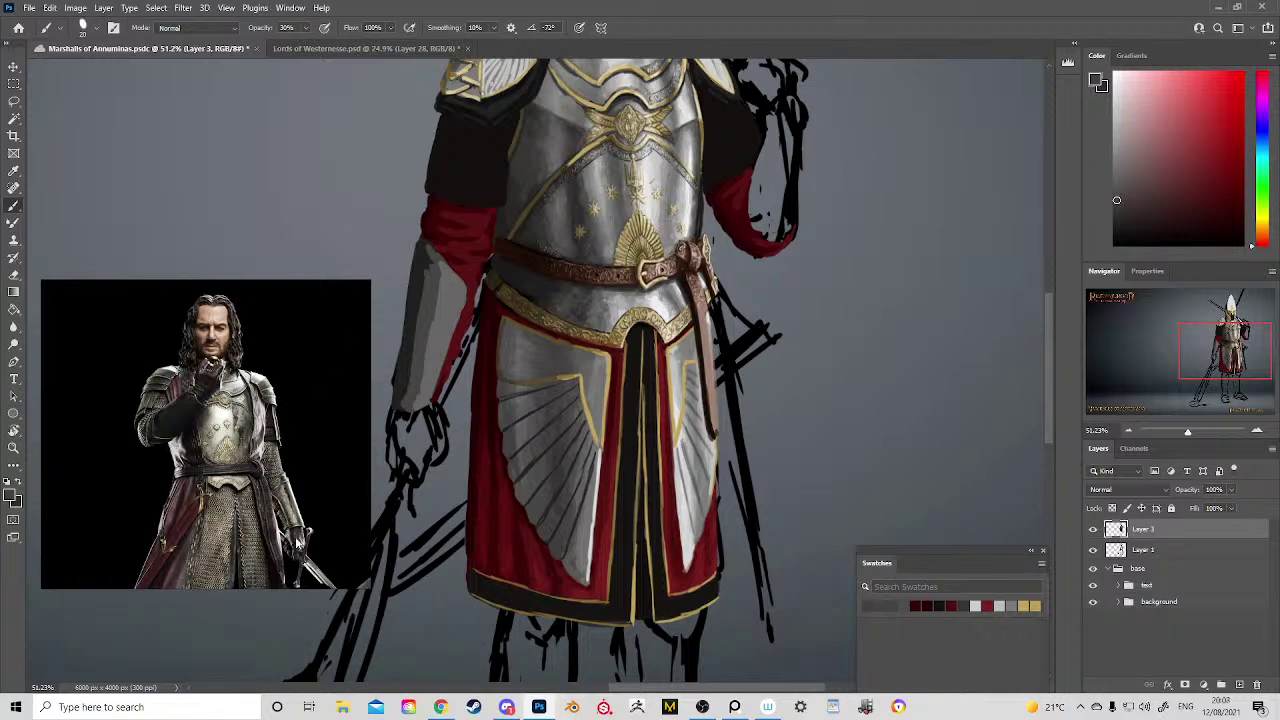
Step: Bring up the fluted tassets reference photo and paint light grey highlights along the wide thigh plate's flutes
scroll(297, 438, down, 5)
drag(218, 288, 291, 370)
scroll(185, 374, up, 6)
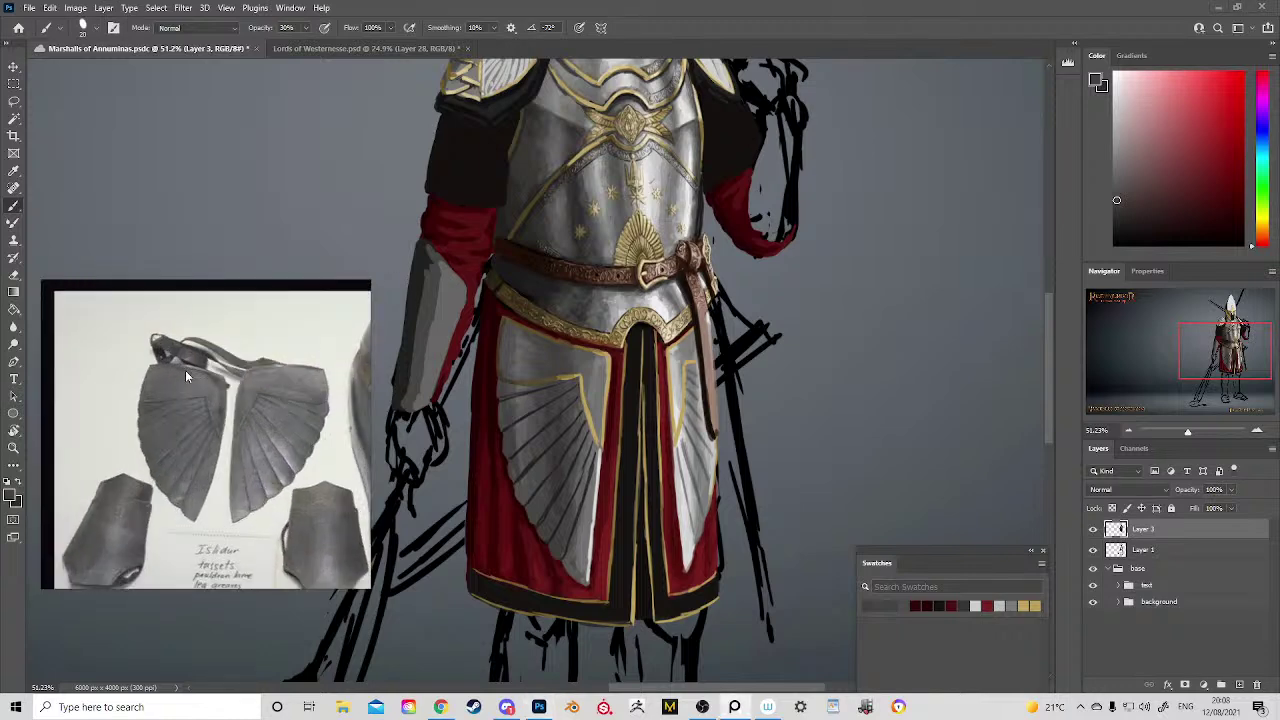
alt+click(596, 499)
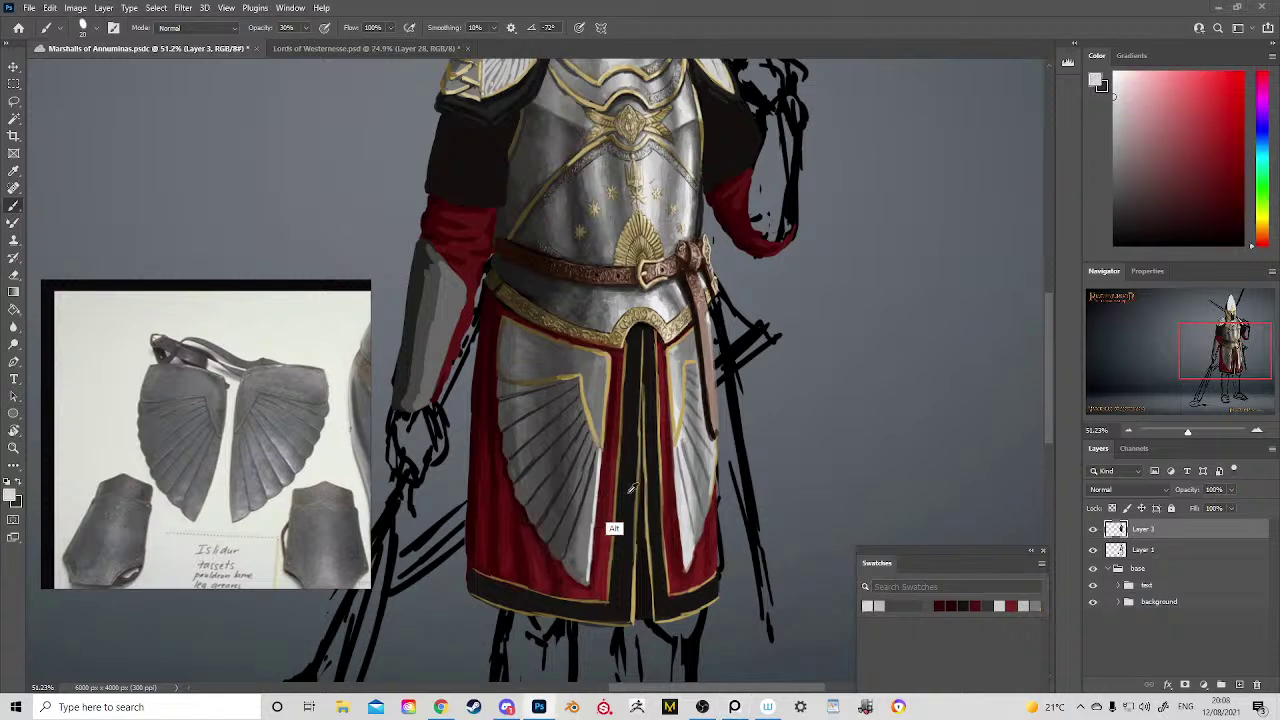
alt+click(695, 478)
mouse_move(562, 540)
mouse_down()
mouse_move(594, 443)
mouse_move(575, 495)
mouse_up()
drag(588, 447, 547, 527)
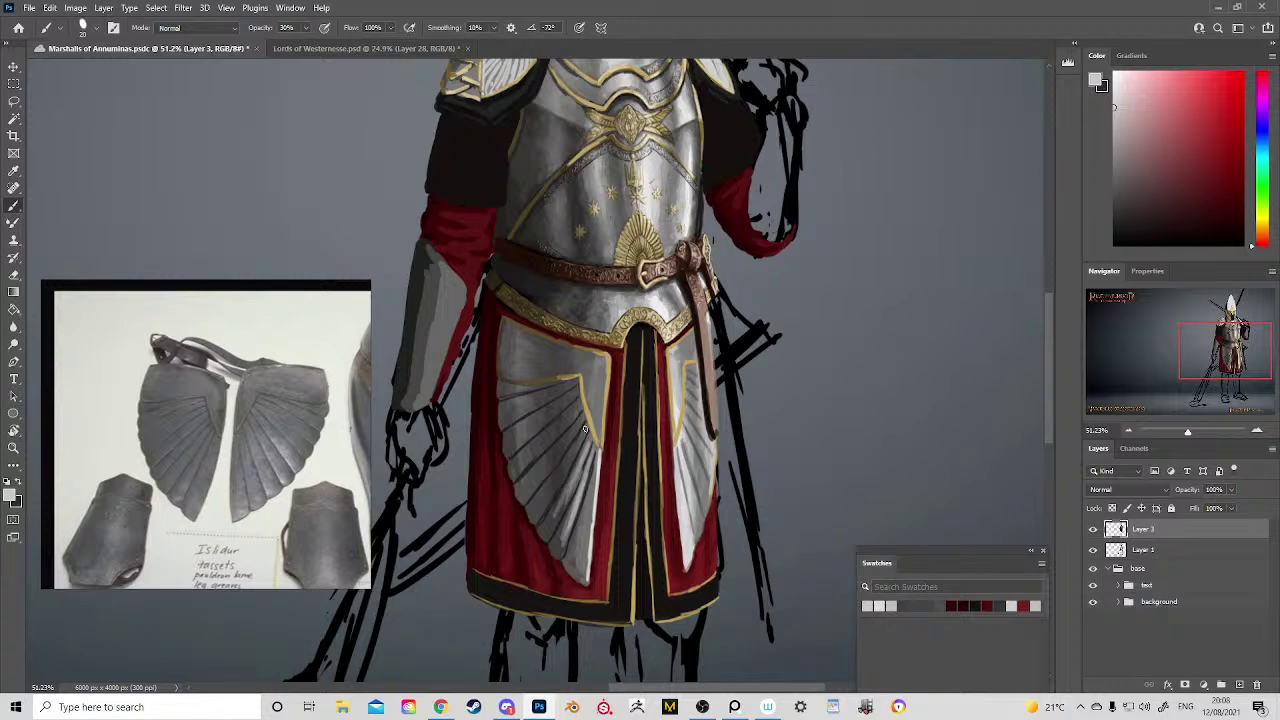
mouse_move(585, 429)
mouse_down()
mouse_move(553, 490)
mouse_move(557, 449)
mouse_up()
mouse_move(541, 508)
mouse_down()
mouse_move(564, 470)
mouse_move(550, 533)
mouse_move(592, 473)
mouse_up()
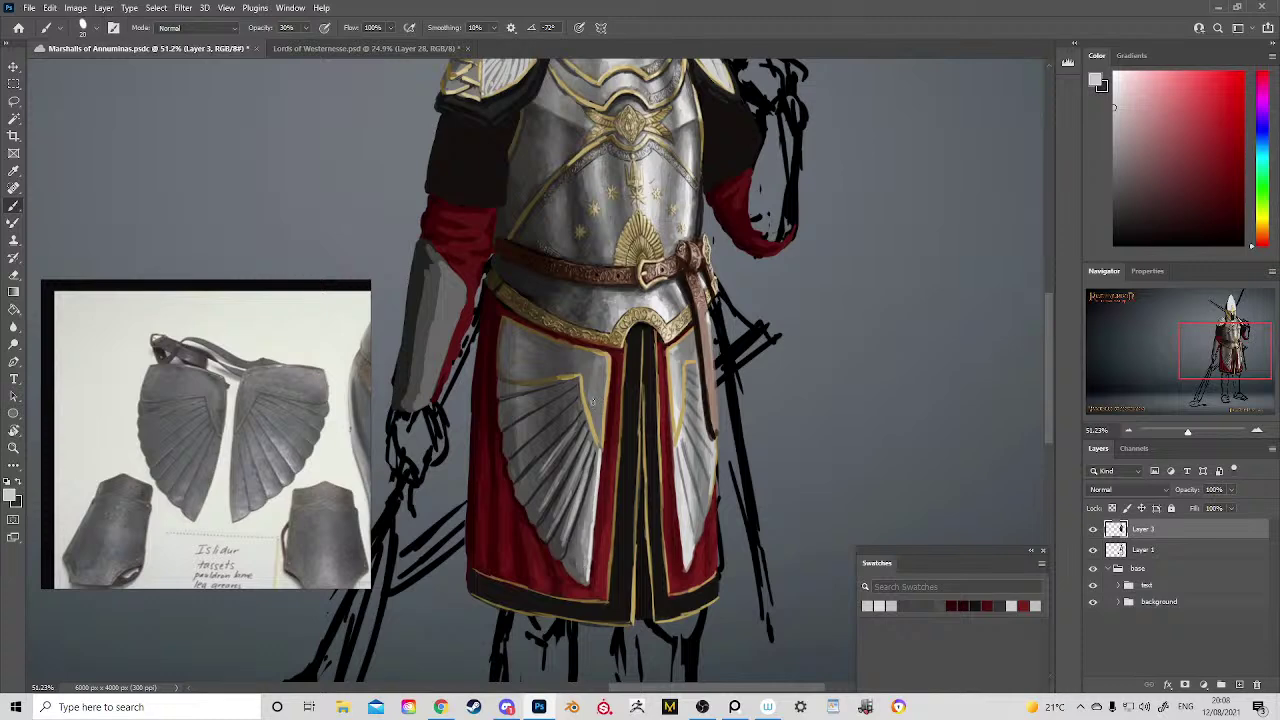
drag(569, 422, 551, 438)
Step: Blend the wide thigh plate's flutes with a mid-grey sampled from the plate
alt+click(537, 398)
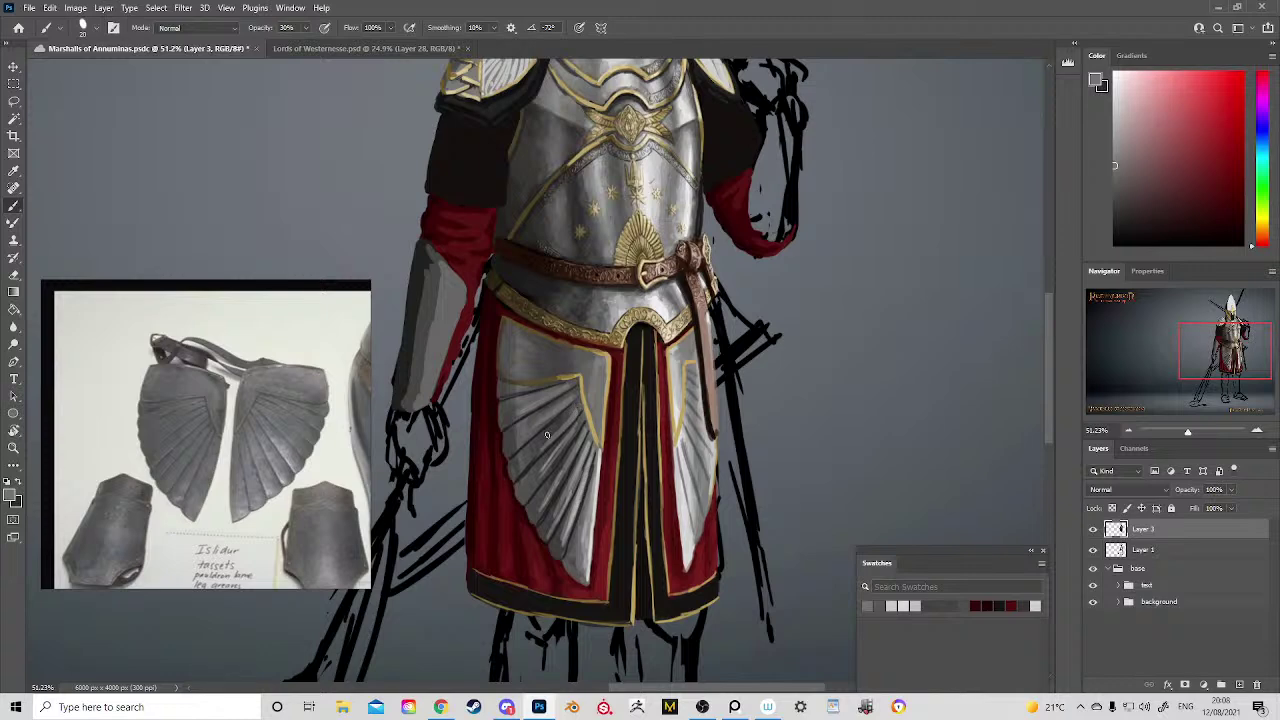
mouse_move(547, 435)
mouse_down()
mouse_move(566, 421)
mouse_move(563, 470)
mouse_up()
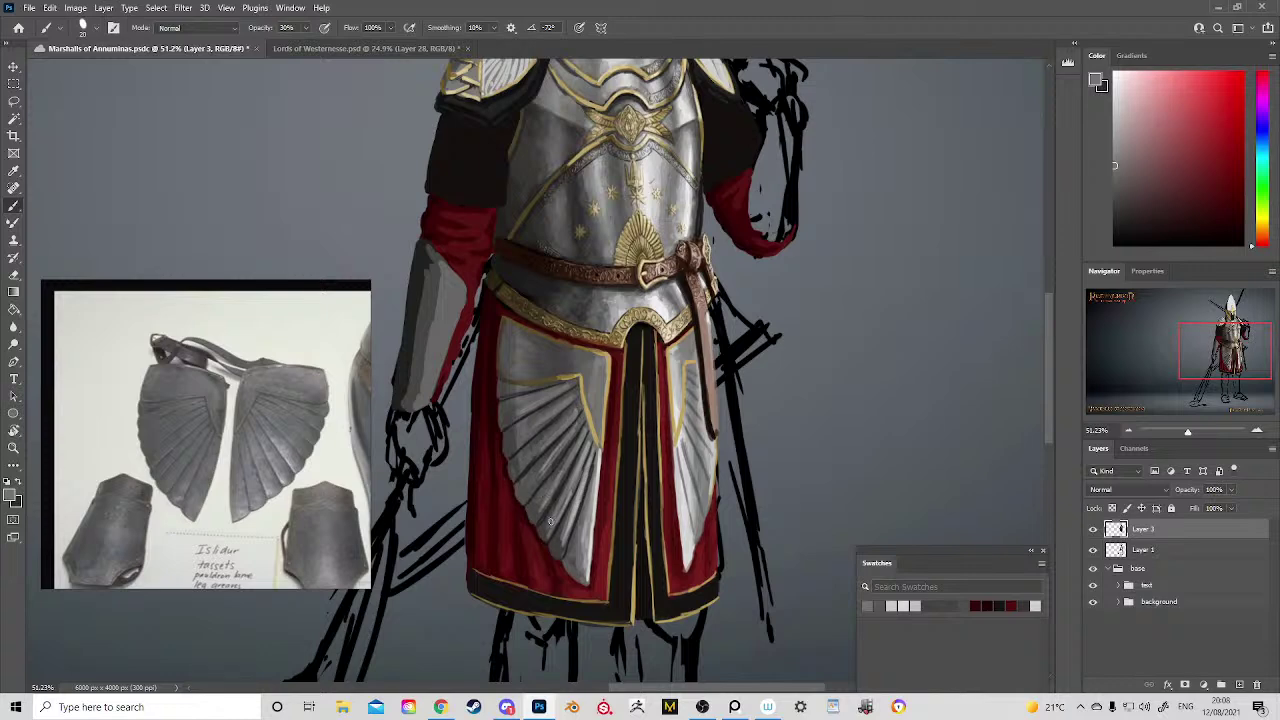
mouse_move(550, 521)
mouse_down()
mouse_move(574, 474)
mouse_move(550, 514)
mouse_up()
drag(572, 441, 539, 488)
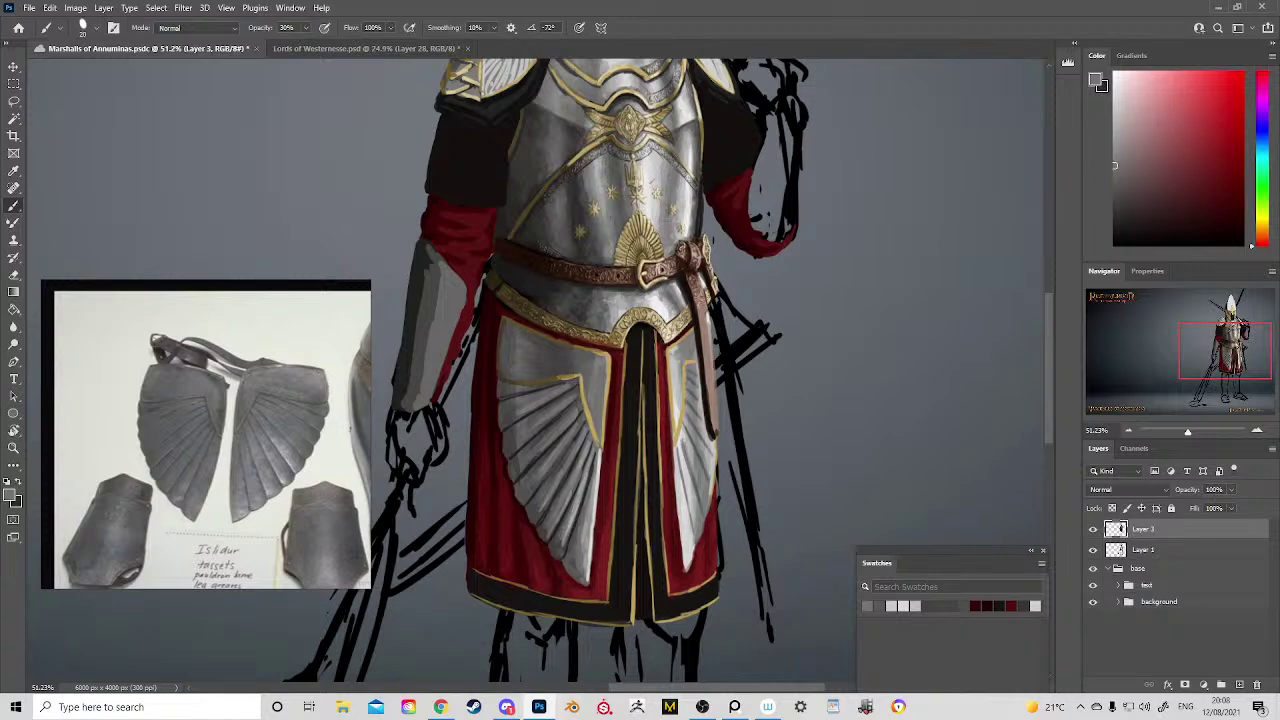
Step: Brighten the wide thigh plate's inner edge with sampled light grey and touch up the tops of both thigh plates in grey
alt+click(590, 470)
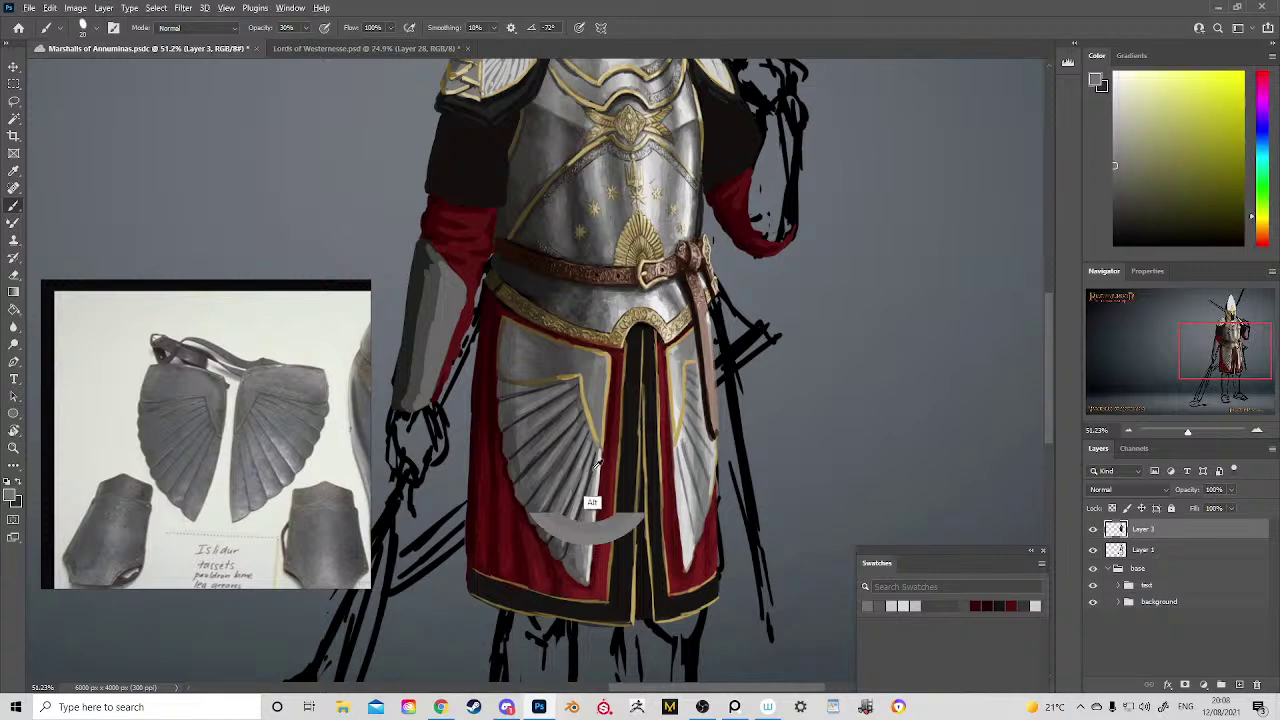
alt+click(595, 468)
drag(597, 449, 574, 504)
drag(590, 443, 572, 494)
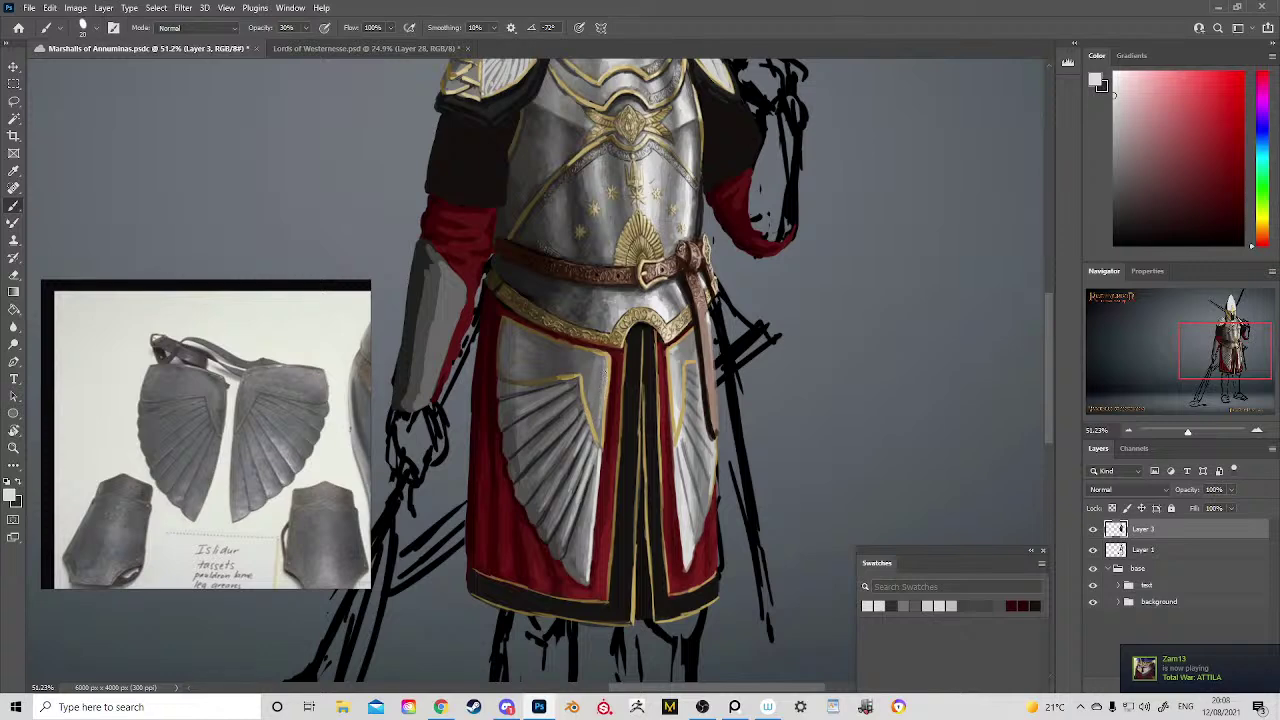
drag(606, 373, 600, 424)
alt+click(600, 358)
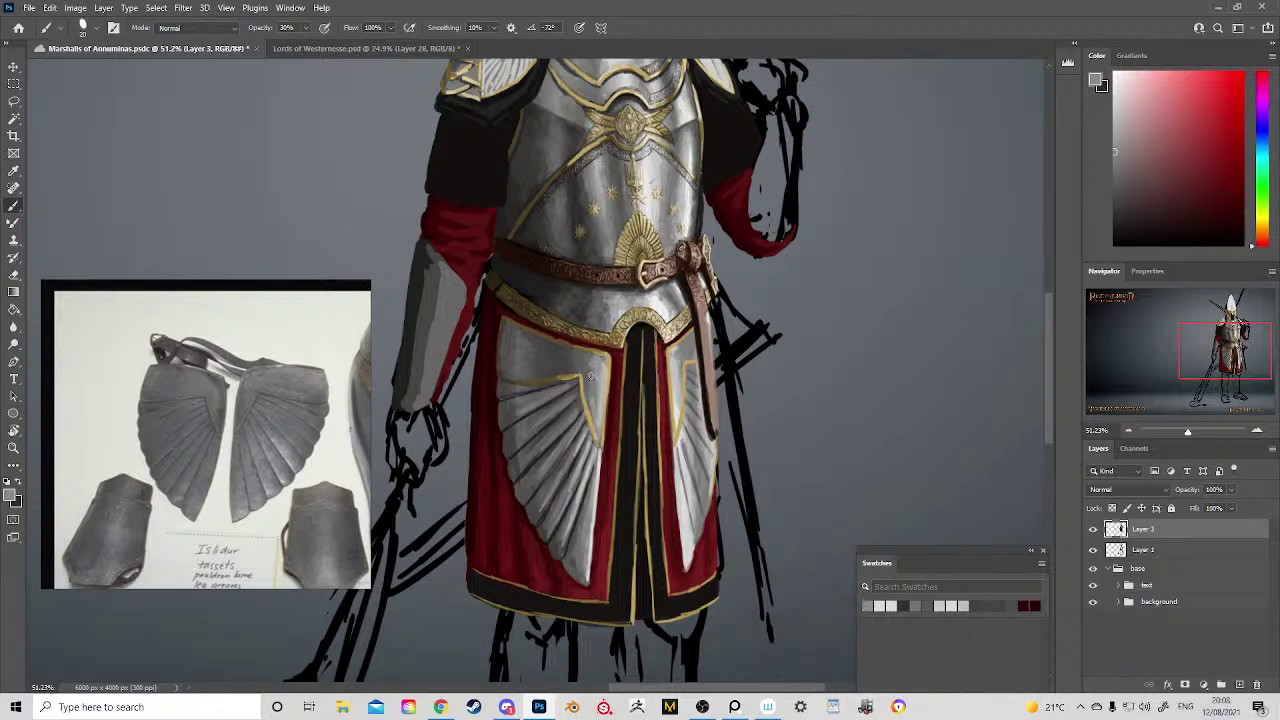
mouse_move(703, 358)
mouse_down()
mouse_move(650, 255)
mouse_move(648, 288)
mouse_move(620, 326)
mouse_move(697, 378)
mouse_up()
Step: Compare the whole figure with the finished soldiers in Lords of Westernesse.psd, moving the tassets reference aside
key(z)
scroll(697, 373, up, 4)
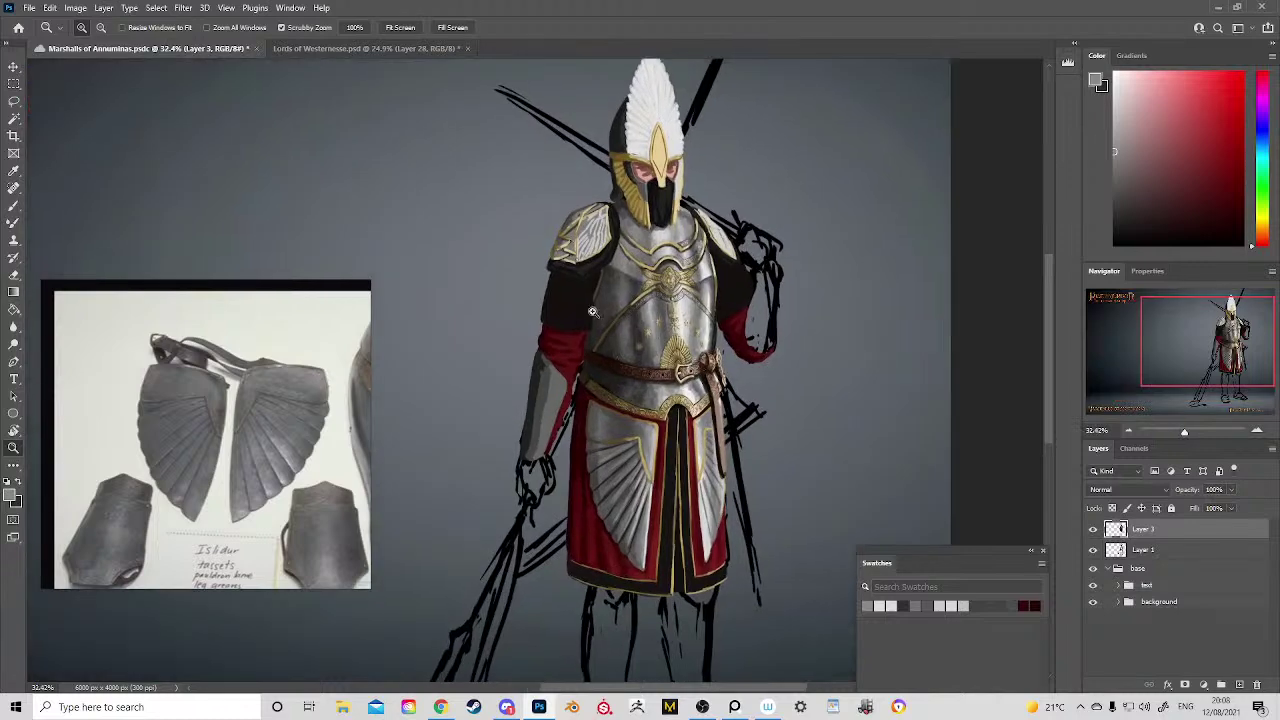
click(312, 49)
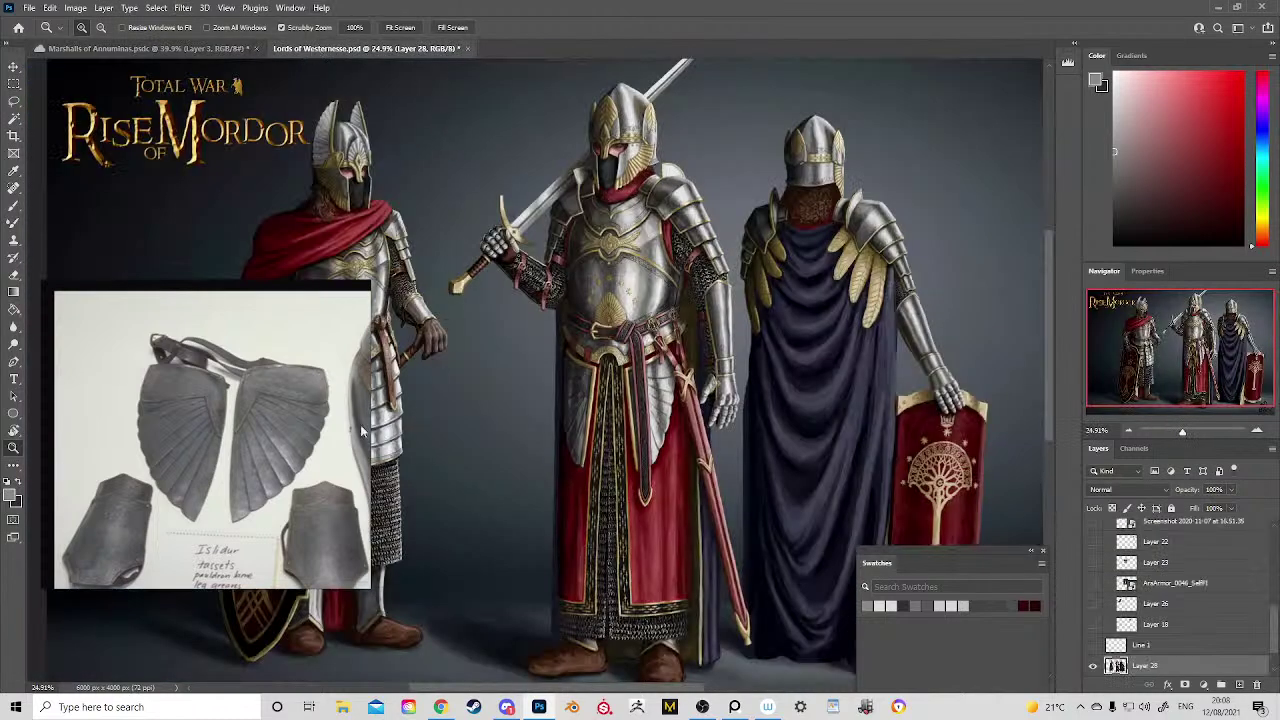
drag(280, 434, 250, 417)
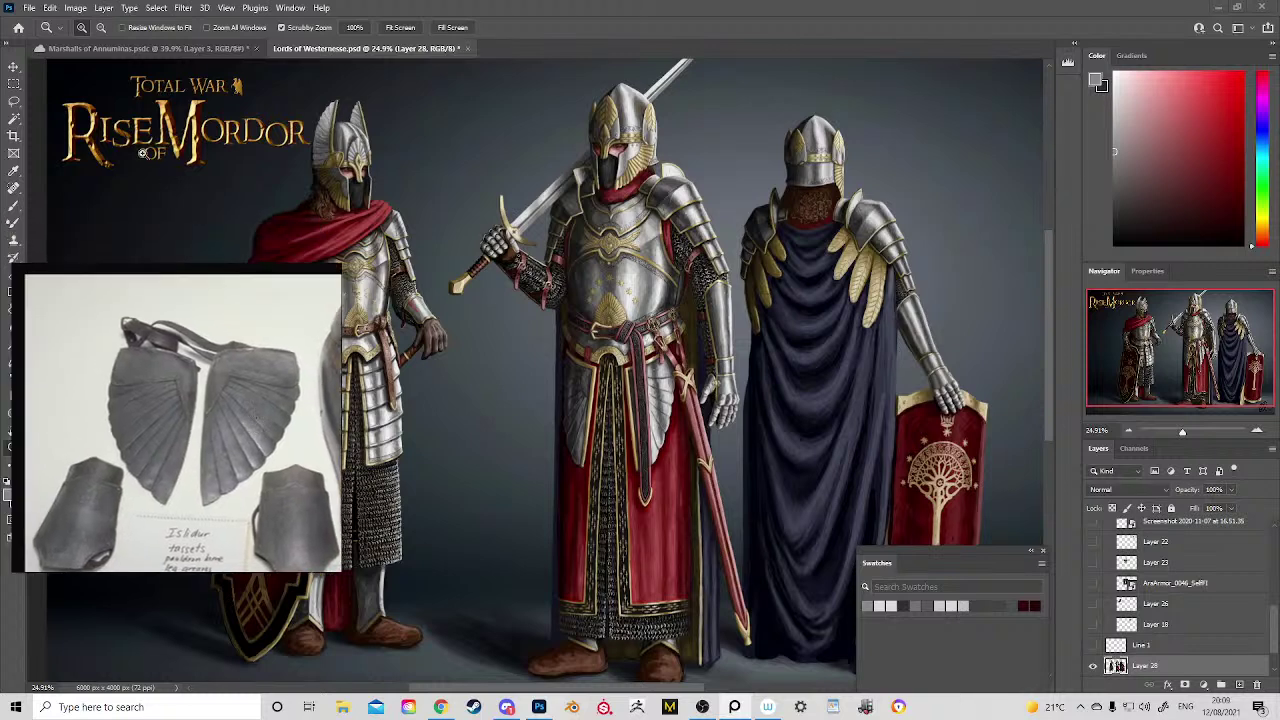
Step: Open Adunakhori.psd from HardDrive (D:) to examine its armour, keeping the tassets reference clear of the figures
click(22, 27)
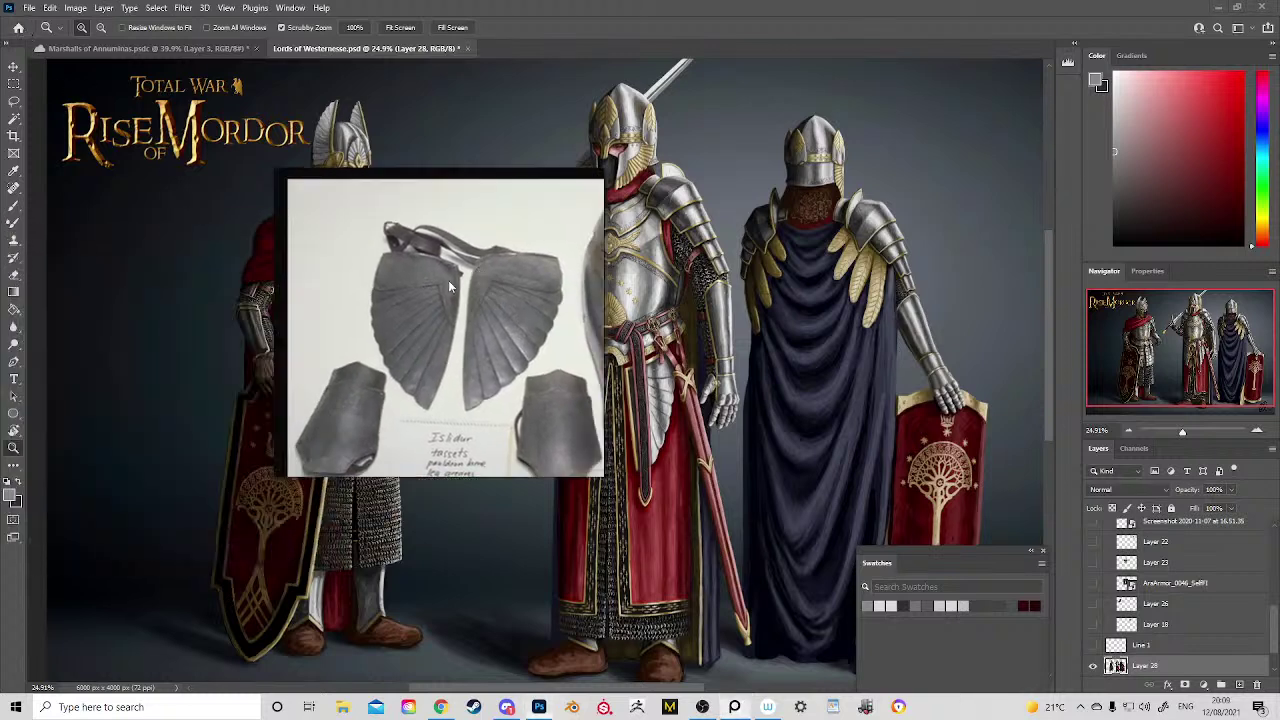
click(19, 28)
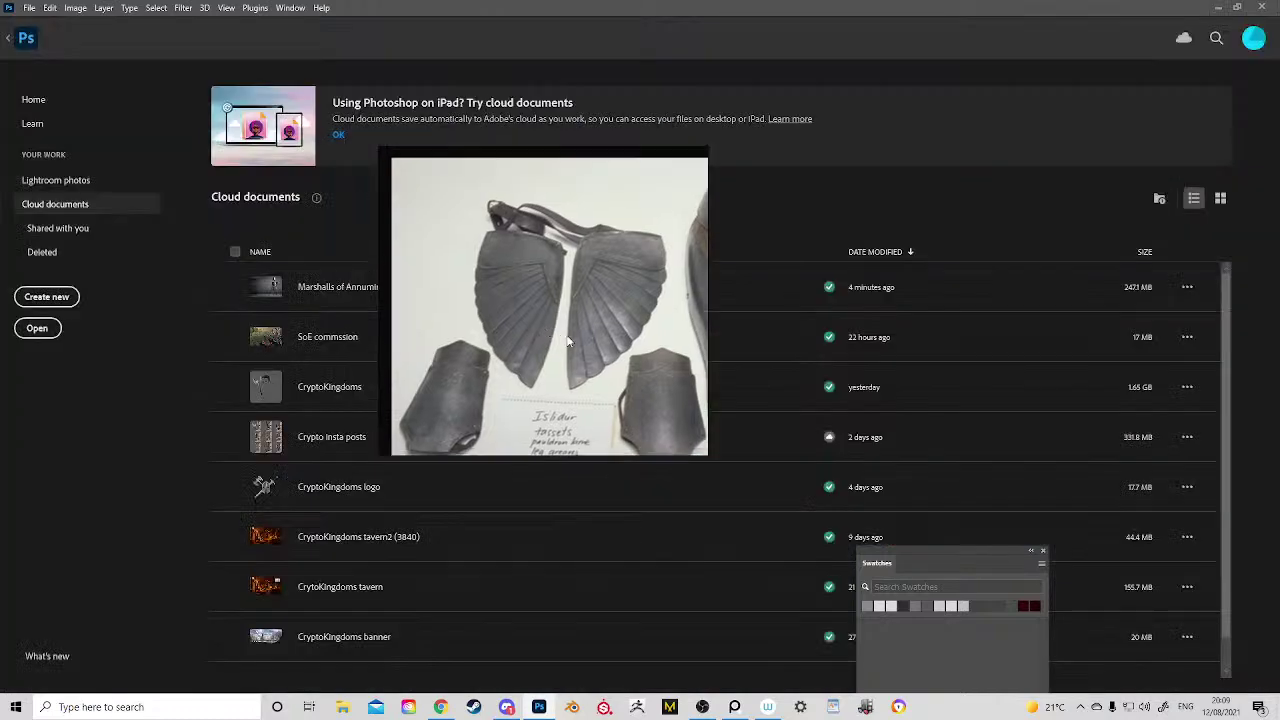
click(34, 329)
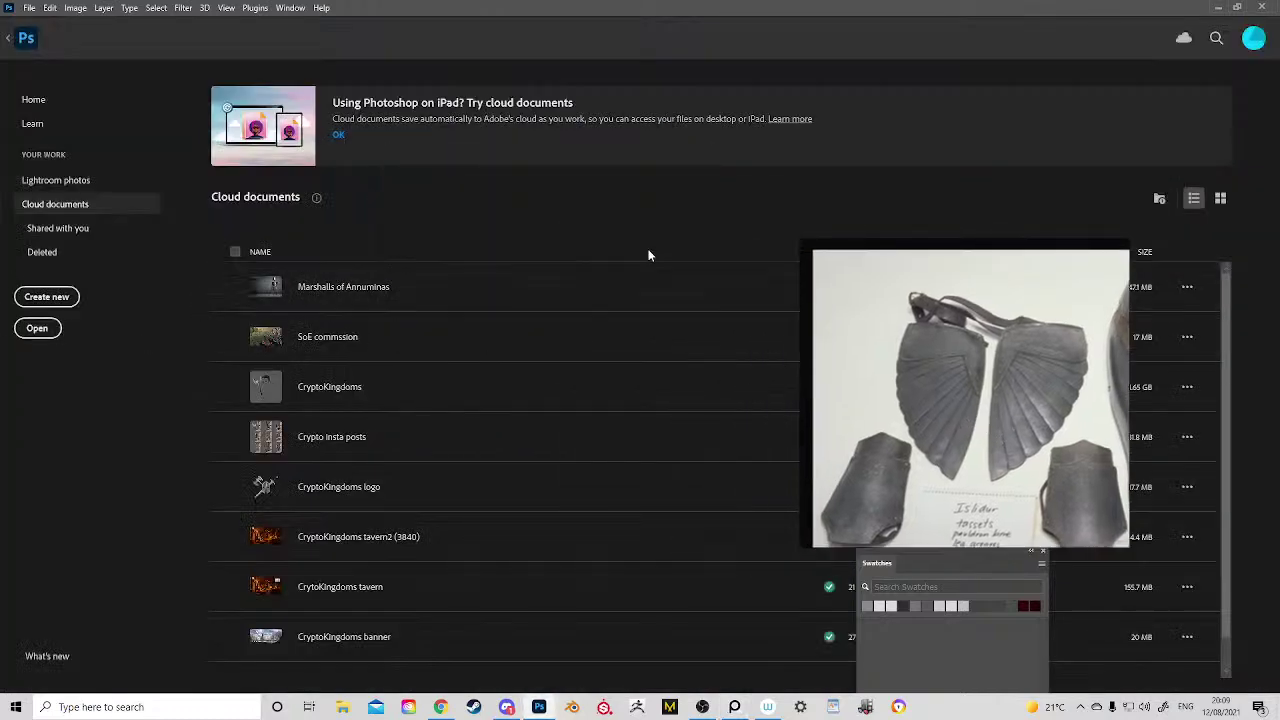
click(37, 328)
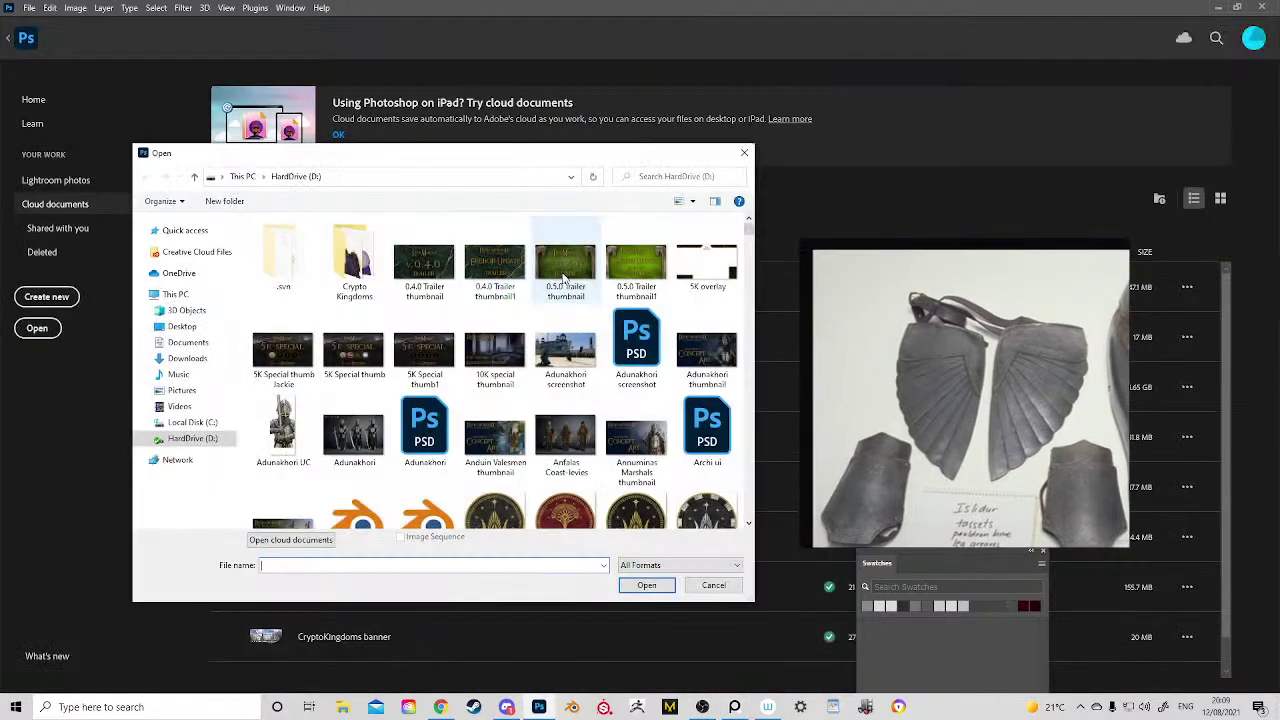
click(645, 178)
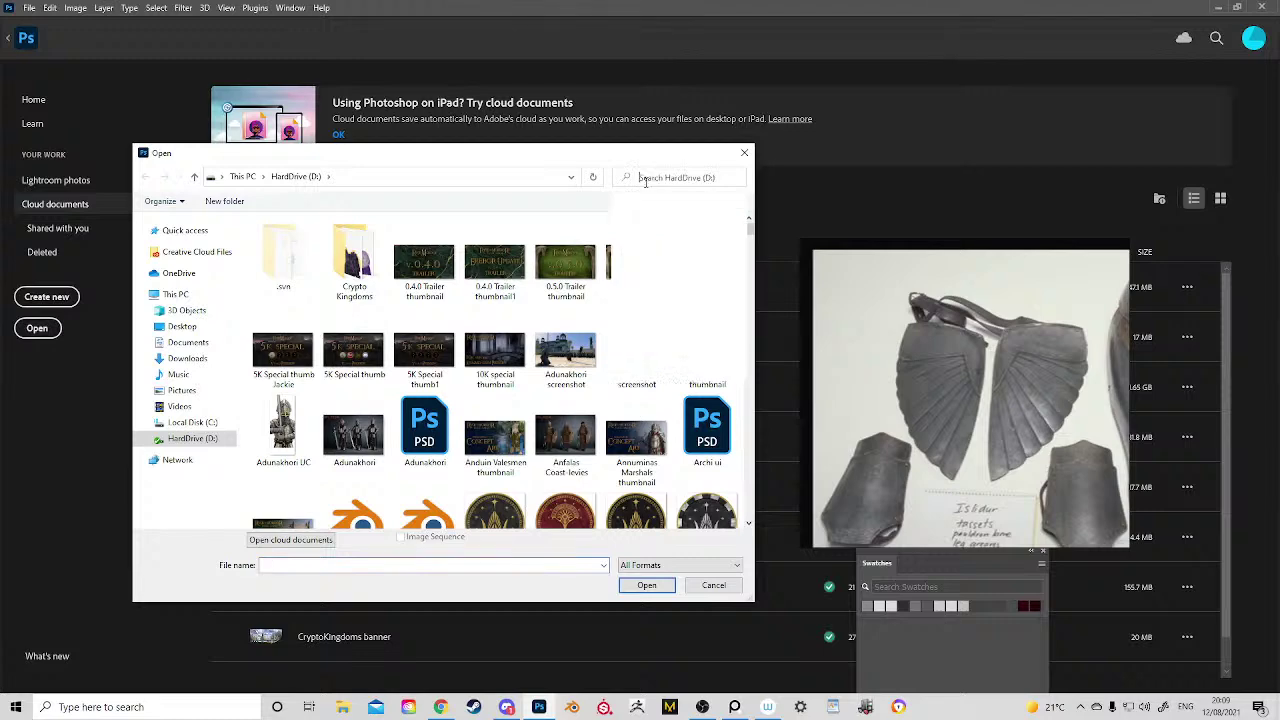
double_click(446, 438)
drag(926, 355, 1034, 193)
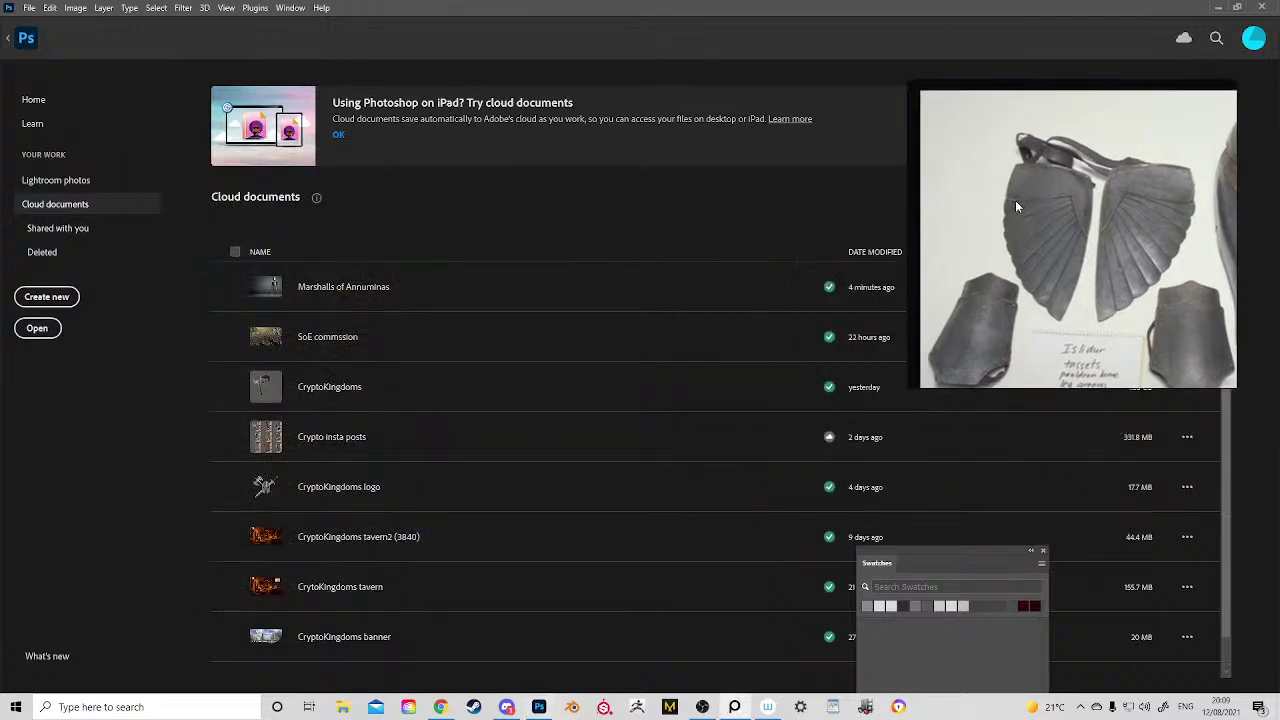
drag(1076, 281, 194, 538)
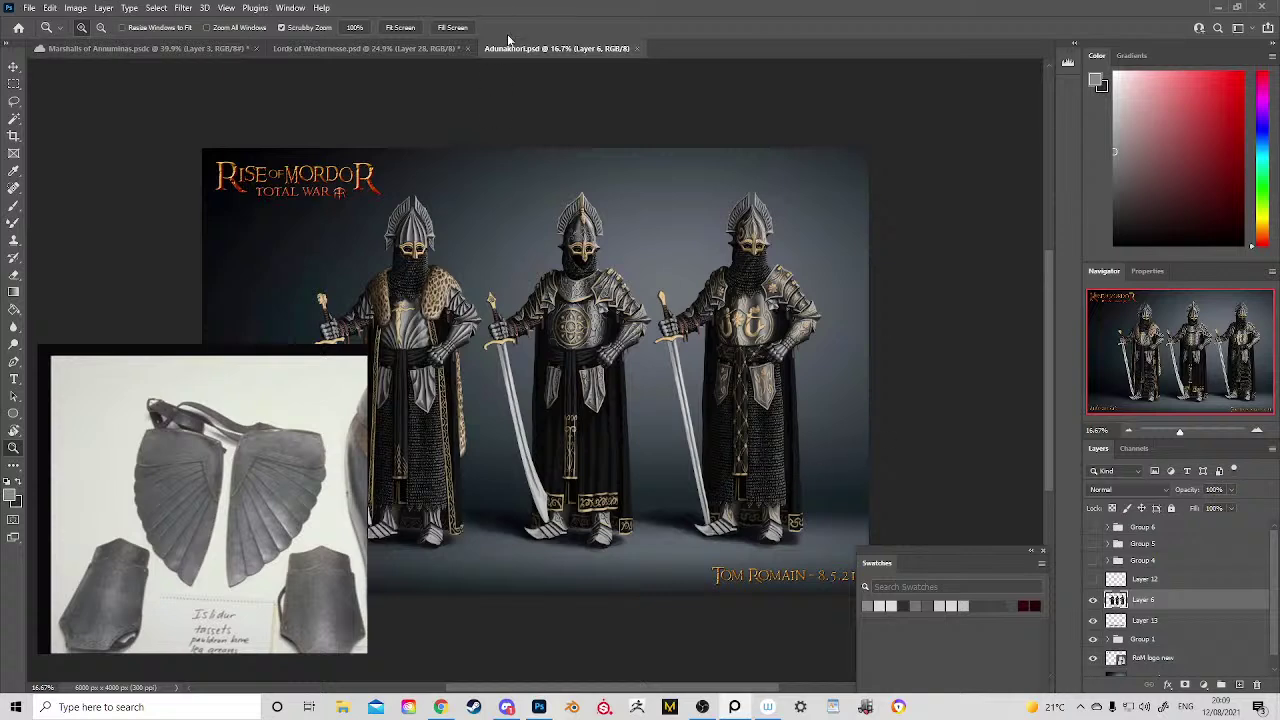
Step: Close Adunakhori.psd, return to the Marshalls of Annuminas document and save it
click(637, 48)
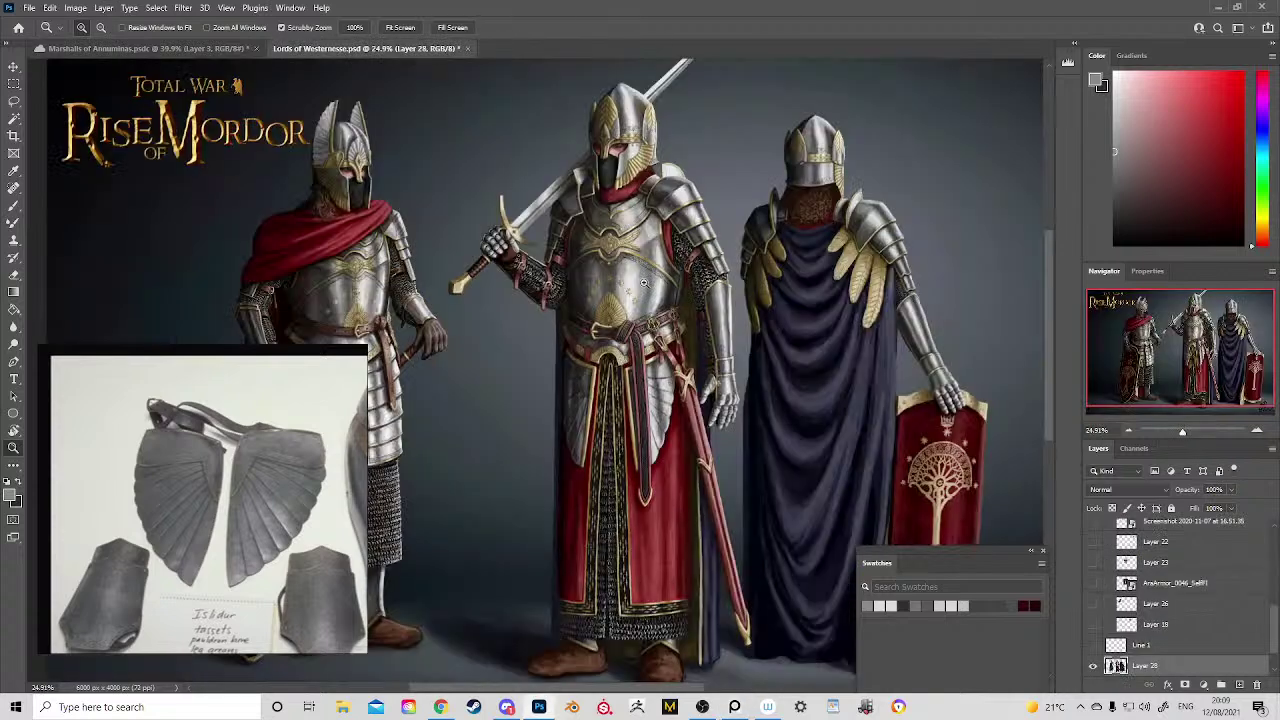
click(200, 48)
key(ctrl+s)
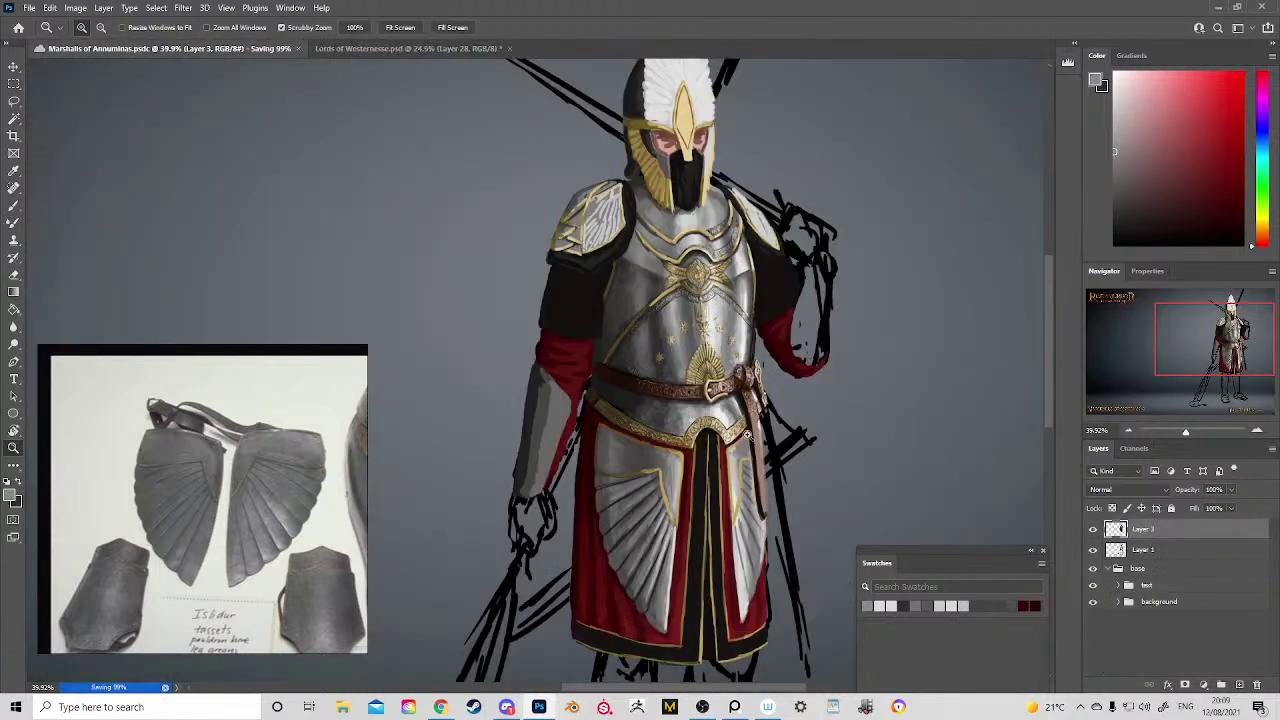
Step: Look at the Lords of Westernesse painting for reference and return to the Marshals of Annuminas document
drag(707, 314, 636, 305)
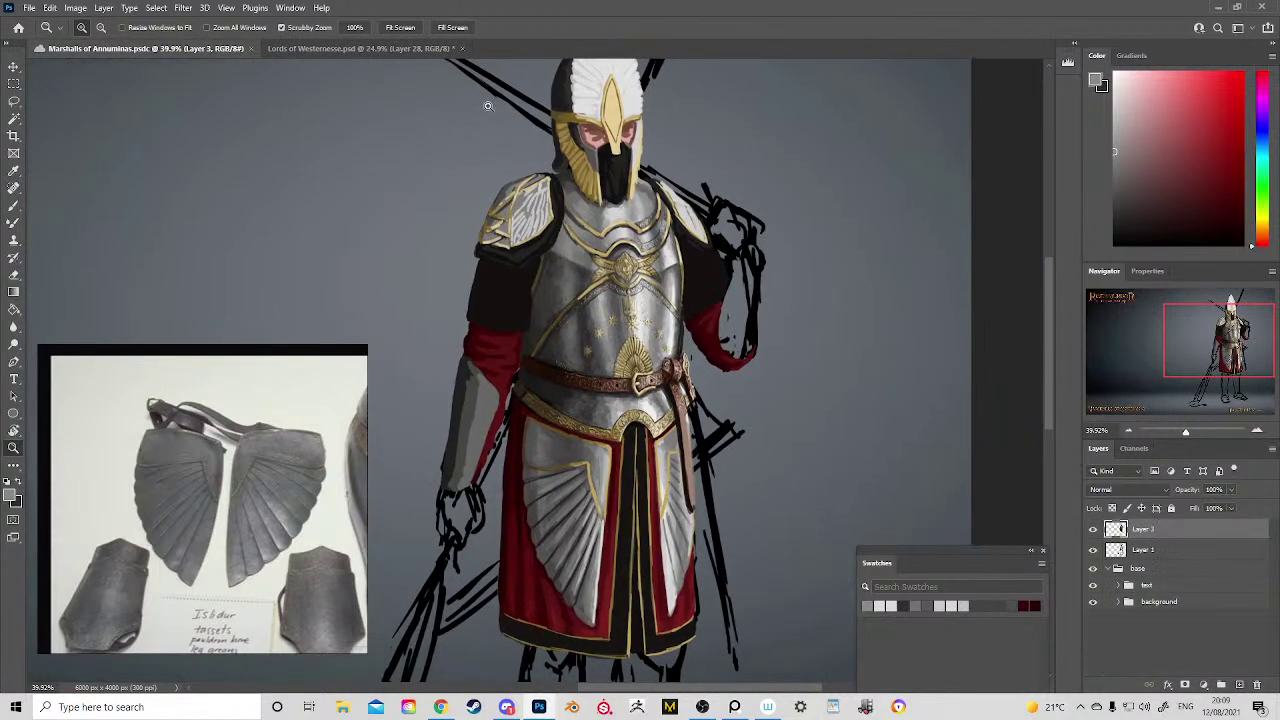
click(367, 49)
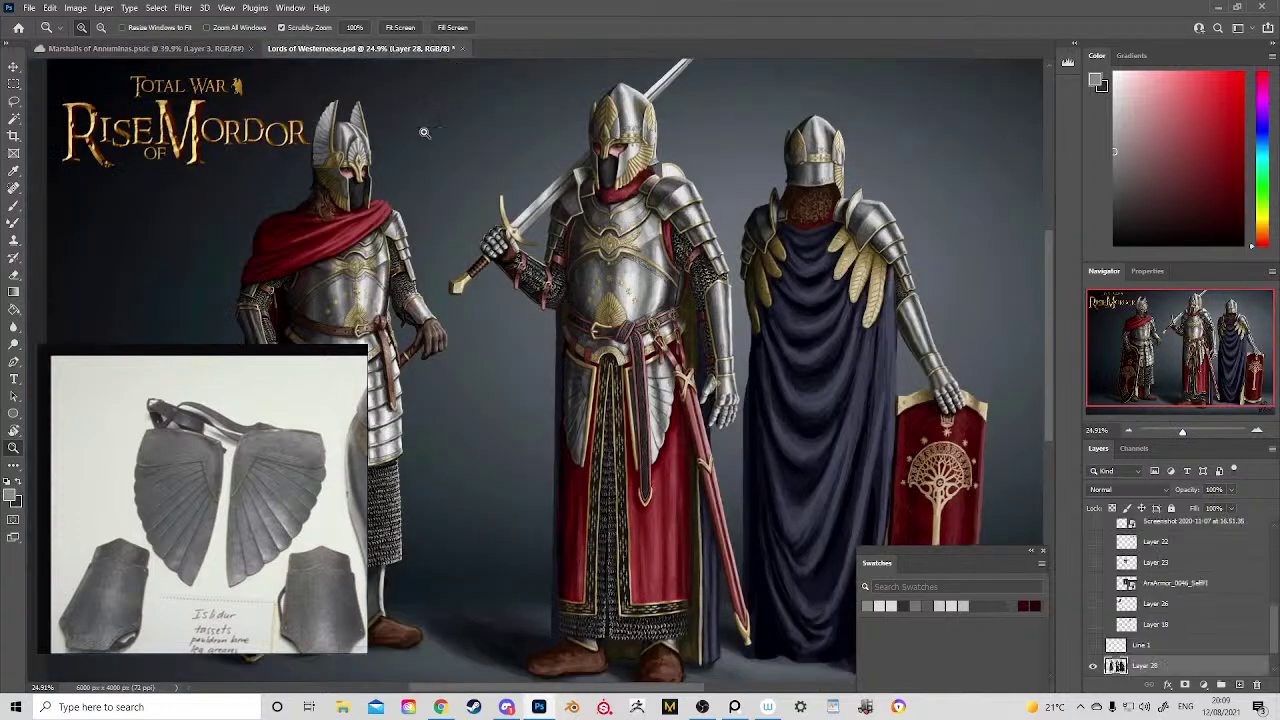
click(210, 48)
Step: Sample the near-black of the upper sleeve and touch up the dark sleeve beside the breastplate with the Brush at 30% opacity
mouse_move(746, 271)
mouse_down()
mouse_move(800, 300)
mouse_move(763, 283)
mouse_move(750, 318)
mouse_move(777, 396)
mouse_up()
key(b)
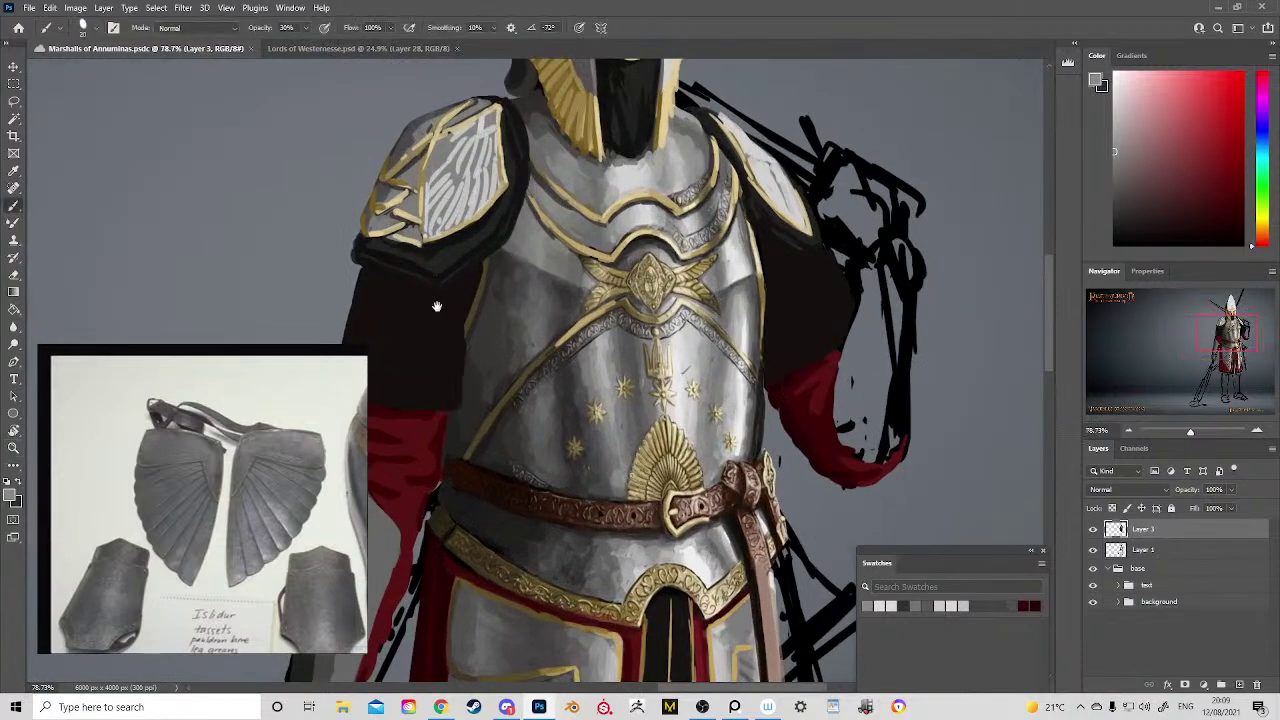
drag(436, 306, 616, 248)
alt+click(610, 300)
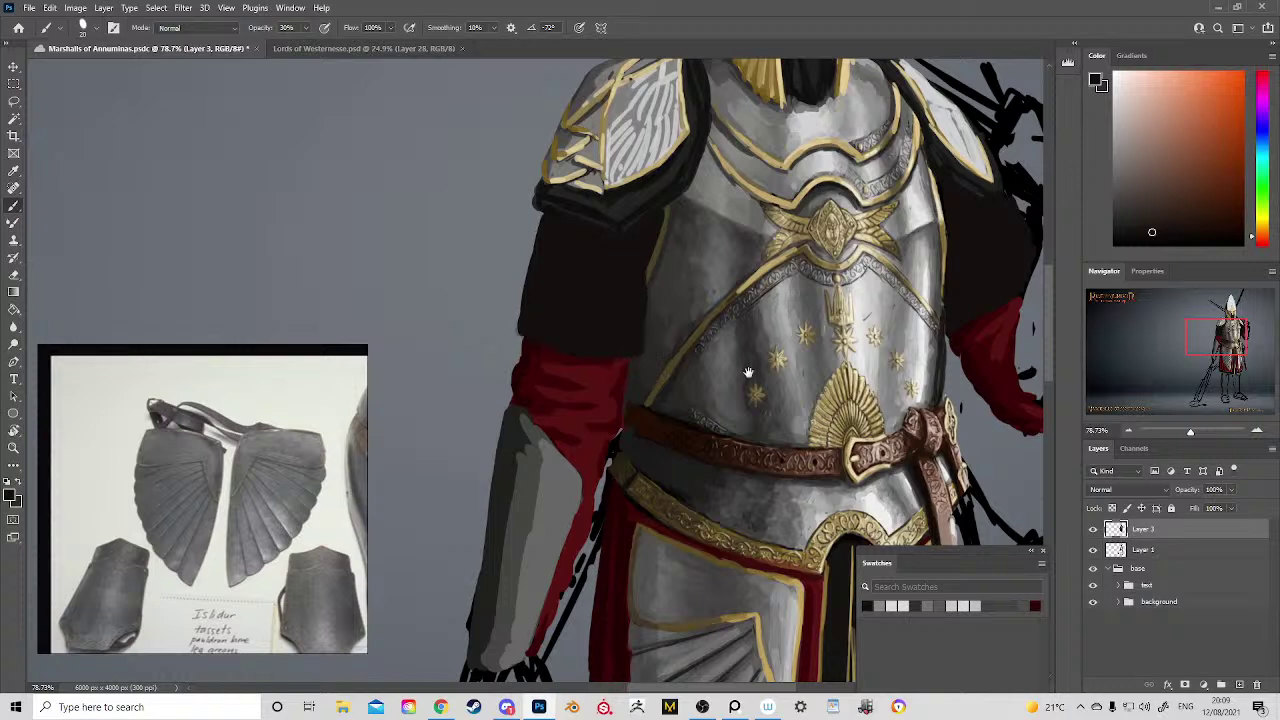
drag(748, 372, 463, 457)
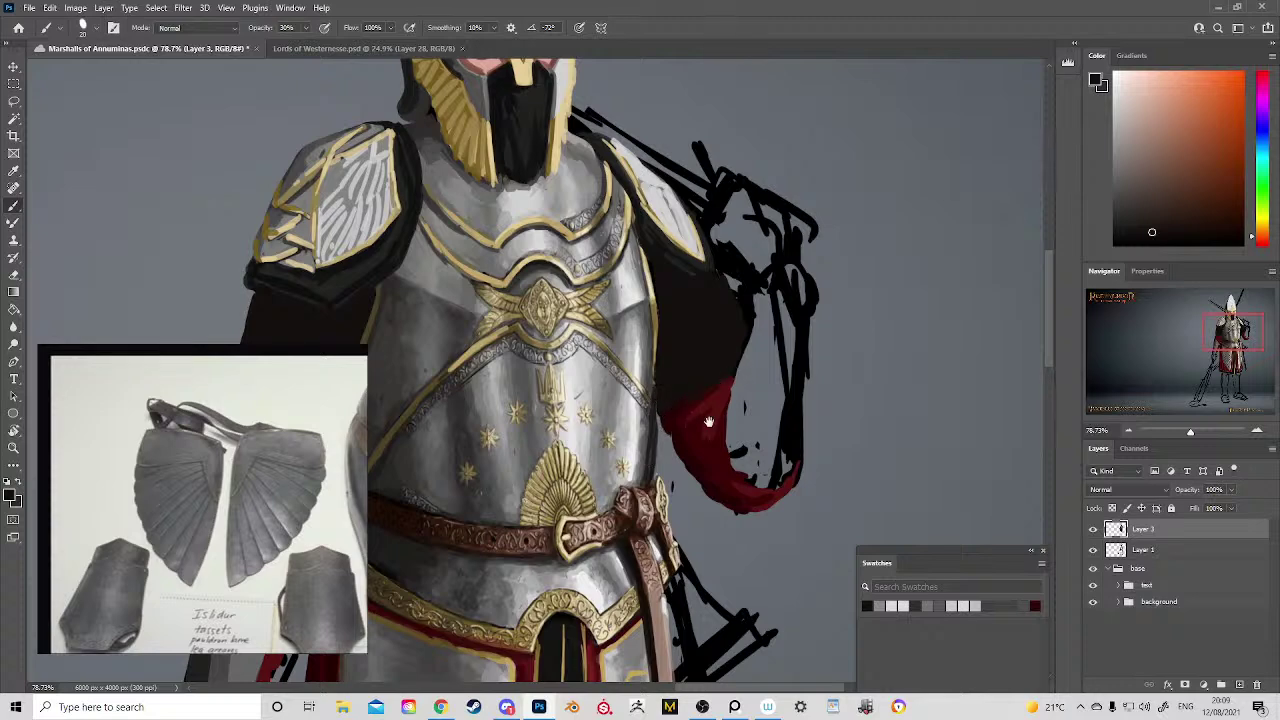
drag(708, 422, 968, 462)
drag(782, 352, 812, 376)
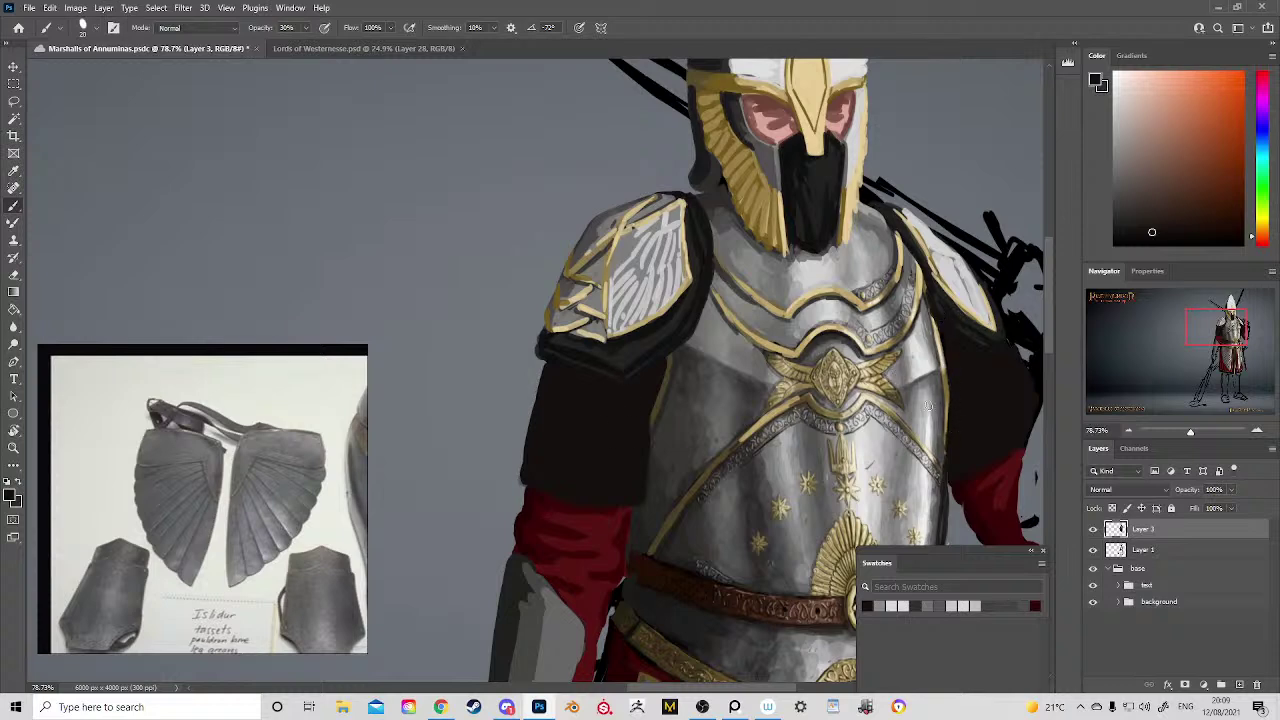
Step: Save the document, sample a near-black tone at the helmet and paint over the dark face cloth
mouse_move(928, 406)
mouse_down()
mouse_move(700, 405)
mouse_move(687, 421)
mouse_move(699, 420)
mouse_move(623, 328)
mouse_move(669, 320)
mouse_move(670, 272)
mouse_move(686, 297)
mouse_up()
key(z)
key(ctrl+s)
key(b)
alt+click(698, 213)
drag(692, 245, 690, 259)
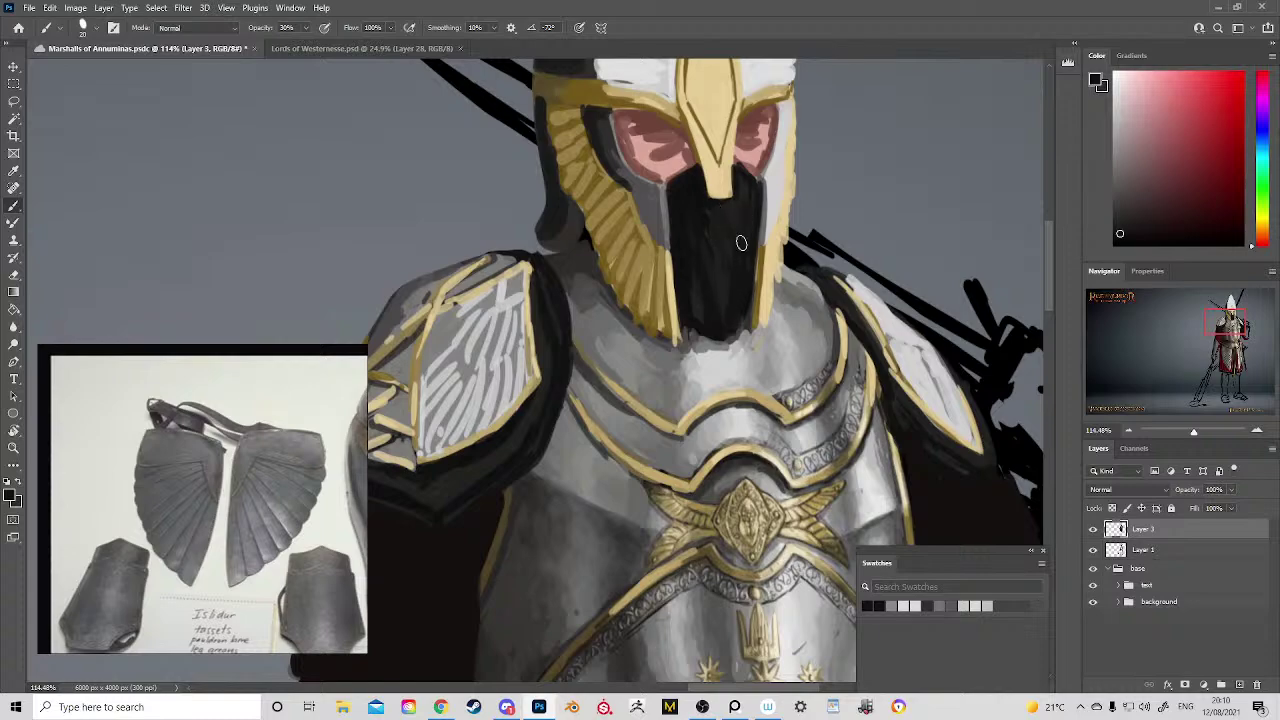
Step: Sample the dark red shadow of the skirt for brushwork around the tassets
key(z)
mouse_move(741, 243)
mouse_down()
mouse_move(656, 234)
mouse_move(641, 215)
mouse_up()
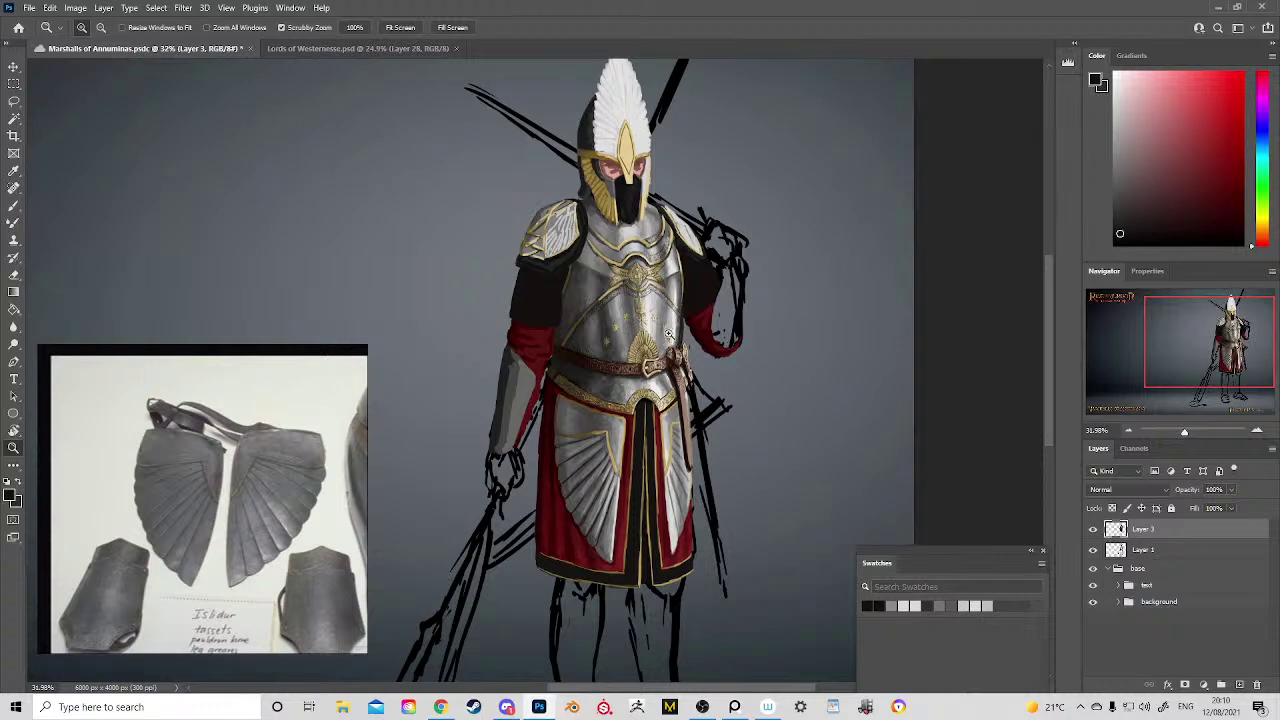
mouse_move(668, 338)
mouse_down()
mouse_move(684, 347)
mouse_move(661, 305)
mouse_move(647, 329)
mouse_up()
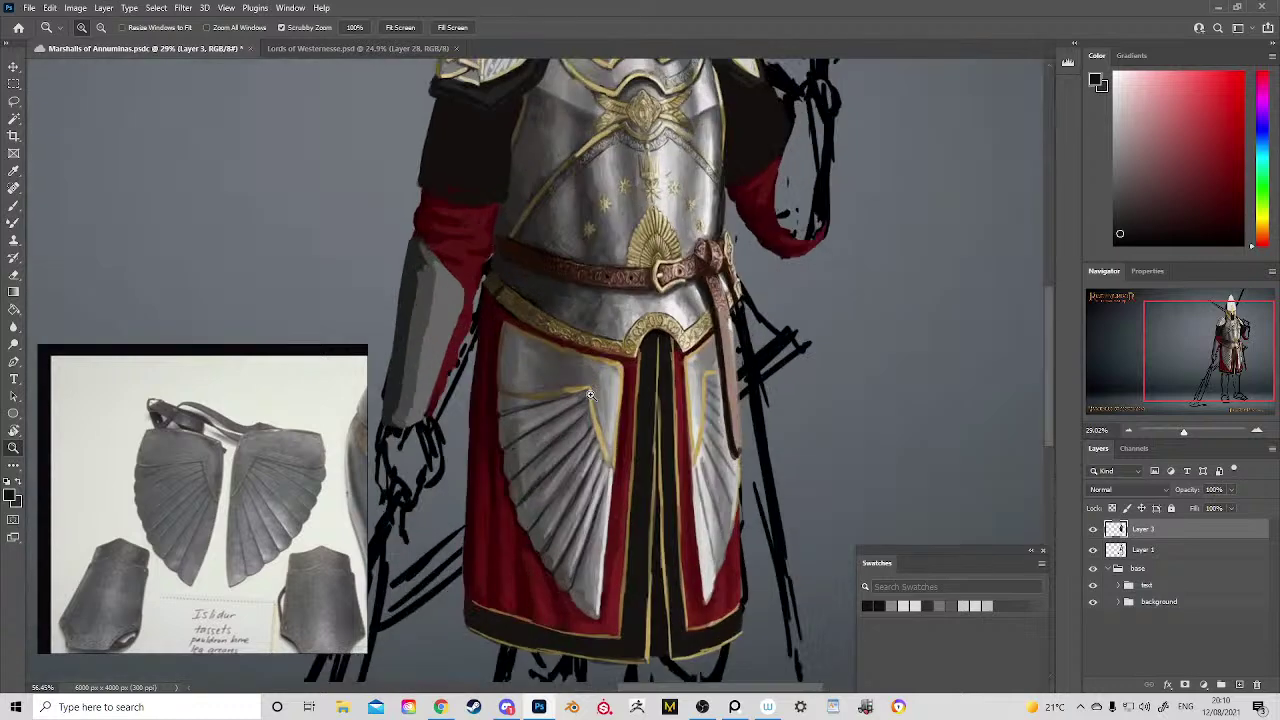
drag(532, 345, 596, 433)
key(b)
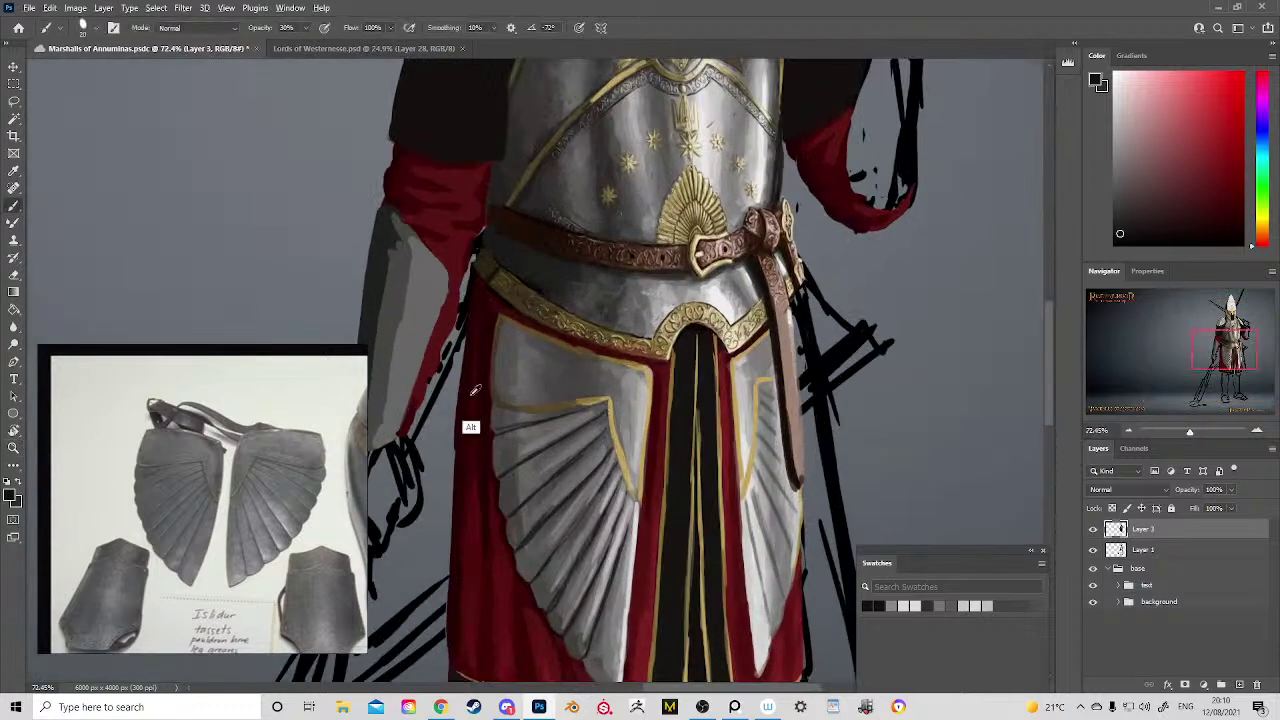
alt+click(468, 426)
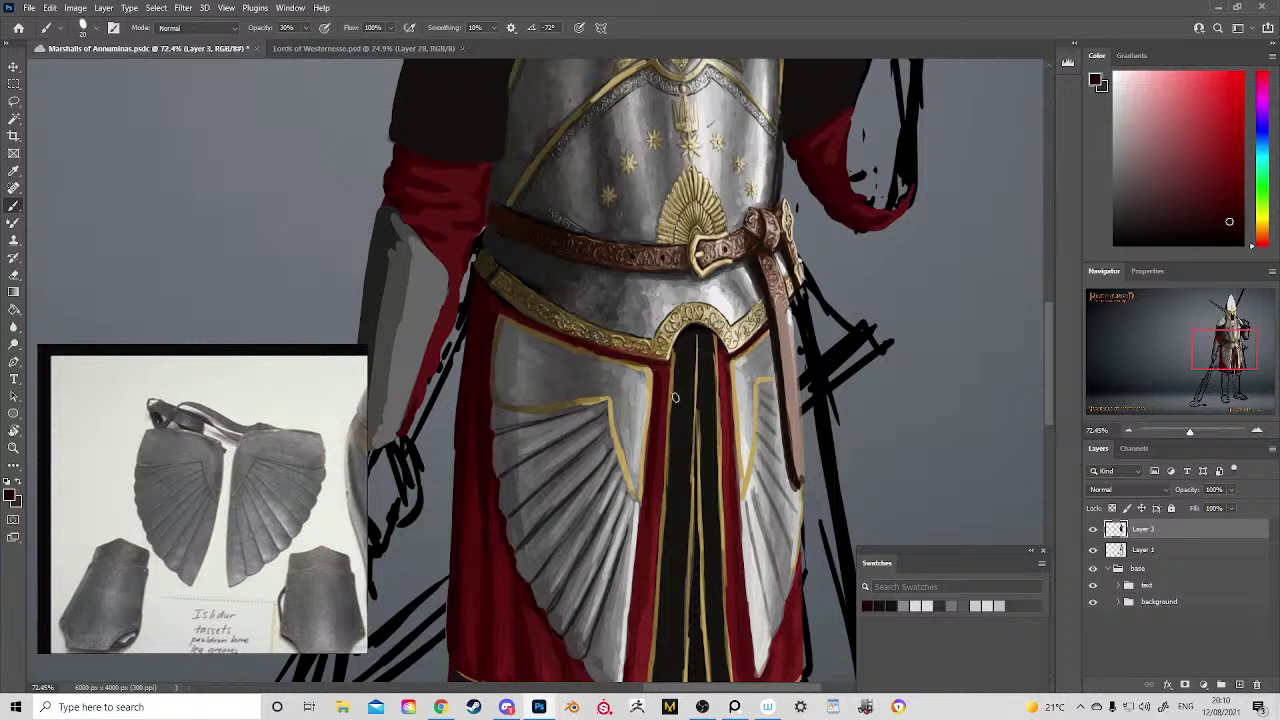
Step: Sample dark greys from the shadowed side of the breastplate and a mid grey from the feathered shoulder plate for touching up the armour
drag(598, 213, 615, 401)
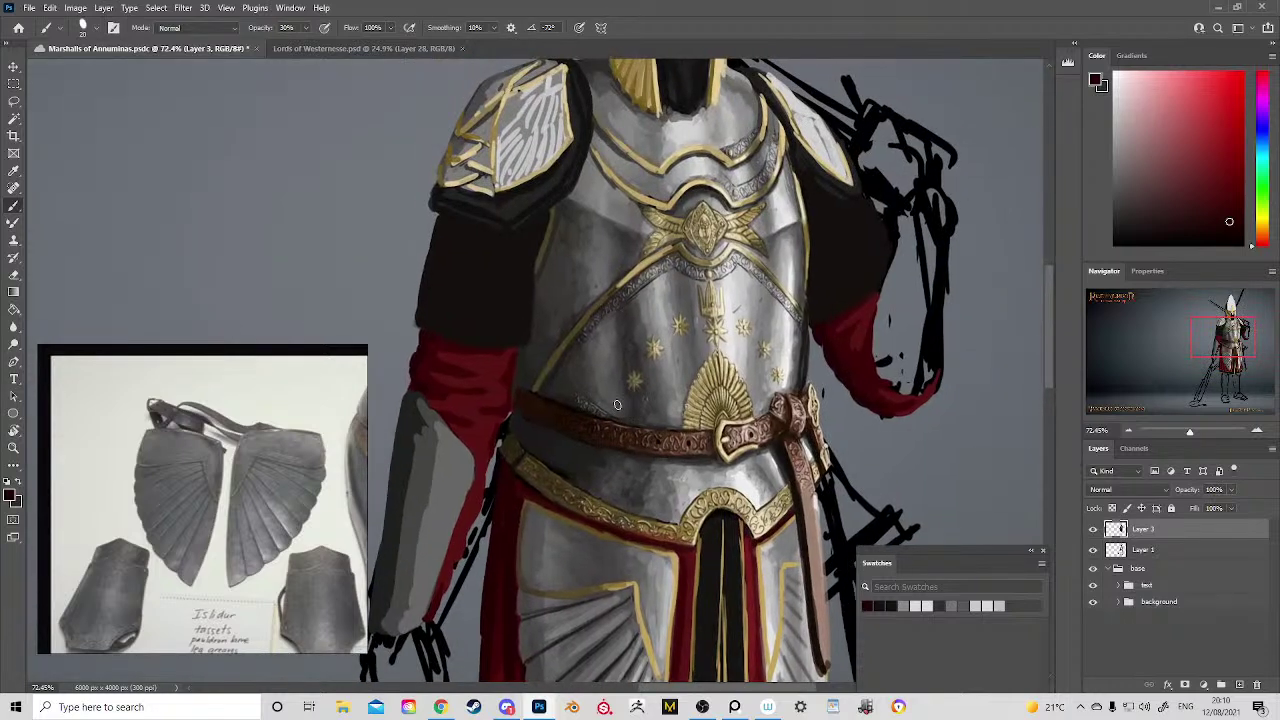
alt+click(584, 310)
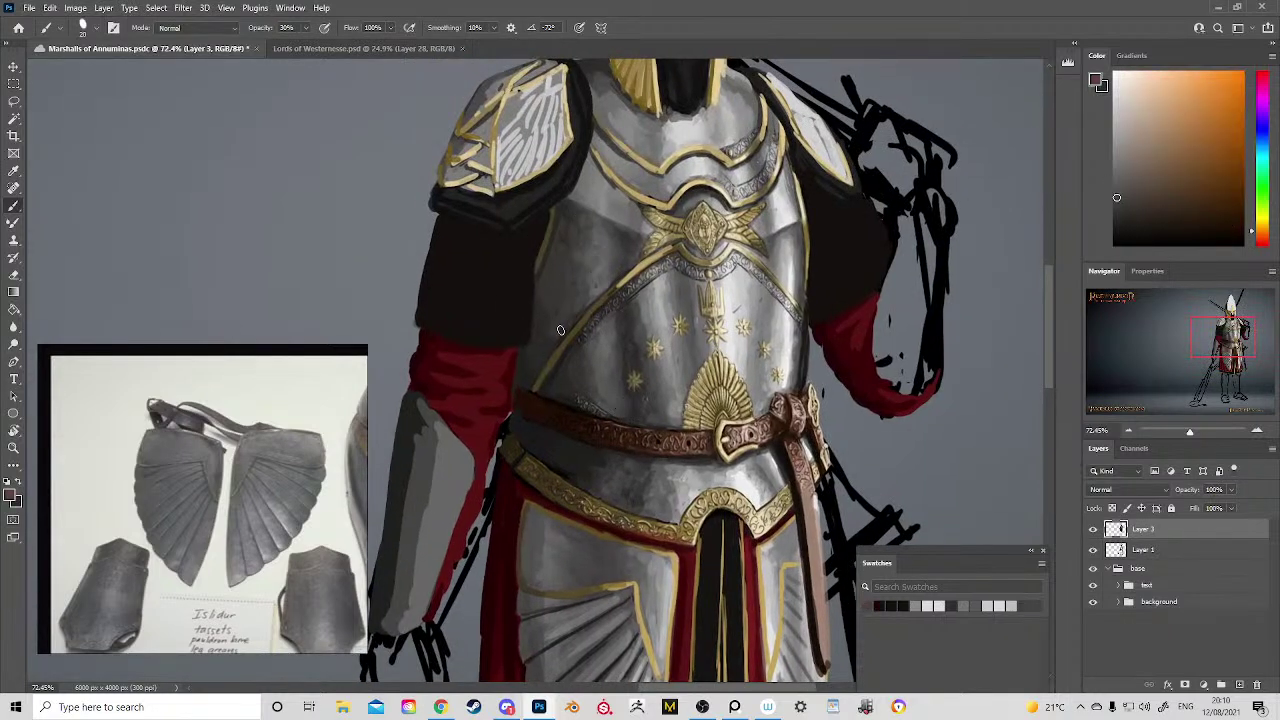
alt+click(555, 322)
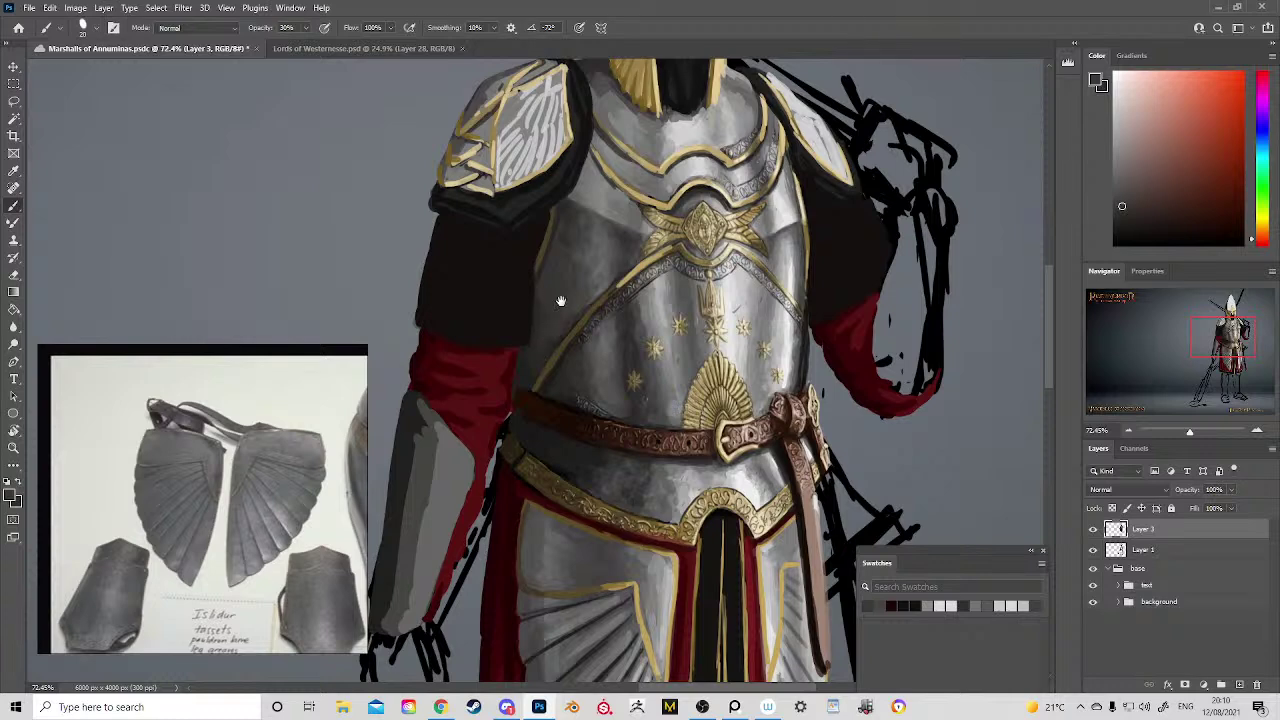
drag(561, 278, 645, 437)
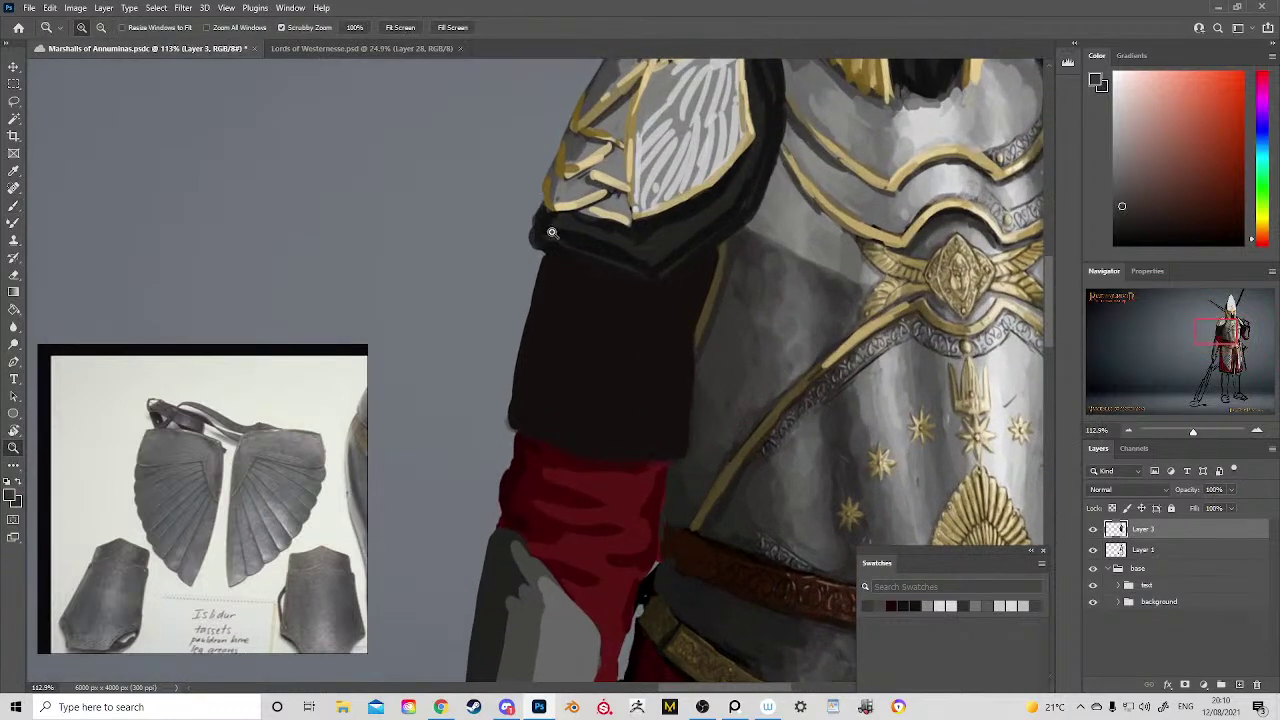
key(b)
alt+click(683, 122)
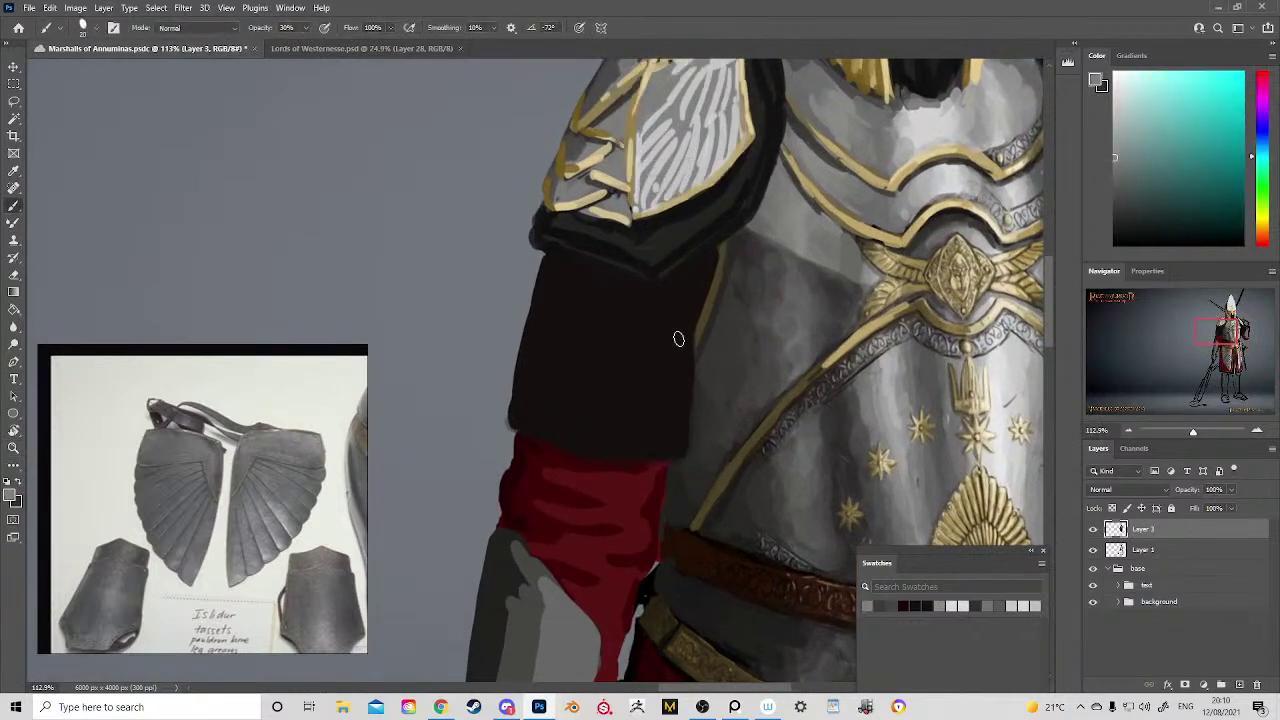
Step: Sample a light grey from the breastplate's collar and brush it softly over the feathered panels of the shoulder plate at 30% opacity
key(z)
mouse_move(584, 392)
mouse_down()
mouse_move(640, 409)
mouse_move(623, 394)
mouse_move(691, 397)
mouse_move(614, 343)
mouse_up()
drag(713, 399, 542, 300)
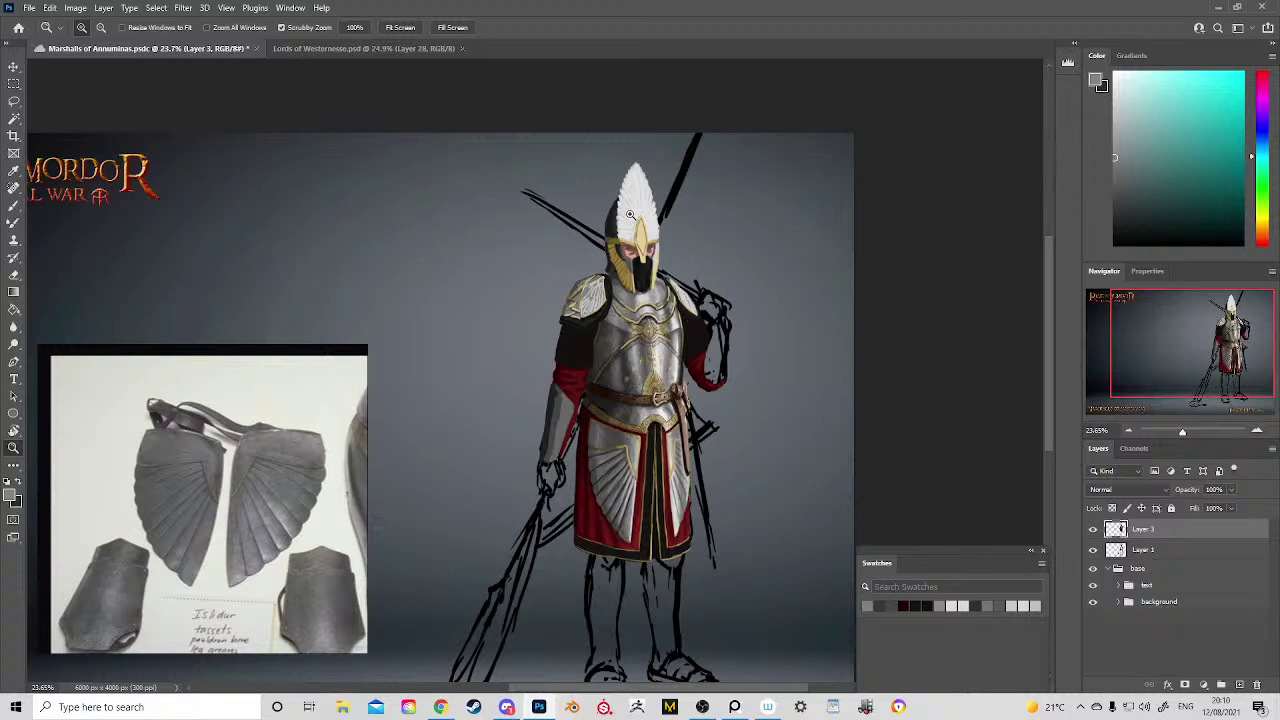
drag(636, 176, 580, 330)
drag(556, 432, 600, 426)
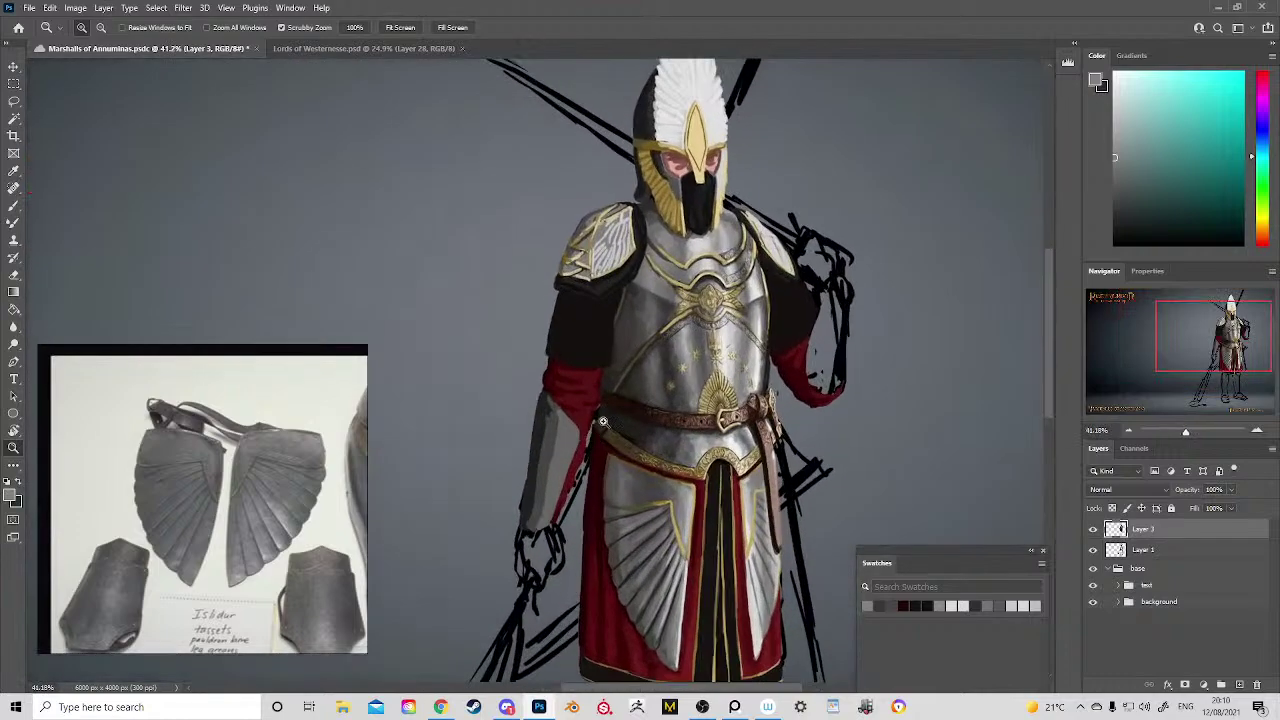
drag(594, 215, 630, 250)
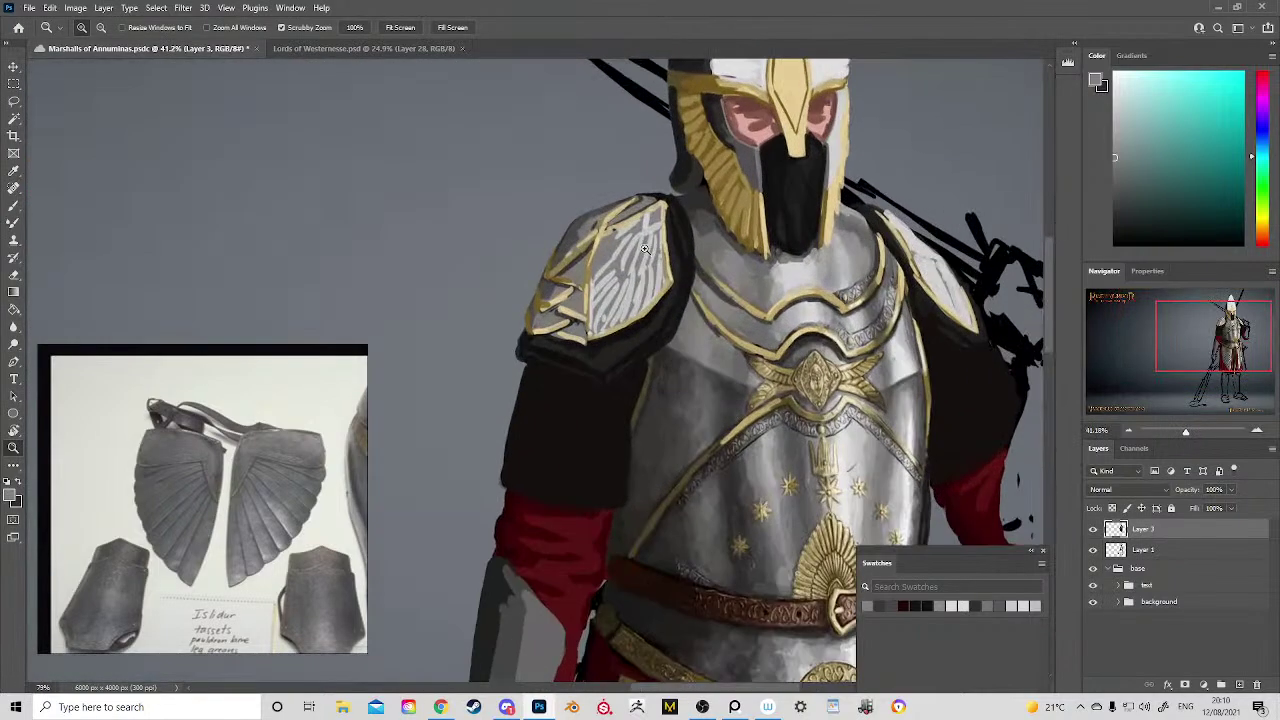
key(b)
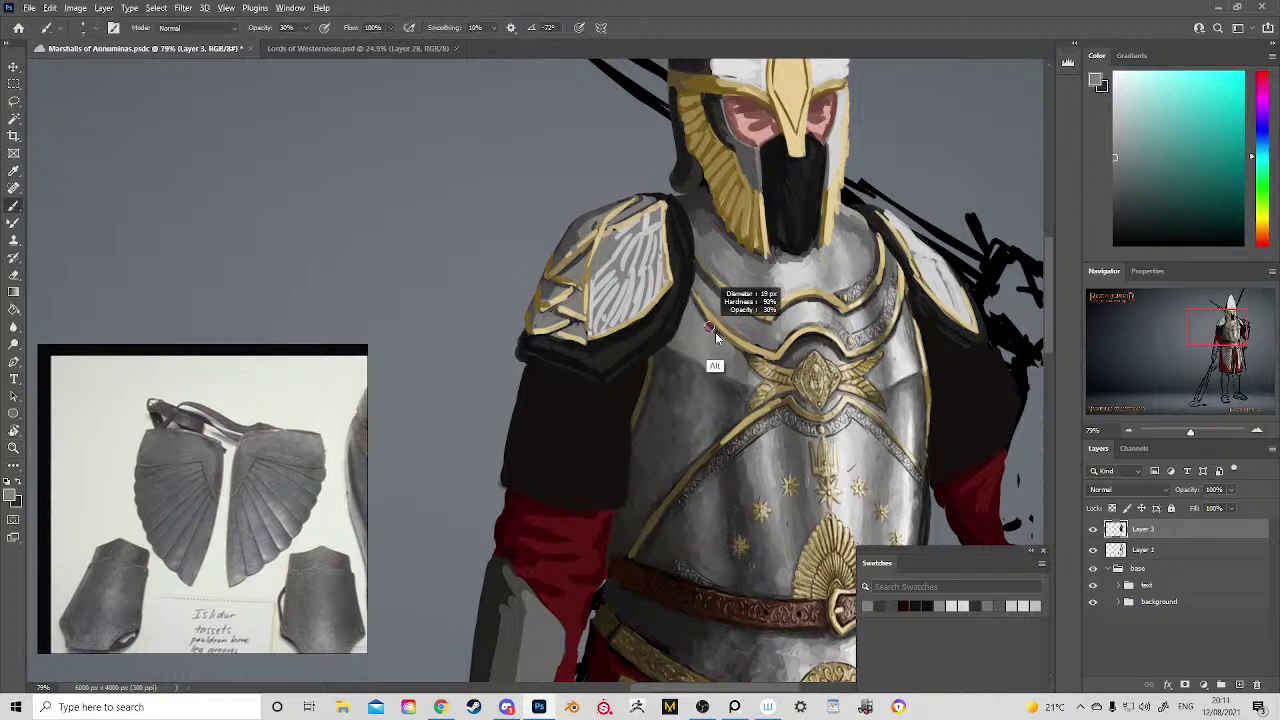
alt+click(790, 280)
drag(632, 256, 618, 286)
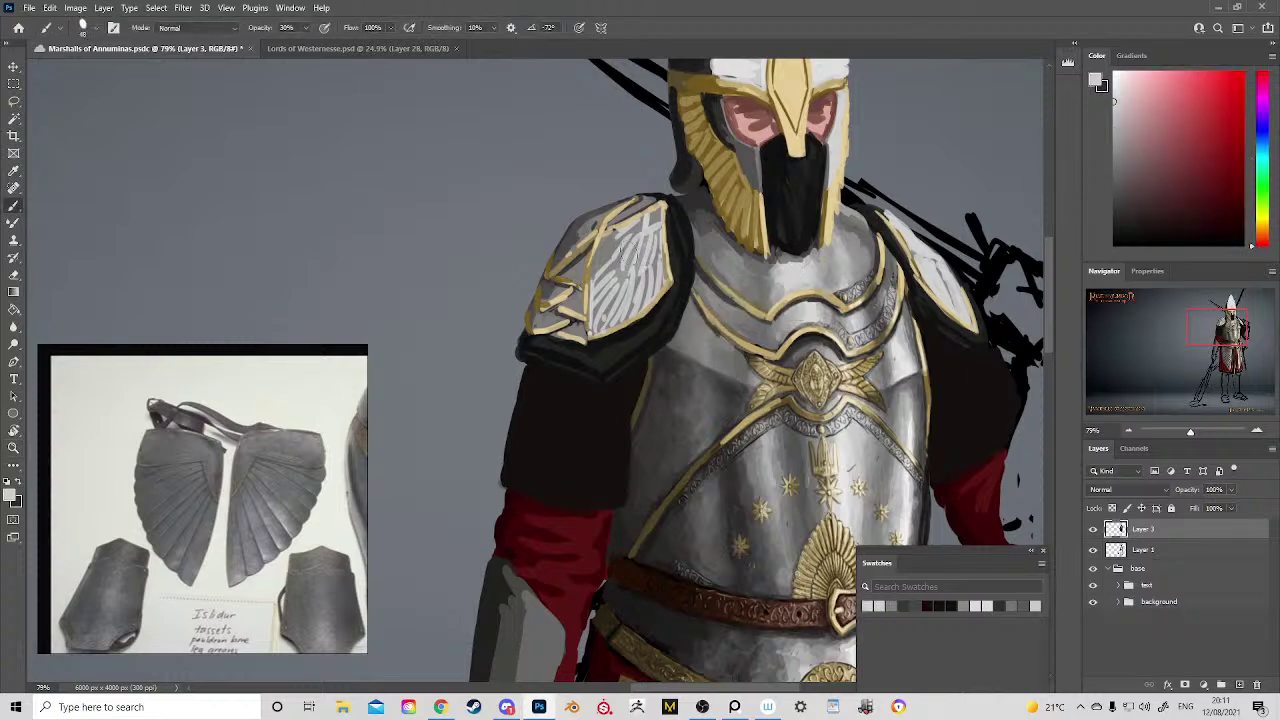
mouse_move(640, 230)
mouse_down()
mouse_move(624, 260)
mouse_move(651, 239)
mouse_move(638, 292)
mouse_move(604, 326)
mouse_move(585, 262)
mouse_move(569, 279)
mouse_up()
drag(597, 228, 577, 250)
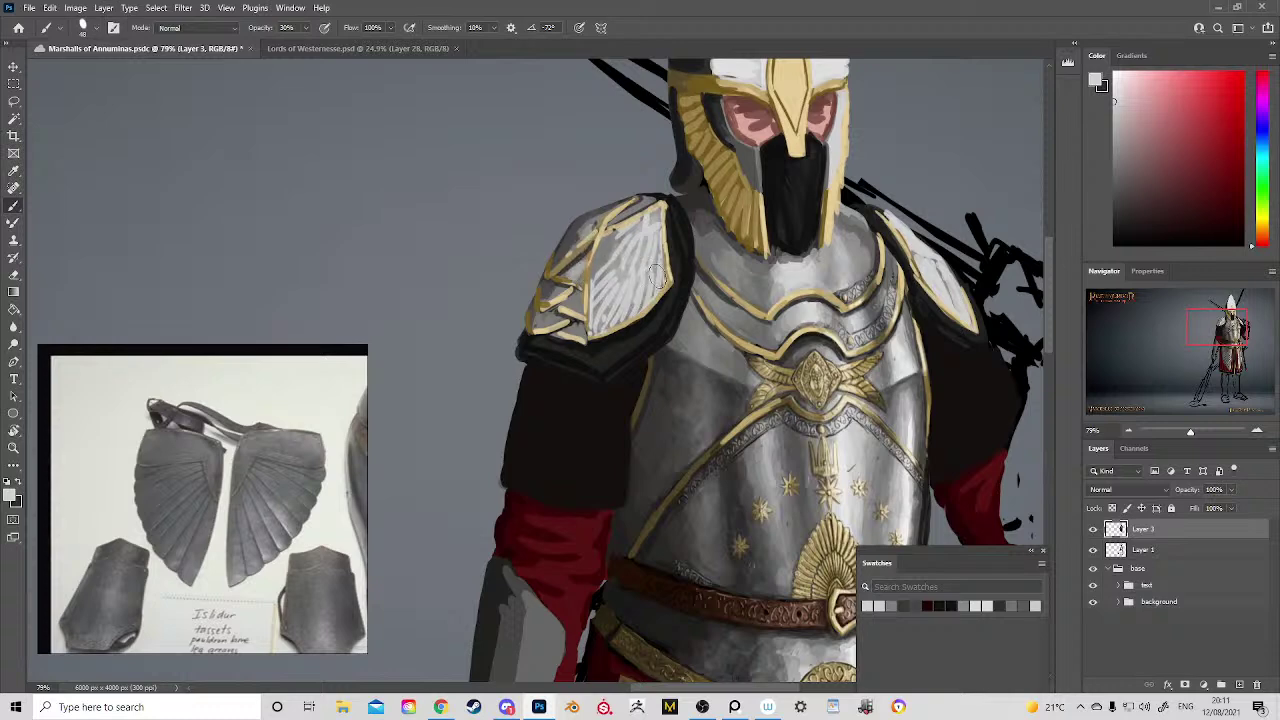
Step: Compare the whole figure with the finished knights in the Lords of Westernesse painting
key(z)
drag(717, 283, 664, 201)
drag(811, 277, 667, 189)
click(406, 50)
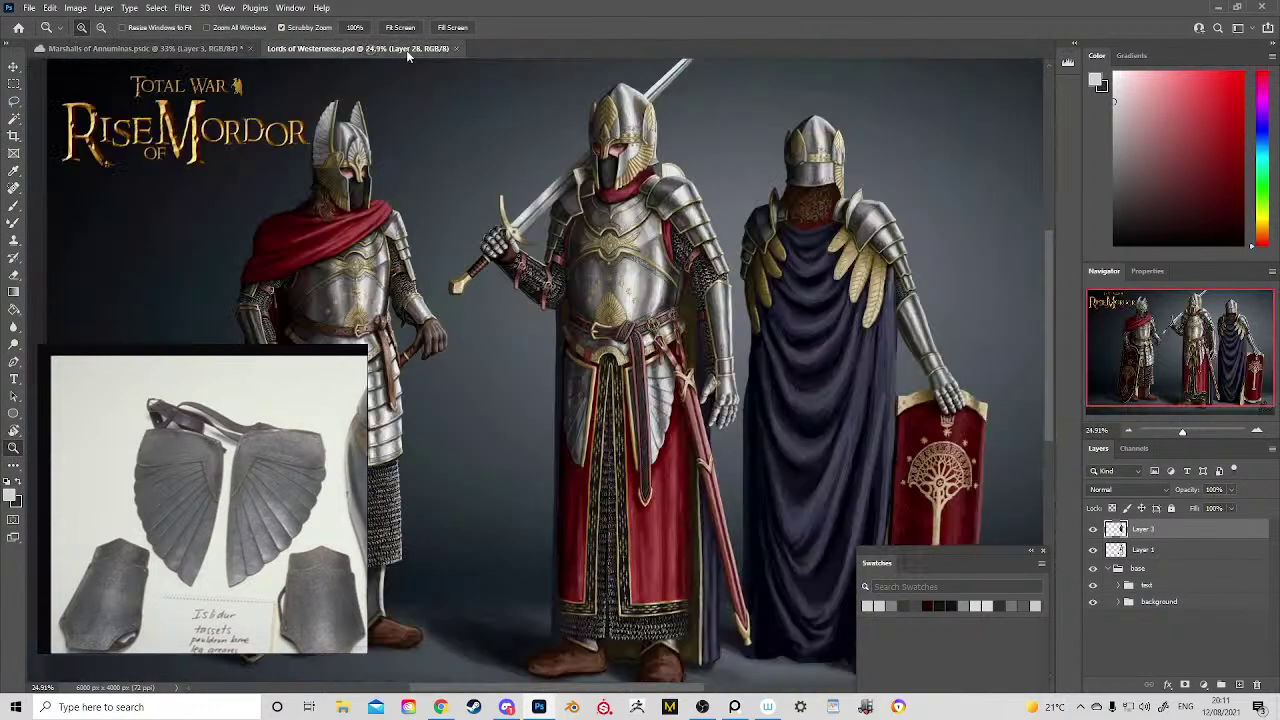
drag(735, 318, 664, 153)
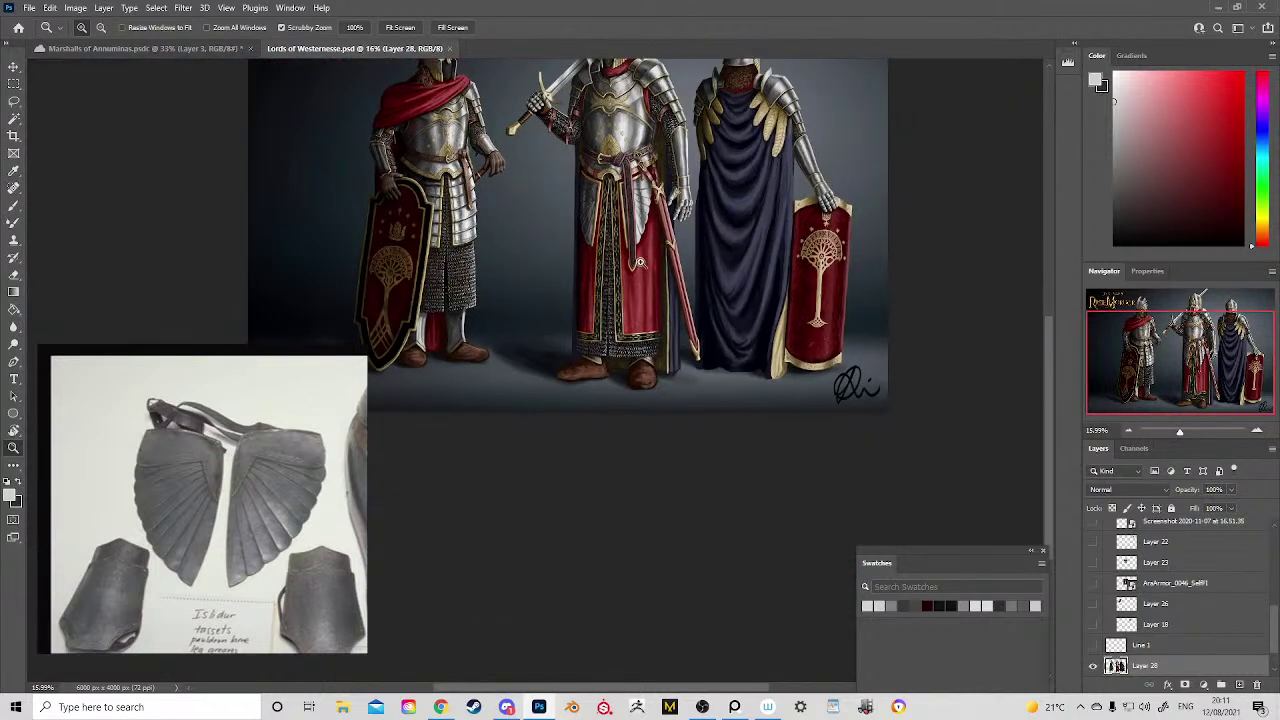
drag(684, 270, 658, 255)
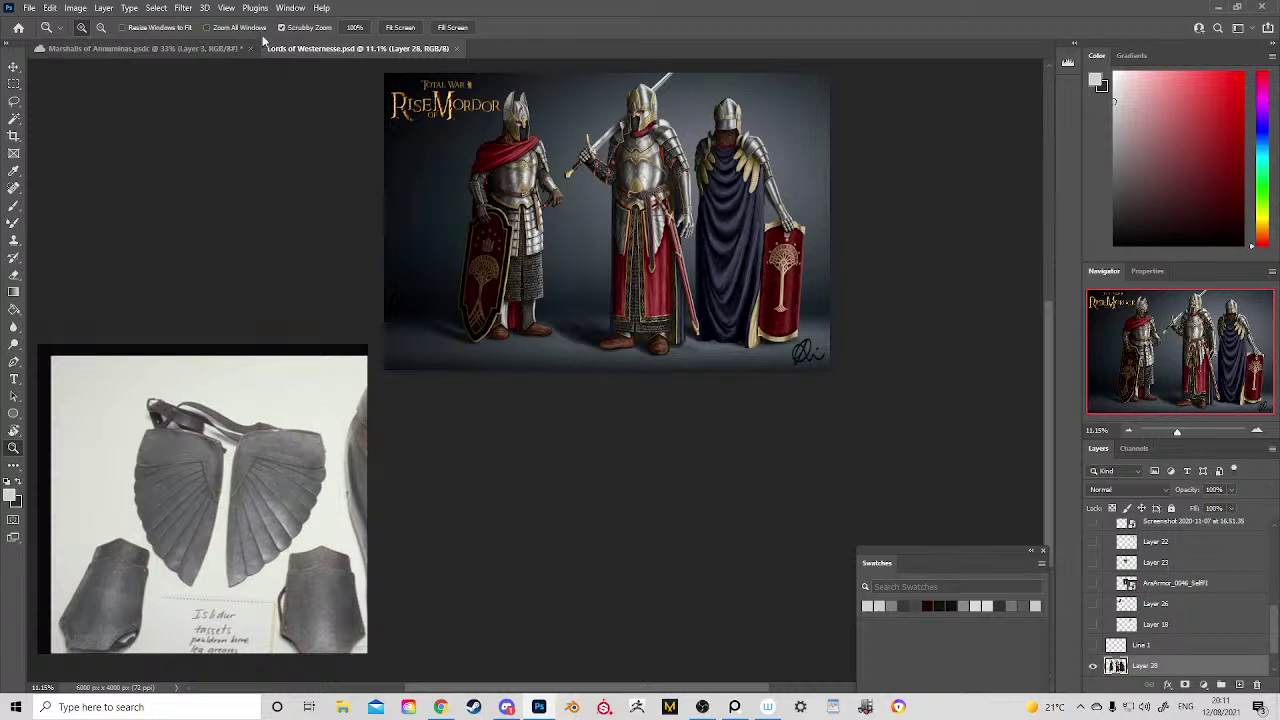
click(560, 128)
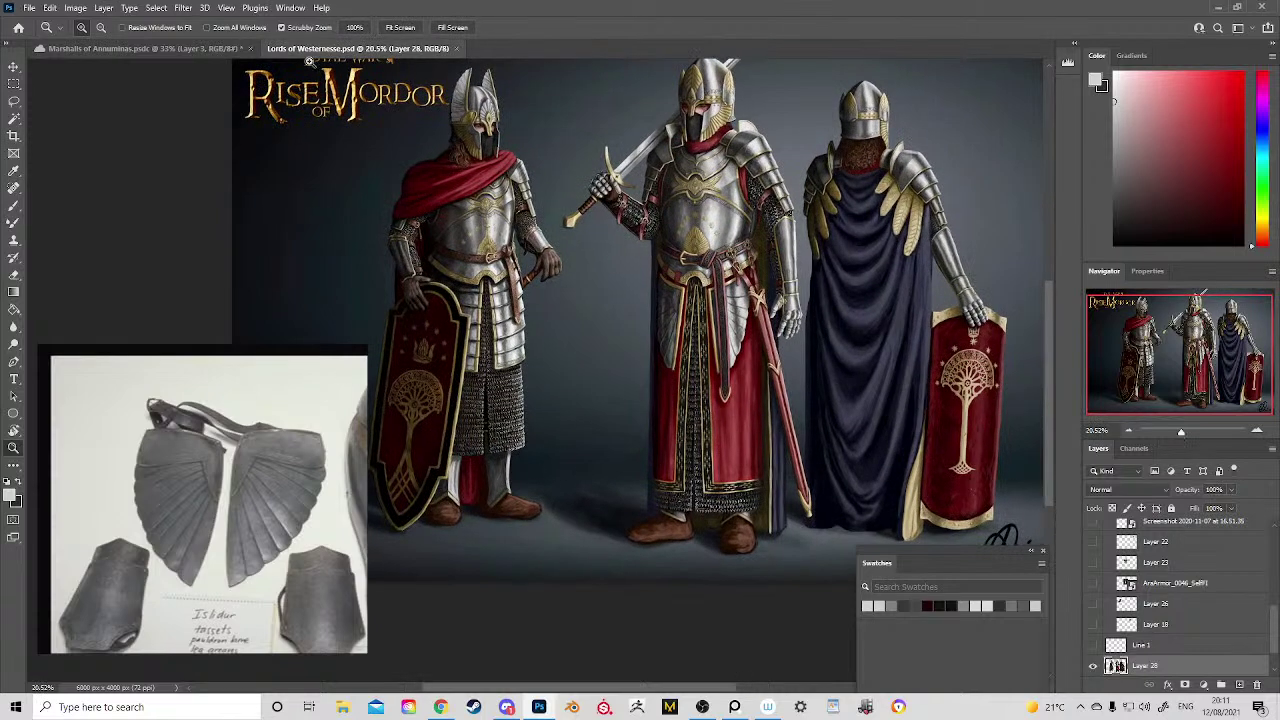
click(131, 49)
key(ctrl+0)
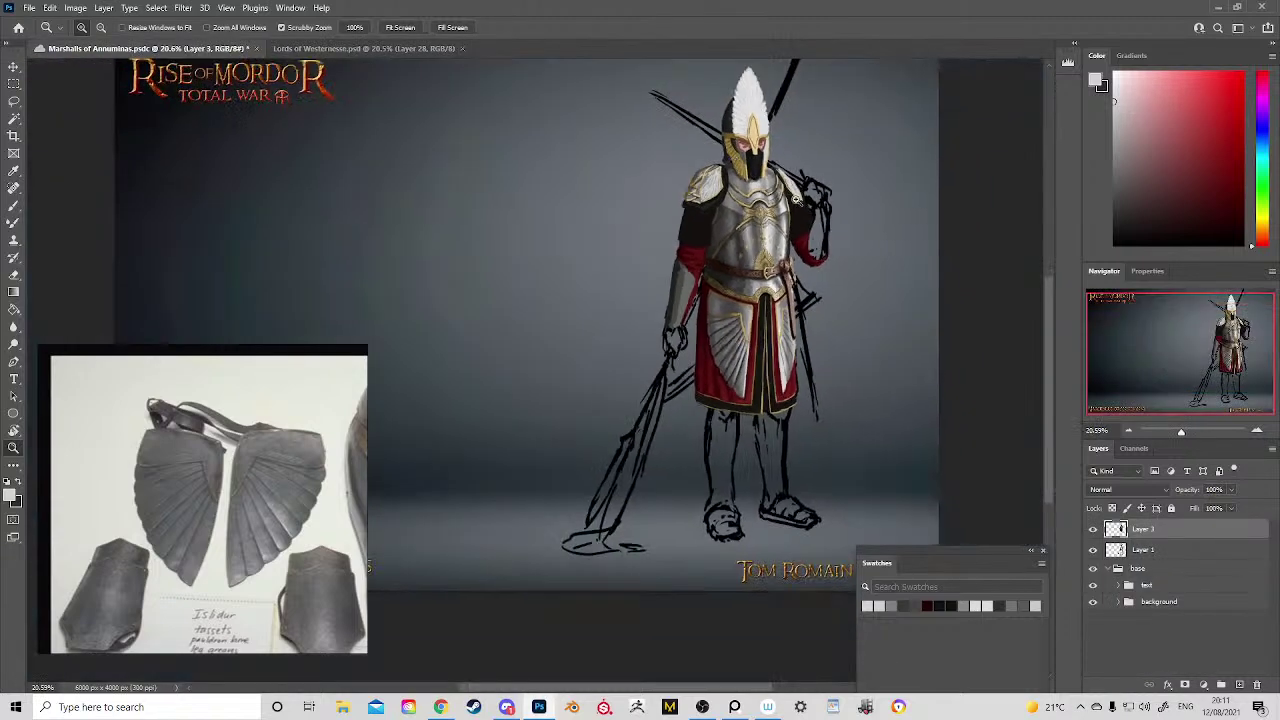
click(340, 47)
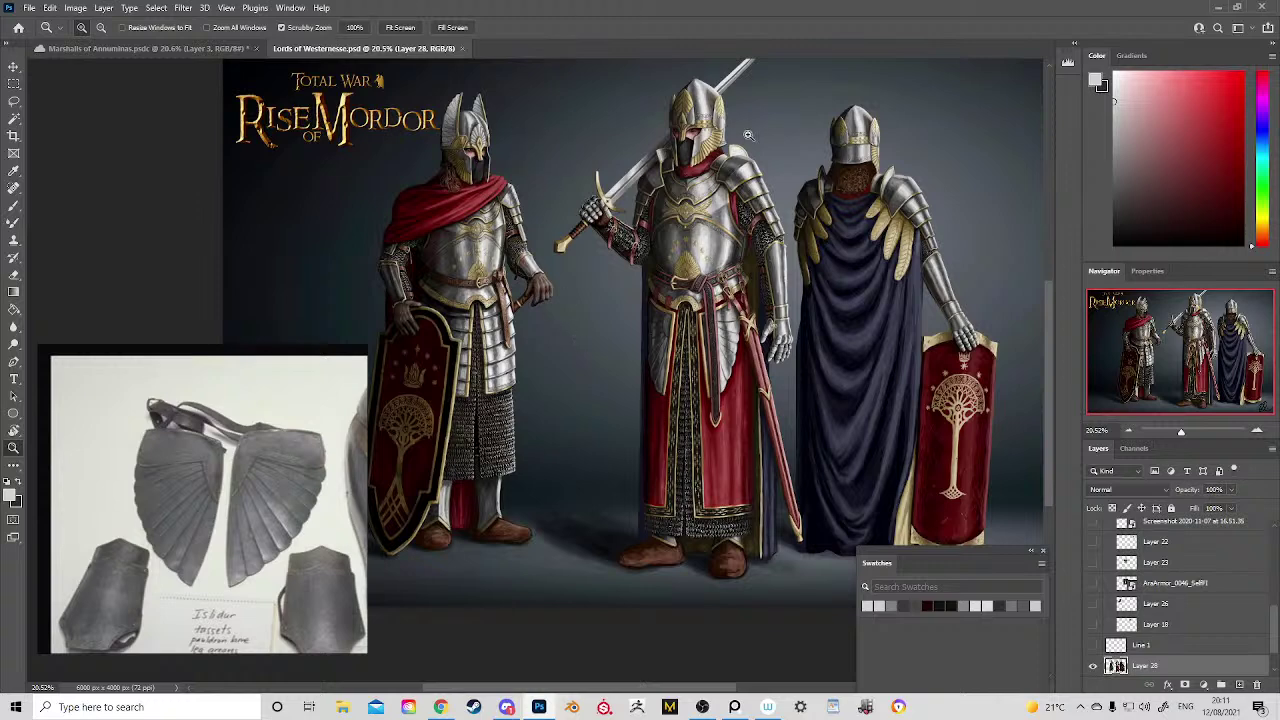
click(140, 48)
Step: Sample an off-white from the helmet's feathered crest and brush it over the crest's base above the gold brow band
drag(752, 100, 787, 117)
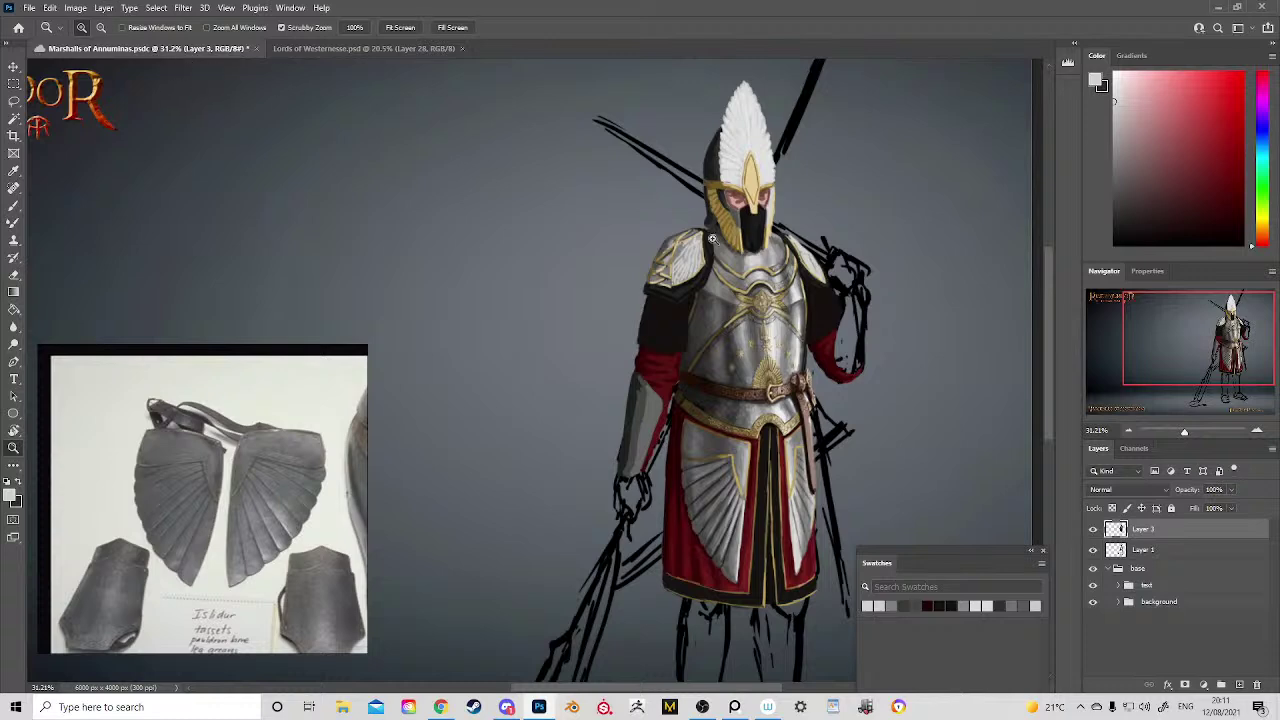
drag(723, 290, 735, 256)
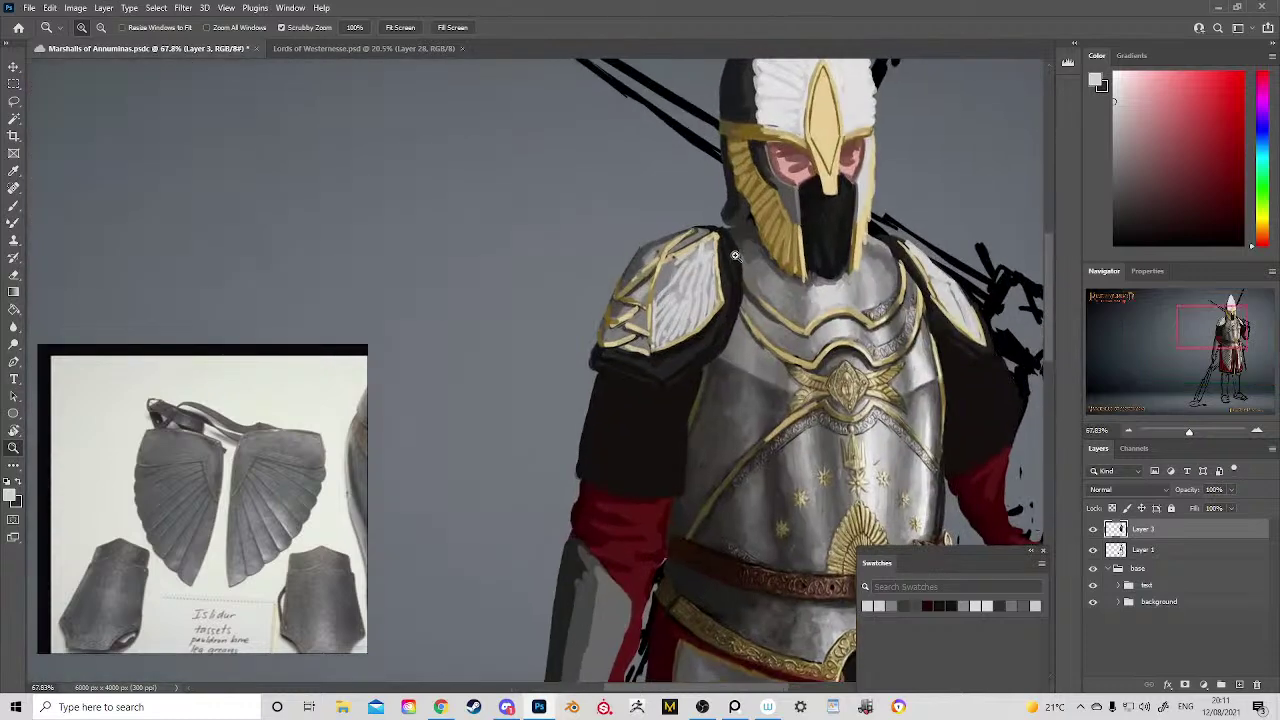
key(b)
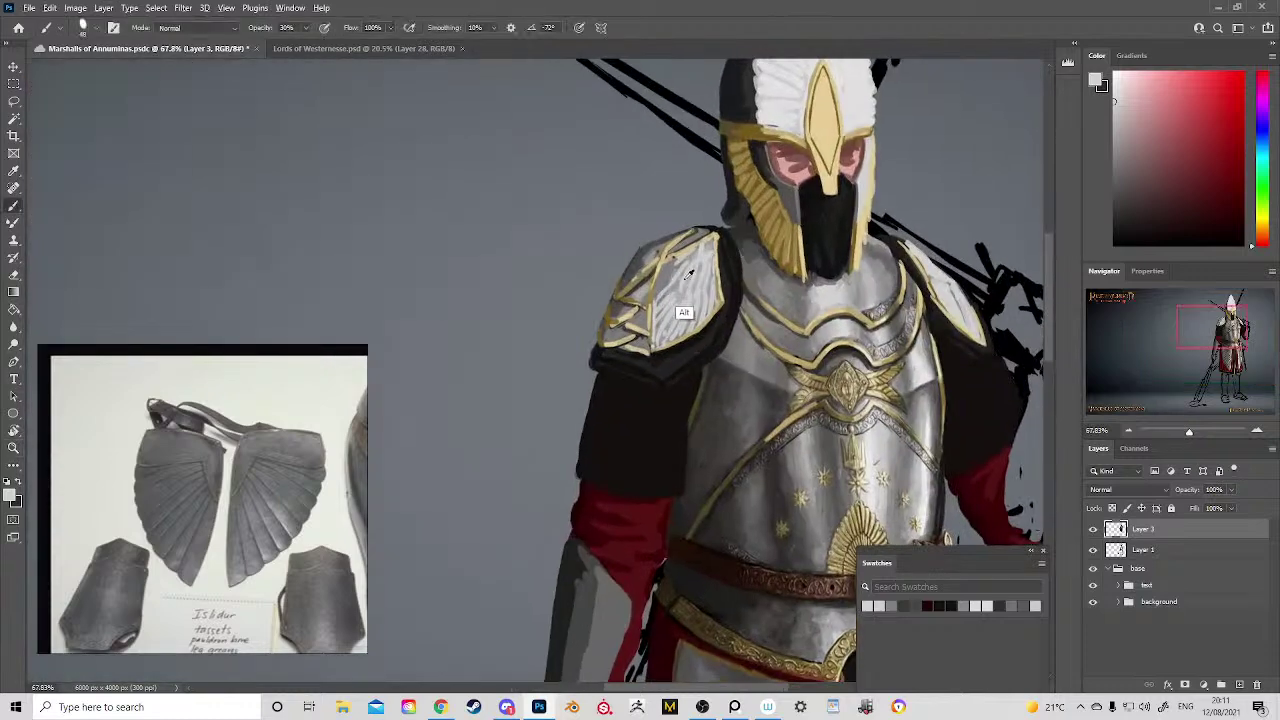
alt+click(806, 137)
alt+click(804, 141)
alt+click(794, 123)
alt+click(782, 126)
drag(788, 118, 782, 126)
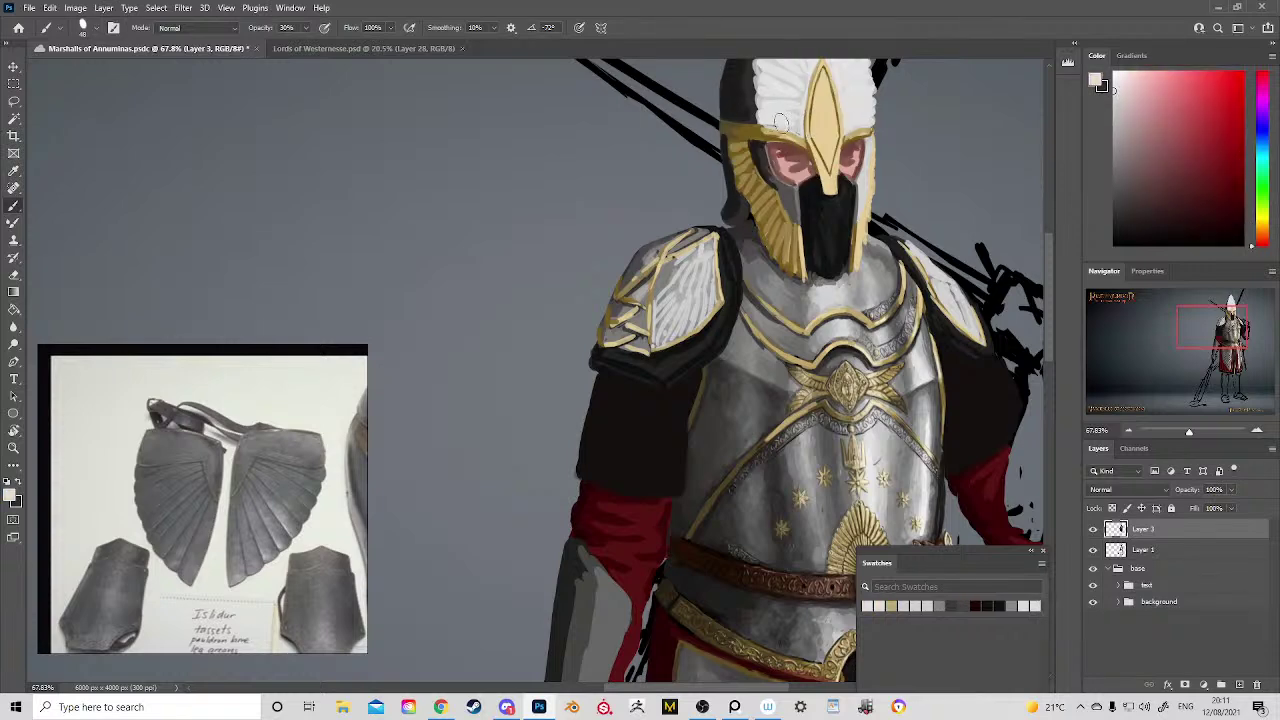
mouse_move(768, 310)
mouse_down()
mouse_move(733, 272)
mouse_move(672, 125)
mouse_up()
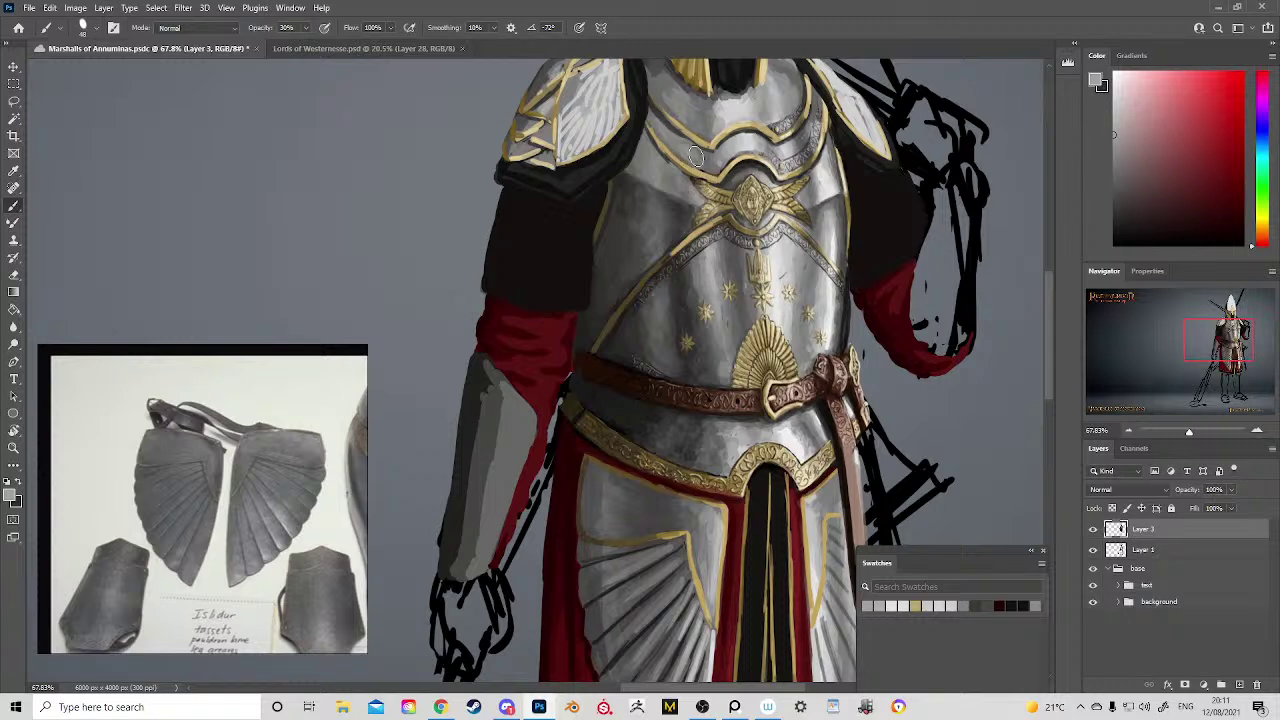
drag(750, 368, 723, 184)
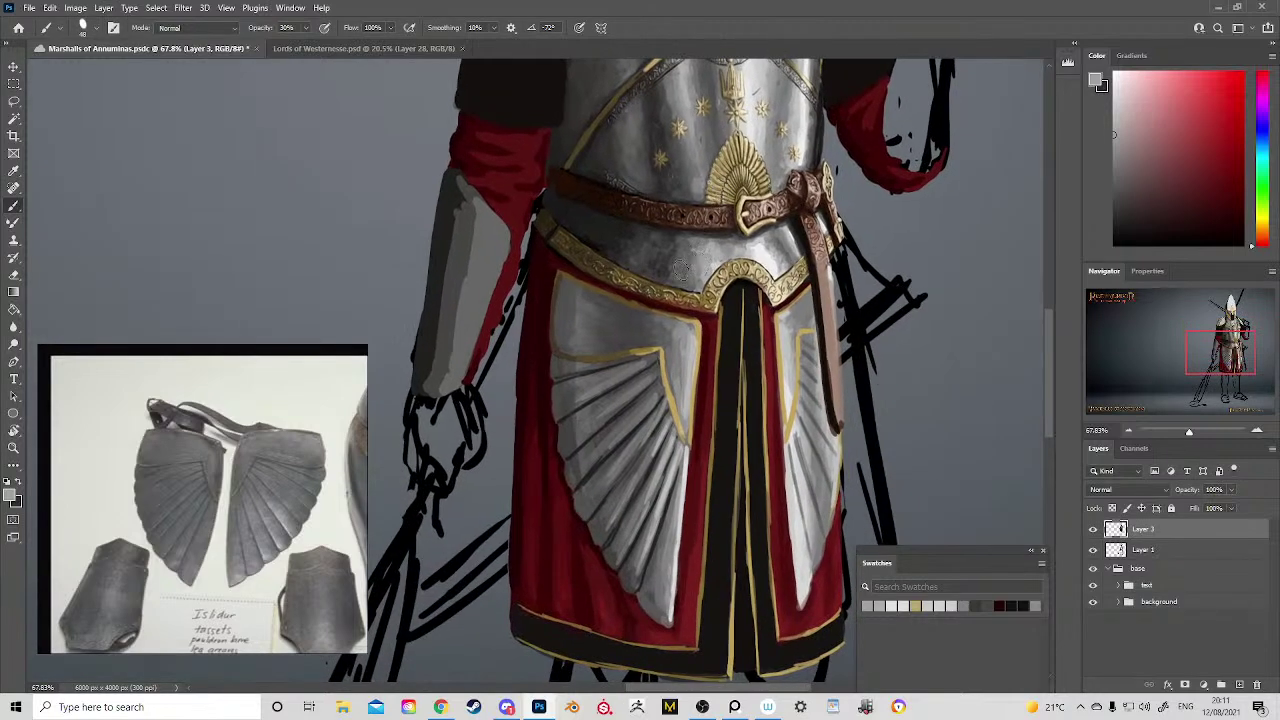
key(z)
drag(742, 340, 655, 345)
drag(756, 368, 692, 333)
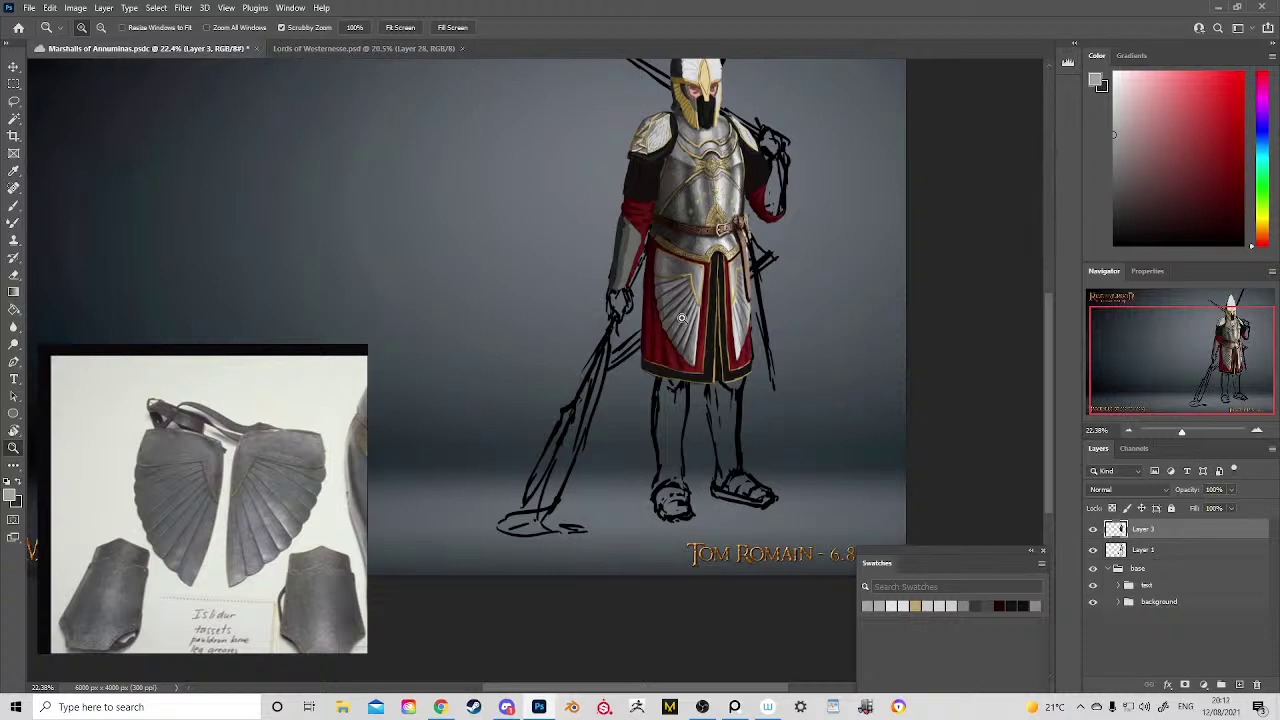
Step: Sample a light grey from the breastplate and brush highlights along the forearm guard at 30% opacity
drag(705, 228, 714, 271)
key(b)
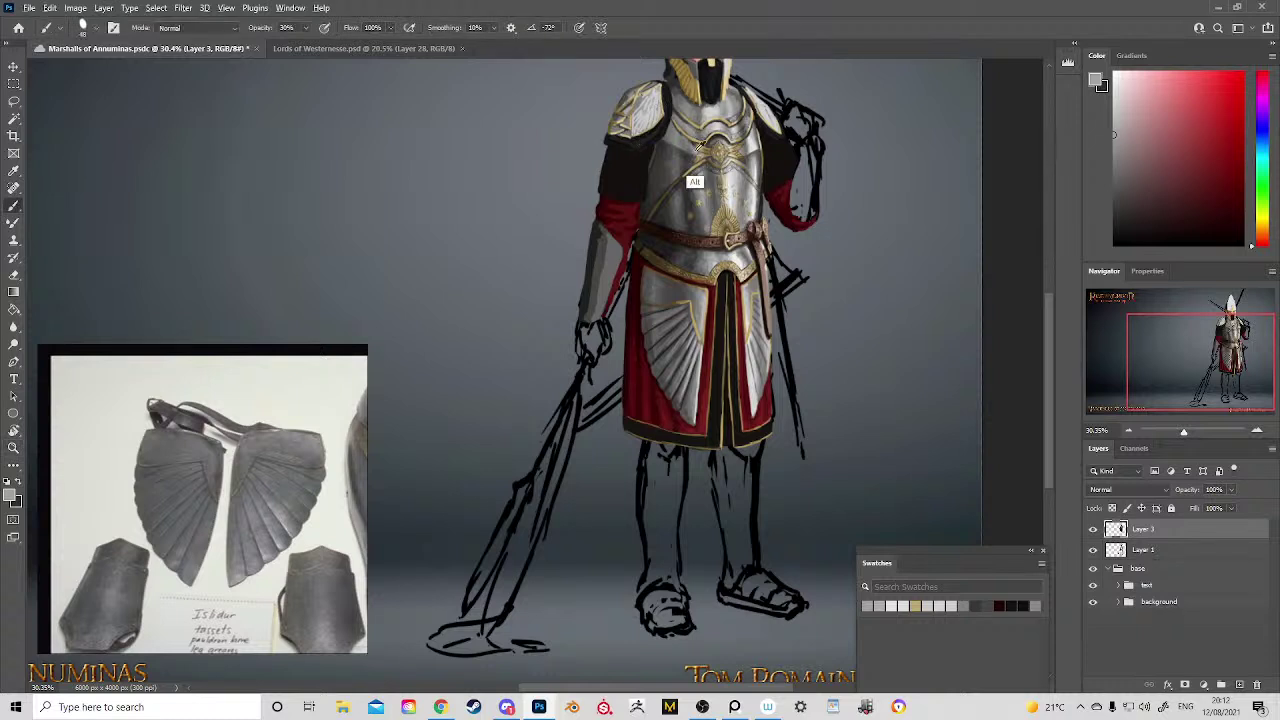
alt+click(720, 212)
mouse_move(616, 254)
mouse_down()
mouse_move(610, 300)
mouse_move(603, 290)
mouse_up()
Step: Sample mid and dark greys from the forearm guard and softly shade its outer edge and elbow end
alt+click(601, 273)
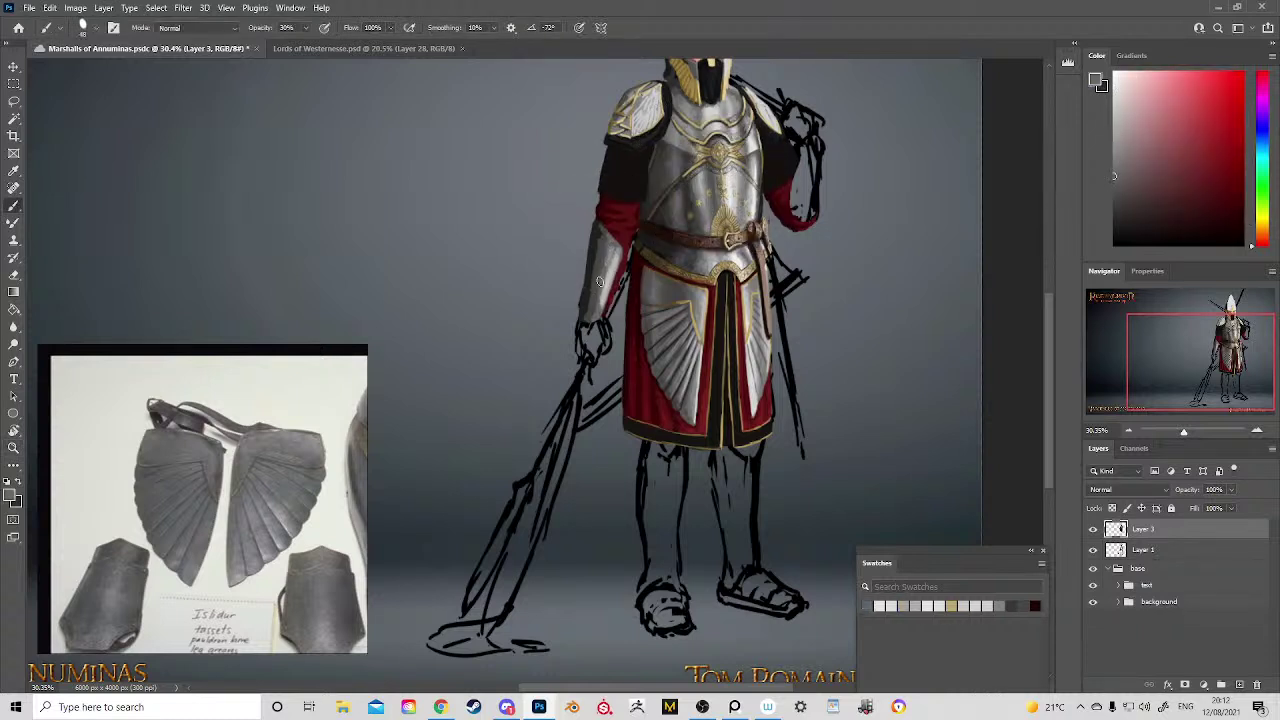
alt+click(603, 259)
alt+click(596, 258)
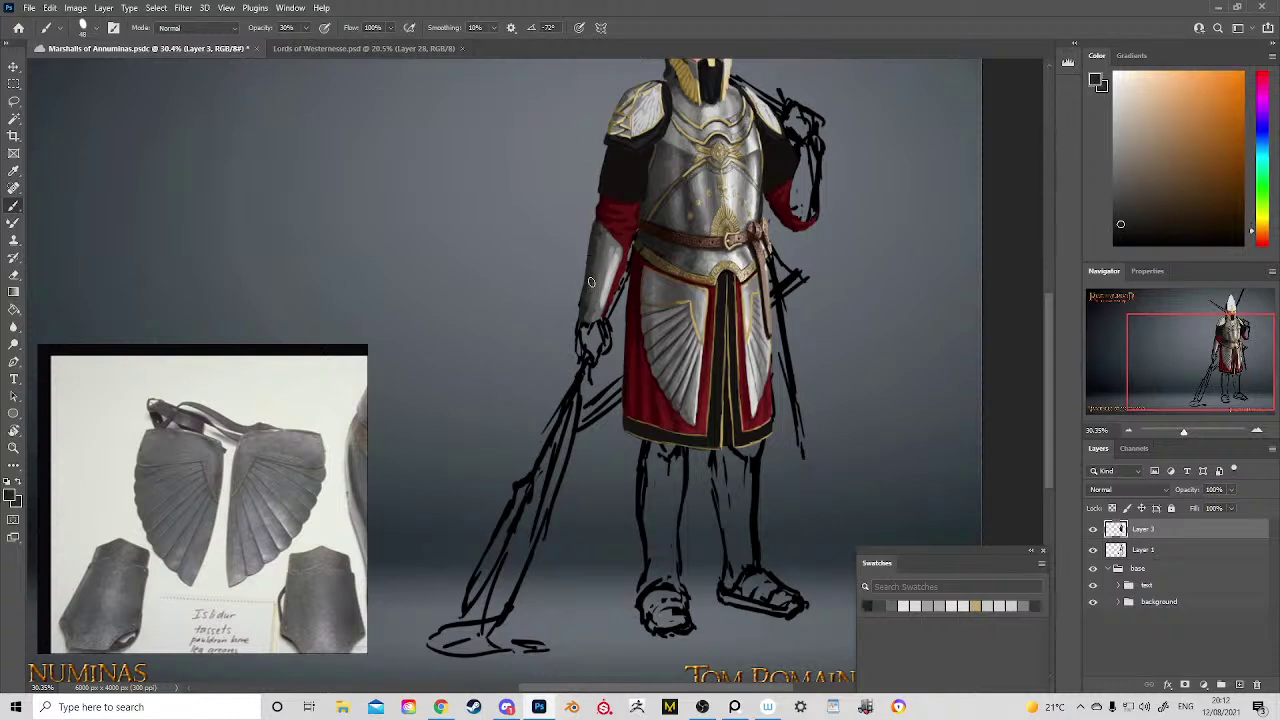
drag(591, 283, 580, 321)
alt+click(604, 250)
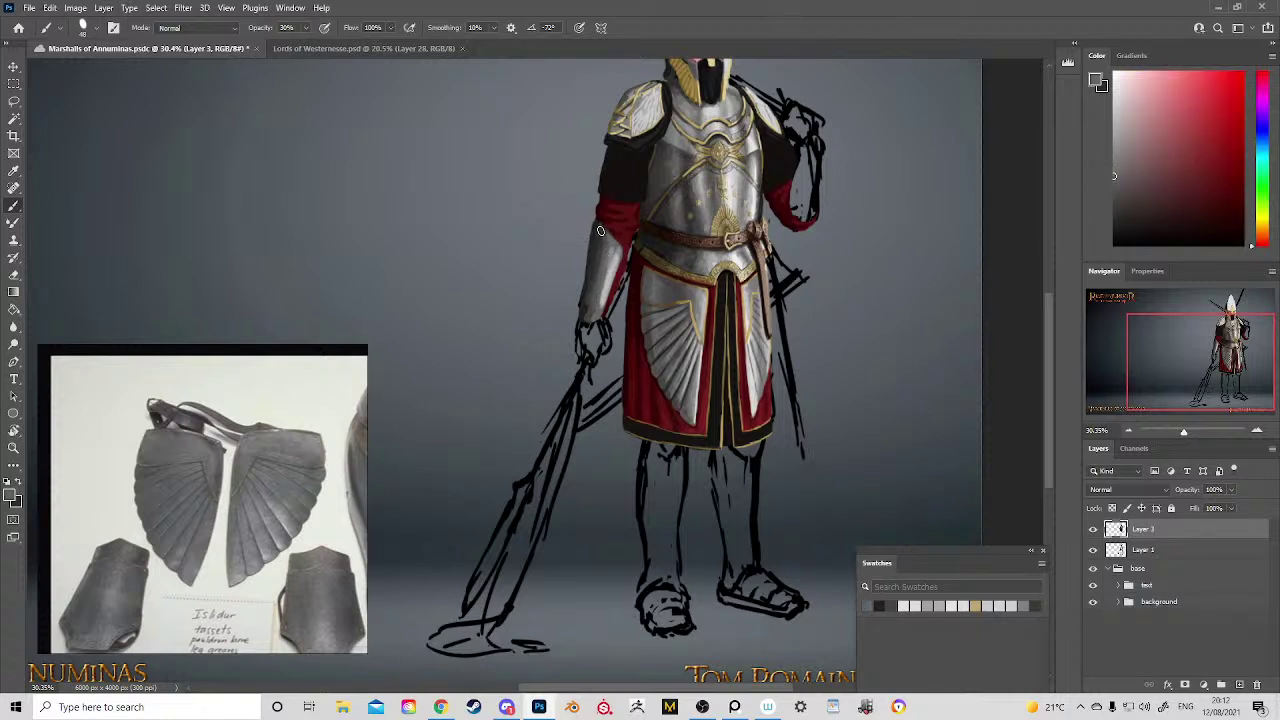
alt+click(600, 233)
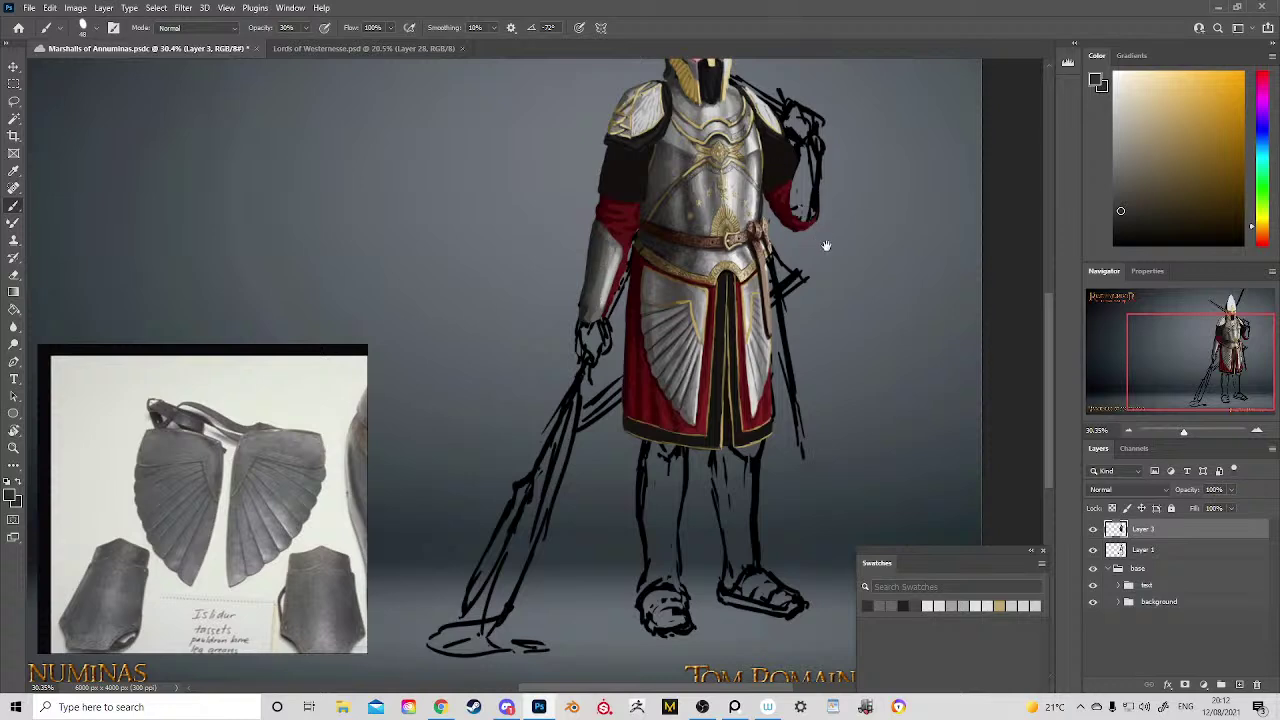
Step: Sample a dark red from the sleeve and shade the folds of the red sleeve above the forearm guard
drag(826, 245, 733, 336)
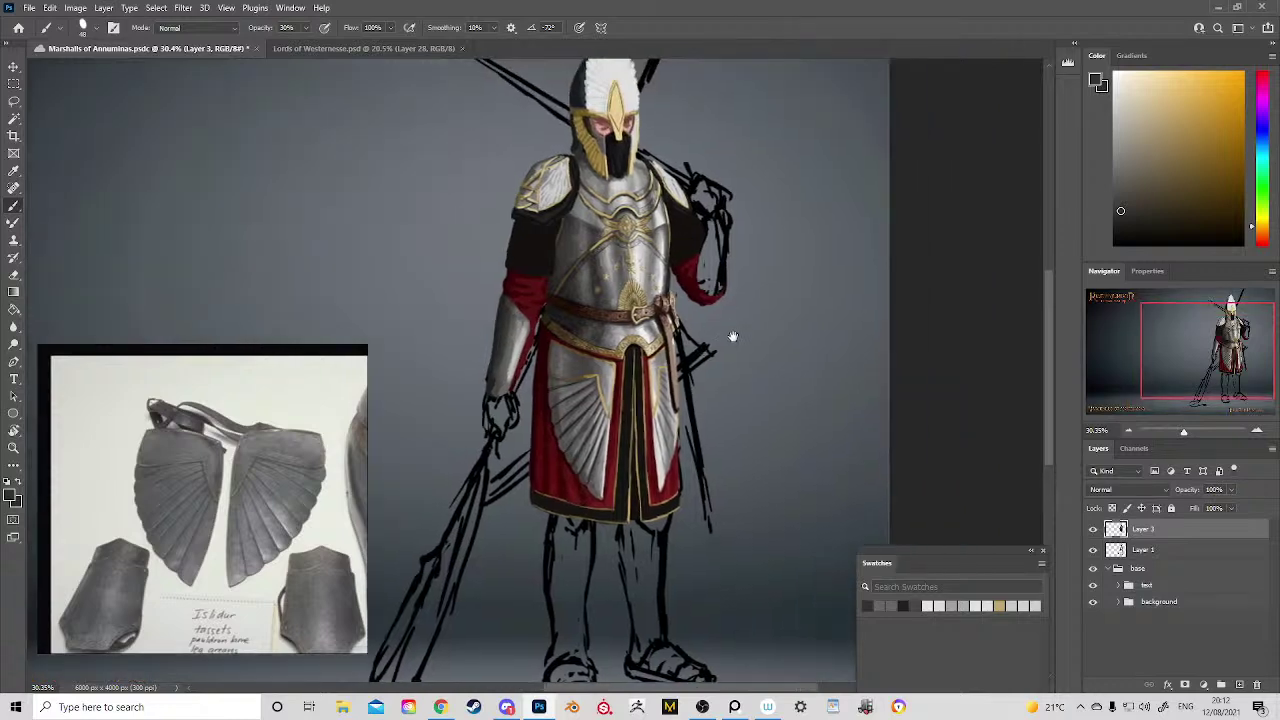
alt+click(514, 291)
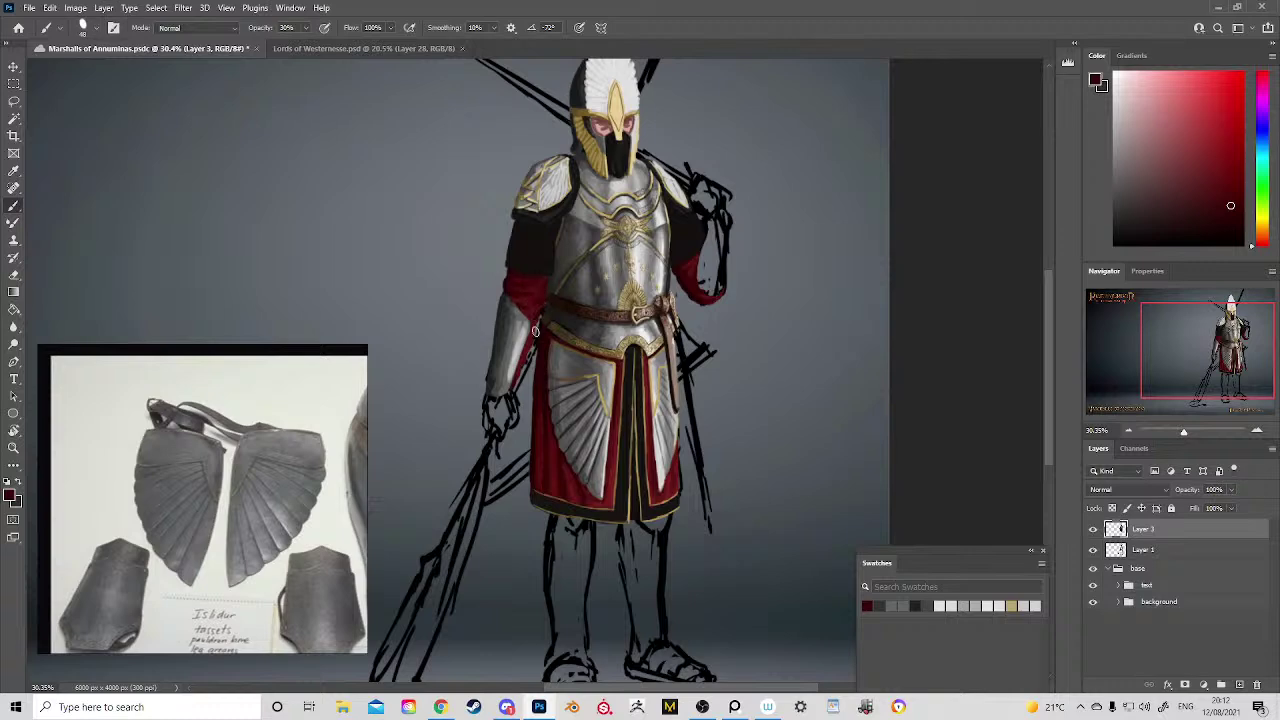
scroll(535, 331, down, 3)
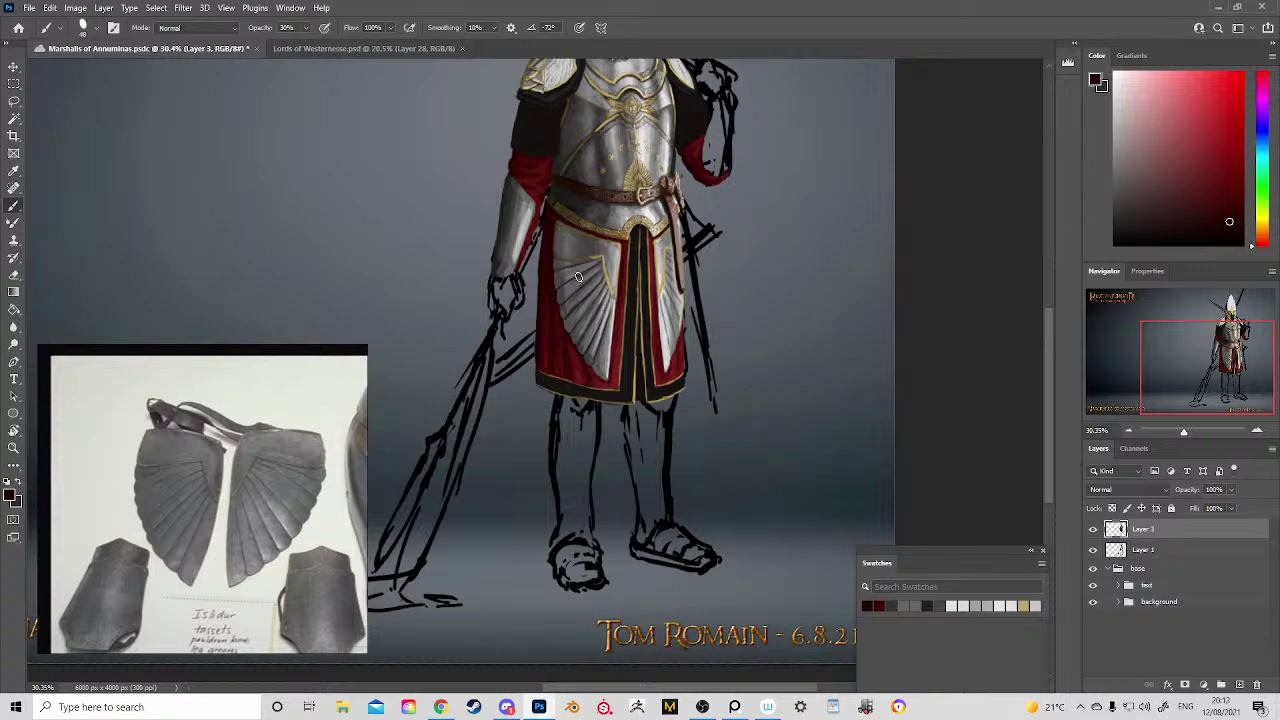
mouse_move(736, 217)
mouse_down()
mouse_move(763, 194)
mouse_move(680, 210)
mouse_up()
key(z)
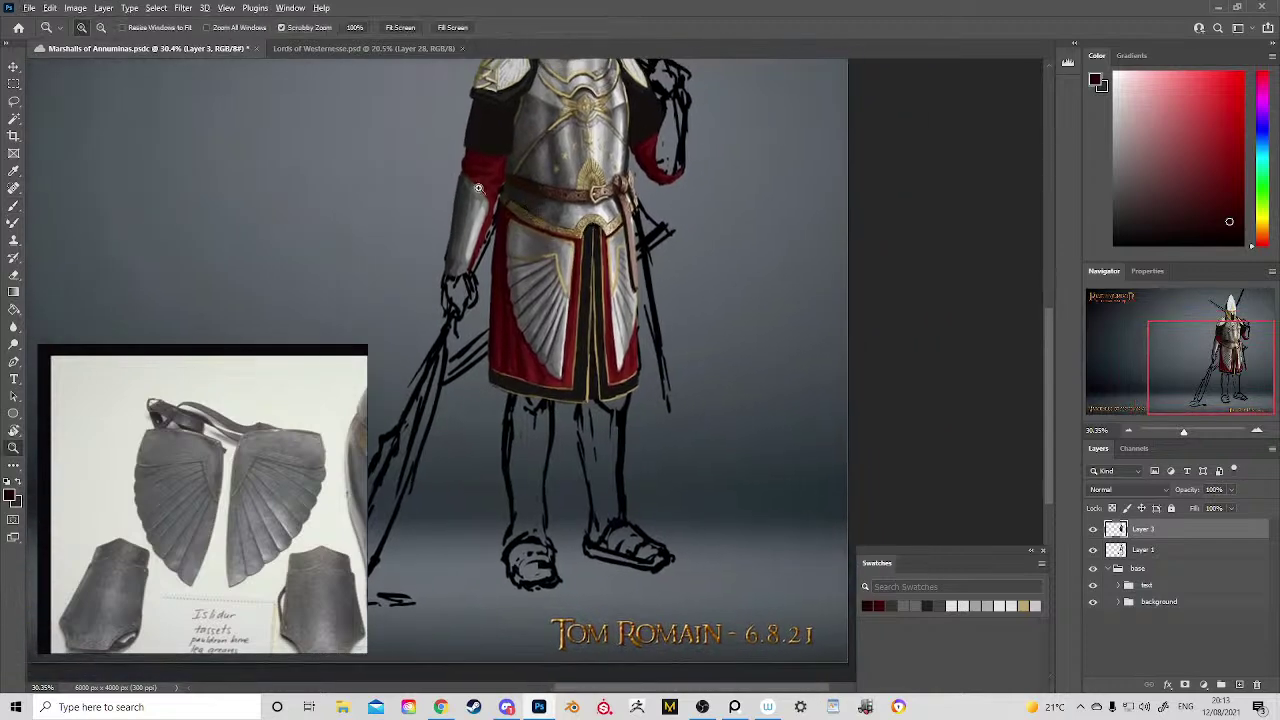
drag(475, 187, 536, 222)
drag(536, 232, 604, 324)
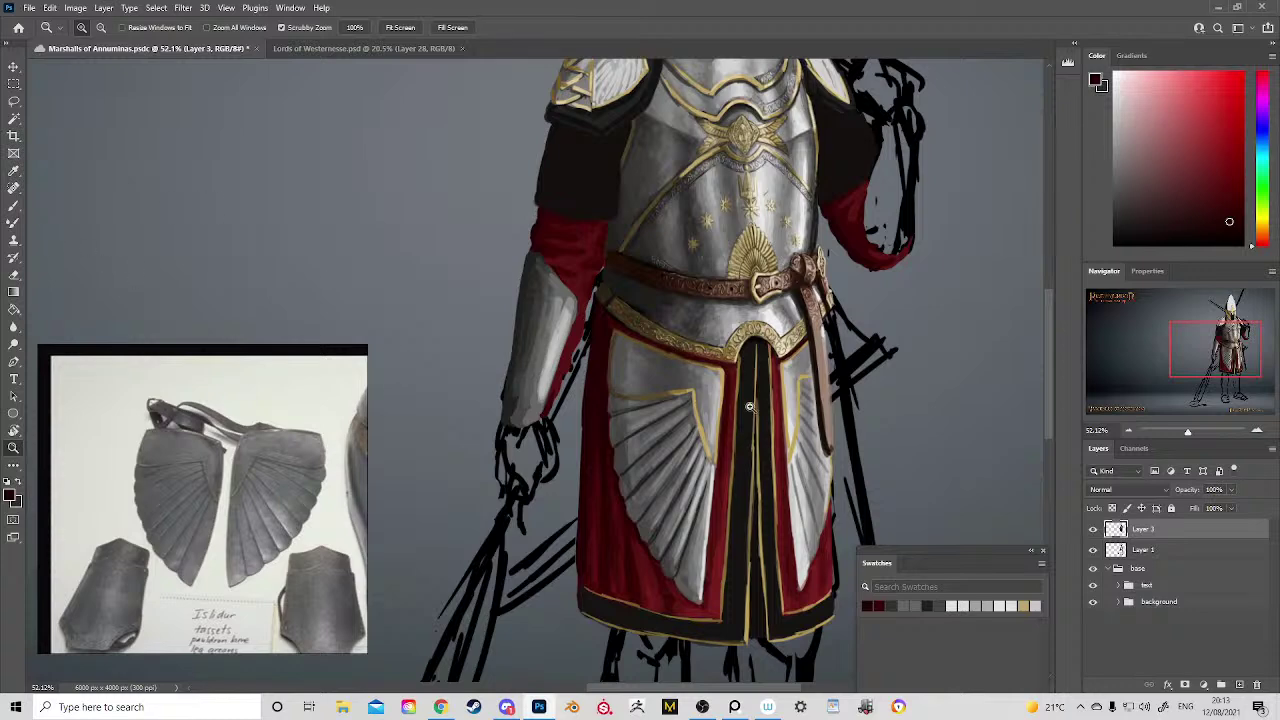
drag(692, 373, 600, 303)
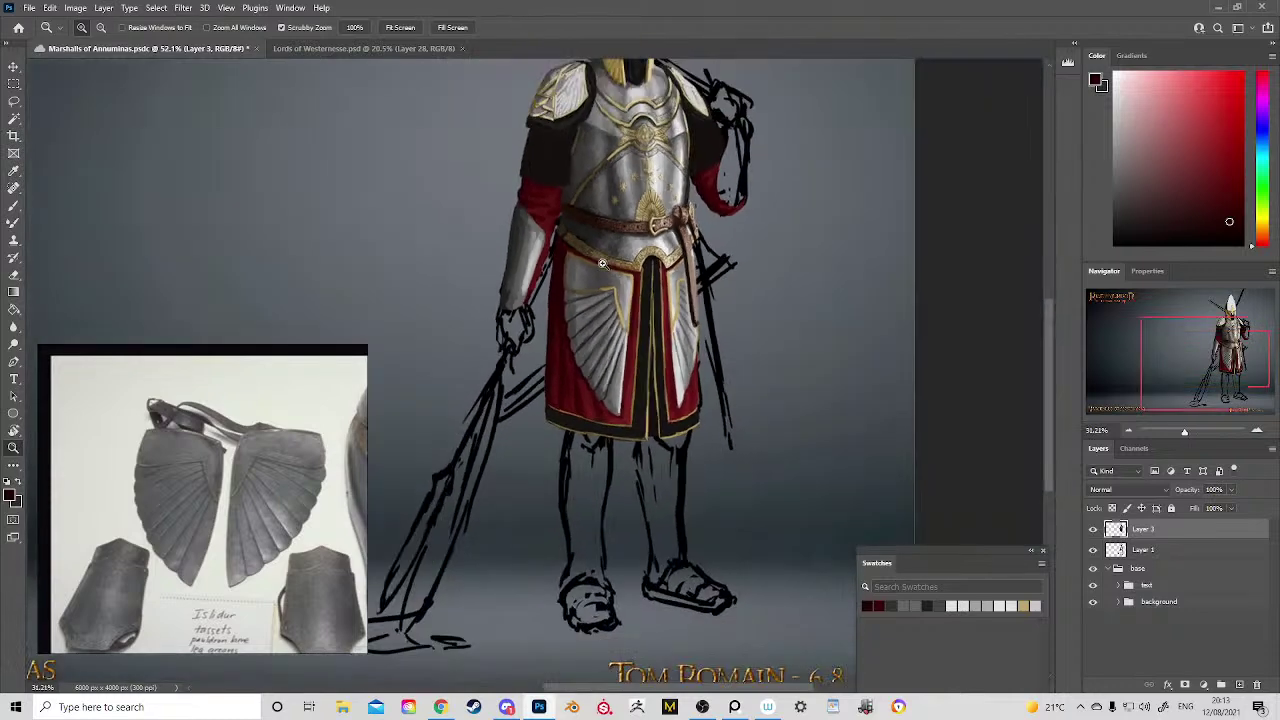
Step: Sample a mid grey from the forearm guard and block in the greaves on both legs at 90% opacity
mouse_move(636, 370)
mouse_down()
mouse_move(656, 245)
mouse_move(676, 274)
mouse_up()
key(b)
drag(574, 408, 578, 413)
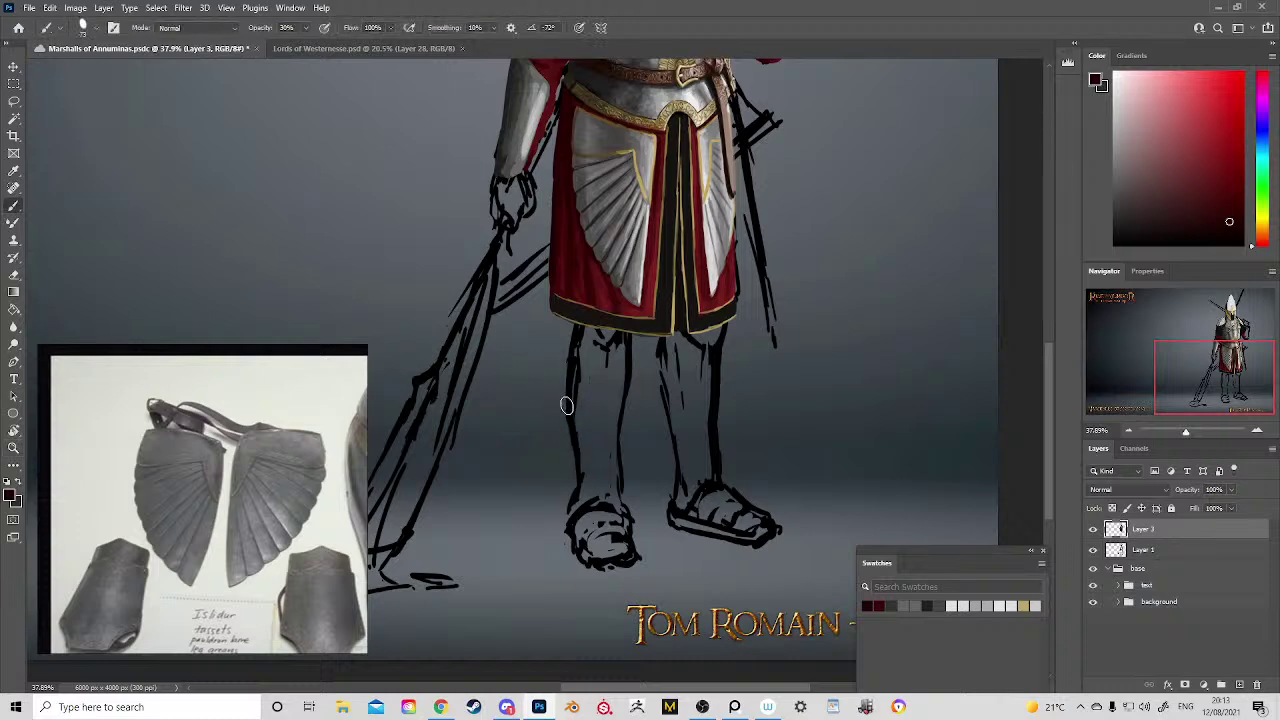
alt+click(537, 108)
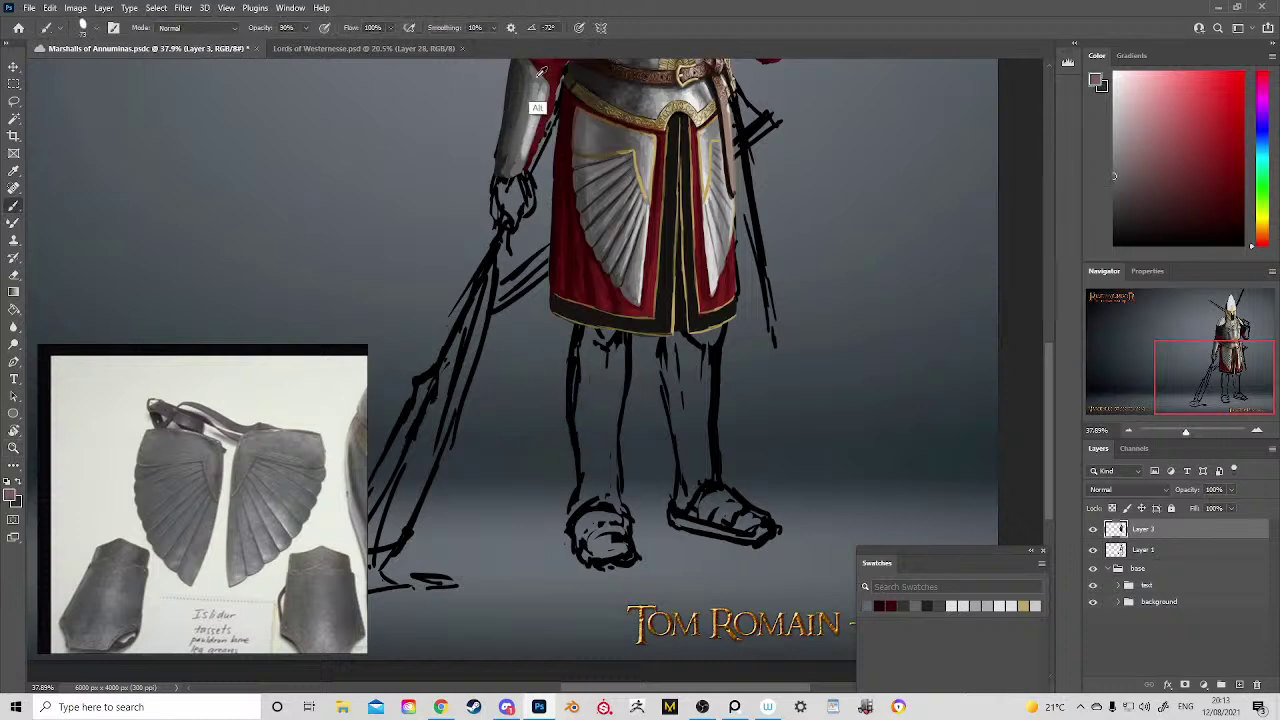
drag(605, 348, 602, 420)
drag(591, 346, 605, 448)
key(ctrl+z)
key(ctrl+z)
mouse_move(607, 360)
mouse_down()
mouse_move(614, 338)
mouse_move(610, 495)
mouse_move(618, 400)
mouse_move(622, 500)
mouse_up()
drag(709, 472, 613, 548)
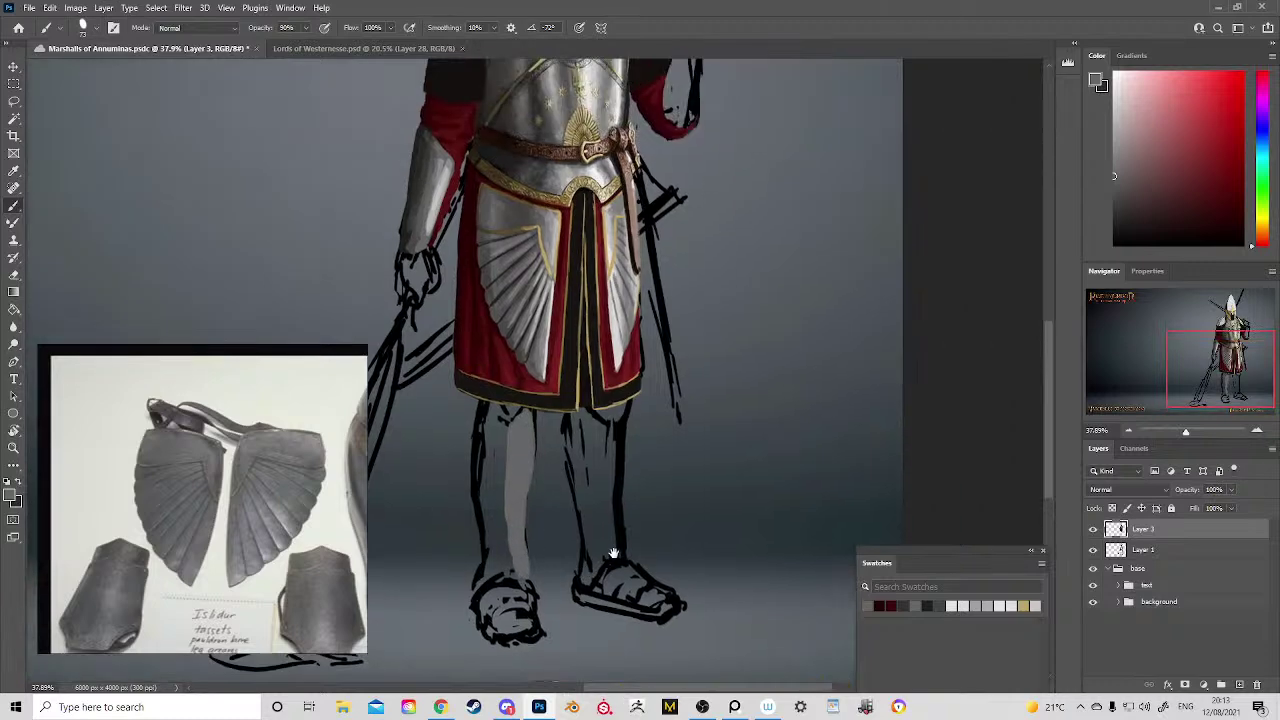
mouse_move(616, 412)
mouse_down()
mouse_move(620, 538)
mouse_move(594, 436)
mouse_move(604, 420)
mouse_move(612, 543)
mouse_move(592, 565)
mouse_up()
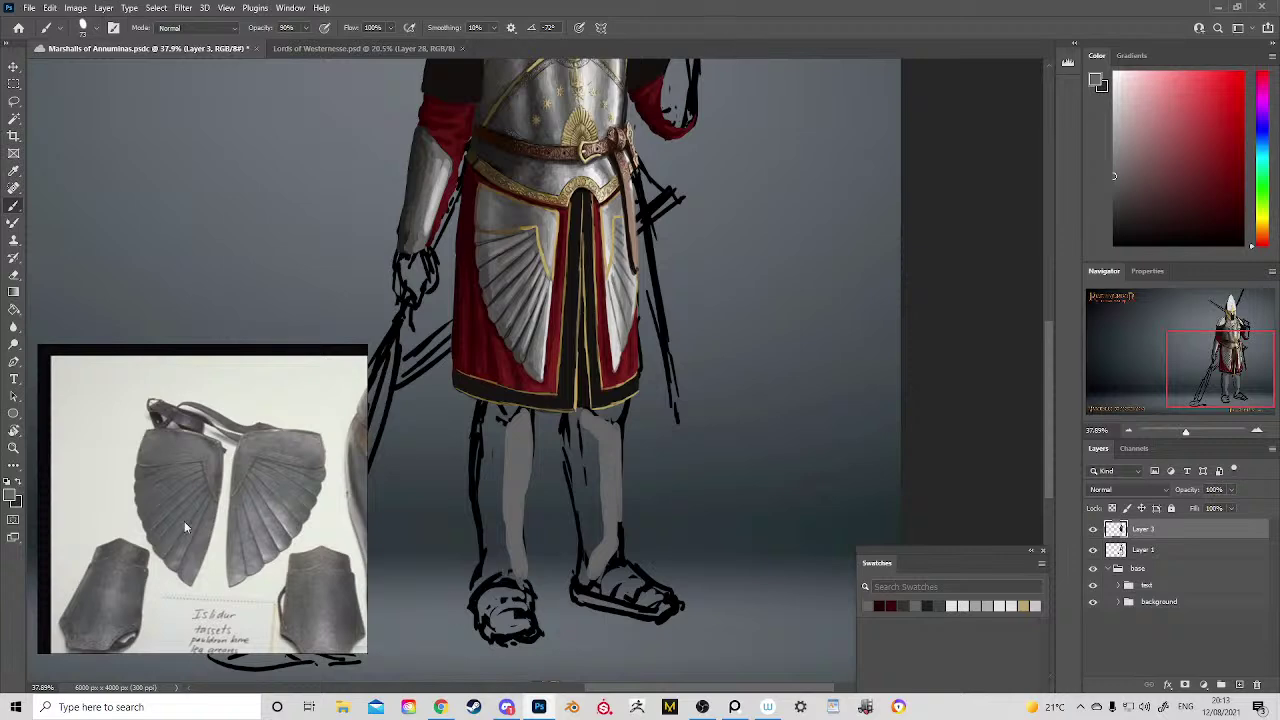
Step: Browse the armour reference board and examine the Isildur leg greaves and the Elendil pauldrons and gauntlets
scroll(184, 521, down, 3)
scroll(190, 491, up, 2)
scroll(190, 500, up, 2)
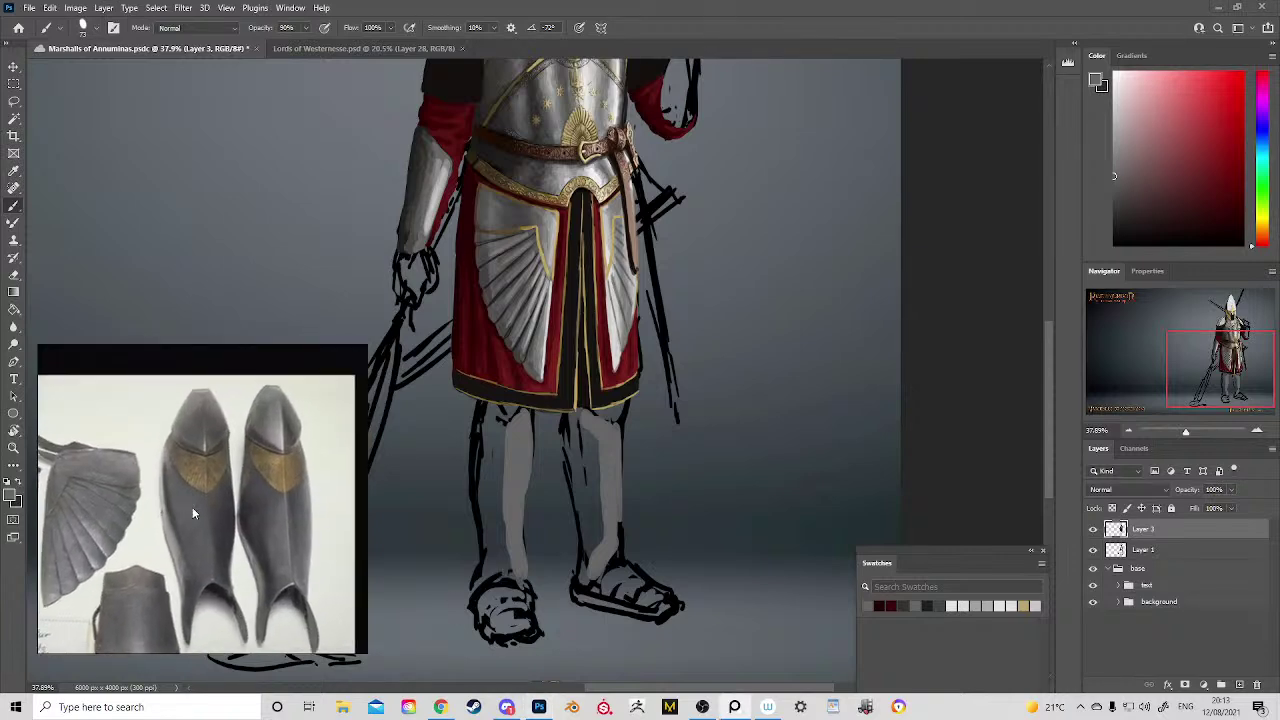
scroll(240, 435, down, 3)
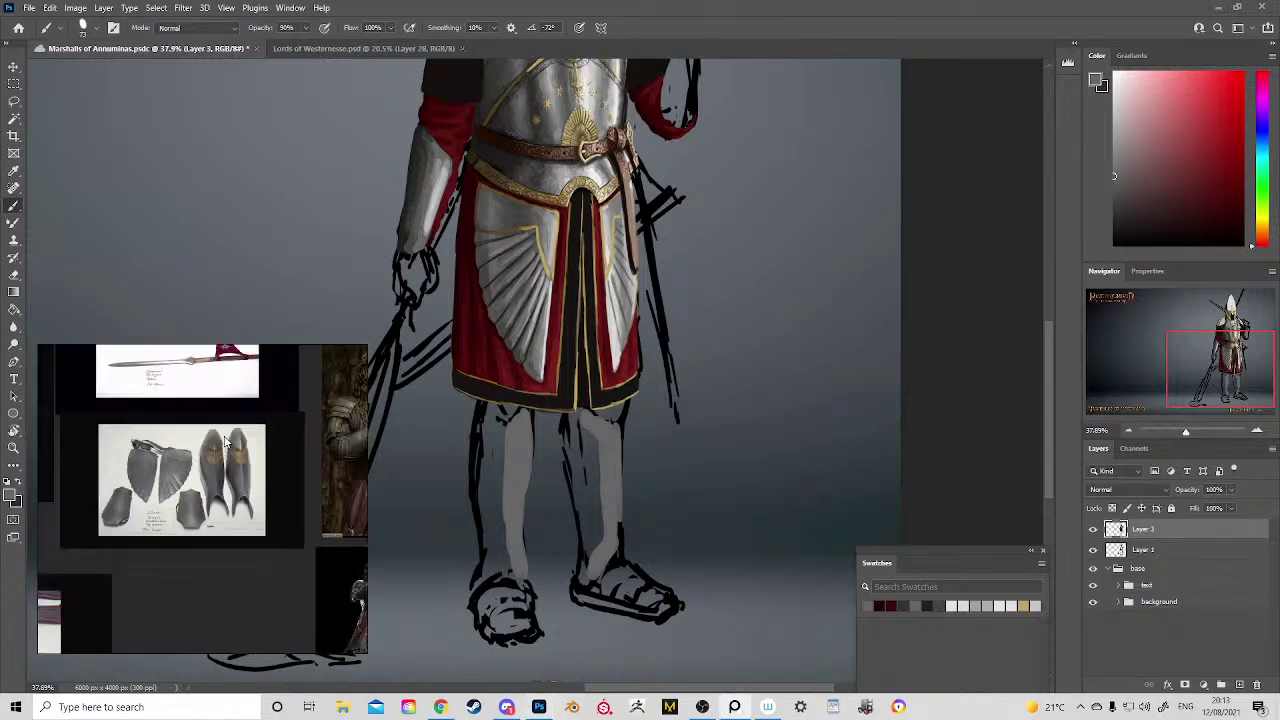
scroll(265, 438, down, 4)
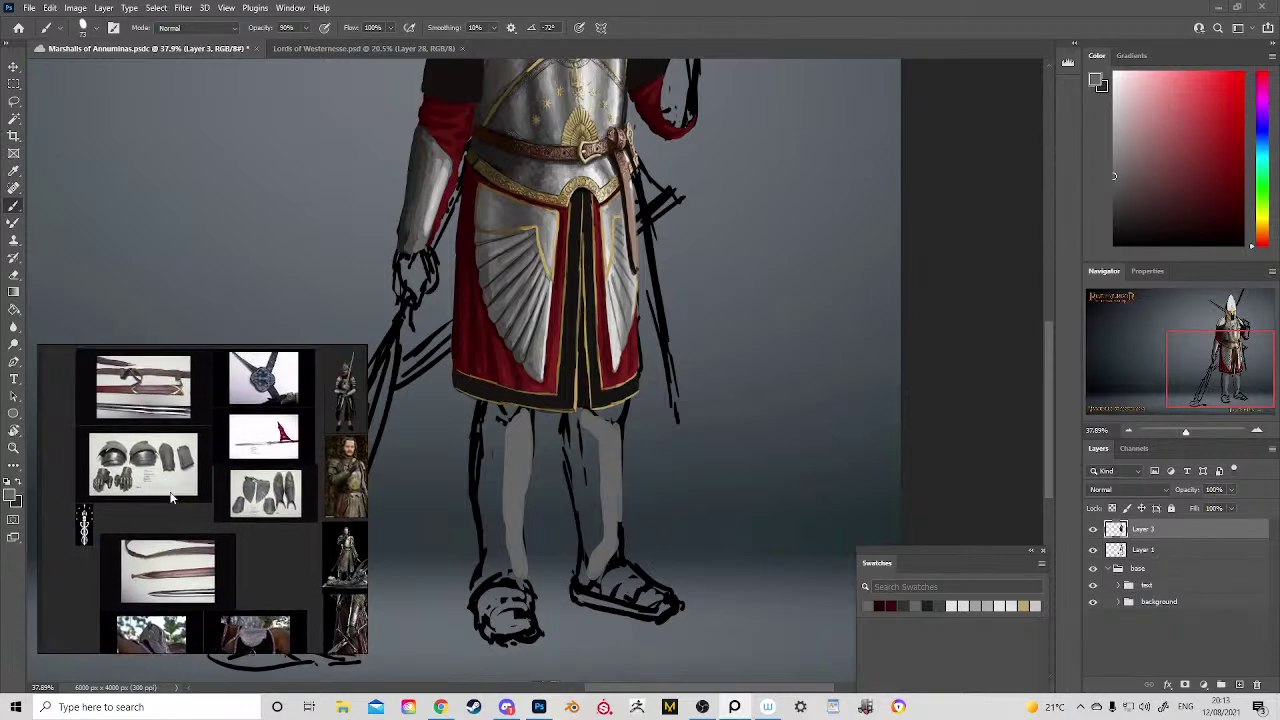
scroll(192, 528, up, 3)
scroll(198, 480, down, 3)
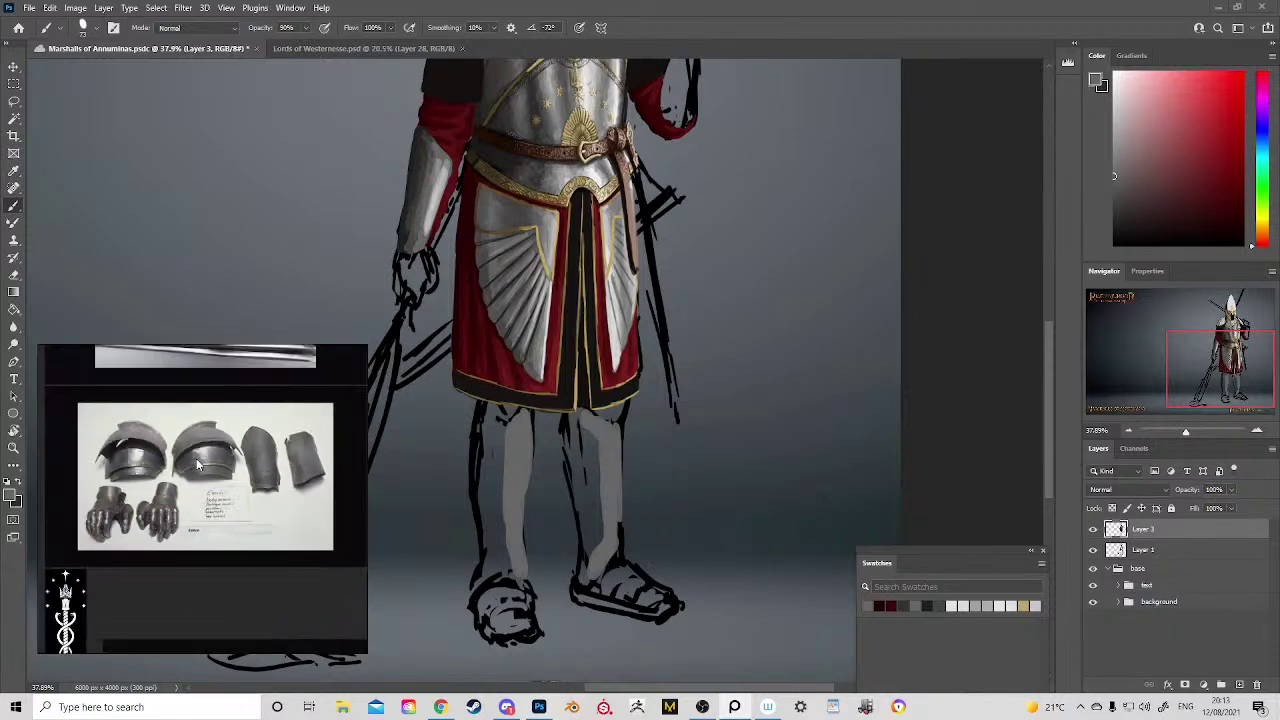
scroll(200, 468, down, 2)
scroll(130, 482, up, 1)
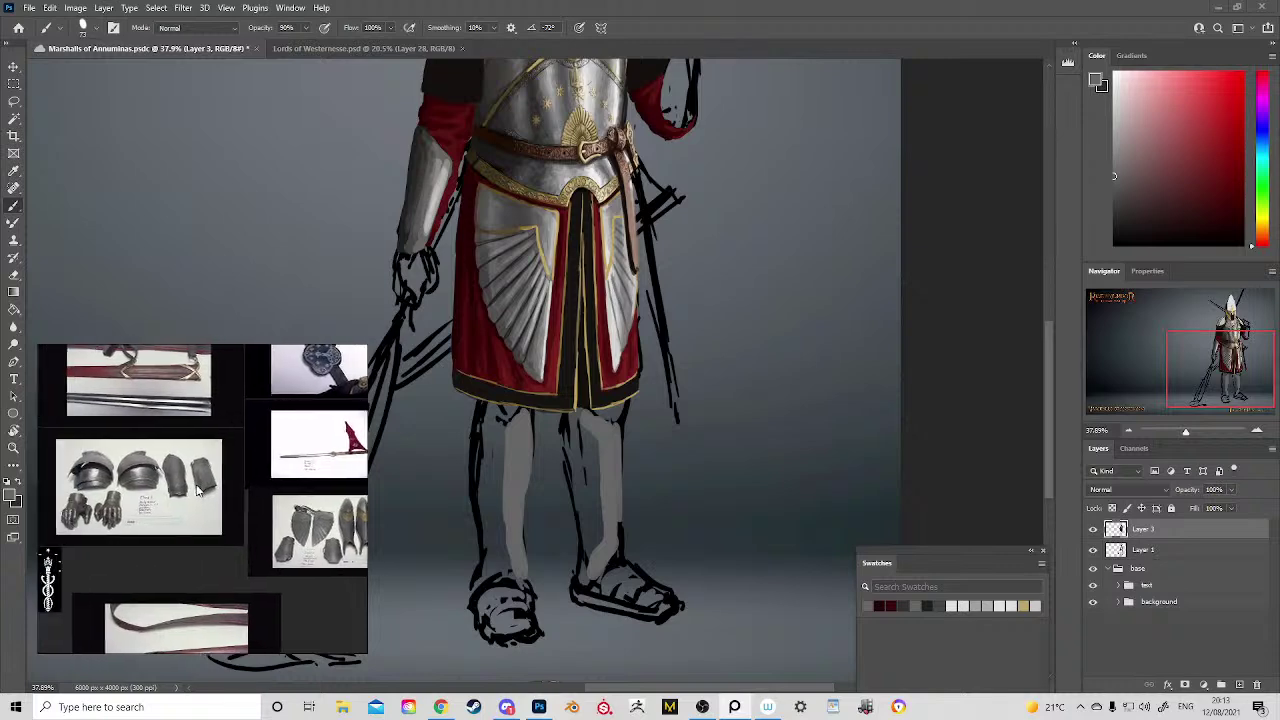
scroll(130, 482, up, 3)
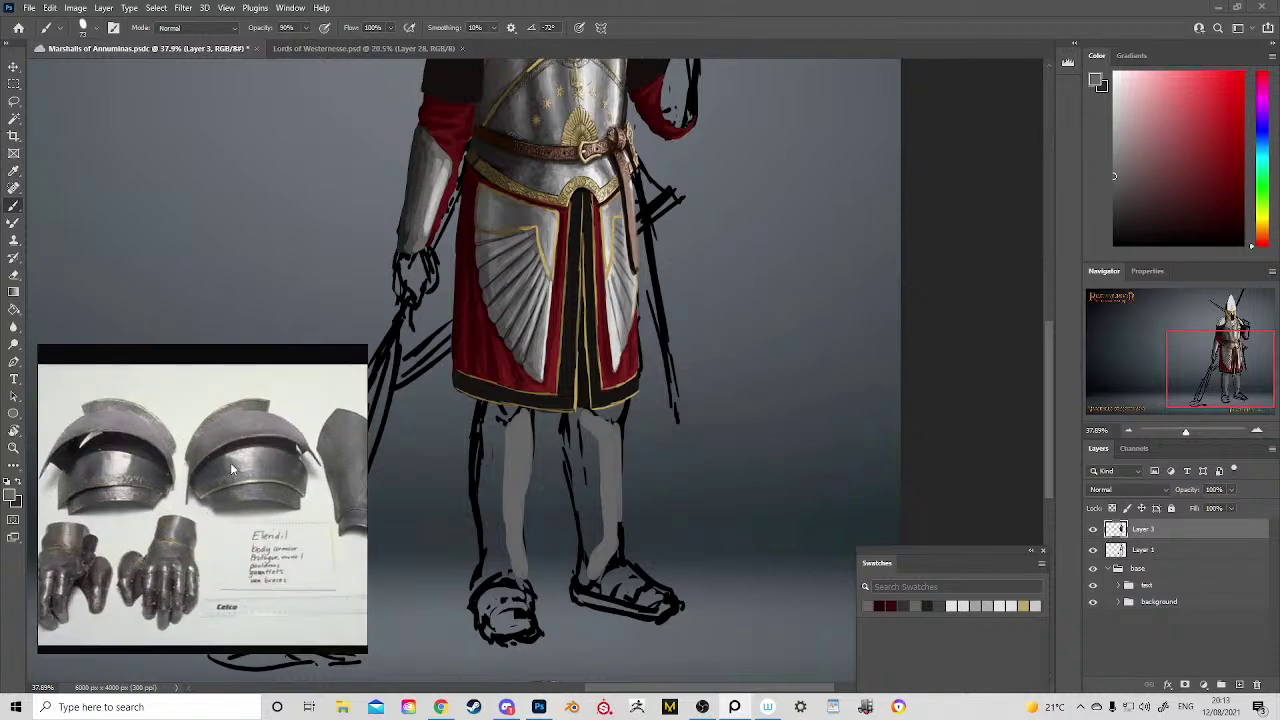
scroll(232, 468, up, 2)
drag(232, 468, 177, 460)
scroll(134, 467, down, 2)
scroll(178, 462, down, 3)
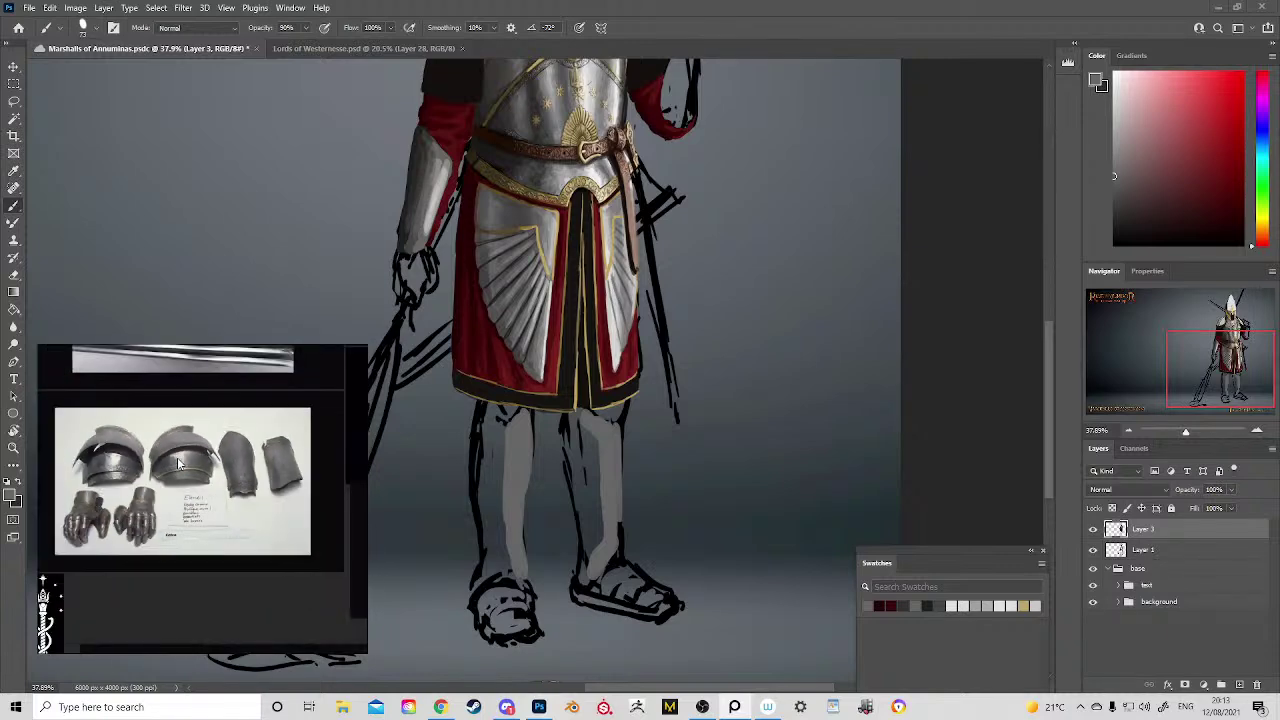
Step: Return to the Isildur reference photo and examine the tassets and the leg greaves with their gold knee bands
mouse_move(254, 461)
mouse_down()
mouse_move(112, 456)
mouse_move(182, 435)
mouse_up()
scroll(224, 478, up, 3)
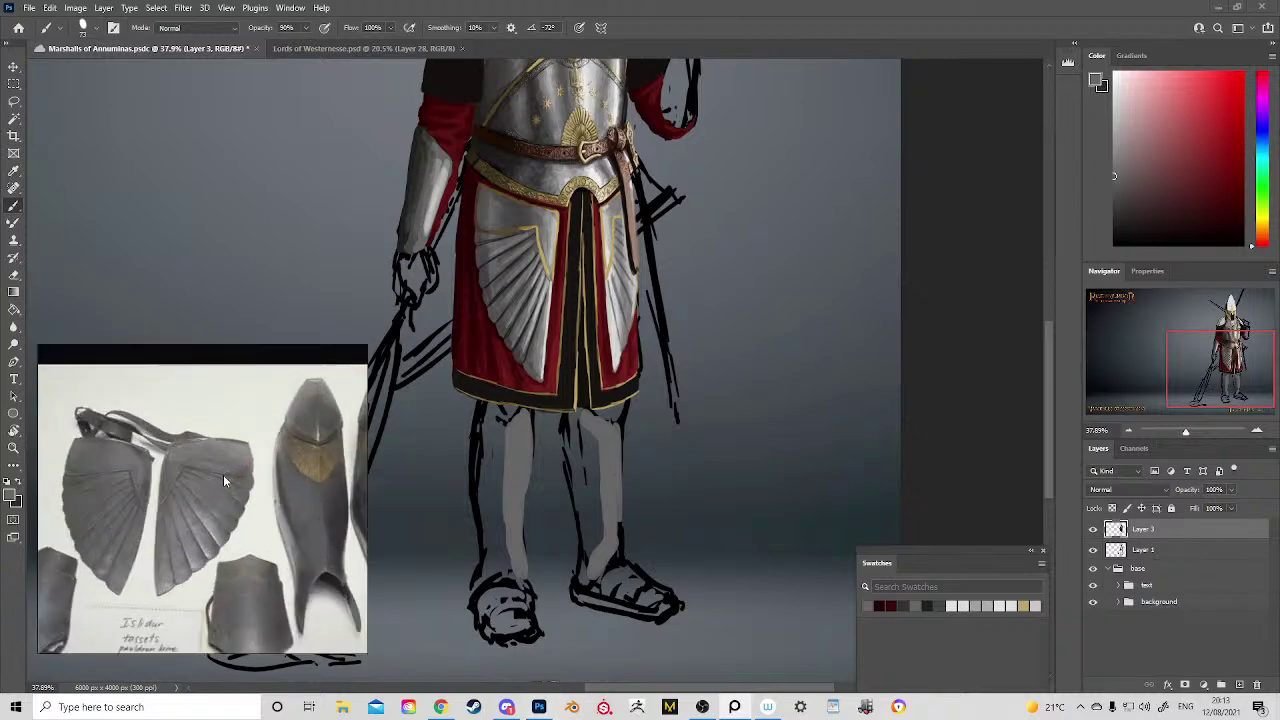
scroll(178, 449, up, 3)
scroll(221, 390, down, 4)
scroll(286, 393, up, 1)
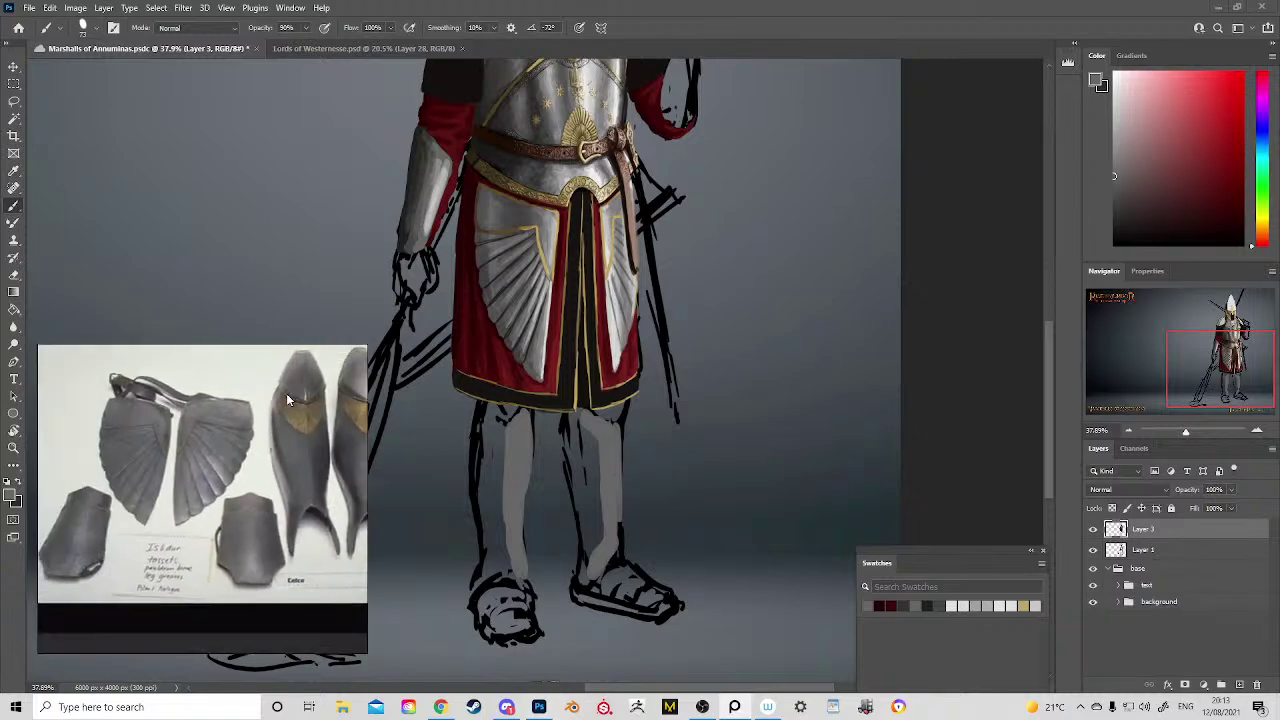
scroll(232, 477, down, 4)
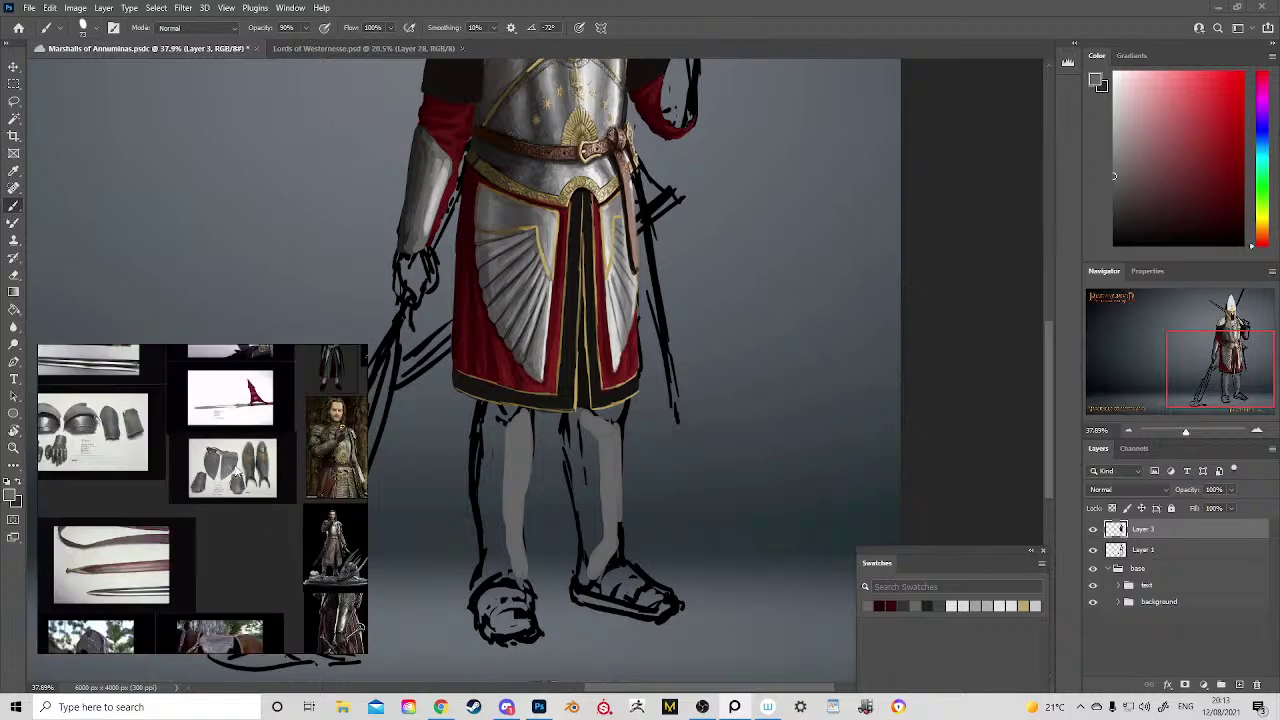
scroll(178, 492, up, 1)
scroll(178, 490, up, 4)
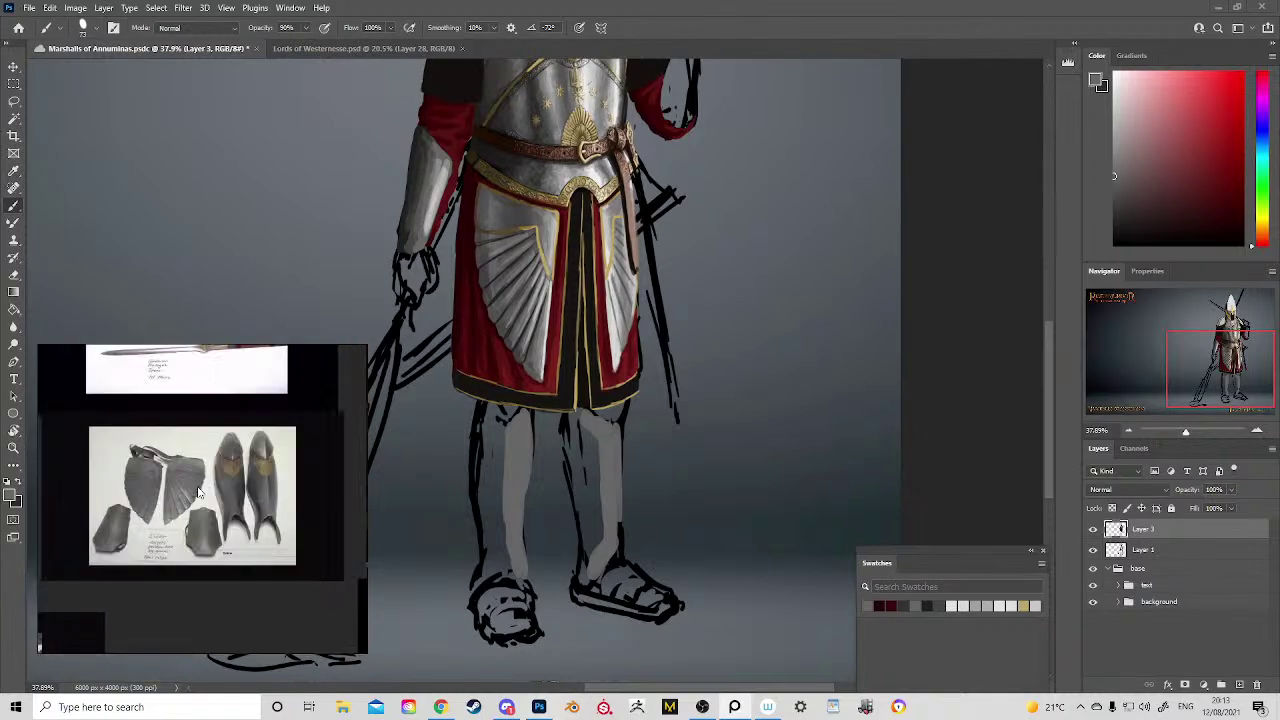
scroll(204, 490, up, 1)
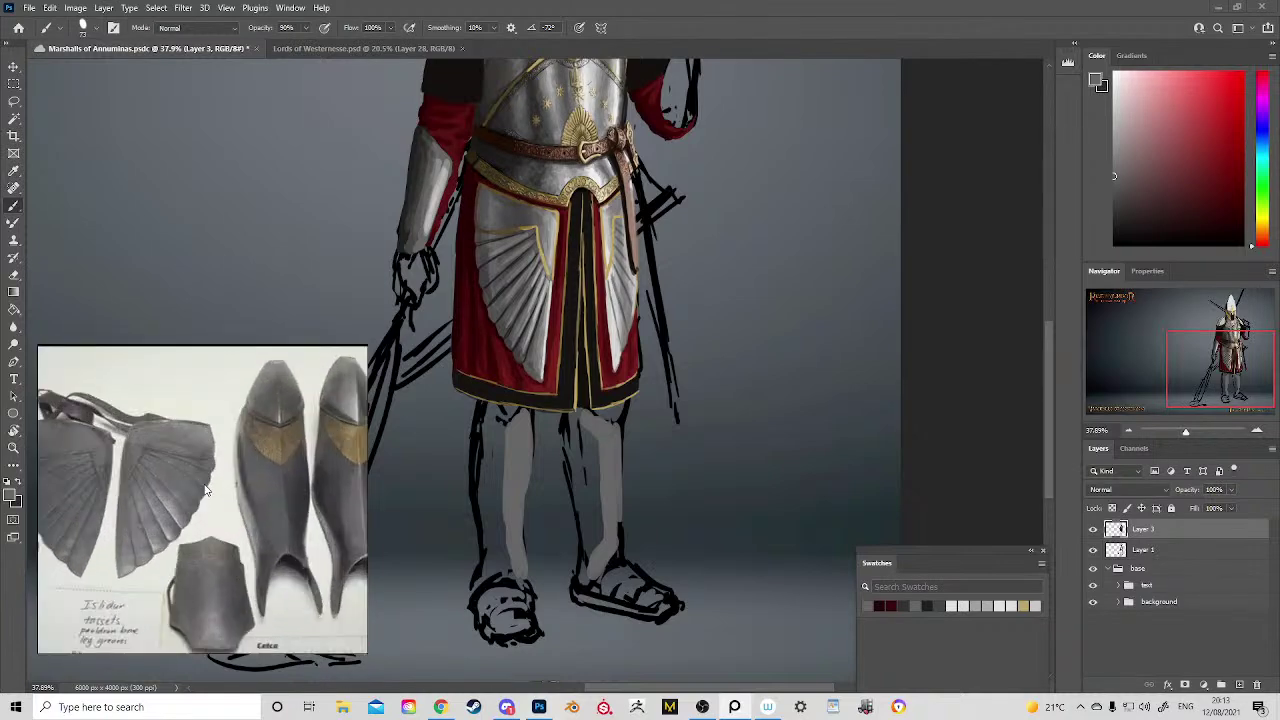
scroll(211, 487, down, 1)
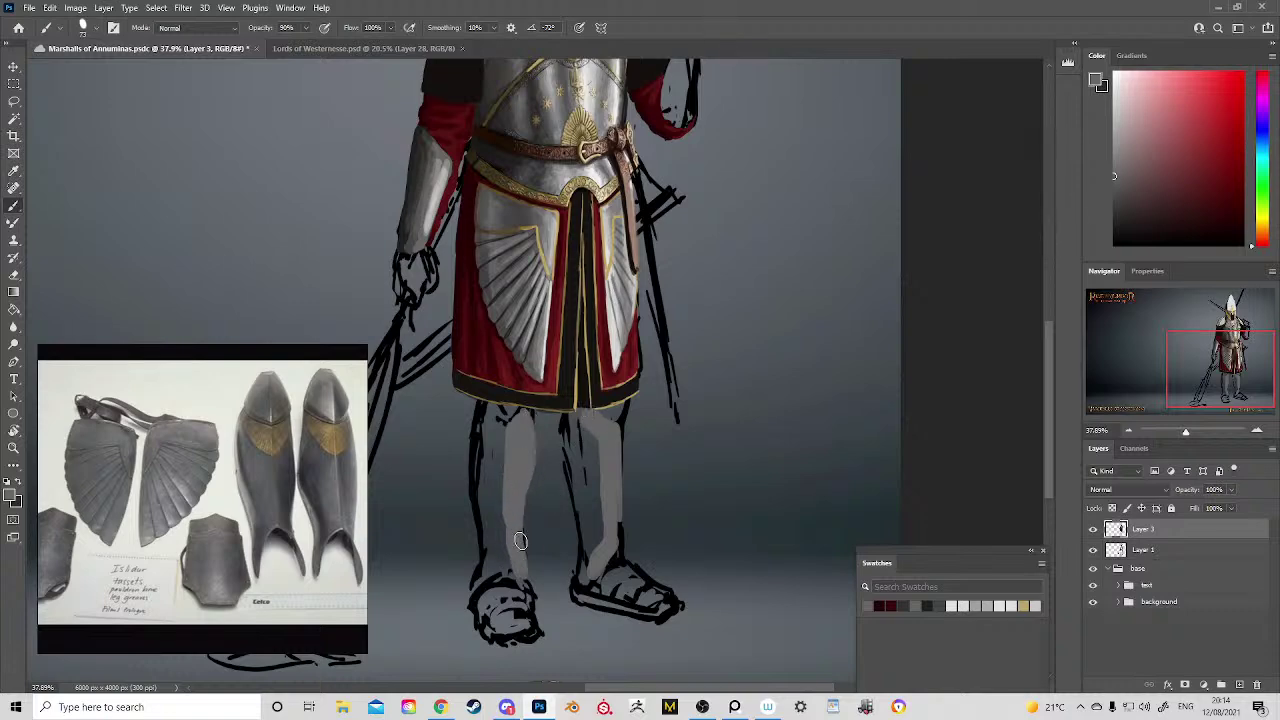
Step: Brush a light grey sampled from the tasset down the outer edge of the viewer's right greave and extend its mid grey near the ankle
alt+click(543, 262)
alt+click(551, 263)
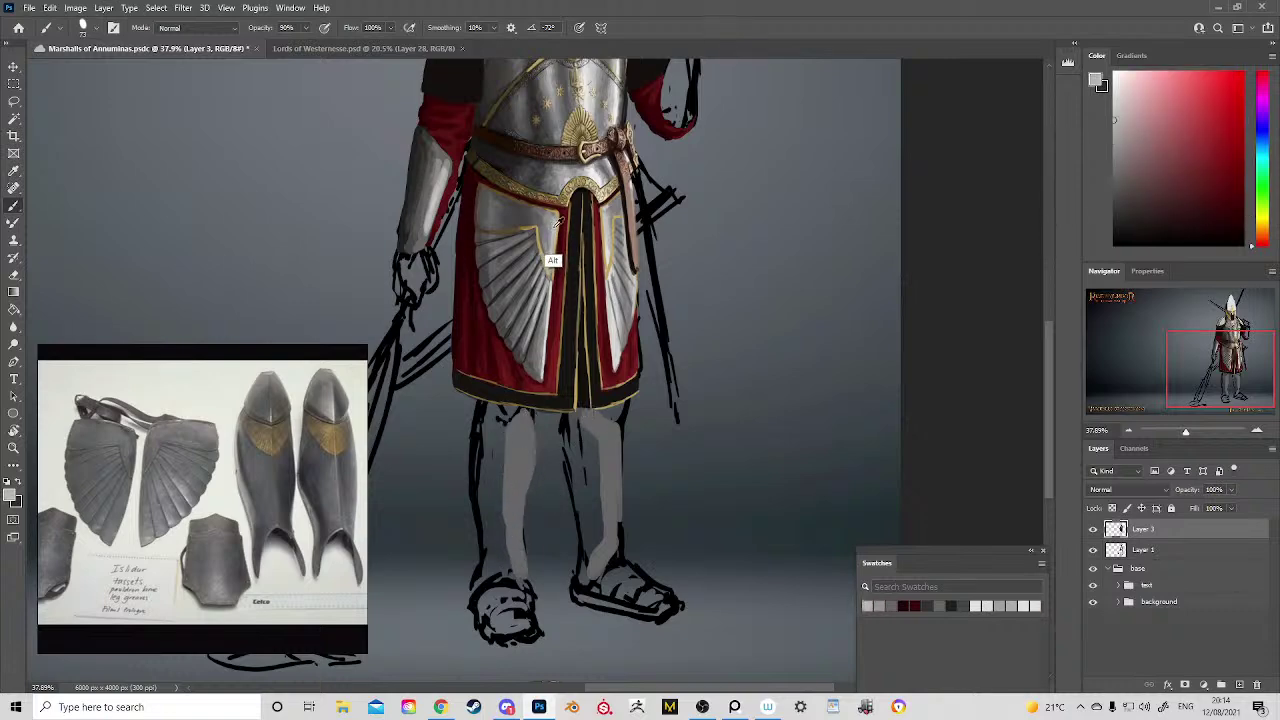
mouse_move(622, 420)
mouse_down()
mouse_move(617, 549)
mouse_move(611, 428)
mouse_move(616, 551)
mouse_up()
alt+click(608, 484)
alt+click(608, 466)
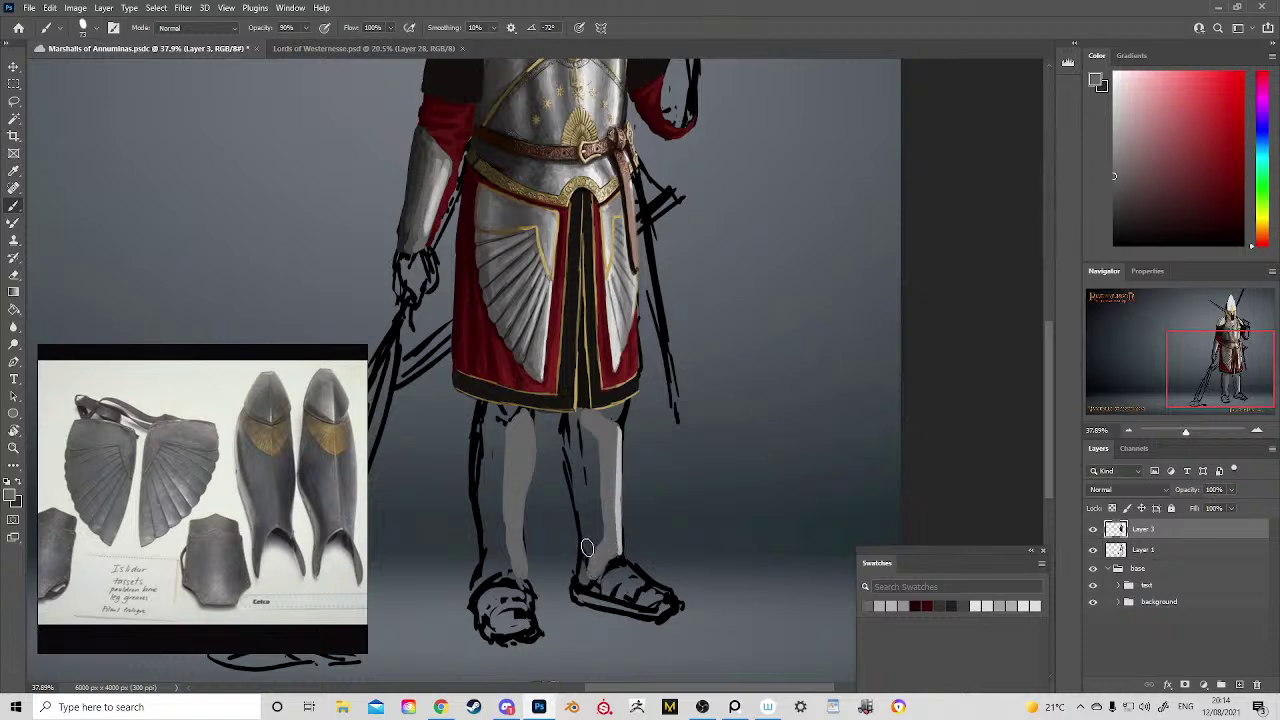
drag(587, 548, 595, 522)
Step: Sample the light grey highlight and paint a broad light band down the viewer's left greave to the ankle
alt+click(614, 491)
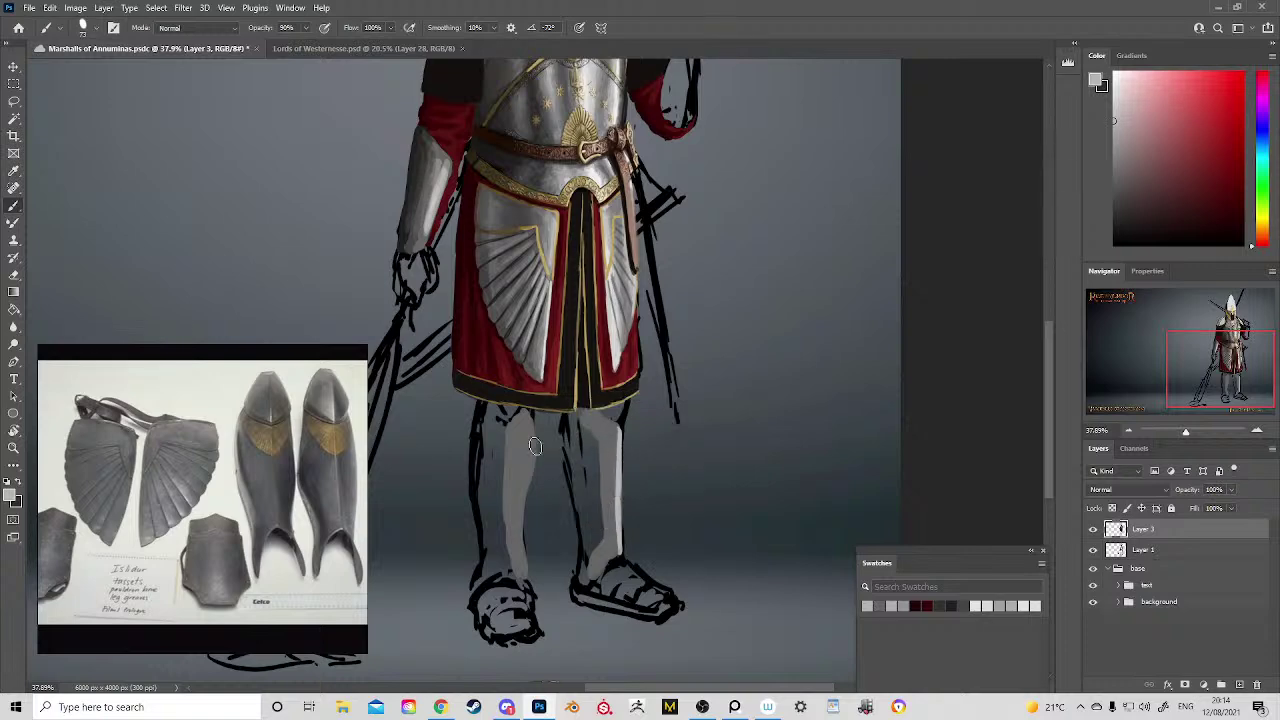
mouse_move(535, 446)
mouse_down()
mouse_move(523, 414)
mouse_move(510, 496)
mouse_move(515, 466)
mouse_move(526, 484)
mouse_move(523, 460)
mouse_up()
key(ctrl+z)
mouse_move(512, 503)
mouse_down()
mouse_move(511, 570)
mouse_move(514, 456)
mouse_move(515, 568)
mouse_up()
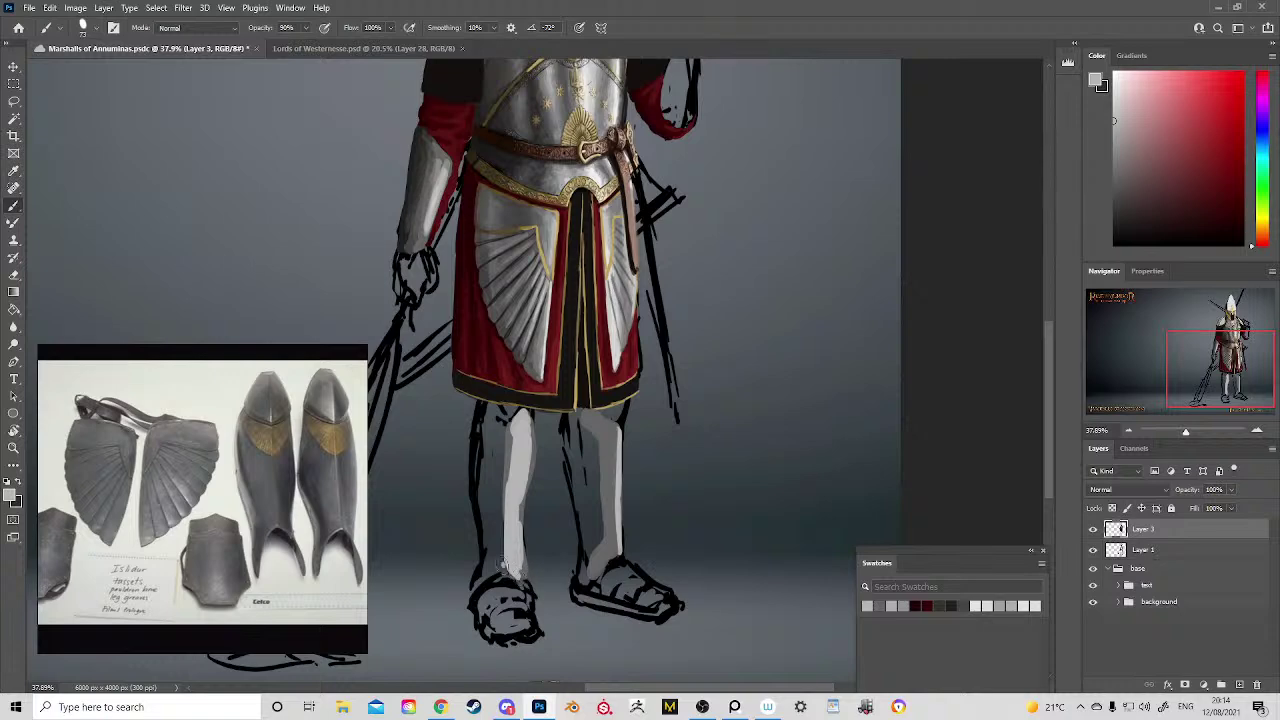
drag(504, 566, 524, 586)
Step: Sample gold from the tasset trim and paint the gold knee bands on both greaves
alt+click(541, 235)
alt+click(541, 235)
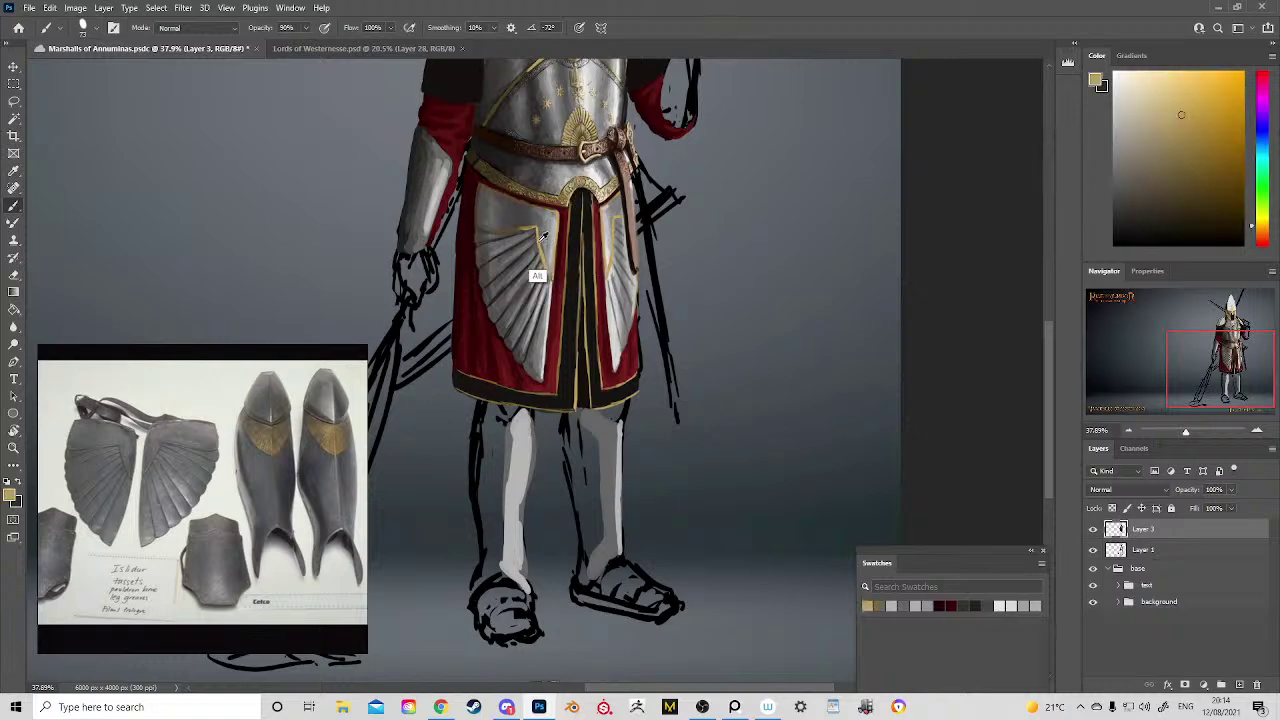
alt+click(529, 309)
mouse_move(520, 432)
mouse_down()
mouse_move(514, 418)
mouse_move(506, 450)
mouse_move(522, 418)
mouse_up()
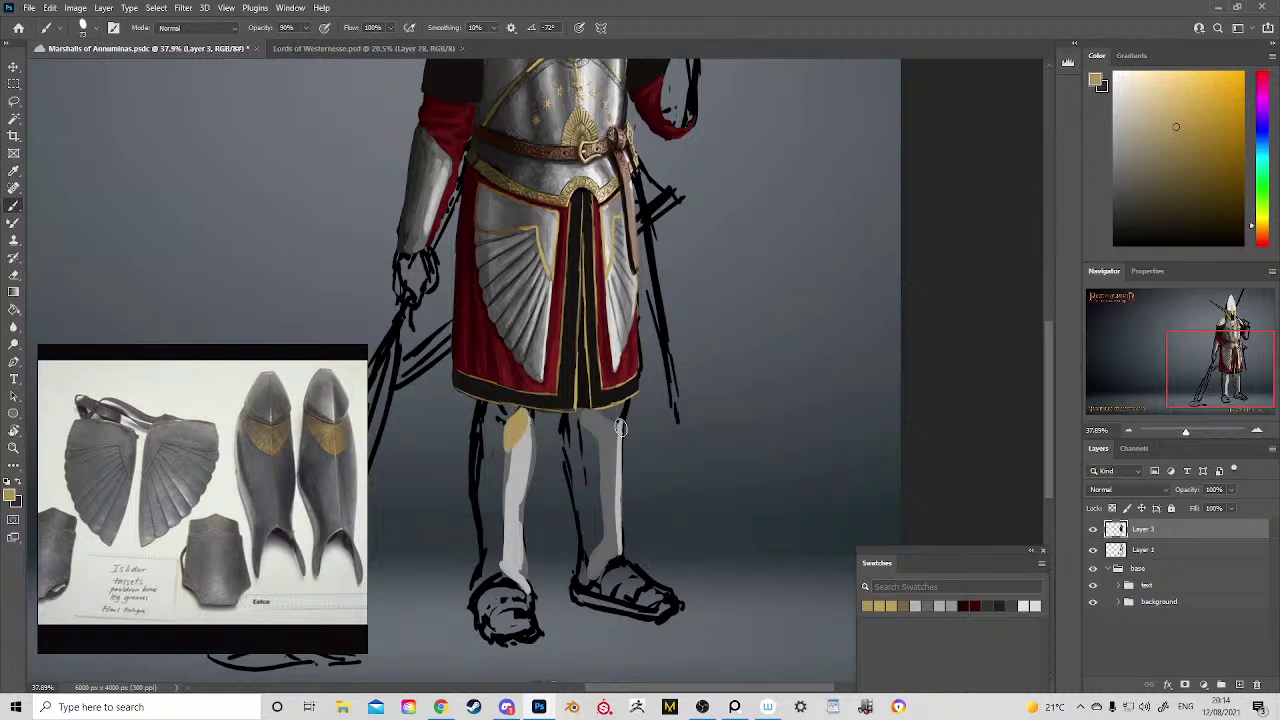
drag(616, 420, 620, 436)
Step: Sample darker golds from the waist and tasset trim and paint the shaded inner halves of the knee bands on both greaves
alt+click(495, 172)
alt+click(497, 210)
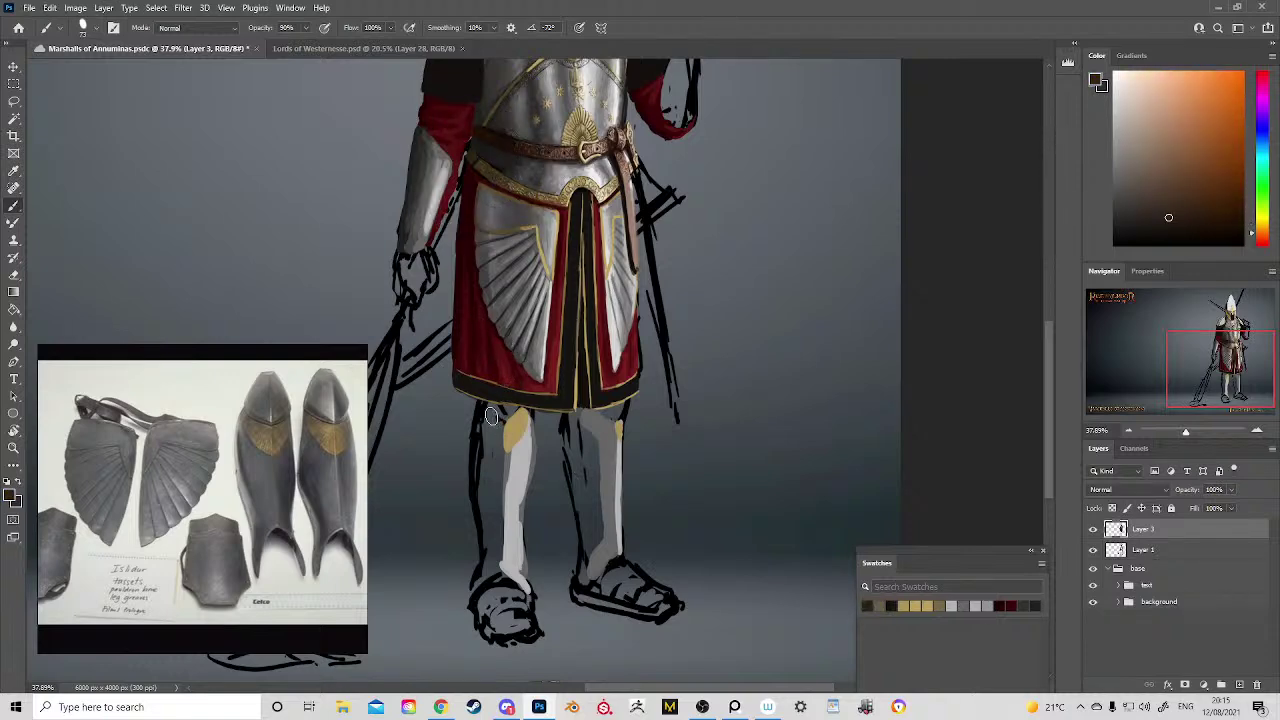
alt+click(514, 188)
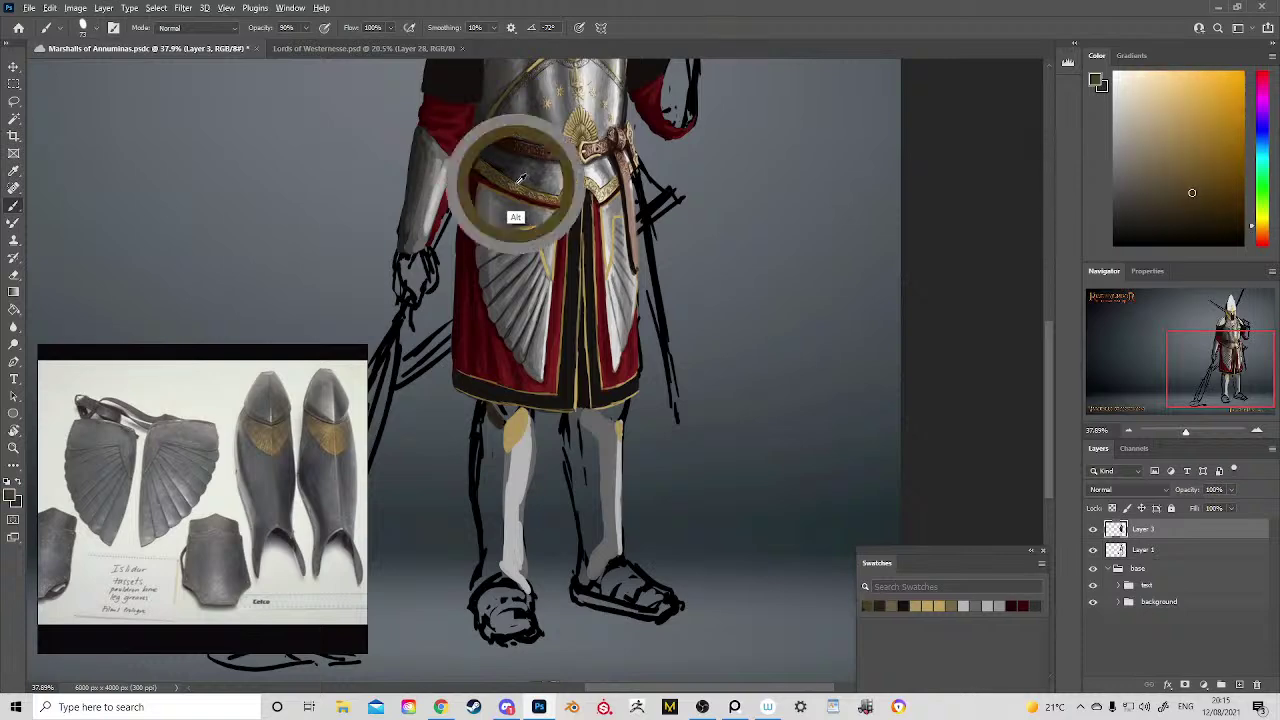
mouse_move(511, 430)
mouse_down()
mouse_move(495, 415)
mouse_move(505, 445)
mouse_move(484, 409)
mouse_move(503, 441)
mouse_move(505, 420)
mouse_move(506, 446)
mouse_up()
mouse_move(596, 438)
mouse_down()
mouse_move(612, 428)
mouse_move(590, 416)
mouse_up()
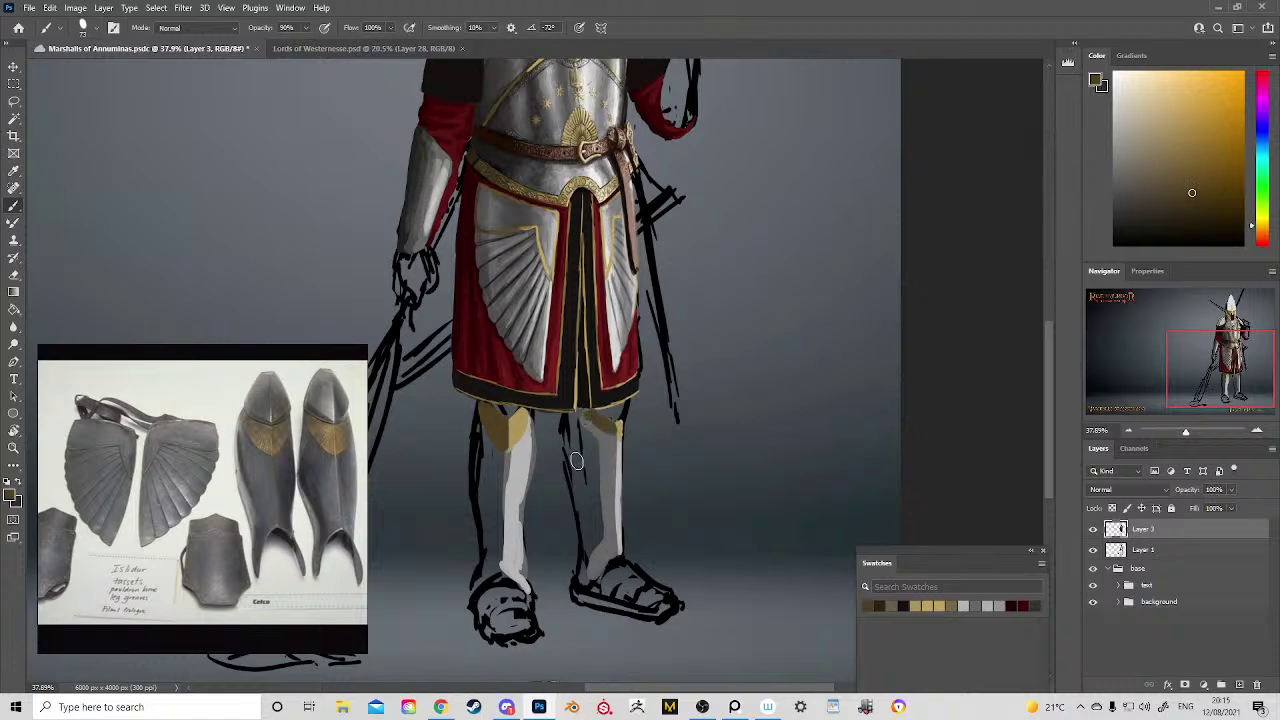
alt+click(530, 222)
alt+click(526, 228)
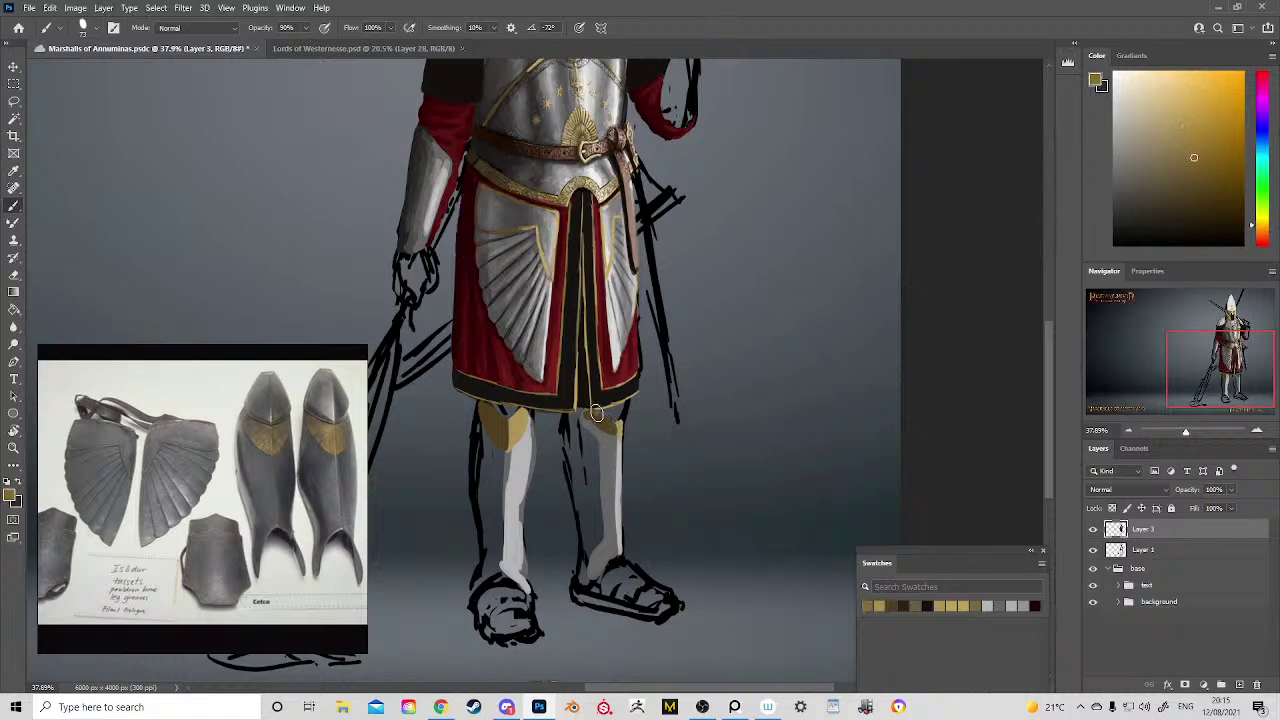
mouse_move(615, 427)
mouse_down()
mouse_move(612, 440)
mouse_move(590, 418)
mouse_move(619, 450)
mouse_move(644, 542)
mouse_up()
drag(649, 456, 632, 304)
alt+click(632, 303)
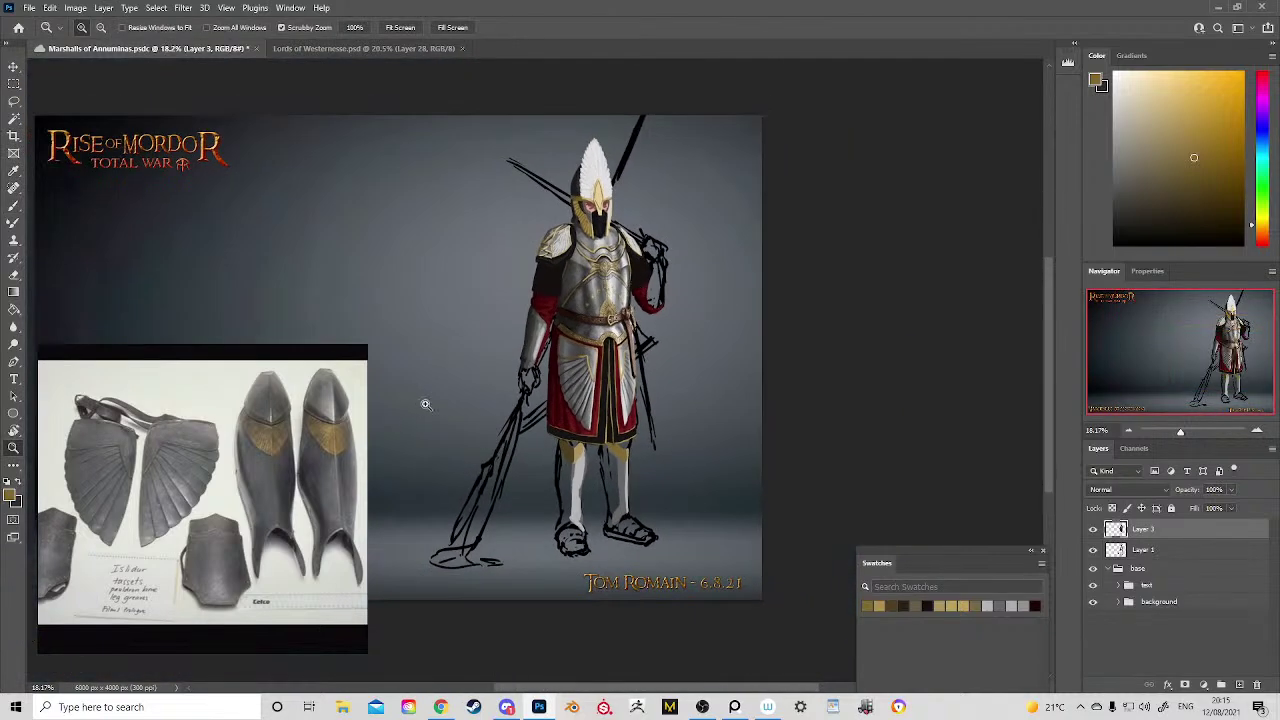
Step: Sample the lighter gold and refine the lit half of the knee band on the viewer's left greave
mouse_move(577, 443)
mouse_down()
mouse_move(586, 482)
mouse_move(628, 497)
mouse_up()
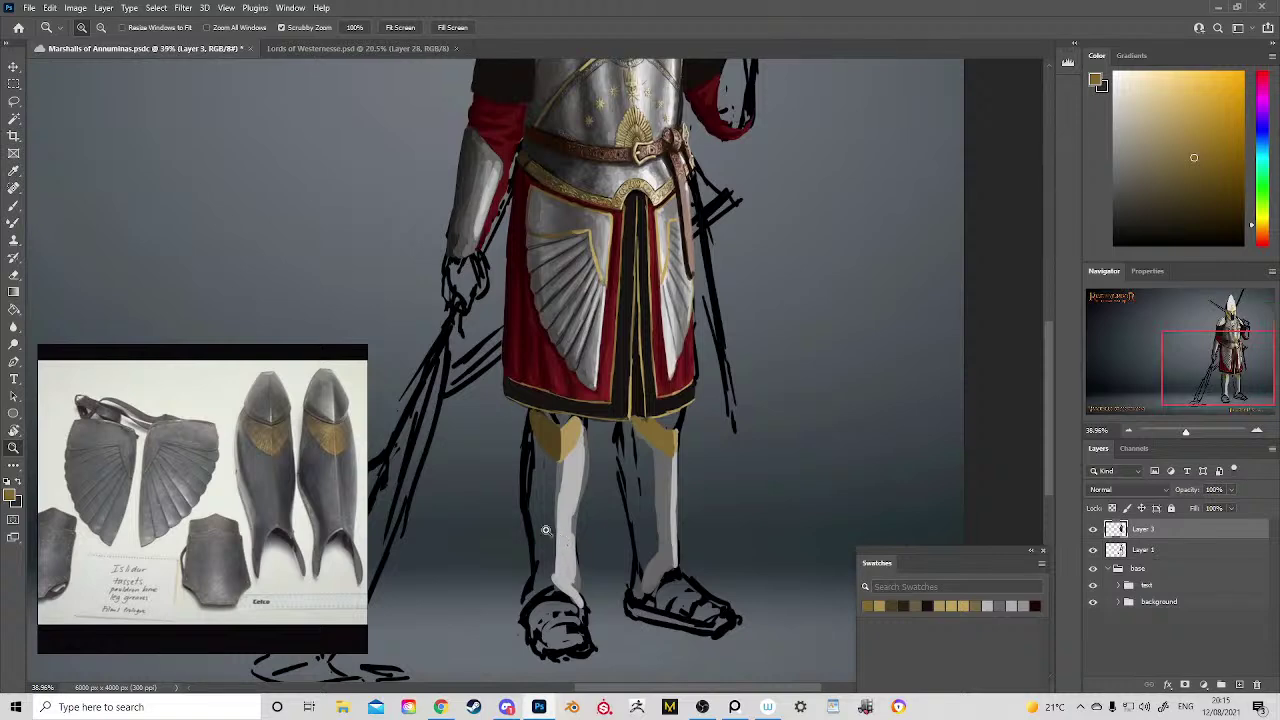
key(b)
alt+click(563, 481)
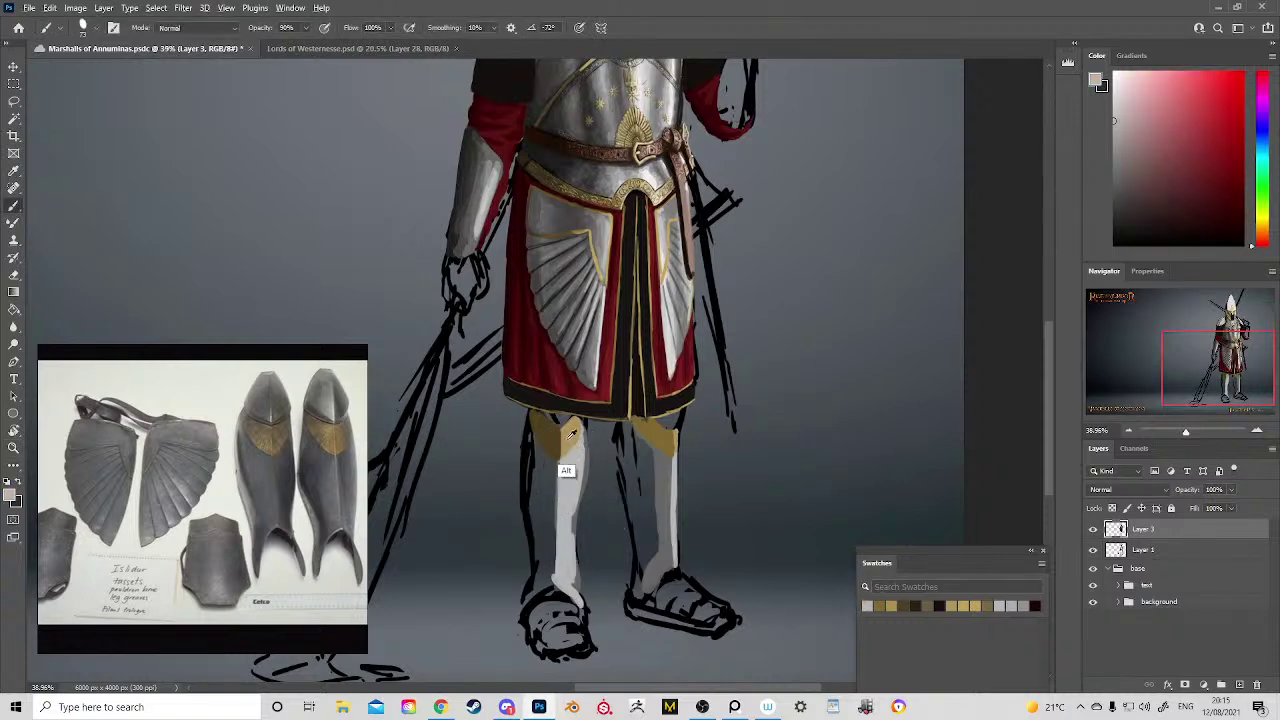
alt+click(564, 442)
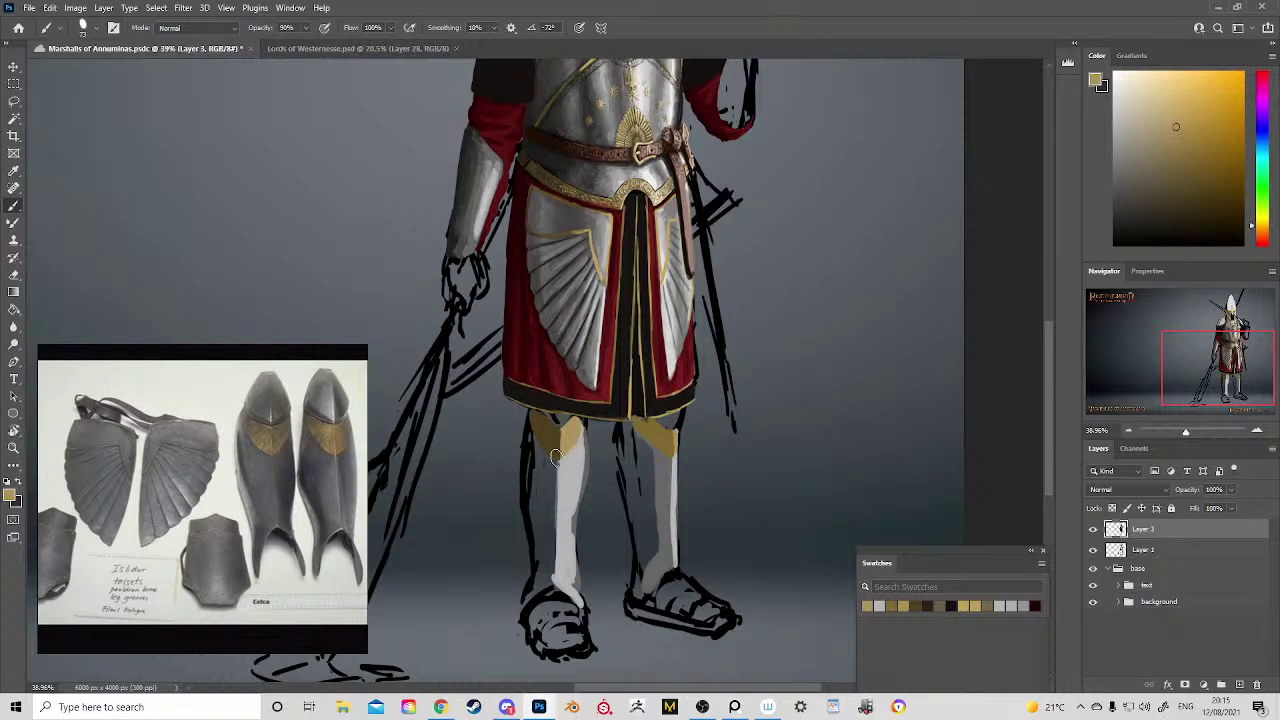
mouse_move(563, 452)
mouse_down()
mouse_move(568, 431)
mouse_move(671, 492)
mouse_move(652, 505)
mouse_up()
mouse_move(665, 370)
mouse_down()
mouse_move(630, 285)
mouse_move(655, 260)
mouse_move(655, 316)
mouse_move(676, 344)
mouse_move(703, 337)
mouse_move(586, 393)
mouse_move(601, 380)
mouse_move(641, 508)
mouse_move(649, 483)
mouse_up()
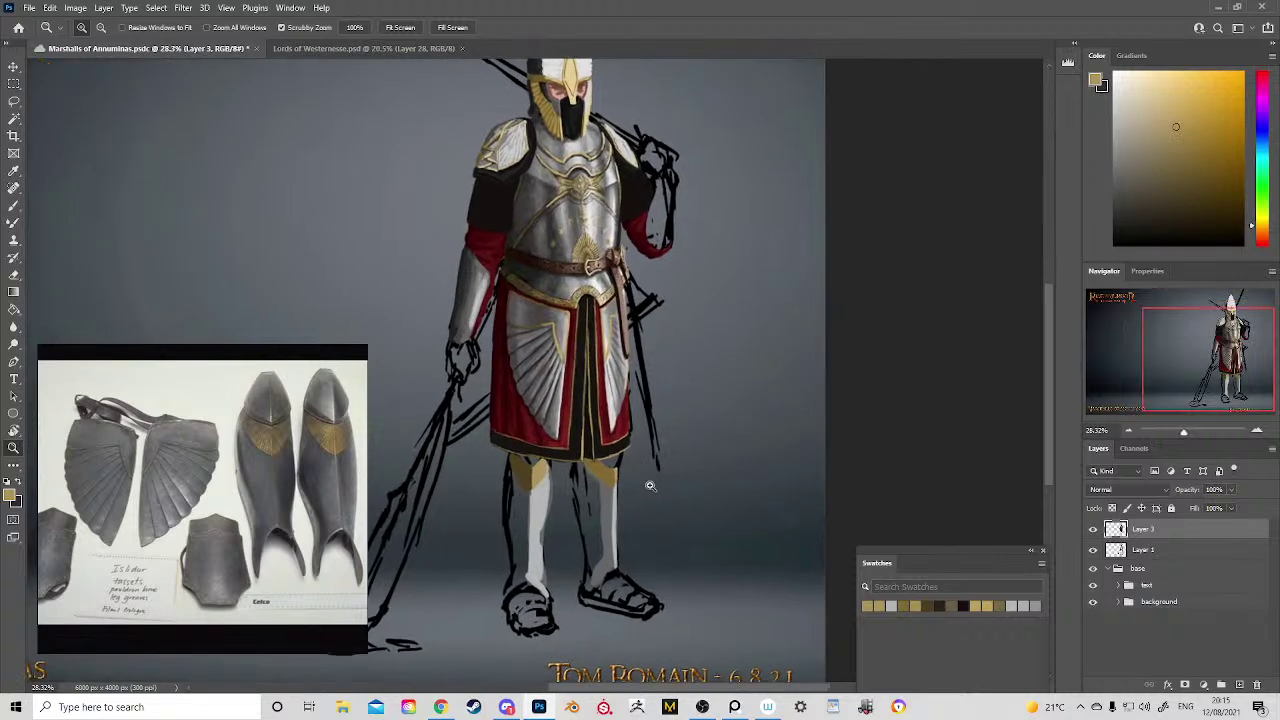
Step: Sample mid grey from the viewer's right greave and fill the knee plate above its gold band, using a smaller brush
key(b)
alt+click(610, 476)
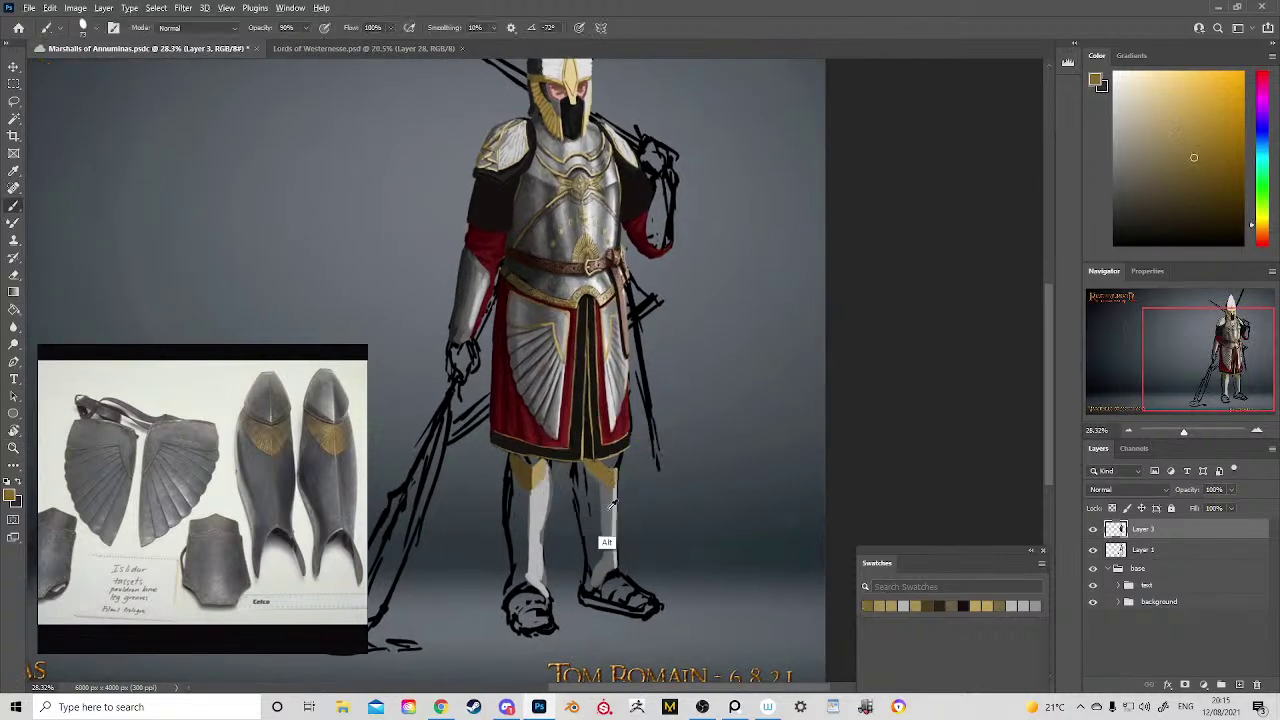
key(z)
drag(611, 484, 667, 536)
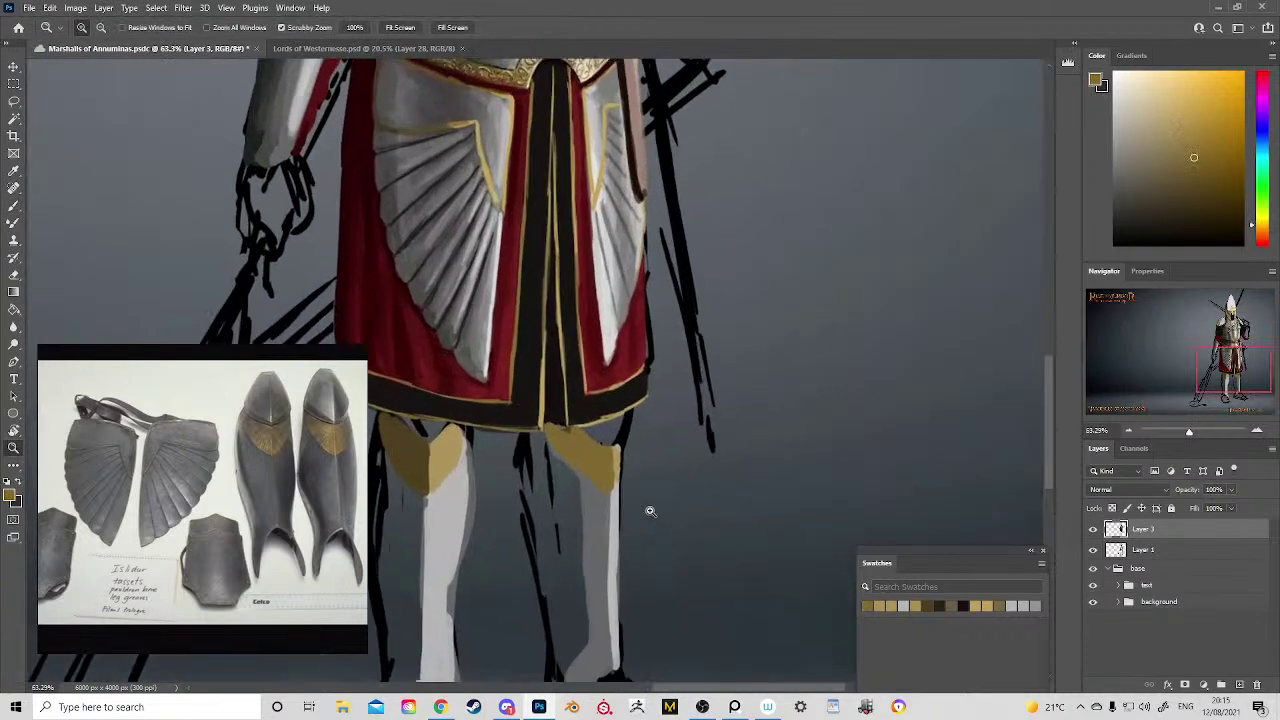
key(b)
alt+click(603, 516)
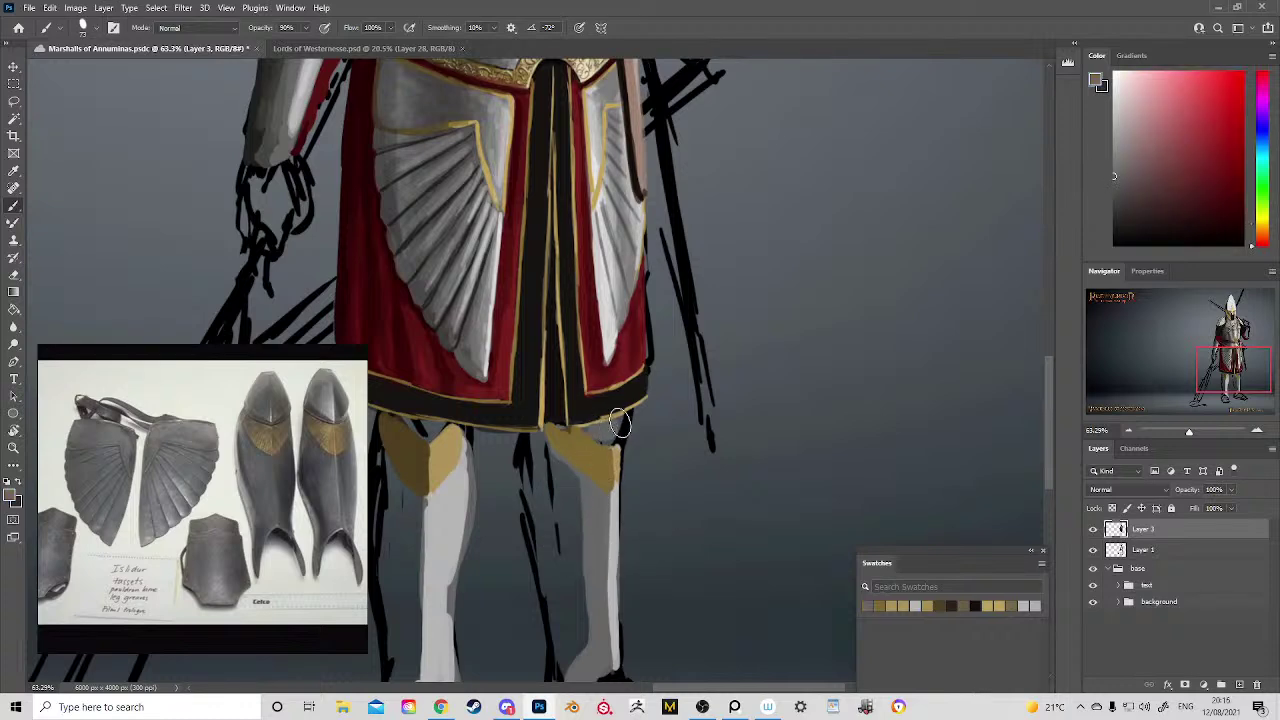
alt+right_click(620, 424)
Step: Retouch the outer edge of the viewer's right gold band and paint light grey along the outer side of its knee plate
alt+click(600, 481)
alt+click(615, 478)
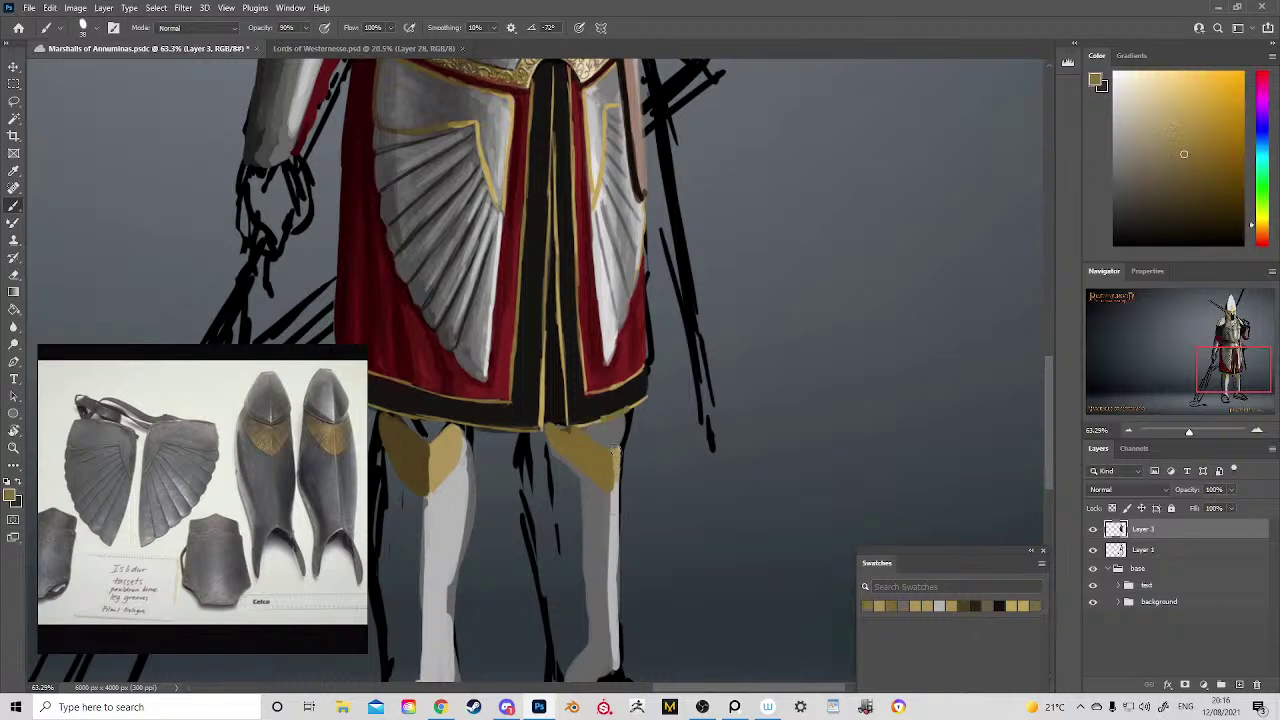
alt+click(617, 453)
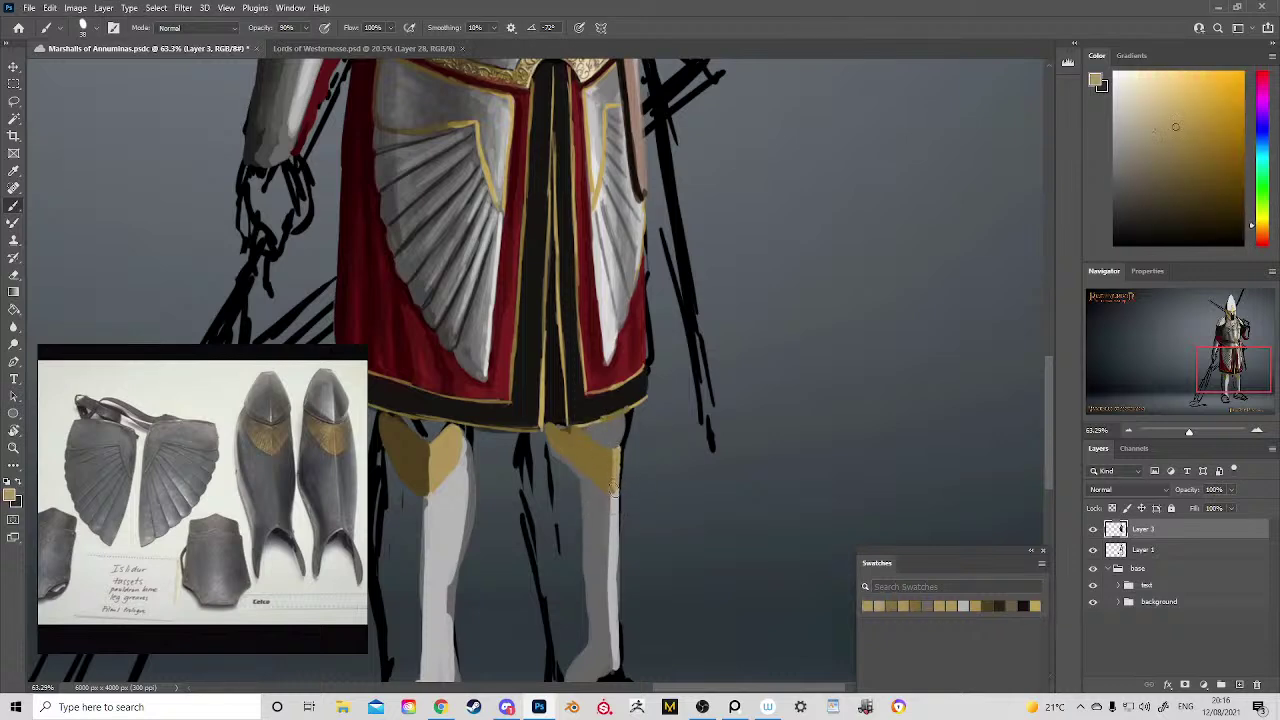
alt+click(612, 505)
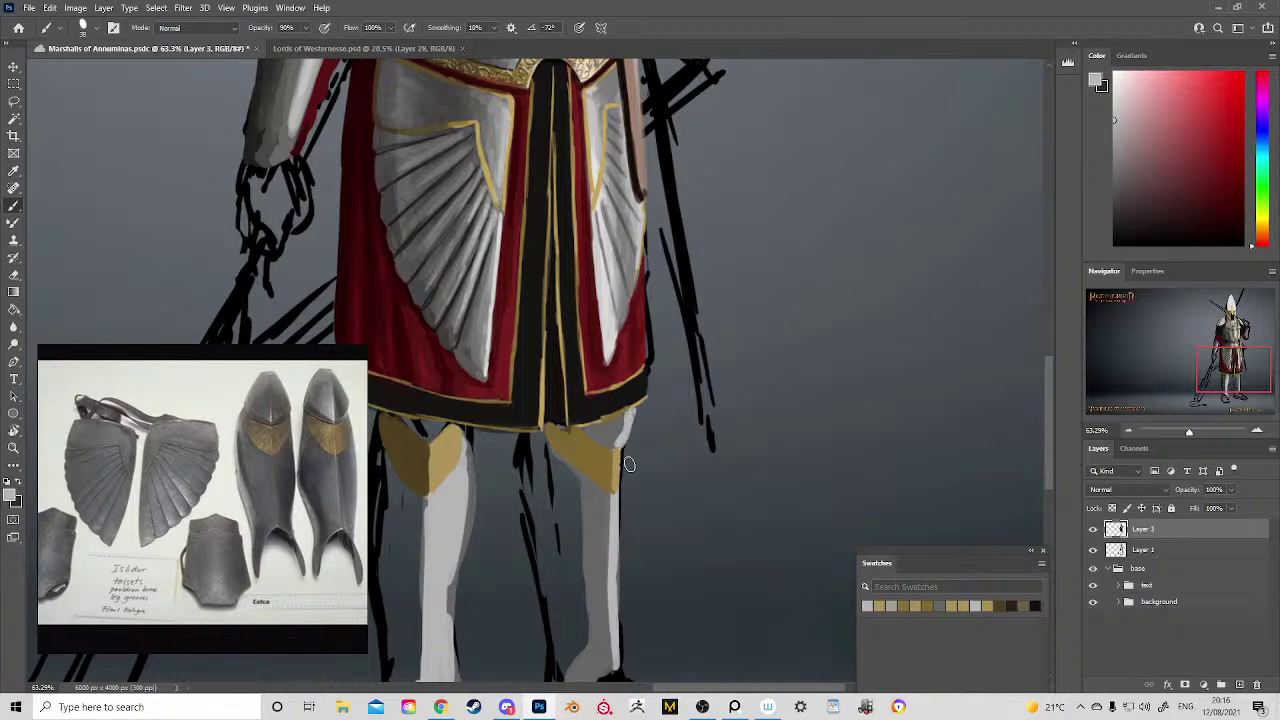
key(z)
drag(634, 432, 656, 360)
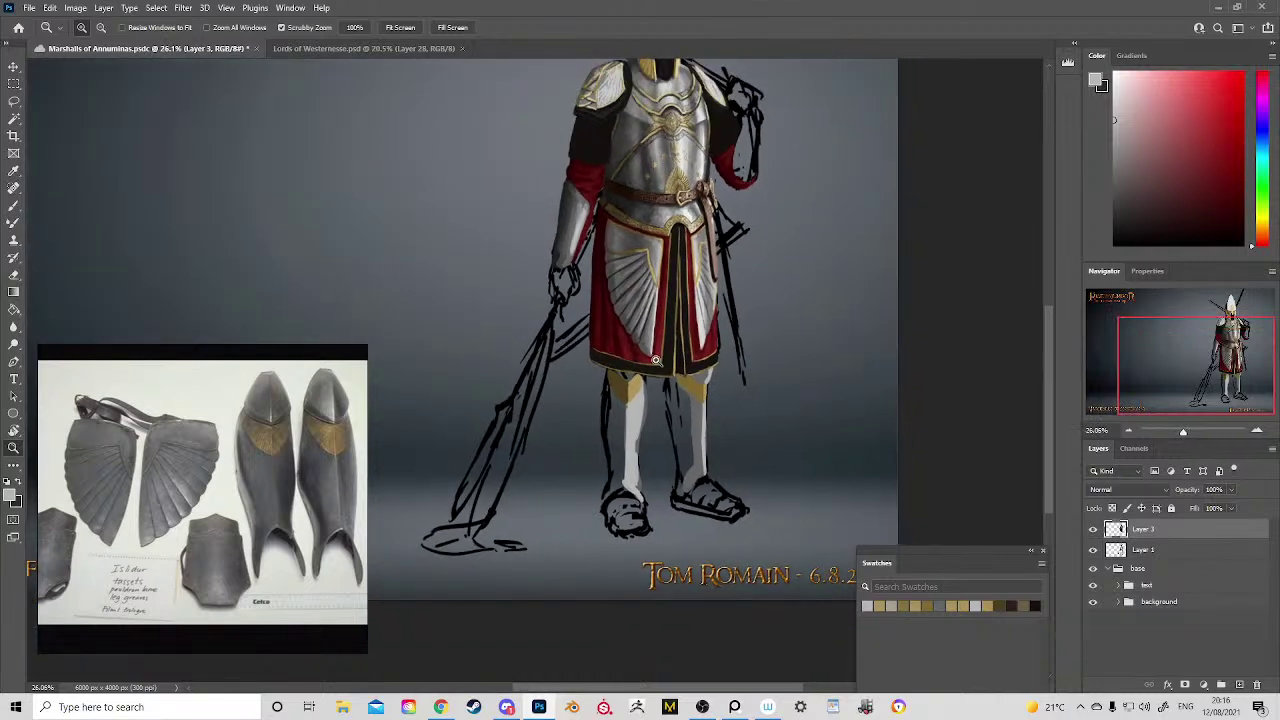
Step: Sample the light gold and sharpen the lower point and outer edge of the viewer's left knee band
scroll(641, 387, up, 4)
key(b)
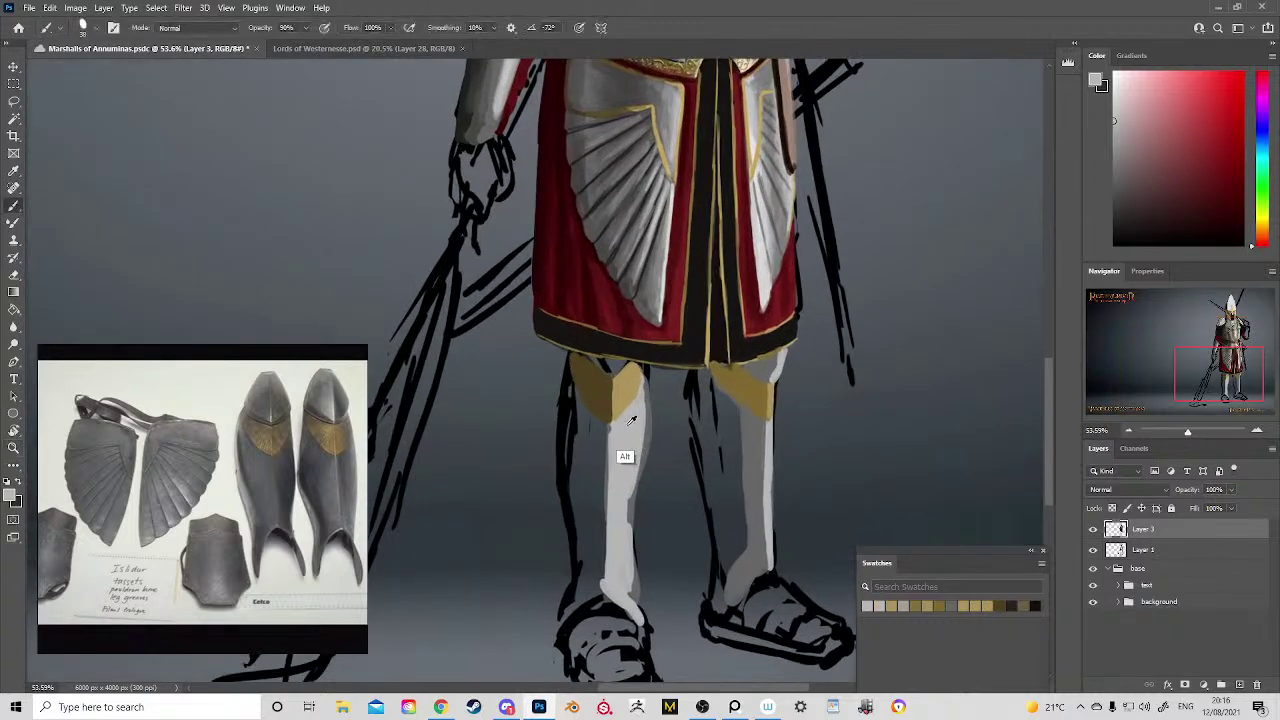
alt+click(630, 392)
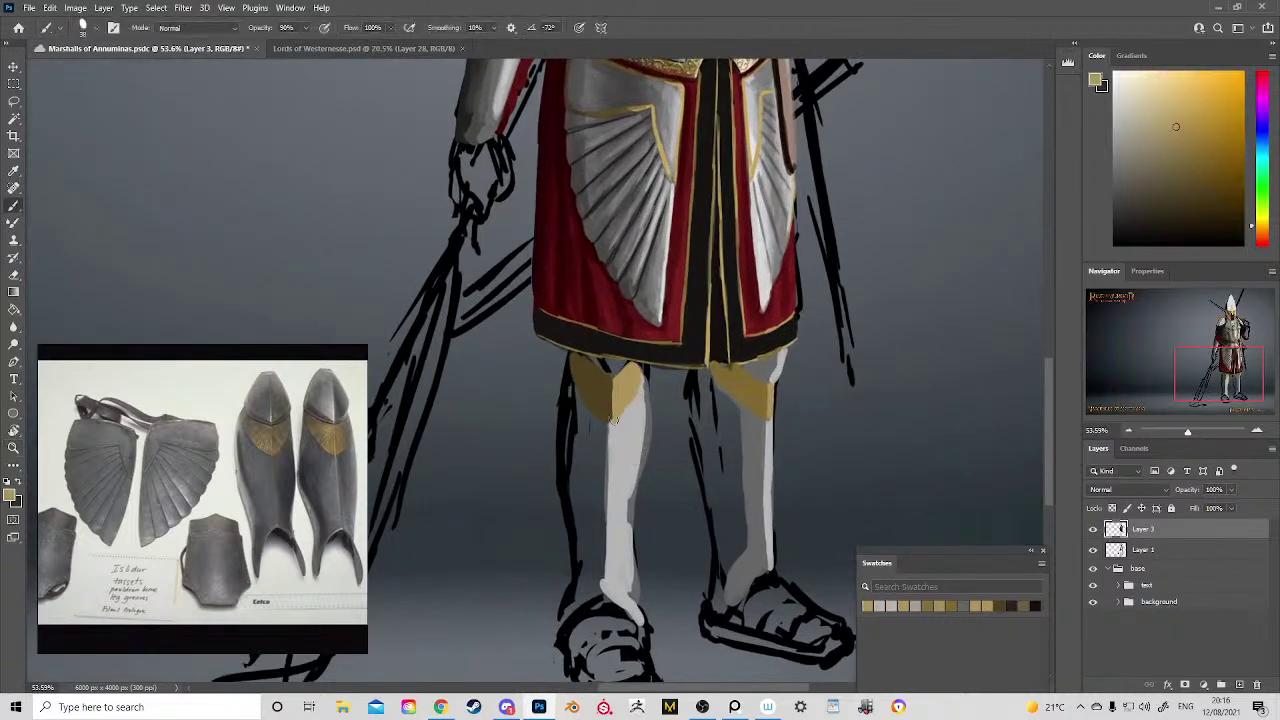
mouse_move(613, 408)
mouse_down()
mouse_move(612, 380)
mouse_move(610, 425)
mouse_up()
drag(642, 374, 637, 391)
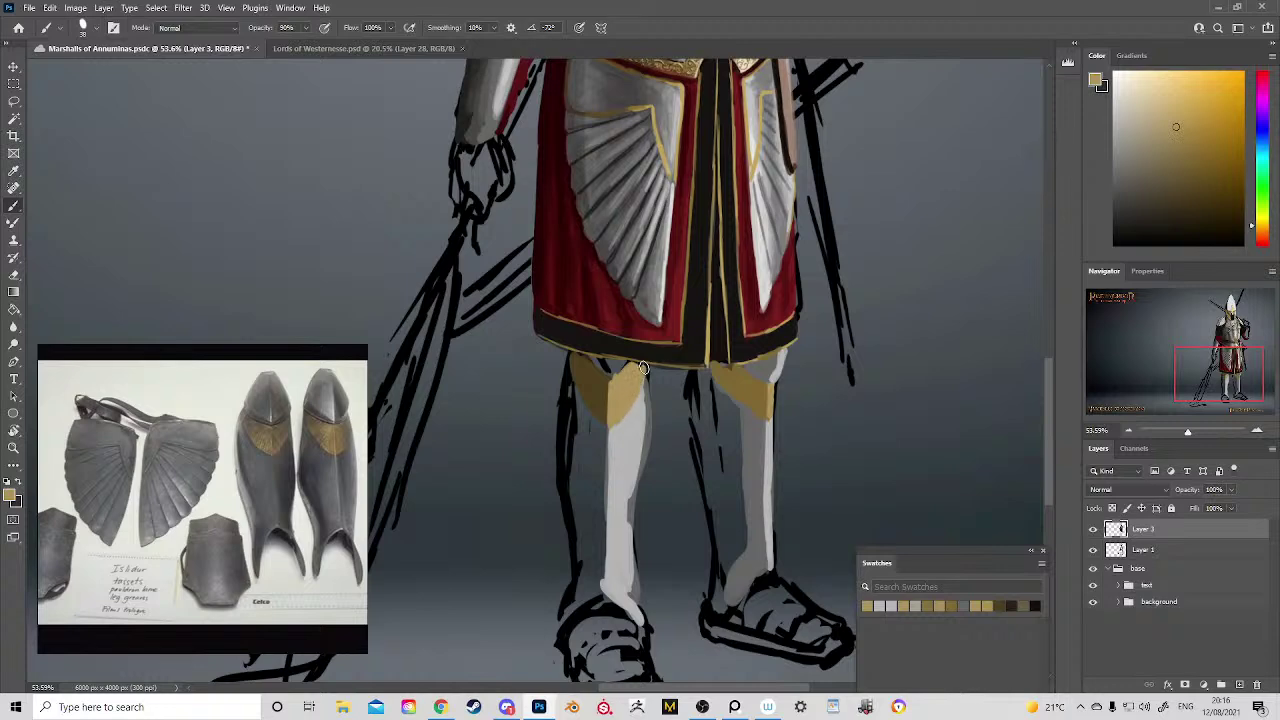
Step: Sample the light grey and extend the lit side of the viewer's left greave along both edges down to the ankle
alt+click(654, 425)
alt+click(648, 419)
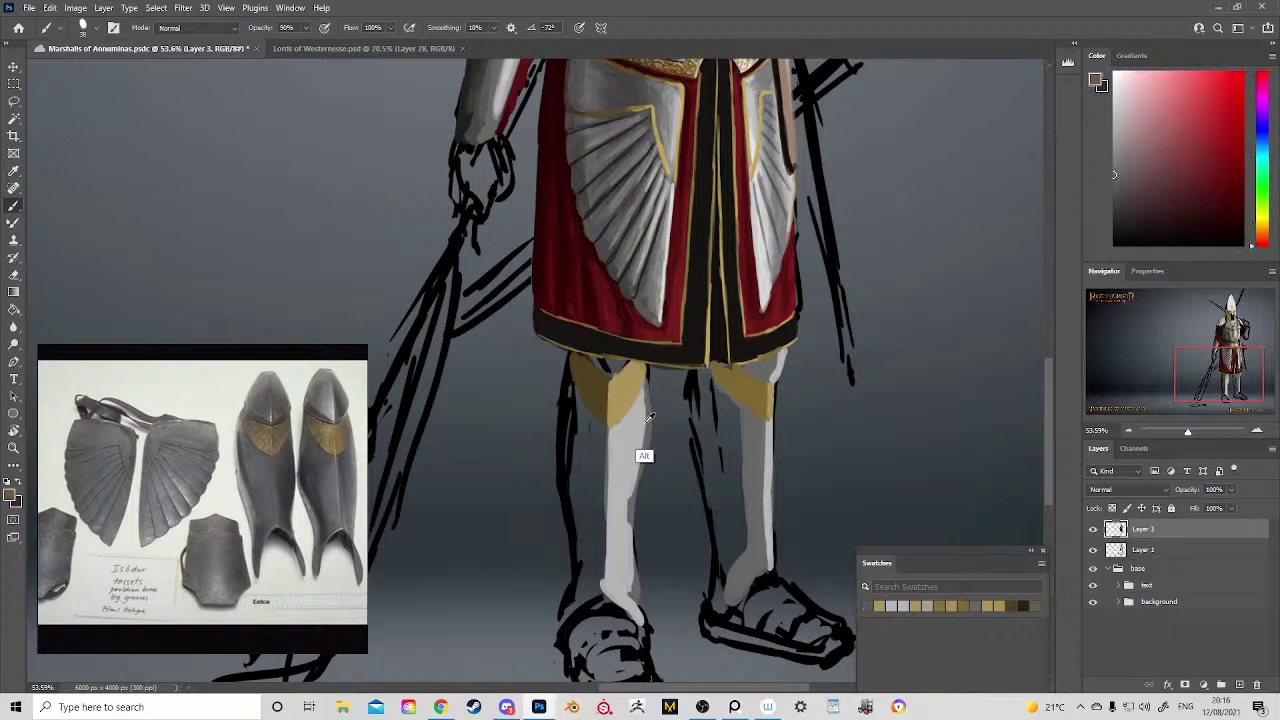
alt+click(643, 422)
drag(647, 374, 629, 553)
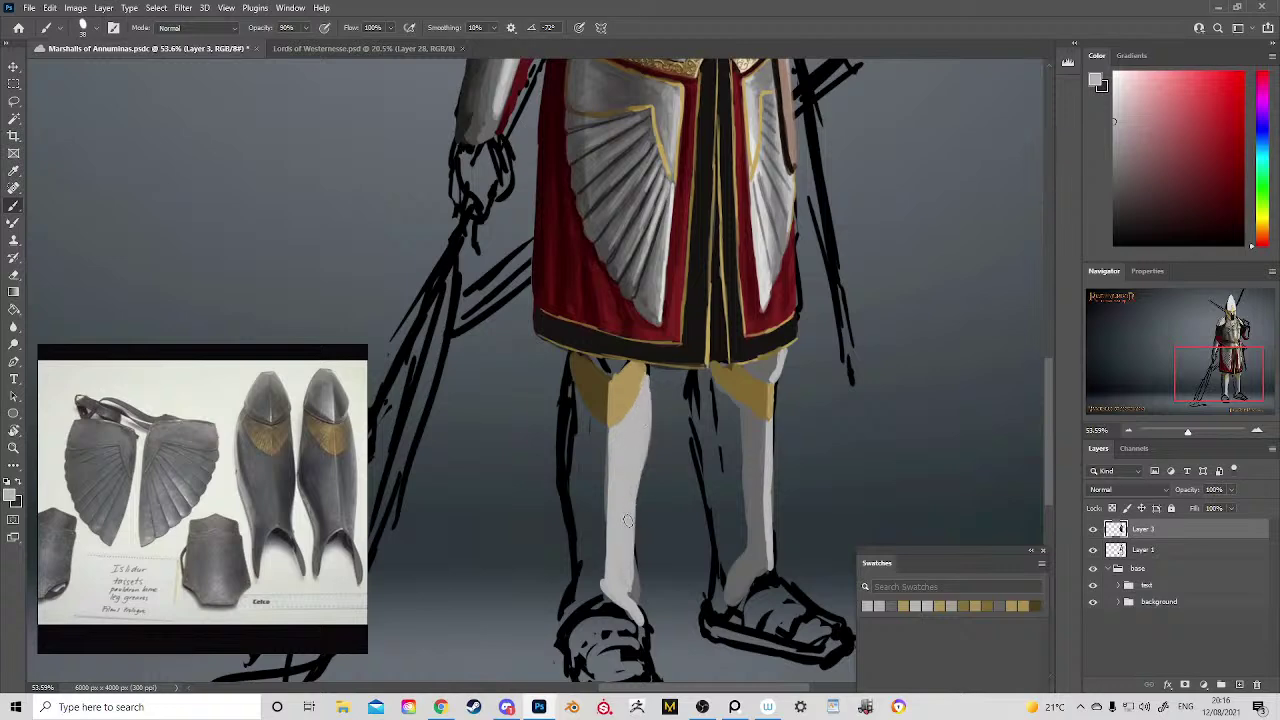
drag(634, 608, 637, 606)
alt+click(608, 458)
alt+click(616, 493)
drag(609, 505, 608, 590)
alt+click(610, 541)
Step: Sample the mid grey and fill the inner side of the viewer's right greave from the knee band to the ankle
alt+click(740, 497)
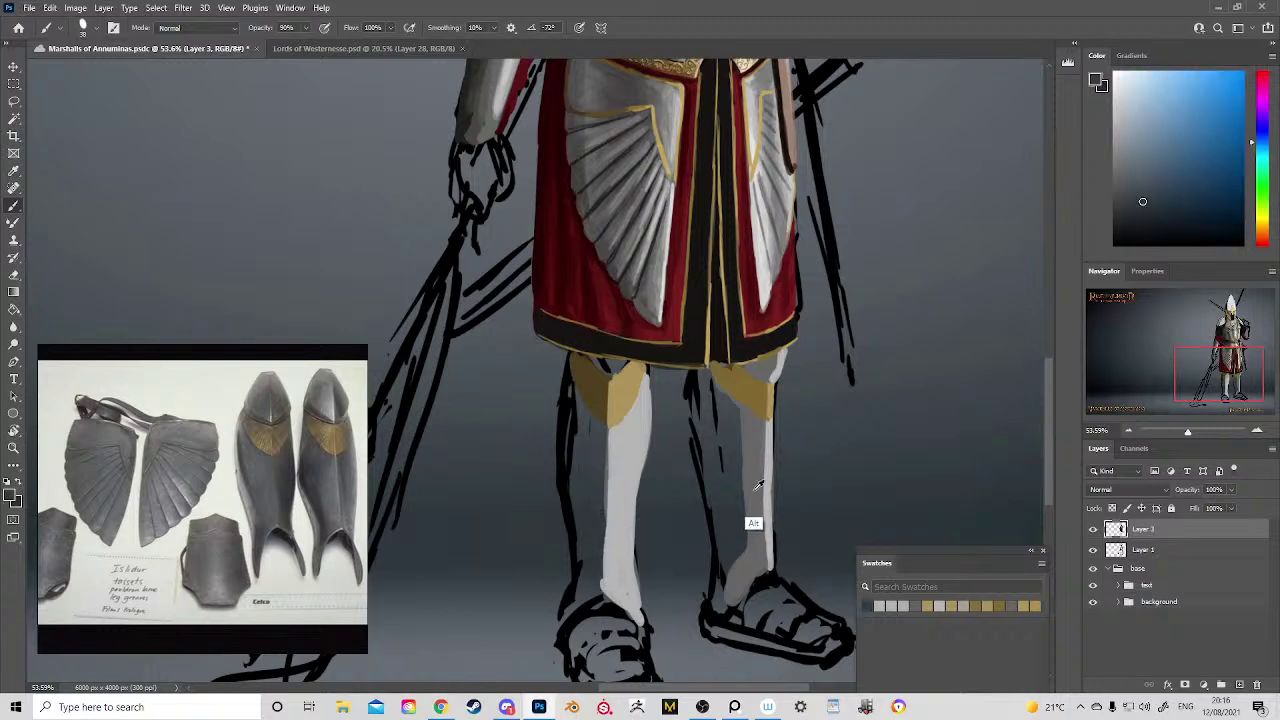
alt+click(756, 488)
mouse_move(722, 404)
mouse_down()
mouse_move(746, 437)
mouse_move(732, 415)
mouse_move(737, 470)
mouse_up()
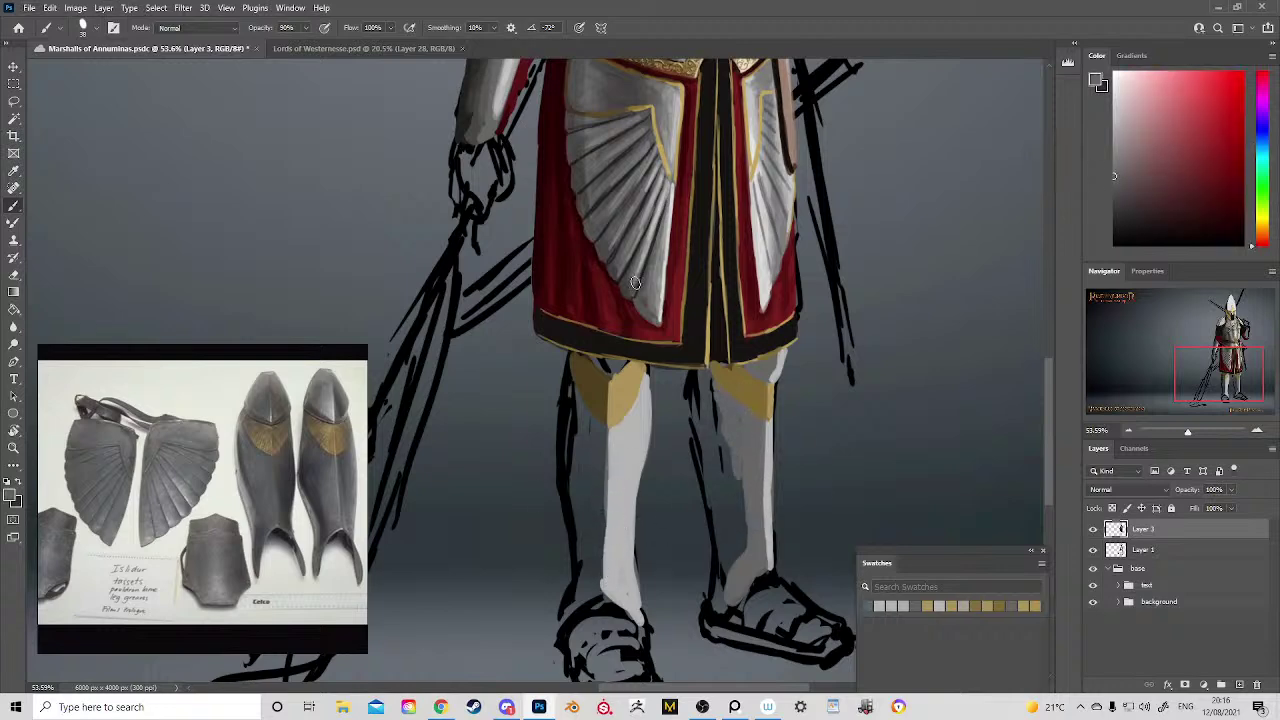
mouse_move(711, 400)
mouse_down()
mouse_move(716, 450)
mouse_move(715, 398)
mouse_move(718, 458)
mouse_move(737, 492)
mouse_move(742, 467)
mouse_move(746, 512)
mouse_move(729, 456)
mouse_move(742, 527)
mouse_up()
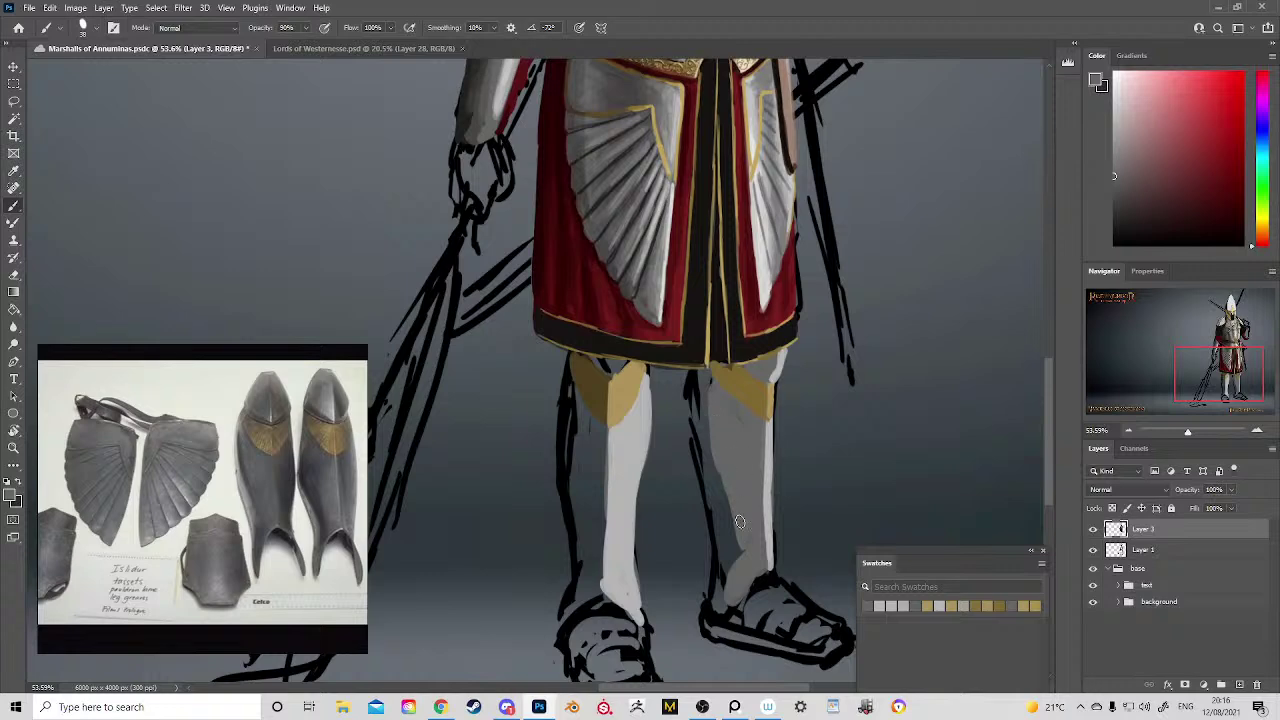
mouse_move(740, 521)
mouse_down()
mouse_move(718, 464)
mouse_move(737, 571)
mouse_move(740, 470)
mouse_up()
Step: Fill the shaded side of the viewer's left greave with mid grey beside its gold knee band and down to the ankle
mouse_move(588, 424)
mouse_down()
mouse_move(587, 524)
mouse_move(601, 438)
mouse_move(593, 563)
mouse_move(600, 486)
mouse_move(605, 589)
mouse_move(584, 600)
mouse_move(580, 434)
mouse_move(578, 447)
mouse_move(590, 552)
mouse_move(602, 432)
mouse_move(580, 376)
mouse_move(606, 425)
mouse_move(606, 376)
mouse_up()
alt+click(582, 383)
alt+click(601, 440)
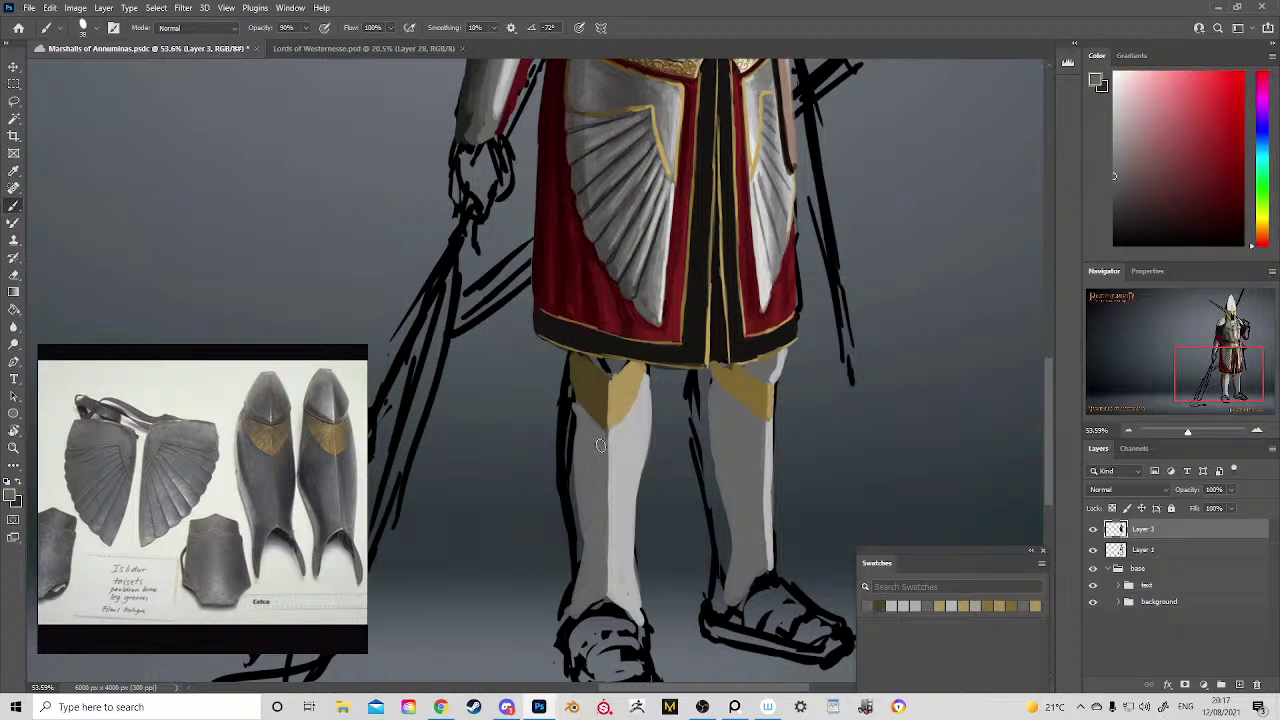
drag(717, 378, 680, 468)
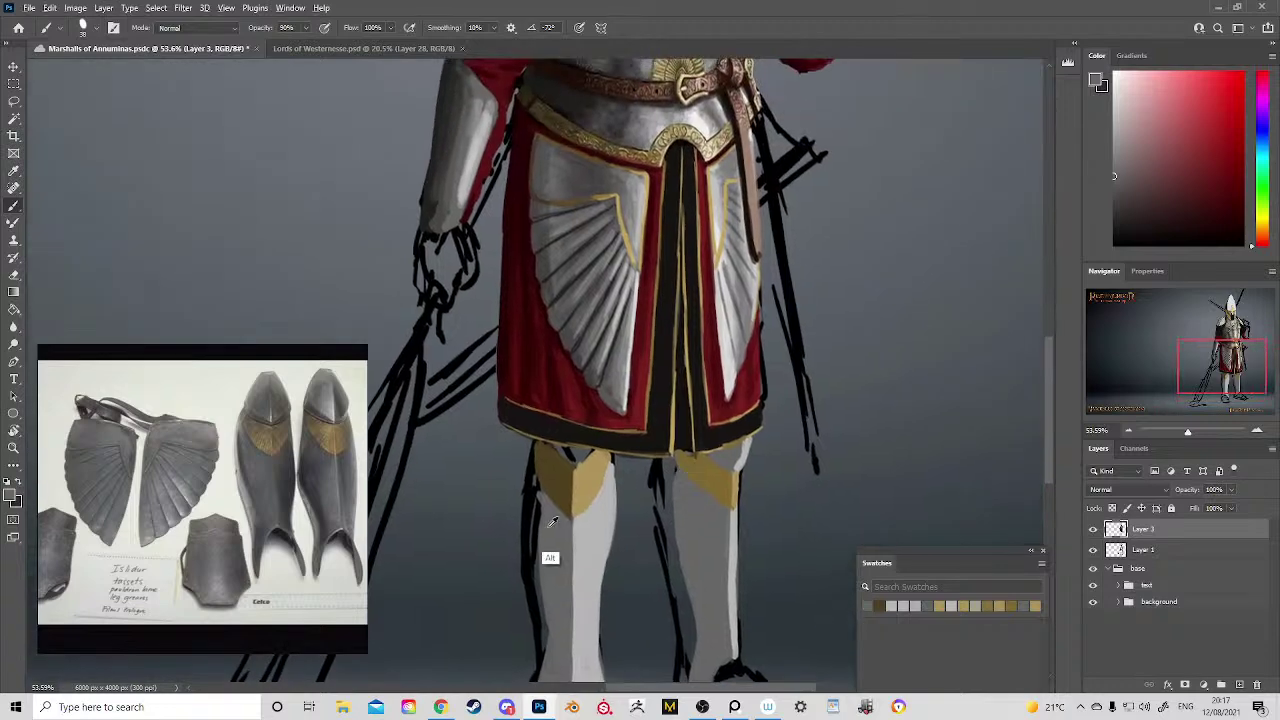
Step: Sample dark grey from the waist armour and paint a shadow strip down the viewer's left edge of both greaves
alt+click(594, 120)
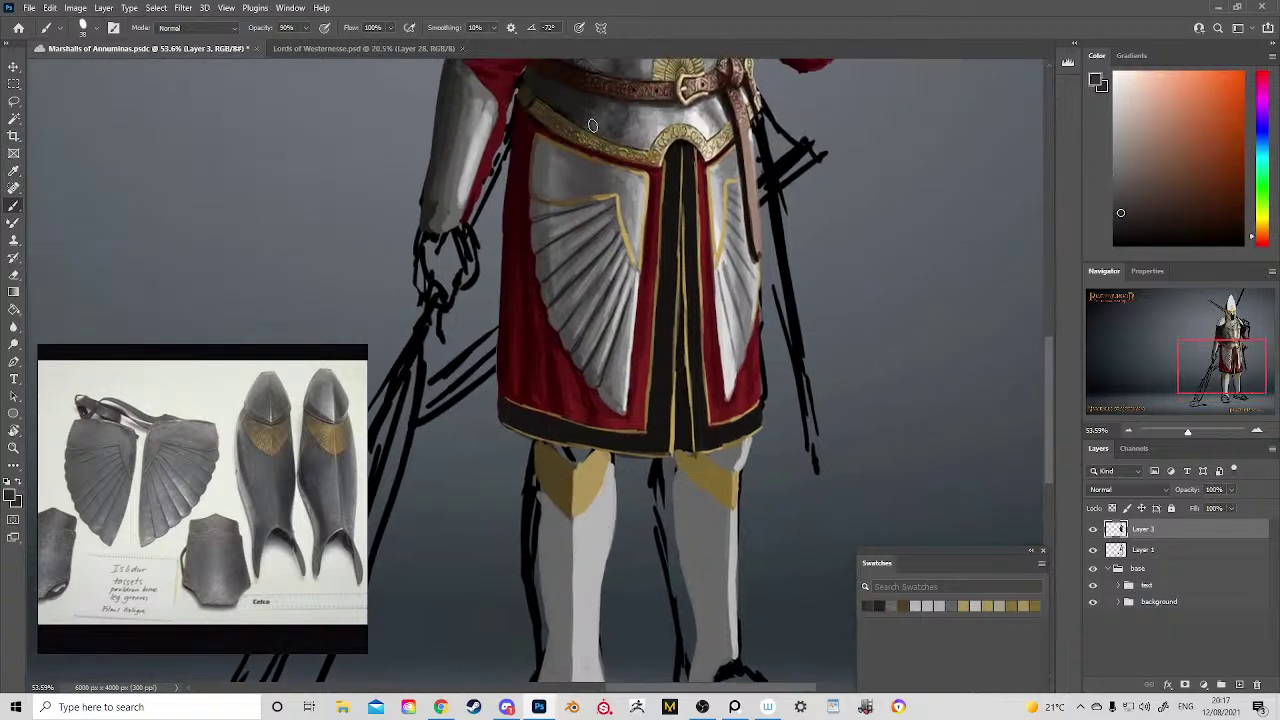
mouse_move(533, 471)
mouse_down()
mouse_move(531, 602)
mouse_move(535, 514)
mouse_move(547, 507)
mouse_move(544, 529)
mouse_move(550, 514)
mouse_move(541, 495)
mouse_move(557, 516)
mouse_move(544, 560)
mouse_up()
mouse_move(562, 618)
mouse_down()
mouse_move(578, 405)
mouse_move(560, 431)
mouse_move(544, 355)
mouse_move(546, 508)
mouse_move(555, 464)
mouse_move(555, 497)
mouse_up()
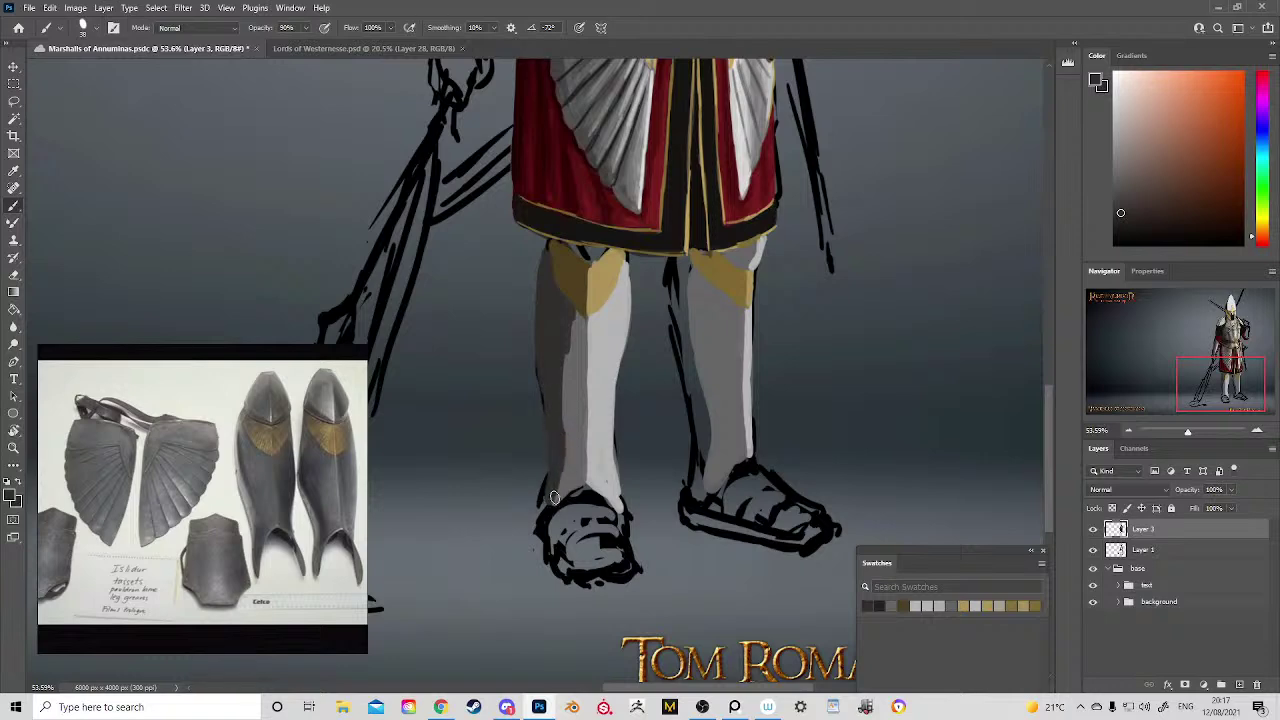
mouse_move(680, 280)
mouse_down()
mouse_move(705, 404)
mouse_move(697, 361)
mouse_up()
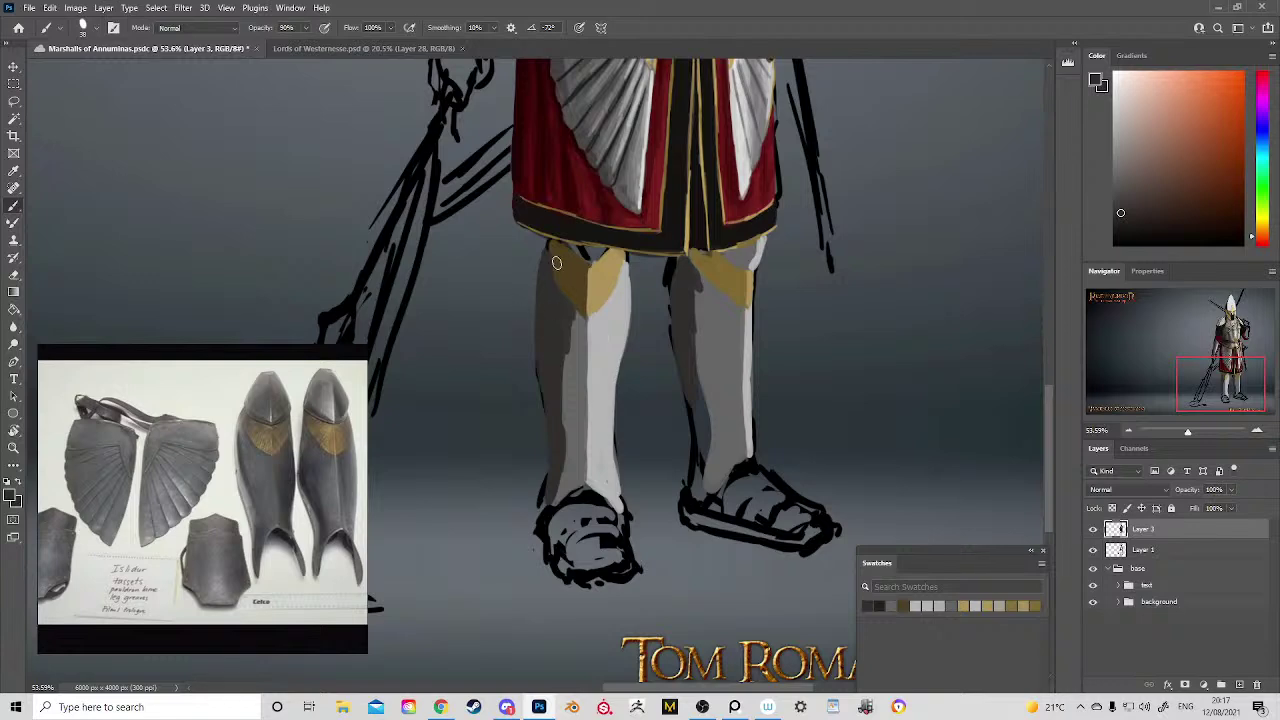
Step: Sample the golds and light grey and clean up the knee band edges, repainting the light grey beside the viewer's left band
alt+click(579, 285)
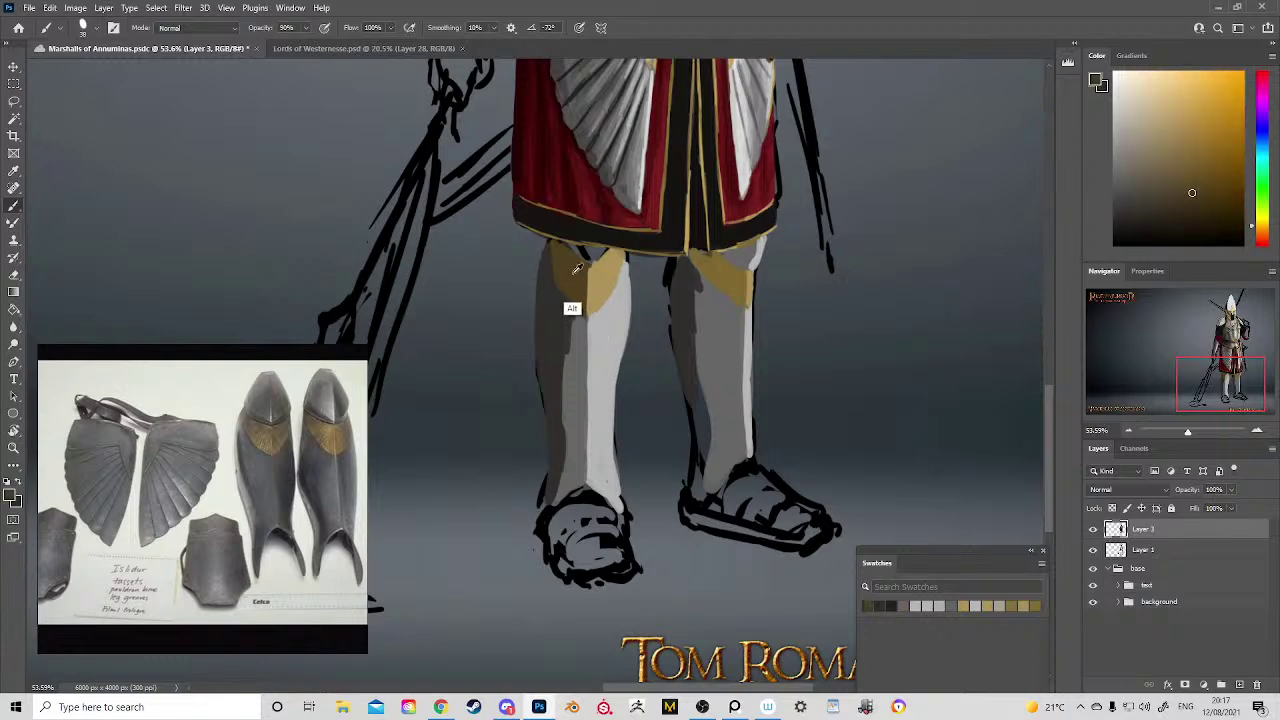
alt+click(575, 251)
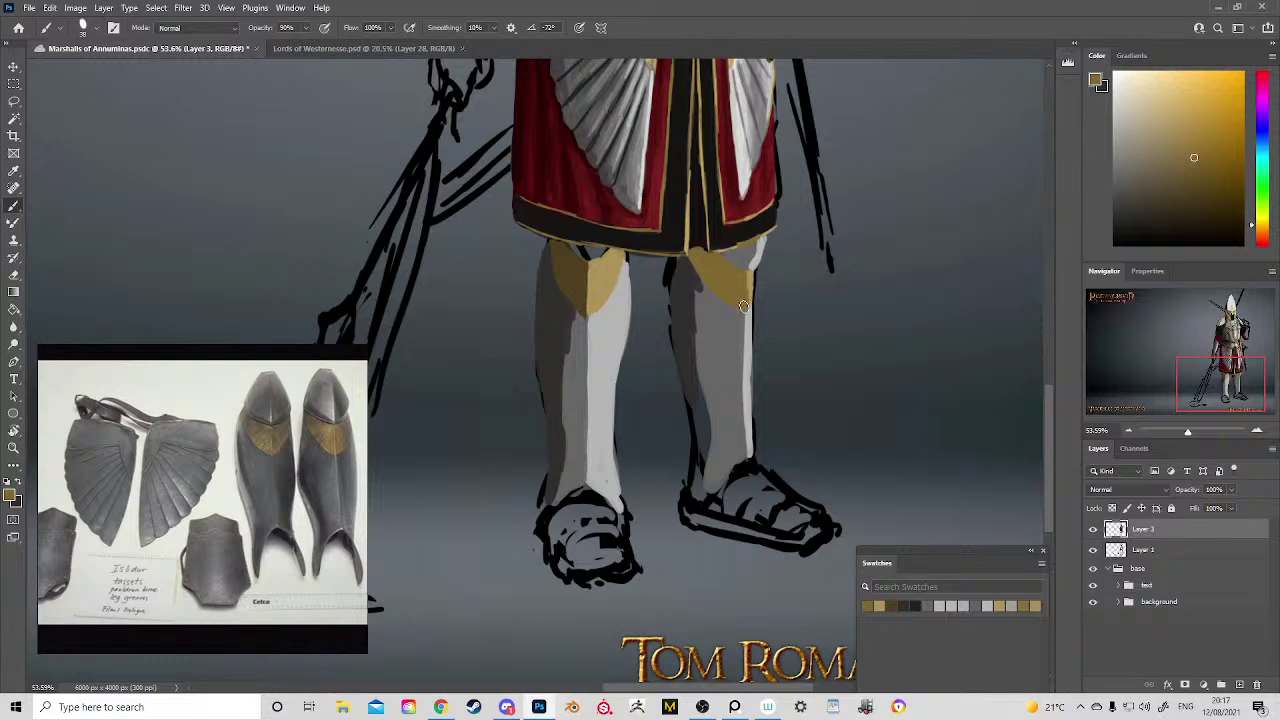
alt+click(594, 349)
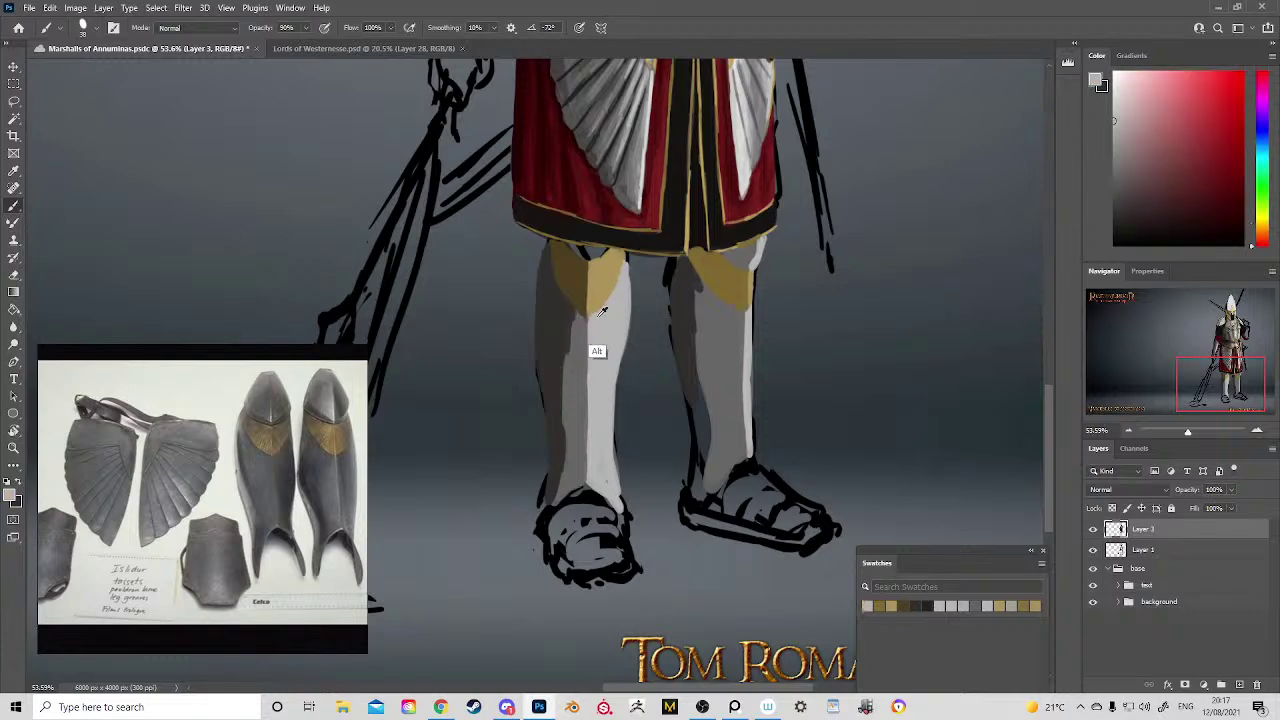
alt+click(589, 315)
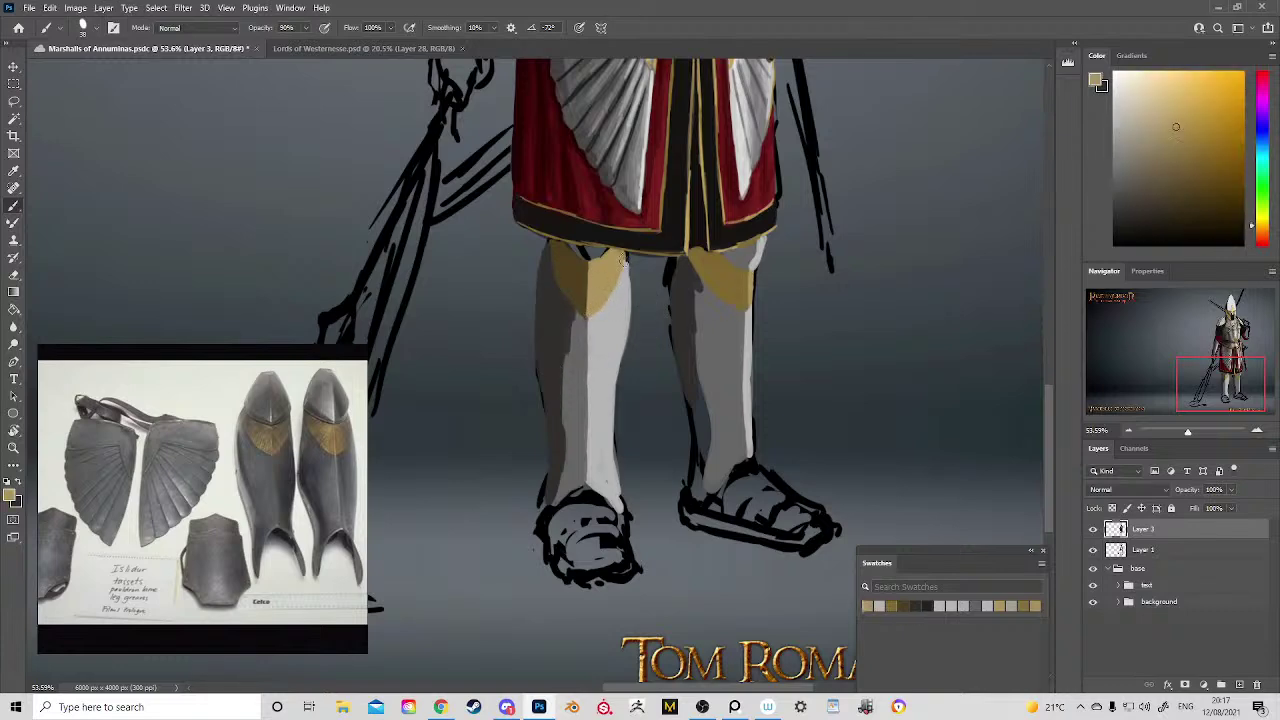
alt+click(620, 320)
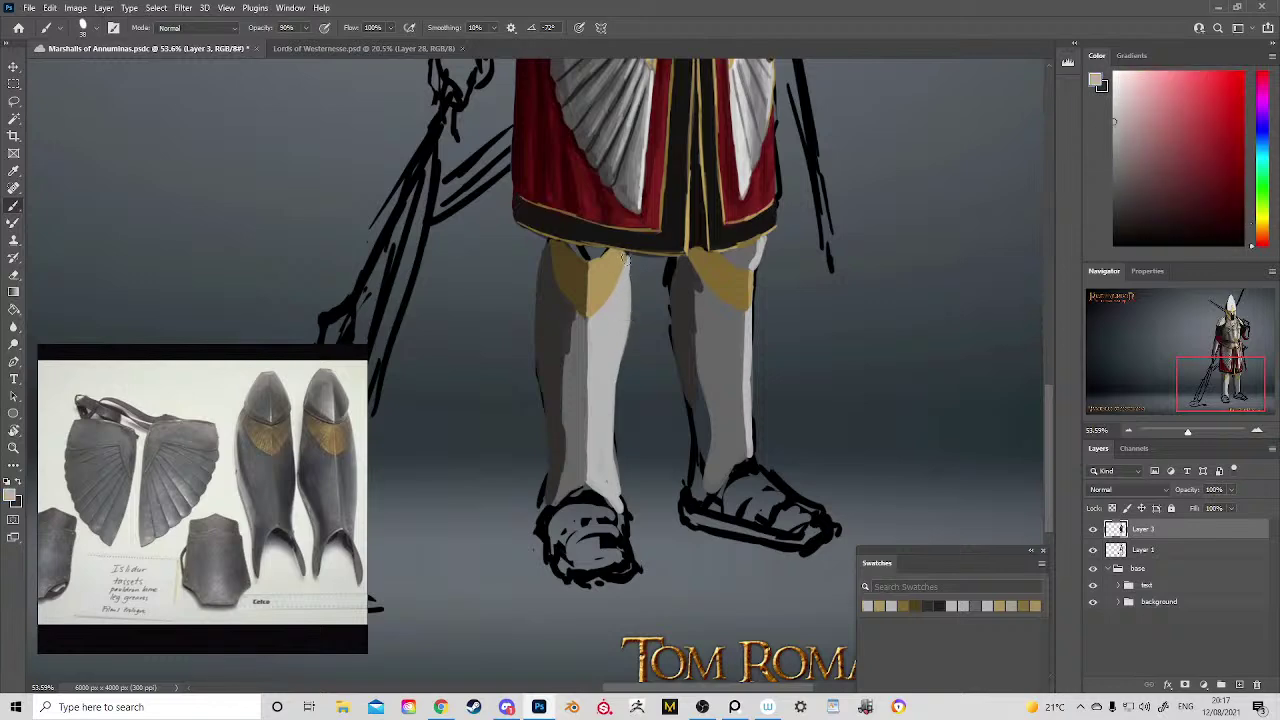
drag(631, 265, 625, 318)
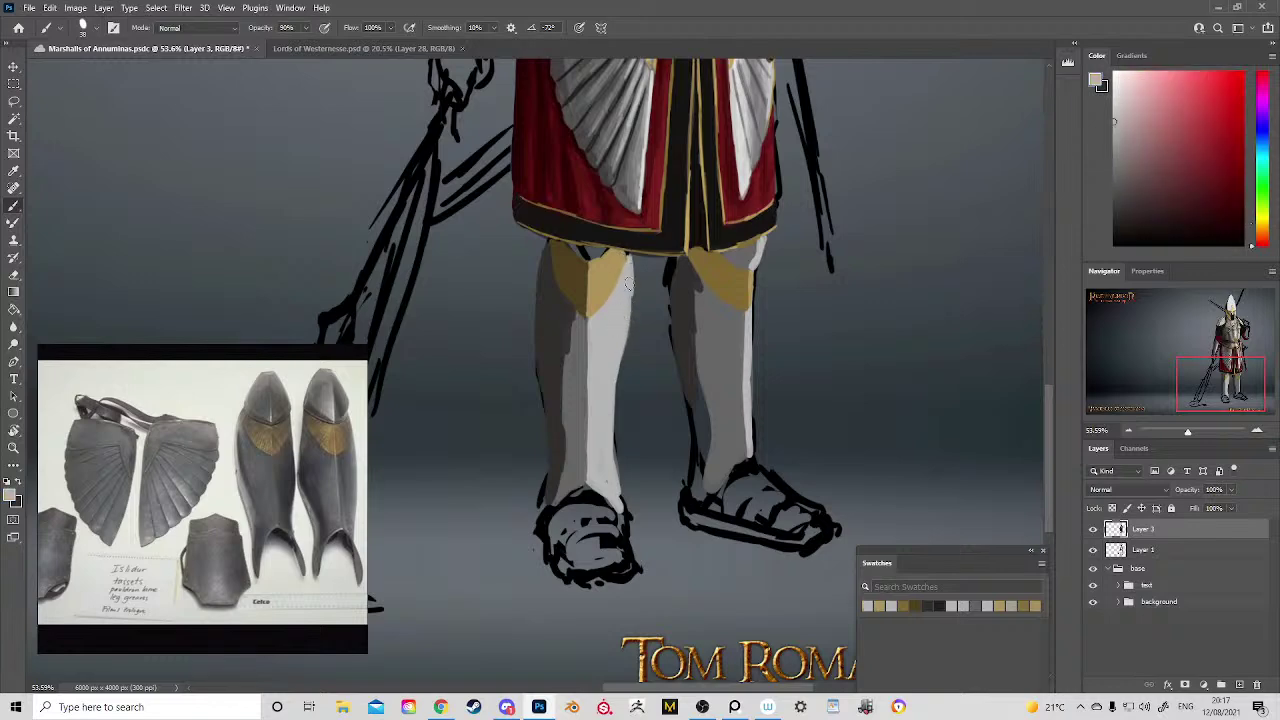
Step: Sample dark grey and extend the shadow strip down the inner edge of the viewer's right greave to the ankle
alt+click(575, 316)
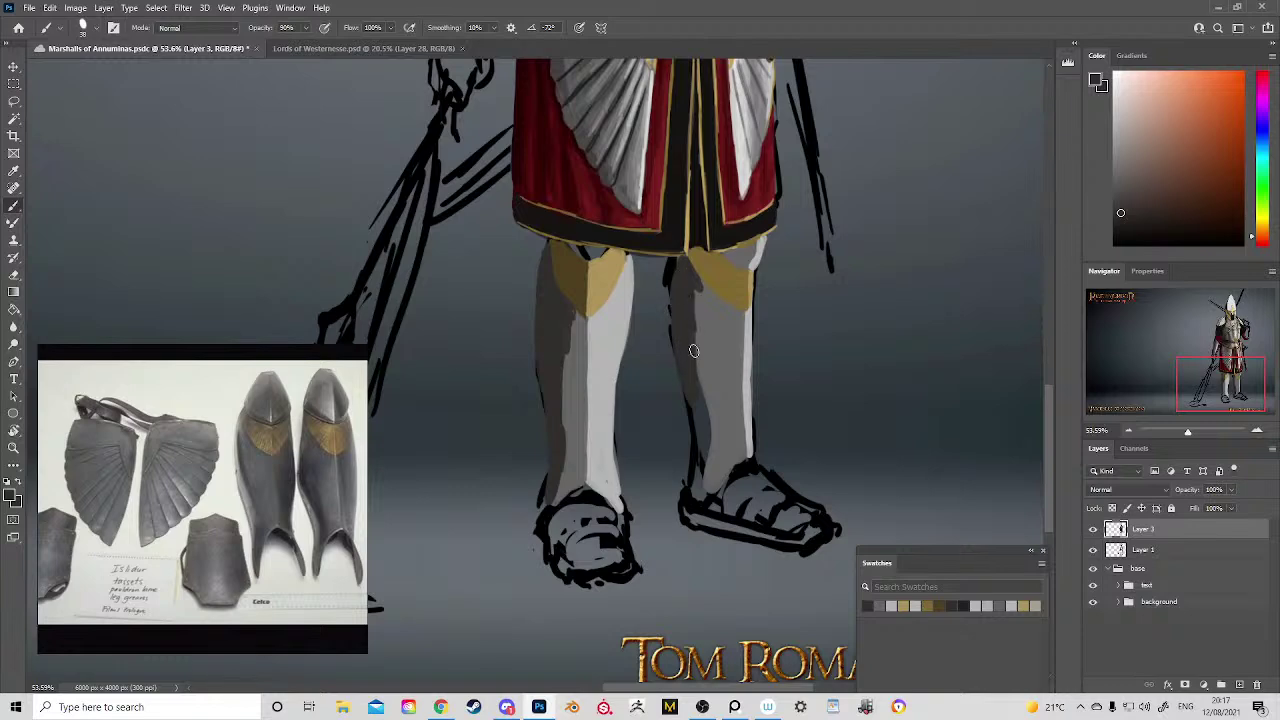
mouse_move(695, 354)
mouse_down()
mouse_move(709, 469)
mouse_move(711, 428)
mouse_move(699, 490)
mouse_move(727, 465)
mouse_move(713, 404)
mouse_move(726, 459)
mouse_up()
alt+click(720, 498)
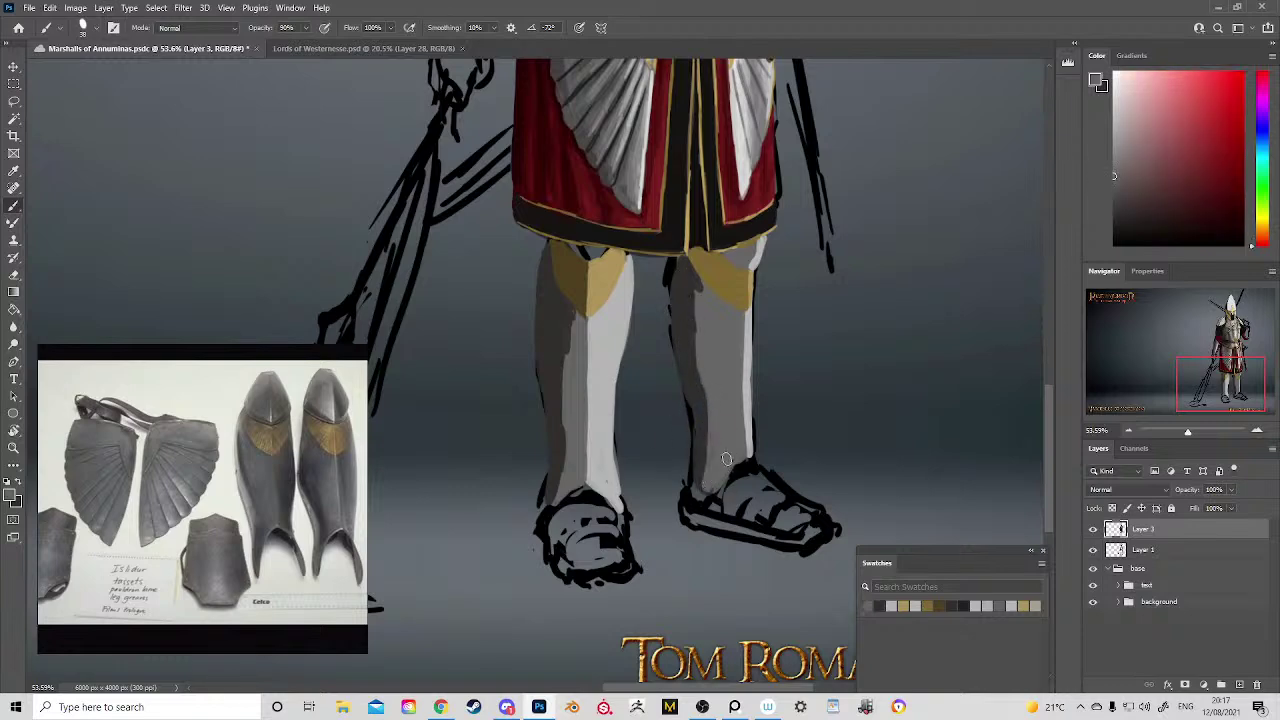
Step: Sample the greave's dark, mid and light greys and touch up the ankle end of the viewer's left greave above the foot
mouse_move(576, 508)
mouse_down()
mouse_move(544, 506)
mouse_move(544, 518)
mouse_move(558, 489)
mouse_move(547, 518)
mouse_up()
alt+click(554, 509)
alt+click(568, 488)
alt+click(606, 489)
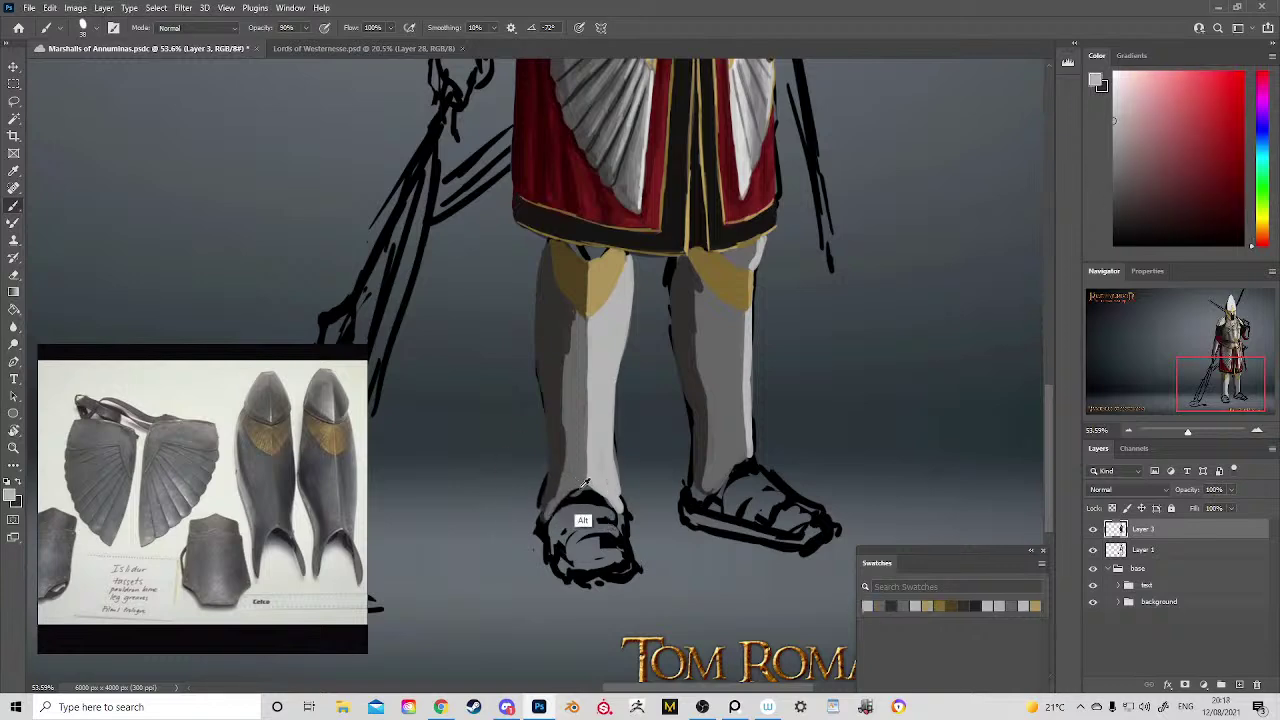
alt+click(579, 483)
alt+click(602, 446)
mouse_move(586, 480)
mouse_down()
mouse_move(590, 428)
mouse_move(592, 478)
mouse_up()
Step: On Layer 1, erase the black weapon sketch lines beside the lower skirt on the viewer's right
key(z)
drag(675, 313, 625, 256)
drag(745, 304, 640, 440)
mouse_move(654, 376)
mouse_down()
mouse_move(646, 354)
mouse_move(655, 371)
mouse_up()
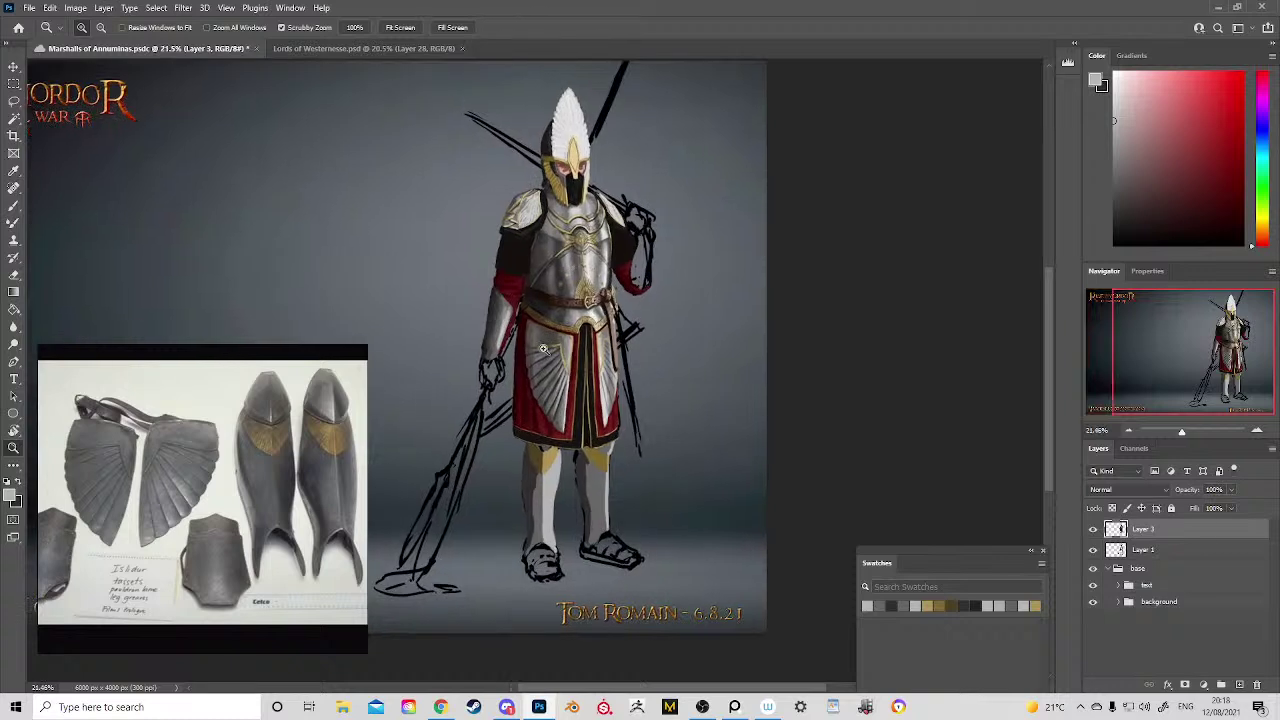
drag(550, 215, 576, 272)
drag(622, 363, 543, 242)
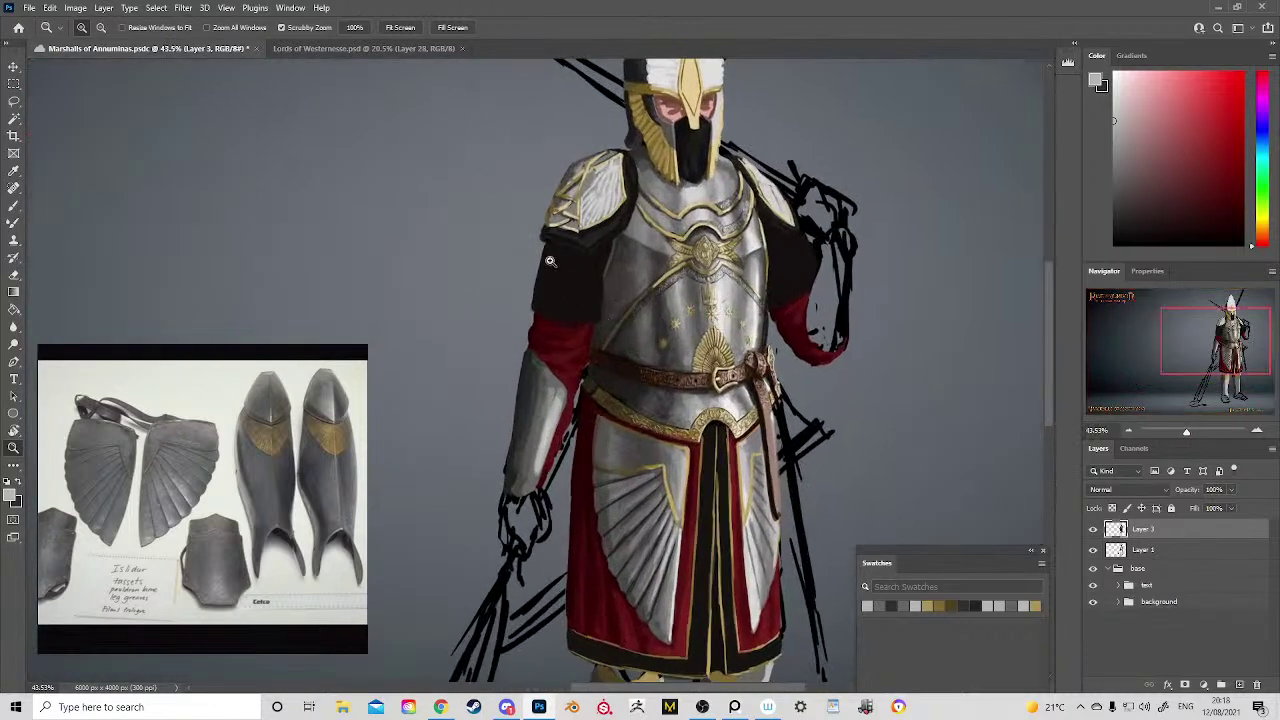
drag(716, 398, 652, 261)
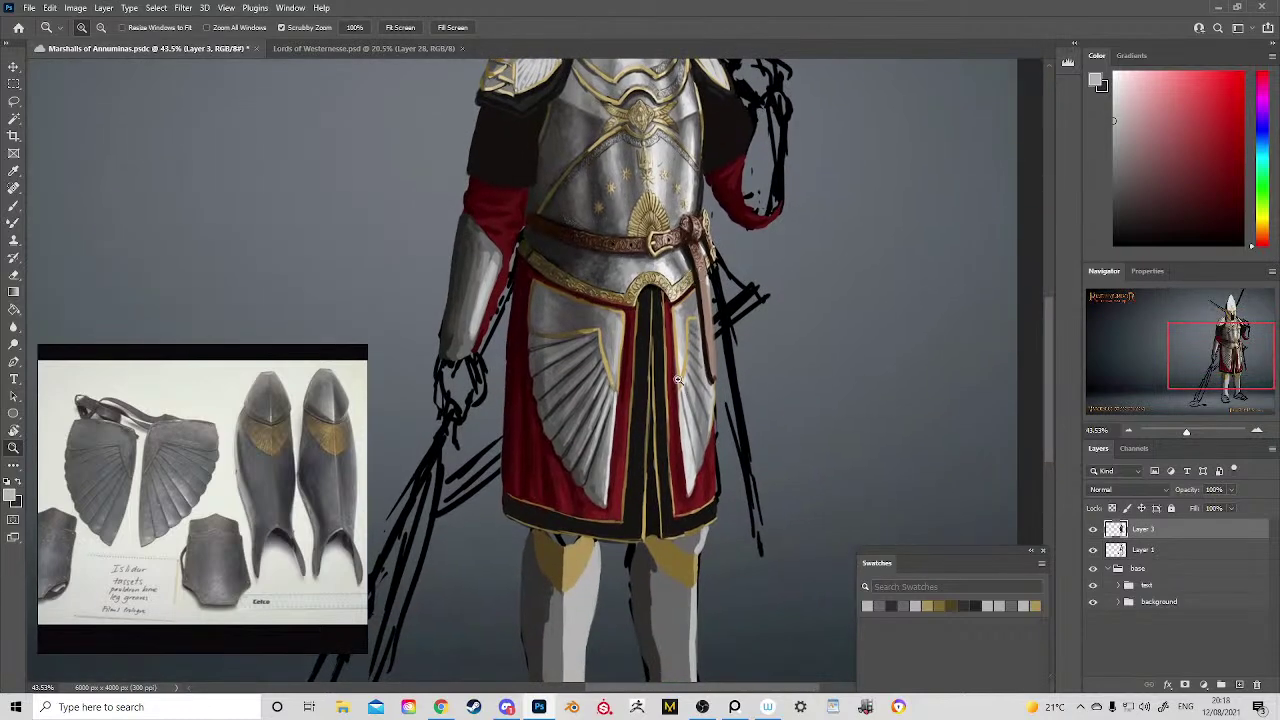
click(1143, 552)
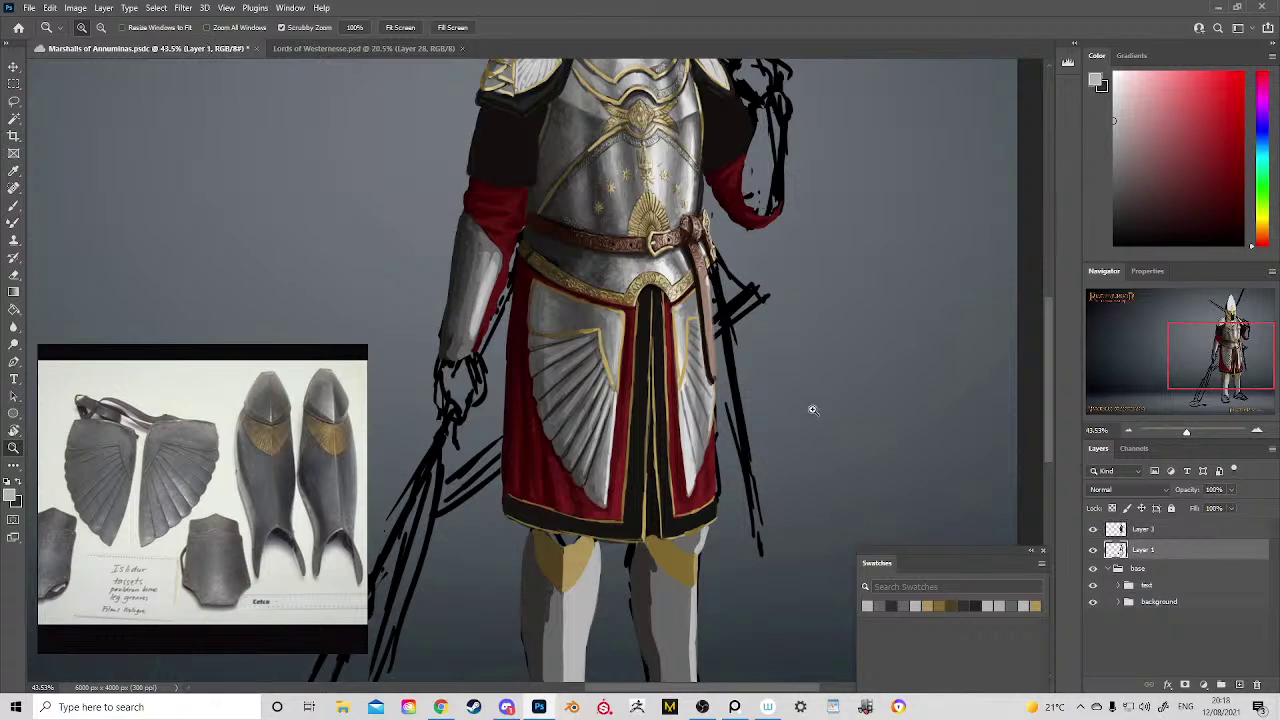
key(e)
mouse_move(749, 405)
mouse_down()
mouse_move(779, 453)
mouse_move(732, 504)
mouse_move(742, 508)
mouse_move(737, 370)
mouse_move(729, 491)
mouse_up()
Step: Examine the whole figure from the helmet crest down to the feet to judge the armour and remaining sketch lines
scroll(714, 434, down, 5)
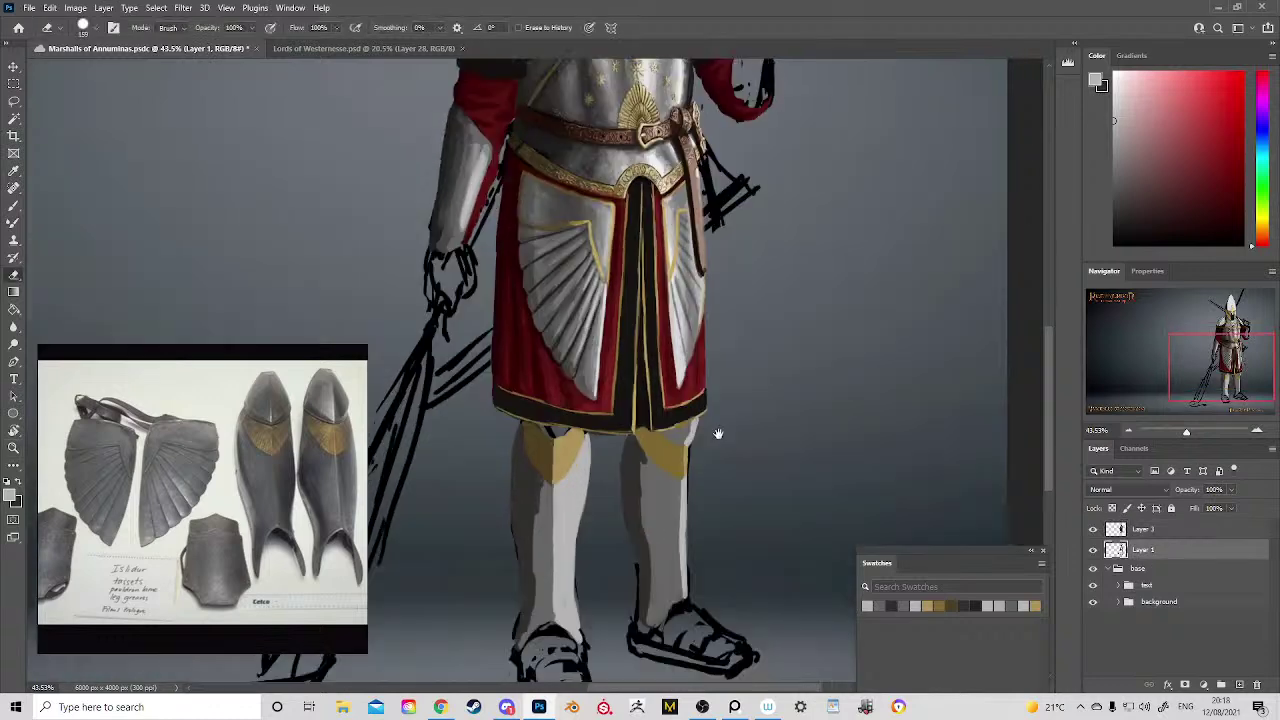
scroll(464, 441, up, 5)
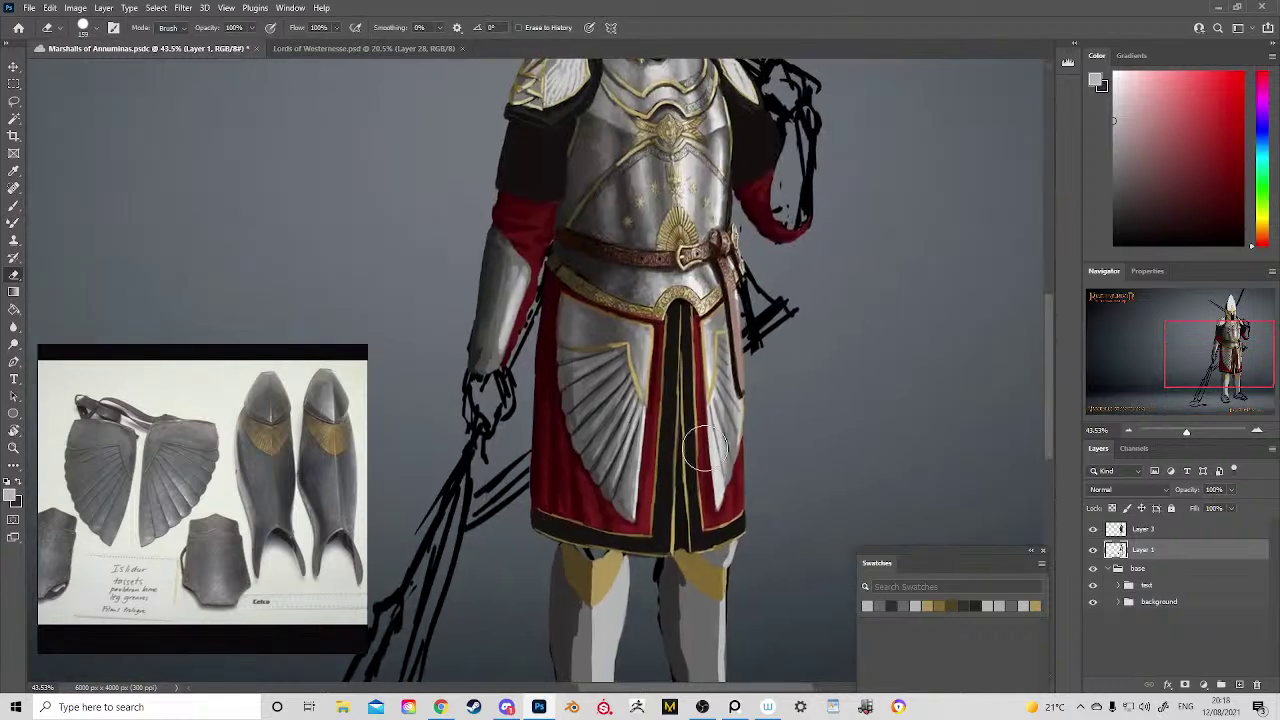
scroll(464, 441, up, 3)
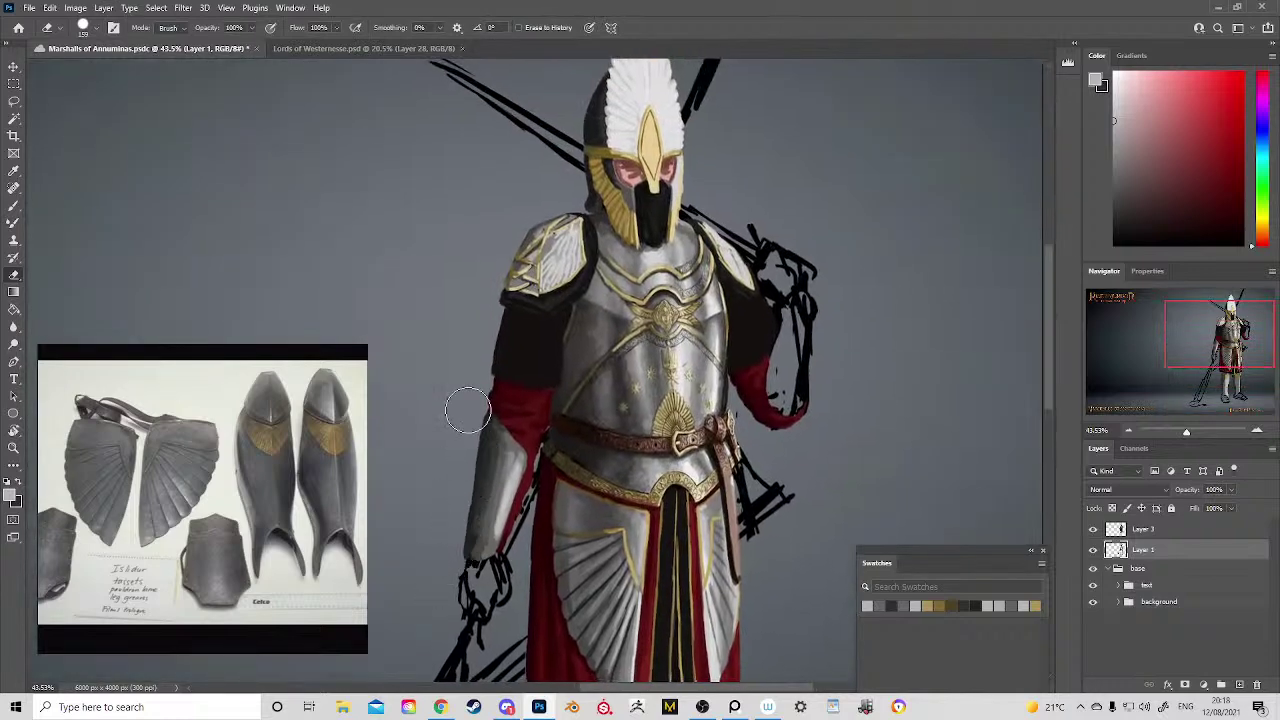
scroll(471, 409, up, 2)
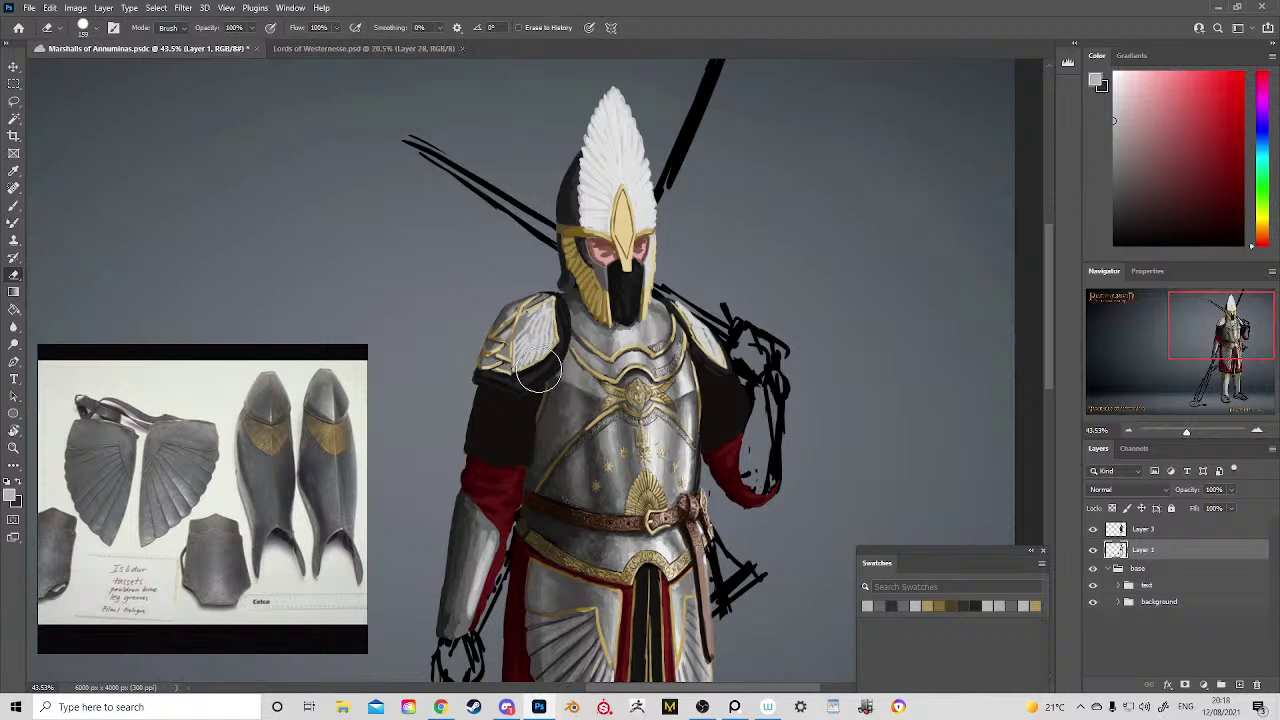
drag(509, 407, 523, 450)
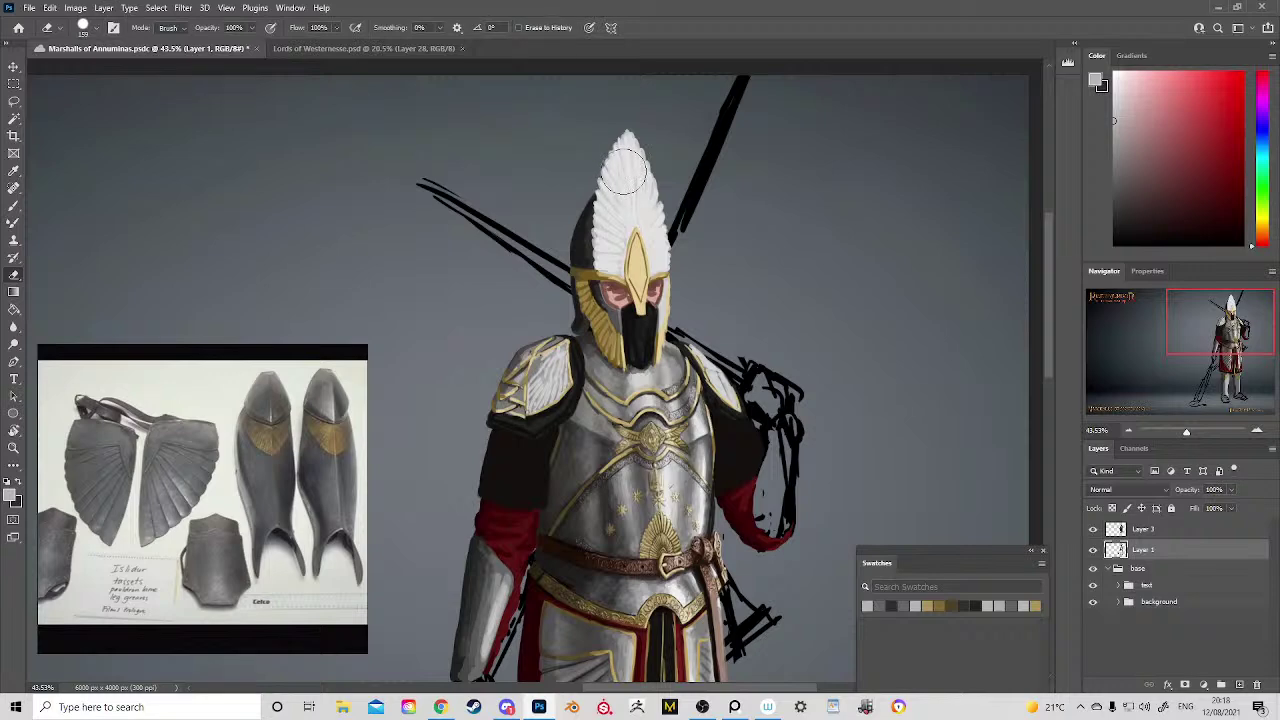
mouse_move(619, 202)
mouse_down()
mouse_move(614, 176)
mouse_move(622, 195)
mouse_up()
drag(610, 277, 602, 188)
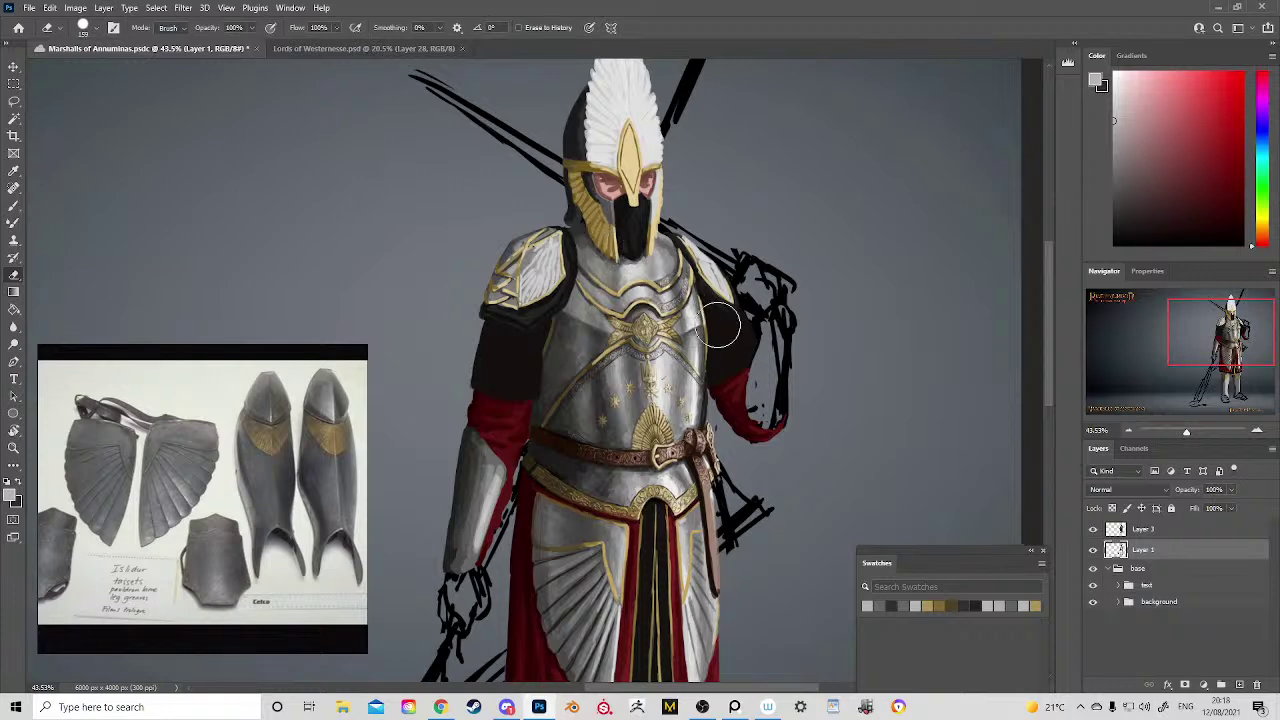
drag(852, 347, 751, 215)
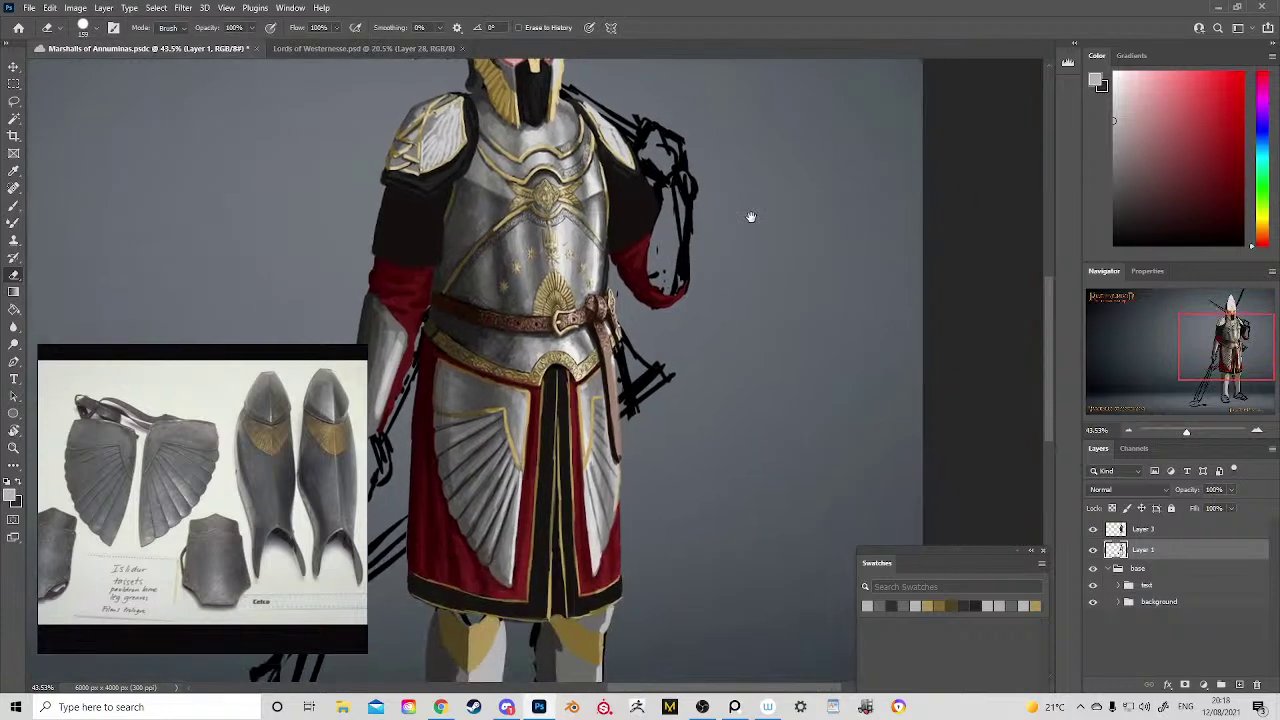
drag(574, 291, 733, 284)
drag(619, 384, 609, 240)
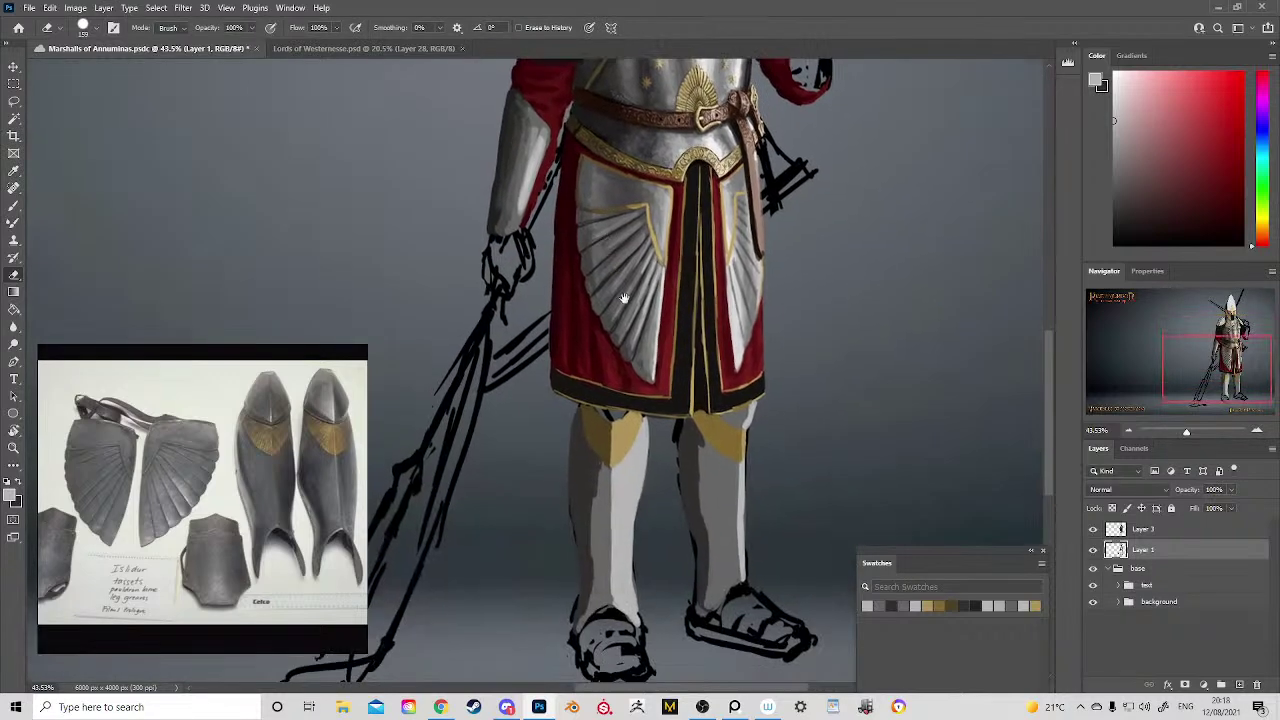
drag(683, 604, 640, 490)
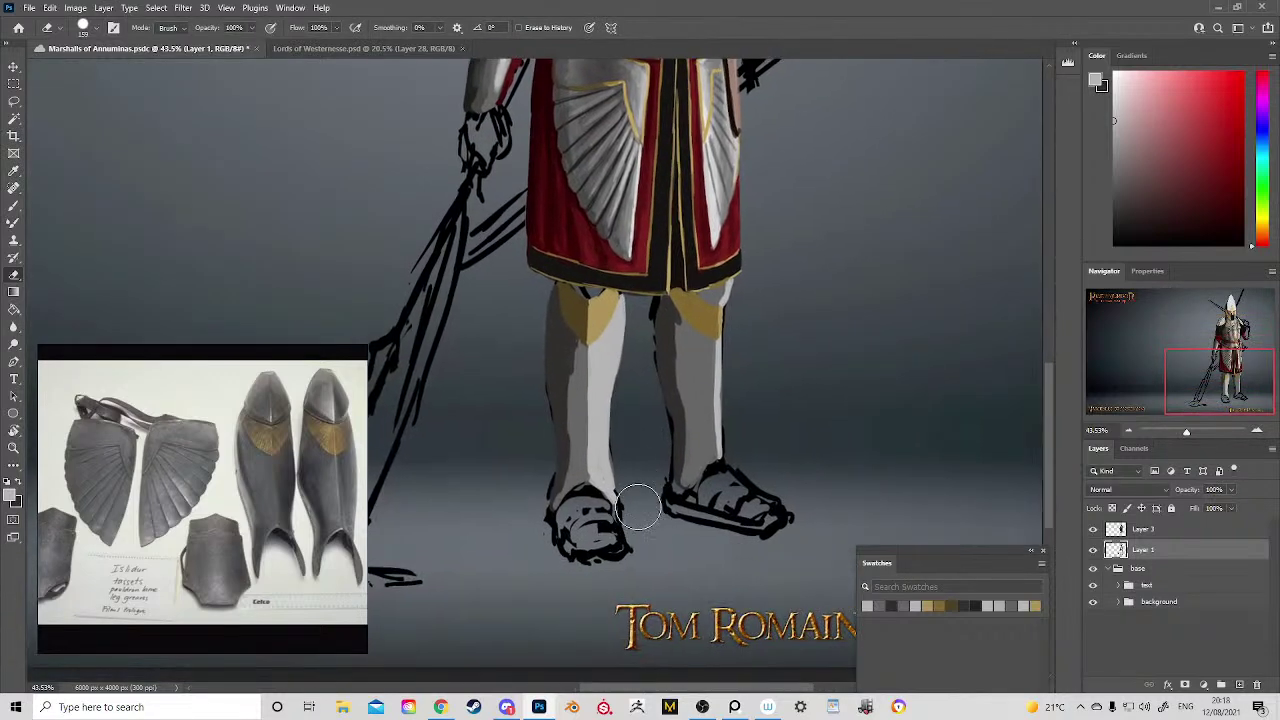
drag(539, 585, 503, 651)
drag(667, 331, 664, 516)
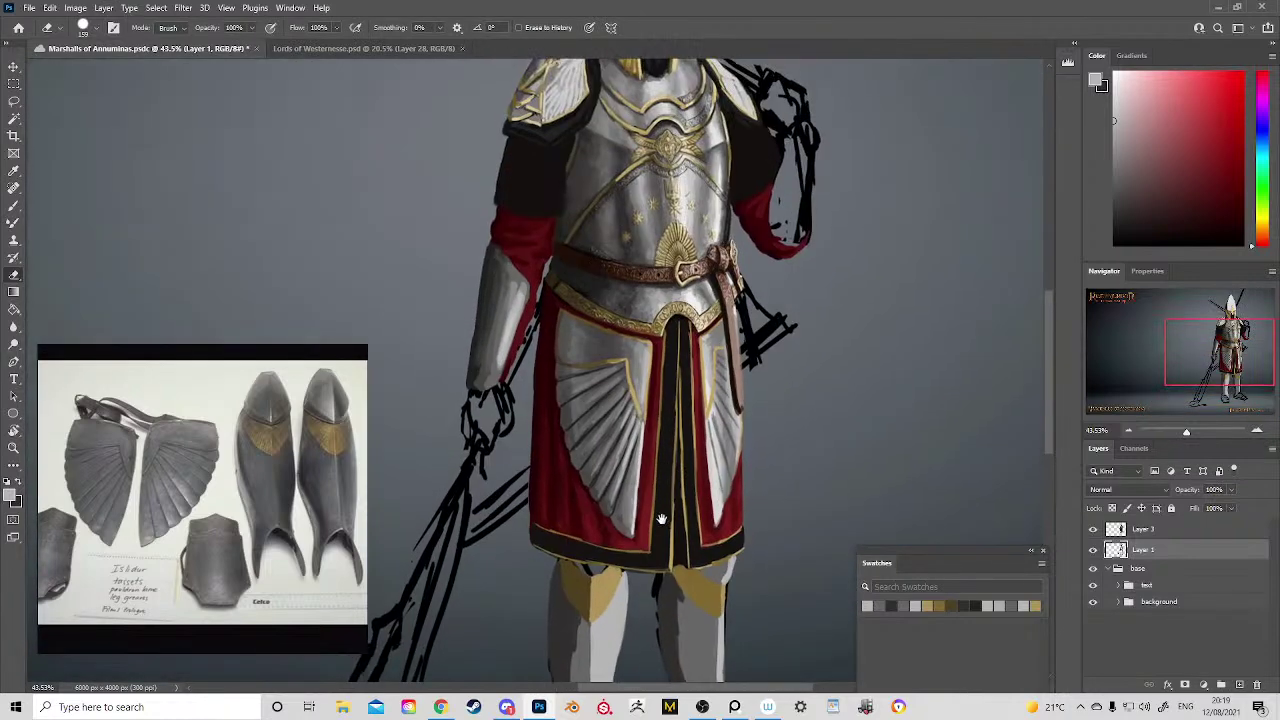
key(z)
drag(684, 457, 622, 450)
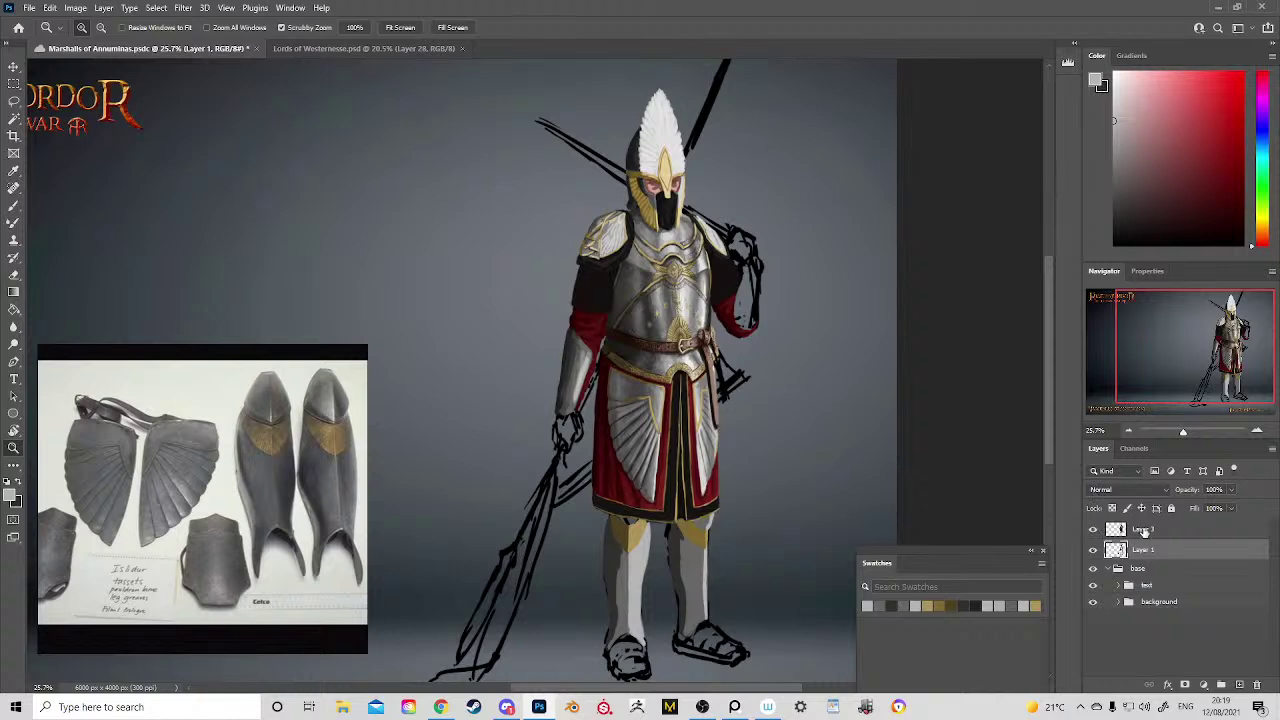
Step: Return to Layer 3 and touch up the black trim around the viewer's left pauldron with dark tones sampled from it
click(1145, 531)
drag(708, 338, 688, 432)
drag(567, 350, 680, 430)
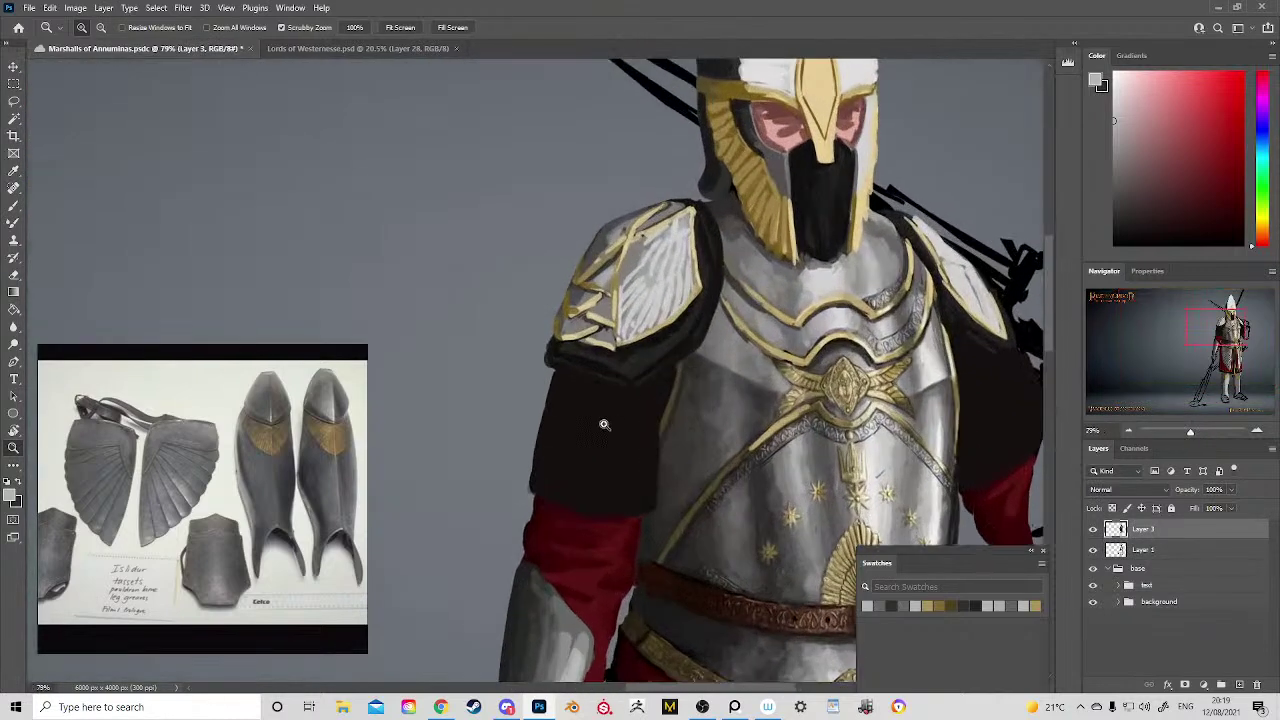
key(b)
mouse_move(590, 463)
mouse_down()
mouse_move(581, 474)
mouse_move(554, 425)
mouse_up()
key(z)
drag(685, 445, 626, 371)
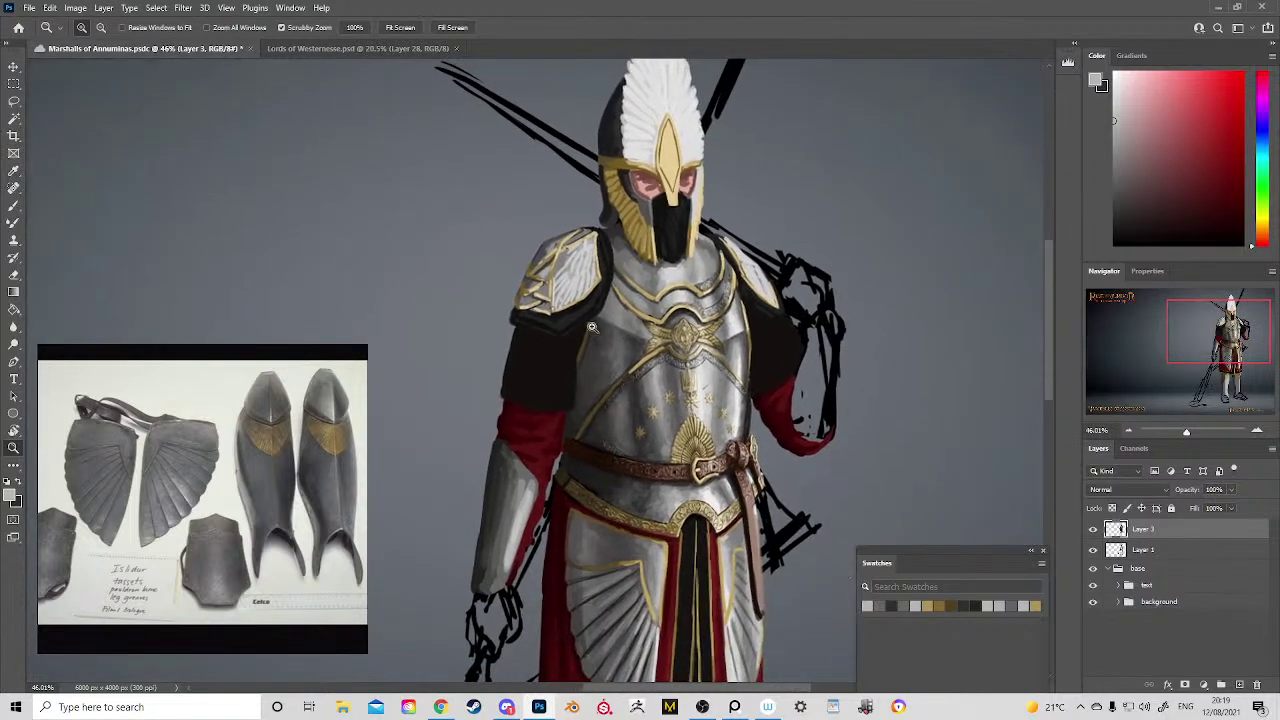
drag(562, 342, 593, 457)
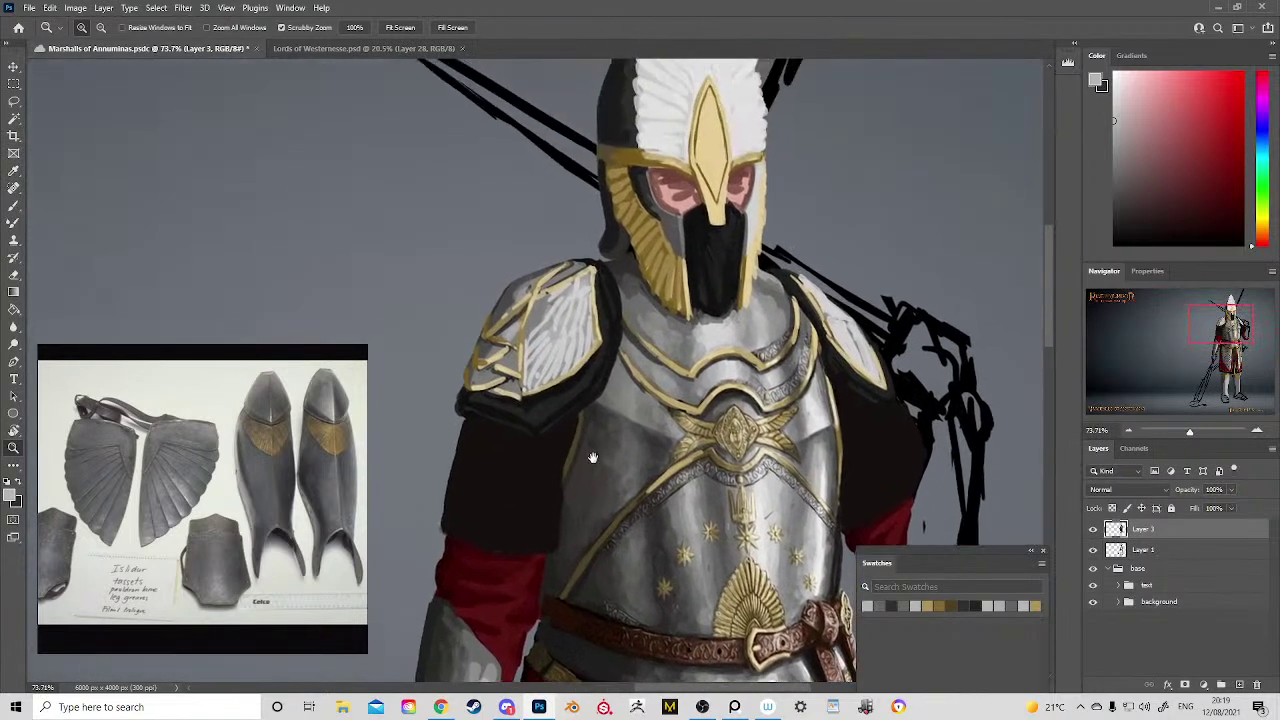
key(b)
alt+click(608, 307)
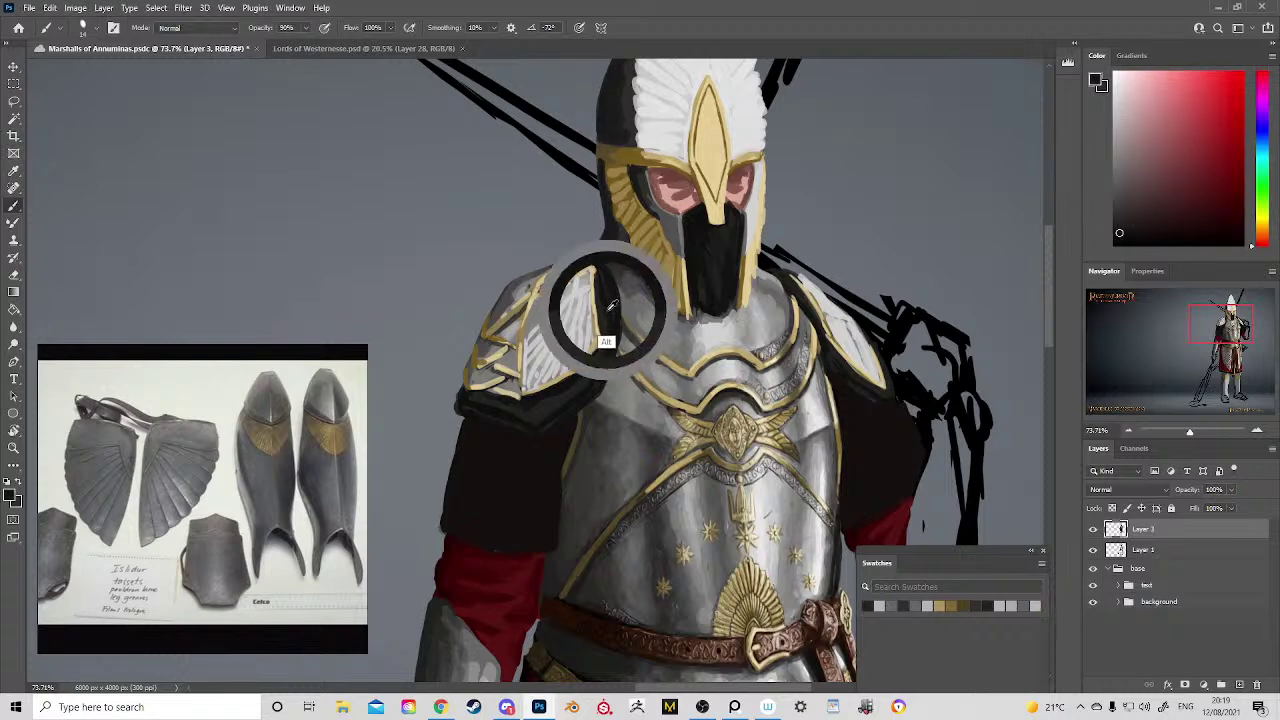
alt+click(601, 331)
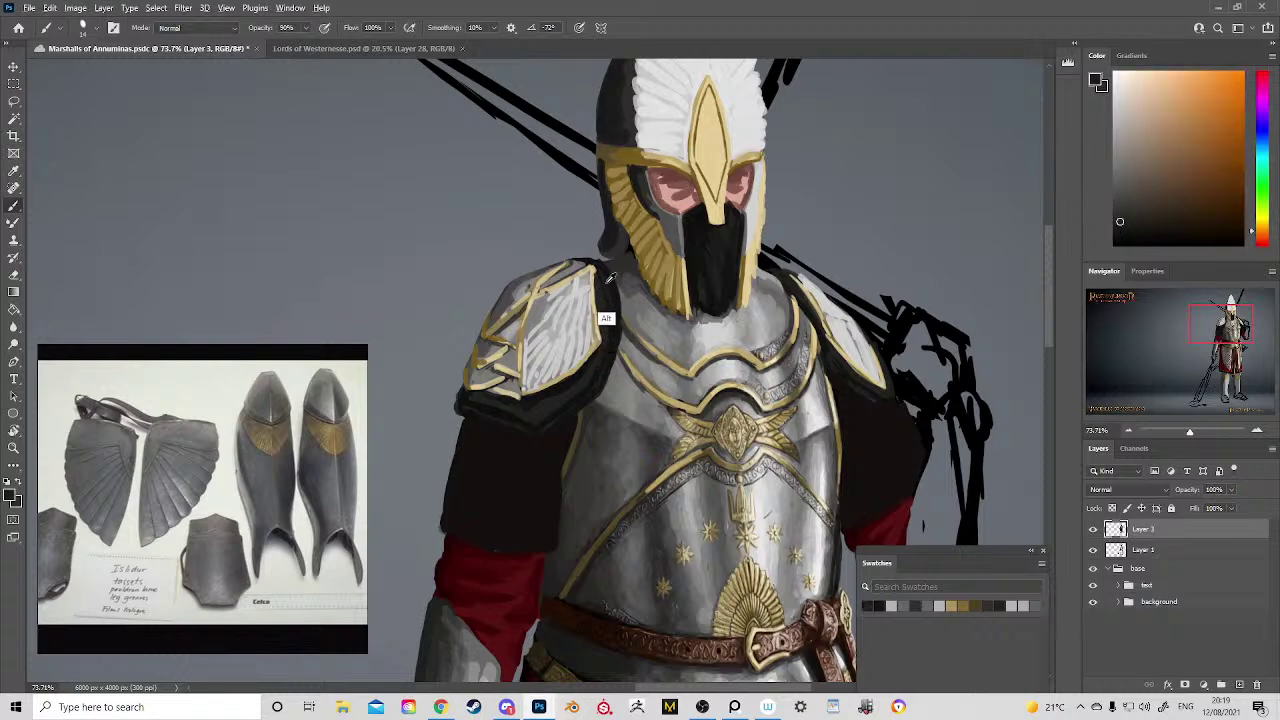
alt+click(593, 378)
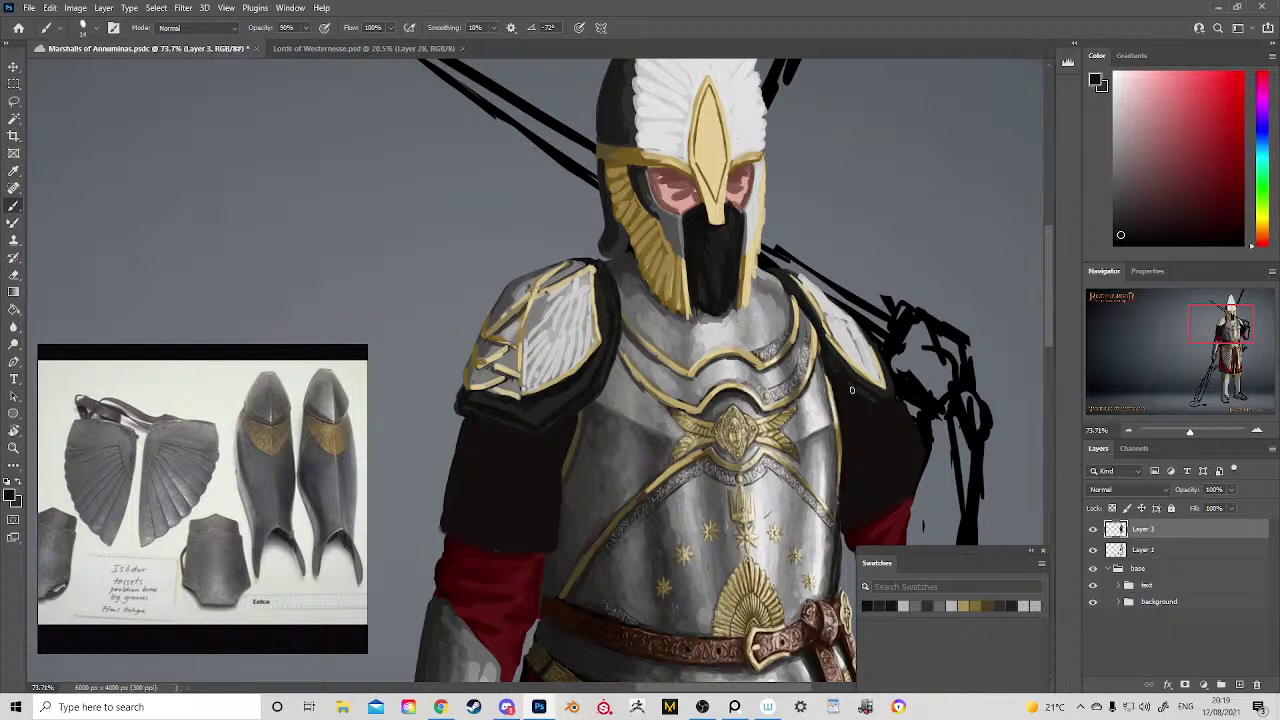
Step: Examine the viewer's left forearm armour, then study the Elendil vambraces and gauntlets on the reference board
drag(876, 455, 691, 246)
key(z)
drag(743, 283, 690, 305)
drag(690, 305, 732, 246)
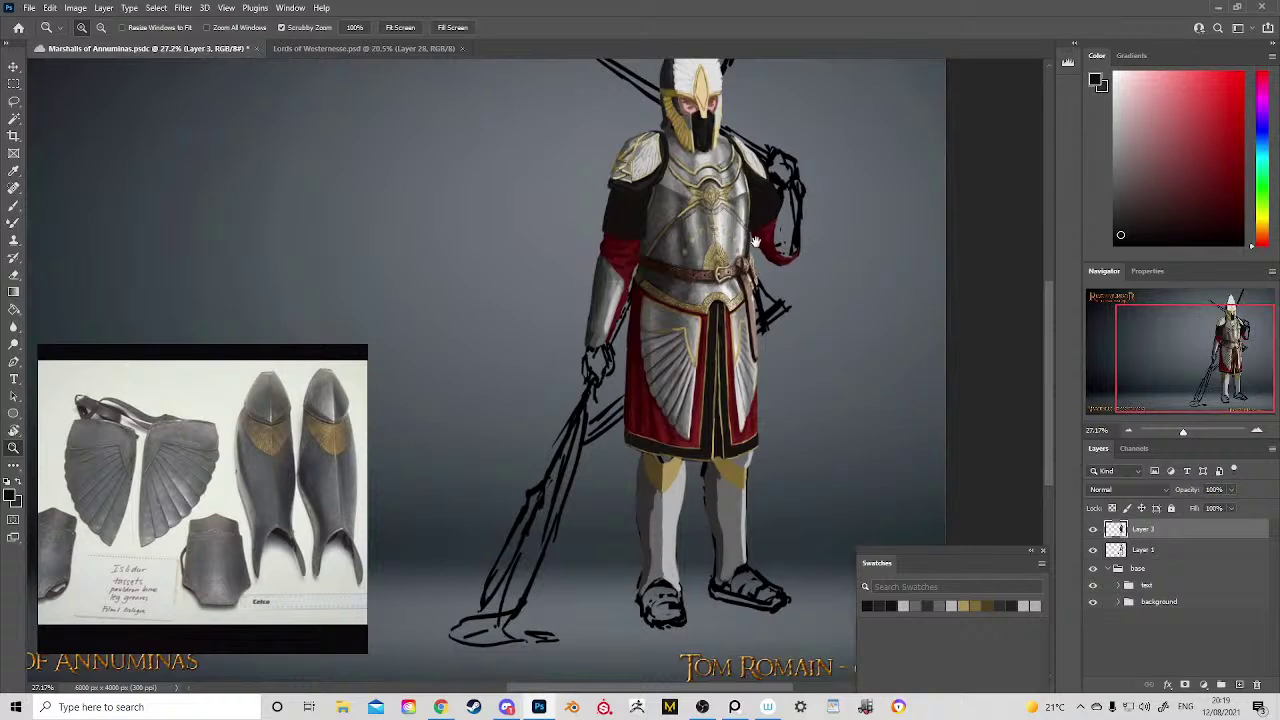
click(644, 257)
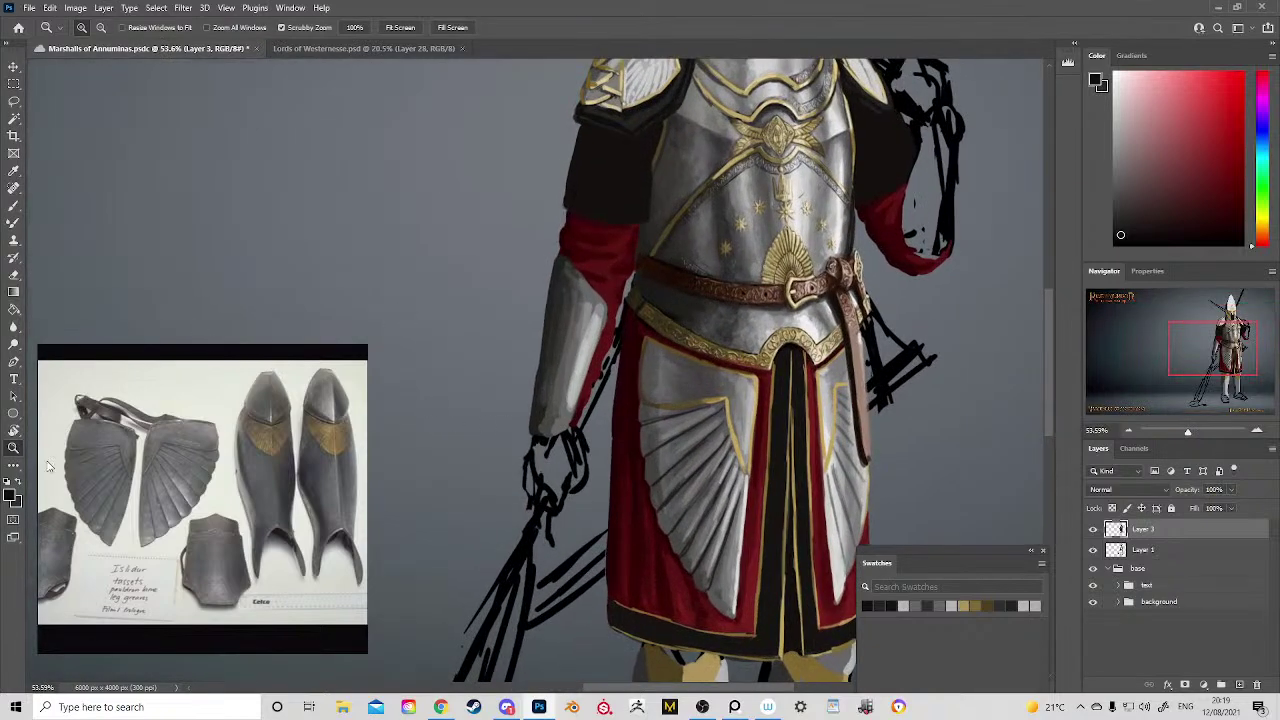
scroll(181, 488, down, 5)
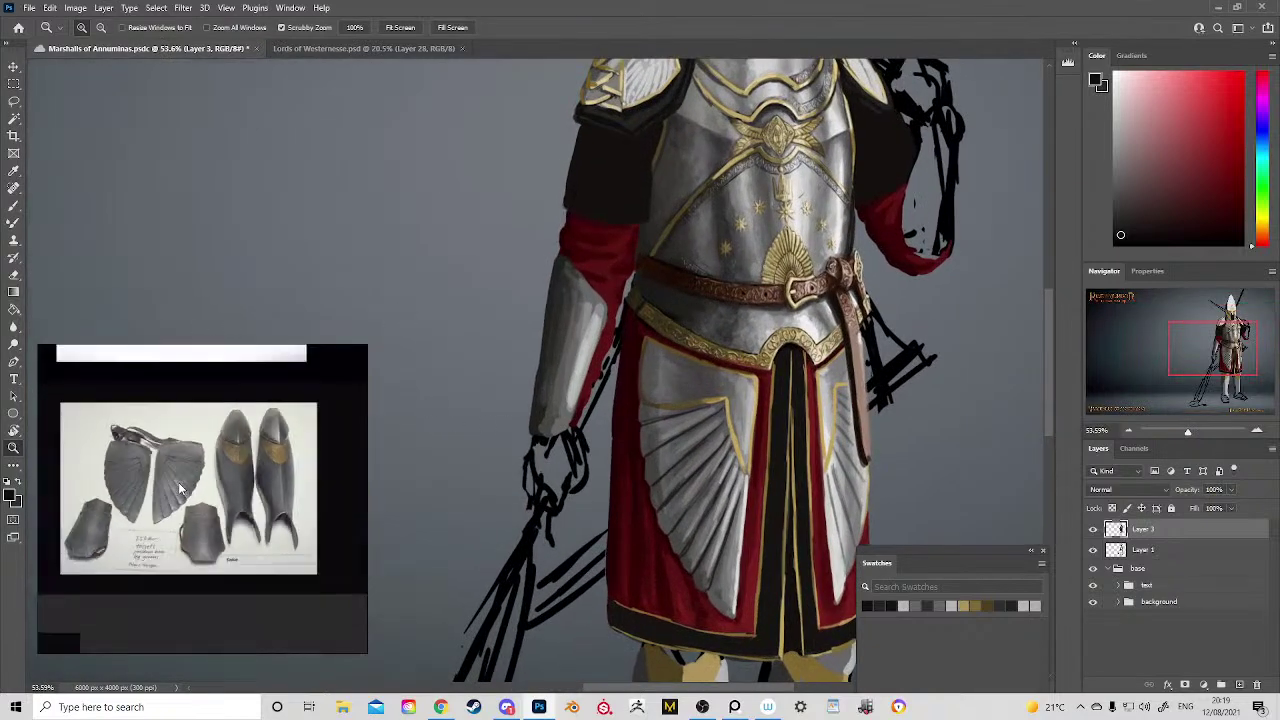
drag(147, 486, 209, 451)
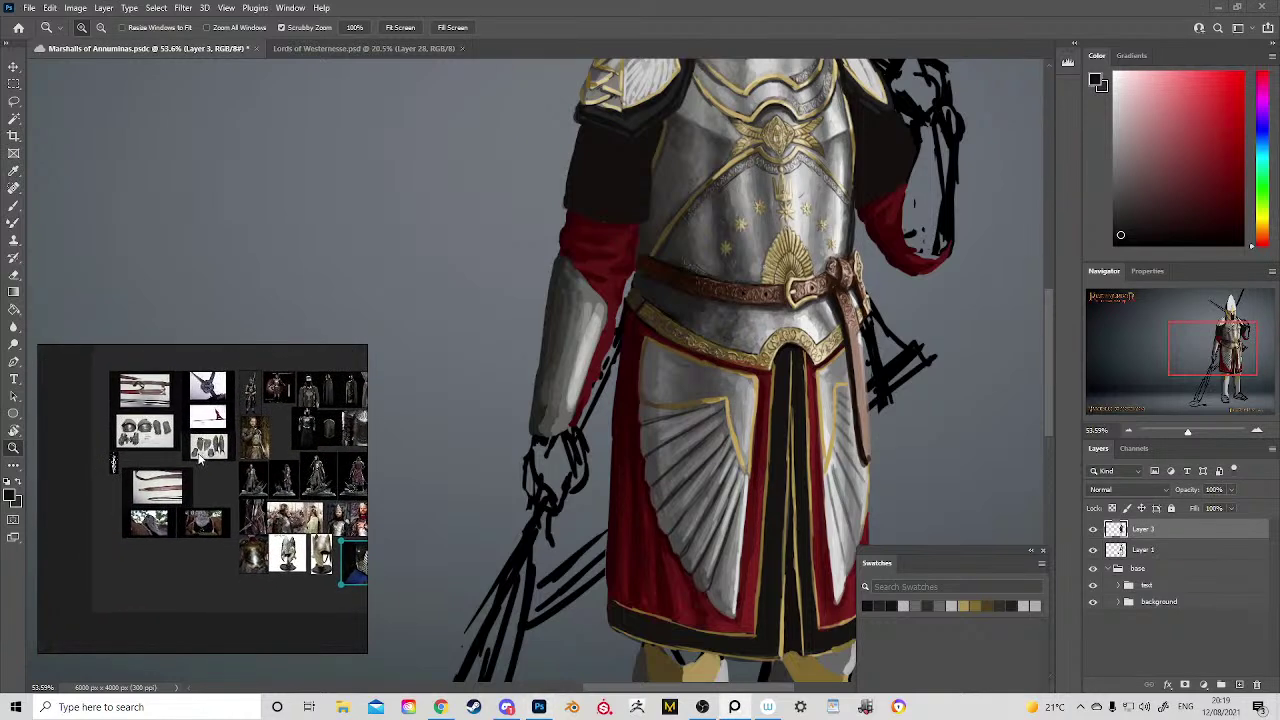
scroll(199, 457, up, 4)
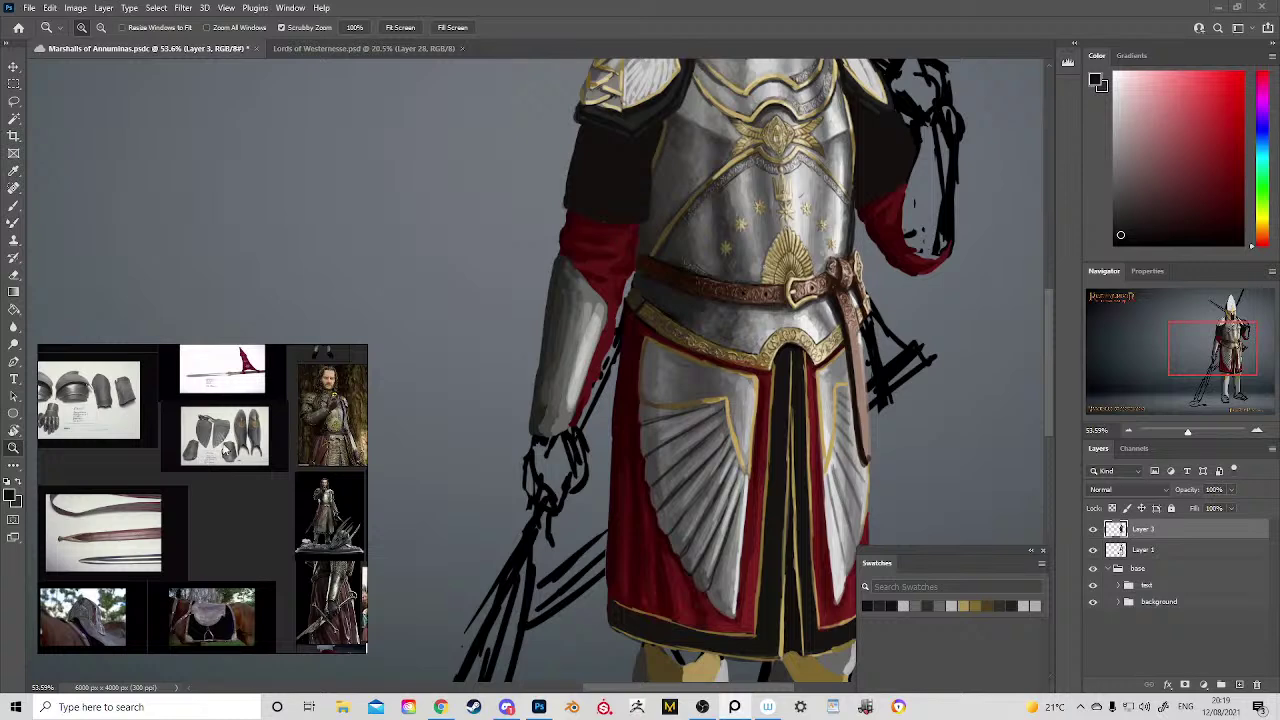
drag(225, 451, 293, 512)
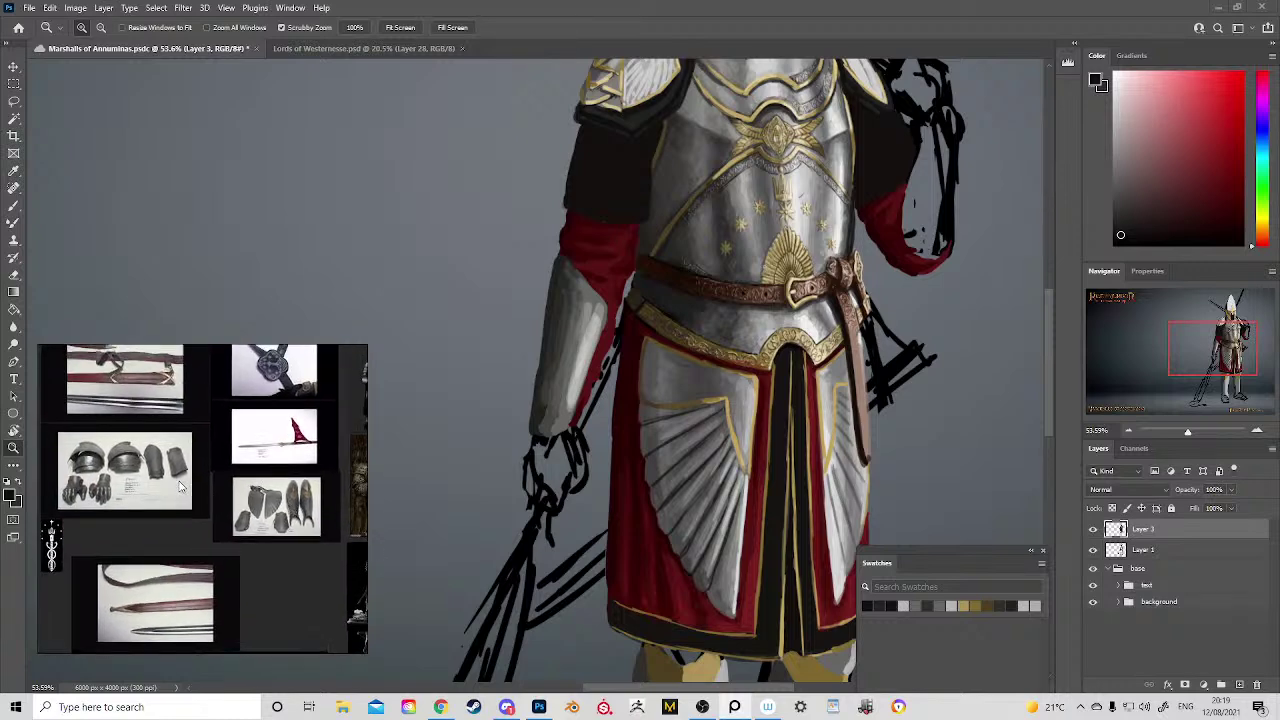
drag(180, 484, 217, 473)
scroll(168, 476, up, 5)
scroll(203, 438, down, 3)
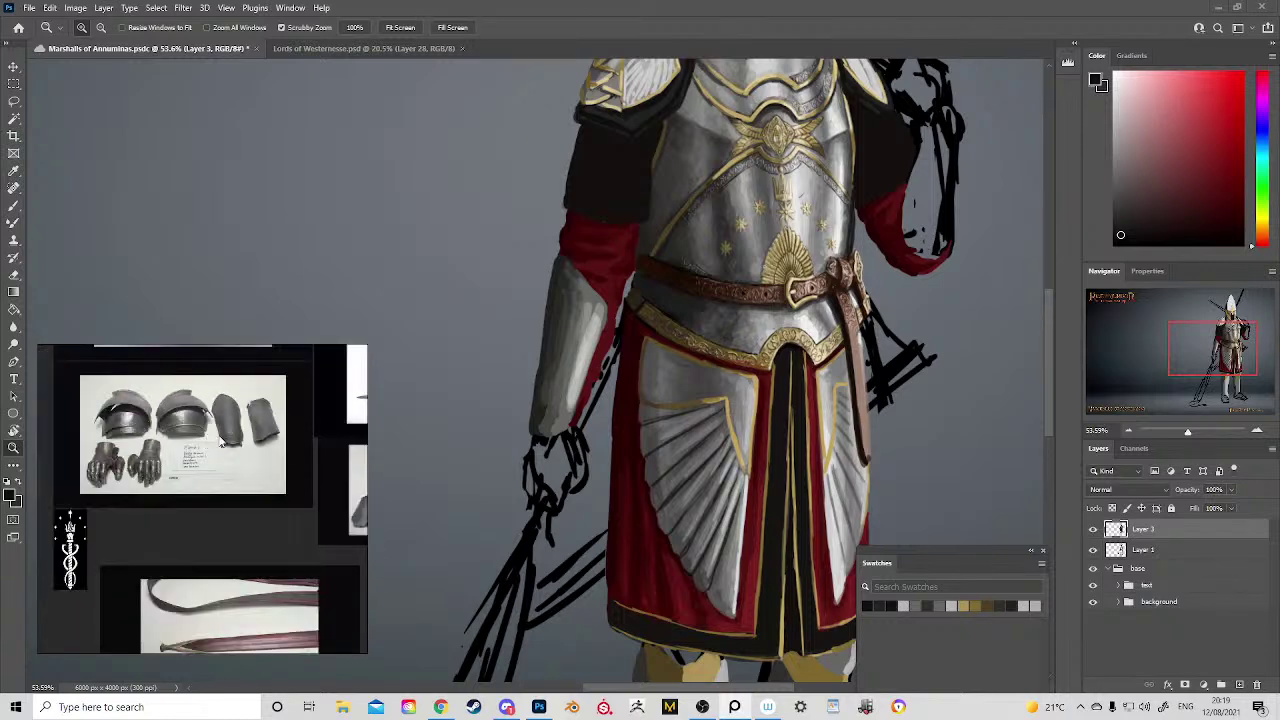
scroll(180, 460, up, 4)
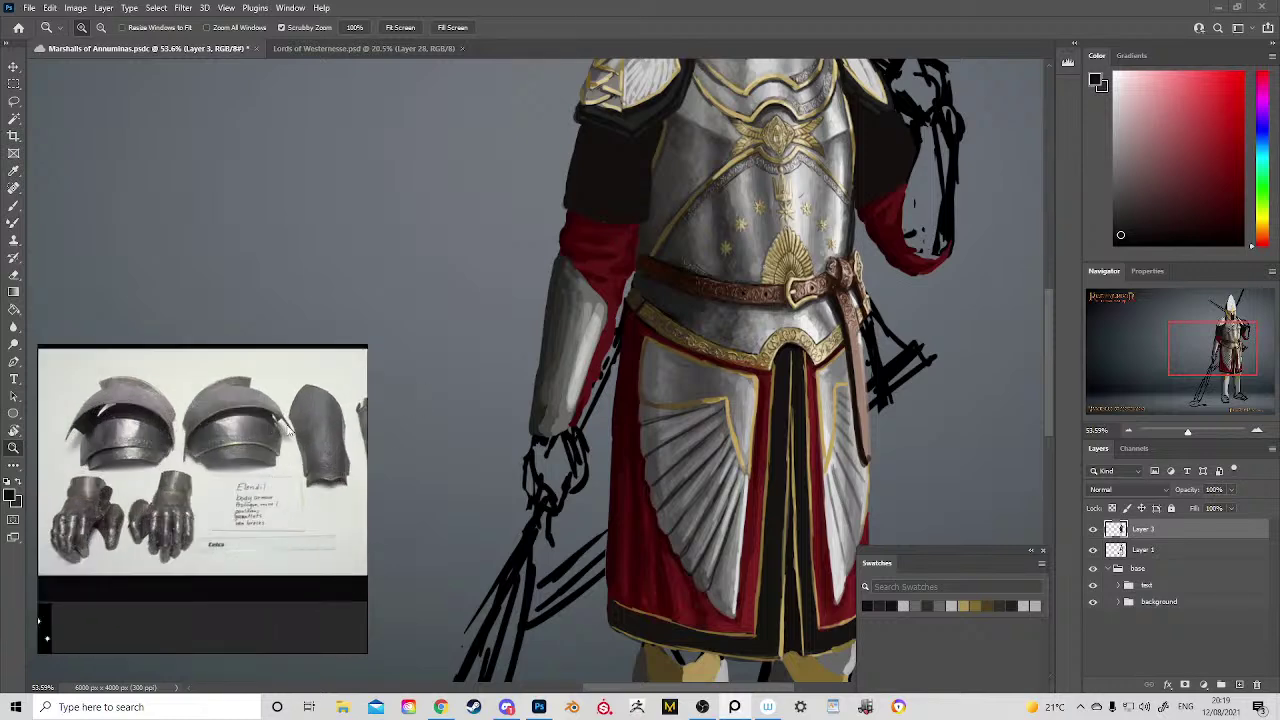
scroll(230, 442, up, 4)
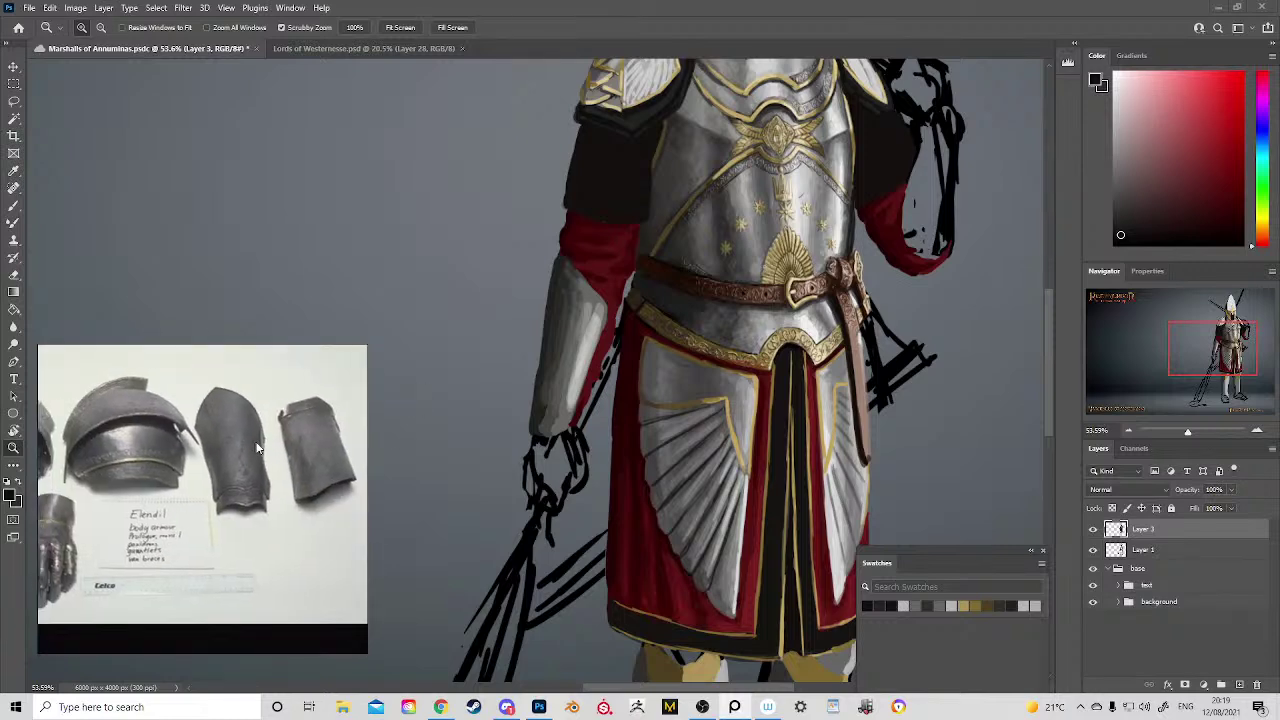
scroll(274, 439, down, 3)
scroll(274, 437, up, 2)
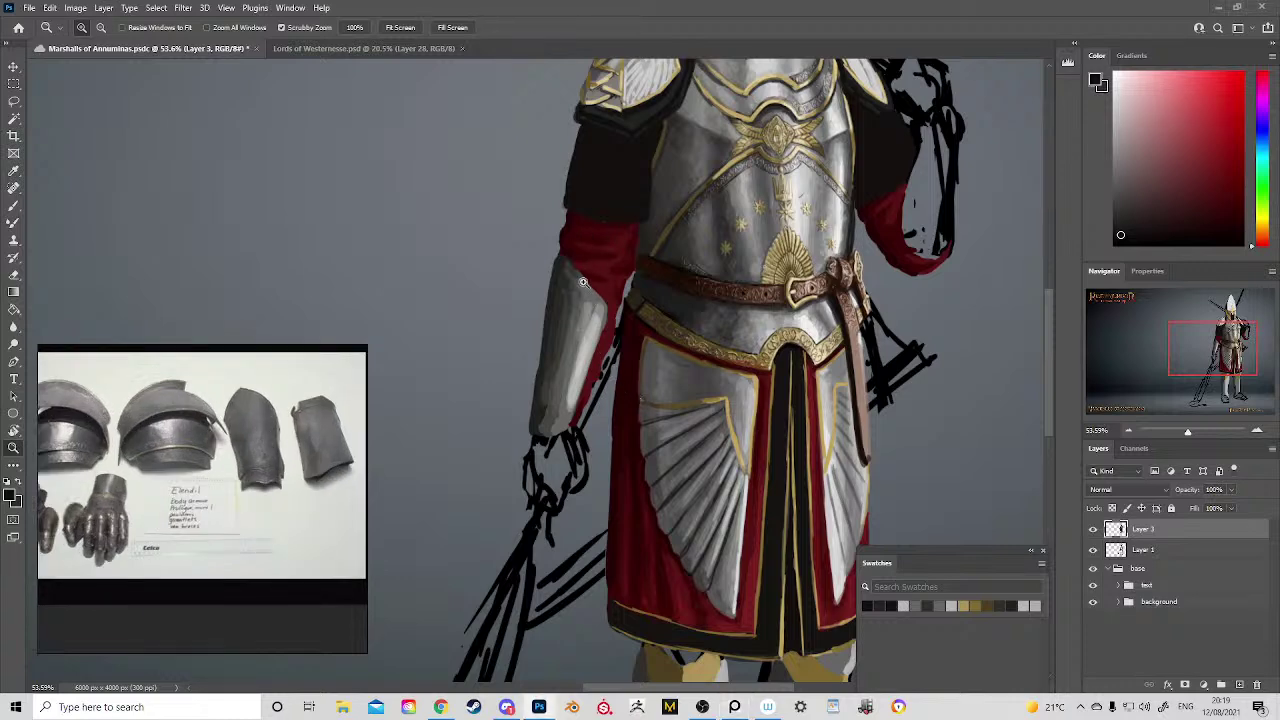
Step: Blend sampled greys on the viewer's left forearm vambrace and deepen the adjoining red sleeve's shadows with sampled dark red
drag(584, 282, 604, 304)
key(b)
alt+click(600, 331)
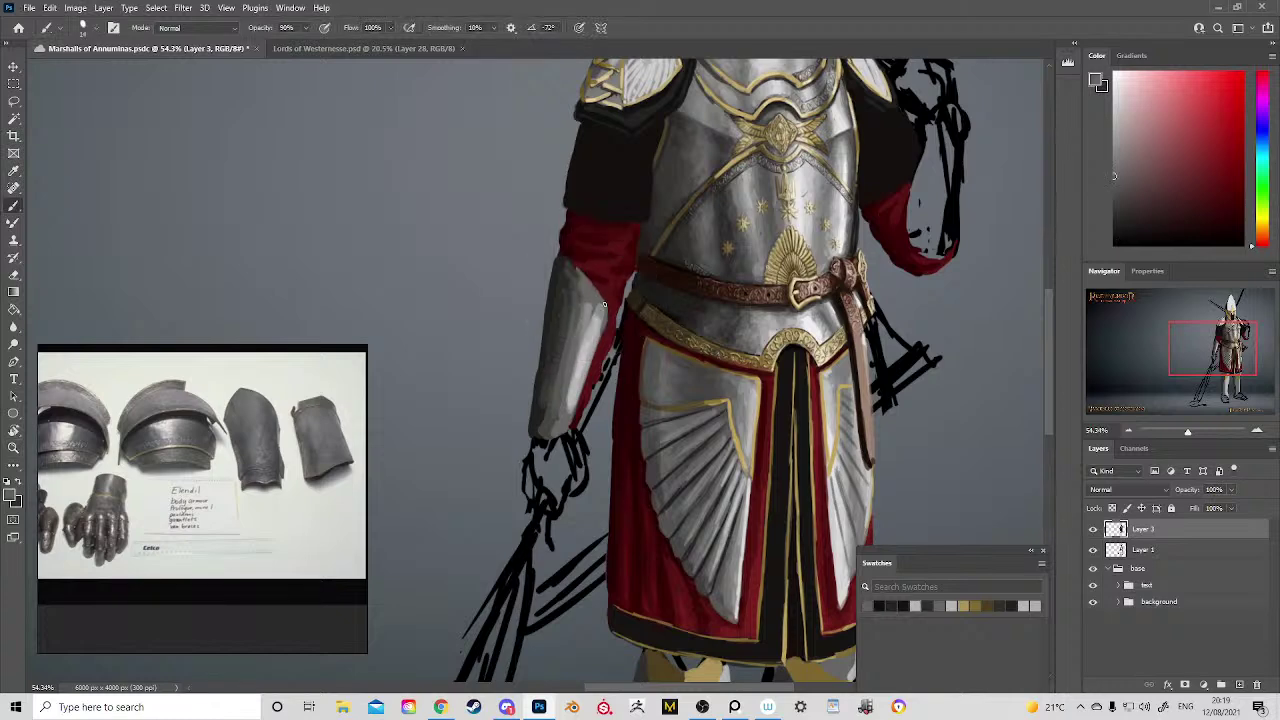
alt+click(572, 300)
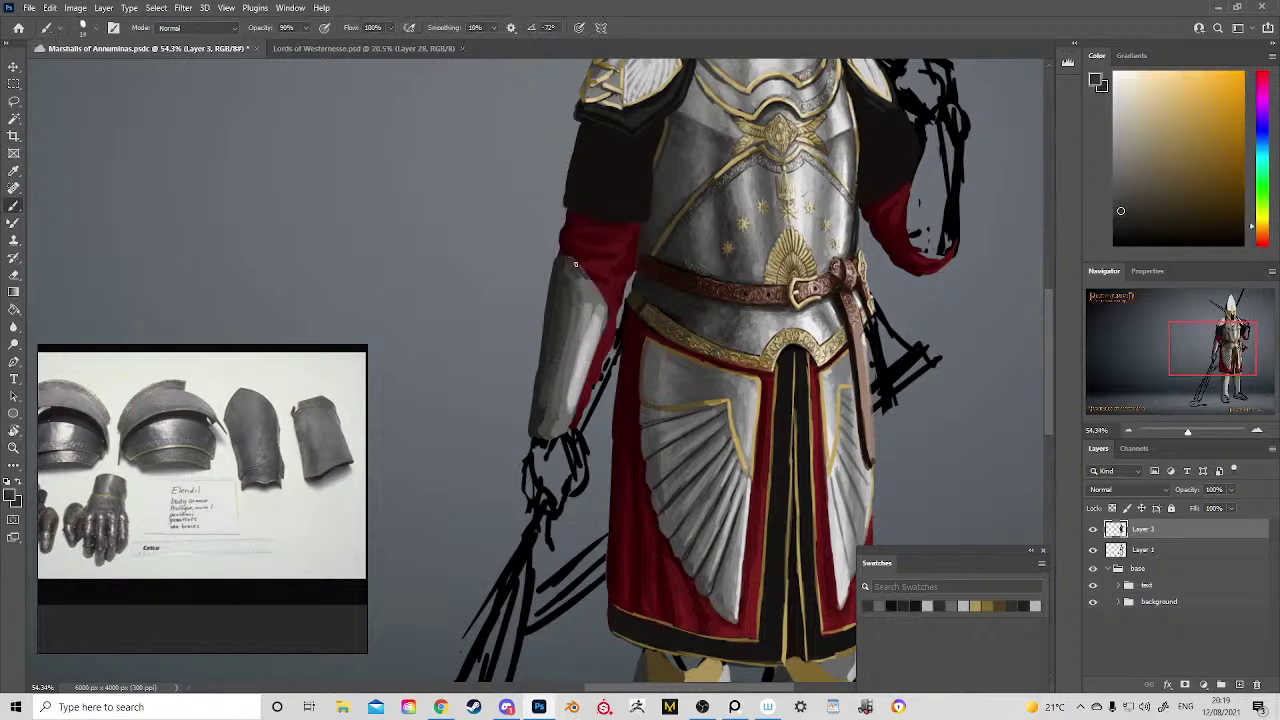
alt+click(562, 255)
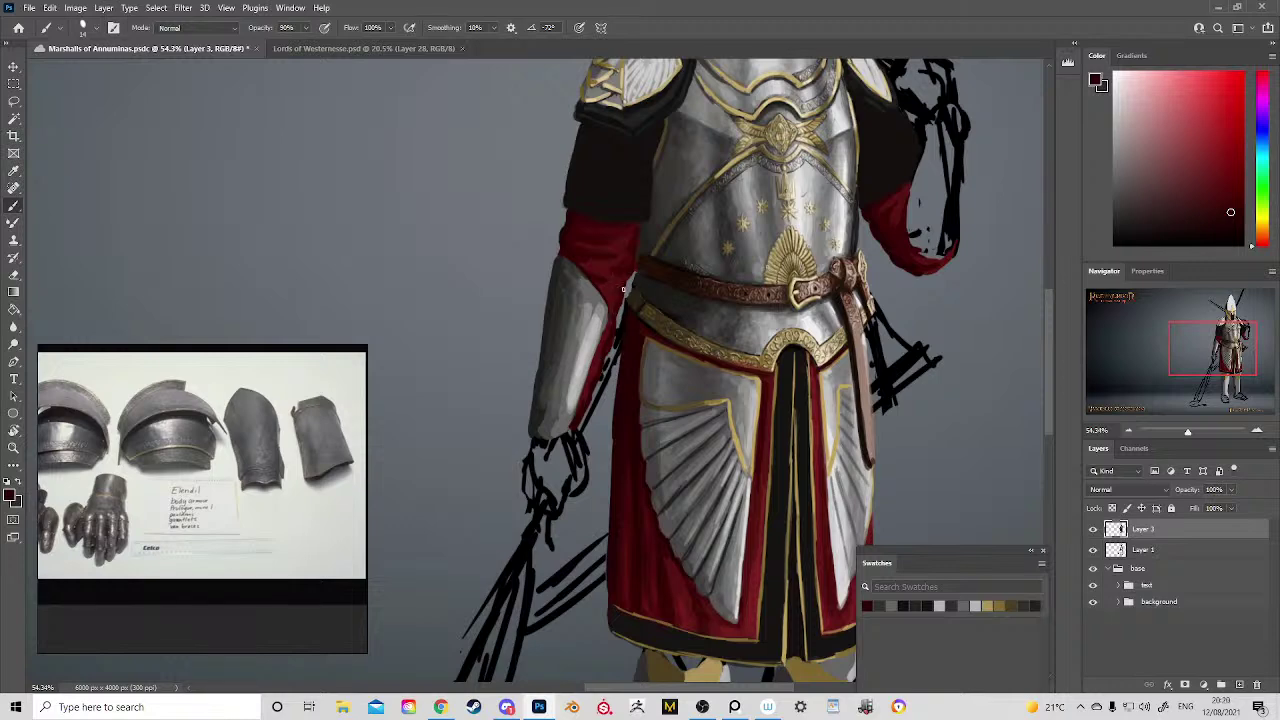
alt+click(564, 238)
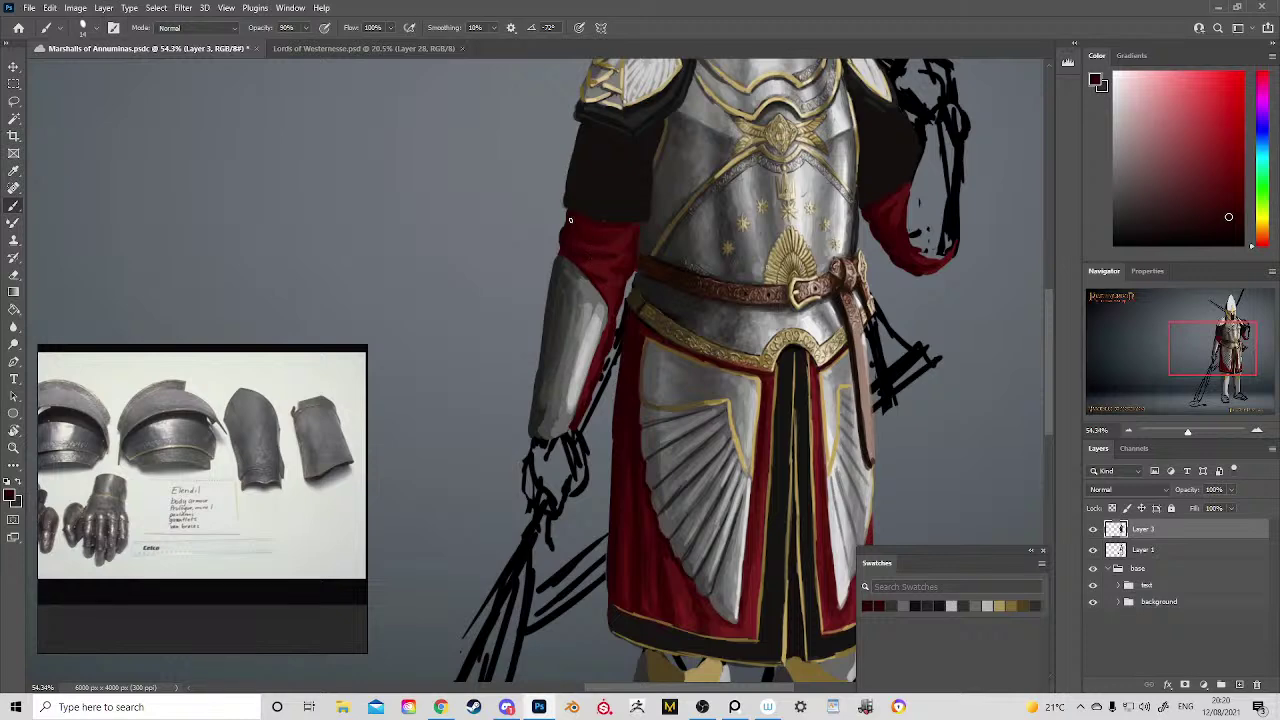
Step: Paint a dark gold border along the elbow and wrist edges of the viewer's left vambrace
drag(698, 249, 492, 342)
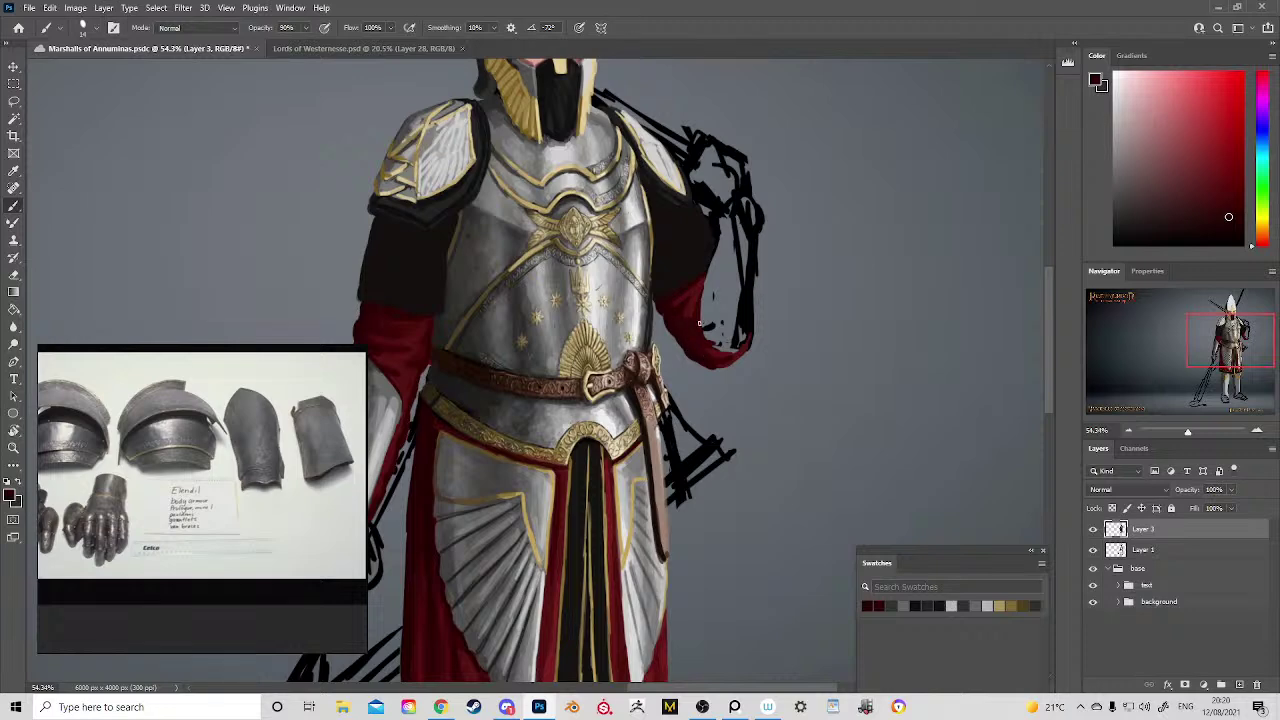
drag(662, 400, 740, 380)
drag(568, 347, 617, 309)
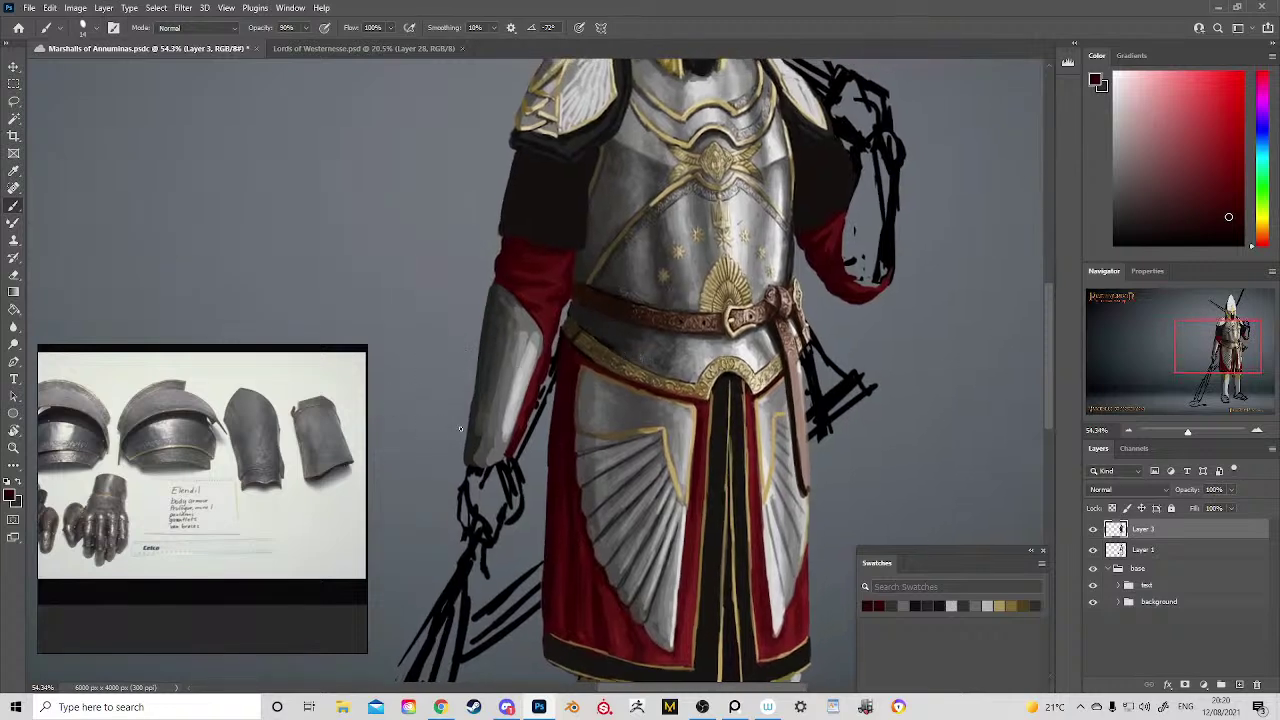
alt+click(594, 382)
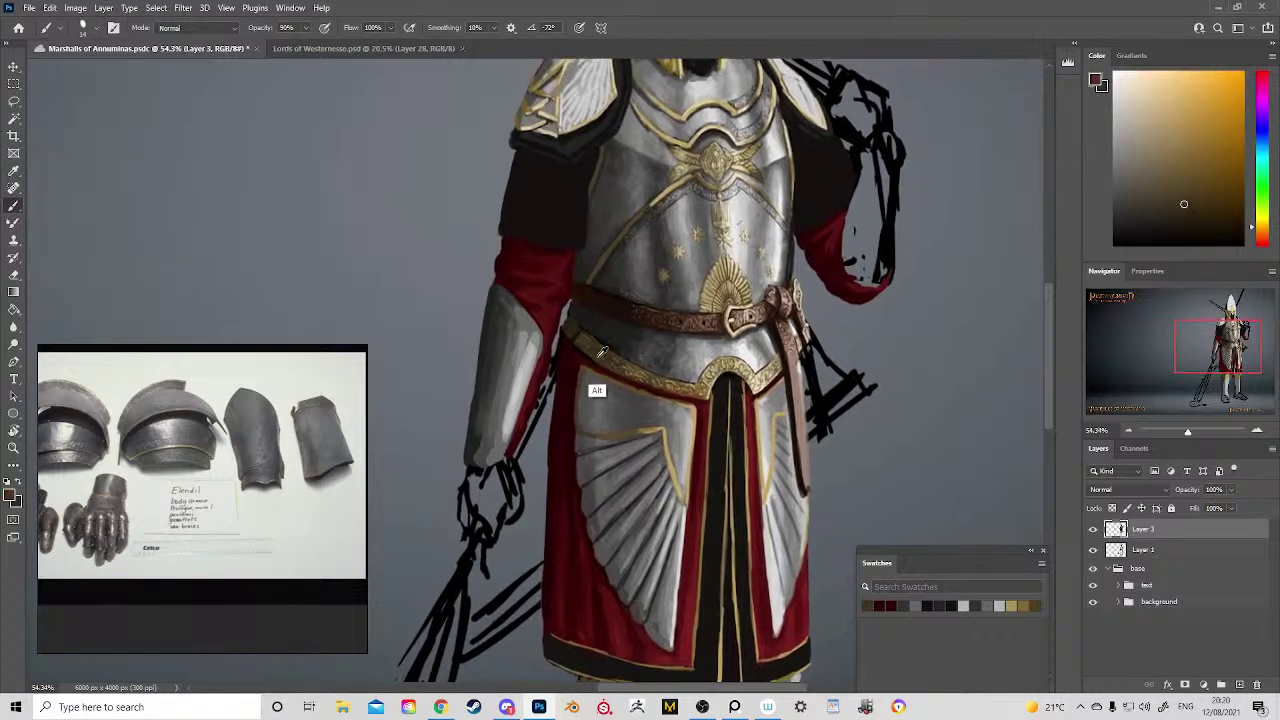
alt+click(641, 428)
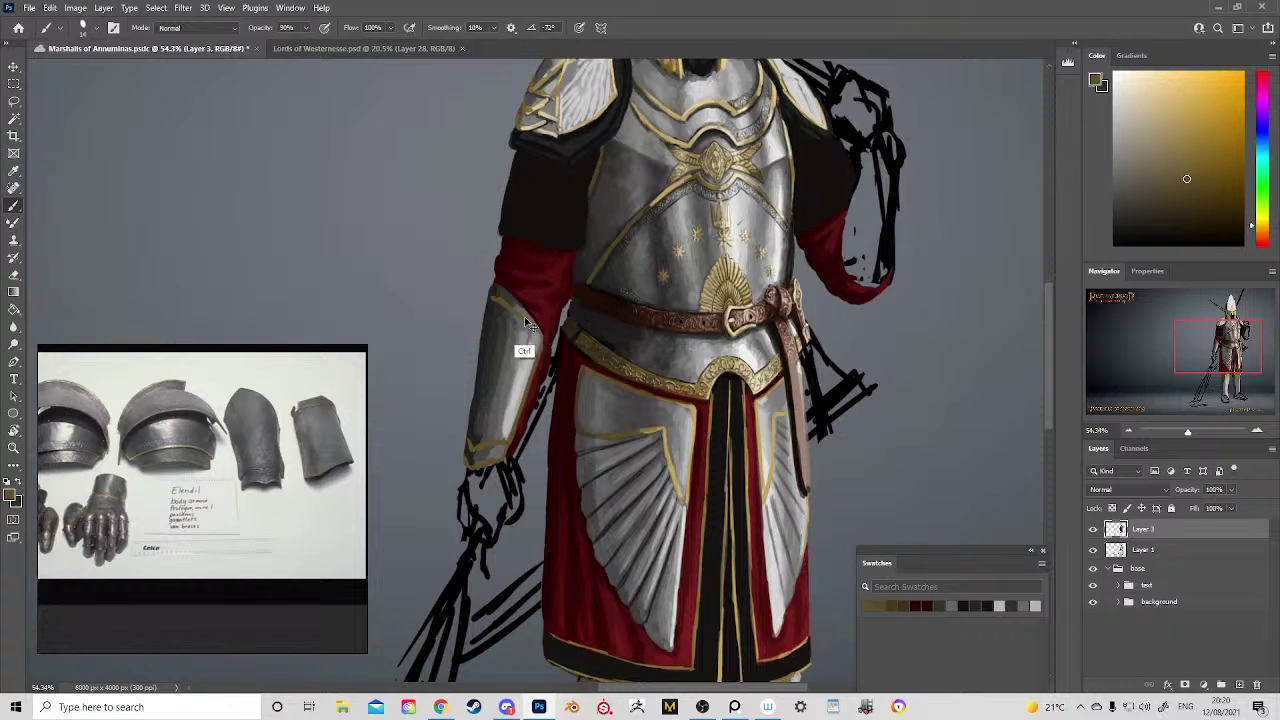
key(ctrl+z)
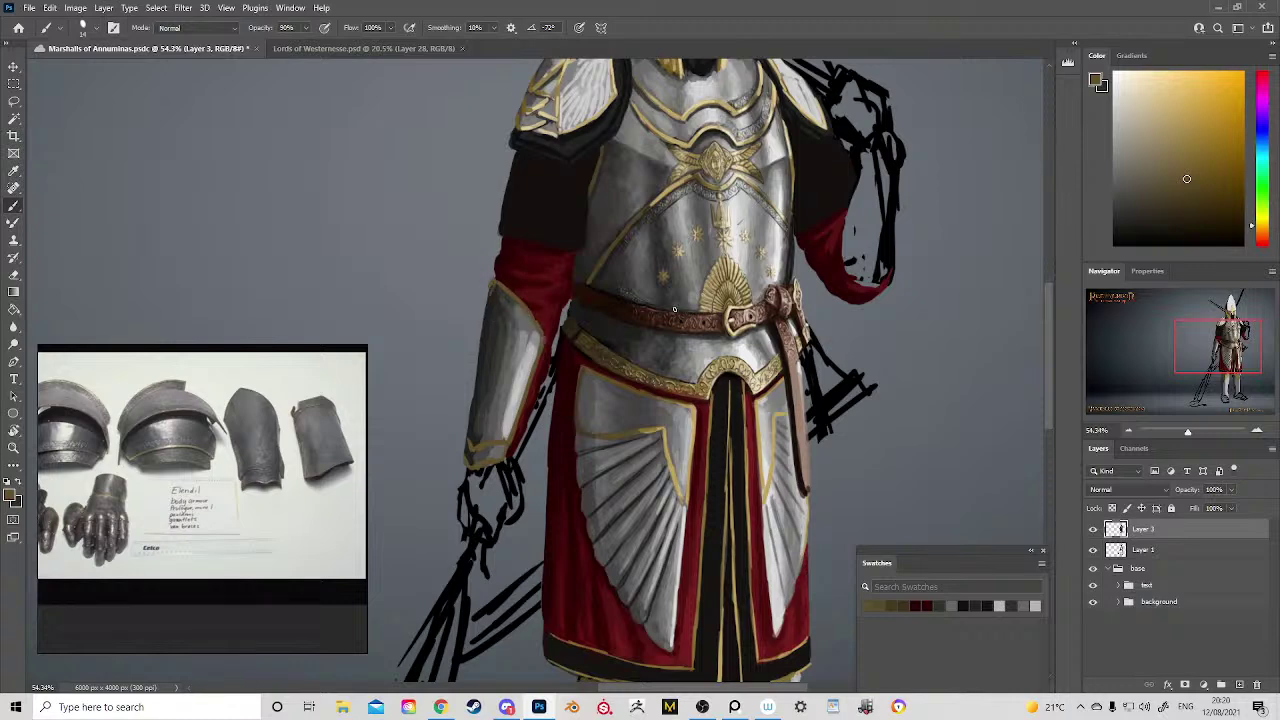
Step: Brighten the vambrace's gold border with light gold sampled from the breastplate and clean its edge against the red sleeve
alt+click(688, 148)
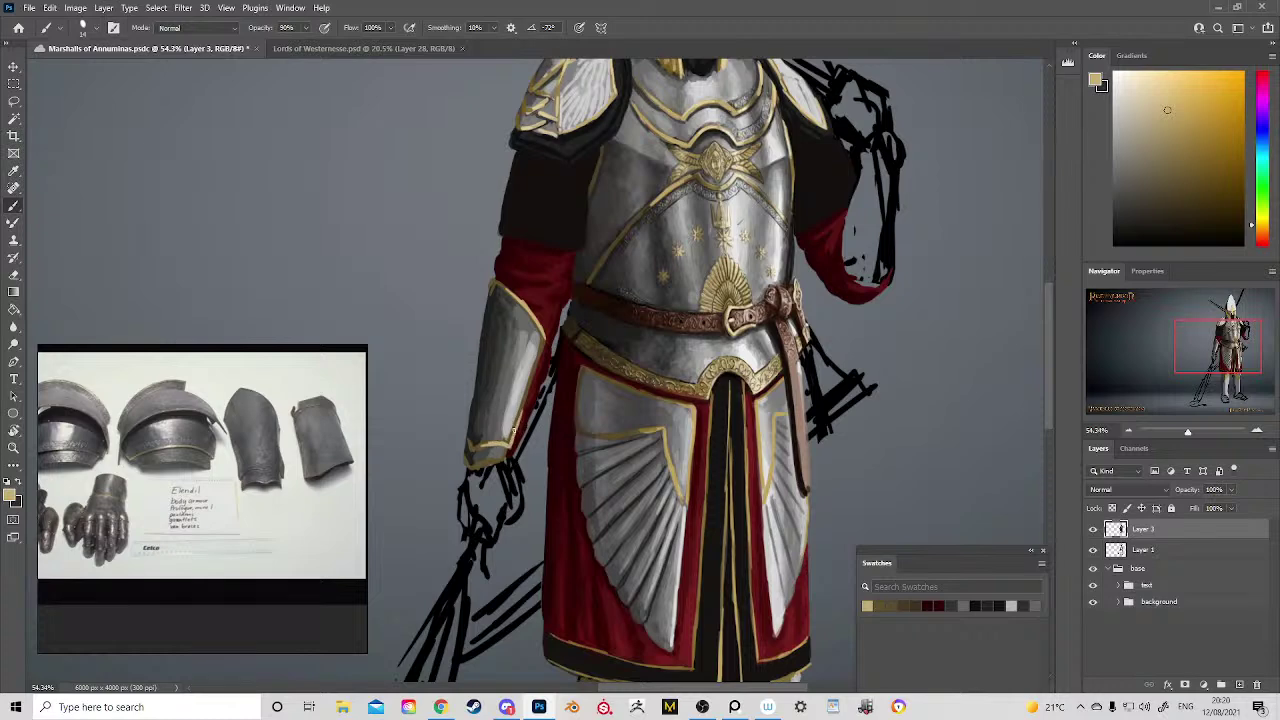
mouse_move(514, 430)
mouse_down()
mouse_move(510, 440)
mouse_move(522, 400)
mouse_move(498, 356)
mouse_up()
key(z)
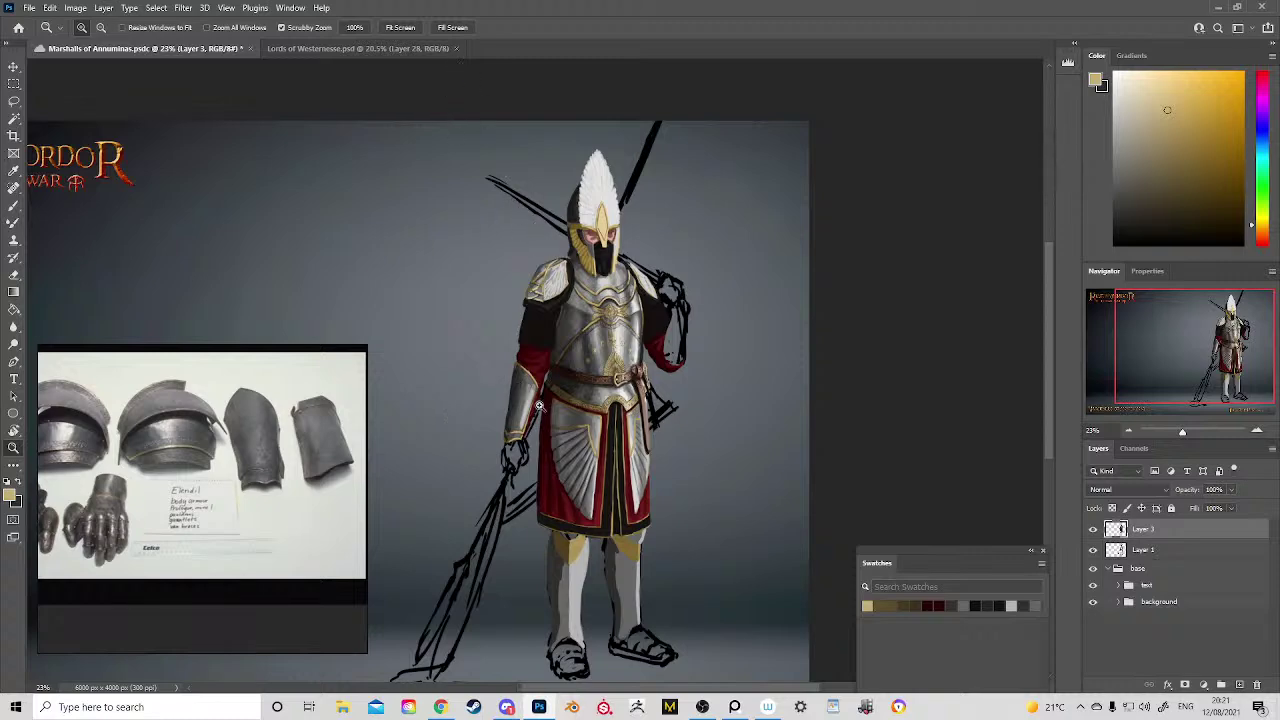
drag(540, 407, 597, 453)
key(b)
alt+click(577, 364)
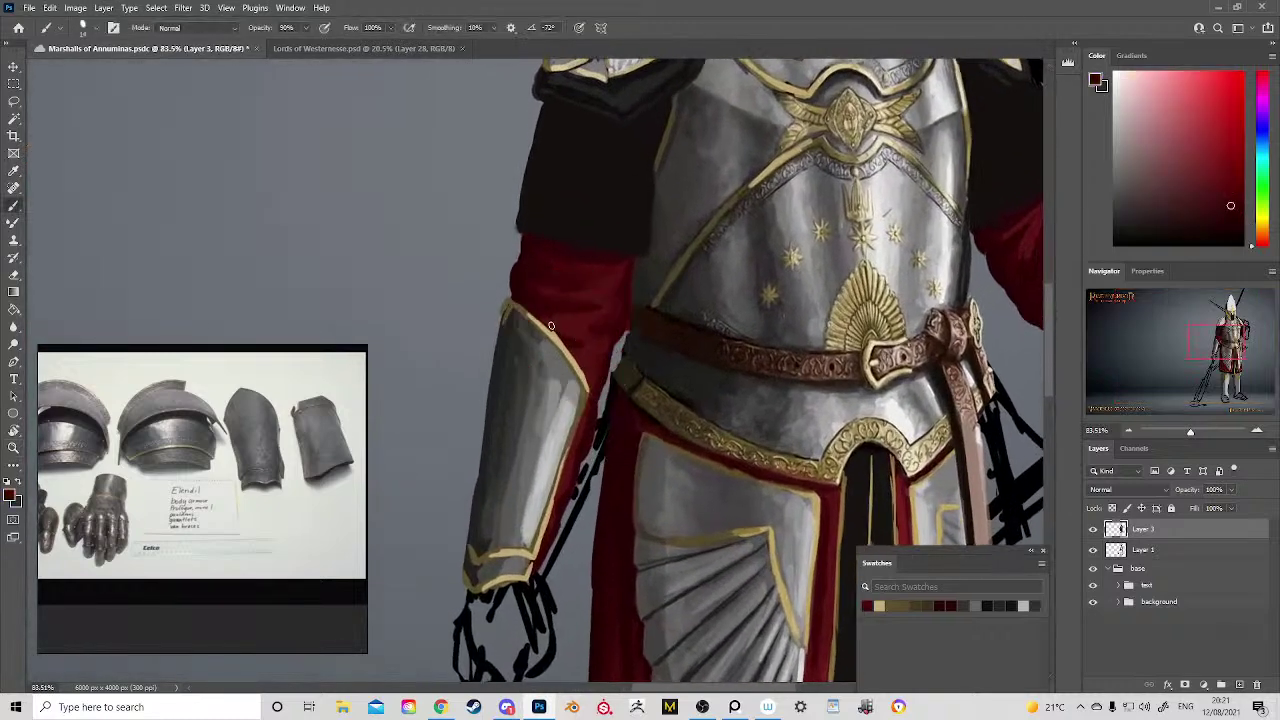
alt+click(585, 368)
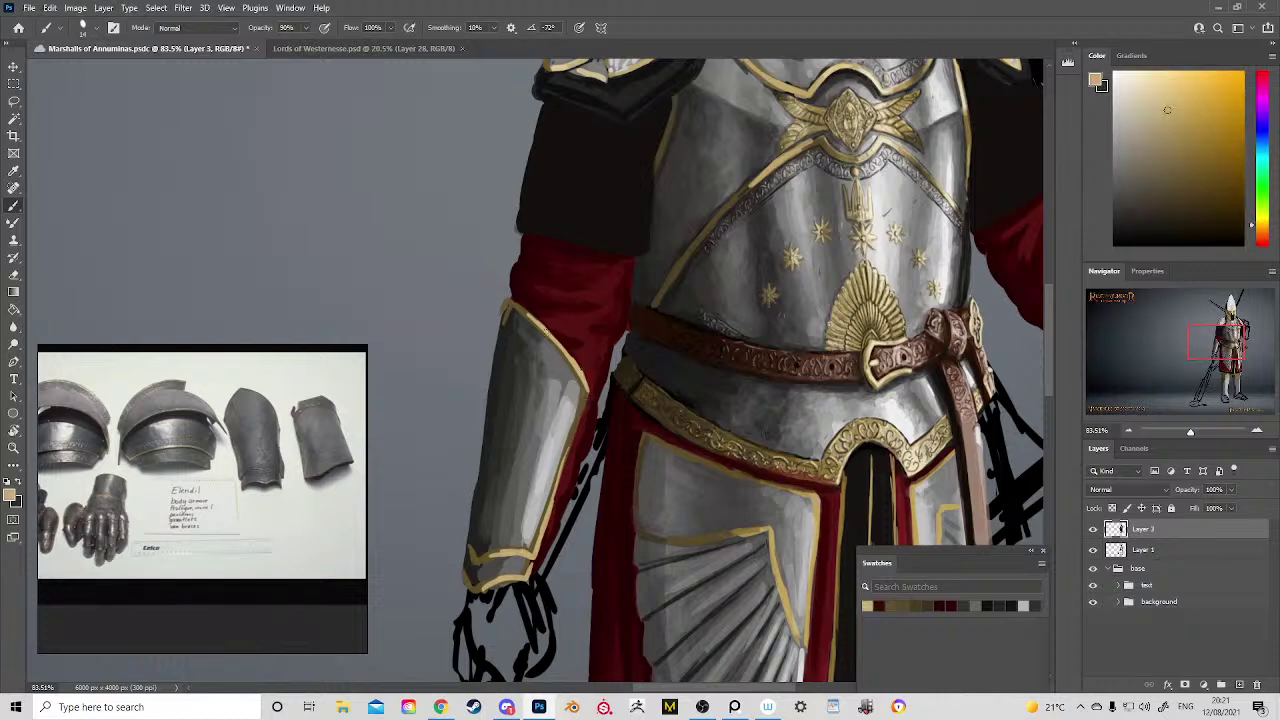
Step: Touch up the black trim of the viewer's right pauldron with a dark tone sampled from it
key(z)
mouse_move(552, 337)
mouse_down()
mouse_move(581, 368)
mouse_move(551, 329)
mouse_up()
drag(590, 291, 612, 315)
scroll(612, 315, down, 1)
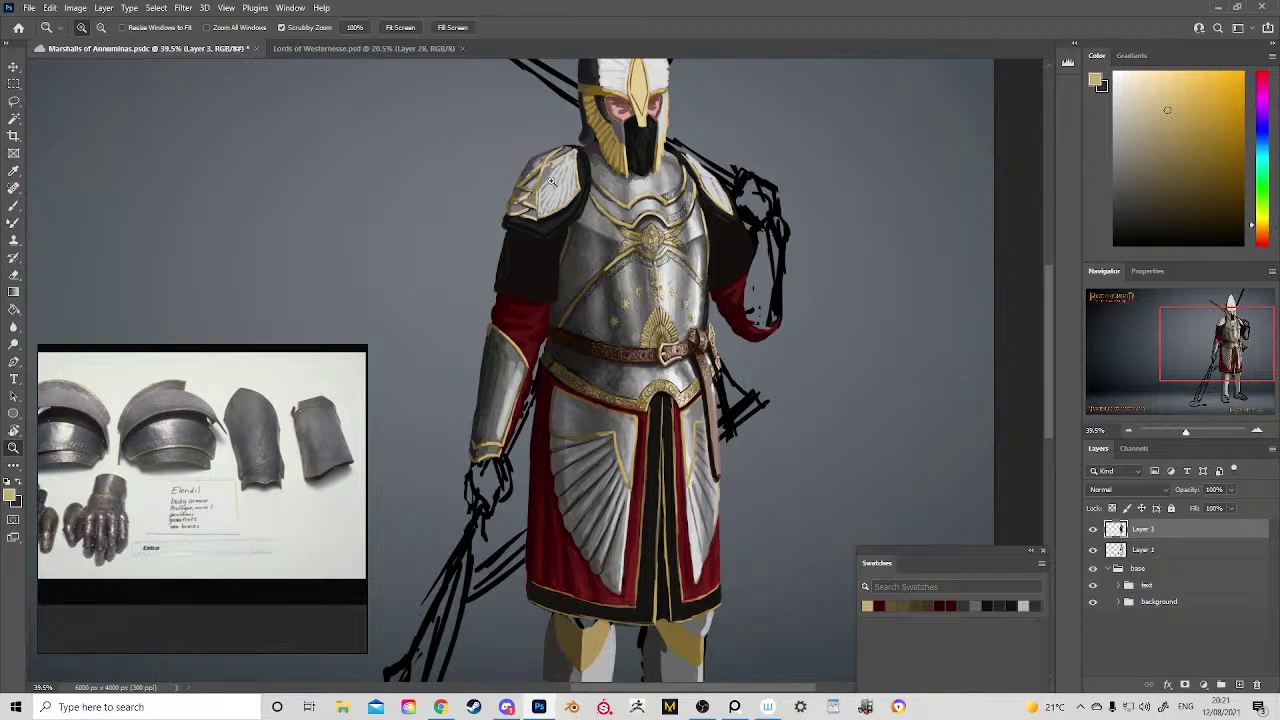
scroll(669, 191, up, 5)
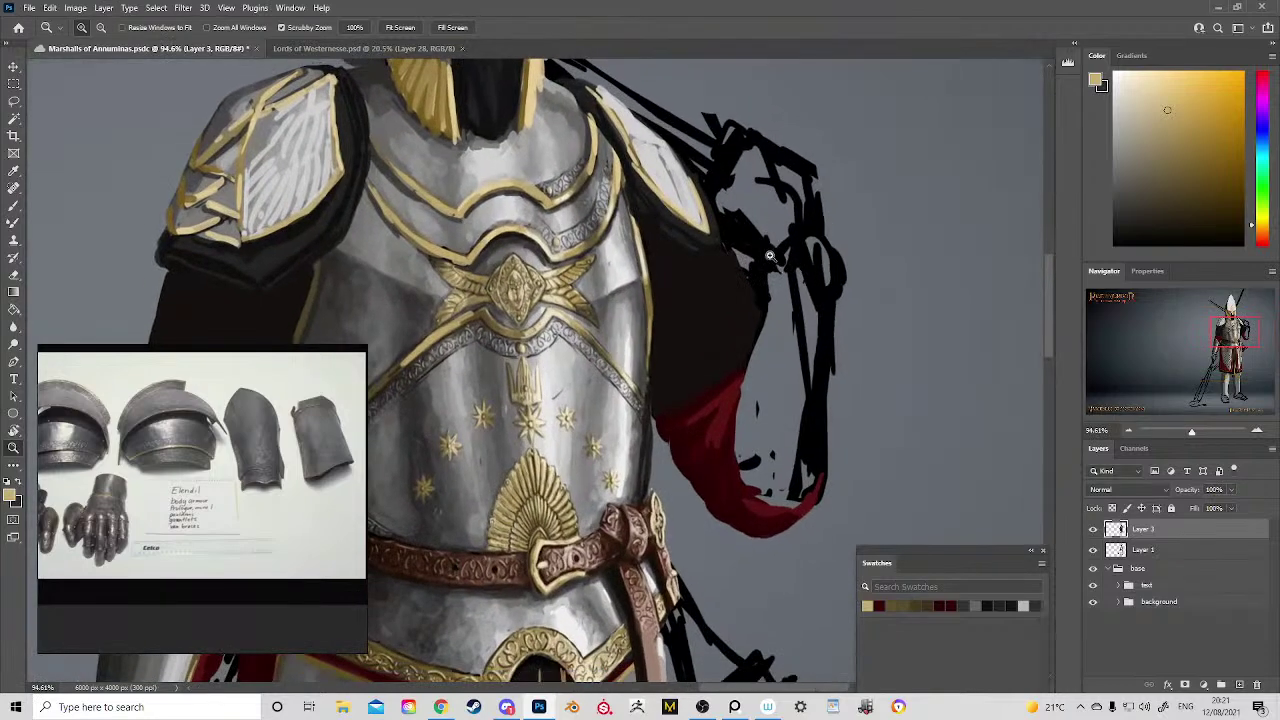
key(b)
alt+click(687, 225)
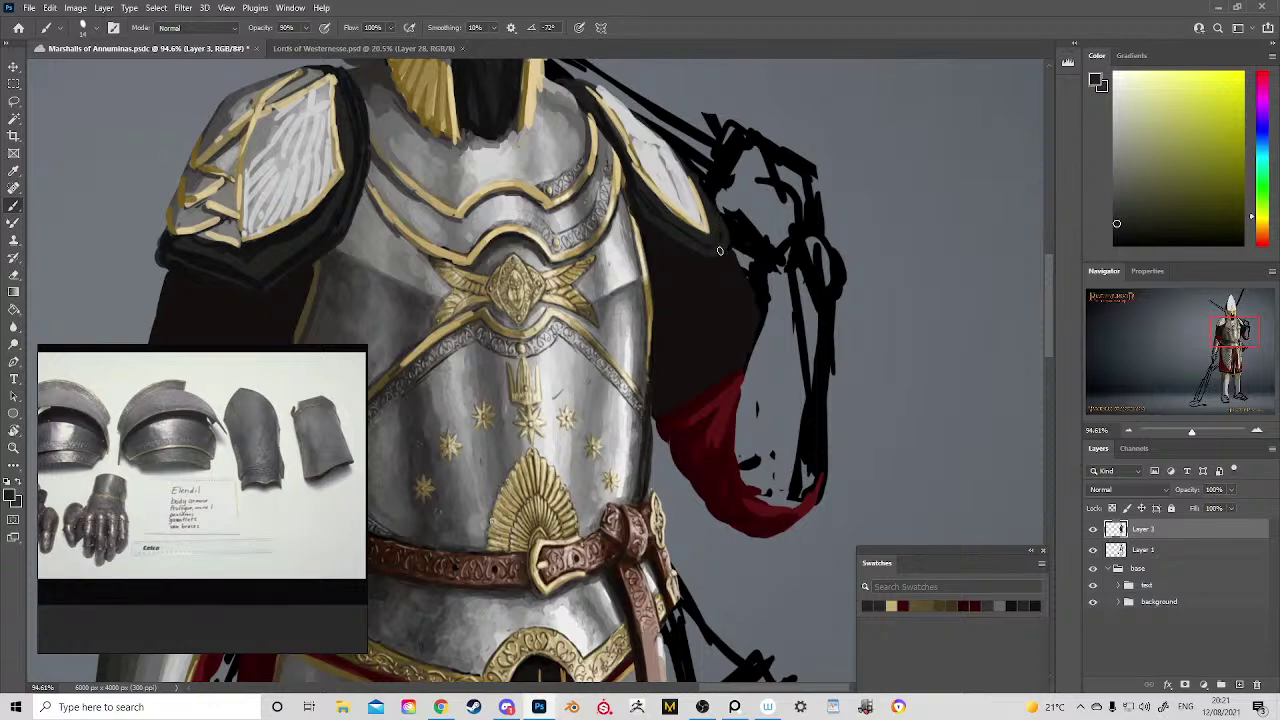
Step: Shade the shadow side of the gold knee trim on the viewer's left greave with a sampled dark olive tone
key(z)
mouse_move(709, 294)
mouse_down()
mouse_move(652, 214)
mouse_move(664, 149)
mouse_move(706, 176)
mouse_up()
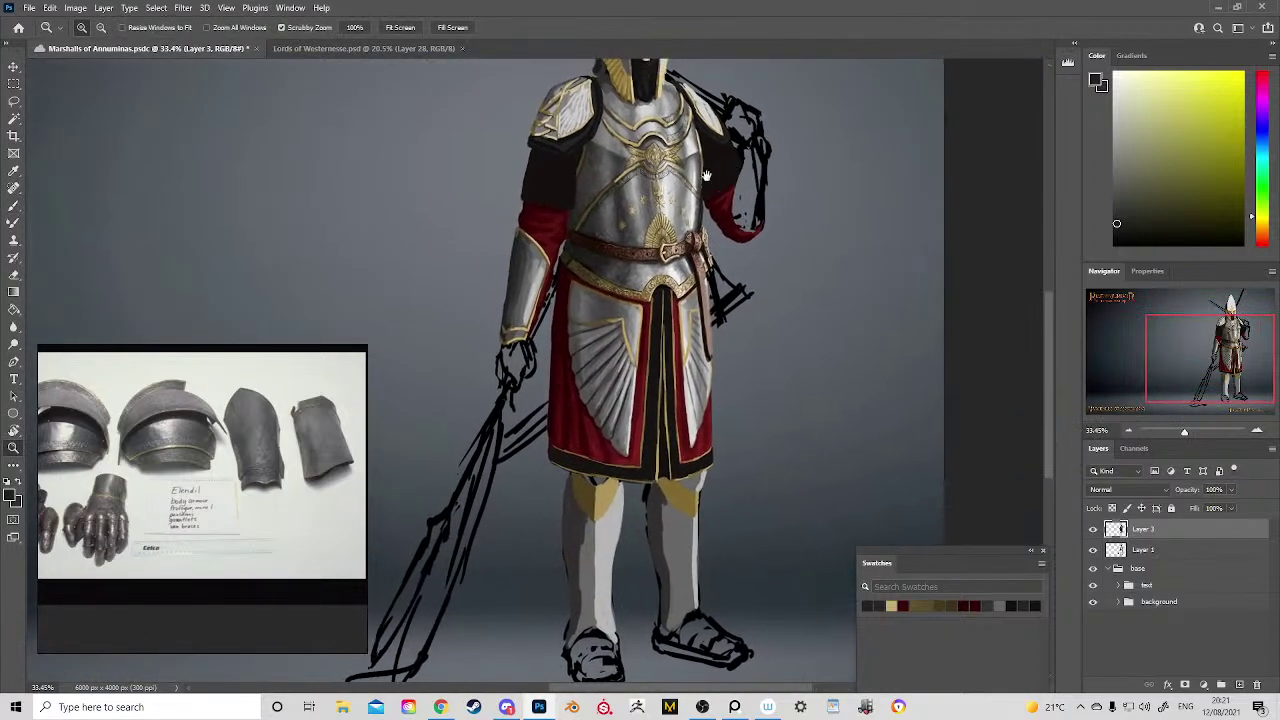
scroll(516, 226, up, 2)
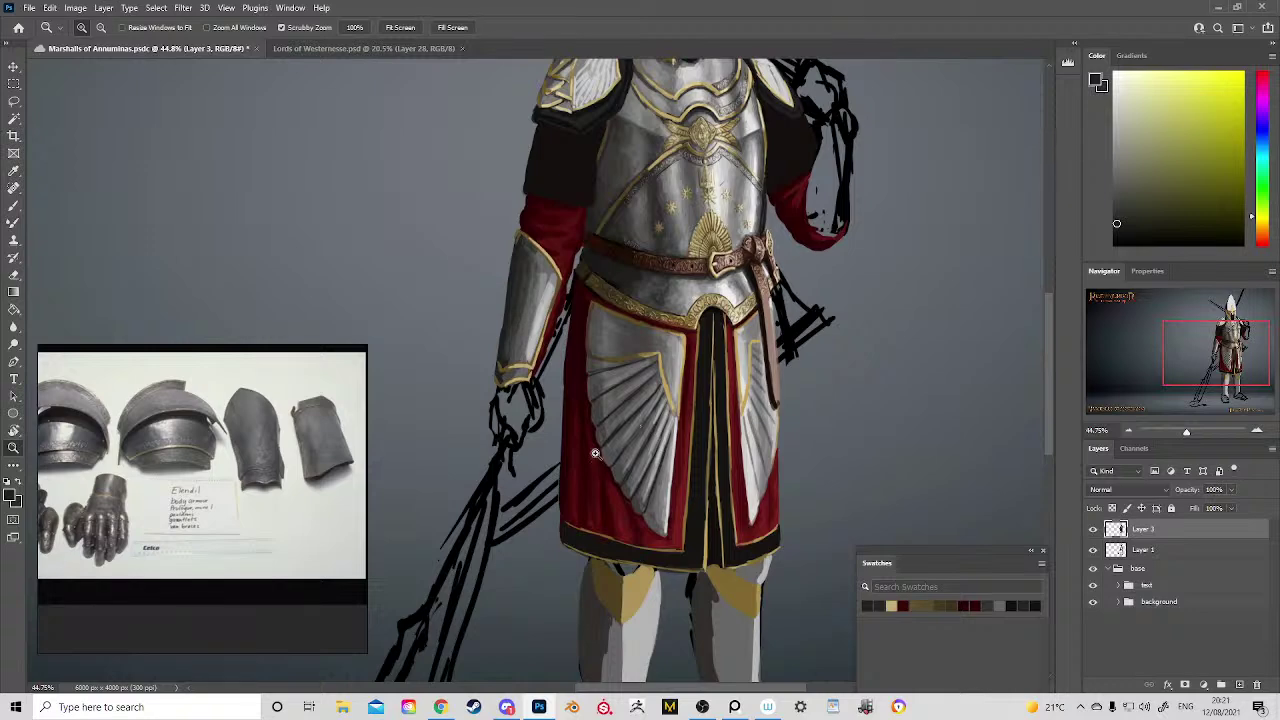
alt+click(595, 620)
drag(595, 620, 595, 404)
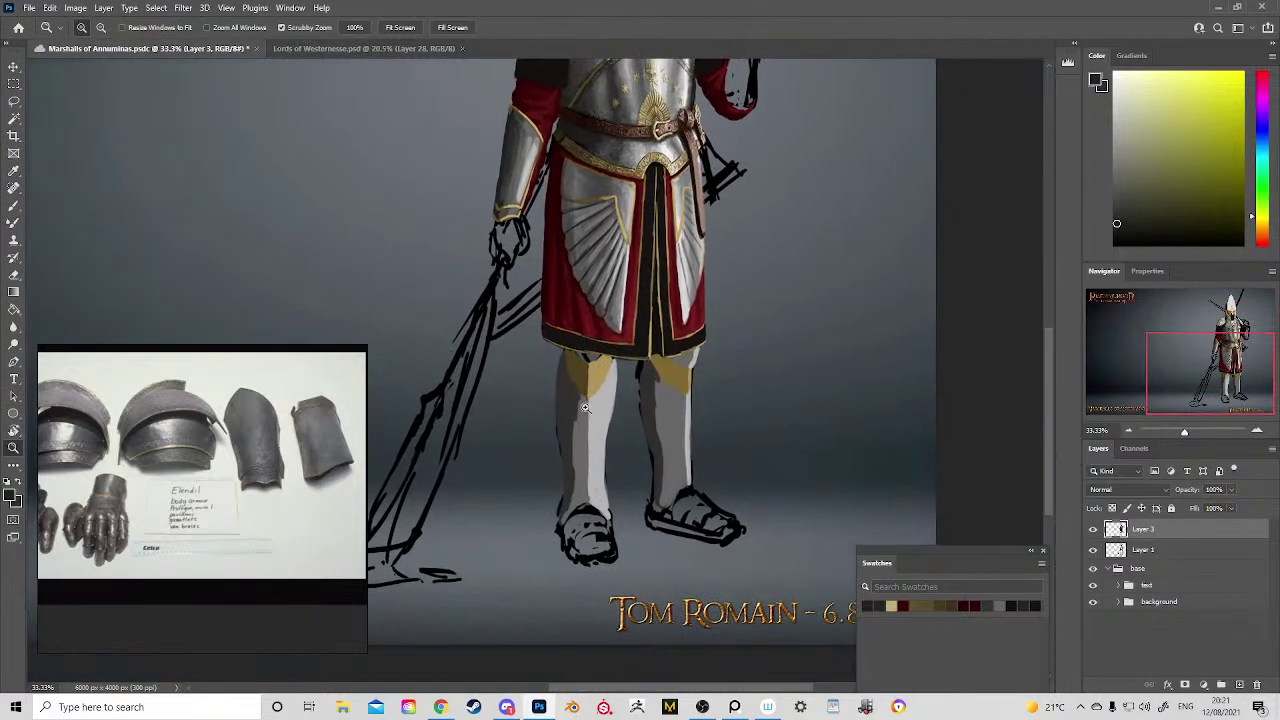
scroll(594, 402, up, 3)
key(b)
alt+click(571, 452)
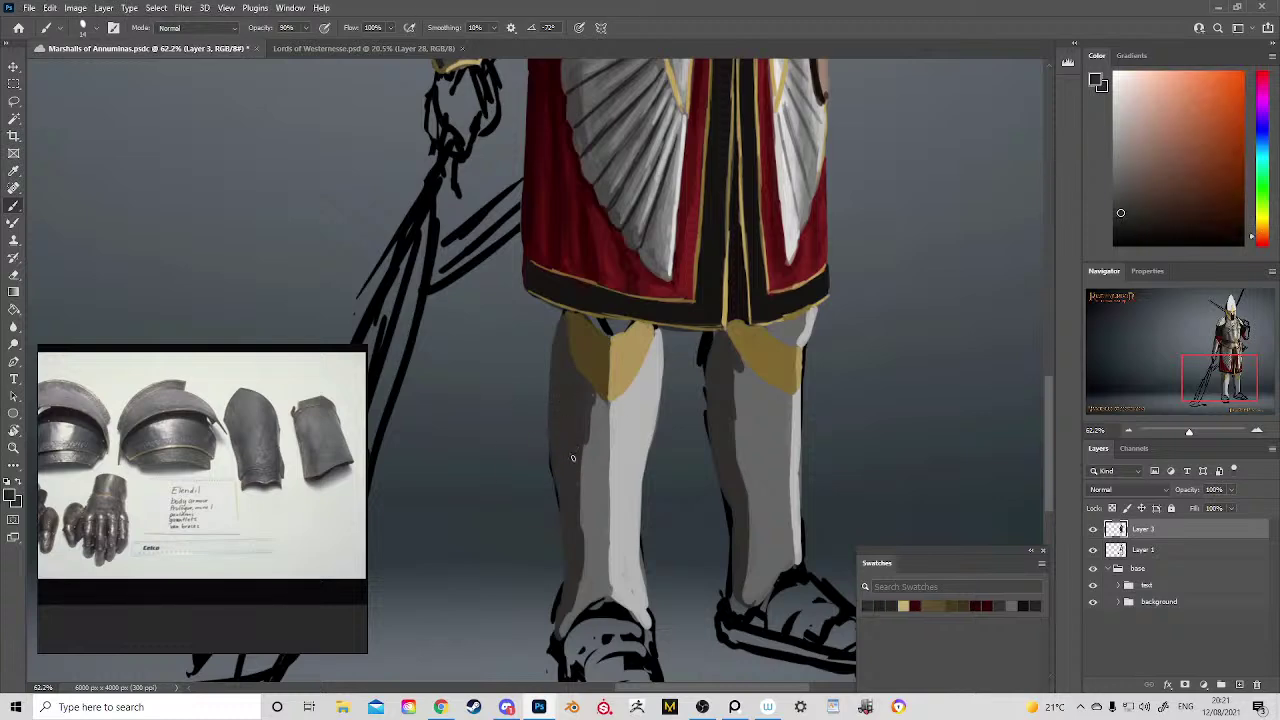
alt+click(581, 377)
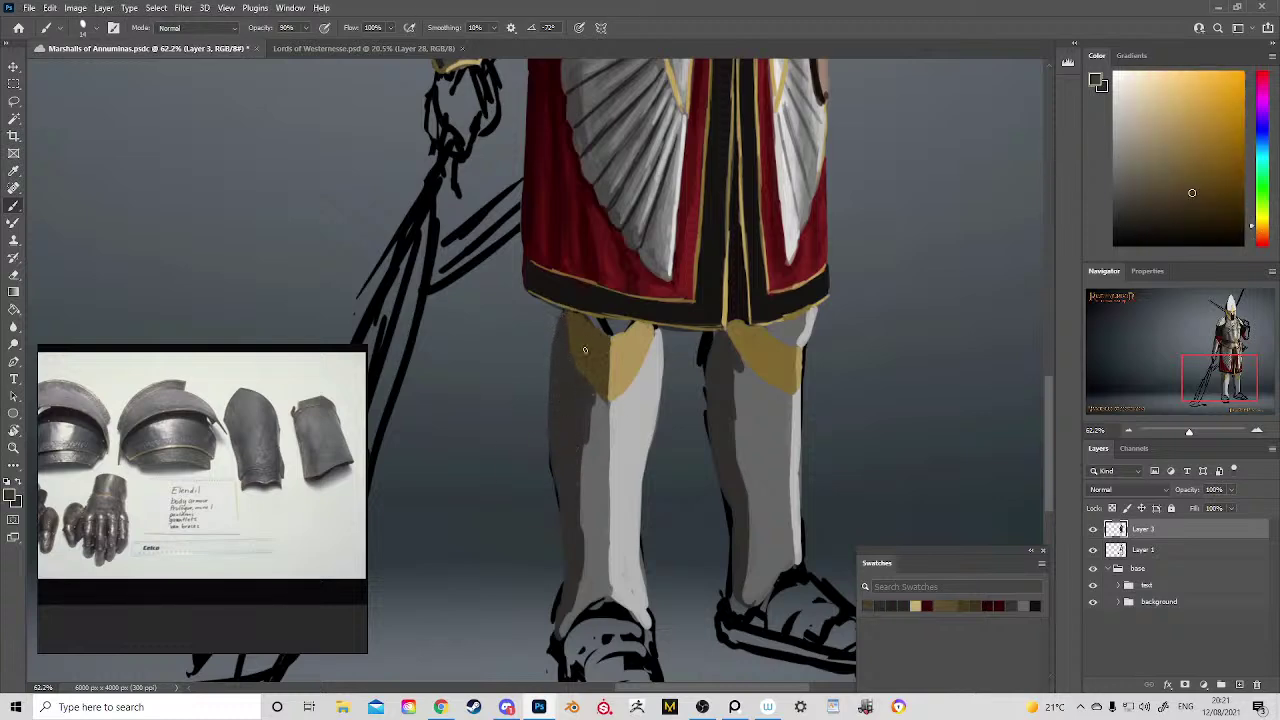
Step: Fill the area between that greave's gold trim and the skirt hem with sampled greys, and tidy the trim's edges
alt+click(560, 414)
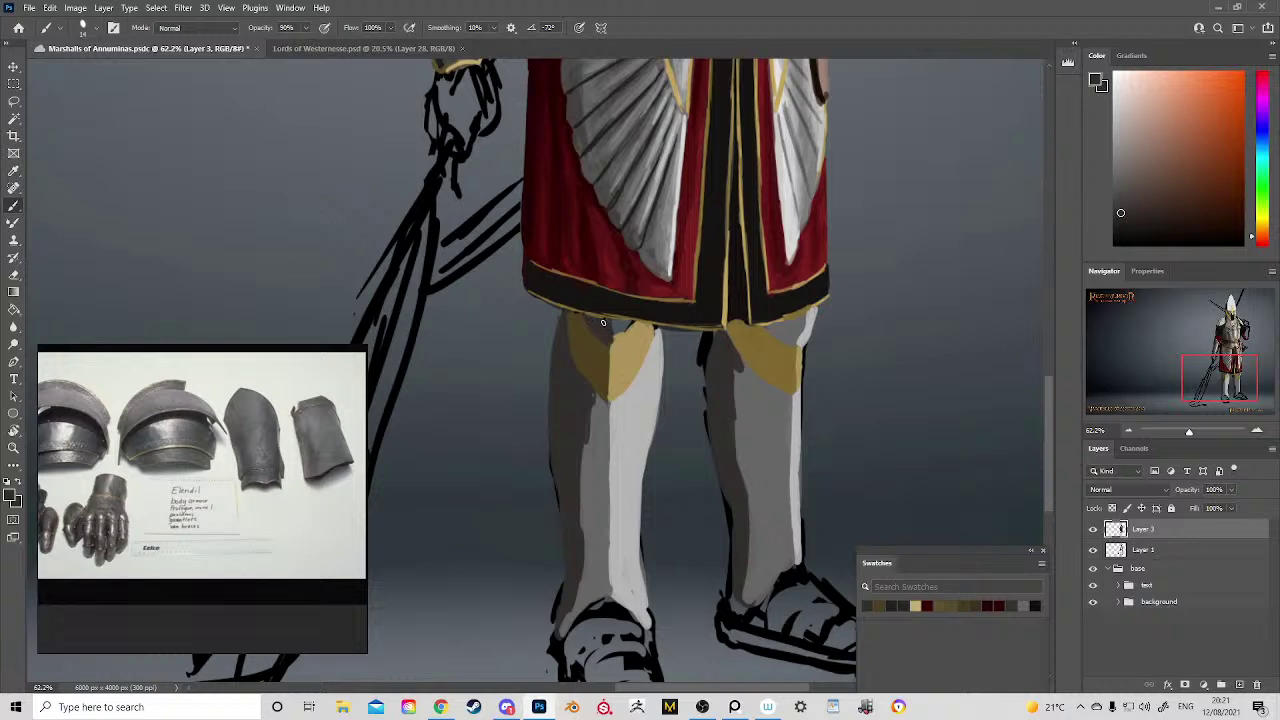
alt+click(615, 393)
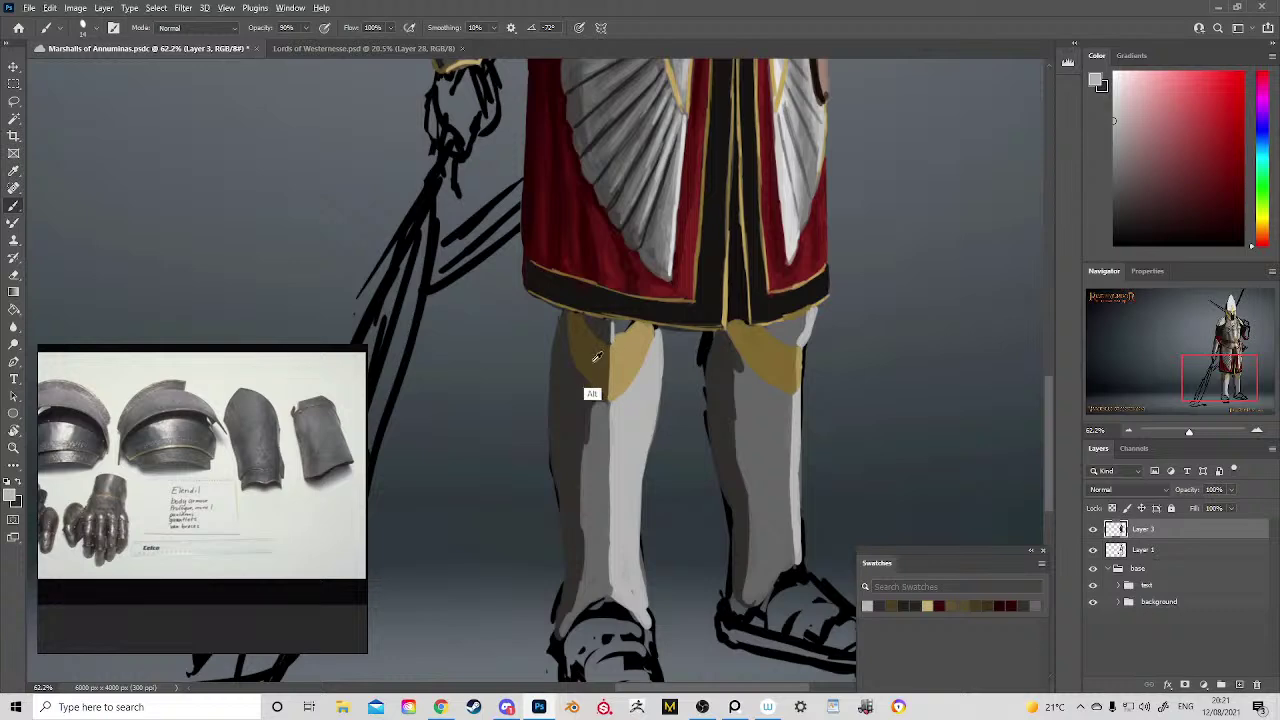
alt+click(590, 440)
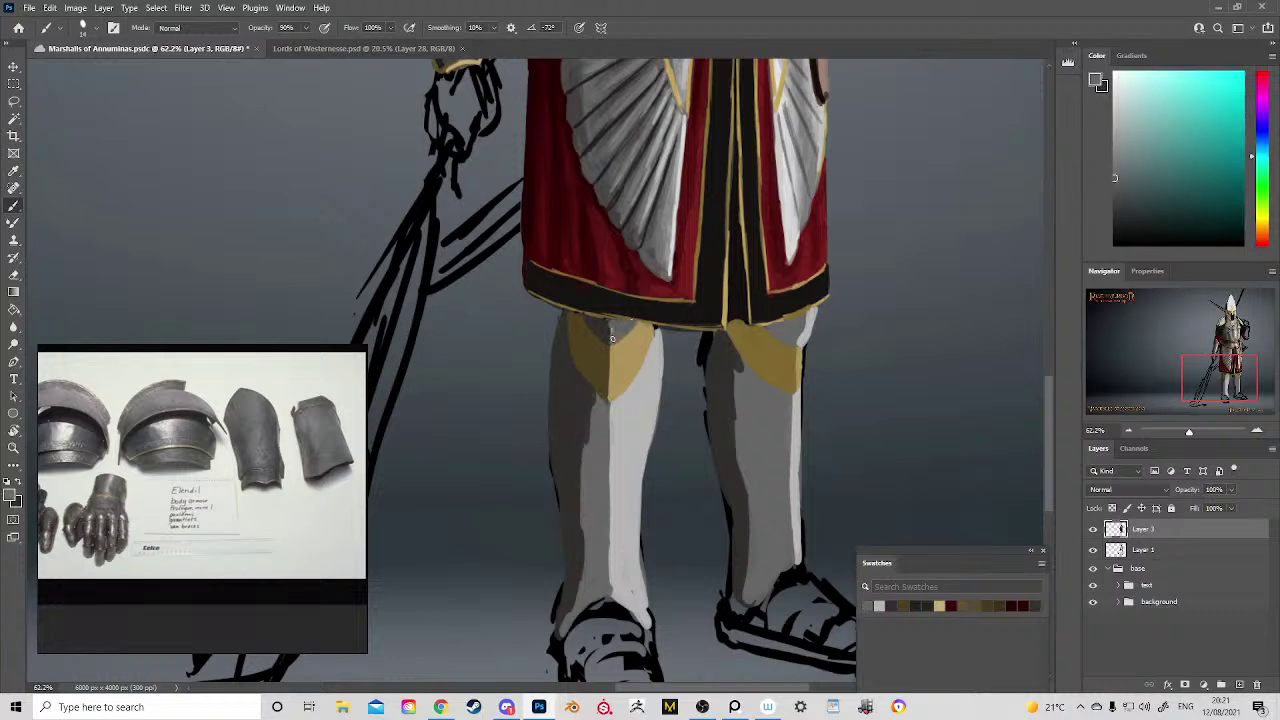
alt+click(572, 362)
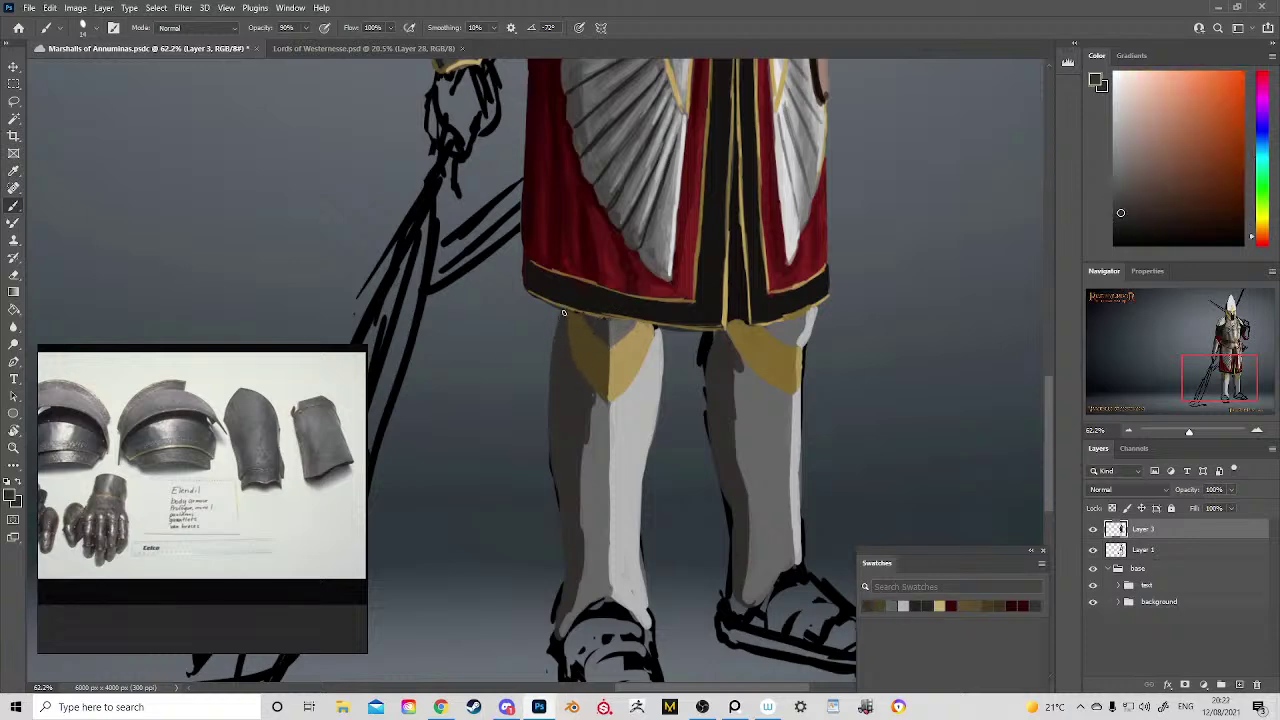
alt+click(581, 361)
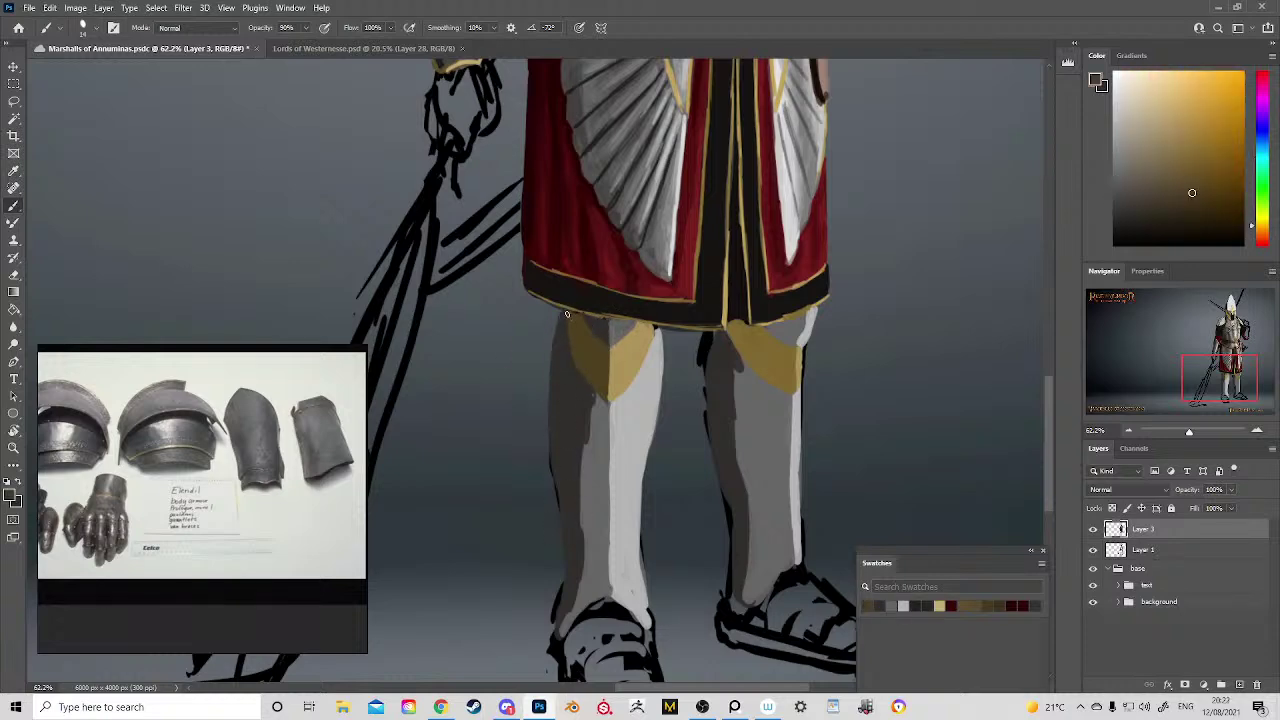
alt+click(642, 386)
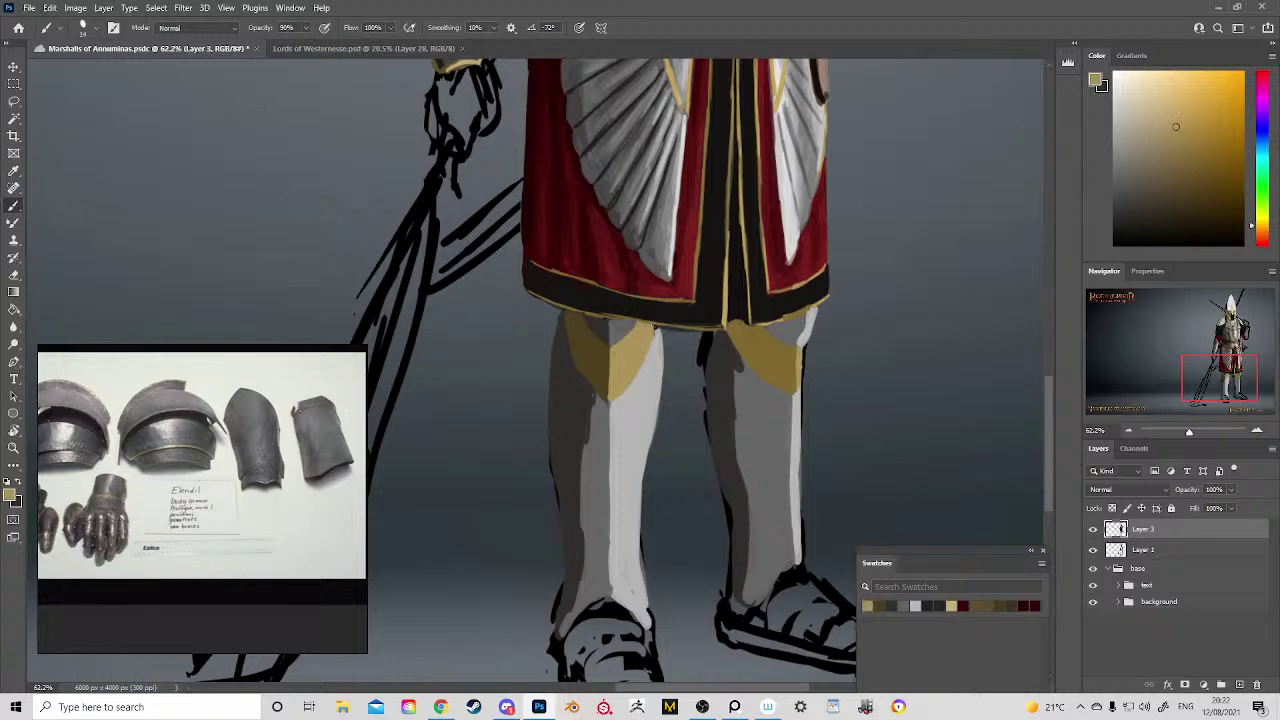
alt+click(651, 400)
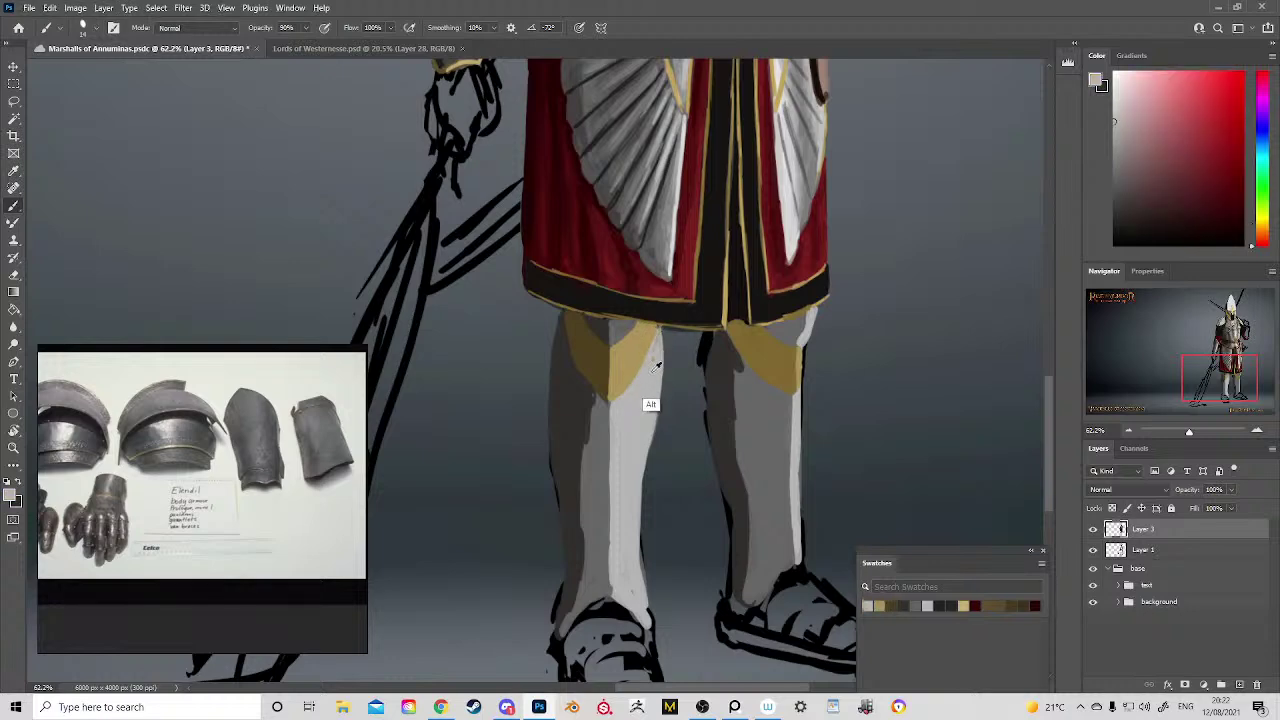
Step: Check the whole figure in a horizontally mirrored view of the canvas, and restore the original orientation
key(z)
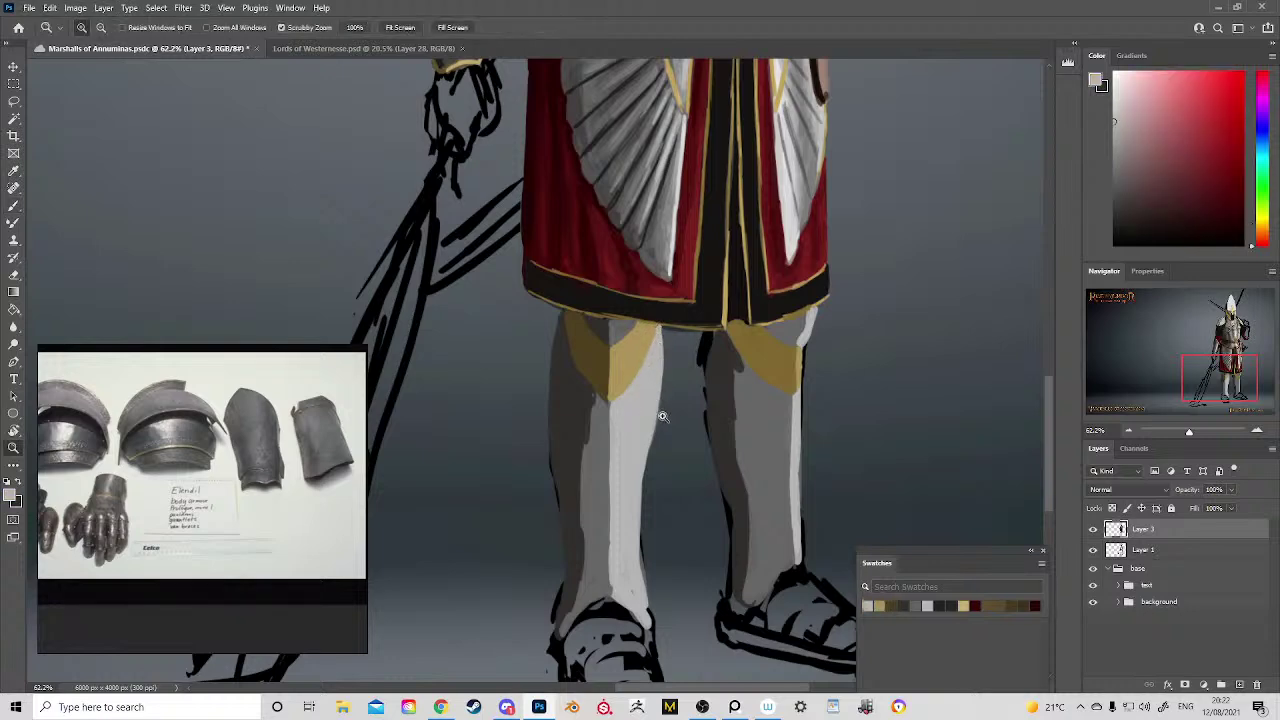
drag(663, 417, 615, 398)
drag(657, 351, 683, 461)
drag(706, 400, 685, 368)
key(ctrl+h)
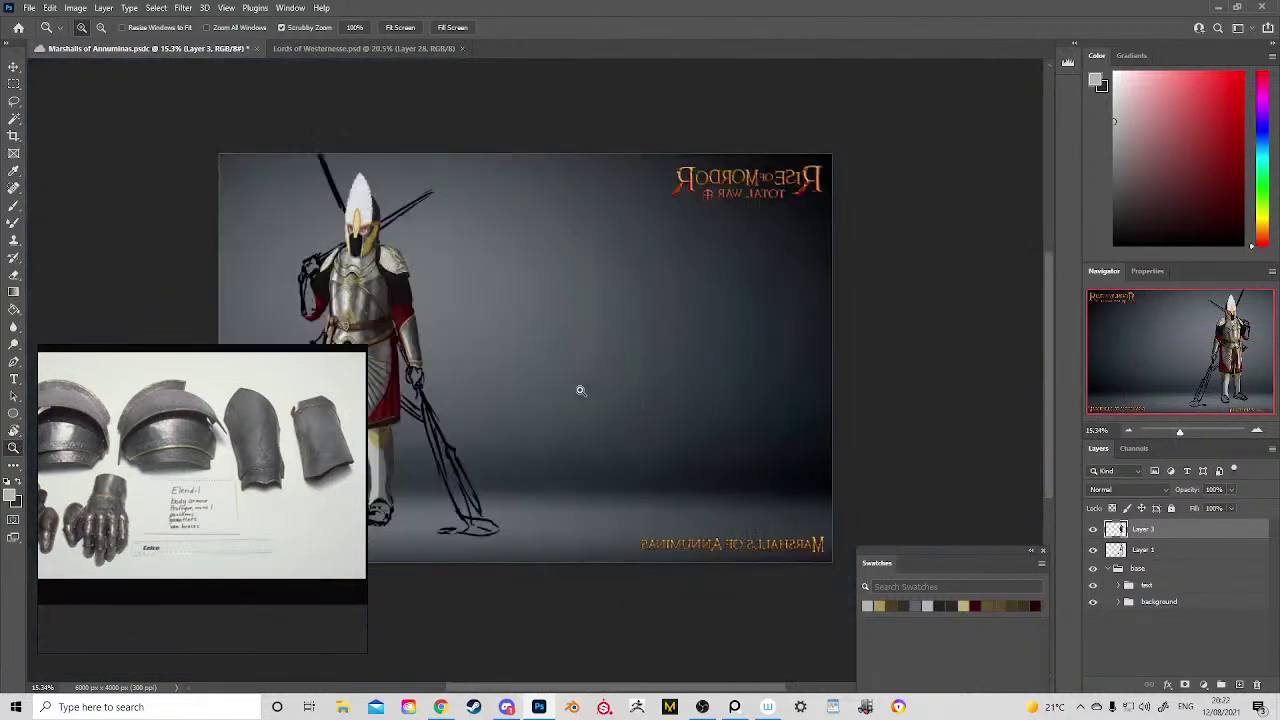
drag(556, 370, 825, 328)
drag(624, 230, 656, 258)
scroll(656, 259, up, 2)
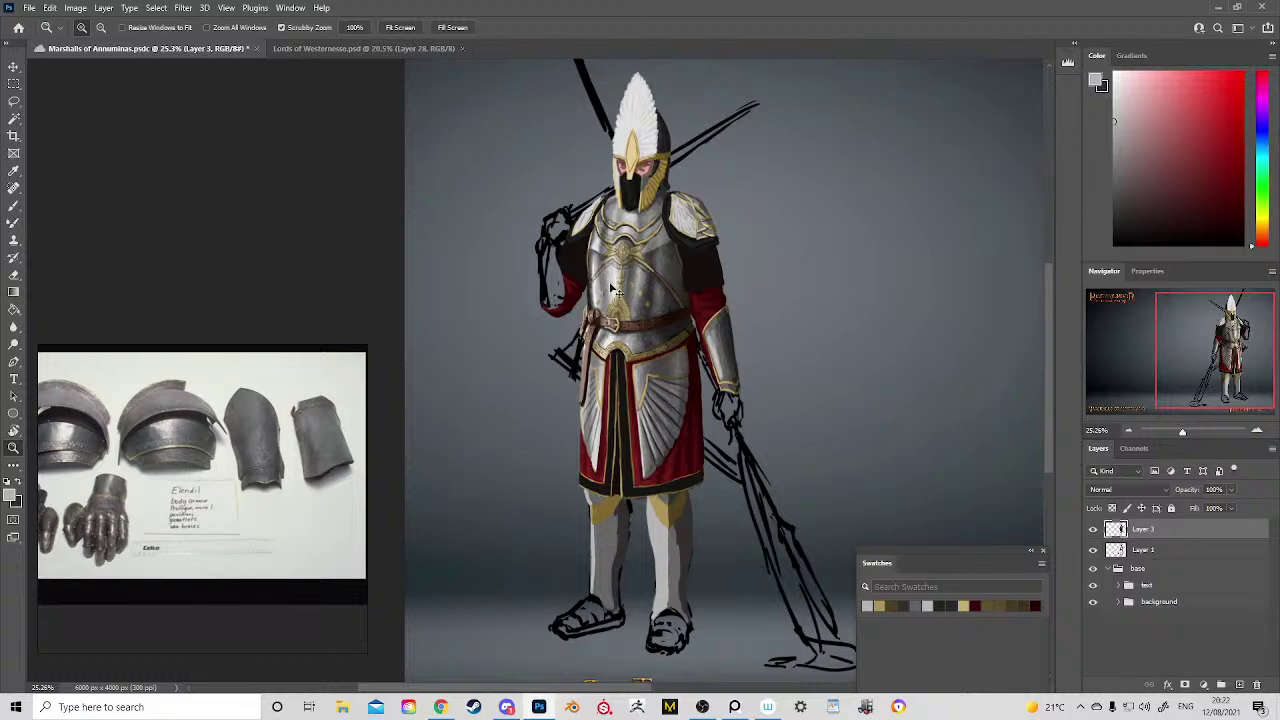
key(ctrl+shift+h)
drag(857, 280, 414, 300)
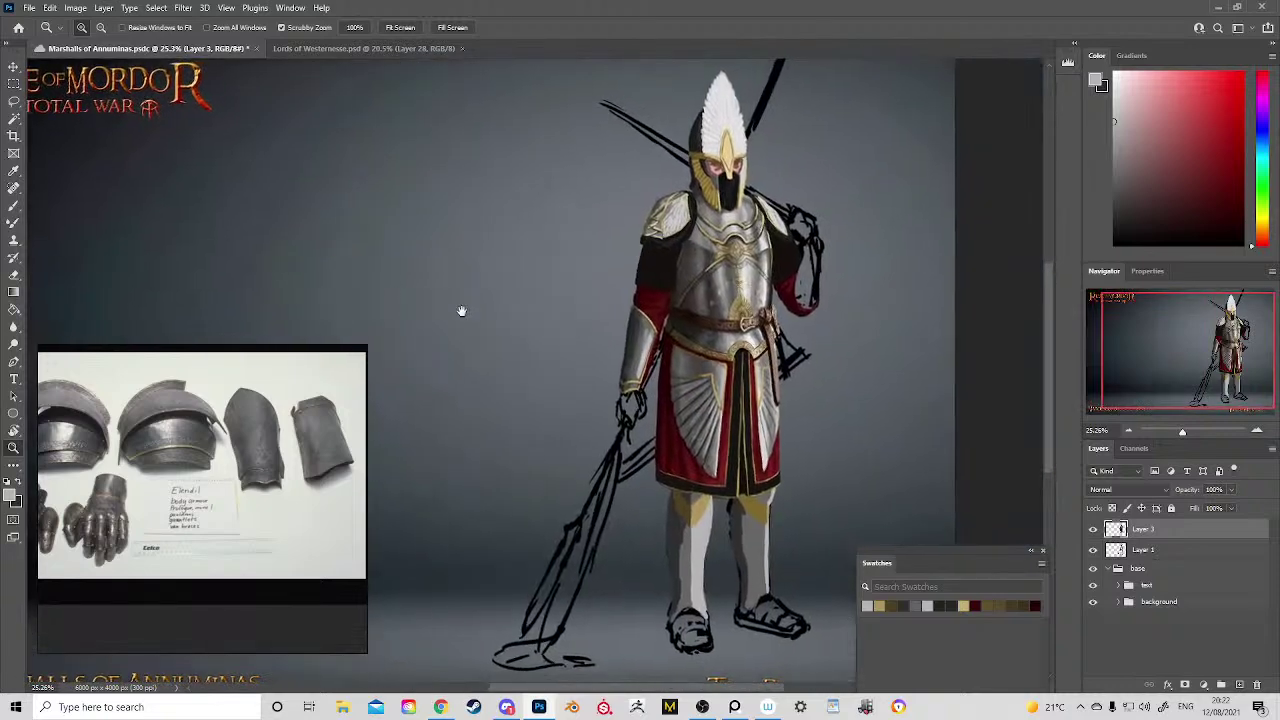
Step: Paint dark grey highlights along the black trim of the viewer's left pauldron, using a lighter version of a tone sampled from it
scroll(705, 237, up, 2)
scroll(693, 237, up, 1)
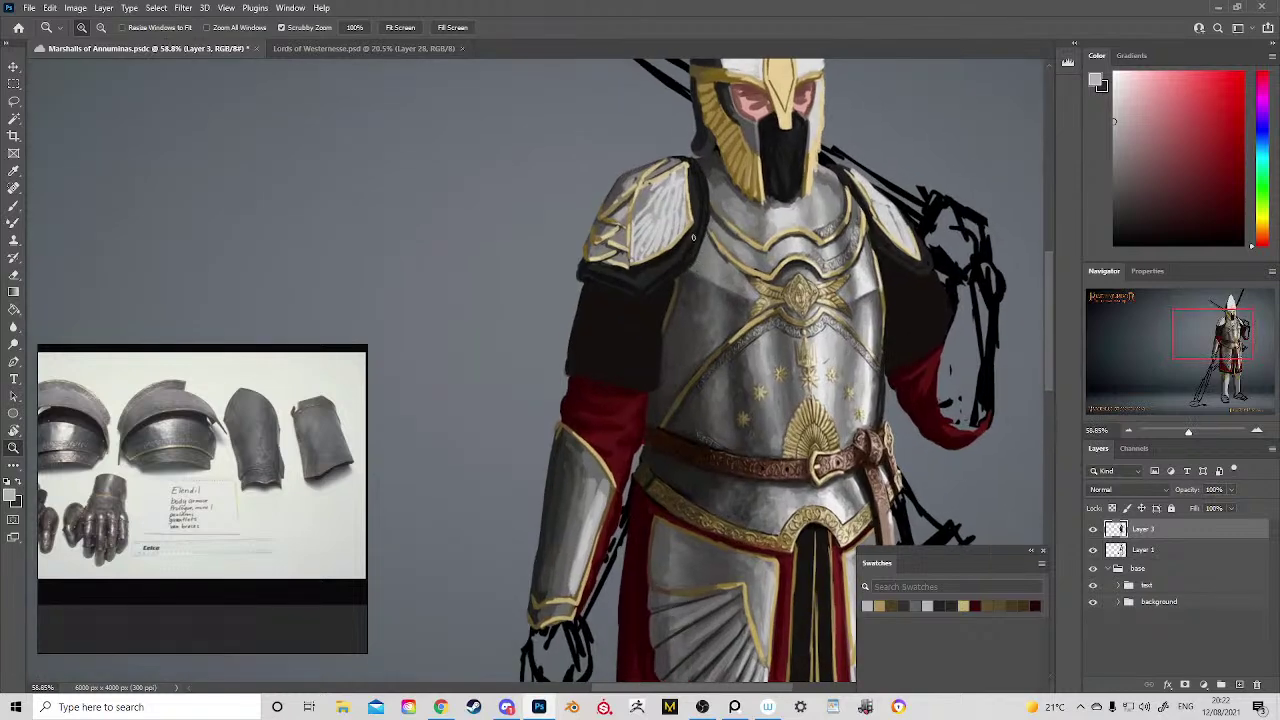
key(b)
alt+click(651, 294)
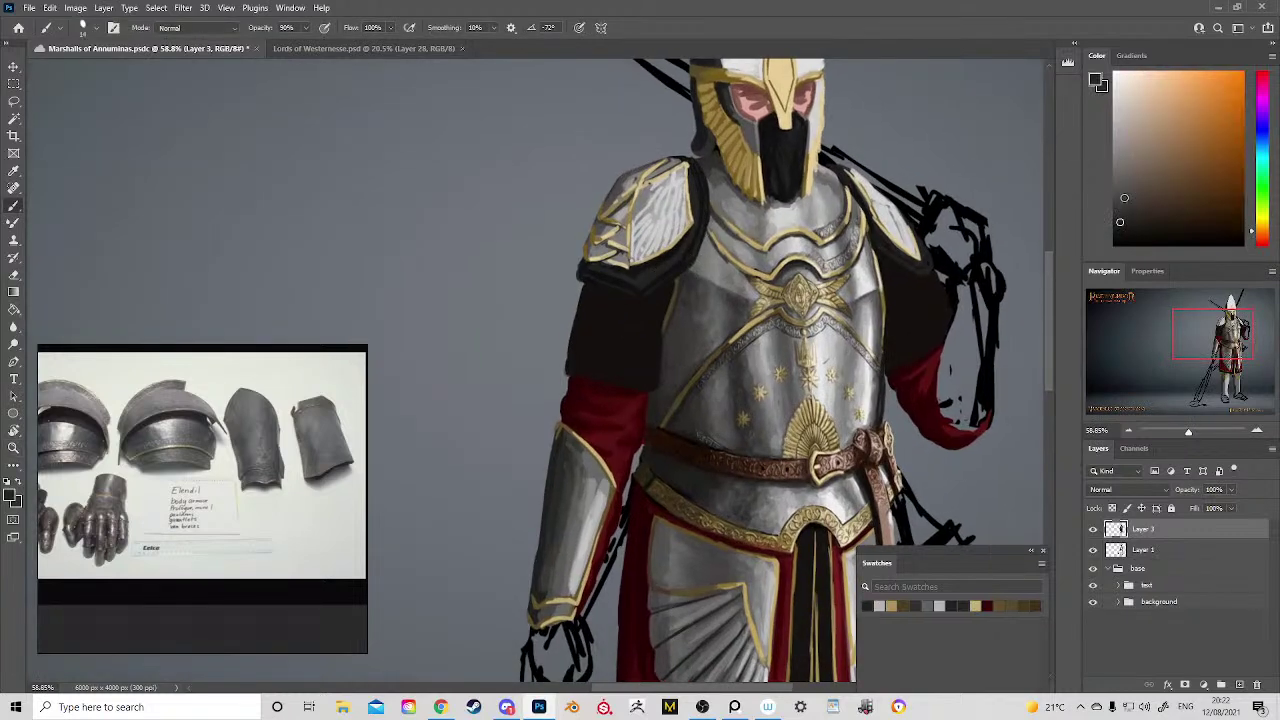
click(1116, 195)
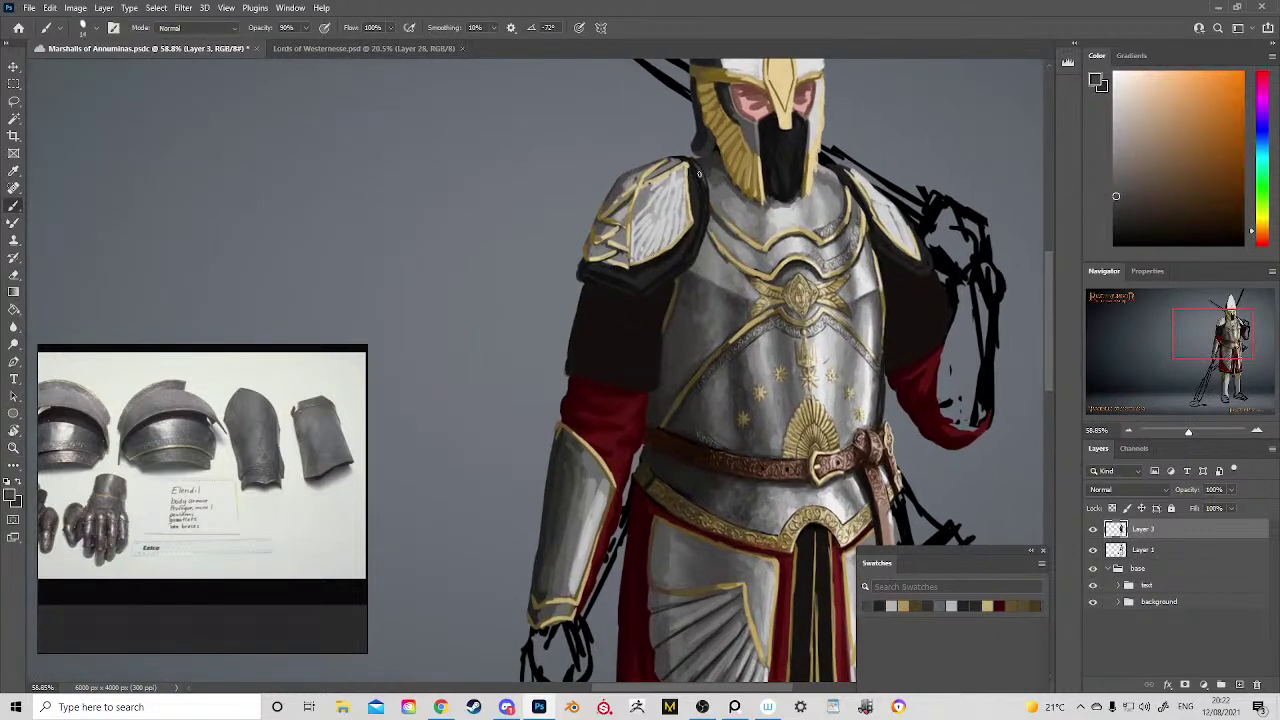
drag(708, 207, 705, 230)
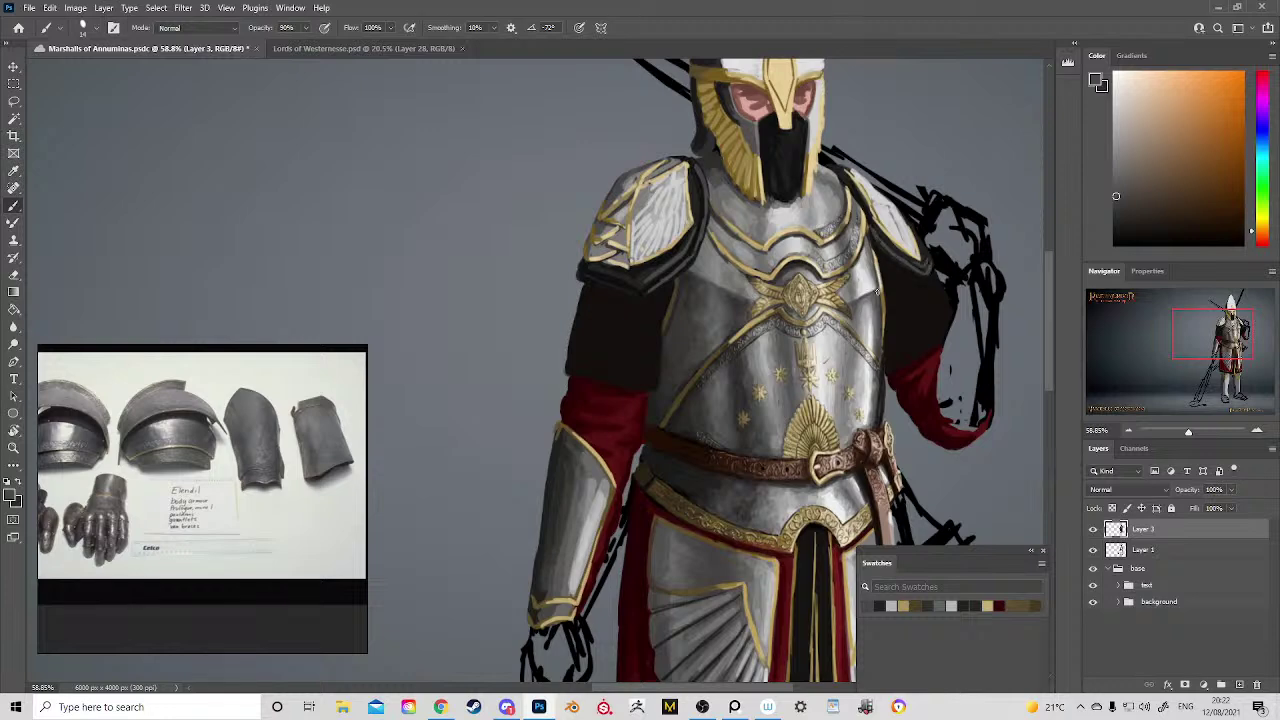
drag(683, 337, 652, 388)
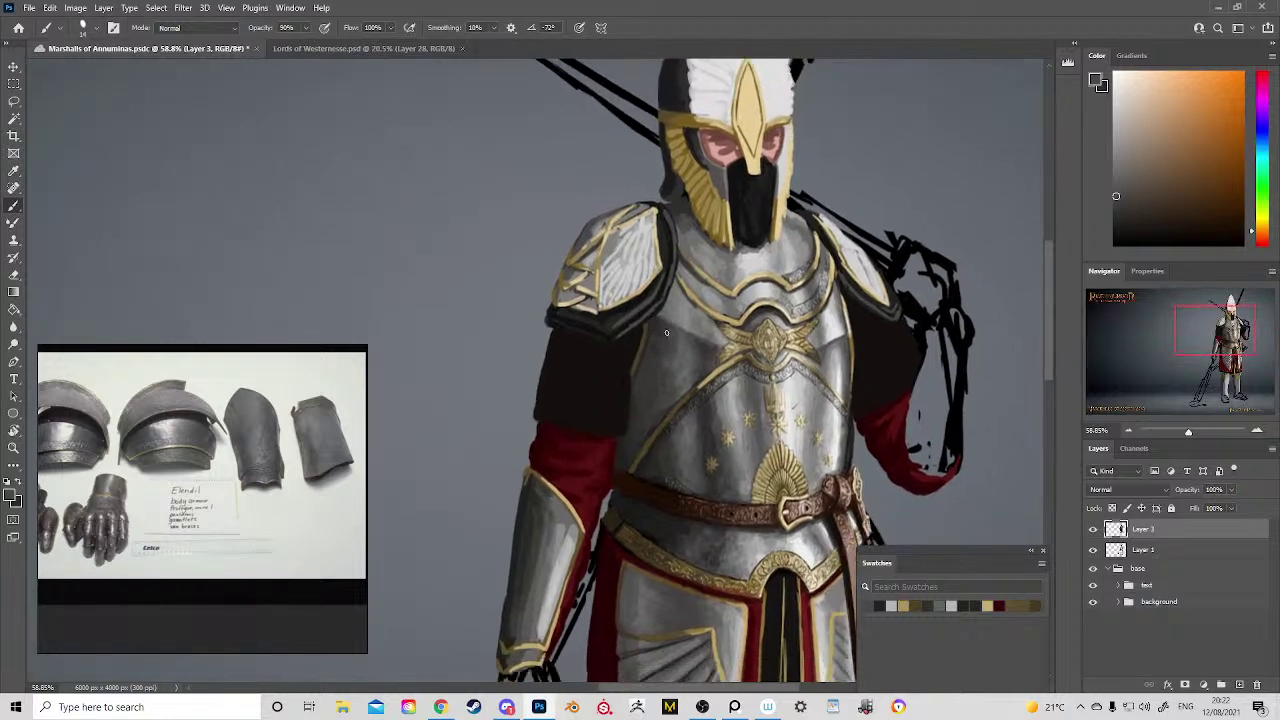
Step: Paint columns of grey mail rings from the middle of the viewer's left black upper sleeve towards the breastplate, and save the document
key(z)
drag(662, 308, 617, 248)
drag(595, 338, 562, 314)
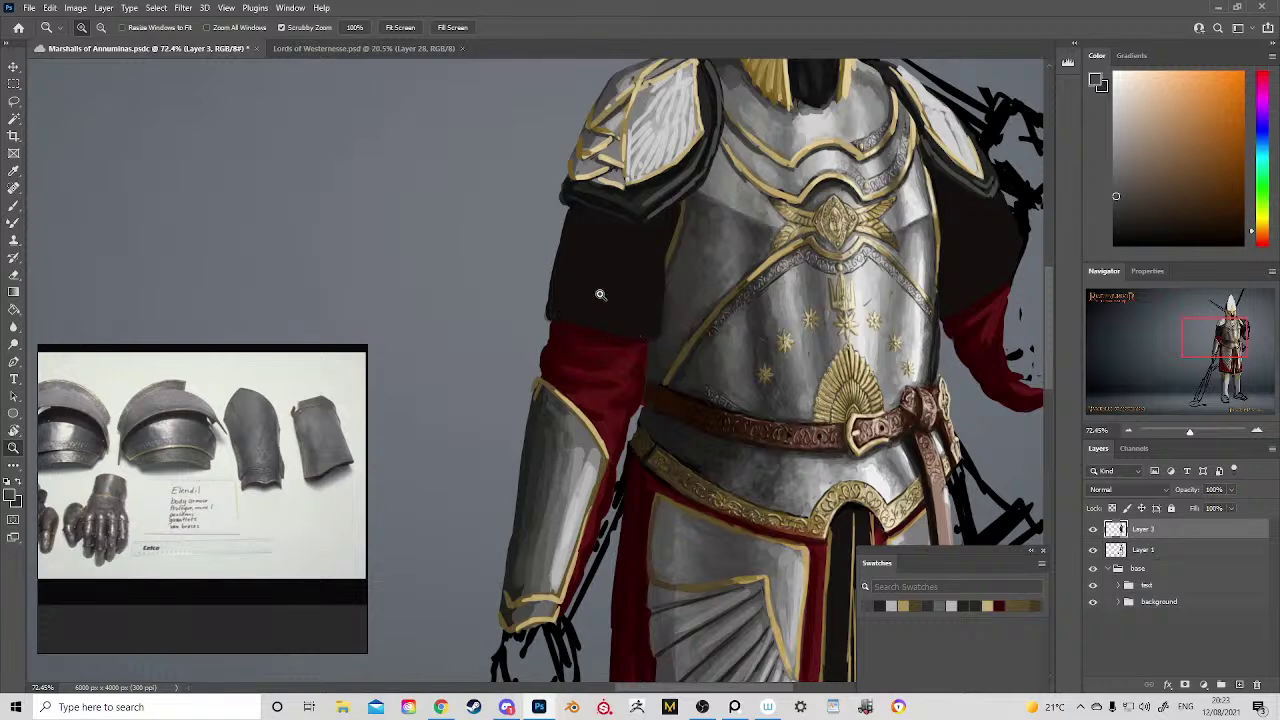
drag(556, 285, 608, 297)
key(b)
alt+click(640, 157)
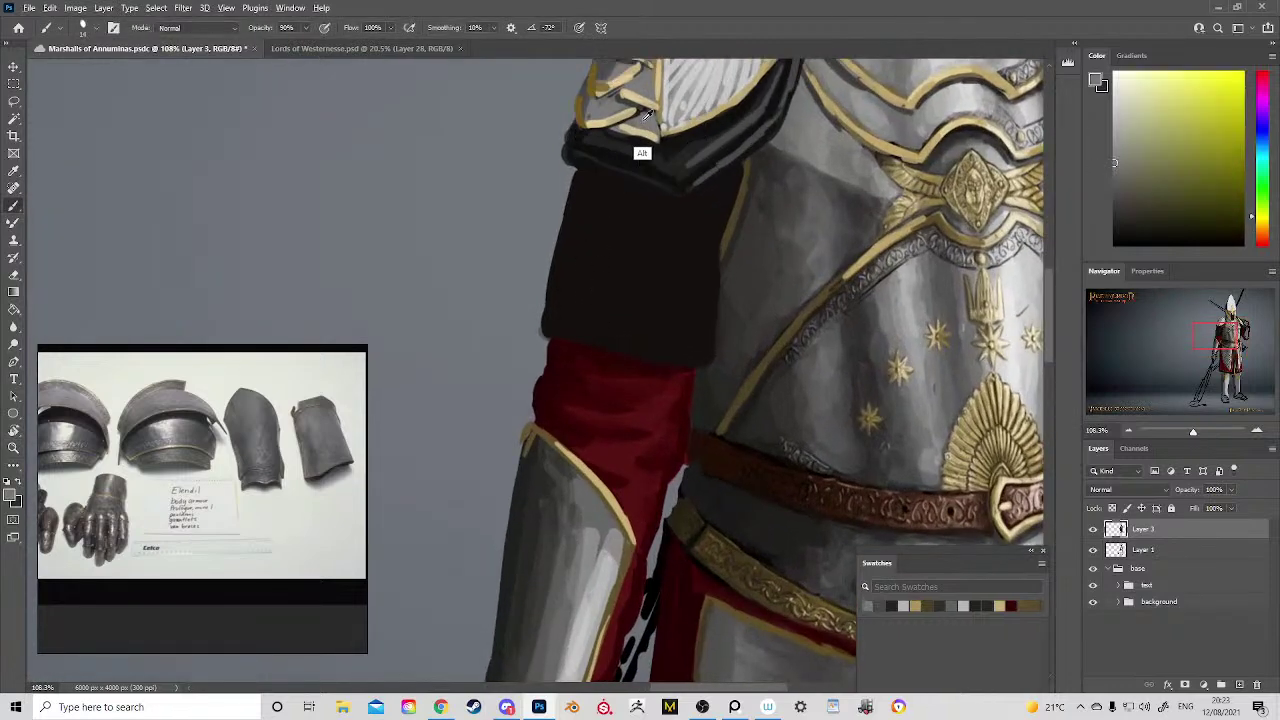
drag(598, 341, 641, 185)
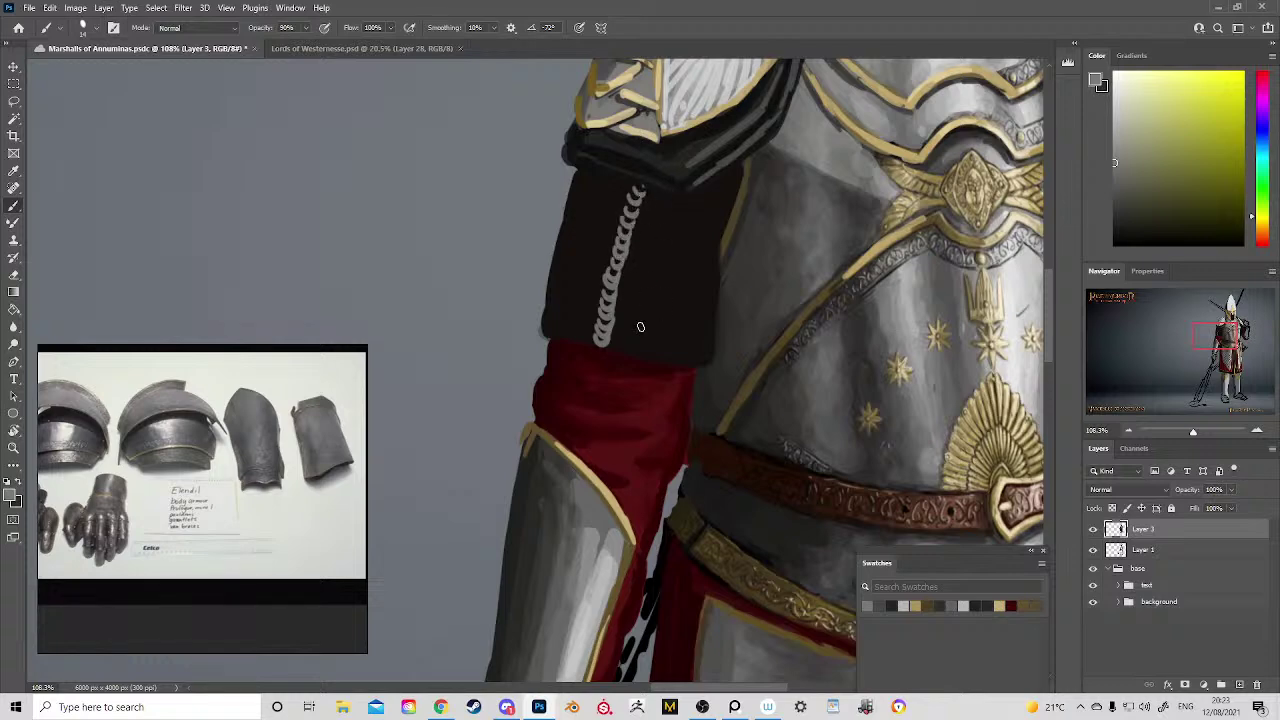
drag(614, 342, 660, 188)
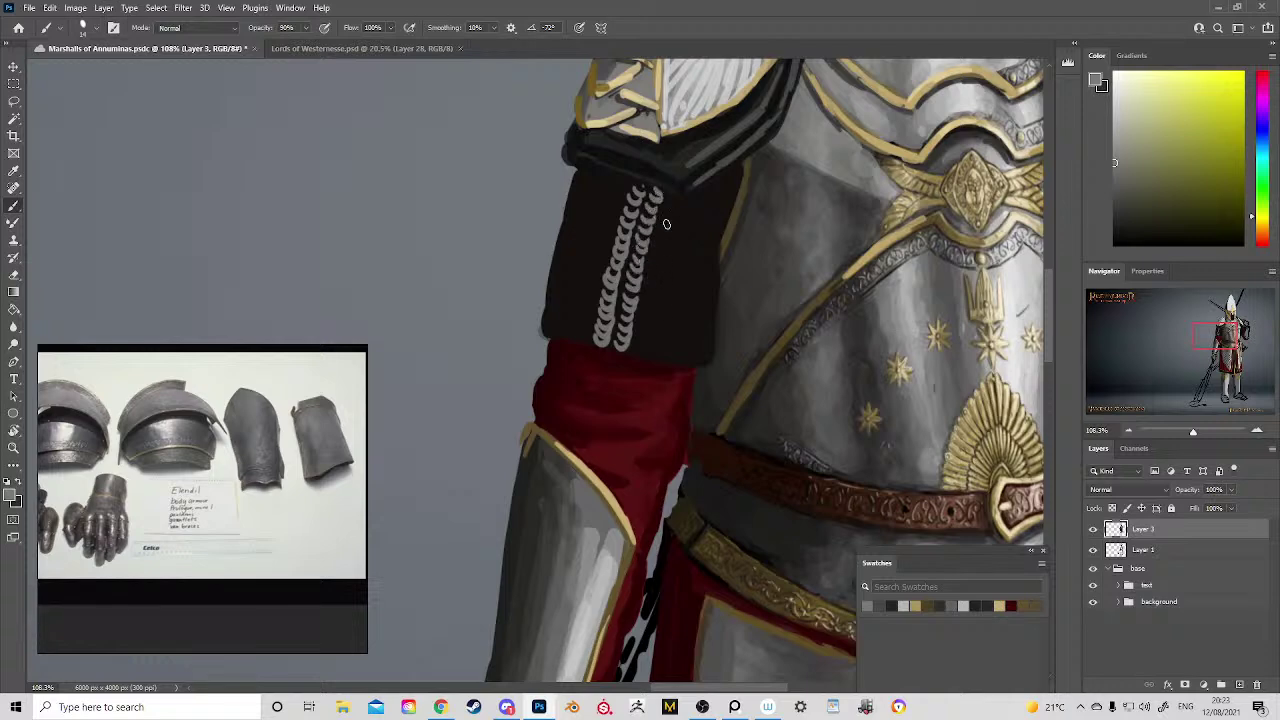
mouse_move(641, 352)
mouse_down()
mouse_move(650, 283)
mouse_move(686, 198)
mouse_up()
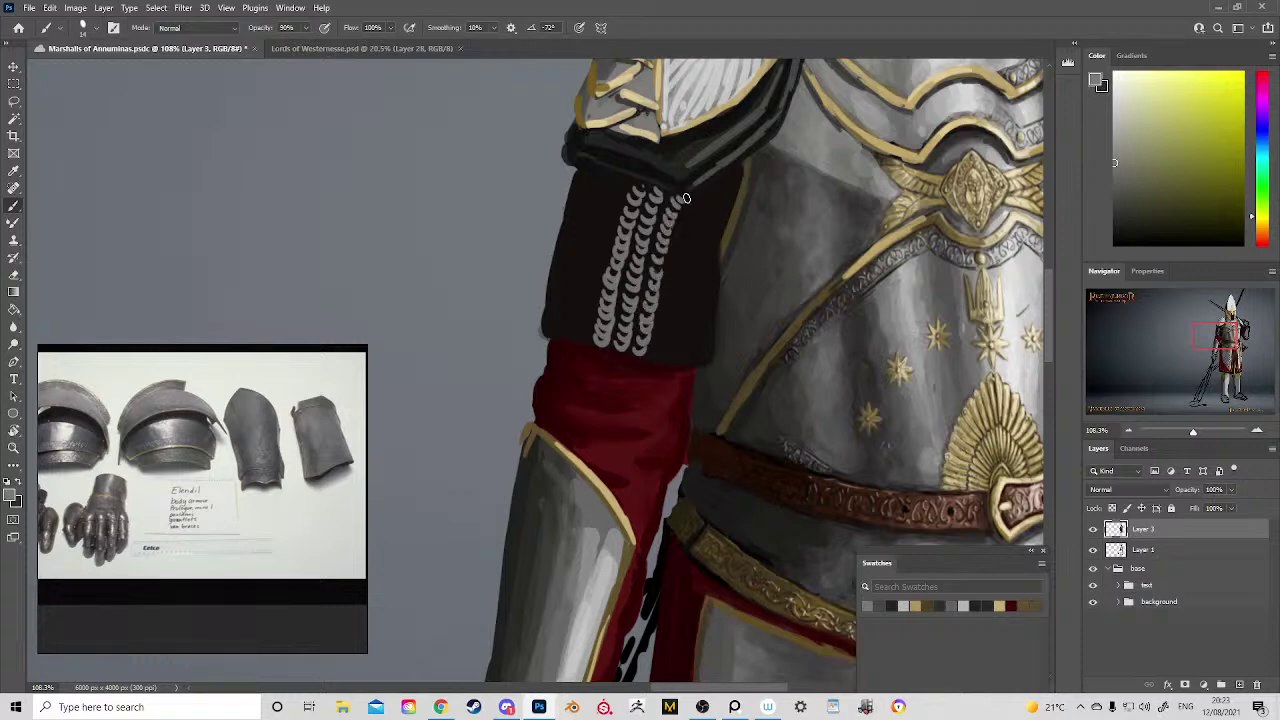
mouse_move(651, 353)
mouse_down()
mouse_move(690, 214)
mouse_move(713, 188)
mouse_up()
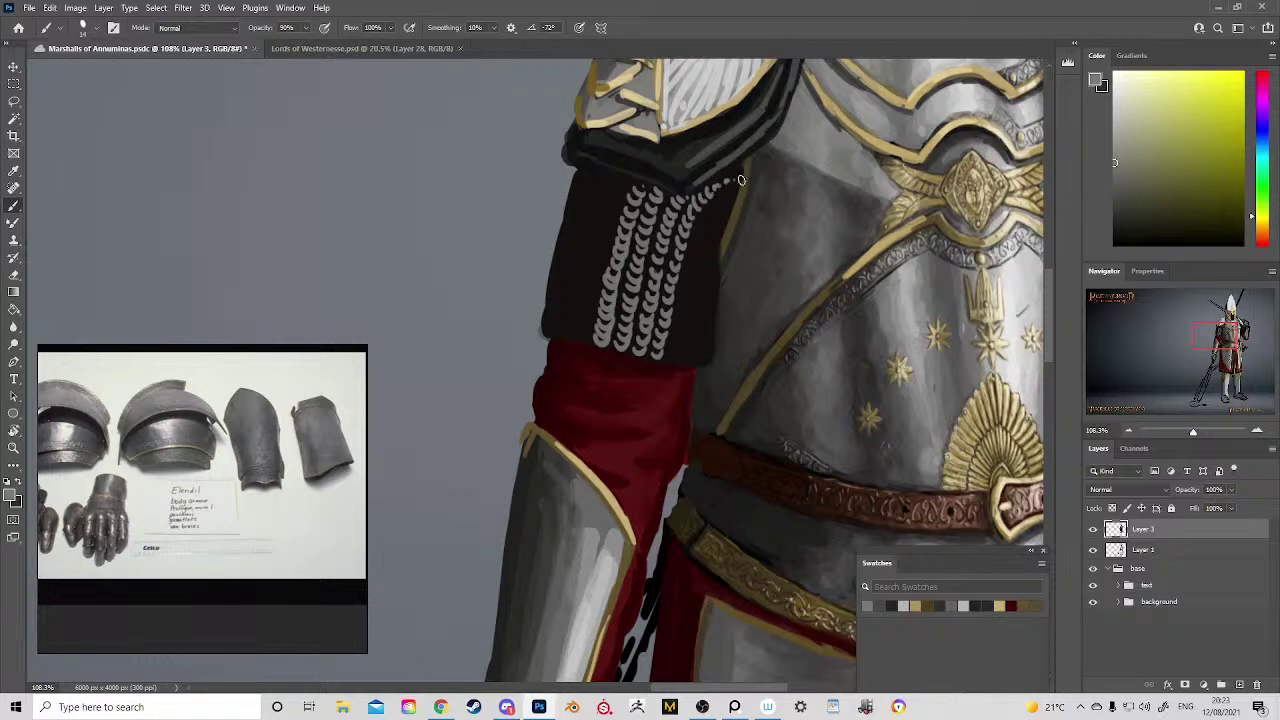
mouse_move(670, 354)
mouse_down()
mouse_move(698, 238)
mouse_move(736, 187)
mouse_up()
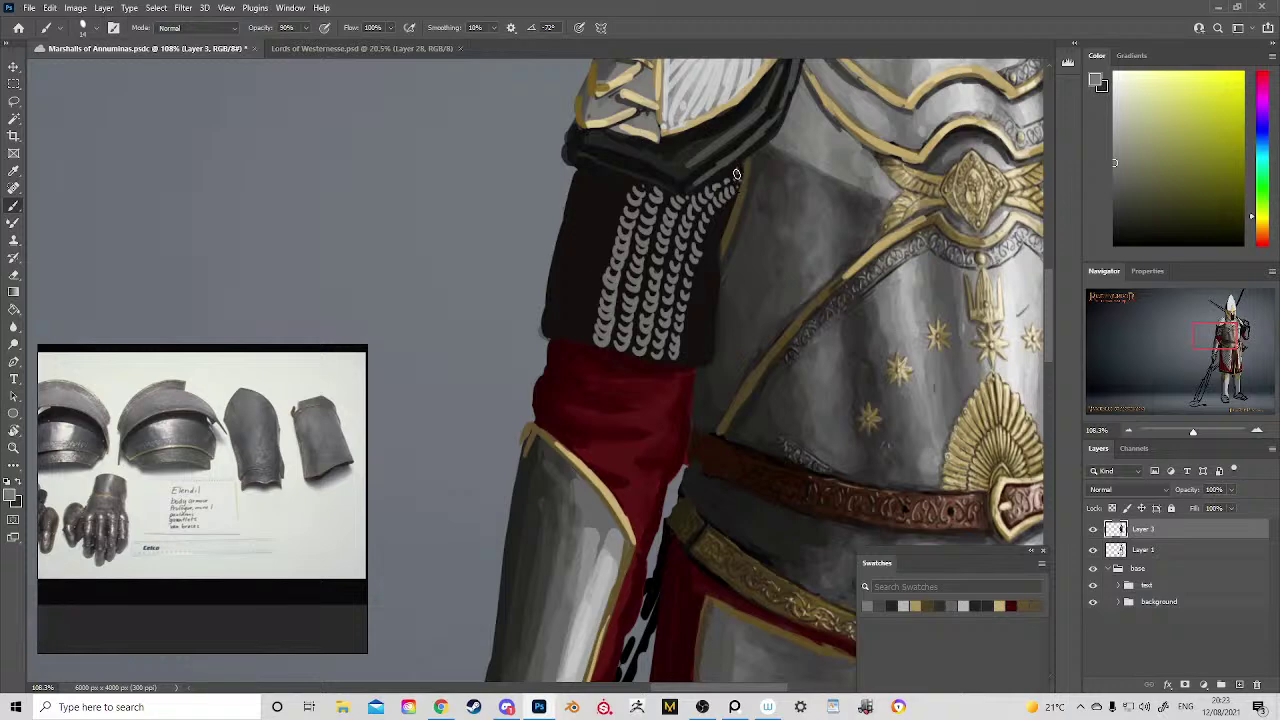
mouse_move(683, 355)
mouse_down()
mouse_move(706, 245)
mouse_move(735, 188)
mouse_move(669, 357)
mouse_move(646, 371)
mouse_up()
drag(683, 327, 608, 243)
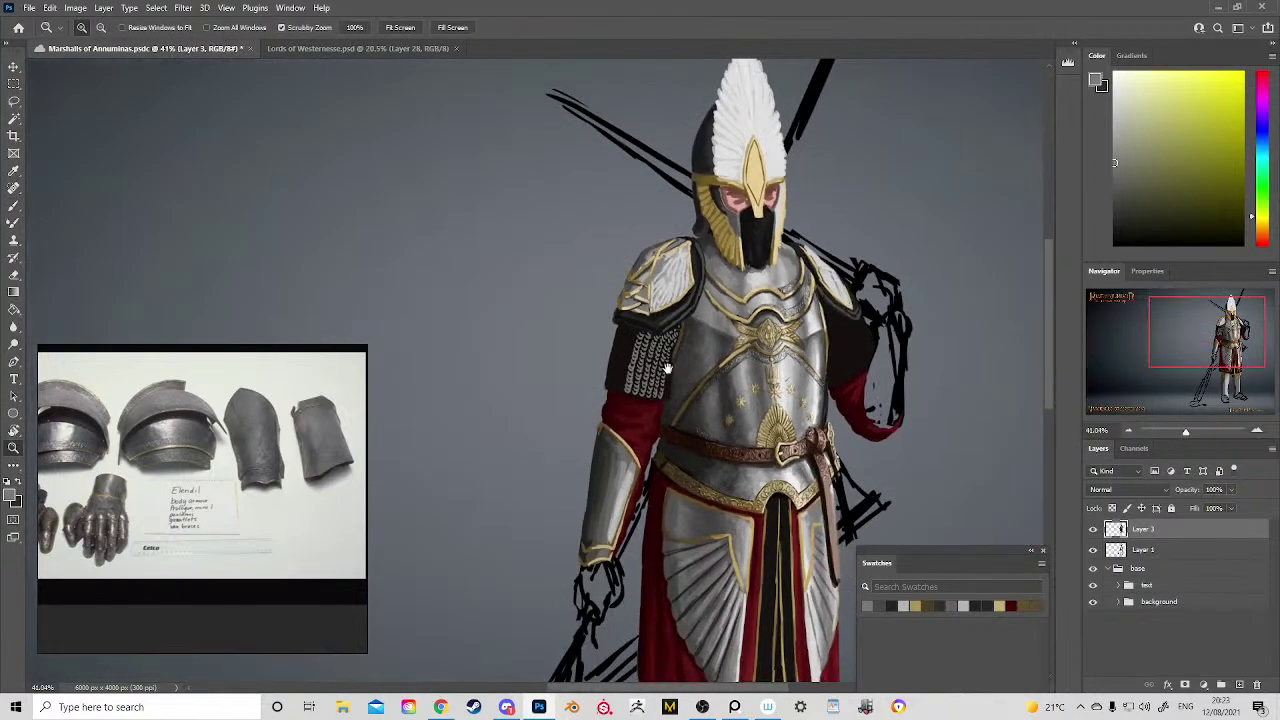
scroll(668, 366, up, 5)
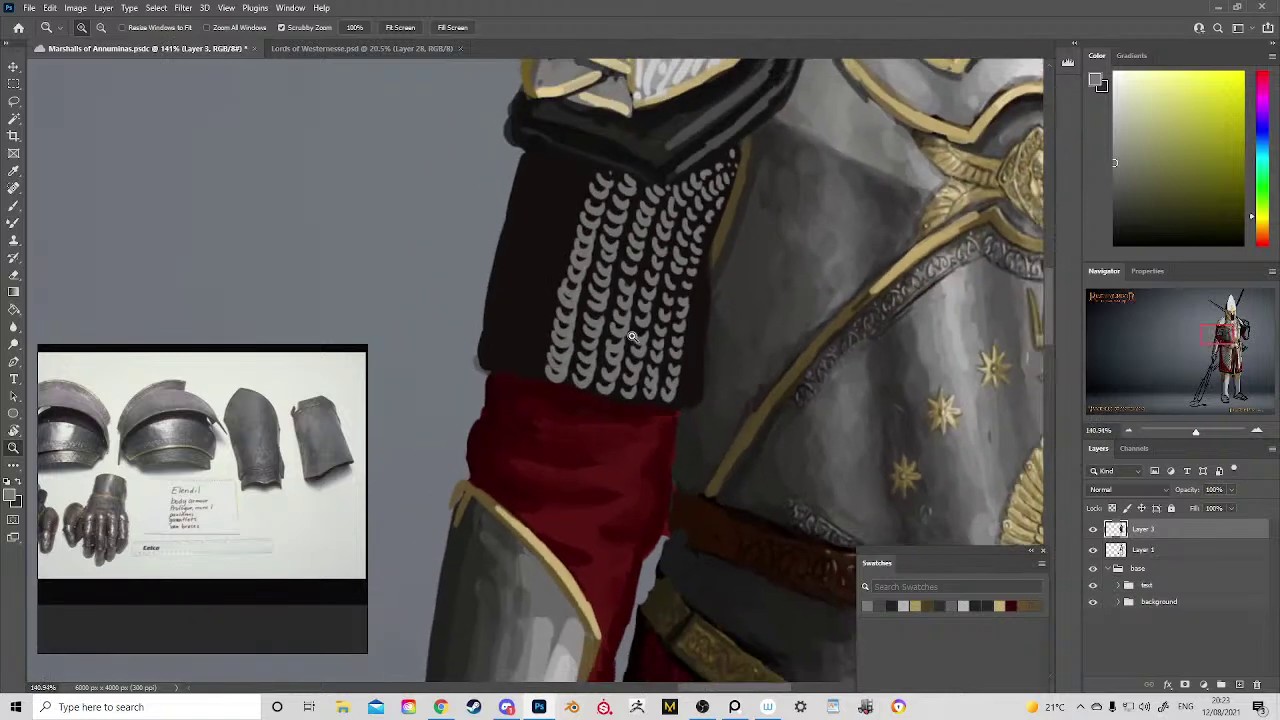
key(b)
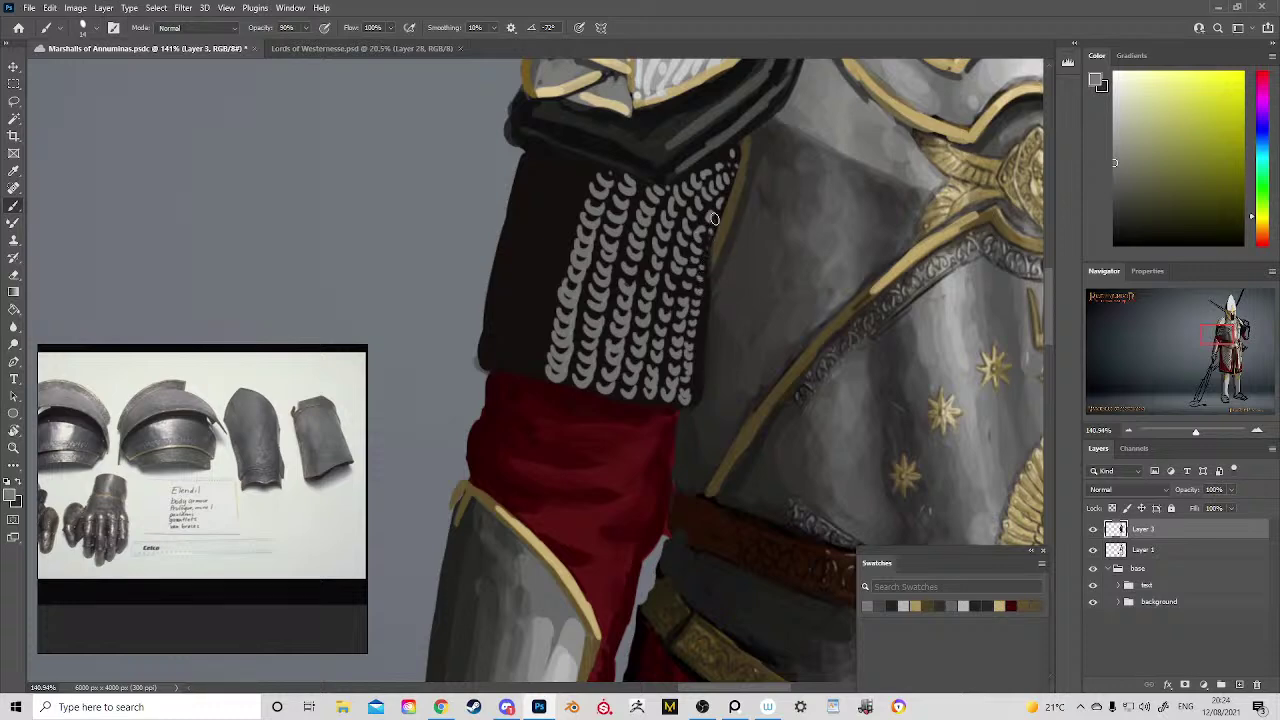
key(ctrl+s)
Step: Fill the rest of that sleeve, out to its outer edge, with further columns of grey mail rings
mouse_move(532, 373)
mouse_down()
mouse_move(533, 333)
mouse_move(585, 162)
mouse_up()
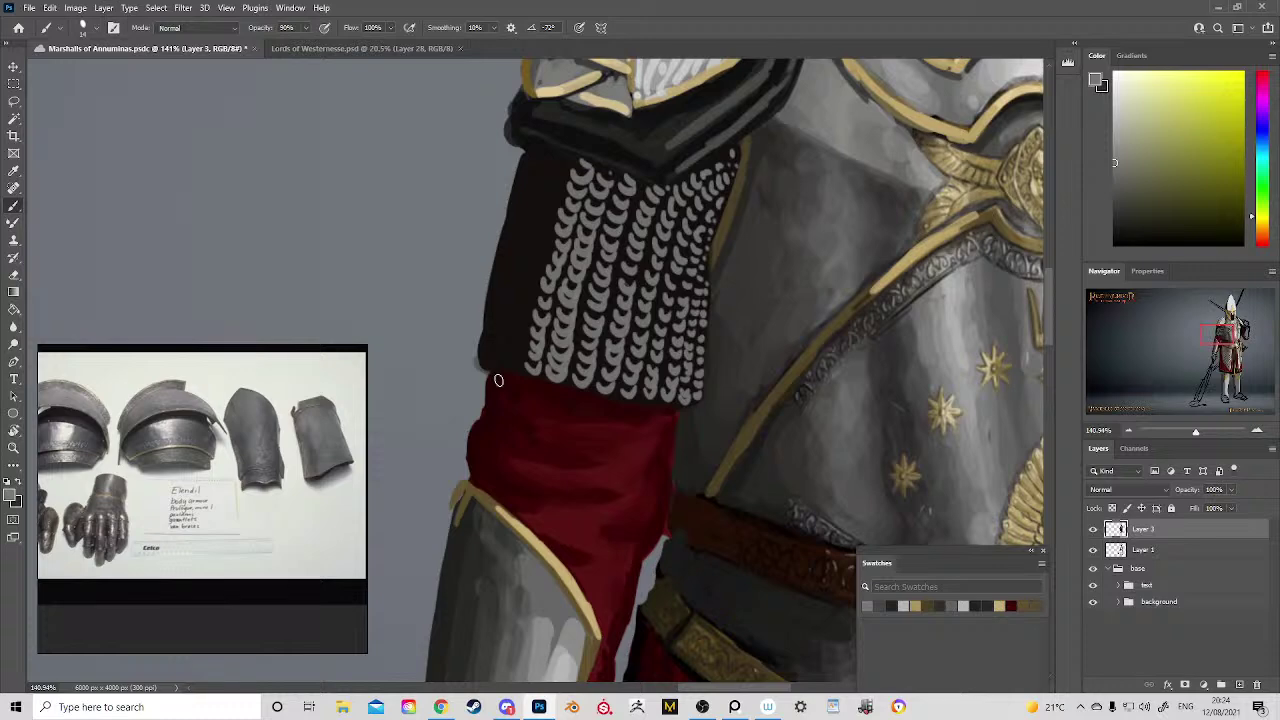
mouse_move(508, 370)
mouse_down()
mouse_move(513, 319)
mouse_move(529, 315)
mouse_move(497, 297)
mouse_move(543, 297)
mouse_move(525, 317)
mouse_move(542, 317)
mouse_move(519, 304)
mouse_move(531, 301)
mouse_move(567, 162)
mouse_up()
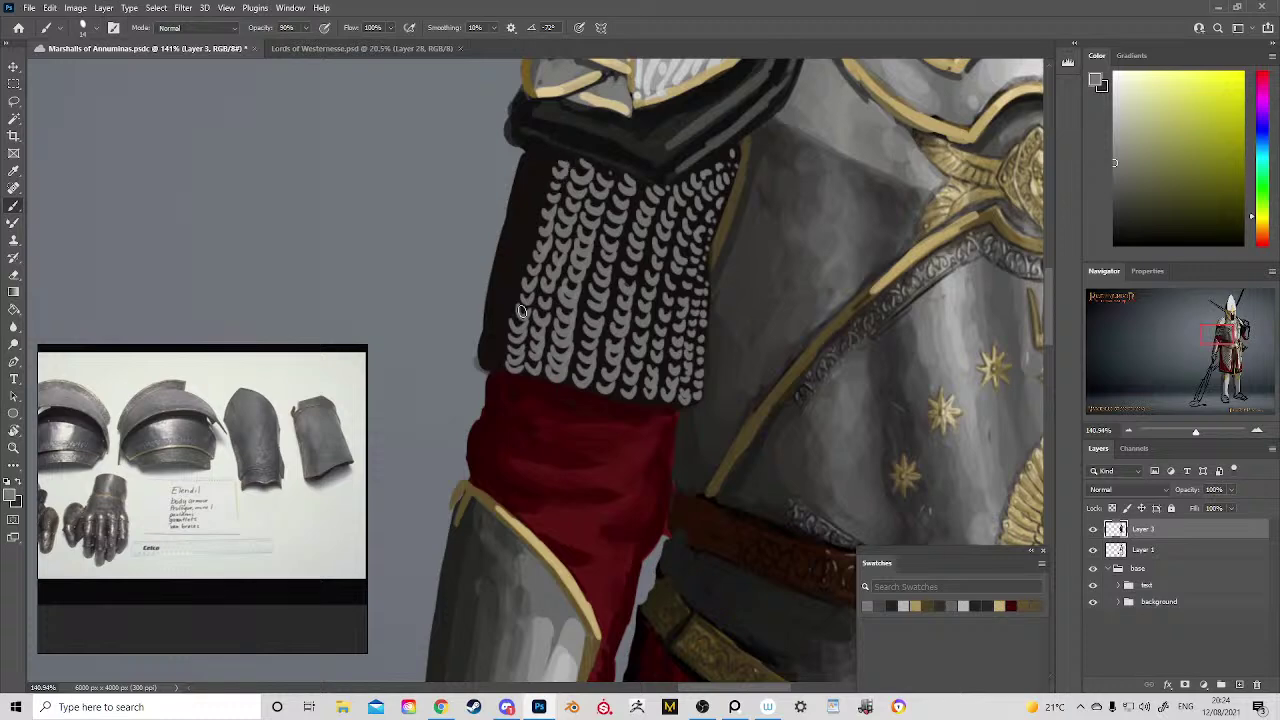
mouse_move(491, 355)
mouse_down()
mouse_move(503, 356)
mouse_move(515, 287)
mouse_up()
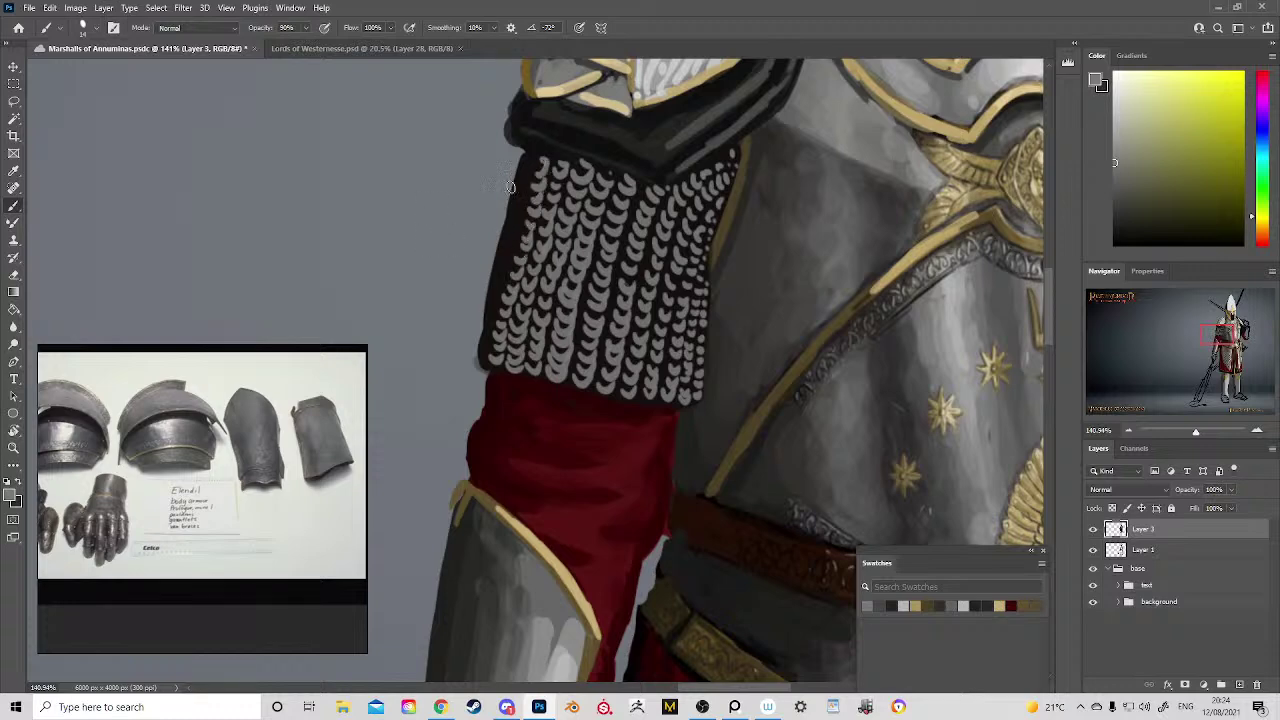
key(z)
drag(697, 295, 661, 275)
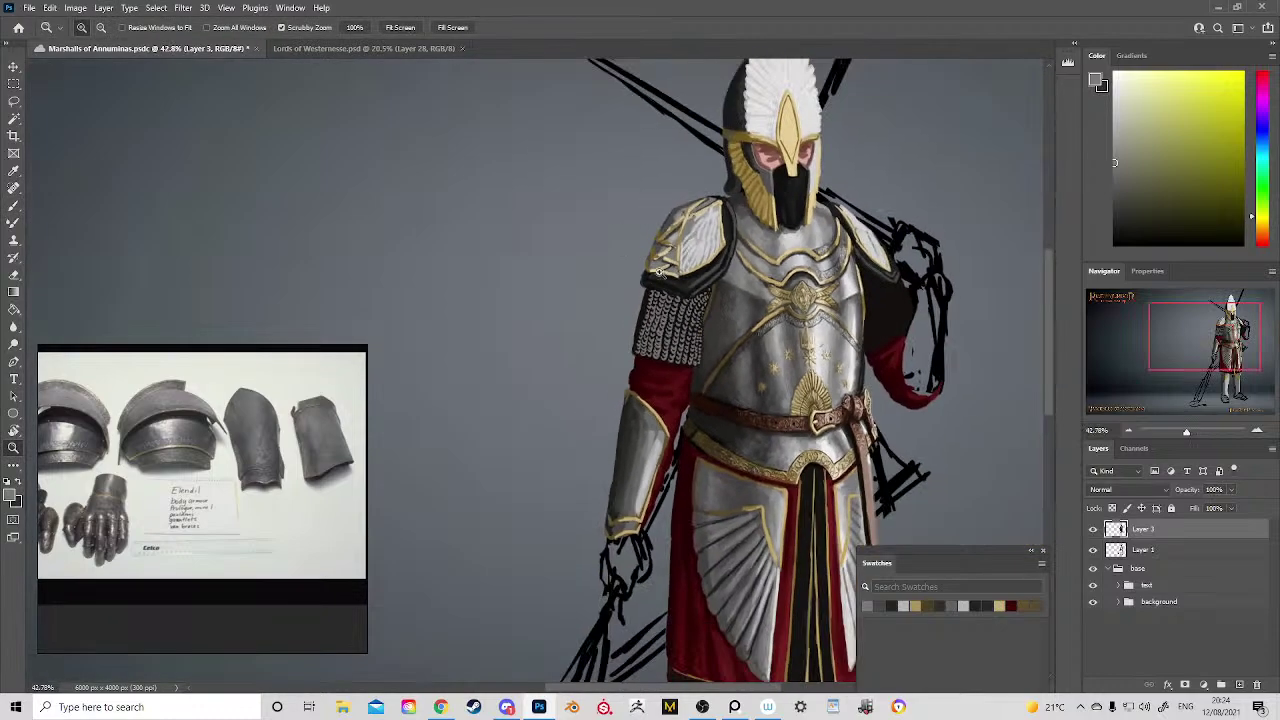
mouse_move(647, 330)
mouse_down()
mouse_move(571, 323)
mouse_move(592, 336)
mouse_move(552, 291)
mouse_move(707, 297)
mouse_up()
drag(582, 283, 610, 324)
Step: Sketch a simple T-shirt outline on the empty background beside the soldier in a near-black tone sampled from the figure's dark sleeve
key(b)
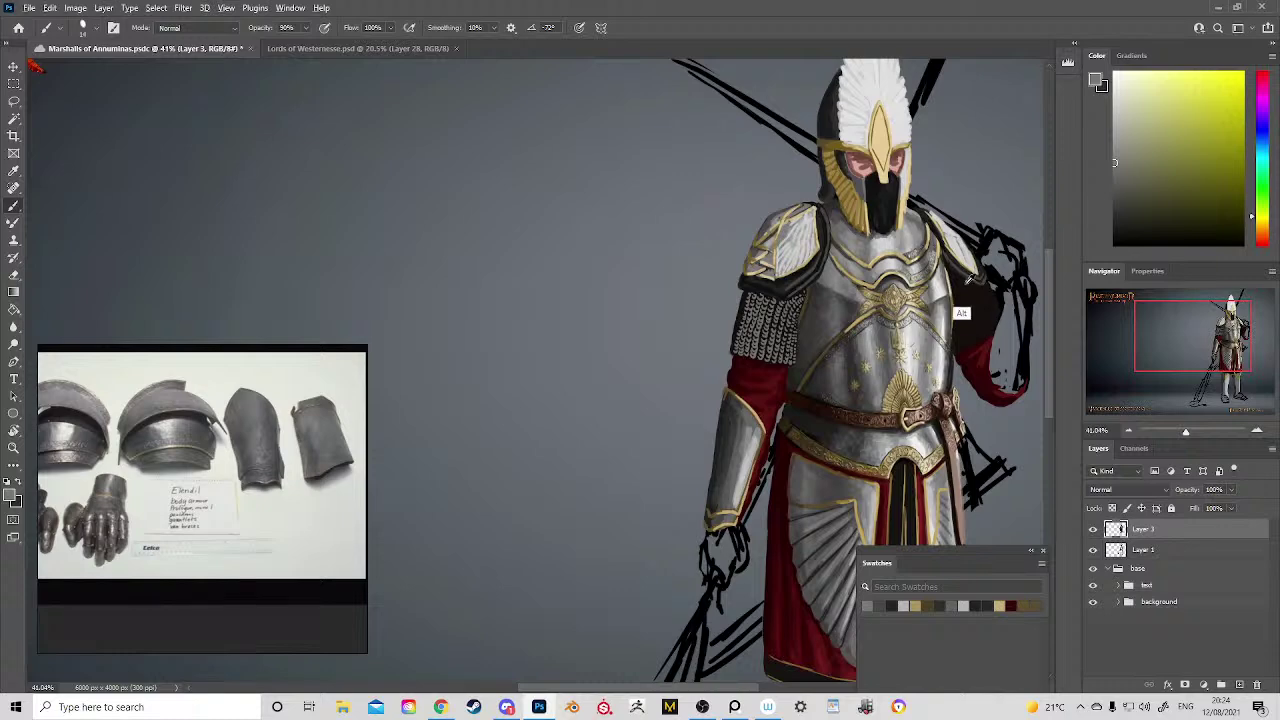
alt+click(986, 339)
mouse_move(578, 268)
mouse_down()
mouse_move(673, 305)
mouse_move(713, 305)
mouse_up()
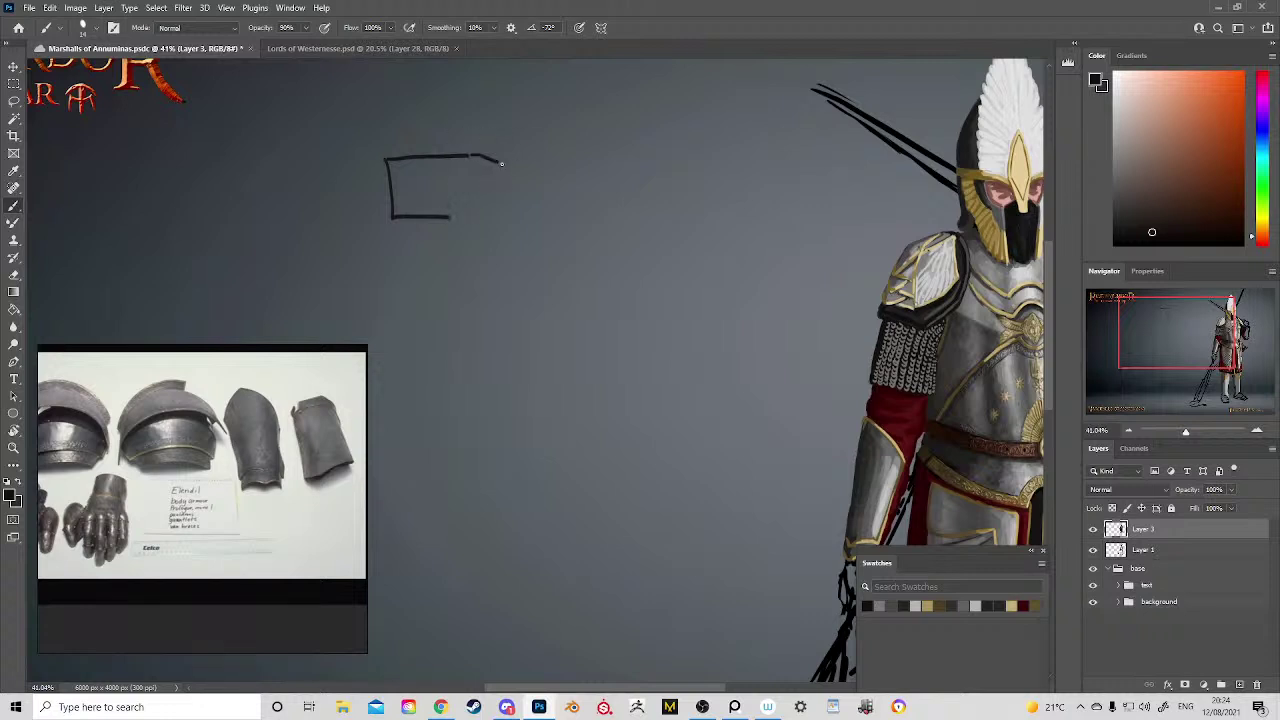
mouse_move(554, 152)
mouse_down()
mouse_move(666, 147)
mouse_move(670, 209)
mouse_move(604, 225)
mouse_up()
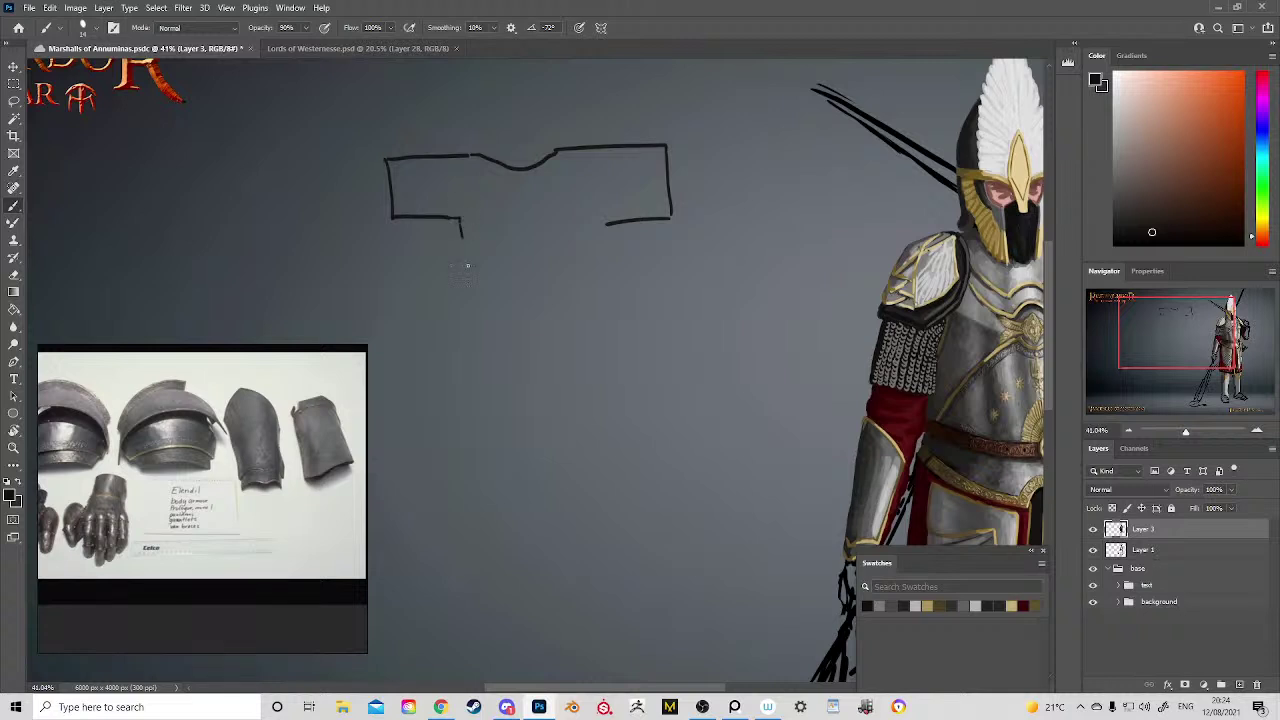
drag(467, 265, 477, 376)
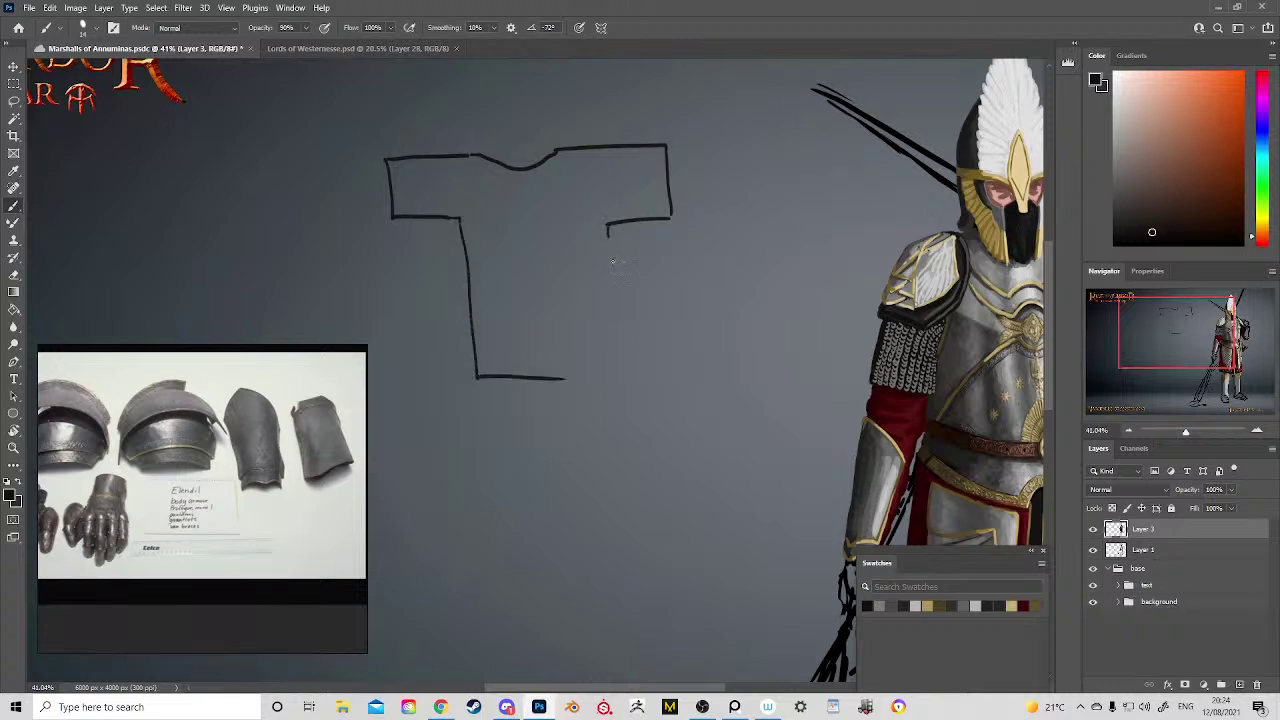
drag(607, 237, 618, 382)
Step: Draw horizontal arrows with rows of small rings across the shirt sketch's torso and chest to show the direction of the mail
drag(481, 260, 560, 260)
drag(539, 246, 562, 265)
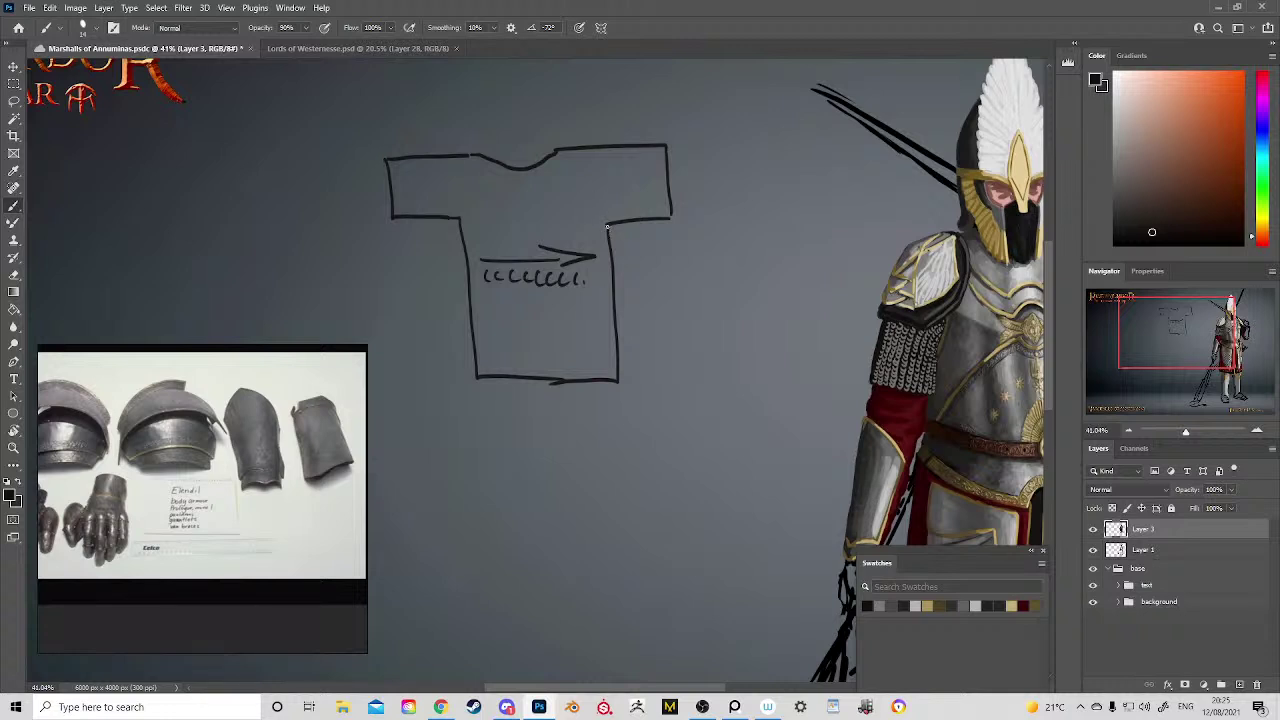
drag(621, 231, 636, 262)
key(ctrl+z)
drag(464, 199, 654, 184)
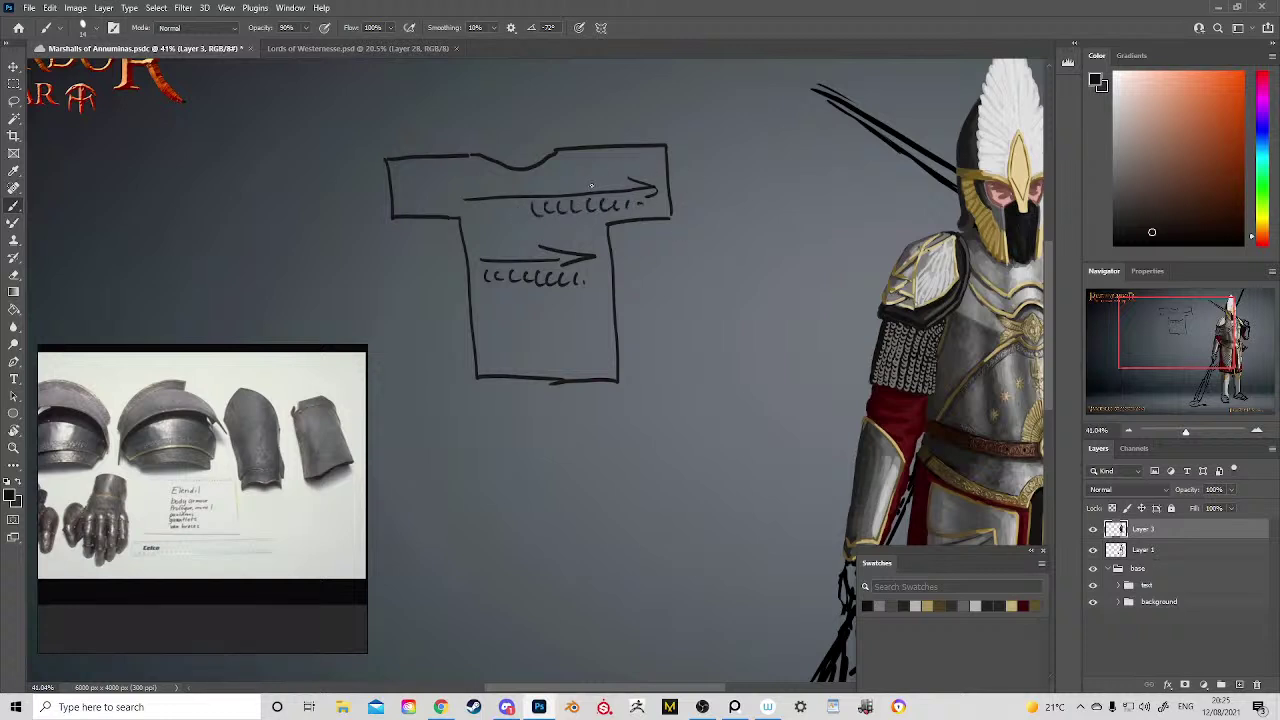
Step: Lasso the viewer's right sleeve of the shirt sketch and warp it so the sleeve and its ring row bend downwards
key(m)
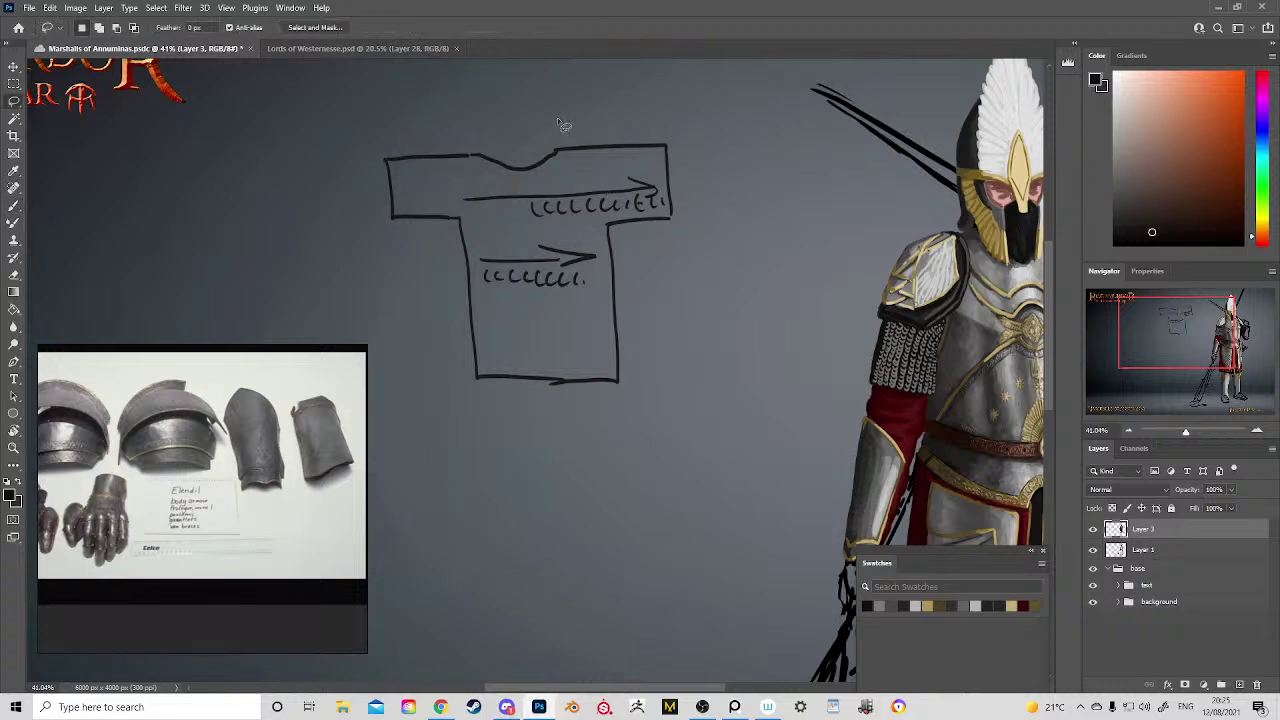
drag(530, 77, 729, 256)
key(v)
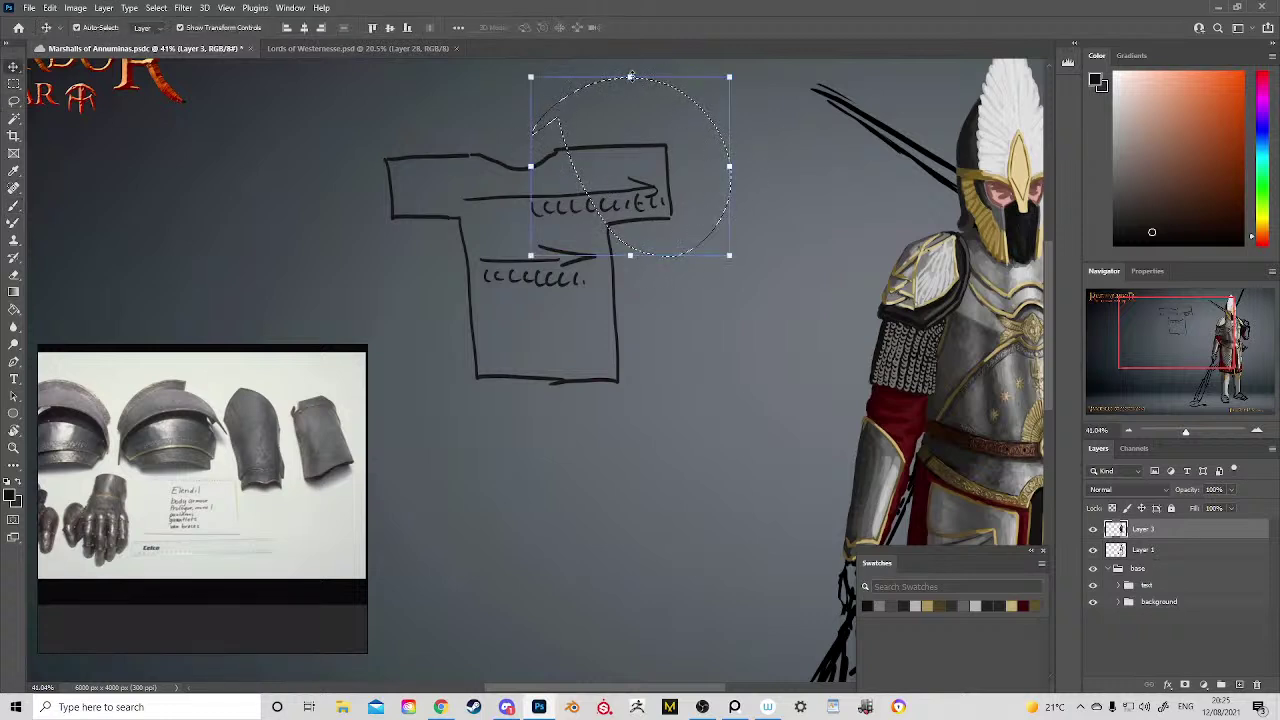
key(ctrl+t)
click(597, 27)
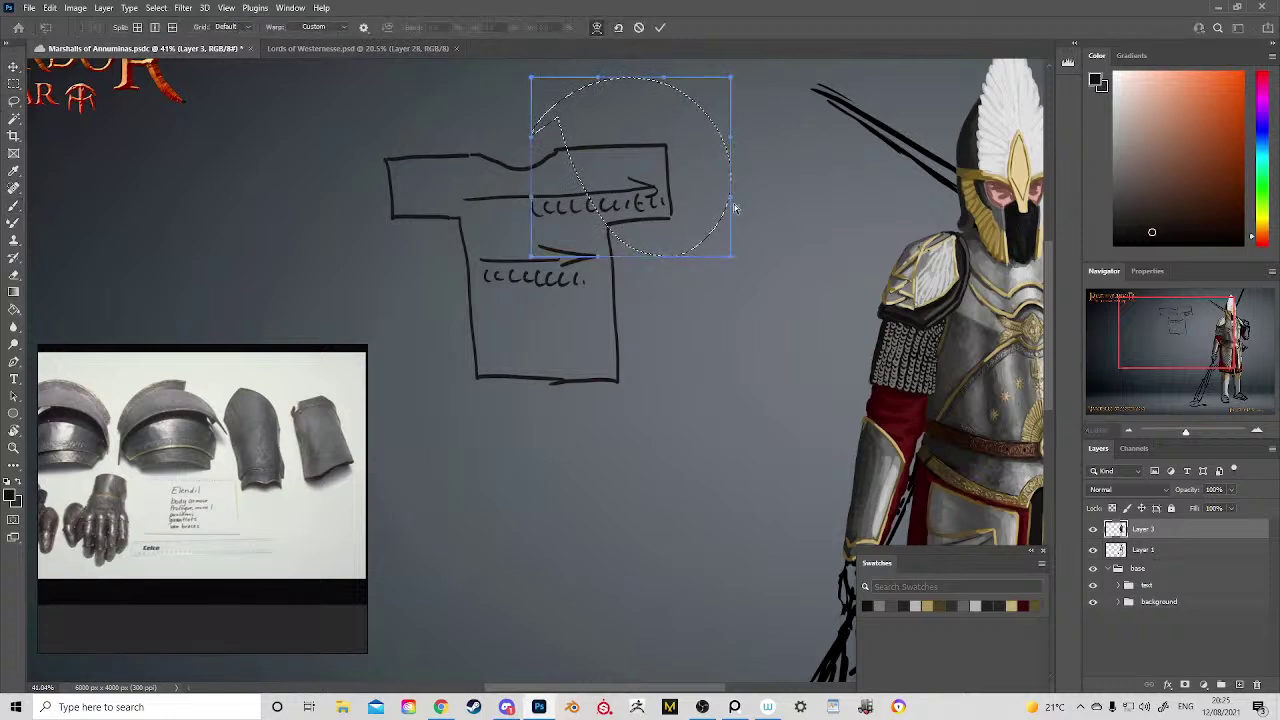
drag(731, 199, 661, 425)
drag(704, 113, 742, 362)
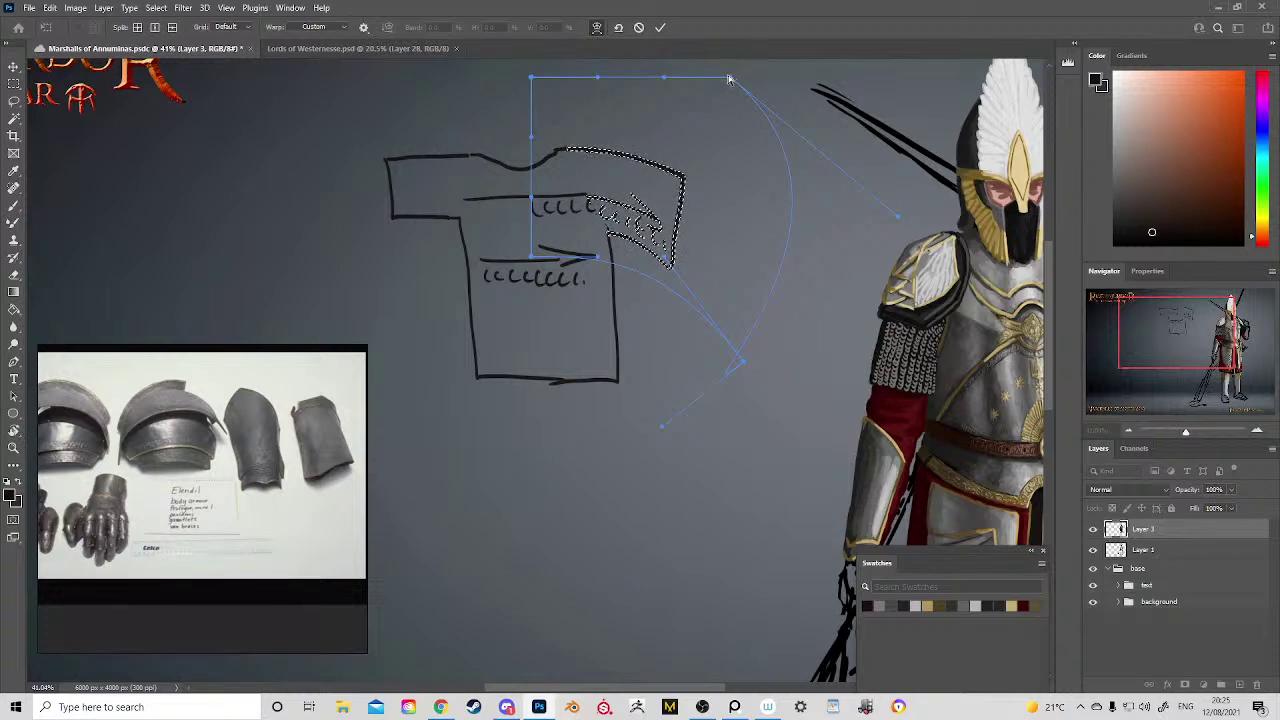
drag(737, 78, 862, 219)
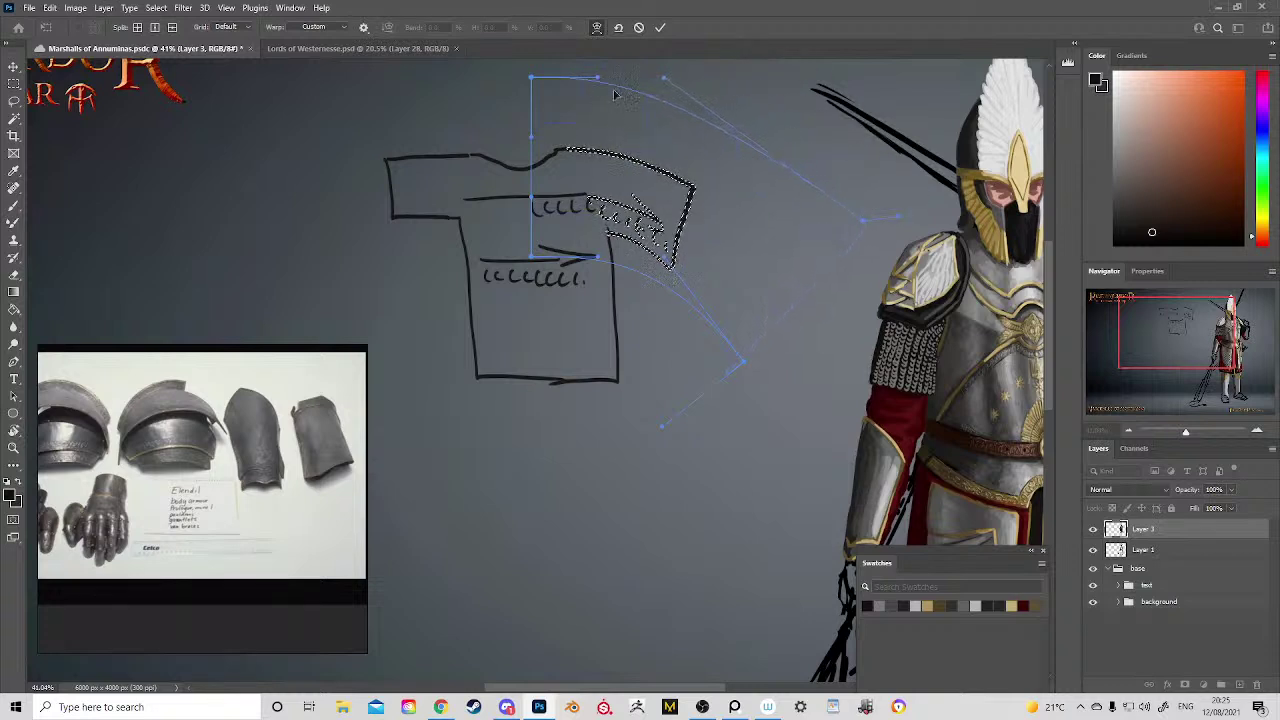
drag(597, 77, 746, 74)
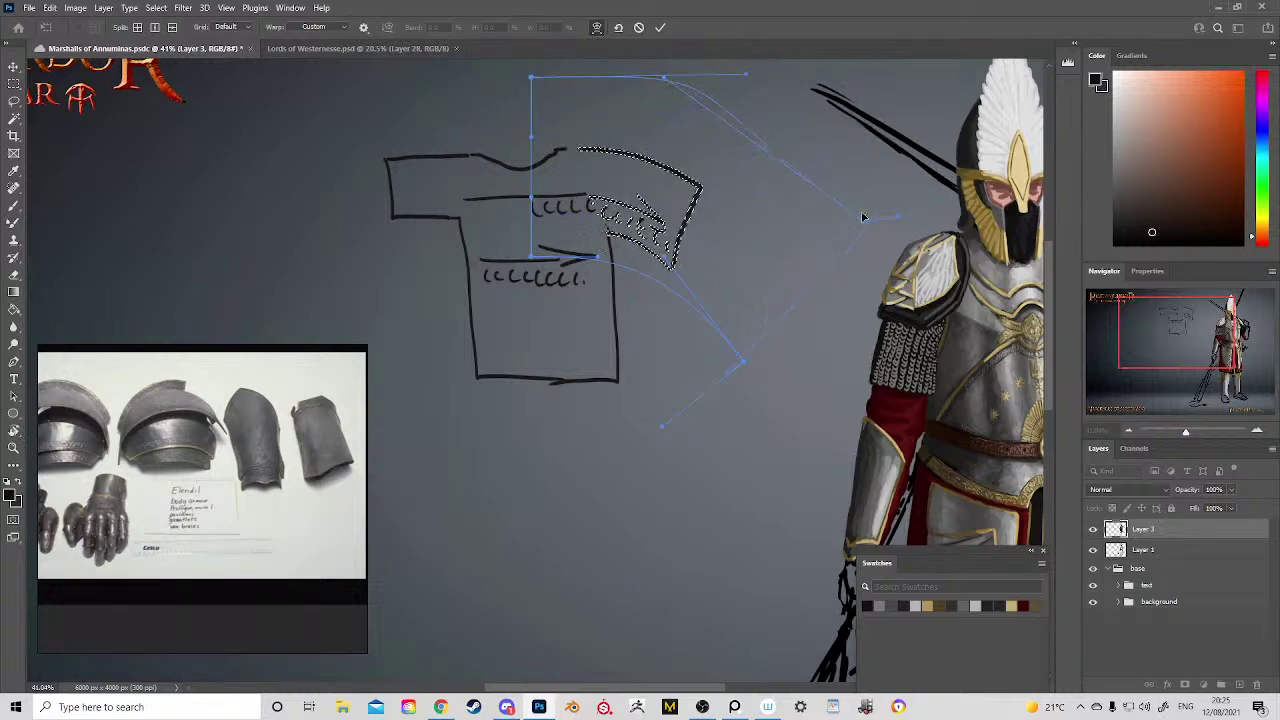
drag(860, 218, 836, 371)
drag(737, 383, 627, 470)
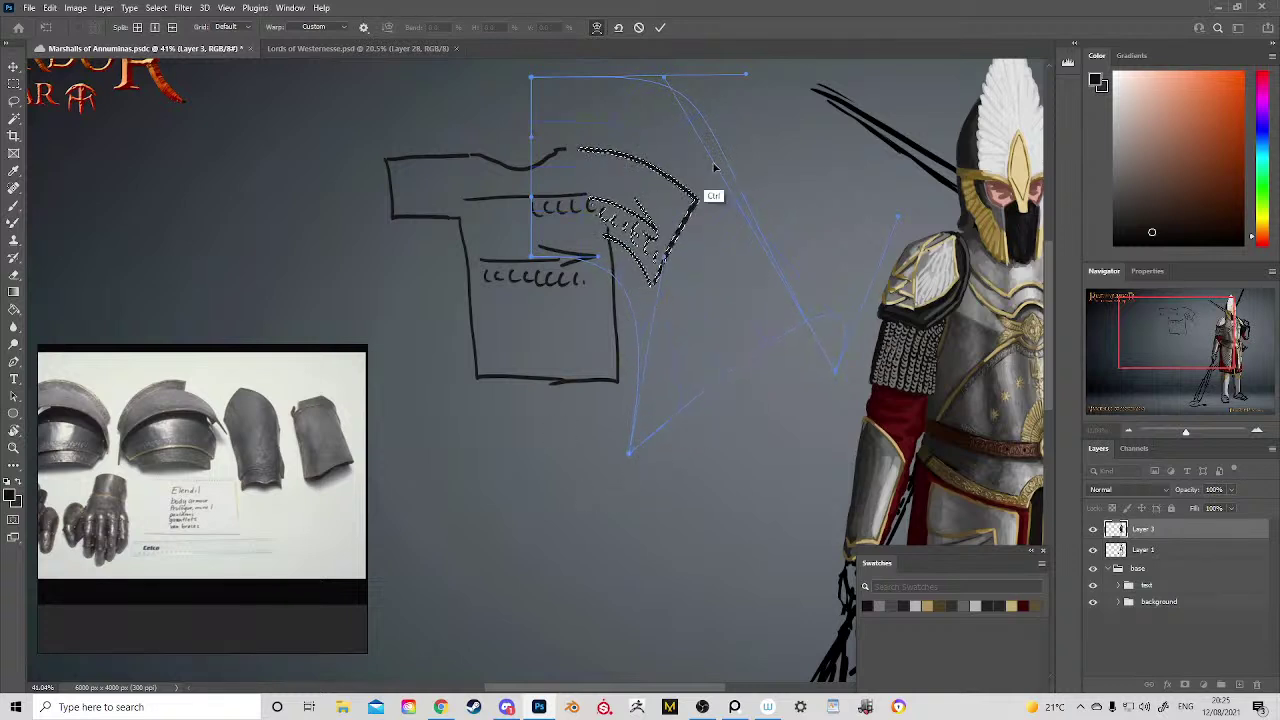
click(660, 27)
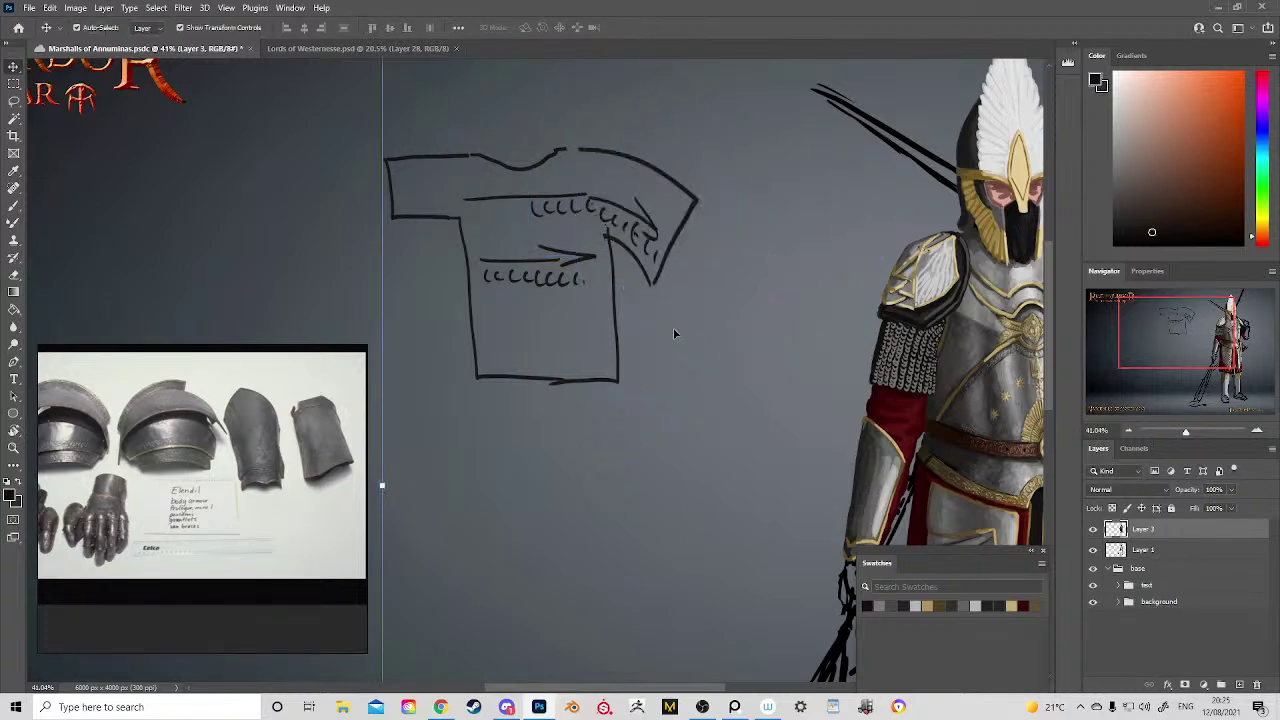
Step: Sketch a cluster of five interlocking mail rings on the empty background beside the sleeve, in near-black sampled from the figure
drag(715, 343, 534, 297)
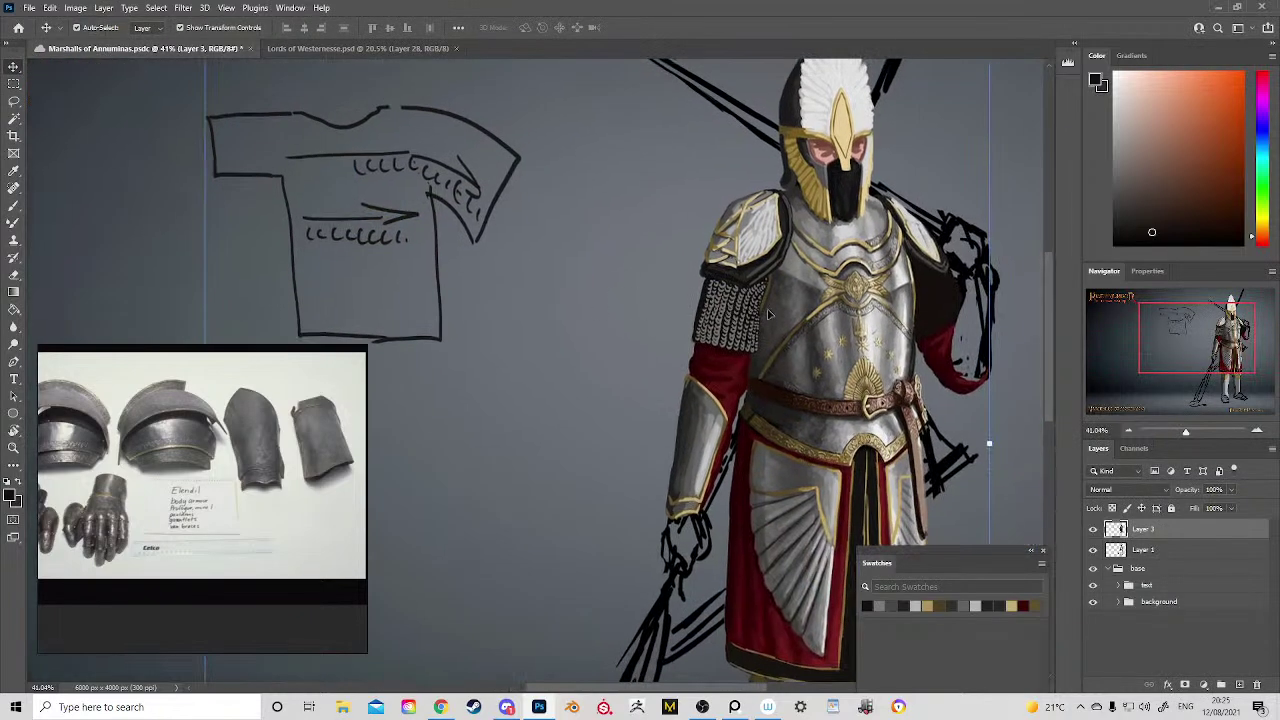
drag(770, 314, 648, 305)
key(z)
drag(569, 306, 724, 440)
key(b)
alt+click(603, 417)
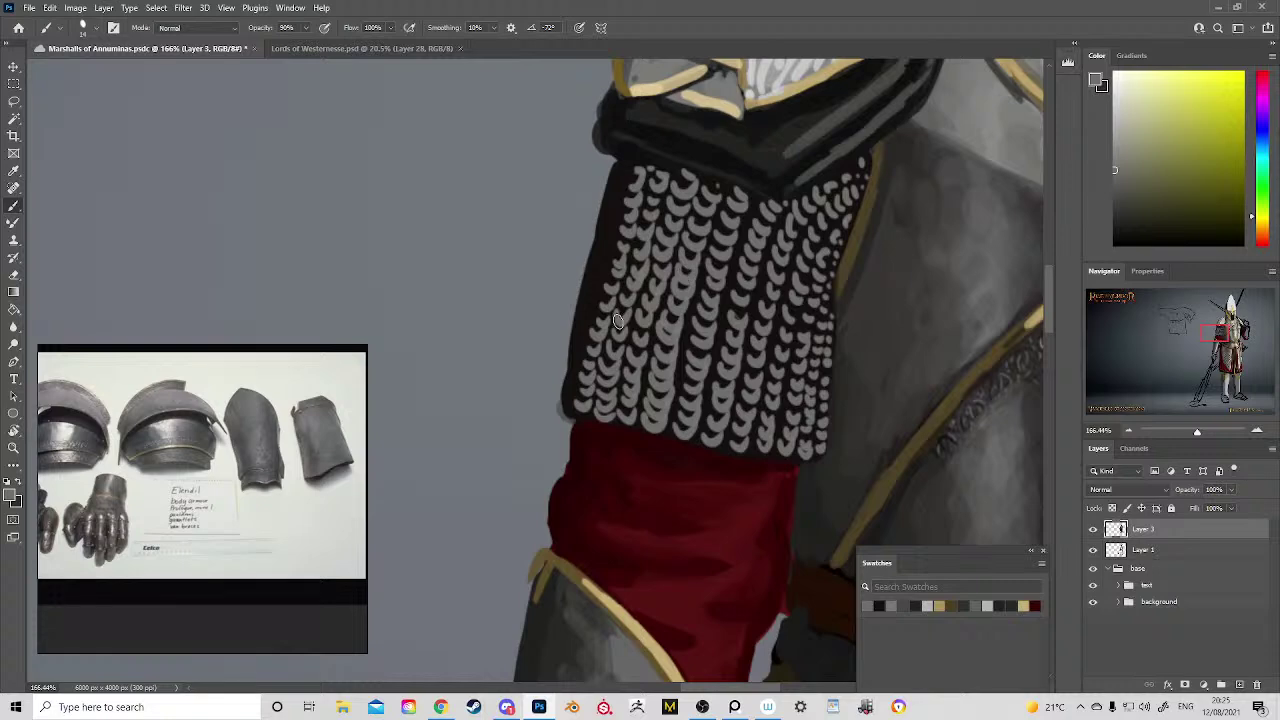
mouse_move(458, 300)
mouse_down()
mouse_move(694, 323)
mouse_move(726, 341)
mouse_up()
alt+click(878, 280)
drag(500, 241, 526, 316)
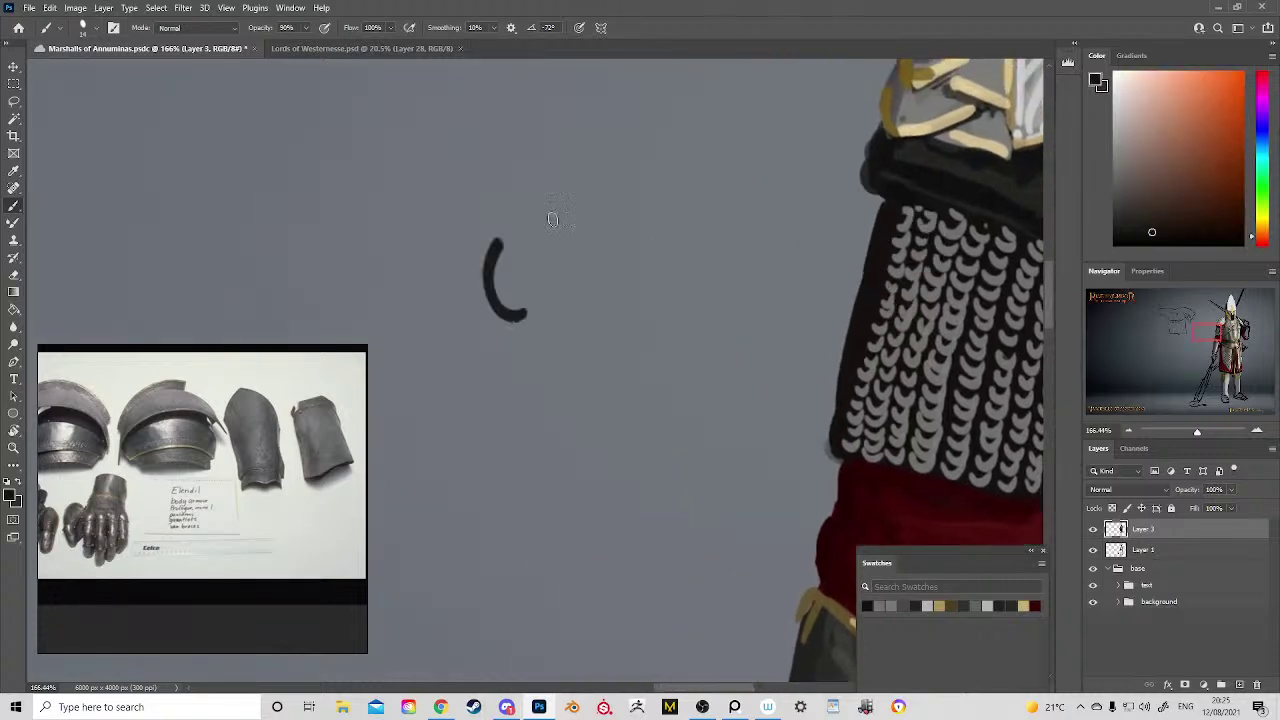
drag(552, 219, 526, 308)
mouse_move(606, 316)
mouse_down()
mouse_move(629, 218)
mouse_move(547, 243)
mouse_move(627, 301)
mouse_up()
mouse_move(574, 261)
mouse_down()
mouse_move(502, 199)
mouse_move(518, 246)
mouse_up()
mouse_move(662, 314)
mouse_down()
mouse_move(628, 296)
mouse_move(652, 315)
mouse_up()
mouse_move(643, 246)
mouse_down()
mouse_move(580, 197)
mouse_move(687, 197)
mouse_move(895, 262)
mouse_move(685, 206)
mouse_move(705, 208)
mouse_move(695, 205)
mouse_move(718, 284)
mouse_up()
Step: Trace grey highlights over parts of the sketched rings, using the grey sampled from the sleeve's mail, to show which arcs catch light
alt+click(891, 266)
drag(616, 207, 646, 274)
key(ctrl)
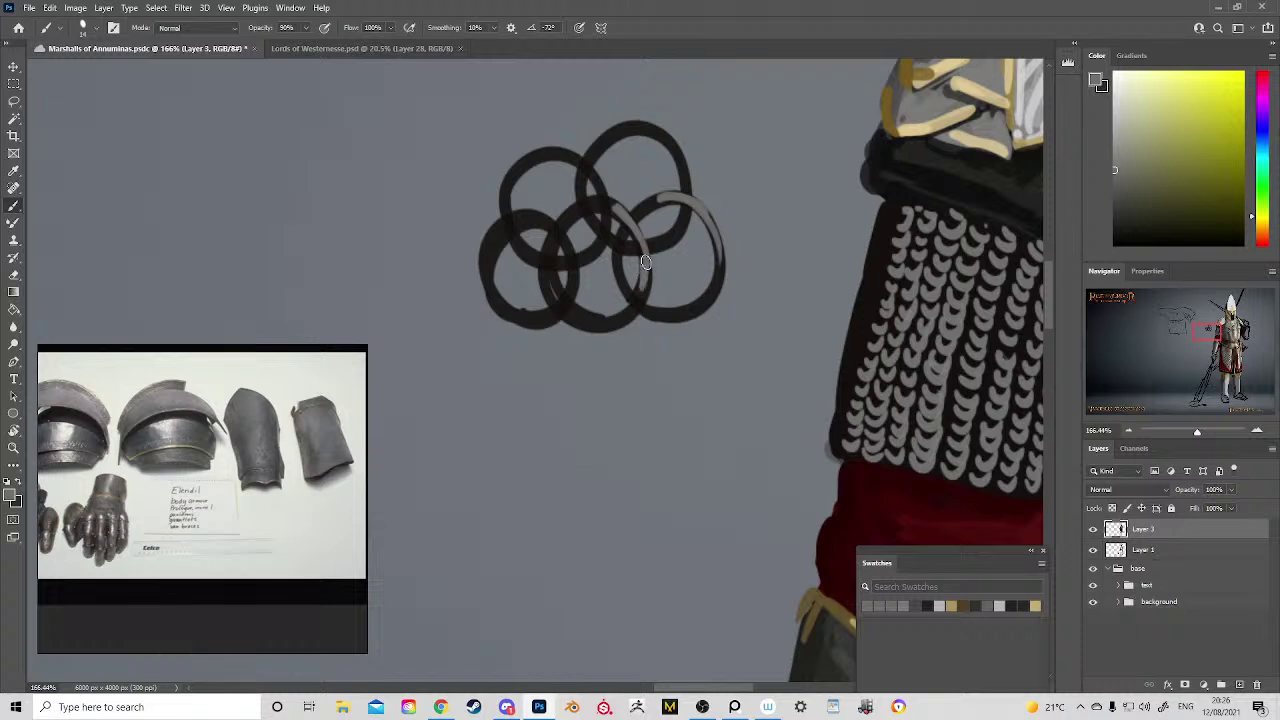
mouse_move(571, 220)
mouse_down()
mouse_move(614, 208)
mouse_move(621, 236)
mouse_move(585, 192)
mouse_move(599, 226)
mouse_up()
key(ctrl+z)
drag(690, 239, 565, 185)
Step: Lasso and delete the interlocking ring sketch and the T-shirt sketch from the background, clearing the selection each time
scroll(732, 202, up, 3)
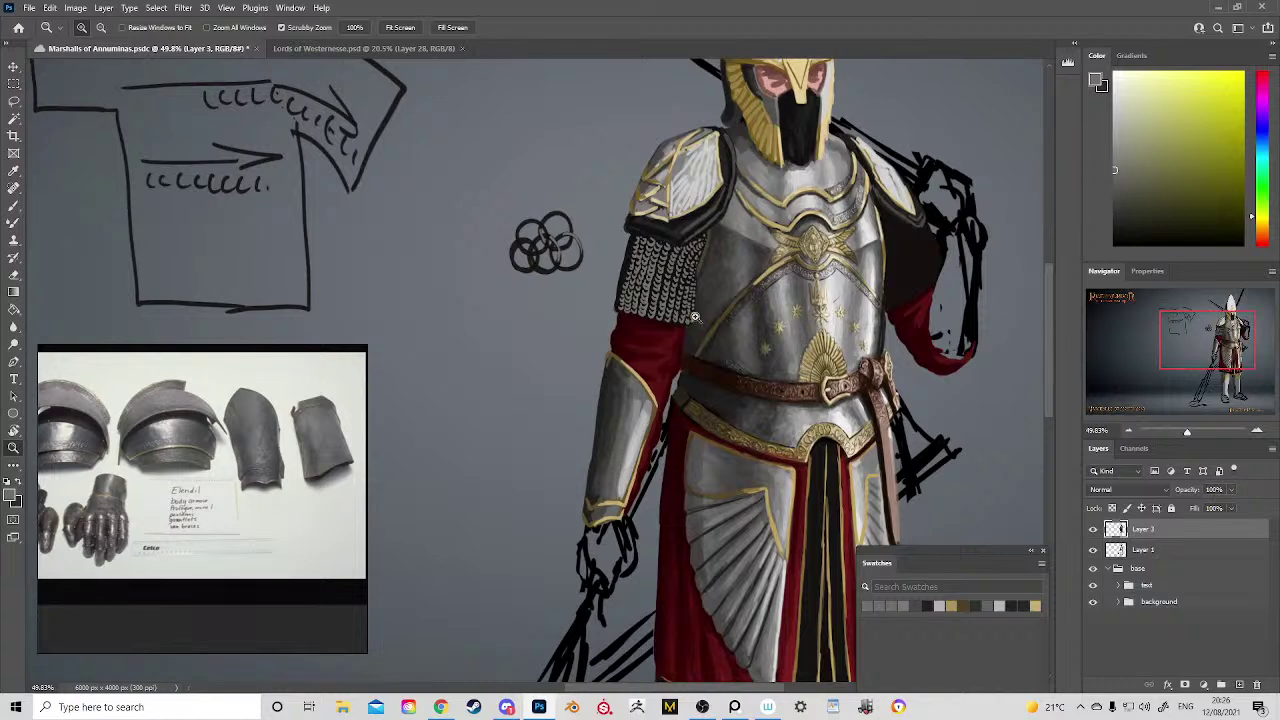
scroll(782, 248, down, 2)
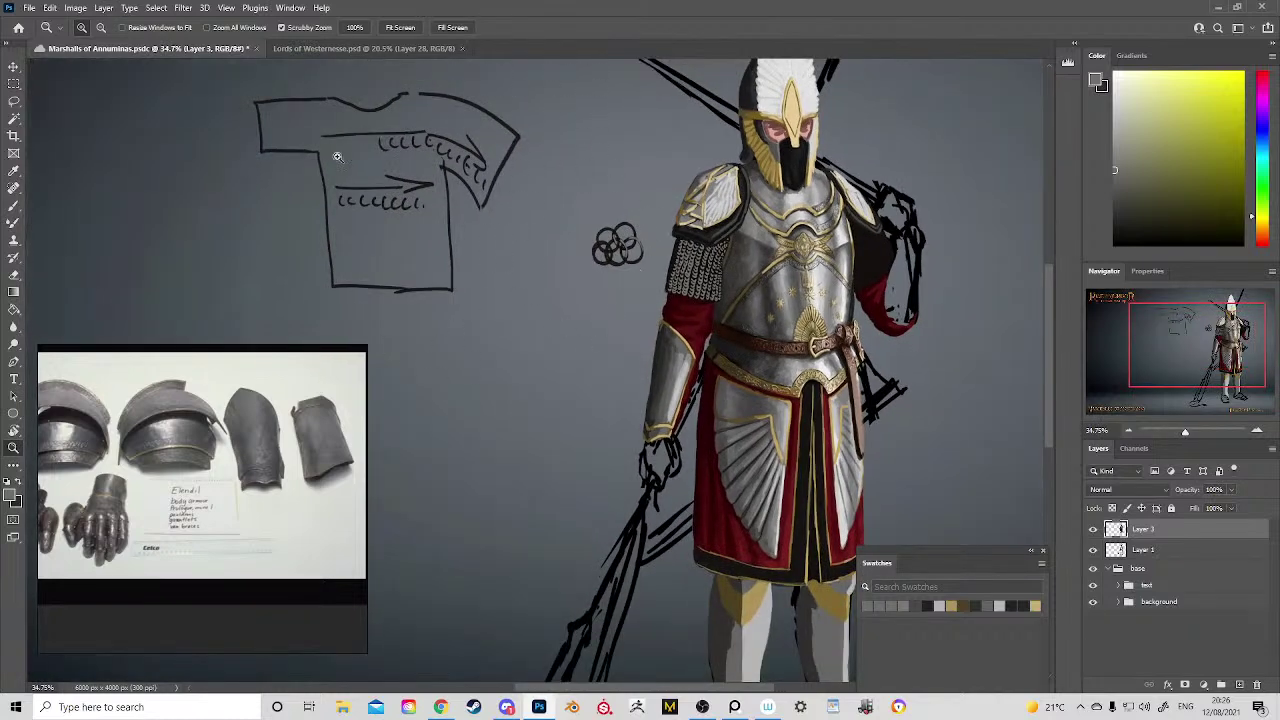
scroll(631, 225, up, 8)
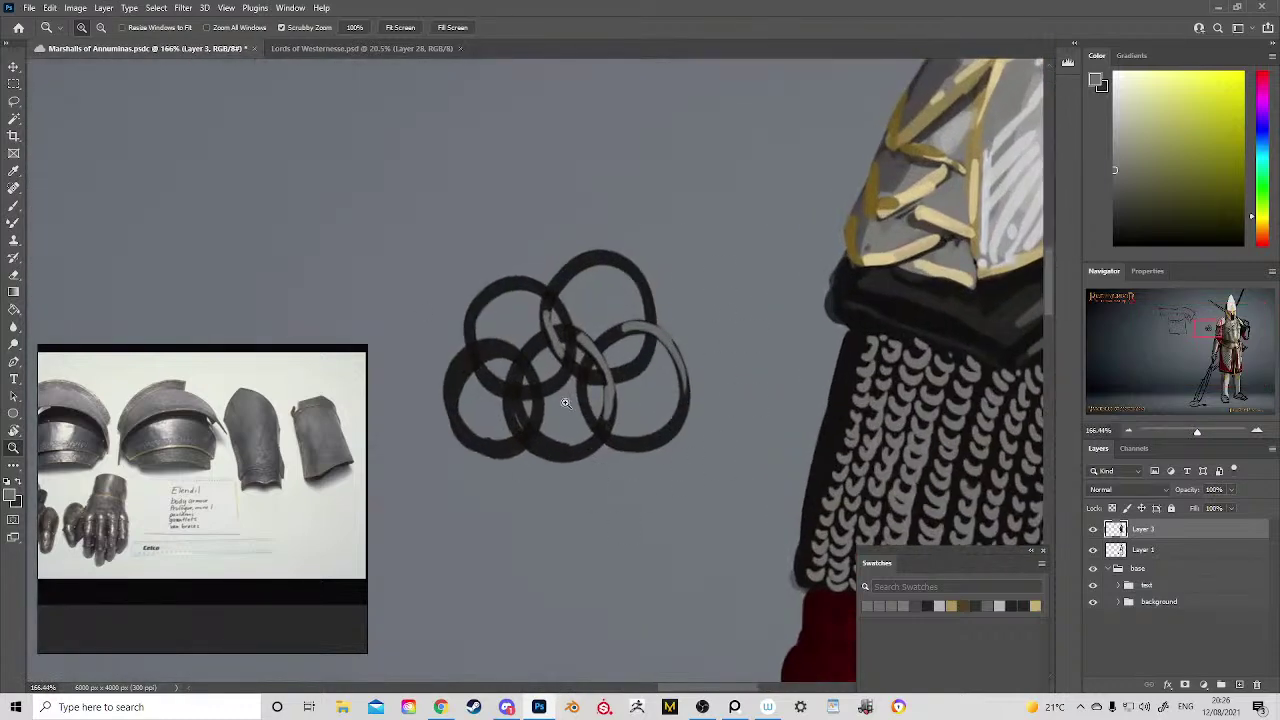
scroll(635, 395, down, 3)
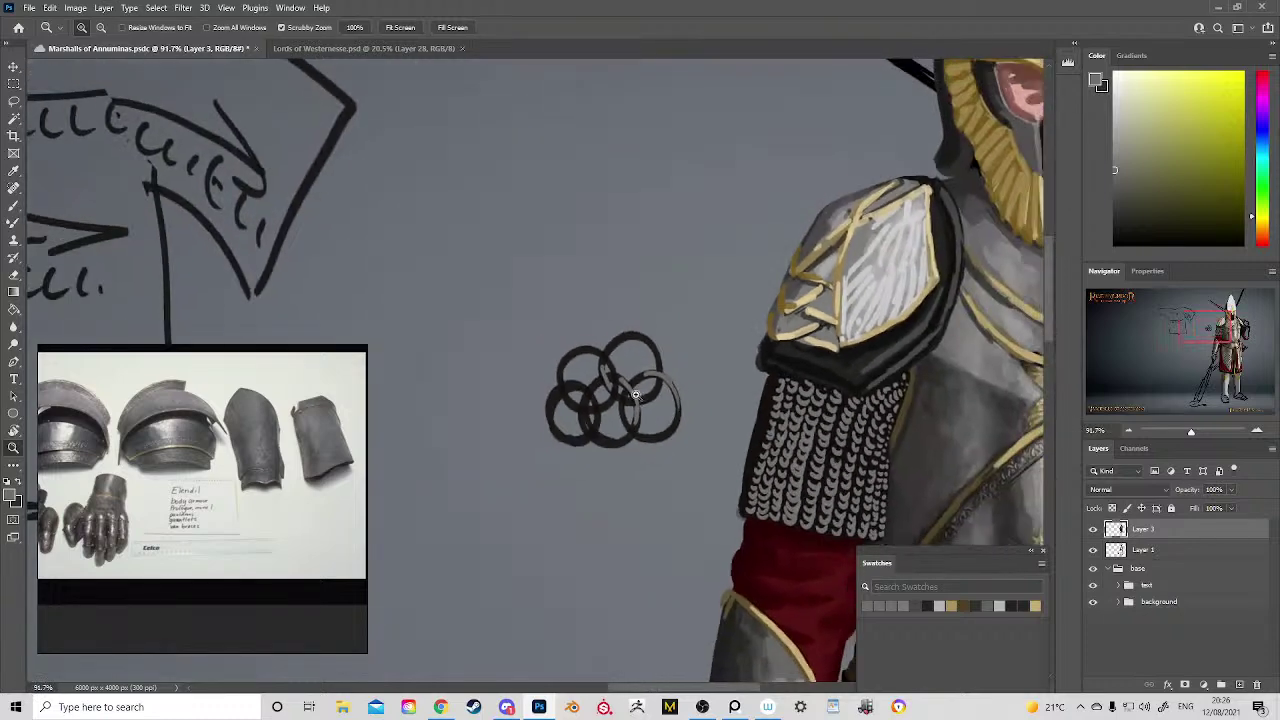
scroll(597, 384, up, 4)
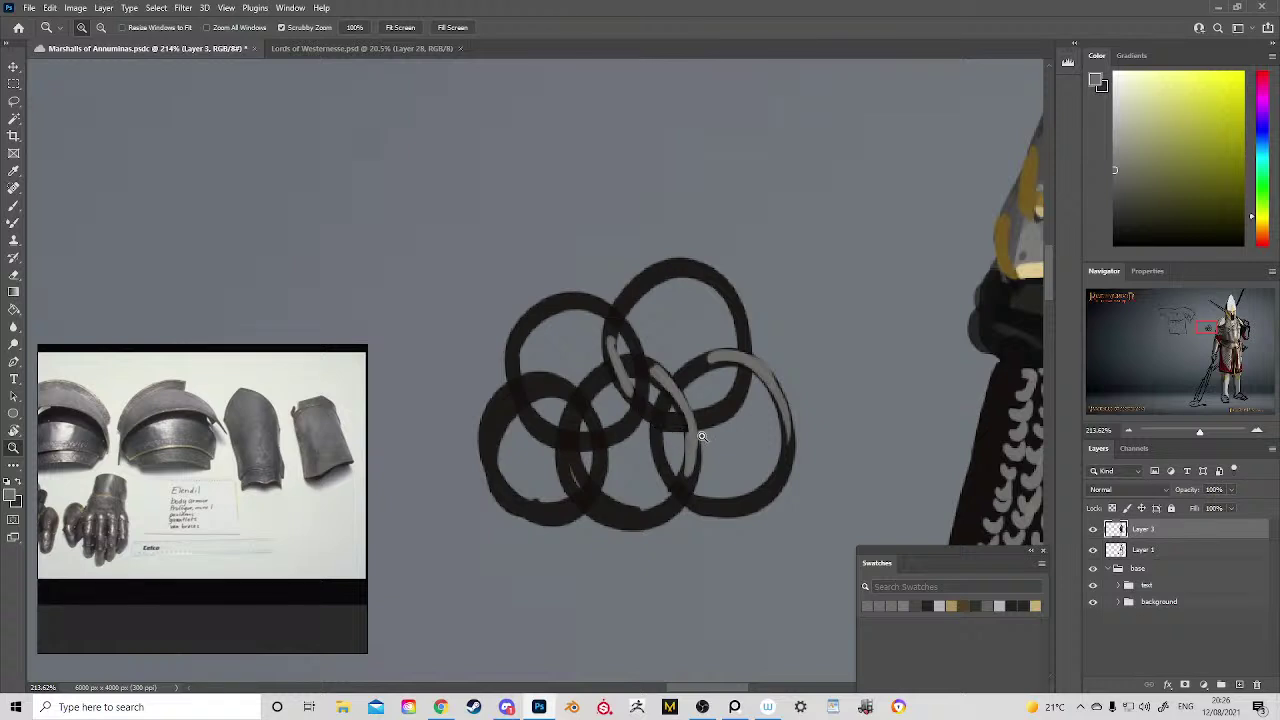
mouse_move(784, 474)
mouse_down()
mouse_move(648, 366)
mouse_move(800, 349)
mouse_move(789, 337)
mouse_move(804, 374)
mouse_move(900, 335)
mouse_move(880, 430)
mouse_move(786, 378)
mouse_up()
key(l)
key(Delete)
key(ctrl+d)
mouse_move(588, 483)
mouse_down()
mouse_move(377, 493)
mouse_move(227, 281)
mouse_move(468, 67)
mouse_move(678, 380)
mouse_move(502, 518)
mouse_up()
key(Delete)
key(ctrl+d)
Step: Sample the mail's grey from the sleeve, add a new empty layer above Layer 3 and save the document
mouse_move(800, 396)
mouse_down()
mouse_move(417, 383)
mouse_move(392, 362)
mouse_up()
key(z)
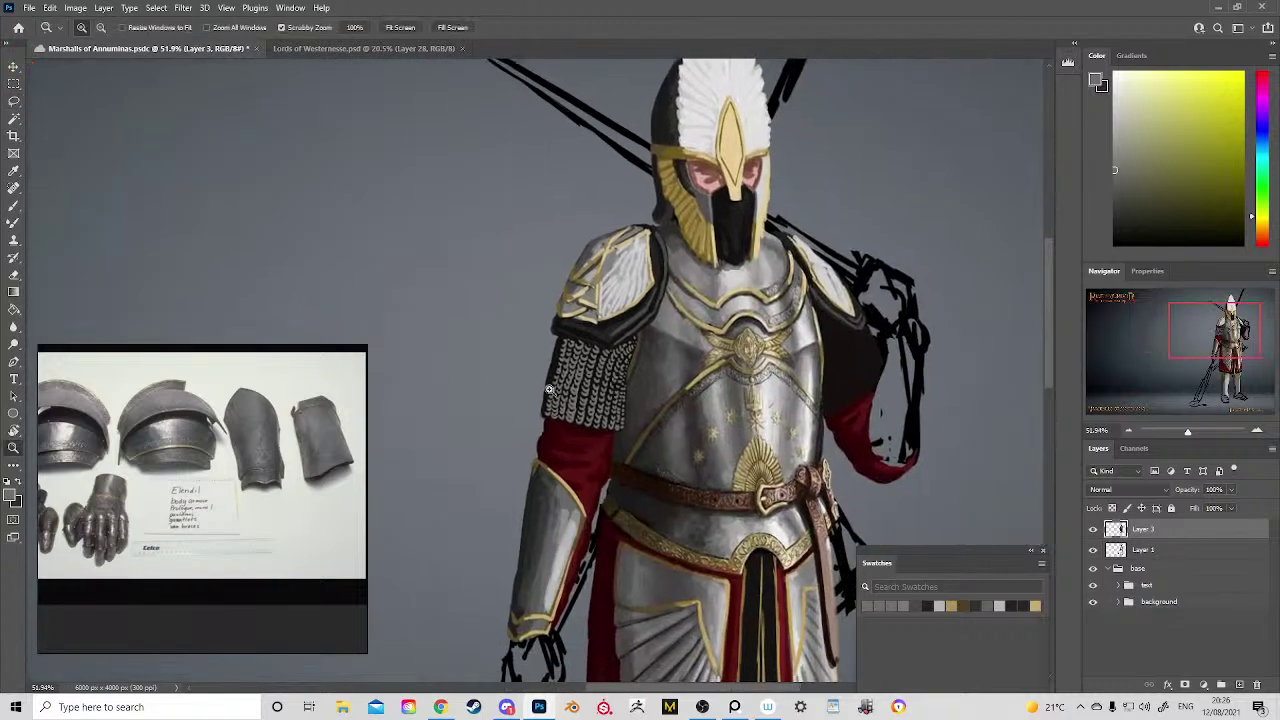
mouse_move(549, 390)
mouse_down()
mouse_move(636, 471)
mouse_move(626, 480)
mouse_up()
mouse_move(550, 450)
mouse_down()
mouse_move(703, 528)
mouse_move(667, 484)
mouse_up()
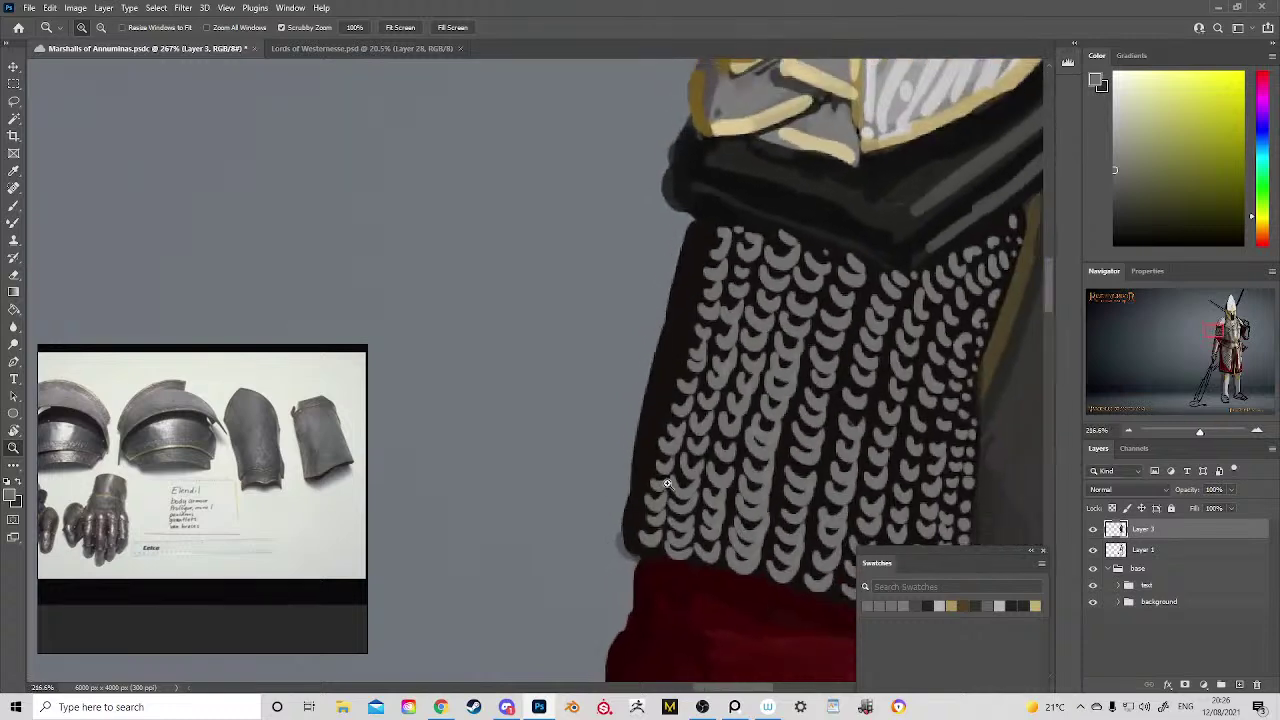
key(b)
alt+click(717, 374)
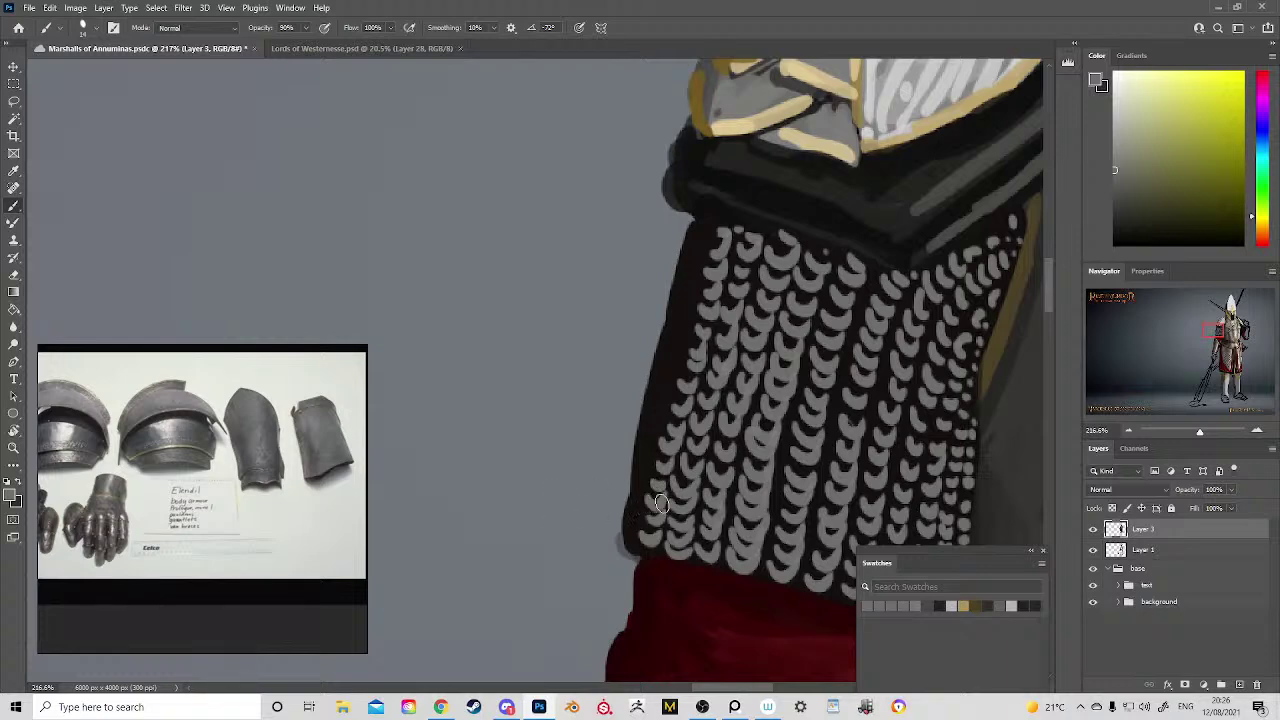
click(1142, 552)
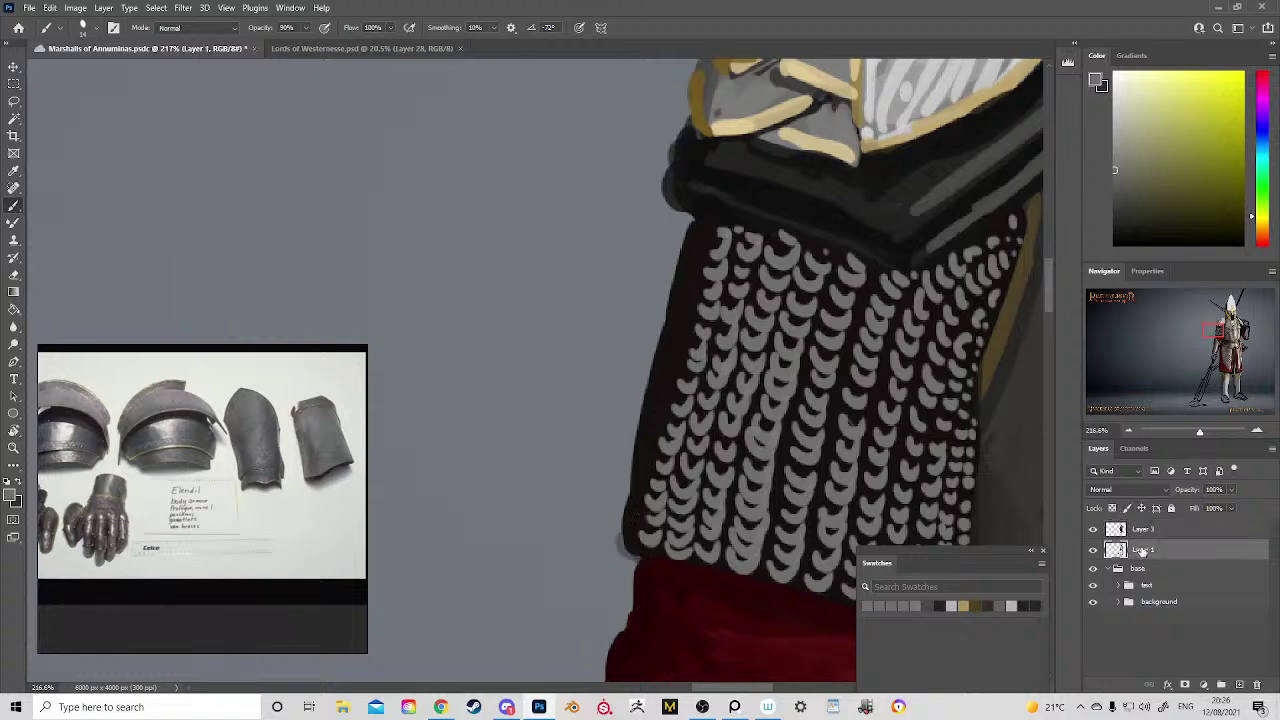
click(1146, 534)
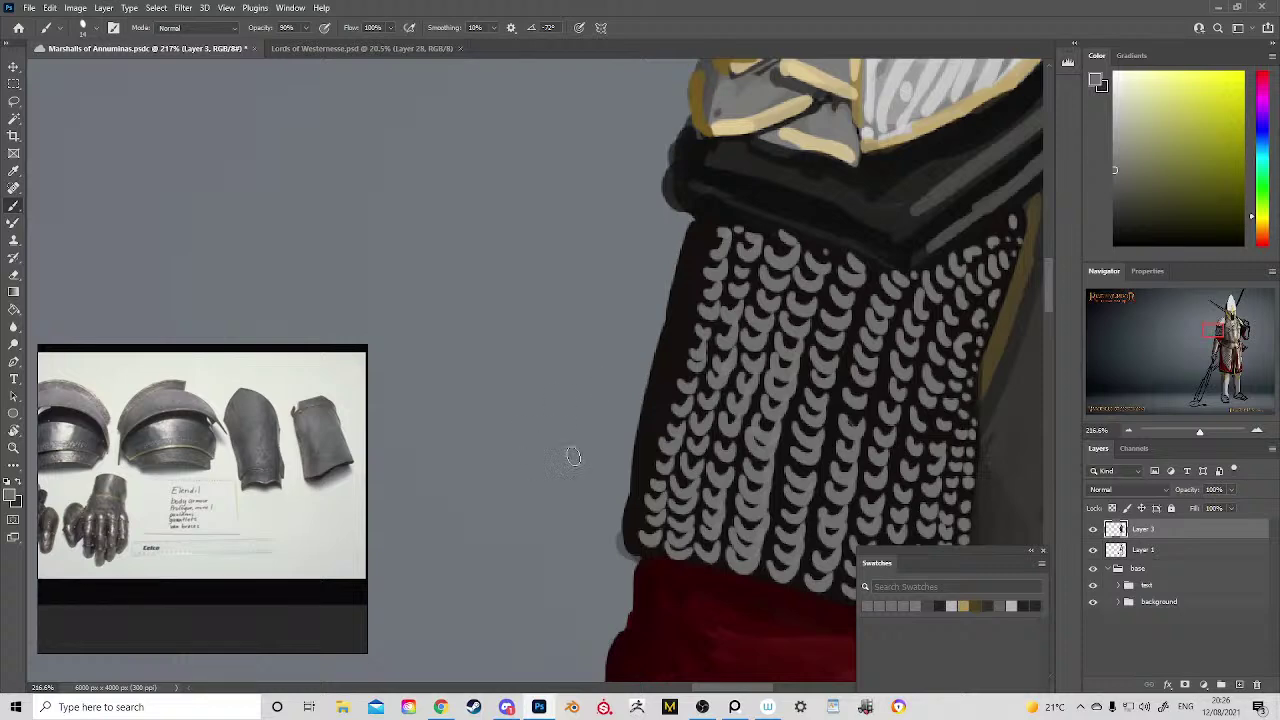
click(1239, 685)
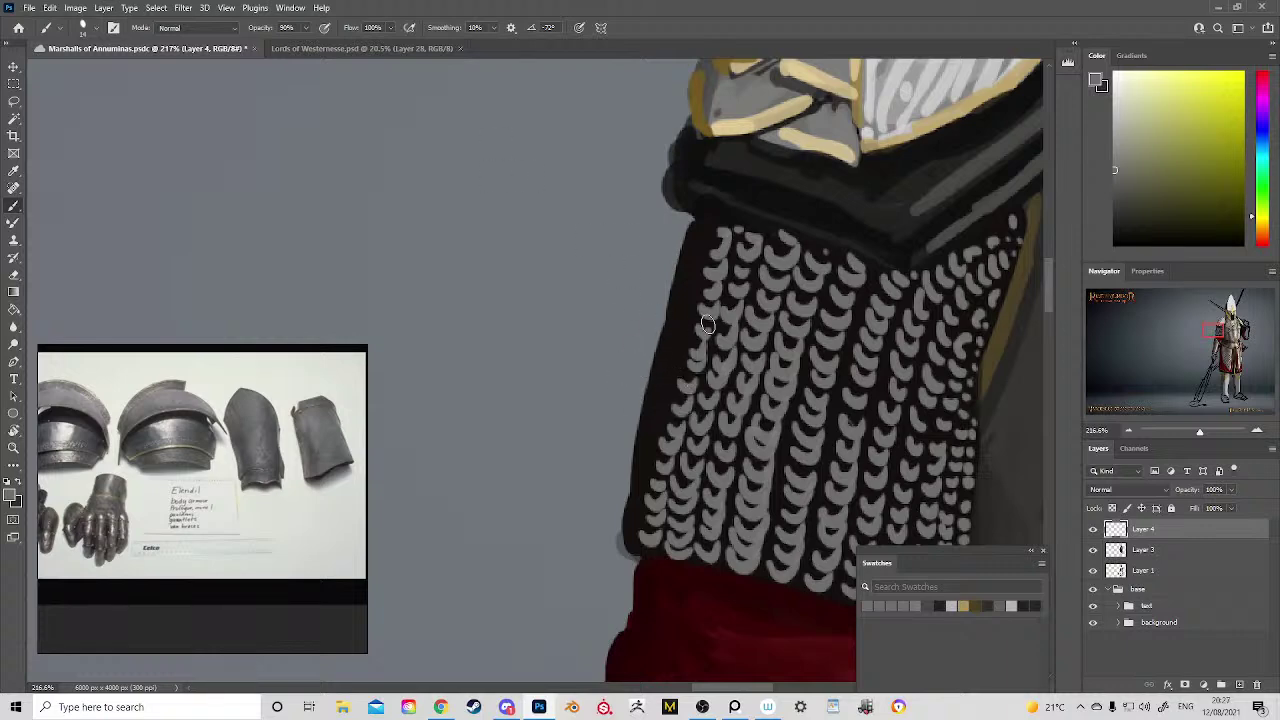
key(ctrl+s)
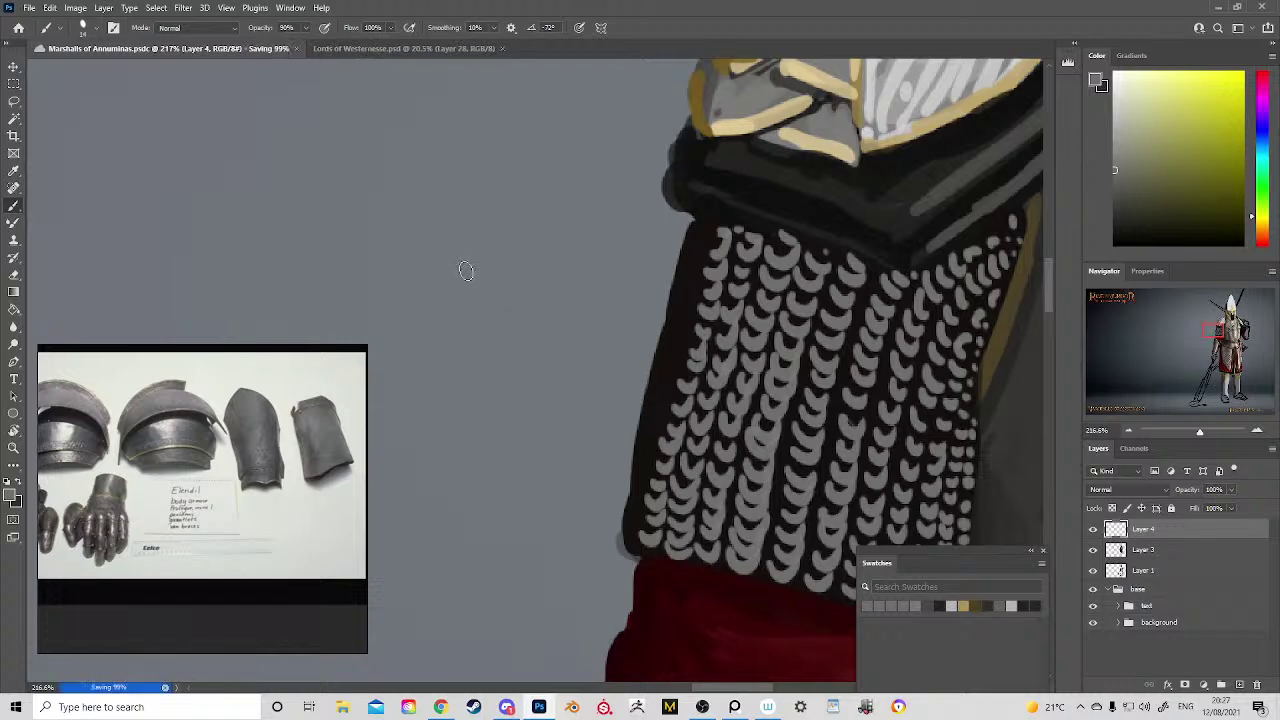
Step: Choose a darker grey as the brush colour for the chainmail sleeve
drag(517, 314, 537, 344)
key(z)
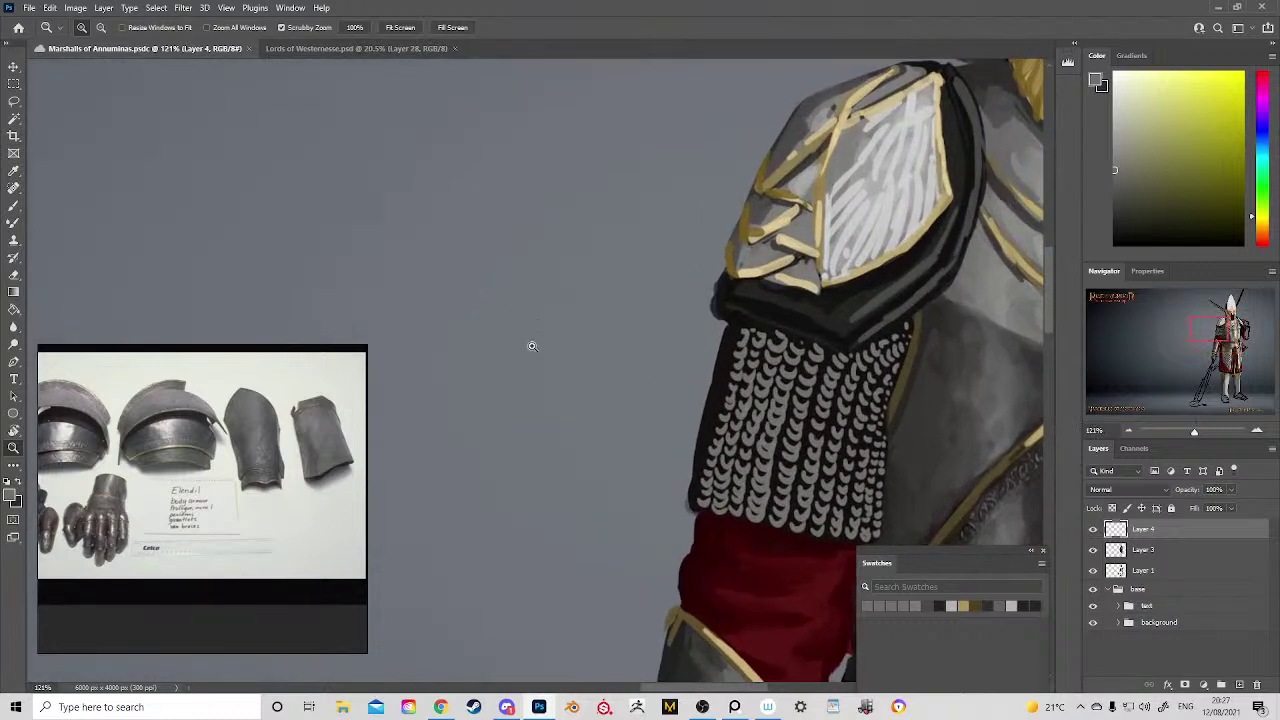
mouse_move(698, 391)
mouse_down()
mouse_move(720, 389)
mouse_move(669, 377)
mouse_up()
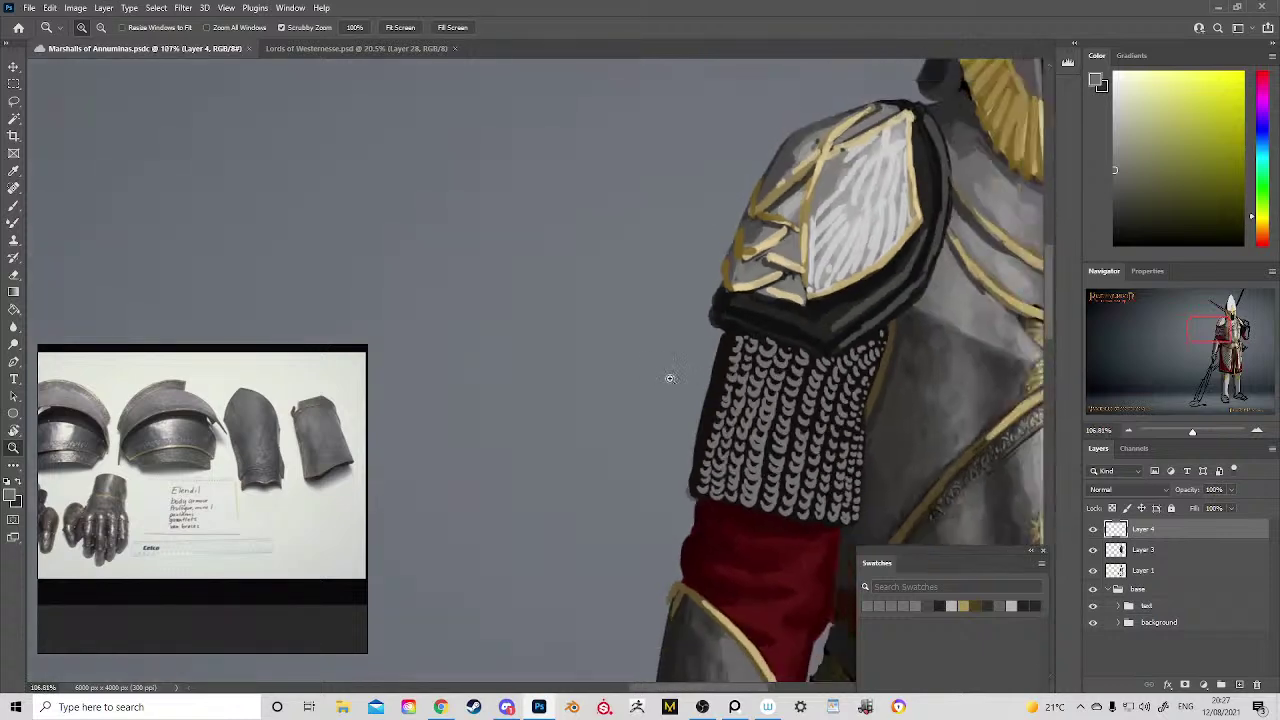
key(b)
click(606, 397)
click(1114, 191)
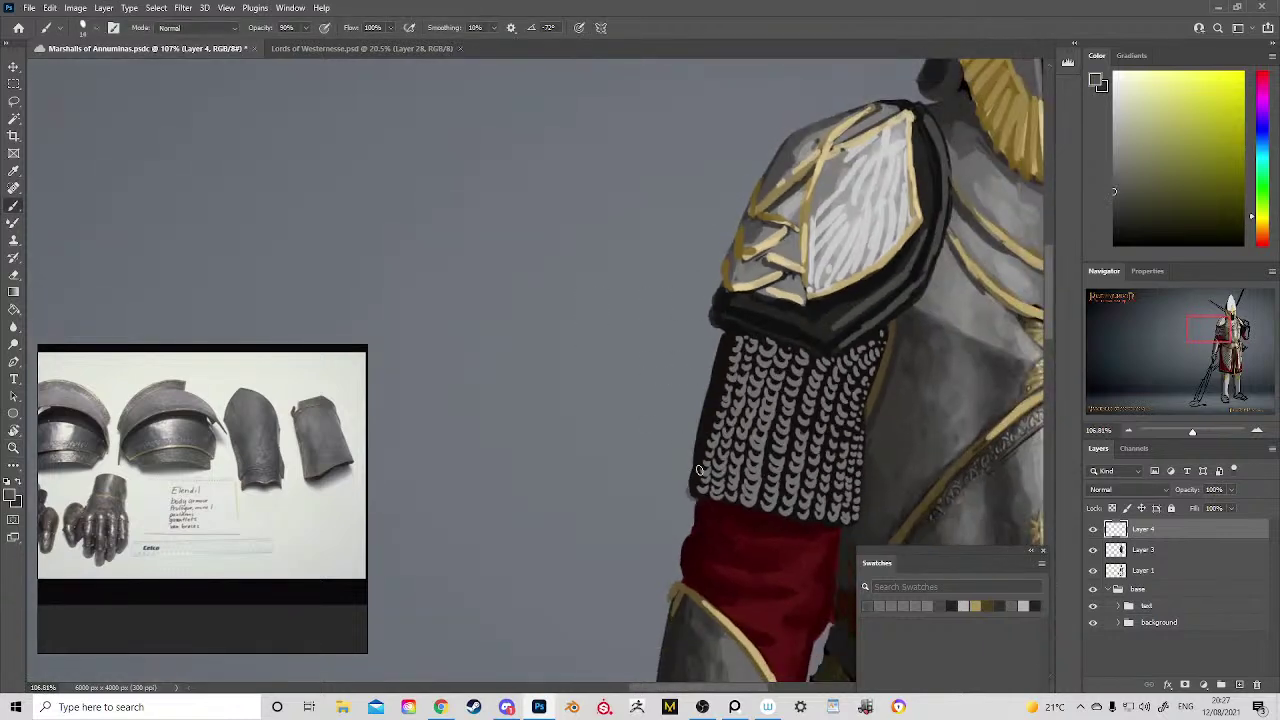
key(ctrl)
Step: Save the Marshals of Annuminas document, close it and reopen it
key(ctrl+s)
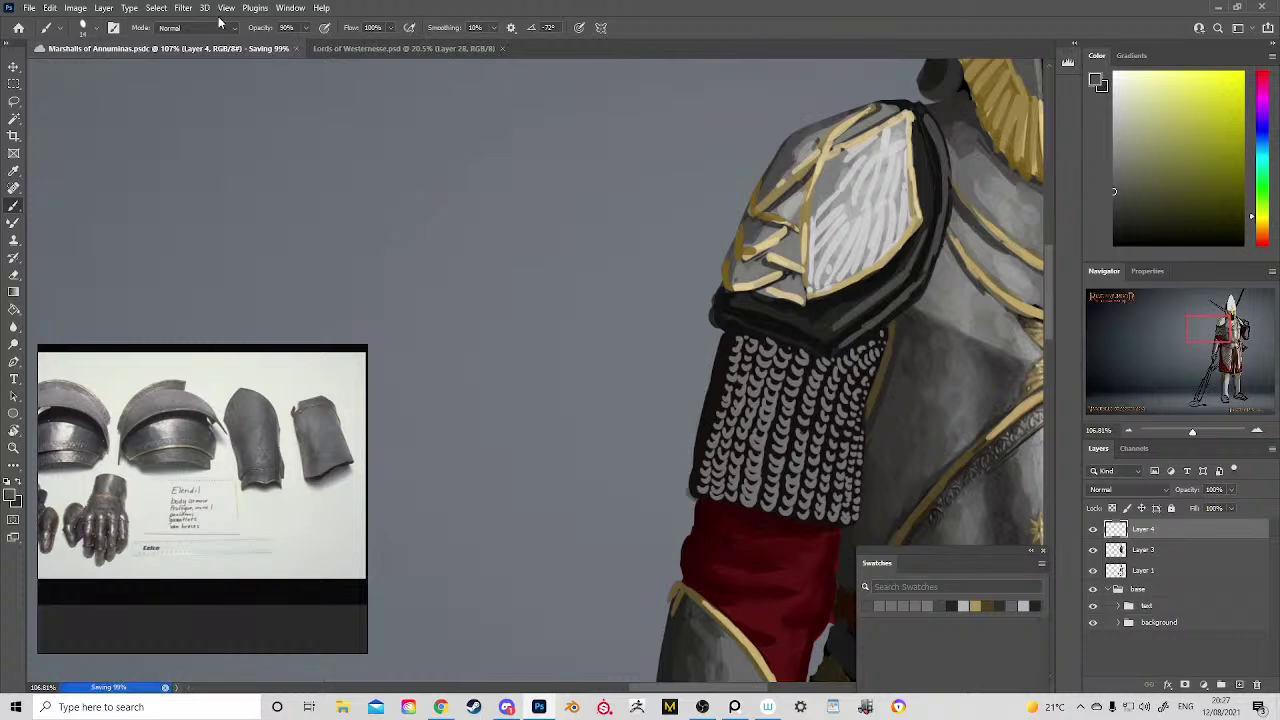
click(246, 47)
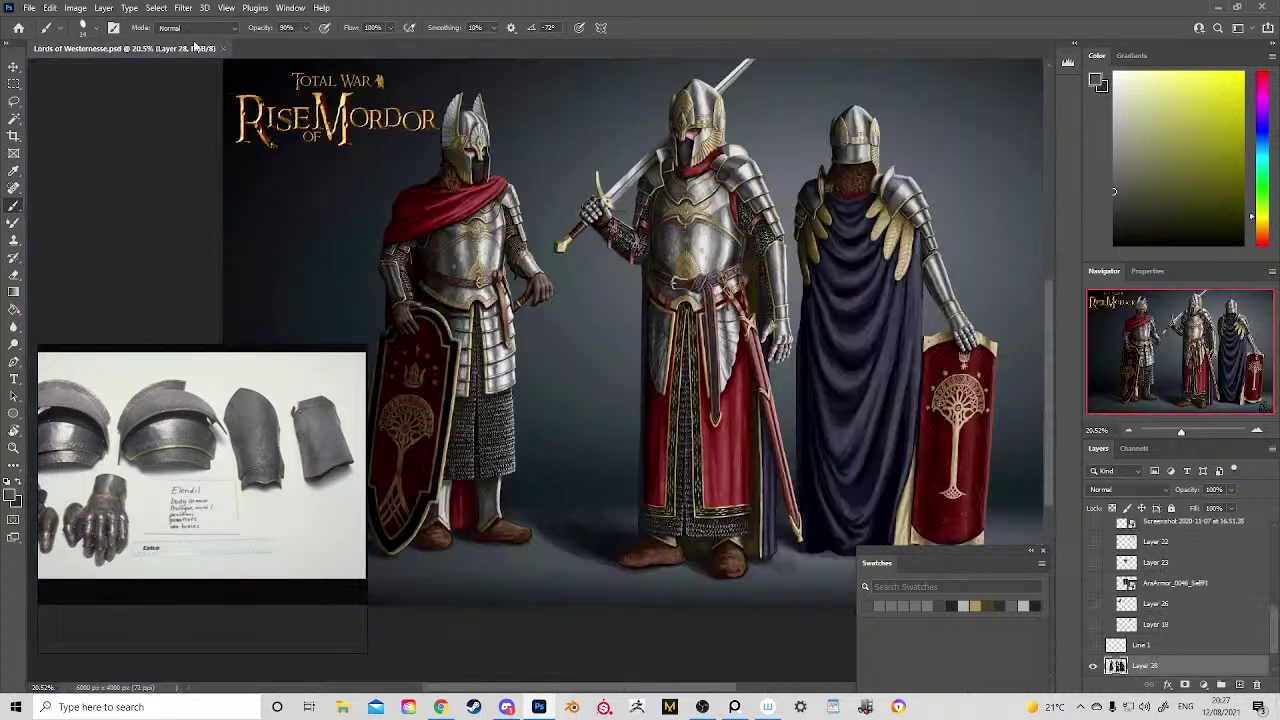
click(19, 28)
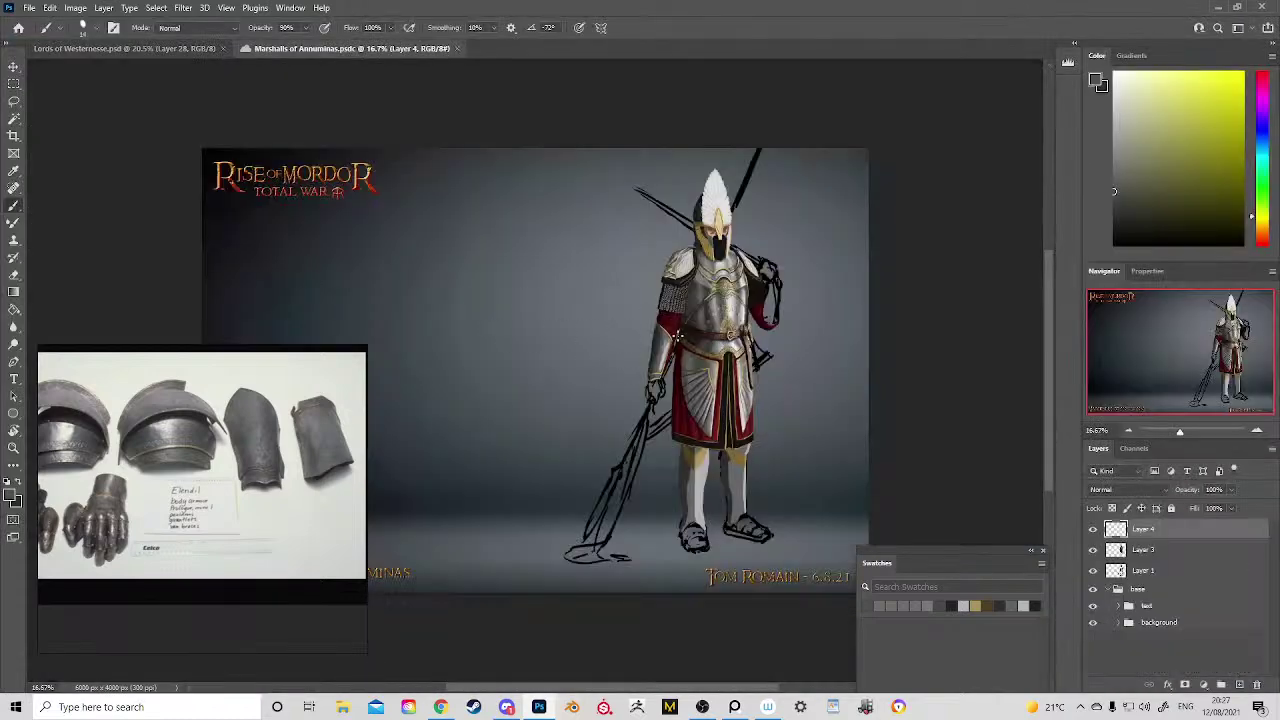
Step: Paint columns of small grey mail rings over the bare dark outer strip of the viewer's left sleeve, and save the document
key(z)
drag(652, 311, 677, 440)
key(b)
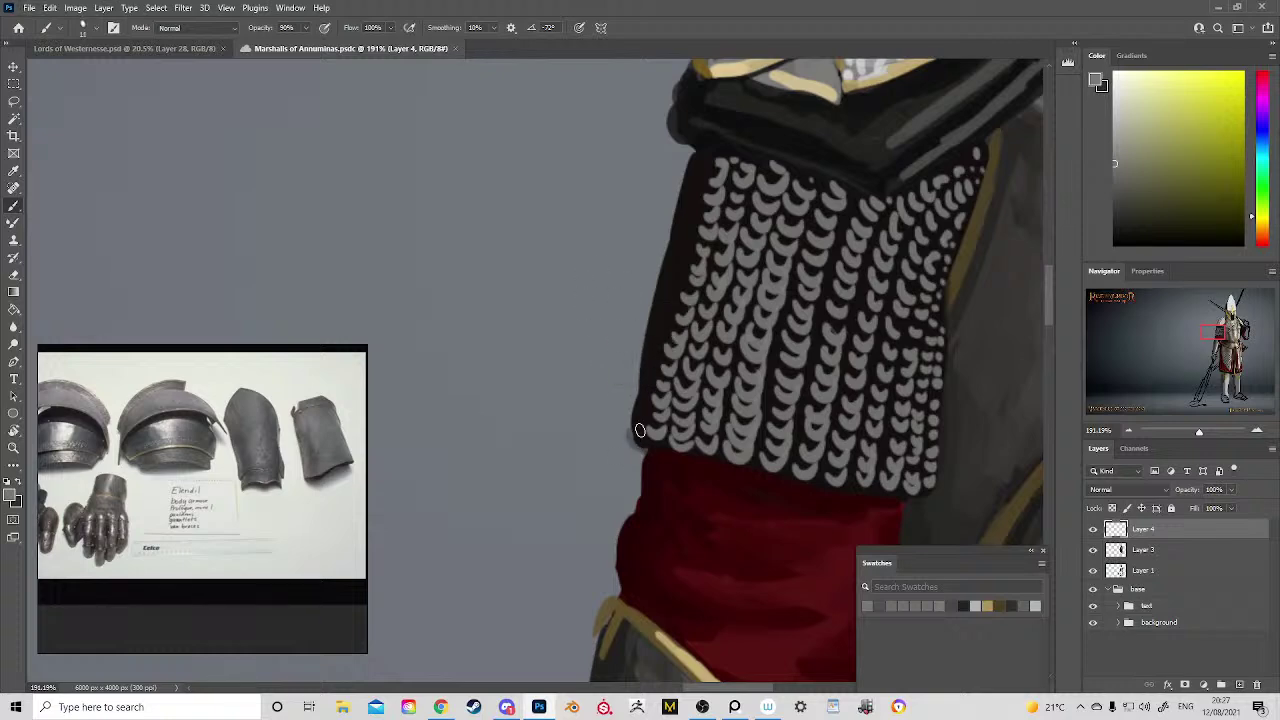
mouse_move(636, 428)
mouse_down()
mouse_move(646, 431)
mouse_move(655, 381)
mouse_up()
key(ctrl+z)
drag(645, 366, 660, 353)
drag(651, 338, 666, 325)
drag(657, 310, 680, 282)
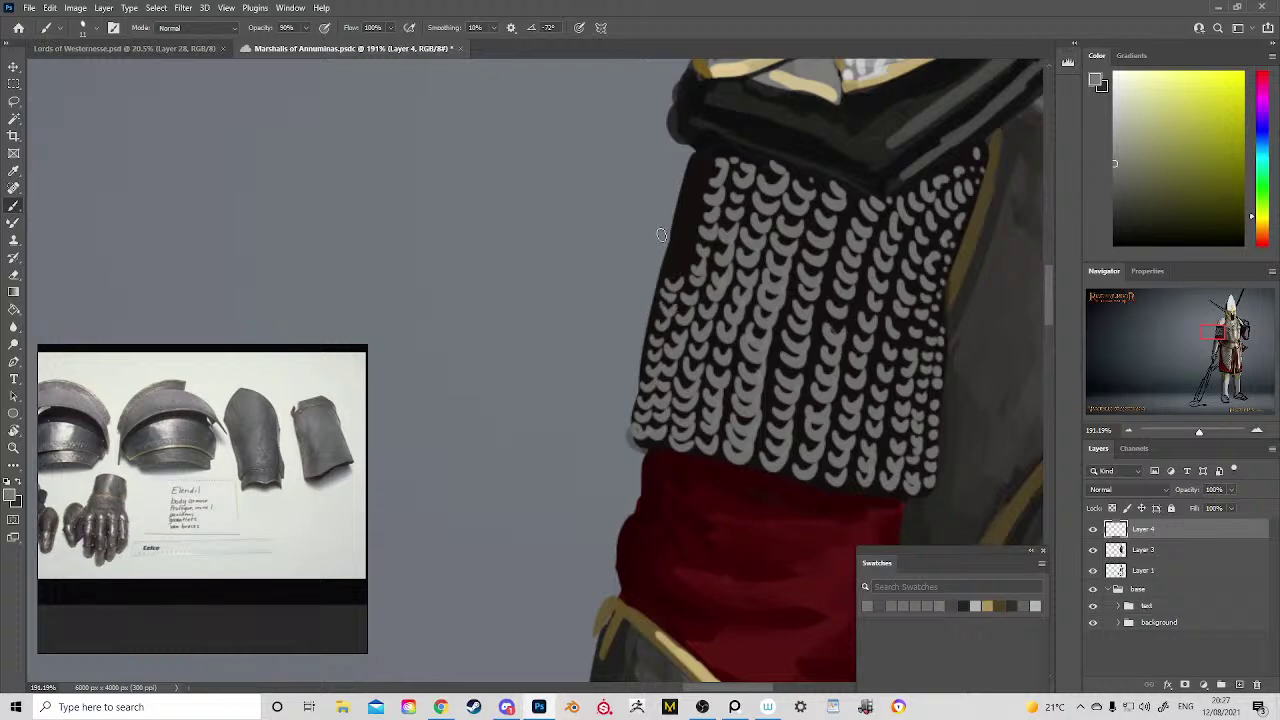
mouse_move(674, 261)
mouse_down()
mouse_move(689, 258)
mouse_move(682, 222)
mouse_move(710, 152)
mouse_move(662, 260)
mouse_move(640, 360)
mouse_move(630, 438)
mouse_move(654, 449)
mouse_up()
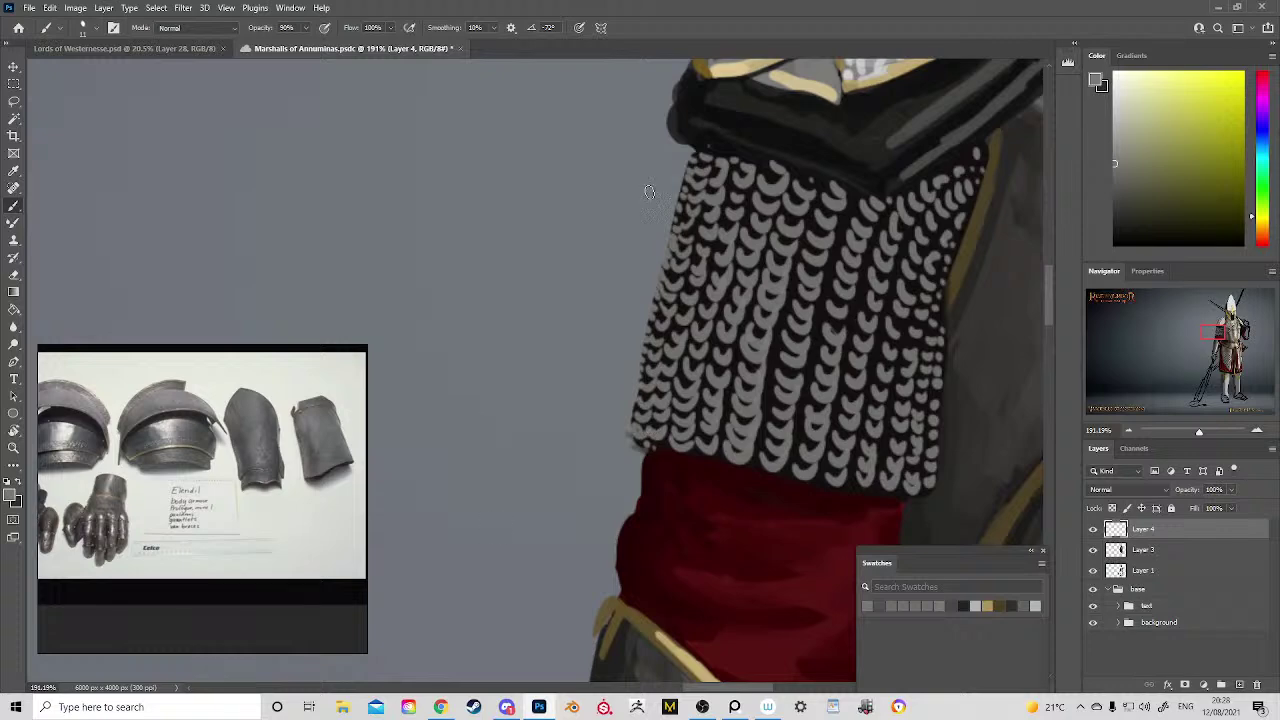
key(ctrl+s)
Step: Paint a first column of mail rings down the dark sleeve on the viewer's right, using the grey sampled from the finished sleeve
key(z)
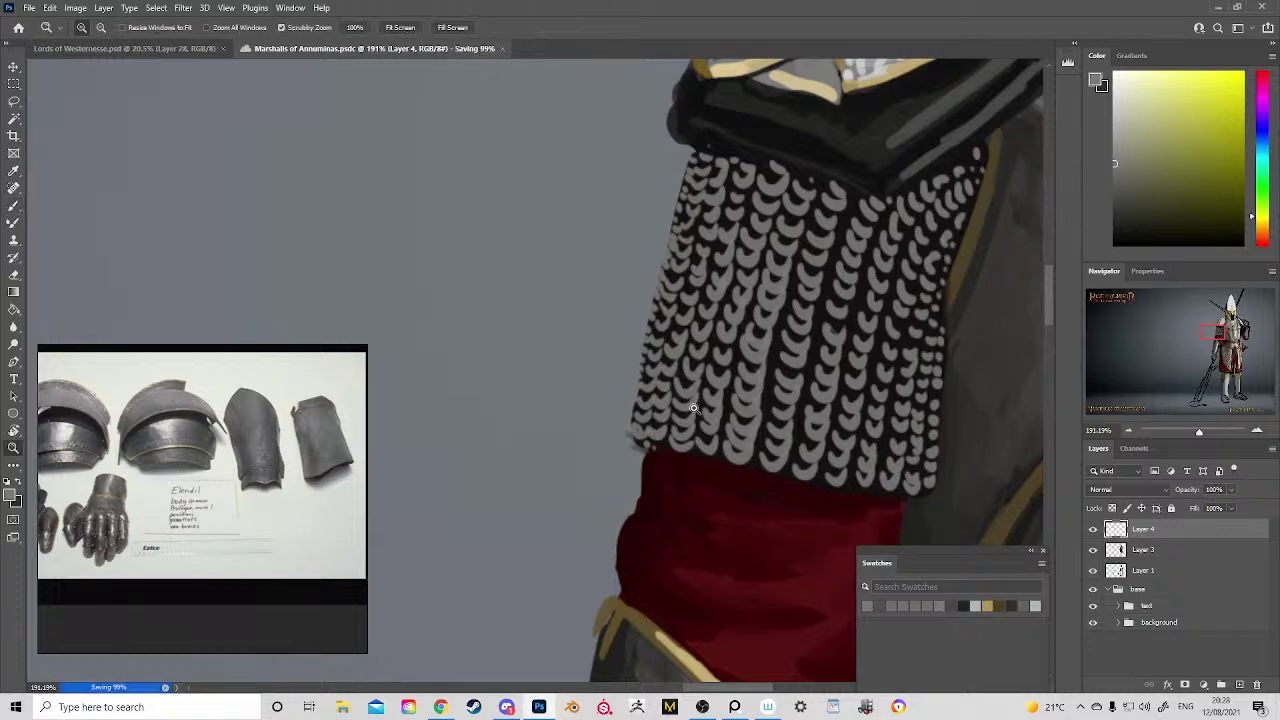
drag(712, 414, 546, 406)
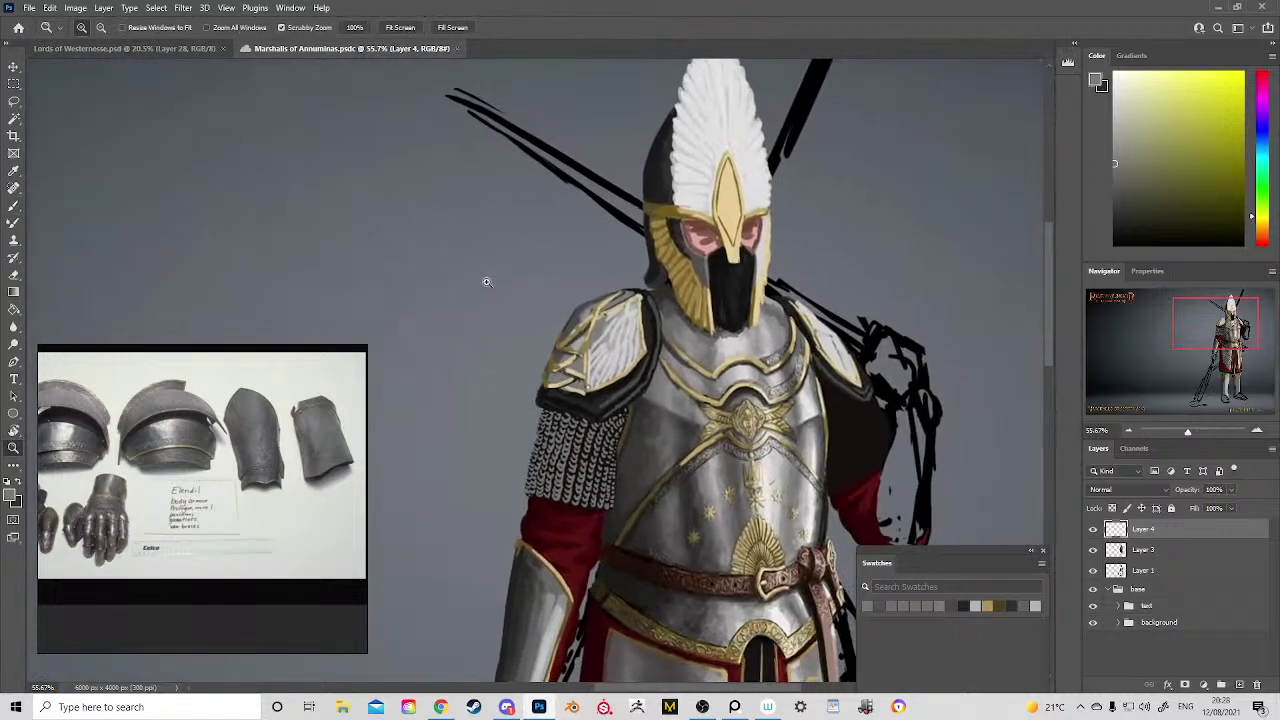
drag(382, 262, 359, 233)
scroll(608, 479, down, 3)
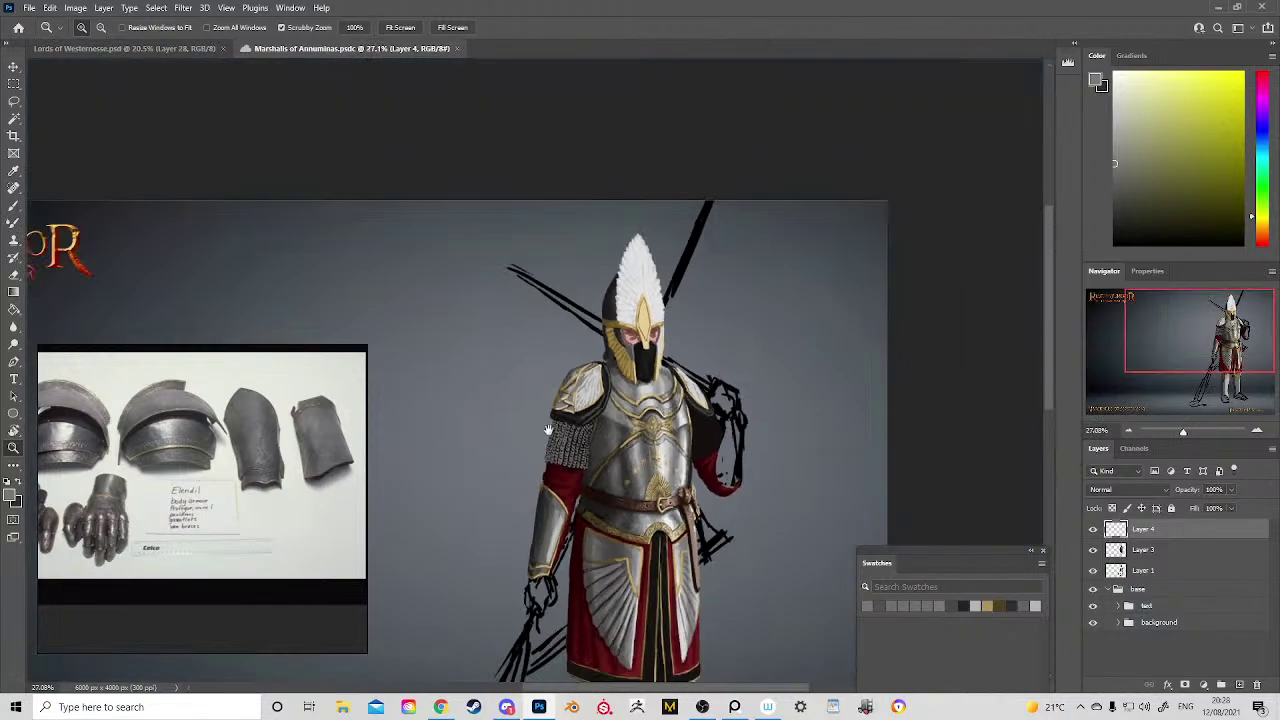
drag(680, 343, 566, 258)
drag(555, 216, 620, 288)
drag(743, 318, 453, 372)
mouse_move(626, 350)
mouse_down()
mouse_move(659, 386)
mouse_move(924, 265)
mouse_up()
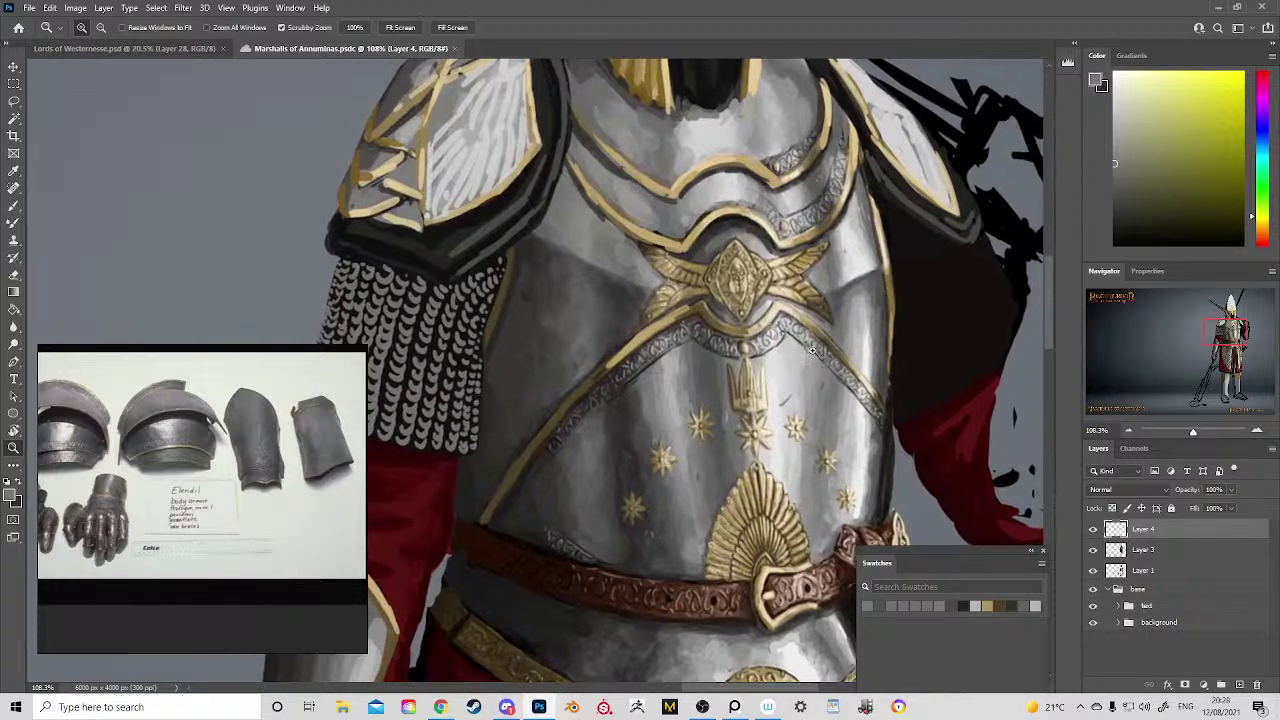
key(b)
alt+click(420, 367)
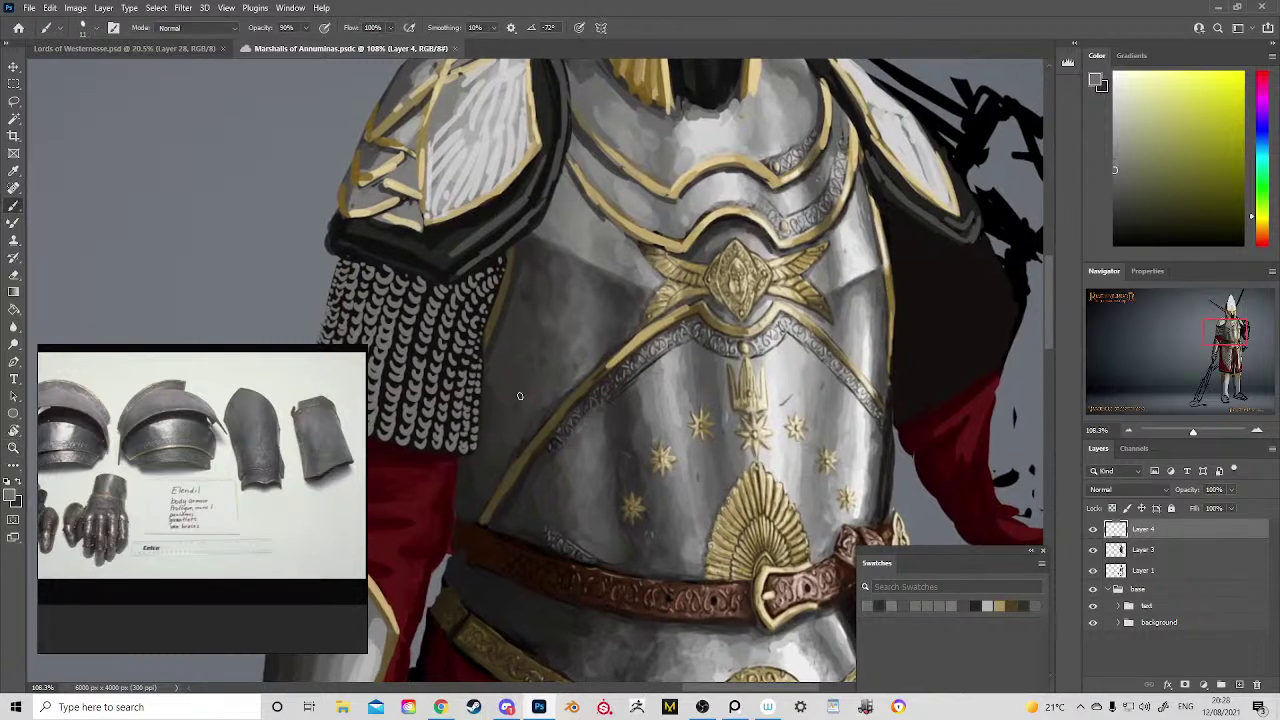
drag(815, 427, 615, 419)
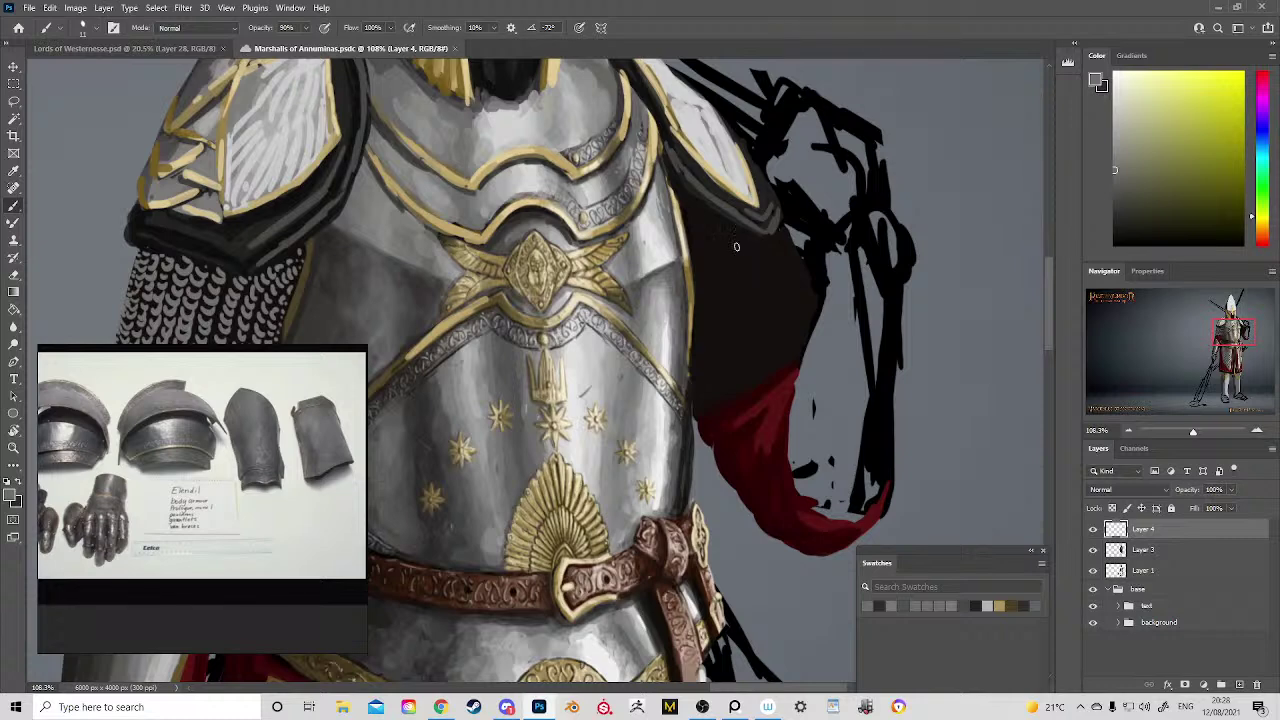
mouse_move(726, 240)
mouse_down()
mouse_move(740, 224)
mouse_move(903, 189)
mouse_move(760, 150)
mouse_move(640, 206)
mouse_move(697, 200)
mouse_up()
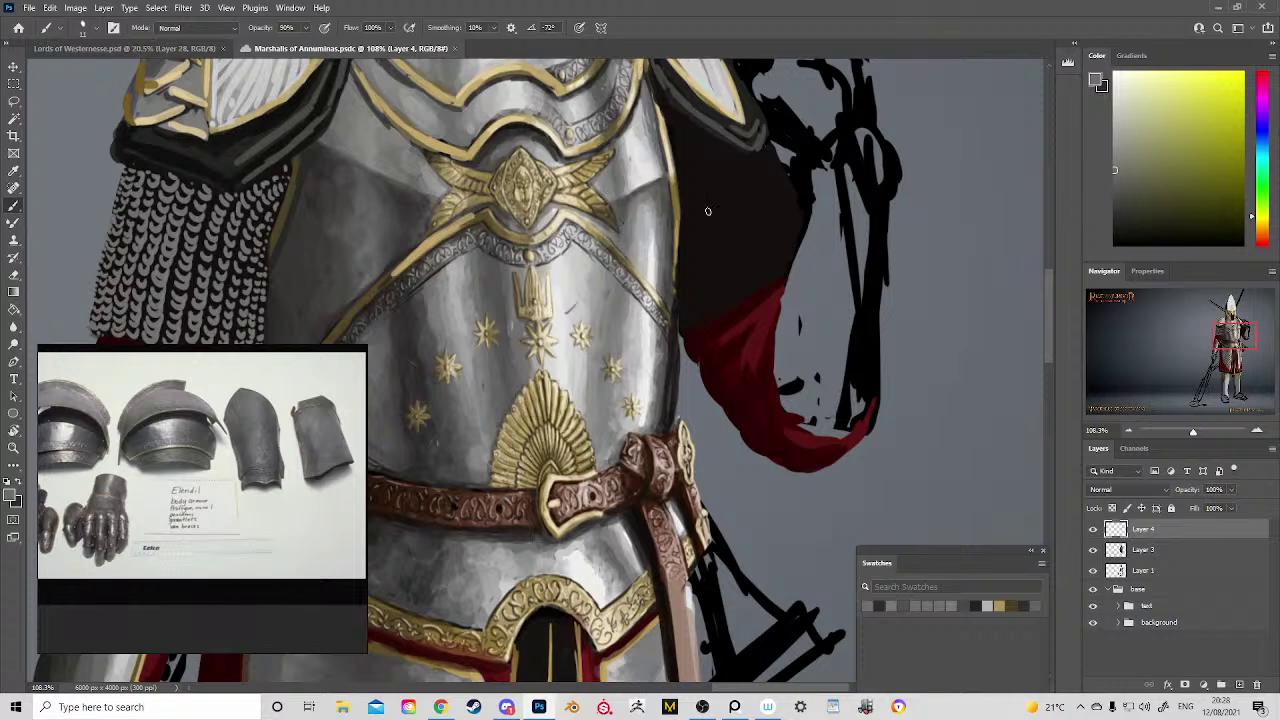
mouse_move(710, 145)
mouse_down()
mouse_move(726, 184)
mouse_move(733, 246)
mouse_move(747, 240)
mouse_move(758, 283)
mouse_up()
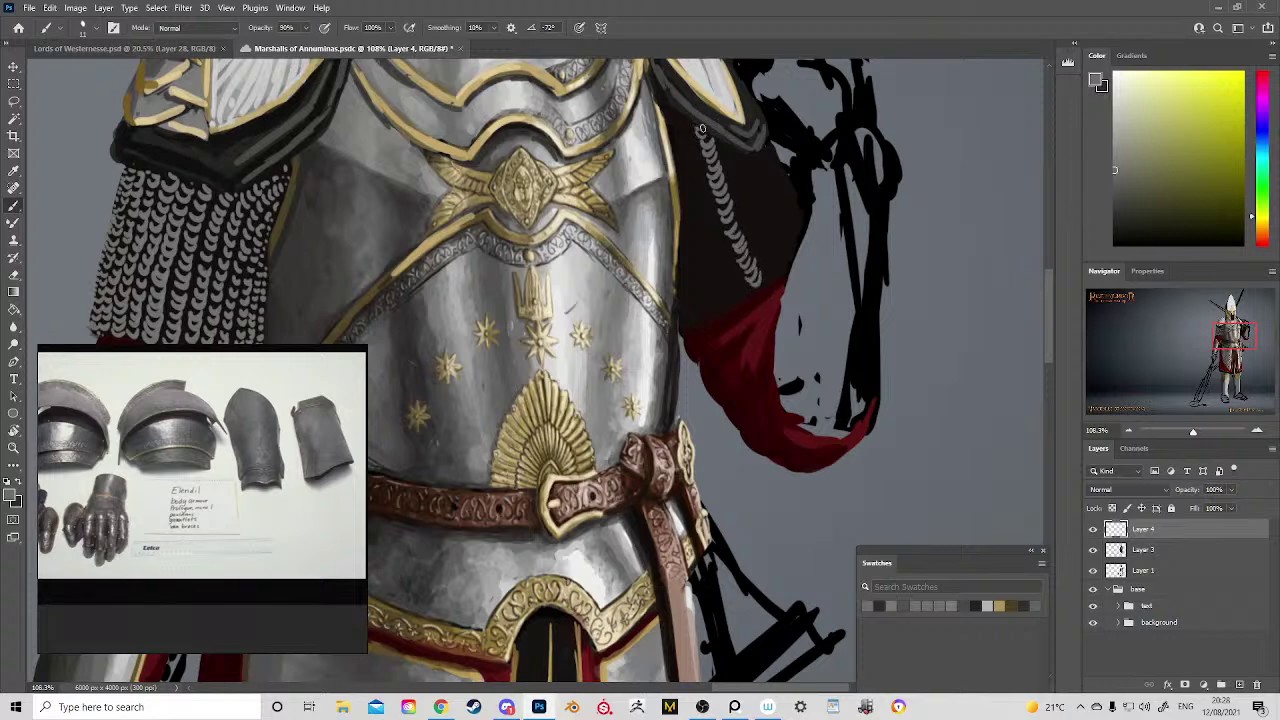
Step: Fill the rest of the viewer's right sleeve with further columns of grey mail rings, from the breastplate to the outer edge
drag(689, 149, 729, 247)
drag(720, 251, 734, 258)
drag(724, 263, 739, 270)
mouse_move(730, 279)
mouse_down()
mouse_move(740, 275)
mouse_move(729, 288)
mouse_up()
drag(716, 278, 725, 273)
drag(713, 259, 722, 253)
drag(736, 235, 813, 313)
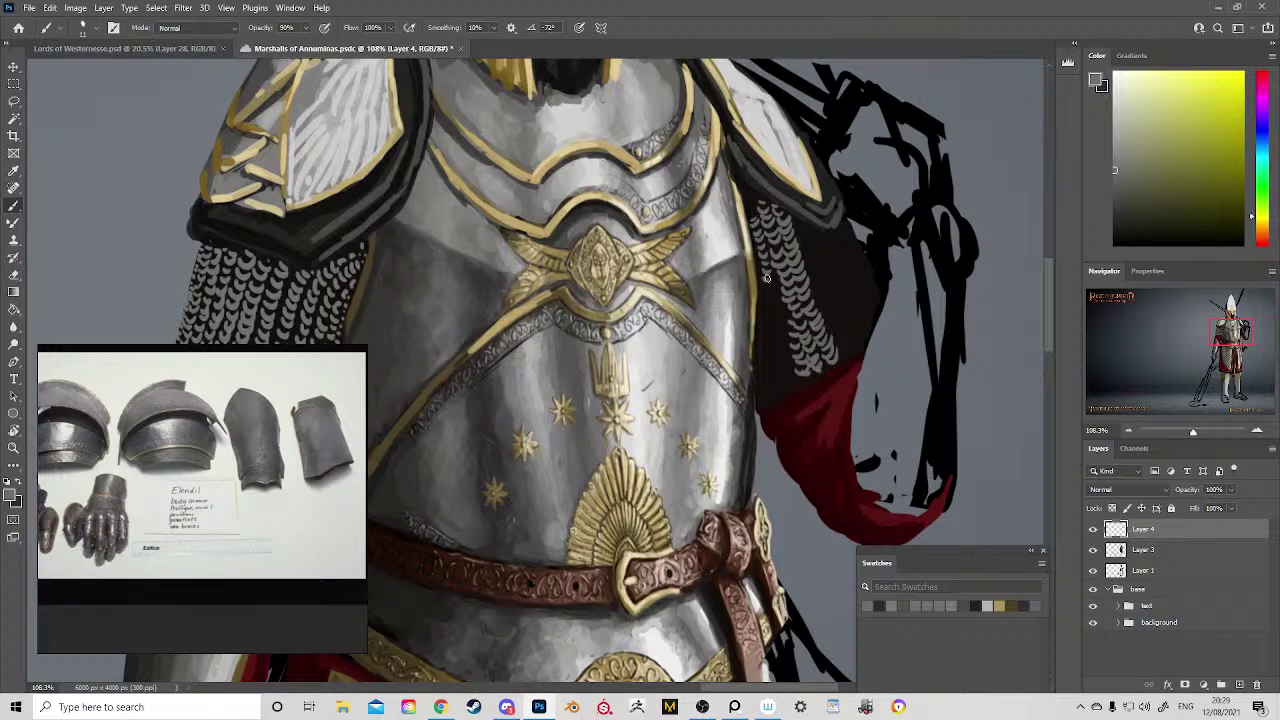
drag(773, 299, 785, 302)
drag(776, 306, 791, 316)
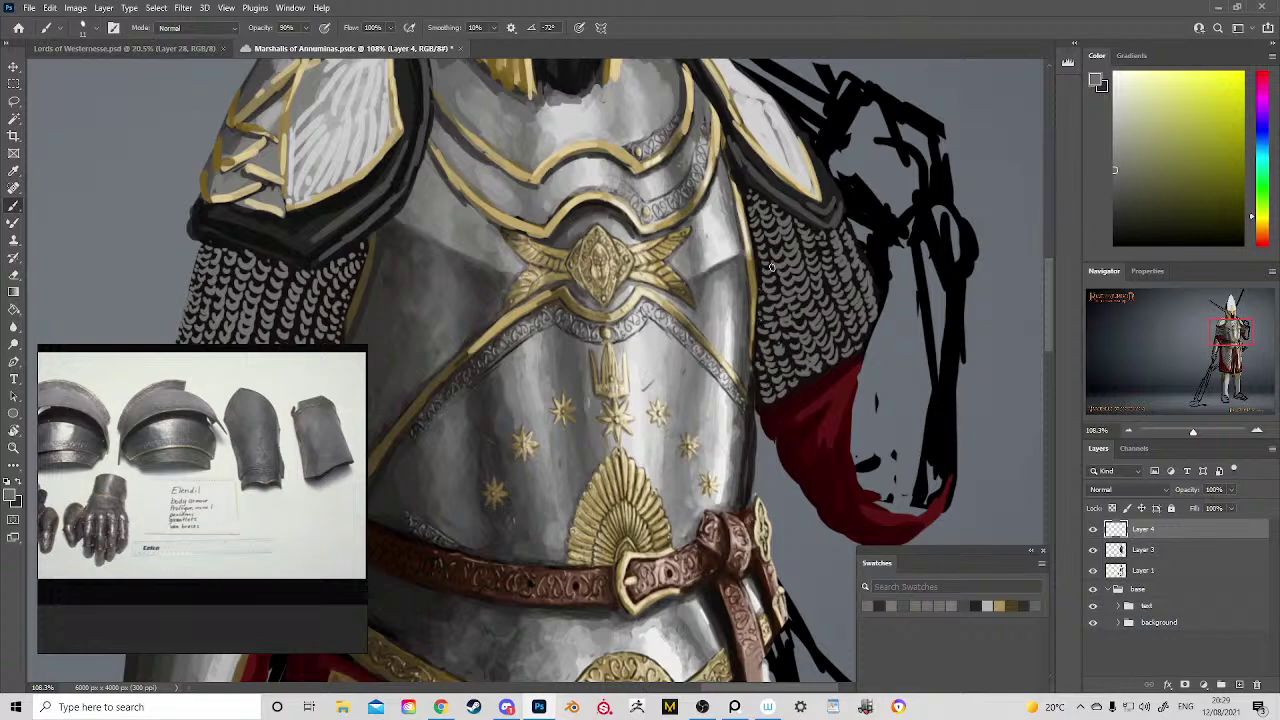
Step: Examine the finished mail on both sleeves up close and against the whole figure
key(z)
drag(771, 266, 560, 168)
key(space)
drag(560, 168, 690, 177)
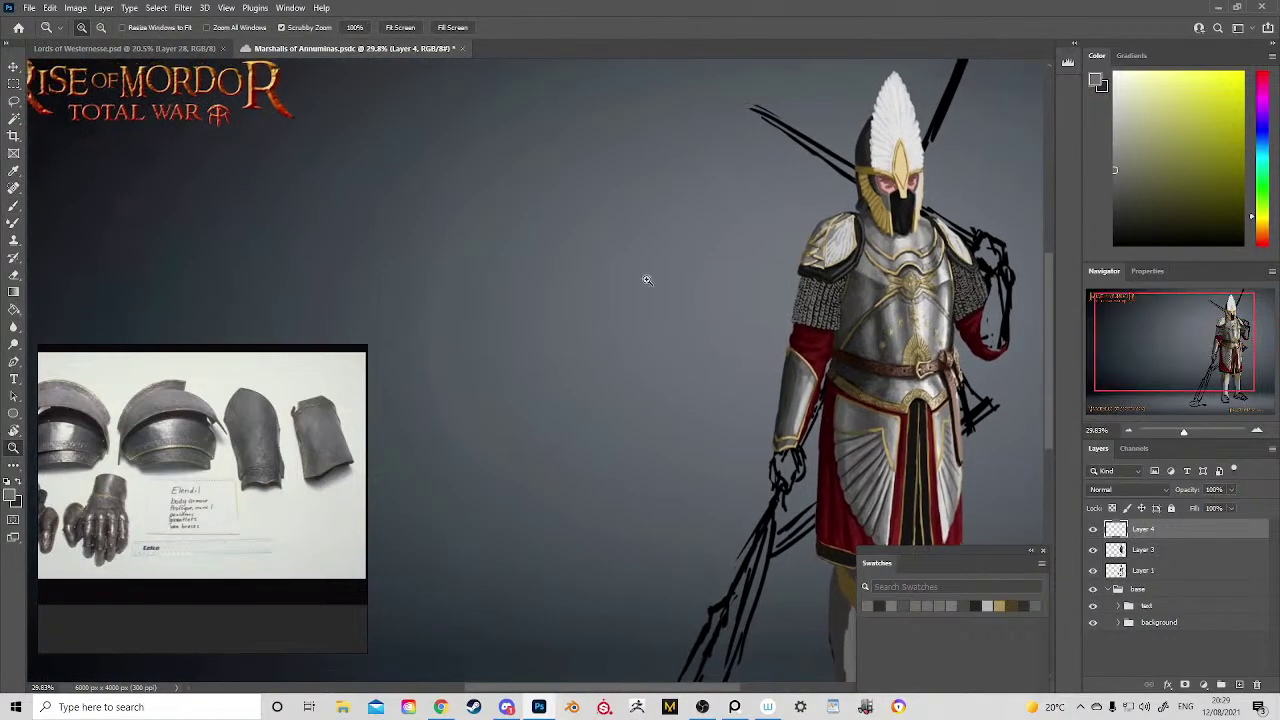
drag(647, 280, 723, 360)
scroll(733, 465, down, 10)
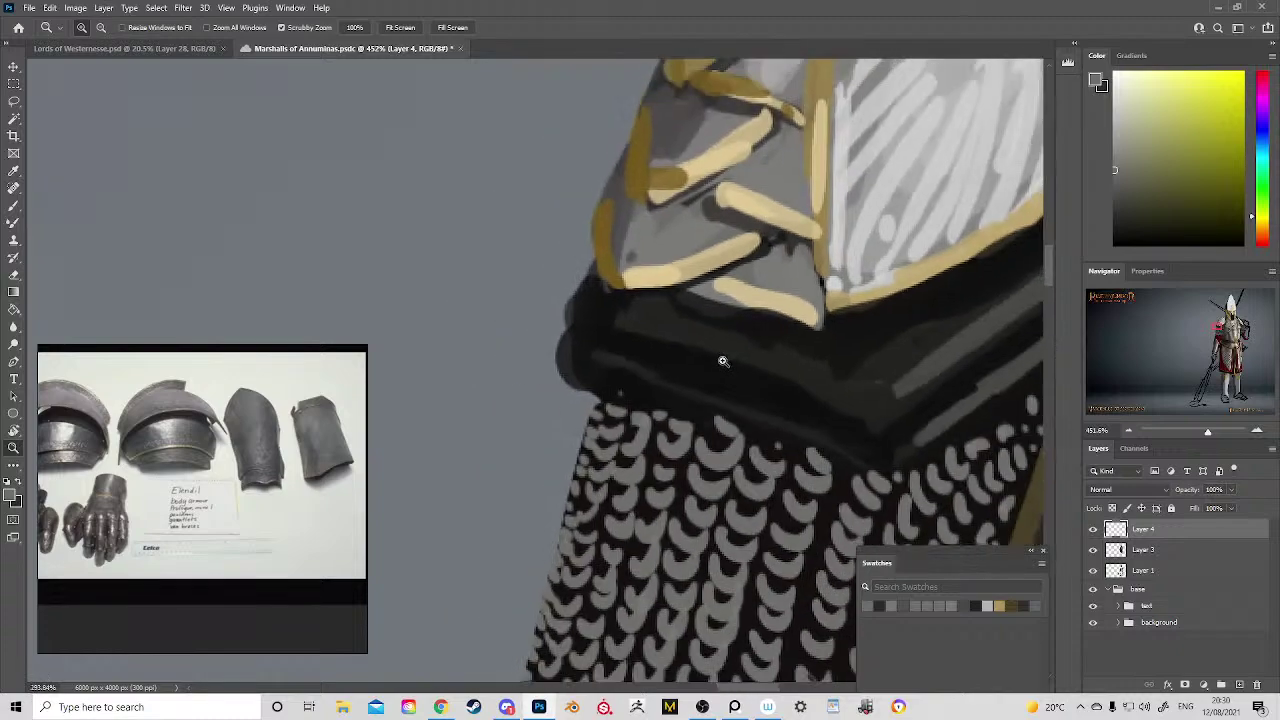
key(space)
drag(878, 364, 746, 236)
drag(800, 292, 779, 277)
scroll(820, 344, down, 6)
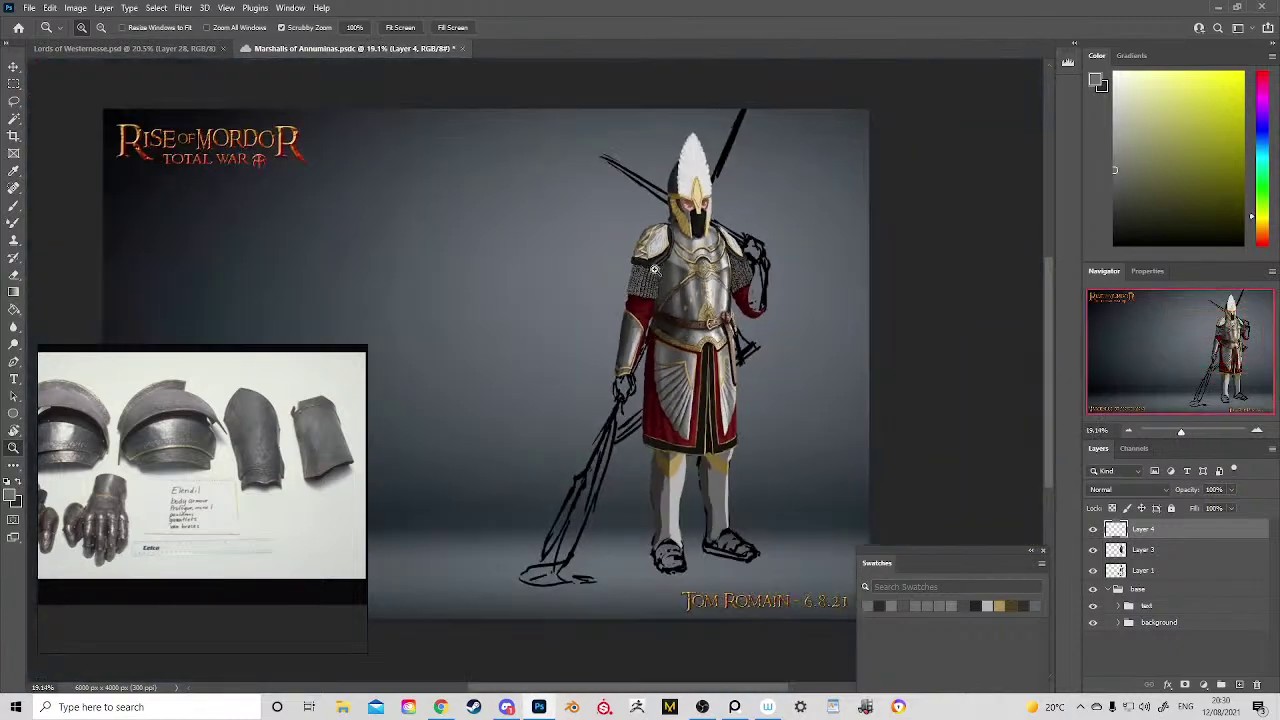
scroll(662, 268, up, 1)
scroll(691, 304, up, 5)
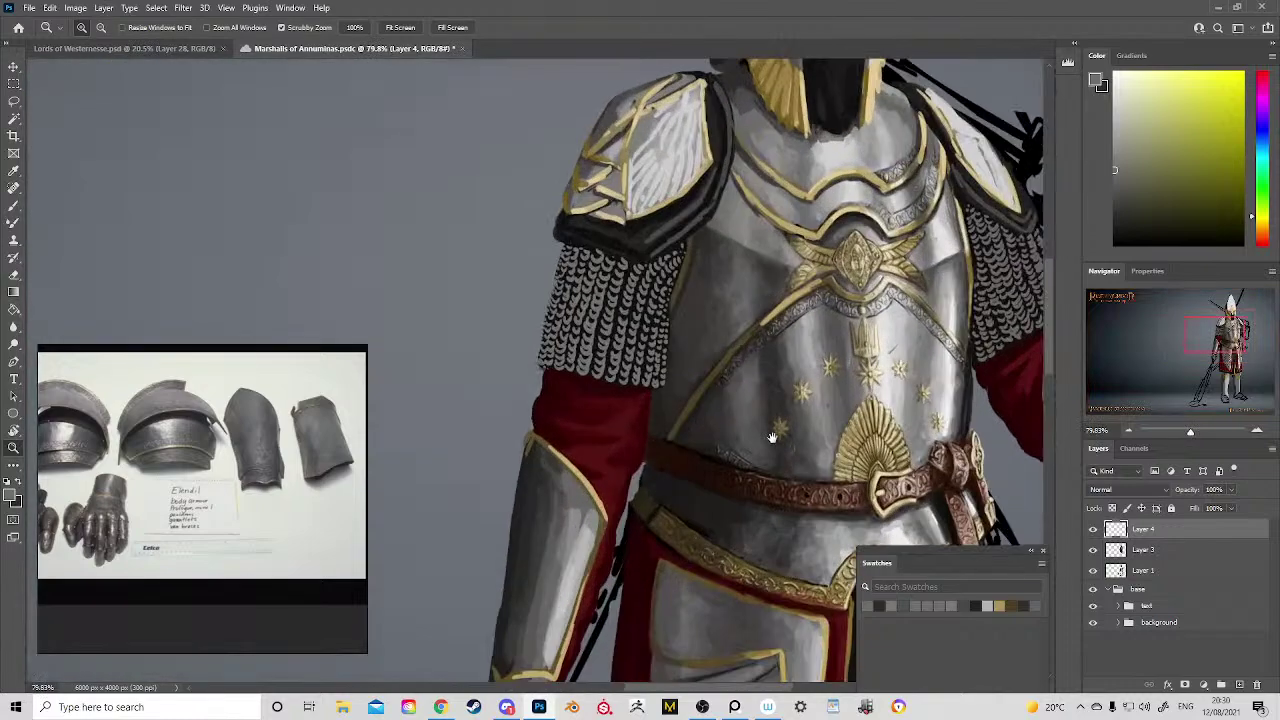
Step: Paint columns of small grey mail rings down the dark slit between the gold edges at the front of the skirt
scroll(678, 524, down, 2)
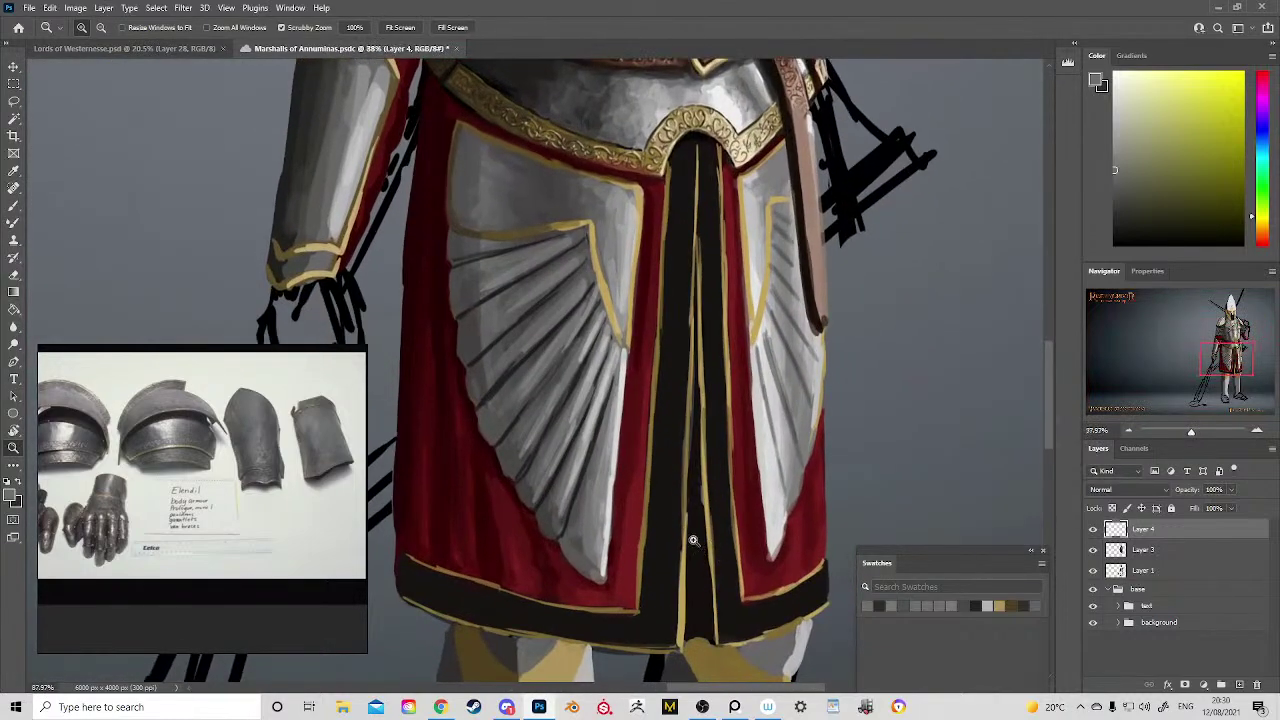
scroll(678, 500, down, 3)
scroll(676, 468, up, 5)
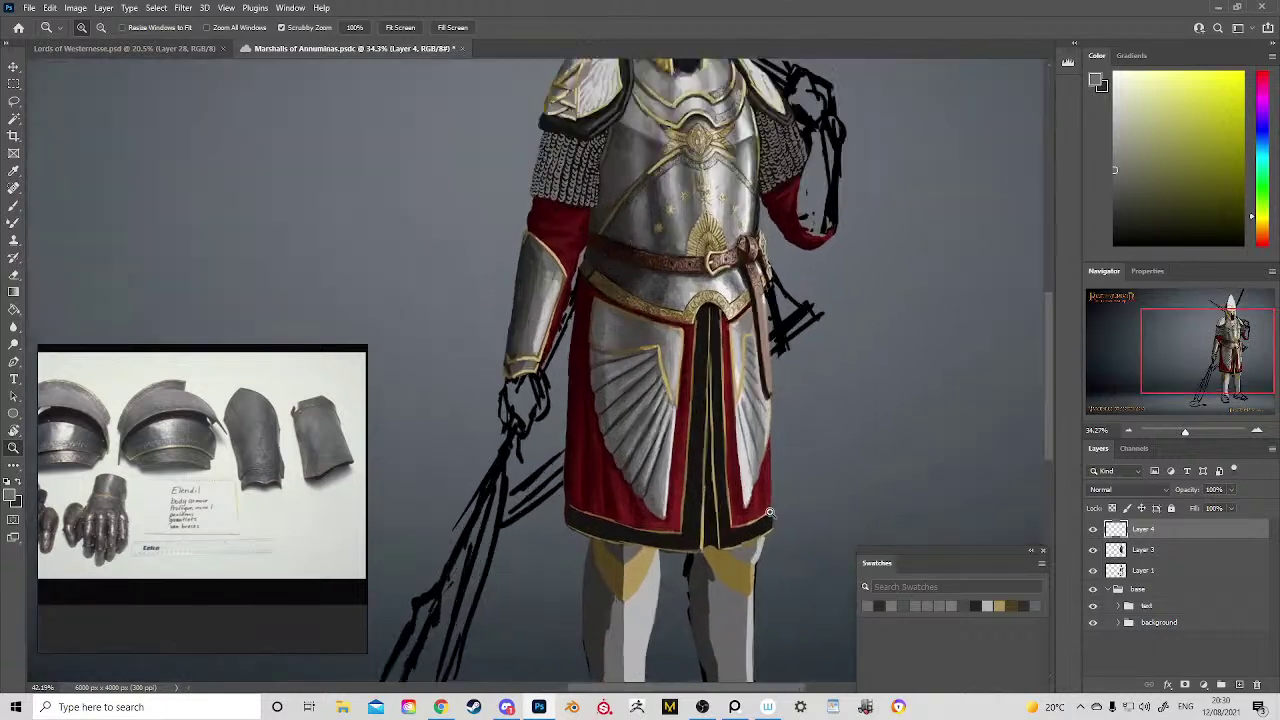
key(b)
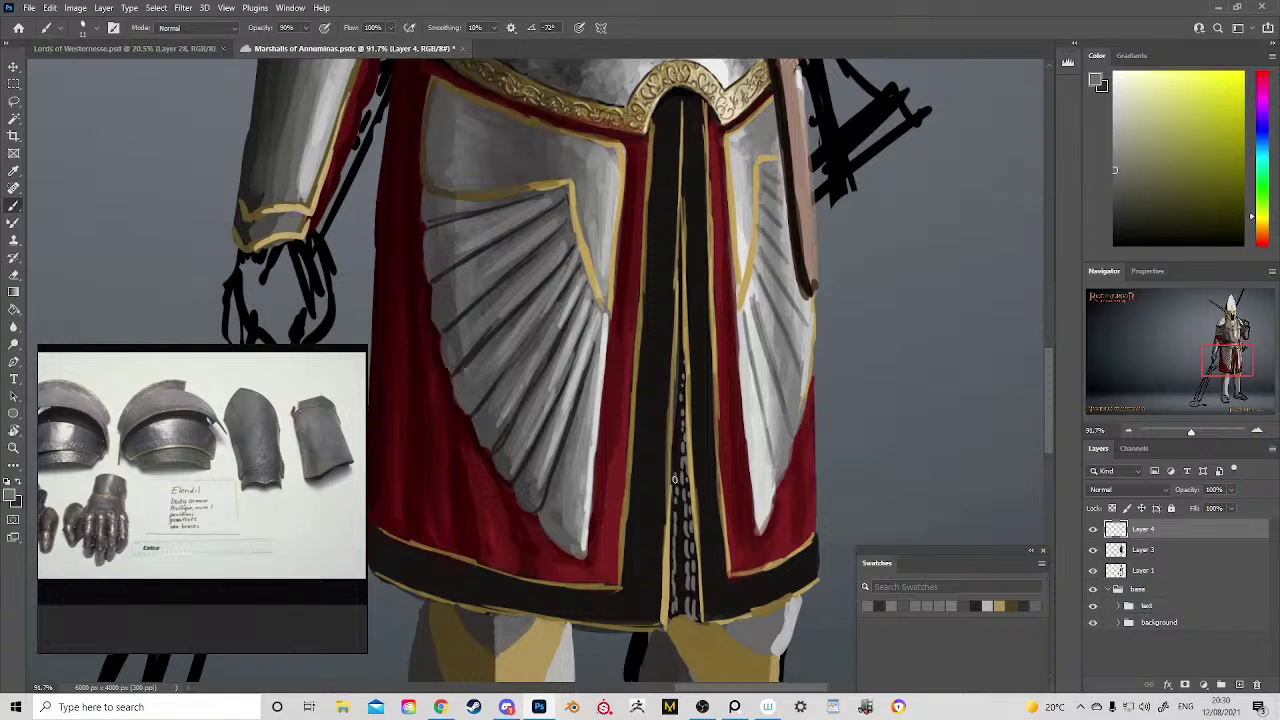
key(z)
drag(688, 400, 598, 398)
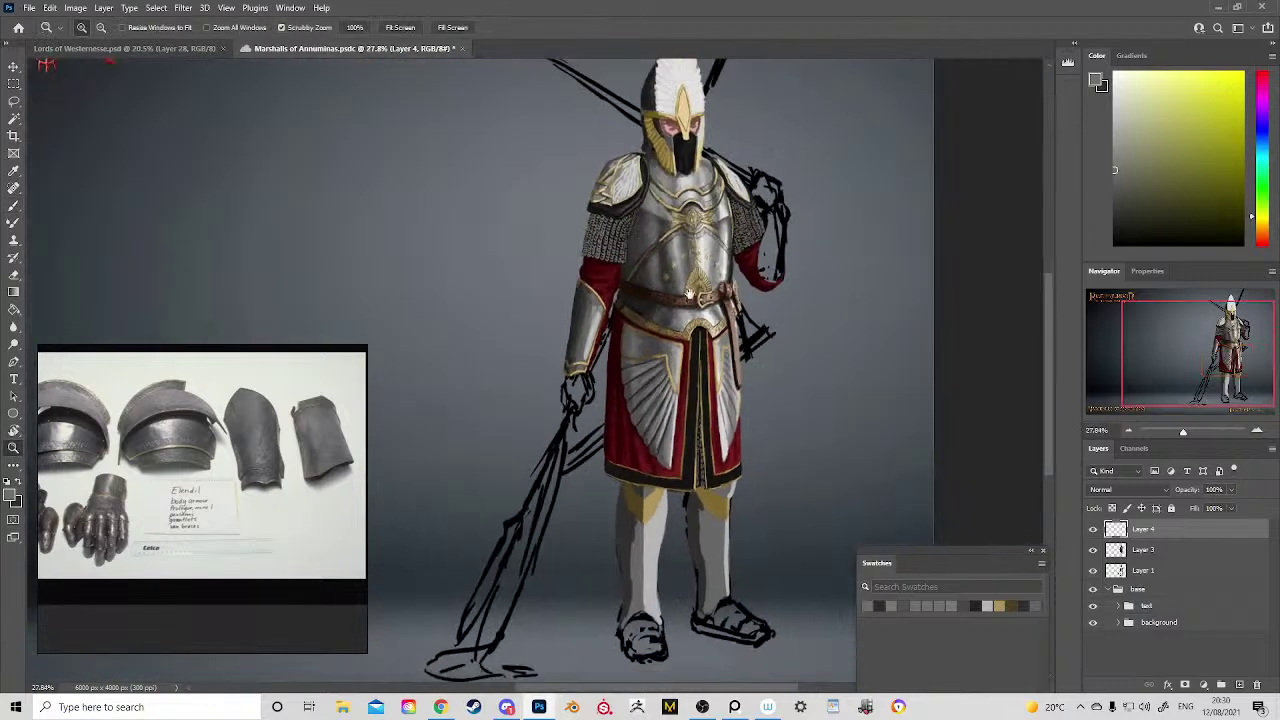
Step: Set up a size 41 brush at 30% opacity with near-black, and try shading the viewer's left mail sleeve with Layer 4's transparency locked
mouse_move(642, 268)
mouse_down()
mouse_move(645, 446)
mouse_move(676, 368)
mouse_up()
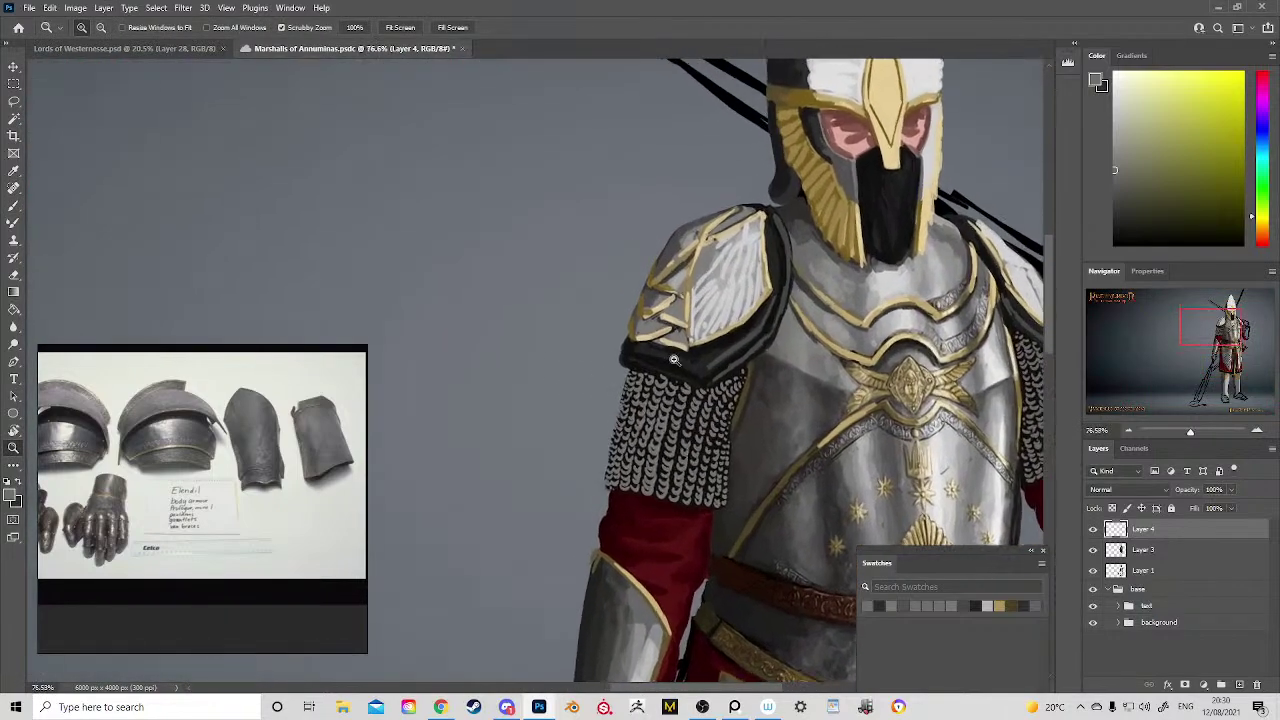
key(b)
right_click(665, 428)
click(665, 428)
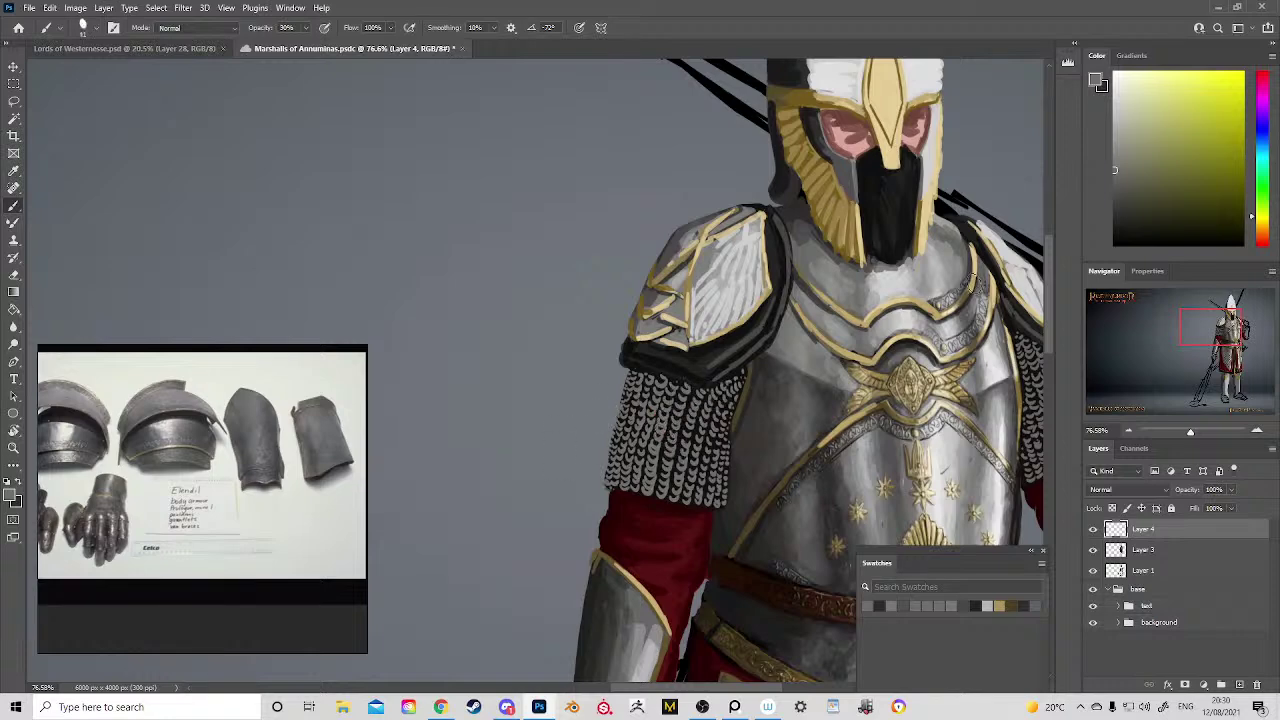
drag(961, 281, 955, 281)
click(1131, 229)
click(1113, 231)
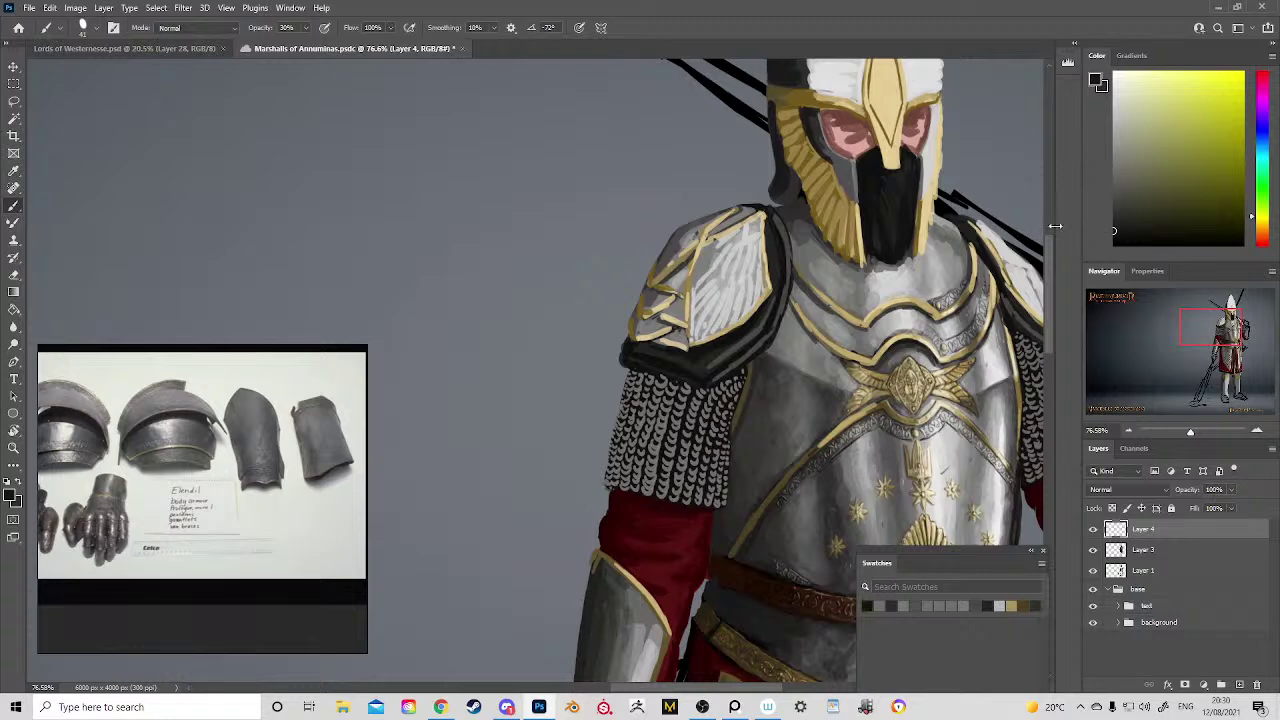
key(ctrl+z)
click(1113, 508)
mouse_move(613, 376)
mouse_down()
mouse_move(685, 399)
mouse_move(649, 384)
mouse_move(663, 422)
mouse_up()
Step: Merge Layer 4 with Layer 3 and lock the merged layer's transparent pixels
key(/)
click(1158, 553)
ctrl+click(1157, 536)
key(ctrl+e)
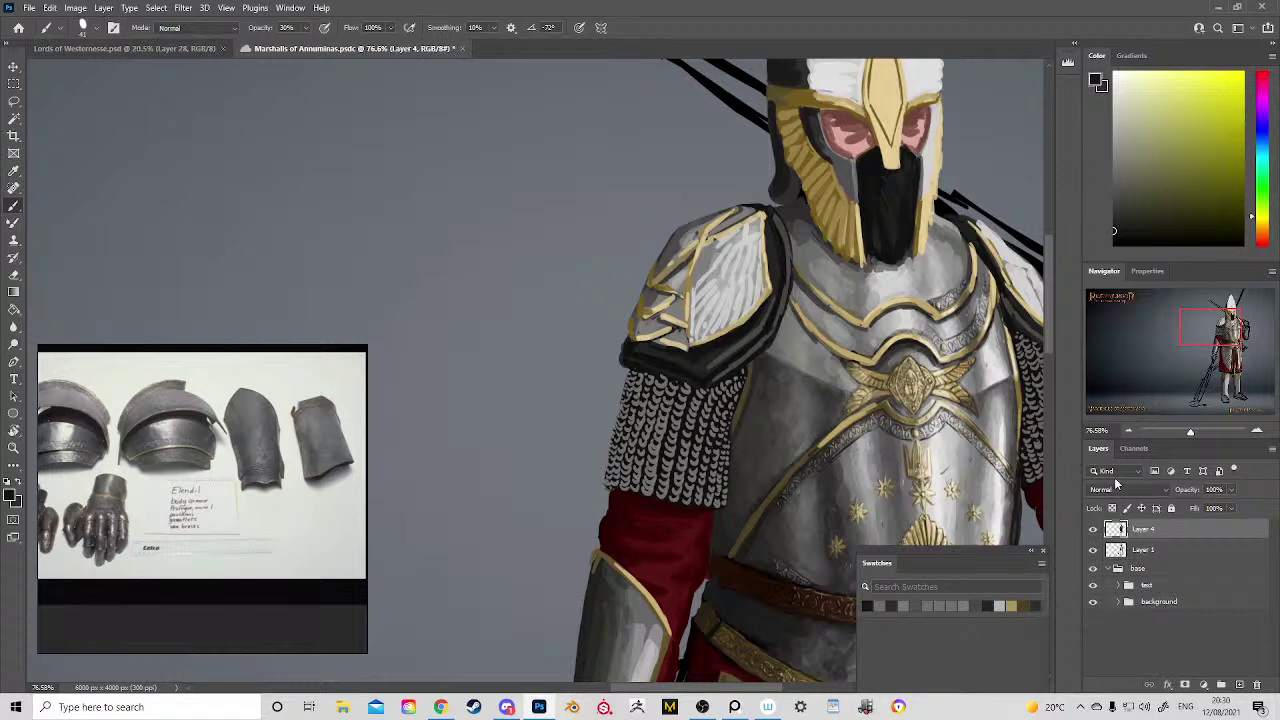
click(1112, 508)
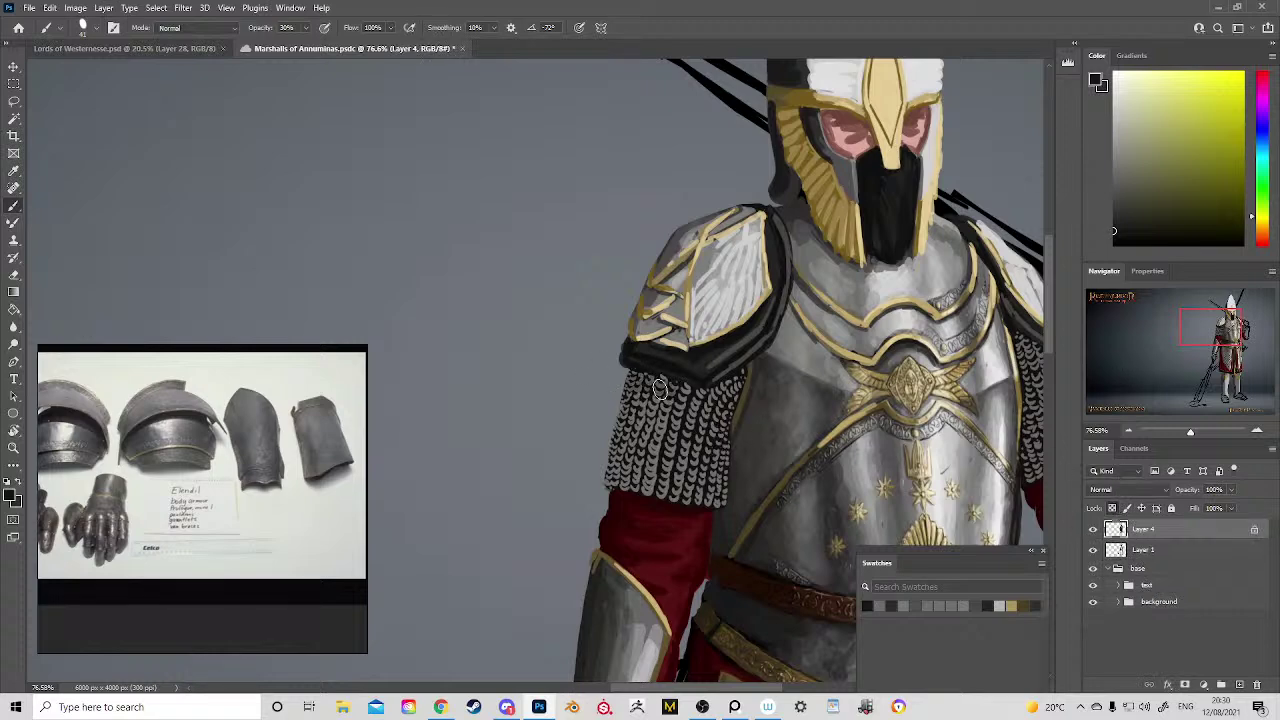
Step: Shade the mail on the viewer's left sleeve with near-black, darkening the outer side and the area under the shoulder plate
drag(659, 402, 660, 456)
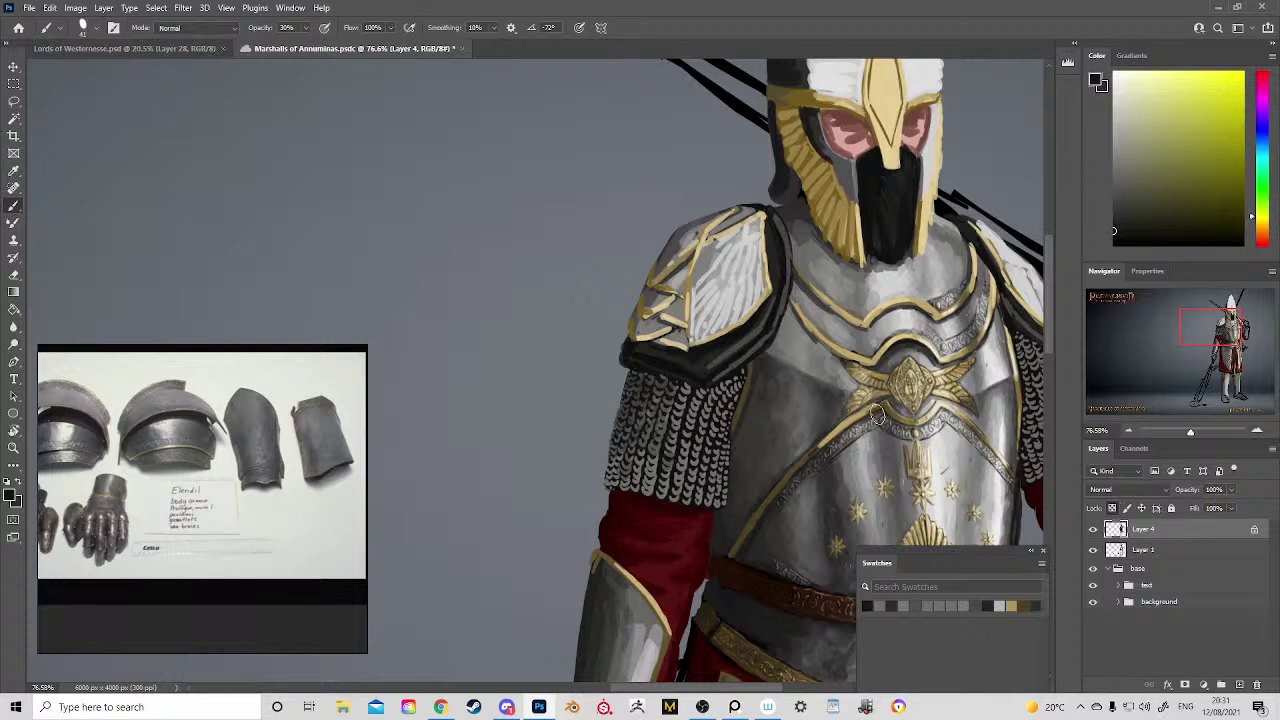
drag(743, 378, 629, 214)
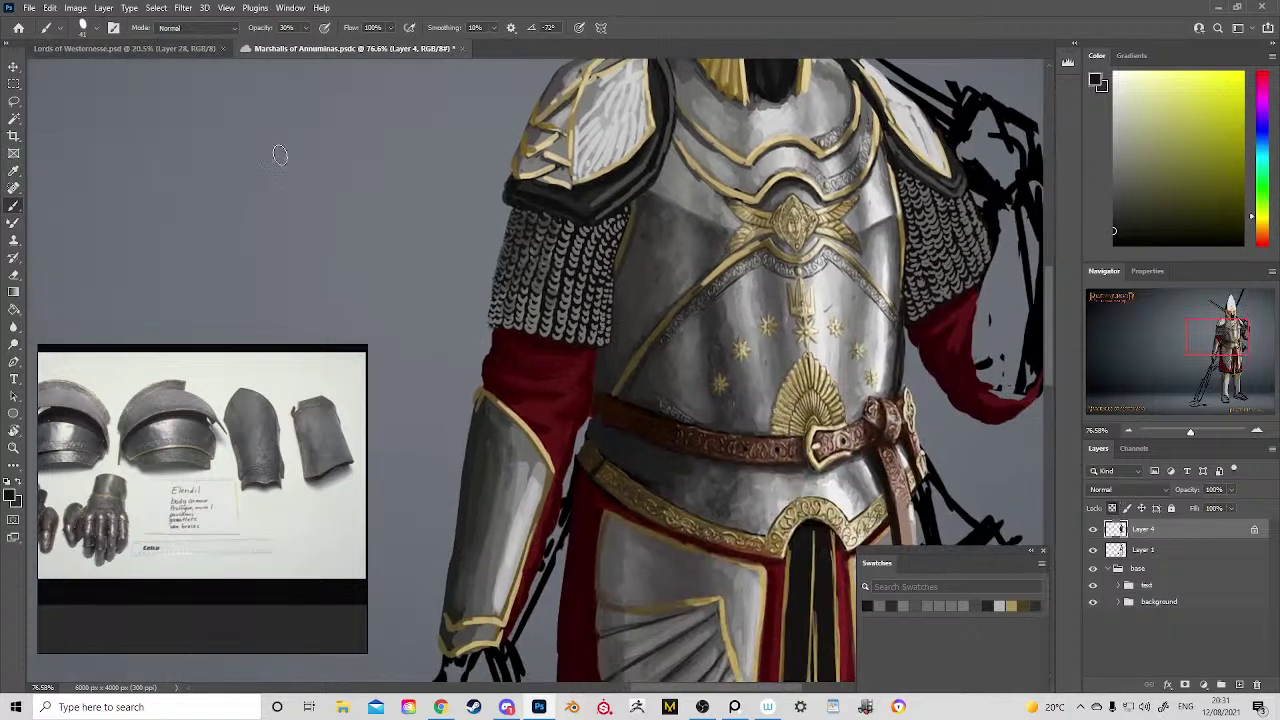
drag(665, 240, 774, 300)
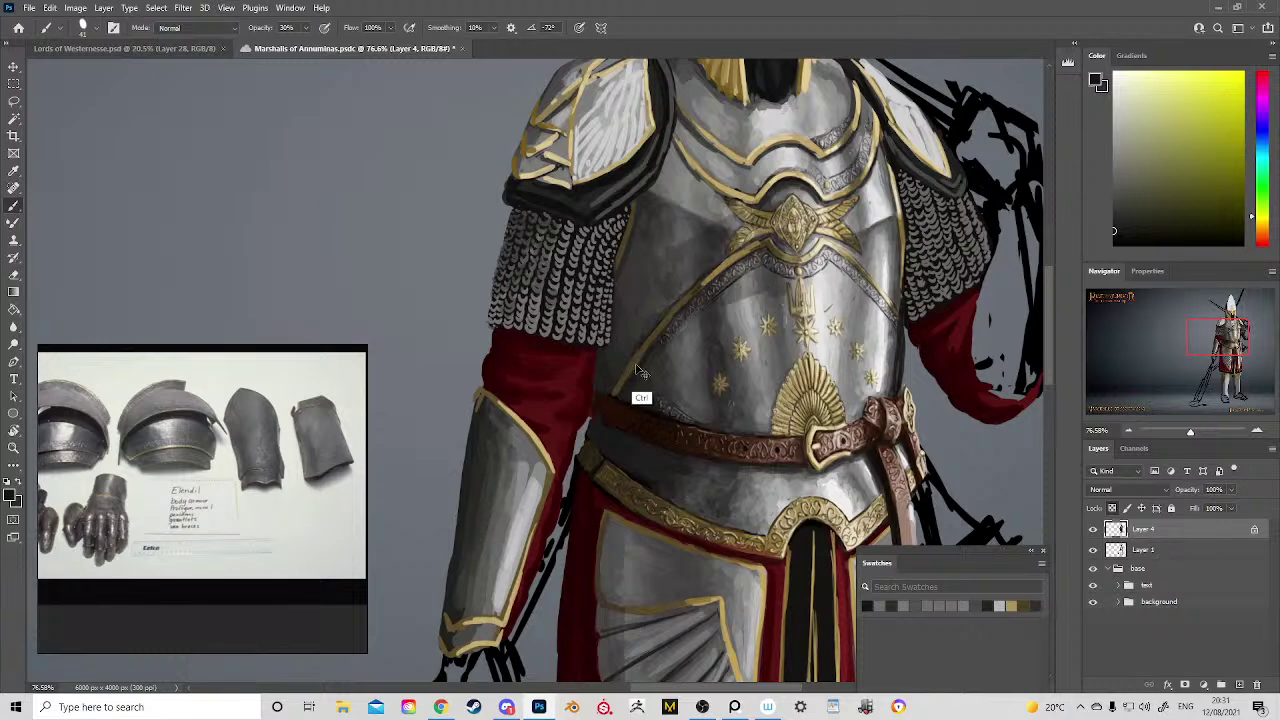
key(ctrl+z)
mouse_move(604, 298)
mouse_down()
mouse_move(674, 303)
mouse_move(724, 365)
mouse_up()
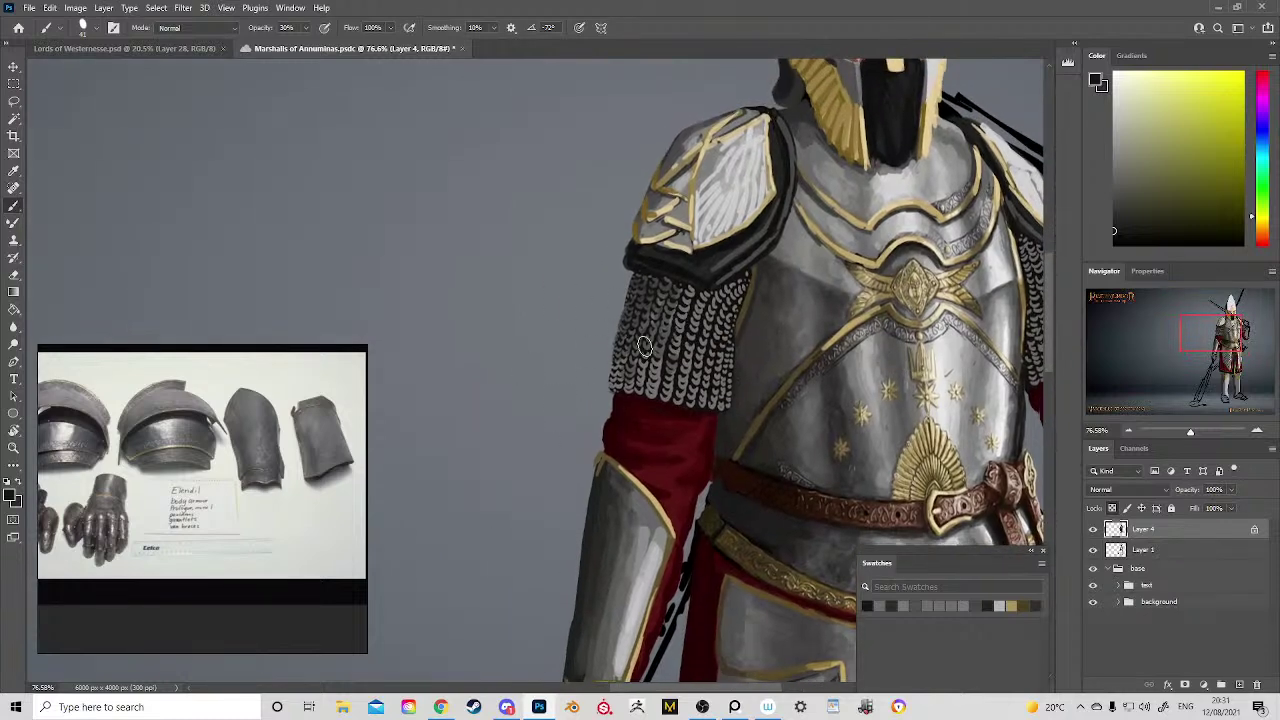
mouse_move(630, 372)
mouse_down()
mouse_move(602, 389)
mouse_move(672, 374)
mouse_move(612, 335)
mouse_move(640, 300)
mouse_move(680, 290)
mouse_move(621, 305)
mouse_up()
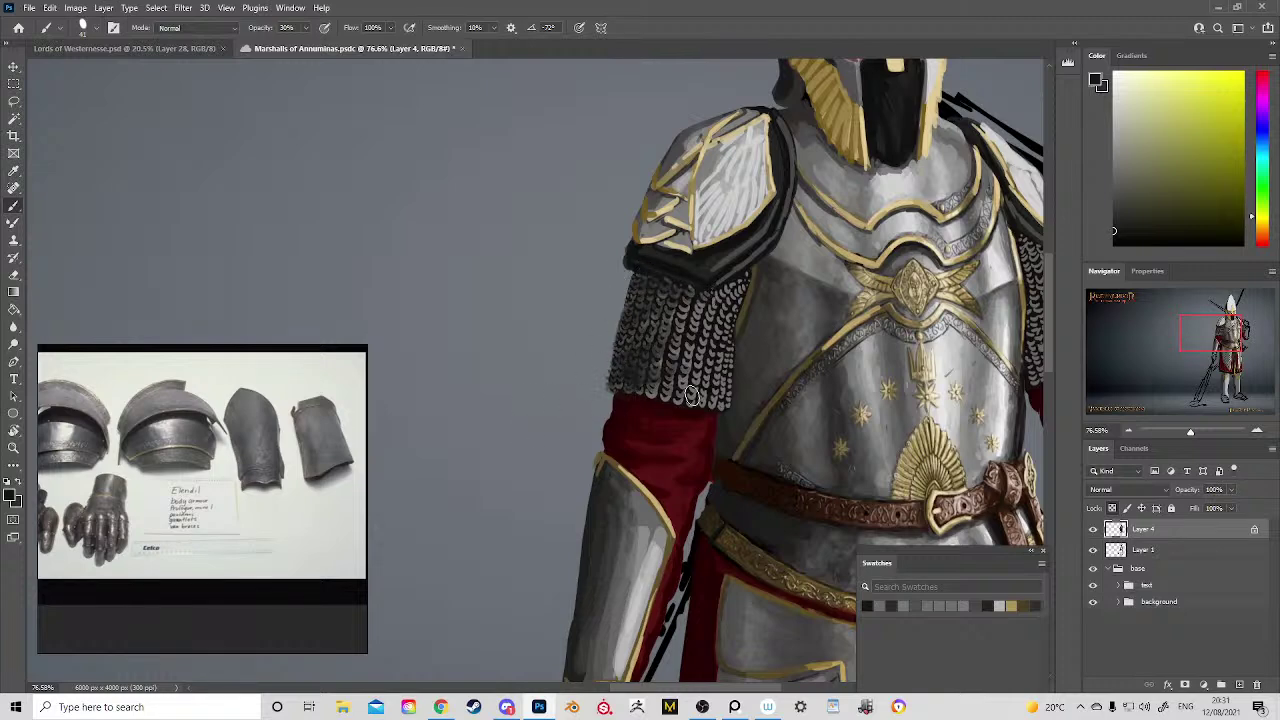
Step: Shade the mail on the viewer's right sleeve with near-black, along its outer edge and lower part
drag(835, 387, 465, 405)
mouse_move(670, 399)
mouse_down()
mouse_move(655, 268)
mouse_move(704, 292)
mouse_up()
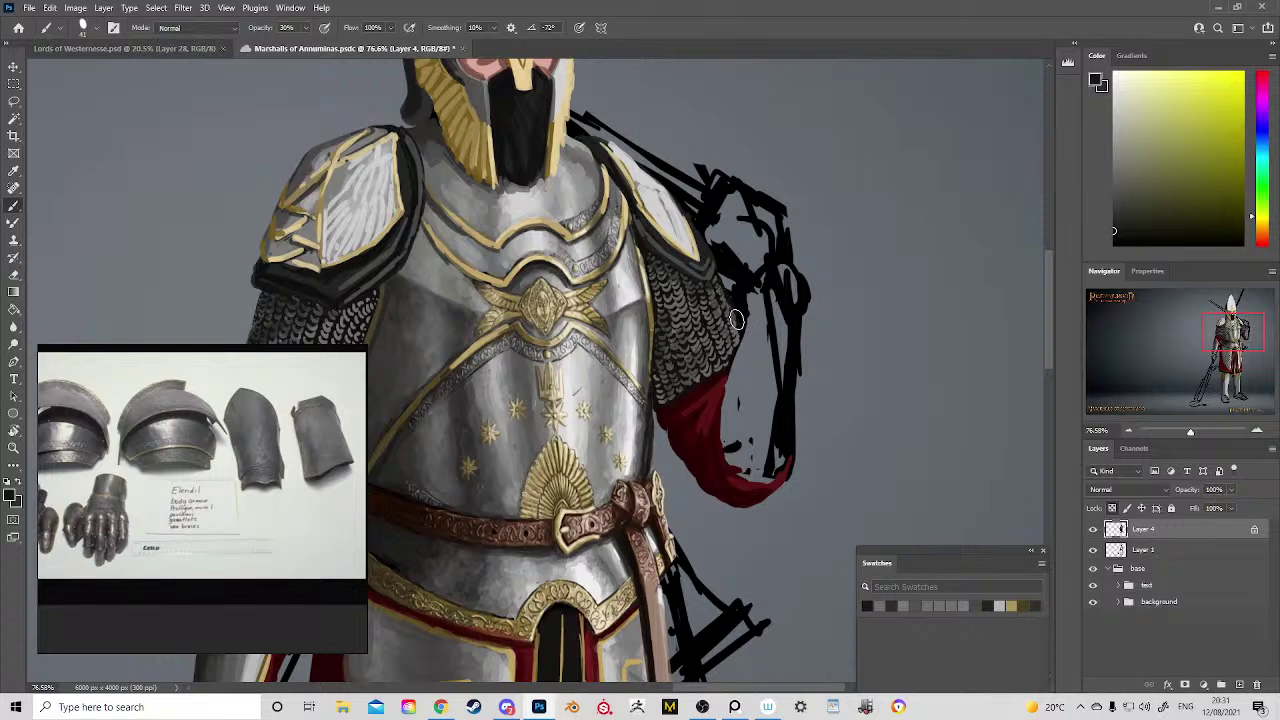
drag(680, 393, 742, 334)
mouse_move(681, 421)
mouse_down()
mouse_move(760, 390)
mouse_move(714, 461)
mouse_move(762, 437)
mouse_move(772, 445)
mouse_move(712, 444)
mouse_move(660, 378)
mouse_move(666, 398)
mouse_move(594, 250)
mouse_move(615, 335)
mouse_move(686, 332)
mouse_up()
Step: Deepen the dark shading on the upper outer part of the viewer's left mail sleeve
key(z)
mouse_move(686, 332)
mouse_down()
mouse_move(677, 437)
mouse_move(655, 343)
mouse_up()
key(b)
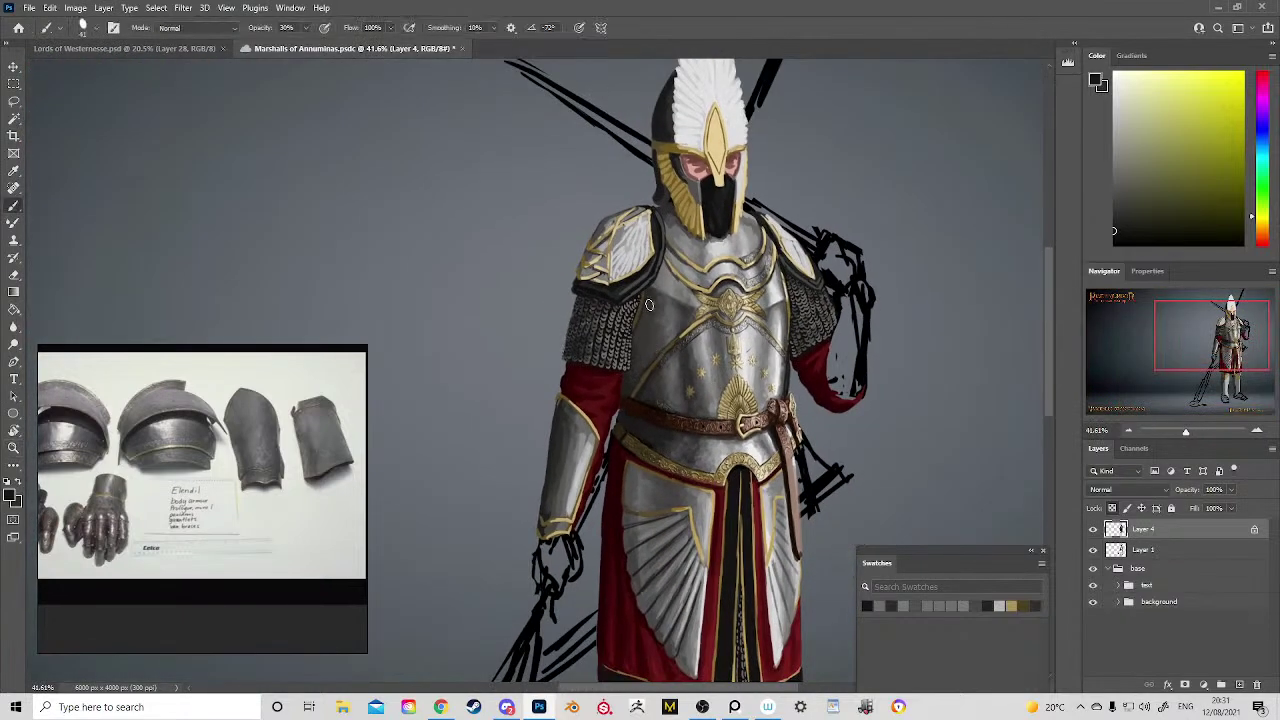
drag(708, 402, 641, 322)
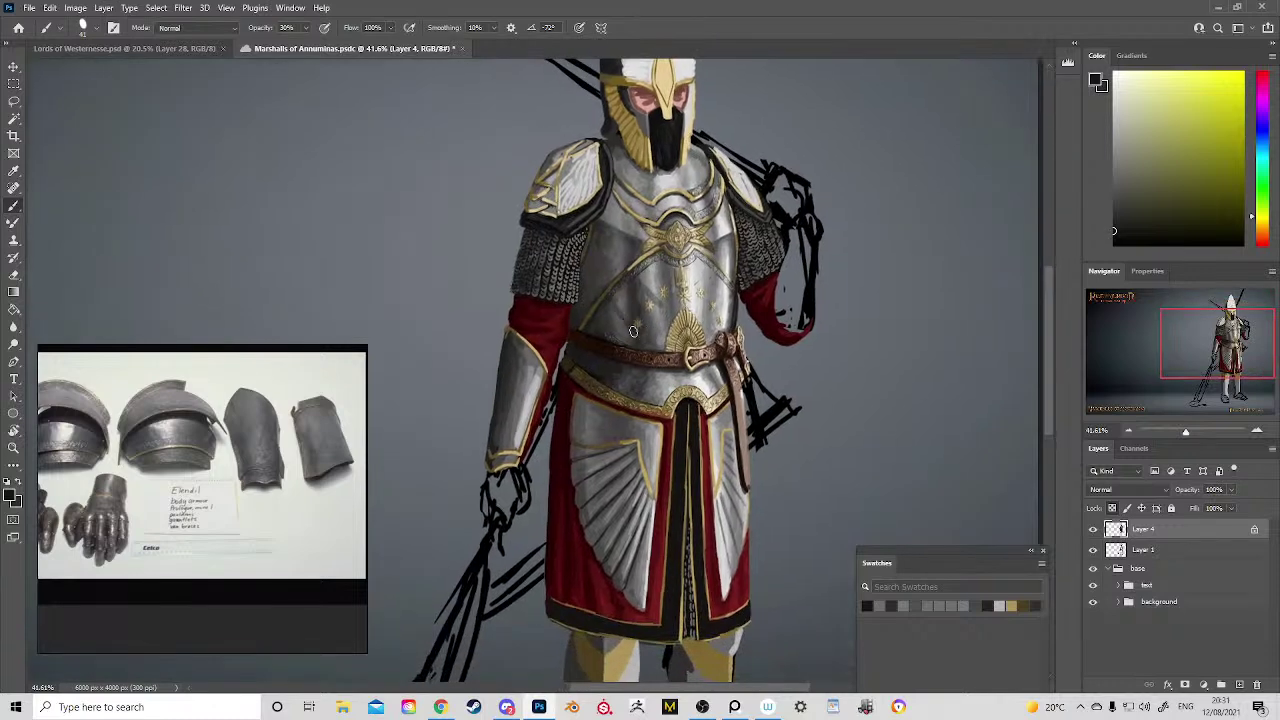
mouse_move(623, 266)
mouse_down()
mouse_move(638, 309)
mouse_move(665, 329)
mouse_up()
key(z)
key(shift+b)
key(shift+b)
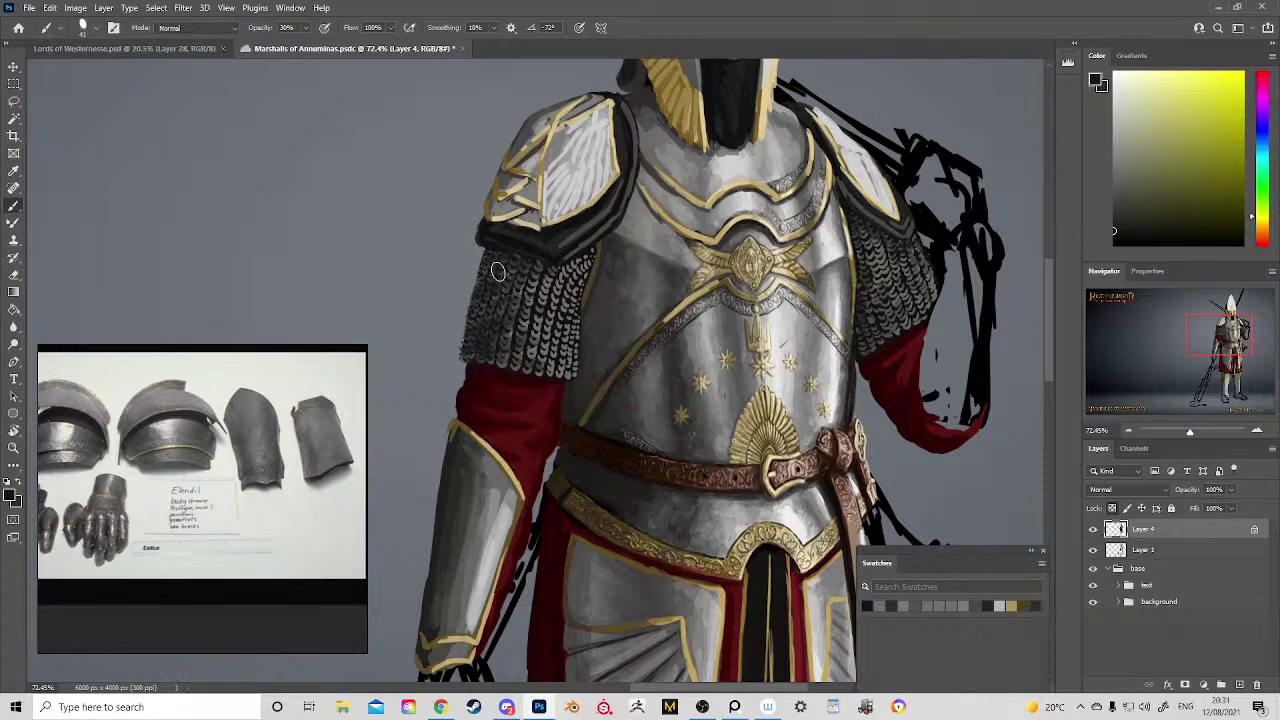
Step: Review the whole figure and toggle the visibility of the base, text and background groups to check their contents
key(z)
drag(813, 344, 655, 335)
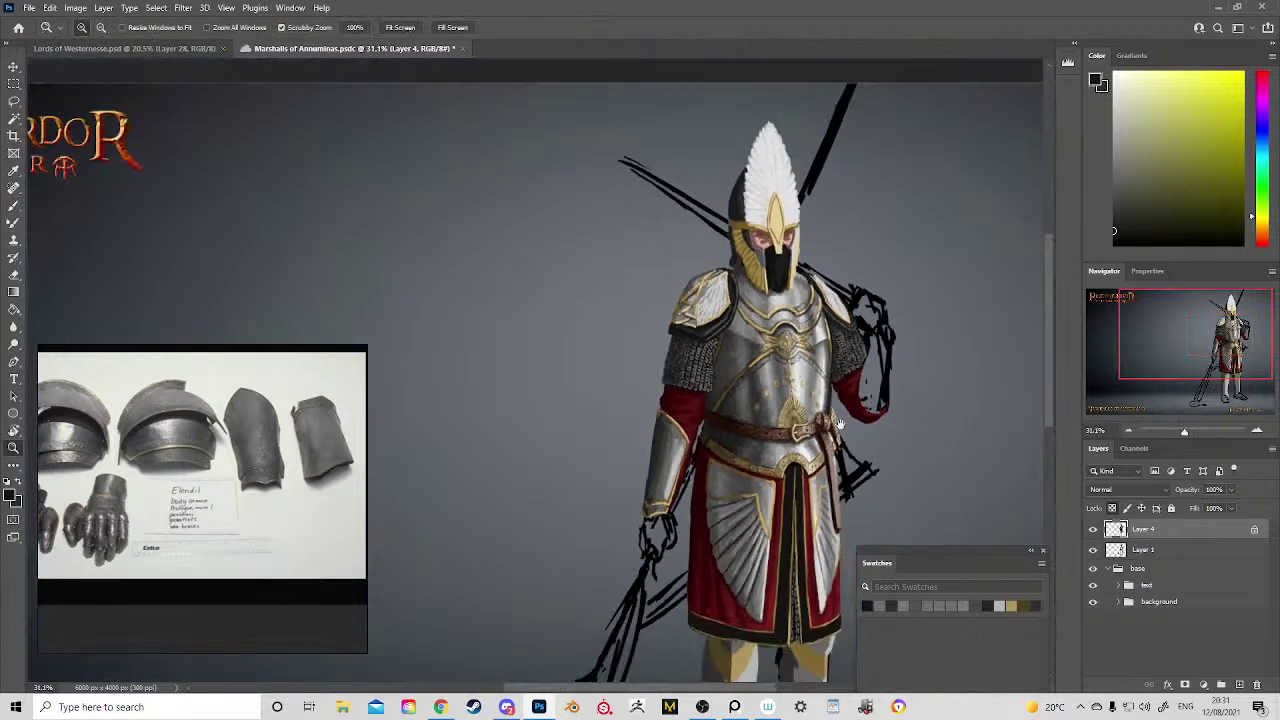
drag(880, 388, 662, 261)
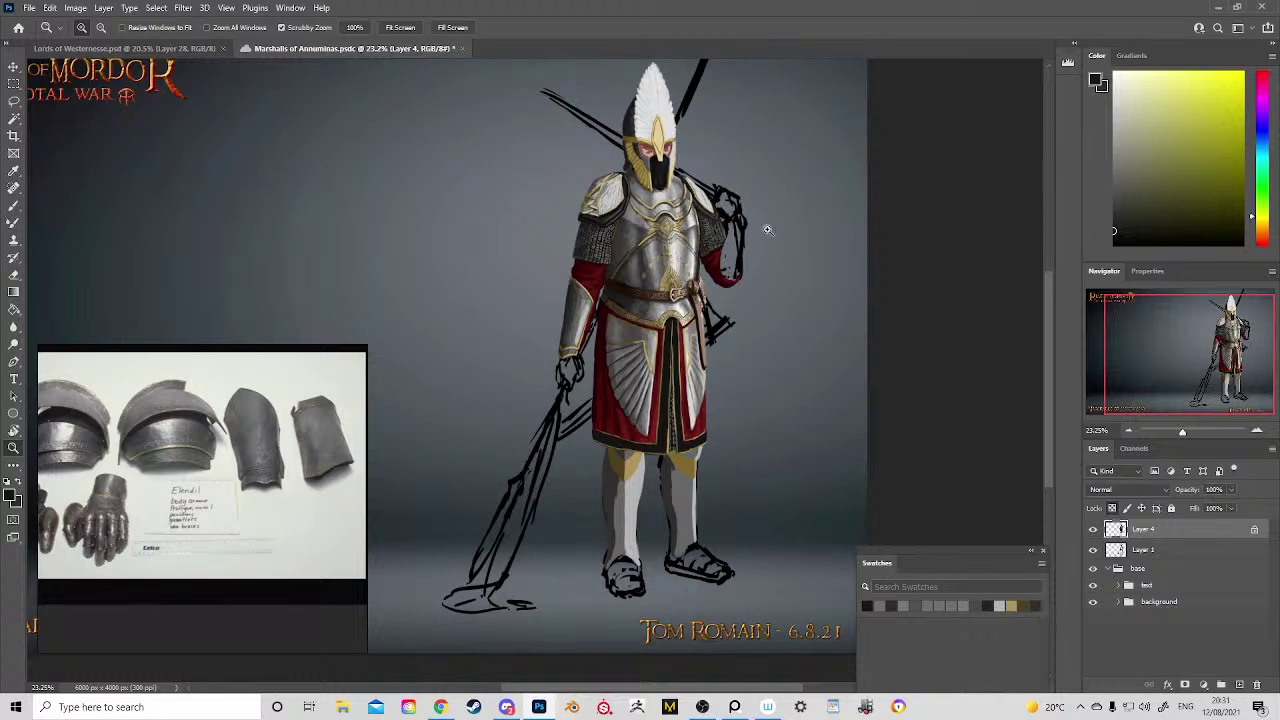
drag(595, 566, 492, 688)
mouse_move(650, 474)
mouse_down()
mouse_move(709, 481)
mouse_move(645, 480)
mouse_up()
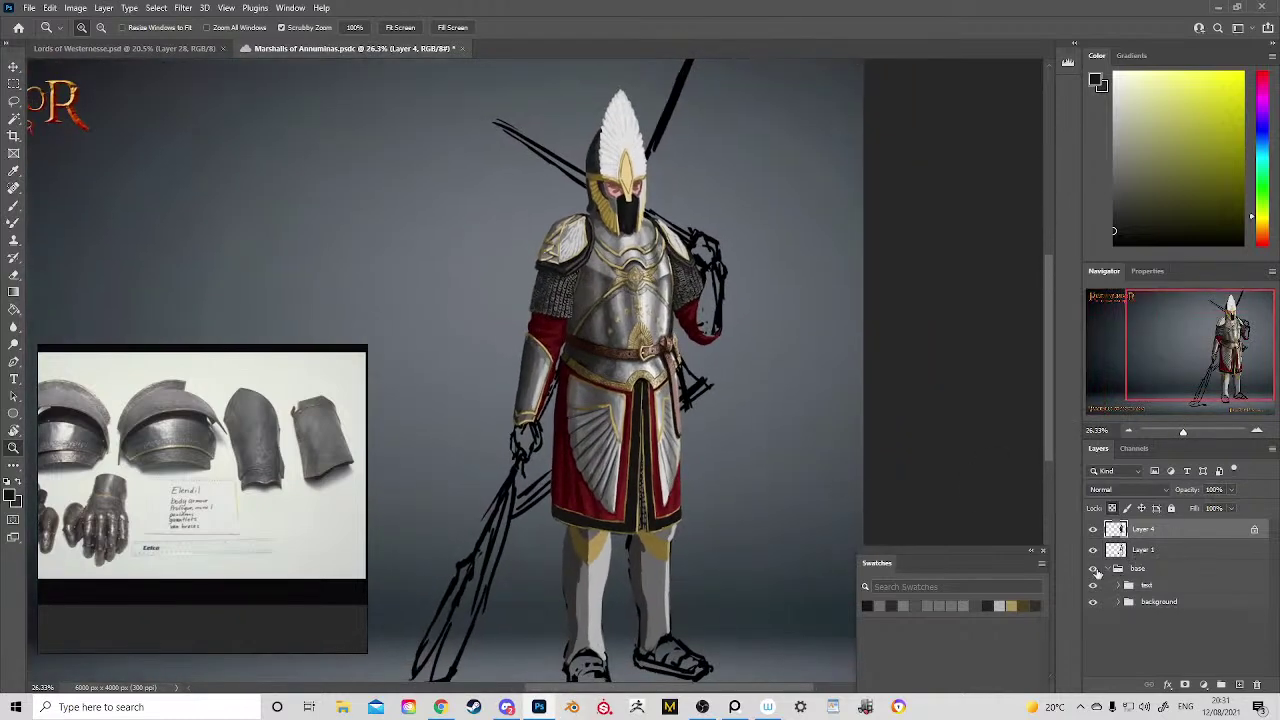
click(1092, 569)
click(1092, 569)
click(1092, 586)
click(1092, 587)
drag(766, 543, 728, 517)
drag(748, 511, 787, 325)
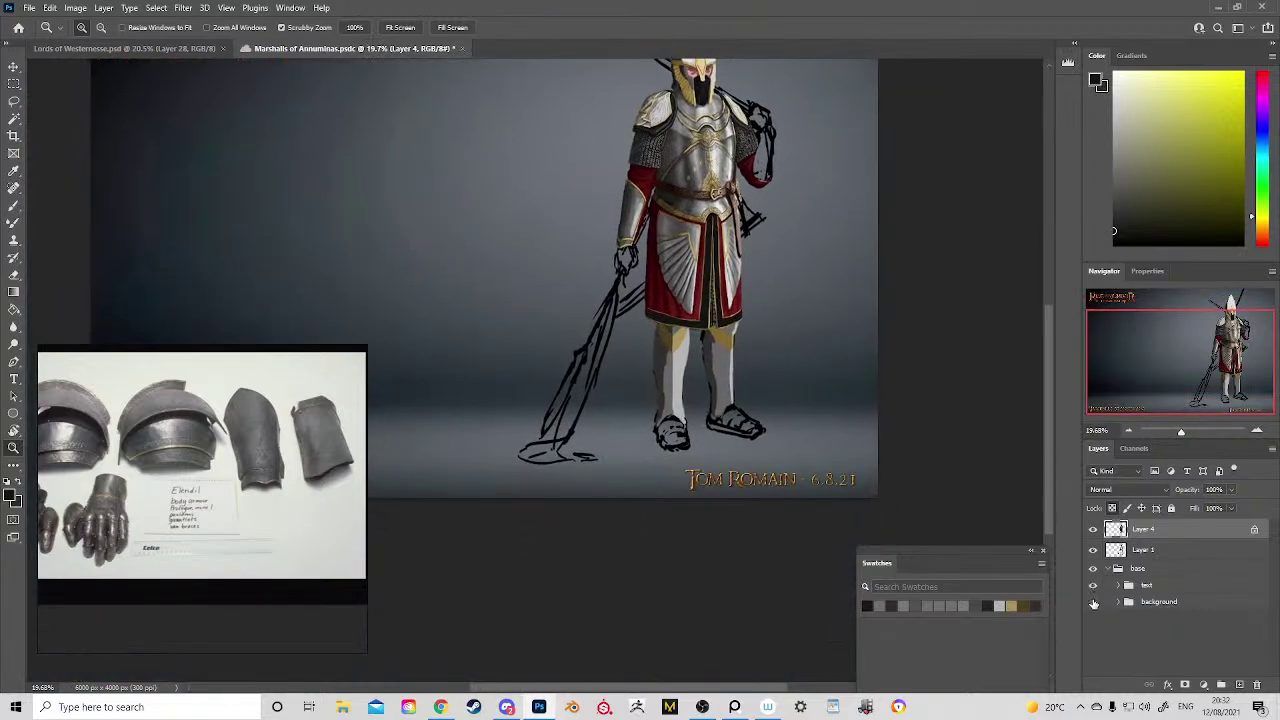
click(1093, 602)
click(1093, 602)
Step: Hide the sketch lines on Layer 1 and examine the painted figure on its own
click(1130, 550)
click(1092, 551)
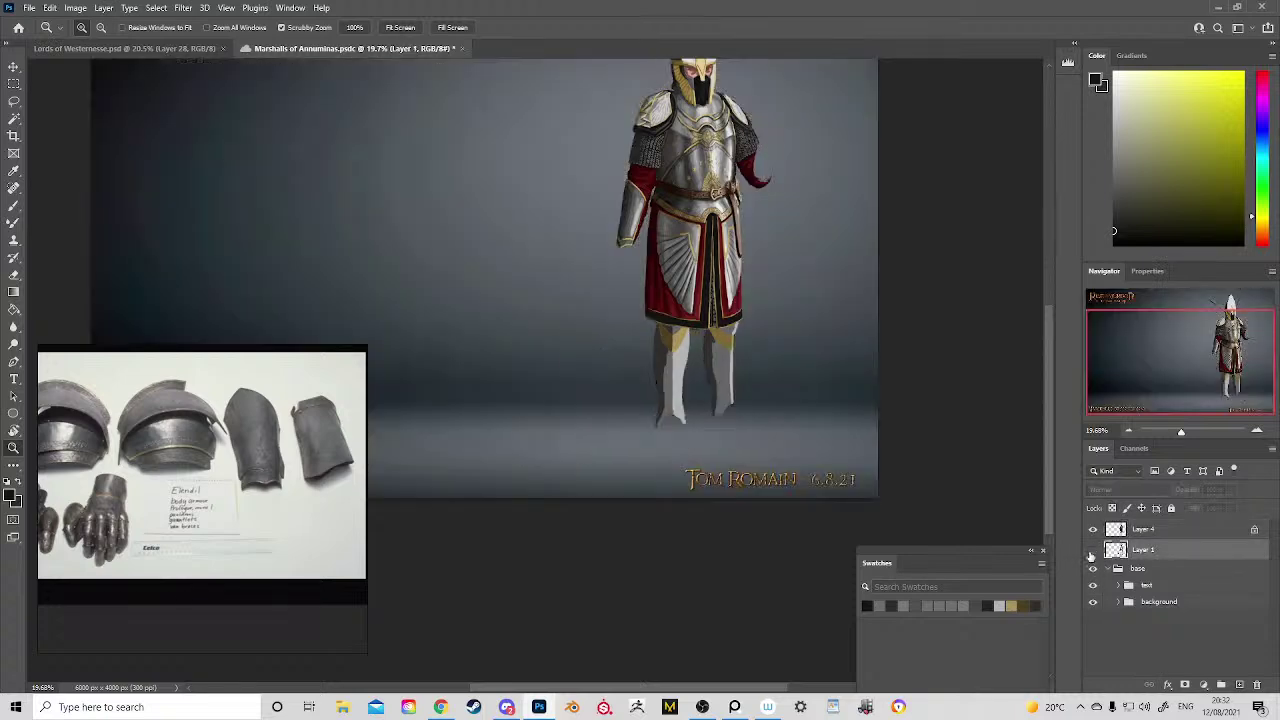
click(1092, 551)
click(1092, 552)
drag(742, 168, 709, 256)
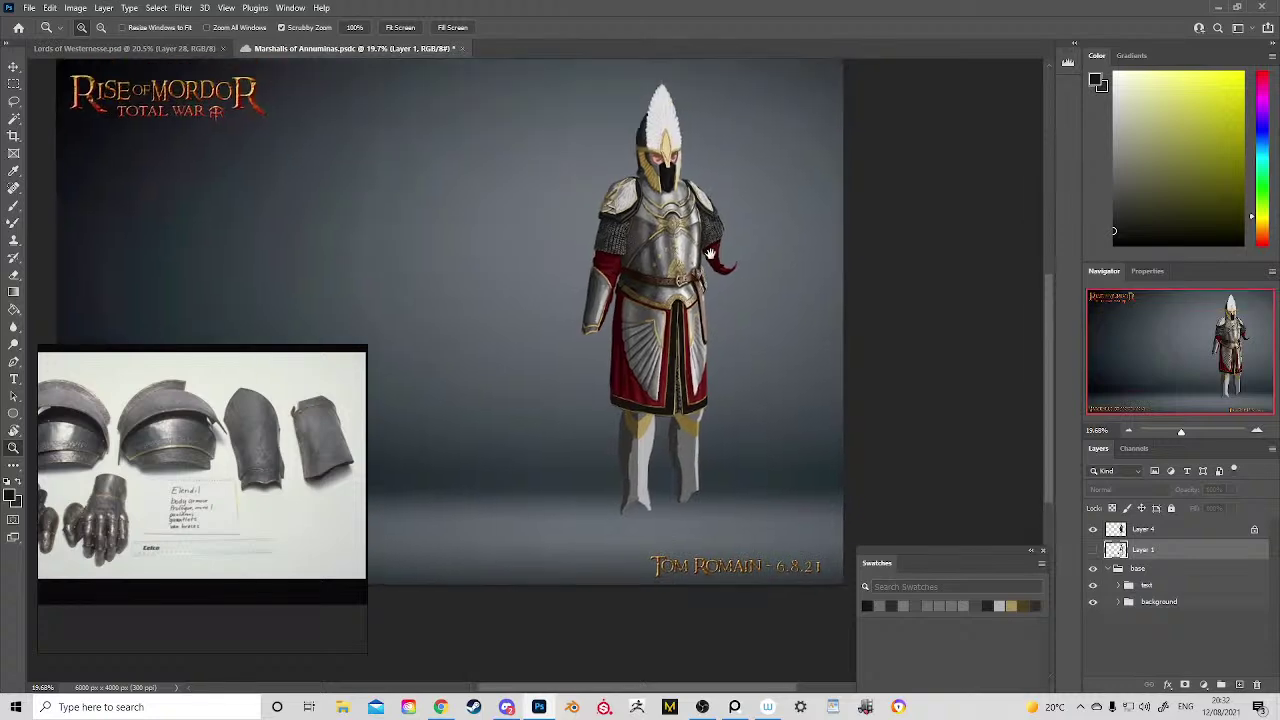
mouse_move(640, 167)
mouse_down()
mouse_move(702, 213)
mouse_move(686, 210)
mouse_up()
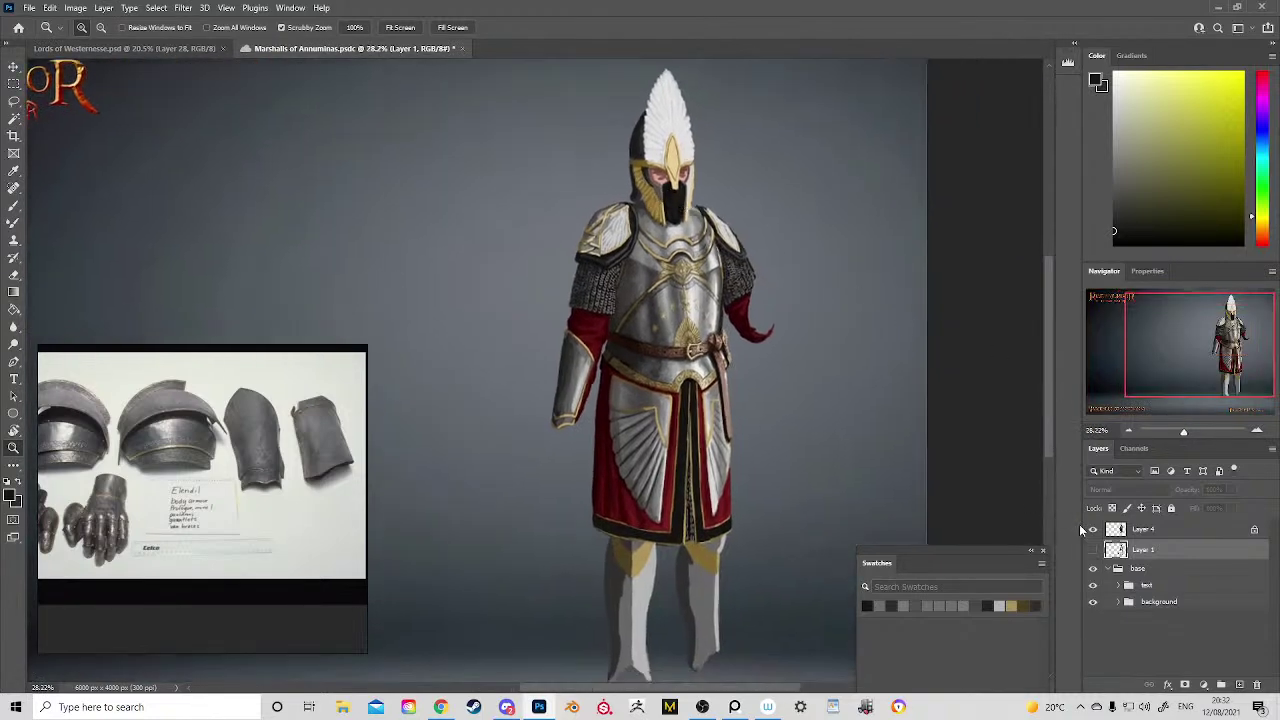
Step: Show the Layer 1 sketch again with Layer 4 active and its transparency unlocked, and save the document
click(1140, 529)
click(1092, 550)
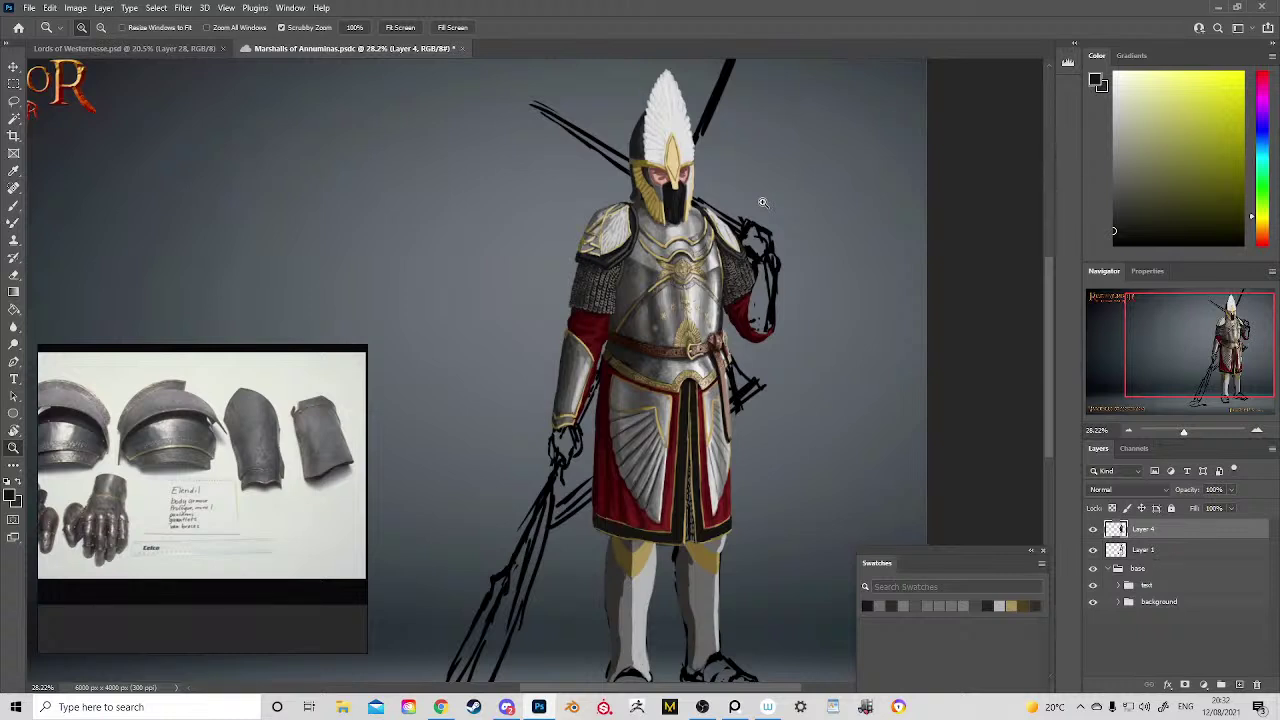
key(ctrl+s)
Step: Sample light grey from the breastplate and, with the brush at 60% opacity, highlight the central and inner rings of the viewer's left mail sleeve
click(762, 202)
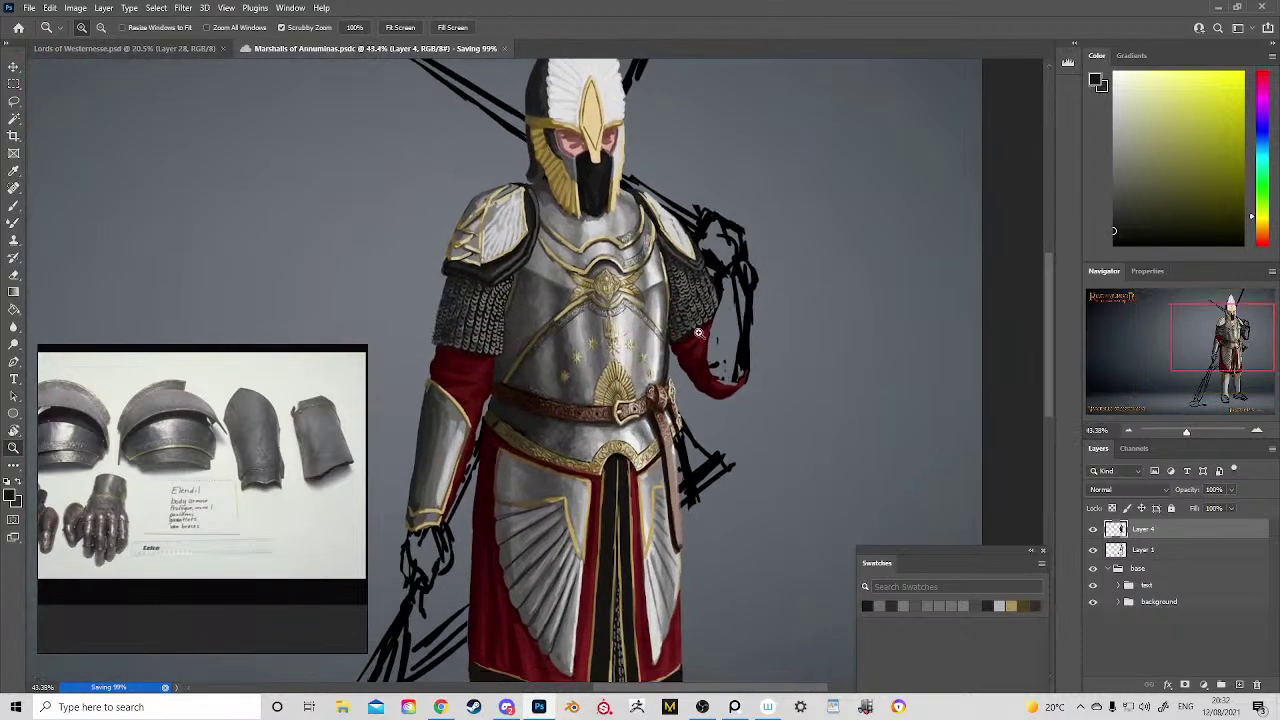
drag(616, 285, 640, 318)
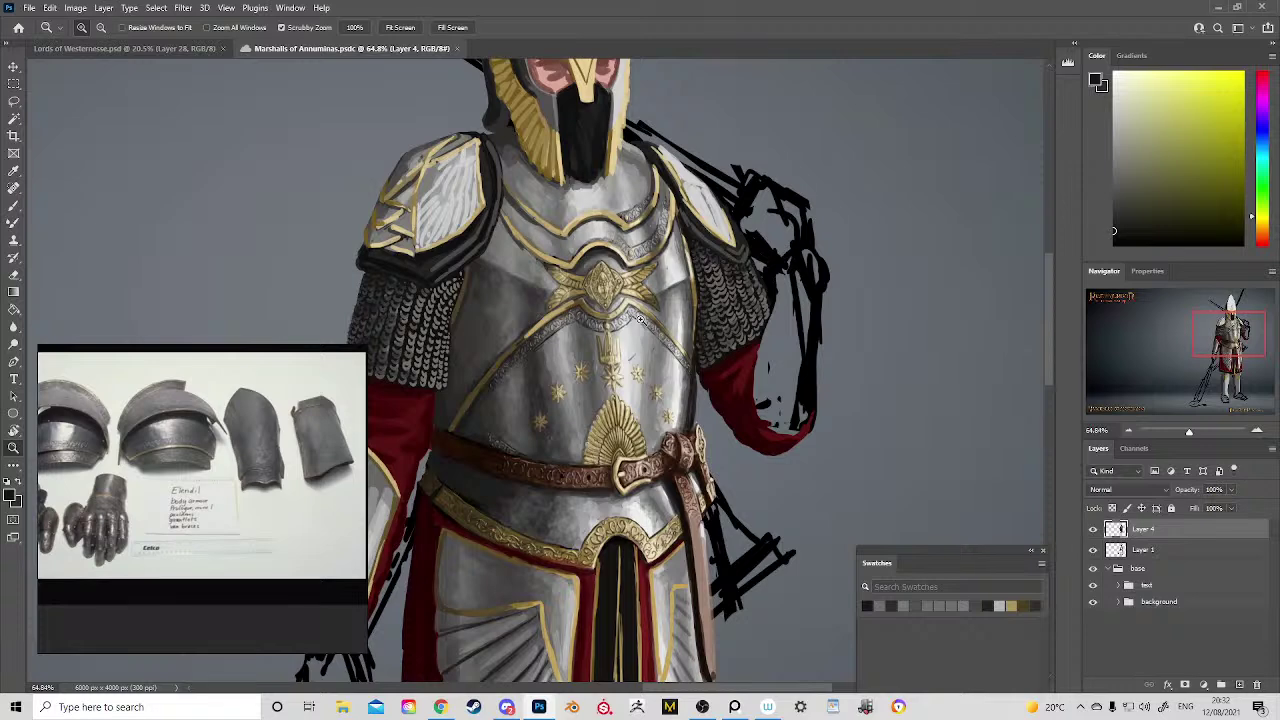
drag(572, 368, 734, 416)
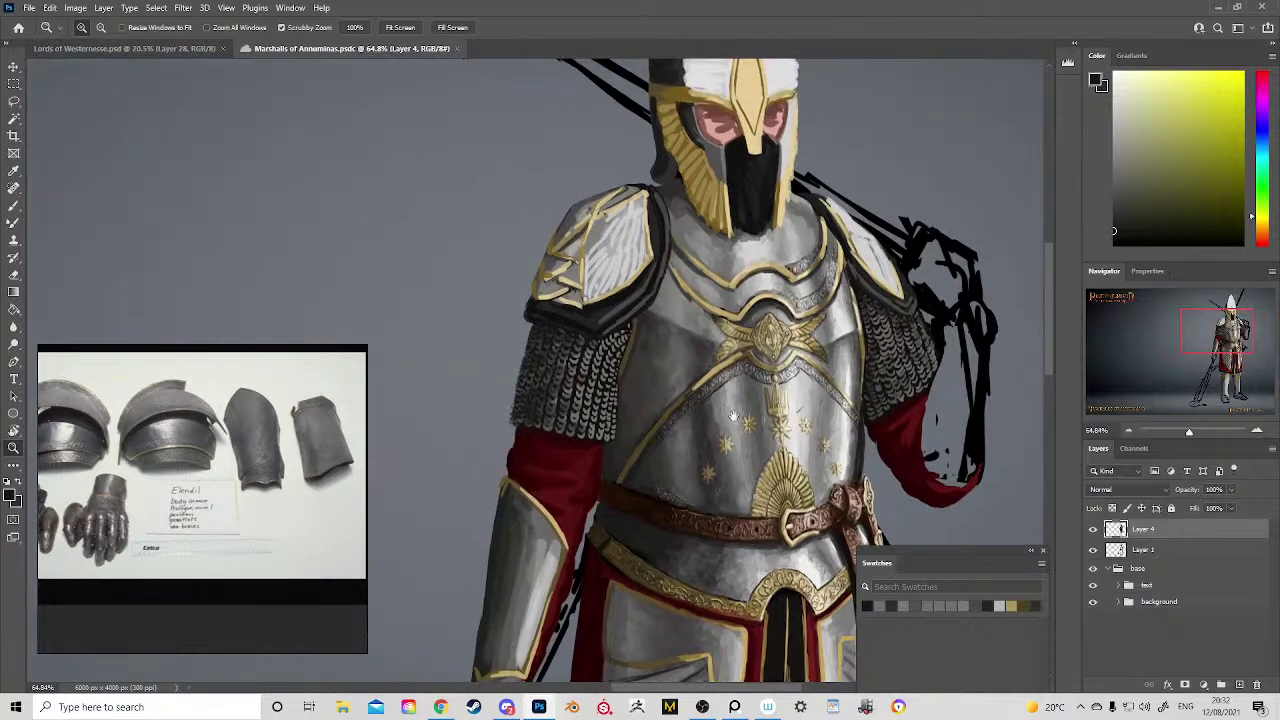
drag(603, 397, 634, 441)
key(b)
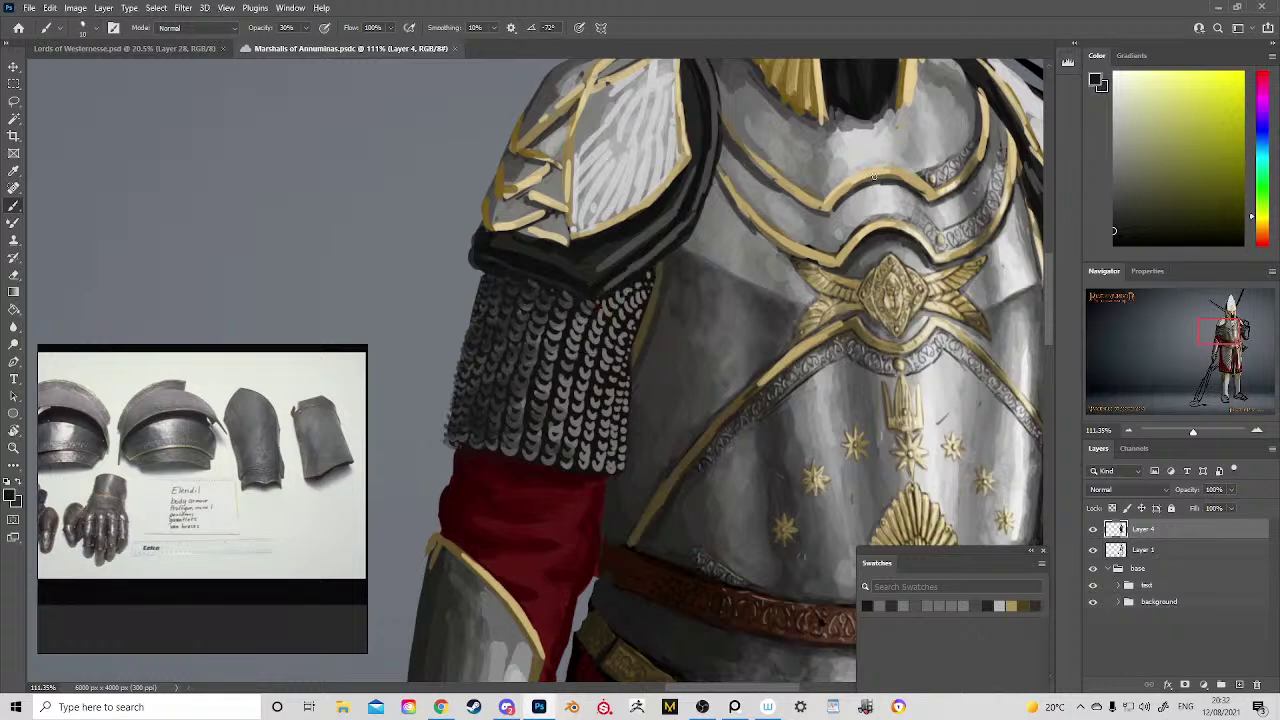
alt+click(881, 132)
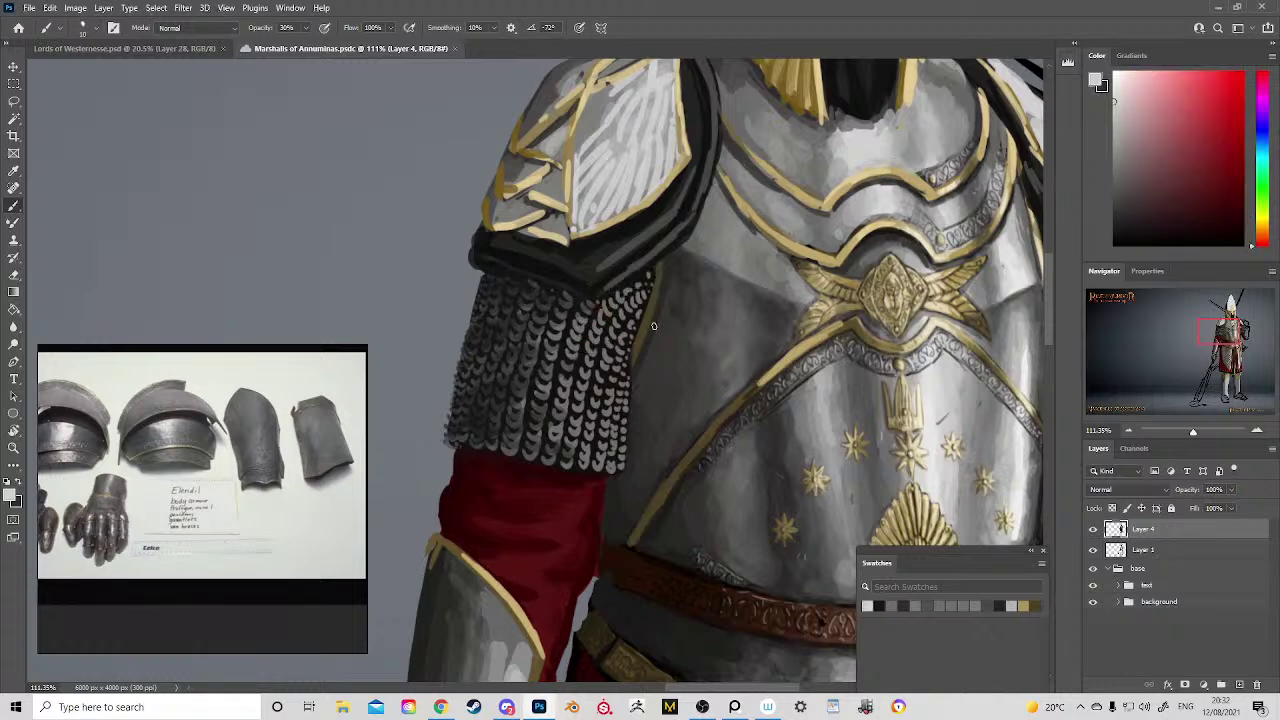
alt+click(594, 366)
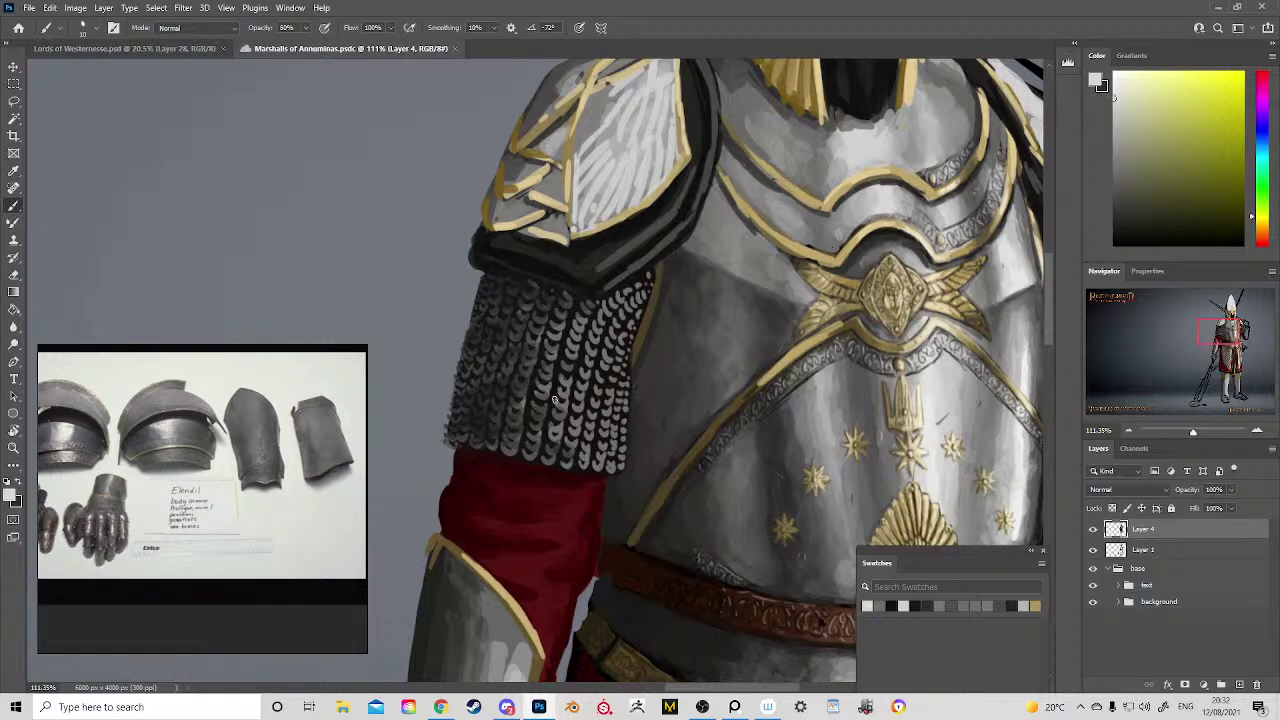
drag(554, 400, 578, 345)
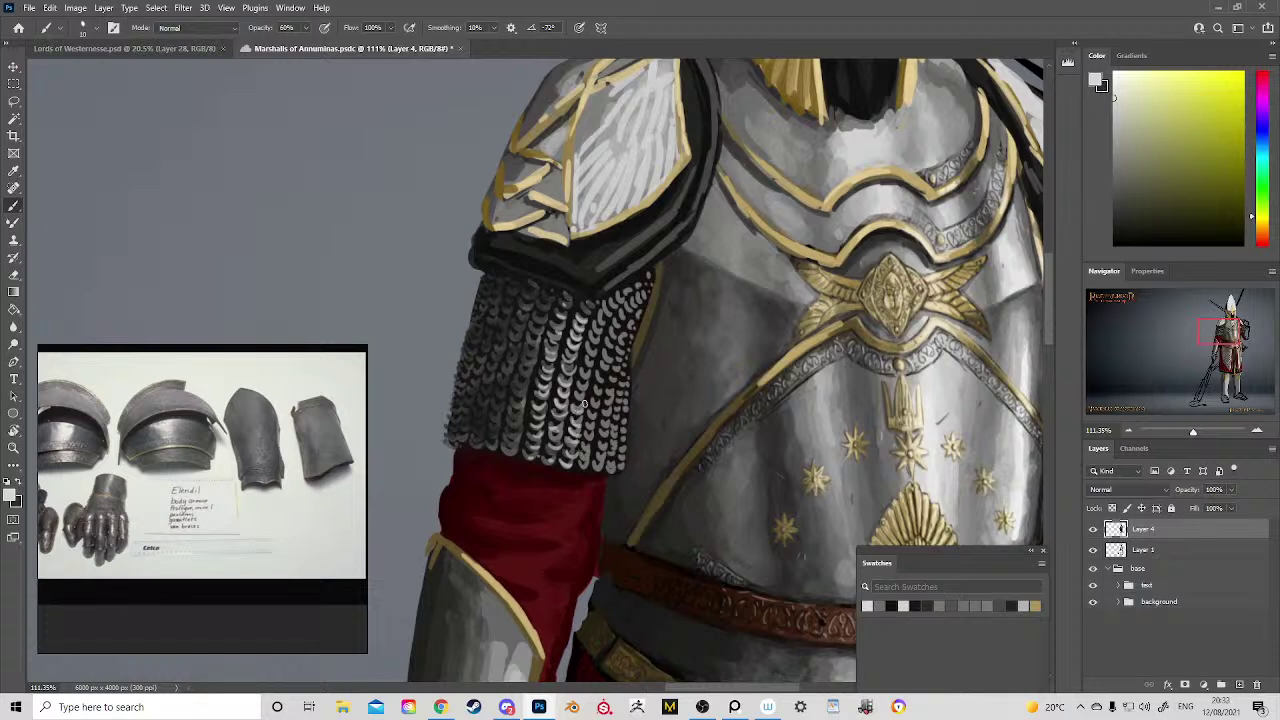
drag(632, 405, 593, 352)
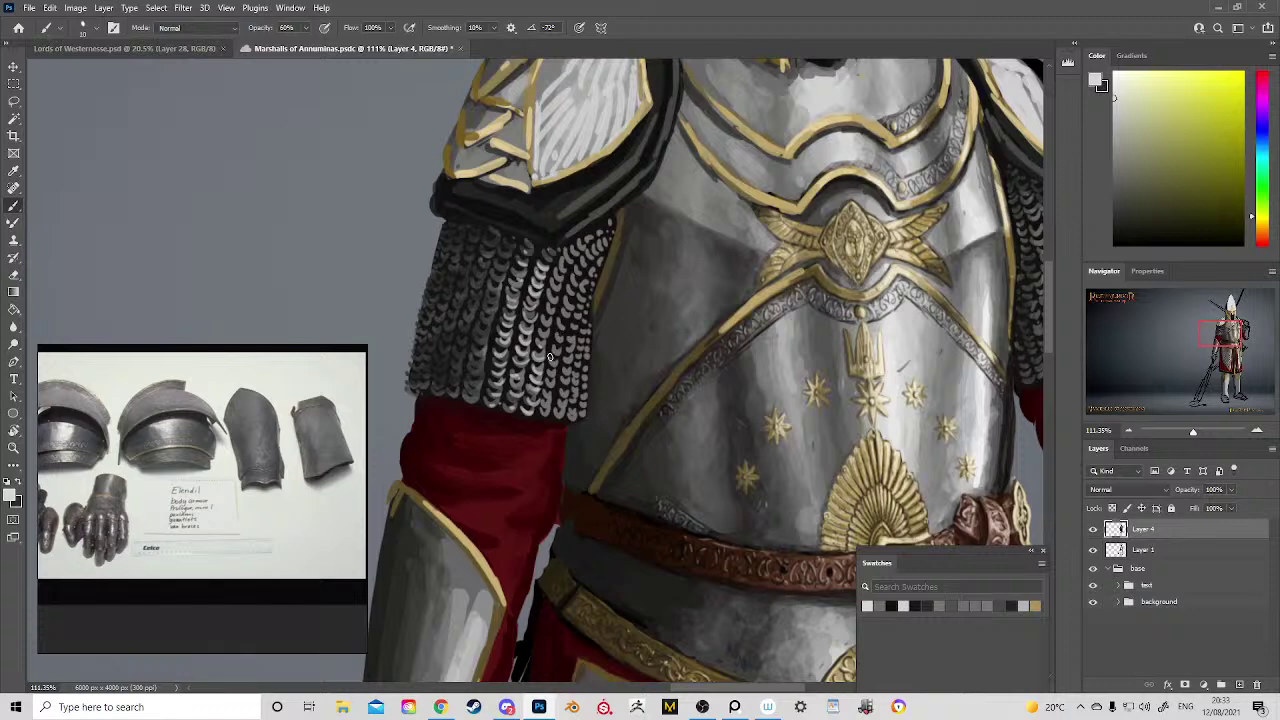
scroll(600, 330, up, 2)
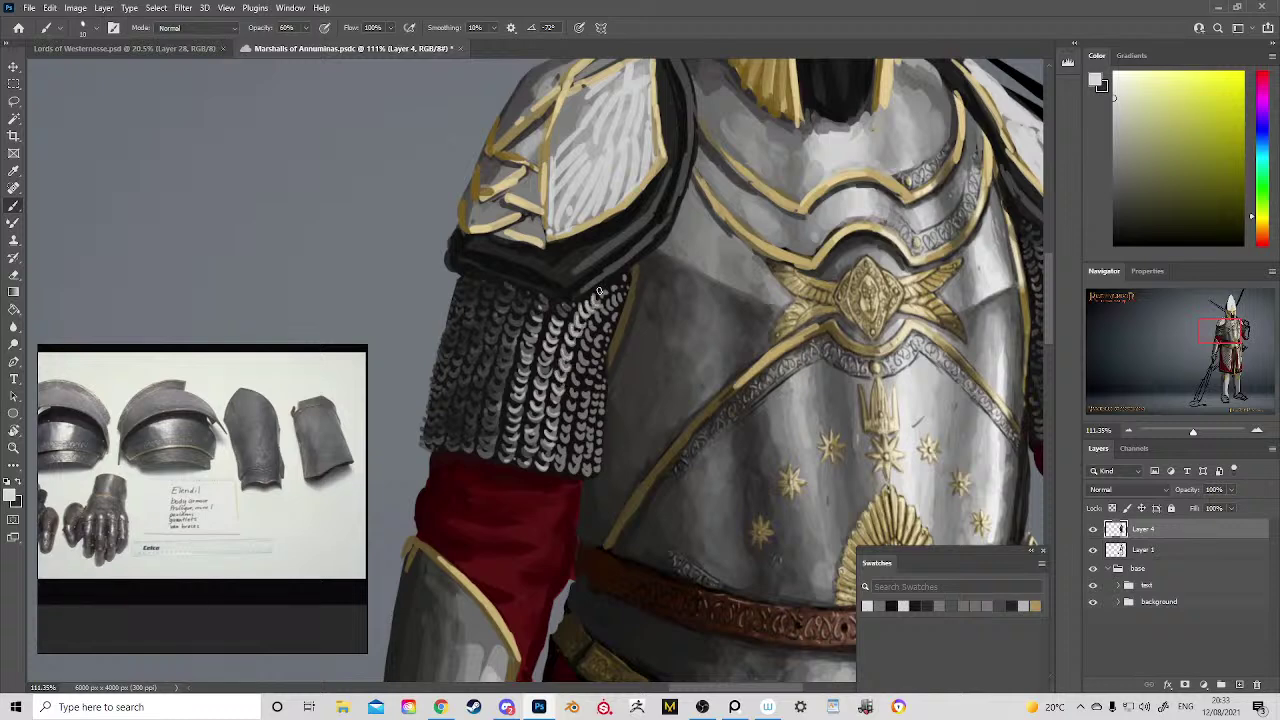
Step: Extend the light grey highlights over the outer columns and lower edge of the viewer's left mail sleeve
key(z)
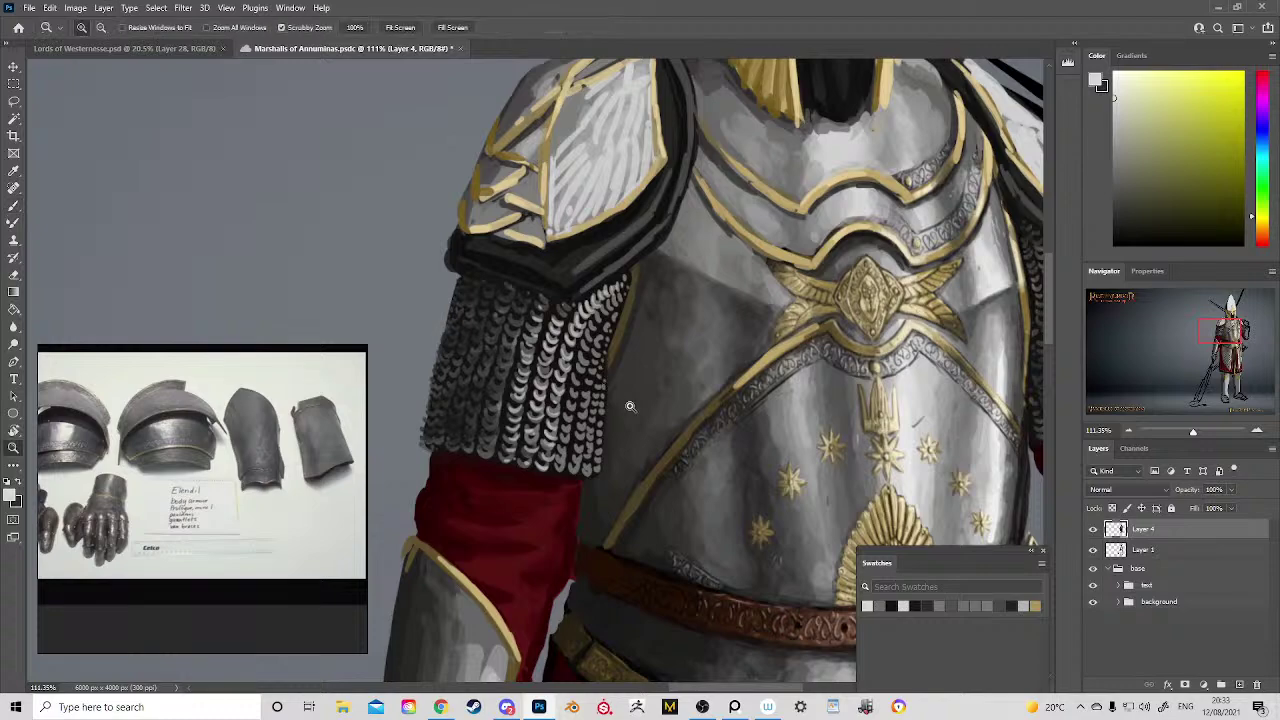
drag(632, 404, 600, 291)
drag(727, 433, 668, 458)
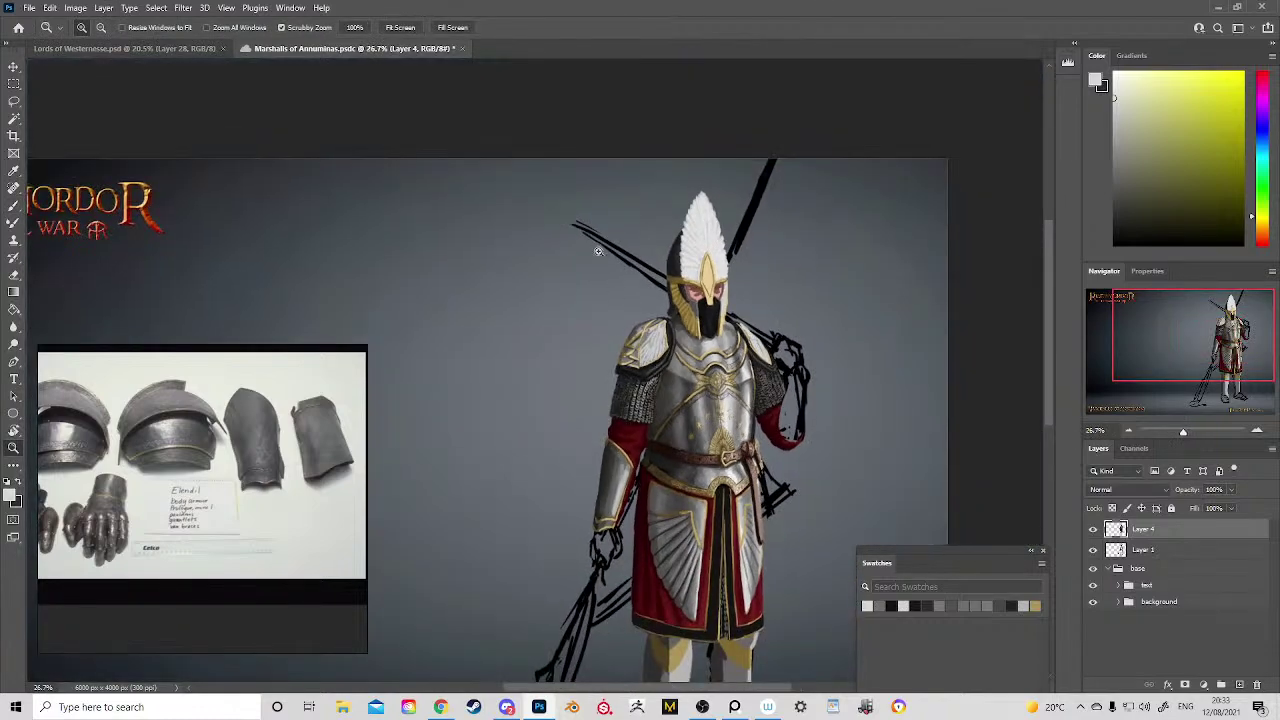
drag(663, 384, 708, 421)
drag(628, 430, 667, 495)
drag(587, 404, 626, 427)
key(b)
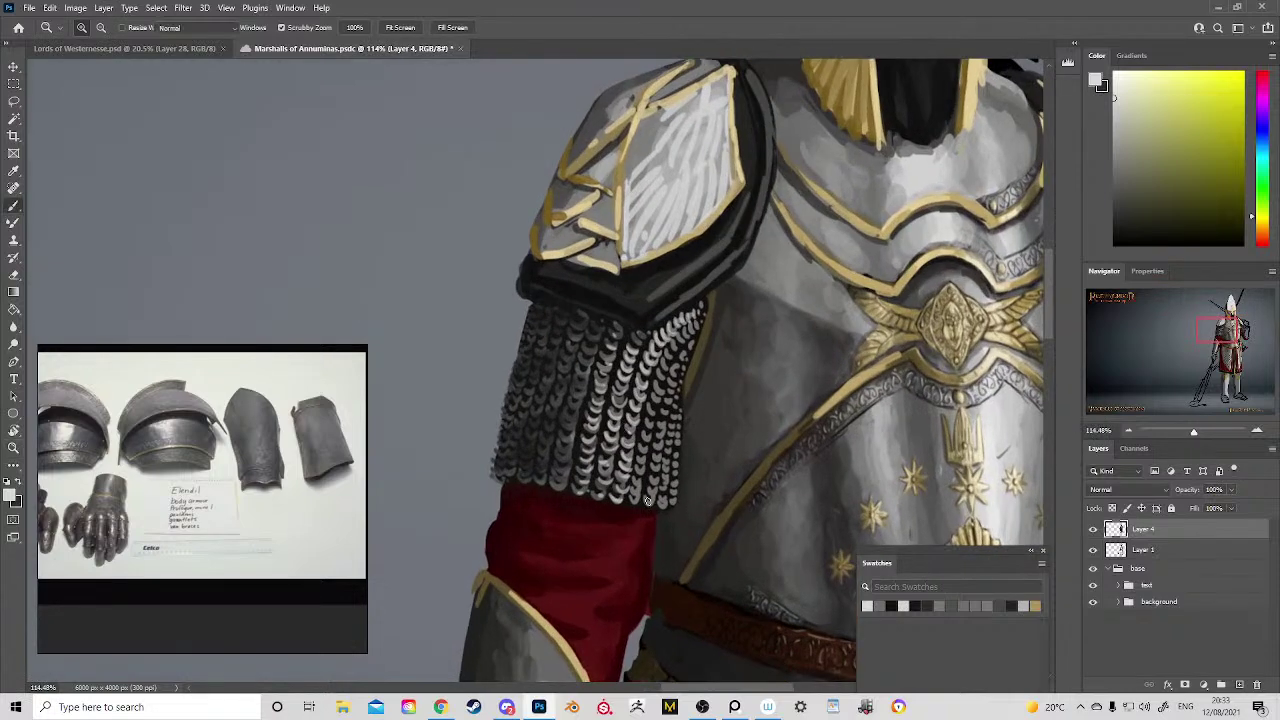
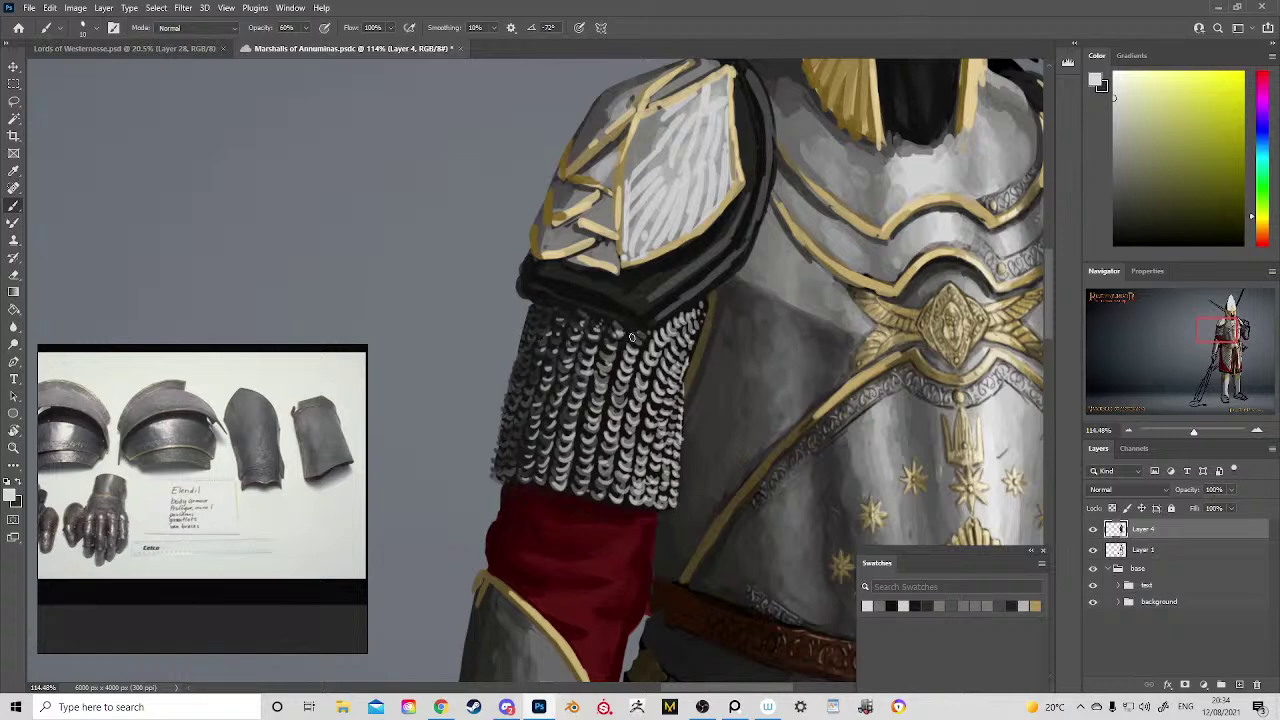
drag(690, 436, 690, 270)
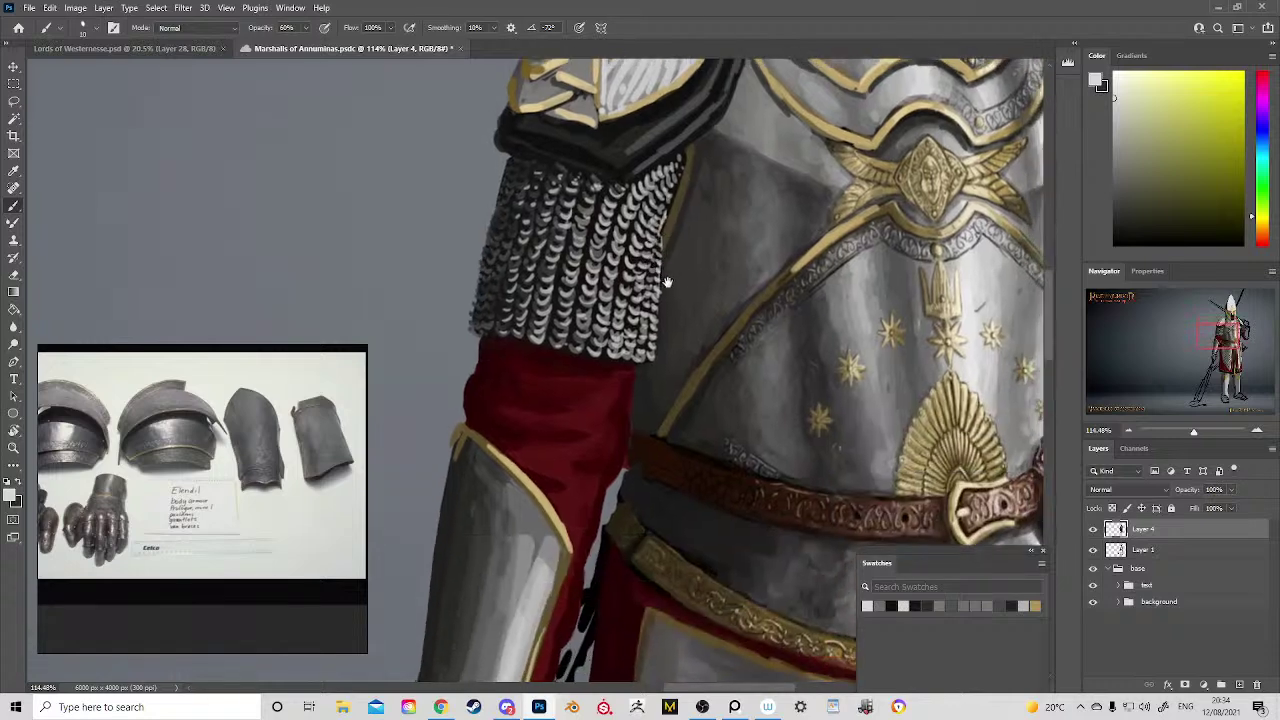
Step: Add mid-tone touches among the rings of the viewer's left mail sleeve with darker greys sampled from the breastplate
alt+click(686, 281)
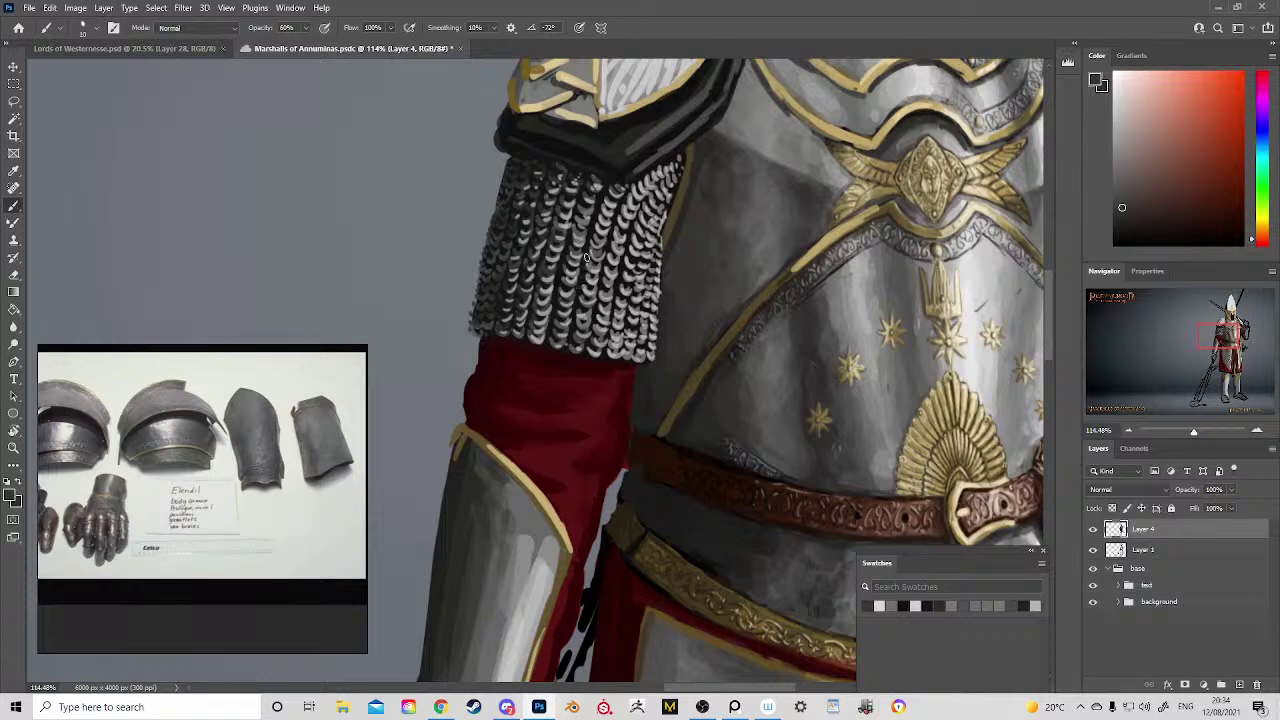
alt+click(734, 266)
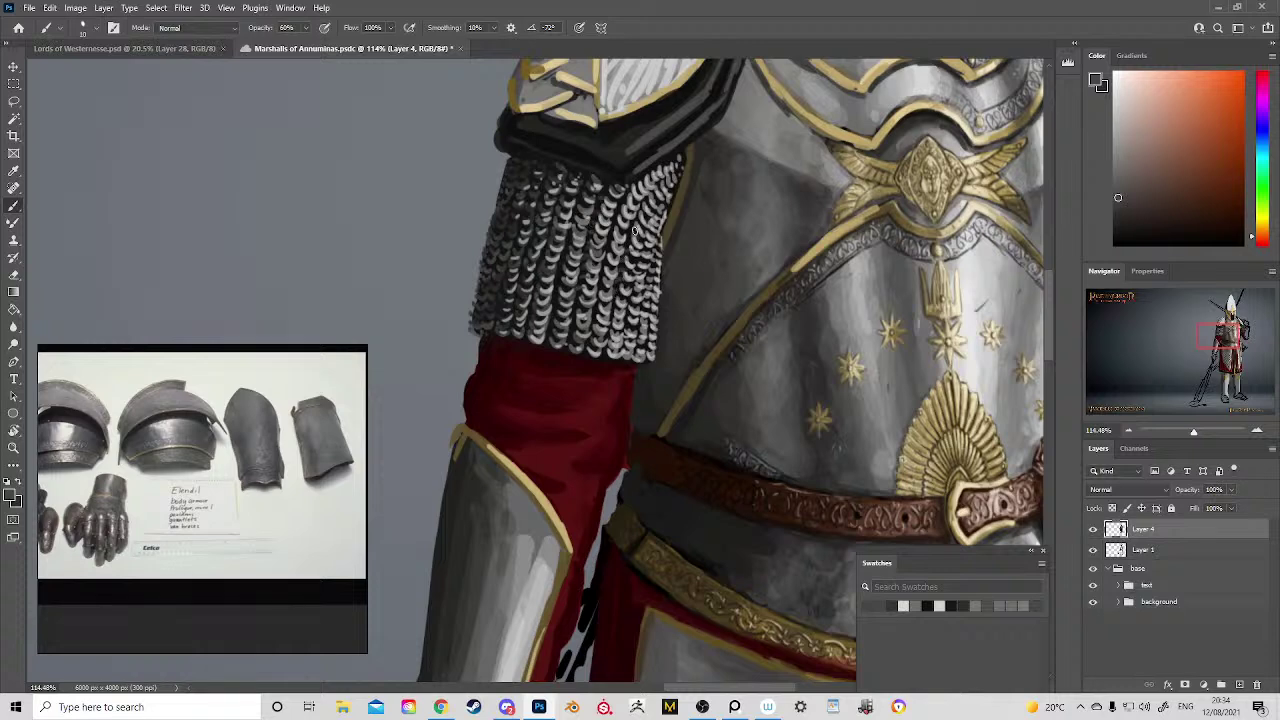
drag(604, 295, 666, 281)
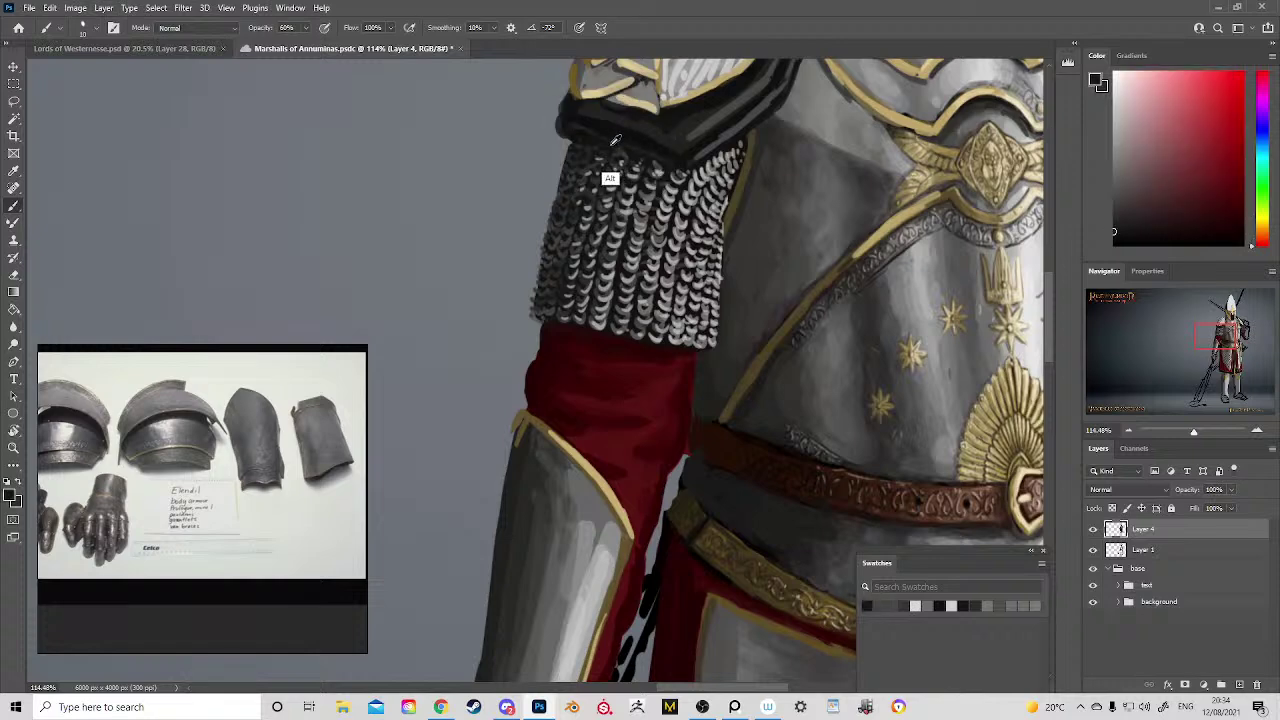
Step: Sample near-black tones and clean up the shadowed edge where the viewer's left shoulder guard's black rim meets the mail
alt+click(609, 177)
alt+click(560, 150)
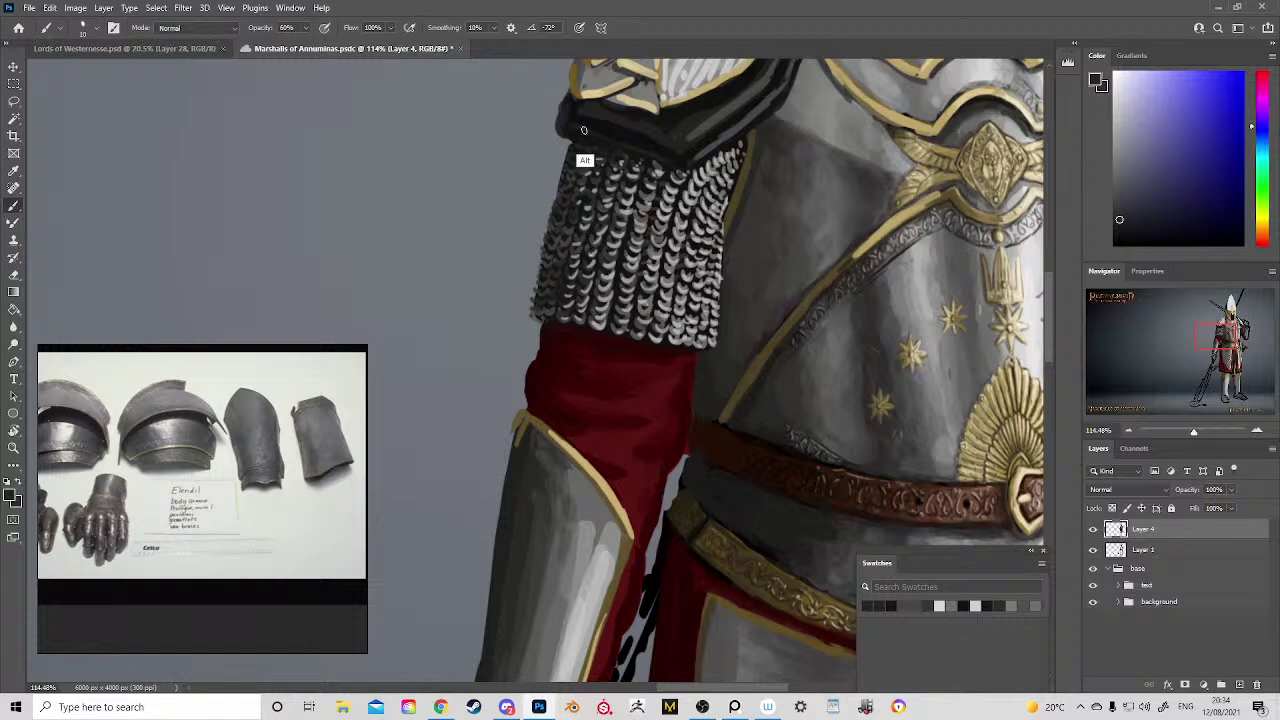
alt+click(566, 118)
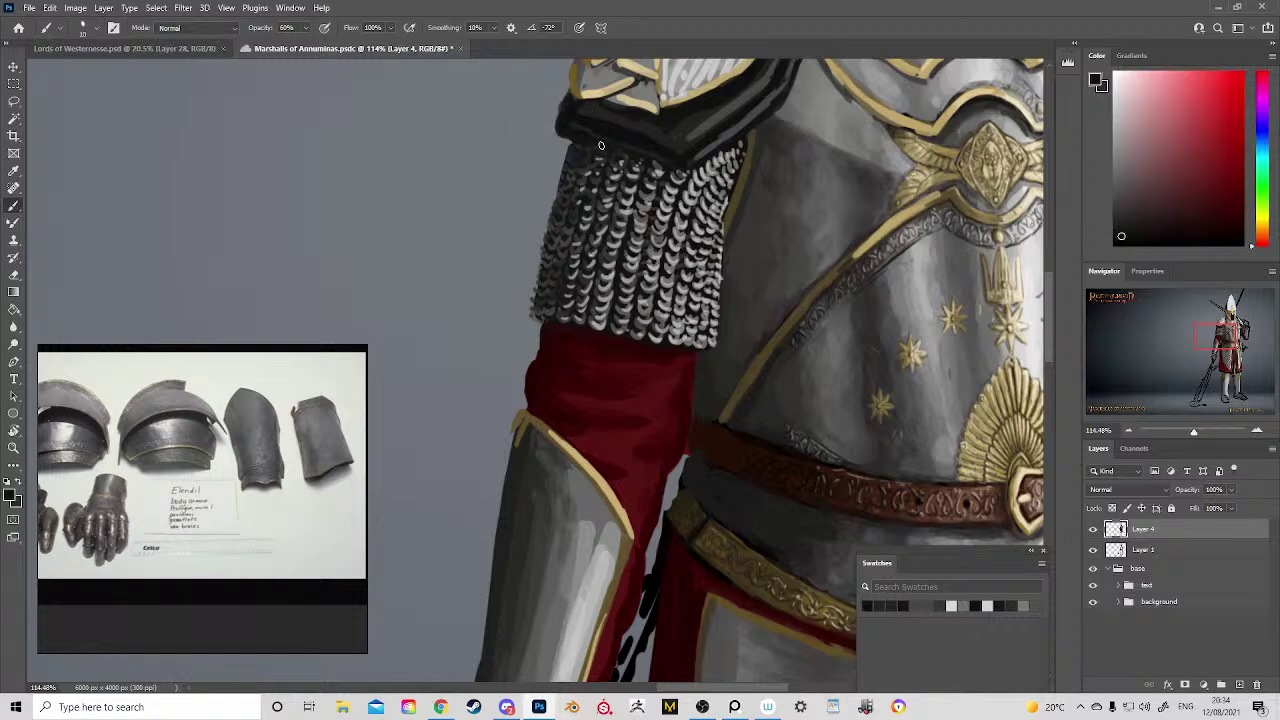
alt+click(748, 430)
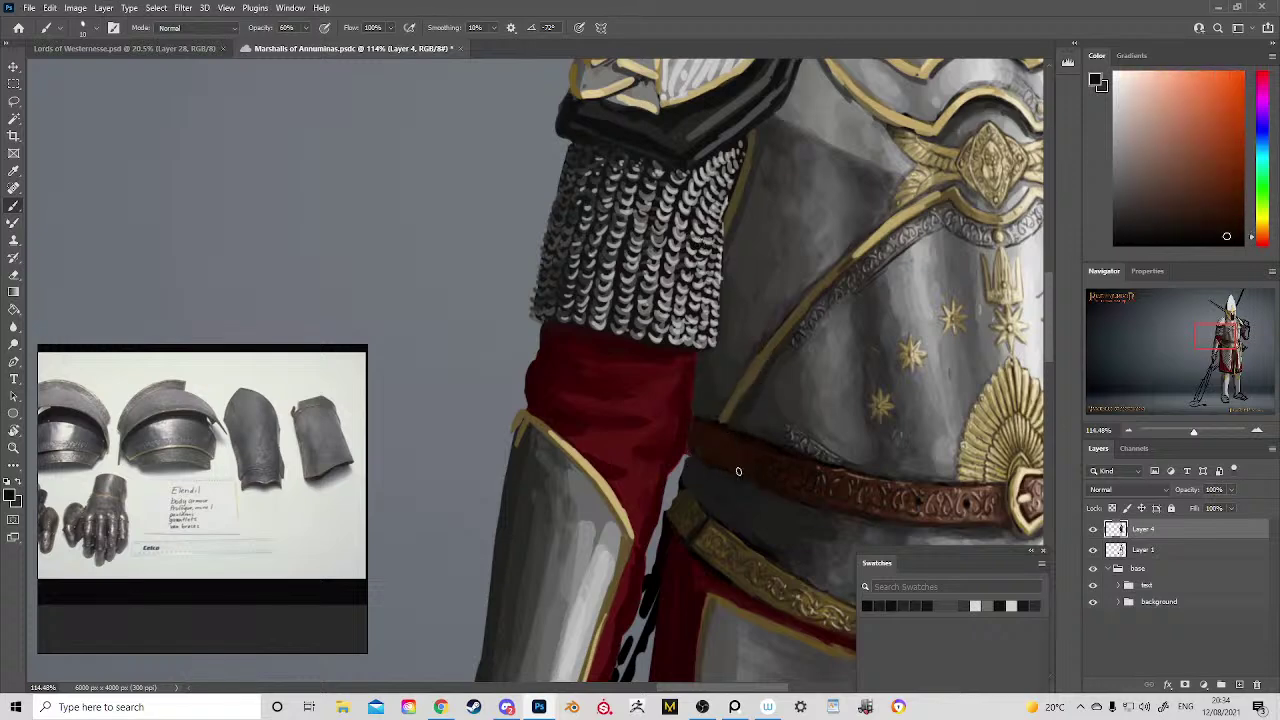
mouse_move(706, 526)
mouse_down()
mouse_move(654, 391)
mouse_move(694, 516)
mouse_up()
alt+click(659, 142)
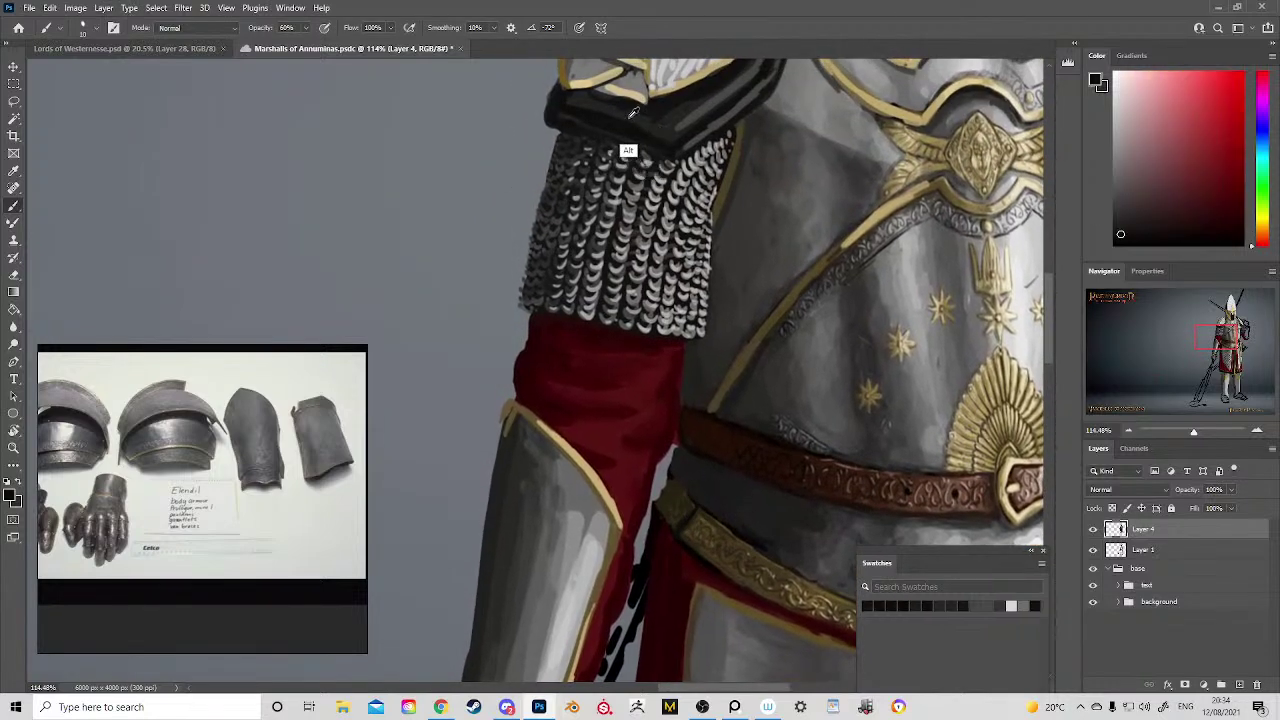
alt+click(608, 118)
Step: Smooth the black rim of the viewer's left shoulder guard with dark grey and paint lighter grey highlights along its edges
mouse_move(575, 107)
mouse_down()
mouse_move(655, 140)
mouse_move(544, 252)
mouse_up()
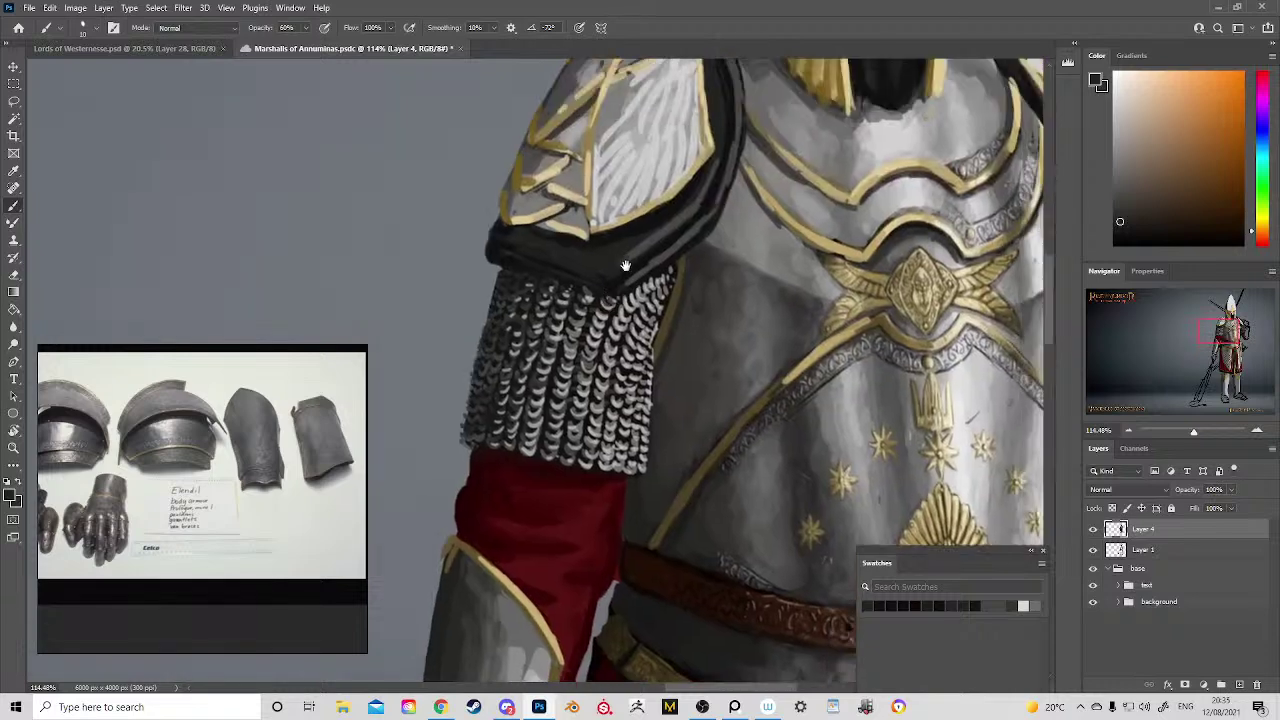
alt+click(657, 271)
drag(635, 237, 609, 273)
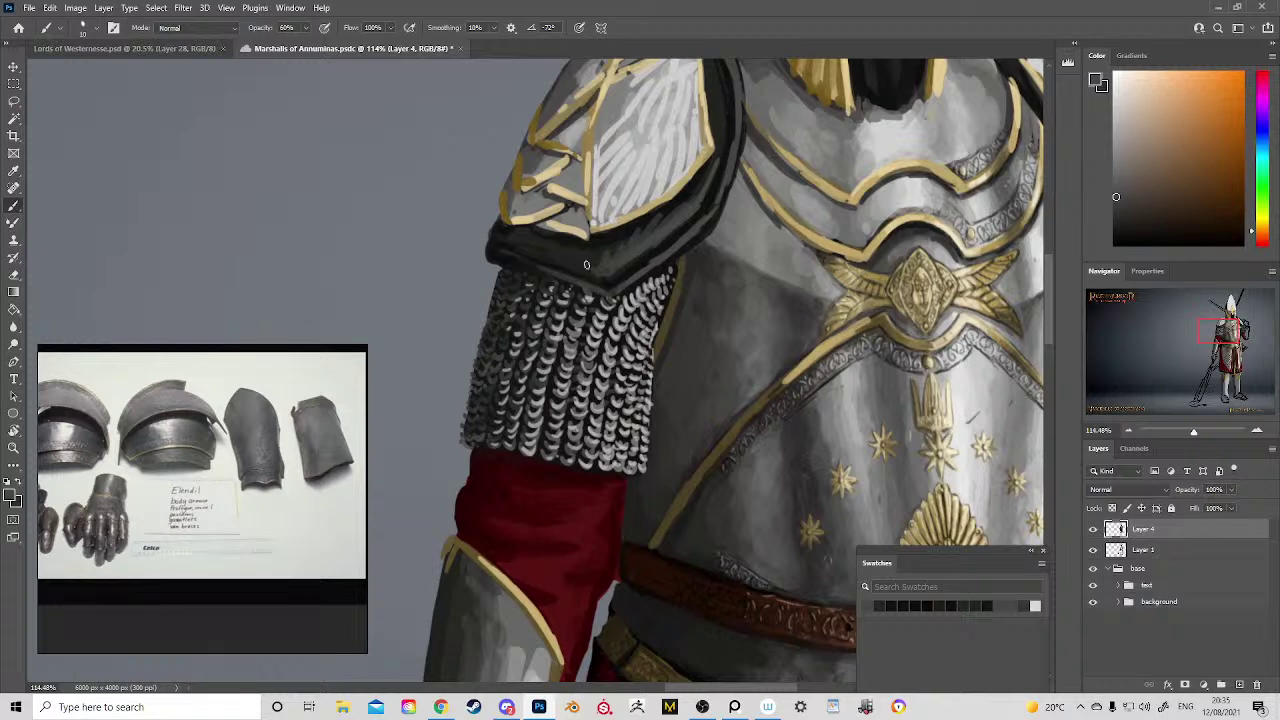
drag(752, 154, 625, 332)
drag(586, 250, 592, 326)
mouse_move(600, 255)
mouse_down()
mouse_move(604, 334)
mouse_move(601, 255)
mouse_up()
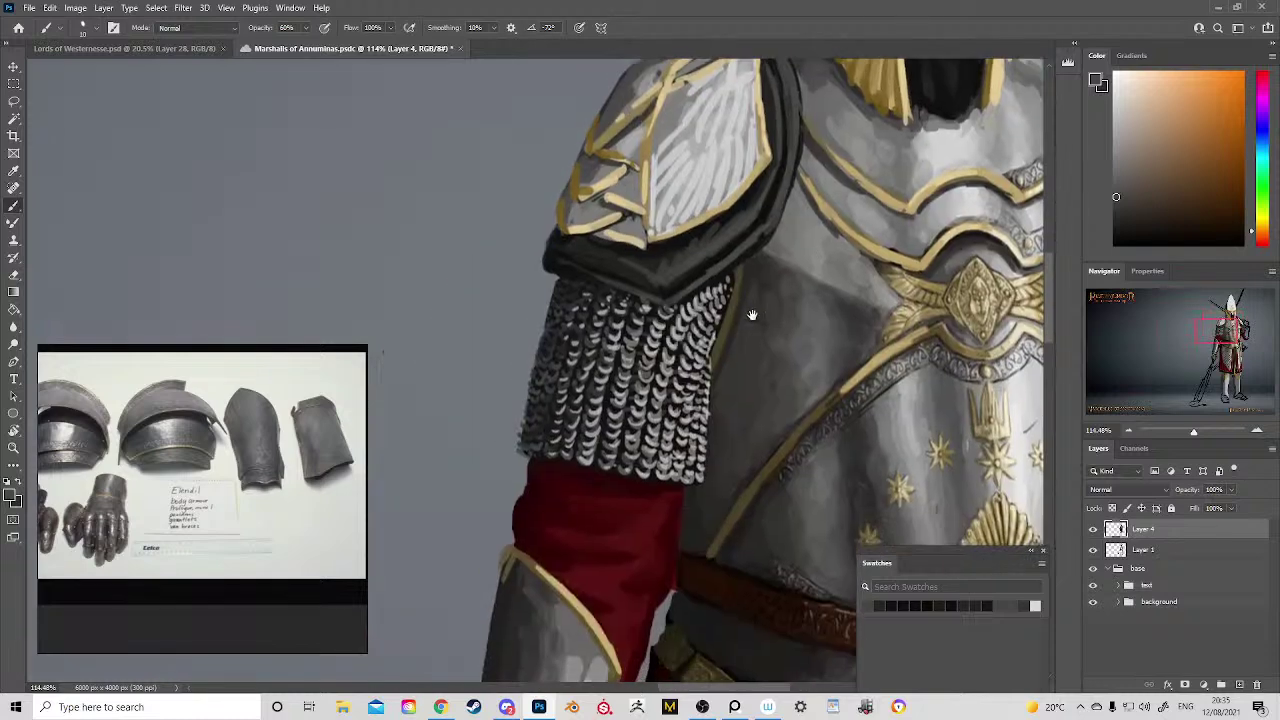
drag(558, 476, 750, 313)
drag(773, 227, 743, 252)
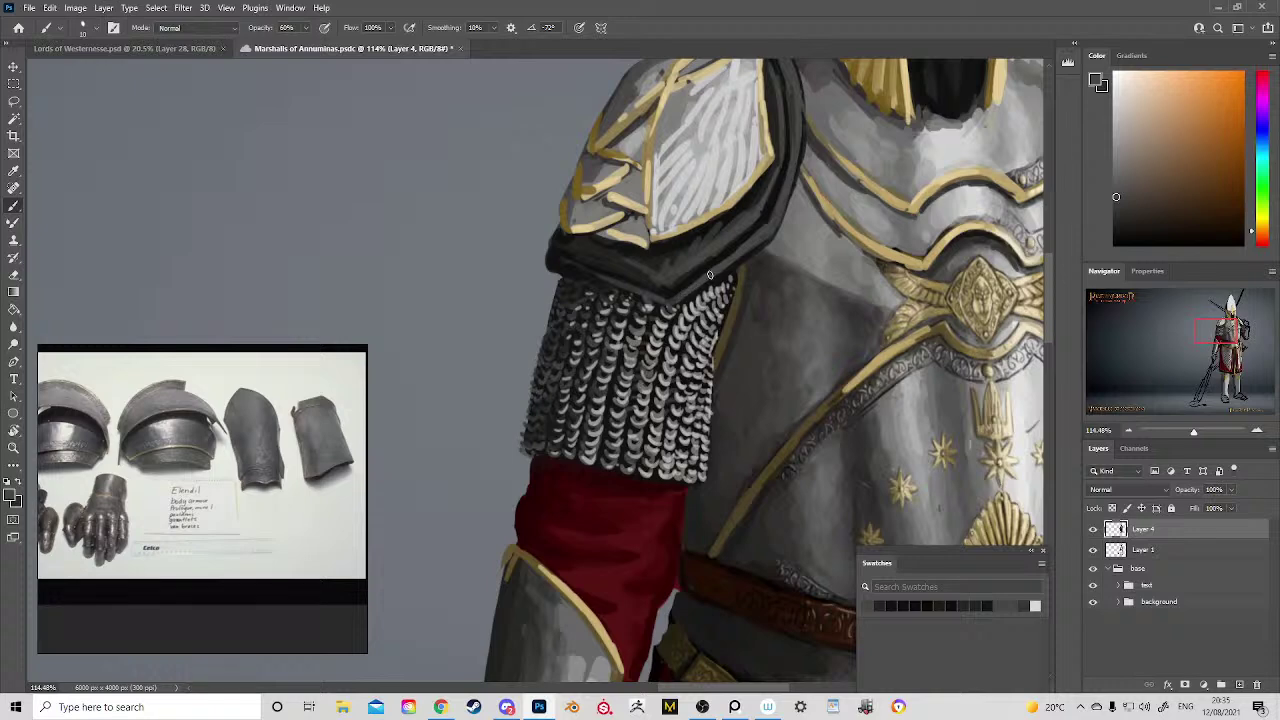
Step: Sample near-black and deepen the shadow on the mail directly beneath the viewer's left shoulder guard
alt+click(720, 282)
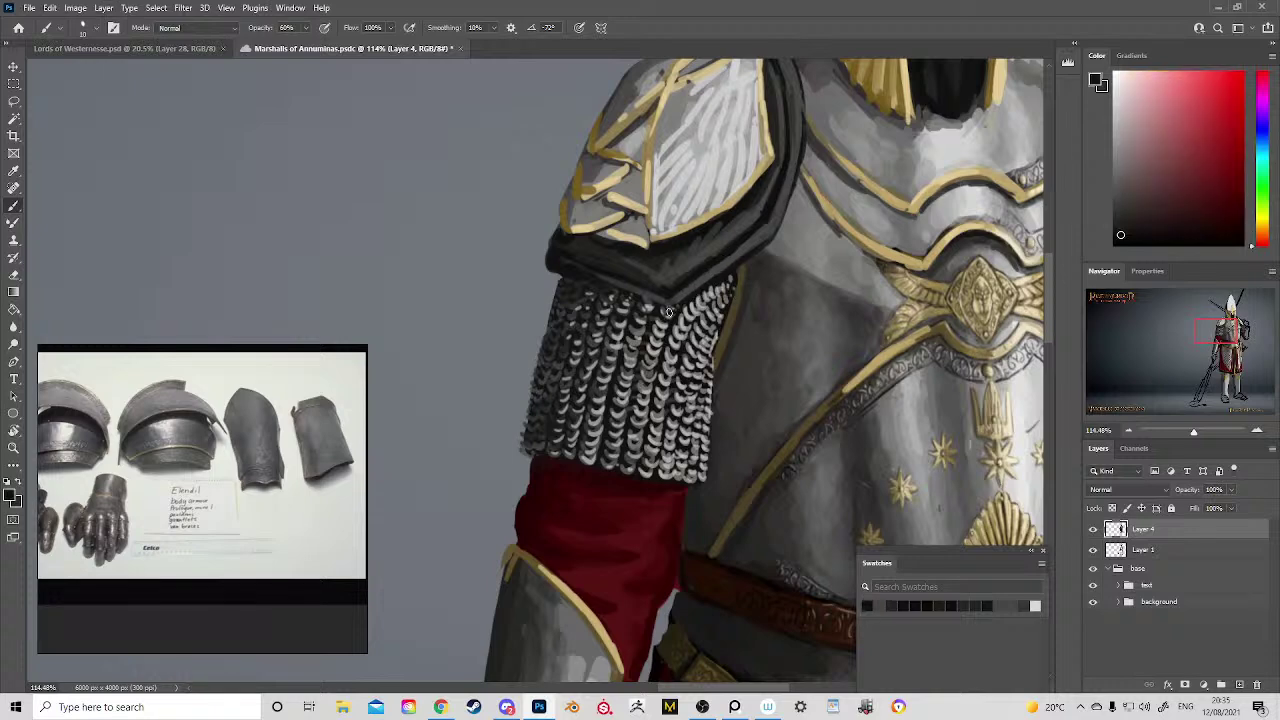
drag(590, 435, 608, 332)
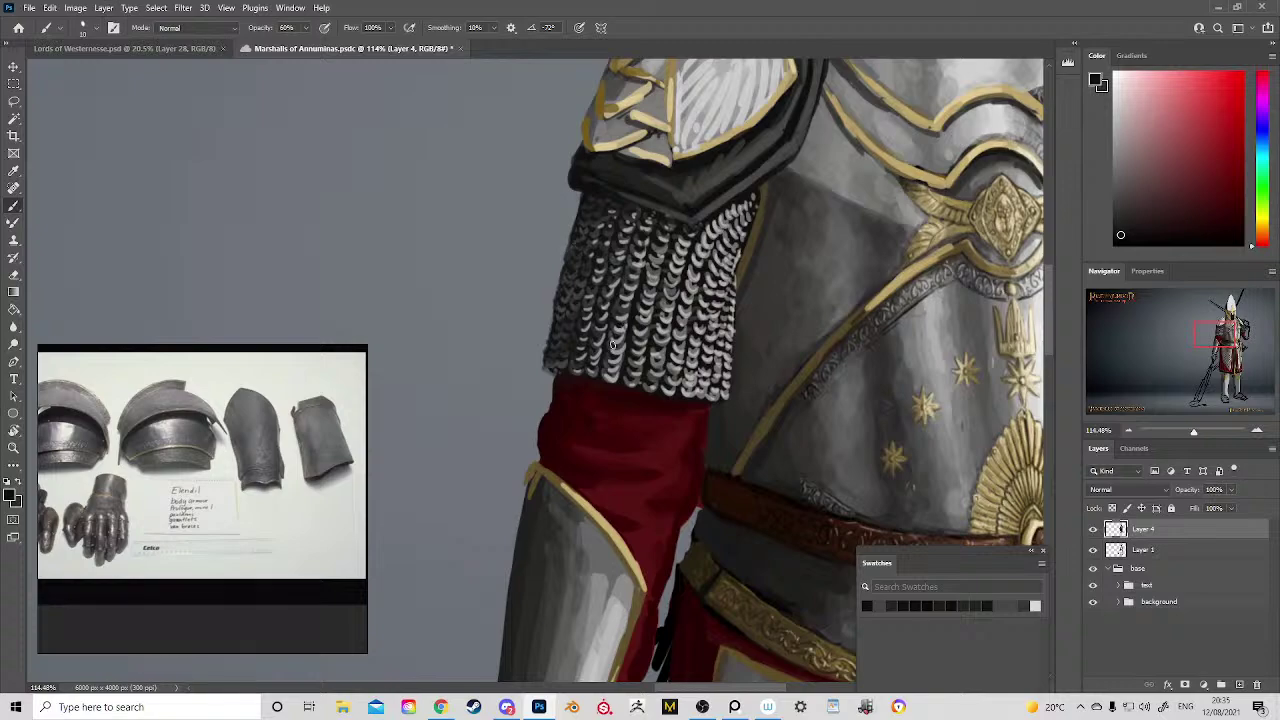
key(z)
mouse_move(698, 374)
mouse_down()
mouse_move(656, 408)
mouse_move(656, 327)
mouse_up()
Step: Sample near-white from the breastplate and highlight the rings along the outer edge of the viewer's right mail sleeve
drag(840, 312, 897, 410)
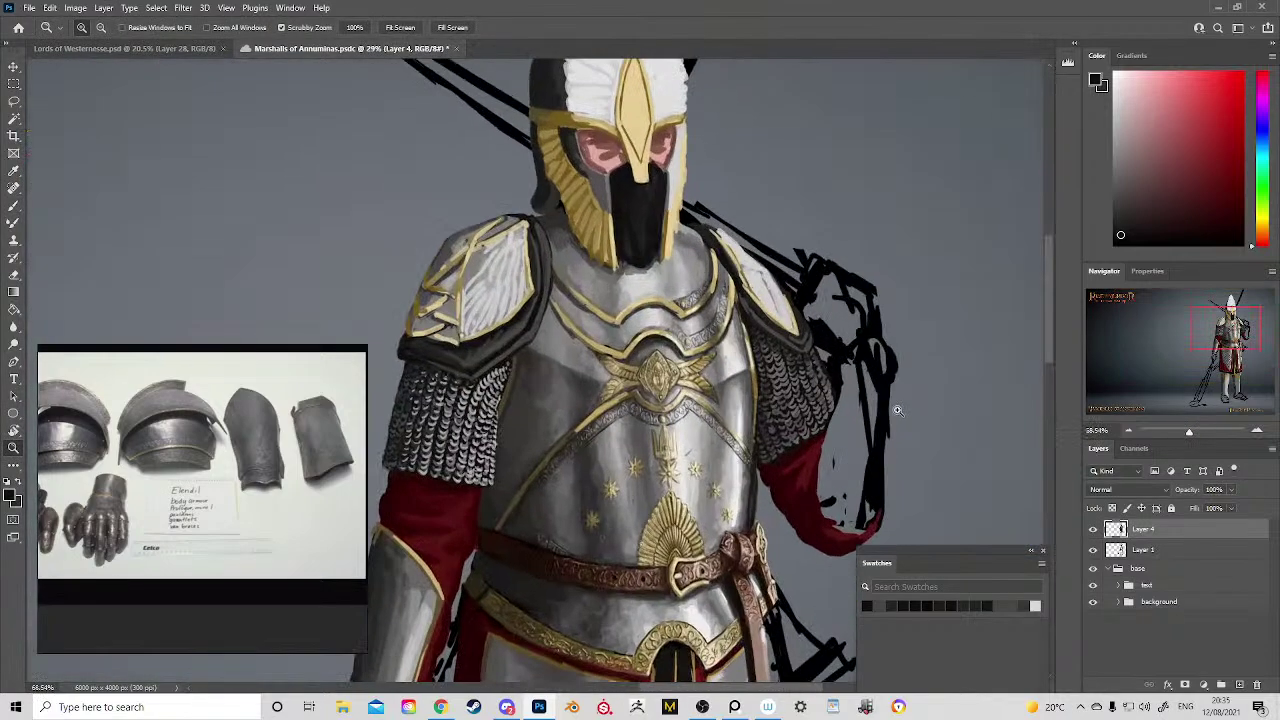
drag(732, 402, 754, 404)
key(b)
alt+click(747, 430)
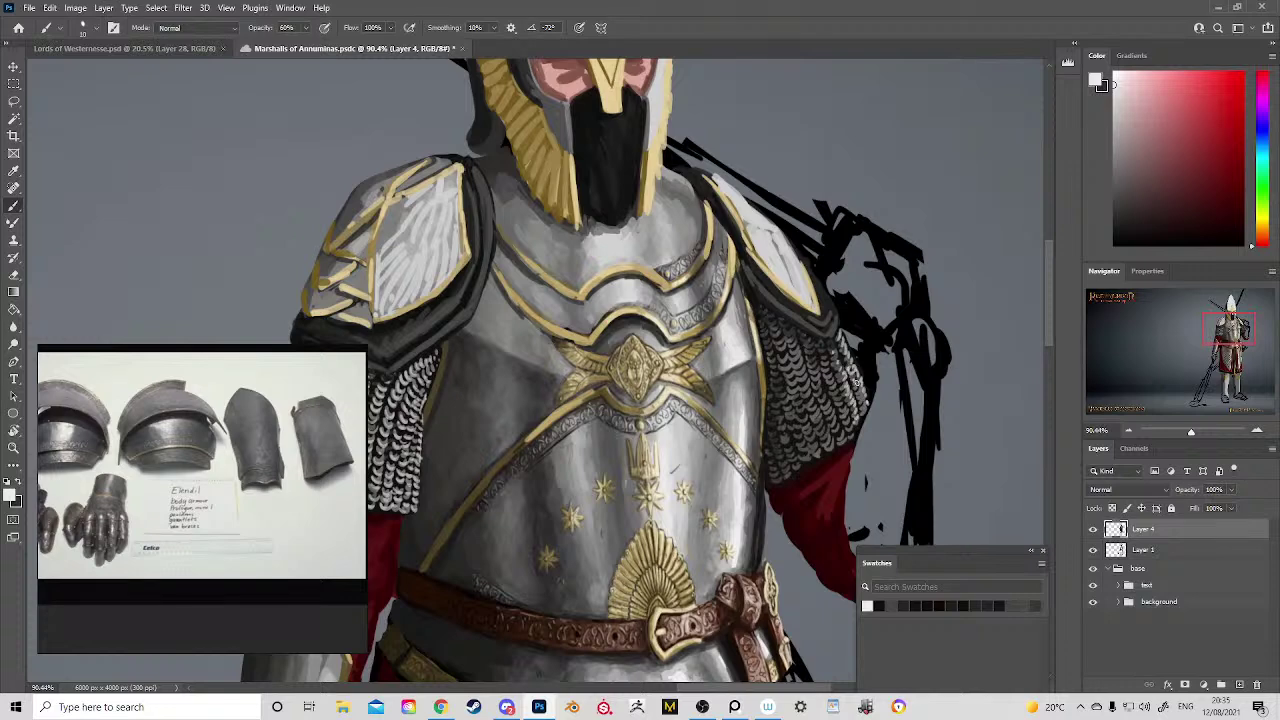
mouse_move(880, 425)
mouse_down()
mouse_move(931, 466)
mouse_move(1000, 462)
mouse_up()
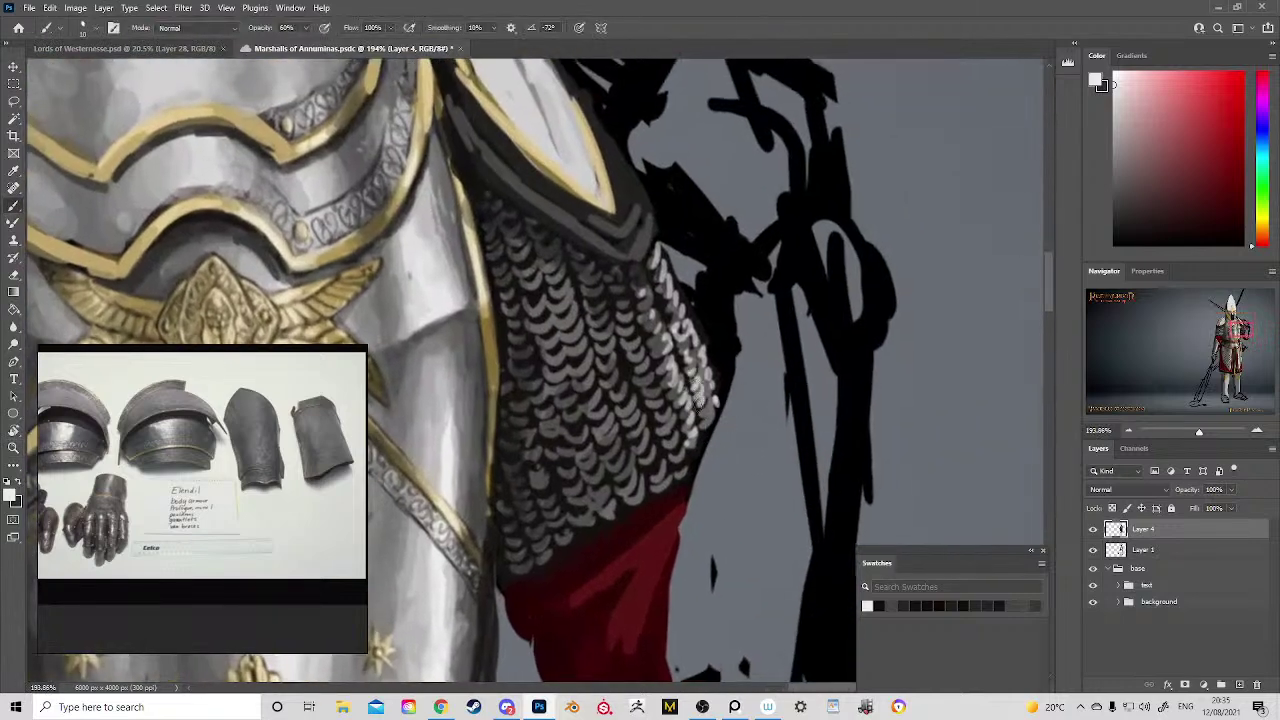
mouse_move(668, 337)
mouse_down()
mouse_move(675, 345)
mouse_move(660, 299)
mouse_up()
scroll(714, 402, down, 3)
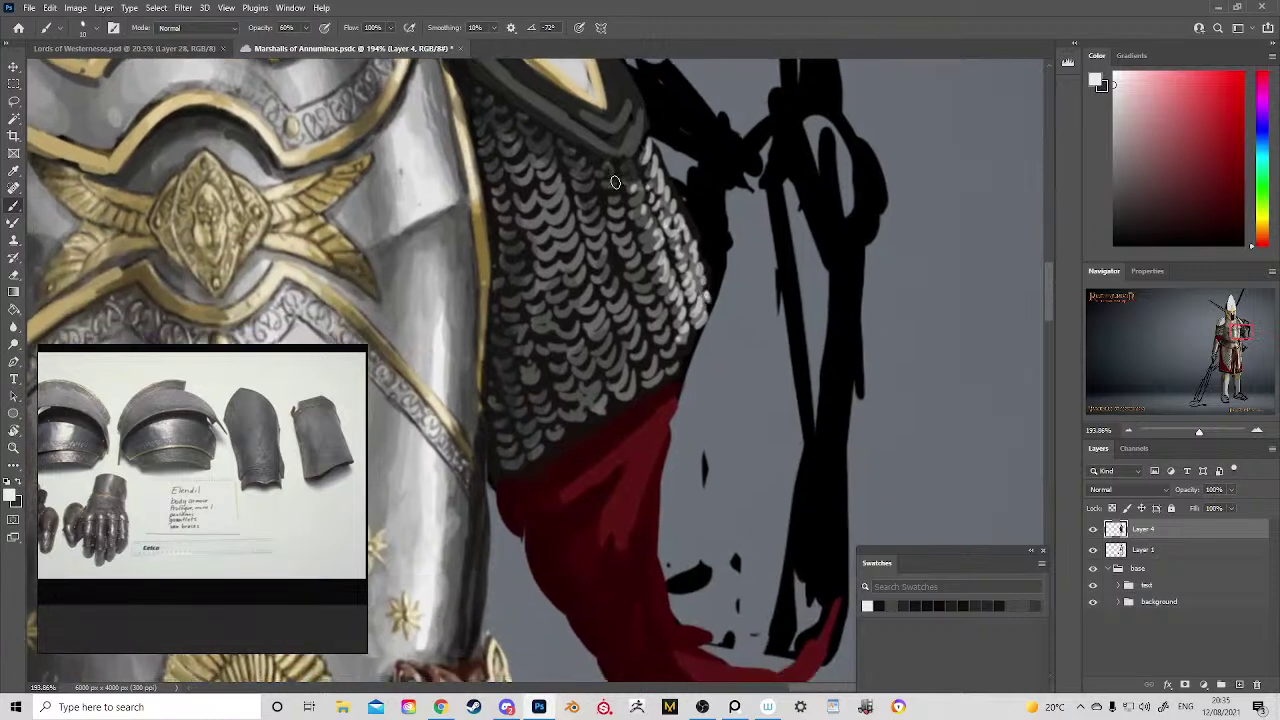
Step: Undo the last stroke and spread the near-white highlights across the viewer's right mail sleeve toward the breastplate
mouse_move(715, 348)
mouse_down()
mouse_move(727, 359)
mouse_move(706, 346)
mouse_up()
key(ctrl+z)
drag(628, 267, 720, 283)
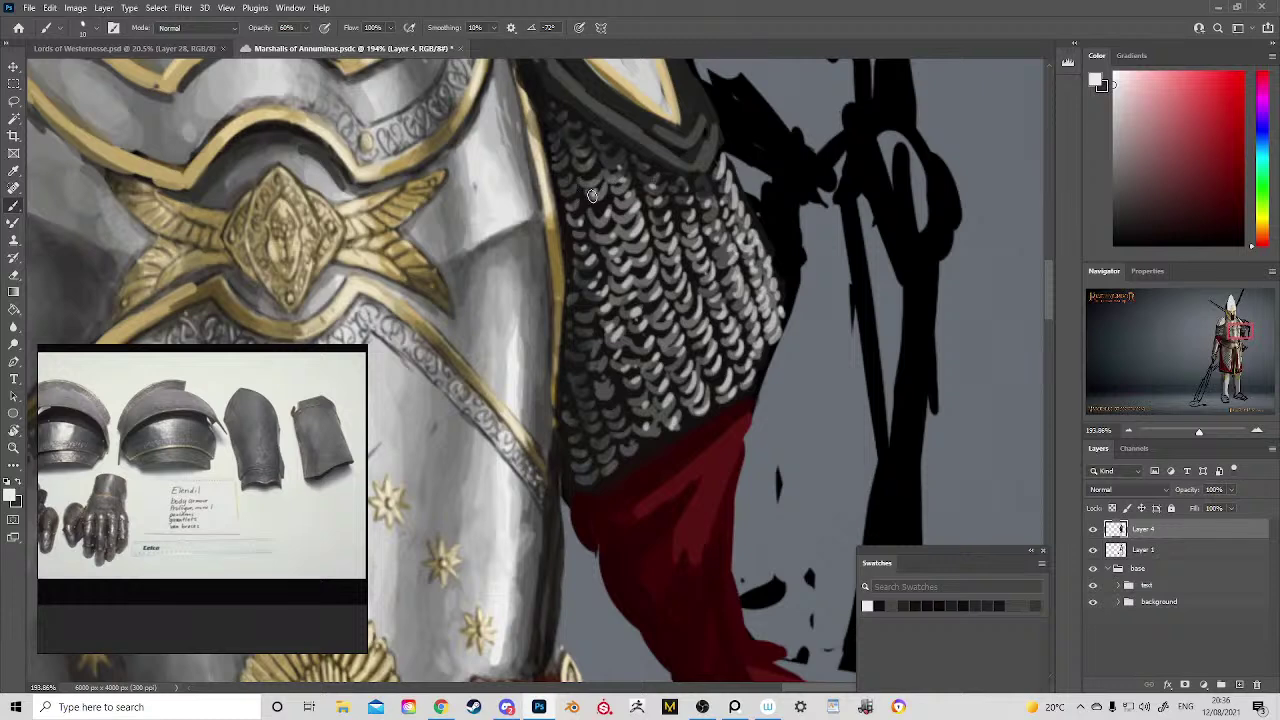
drag(603, 310, 724, 266)
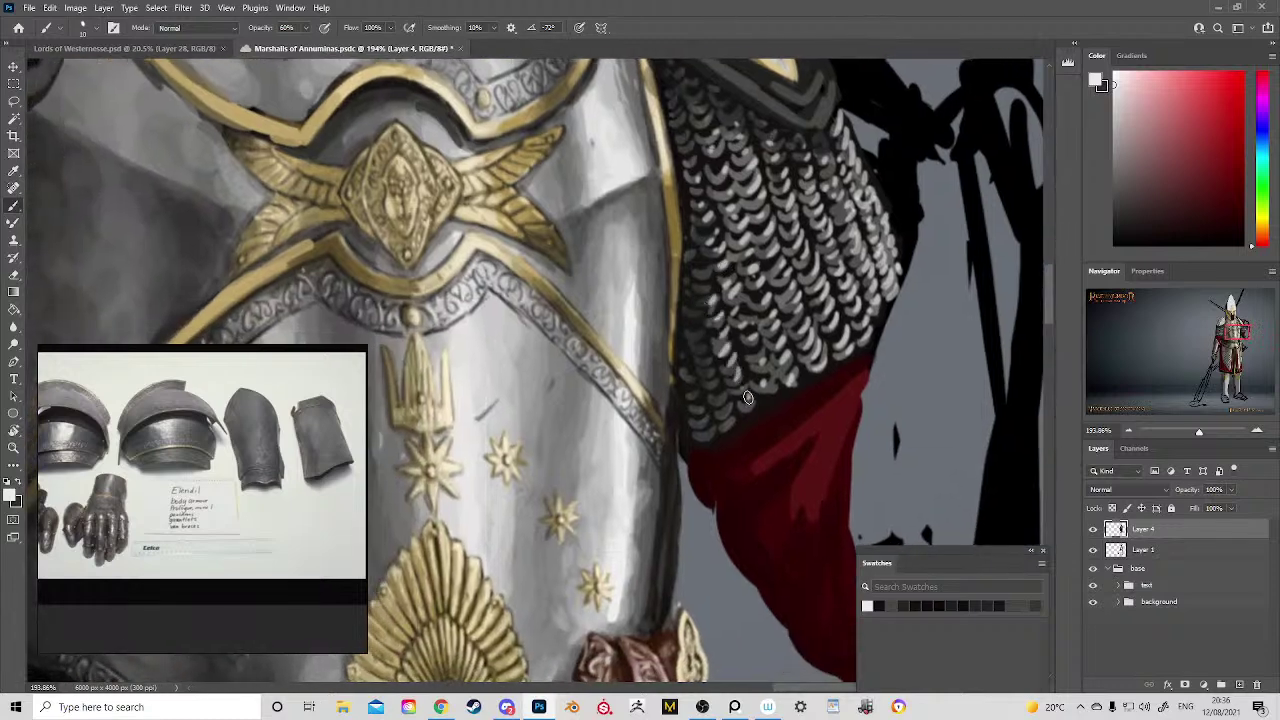
Step: Compare the viewer's left mail sleeve with the highlighted right one and save the document
key(z)
drag(767, 320, 650, 318)
drag(779, 299, 666, 279)
drag(440, 343, 540, 354)
drag(515, 360, 624, 338)
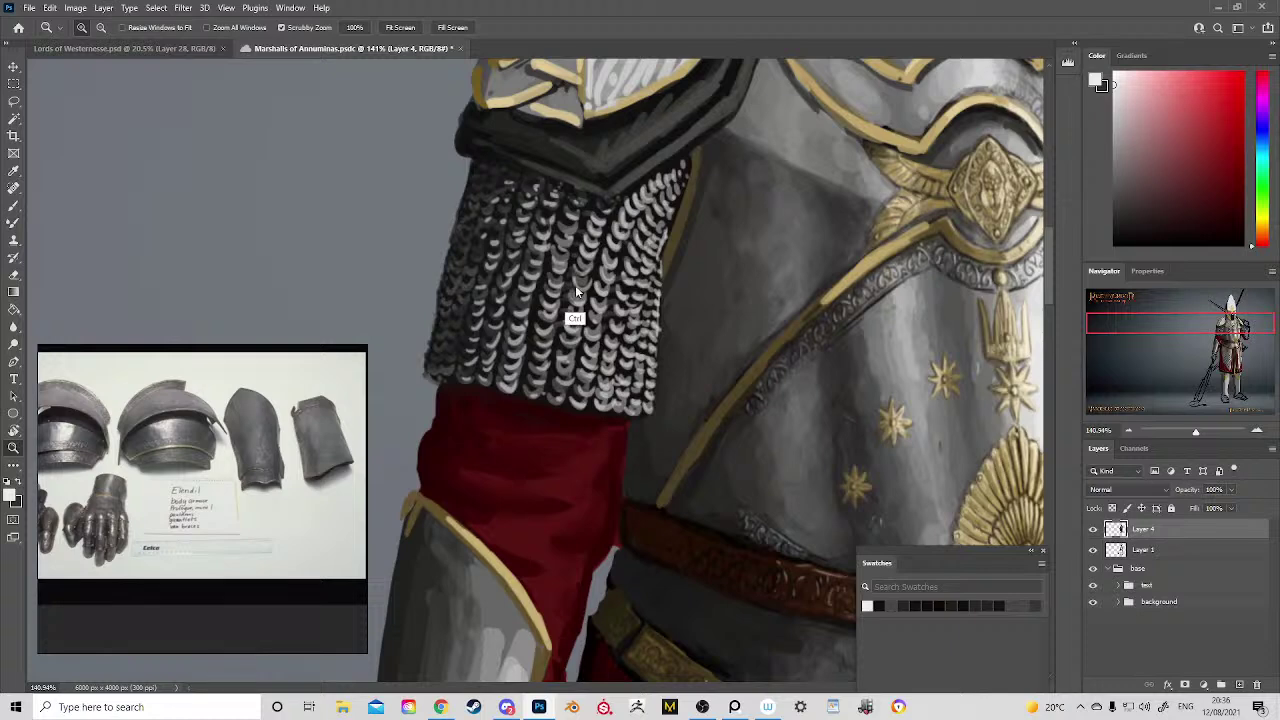
key(ctrl+s)
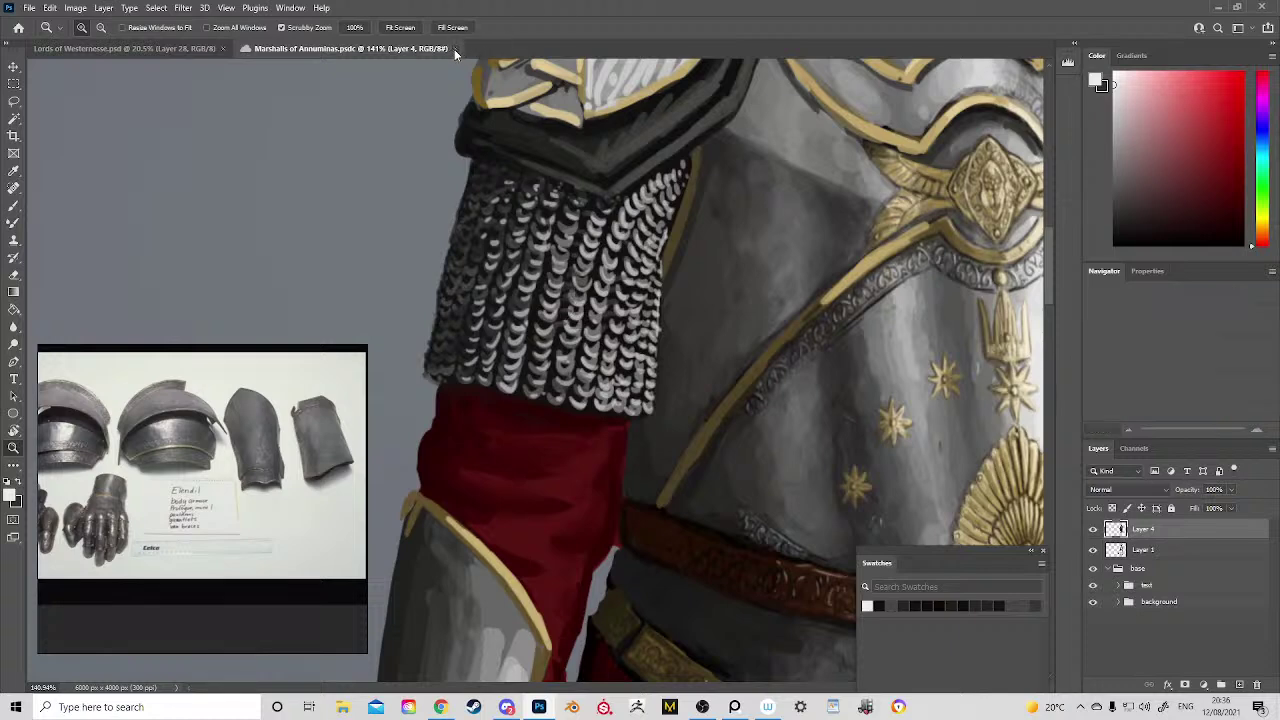
Step: Close the Marshalls of Annuminas document and reopen it from the cloud documents
click(455, 48)
click(18, 27)
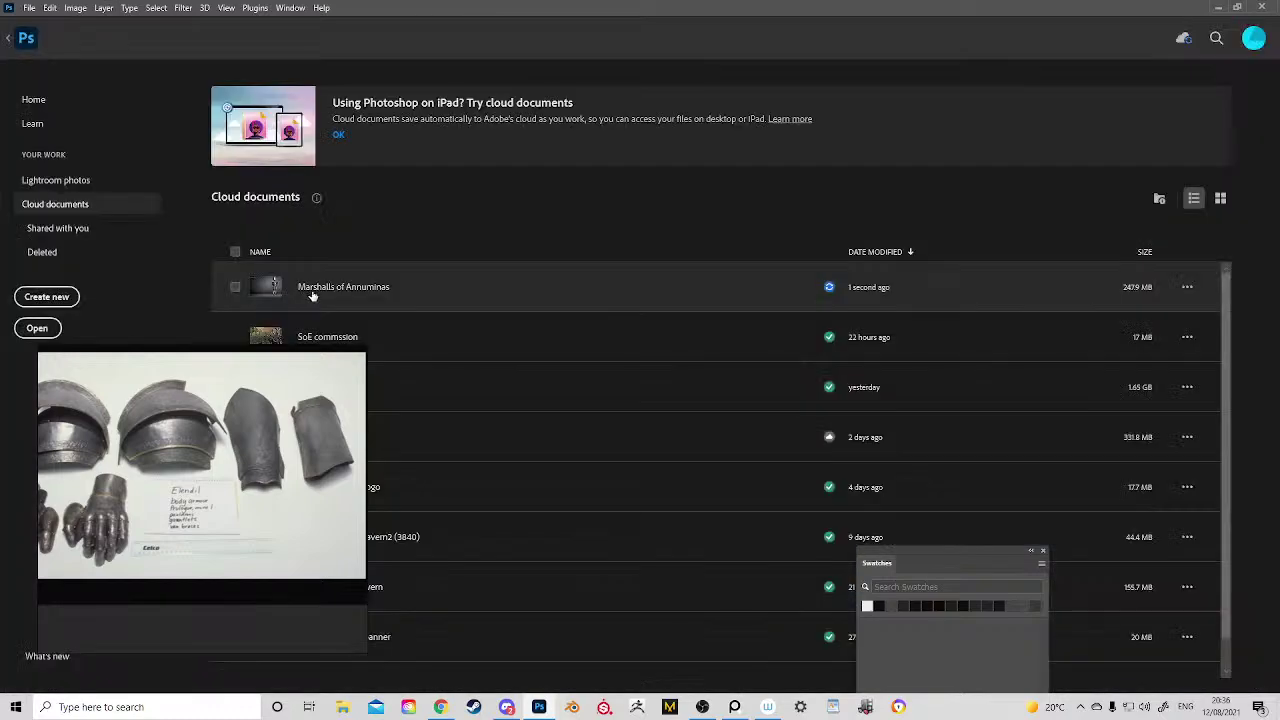
click(310, 289)
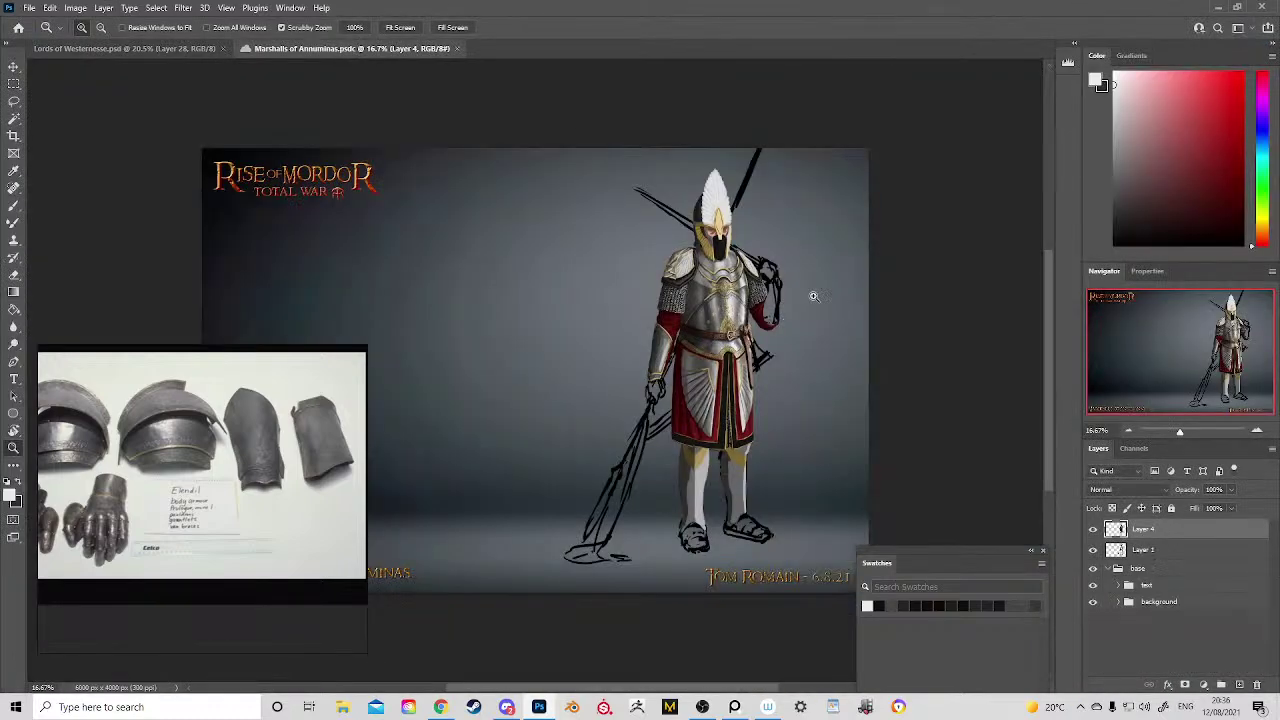
Step: Sample dark grey and fill in the shaded rings of the viewer's right mail sleeve beside the breastplate, then sample a light grey
drag(745, 294, 844, 324)
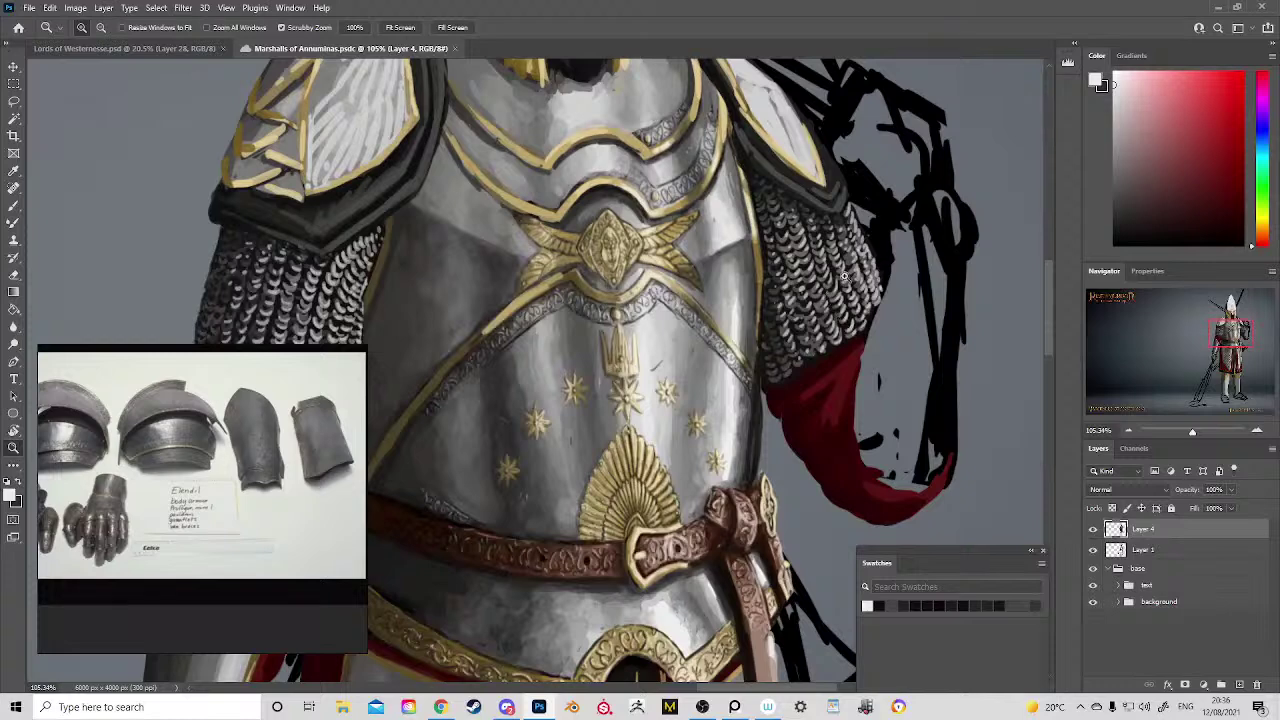
drag(846, 276, 884, 287)
key(b)
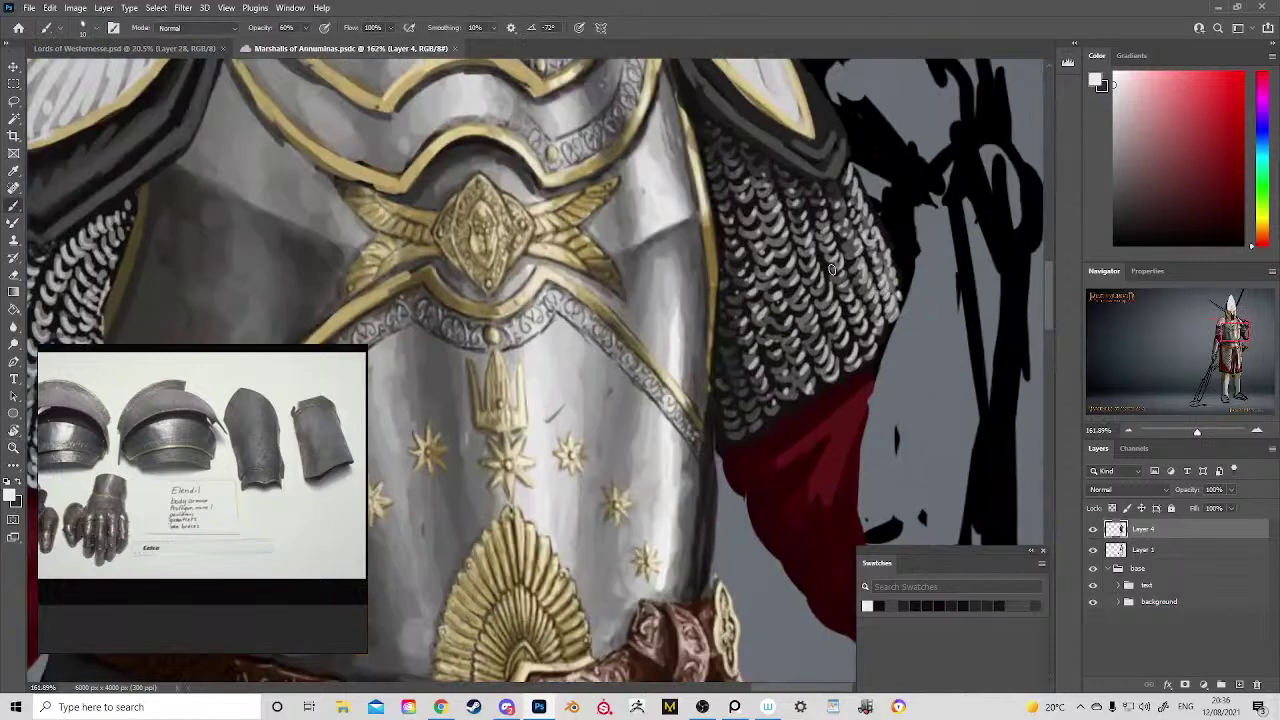
alt+click(788, 150)
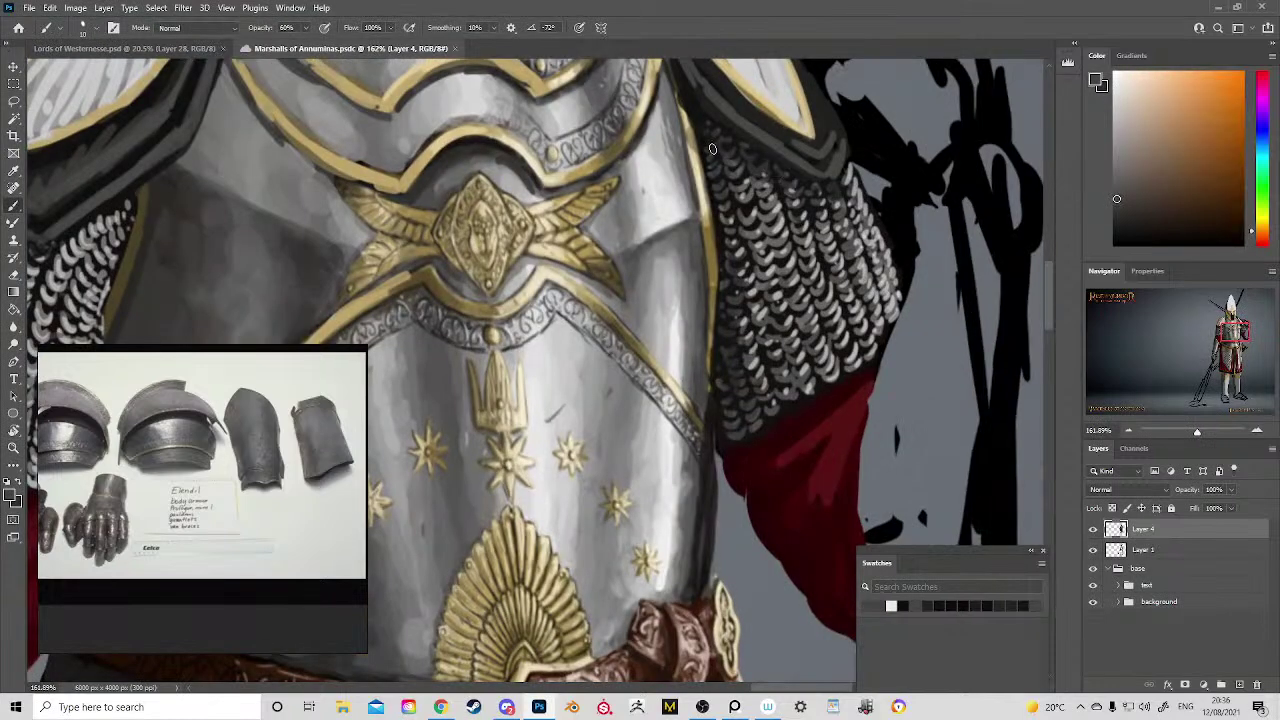
drag(827, 273, 841, 282)
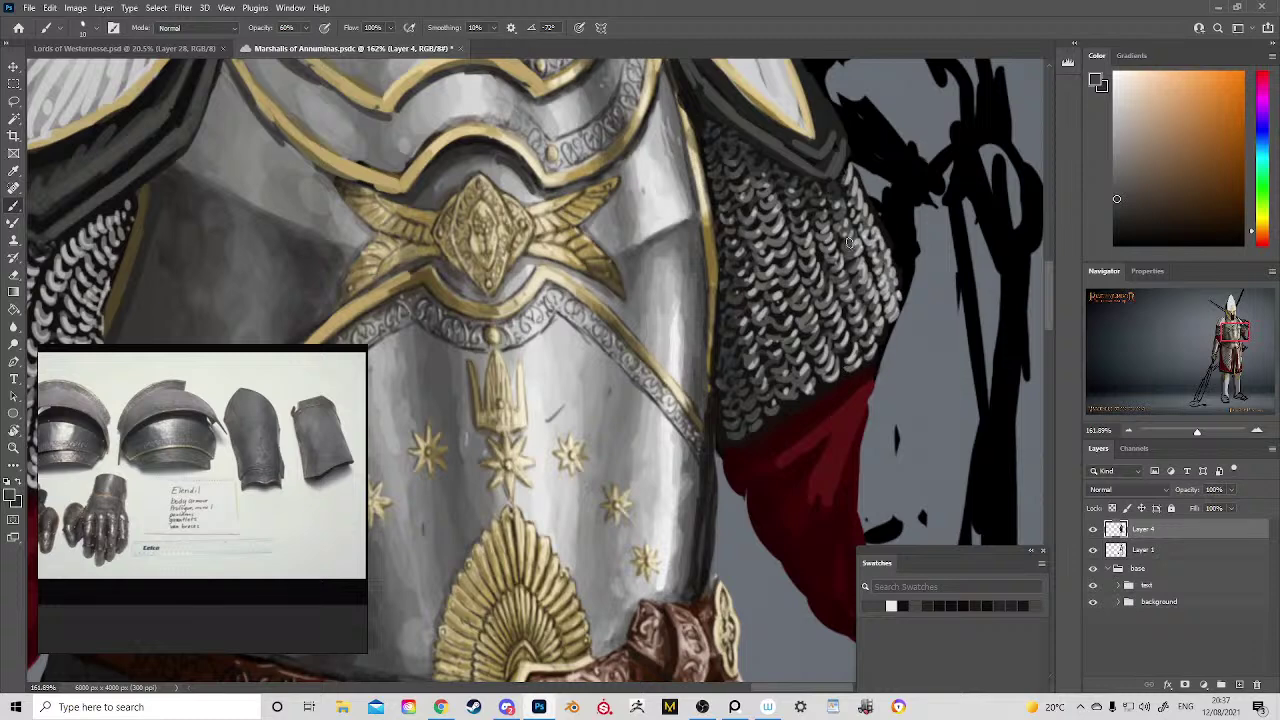
alt+click(886, 330)
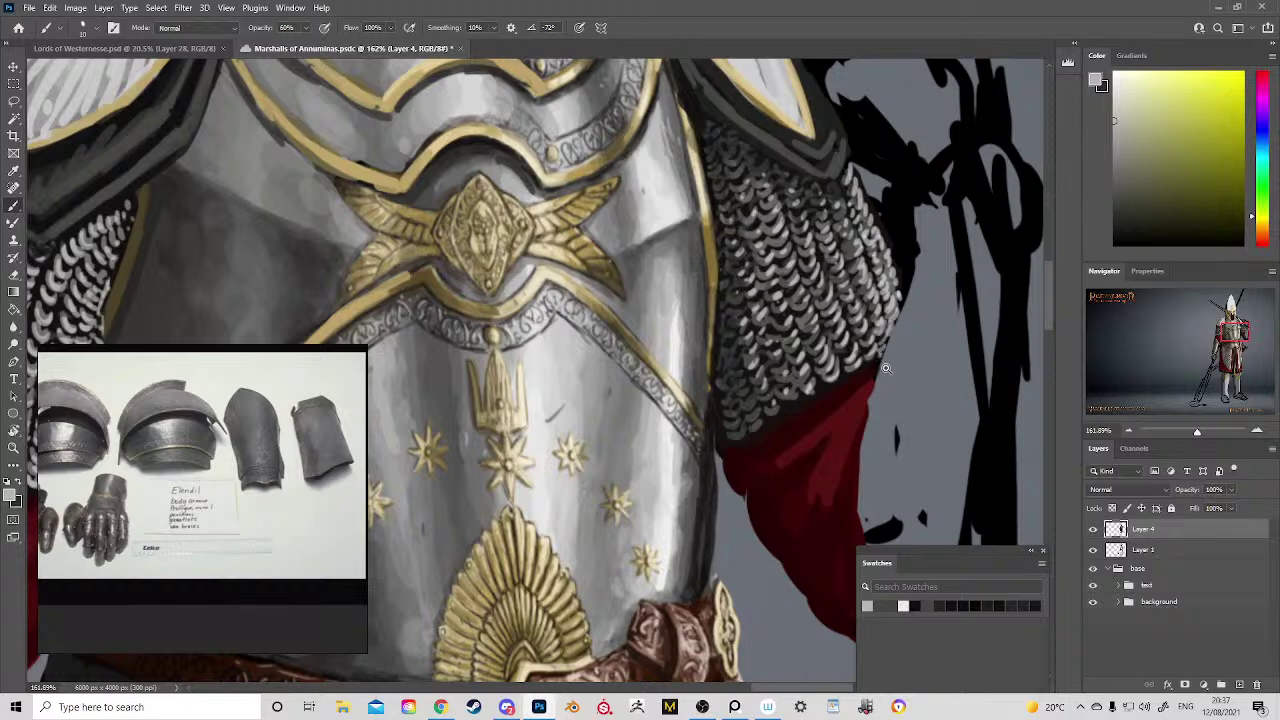
Step: Examine the whole figure and the helmet's white plume to judge the balance of the highlights
key(z)
drag(870, 353, 685, 373)
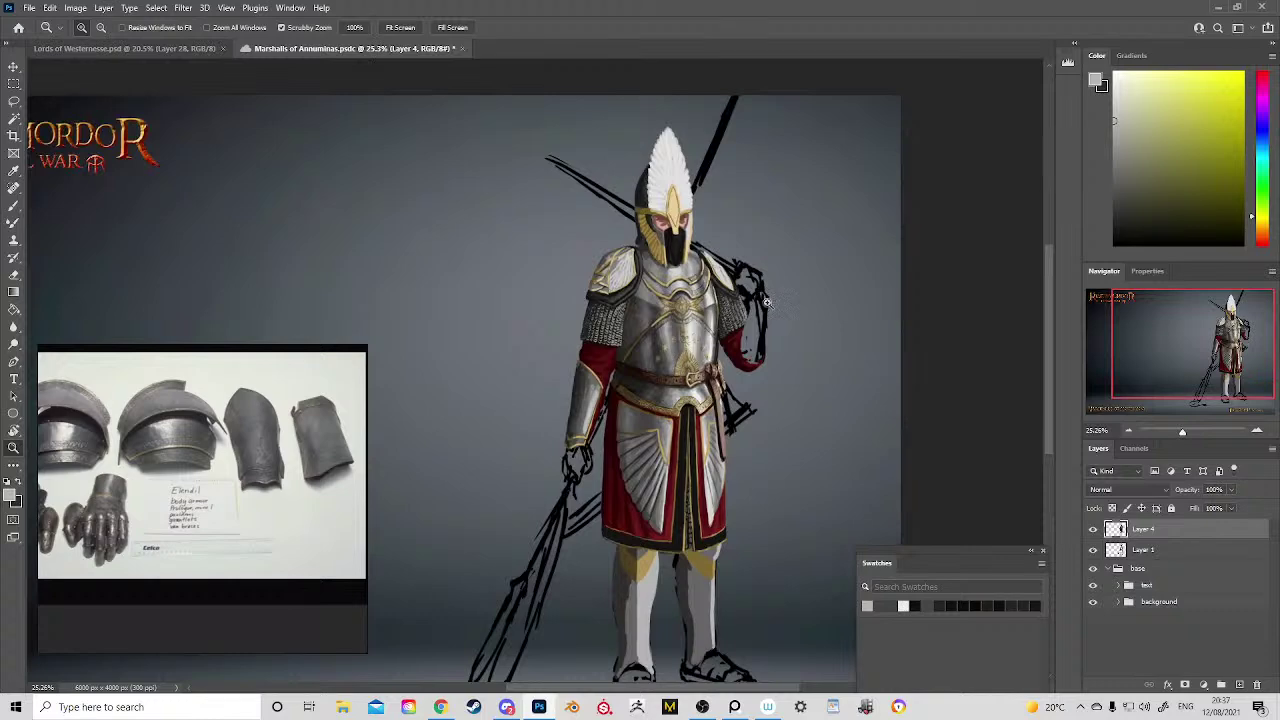
drag(768, 300, 786, 334)
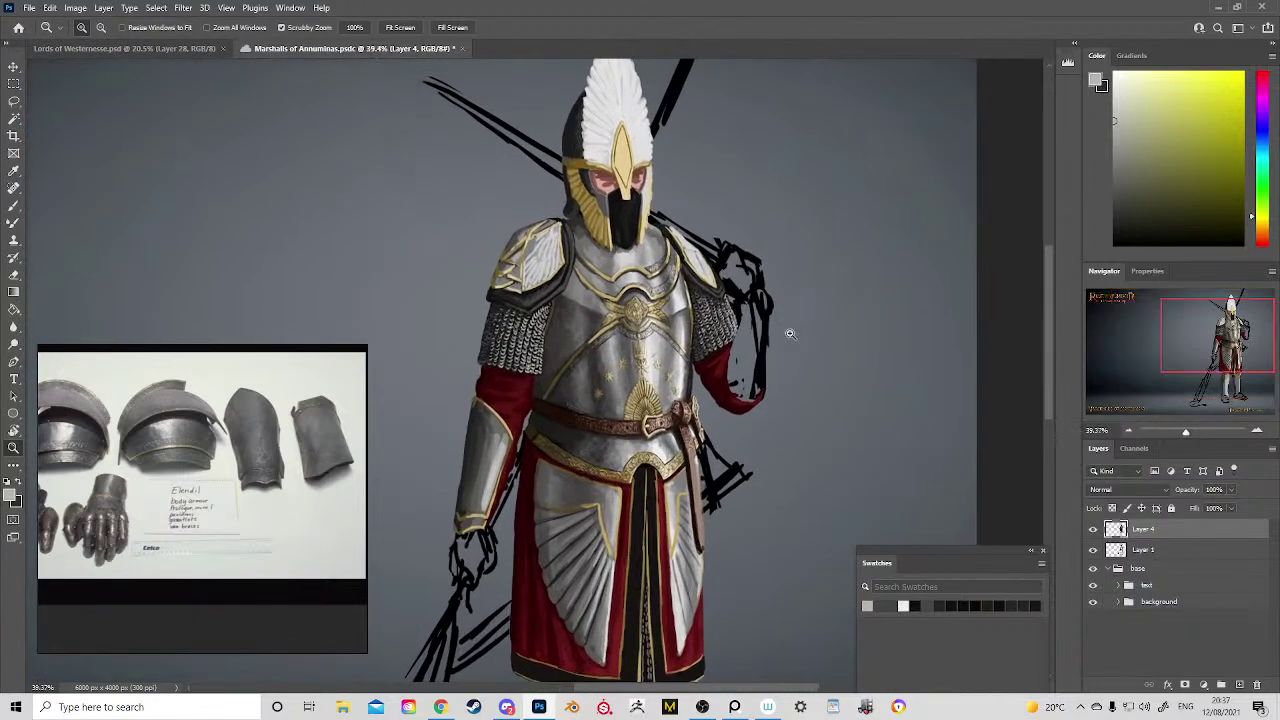
mouse_move(658, 141)
mouse_down()
mouse_move(718, 214)
mouse_move(718, 242)
mouse_move(757, 299)
mouse_up()
key(b)
alt+click(697, 302)
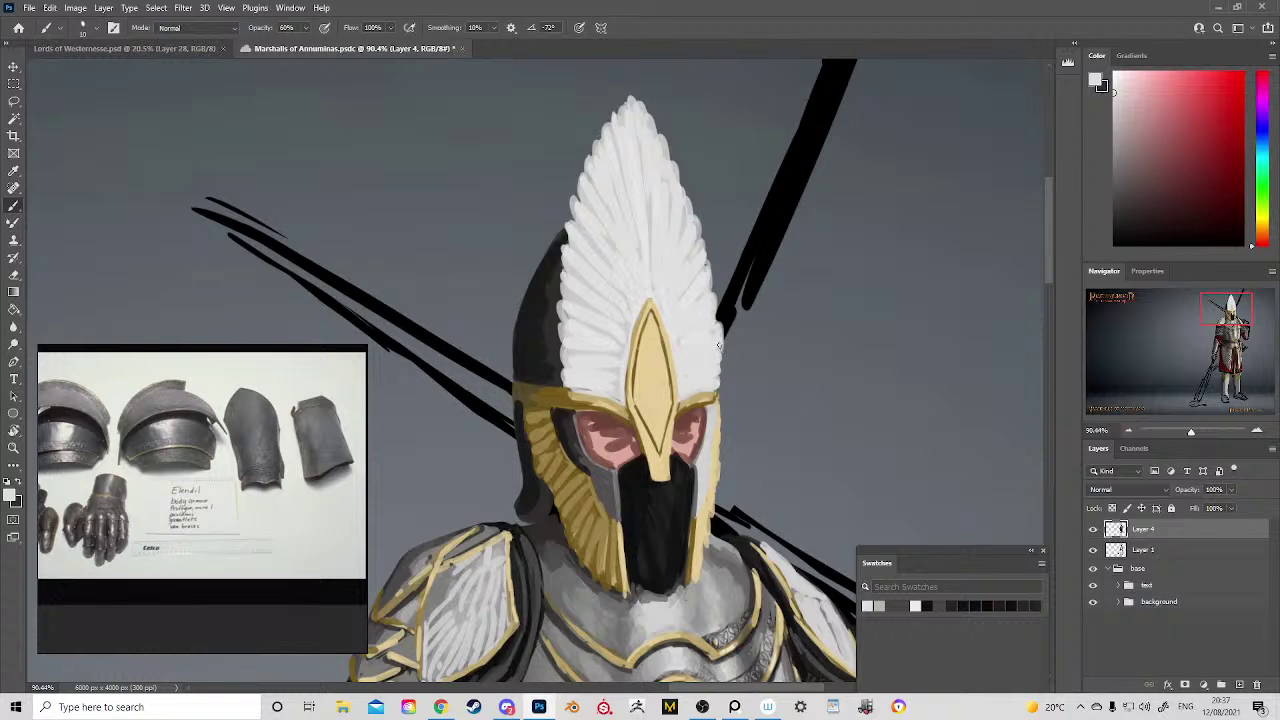
key(z)
drag(753, 368, 678, 360)
drag(738, 430, 640, 216)
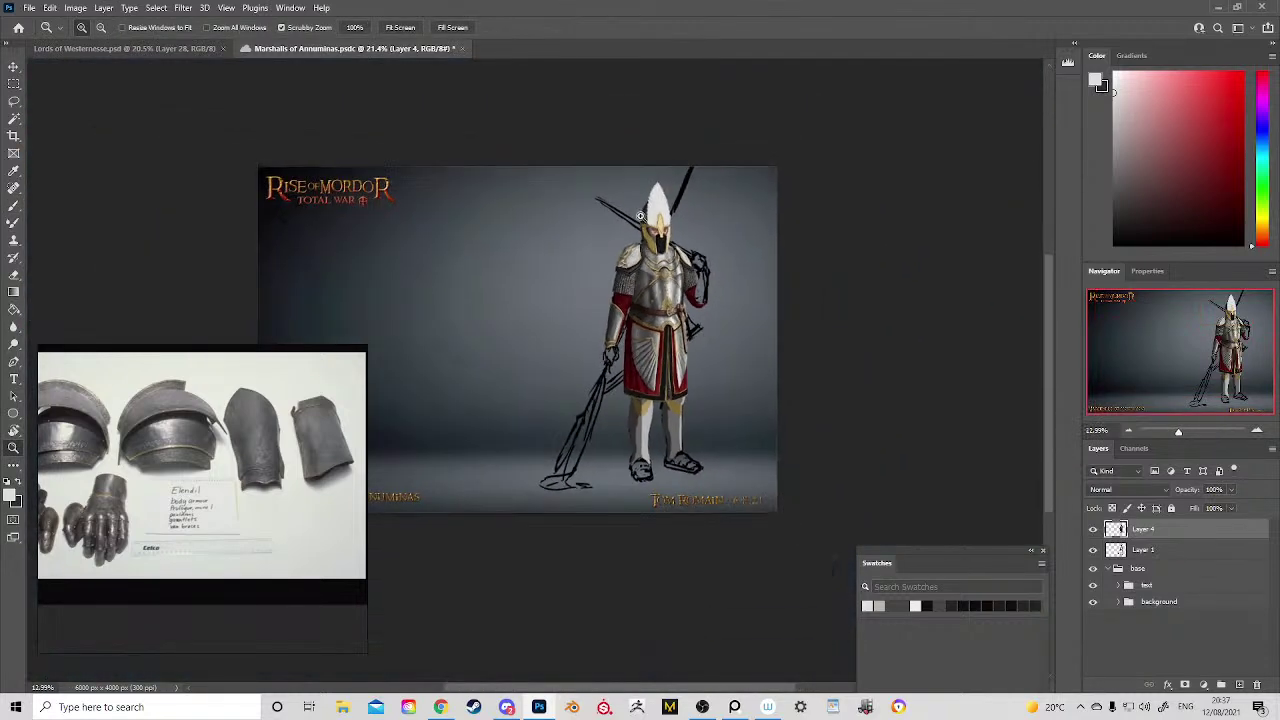
drag(683, 421, 673, 420)
drag(616, 293, 641, 274)
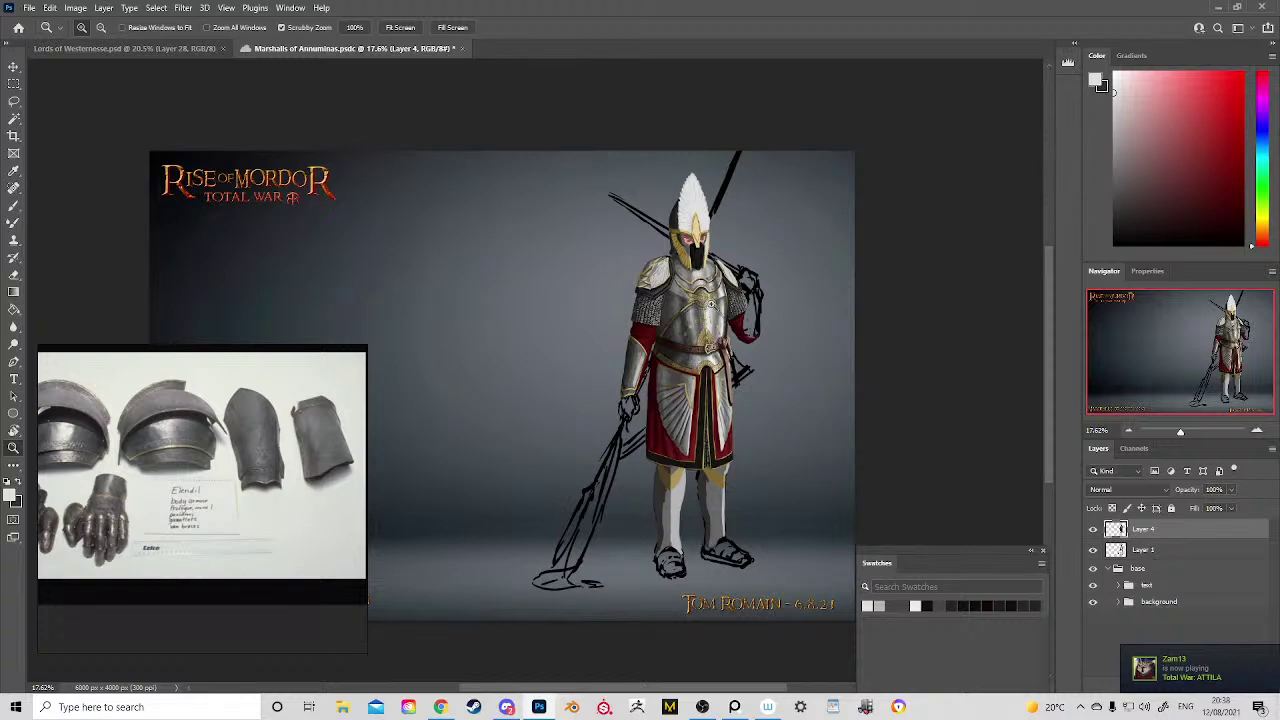
Step: Tone down the white feathered panel on the viewer's right shoulder guard with light grey
drag(716, 272, 726, 198)
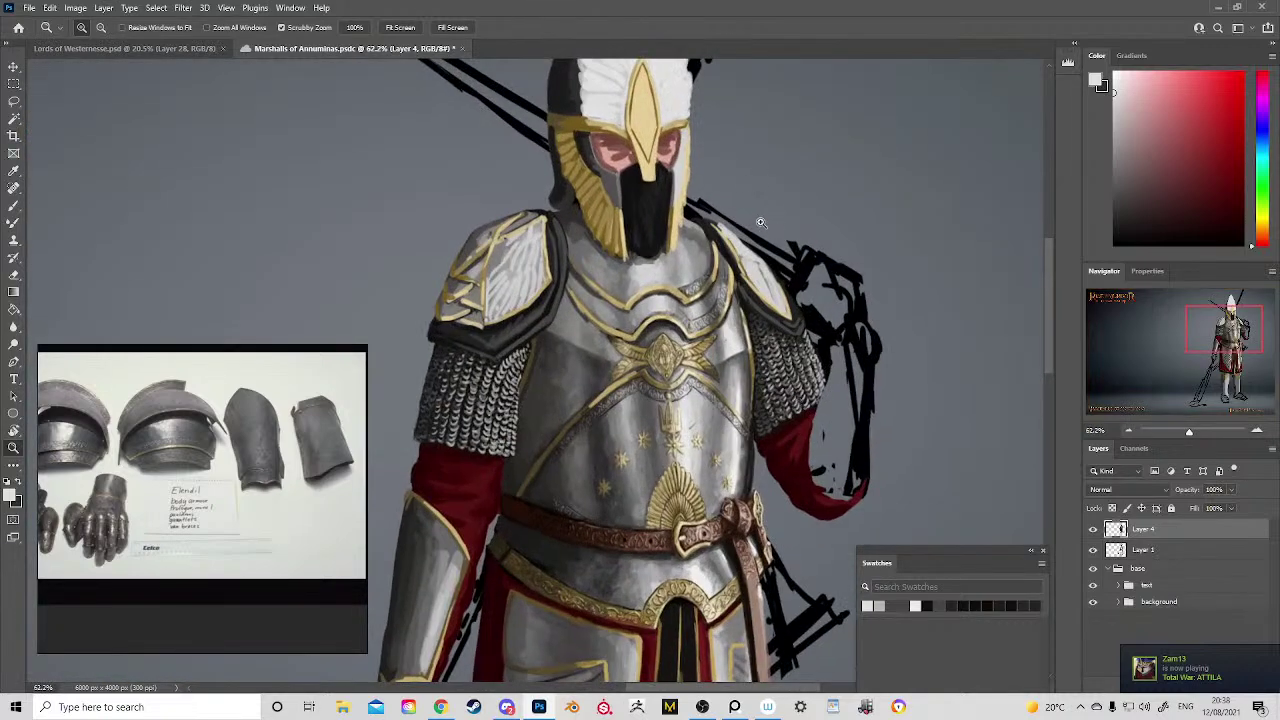
key(b)
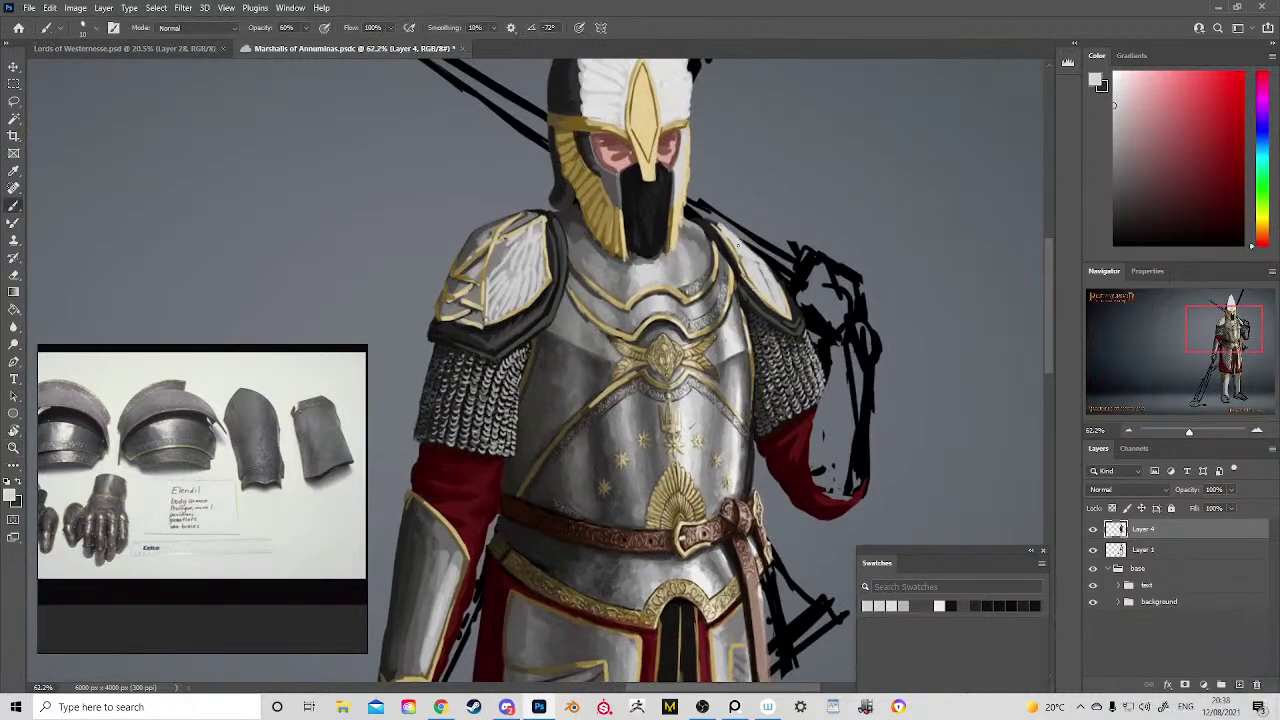
drag(738, 236, 764, 262)
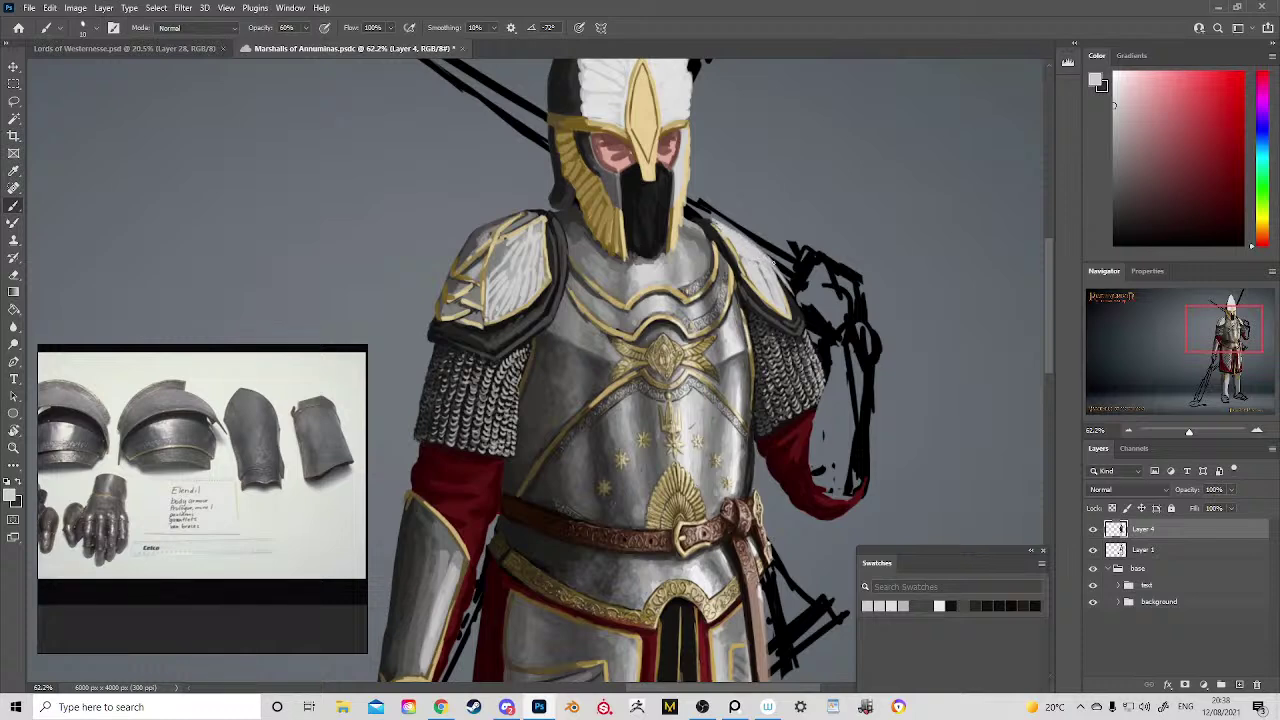
Step: Examine the armour from the shoulder guards down to the greaves, sampling near-black from the skirt's central panel and dark grey from the greave
drag(834, 395, 879, 302)
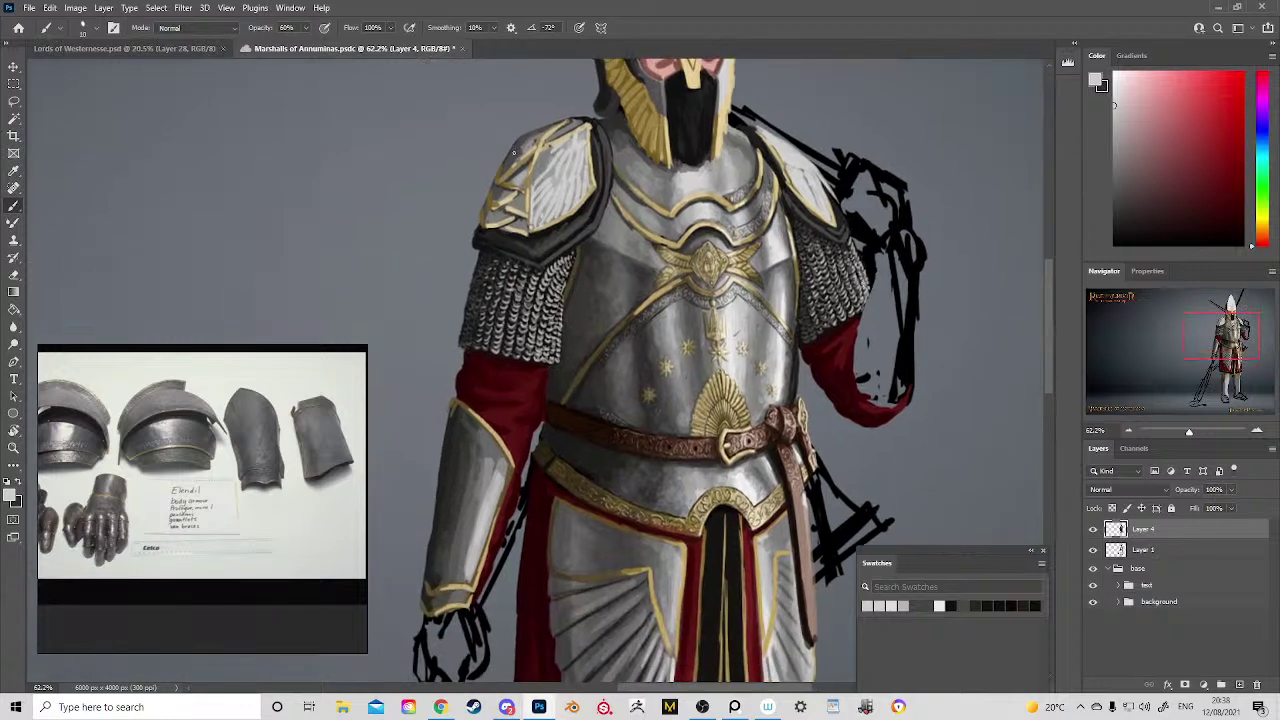
drag(564, 411, 498, 222)
drag(379, 306, 473, 263)
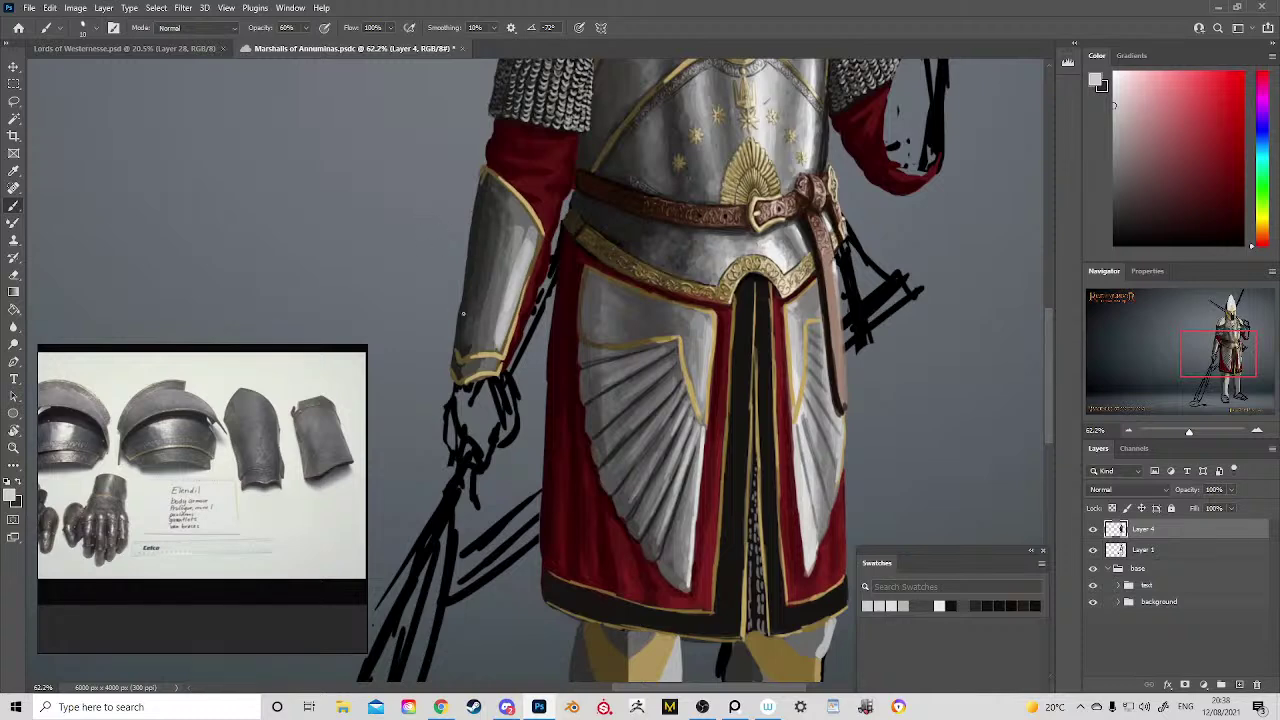
drag(657, 406, 597, 283)
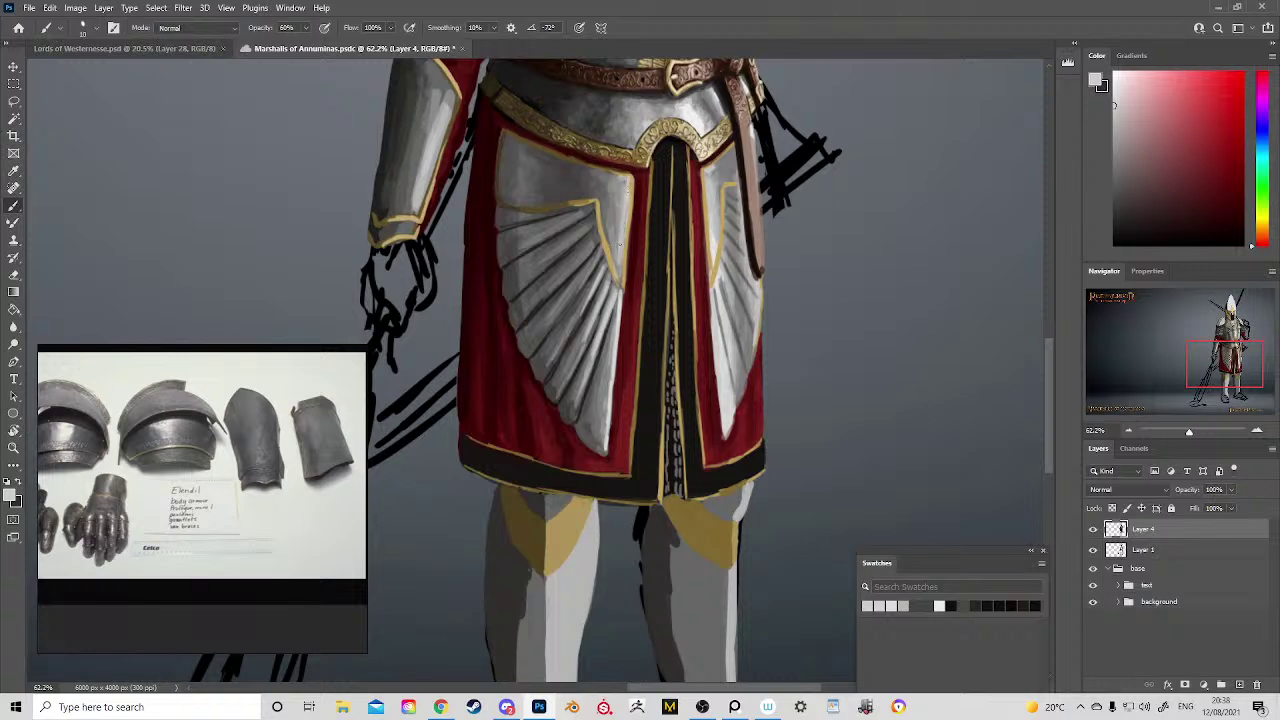
drag(772, 306, 736, 390)
alt+click(659, 336)
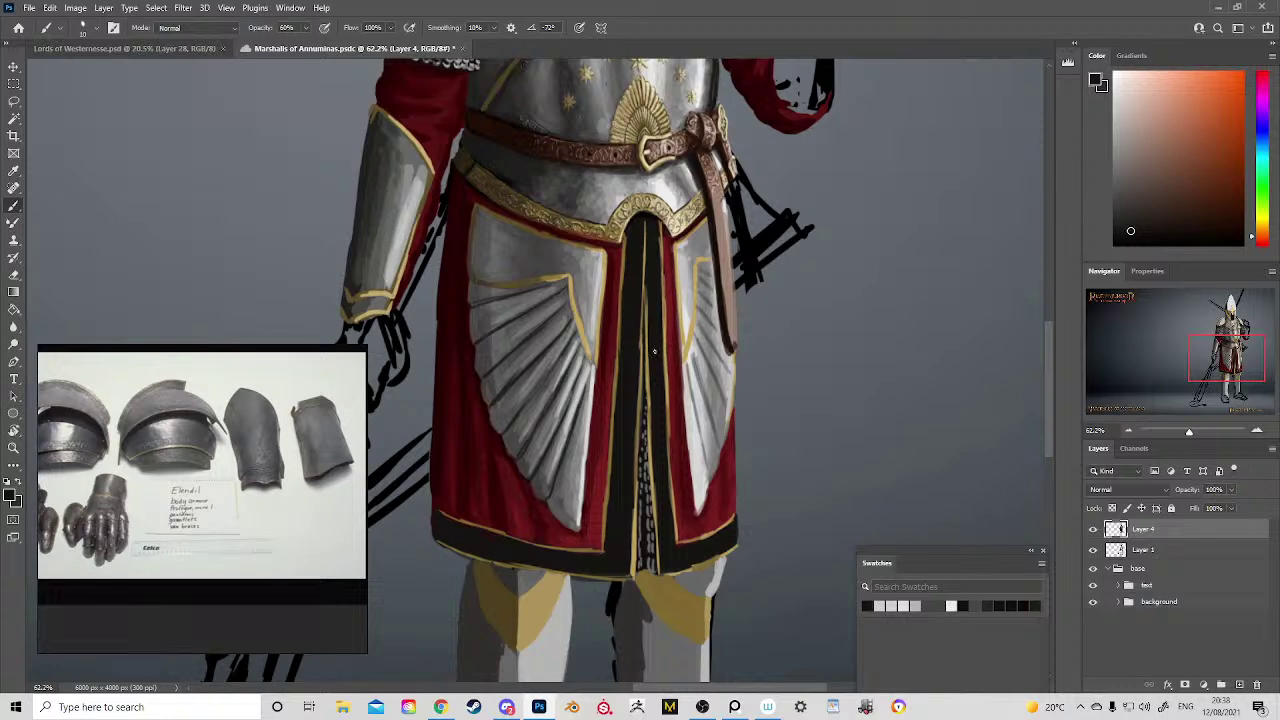
key(z)
drag(660, 272, 623, 193)
drag(616, 407, 683, 482)
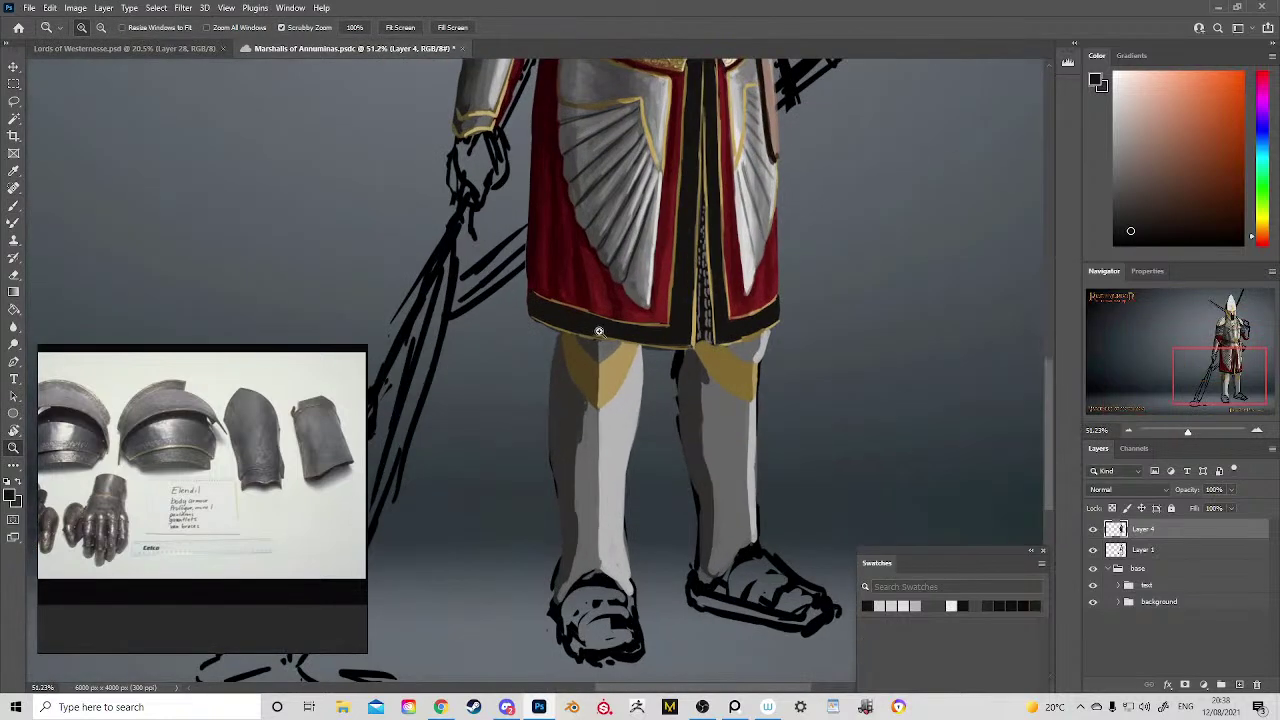
key(b)
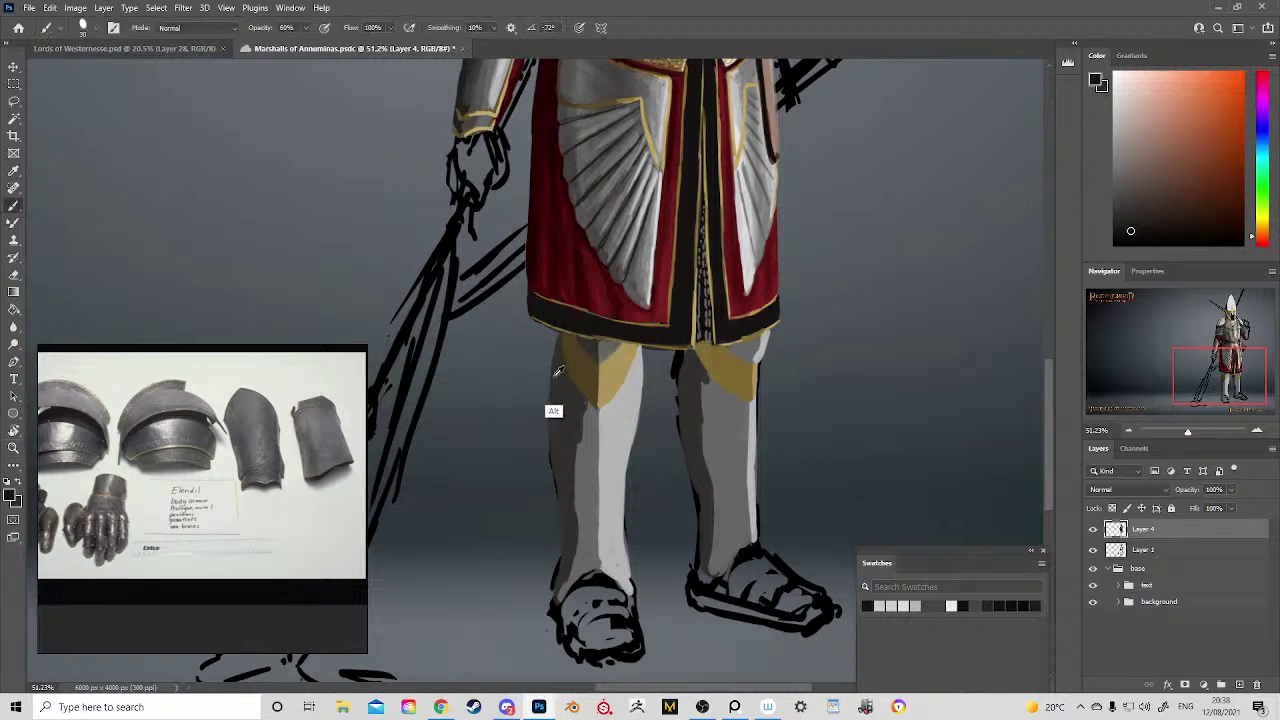
alt+click(555, 380)
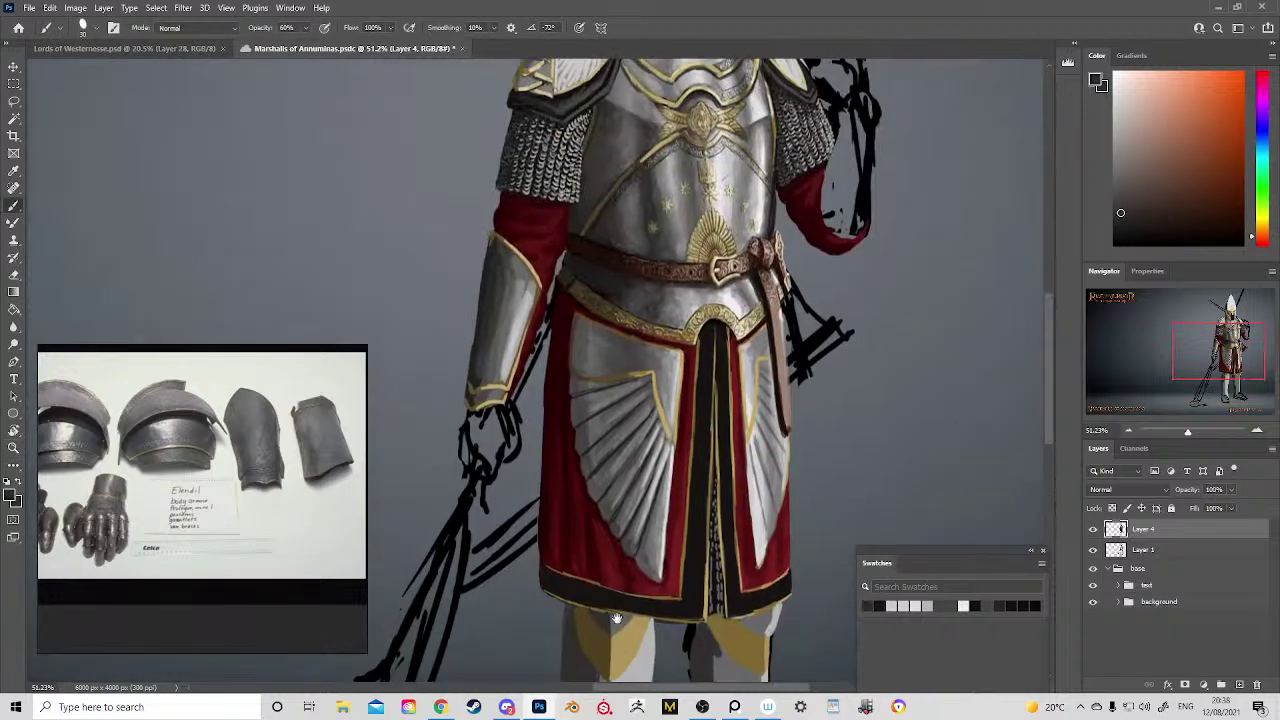
Step: Sample near-black tones around the belt and deepen the shadow along the outer side of the viewer's left forearm guard
scroll(570, 230, up, 3)
alt+click(570, 230)
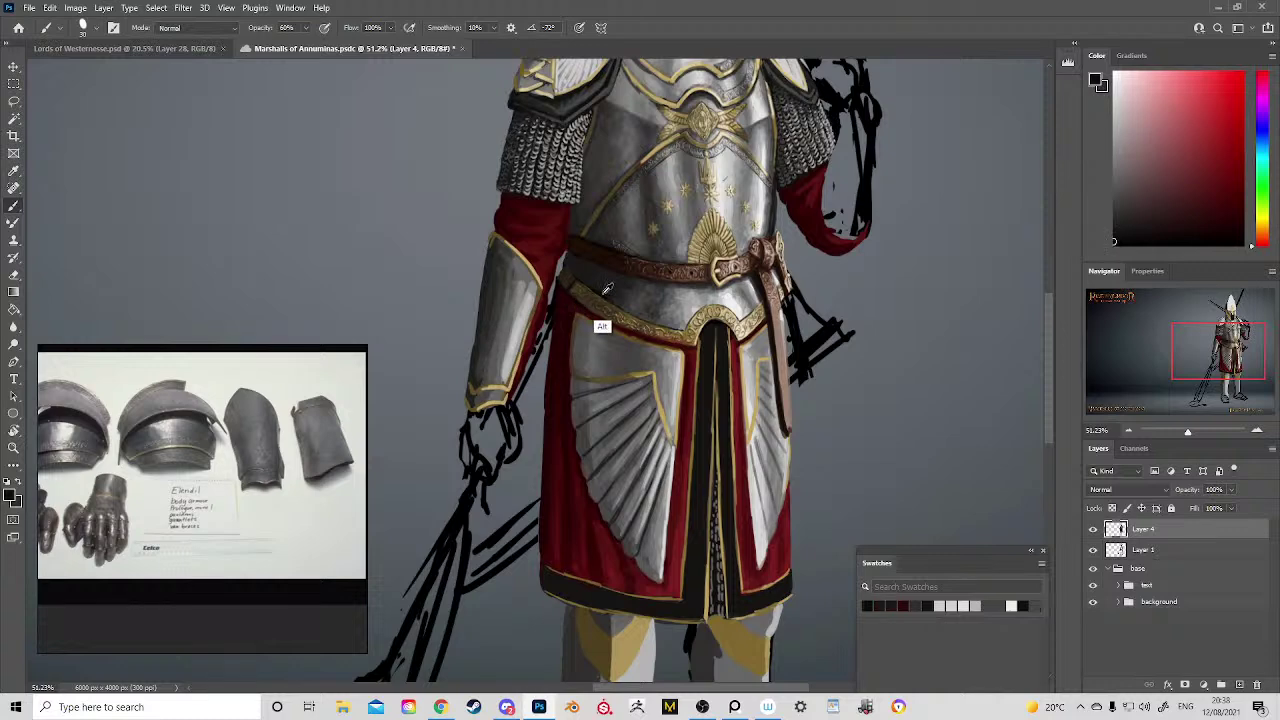
alt+click(608, 286)
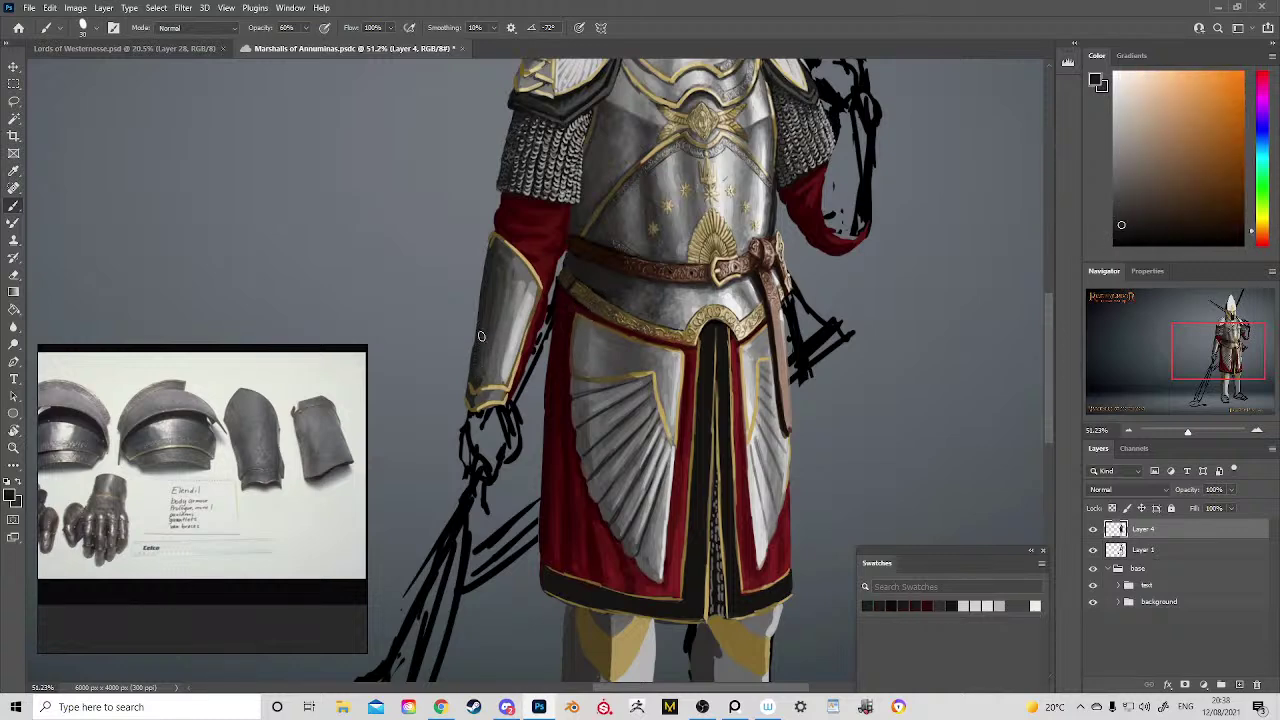
scroll(500, 395, down, 2)
drag(497, 303, 531, 290)
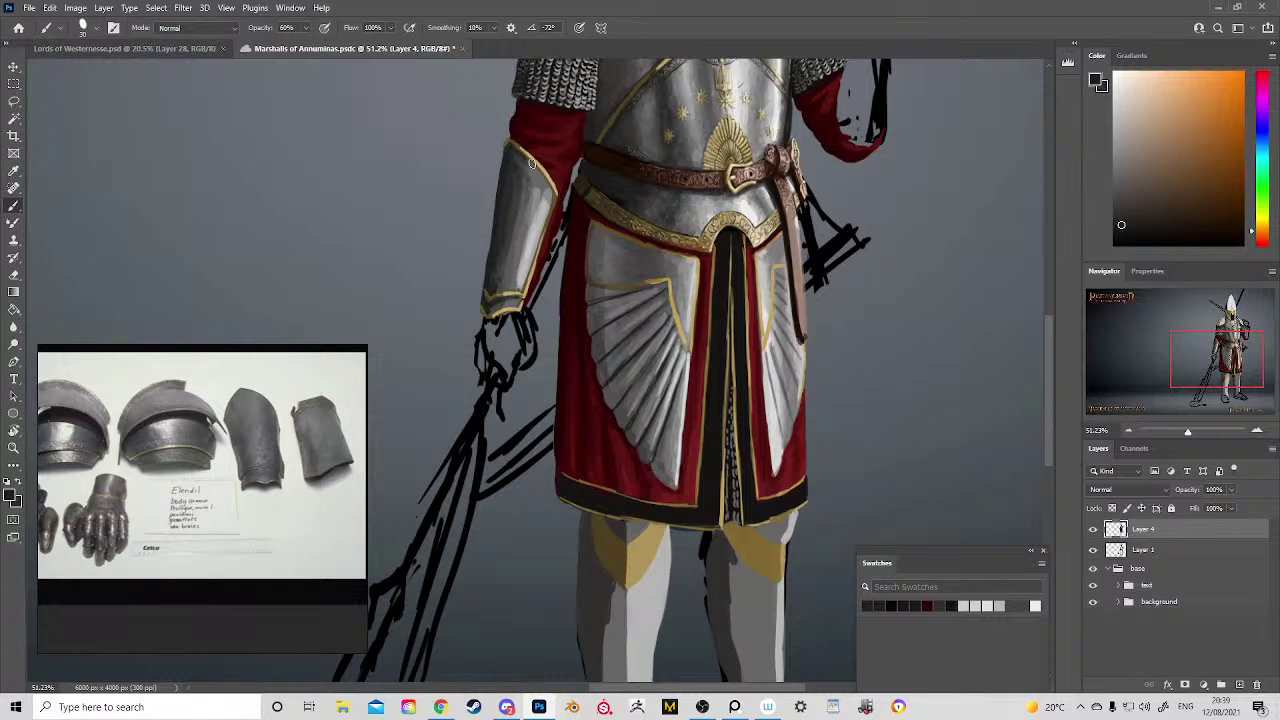
Step: Deepen the shadows between the fan-shaped ribs of the viewer's left hip plate with dark grey
drag(631, 192, 657, 474)
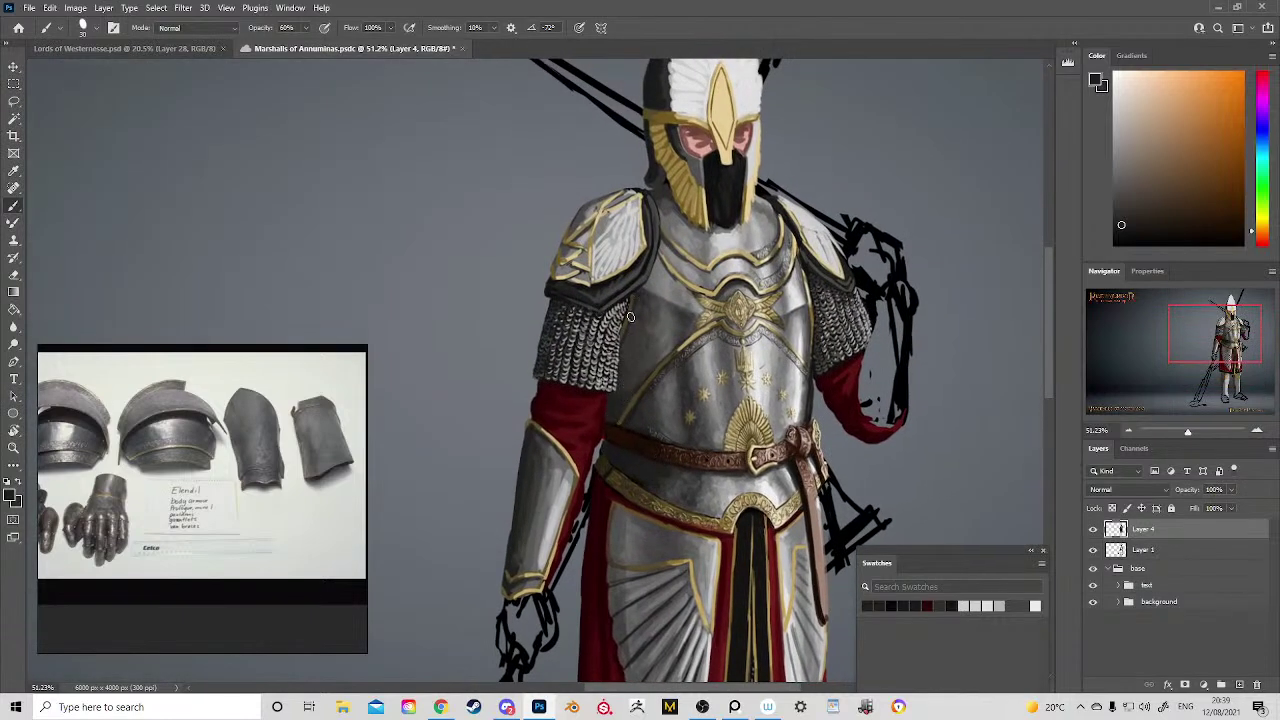
scroll(646, 283, down, 3)
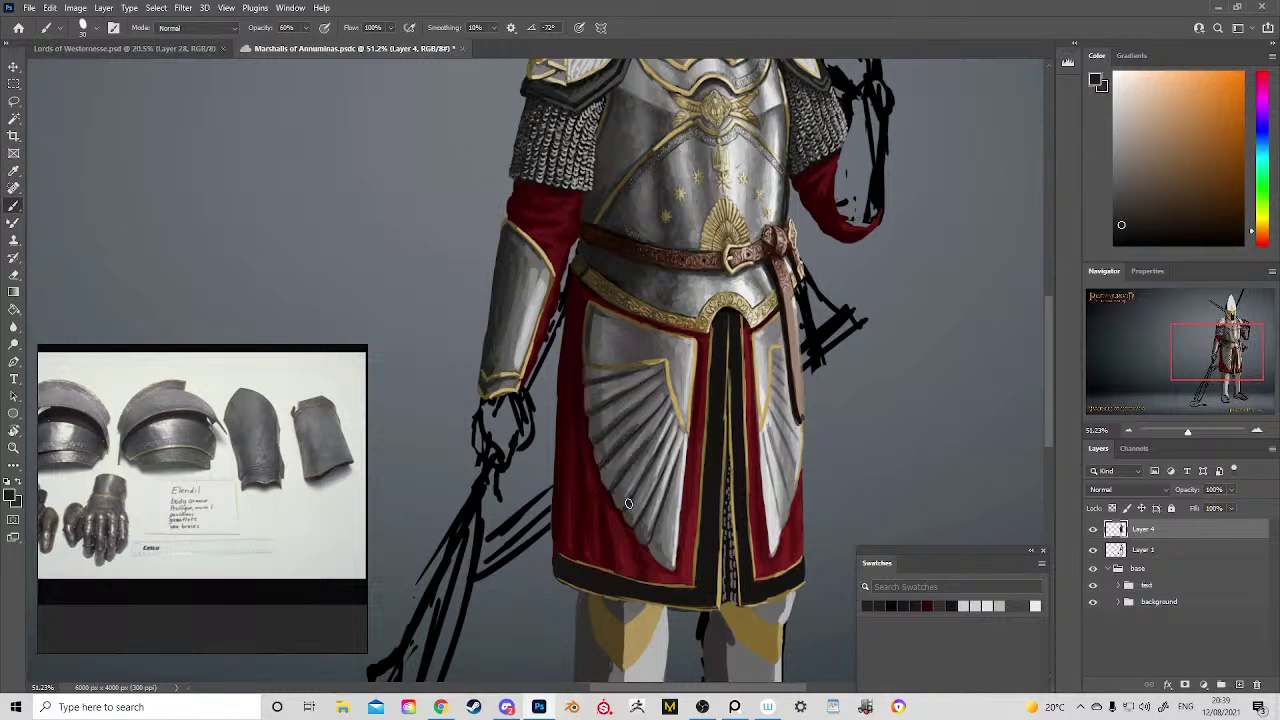
drag(721, 429, 724, 530)
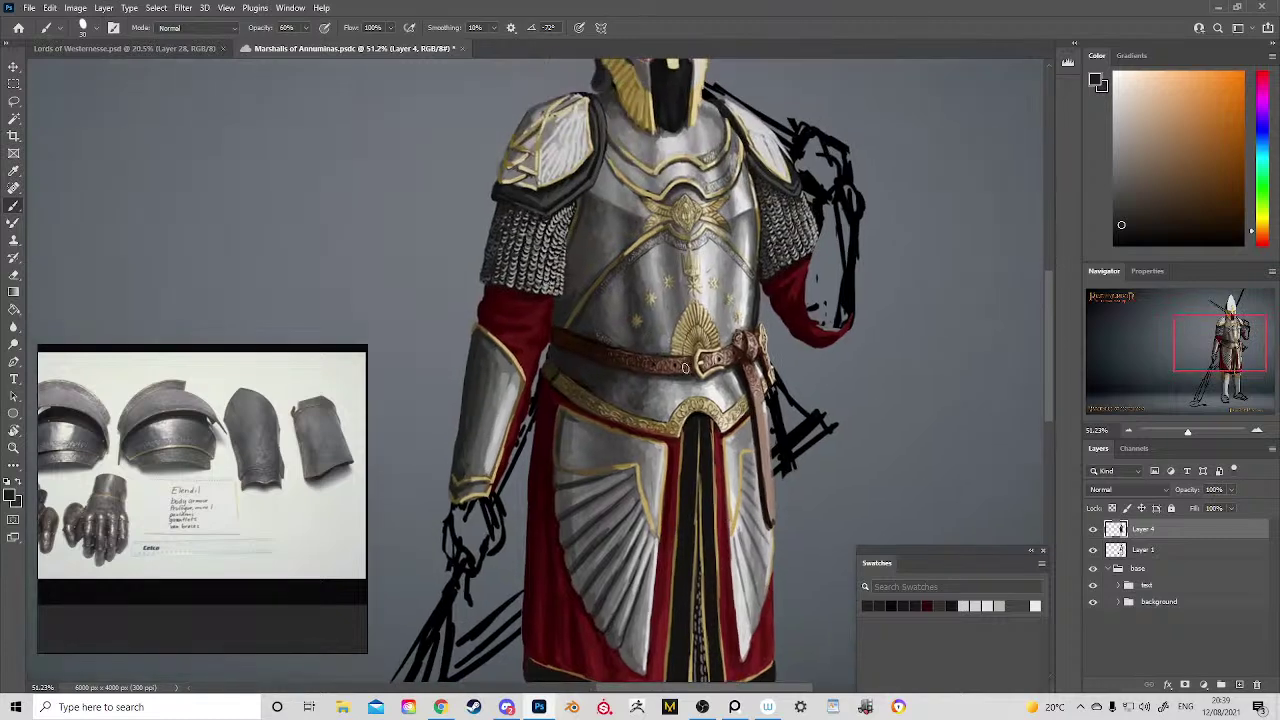
drag(639, 528, 717, 408)
mouse_move(647, 375)
mouse_down()
mouse_move(647, 321)
mouse_move(672, 313)
mouse_move(651, 302)
mouse_move(677, 343)
mouse_up()
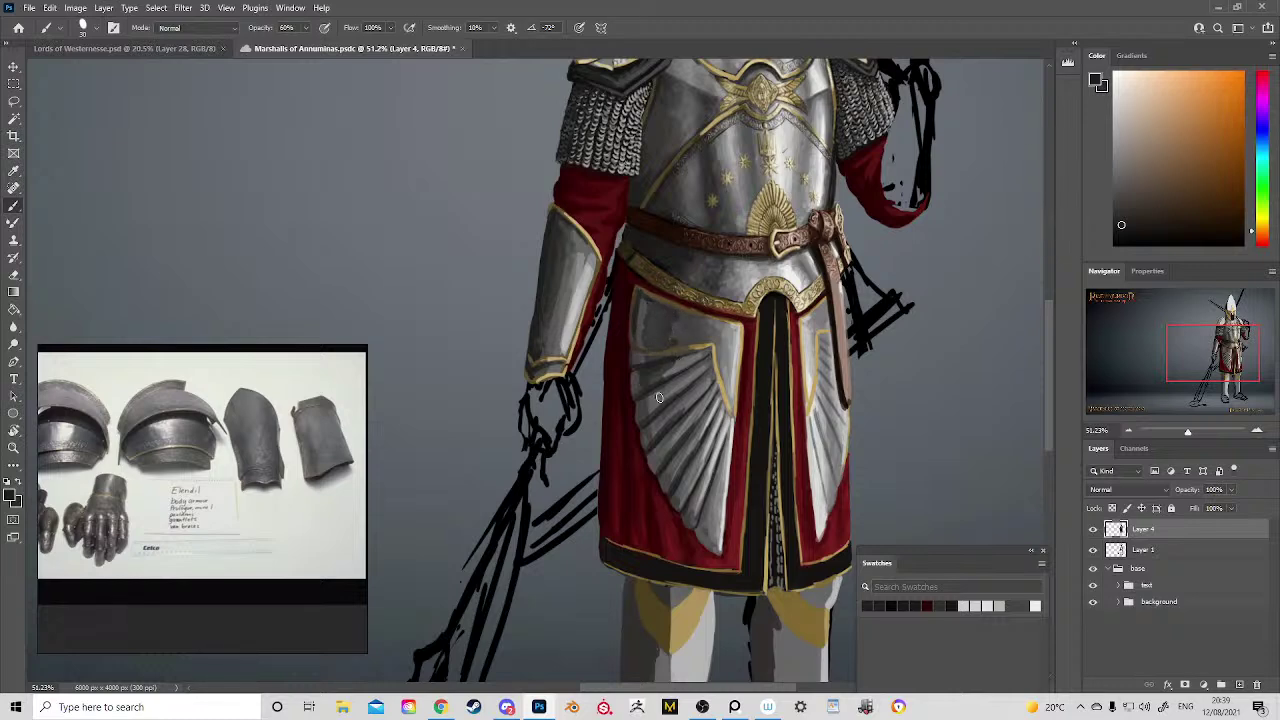
mouse_move(659, 398)
mouse_down()
mouse_move(652, 418)
mouse_move(670, 400)
mouse_move(673, 483)
mouse_up()
alt+click(668, 505)
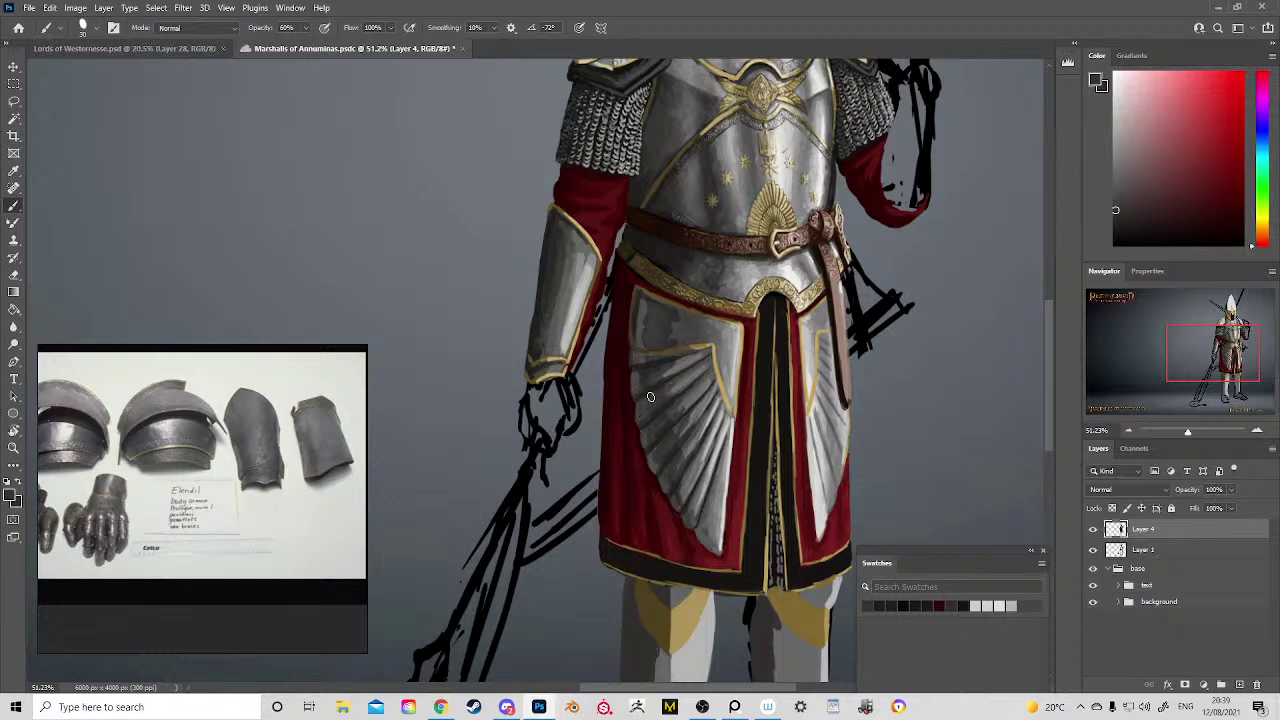
Step: Blend sampled mid and dark greys over the outer side of the viewer's left hip plate, above and across the upper ribs
alt+click(685, 358)
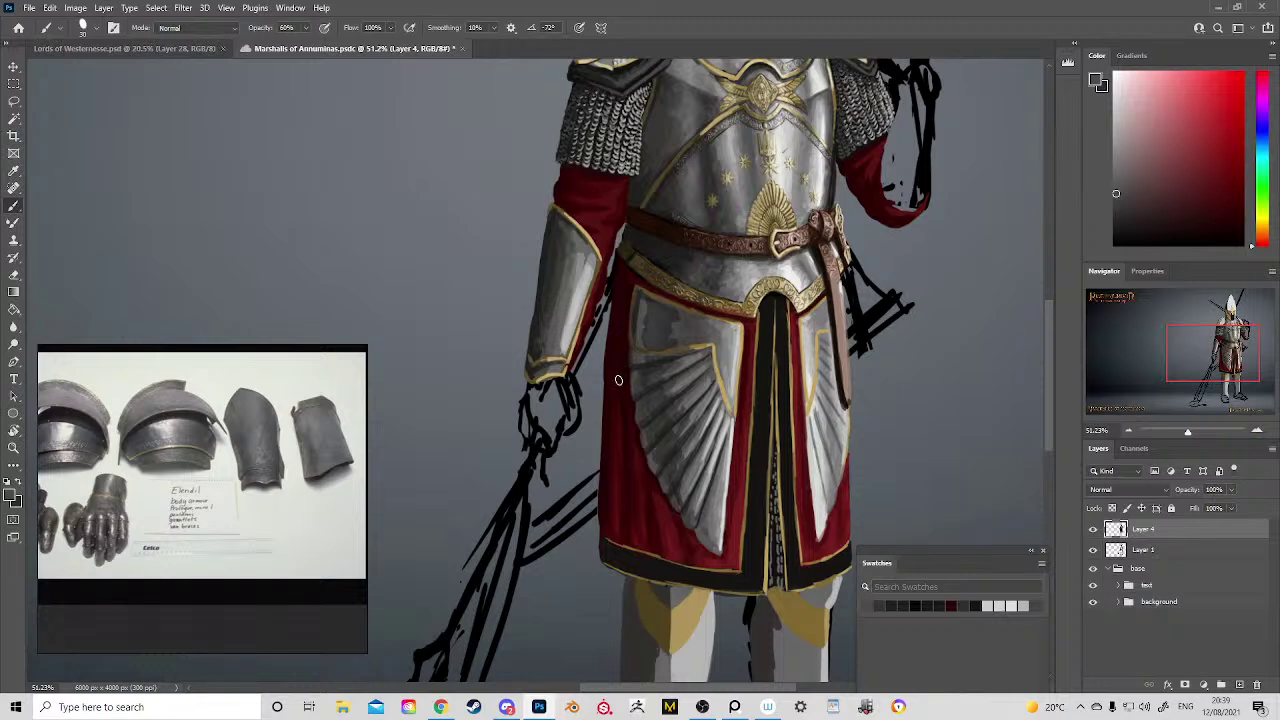
alt+click(679, 322)
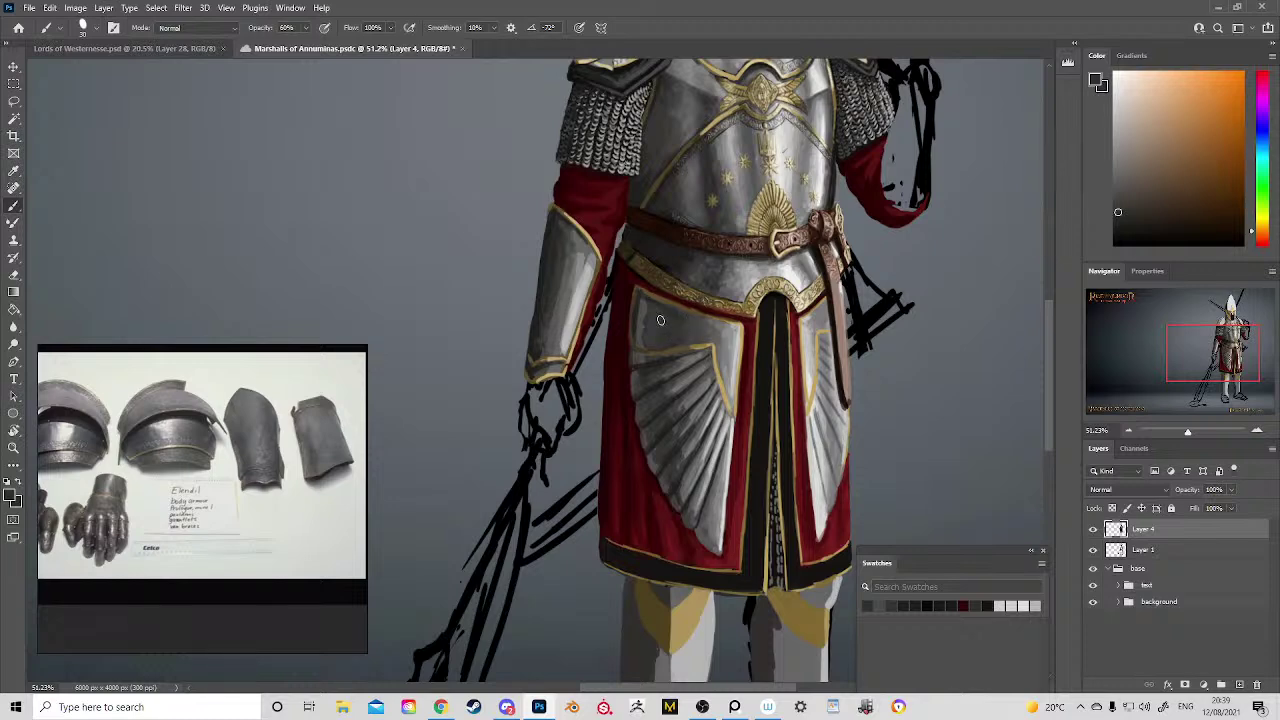
alt+click(640, 334)
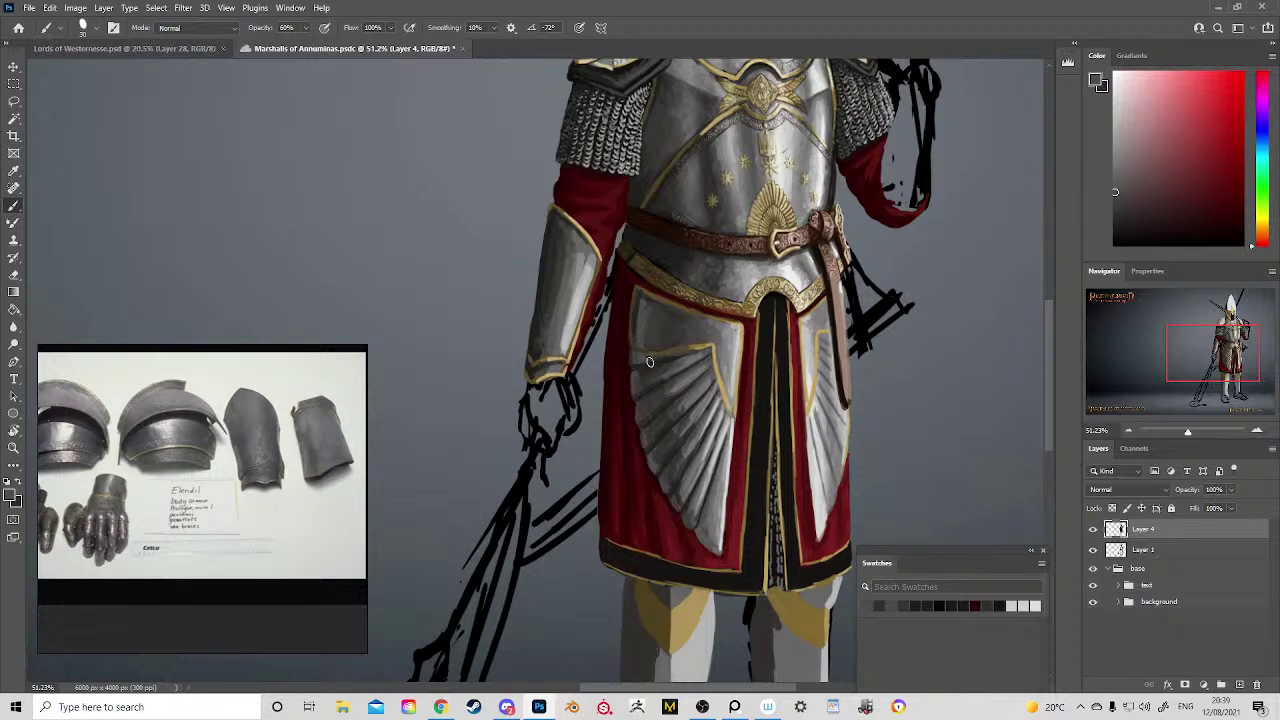
alt+click(648, 392)
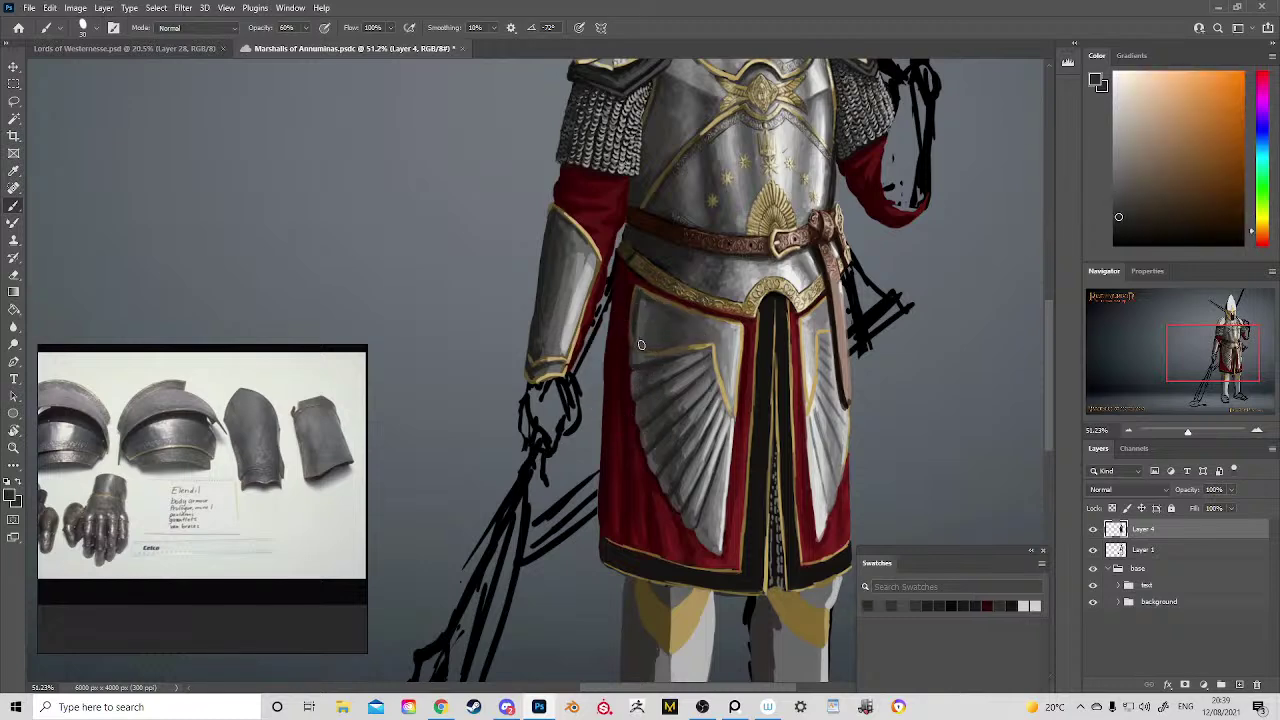
drag(657, 400, 651, 319)
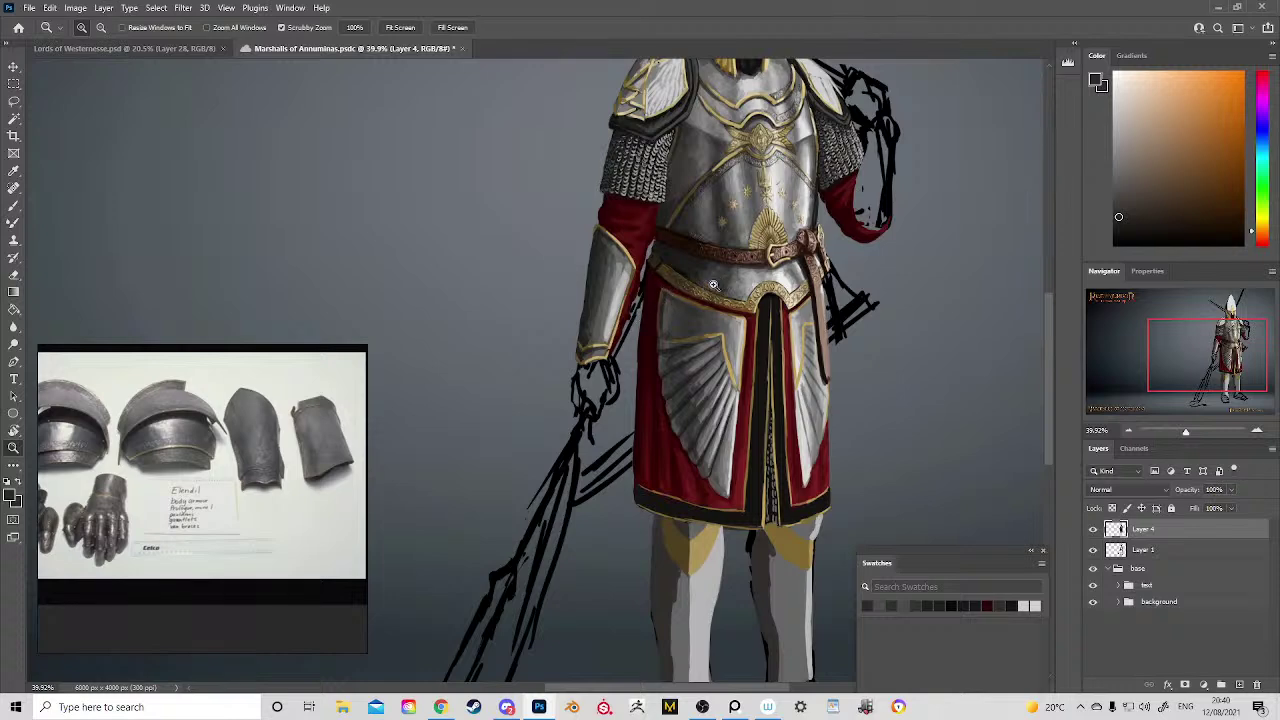
Step: Even out the grey tones on the viewer's left hip plate between its upper rim and the gold trim above the ribs
drag(672, 298, 687, 373)
key(b)
alt+click(671, 313)
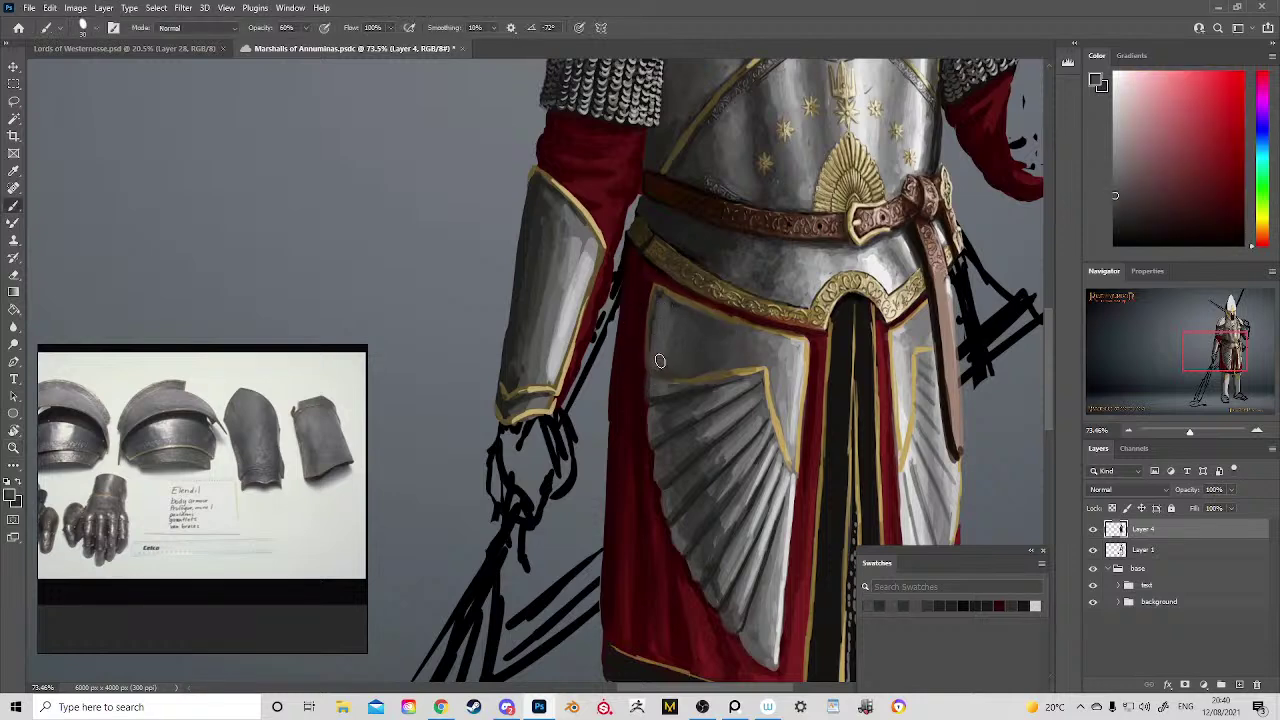
alt+click(684, 332)
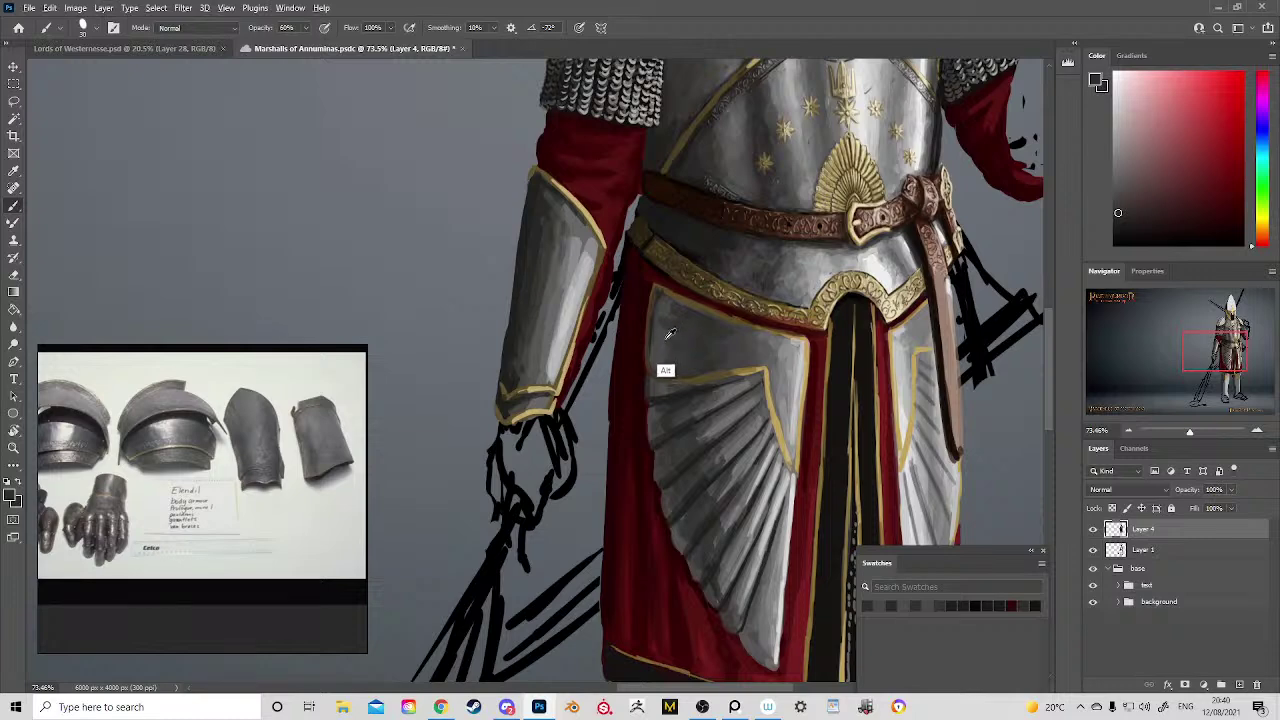
alt+click(665, 370)
Step: Sample dark greys around the waist plate and deepen its shadow just below the belt at the viewer's left
alt+click(726, 293)
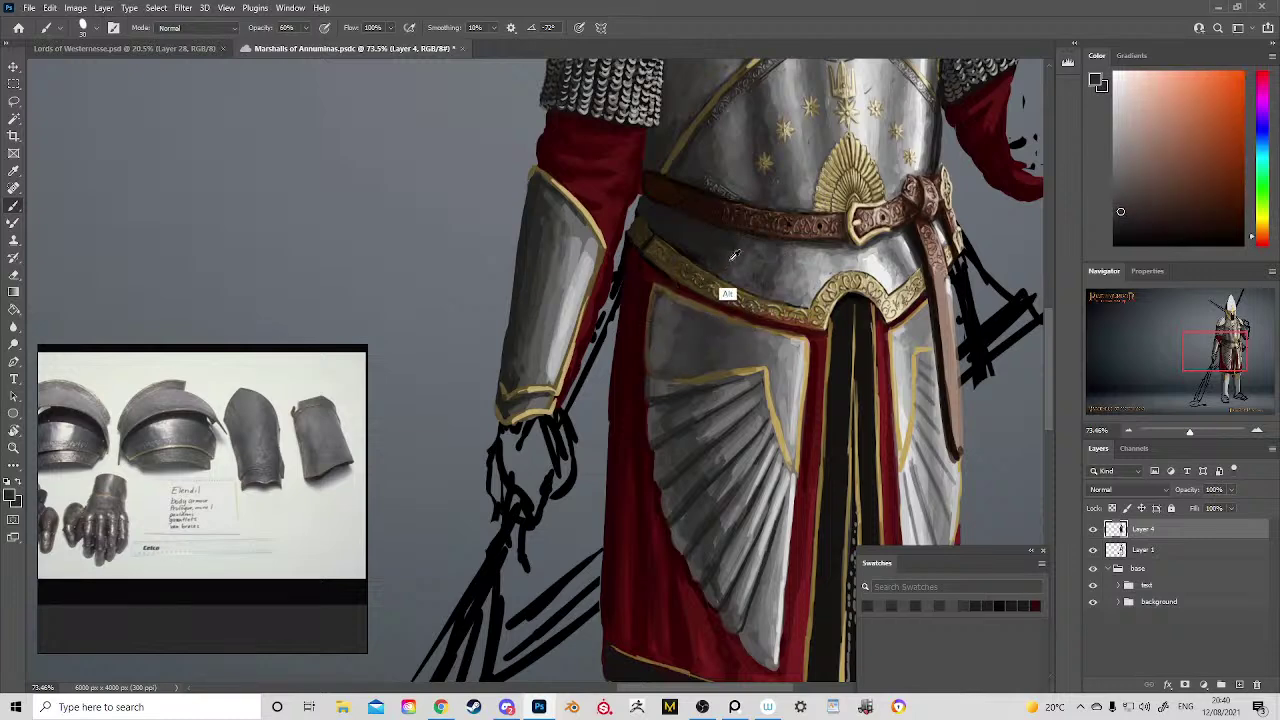
alt+click(717, 262)
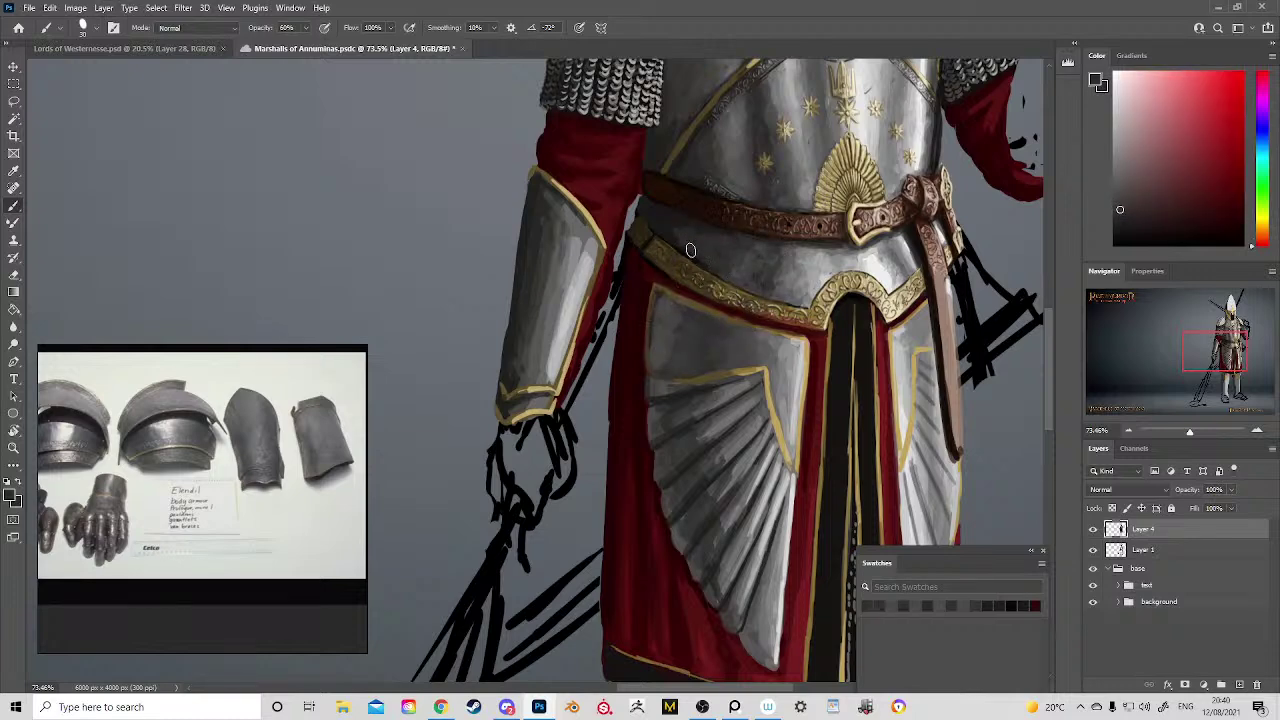
alt+click(702, 226)
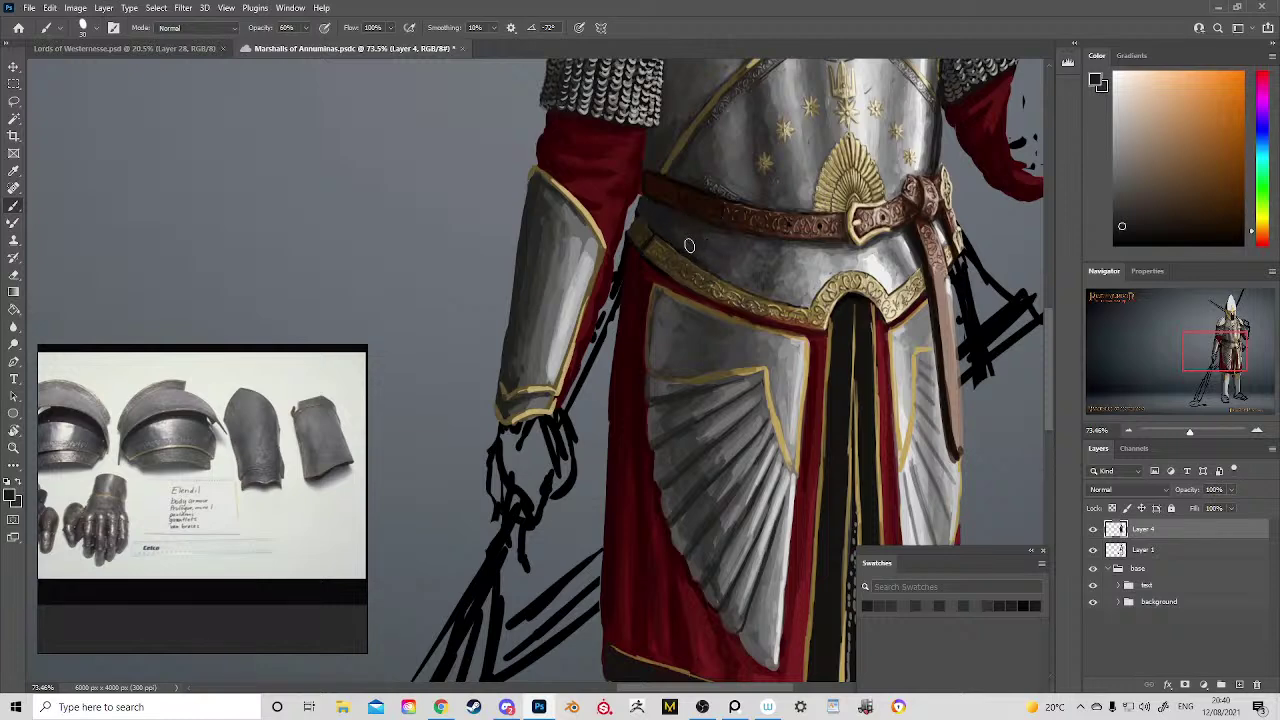
alt+click(733, 246)
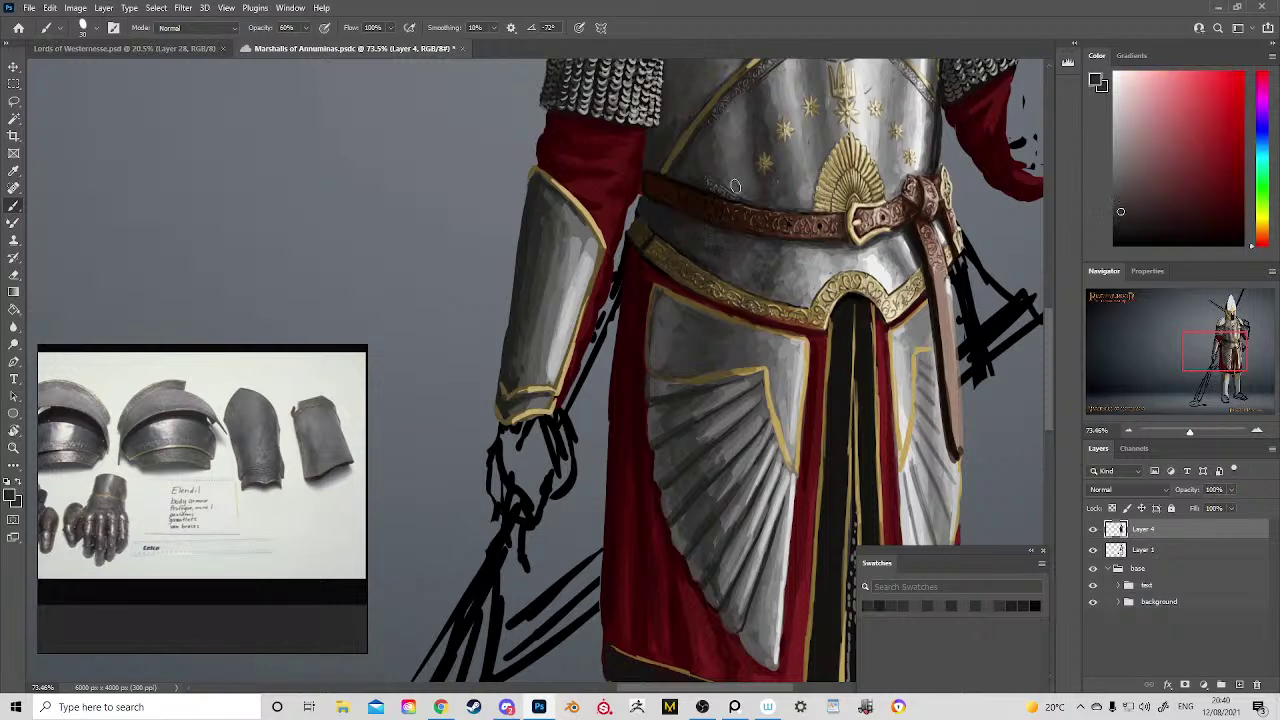
drag(753, 157, 695, 275)
key(z)
mouse_move(791, 270)
mouse_down()
mouse_move(611, 200)
mouse_move(632, 234)
mouse_move(617, 235)
mouse_move(636, 377)
mouse_up()
key(b)
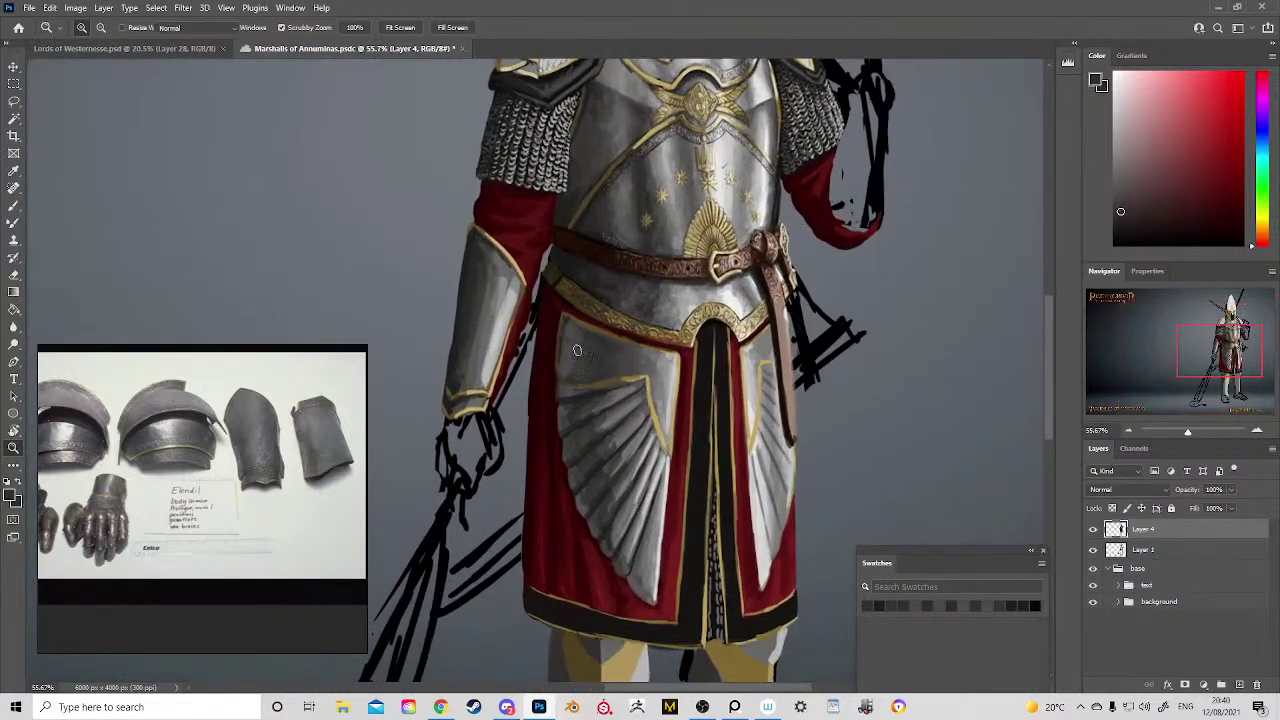
alt+click(586, 265)
alt+click(579, 257)
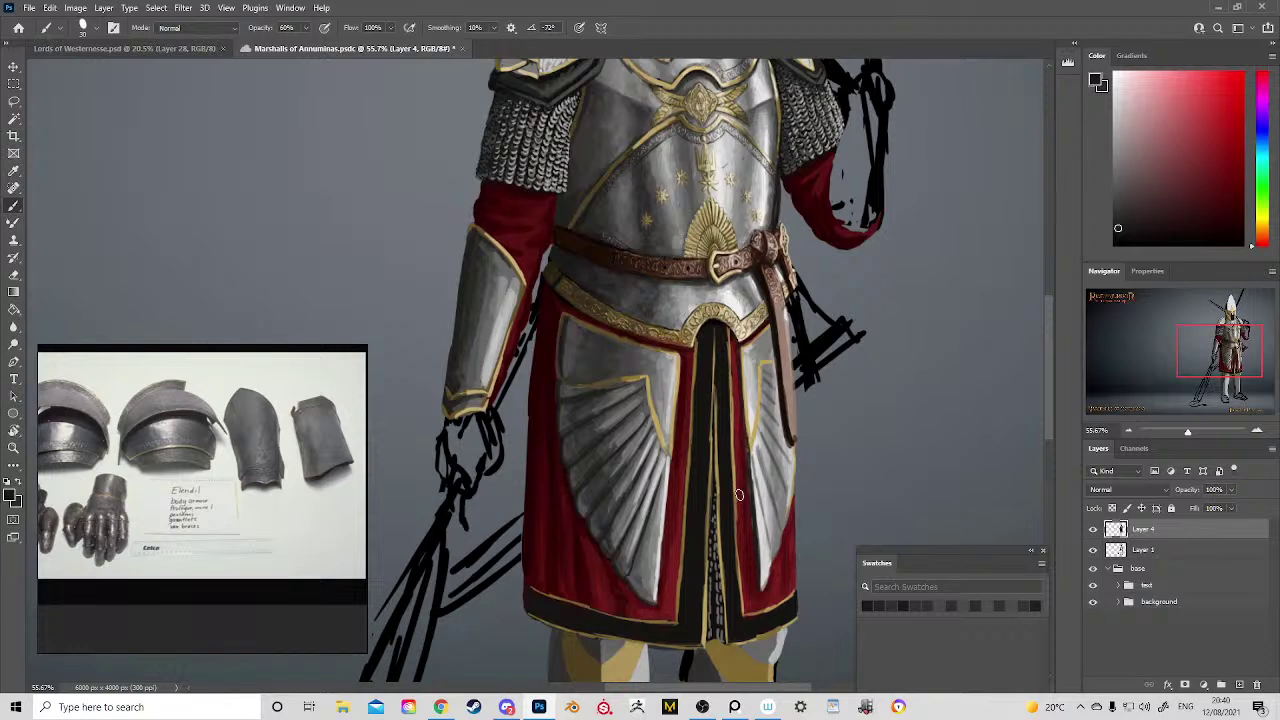
Step: Darken the outer edge of the viewer's left hip plate with sampled greys and tone down its gold trim with dark gold
alt+click(567, 362)
alt+click(567, 358)
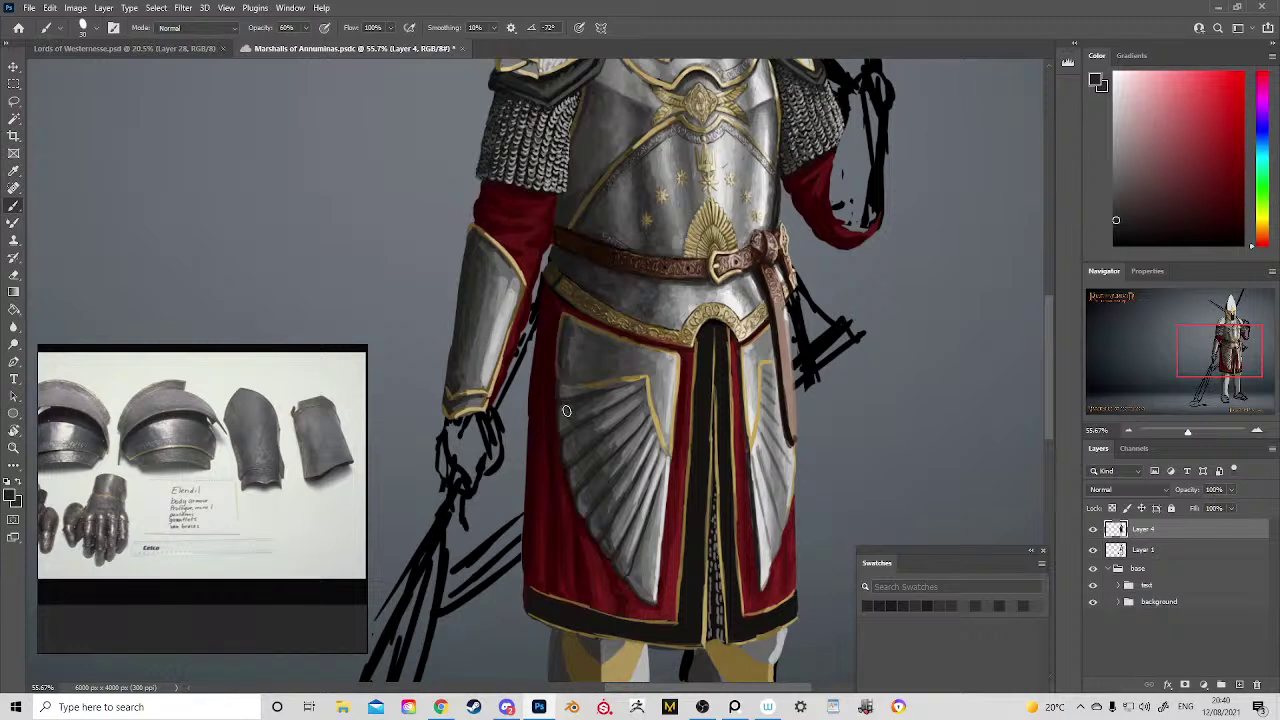
alt+click(573, 358)
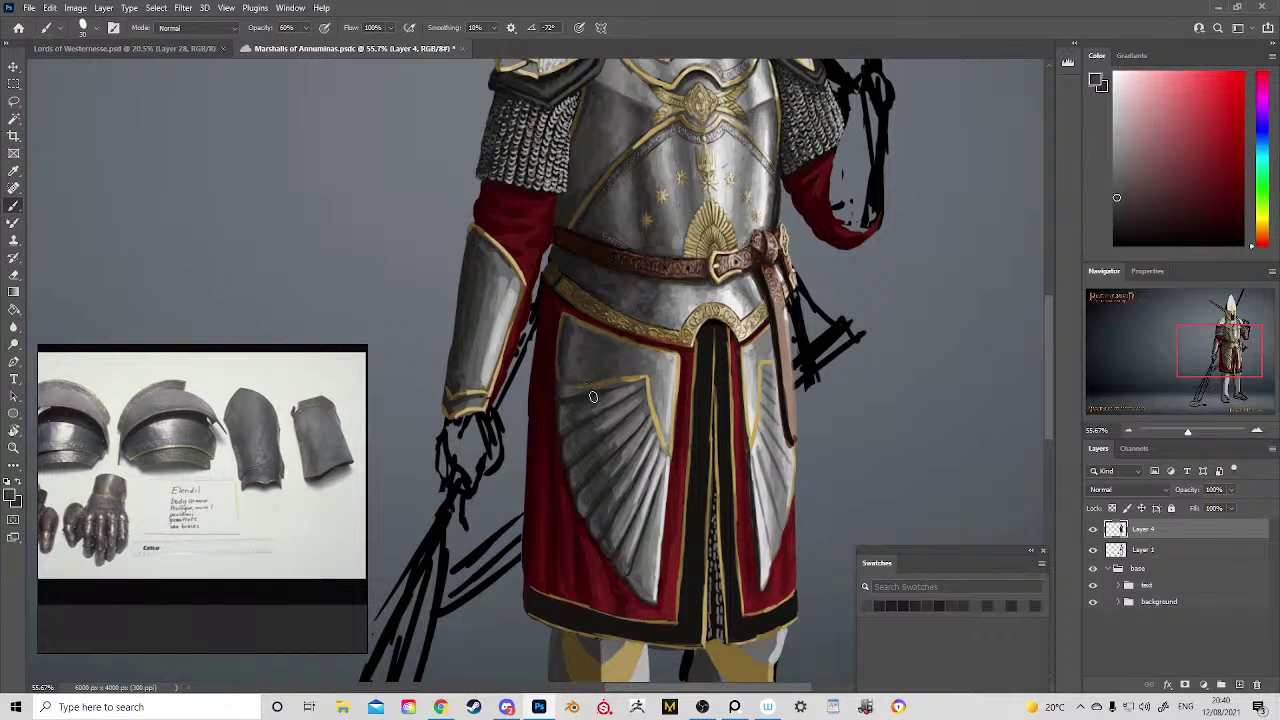
alt+click(604, 379)
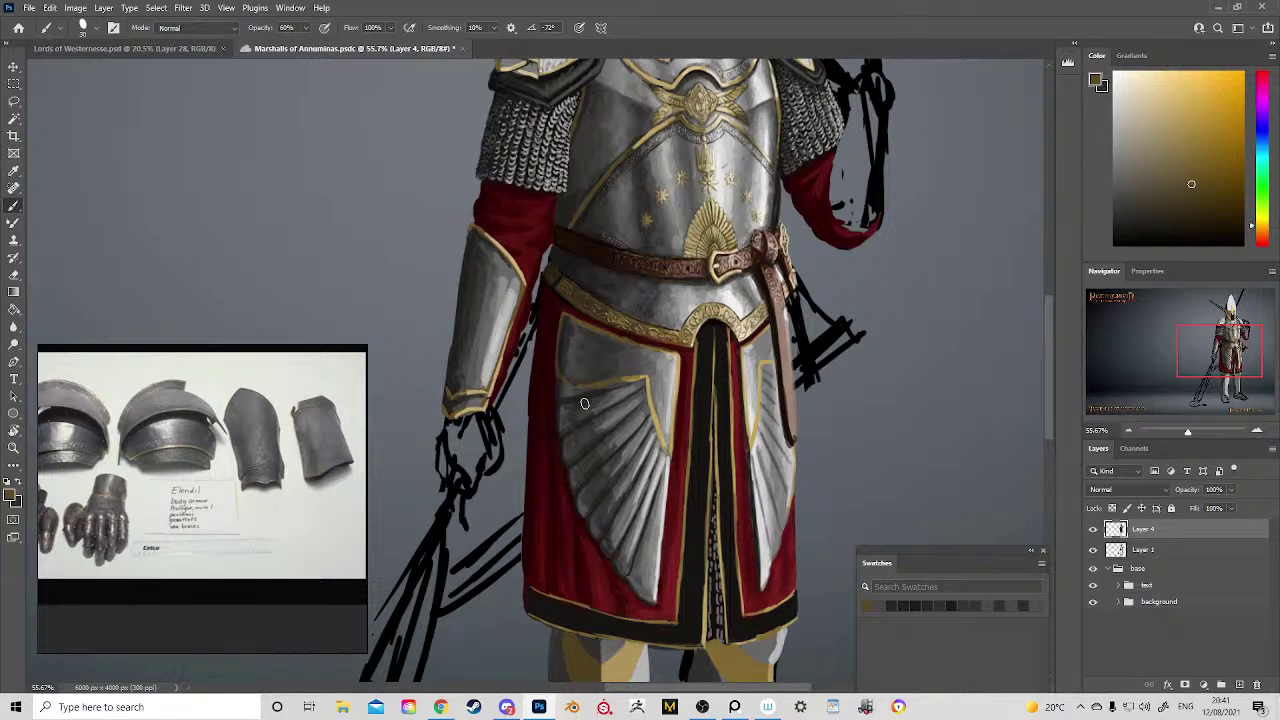
Step: Blend near-black and dark grey into the outer end of the waist plate, between the belt and the engraved gold border
alt+click(608, 282)
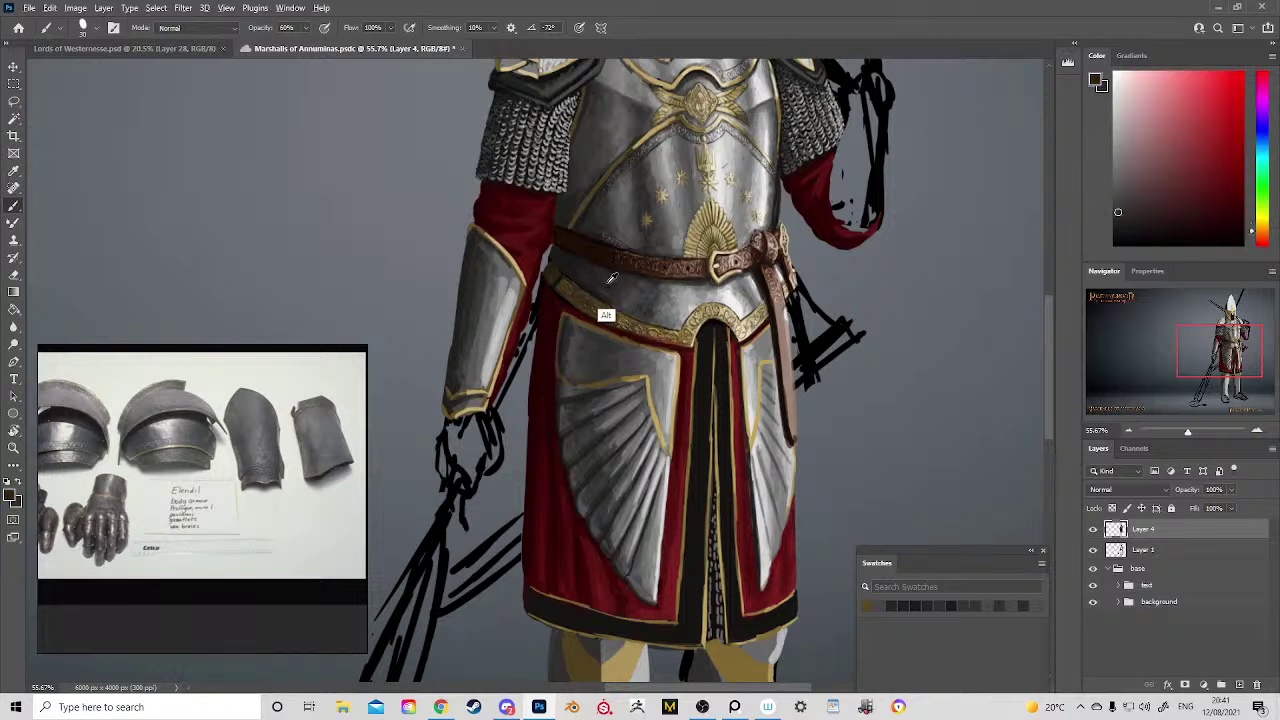
alt+click(606, 281)
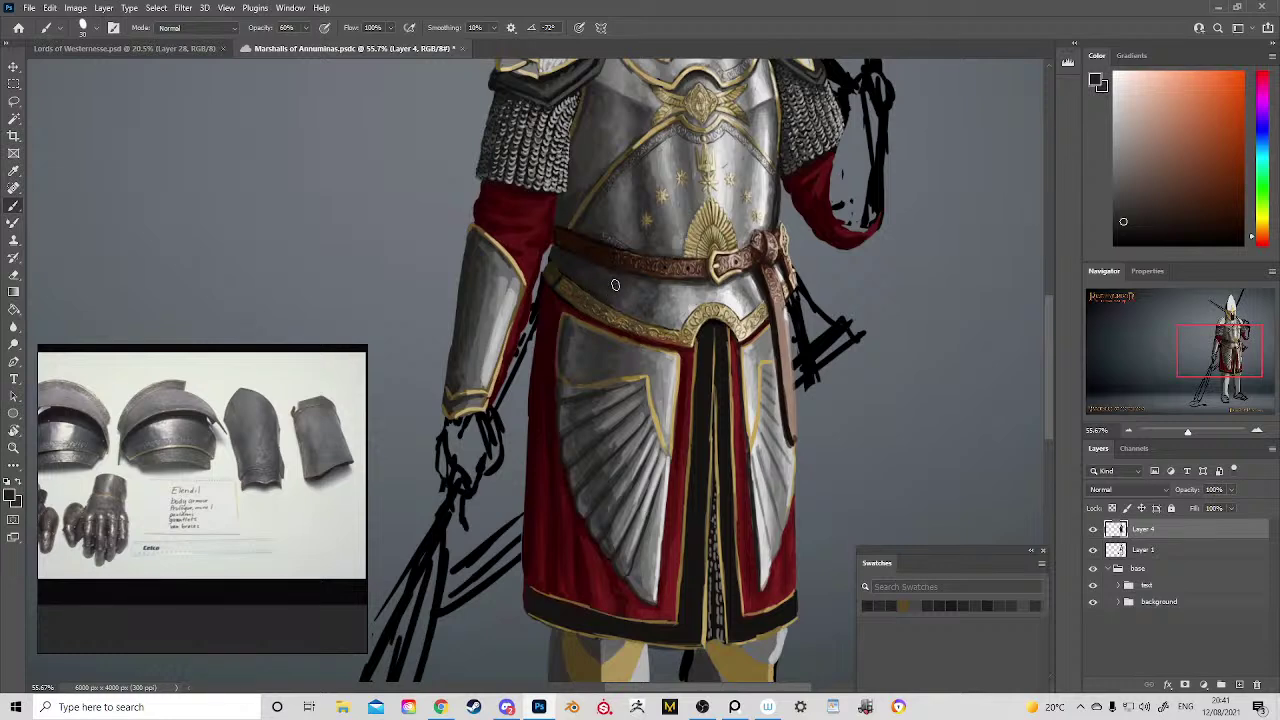
alt+click(591, 269)
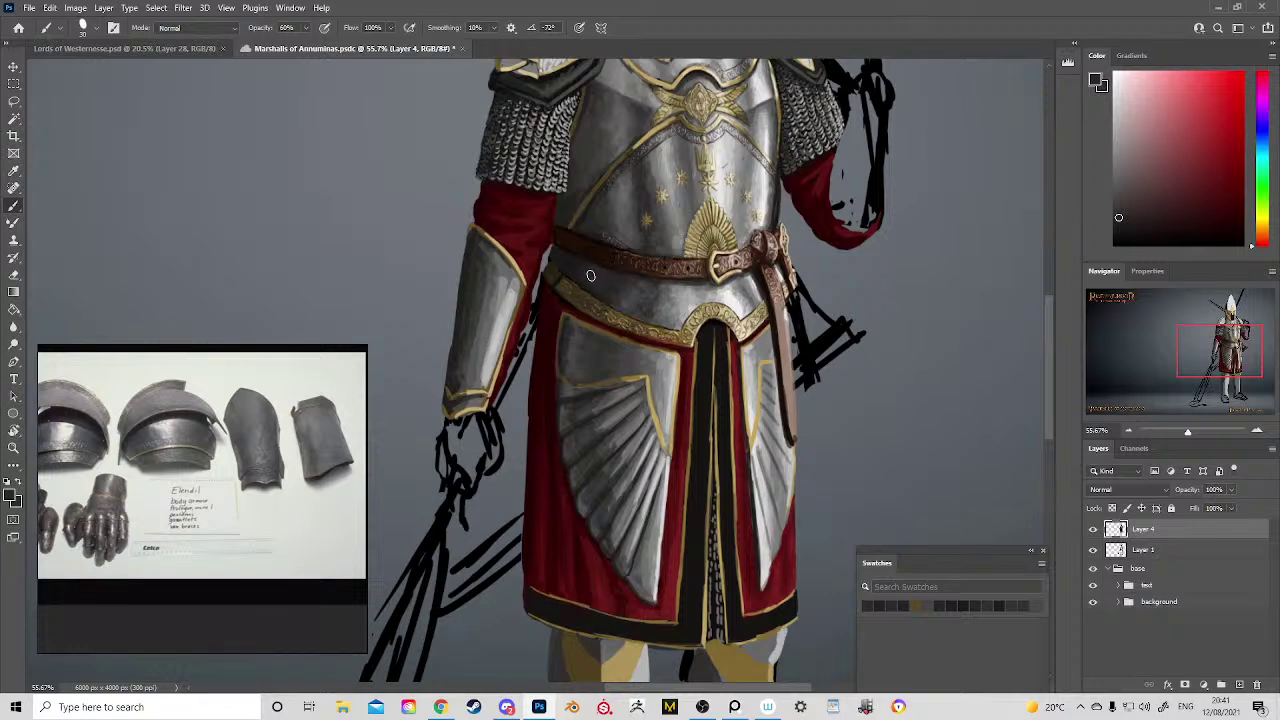
alt+click(575, 266)
alt+click(616, 291)
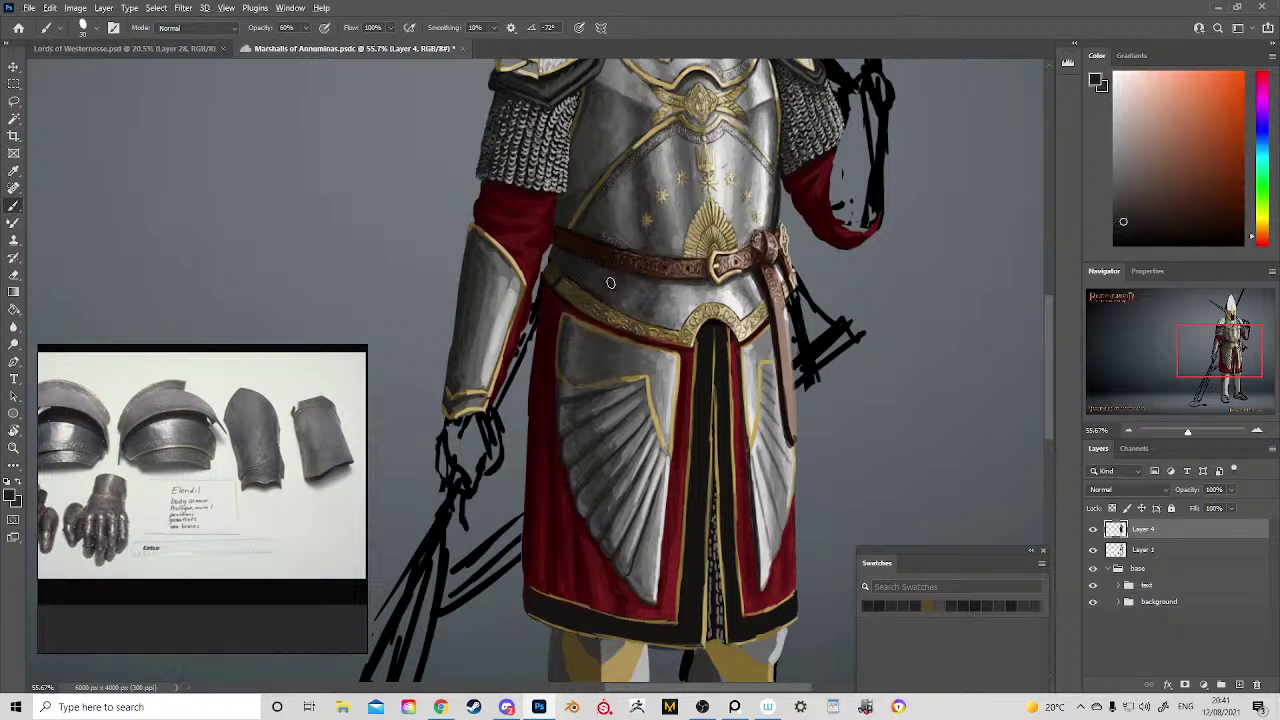
Step: Smooth the transition from shadow to mid grey across the waist plate's middle, above the engraved gold border
alt+click(660, 306)
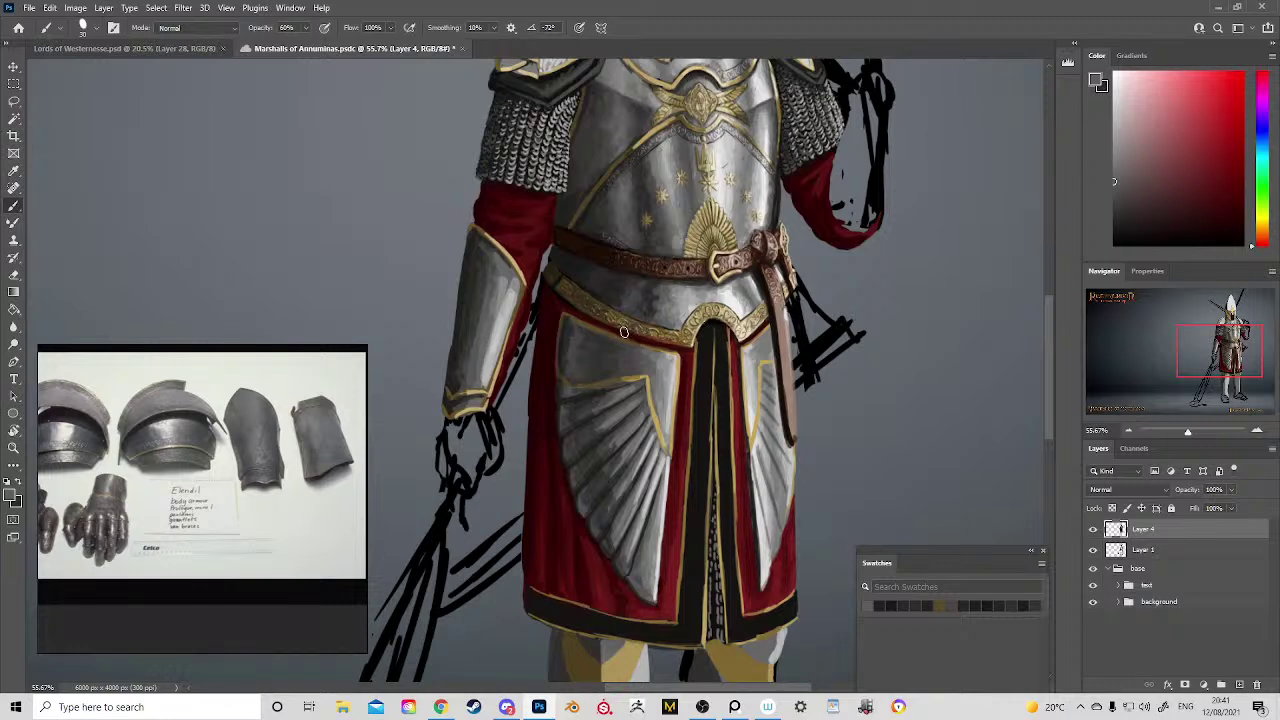
alt+click(651, 362)
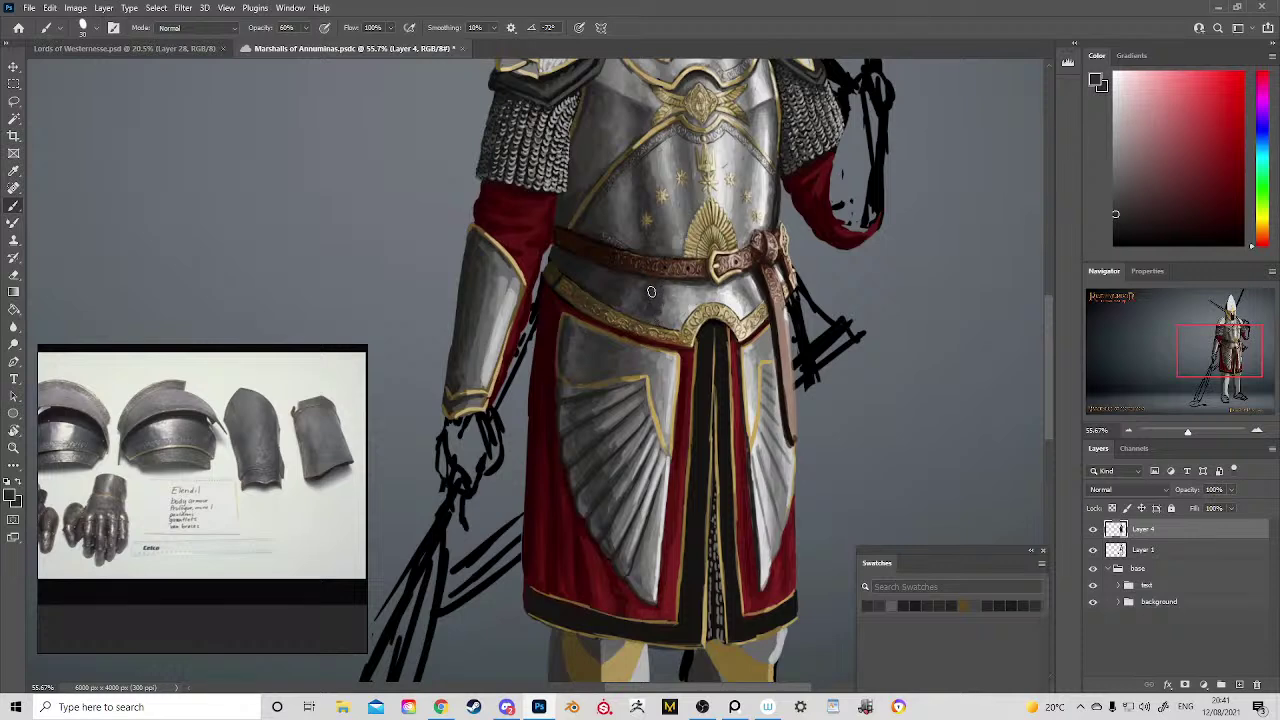
alt+click(634, 328)
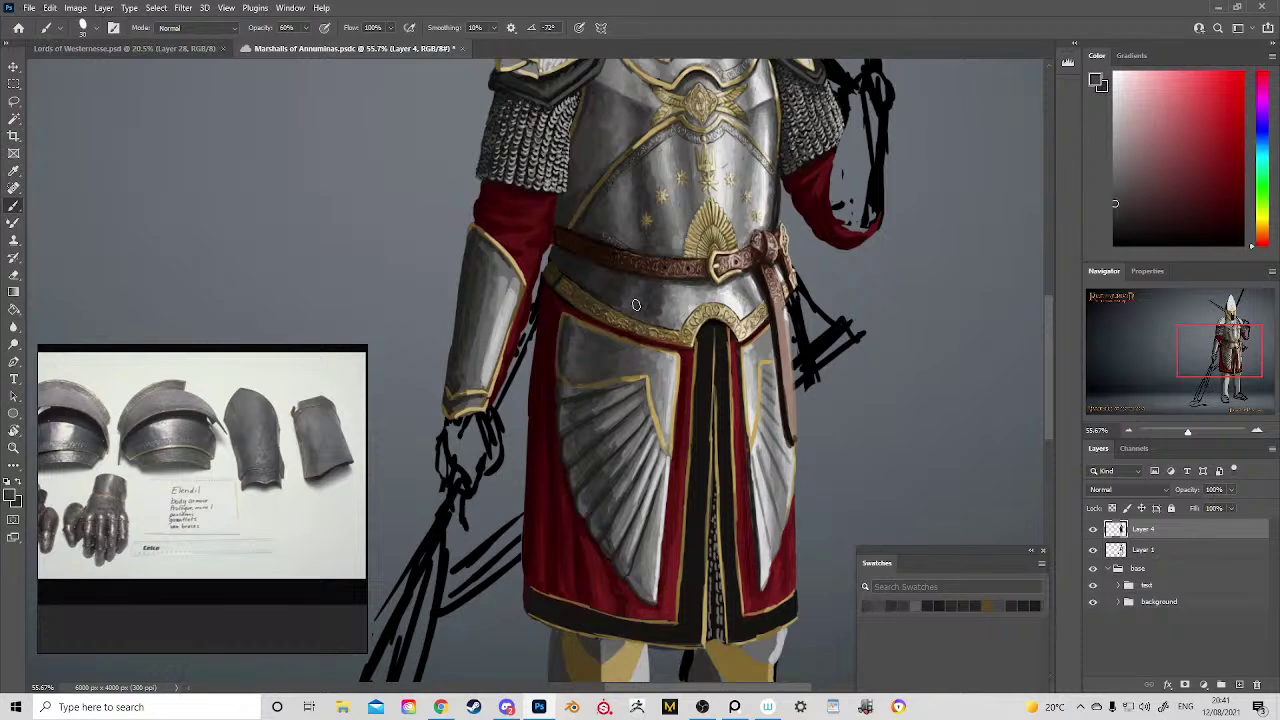
alt+click(667, 317)
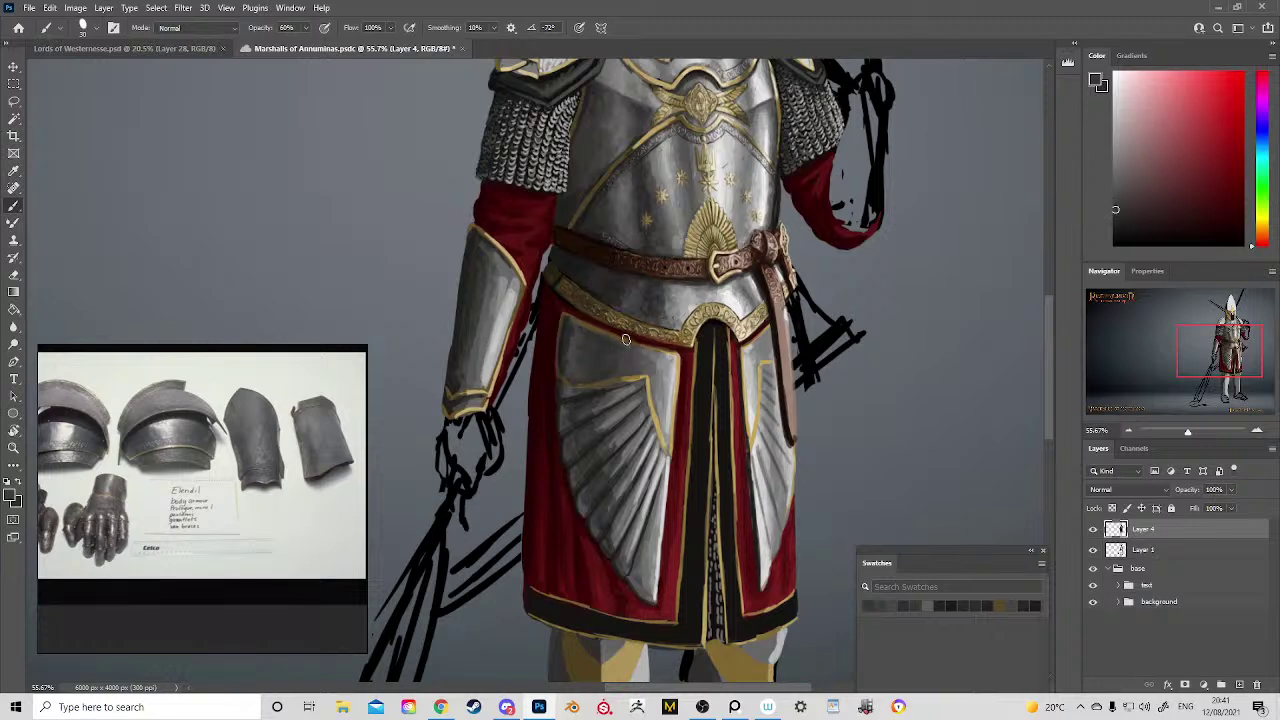
alt+click(626, 288)
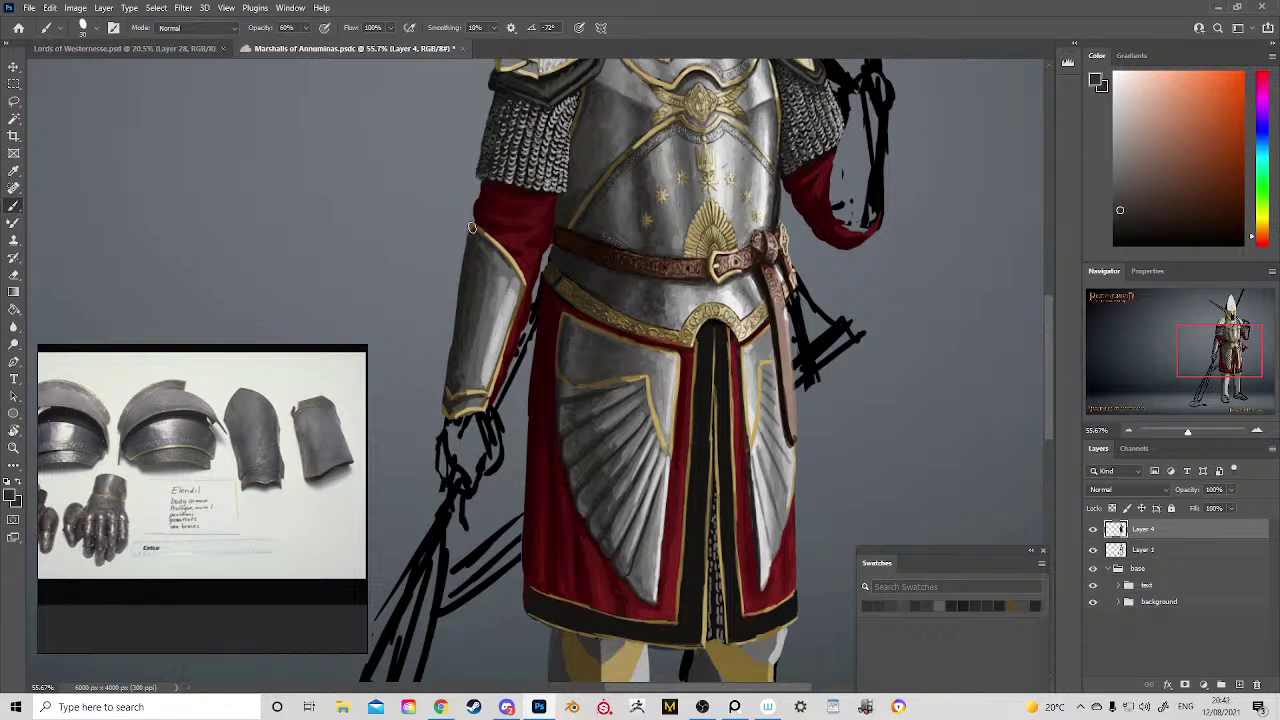
Step: Refine the fan-shaped ribs of the viewer's left hip plate with sampled mid grey and dark grey
alt+click(598, 440)
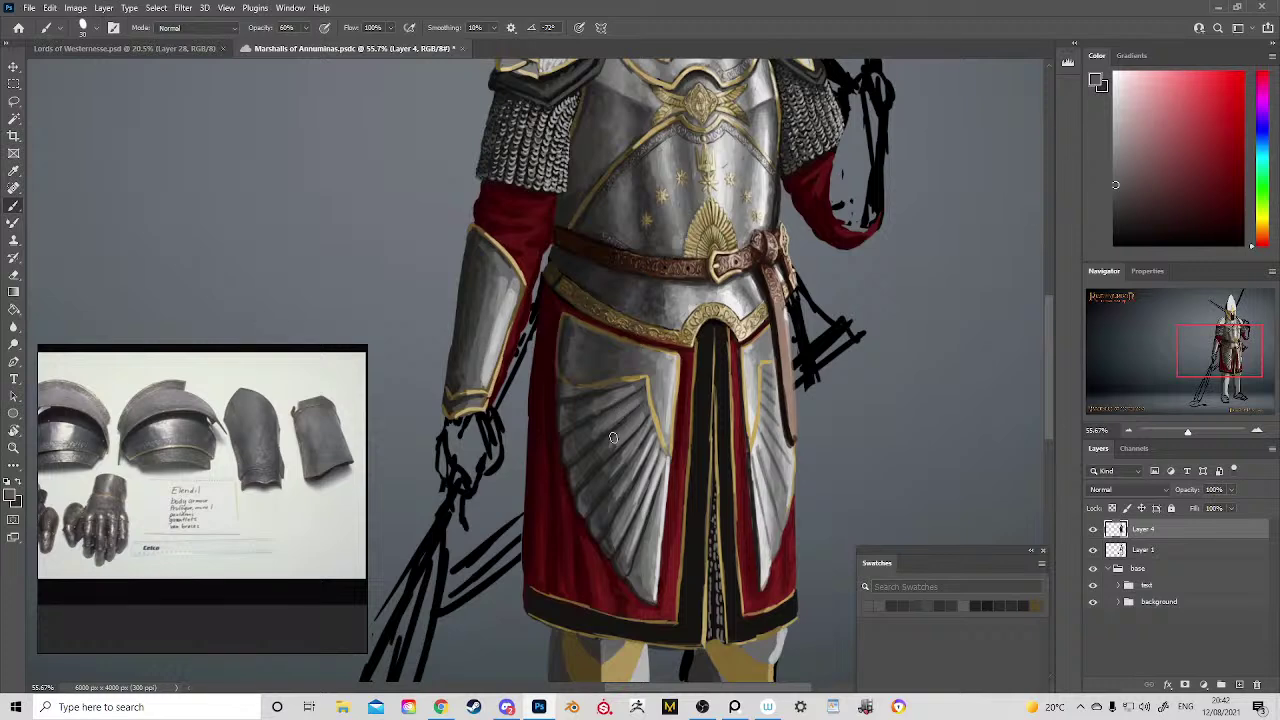
alt+click(605, 487)
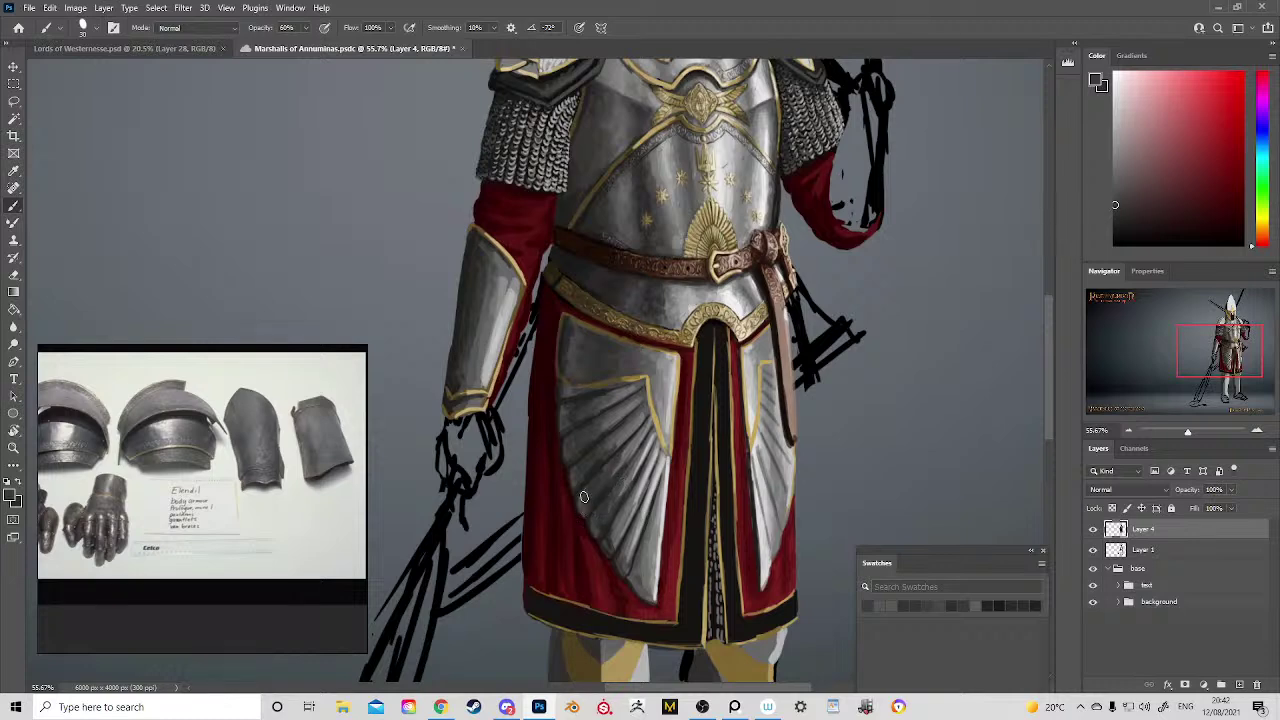
drag(556, 421, 603, 428)
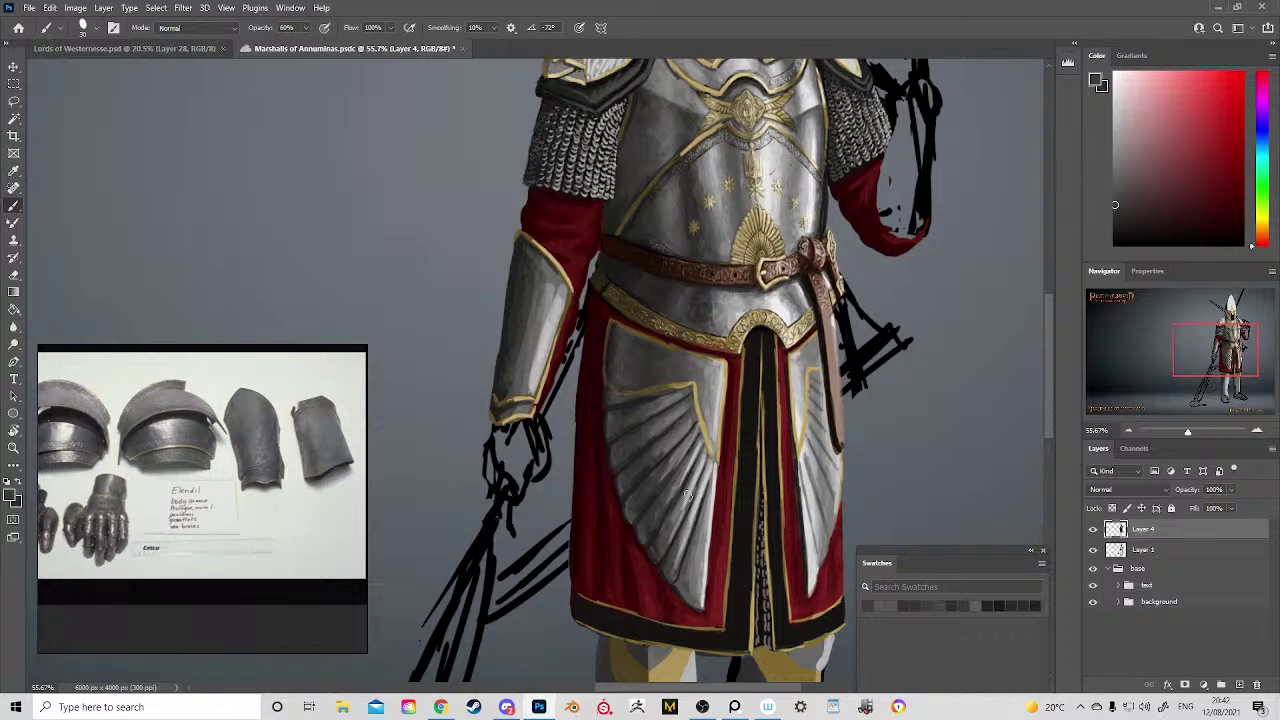
Step: Paint light grey highlights along the ribs of the viewer's right hip plate and blend softer greys into its upper part
drag(775, 551, 667, 516)
alt+click(705, 524)
drag(692, 425, 706, 524)
drag(704, 448, 716, 506)
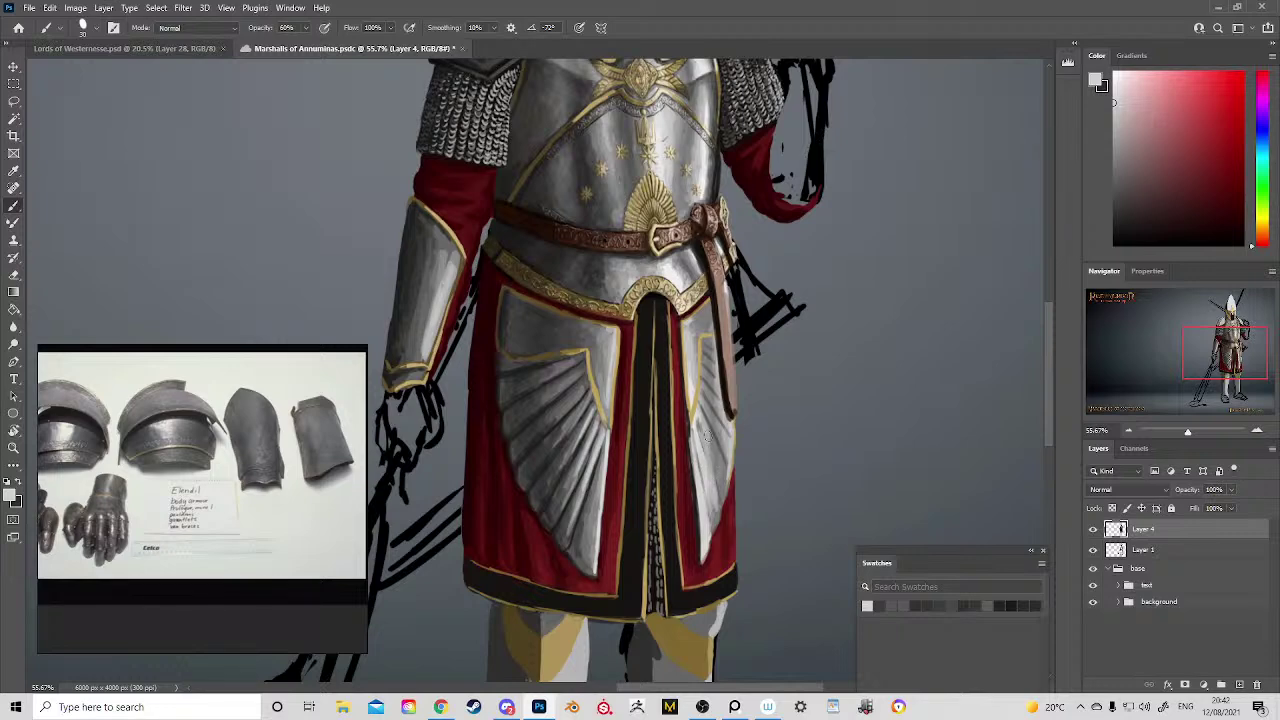
mouse_move(702, 420)
mouse_down()
mouse_move(722, 434)
mouse_move(713, 381)
mouse_up()
drag(703, 378, 728, 518)
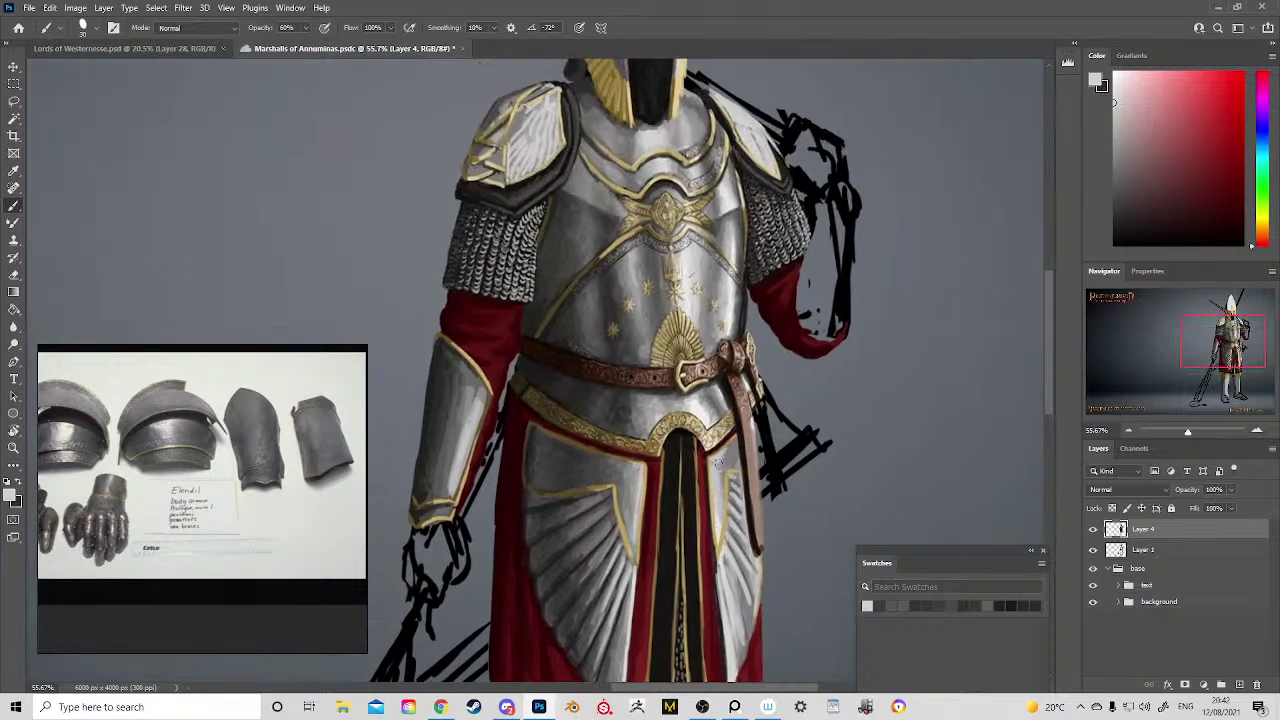
alt+click(721, 508)
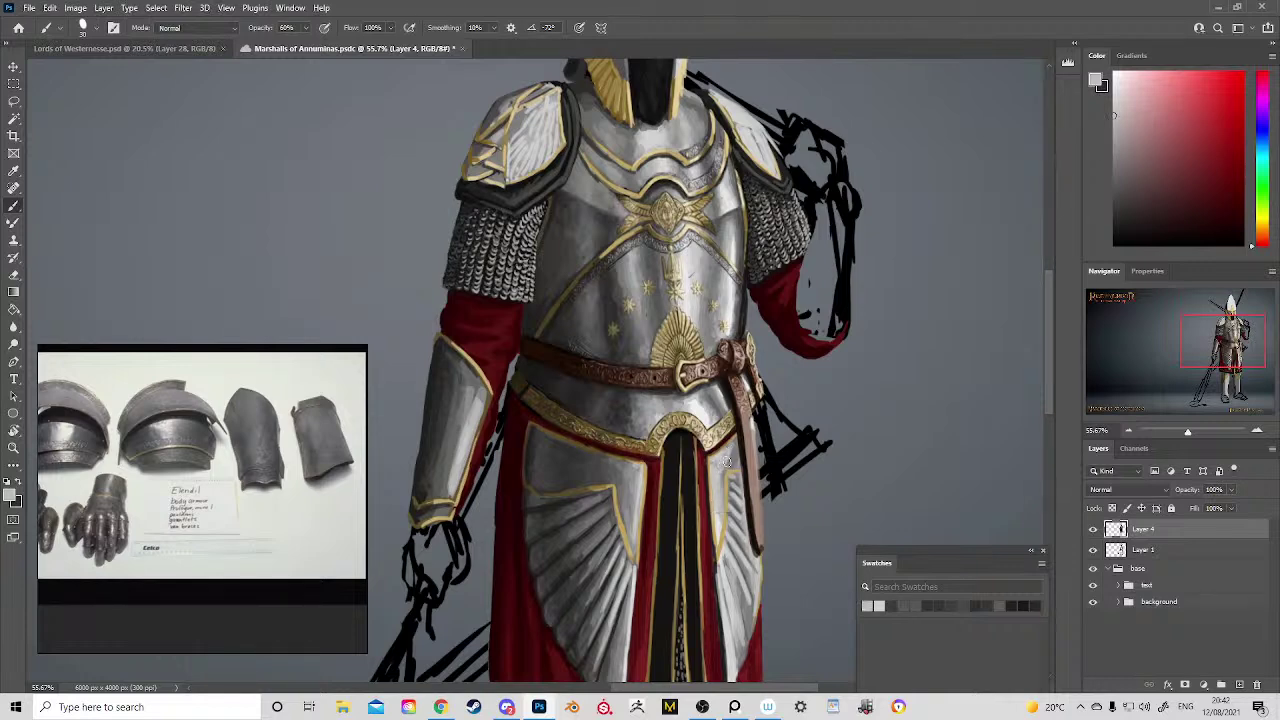
alt+click(728, 478)
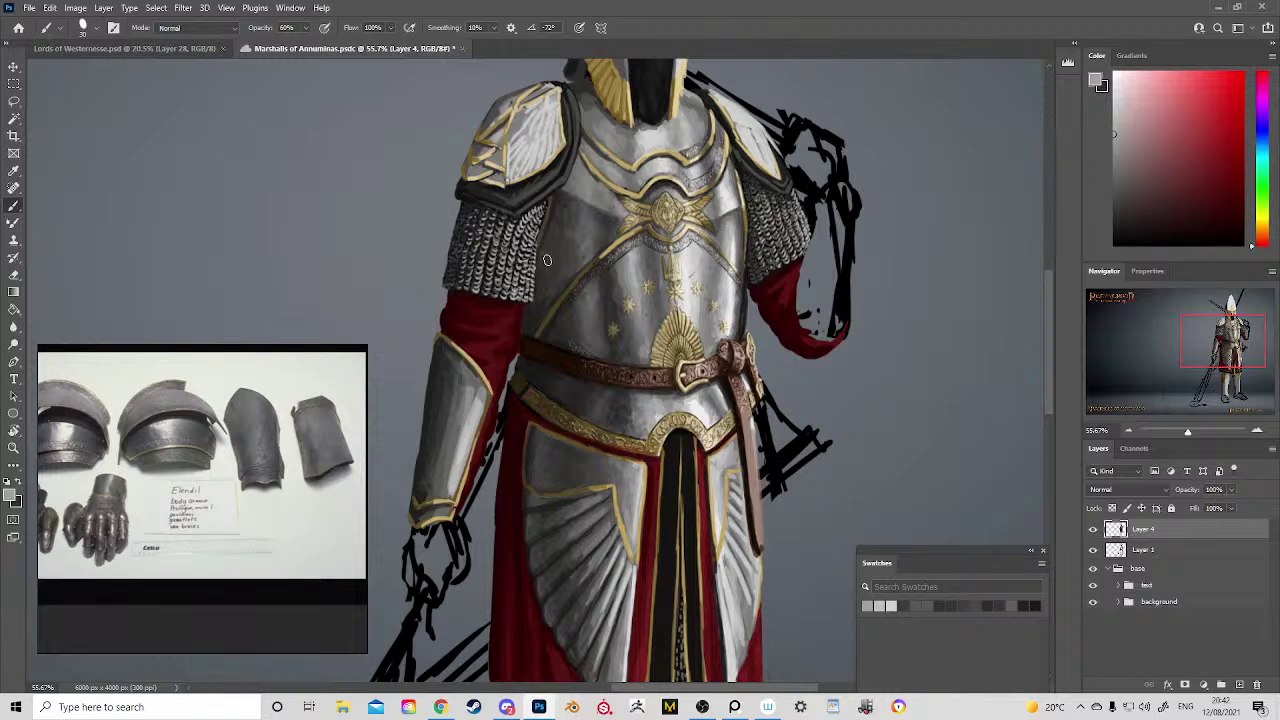
Step: Sample near-black beside the waist and touch up the shadow between the viewer's left mail sleeve and the breastplate
alt+click(538, 334)
alt+click(522, 360)
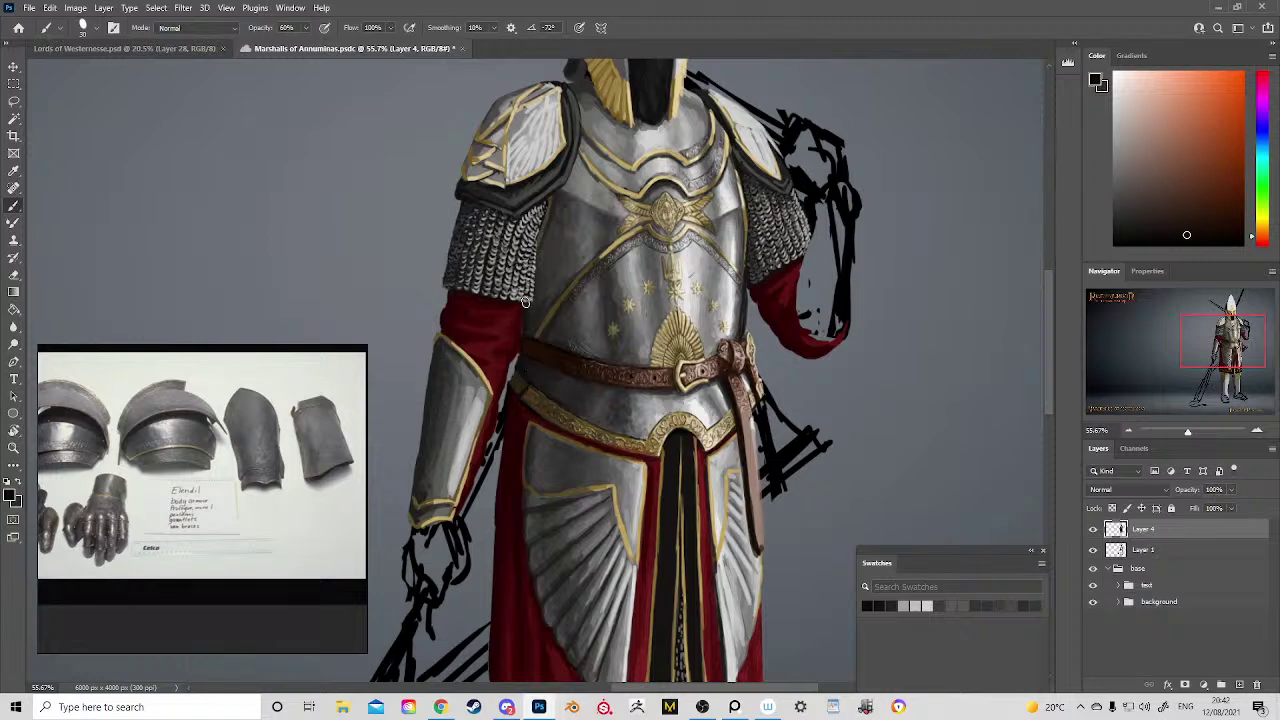
Step: Blend sampled dark and mid greys over the upper and outer surface of the viewer's left forearm guard
drag(565, 118, 690, 58)
alt+click(600, 294)
alt+click(594, 260)
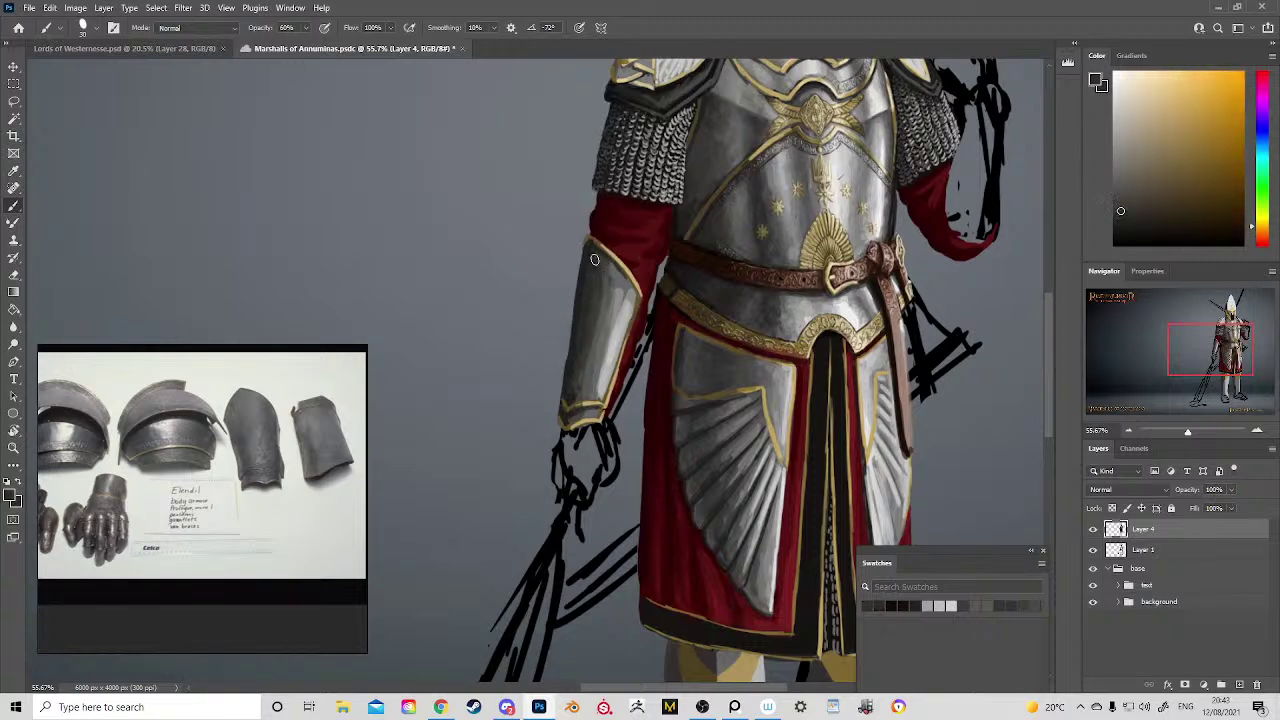
alt+click(604, 314)
alt+click(606, 297)
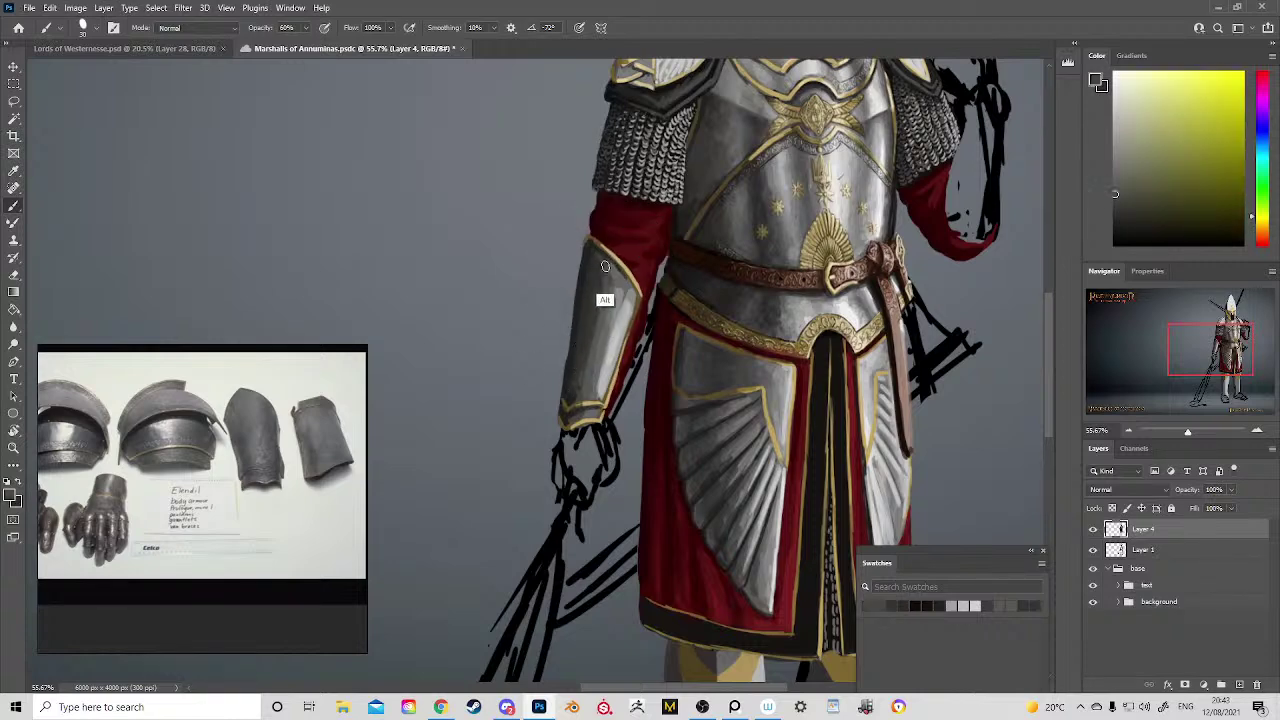
alt+click(579, 350)
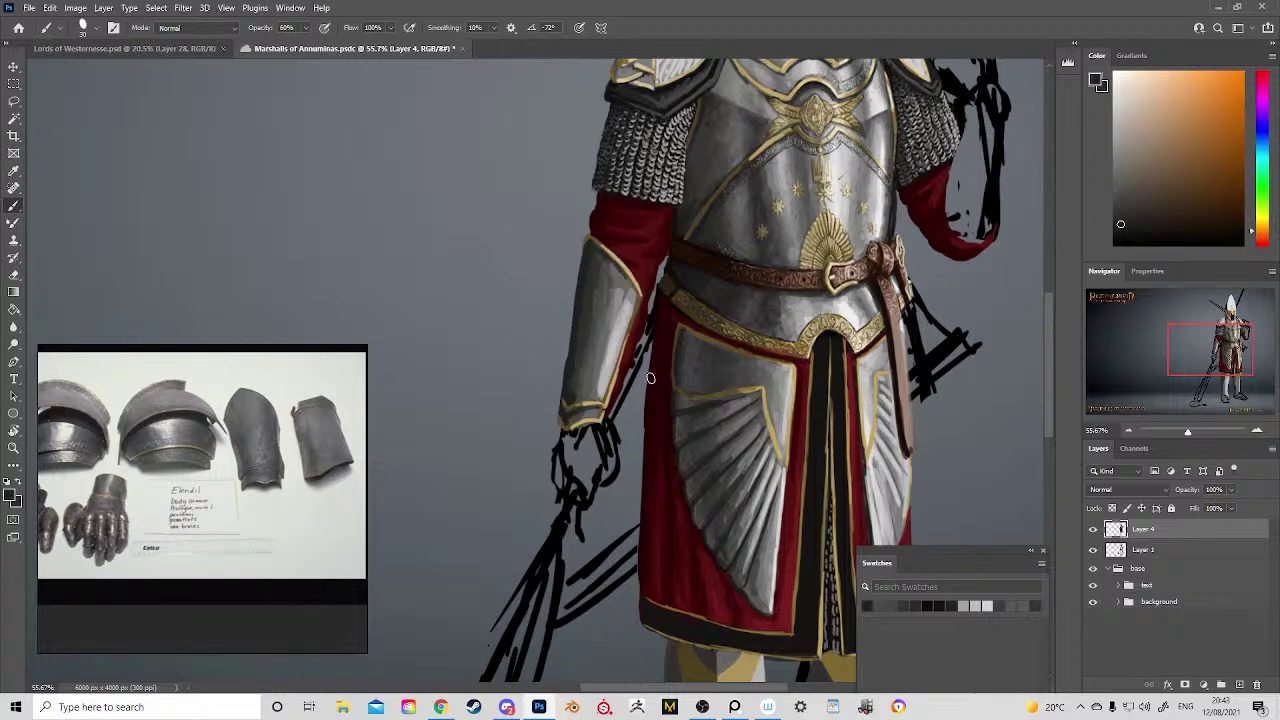
Step: Touch up the wrist edge of the viewer's left forearm guard and blend greys beneath its upper gold trim
drag(656, 401, 630, 323)
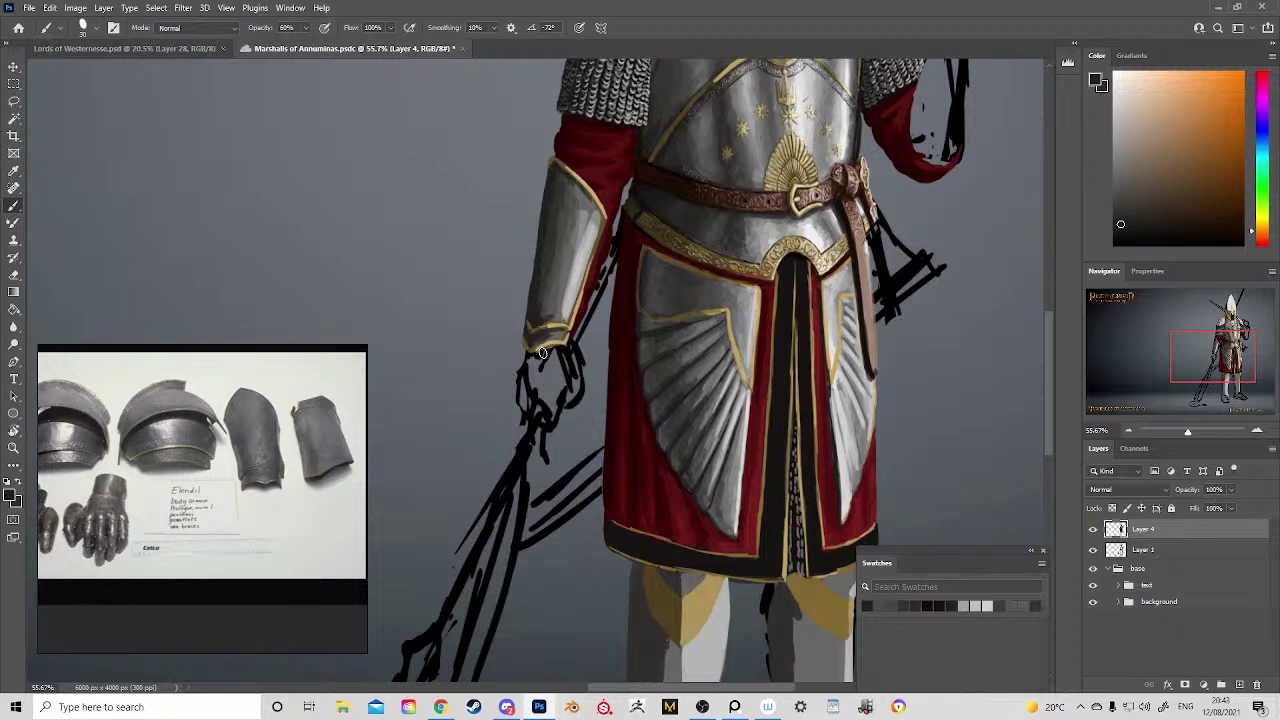
drag(573, 282, 549, 347)
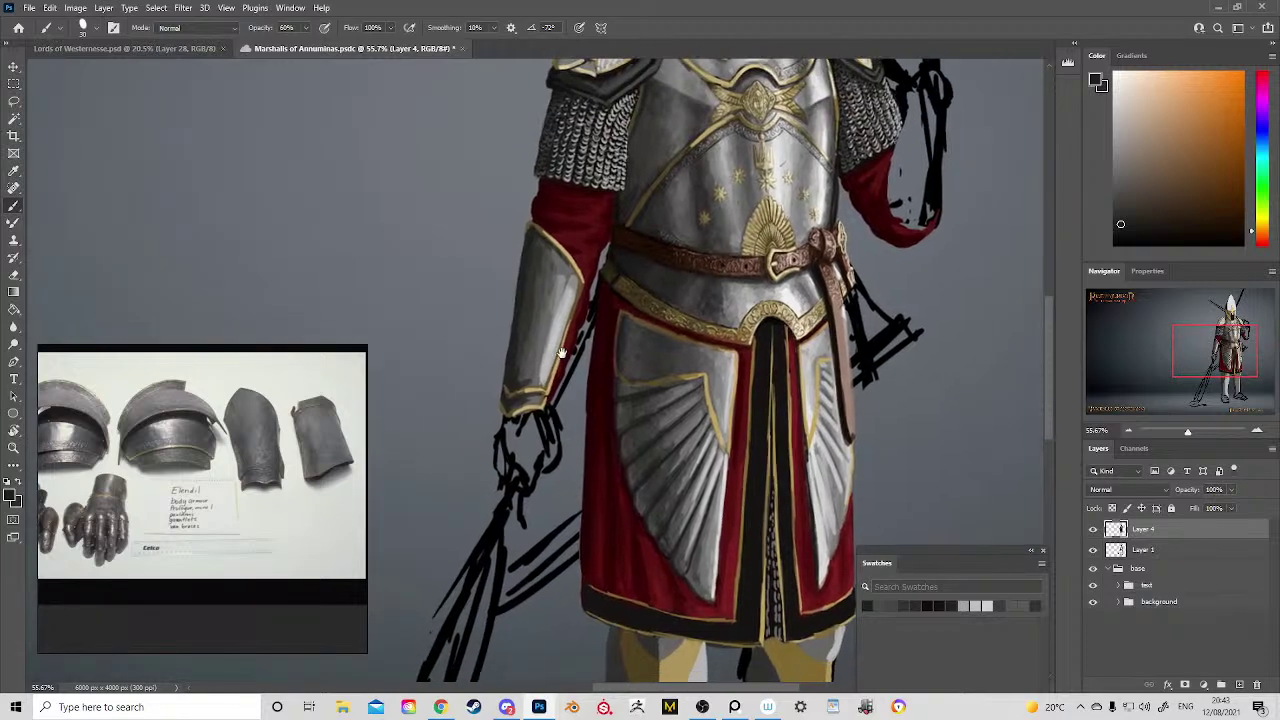
alt+click(555, 265)
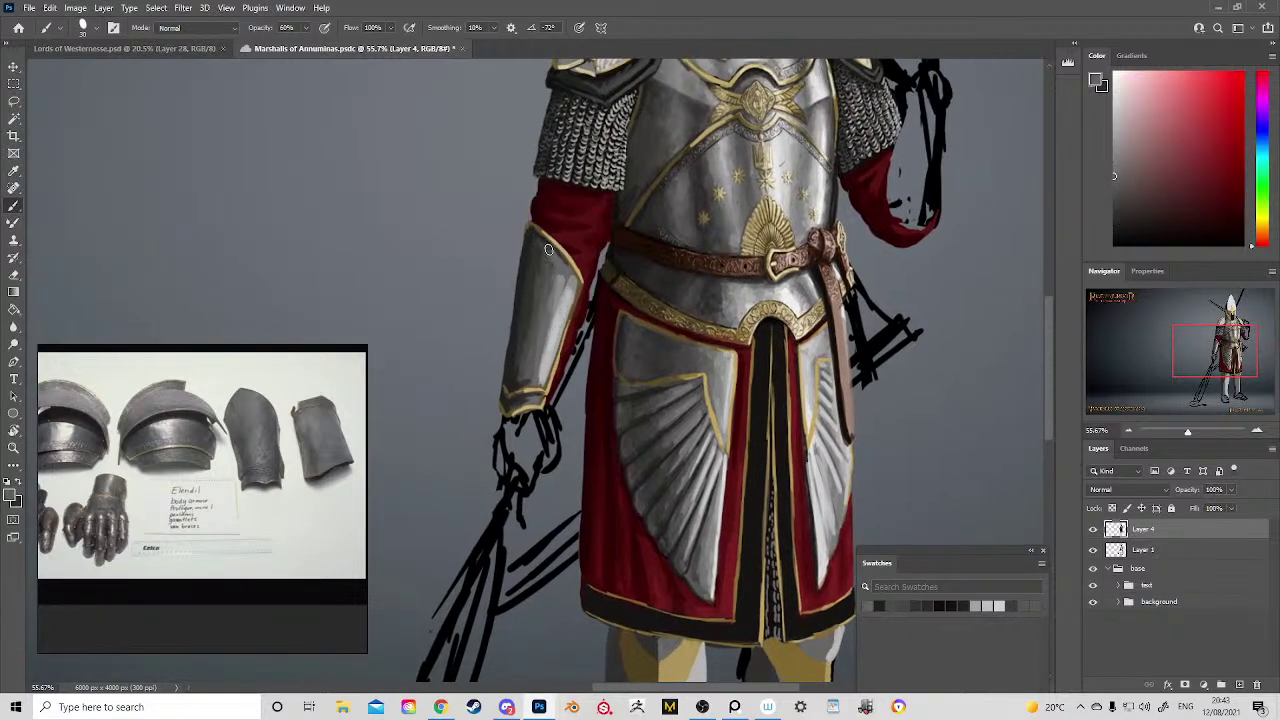
alt+click(558, 266)
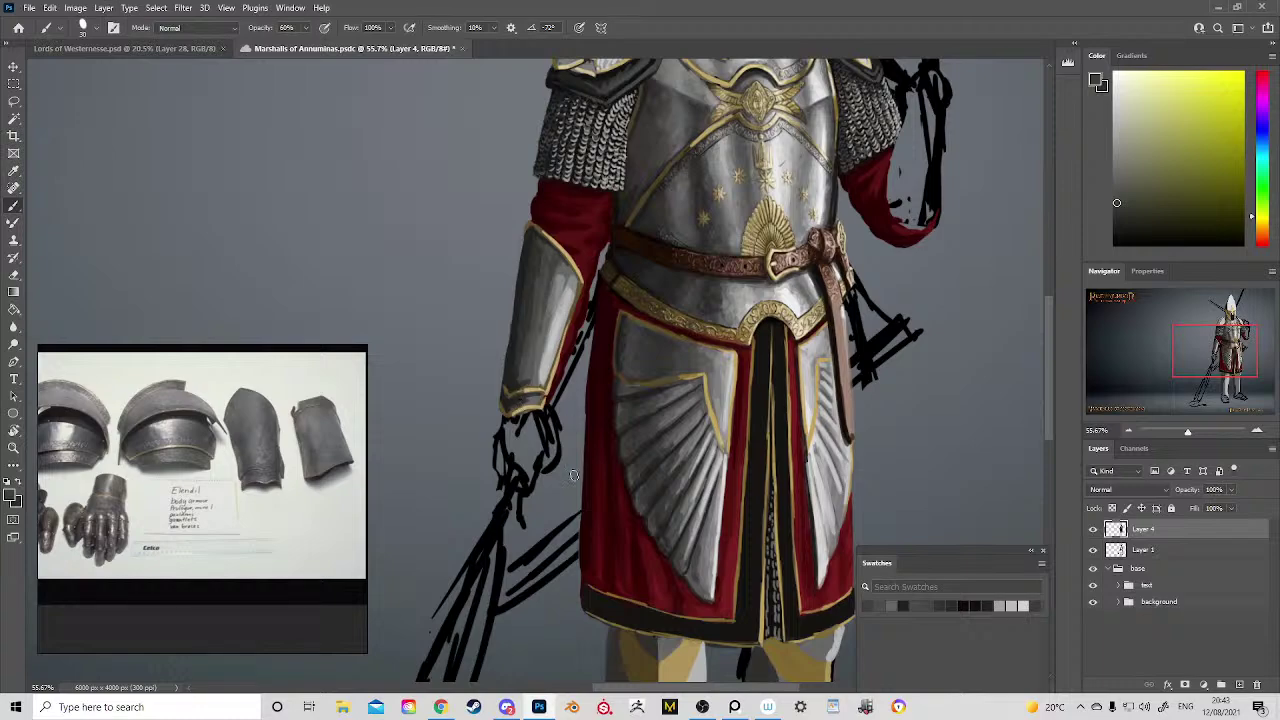
Step: Switch to Chrome and bring up the Rise of Mordor Official Soundtrack video on YouTube
click(440, 707)
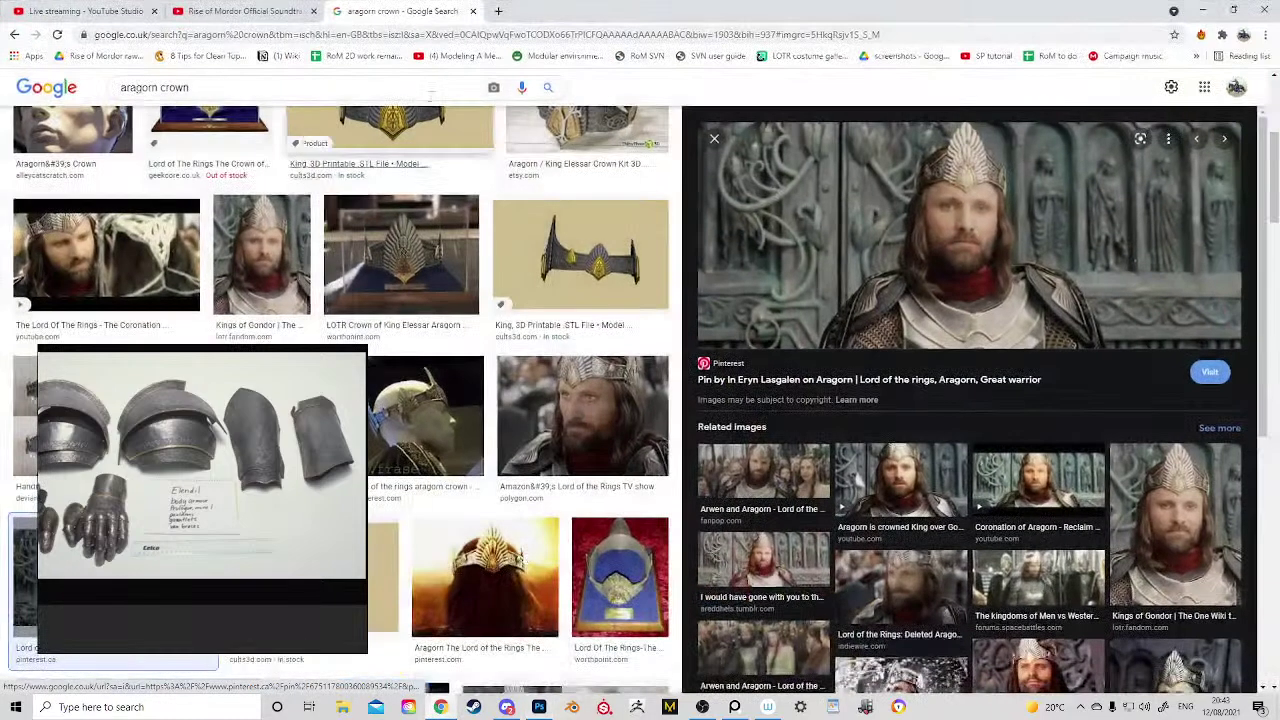
click(272, 10)
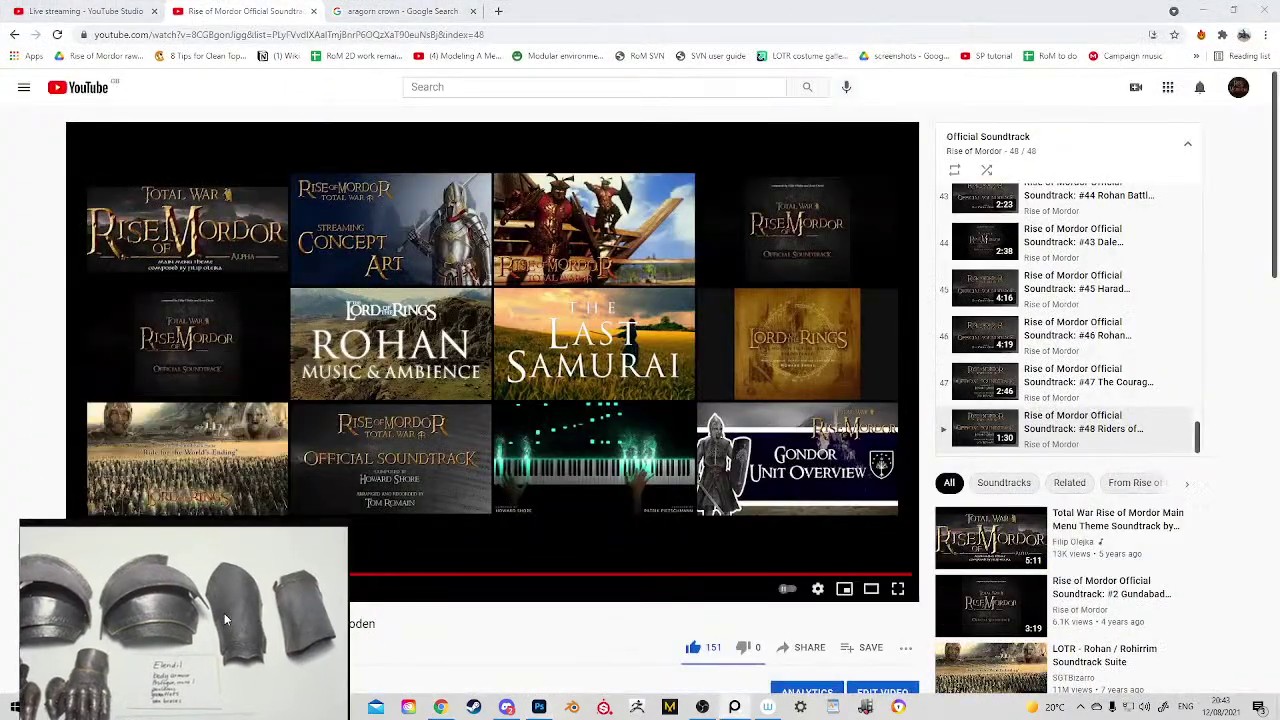
Step: Play Rise of Mordor Official Soundtrack #1 Main Theme from the YouTube playlist and skip the advertisement
scroll(1003, 346, up, 12)
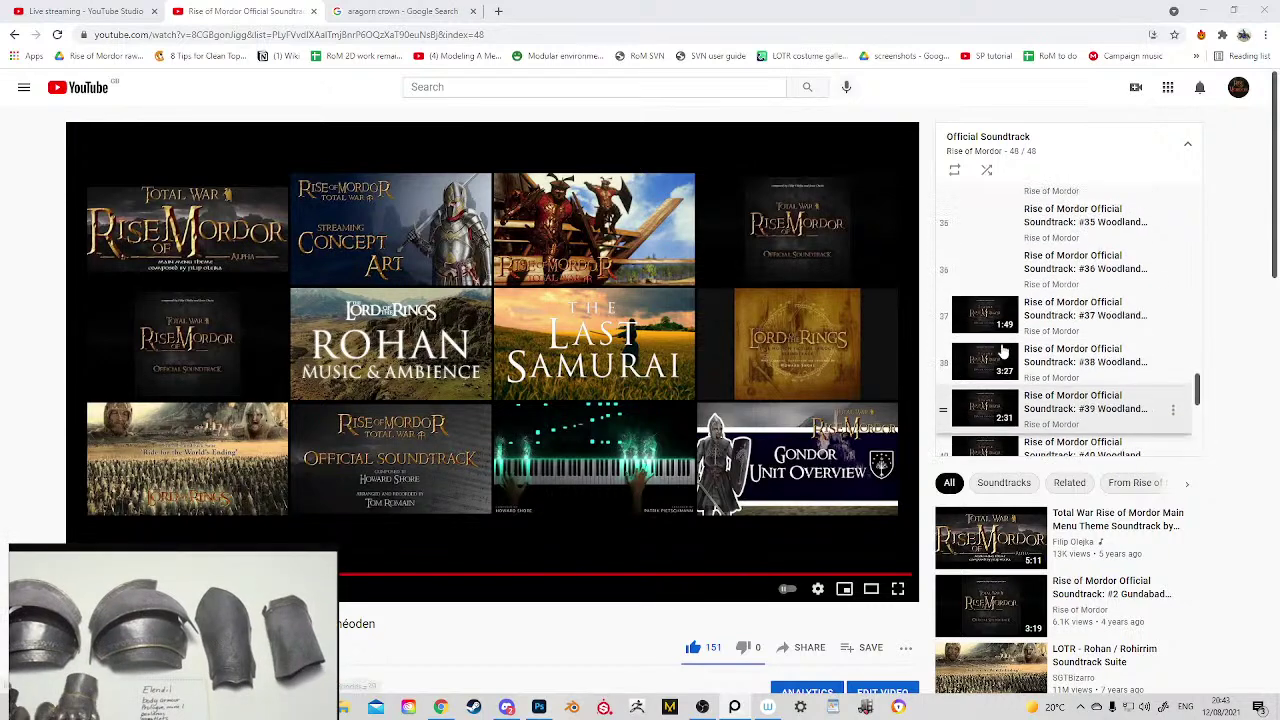
scroll(1003, 346, up, 8)
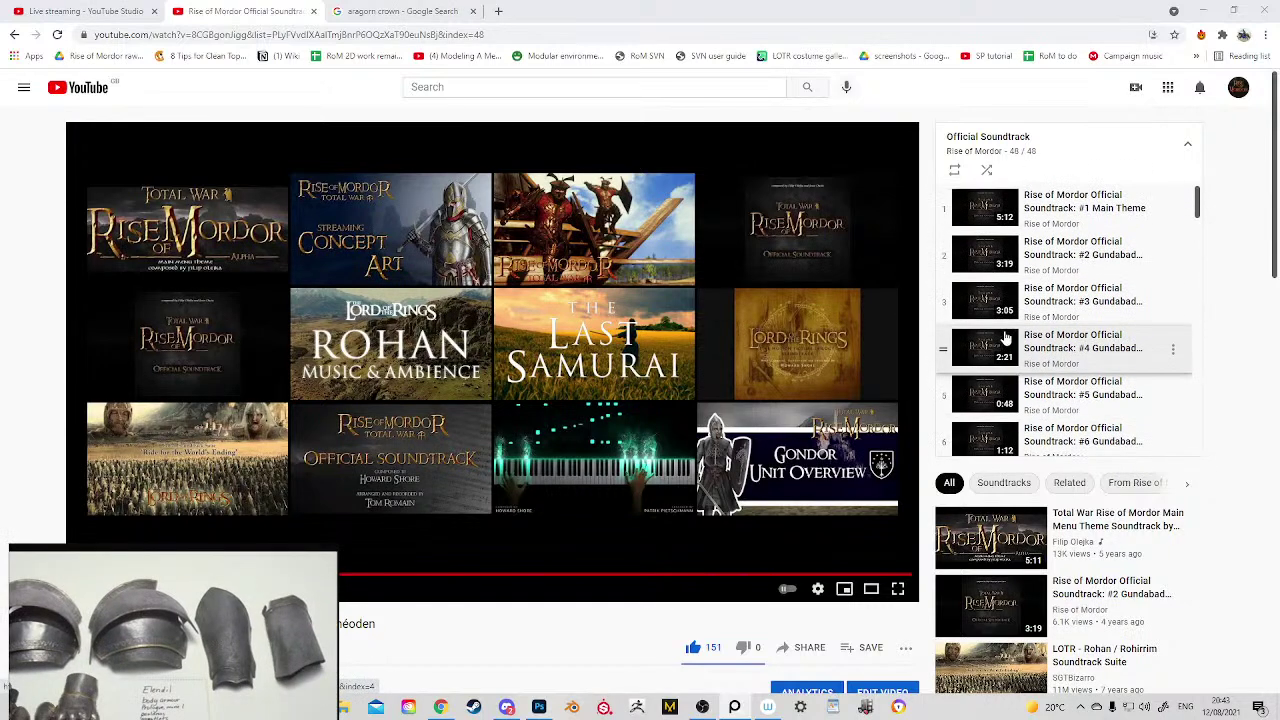
click(985, 214)
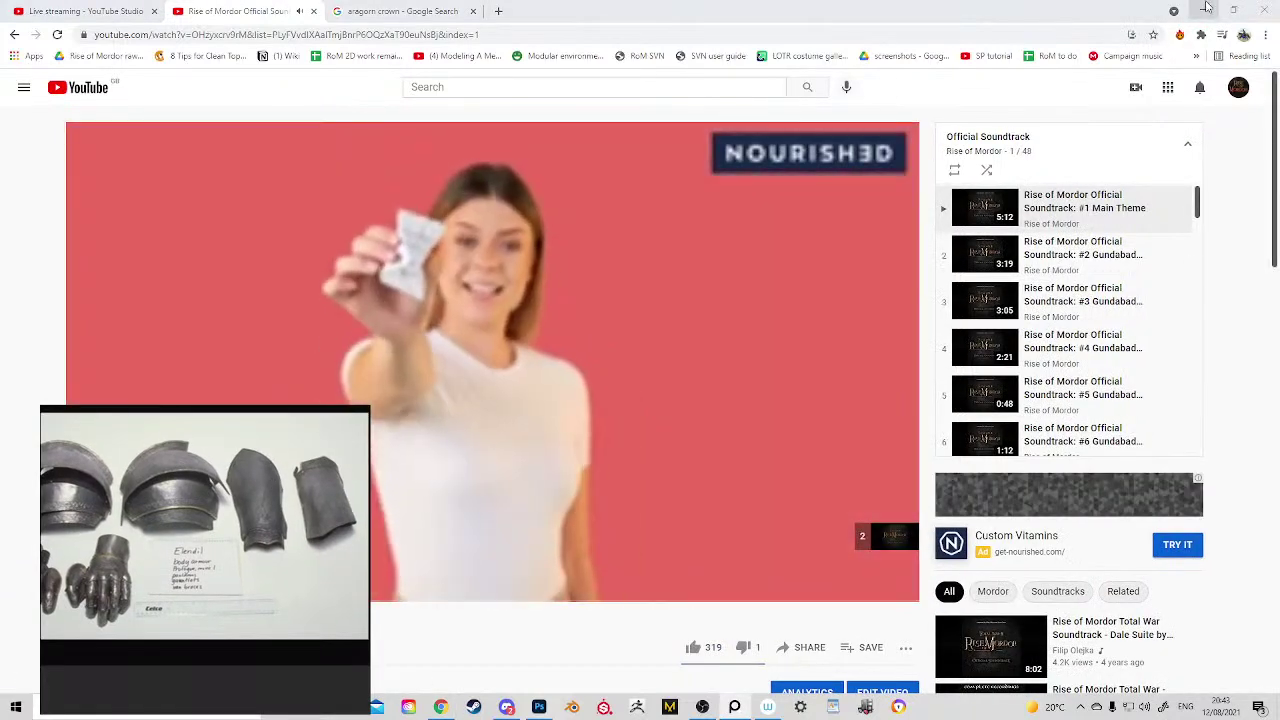
click(1207, 8)
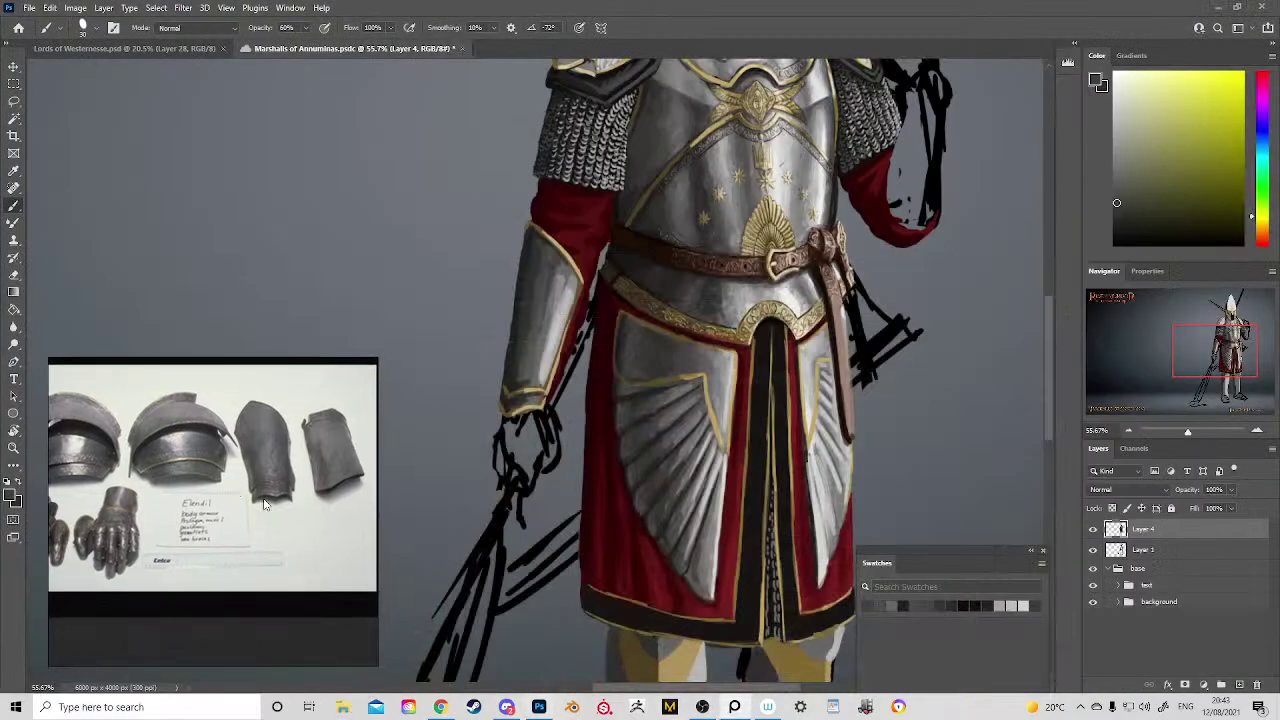
click(440, 707)
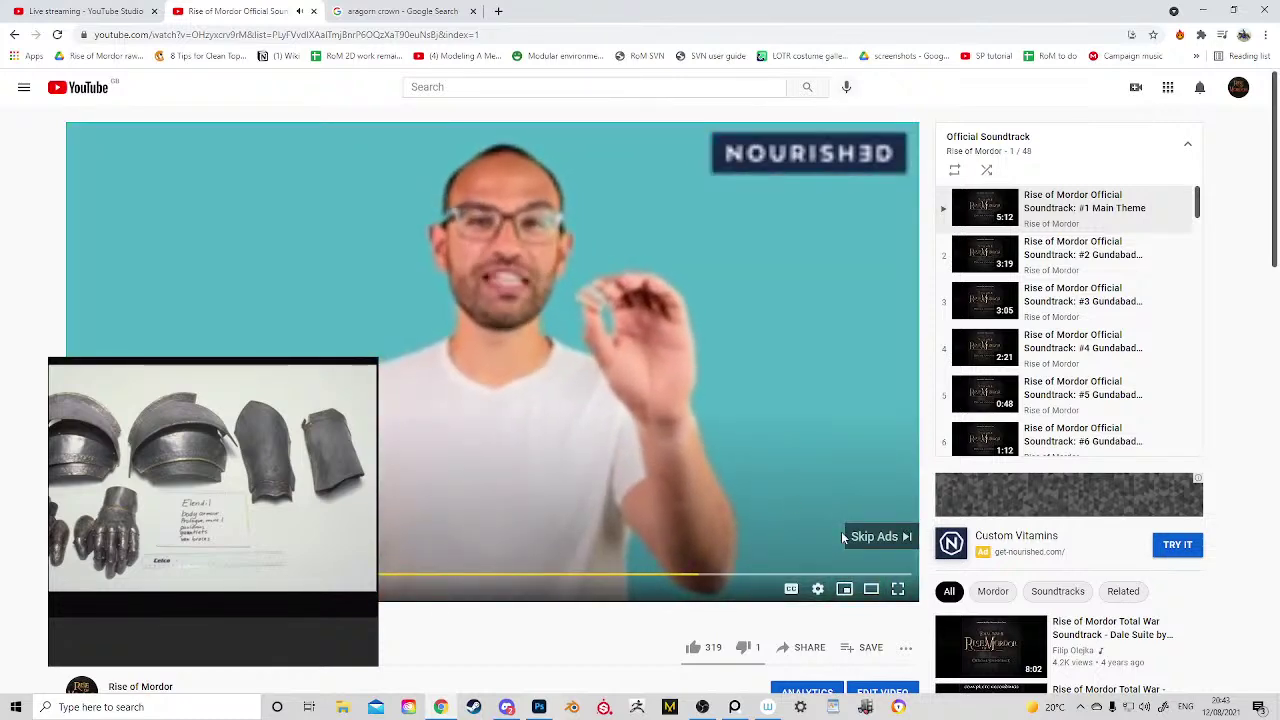
click(858, 536)
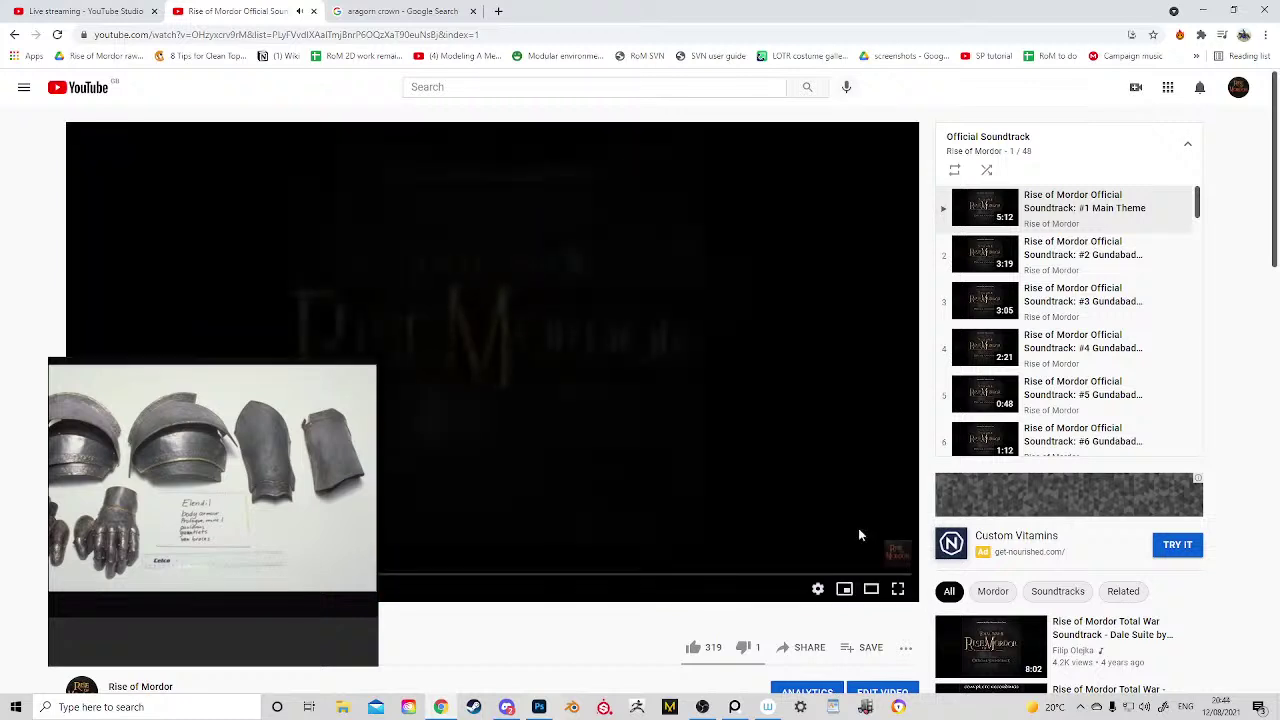
drag(115, 516, 279, 305)
scroll(670, 446, down, 2)
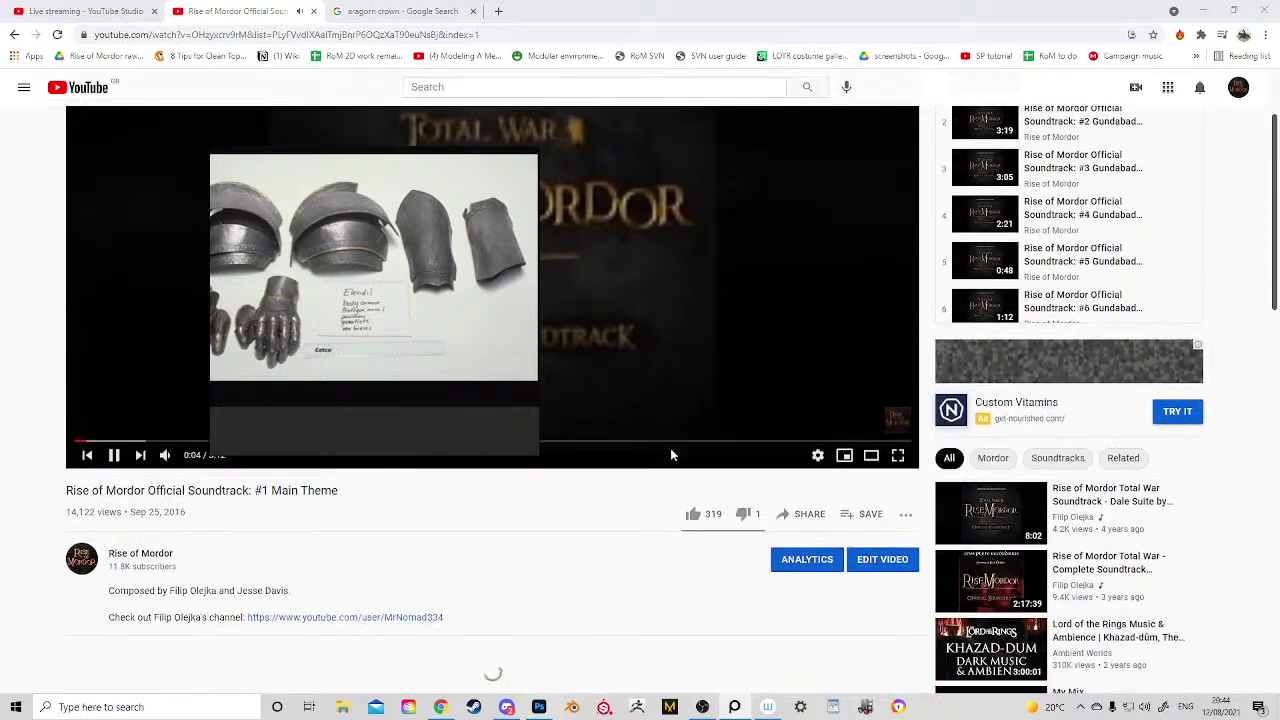
scroll(670, 455, down, 1)
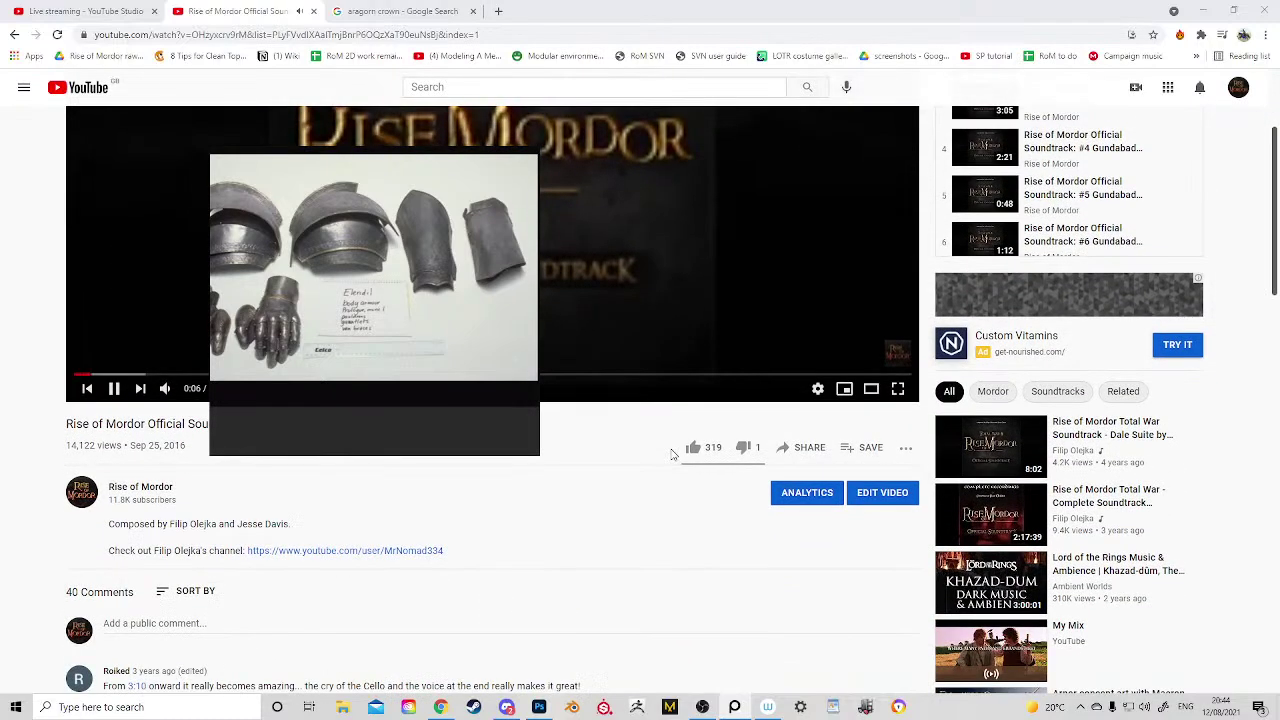
scroll(672, 455, up, 3)
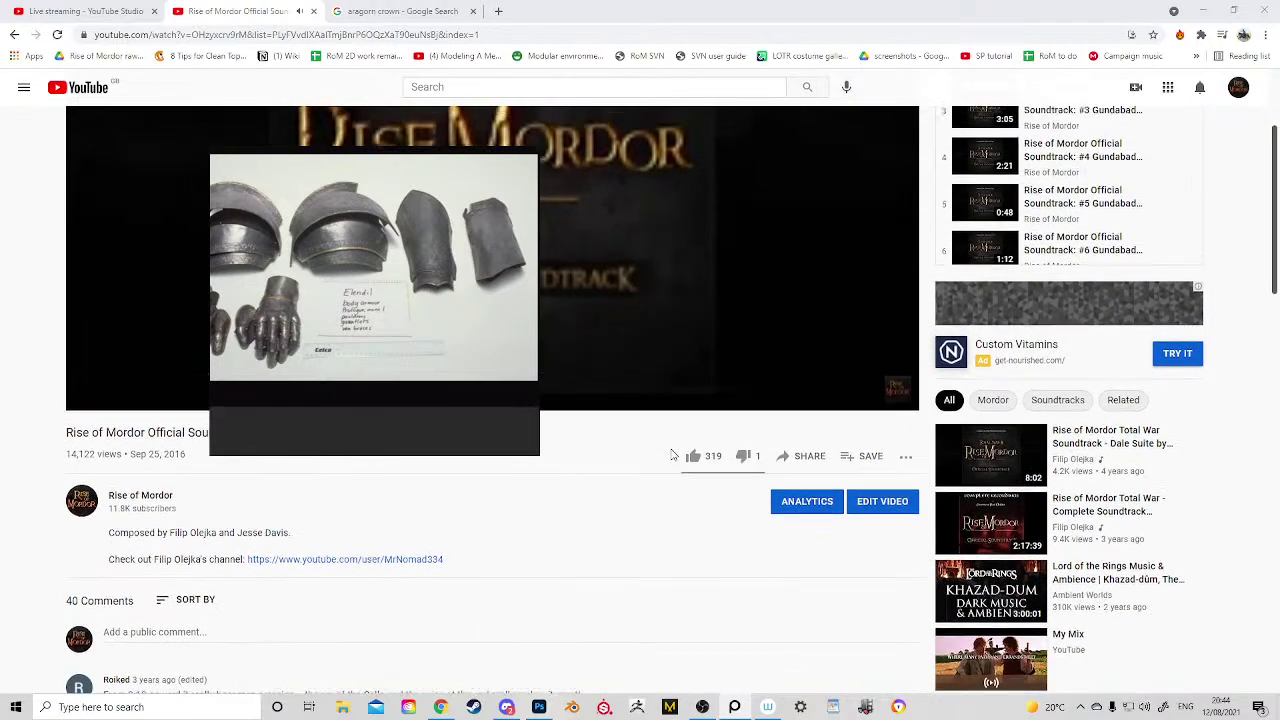
drag(403, 405, 285, 589)
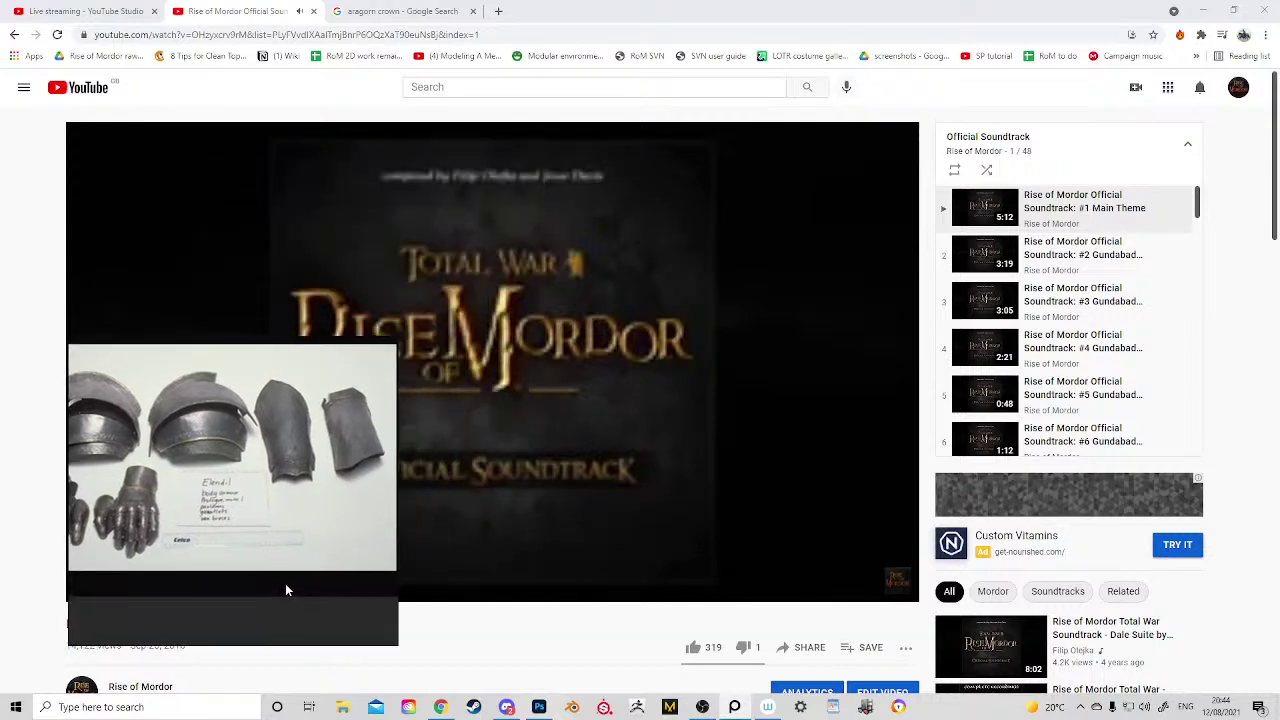
Step: Switch to Photoshop and brush sampled dark greys along the shaded side of the breastplate, beside the chainmail sleeve
click(1209, 9)
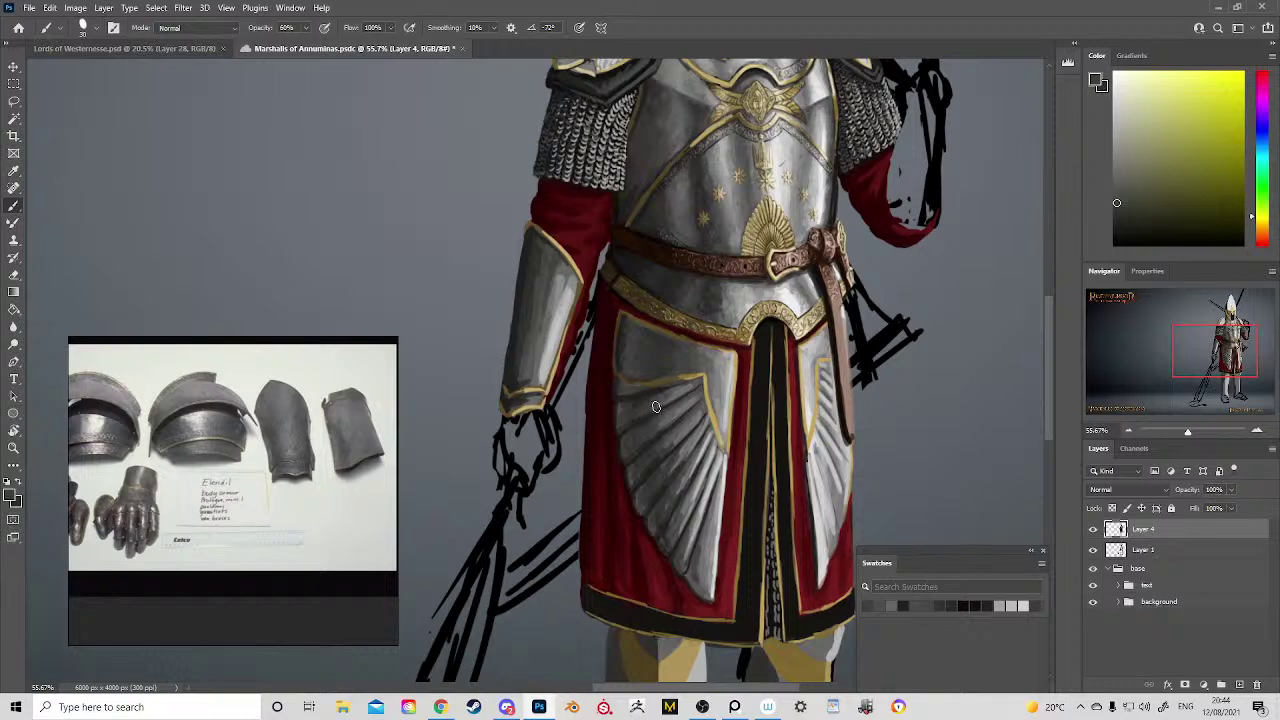
key(z)
drag(663, 418, 654, 236)
drag(661, 126, 707, 192)
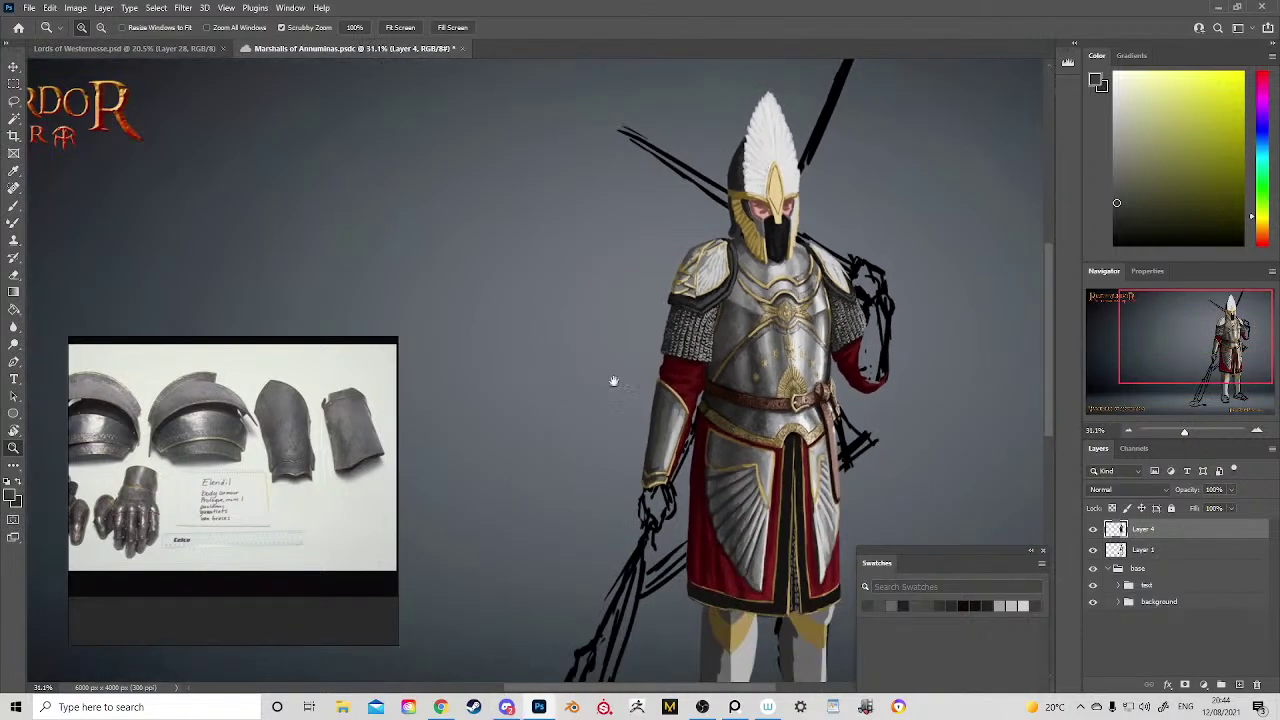
drag(611, 374, 548, 358)
drag(736, 240, 771, 258)
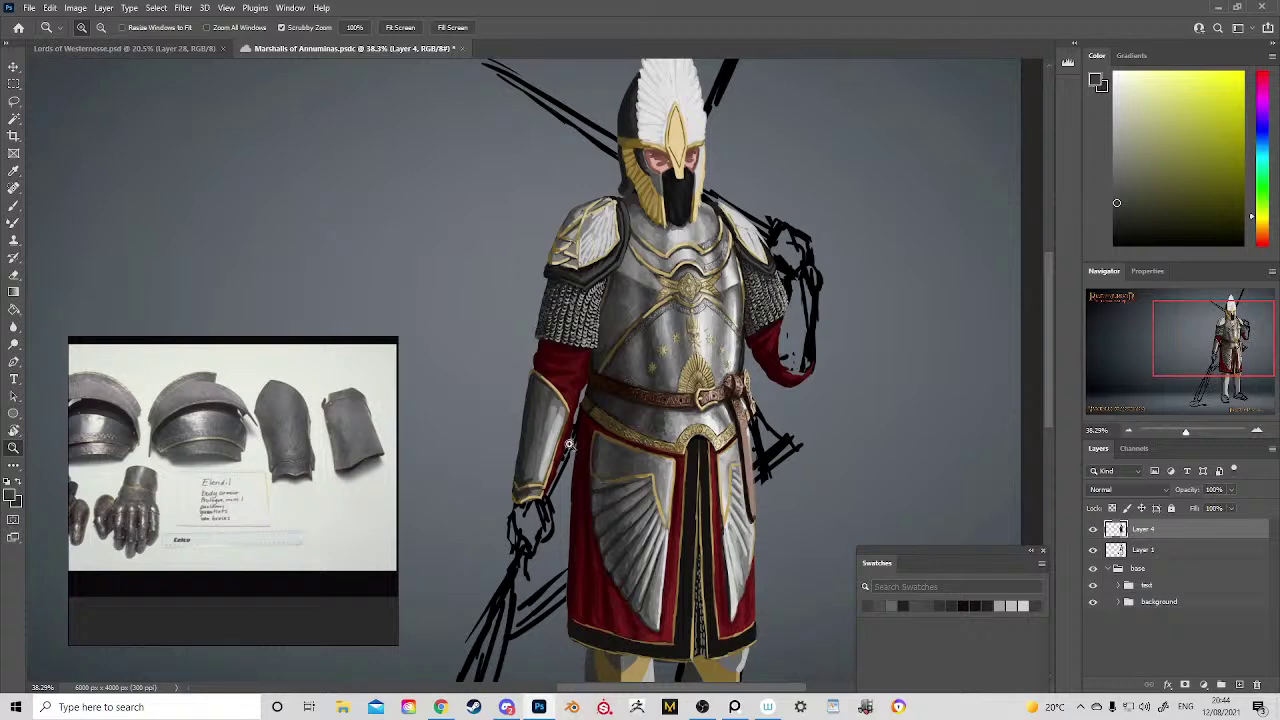
scroll(665, 352, up, 3)
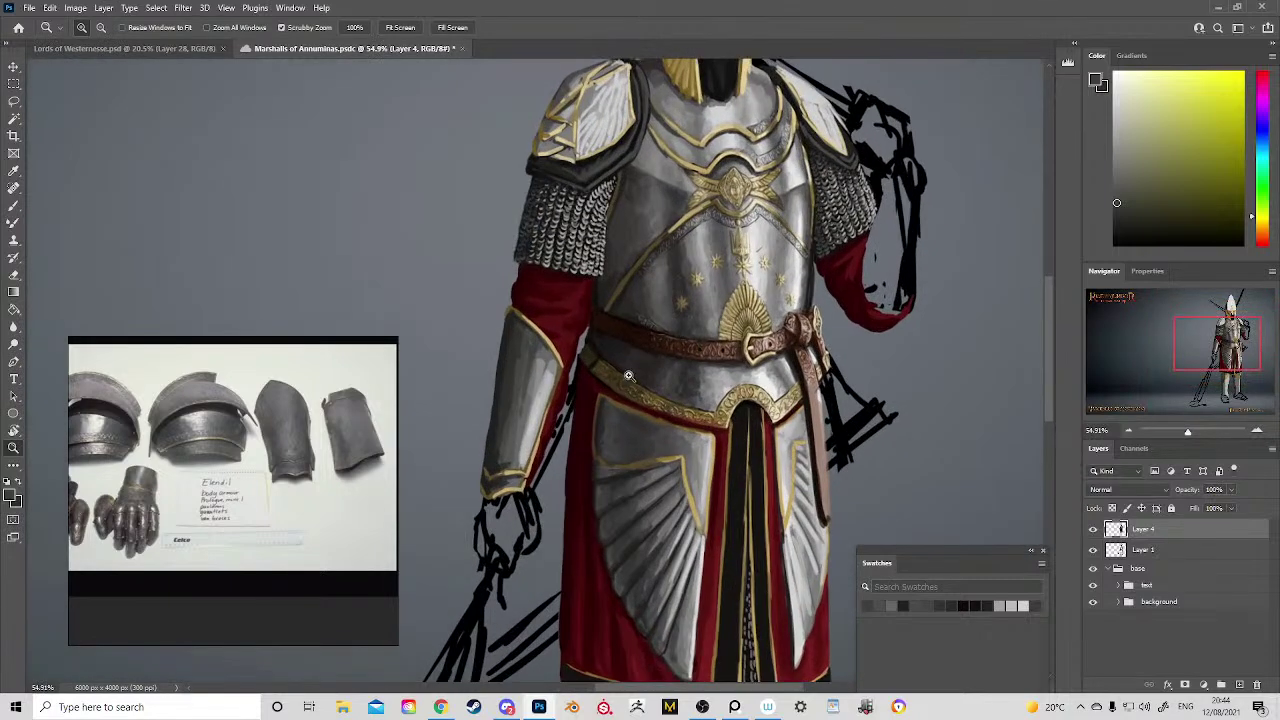
key(b)
alt+click(608, 372)
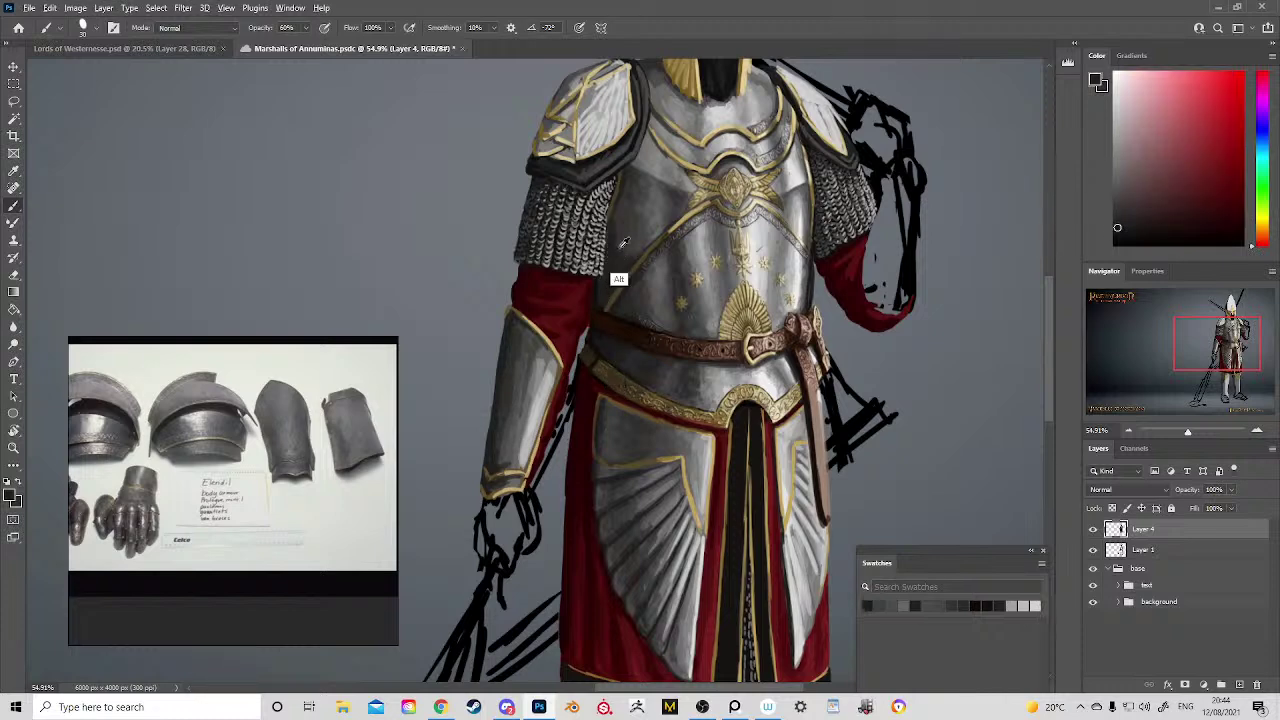
alt+click(616, 255)
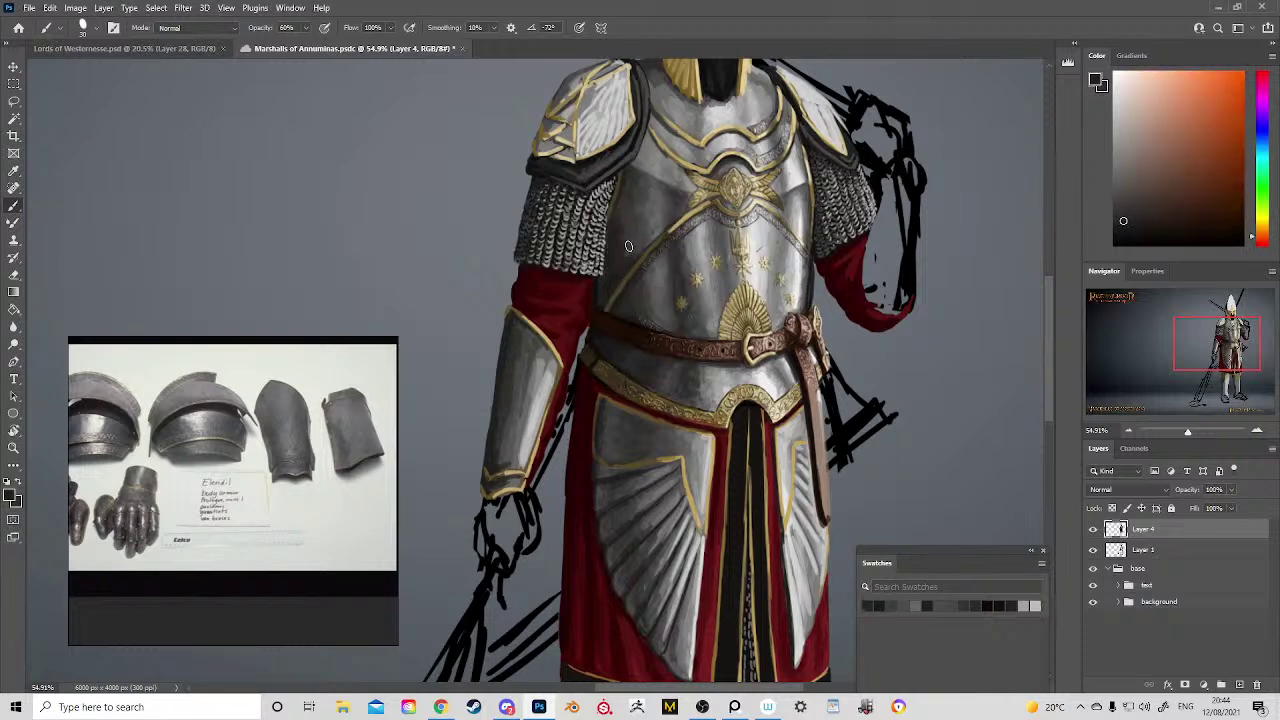
alt+click(620, 276)
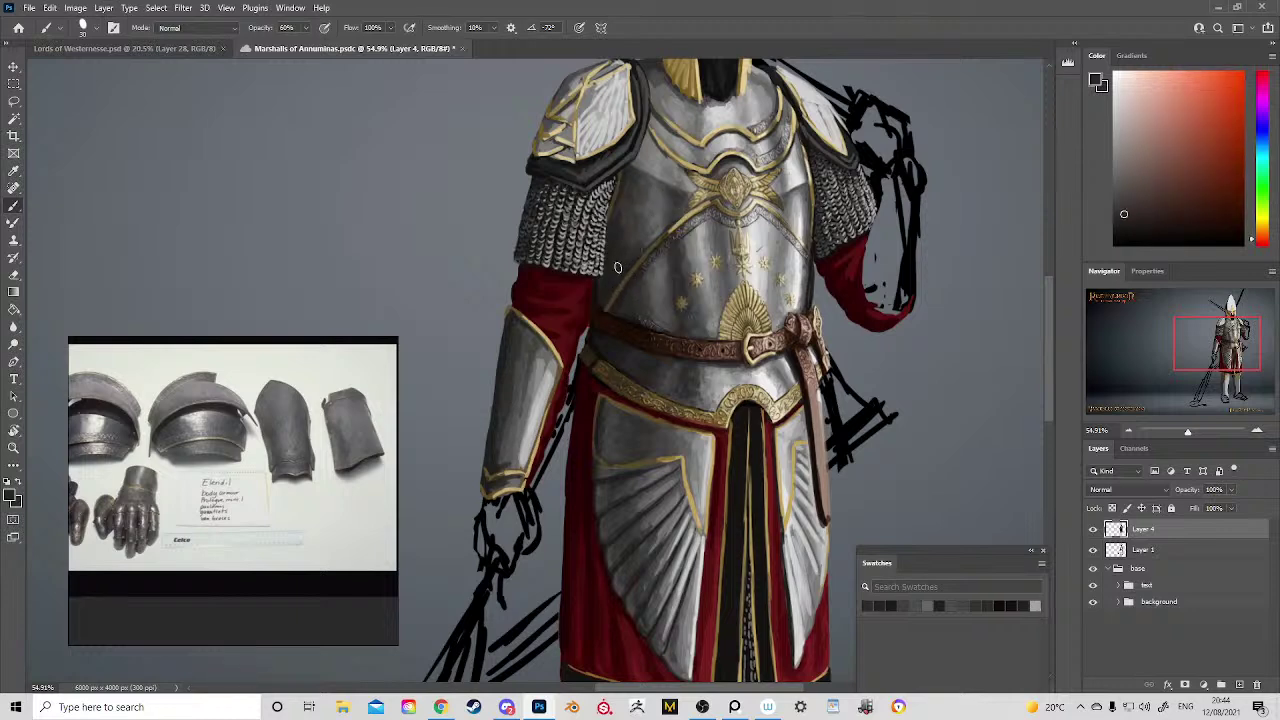
alt+click(629, 215)
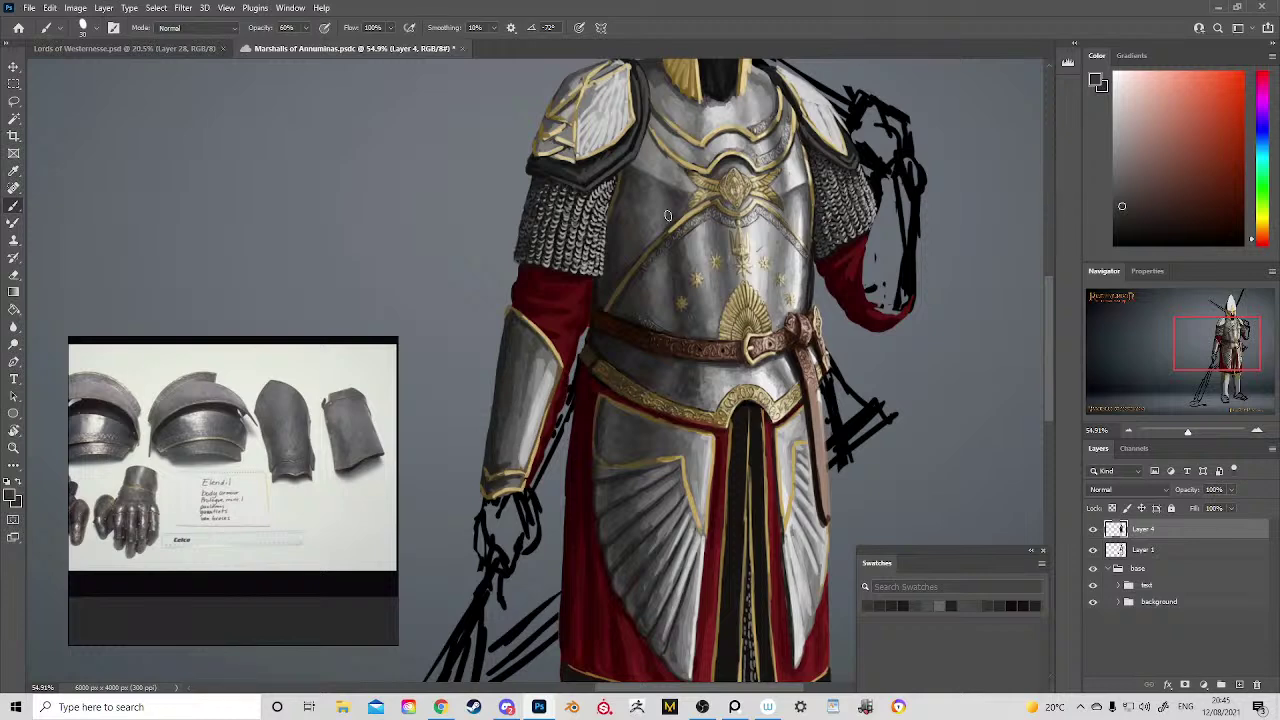
Step: Refine the shading along the outer edge of the lowered arm's vambrace with grey tones sampled from it
alt+click(504, 366)
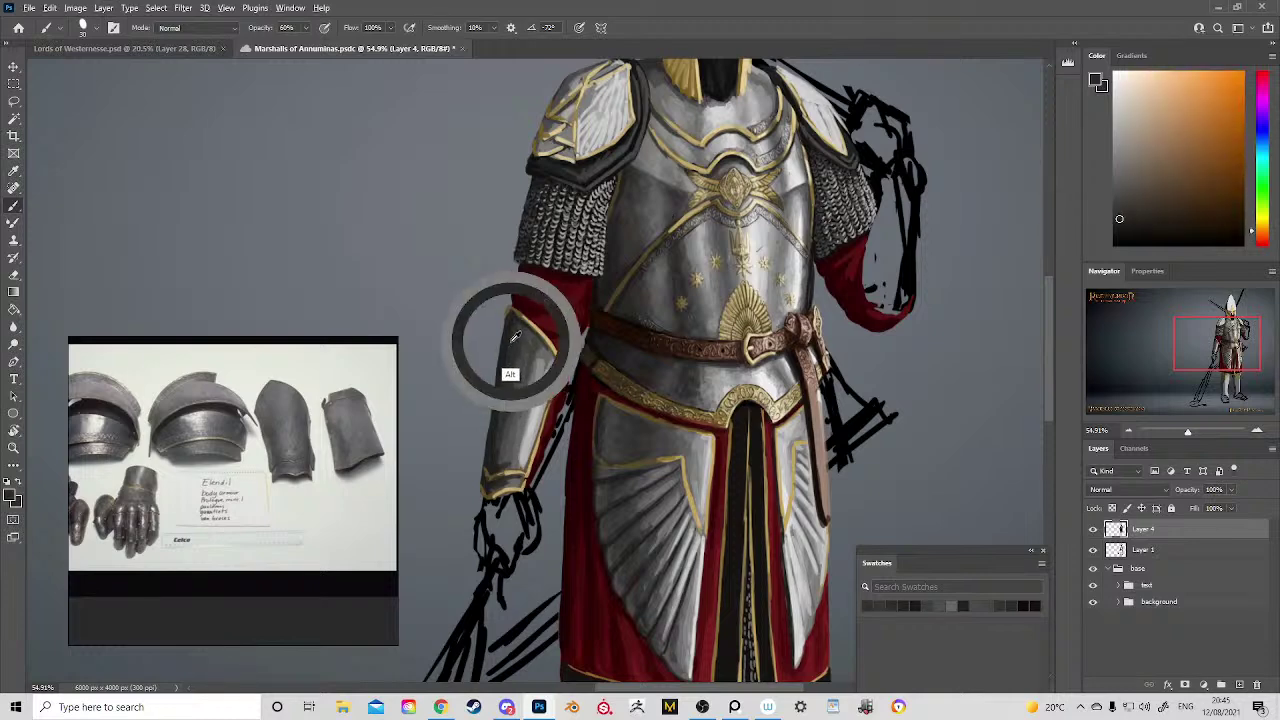
alt+click(492, 460)
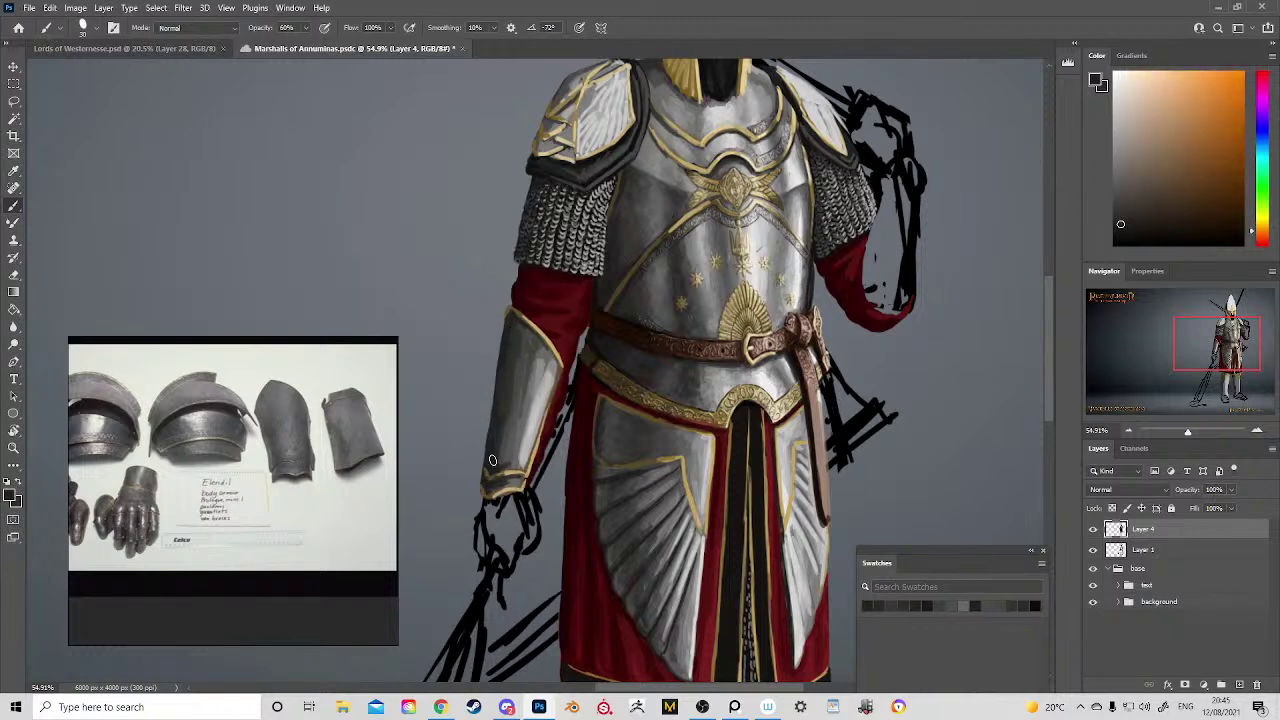
alt+click(522, 380)
alt+click(520, 360)
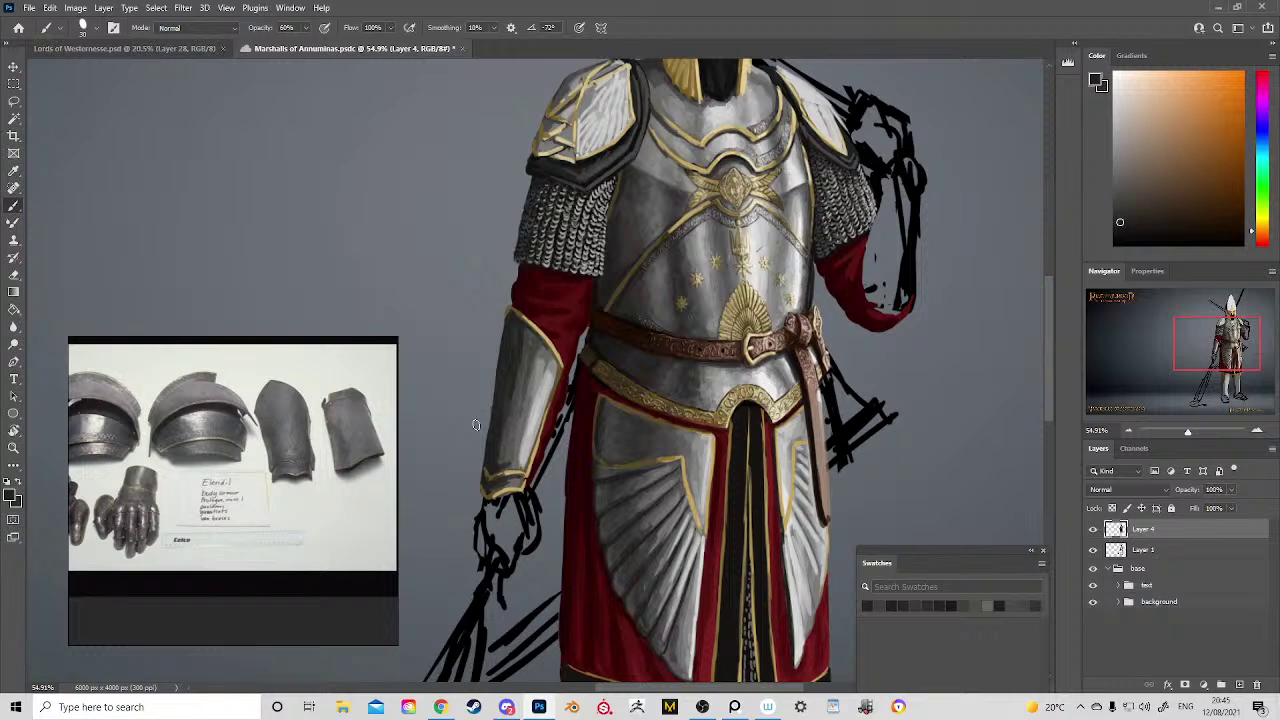
alt+click(500, 346)
alt+click(503, 350)
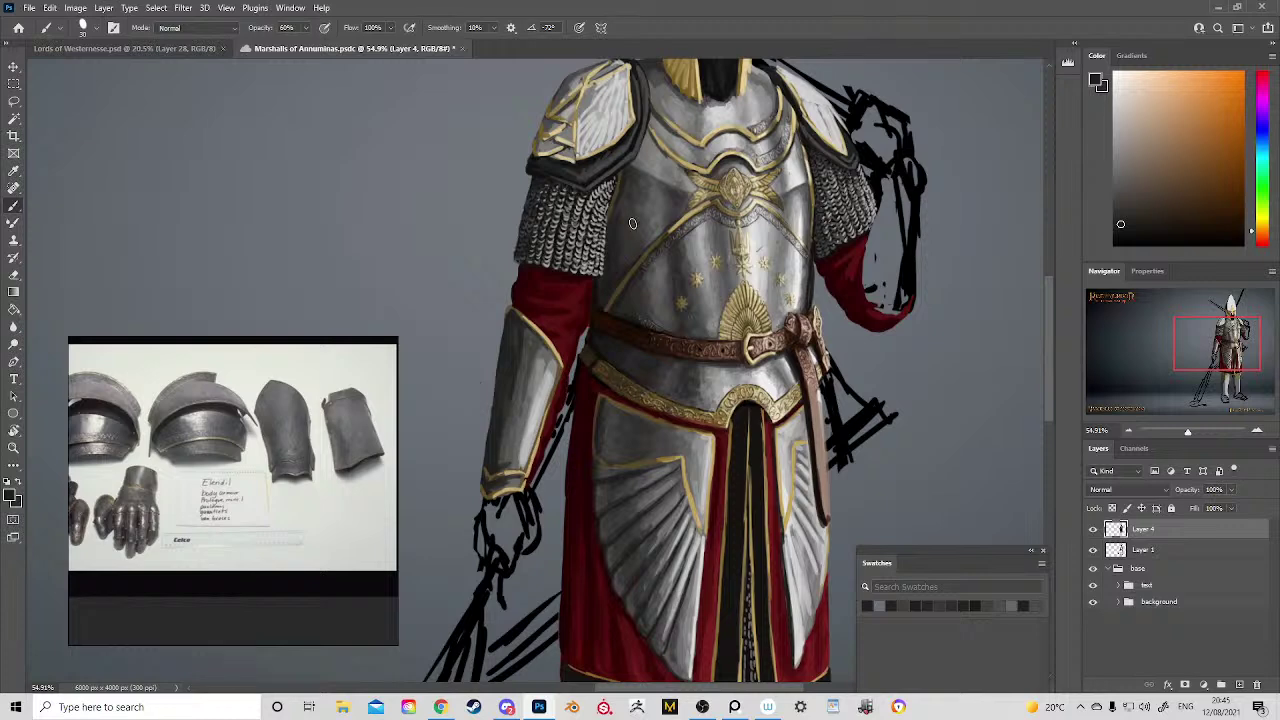
Step: Deepen the shadows where the breastplate, belt and gold waist trim meet the lowered arm, using colours sampled from each
alt+click(603, 315)
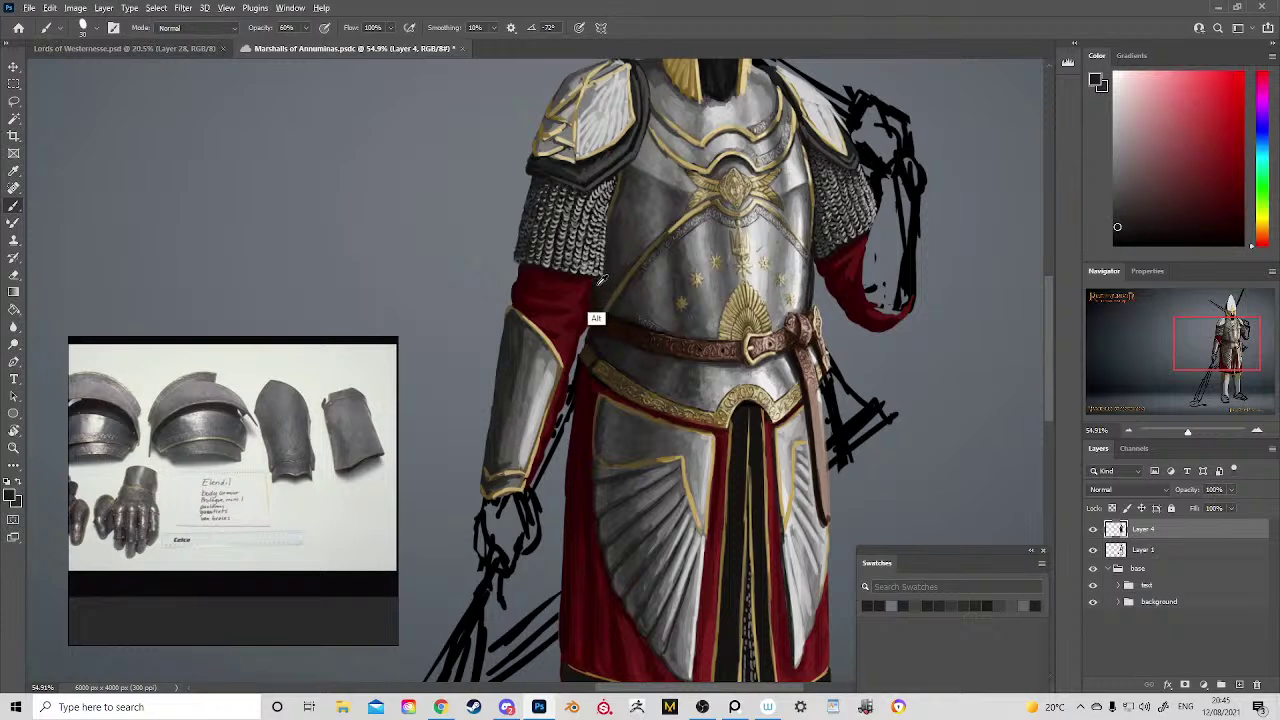
alt+click(594, 303)
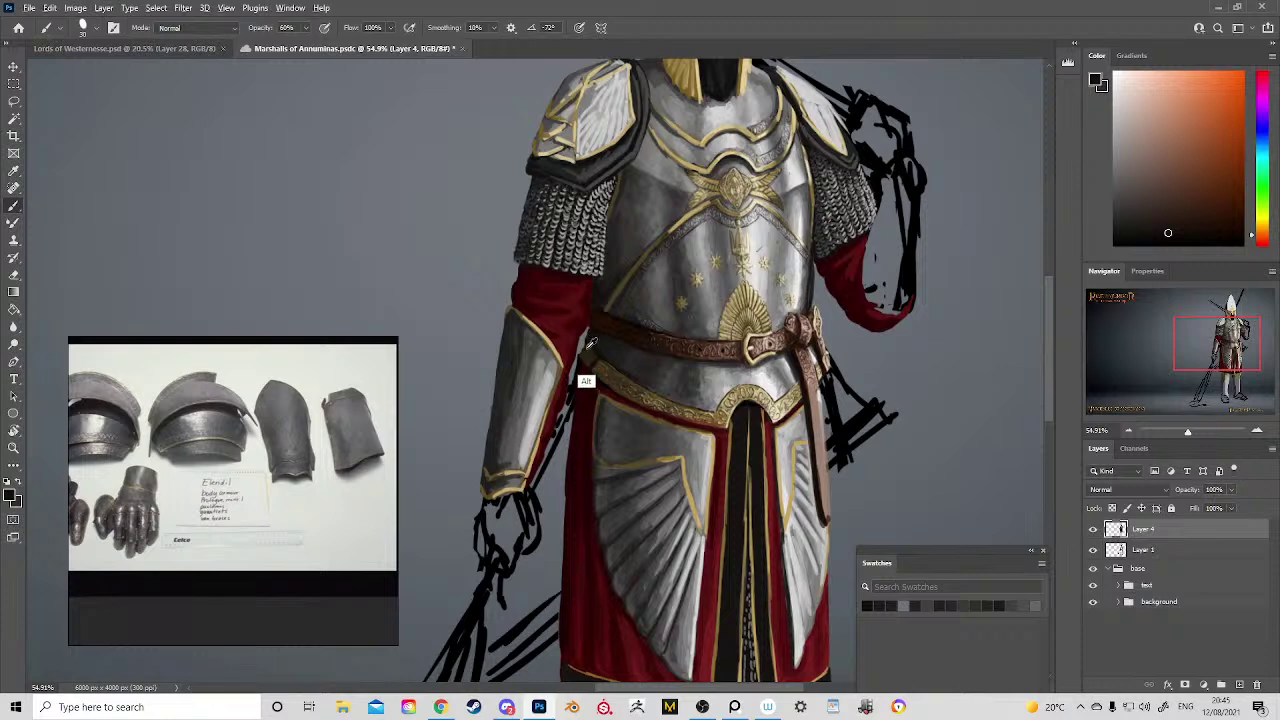
alt+click(587, 343)
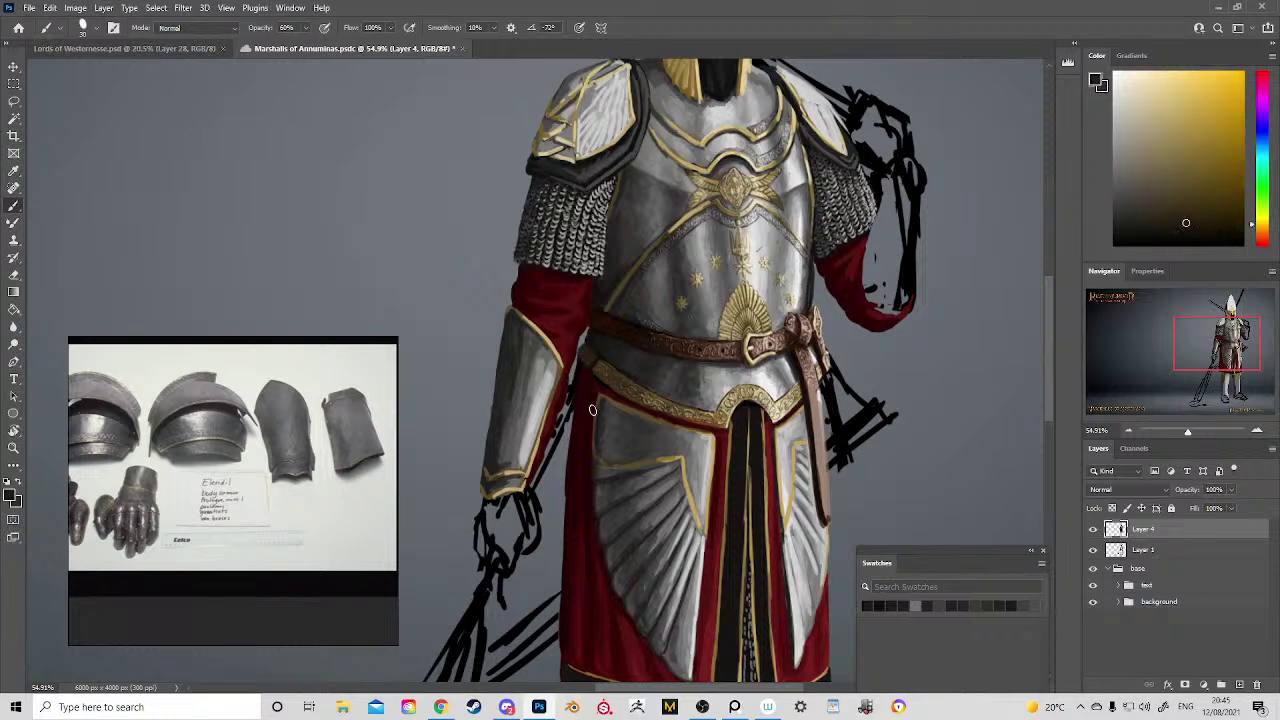
drag(664, 438, 655, 383)
alt+click(591, 347)
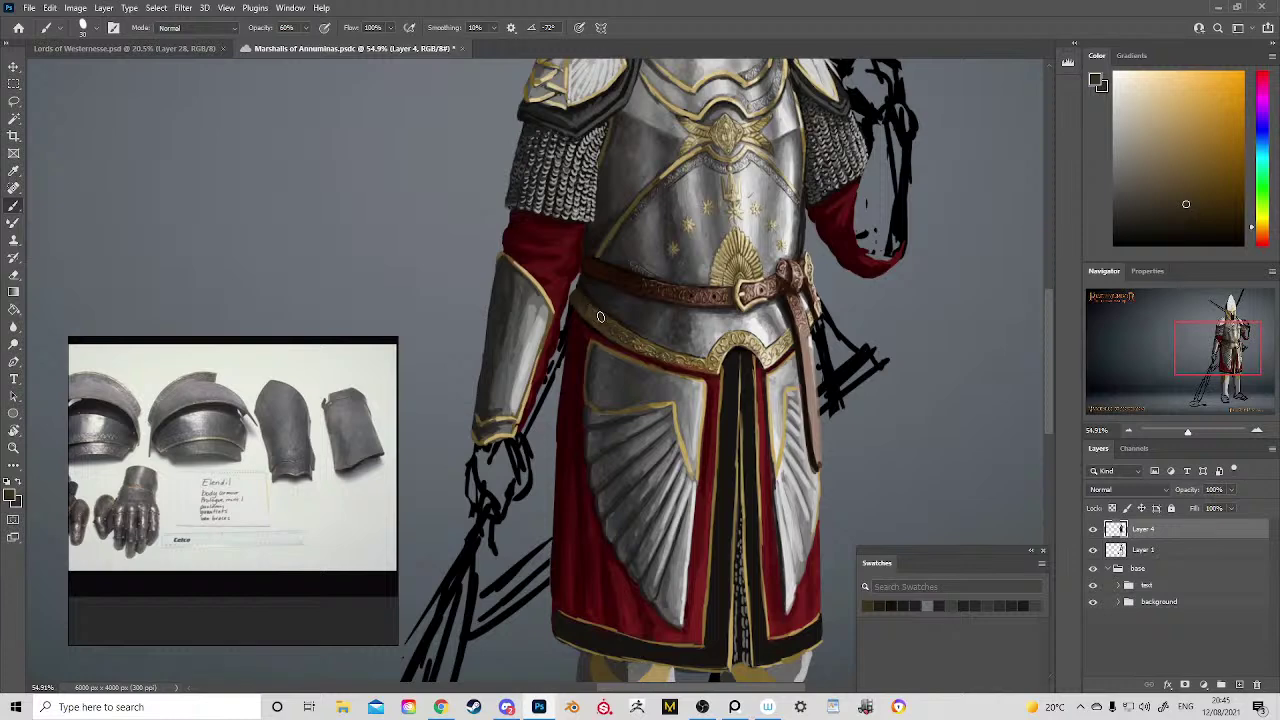
Step: Touch up the shaded edge of the waist trim and breastplate with sampled dark olive and grey tones
drag(636, 331, 595, 505)
alt+click(556, 402)
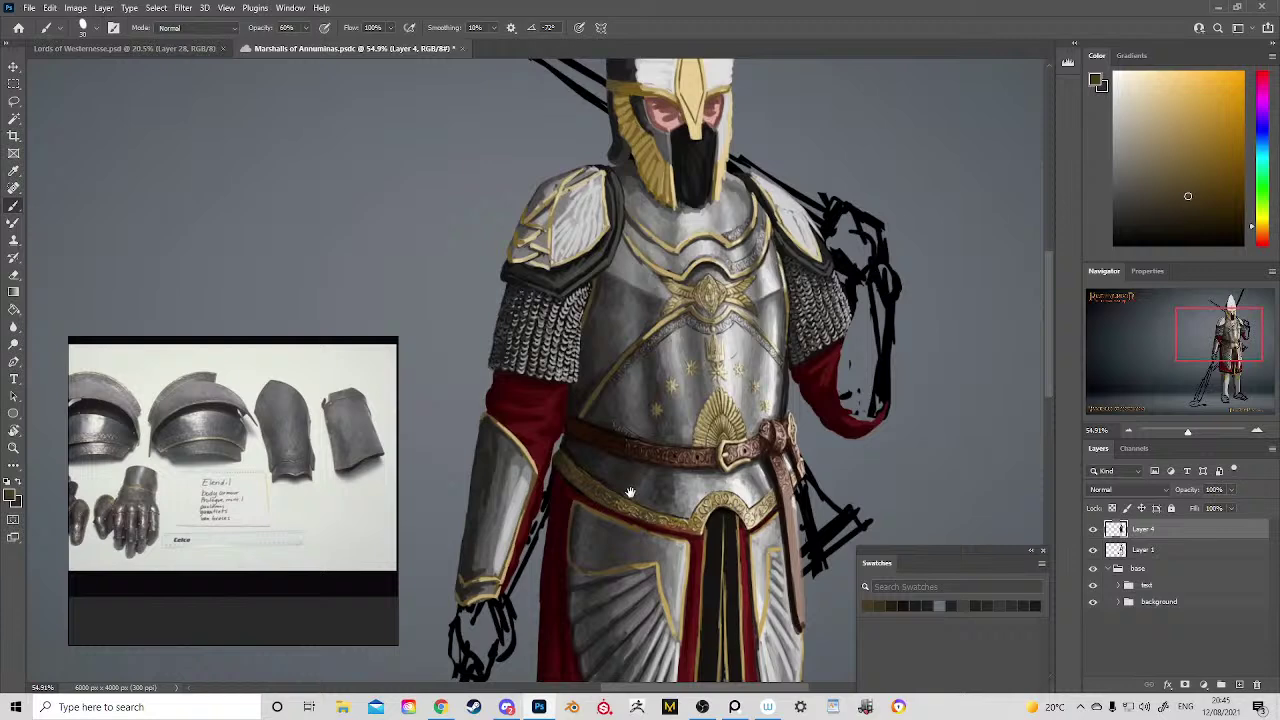
alt+click(586, 415)
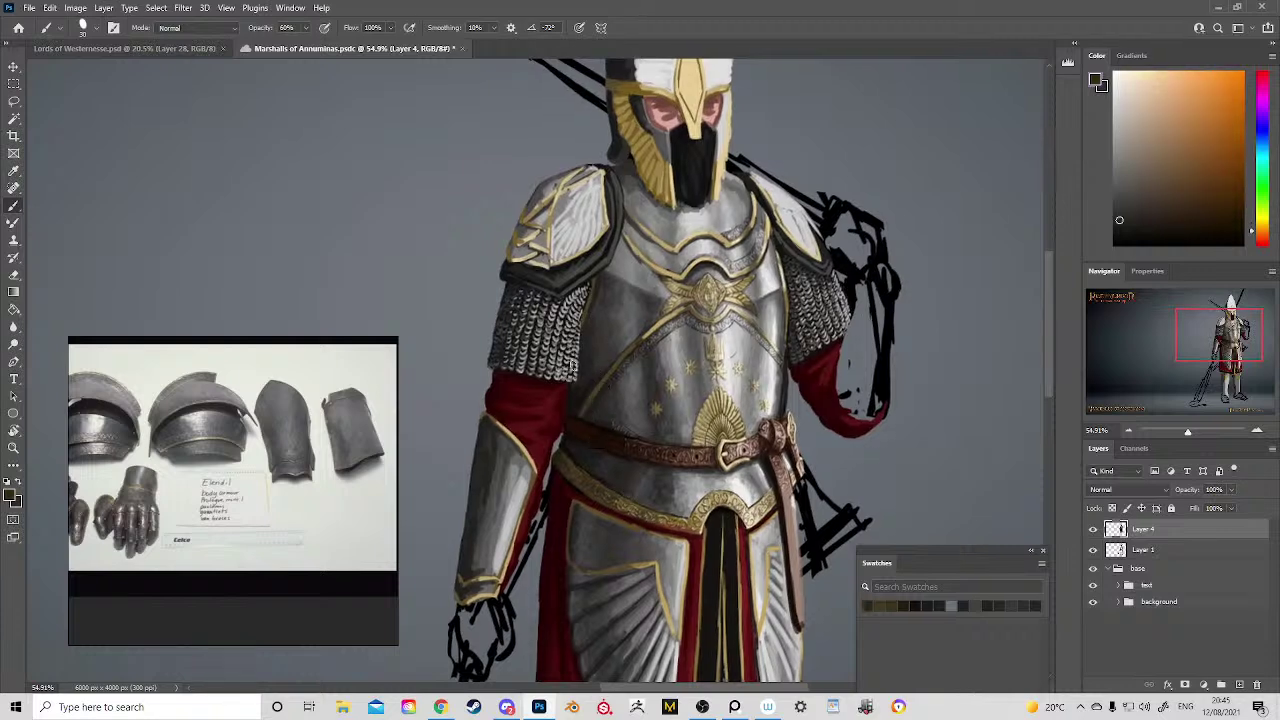
alt+click(588, 332)
Step: Fill the raised arm's sketched sleeve with sampled dark reds at 70% brush opacity, from the elbow up to the wrist
drag(644, 440, 624, 404)
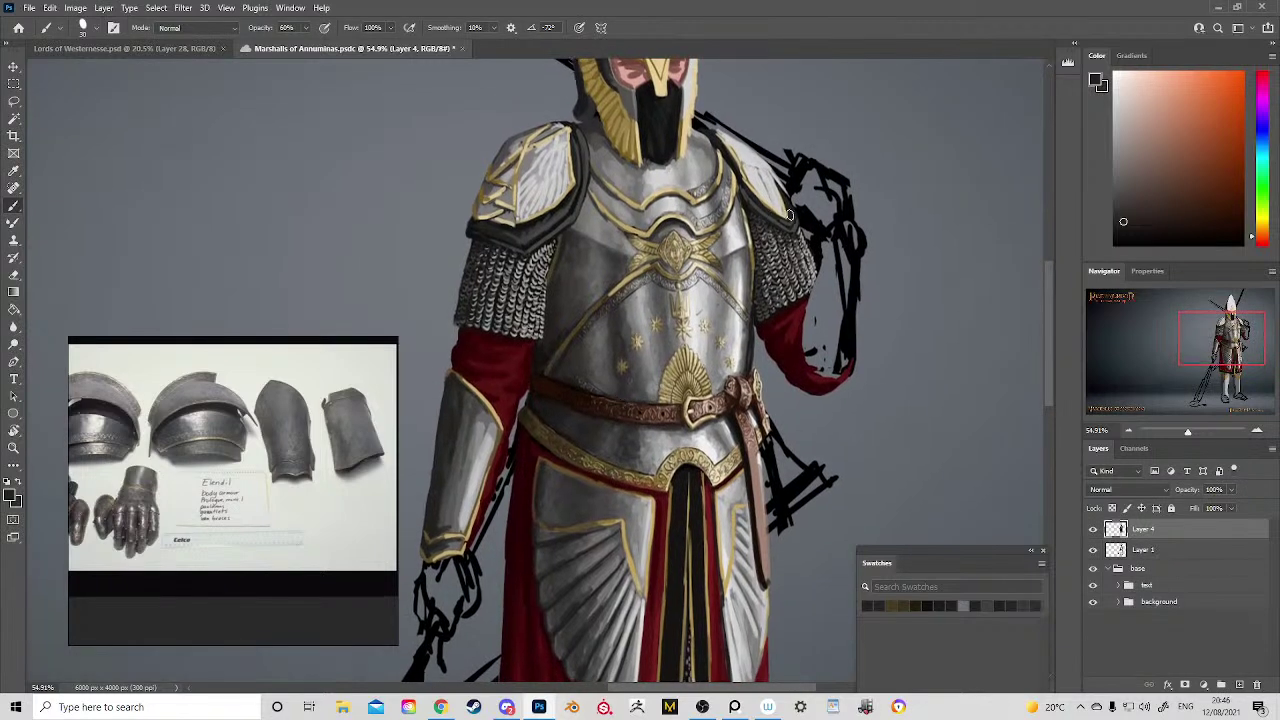
alt+click(788, 365)
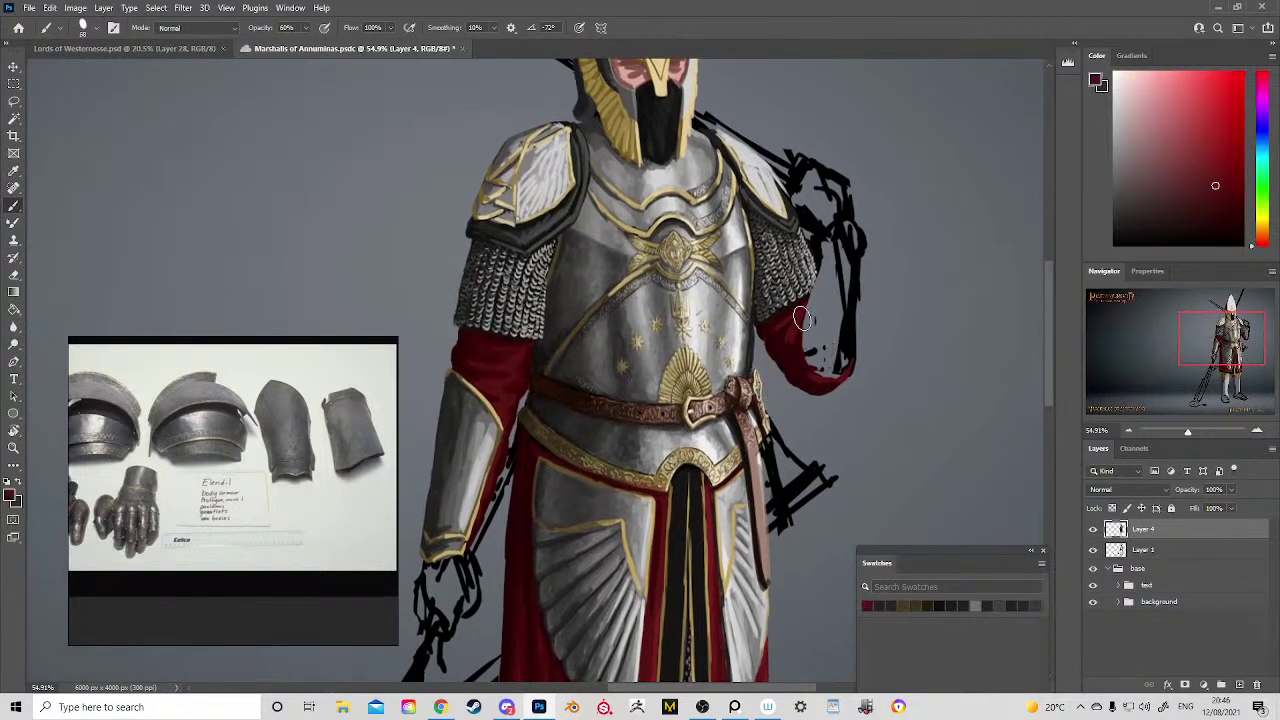
key(7)
mouse_move(810, 342)
mouse_down()
mouse_move(847, 241)
mouse_move(818, 282)
mouse_move(822, 372)
mouse_move(832, 268)
mouse_move(820, 278)
mouse_move(846, 240)
mouse_move(815, 232)
mouse_move(815, 275)
mouse_move(834, 242)
mouse_up()
alt+click(785, 391)
mouse_move(801, 349)
mouse_down()
mouse_move(830, 357)
mouse_move(812, 375)
mouse_move(799, 368)
mouse_move(813, 369)
mouse_move(803, 323)
mouse_move(815, 292)
mouse_move(806, 359)
mouse_up()
drag(809, 261, 819, 269)
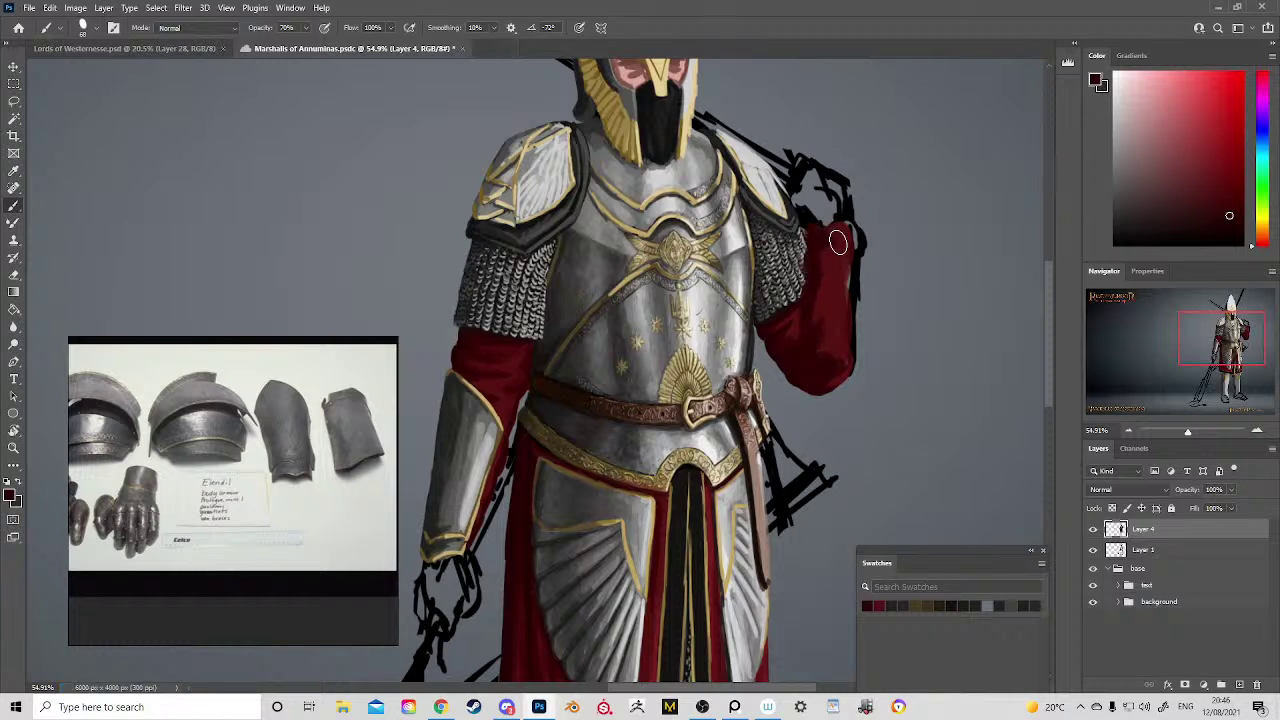
Step: Paint dark red fold shadows on the raised sleeve with a smaller brush and save the document
right_click(826, 252)
alt+right_click(816, 262)
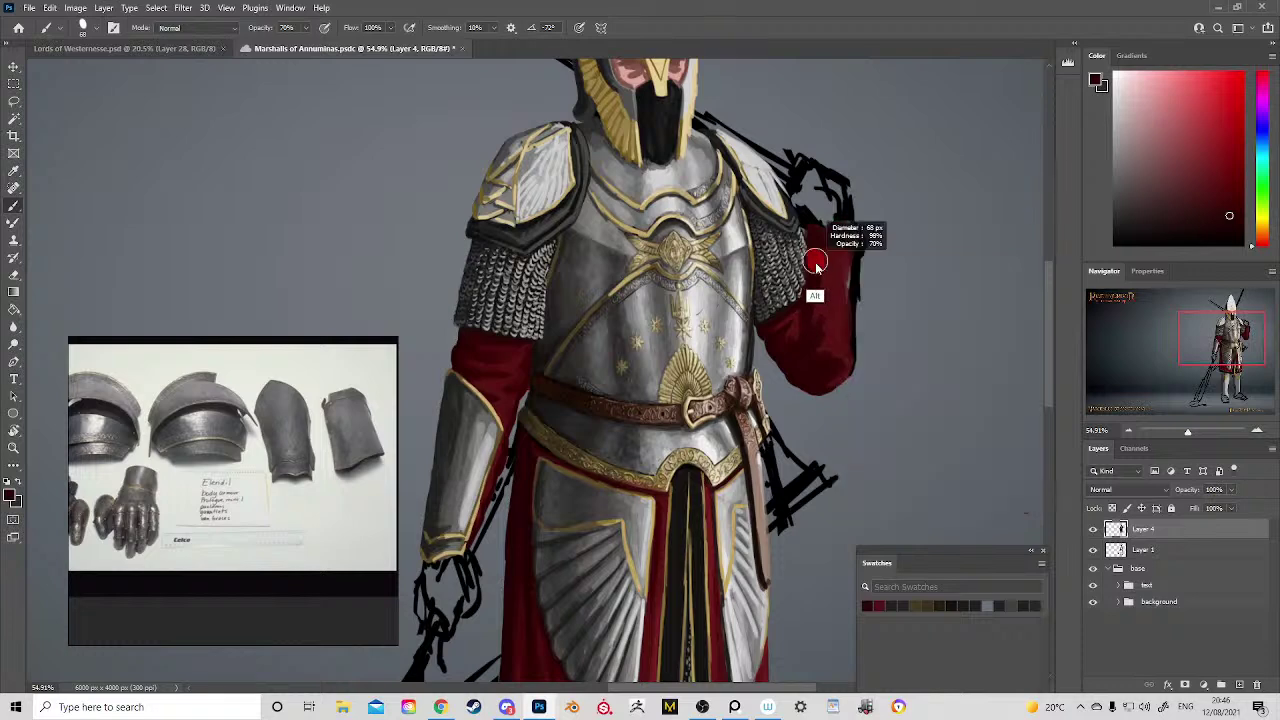
mouse_move(816, 262)
mouse_down()
mouse_move(818, 242)
mouse_move(838, 258)
mouse_move(826, 305)
mouse_up()
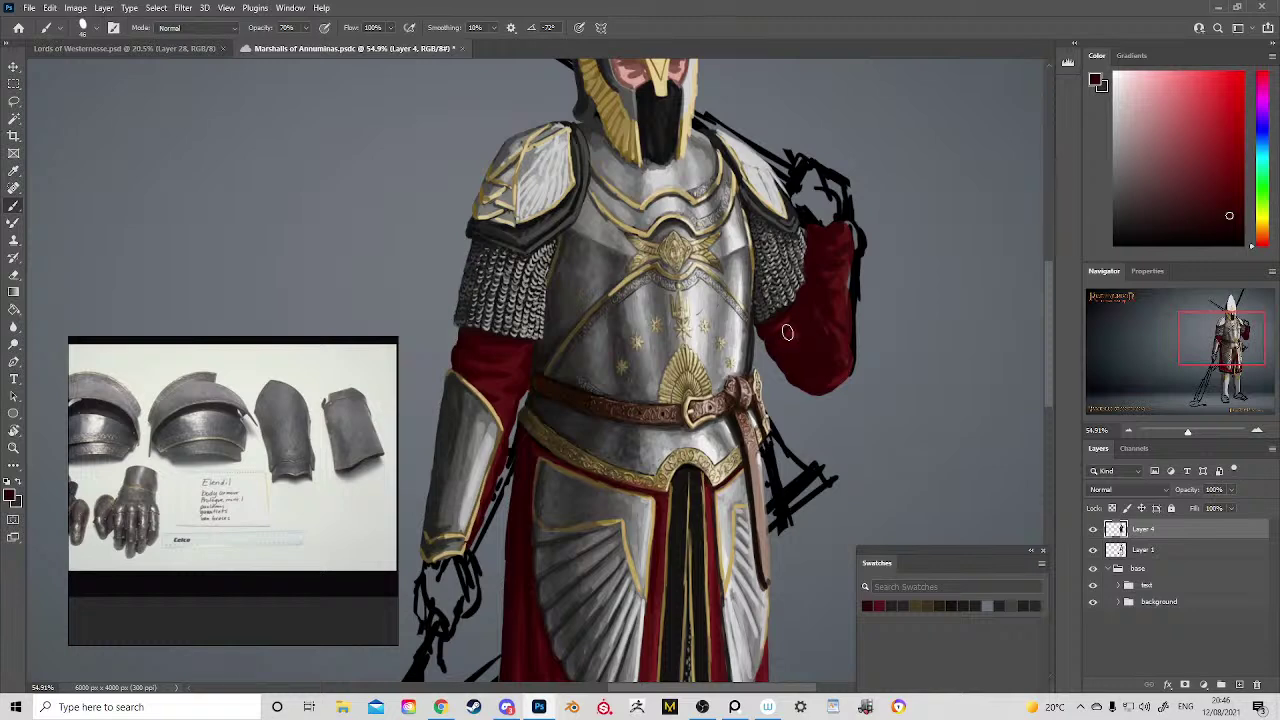
key(ctrl+s)
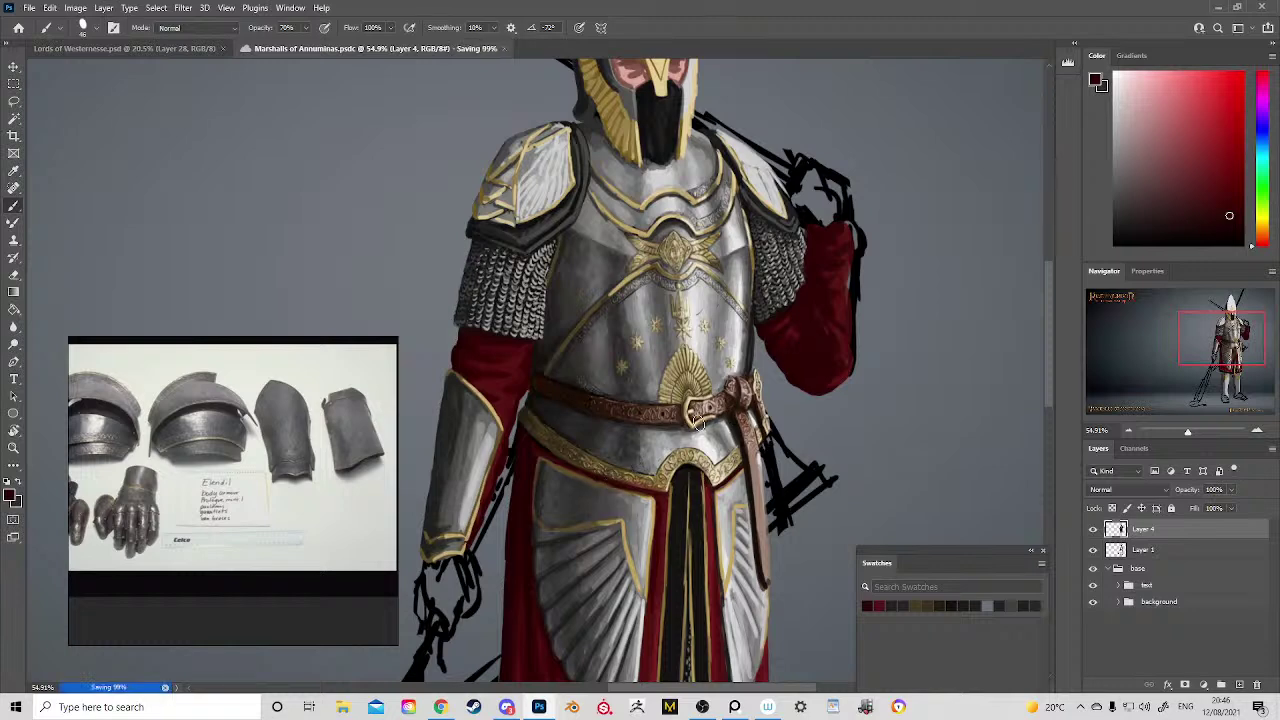
drag(640, 473, 709, 431)
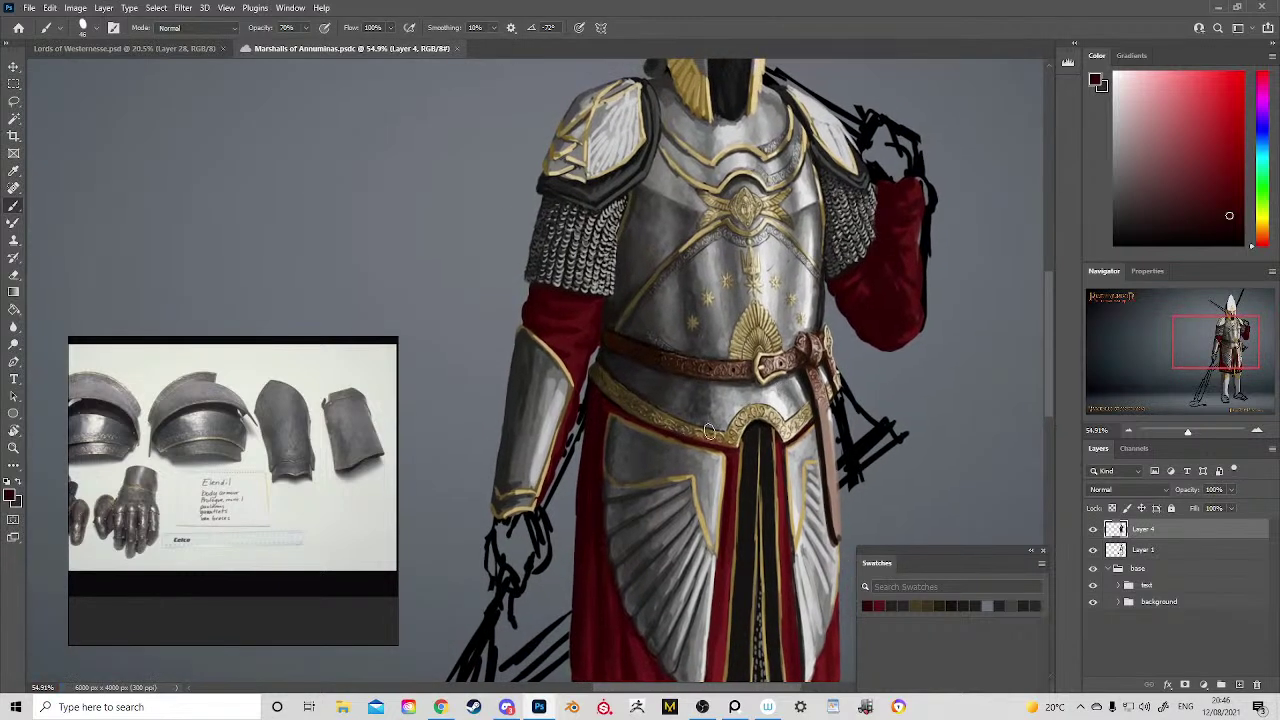
Step: Bring up the gloved-hand reference photo and deepen the fold shadows on the raised sleeve with sampled dark reds
drag(833, 289, 771, 390)
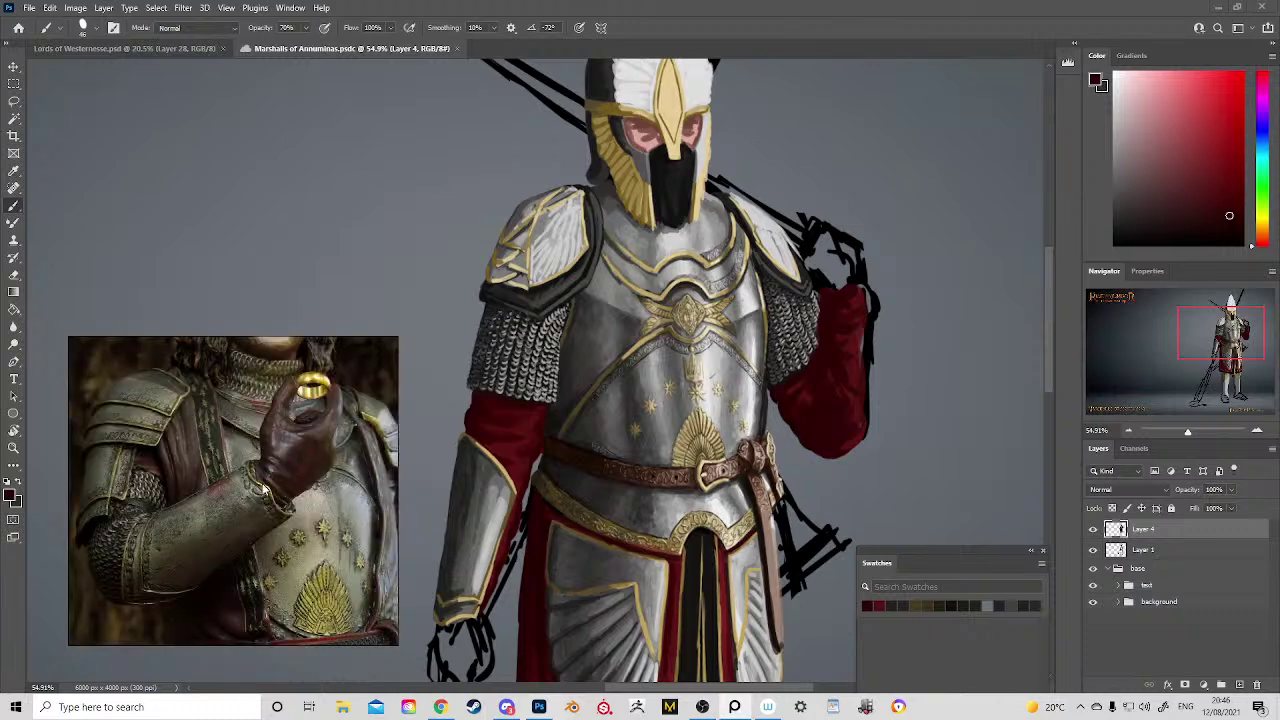
right_click(280, 511)
click(259, 501)
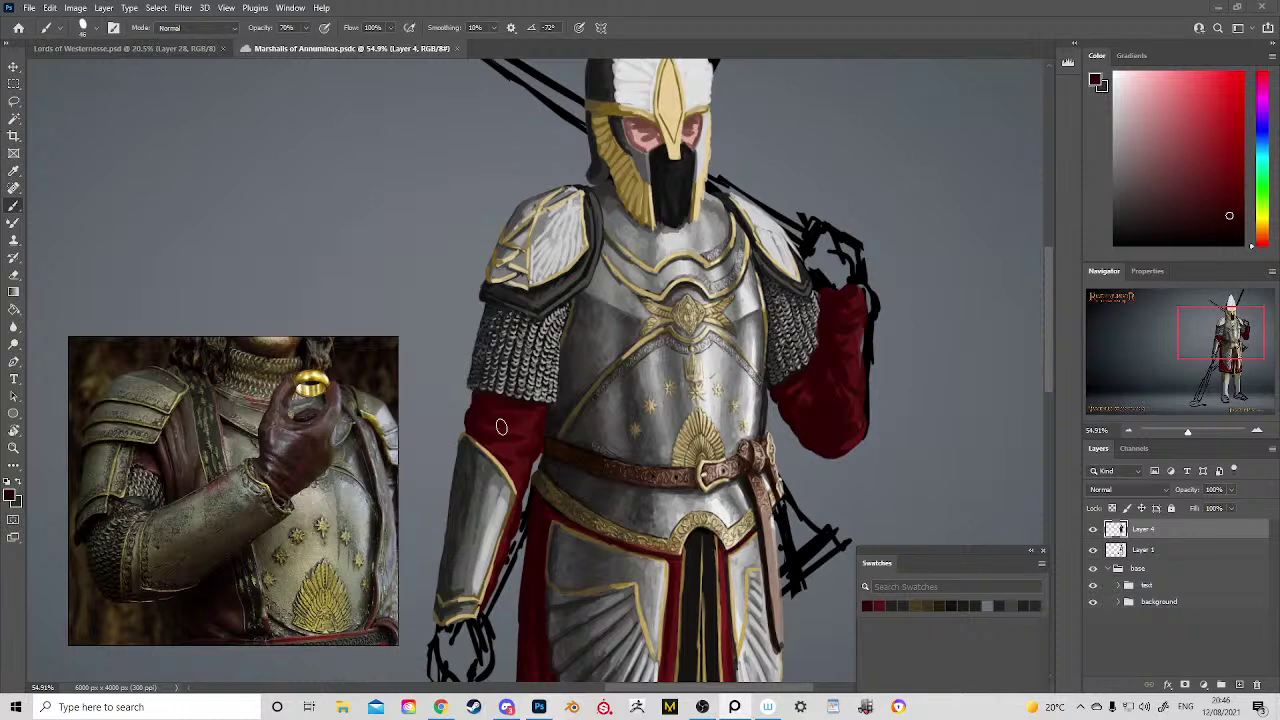
alt+click(856, 304)
alt+click(853, 298)
alt+click(849, 300)
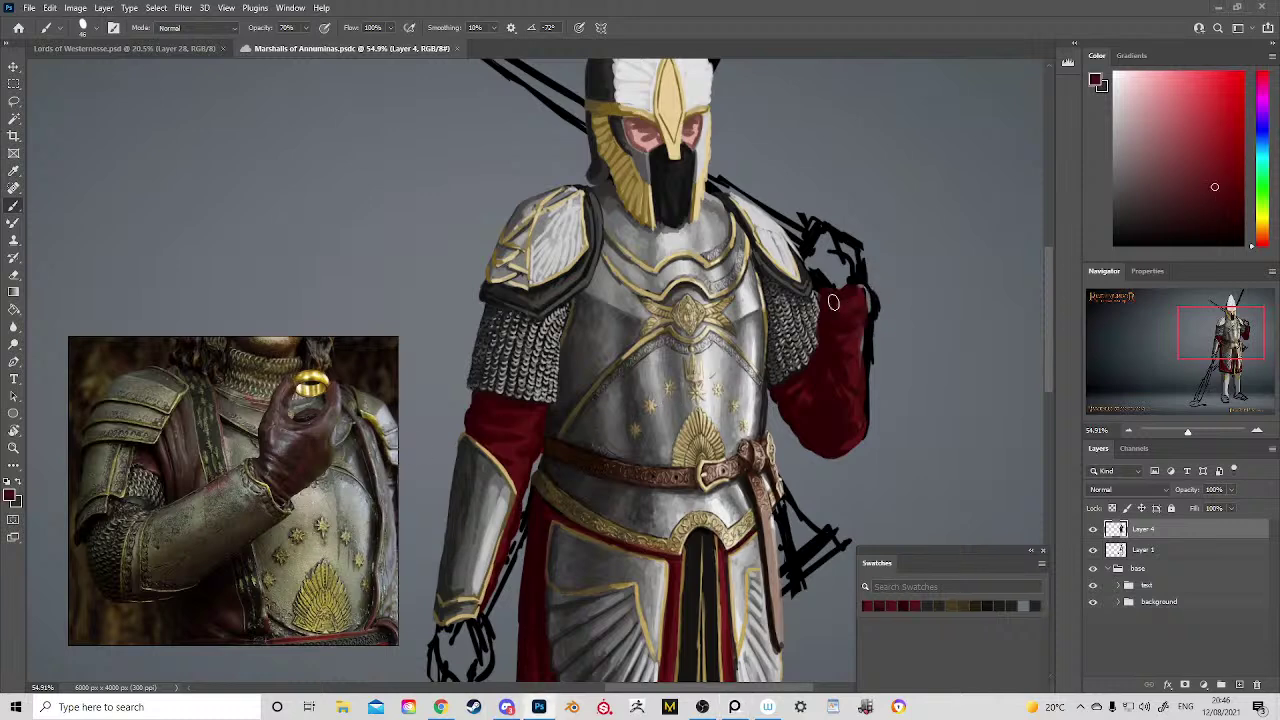
mouse_move(833, 302)
mouse_down()
mouse_move(865, 310)
mouse_move(829, 328)
mouse_move(854, 335)
mouse_move(829, 345)
mouse_move(857, 352)
mouse_move(860, 367)
mouse_move(854, 403)
mouse_move(859, 372)
mouse_move(853, 397)
mouse_move(819, 407)
mouse_move(854, 418)
mouse_move(816, 399)
mouse_move(820, 381)
mouse_move(844, 395)
mouse_move(836, 351)
mouse_move(851, 374)
mouse_move(836, 429)
mouse_move(820, 379)
mouse_move(833, 418)
mouse_move(824, 394)
mouse_move(805, 424)
mouse_up()
alt+click(825, 356)
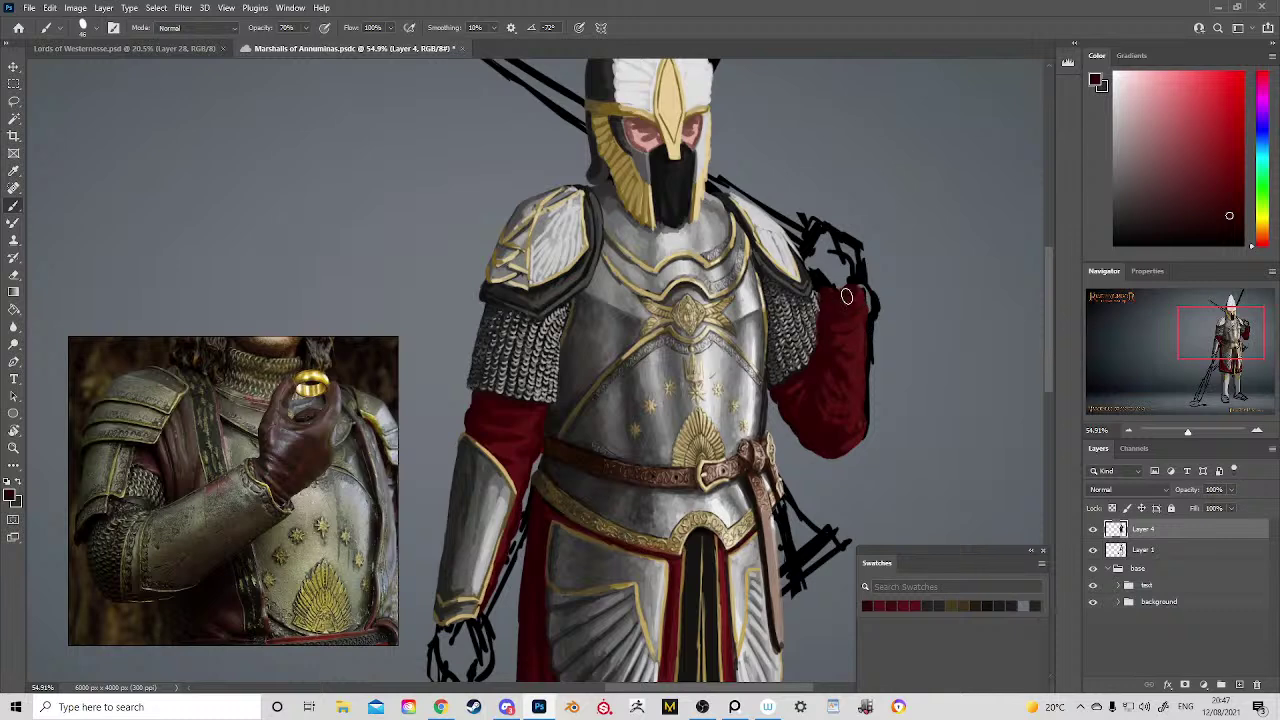
Step: Block in the raised hand's sketch as a glove with a muted dark red at 90% brush opacity
drag(820, 303, 820, 405)
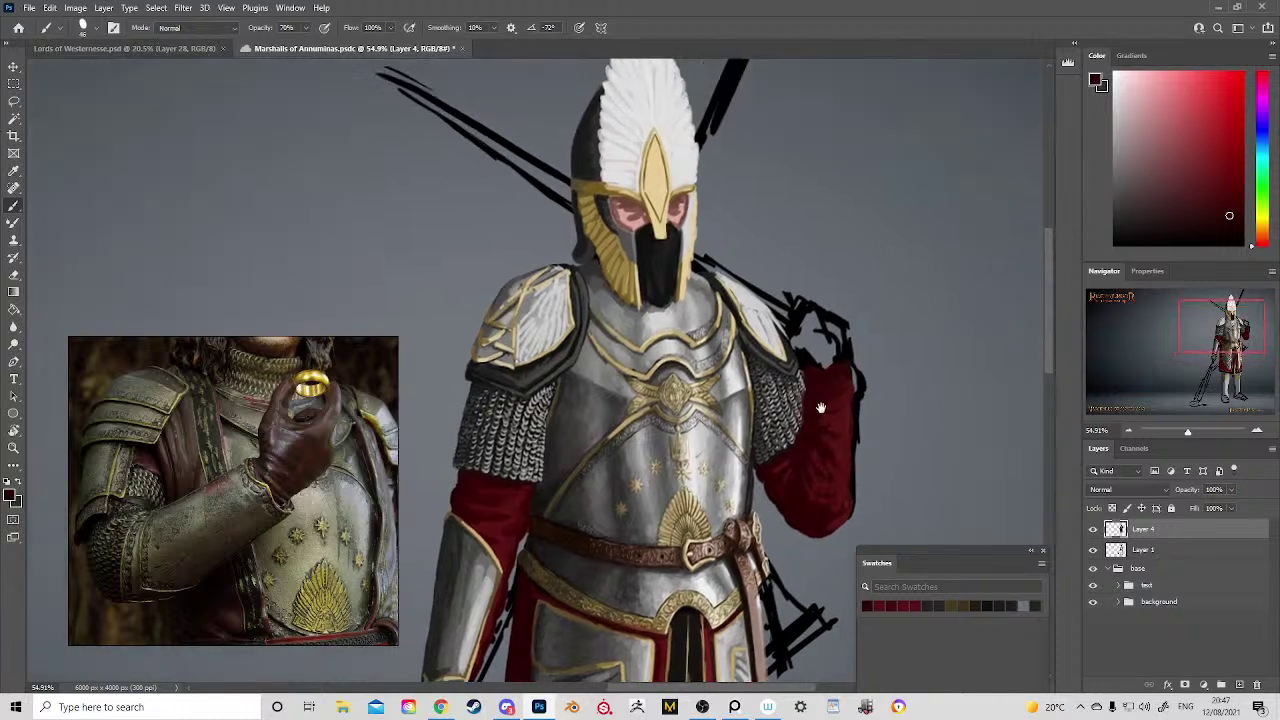
click(1172, 168)
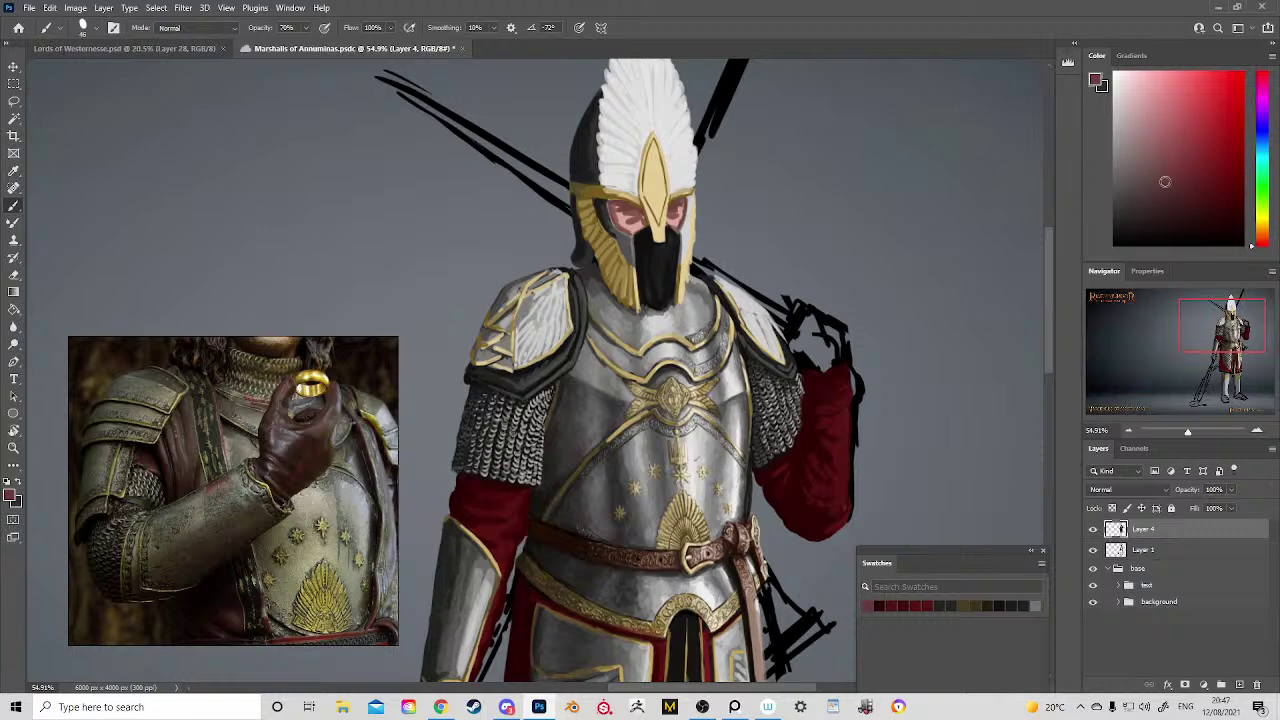
key(9)
mouse_move(802, 350)
mouse_down()
mouse_move(805, 363)
mouse_move(789, 322)
mouse_move(812, 300)
mouse_move(848, 352)
mouse_move(846, 370)
mouse_move(812, 373)
mouse_move(812, 328)
mouse_move(818, 374)
mouse_up()
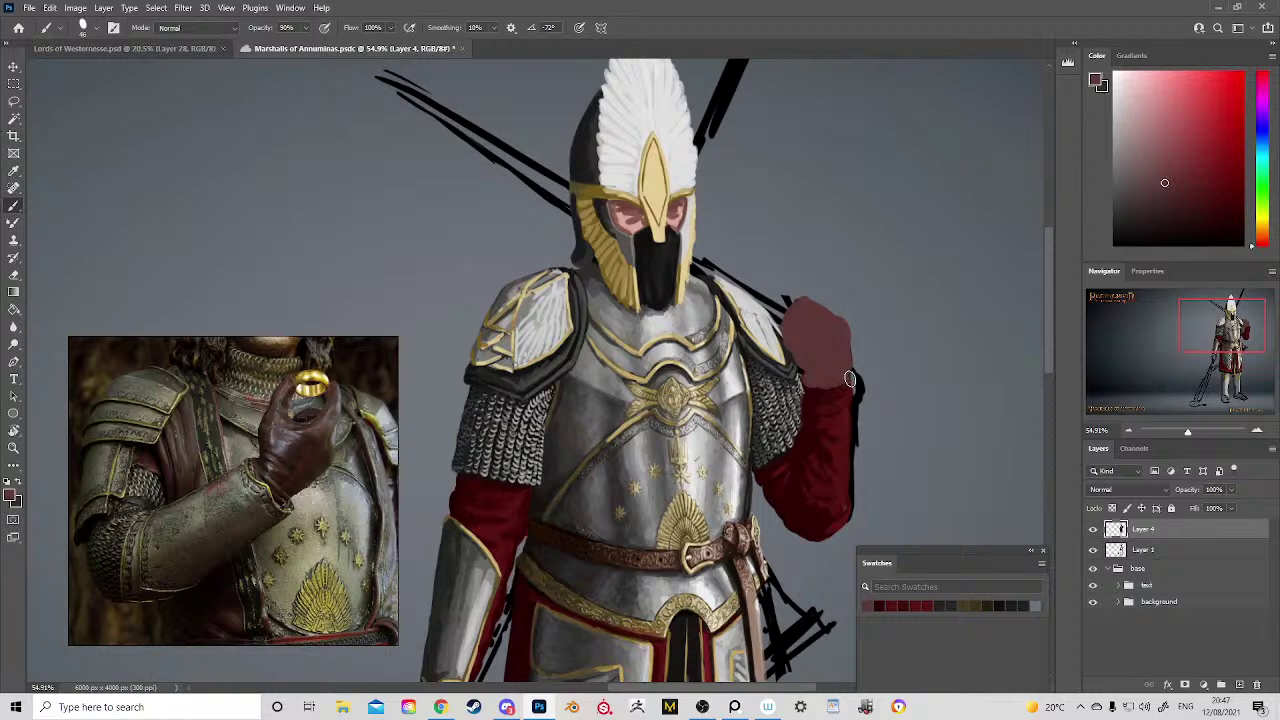
Step: Block in the lowered hand's sketch as a glove with the same muted dark red
drag(805, 464, 843, 199)
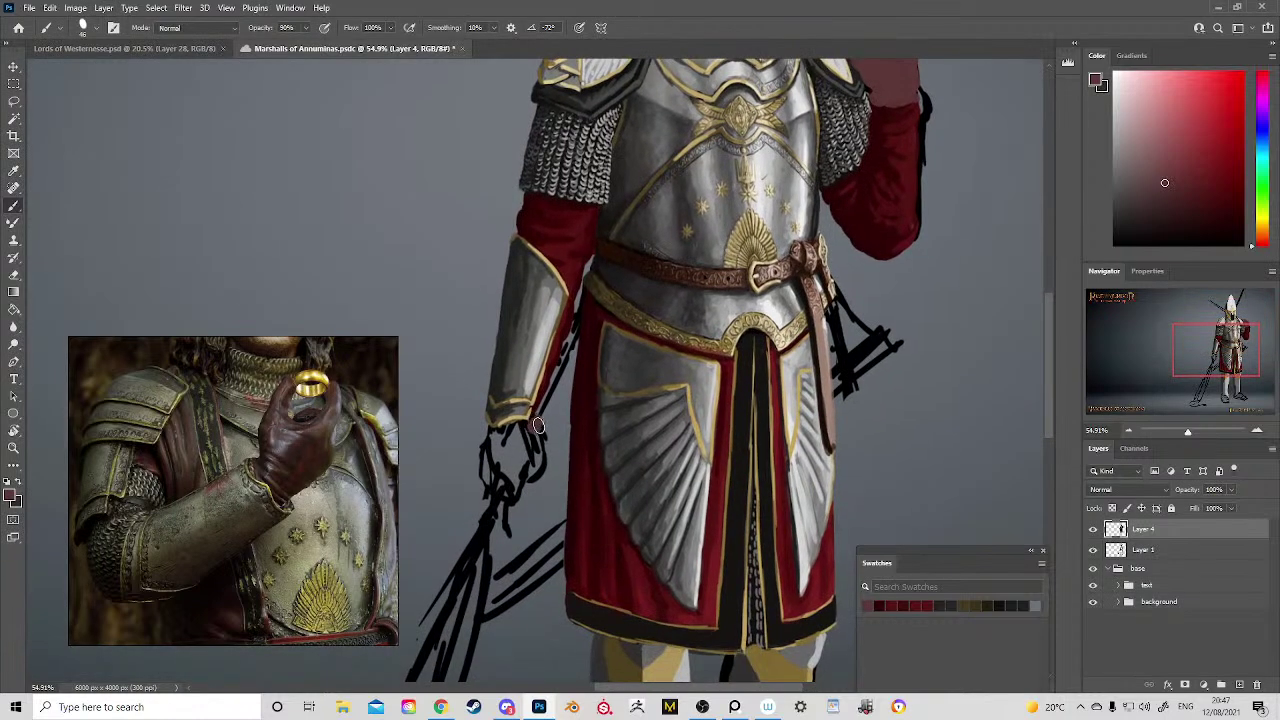
mouse_move(541, 441)
mouse_down()
mouse_move(510, 492)
mouse_move(524, 428)
mouse_move(513, 431)
mouse_move(532, 429)
mouse_move(516, 452)
mouse_move(534, 422)
mouse_move(508, 441)
mouse_move(491, 429)
mouse_move(487, 492)
mouse_move(521, 457)
mouse_move(507, 489)
mouse_move(495, 446)
mouse_move(508, 462)
mouse_move(530, 436)
mouse_move(502, 448)
mouse_move(537, 466)
mouse_move(521, 441)
mouse_up()
drag(540, 483, 466, 665)
key(z)
drag(671, 430, 410, 455)
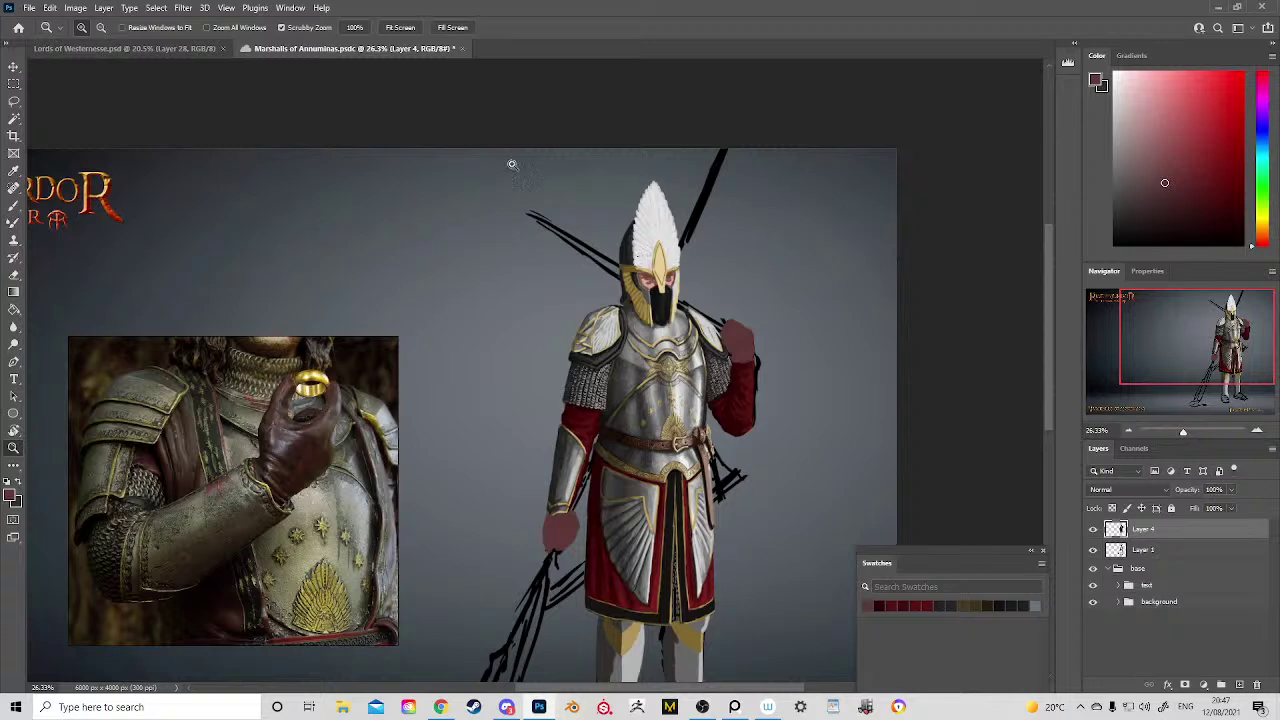
Step: Paint finger and wrist shadows on the raised glove with a darker, desaturated red
drag(743, 325, 797, 400)
mouse_move(642, 322)
mouse_down()
mouse_move(798, 272)
mouse_move(786, 270)
mouse_up()
key(b)
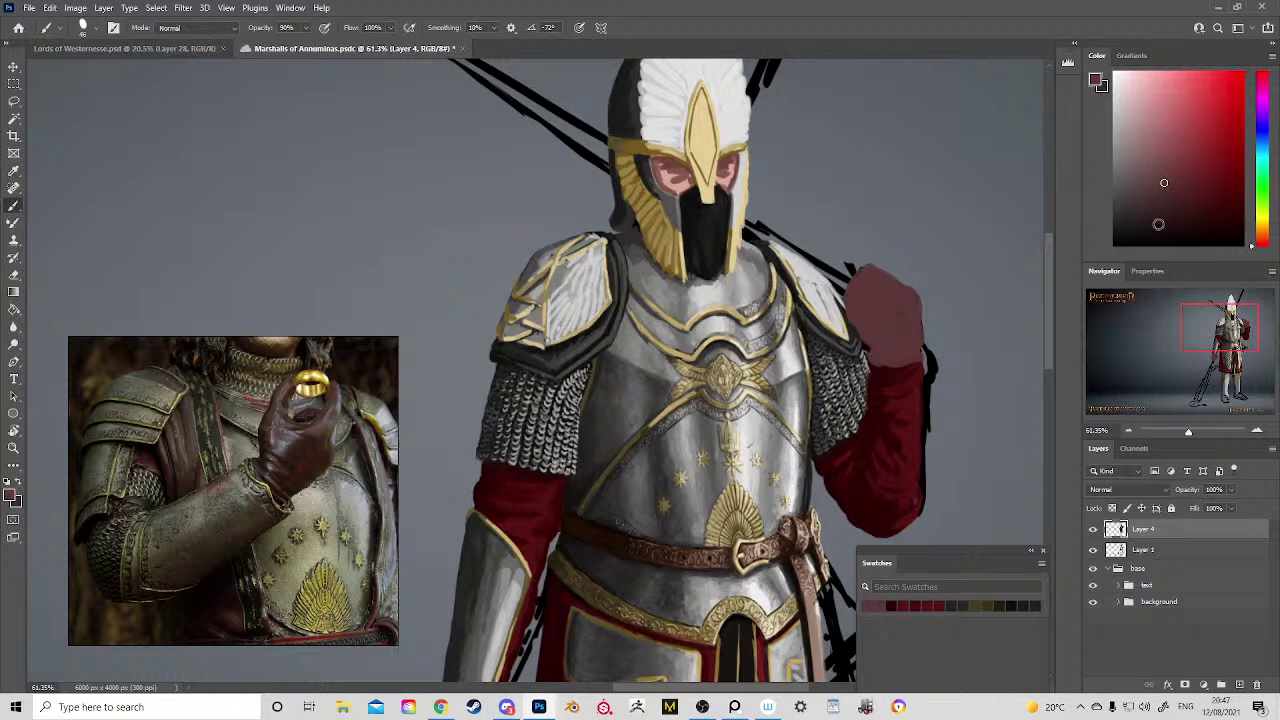
click(1171, 208)
mouse_move(865, 291)
mouse_down()
mouse_move(873, 322)
mouse_move(917, 301)
mouse_move(893, 343)
mouse_move(884, 312)
mouse_move(882, 338)
mouse_move(848, 295)
mouse_move(849, 321)
mouse_move(841, 297)
mouse_move(892, 352)
mouse_up()
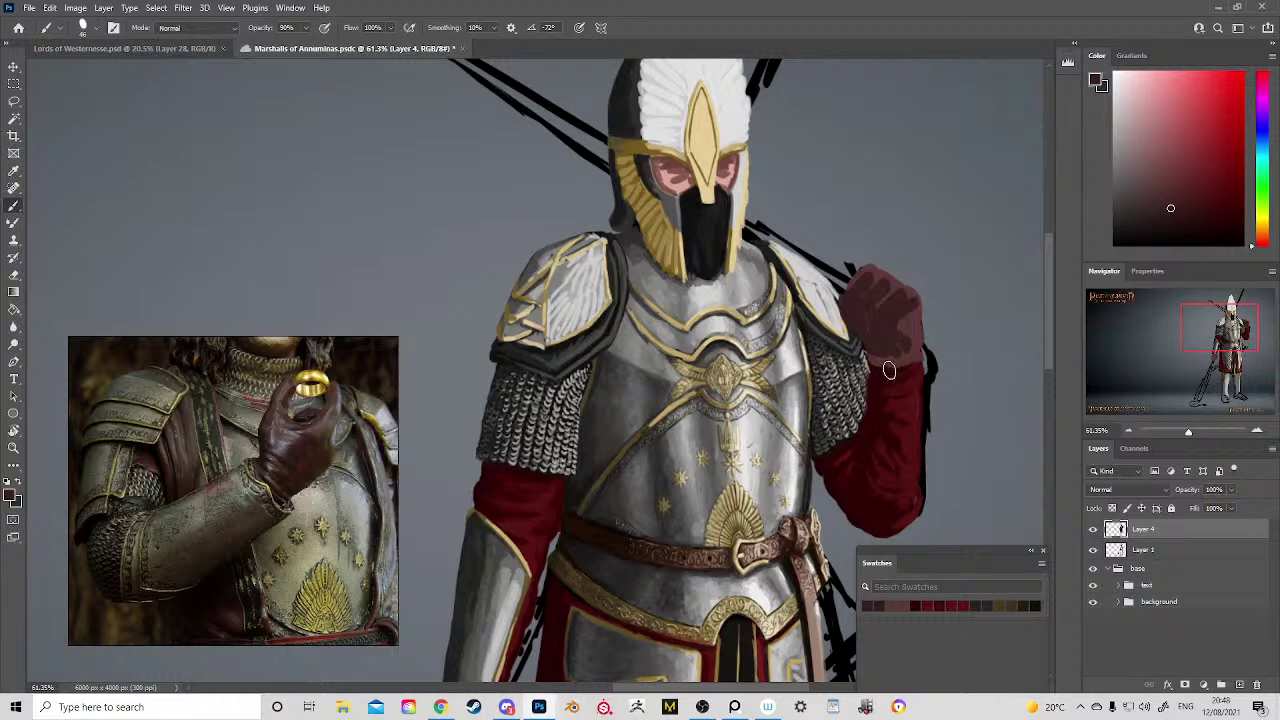
drag(883, 363, 900, 370)
Step: Paint dark shadows between the fingers and across the back of the lowered glove
drag(710, 461, 850, 130)
mouse_move(575, 422)
mouse_down()
mouse_move(584, 480)
mouse_move(585, 405)
mouse_move(607, 411)
mouse_move(551, 400)
mouse_move(549, 462)
mouse_up()
key(e)
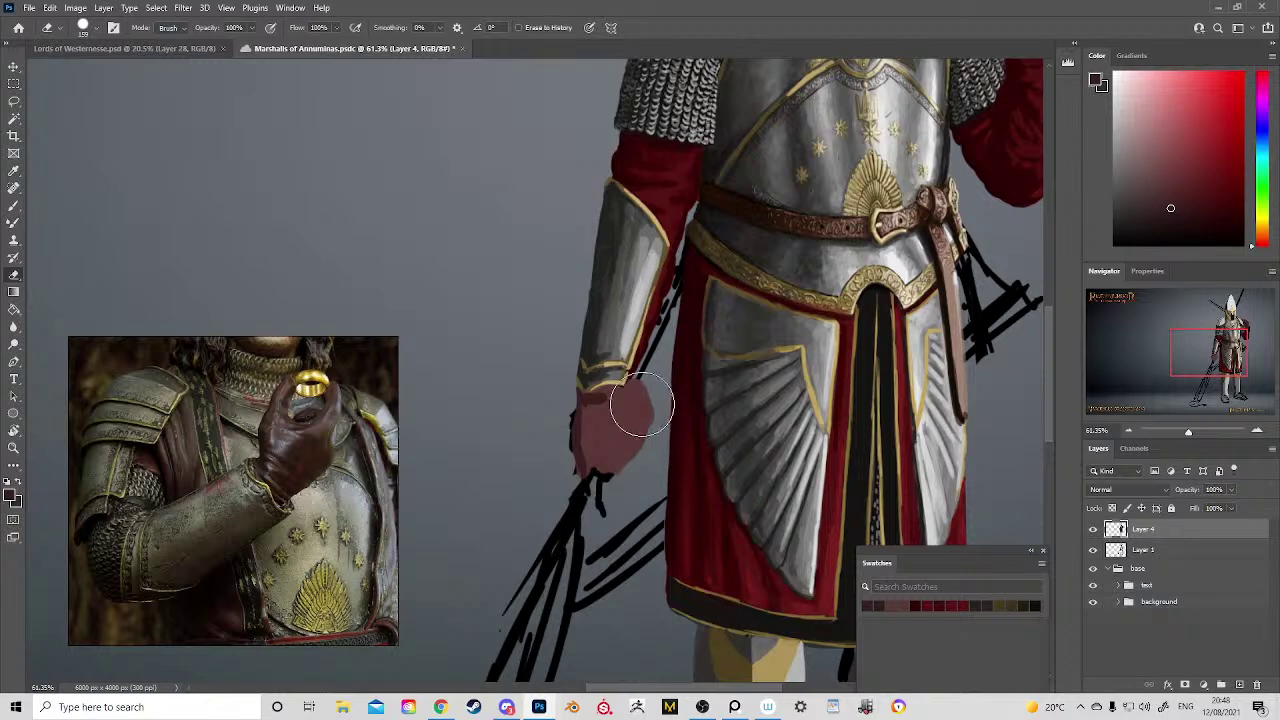
key(b)
mouse_move(594, 442)
mouse_down()
mouse_move(613, 414)
mouse_move(595, 396)
mouse_move(617, 455)
mouse_move(631, 449)
mouse_move(621, 406)
mouse_move(645, 398)
mouse_move(632, 388)
mouse_move(623, 402)
mouse_move(604, 395)
mouse_move(620, 429)
mouse_move(649, 414)
mouse_move(636, 442)
mouse_up()
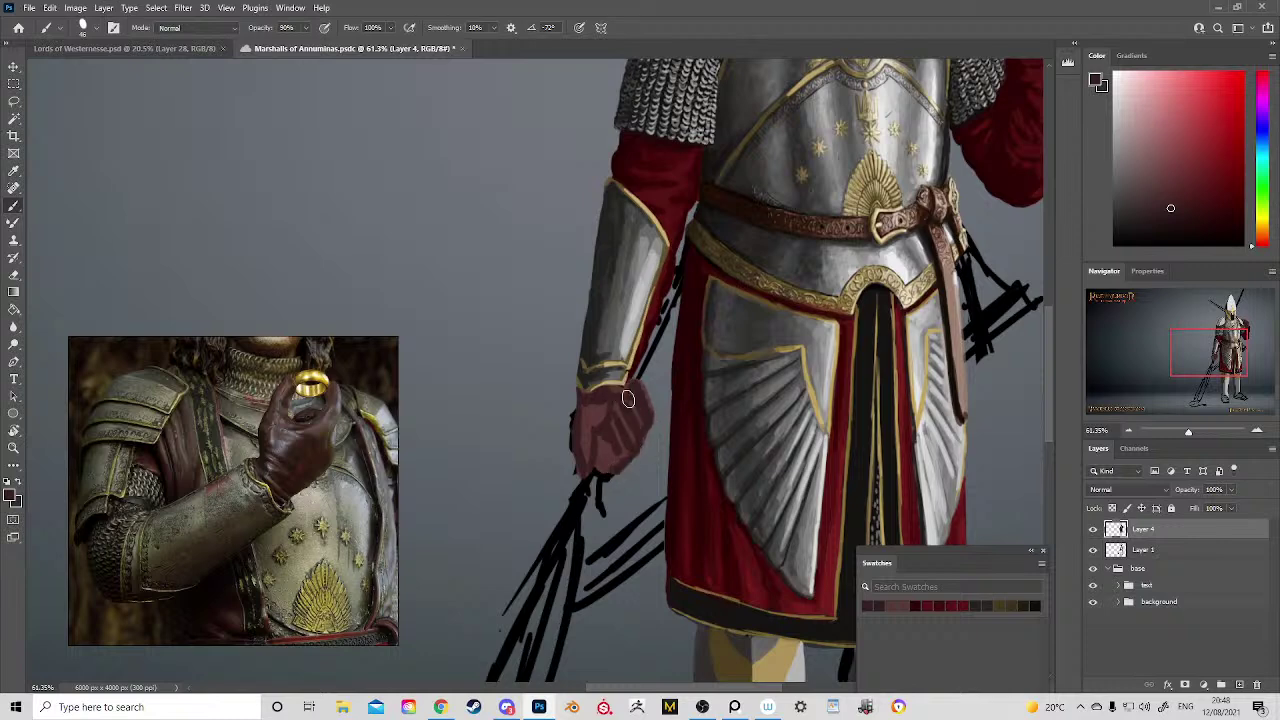
mouse_move(611, 404)
mouse_down()
mouse_move(597, 438)
mouse_move(585, 428)
mouse_up()
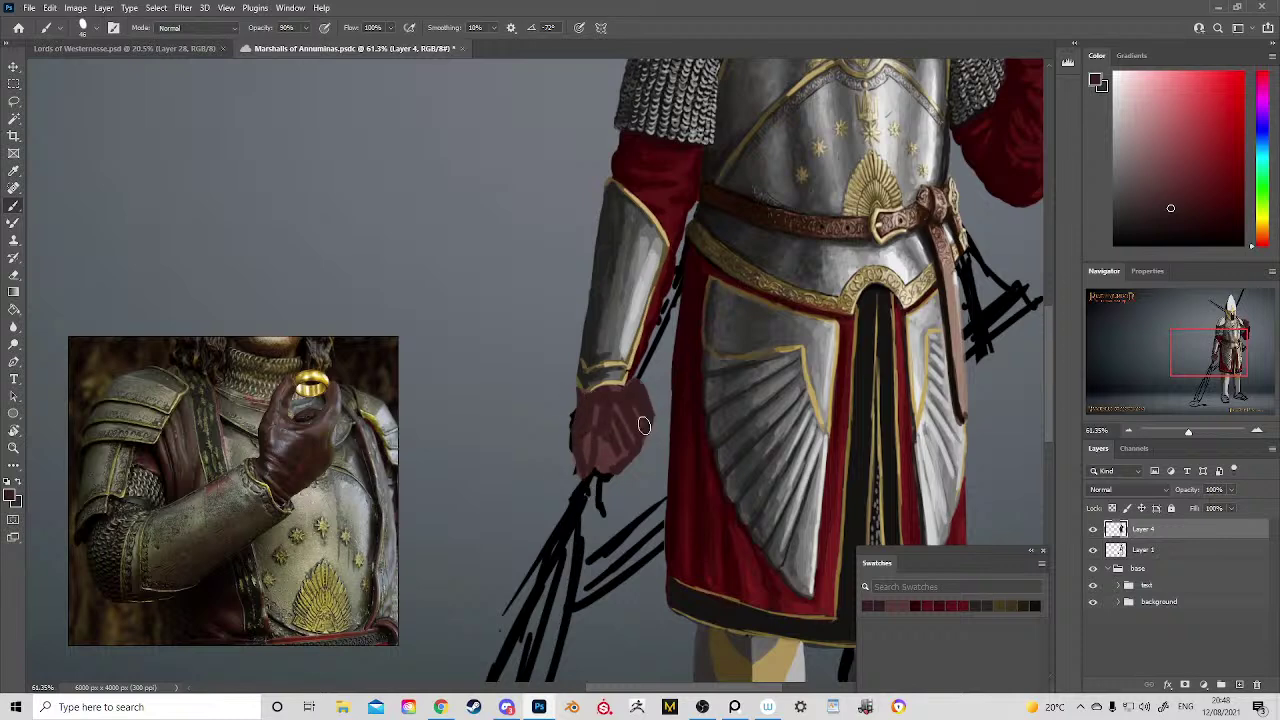
drag(621, 426, 612, 464)
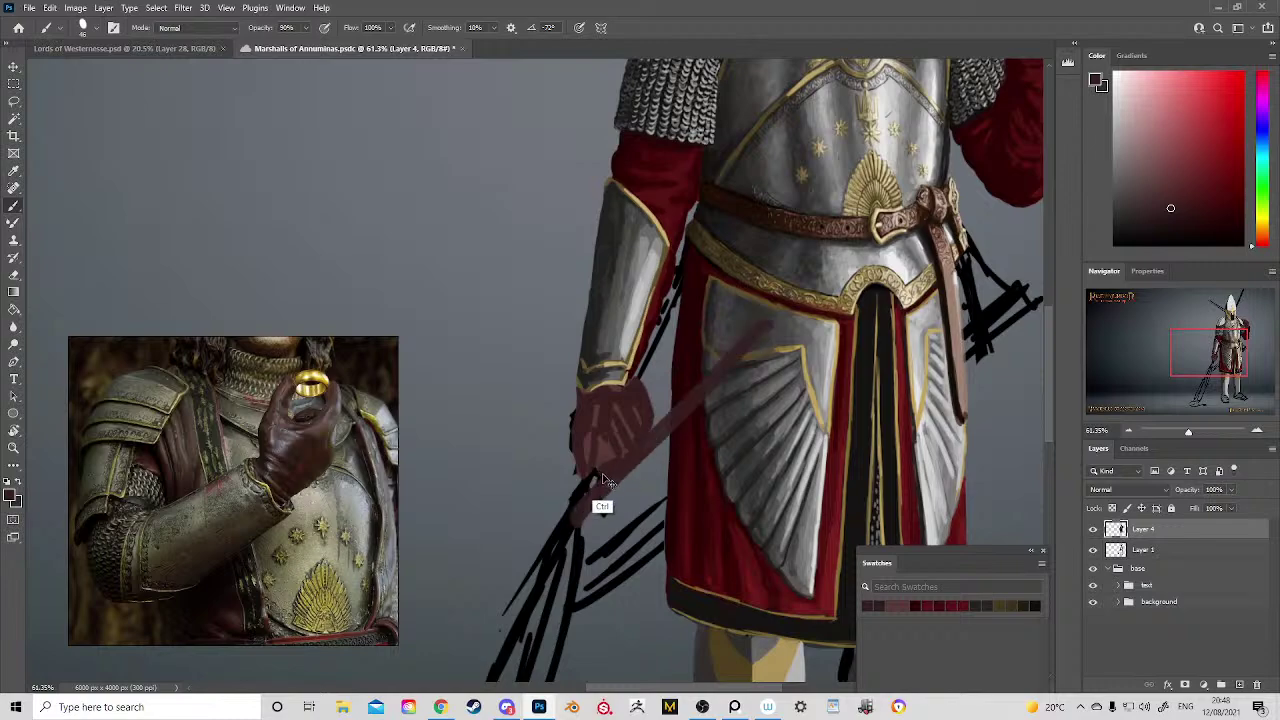
Step: Check the raised glove up close and refine the dark shading on the fingers of the lowered glove
key(z)
drag(682, 441, 527, 442)
drag(681, 271, 722, 418)
drag(655, 365, 748, 468)
drag(736, 398, 709, 331)
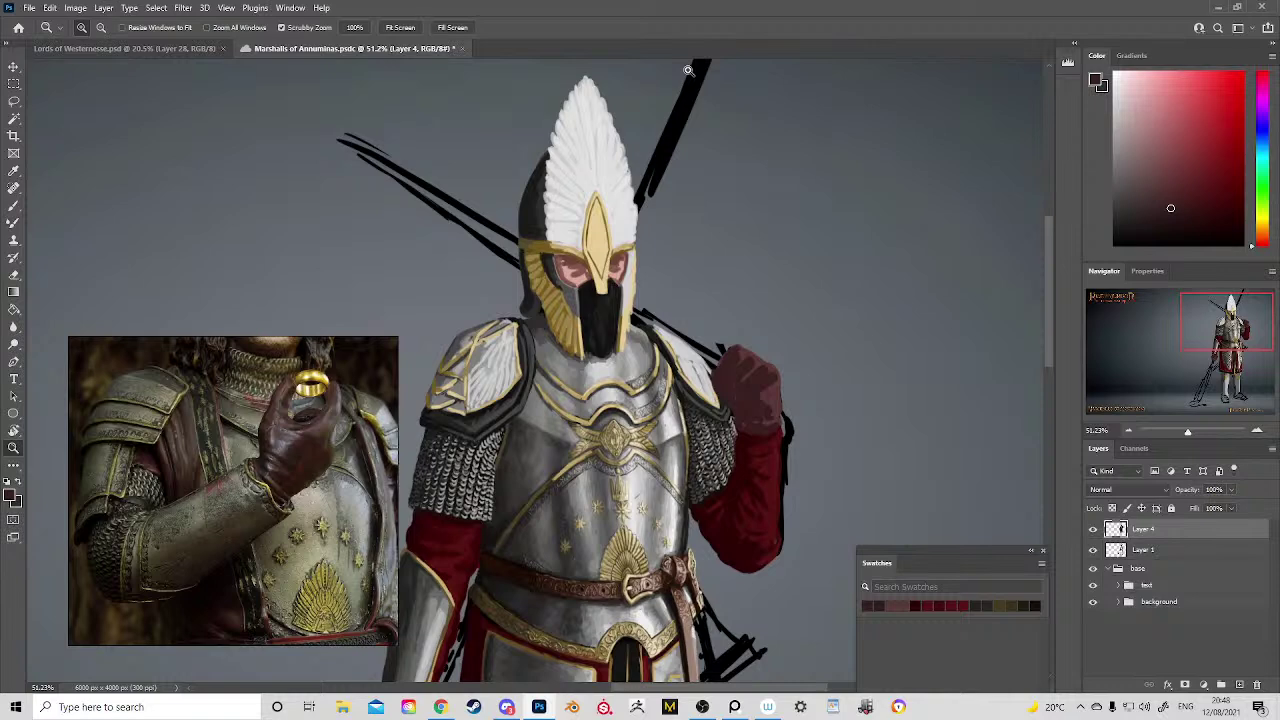
drag(646, 430, 606, 288)
drag(675, 250, 699, 240)
drag(696, 238, 726, 321)
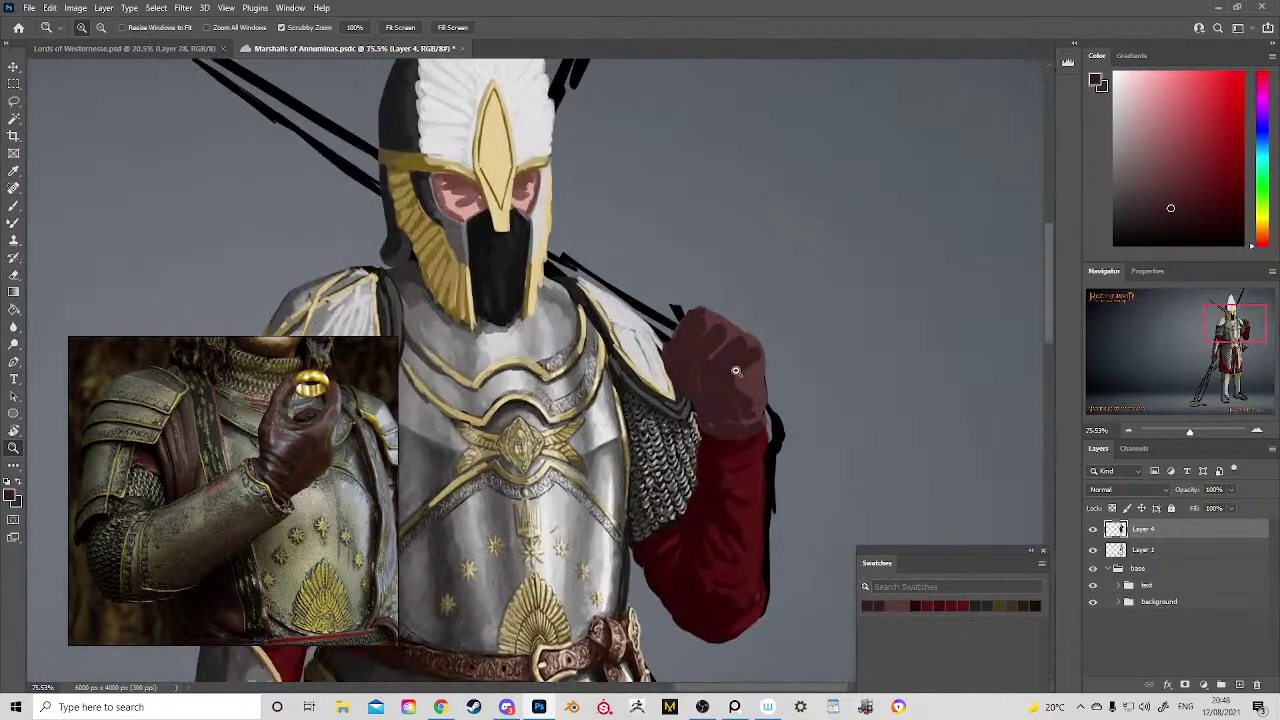
mouse_move(756, 418)
mouse_down()
mouse_move(759, 381)
mouse_move(759, 410)
mouse_move(769, 374)
mouse_move(762, 405)
mouse_move(757, 415)
mouse_move(761, 359)
mouse_move(765, 423)
mouse_move(718, 441)
mouse_up()
drag(656, 490, 843, 4)
mouse_move(505, 380)
mouse_down()
mouse_move(649, 180)
mouse_move(695, 138)
mouse_up()
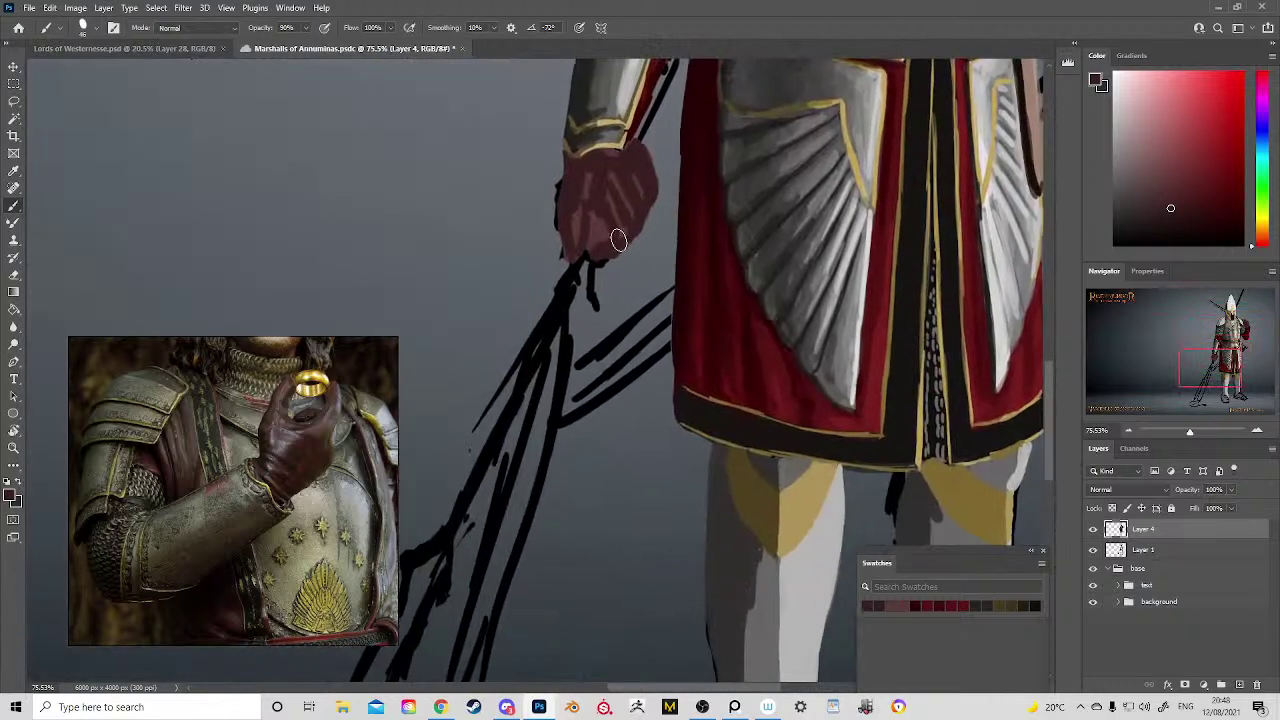
mouse_move(618, 240)
mouse_down()
mouse_move(606, 246)
mouse_move(625, 240)
mouse_move(640, 206)
mouse_move(567, 234)
mouse_up()
scroll(567, 234, up, 3)
Step: Clean up the edges of the lowered glove with a smaller eraser and save the document
key(e)
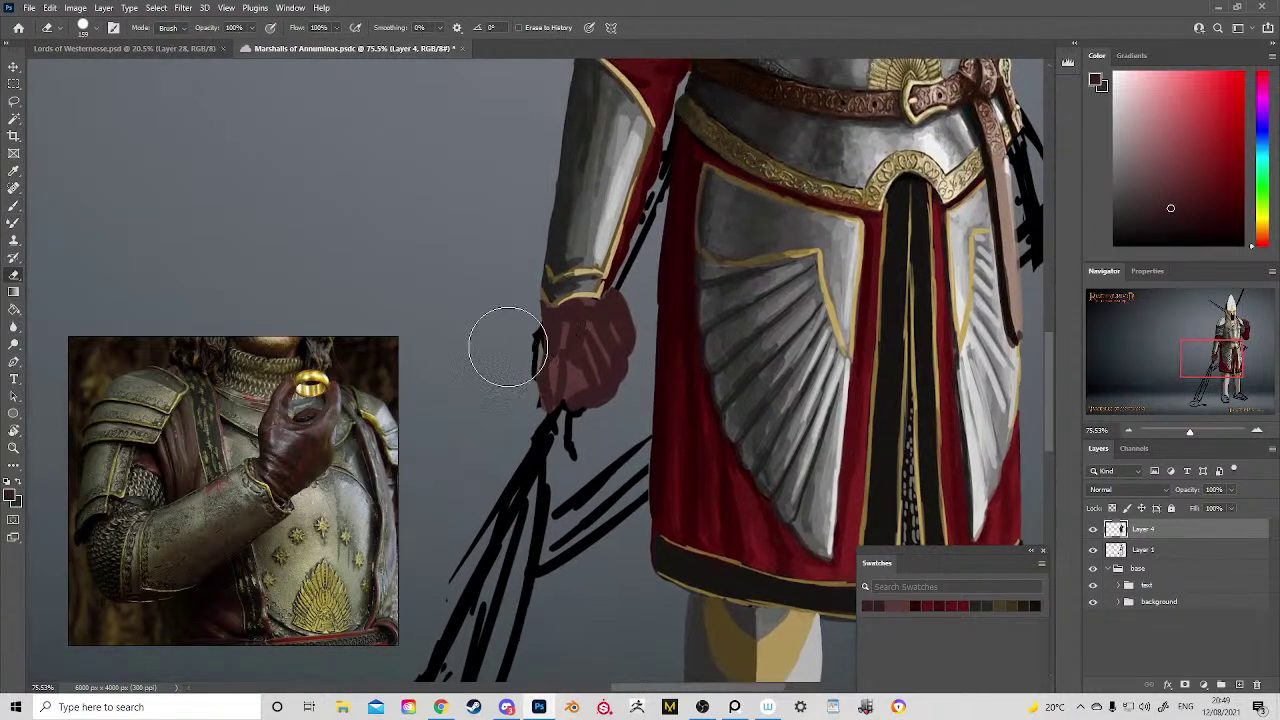
key(z)
drag(601, 395, 450, 390)
mouse_move(671, 317)
mouse_down()
mouse_move(594, 360)
mouse_move(639, 317)
mouse_up()
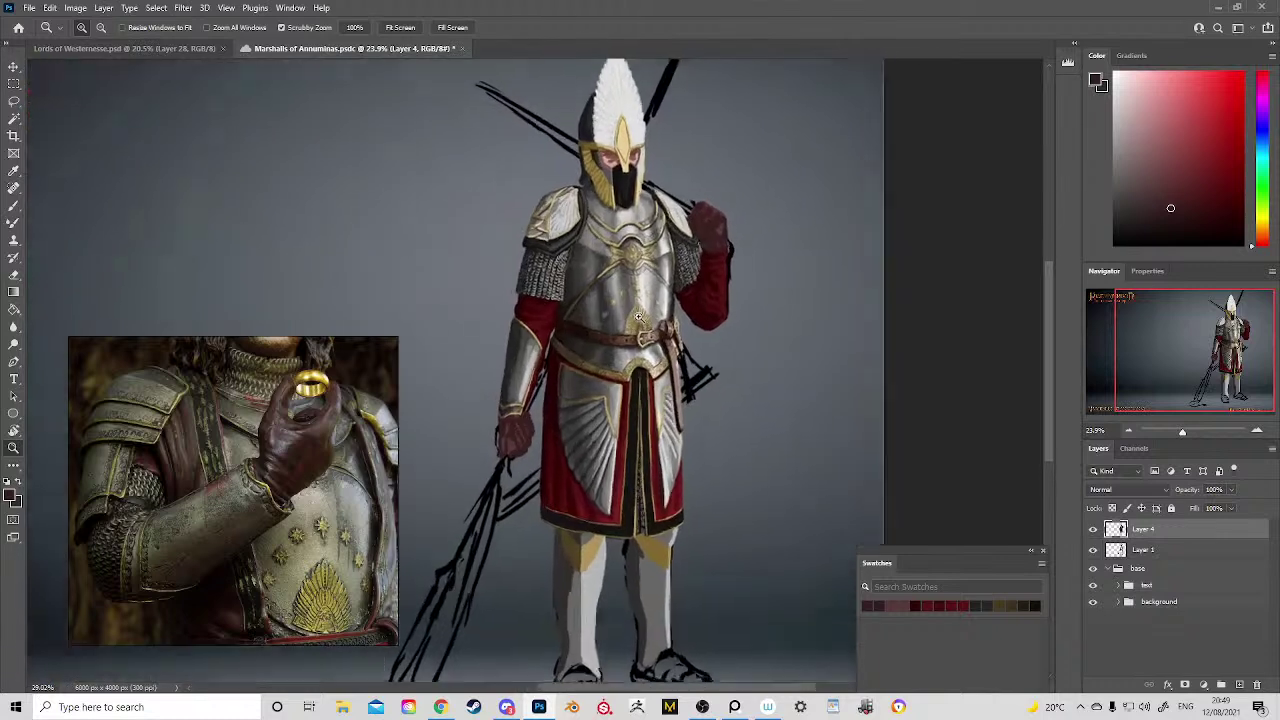
scroll(645, 305, up, 2)
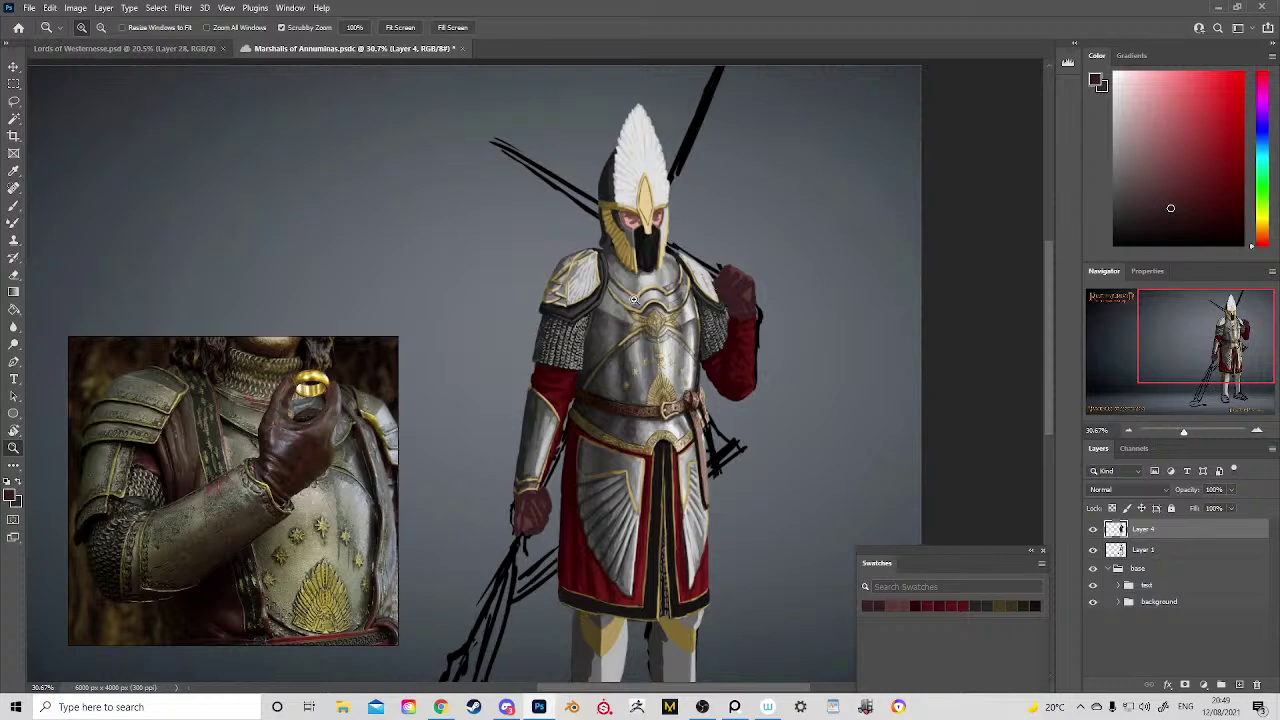
drag(653, 318, 631, 286)
drag(605, 383, 640, 268)
mouse_move(612, 325)
mouse_down()
mouse_move(652, 394)
mouse_move(690, 425)
mouse_up()
key(e)
mouse_move(612, 378)
mouse_down()
mouse_move(580, 390)
mouse_move(633, 415)
mouse_up()
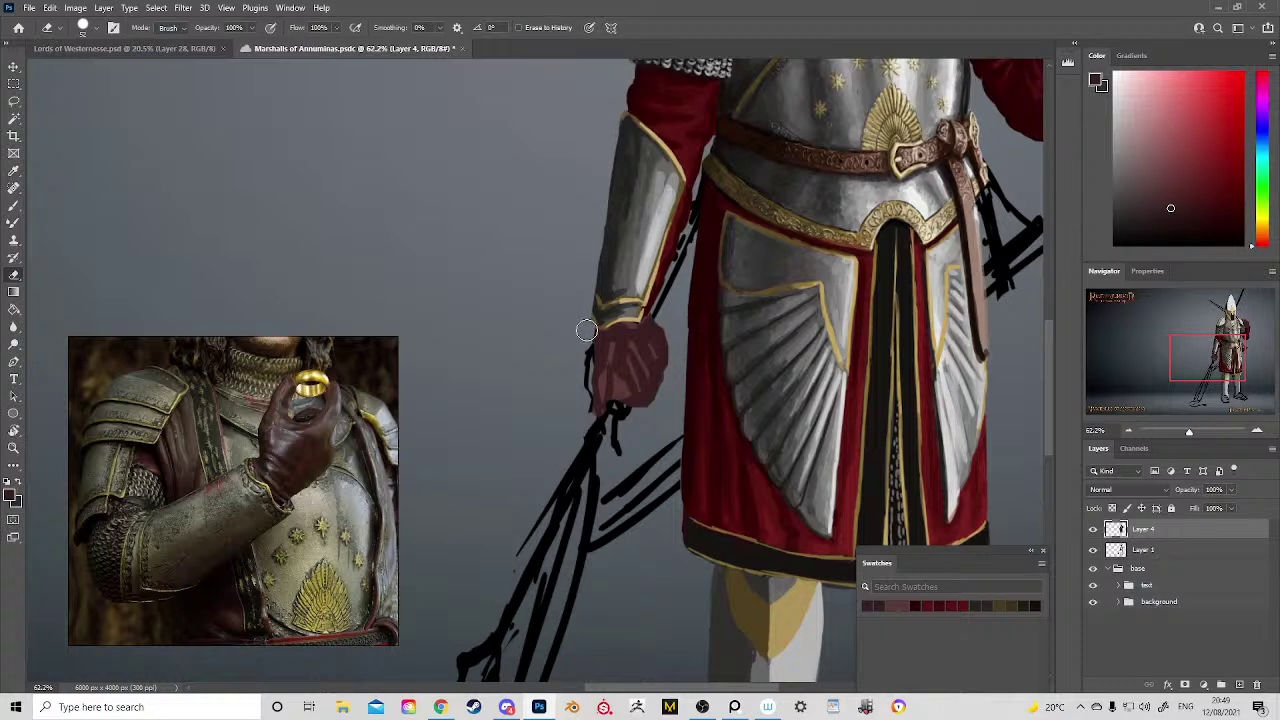
key(z)
drag(591, 427, 566, 363)
key(ctrl+s)
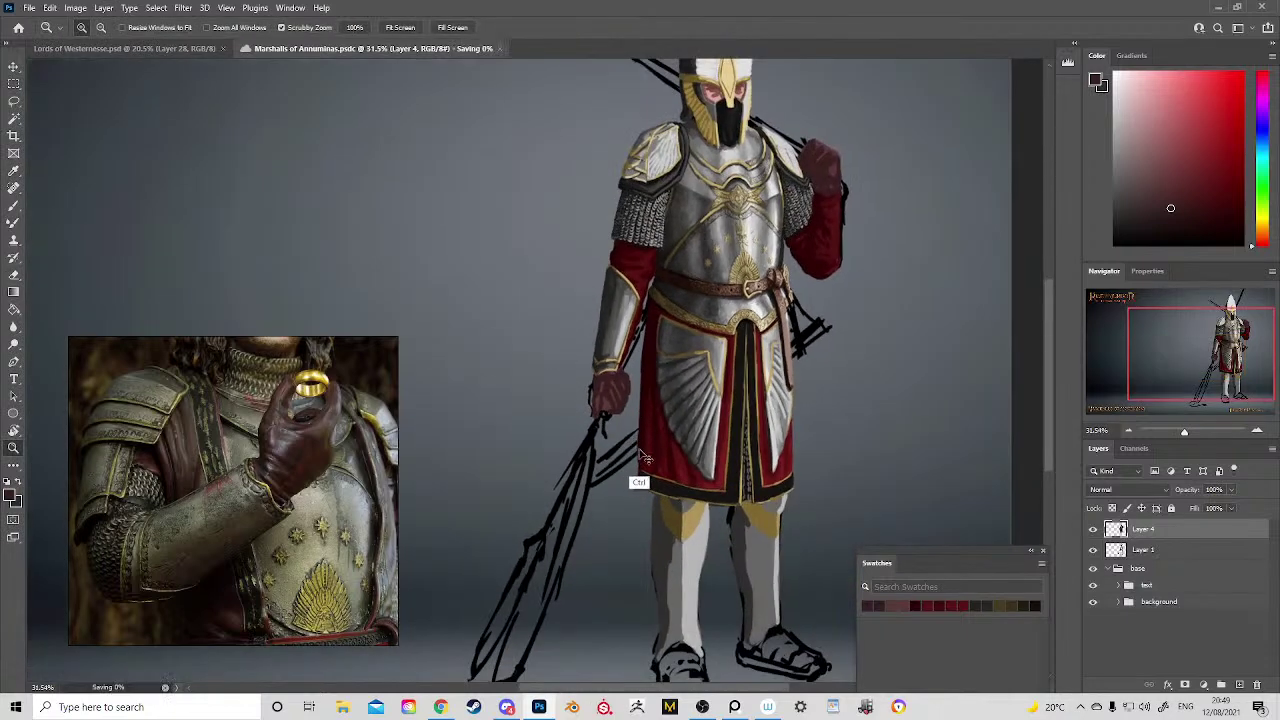
Step: Shade the dark side of the greave on the chain-holding arm's side with sampled greys at 30% brush opacity
drag(643, 460, 530, 338)
mouse_move(578, 432)
mouse_down()
mouse_move(615, 507)
mouse_move(600, 396)
mouse_move(588, 462)
mouse_up()
key(b)
alt+click(605, 398)
alt+click(600, 398)
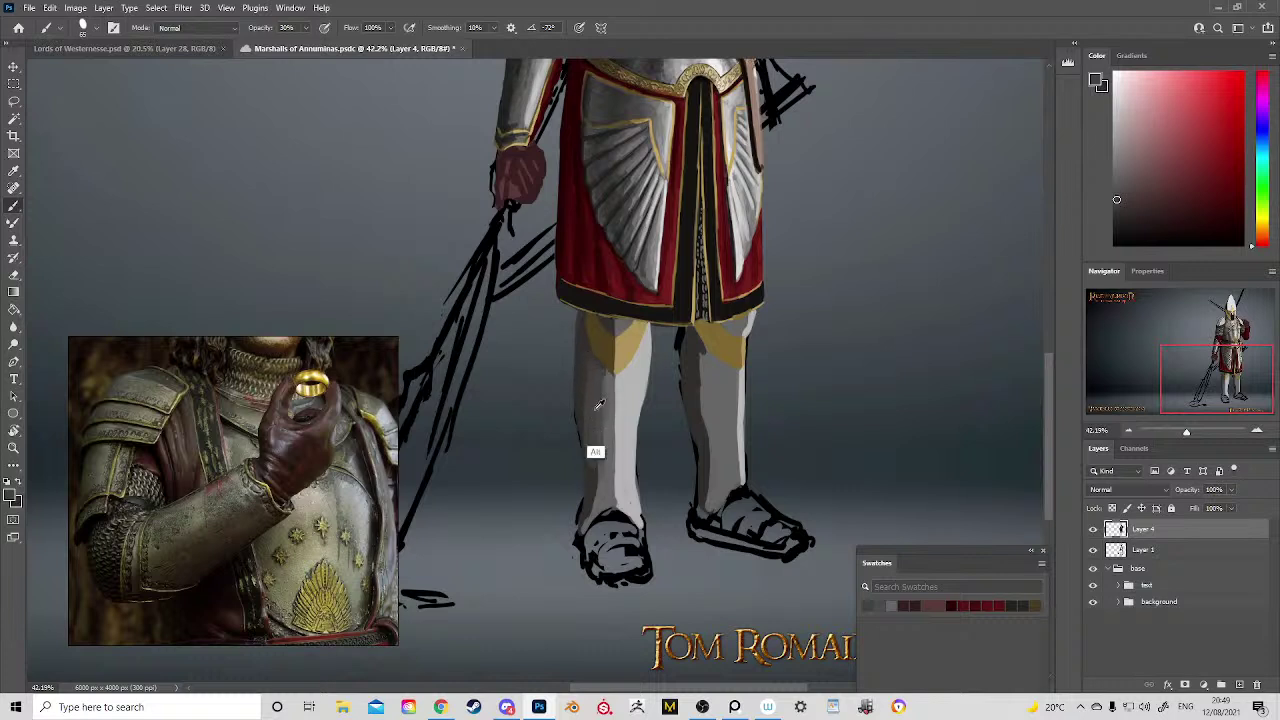
alt+click(595, 420)
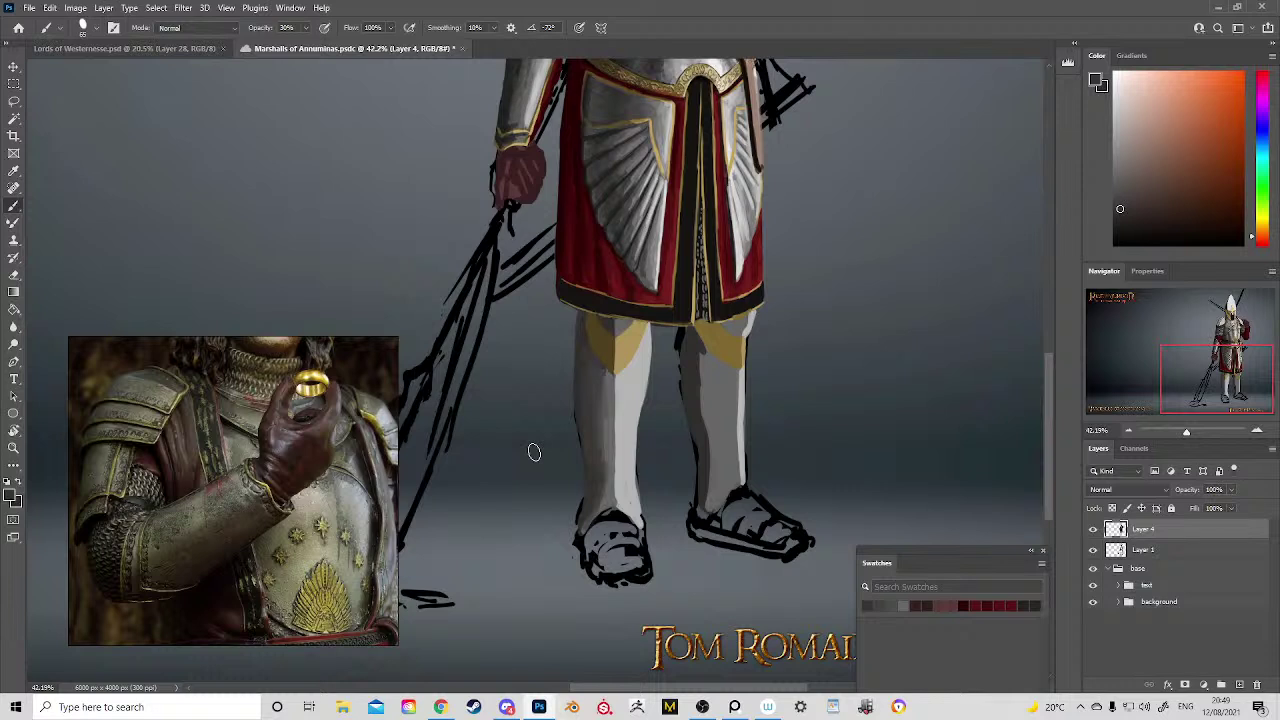
alt+click(570, 355)
alt+click(580, 339)
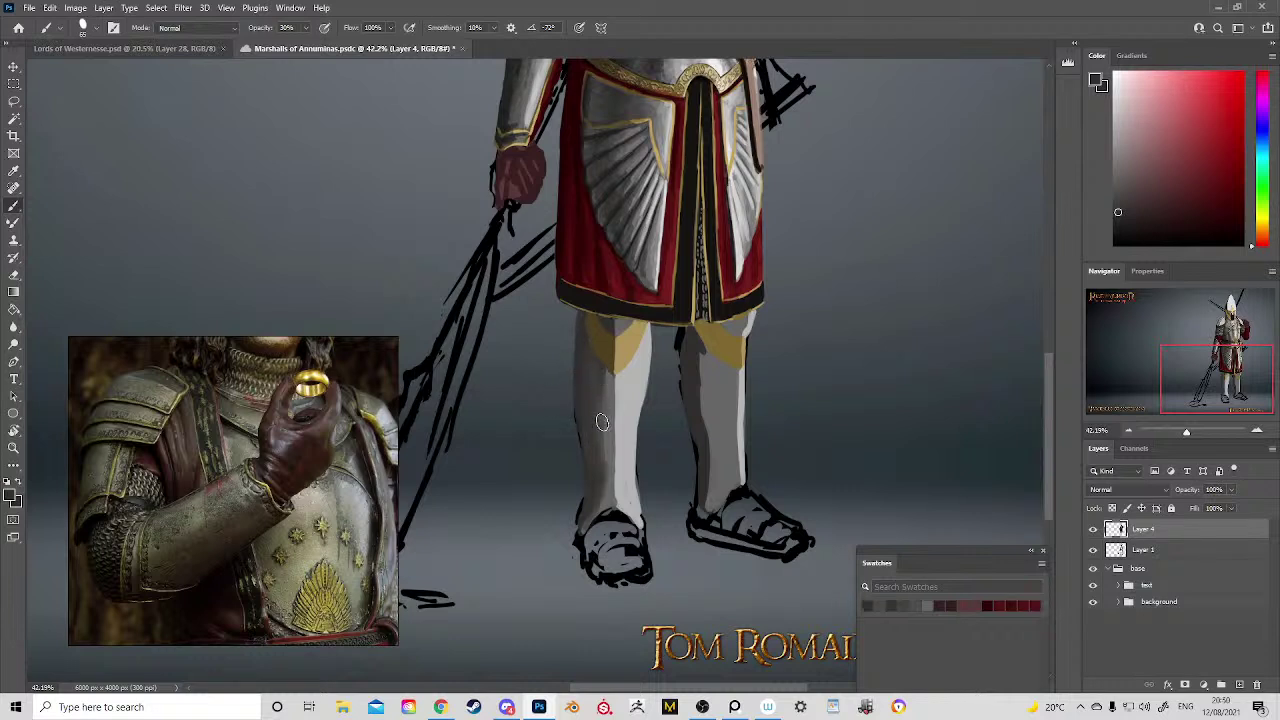
drag(611, 375, 607, 453)
drag(606, 370, 612, 505)
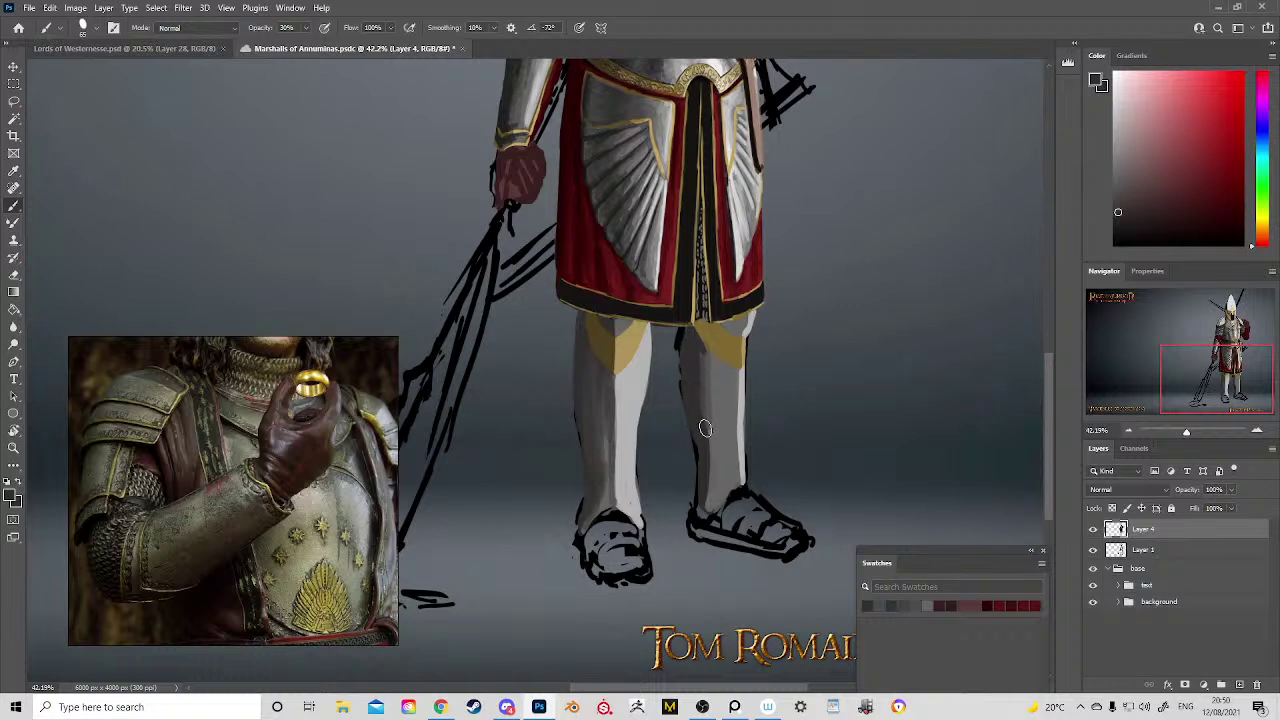
Step: Shade the other leg's greave from knee to ankle with sampled dark greys
alt+click(722, 391)
alt+click(703, 376)
mouse_move(720, 394)
mouse_down()
mouse_move(706, 351)
mouse_move(720, 380)
mouse_move(709, 464)
mouse_move(725, 428)
mouse_move(706, 501)
mouse_move(726, 449)
mouse_move(715, 479)
mouse_up()
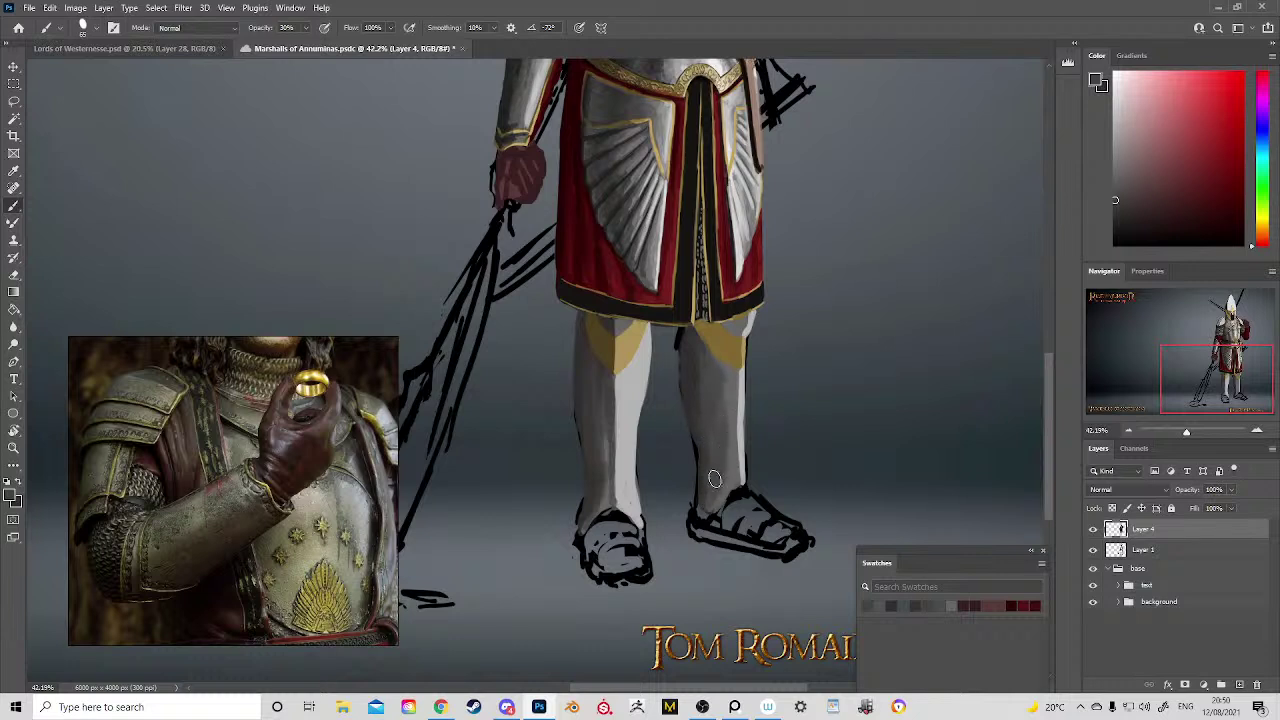
alt+click(690, 378)
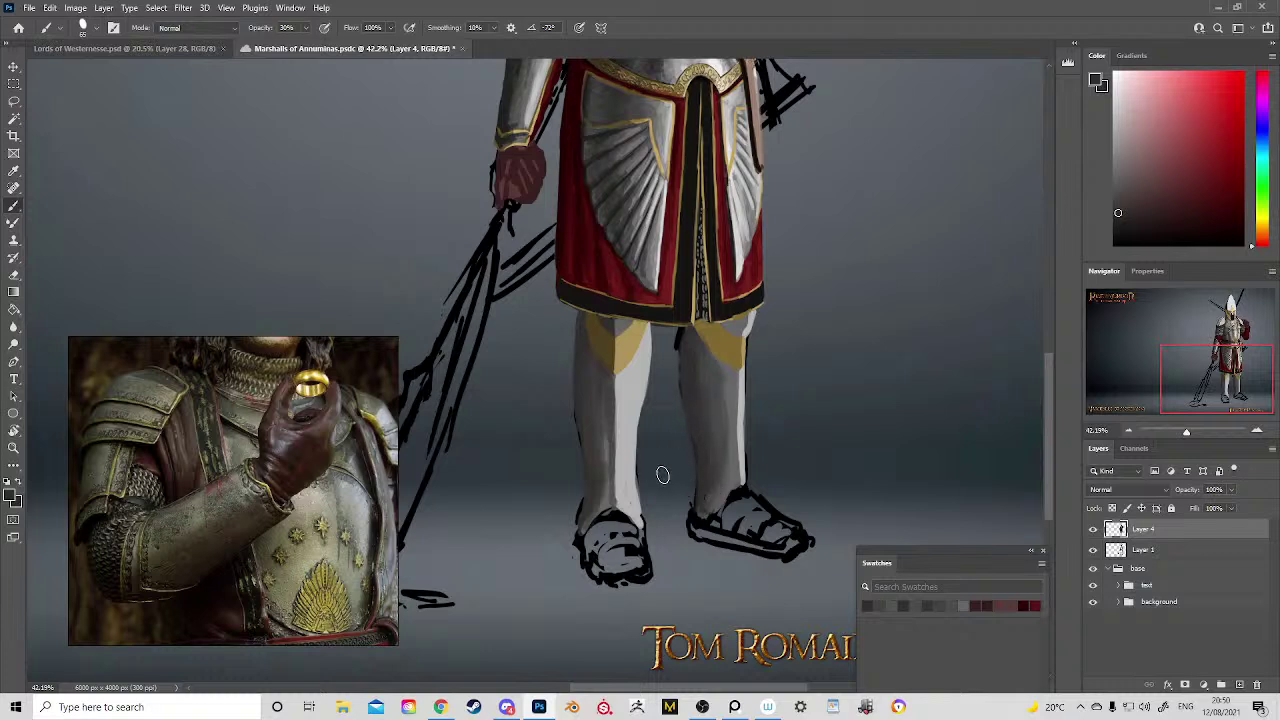
Step: Shade the gold trim below the knees with sampled dark olive and lighter gold tones
drag(741, 374, 717, 511)
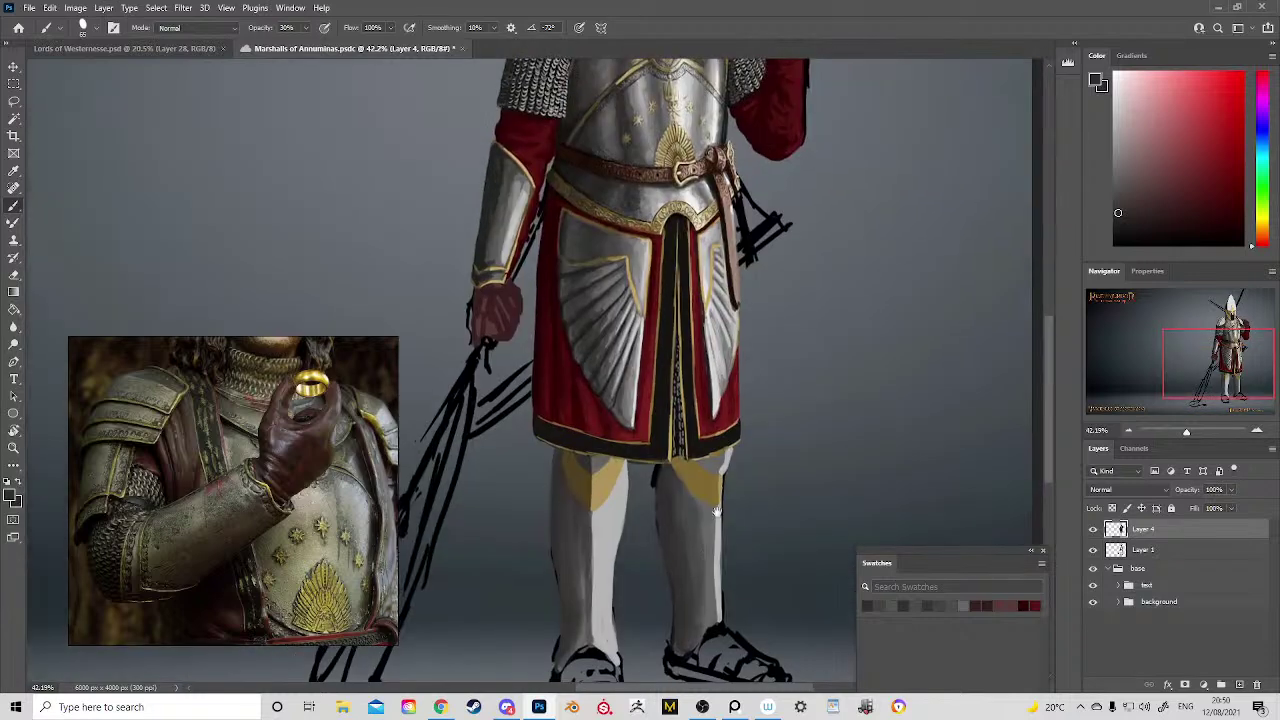
alt+click(588, 486)
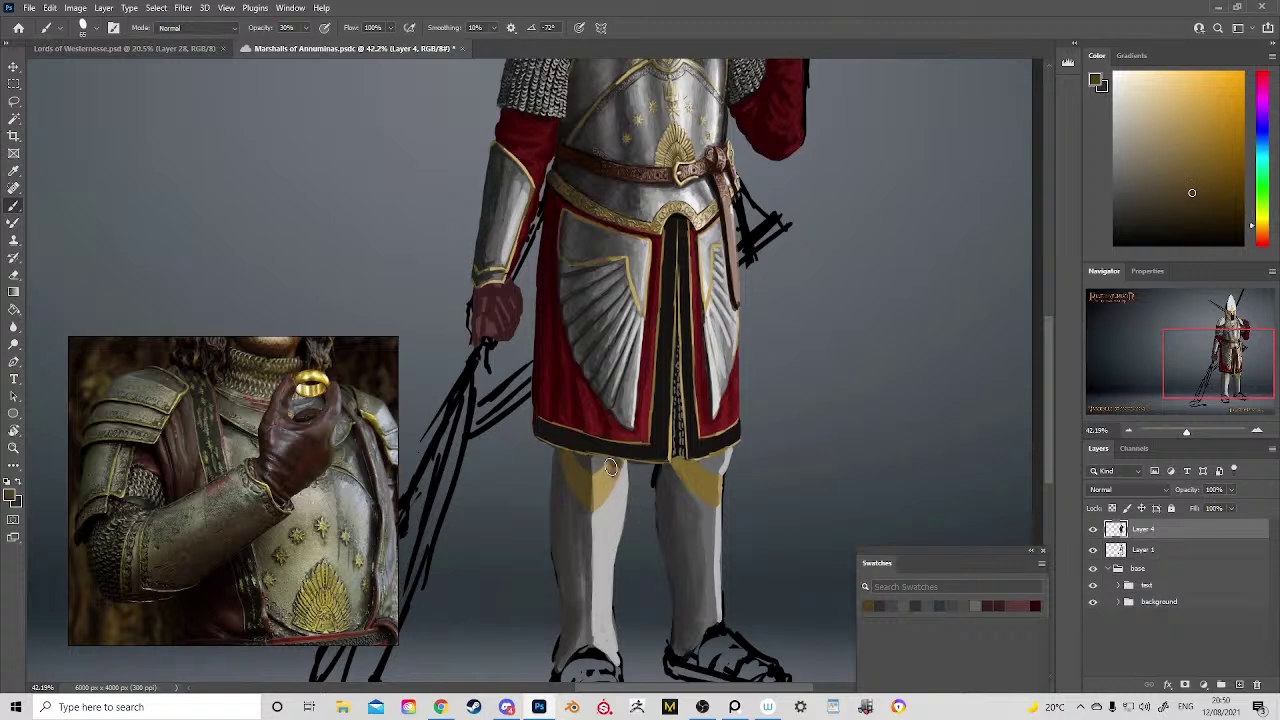
alt+click(610, 480)
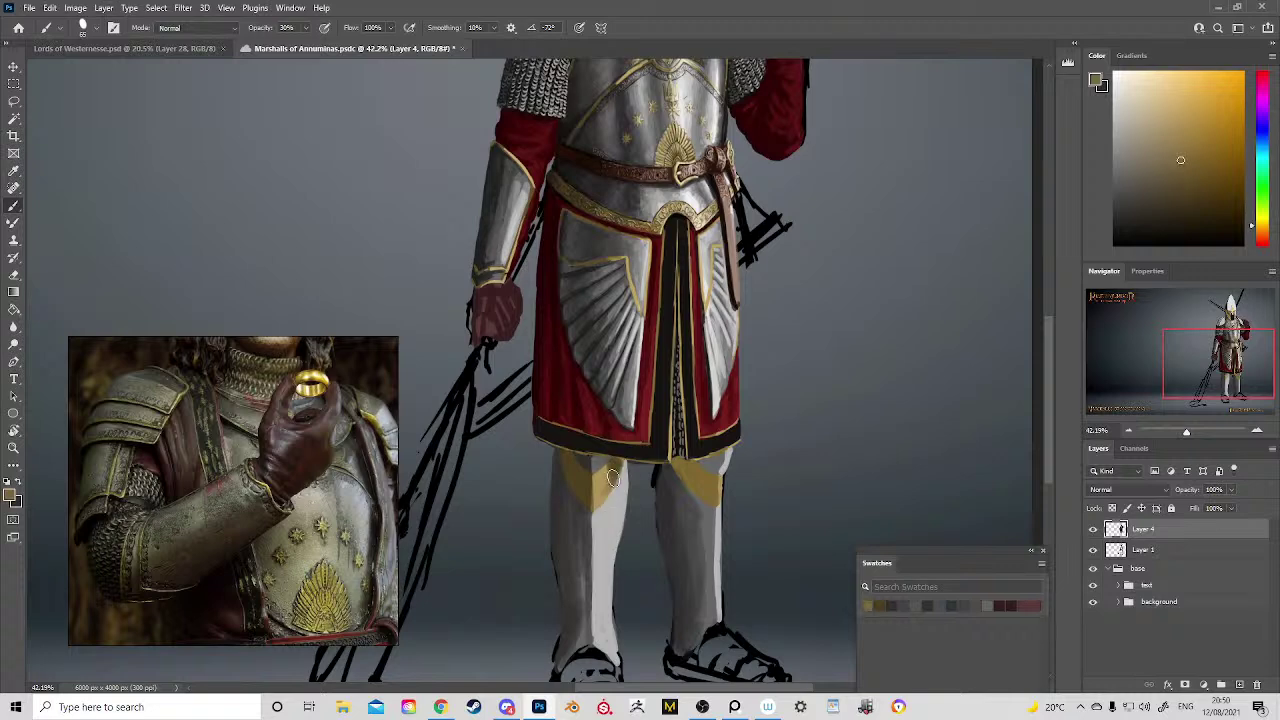
alt+click(599, 497)
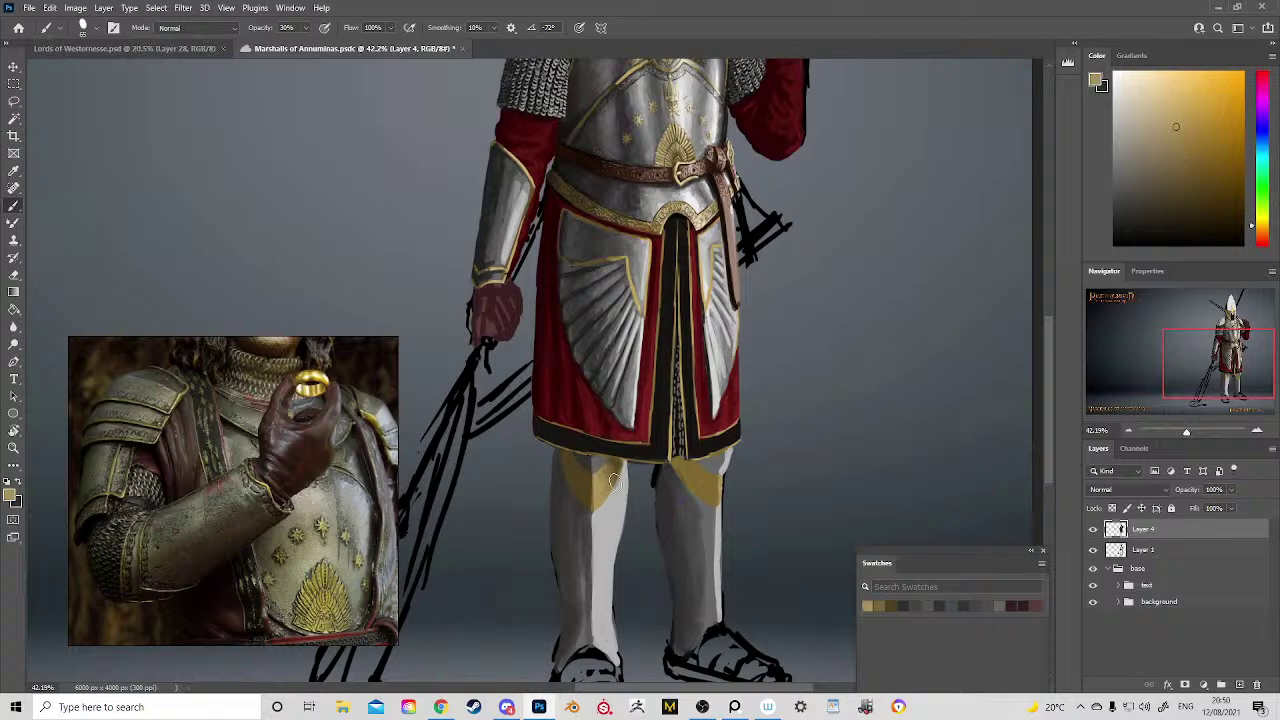
Step: Add highlights to the fingers and outer edge of the raised glove with a lighter muted pink at 40% brush opacity
key(z)
drag(653, 468, 572, 310)
drag(668, 250, 695, 393)
key(b)
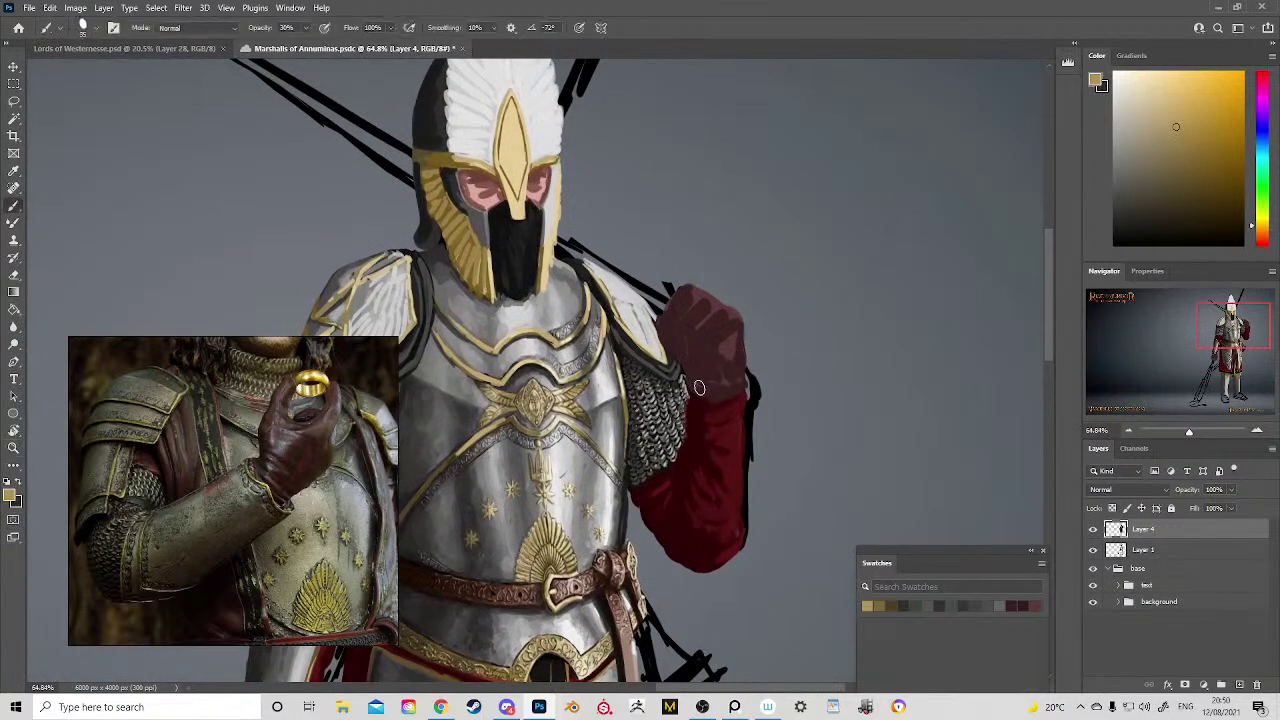
alt+click(722, 299)
drag(1187, 189, 1153, 143)
mouse_move(728, 316)
mouse_down()
mouse_move(668, 343)
mouse_move(713, 320)
mouse_move(711, 308)
mouse_move(687, 325)
mouse_move(700, 296)
mouse_move(674, 316)
mouse_move(691, 287)
mouse_move(675, 311)
mouse_move(711, 291)
mouse_move(697, 291)
mouse_move(741, 333)
mouse_move(740, 377)
mouse_up()
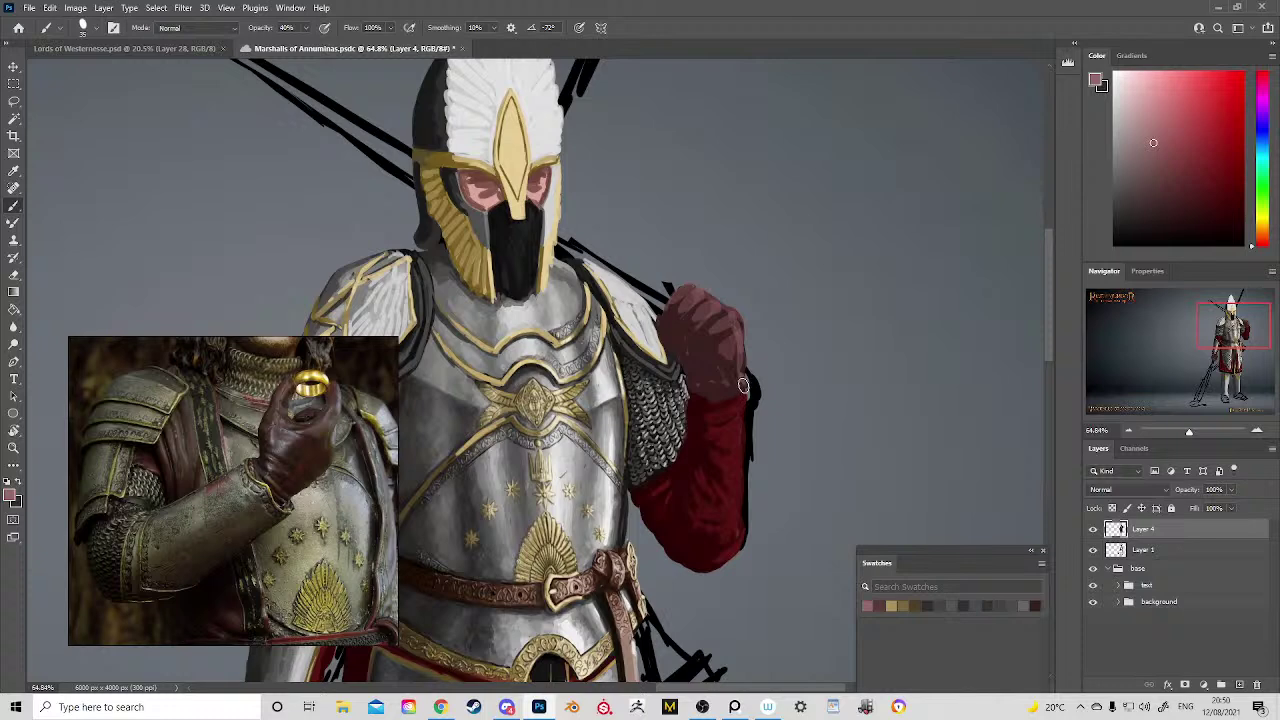
Step: Highlight the fingers and back of the lowered, chain-holding glove with the muted pink at 40% brush opacity
drag(645, 444, 888, 158)
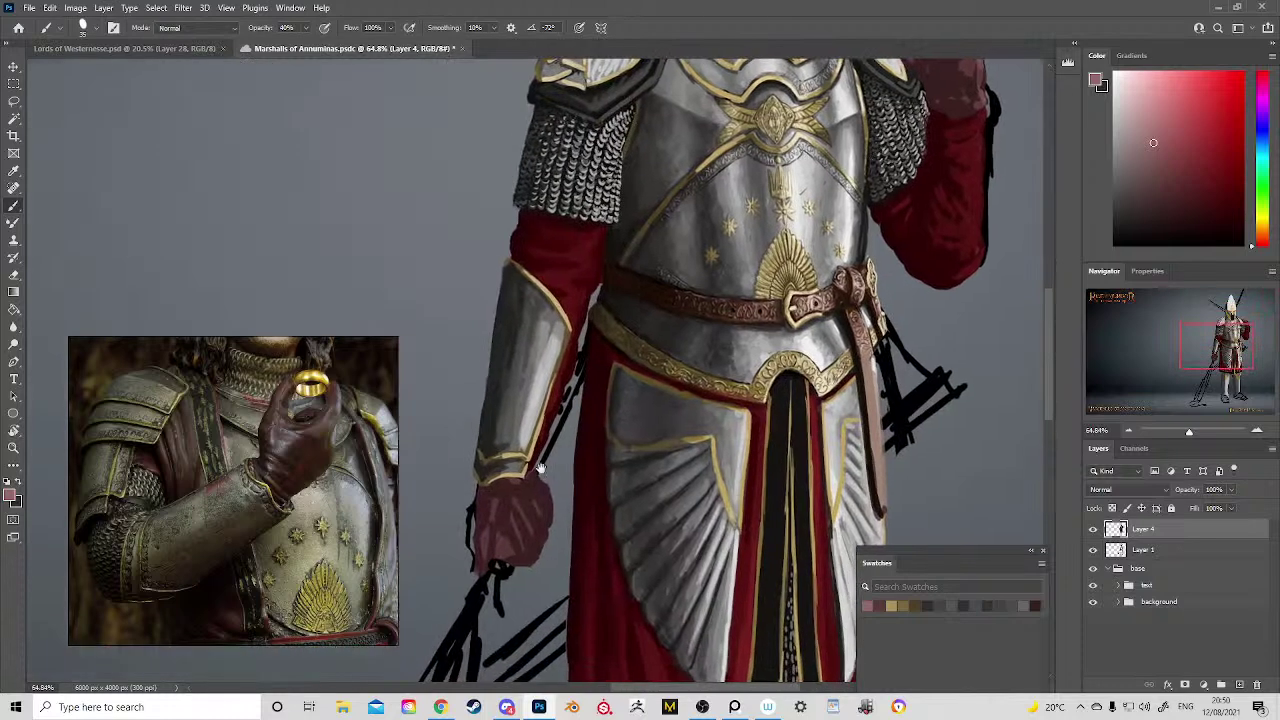
mouse_move(519, 523)
mouse_down()
mouse_move(528, 550)
mouse_move(541, 528)
mouse_up()
mouse_move(540, 493)
mouse_down()
mouse_move(522, 544)
mouse_move(491, 526)
mouse_move(483, 556)
mouse_move(535, 527)
mouse_move(542, 546)
mouse_move(541, 494)
mouse_up()
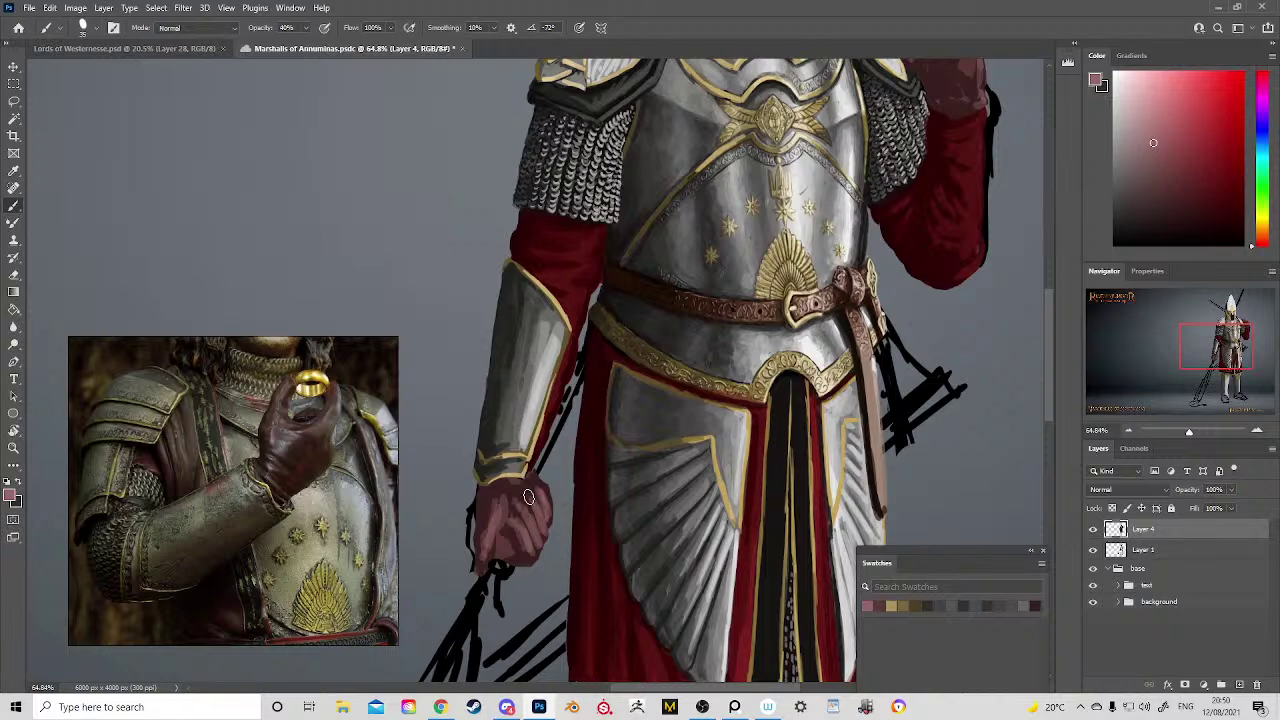
Step: Add more muted pink highlights to the knuckles and finger edges of the raised glove
key(z)
drag(569, 549, 440, 545)
drag(624, 457, 621, 252)
scroll(621, 252, up, 4)
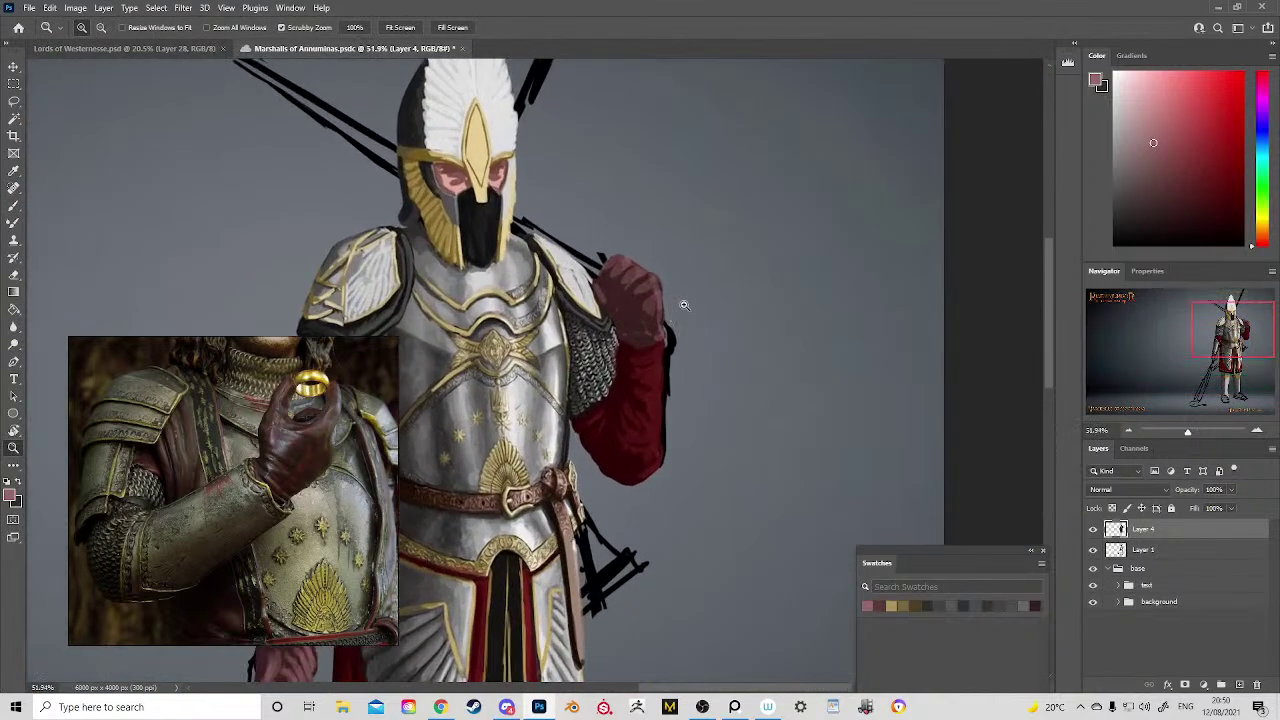
key(b)
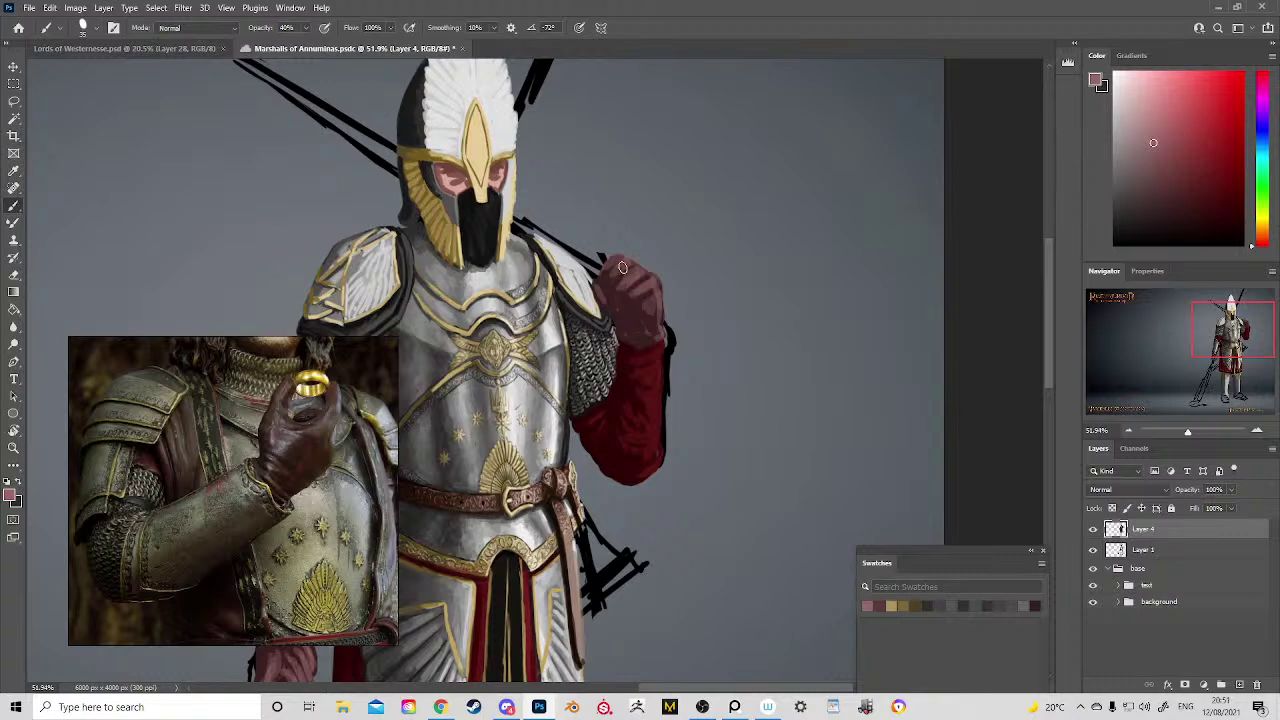
drag(611, 271, 767, 305)
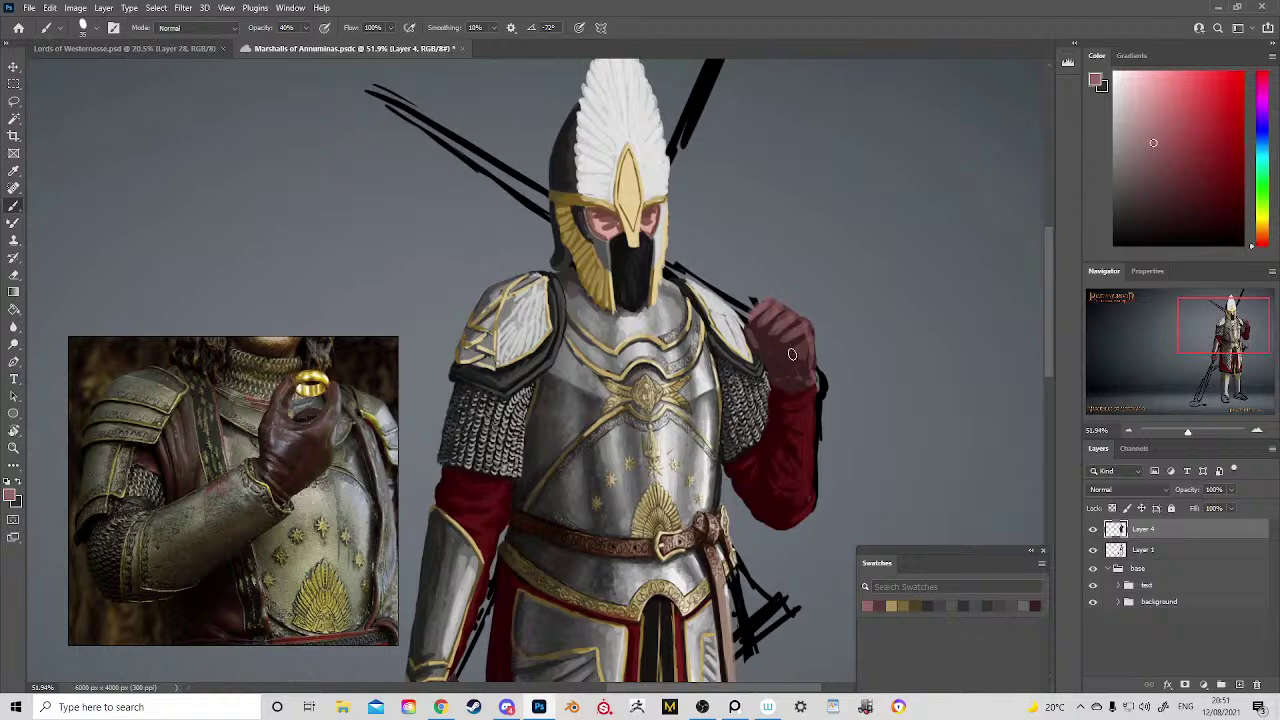
Step: Shade the lowered glove with a dark maroon sampled from its shadowed side
drag(755, 368, 921, 117)
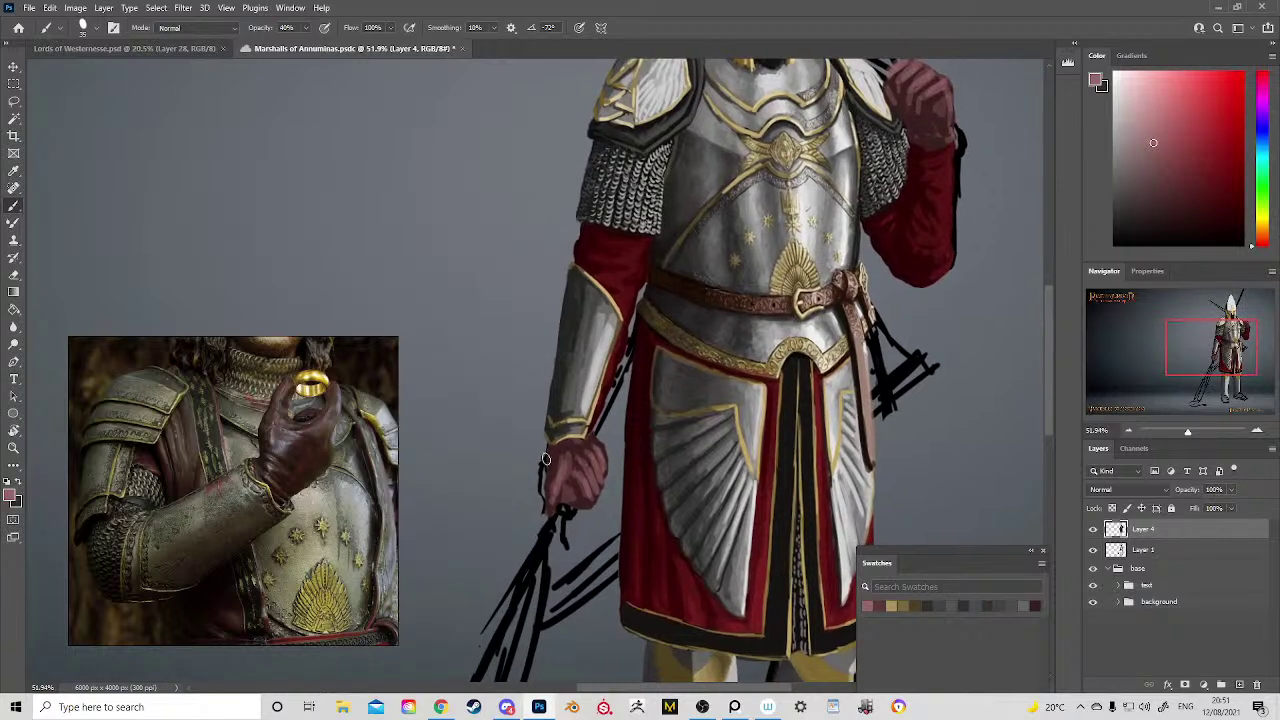
alt+click(599, 455)
key(e)
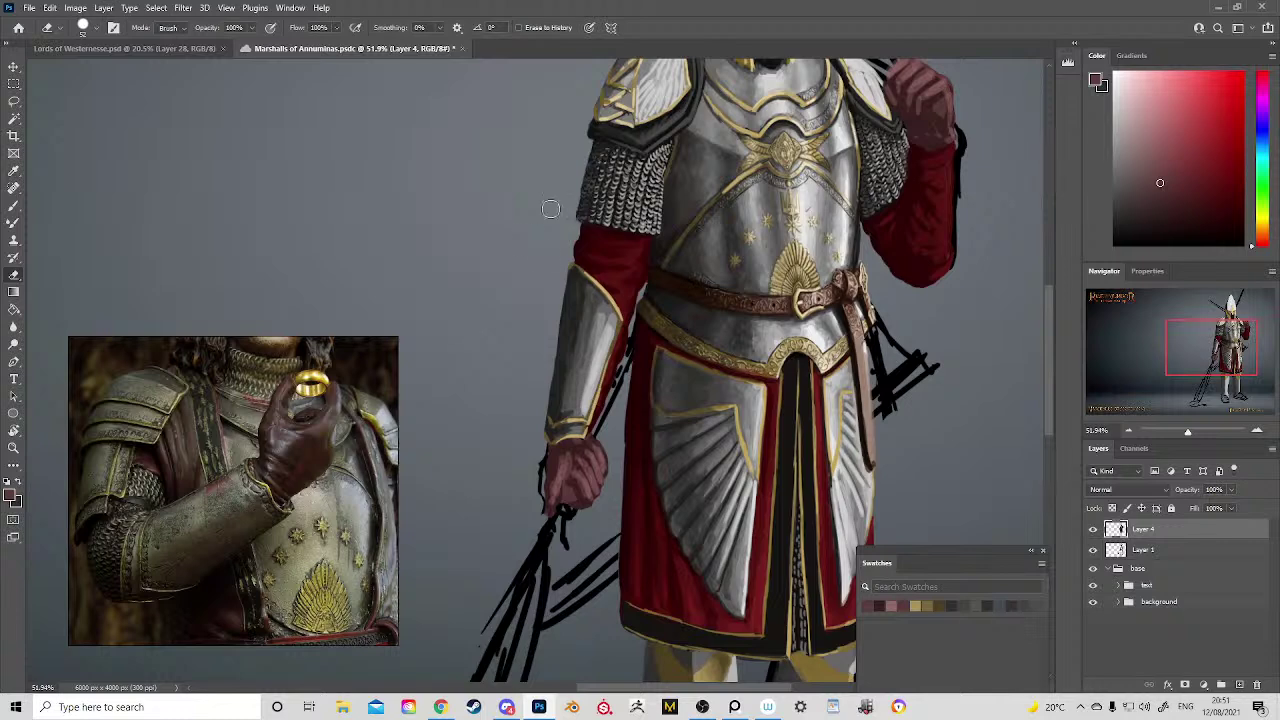
Step: Shade the outer side of the lowered arm's vambrace with sampled dark greys at 40% brush opacity
key(z)
drag(540, 332, 520, 320)
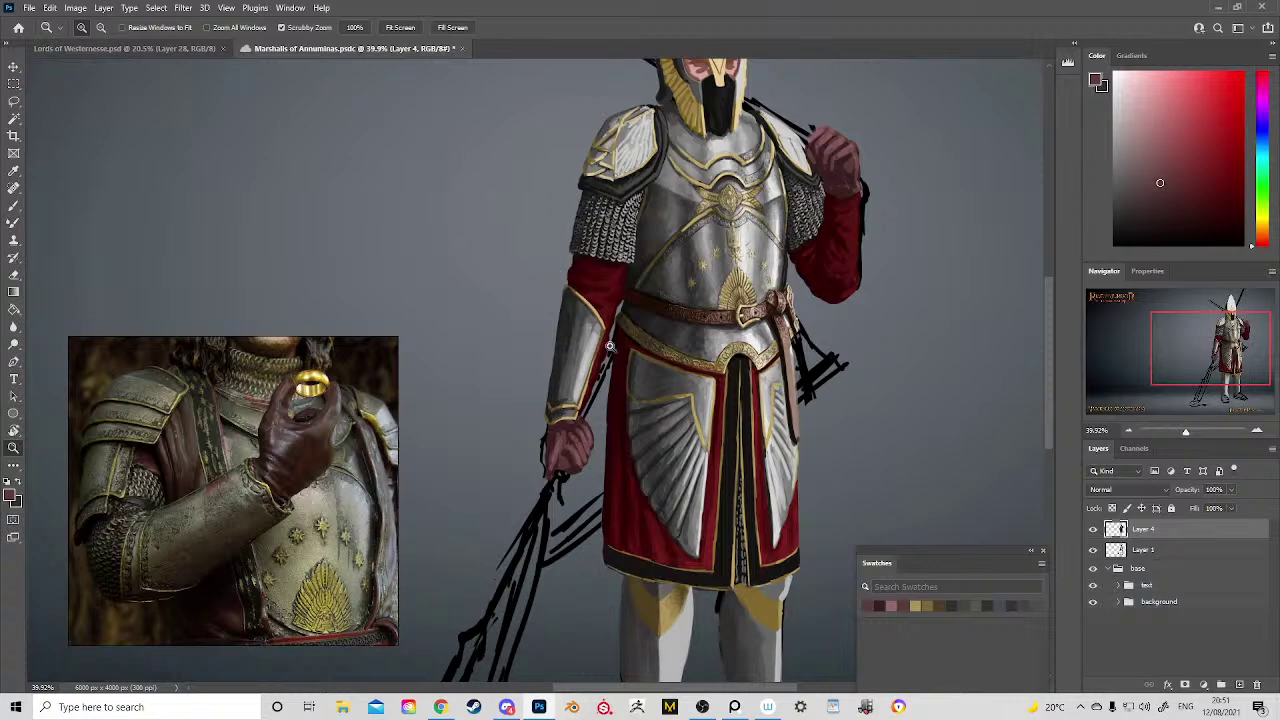
mouse_move(610, 347)
mouse_down()
mouse_move(622, 359)
mouse_move(672, 262)
mouse_up()
key(b)
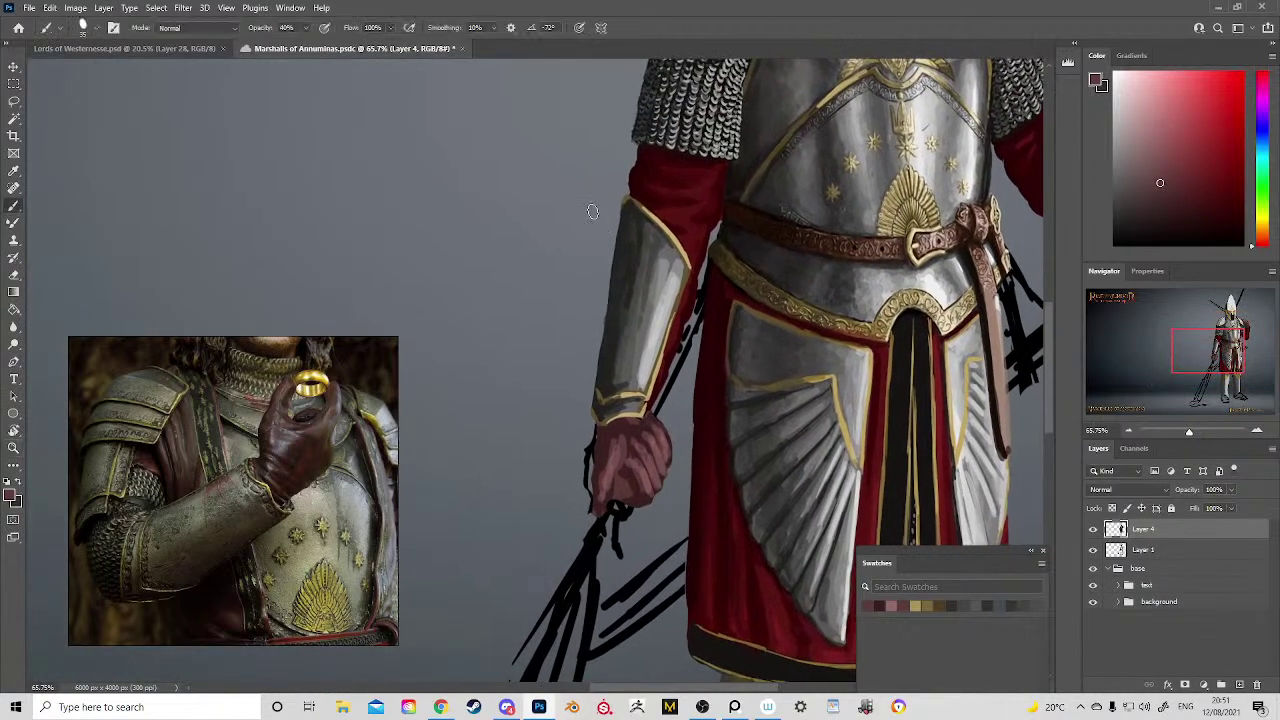
alt+click(633, 285)
alt+click(630, 270)
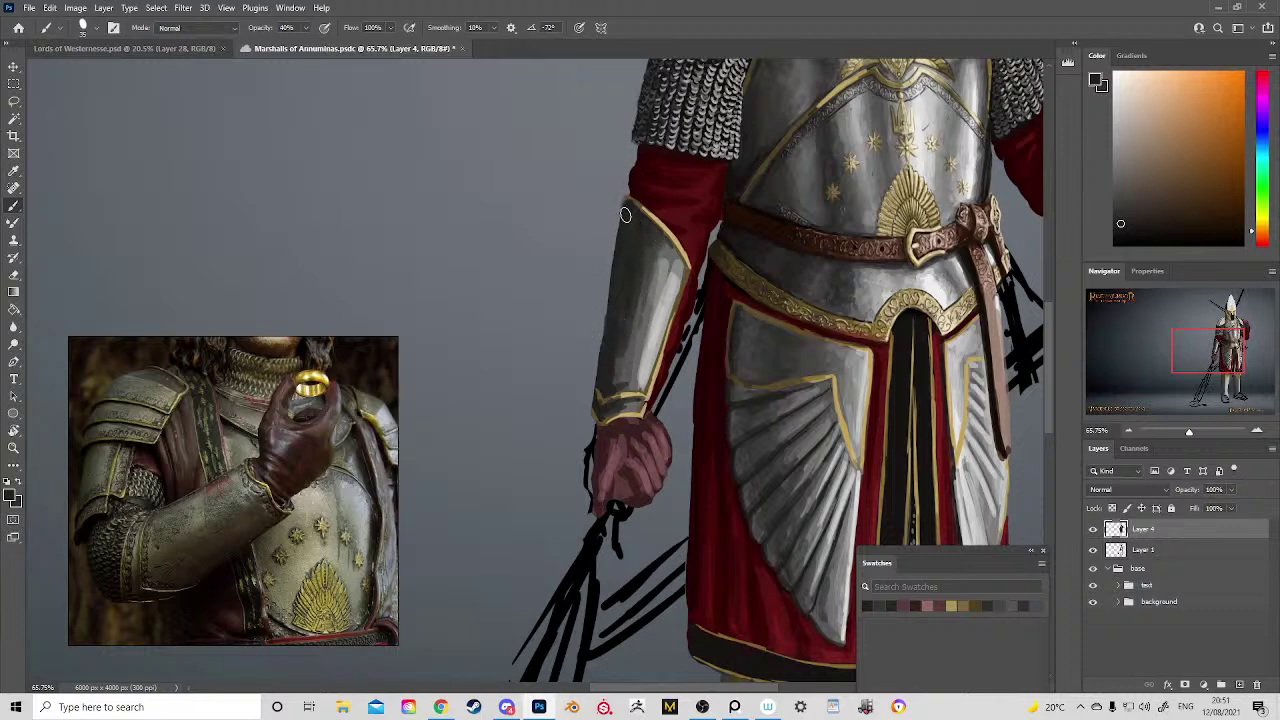
alt+click(618, 317)
mouse_move(617, 376)
mouse_down()
mouse_move(639, 346)
mouse_move(632, 390)
mouse_up()
Step: Darken the outer edge of the shoulder plate above the lowered arm with near-black greys sampled from the breastplate's shadow
drag(603, 331, 302, 448)
drag(660, 264, 641, 208)
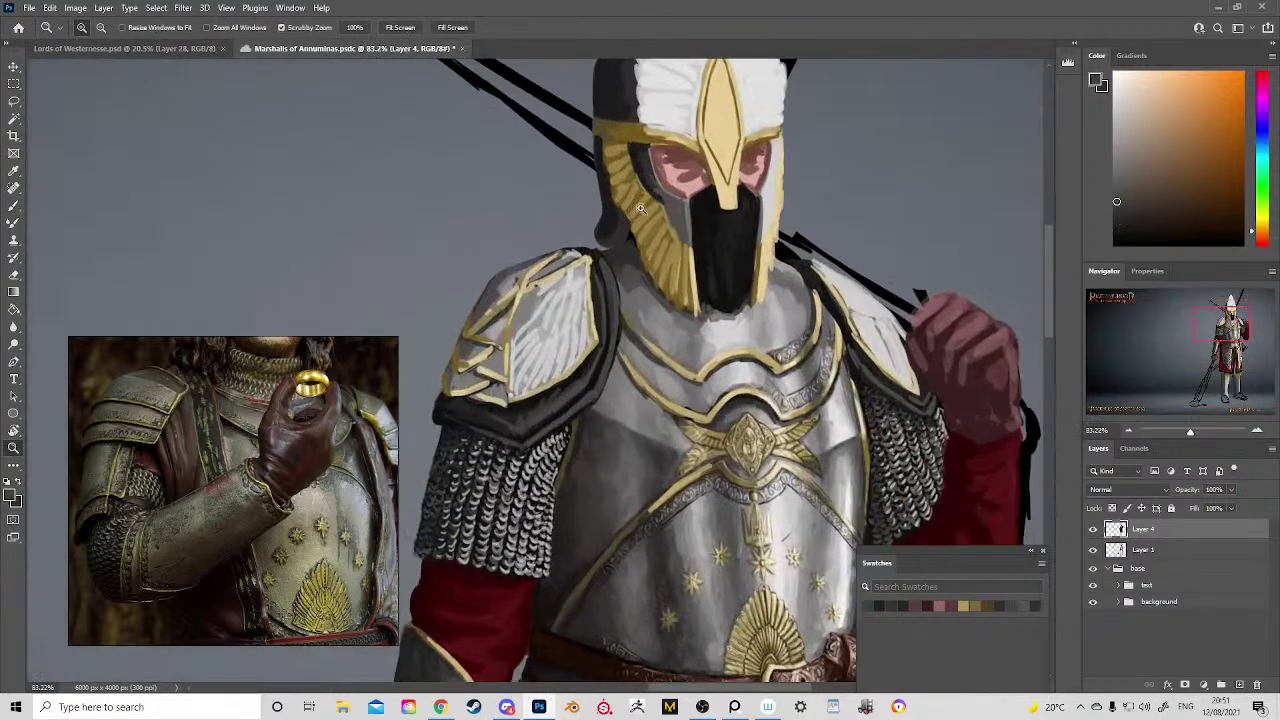
key(b)
alt+click(575, 540)
alt+click(558, 590)
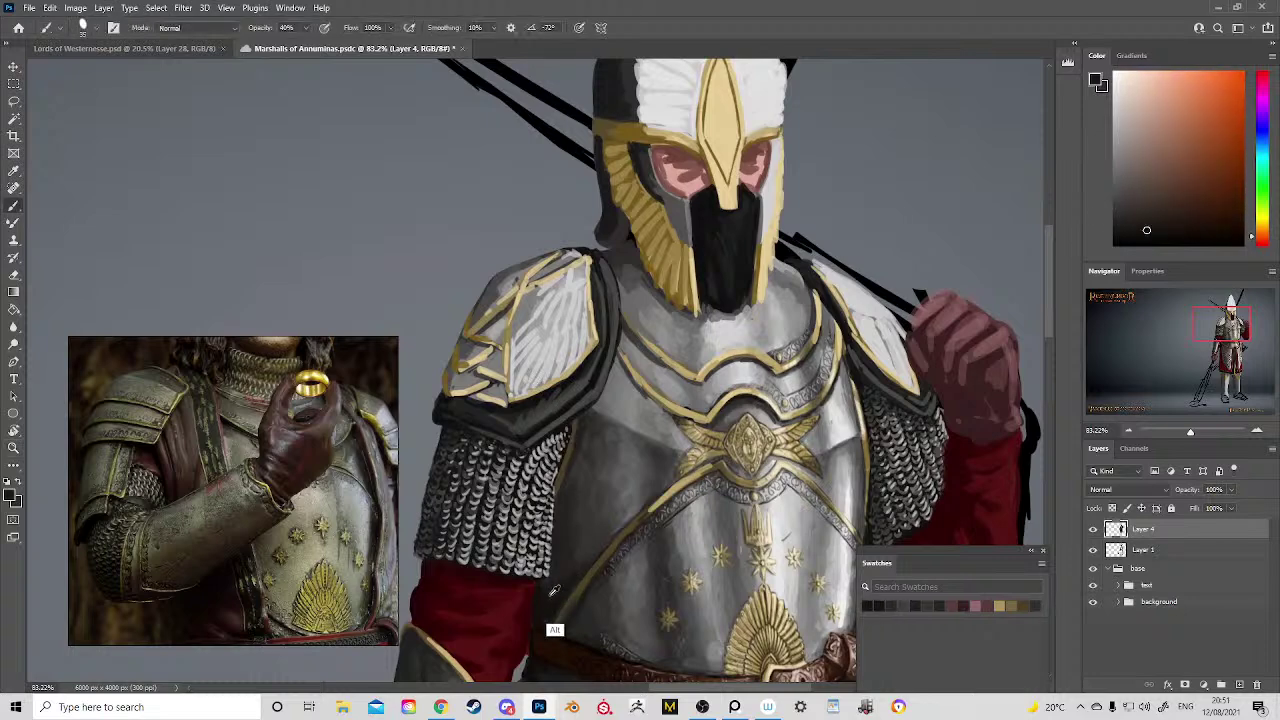
alt+click(560, 570)
drag(474, 323, 485, 297)
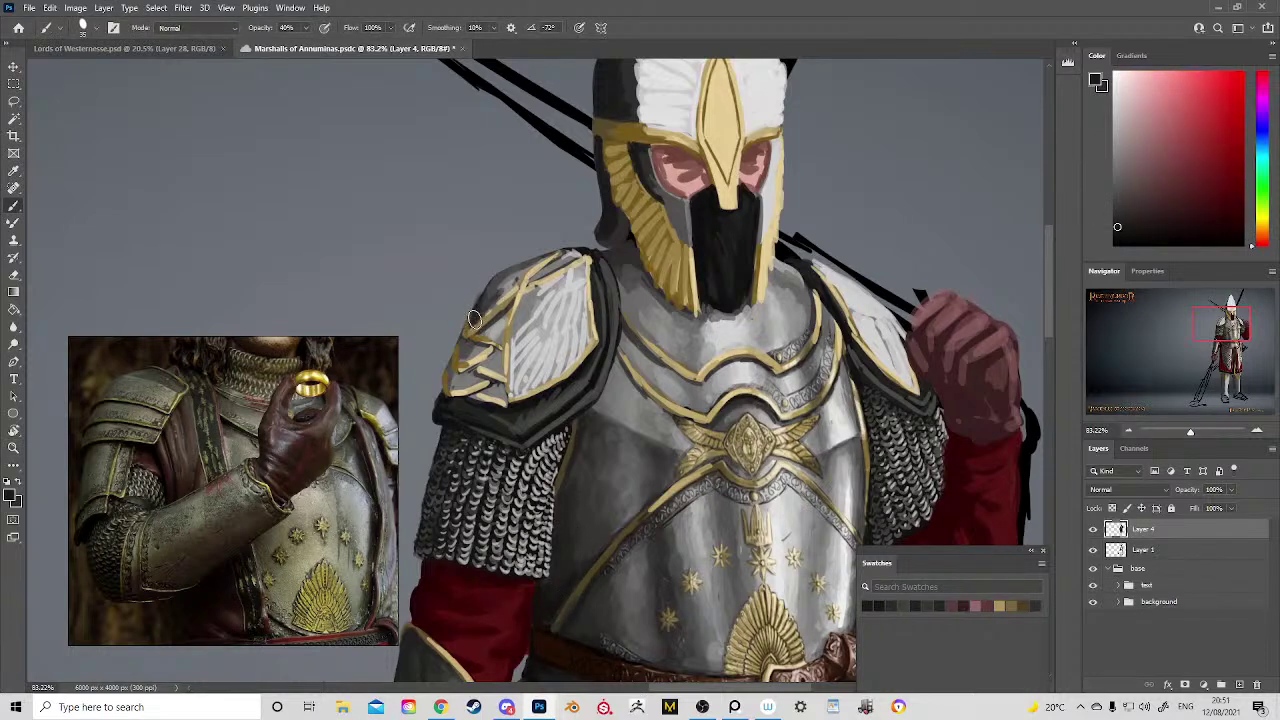
mouse_move(463, 364)
mouse_down()
mouse_move(464, 346)
mouse_move(463, 361)
mouse_move(481, 347)
mouse_move(466, 345)
mouse_move(454, 385)
mouse_move(450, 365)
mouse_move(466, 378)
mouse_move(500, 350)
mouse_move(506, 360)
mouse_move(503, 345)
mouse_move(508, 406)
mouse_up()
mouse_move(614, 288)
mouse_down()
mouse_move(552, 380)
mouse_move(579, 327)
mouse_move(509, 310)
mouse_move(543, 292)
mouse_up()
Step: Review the whole figure and save the document
key(z)
drag(655, 346, 567, 272)
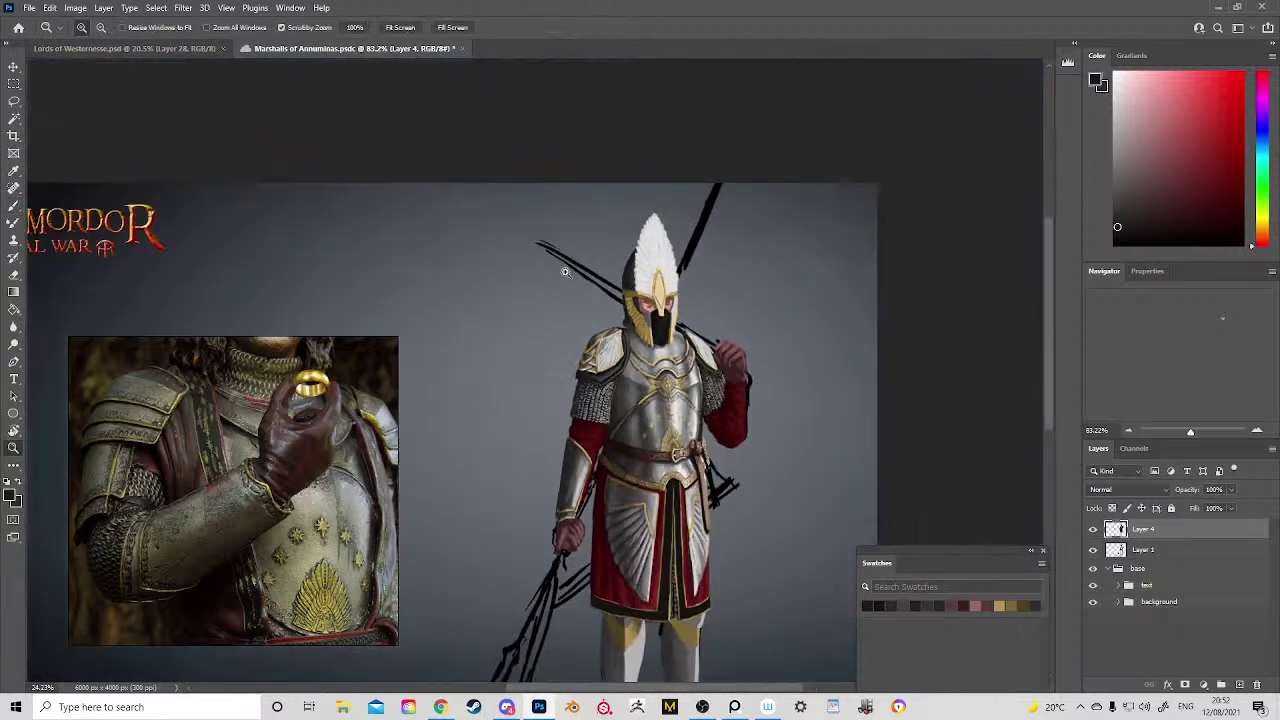
drag(748, 281, 693, 150)
key(ctrl+s)
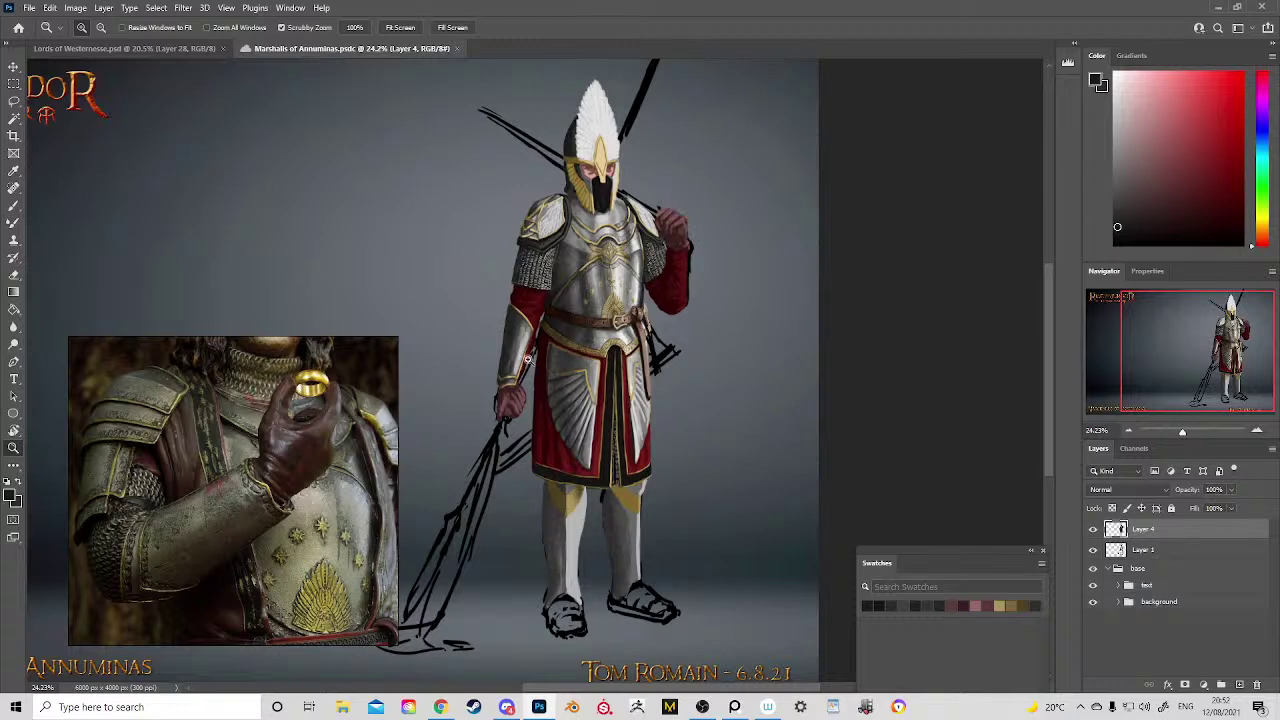
Step: Examine the vambrace shapes on the armour sheet in the reference board
drag(519, 319, 617, 336)
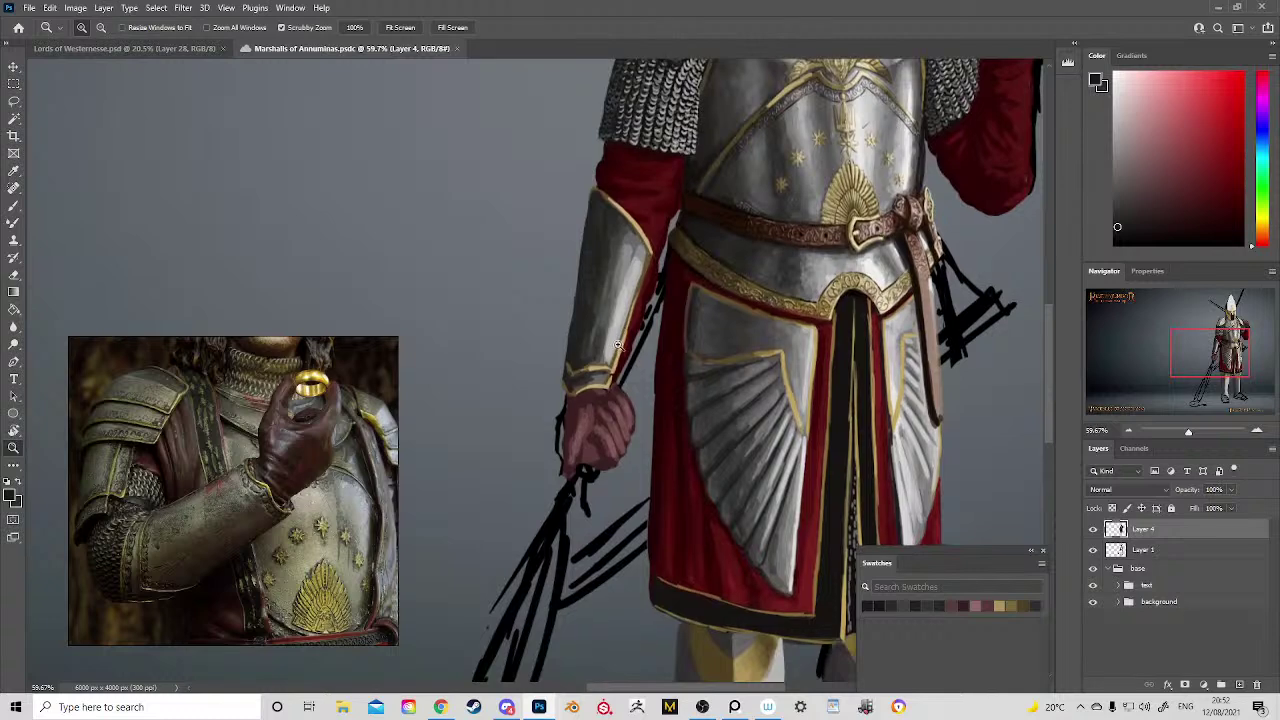
scroll(151, 349, down, 5)
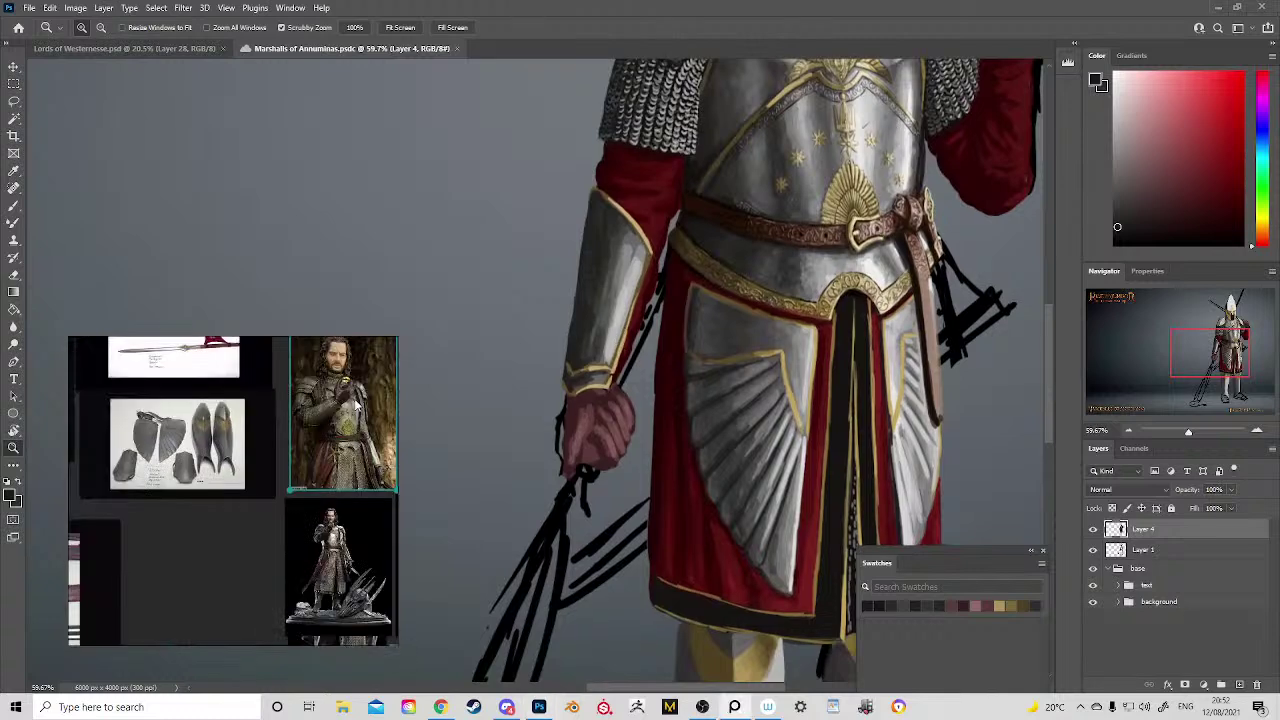
scroll(174, 424, up, 5)
scroll(174, 424, down, 6)
drag(82, 453, 150, 489)
scroll(149, 489, up, 4)
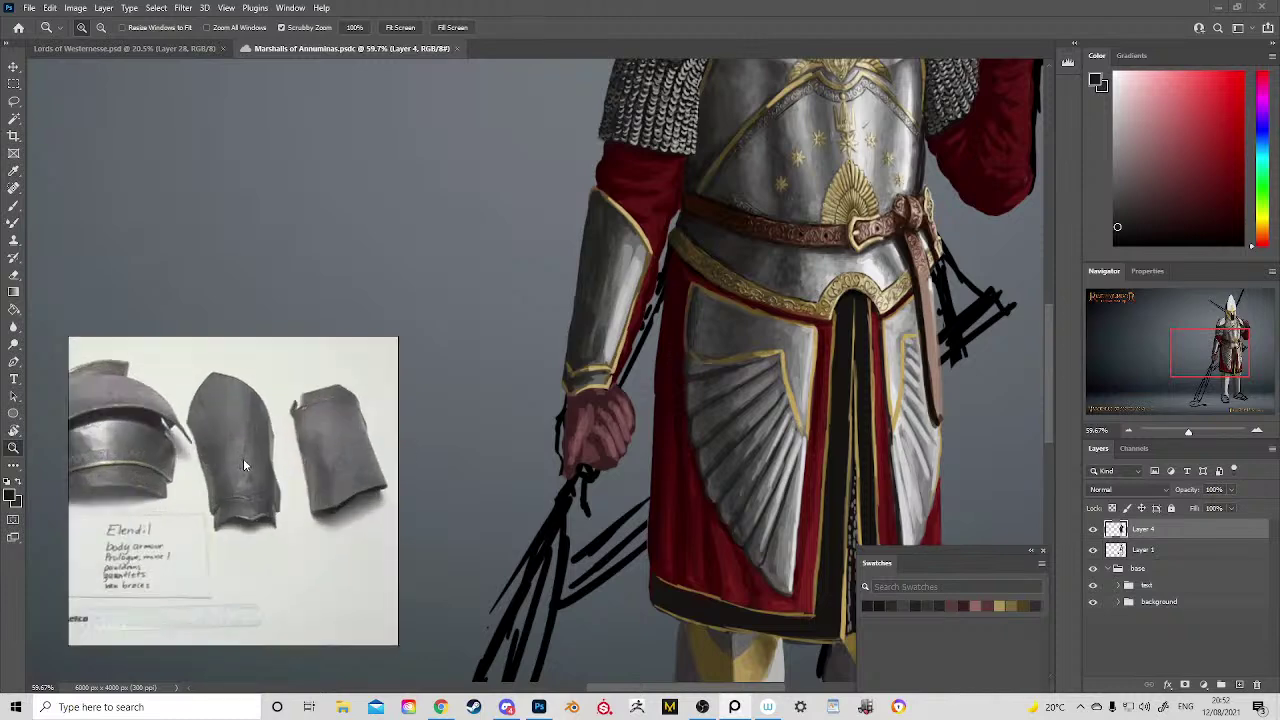
scroll(243, 465, down, 6)
Step: Examine the full dark plate armour suit with the pointed crown helmet on the reference board
drag(243, 465, 1, 443)
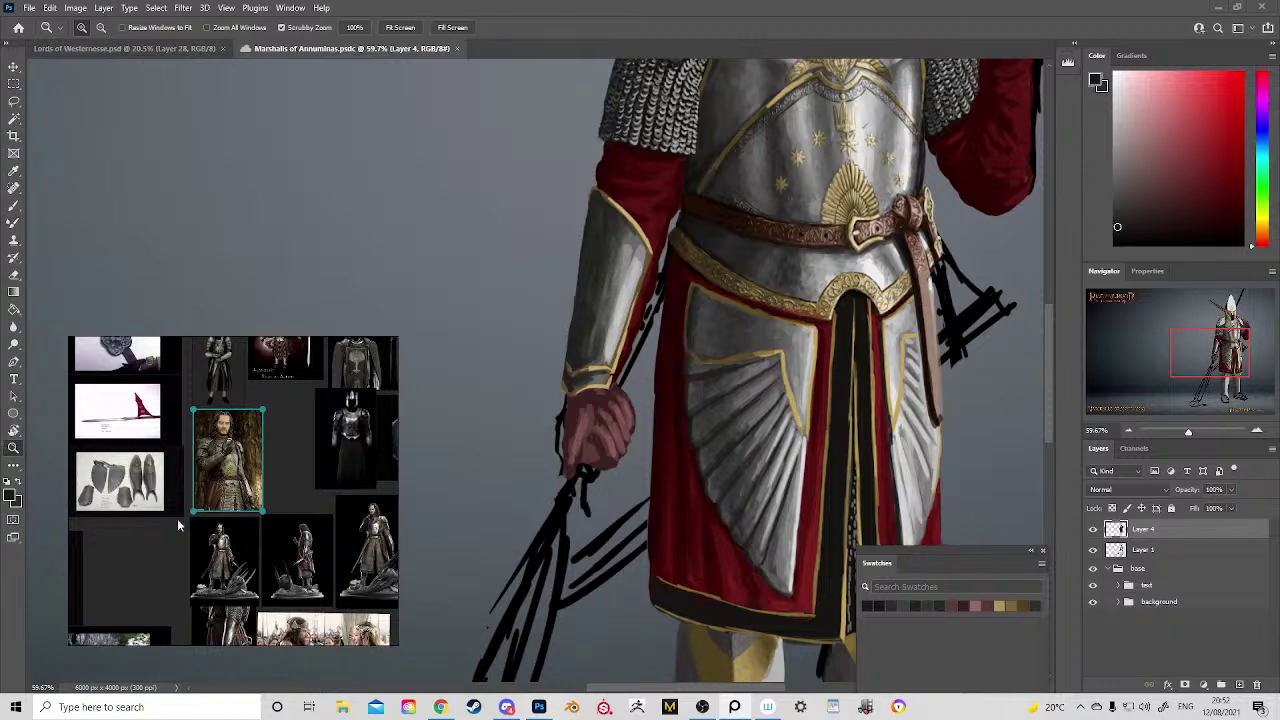
drag(236, 574, 127, 468)
drag(262, 494, 316, 672)
scroll(271, 511, up, 6)
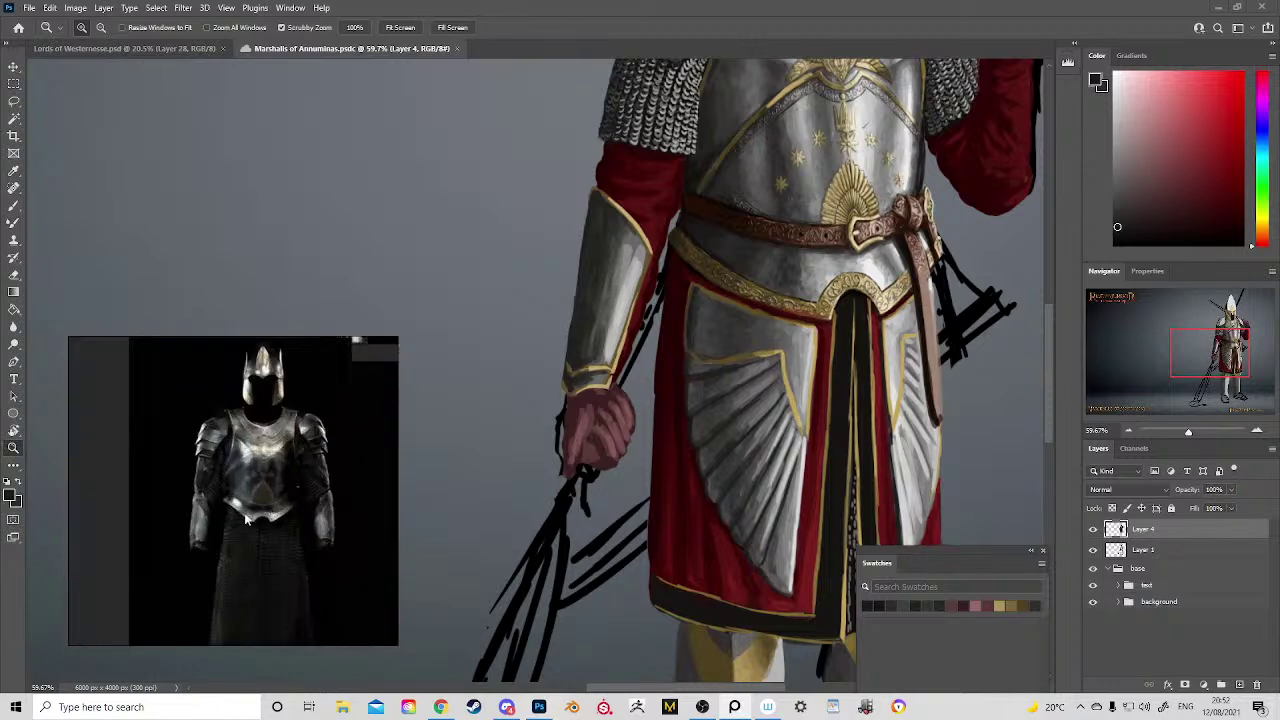
scroll(206, 532, down, 5)
drag(252, 498, 240, 534)
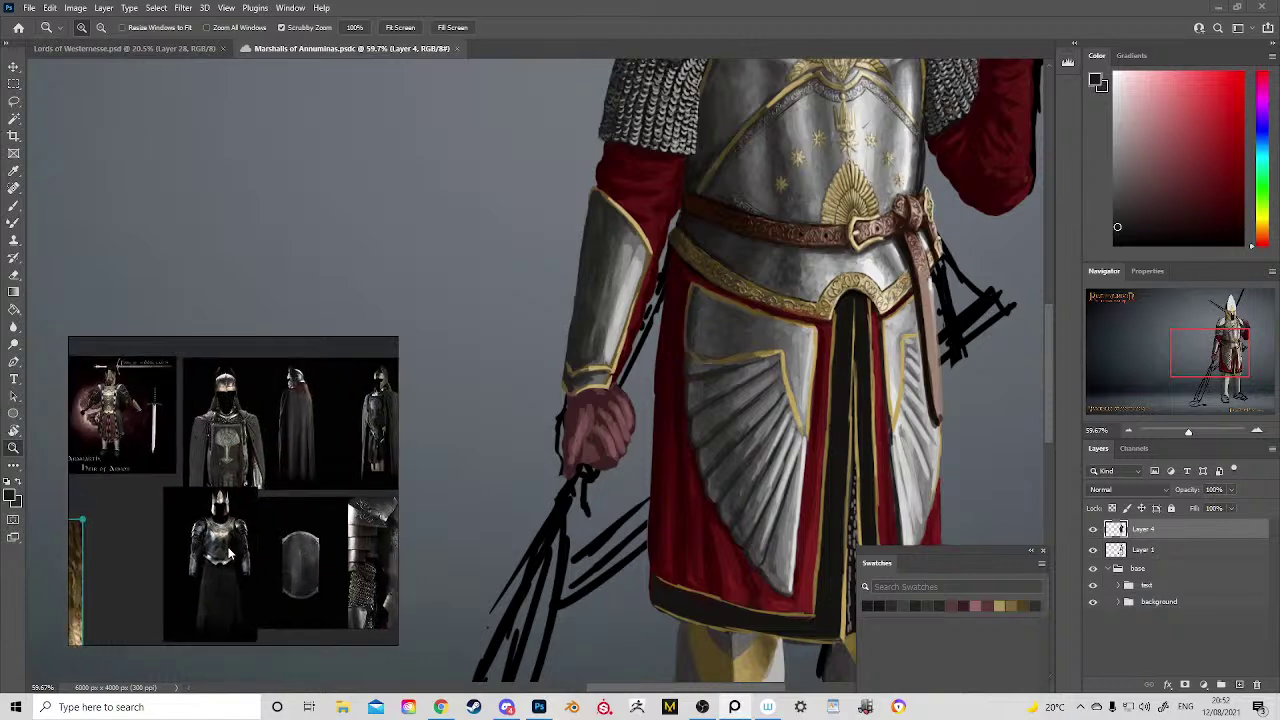
Step: Examine the forearms of the sword-holding knight and the photo of the gloved man with the ring on the reference board
scroll(159, 496, down, 1)
drag(159, 496, 226, 530)
scroll(110, 492, up, 4)
scroll(110, 490, up, 2)
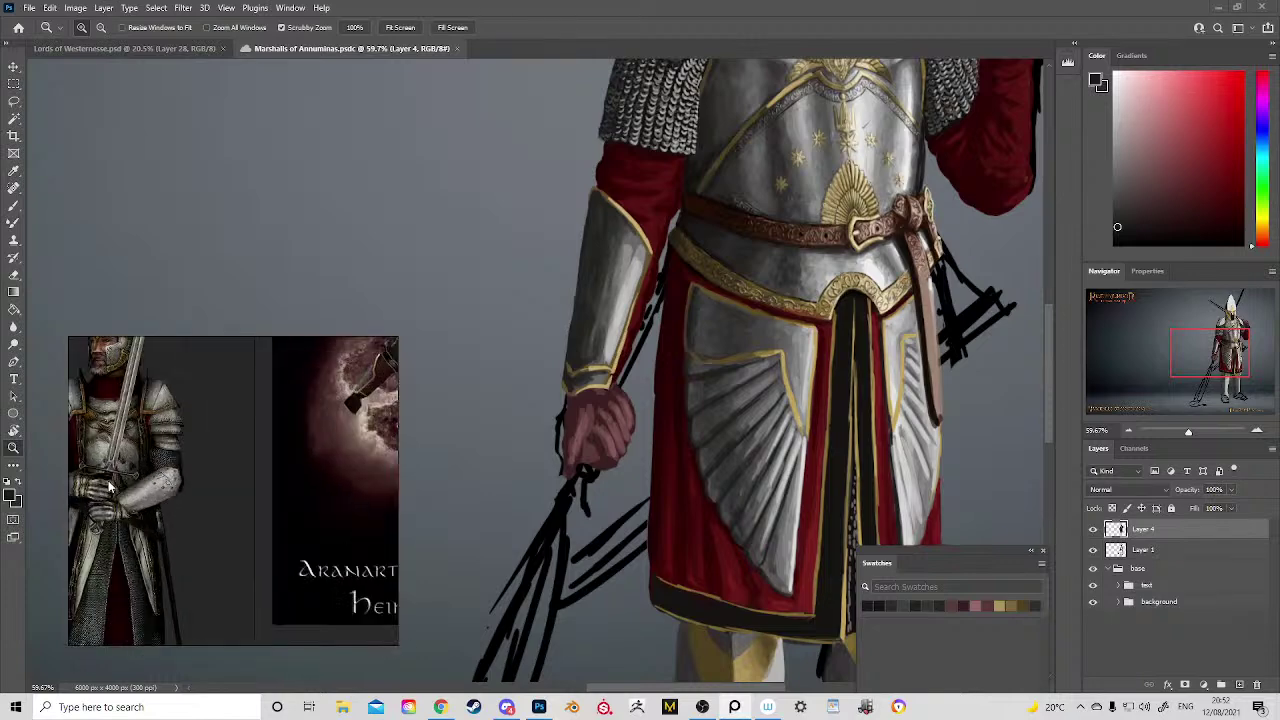
scroll(123, 498, down, 2)
drag(165, 540, 264, 353)
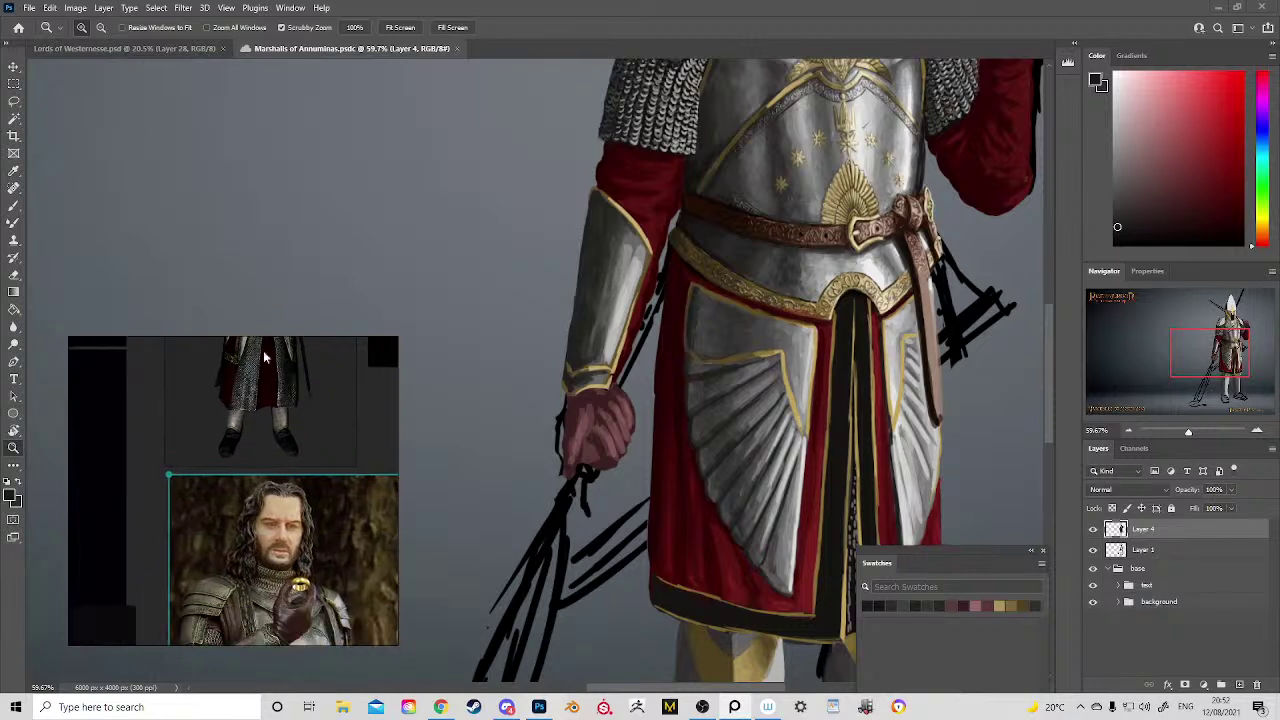
drag(309, 554, 281, 404)
drag(275, 542, 288, 437)
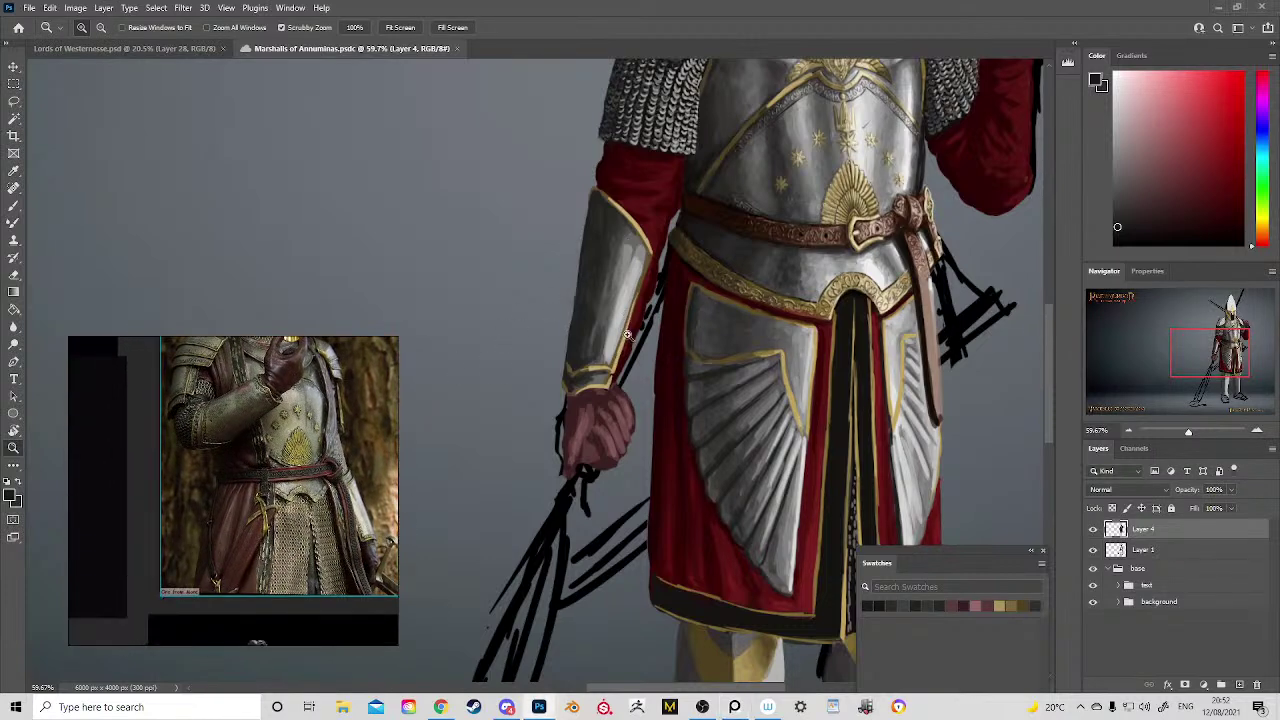
Step: Deepen the shadows on the lower vambrace and the glove's wrist with sampled dark grey and dark maroon
key(b)
alt+click(591, 350)
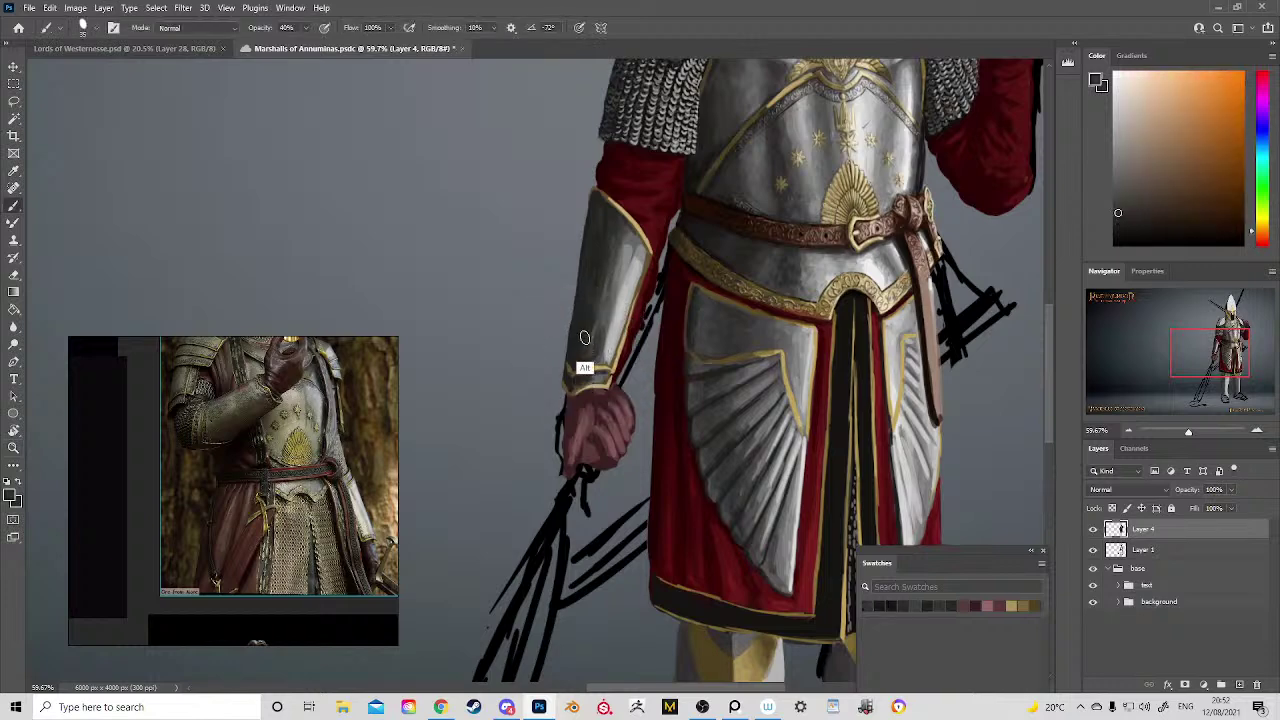
alt+click(590, 405)
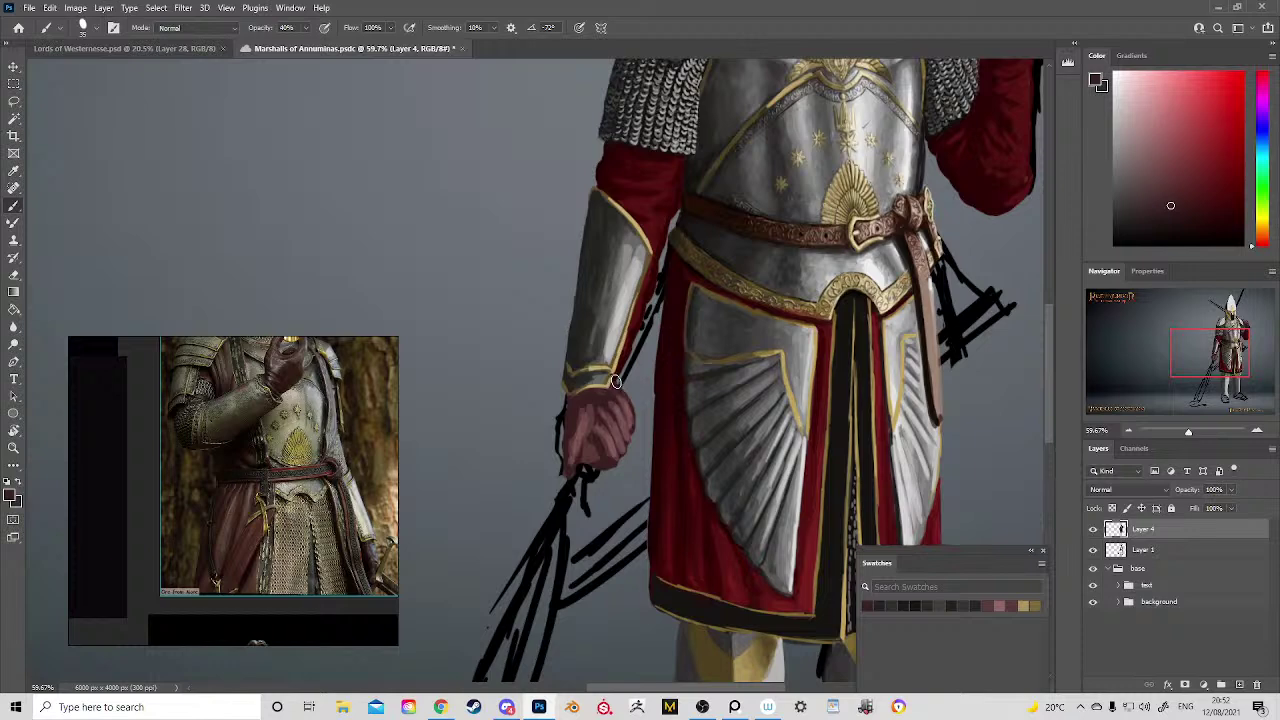
Step: Shade the folds and edges of the red sleeves with a very dark red
drag(608, 446, 517, 566)
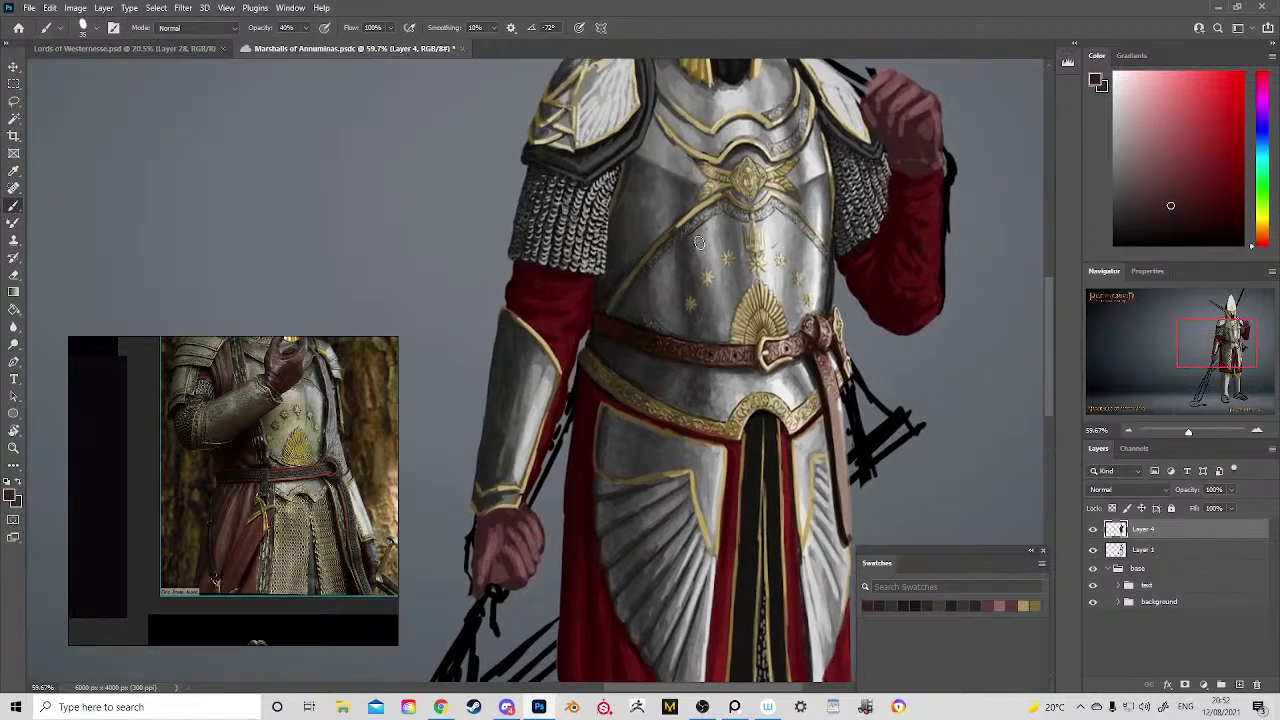
alt+click(900, 303)
click(1232, 231)
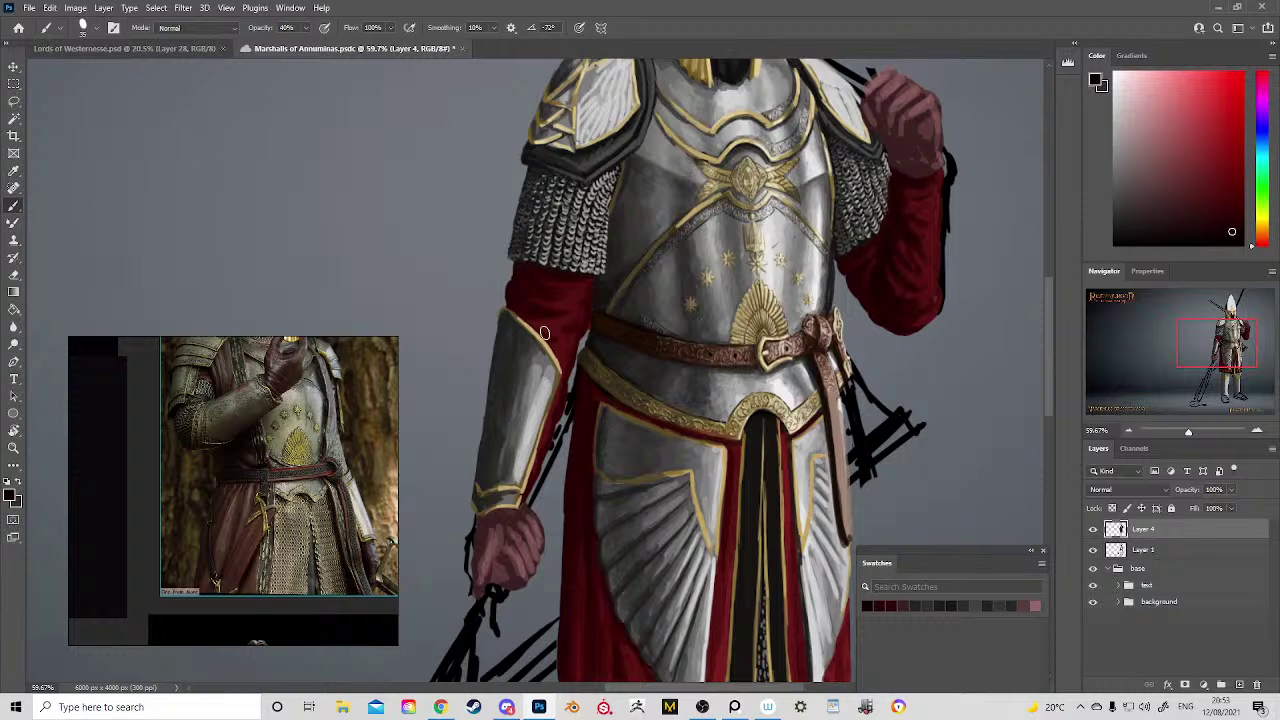
Step: Shade the red tunic skirt around the fan-shaped thigh plates with the very dark red, and save the document
scroll(575, 345, down, 5)
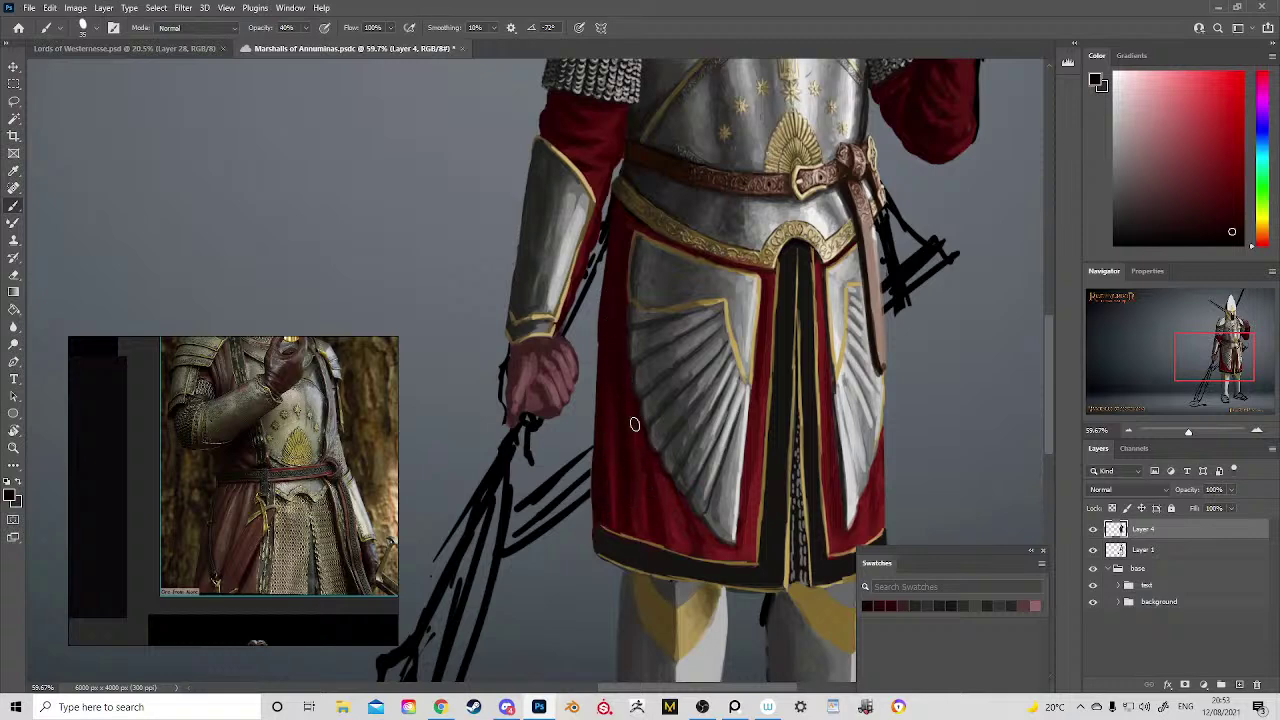
drag(746, 488, 680, 349)
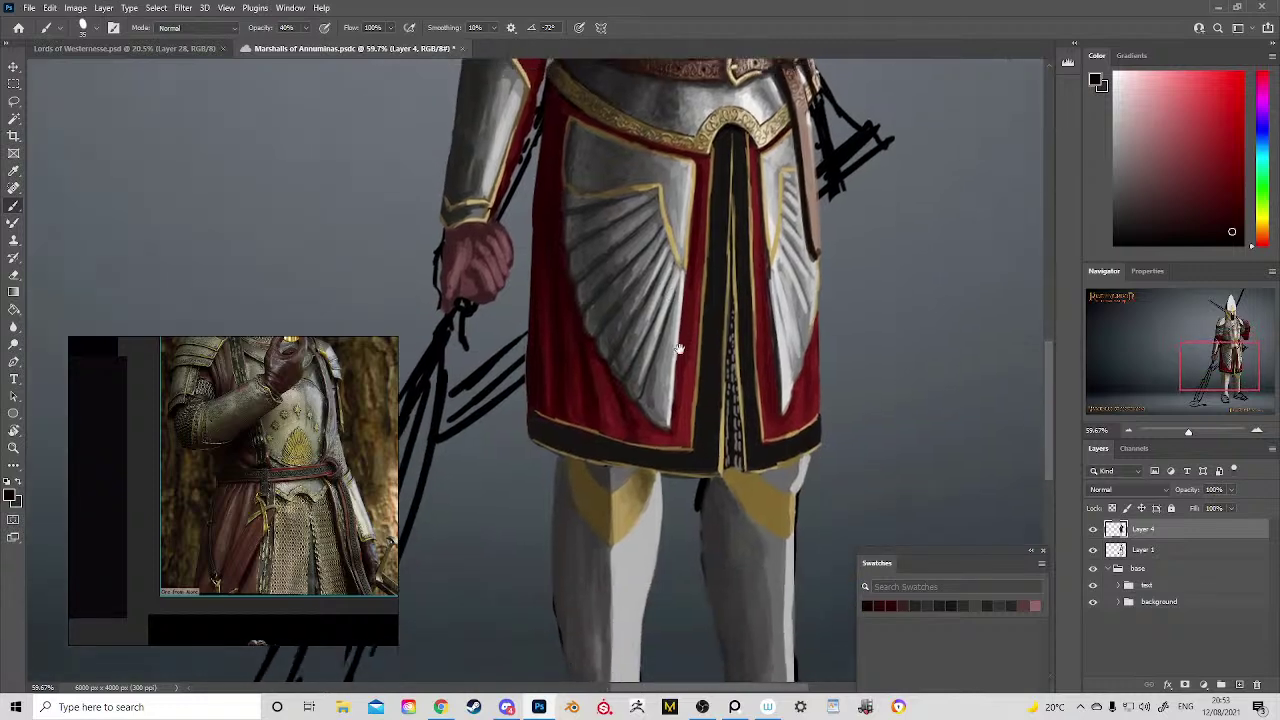
drag(689, 271, 685, 381)
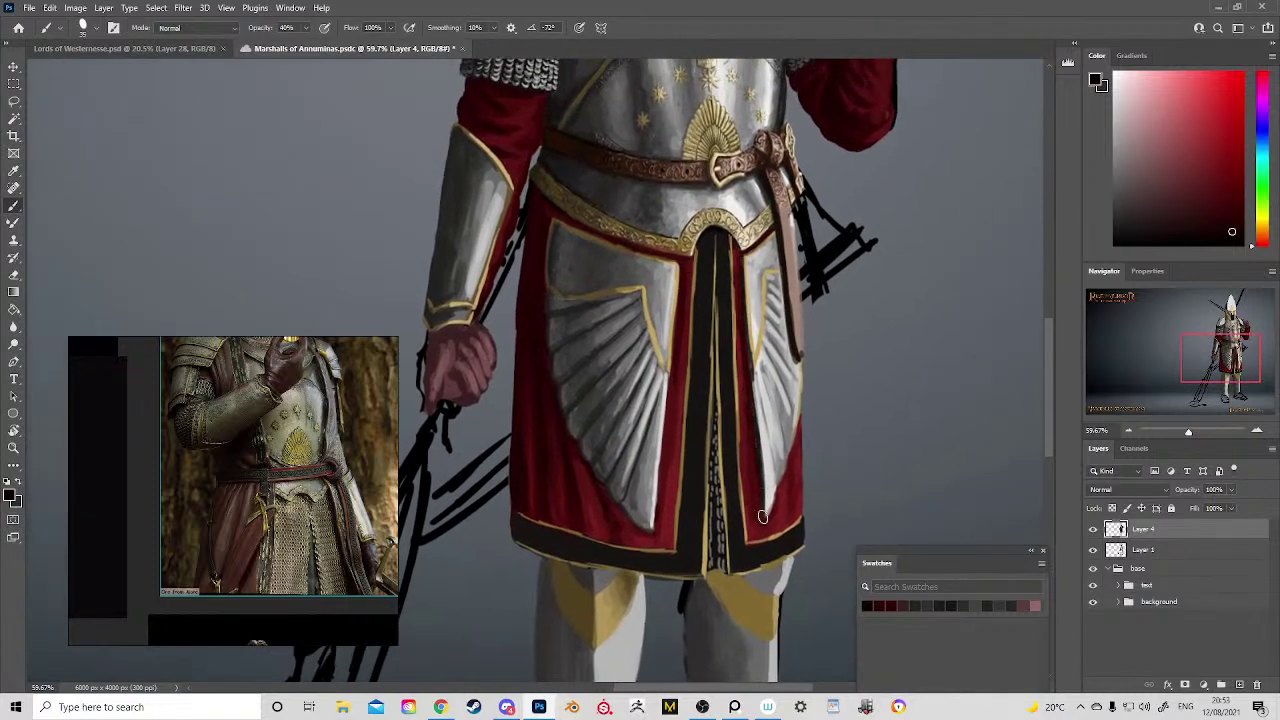
drag(811, 364, 630, 285)
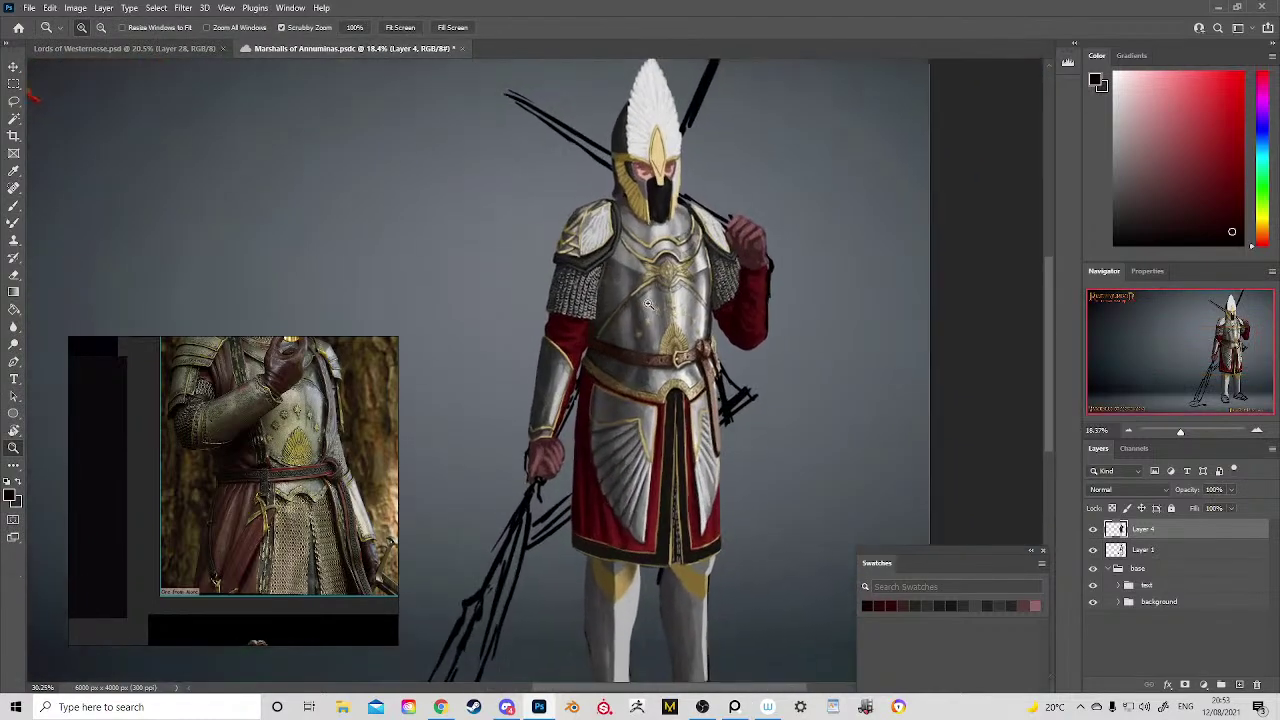
key(ctrl+s)
Step: Deepen the dark red shading on the raised arm's sleeve at 40% brush opacity
drag(664, 342, 652, 318)
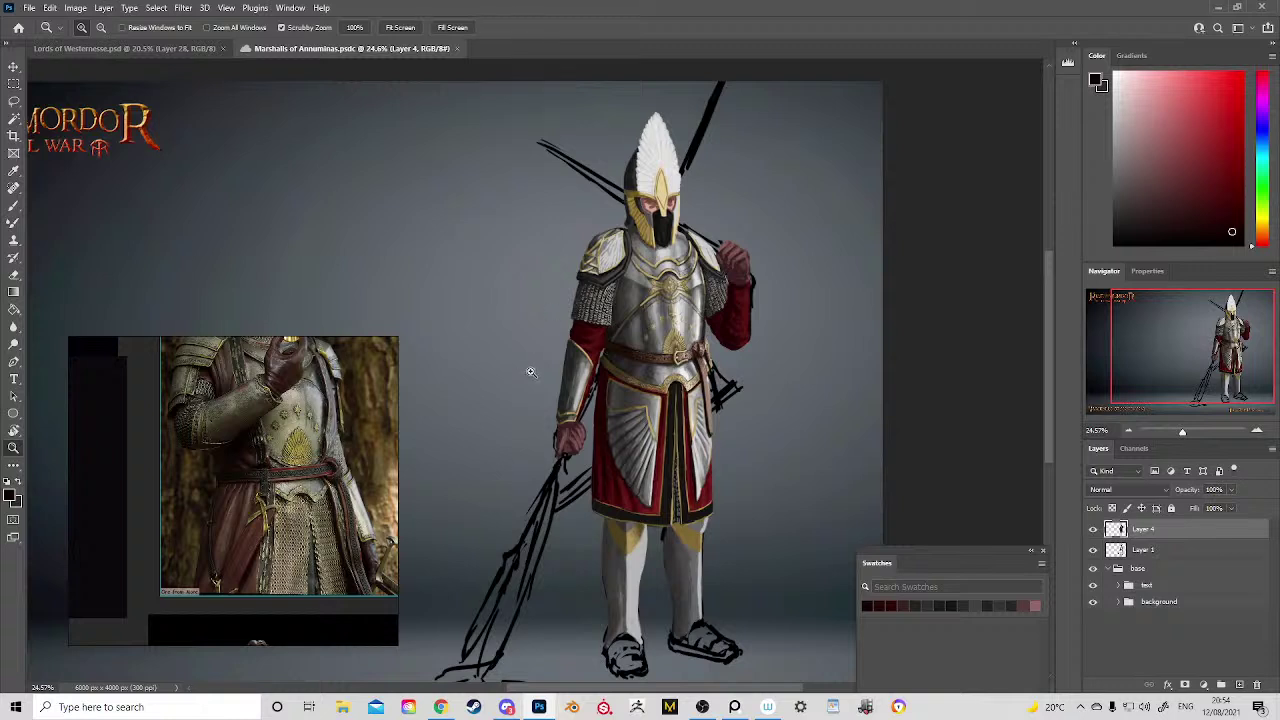
drag(531, 369, 601, 297)
drag(719, 324, 656, 317)
scroll(652, 316, up, 5)
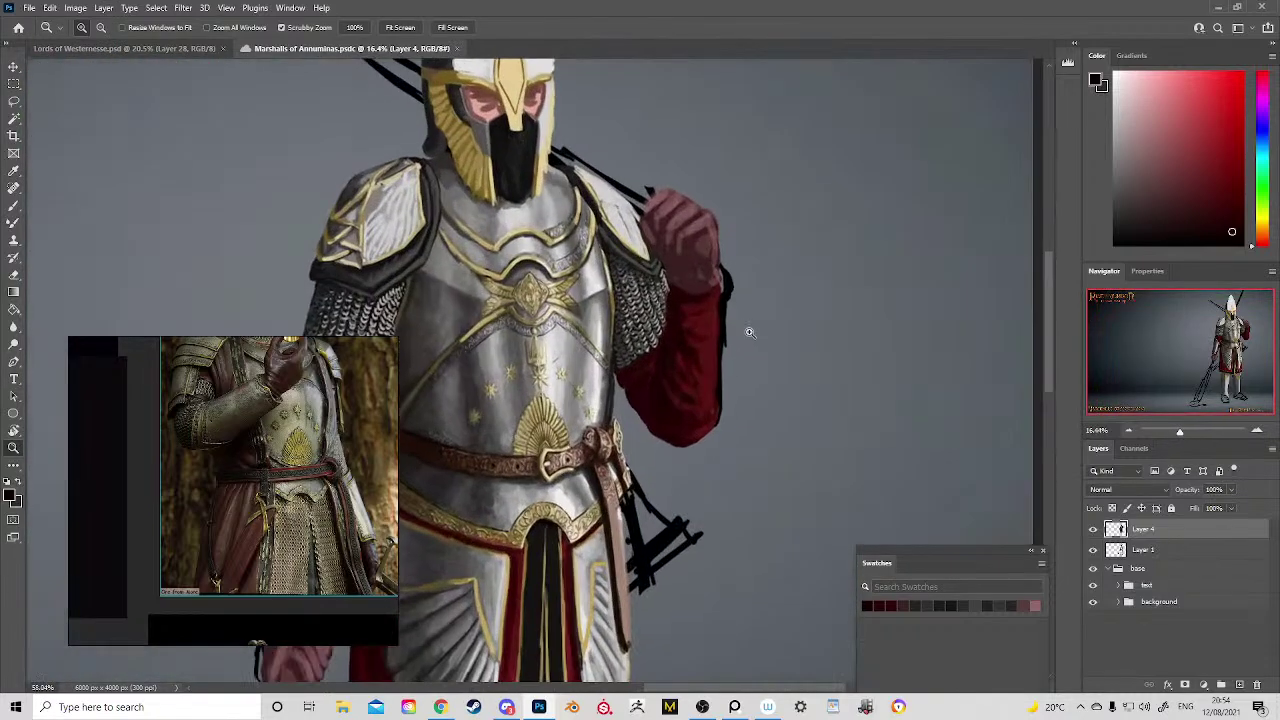
key(b)
drag(665, 358, 663, 345)
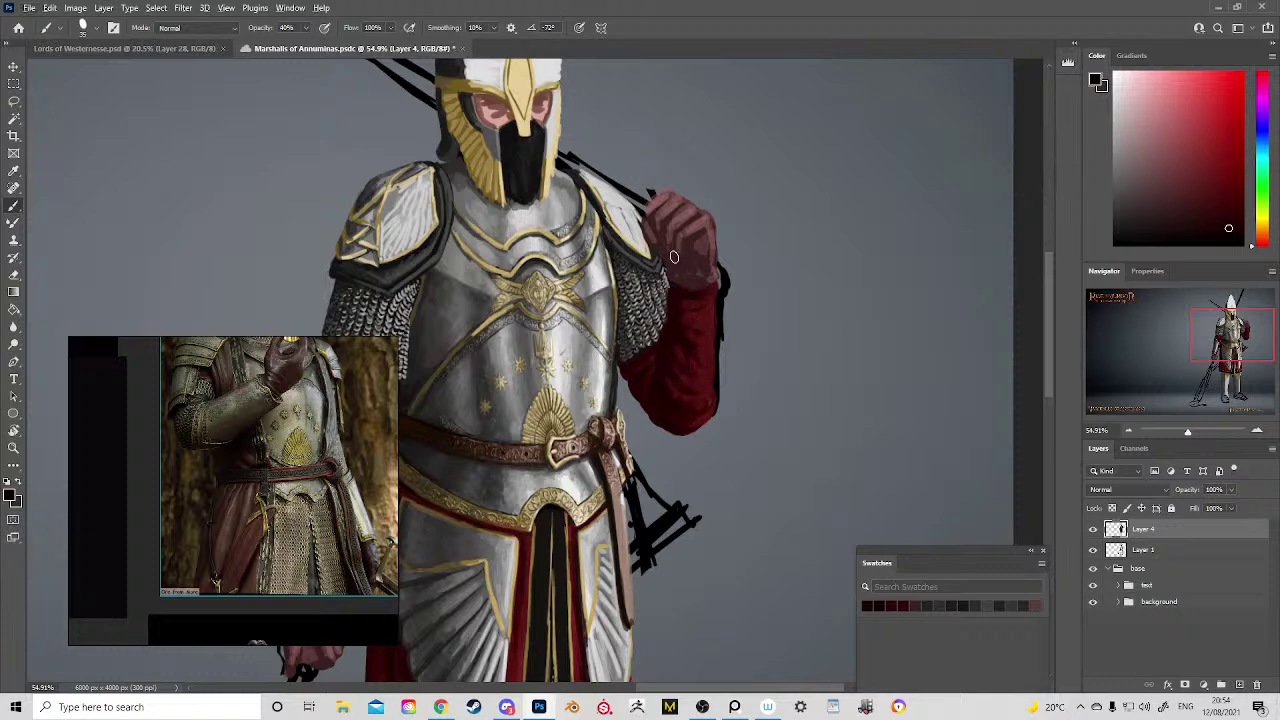
Step: Adjust the brush and darken the red strips along both sides of the tunic skirt's central opening with near-black
alt+right_click(678, 310)
alt+right_click(679, 279)
drag(664, 421, 861, 261)
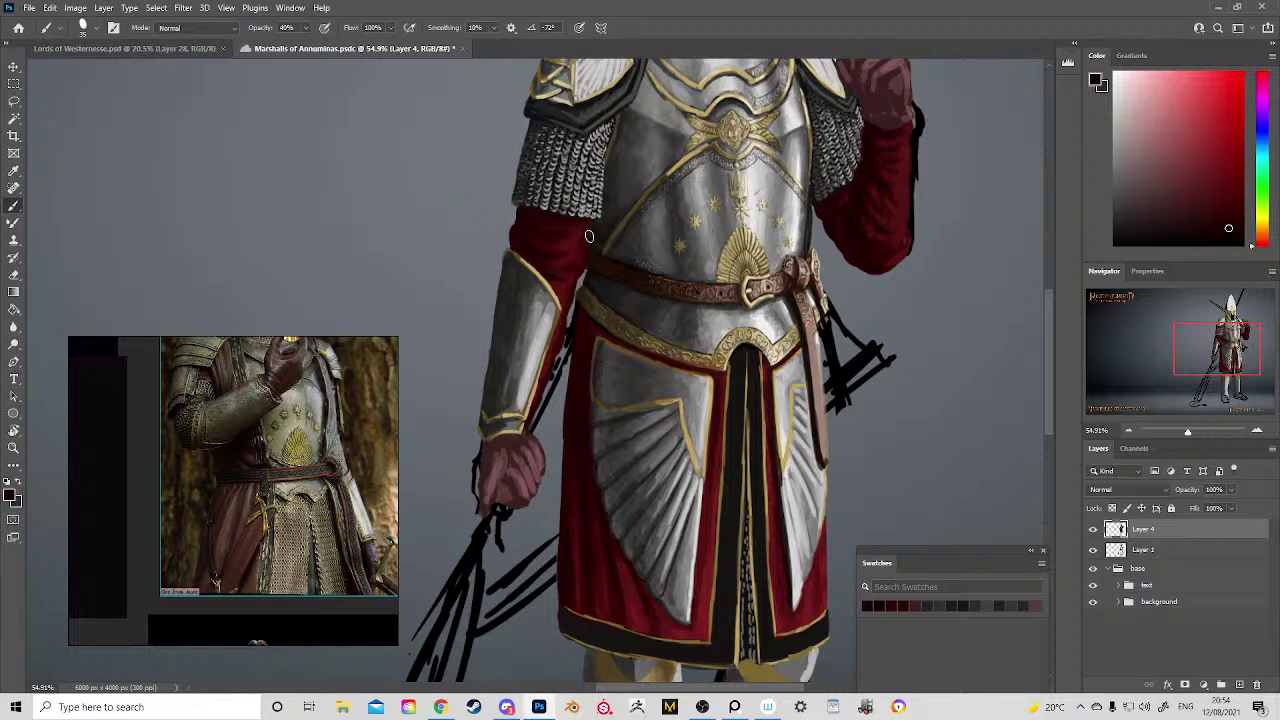
drag(604, 330, 581, 275)
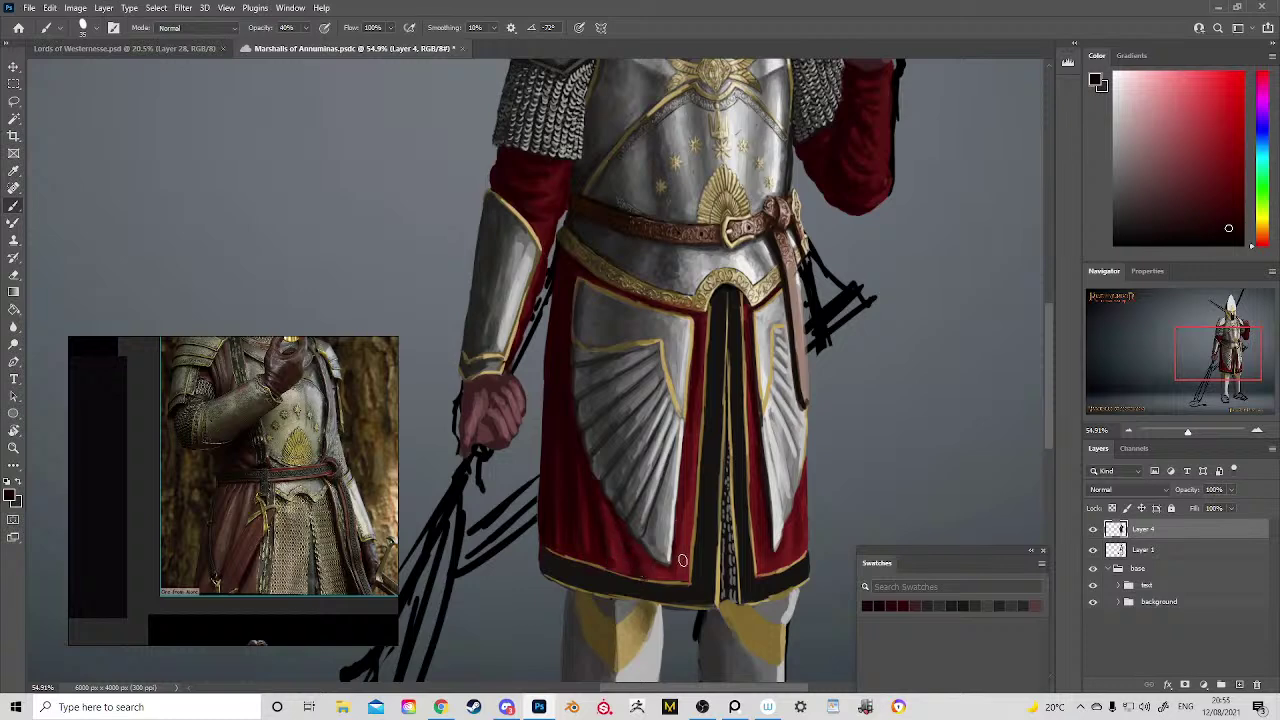
drag(698, 332, 680, 510)
drag(752, 307, 779, 526)
Step: Shade the gold knee trim below the skirt hem with sampled dark brown and ochre, and save the document
key(z)
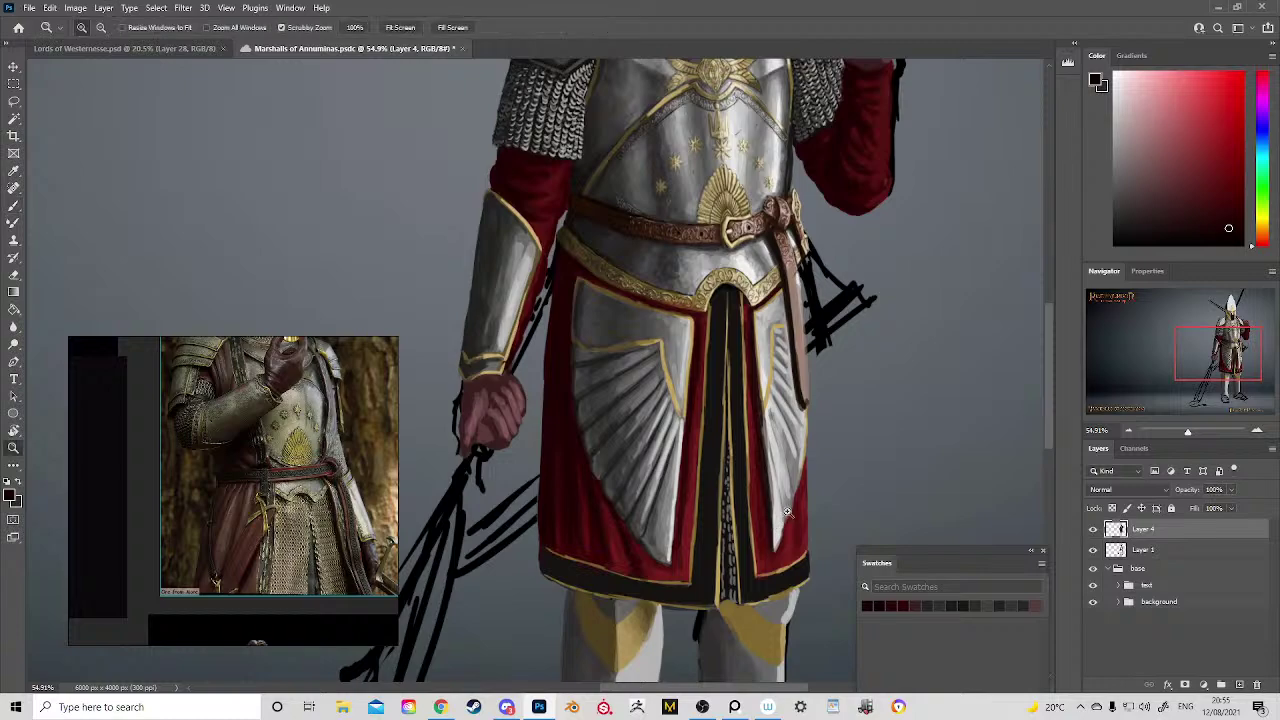
mouse_move(792, 478)
mouse_down()
mouse_move(700, 269)
mouse_move(712, 247)
mouse_up()
drag(745, 312, 645, 254)
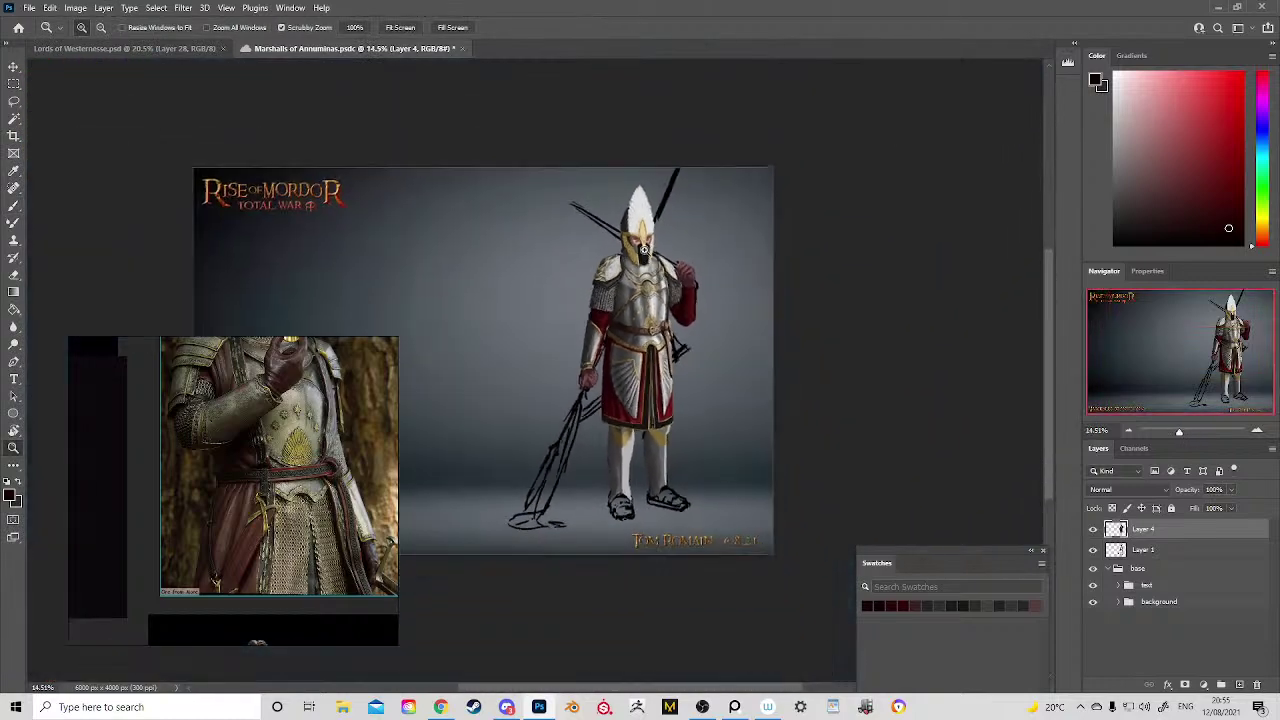
drag(651, 195, 684, 391)
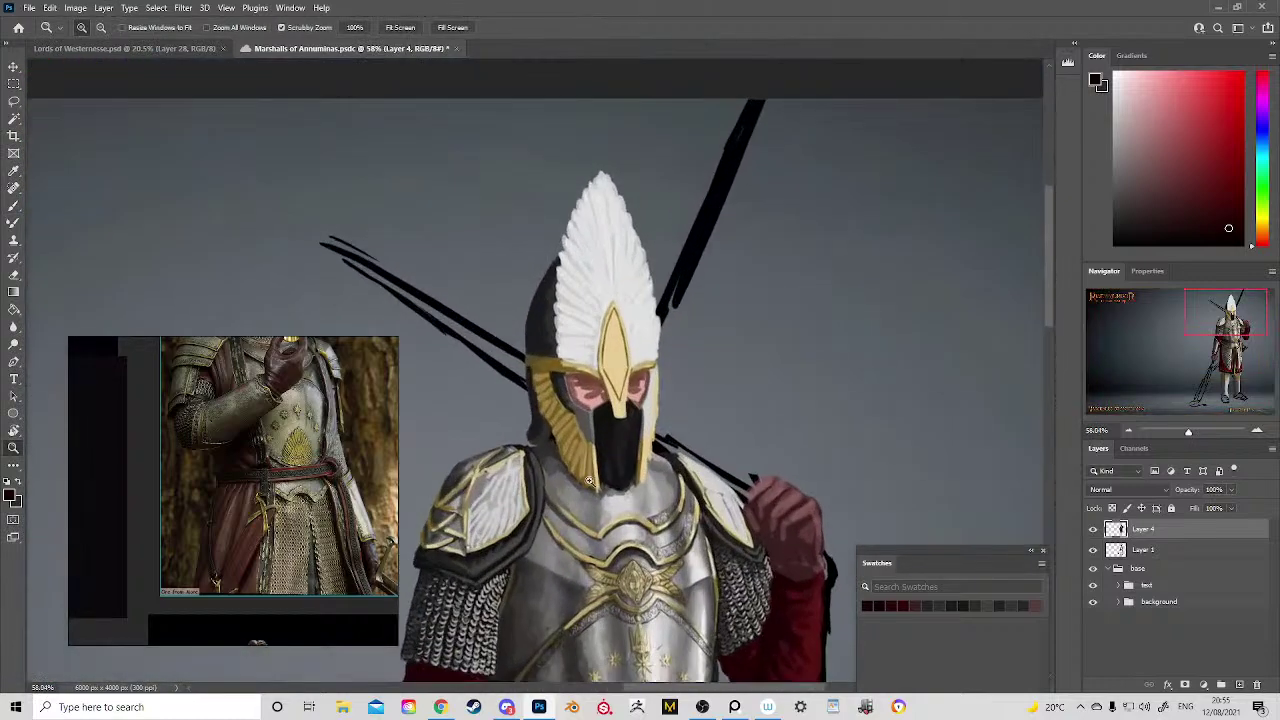
drag(614, 465, 628, 202)
drag(683, 298, 575, 160)
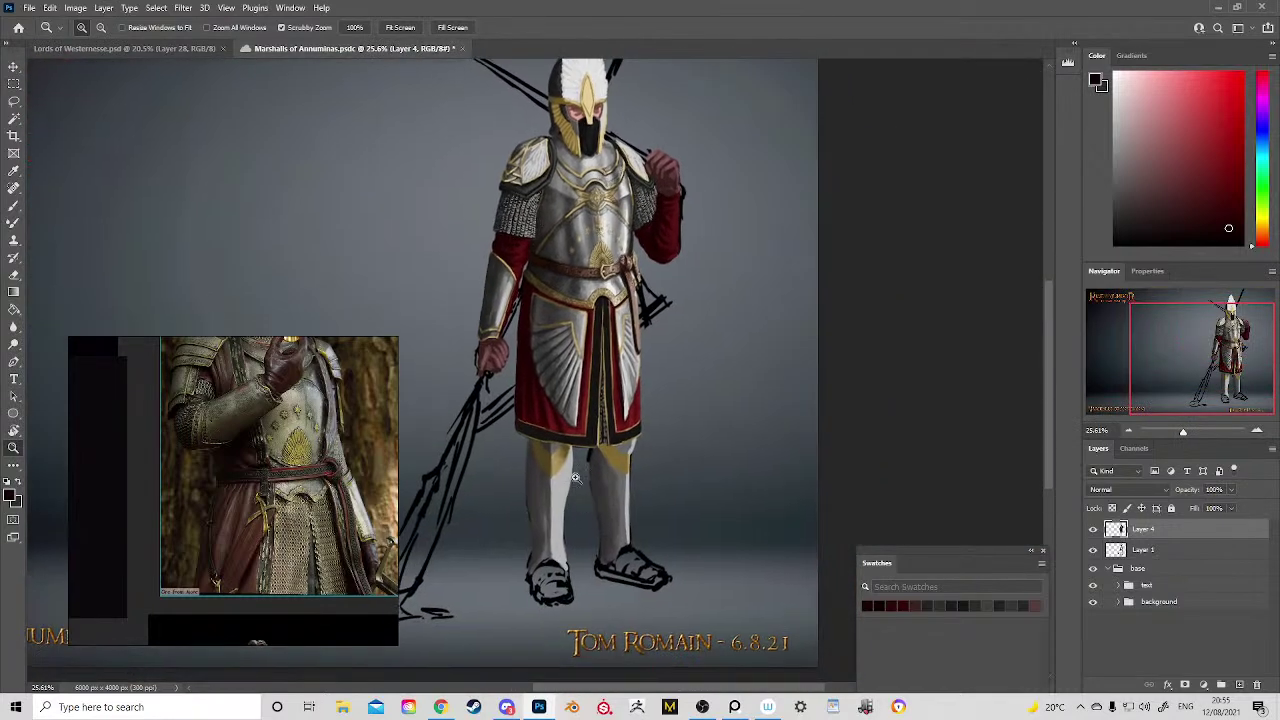
drag(576, 478, 620, 509)
key(b)
alt+click(505, 420)
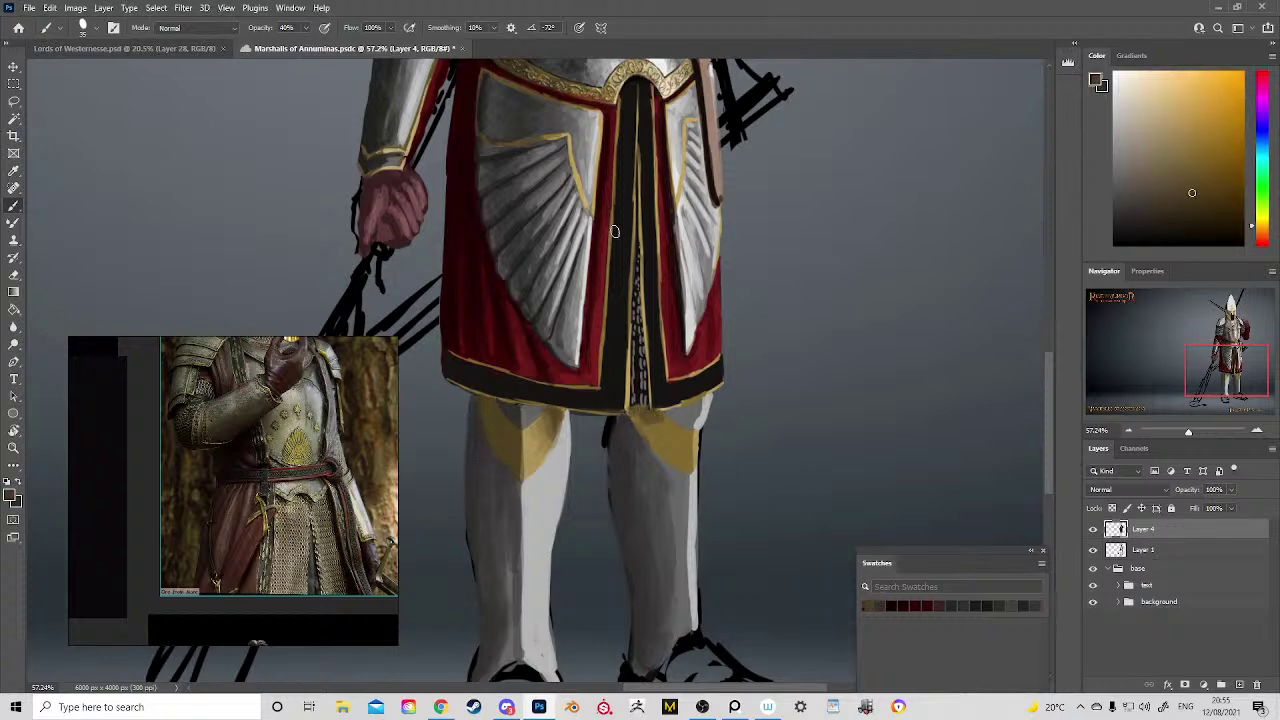
mouse_move(637, 420)
mouse_down()
mouse_move(670, 457)
mouse_move(663, 419)
mouse_move(678, 432)
mouse_move(667, 446)
mouse_move(682, 446)
mouse_move(680, 467)
mouse_move(665, 435)
mouse_up()
alt+click(689, 456)
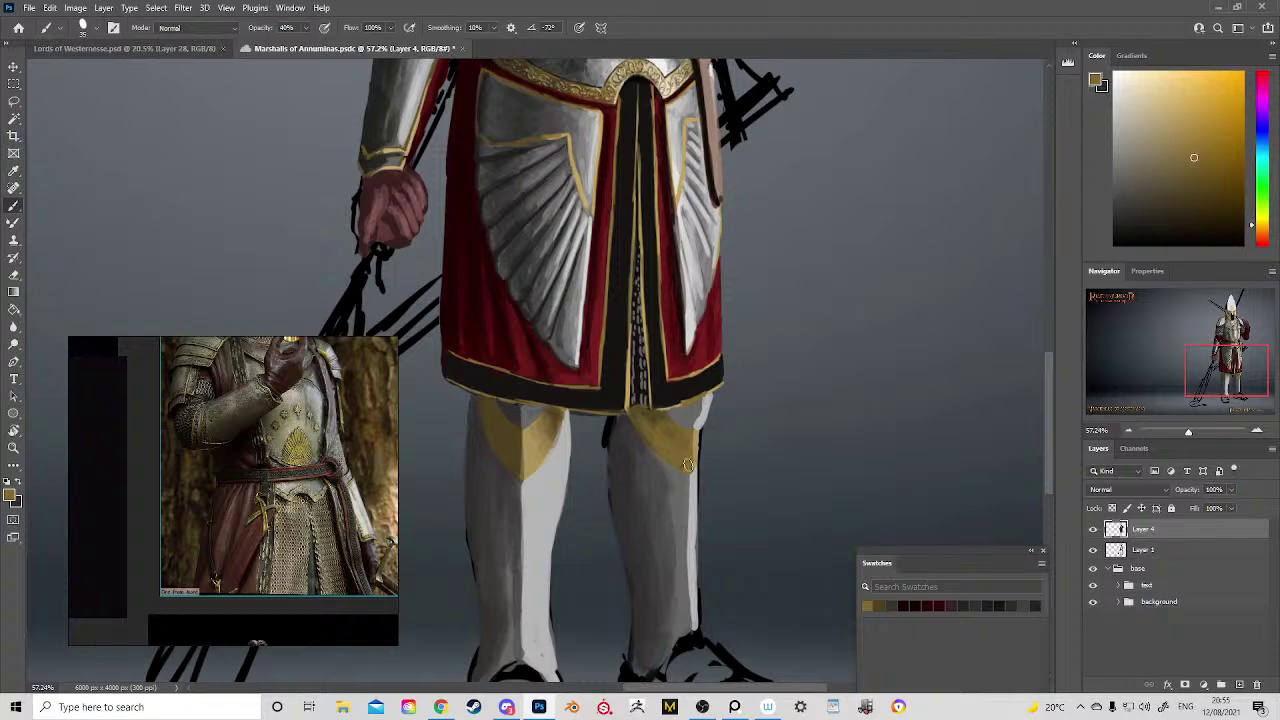
drag(692, 457, 642, 430)
mouse_move(727, 337)
mouse_down()
mouse_move(720, 443)
mouse_move(716, 384)
mouse_up()
scroll(716, 384, down, 3)
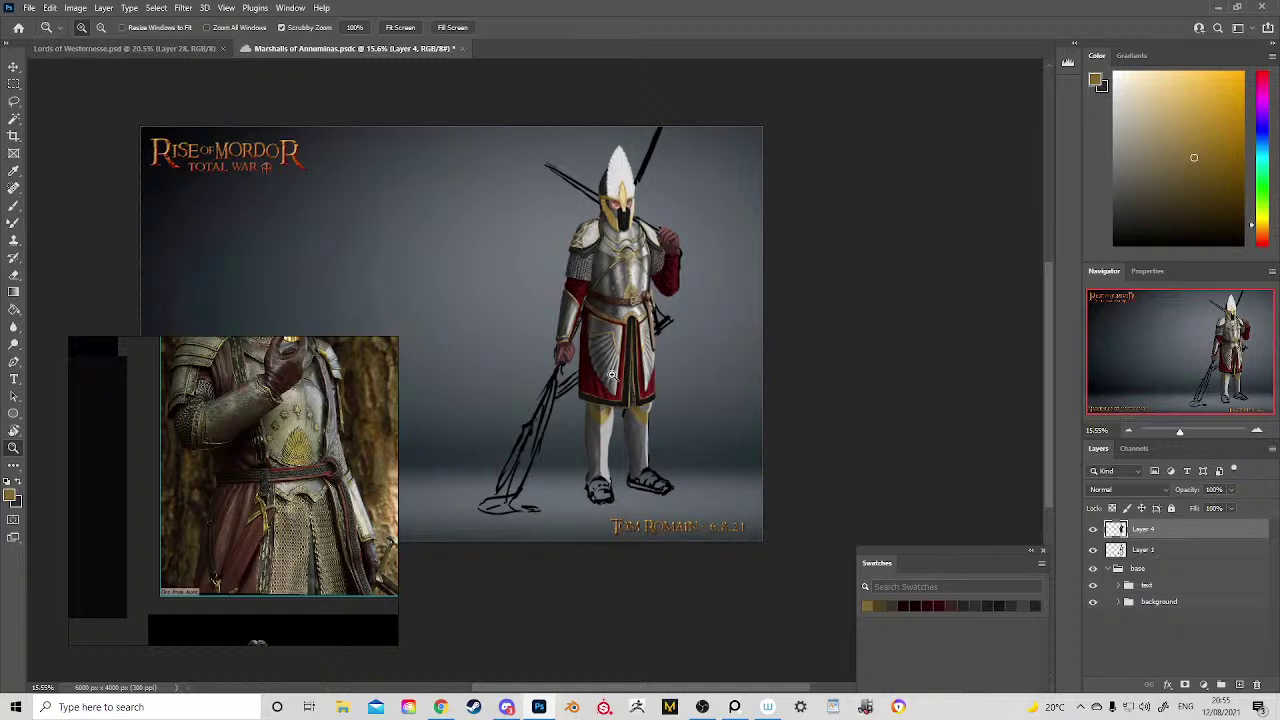
scroll(612, 375, up, 3)
key(ctrl+s)
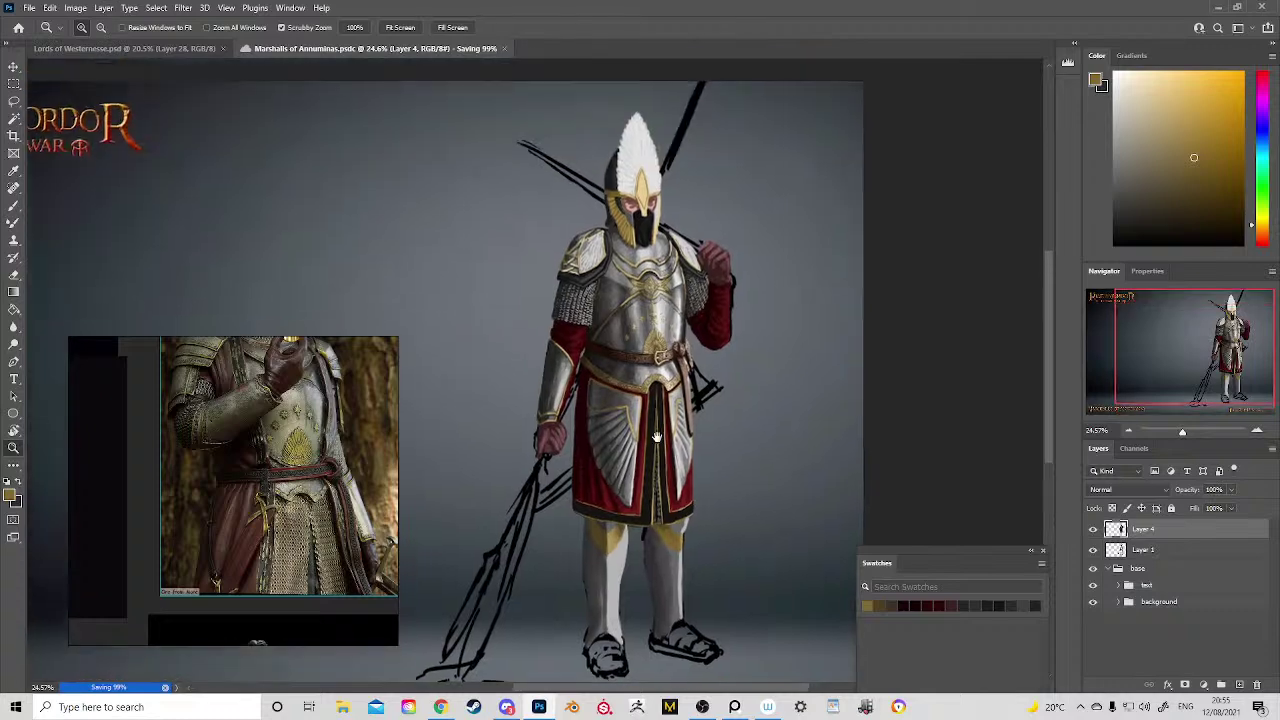
Step: Blend the highlights on the lowered arm's vambrace towards the wrist with light and mid greys sampled from the metal
drag(657, 437, 691, 370)
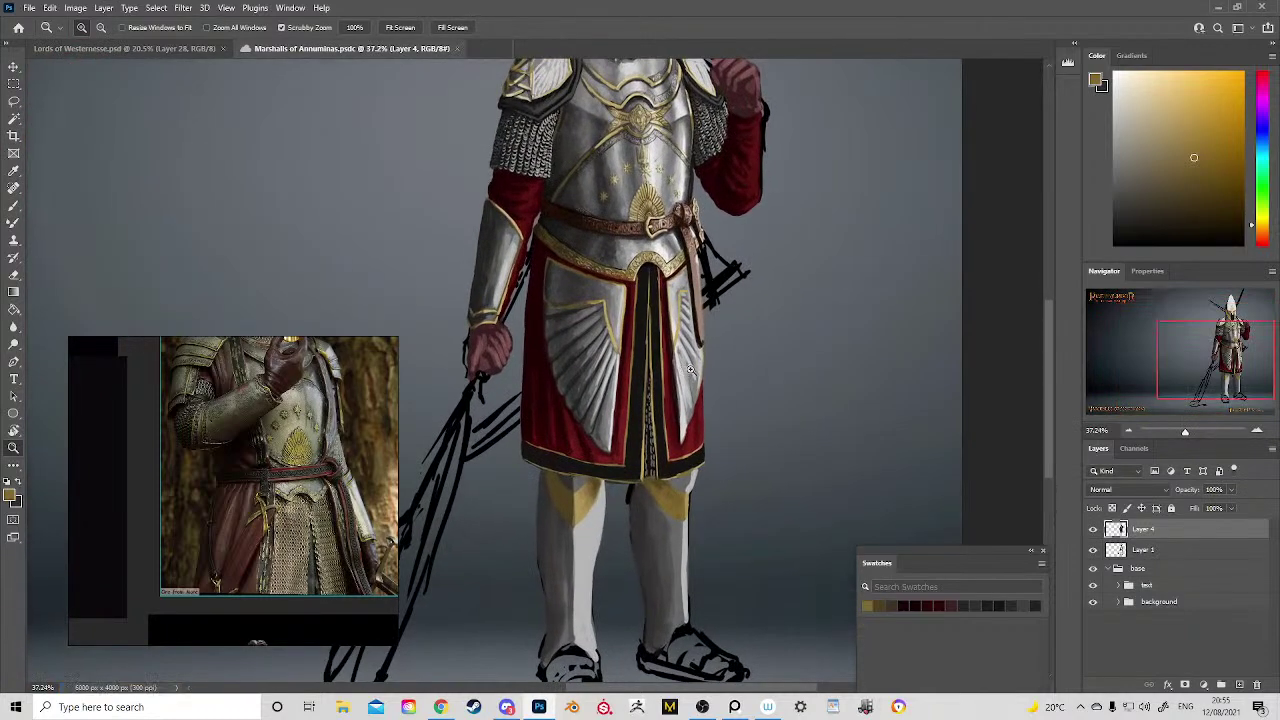
drag(554, 371, 640, 333)
mouse_move(558, 212)
mouse_down()
mouse_move(599, 258)
mouse_move(619, 348)
mouse_move(635, 300)
mouse_move(647, 303)
mouse_move(629, 268)
mouse_move(653, 300)
mouse_move(630, 279)
mouse_move(596, 436)
mouse_up()
key(b)
alt+click(626, 342)
alt+click(630, 281)
alt+click(615, 390)
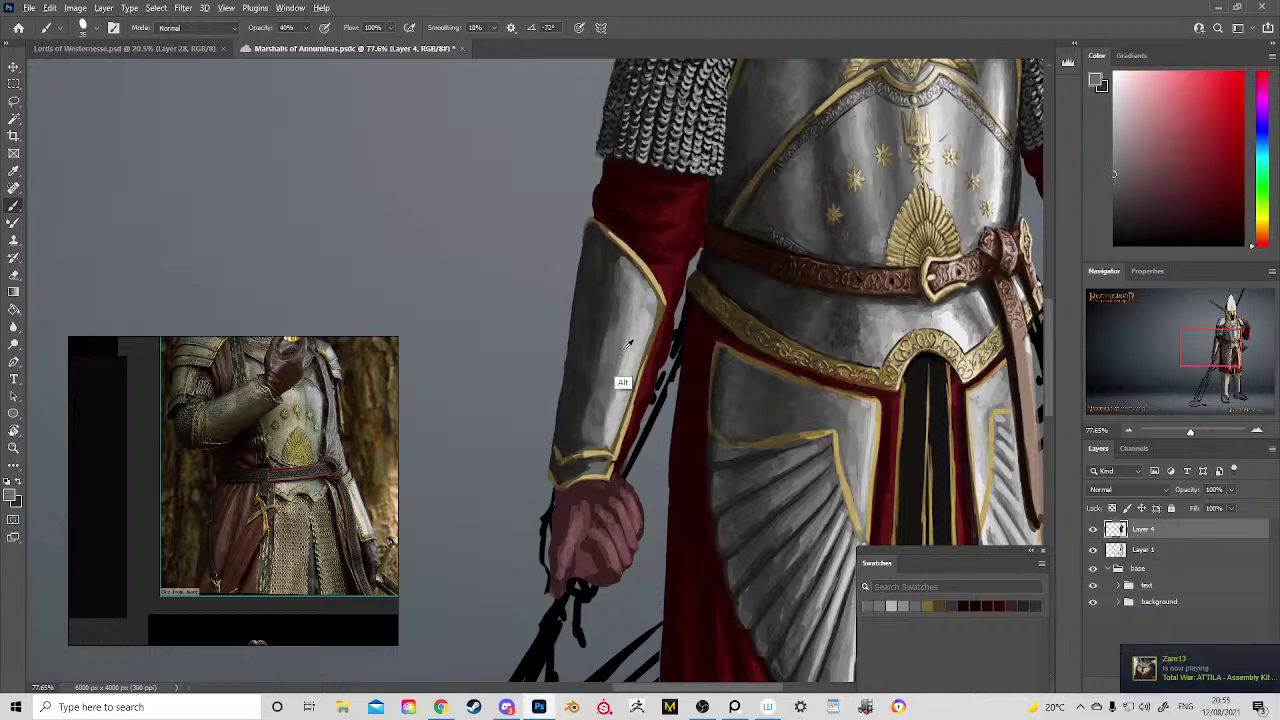
mouse_move(620, 380)
mouse_down()
mouse_move(617, 437)
mouse_move(610, 403)
mouse_move(595, 434)
mouse_up()
alt+click(609, 432)
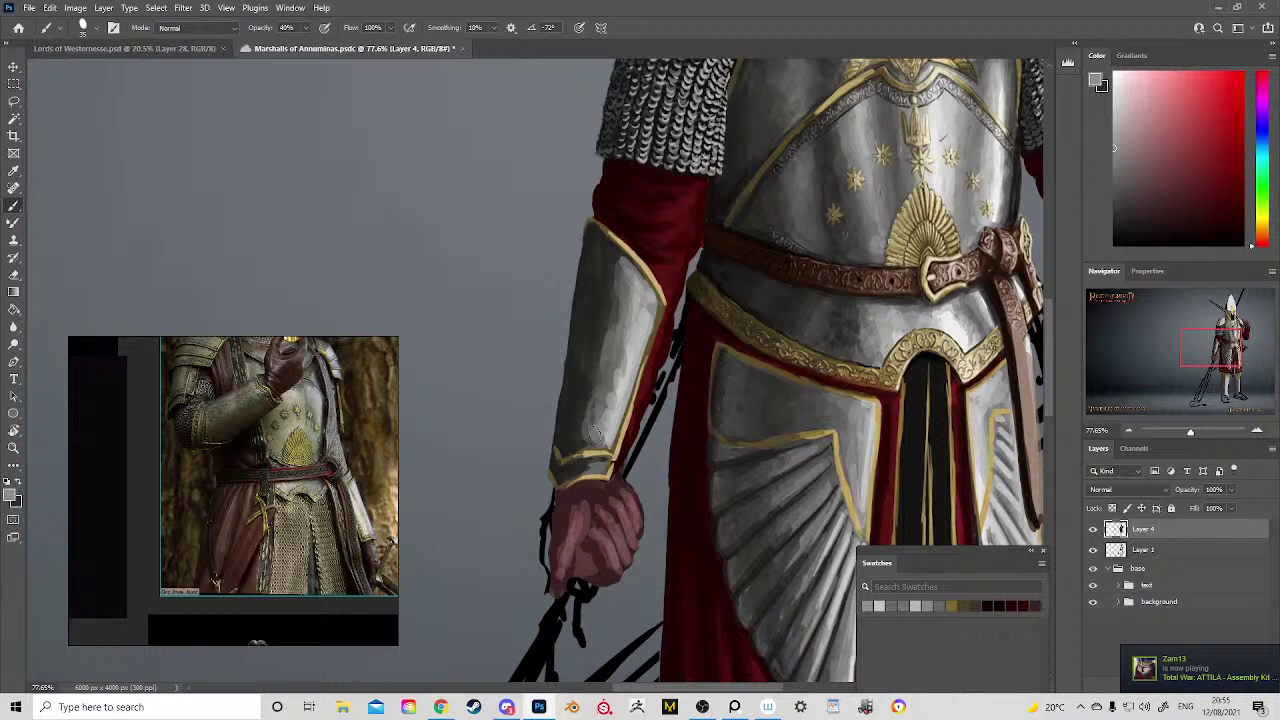
Step: Smooth the shadow transition along the middle and upper part of the vambrace with sampled dark and mid greys
alt+click(618, 321)
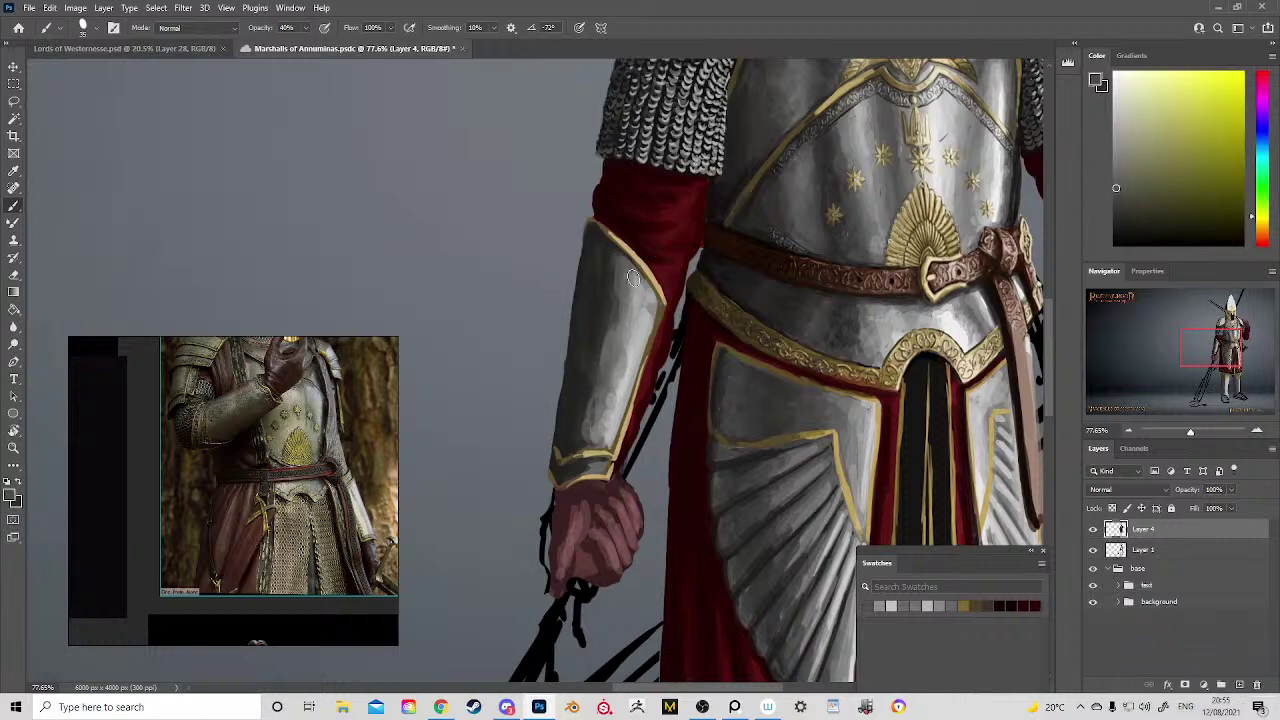
alt+click(612, 370)
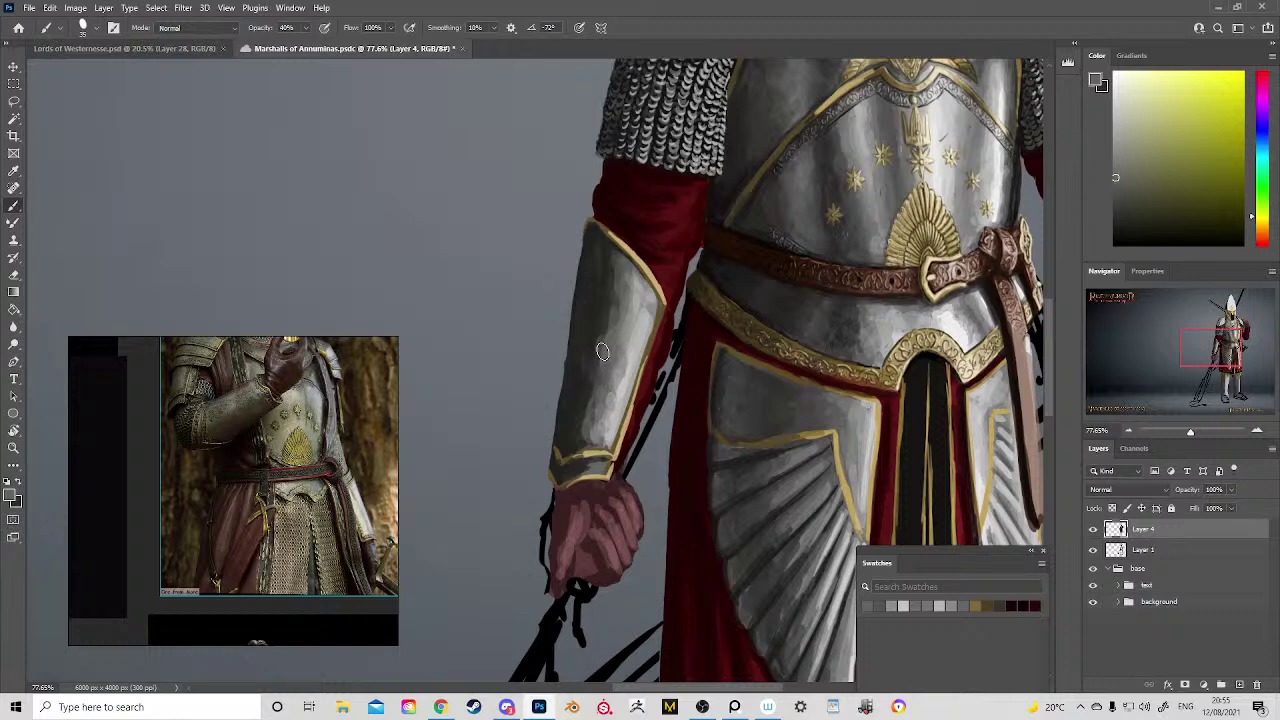
alt+click(602, 351)
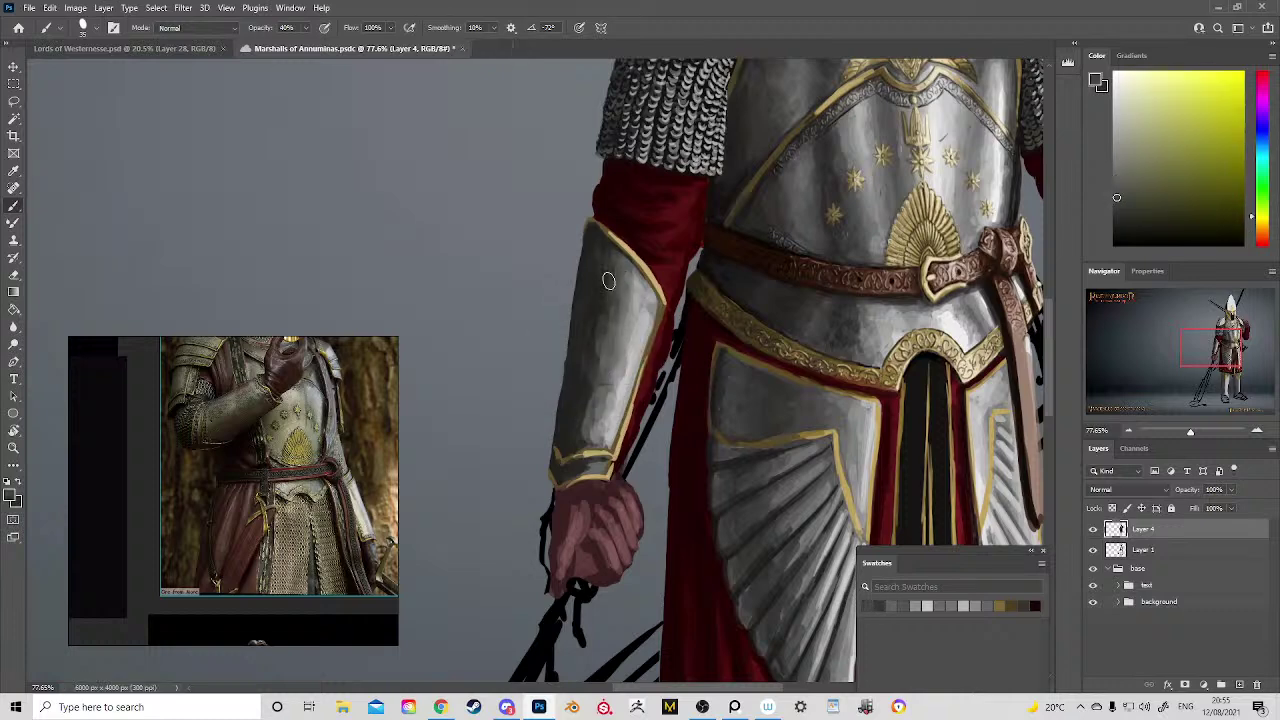
Step: Paint the vambrace's small wrist cuff with sampled light and dark greys, and blend the metal just above it
alt+click(600, 463)
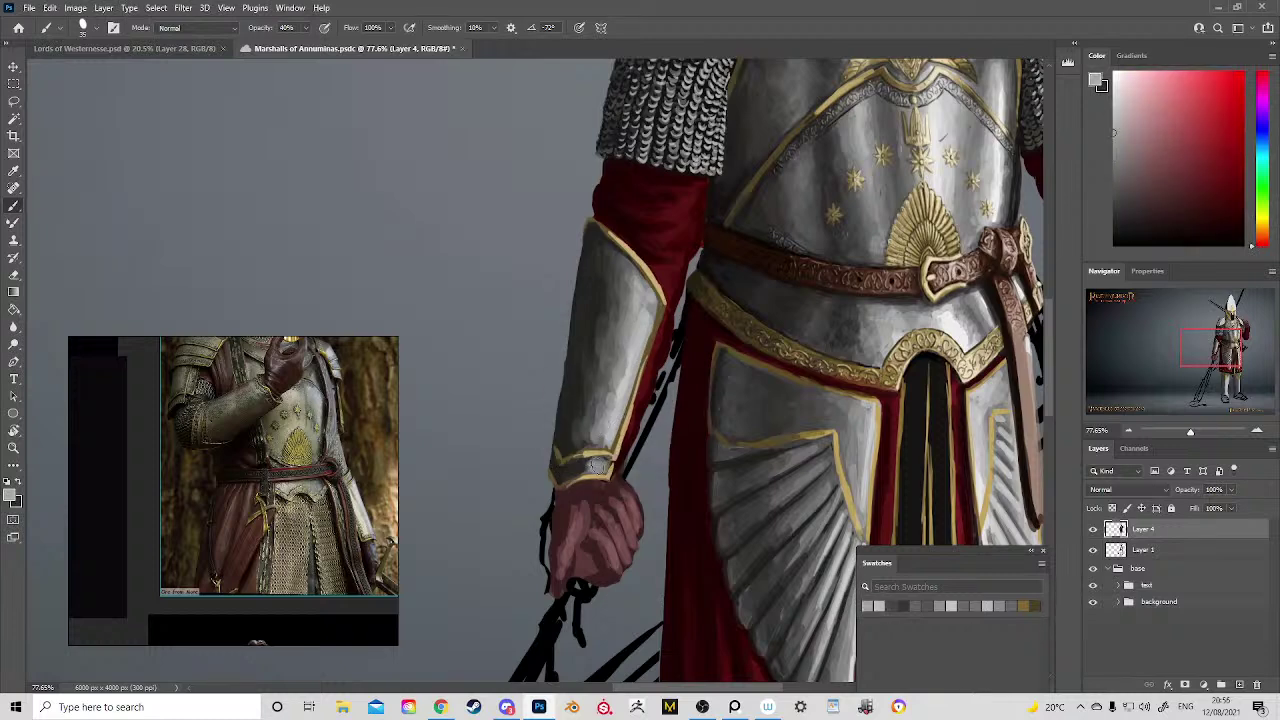
alt+click(587, 467)
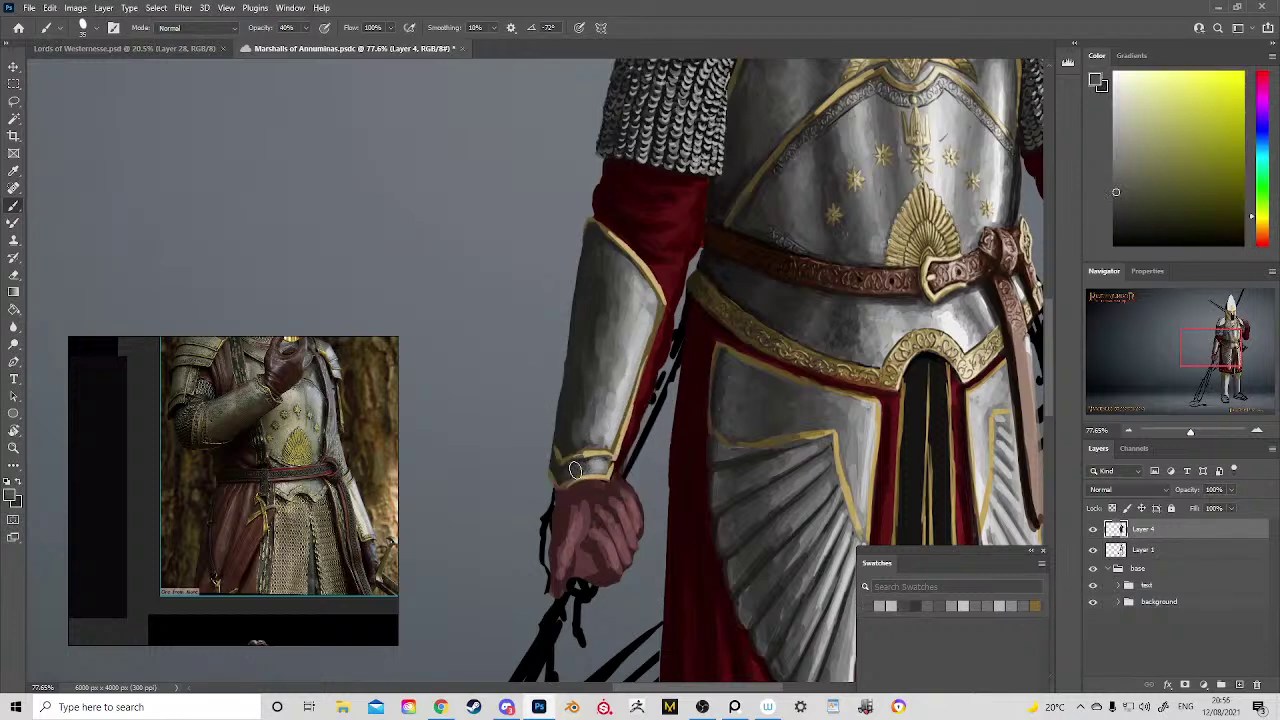
alt+click(592, 432)
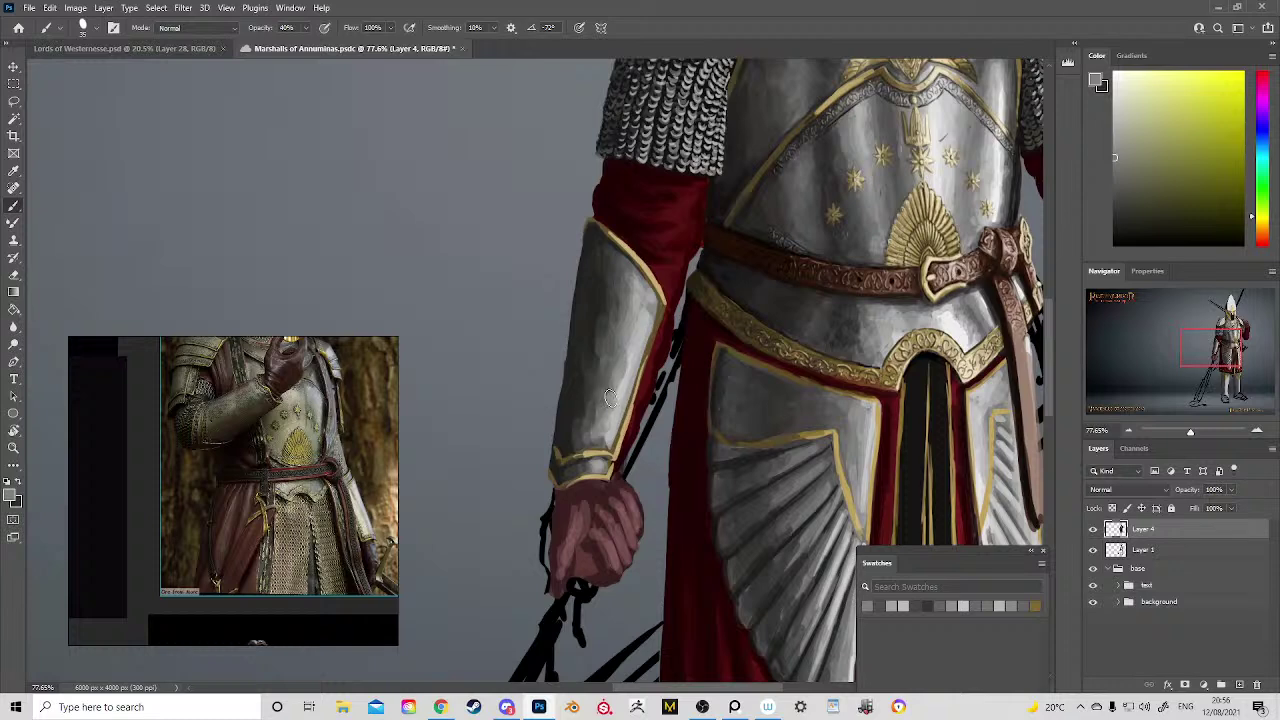
Step: Brighten the vambrace's inner side with sampled light grey and soften its upper edge below the gold trim with mid grey
alt+click(630, 388)
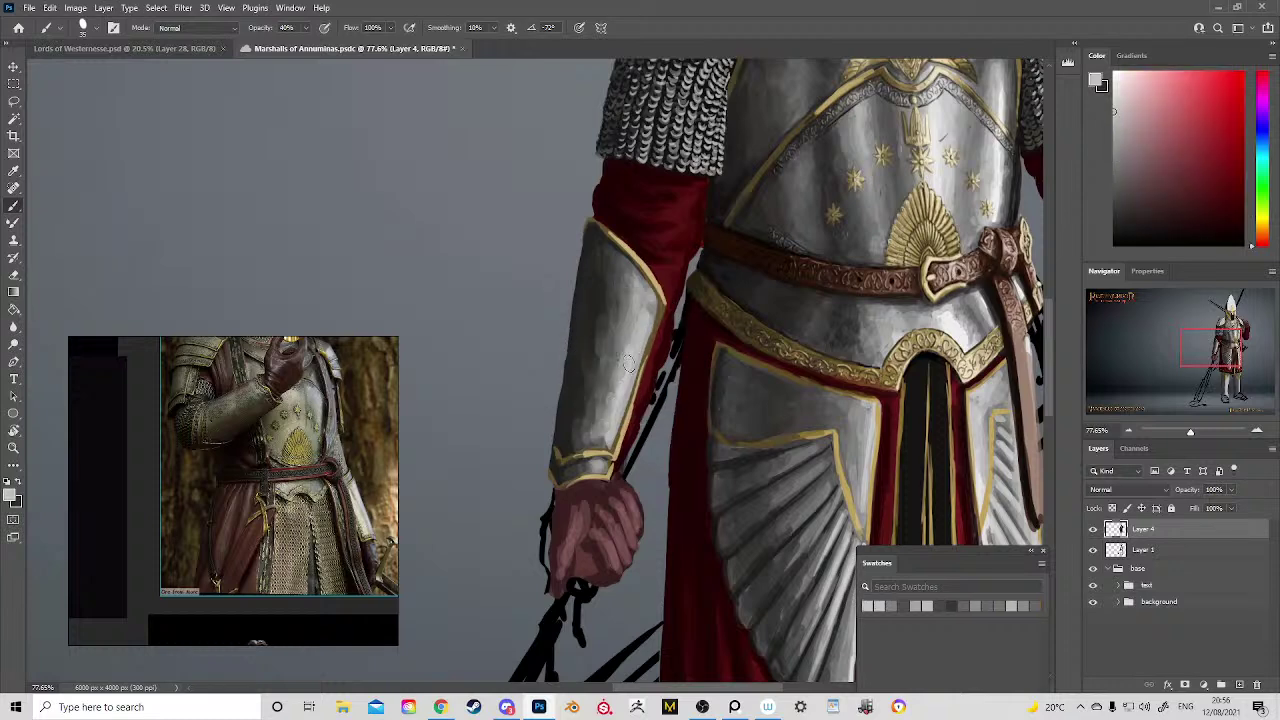
drag(646, 298, 649, 317)
alt+click(636, 286)
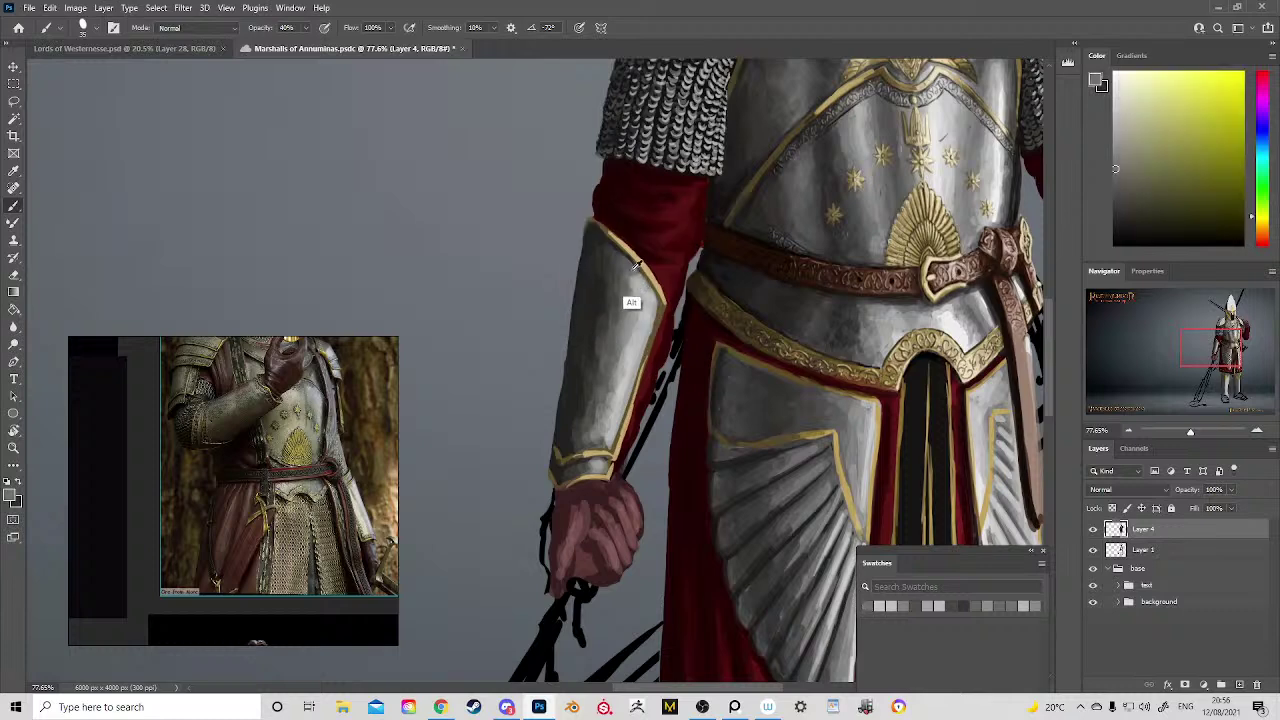
Step: Deepen the shadows on the chainmail sleeves beneath both shoulder plates with a sampled near-black
drag(686, 320, 606, 576)
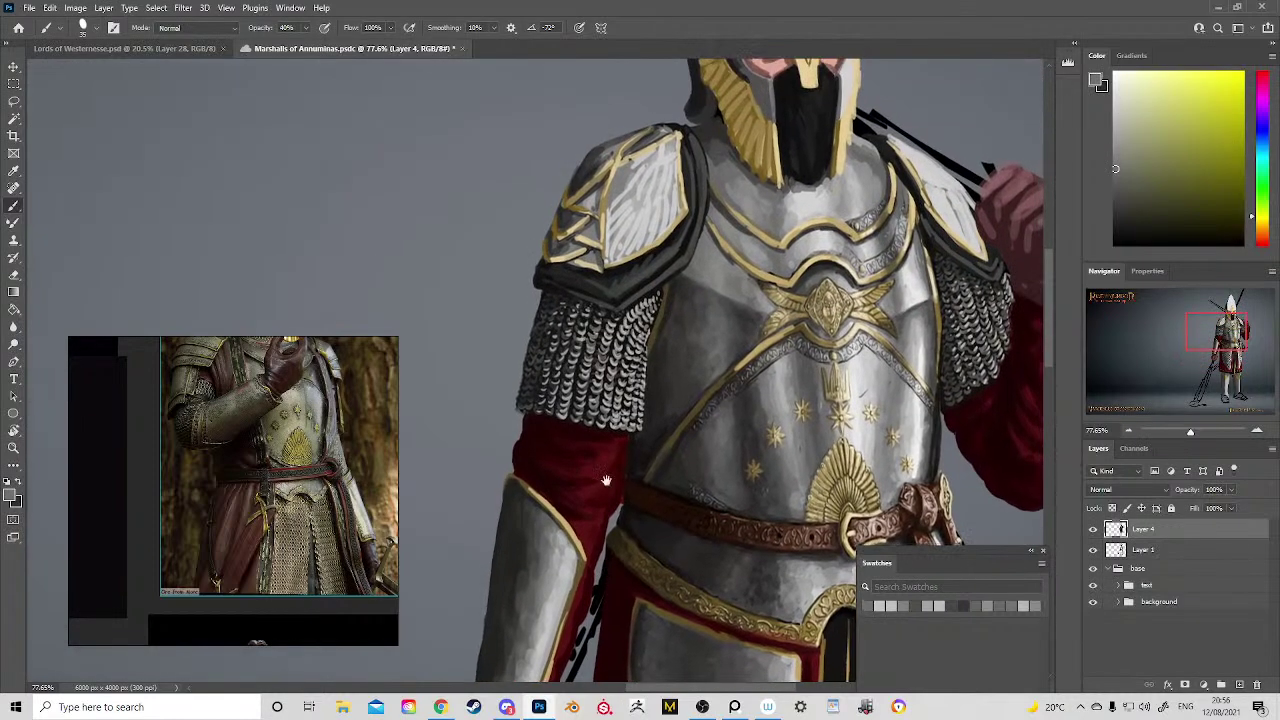
alt+click(618, 295)
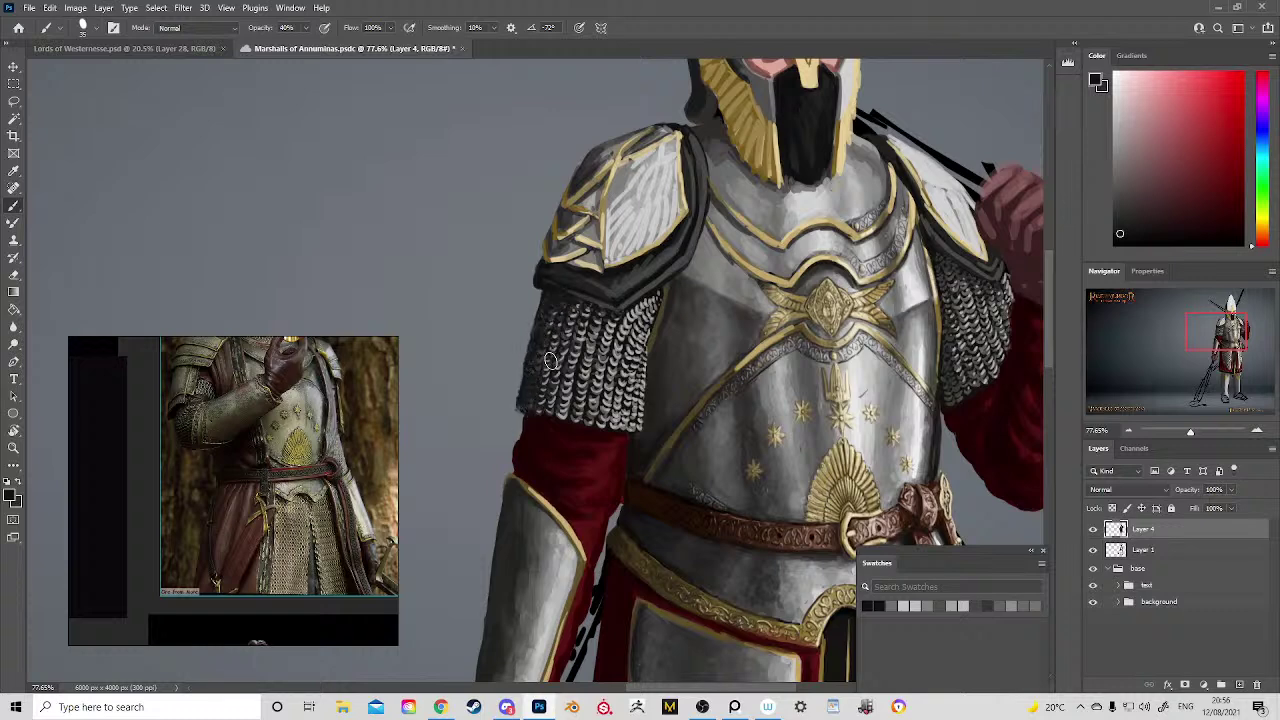
drag(1000, 329, 777, 289)
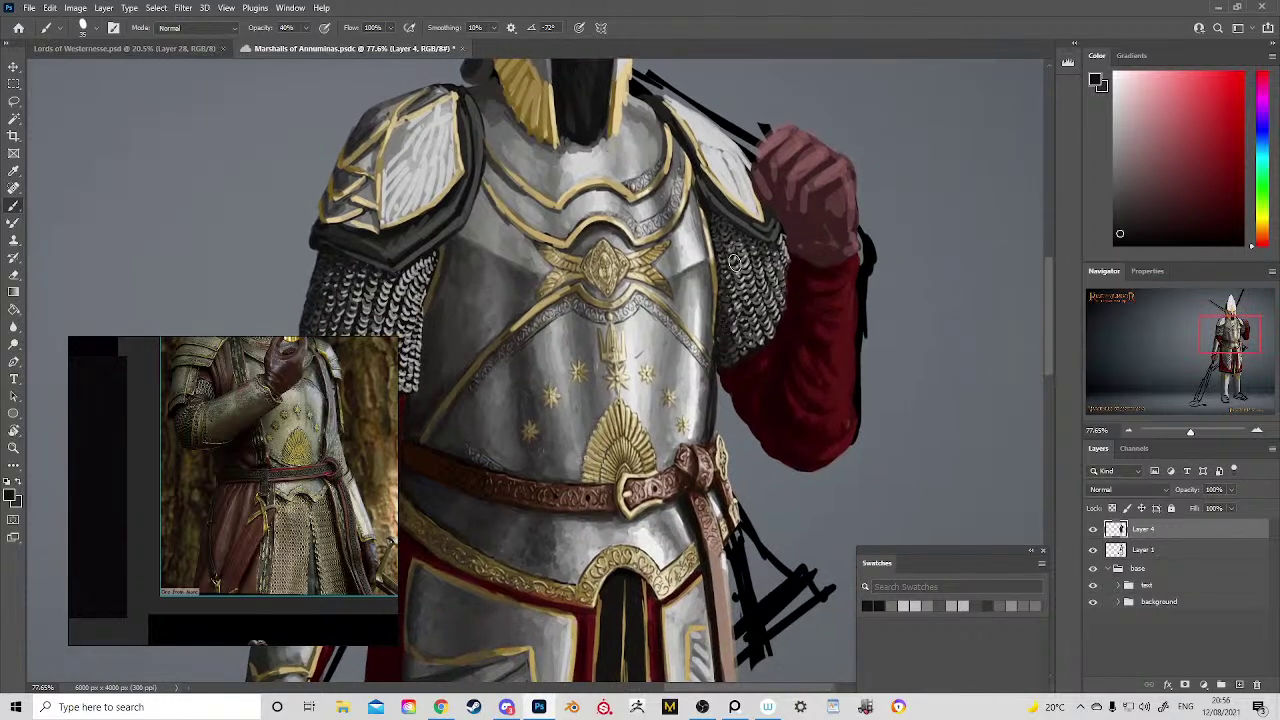
Step: Shade the helmet's dark side, gold brow band and ribbed cheek guard with sampled ochre and near-black
key(z)
mouse_move(825, 328)
mouse_down()
mouse_move(540, 350)
mouse_move(440, 102)
mouse_up()
drag(614, 253, 701, 354)
drag(682, 300, 681, 354)
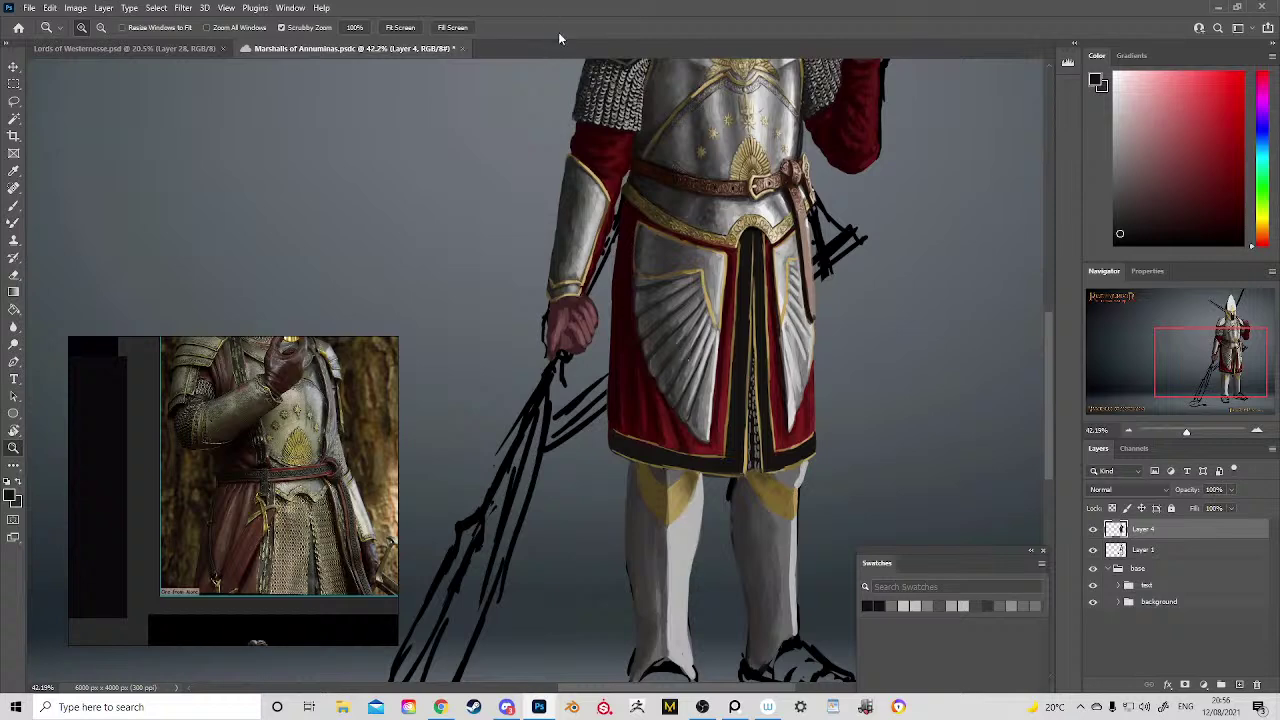
drag(611, 152, 555, 333)
drag(622, 265, 596, 218)
drag(656, 150, 624, 308)
mouse_move(591, 288)
mouse_down()
mouse_move(664, 284)
mouse_move(604, 316)
mouse_up()
drag(534, 286, 564, 290)
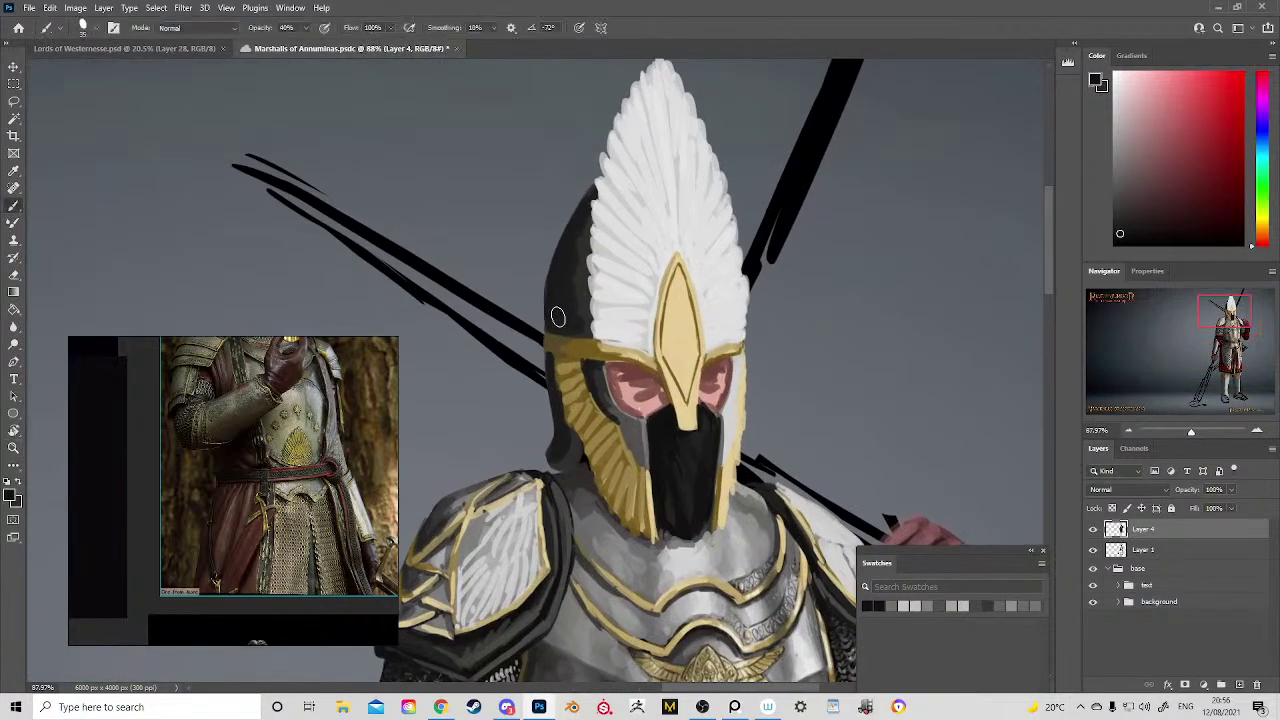
alt+click(566, 366)
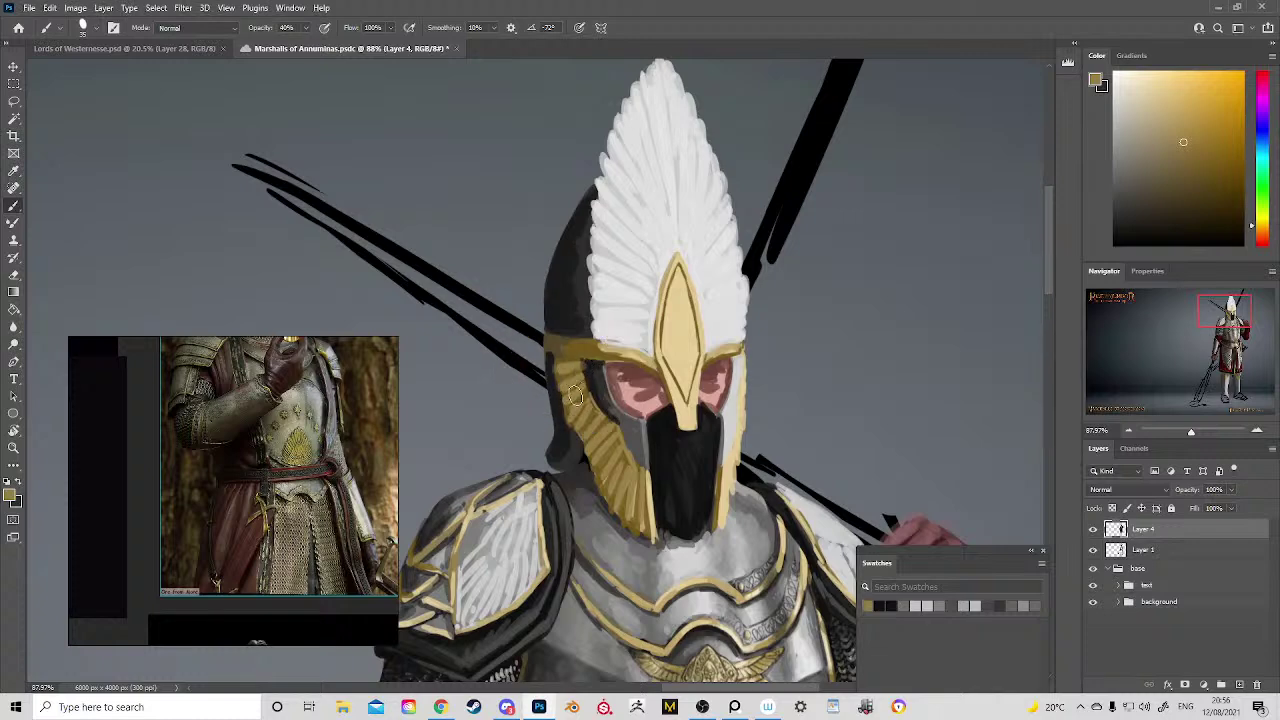
alt+click(597, 379)
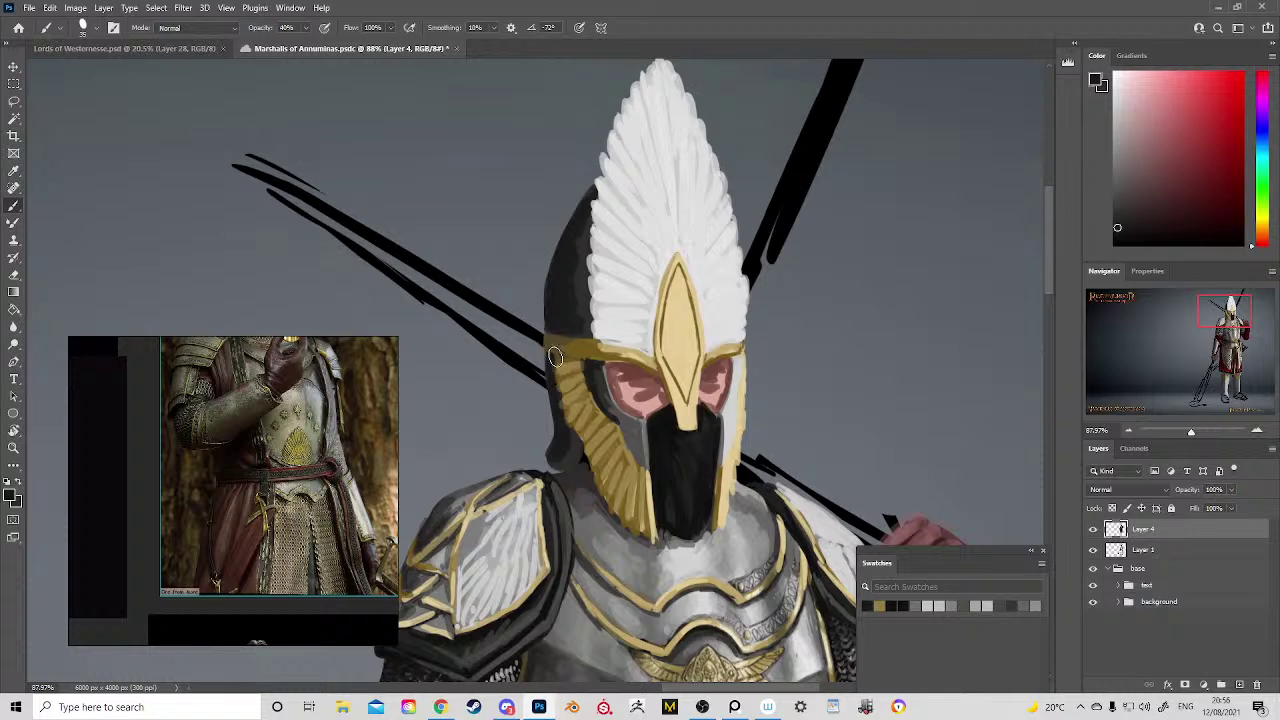
mouse_move(555, 357)
mouse_down()
mouse_move(590, 359)
mouse_move(584, 344)
mouse_up()
alt+click(569, 388)
alt+click(553, 368)
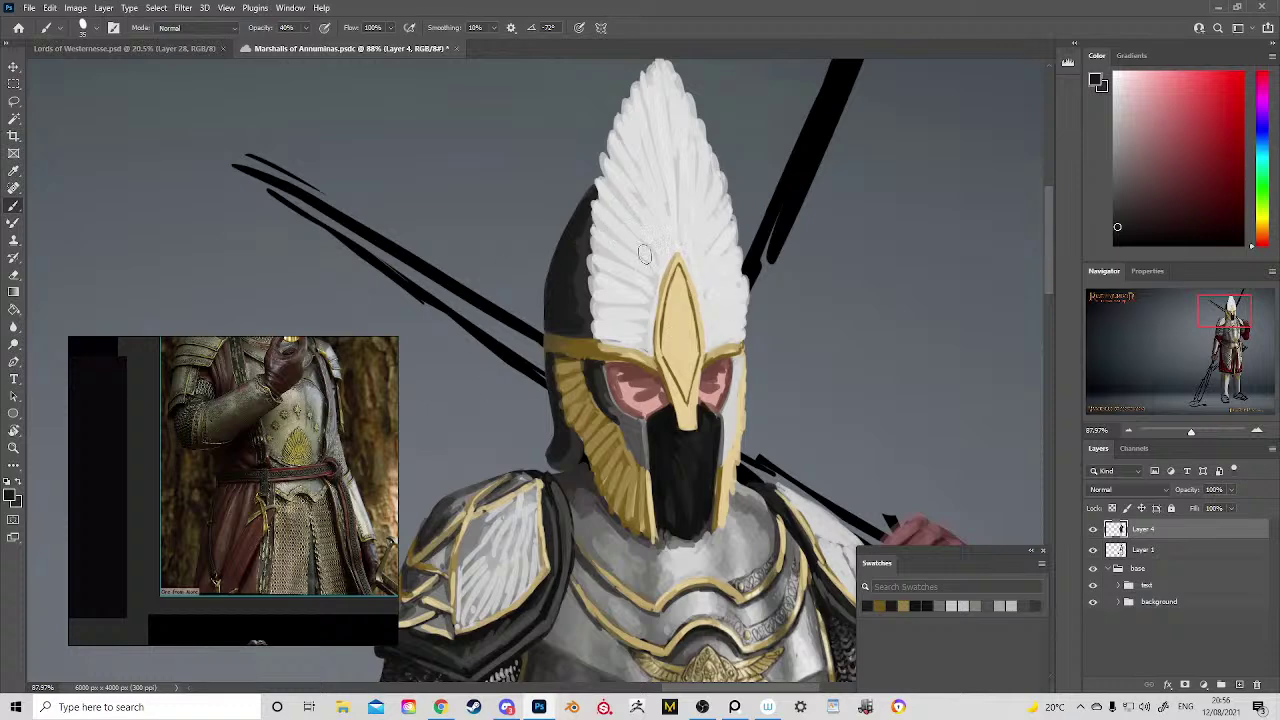
Step: Refine the helmet's gold brow ornament and the white crest around it with sampled light gold and off-white, and save the document
alt+click(612, 378)
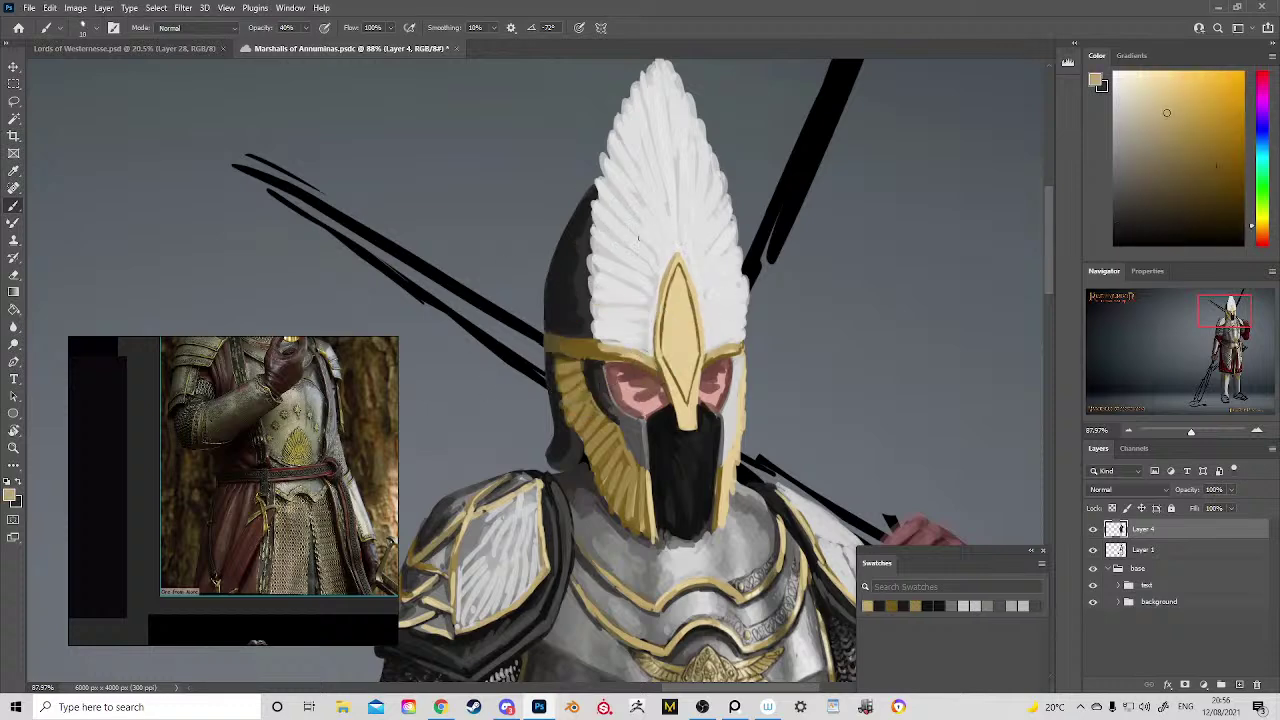
drag(664, 323, 669, 322)
alt+click(722, 352)
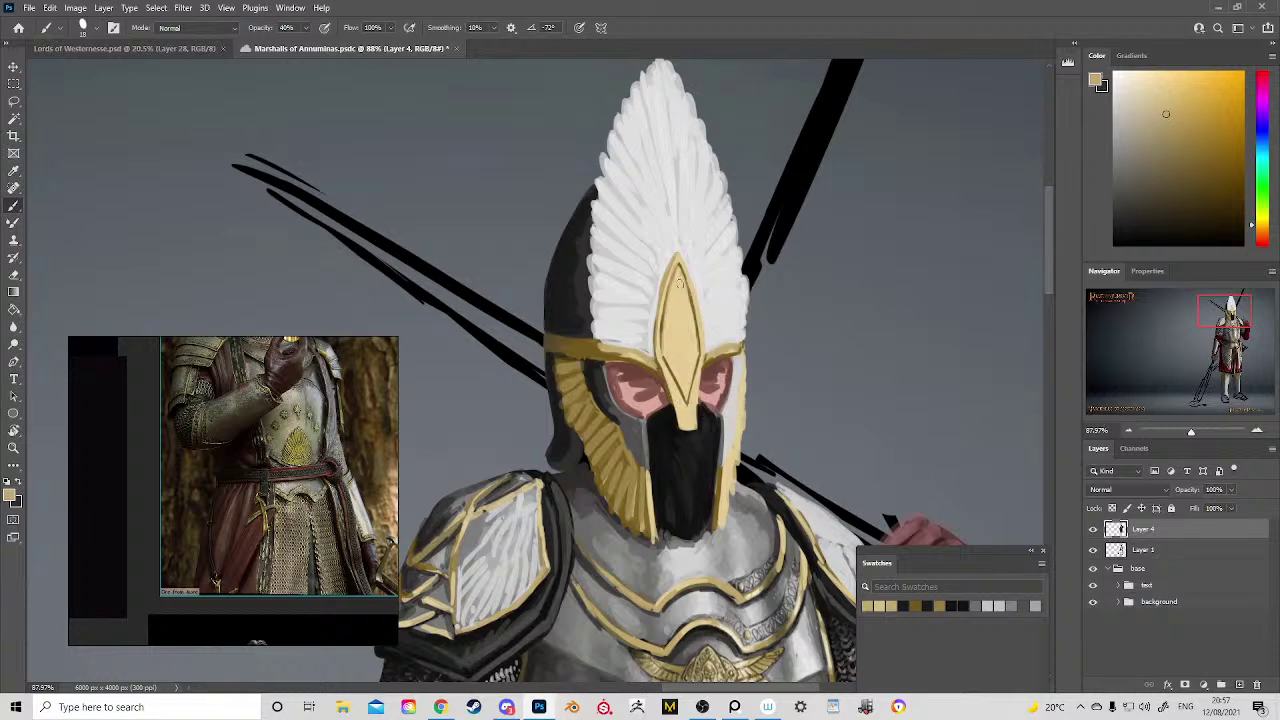
alt+click(697, 294)
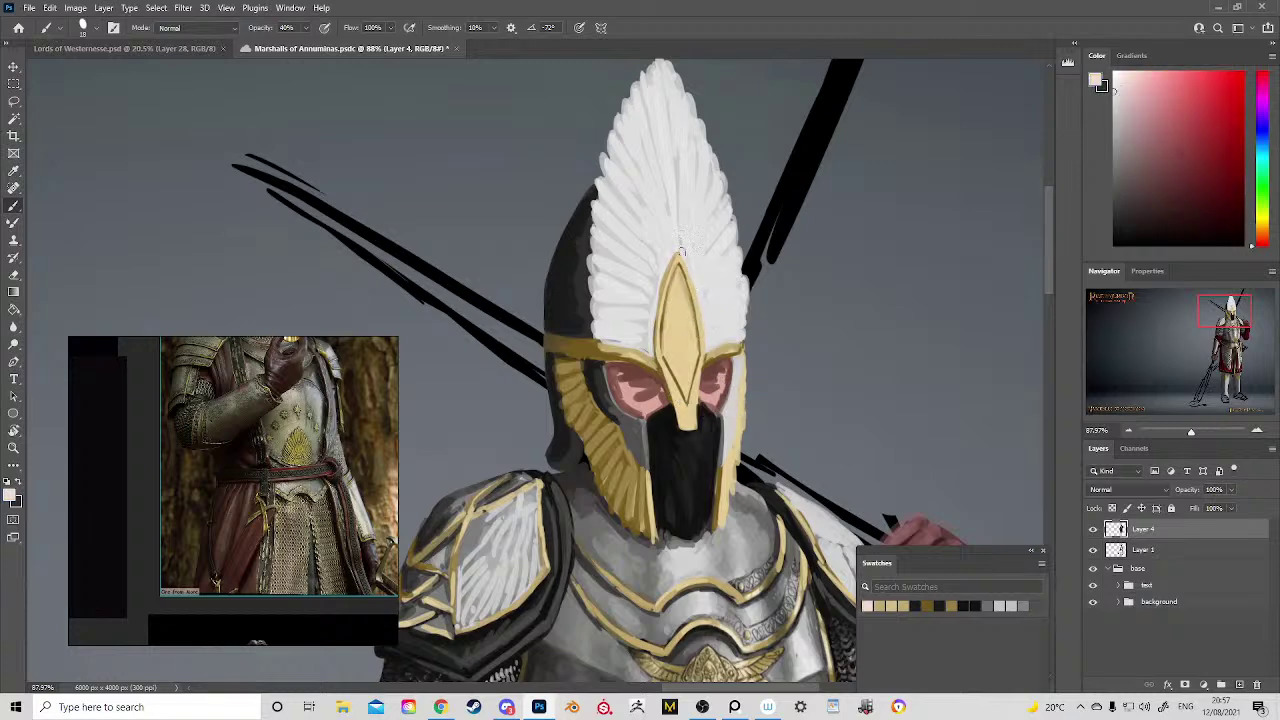
key(z)
drag(712, 342, 634, 308)
key(ctrl+s)
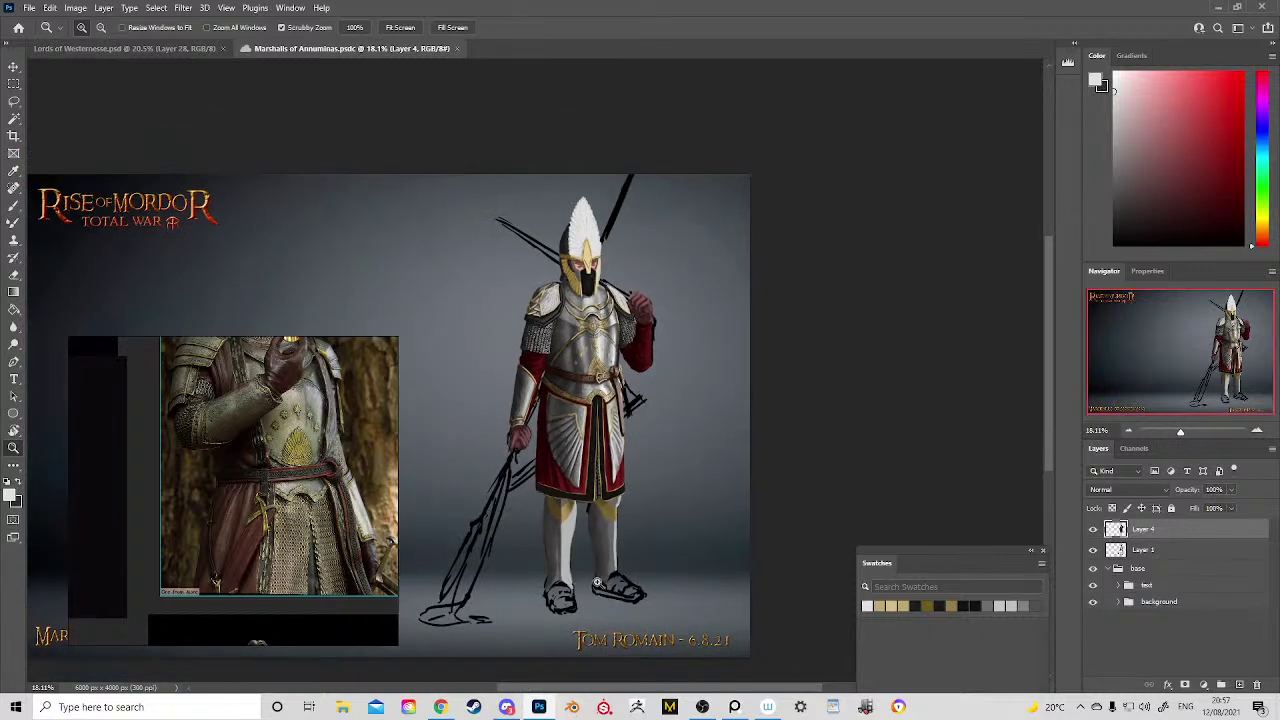
mouse_move(551, 259)
mouse_down()
mouse_move(620, 260)
mouse_move(562, 256)
mouse_up()
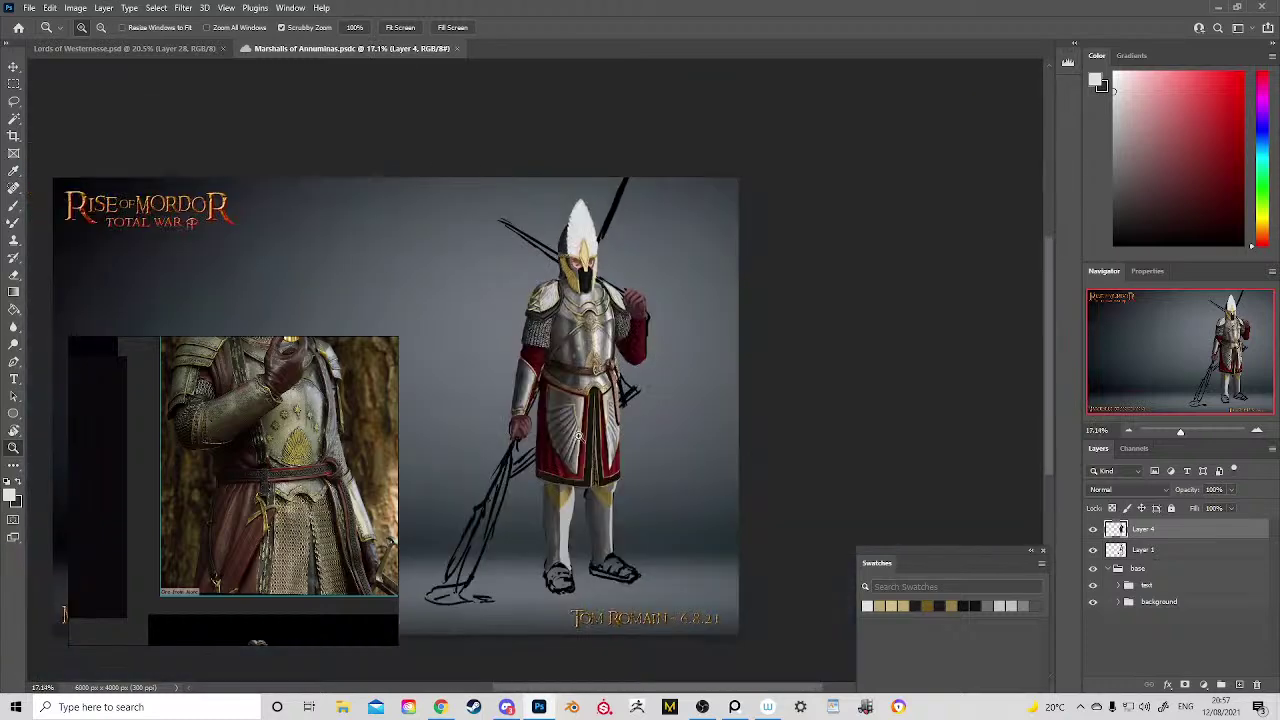
drag(580, 437, 621, 418)
drag(580, 320, 594, 412)
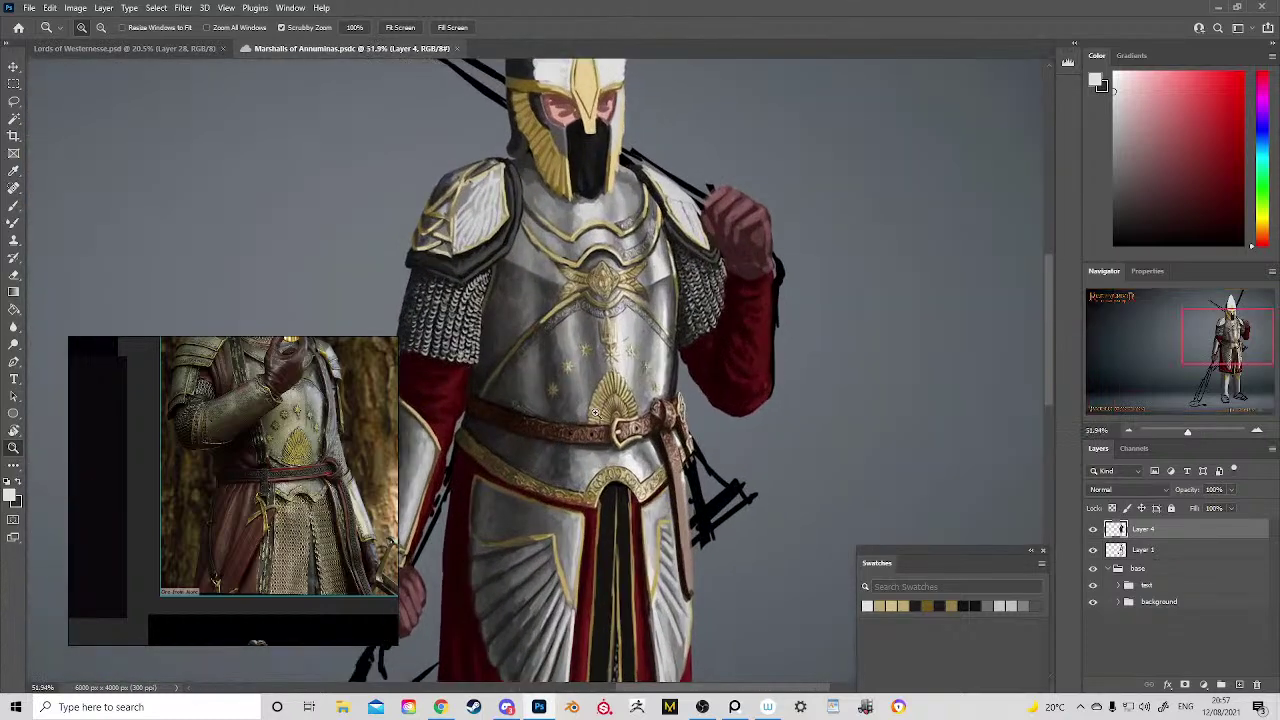
Step: Compare the knight's armour with the finished figures in the Lords of Westernesse document
click(205, 49)
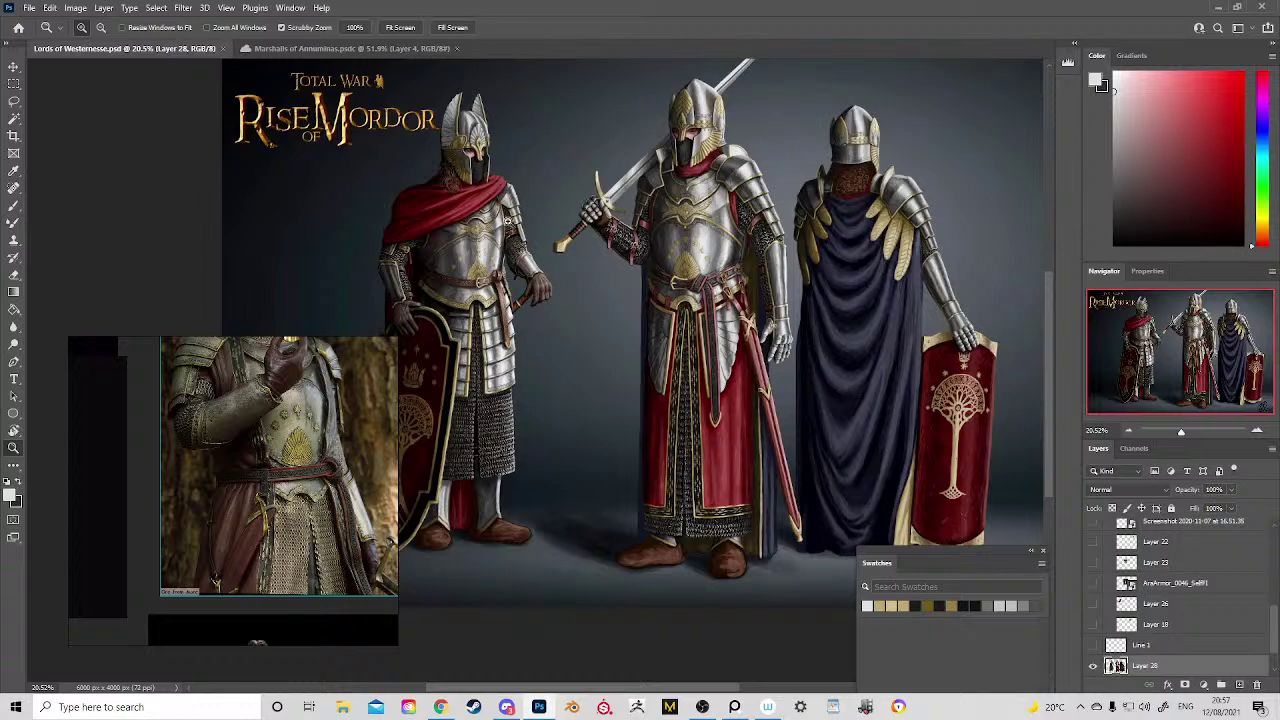
drag(507, 220, 590, 220)
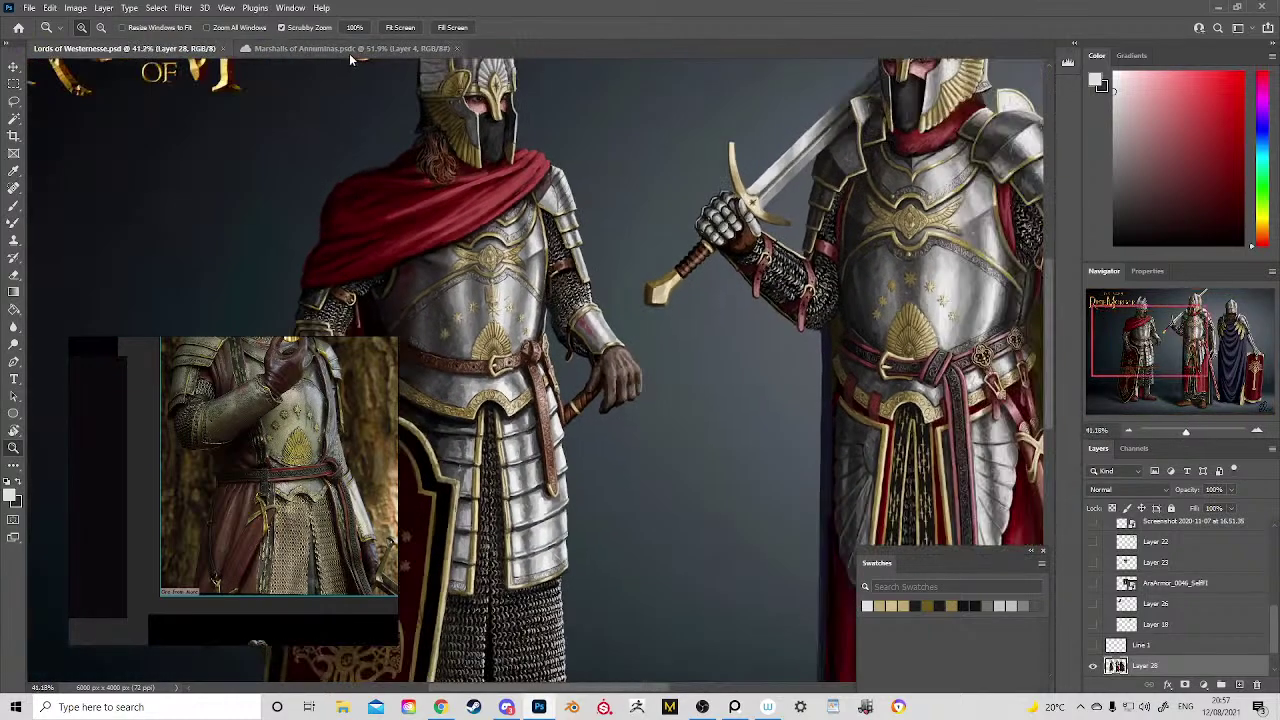
click(352, 49)
drag(651, 316, 526, 283)
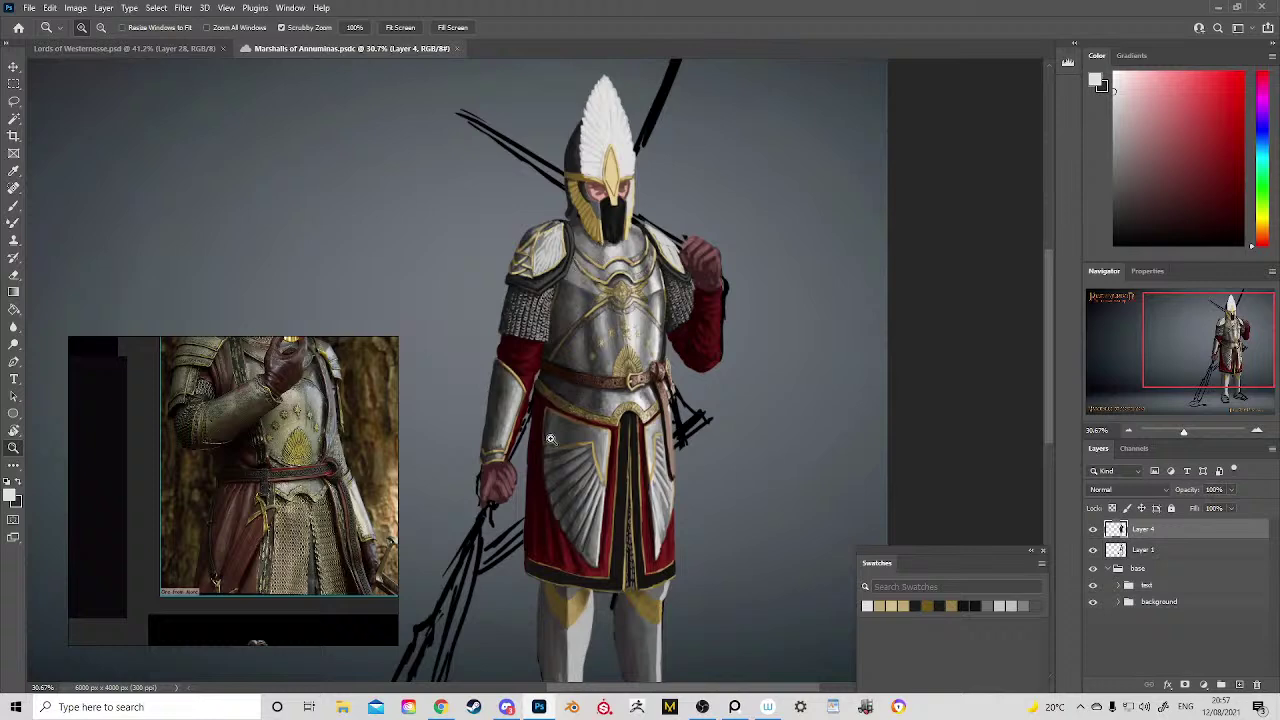
drag(517, 236, 615, 336)
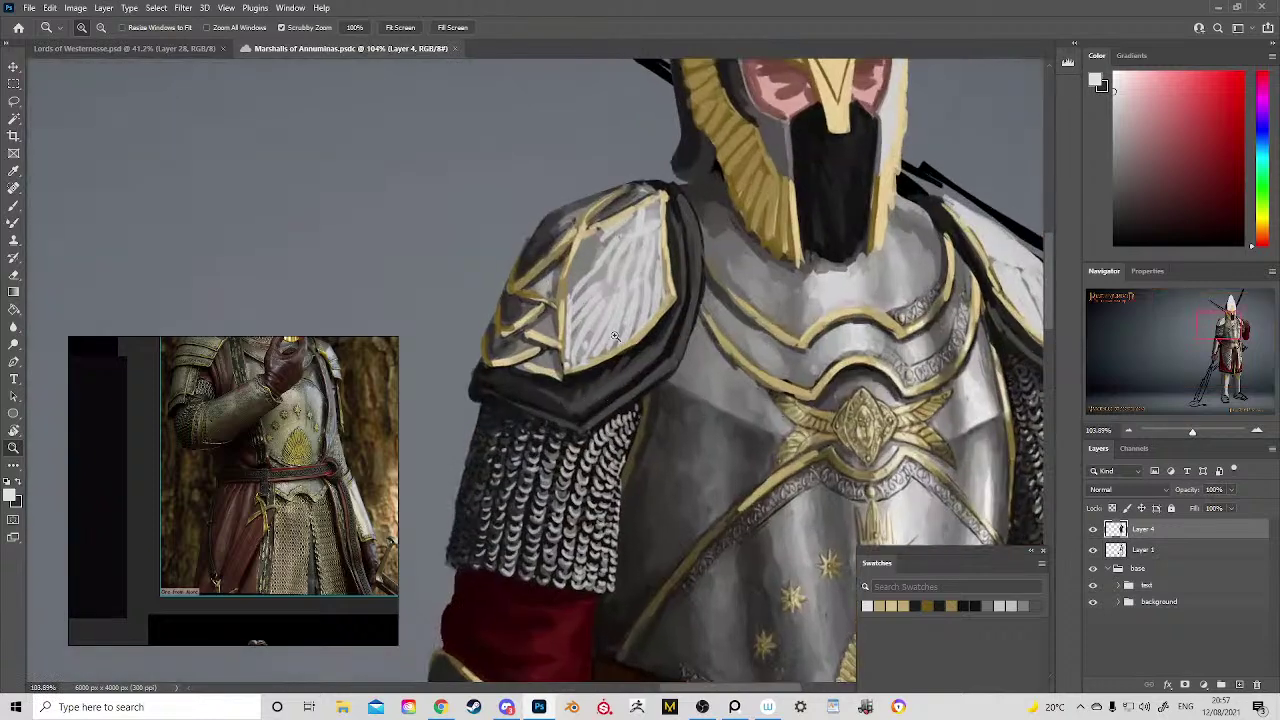
drag(760, 267, 722, 226)
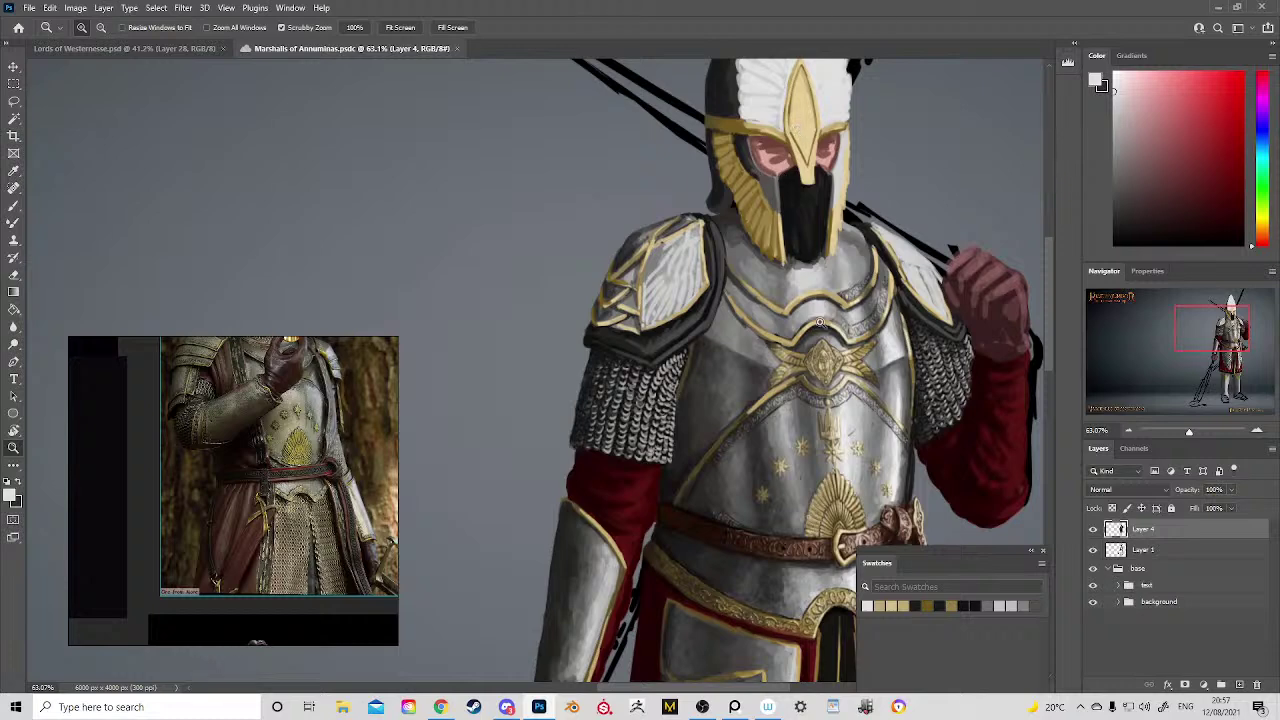
drag(812, 417, 682, 212)
drag(742, 289, 682, 260)
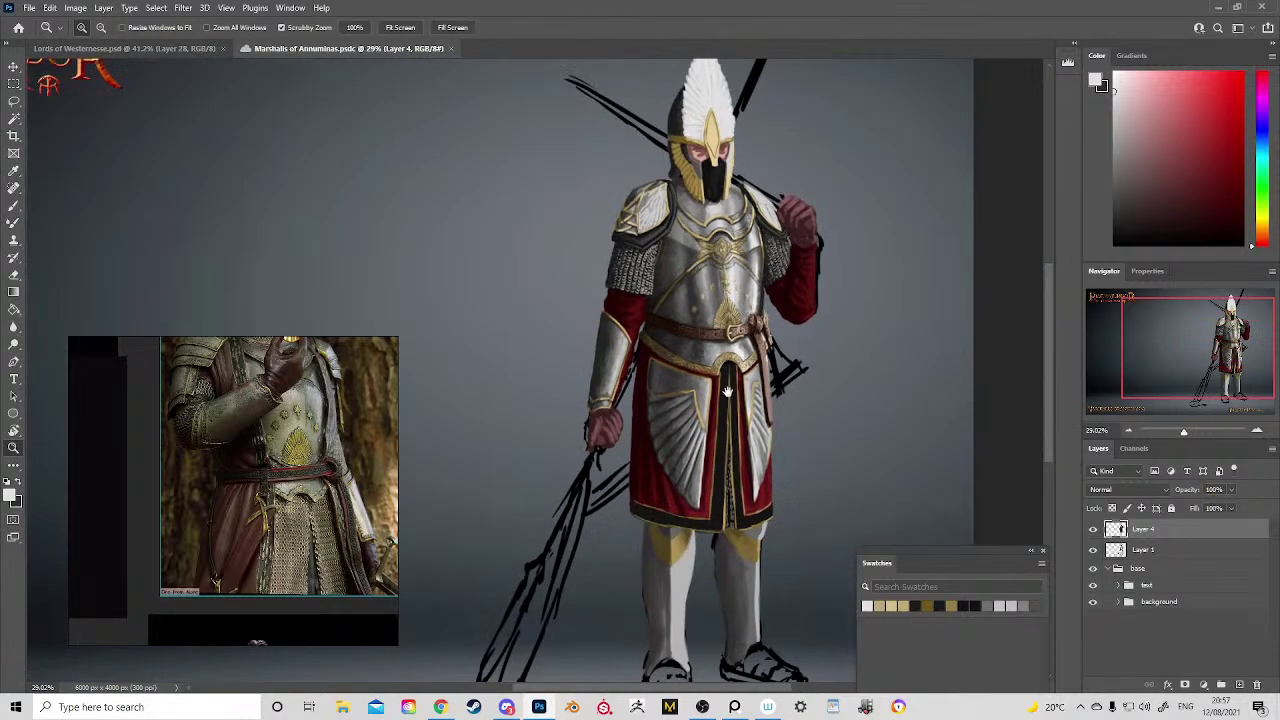
Step: Soften the edge between the dark and light planes of the far leg's greave with sampled mid grey
drag(727, 390, 640, 307)
drag(660, 421, 638, 427)
drag(651, 427, 640, 480)
key(b)
alt+click(602, 486)
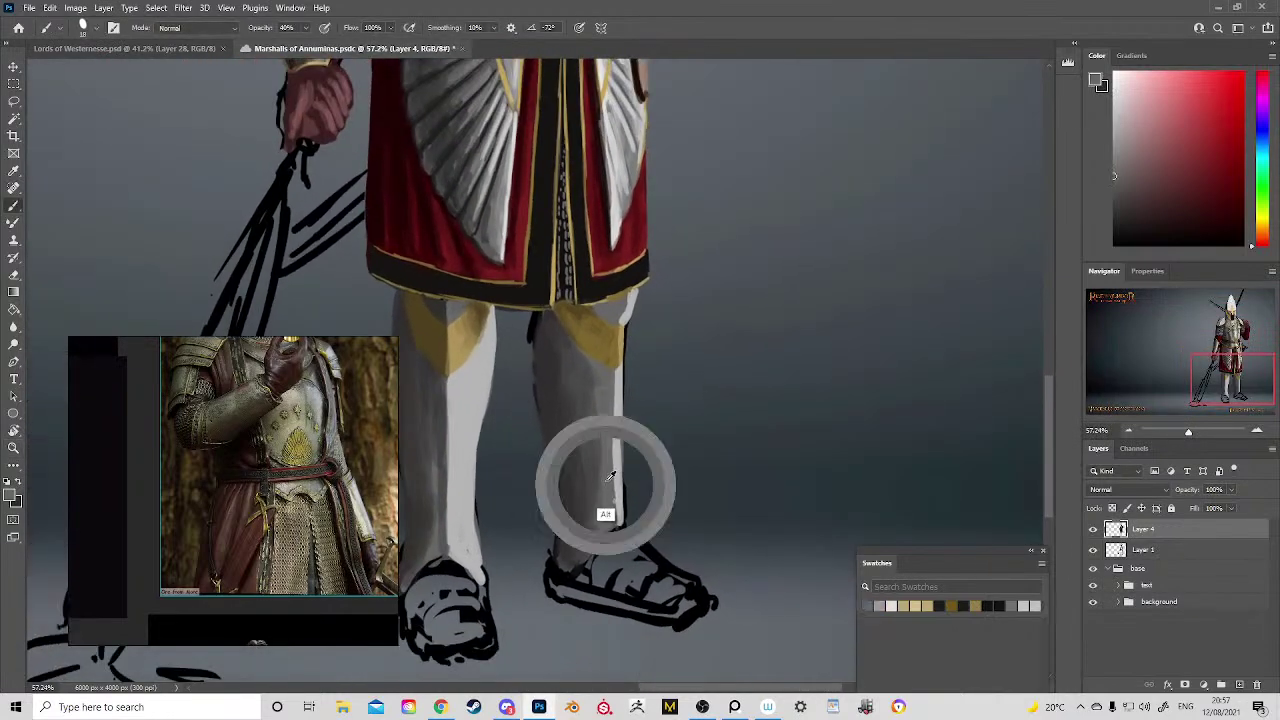
drag(612, 422, 619, 516)
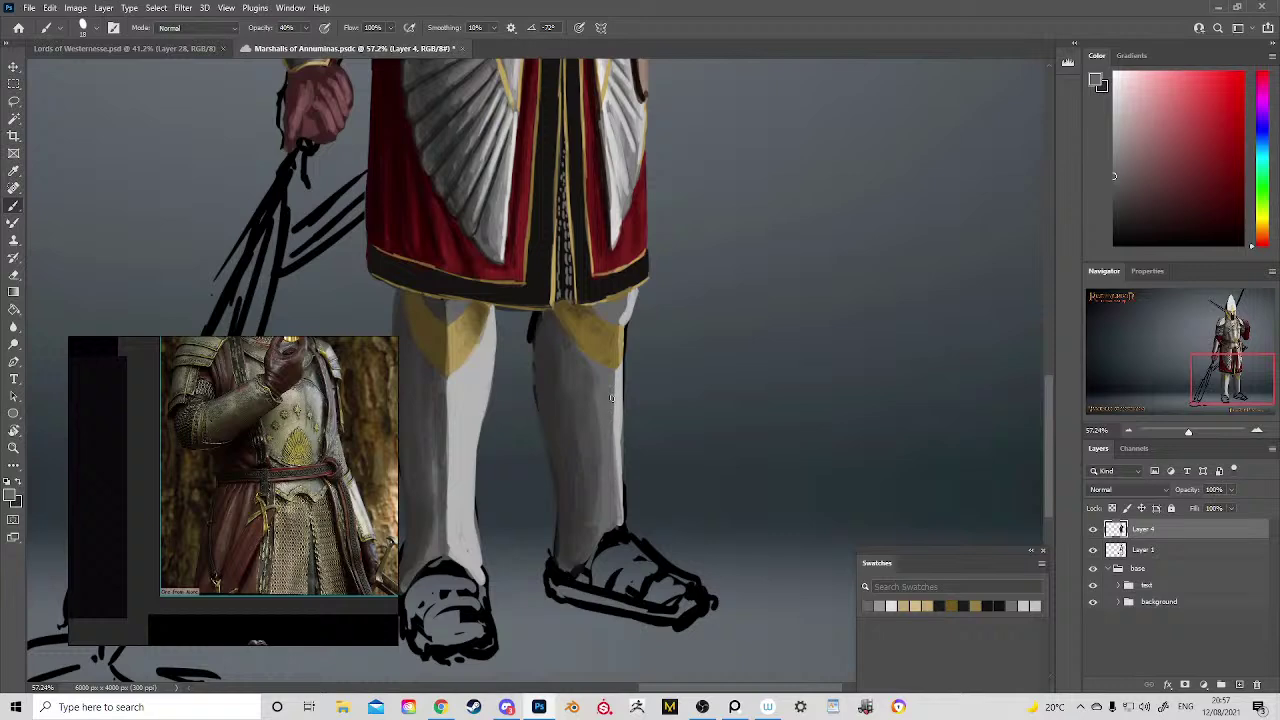
drag(612, 399, 617, 490)
Step: Touch up the steel collar plates between the gold trims with sampled mid and light greys
key(z)
mouse_move(647, 380)
mouse_down()
mouse_move(598, 289)
mouse_move(664, 423)
mouse_move(662, 408)
mouse_up()
key(b)
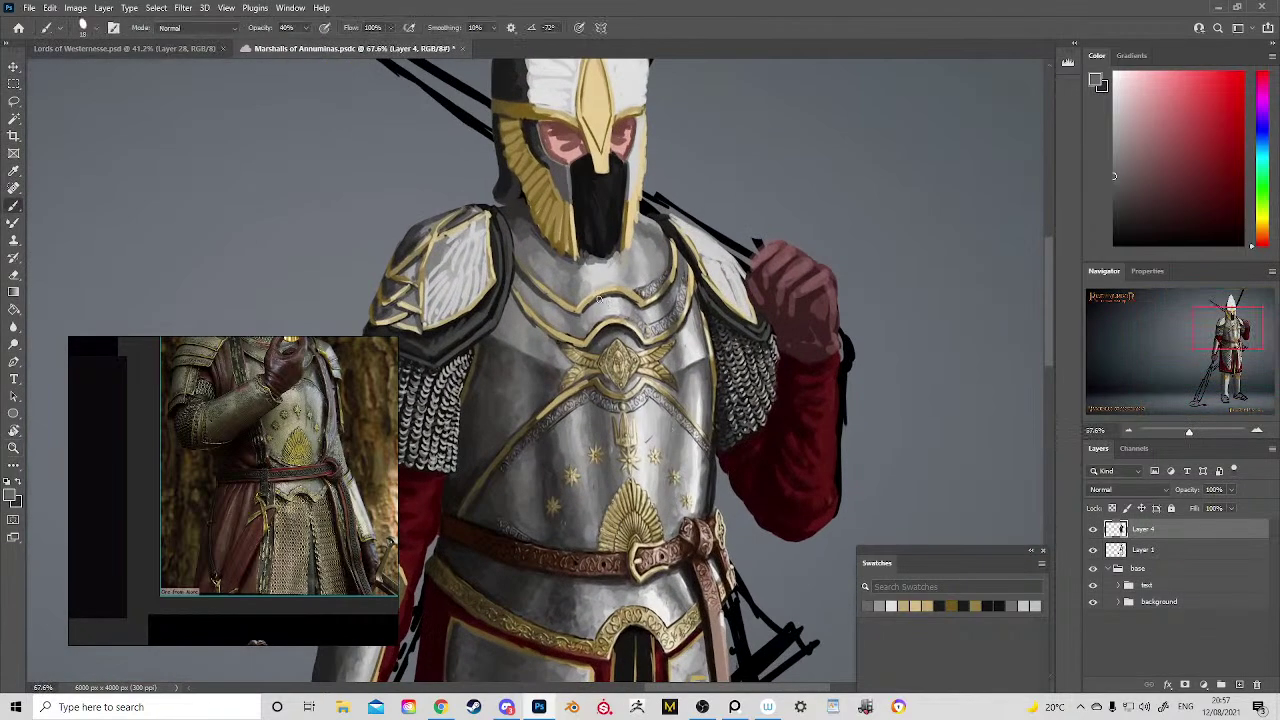
alt+click(588, 326)
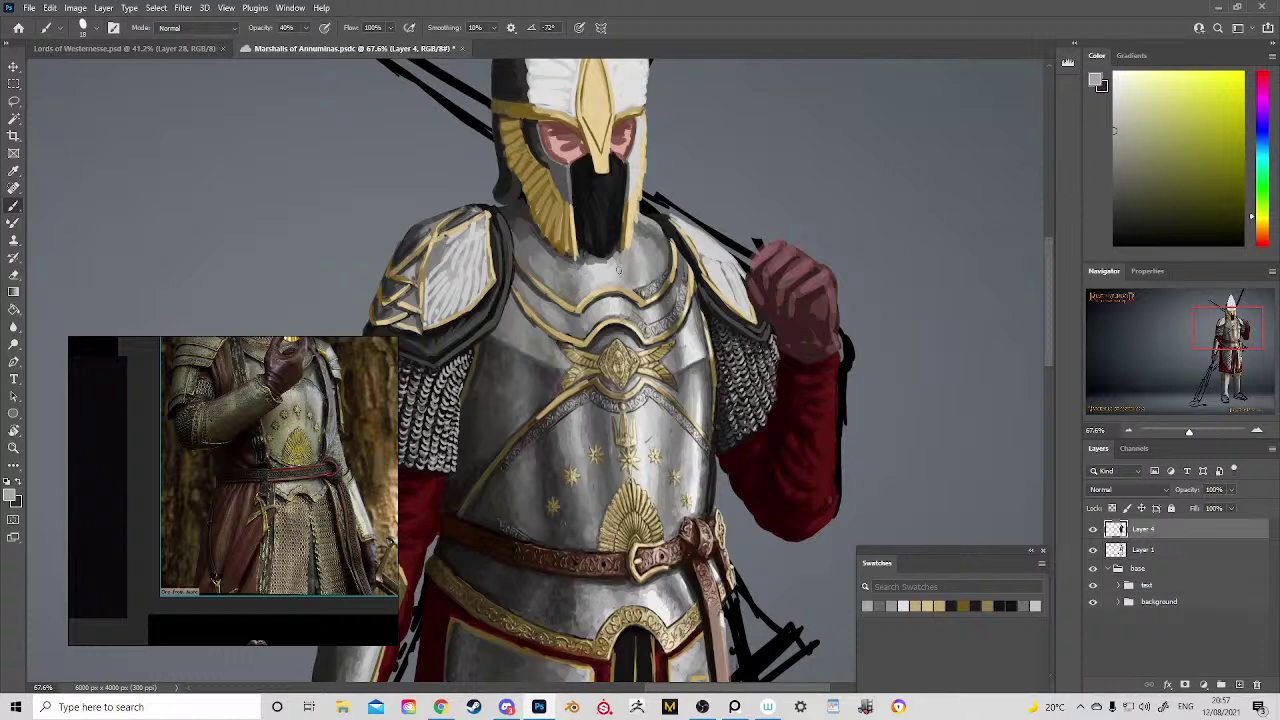
alt+click(611, 265)
scroll(626, 292, up, 1)
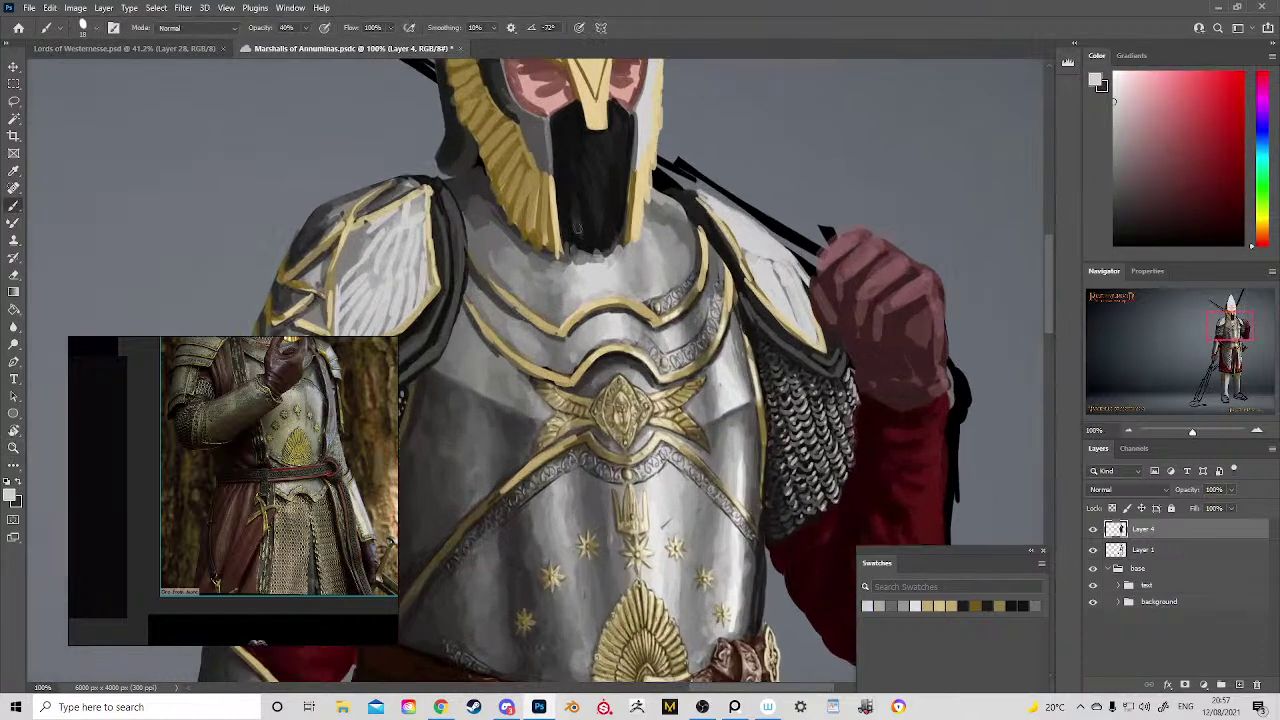
drag(575, 215, 522, 240)
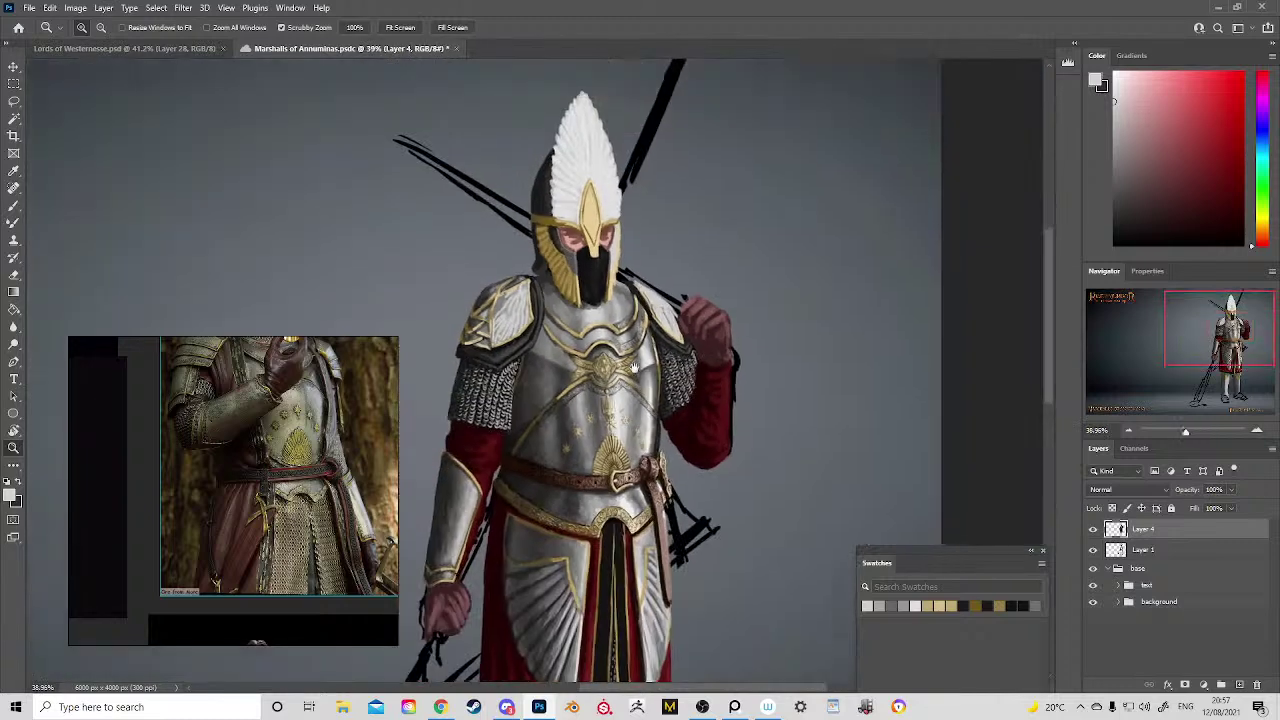
drag(631, 363, 534, 375)
Step: Paint the shadow on the collar beneath the black face mask with a sampled dark grey
drag(465, 290, 516, 305)
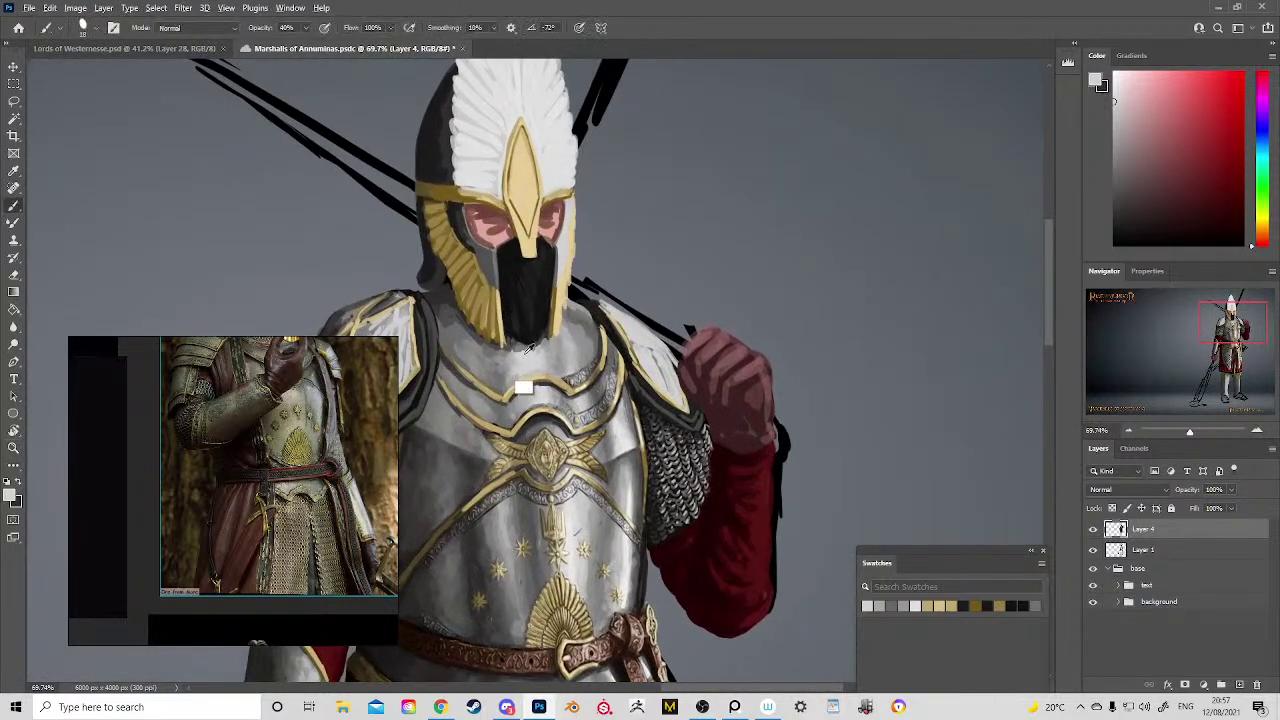
alt+click(546, 333)
drag(543, 338, 509, 351)
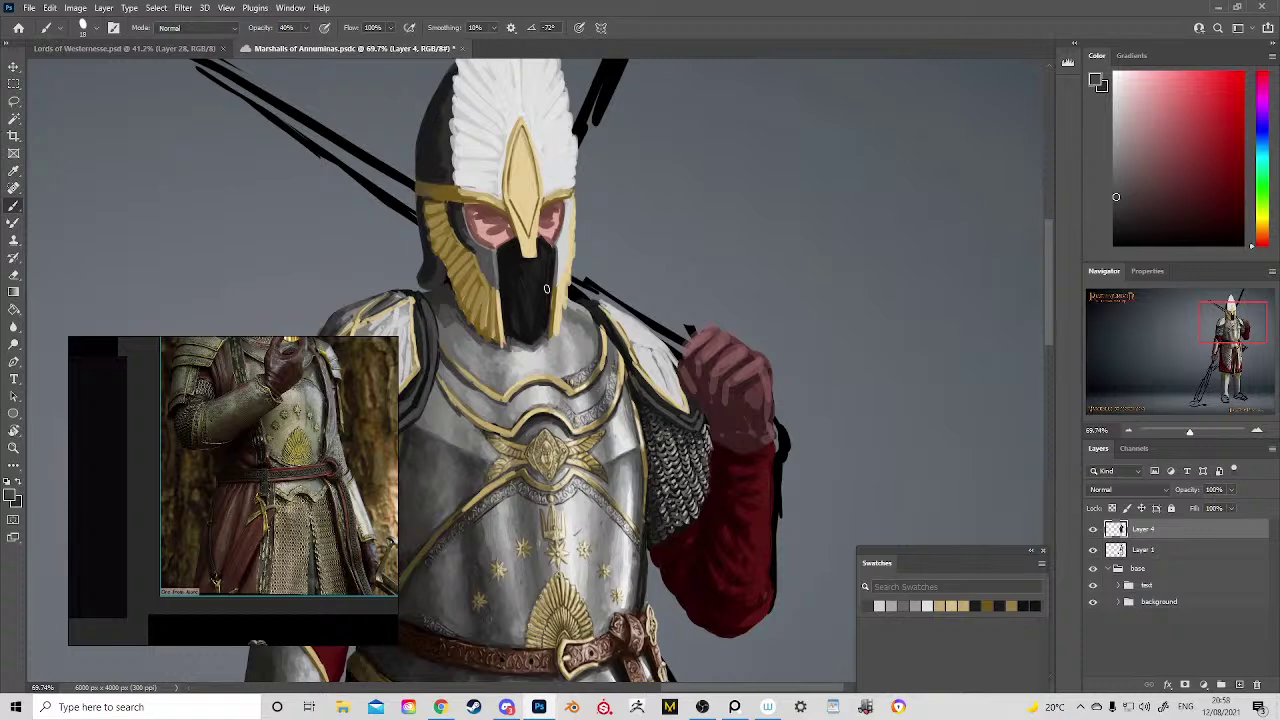
Step: Deepen the shadows on the helmet's dark side and between the shoulder plate's gold lattice with sampled near-black
drag(546, 289, 751, 334)
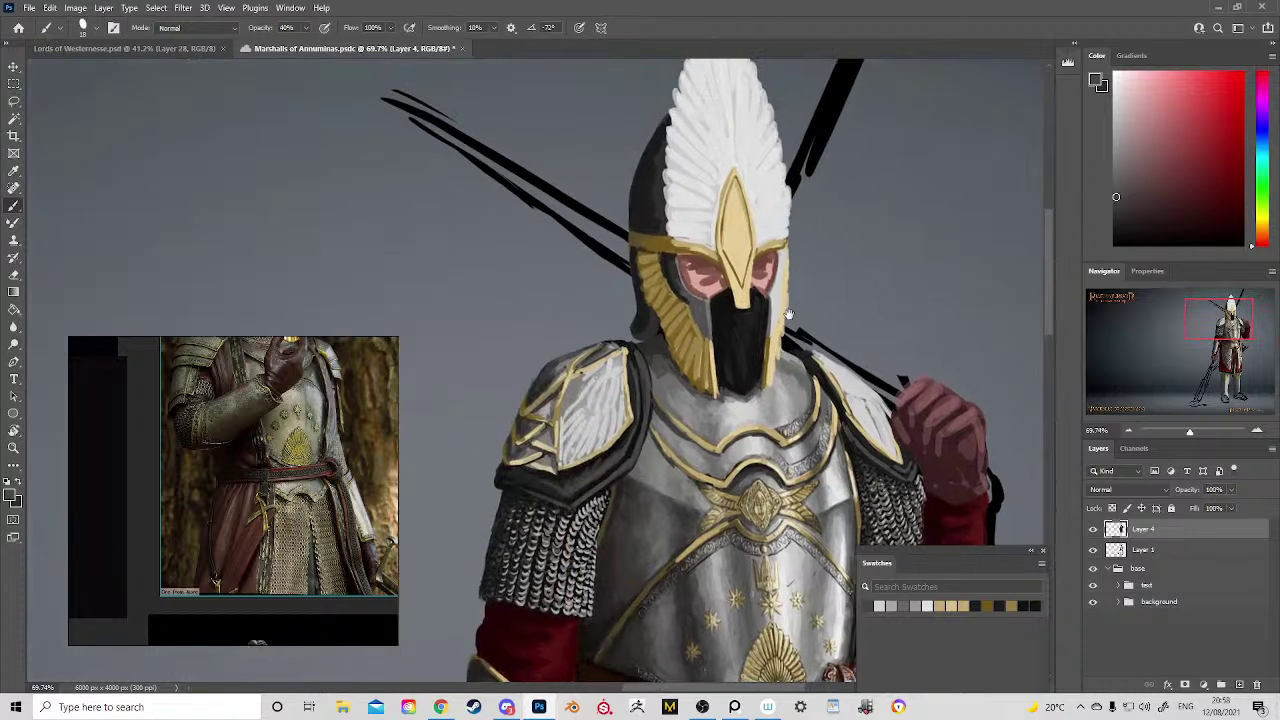
alt+click(651, 204)
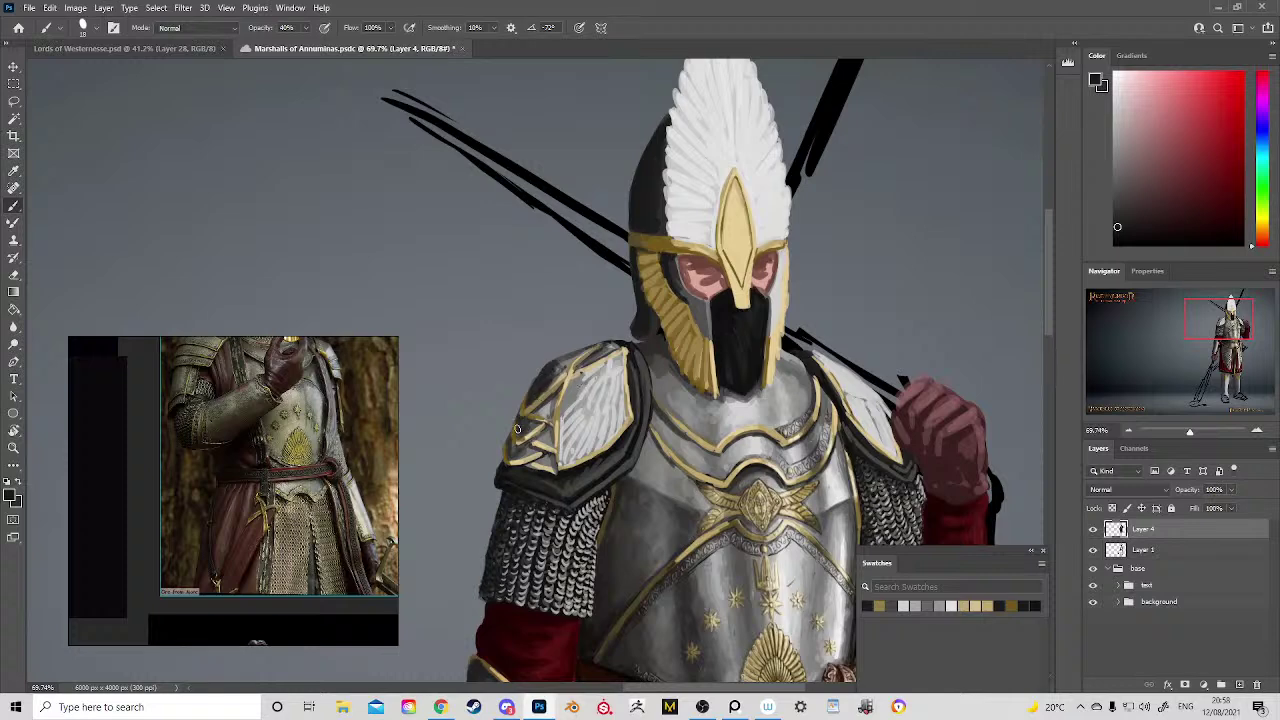
mouse_move(533, 426)
mouse_down()
mouse_move(515, 458)
mouse_move(512, 445)
mouse_move(547, 455)
mouse_move(538, 433)
mouse_move(551, 400)
mouse_up()
Step: Refine the collar's gold trim and engraved edge beside the far shoulder plate with sampled light gold and greys
drag(711, 441, 521, 356)
drag(636, 344, 733, 334)
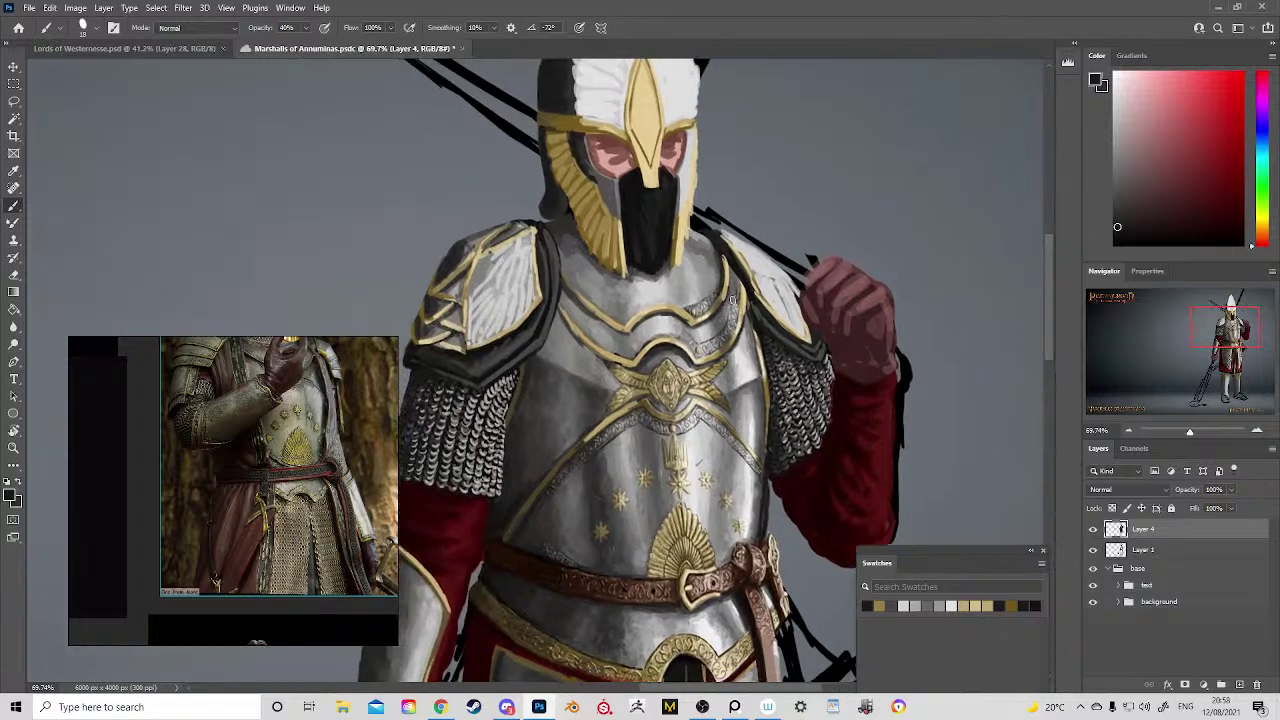
key(alt)
alt+click(736, 284)
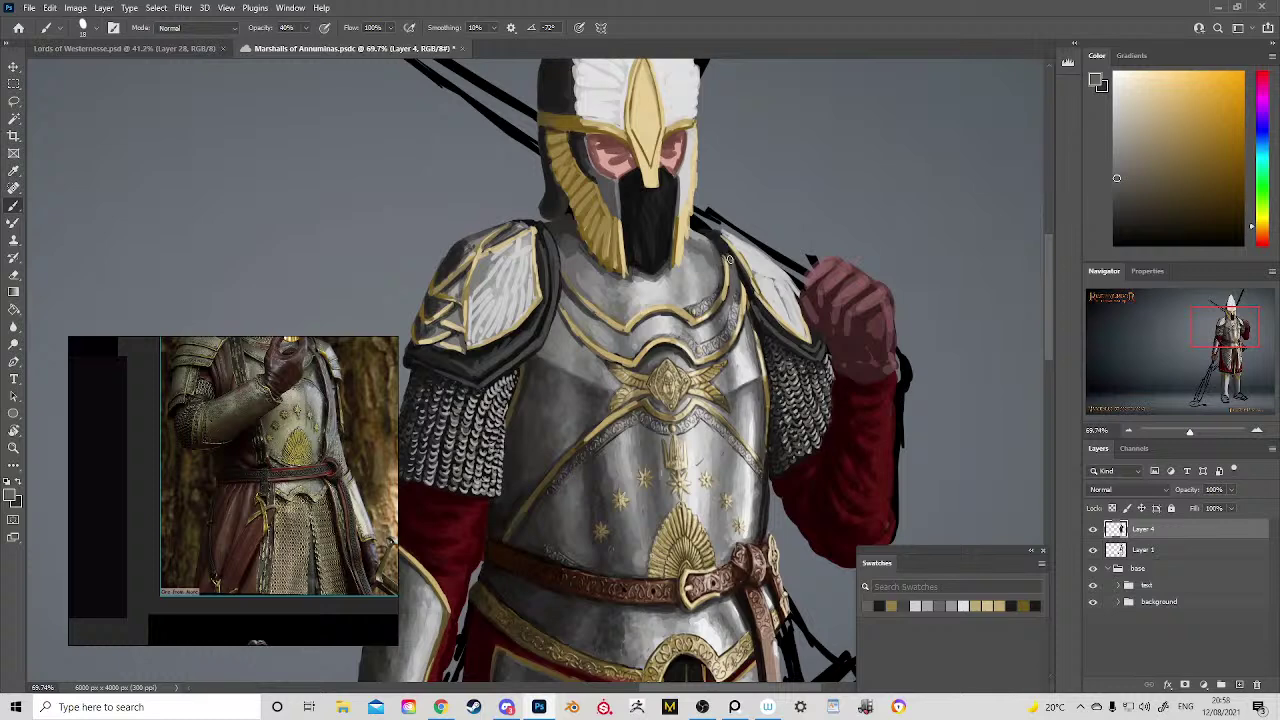
alt+click(714, 243)
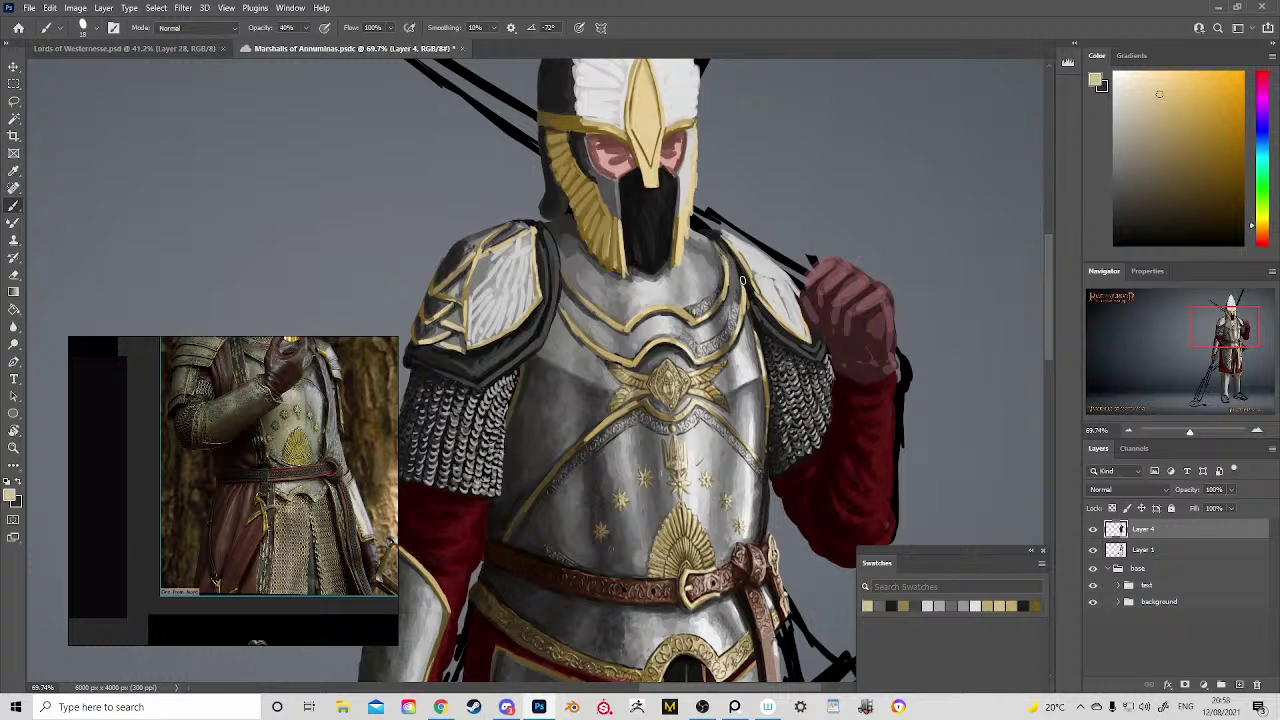
alt+click(738, 282)
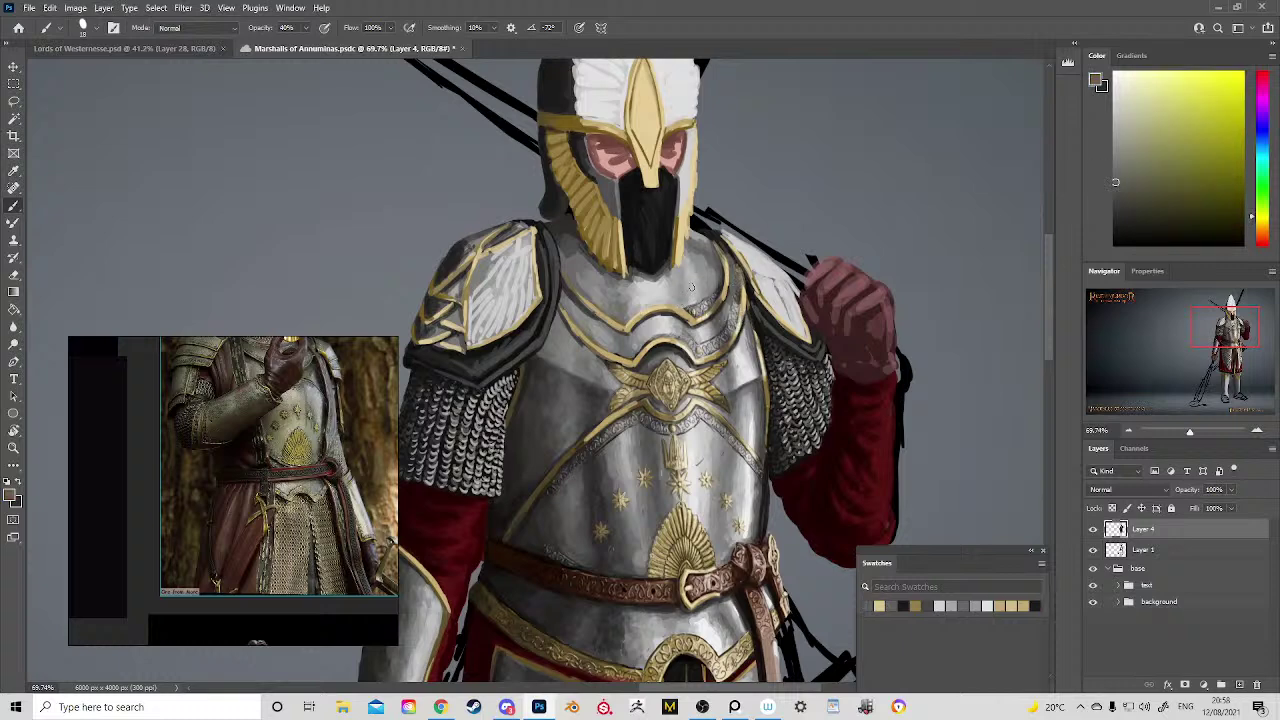
alt+click(688, 286)
Step: Switch to Discord, search for a contact with "Ass" and open the direct conversation with them
click(505, 709)
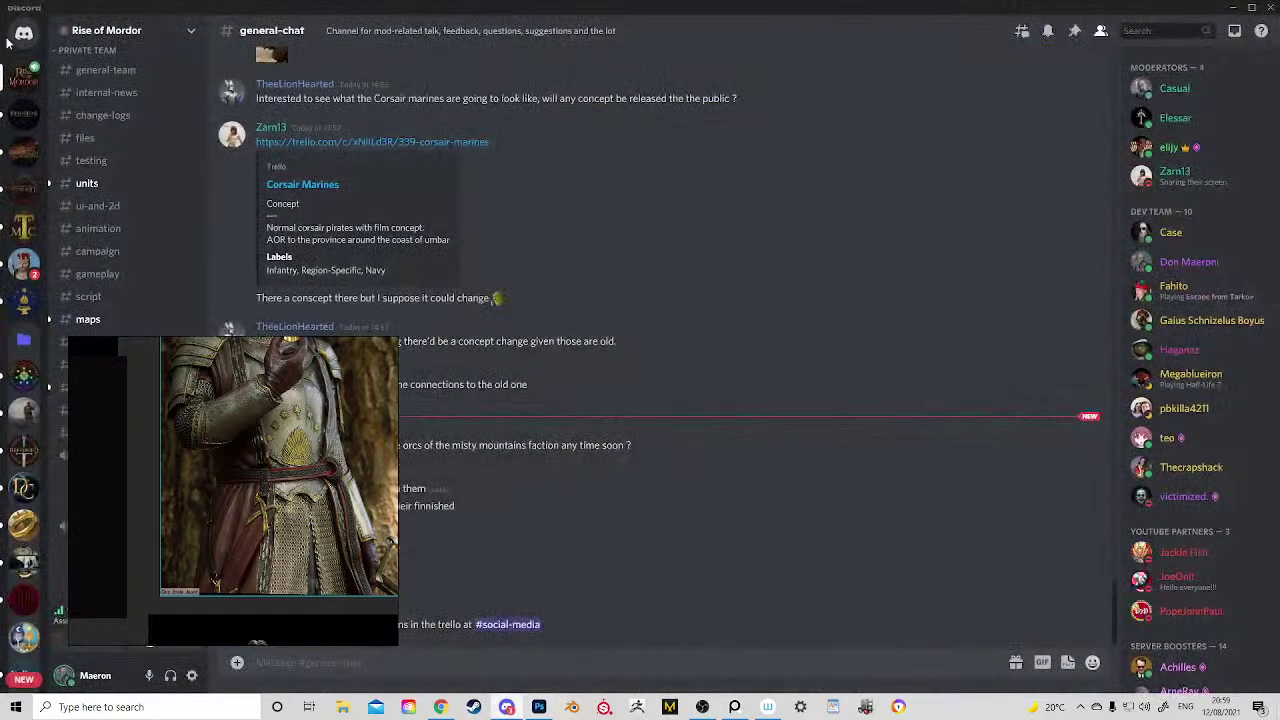
click(24, 33)
scroll(120, 200, down, 5)
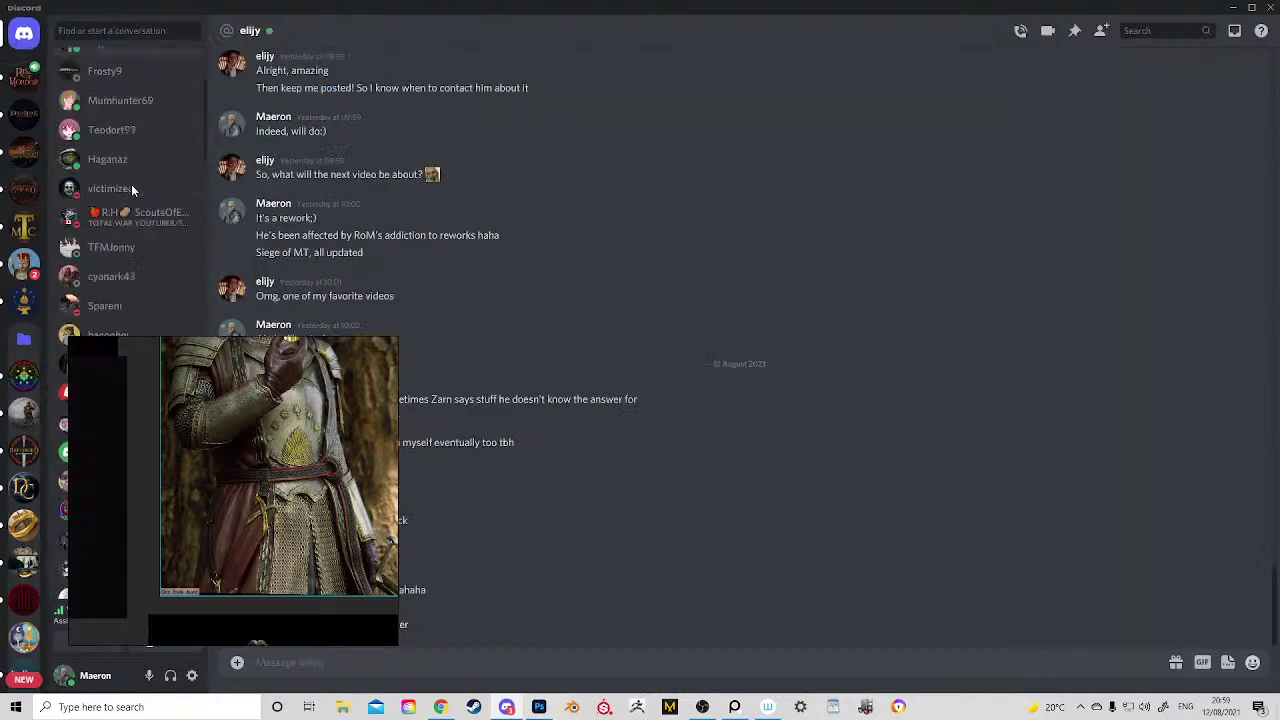
click(118, 31)
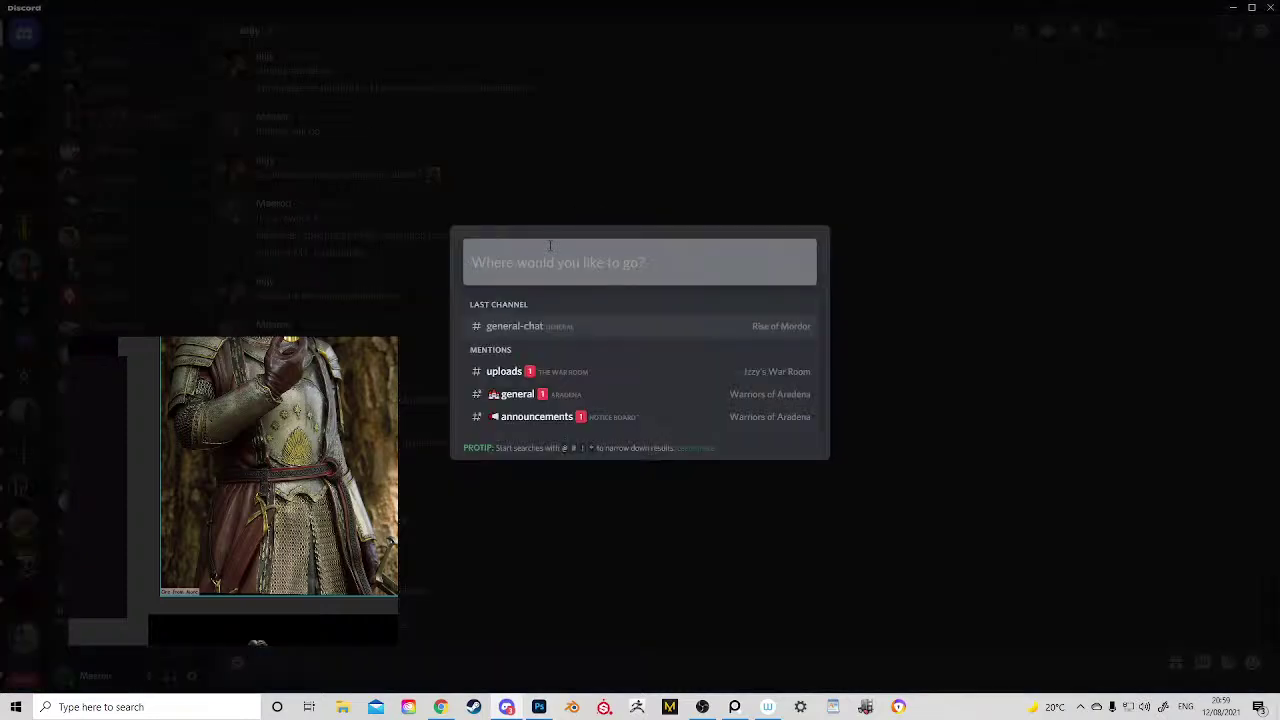
text(A)
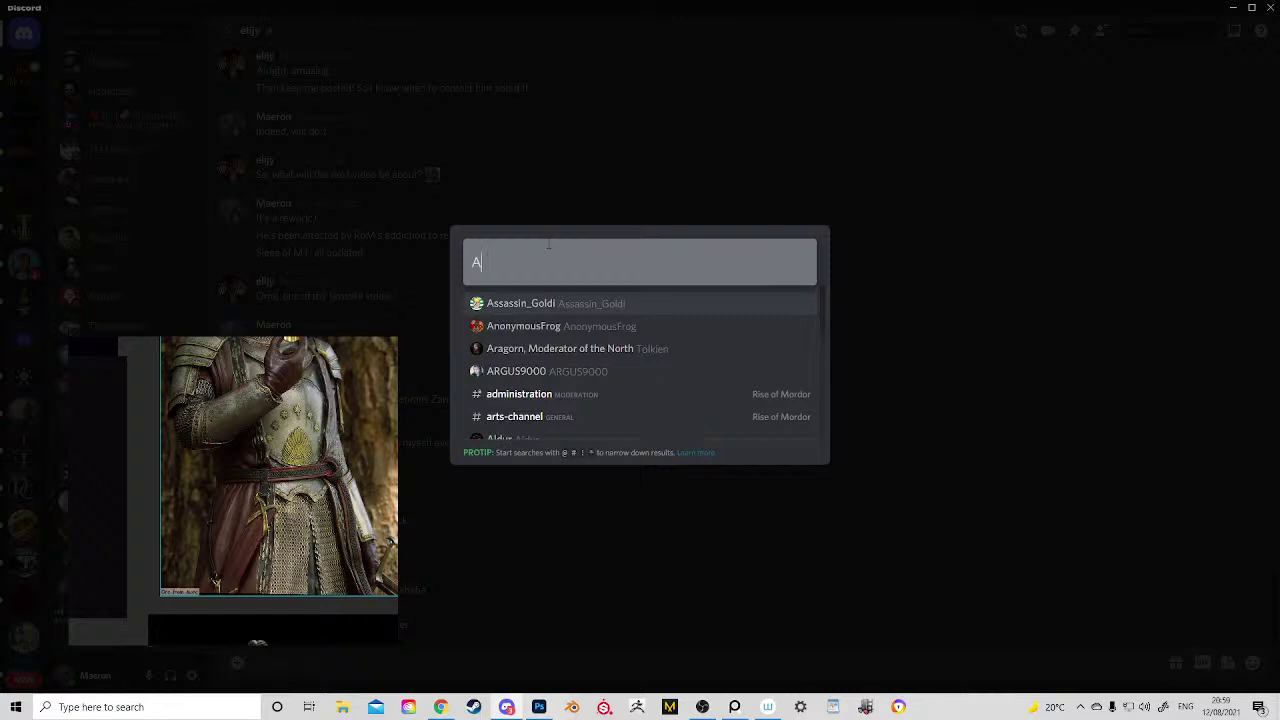
text(ss)
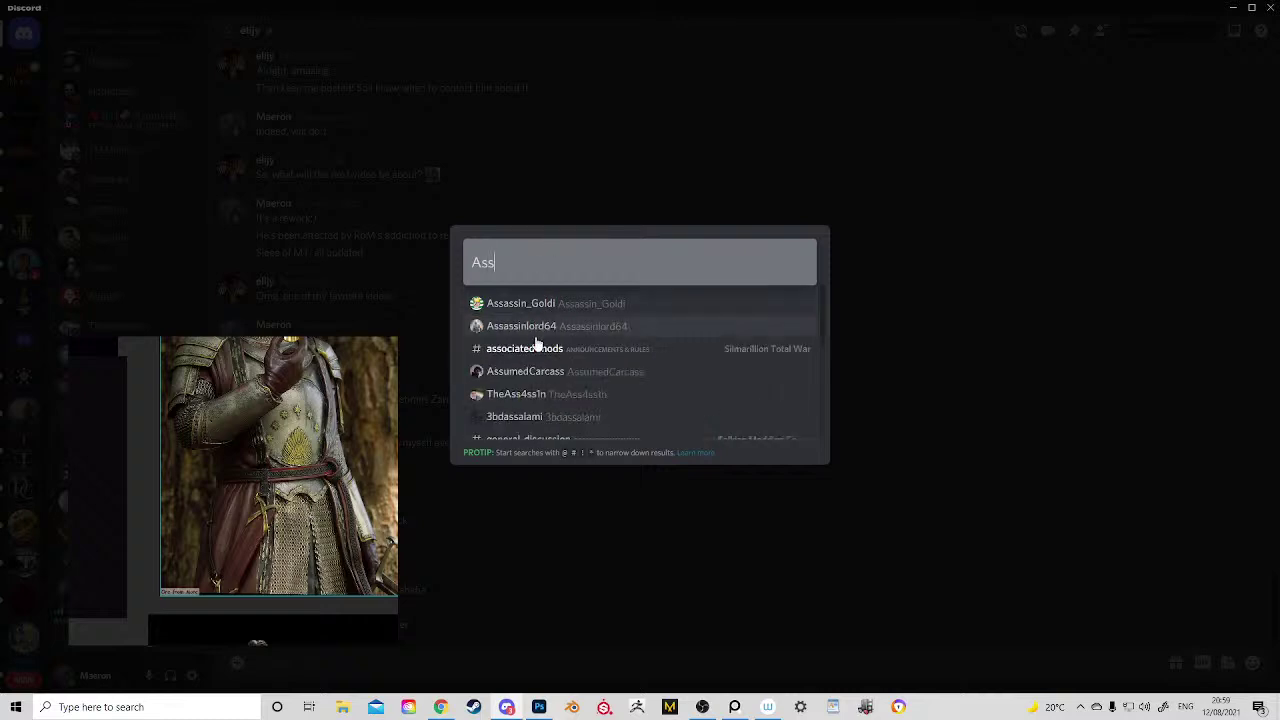
click(534, 395)
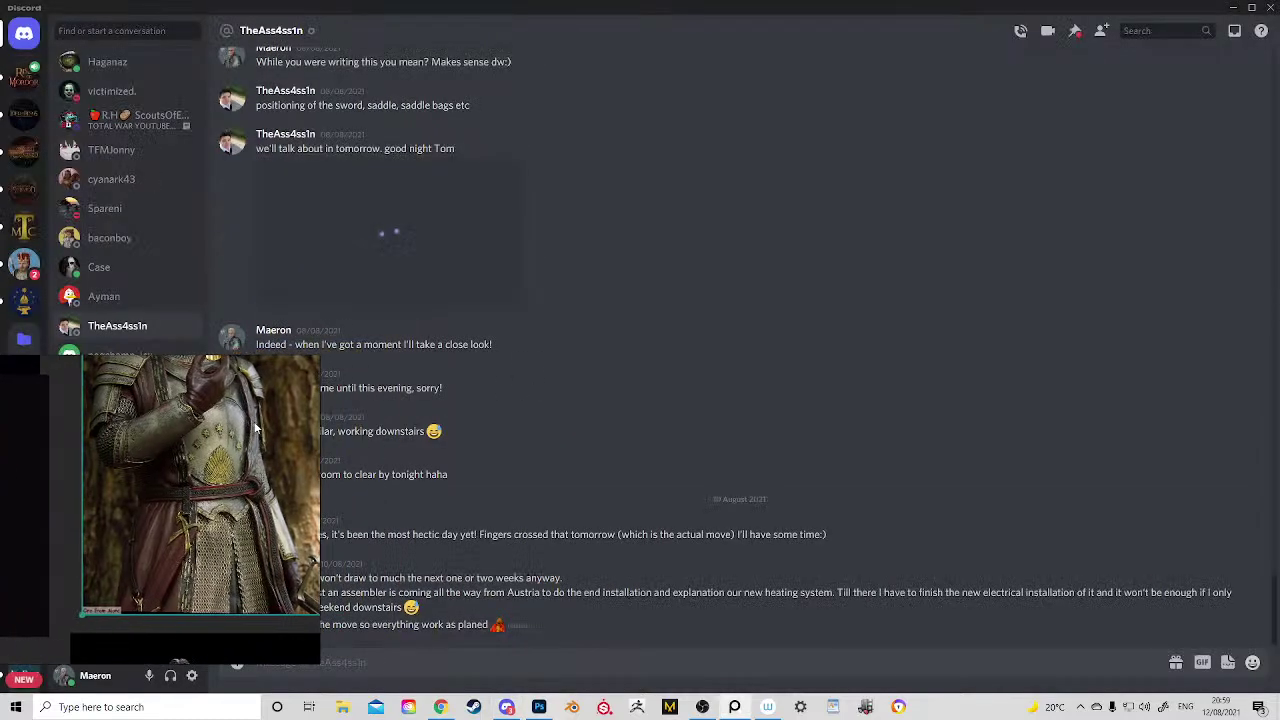
Step: Examine the red-marked Grey Company horse concept with the armour reference moved aside, and return to Photoshop
click(414, 266)
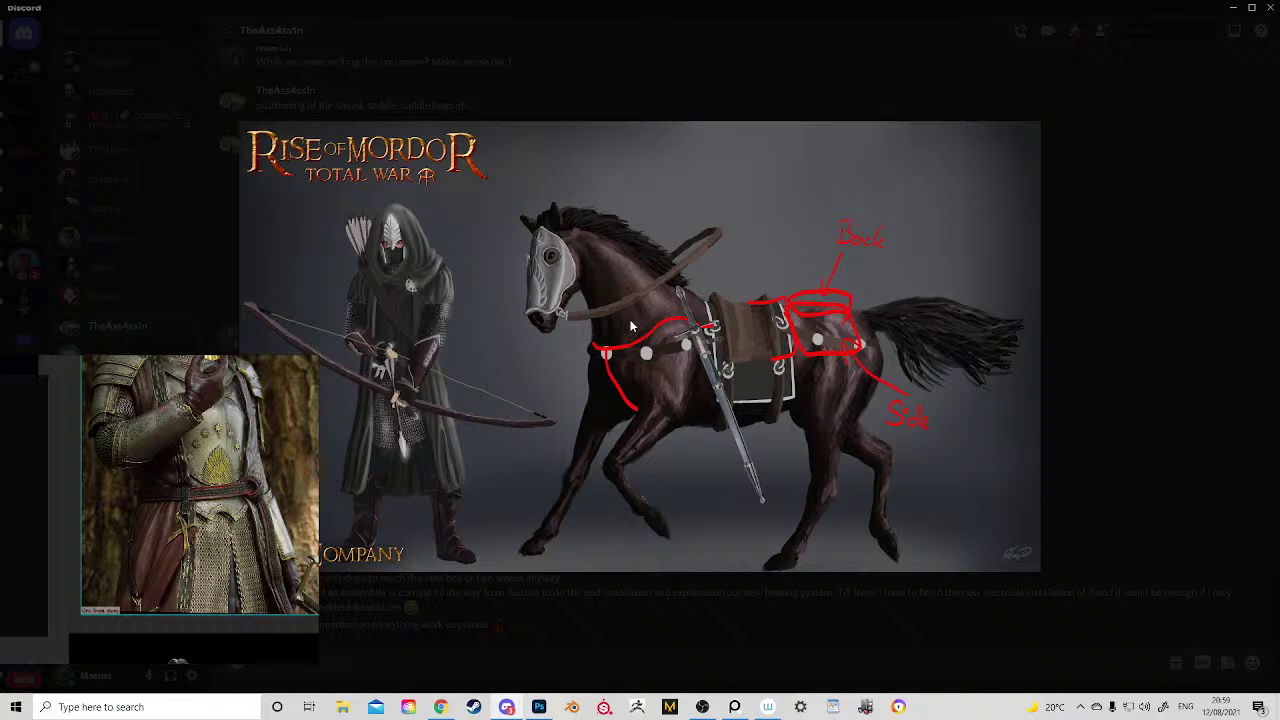
drag(267, 450, 210, 459)
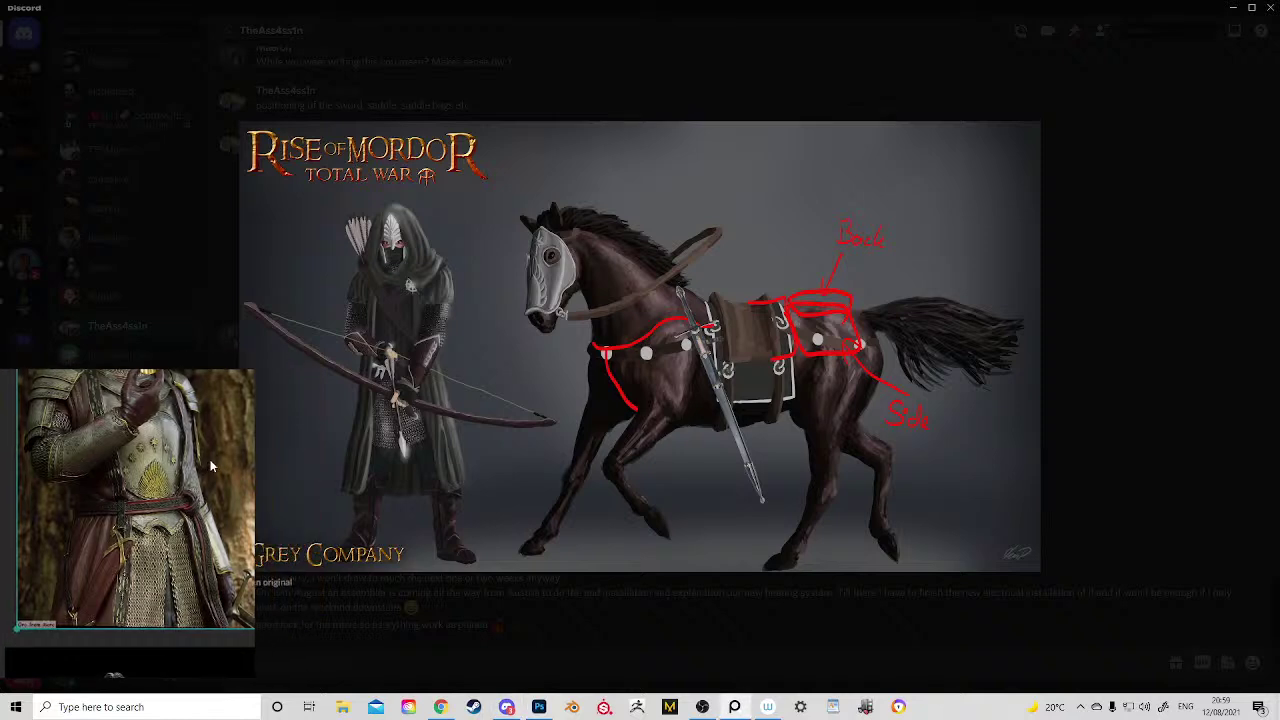
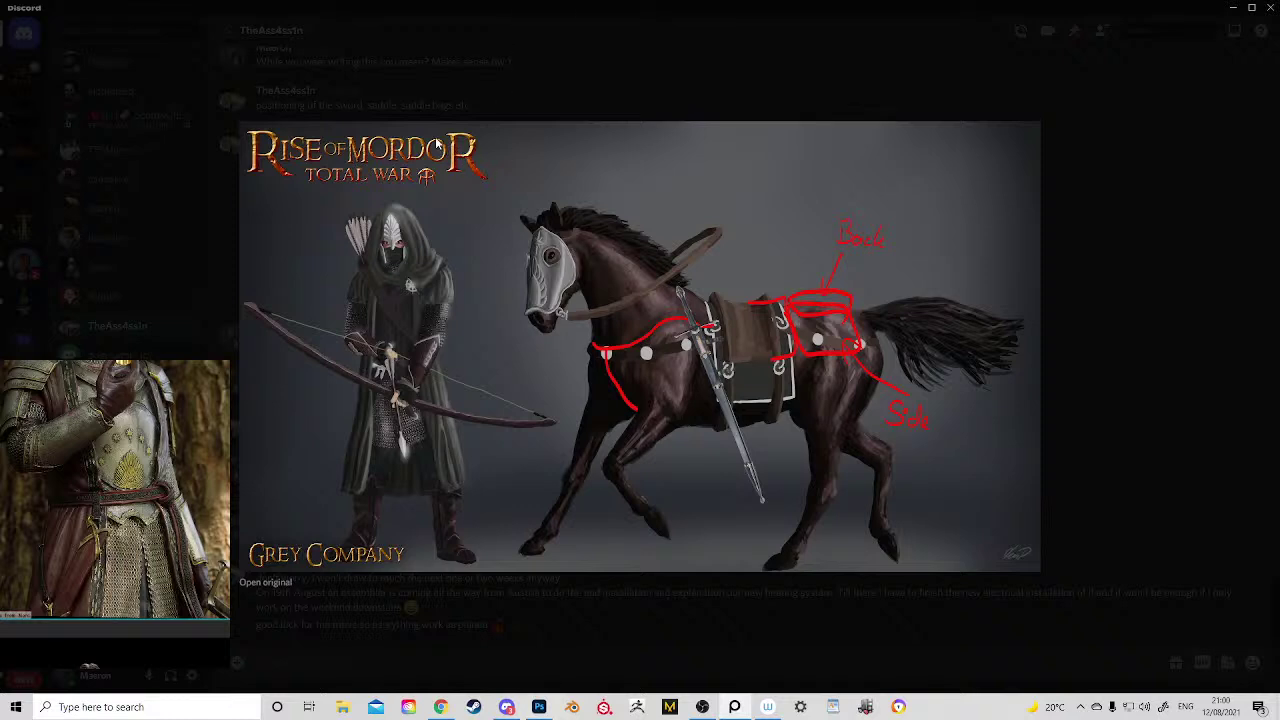
click(487, 93)
click(539, 707)
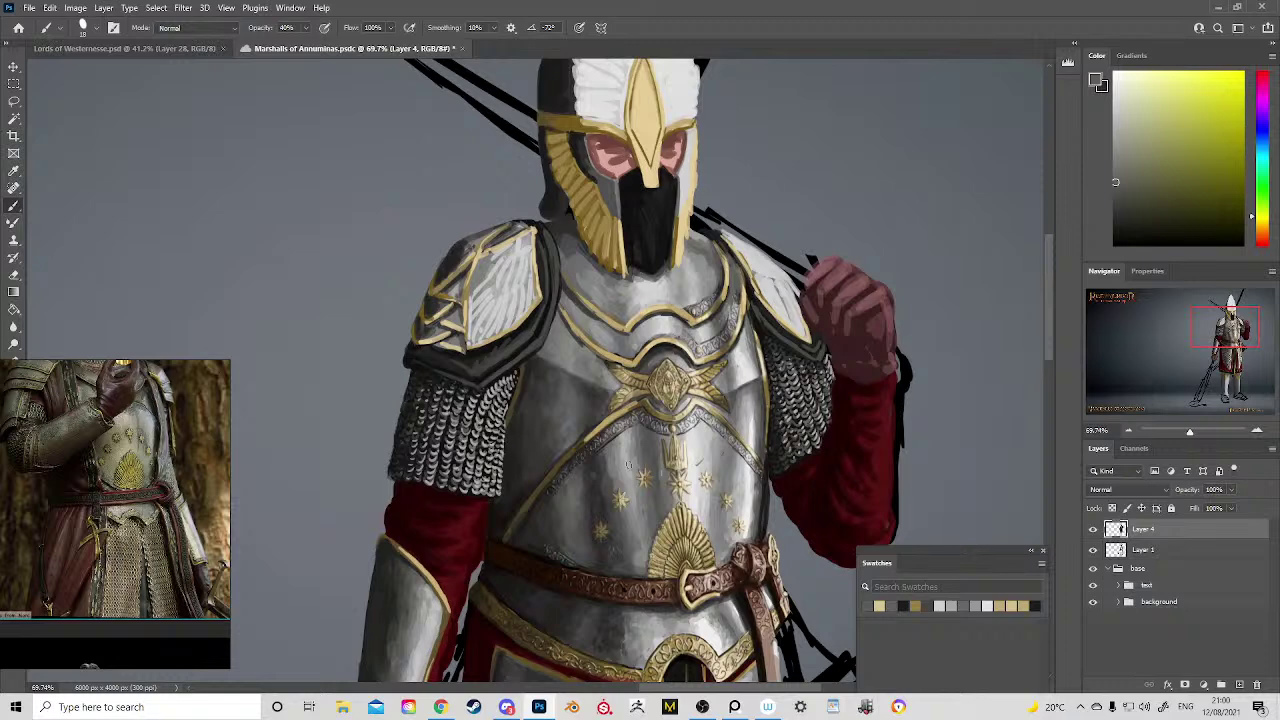
Step: Refine the gold knee trim and dark notch at the top of the near greave with sampled dark gold and greys
drag(669, 471, 606, 455)
drag(663, 407, 536, 372)
drag(536, 372, 570, 330)
mouse_move(570, 330)
mouse_down()
mouse_move(588, 378)
mouse_move(634, 259)
mouse_move(616, 369)
mouse_up()
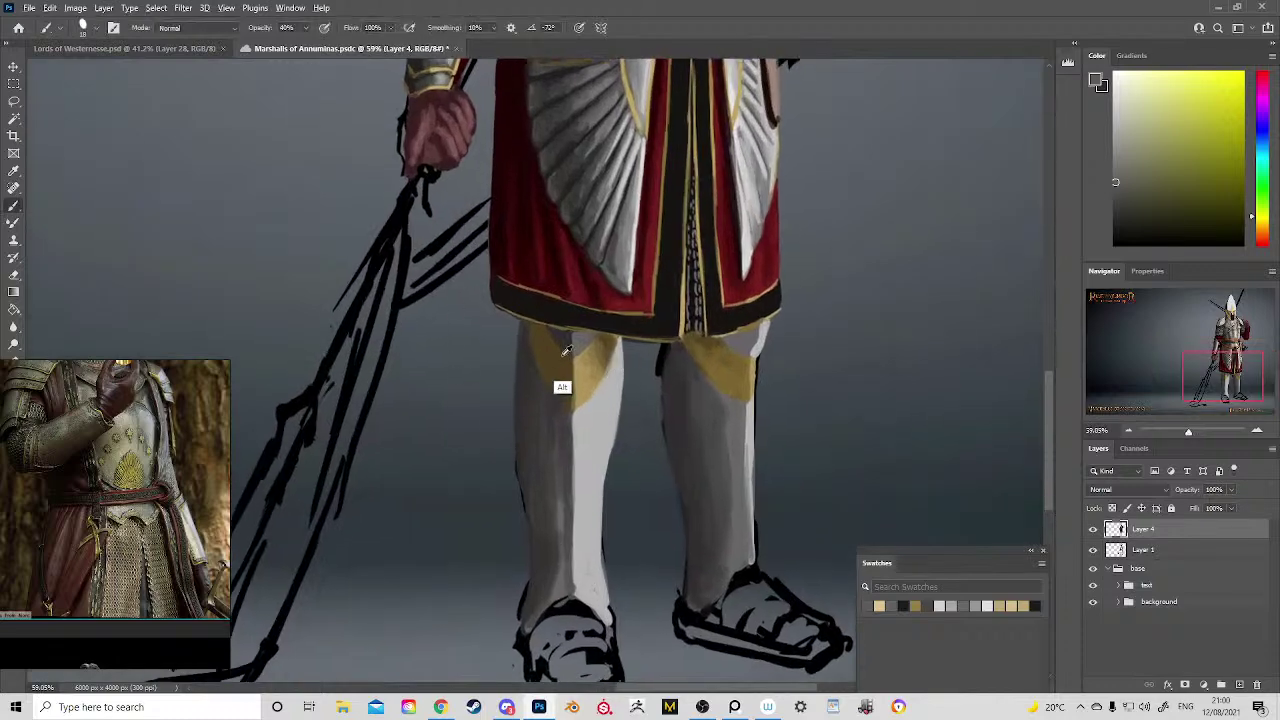
alt+click(565, 350)
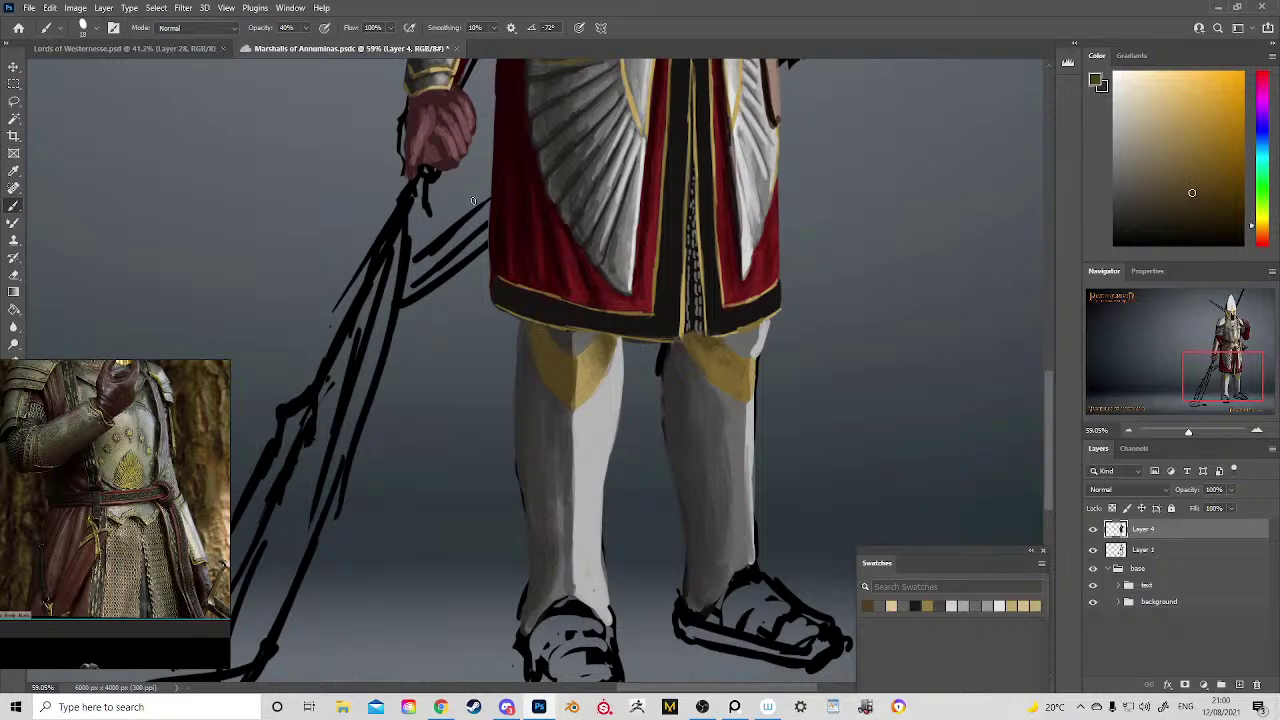
alt+click(568, 368)
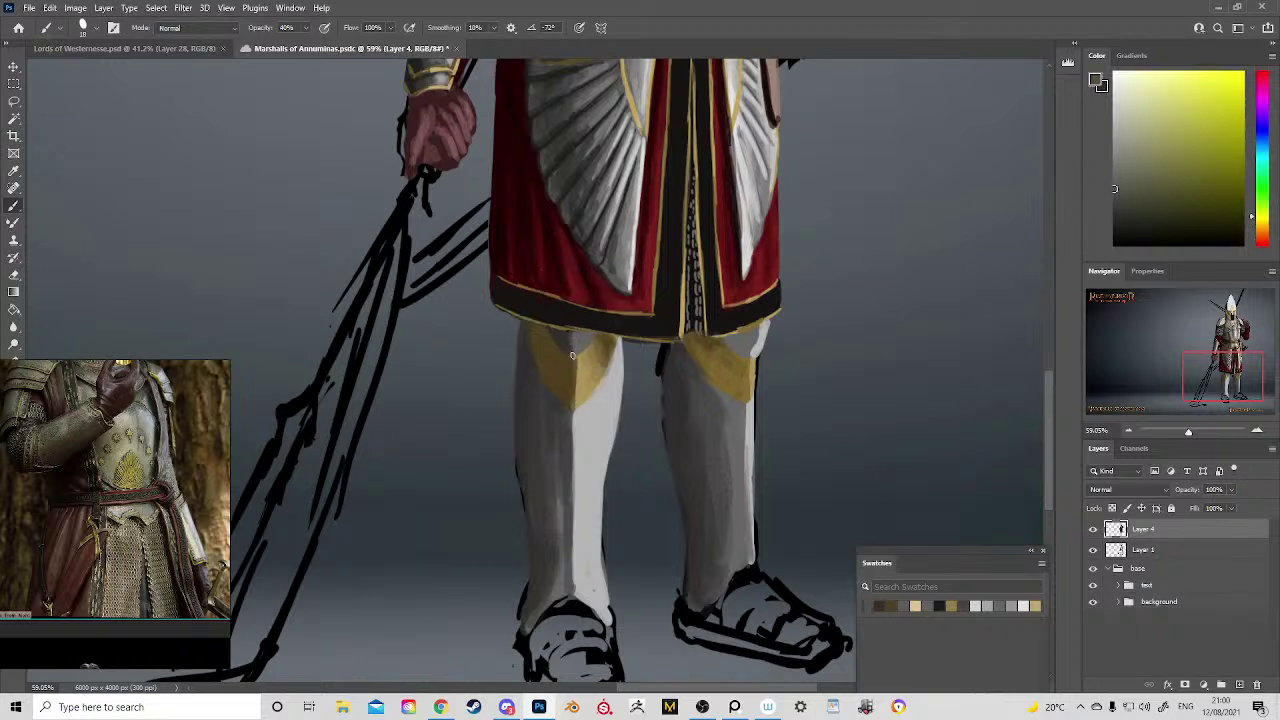
alt+click(570, 350)
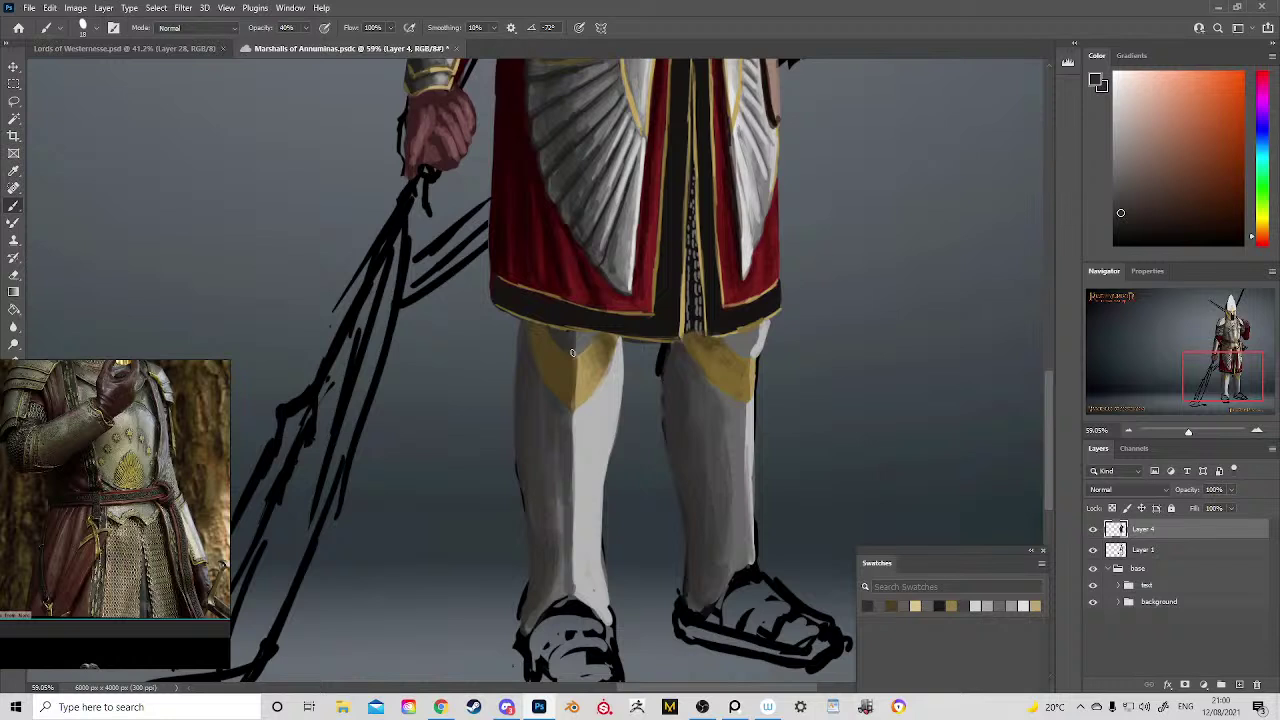
Step: Touch up the far knee plate beneath the tunic hem and the gold trim edges on both knees with sampled greys and golds
alt+click(738, 304)
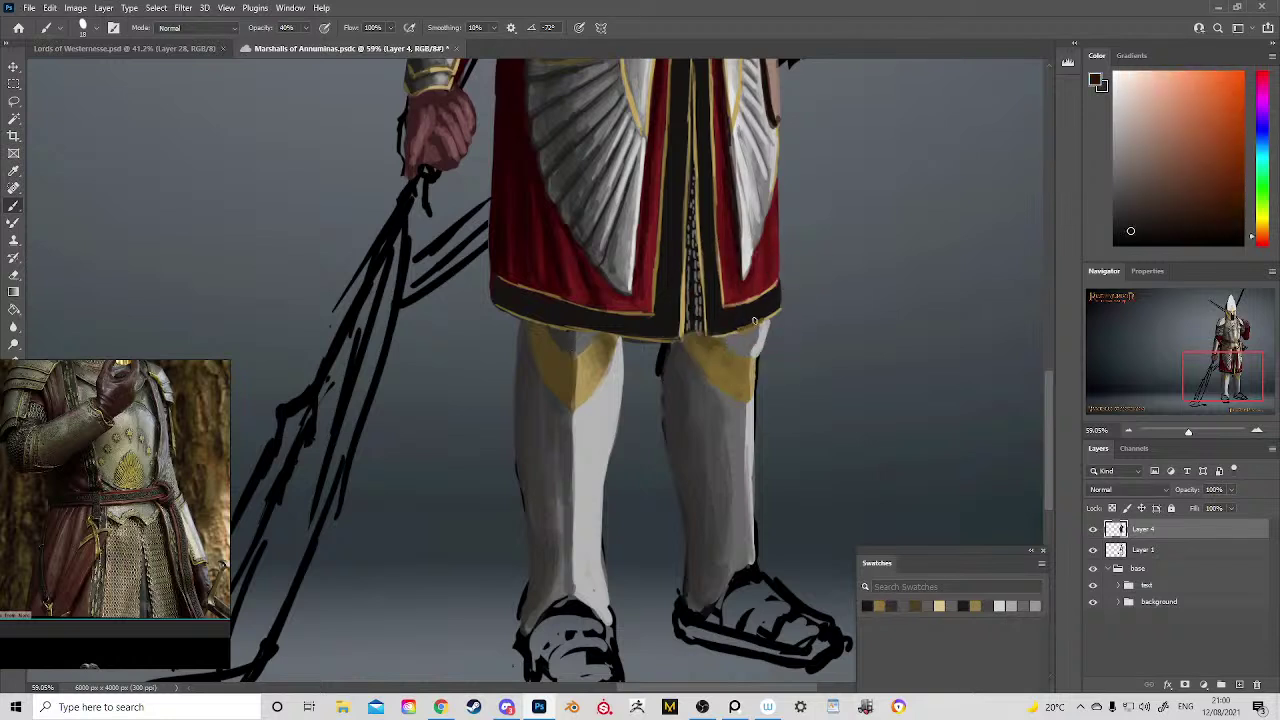
alt+click(756, 332)
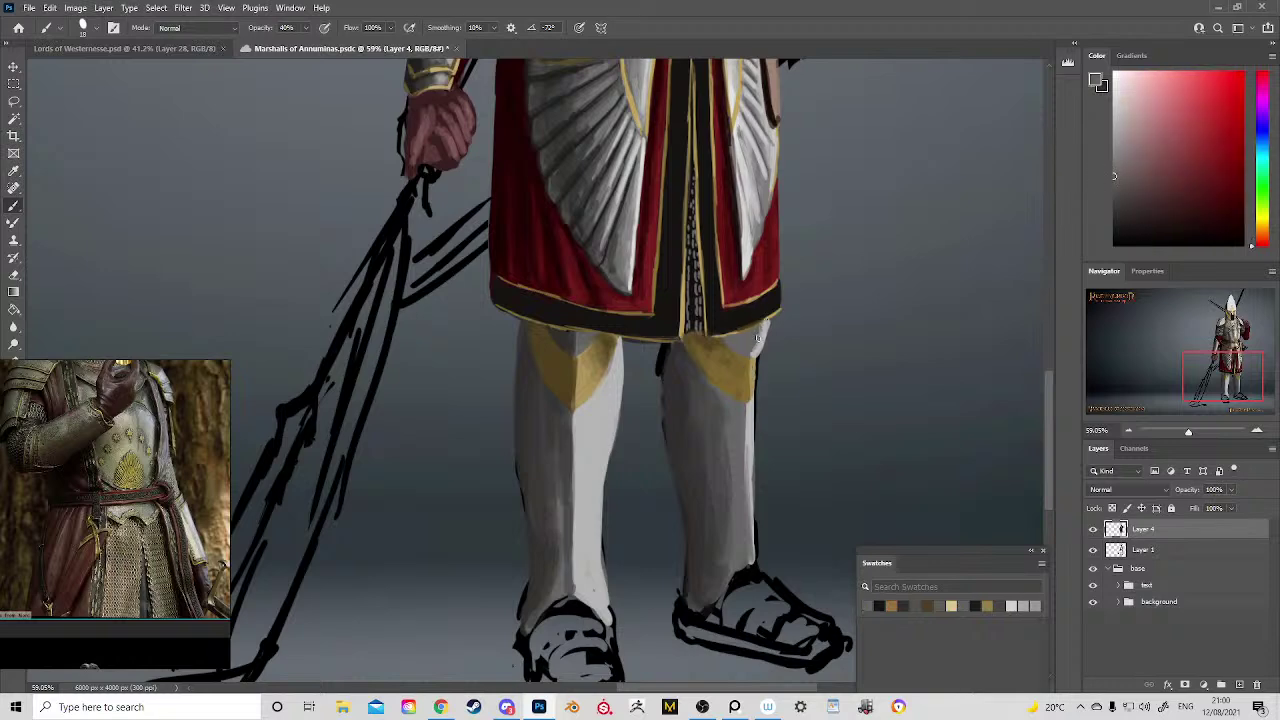
alt+click(604, 419)
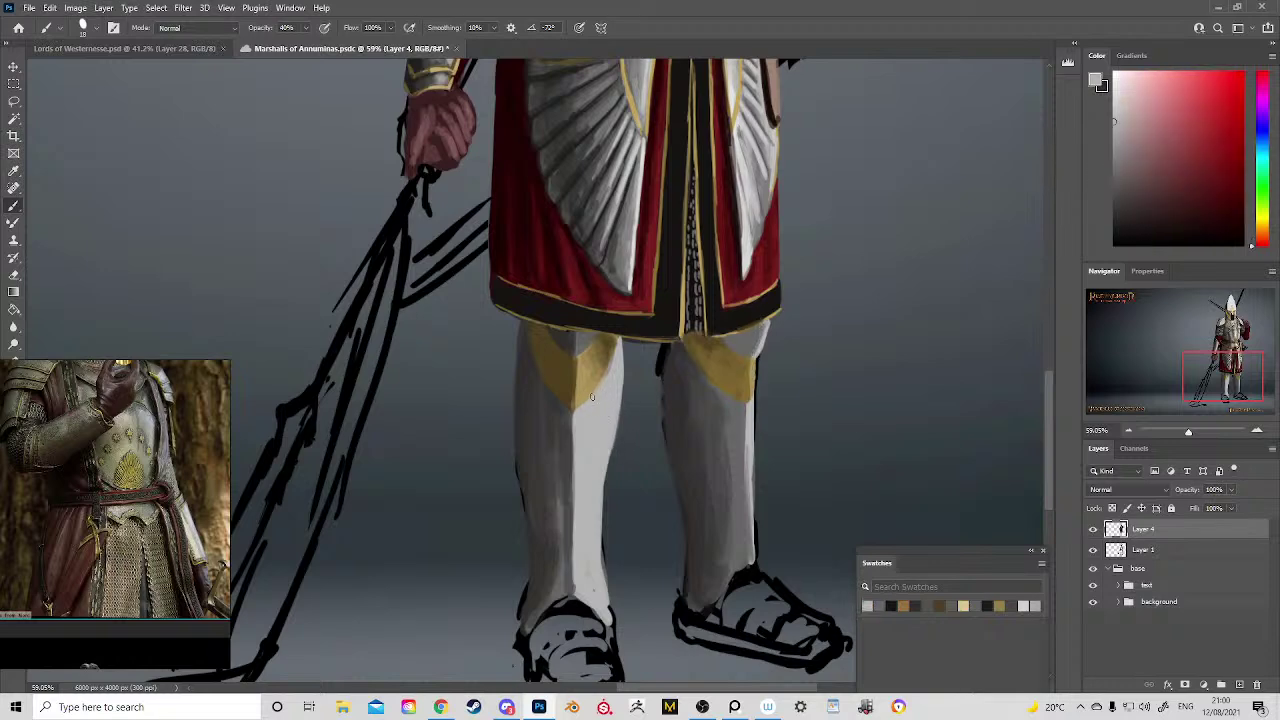
alt+click(580, 402)
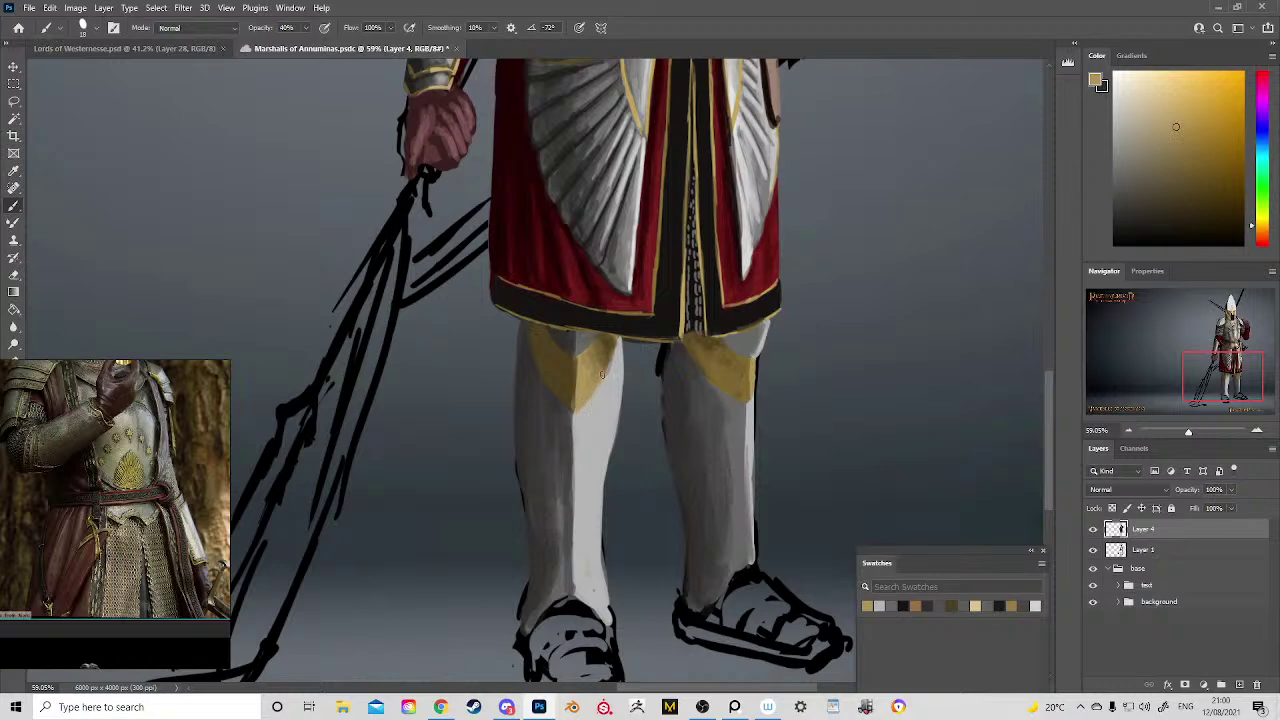
alt+click(602, 382)
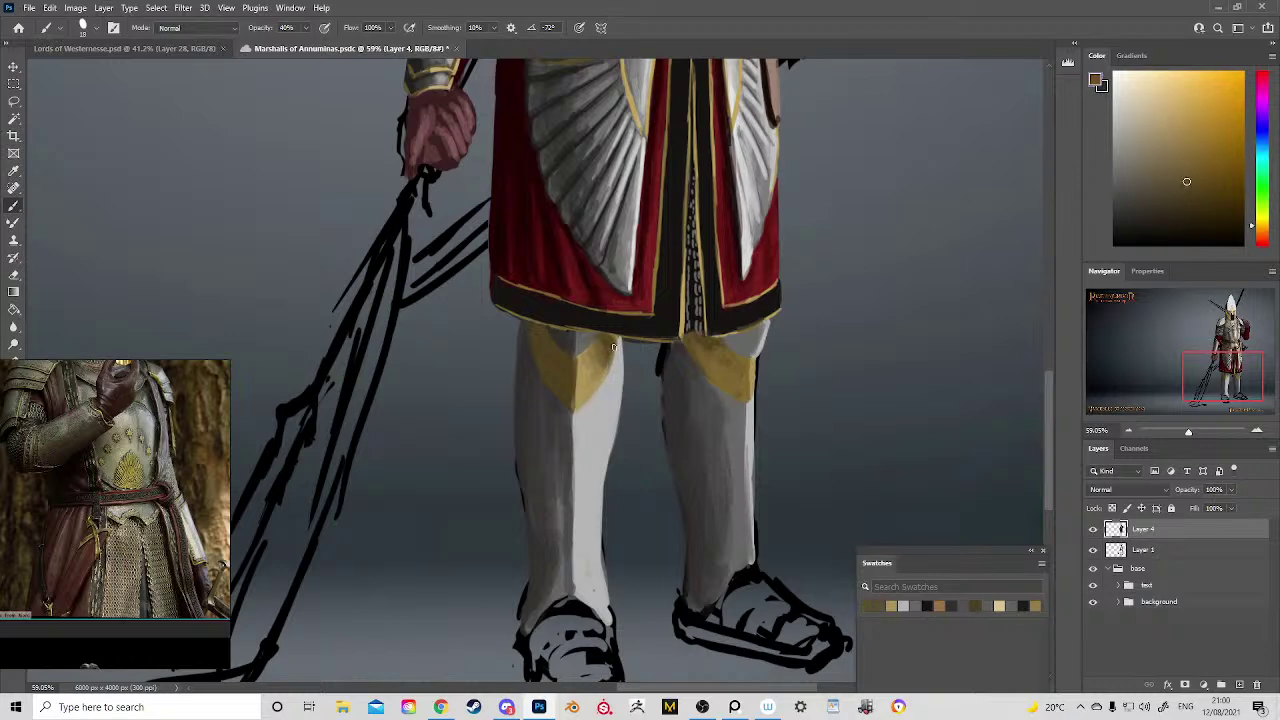
alt+click(716, 339)
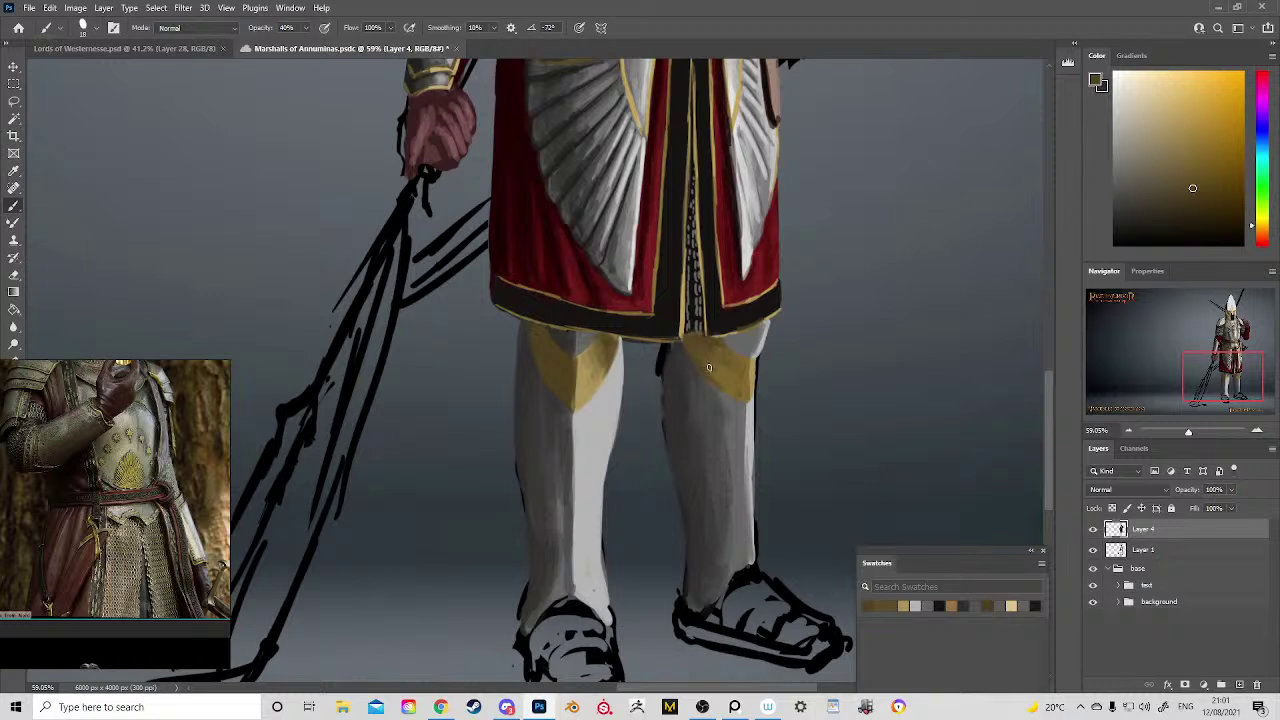
Step: Shade the outer edges of the greaves and the knee areas beneath the tunic hem with sampled near-black
alt+click(676, 375)
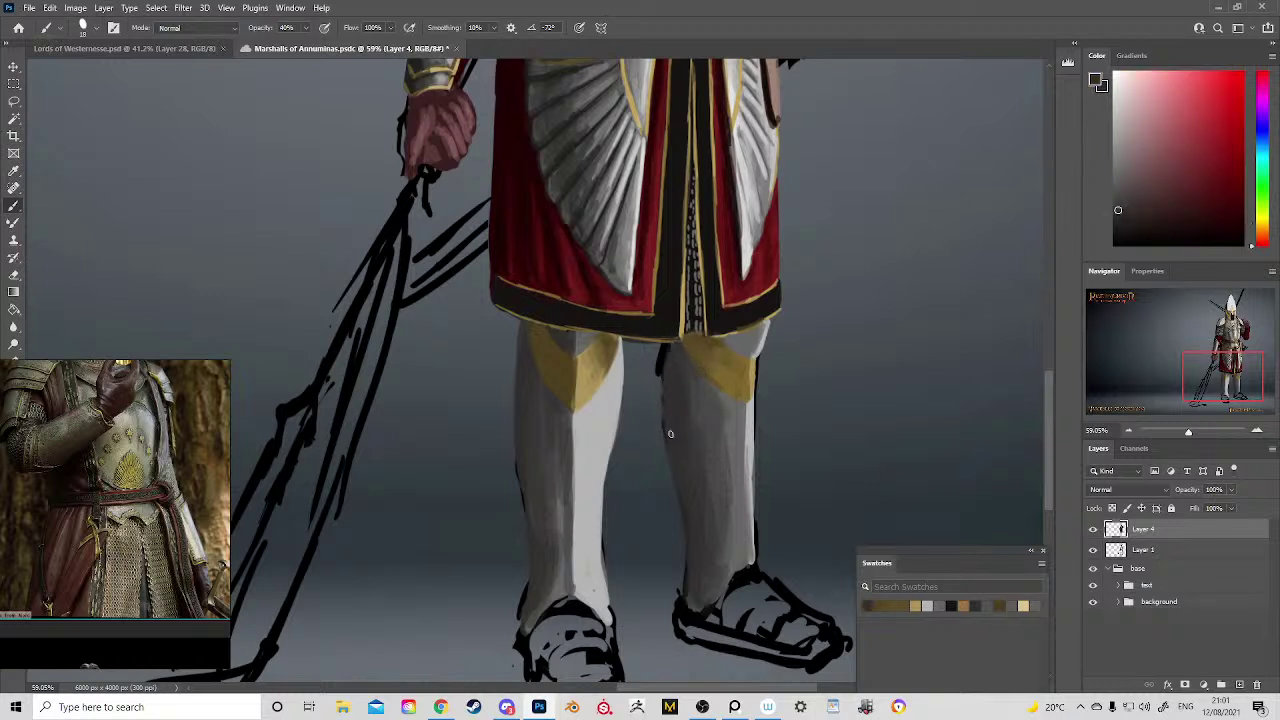
alt+click(694, 354)
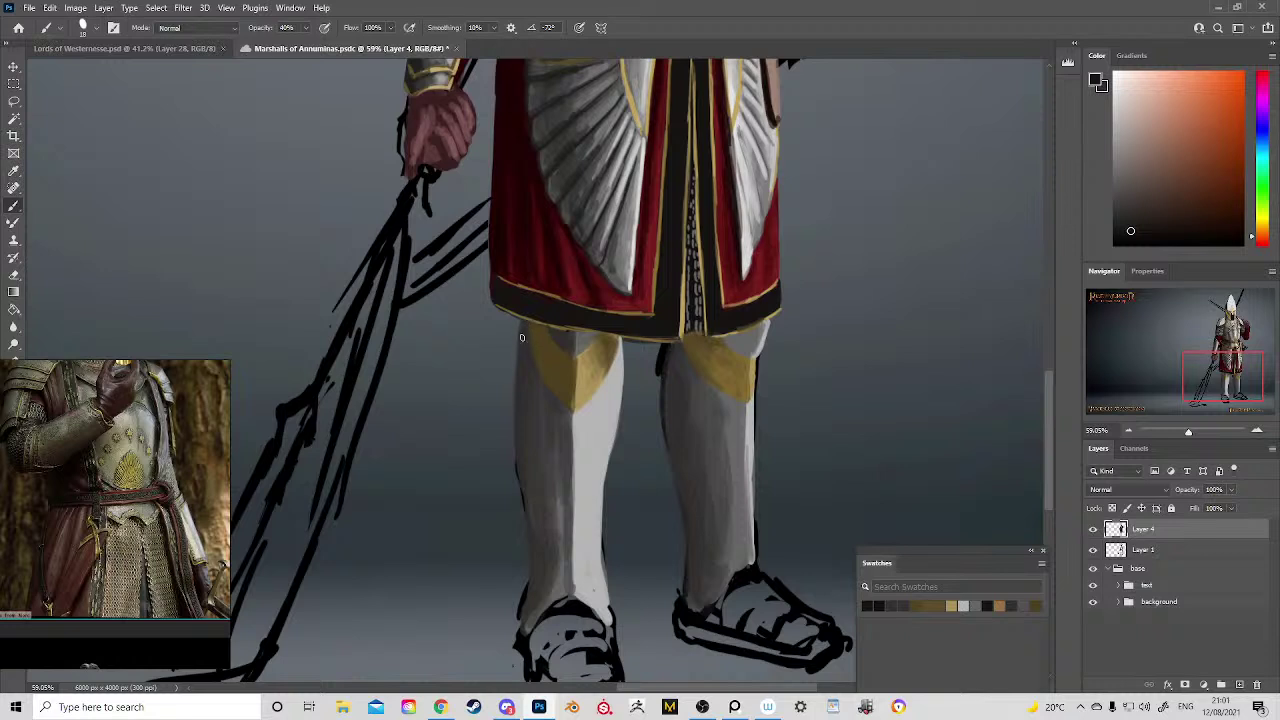
drag(521, 338, 511, 432)
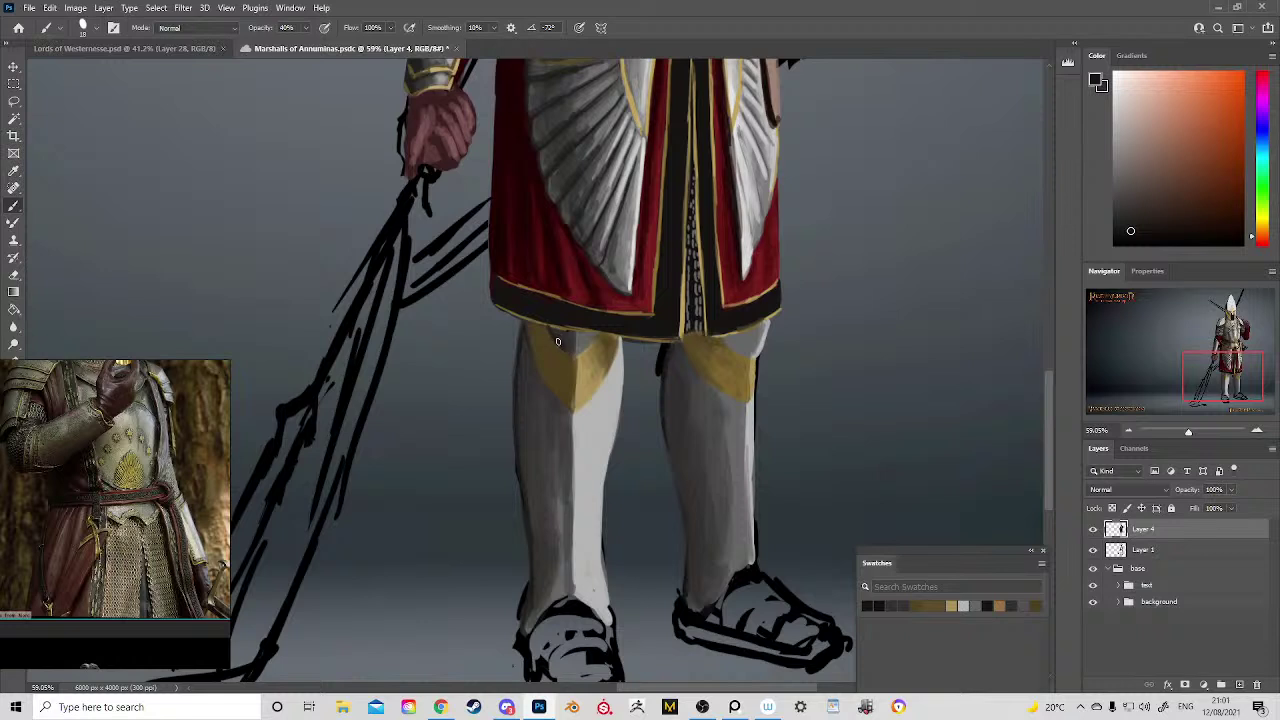
drag(558, 335, 597, 336)
drag(726, 334, 766, 323)
Step: Switch to Blender, open the recent file Amon Hen arch .blend and examine the arches and pillars beside the human figure
click(571, 707)
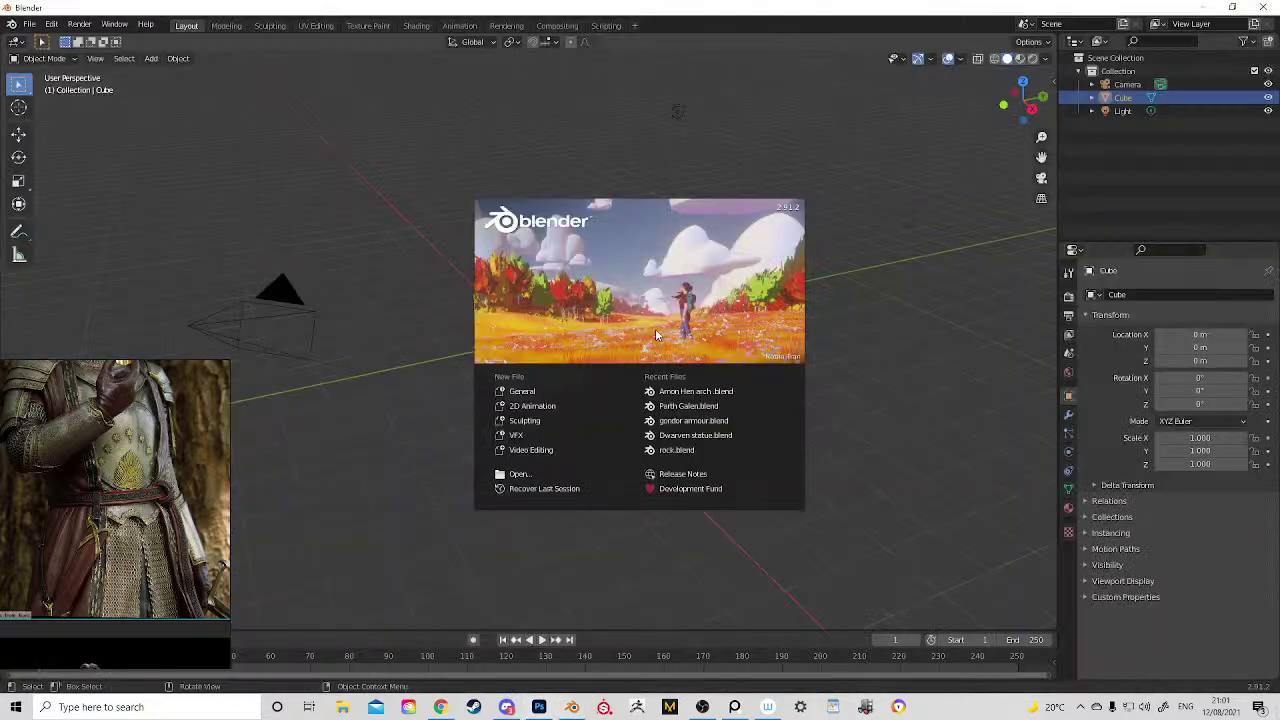
click(700, 391)
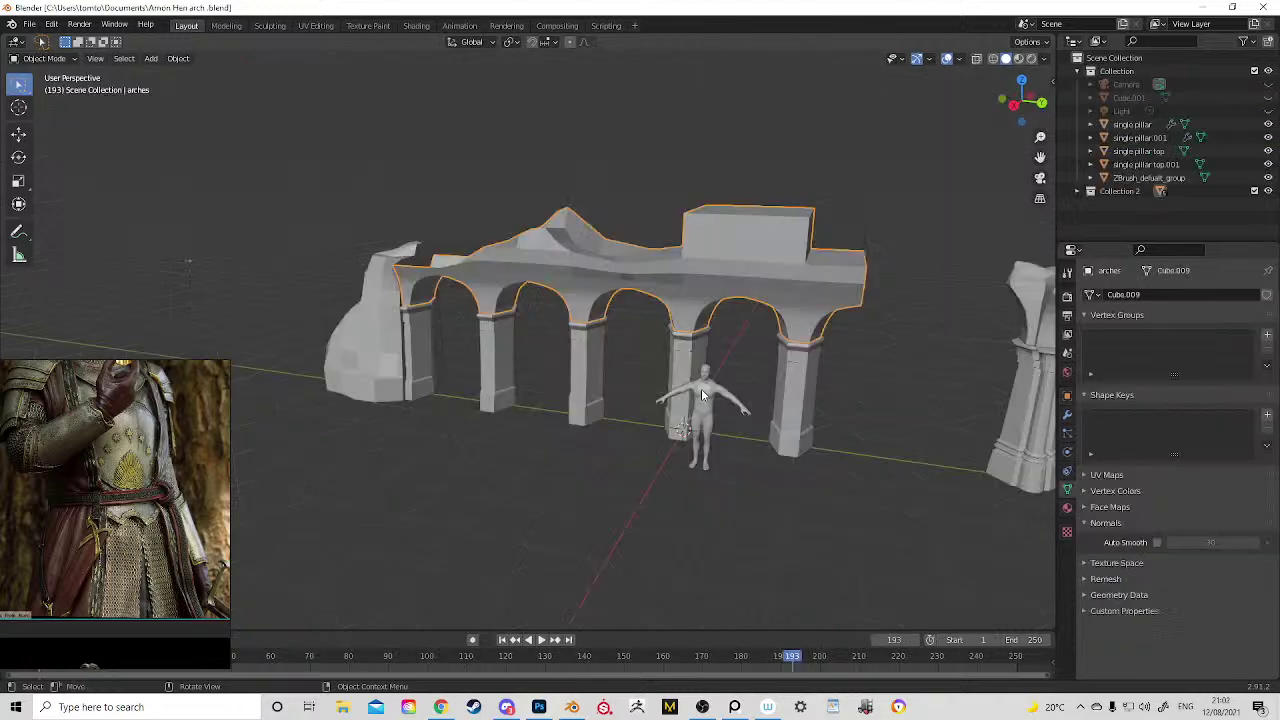
scroll(697, 347, down, 3)
drag(779, 328, 700, 326)
scroll(534, 305, up, 1)
mouse_move(534, 299)
mouse_down()
mouse_move(624, 320)
mouse_move(546, 300)
mouse_up()
click(578, 450)
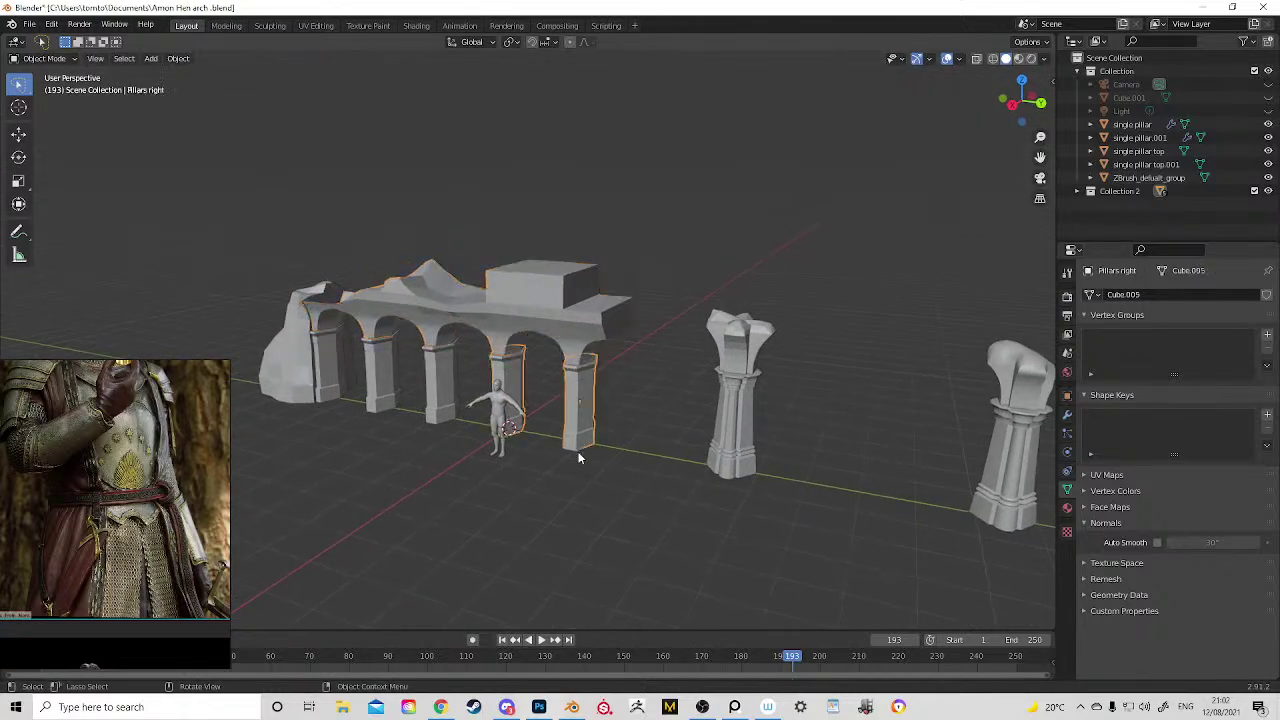
click(685, 486)
drag(660, 494, 754, 500)
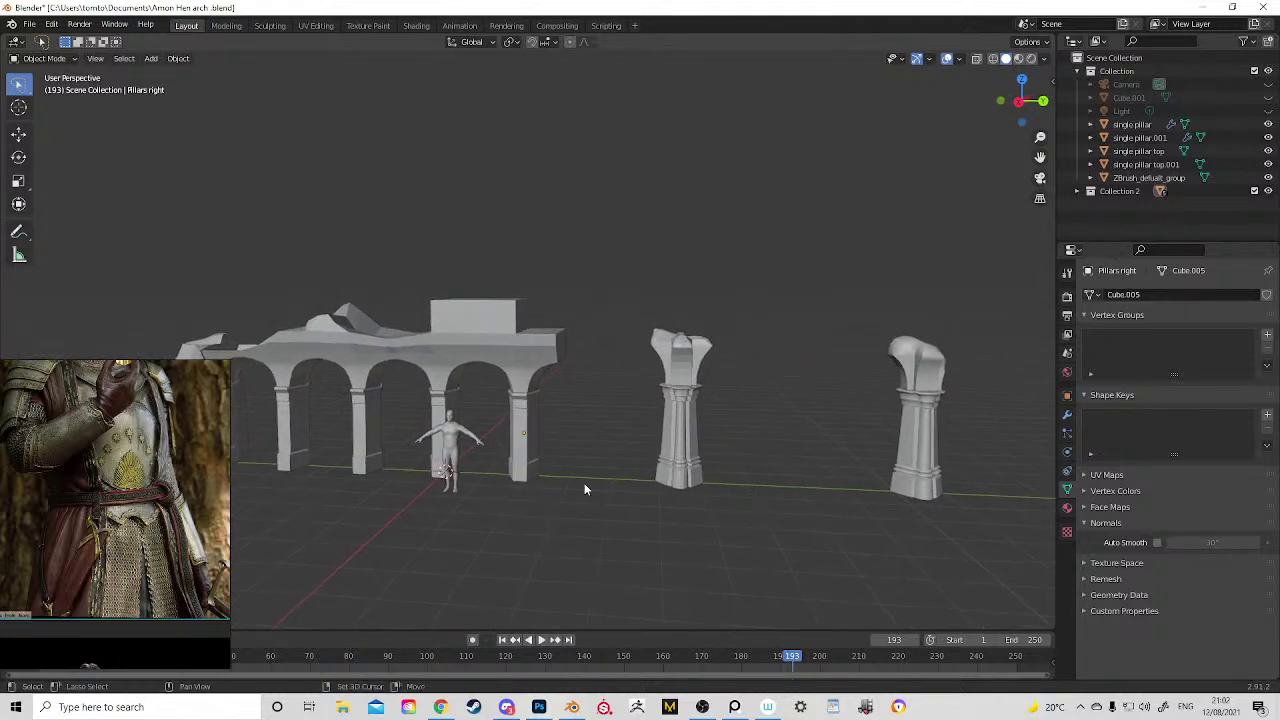
scroll(555, 436, up, 1)
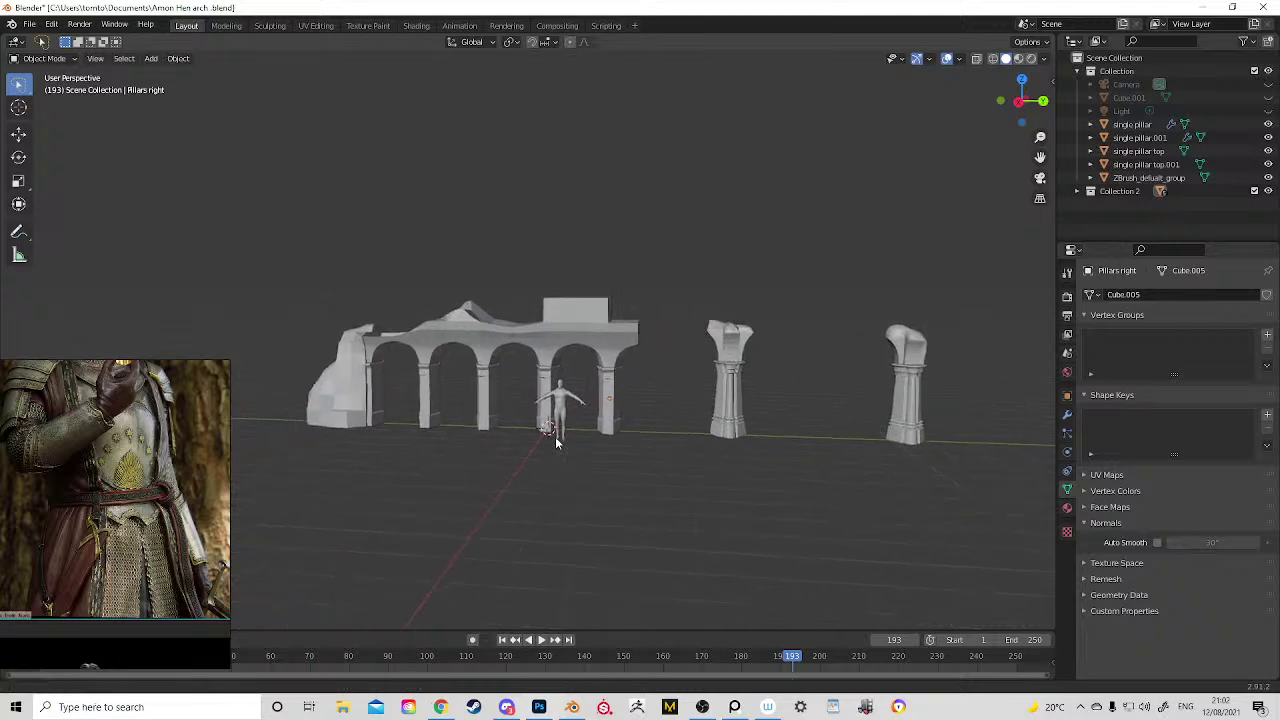
scroll(530, 448, up, 3)
scroll(530, 448, down, 4)
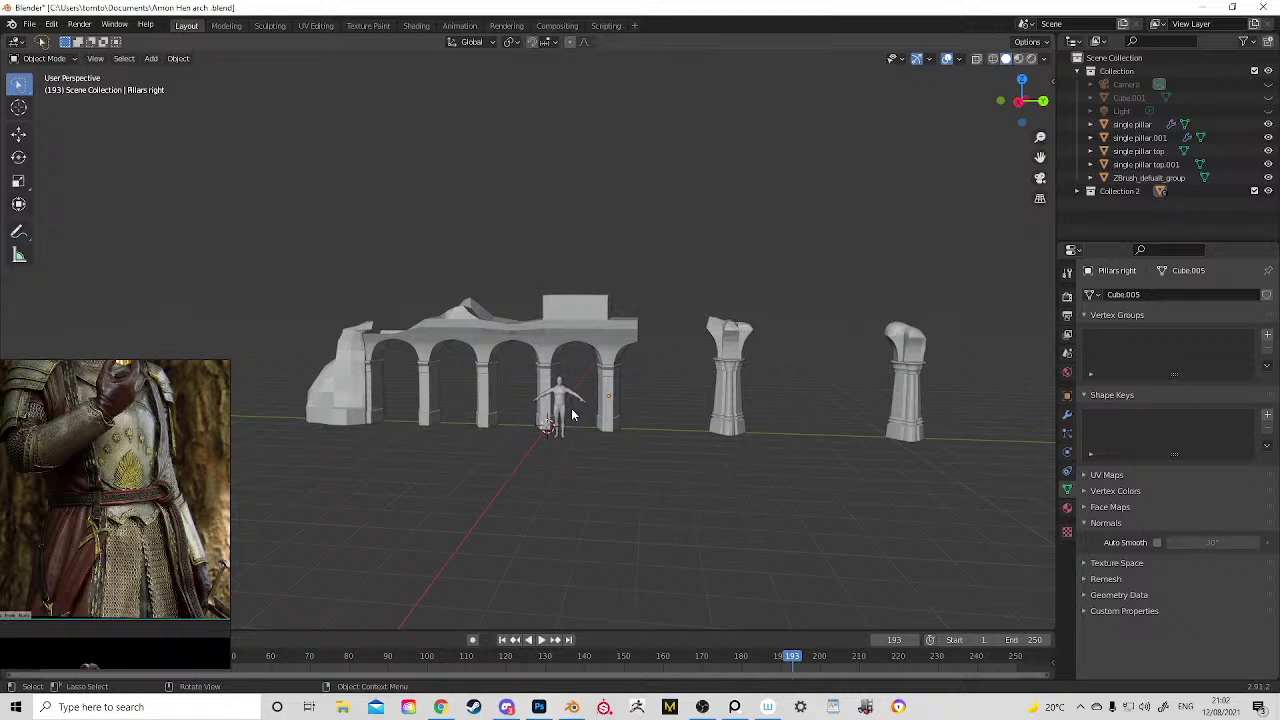
key(shift)
Step: Open the recent file Parth Galen.blend, examine the ruin and its stairs, and return to Photoshop
click(29, 24)
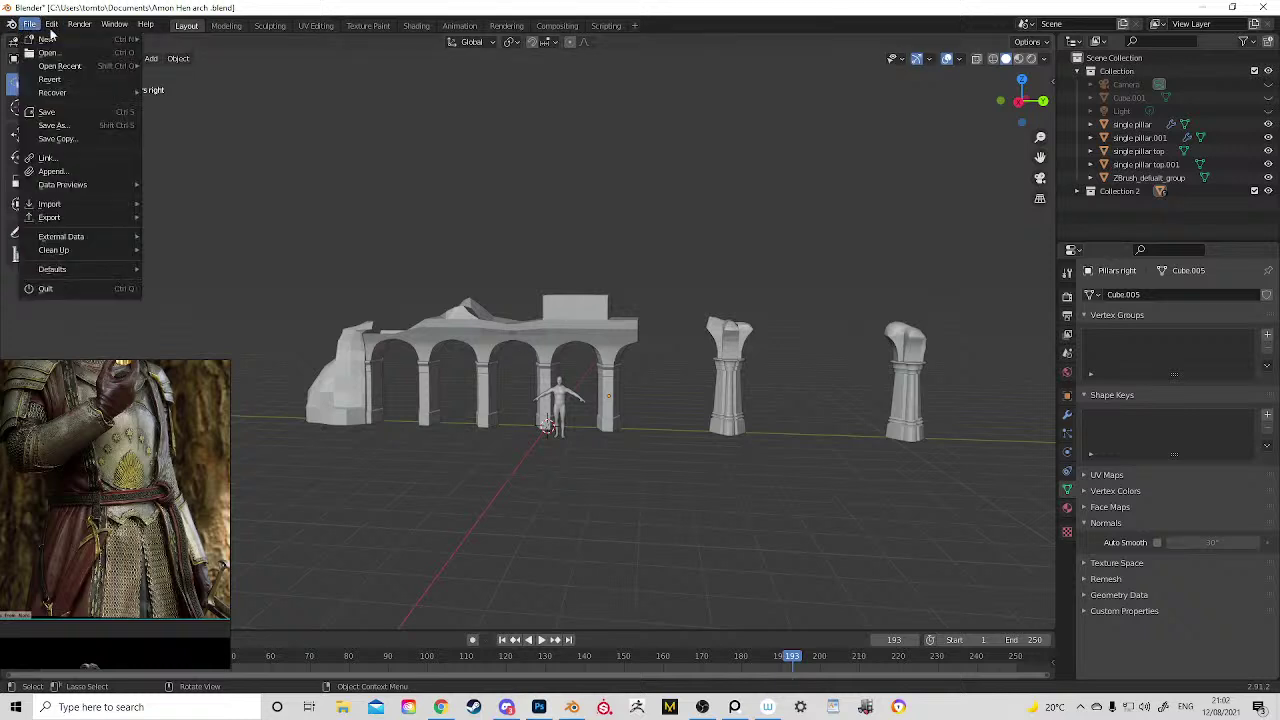
click(36, 30)
click(29, 24)
mouse_move(60, 67)
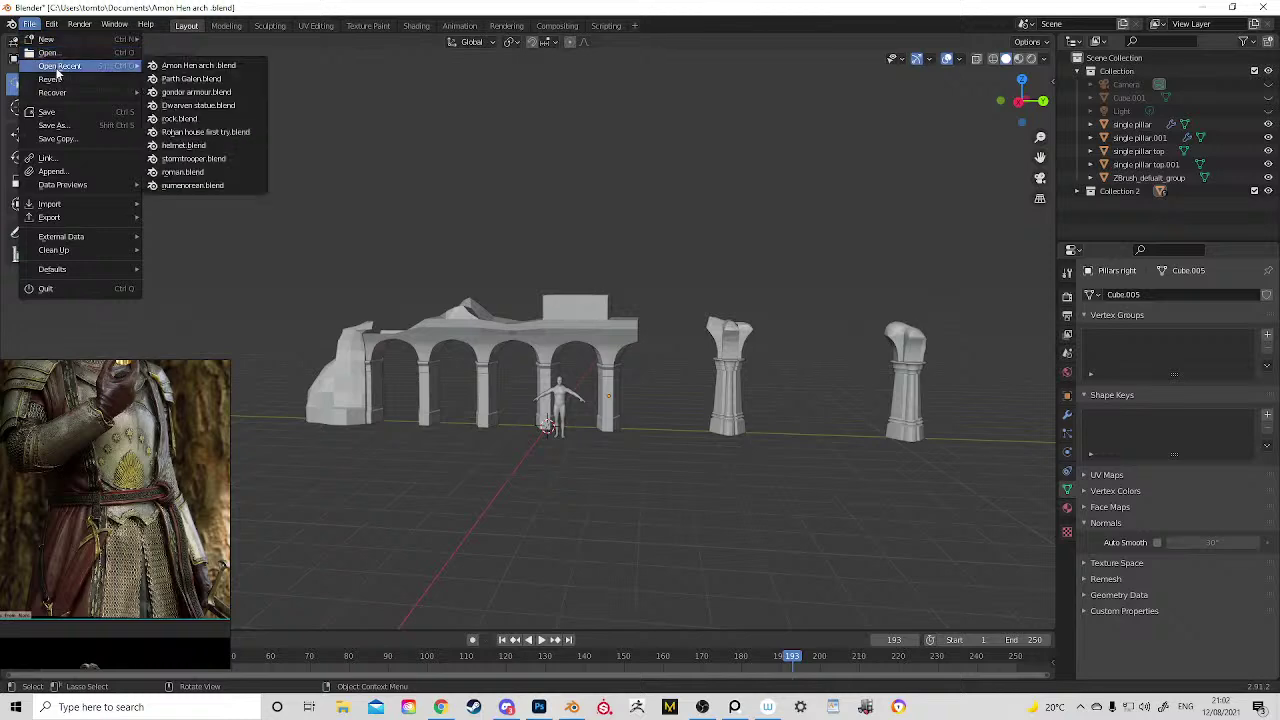
click(170, 79)
click(620, 375)
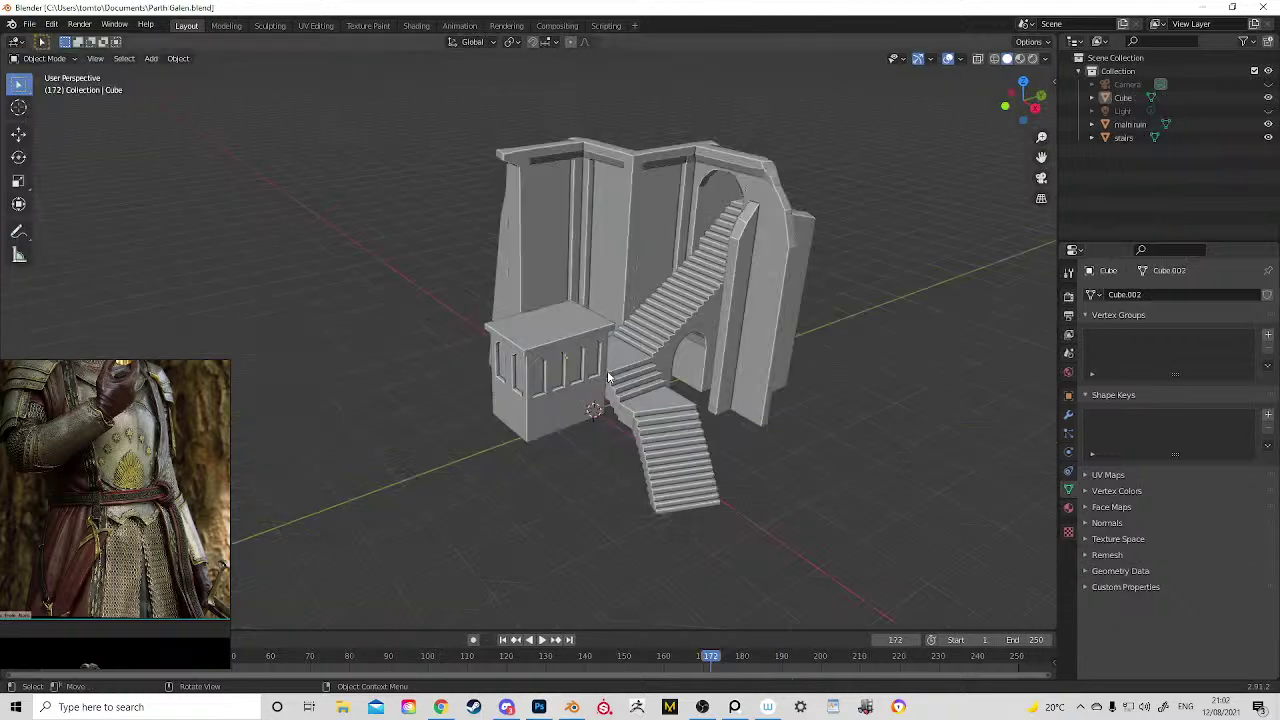
drag(679, 358, 649, 364)
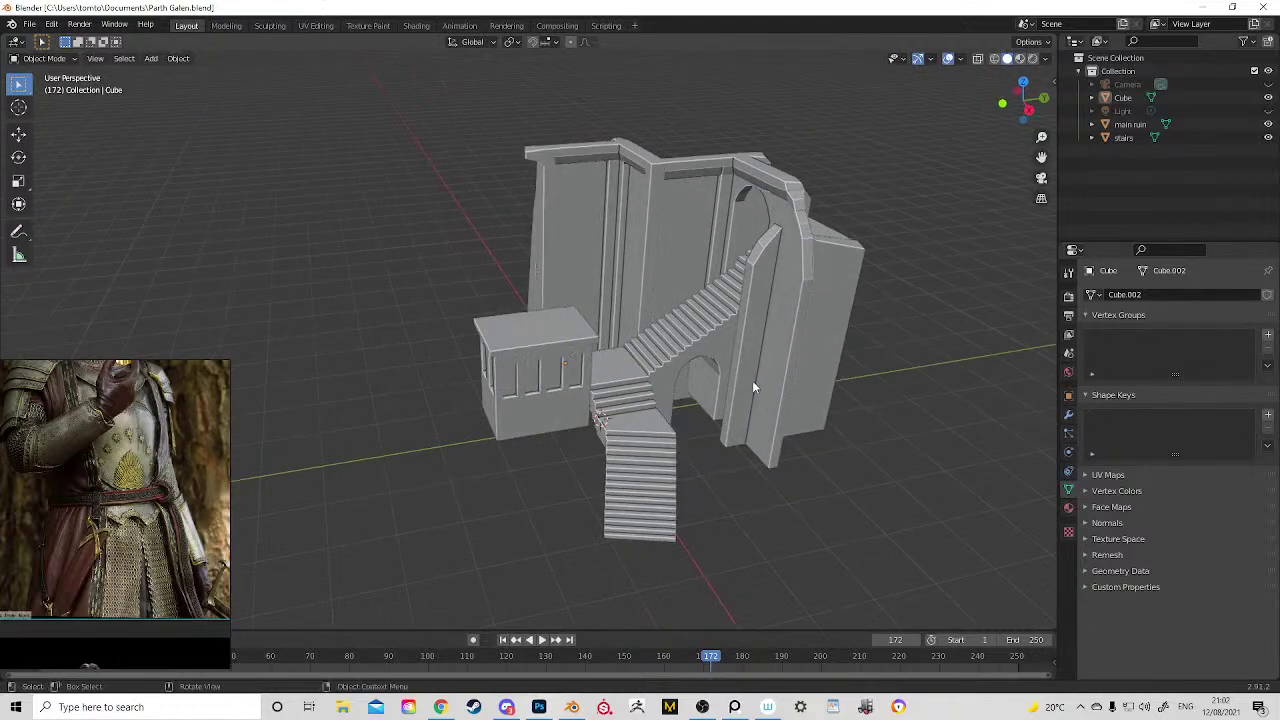
mouse_move(796, 419)
mouse_down()
mouse_move(874, 431)
mouse_move(857, 451)
mouse_move(760, 449)
mouse_move(633, 421)
mouse_move(623, 400)
mouse_move(820, 418)
mouse_up()
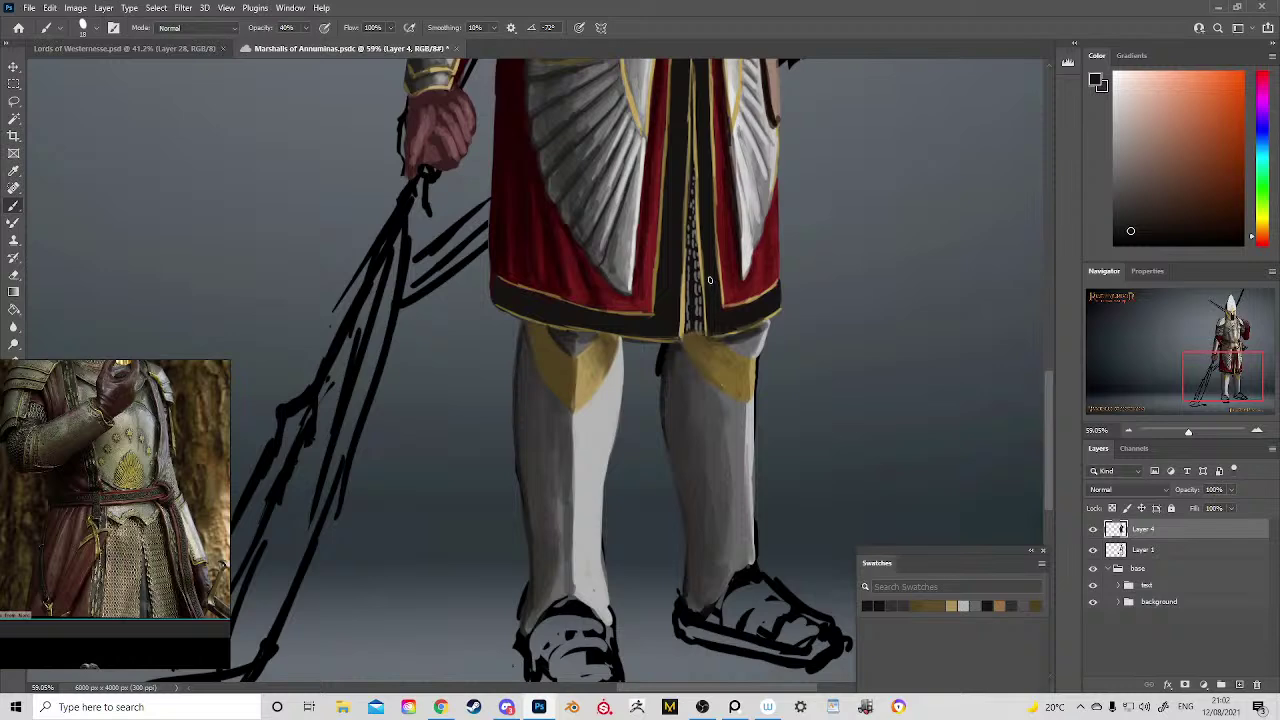
Step: Deepen the shadowed sides of the greaves with sampled dark greys, using a larger brush on the near greave
alt+click(669, 386)
alt+click(669, 382)
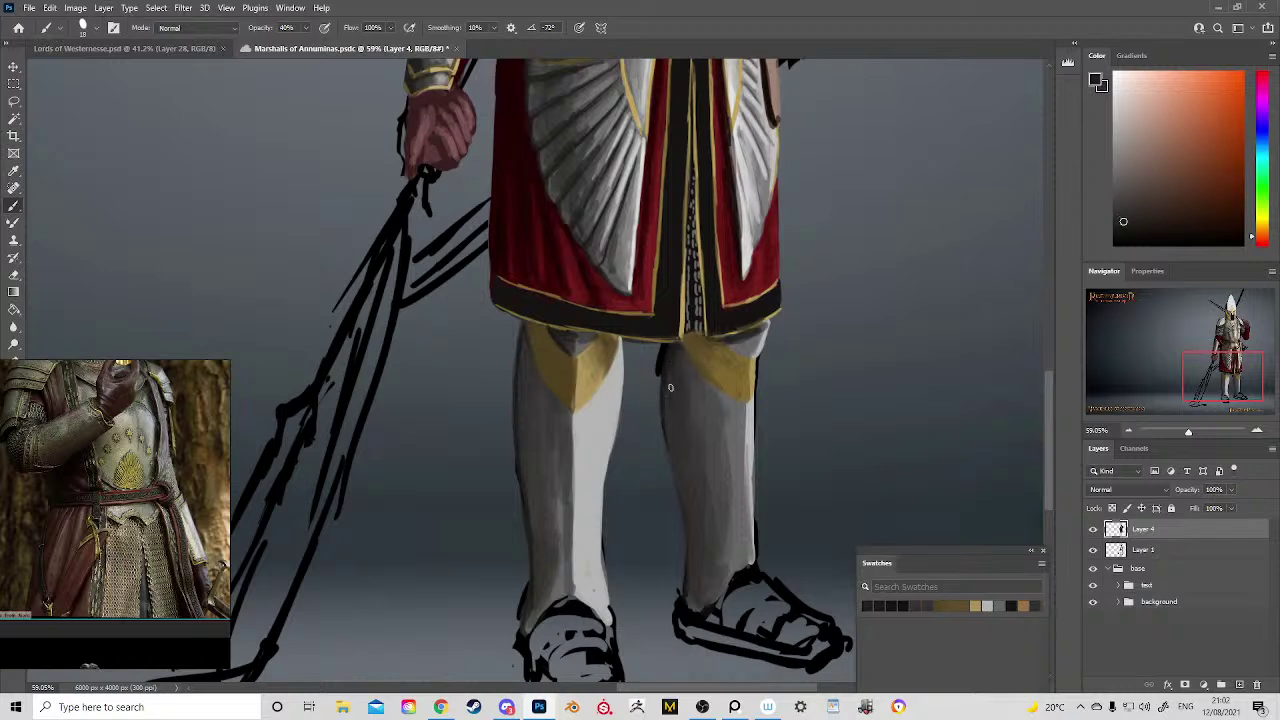
drag(690, 374, 737, 463)
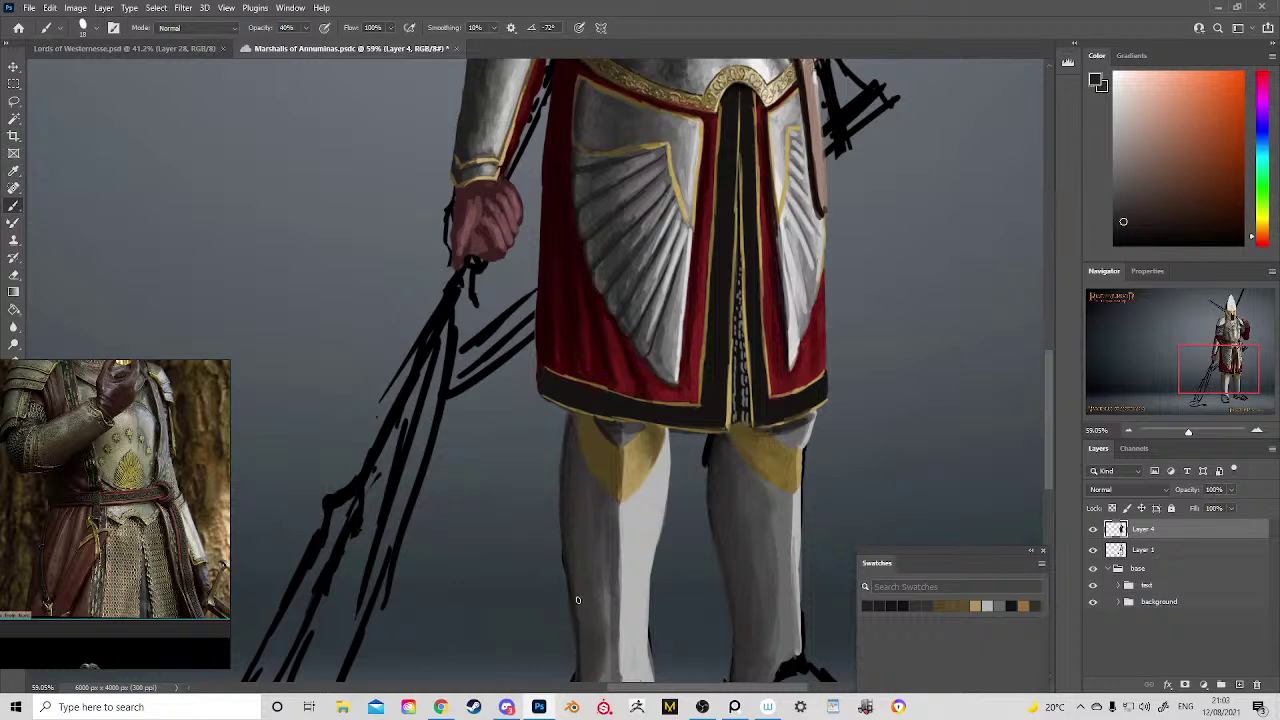
mouse_move(605, 508)
mouse_down()
mouse_move(610, 321)
mouse_move(591, 331)
mouse_move(591, 443)
mouse_move(606, 334)
mouse_move(607, 465)
mouse_move(611, 316)
mouse_move(610, 487)
mouse_up()
alt+right_click(604, 407)
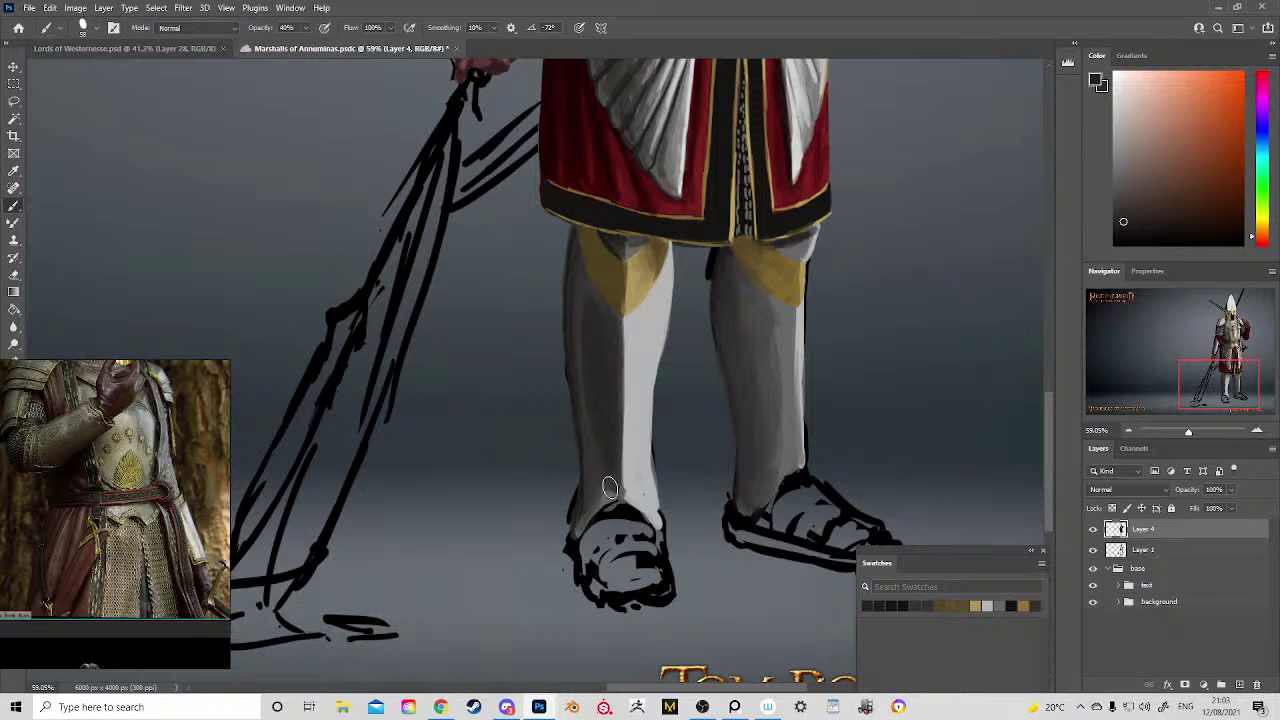
alt+click(580, 320)
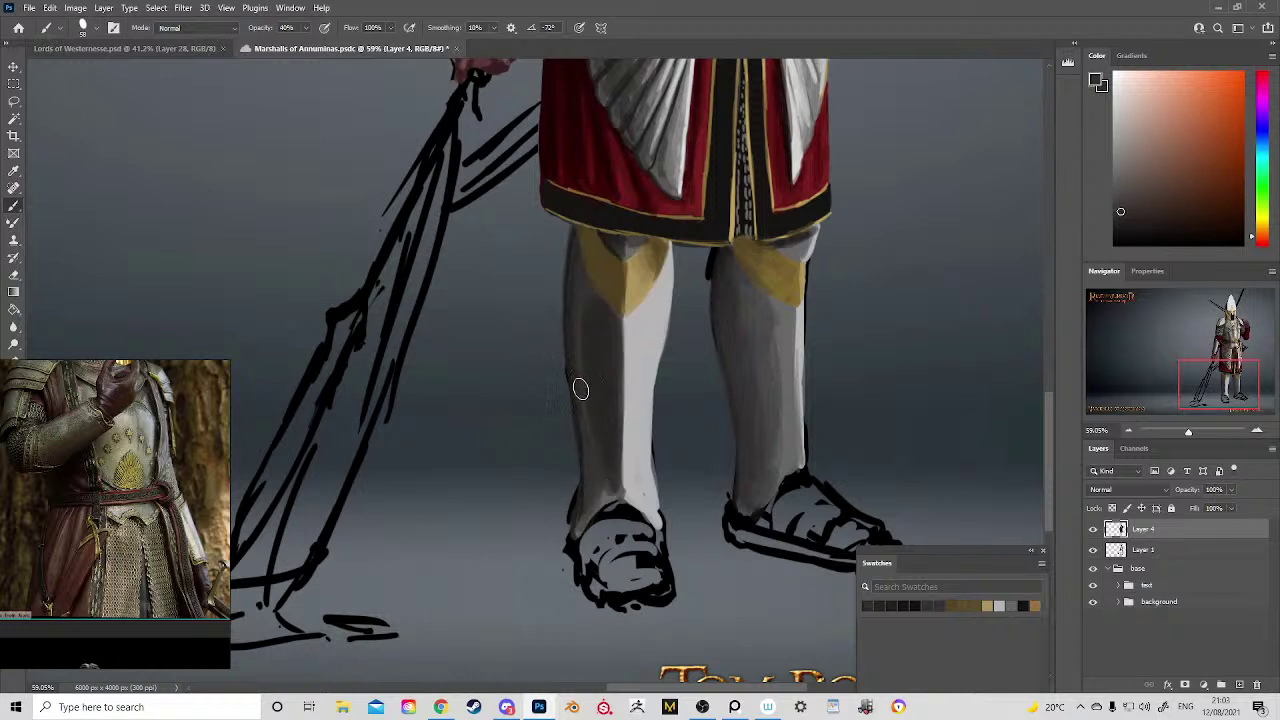
alt+click(598, 452)
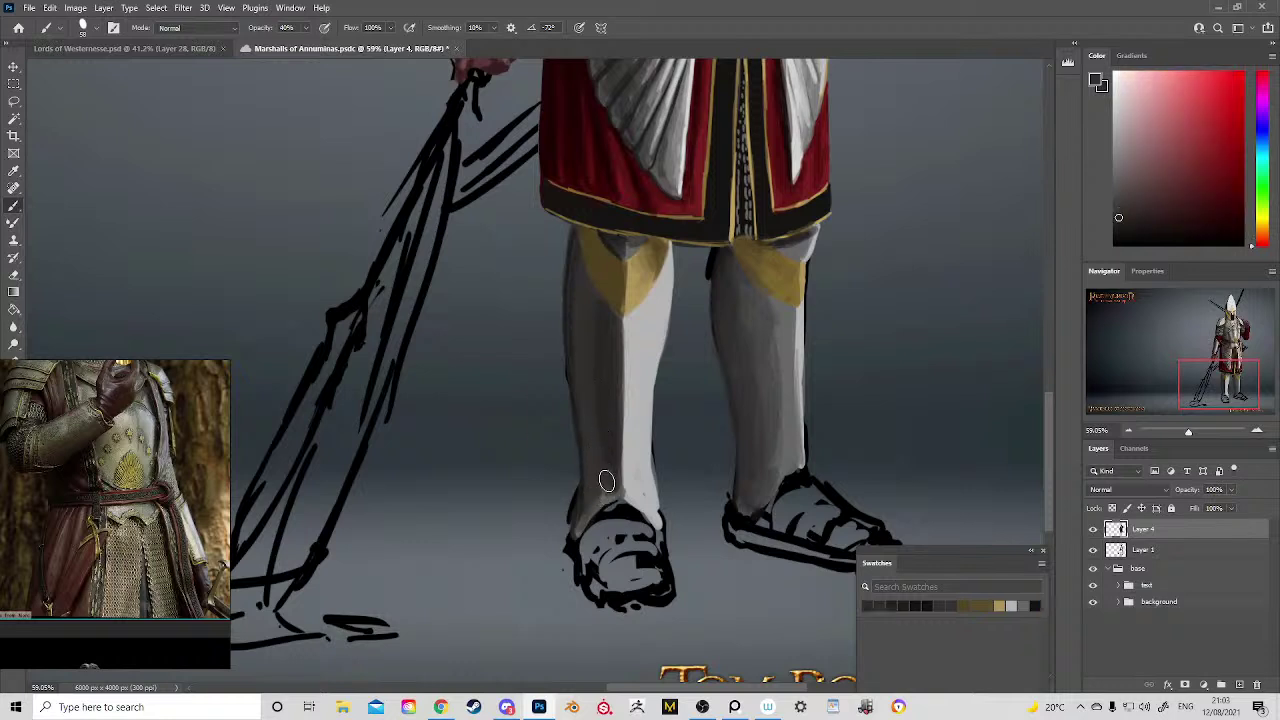
Step: Repaint the shadowed half of the near knee's gold trim with sampled dark and mid golds
alt+click(634, 281)
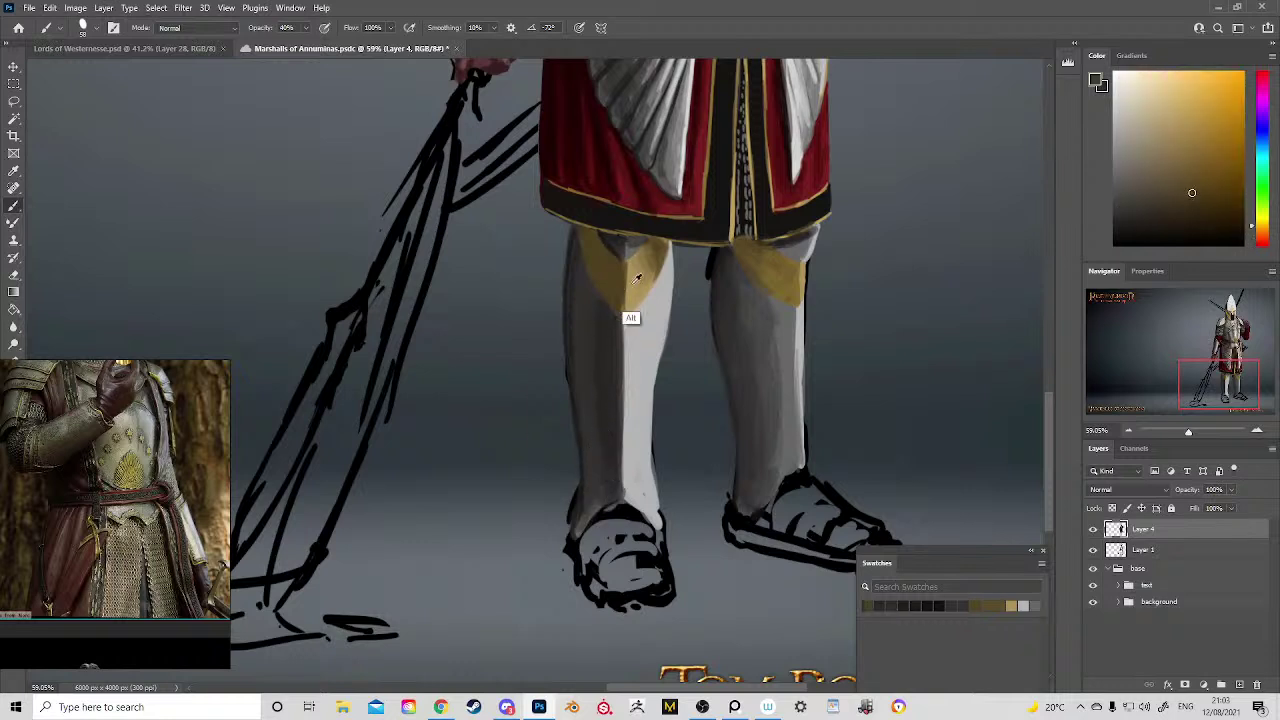
alt+click(632, 286)
drag(612, 277, 610, 318)
alt+click(649, 262)
drag(611, 257, 596, 242)
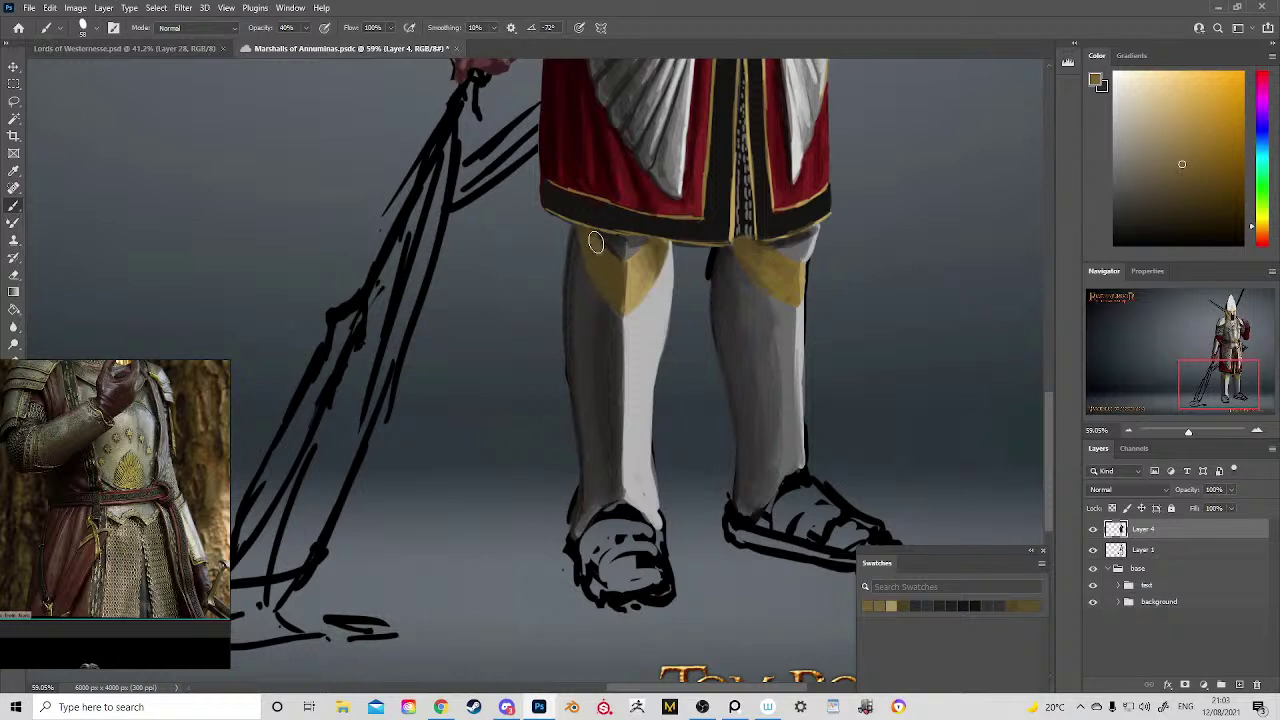
alt+click(600, 252)
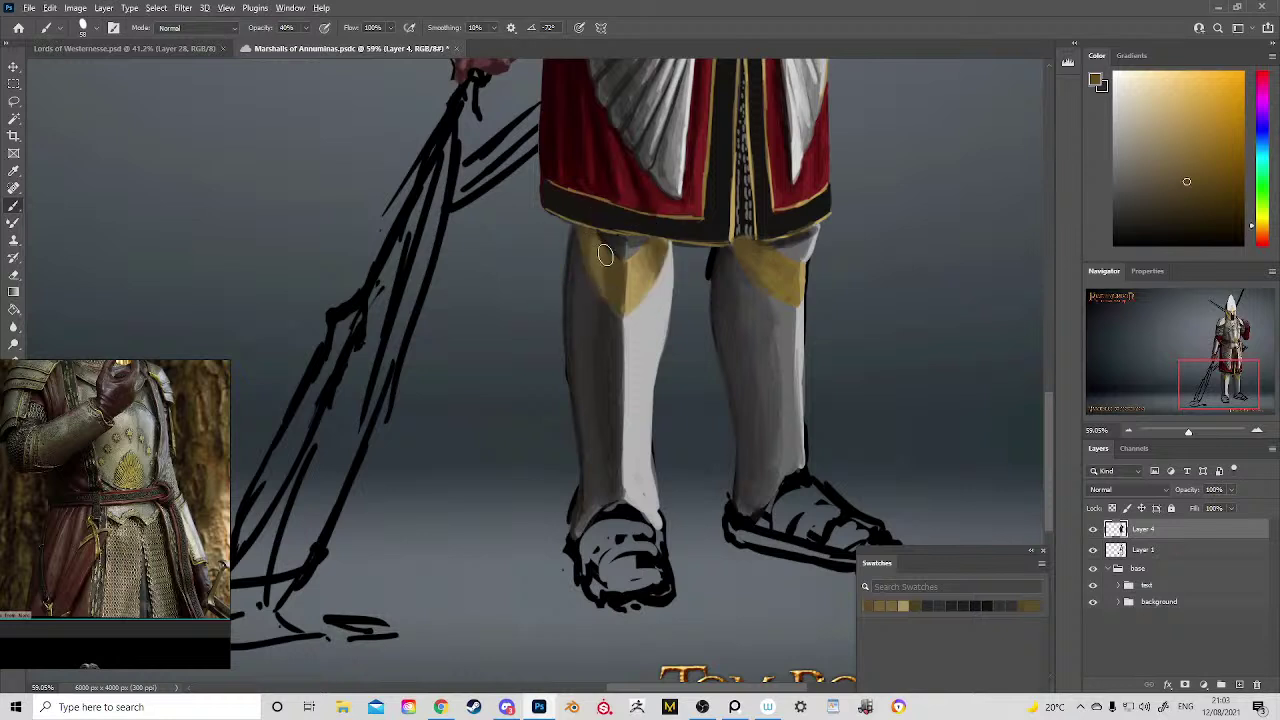
Step: Clean up the lit plate edge beside the near knee's gold trim with sampled light grey
drag(718, 387, 659, 491)
alt+click(592, 418)
drag(591, 416, 608, 386)
Step: Darken the sampled gold to a deep brown and shade the upper parts of the gold trim on both knees
alt+click(702, 378)
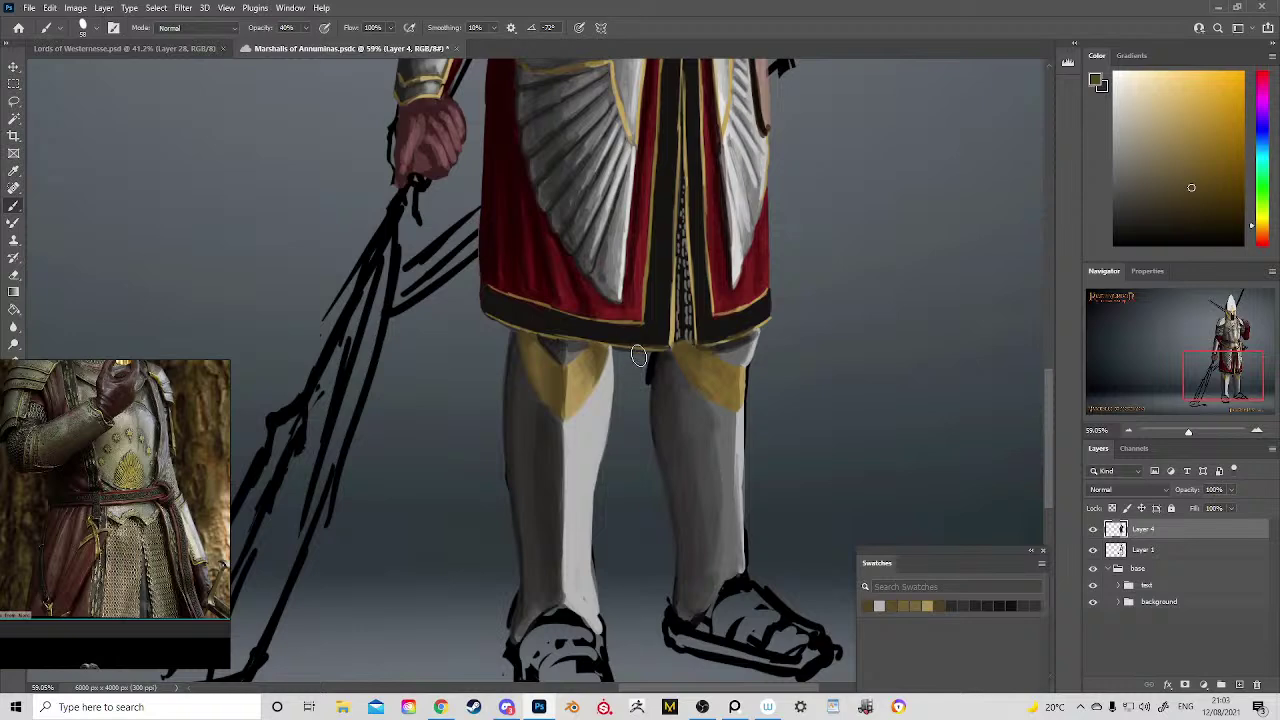
alt+click(536, 333)
alt+click(535, 335)
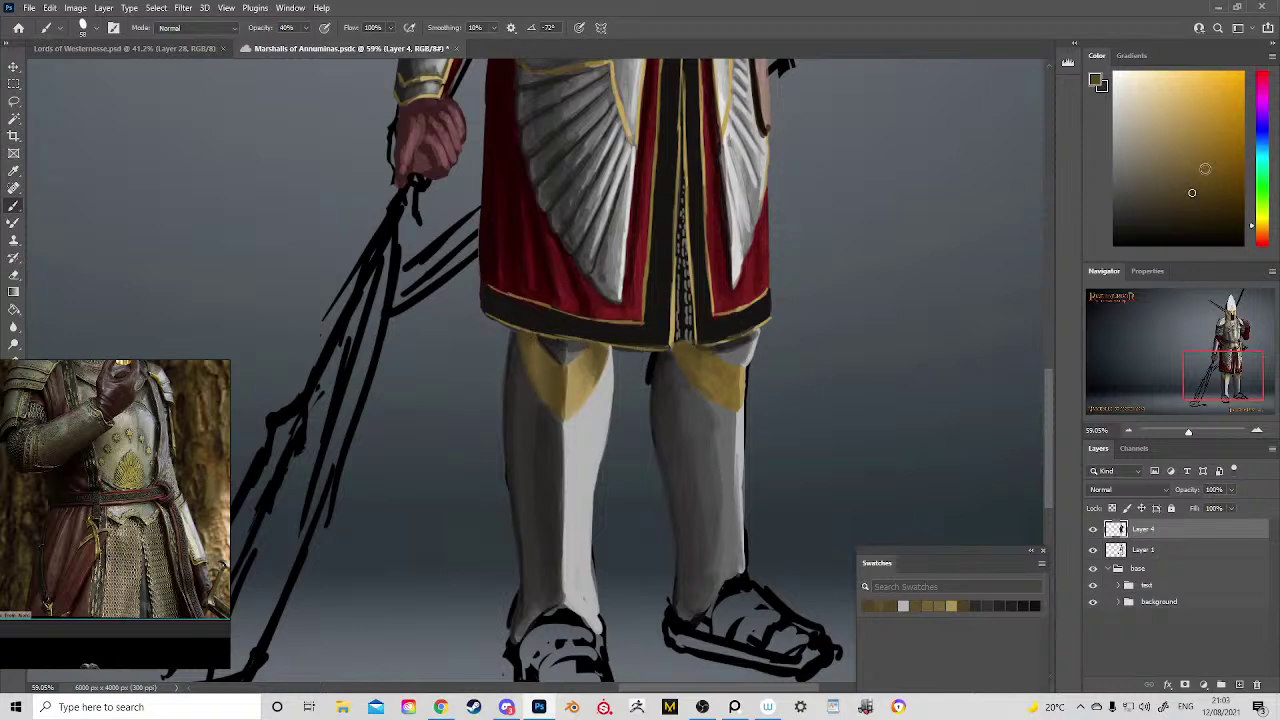
drag(1193, 192, 1197, 222)
mouse_move(538, 335)
mouse_down()
mouse_move(518, 338)
mouse_move(557, 377)
mouse_move(552, 403)
mouse_move(562, 377)
mouse_up()
mouse_move(687, 356)
mouse_down()
mouse_move(720, 356)
mouse_move(740, 375)
mouse_up()
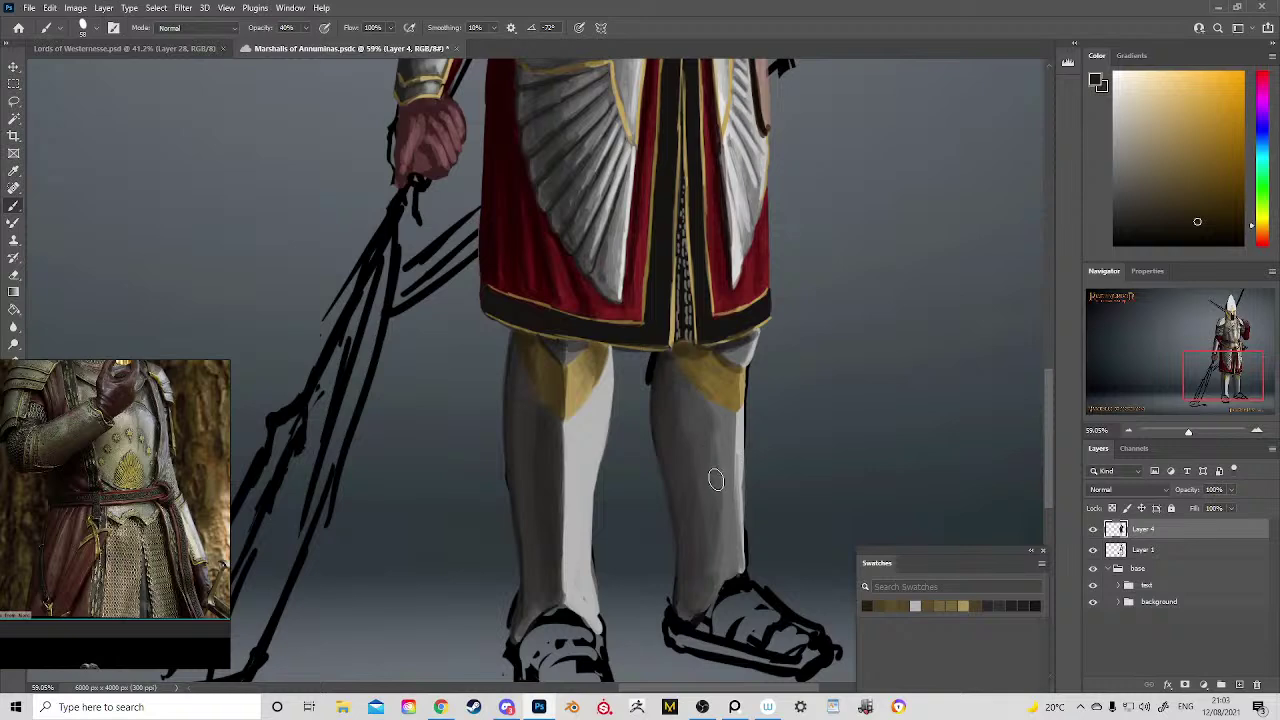
Step: Refine the far knee's gold trim with a smaller brush and sampled gold, and touch up the near knee's trim
alt+right_click(680, 380)
alt+click(738, 408)
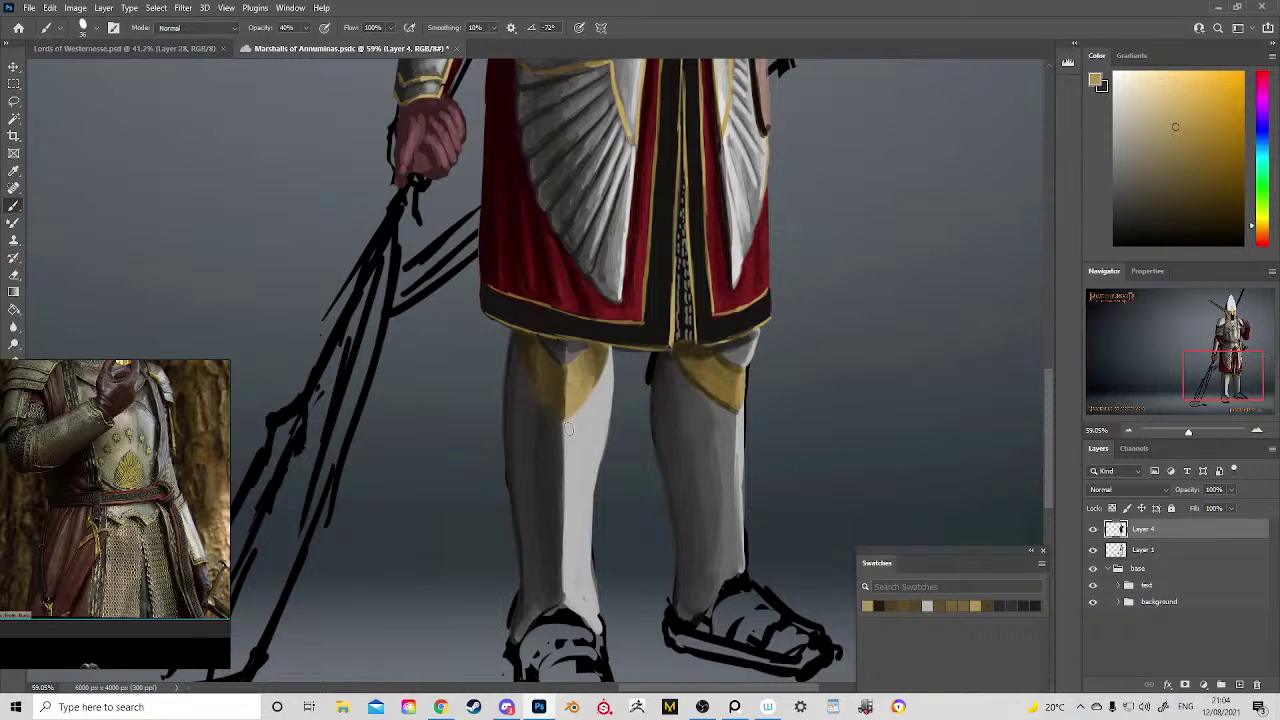
alt+click(563, 372)
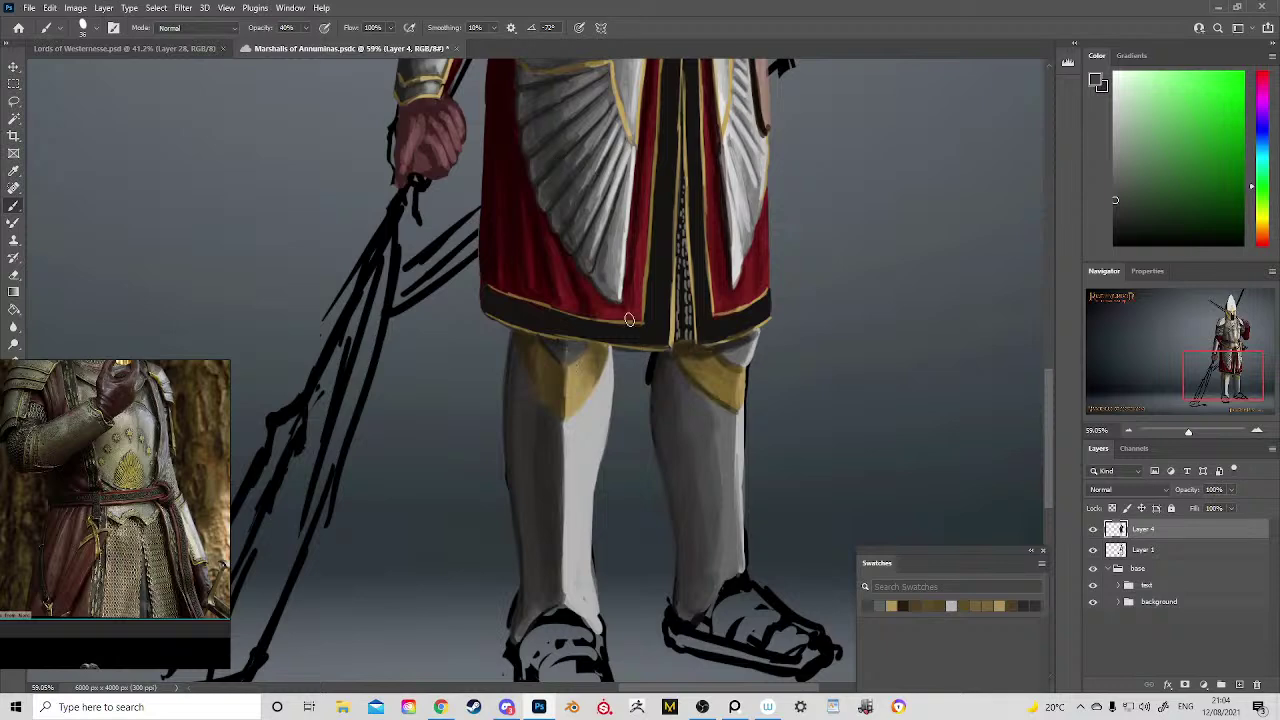
Step: Paint the lit side of the small plate above the near knee's gold trim with sampled light grey
alt+click(591, 451)
key(ctrl+z)
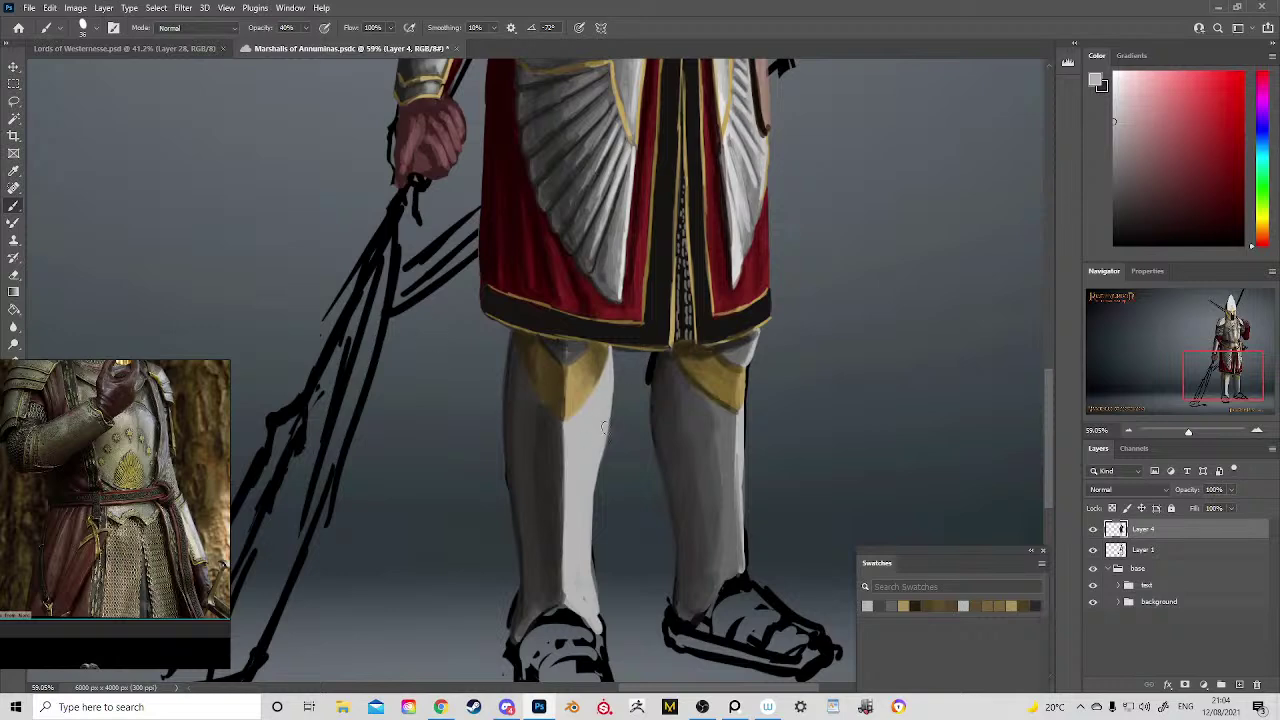
alt+click(571, 378)
alt+click(596, 385)
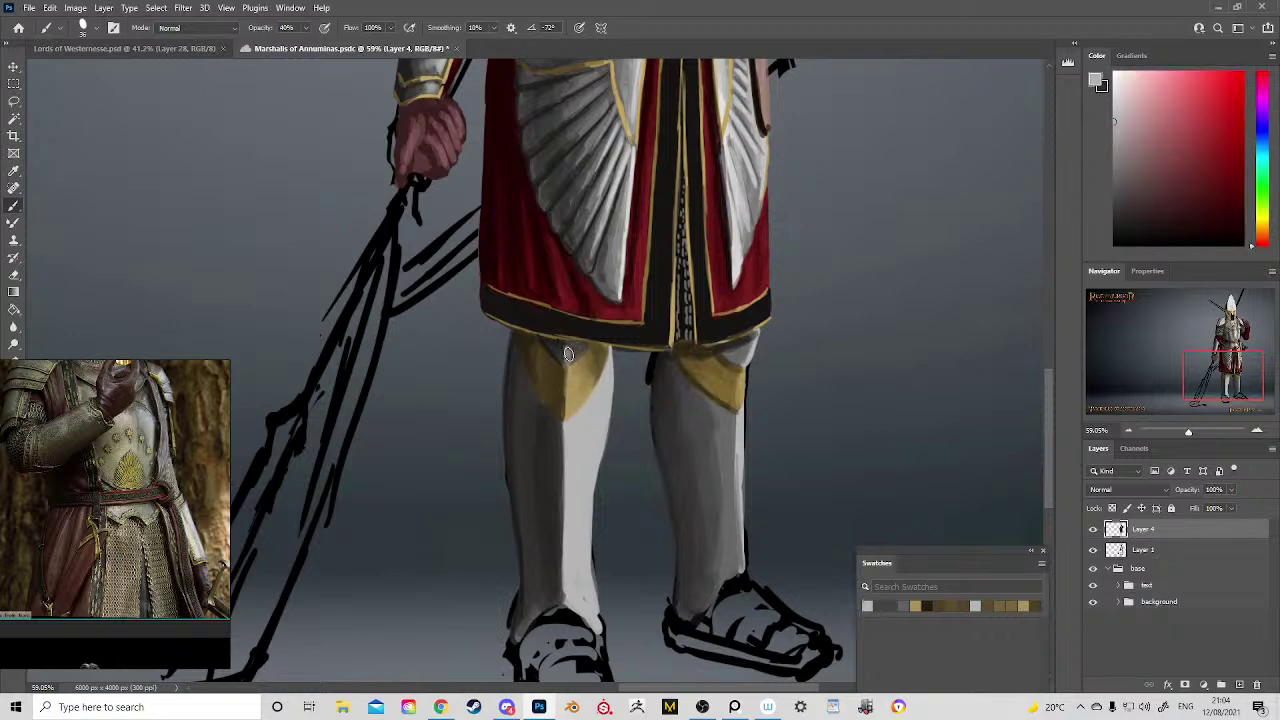
drag(574, 352, 572, 362)
alt+click(573, 356)
alt+click(592, 433)
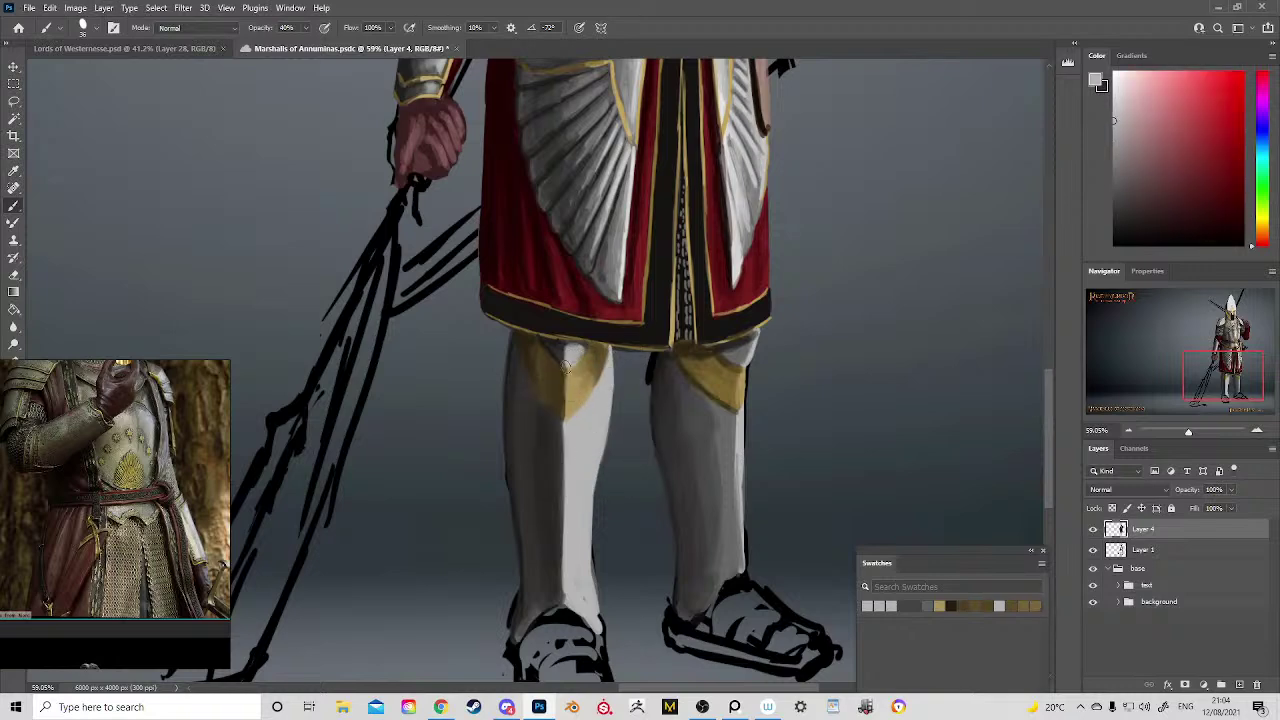
Step: Define the shadowed side of the small near-knee plate with sampled dark greys, restating its lit side in light grey
alt+click(556, 346)
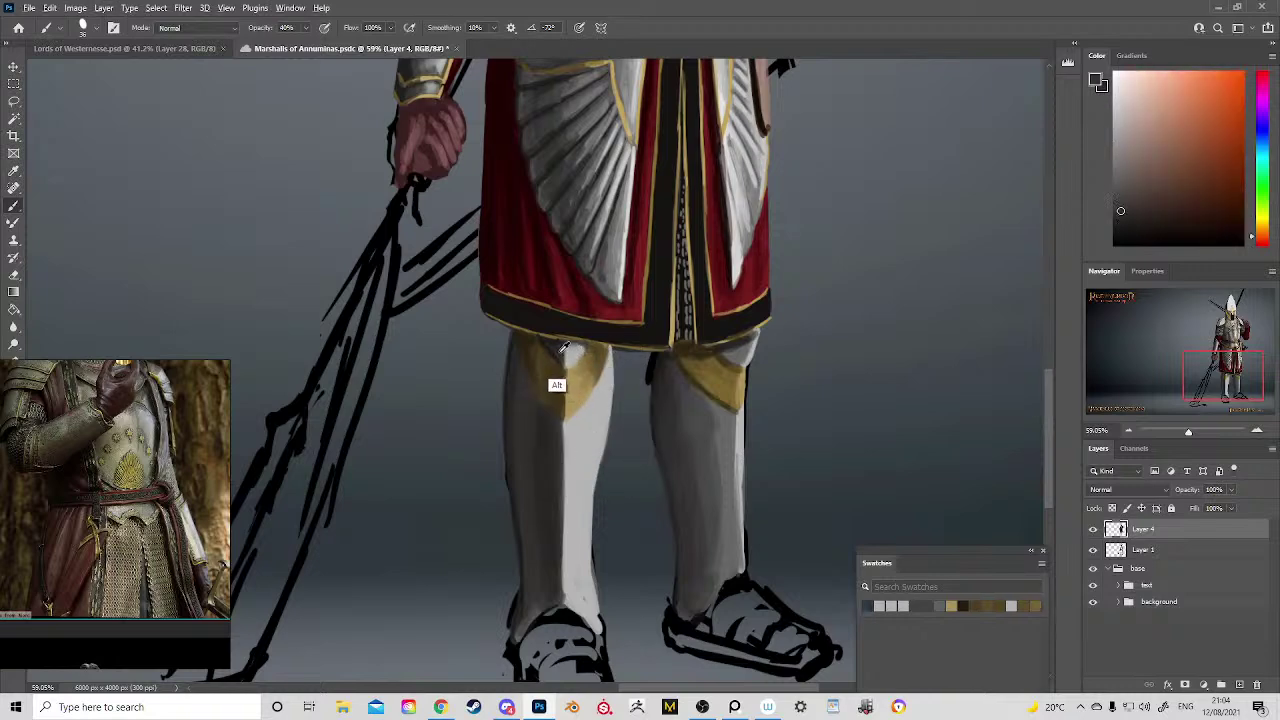
alt+click(519, 450)
alt+click(664, 300)
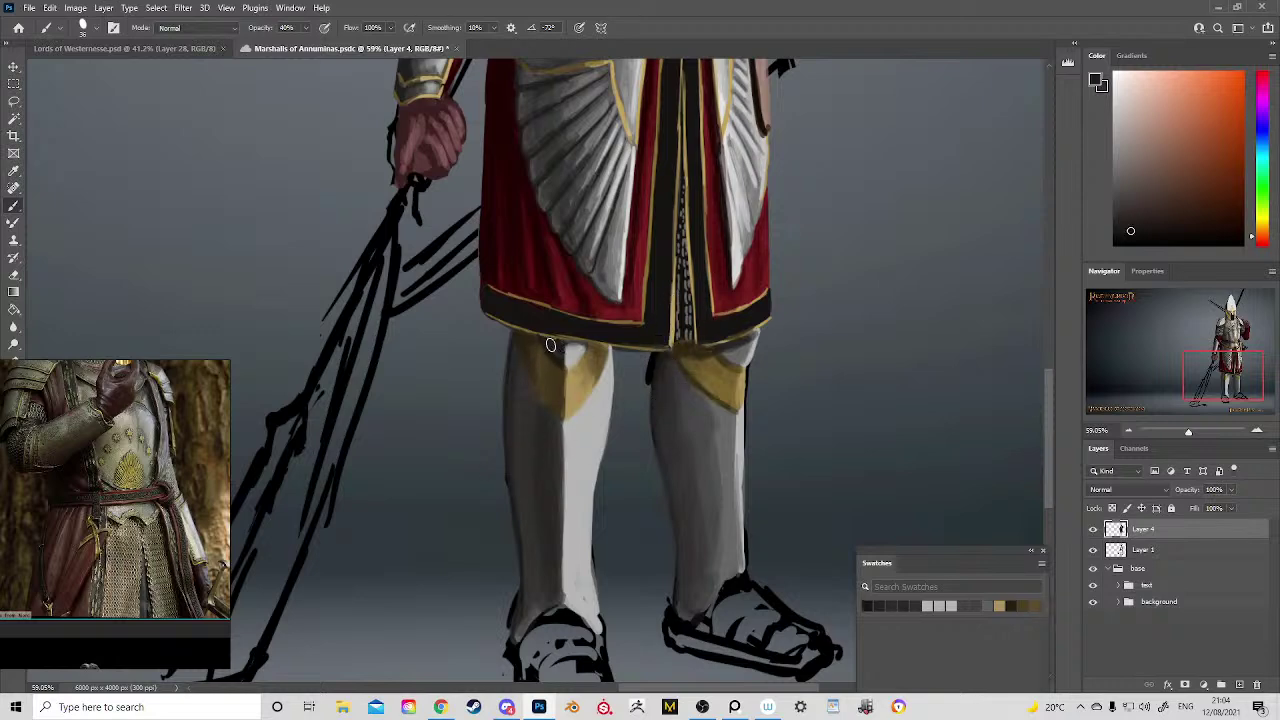
alt+click(592, 451)
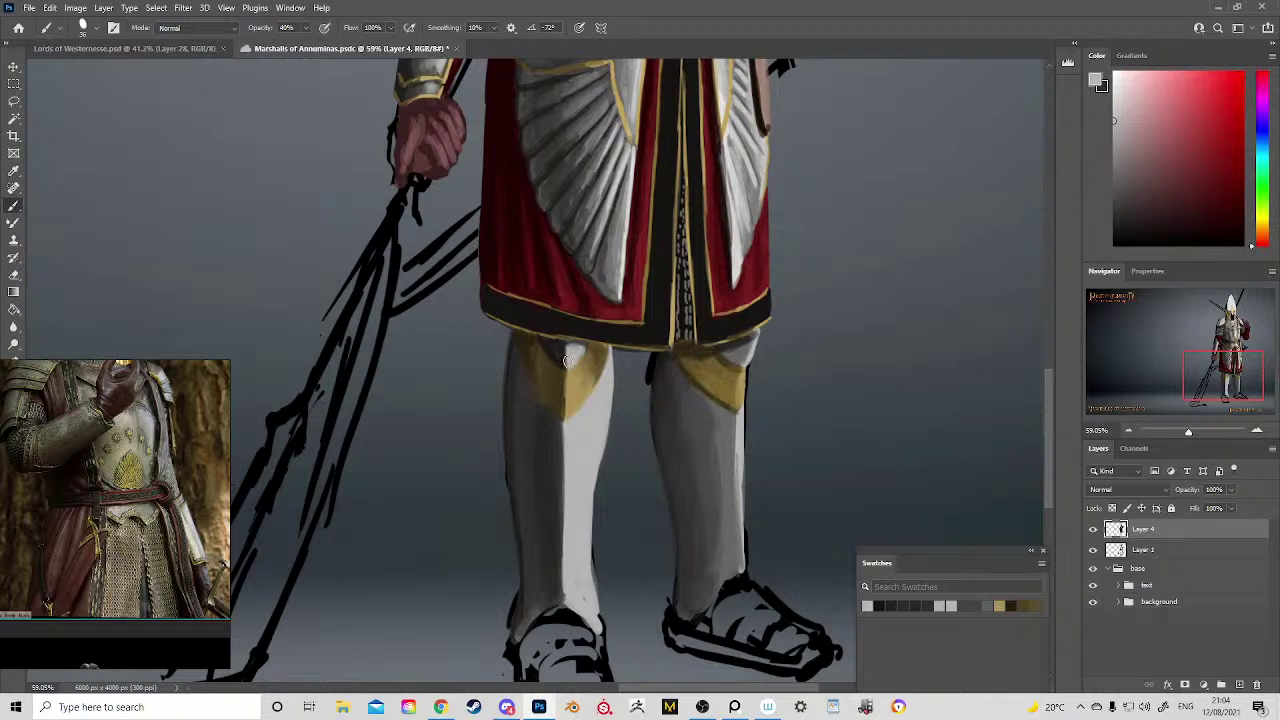
alt+click(550, 423)
alt+click(653, 369)
alt+click(652, 369)
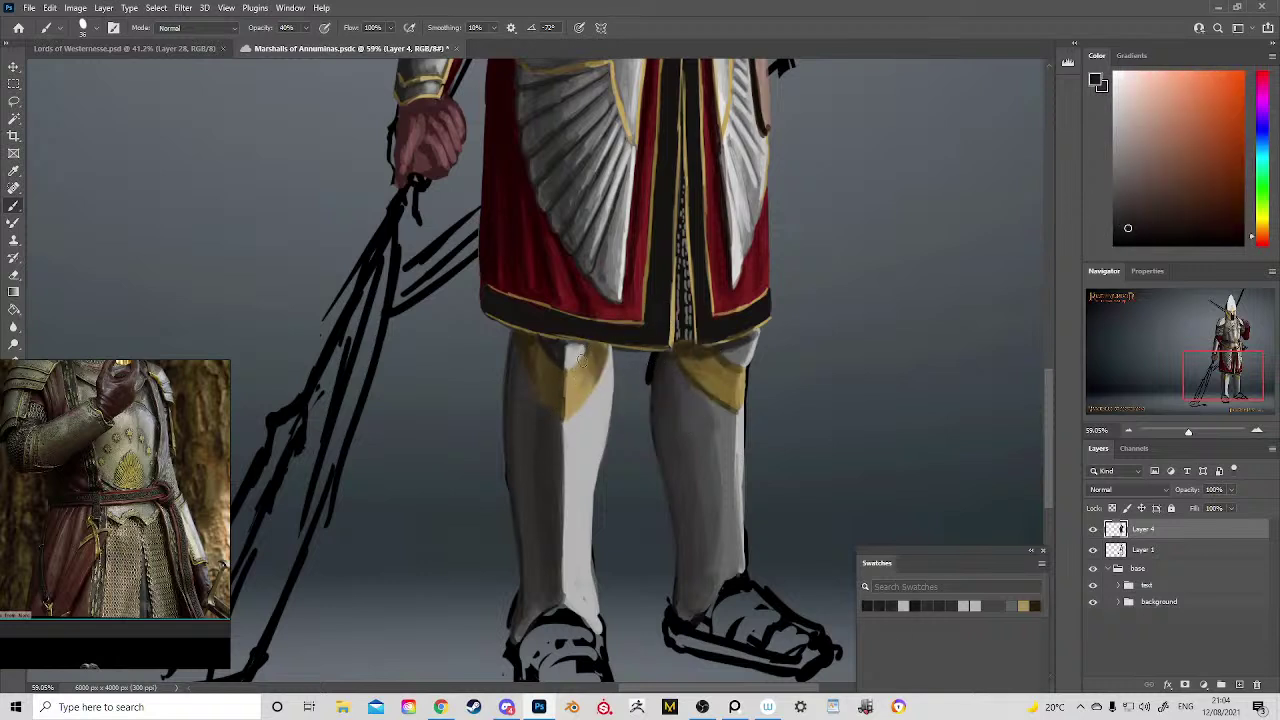
Step: Clean up the near greave's shadowed edge beside the gold knee trim with sampled dark greys
alt+click(517, 355)
alt+click(511, 436)
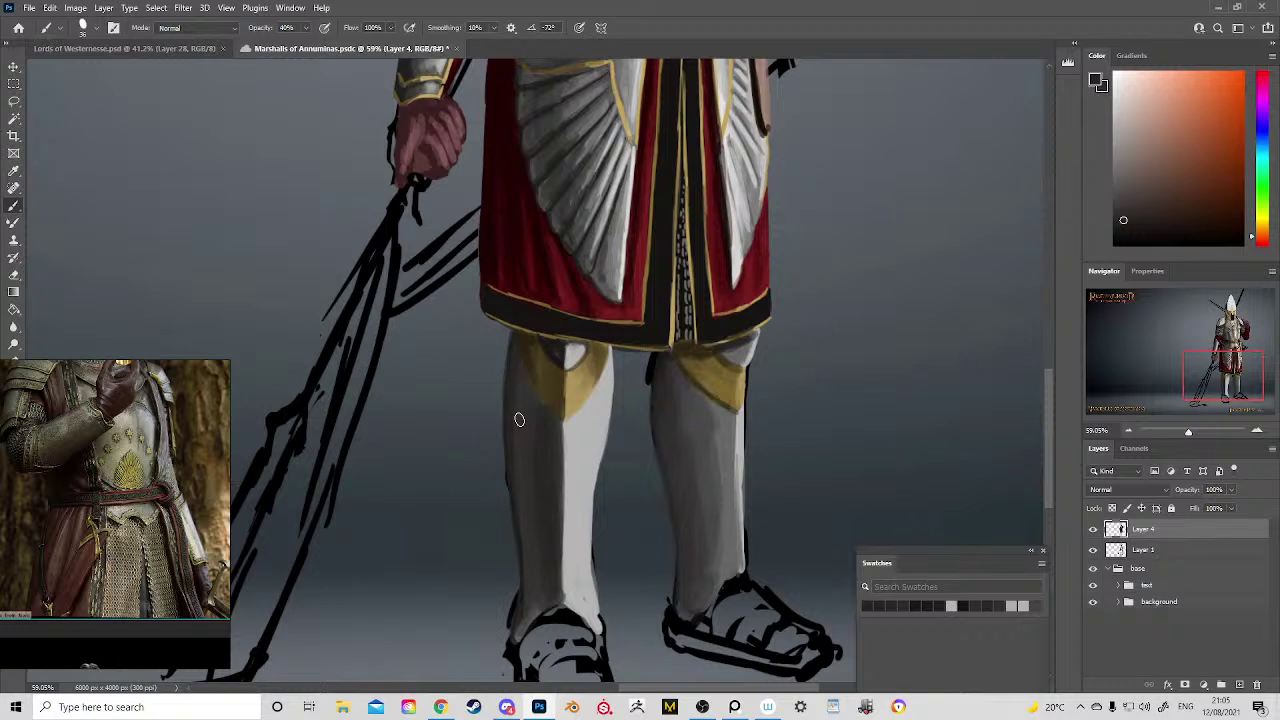
alt+click(520, 412)
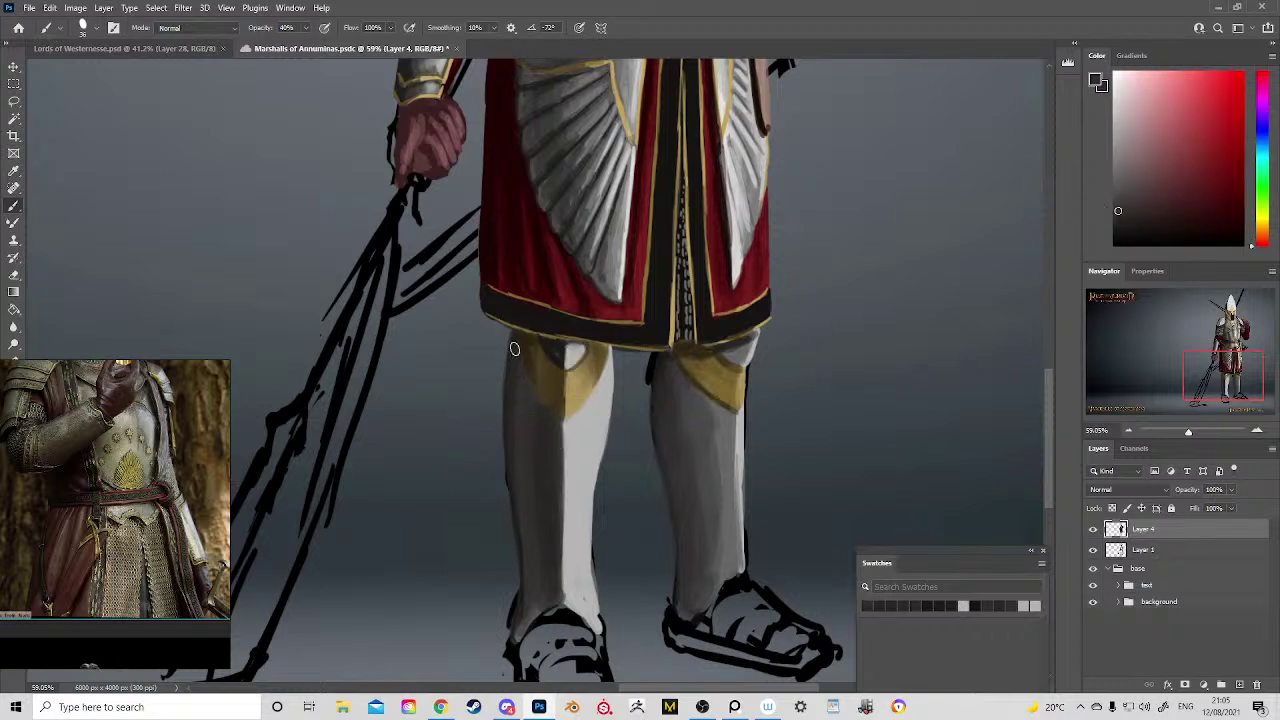
Step: Reshape and shade the shadowed half of the near knee's gold trim with sampled dark brown and dark golds
alt+click(525, 378)
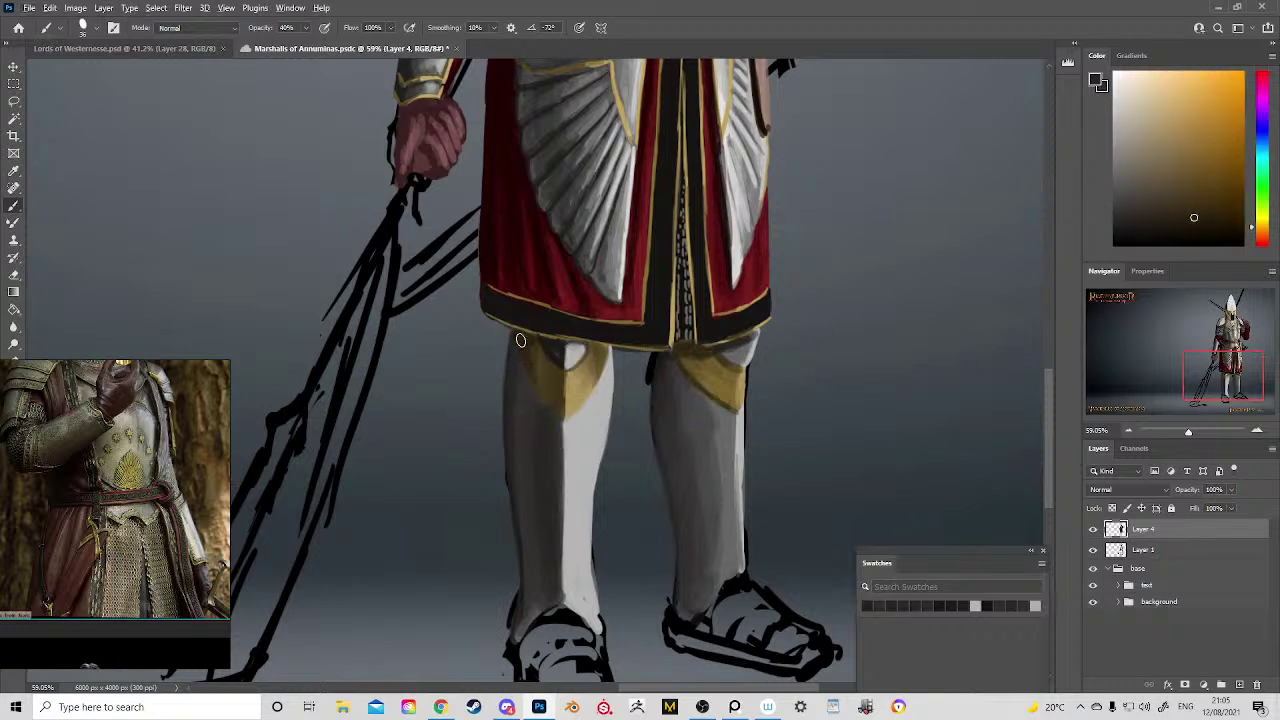
mouse_move(534, 339)
mouse_down()
mouse_move(560, 374)
mouse_move(543, 386)
mouse_move(525, 356)
mouse_move(546, 412)
mouse_move(530, 376)
mouse_move(553, 397)
mouse_up()
alt+click(534, 366)
alt+click(552, 397)
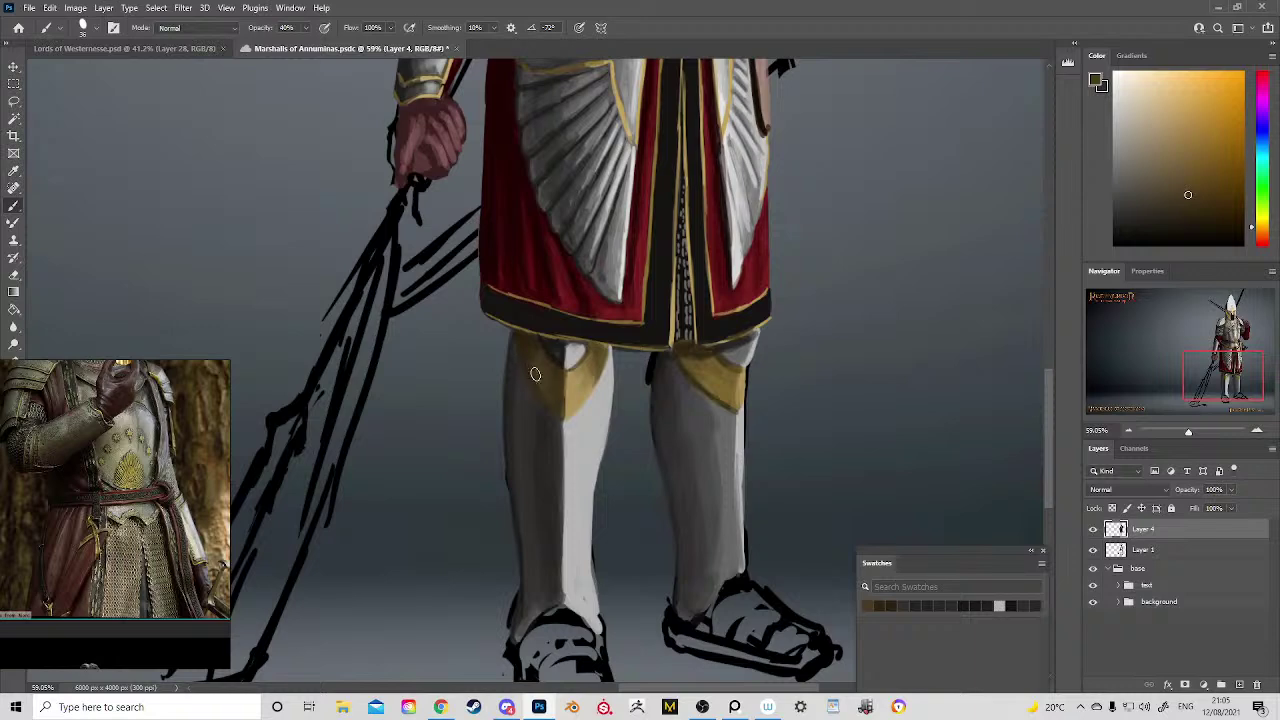
Step: Repaint the lit half of the near knee's gold trim with sampled light and mid golds
alt+click(585, 373)
alt+click(578, 373)
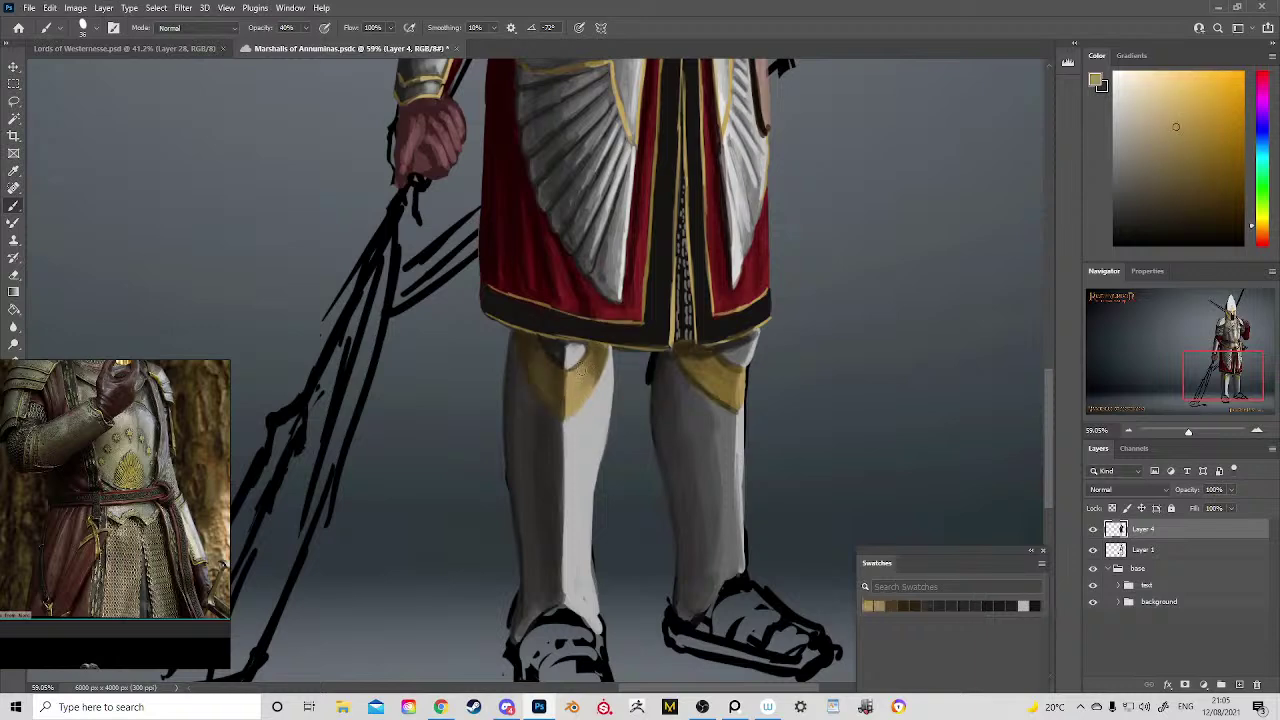
alt+click(589, 403)
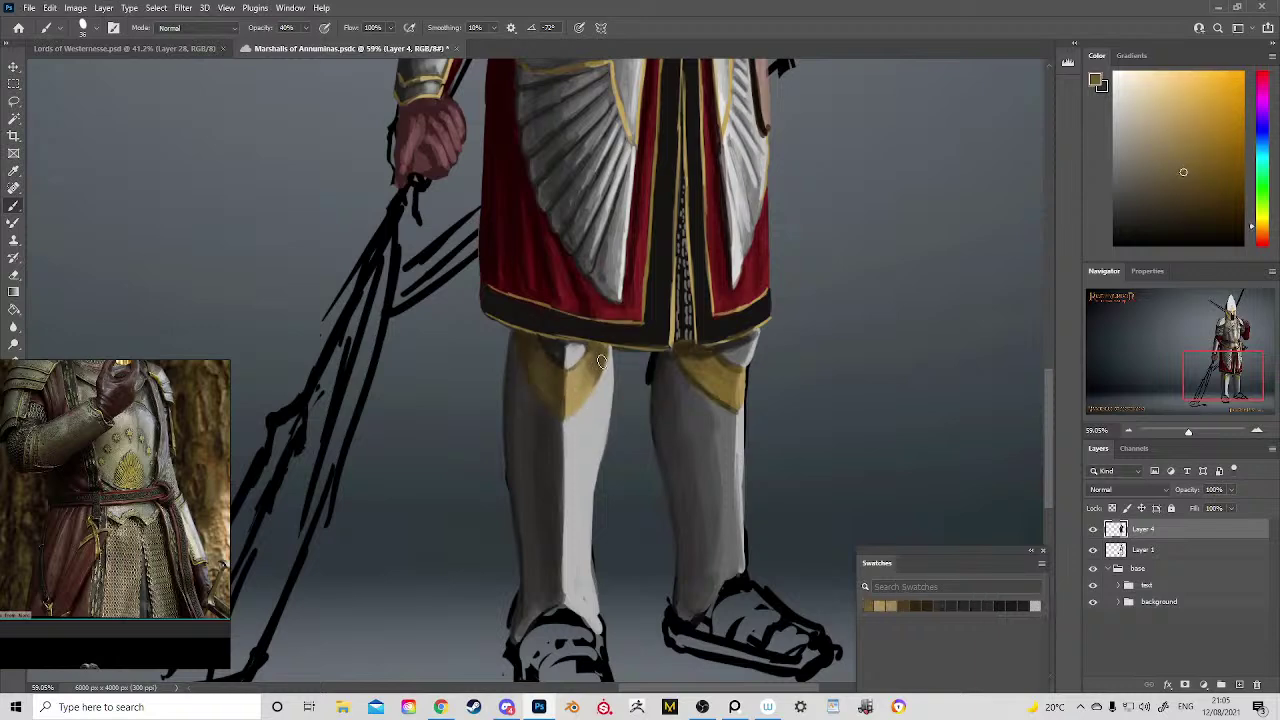
Step: Shade the far knee's gold trim with sampled dark brown and mid golds
alt+click(700, 390)
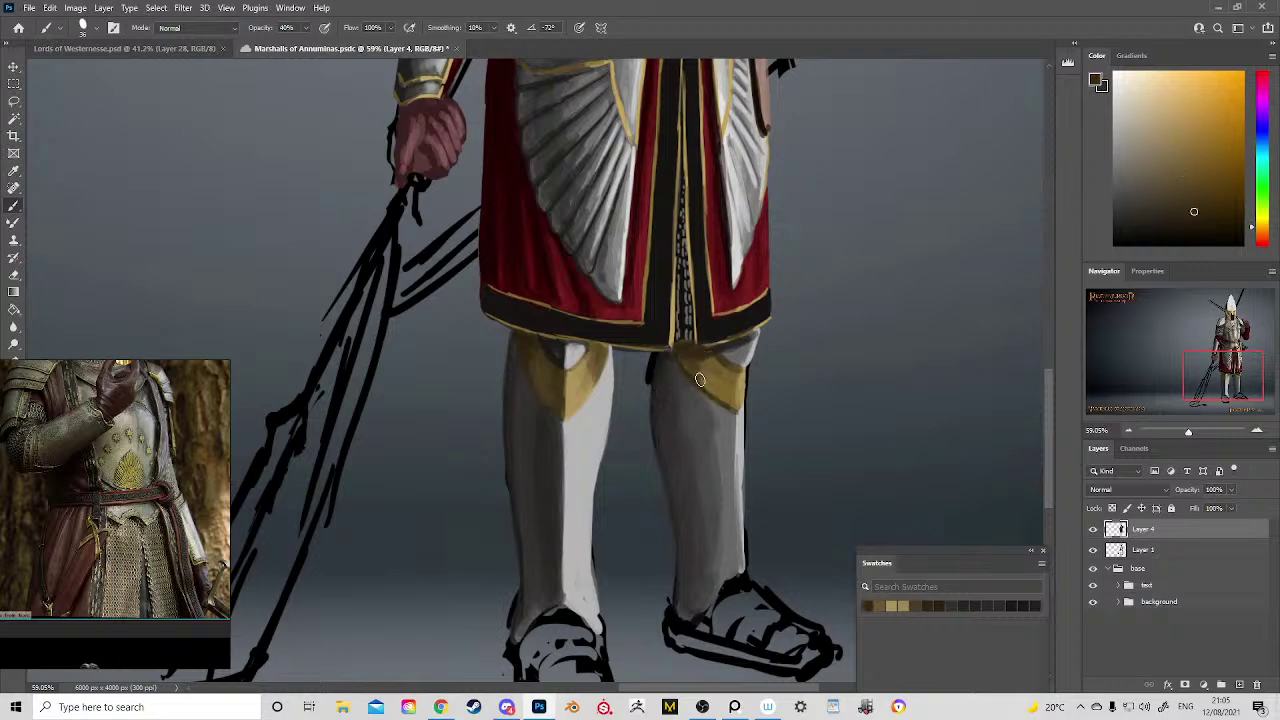
alt+click(714, 372)
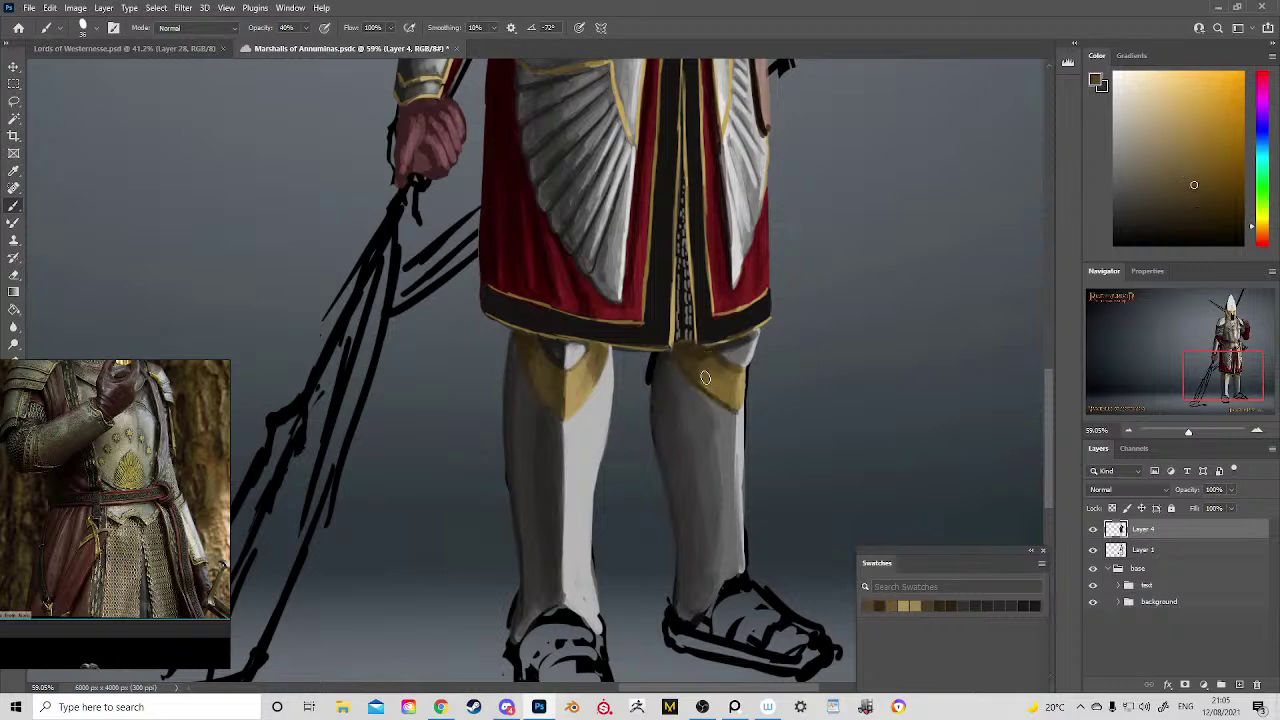
drag(731, 427, 692, 376)
alt+click(712, 452)
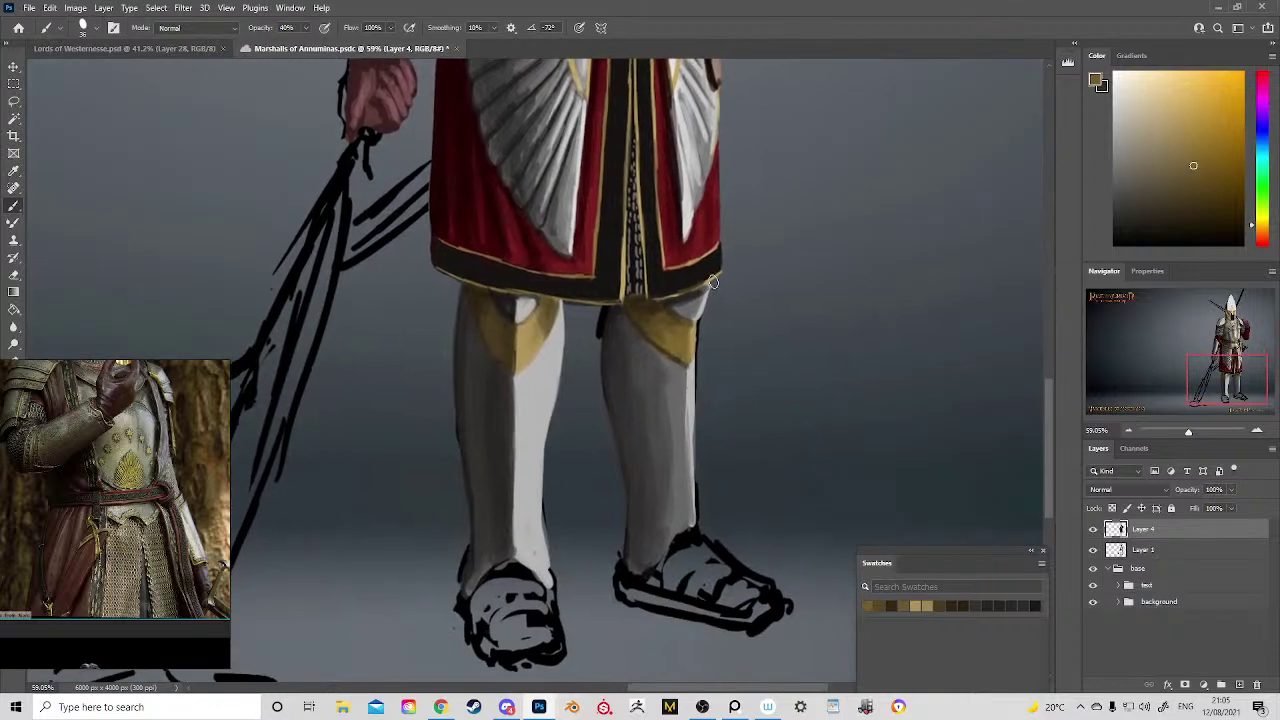
Step: Blend the lit half of the near knee's trim with sampled golds and save the document
alt+click(537, 331)
alt+click(546, 316)
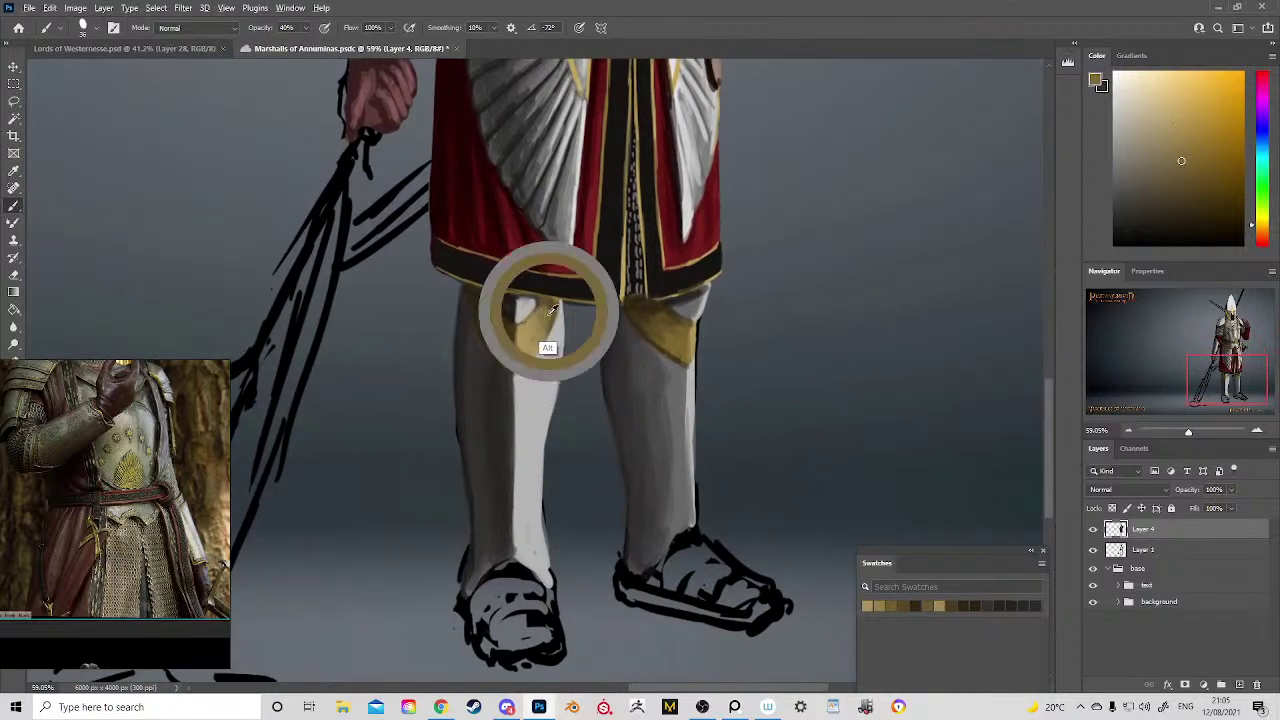
key(ctrl+s)
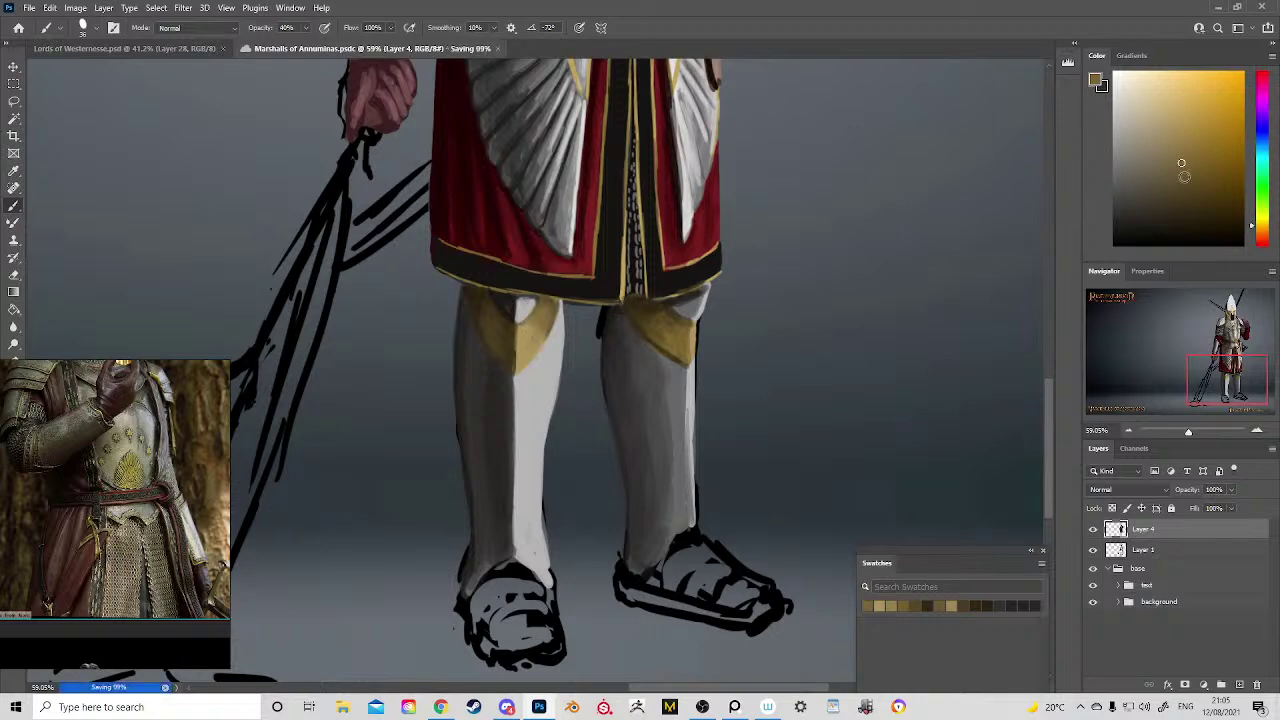
Step: Choose a pale gold and paint highlights on the gold trim of both knees
click(1171, 109)
scroll(729, 523, up, 10)
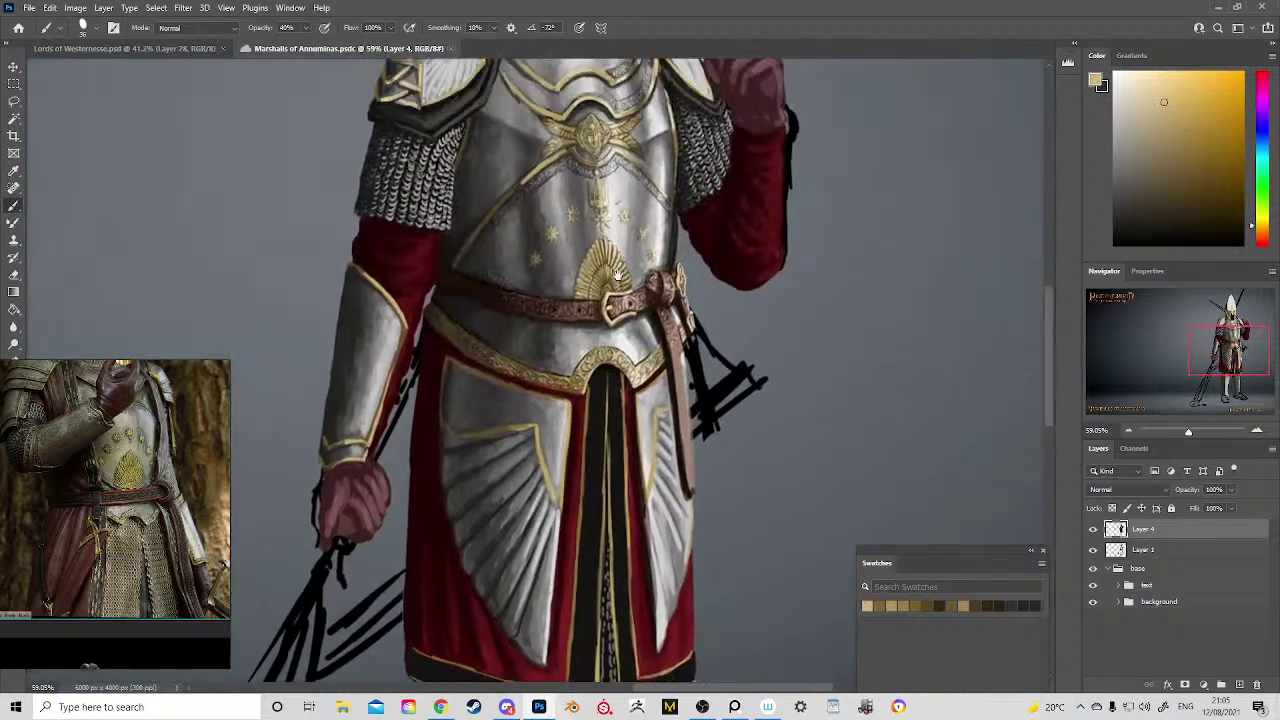
scroll(597, 333, down, 10)
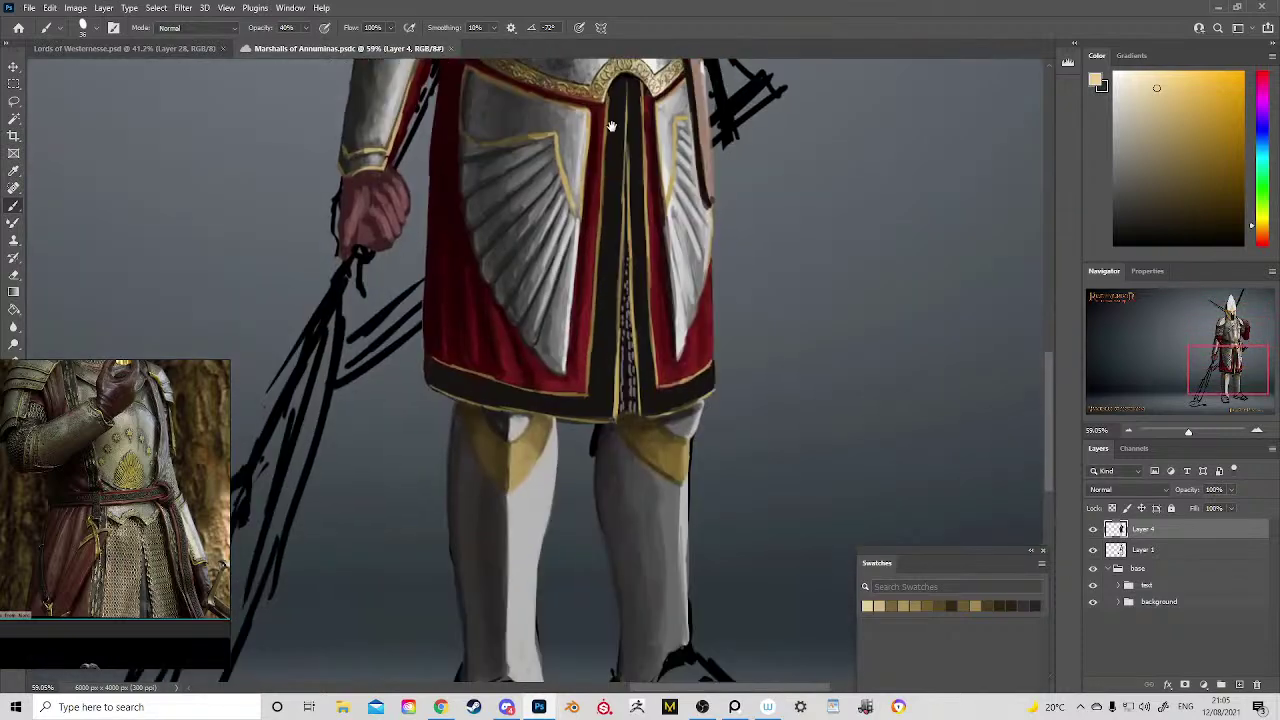
drag(612, 126, 609, 123)
drag(508, 449, 515, 465)
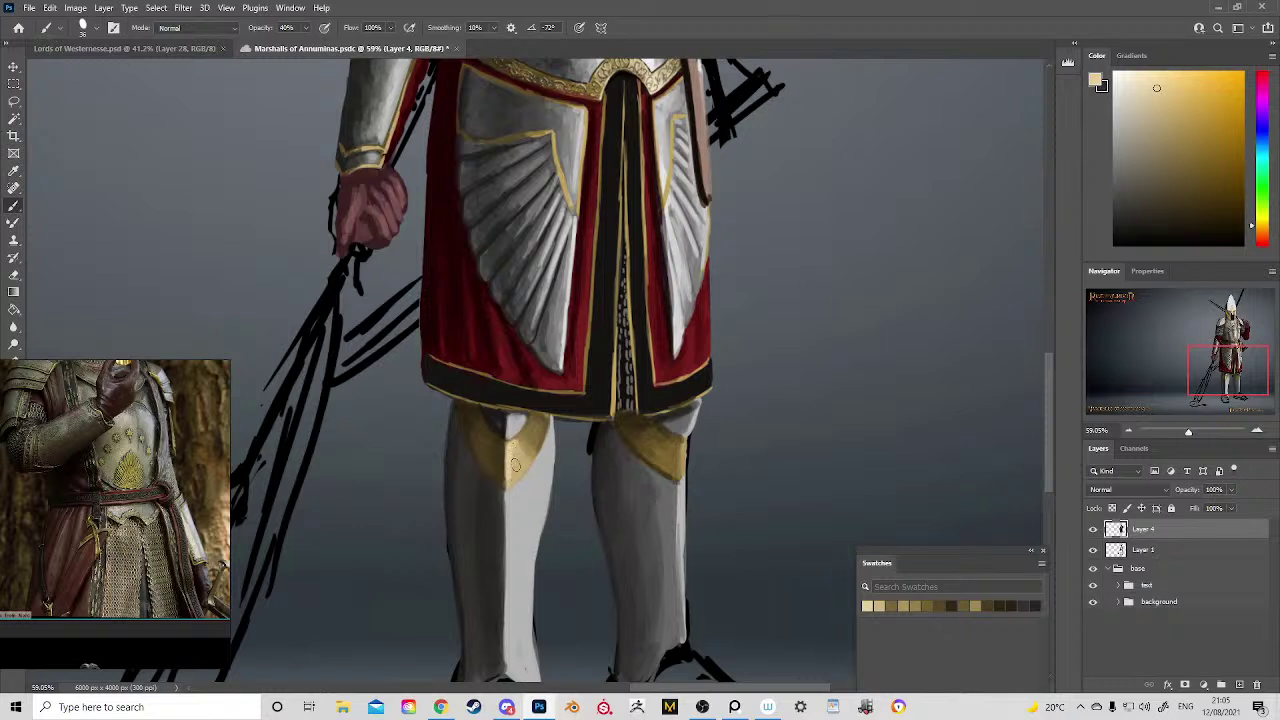
mouse_move(689, 445)
mouse_down()
mouse_move(669, 524)
mouse_move(696, 509)
mouse_move(651, 373)
mouse_move(701, 443)
mouse_move(653, 403)
mouse_move(654, 423)
mouse_move(730, 527)
mouse_up()
Step: Highlight the gold edging on the skirt and its fluted plates in pale gold with a very small brush
key(z)
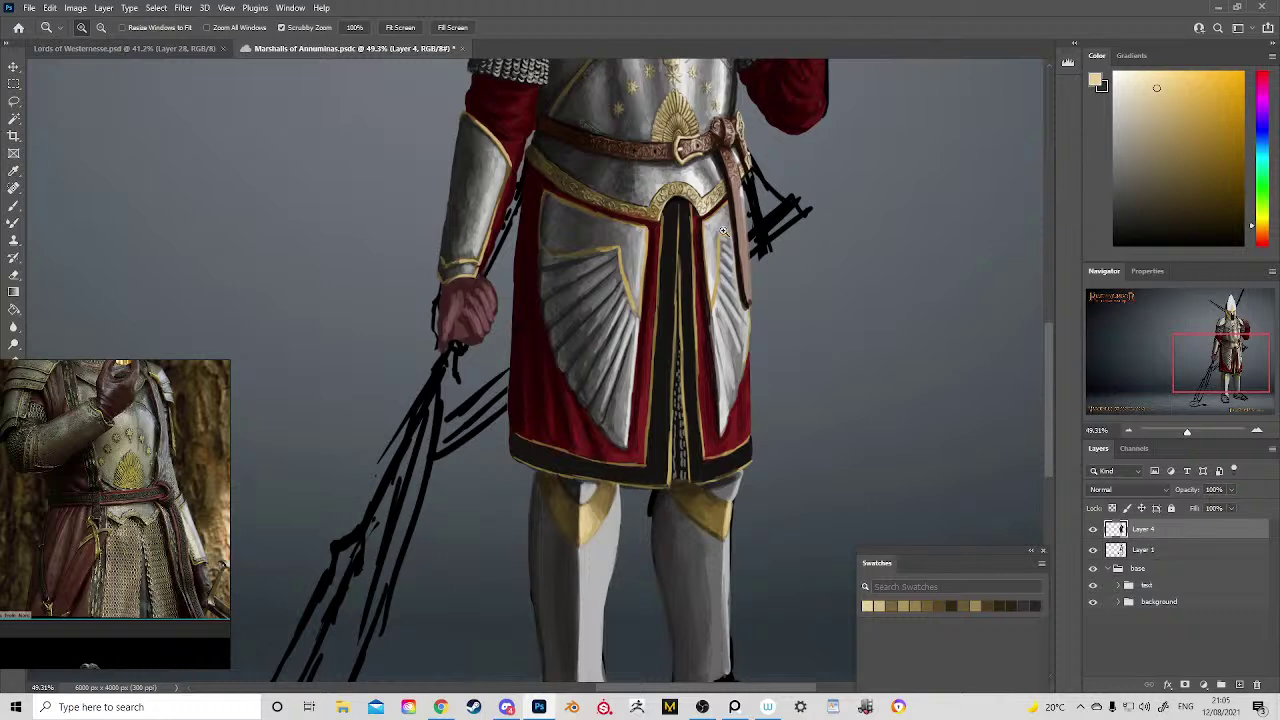
drag(738, 228, 750, 278)
key(b)
alt+right_click(678, 212)
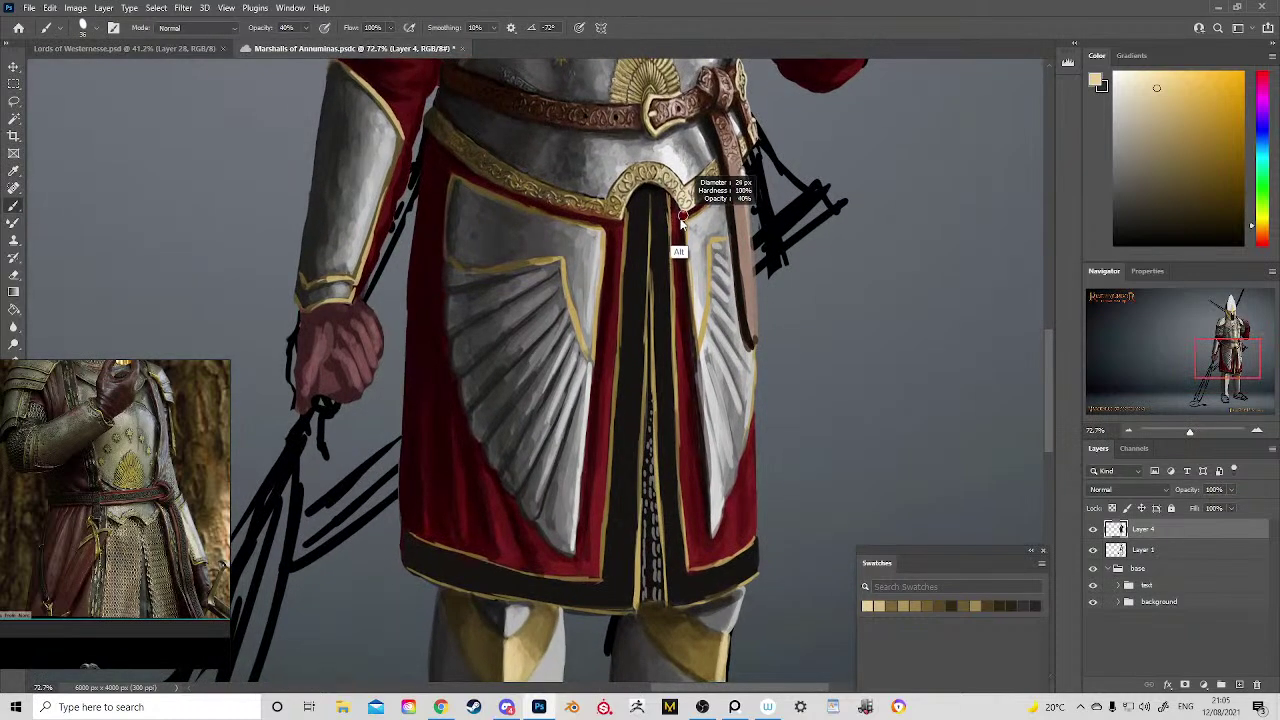
alt+right_click(678, 212)
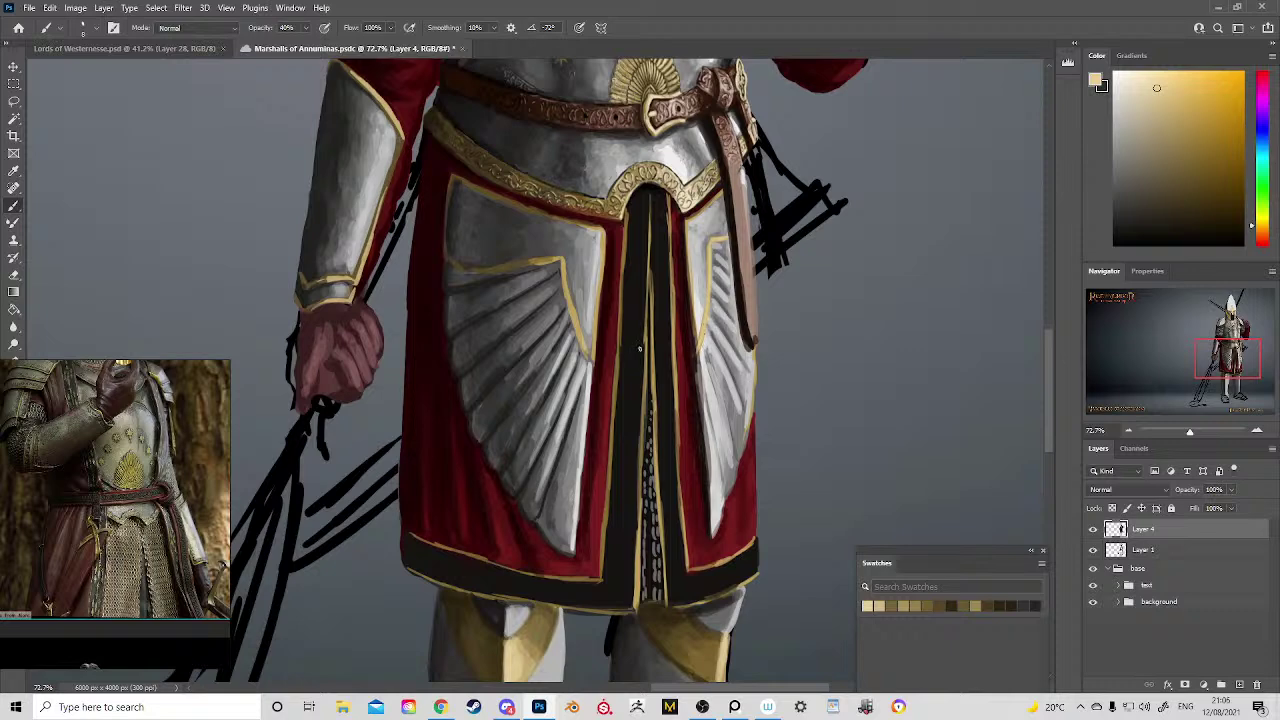
Step: Sharpen the ridges and edges of the fluted skirt plates with sampled light and dark greys
alt+click(747, 430)
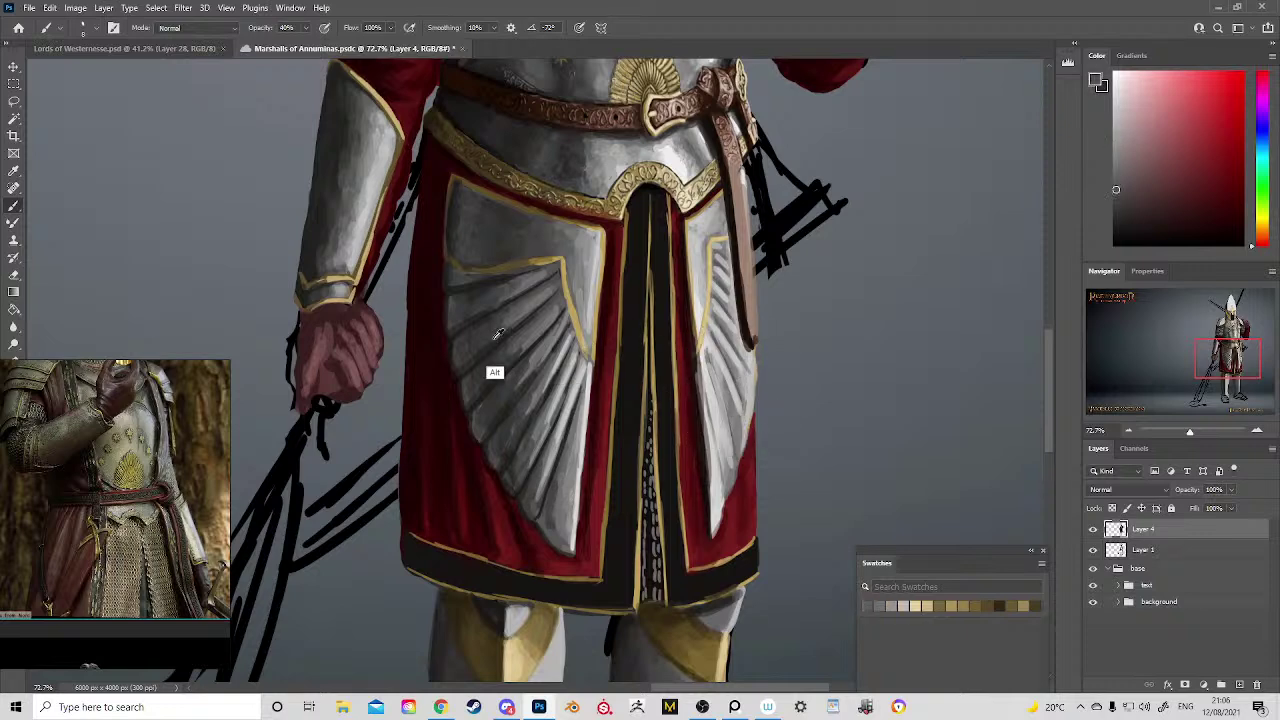
alt+click(471, 287)
alt+click(520, 283)
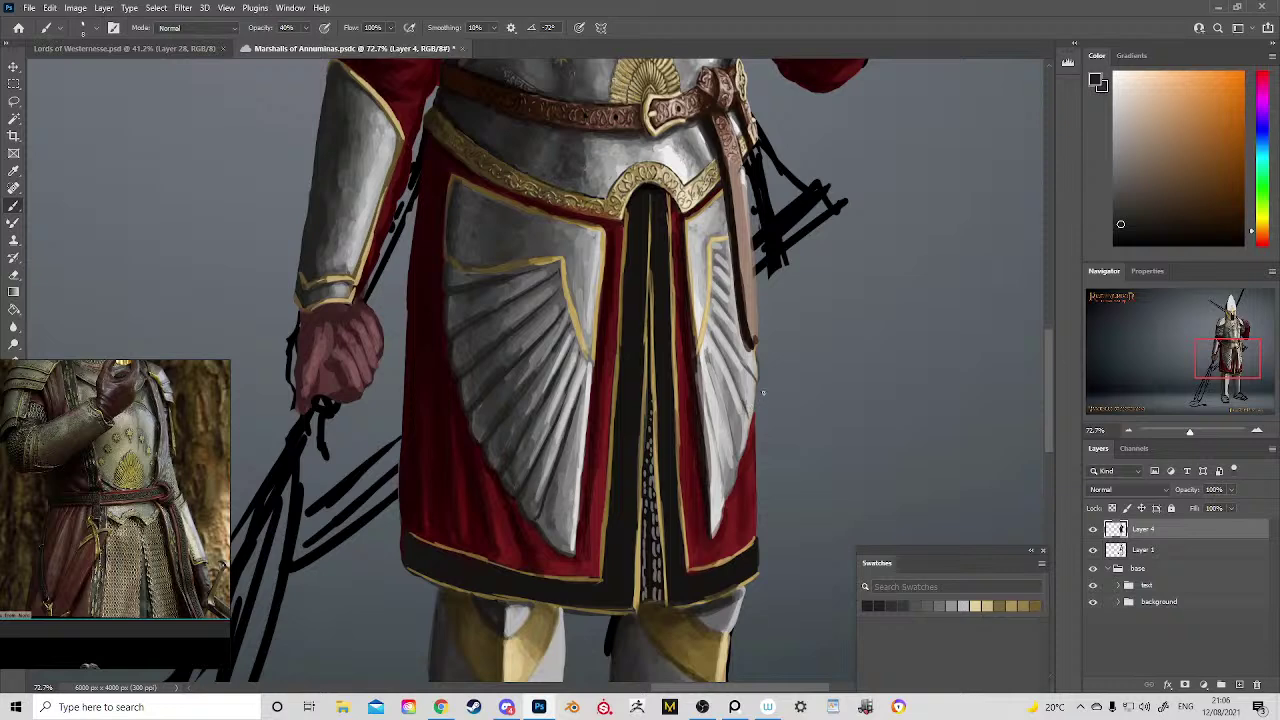
Step: Clean up the outer edge of the far fluted plate with the Eraser, repainting the adjoining cloth in sampled dark red
key(e)
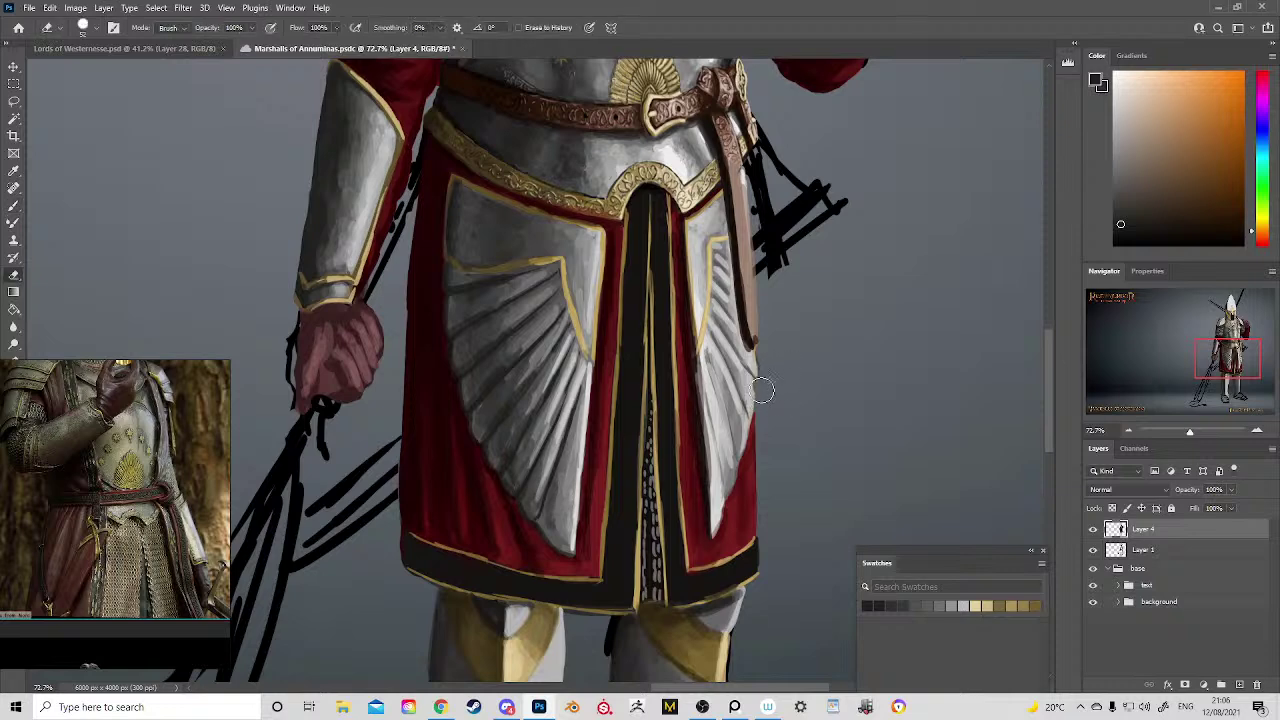
key(alt)
alt+right_click(750, 369)
key(b)
alt+click(758, 437)
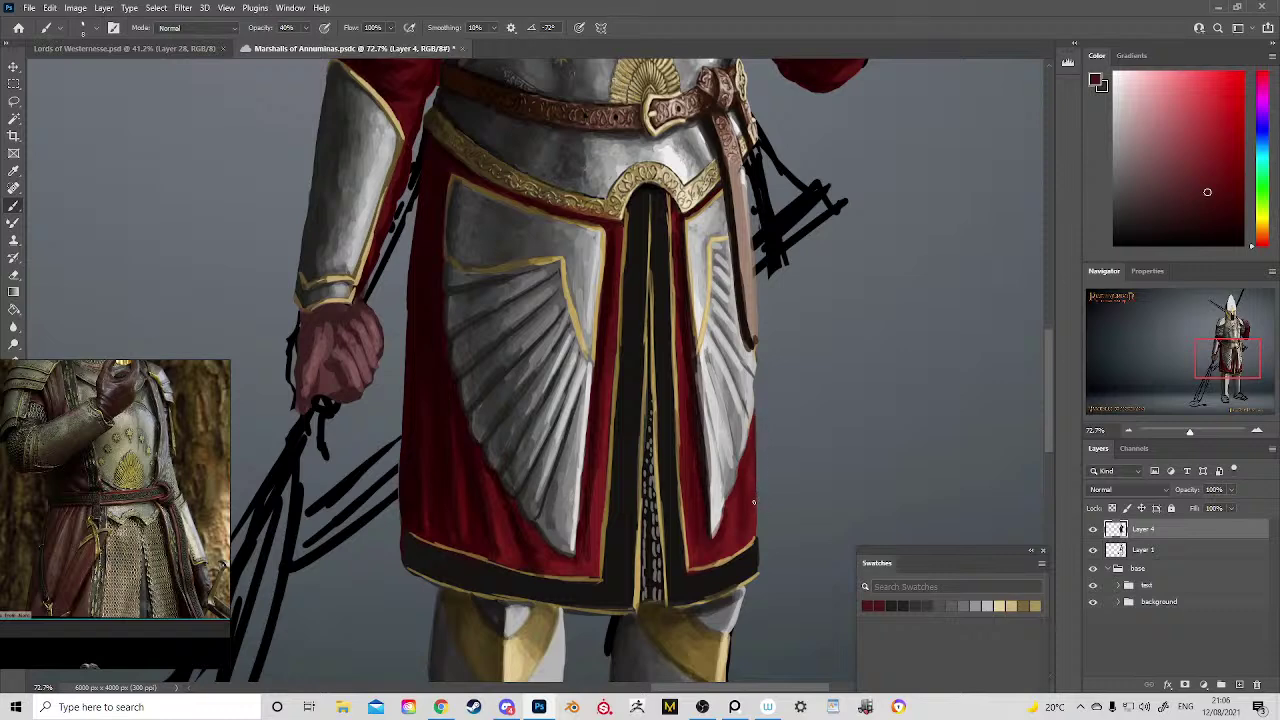
alt+click(718, 484)
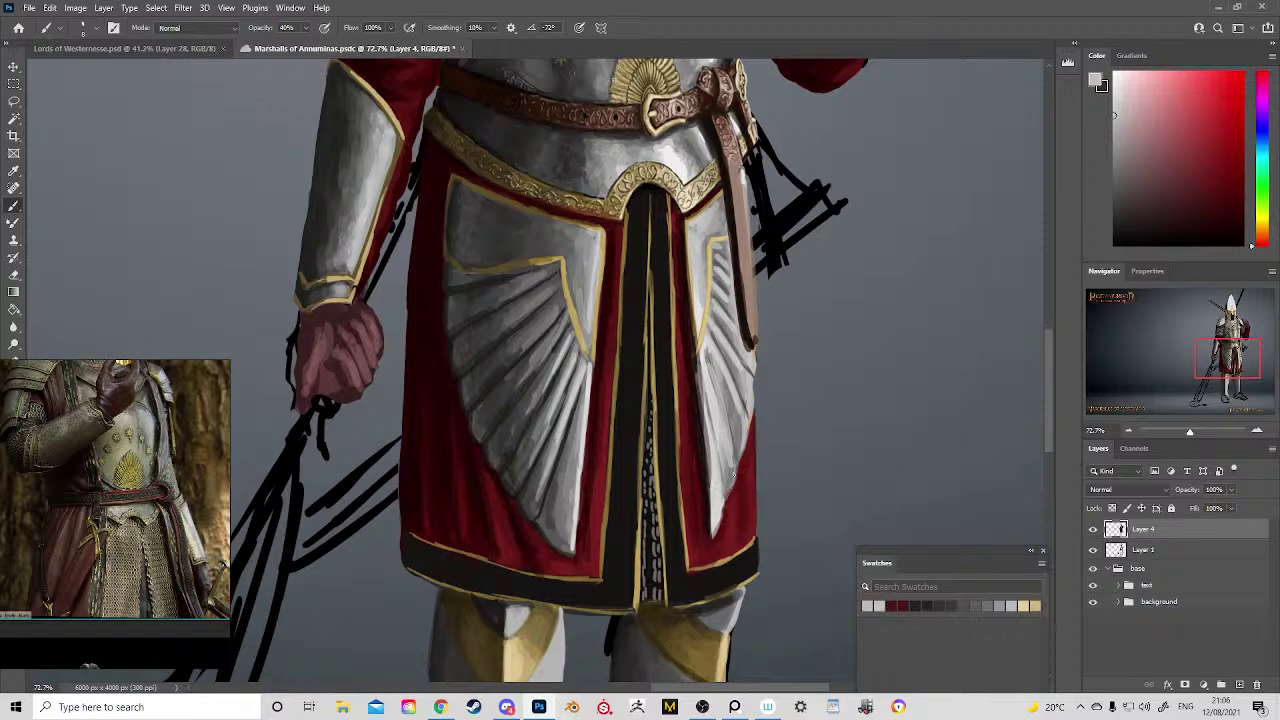
Step: Blend and deepen the flutes of the near skirt plate with sampled mid and dark greys, using a larger brush
alt+click(527, 400)
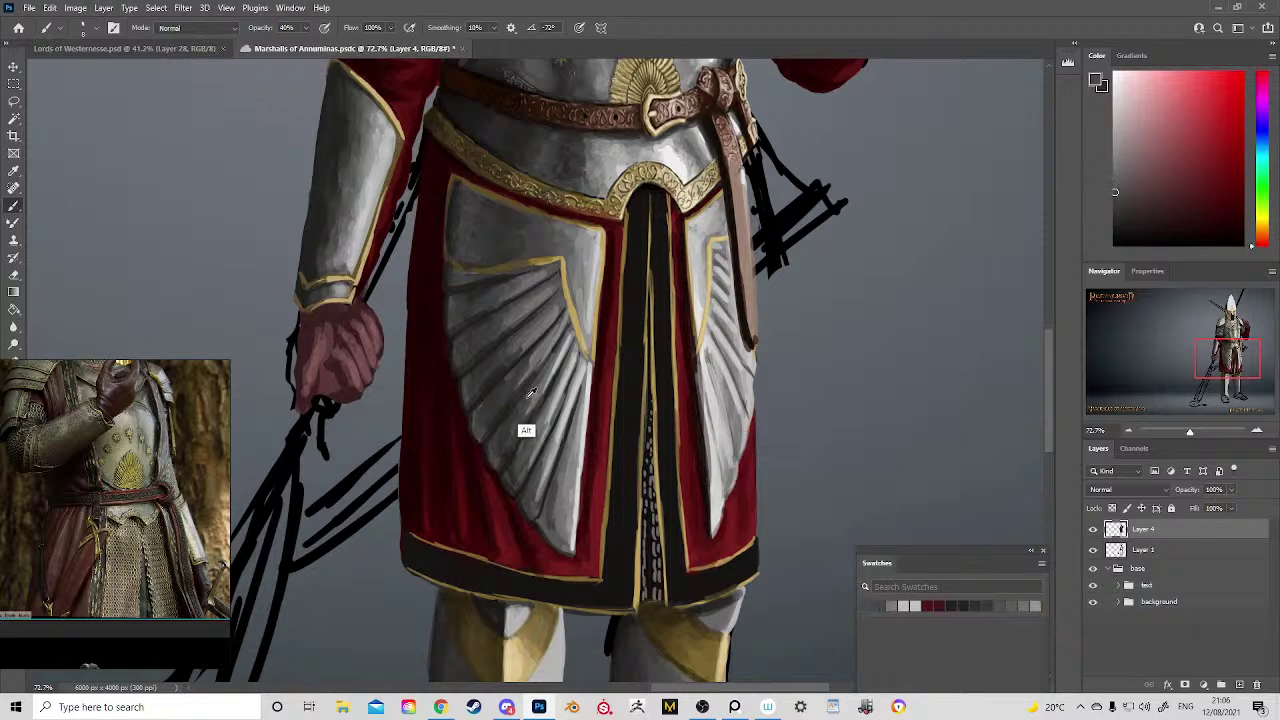
alt+right_click(537, 405)
alt+click(486, 345)
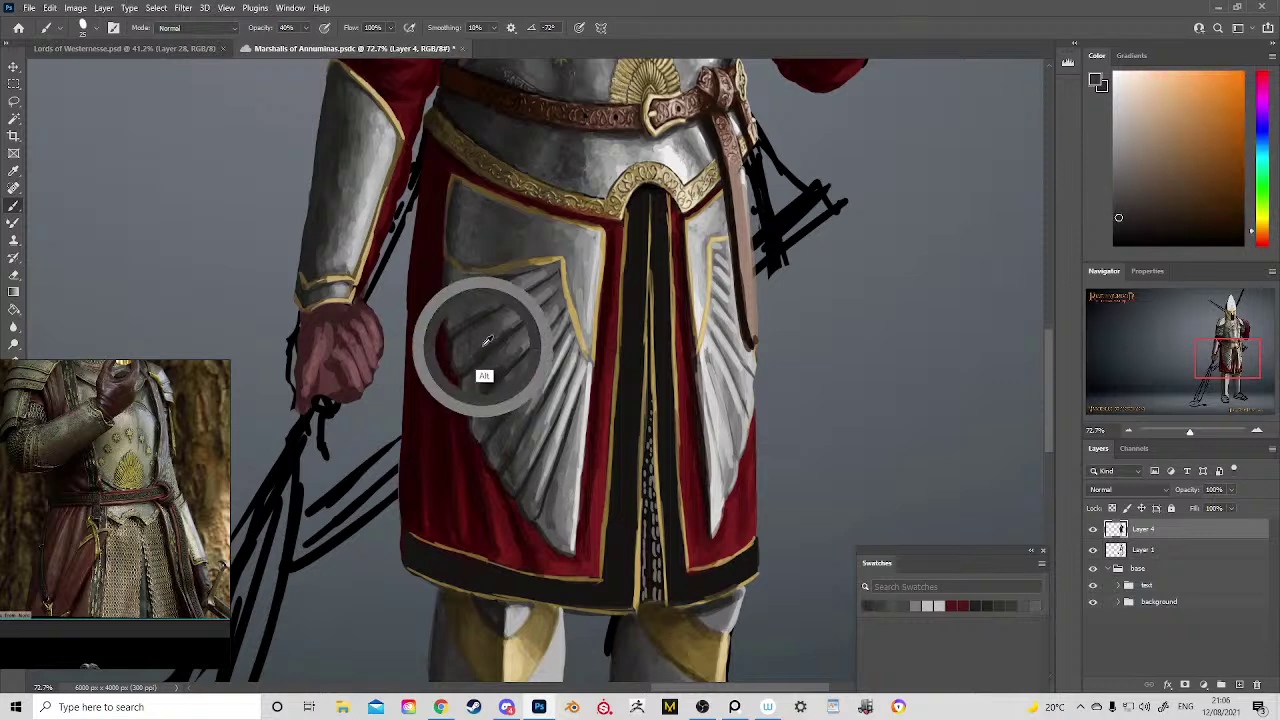
alt+click(461, 342)
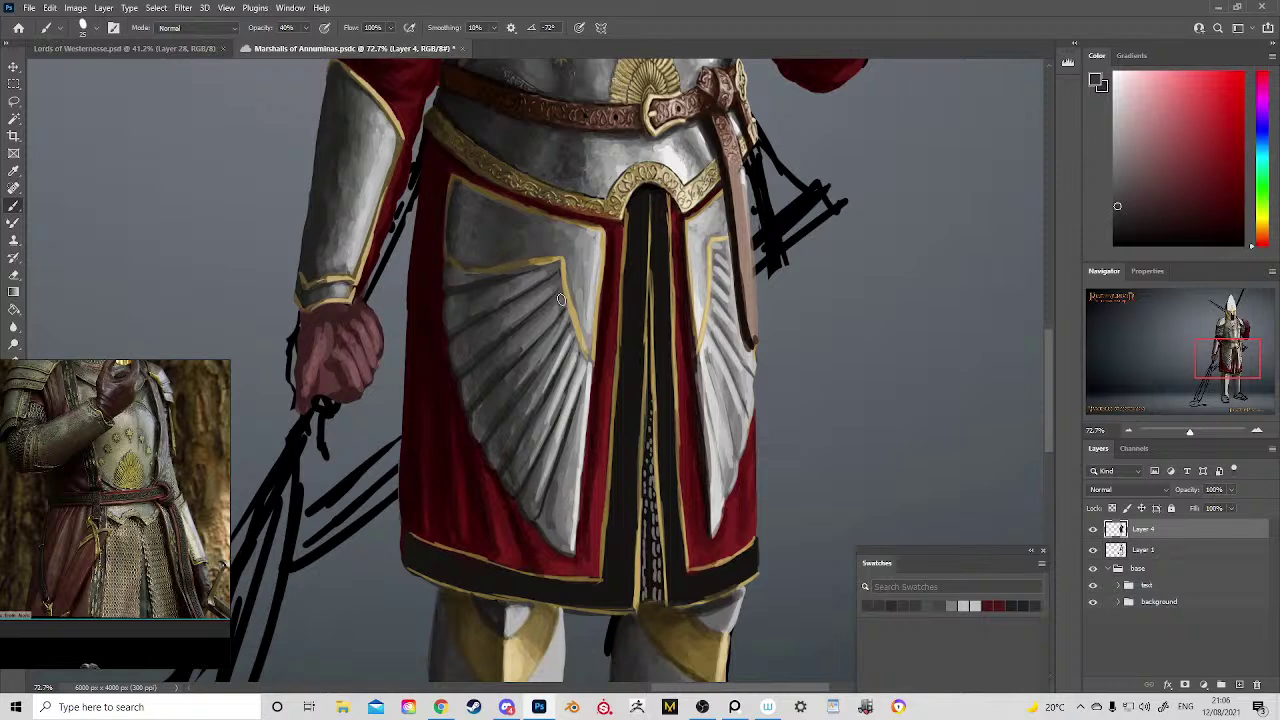
drag(503, 358, 558, 385)
alt+click(555, 340)
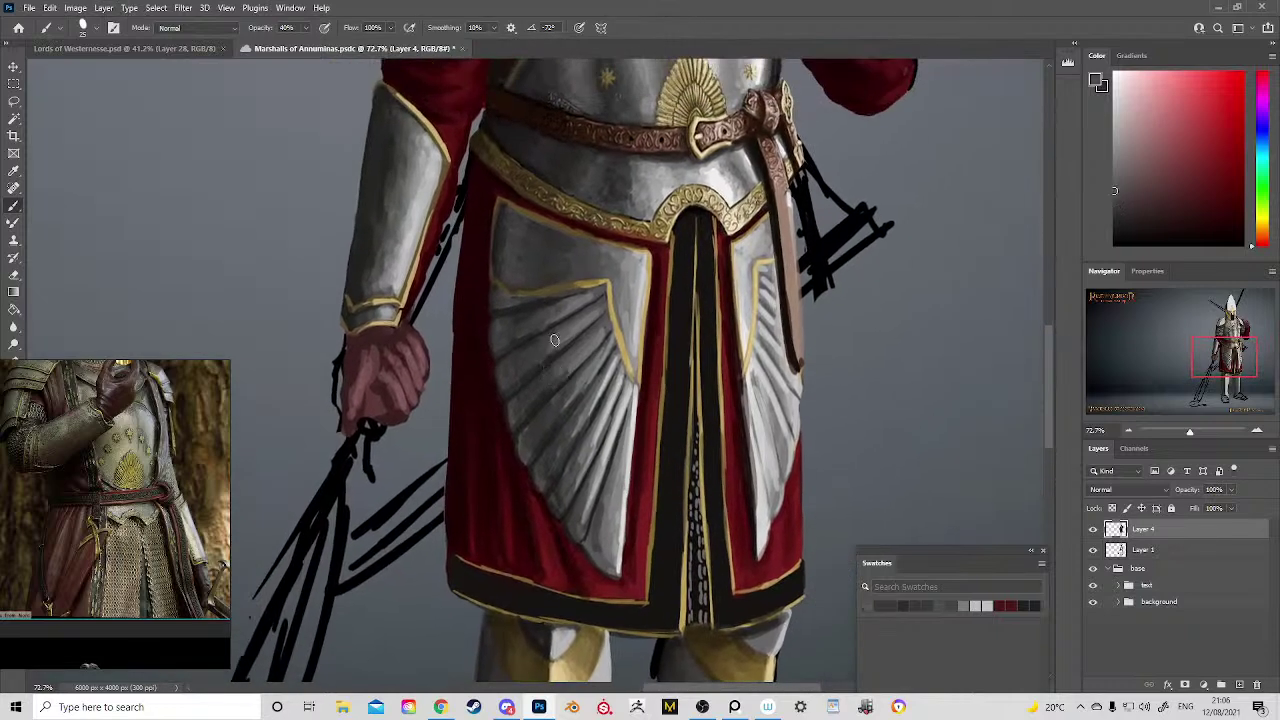
alt+click(538, 350)
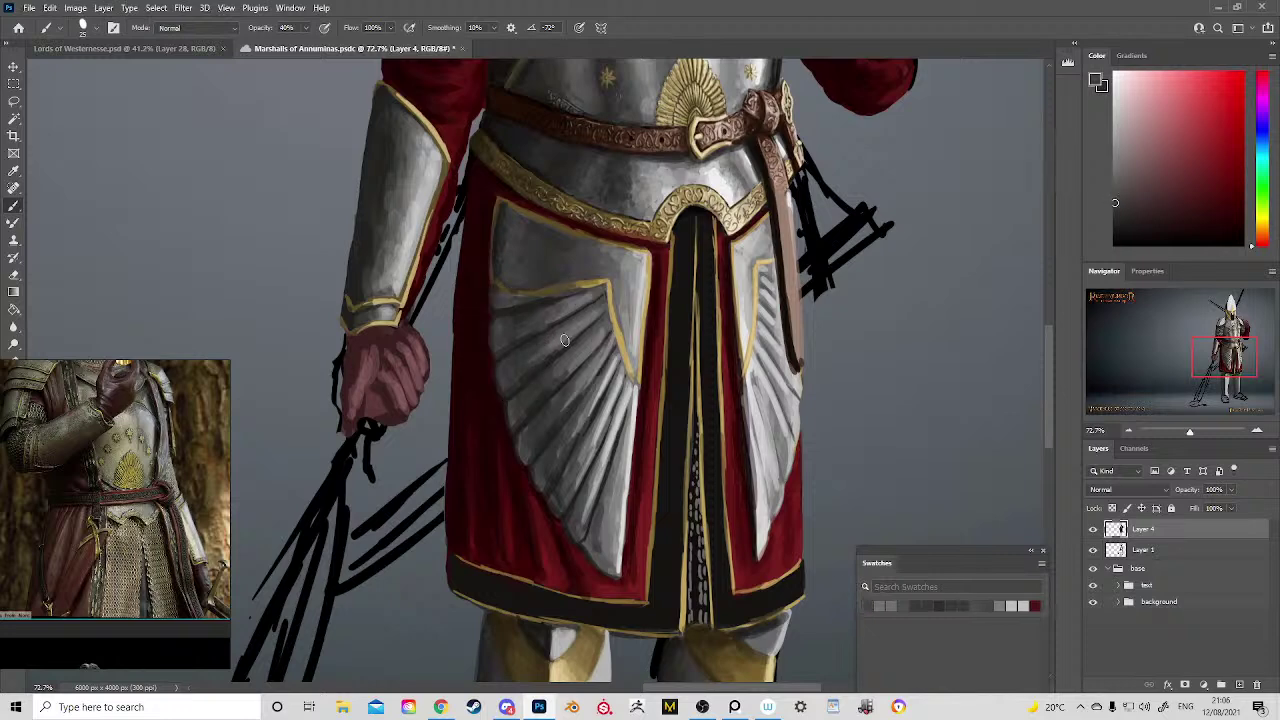
alt+click(570, 293)
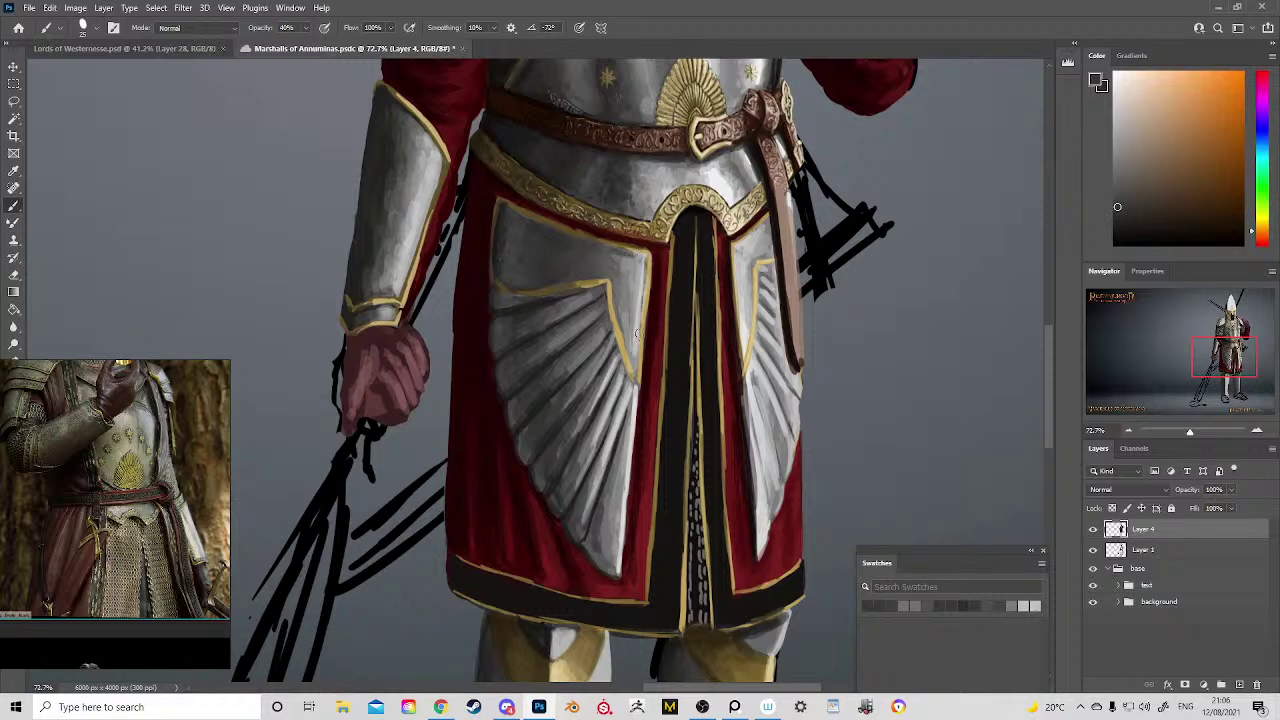
Step: Shade the far fluted plate beside the hanging belt strap and the near plate below its gold trim in dark grey
drag(765, 289, 645, 411)
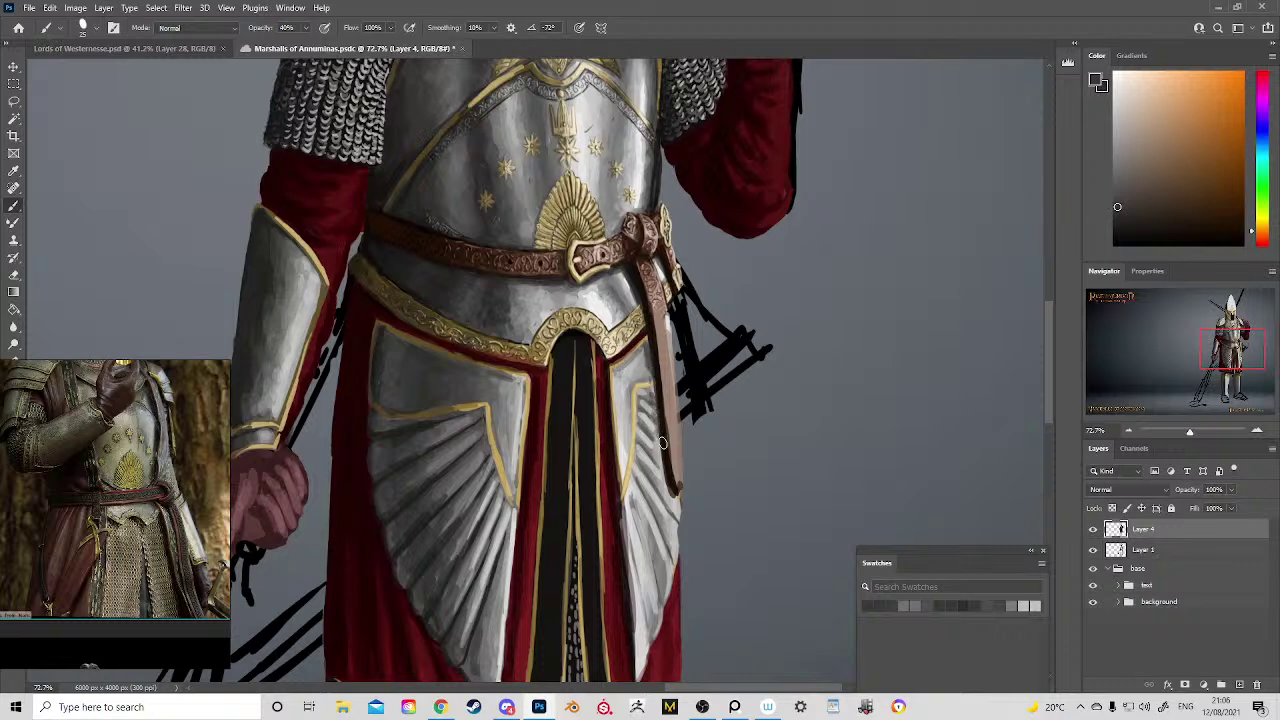
drag(660, 441, 654, 387)
drag(672, 493, 762, 481)
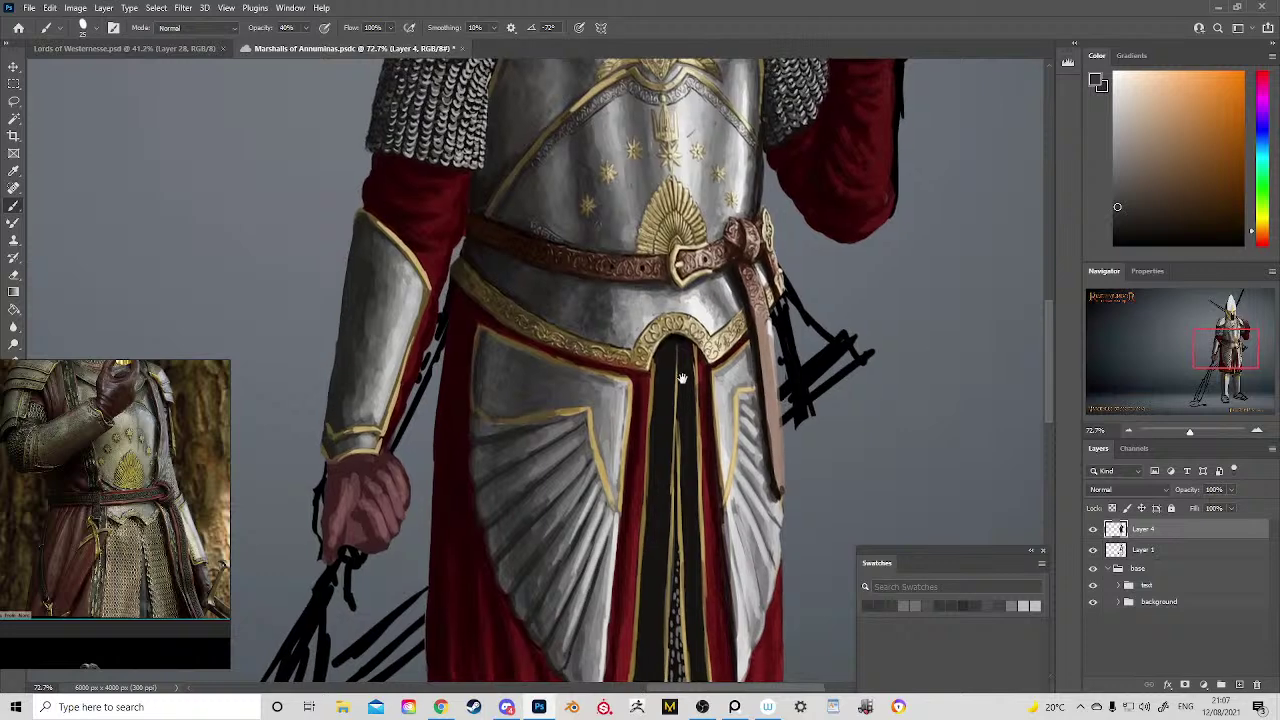
drag(671, 425, 686, 215)
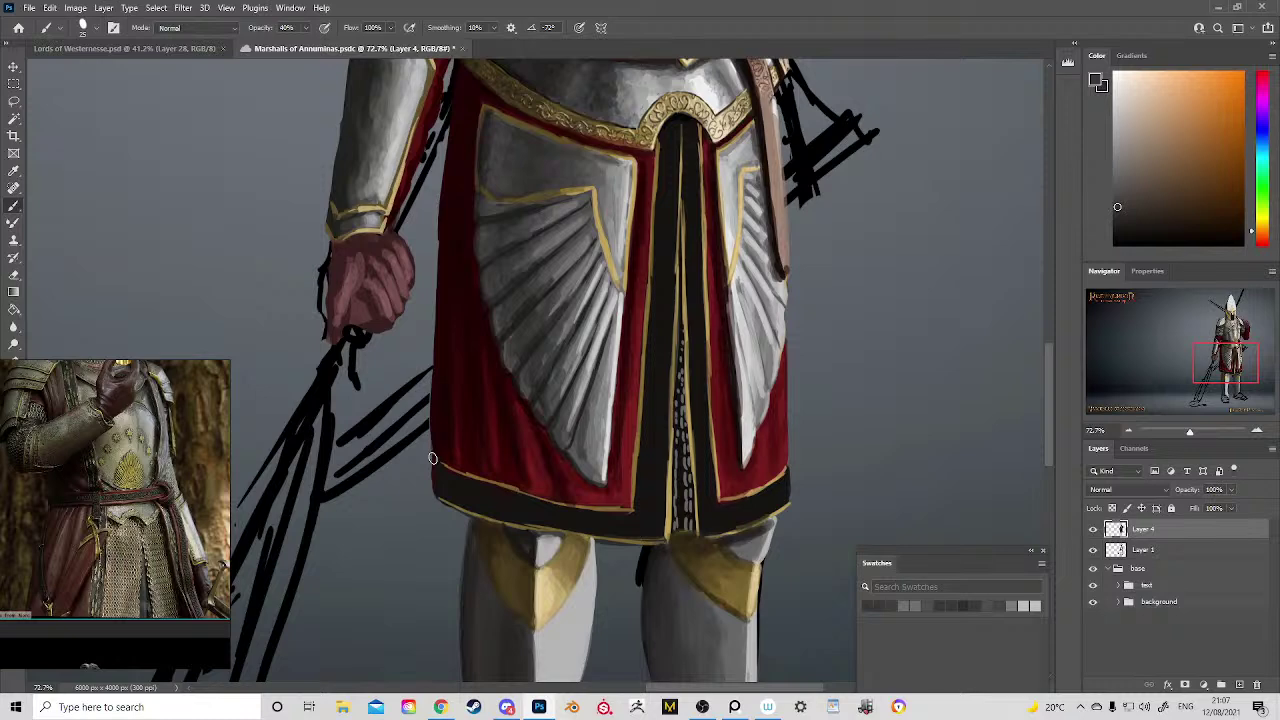
alt+click(500, 216)
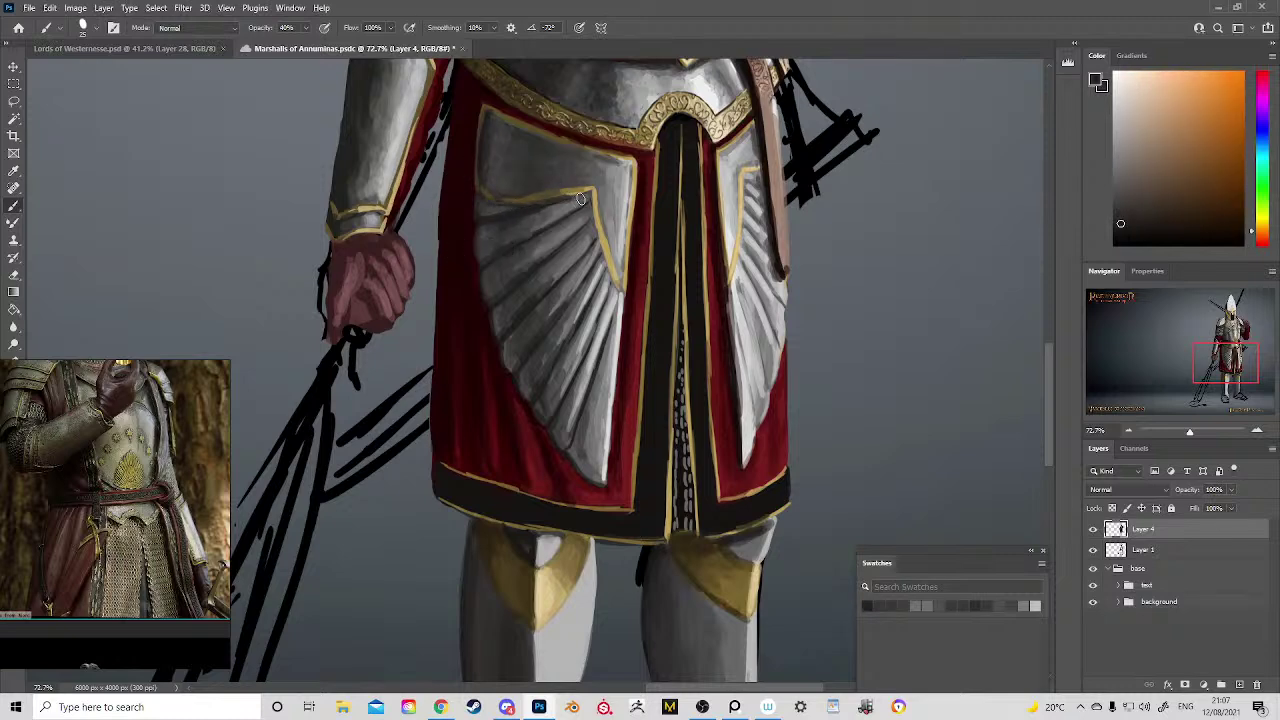
Step: Deepen the shadows on the skirt's red cloth and black central panels with sampled dark red and near-black
alt+click(463, 186)
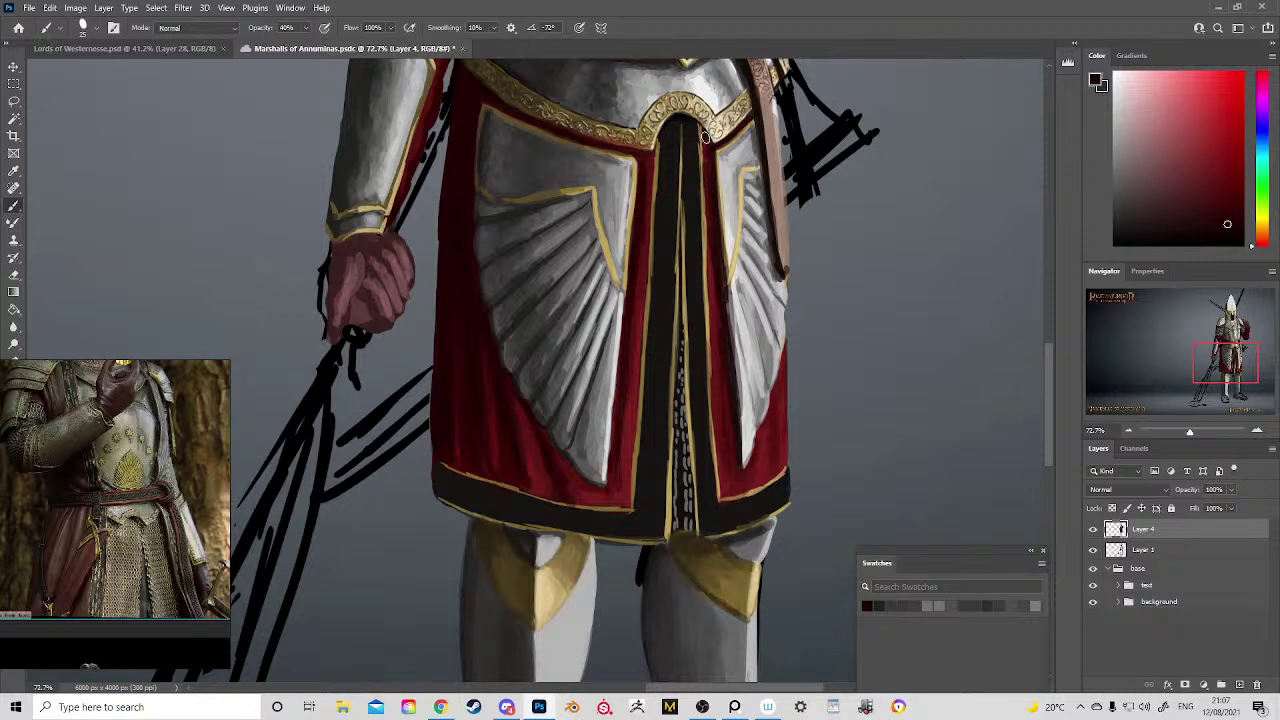
alt+click(660, 165)
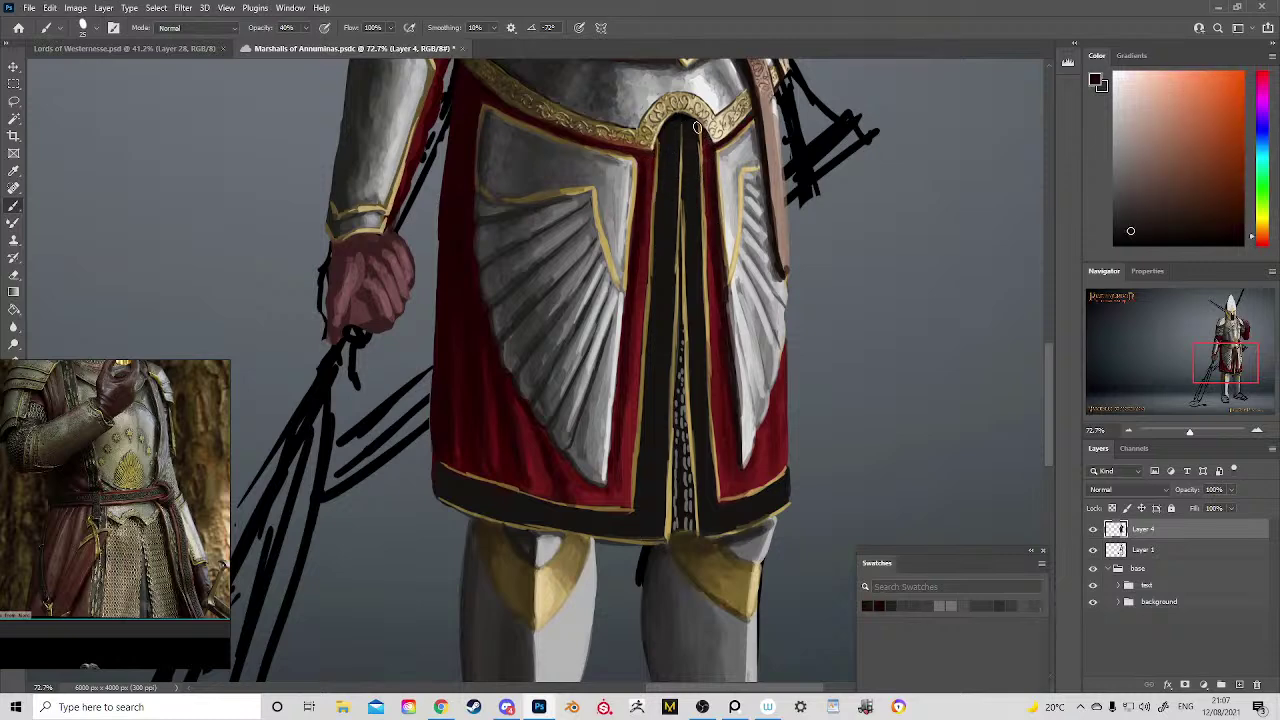
drag(697, 127, 690, 301)
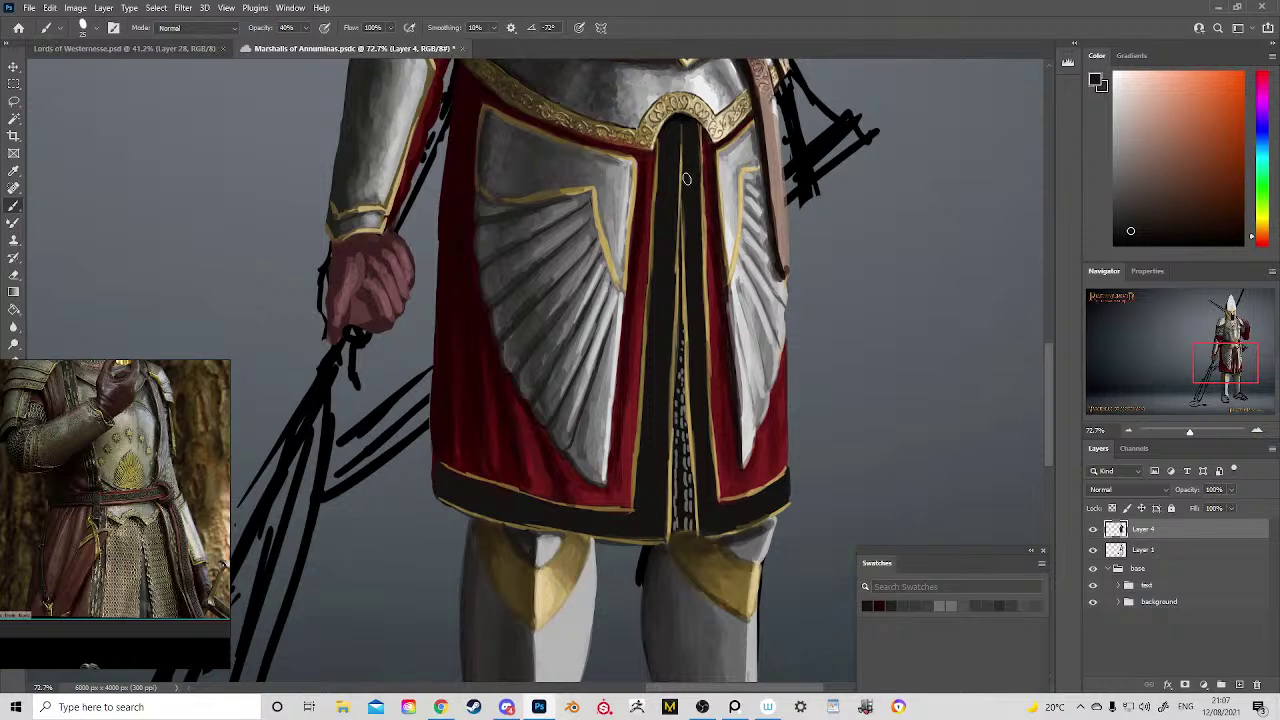
alt+click(708, 262)
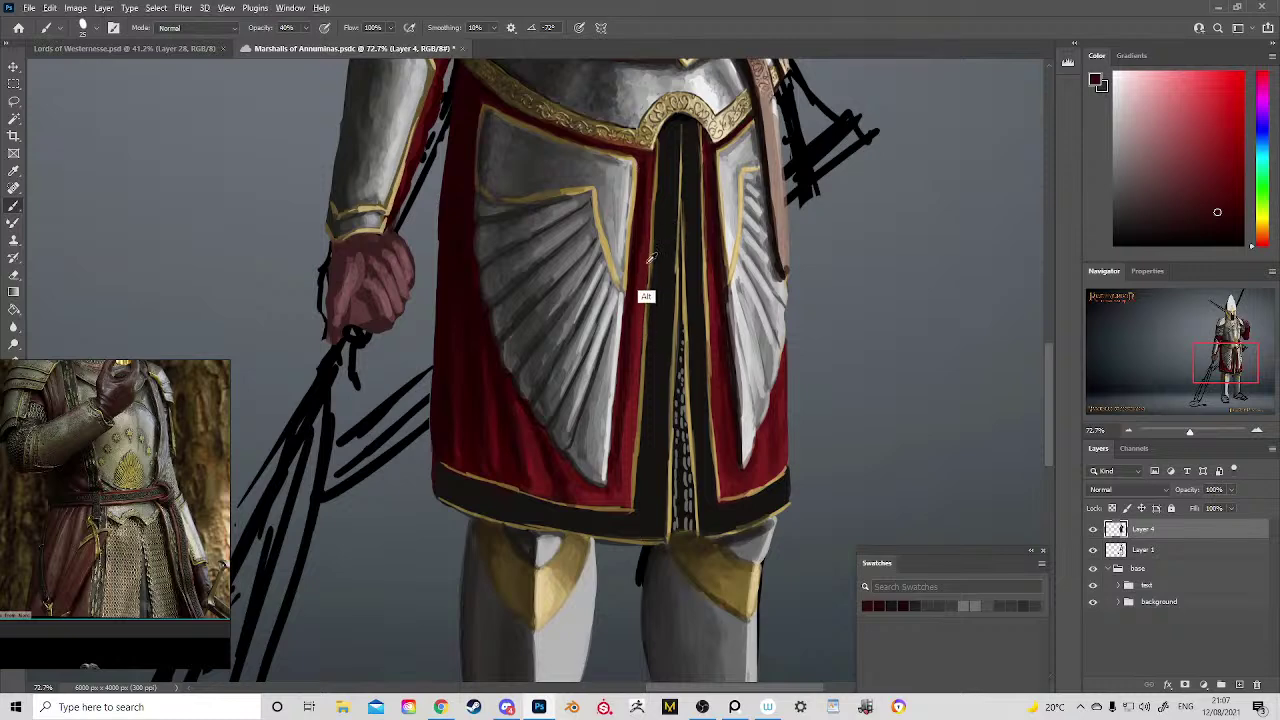
alt+click(662, 292)
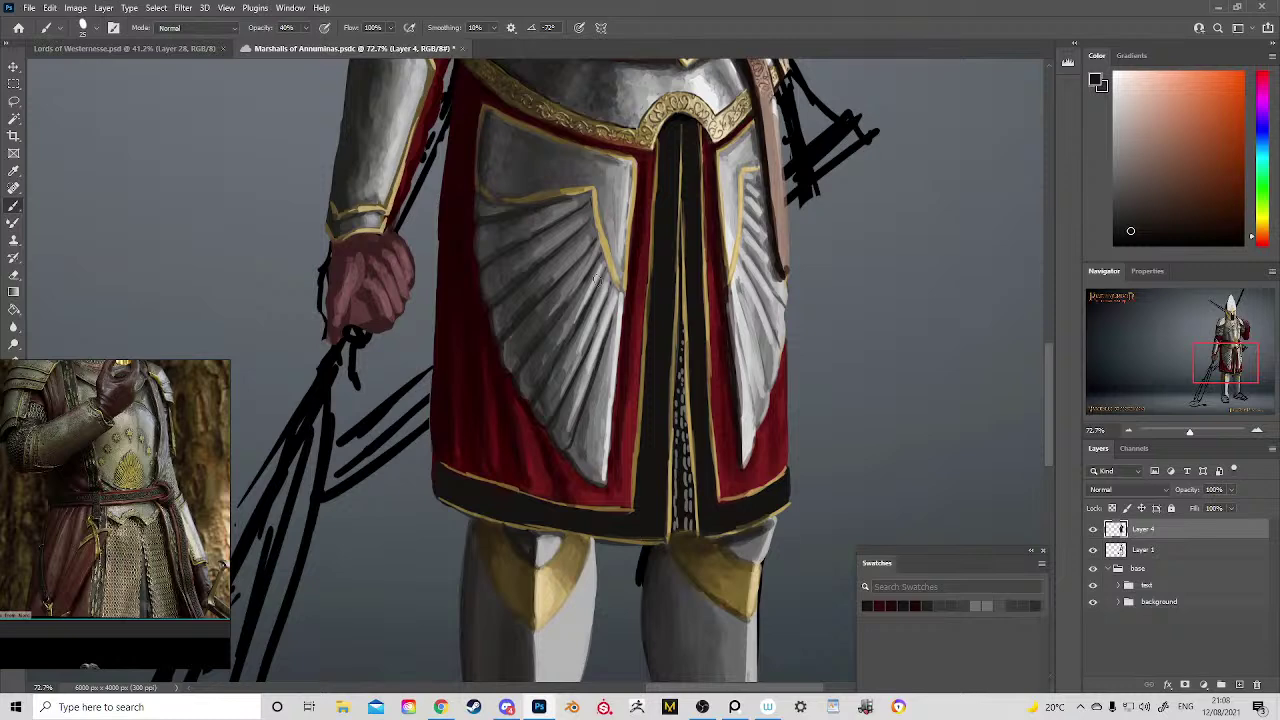
Step: Sample the red of the raised arm's sleeve, pick a lighter, duller red and paint highlights on its folds
drag(692, 247, 616, 317)
drag(785, 268, 704, 270)
drag(704, 270, 759, 284)
key(b)
alt+click(767, 255)
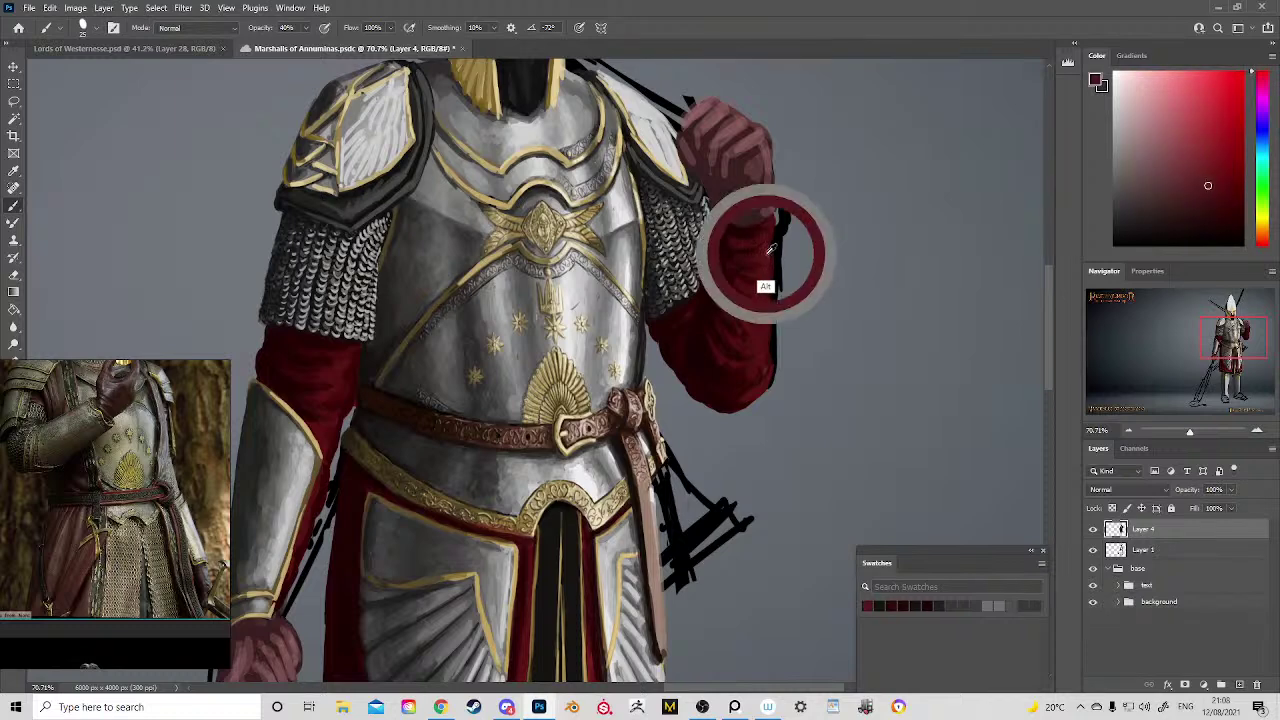
click(1183, 150)
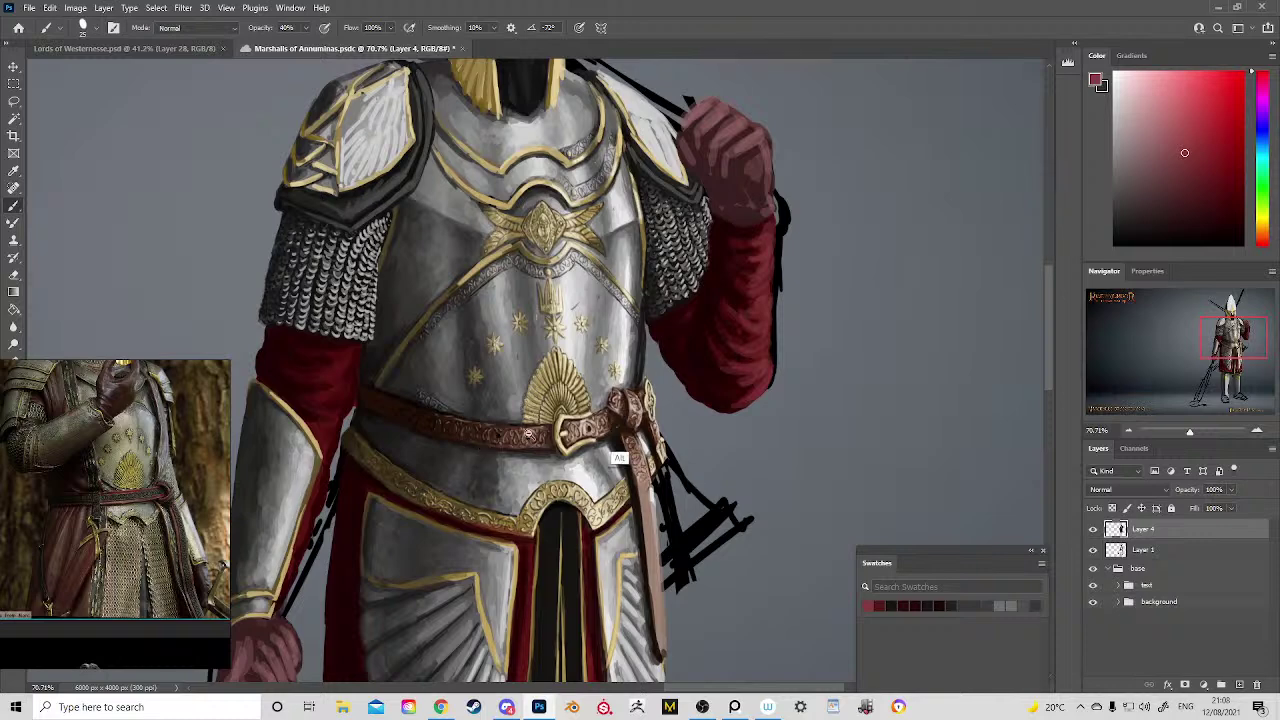
Step: Paint lighter red highlights on the lowered arm's sleeve and the red cloth of the skirt
drag(617, 459, 865, 385)
mouse_move(551, 301)
mouse_down()
mouse_move(597, 288)
mouse_move(560, 281)
mouse_move(595, 274)
mouse_move(587, 289)
mouse_move(543, 290)
mouse_move(572, 295)
mouse_move(529, 293)
mouse_move(580, 324)
mouse_up()
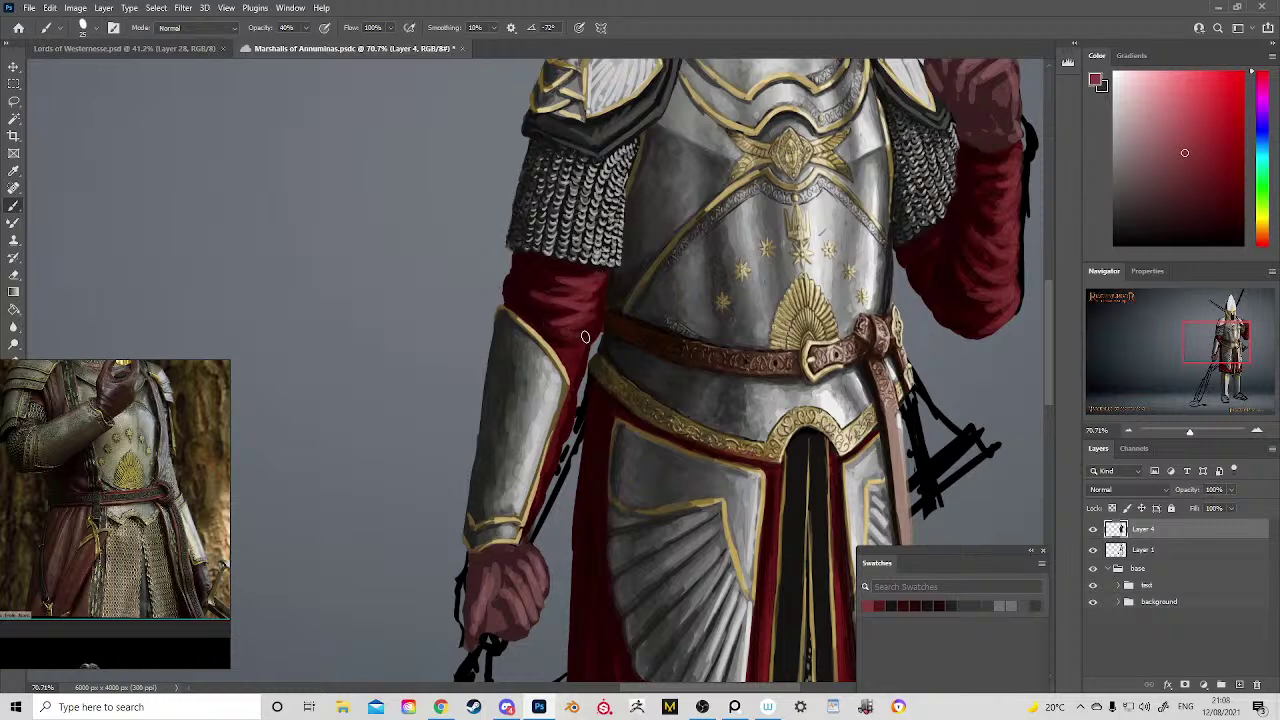
drag(674, 416, 494, 141)
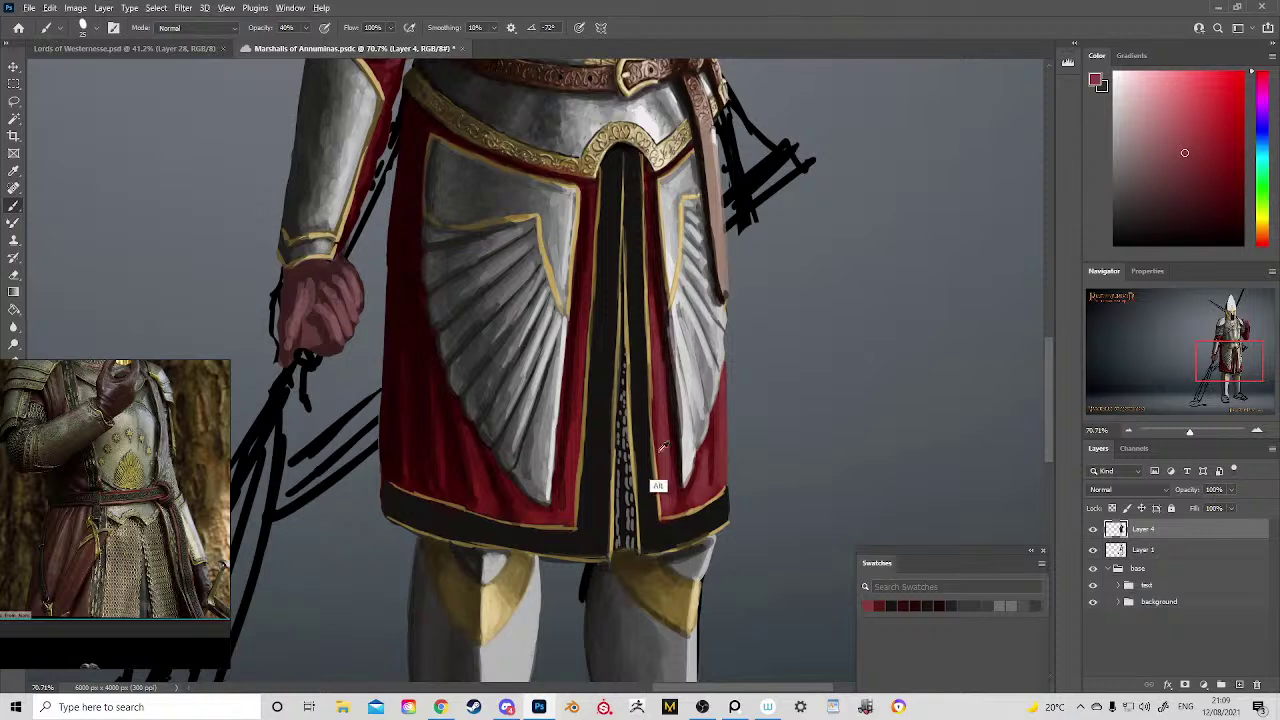
Step: Tidy the gold edging and black border around the skirt's central opening with sampled gold and near-black
alt+click(640, 403)
mouse_move(650, 462)
mouse_down()
mouse_move(649, 393)
mouse_move(651, 491)
mouse_up()
alt+click(648, 378)
alt+click(646, 453)
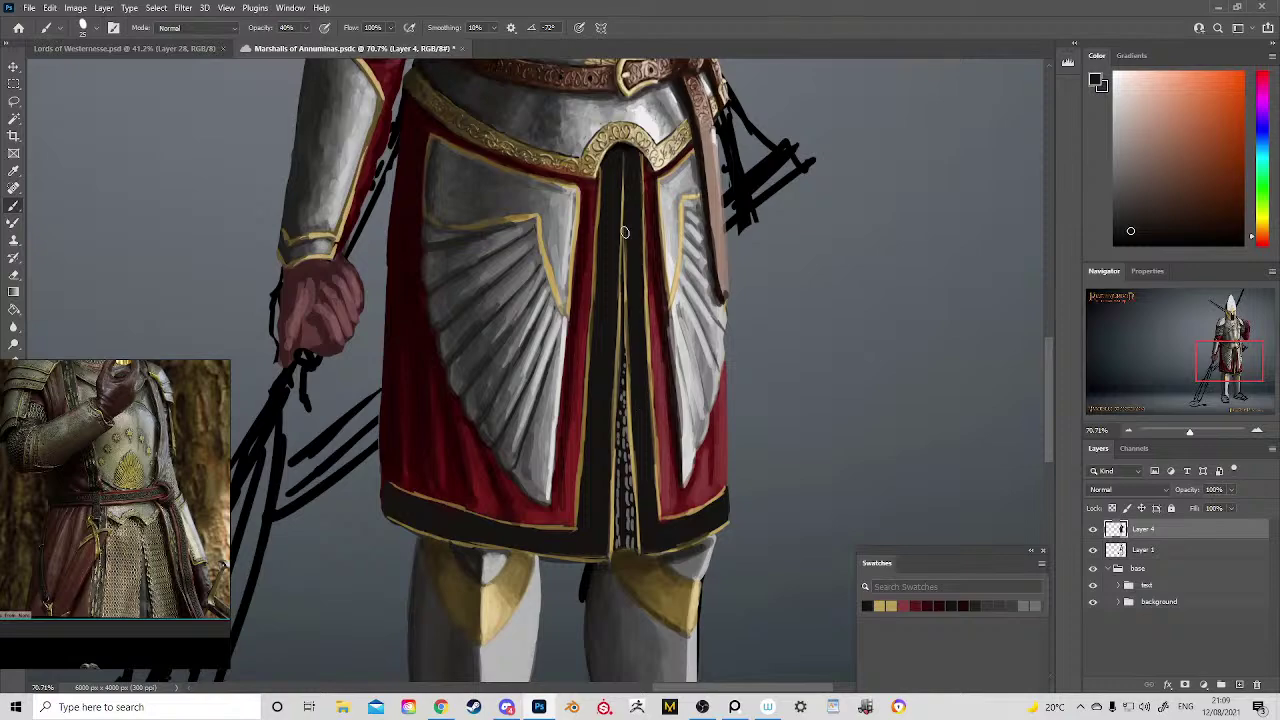
mouse_move(640, 308)
mouse_down()
mouse_move(617, 468)
mouse_move(645, 464)
mouse_move(655, 618)
mouse_move(640, 485)
mouse_up()
alt+click(654, 524)
alt+click(643, 535)
Step: Save the knight artwork, close it and Lords of Westernesse.psd, and reopen the knight document
drag(652, 425, 625, 200)
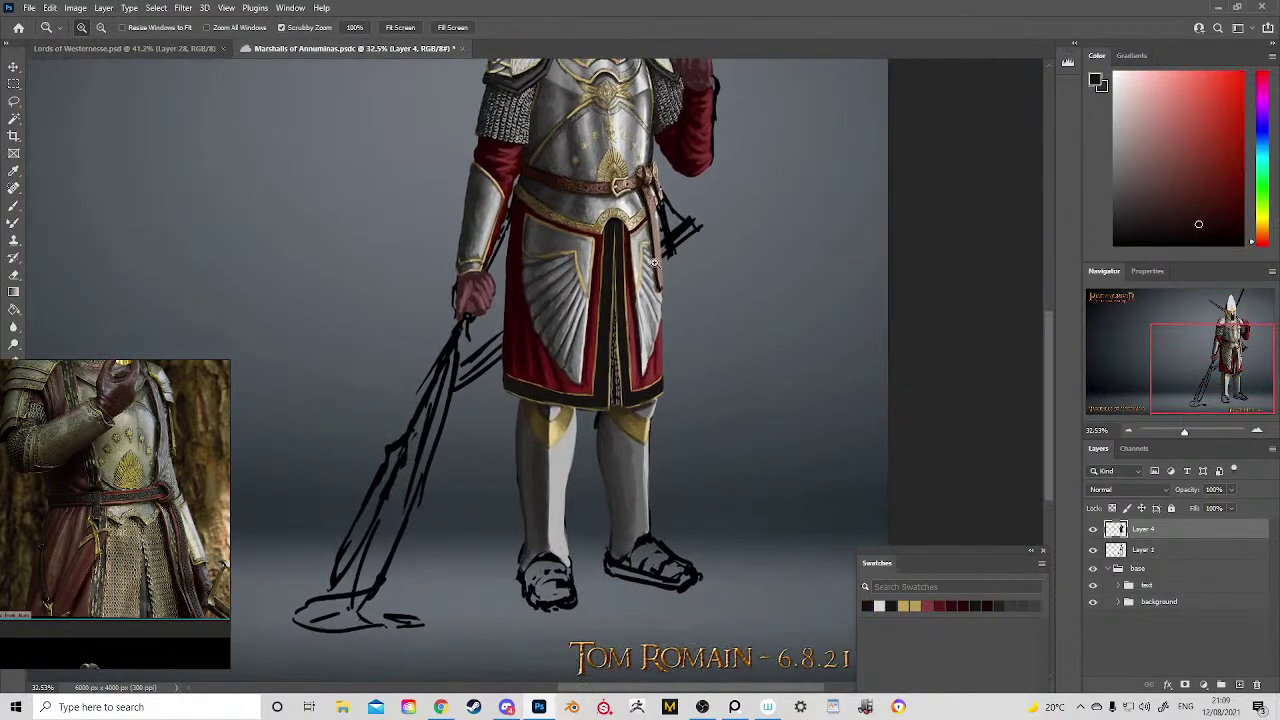
drag(656, 262, 591, 328)
key(ctrl+s)
key(ctrl+w)
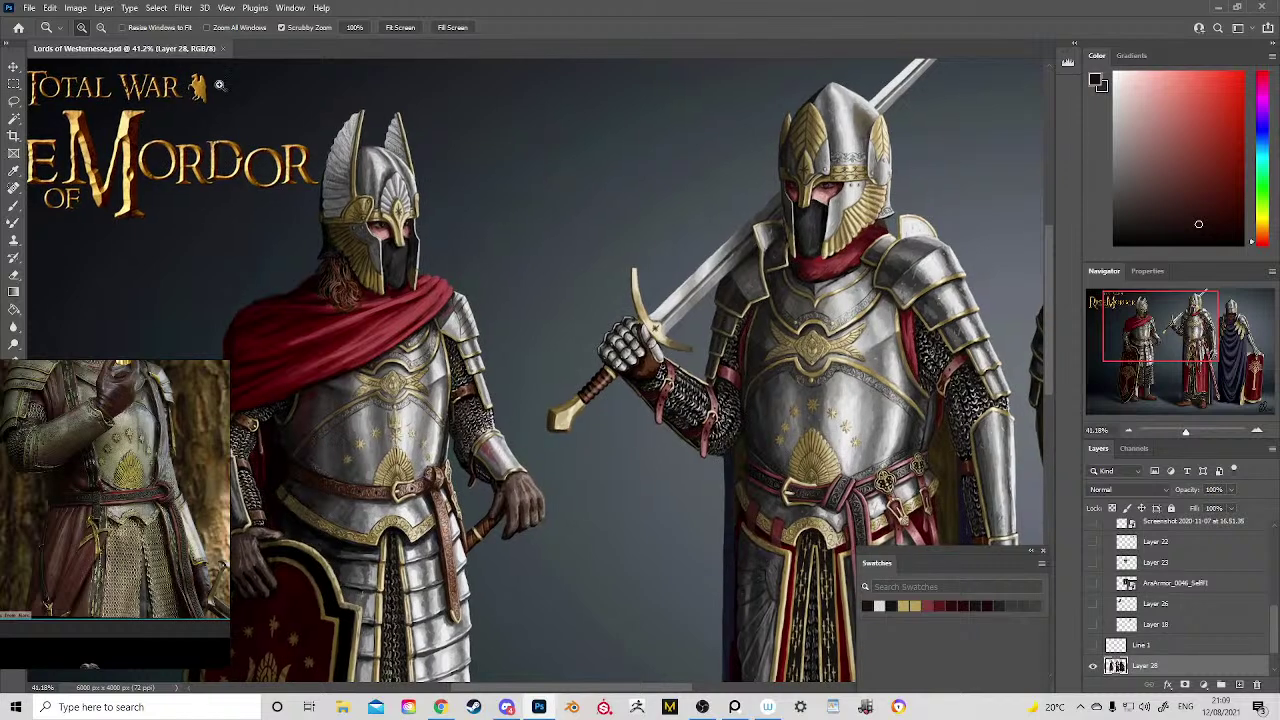
click(223, 48)
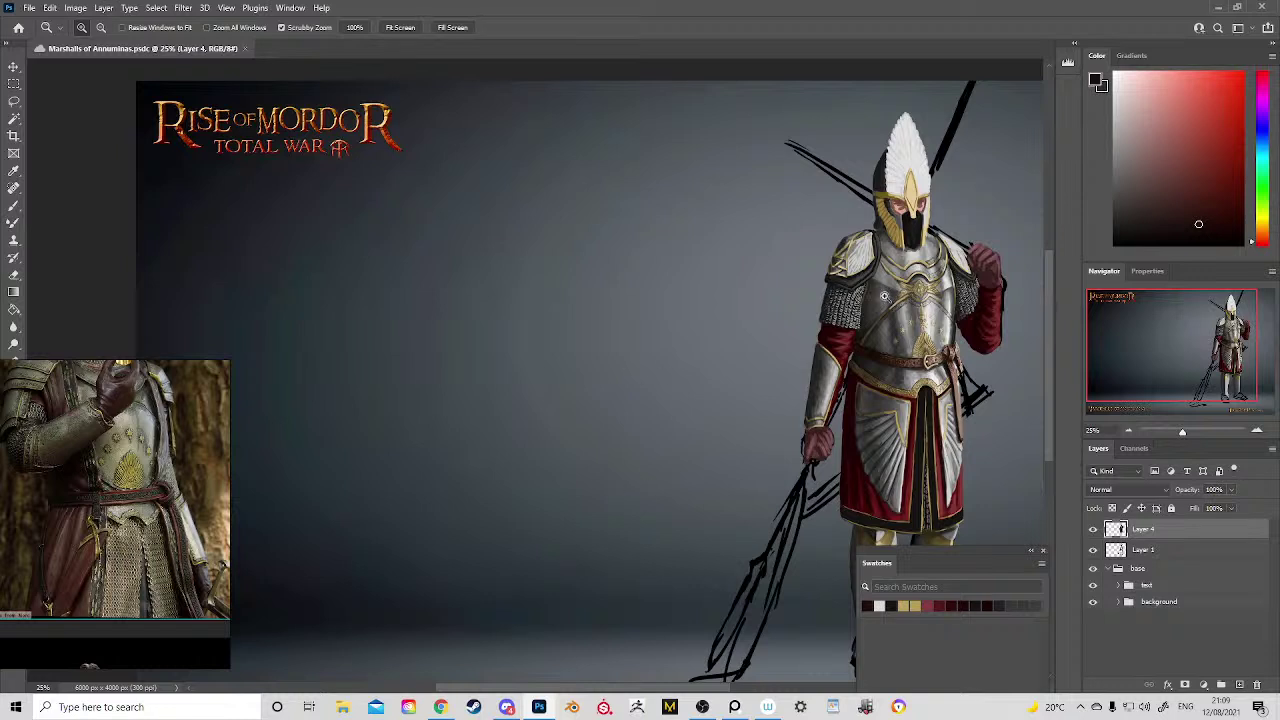
Step: Refine the feathered white crest of the helmet with the Brush in a sampled off-white
drag(934, 228, 990, 236)
scroll(848, 355, down, 3)
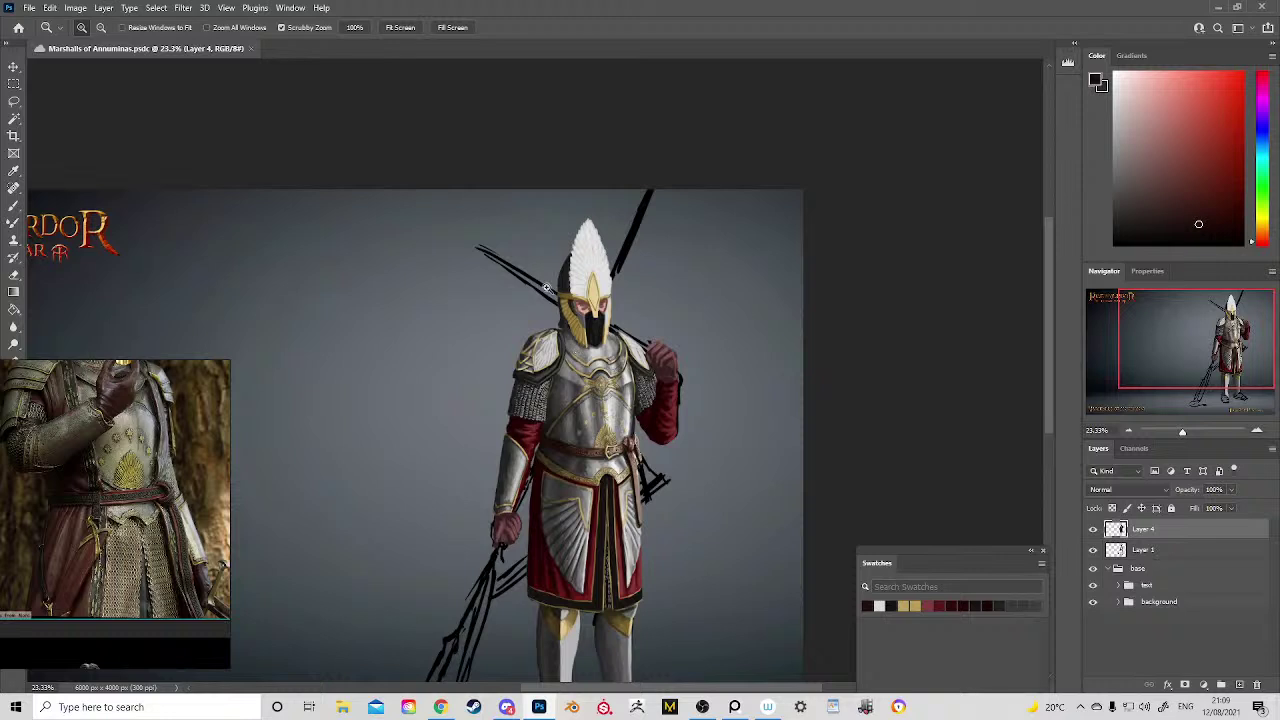
scroll(655, 410, down, 2)
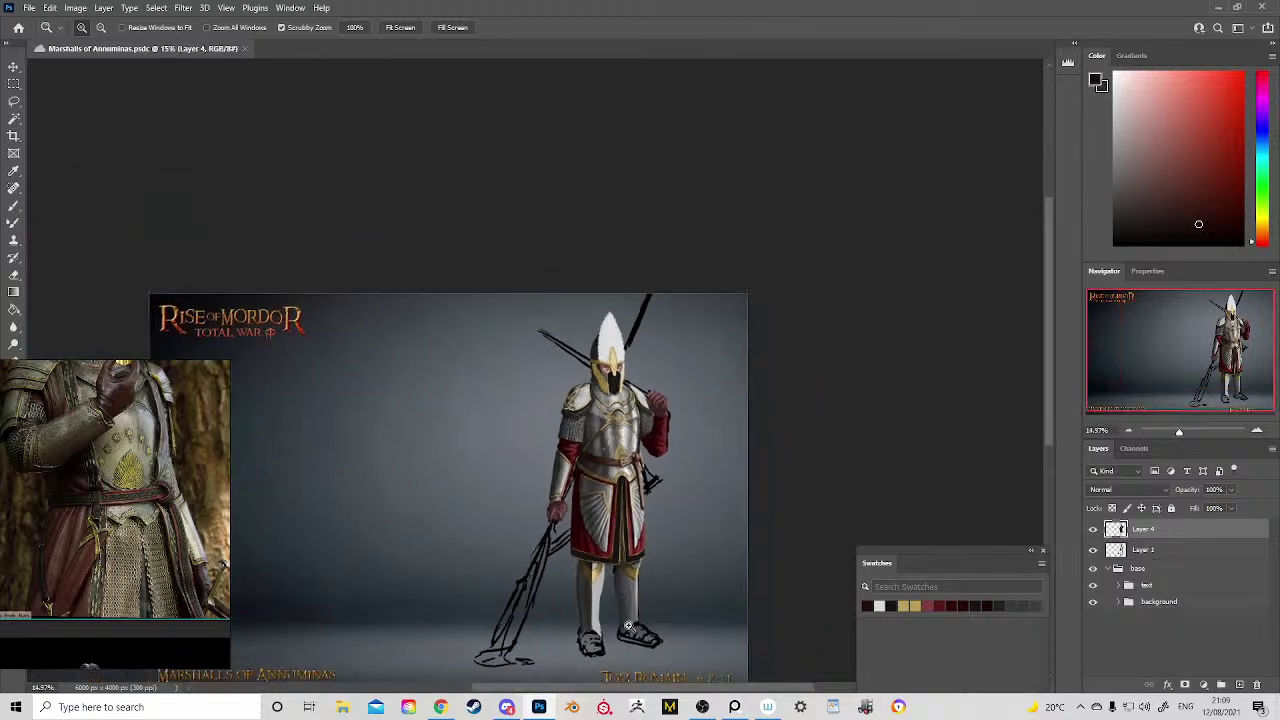
scroll(632, 596, up, 2)
scroll(624, 199, up, 4)
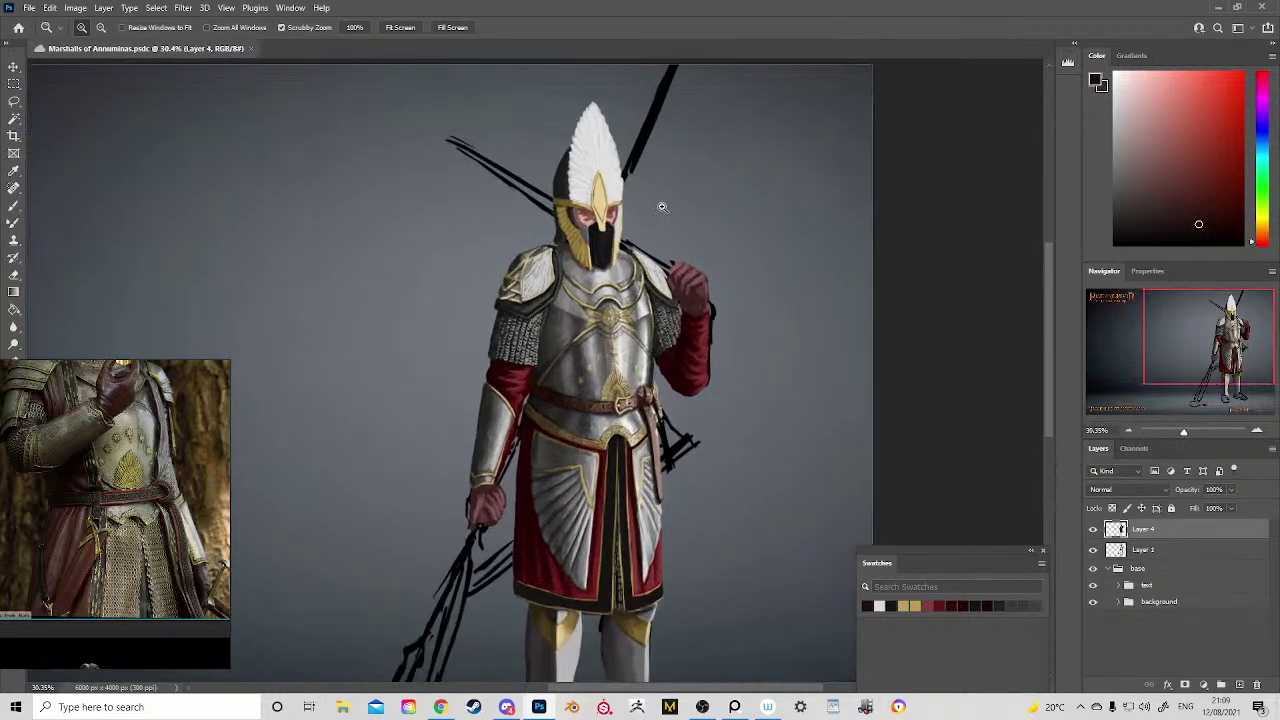
scroll(498, 183, down, 3)
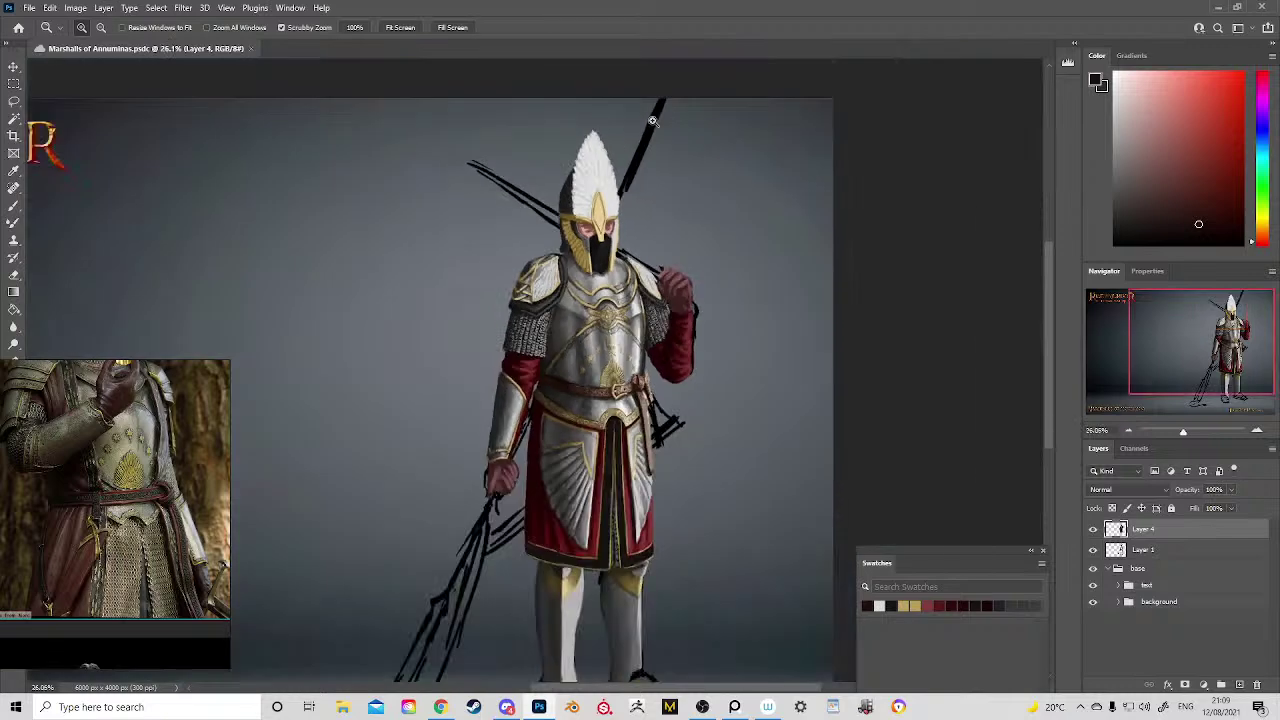
scroll(600, 113, up, 5)
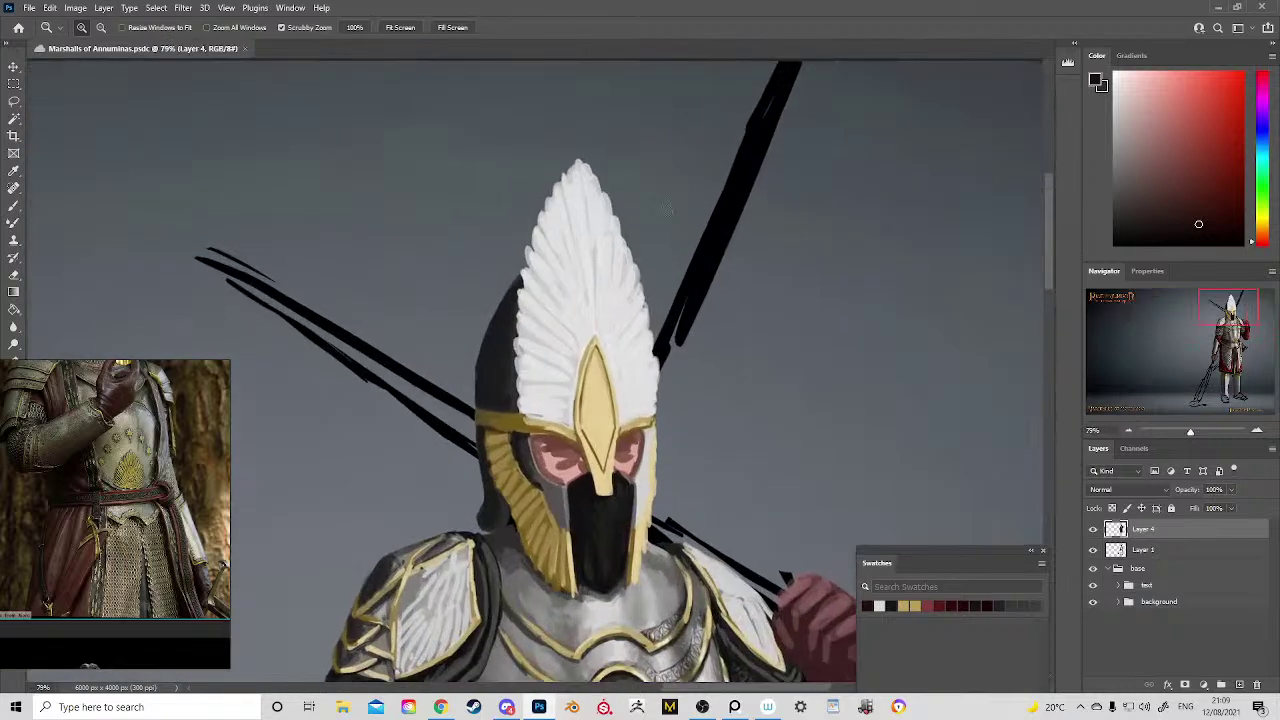
key(b)
alt+click(606, 250)
mouse_move(606, 182)
mouse_down()
mouse_move(647, 296)
mouse_move(637, 312)
mouse_move(657, 409)
mouse_move(774, 257)
mouse_move(760, 243)
mouse_move(788, 262)
mouse_move(727, 178)
mouse_up()
drag(753, 223, 618, 340)
drag(615, 249, 648, 270)
Step: Repaint the outer edge of the far greave in sampled greys and clean up its outline with the Eraser
drag(622, 428, 646, 82)
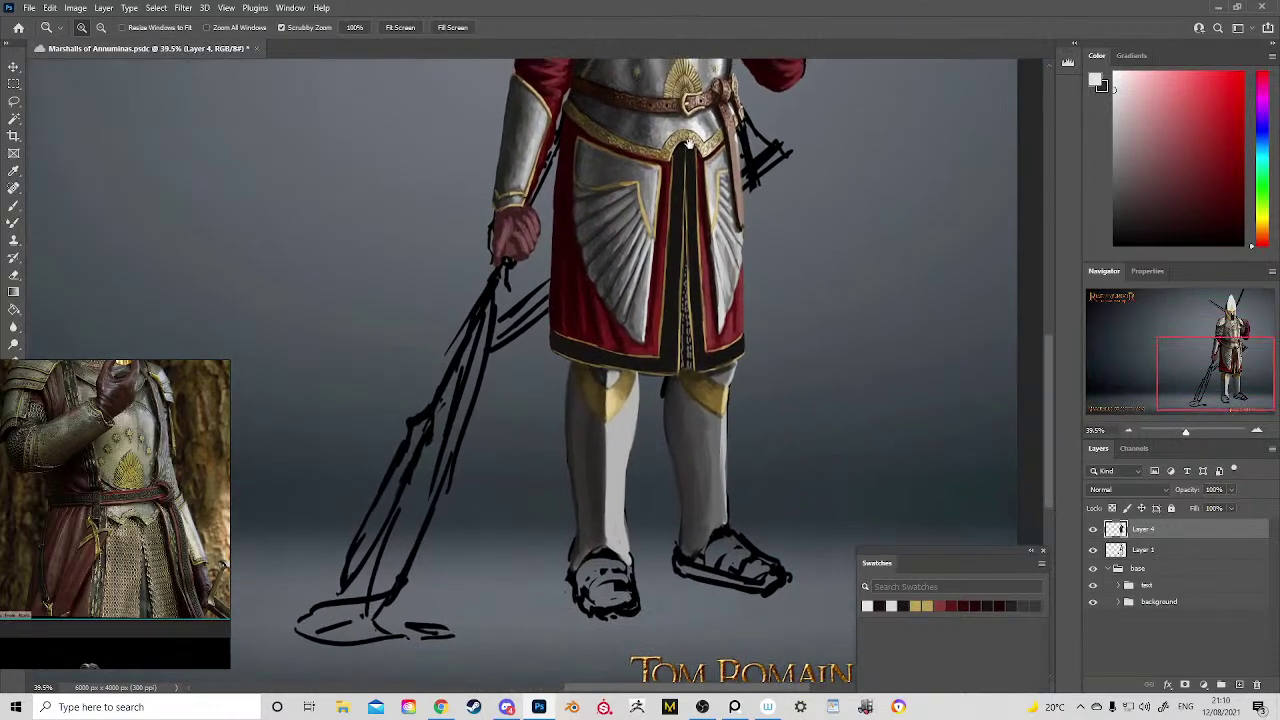
mouse_move(669, 382)
mouse_down()
mouse_move(667, 362)
mouse_move(712, 383)
mouse_up()
key(b)
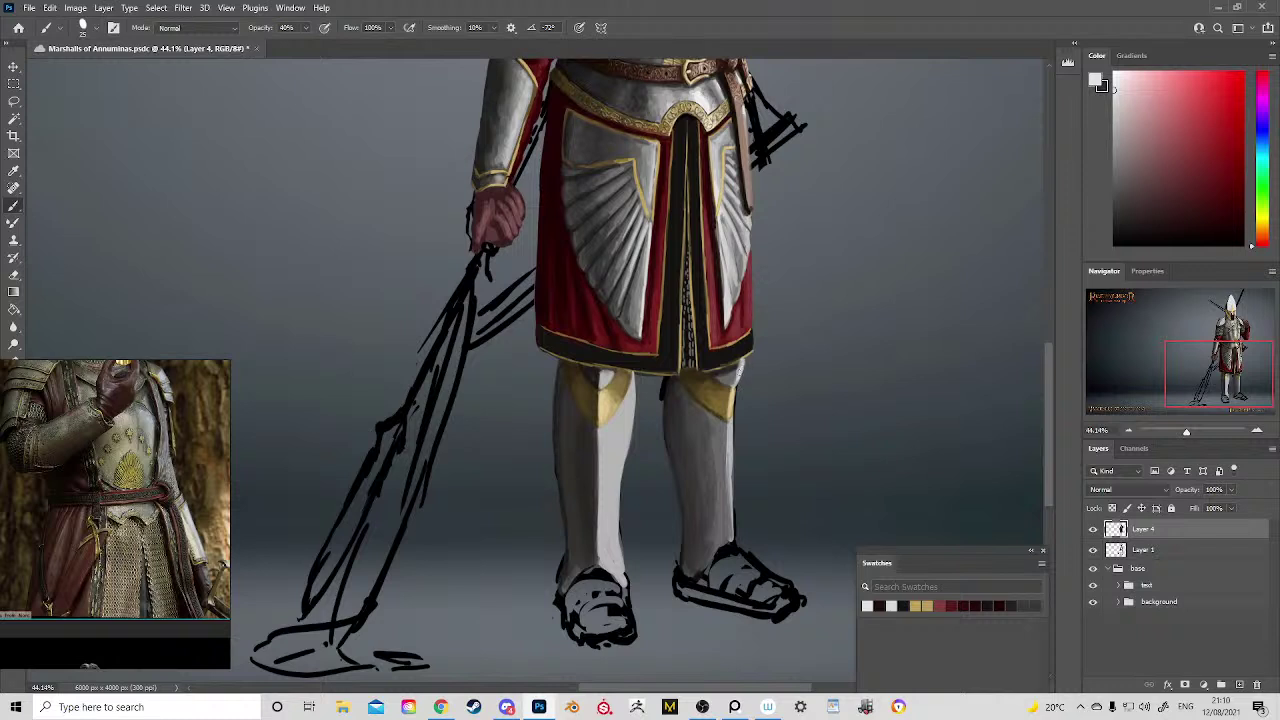
alt+click(735, 372)
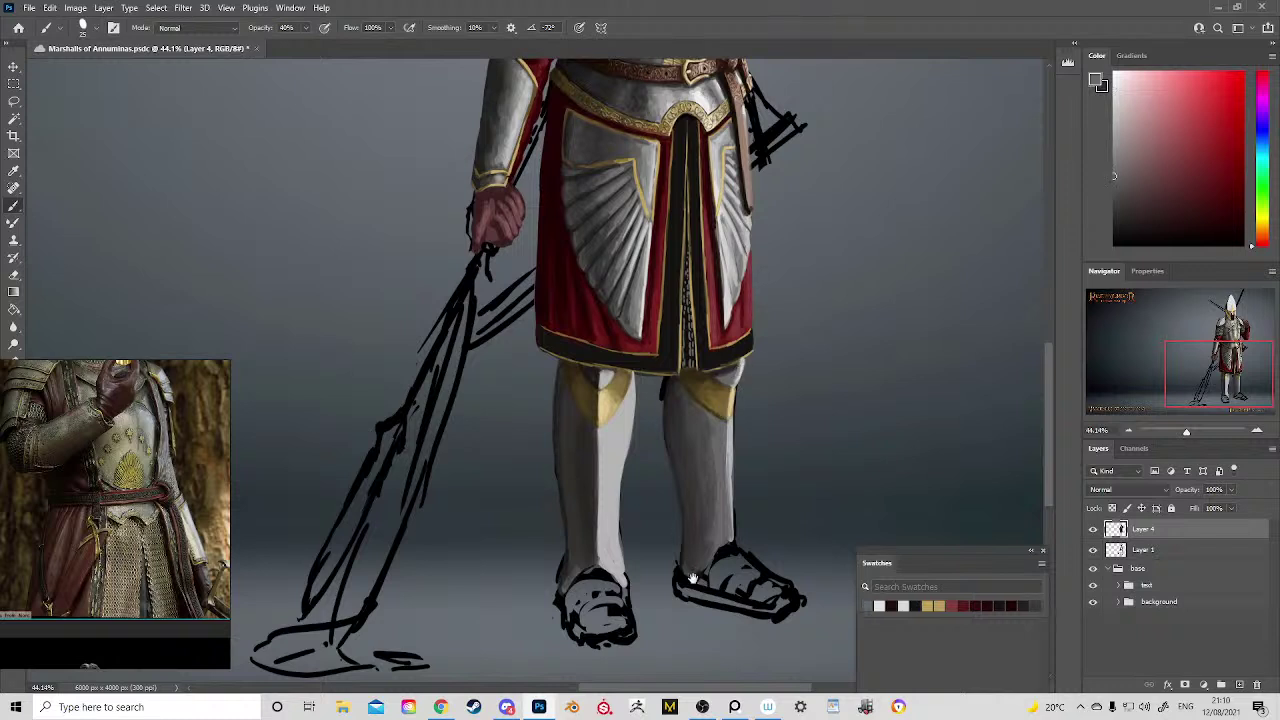
drag(692, 578, 652, 418)
alt+click(692, 320)
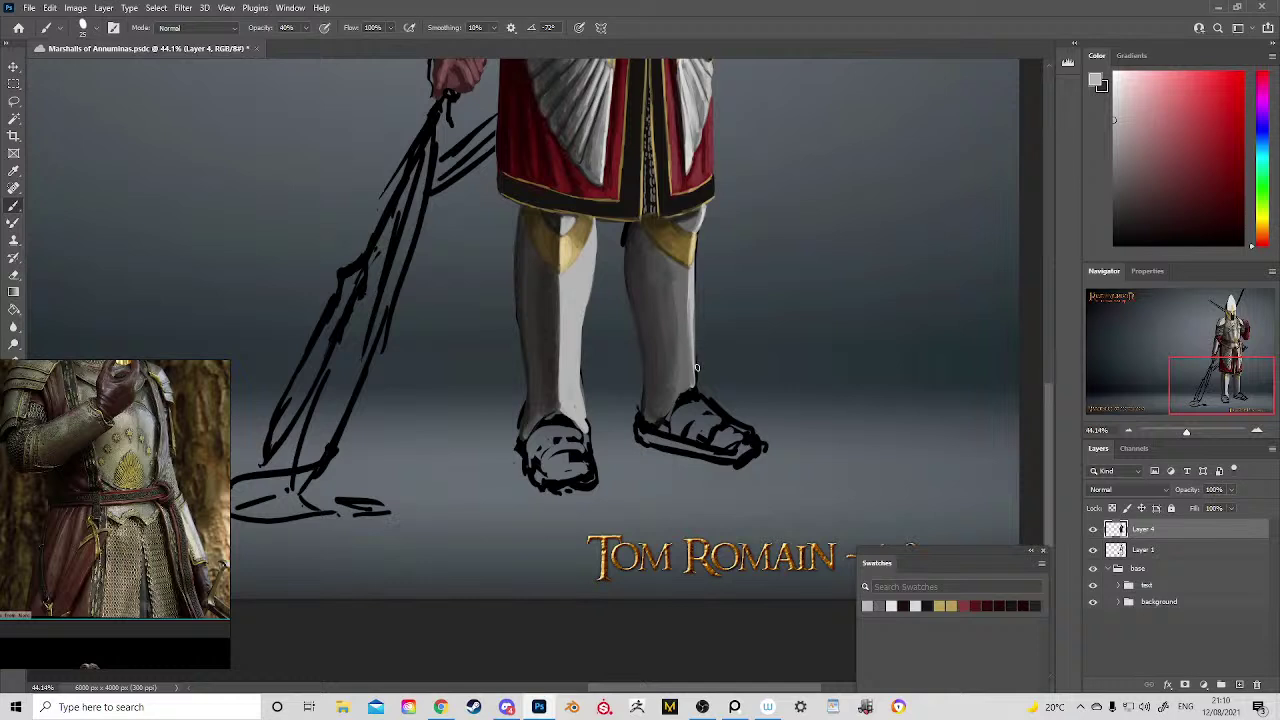
mouse_move(695, 370)
mouse_down()
mouse_move(691, 312)
mouse_move(715, 387)
mouse_up()
key(e)
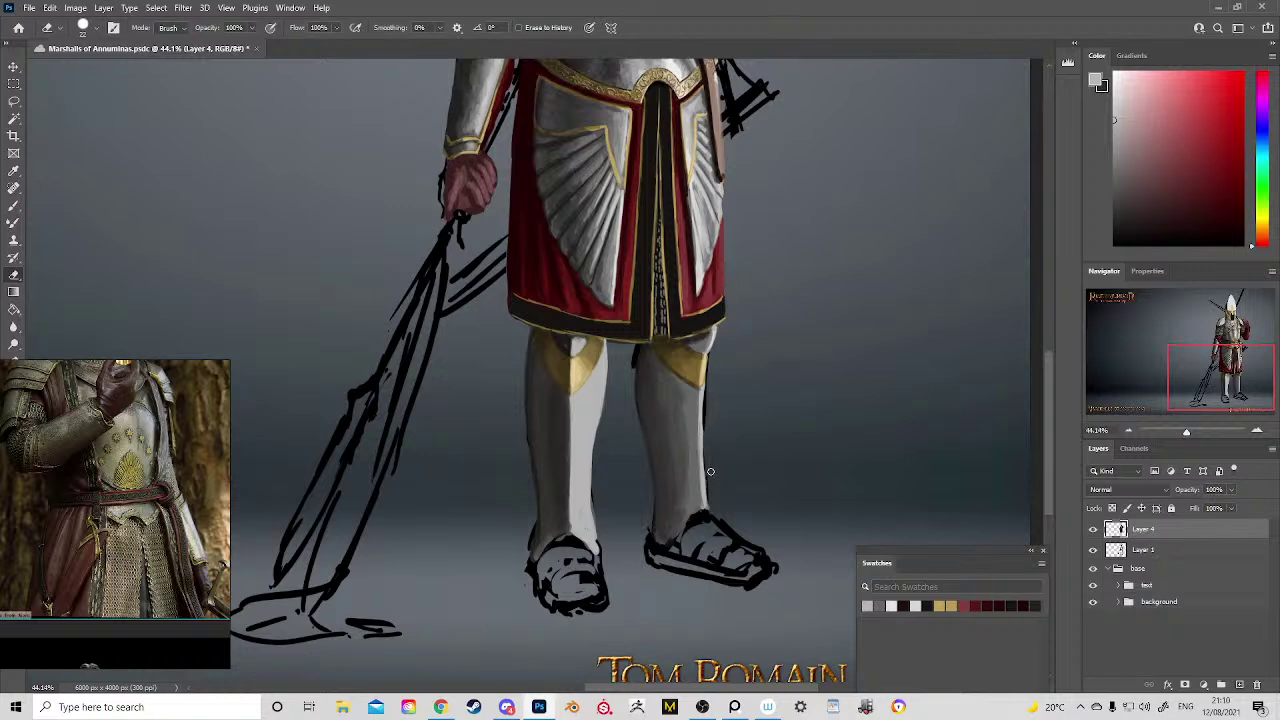
mouse_move(706, 417)
mouse_down()
mouse_move(713, 500)
mouse_move(749, 400)
mouse_move(726, 491)
mouse_up()
Step: Shade the near greave with the Brush in sampled light grey and dark grey, tidying its outline with the Eraser
key(b)
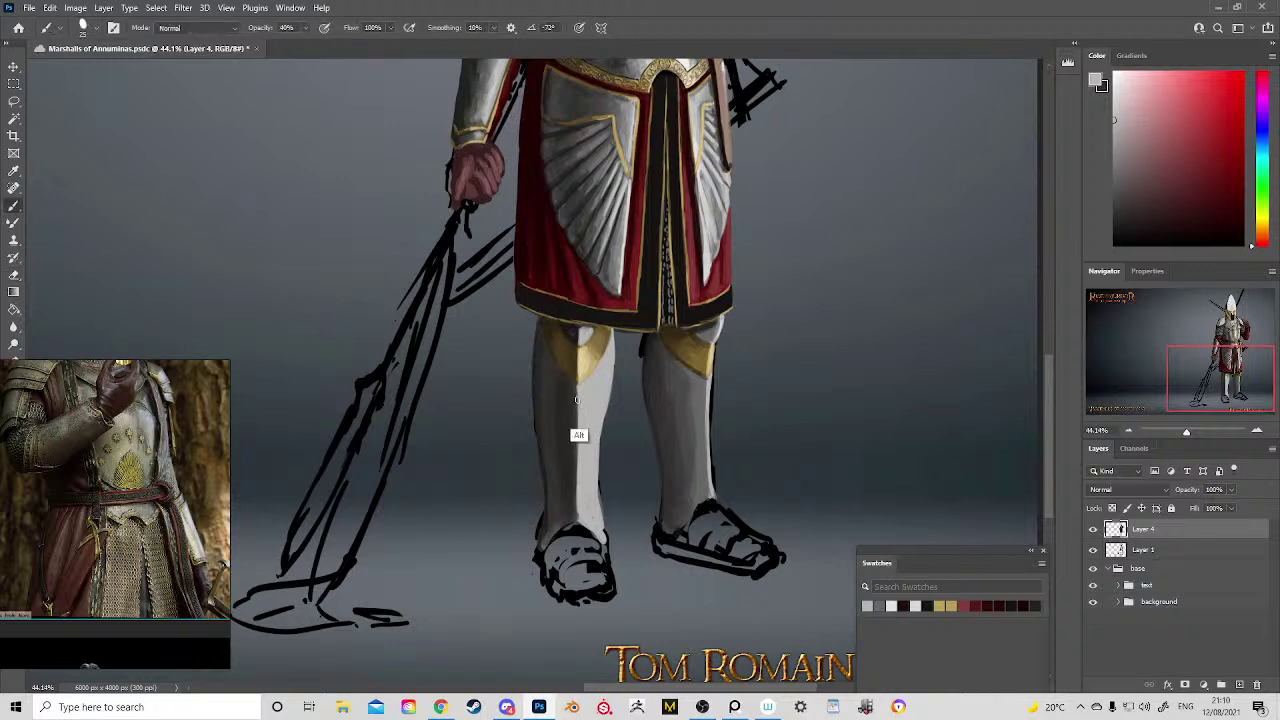
alt+click(576, 400)
mouse_move(603, 408)
mouse_down()
mouse_move(599, 516)
mouse_move(602, 450)
mouse_up()
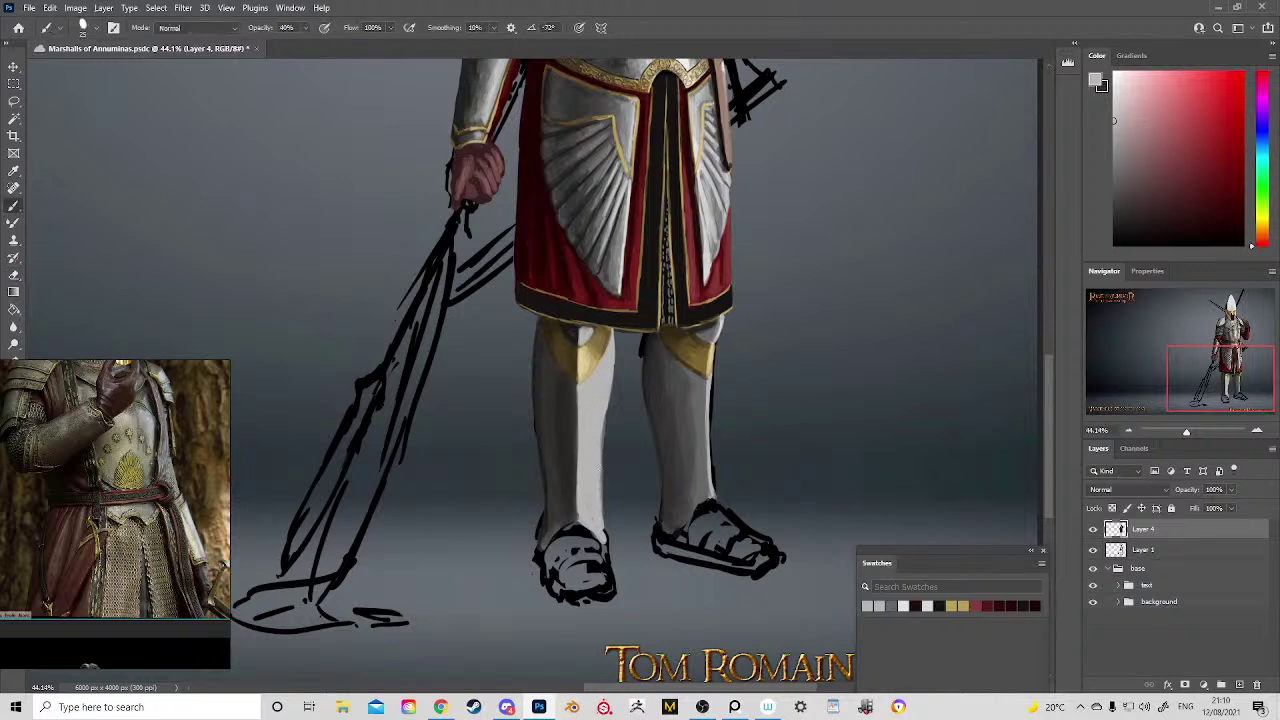
key(e)
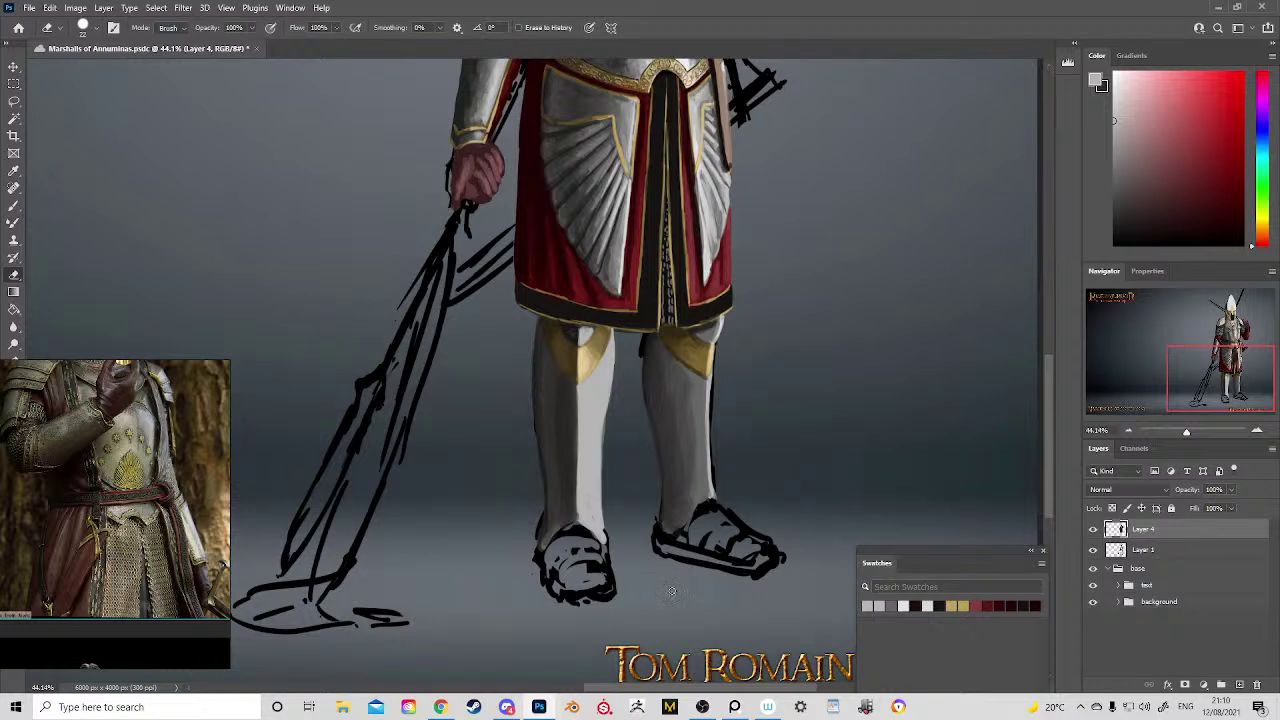
key(b)
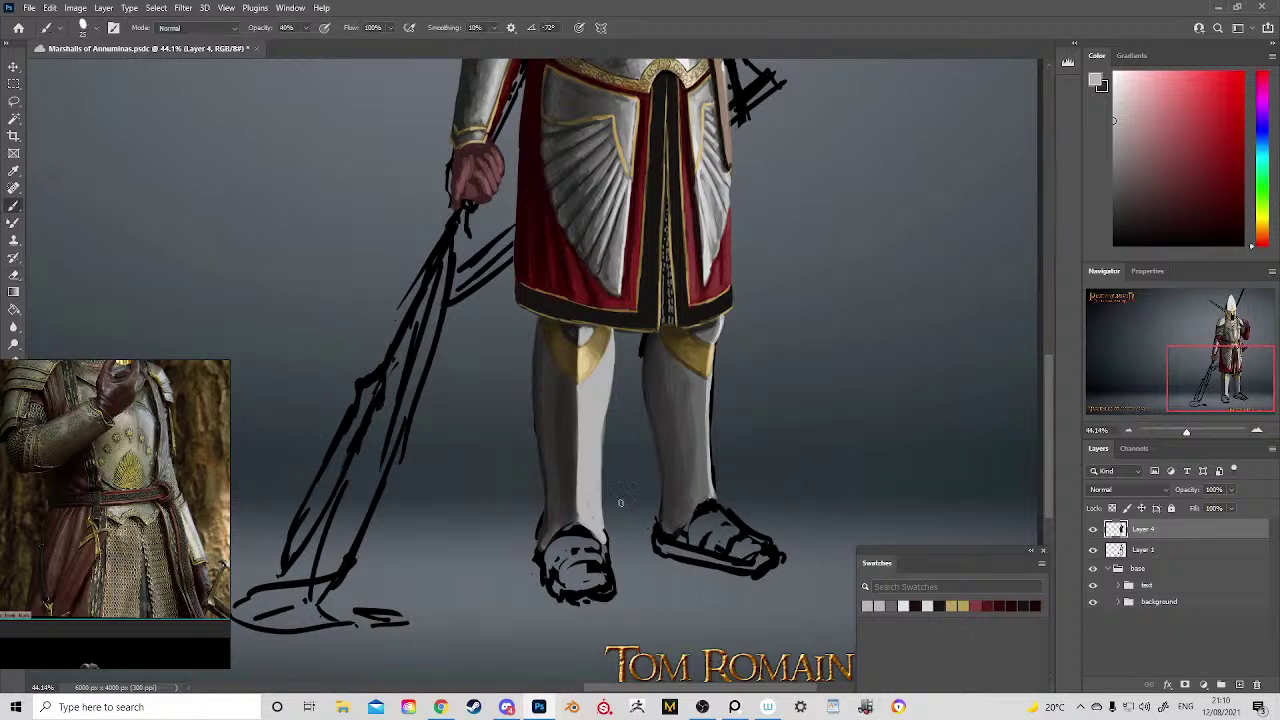
alt+click(540, 440)
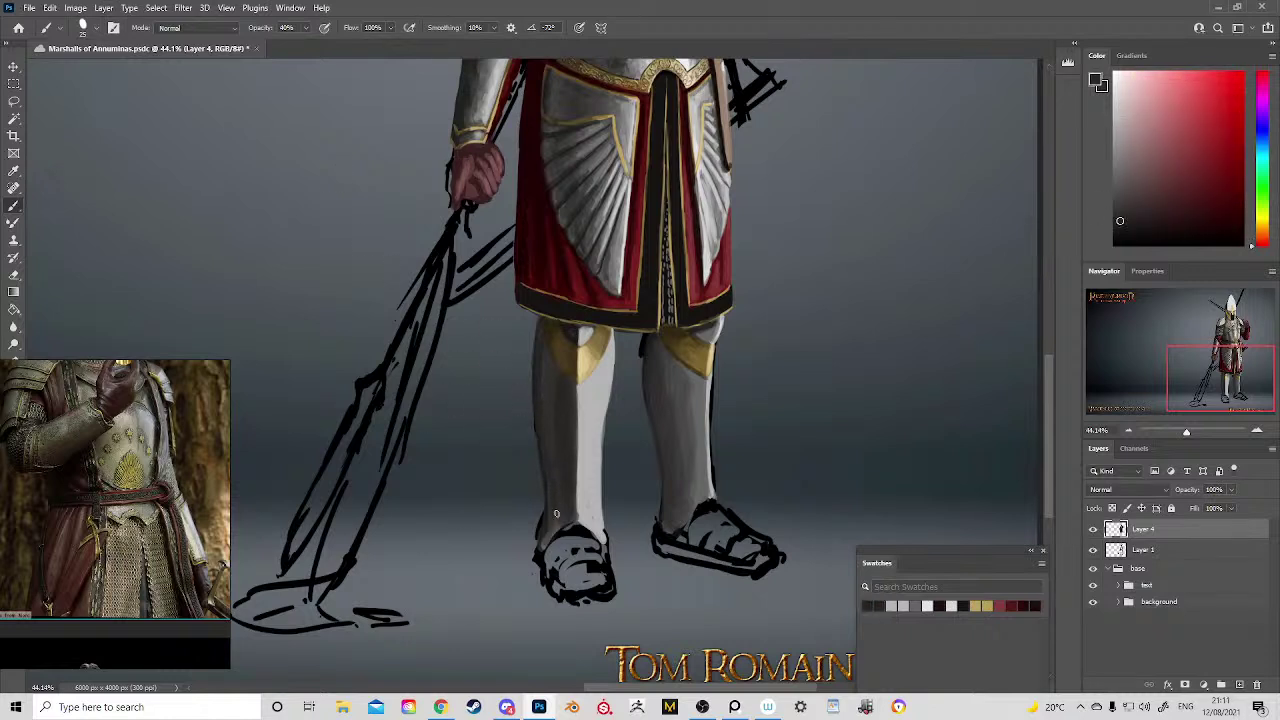
drag(618, 497, 528, 524)
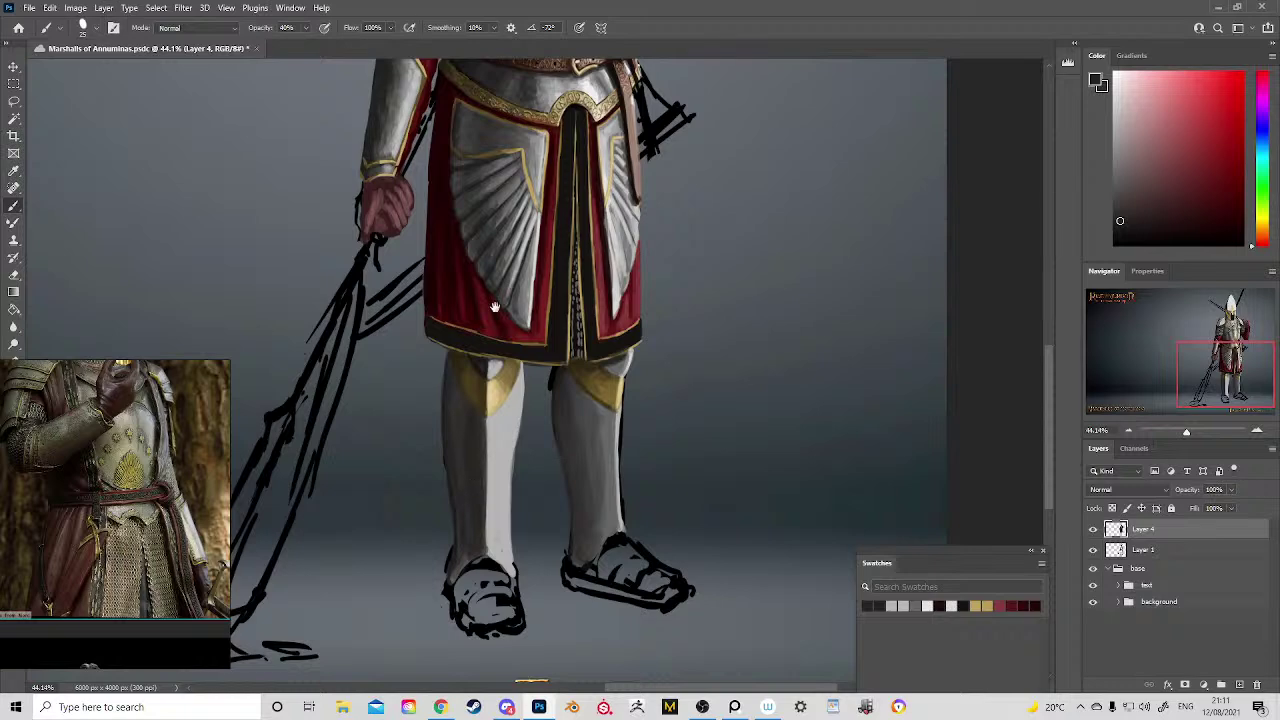
Step: Undo the stray stroke across the near knee and repaint the near greave's inner edge in sampled light grey
drag(494, 306, 615, 221)
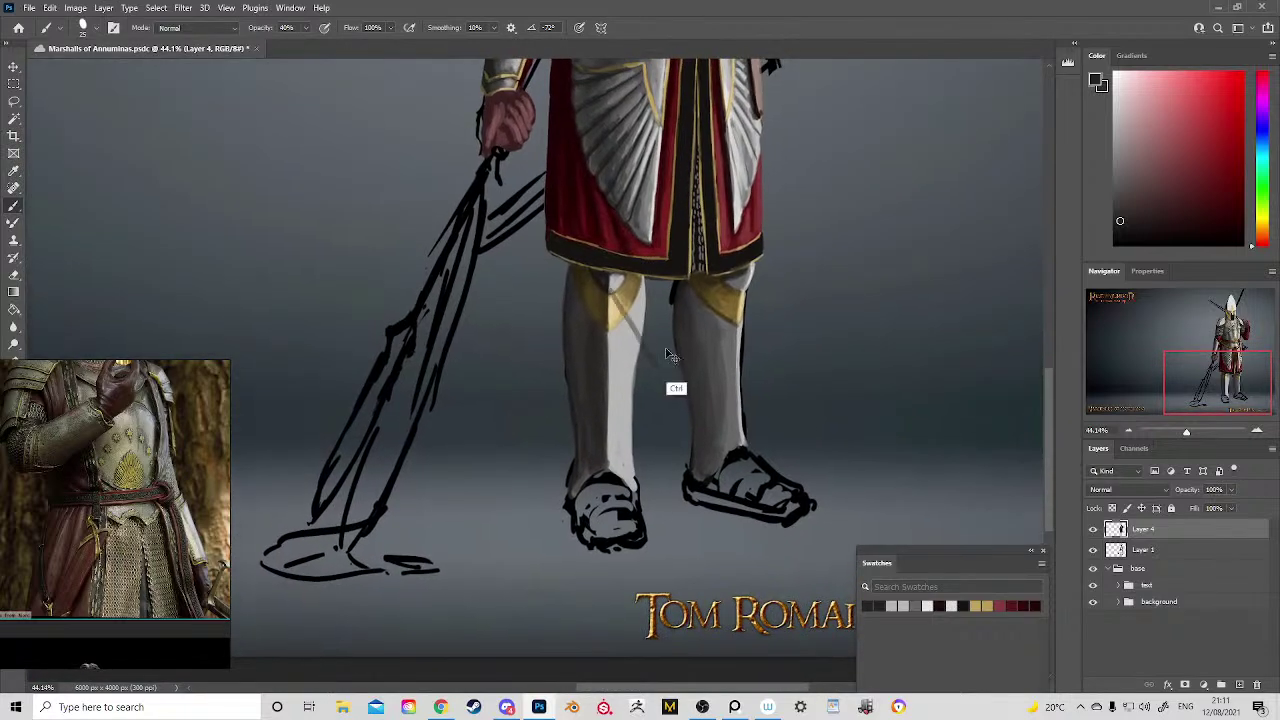
key(ctrl+z)
mouse_move(584, 278)
mouse_down()
mouse_move(623, 331)
mouse_move(660, 278)
mouse_up()
alt+click(640, 287)
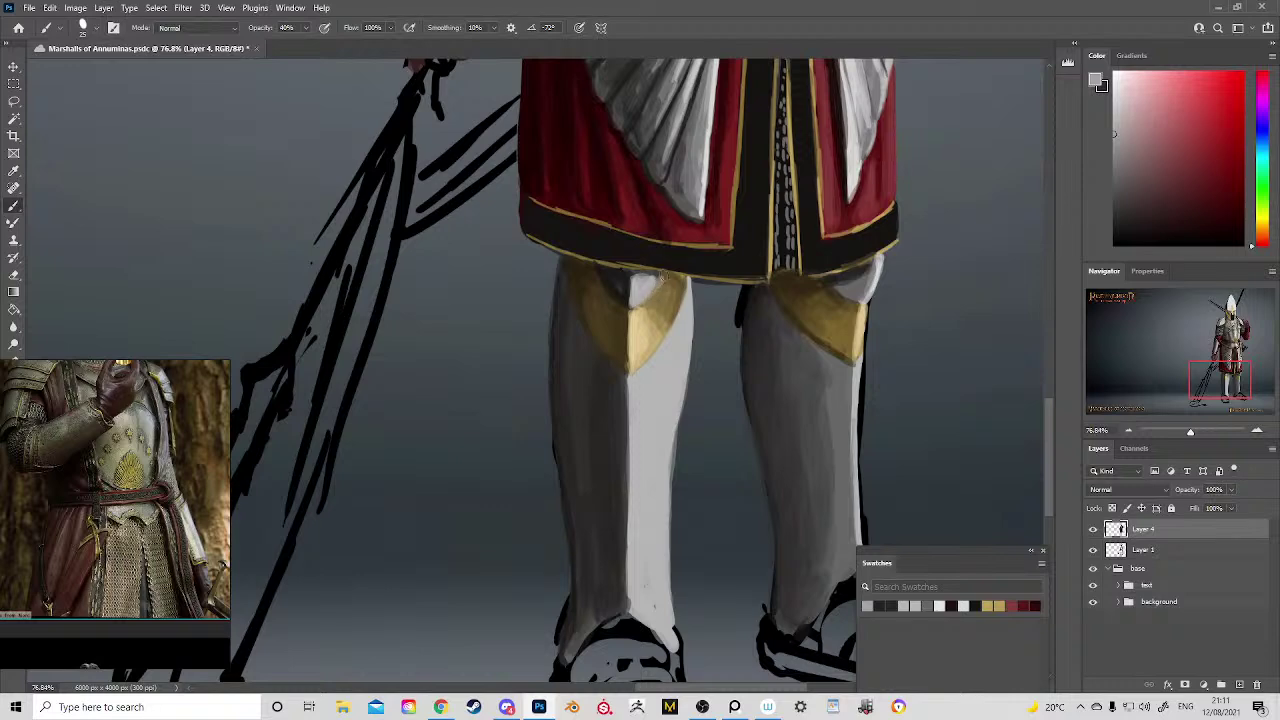
alt+click(665, 391)
drag(690, 322, 677, 442)
drag(685, 362, 670, 524)
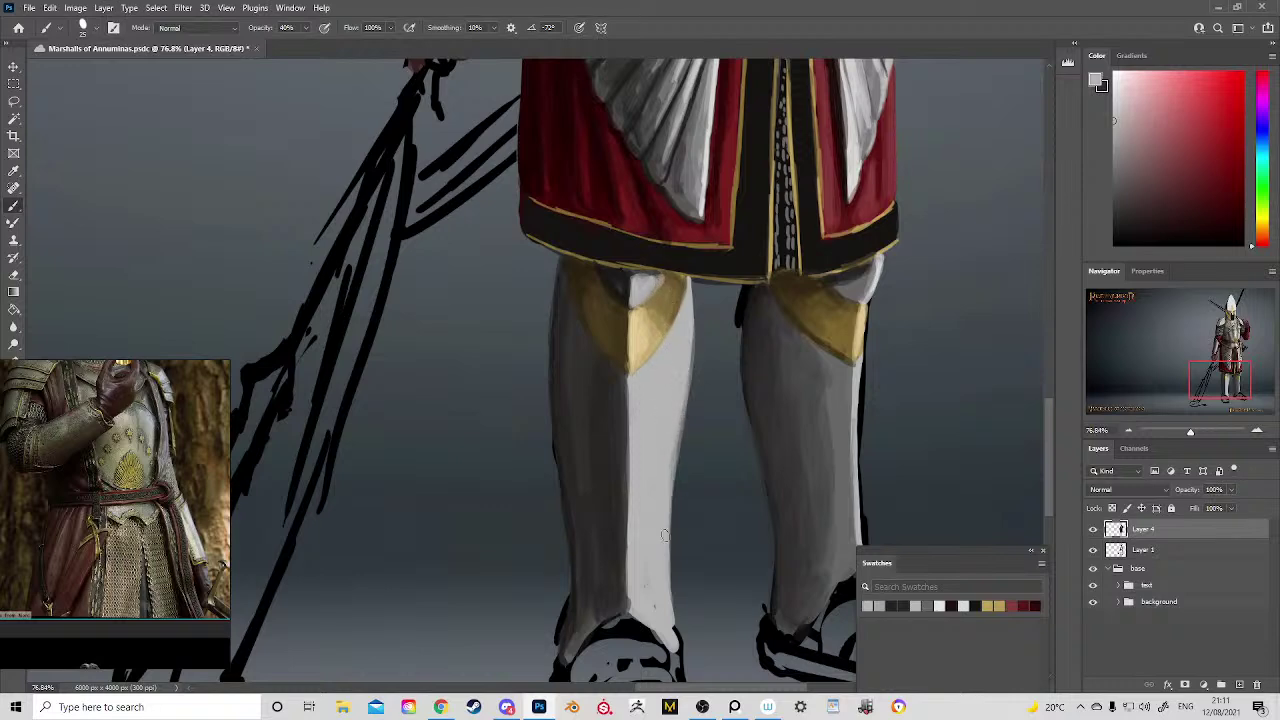
drag(717, 422, 641, 424)
mouse_move(743, 390)
mouse_down()
mouse_move(609, 302)
mouse_move(634, 292)
mouse_move(549, 366)
mouse_move(607, 407)
mouse_up()
Step: Clean up the near greave's lower outline with the Eraser and touch up the far greave's ankle in sampled dark grey
key(b)
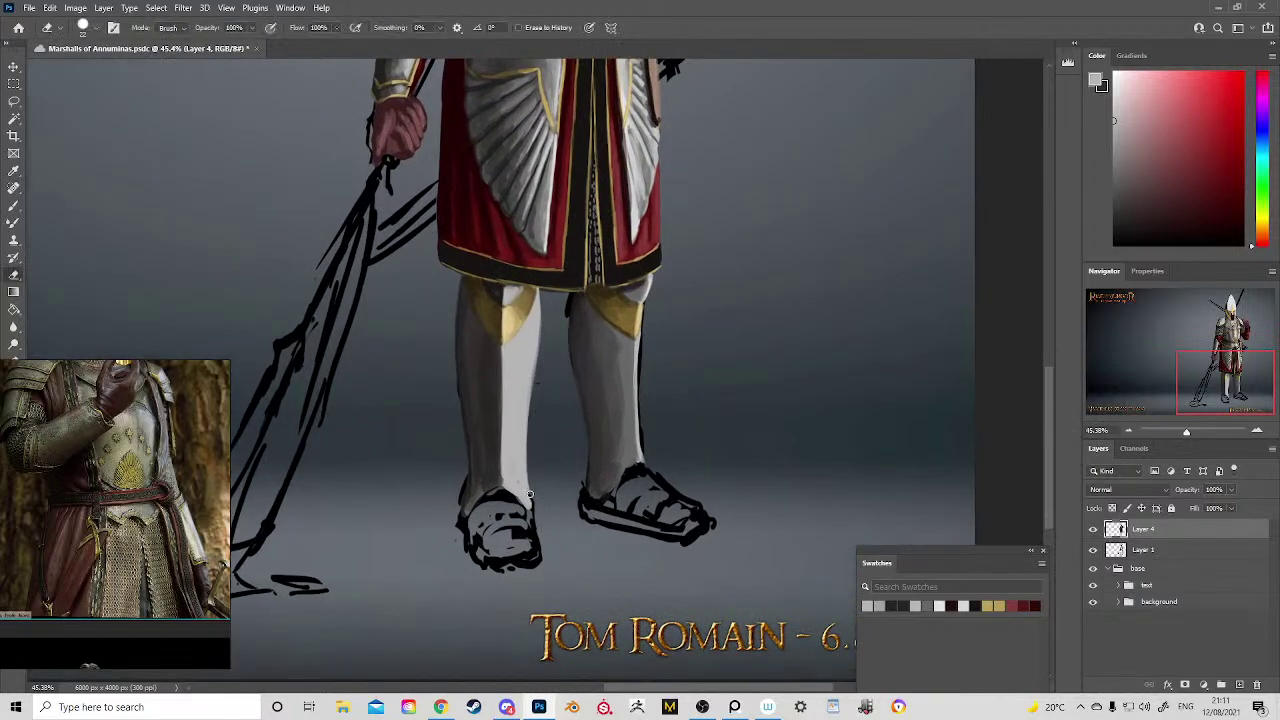
key(b)
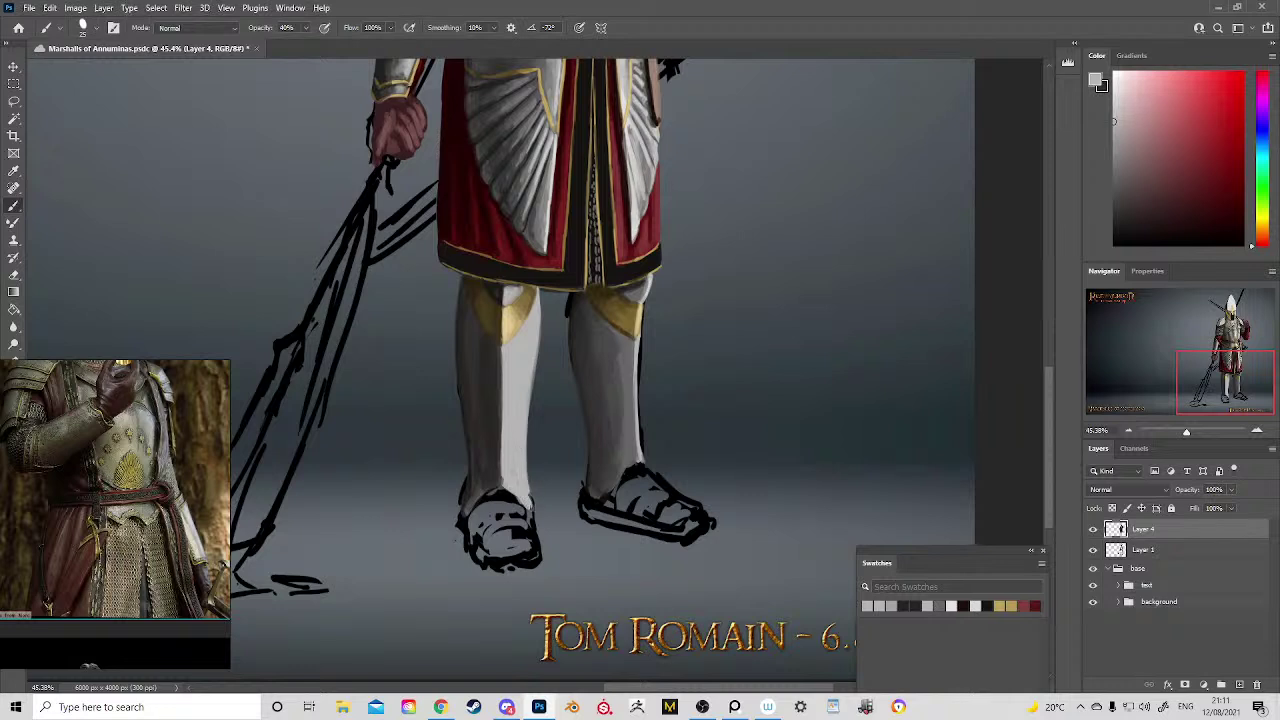
mouse_move(602, 496)
mouse_down()
mouse_move(636, 458)
mouse_move(633, 471)
mouse_move(728, 418)
mouse_move(685, 513)
mouse_move(670, 501)
mouse_up()
alt+click(679, 523)
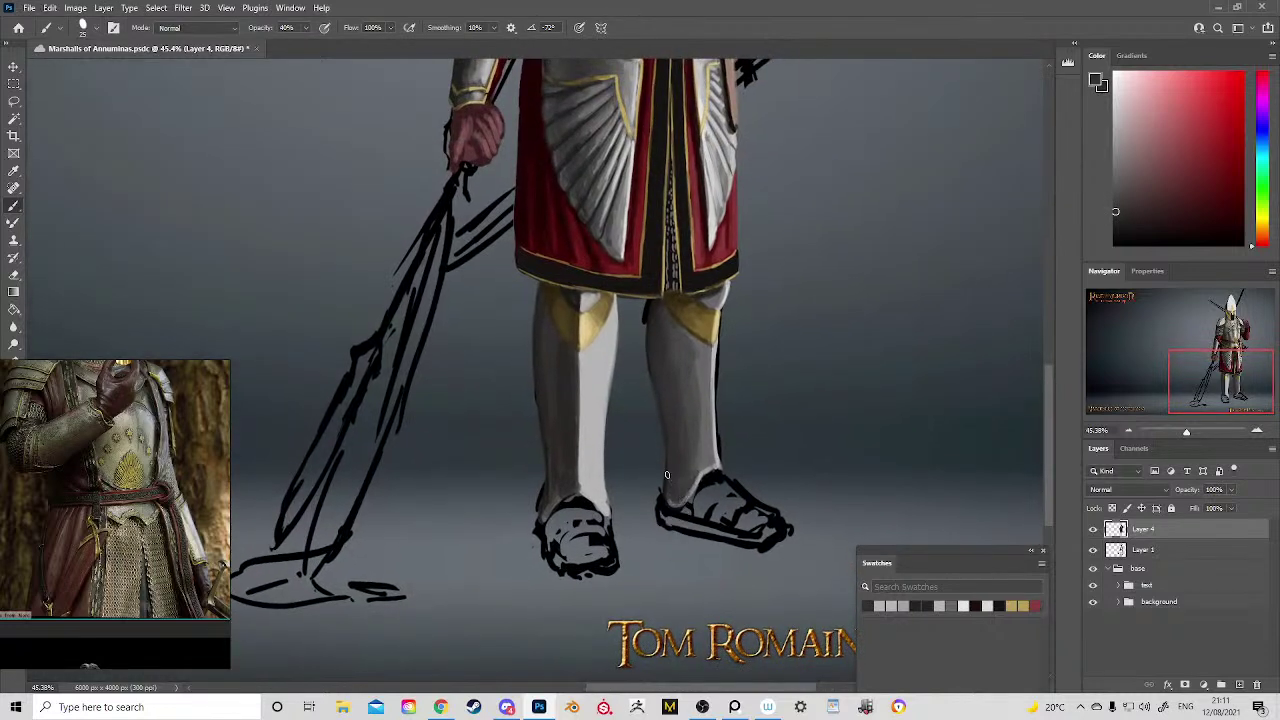
Step: Darken the wrist of the raised glove and the finger creases of the lowered glove with a sampled dark maroon
drag(561, 180, 593, 536)
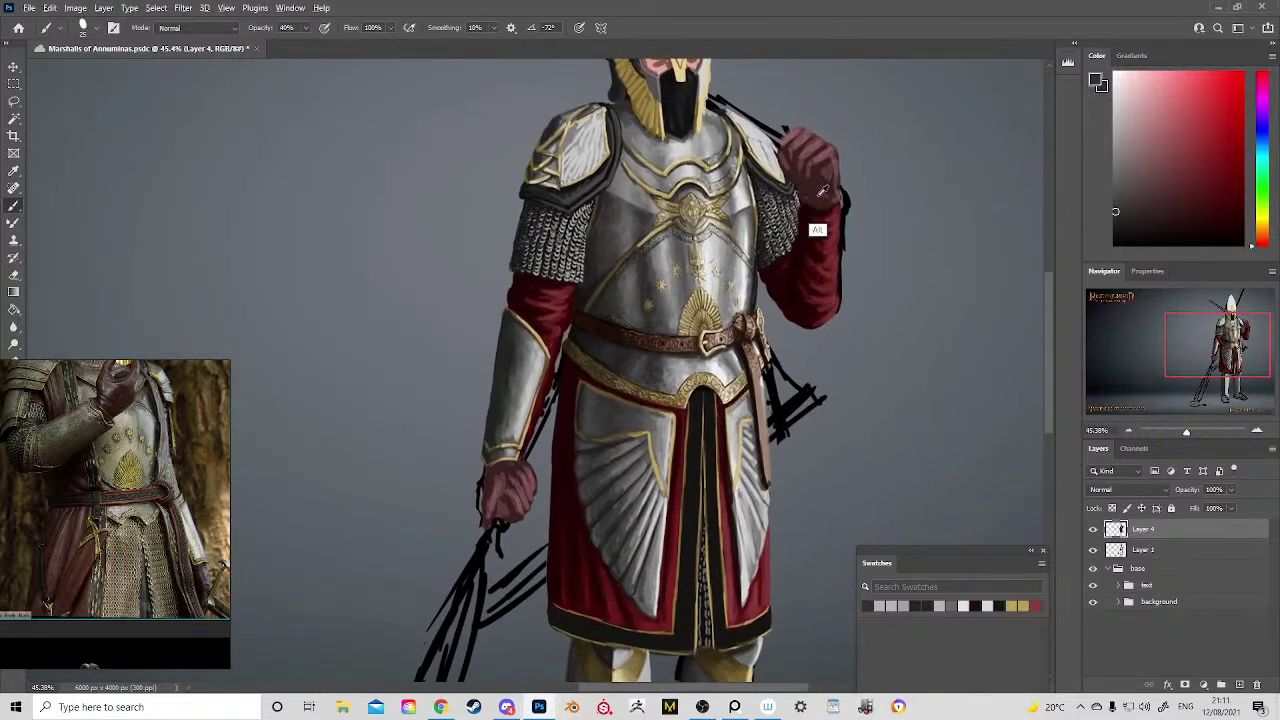
alt+click(815, 177)
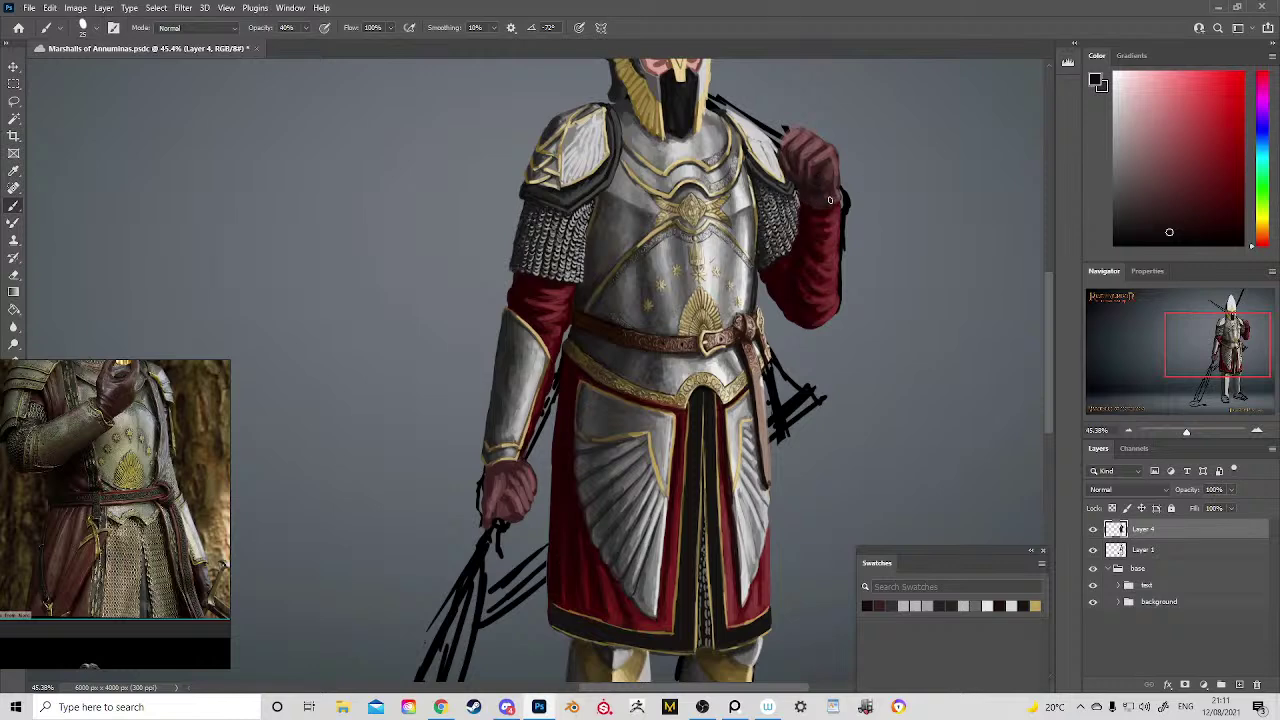
drag(492, 478, 407, 480)
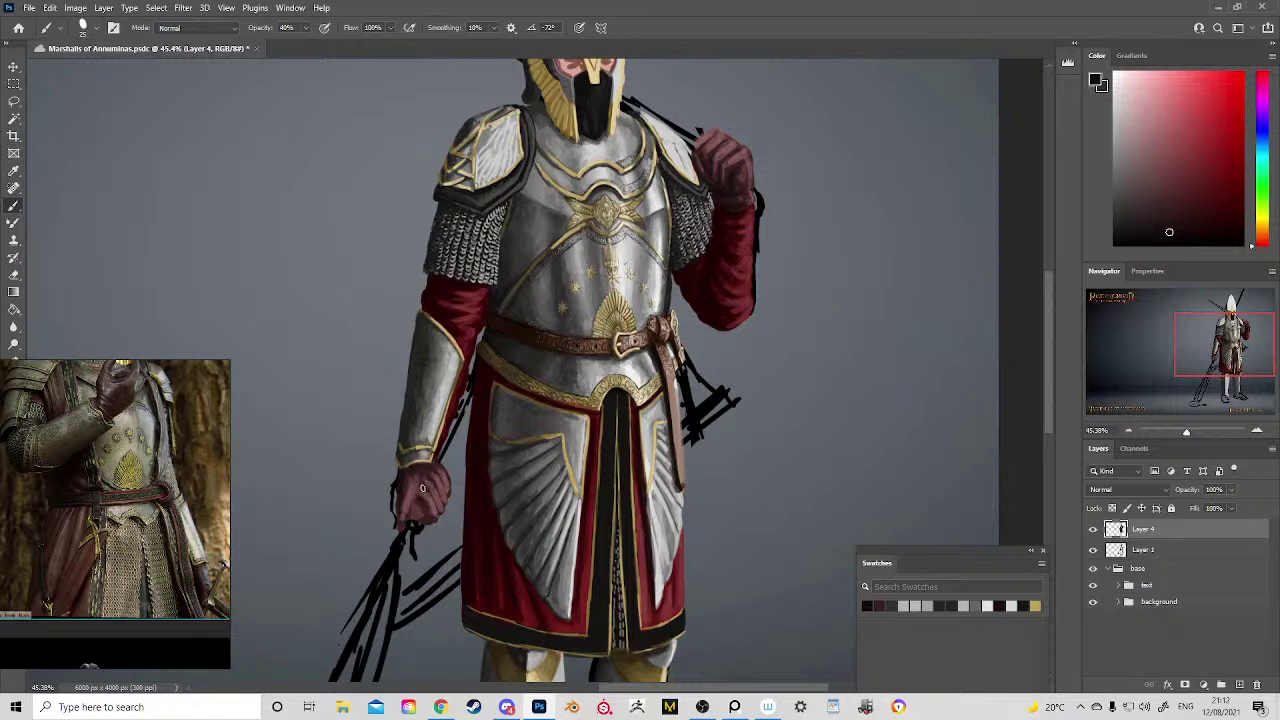
mouse_move(424, 488)
mouse_down()
mouse_move(444, 507)
mouse_move(451, 489)
mouse_move(415, 501)
mouse_up()
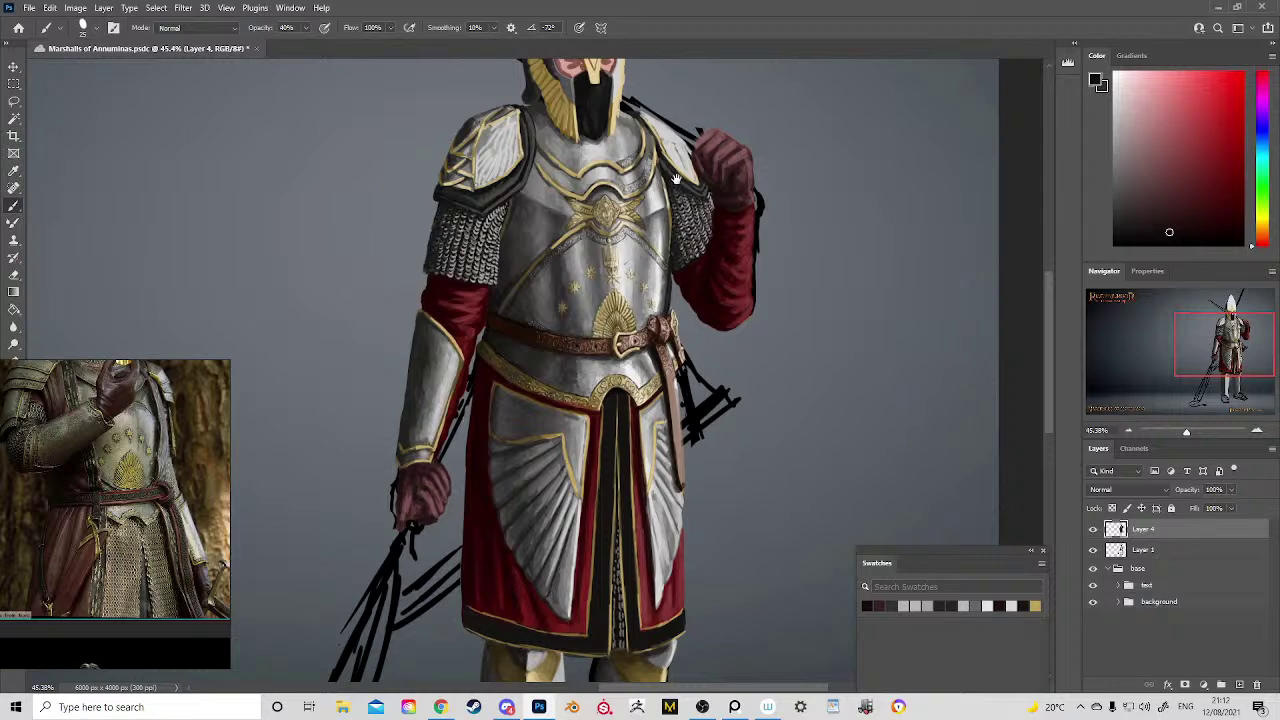
Step: Repaint the back and fingers of the lowered glove using a lighter maroon sampled from the raised glove
drag(677, 180, 743, 282)
alt+click(781, 277)
alt+click(789, 240)
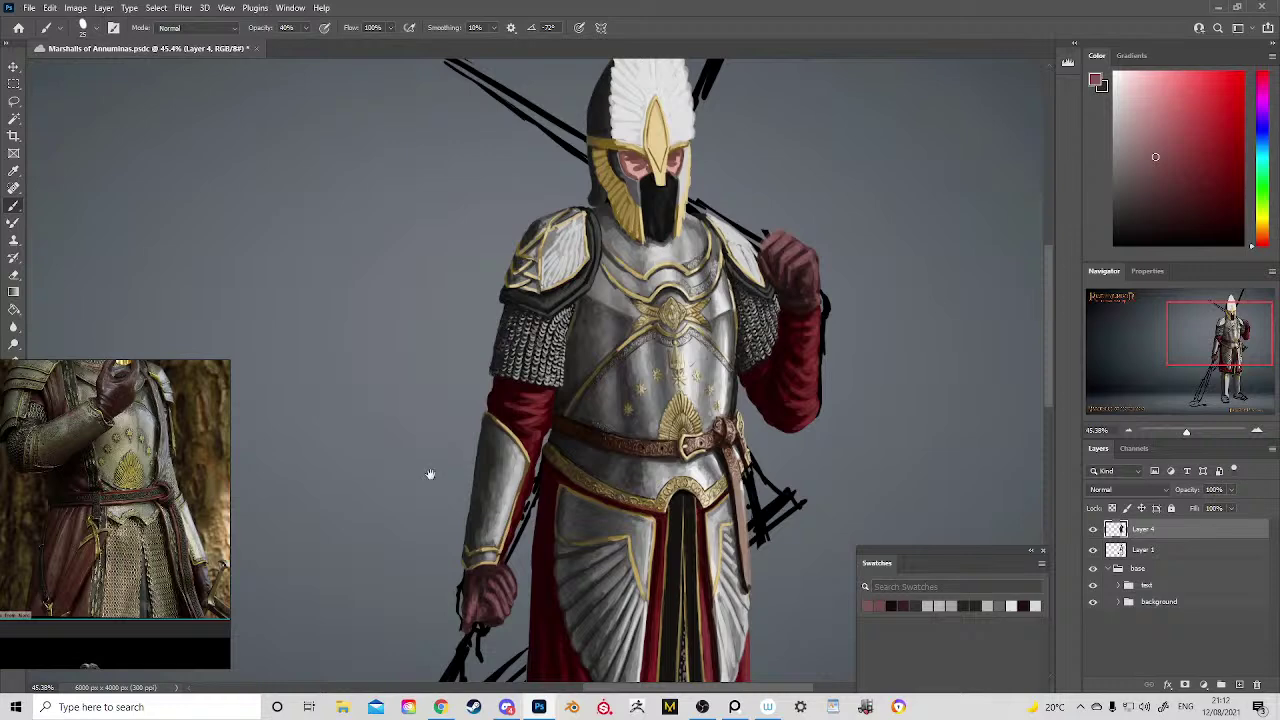
scroll(494, 487, down, 3)
key(z)
click(523, 436)
click(523, 436)
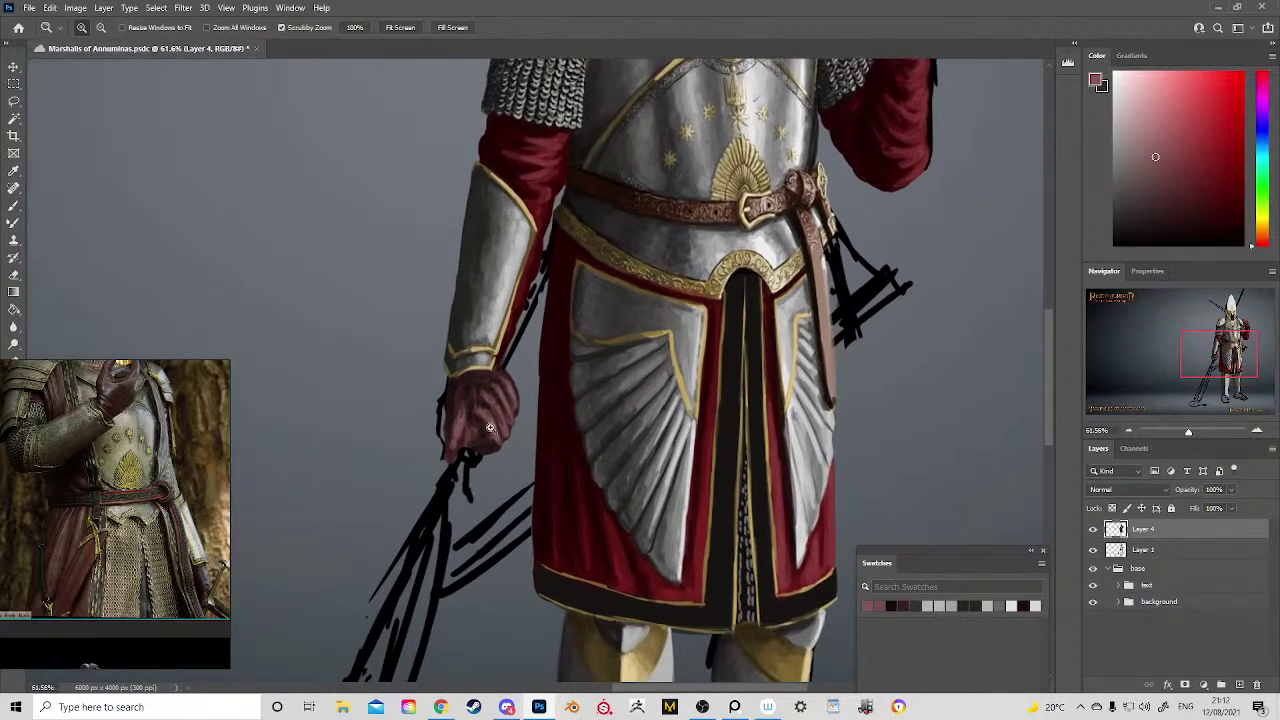
key(b)
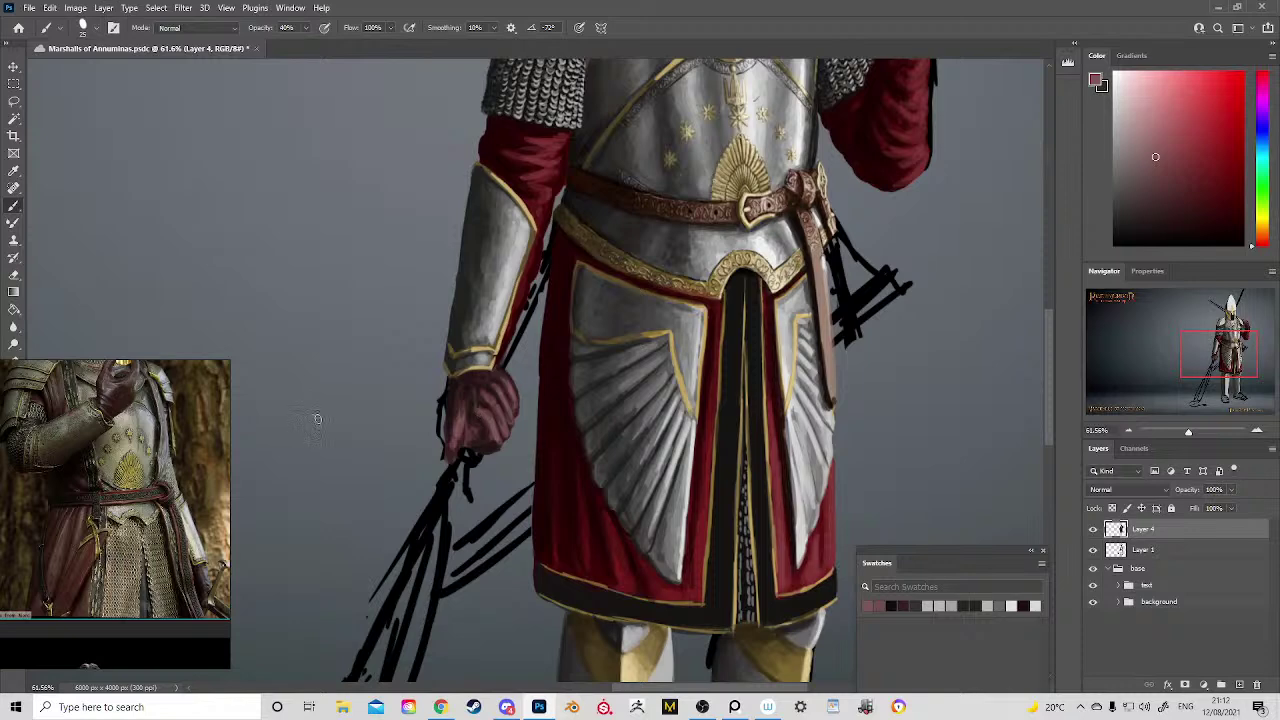
alt+click(463, 420)
drag(463, 420, 461, 444)
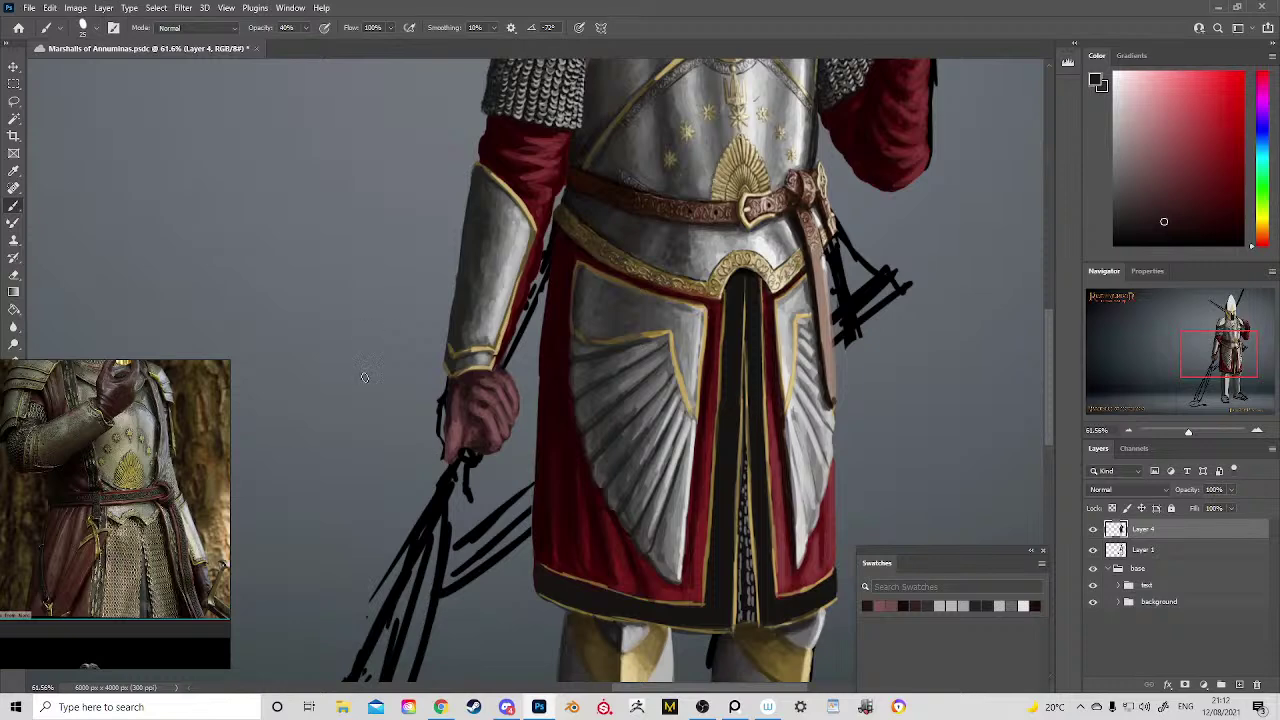
Step: Deepen the shadows on the lowered glove in sampled dark maroon and clean up its outline with the Eraser
alt+click(478, 380)
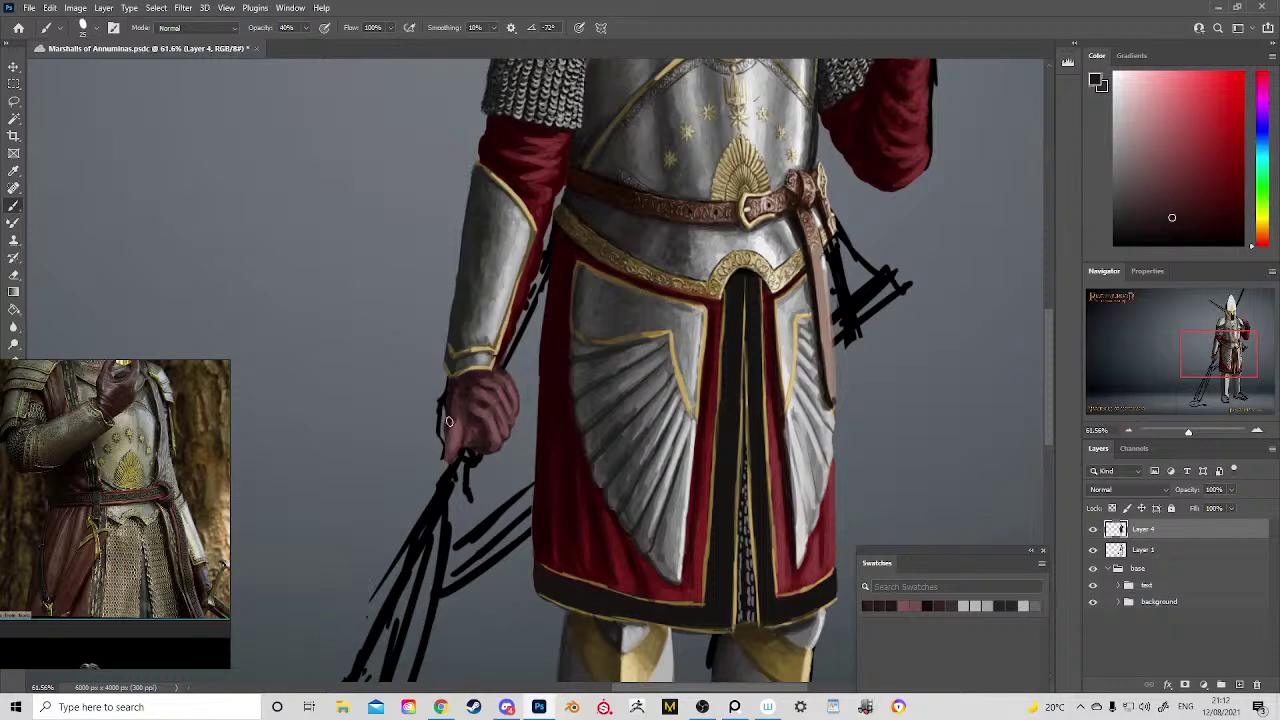
drag(463, 447, 473, 431)
key(e)
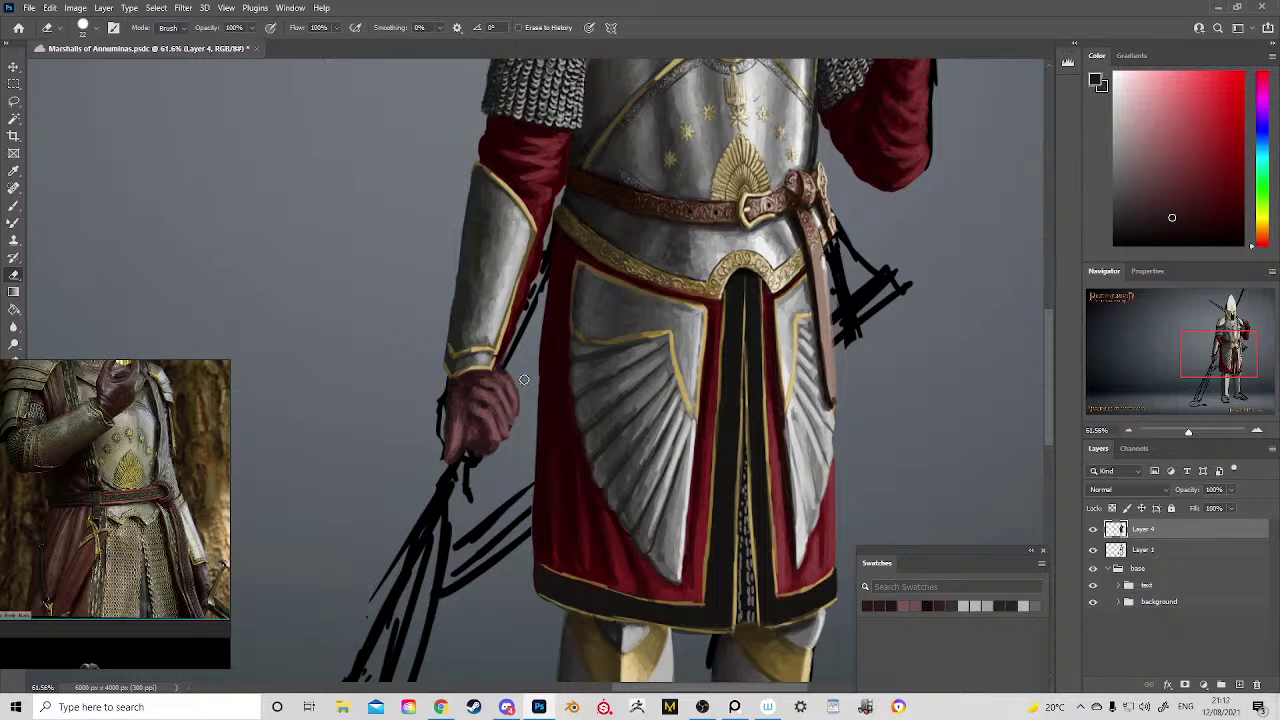
key(b)
alt+click(465, 388)
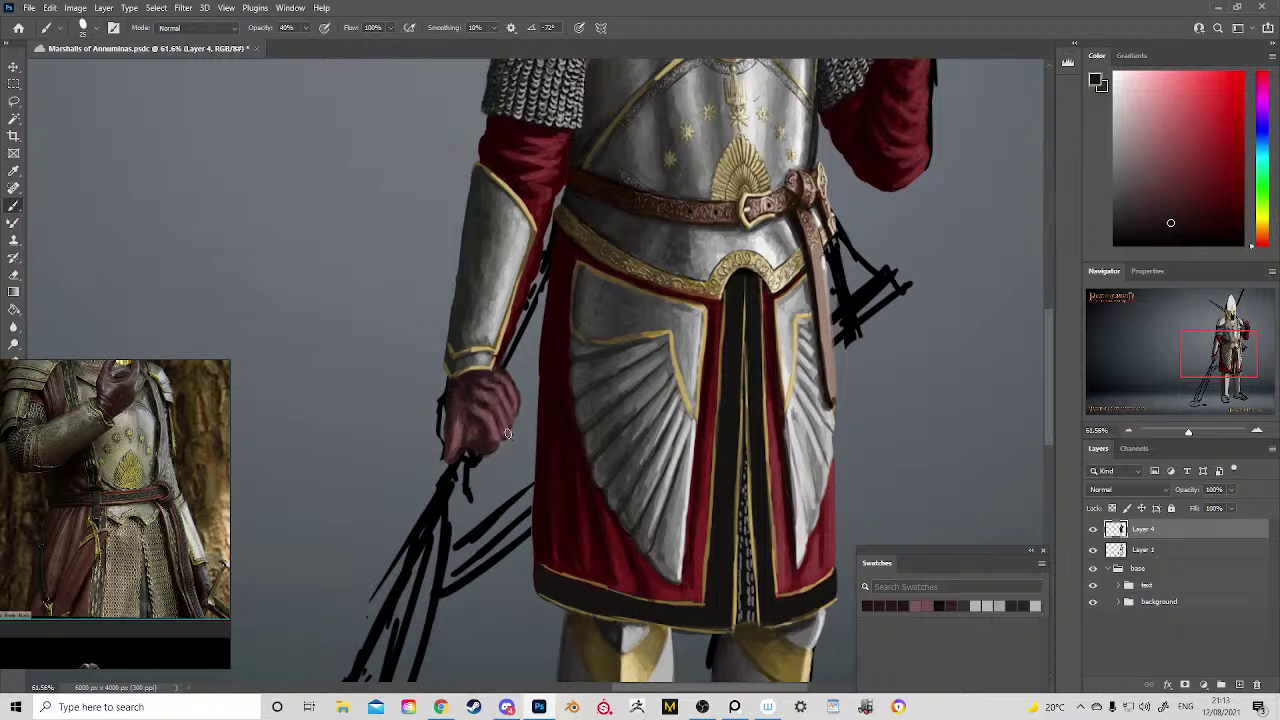
Step: Shade the palm and fingers of the raised glove with dark maroon tones sampled from it
drag(512, 408, 355, 708)
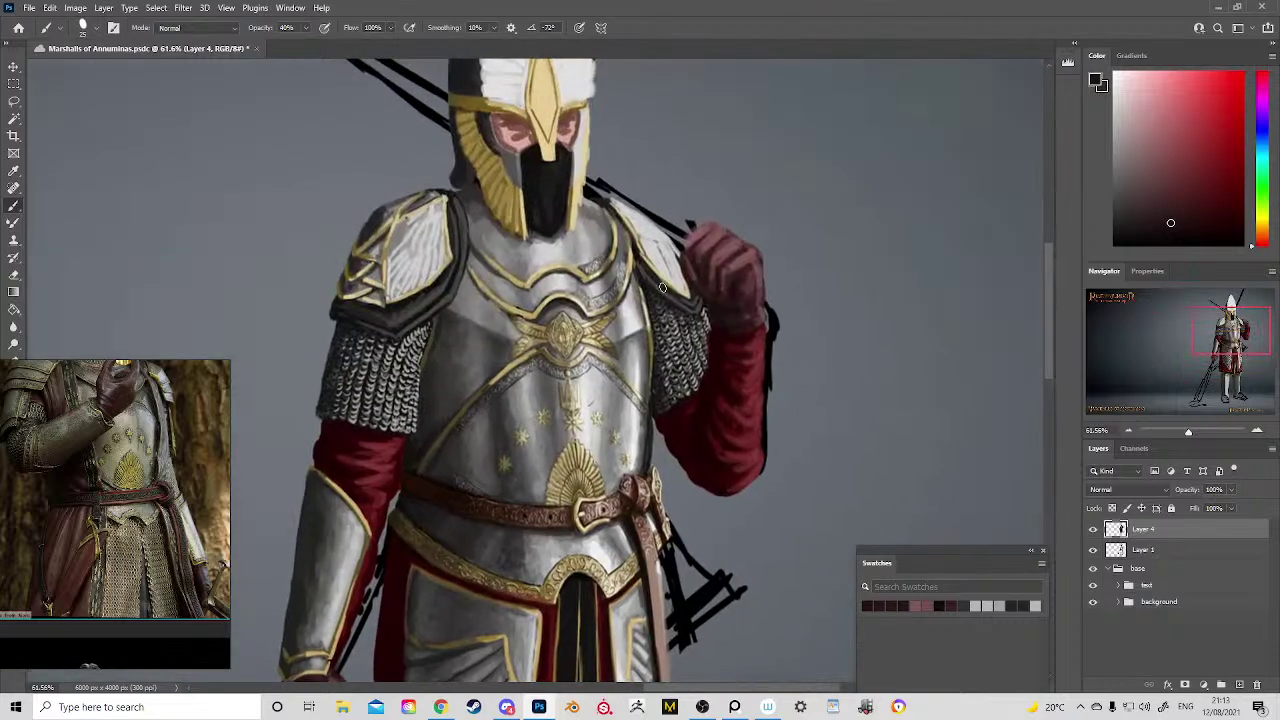
alt+click(737, 306)
alt+click(736, 297)
alt+click(733, 298)
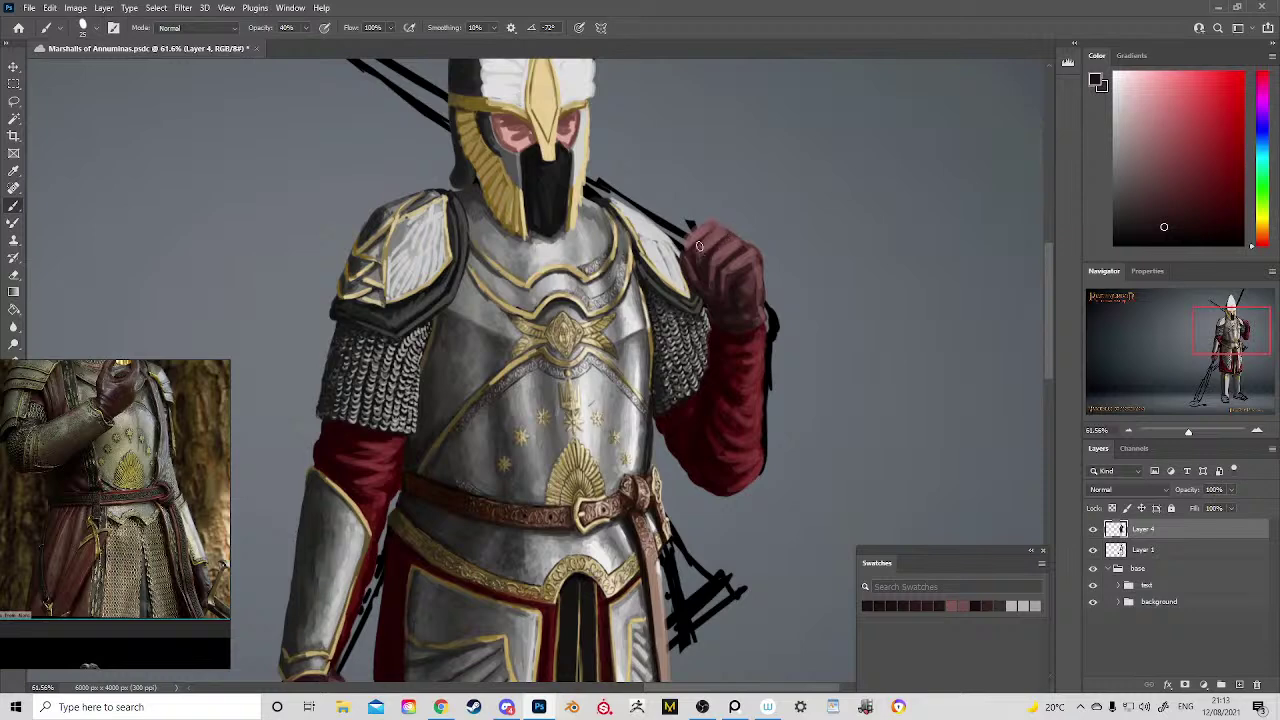
drag(699, 242, 693, 257)
Step: Check the whole figure and save the knight document
mouse_move(712, 334)
mouse_down()
mouse_move(707, 431)
mouse_move(626, 196)
mouse_move(610, 186)
mouse_up()
click(467, 27)
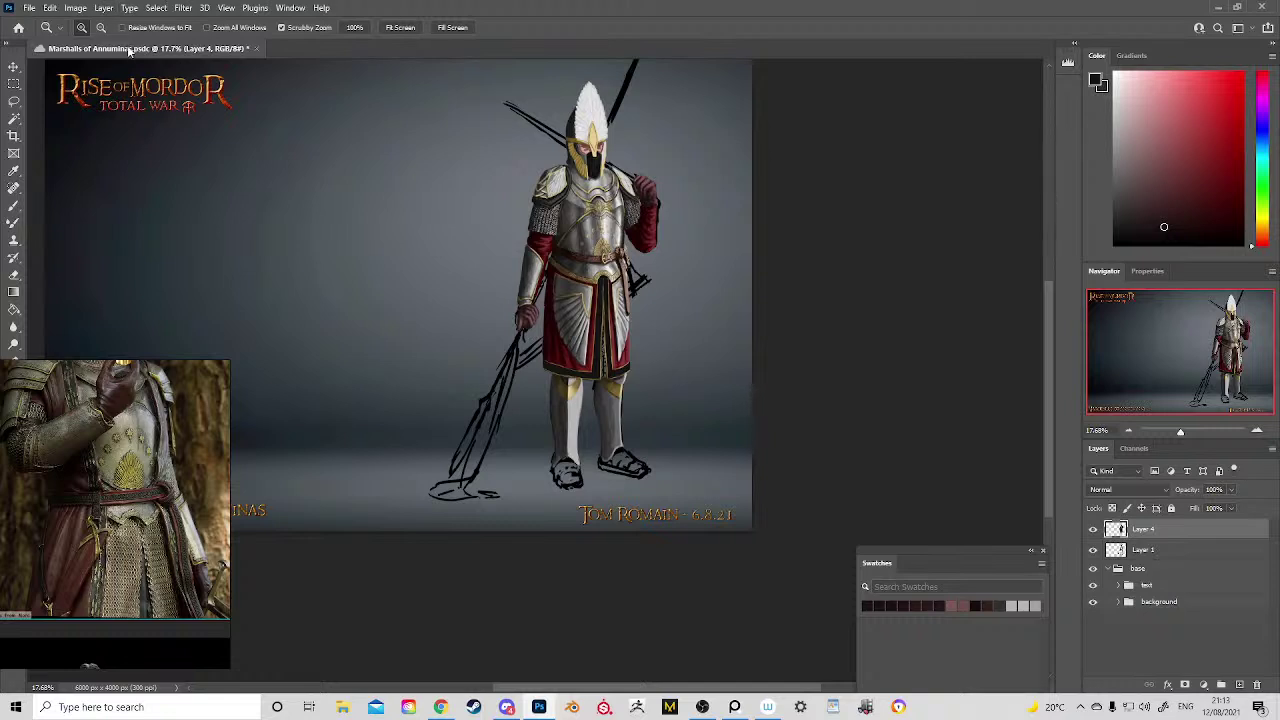
key(ctrl+s)
Step: Brighten the gold diamond ornament on the helmet's brow with a sampled gold and a paler cream gold
drag(608, 105, 633, 161)
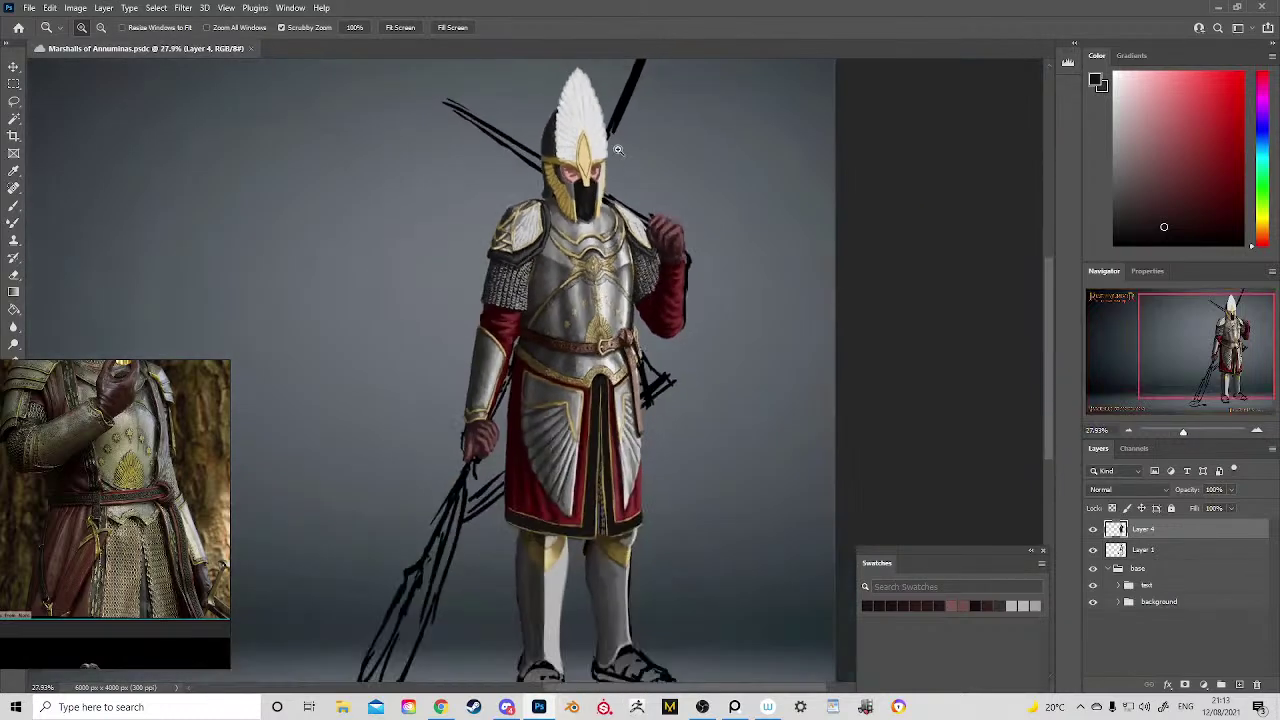
drag(562, 87, 650, 149)
key(b)
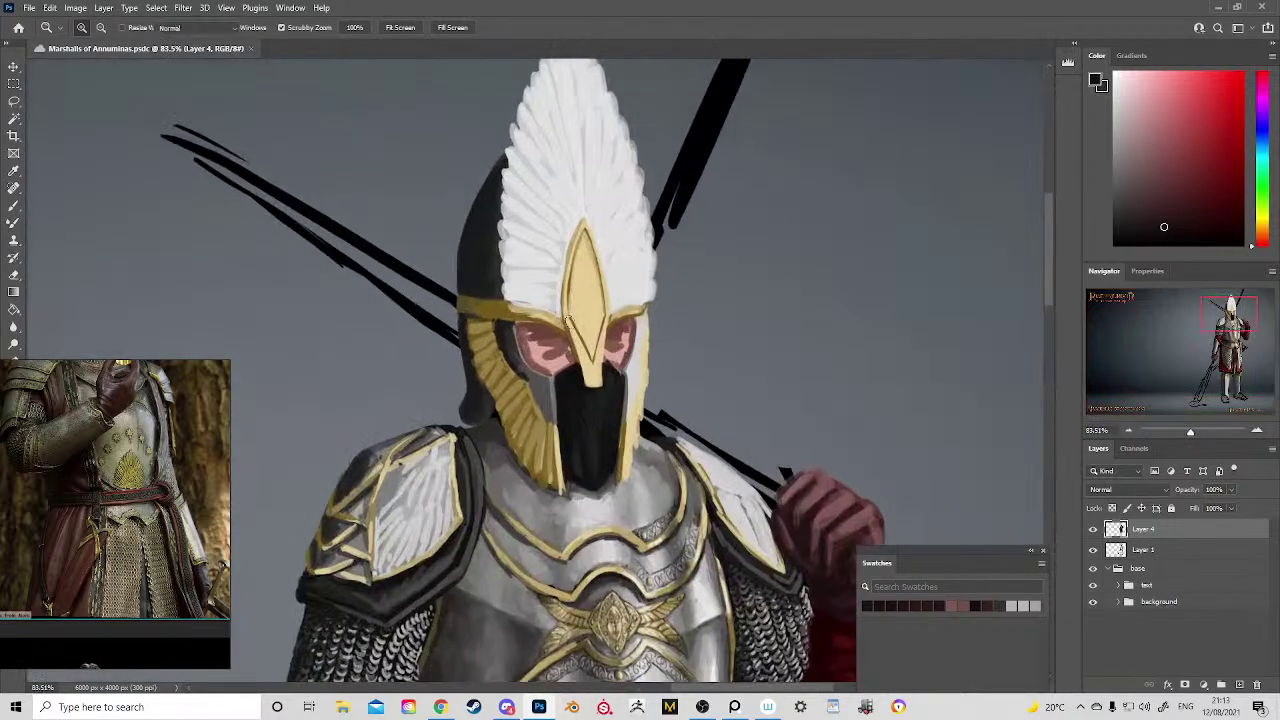
alt+click(593, 280)
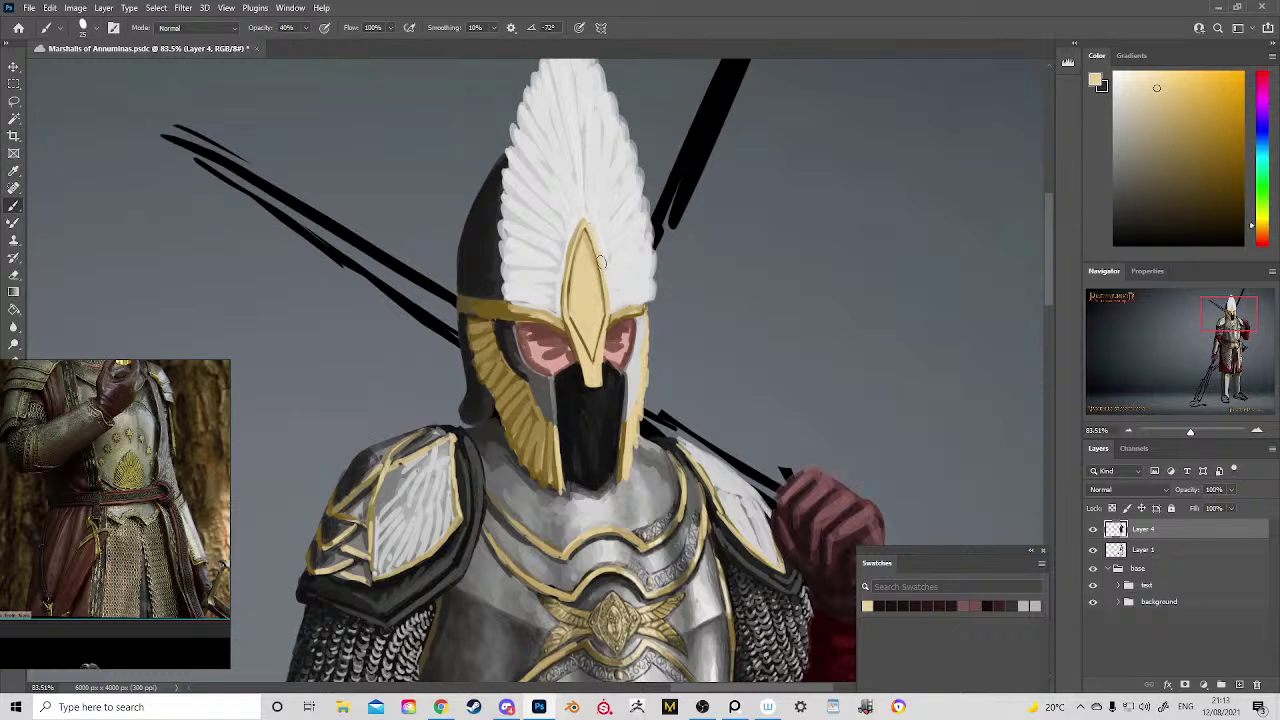
alt+click(588, 314)
alt+click(588, 314)
click(1143, 73)
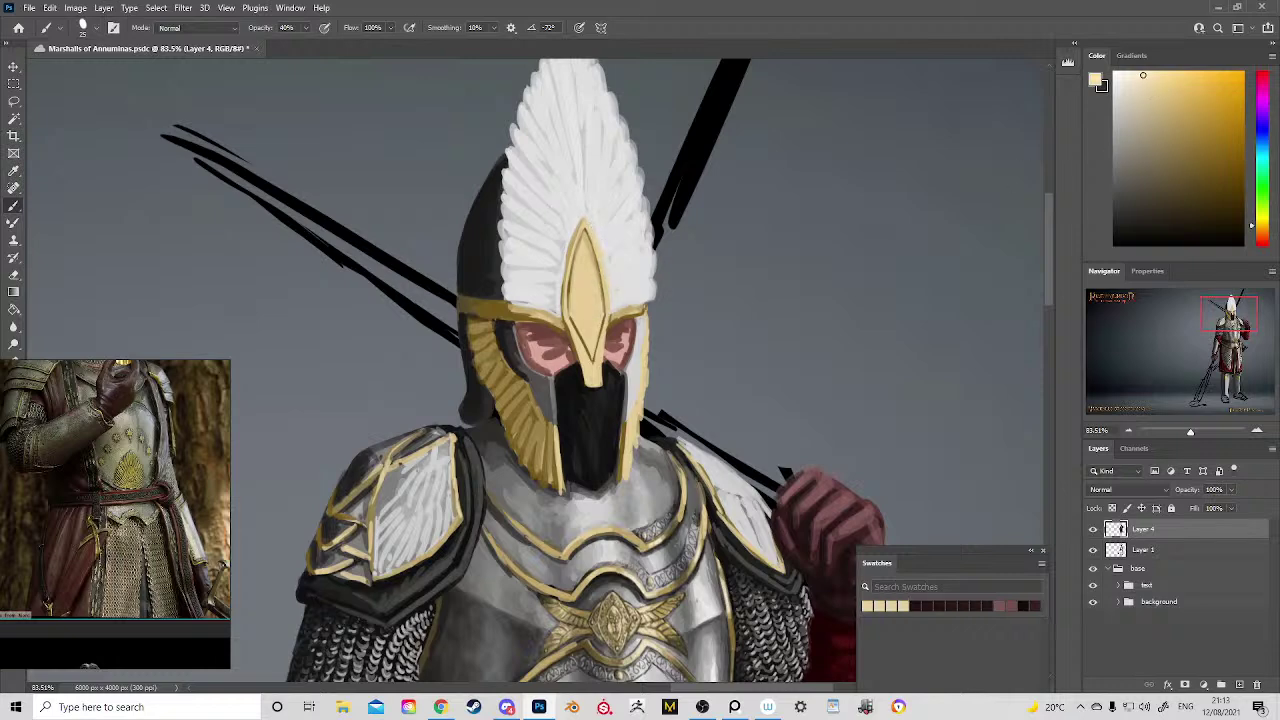
mouse_move(574, 311)
mouse_down()
mouse_move(526, 314)
mouse_move(552, 324)
mouse_move(648, 310)
mouse_up()
Step: Refine the helmet's gold brow band and the diamond's rim with a smaller brush in sampled light and dark golds
alt+click(509, 307)
alt+click(509, 307)
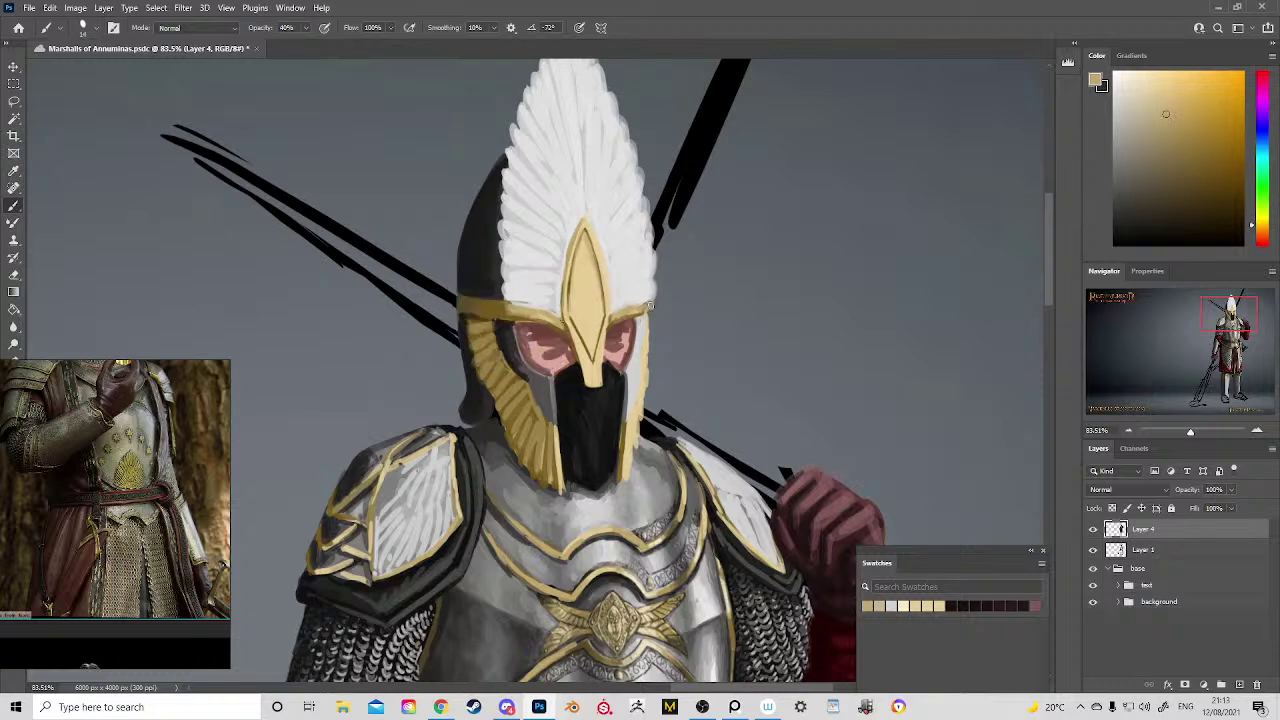
alt+click(492, 306)
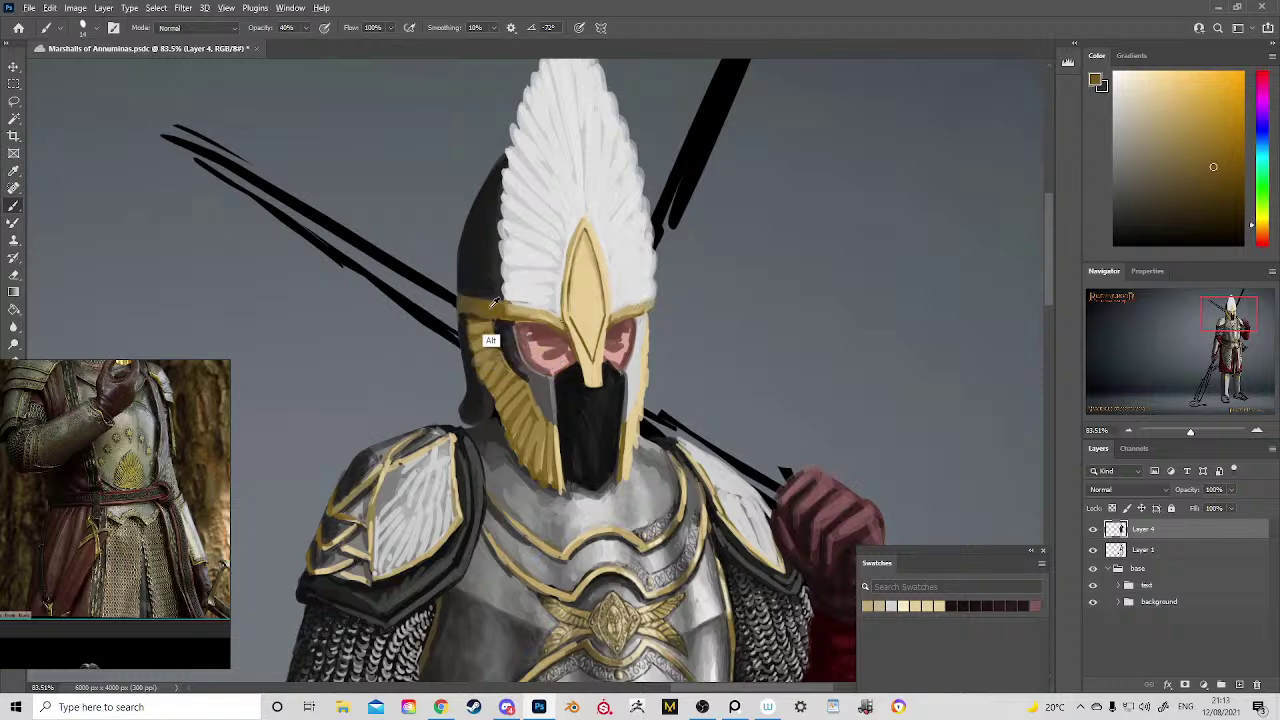
alt+click(600, 309)
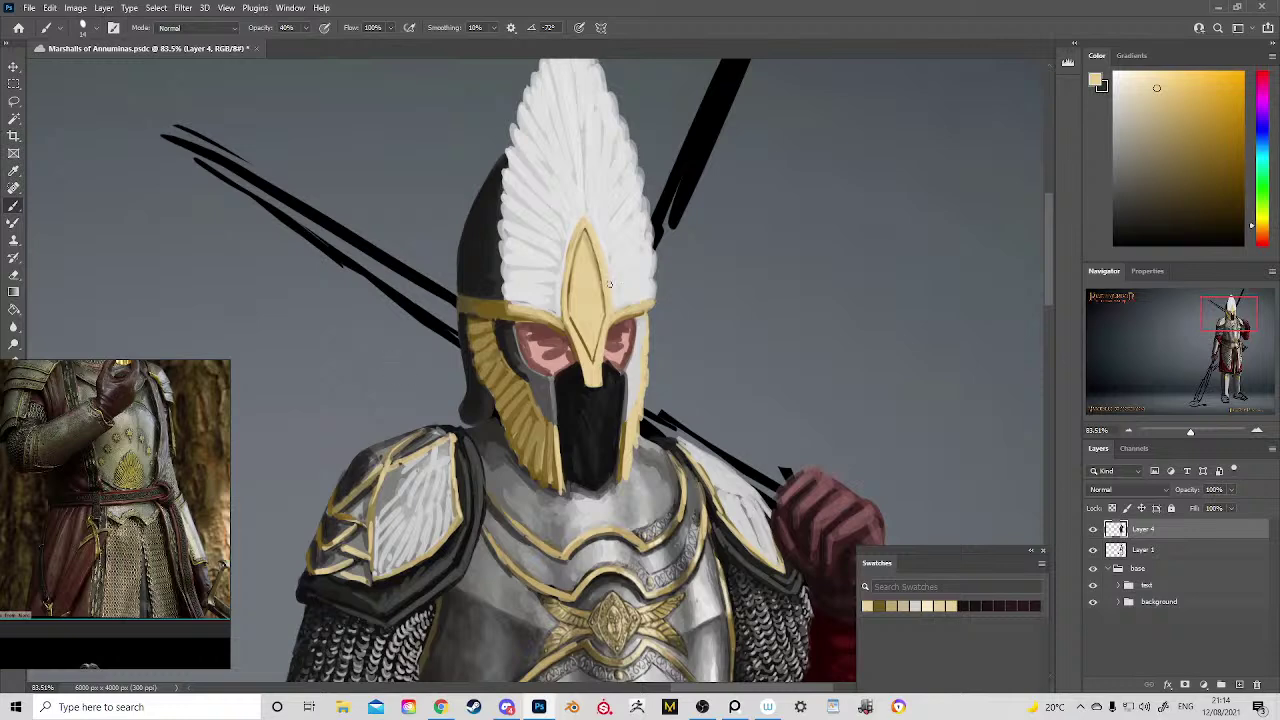
drag(583, 382, 555, 352)
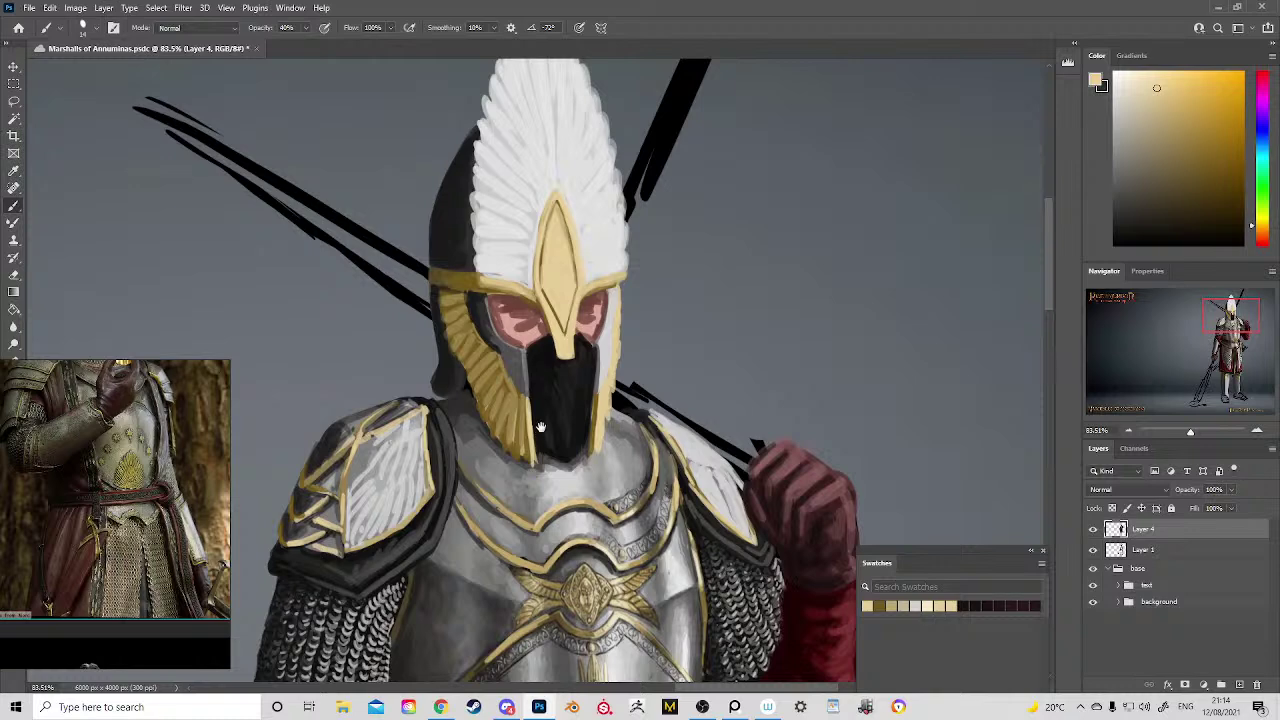
mouse_move(541, 427)
mouse_down()
mouse_move(535, 444)
mouse_move(560, 434)
mouse_move(570, 478)
mouse_up()
key(z)
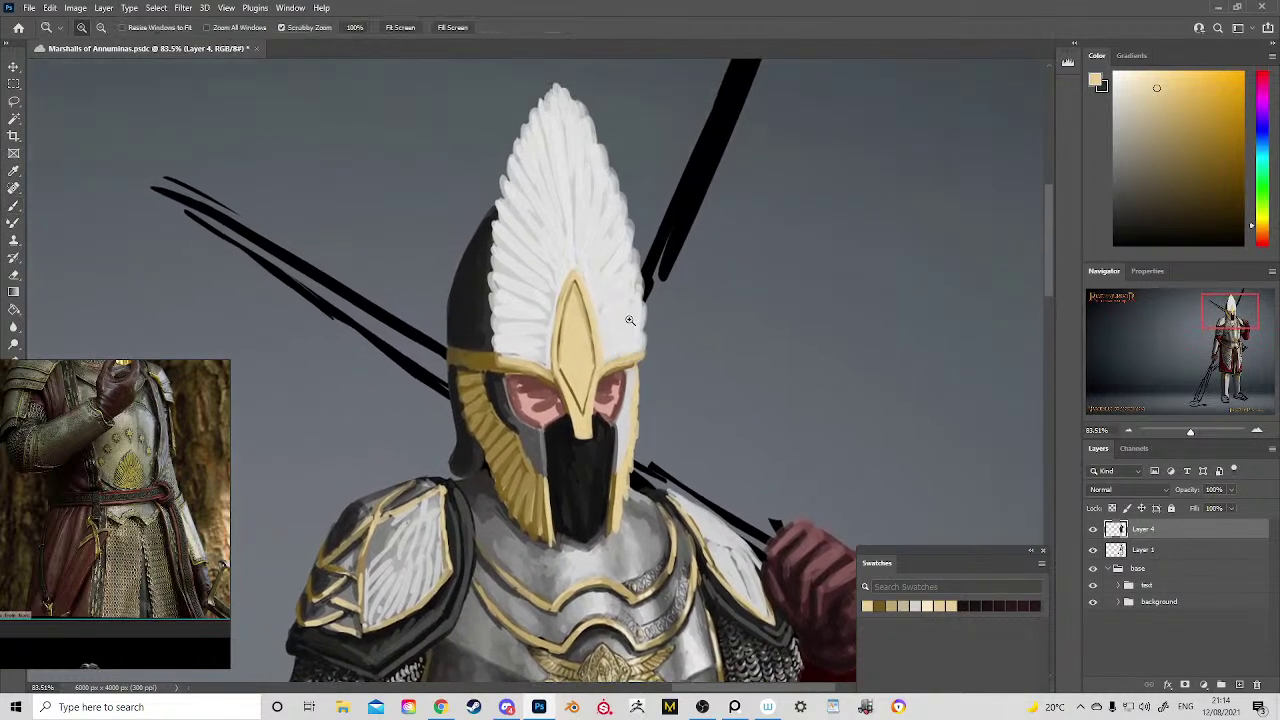
Step: Touch up the feather tips along the right edge of the helmet's white crest with a sampled off-white
drag(624, 323, 606, 321)
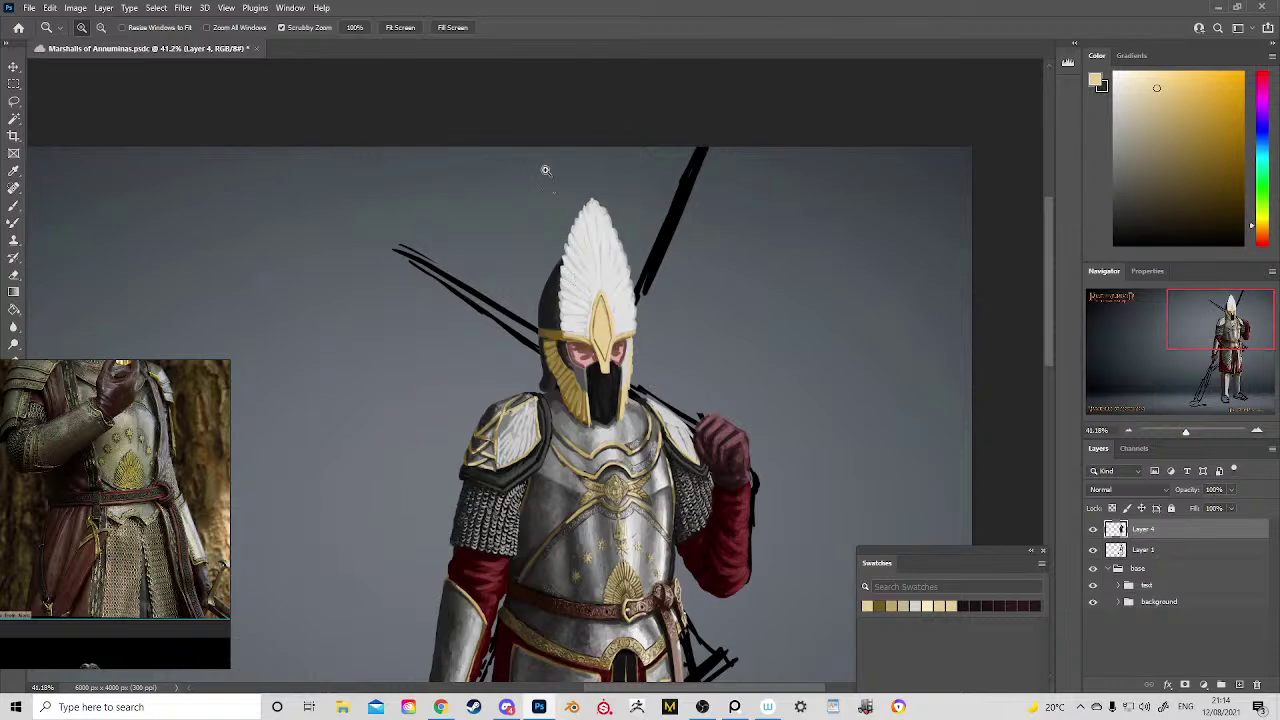
drag(605, 190, 651, 257)
key(b)
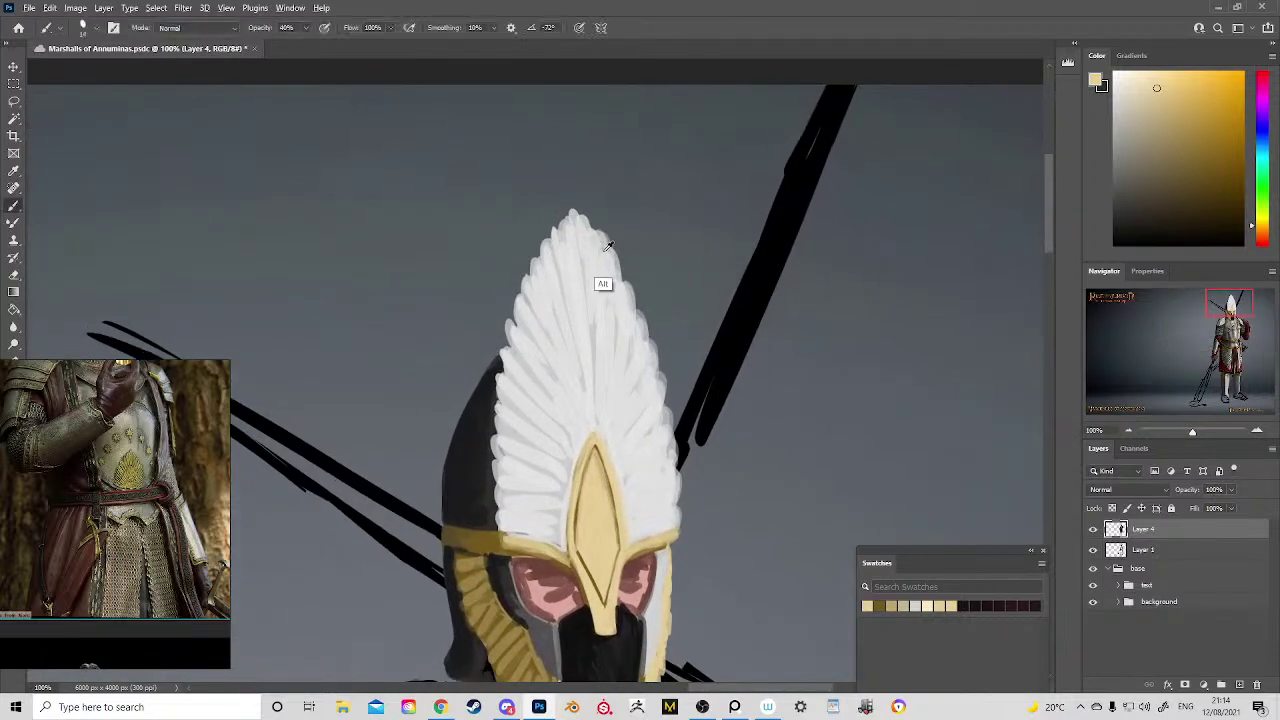
alt+click(600, 287)
drag(621, 285, 628, 271)
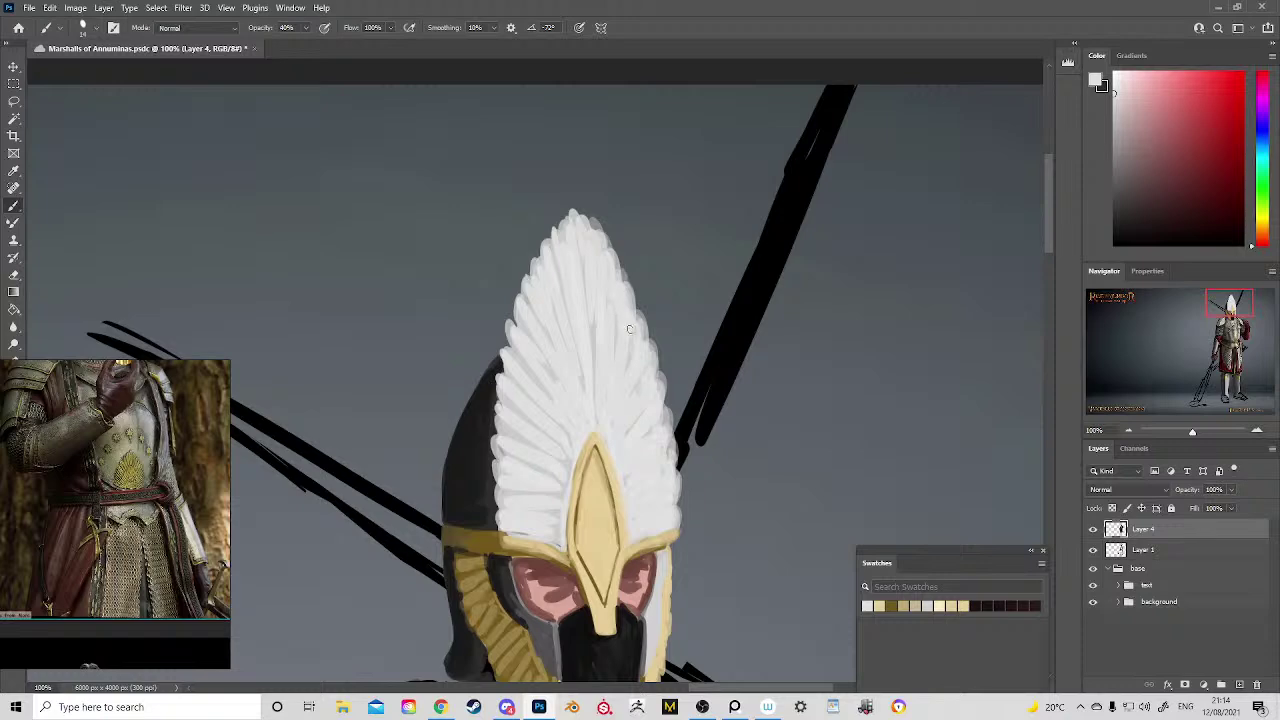
drag(634, 336, 644, 302)
drag(648, 357, 654, 325)
Step: Darken the side and lower edge of the black face mask with near-black tones sampled from it
mouse_move(712, 437)
mouse_down()
mouse_move(708, 393)
mouse_move(772, 155)
mouse_up()
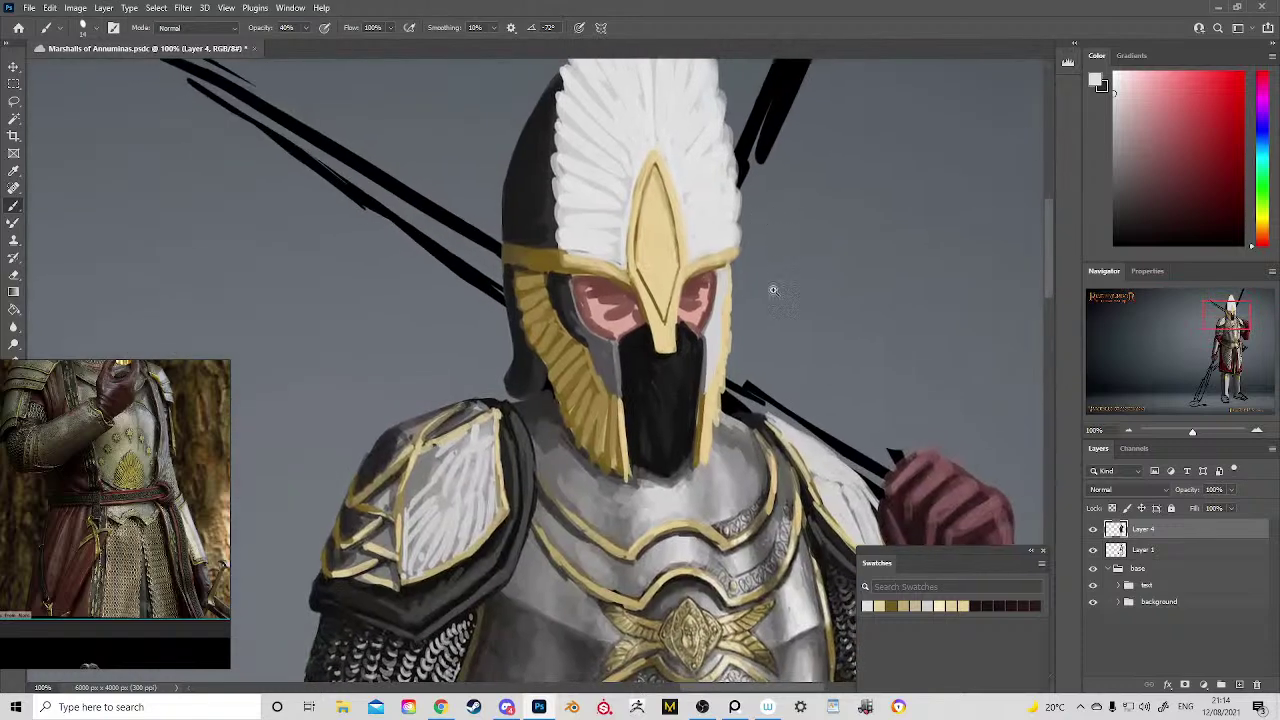
key(z)
mouse_move(771, 289)
mouse_down()
mouse_move(741, 290)
mouse_move(768, 293)
mouse_up()
key(b)
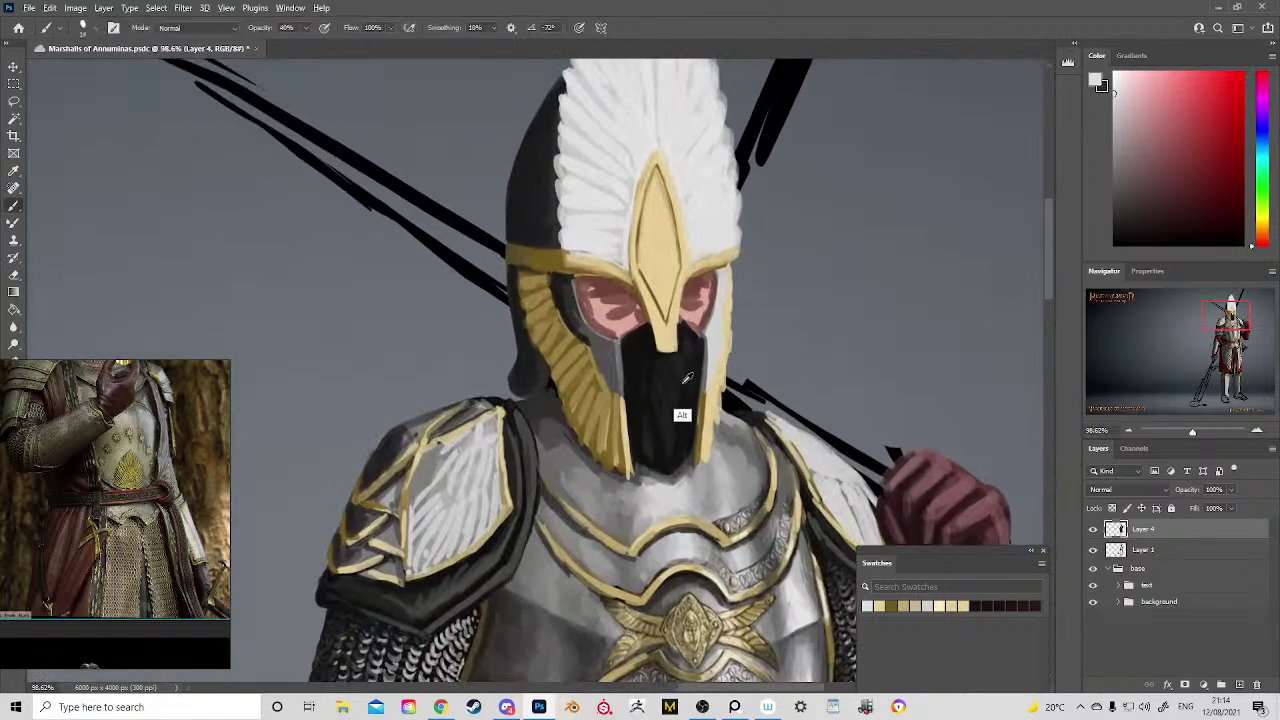
alt+click(680, 417)
drag(698, 417, 693, 443)
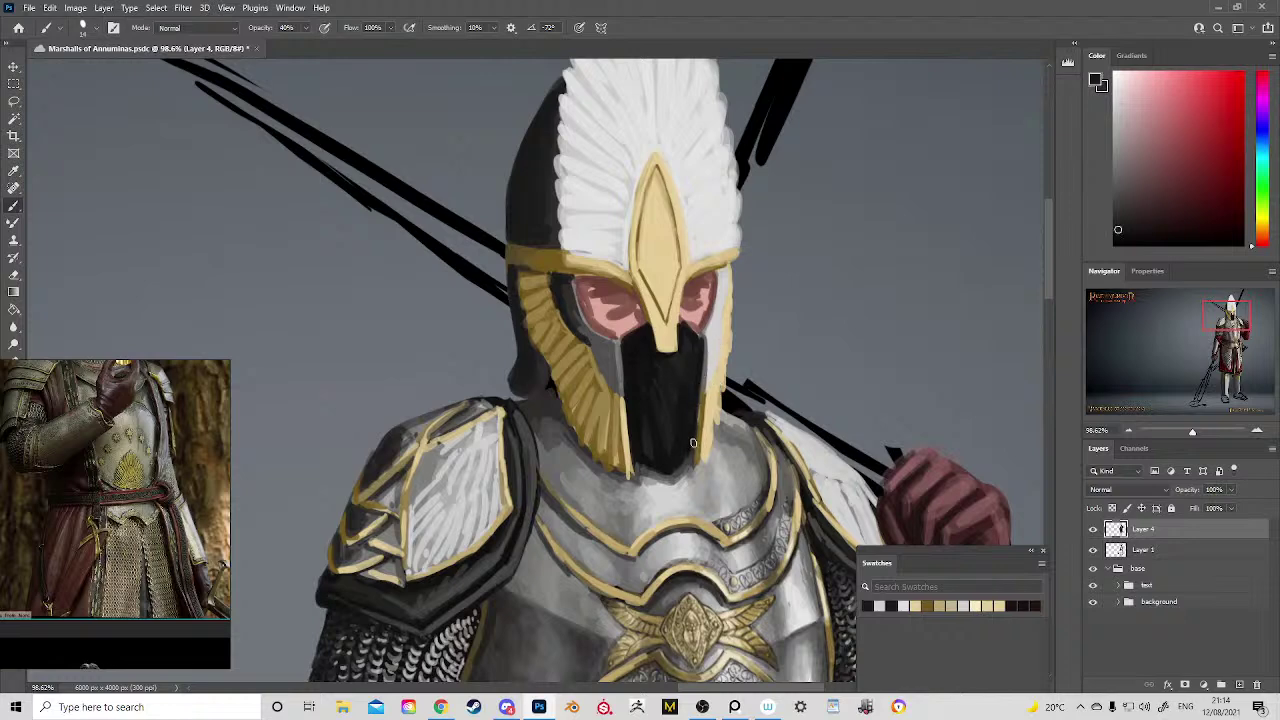
drag(701, 375, 679, 465)
alt+click(697, 361)
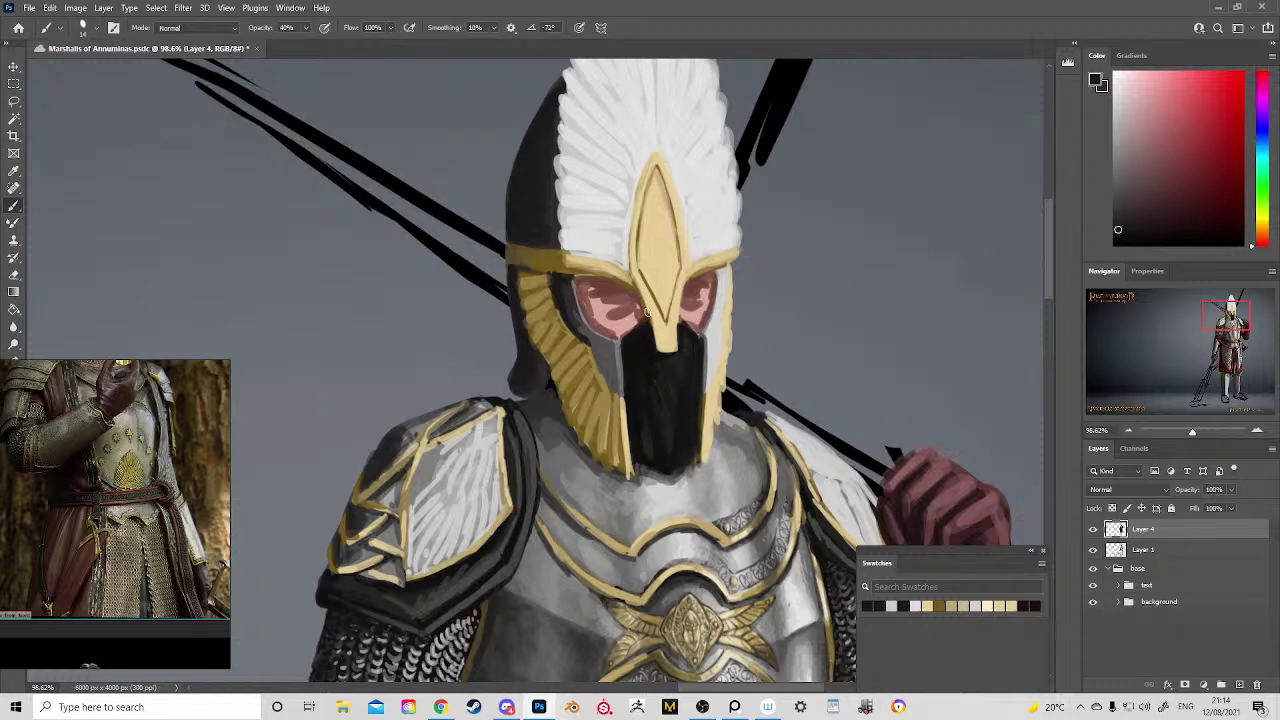
Step: Shade the nose guard's edge with a sampled dark gold and rework the skin around both eyes with sampled pink and reddish brown
alt+click(551, 289)
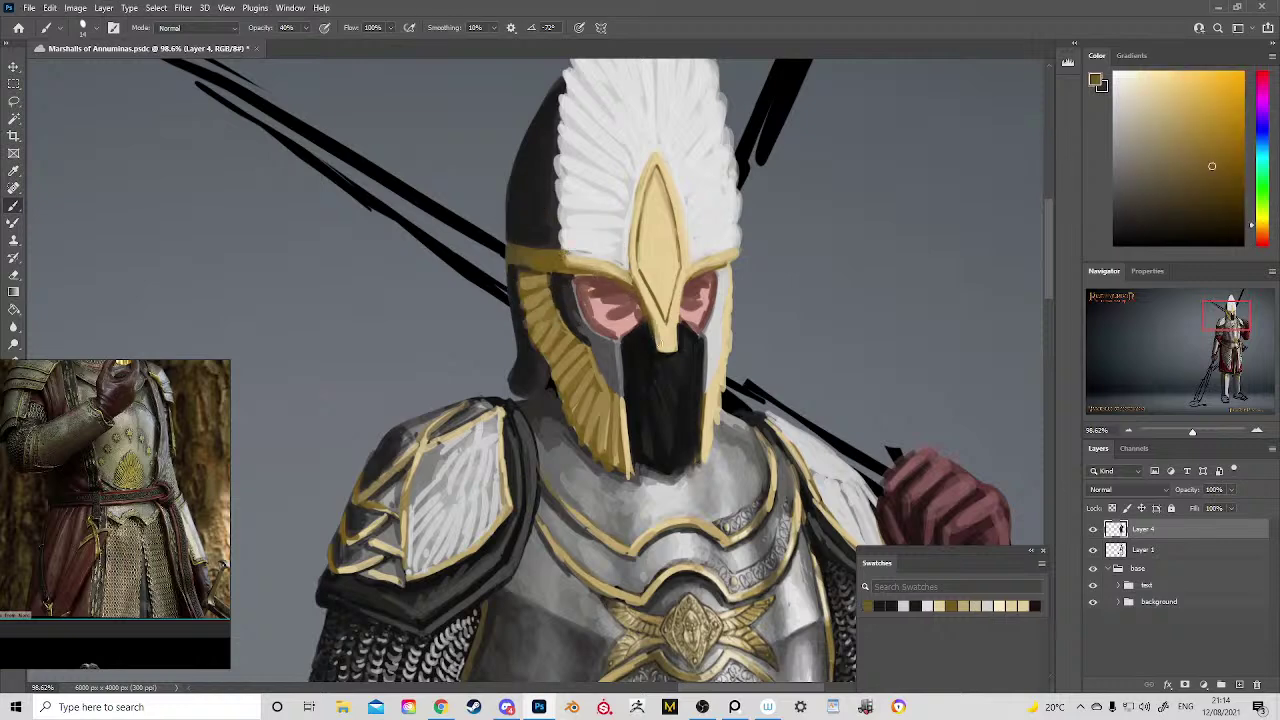
drag(646, 303, 660, 350)
alt+click(611, 328)
mouse_move(594, 302)
mouse_down()
mouse_move(628, 305)
mouse_move(600, 322)
mouse_move(693, 305)
mouse_move(713, 282)
mouse_move(695, 326)
mouse_up()
alt+click(689, 313)
mouse_move(616, 328)
mouse_down()
mouse_move(602, 319)
mouse_move(620, 316)
mouse_up()
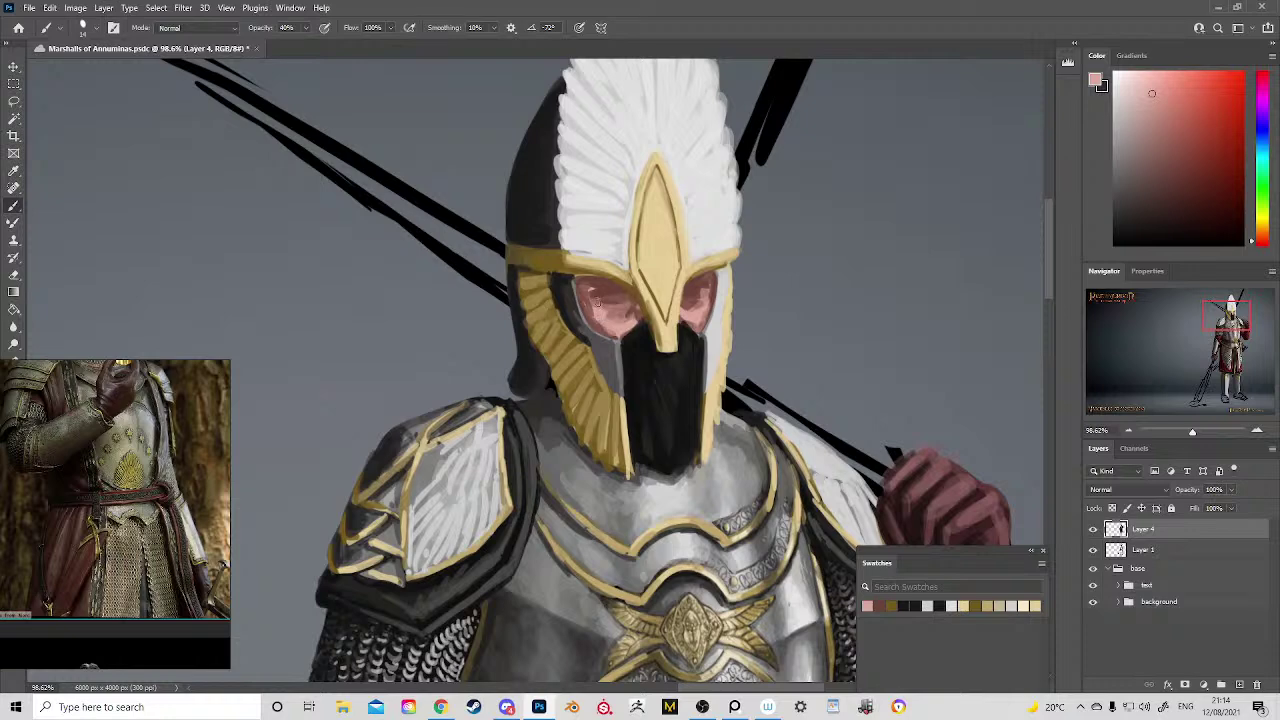
alt+click(604, 326)
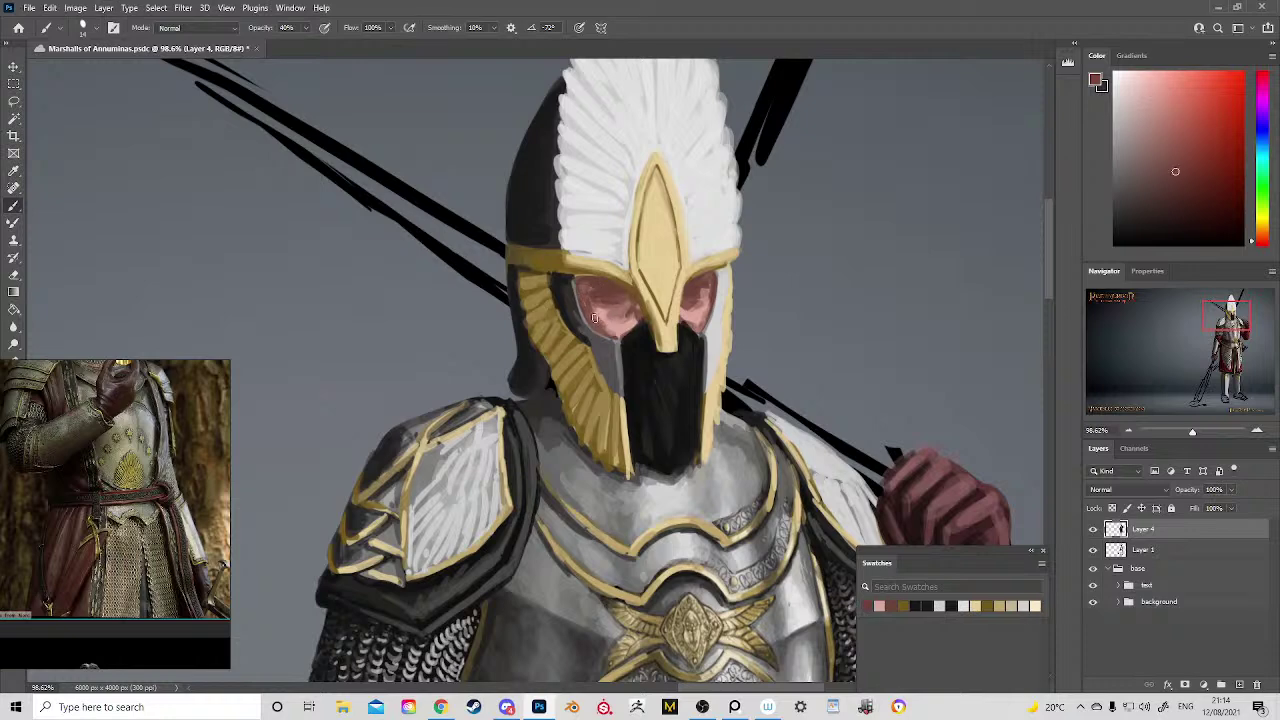
drag(594, 318, 590, 313)
Step: Paint the whites of both eyes in light grey and mirror the canvas view to check the face
drag(1133, 146, 1074, 126)
drag(591, 292, 628, 300)
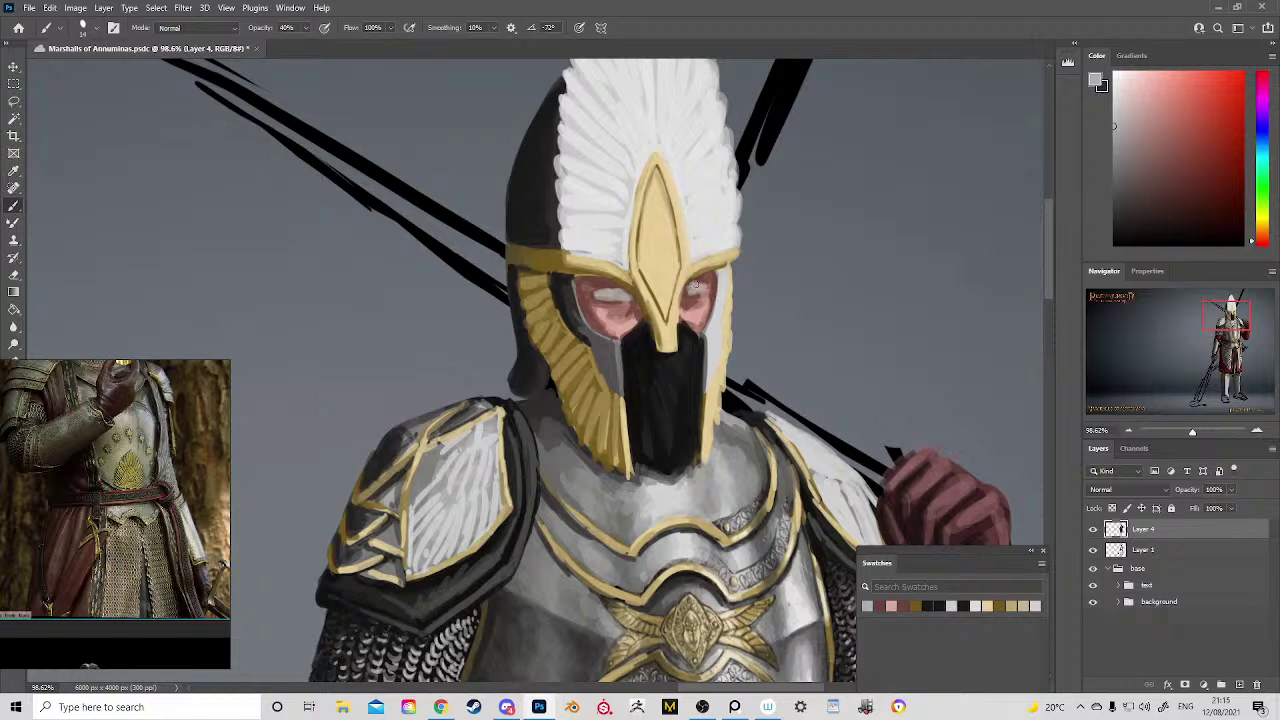
key(z)
drag(745, 372, 683, 345)
drag(791, 350, 740, 361)
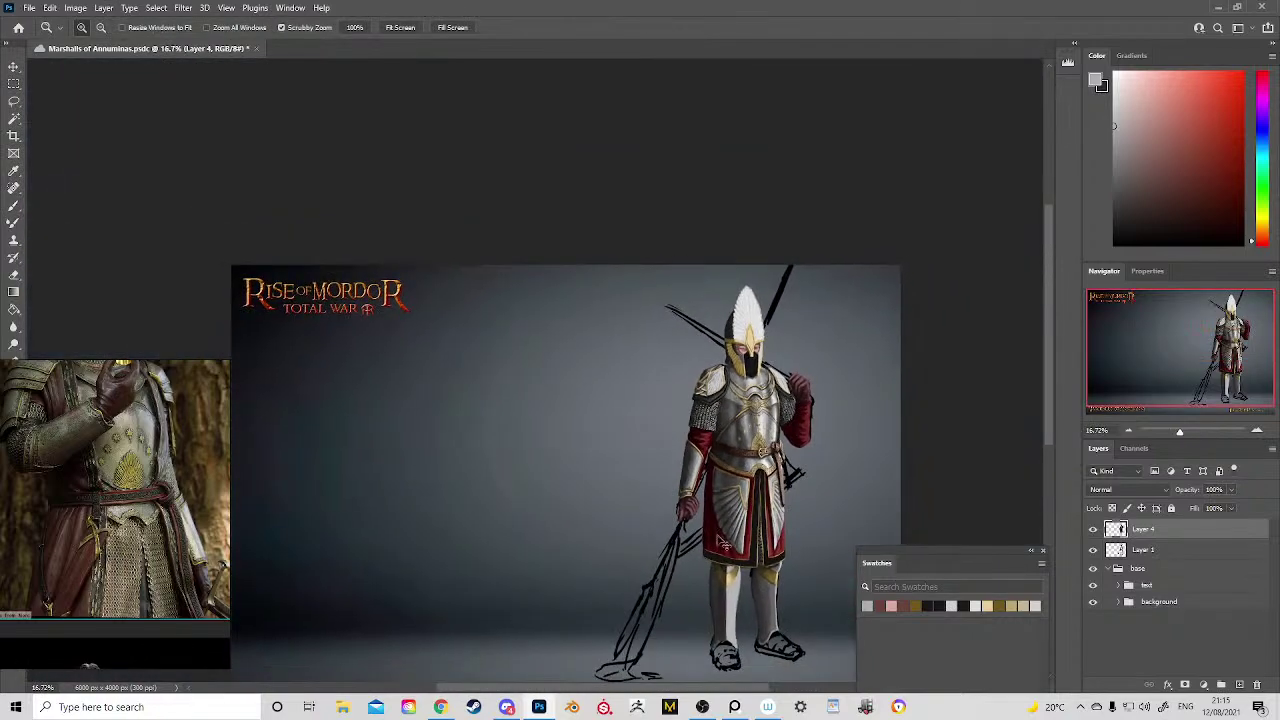
key(ctrl+h)
Step: Paint dark brown shadows over the upper eyelids beneath the helmet's gold brow band
drag(392, 338, 550, 440)
drag(470, 370, 686, 375)
scroll(650, 378, down, 2)
key(b)
alt+click(686, 358)
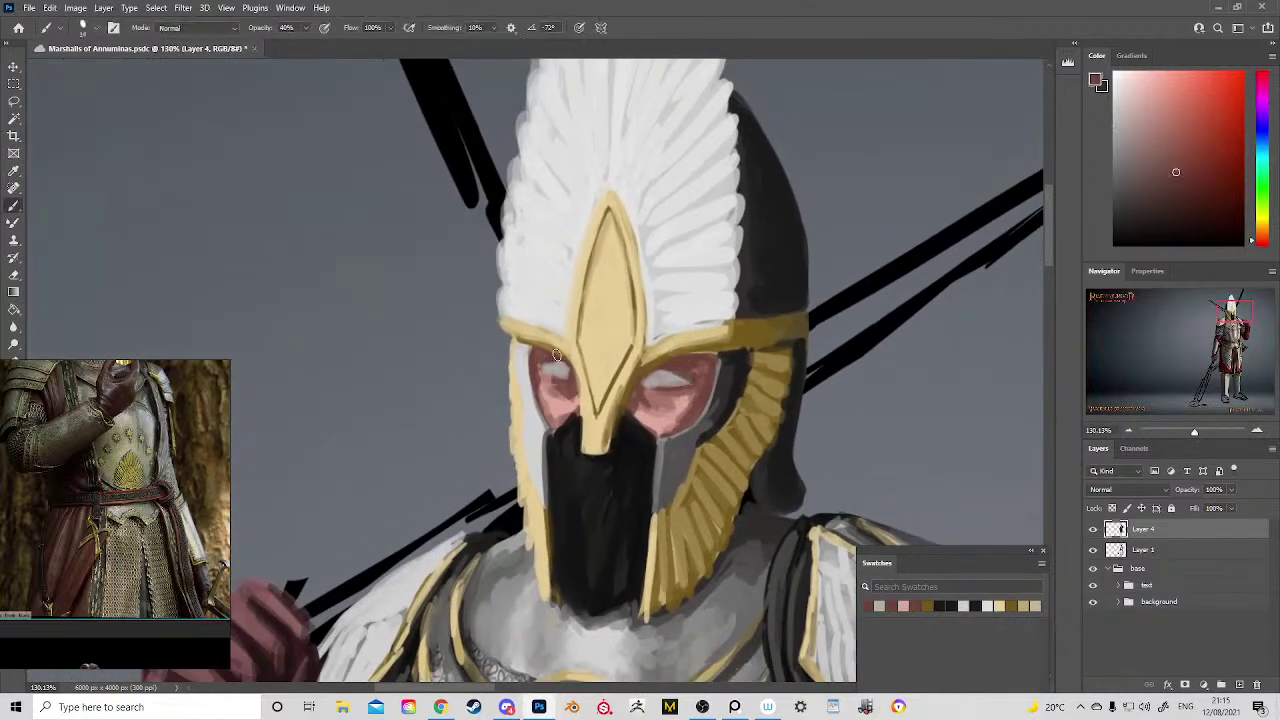
click(1183, 221)
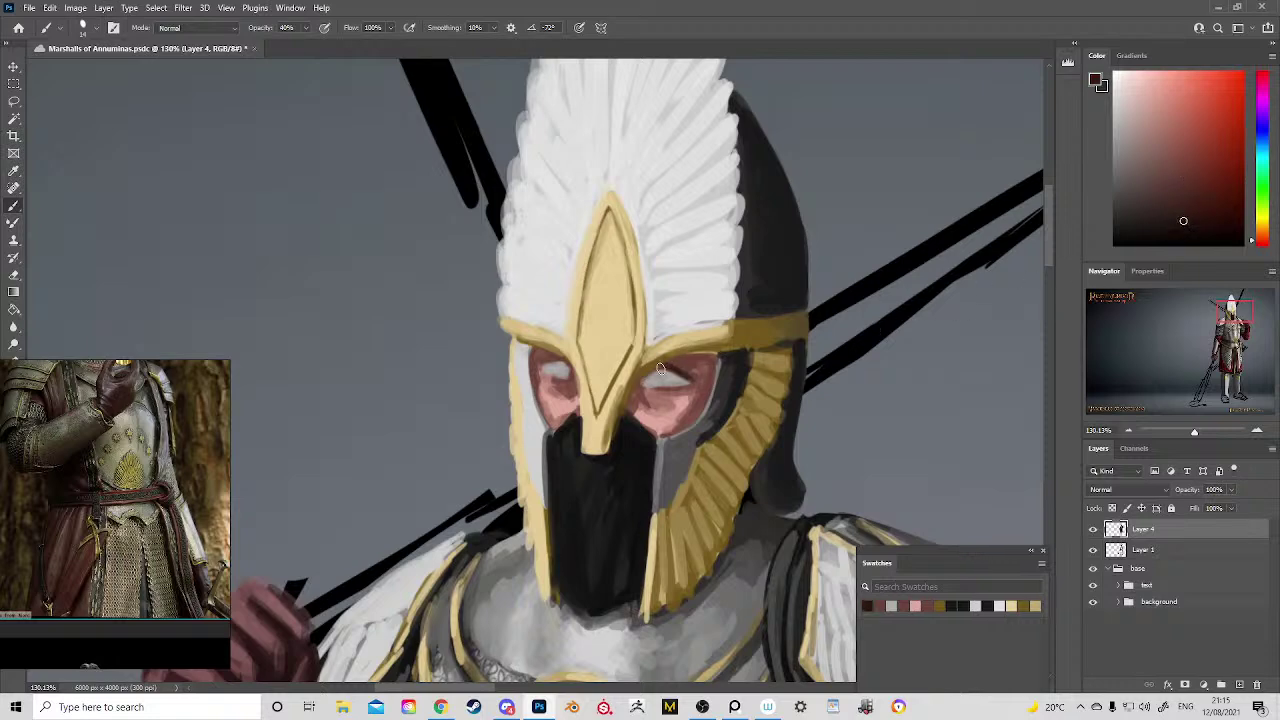
mouse_move(656, 365)
mouse_down()
mouse_move(694, 375)
mouse_move(704, 358)
mouse_move(646, 372)
mouse_move(671, 360)
mouse_up()
mouse_move(542, 359)
mouse_down()
mouse_move(536, 386)
mouse_move(530, 352)
mouse_move(570, 370)
mouse_move(548, 352)
mouse_move(574, 388)
mouse_move(548, 362)
mouse_move(558, 355)
mouse_move(533, 357)
mouse_up()
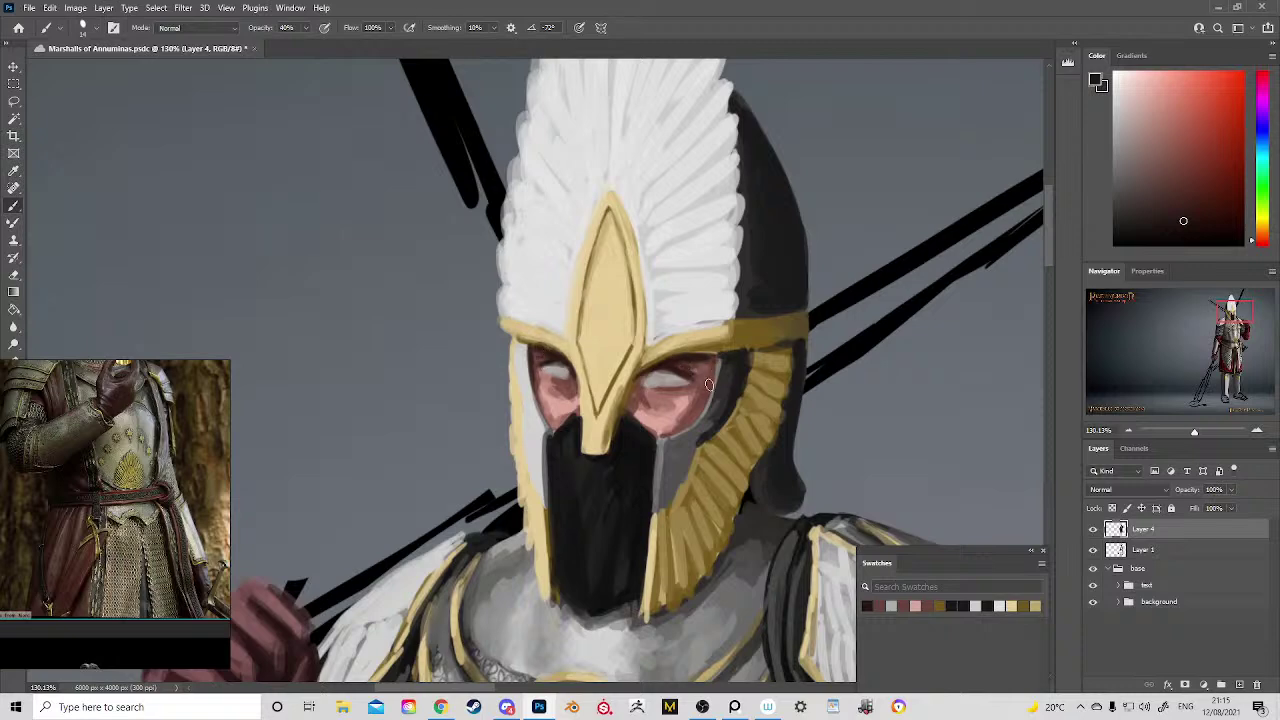
Step: Darken the rims of the eye openings and blend the skin beside the nose guard with a sampled dusky red
drag(709, 385, 694, 410)
mouse_move(633, 381)
mouse_down()
mouse_move(626, 402)
mouse_move(571, 425)
mouse_move(555, 380)
mouse_move(542, 388)
mouse_move(559, 419)
mouse_up()
alt+click(567, 394)
alt+click(564, 394)
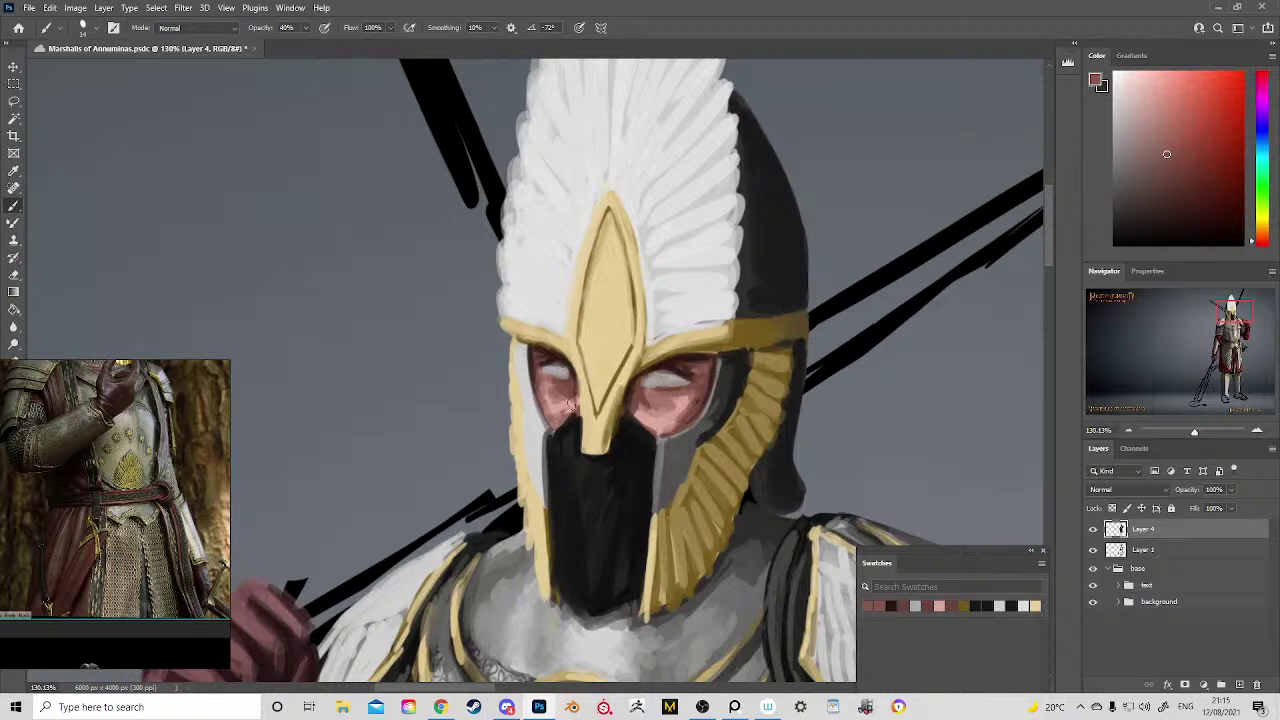
mouse_move(634, 402)
mouse_down()
mouse_move(644, 421)
mouse_move(669, 425)
mouse_move(690, 410)
mouse_move(678, 404)
mouse_move(690, 353)
mouse_move(638, 190)
mouse_move(790, 290)
mouse_up()
Step: Define the eyelids and the edges of both eyes with a dark brown sampled from the eye shadows
alt+click(658, 407)
alt+click(634, 342)
alt+click(634, 343)
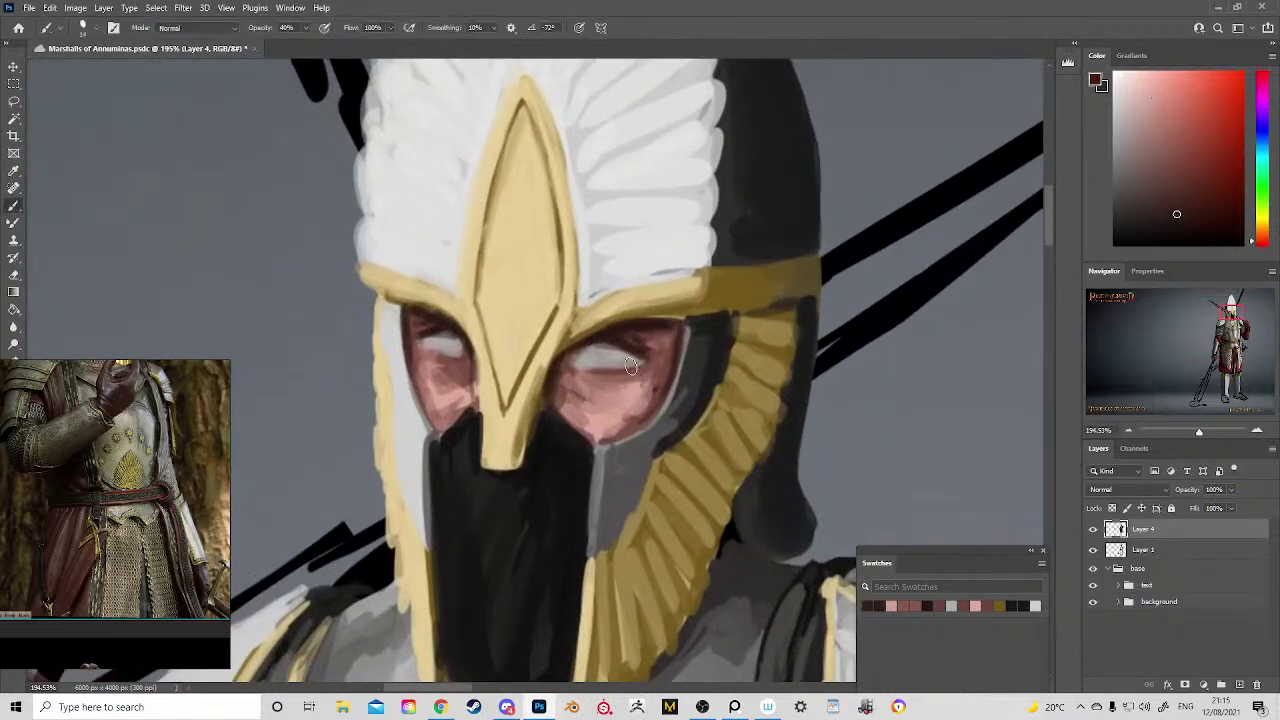
mouse_move(631, 368)
mouse_down()
mouse_move(612, 362)
mouse_move(645, 366)
mouse_move(521, 373)
mouse_up()
drag(424, 351, 465, 361)
Step: Clean up the mask's upper edge and shade the helmet's dark inner cheek guard with sampled blacks and greys
drag(632, 368, 684, 395)
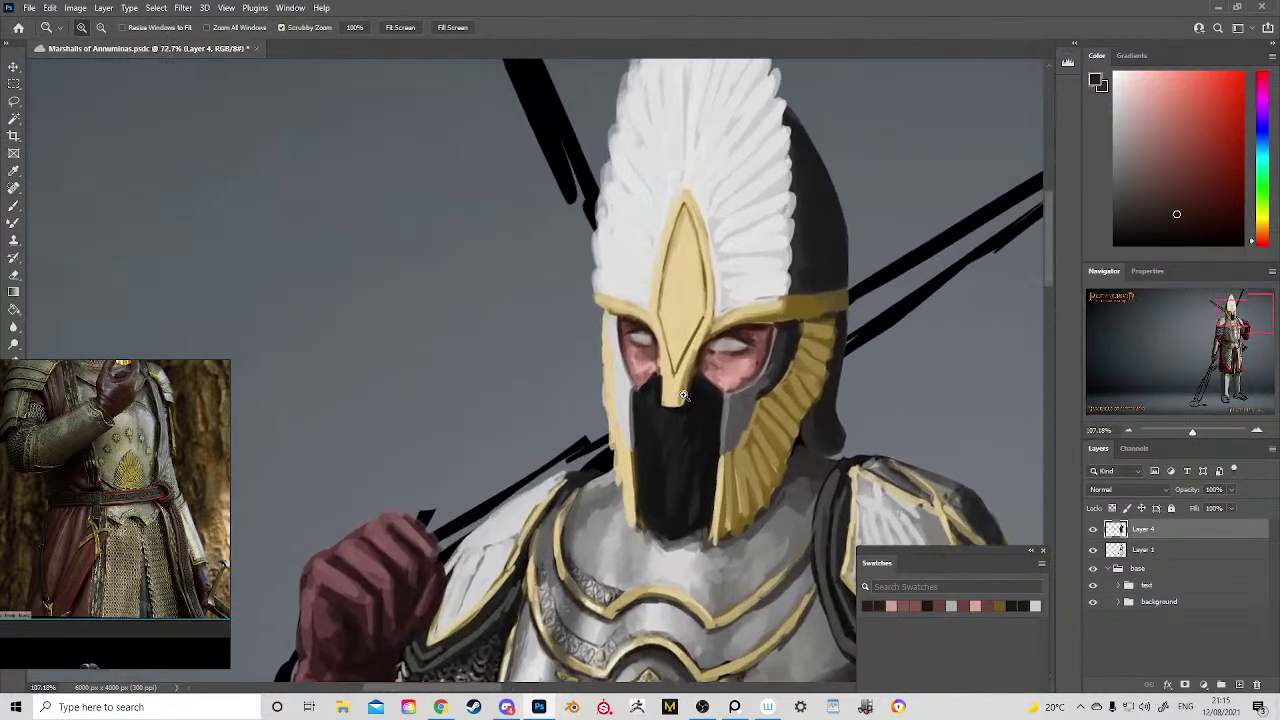
key(b)
alt+click(640, 400)
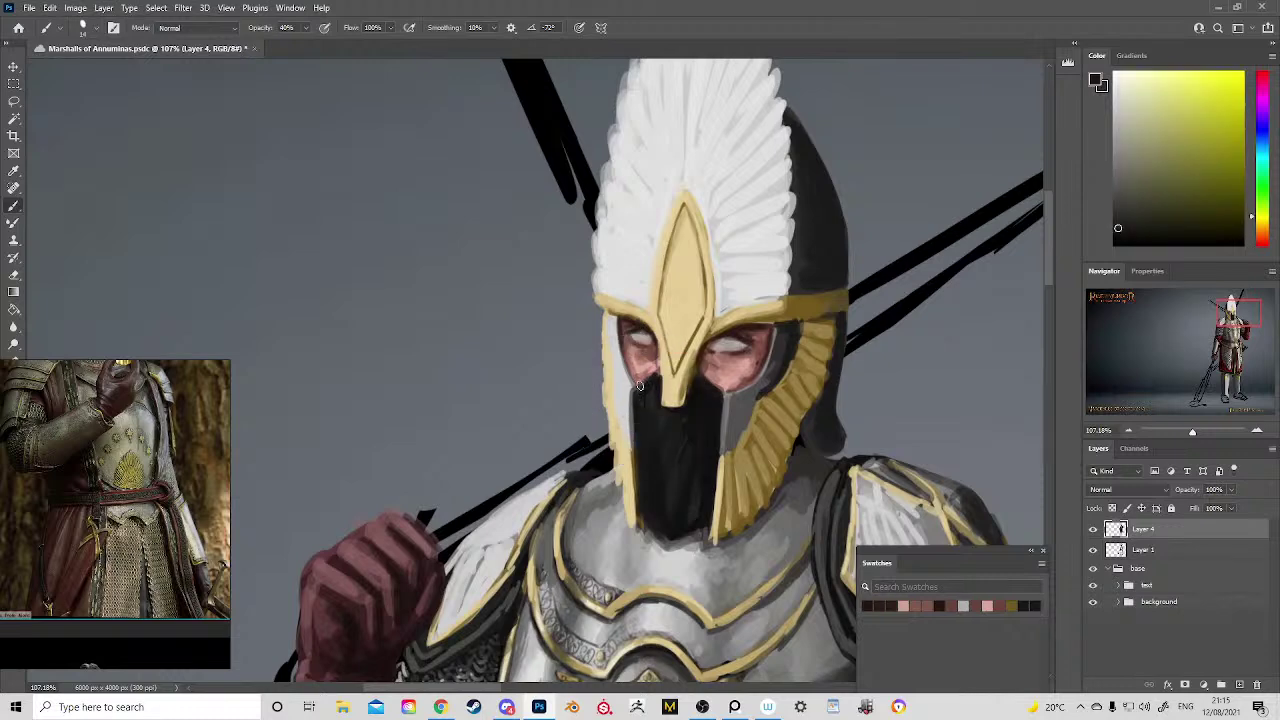
alt+click(636, 364)
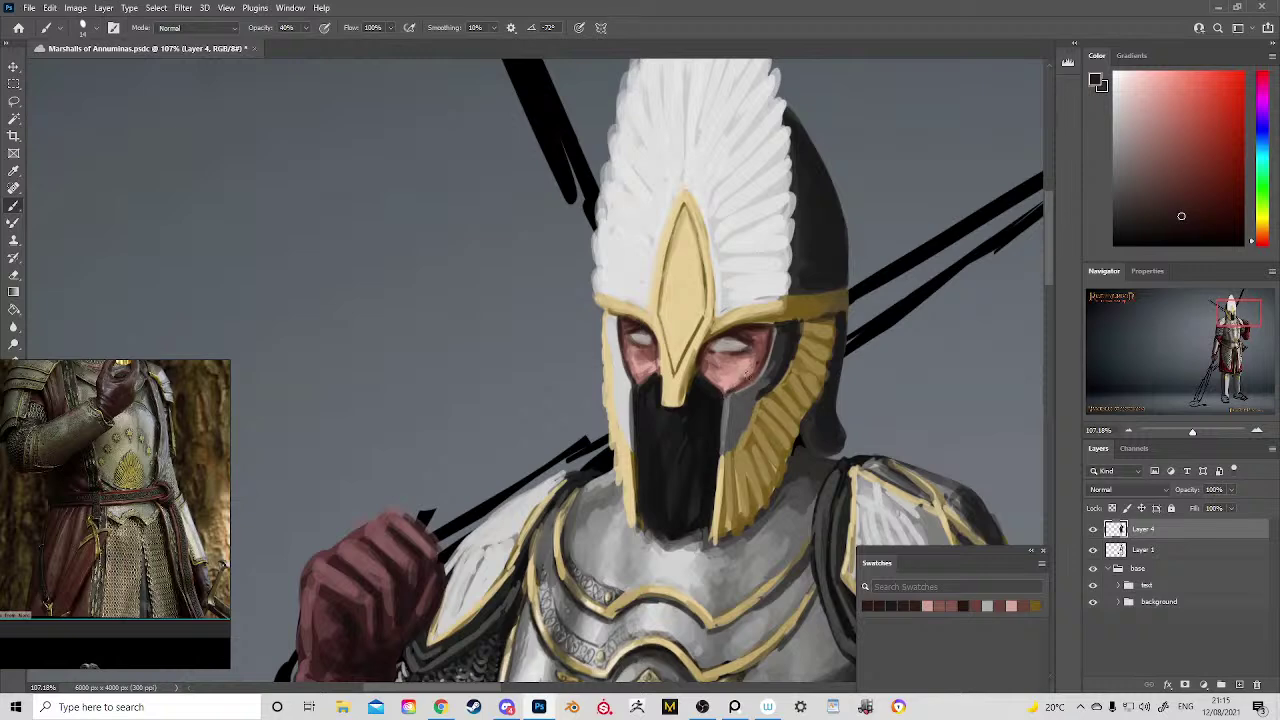
alt+click(756, 375)
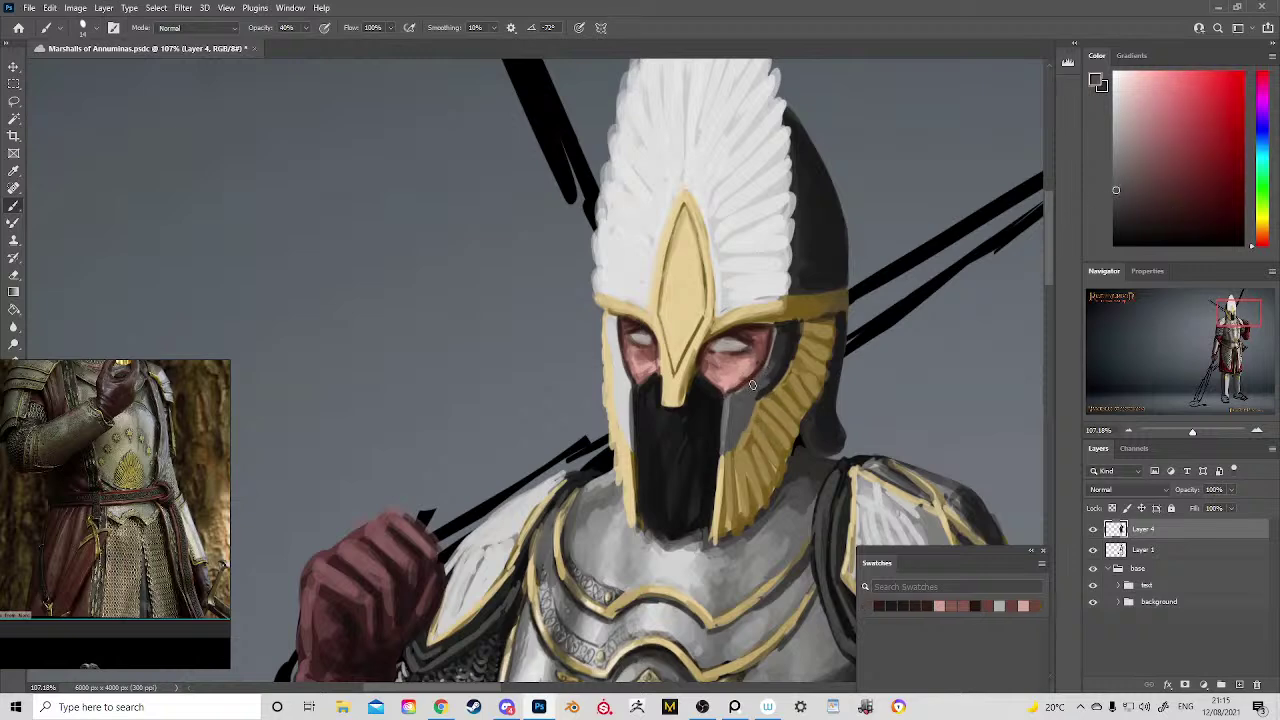
alt+click(777, 381)
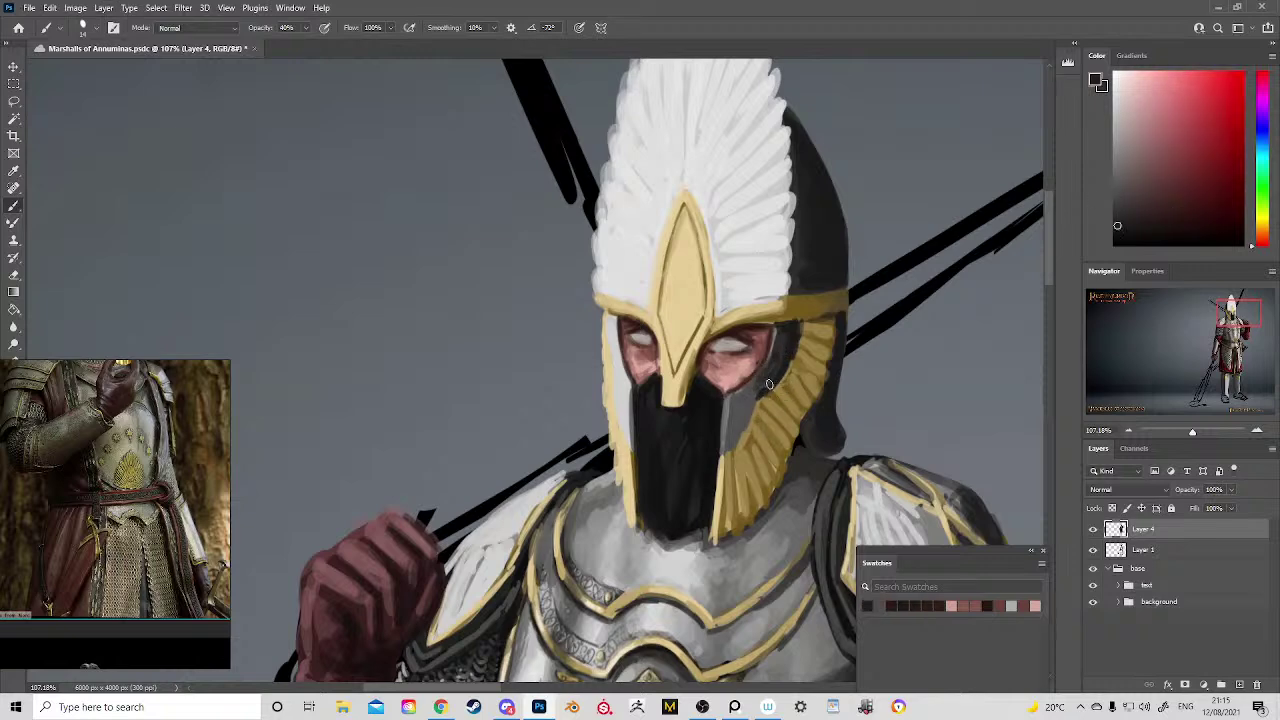
drag(762, 368, 722, 460)
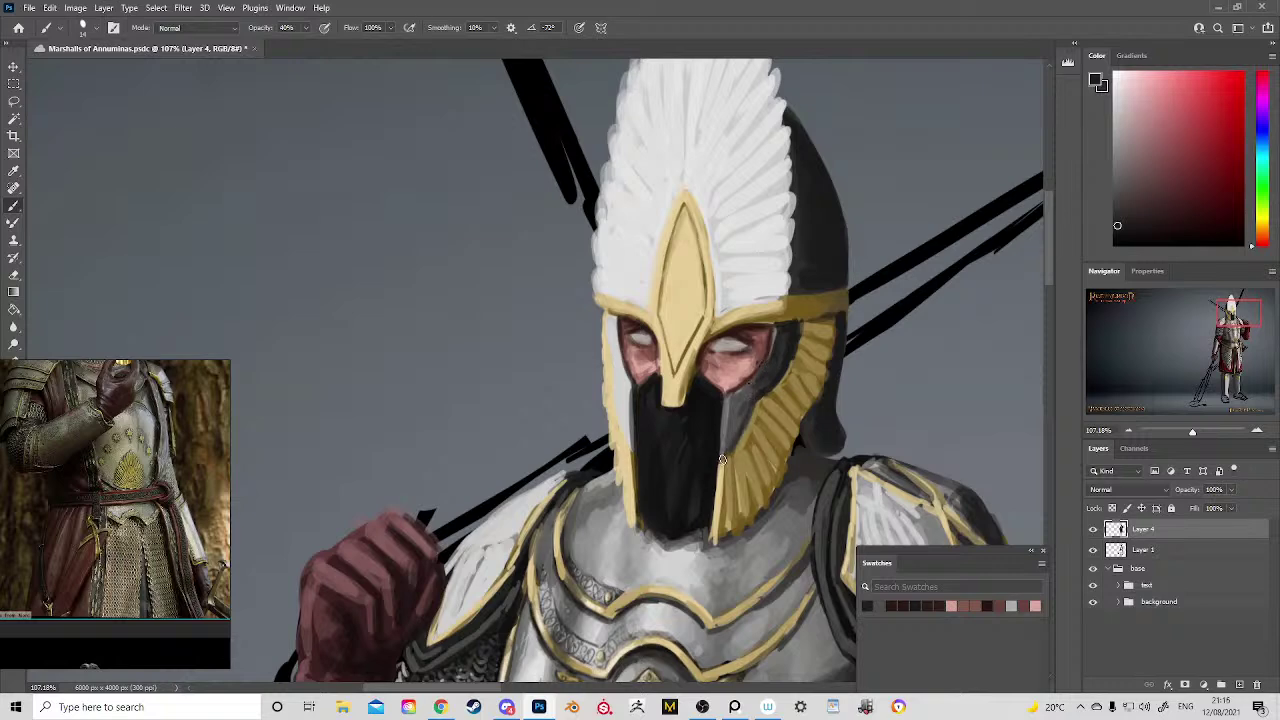
Step: Refine the lit cheek guard beside the face mask with sampled mid and light greys
alt+click(614, 377)
alt+click(731, 449)
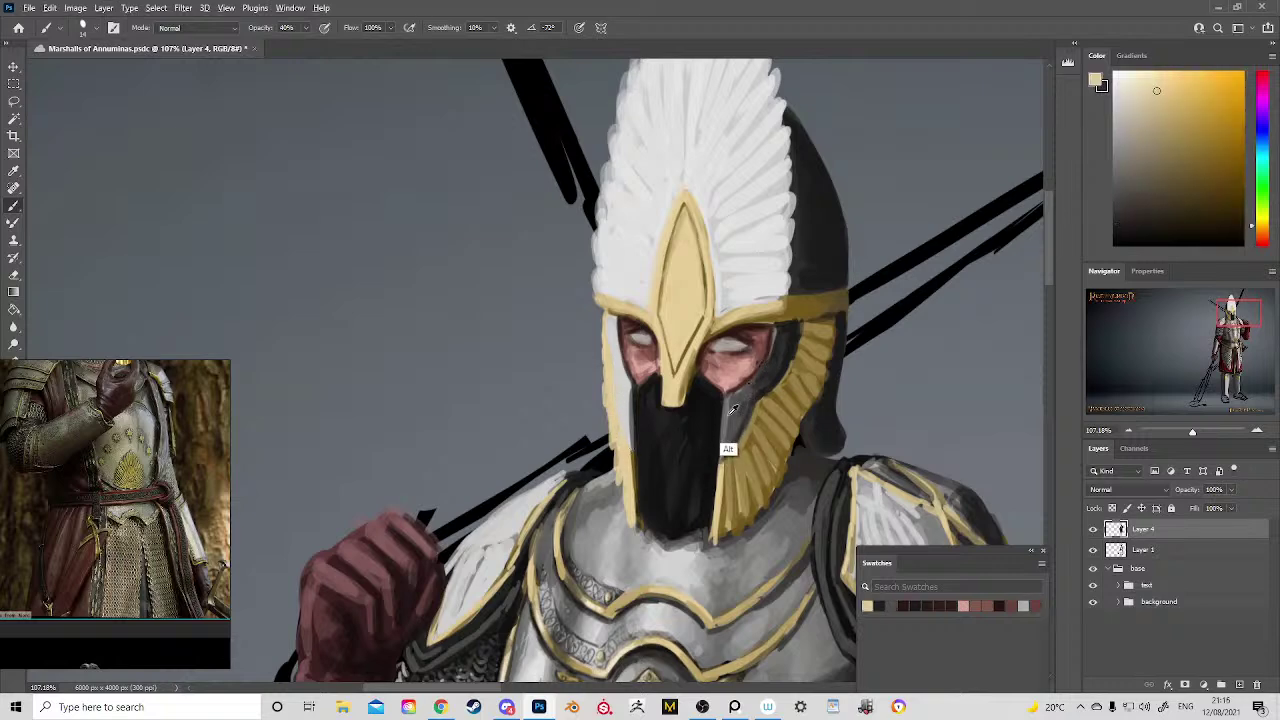
drag(615, 374, 628, 447)
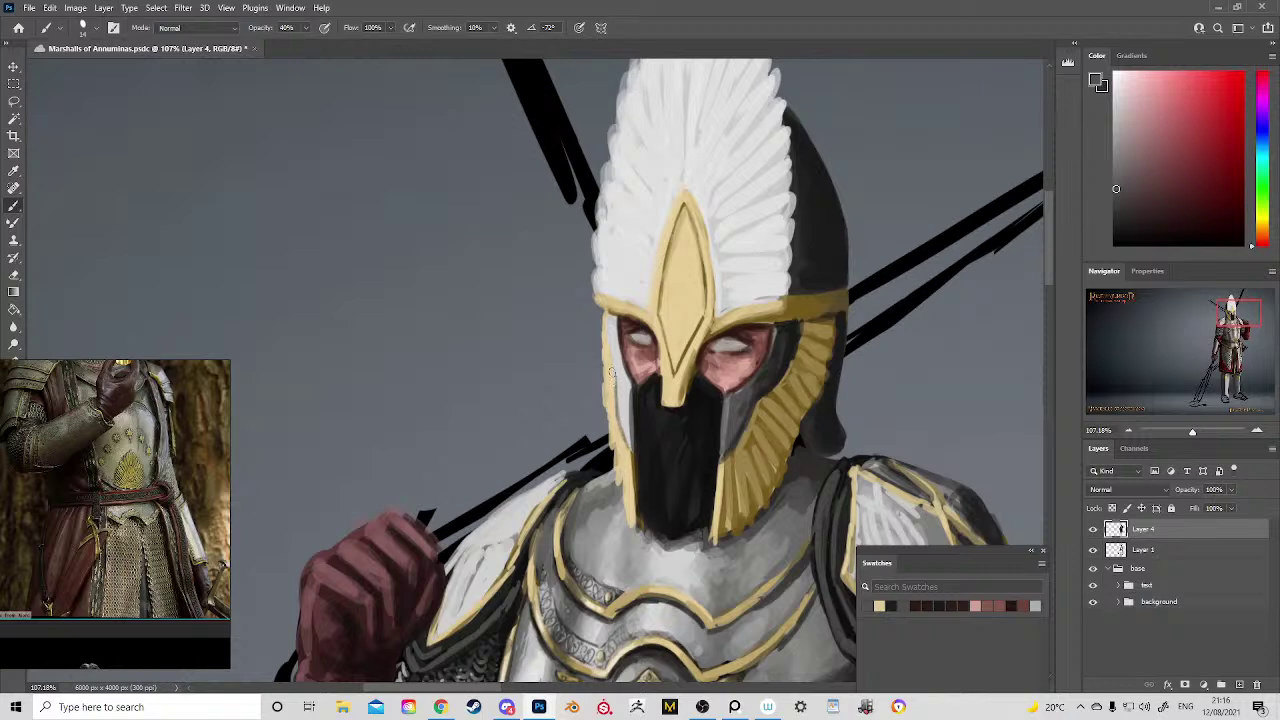
alt+click(614, 379)
drag(612, 348, 616, 357)
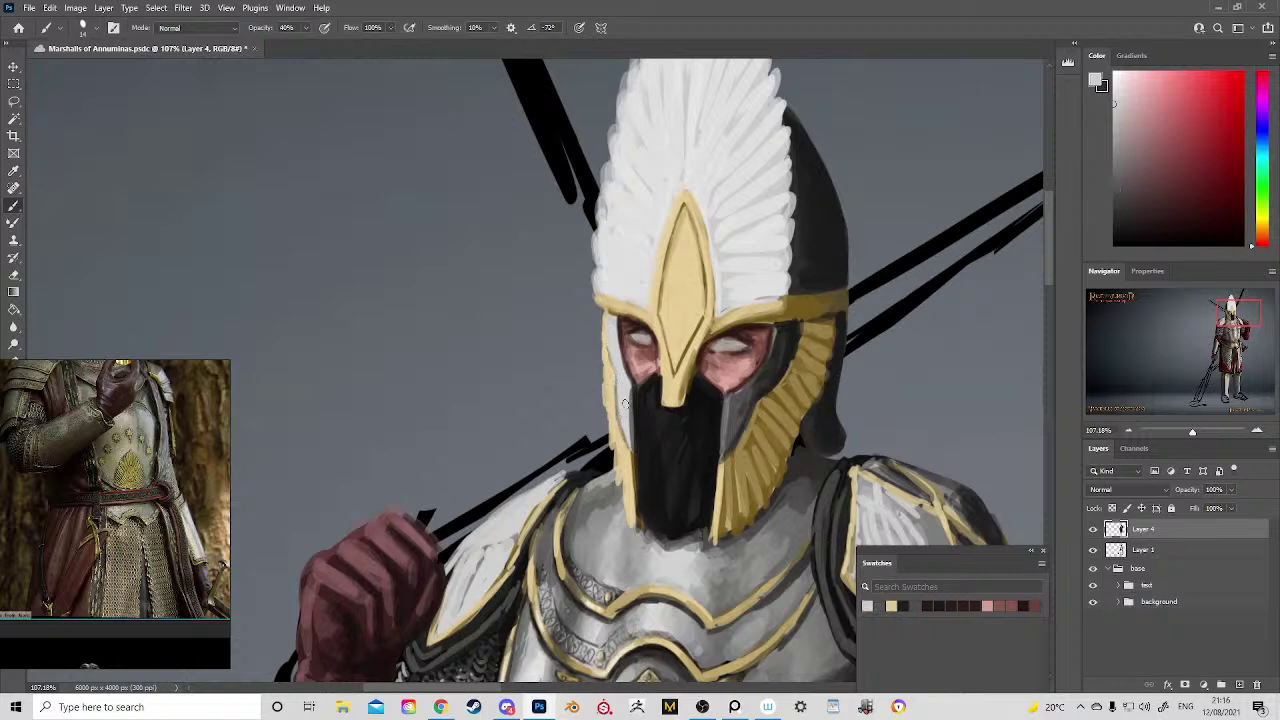
Step: Return the canvas view to its original orientation and review the whole figure
drag(738, 417, 704, 364)
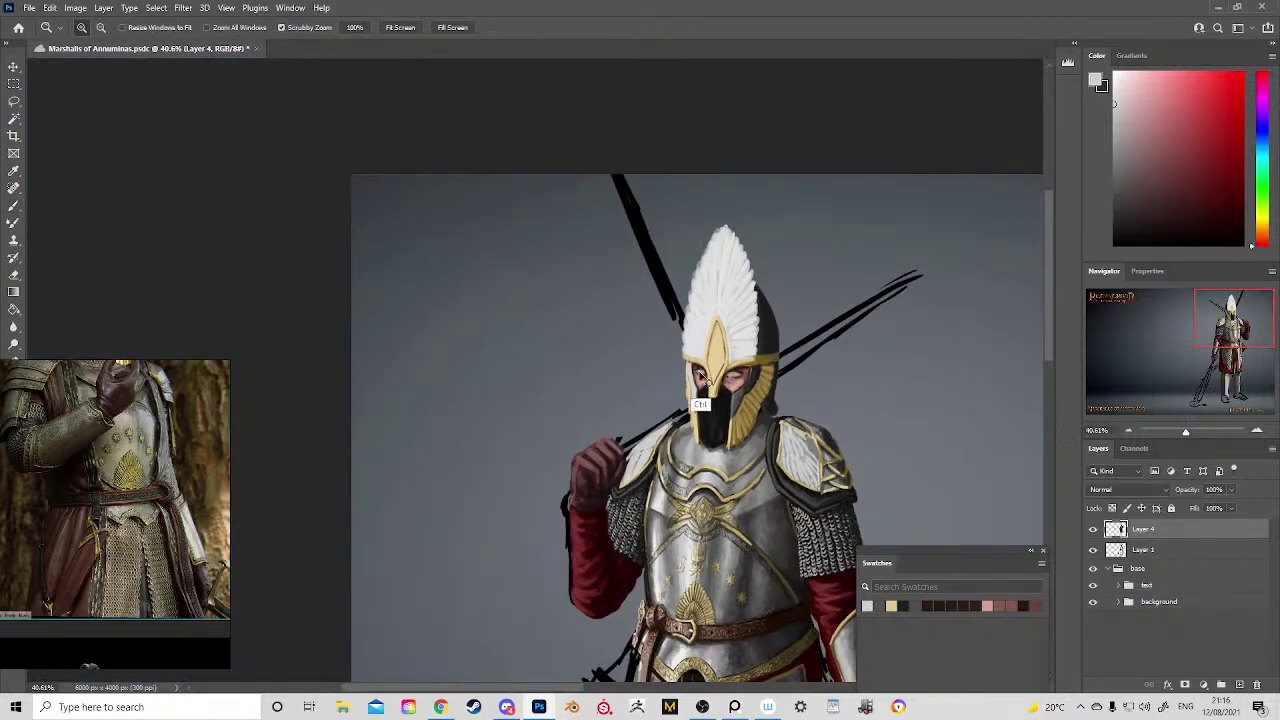
key(ctrl+h)
drag(744, 487, 724, 465)
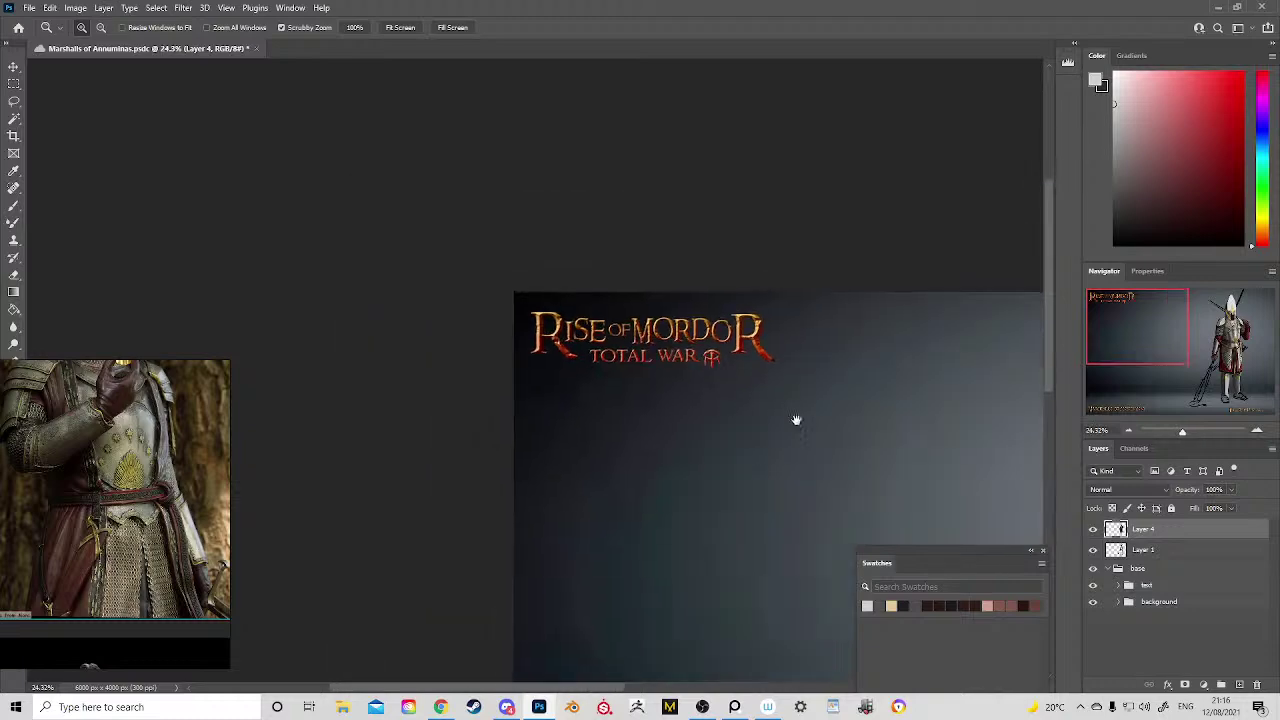
drag(797, 420, 450, 267)
drag(778, 351, 528, 373)
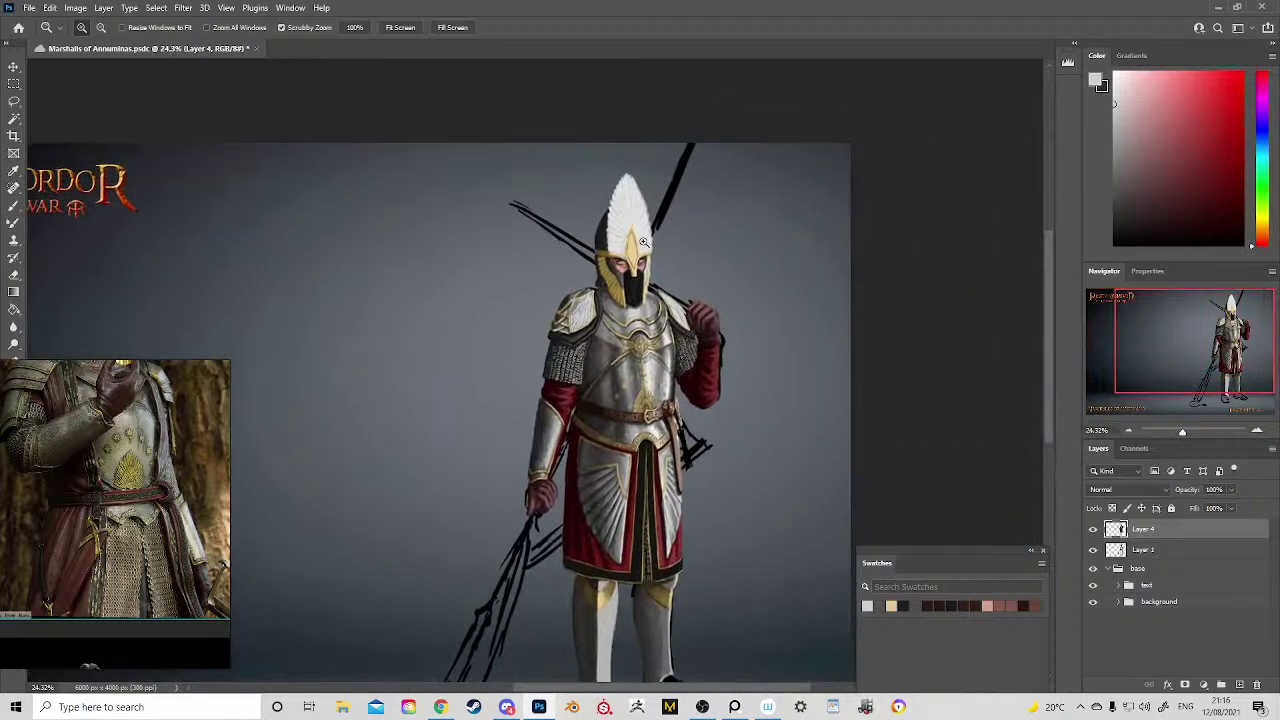
drag(627, 223, 661, 307)
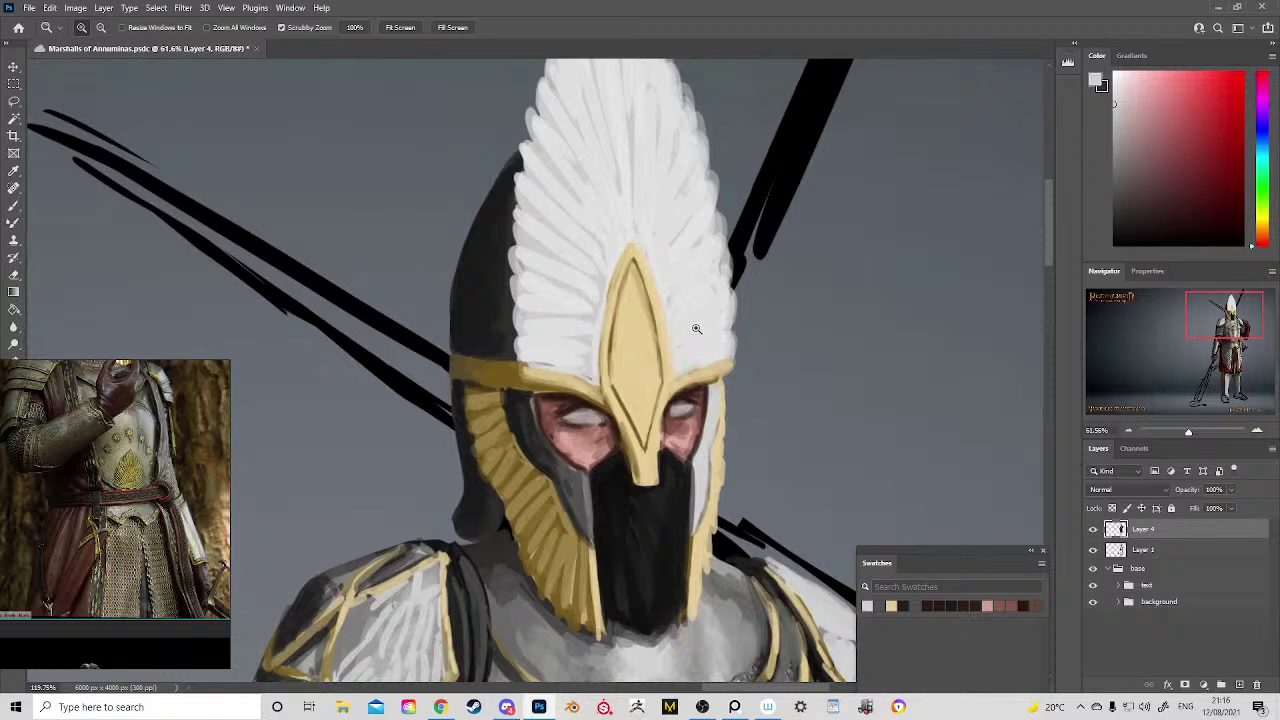
Step: Shade the nose guard and the brow diamond's outer rim with a sampled dark gold, working alongside a sampled pale gold
scroll(640, 255, up, 3)
key(b)
alt+click(627, 291)
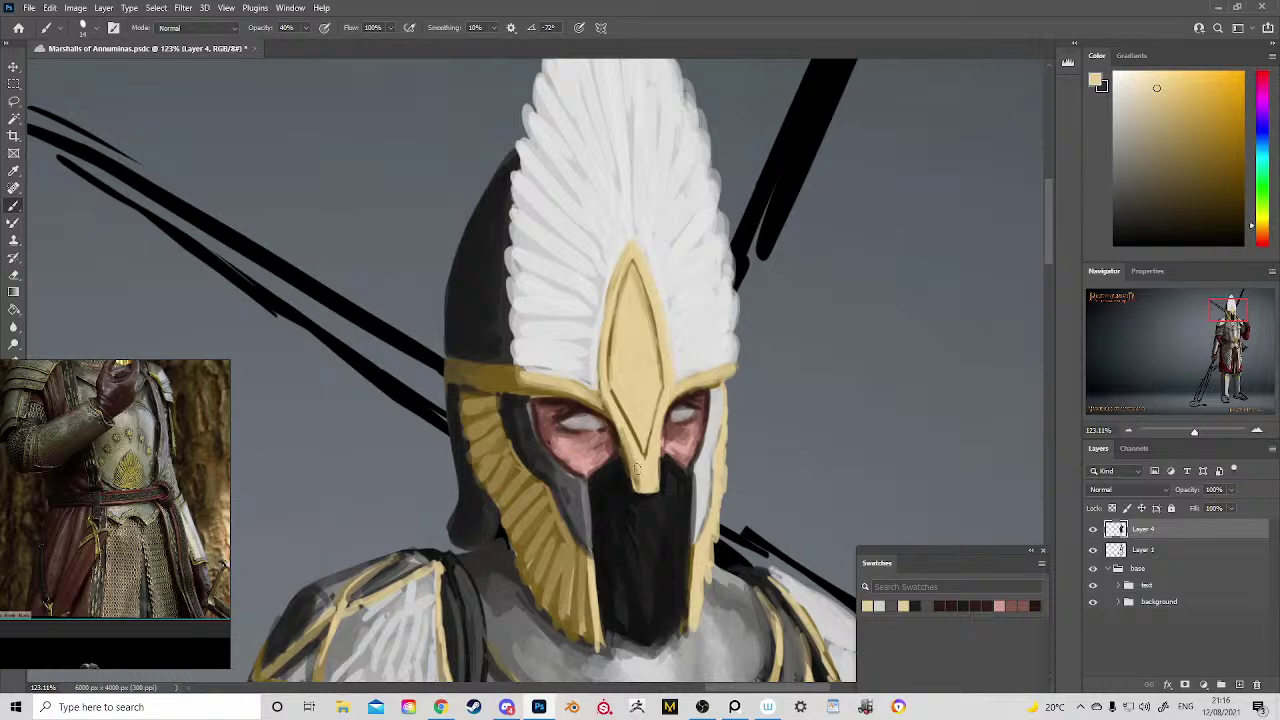
alt+click(508, 410)
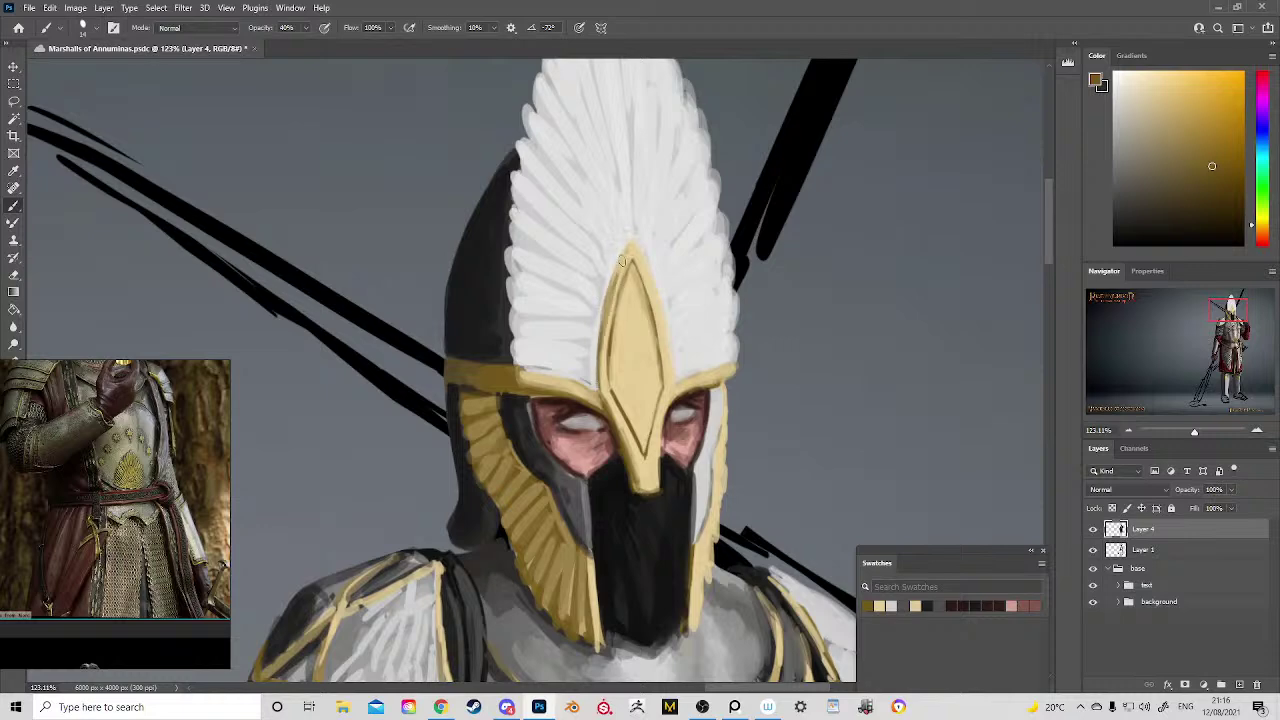
mouse_move(618, 276)
mouse_down()
mouse_move(635, 234)
mouse_move(618, 274)
mouse_up()
alt+click(621, 407)
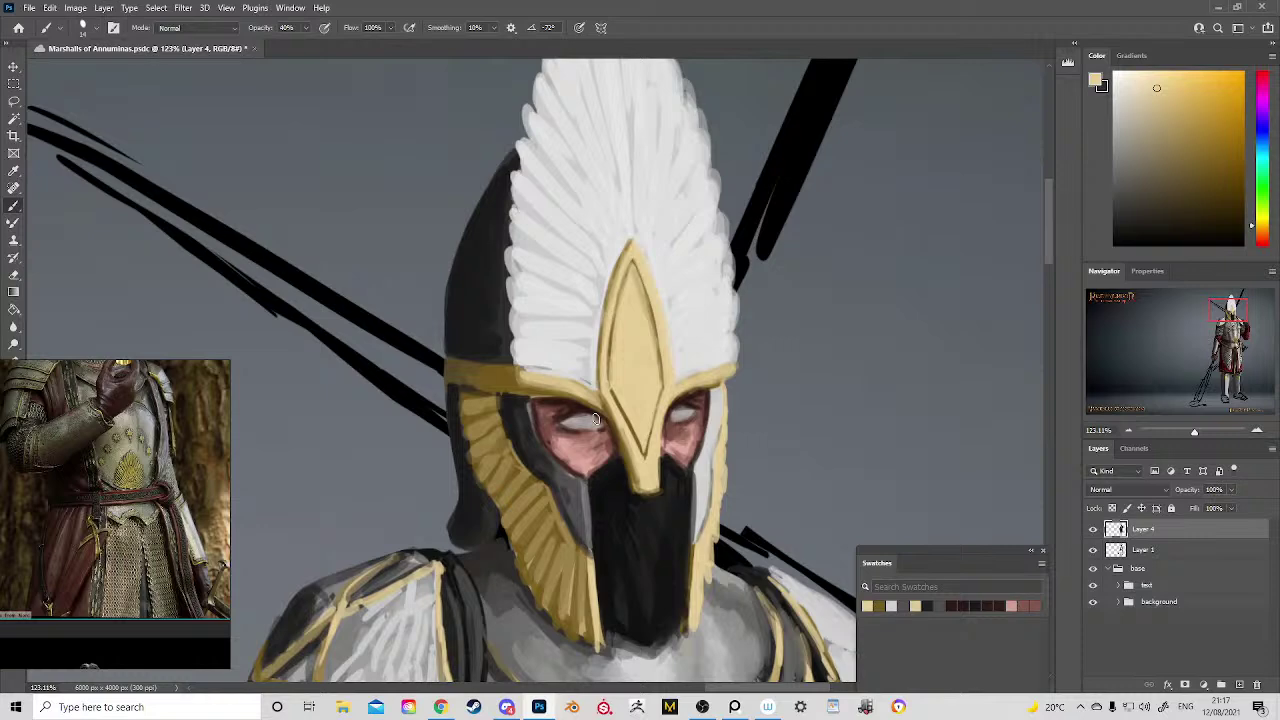
drag(709, 438, 600, 448)
mouse_move(716, 492)
mouse_down()
mouse_move(625, 323)
mouse_move(615, 390)
mouse_move(604, 256)
mouse_up()
drag(588, 206, 622, 402)
drag(608, 270, 644, 326)
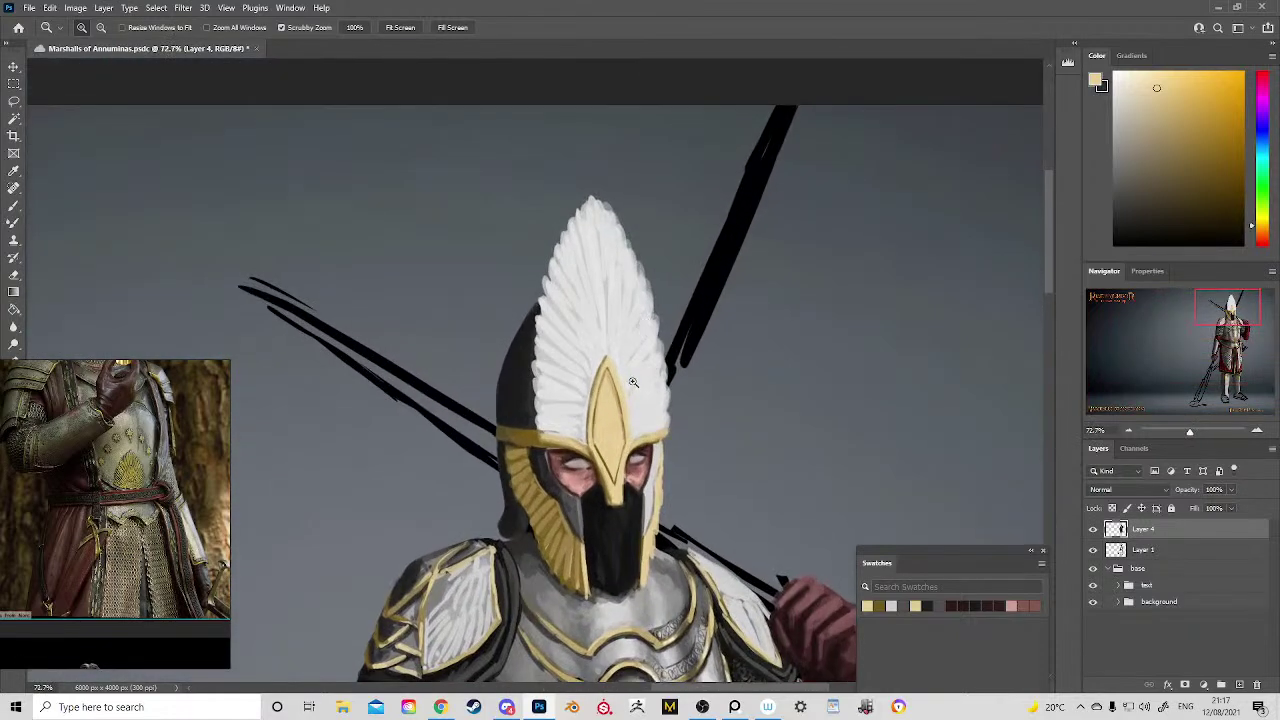
drag(633, 385, 613, 410)
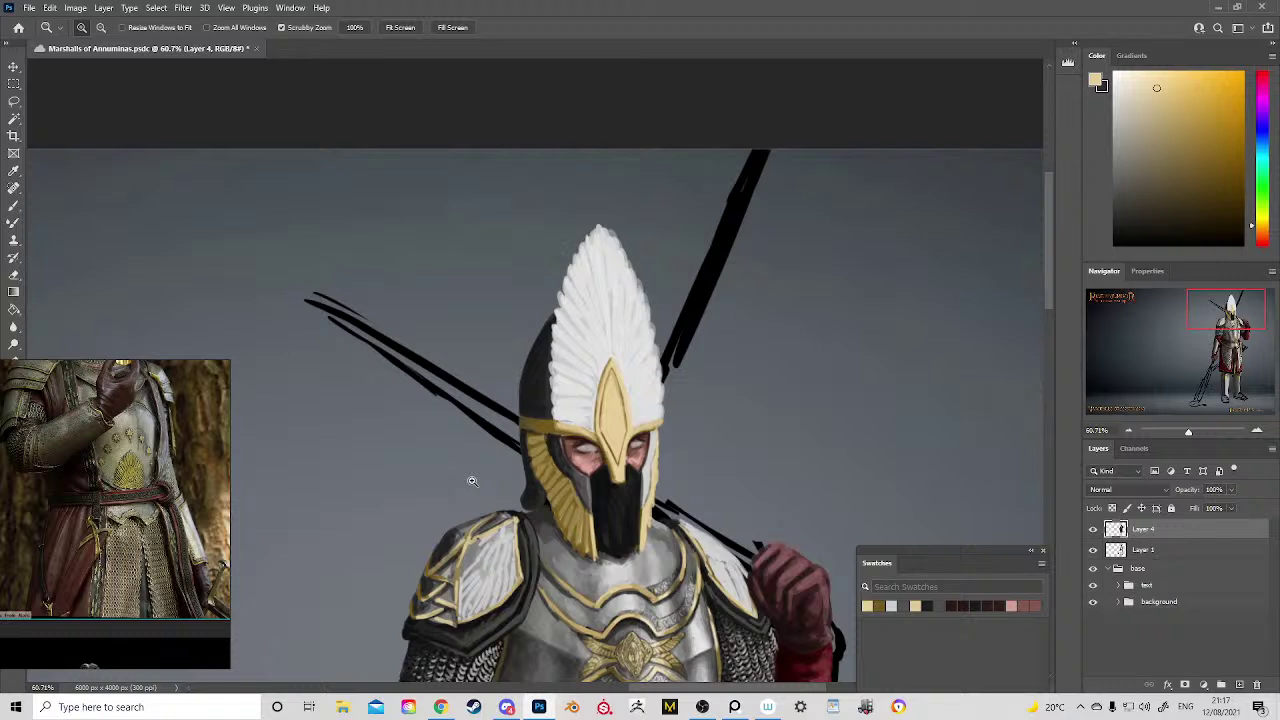
Step: Refine the scalloped edge of the crest's white feathers against the dark helmet with a sampled off-white
drag(544, 410, 548, 408)
key(b)
alt+click(560, 431)
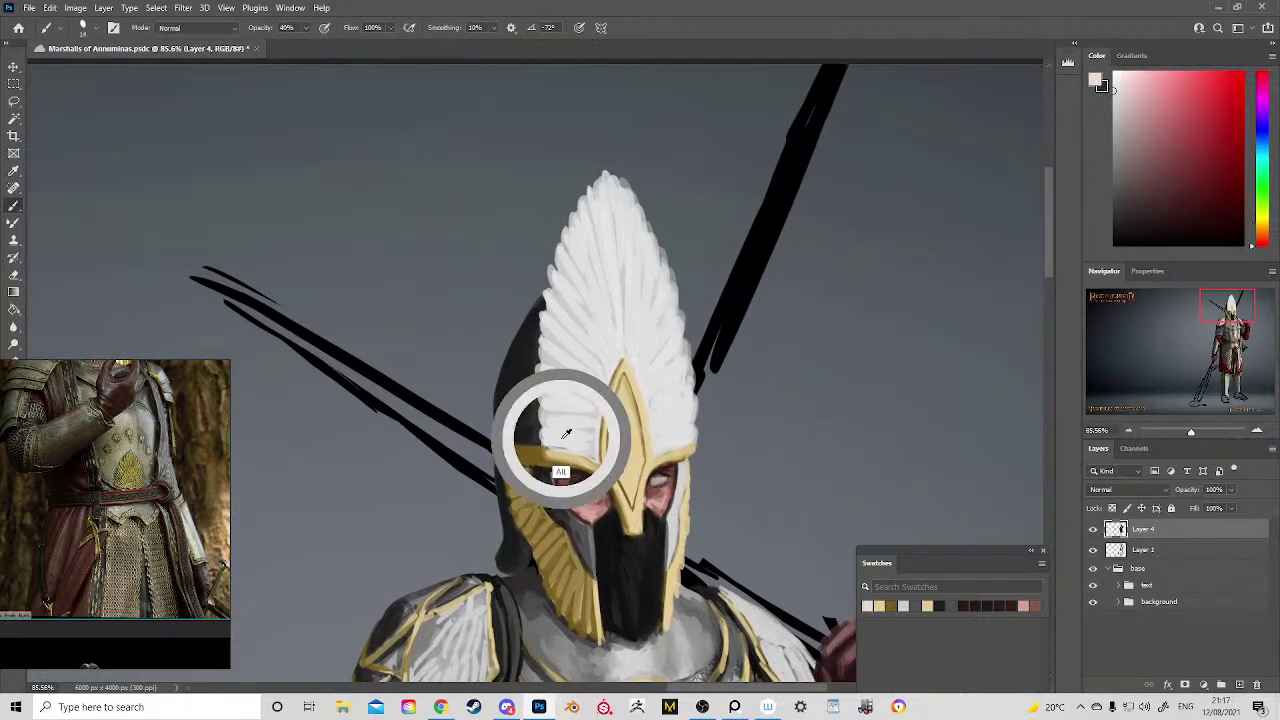
mouse_move(543, 405)
mouse_down()
mouse_move(546, 424)
mouse_move(545, 305)
mouse_up()
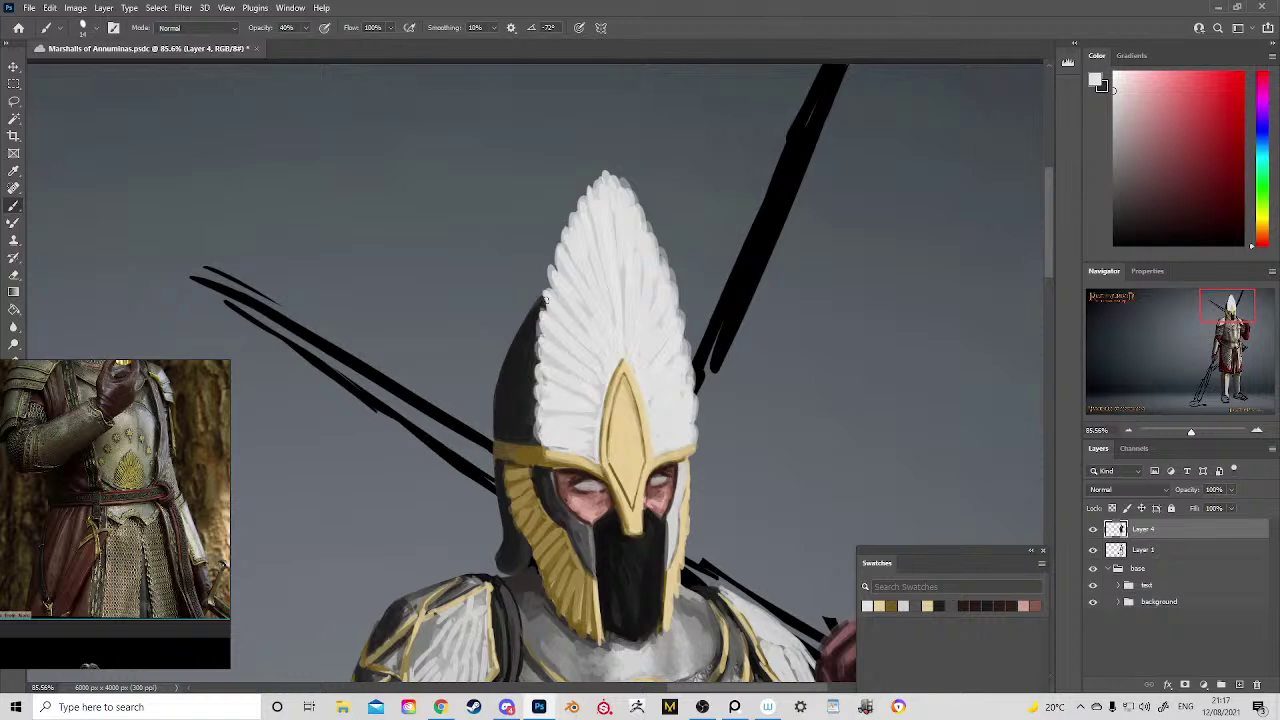
drag(644, 370, 652, 222)
Step: Touch up the outer edges of the skirt's silver fan plates with a sampled dark grey and light grey
drag(653, 333, 587, 156)
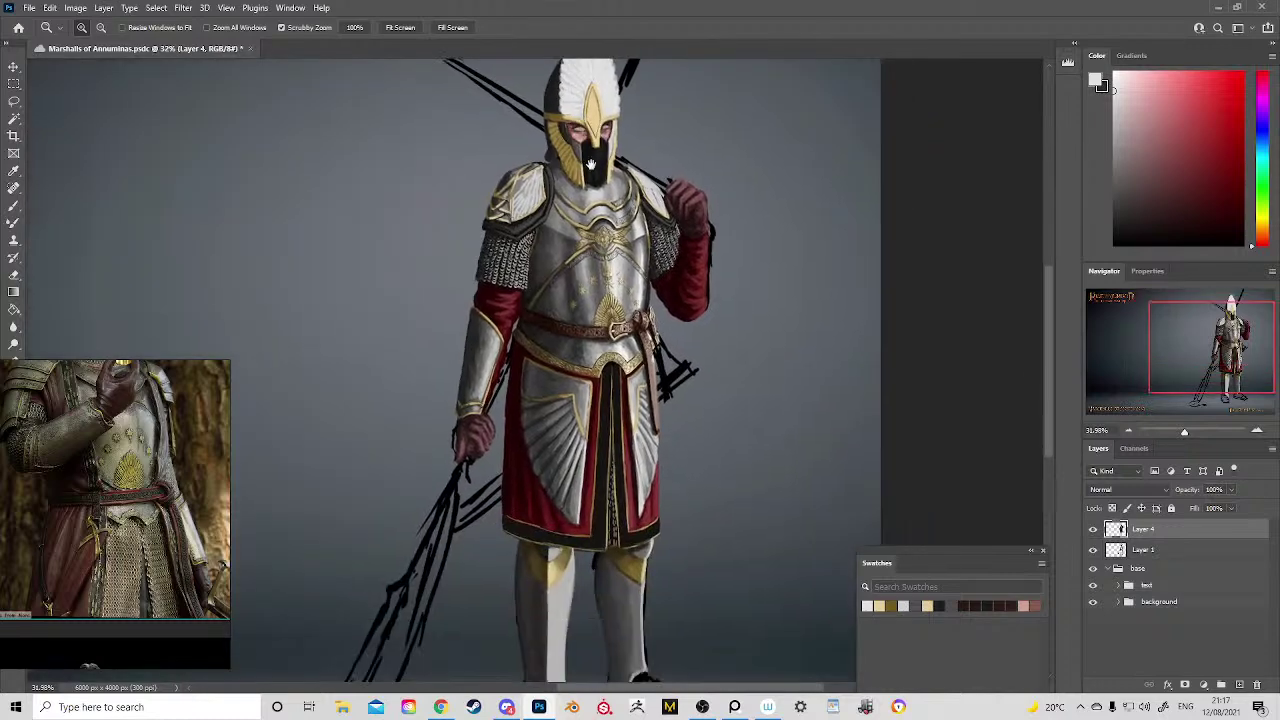
mouse_move(637, 357)
mouse_down()
mouse_move(674, 262)
mouse_move(695, 270)
mouse_up()
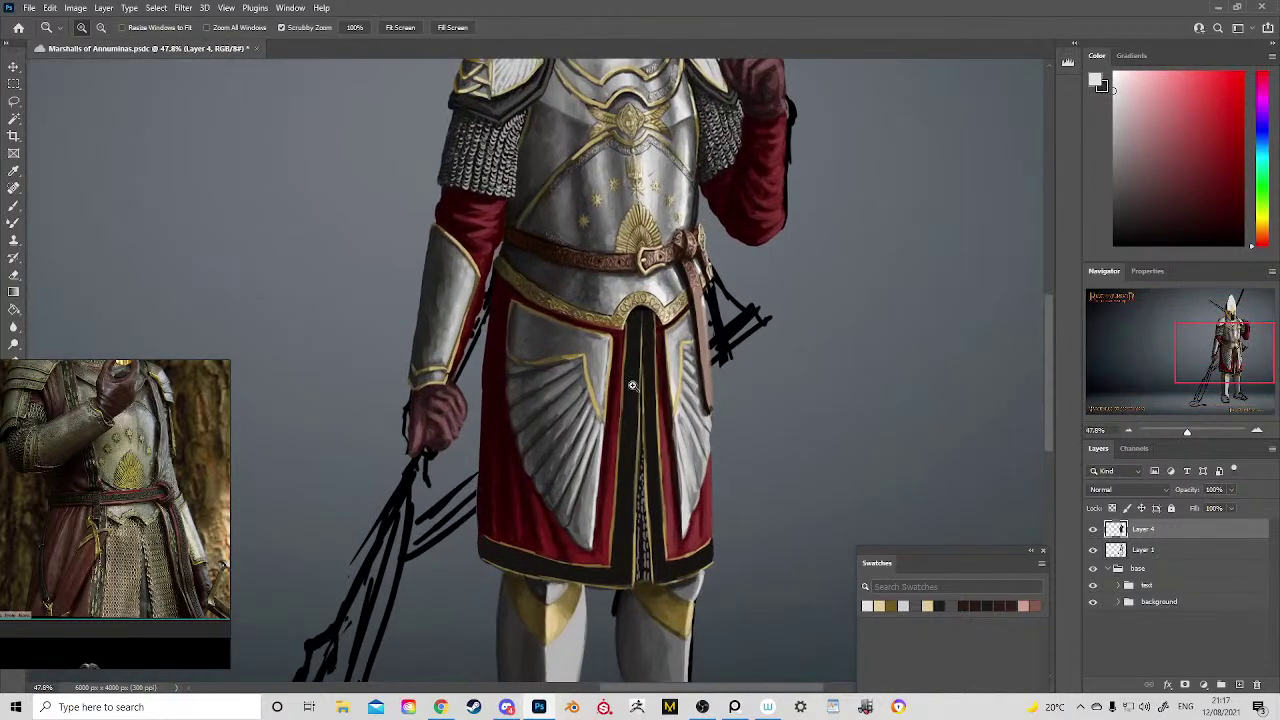
key(b)
alt+click(692, 318)
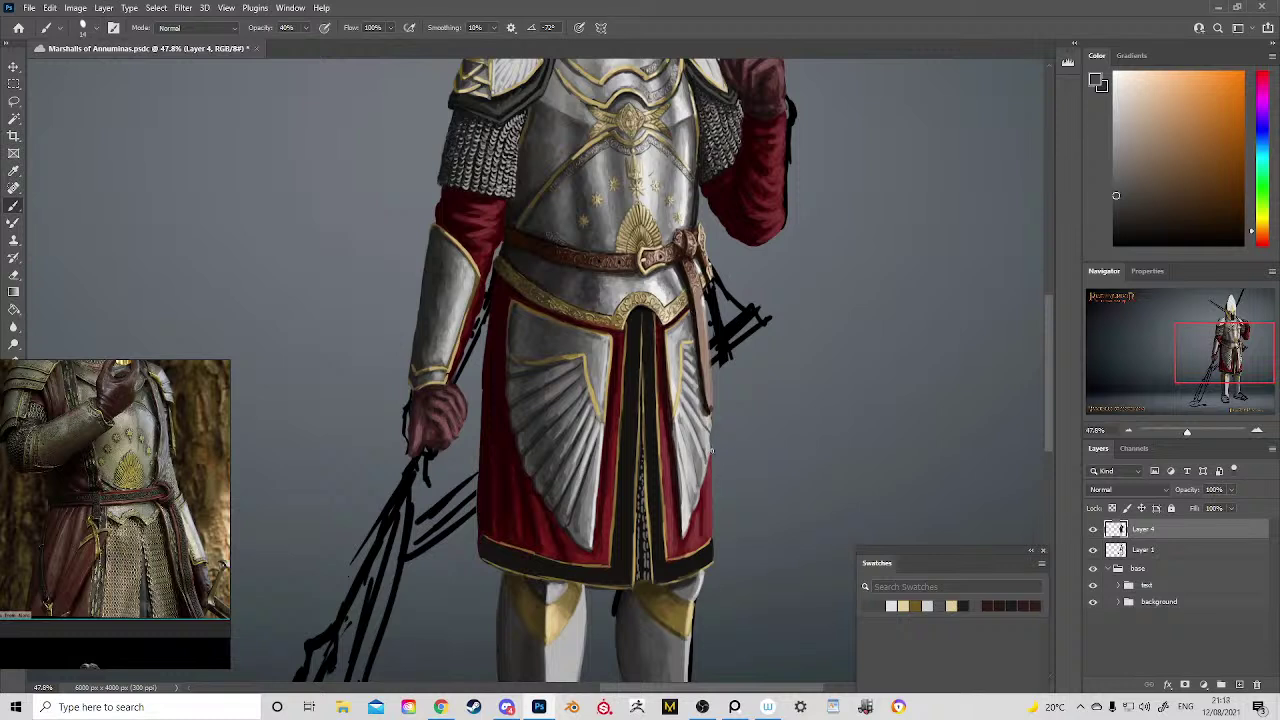
alt+click(712, 436)
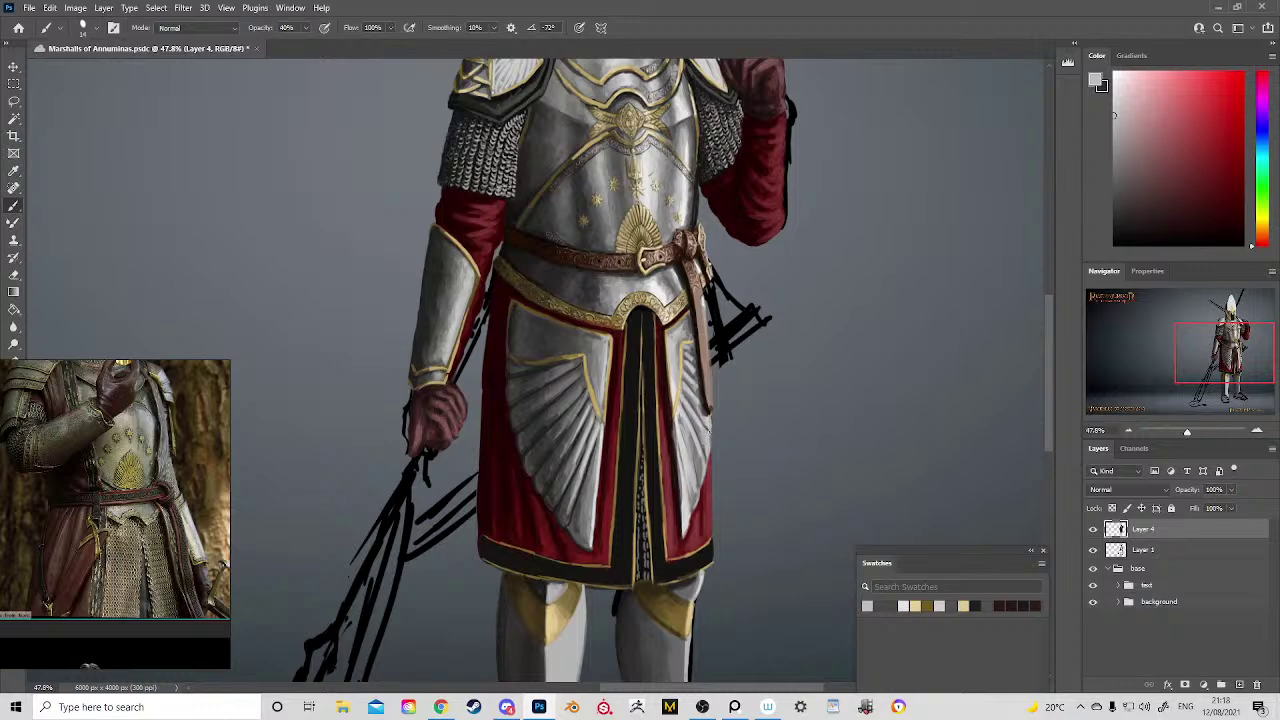
scroll(712, 418, down, 3)
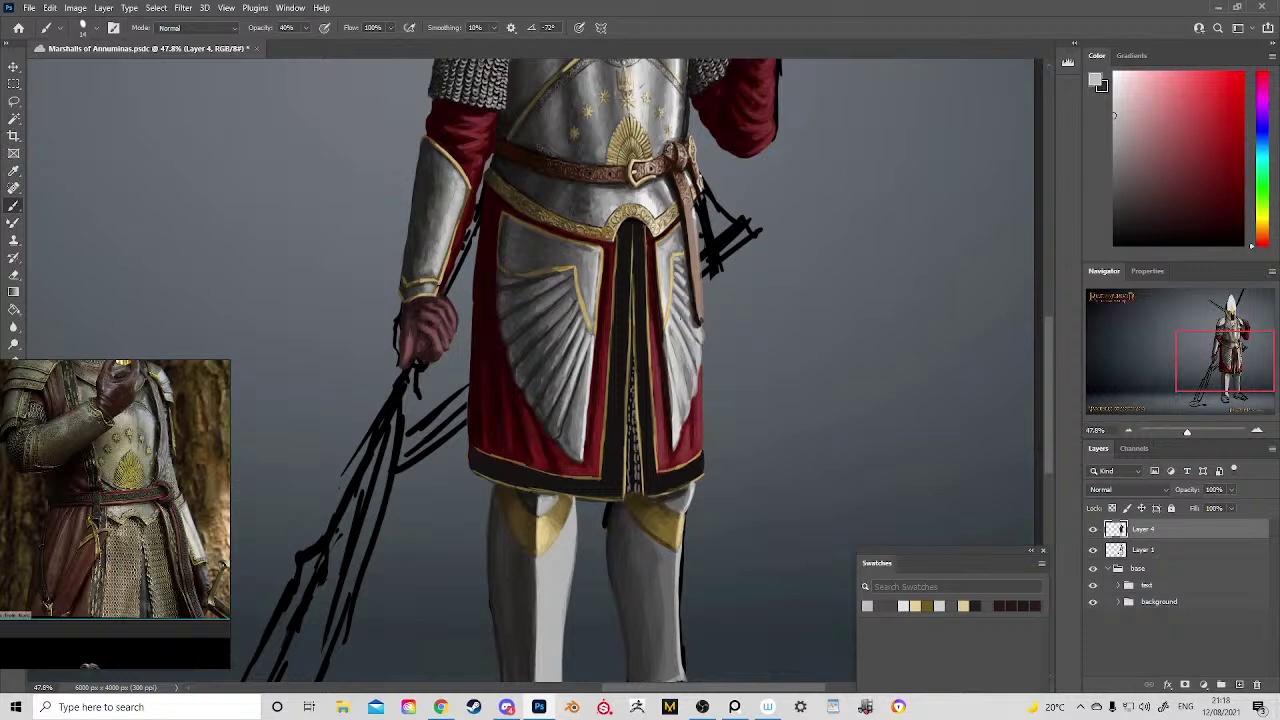
scroll(694, 365, up, 5)
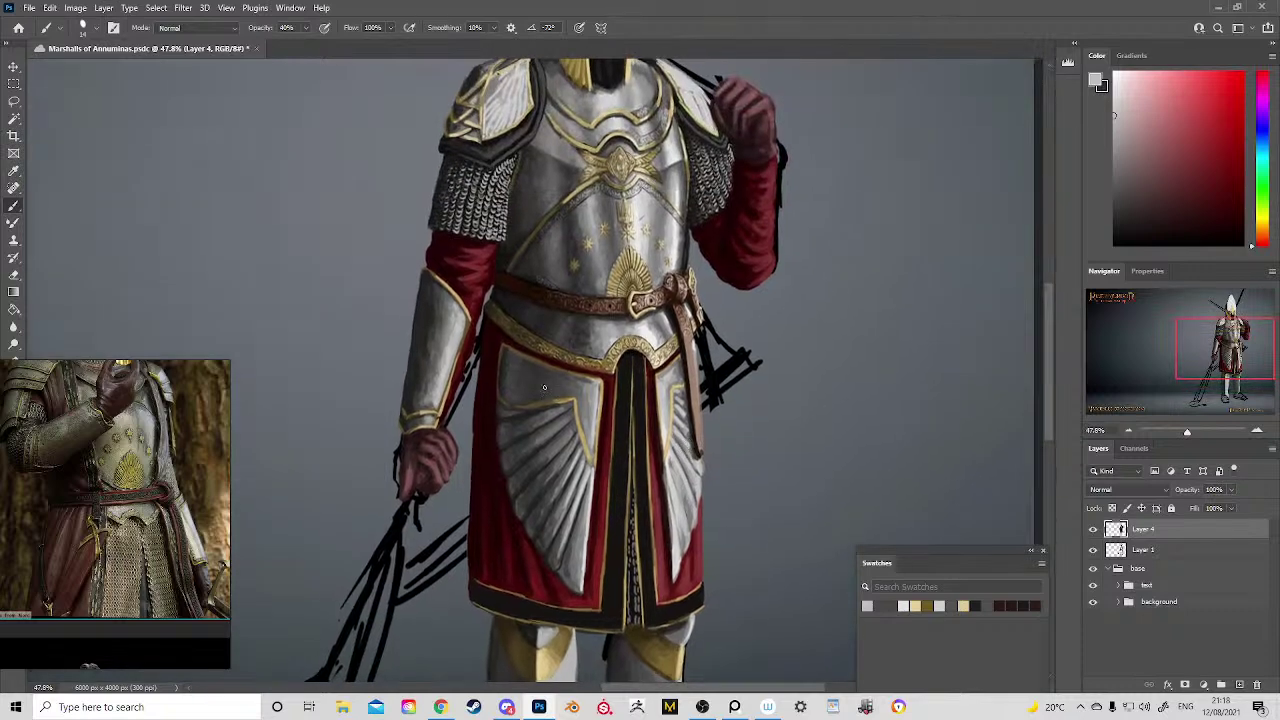
Step: Shade the skirt's fan plate and the red cloth by the front opening with sampled grey and dark red, and save the painting
alt+click(587, 424)
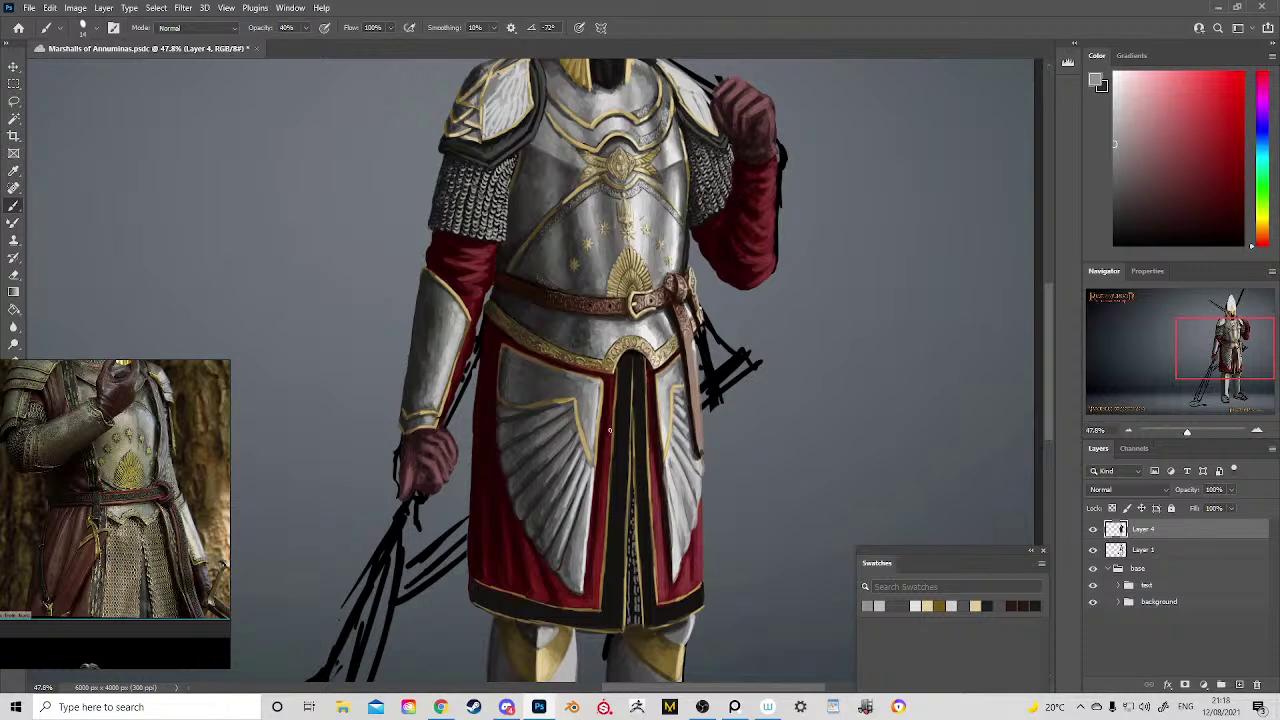
alt+click(607, 440)
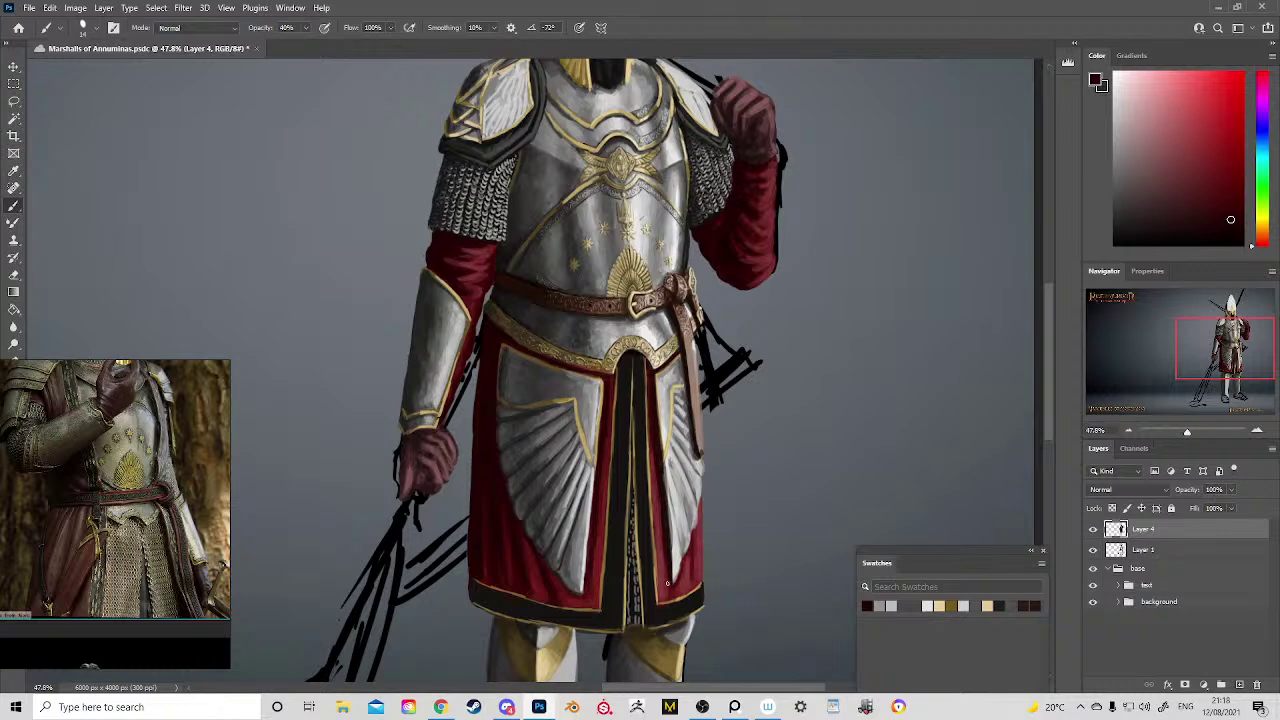
drag(662, 546, 666, 586)
drag(674, 585, 688, 417)
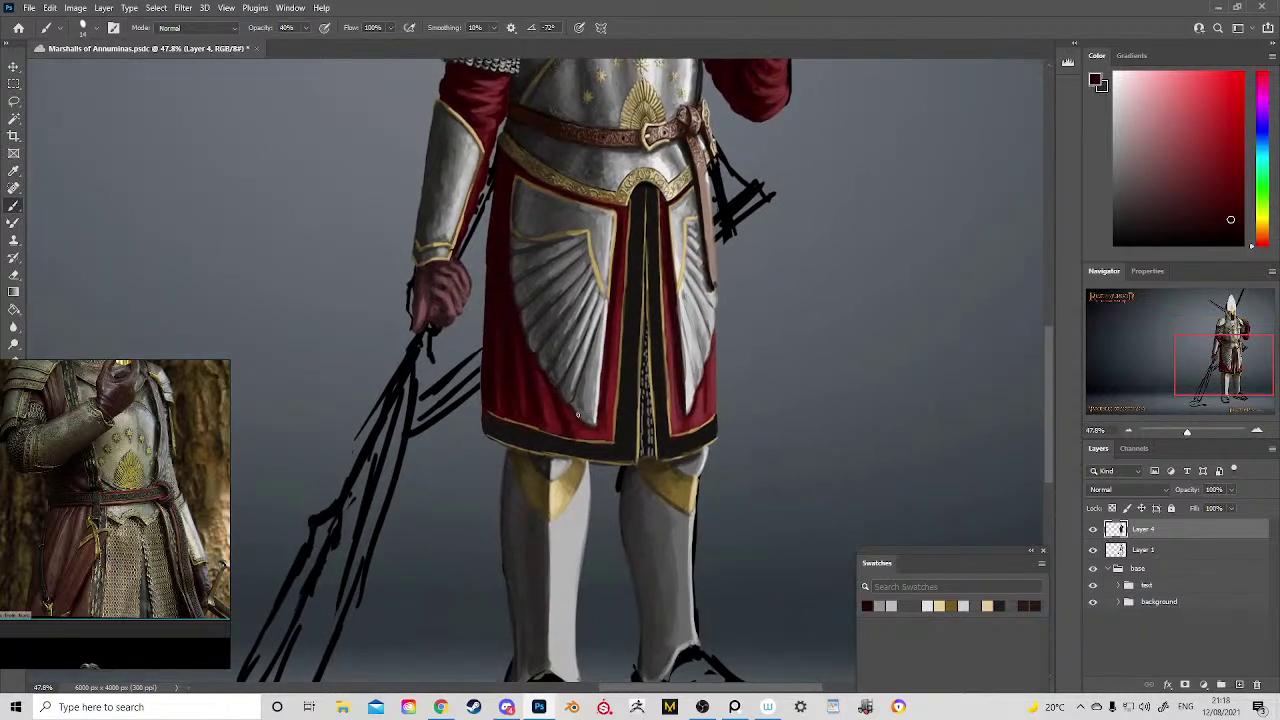
scroll(606, 322, up, 5)
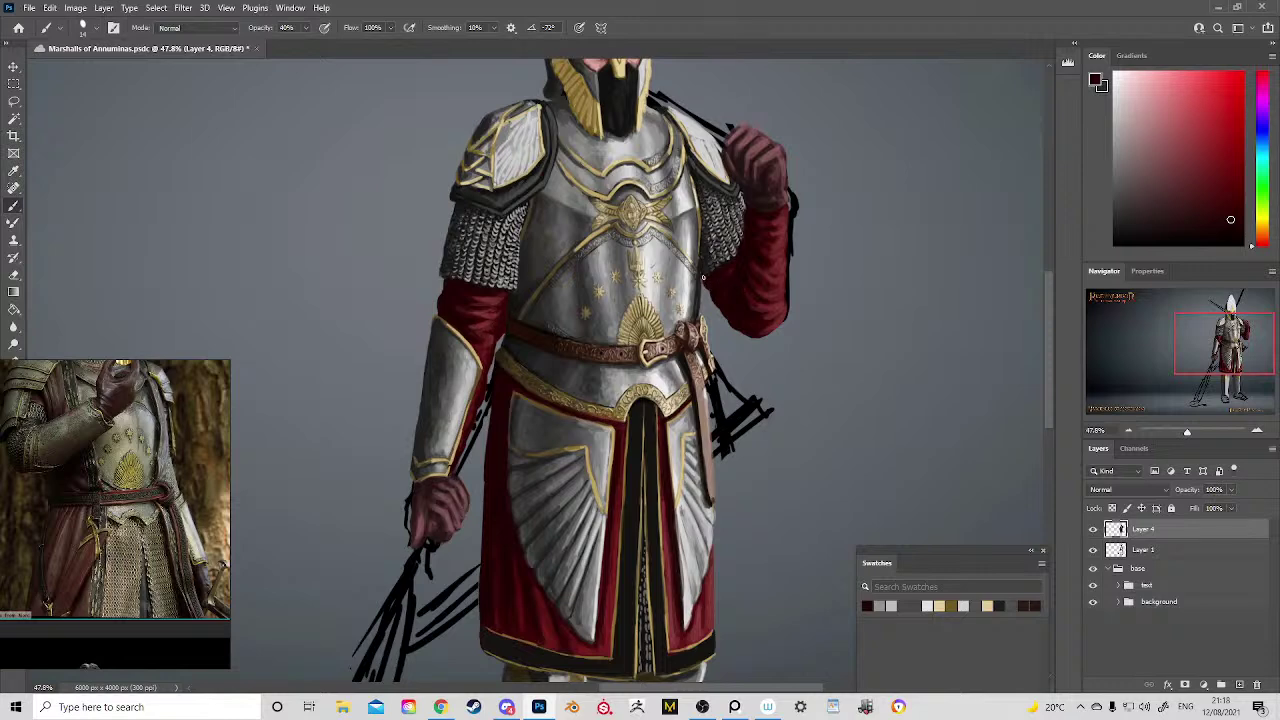
drag(763, 339, 712, 245)
drag(763, 366, 651, 291)
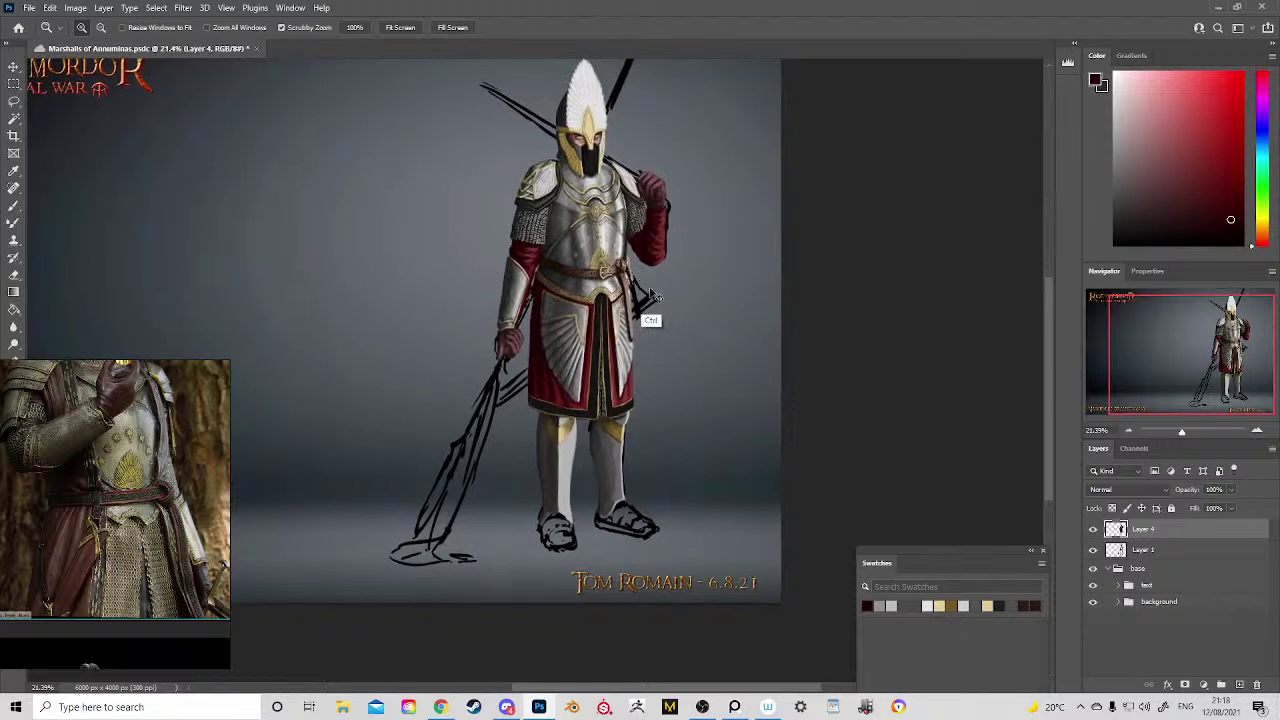
key(ctrl+s)
Step: Darken the near eye opening's corner with a sampled dark brown and shade the helmet's gold brow band with sampled golds
drag(562, 101, 671, 302)
drag(690, 352, 699, 360)
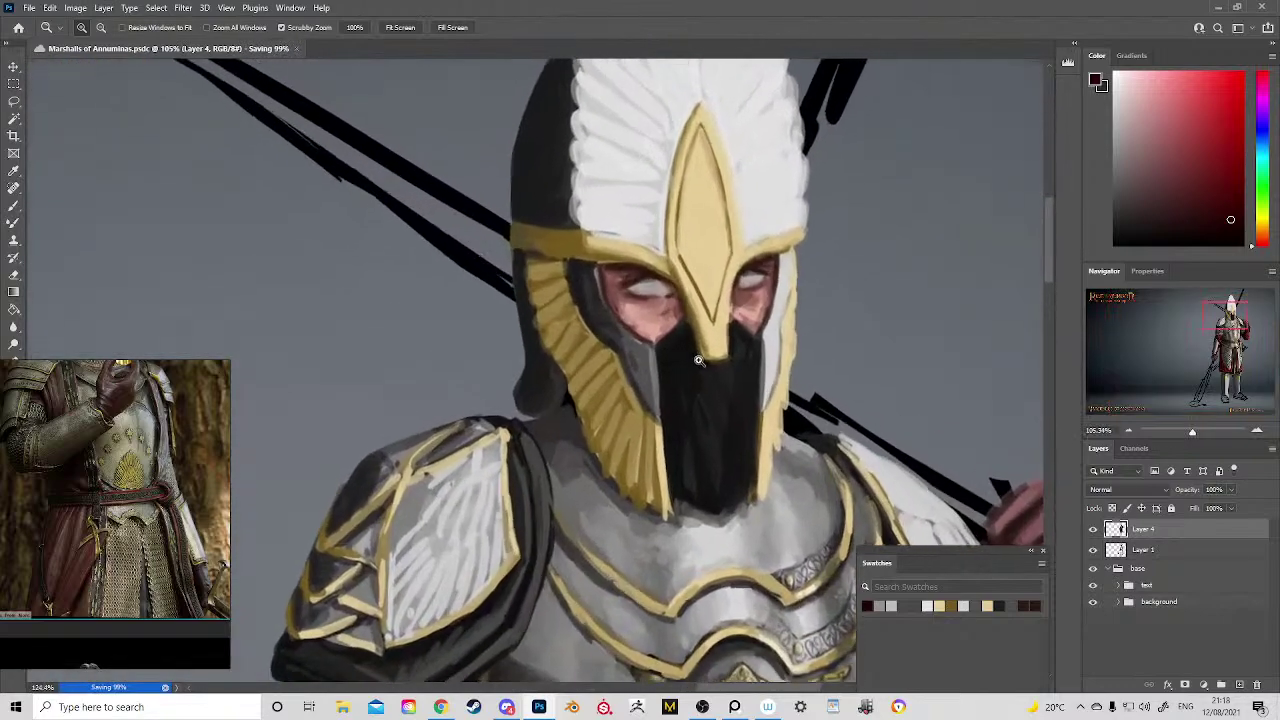
key(b)
alt+click(618, 285)
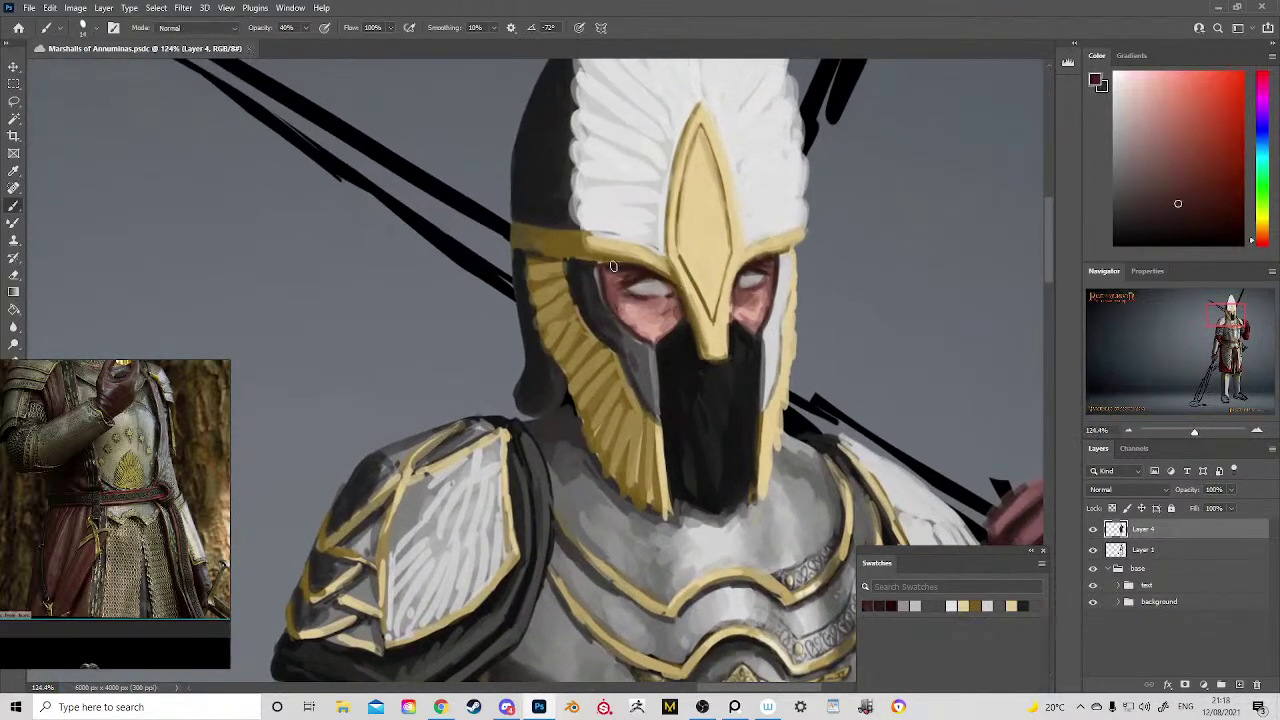
alt+click(594, 240)
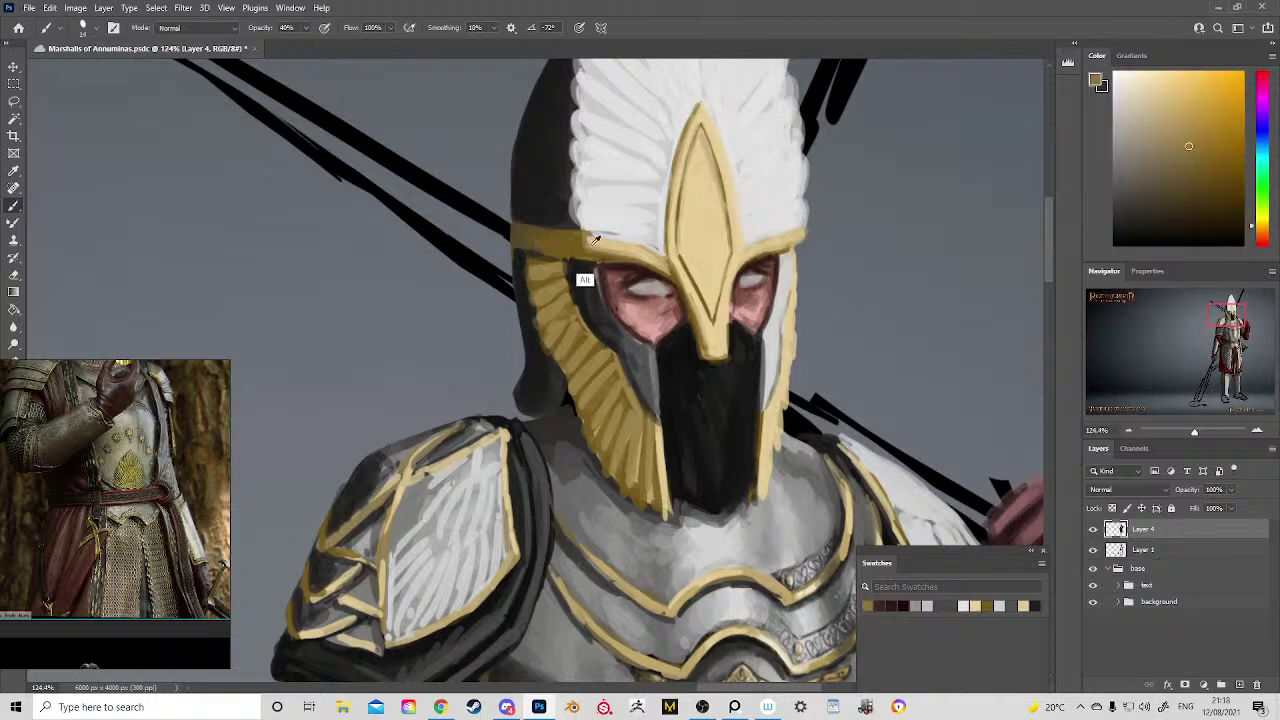
alt+click(596, 241)
mouse_move(553, 249)
mouse_down()
mouse_move(579, 249)
mouse_move(534, 243)
mouse_up()
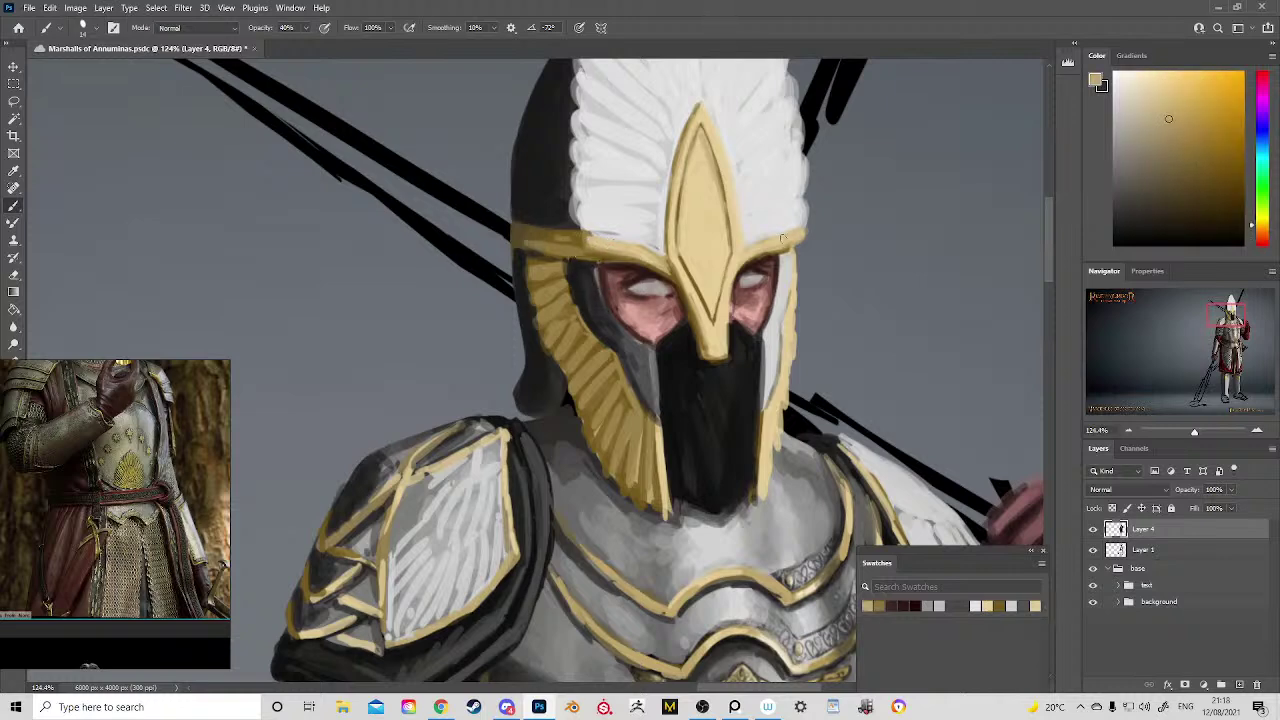
alt+click(576, 249)
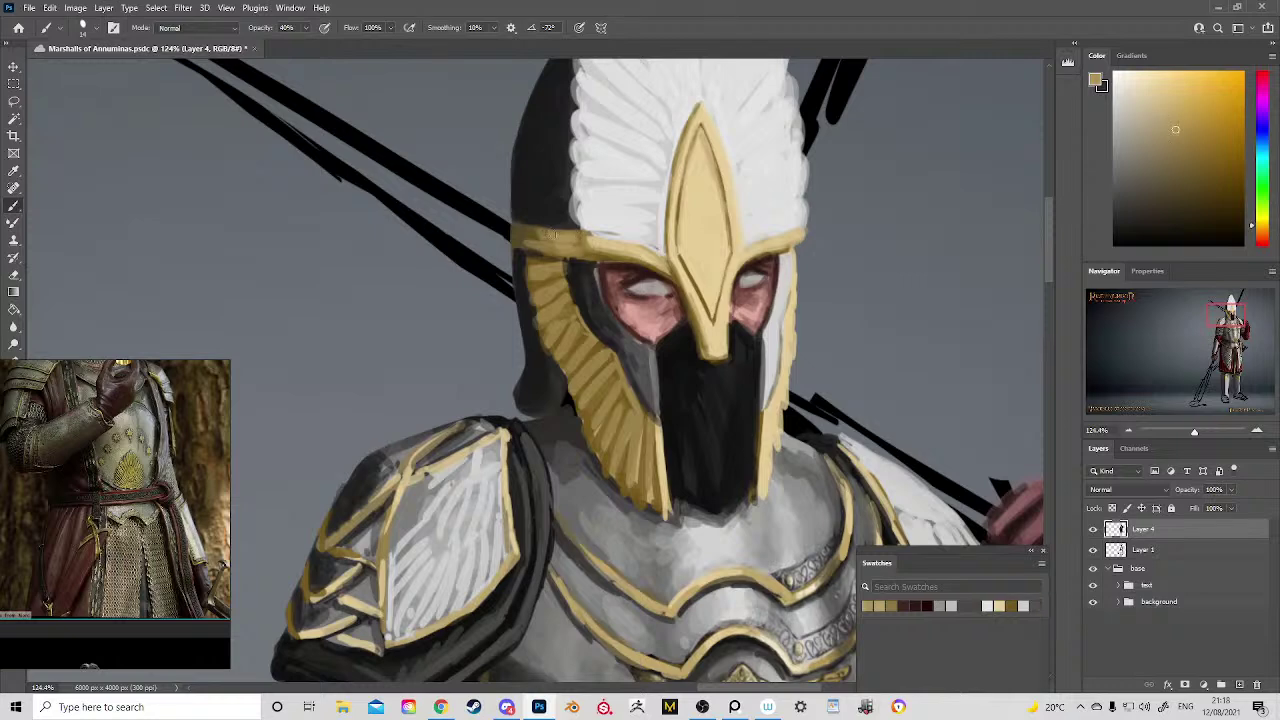
alt+click(518, 244)
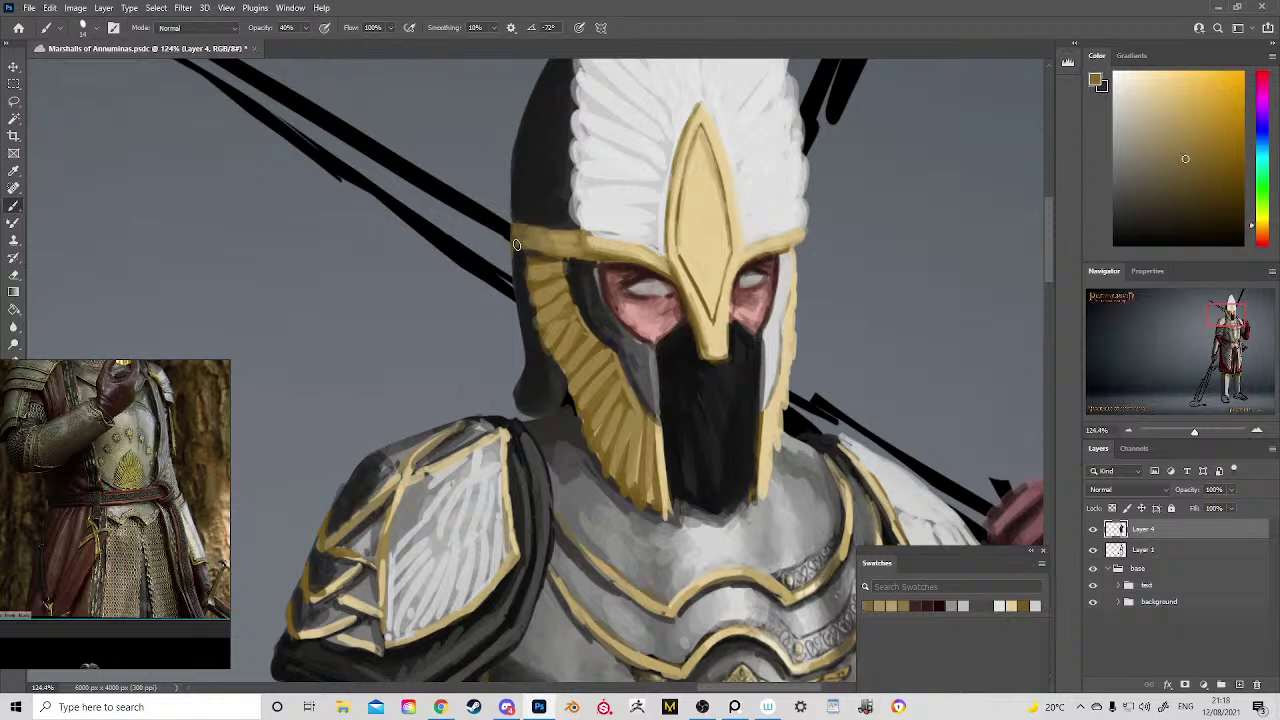
Step: Clean up the dark helmet shell's edge and the gold cheek wing's feathers with sampled black and gold, and save the painting
alt+click(513, 216)
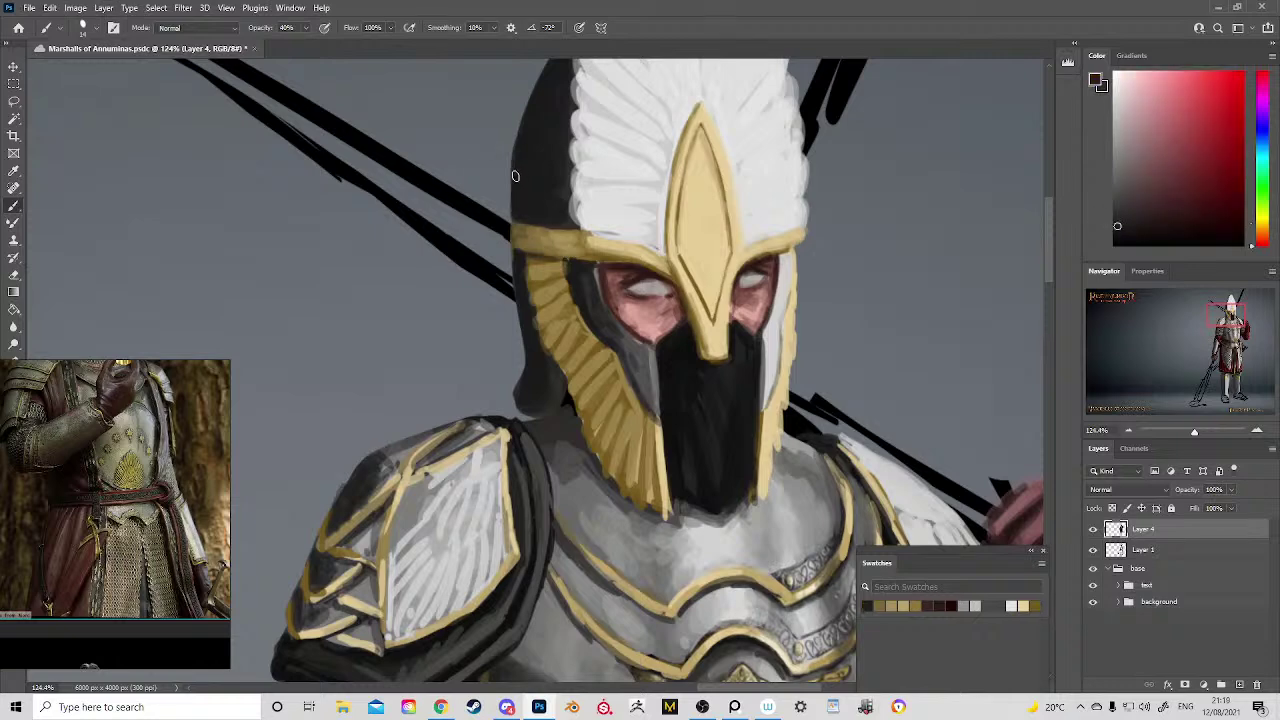
alt+click(534, 270)
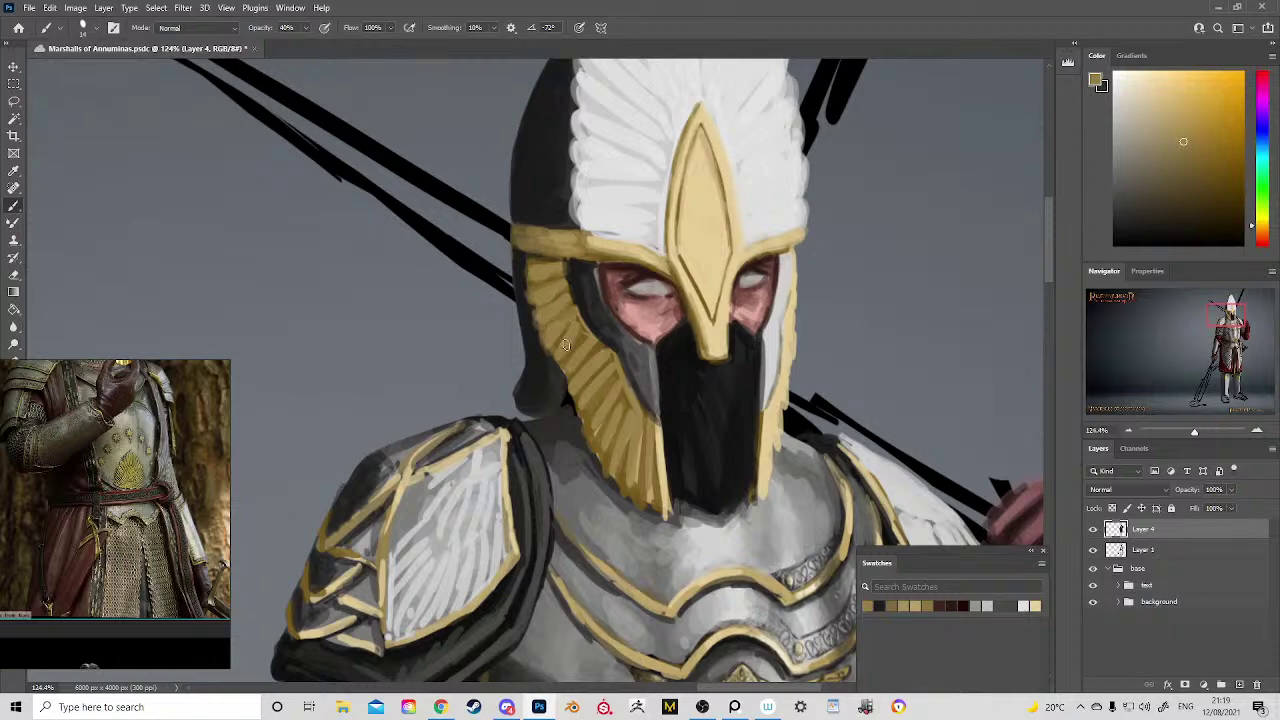
drag(566, 345, 541, 381)
key(ctrl+s)
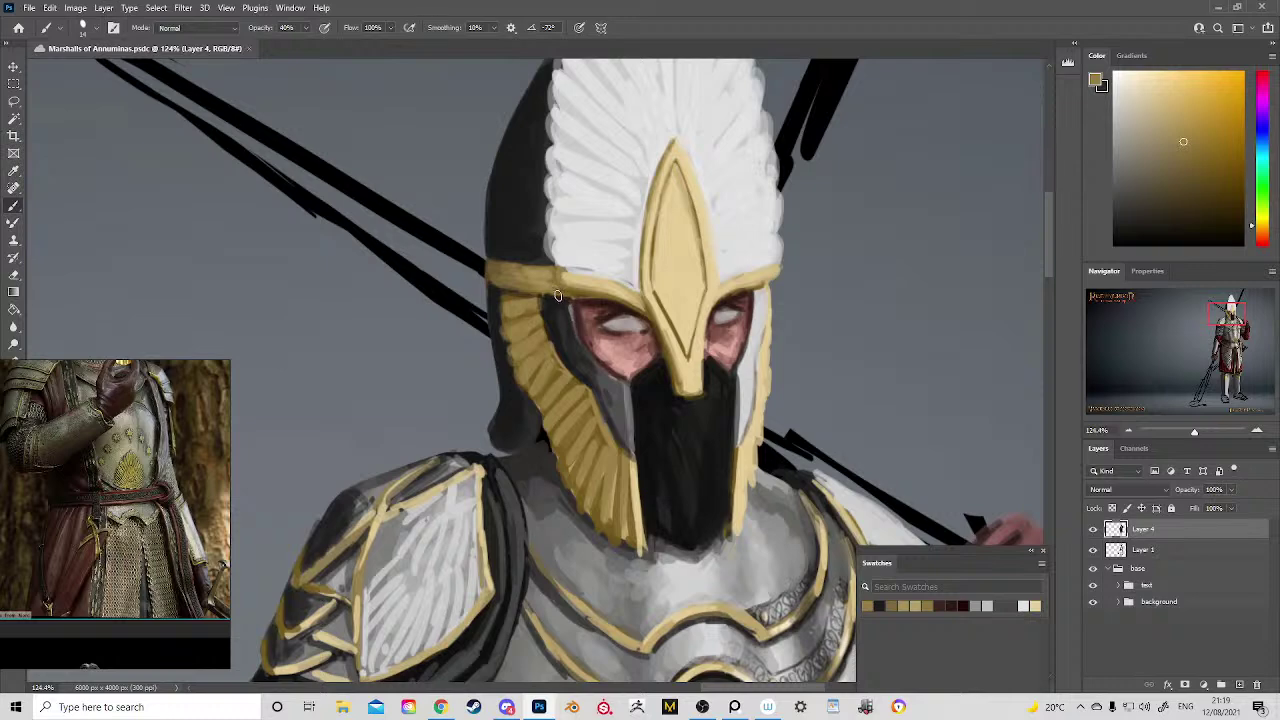
Step: Darken the inner cheek guard between the gold wing and the near eye opening with a sampled black
alt+click(572, 343)
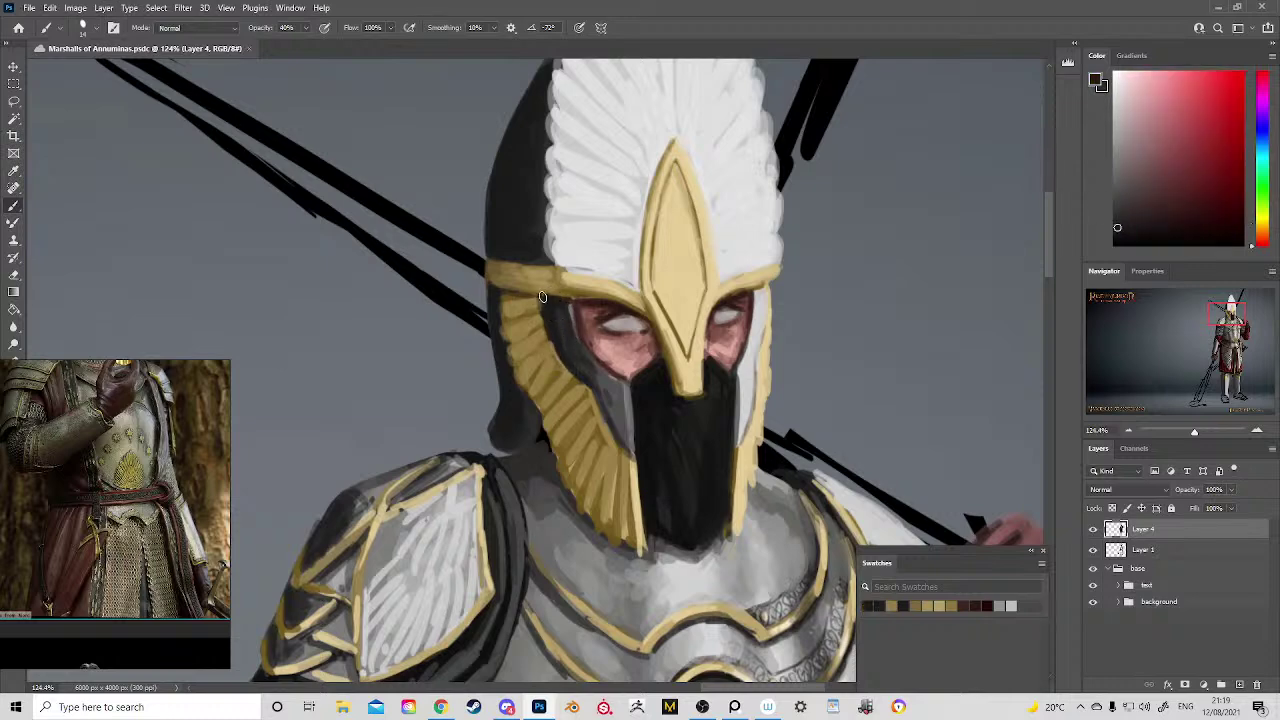
drag(541, 302, 586, 379)
drag(535, 295, 549, 299)
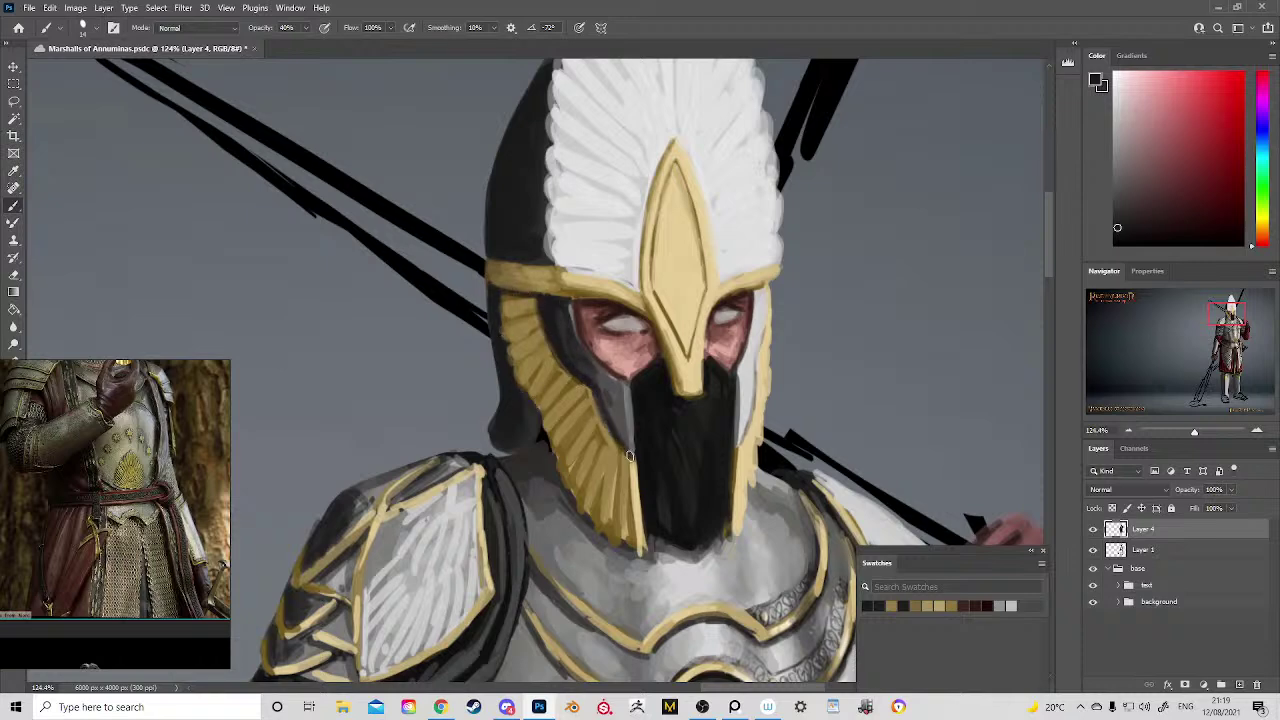
drag(587, 368, 619, 448)
mouse_move(620, 397)
mouse_down()
mouse_move(624, 451)
mouse_move(624, 394)
mouse_up()
Step: Highlight the near cheek guard's rim with a sampled light grey and refine the far eye opening's edge with dark grey
alt+click(704, 368)
alt+click(741, 350)
alt+click(741, 392)
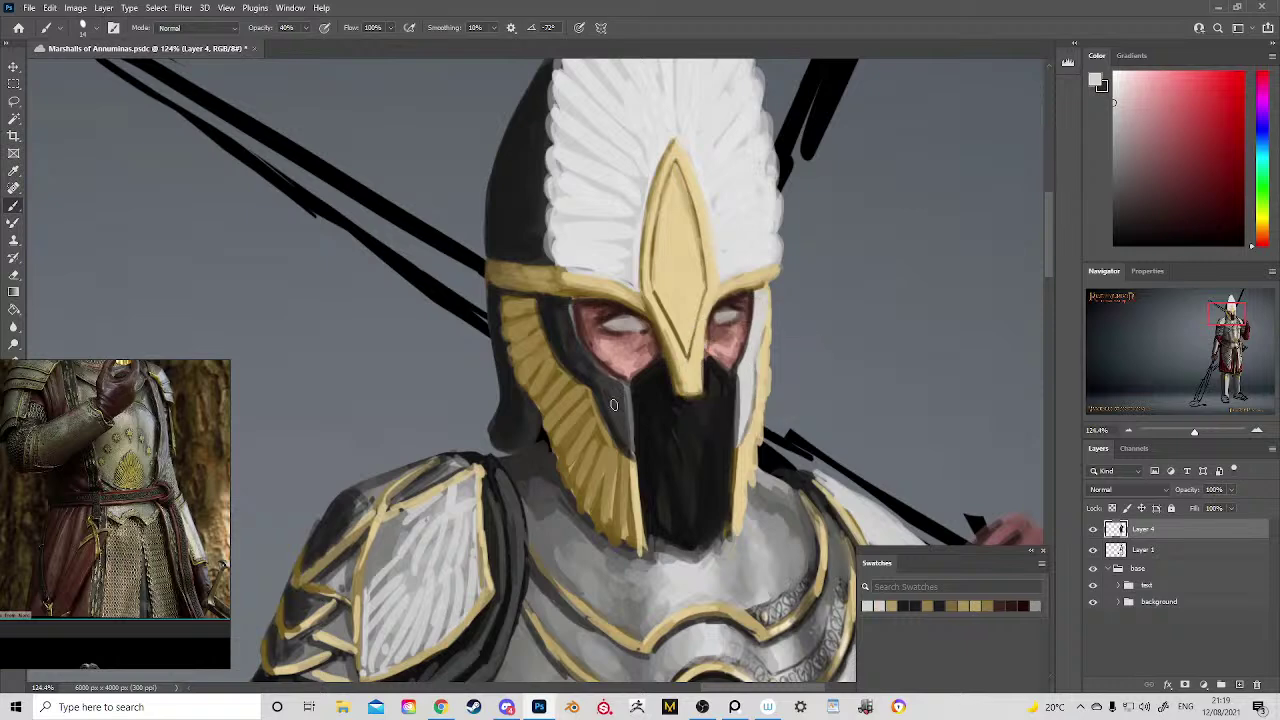
mouse_move(630, 417)
mouse_down()
mouse_move(630, 394)
mouse_move(636, 460)
mouse_up()
drag(570, 304, 593, 359)
alt+click(620, 415)
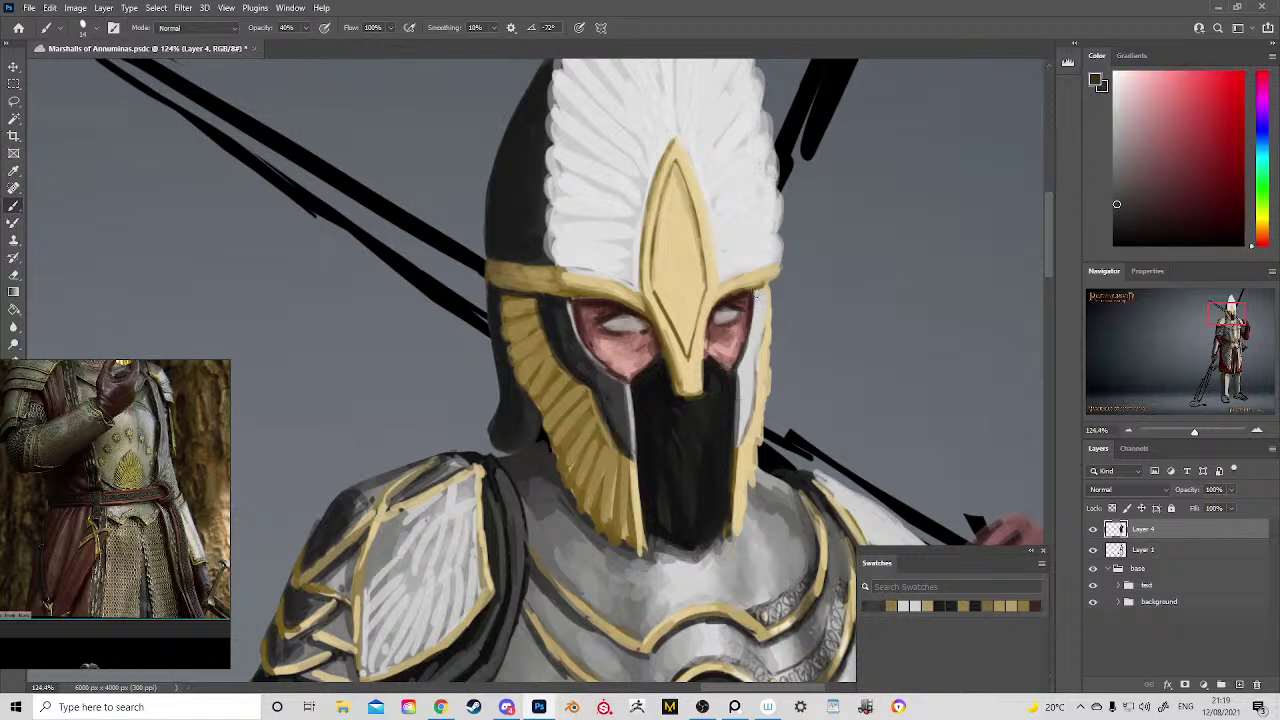
mouse_move(757, 298)
mouse_down()
mouse_move(740, 386)
mouse_move(729, 384)
mouse_up()
Step: Paint dark irises in both eyes with a sampled near-black and a smaller brush
key(z)
mouse_move(759, 475)
mouse_down()
mouse_move(729, 399)
mouse_move(787, 372)
mouse_move(783, 329)
mouse_move(693, 243)
mouse_move(689, 221)
mouse_up()
drag(686, 219, 755, 349)
drag(700, 399, 618, 386)
key(b)
alt+click(613, 361)
key(bracketleft)
key(bracketleft)
key(bracketleft)
key(bracketleft)
key(bracketleft)
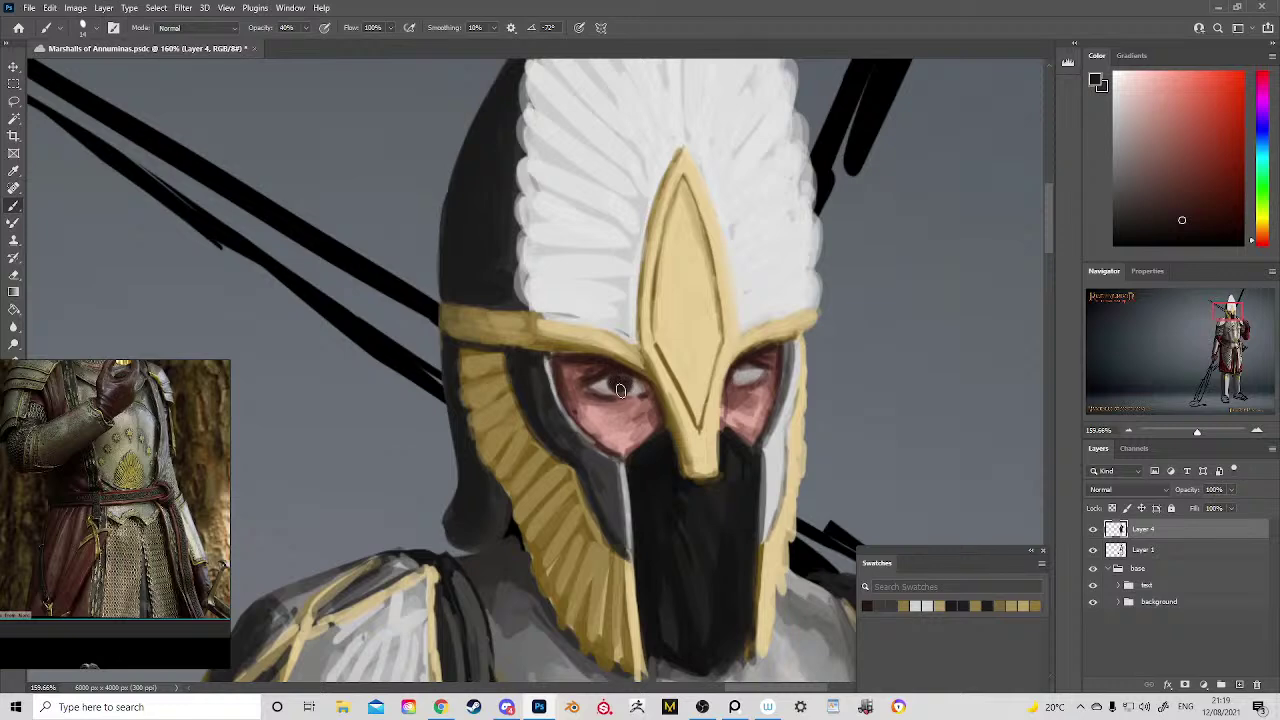
drag(745, 370, 750, 373)
mouse_move(752, 371)
mouse_down()
mouse_move(759, 361)
mouse_move(768, 373)
mouse_move(748, 374)
mouse_up()
Step: Refine the far eye's eyelid, white and iris with sampled dark browns, skin tones and near-black
key(z)
drag(799, 411, 701, 338)
drag(799, 400, 844, 461)
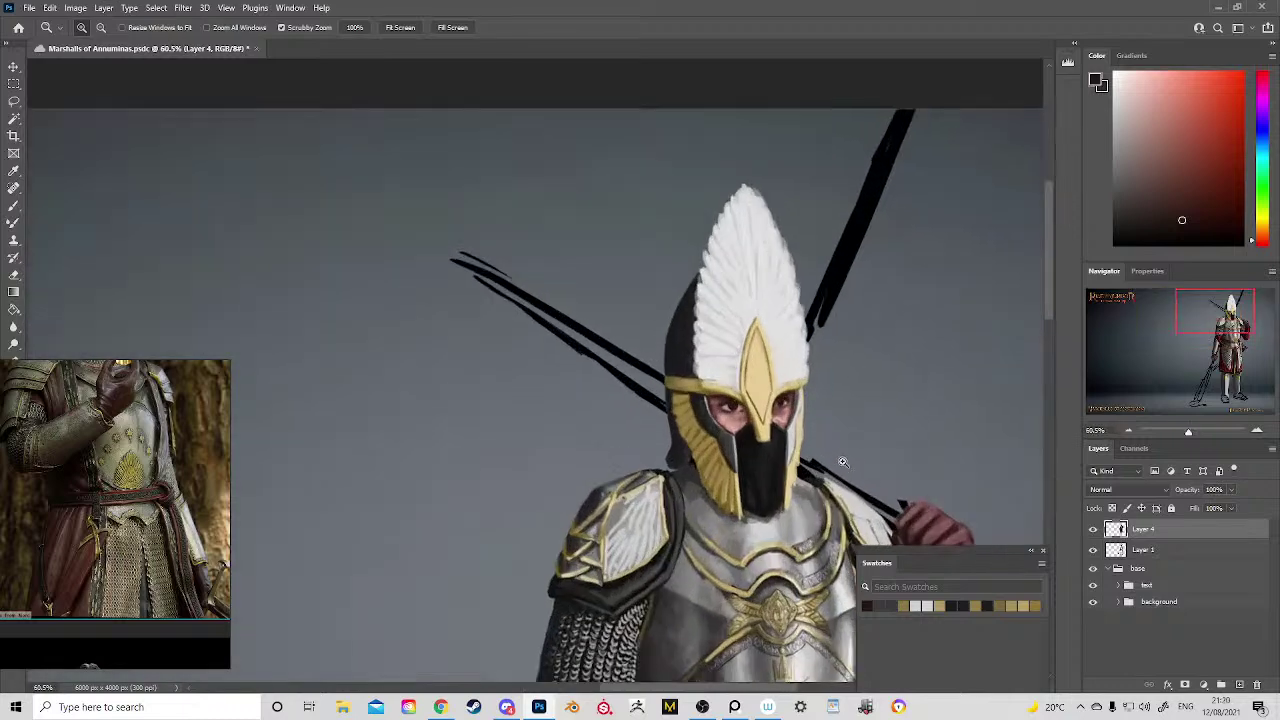
mouse_move(788, 422)
mouse_down()
mouse_move(870, 515)
mouse_move(785, 406)
mouse_up()
key(b)
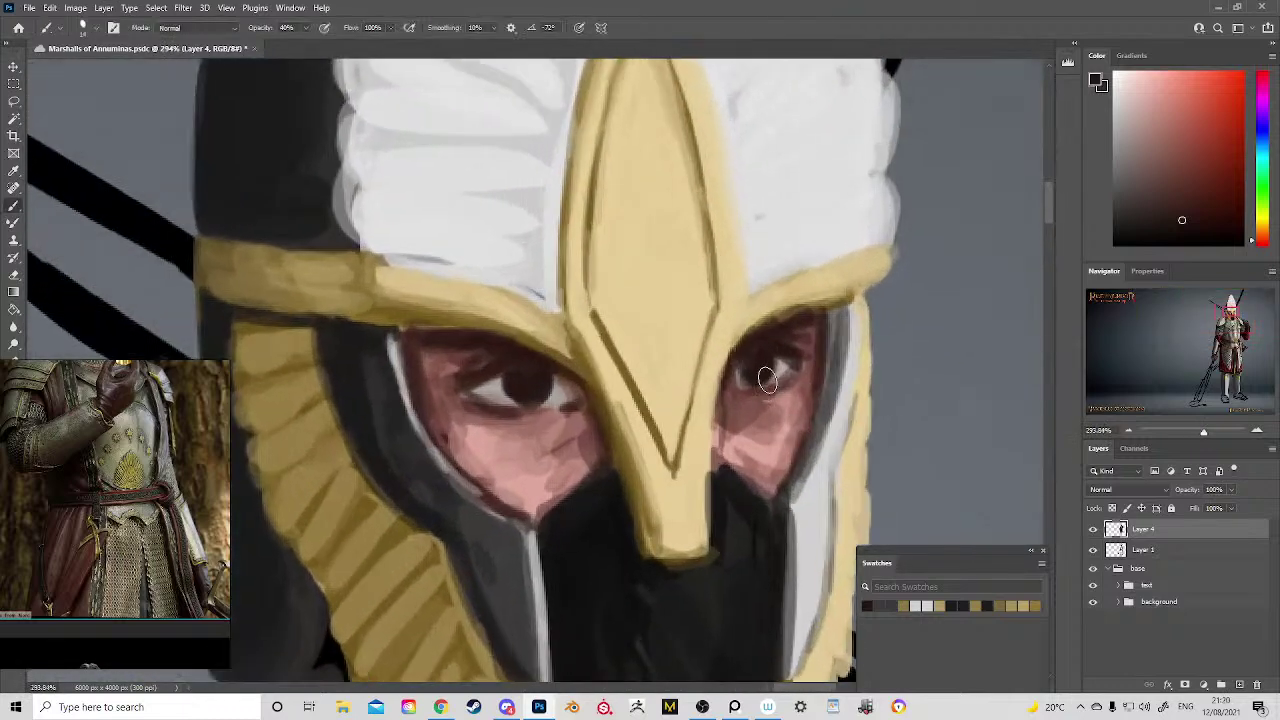
alt+click(793, 356)
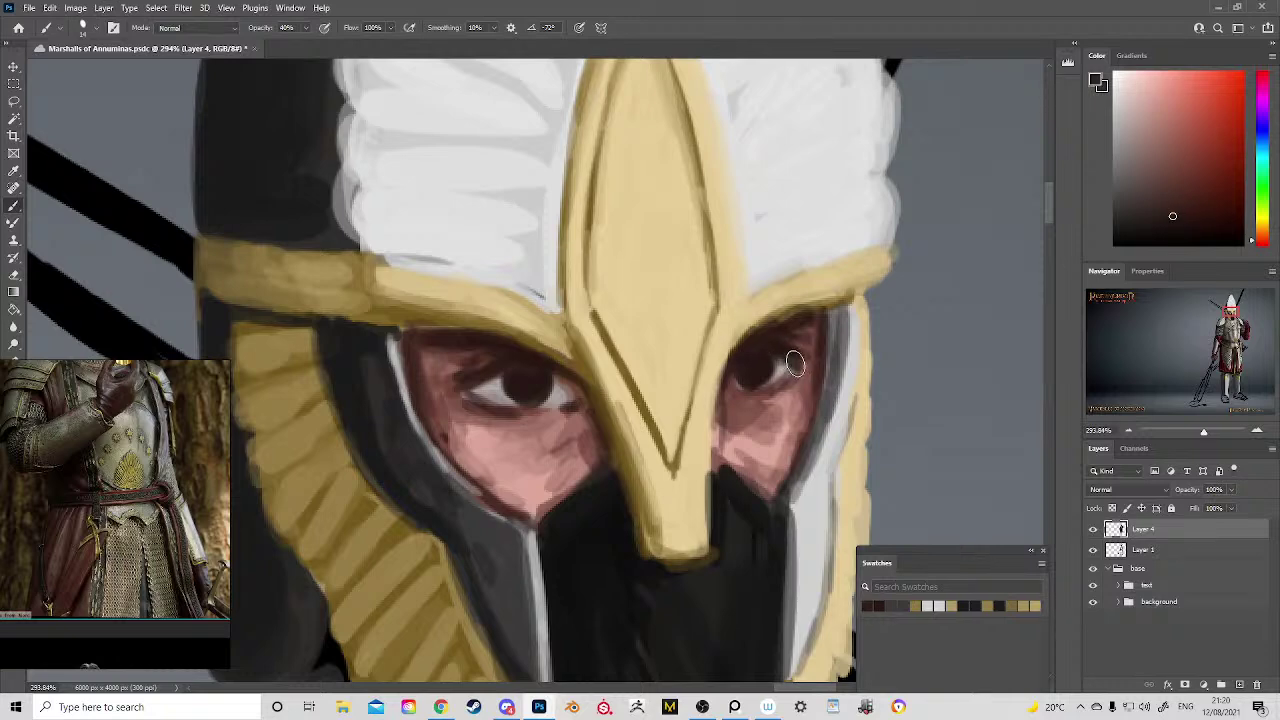
drag(756, 348, 803, 357)
alt+click(811, 350)
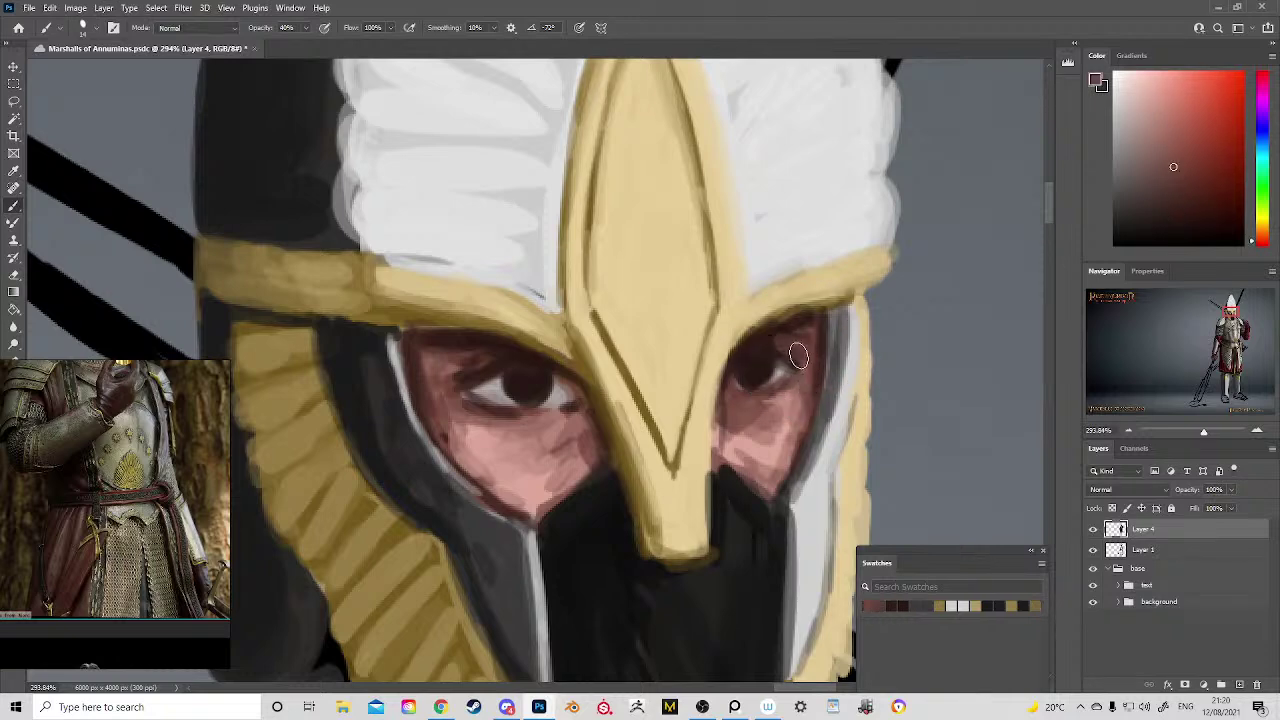
alt+click(786, 363)
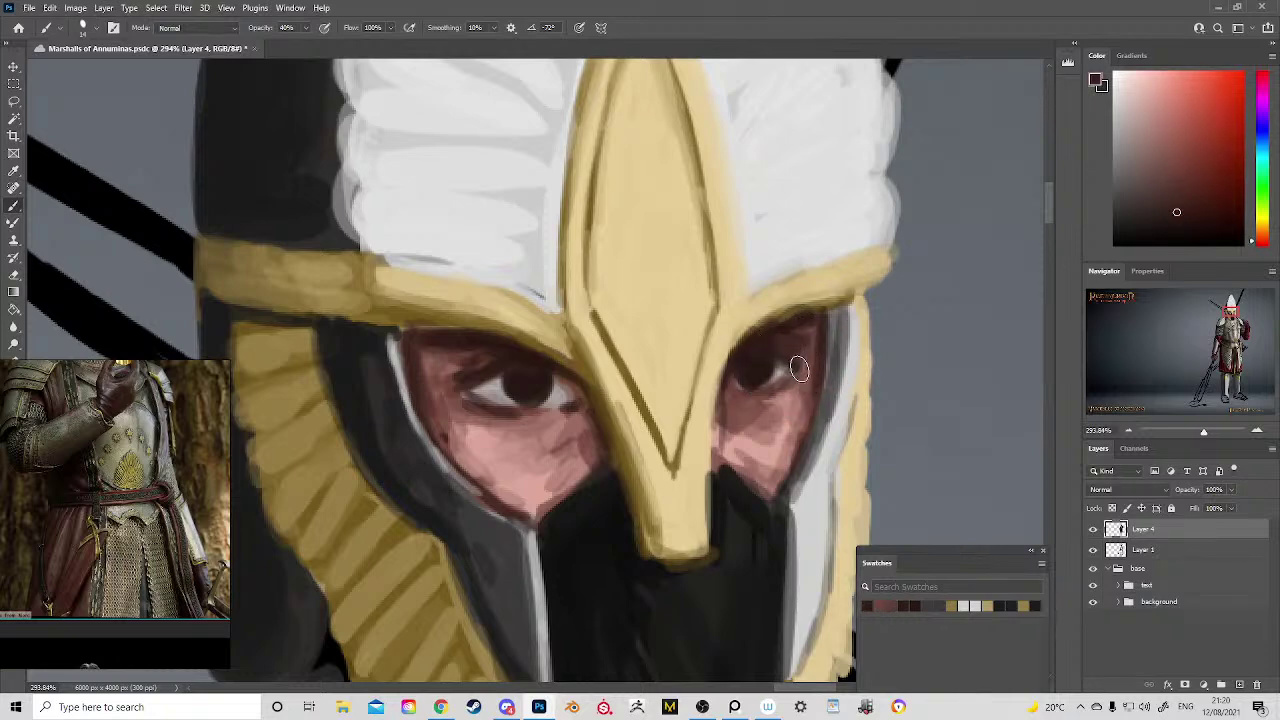
alt+click(785, 369)
mouse_move(783, 371)
mouse_down()
mouse_move(767, 383)
mouse_move(786, 383)
mouse_move(760, 381)
mouse_up()
alt+click(759, 368)
alt+click(776, 375)
alt+click(756, 370)
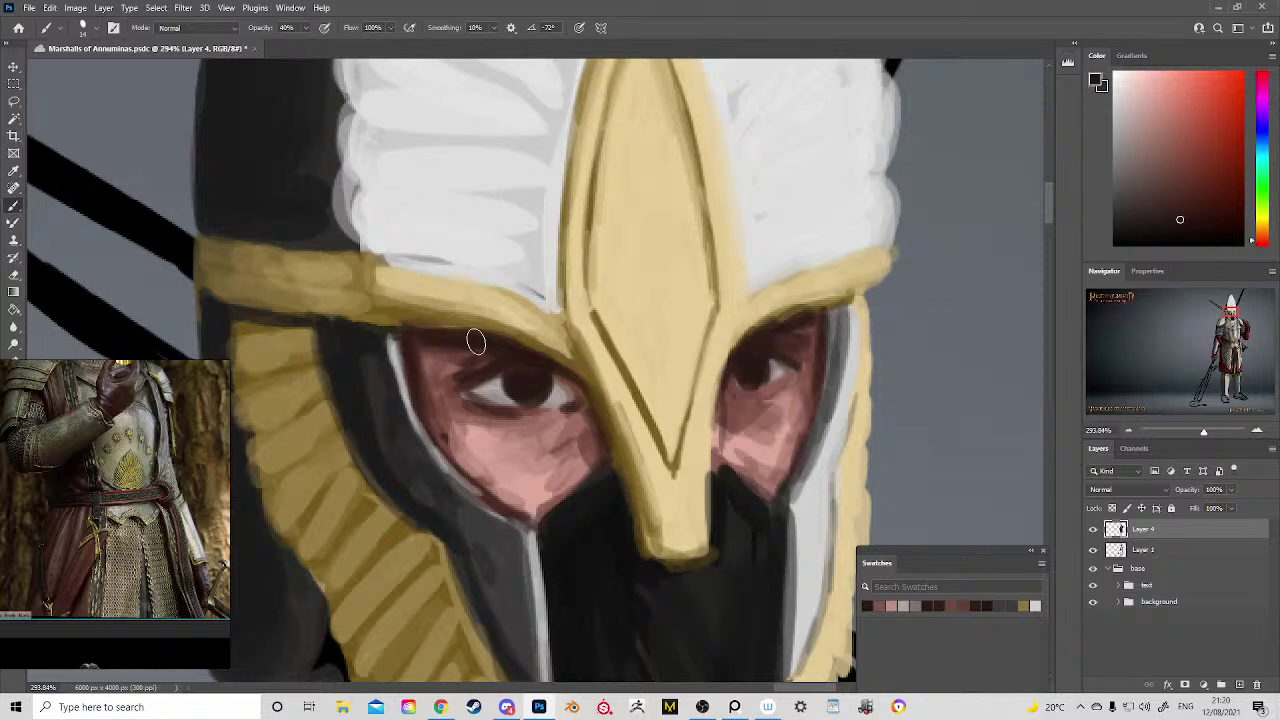
Step: Undo the last stroke across the face and review the helmet from a distance
drag(560, 388, 735, 431)
key(ctrl+z)
key(ctrl+space)
mouse_move(652, 407)
mouse_down()
mouse_move(590, 319)
mouse_move(614, 328)
mouse_move(585, 316)
mouse_up()
key(ctrl+h)
drag(451, 189, 541, 335)
key(Home)
Step: Deepen the pupils of both eyes with black using a finer brush
drag(634, 423, 276, 318)
mouse_move(518, 182)
mouse_down()
mouse_move(590, 296)
mouse_move(577, 356)
mouse_move(600, 323)
mouse_up()
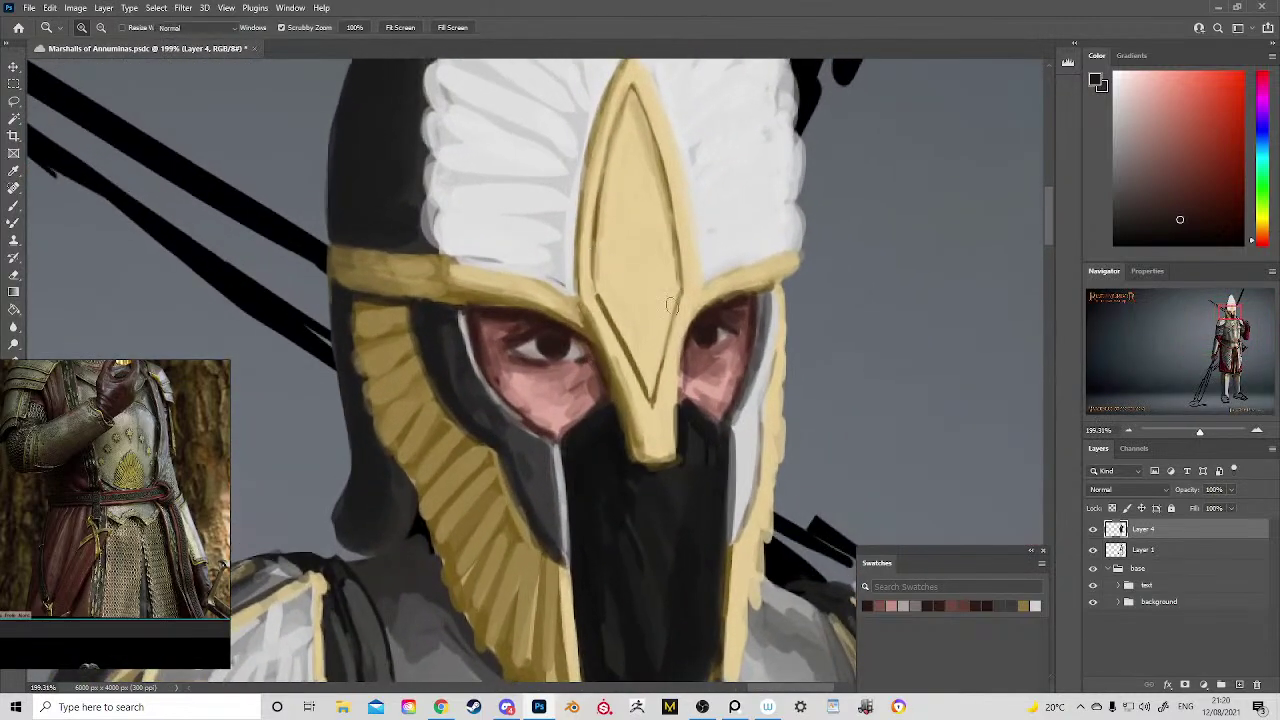
alt+click(758, 536)
alt+click(550, 335)
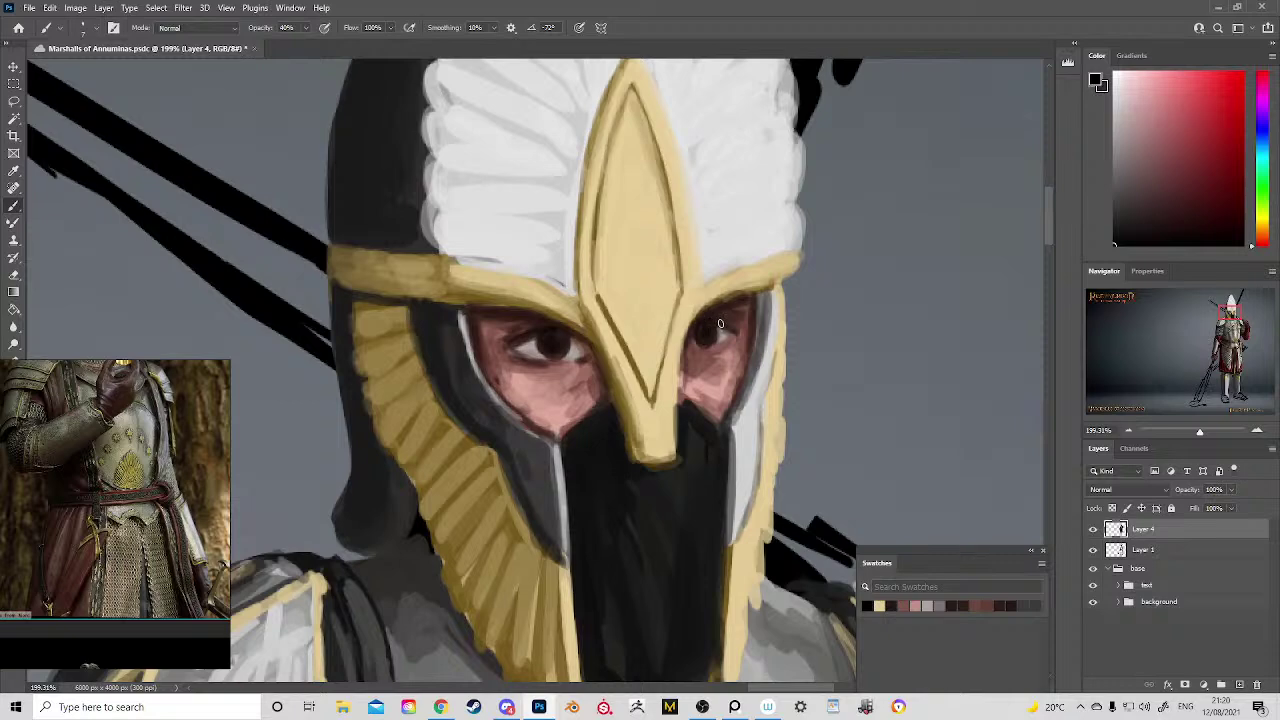
Step: Review the whole armoured figure, the upper body and the helmet at several magnifications
key(z)
drag(720, 323, 697, 343)
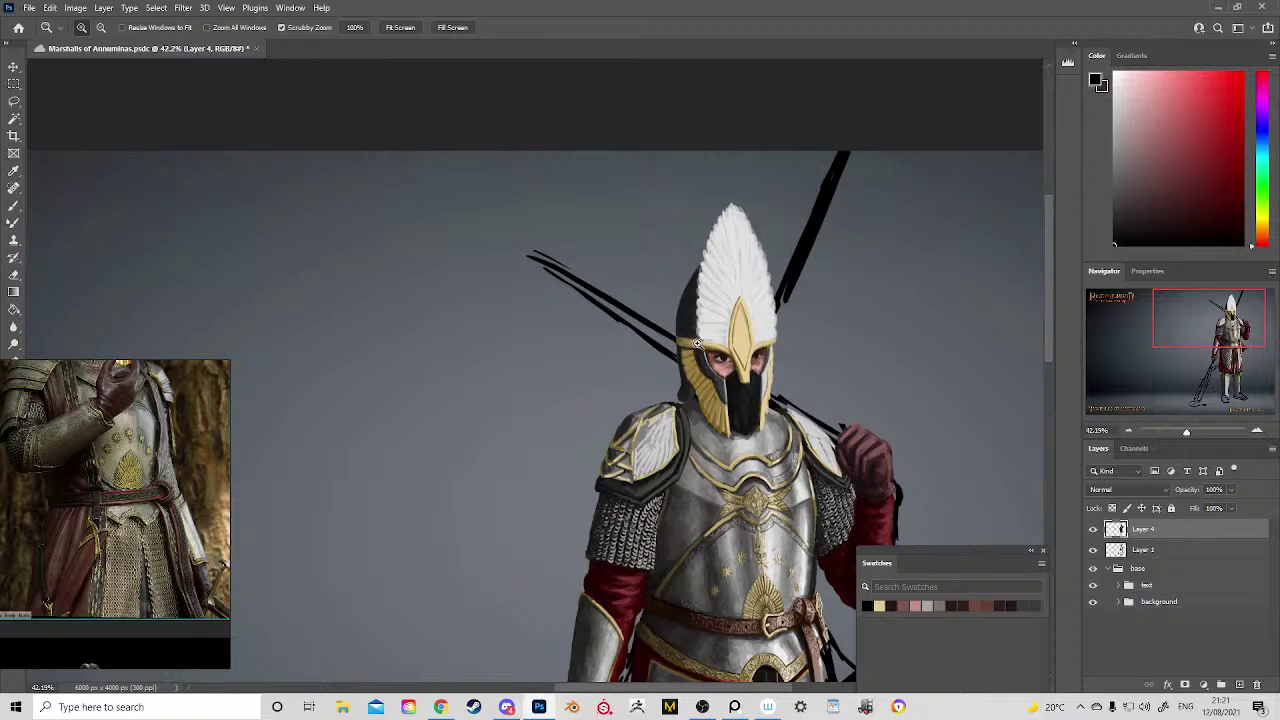
drag(662, 487, 580, 492)
drag(745, 510, 618, 316)
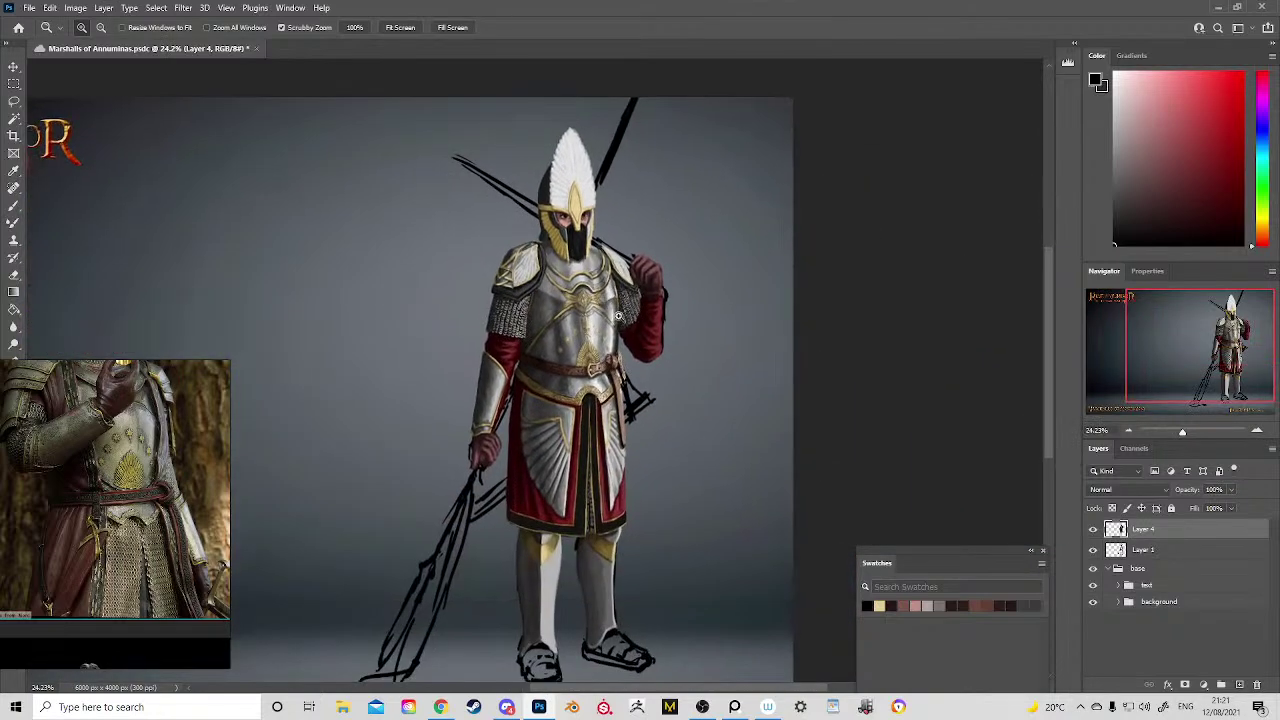
scroll(618, 316, down, 1)
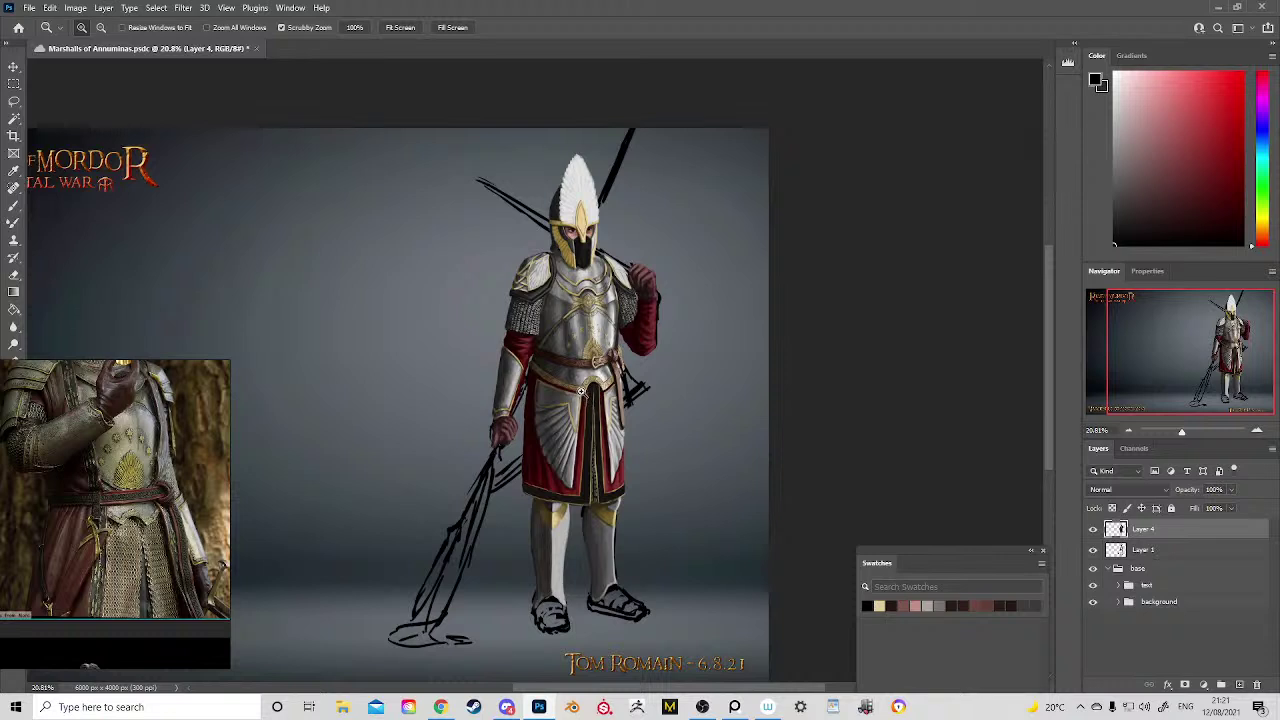
click(604, 168)
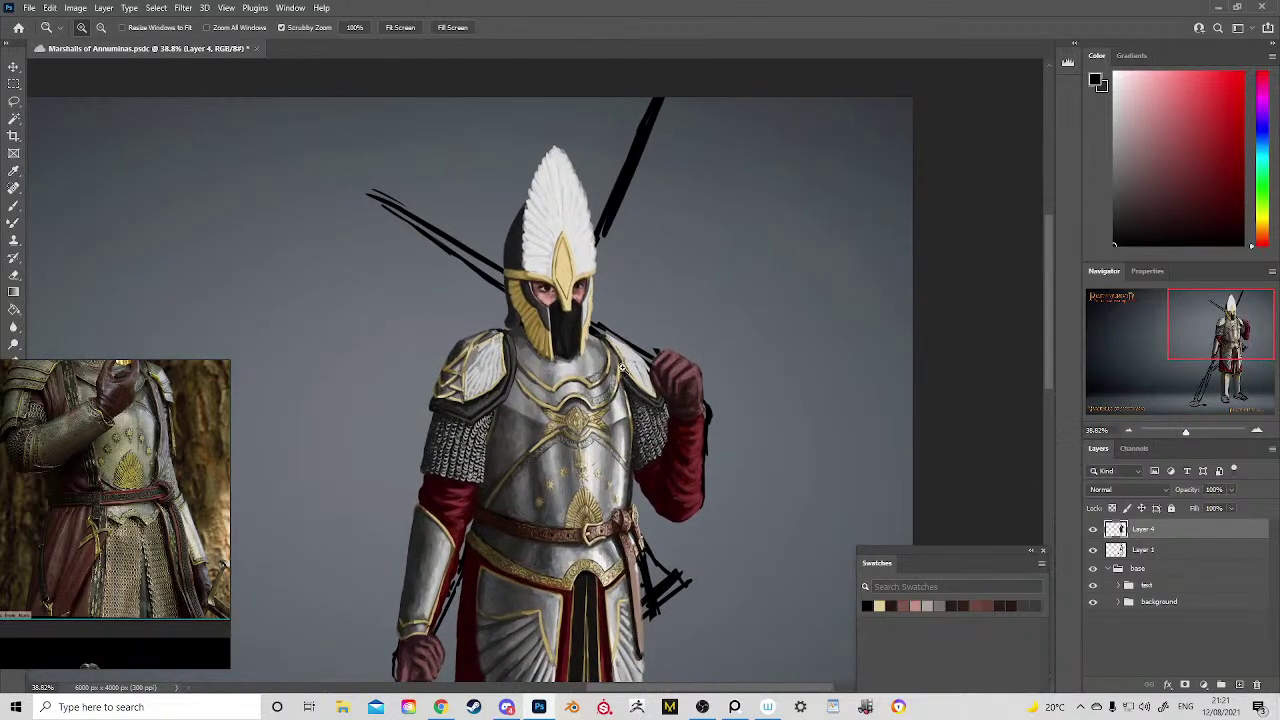
drag(621, 388, 590, 220)
drag(573, 270, 609, 334)
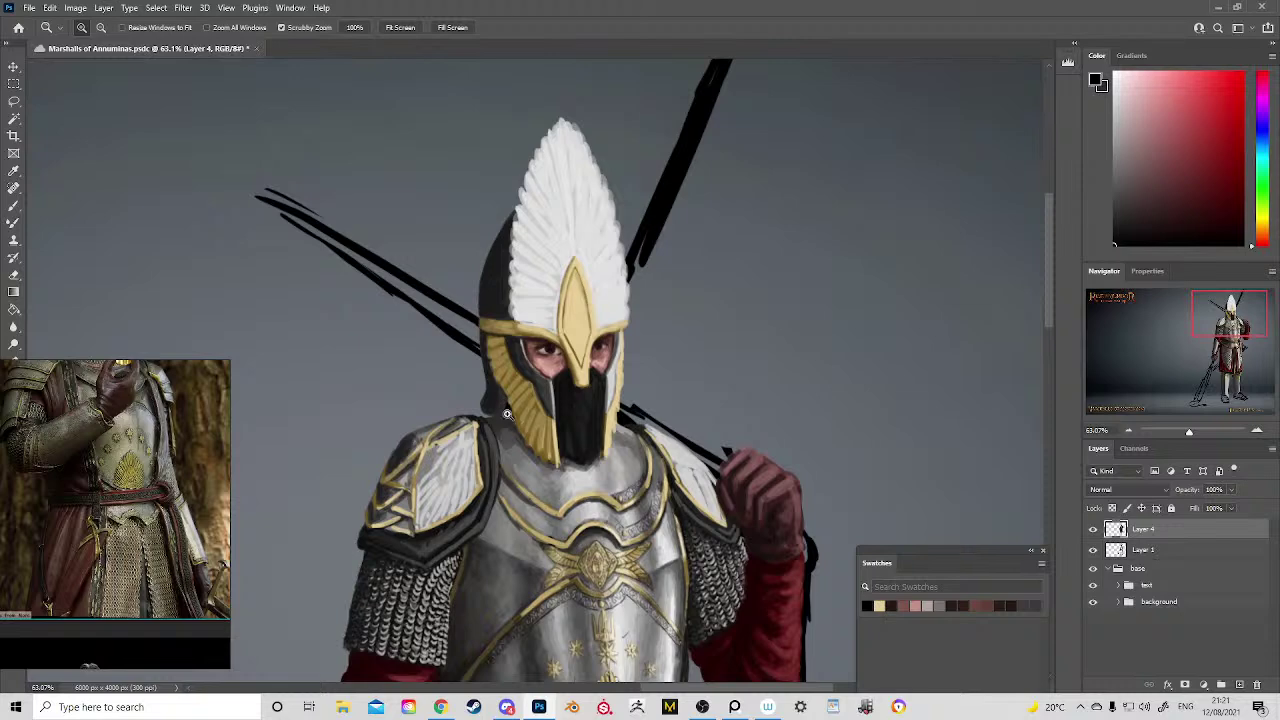
drag(556, 381, 530, 298)
drag(576, 336, 564, 301)
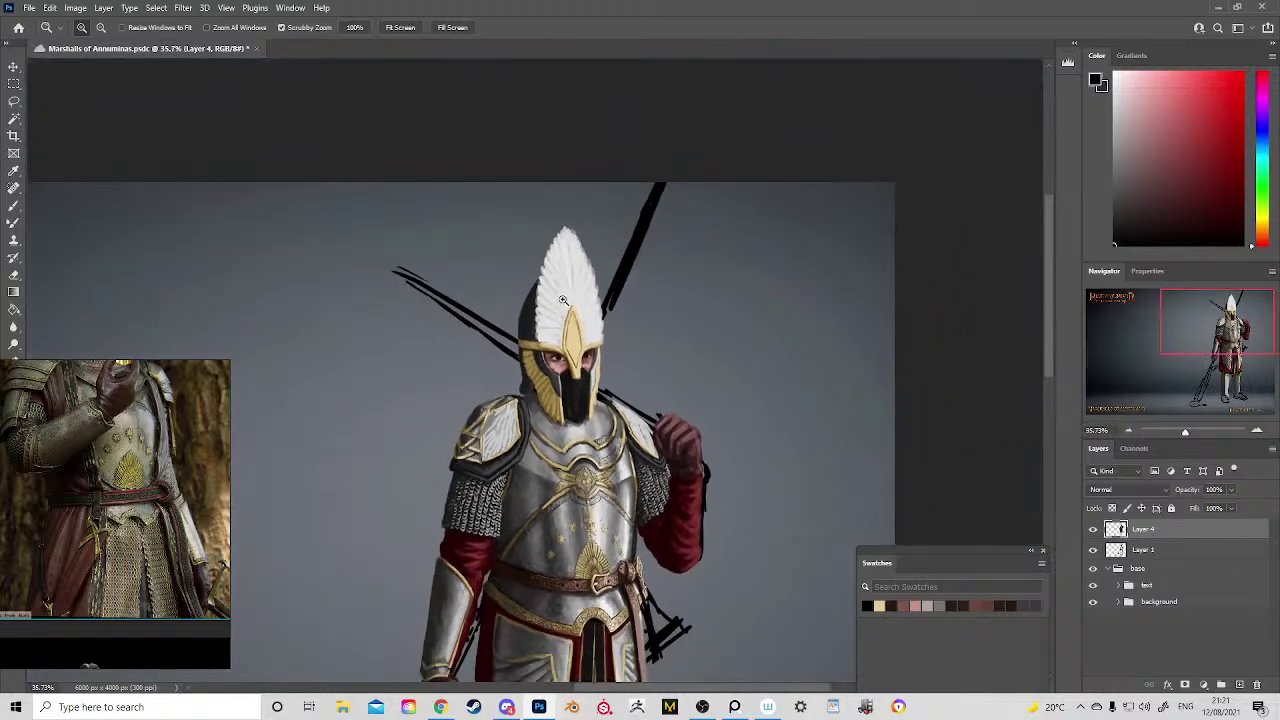
Step: Brighten the helmet's feather crest with a sampled light grey and refine the outline of its tip
drag(589, 362, 600, 272)
key(b)
alt+click(565, 344)
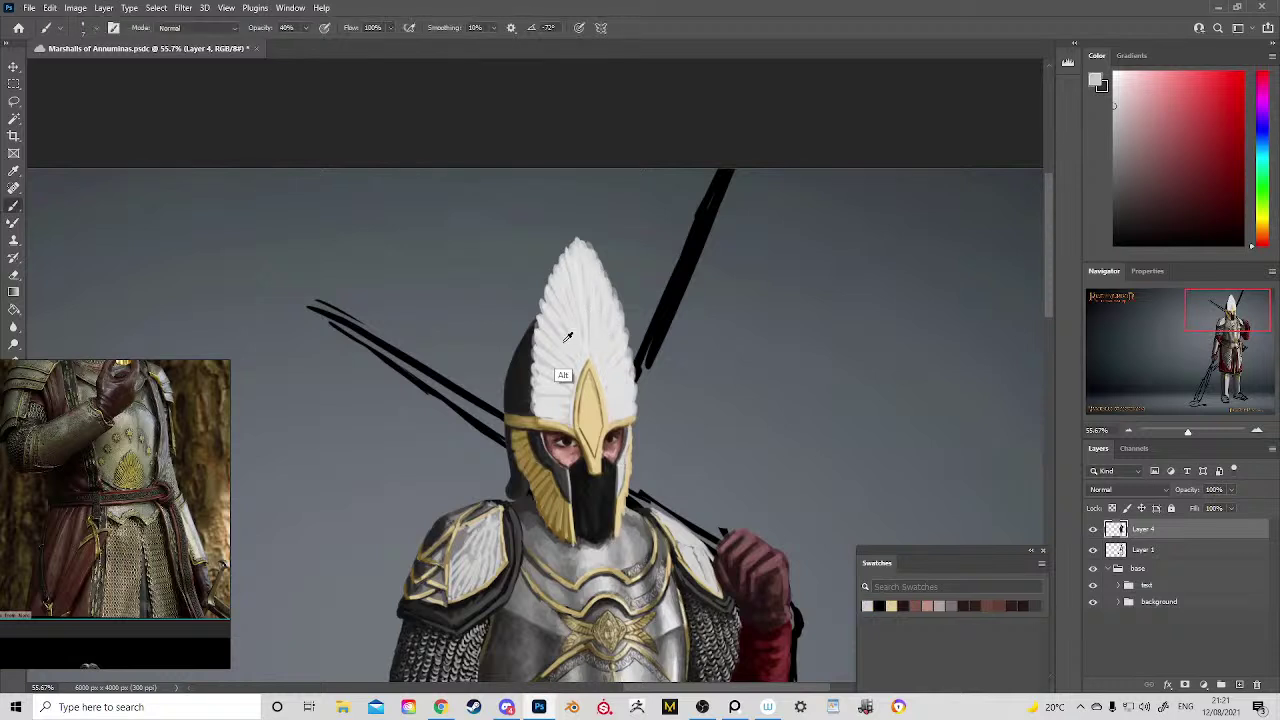
drag(557, 309, 567, 321)
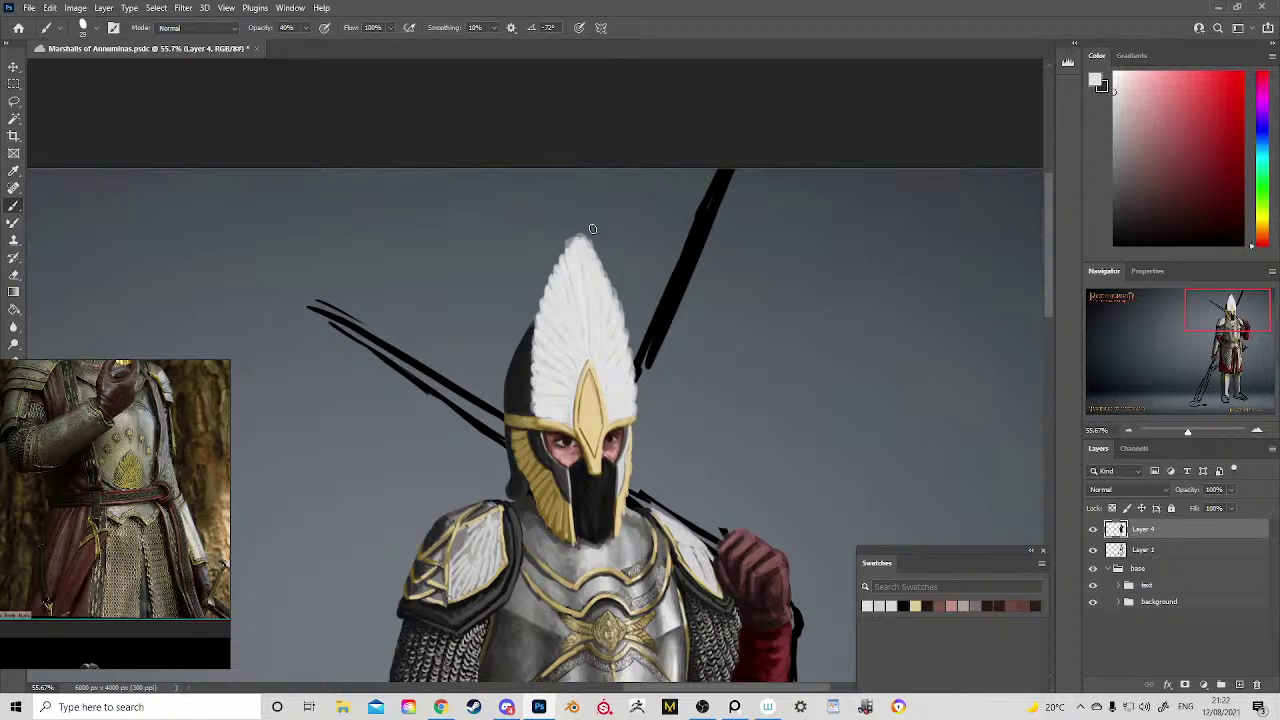
key(e)
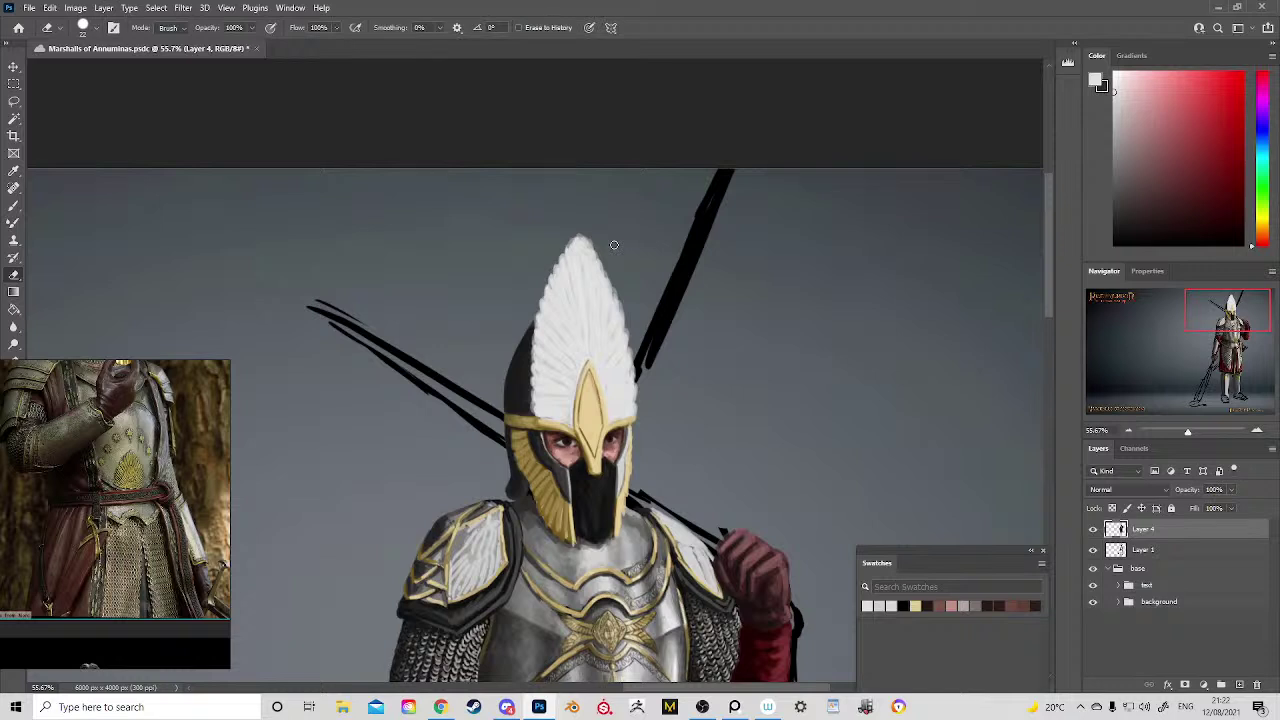
key(b)
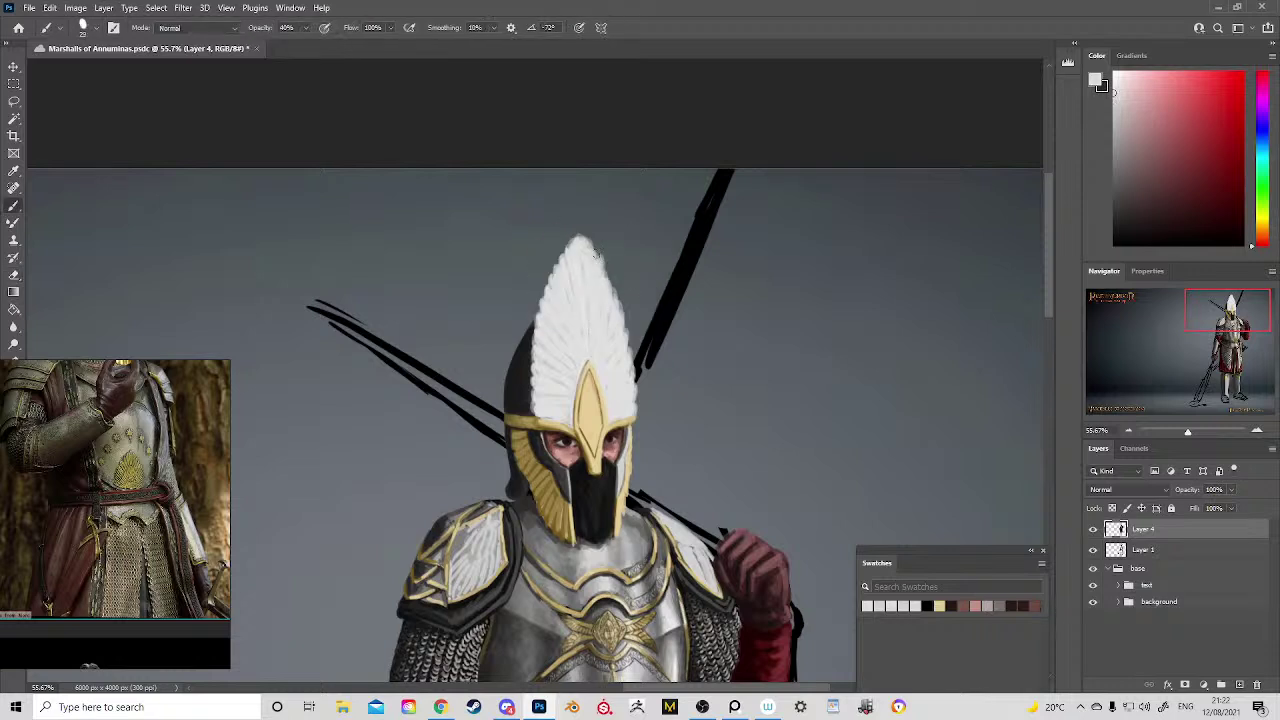
mouse_move(599, 261)
mouse_down()
mouse_move(609, 282)
mouse_move(583, 223)
mouse_up()
Step: Check the repainted crest against the full composition and the knight's upper body
key(z)
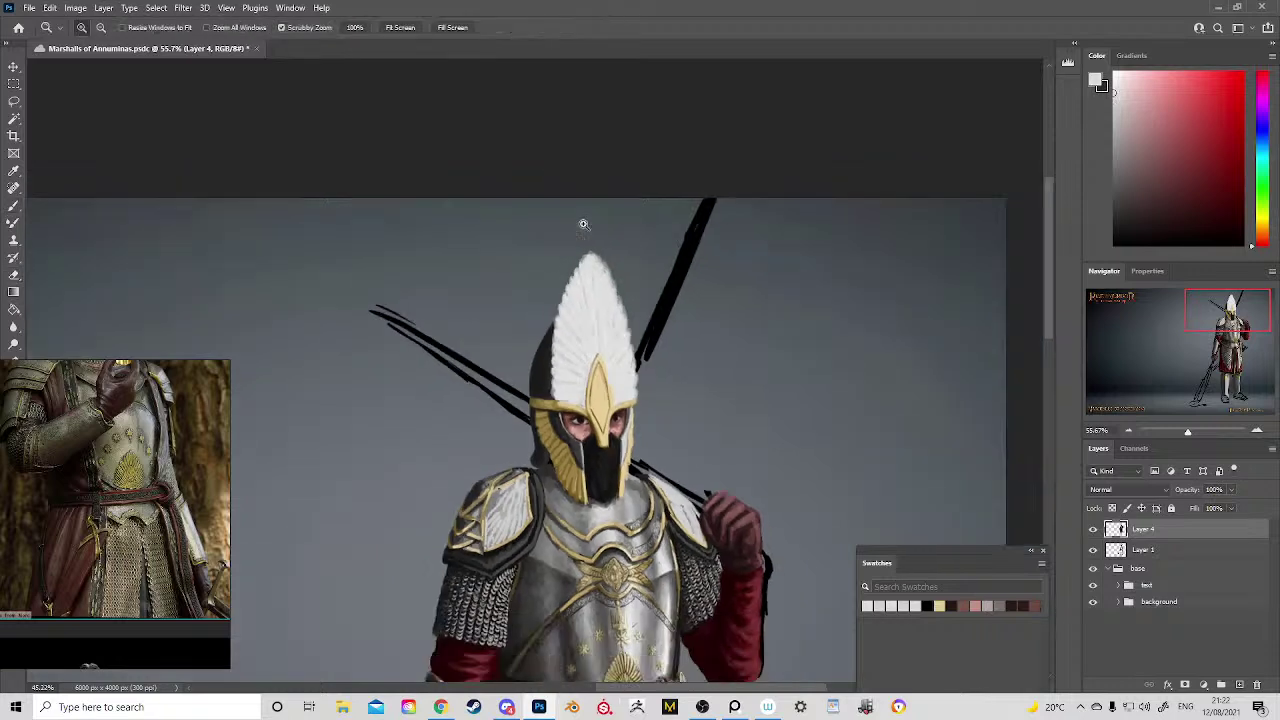
drag(617, 291, 592, 240)
drag(664, 338, 626, 280)
drag(672, 360, 664, 234)
scroll(663, 234, down, 3)
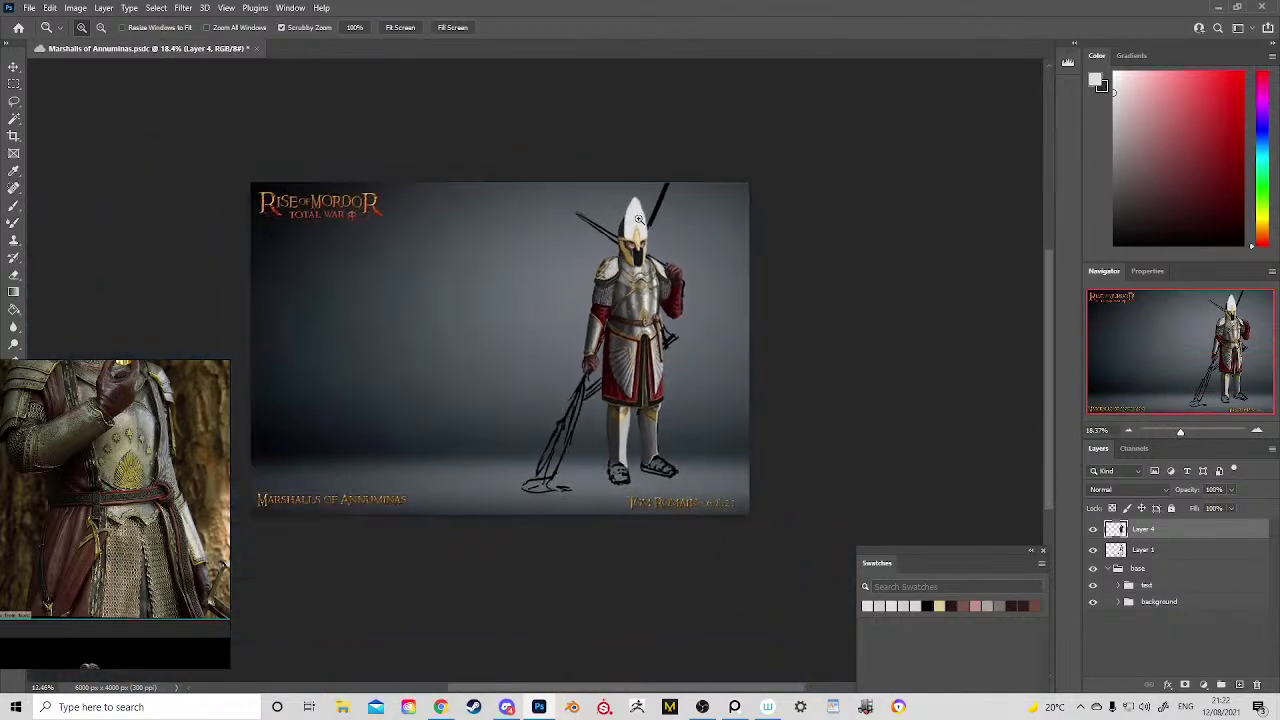
scroll(675, 260, up, 5)
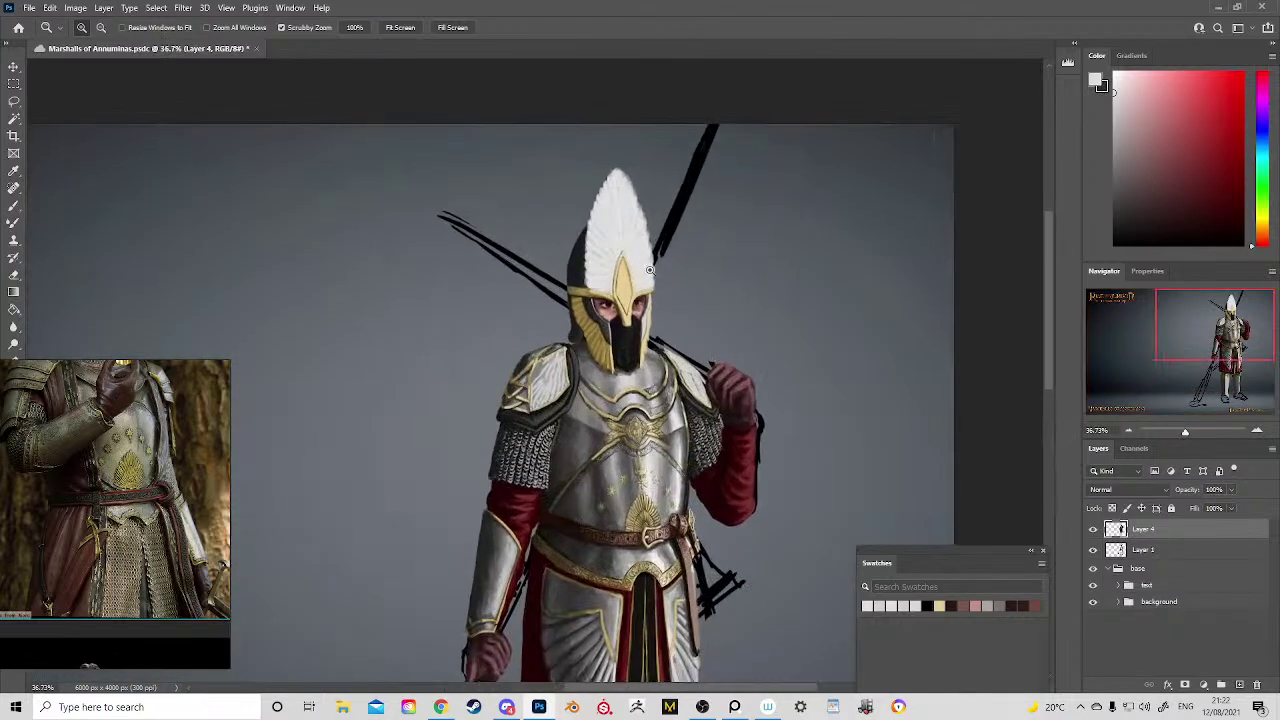
scroll(662, 282, down, 2)
scroll(662, 282, up, 3)
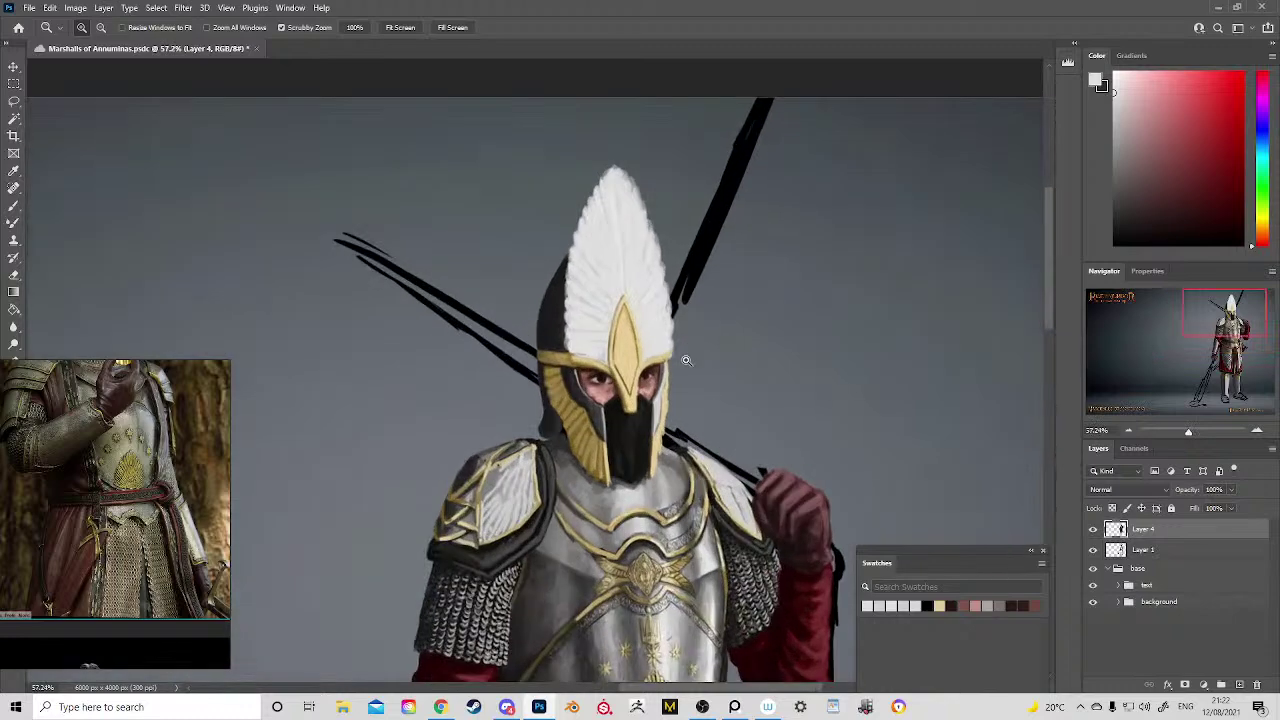
Step: Retouch the end of the gold brow band and the adjoining cheek guard rim with sampled gold and grey tones
key(b)
alt+click(604, 395)
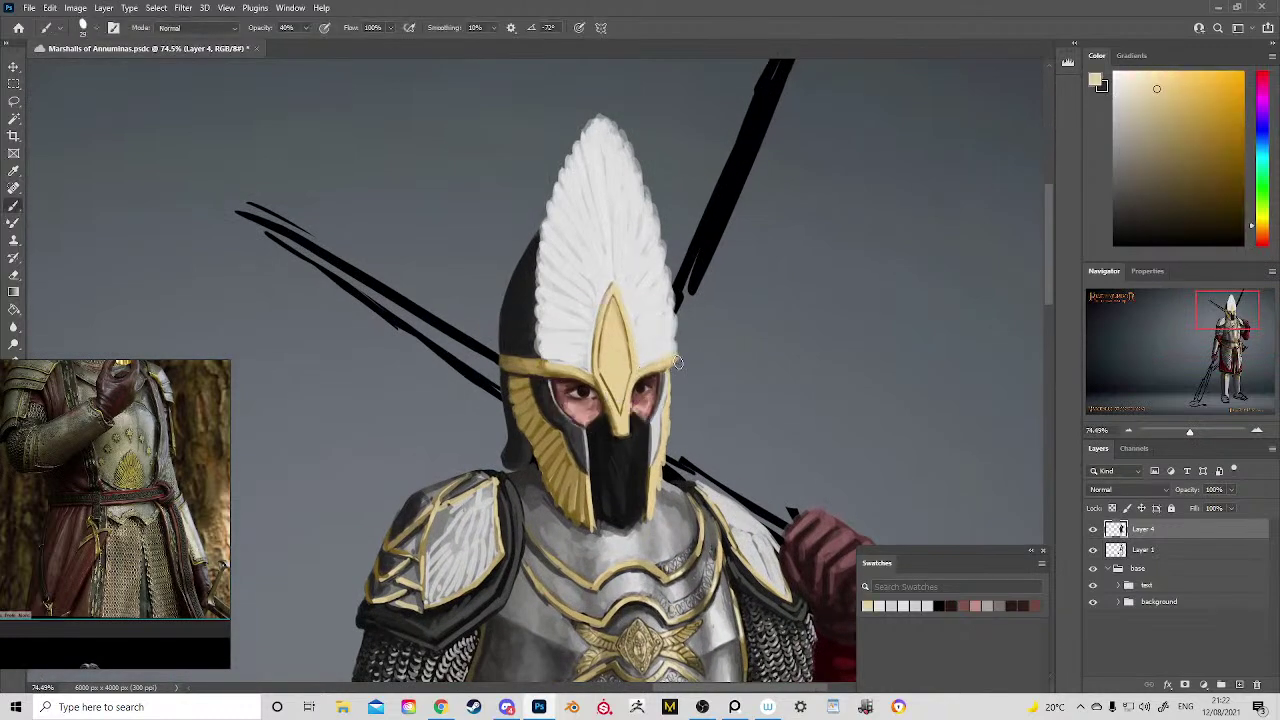
key(e)
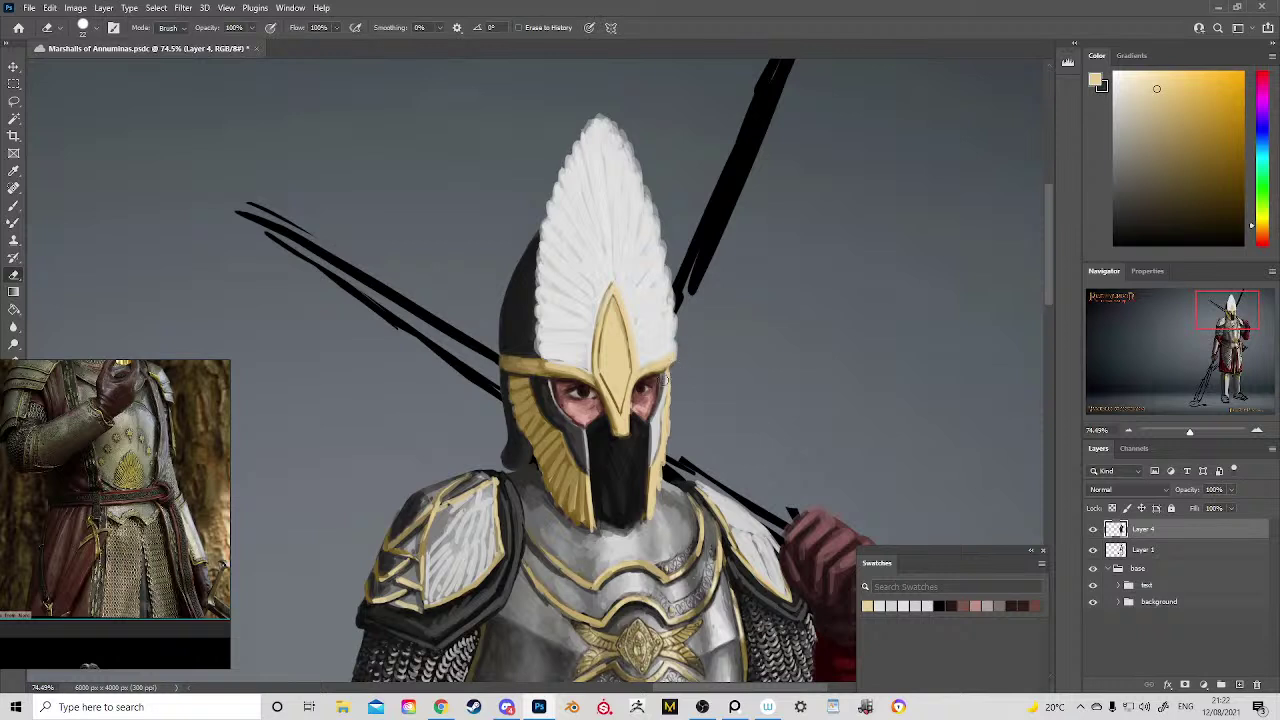
key(b)
alt+click(663, 417)
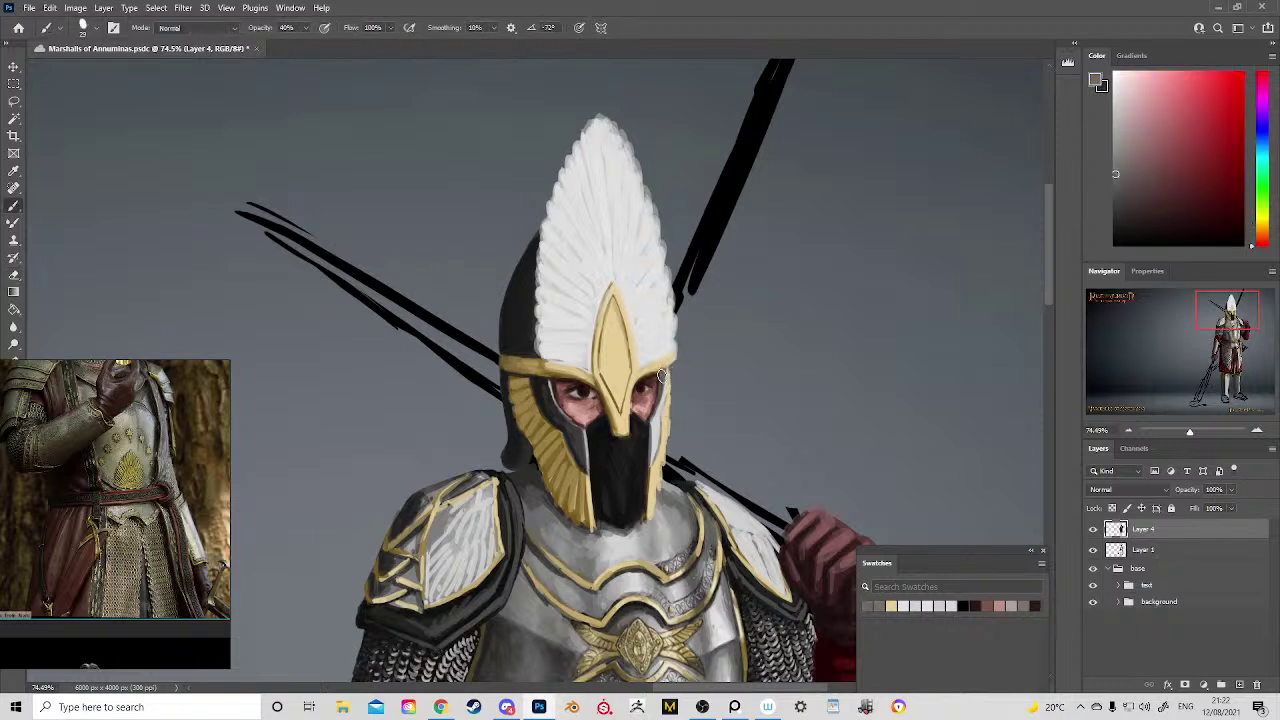
alt+click(665, 376)
drag(651, 409, 696, 240)
Step: Paint small highlights in both eyes with a near-white sampled from the crest
scroll(696, 240, up, 15)
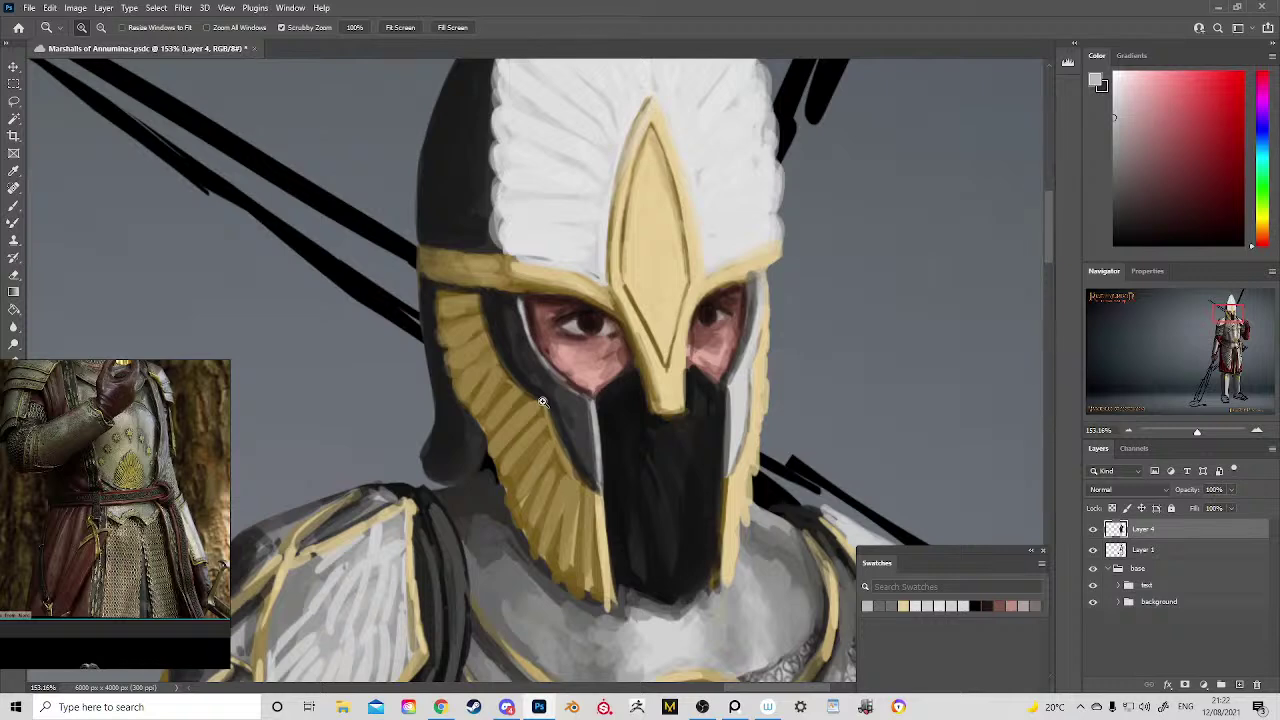
key(b)
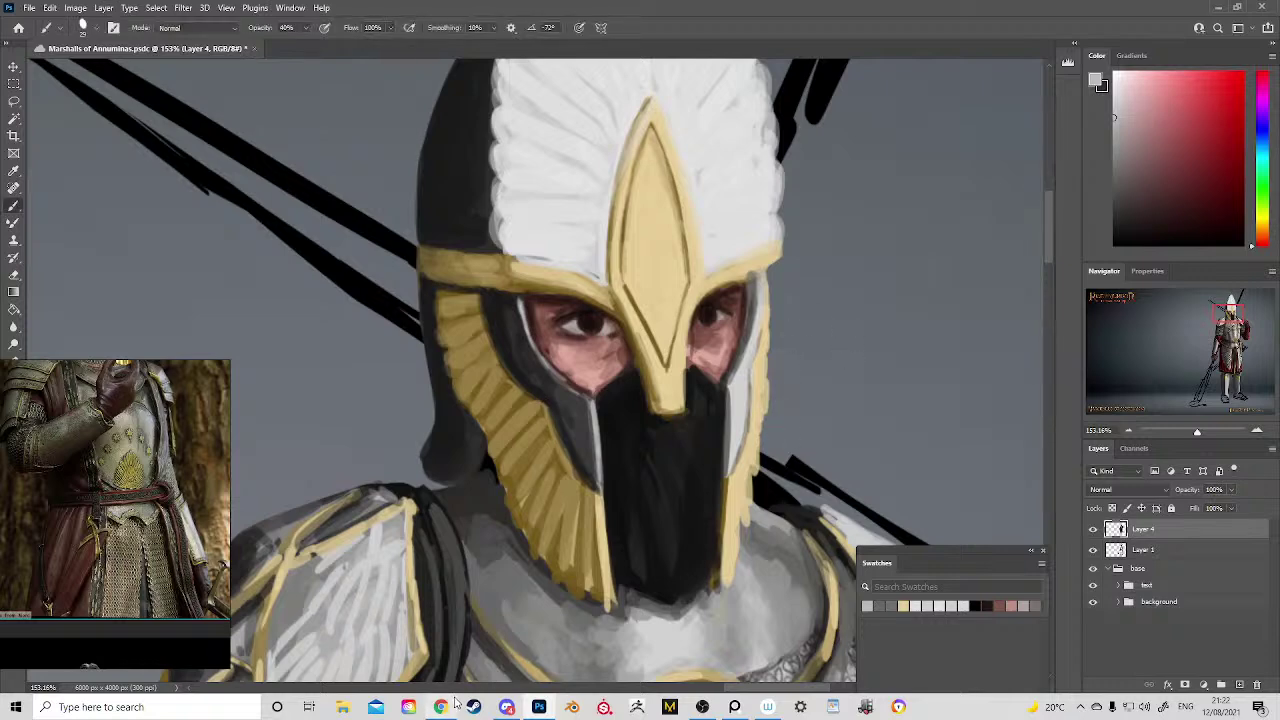
drag(720, 323, 718, 331)
alt+click(759, 237)
alt+click(760, 232)
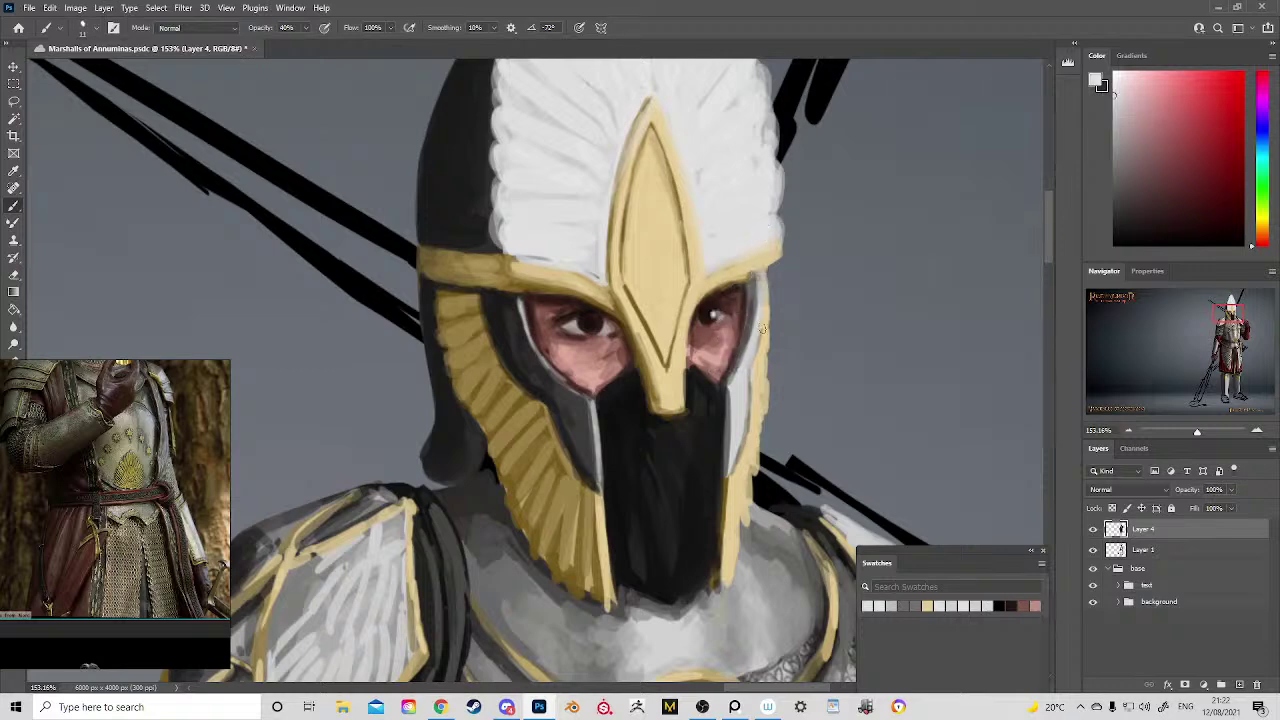
drag(605, 326, 618, 363)
Step: Blend sampled pink skin tones into the skin beneath both eyes
alt+click(720, 365)
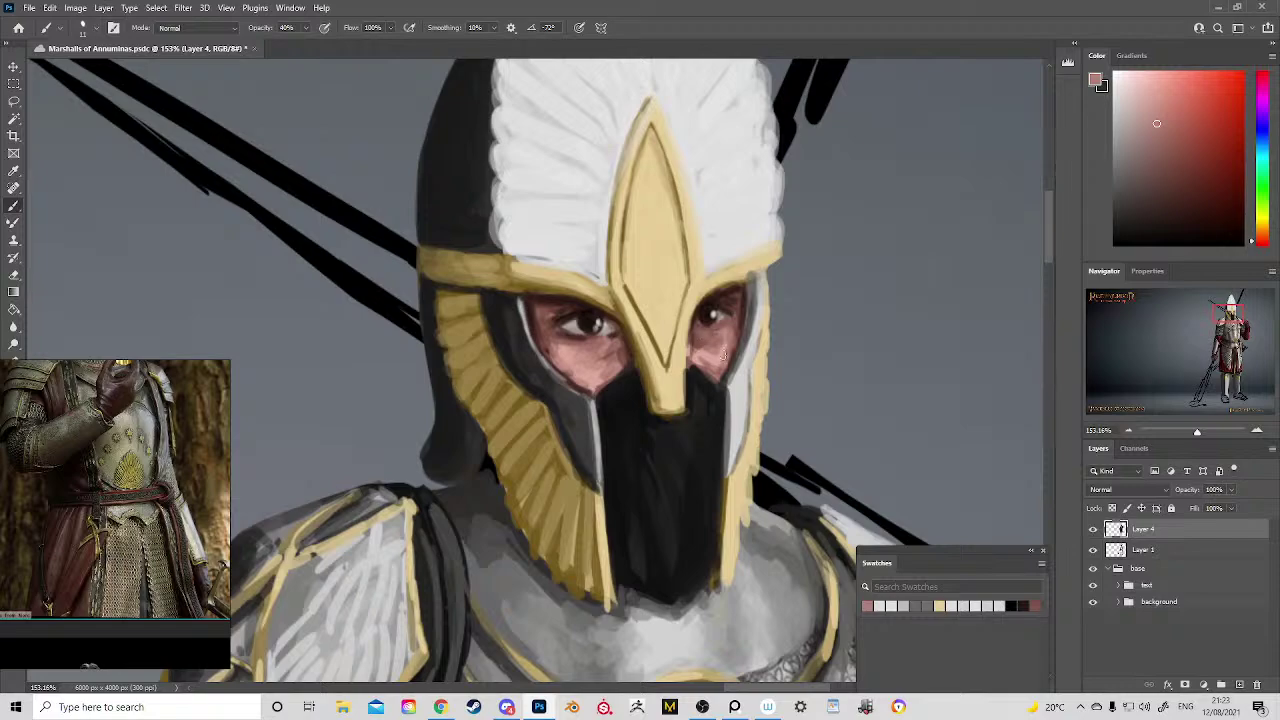
alt+click(601, 363)
drag(612, 345, 608, 362)
Step: Deepen the shadow under the helmet's brow above the eye with a sampled near-black
drag(748, 383, 549, 157)
drag(612, 266, 706, 340)
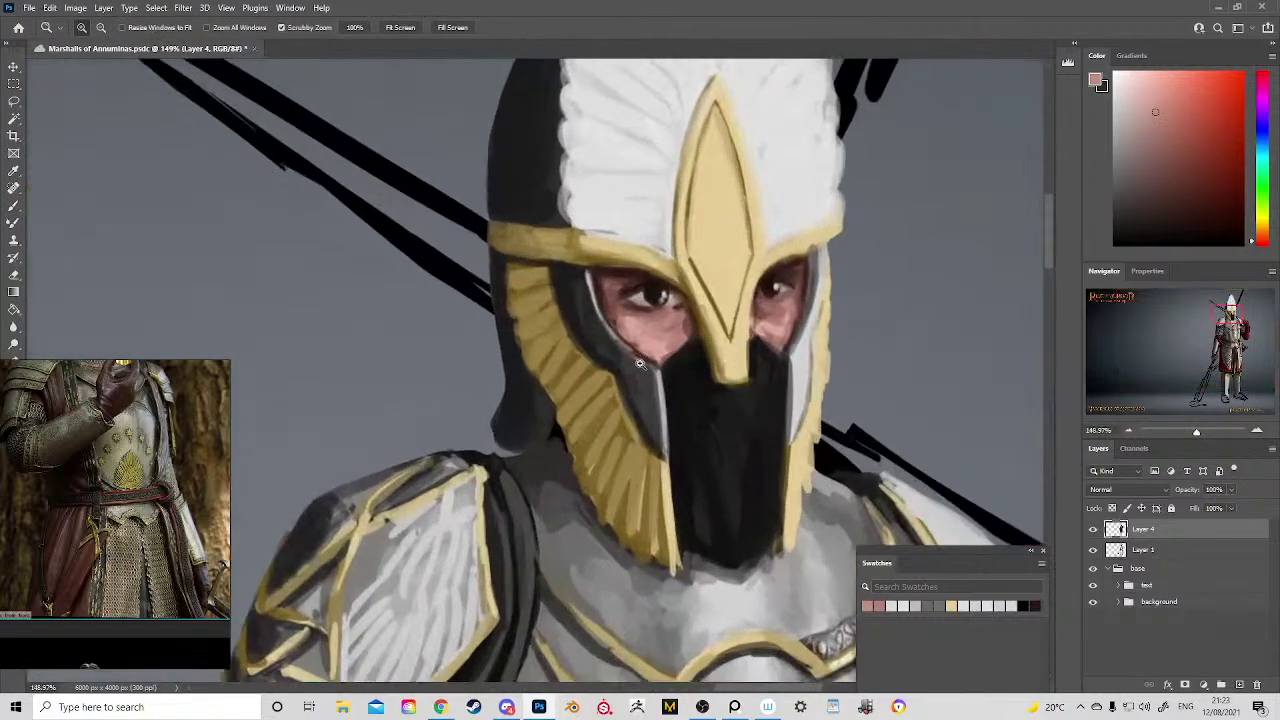
key(b)
alt+click(652, 332)
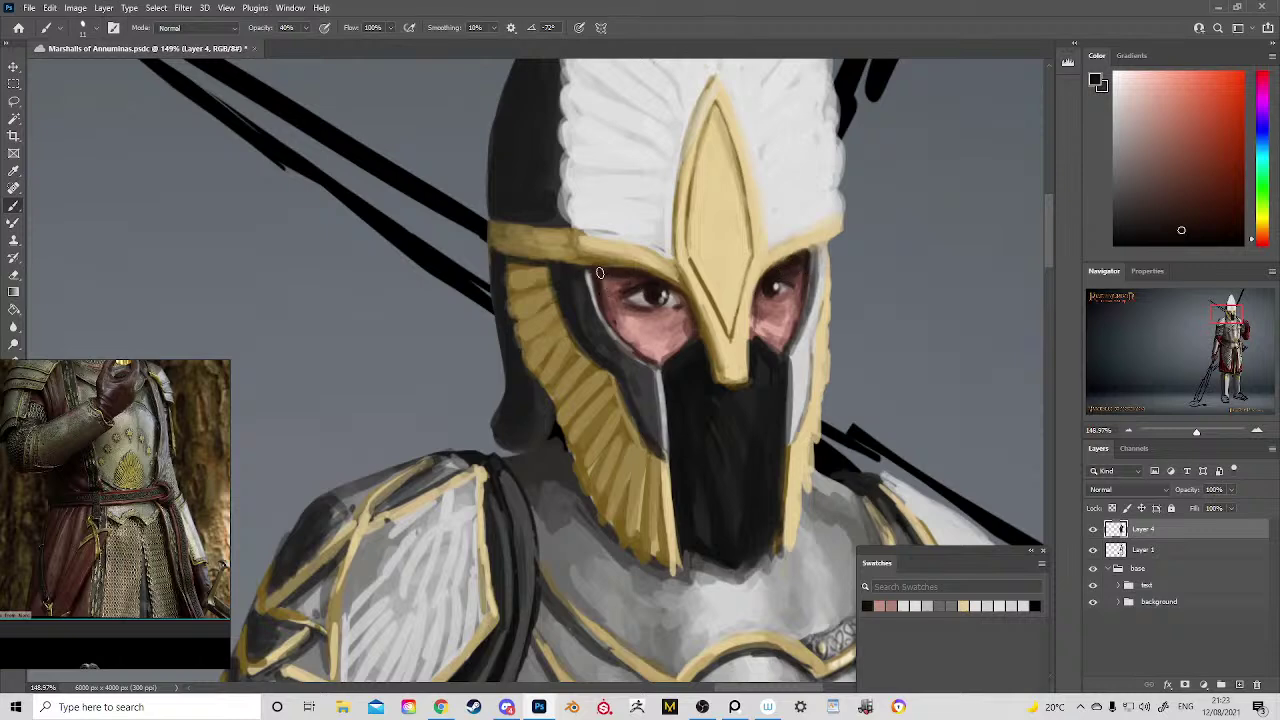
drag(620, 277, 678, 300)
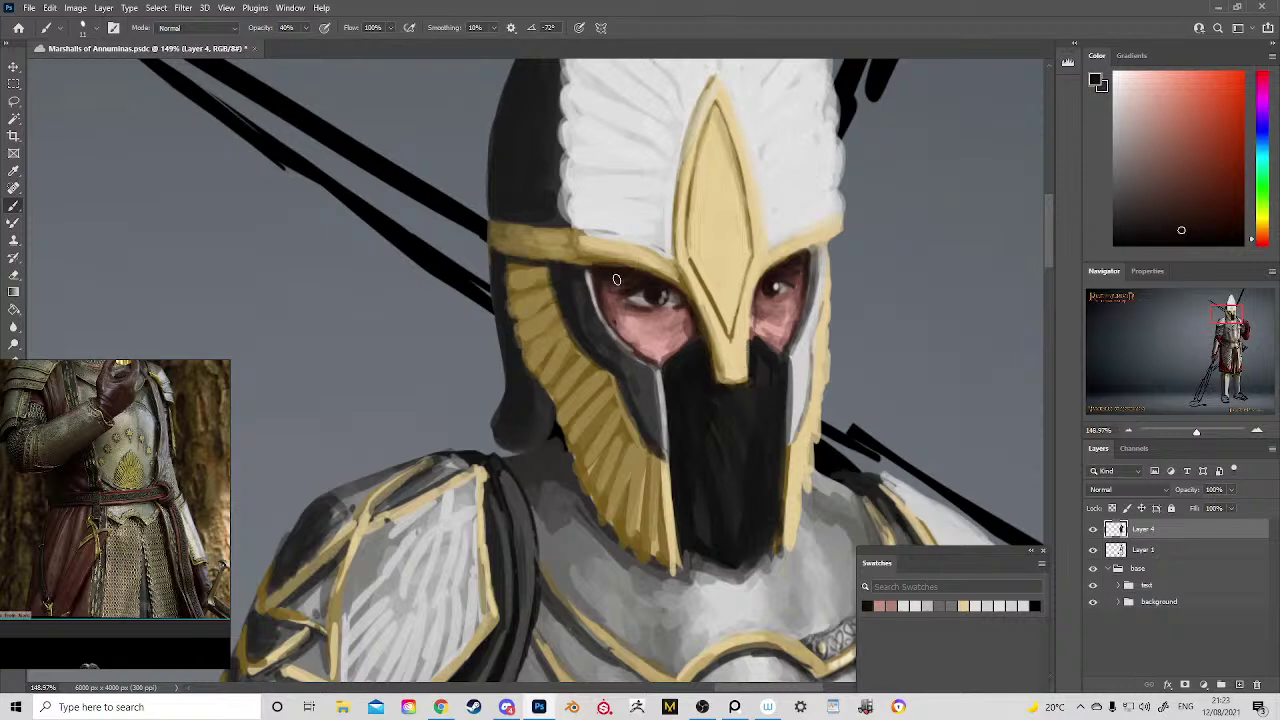
drag(628, 280, 561, 428)
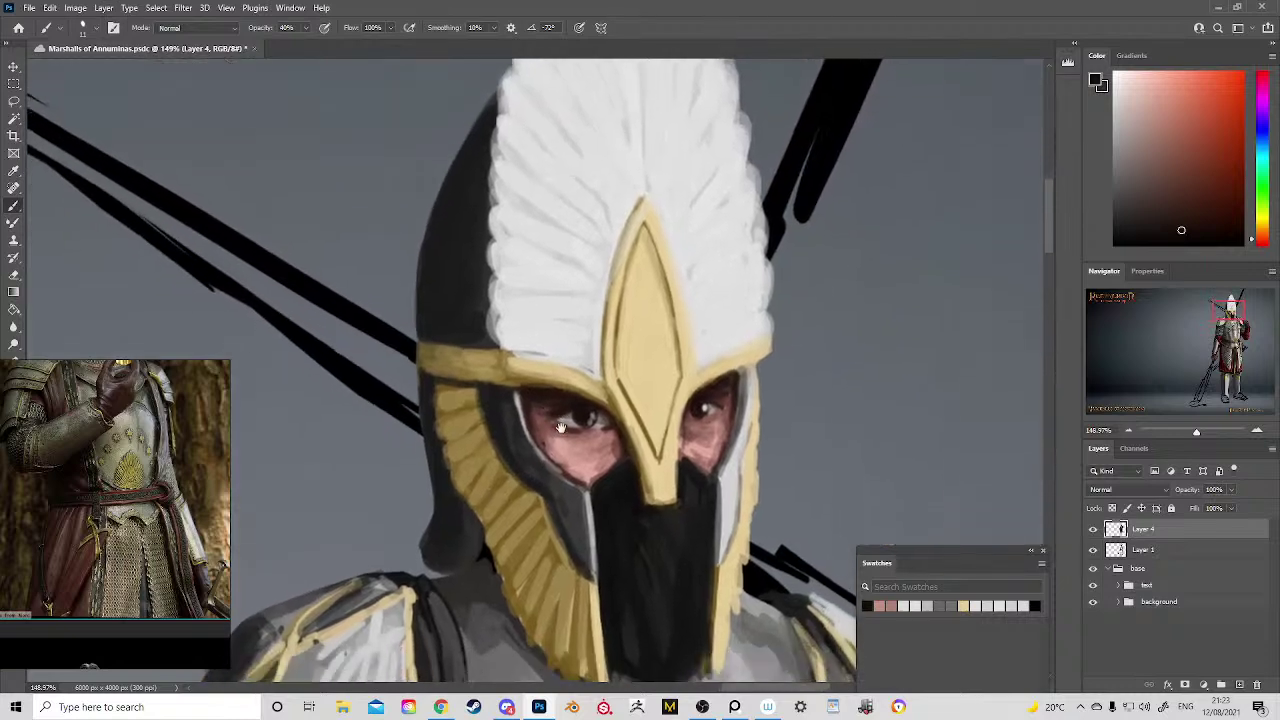
Step: Smooth the cheek skin inside both eye openings with sampled light pink and reddish-brown tones
drag(611, 394, 533, 299)
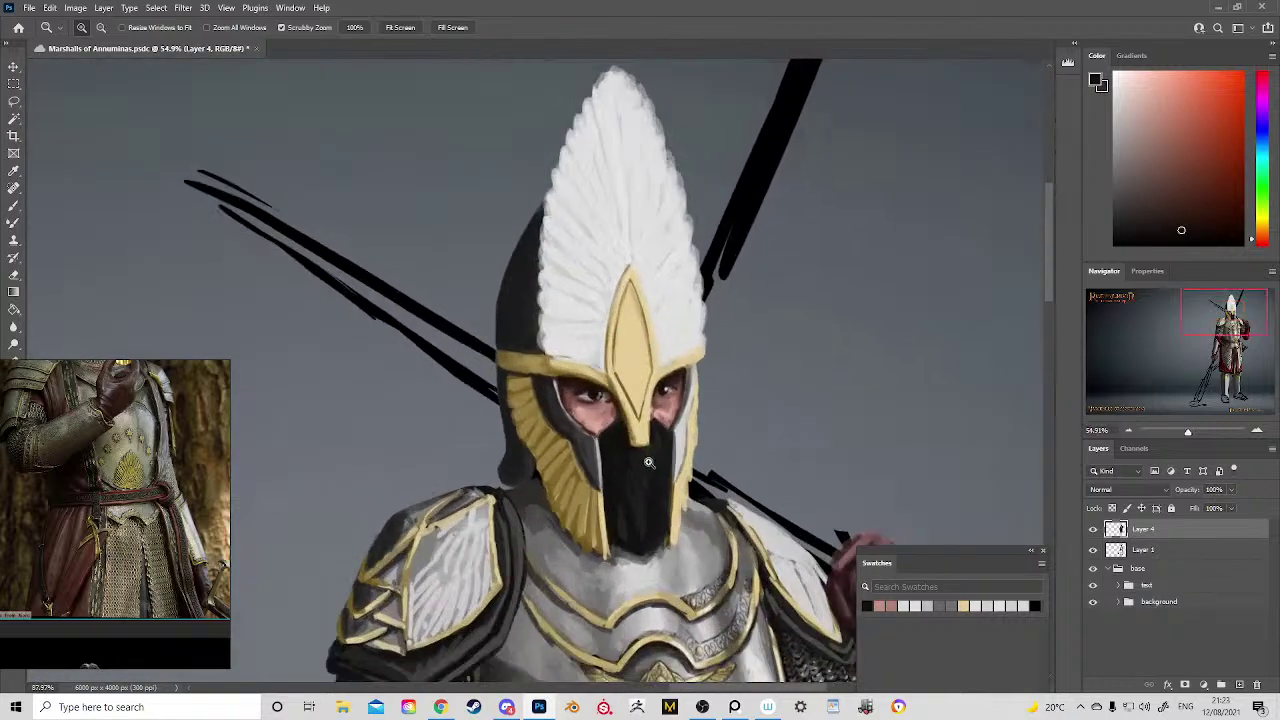
drag(617, 424, 687, 442)
key(b)
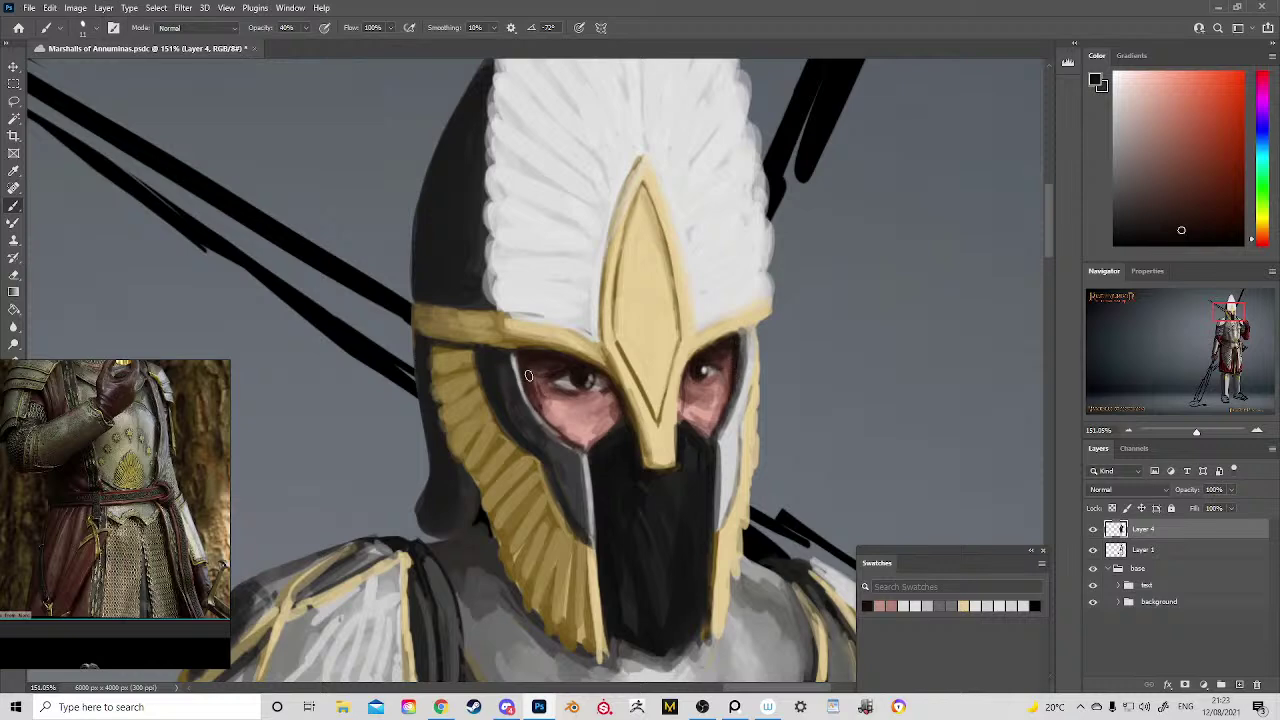
alt+click(549, 403)
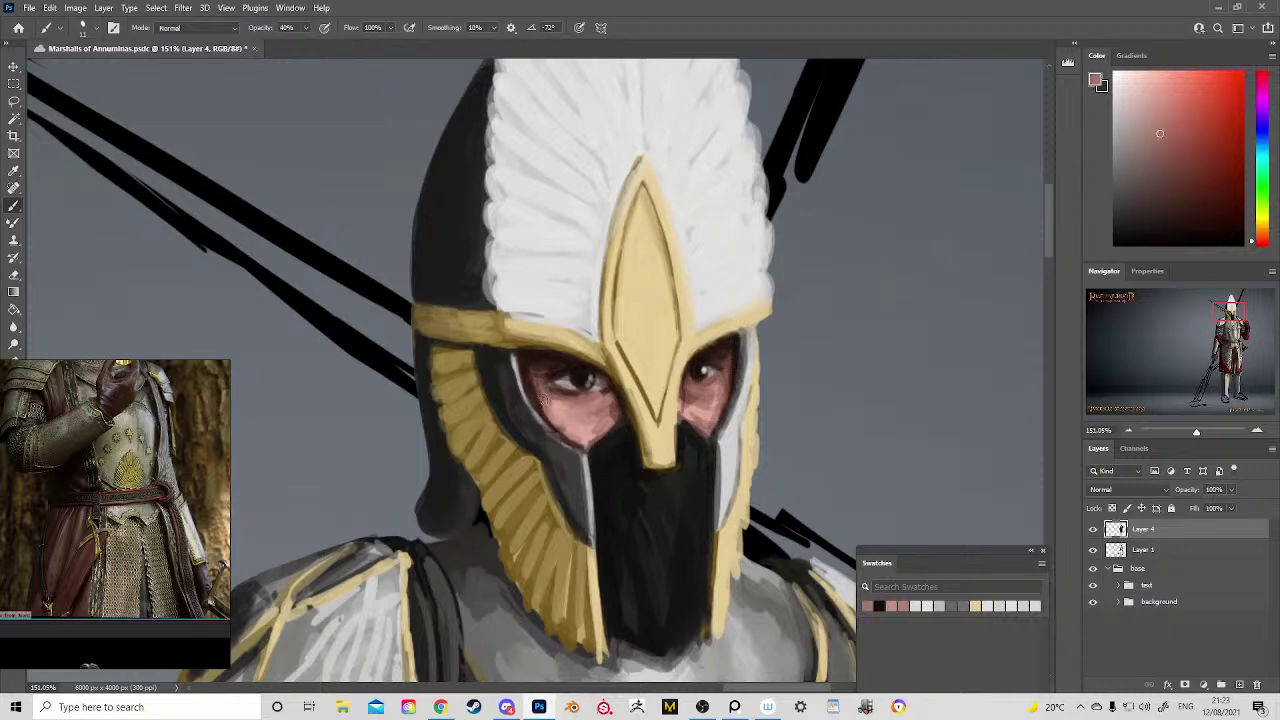
alt+click(556, 404)
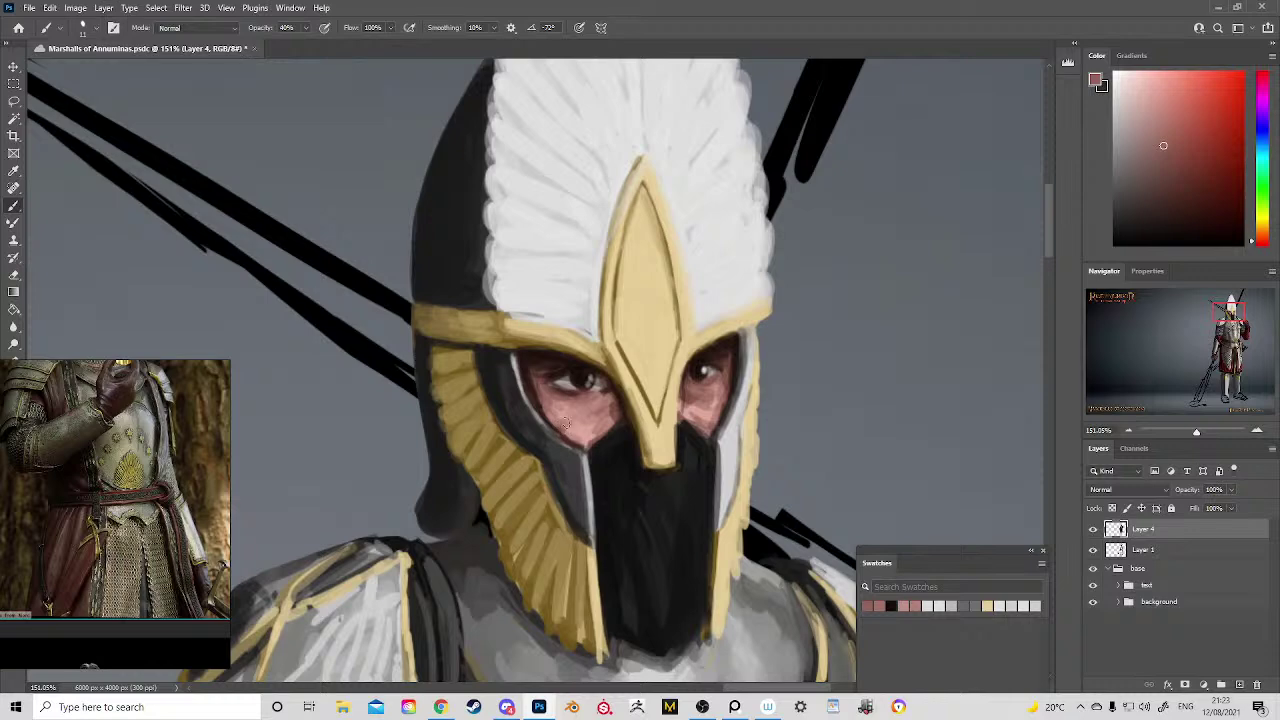
alt+click(579, 424)
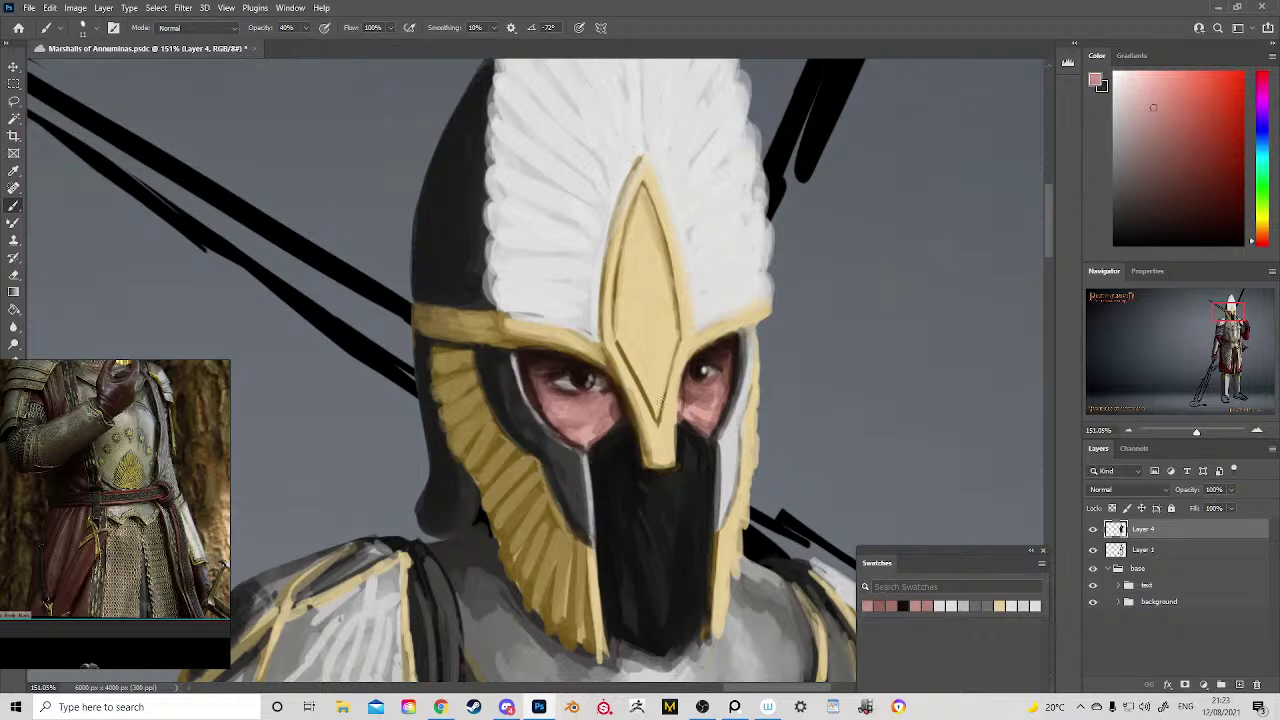
alt+click(619, 412)
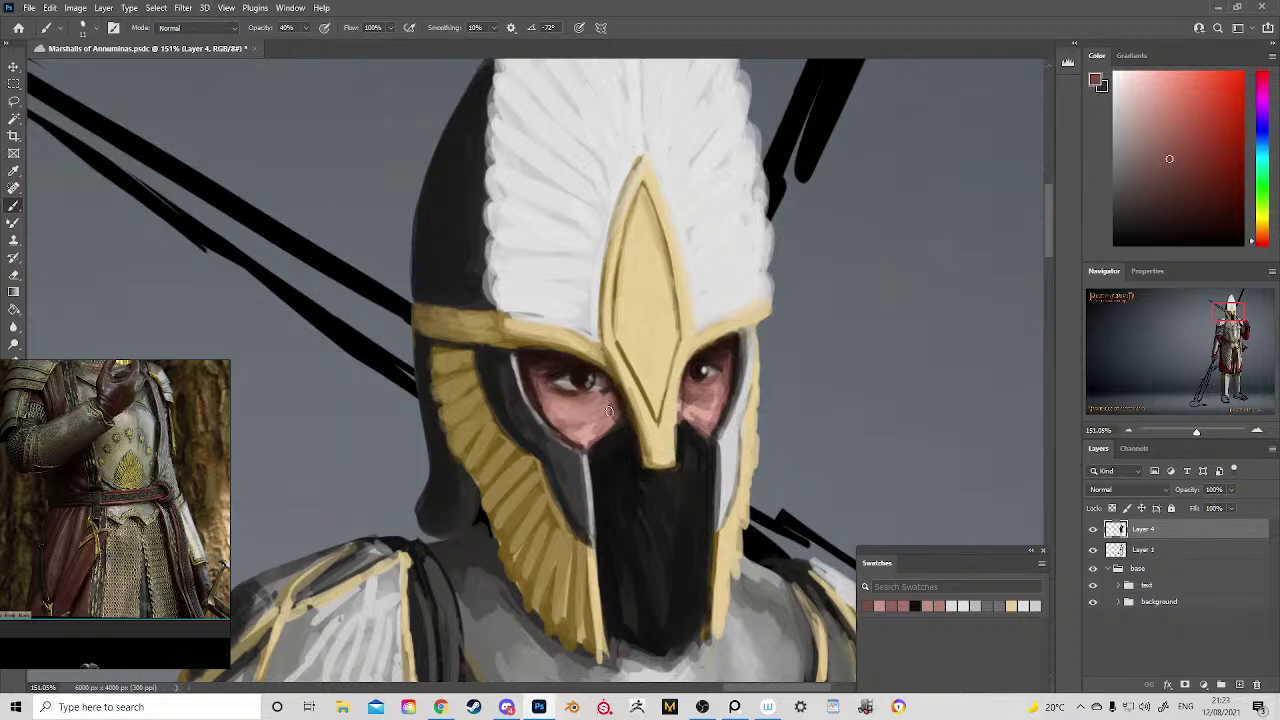
alt+click(692, 430)
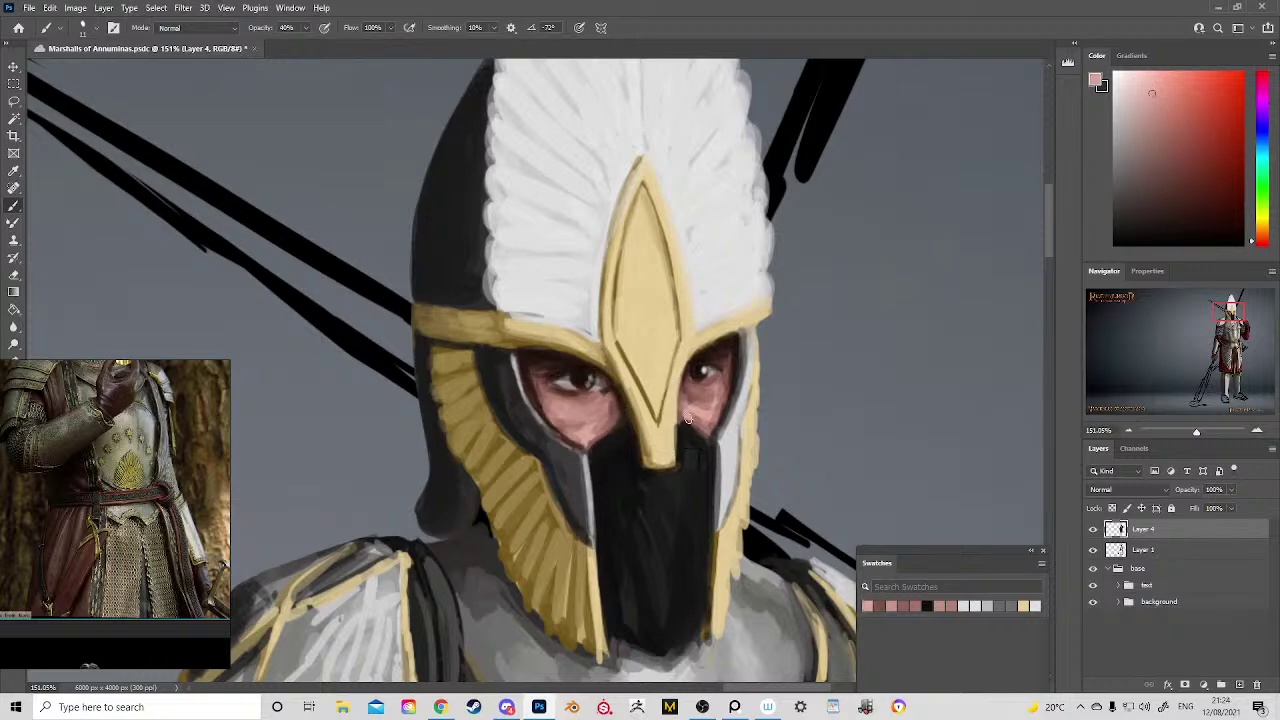
Step: Darken the eyes and outer socket with a sampled near-black and blend reddish brown into the skin below
key(z)
drag(738, 413, 668, 408)
mouse_move(704, 346)
mouse_down()
mouse_move(636, 356)
mouse_move(580, 322)
mouse_up()
scroll(638, 293, up, 12)
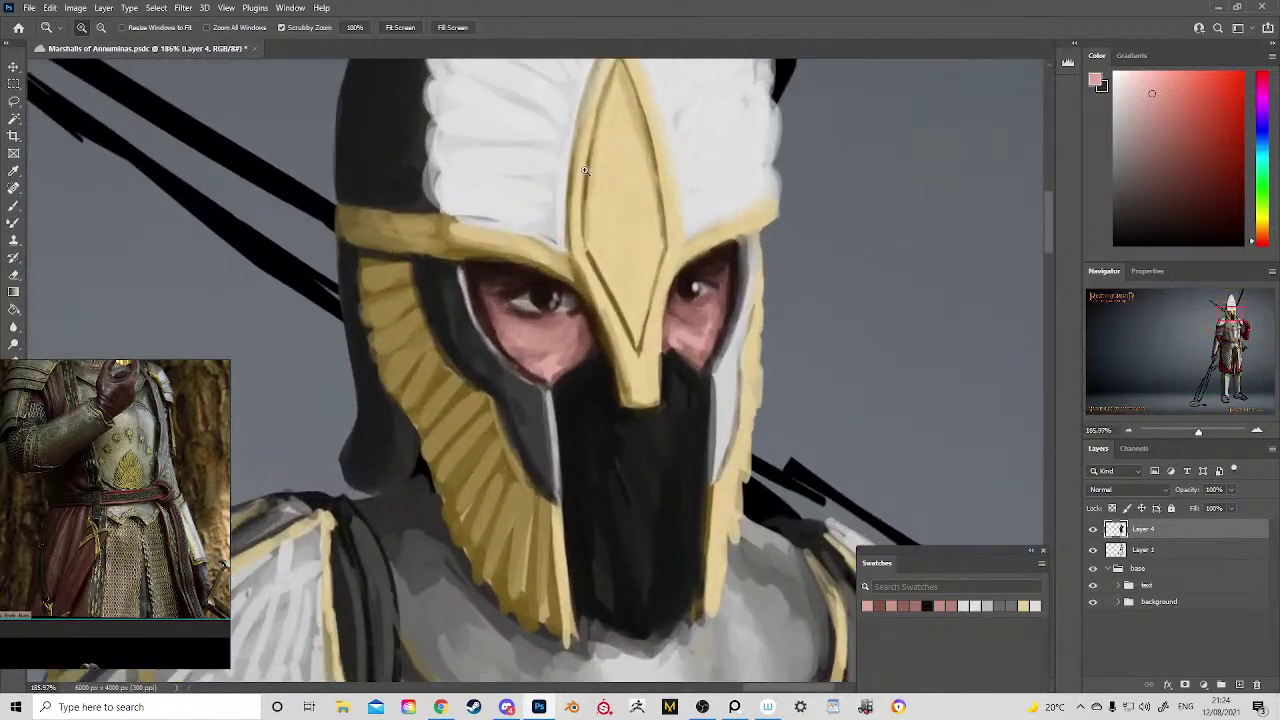
alt+click(543, 299)
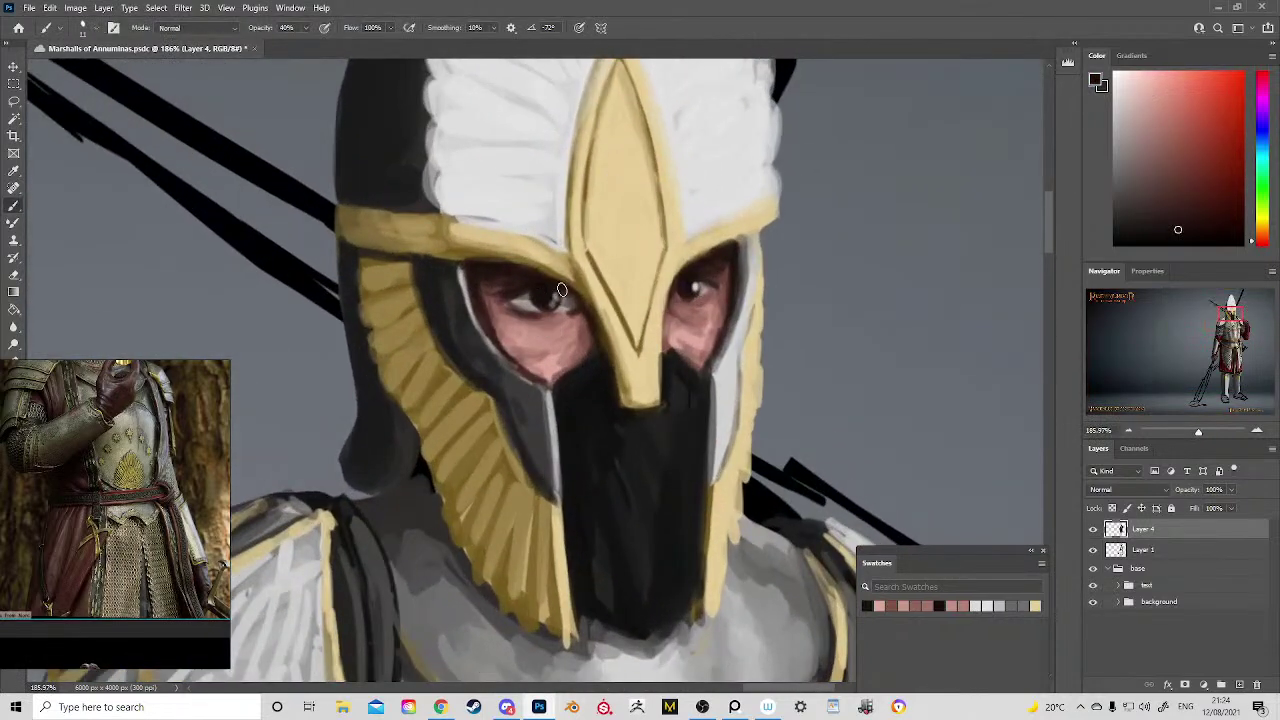
drag(561, 291, 558, 307)
drag(704, 280, 710, 285)
drag(479, 282, 490, 313)
alt+click(582, 331)
drag(582, 316, 531, 339)
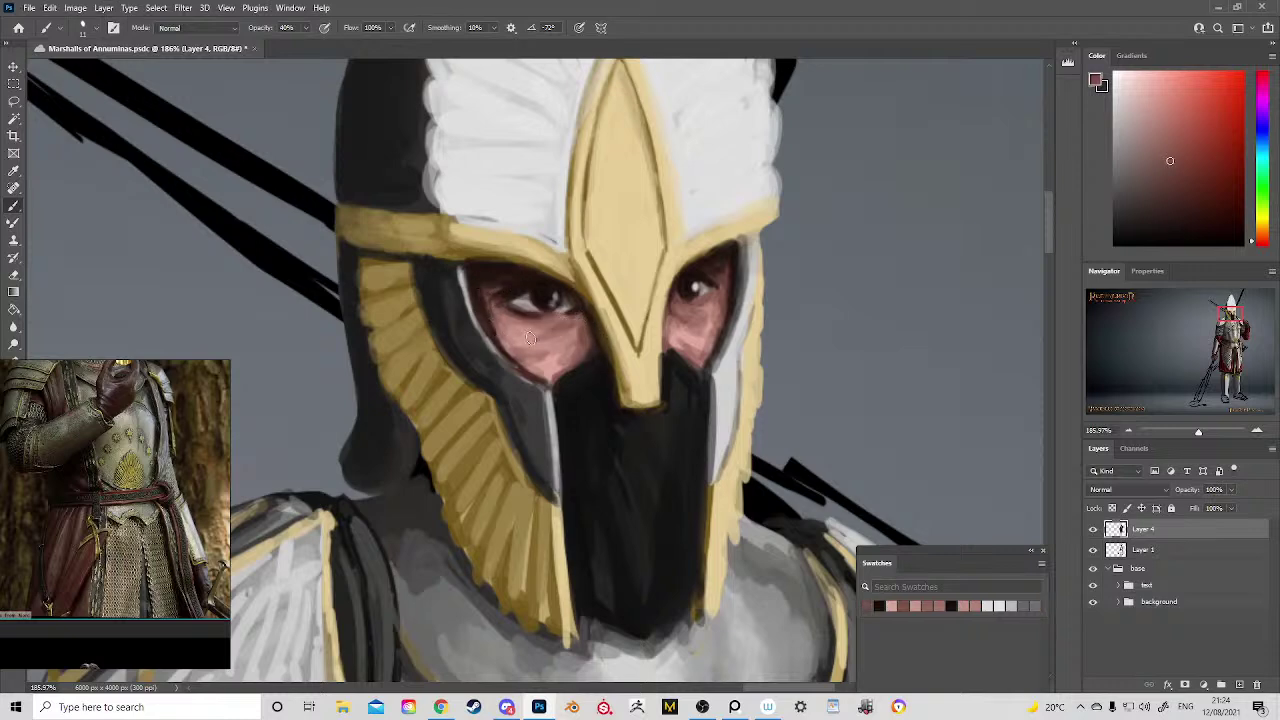
Step: Darken the edges around the eye with a sampled dark brown and save the painting
alt+click(536, 314)
alt+click(546, 305)
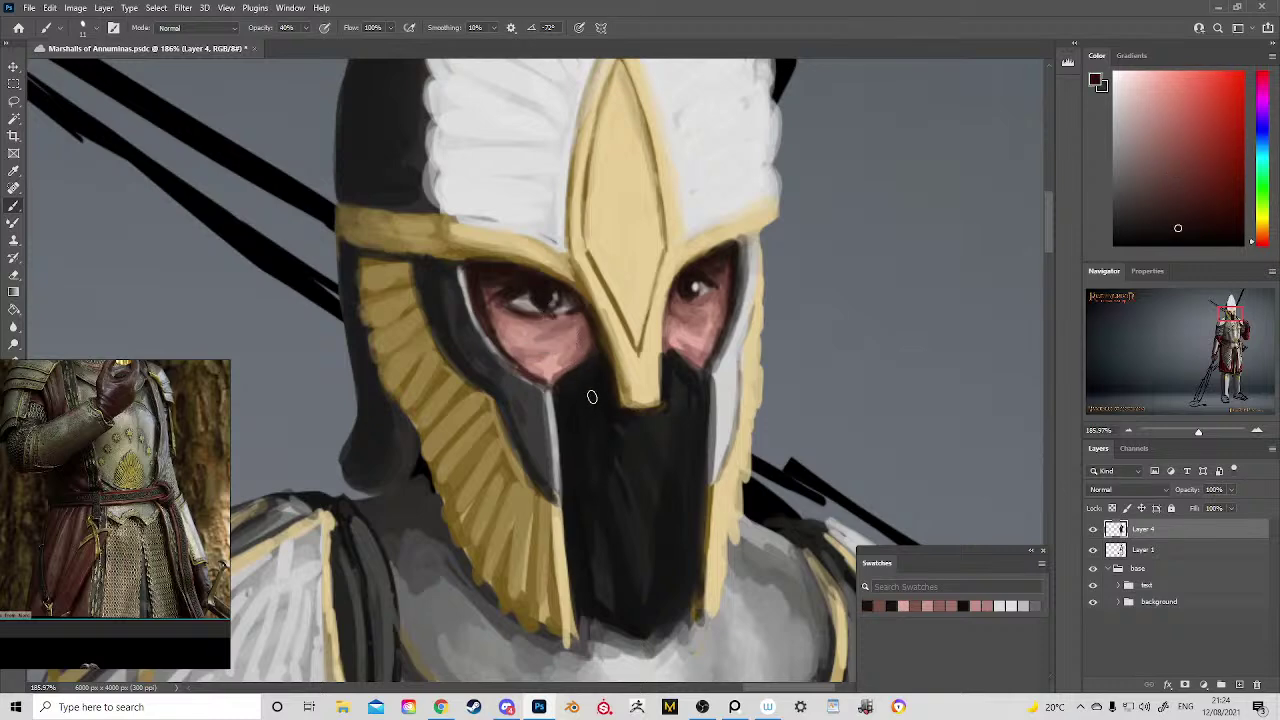
key(ctrl+space)
mouse_move(608, 372)
mouse_down()
mouse_move(597, 360)
mouse_move(605, 374)
mouse_up()
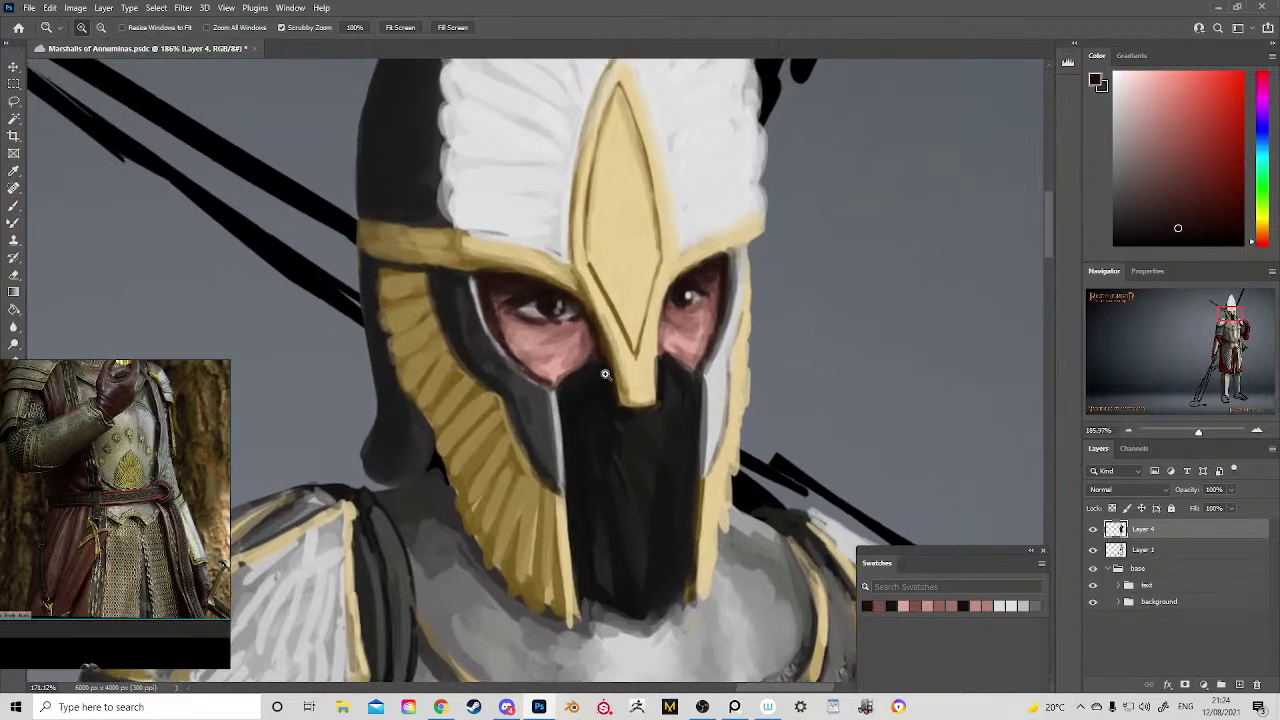
scroll(605, 374, down, 8)
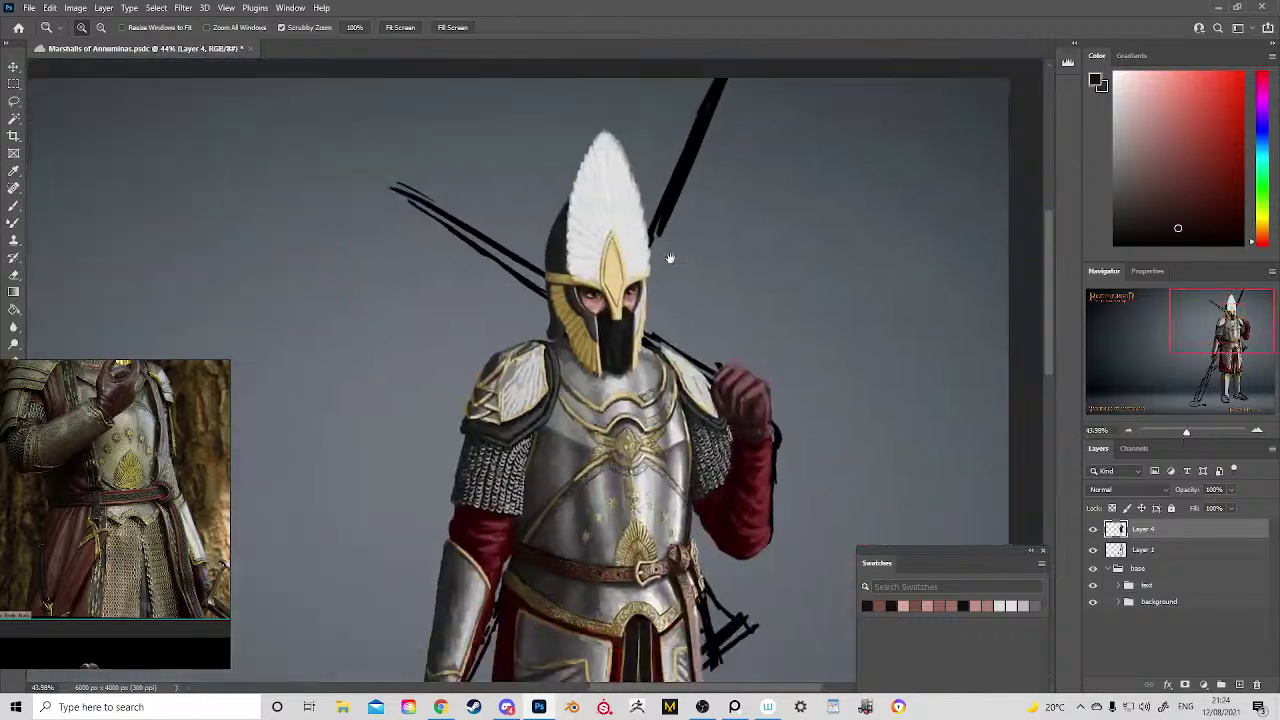
scroll(660, 250, down, 3)
scroll(605, 207, up, 1)
key(ctrl+s)
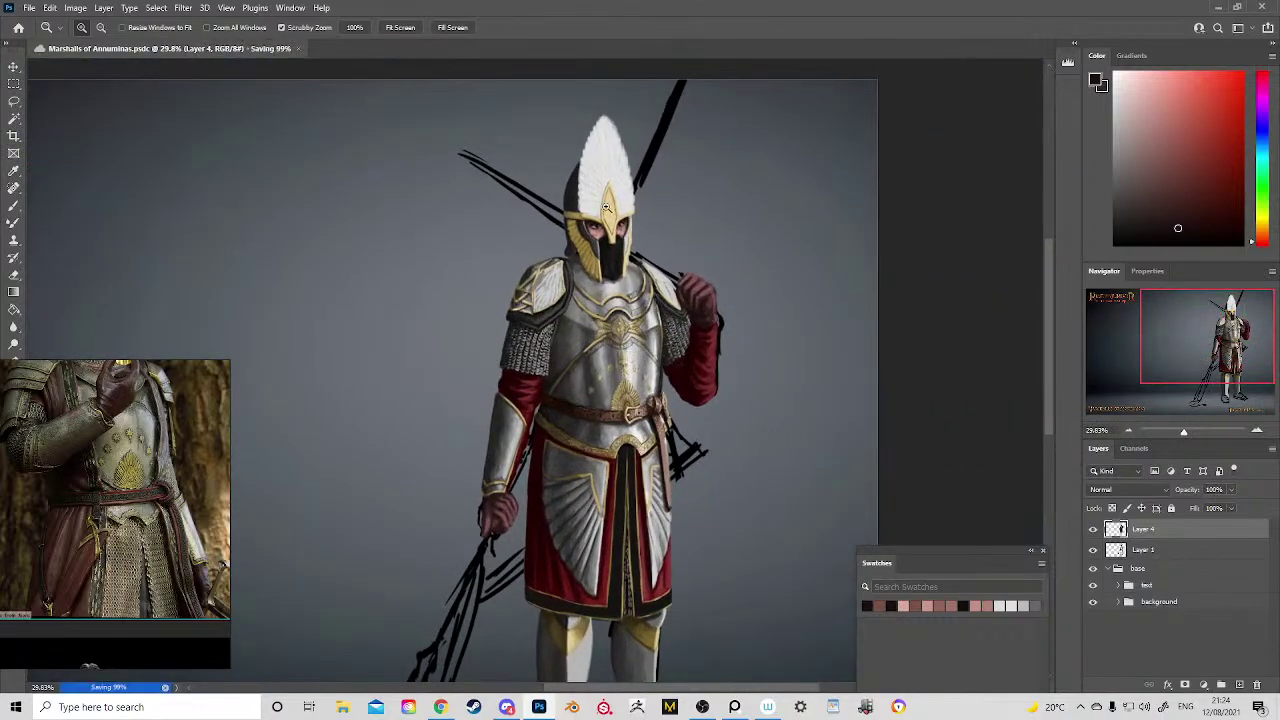
Step: Shade the rim of the helmet's gold diamond ornament with a dark gold sampled from the cheek guard
scroll(605, 207, up, 6)
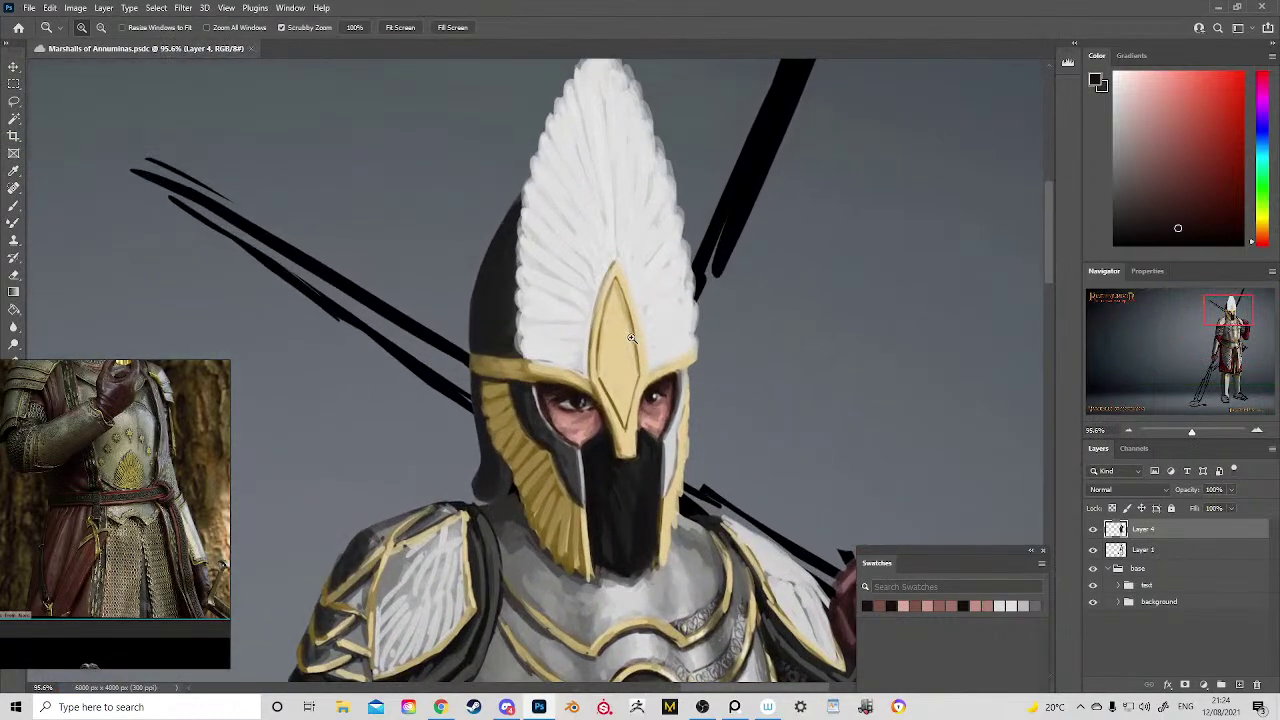
key(b)
alt+click(622, 338)
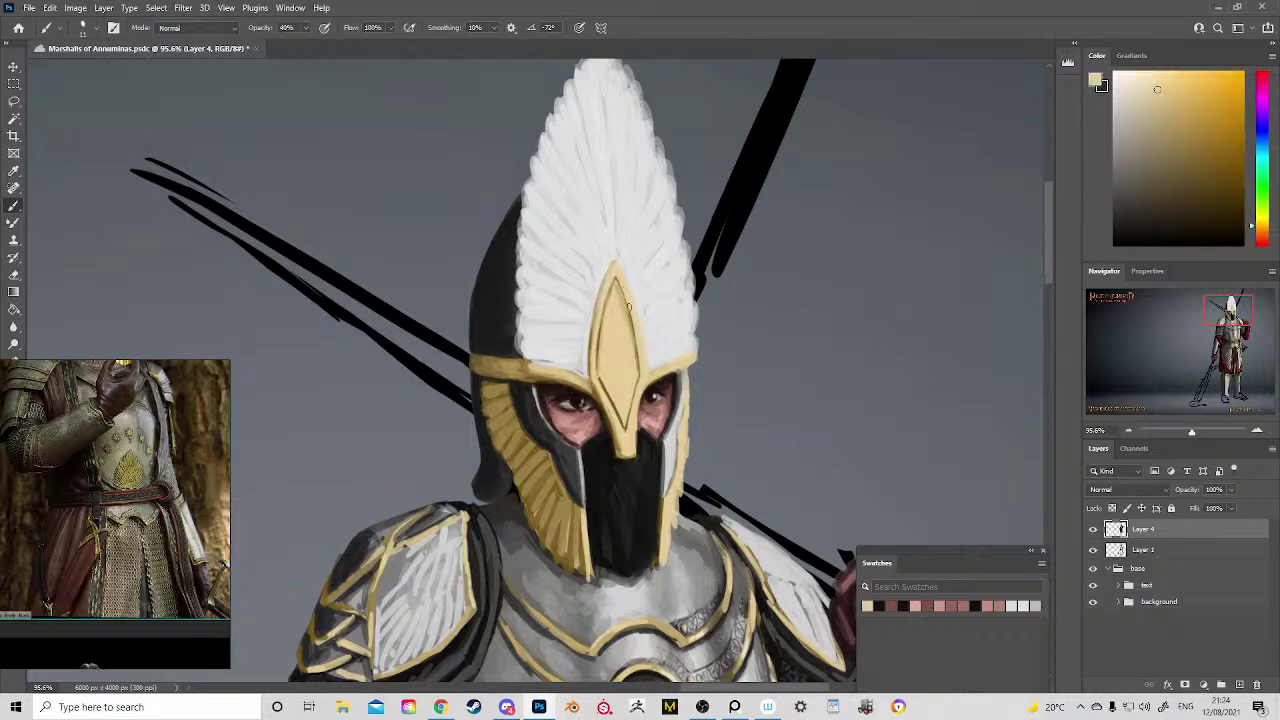
alt+click(516, 452)
alt+click(537, 443)
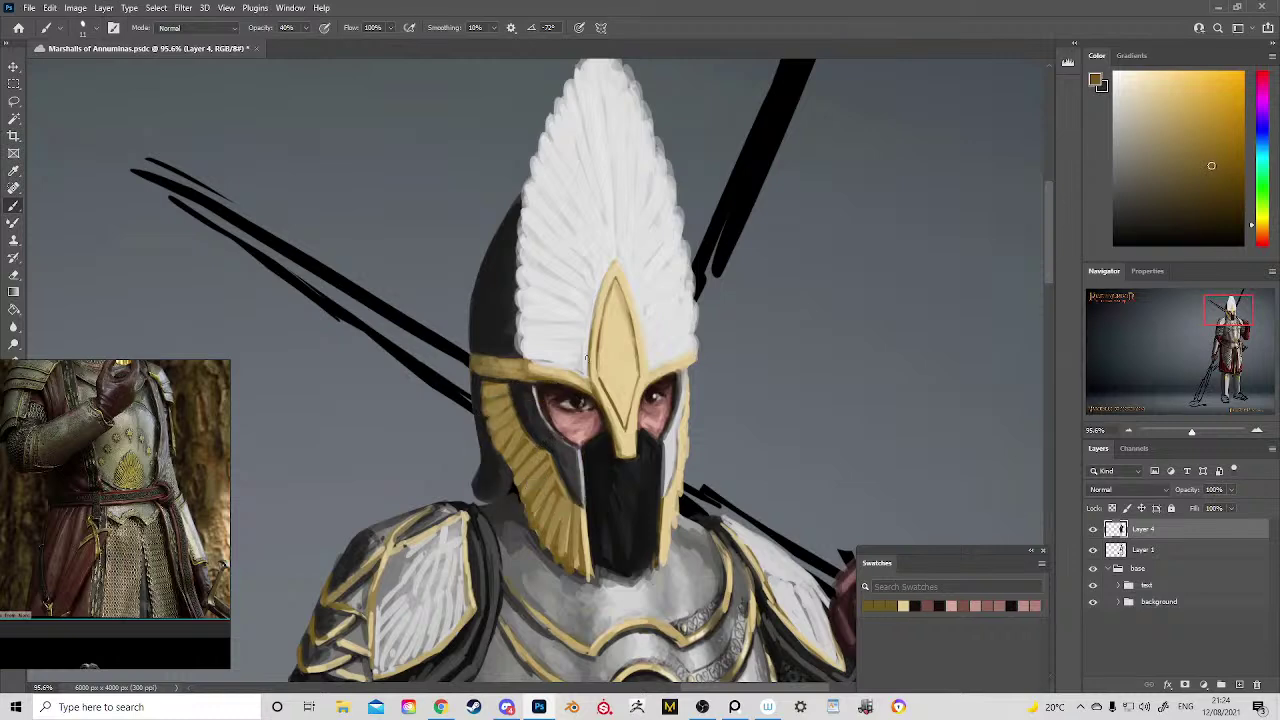
drag(601, 376, 618, 425)
Step: Clean up the diamond ornament's tip and edges with sampled light gold and the crest's near-white
alt+click(622, 318)
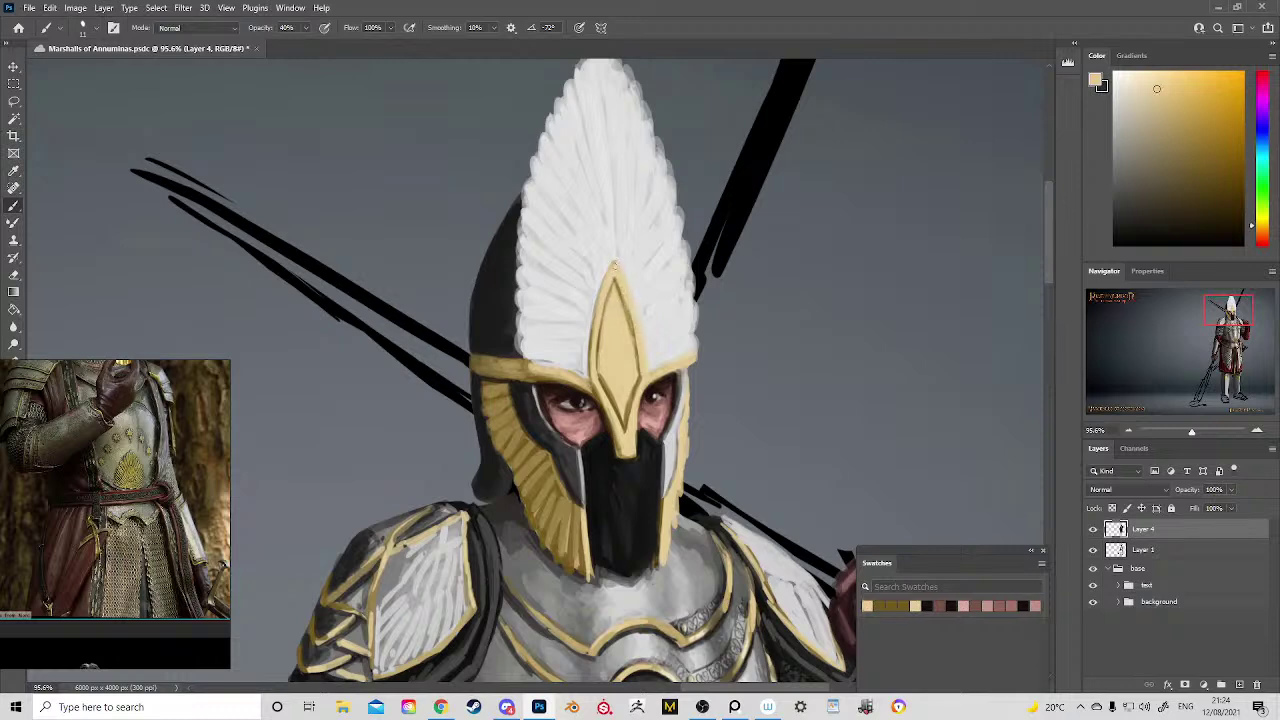
alt+click(625, 279)
alt+click(635, 297)
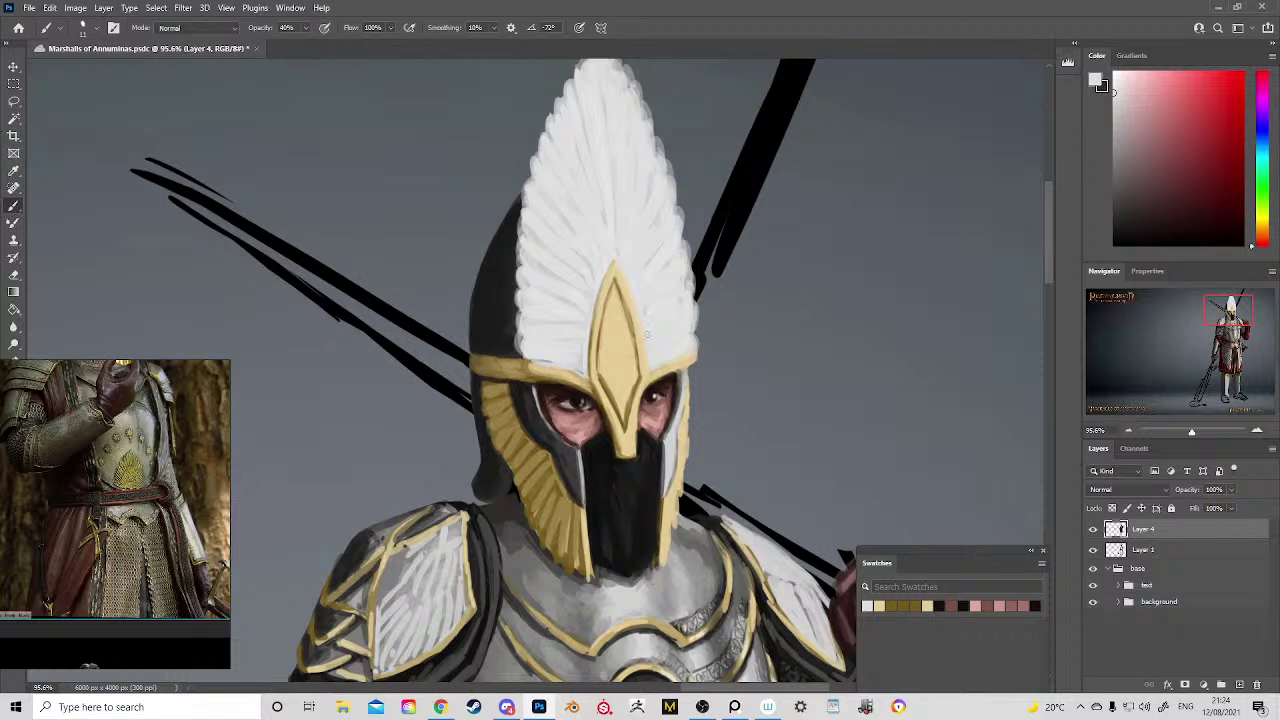
alt+click(608, 381)
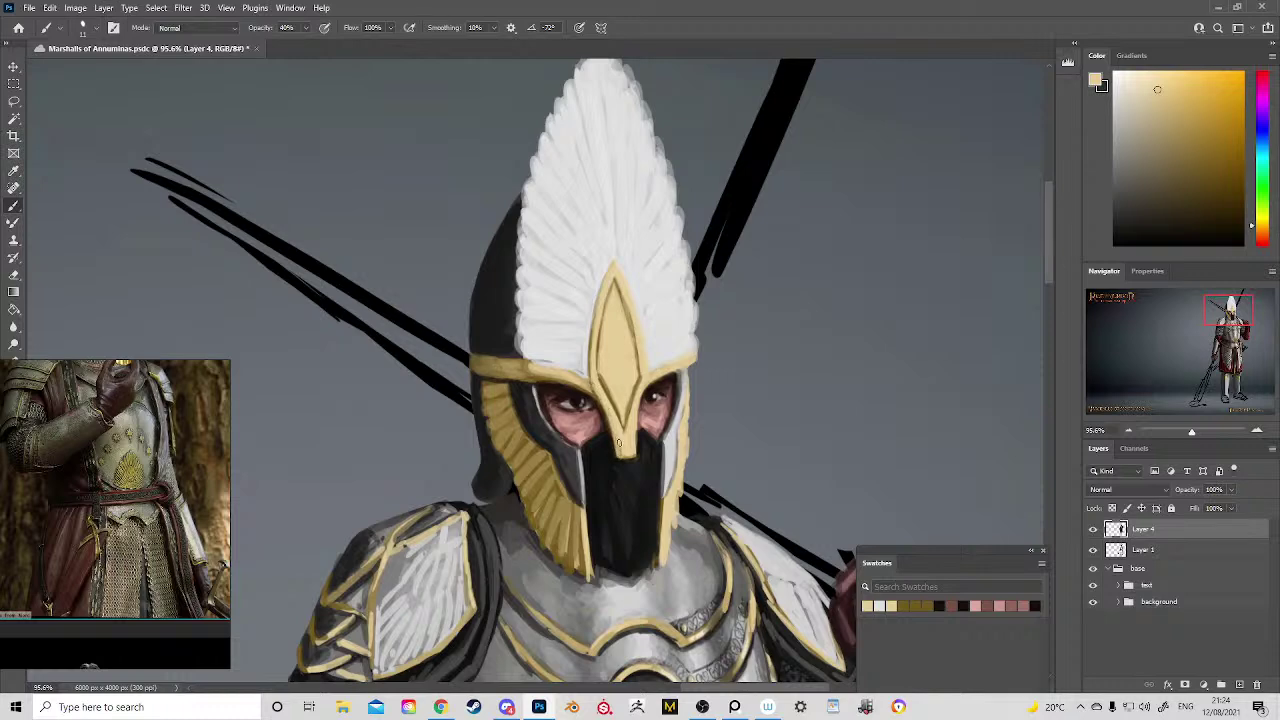
Step: Deepen the feather grooves on the gold cheek guard with sampled dark gold
alt+click(556, 490)
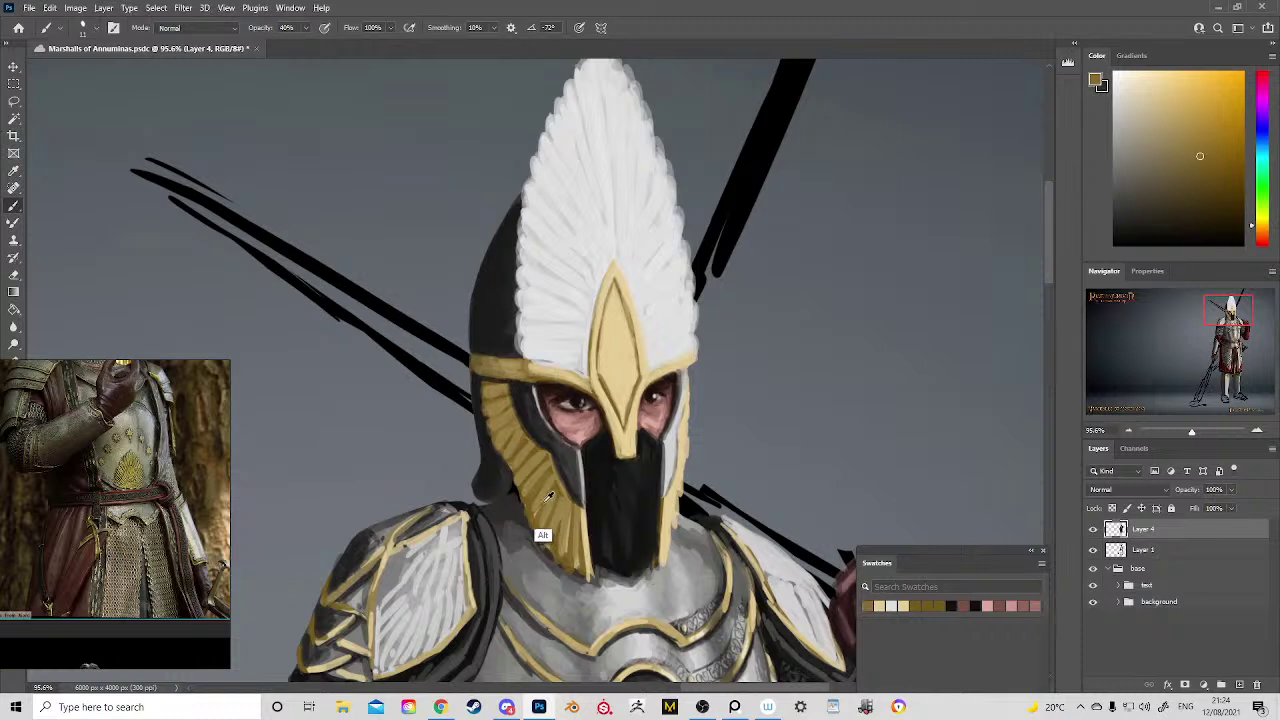
alt+click(558, 487)
drag(549, 490, 534, 524)
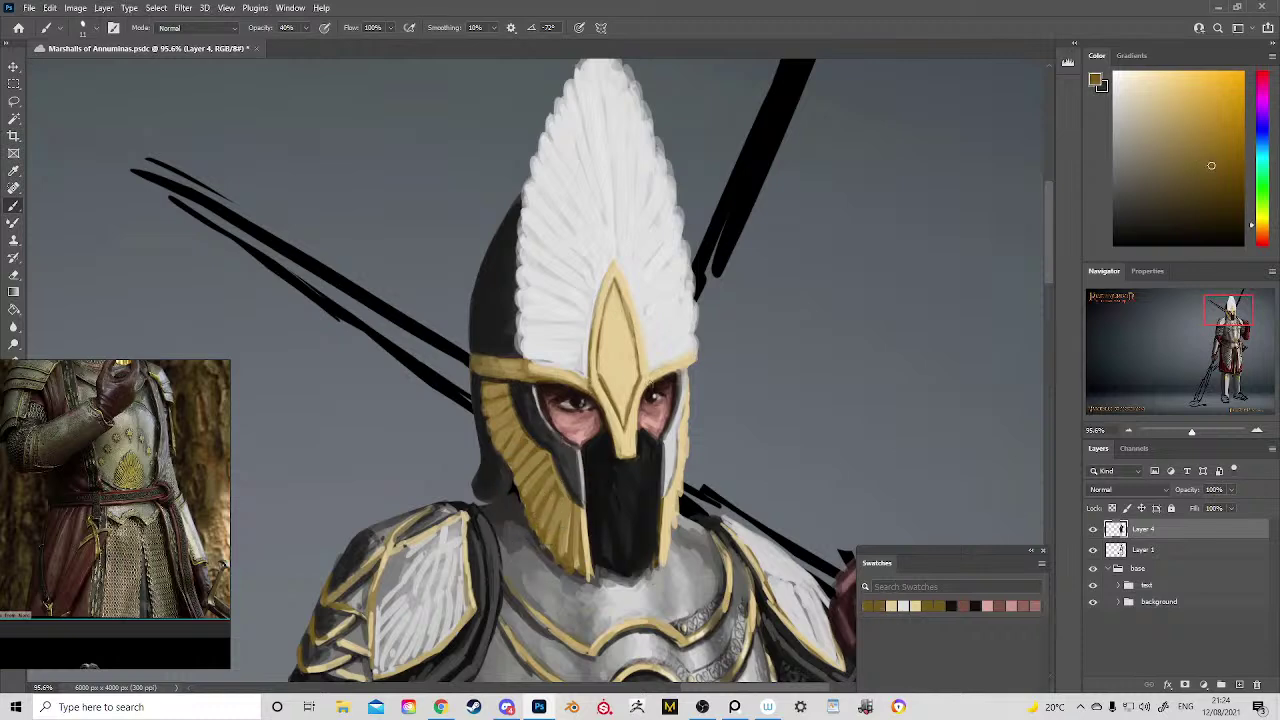
Step: Refine the diamond ornament's border shading with a sampled mid gold
key(z)
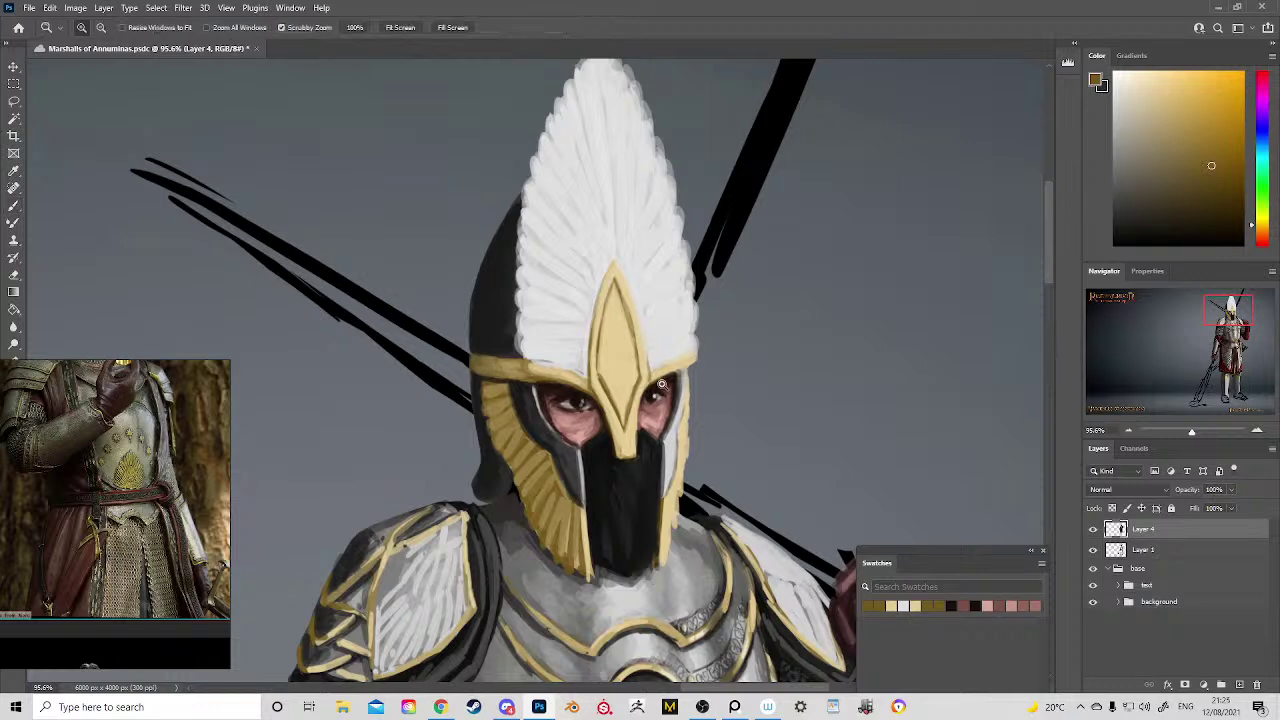
drag(662, 384, 614, 297)
drag(642, 344, 676, 415)
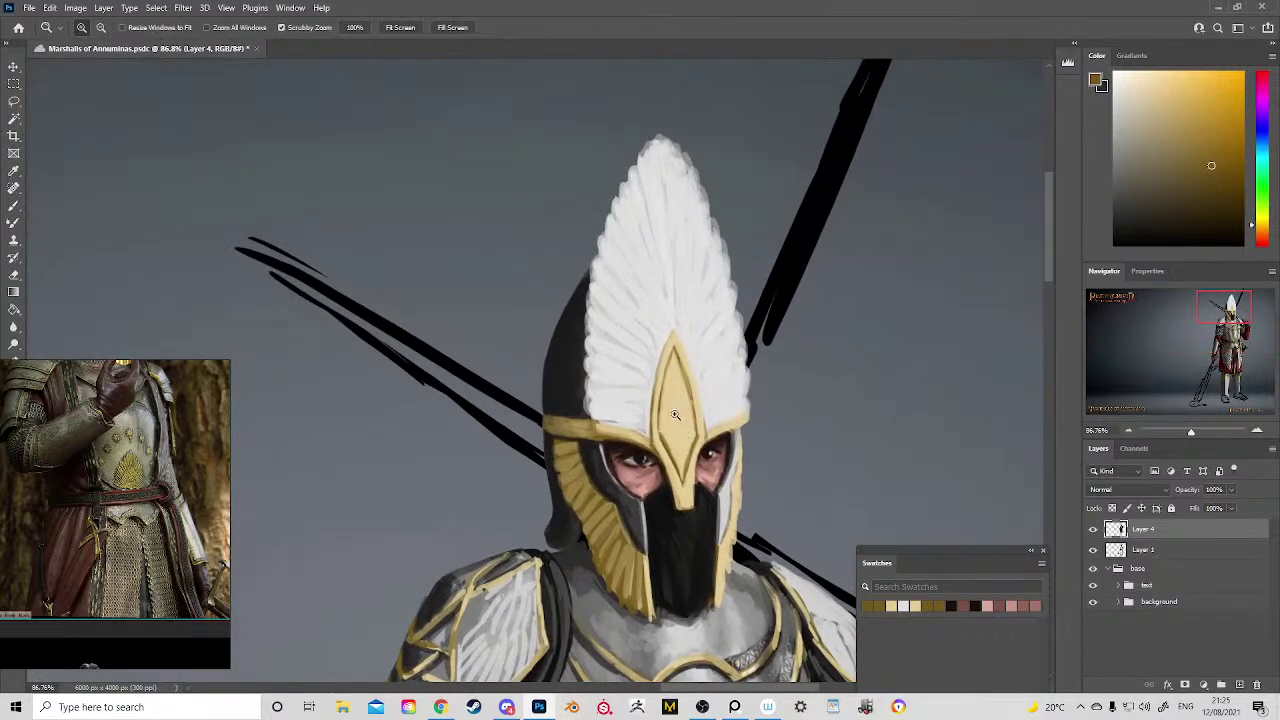
drag(687, 345, 700, 345)
key(b)
alt+click(675, 352)
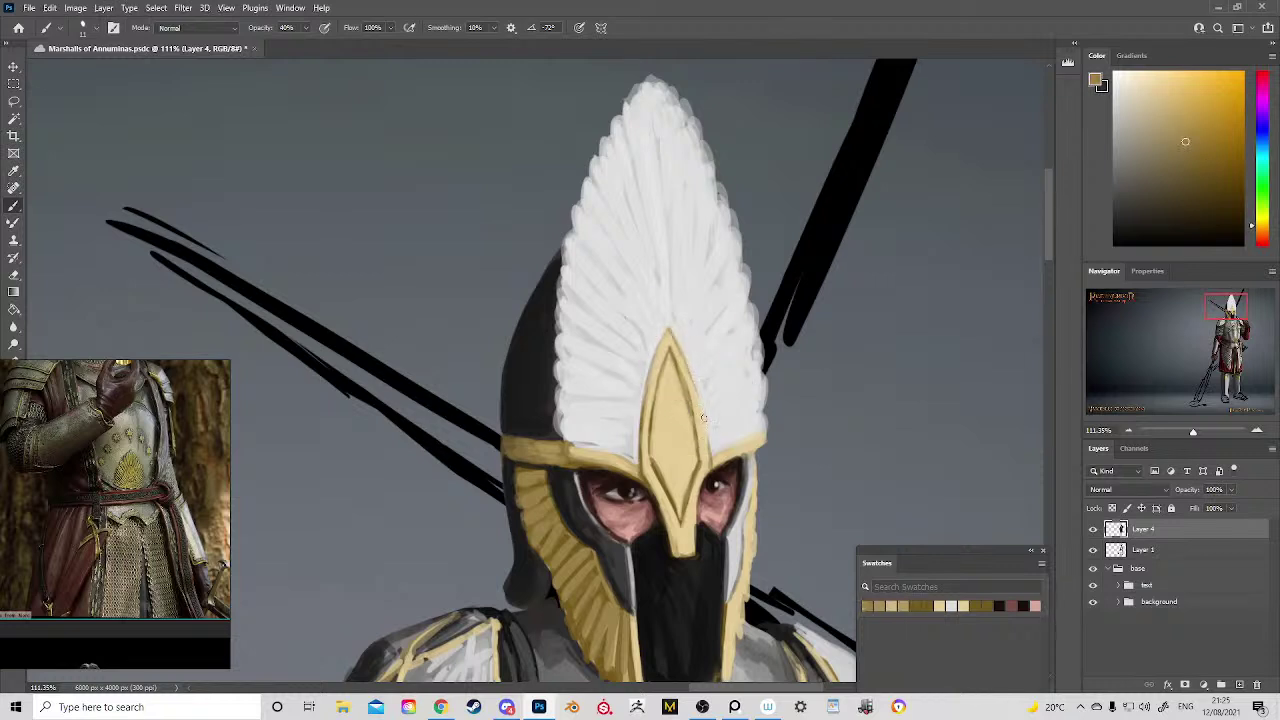
mouse_move(692, 384)
mouse_down()
mouse_move(708, 460)
mouse_move(687, 347)
mouse_up()
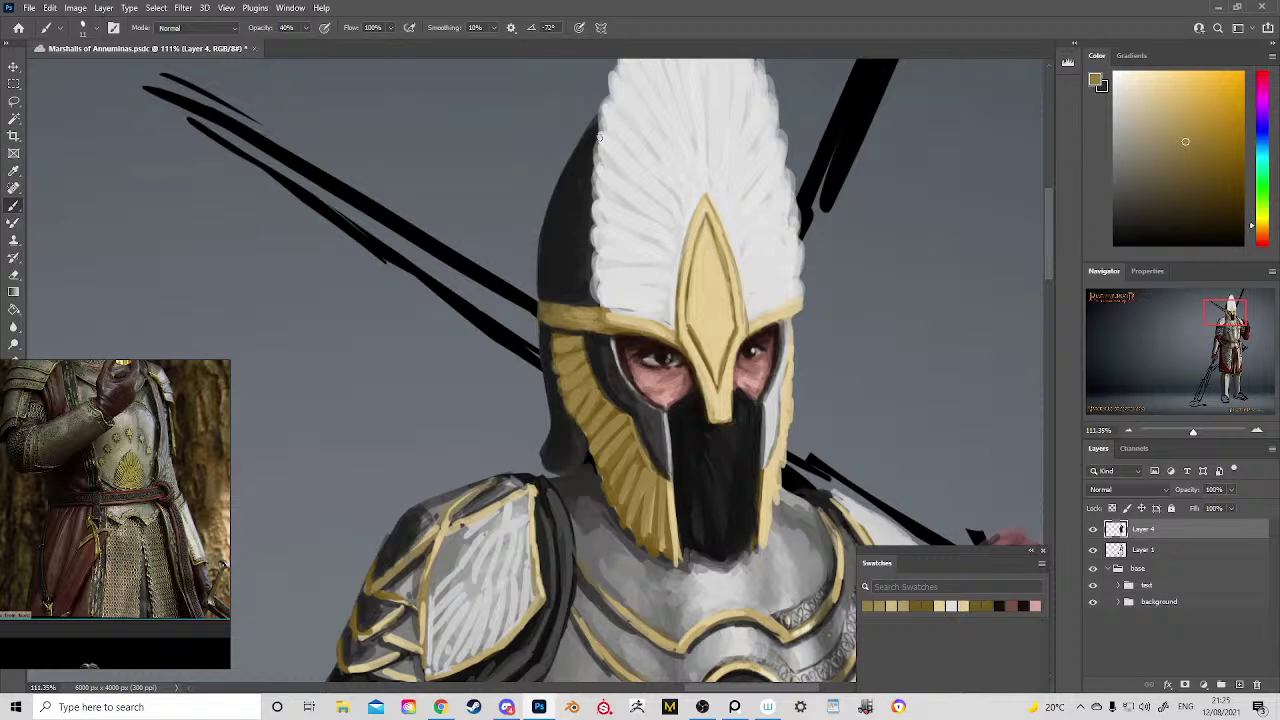
Step: Paint a twisted-rope pattern around the diamond ornament's border with sampled dark gold
alt+click(565, 355)
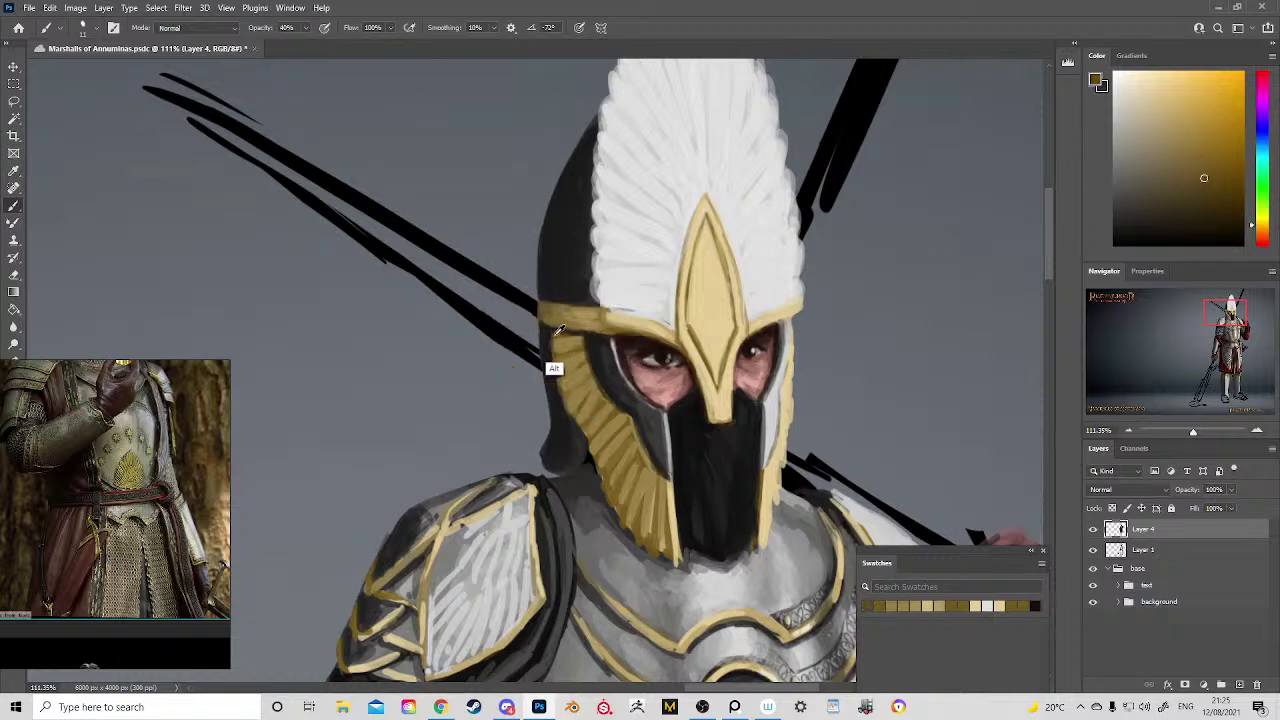
mouse_move(684, 335)
mouse_down()
mouse_move(687, 254)
mouse_move(707, 208)
mouse_move(691, 246)
mouse_move(720, 230)
mouse_move(743, 325)
mouse_up()
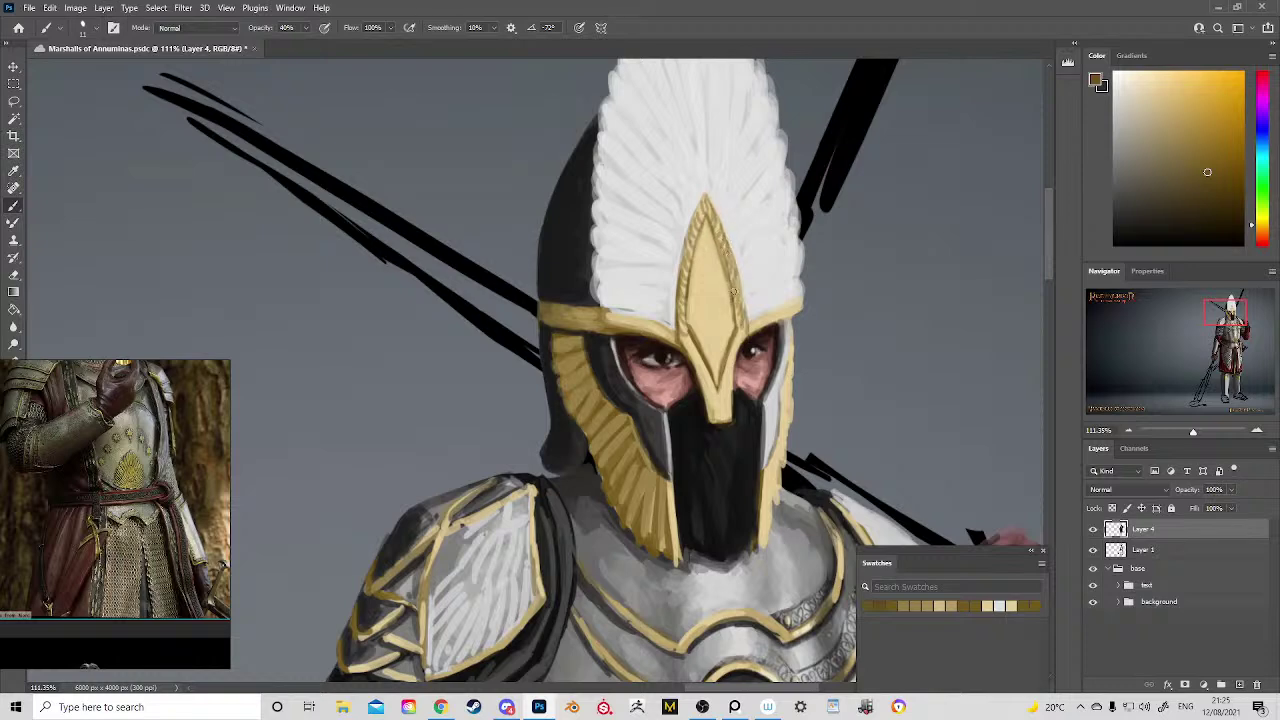
mouse_move(709, 203)
mouse_down()
mouse_move(745, 332)
mouse_move(739, 290)
mouse_move(741, 322)
mouse_up()
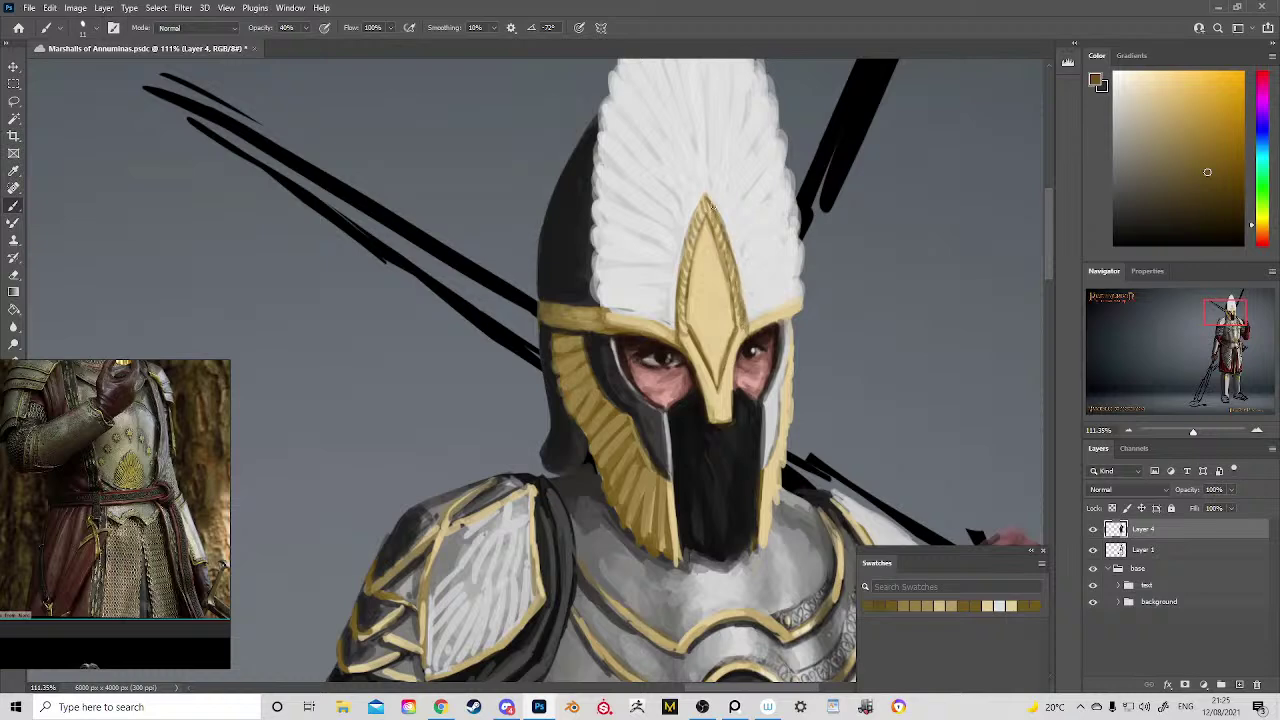
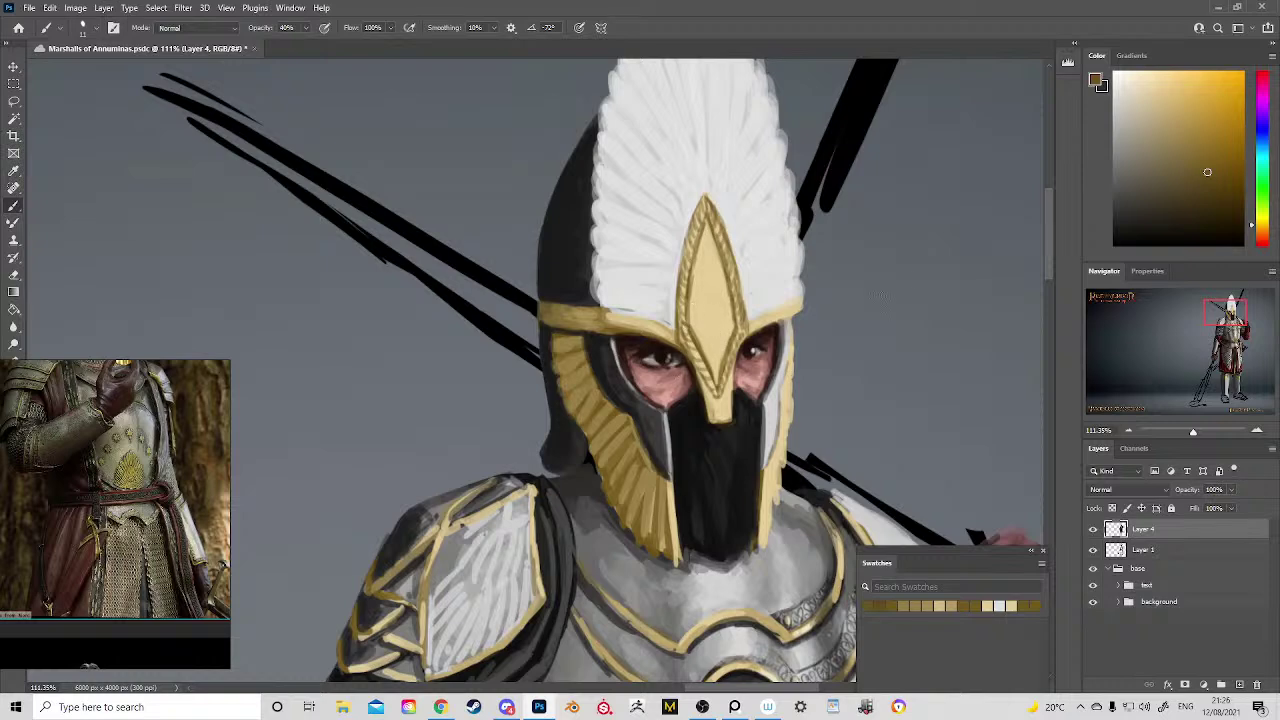
Step: Sketch a mid-grey tree emblem with a trunk, roots and arched crown over the diamond ornament, correcting it with sampled gold
click(1113, 145)
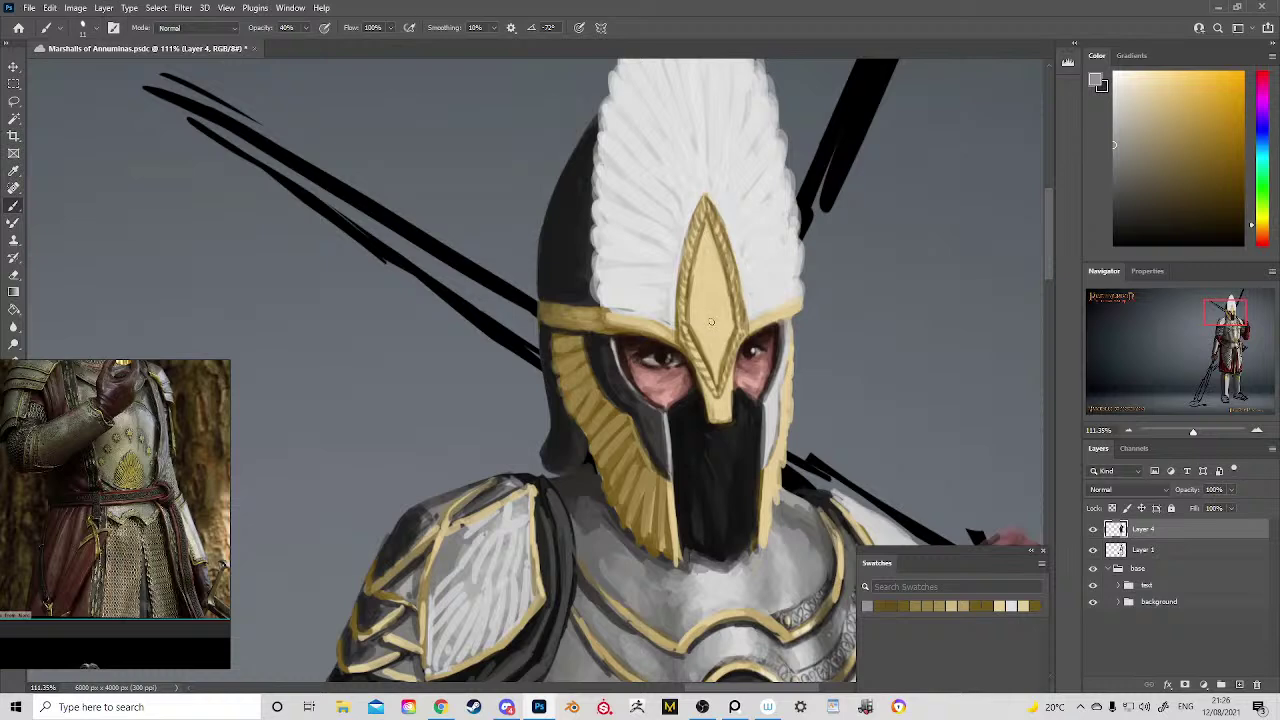
mouse_move(711, 321)
mouse_down()
mouse_move(712, 346)
mouse_move(708, 286)
mouse_move(706, 341)
mouse_move(724, 347)
mouse_move(724, 329)
mouse_up()
alt+click(719, 357)
click(1133, 120)
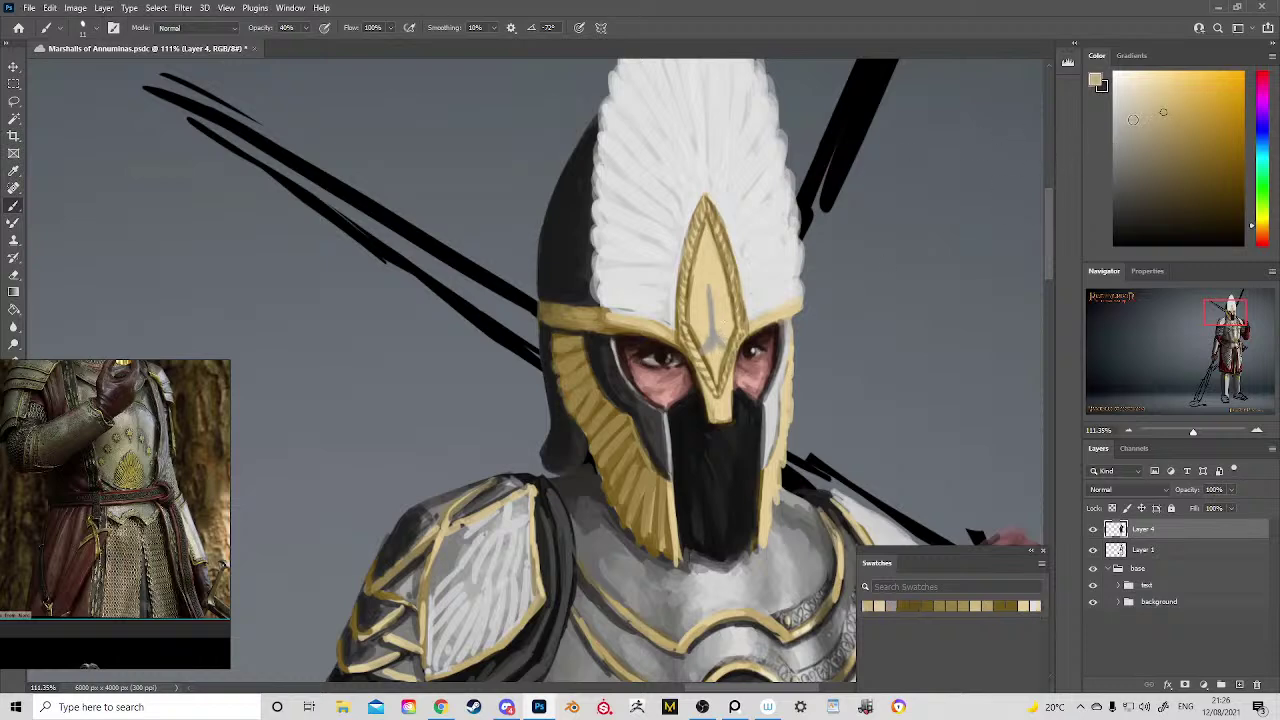
click(892, 605)
mouse_move(712, 288)
mouse_down()
mouse_move(715, 329)
mouse_move(743, 337)
mouse_move(725, 293)
mouse_up()
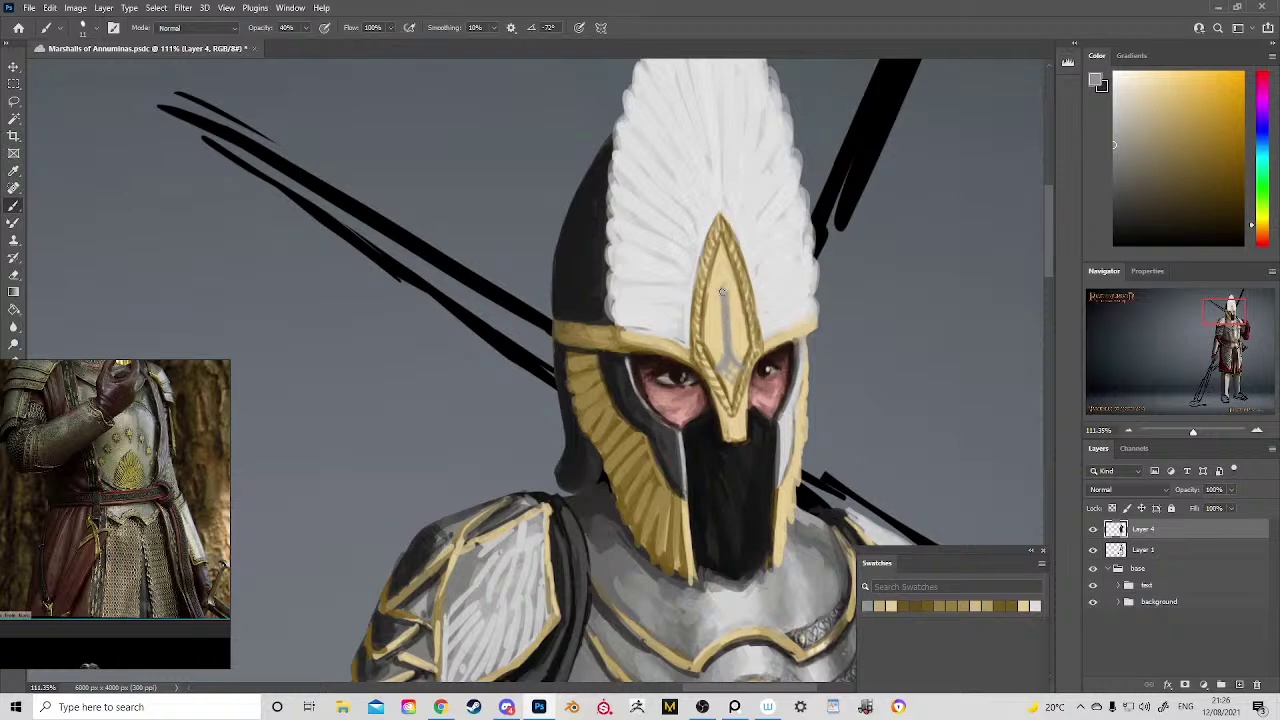
mouse_move(691, 291)
mouse_down()
mouse_move(718, 256)
mouse_move(695, 268)
mouse_move(738, 277)
mouse_move(703, 247)
mouse_move(724, 274)
mouse_move(750, 261)
mouse_move(738, 290)
mouse_move(756, 284)
mouse_move(745, 253)
mouse_up()
Step: Redraw the emblem's arch, crossbar and trunk in a dark grey sampled from the helmet
key(z)
mouse_move(781, 300)
mouse_down()
mouse_move(766, 278)
mouse_move(755, 328)
mouse_move(775, 300)
mouse_up()
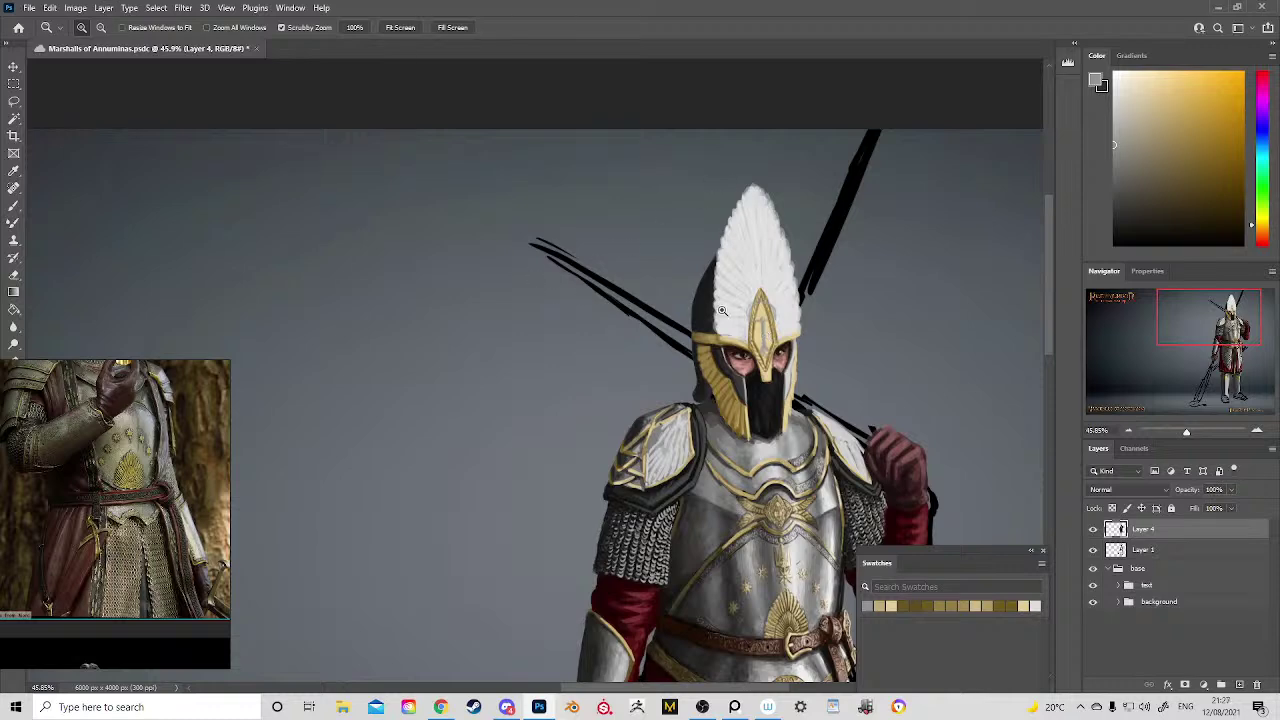
drag(748, 312, 845, 490)
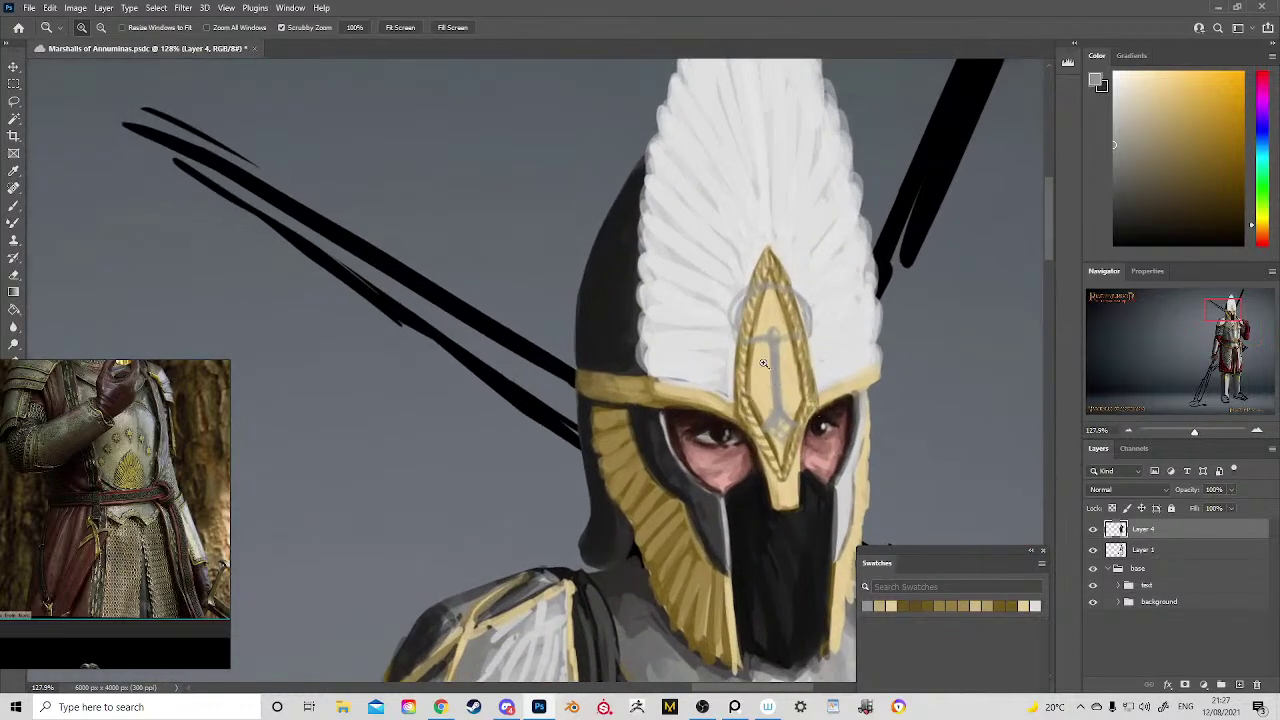
key(b)
alt+click(850, 511)
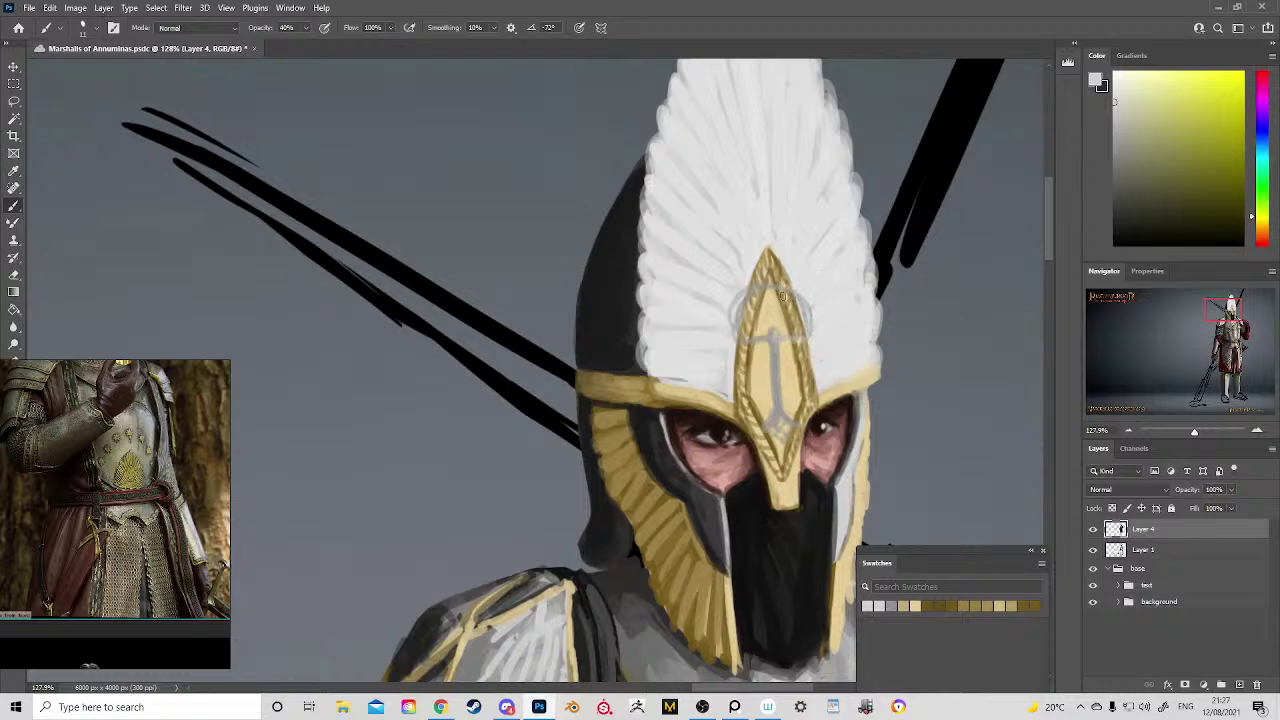
alt+click(708, 512)
alt+click(707, 518)
drag(774, 339, 735, 338)
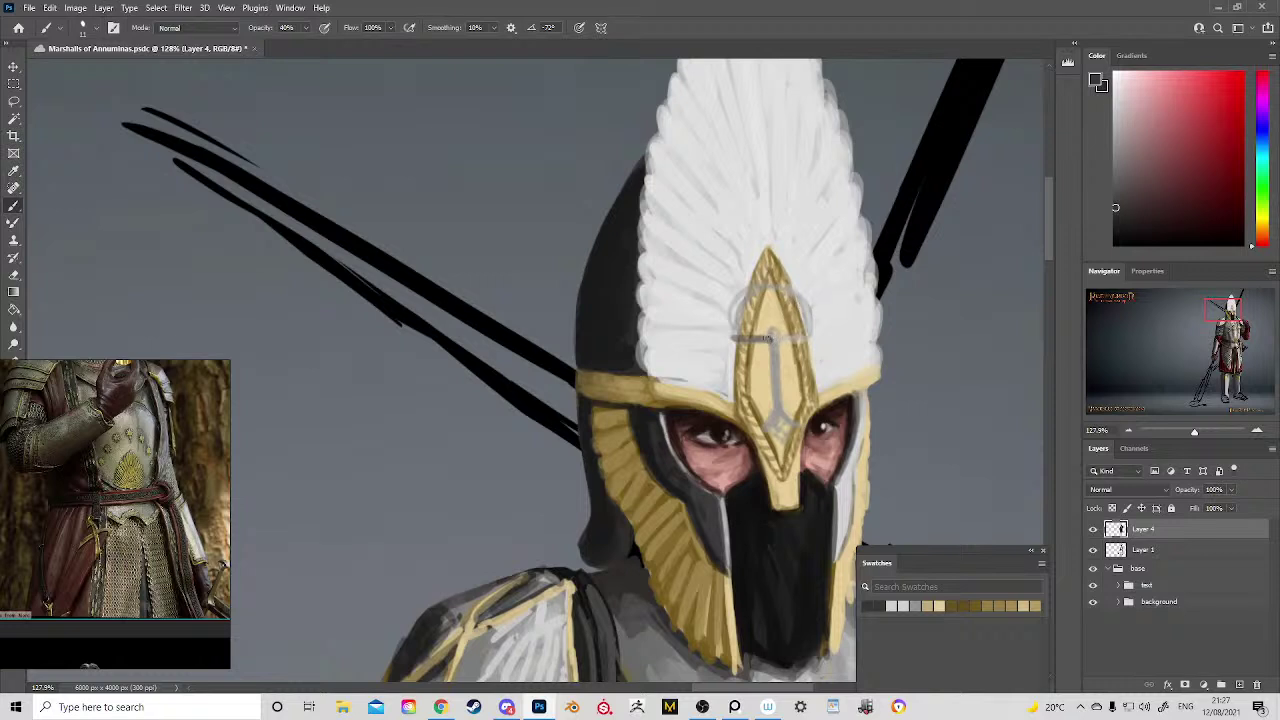
mouse_move(770, 341)
mouse_down()
mouse_move(734, 340)
mouse_move(732, 318)
mouse_move(764, 284)
mouse_move(738, 308)
mouse_move(783, 288)
mouse_move(811, 338)
mouse_move(810, 326)
mouse_move(771, 390)
mouse_move(776, 416)
mouse_move(769, 390)
mouse_up()
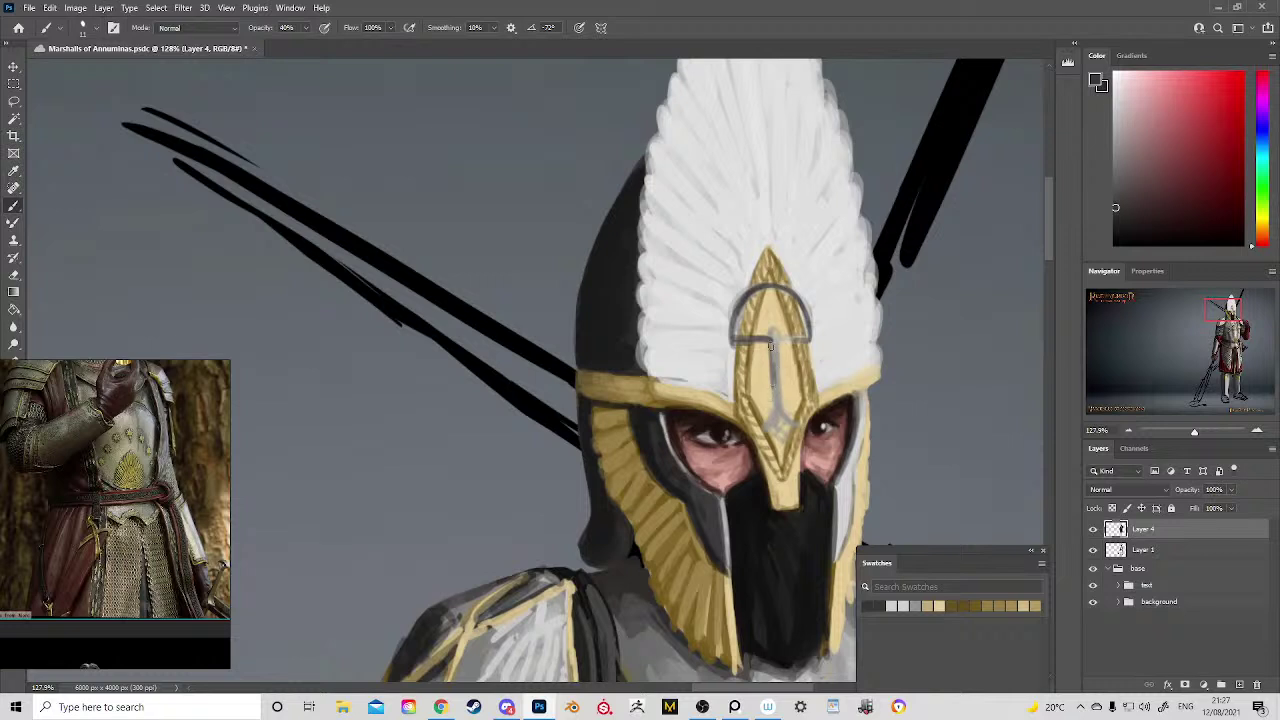
mouse_move(770, 342)
mouse_down()
mouse_move(762, 428)
mouse_move(794, 433)
mouse_up()
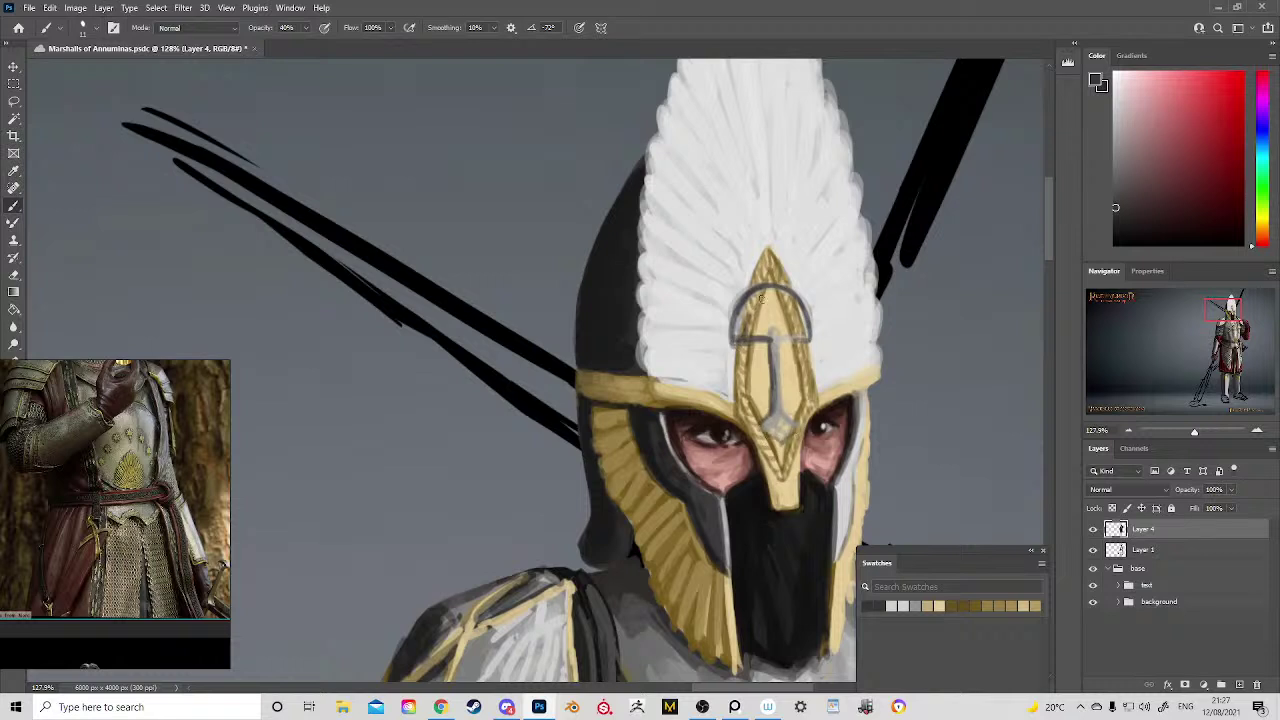
Step: Fill the emblem's arched crown with fine dark grey branches and touch up its trunk and outline
mouse_move(757, 305)
mouse_down()
mouse_move(794, 309)
mouse_move(798, 344)
mouse_move(765, 335)
mouse_move(779, 336)
mouse_move(771, 306)
mouse_move(788, 308)
mouse_move(793, 335)
mouse_move(763, 306)
mouse_move(749, 327)
mouse_move(764, 304)
mouse_move(746, 333)
mouse_move(753, 318)
mouse_move(763, 330)
mouse_move(772, 301)
mouse_move(792, 334)
mouse_up()
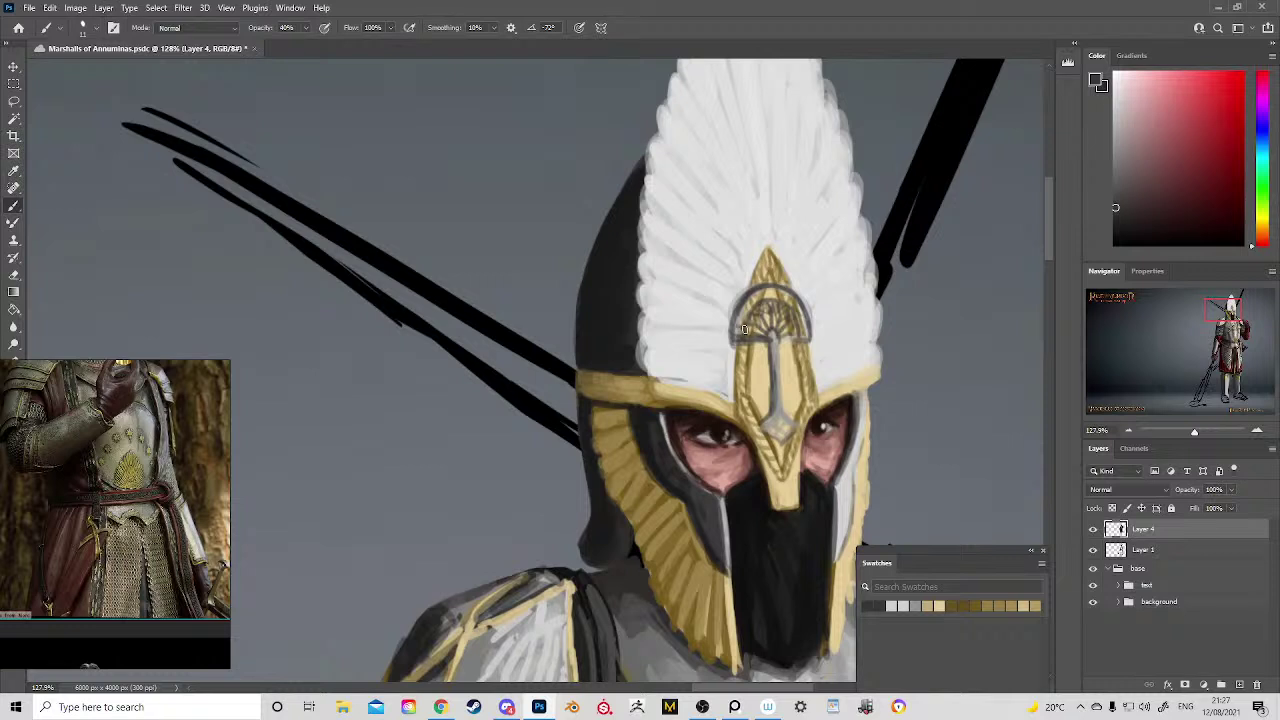
mouse_move(738, 316)
mouse_down()
mouse_move(775, 290)
mouse_move(802, 332)
mouse_up()
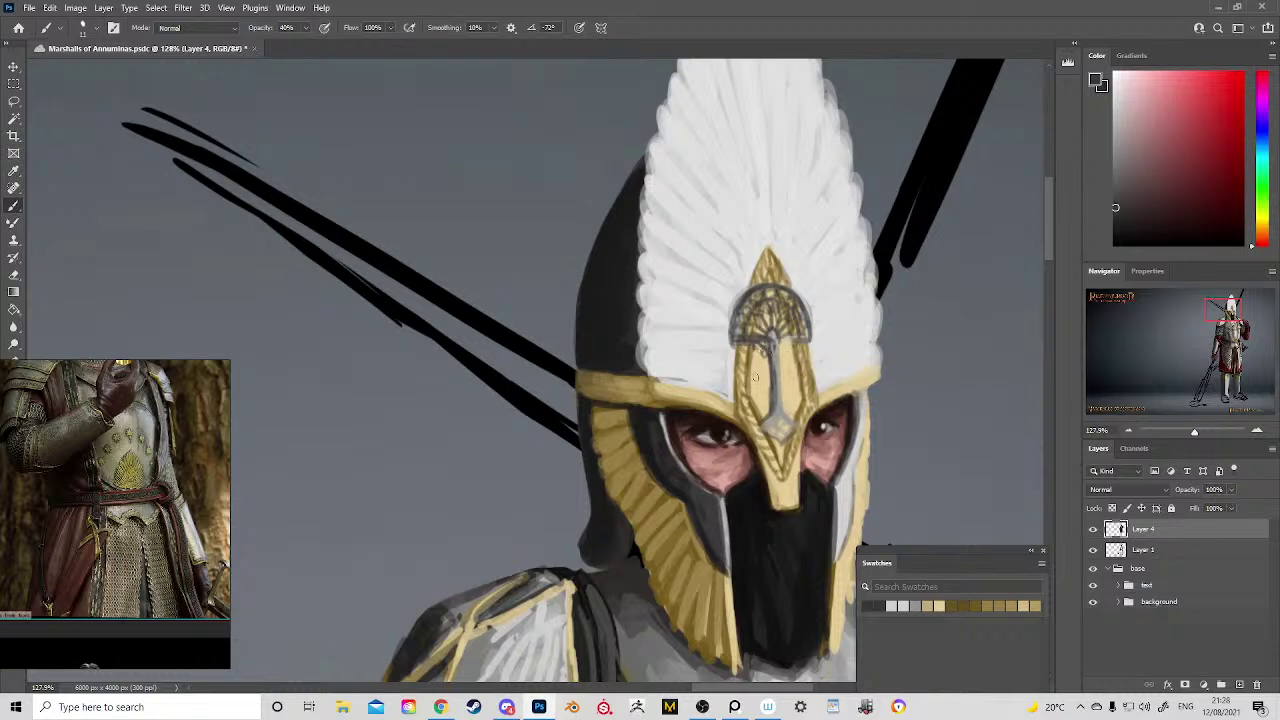
alt+click(762, 368)
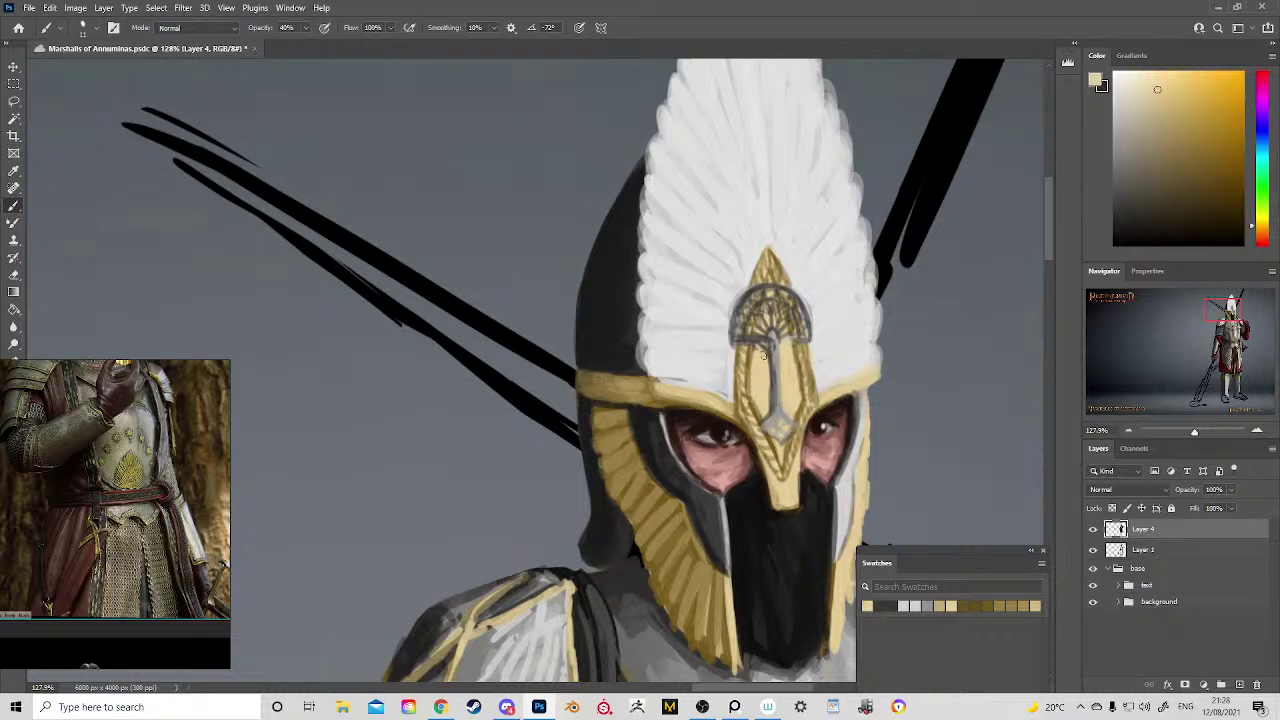
click(884, 605)
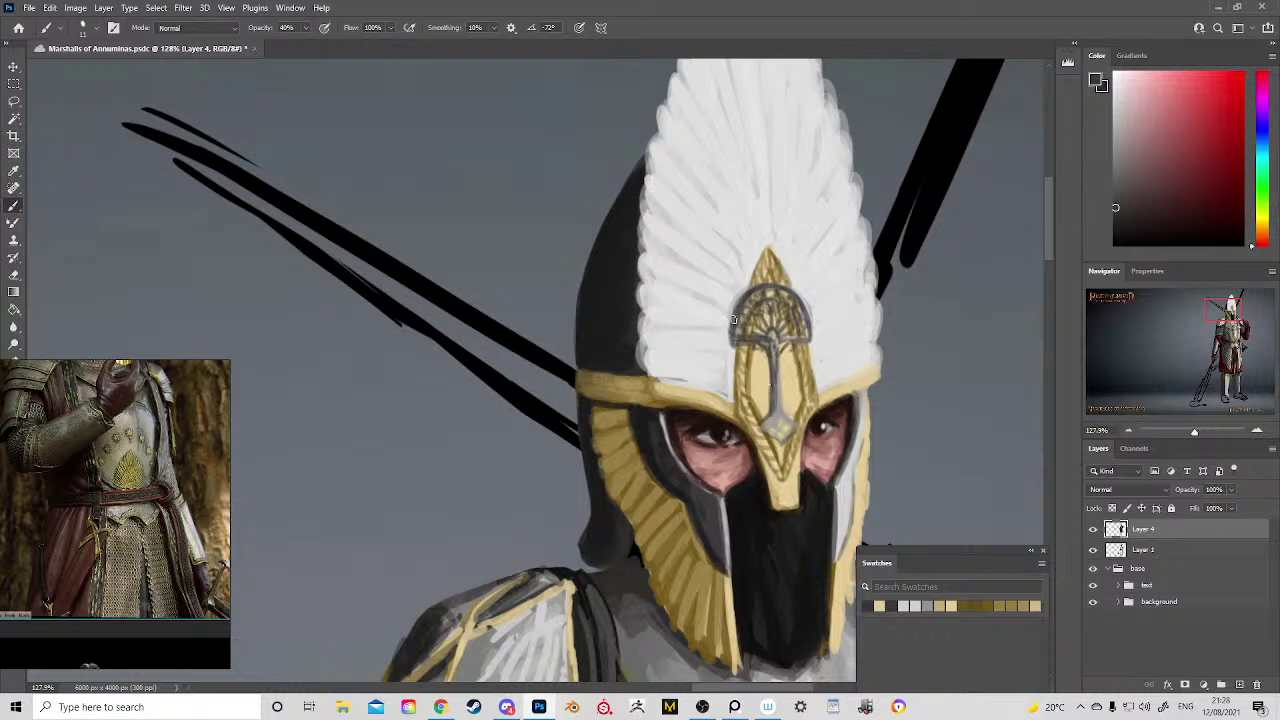
mouse_move(733, 320)
mouse_down()
mouse_move(775, 292)
mouse_move(797, 300)
mouse_up()
key(z)
mouse_move(783, 440)
mouse_down()
mouse_move(766, 434)
mouse_move(757, 306)
mouse_move(676, 208)
mouse_move(648, 230)
mouse_move(666, 181)
mouse_up()
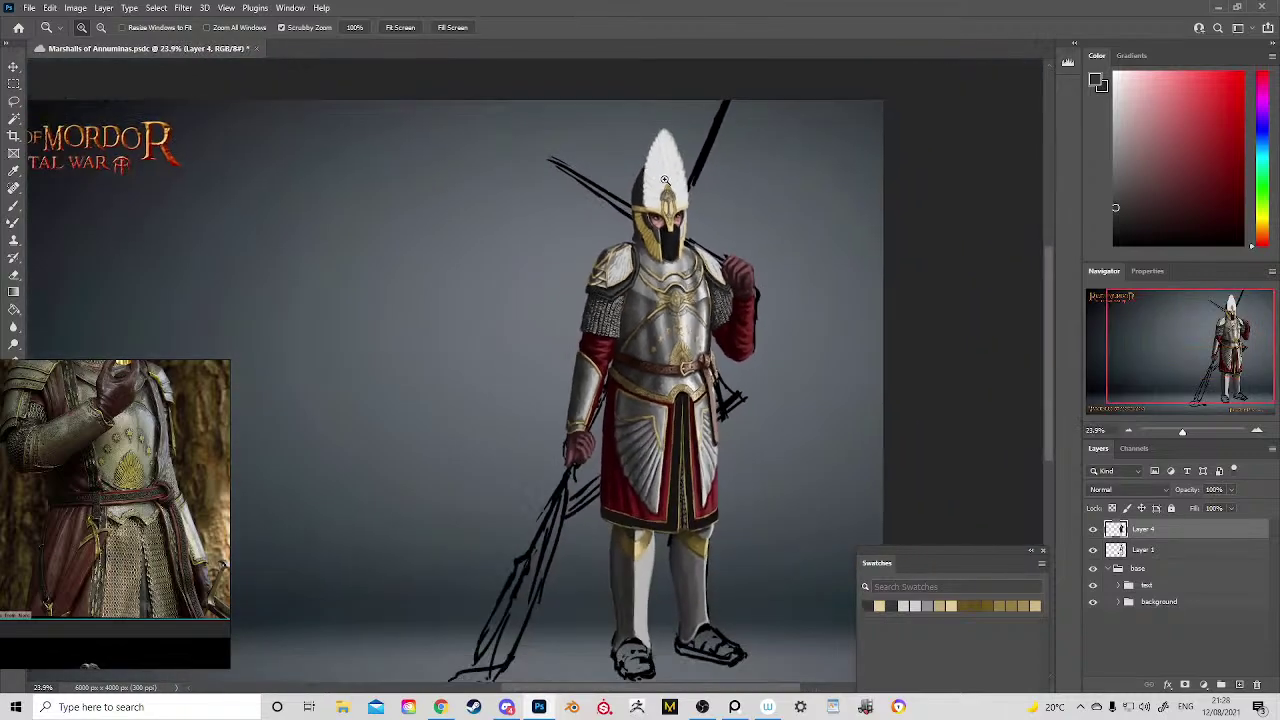
drag(670, 227, 631, 297)
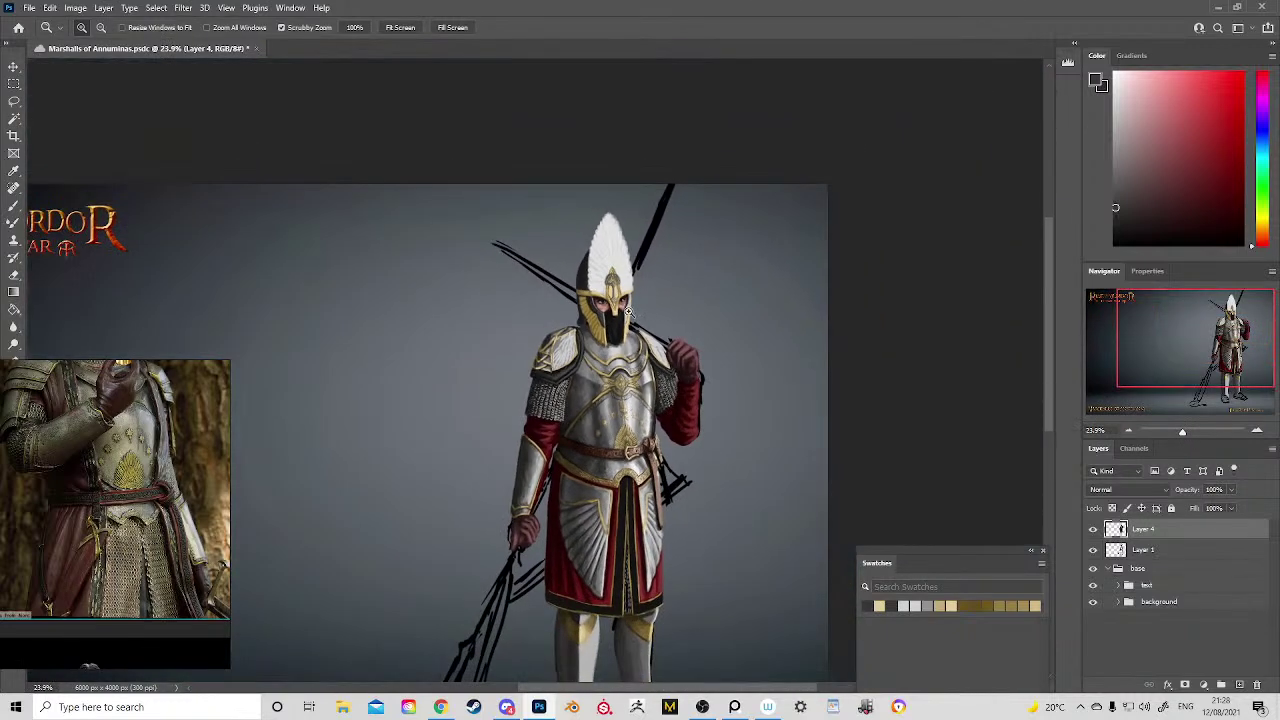
Step: Examine the helmet, breastplate ornaments and belt up close and in the context of the whole figure
drag(623, 288, 587, 329)
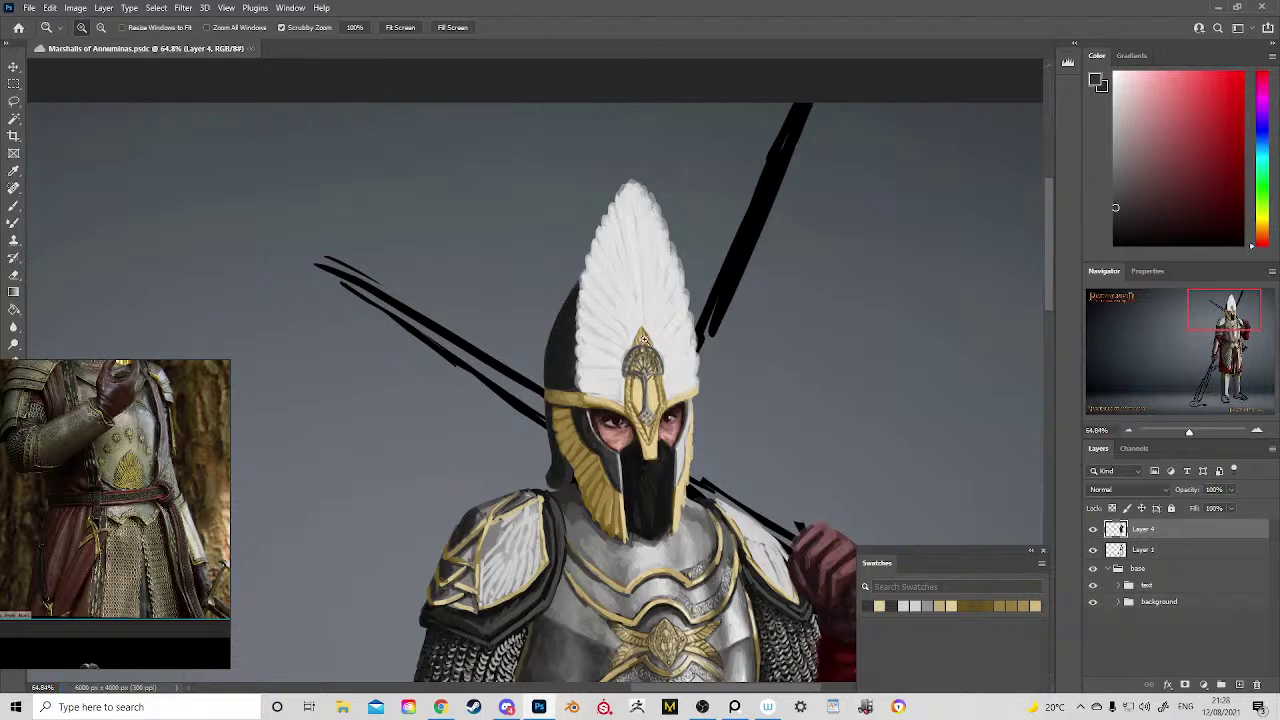
drag(682, 386, 640, 343)
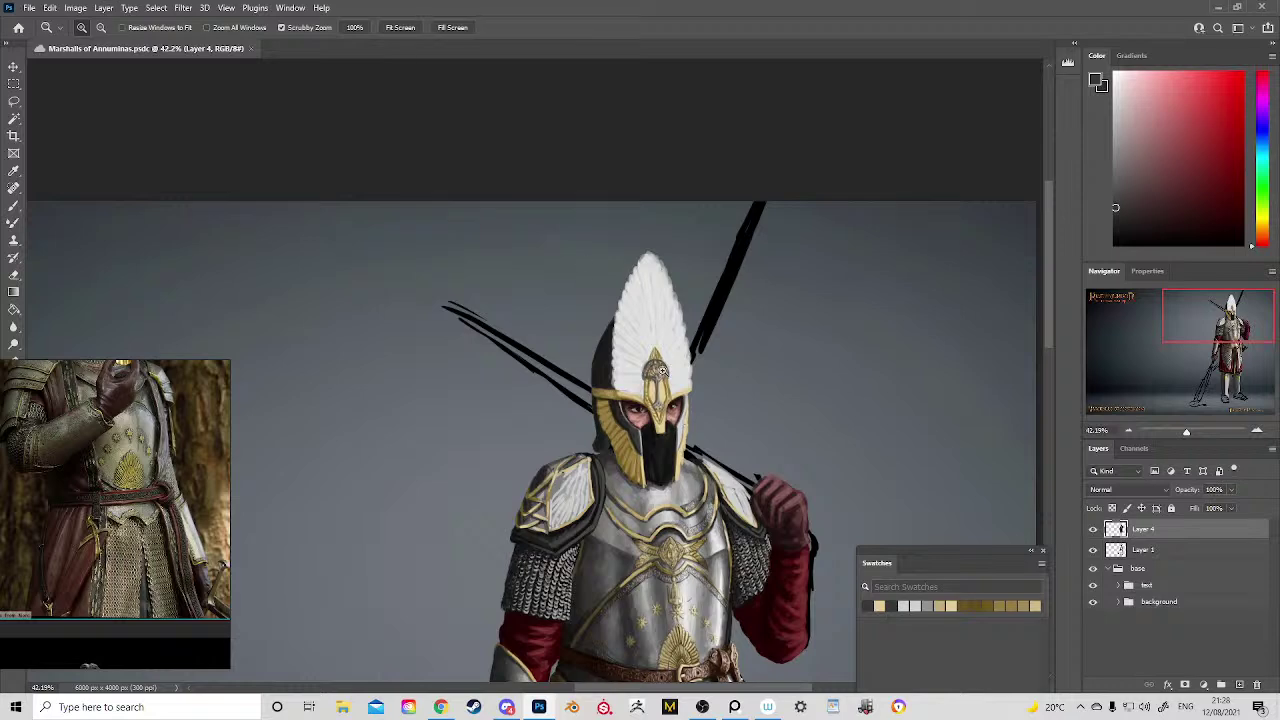
drag(661, 370, 726, 263)
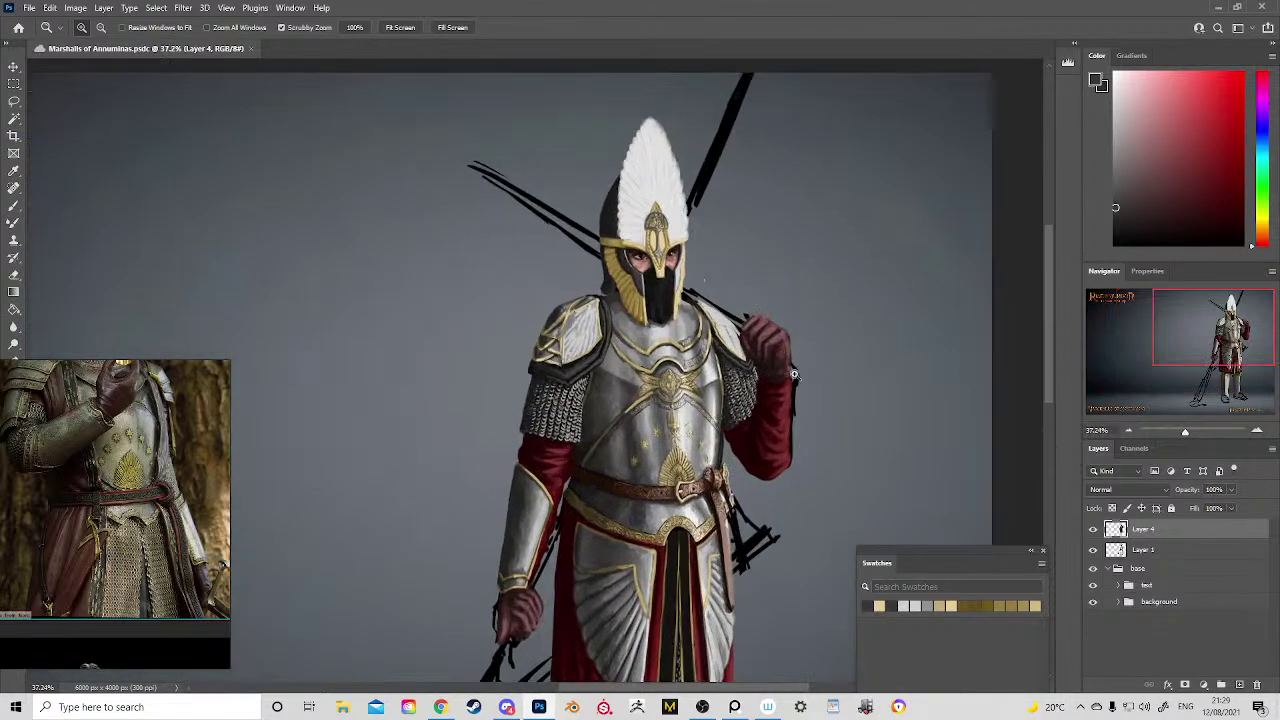
drag(688, 402, 742, 410)
drag(741, 490, 683, 337)
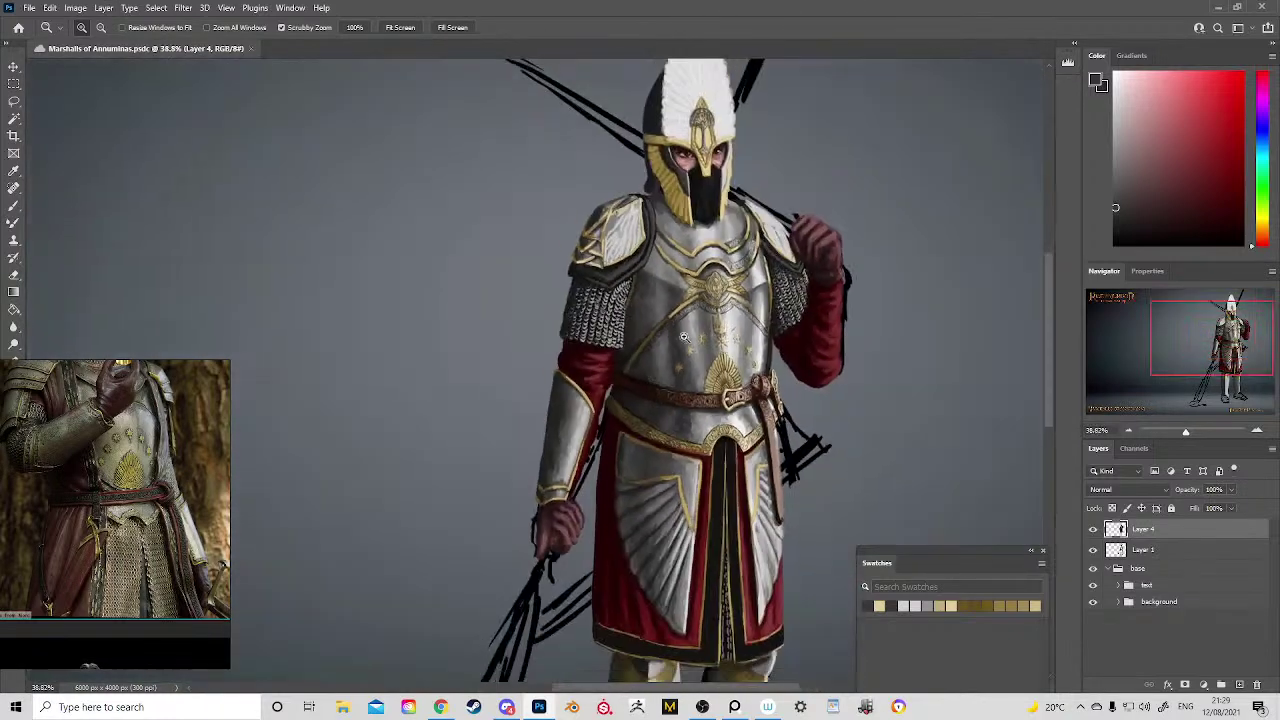
drag(753, 358, 741, 340)
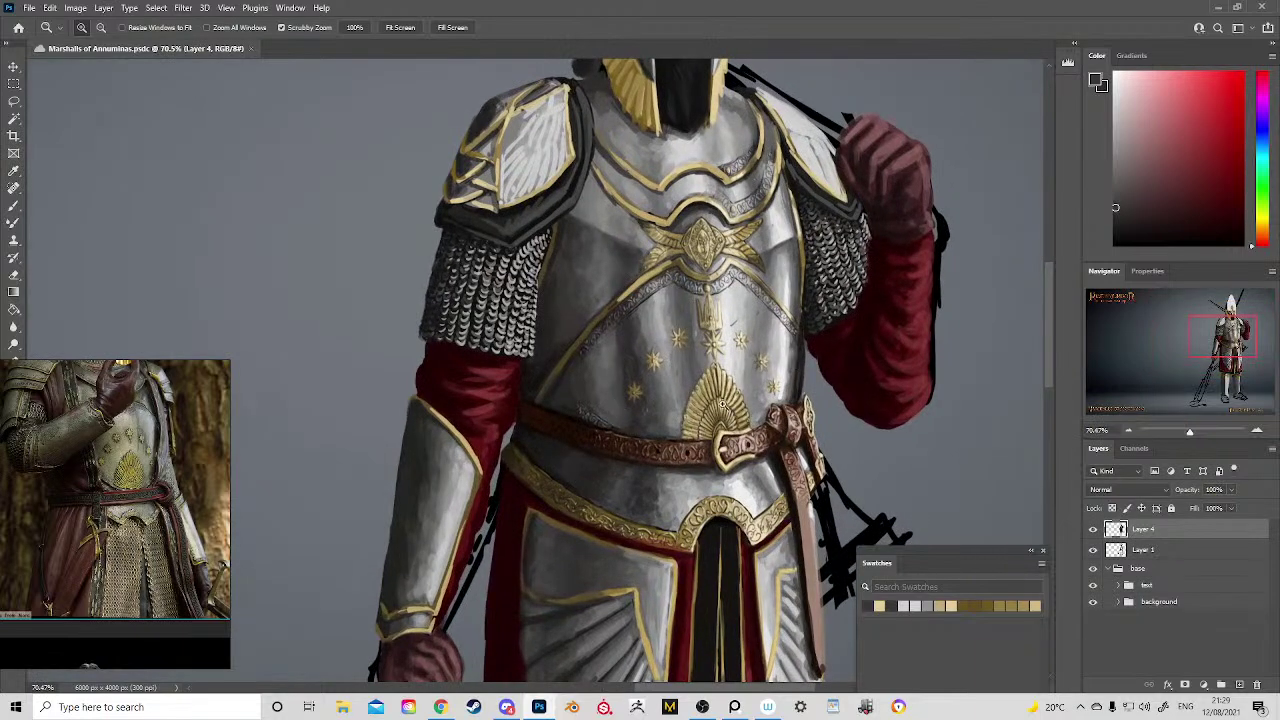
drag(752, 442, 710, 378)
drag(662, 314, 800, 215)
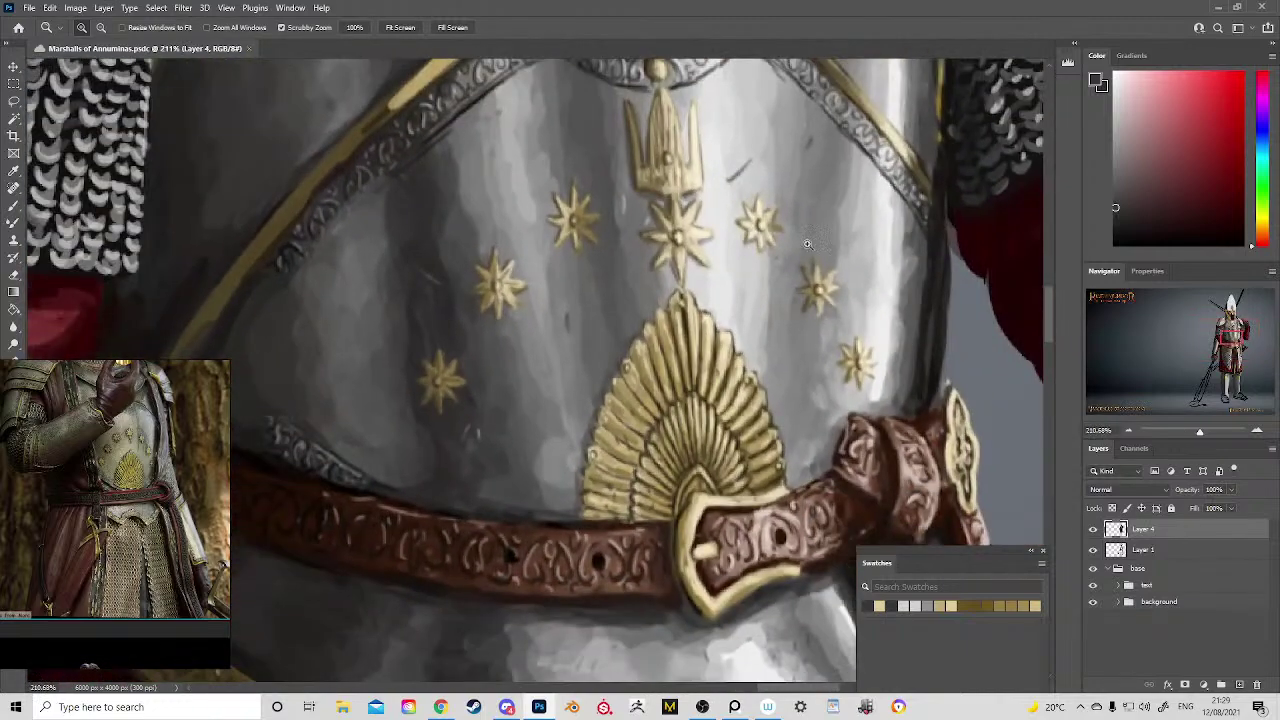
drag(733, 420, 708, 376)
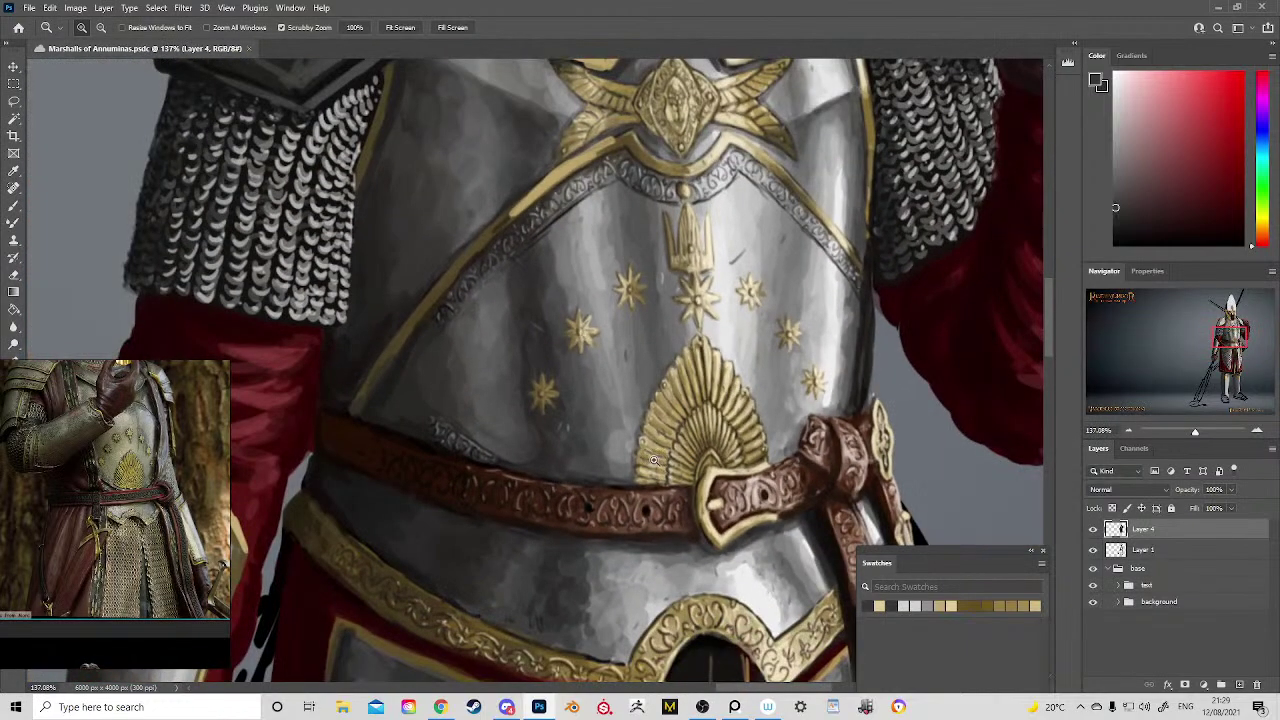
drag(744, 442, 661, 371)
key(b)
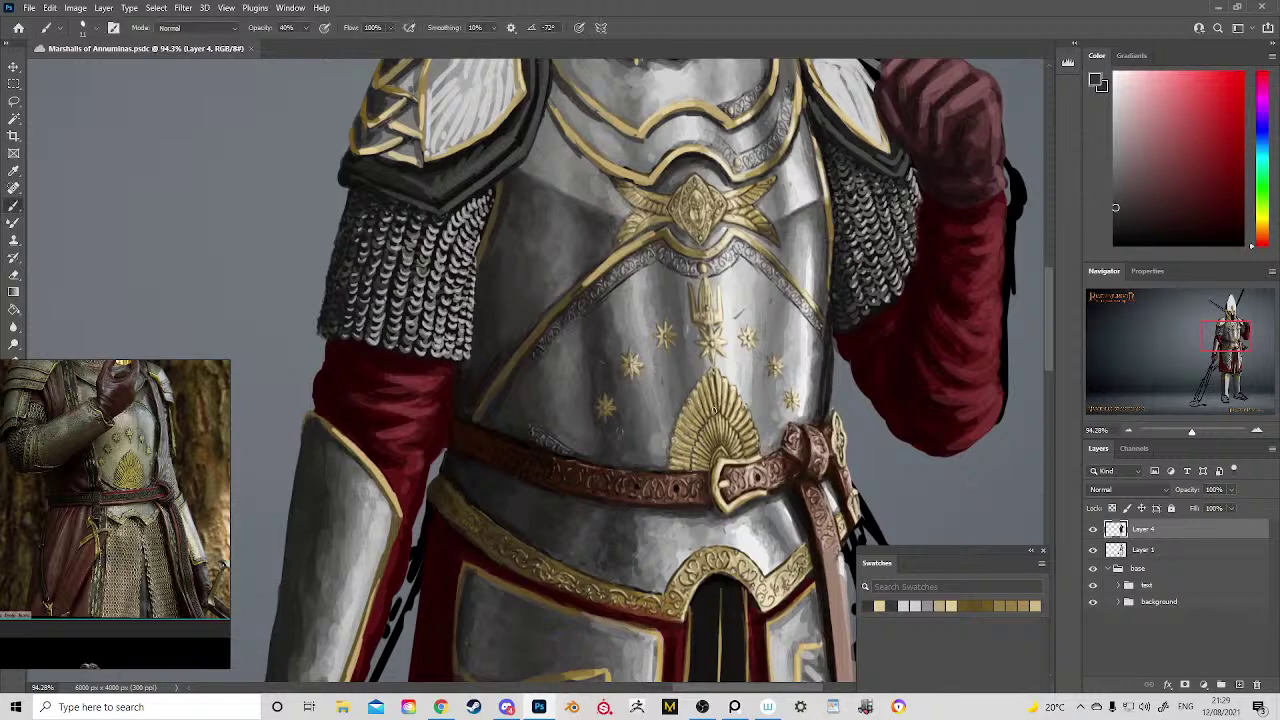
alt+click(714, 405)
mouse_move(733, 370)
mouse_down()
mouse_move(722, 439)
mouse_move(732, 419)
mouse_move(736, 434)
mouse_move(746, 376)
mouse_move(716, 449)
mouse_up()
key(ctrl+z)
key(ctrl+z)
key(ctrl+z)
key(ctrl+z)
key(ctrl+z)
key(ctrl+z)
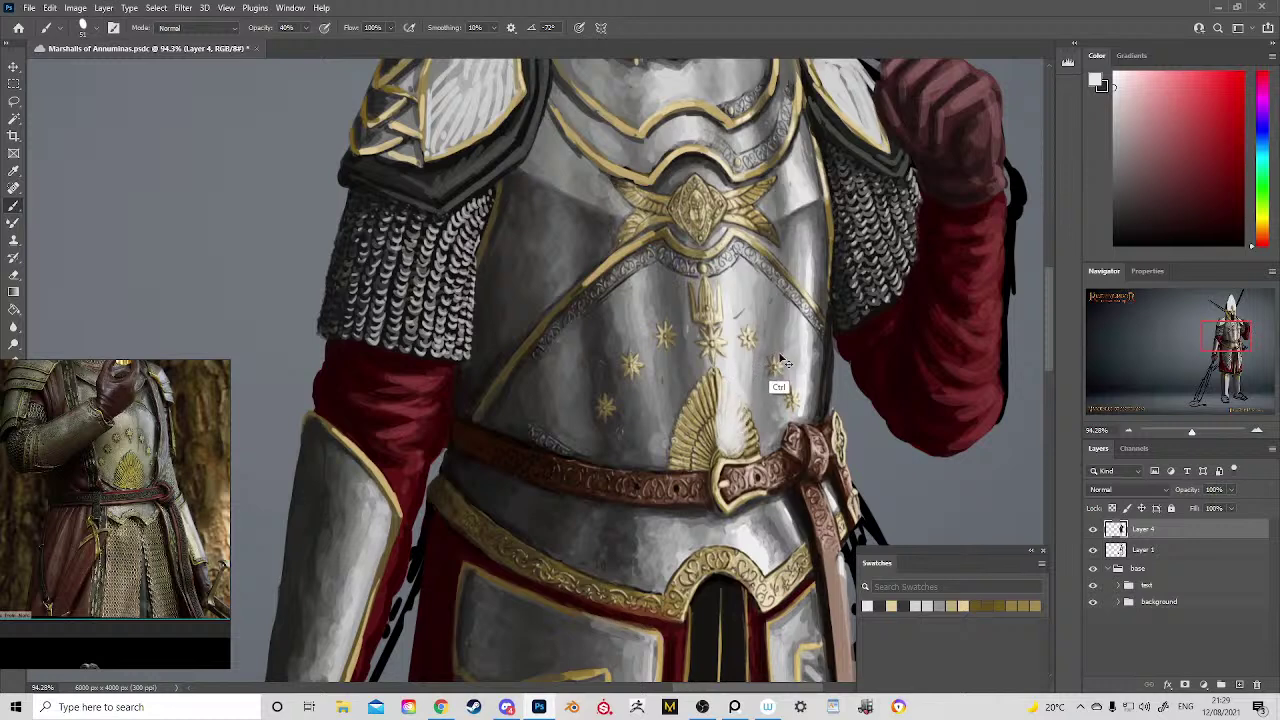
key(ctrl+z)
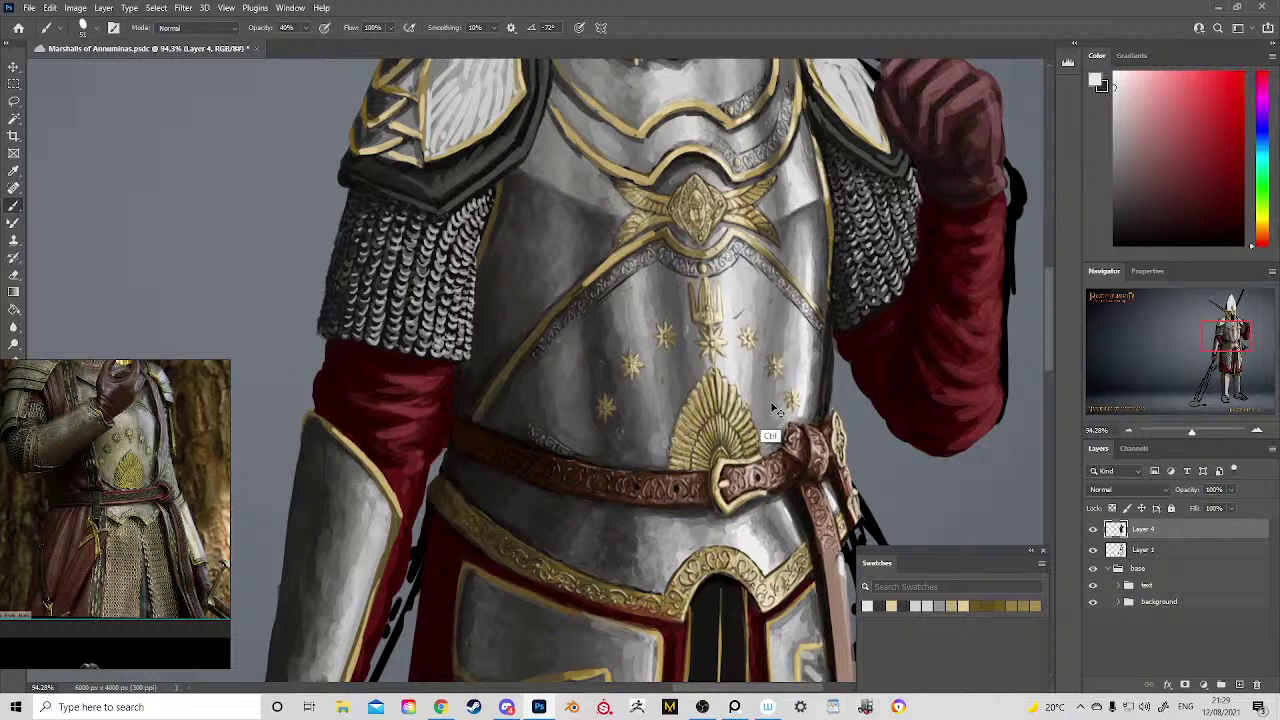
Step: Darken the neck armour beside the gold-ribbed cheek guard with dark greys sampled from the surrounding armour
mouse_move(745, 404)
mouse_down()
mouse_move(608, 270)
mouse_move(602, 368)
mouse_up()
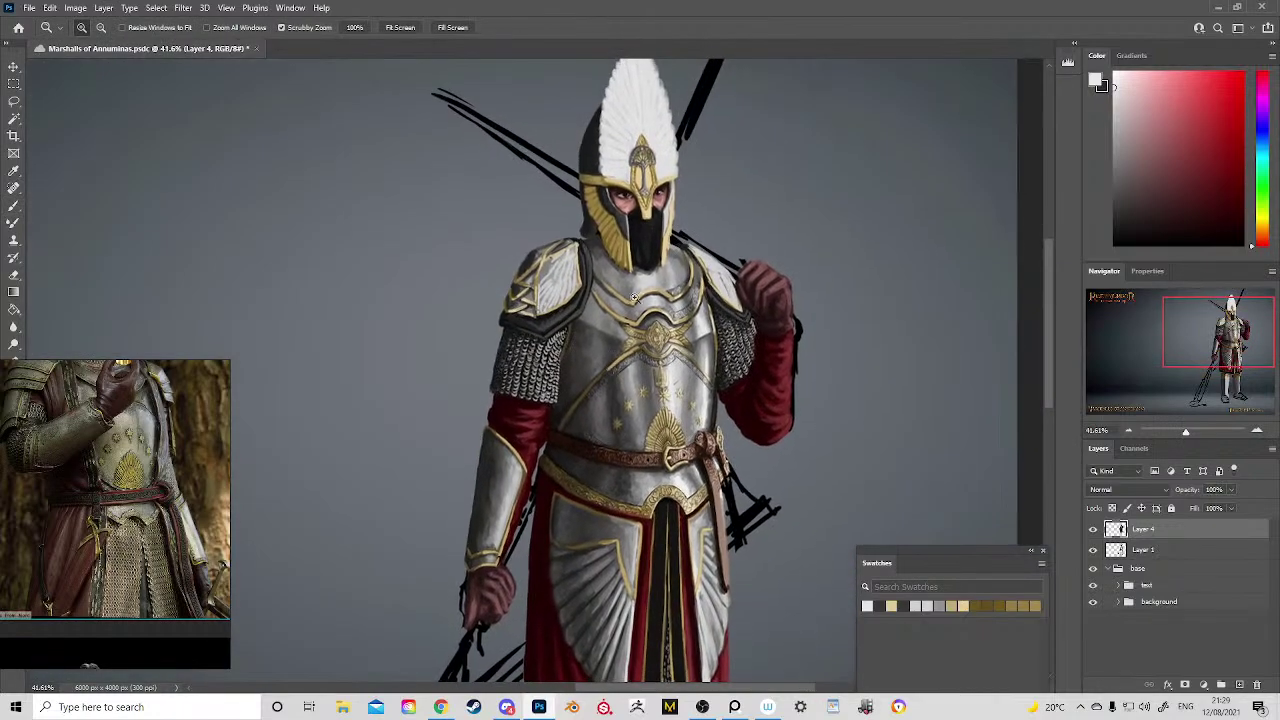
drag(650, 94, 627, 113)
drag(648, 193, 716, 340)
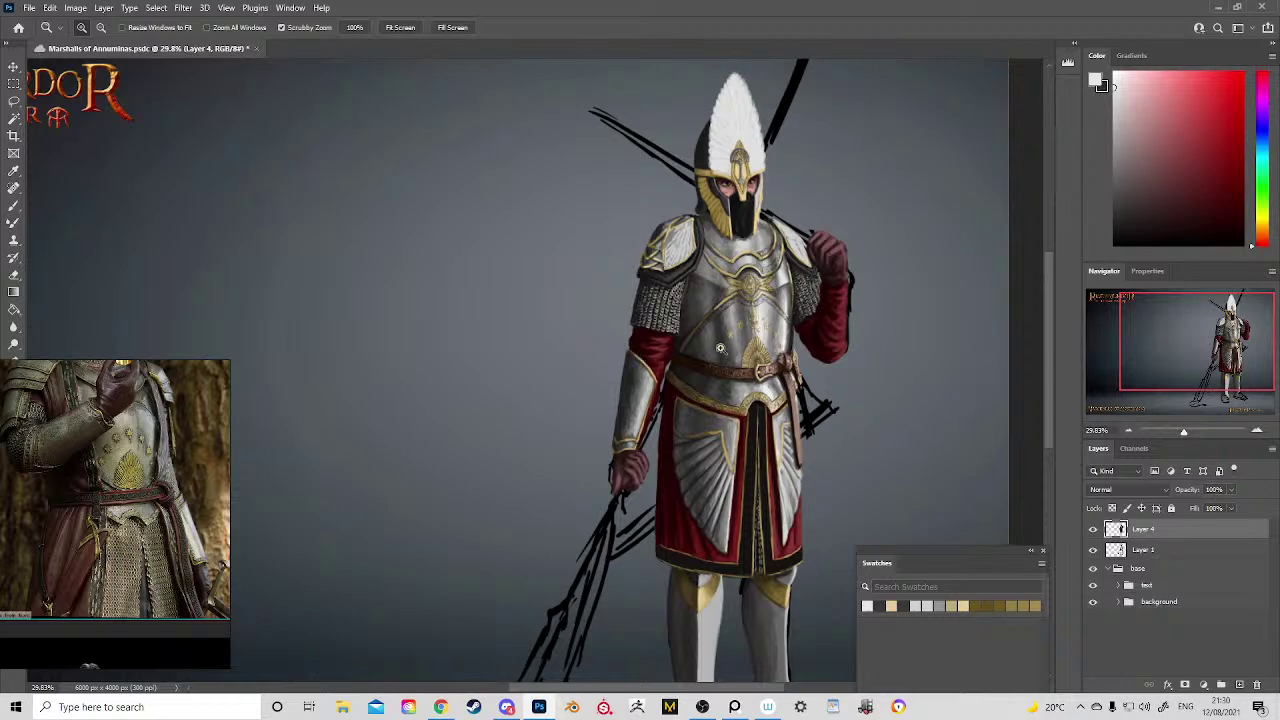
drag(723, 312, 760, 450)
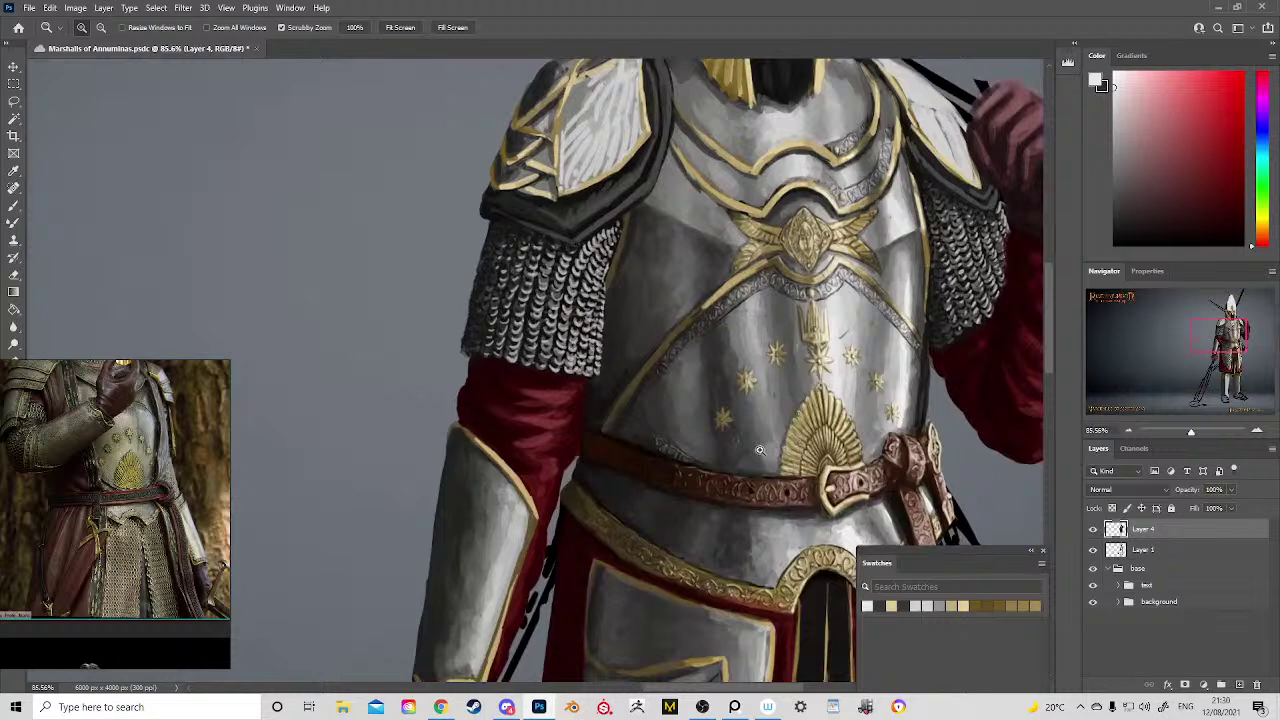
key(b)
alt+click(702, 341)
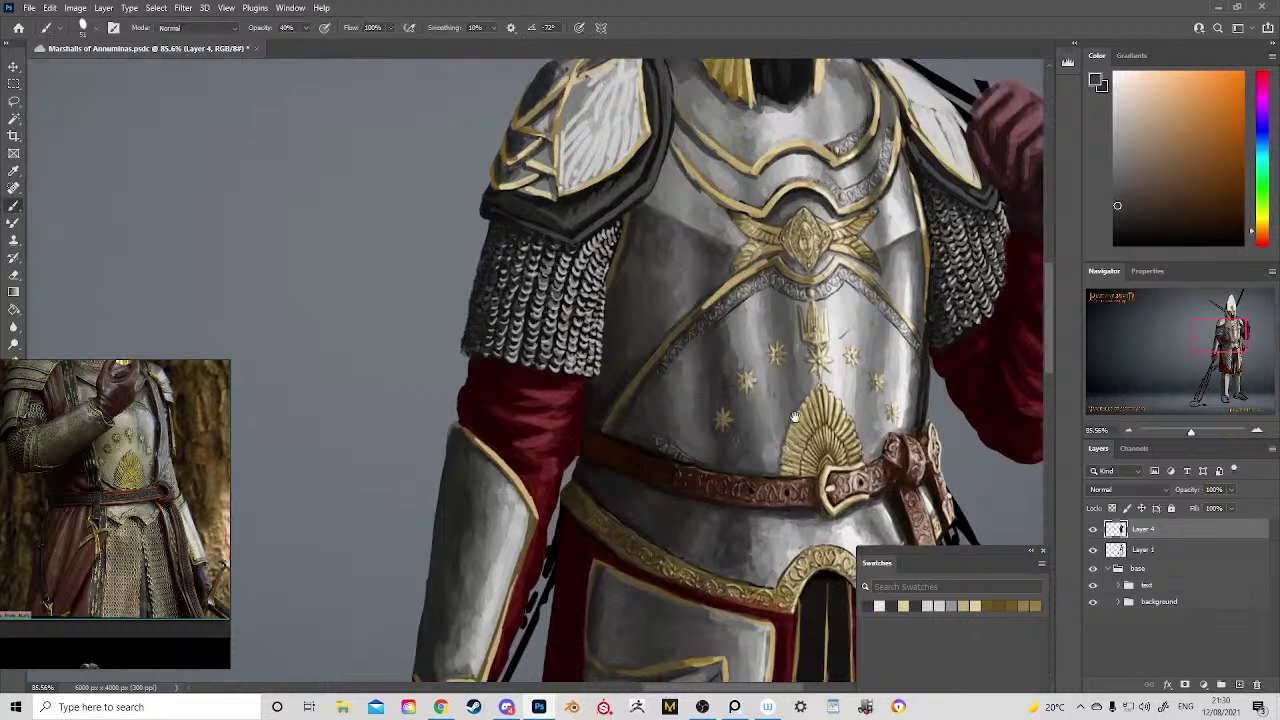
drag(795, 417, 748, 600)
drag(690, 250, 648, 398)
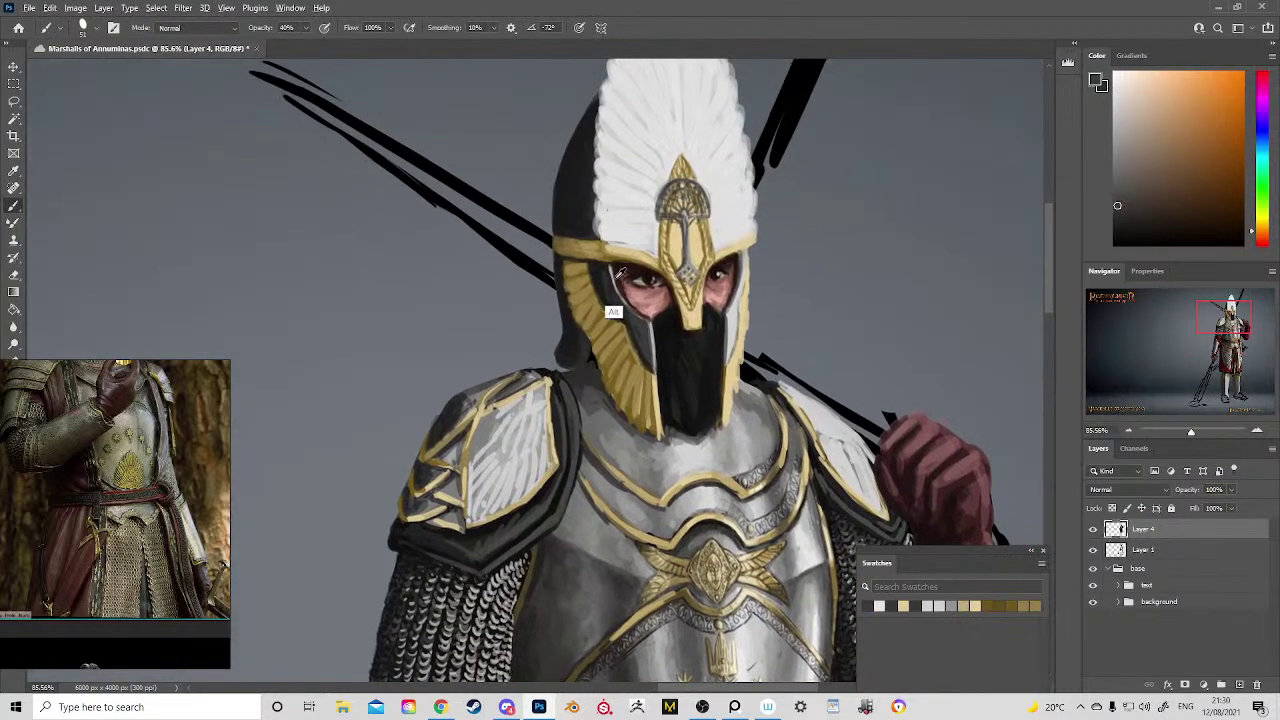
alt+click(625, 345)
alt+click(616, 442)
alt+click(614, 430)
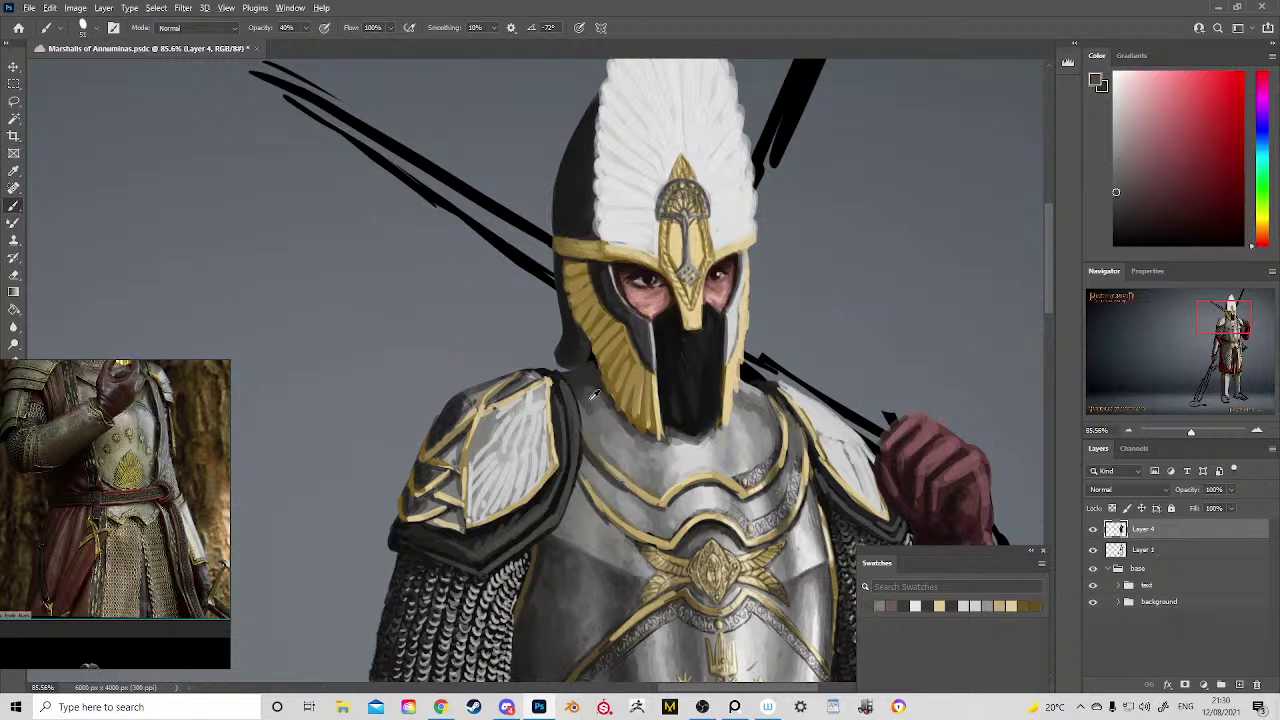
alt+click(587, 379)
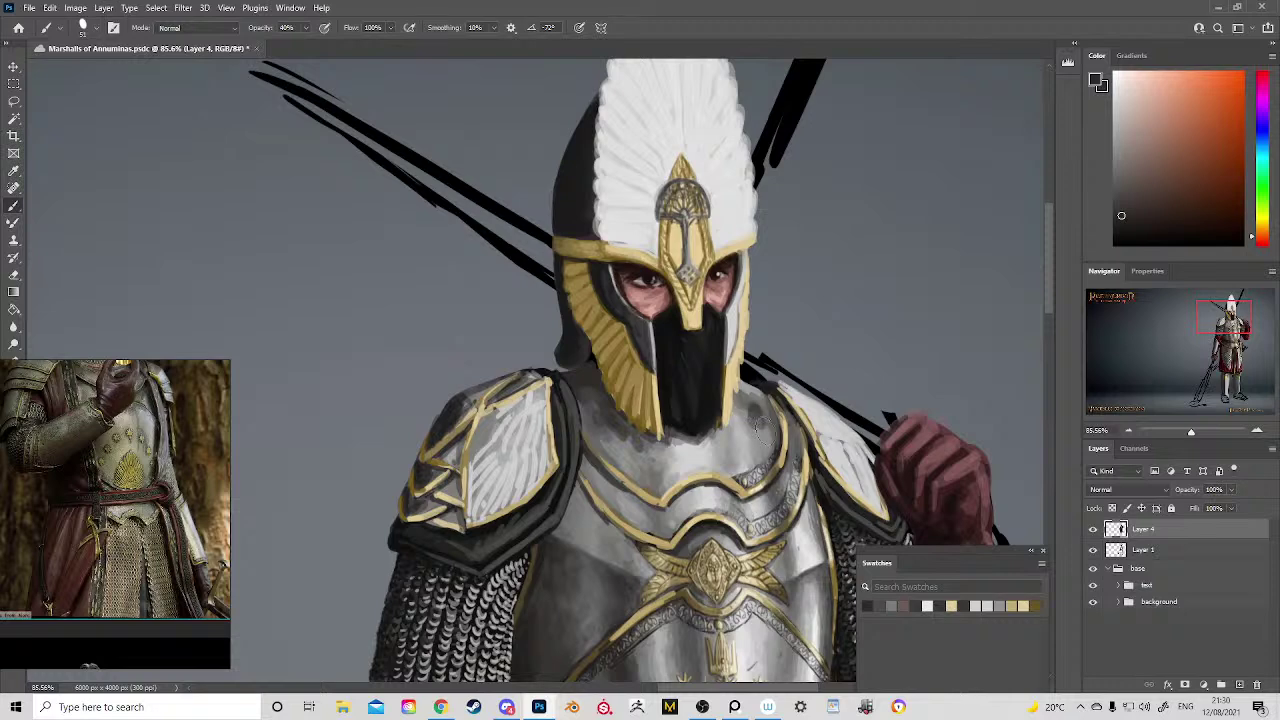
Step: Shade the neck armour on the raised-arm side beneath the helmet with sampled mid greys
alt+click(760, 397)
alt+click(760, 400)
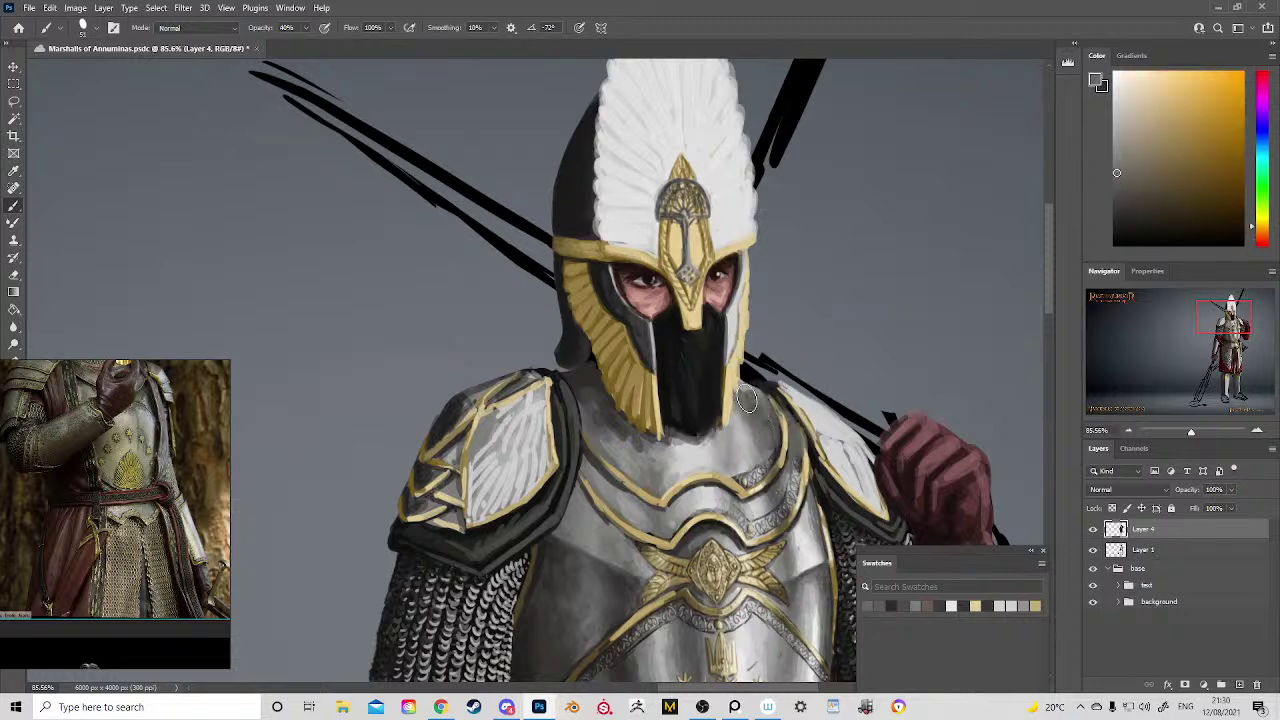
alt+click(750, 465)
alt+click(752, 418)
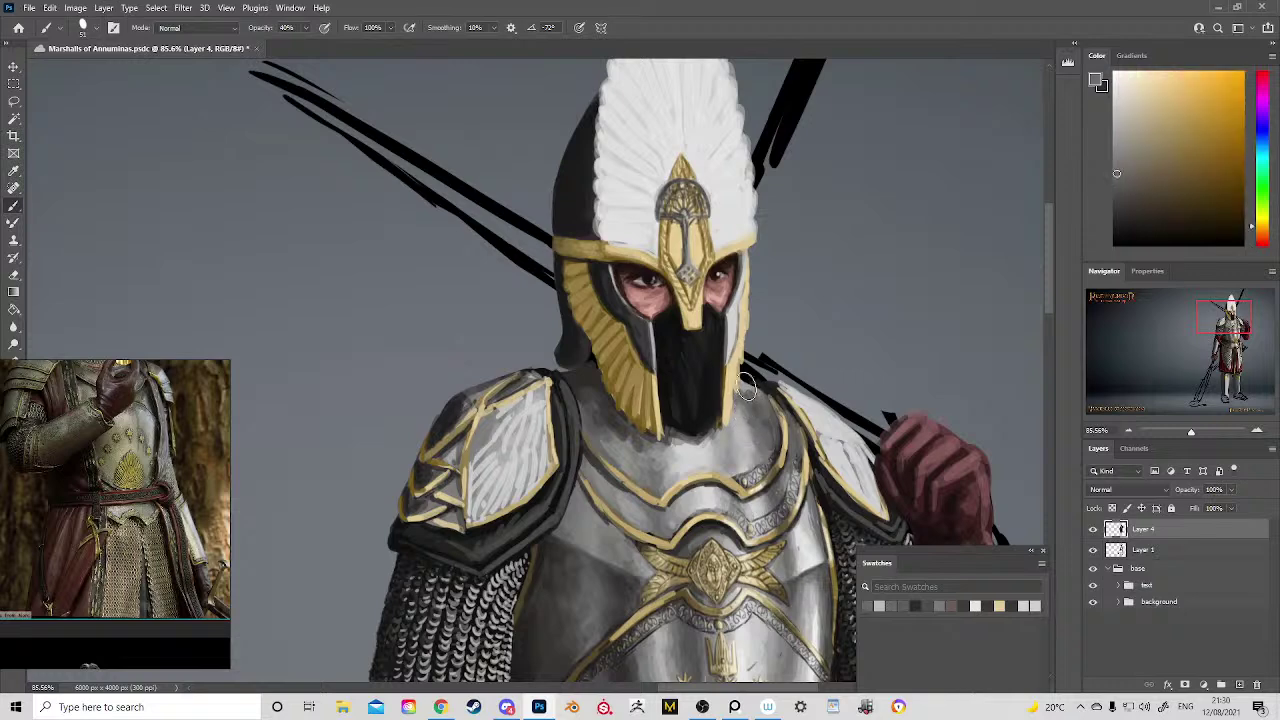
Step: Retouch the dark rim of the shoulder pad above the lowered arm with greys sampled from the armour
drag(752, 418, 692, 240)
alt+click(695, 230)
drag(543, 255, 652, 283)
alt+click(676, 300)
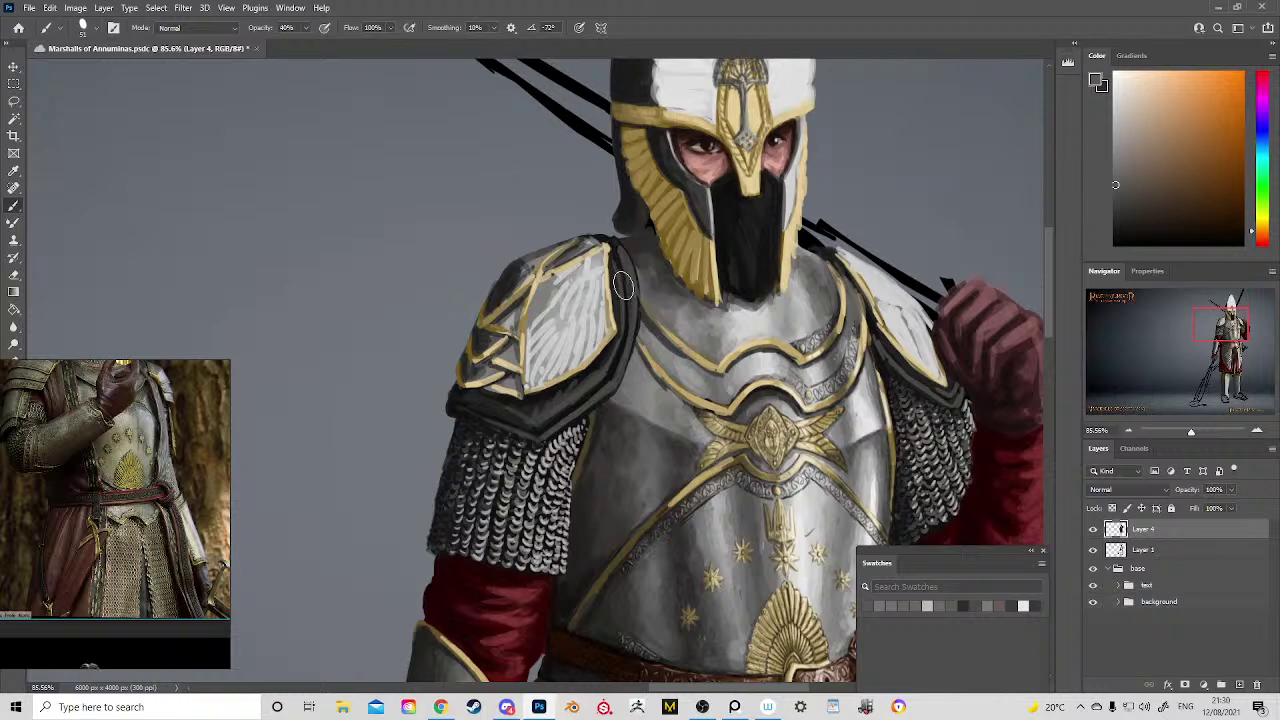
alt+click(600, 407)
alt+click(556, 396)
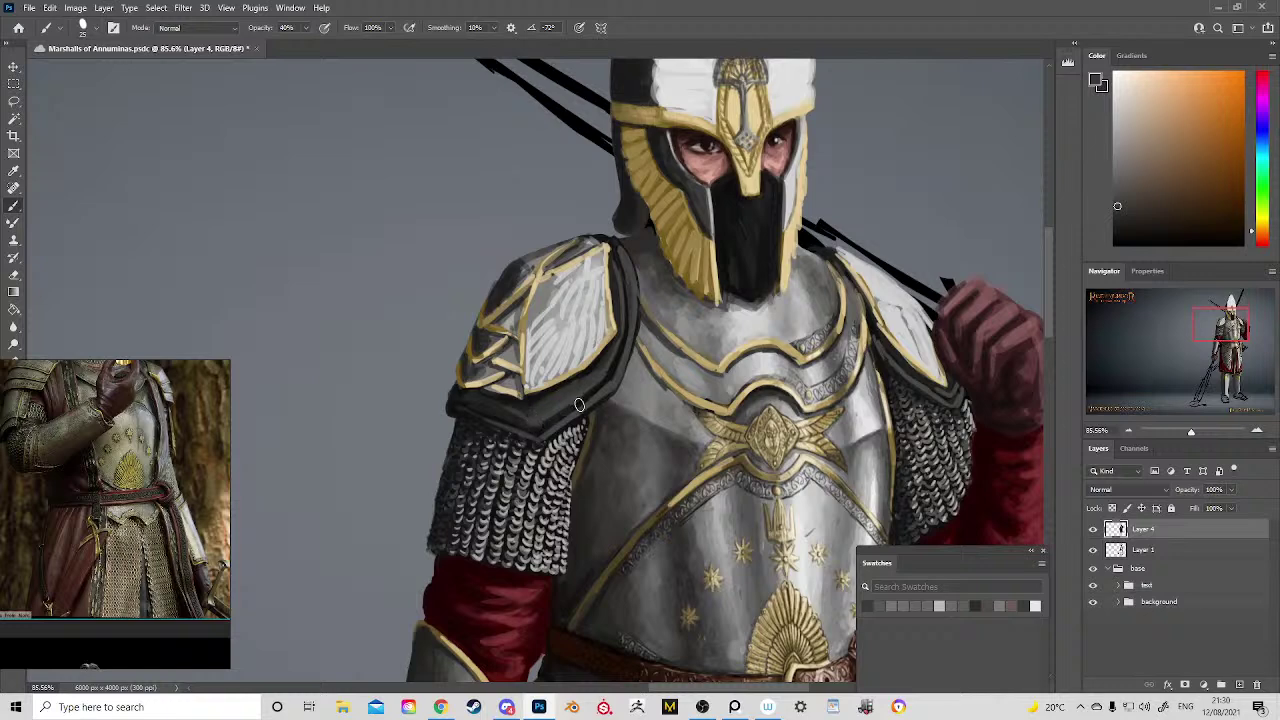
Step: Deepen the shadows between the helmet's neck guard and the shoulder pad with sampled dark grey and near-black
drag(660, 289, 654, 460)
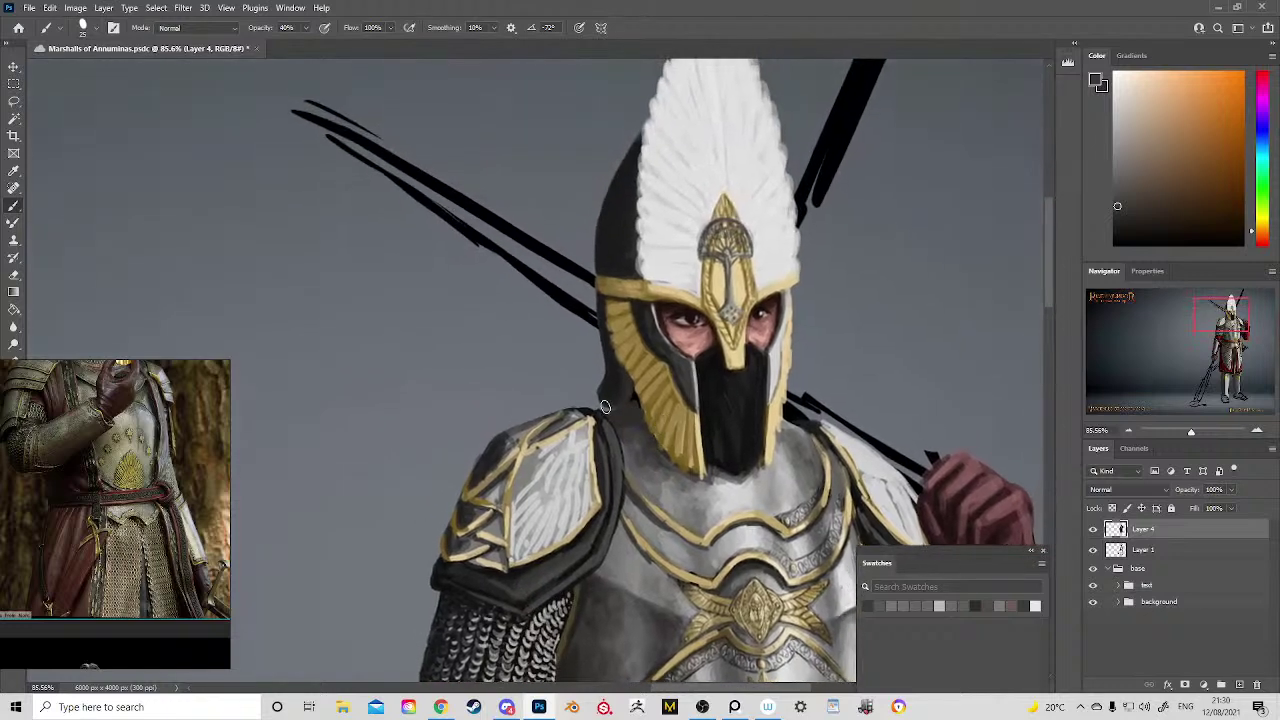
alt+click(636, 443)
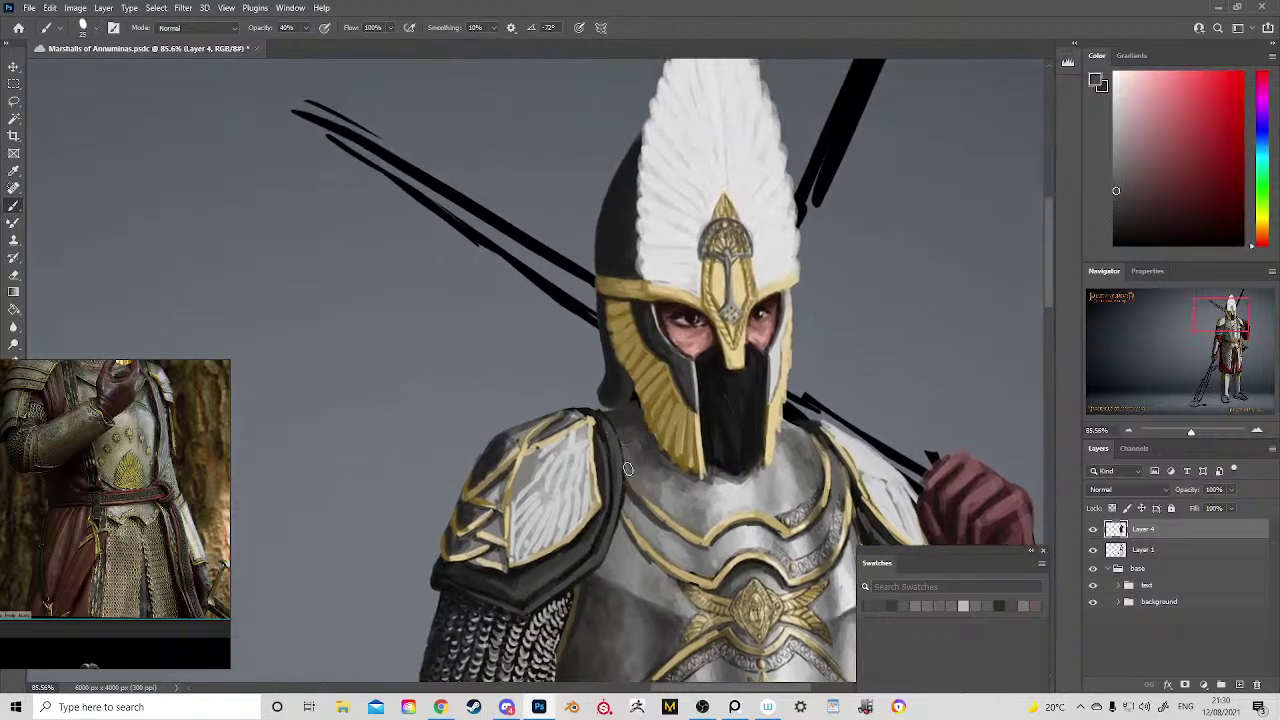
alt+click(613, 424)
alt+click(590, 405)
alt+click(590, 408)
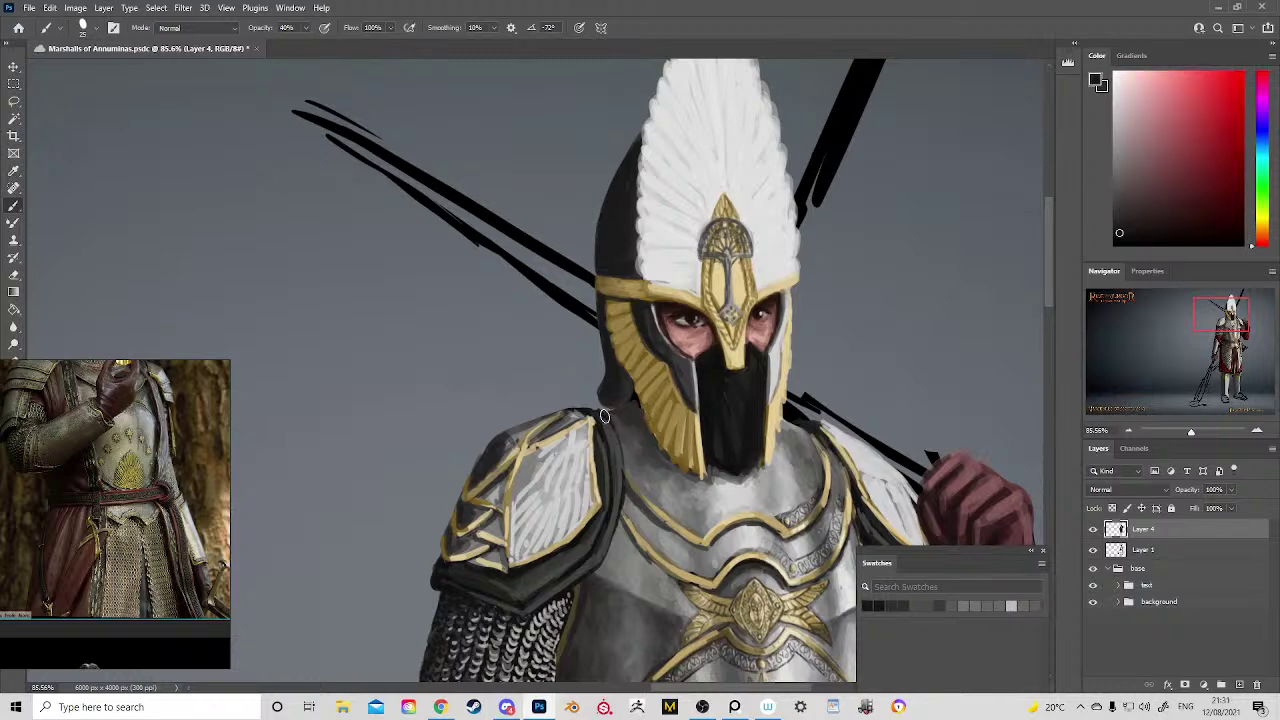
drag(606, 418, 627, 478)
drag(730, 541, 626, 440)
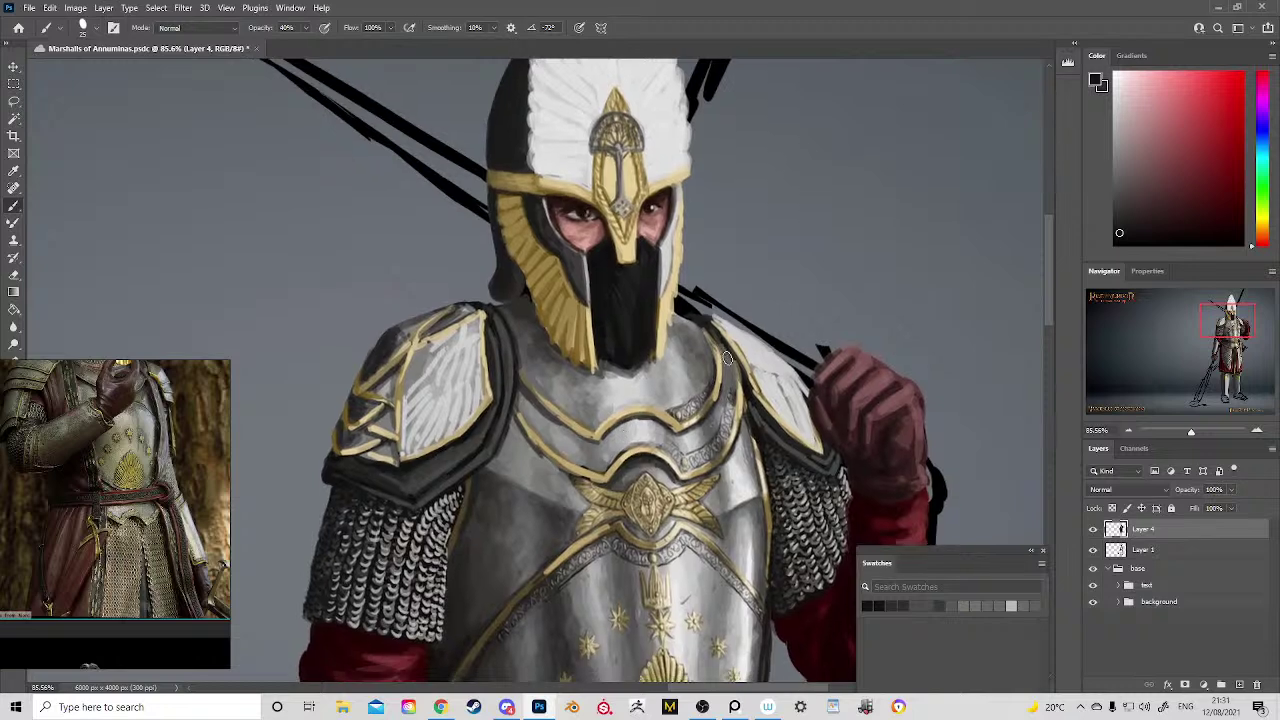
drag(750, 427, 829, 465)
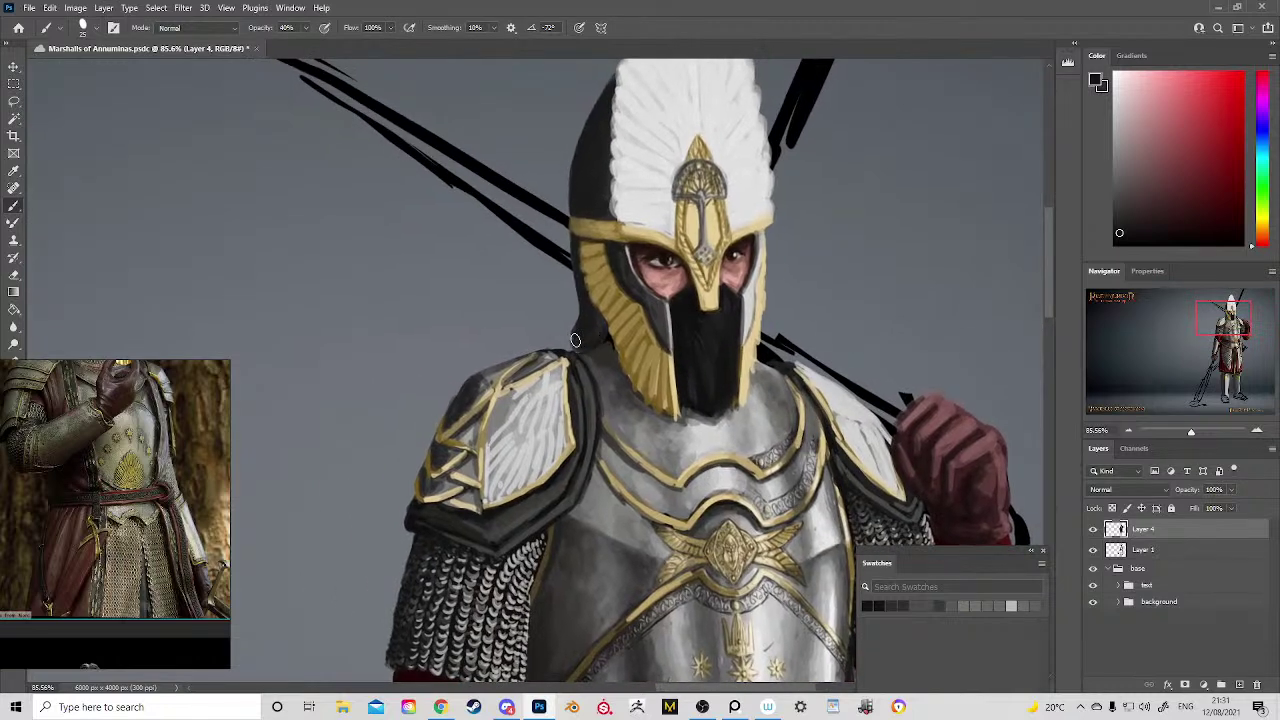
Step: Clean up the lower edge of the helmet's neck guard with the Eraser and touch up the dark cheek guard beside the eye
key(e)
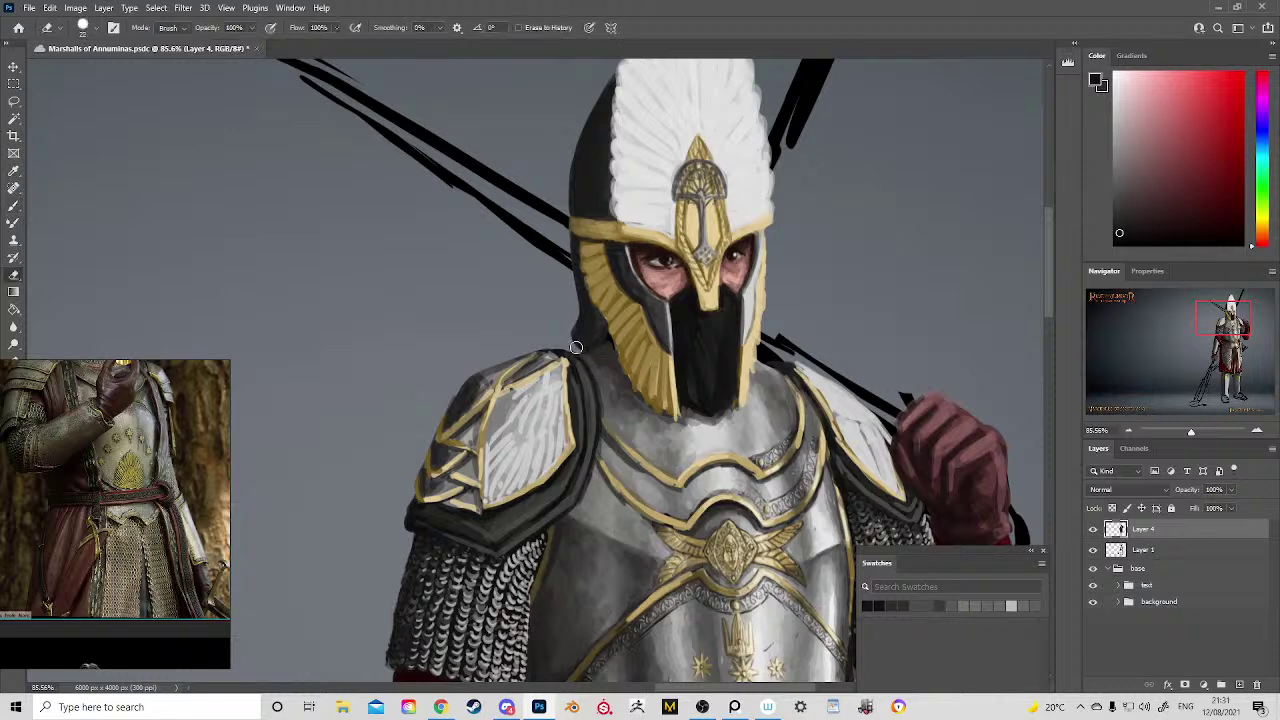
scroll(588, 350, up, 4)
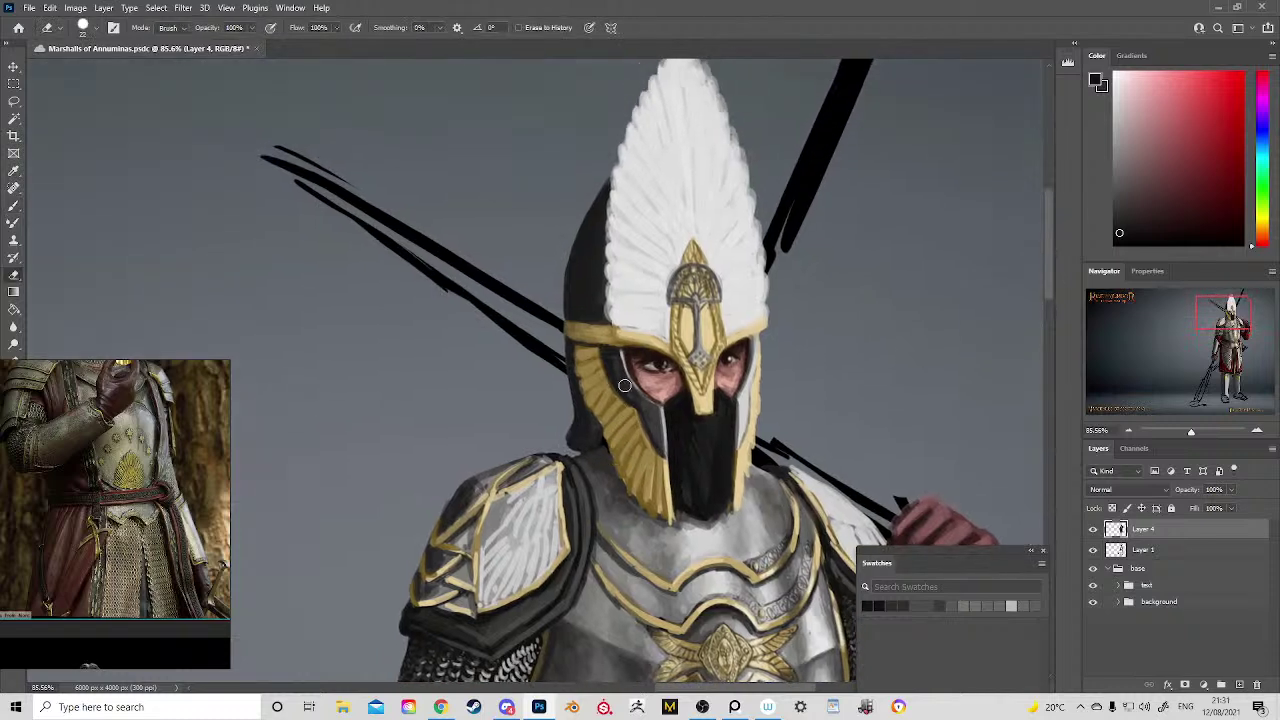
key(b)
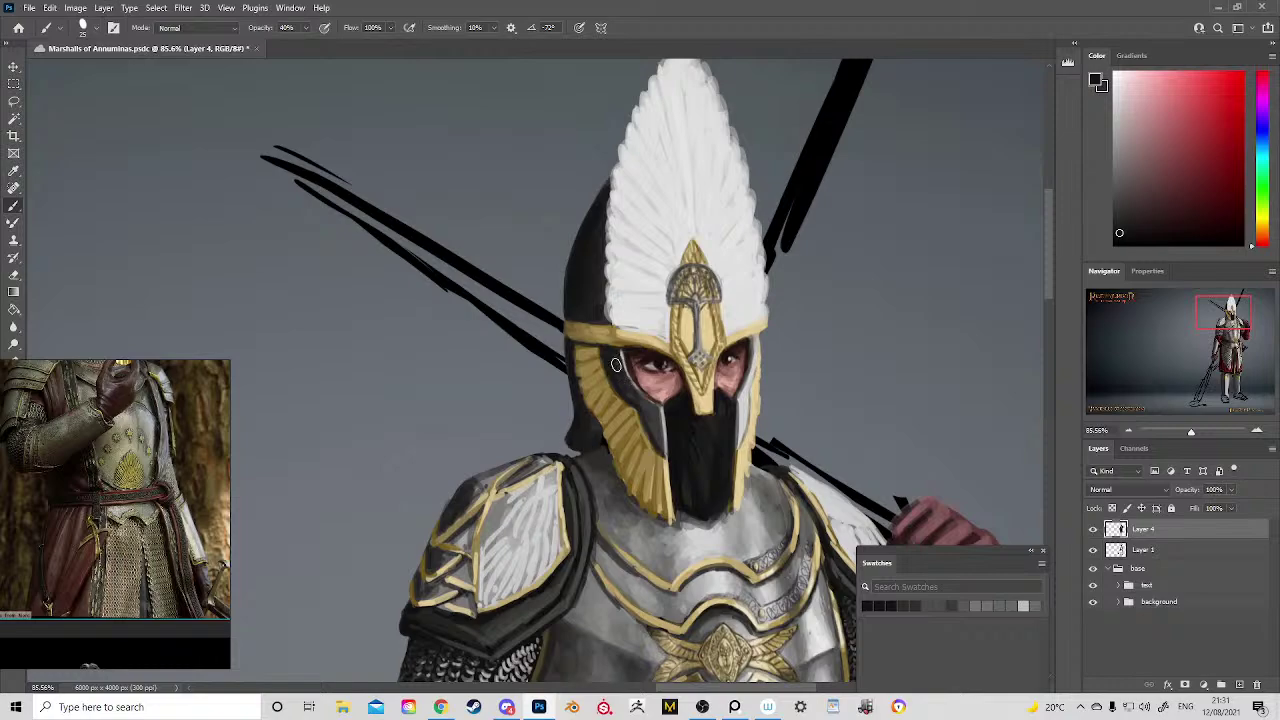
Step: Examine the whole figure from crest to boots to judge the overall shading and choose the next area
drag(726, 437, 650, 410)
drag(731, 391, 694, 313)
scroll(694, 315, up, 5)
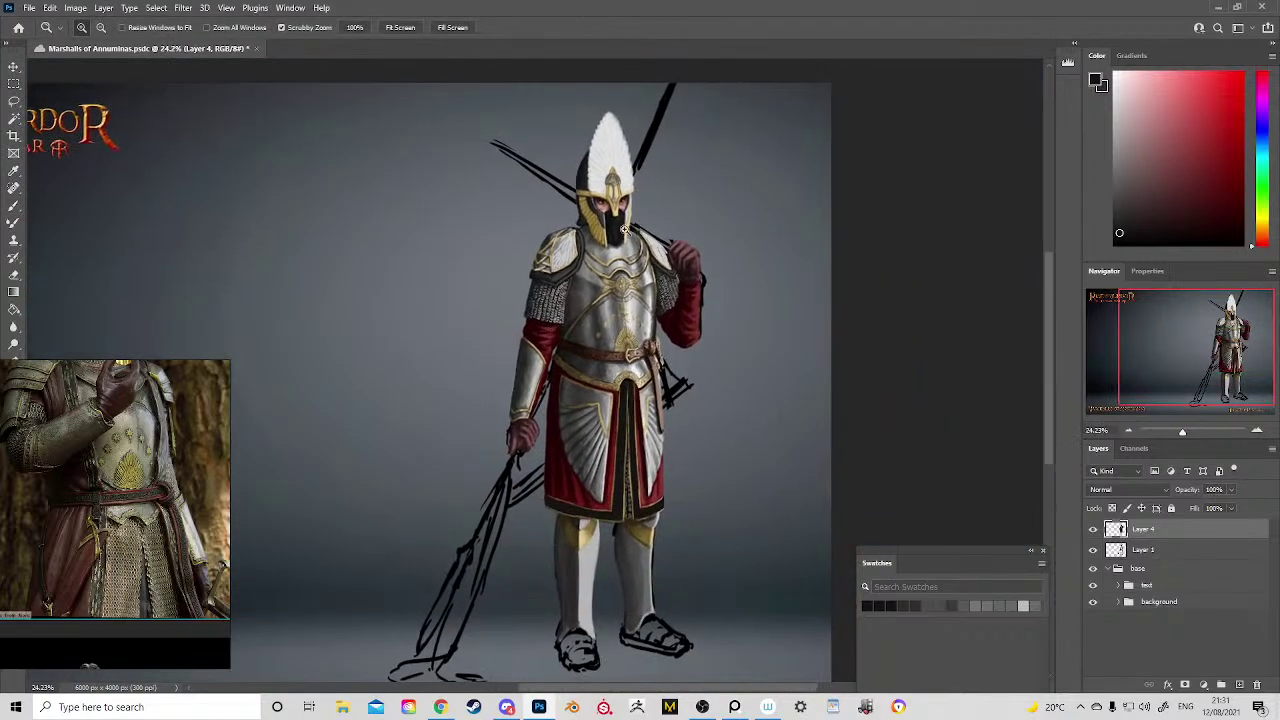
scroll(701, 268, down, 4)
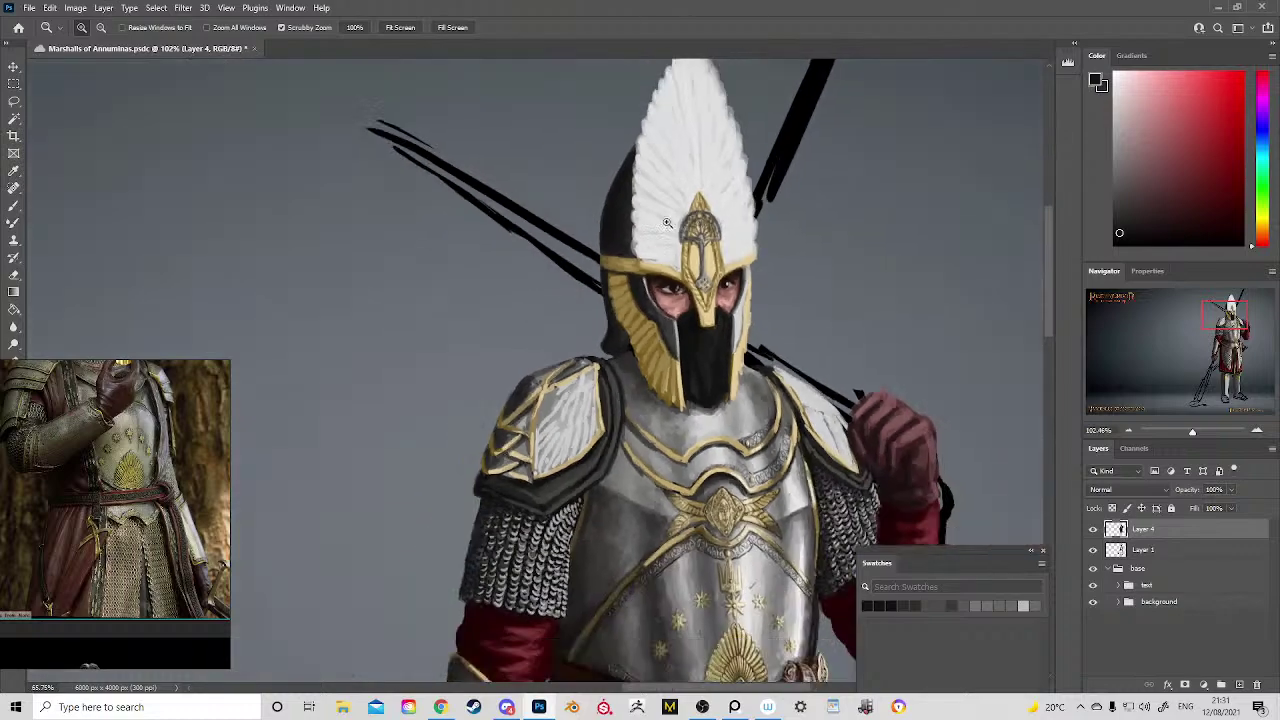
scroll(677, 215, down, 1)
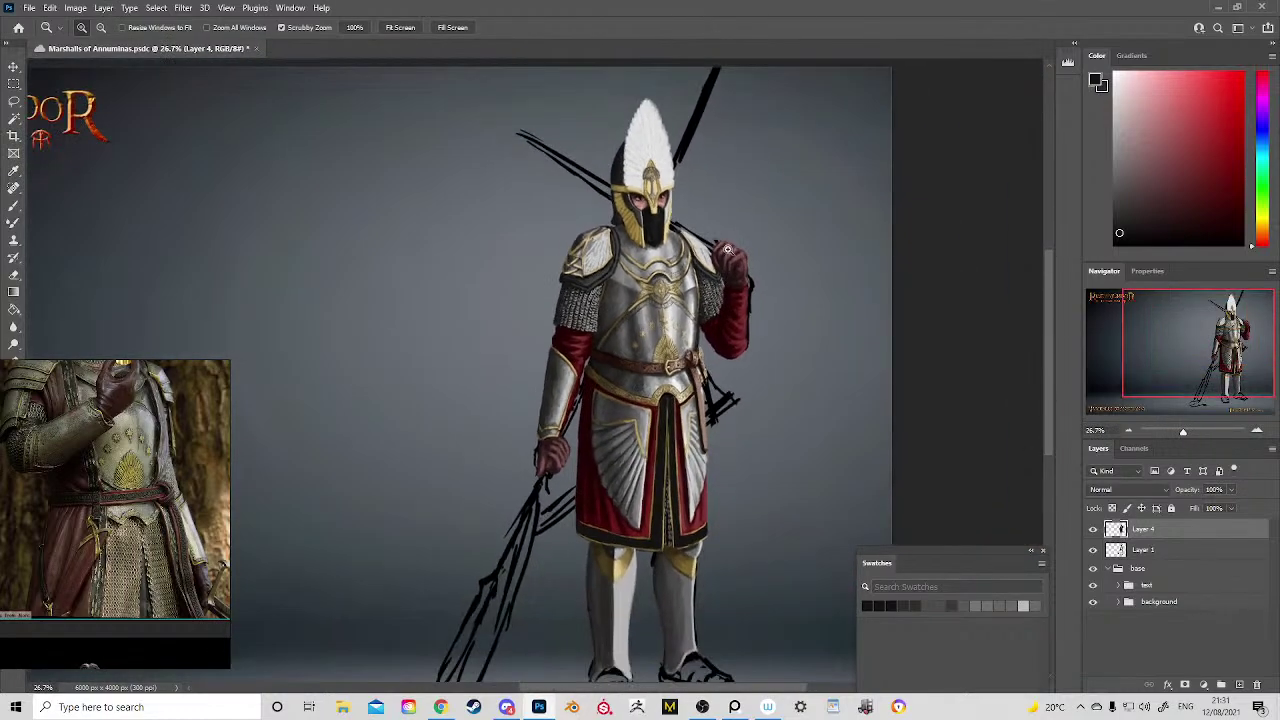
scroll(666, 457, up, 2)
scroll(666, 457, down, 2)
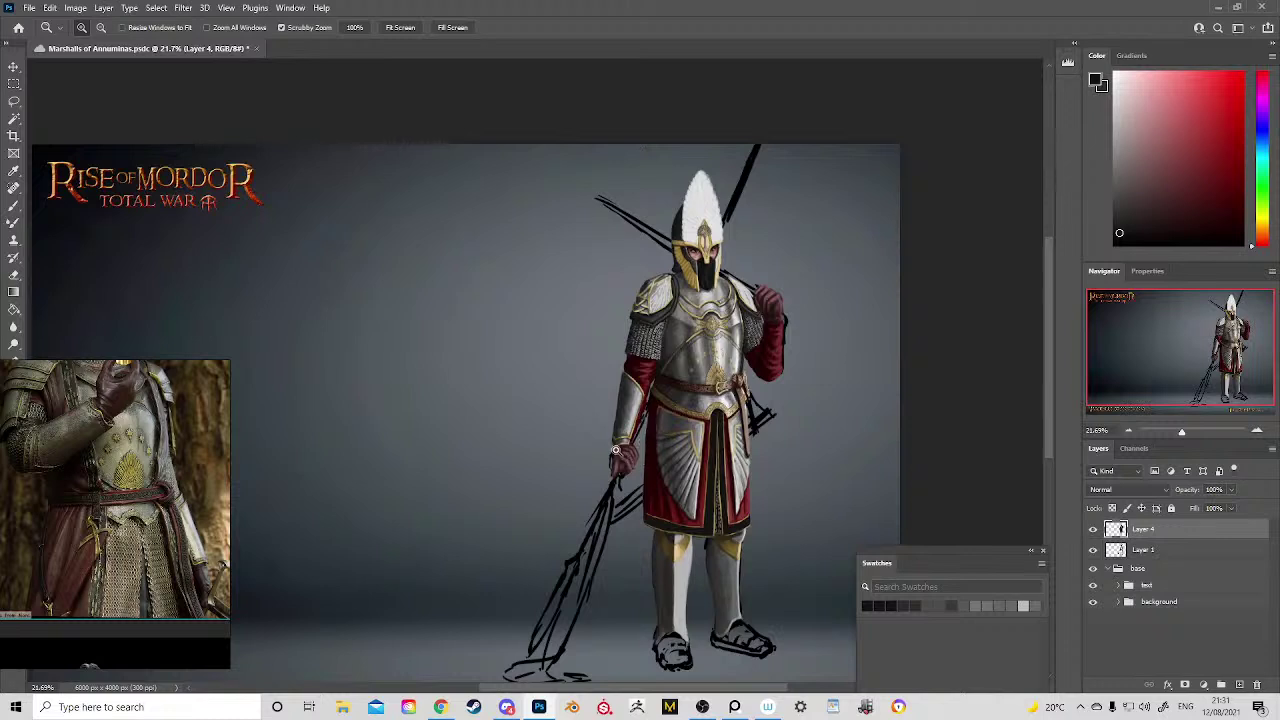
scroll(617, 451, up, 1)
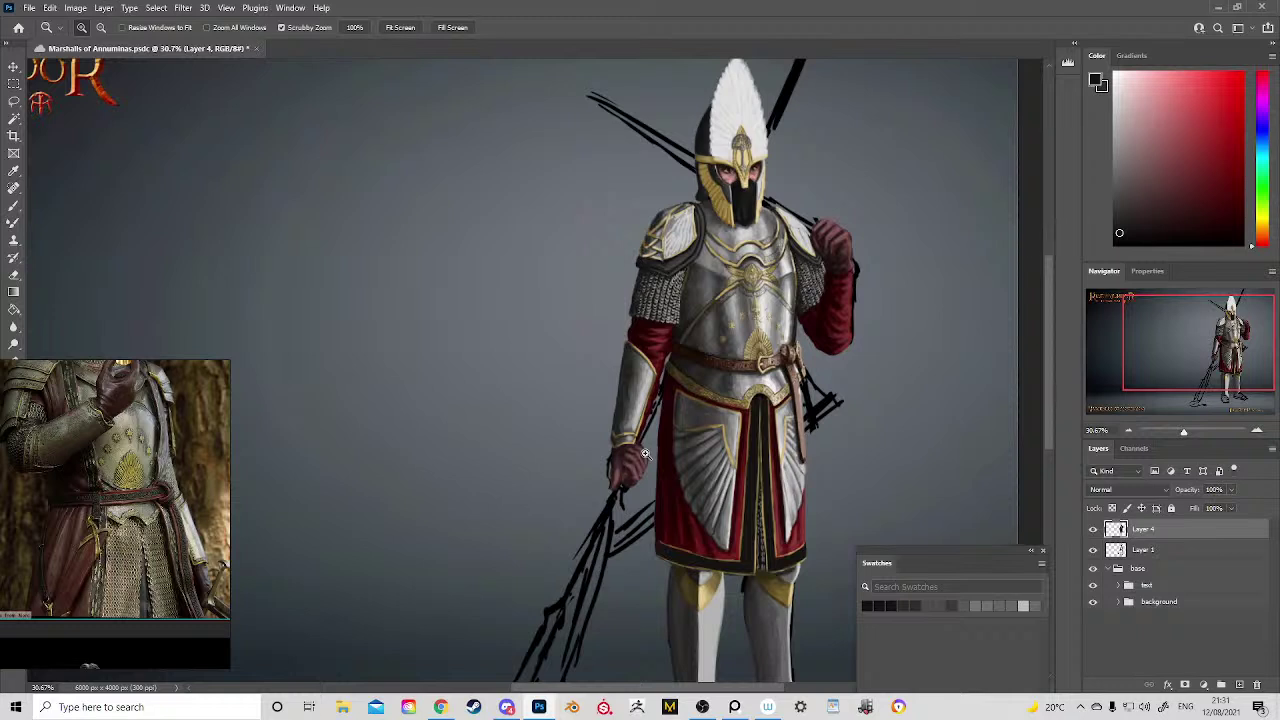
Step: Shade the plate at the top of the winged skirt panel with light and mid greys sampled from the armour
drag(848, 256, 862, 306)
drag(860, 362, 820, 220)
drag(754, 267, 783, 346)
key(b)
alt+click(758, 331)
alt+click(758, 331)
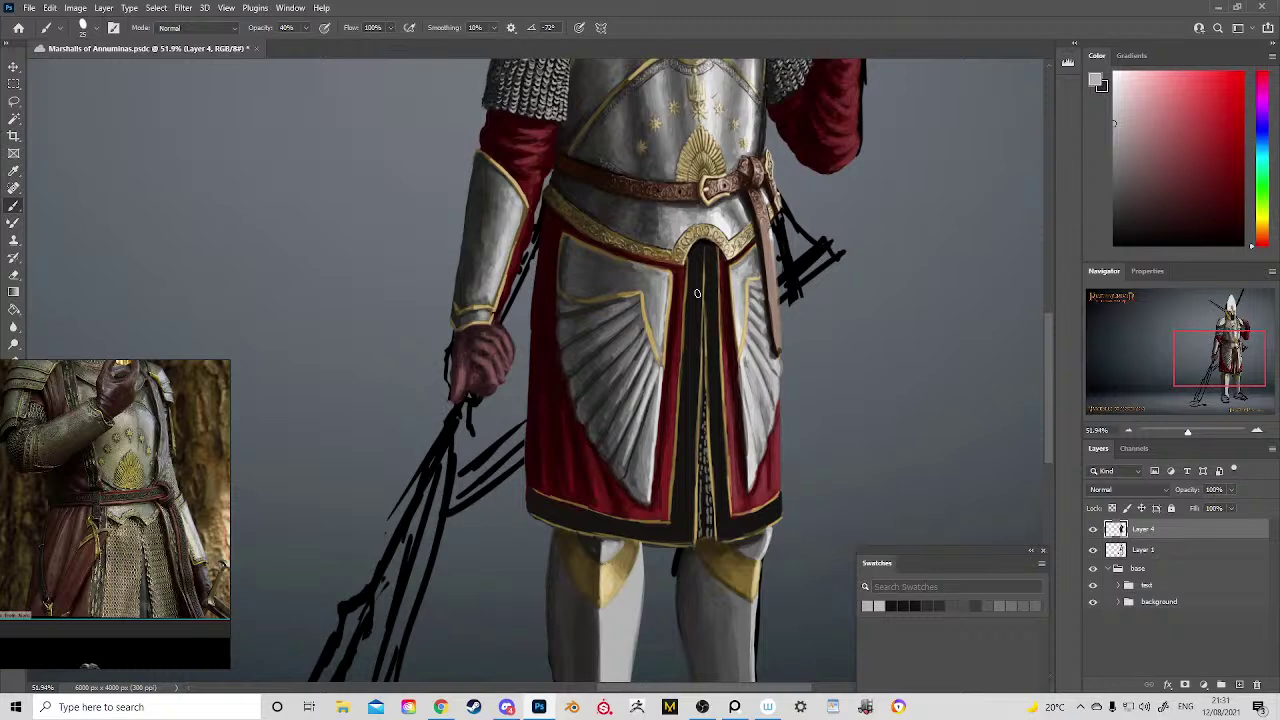
alt+click(632, 273)
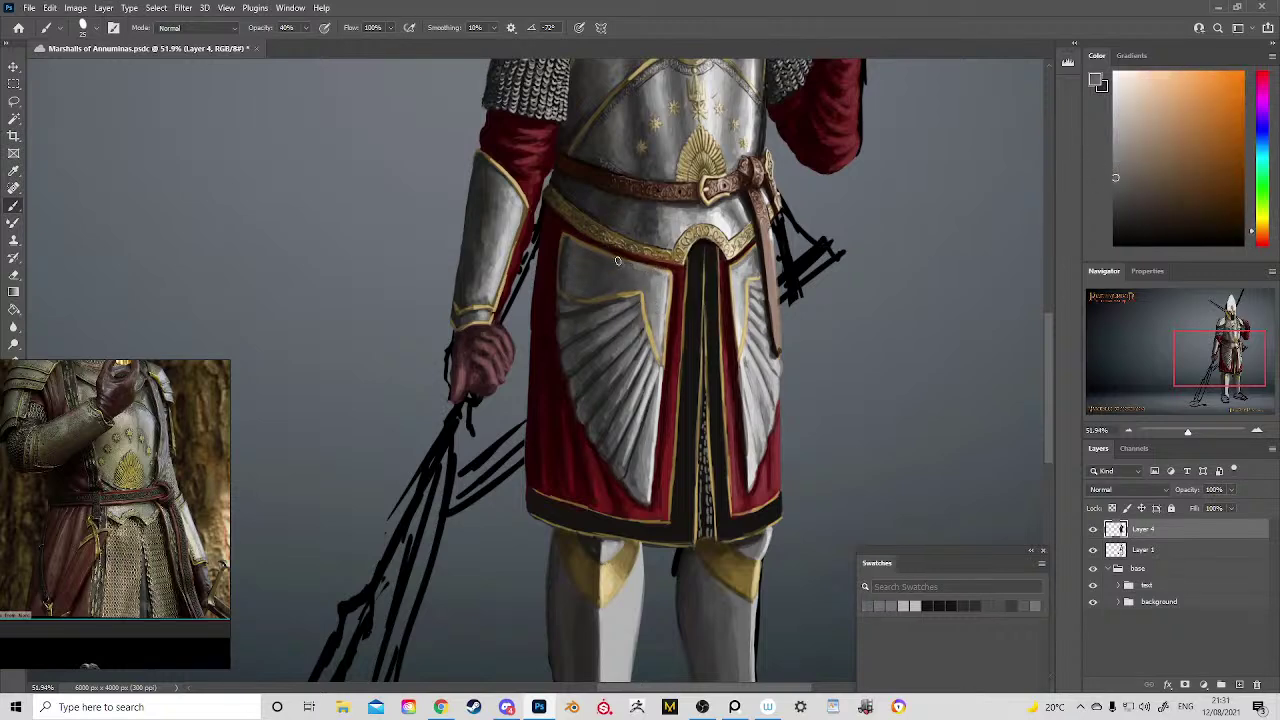
alt+click(656, 284)
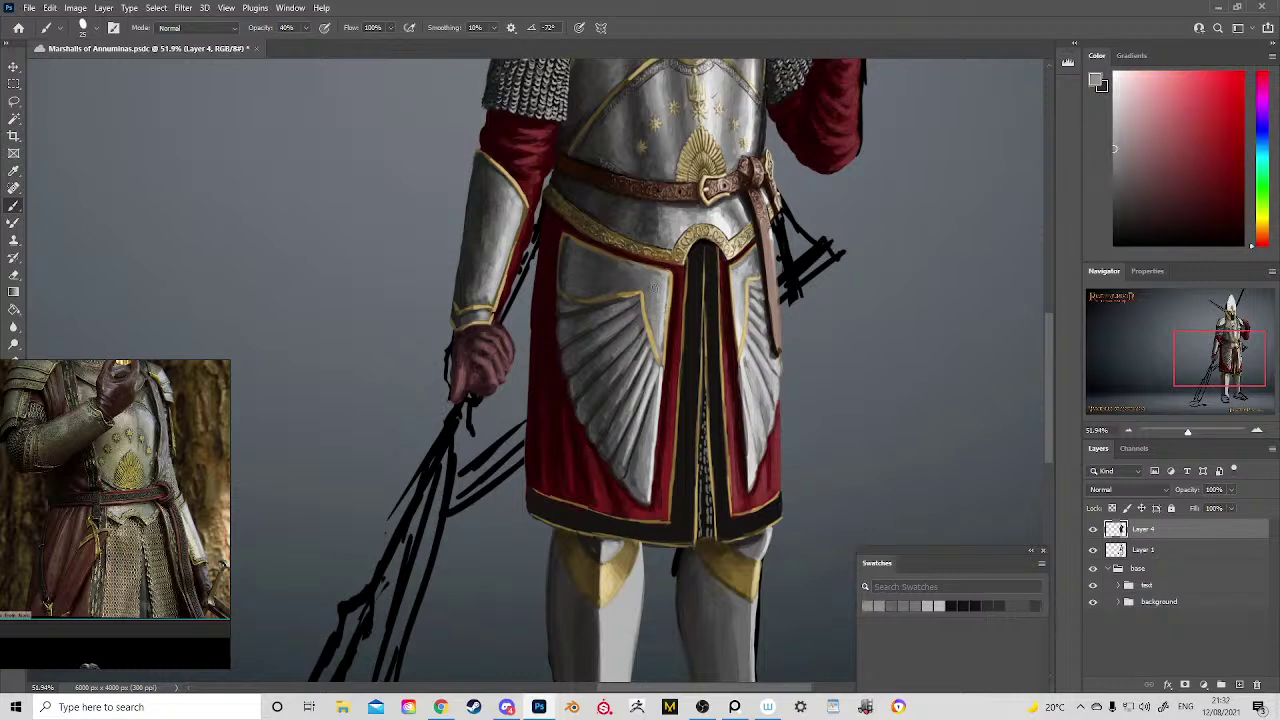
Step: Save the document and brighten the waist plate beside the gold arch with sampled light grey
key(ctrl+s)
alt+click(678, 229)
alt+click(680, 227)
alt+click(681, 230)
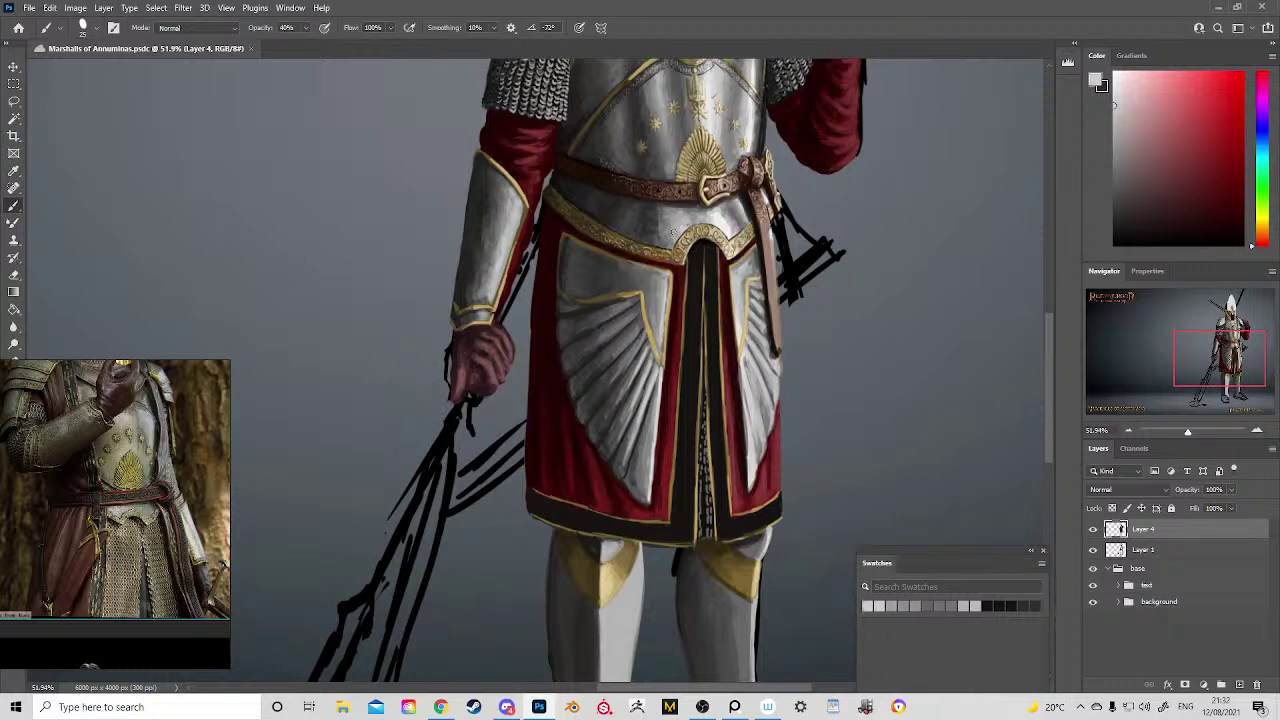
drag(674, 232, 681, 218)
Step: Retouch the breastplate and neck armour beneath the helmet with light and mid greys sampled from the metal
drag(745, 129, 679, 451)
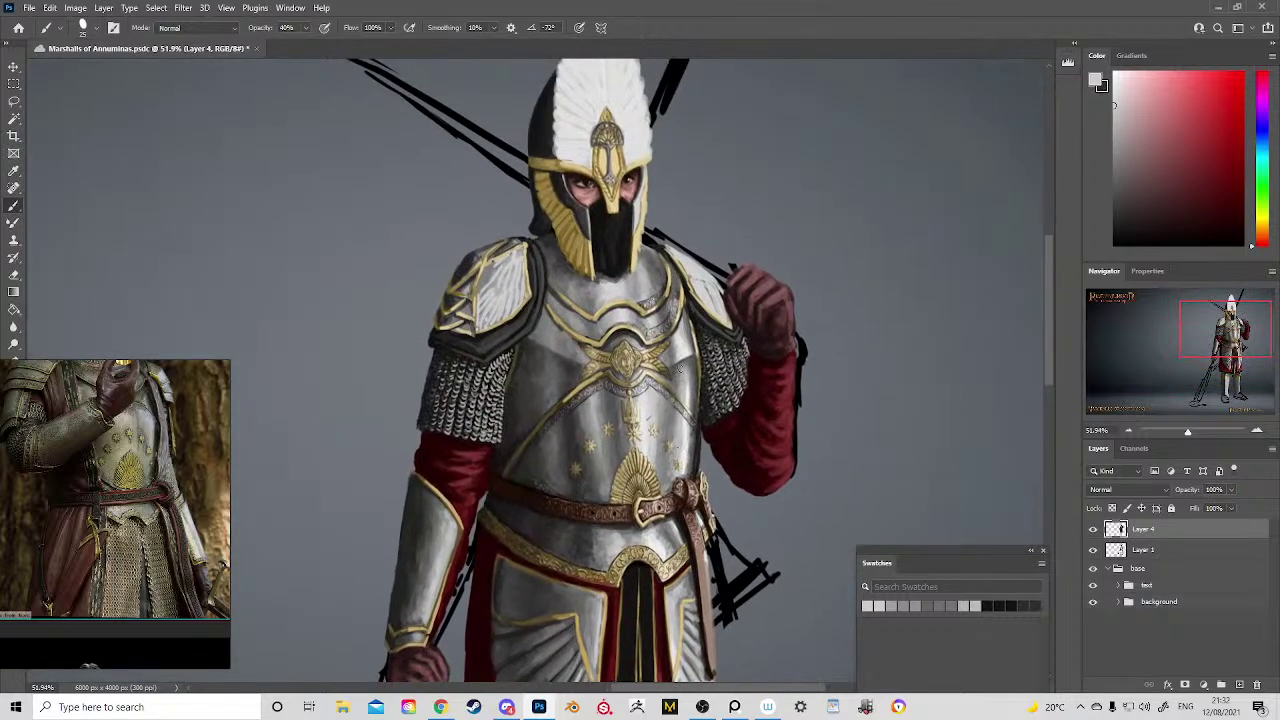
alt+click(681, 386)
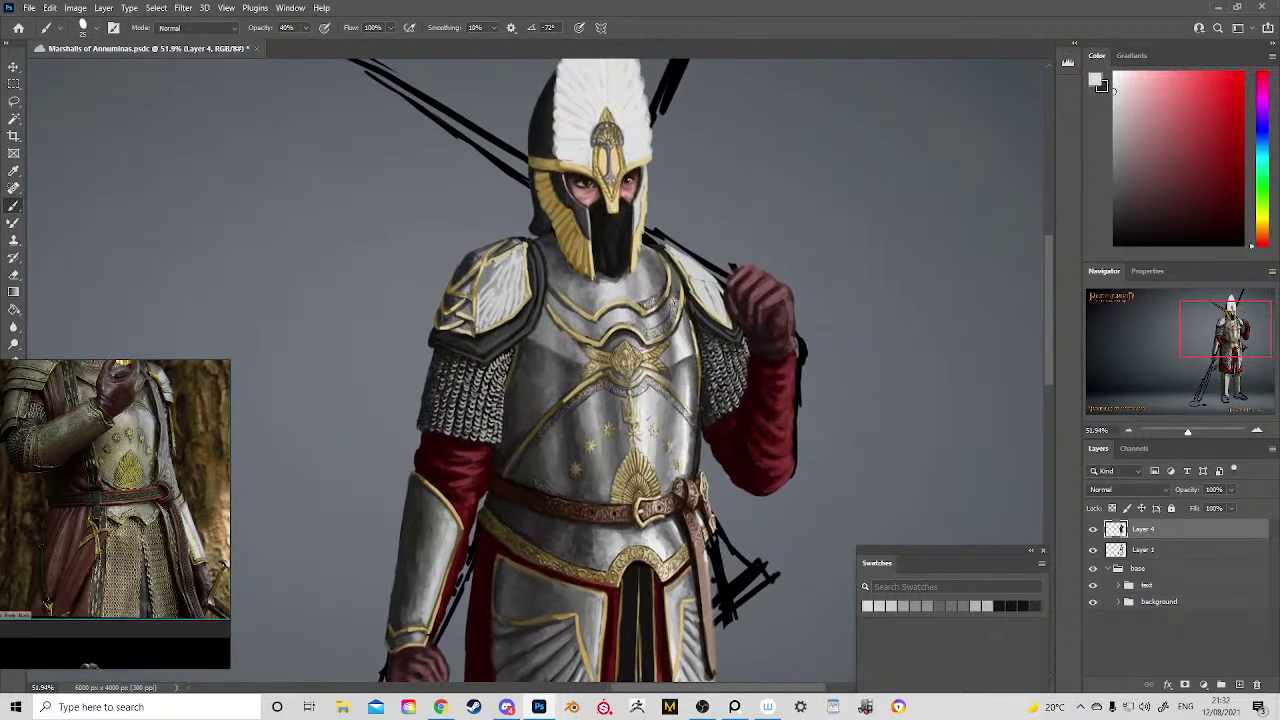
alt+click(658, 273)
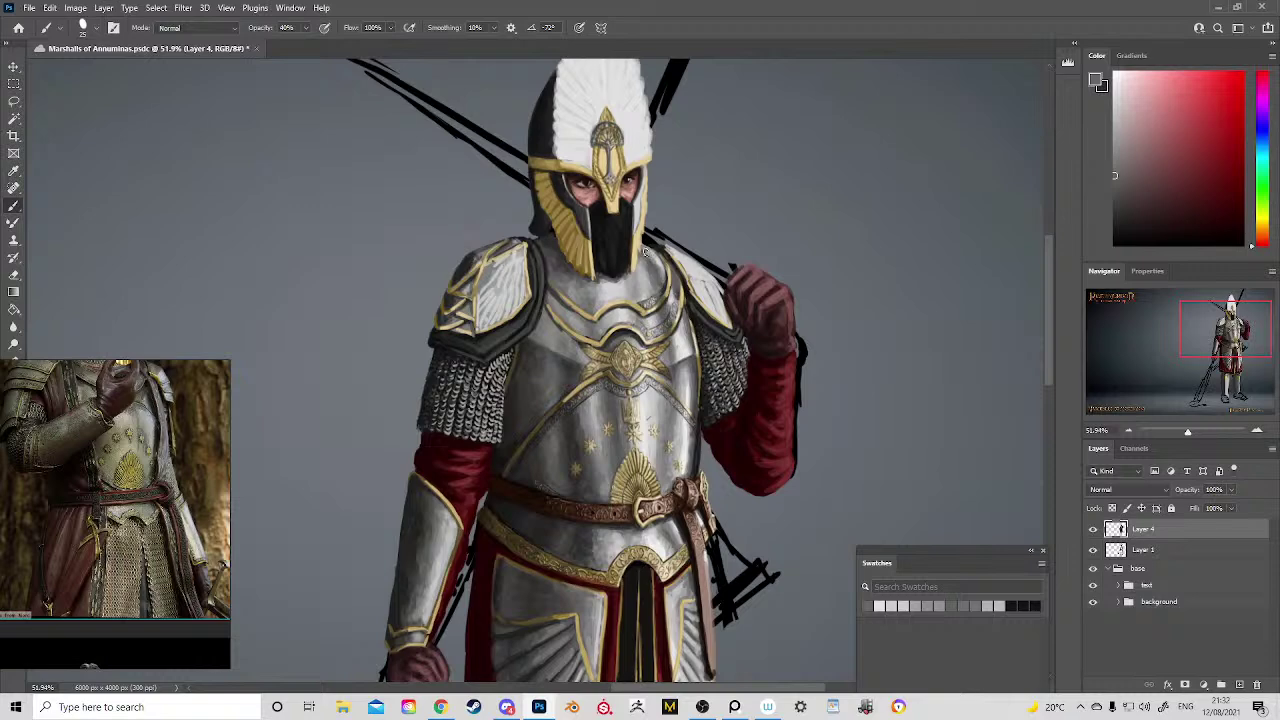
alt+click(690, 265)
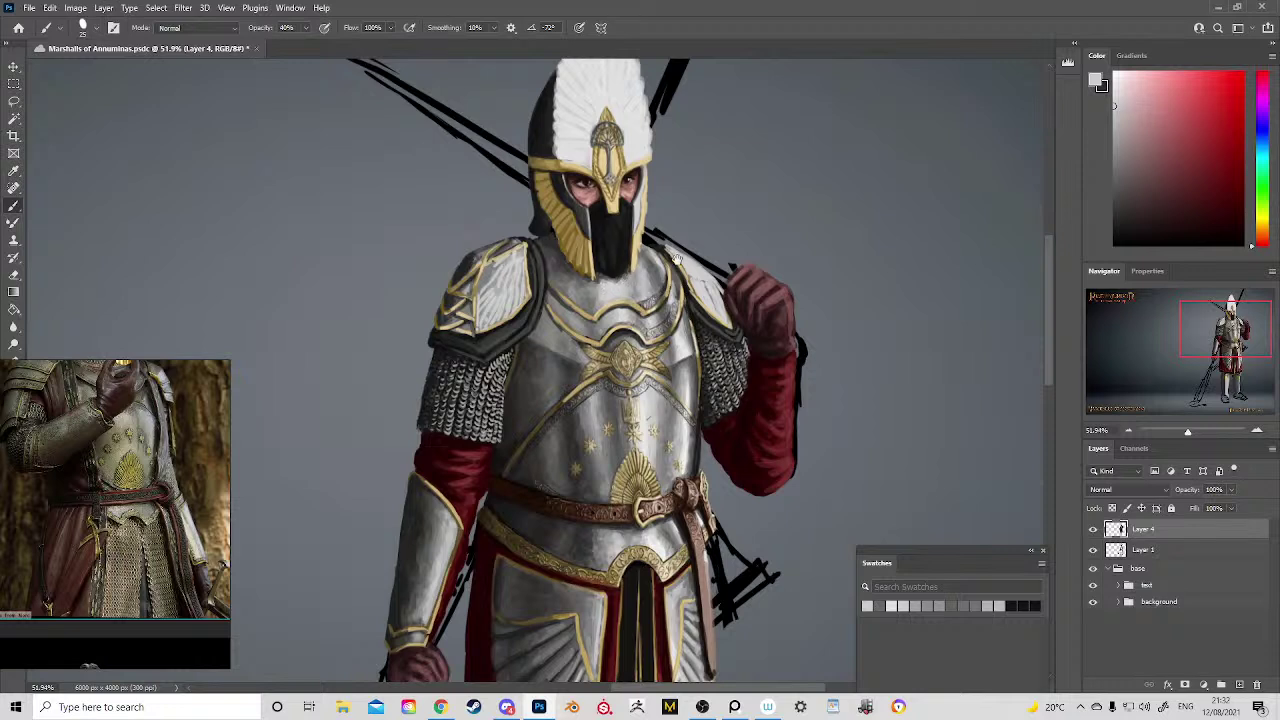
drag(677, 258, 714, 340)
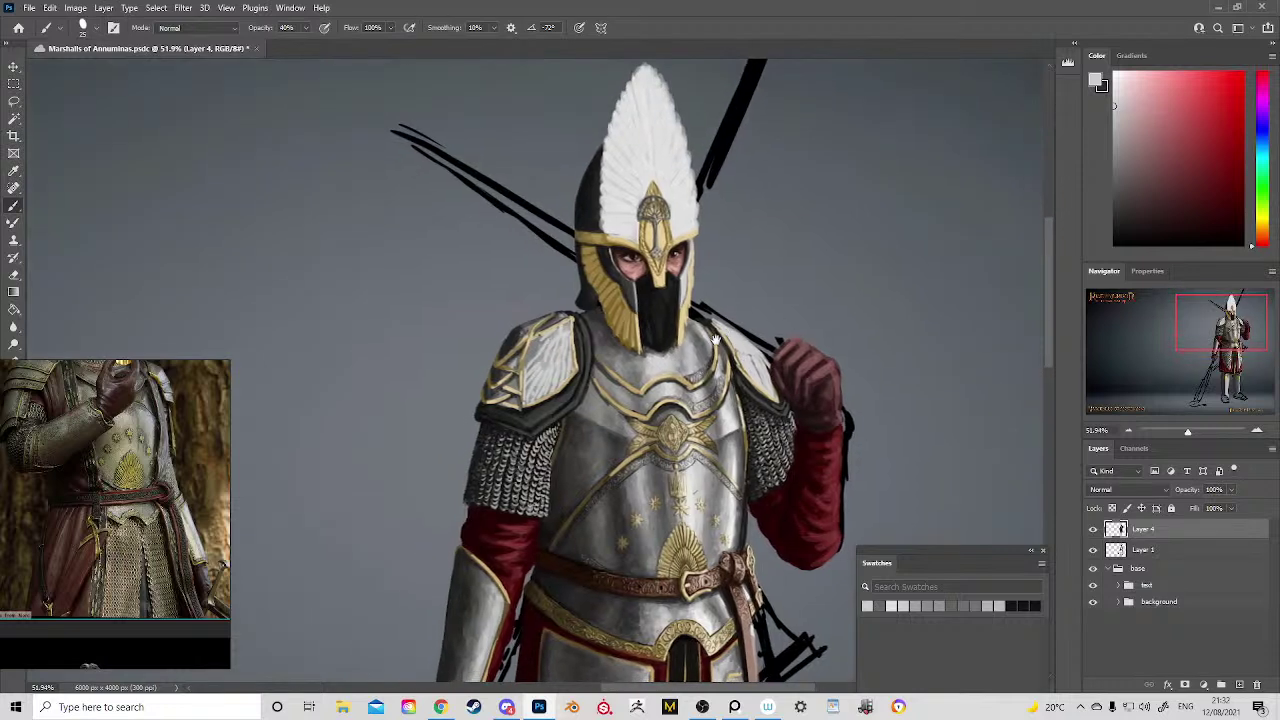
Step: Deepen the dark rim of the shoulder pad above the lowered arm with sampled near-black
alt+click(576, 329)
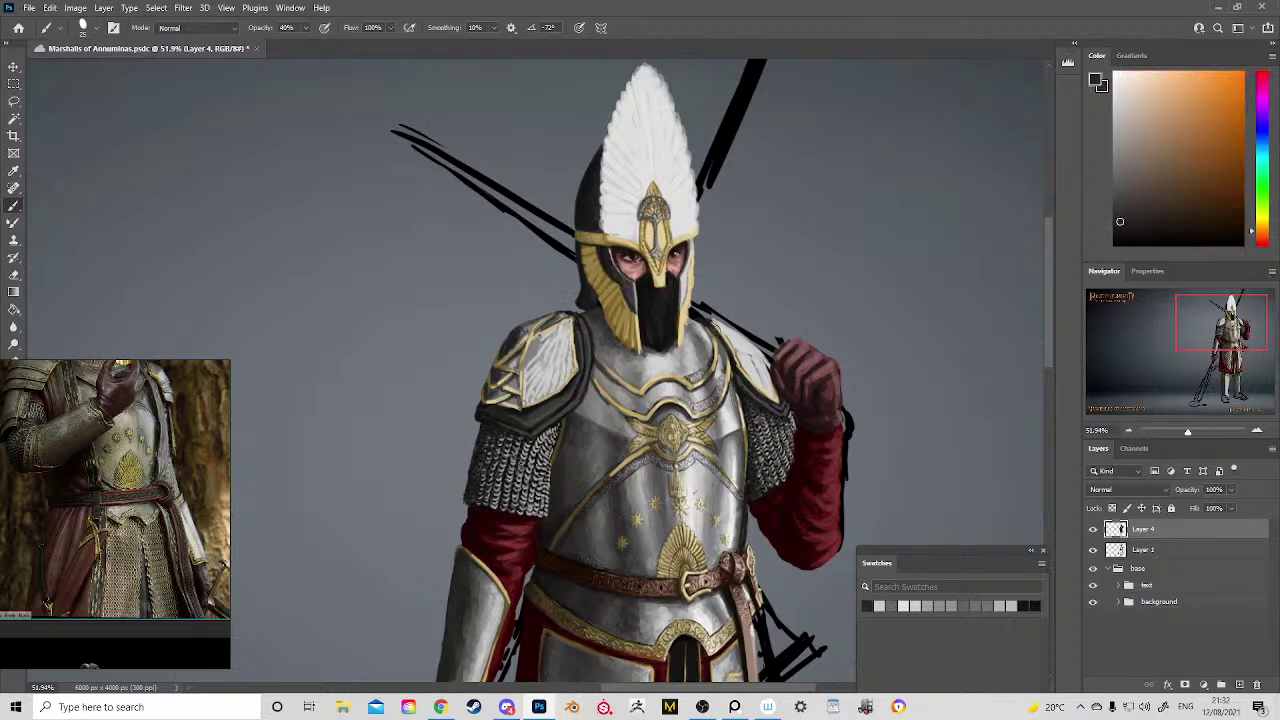
key(z)
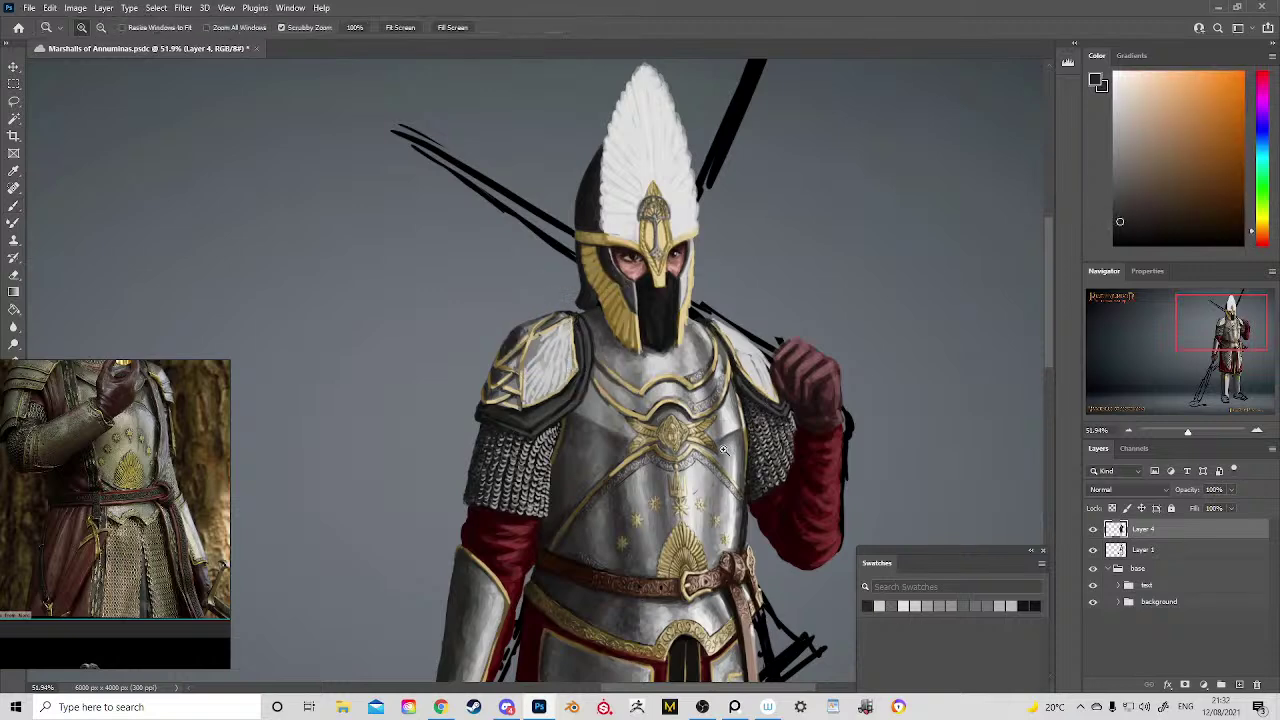
drag(722, 418, 672, 381)
mouse_move(604, 461)
mouse_down()
mouse_move(490, 308)
mouse_move(573, 345)
mouse_up()
key(b)
alt+click(472, 360)
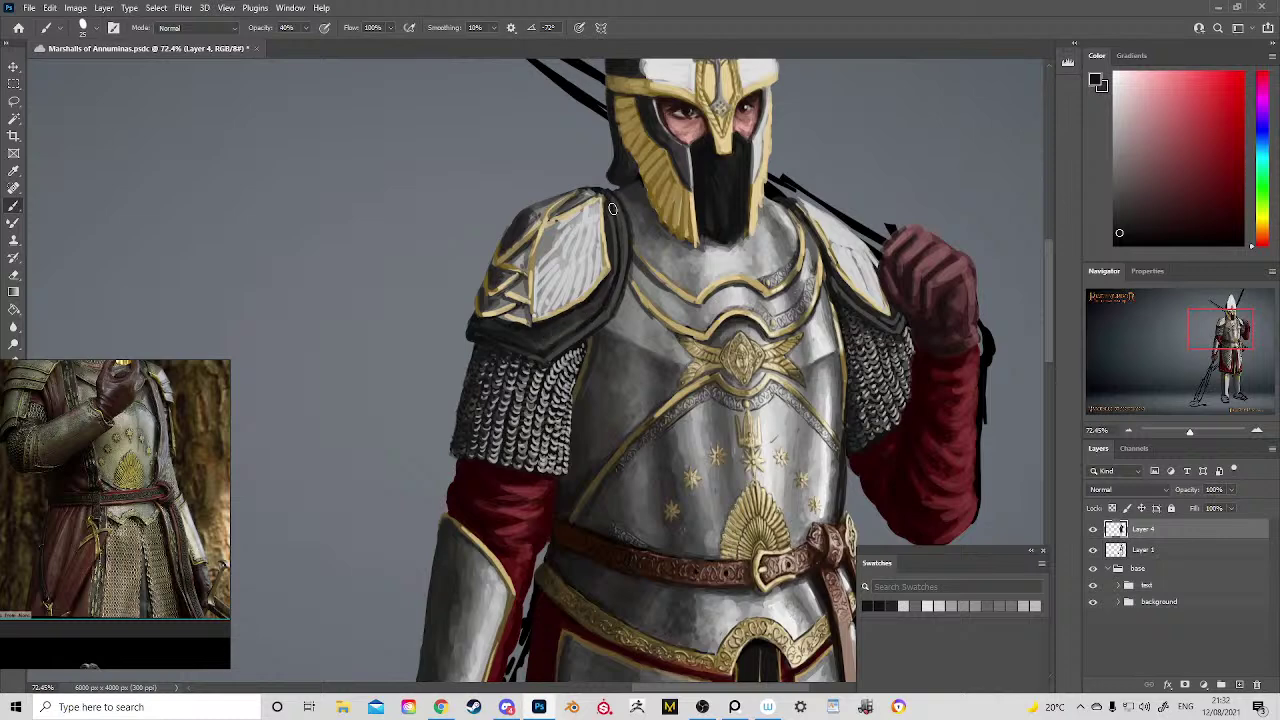
drag(805, 207, 728, 374)
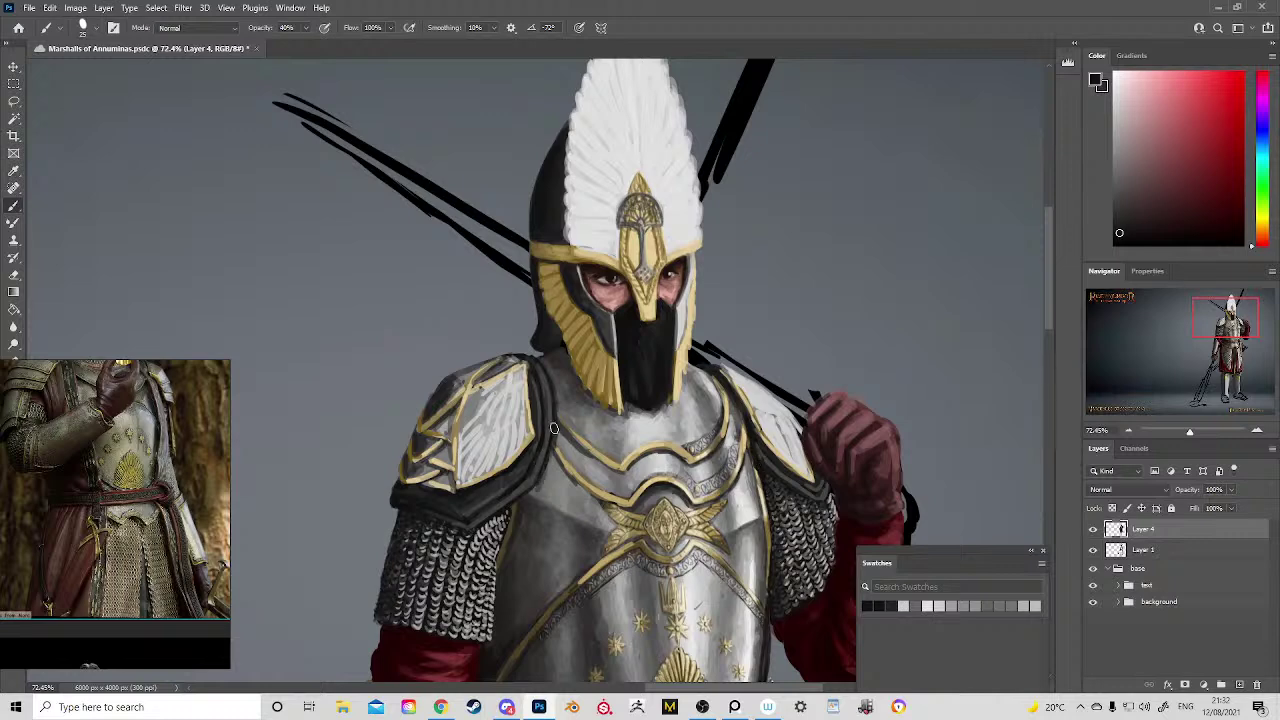
Step: Paint lighter red highlights along the cloth folds of the lowered arm's sleeve with a sampled muted red
drag(638, 543, 682, 390)
drag(682, 390, 619, 243)
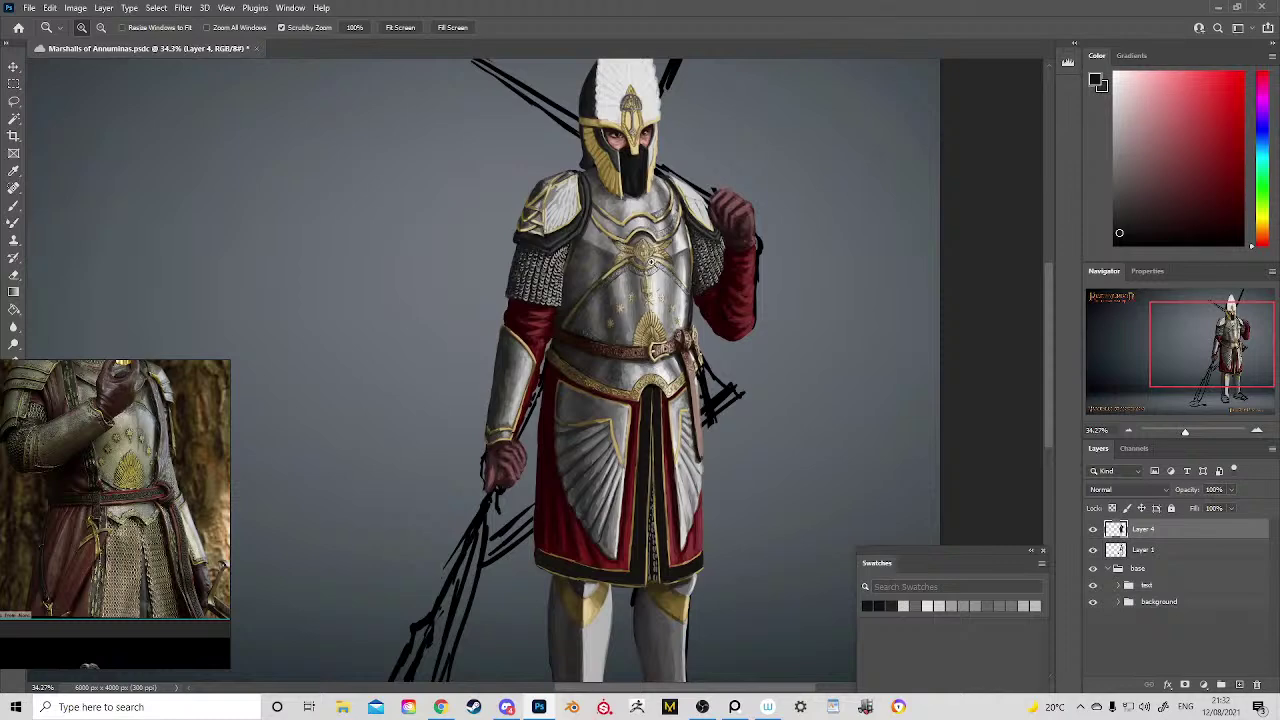
drag(524, 344, 584, 457)
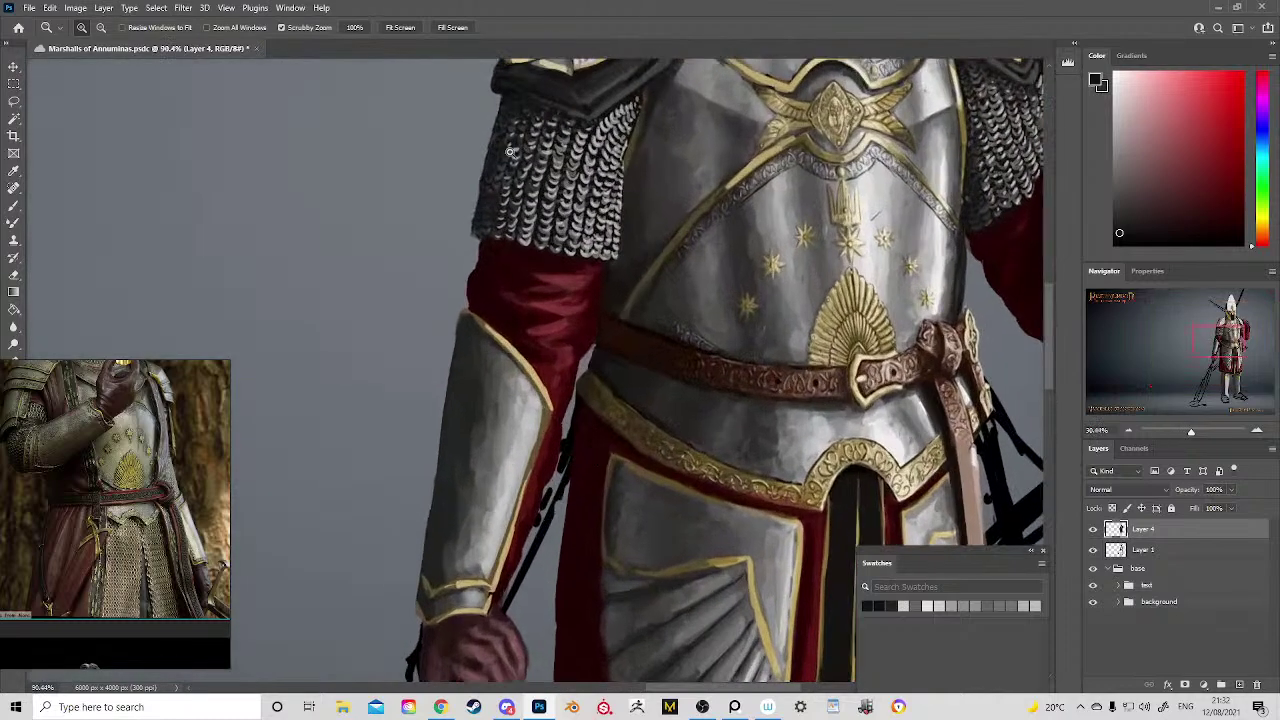
key(b)
alt+click(567, 303)
mouse_move(567, 303)
mouse_down()
mouse_move(590, 305)
mouse_move(580, 285)
mouse_move(592, 277)
mouse_move(580, 286)
mouse_up()
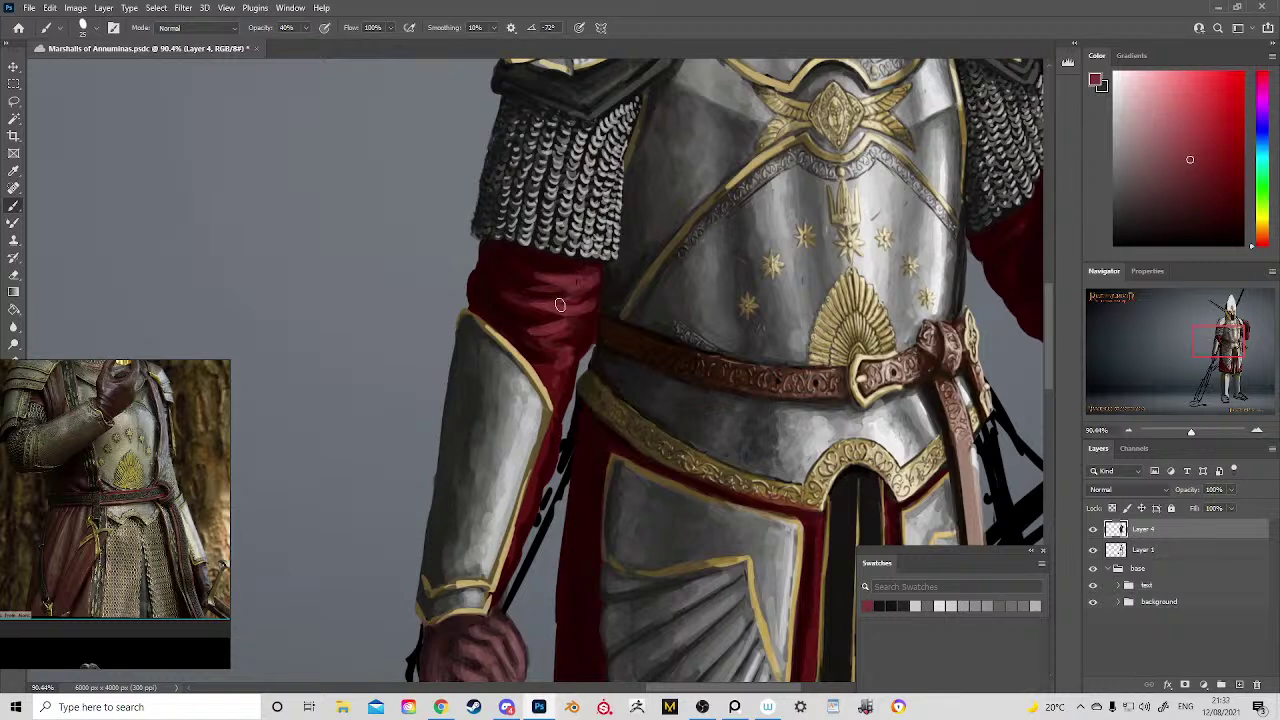
mouse_move(553, 363)
mouse_down()
mouse_move(568, 273)
mouse_move(594, 229)
mouse_move(568, 200)
mouse_move(547, 212)
mouse_up()
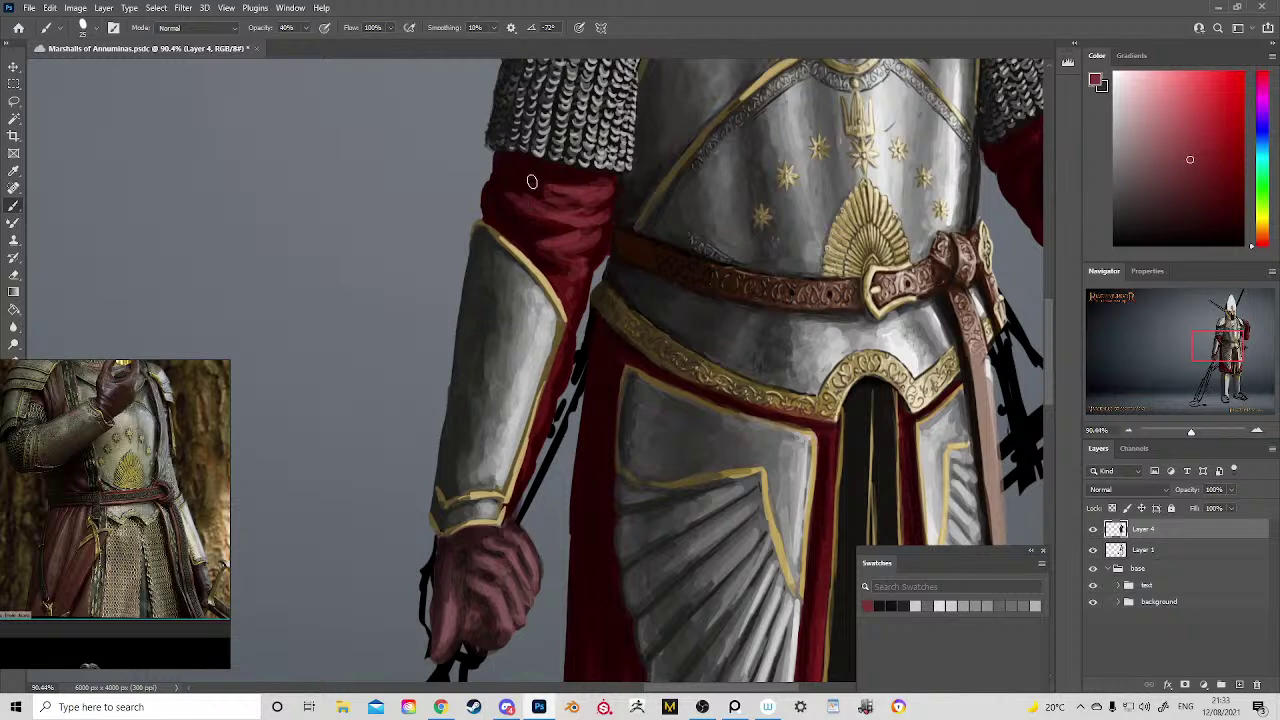
drag(555, 272, 572, 287)
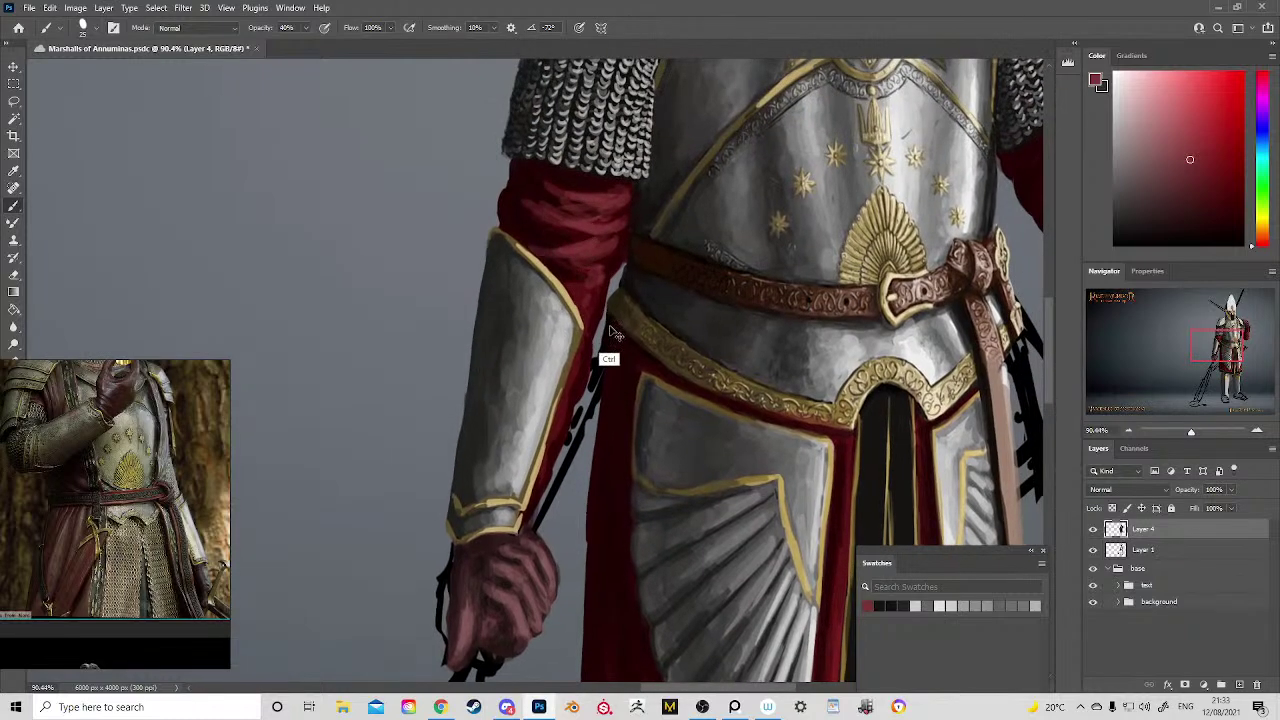
Step: Refine the folds of the lowered arm's sleeve with sampled dark red shadows and muted red lights
drag(583, 288, 556, 353)
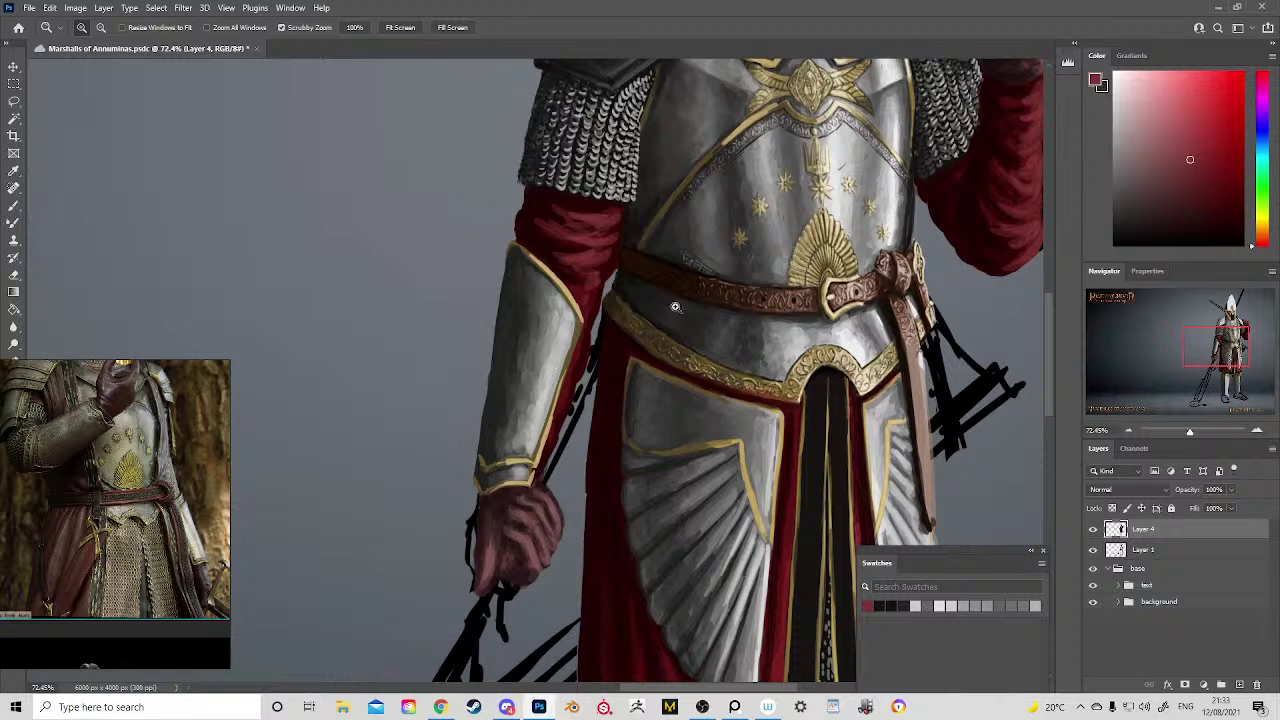
key(b)
alt+click(611, 209)
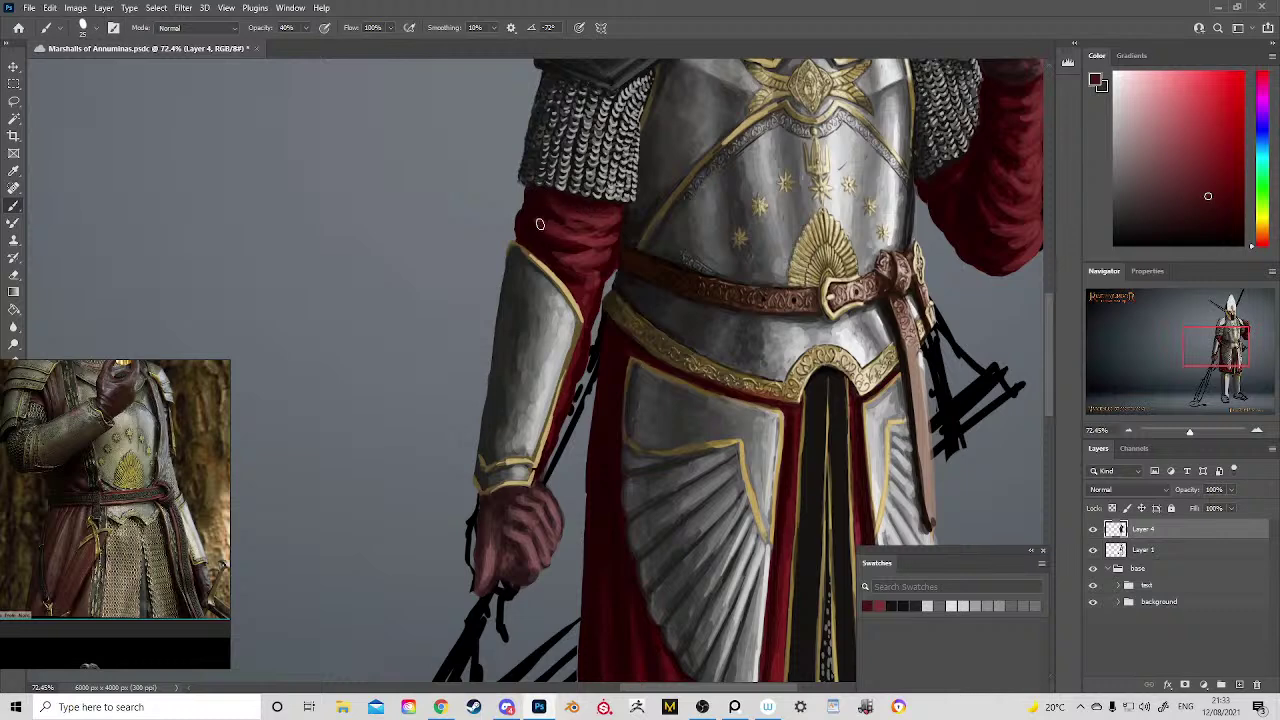
alt+click(585, 289)
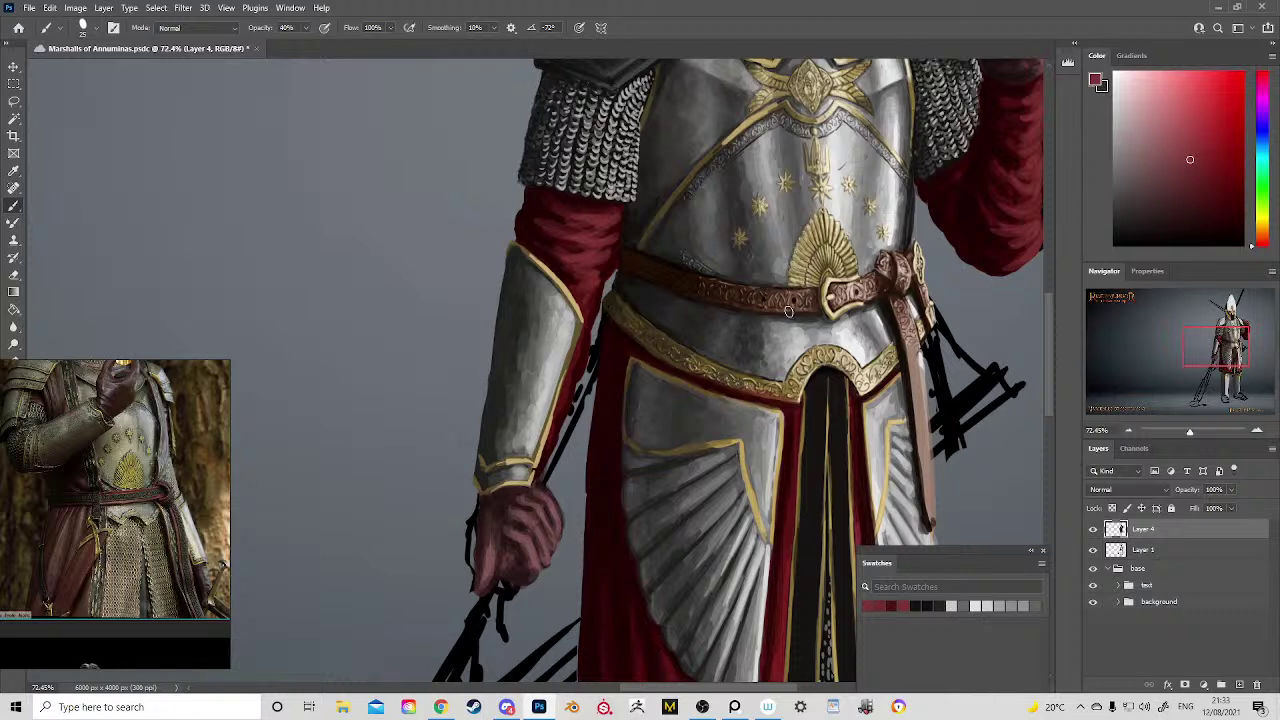
Step: Shade the folds of the raised arm's sleeve with muted and dark reds, then save the document
drag(835, 303, 555, 388)
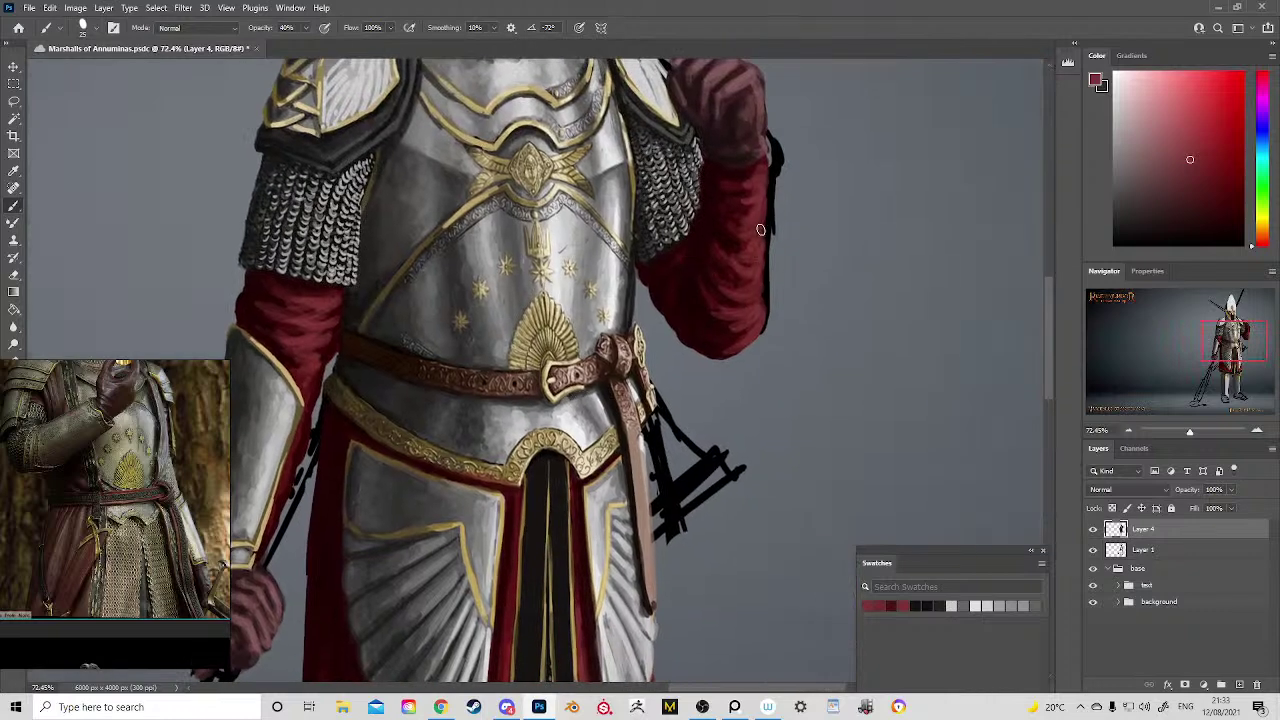
drag(764, 260, 766, 189)
alt+click(731, 320)
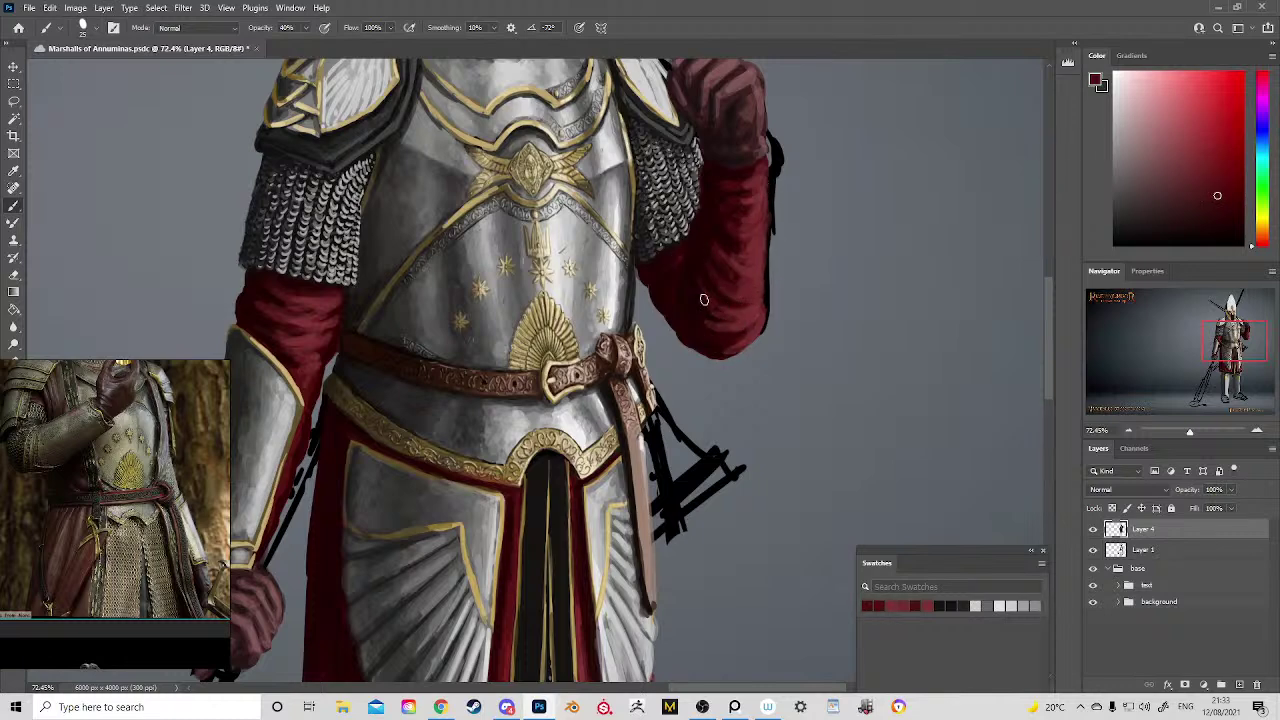
drag(734, 374, 686, 329)
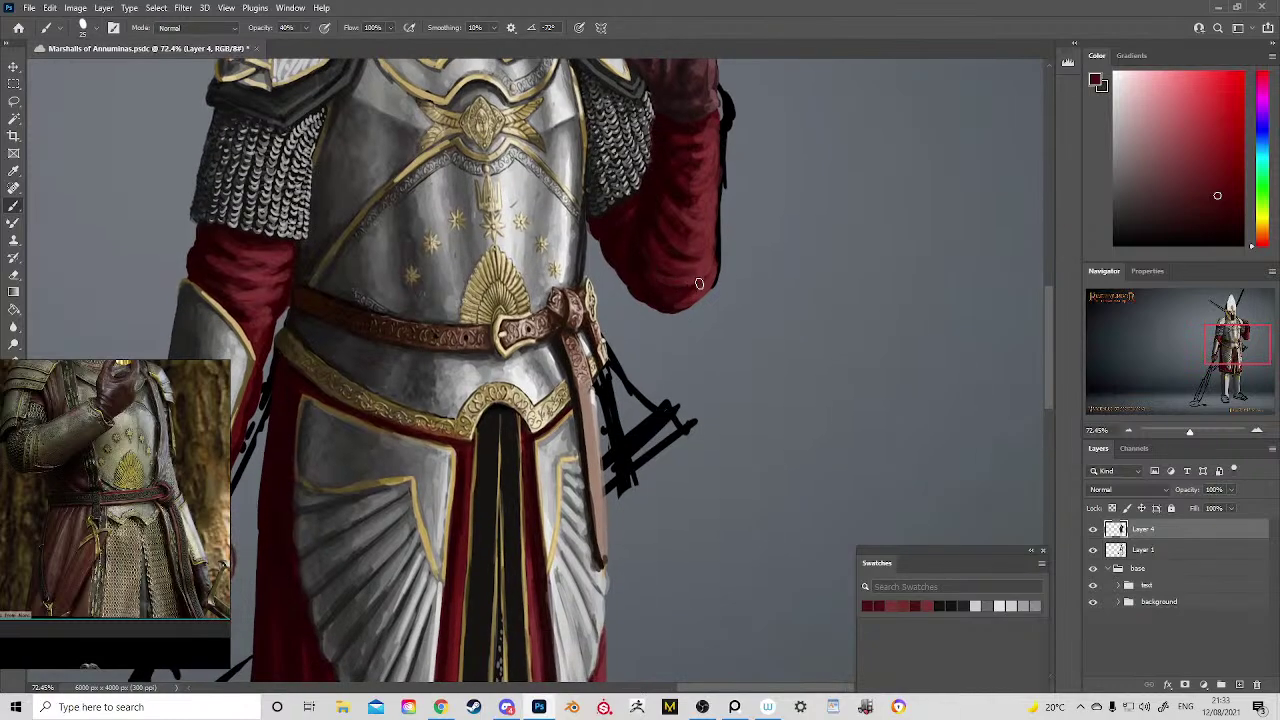
key(z)
drag(684, 221, 623, 163)
drag(649, 231, 632, 165)
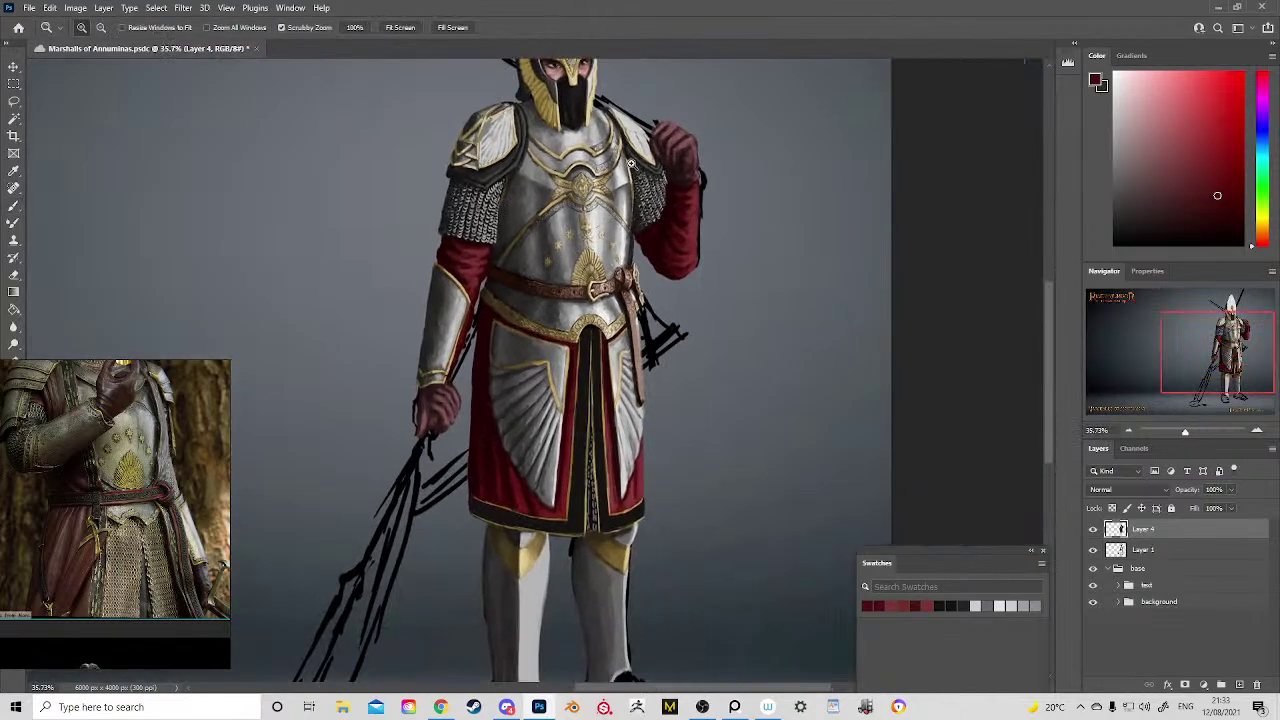
drag(667, 258, 600, 208)
key(ctrl+s)
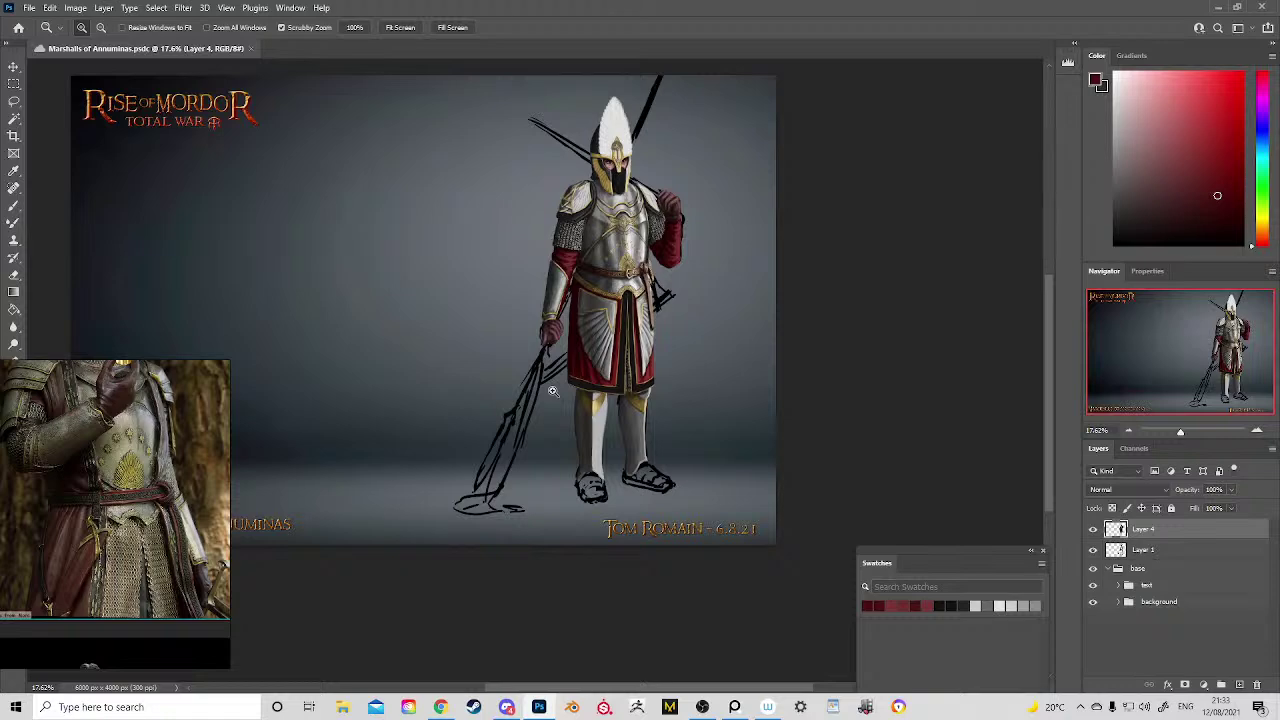
Step: Touch up the dark areas of the figure with near-black sampled from the helmet's face opening and save the document
drag(616, 162, 675, 314)
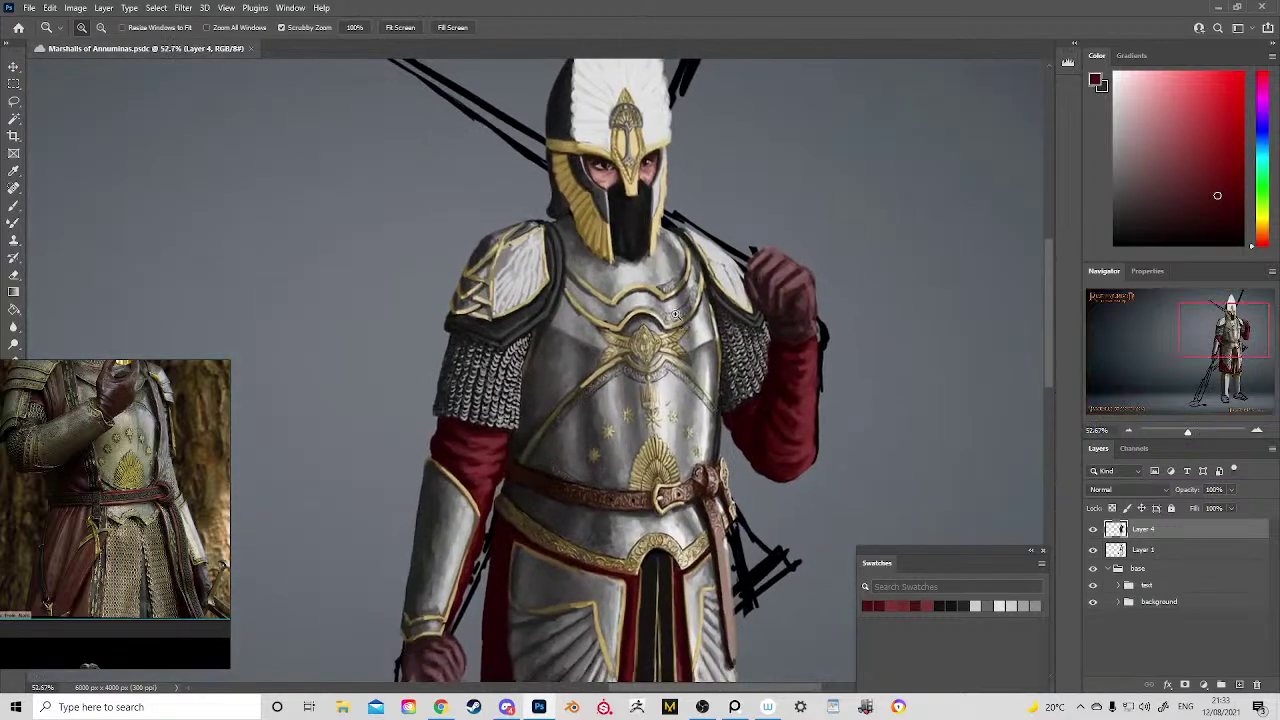
mouse_move(620, 209)
mouse_down()
mouse_move(600, 208)
mouse_move(620, 208)
mouse_up()
alt+click(620, 194)
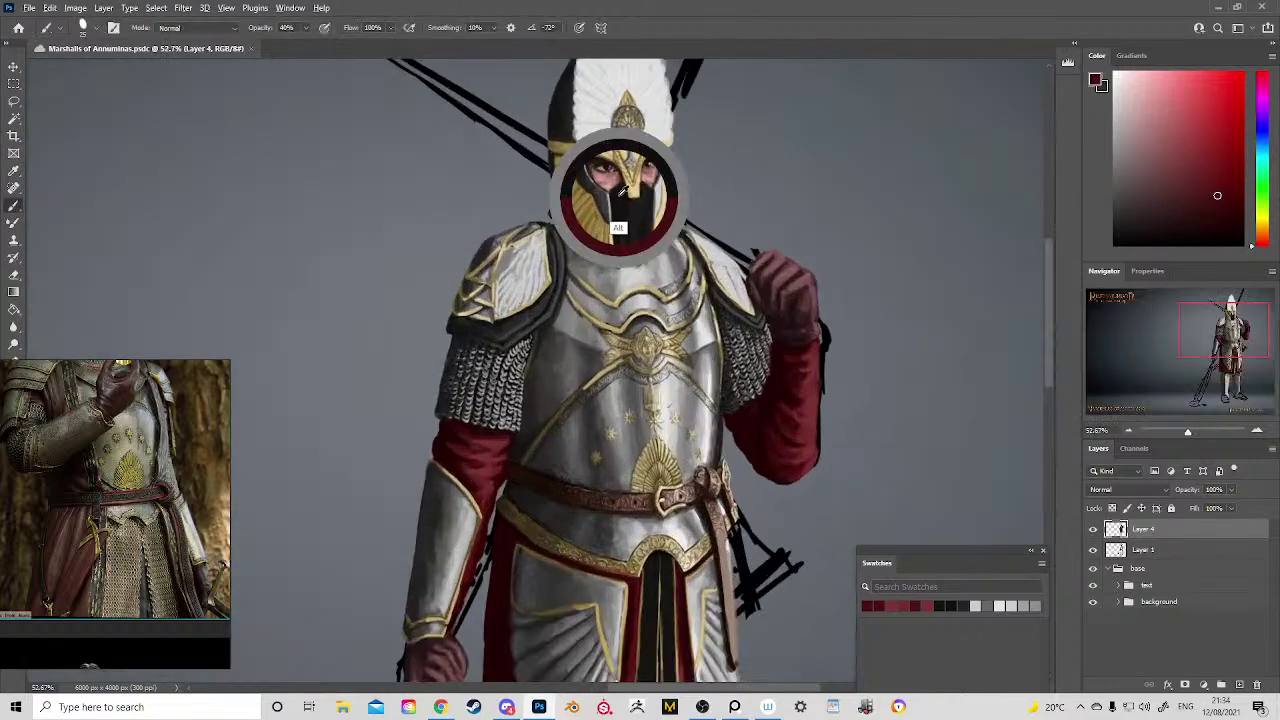
drag(602, 428, 606, 98)
mouse_move(492, 537)
mouse_down()
mouse_move(517, 289)
mouse_move(538, 309)
mouse_up()
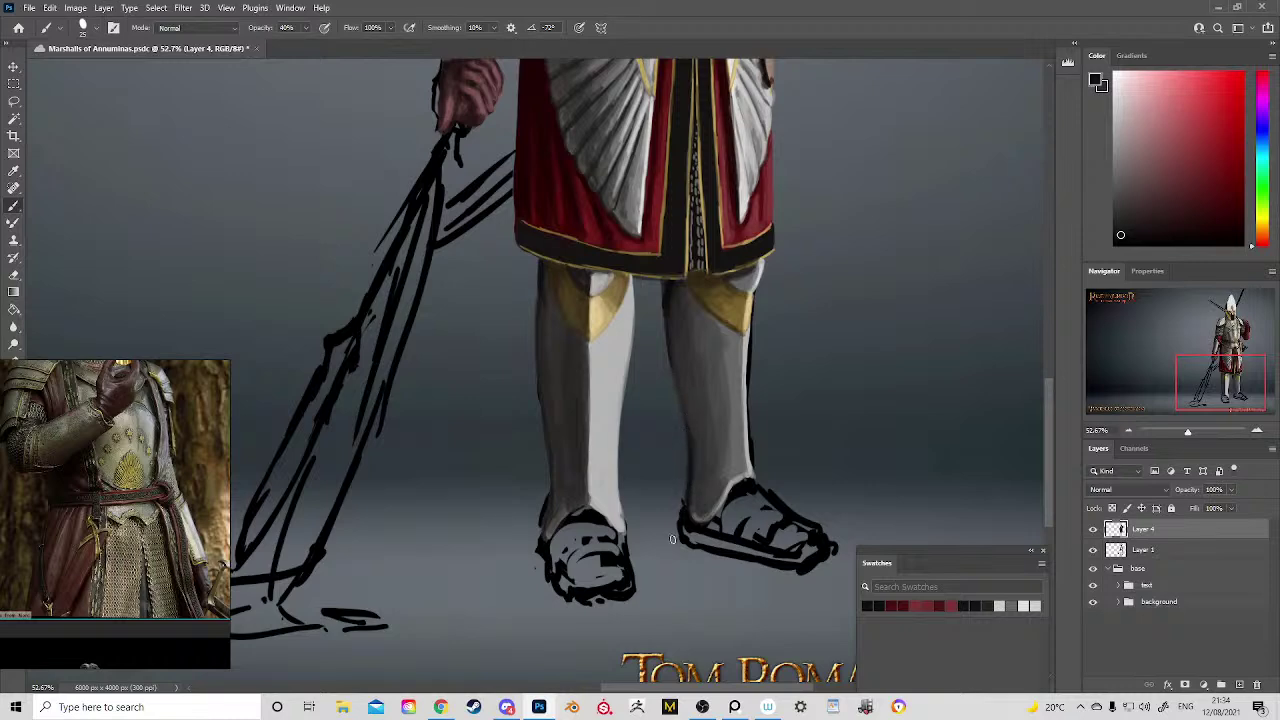
drag(652, 395, 601, 200)
drag(645, 245, 607, 314)
key(ctrl+s)
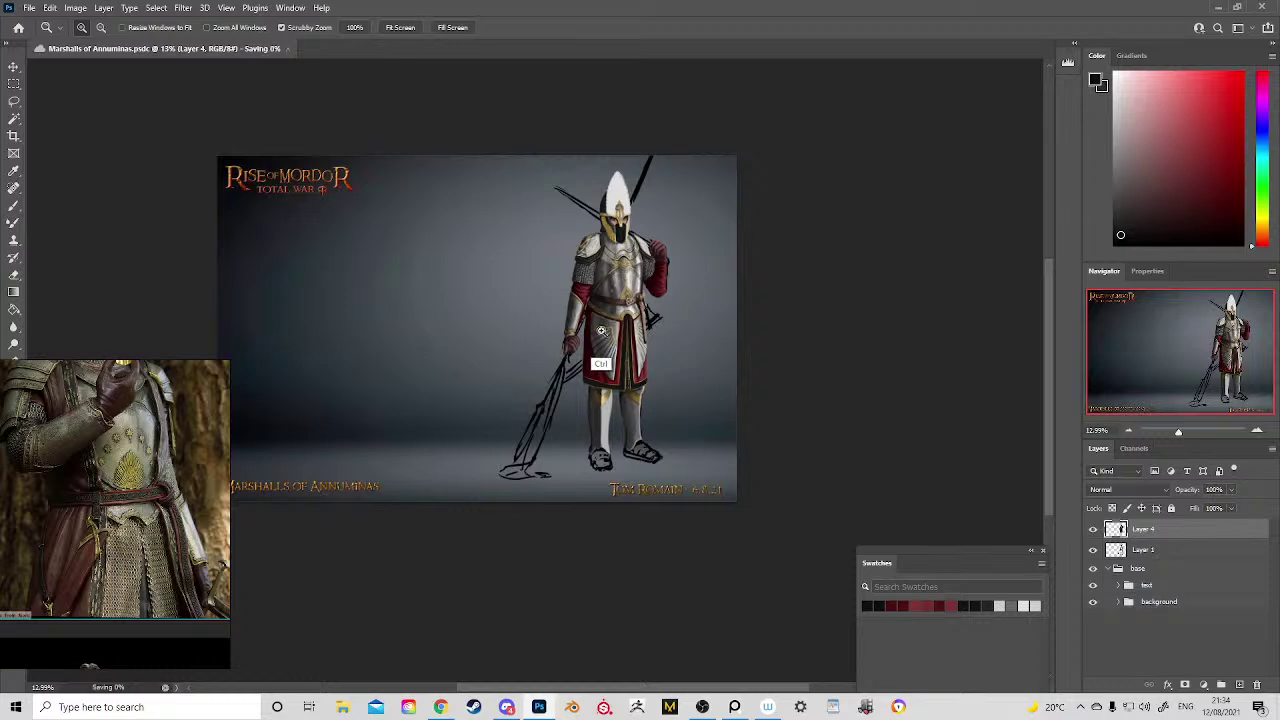
Step: Touch up the helmet with near-black and shade the side of its gold brow band with sampled gold and dark browns
scroll(606, 314, up, 5)
scroll(560, 276, up, 3)
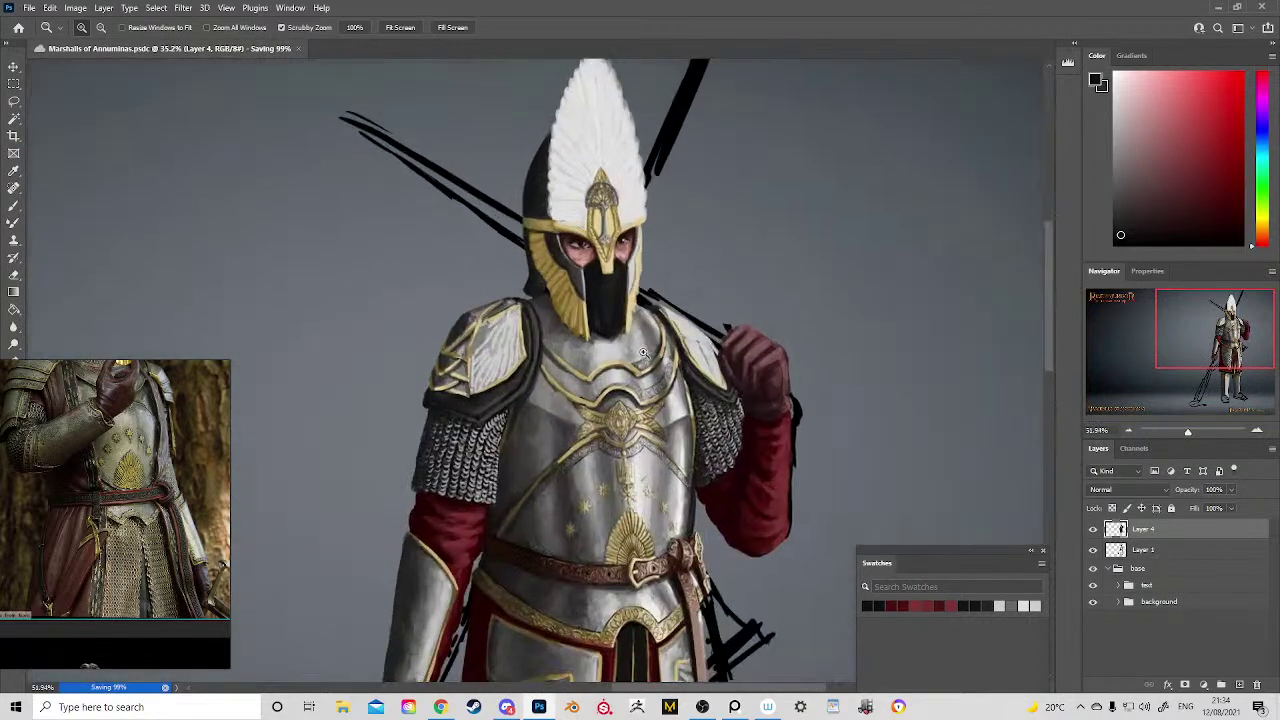
key(b)
drag(557, 277, 584, 317)
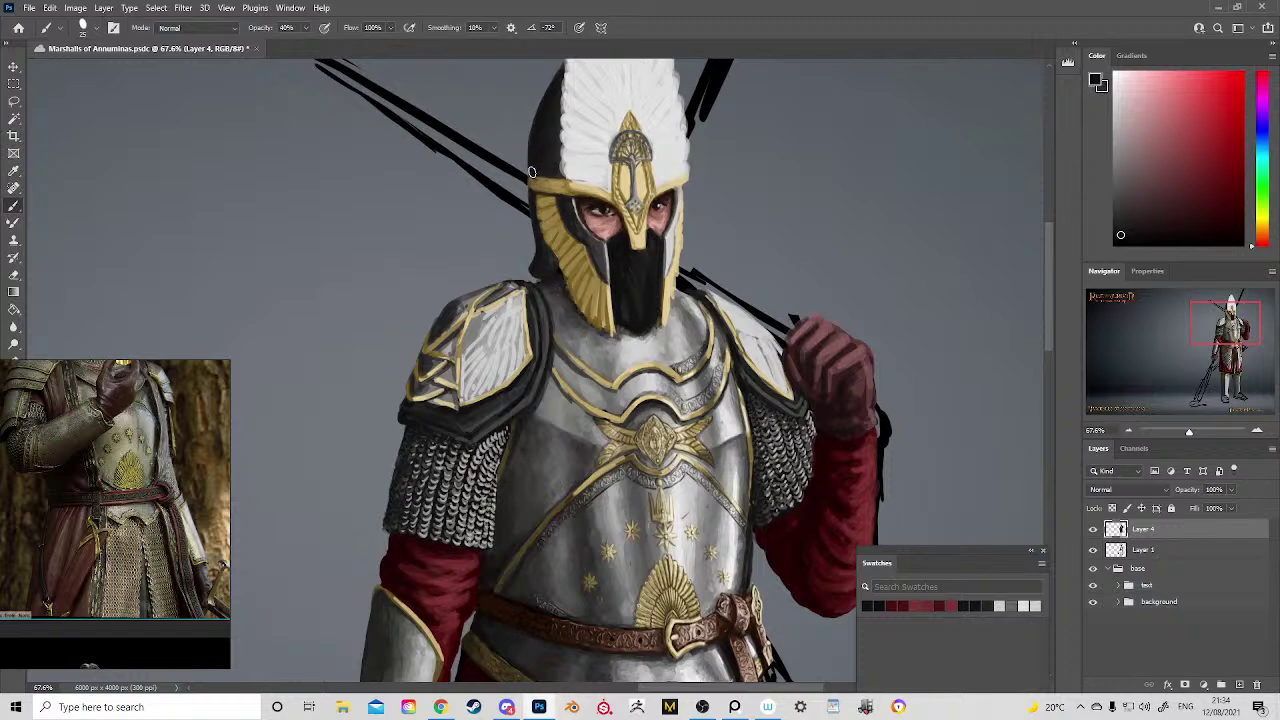
alt+click(432, 339)
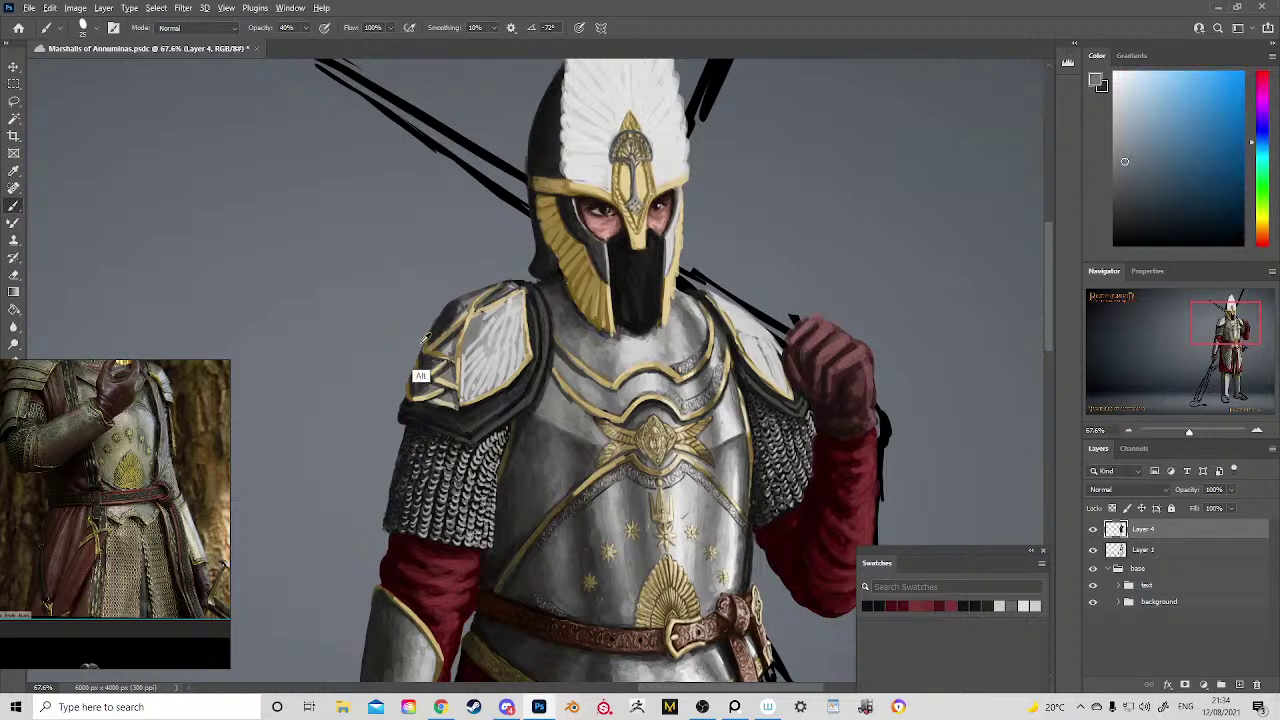
alt+click(705, 441)
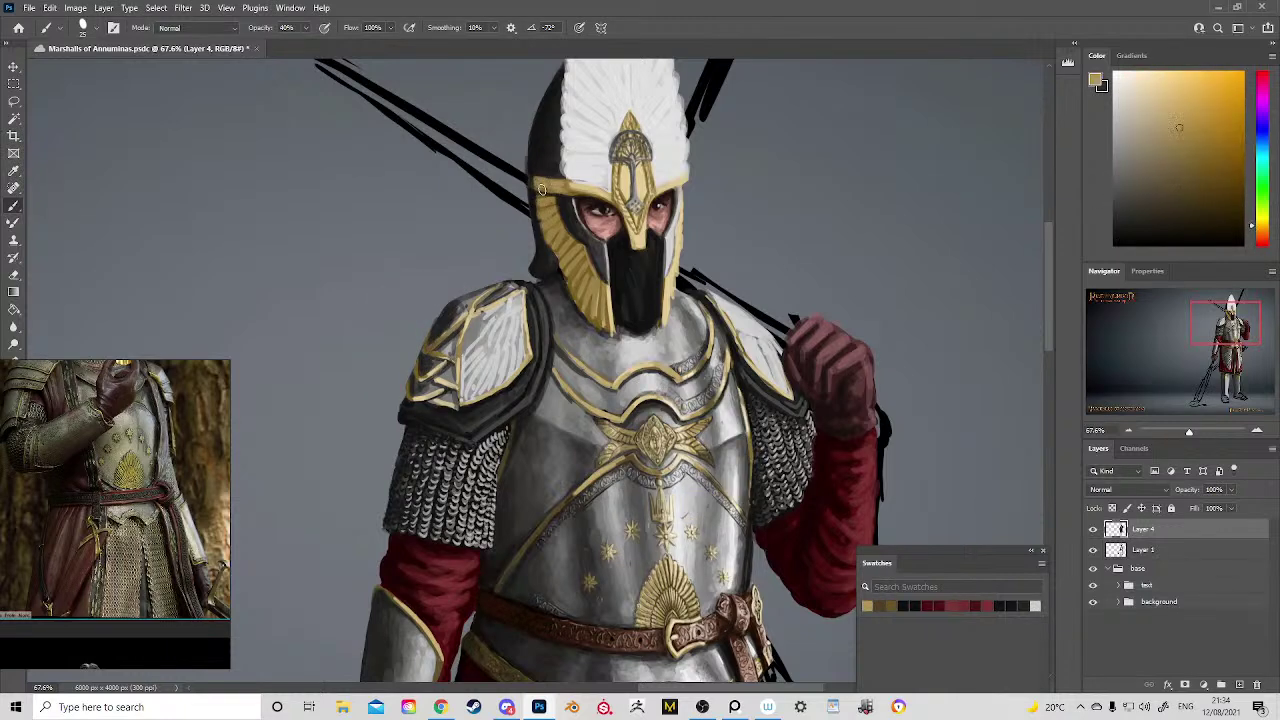
alt+click(521, 553)
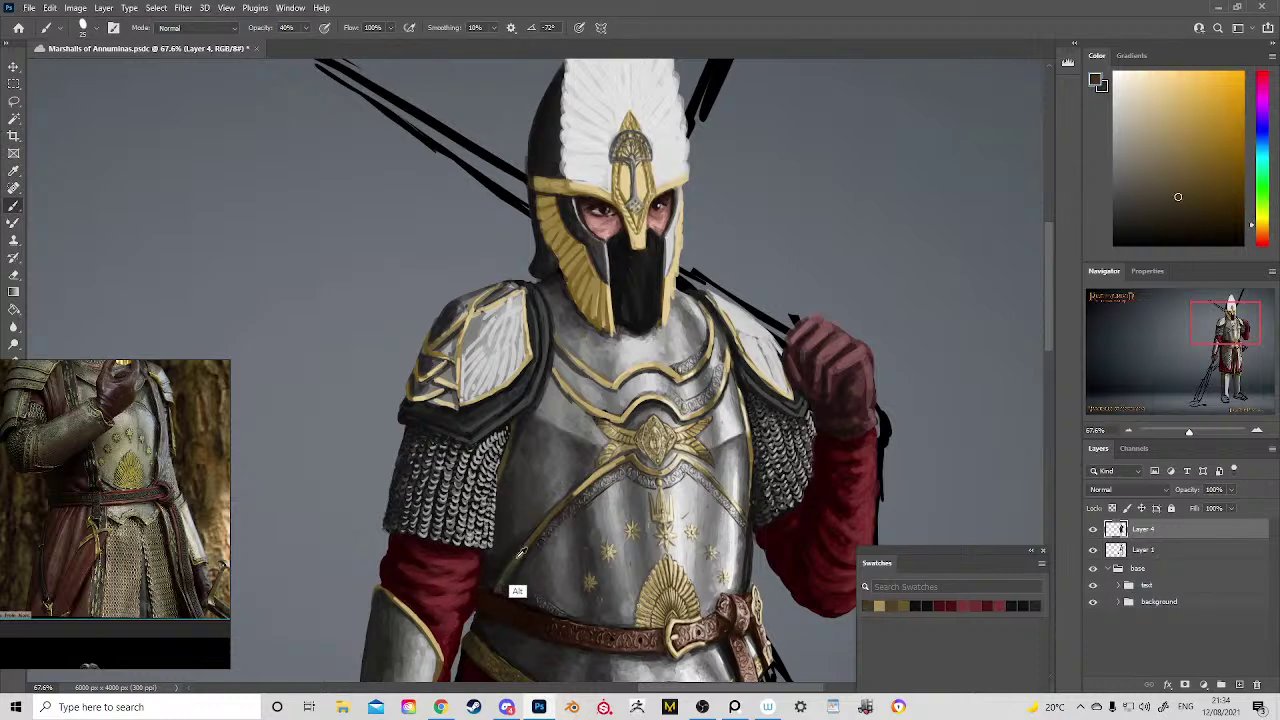
alt+click(521, 553)
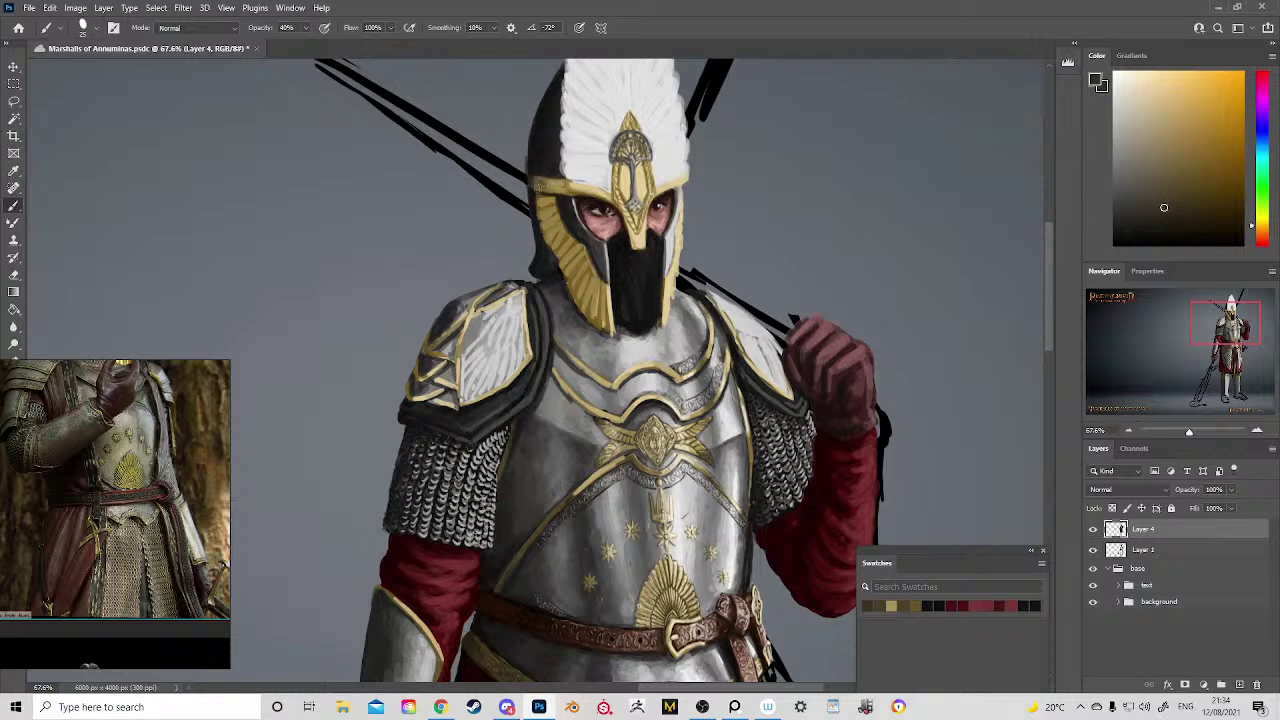
alt+click(550, 183)
key(z)
drag(588, 245, 555, 175)
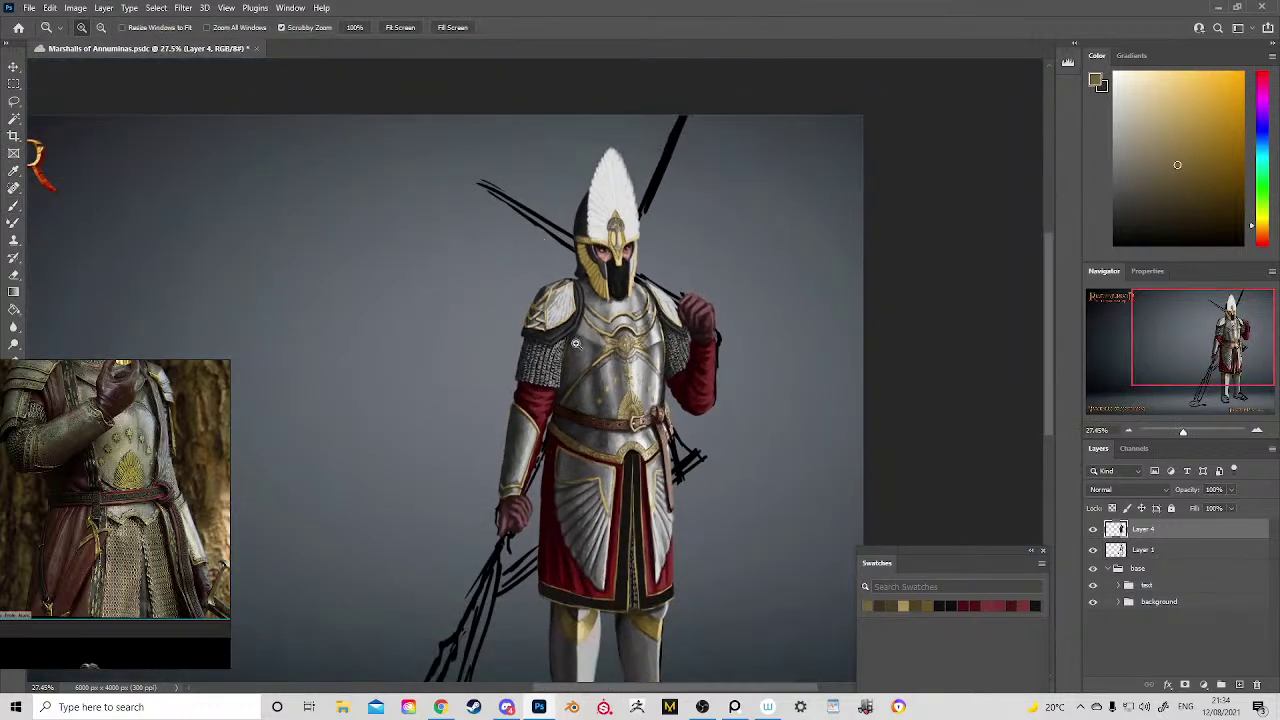
Step: Touch up the collar plate just below the helmet with mid and light greys sampled from the armour
mouse_move(576, 343)
mouse_down()
mouse_move(562, 331)
mouse_move(626, 344)
mouse_move(648, 384)
mouse_up()
key(b)
alt+click(626, 312)
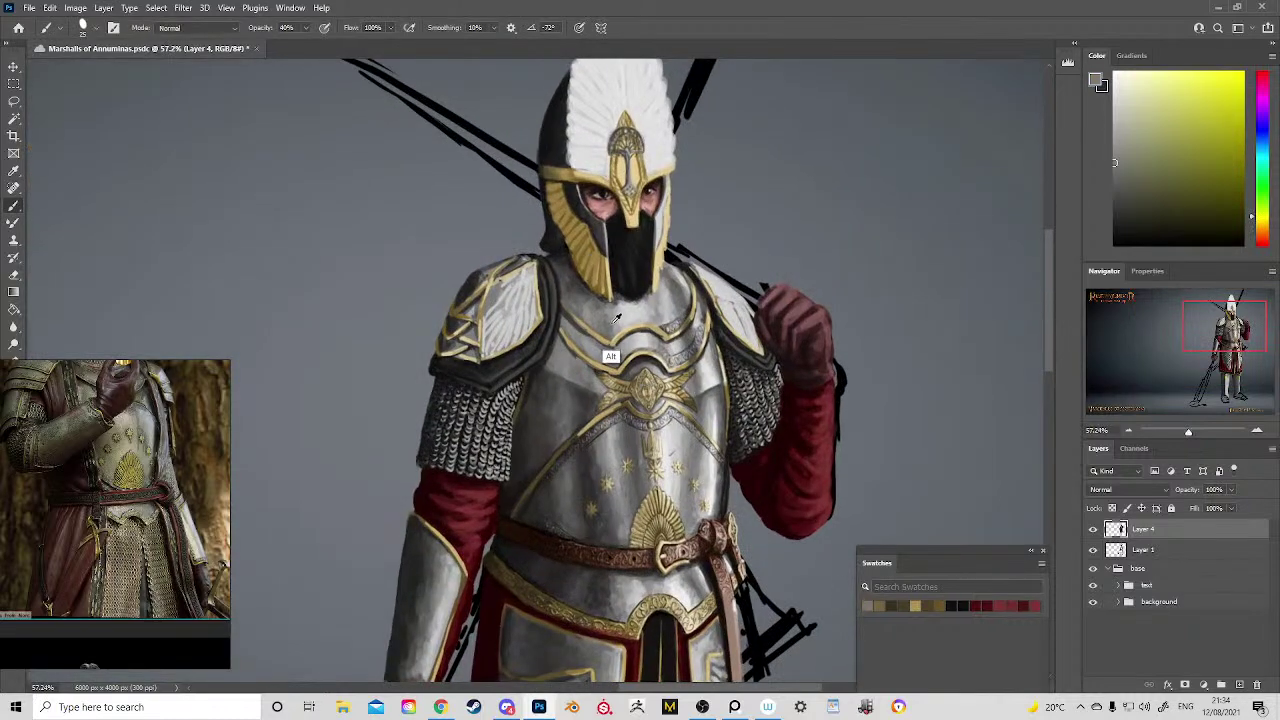
alt+click(627, 320)
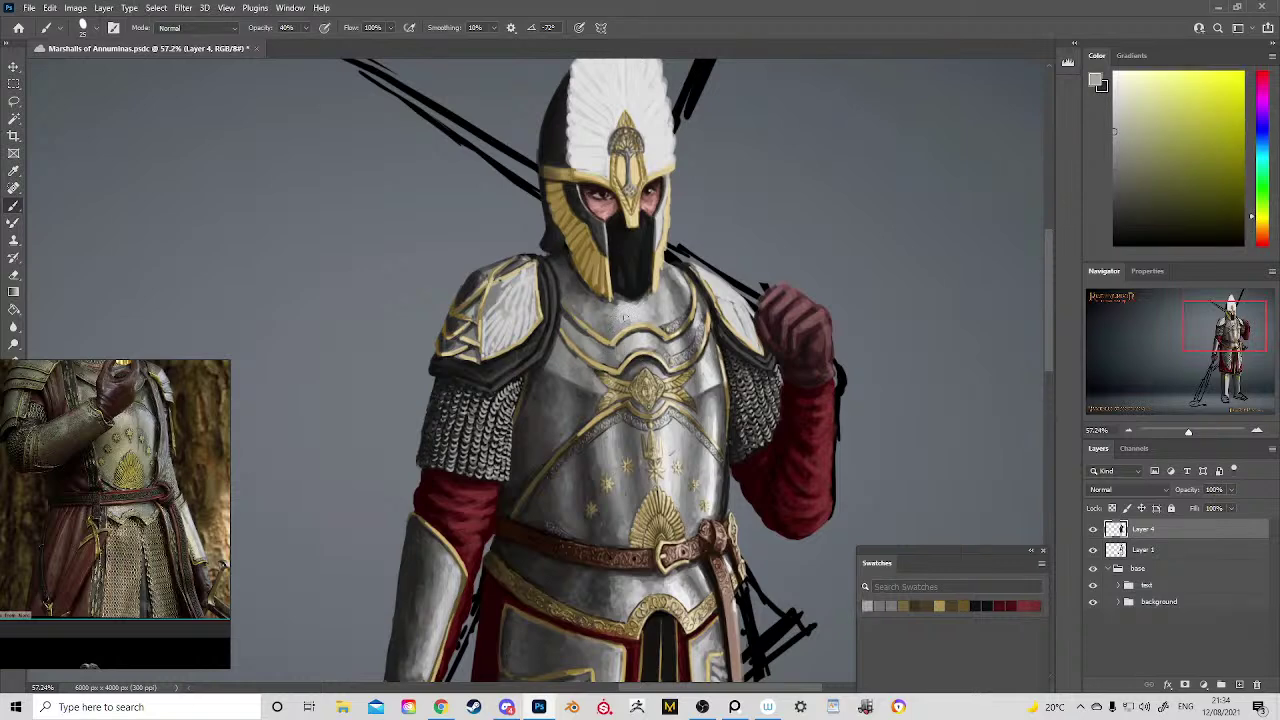
drag(629, 316, 584, 266)
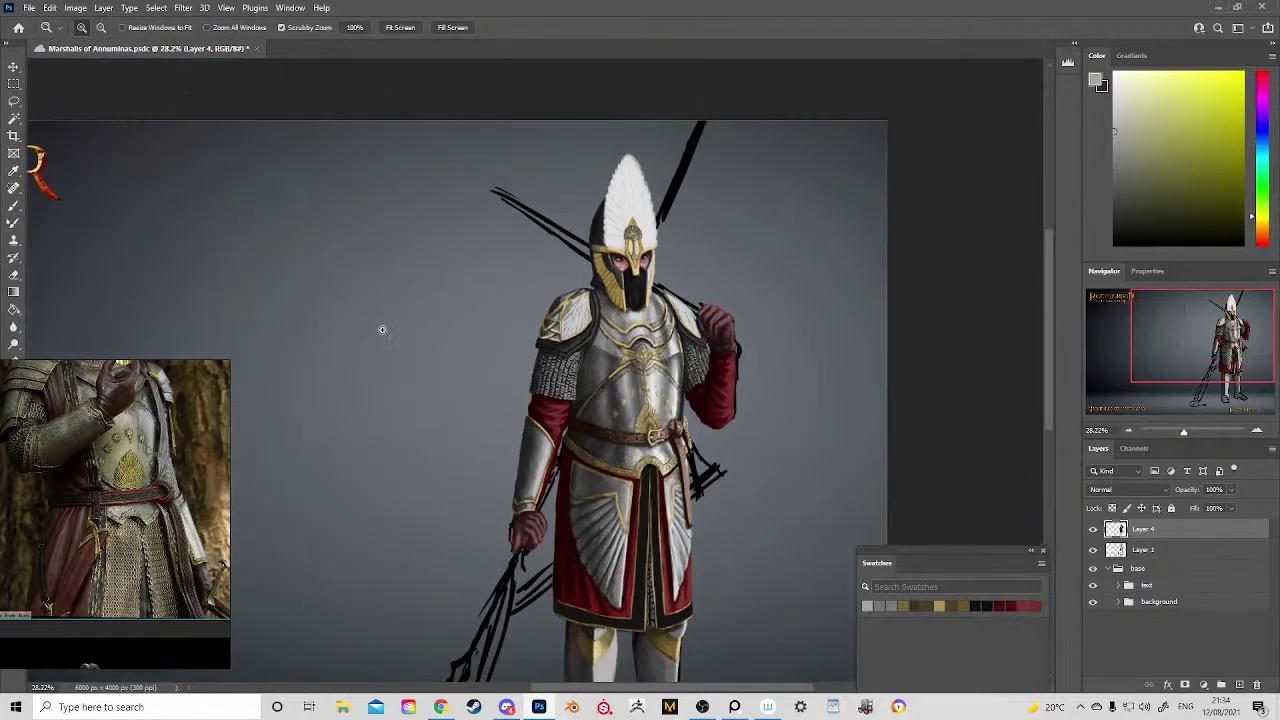
Step: Switch to Discord, enlarge the Grey Company concept image in the chat and snip its hooded archer to the clipboard
mouse_move(508, 707)
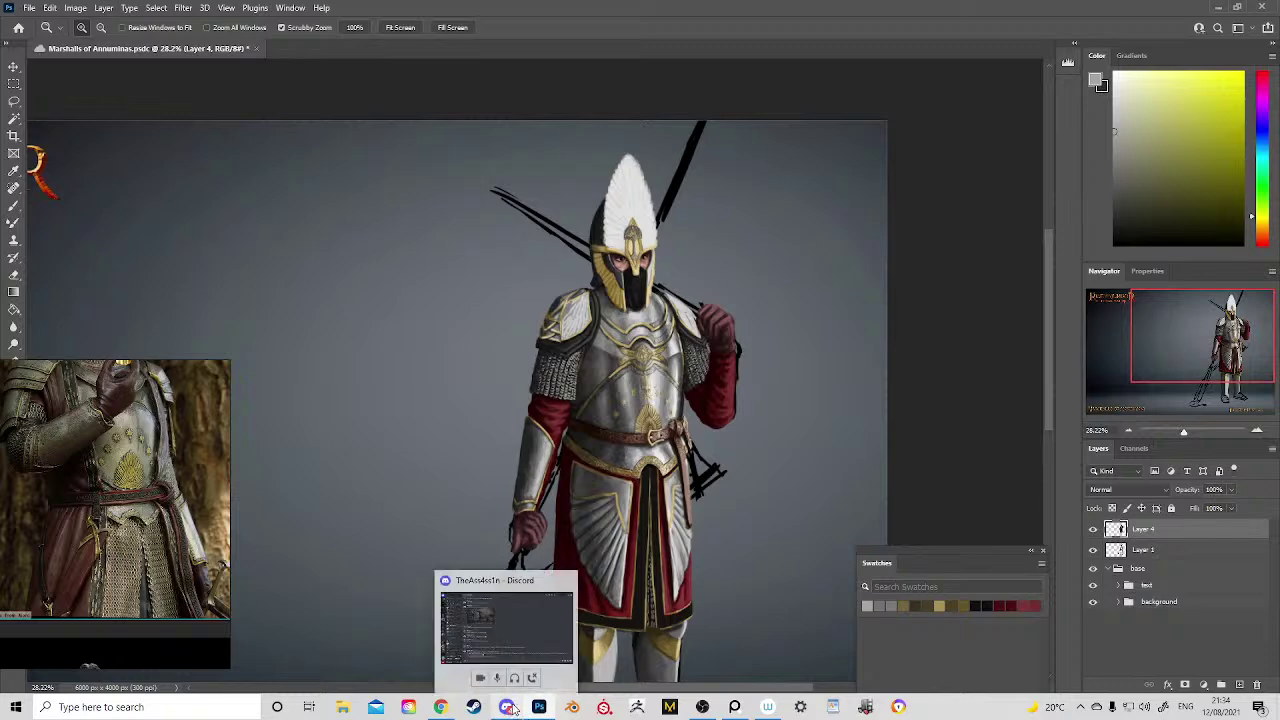
click(517, 708)
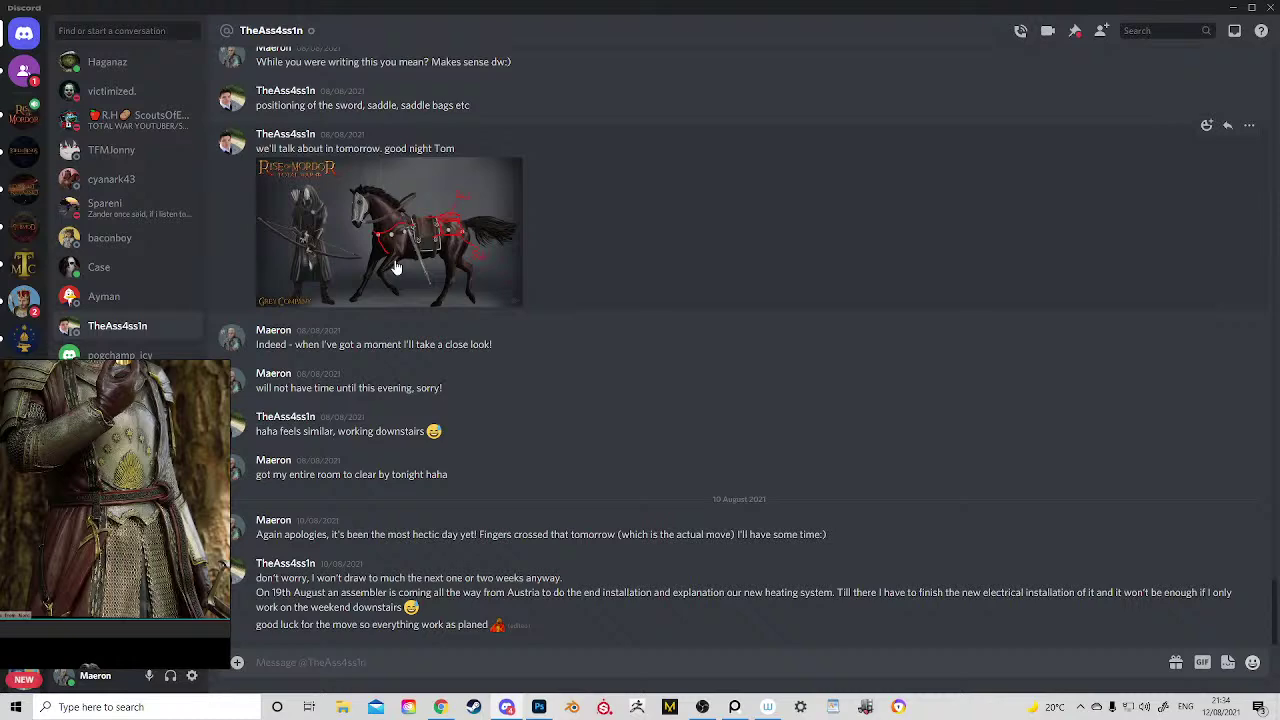
click(305, 248)
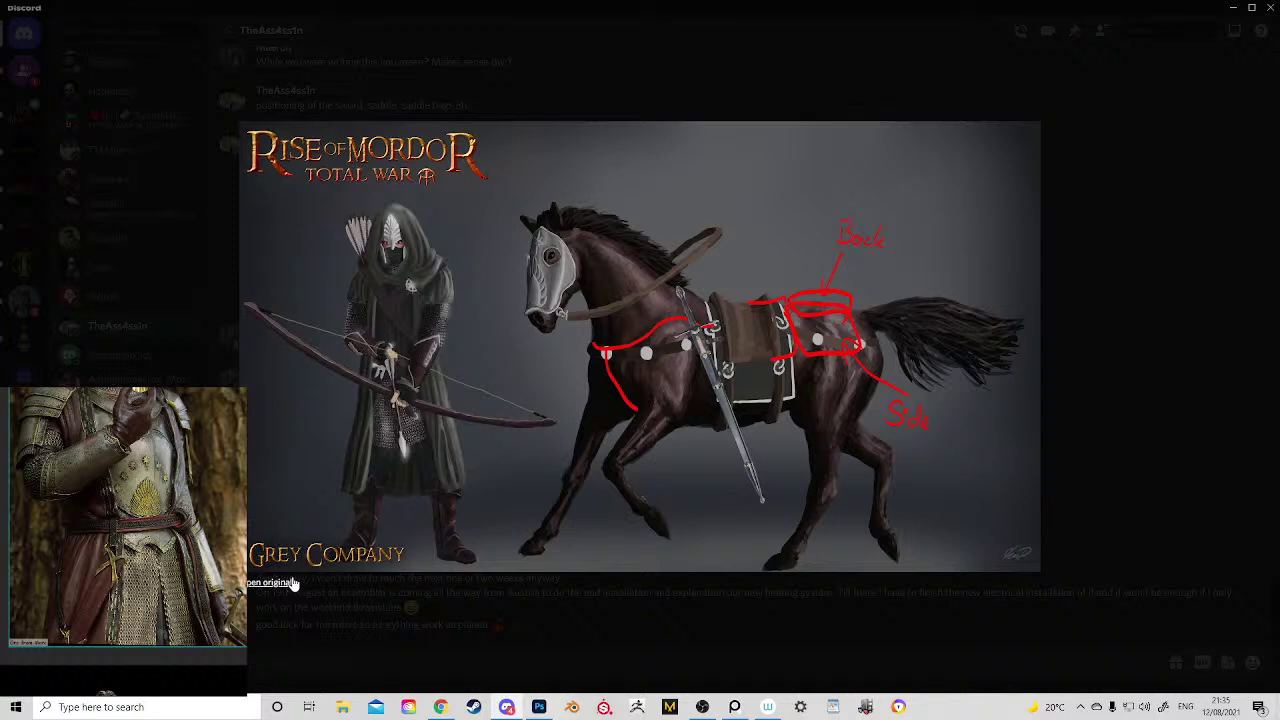
key(super+shift+s)
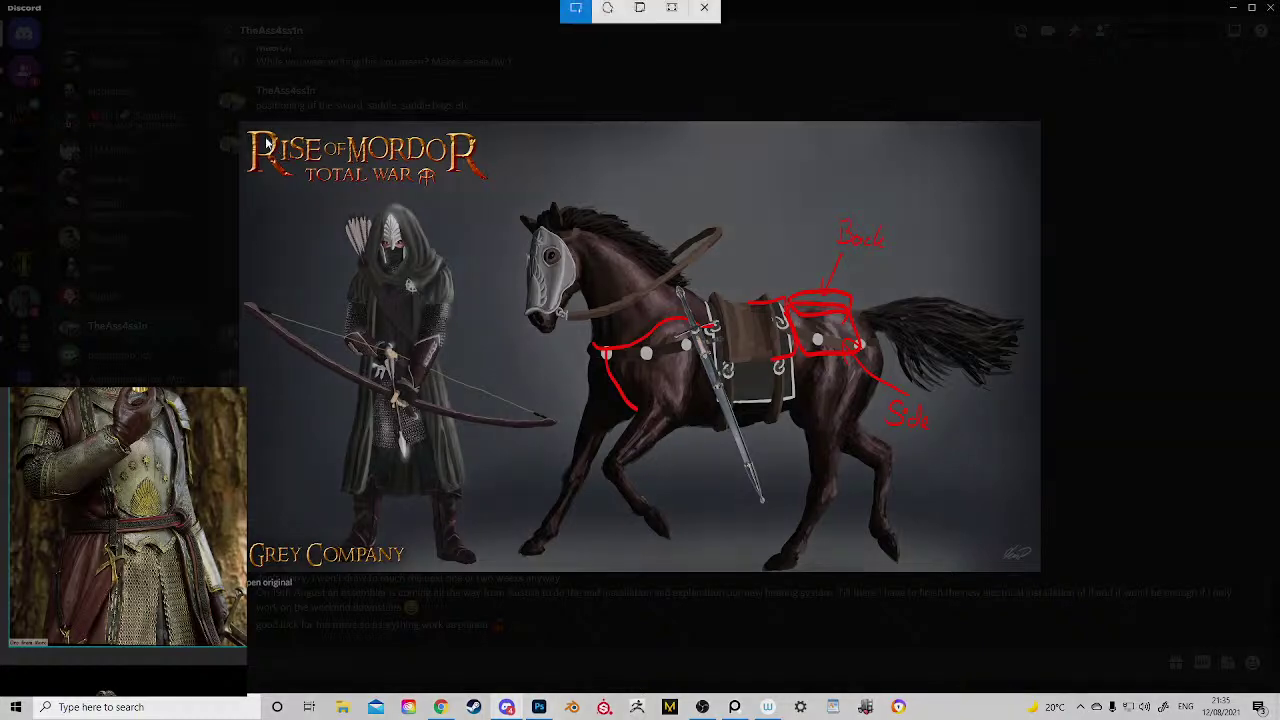
drag(238, 122, 540, 563)
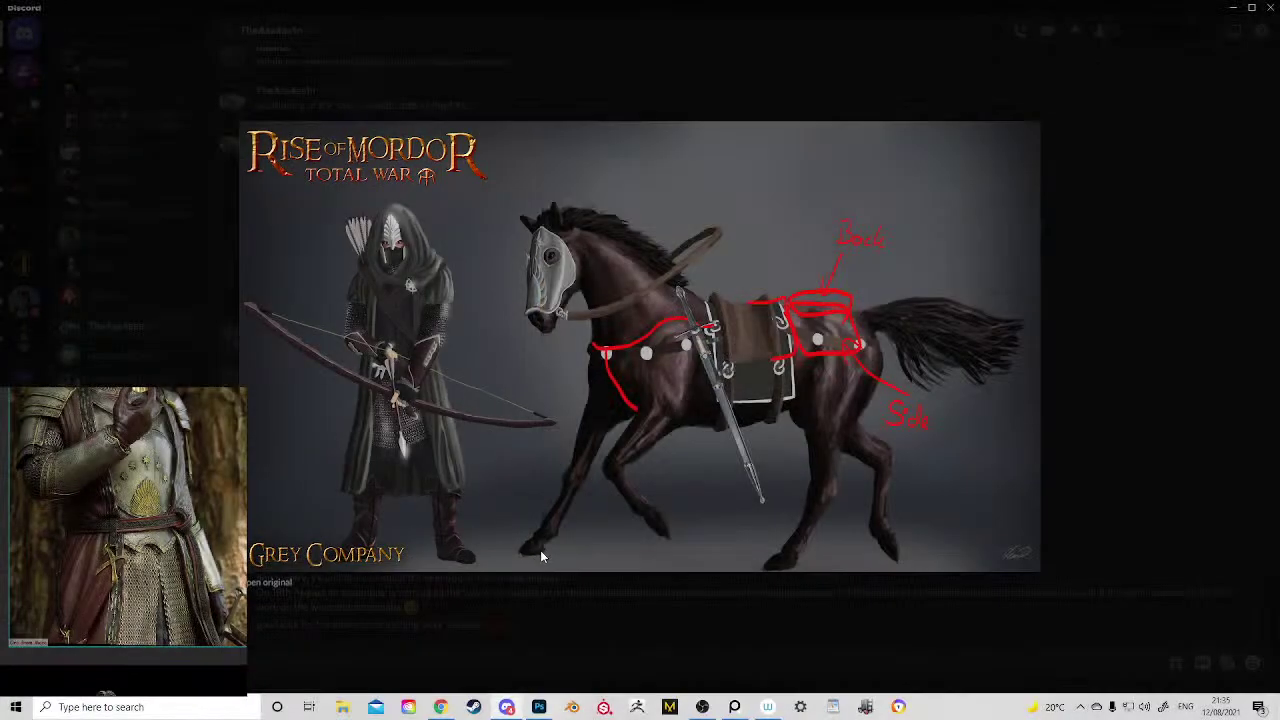
click(470, 104)
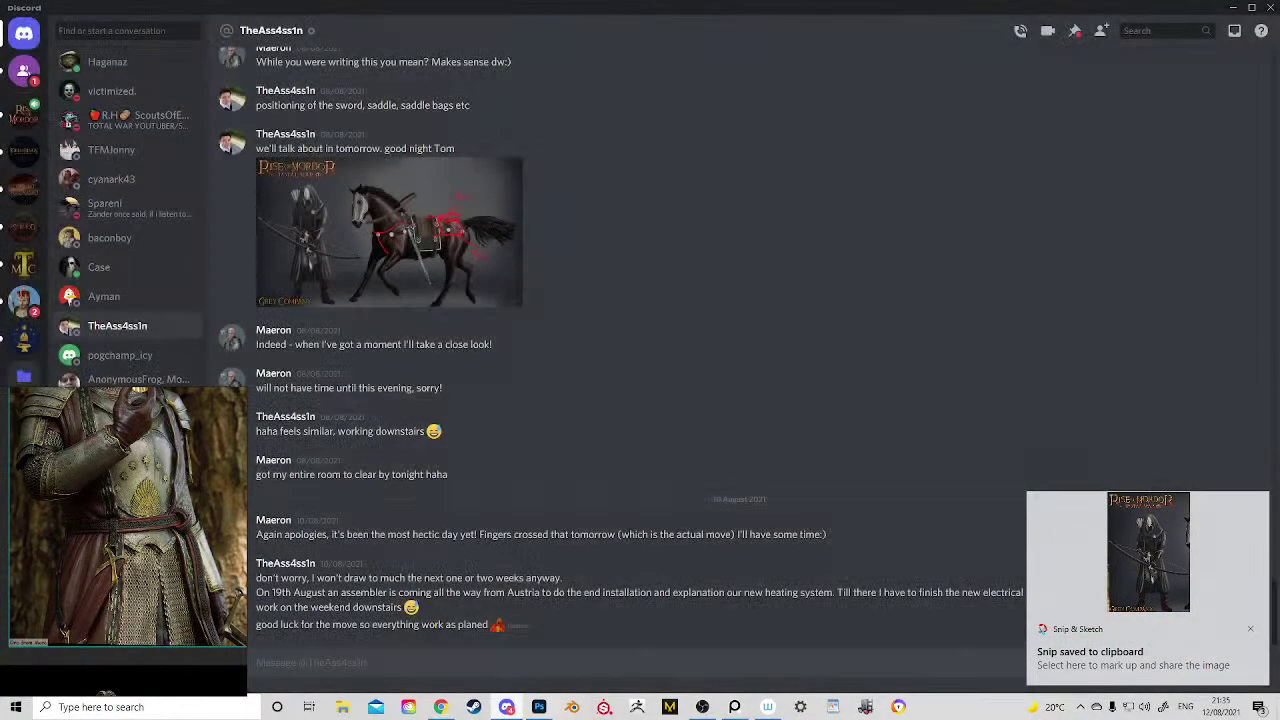
Step: Switch back to Photoshop and paste the snipped archer image into the painting as a new layer
click(539, 707)
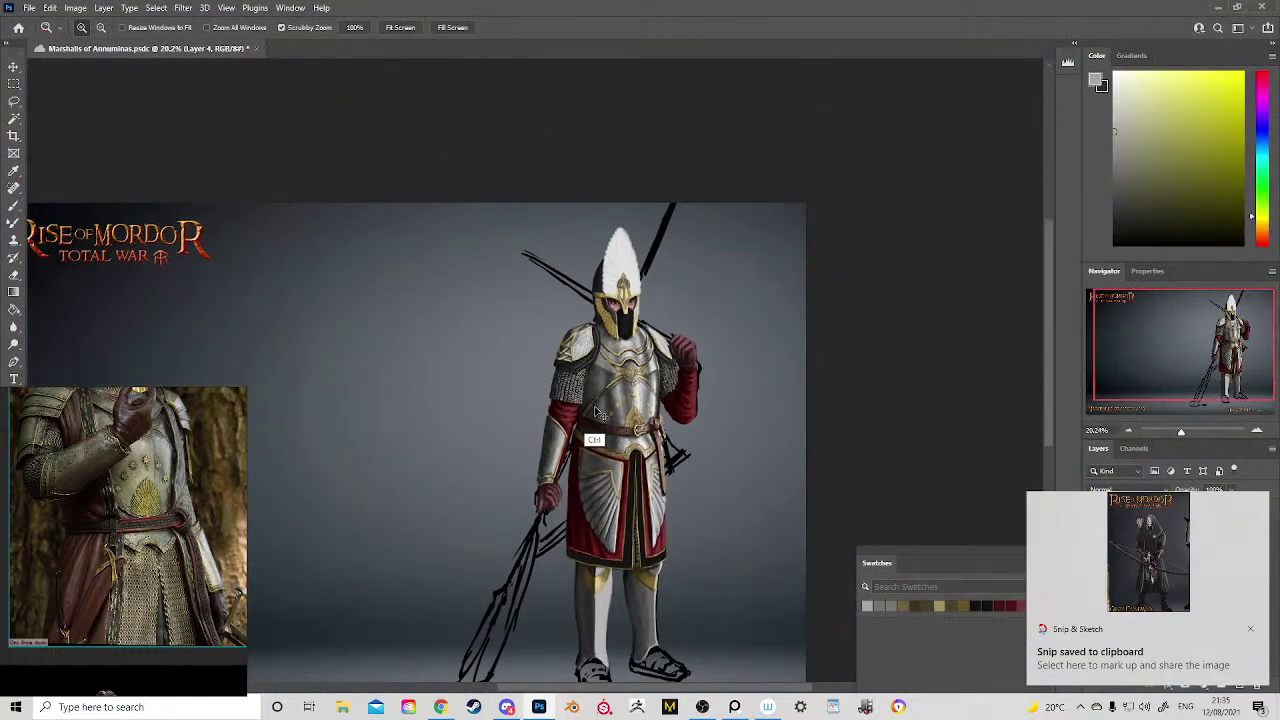
key(ctrl+v)
drag(461, 467, 575, 510)
drag(414, 563, 606, 440)
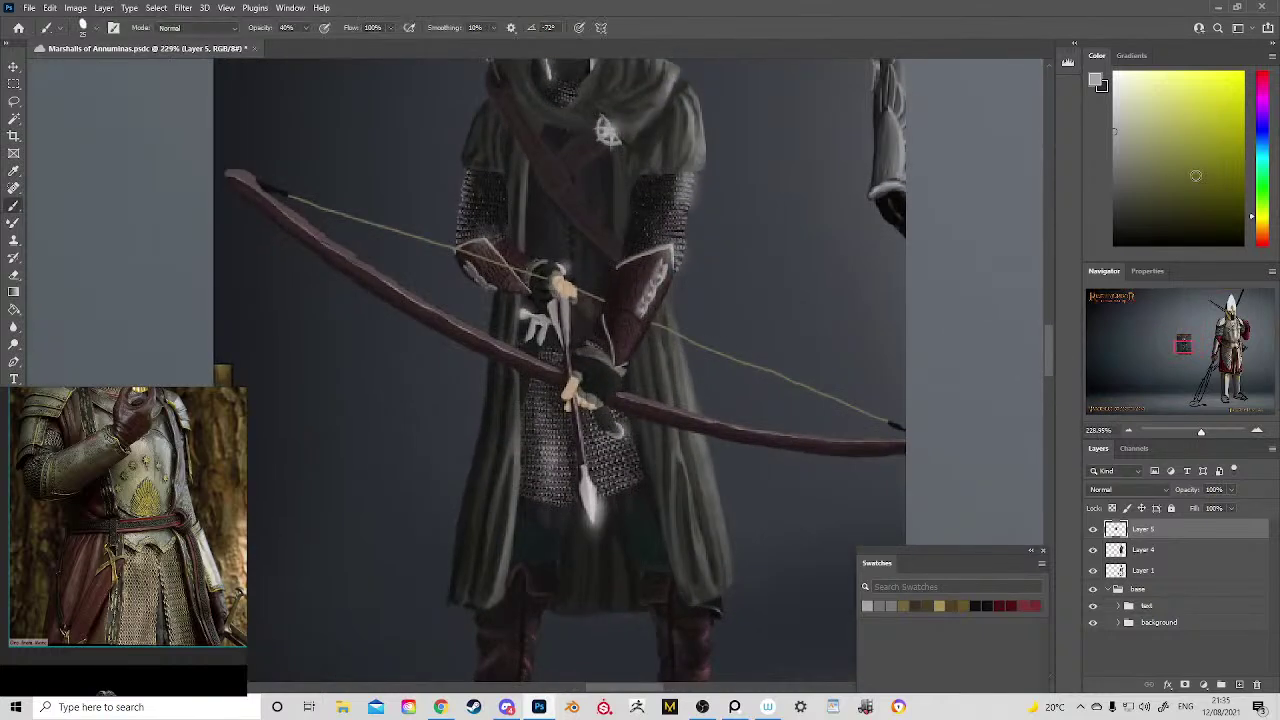
Step: Pick a bright yellow and mark the front split and lower hem of the archer's coat on the pasted image
click(1239, 84)
drag(694, 527, 674, 535)
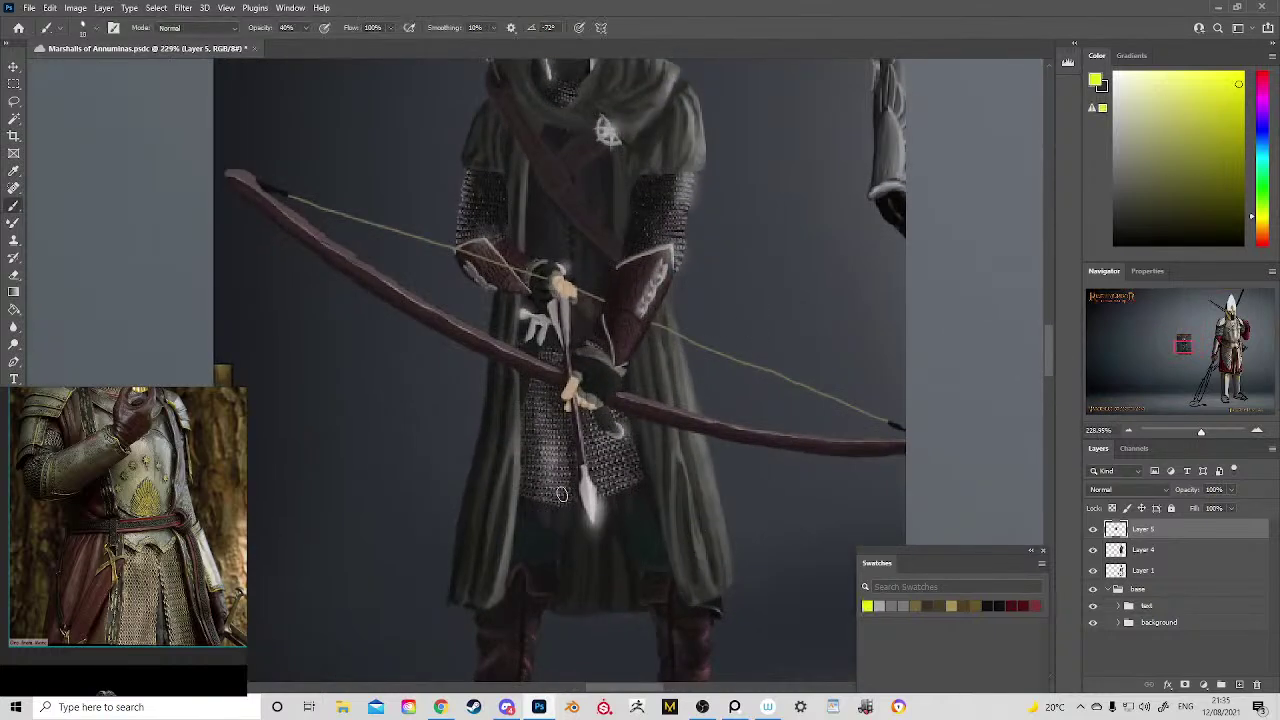
mouse_move(589, 522)
mouse_down()
mouse_move(595, 607)
mouse_move(665, 607)
mouse_up()
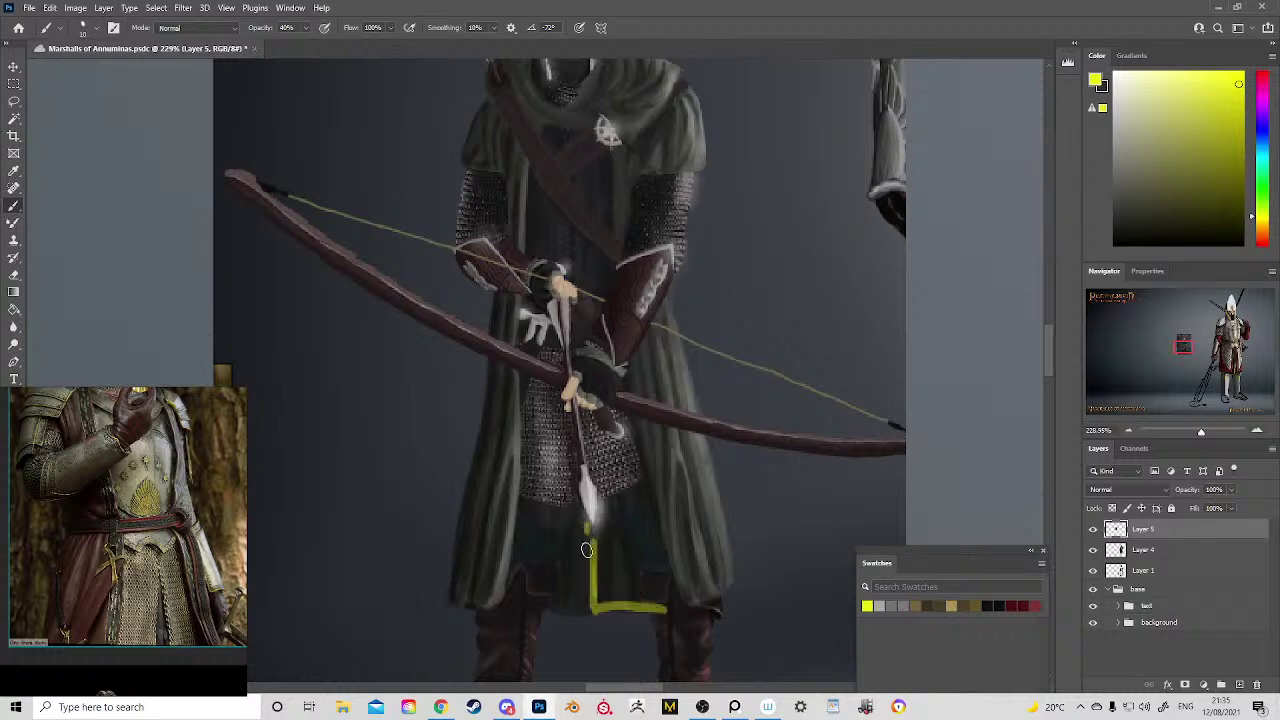
mouse_move(588, 545)
mouse_down()
mouse_move(582, 606)
mouse_move(540, 605)
mouse_up()
drag(593, 550, 593, 375)
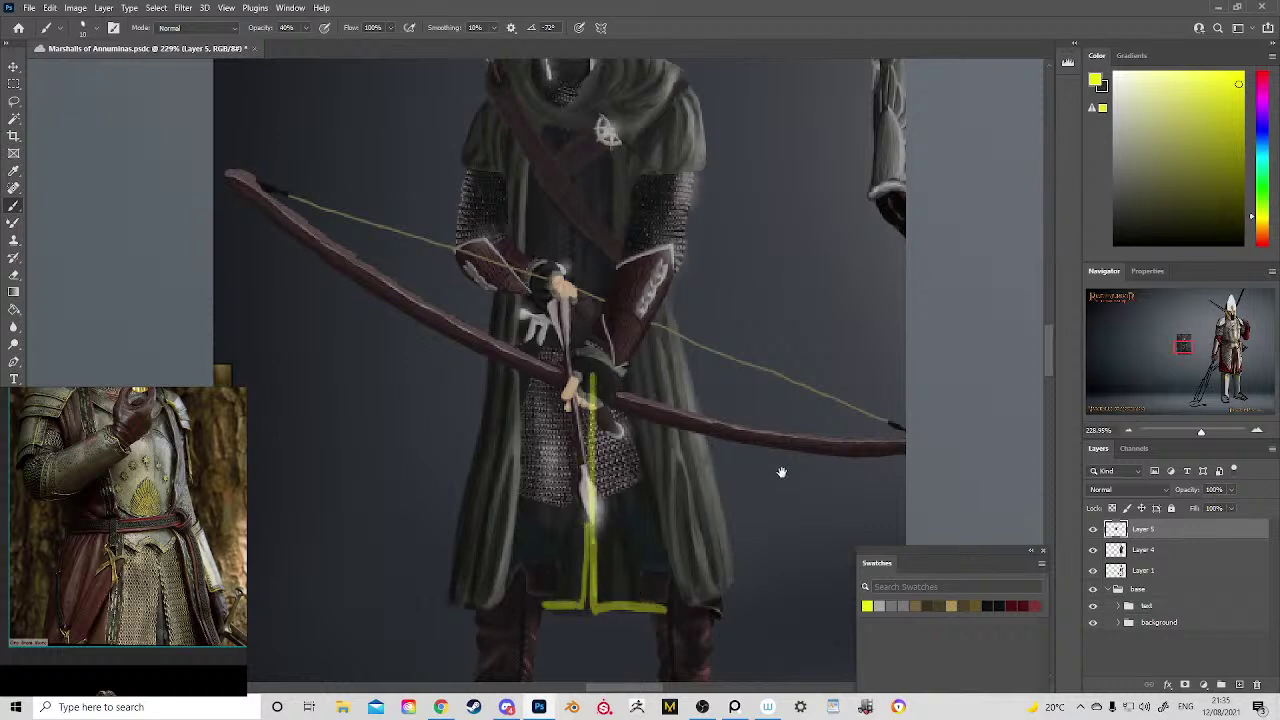
Step: Sketch a simple yellow diagram beside the archer showing a rider's torso and bent leg over the curve of a horse's back
drag(781, 471, 574, 295)
mouse_move(706, 212)
mouse_down()
mouse_move(760, 220)
mouse_move(963, 316)
mouse_move(648, 204)
mouse_up()
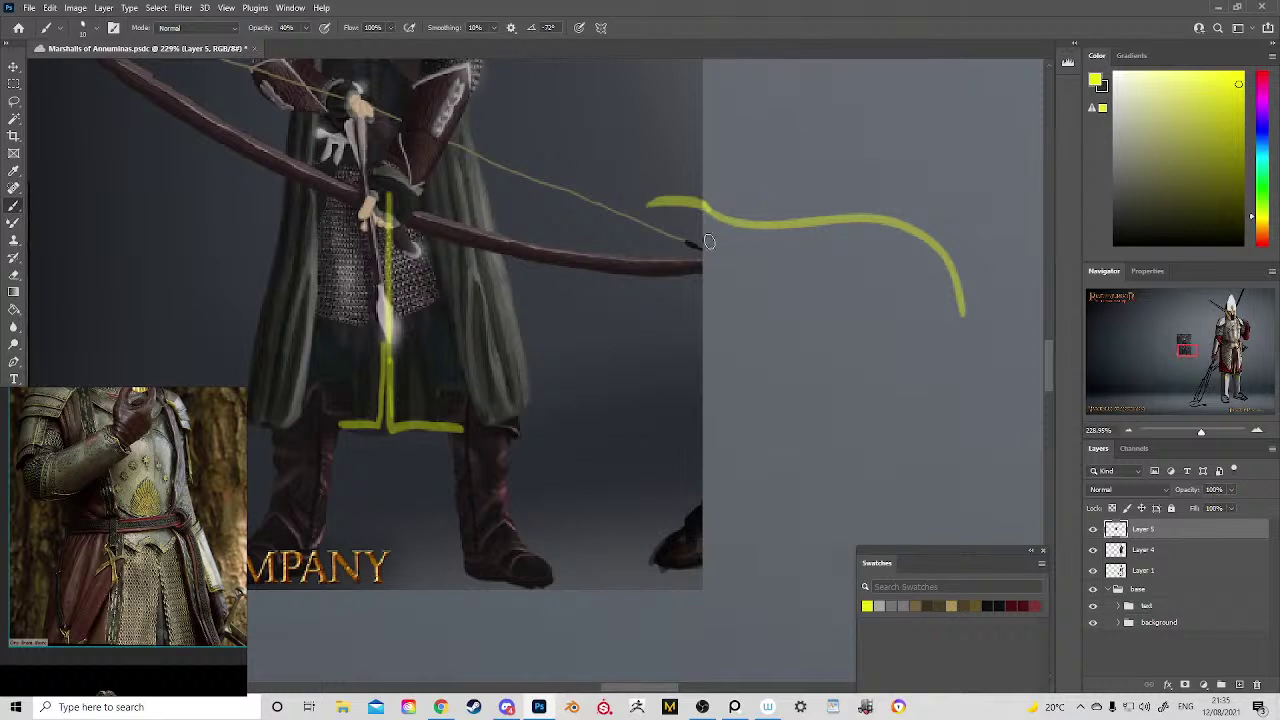
mouse_move(793, 215)
mouse_down()
mouse_move(782, 166)
mouse_move(789, 90)
mouse_up()
mouse_move(826, 96)
mouse_down()
mouse_move(838, 216)
mouse_move(754, 314)
mouse_up()
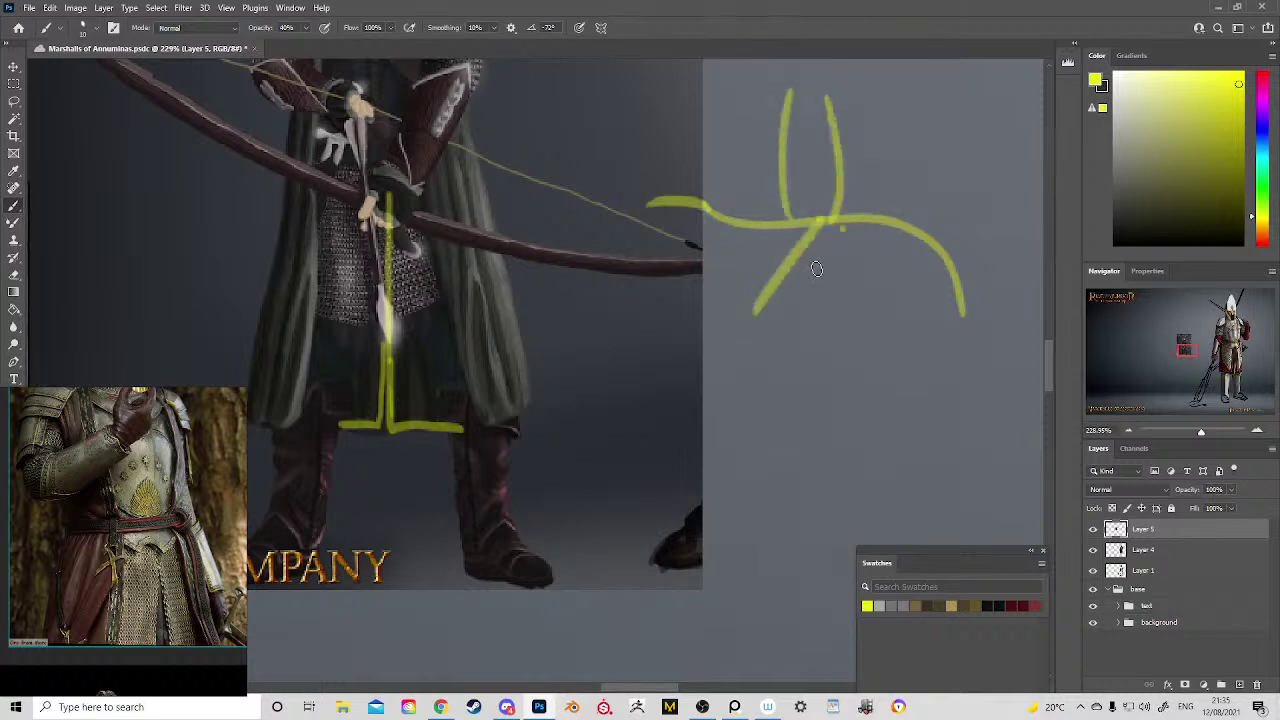
drag(842, 226, 786, 318)
mouse_move(754, 310)
mouse_down()
mouse_move(794, 368)
mouse_move(820, 374)
mouse_up()
mouse_move(860, 252)
mouse_down()
mouse_move(846, 343)
mouse_move(779, 429)
mouse_up()
mouse_move(738, 268)
mouse_down()
mouse_move(793, 405)
mouse_move(826, 510)
mouse_up()
mouse_move(755, 395)
mouse_down()
mouse_move(783, 522)
mouse_move(826, 526)
mouse_up()
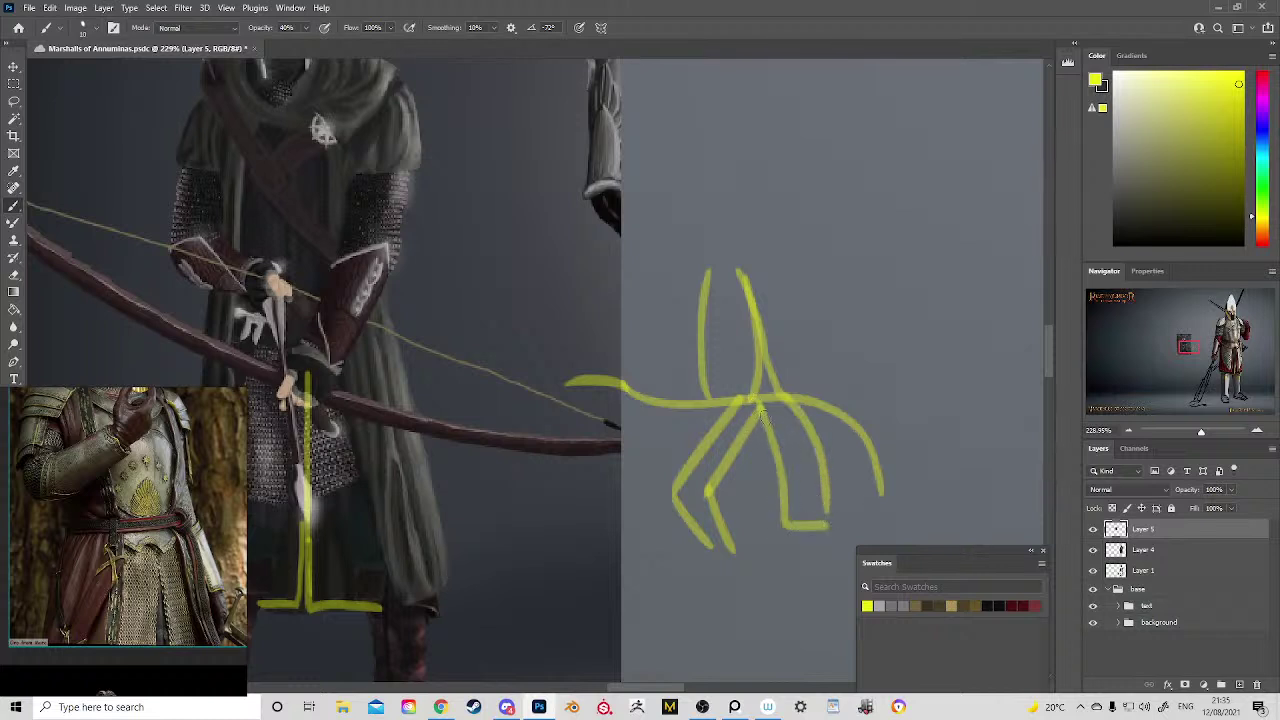
mouse_move(755, 397)
mouse_down()
mouse_move(765, 457)
mouse_move(827, 525)
mouse_up()
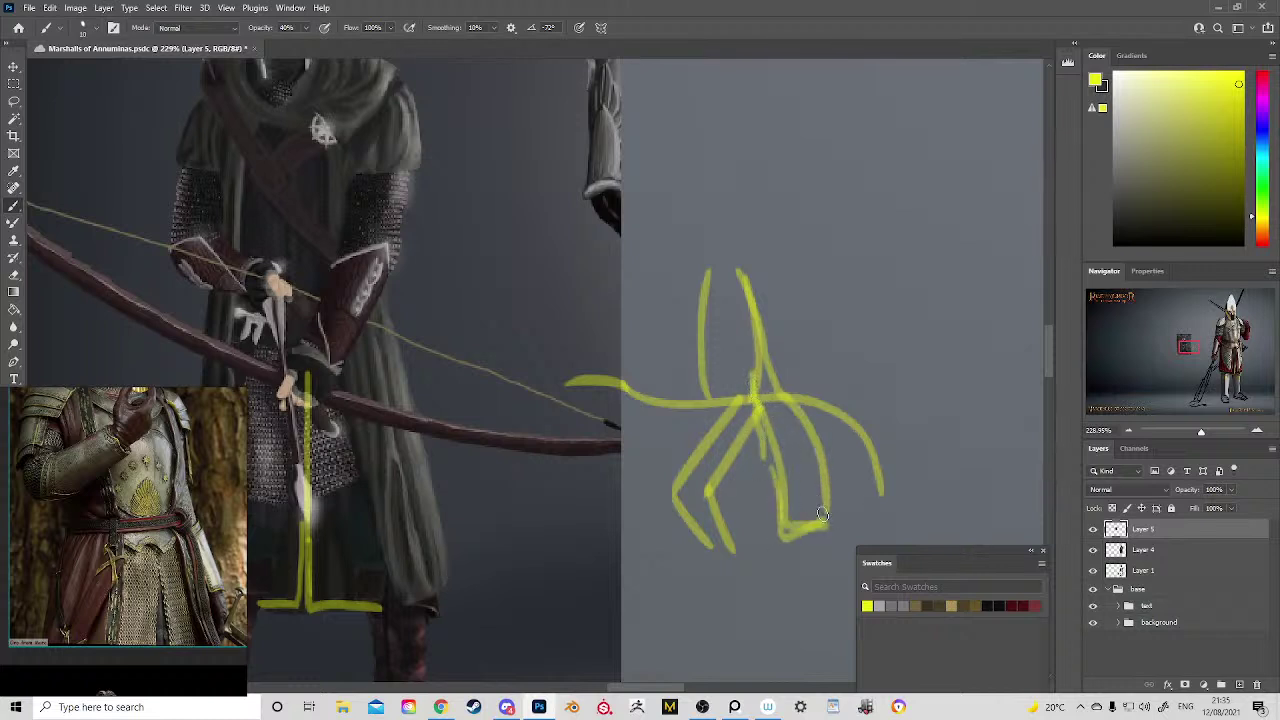
drag(822, 479, 826, 508)
mouse_move(727, 367)
mouse_down()
mouse_move(750, 462)
mouse_move(703, 327)
mouse_up()
Step: Undo the last diagram strokes, then redraw the coat draping along the rider's back and leg and close the torso's upper end
key(ctrl+z)
key(ctrl+z)
key(ctrl+z)
key(ctrl+z)
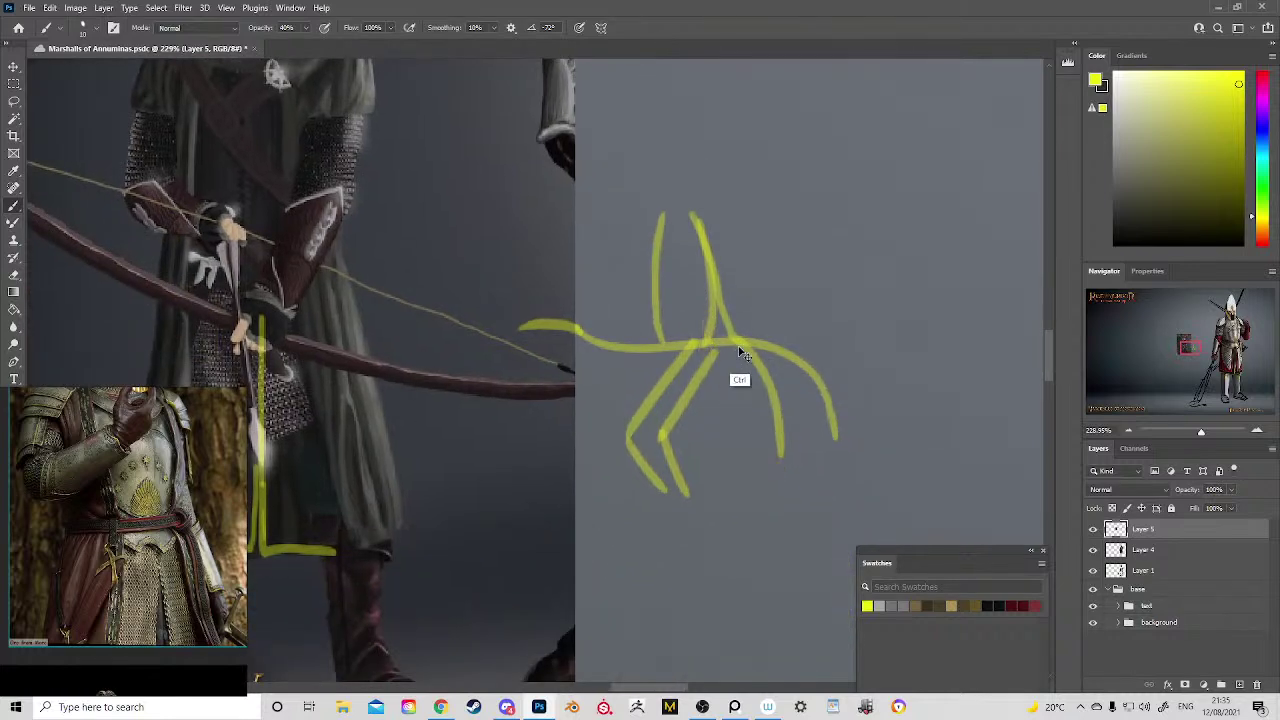
key(ctrl+shift+z)
mouse_move(712, 230)
mouse_down()
mouse_move(738, 359)
mouse_move(711, 409)
mouse_move(718, 480)
mouse_move(693, 485)
mouse_move(657, 462)
mouse_move(663, 405)
mouse_move(694, 362)
mouse_move(696, 333)
mouse_move(662, 450)
mouse_move(682, 496)
mouse_move(706, 461)
mouse_move(743, 327)
mouse_move(746, 338)
mouse_move(700, 246)
mouse_up()
mouse_move(712, 328)
mouse_down()
mouse_move(704, 228)
mouse_move(815, 270)
mouse_up()
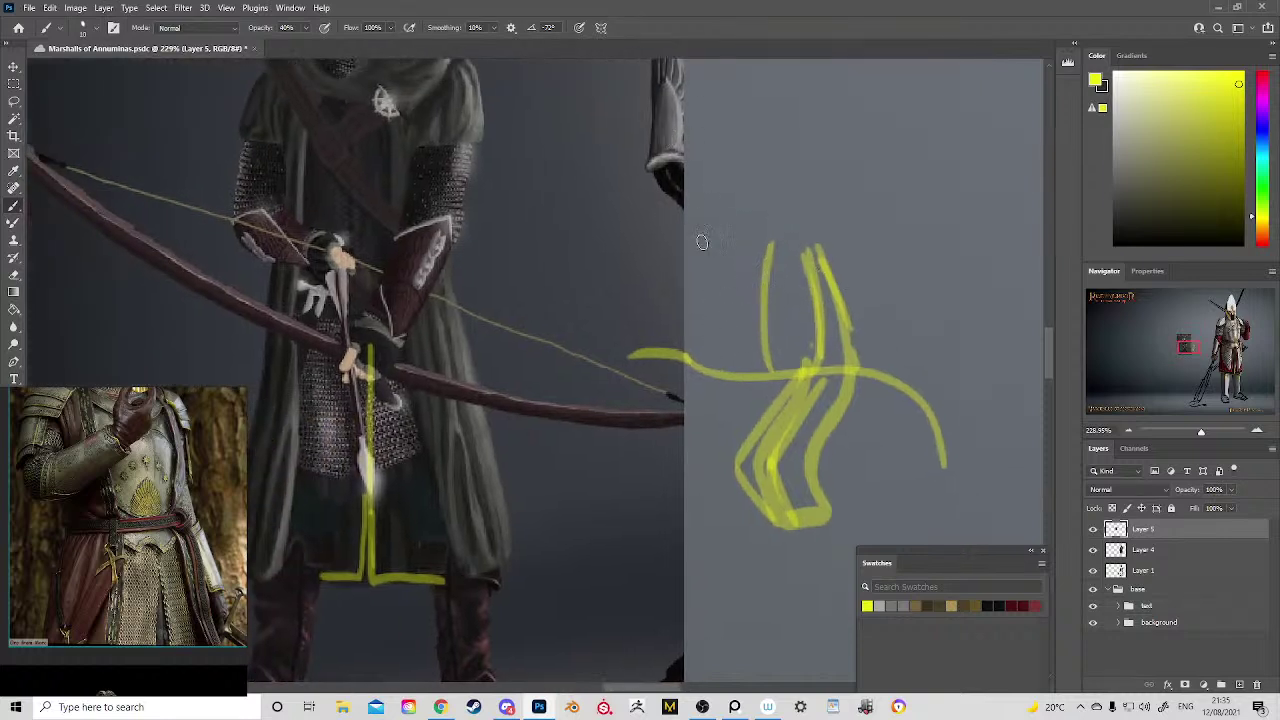
mouse_move(772, 230)
mouse_down()
mouse_move(795, 234)
mouse_move(818, 272)
mouse_up()
Step: Delete the layer holding the pasted archer image and the yellow sketches
key(z)
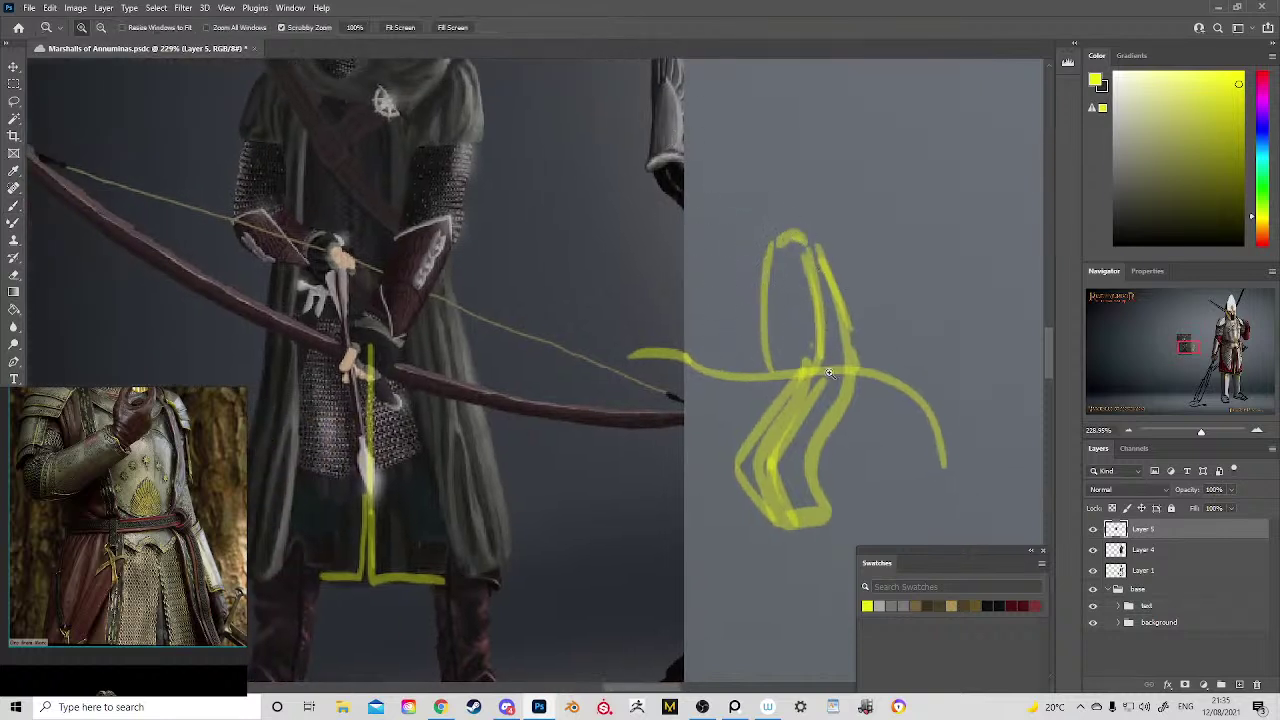
drag(790, 331, 718, 295)
drag(620, 378, 660, 275)
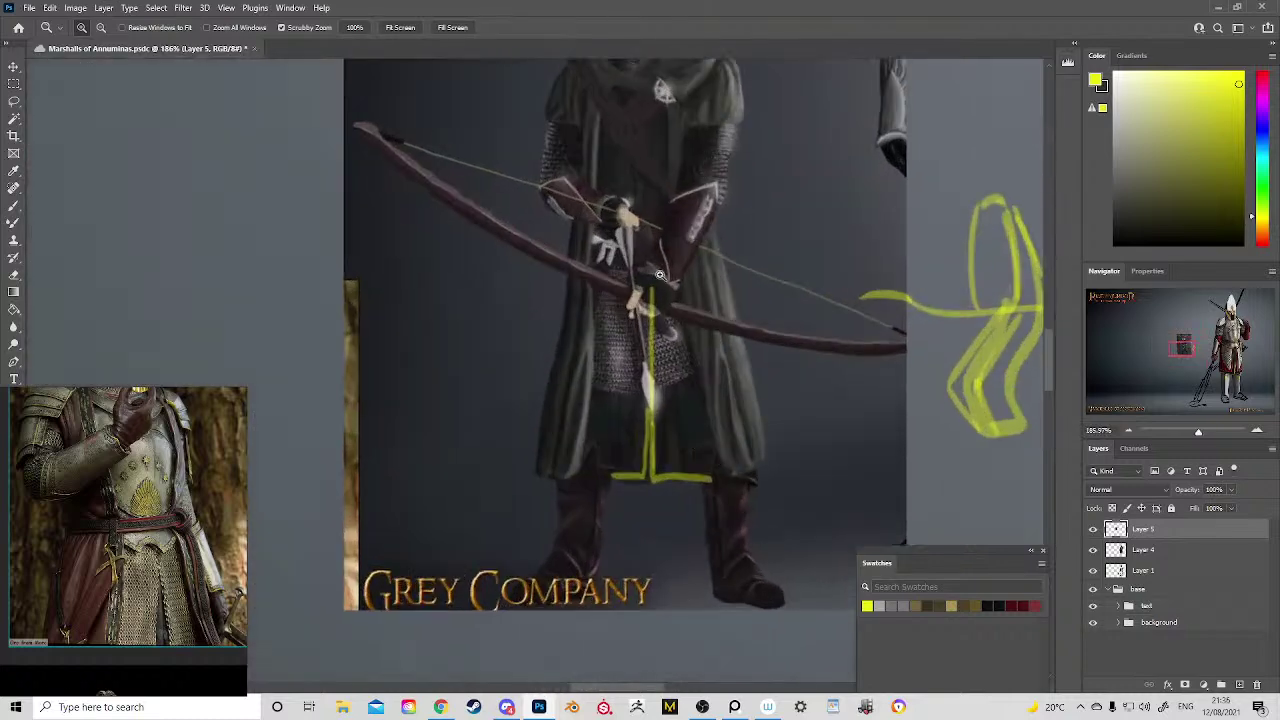
scroll(702, 448, down, 5)
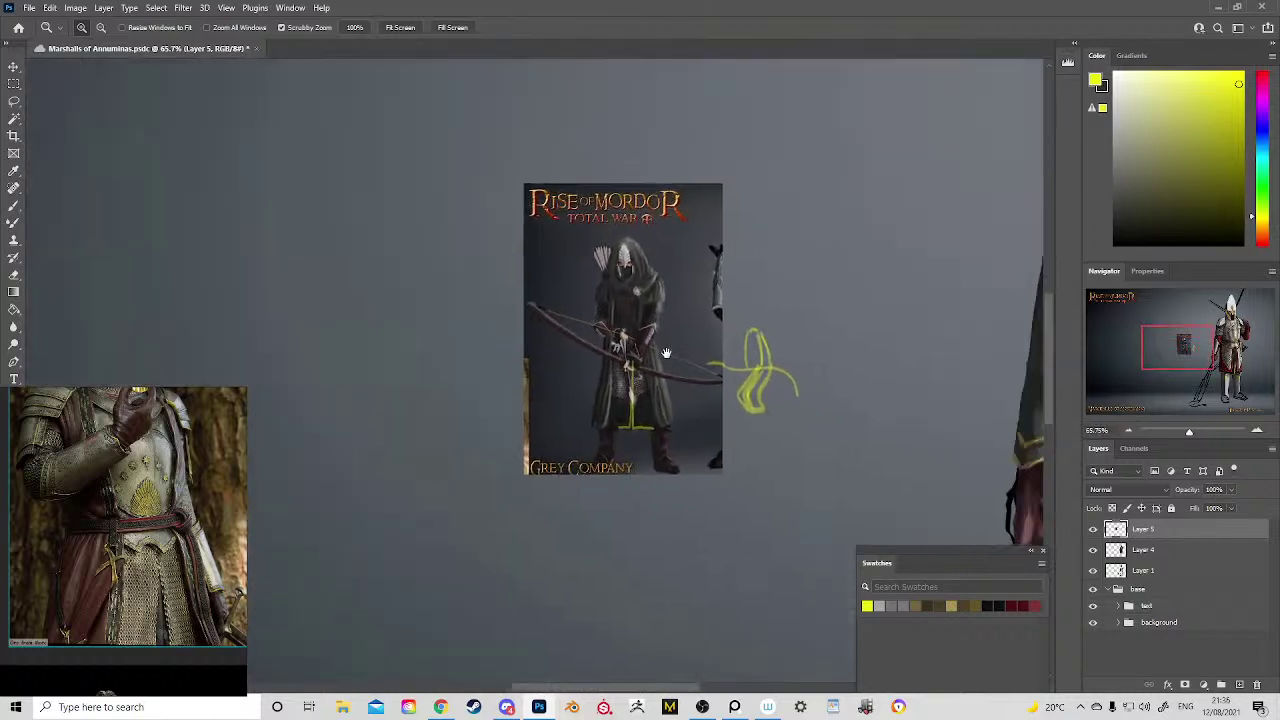
scroll(740, 320, up, 2)
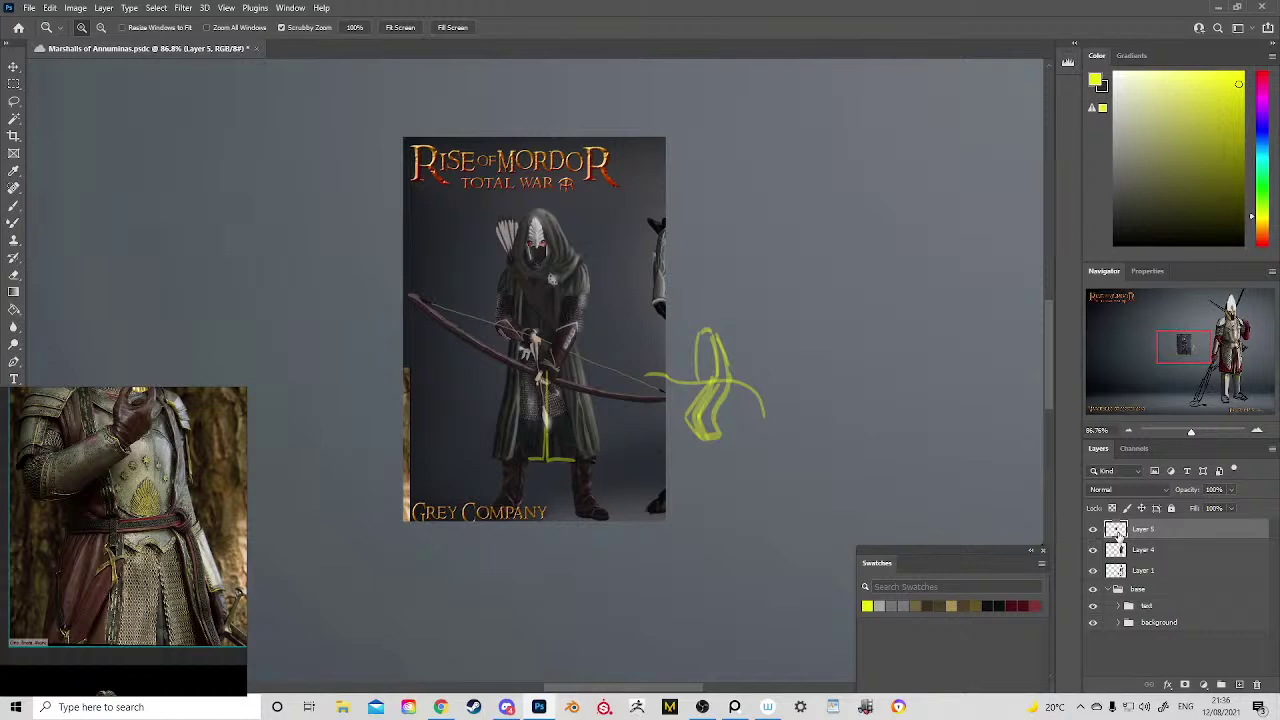
key(Delete)
Step: Shade the skin beneath the eye nearer the fanned cheek guard with a dark tone sampled from the other eye
scroll(594, 463, down, 6)
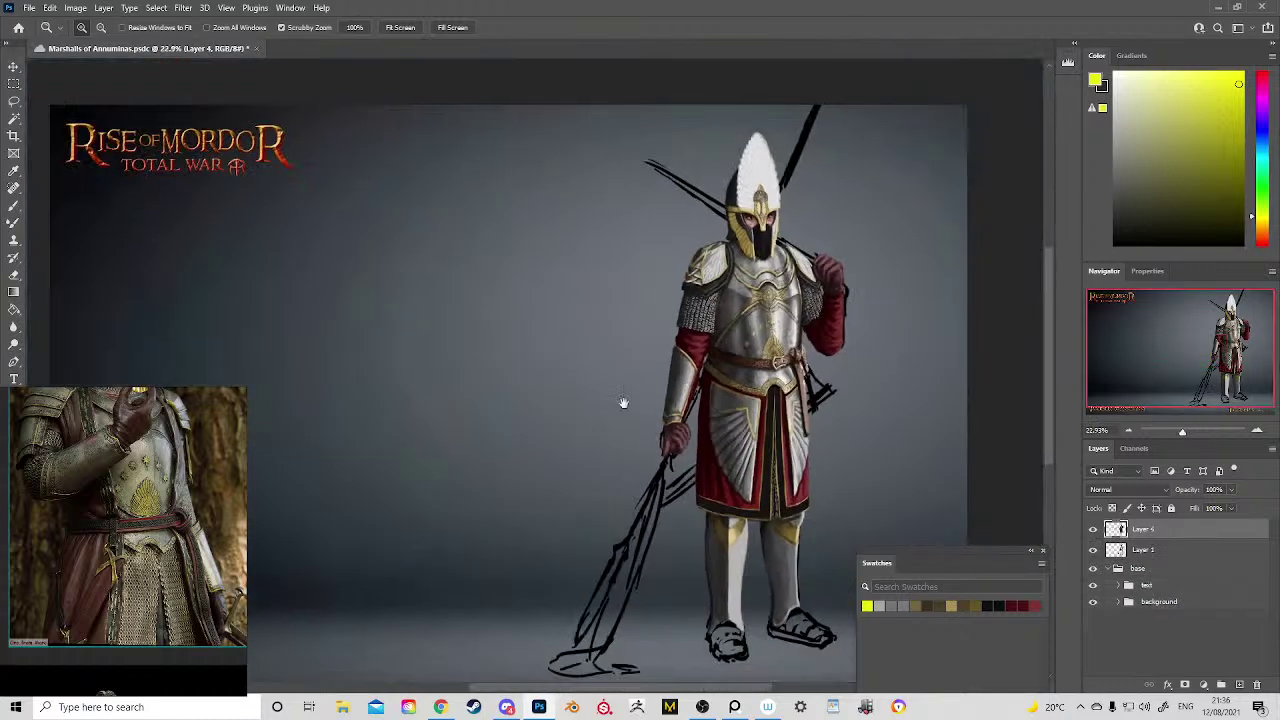
drag(623, 403, 395, 410)
scroll(503, 387, down, 1)
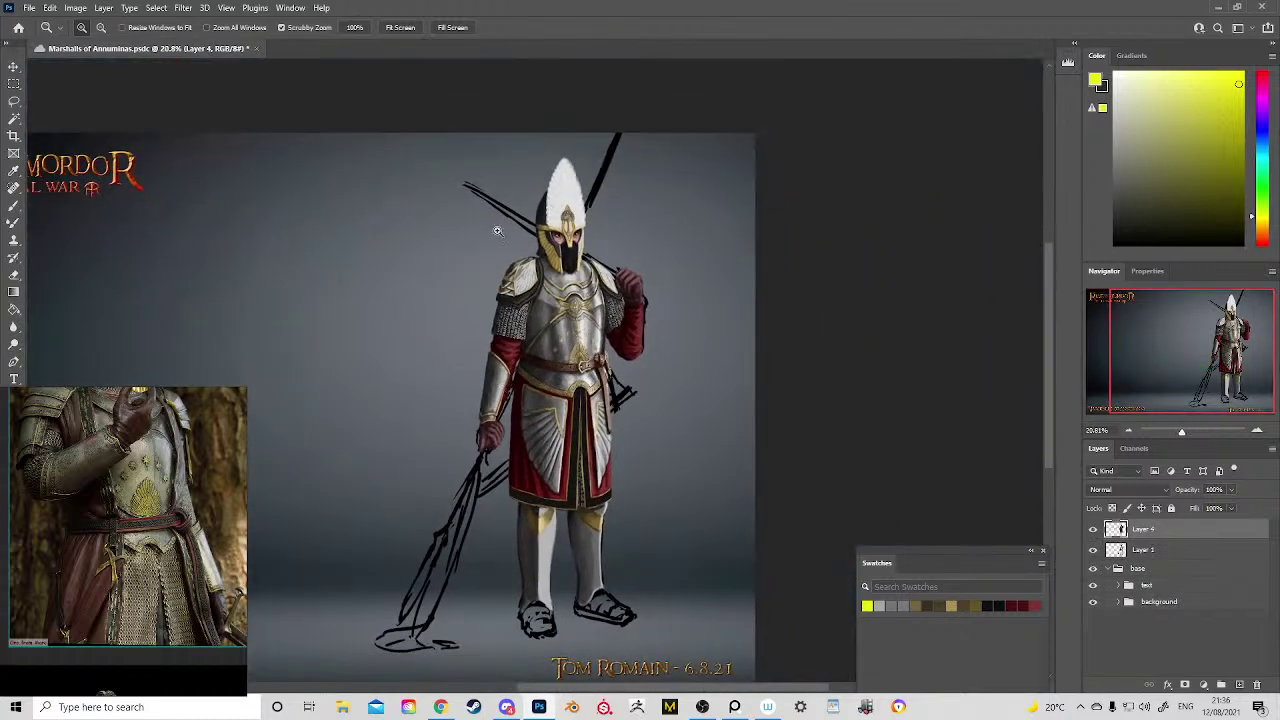
scroll(531, 239, up, 12)
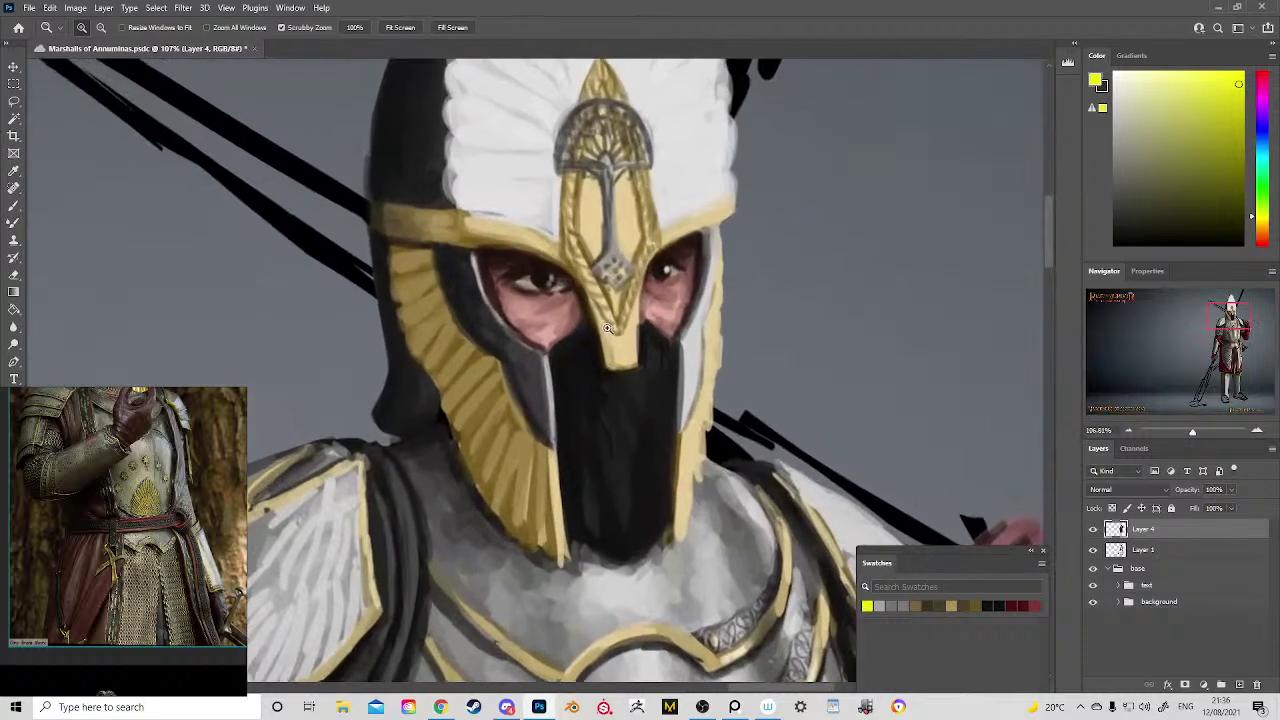
key(b)
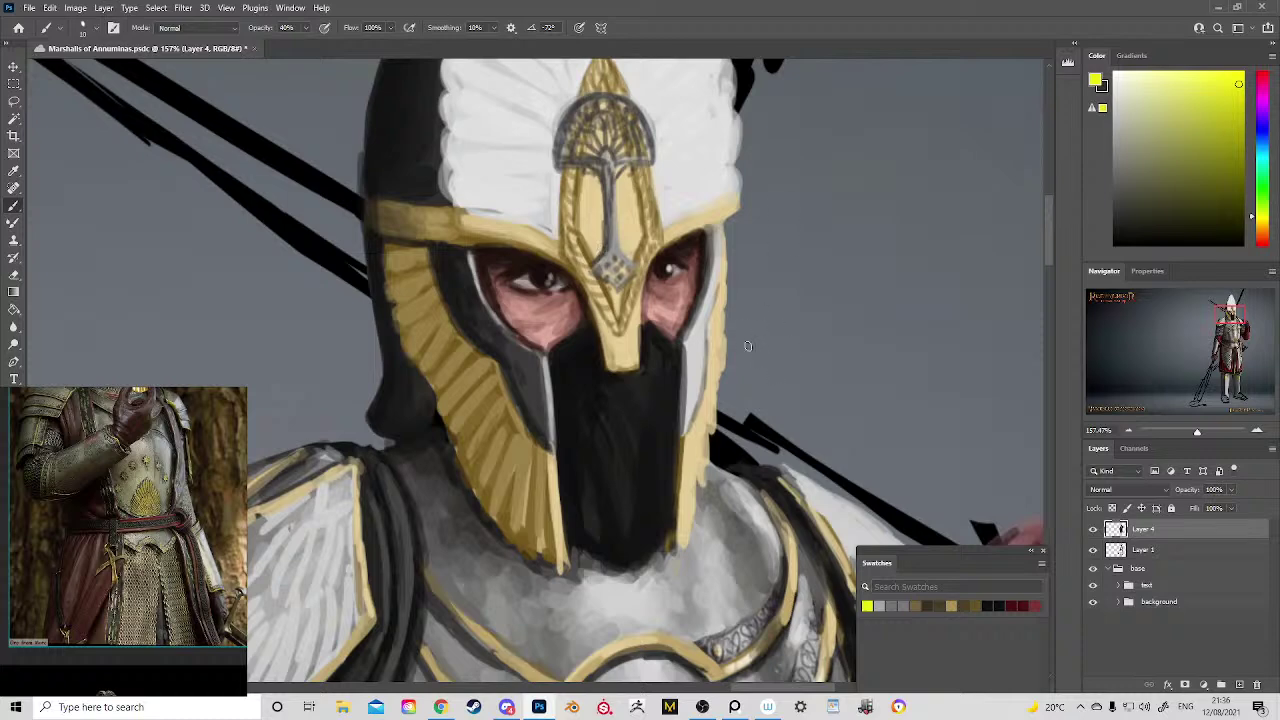
alt+click(668, 262)
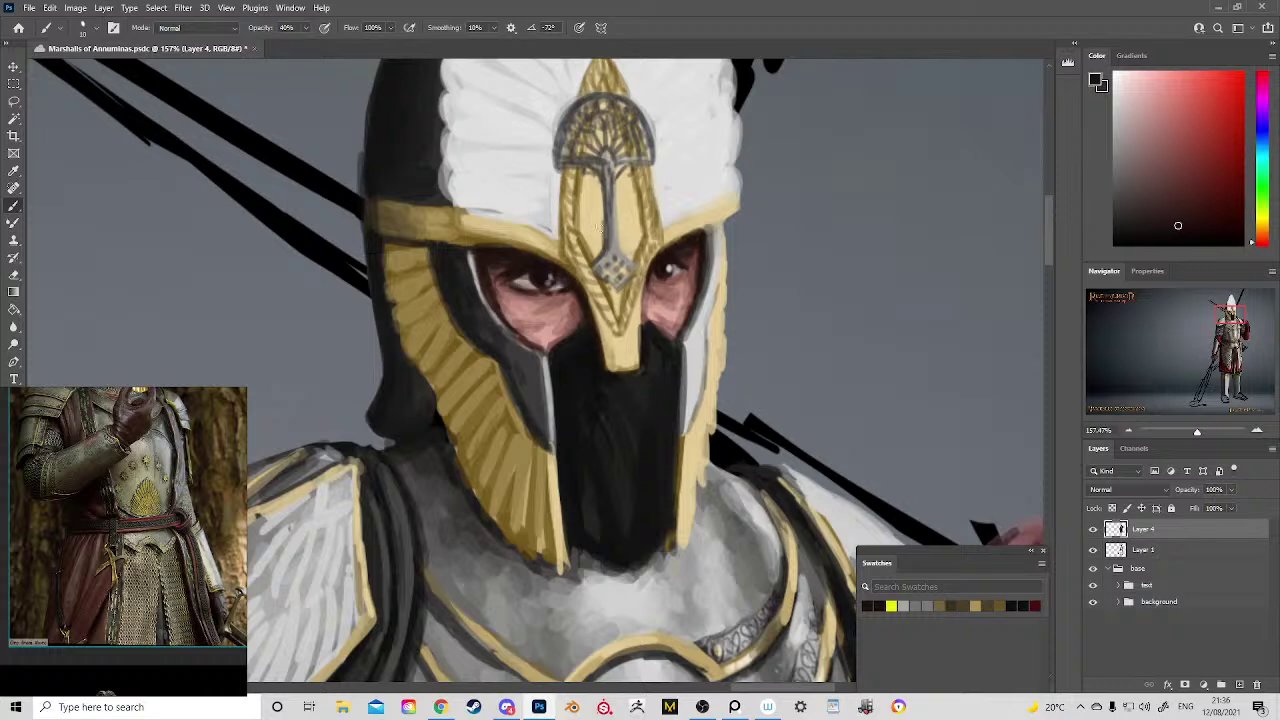
drag(580, 297, 553, 307)
Step: Blend the skin around that same eye using reddish-brown and pink tones sampled from the face
alt+click(652, 294)
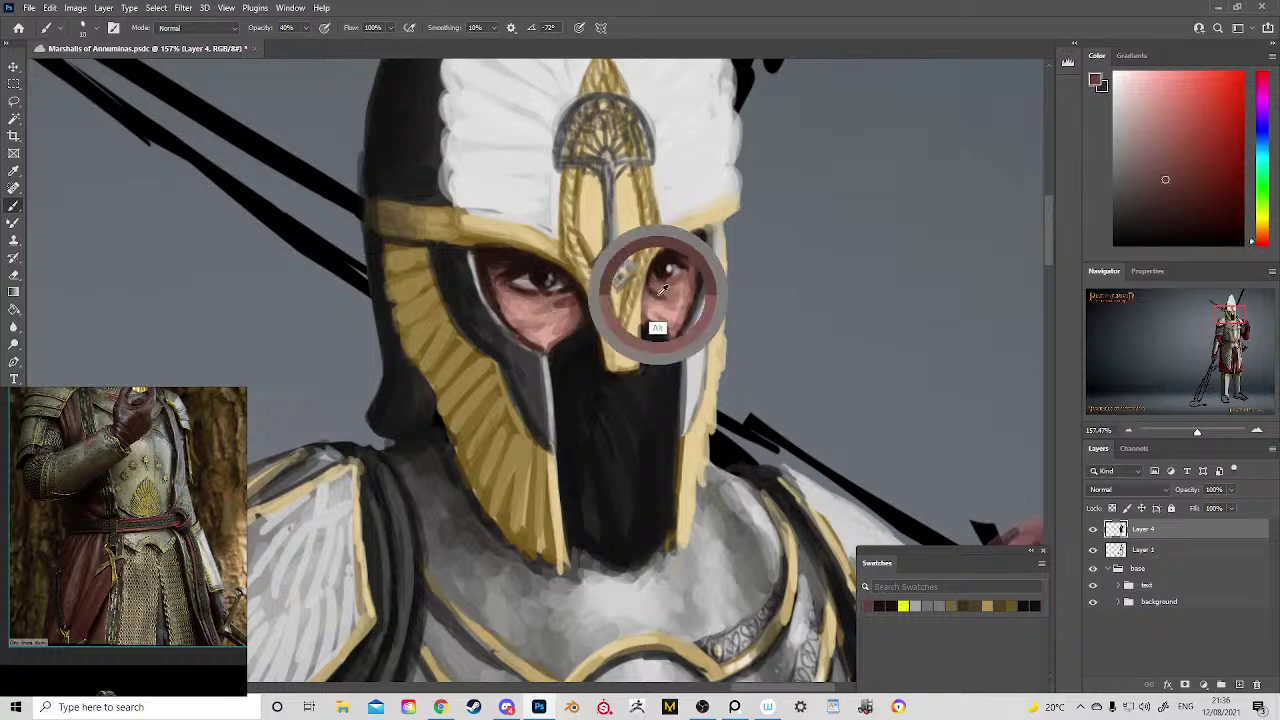
mouse_move(570, 299)
mouse_down()
mouse_move(514, 328)
mouse_move(508, 300)
mouse_move(534, 306)
mouse_up()
alt+click(521, 341)
alt+click(520, 298)
alt+click(519, 290)
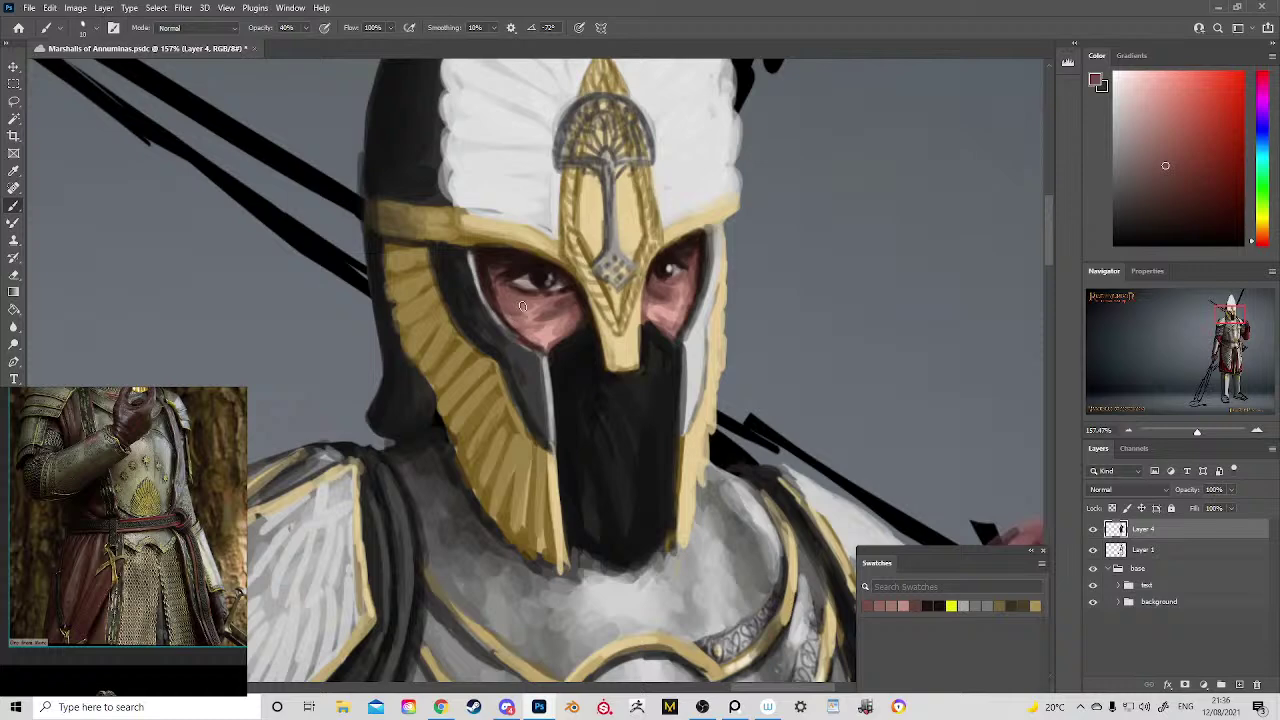
alt+click(490, 282)
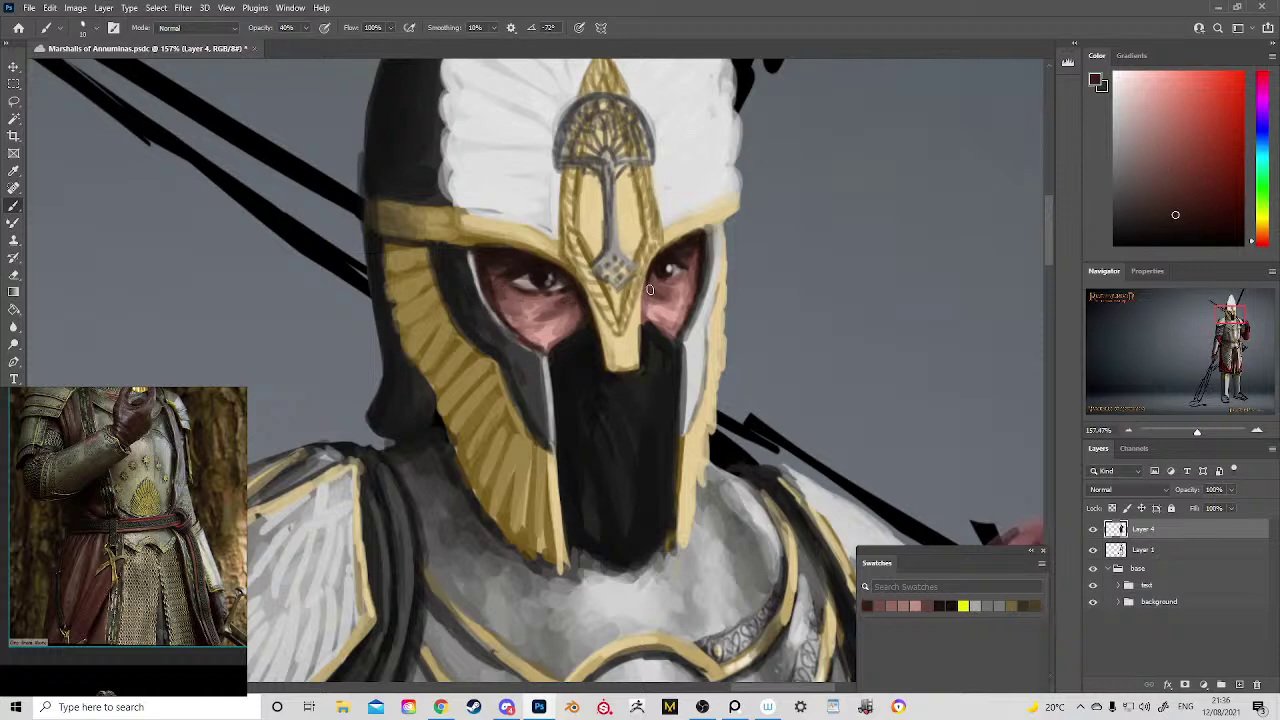
Step: Retouch the skin beneath the other eye, on the narrower side of the helmet opening, with sampled skin tones
key(z)
drag(681, 370, 710, 399)
key(b)
alt+click(663, 366)
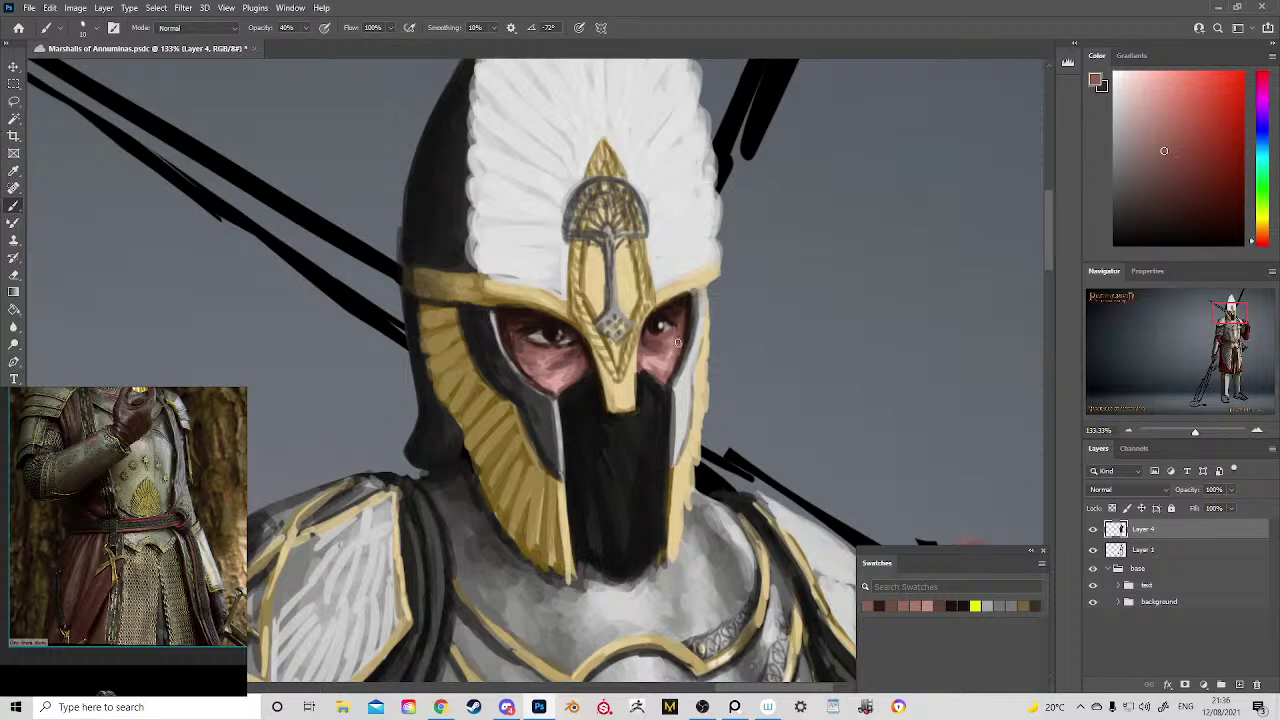
alt+click(675, 340)
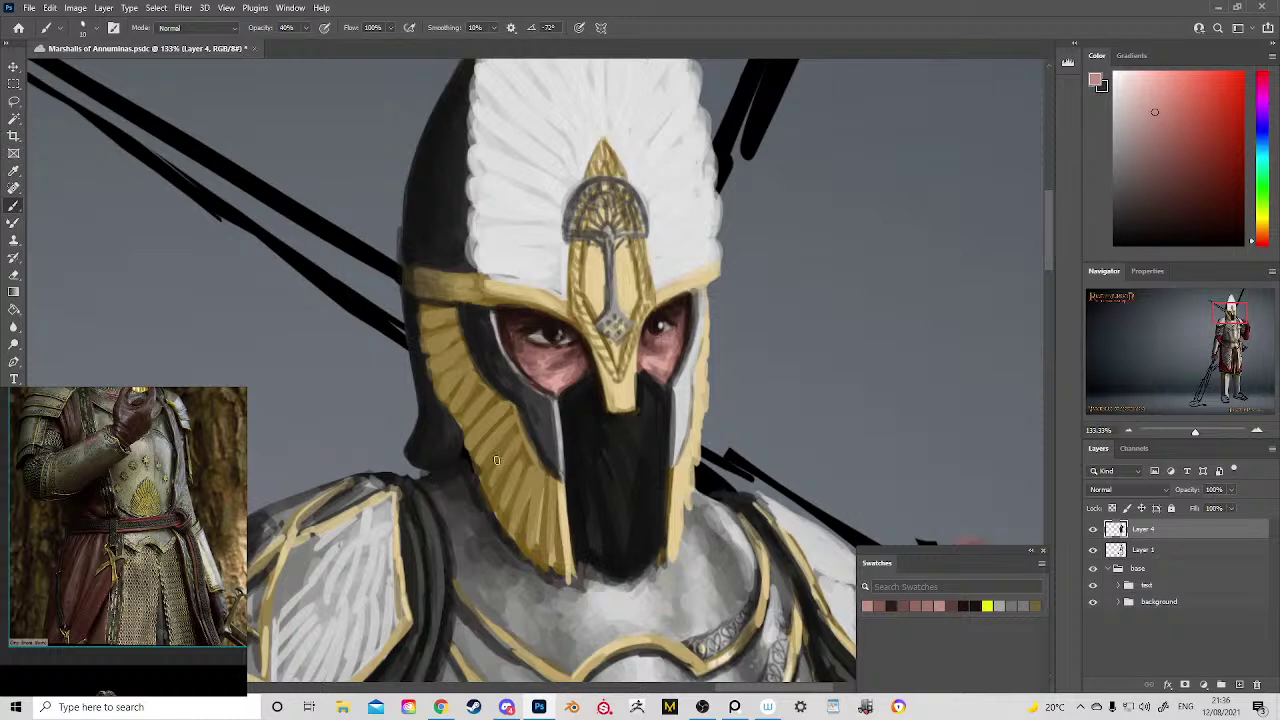
Step: Enlarge the brush, reset the colours to black and sketch both sides of a torso in the empty background beside the knight
key(z)
drag(547, 390, 583, 256)
key(b)
right_click(479, 347)
alt+right_click(487, 348)
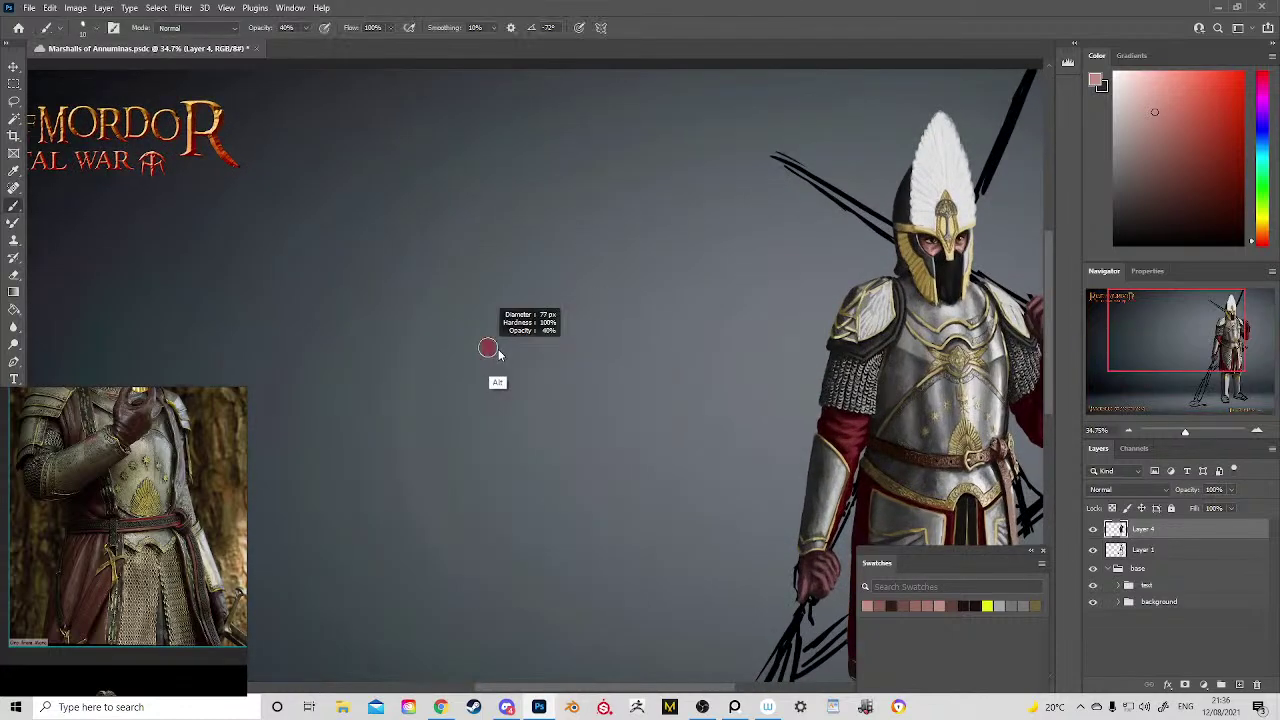
key(d)
drag(397, 180, 408, 268)
drag(543, 162, 540, 295)
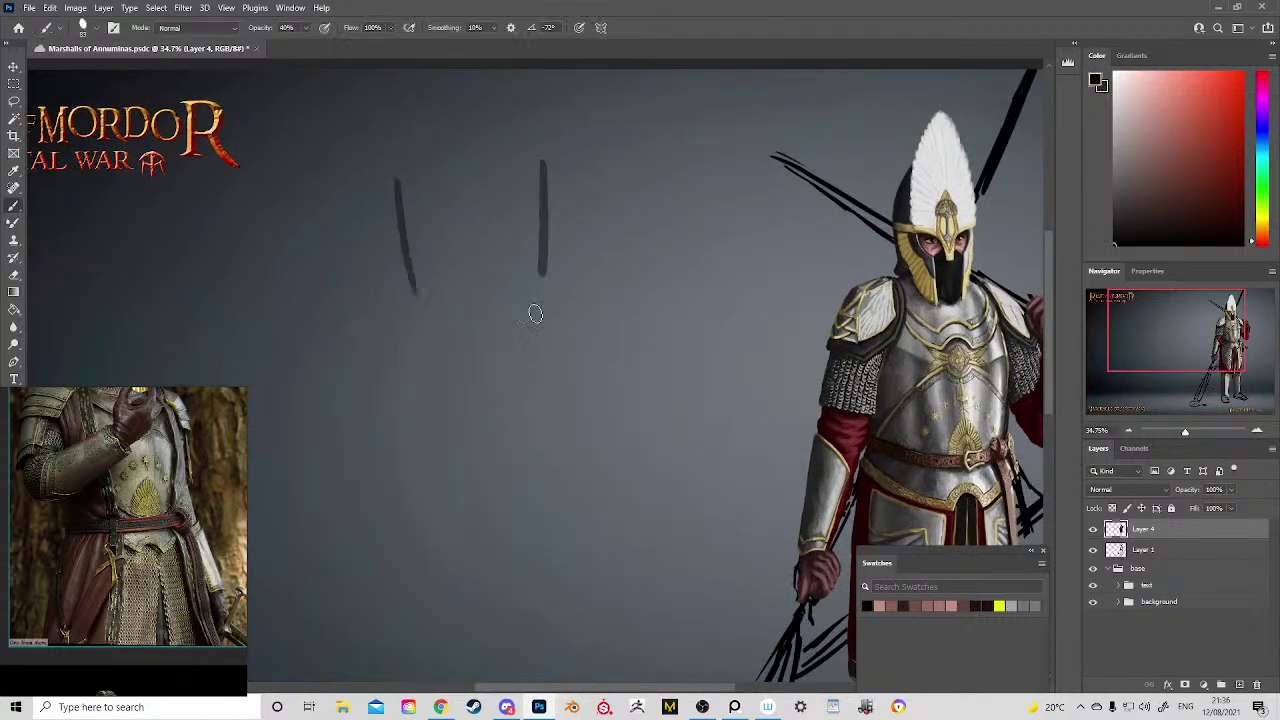
Step: Add a flared skirt beneath the sketched torso, closed by a waistline and hem, and extend the torso sides upward
drag(411, 281, 387, 503)
drag(537, 291, 565, 503)
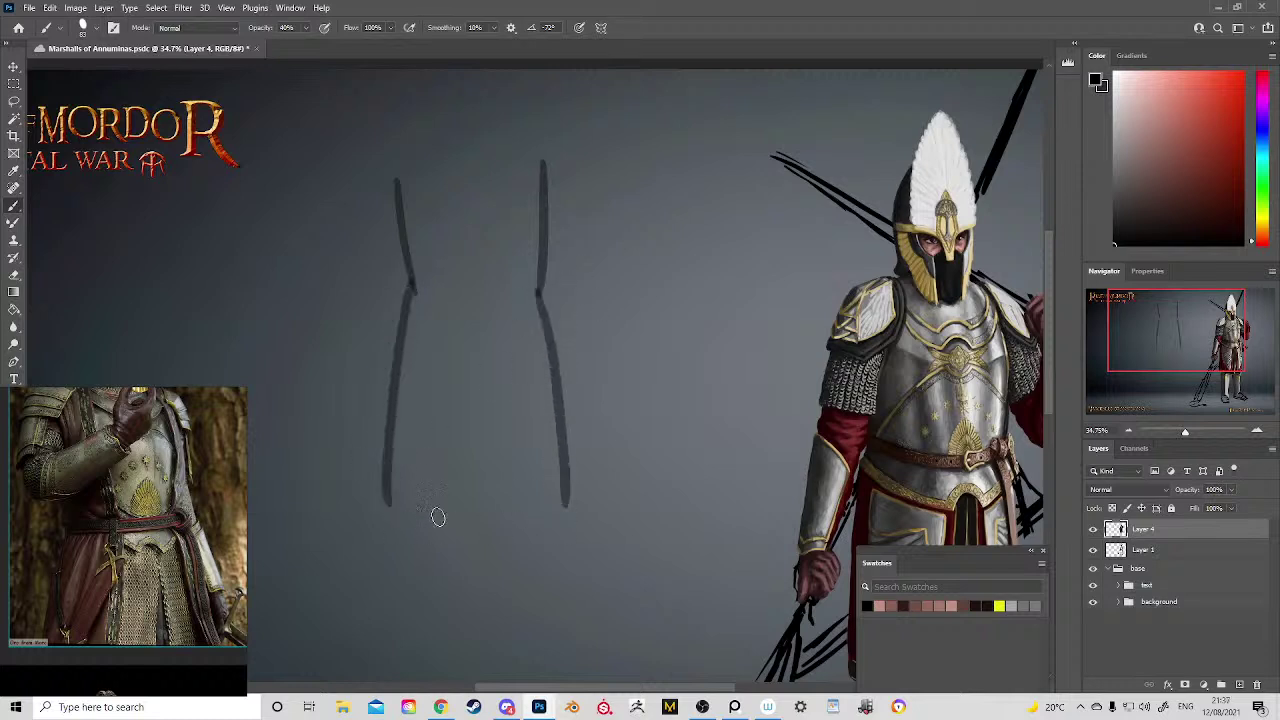
mouse_move(388, 506)
mouse_down()
mouse_move(456, 523)
mouse_move(550, 512)
mouse_up()
drag(412, 292, 538, 290)
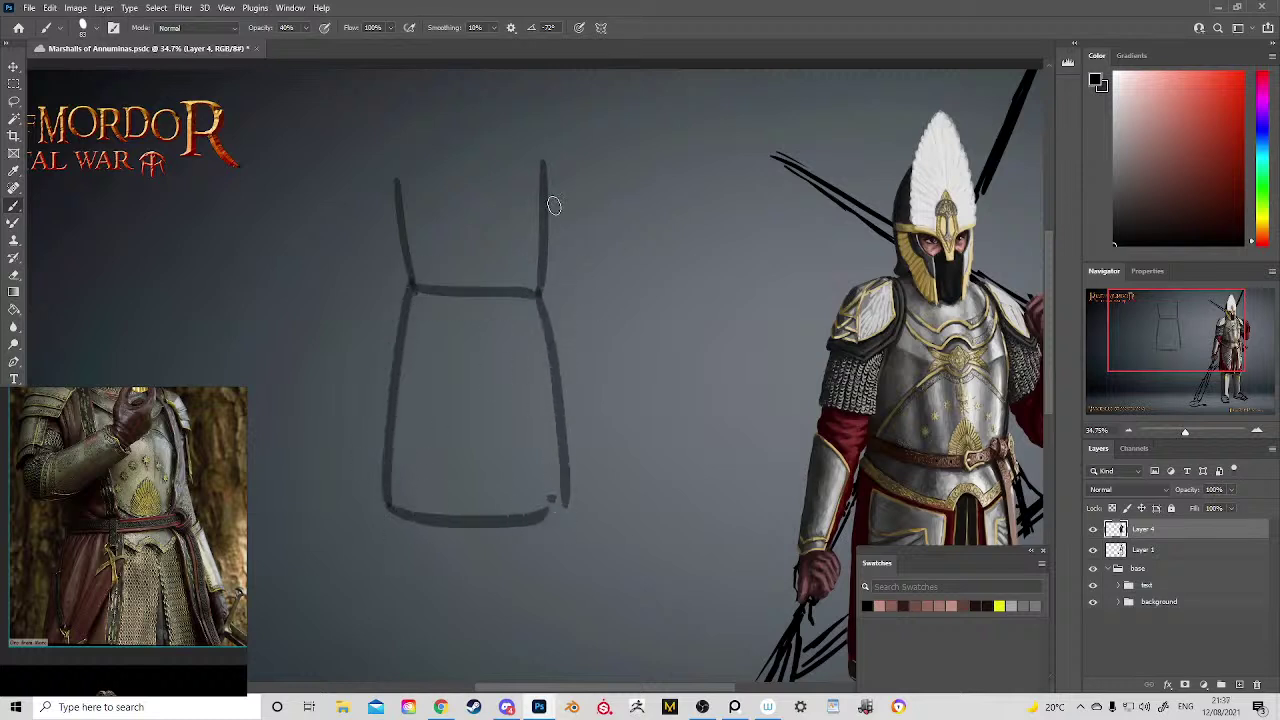
drag(540, 195, 538, 135)
drag(398, 141, 403, 205)
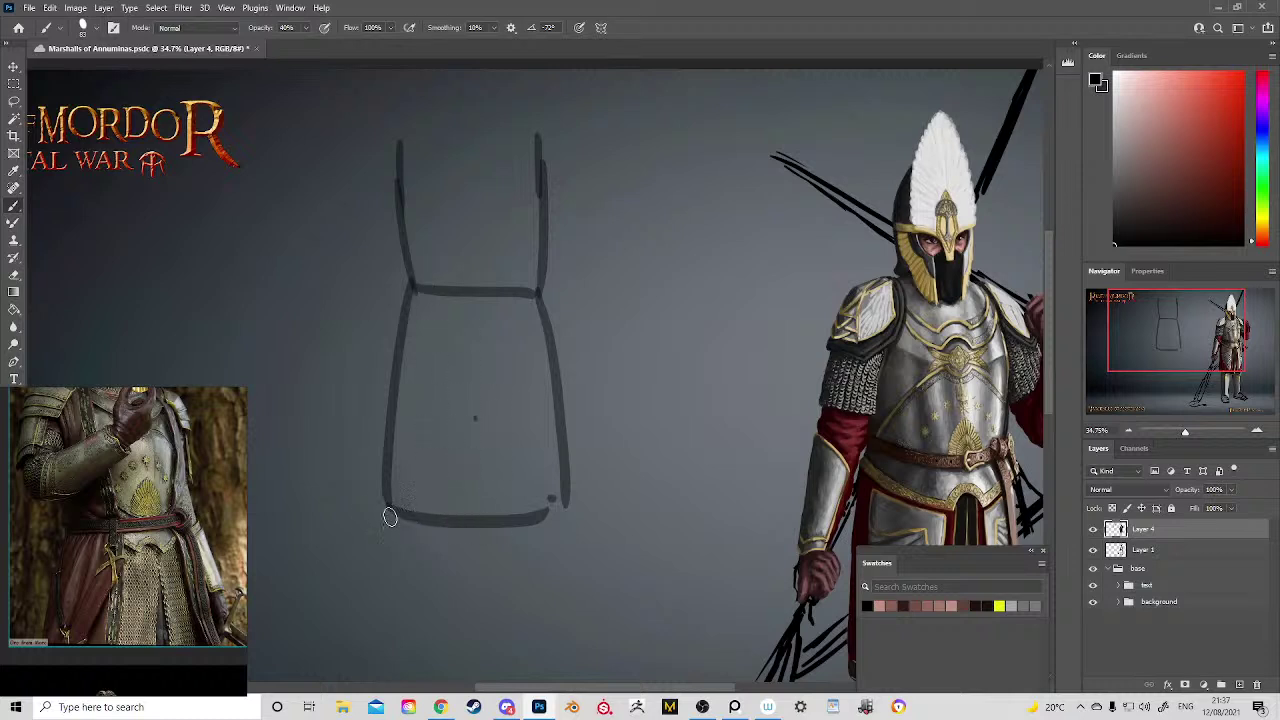
Step: Fill the sketched skirt with a stack of horizontal bands from waist to hem
mouse_move(420, 313)
mouse_down()
mouse_move(503, 314)
mouse_move(530, 334)
mouse_up()
mouse_move(408, 352)
mouse_down()
mouse_move(505, 352)
mouse_move(530, 370)
mouse_up()
drag(422, 393, 434, 393)
drag(450, 394, 530, 392)
mouse_move(414, 418)
mouse_down()
mouse_move(530, 418)
mouse_move(532, 438)
mouse_up()
drag(419, 463, 519, 462)
drag(430, 486, 518, 488)
drag(451, 513, 509, 514)
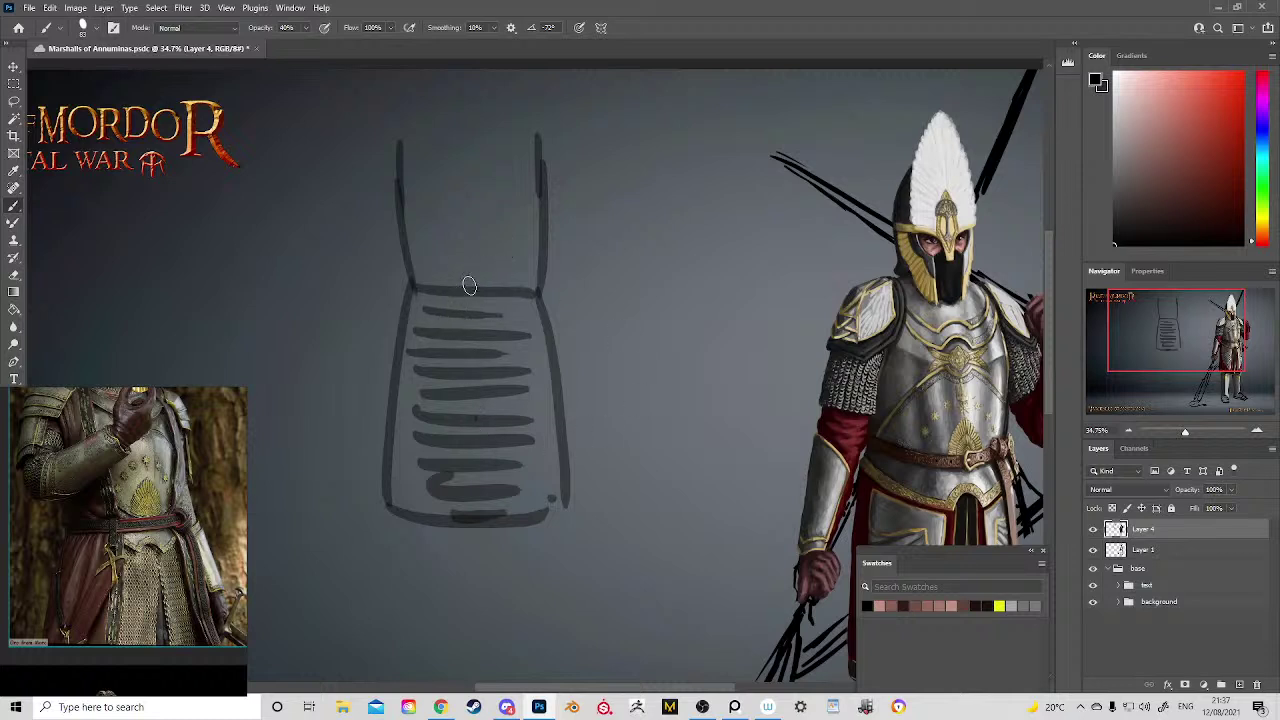
Step: Draw vertical dividing lines and a side panel on the skirt sketch, with inward arrows at both sides and a larger outward arrow
mouse_move(508, 386)
mouse_down()
mouse_move(546, 538)
mouse_move(493, 298)
mouse_move(444, 376)
mouse_move(403, 530)
mouse_up()
drag(400, 290, 388, 506)
click(357, 344)
mouse_move(328, 348)
mouse_down()
mouse_move(376, 369)
mouse_move(344, 396)
mouse_up()
mouse_move(560, 372)
mouse_down()
mouse_move(620, 356)
mouse_move(562, 374)
mouse_up()
drag(564, 376, 604, 392)
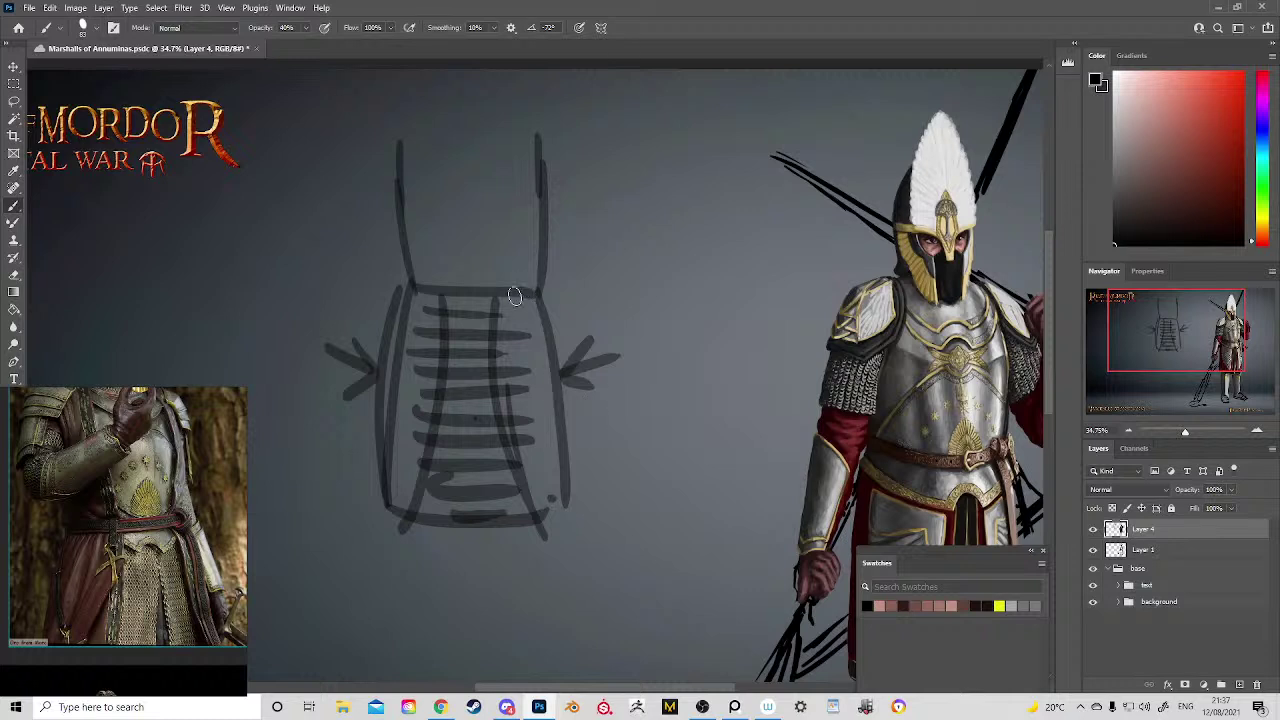
mouse_move(536, 344)
mouse_down()
mouse_move(688, 278)
mouse_move(676, 322)
mouse_up()
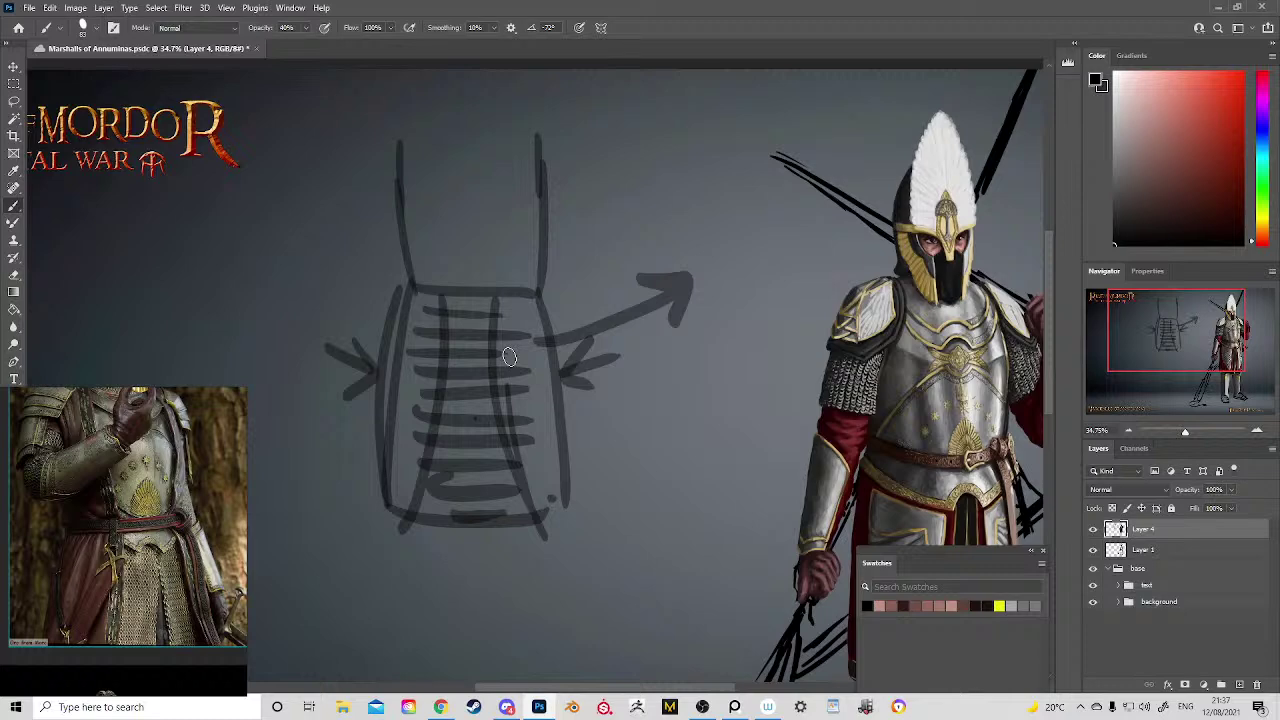
Step: Lasso and delete the torso-and-skirt sketch, including the leftover stroke at its upper end, and clear the selection
mouse_move(682, 476)
mouse_down()
mouse_move(654, 428)
mouse_move(543, 323)
mouse_move(626, 346)
mouse_up()
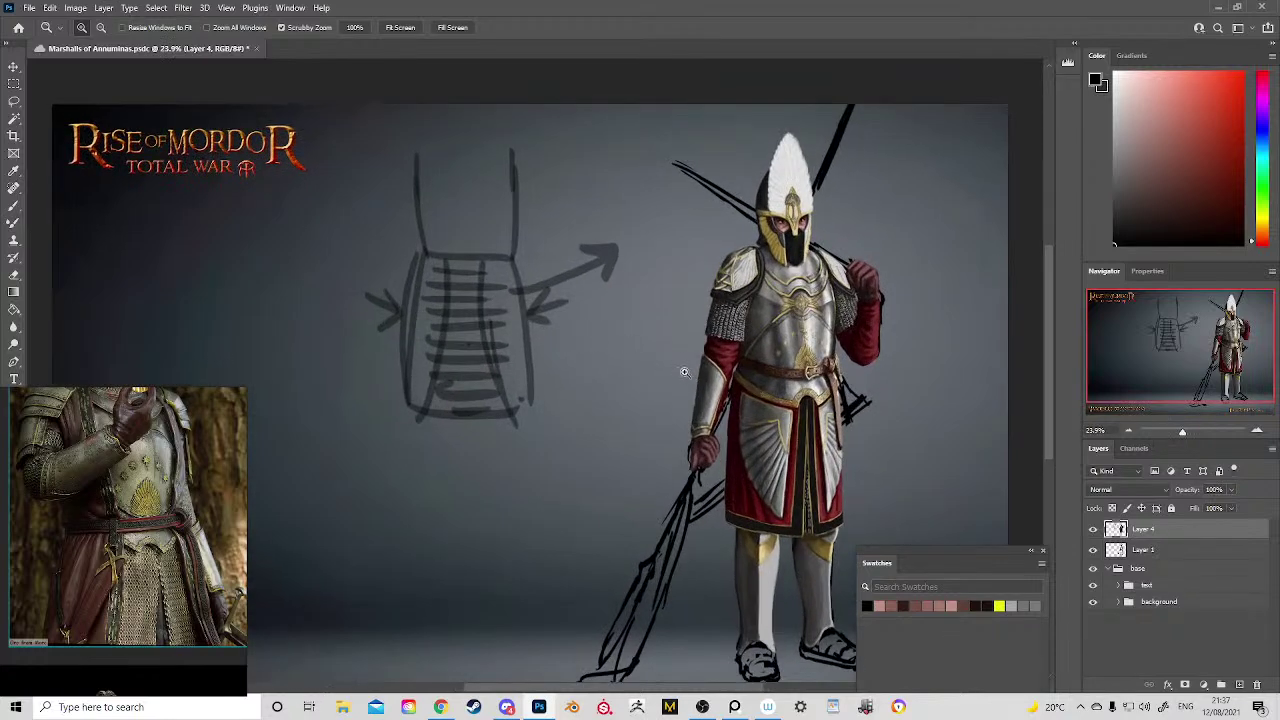
key(l)
mouse_move(595, 107)
mouse_down()
mouse_move(662, 308)
mouse_move(300, 333)
mouse_move(592, 110)
mouse_up()
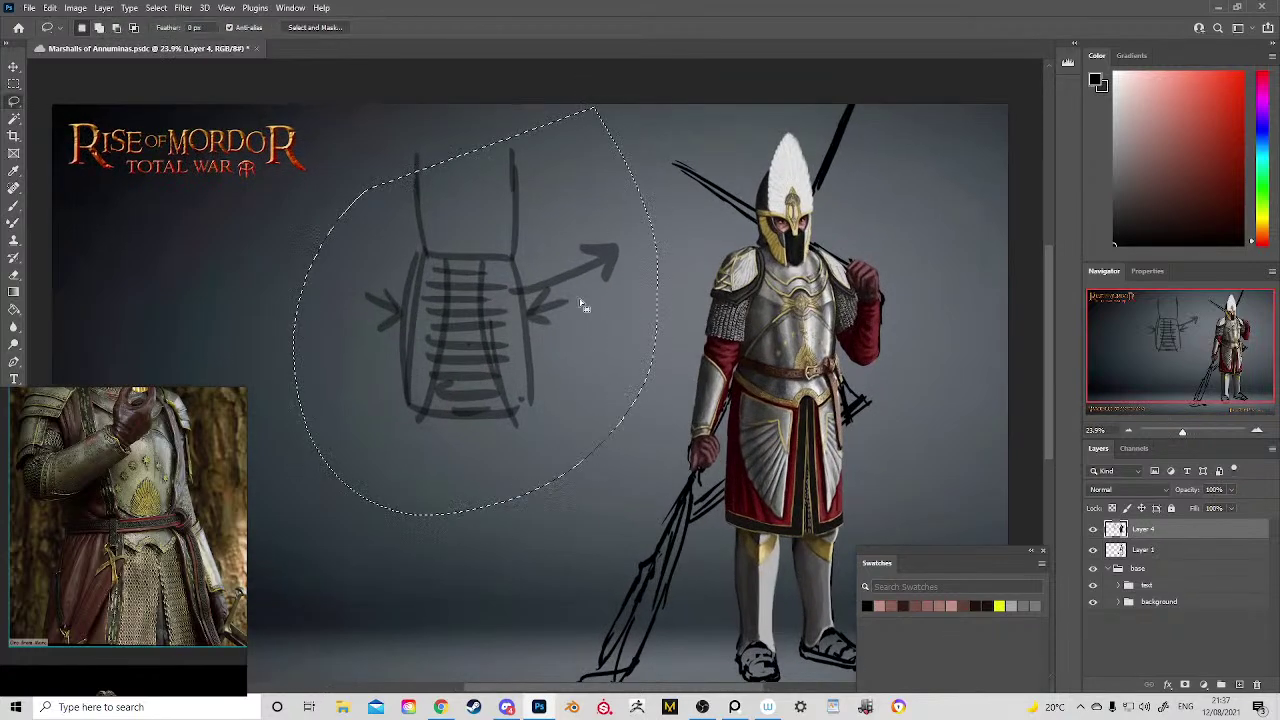
key(Delete)
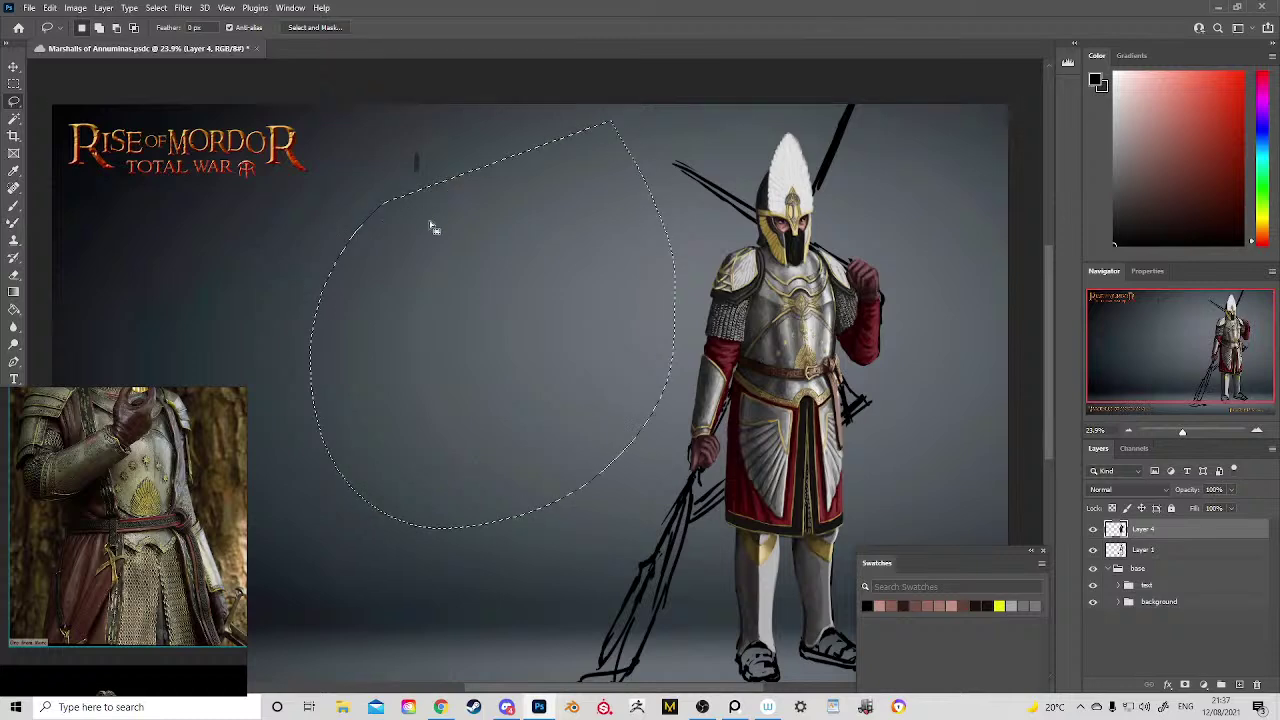
key(ctrl+d)
mouse_move(402, 190)
mouse_down()
mouse_move(430, 213)
mouse_move(412, 200)
mouse_up()
key(Delete)
key(ctrl+d)
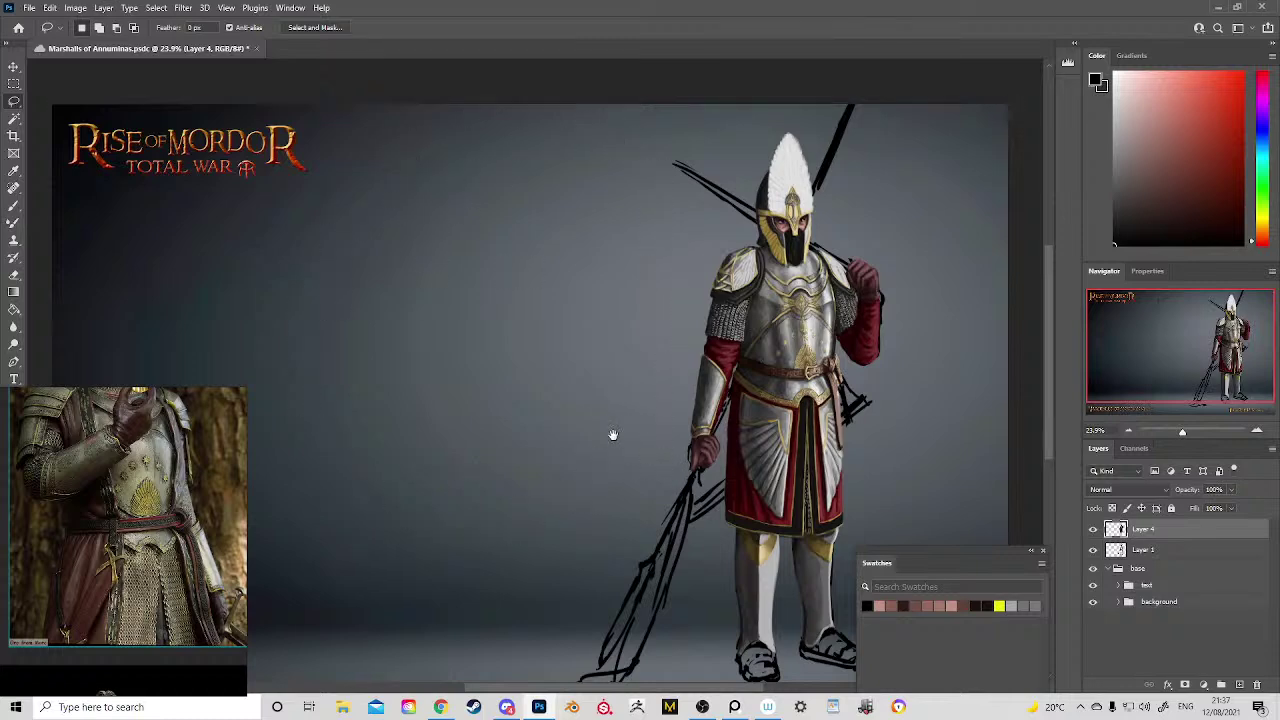
Step: Touch up the shading on the waist plate below the belt with a sampled dark tone and save the document
drag(613, 435, 424, 383)
key(z)
drag(585, 368, 639, 411)
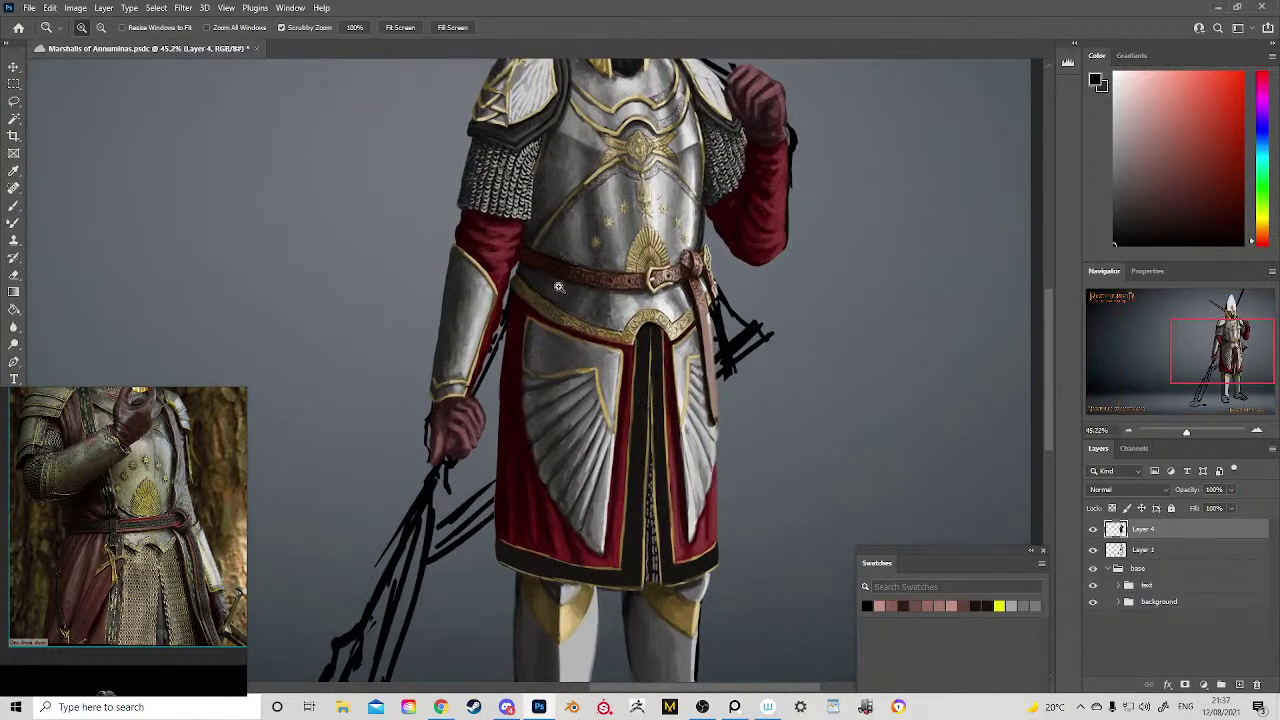
key(b)
alt+click(456, 303)
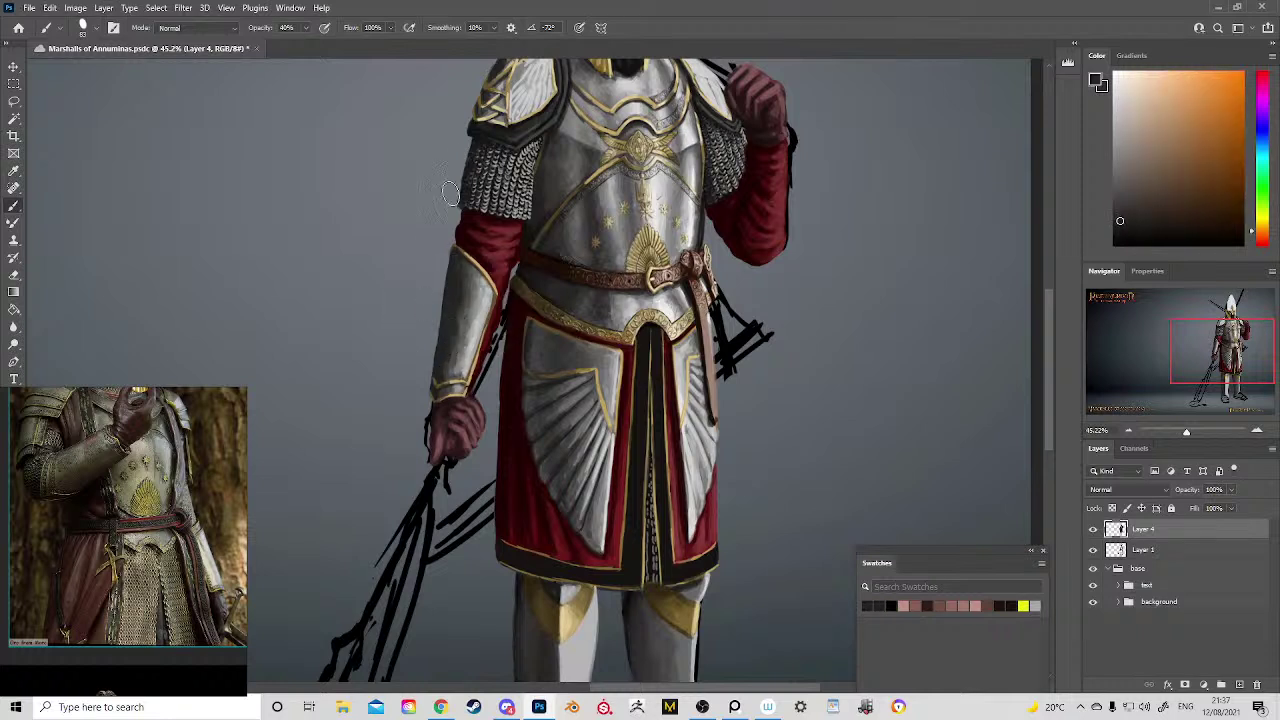
drag(554, 334, 542, 335)
key(ctrl+s)
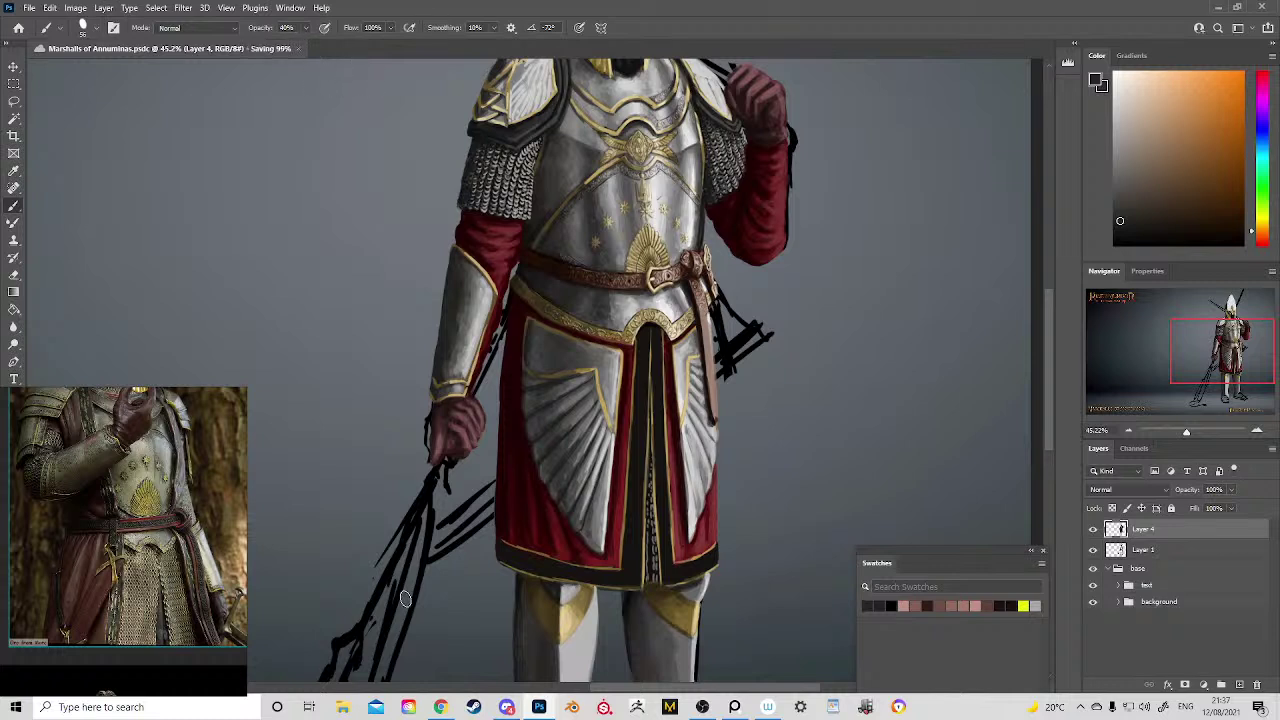
Step: Switch to Discord, examine the Grey Company archer and horse image enlarged, and return to Photoshop
click(512, 710)
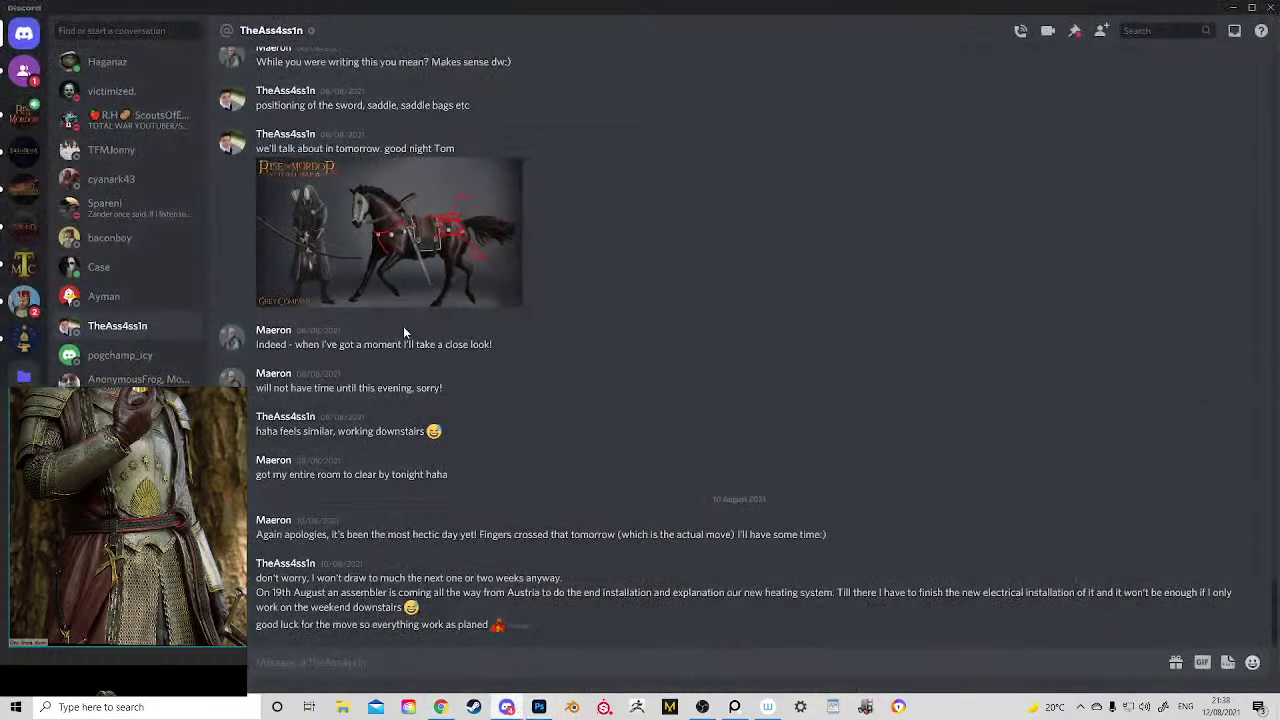
click(400, 300)
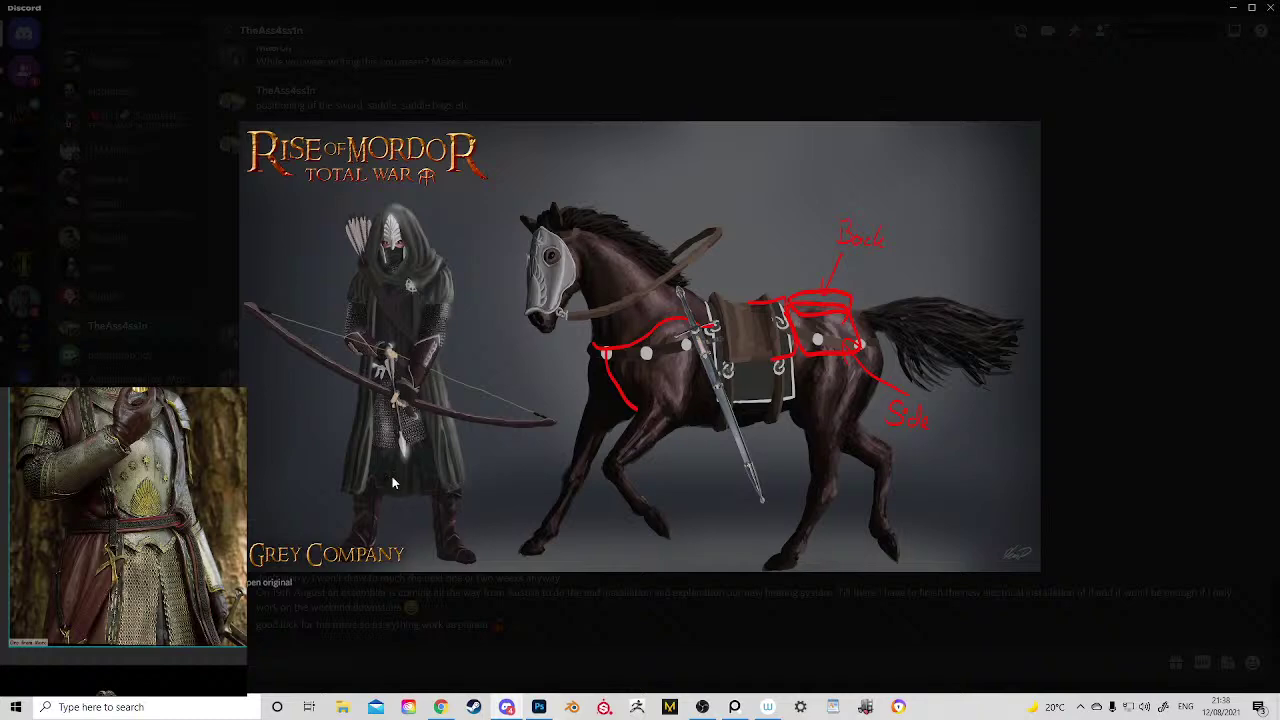
click(411, 640)
click(538, 708)
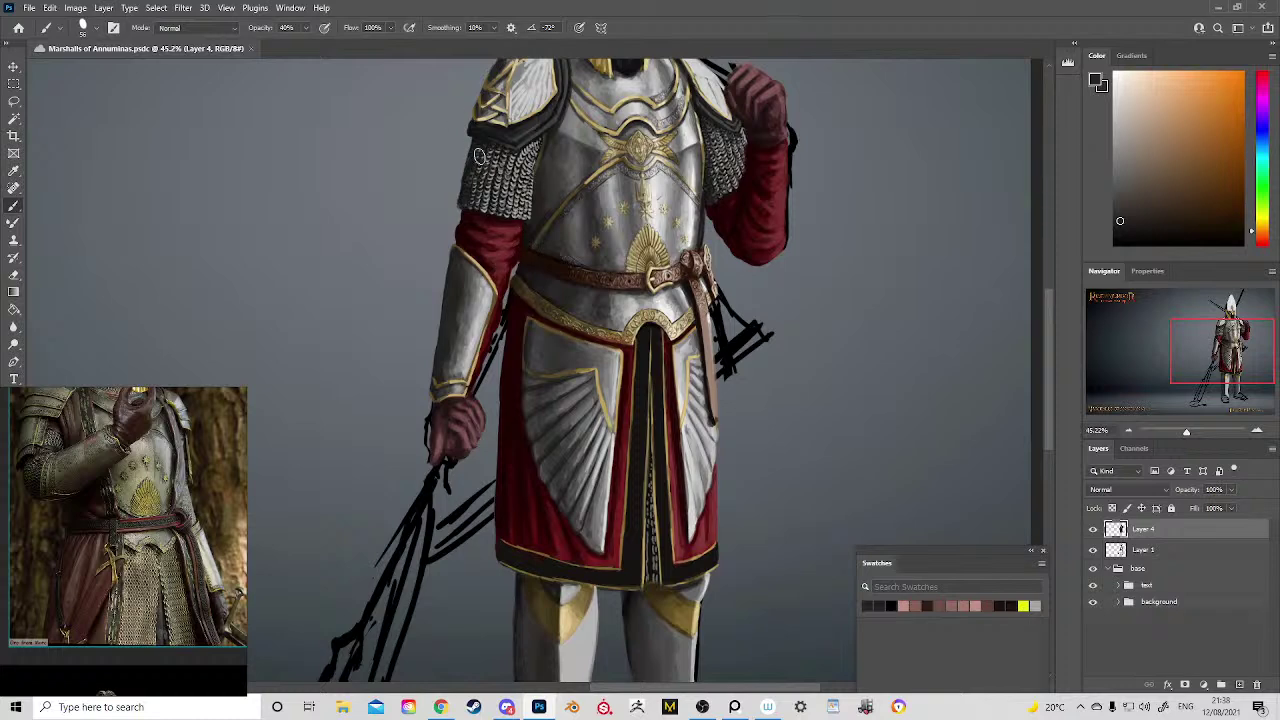
Step: Shade the side of the breastplate beside the mail sleeve with sampled dark tones and save the document
key(alt)
alt+click(535, 226)
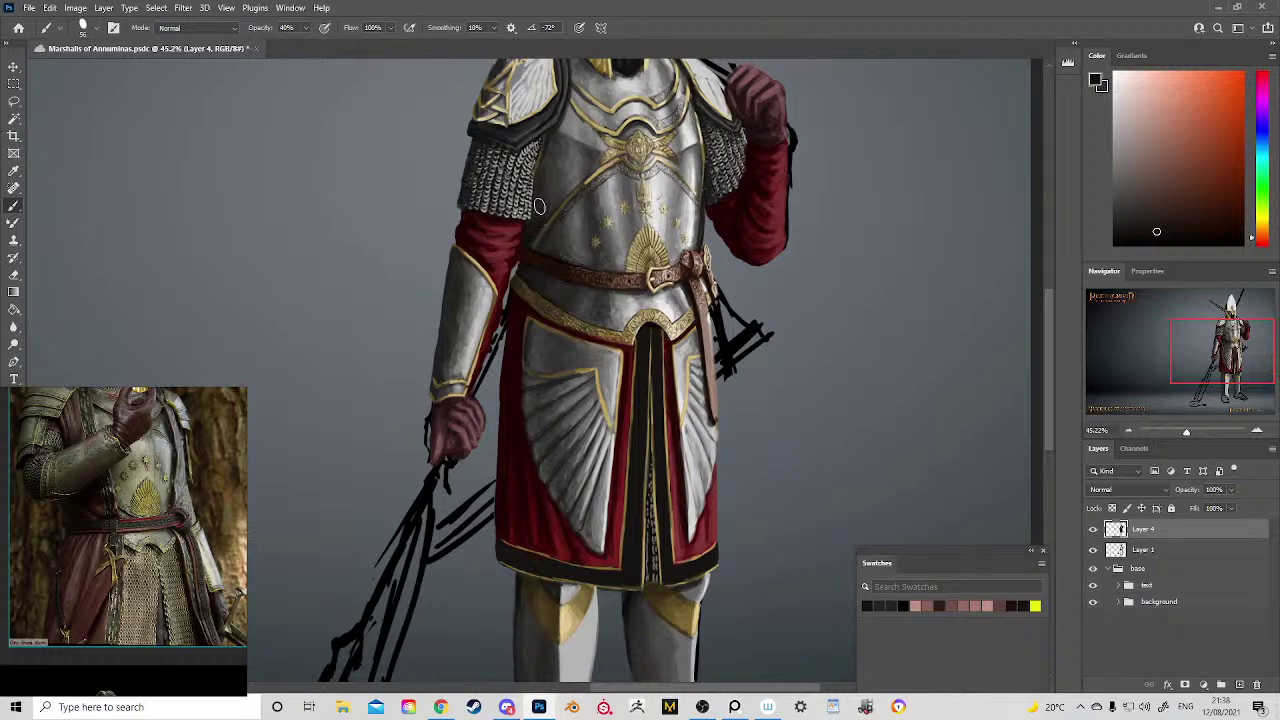
alt+click(558, 165)
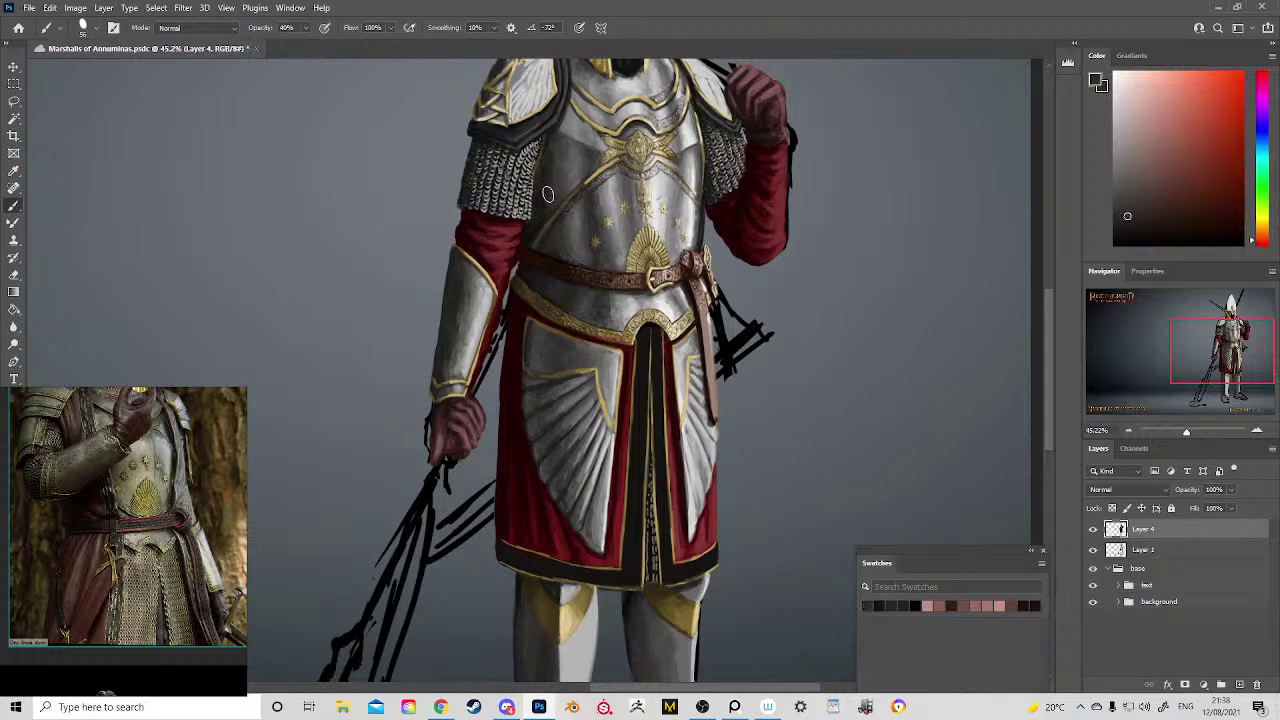
drag(591, 231, 620, 337)
key(ctrl+s)
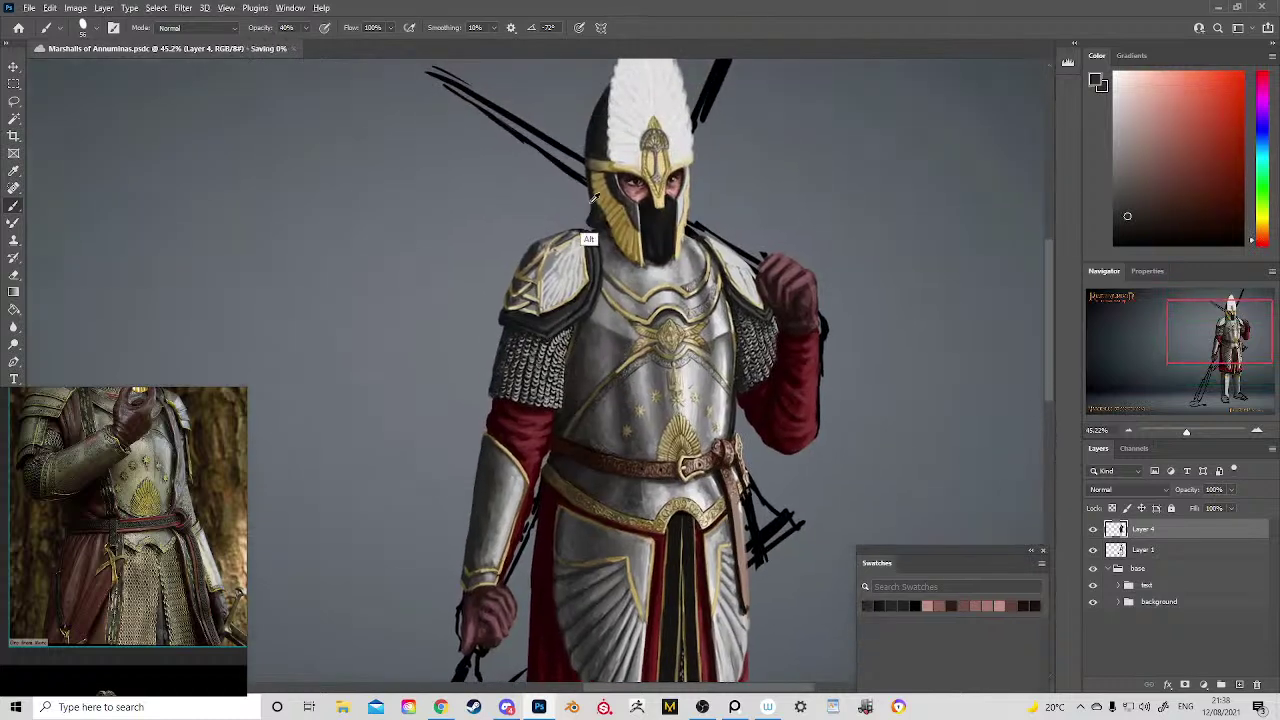
Step: Darken the neck plate beneath the helmet's cheek guard with a near-black tone sampled beside the helmet
alt+click(593, 216)
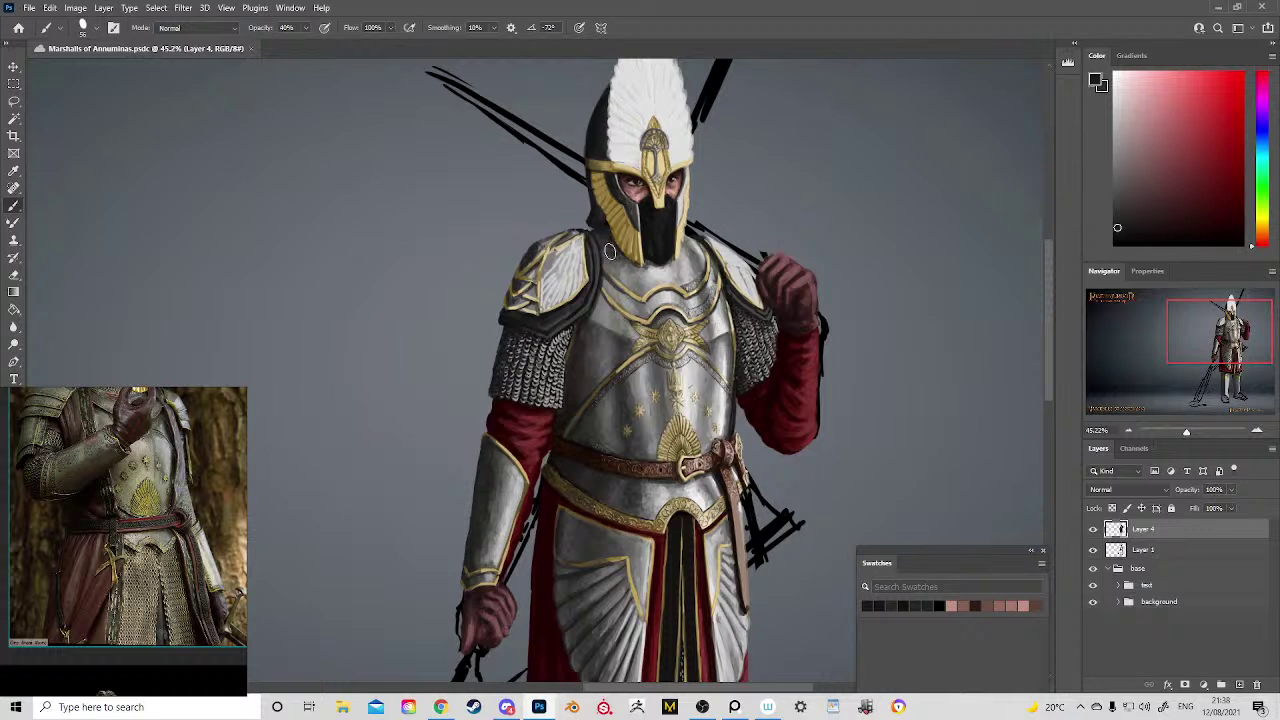
drag(610, 248, 637, 270)
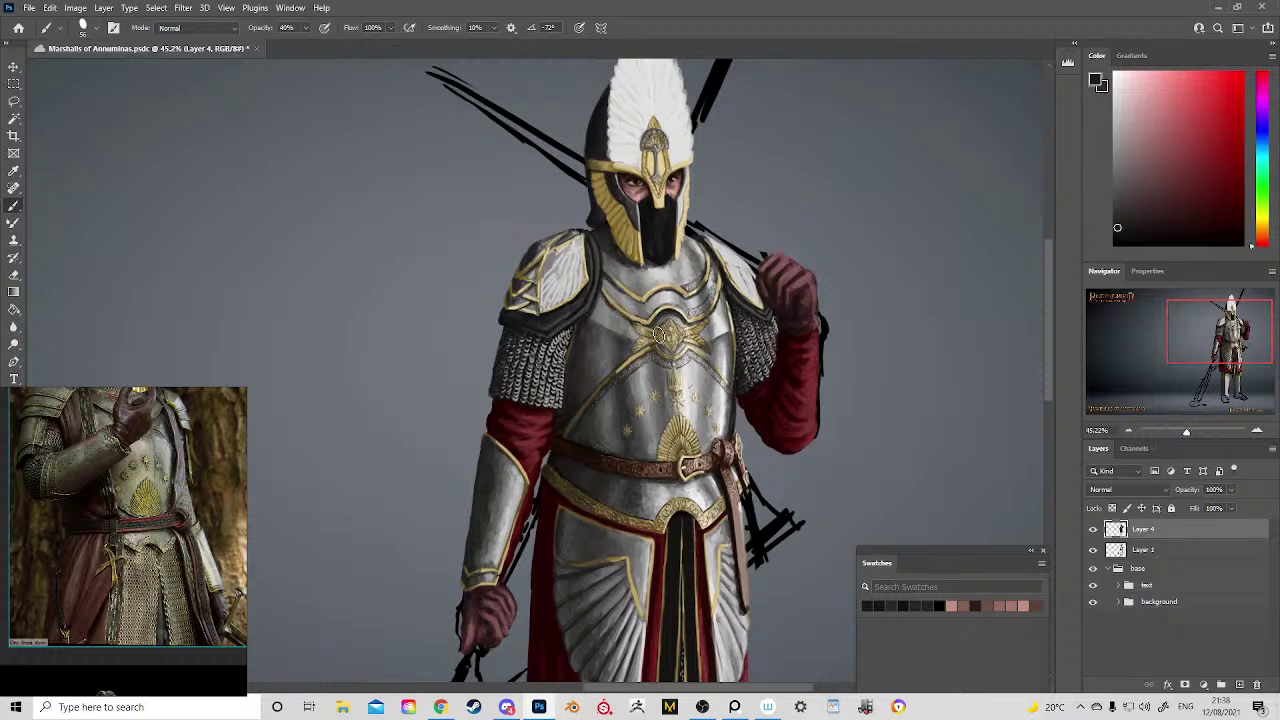
drag(658, 365, 653, 260)
Step: Shade the edge of the breastplate beside the raised arm's shoulder plate with sampled grey, muted gold and dark tones
mouse_move(588, 189)
mouse_down()
mouse_move(758, 191)
mouse_move(692, 212)
mouse_up()
mouse_move(813, 190)
mouse_down()
mouse_move(667, 283)
mouse_move(693, 275)
mouse_up()
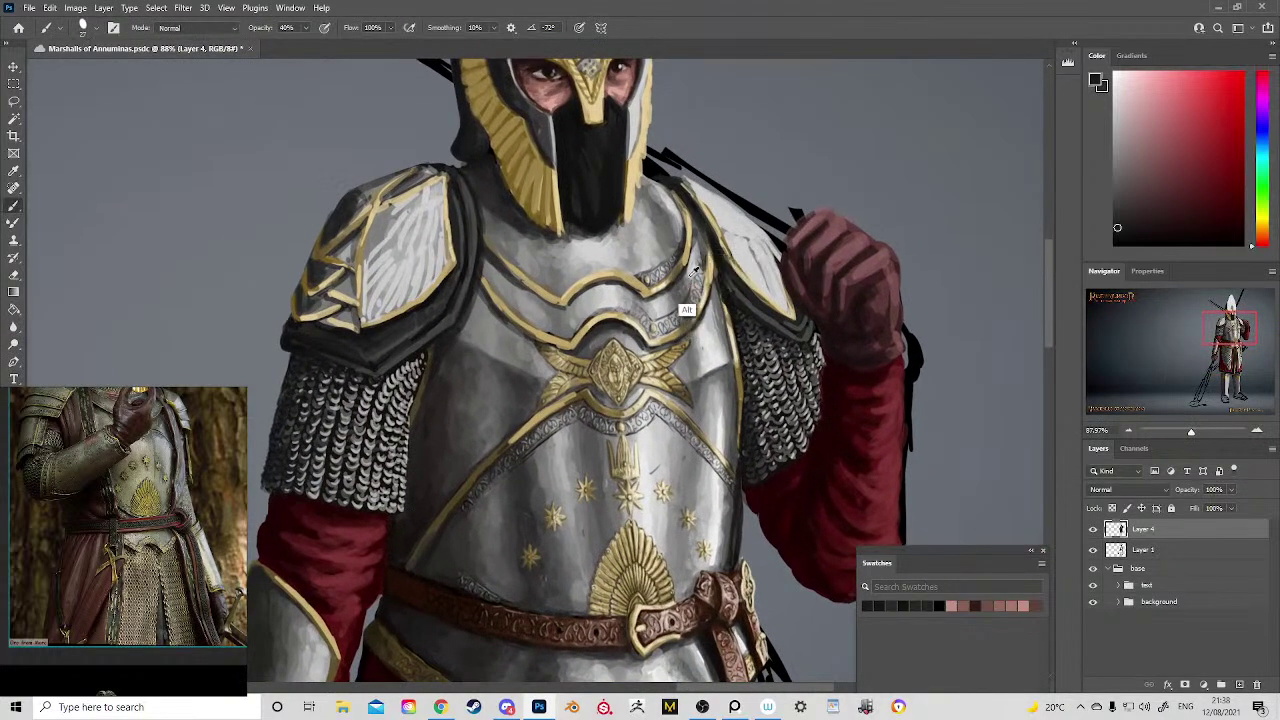
alt+click(714, 300)
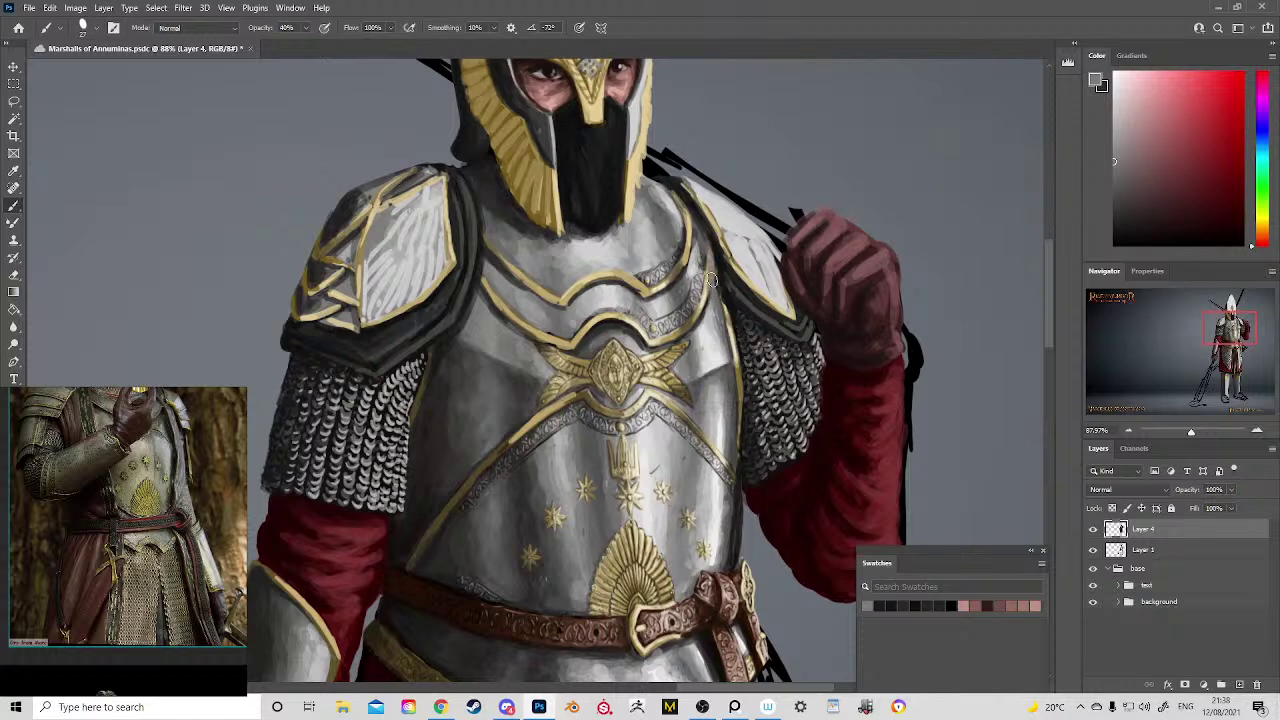
alt+click(730, 300)
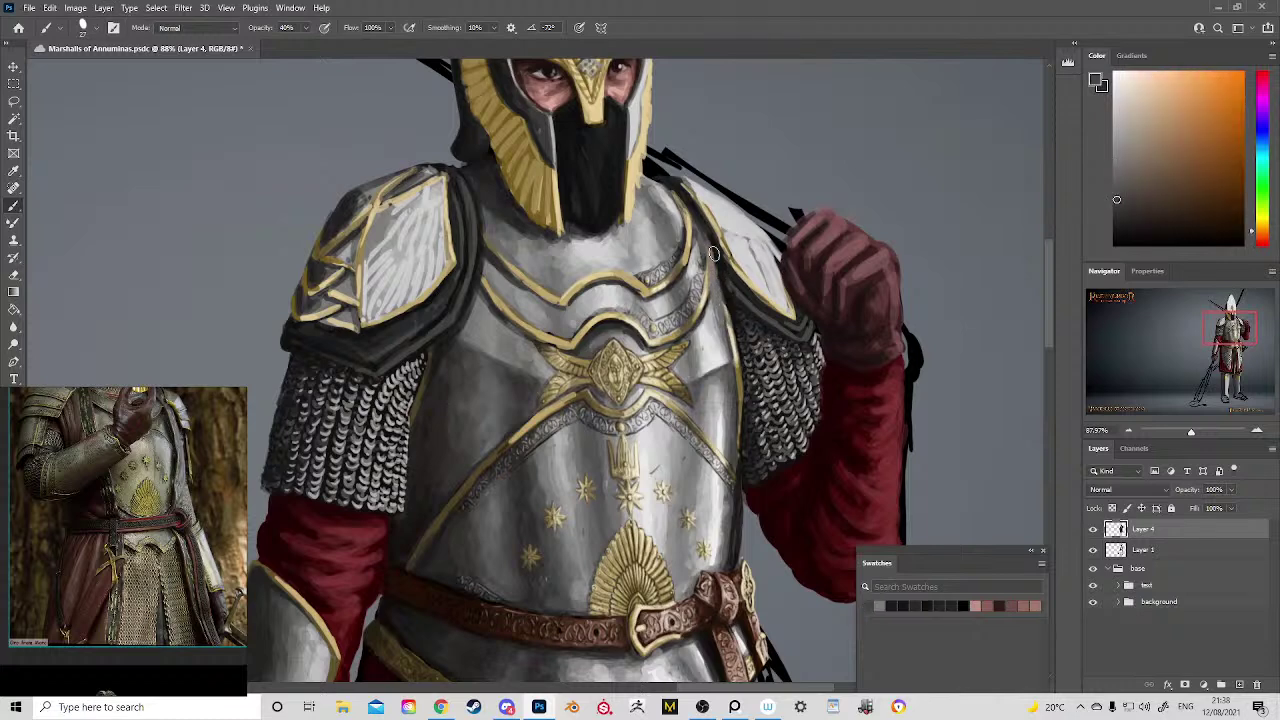
alt+click(700, 335)
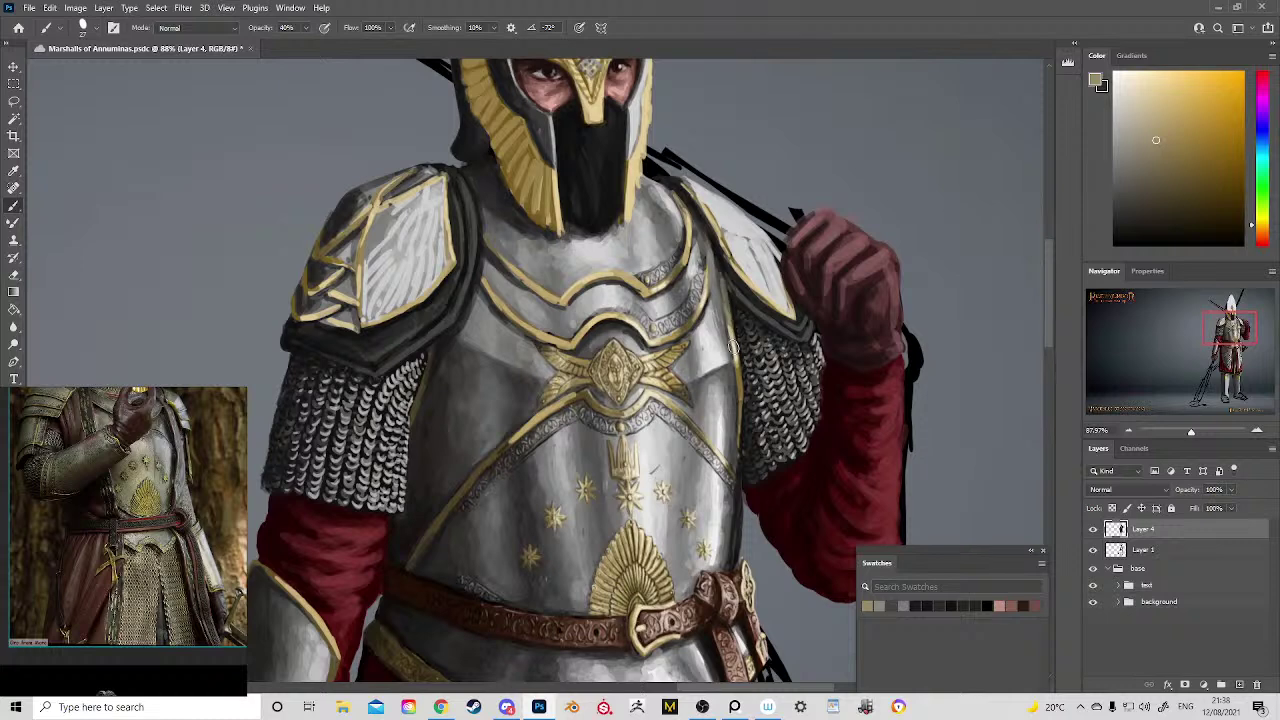
alt+click(688, 252)
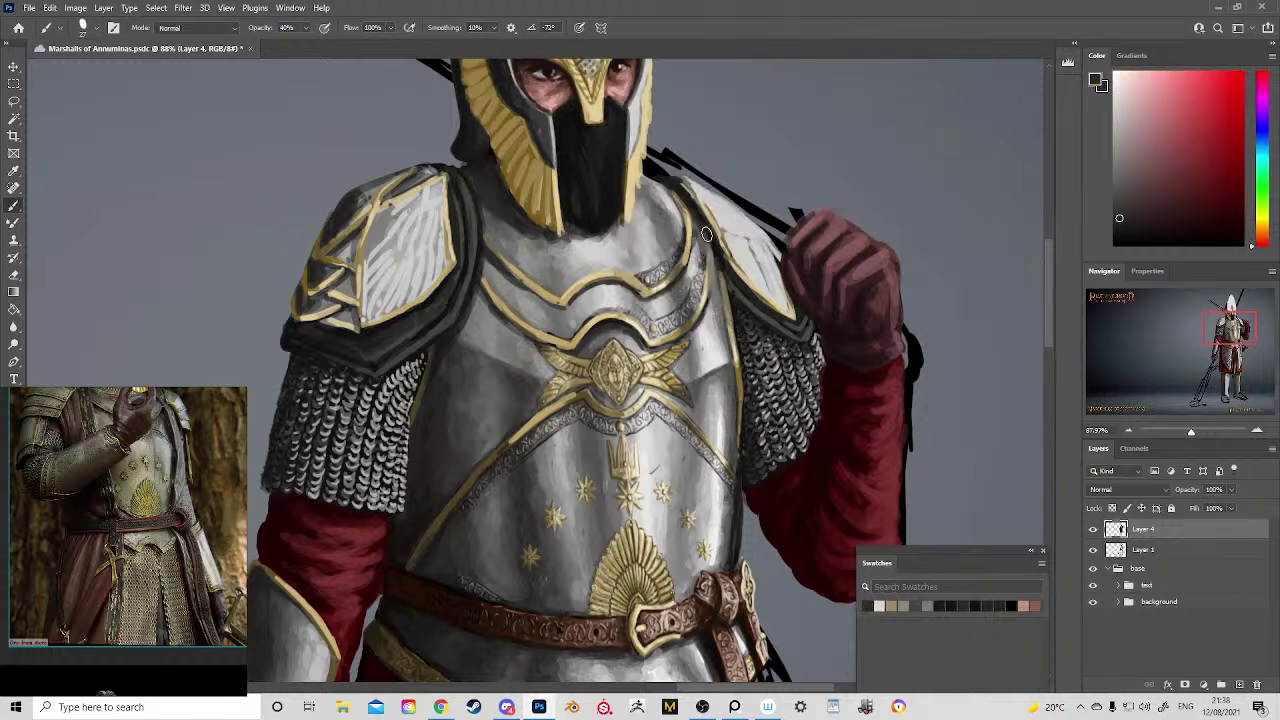
drag(707, 235, 715, 290)
Step: Highlight the gold trim of the breastplate's collar on the raised-arm side with sampled gold and pale cream tones
alt+click(686, 245)
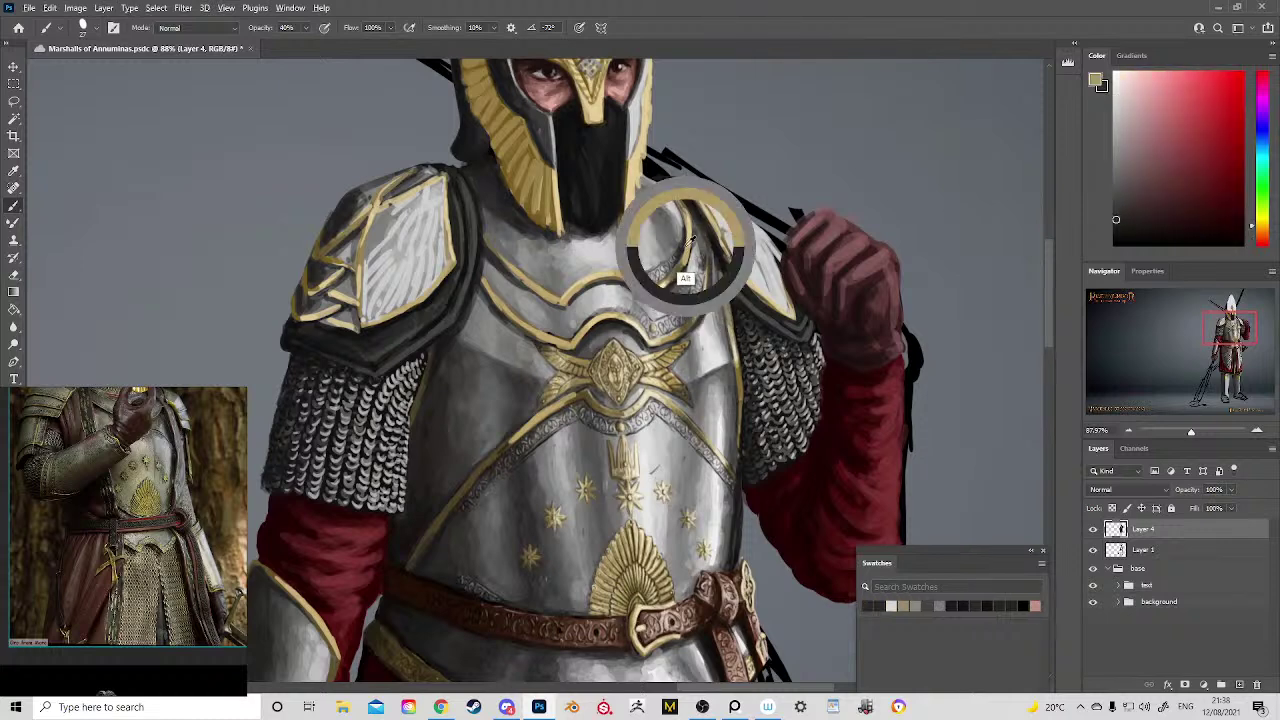
alt+click(658, 285)
alt+click(659, 285)
alt+click(659, 285)
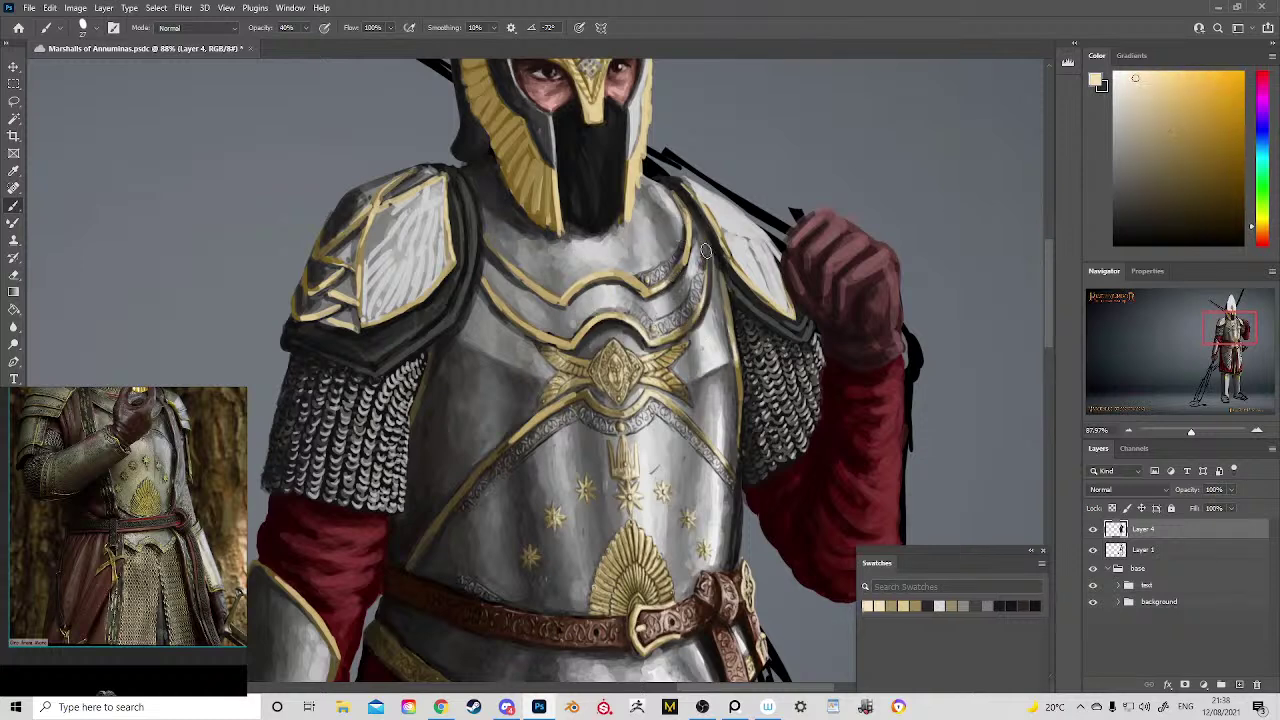
drag(705, 234, 703, 294)
mouse_move(680, 199)
mouse_down()
mouse_move(685, 246)
mouse_move(665, 325)
mouse_up()
scroll(680, 260, up, 5)
mouse_move(720, 369)
mouse_down()
mouse_move(675, 285)
mouse_move(656, 290)
mouse_up()
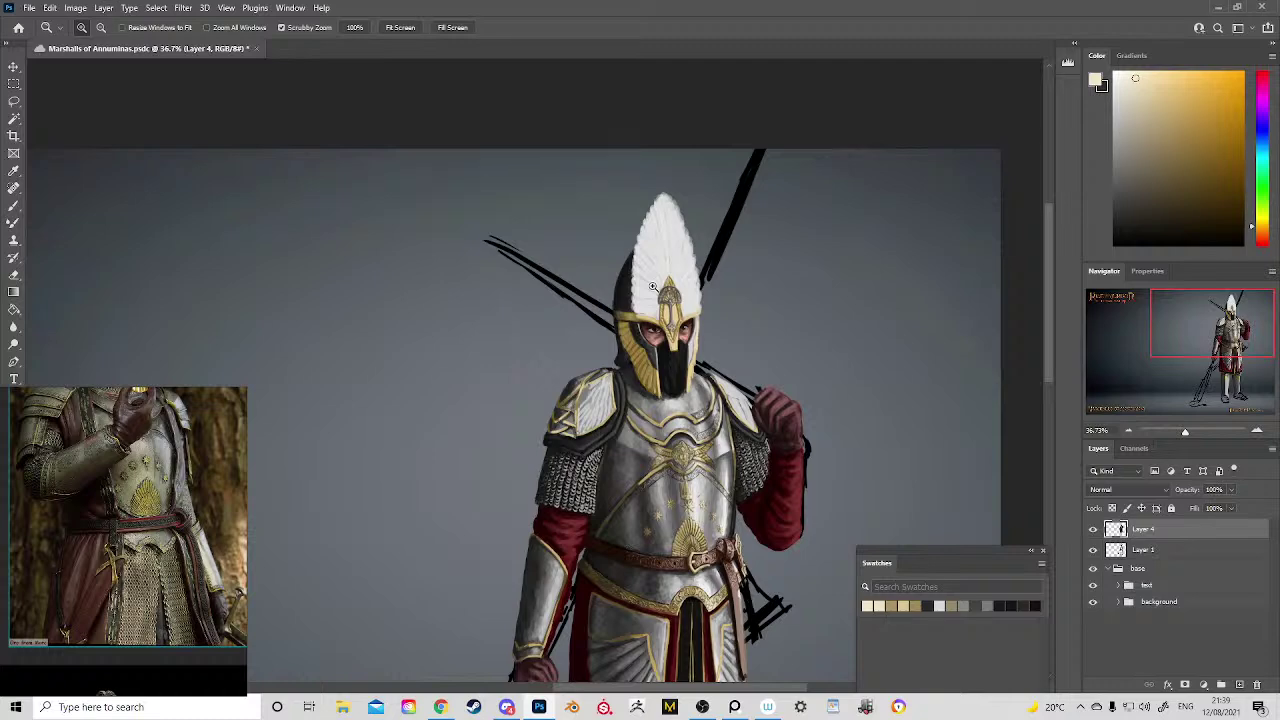
Step: Add fine pale cream highlights to the gold emblem on the helmet's brow using a smaller brush
drag(710, 303, 738, 348)
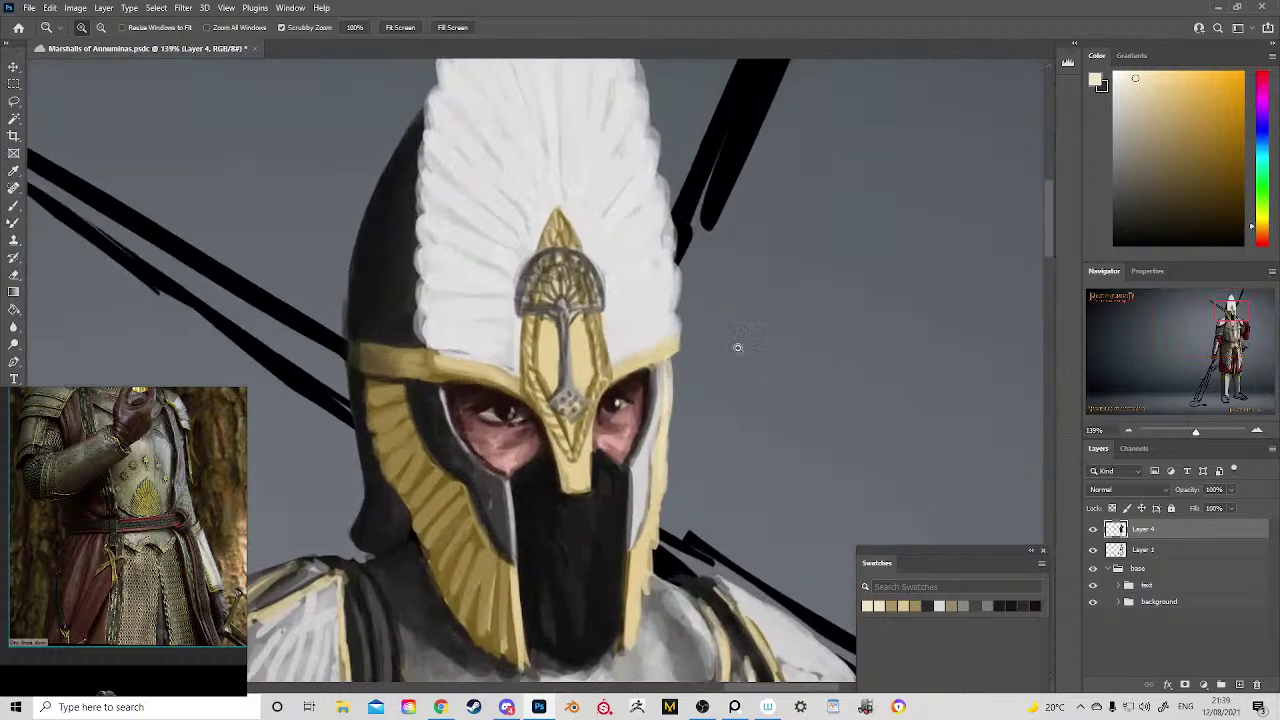
key(b)
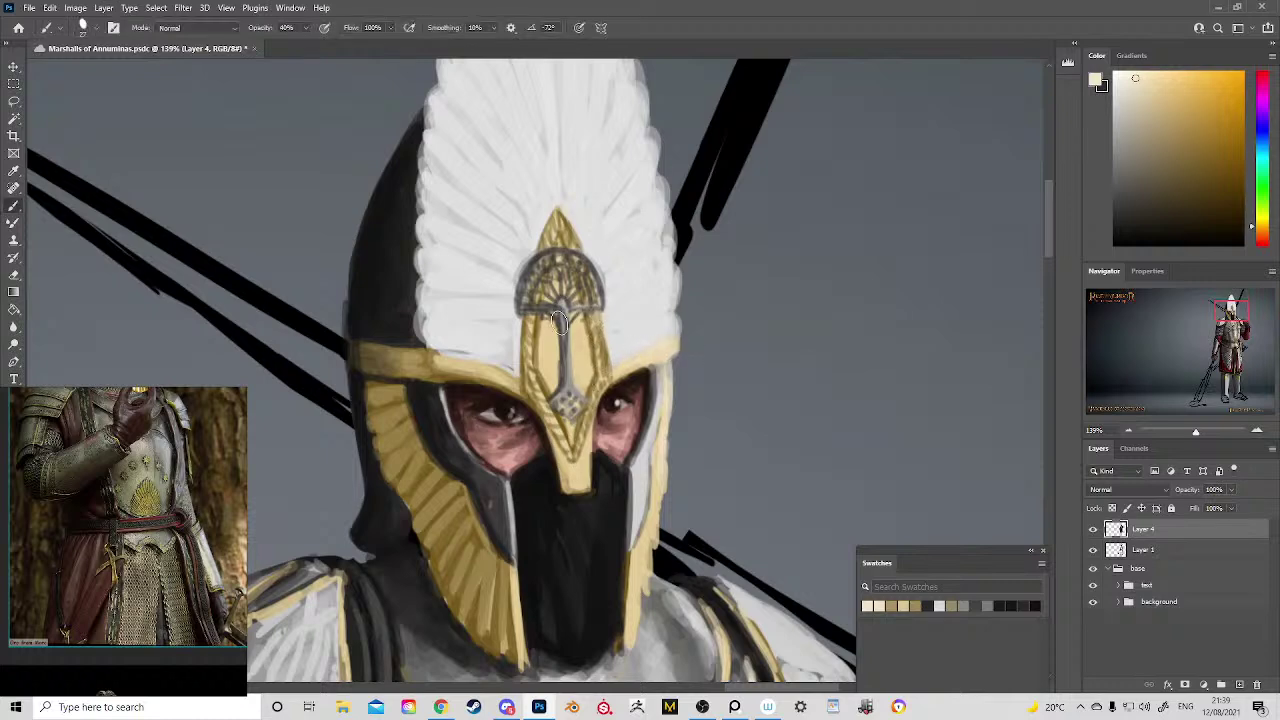
drag(530, 338, 520, 338)
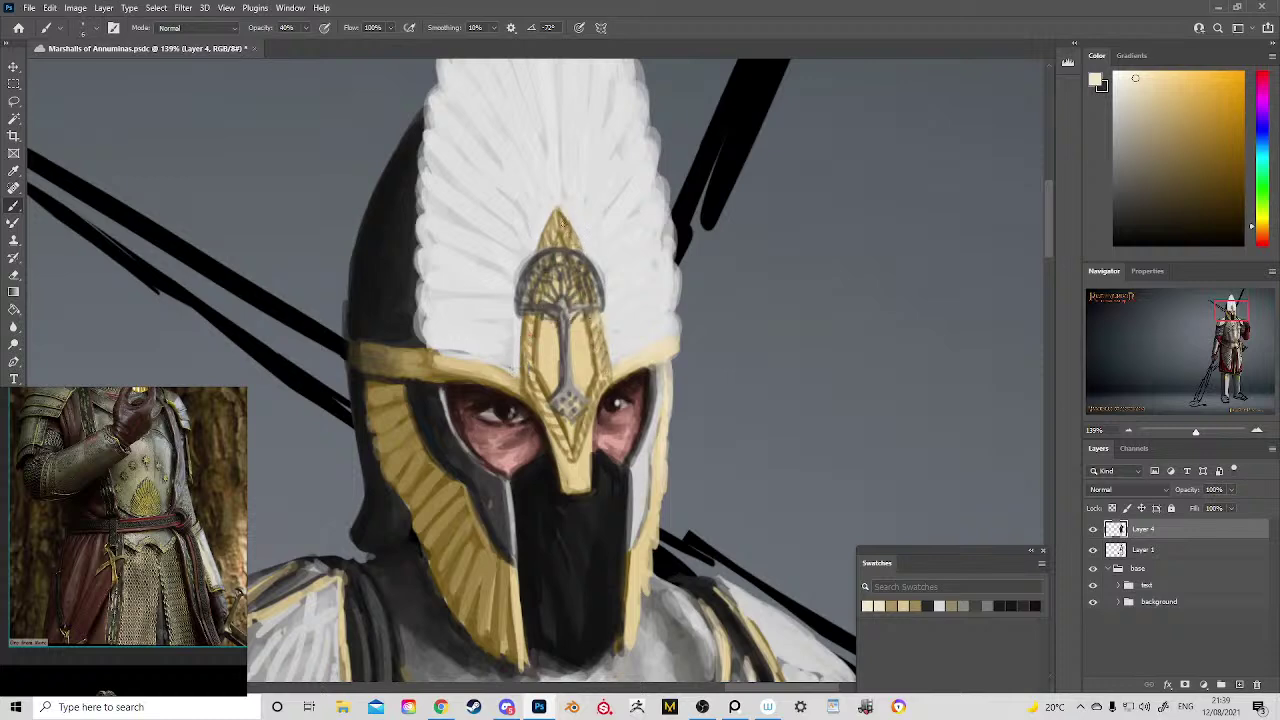
Step: Touch up the silver cheek plate on the raised-arm side of the helmet with a sampled light grey
key(z)
mouse_move(654, 314)
mouse_down()
mouse_move(614, 223)
mouse_move(564, 200)
mouse_up()
mouse_move(668, 320)
mouse_down()
mouse_move(654, 249)
mouse_move(612, 165)
mouse_up()
mouse_move(658, 206)
mouse_down()
mouse_move(604, 168)
mouse_move(640, 215)
mouse_up()
key(b)
alt+click(638, 222)
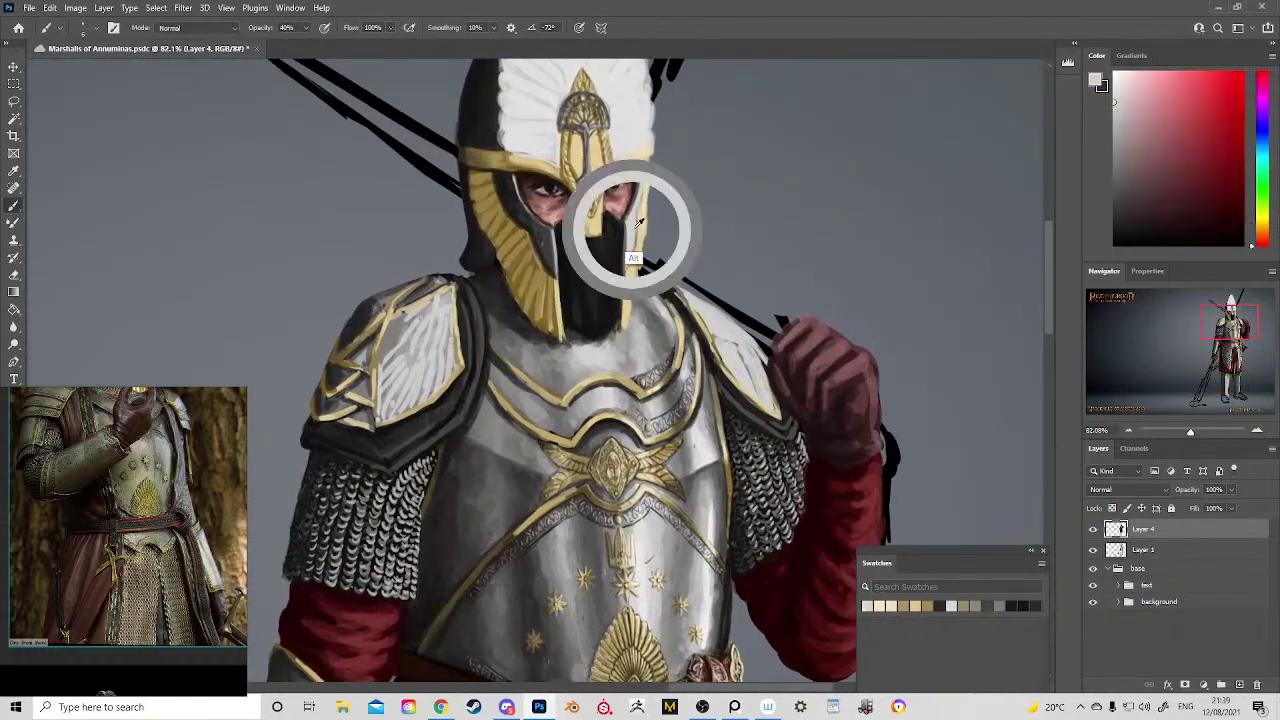
key(z)
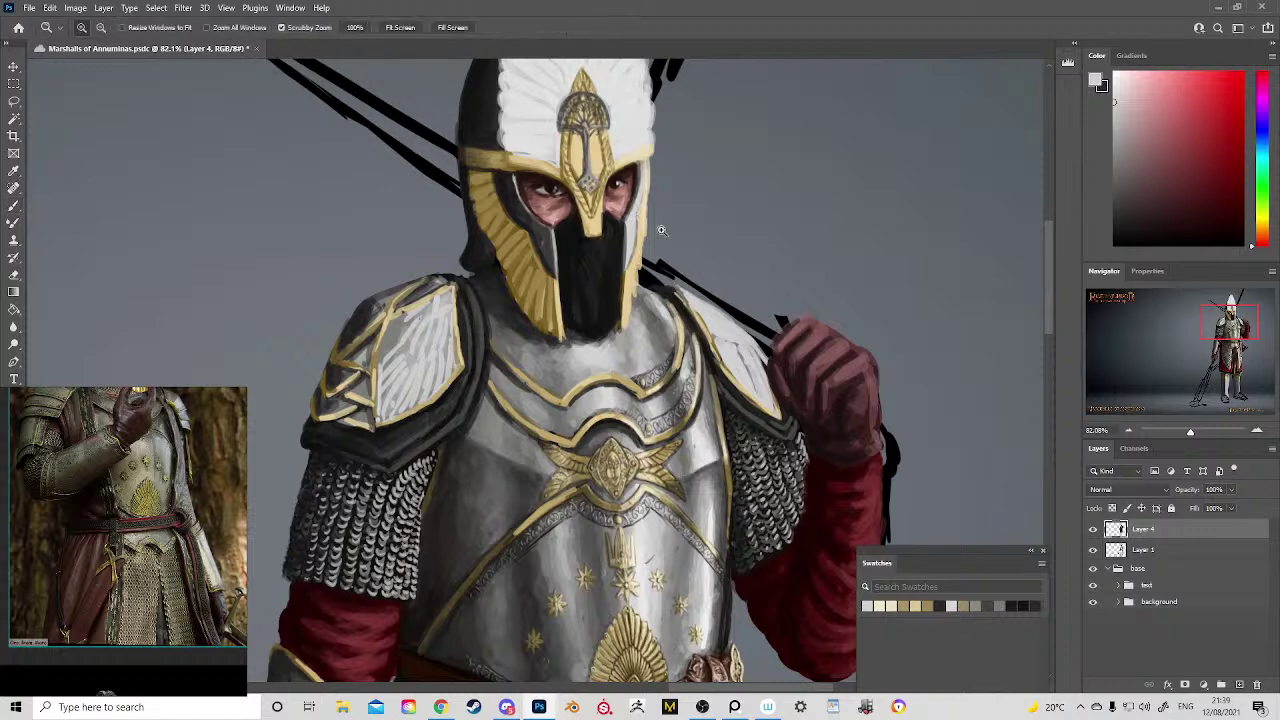
drag(660, 229, 607, 171)
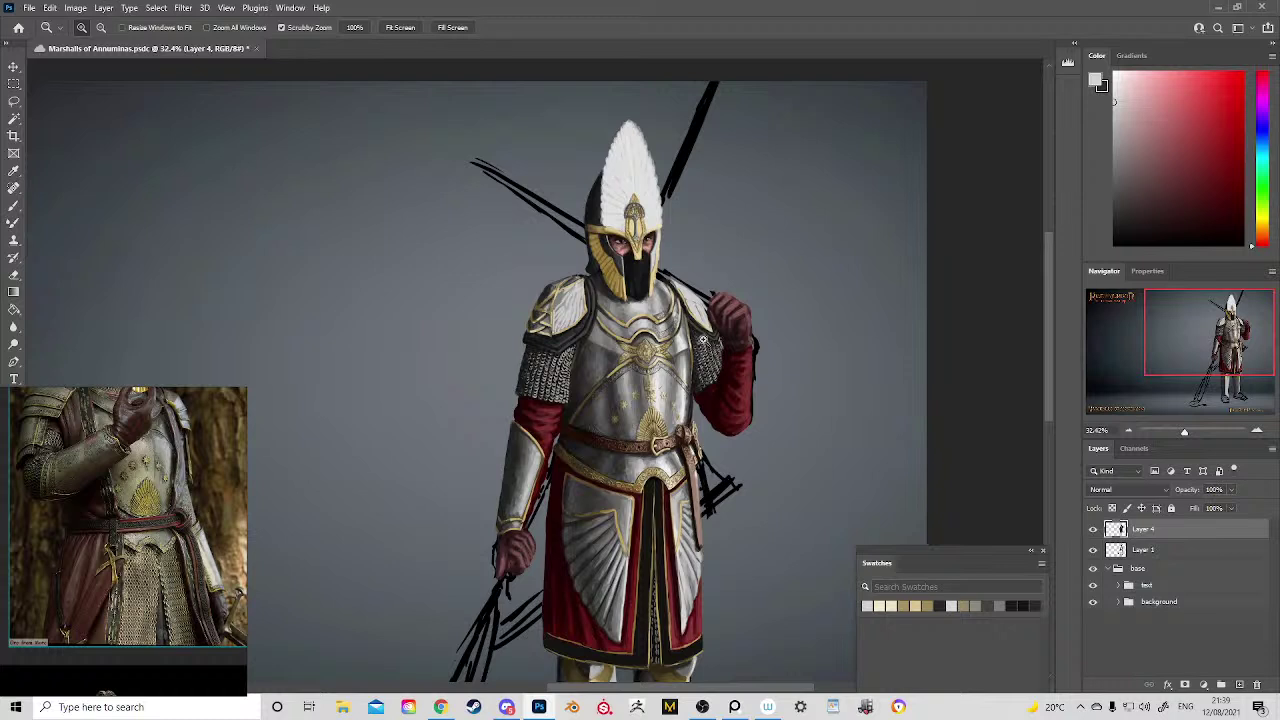
Step: Brighten the inner edge of the narrower feathered thigh plate down to its tip with a sampled near-white tone
drag(664, 384, 589, 216)
mouse_move(588, 415)
mouse_down()
mouse_move(635, 461)
mouse_move(633, 495)
mouse_up()
drag(633, 495, 636, 336)
key(b)
alt+right_click(617, 219)
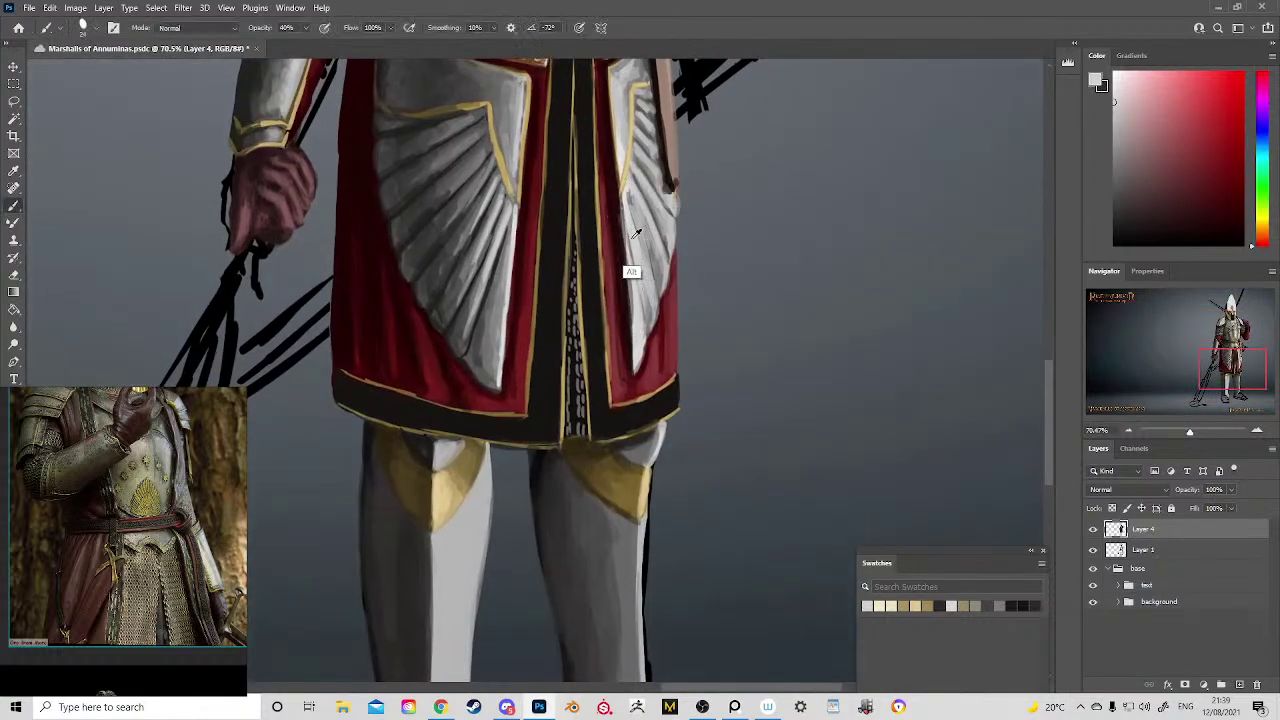
alt+click(628, 235)
drag(626, 205, 632, 374)
drag(629, 248, 630, 361)
mouse_move(630, 303)
mouse_down()
mouse_move(631, 373)
mouse_move(638, 357)
mouse_up()
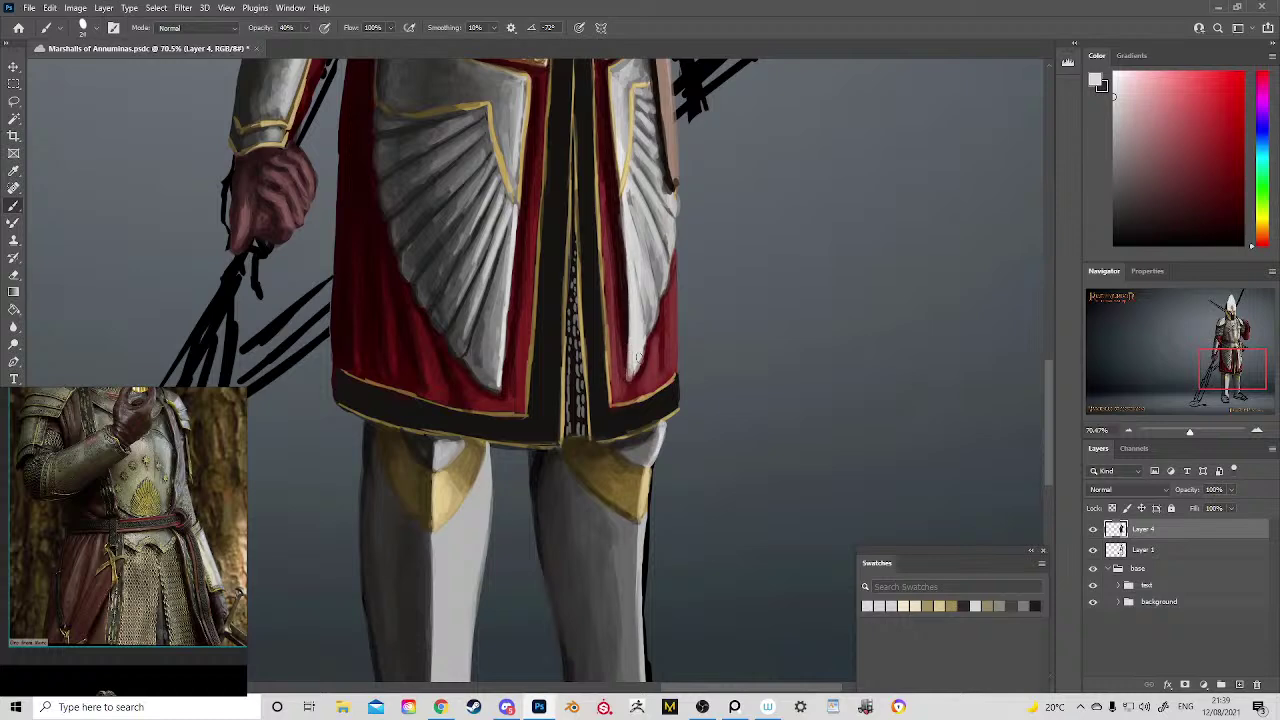
Step: Darken the red cloth beside the narrower thigh plate, then lighten the plate's upper inner edge with sampled grey
scroll(638, 310, up, 5)
alt+click(631, 384)
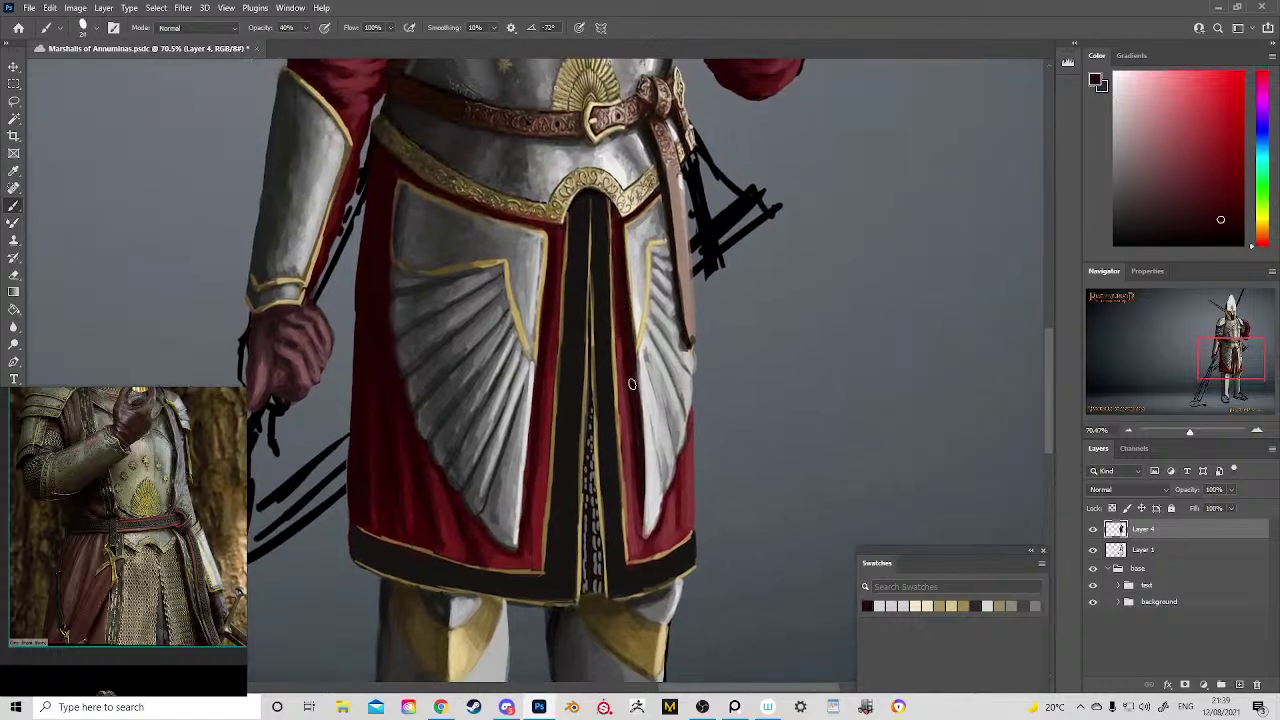
drag(626, 282, 644, 441)
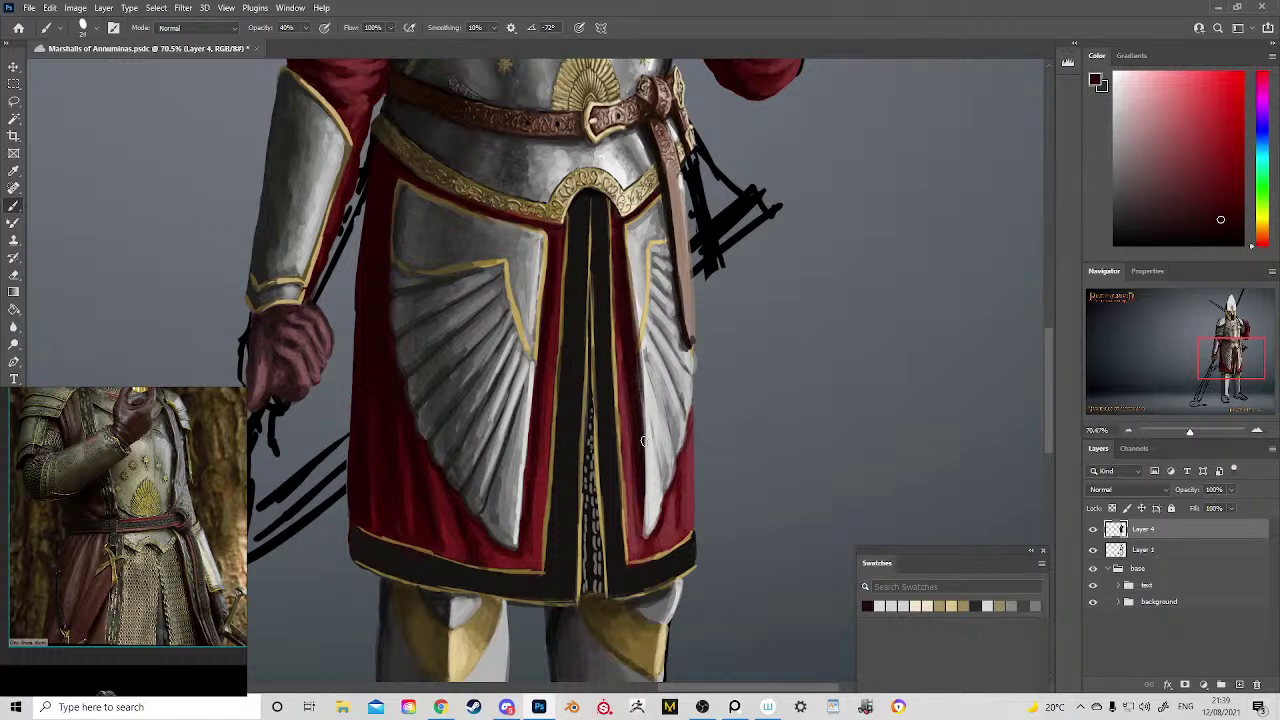
alt+click(636, 320)
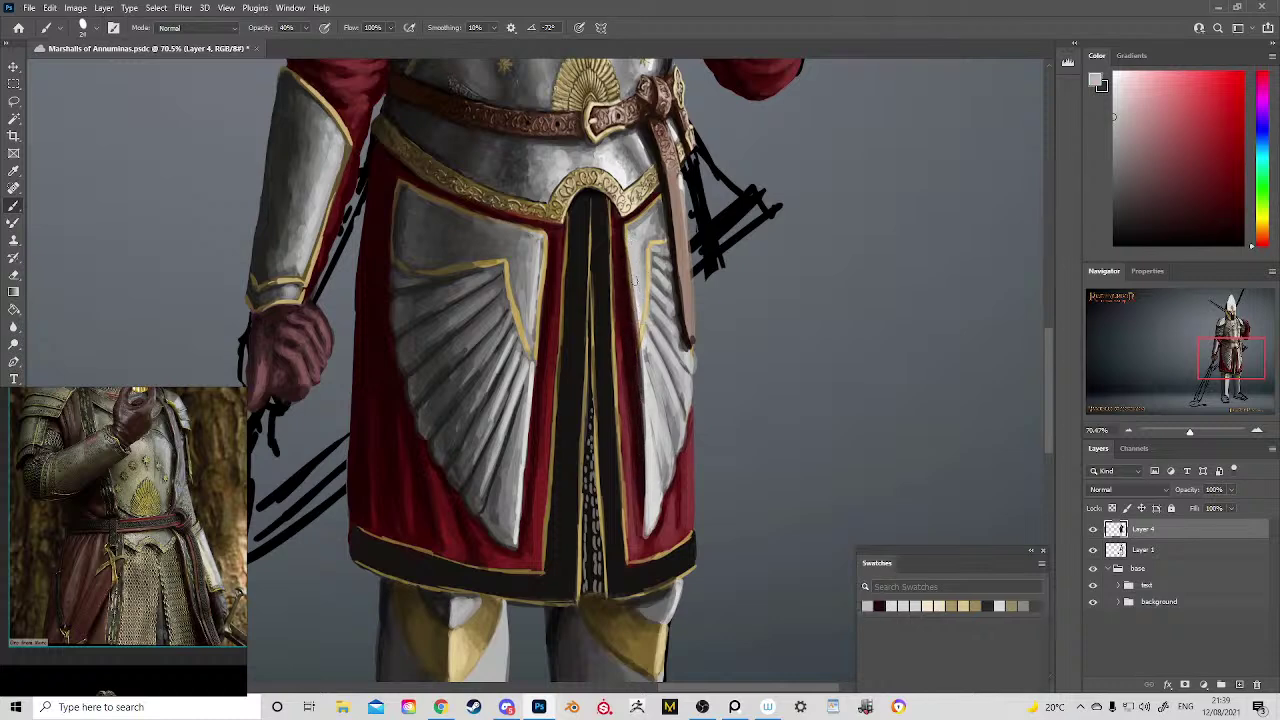
drag(634, 282, 637, 342)
Step: Define the feather ridges on the narrower thigh plate with alternating sampled mid-grey and near-white strokes
alt+click(655, 361)
alt+click(657, 353)
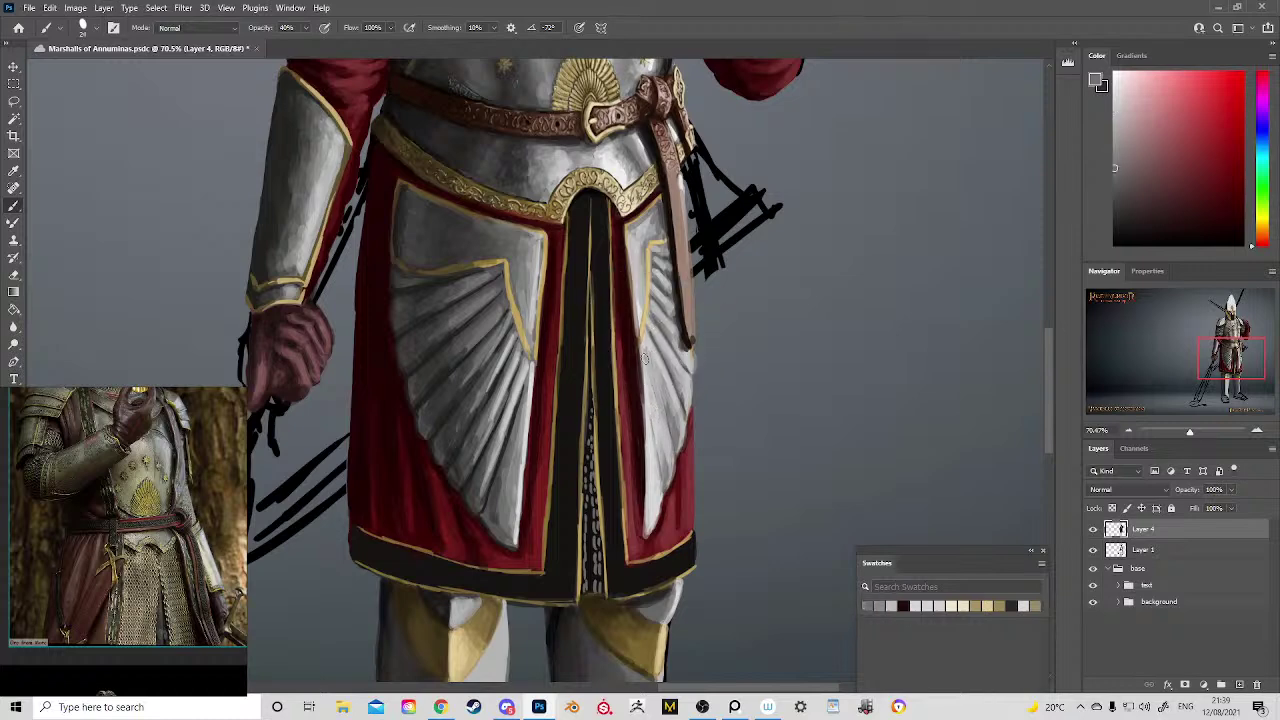
drag(645, 355, 660, 486)
alt+click(650, 484)
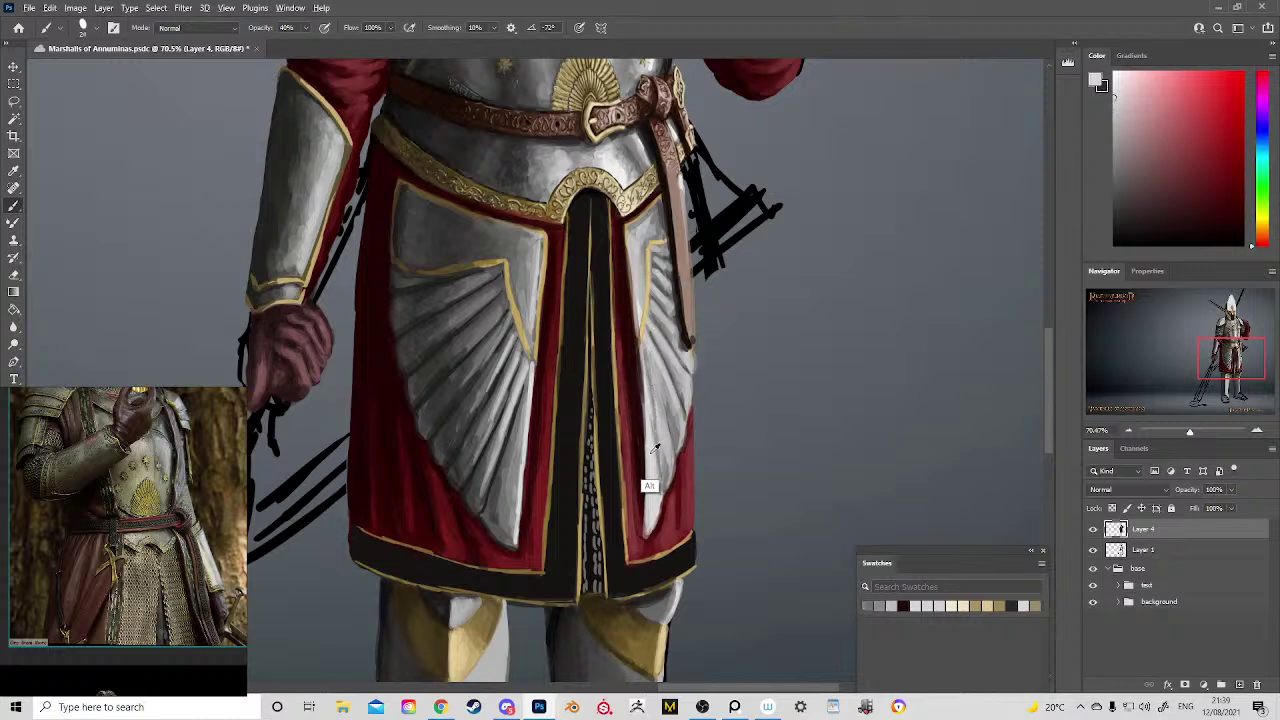
drag(647, 348, 660, 410)
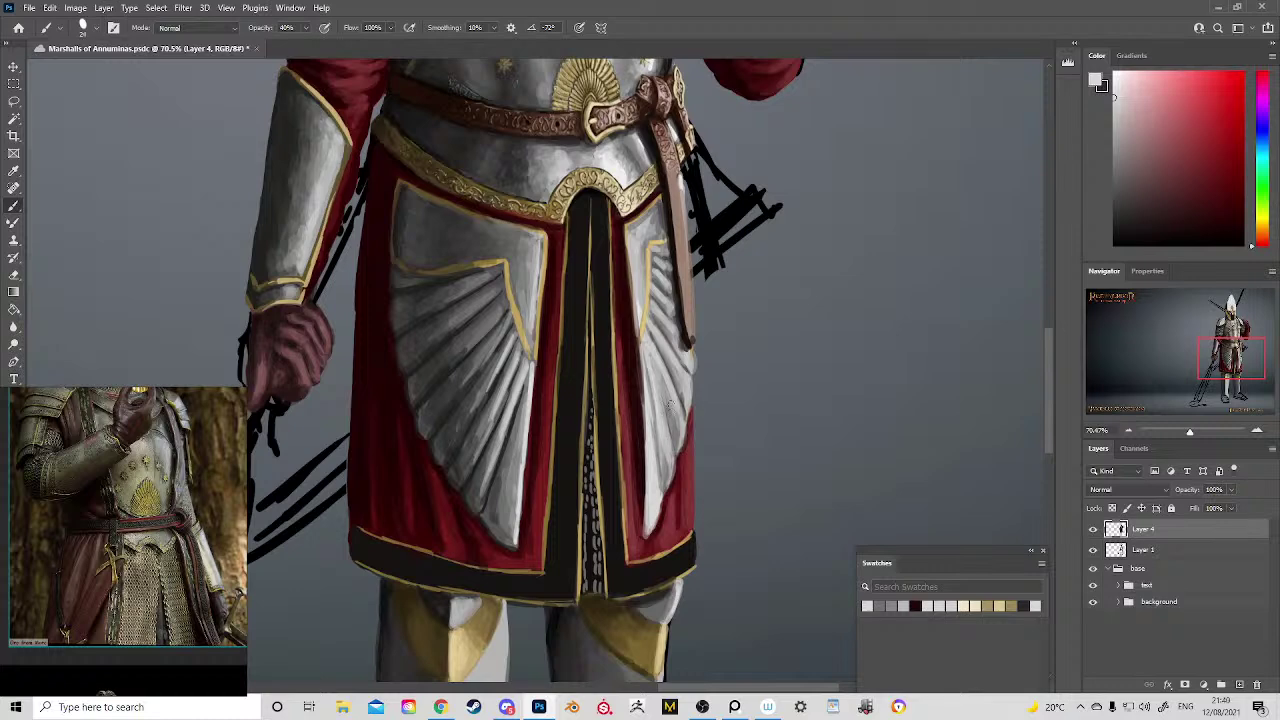
drag(652, 351, 669, 422)
alt+click(666, 468)
drag(648, 342, 667, 414)
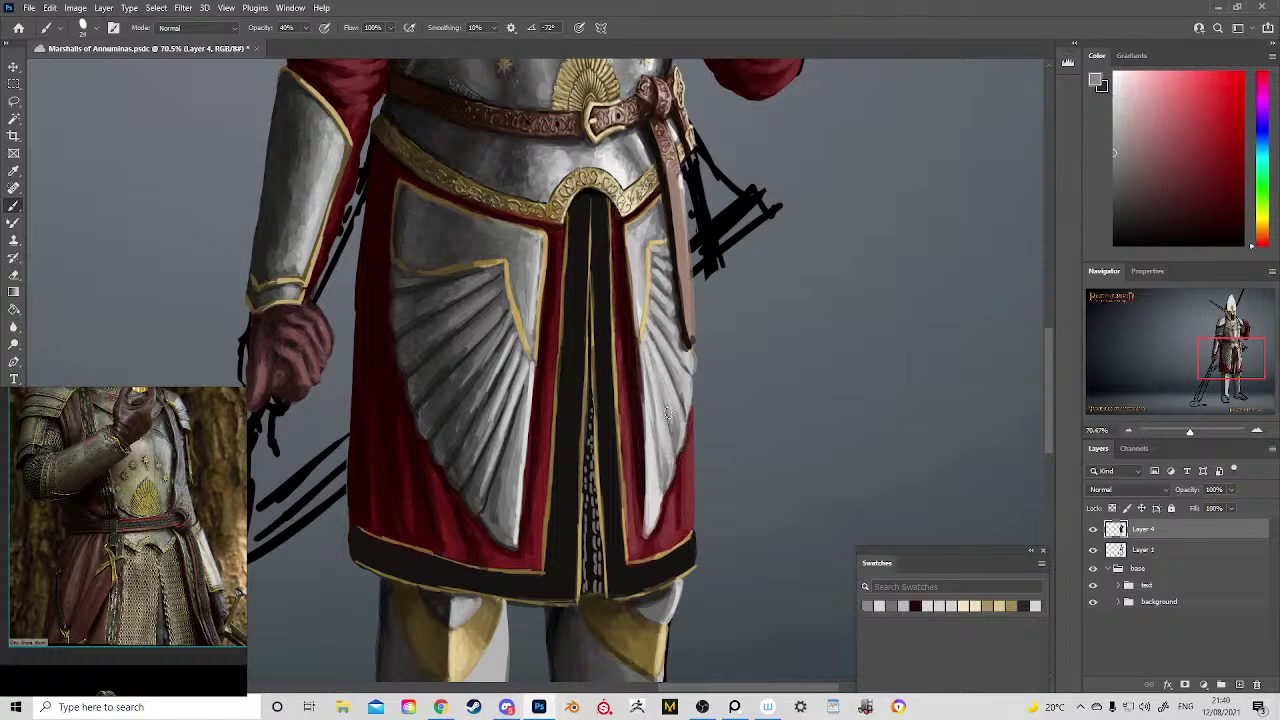
Step: Touch up the gold trim of the narrower thigh plate with a sampled pale gold tone
alt+click(636, 280)
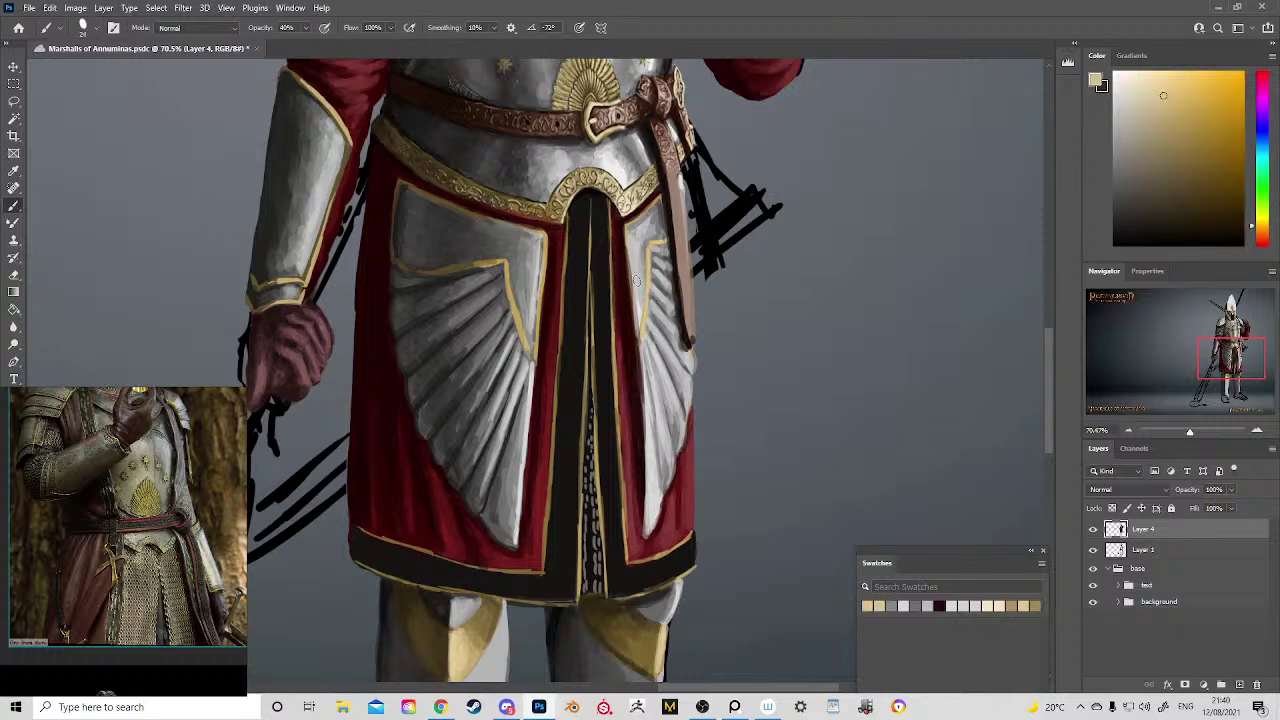
mouse_move(630, 262)
mouse_down()
mouse_move(640, 335)
mouse_move(748, 377)
mouse_move(699, 293)
mouse_up()
drag(738, 388, 704, 275)
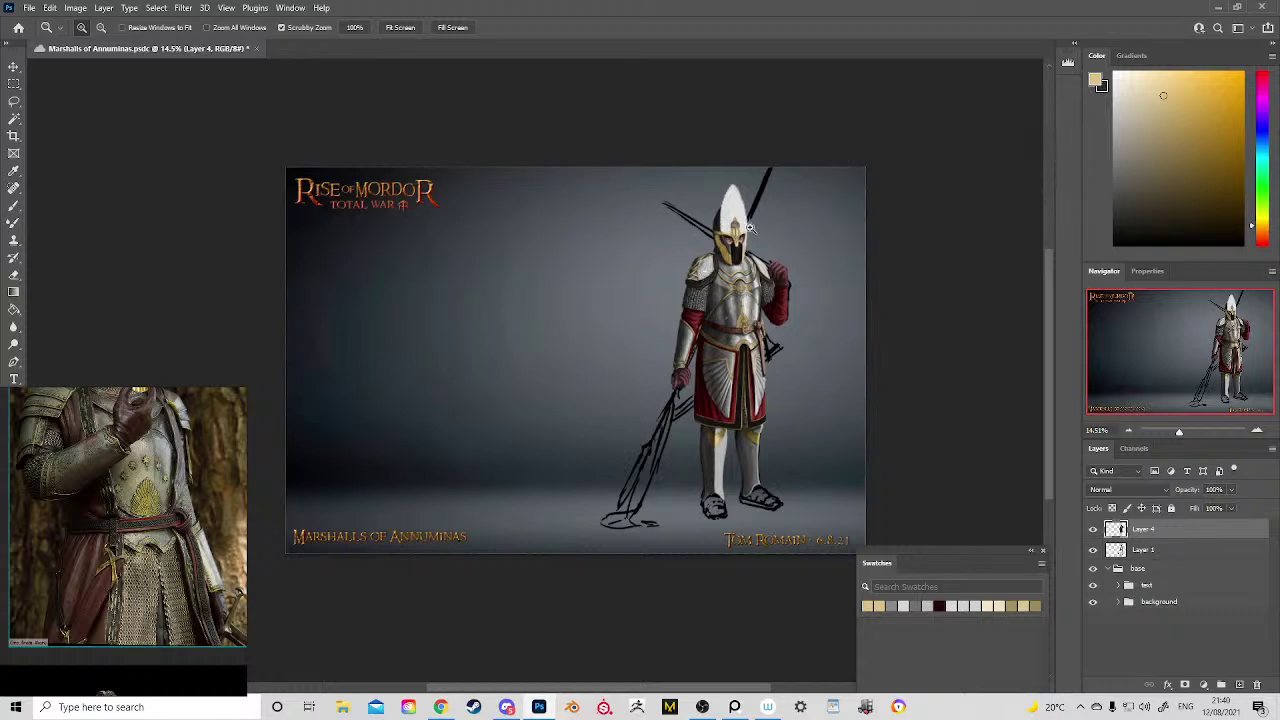
Step: Touch up the helmet's cheek plates around the black face covering with sampled dark and light grey tones
drag(750, 229, 821, 317)
mouse_move(707, 371)
mouse_down()
mouse_move(751, 231)
mouse_move(735, 278)
mouse_move(756, 265)
mouse_up()
key(b)
alt+click(752, 262)
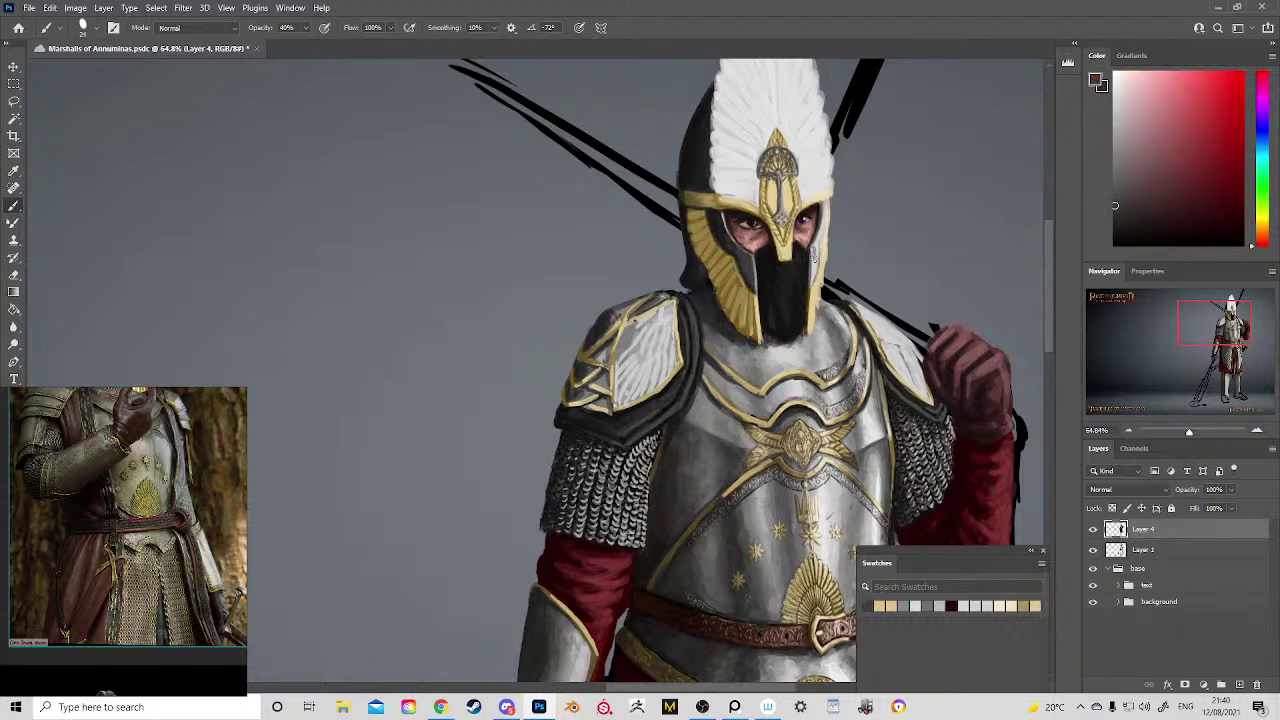
alt+click(813, 252)
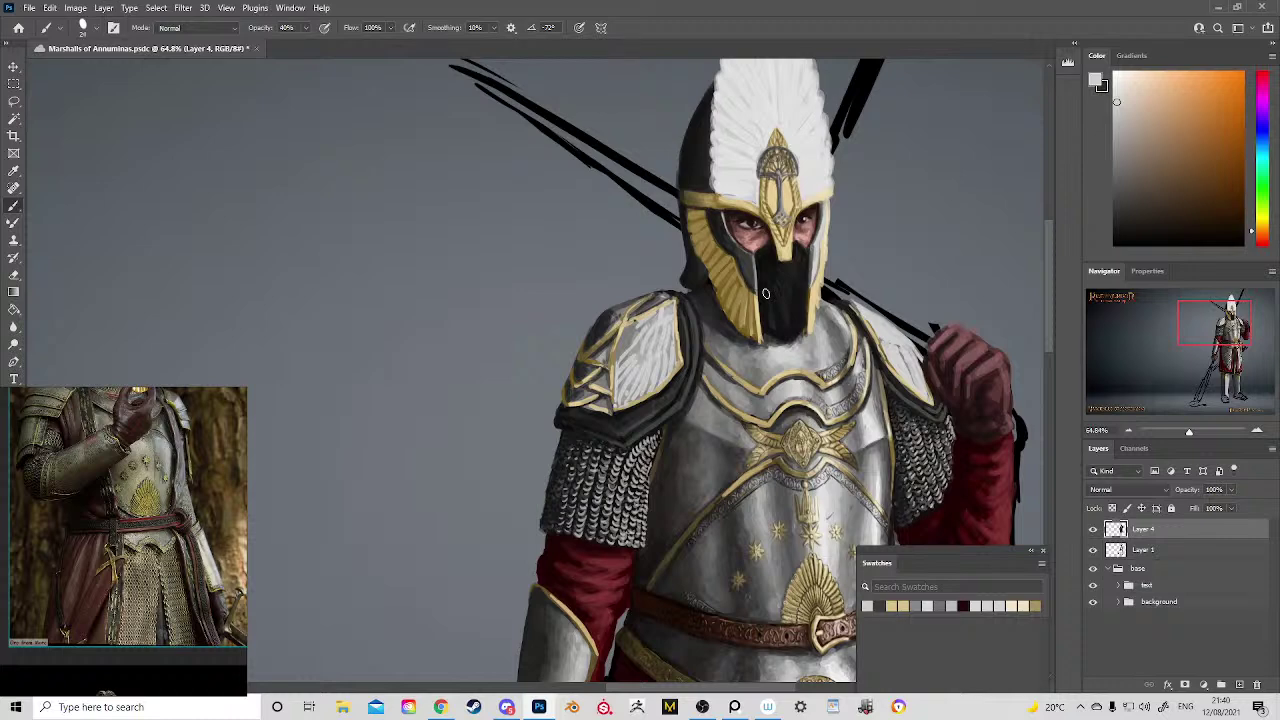
Step: Retouch the skin beneath the eye on the raised-arm side with sampled pink and dark brown tones
scroll(844, 214, up, 5)
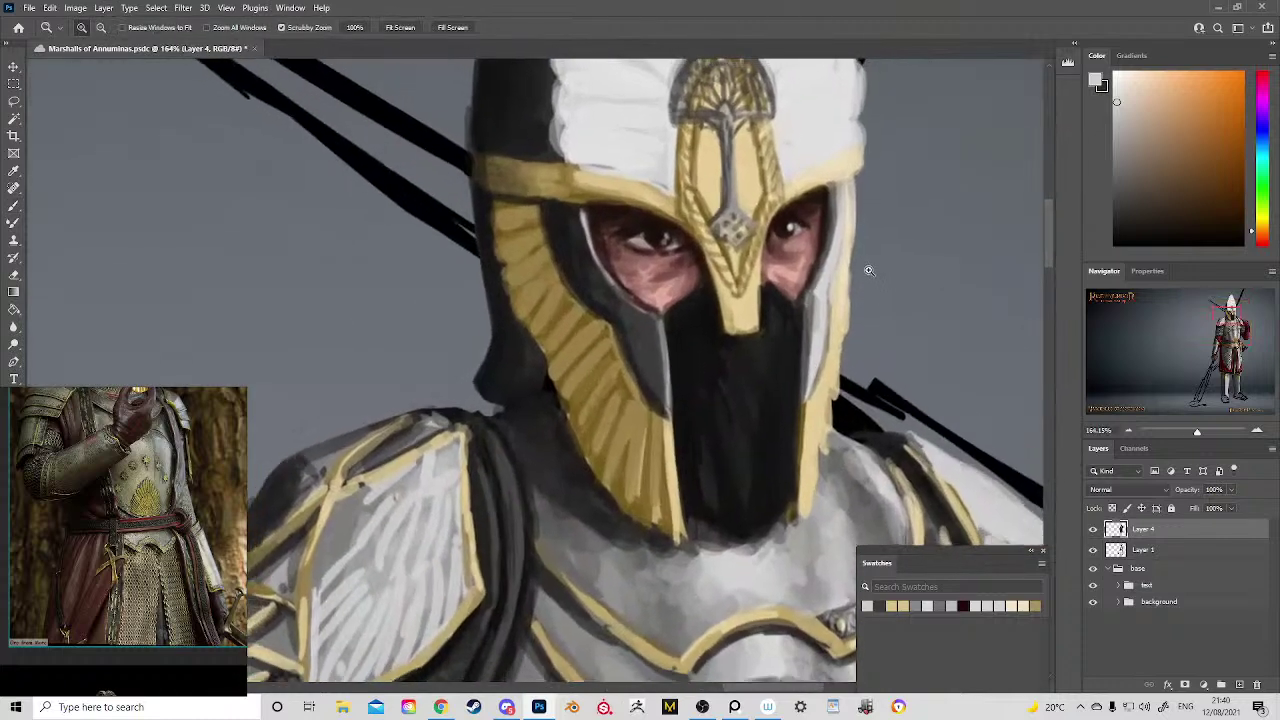
alt+click(800, 242)
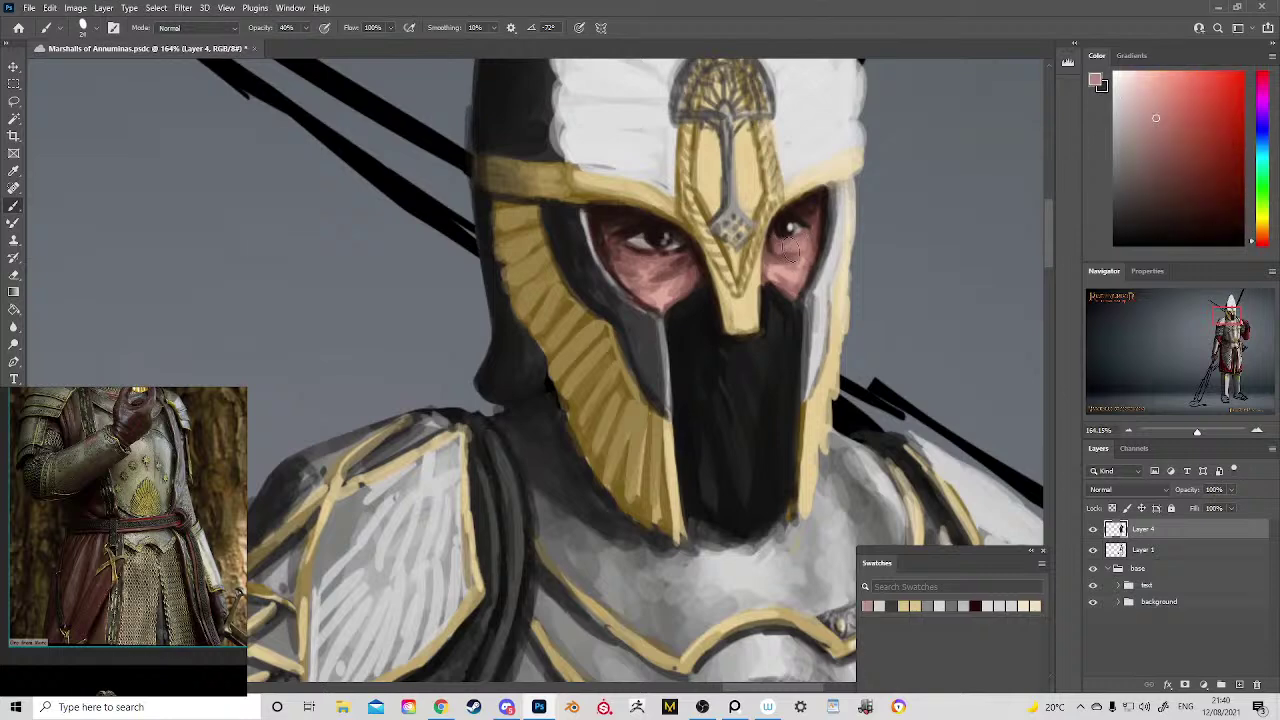
alt+click(800, 244)
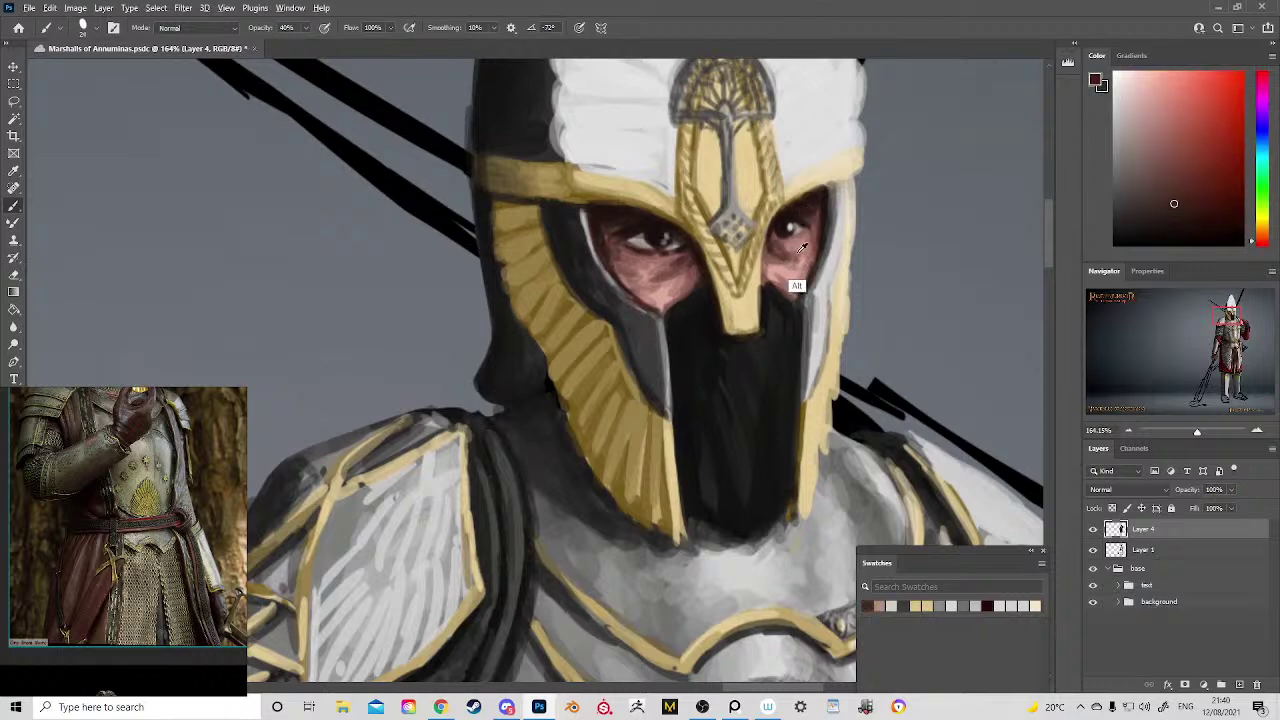
alt+click(798, 252)
mouse_move(780, 246)
mouse_down()
mouse_move(803, 263)
mouse_move(799, 280)
mouse_up()
drag(702, 310, 759, 163)
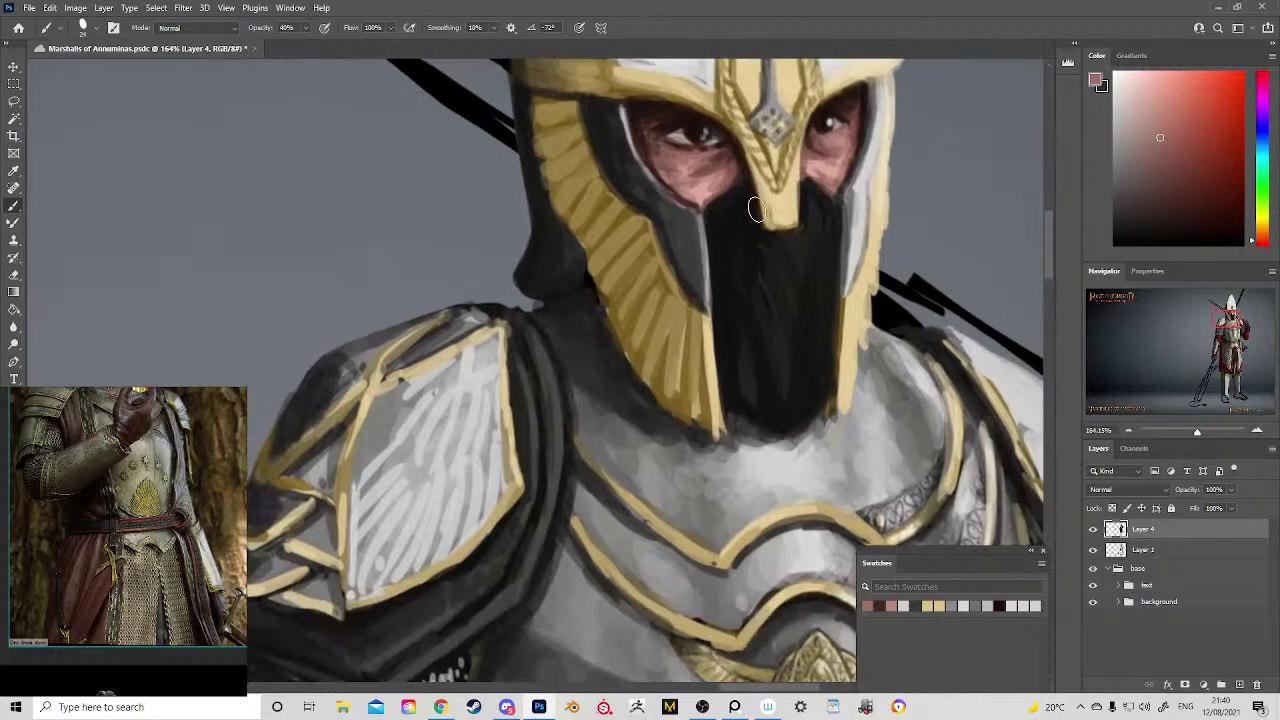
Step: Even out the shading of the black face covering below the nose guard with sampled near-black tones
alt+click(737, 243)
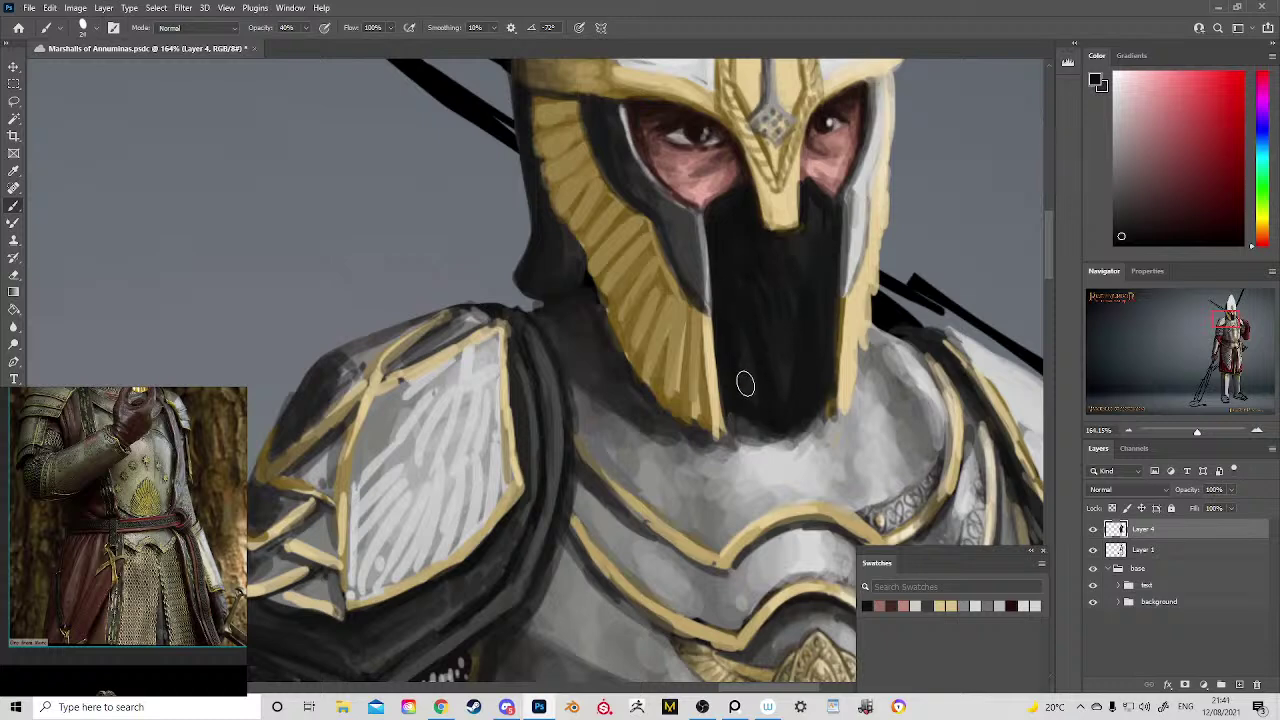
alt+click(785, 395)
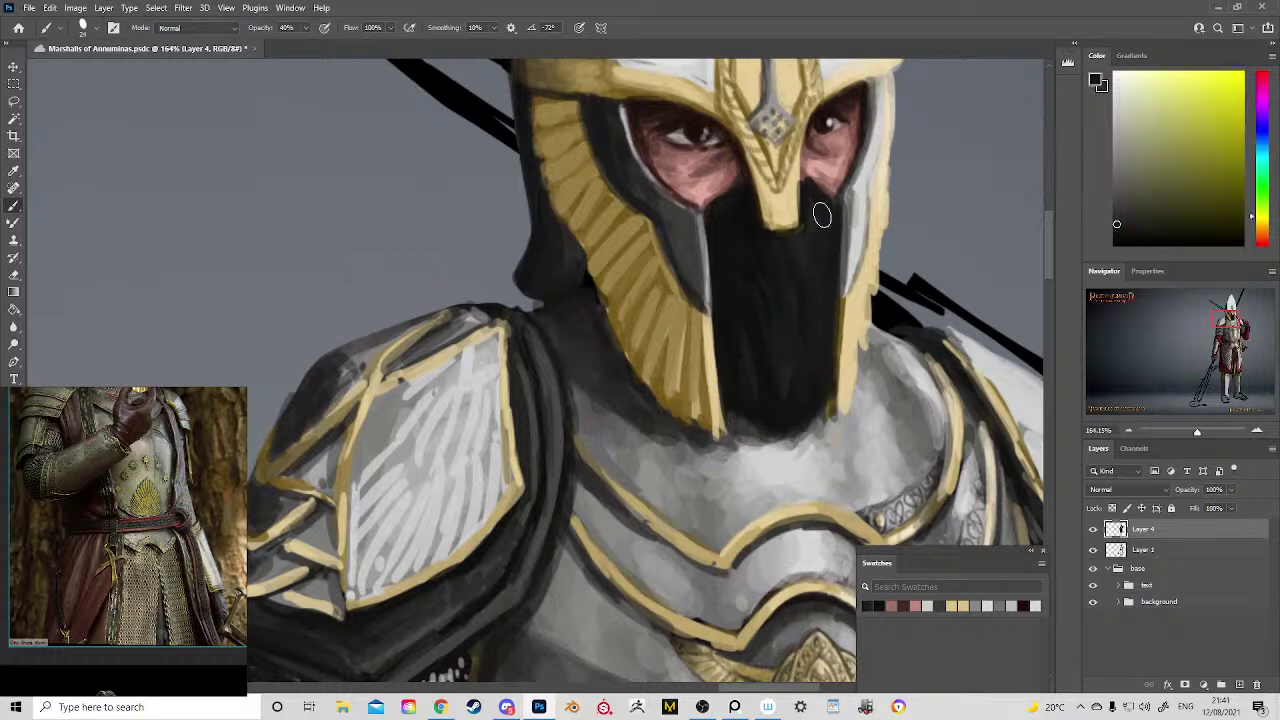
drag(817, 195, 814, 191)
Step: Retouch the skin around the eye on the lowered-arm side with sampled dark brown and dusky pink tones
scroll(790, 222, up, 3)
alt+click(658, 295)
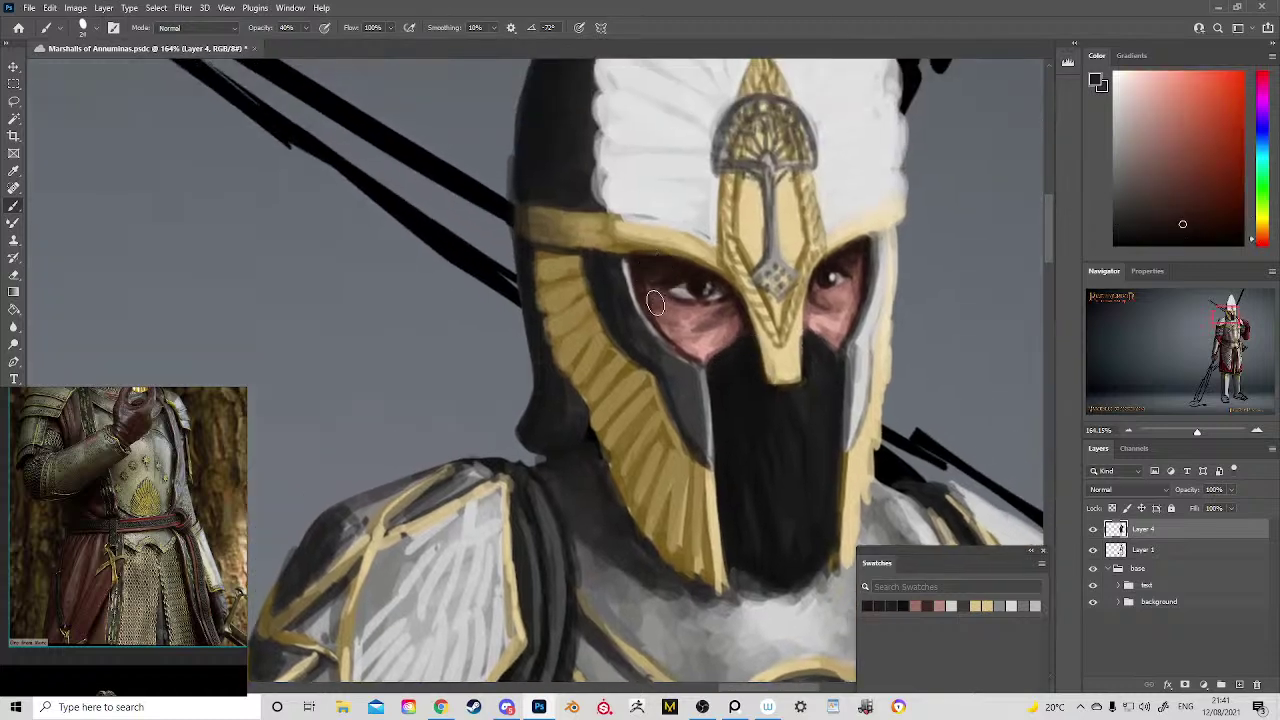
alt+click(680, 320)
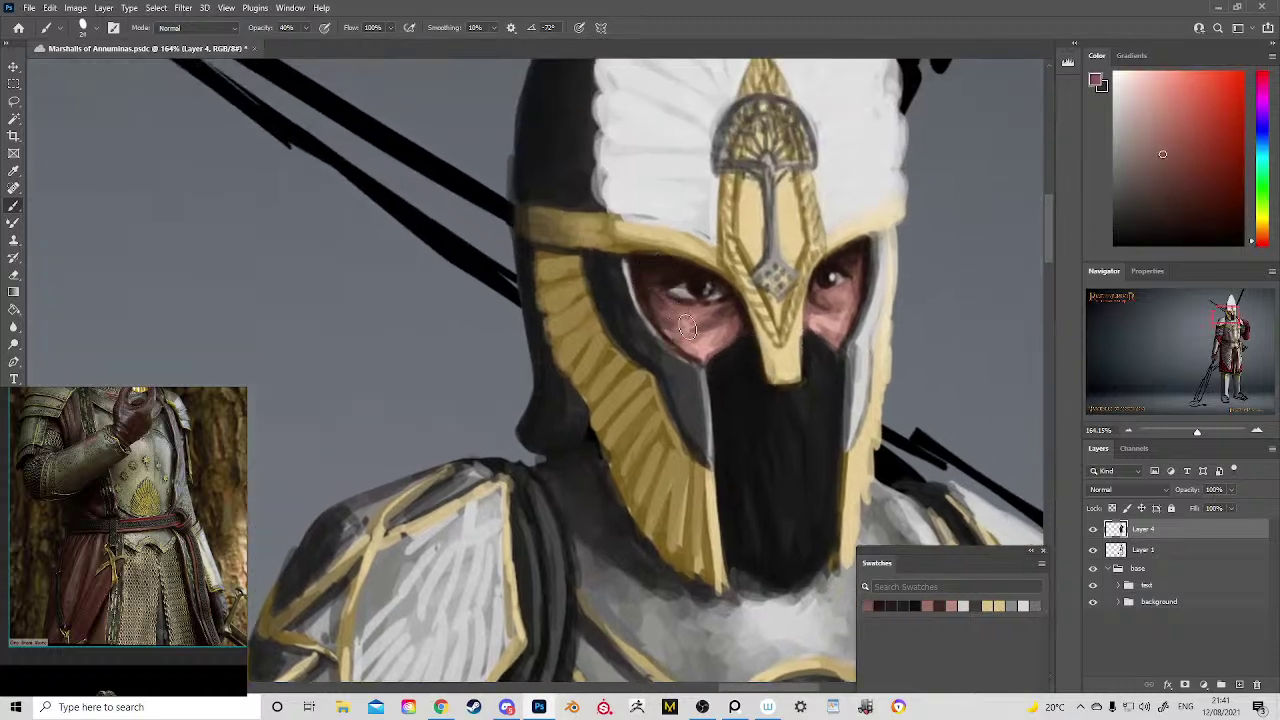
Step: Review the whole figure and save the painting
key(z)
drag(873, 317, 804, 266)
mouse_move(775, 357)
mouse_down()
mouse_move(631, 260)
mouse_move(546, 300)
mouse_move(634, 244)
mouse_up()
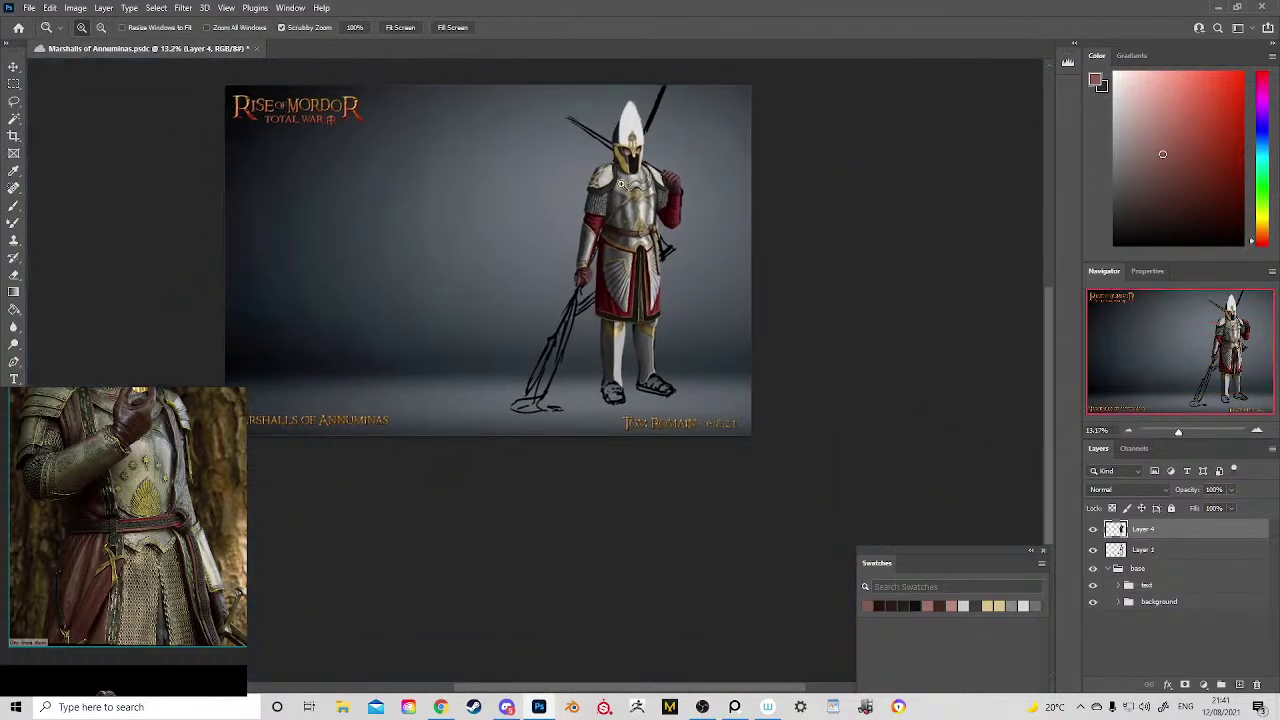
drag(621, 183, 673, 216)
drag(659, 274, 648, 280)
drag(704, 262, 757, 341)
key(ctrl+s)
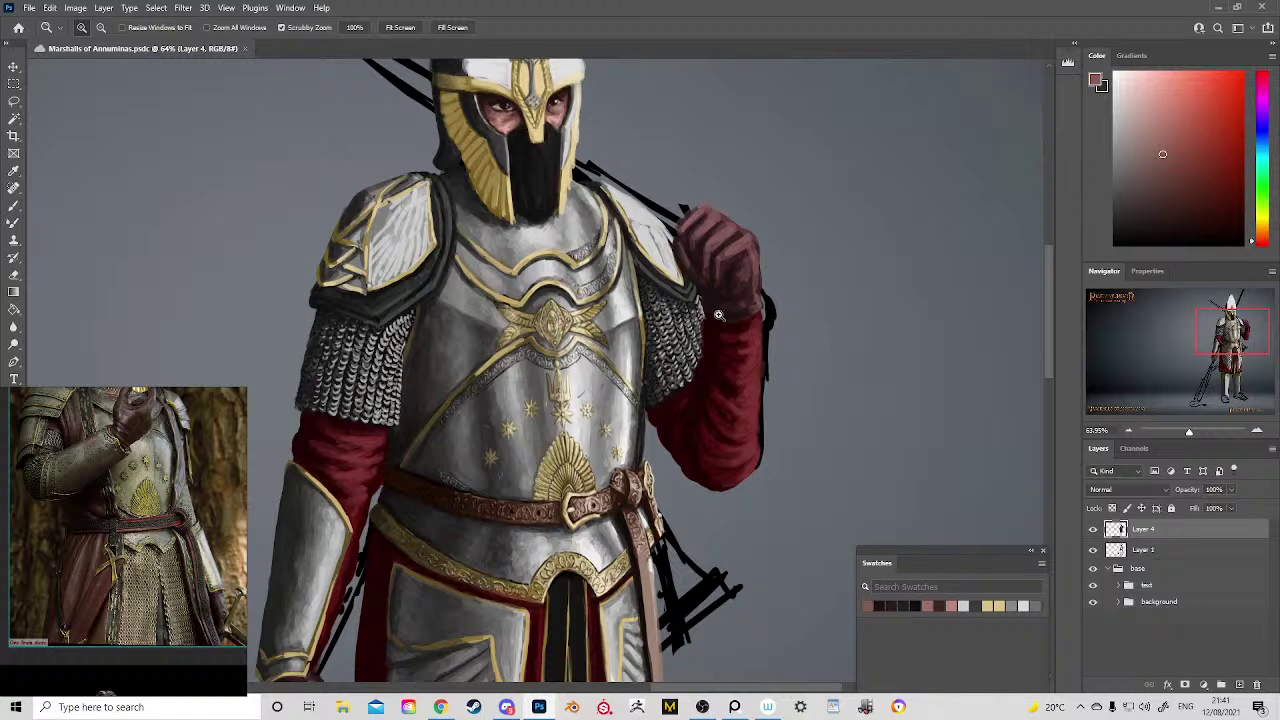
Step: Touch up the dark shading at the outer edge of the waist and wider thigh plate with sampled near-black tones
drag(718, 315, 692, 213)
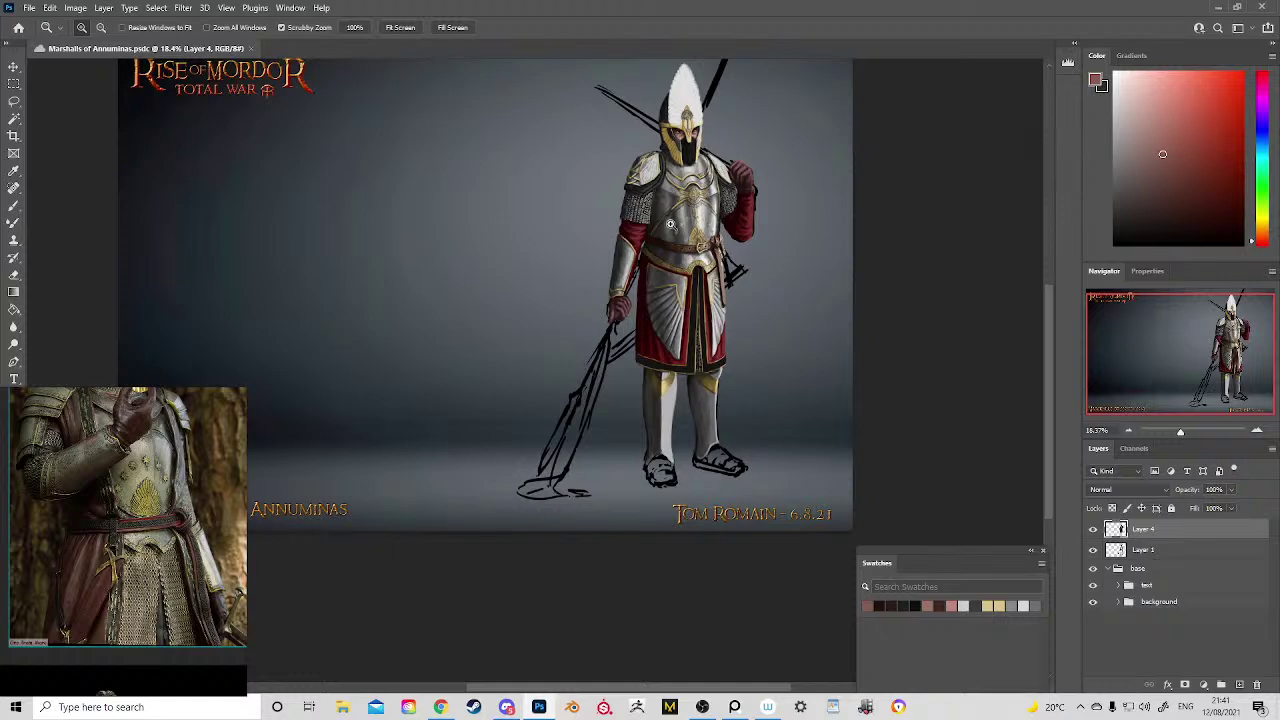
mouse_move(673, 239)
mouse_down()
mouse_move(708, 346)
mouse_move(746, 378)
mouse_up()
alt+click(551, 289)
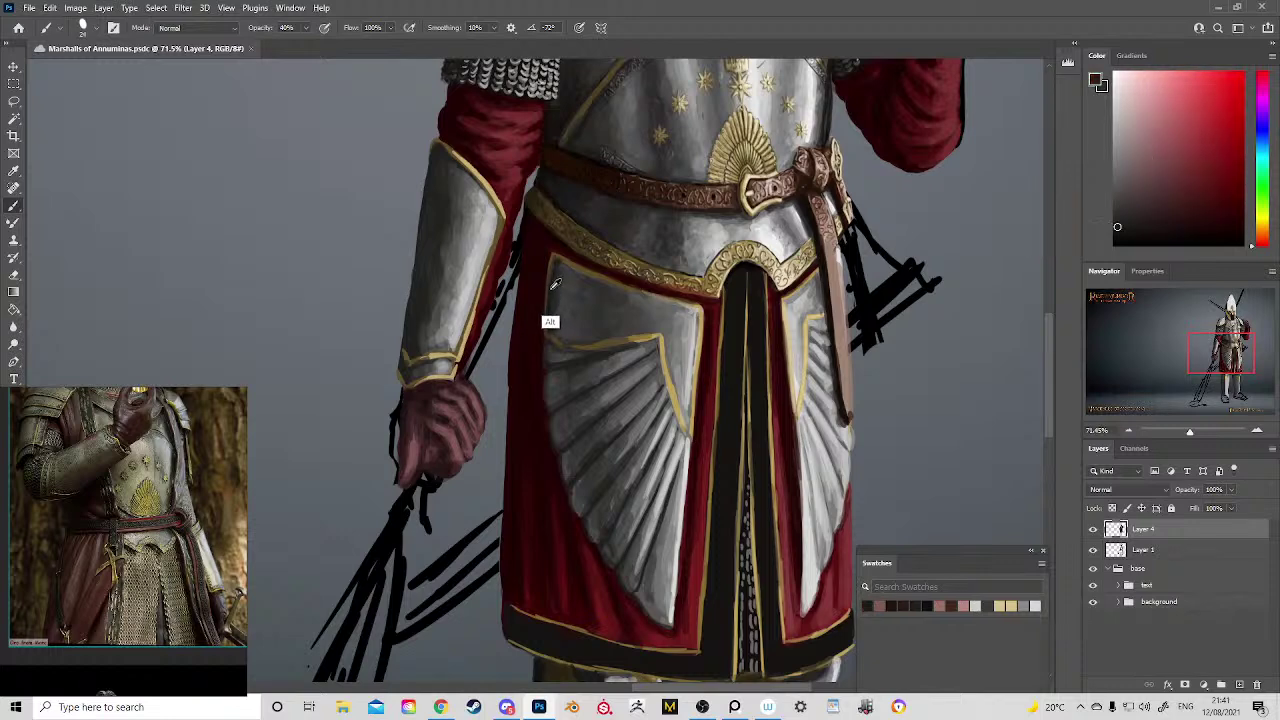
alt+click(551, 289)
scroll(817, 331, up, 3)
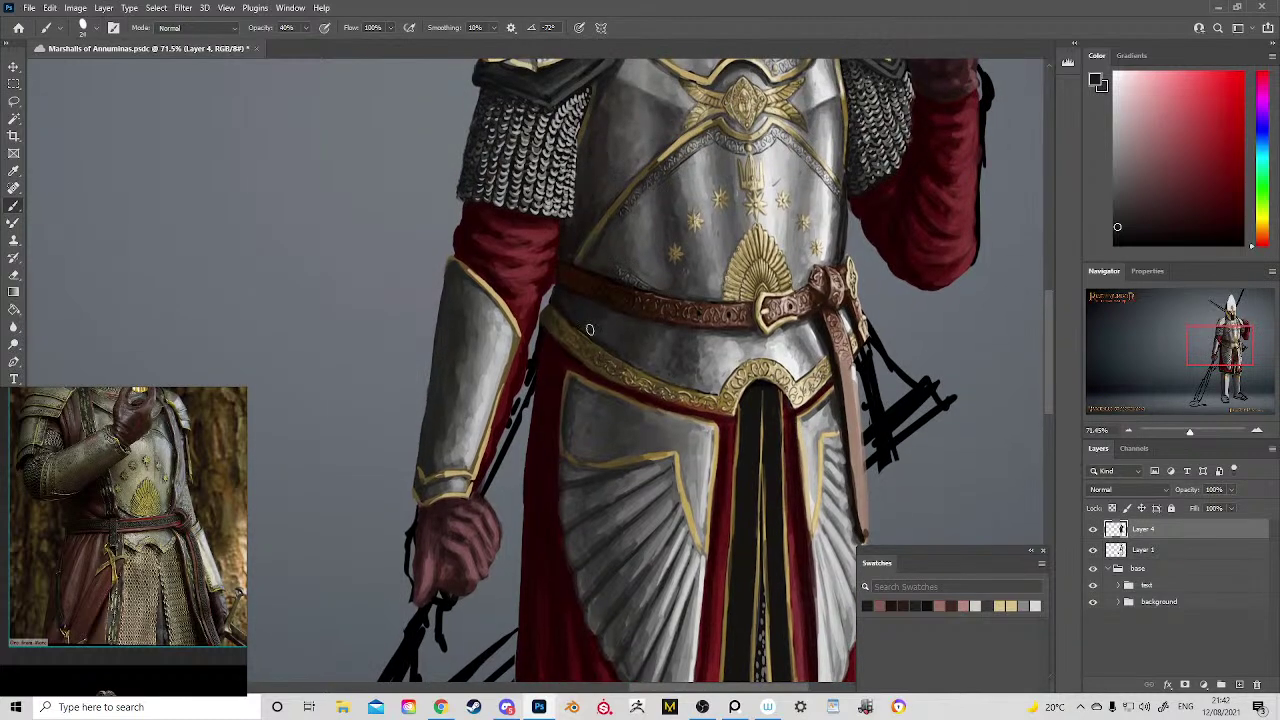
Step: Darken the shadowed side of the front leg's greave along its central ridge with a sampled dark grey
key(z)
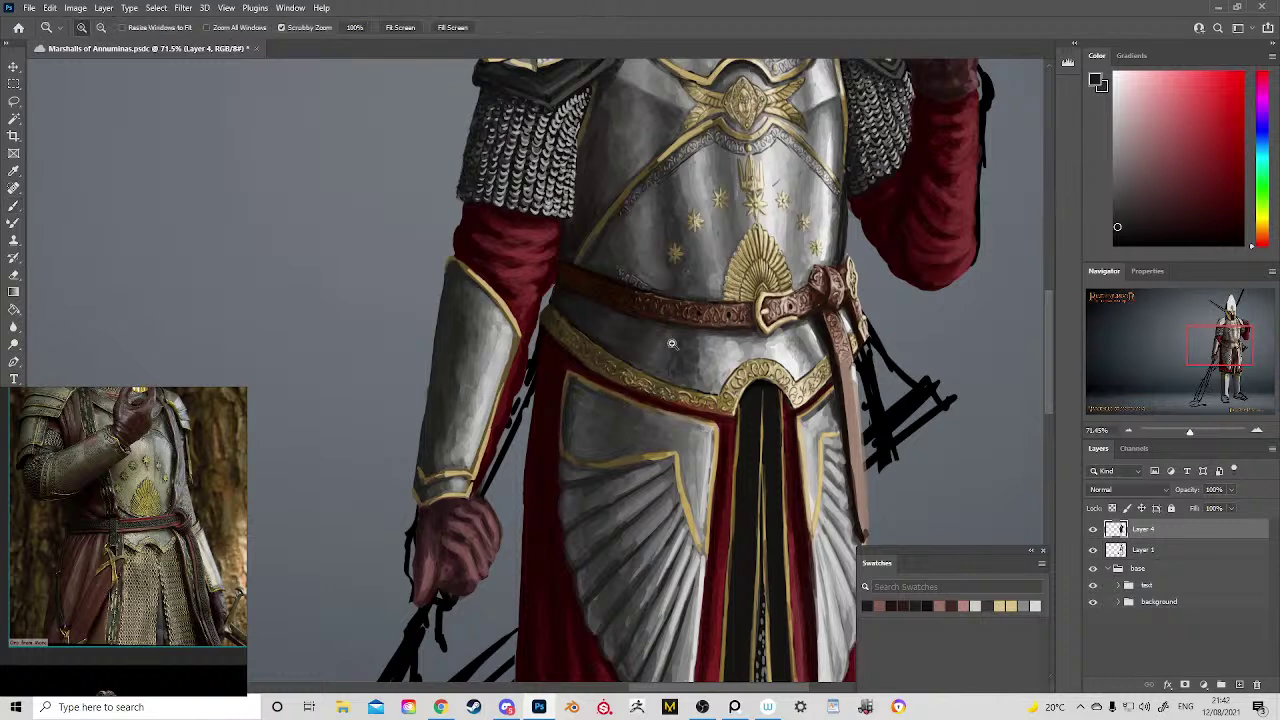
drag(751, 343, 684, 376)
drag(686, 438, 715, 311)
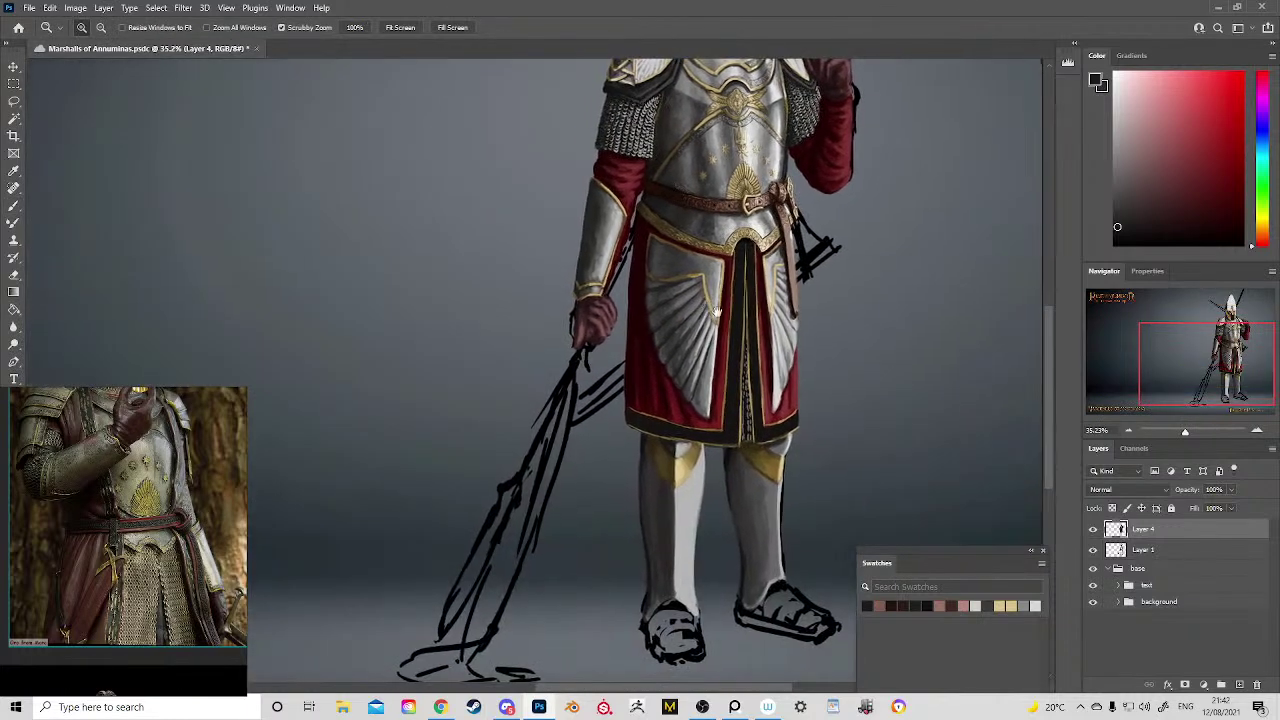
click(673, 548)
click(707, 582)
key(b)
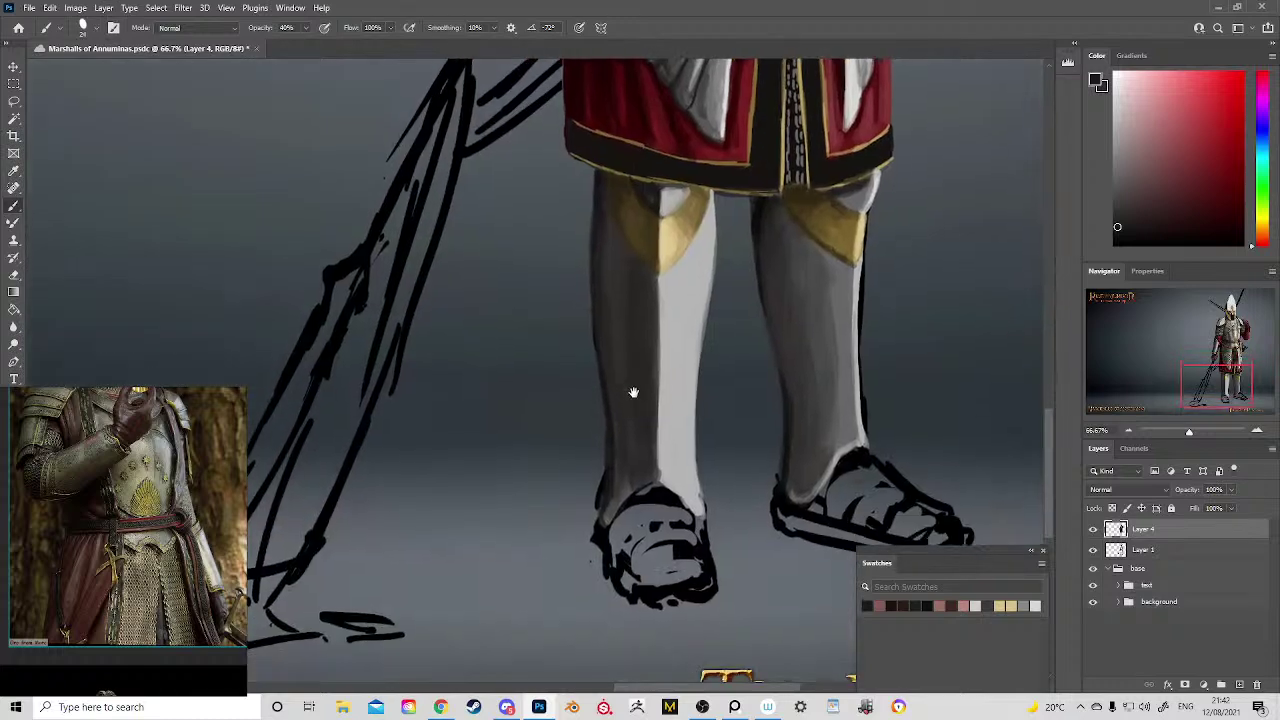
drag(654, 578, 630, 385)
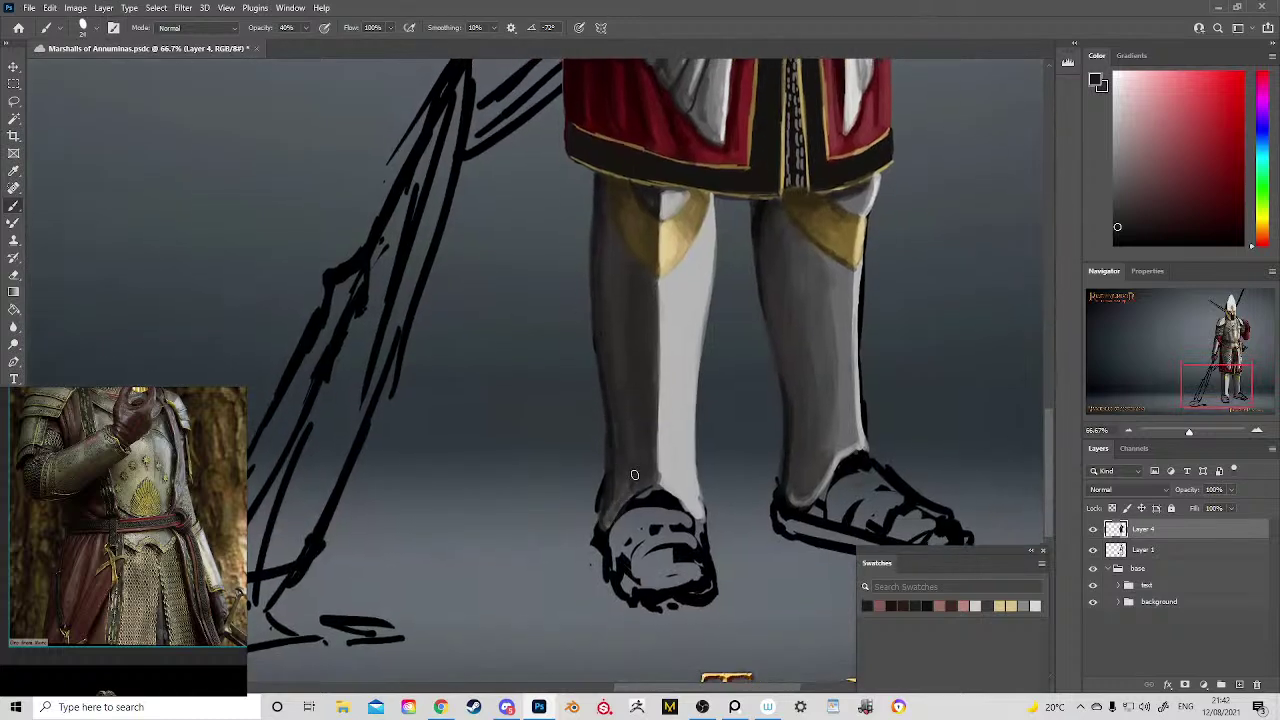
alt+click(649, 343)
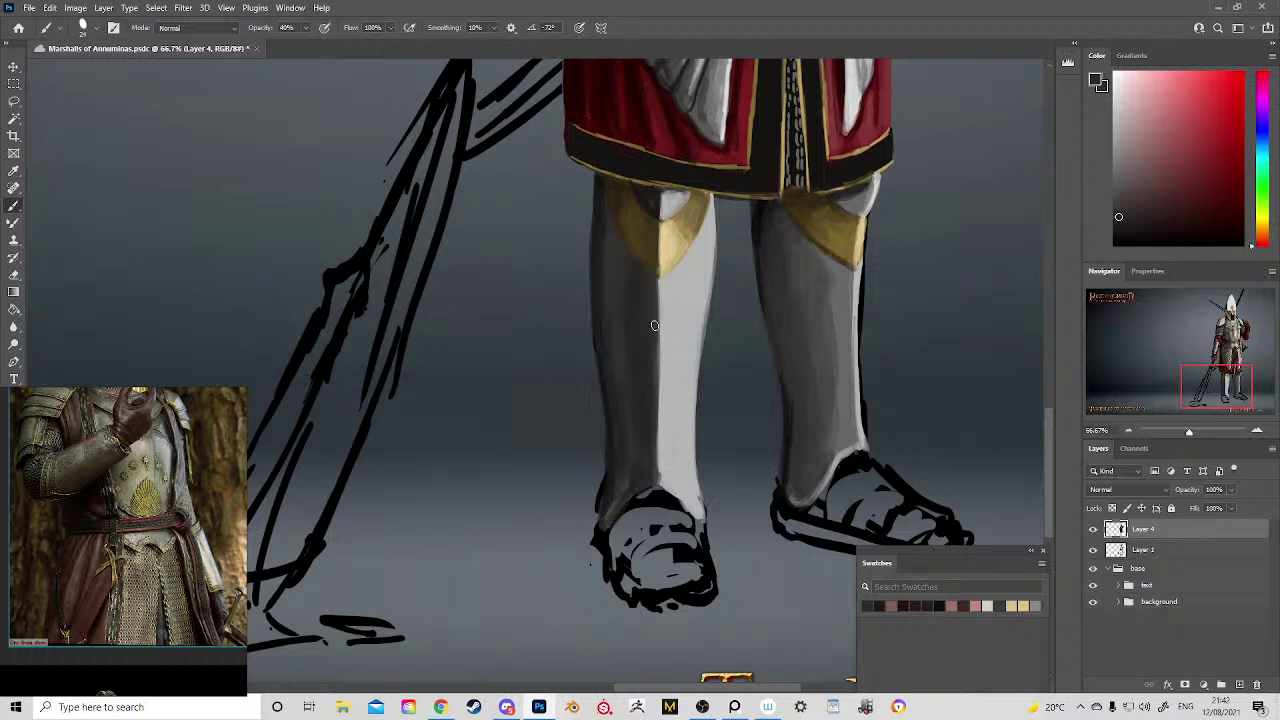
drag(659, 287, 652, 435)
Step: Sharpen the central ridge of the front greave with sampled light grey and dark grey strokes
alt+click(670, 375)
drag(662, 304, 660, 484)
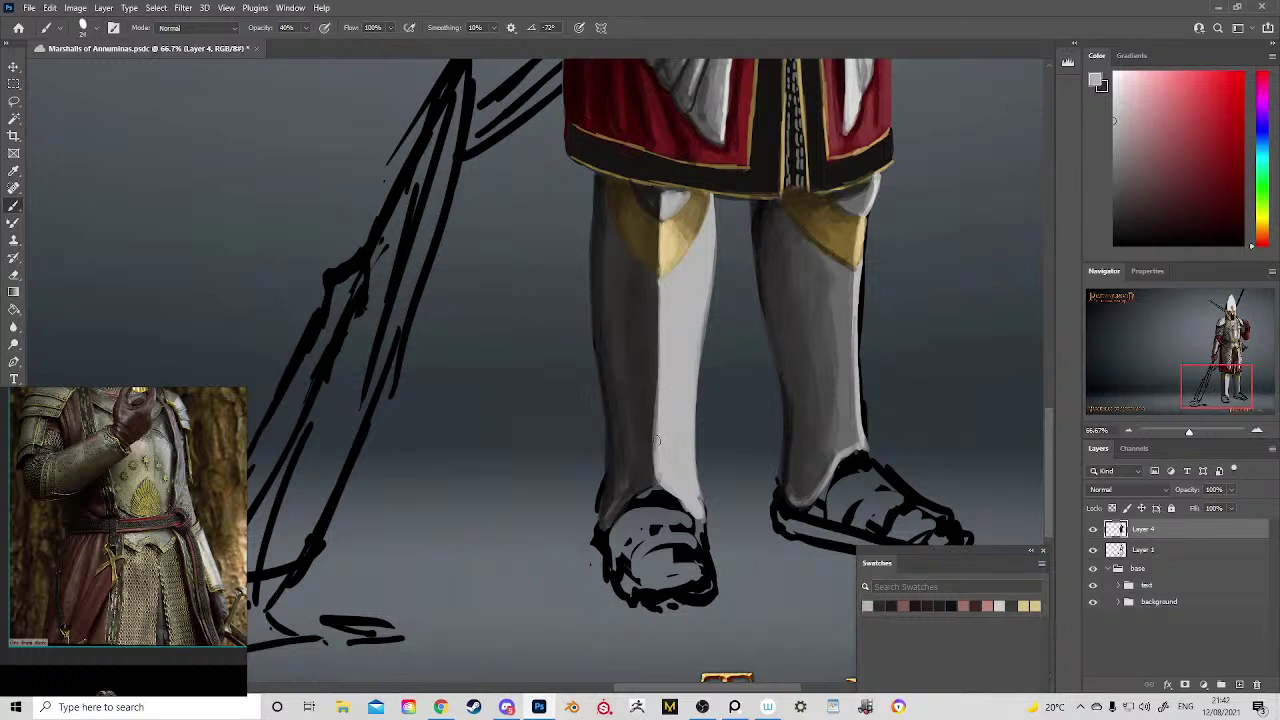
alt+click(654, 387)
drag(655, 396, 651, 474)
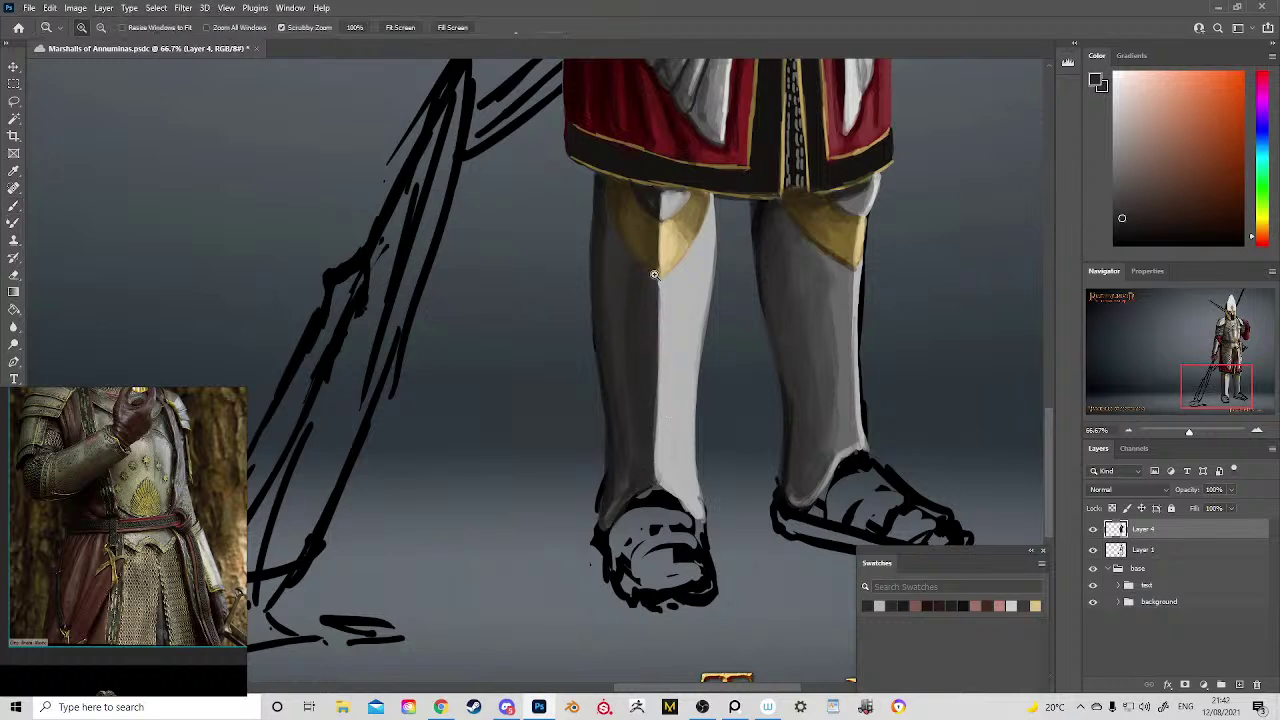
Step: Deepen the shadows on both greaves with sampled dark tones, running near-black down the inner edge of the rear one
mouse_move(655, 275)
mouse_down()
mouse_move(642, 238)
mouse_move(622, 240)
mouse_up()
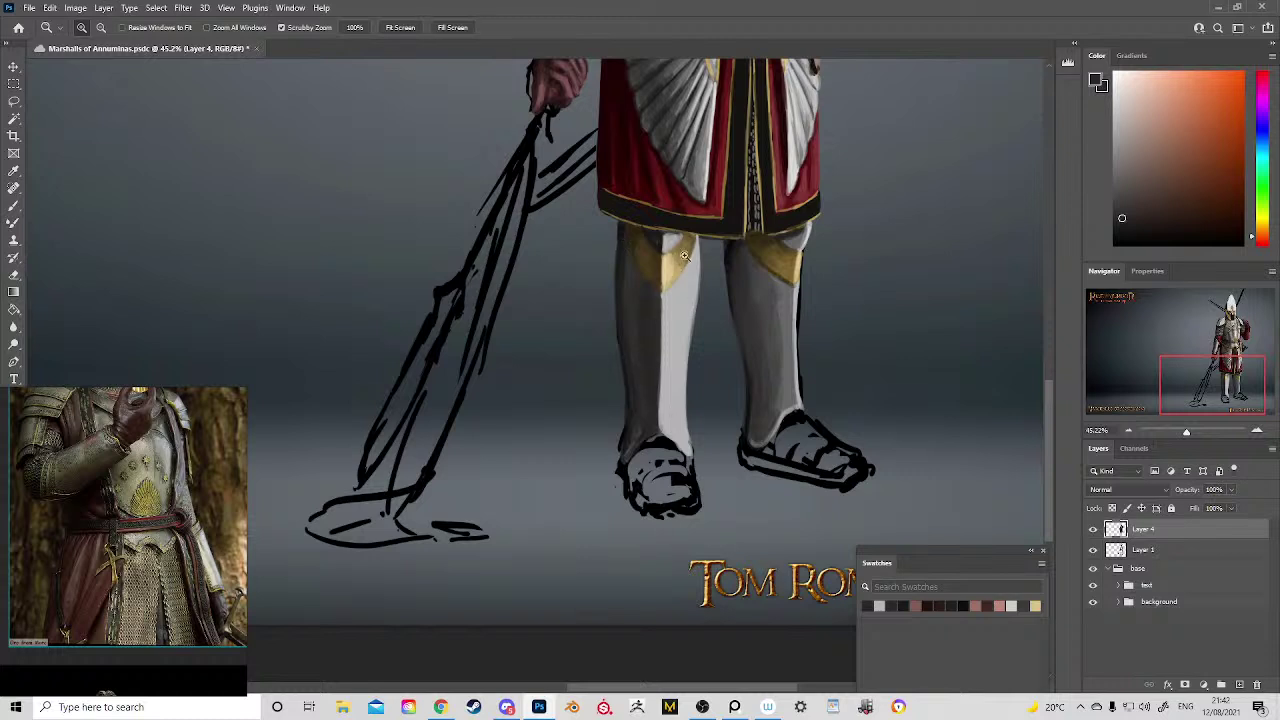
key(b)
alt+click(650, 320)
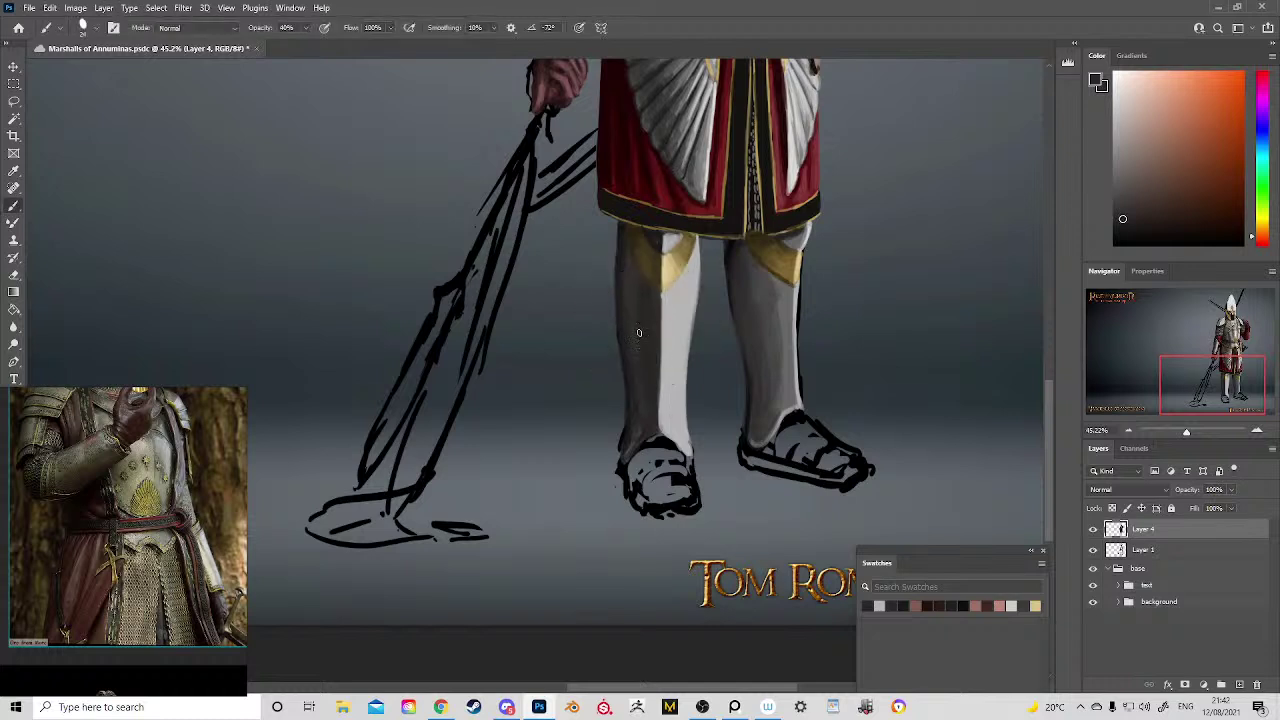
alt+click(731, 287)
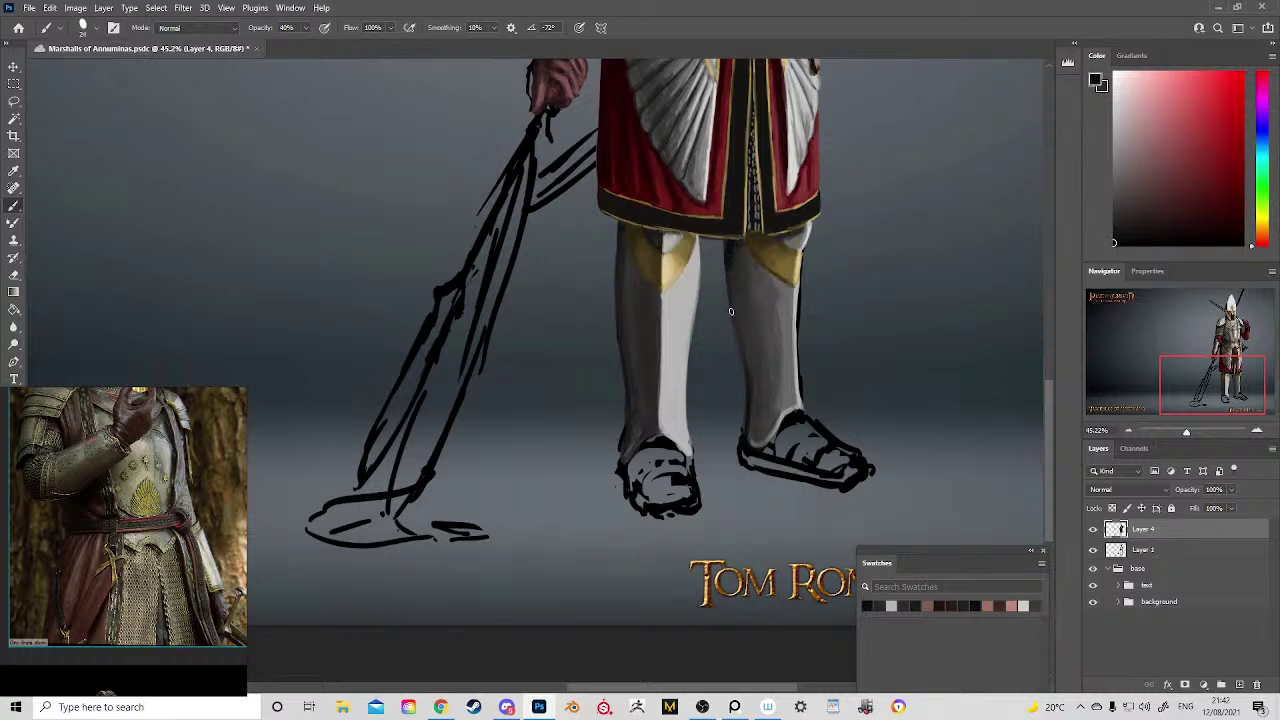
drag(731, 320, 748, 413)
Step: Examine the whole figure from helmet to boots, both close up and against the full background
scroll(726, 285, up, 5)
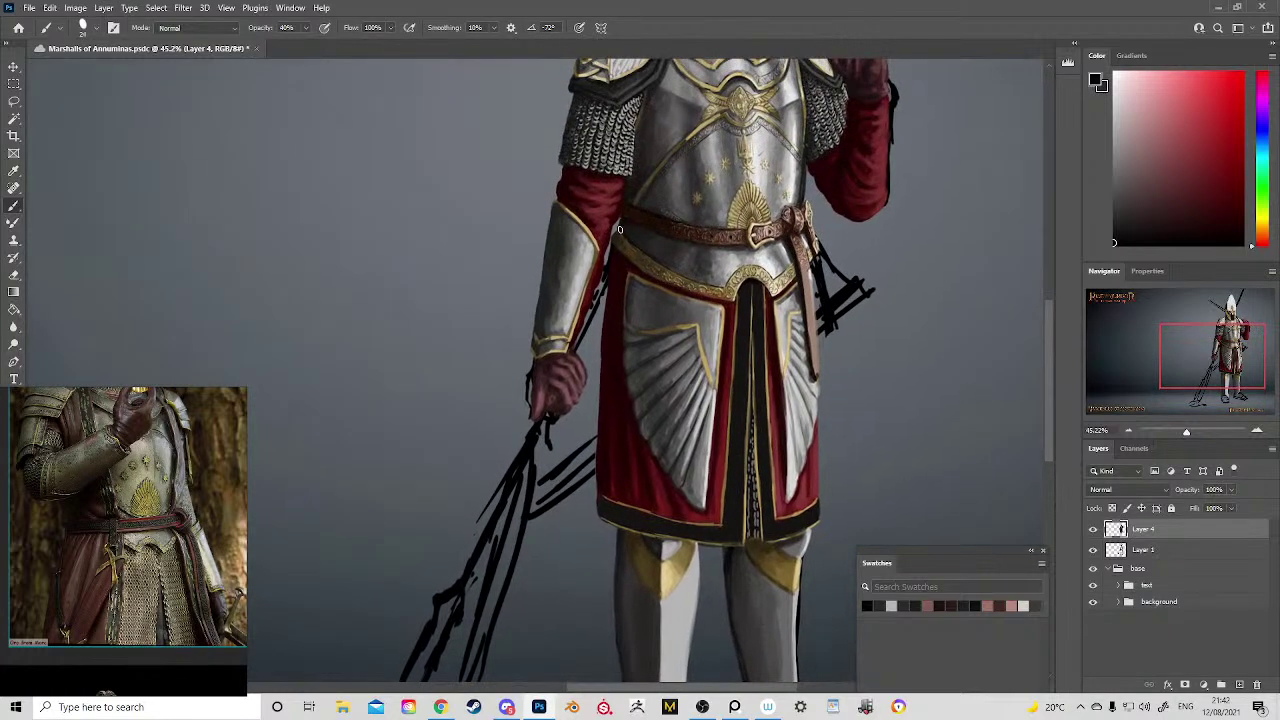
drag(676, 340, 706, 319)
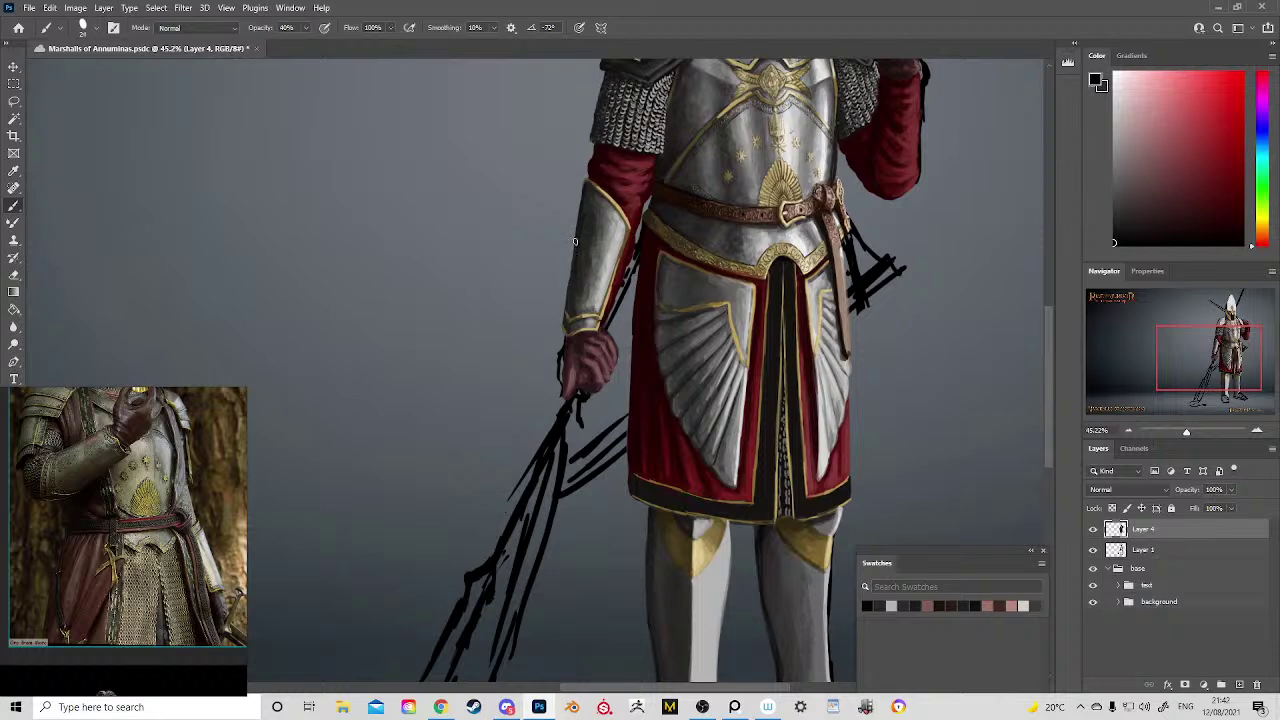
scroll(566, 298, up, 4)
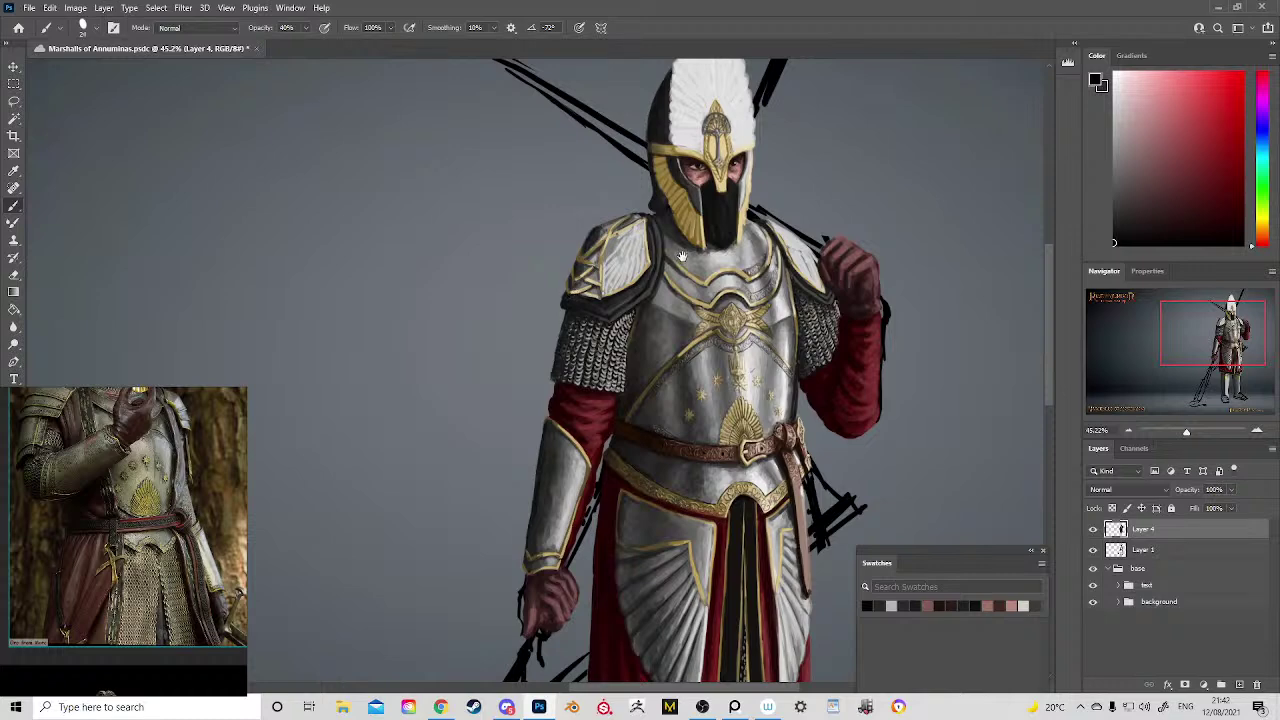
drag(682, 255, 572, 349)
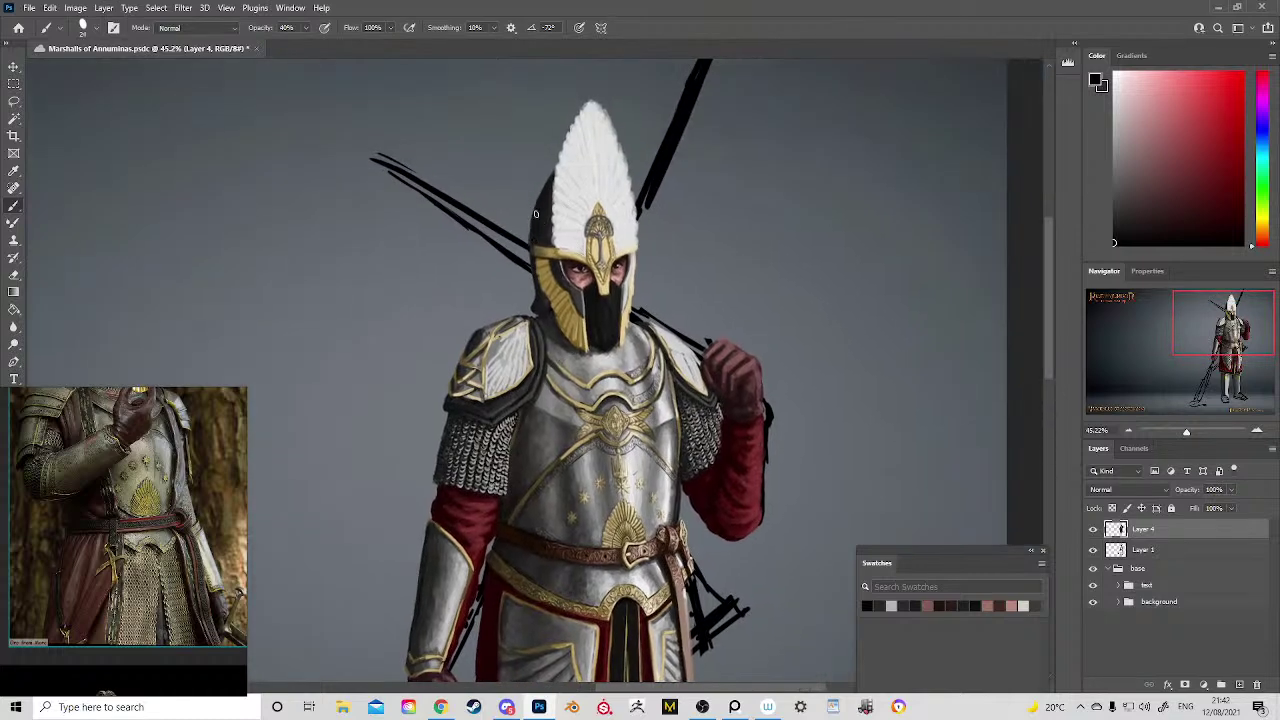
drag(665, 298, 818, 100)
drag(790, 201, 722, 205)
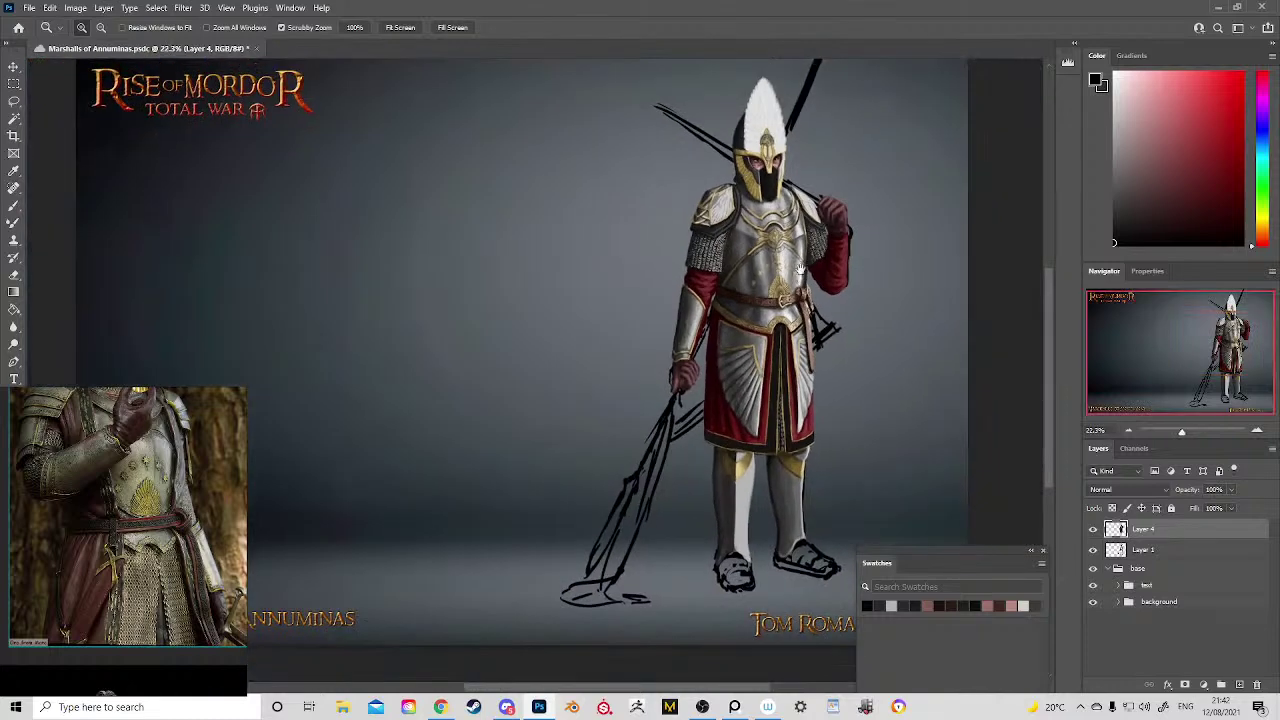
drag(800, 274, 667, 316)
drag(699, 386, 688, 356)
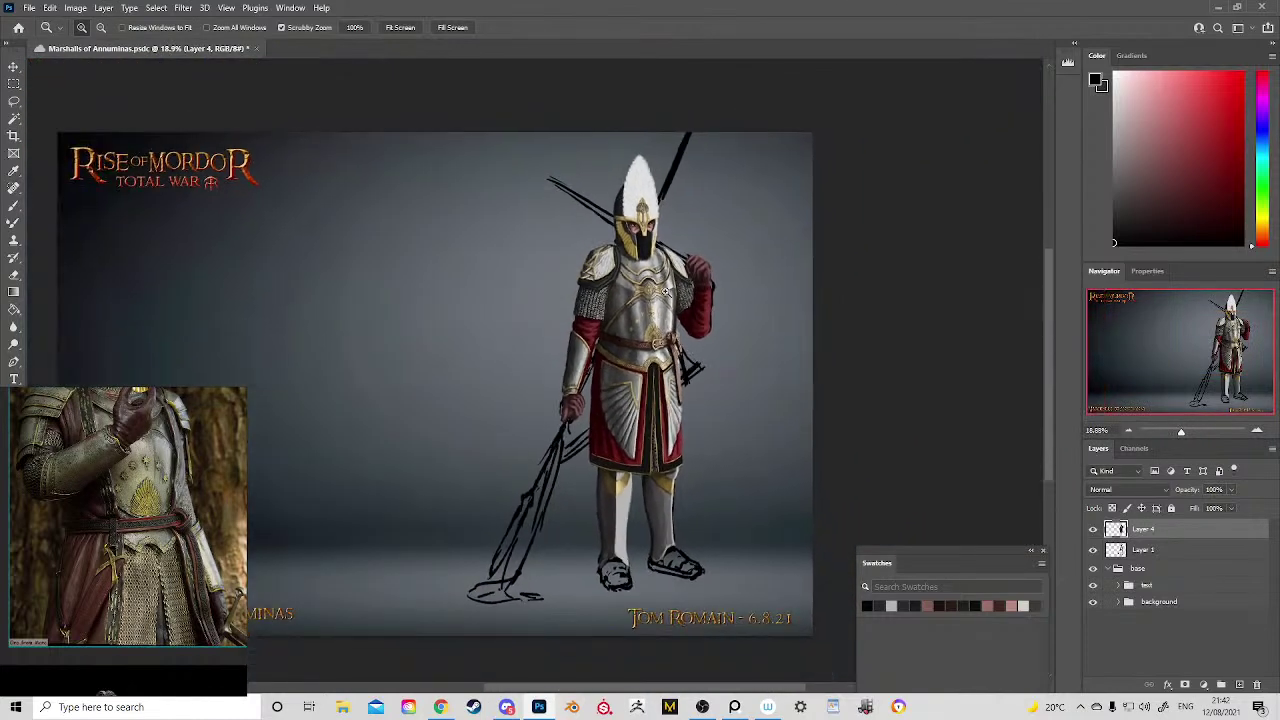
scroll(655, 300, up, 4)
scroll(672, 360, down, 3)
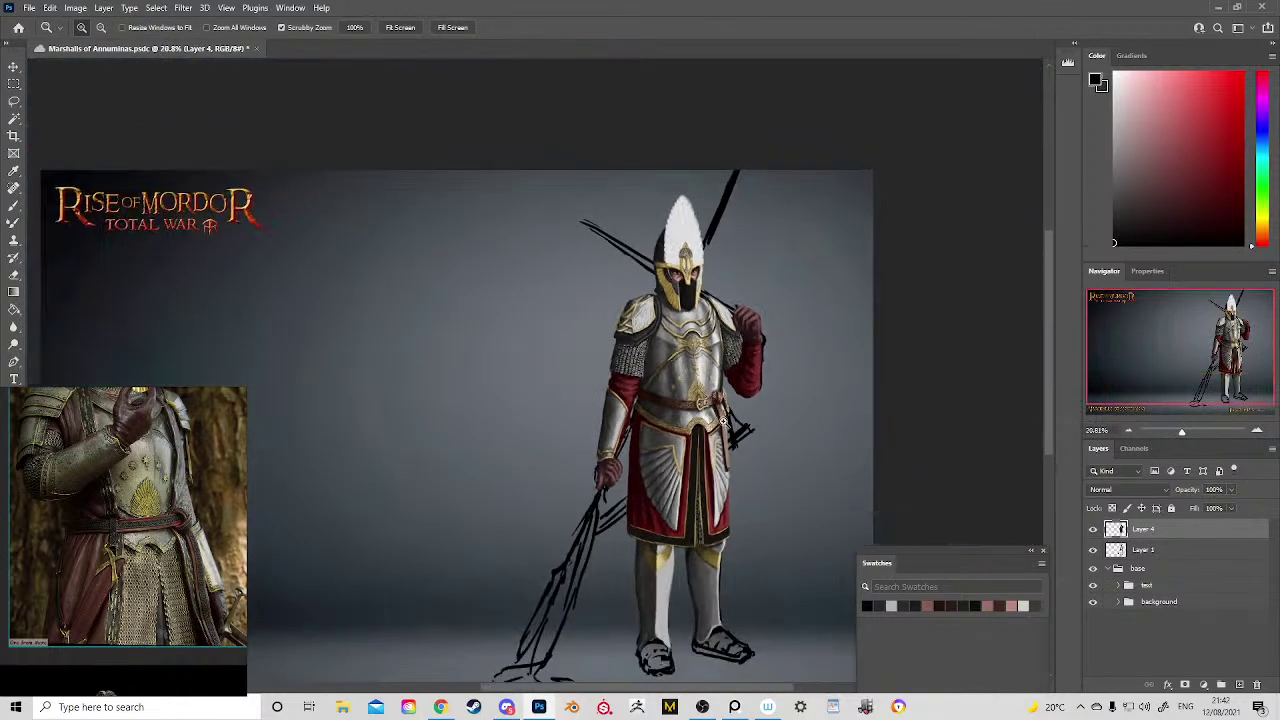
scroll(714, 404, up, 2)
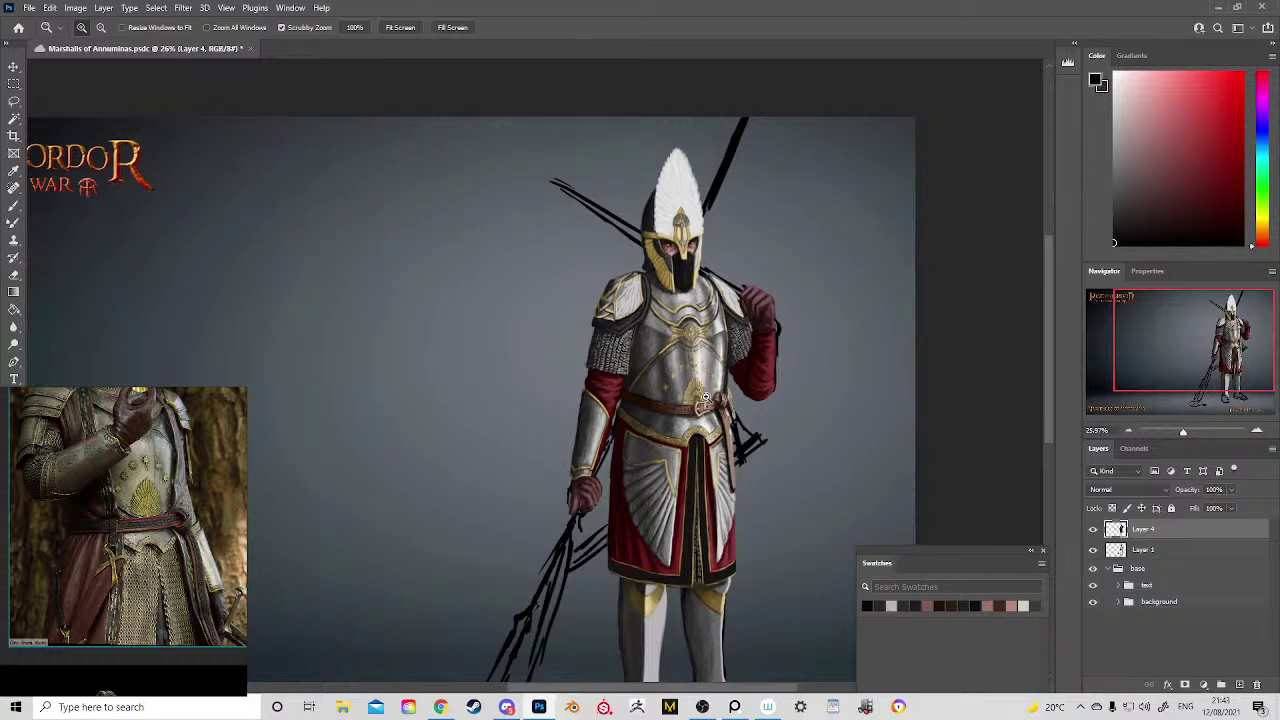
scroll(710, 392, down, 1)
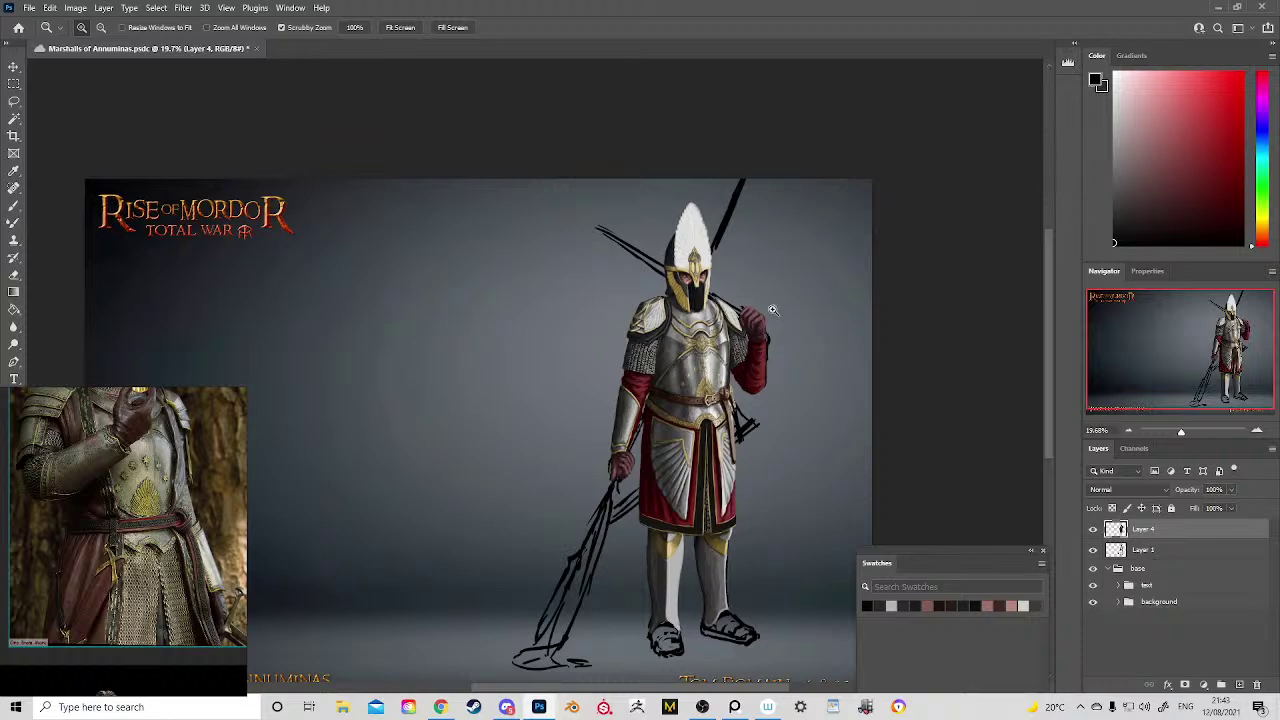
scroll(774, 311, up, 1)
drag(711, 472, 710, 256)
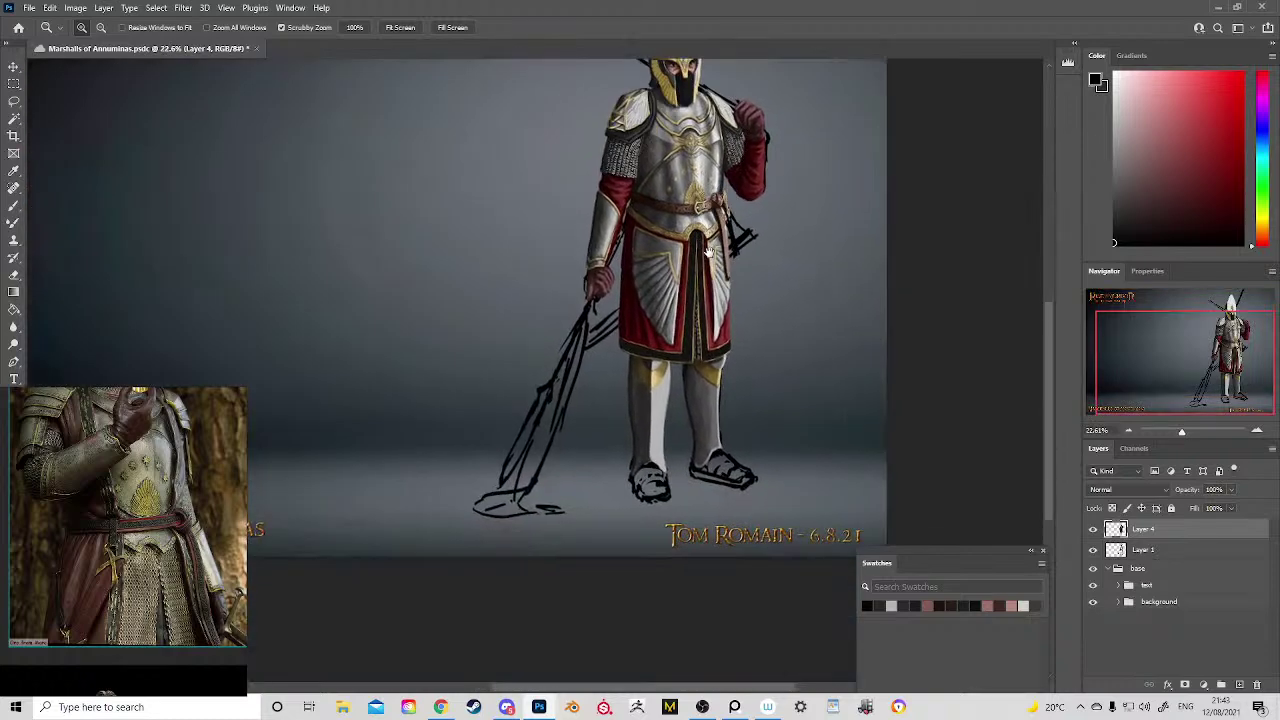
drag(726, 413, 713, 376)
scroll(714, 376, down, 3)
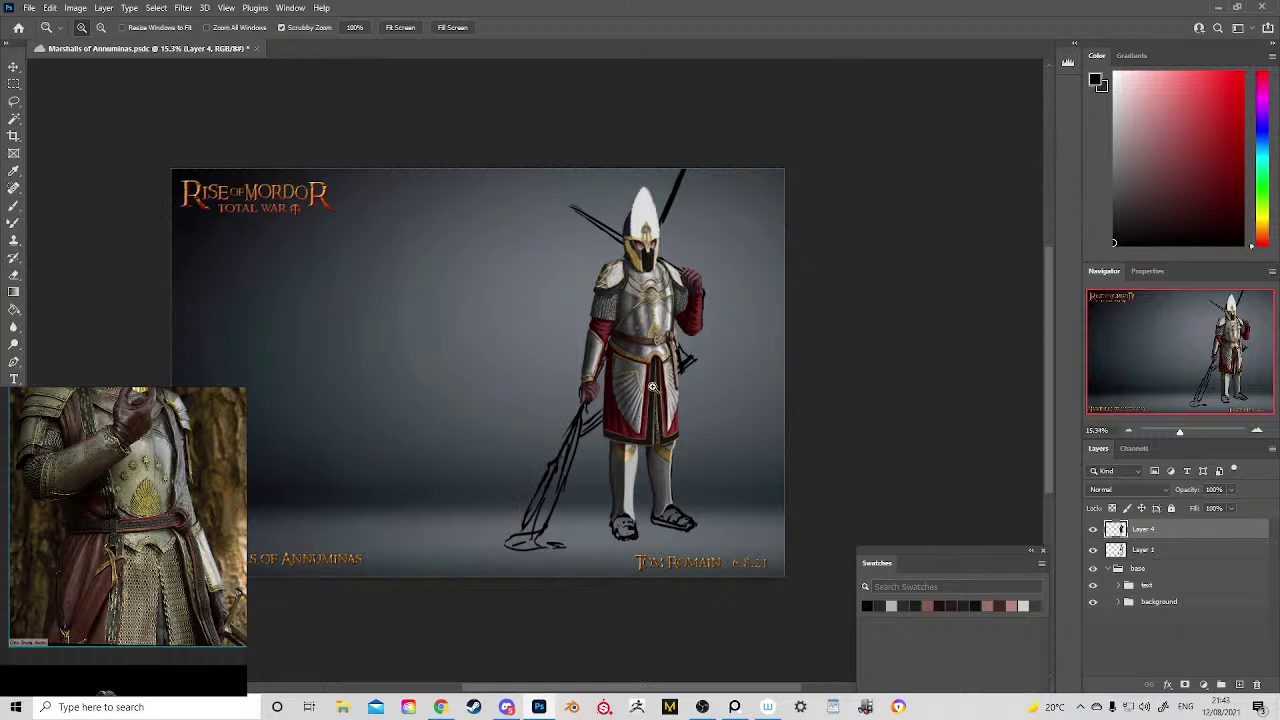
drag(649, 446, 676, 428)
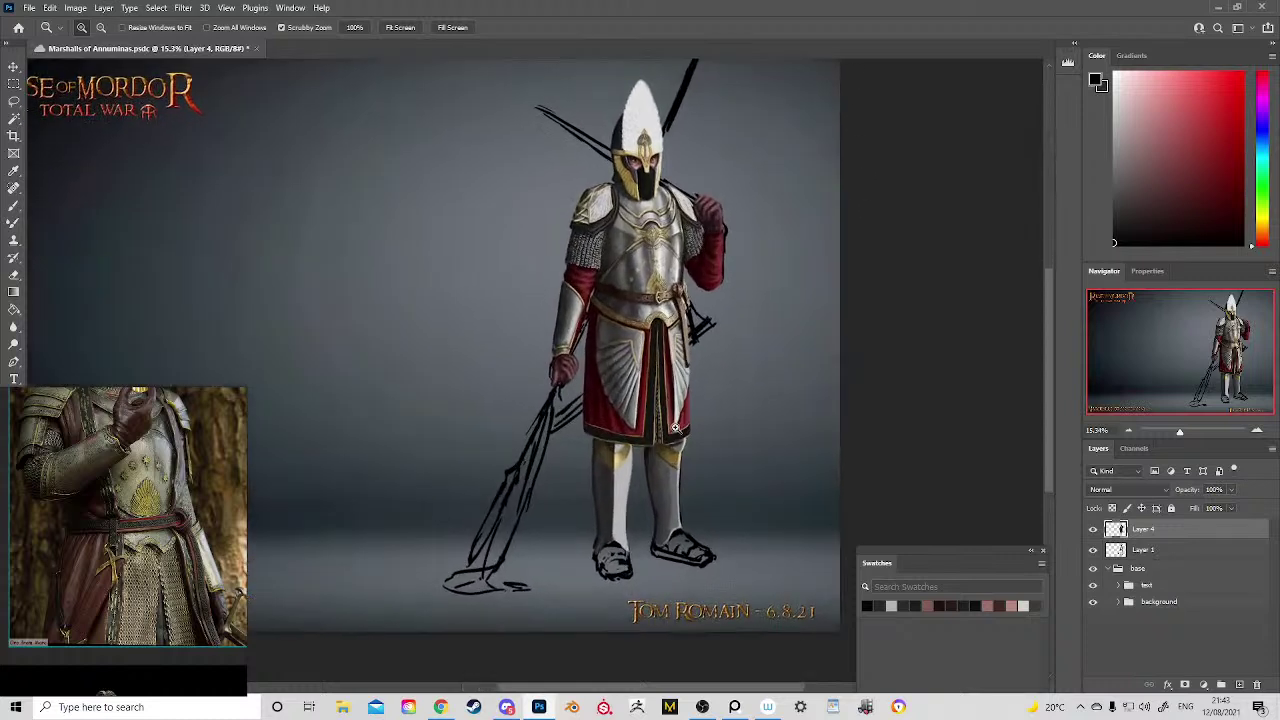
click(675, 427)
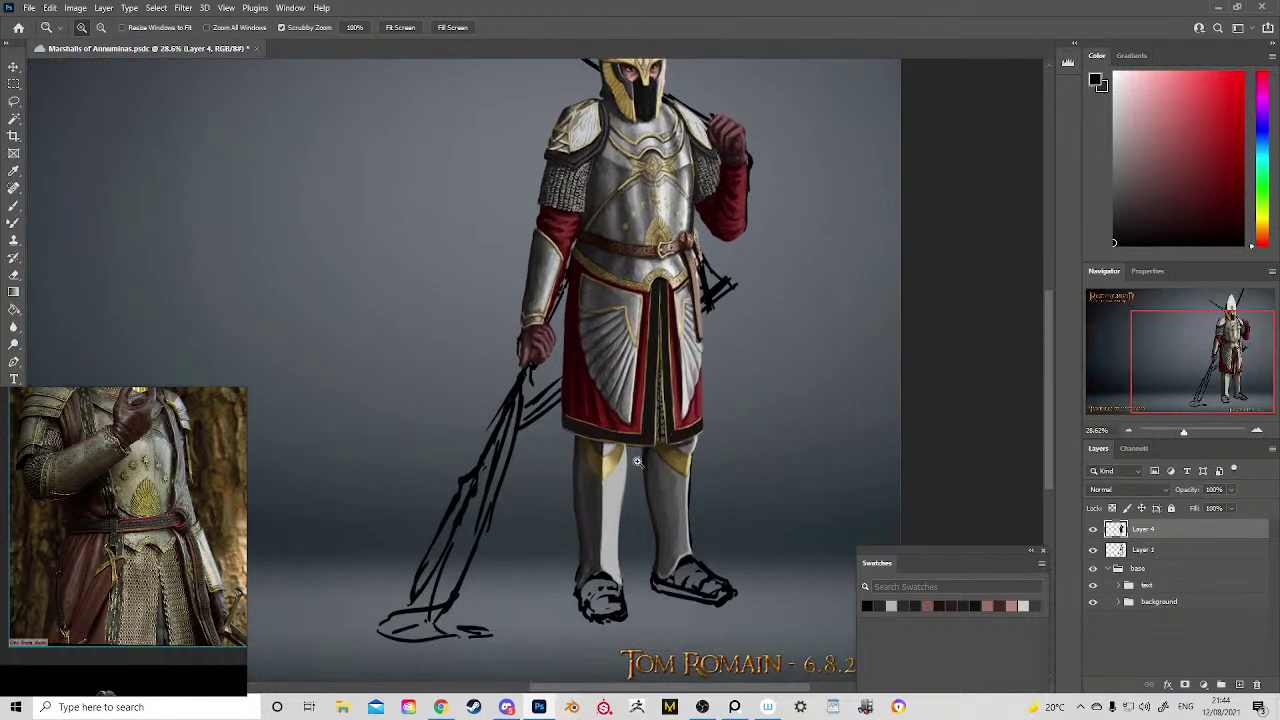
click(670, 461)
drag(664, 461, 617, 408)
drag(663, 468, 645, 488)
drag(633, 360, 690, 356)
mouse_move(697, 357)
mouse_down()
mouse_move(691, 413)
mouse_move(682, 321)
mouse_move(683, 361)
mouse_move(706, 363)
mouse_up()
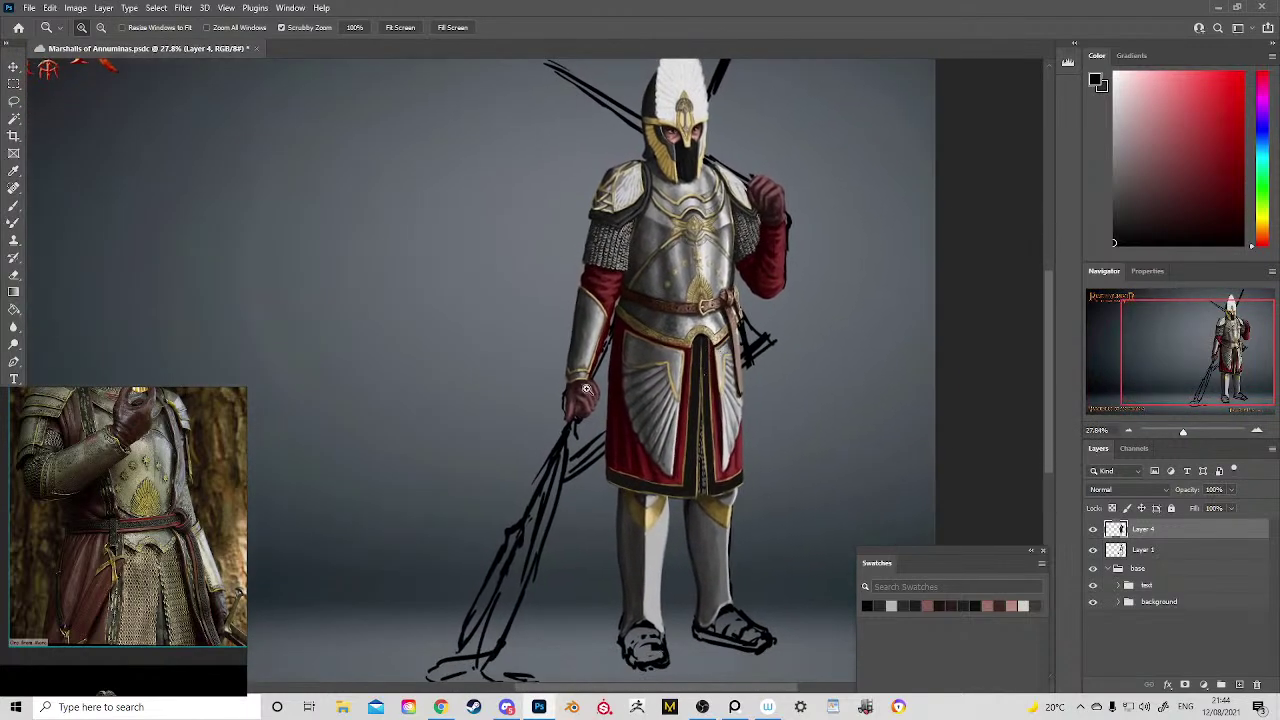
Step: Find the steel gauntlet photo on the reference board and enlarge it
scroll(60, 462, down, 8)
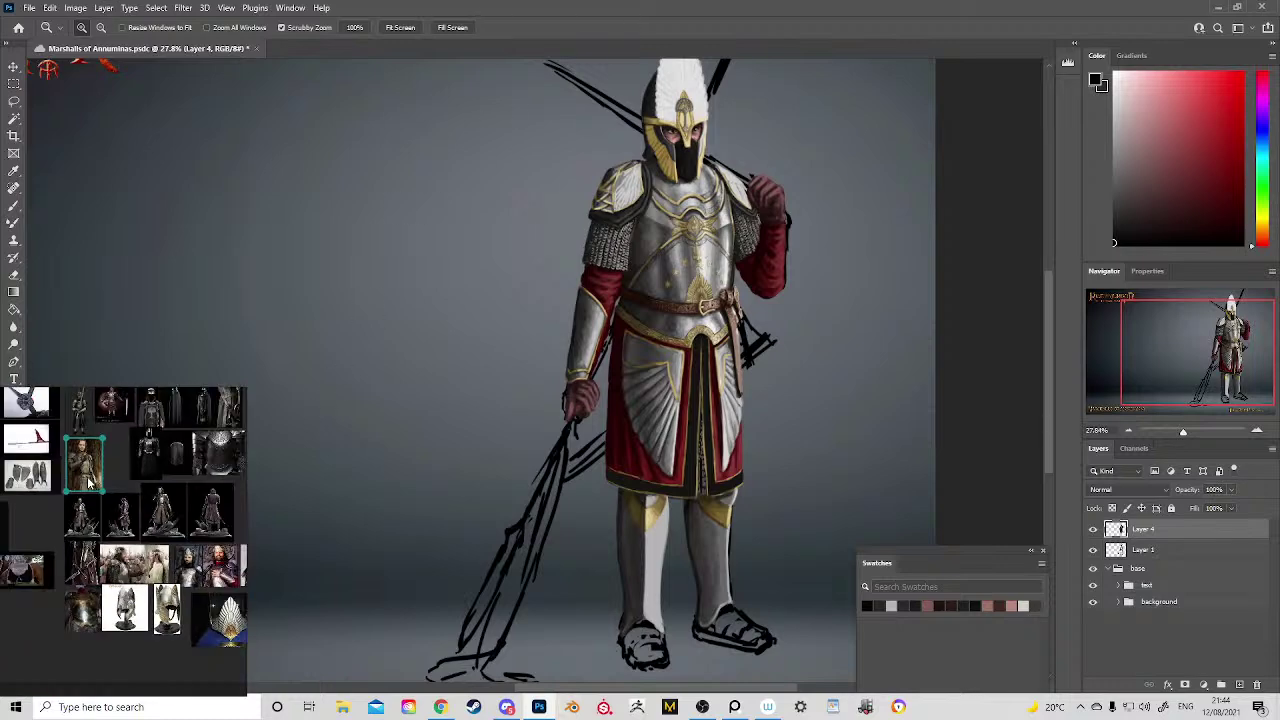
drag(86, 466, 260, 461)
scroll(120, 448, up, 6)
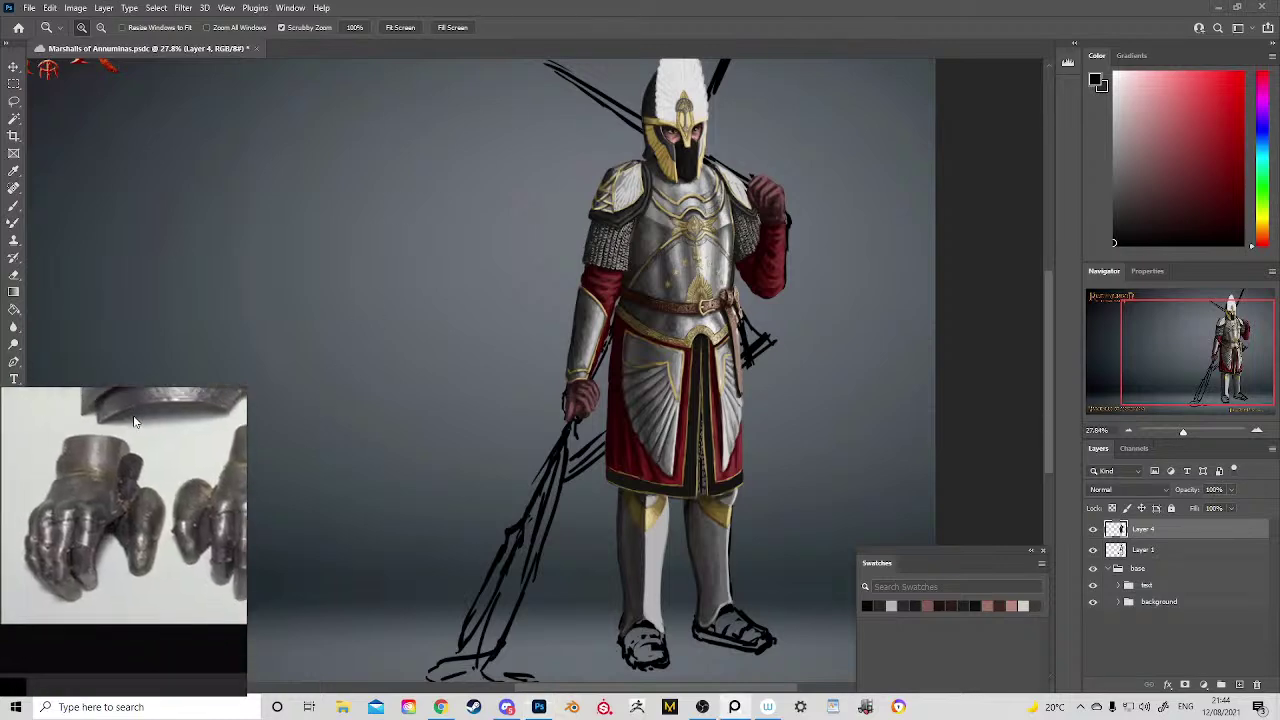
Step: Paint the fingers and outer edge of the lowered hand with a mid grey sampled from the forearm plate
mouse_move(556, 370)
mouse_down()
mouse_move(633, 456)
mouse_move(612, 426)
mouse_up()
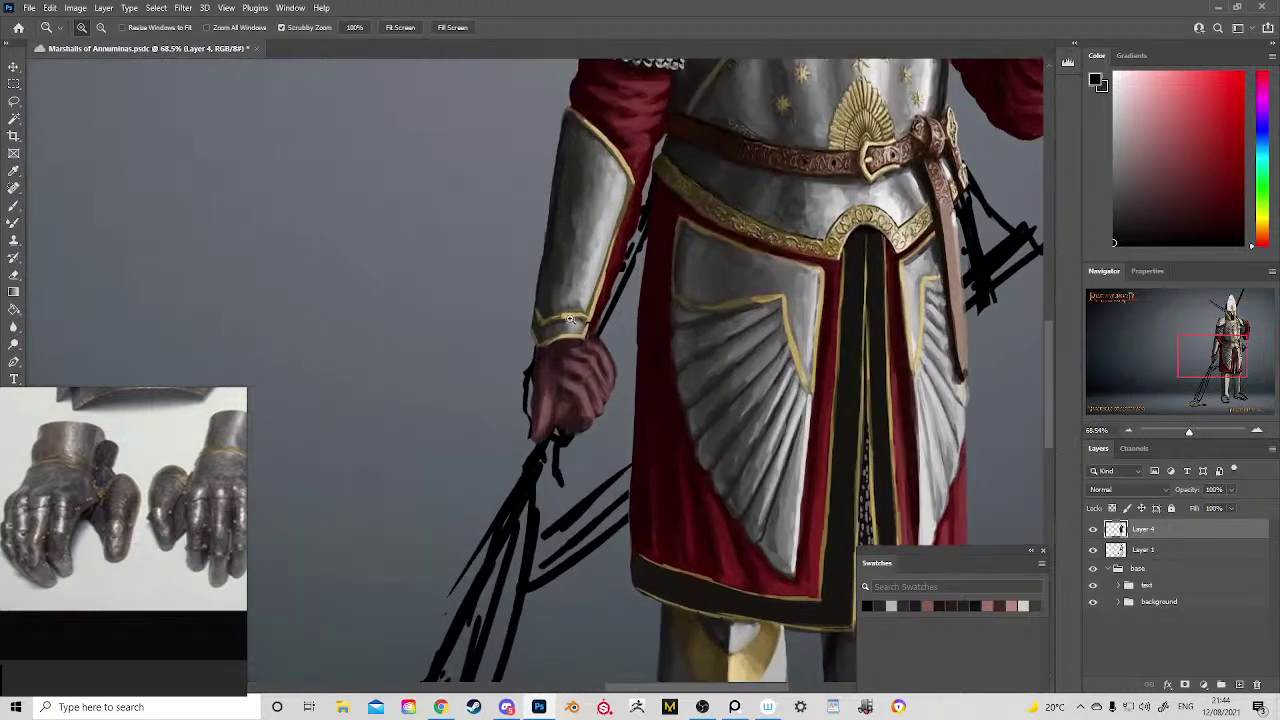
key(b)
alt+click(583, 279)
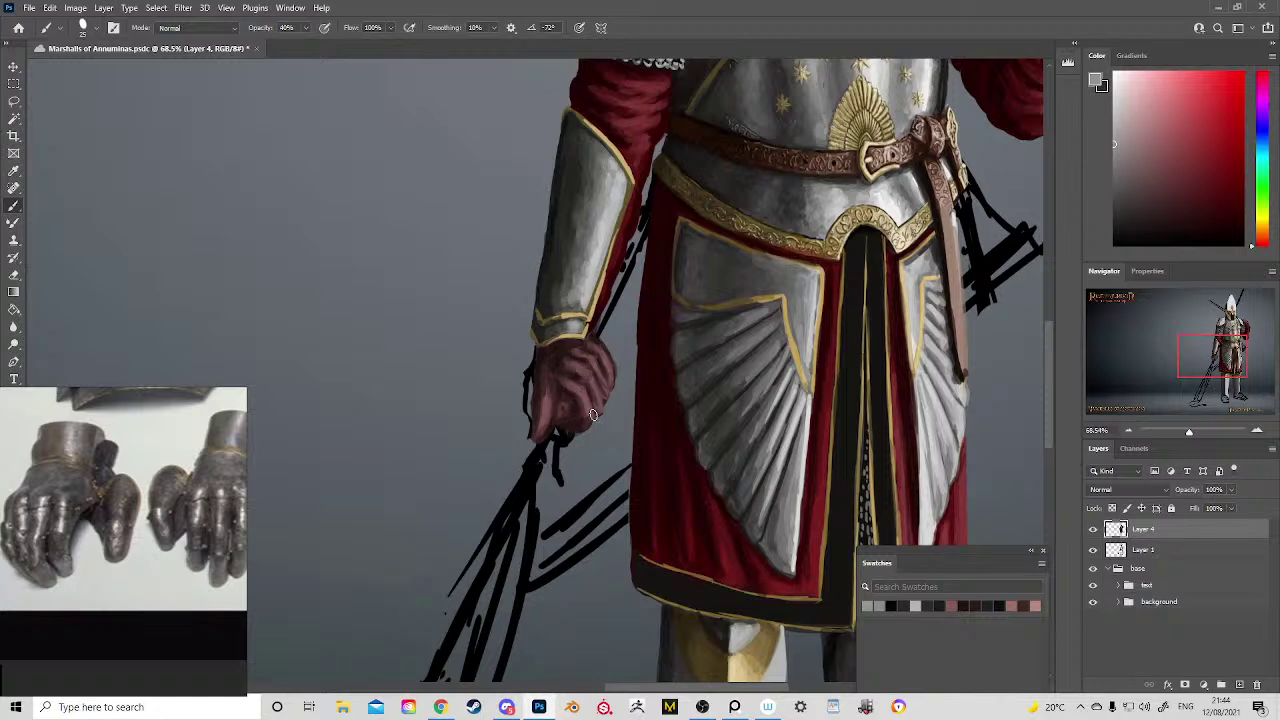
mouse_move(552, 384)
mouse_down()
mouse_move(562, 392)
mouse_move(586, 375)
mouse_move(570, 364)
mouse_move(590, 343)
mouse_move(606, 360)
mouse_move(594, 410)
mouse_move(588, 420)
mouse_move(584, 404)
mouse_move(565, 429)
mouse_up()
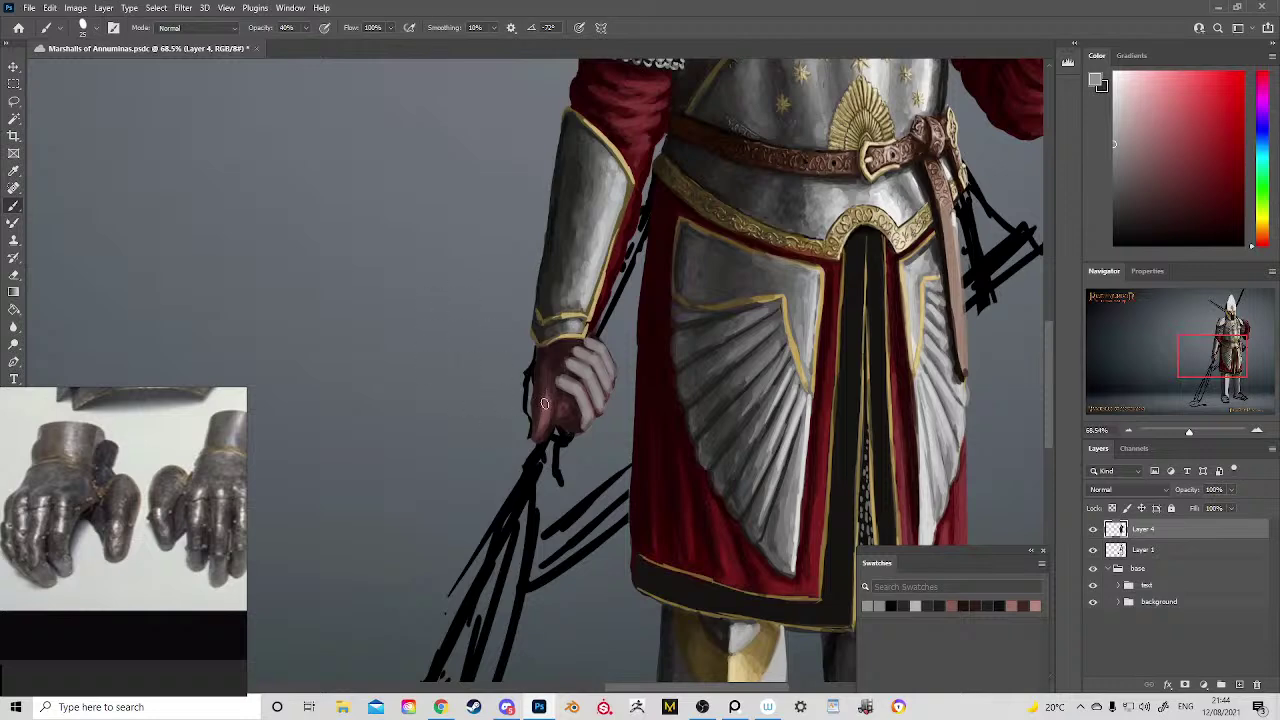
mouse_move(540, 362)
mouse_down()
mouse_move(540, 396)
mouse_move(542, 362)
mouse_move(537, 434)
mouse_move(543, 358)
mouse_up()
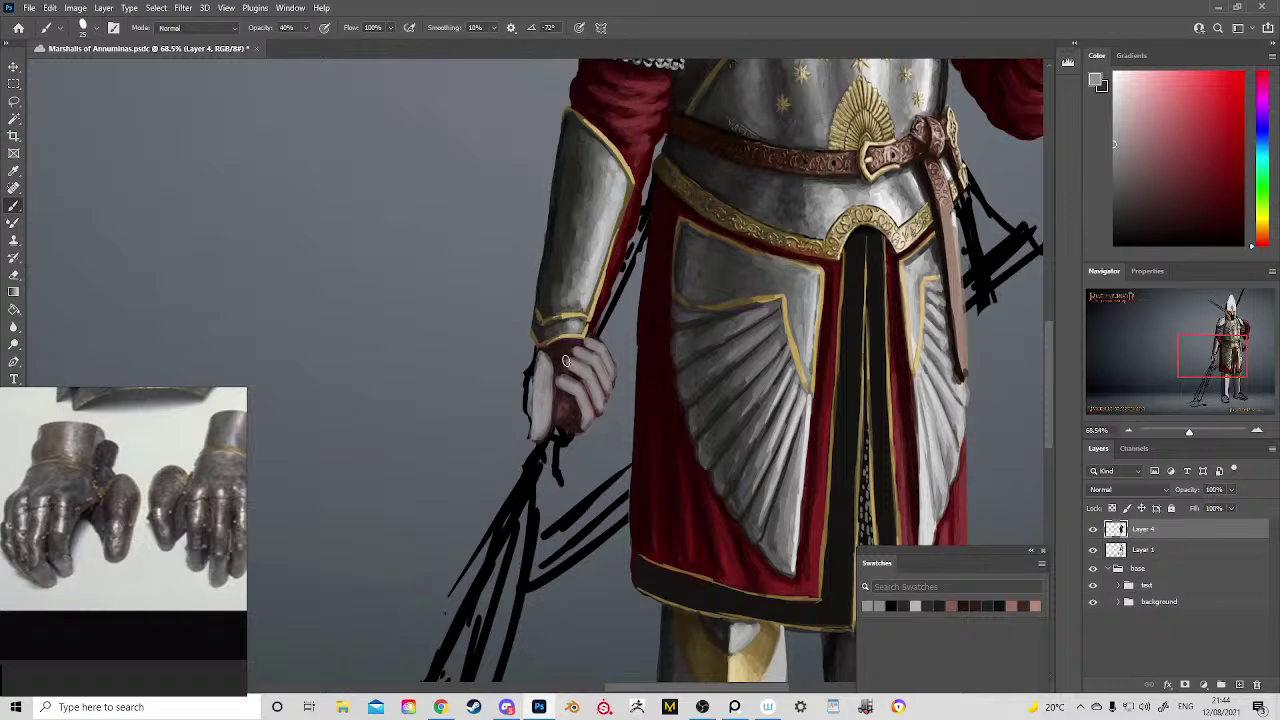
drag(588, 406, 571, 424)
Step: Cover the fingers, thumb and back of the raised hand with the same grey to turn the red glove into steel
mouse_move(710, 361)
mouse_down()
mouse_move(486, 566)
mouse_move(667, 487)
mouse_move(818, 340)
mouse_move(802, 382)
mouse_up()
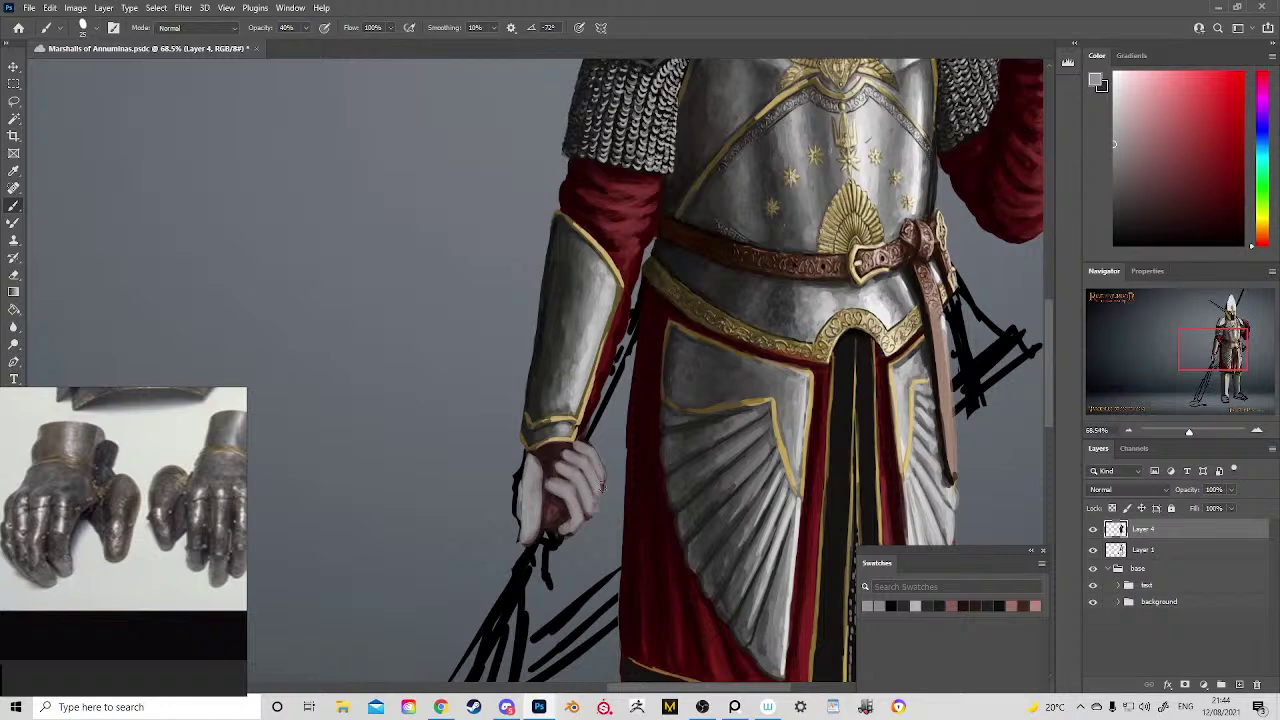
drag(676, 526, 564, 470)
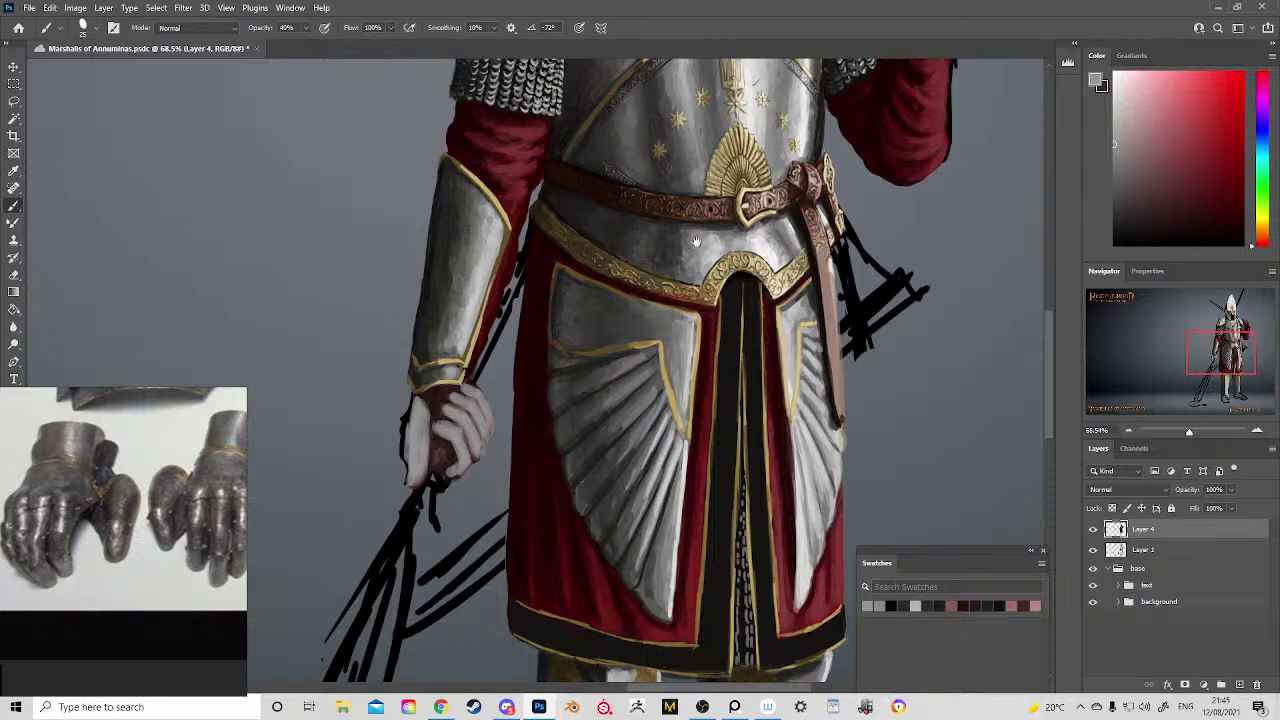
mouse_move(695, 242)
mouse_down()
mouse_move(631, 388)
mouse_move(564, 607)
mouse_move(541, 636)
mouse_up()
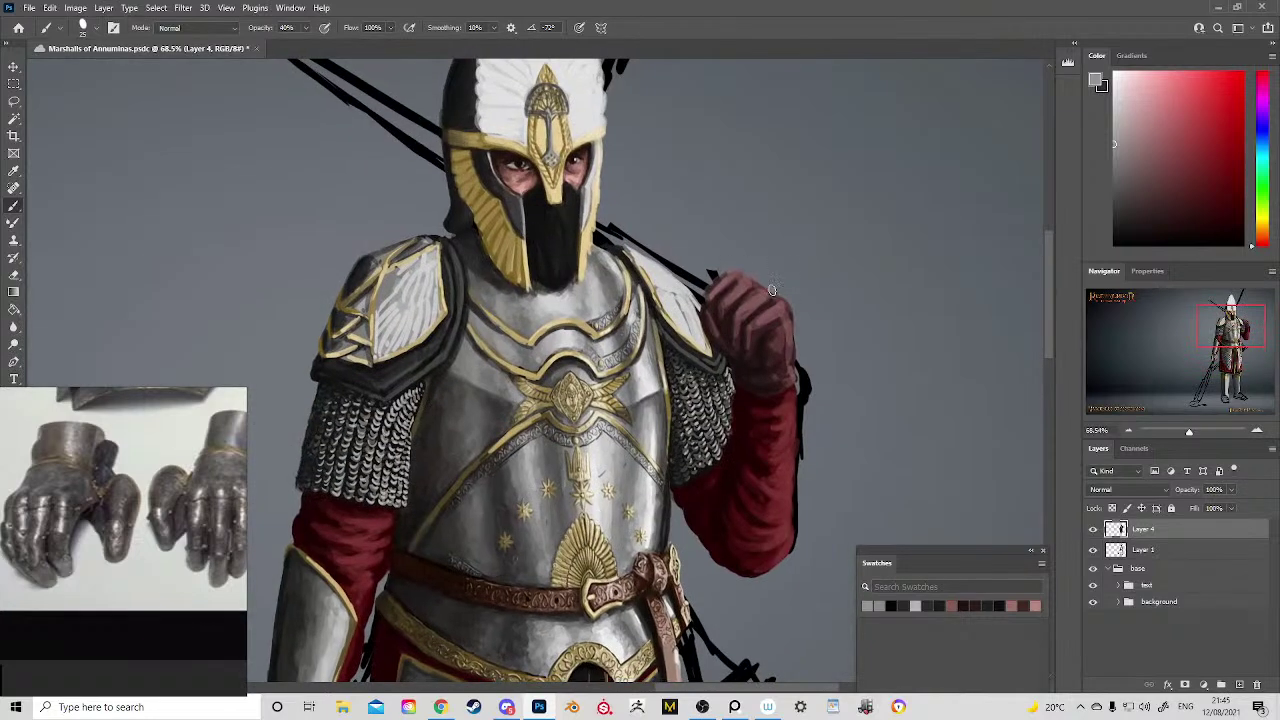
mouse_move(769, 291)
mouse_down()
mouse_move(740, 314)
mouse_move(766, 291)
mouse_move(739, 299)
mouse_move(752, 283)
mouse_move(718, 303)
mouse_move(740, 269)
mouse_move(707, 297)
mouse_move(721, 287)
mouse_move(766, 315)
mouse_move(780, 302)
mouse_move(757, 318)
mouse_move(782, 303)
mouse_move(755, 327)
mouse_move(784, 315)
mouse_up()
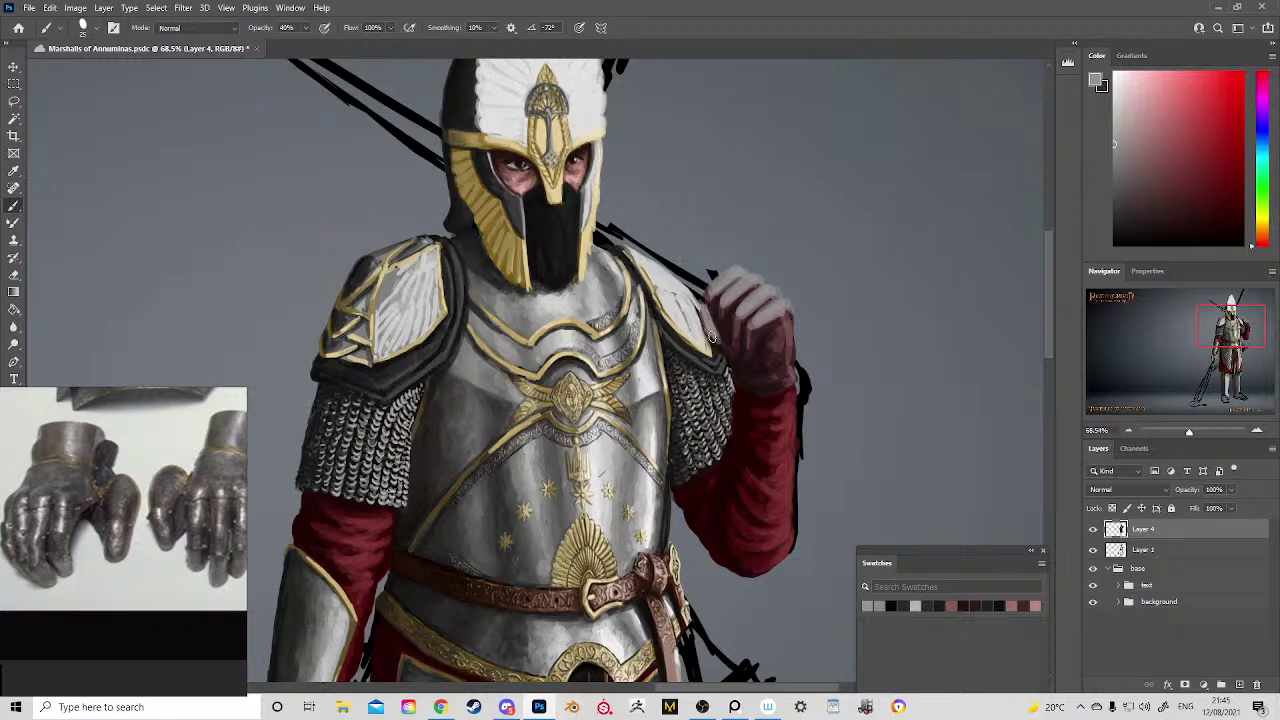
mouse_move(720, 342)
mouse_down()
mouse_move(743, 366)
mouse_move(755, 326)
mouse_move(744, 348)
mouse_move(738, 320)
mouse_move(712, 300)
mouse_move(738, 302)
mouse_move(719, 329)
mouse_move(753, 287)
mouse_move(763, 299)
mouse_move(738, 340)
mouse_move(756, 322)
mouse_up()
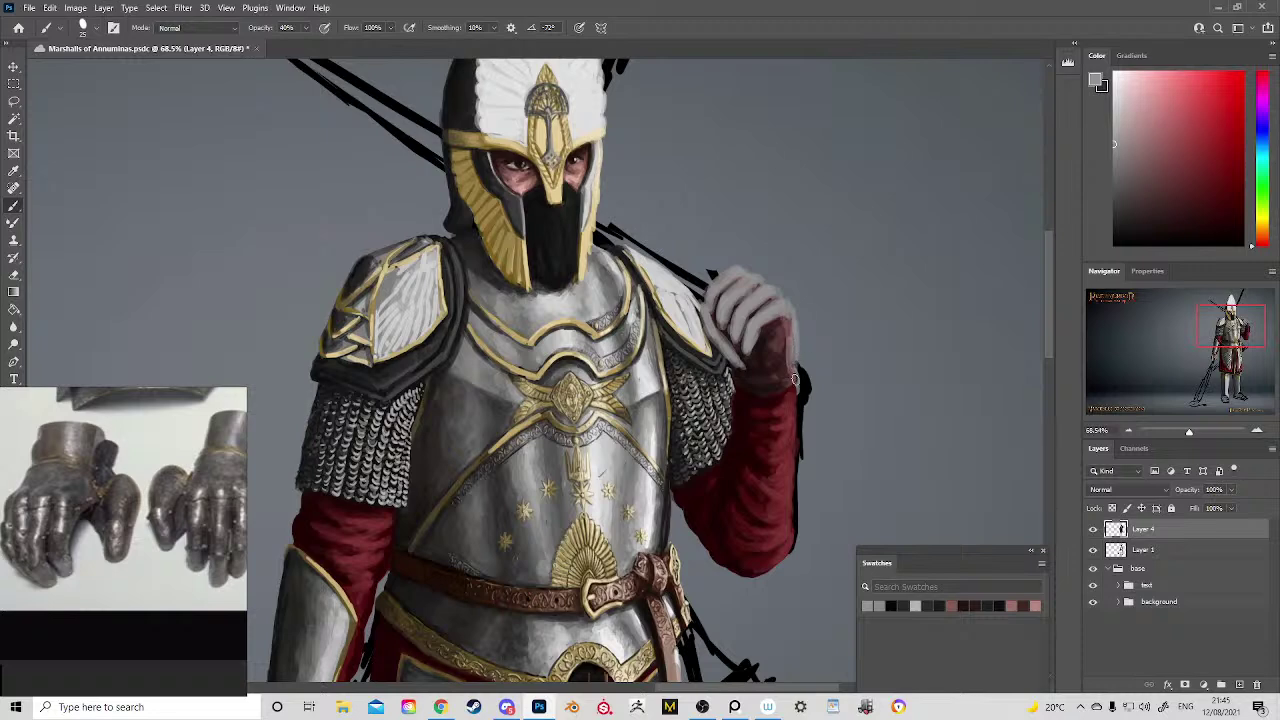
mouse_move(795, 379)
mouse_down()
mouse_move(789, 341)
mouse_move(792, 360)
mouse_move(791, 344)
mouse_move(714, 341)
mouse_move(709, 322)
mouse_move(738, 378)
mouse_move(768, 368)
mouse_move(781, 345)
mouse_move(786, 368)
mouse_move(784, 325)
mouse_up()
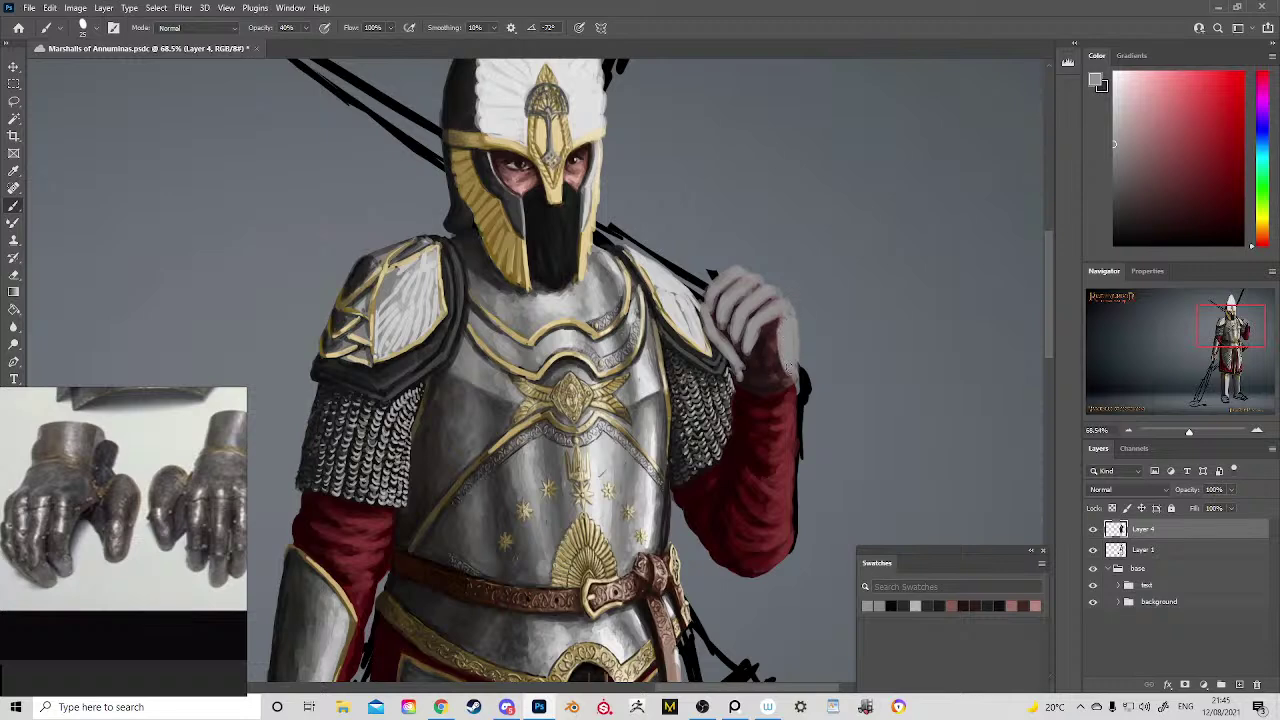
Step: Add a flared gauntlet cuff edge in sampled grey along the outer wrist of the lowered arm
drag(474, 595, 724, 255)
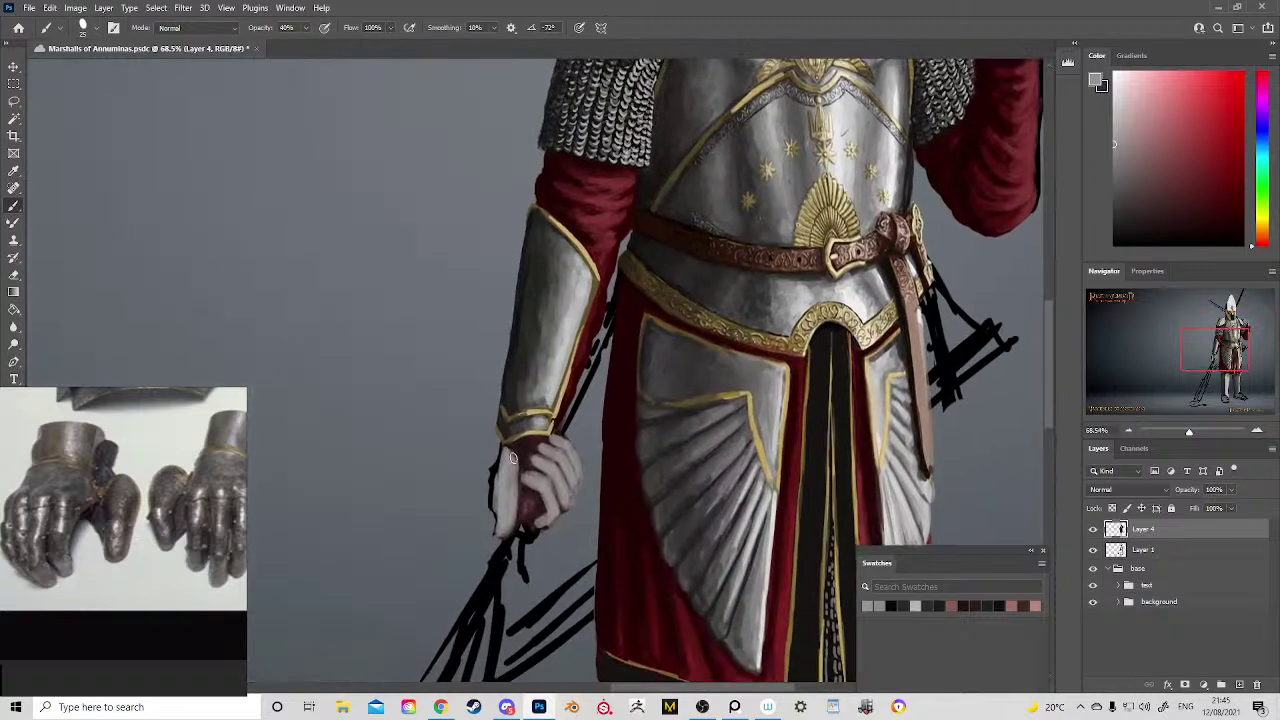
alt+click(498, 395)
mouse_move(498, 395)
mouse_down()
mouse_move(498, 520)
mouse_move(499, 453)
mouse_up()
Step: Erase the black sketch lines around both hands and along the outside of the raised arm on the lower sketch layer
click(1140, 550)
key(e)
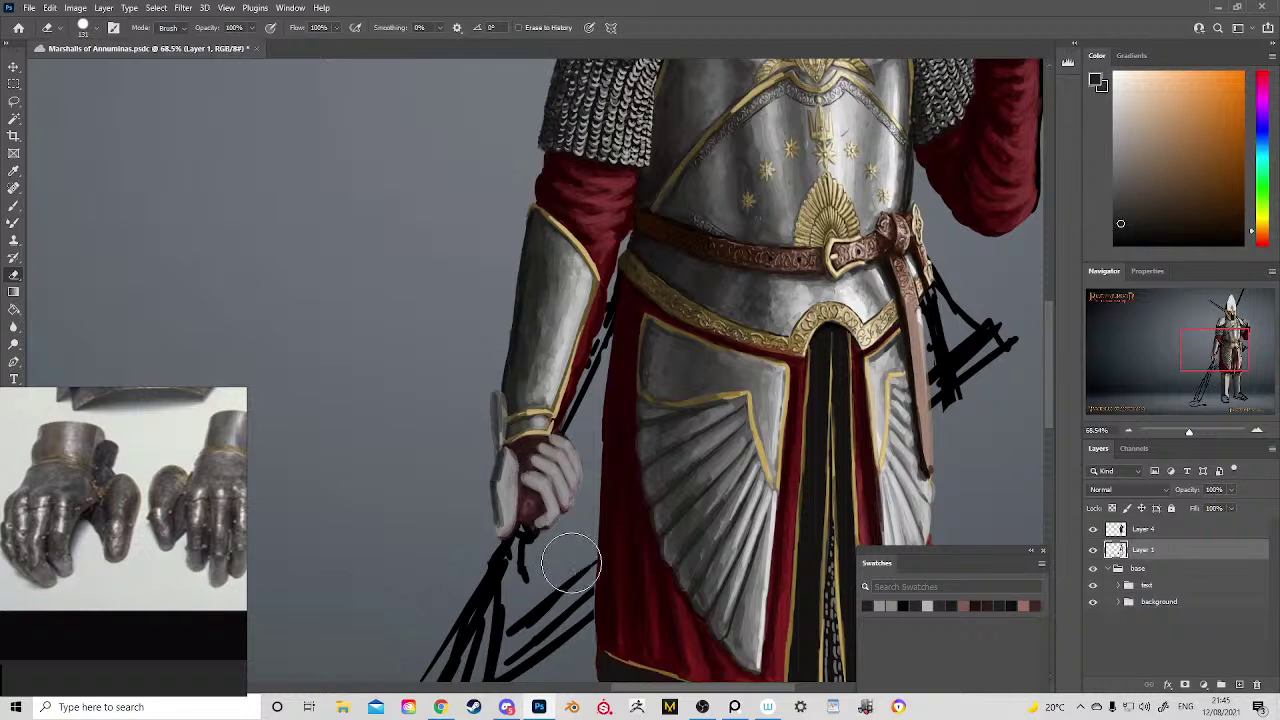
mouse_move(560, 549)
mouse_down()
mouse_move(545, 530)
mouse_move(555, 503)
mouse_up()
drag(793, 281, 506, 612)
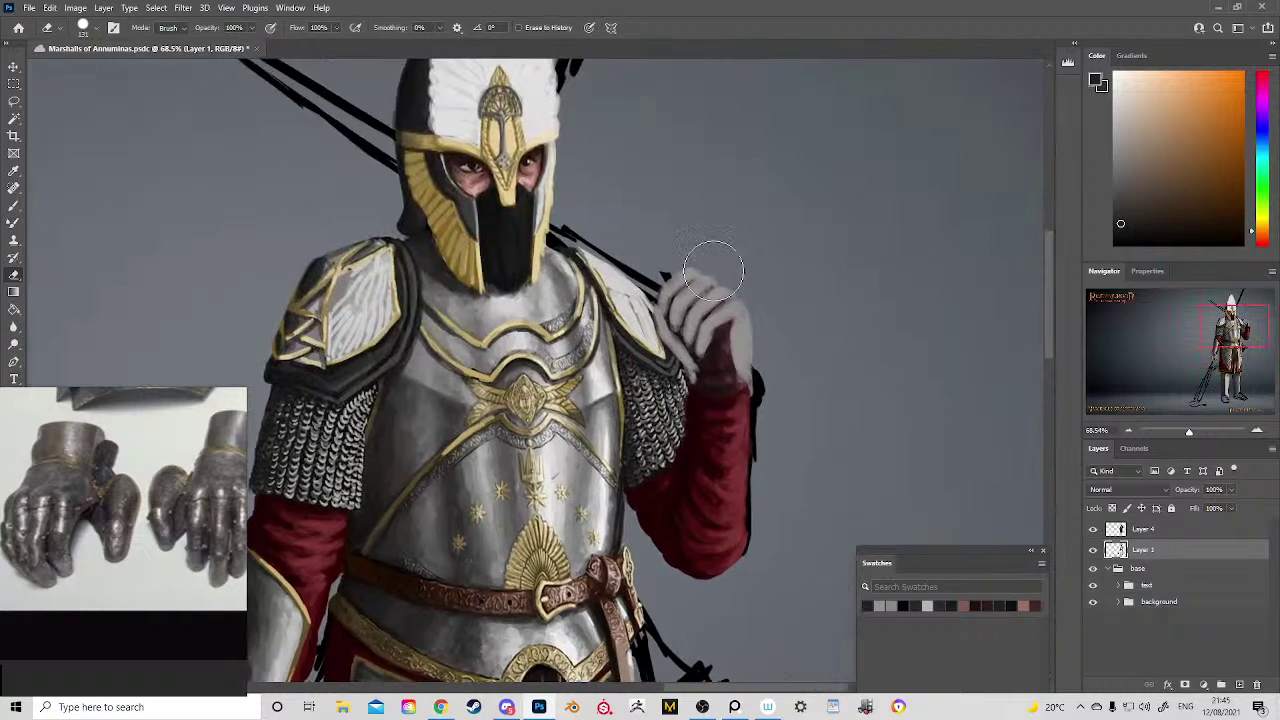
drag(775, 345, 778, 398)
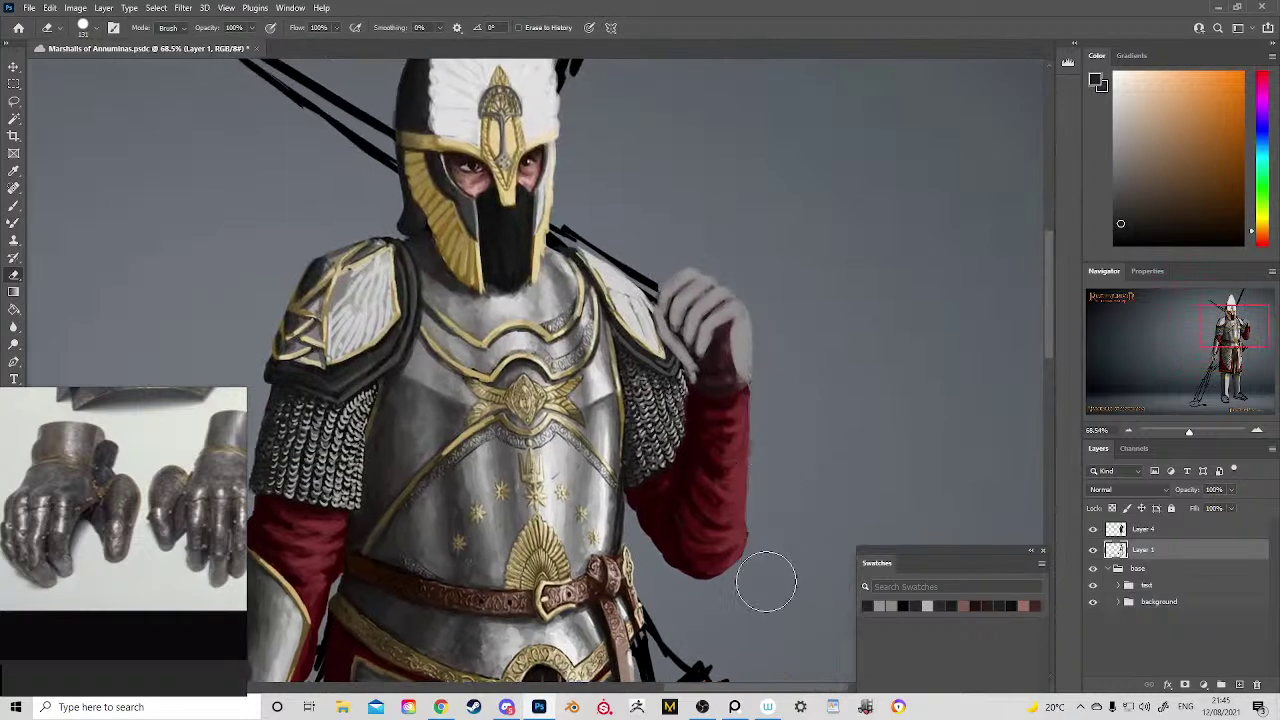
drag(766, 586, 871, 289)
drag(697, 333, 783, 369)
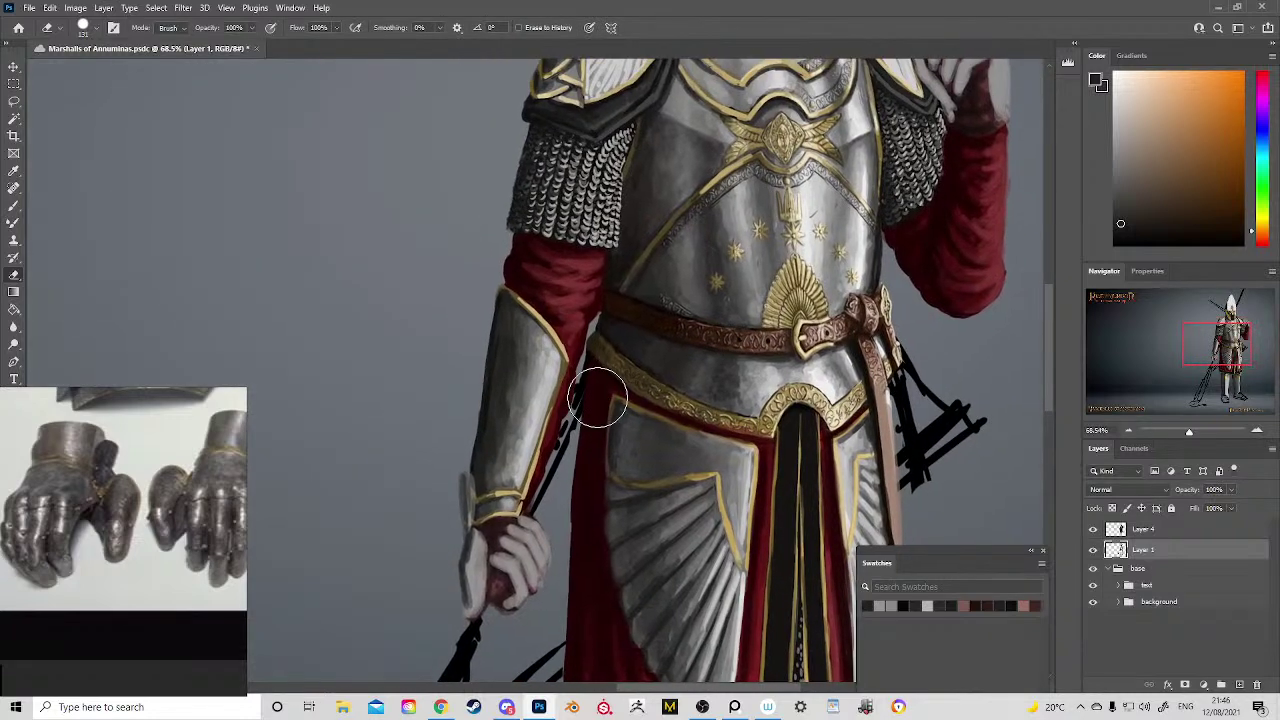
Step: Outline and shade the lowered gauntlet's cuff on Layer 4 with dark tones sampled from the forearm plate
key(b)
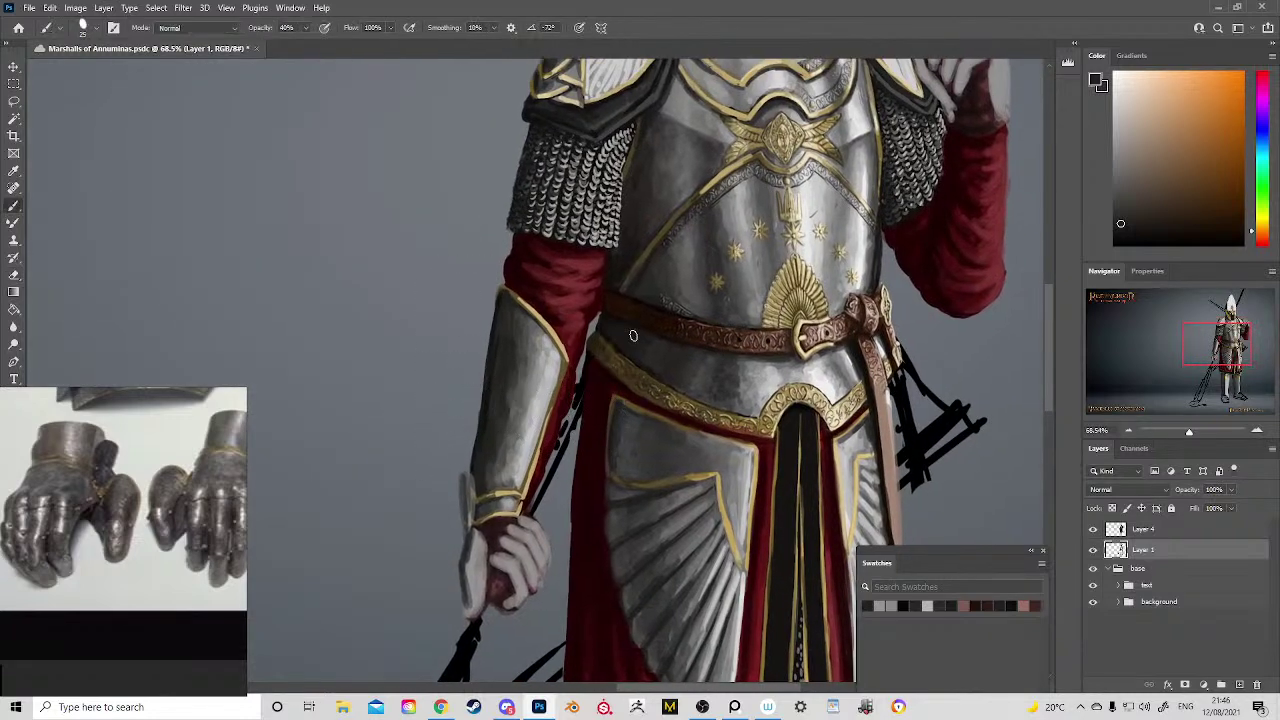
alt+click(475, 465)
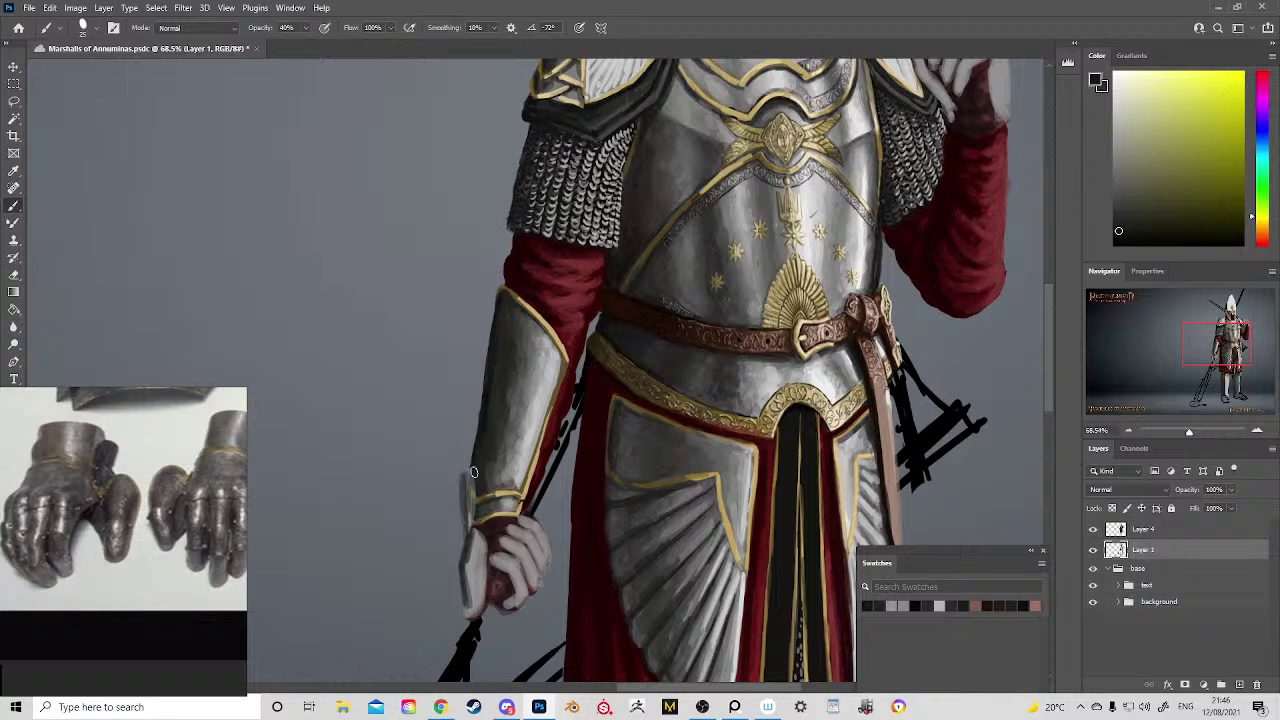
click(1121, 528)
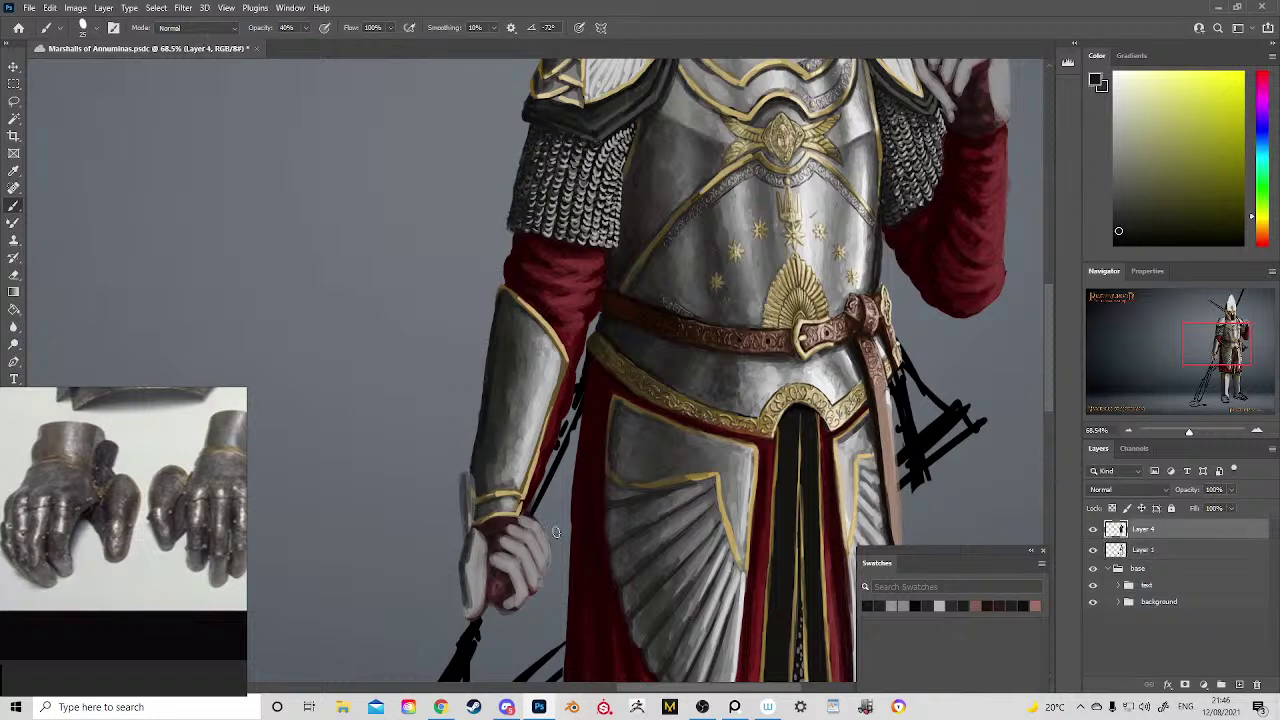
alt+click(483, 478)
alt+click(480, 446)
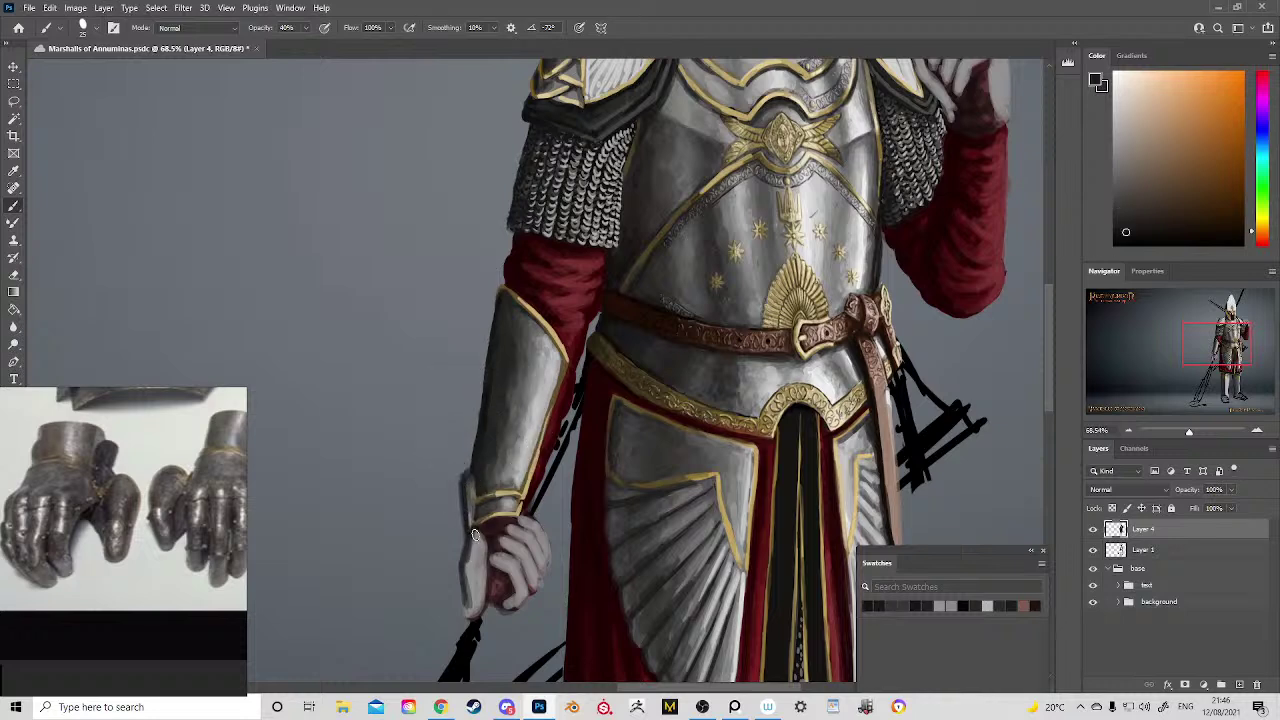
alt+click(476, 485)
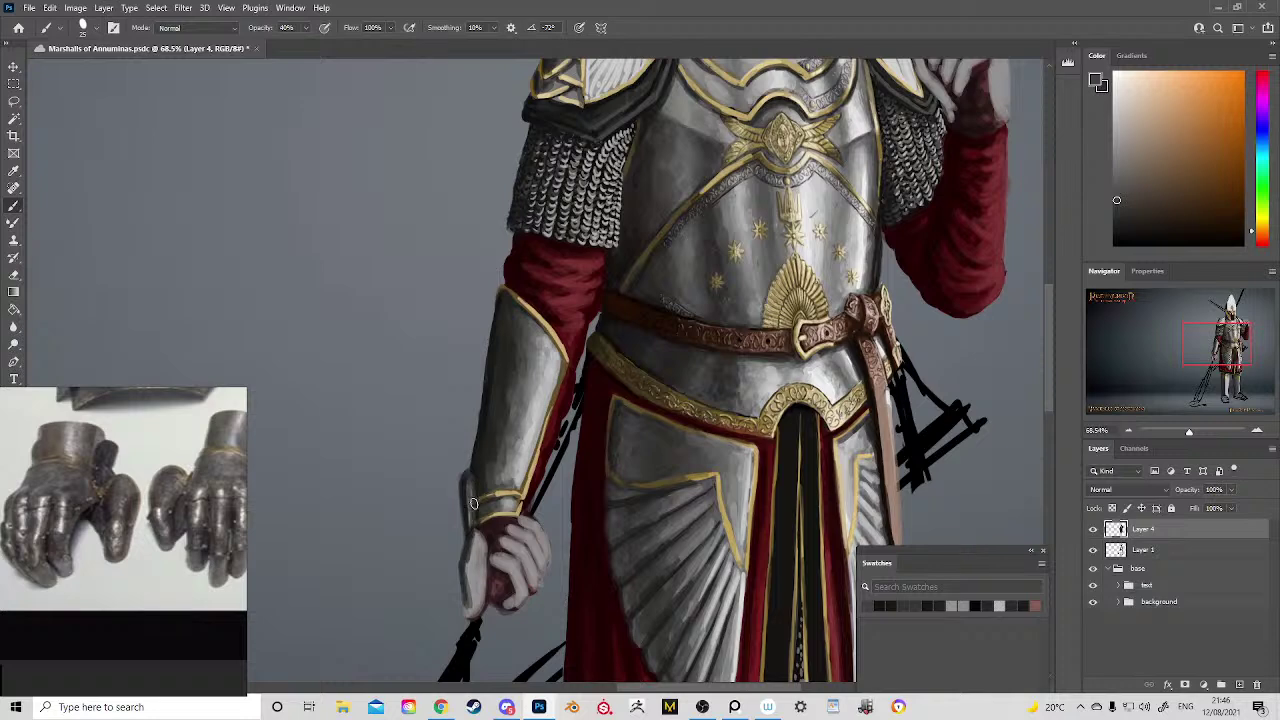
alt+click(481, 449)
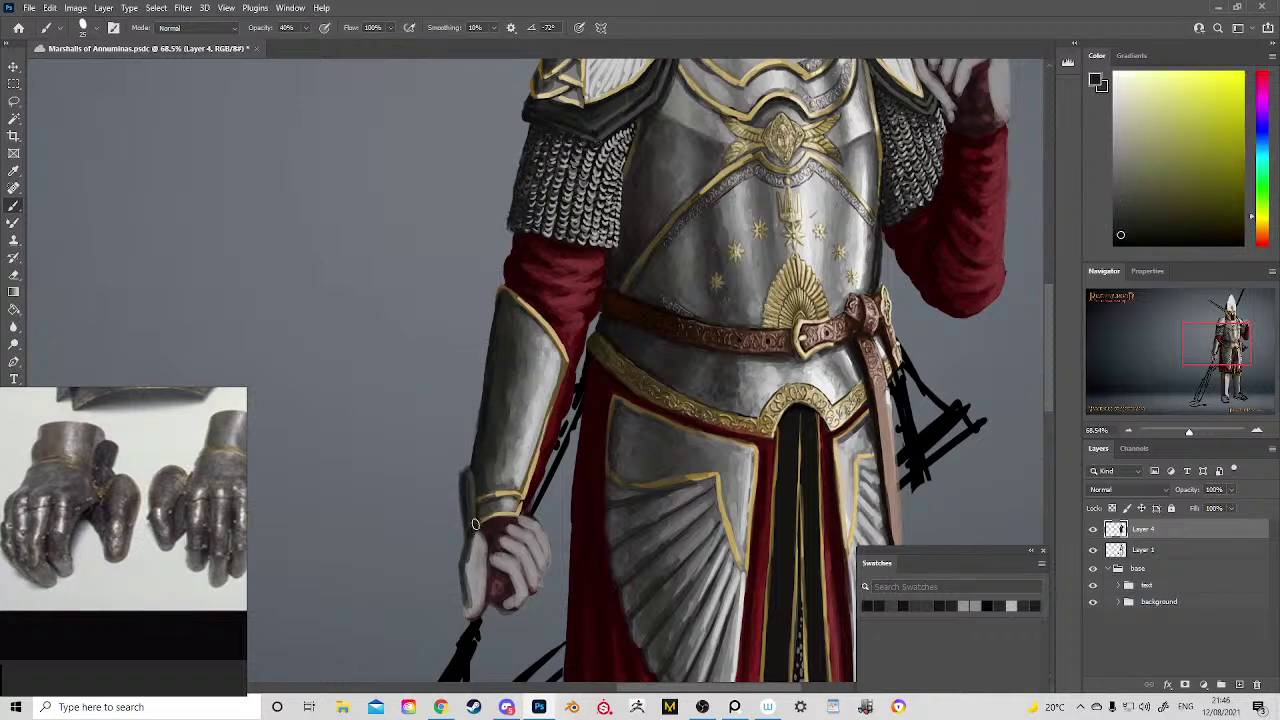
Step: Paint a light grey plate edge down the outer forearm of the raised arm, sampling the colour from the upper breastplate
scroll(542, 491, up, 5)
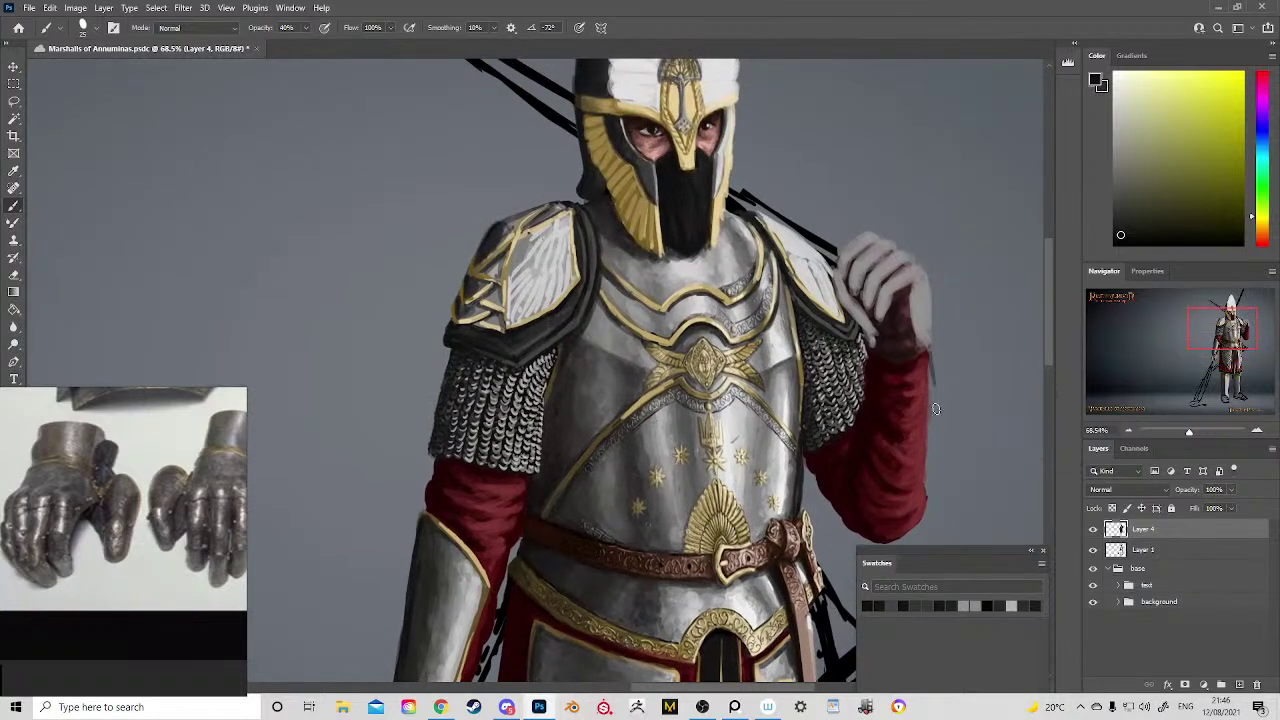
drag(922, 414, 788, 386)
alt+click(605, 299)
alt+click(591, 245)
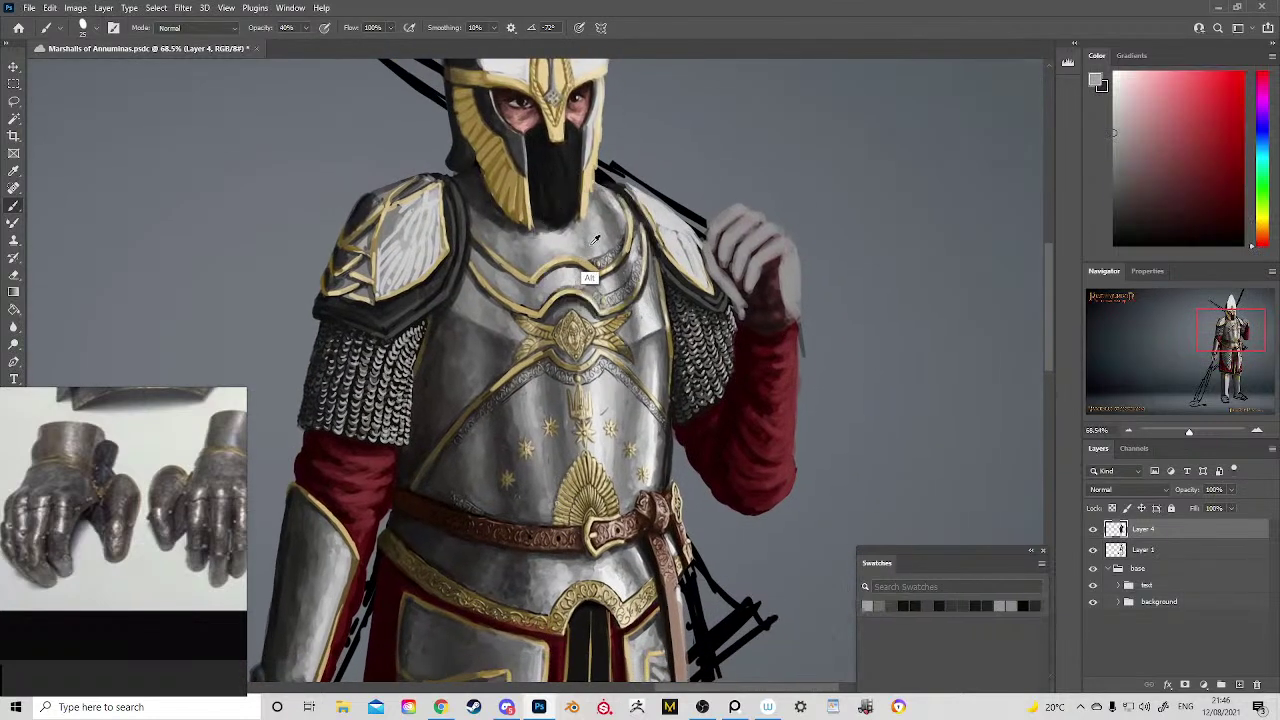
alt+click(593, 243)
mouse_move(799, 328)
mouse_down()
mouse_move(797, 450)
mouse_move(796, 334)
mouse_move(800, 458)
mouse_up()
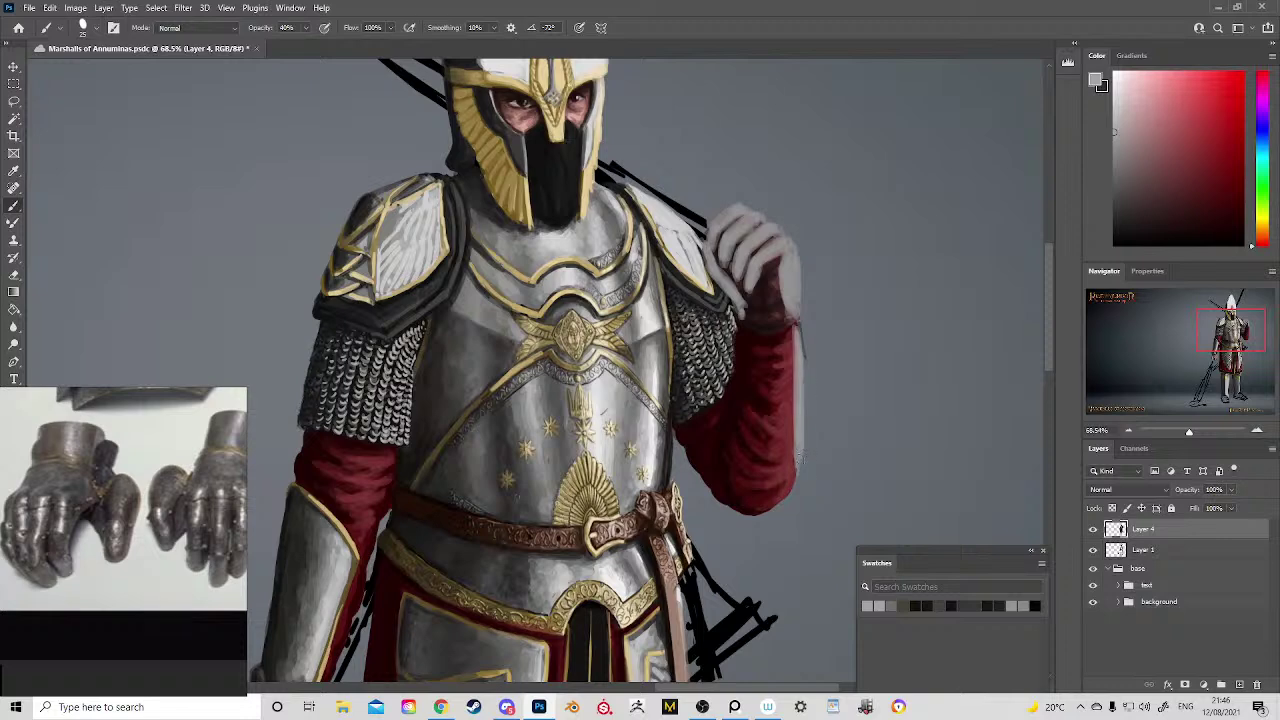
Step: Bring the curved steel plate photo into view on the reference board and extend the raised forearm's grey plate edge towards the elbow
drag(193, 512, 4, 464)
drag(152, 508, 4, 559)
drag(220, 511, 138, 624)
drag(163, 527, 169, 562)
mouse_move(804, 355)
mouse_down()
mouse_move(804, 421)
mouse_move(795, 326)
mouse_move(803, 425)
mouse_up()
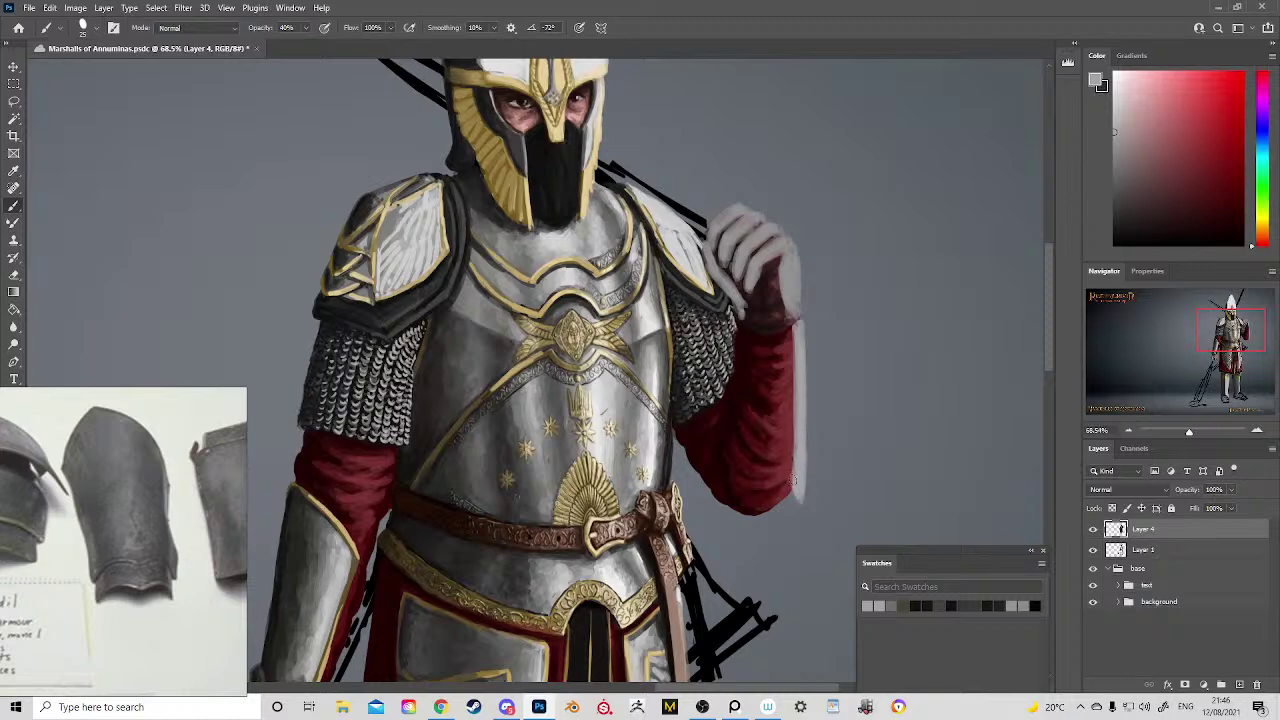
Step: Check the whole figure, and brighten the raised hand's fingers and back with lighter grey strokes
key(ctrl+space)
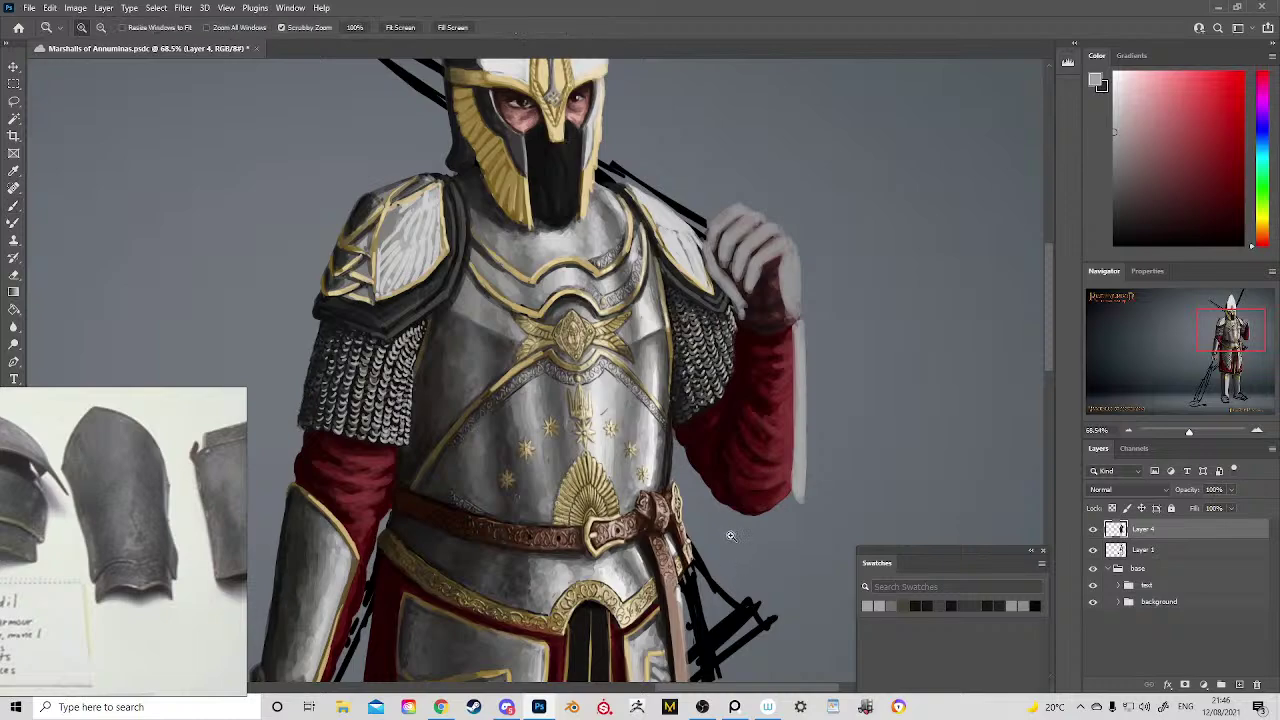
drag(726, 532, 658, 334)
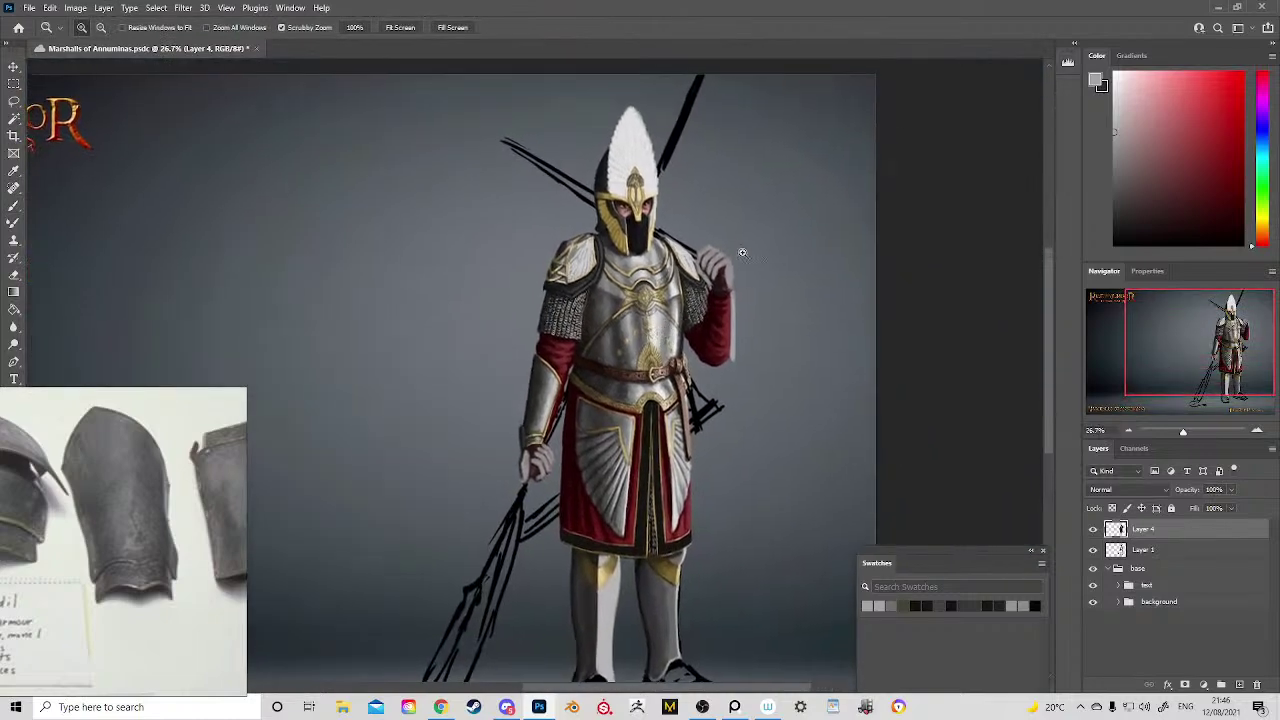
drag(755, 220, 806, 302)
key(b)
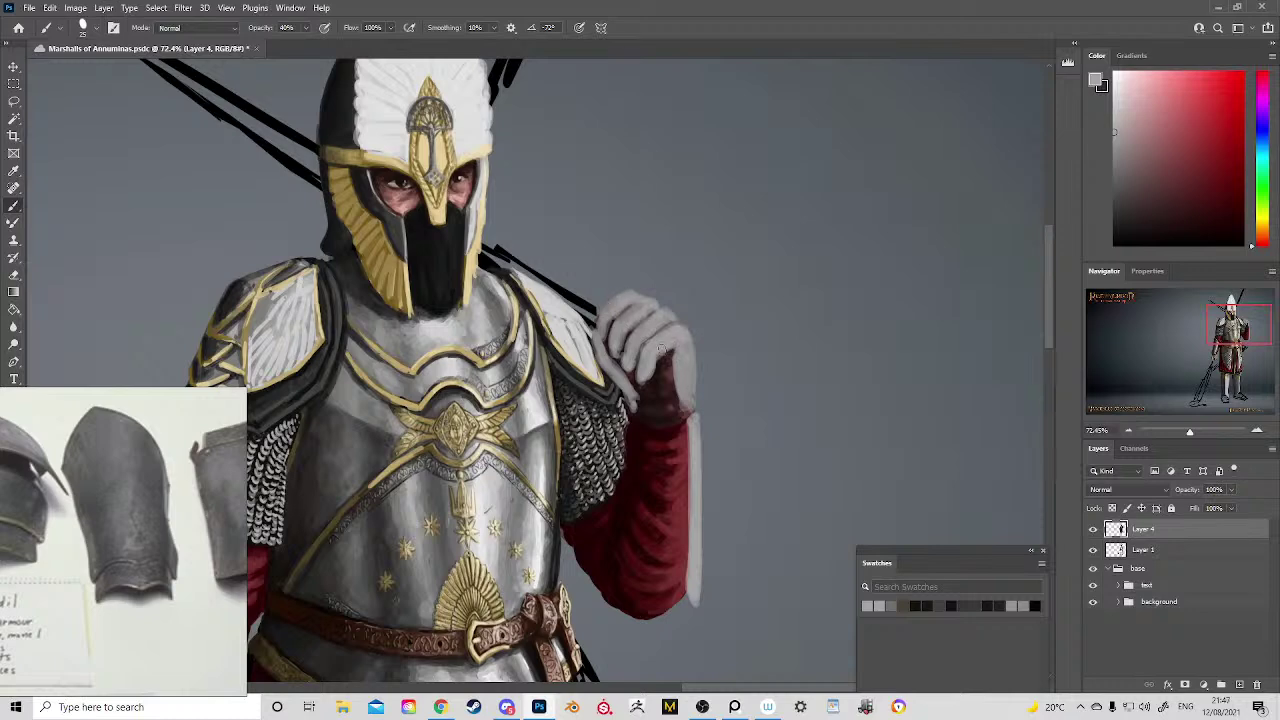
drag(686, 386, 688, 404)
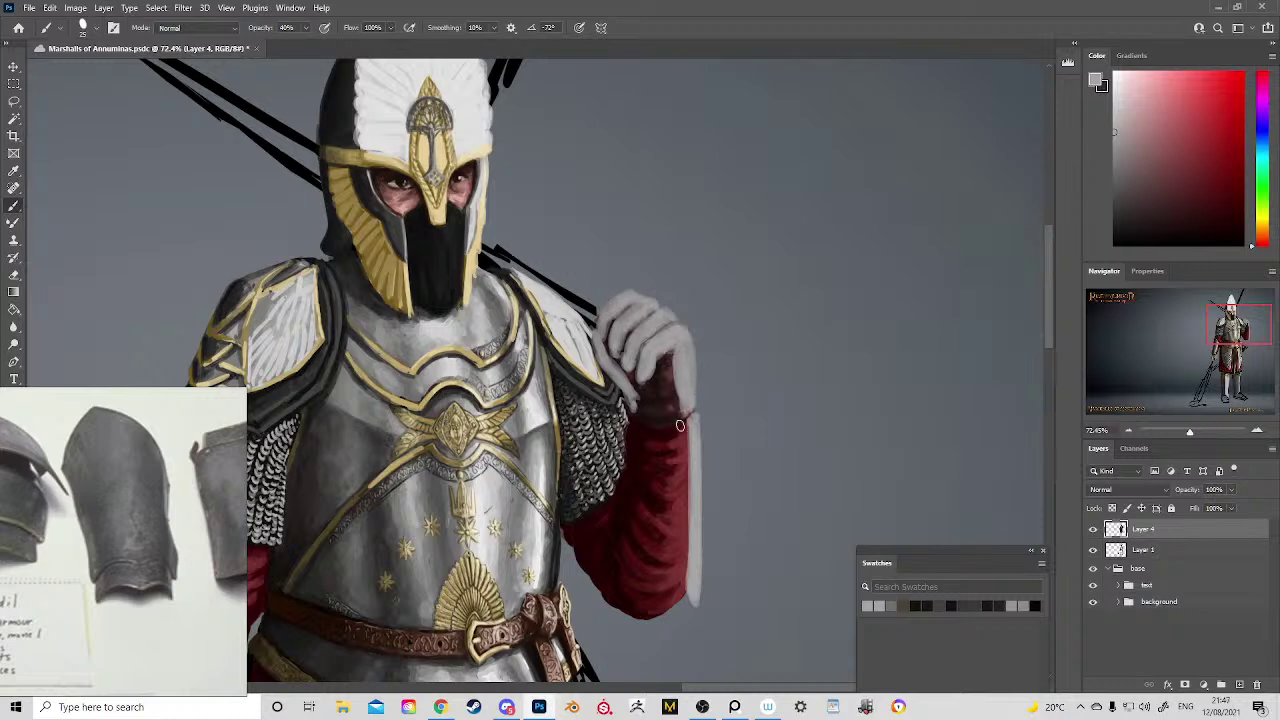
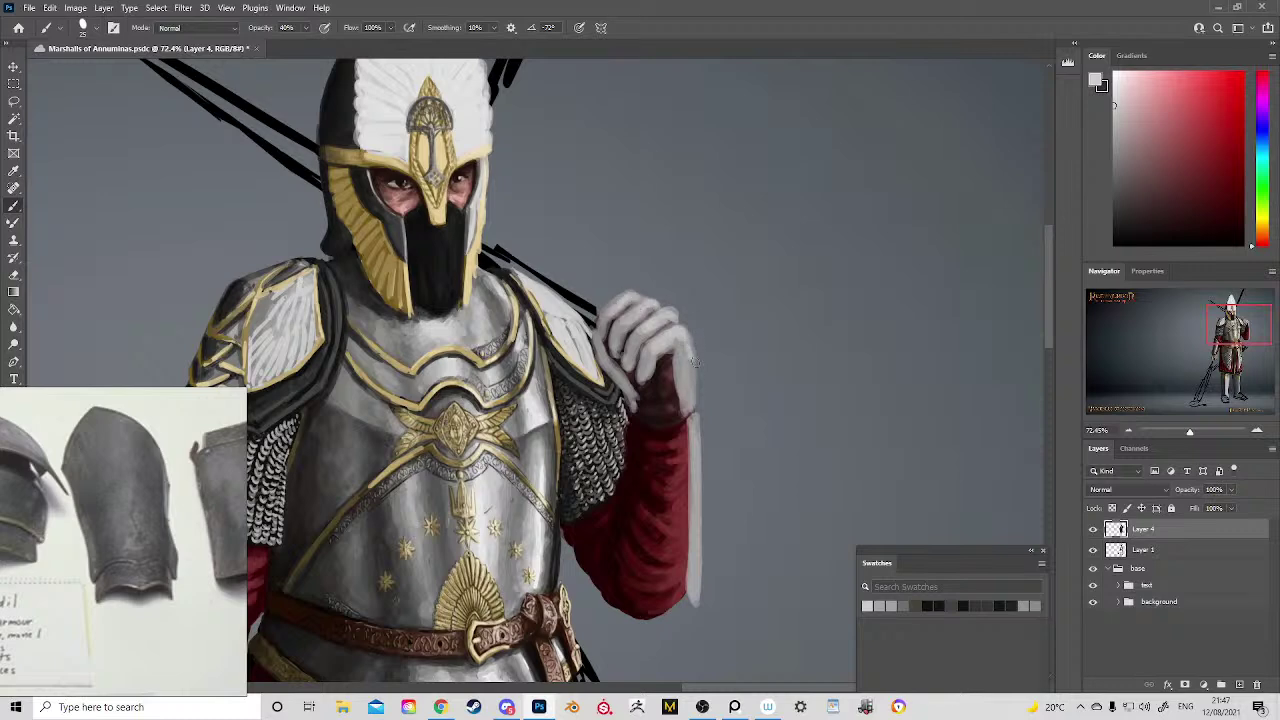
Step: Highlight the fingers and outer edge of the lowered gauntlet with the lighter grey
mouse_move(697, 358)
mouse_down()
mouse_move(698, 574)
mouse_move(899, 222)
mouse_up()
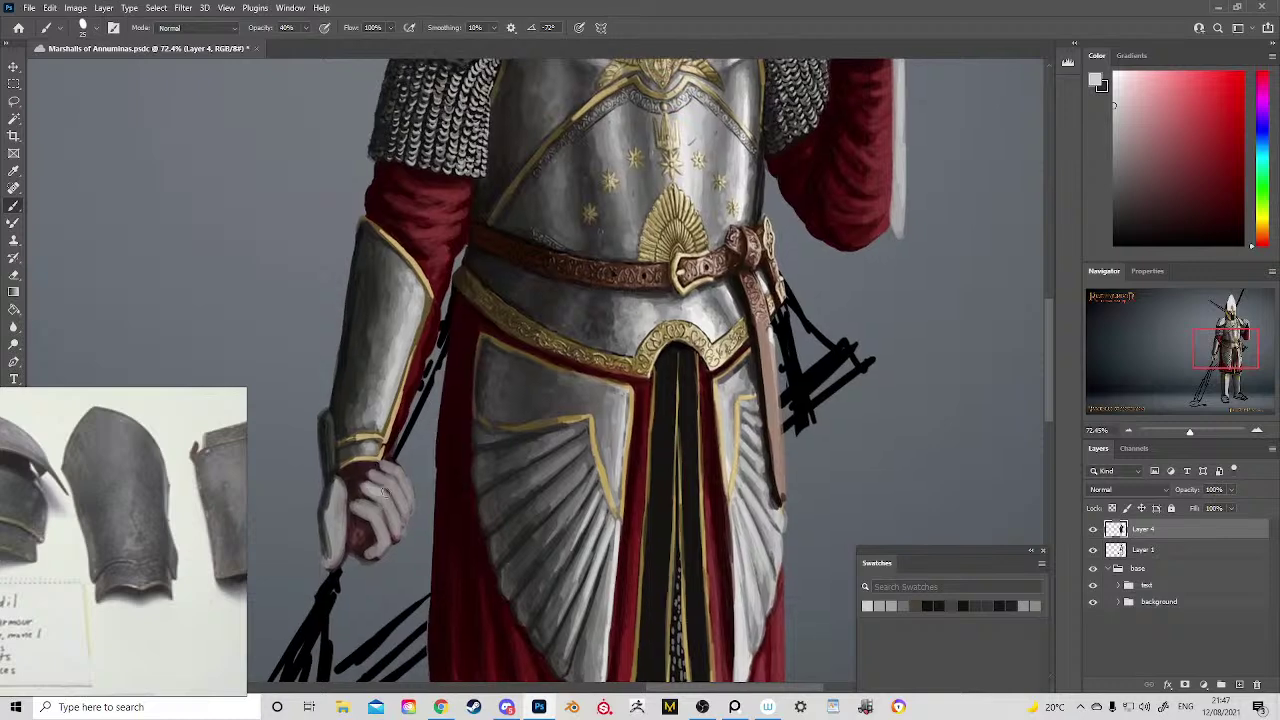
mouse_move(376, 470)
mouse_down()
mouse_move(360, 504)
mouse_move(382, 515)
mouse_move(397, 476)
mouse_move(403, 519)
mouse_up()
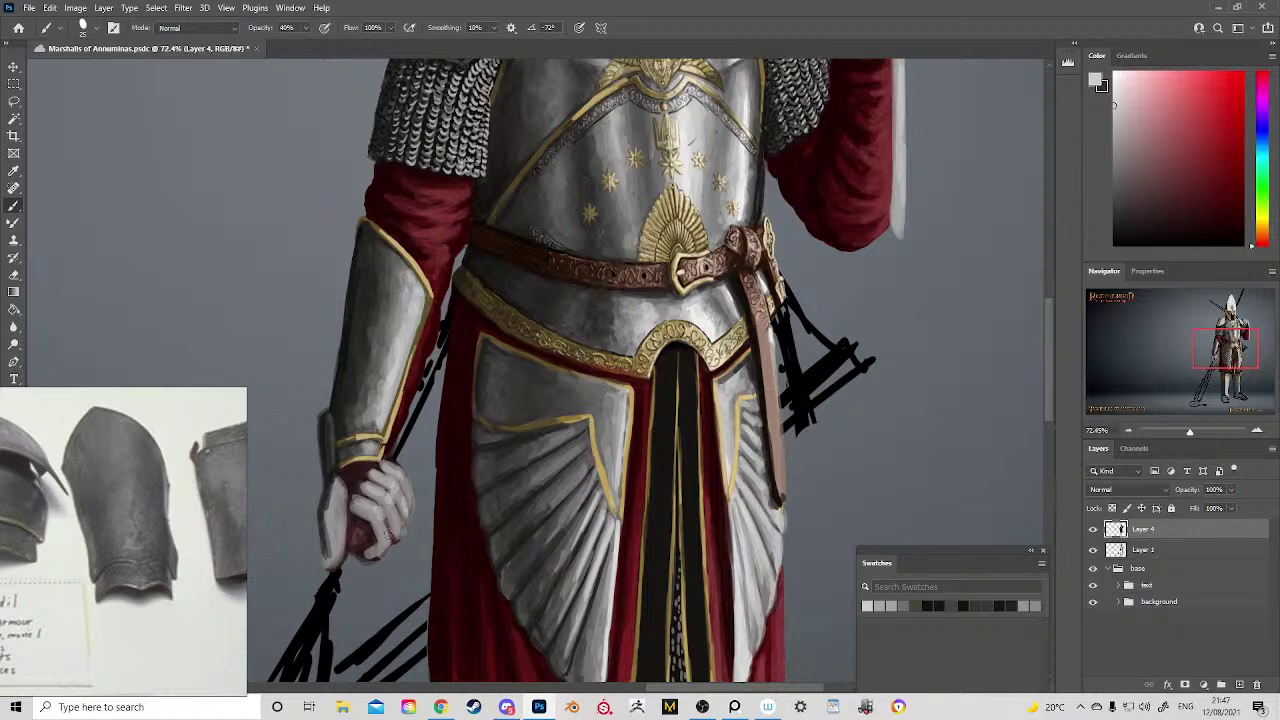
mouse_move(427, 462)
mouse_down()
mouse_move(610, 408)
mouse_move(525, 545)
mouse_up()
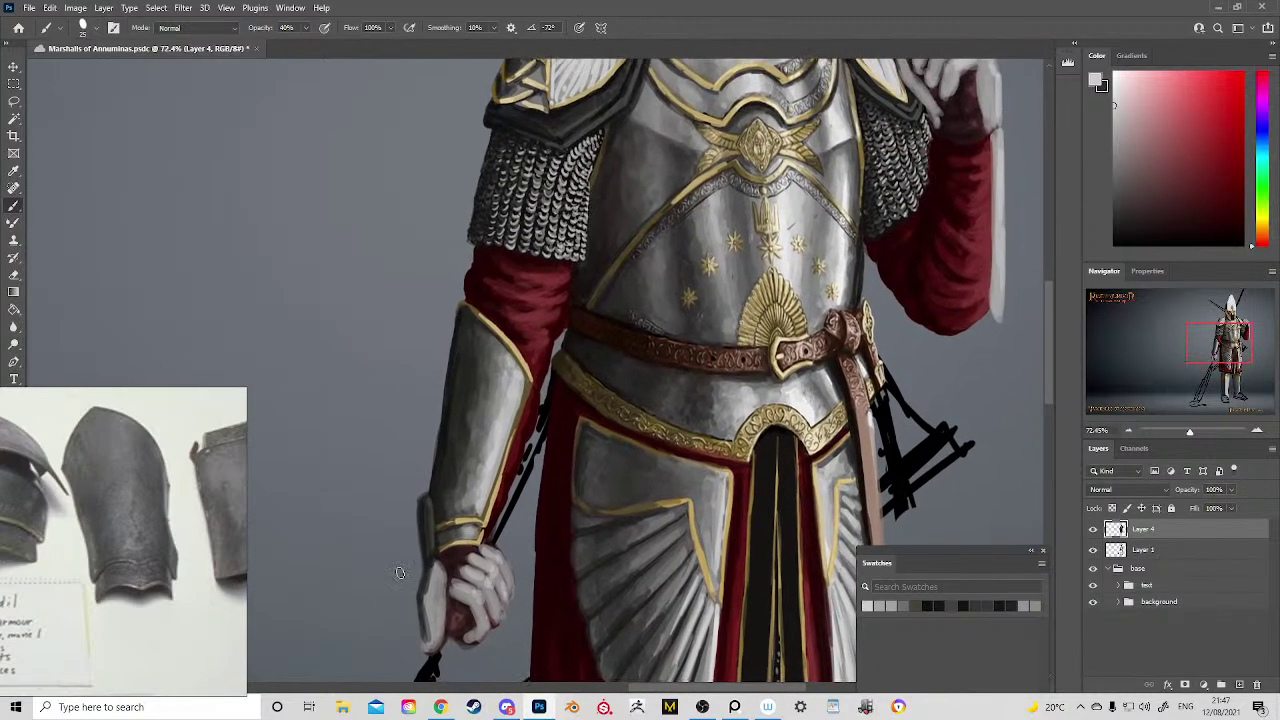
drag(438, 576, 433, 624)
Step: Draw dark joint lines across the raised gauntlet's fingers with a dark grey sampled from the breastplate, and save the painting
drag(803, 200, 443, 381)
drag(516, 328, 707, 301)
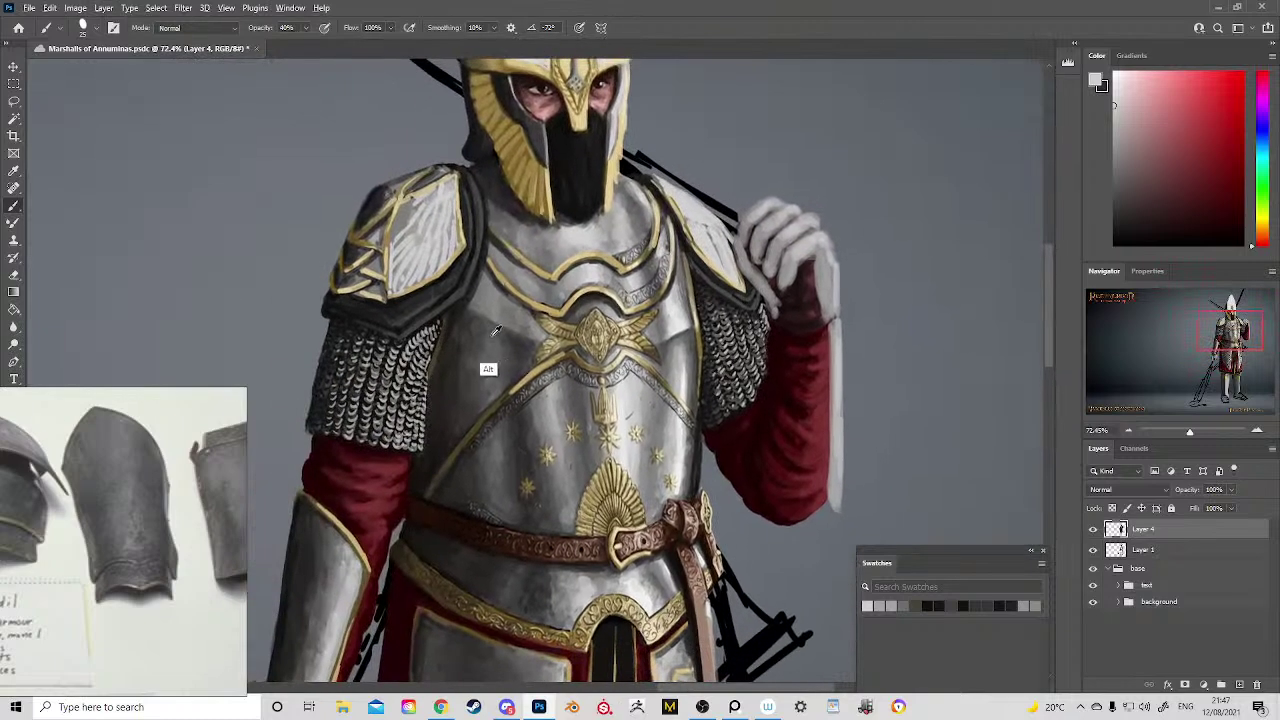
alt+click(495, 331)
alt+click(468, 317)
alt+click(466, 317)
mouse_move(790, 264)
mouse_down()
mouse_move(743, 226)
mouse_move(766, 254)
mouse_move(797, 249)
mouse_up()
key(ctrl+s)
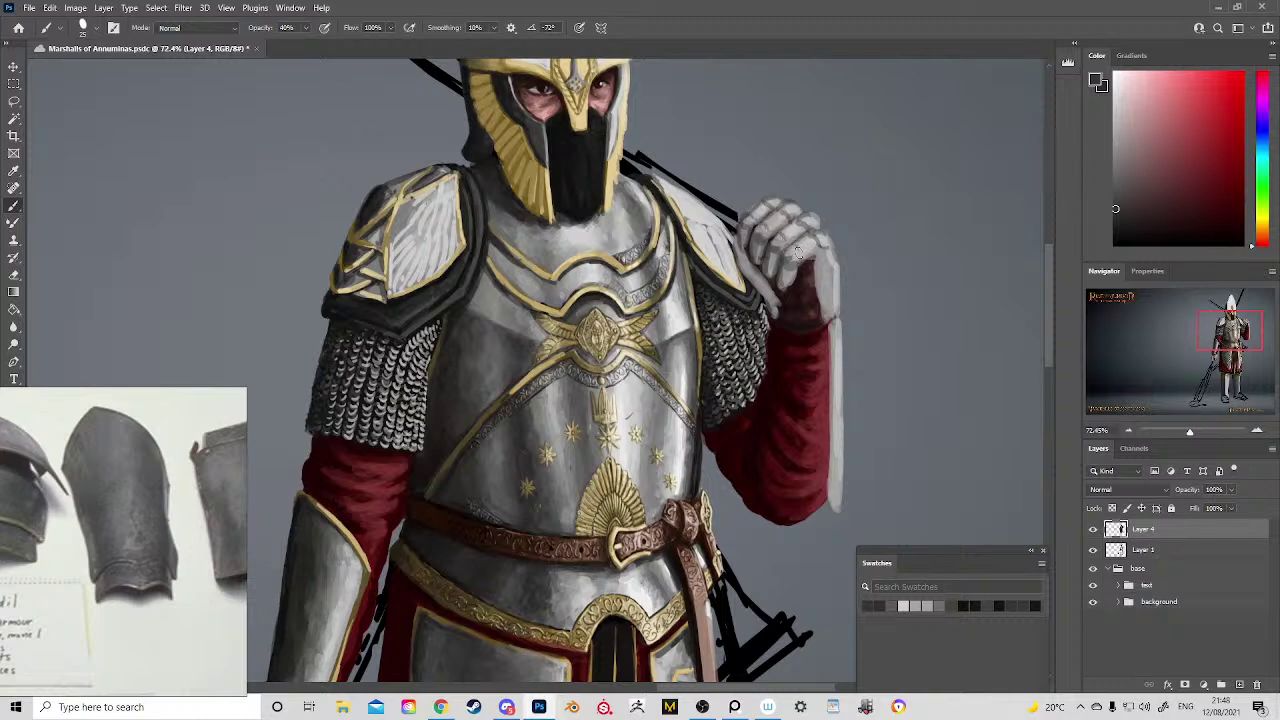
Step: Shade the raised gauntlet's back, thumb edge and wrist with dark grey and a dark tone sampled from the wrist
drag(817, 271, 824, 320)
drag(748, 281, 764, 302)
alt+click(777, 332)
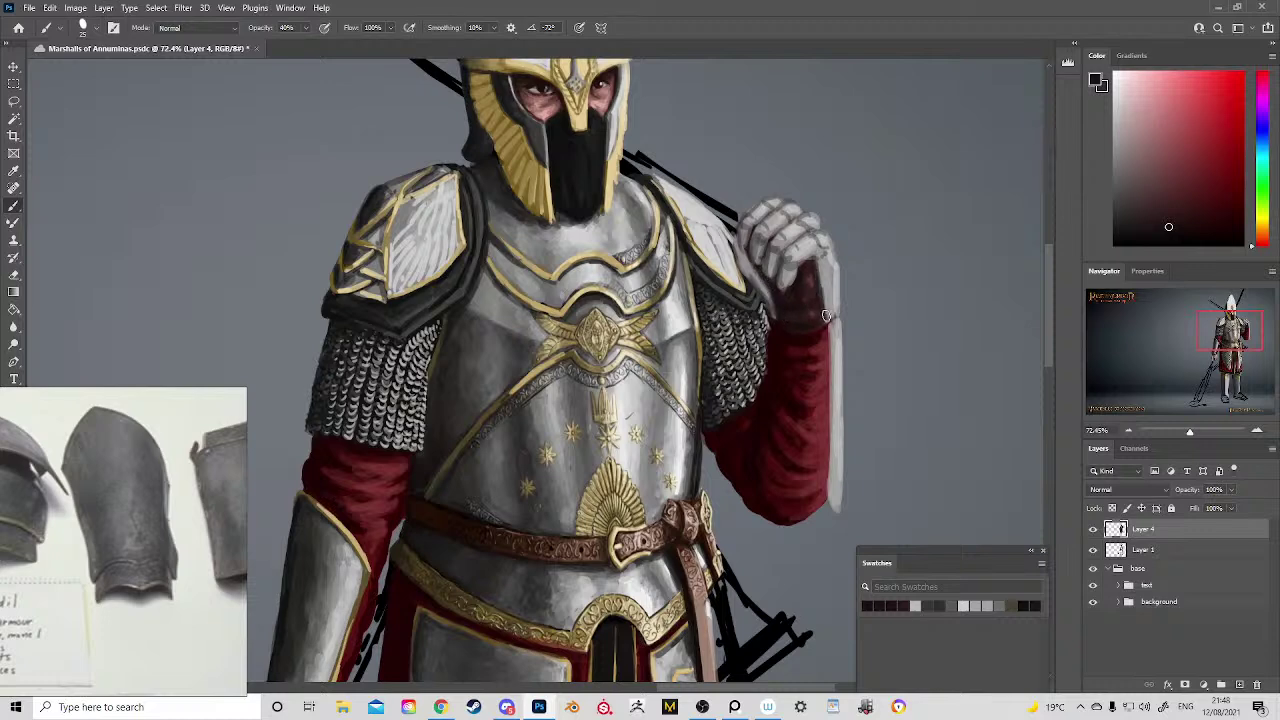
drag(843, 354, 857, 311)
drag(857, 311, 820, 265)
Step: Refine the shading around the lowered gauntlet's thumb and palm with sampled dark and mid-grey tones
drag(765, 345, 808, 225)
mouse_move(606, 388)
mouse_down()
mouse_move(667, 443)
mouse_move(648, 493)
mouse_up()
key(b)
alt+click(655, 443)
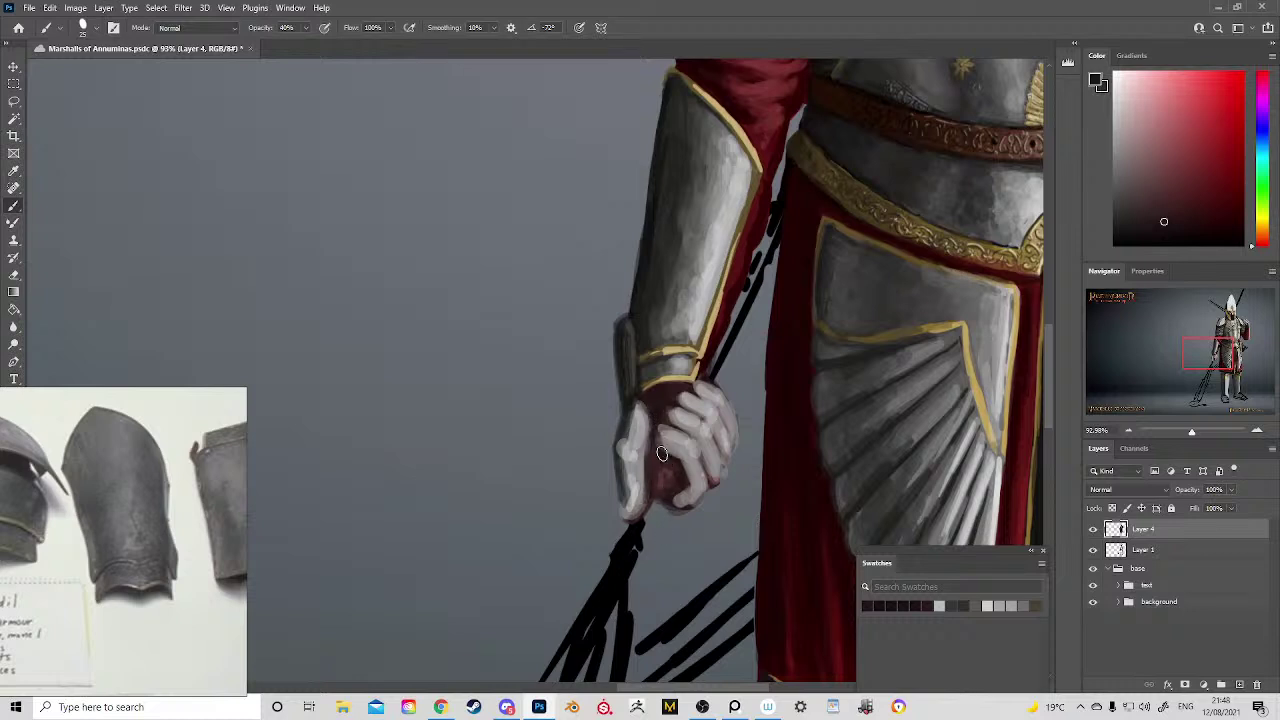
alt+click(680, 426)
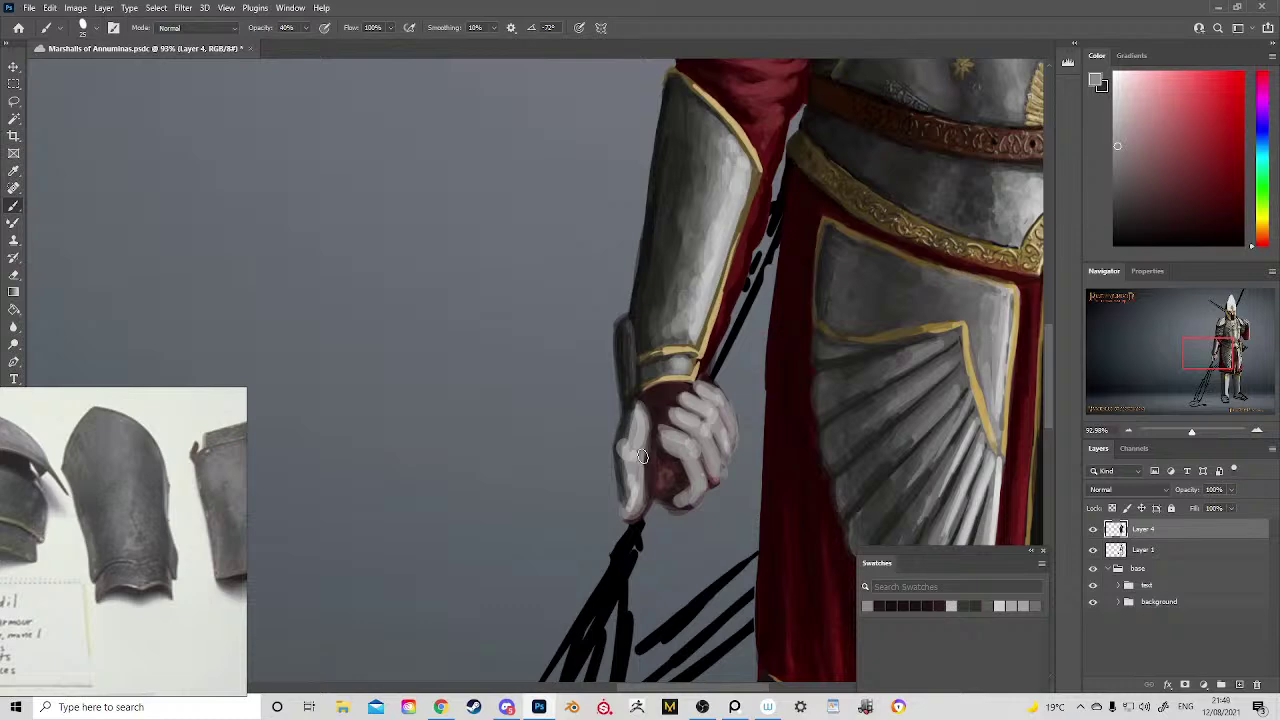
Step: Draw dark joint lines across the lowered gauntlet's thumb and fingers with a sampled dark grey, and soften them with mid-grey
drag(675, 326, 684, 325)
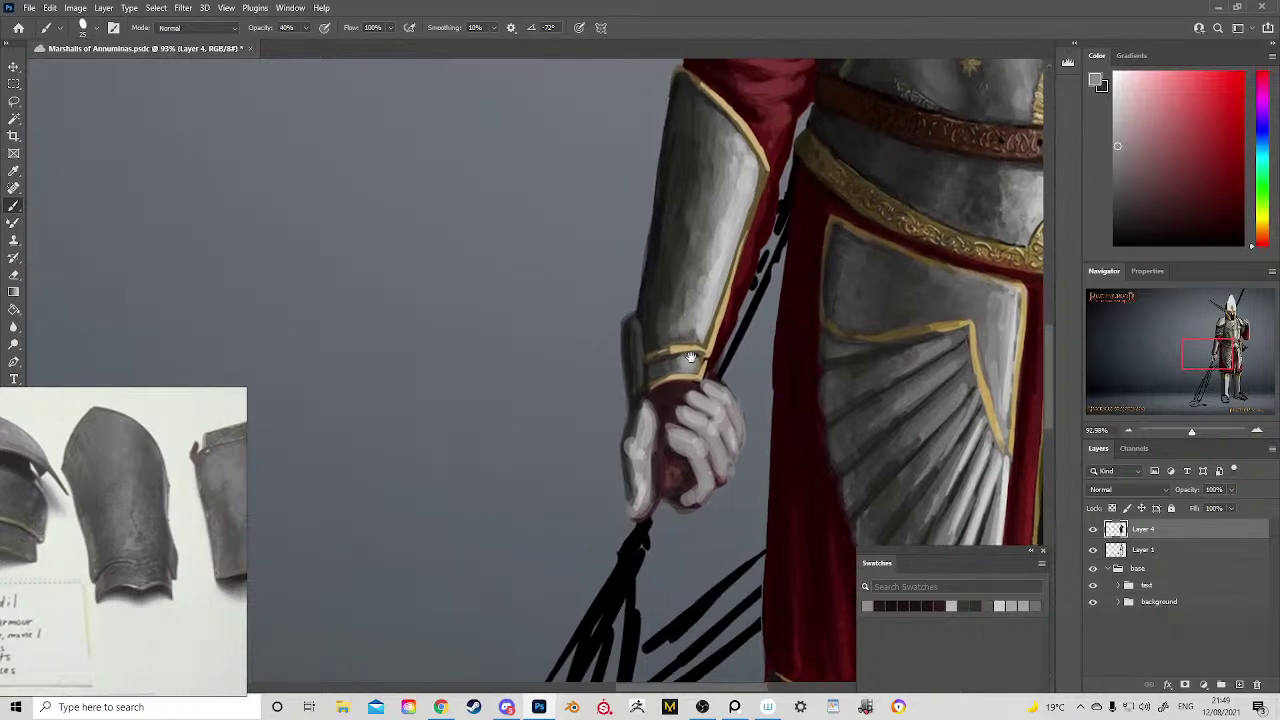
alt+click(636, 440)
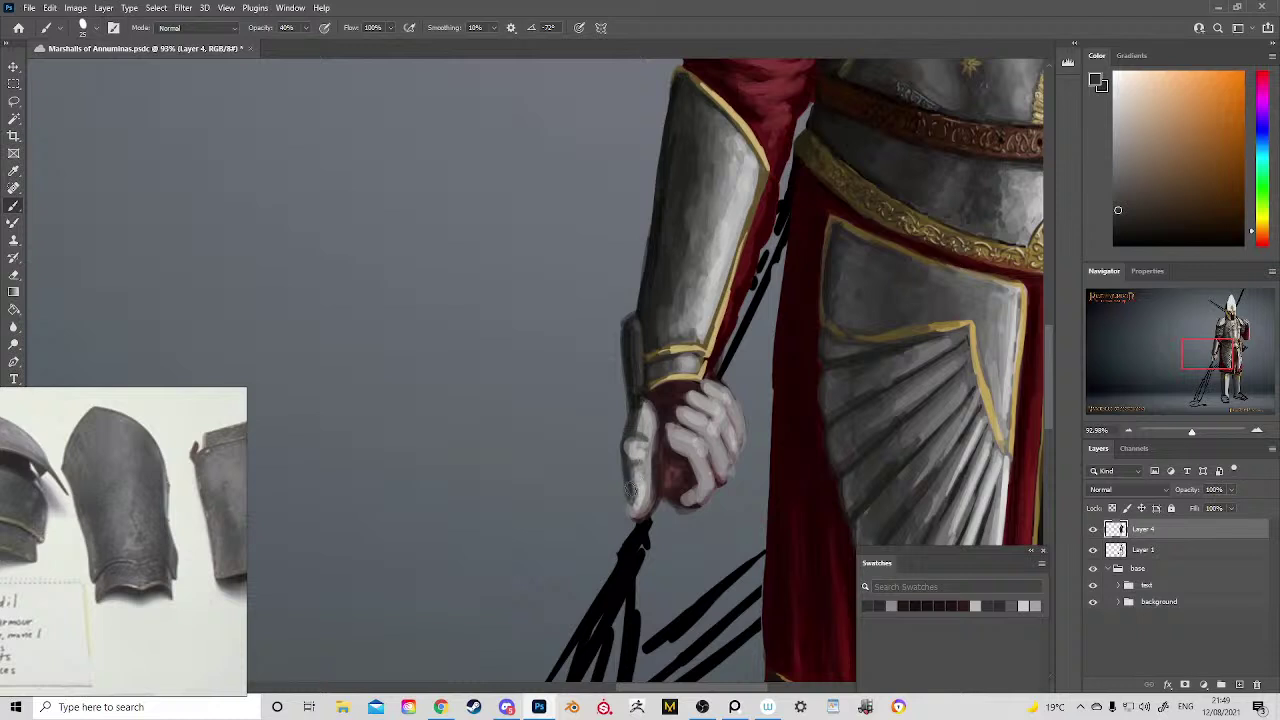
drag(684, 448, 722, 395)
mouse_move(691, 455)
mouse_down()
mouse_move(712, 475)
mouse_move(705, 491)
mouse_move(733, 462)
mouse_up()
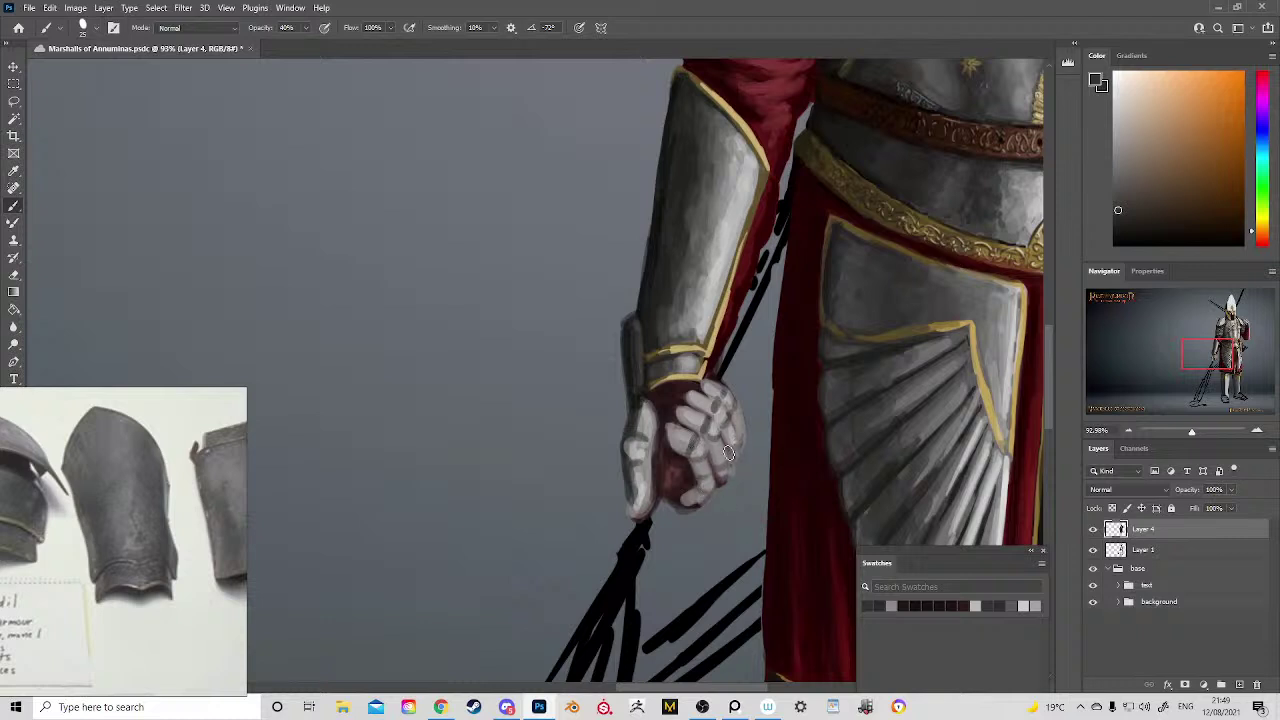
key(alt)
alt+click(717, 444)
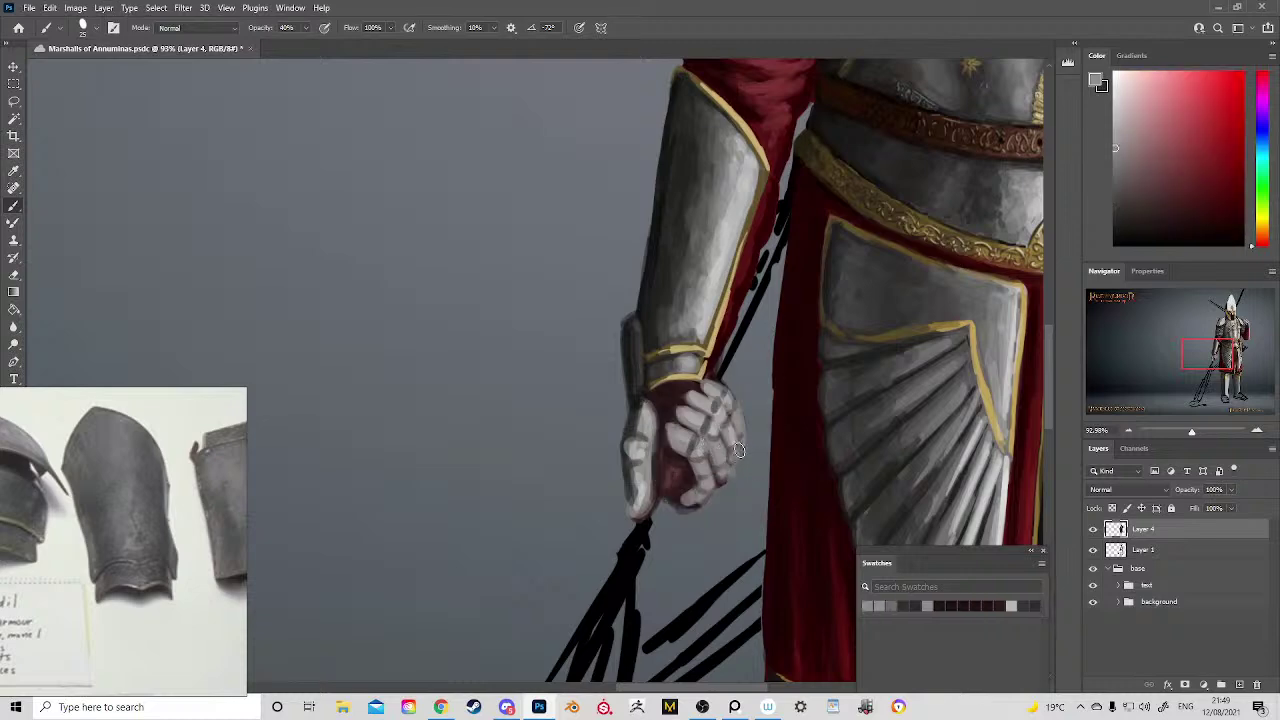
Step: Touch up the waist plate below the belt buckle with sampled light and dark greys, and save the painting
mouse_move(721, 493)
mouse_down()
mouse_move(752, 392)
mouse_move(733, 337)
mouse_move(544, 308)
mouse_up()
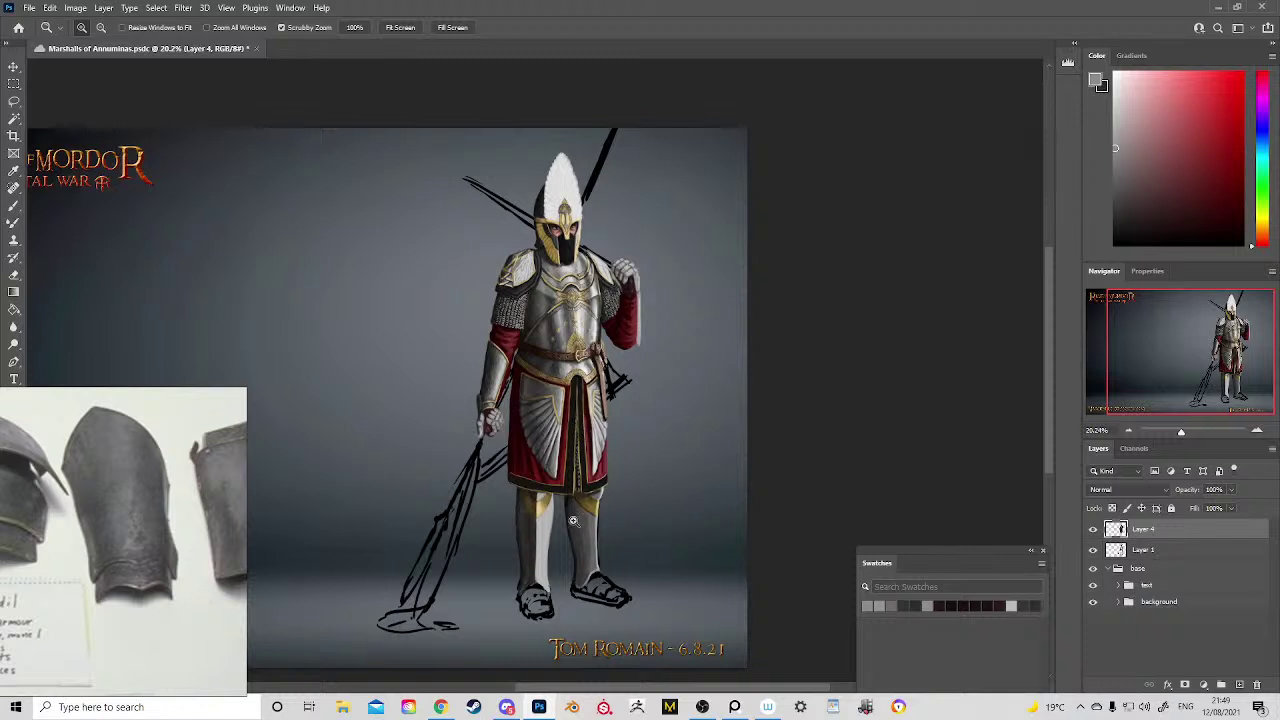
drag(559, 386, 626, 493)
key(b)
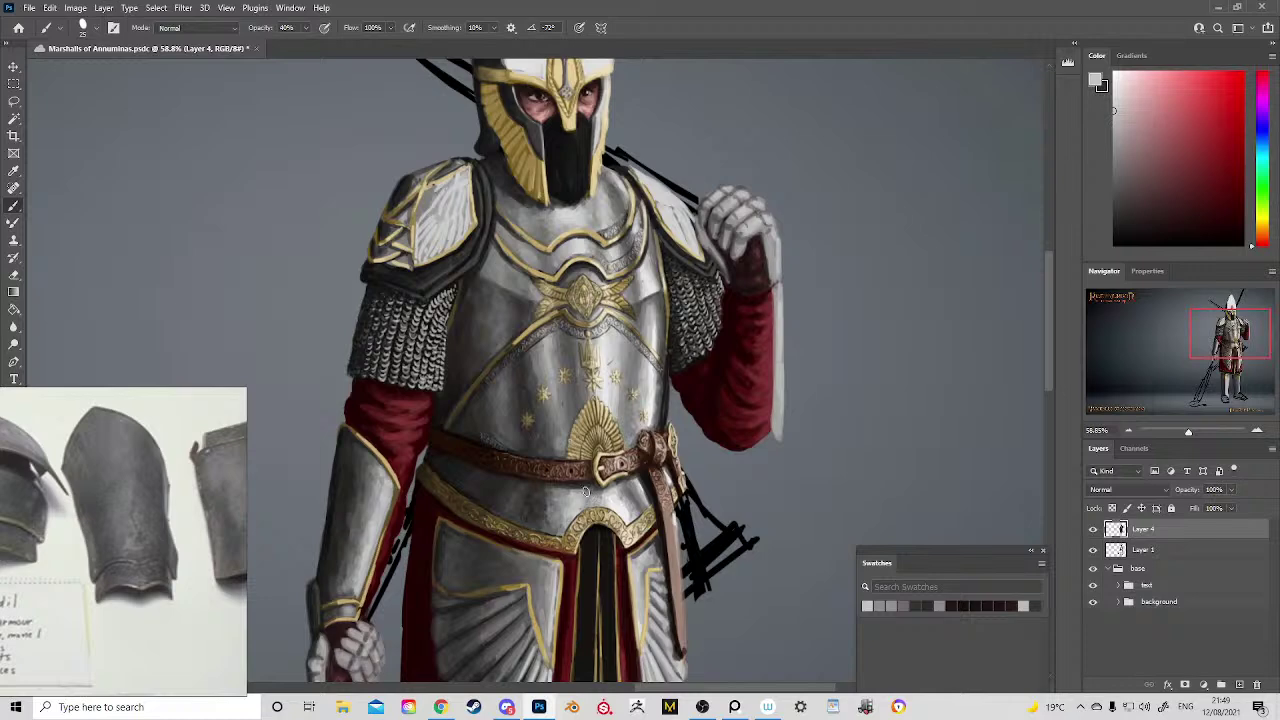
alt+click(592, 510)
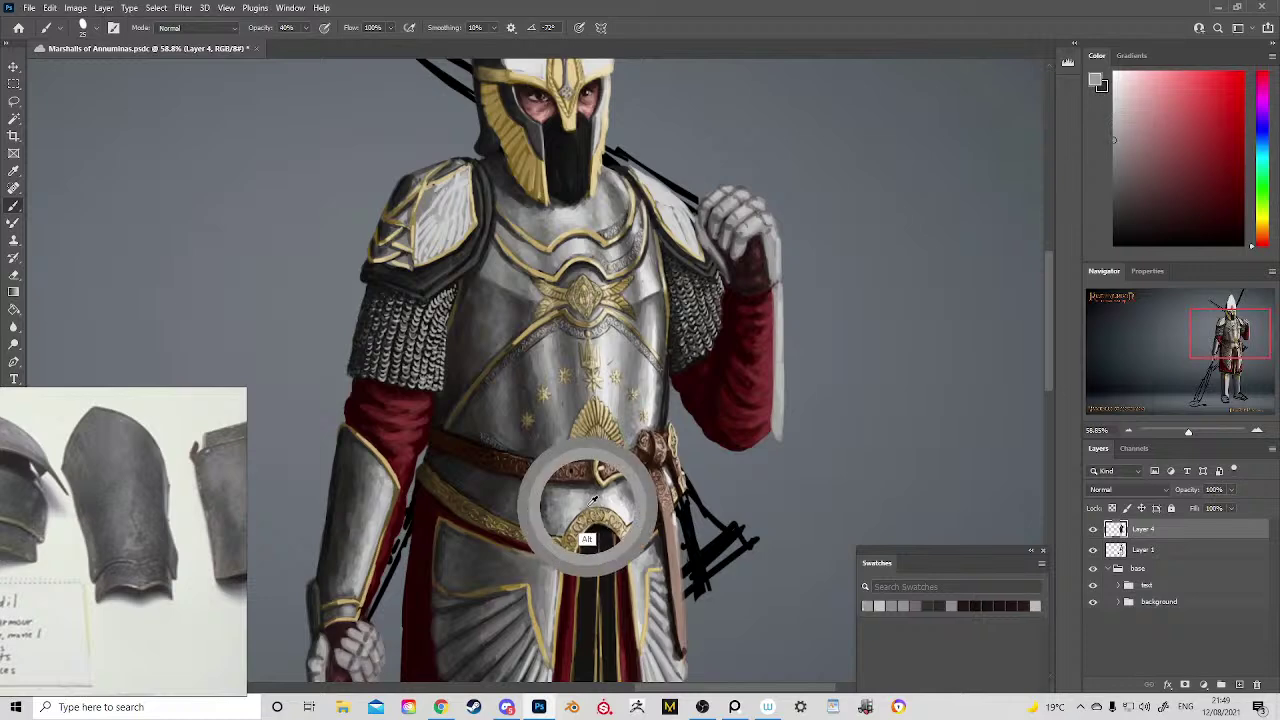
alt+click(588, 491)
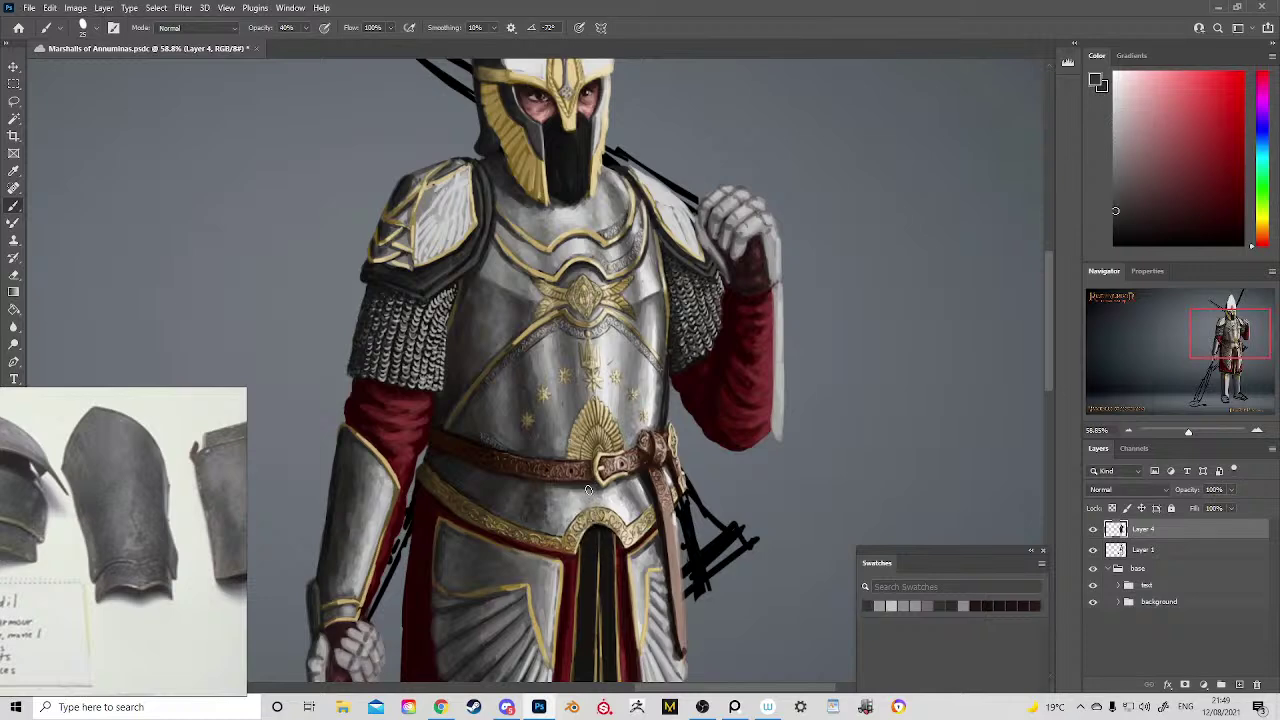
drag(612, 503, 572, 518)
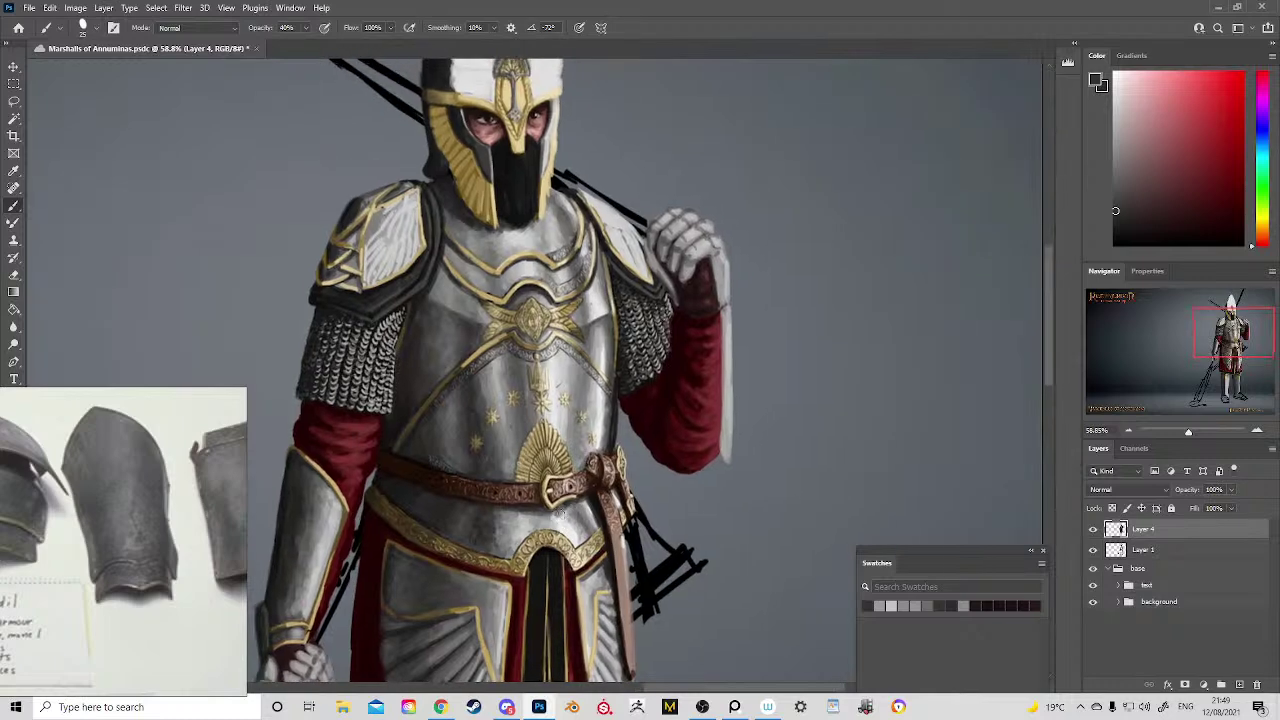
alt+click(566, 550)
drag(596, 490, 630, 558)
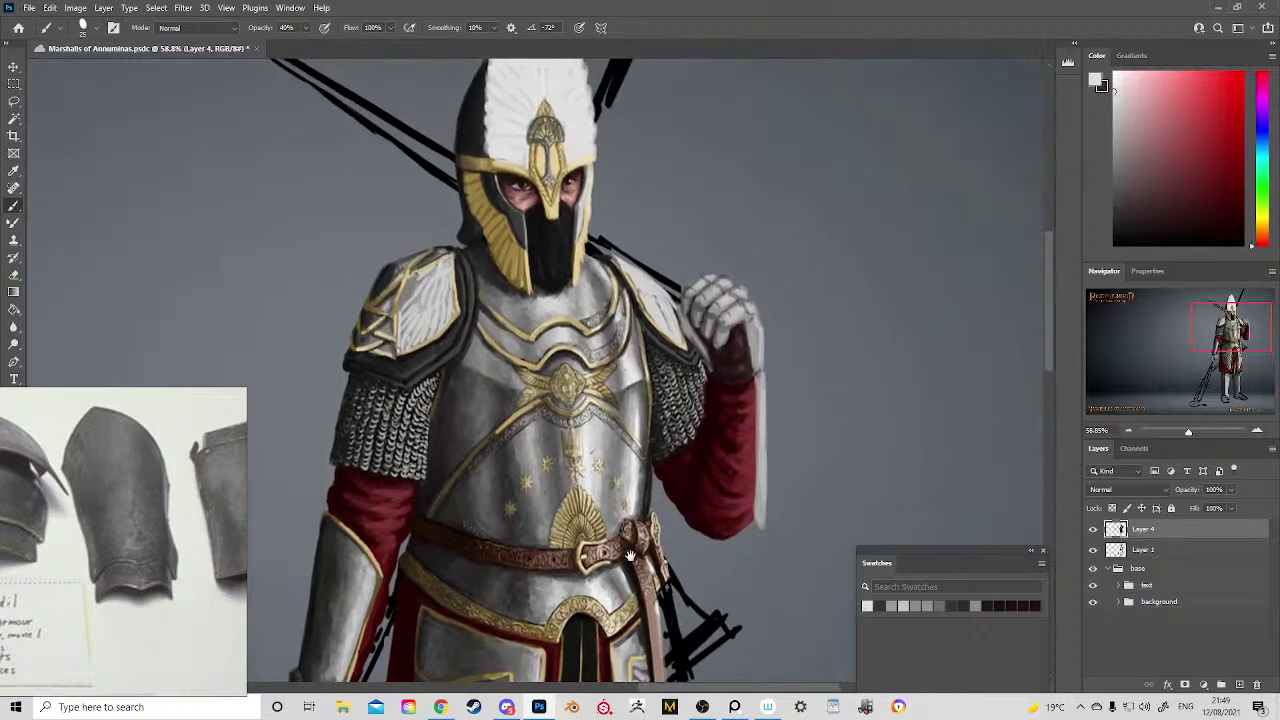
drag(649, 497, 622, 314)
scroll(622, 314, down, 3)
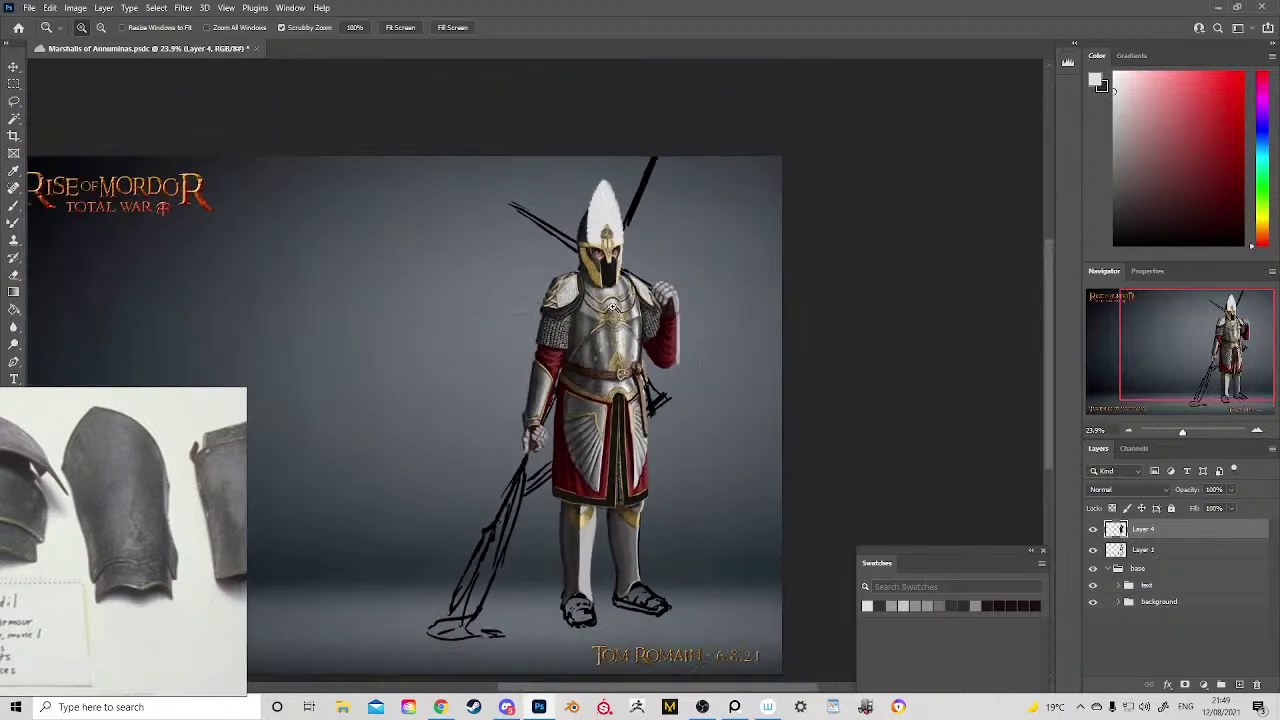
key(ctrl+s)
Step: Check the whole figure from the greaves and skirt plates up to the breastplate, gauntlets and helmet
scroll(567, 314, up, 5)
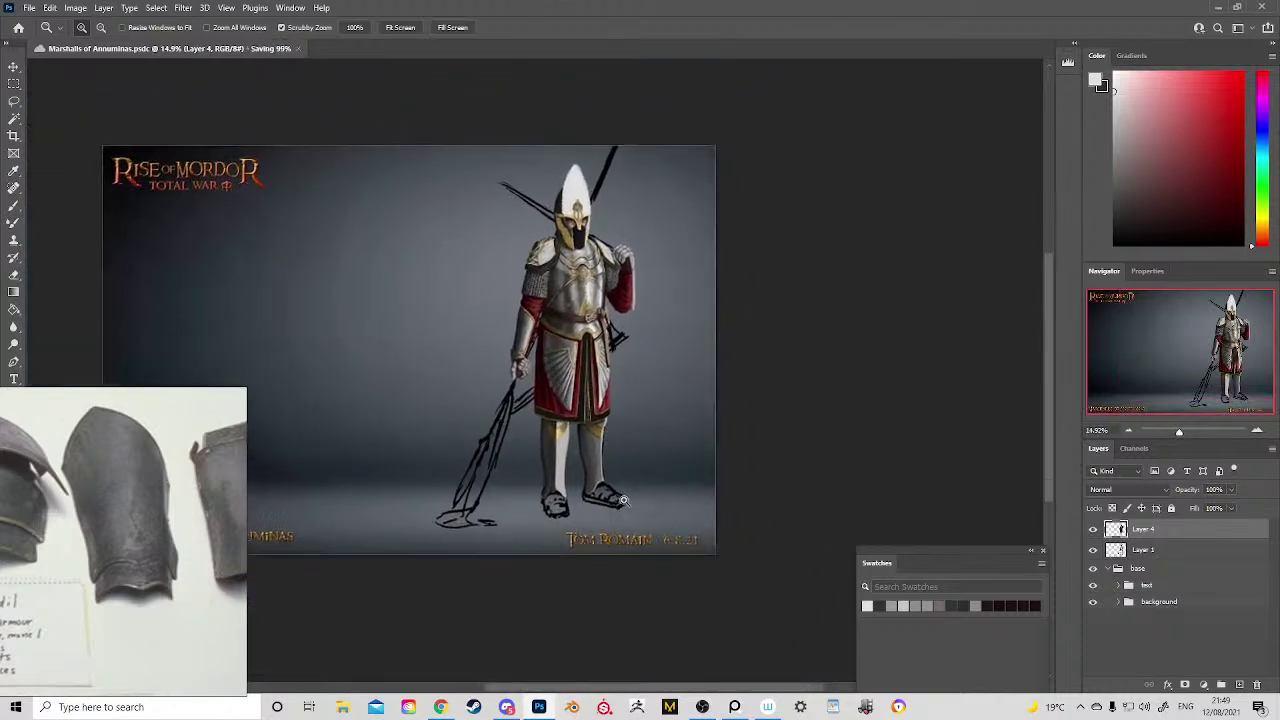
scroll(546, 497, up, 1)
key(b)
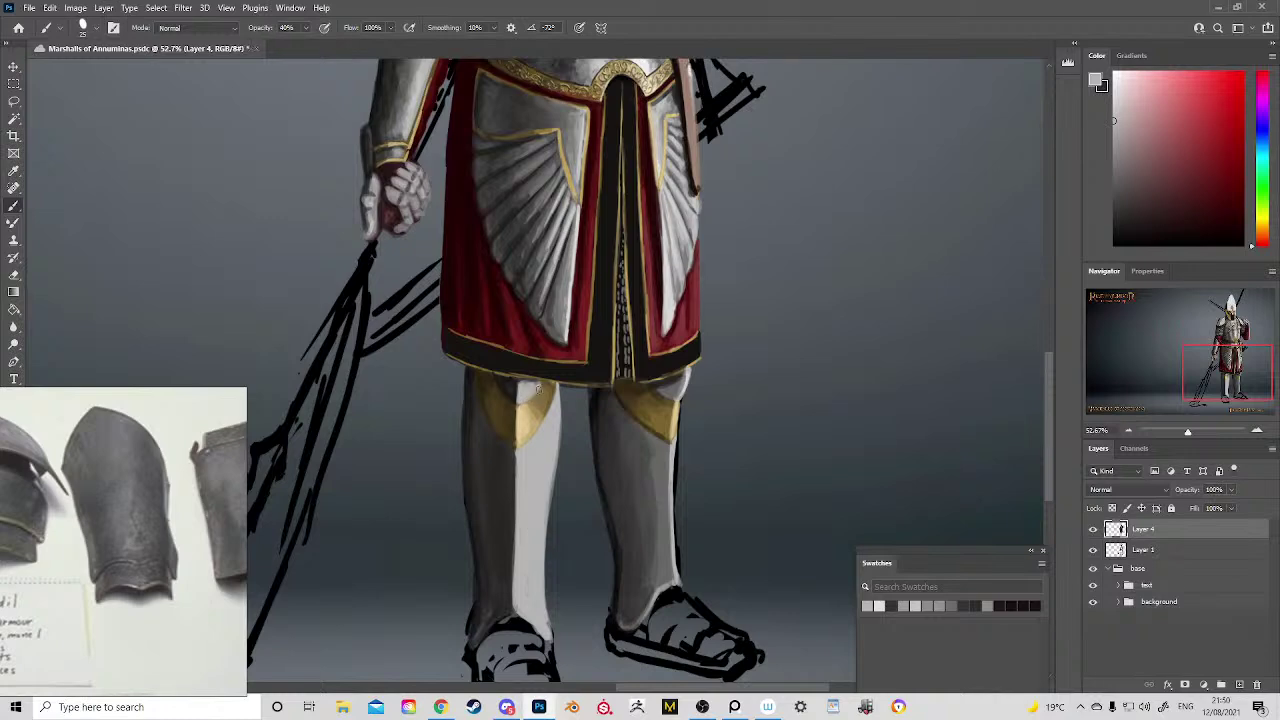
scroll(538, 386, up, 3)
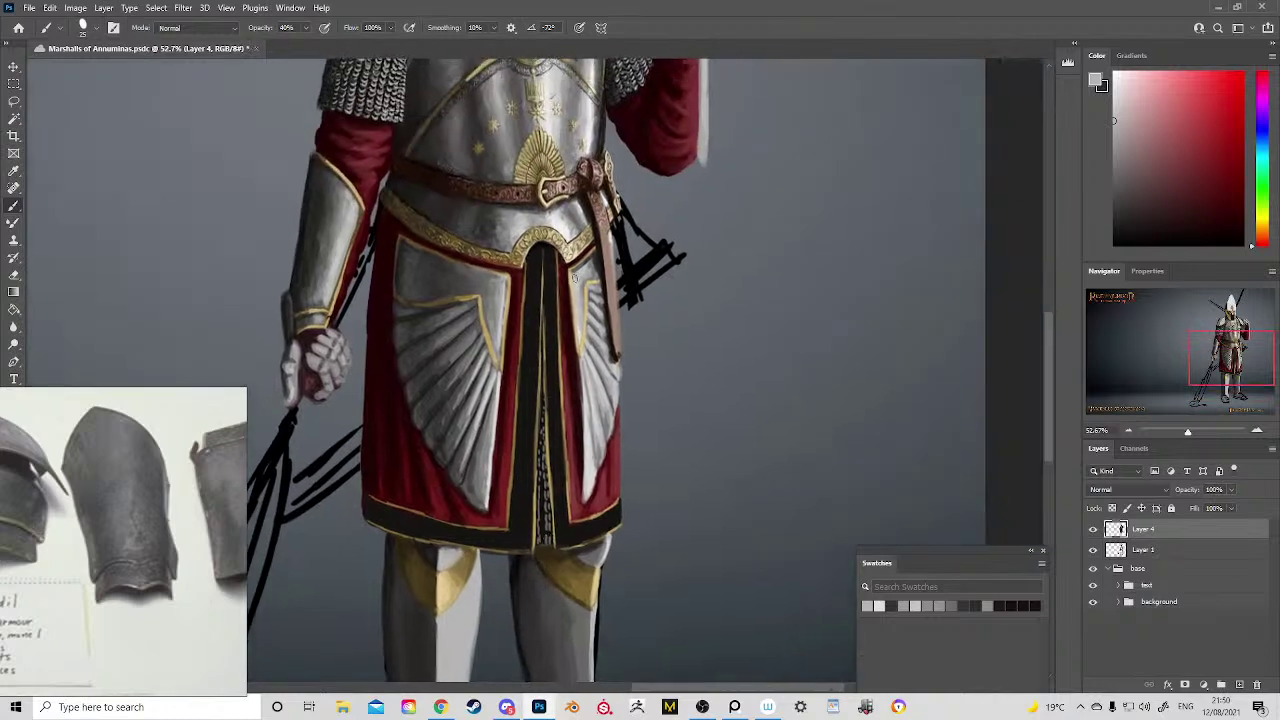
scroll(573, 269, up, 4)
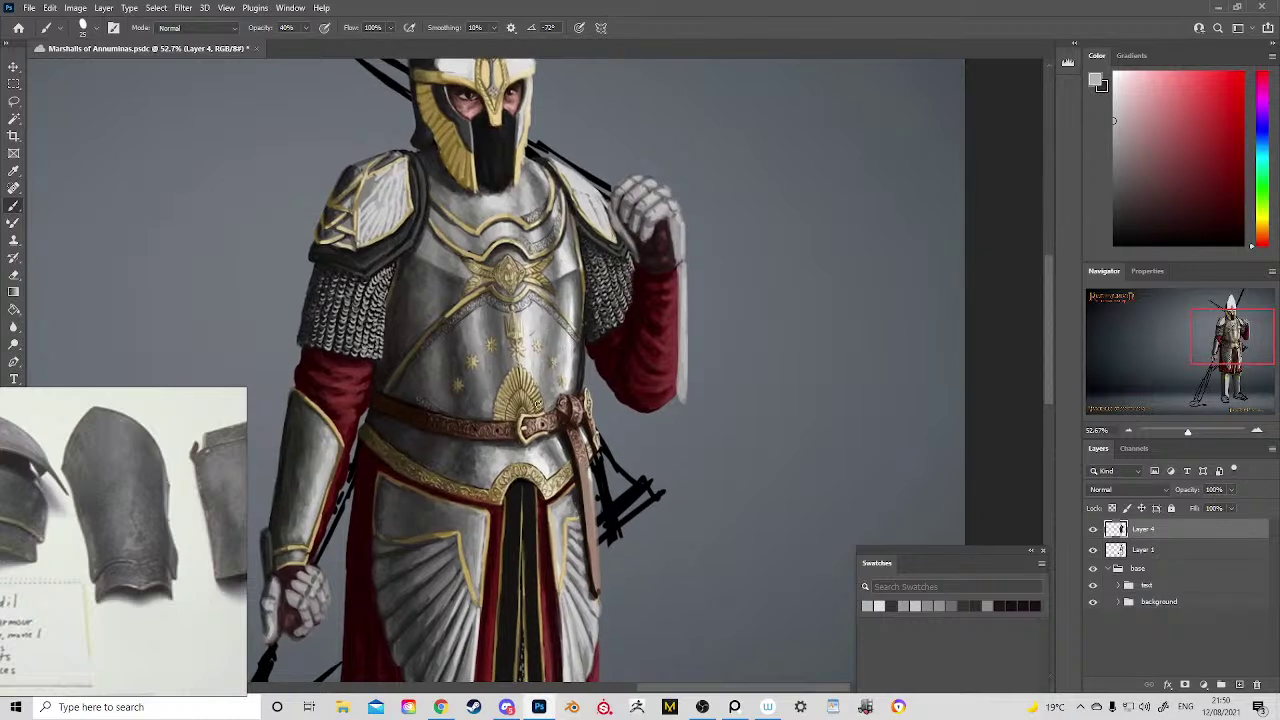
drag(569, 278, 561, 421)
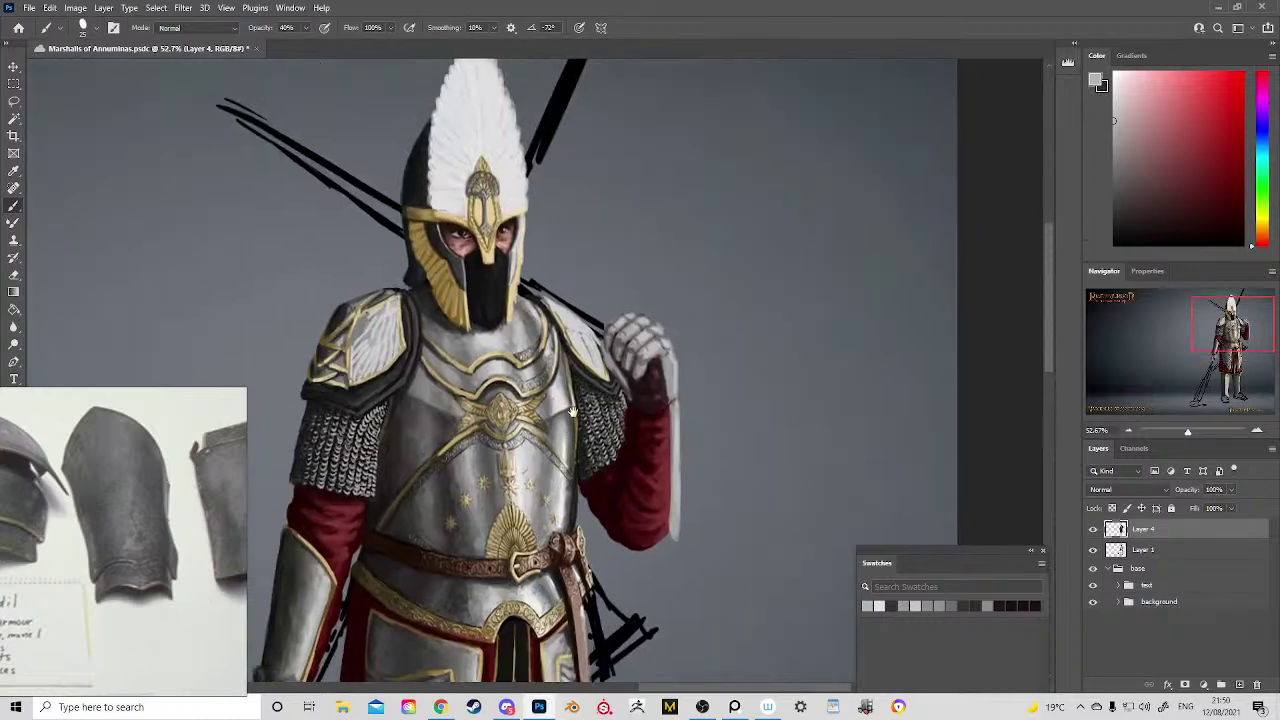
drag(577, 360, 538, 327)
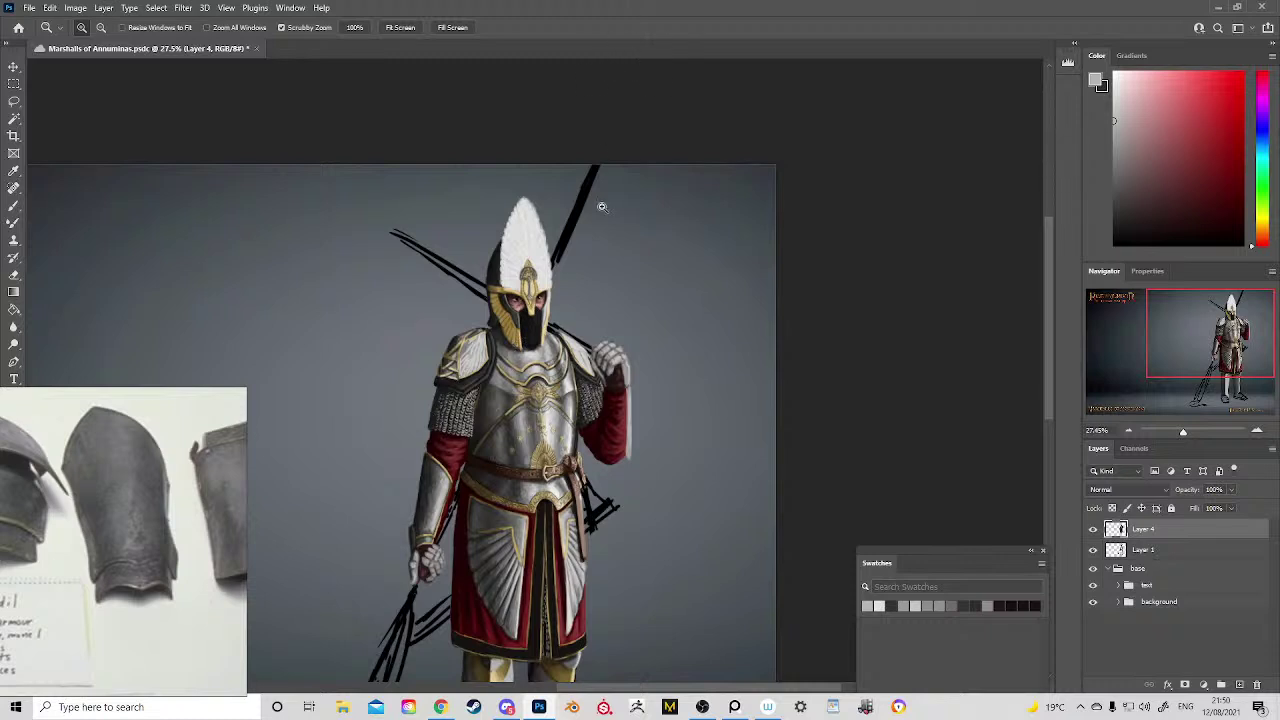
drag(531, 381, 605, 300)
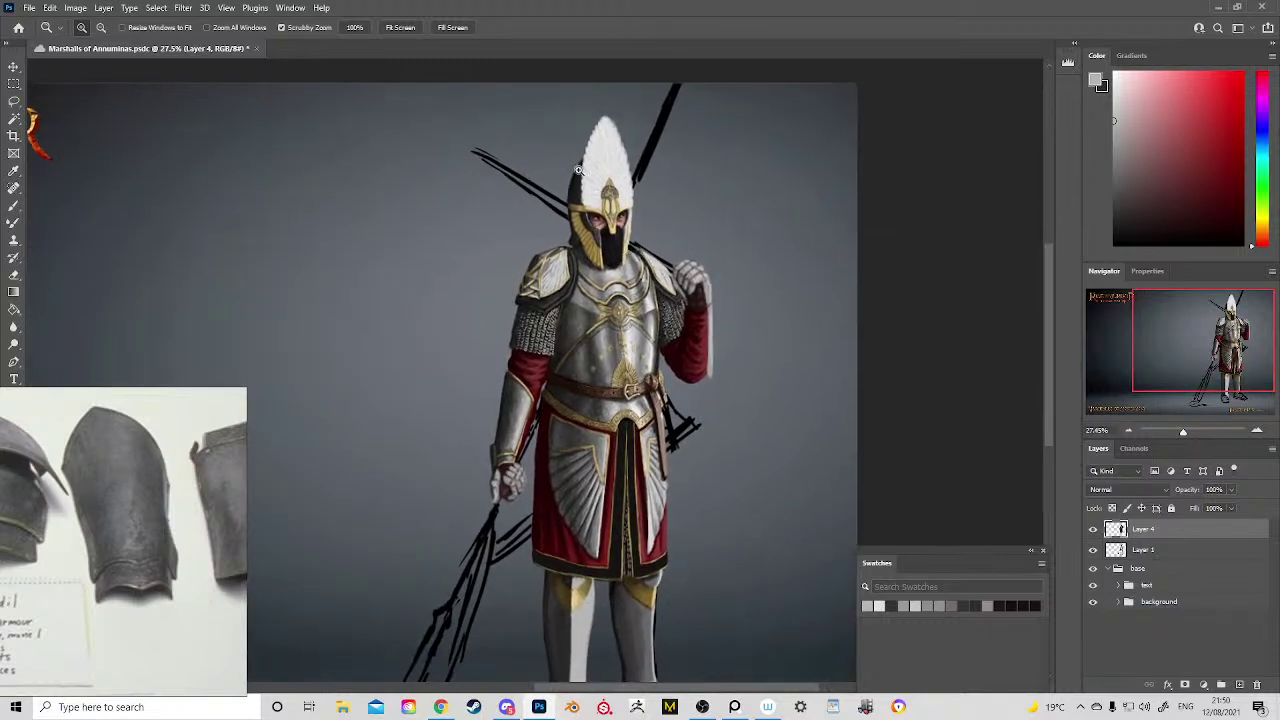
mouse_move(611, 154)
mouse_down()
mouse_move(678, 265)
mouse_move(650, 198)
mouse_up()
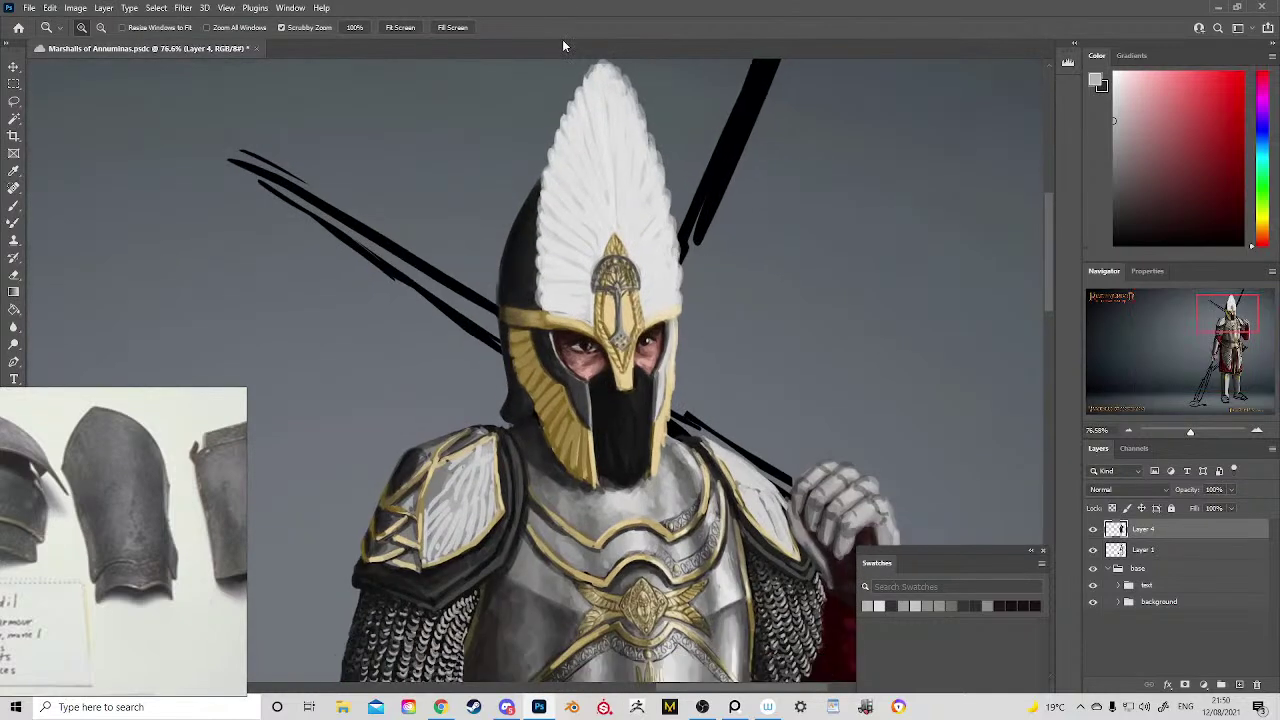
Step: Touch up the helmet's white feathered crest with a sampled off-white, and save the painting
key(b)
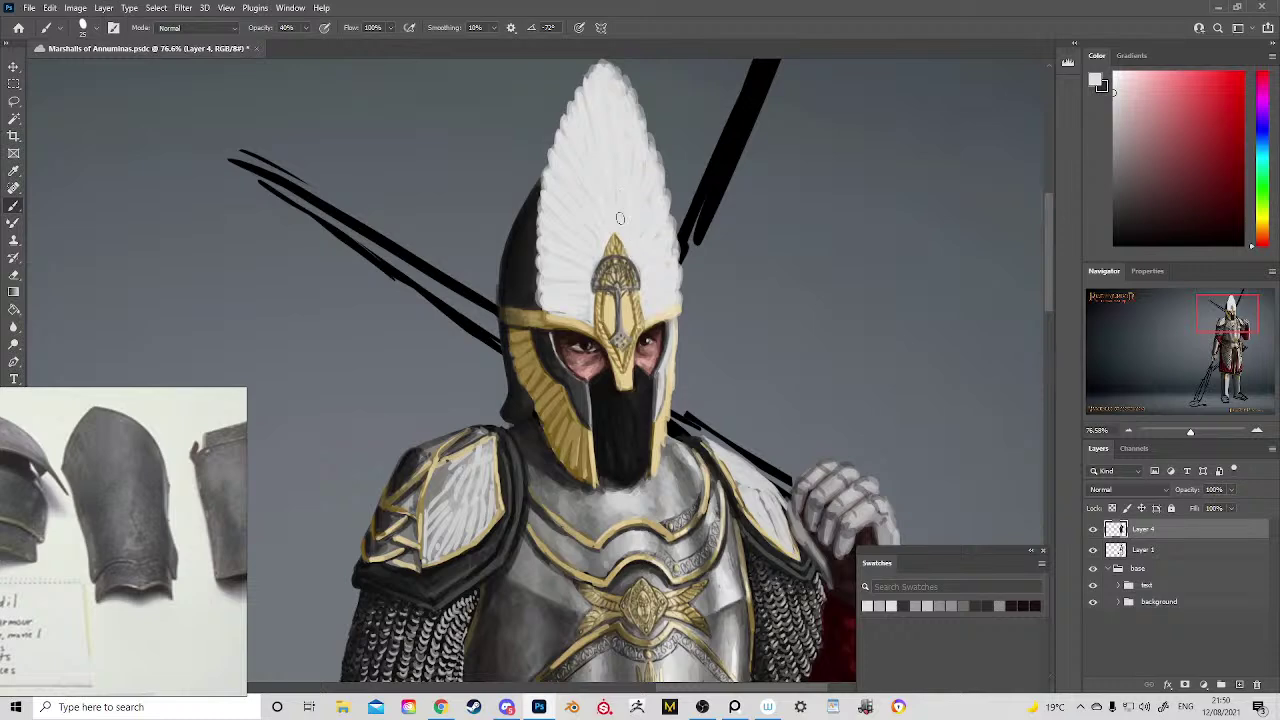
drag(706, 310, 663, 246)
drag(724, 343, 716, 217)
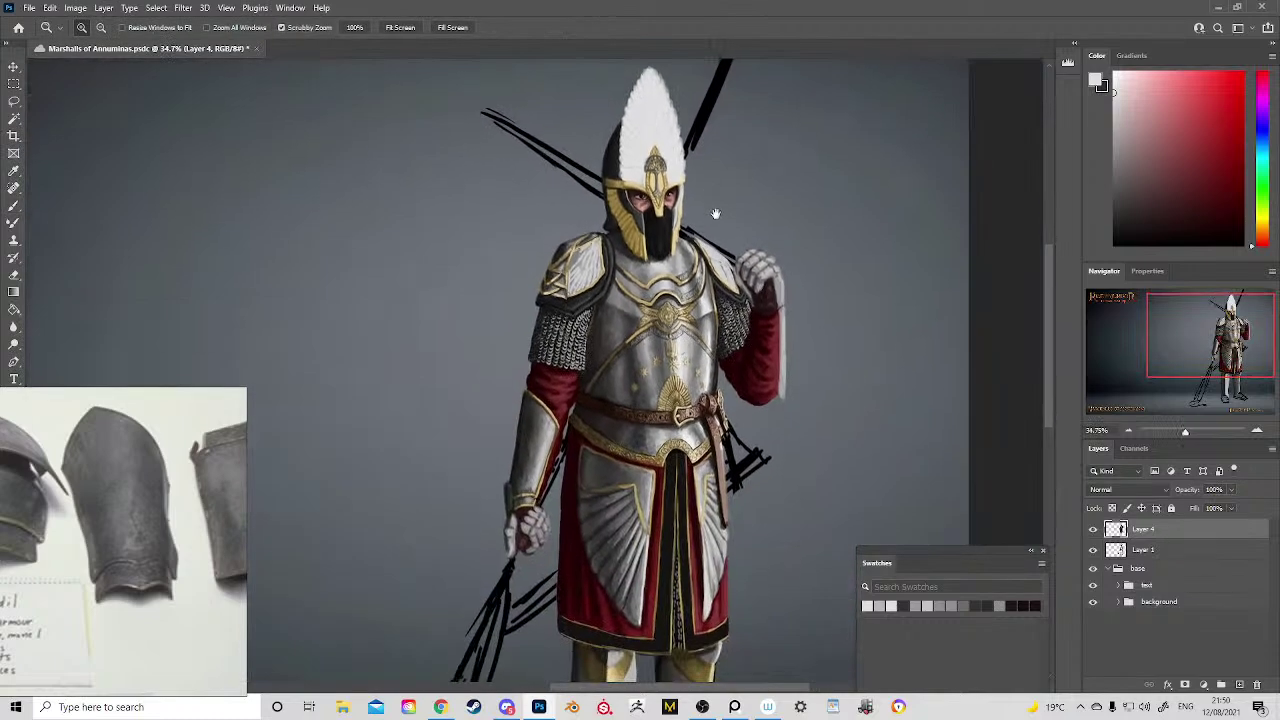
scroll(716, 211, down, 2)
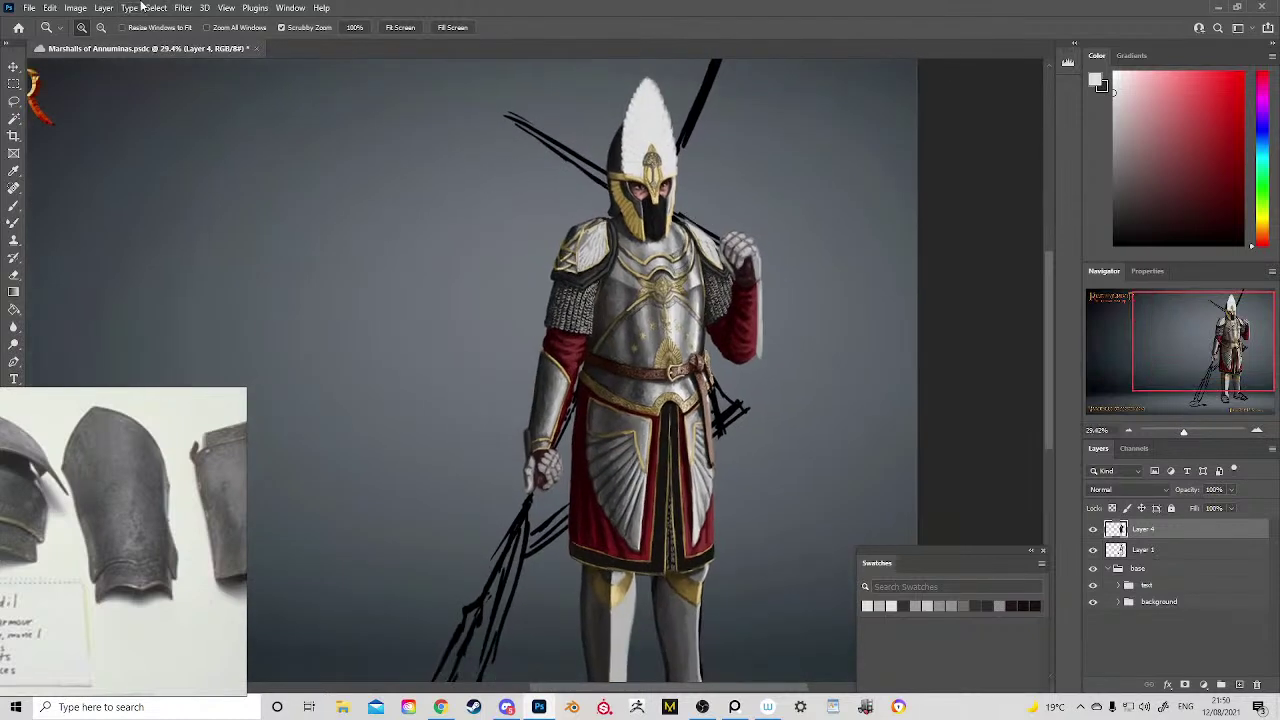
key(ctrl+s)
drag(644, 375, 724, 406)
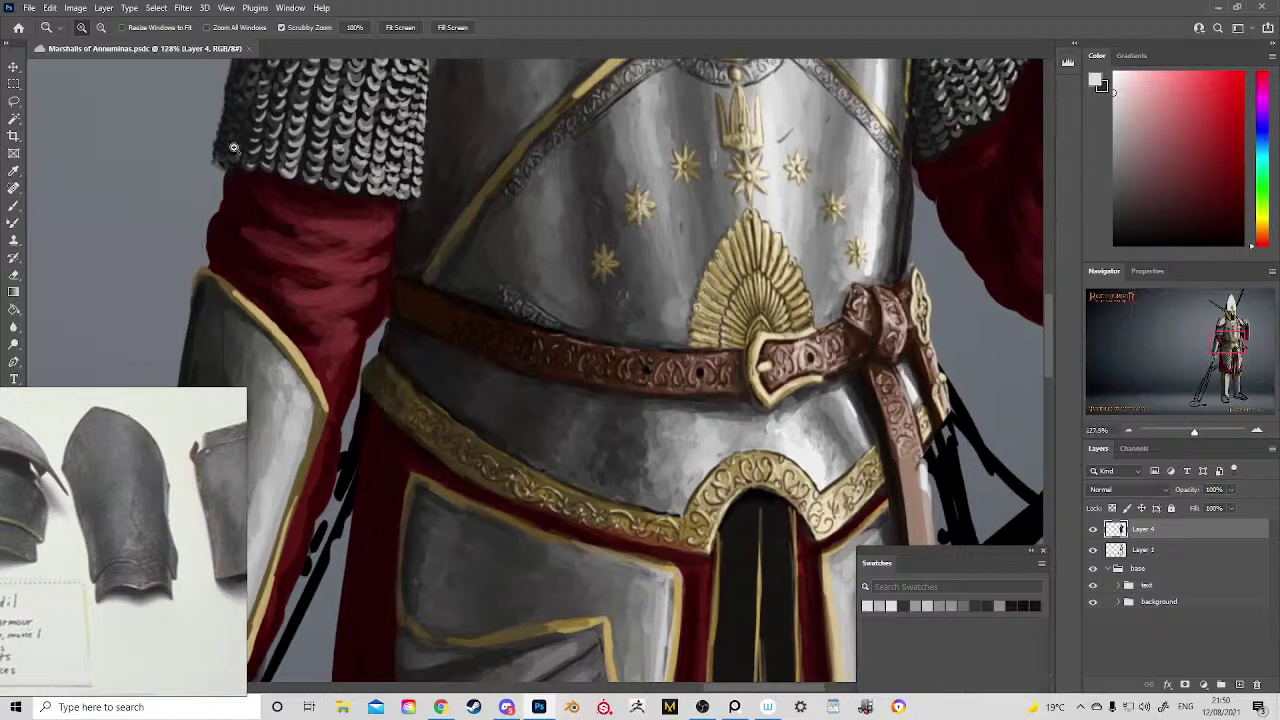
drag(13, 16, 14, 22)
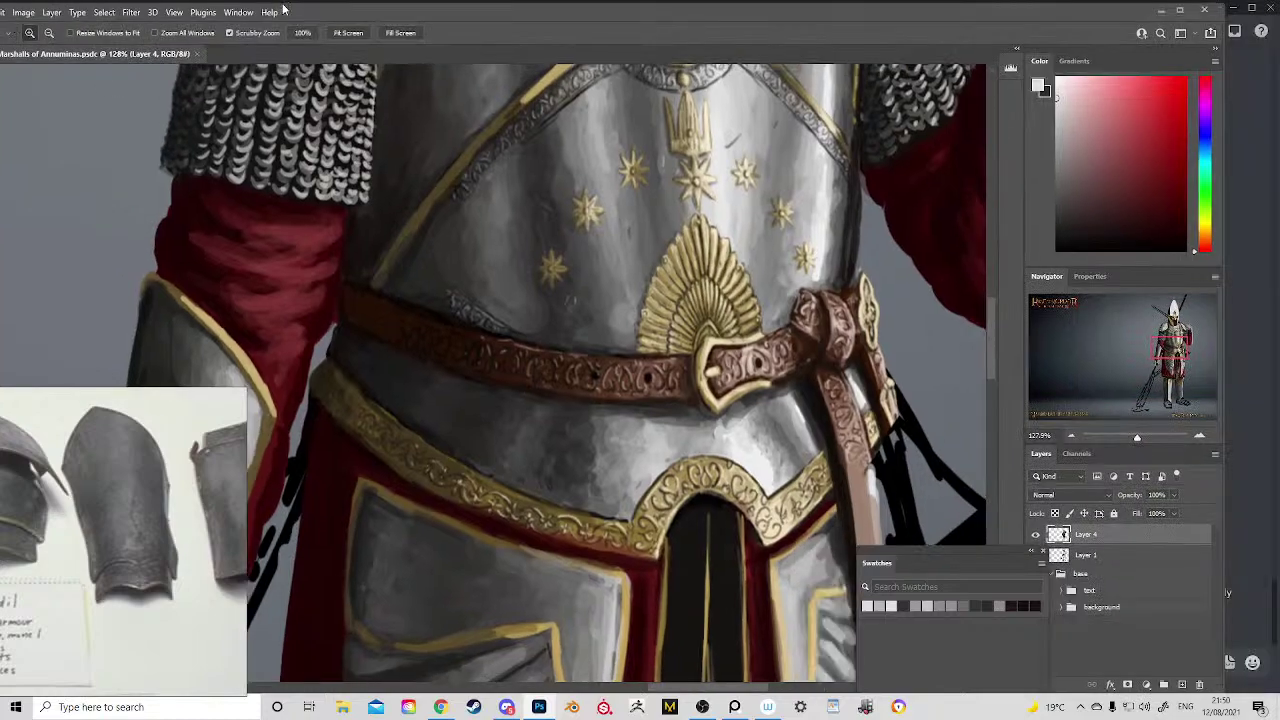
click(506, 707)
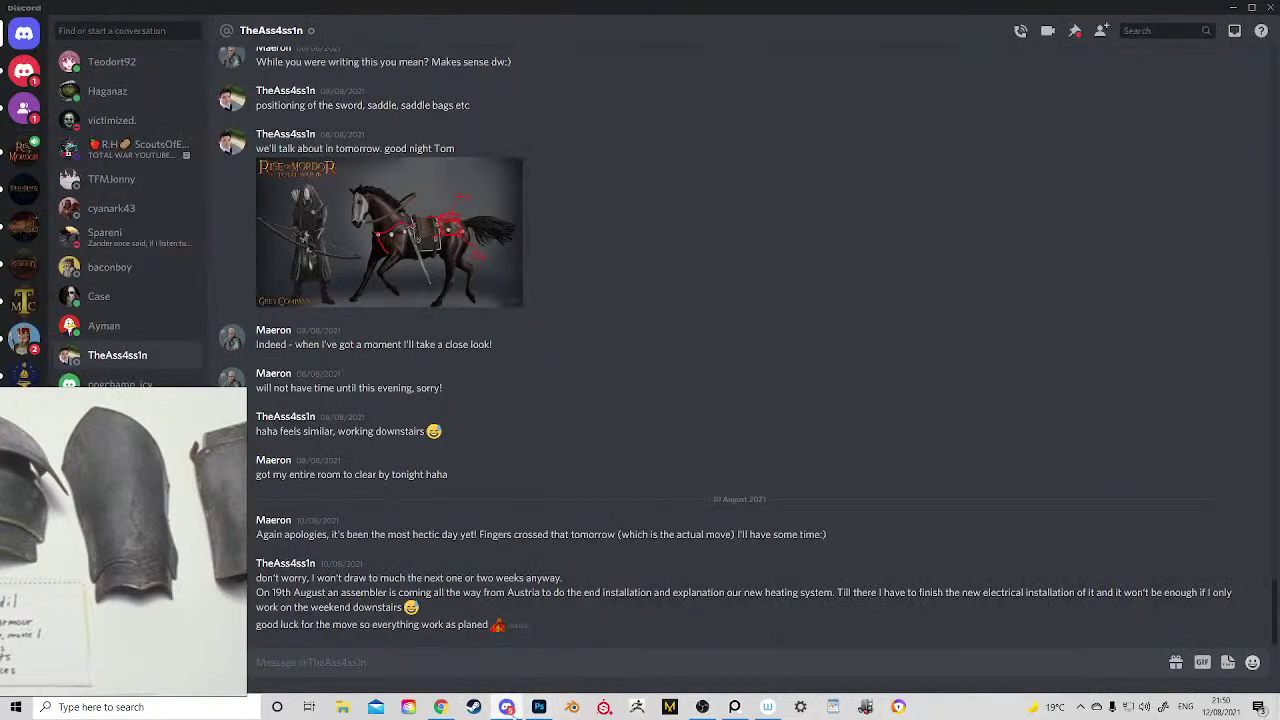
click(506, 707)
key(alt+Tab)
click(539, 707)
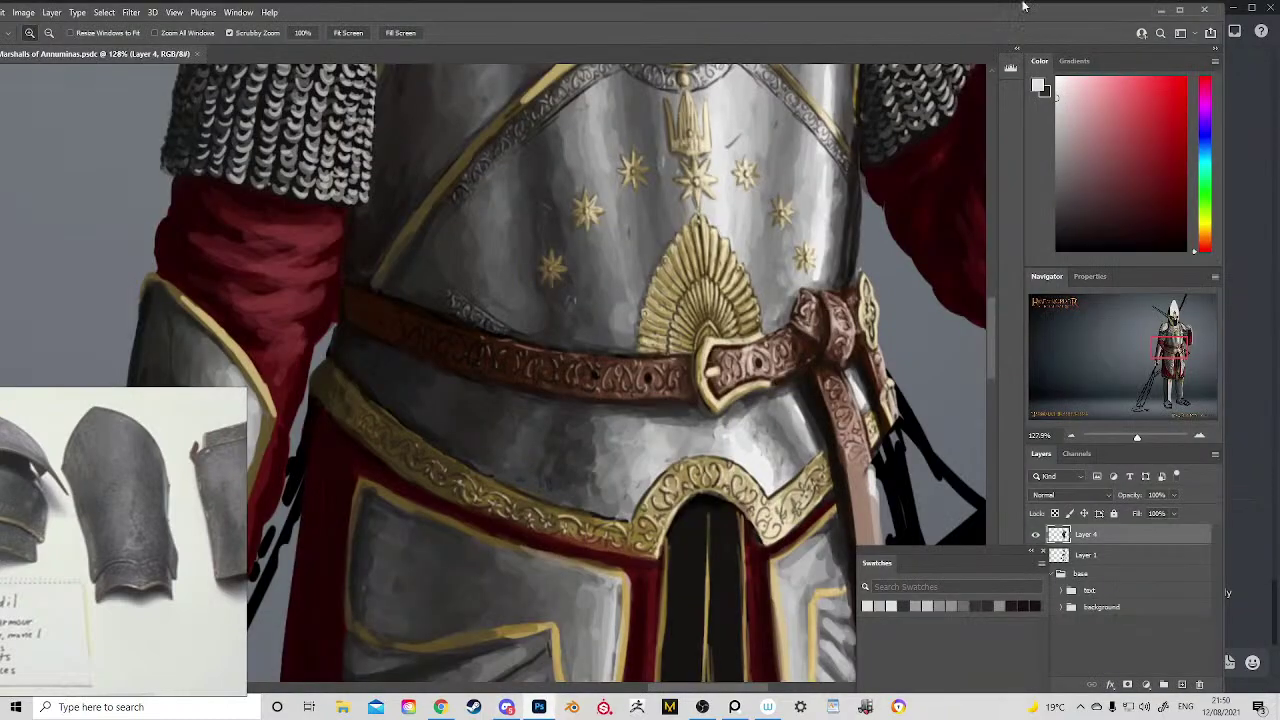
double_click(1122, 14)
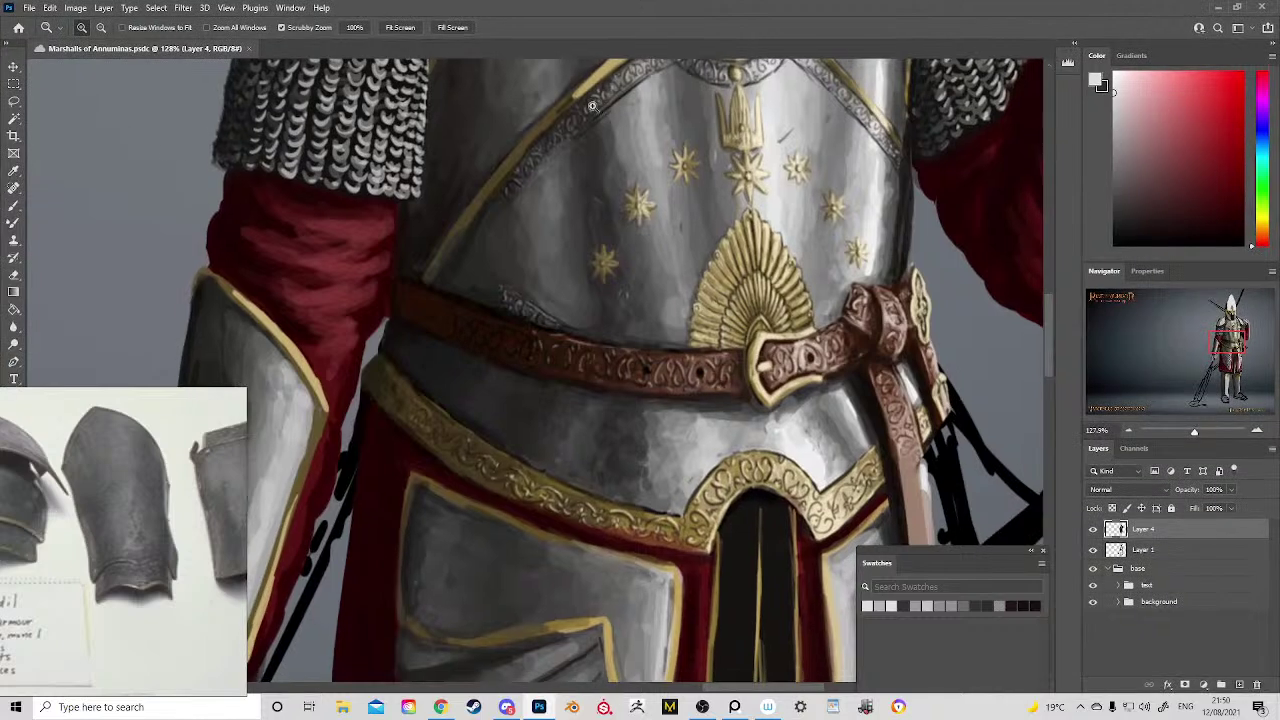
Step: Open the recent file Lords of Westernesse.psd and examine the middle figure's belt, buckle and waist armour as reference
click(18, 27)
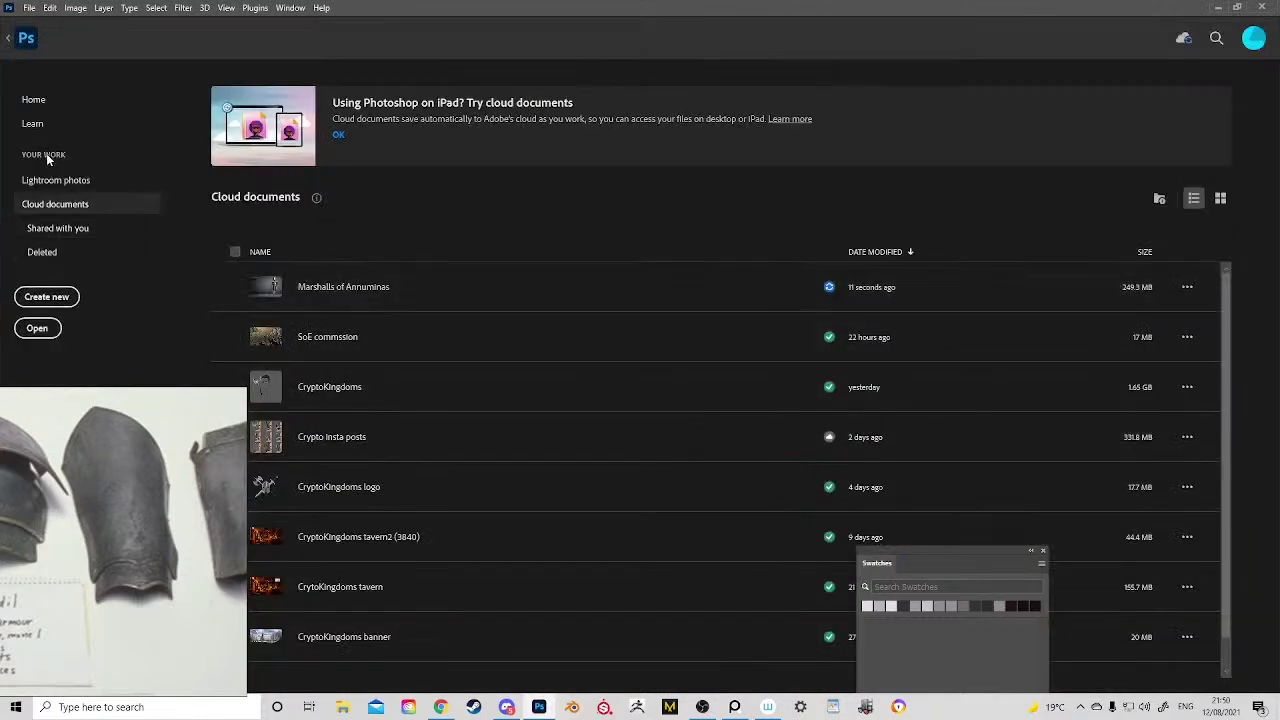
click(34, 123)
click(40, 100)
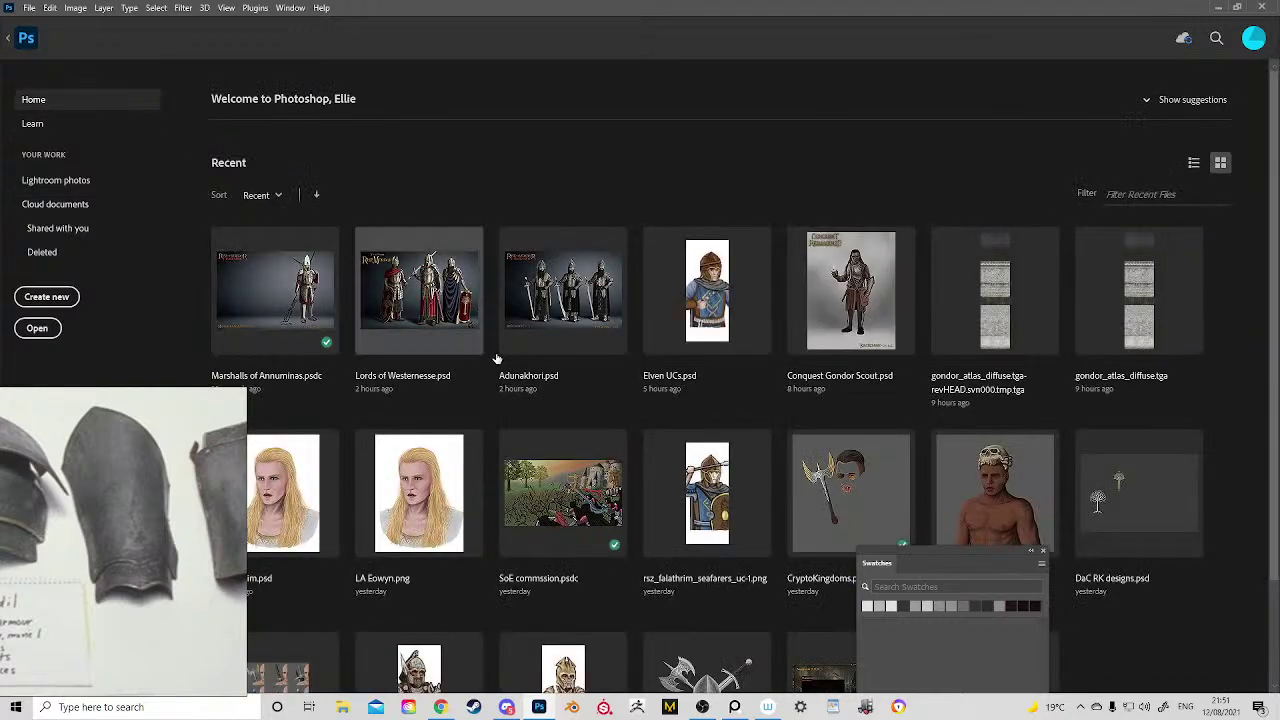
click(430, 310)
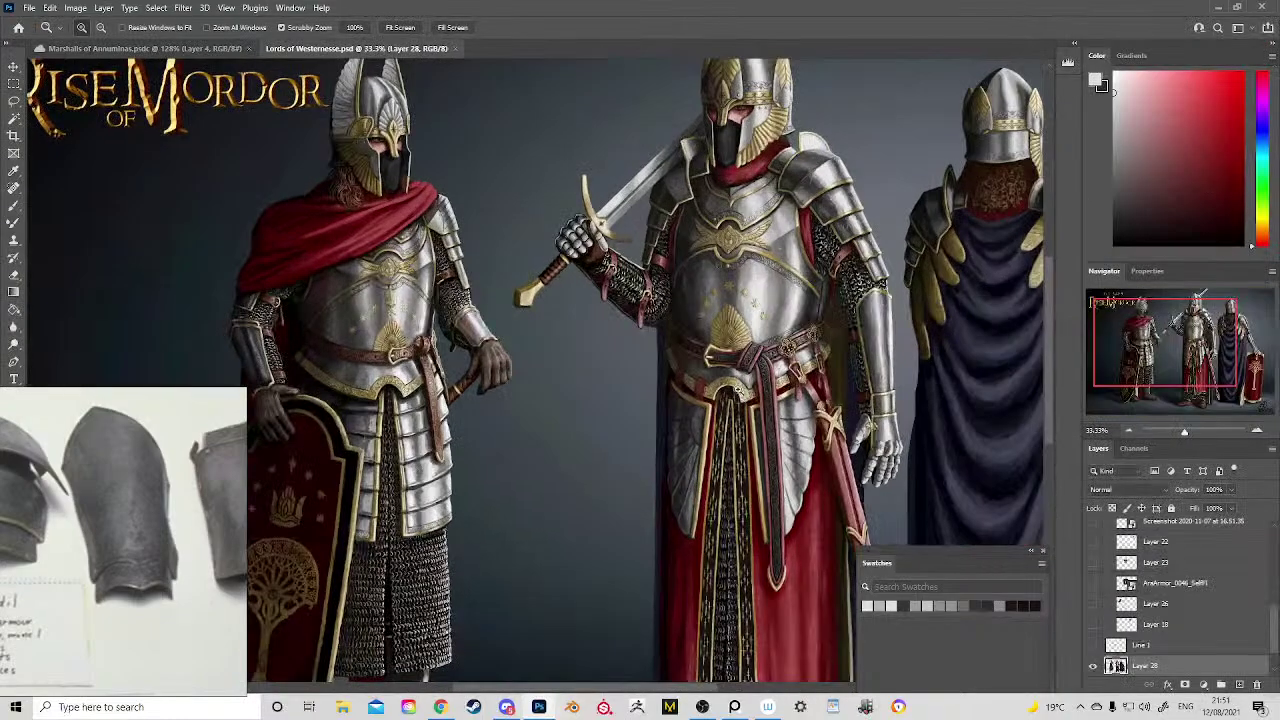
drag(760, 362, 940, 265)
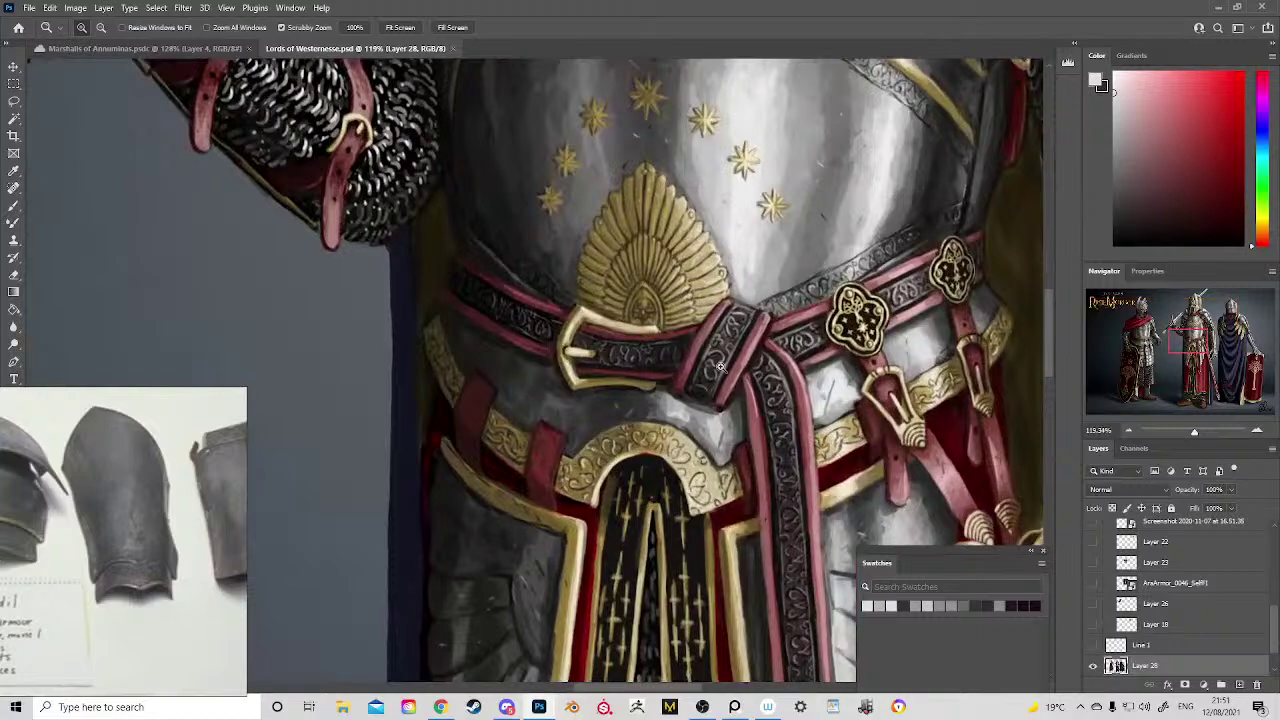
drag(602, 354, 568, 354)
drag(673, 422, 624, 407)
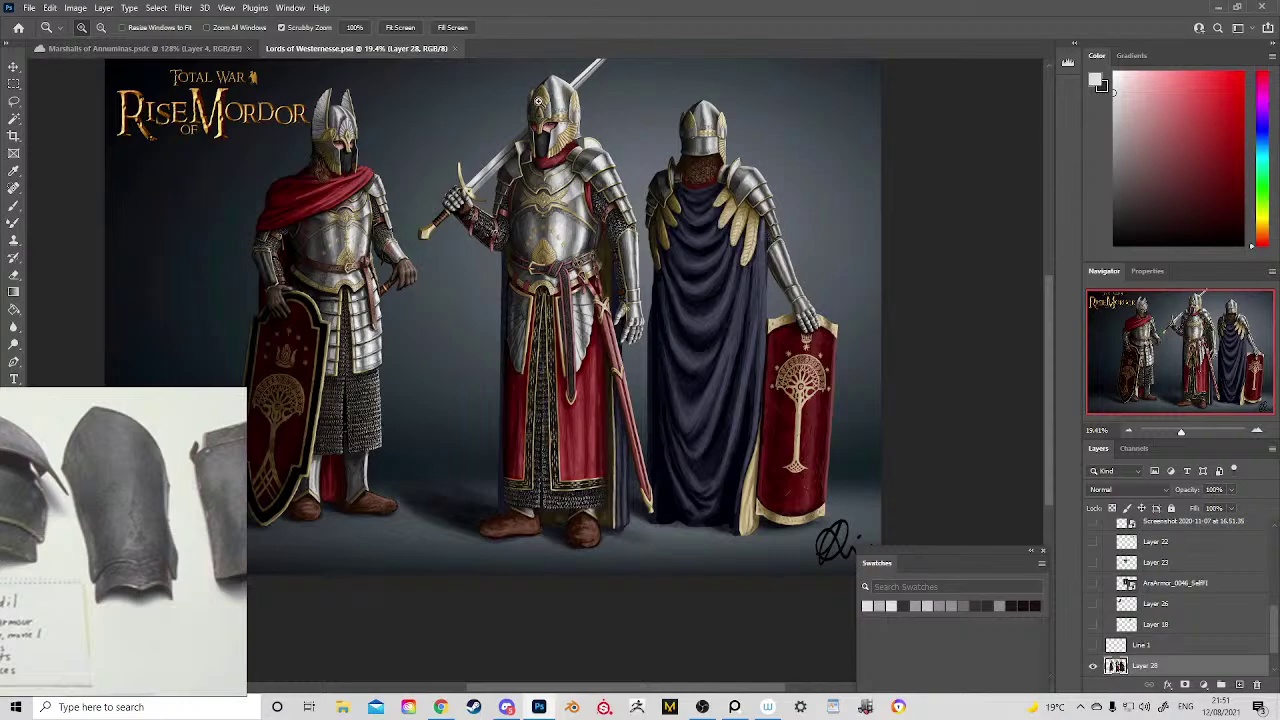
Step: Compare the Marshal's belt and waist armour with the middle and red-cloaked figures in Lords of Westernesse.psd
drag(538, 101, 607, 181)
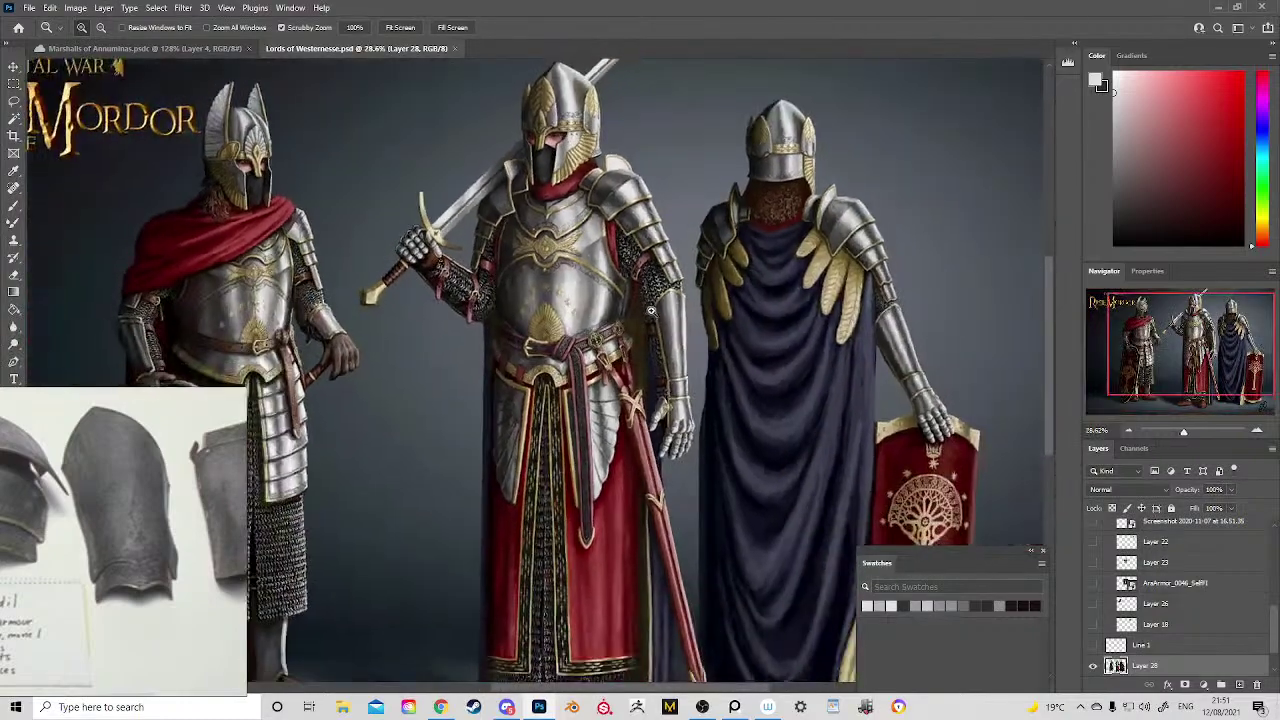
drag(645, 370, 580, 364)
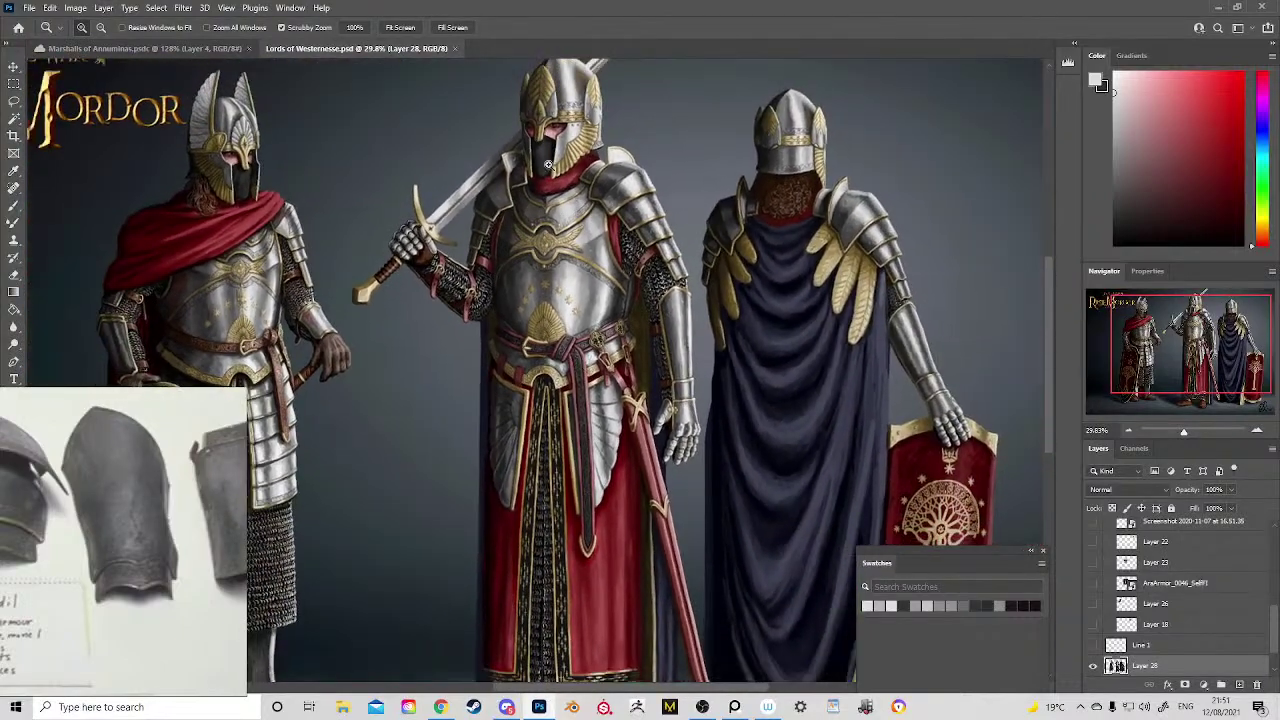
click(158, 49)
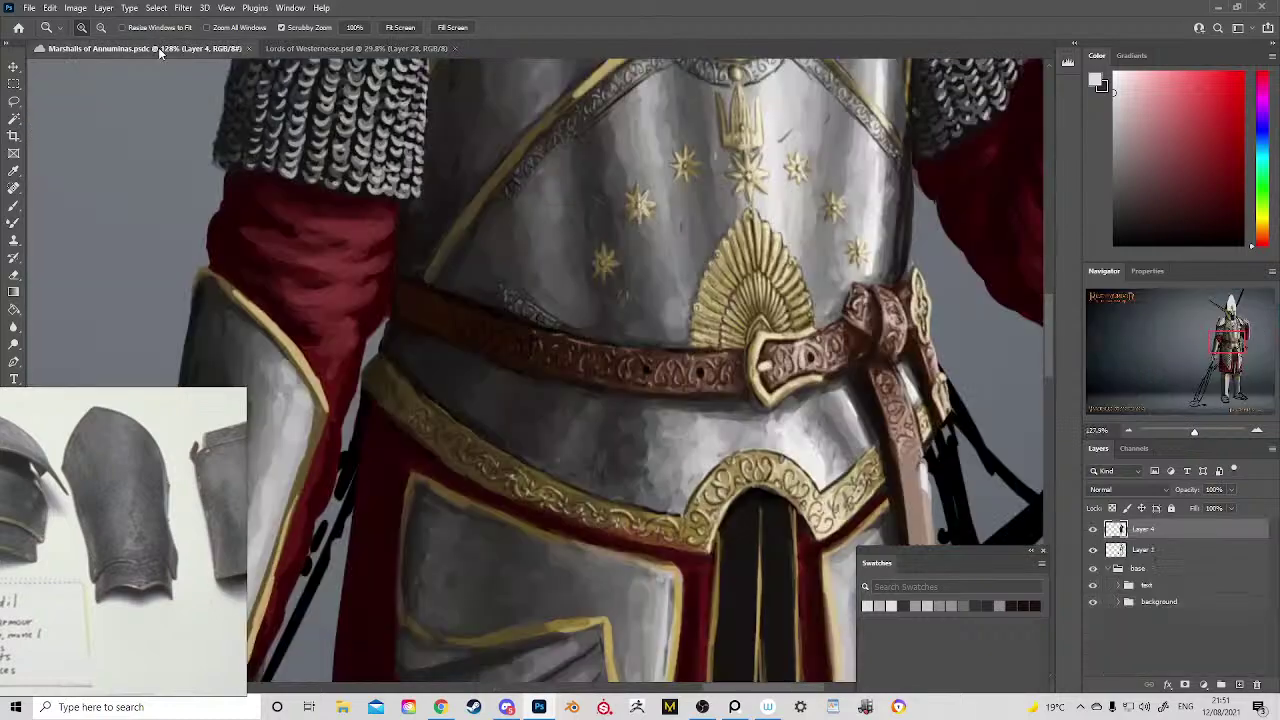
mouse_move(612, 328)
mouse_down()
mouse_move(560, 306)
mouse_move(629, 262)
mouse_move(629, 315)
mouse_move(619, 308)
mouse_up()
drag(614, 128, 620, 352)
click(334, 48)
drag(451, 300, 521, 385)
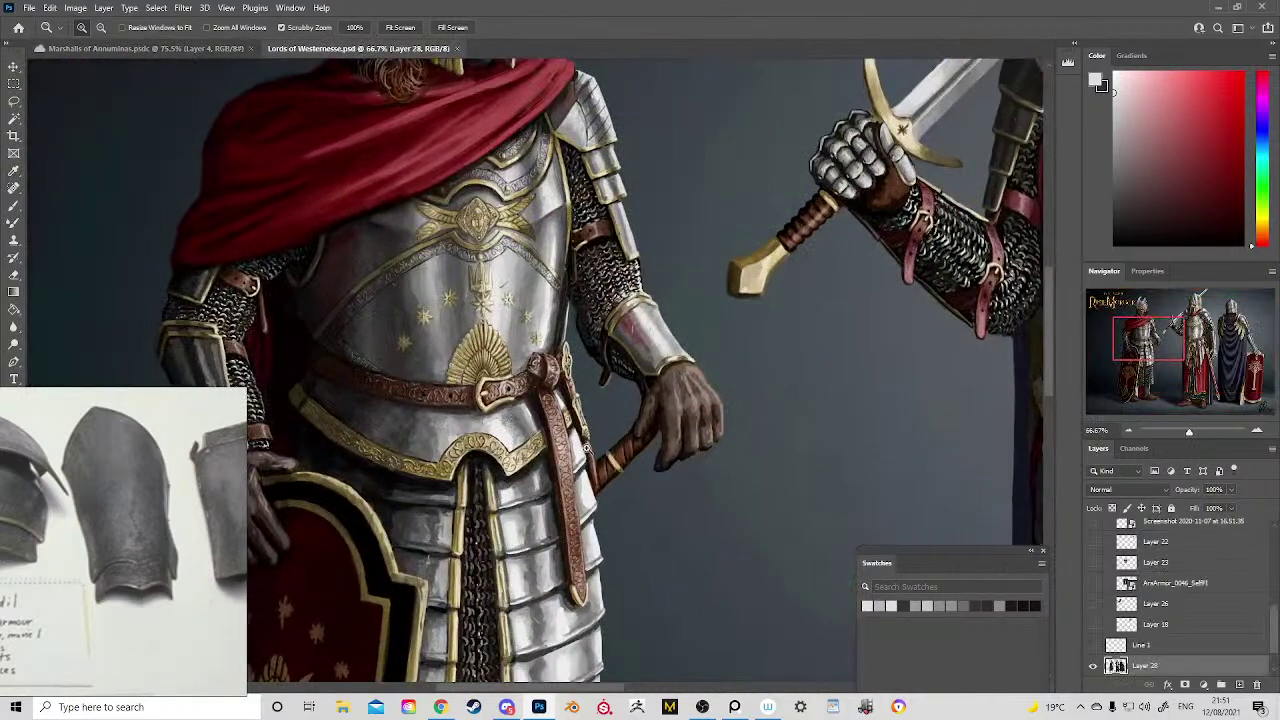
drag(587, 448, 574, 446)
drag(425, 394, 541, 463)
drag(666, 482, 676, 368)
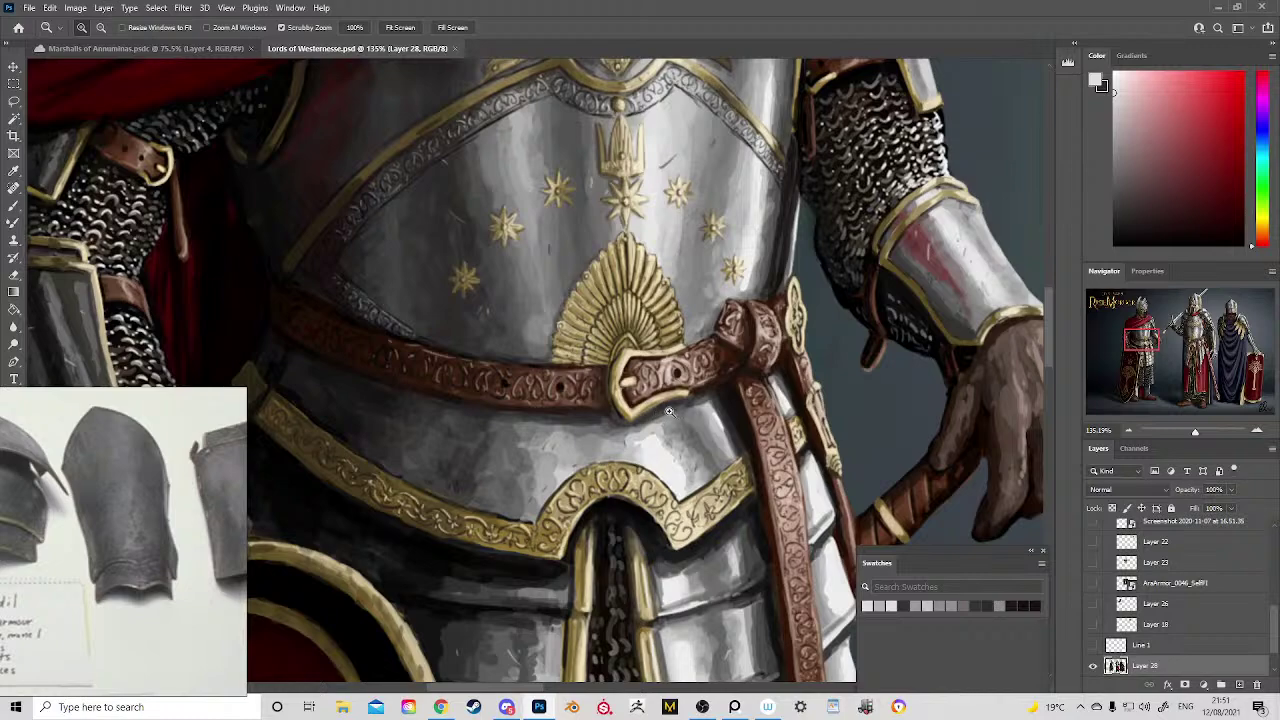
drag(669, 411, 480, 391)
drag(617, 401, 543, 323)
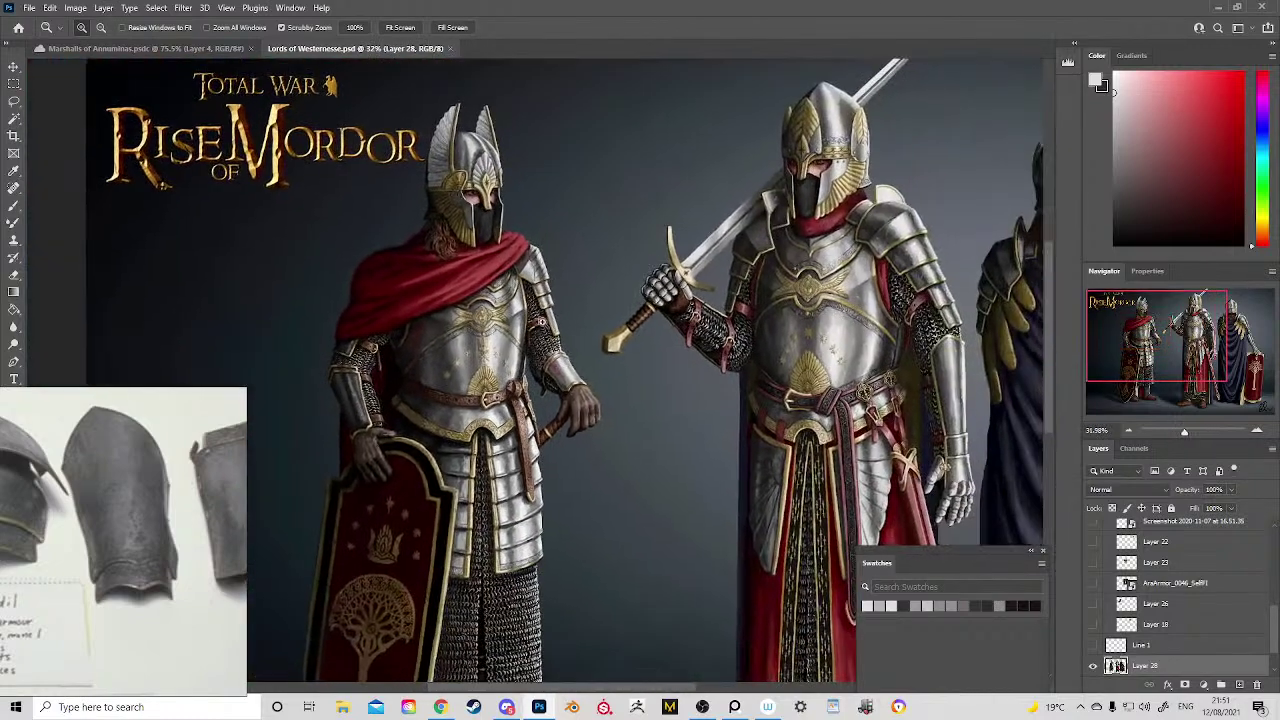
Step: Return to the Marshalls of Annuminas painting, darken the helmet's eye opening with a sampled dark tone, and save the file
click(188, 48)
drag(670, 285, 700, 288)
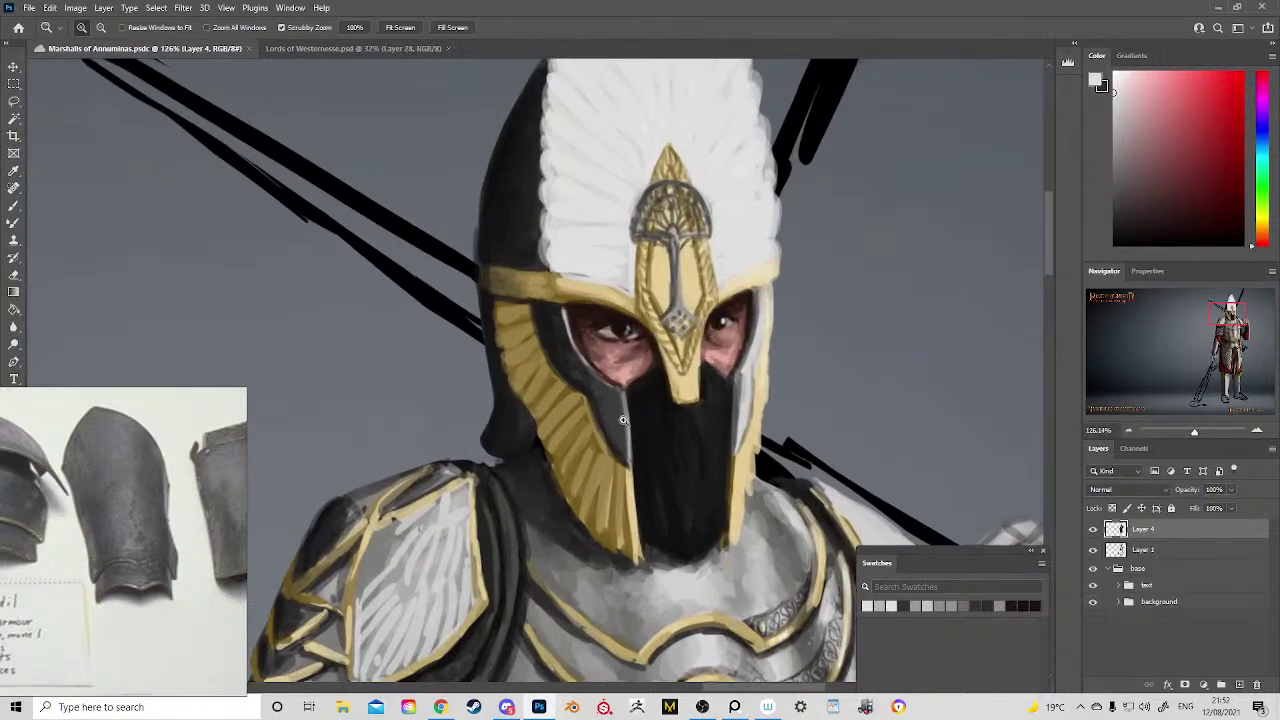
key(b)
alt+click(600, 320)
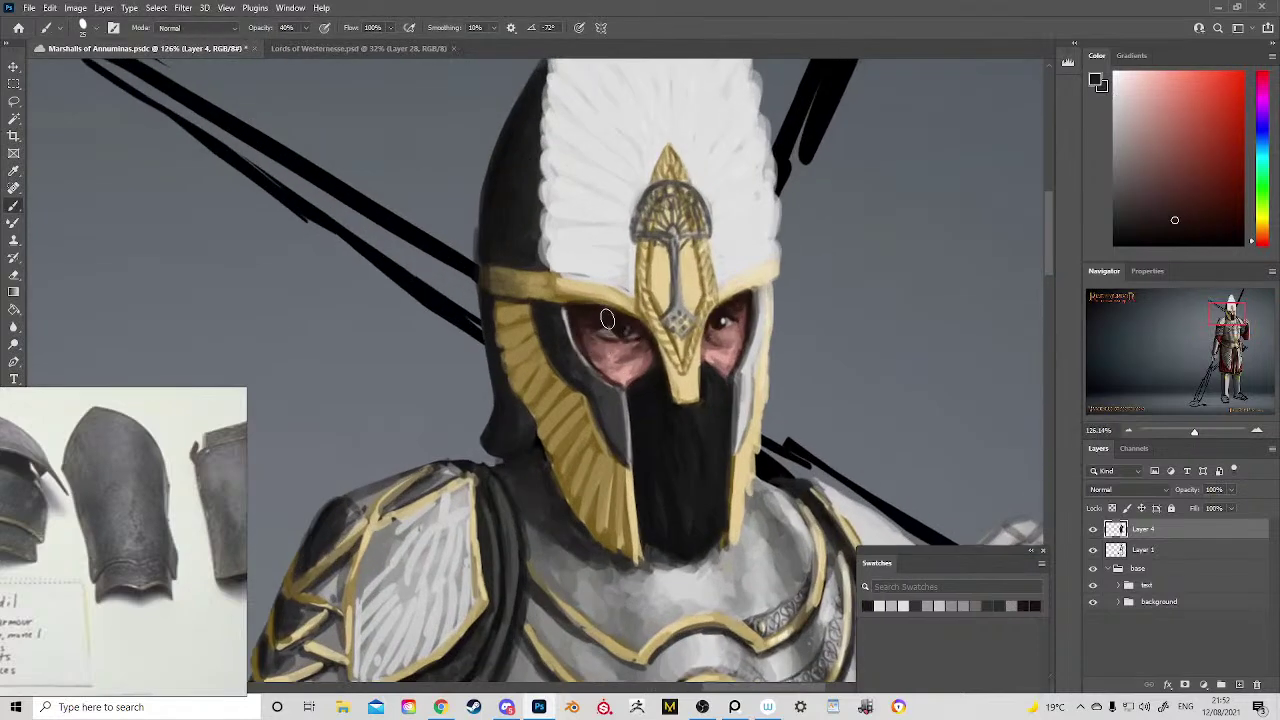
key(z)
drag(803, 382, 718, 263)
drag(753, 419, 721, 367)
drag(725, 521, 578, 296)
key(ctrl+s)
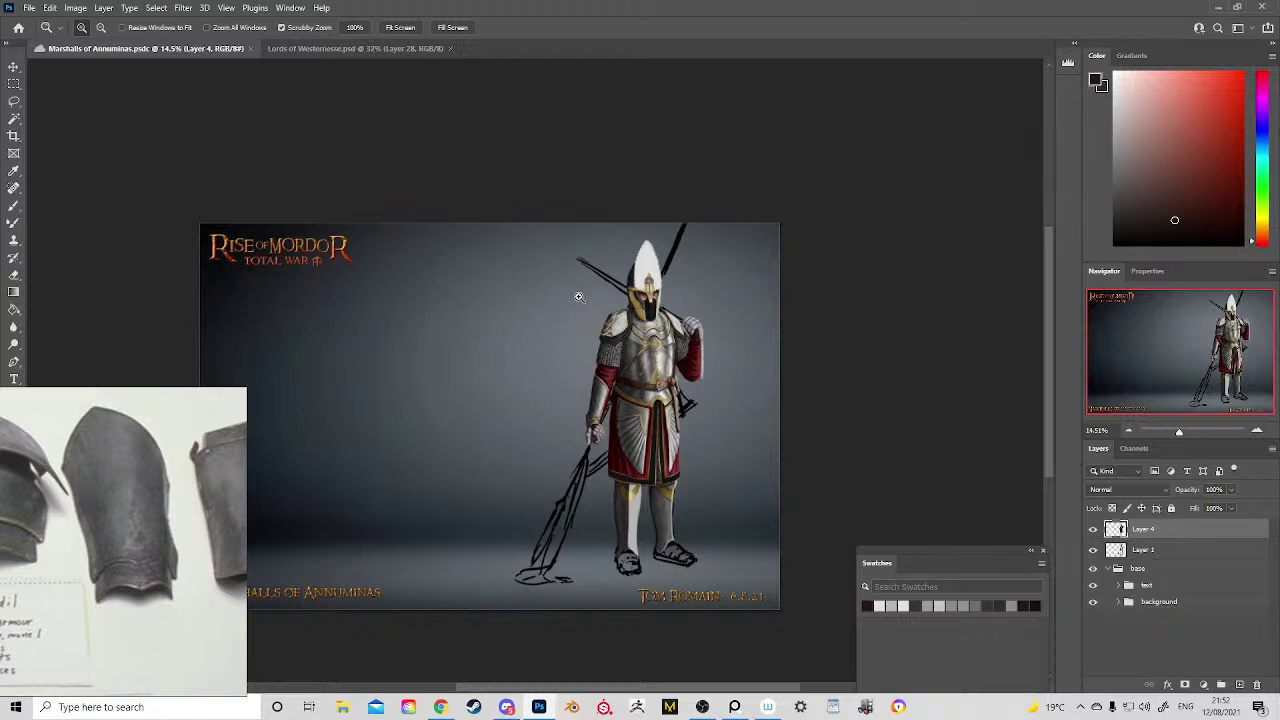
Step: Touch up the raised gauntlet's knuckles and outer wrist with a sampled light grey
drag(665, 295, 728, 412)
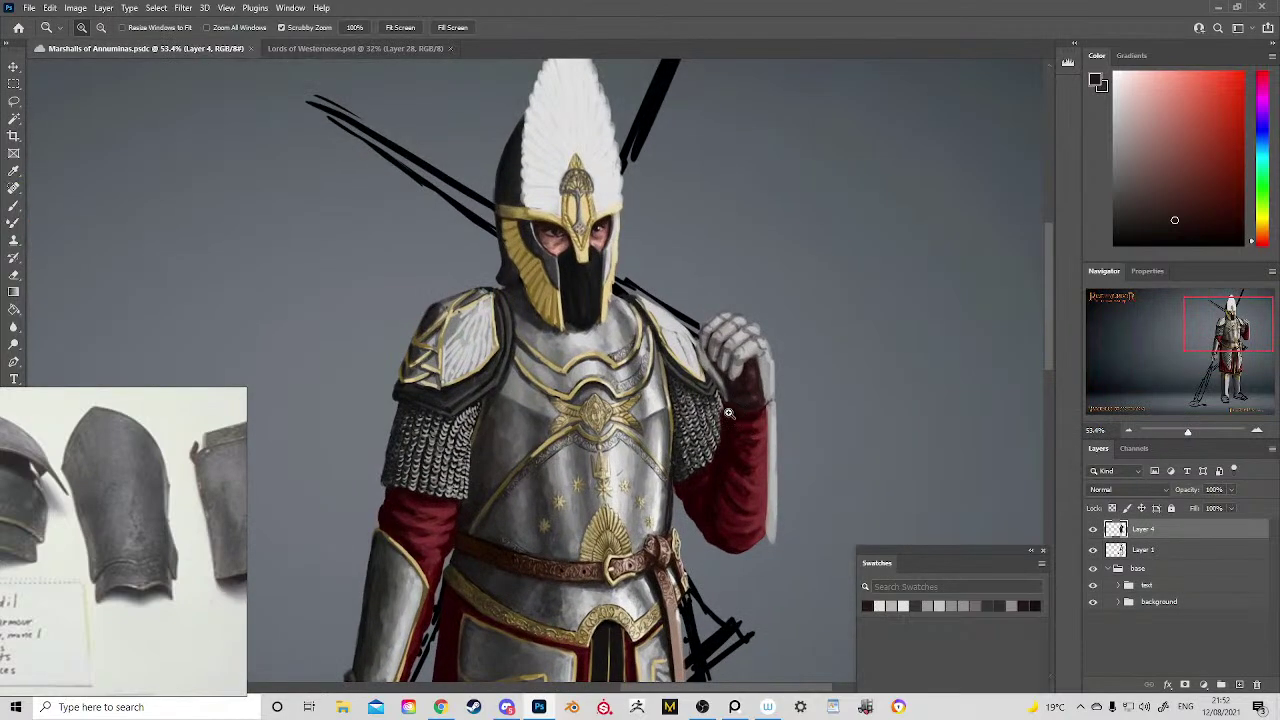
key(b)
alt+click(684, 323)
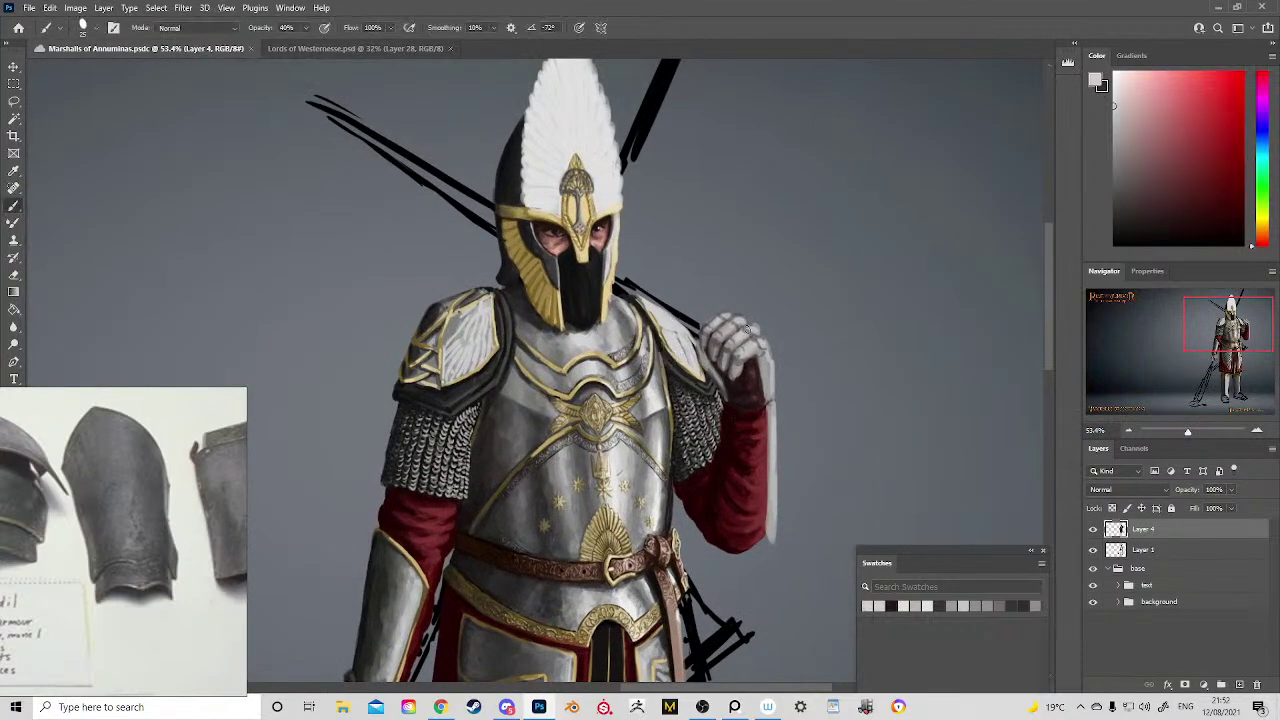
drag(747, 329, 756, 333)
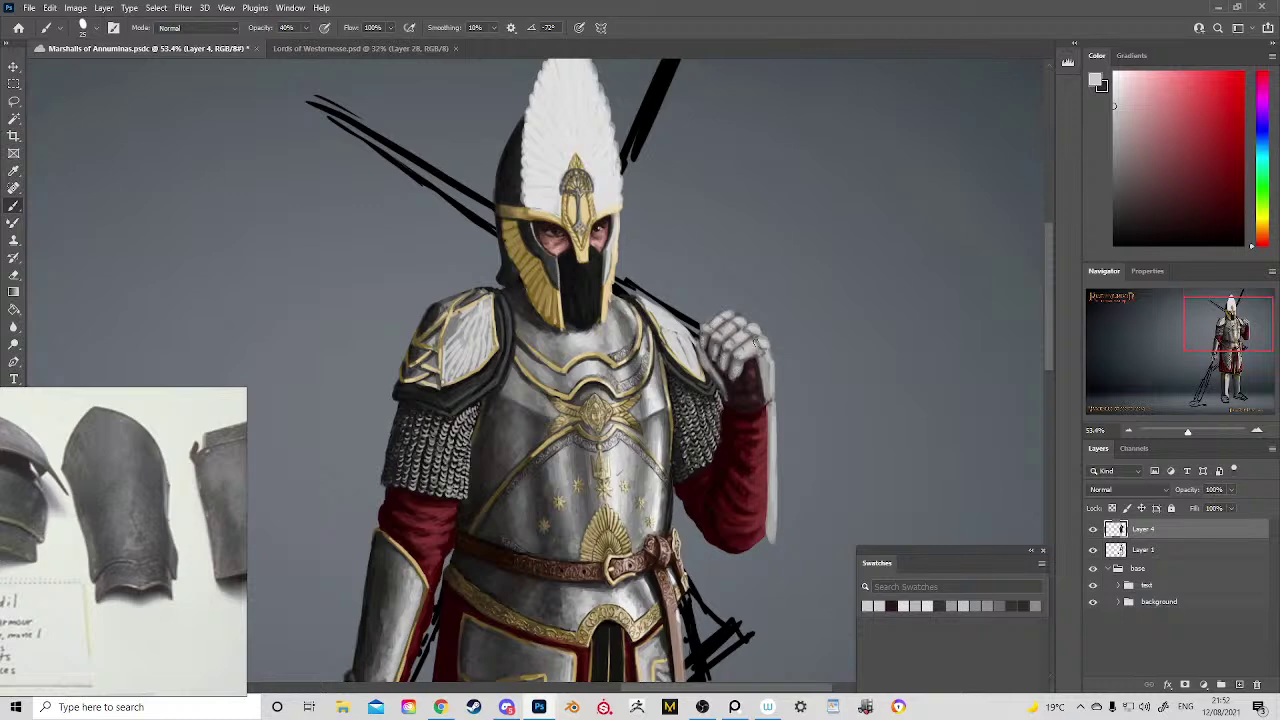
drag(764, 360, 762, 392)
Step: Darken the border of the feathered shoulder plate above the mail sleeve with a sampled near-black
alt+click(485, 387)
alt+click(483, 387)
drag(456, 407, 484, 389)
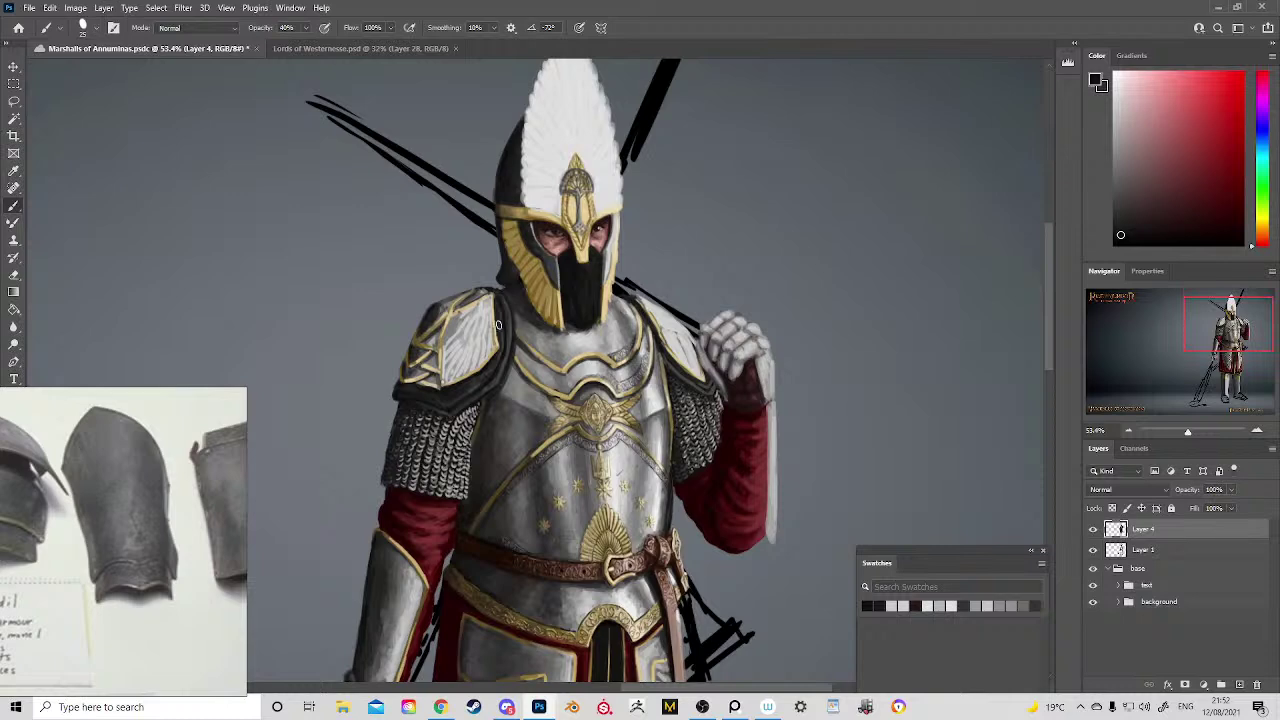
mouse_move(506, 358)
mouse_down()
mouse_move(564, 398)
mouse_move(607, 366)
mouse_up()
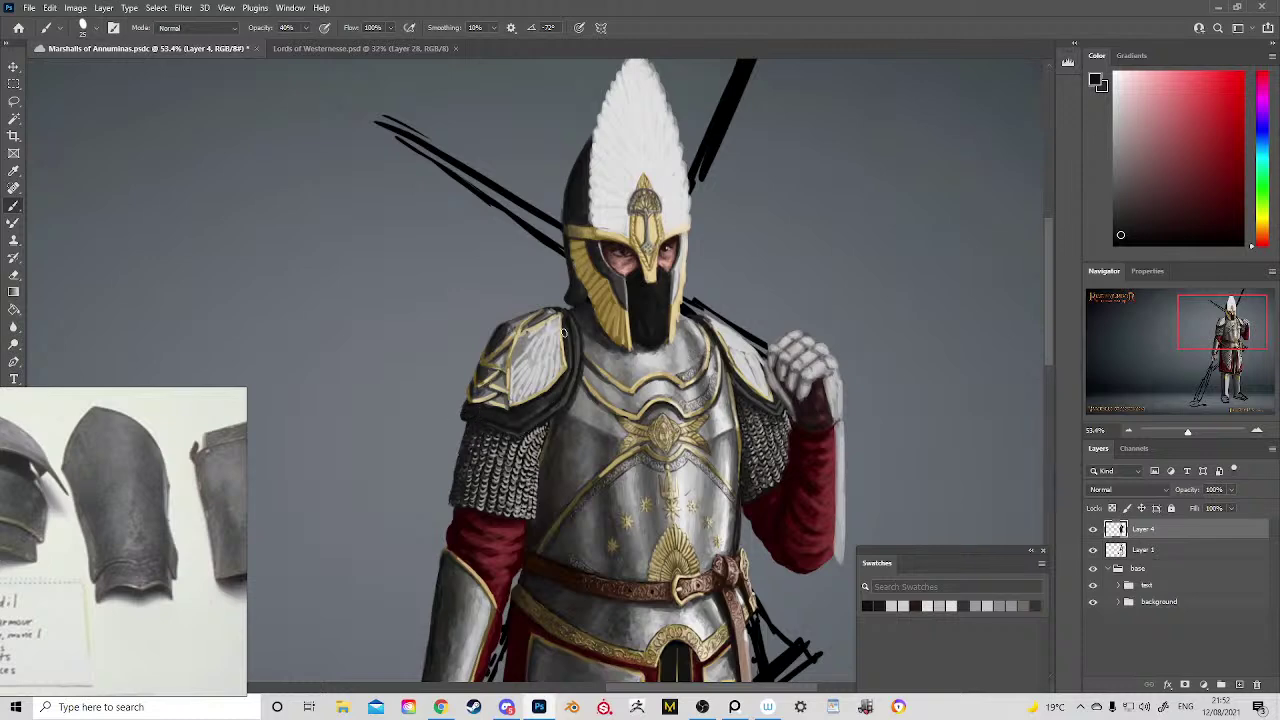
Step: Examine the middle figure's breastplate and shoulder armour in Lords of Westernesse.psd as reference
click(360, 47)
key(z)
drag(645, 316, 628, 318)
drag(742, 380, 598, 282)
drag(585, 200, 648, 210)
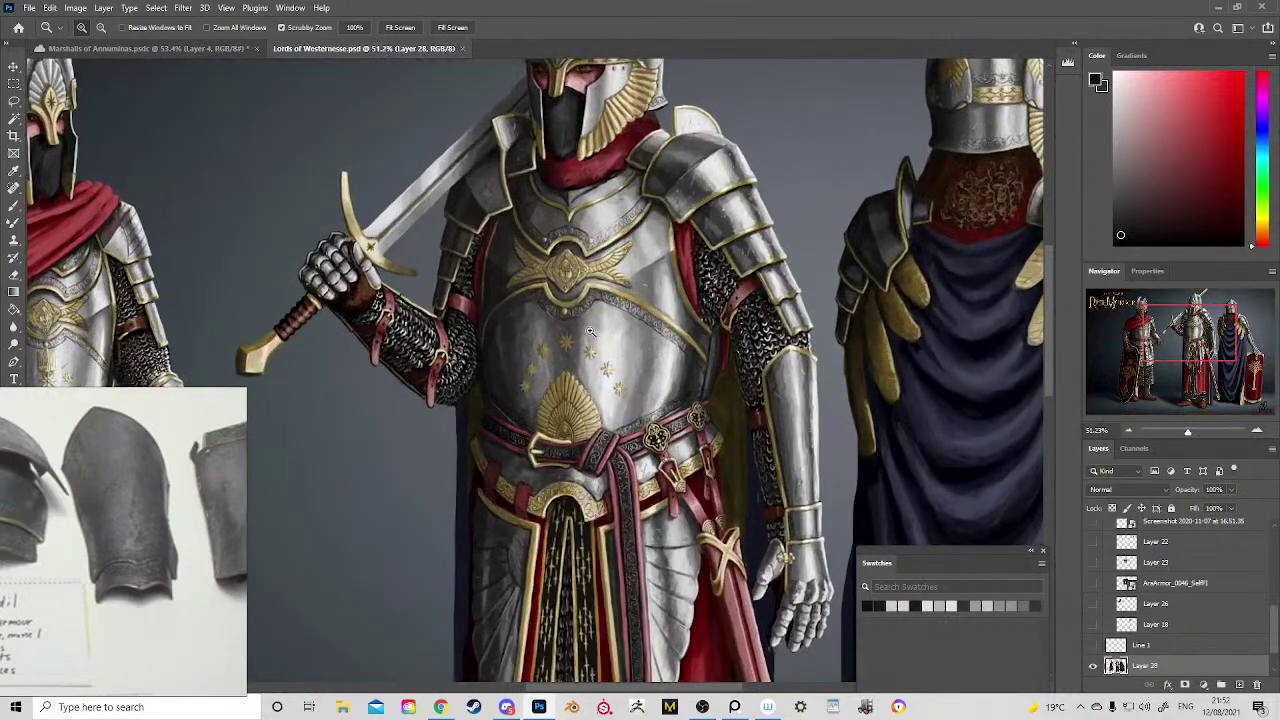
drag(566, 262, 552, 262)
drag(563, 351, 555, 318)
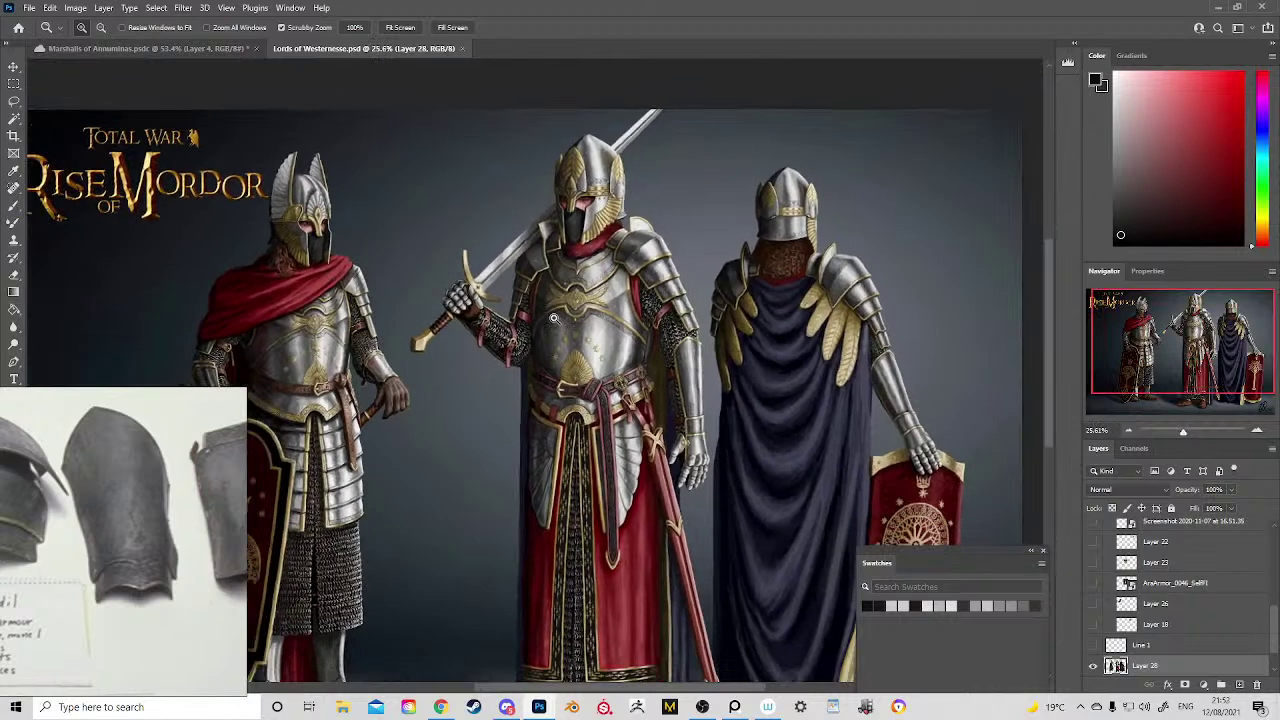
Step: Switch back to the Marshalls of Annuminas painting and save it
click(188, 50)
drag(596, 412, 576, 410)
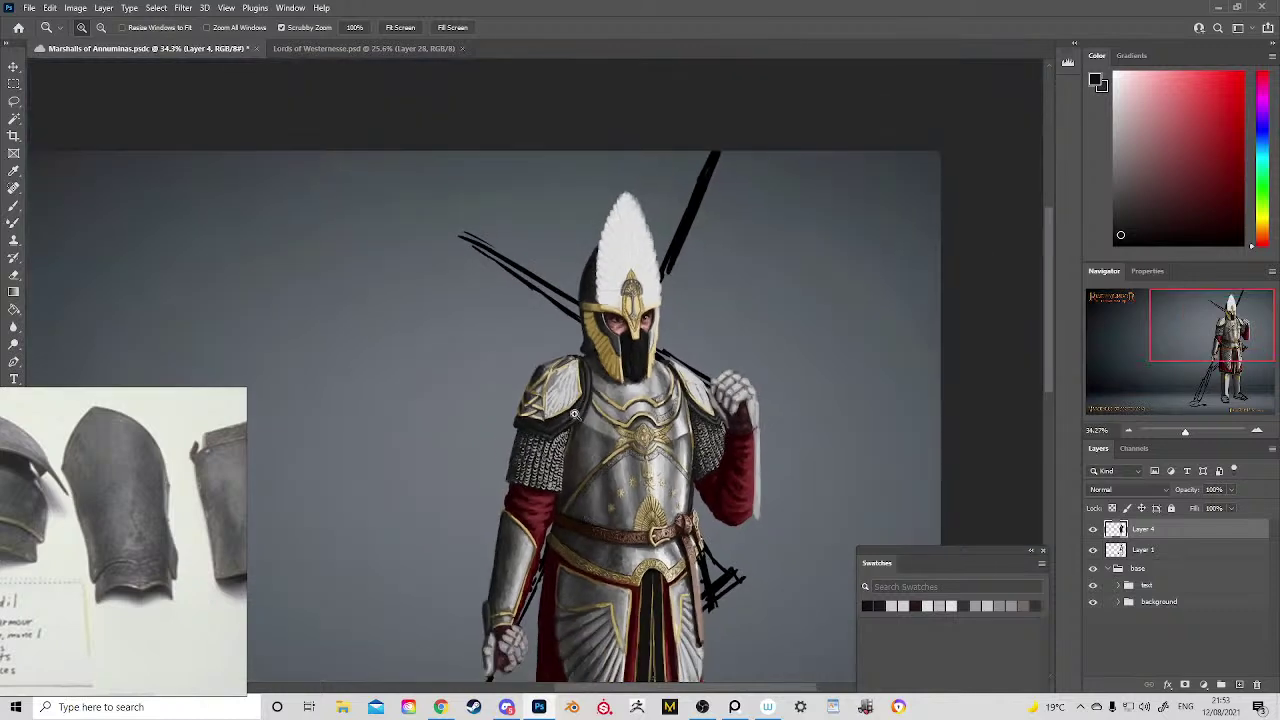
key(ctrl+s)
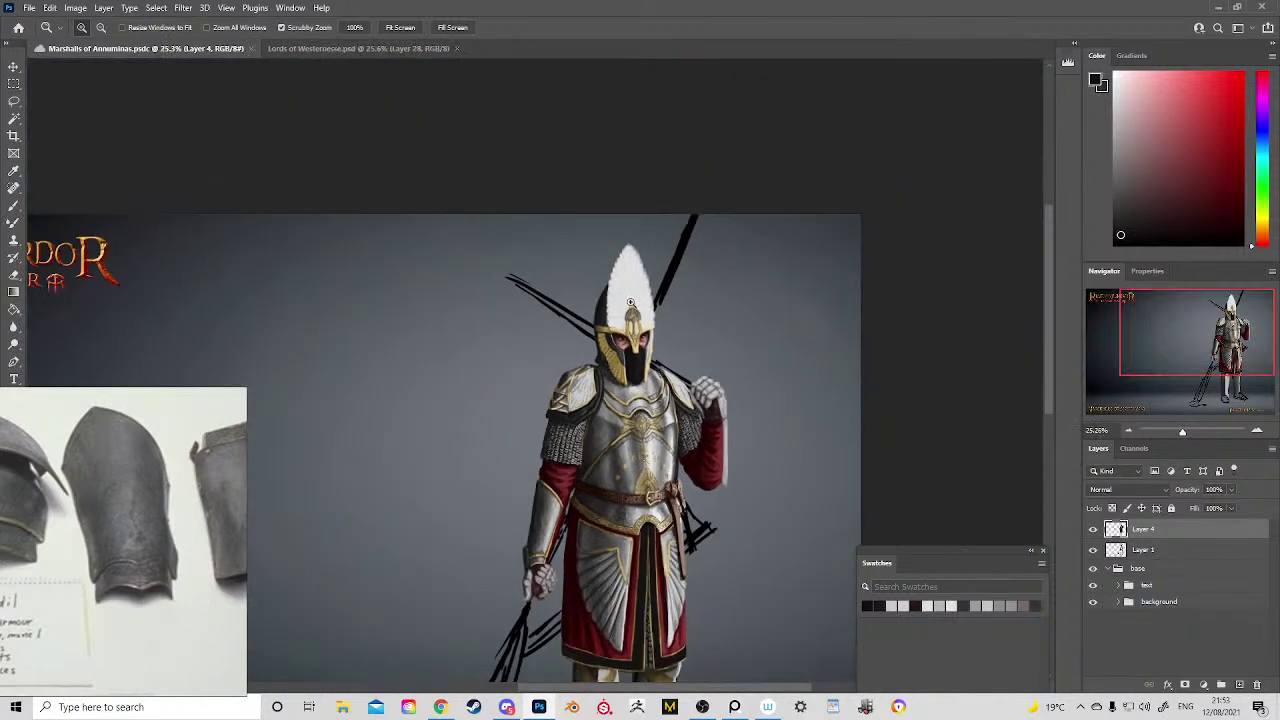
Step: Review the painted Marshal from the helmet and crest down to the full figure and whole canvas
drag(631, 300, 682, 304)
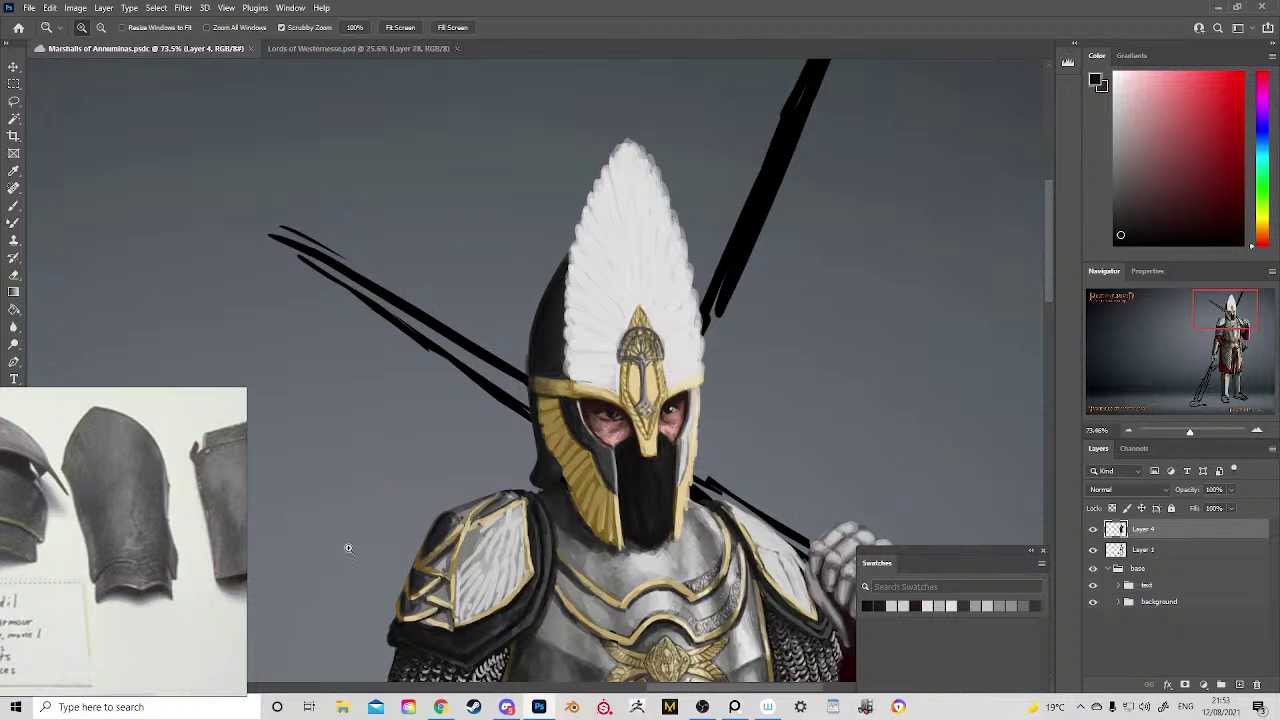
drag(655, 508, 529, 533)
drag(663, 613, 582, 360)
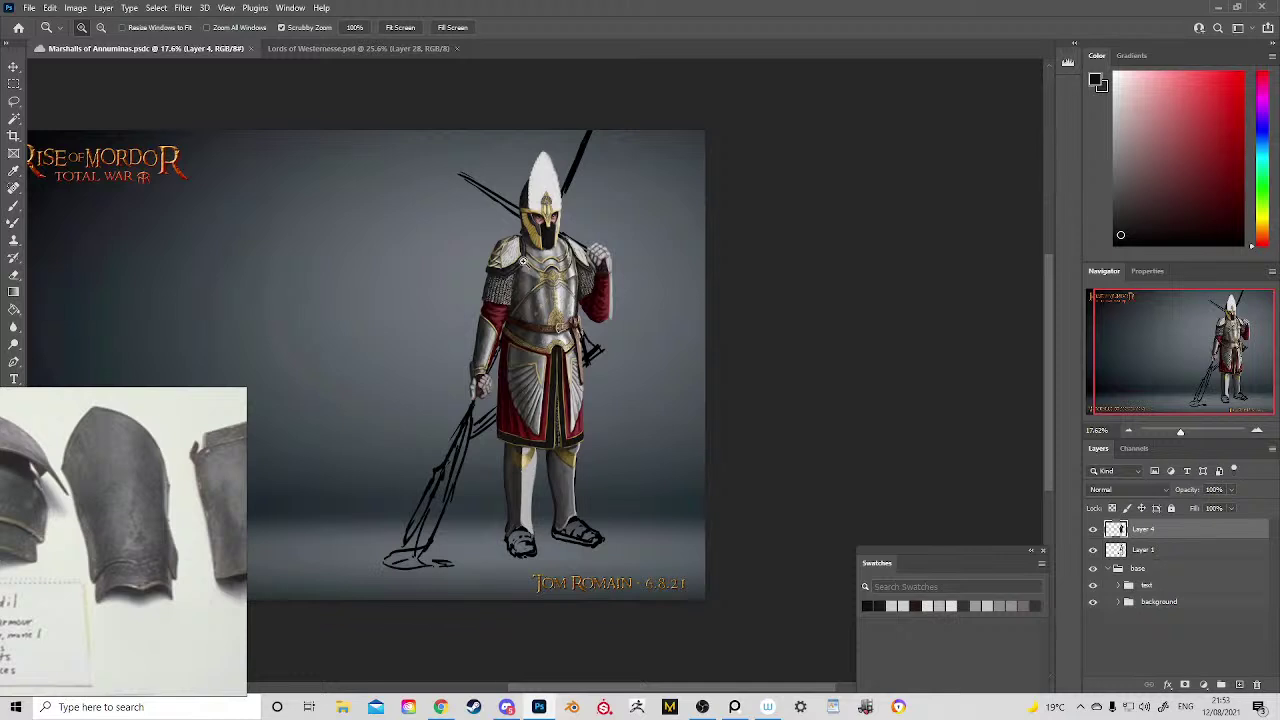
drag(524, 264, 536, 271)
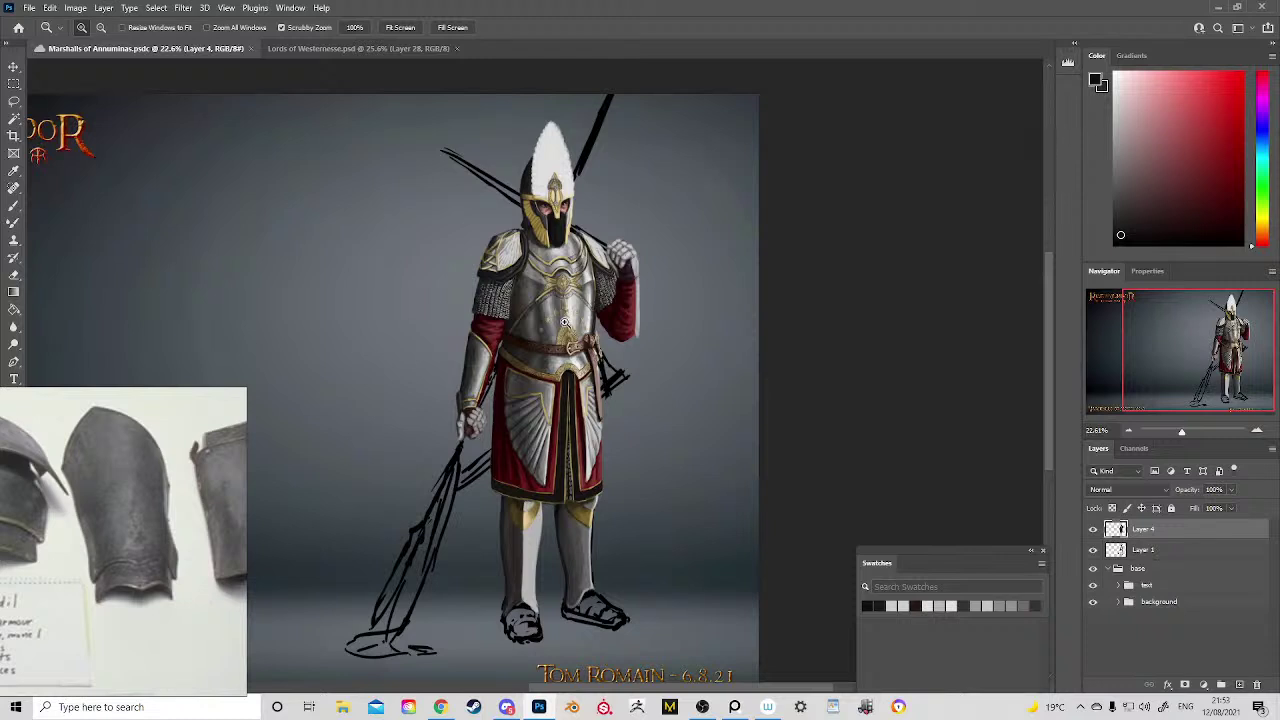
drag(438, 373, 589, 346)
drag(510, 366, 535, 391)
scroll(535, 390, up, 1)
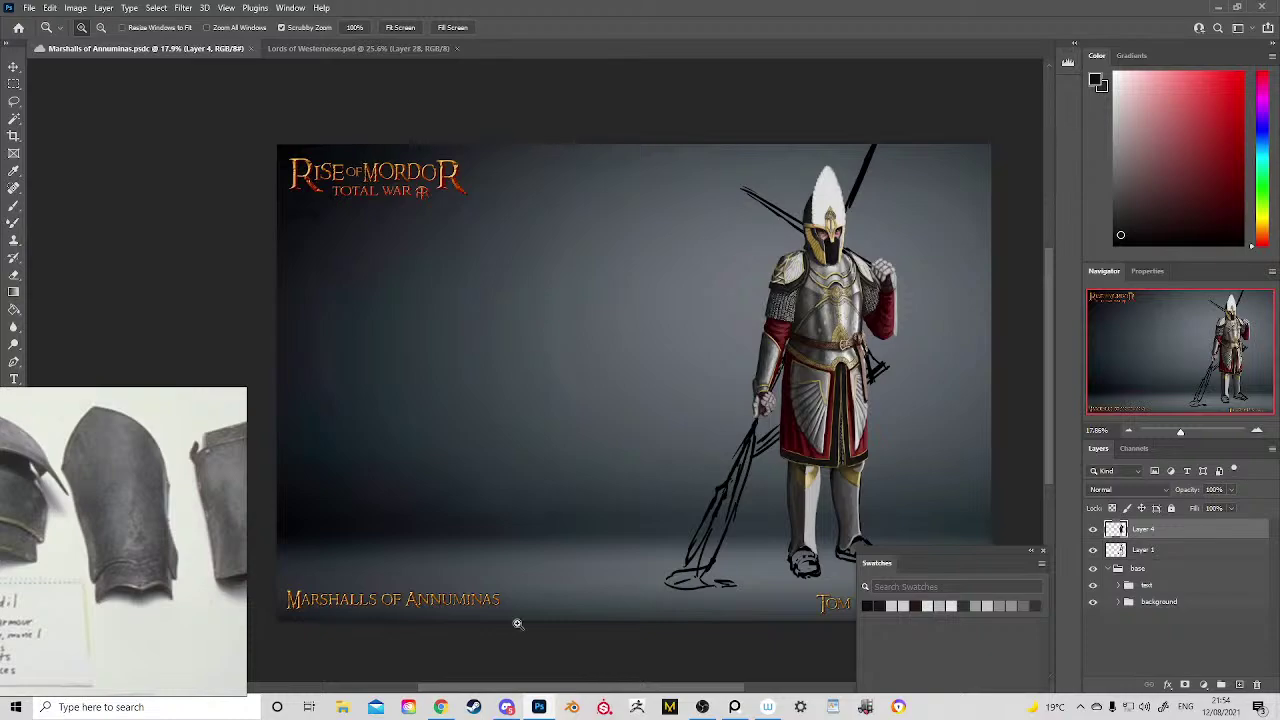
Step: Switch to Chrome and search Google Images for "sceptre of annúminas"
click(440, 707)
click(376, 10)
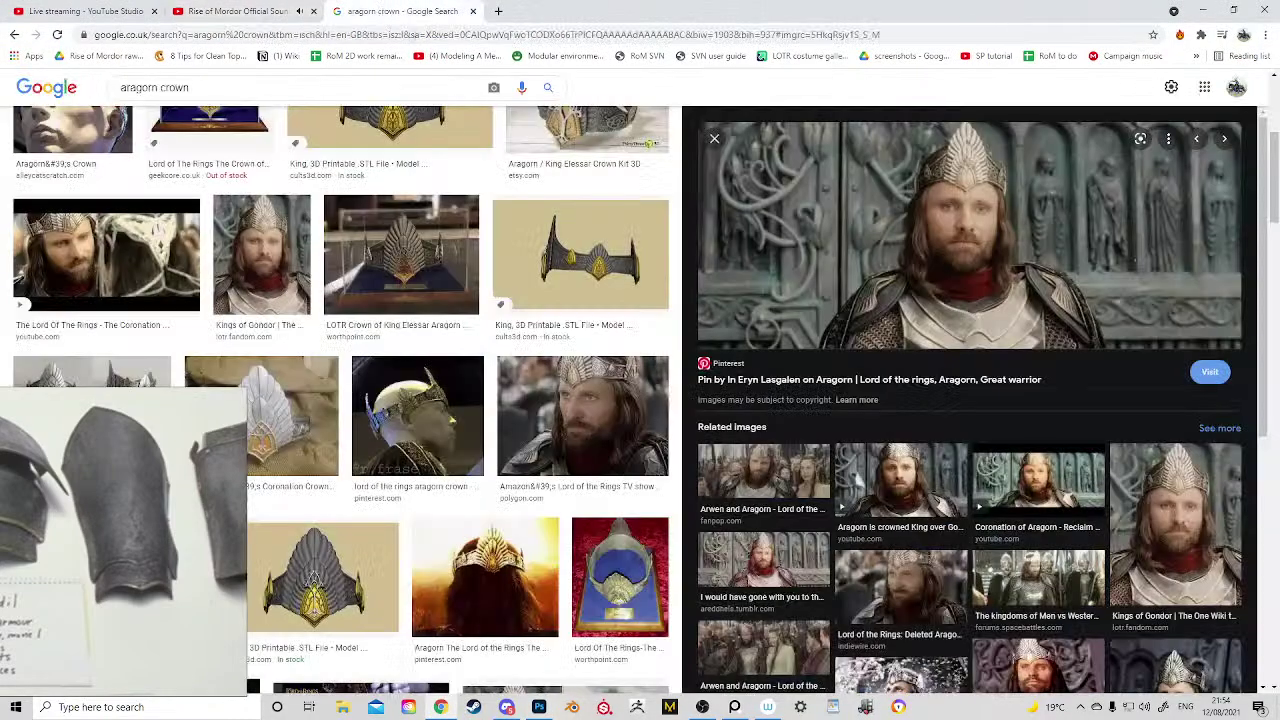
drag(279, 84, 78, 101)
text(sceptre )
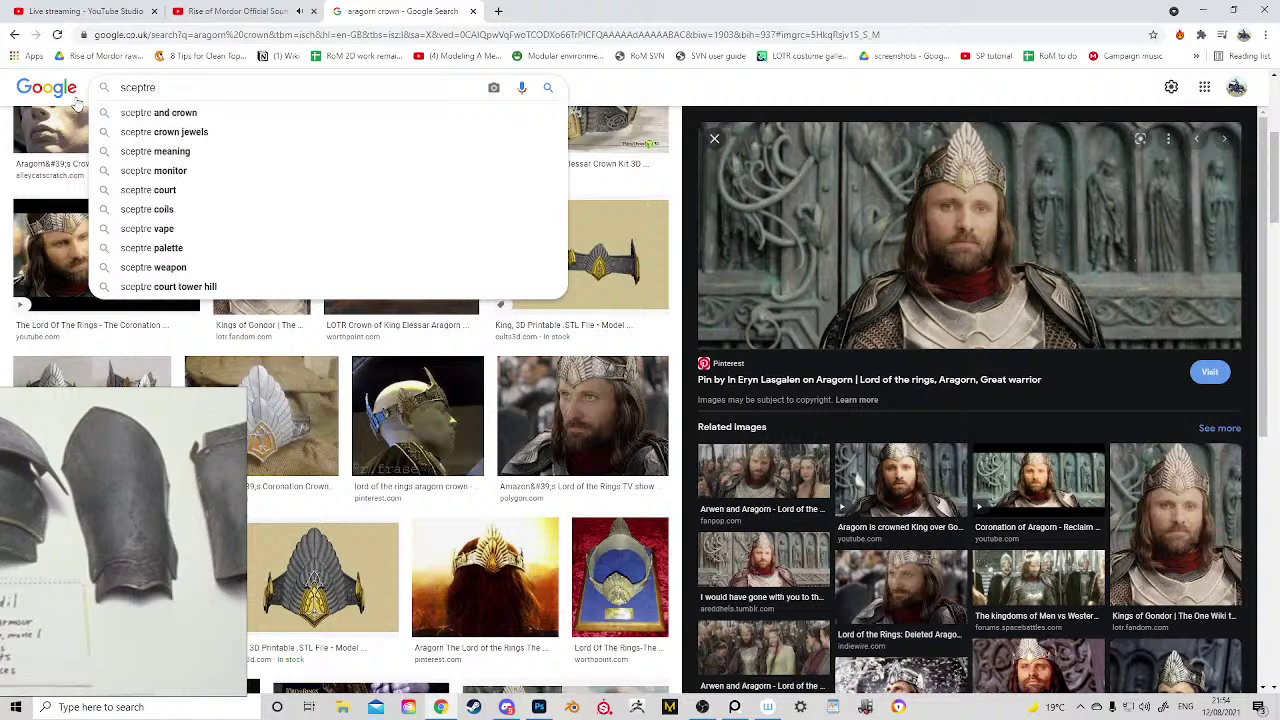
text(of annumi)
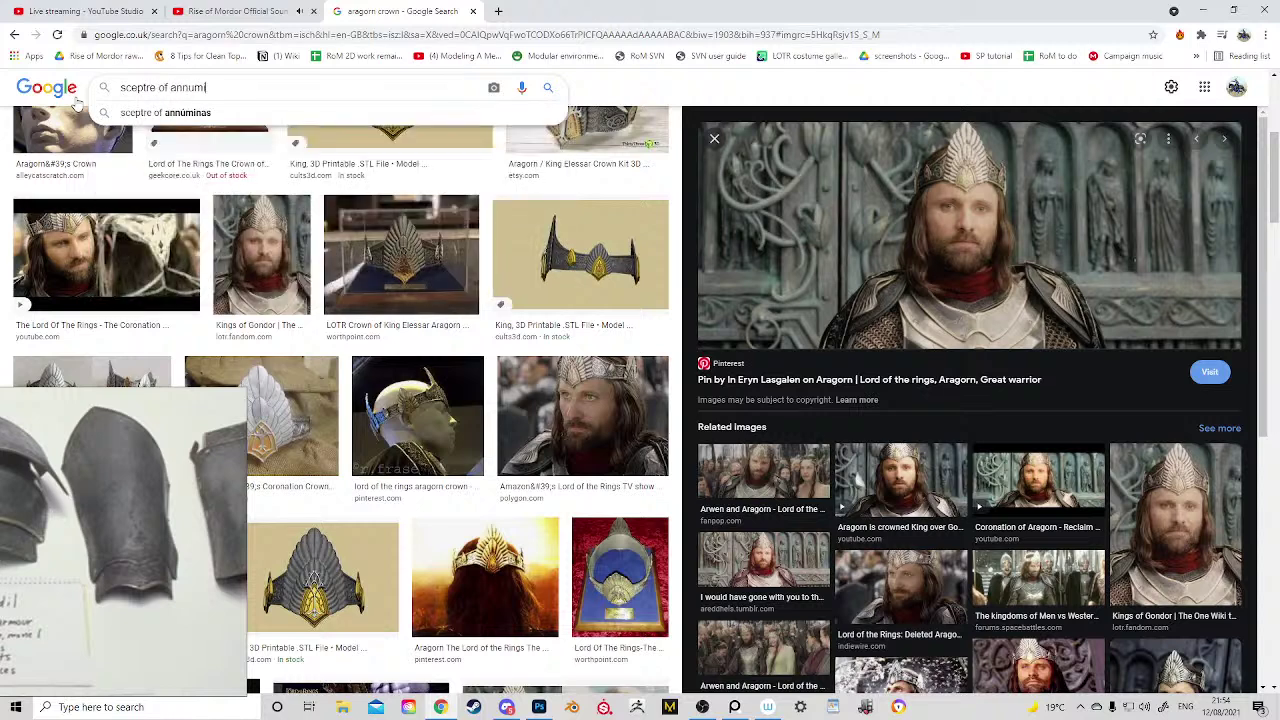
click(145, 112)
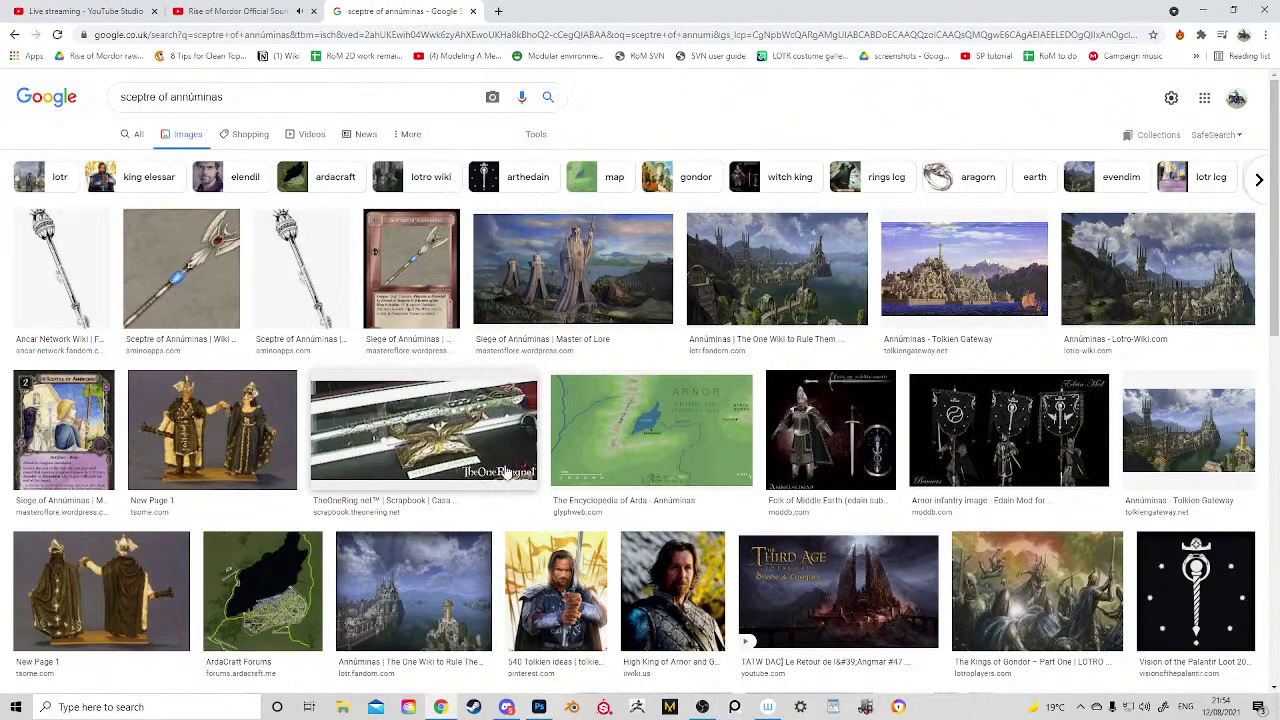
Step: Browse the sceptre image results and preview the Arnor infantry banners and the Annúminas Knights image
scroll(508, 460, down, 3)
scroll(510, 450, down, 2)
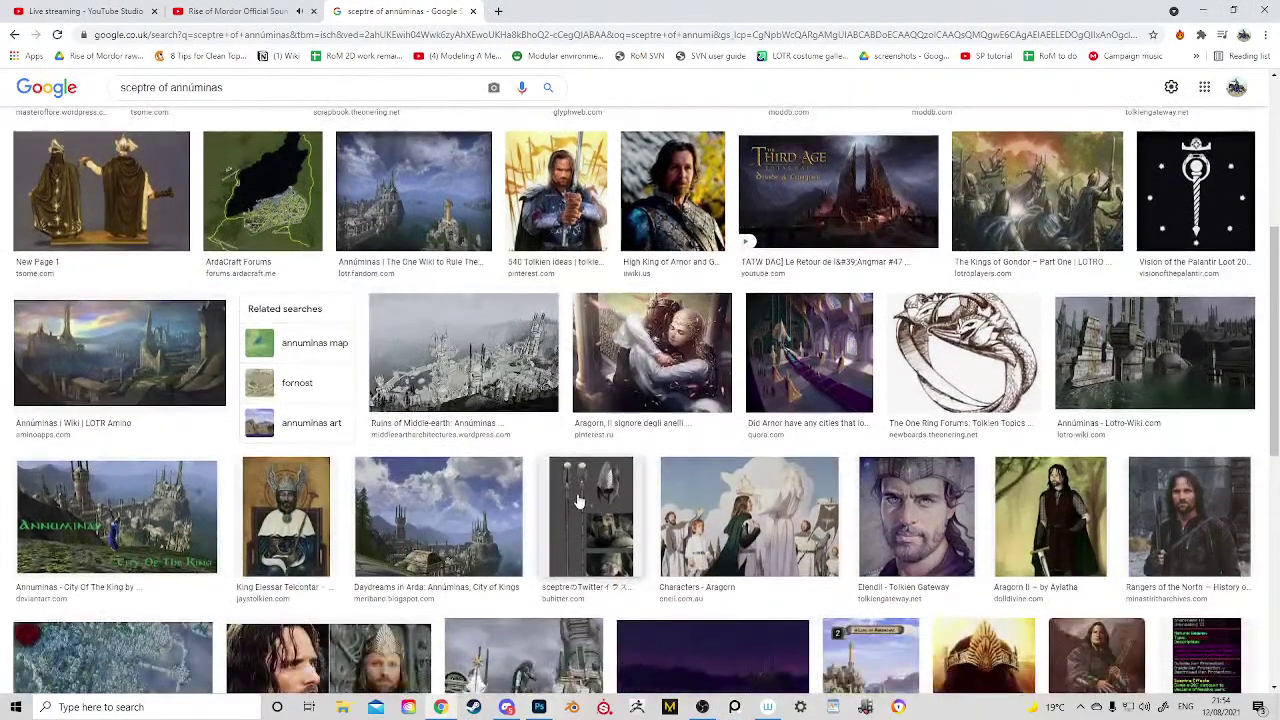
scroll(568, 500, down, 1)
scroll(568, 500, up, 5)
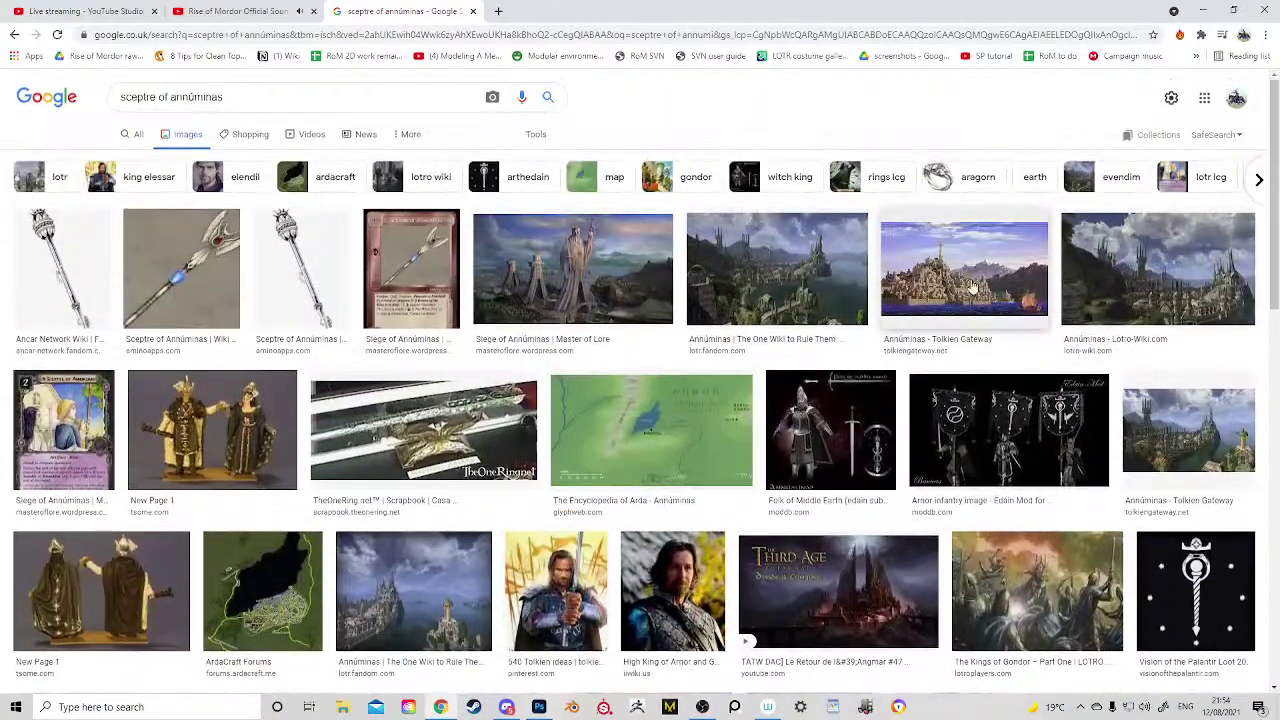
click(1008, 440)
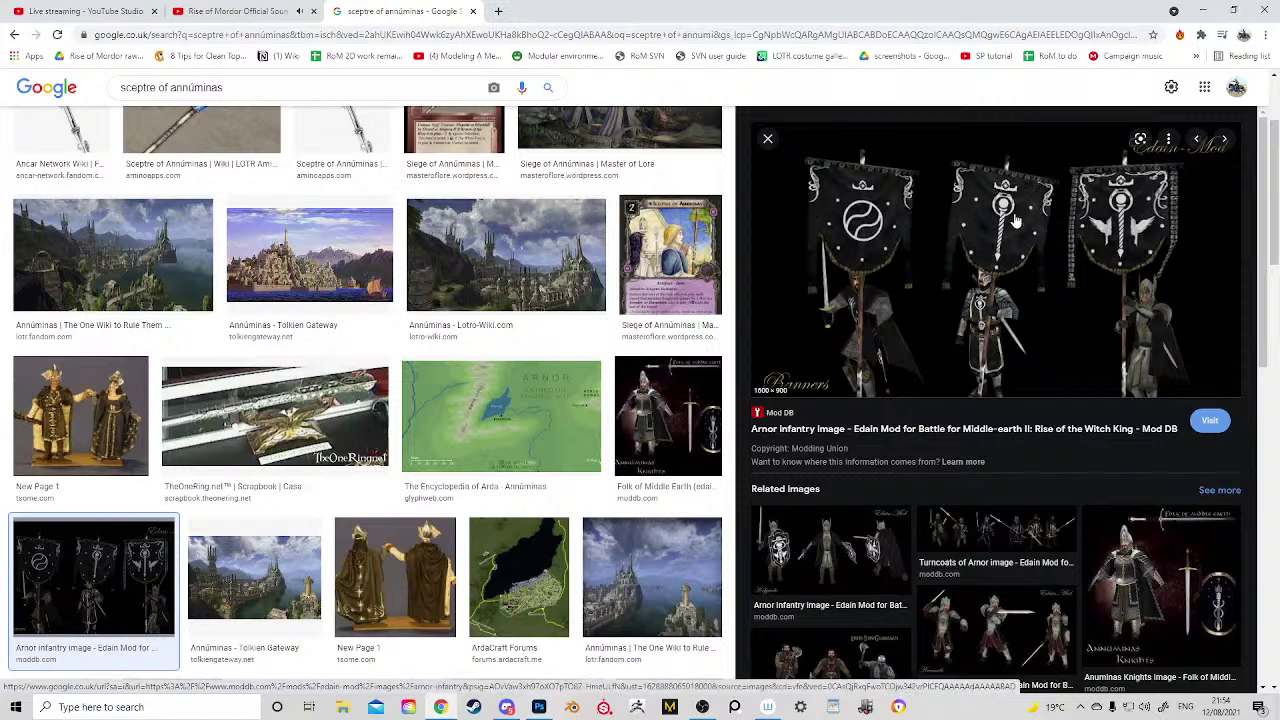
click(1159, 554)
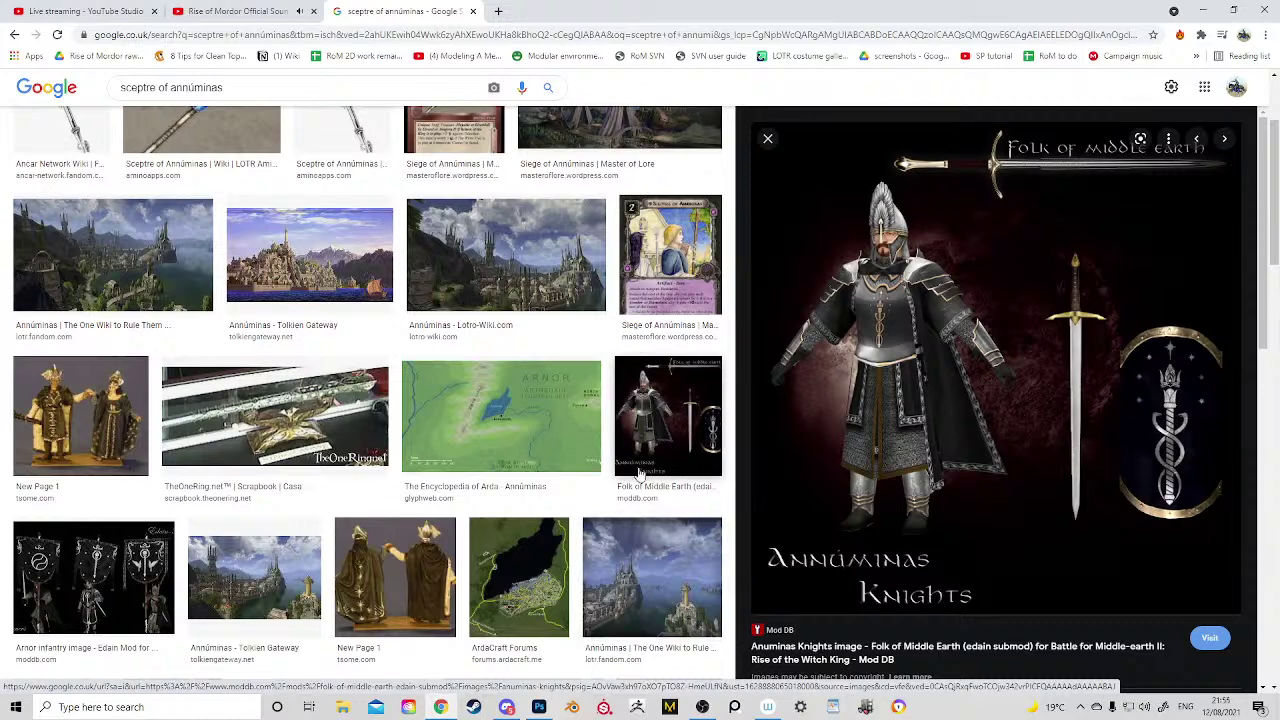
Step: Preview the Vision of the Palantir sceptre emblem and the related Northern Kingdom of Arnor emblem as design references
scroll(600, 468, down, 2)
scroll(598, 468, down, 3)
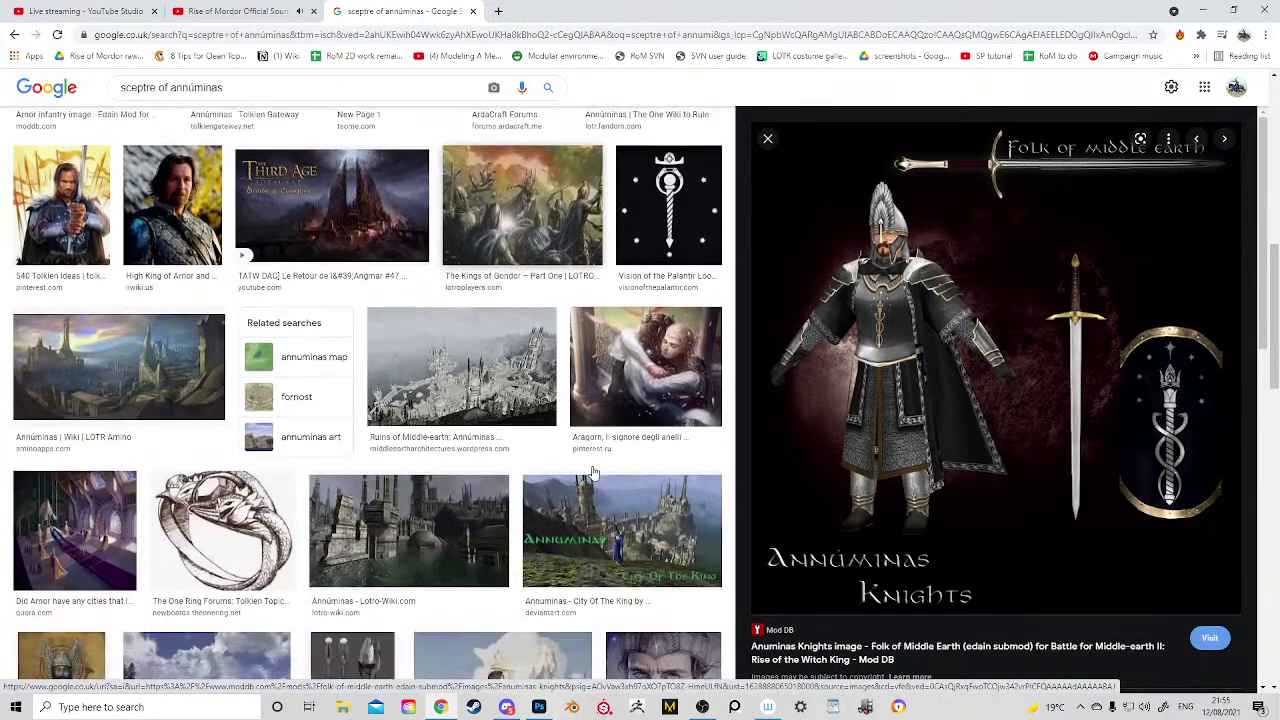
scroll(593, 471, up, 4)
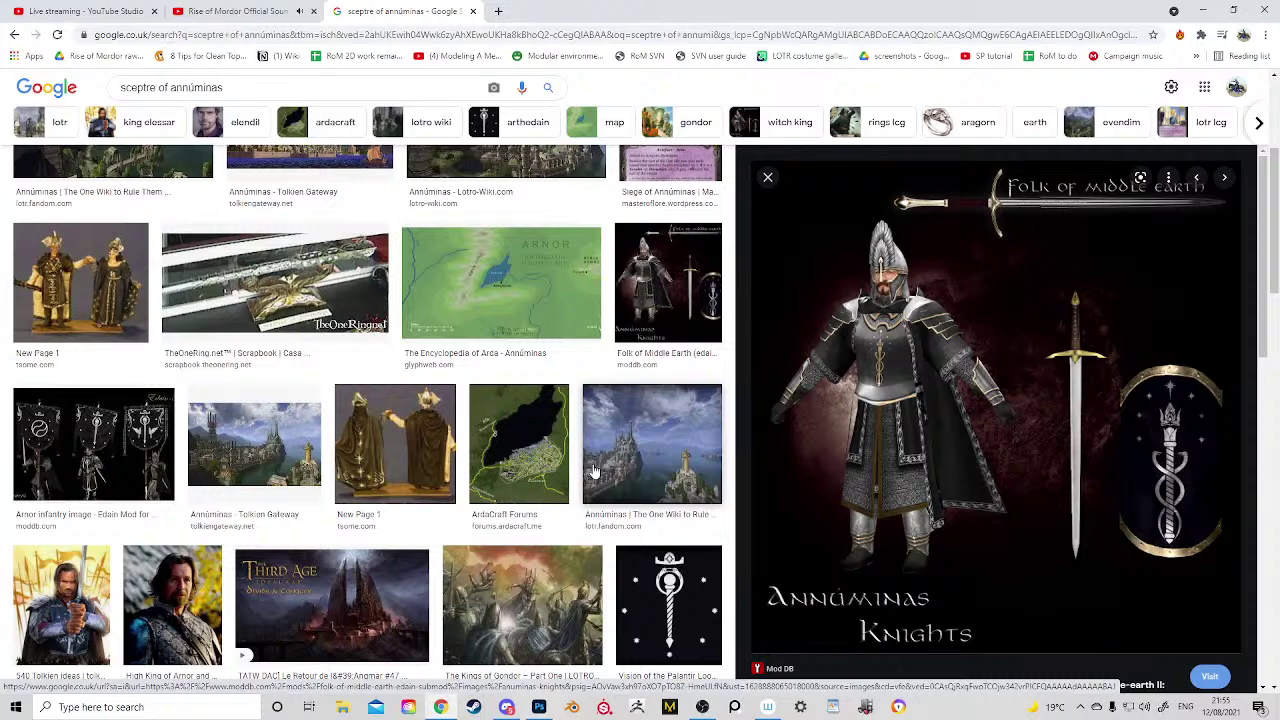
click(676, 557)
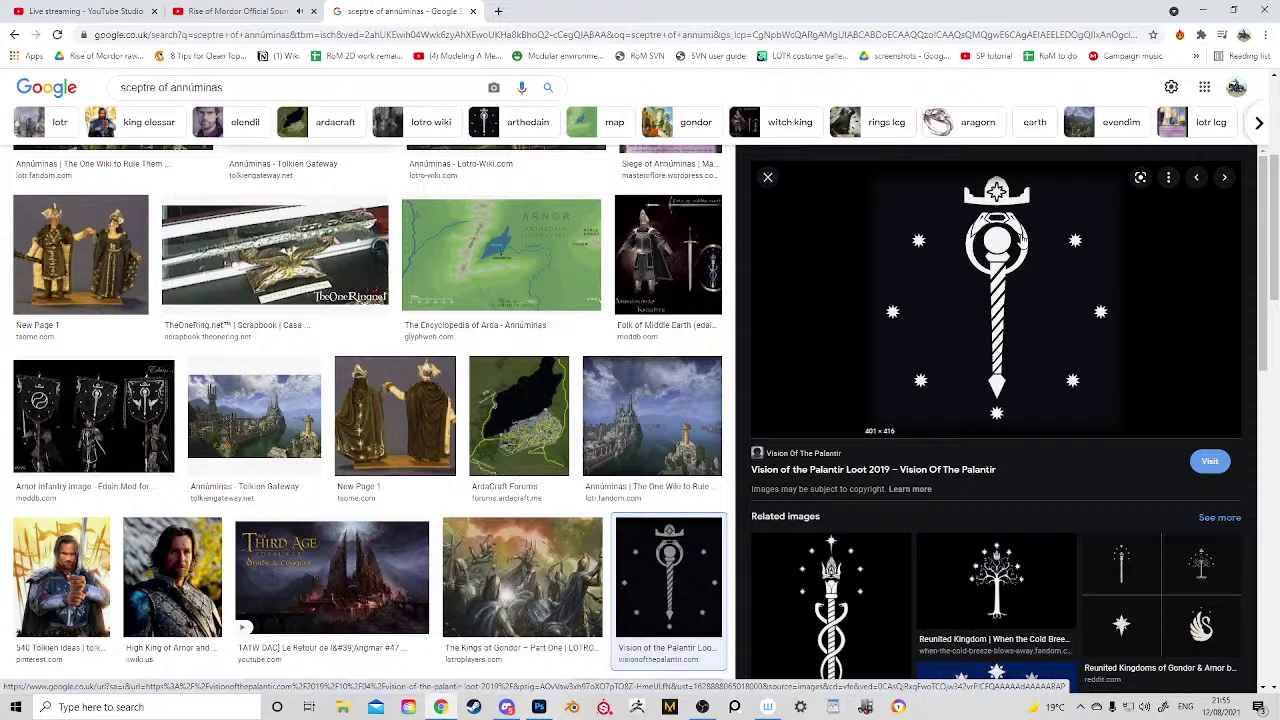
scroll(1020, 240, down, 3)
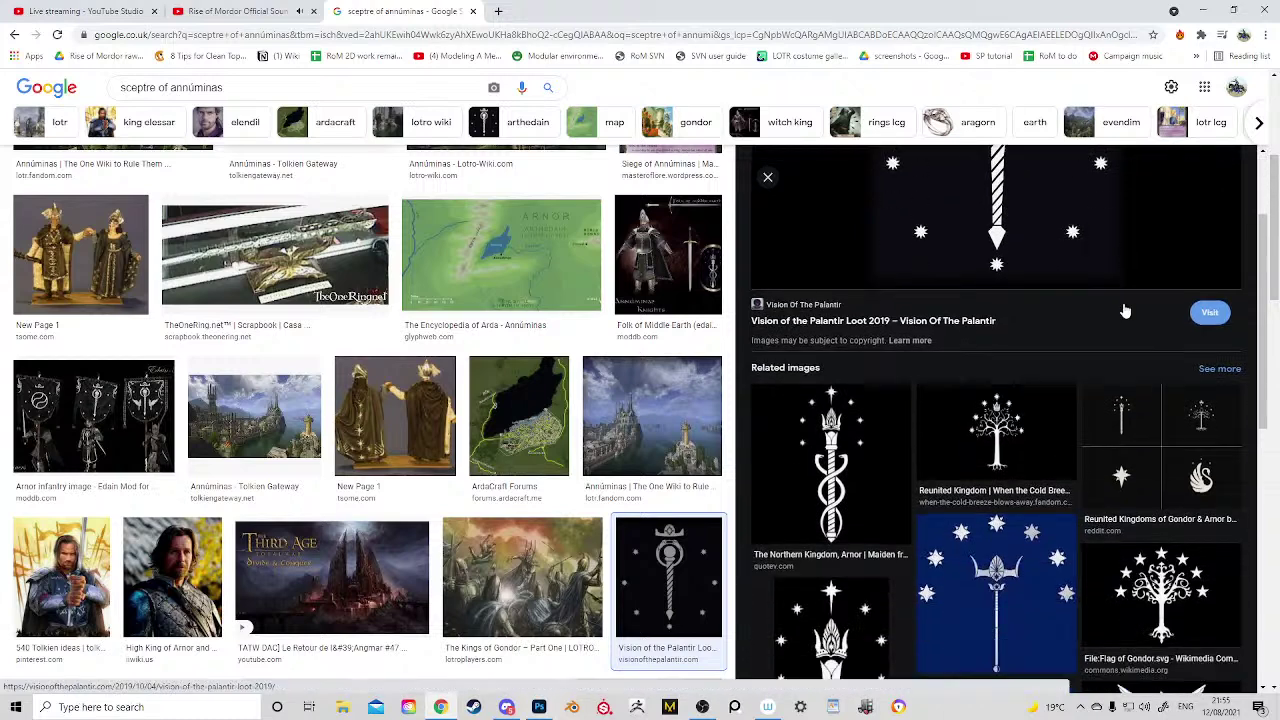
click(880, 380)
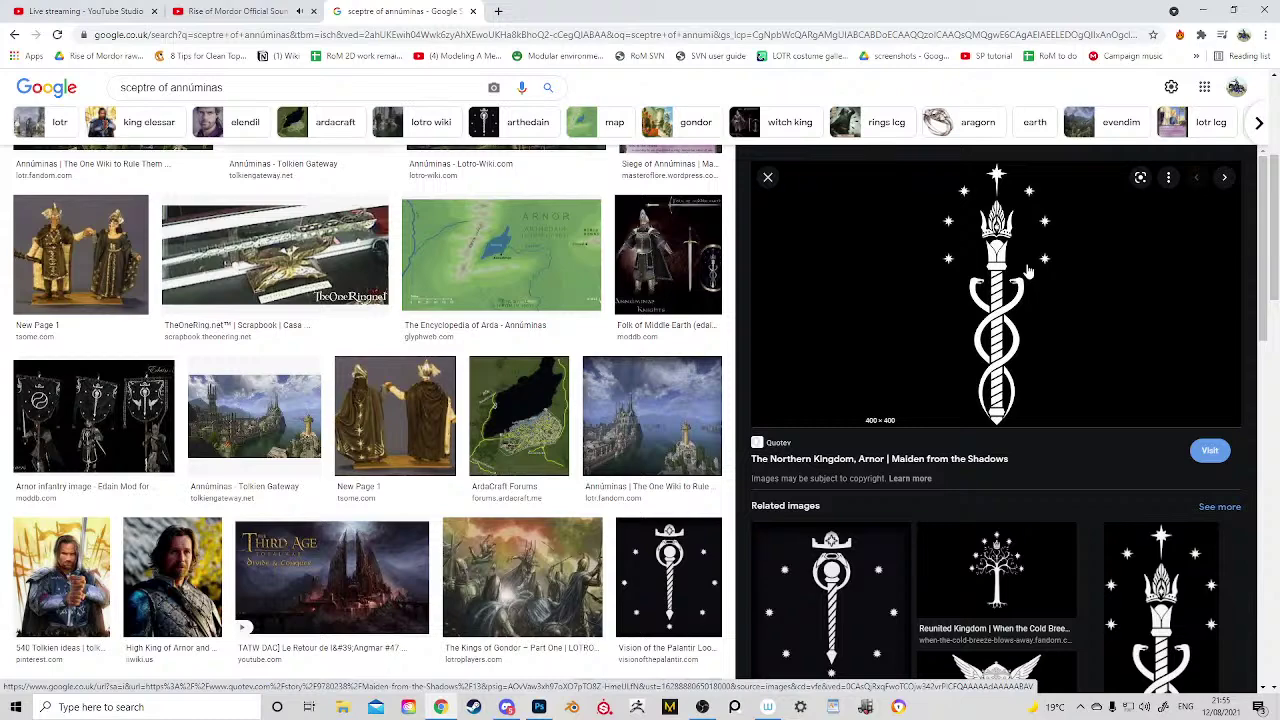
scroll(1030, 372, up, 3)
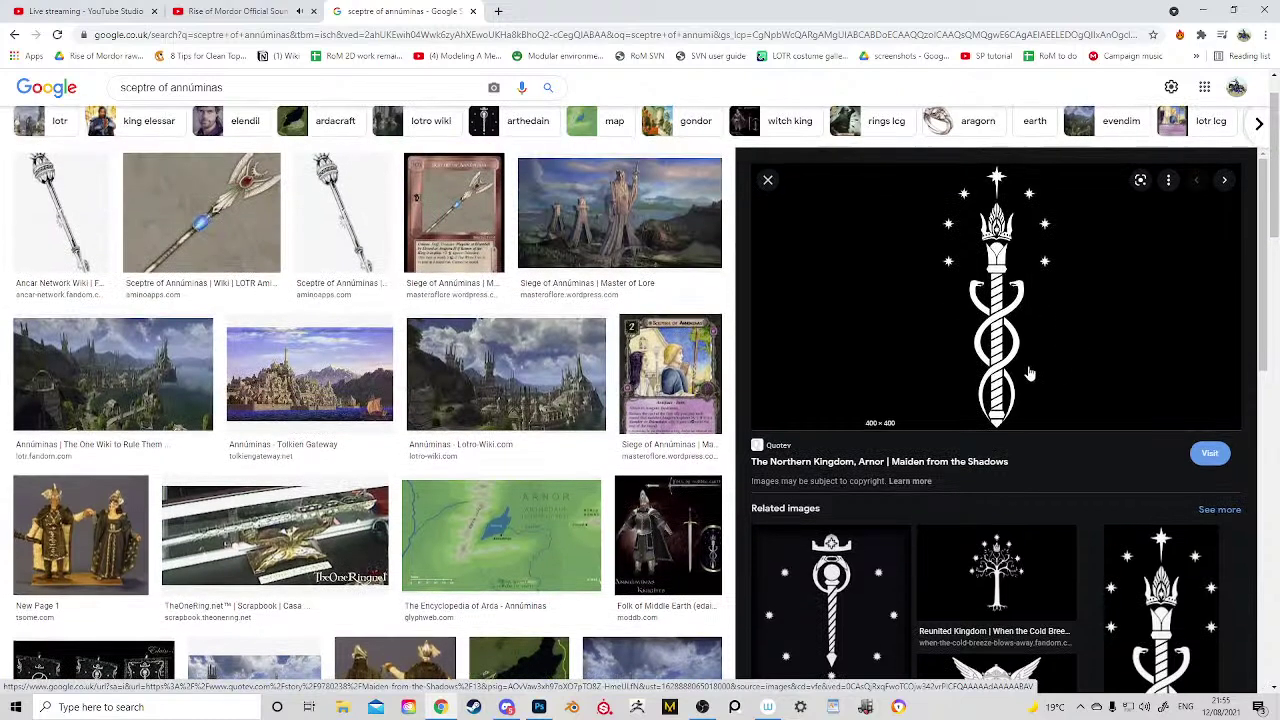
scroll(548, 375, up, 1)
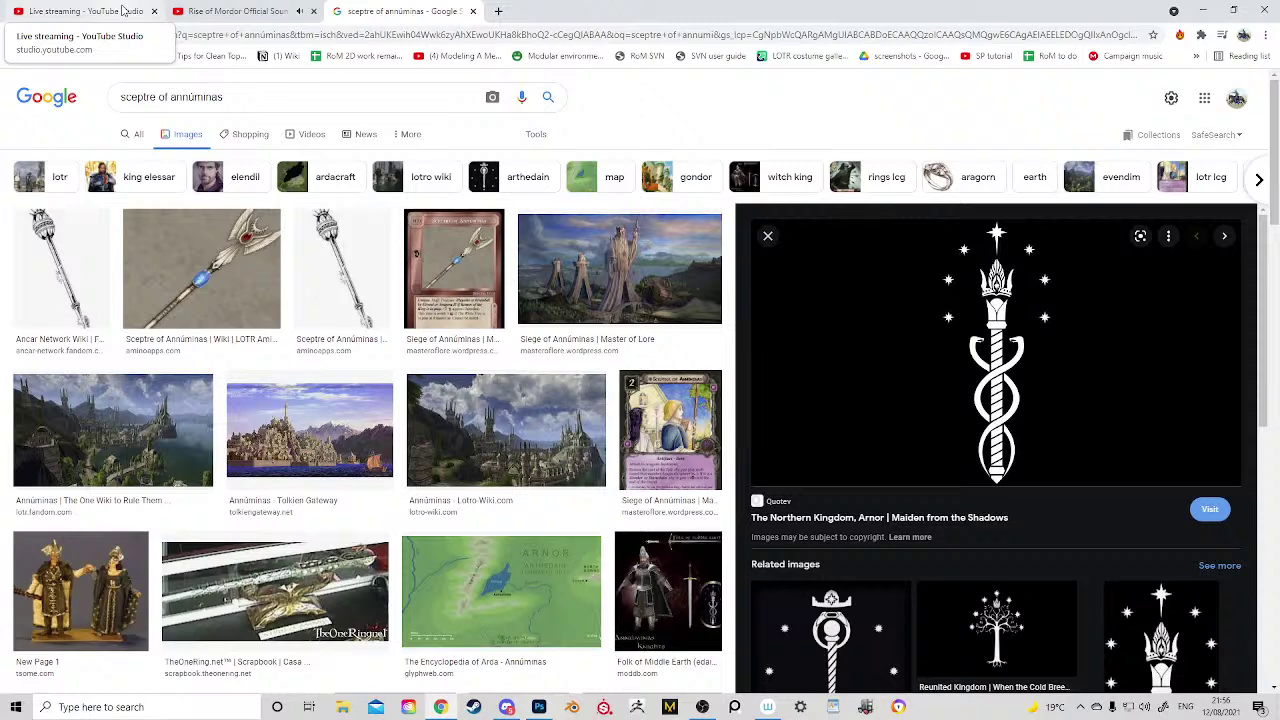
Step: End the live stream "Arnor concept art with Maeron" in YouTube Studio
click(122, 10)
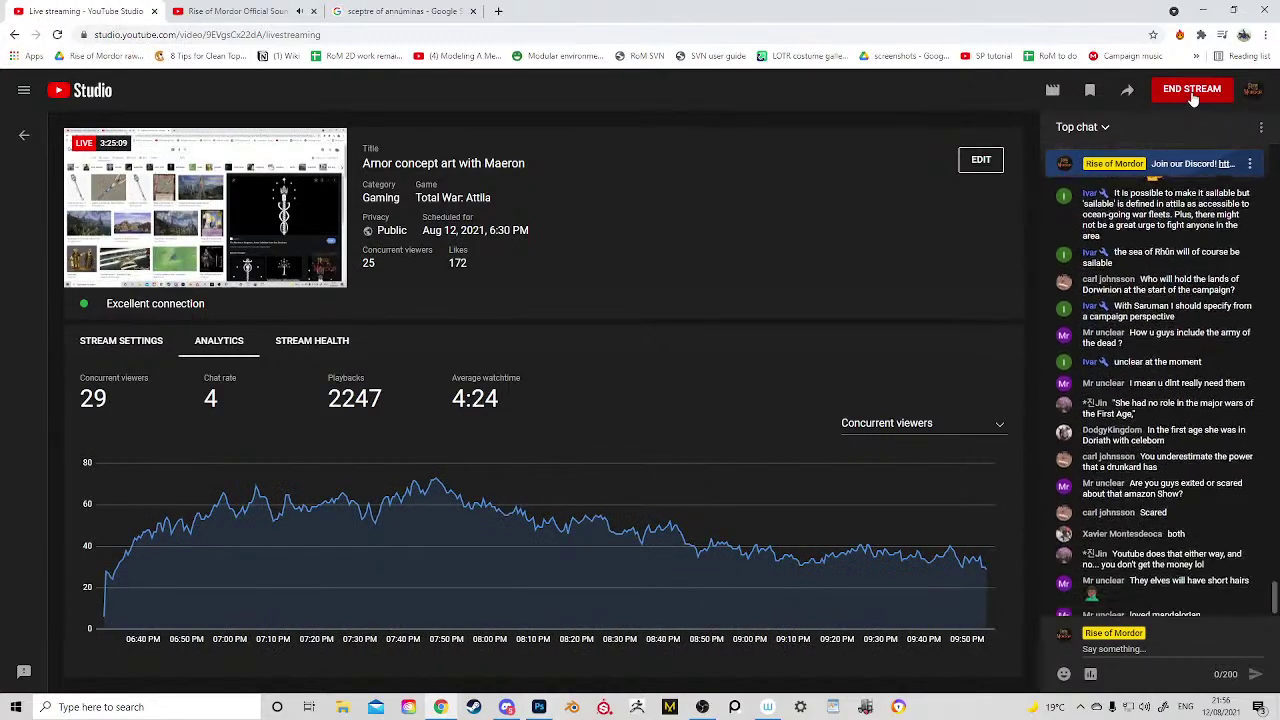
click(1191, 92)
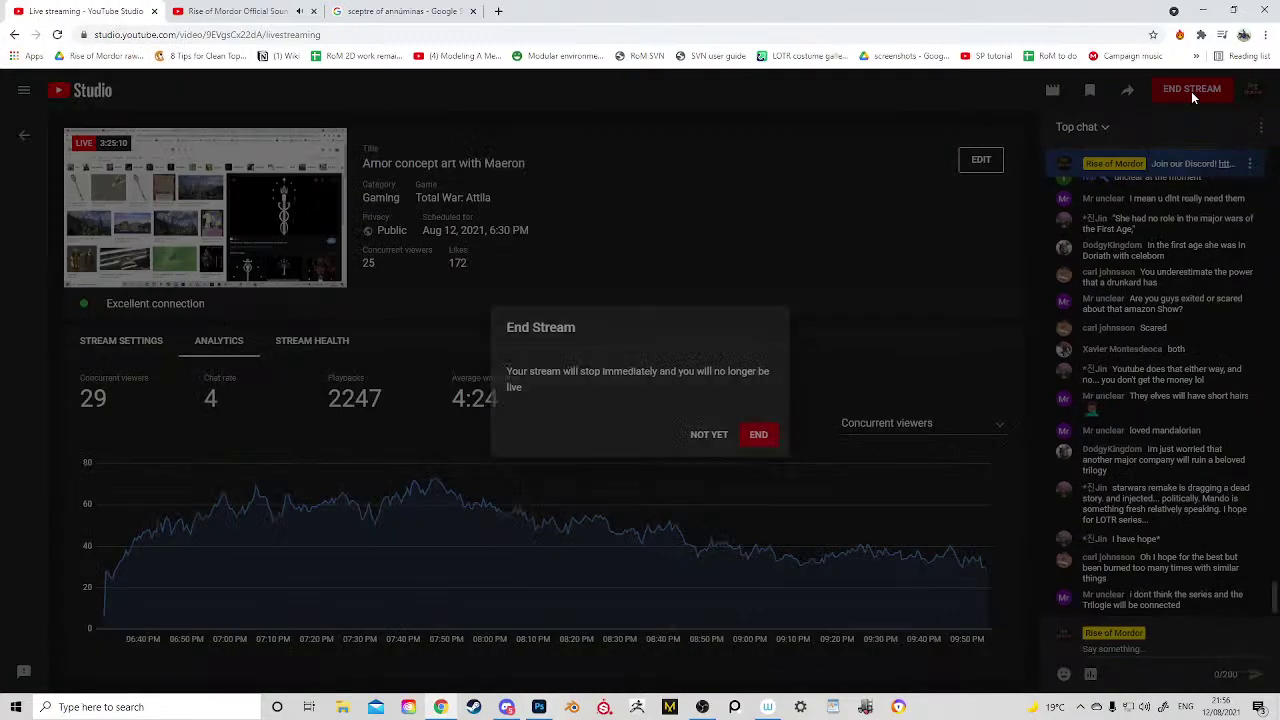
click(760, 436)
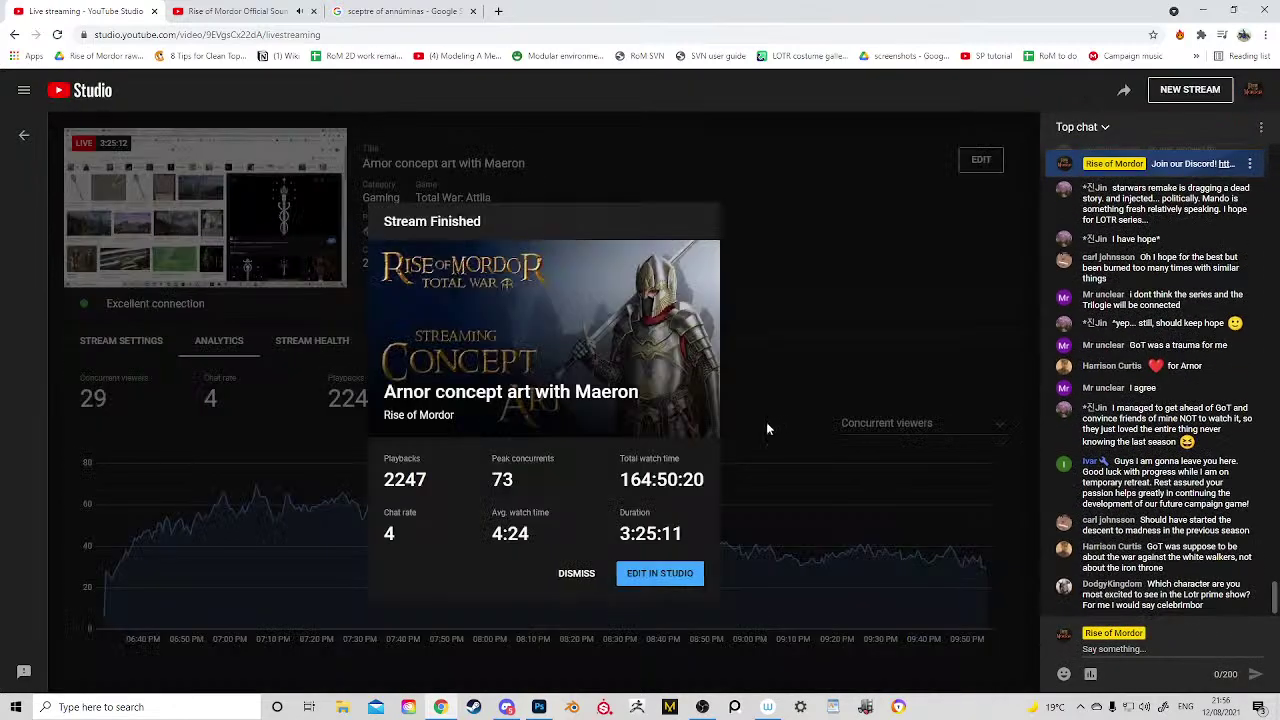